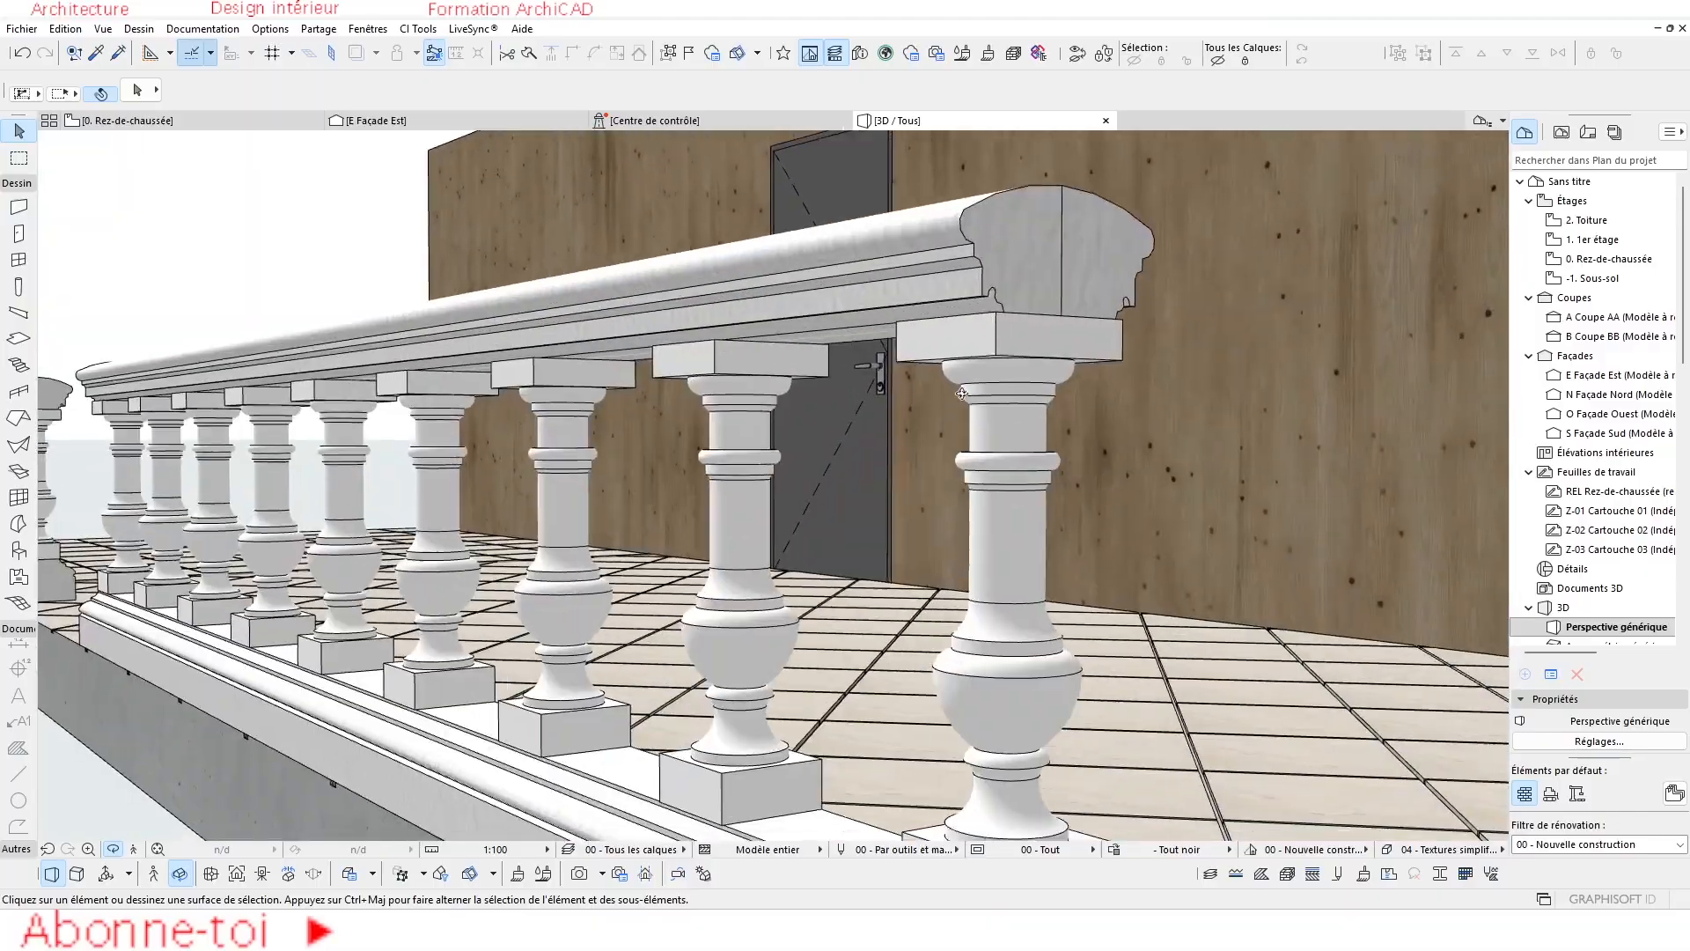
Examine the stone balustrade and the cut end of its handrail in the 3D view.
scroll(921, 346, "up", 3)
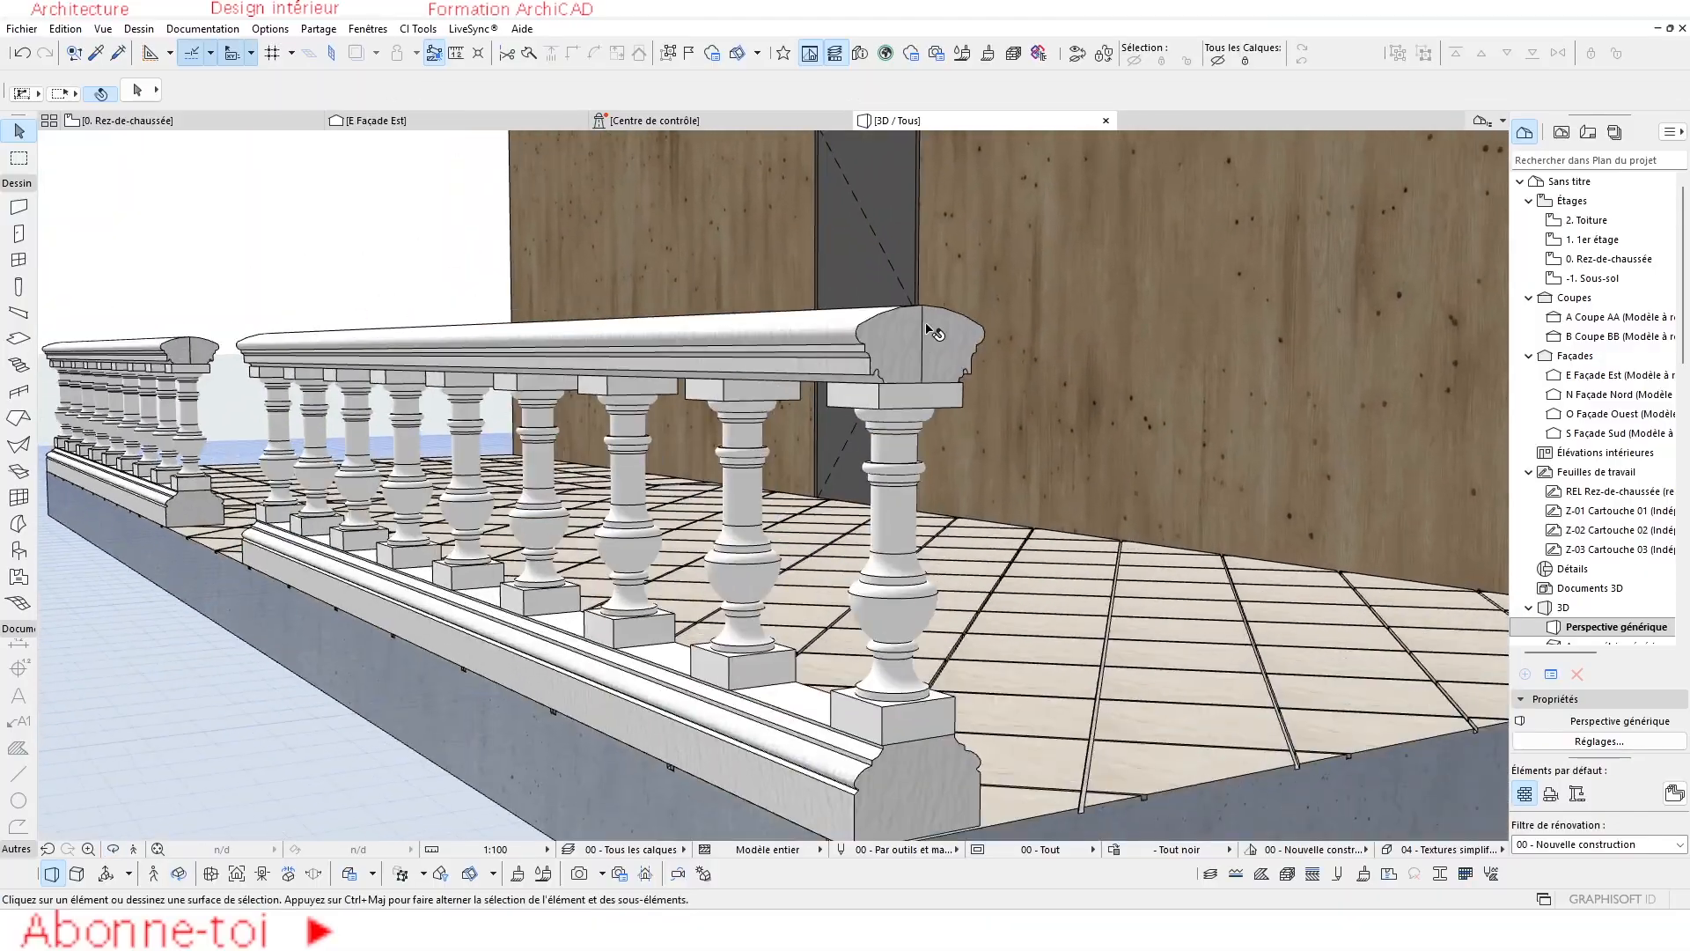
right_click(919, 348)
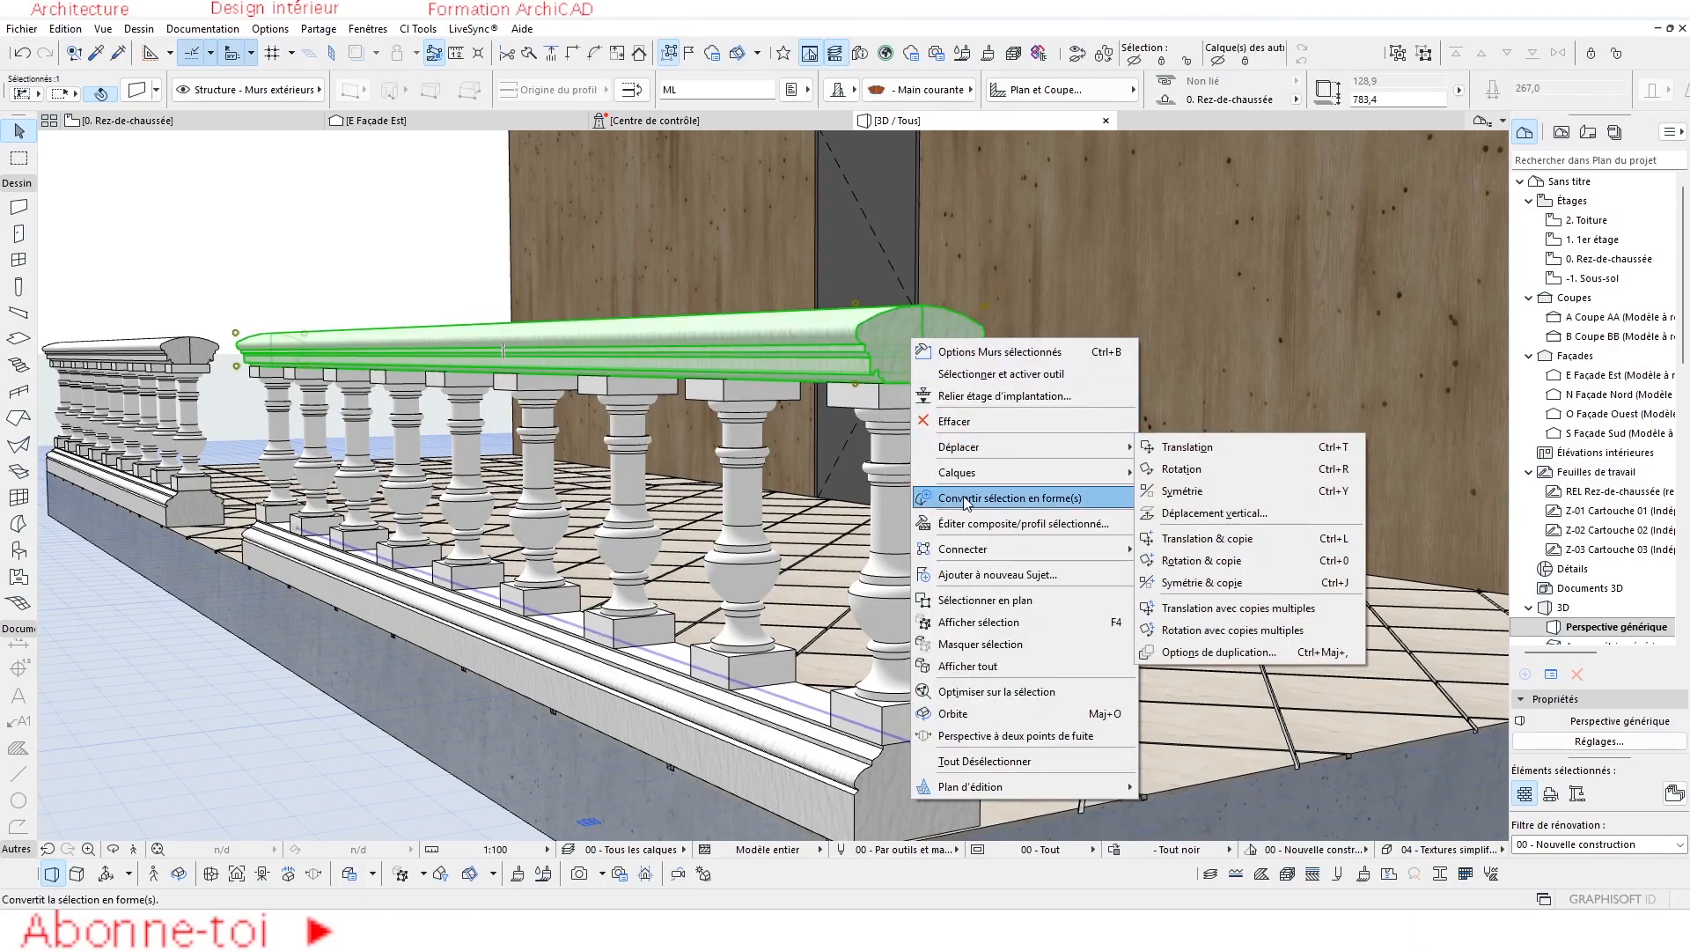
left_click(954, 422)
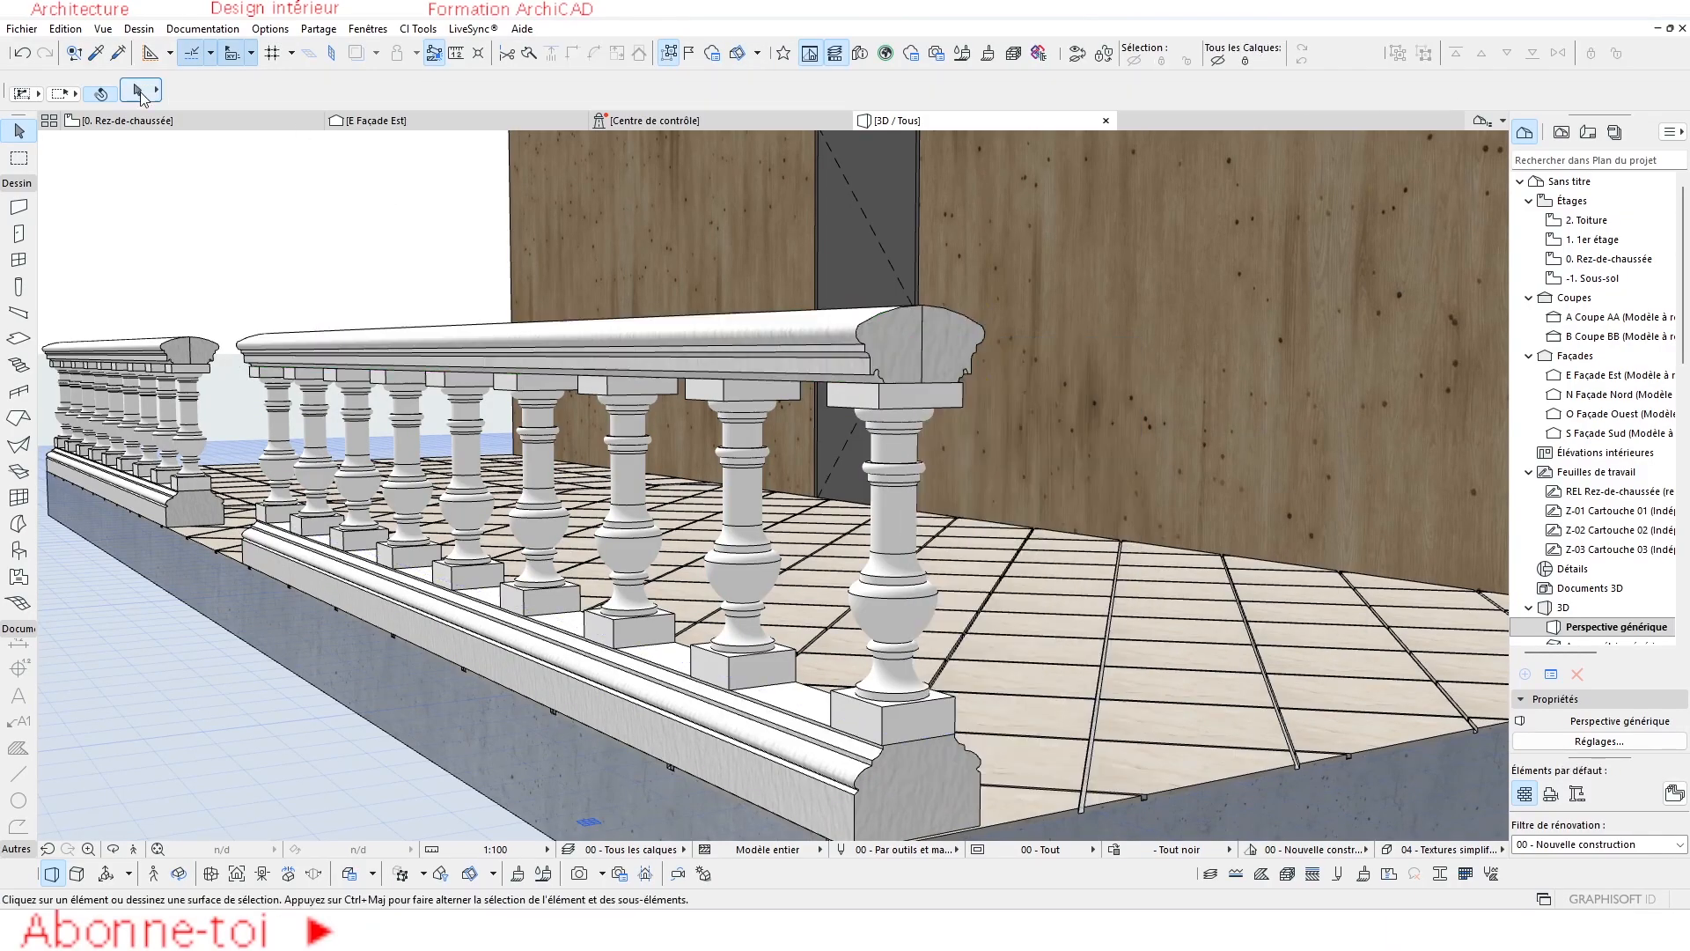
left_click(203, 28)
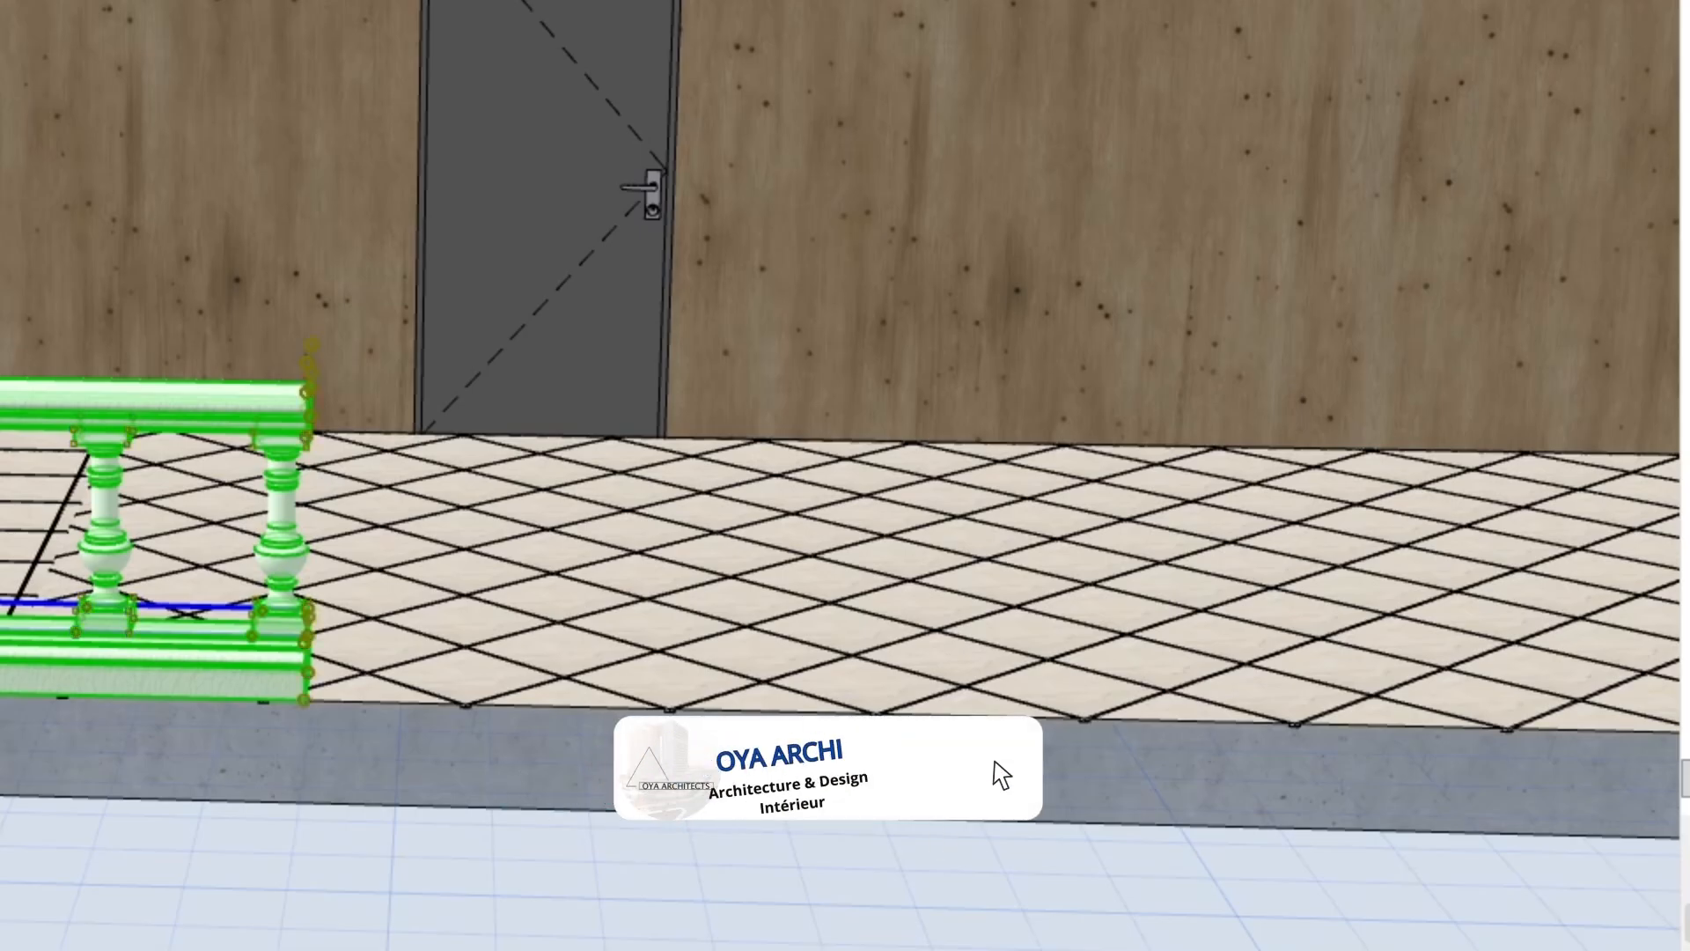
key("Escape")
middle_click_drag(563, 645, 605, 658, "shift")
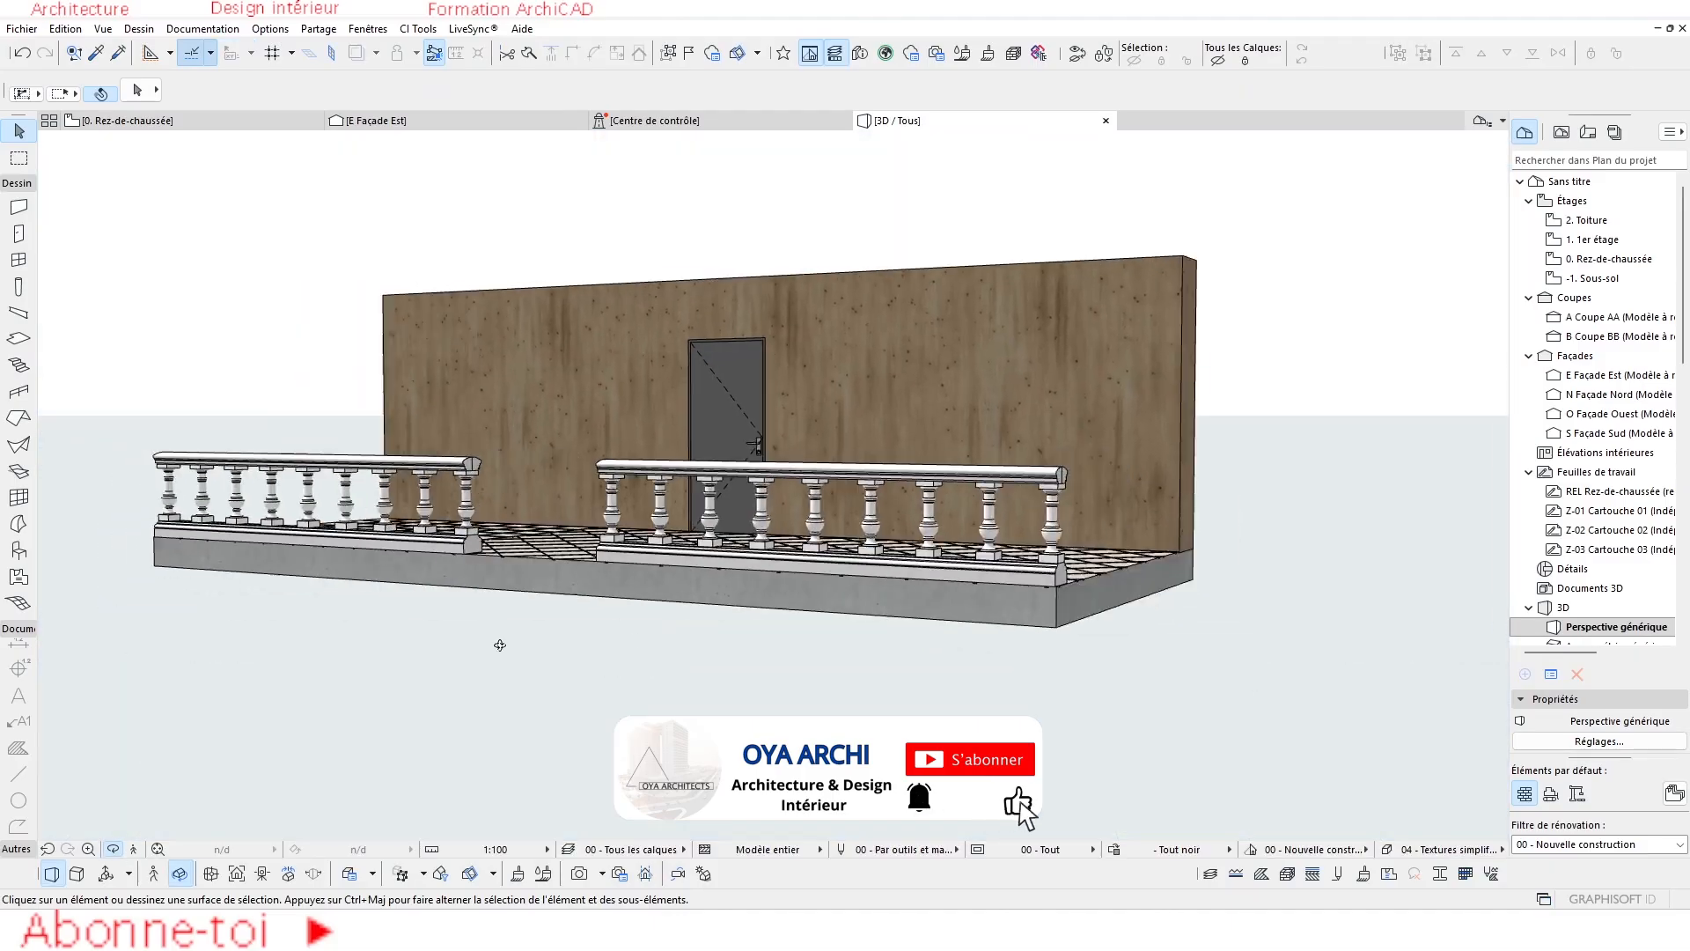
scroll(605, 658, "up", 5)
scroll(607, 465, "down", 5)
middle_click_drag(607, 464, 669, 352, "shift")
scroll(1003, 361, "up", 4)
middle_click_drag(1003, 361, 914, 343, "shift")
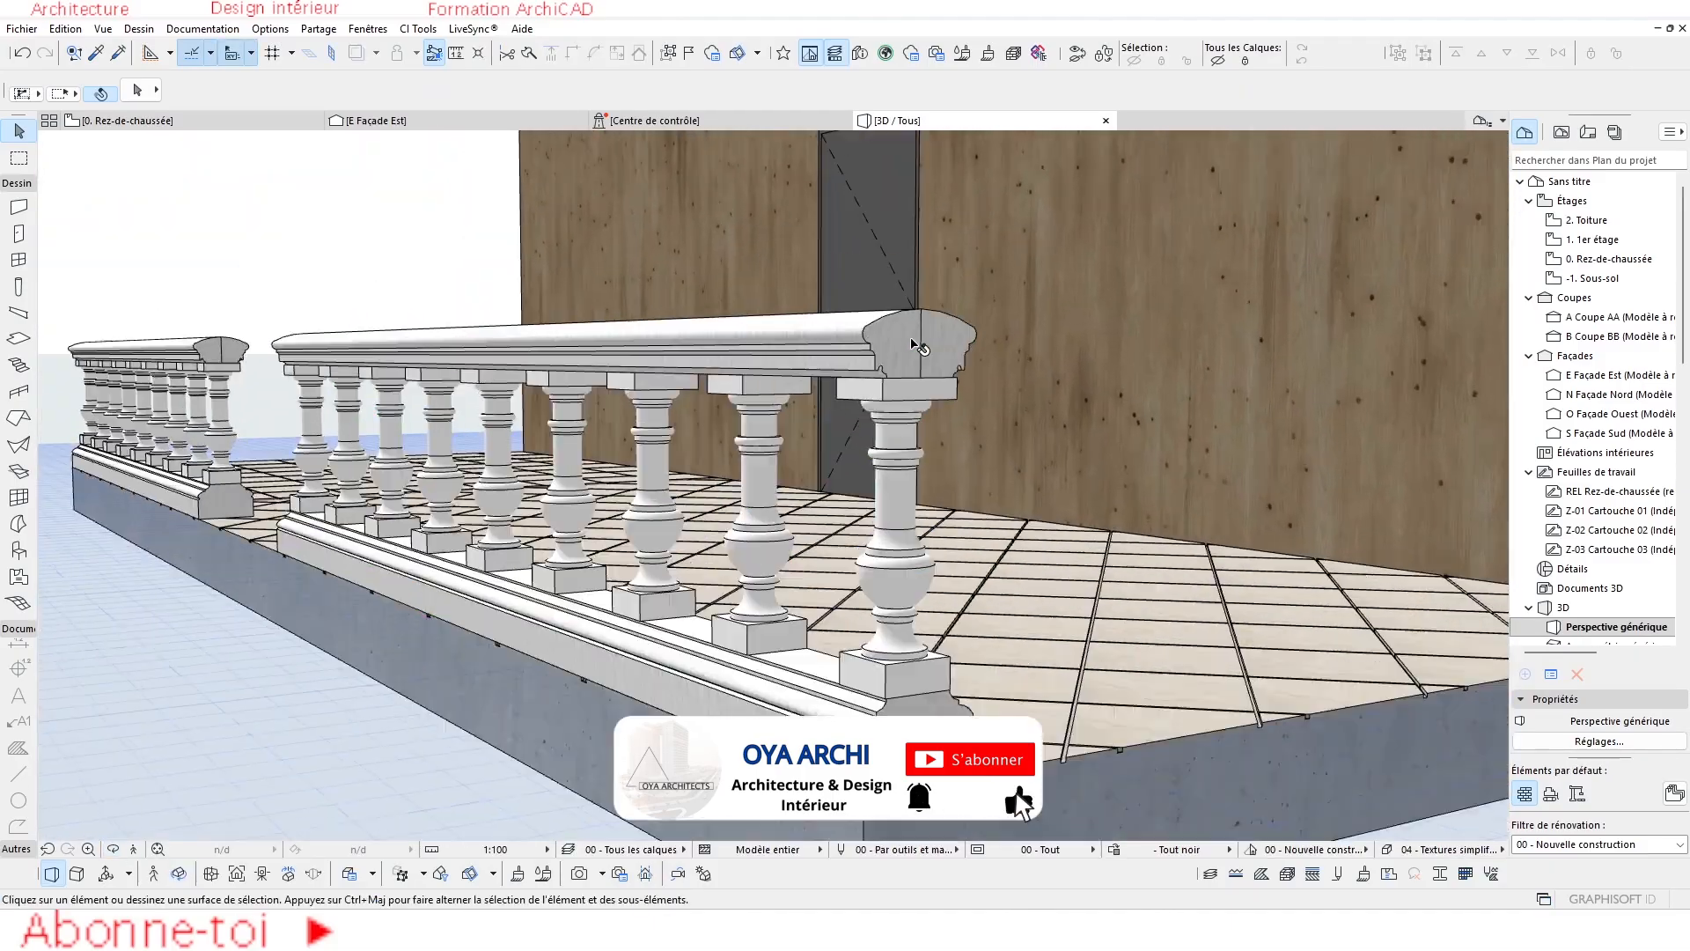
scroll(914, 343, "up", 1)
right_click(908, 341)
key("Escape")
key("Escape")
Open the "- Main courante" profile for editing in the profile manager.
left_click(270, 29)
mouse_move(308, 53)
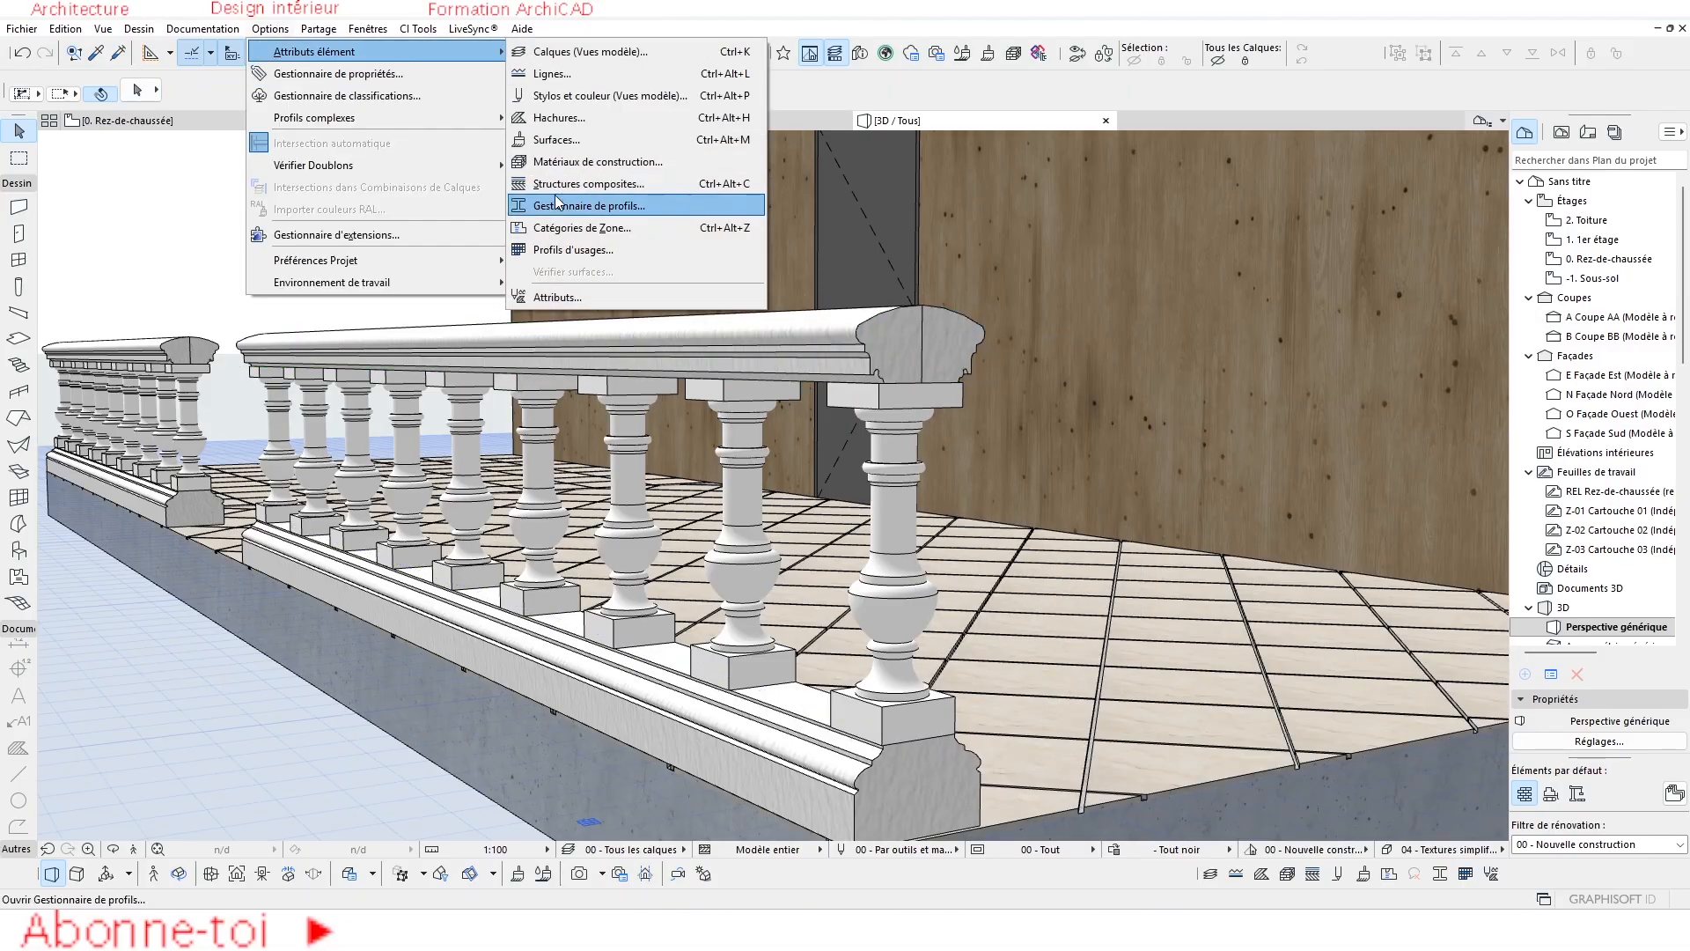
left_click(584, 203)
left_click(1351, 275)
left_click(1004, 488)
left_click(1294, 324)
Try to reposition the upper node where the handrail profile's two fills meet on the centre line.
scroll(883, 242, "down", 3)
left_click(716, 349)
scroll(725, 424, "up", 4)
key("Escape")
left_click(754, 426, "alt")
key("Escape")
scroll(699, 320, "up", 8)
left_click(717, 246)
scroll(715, 247, "up", 5)
scroll(695, 261, "down", 8)
scroll(704, 616, "up", 6)
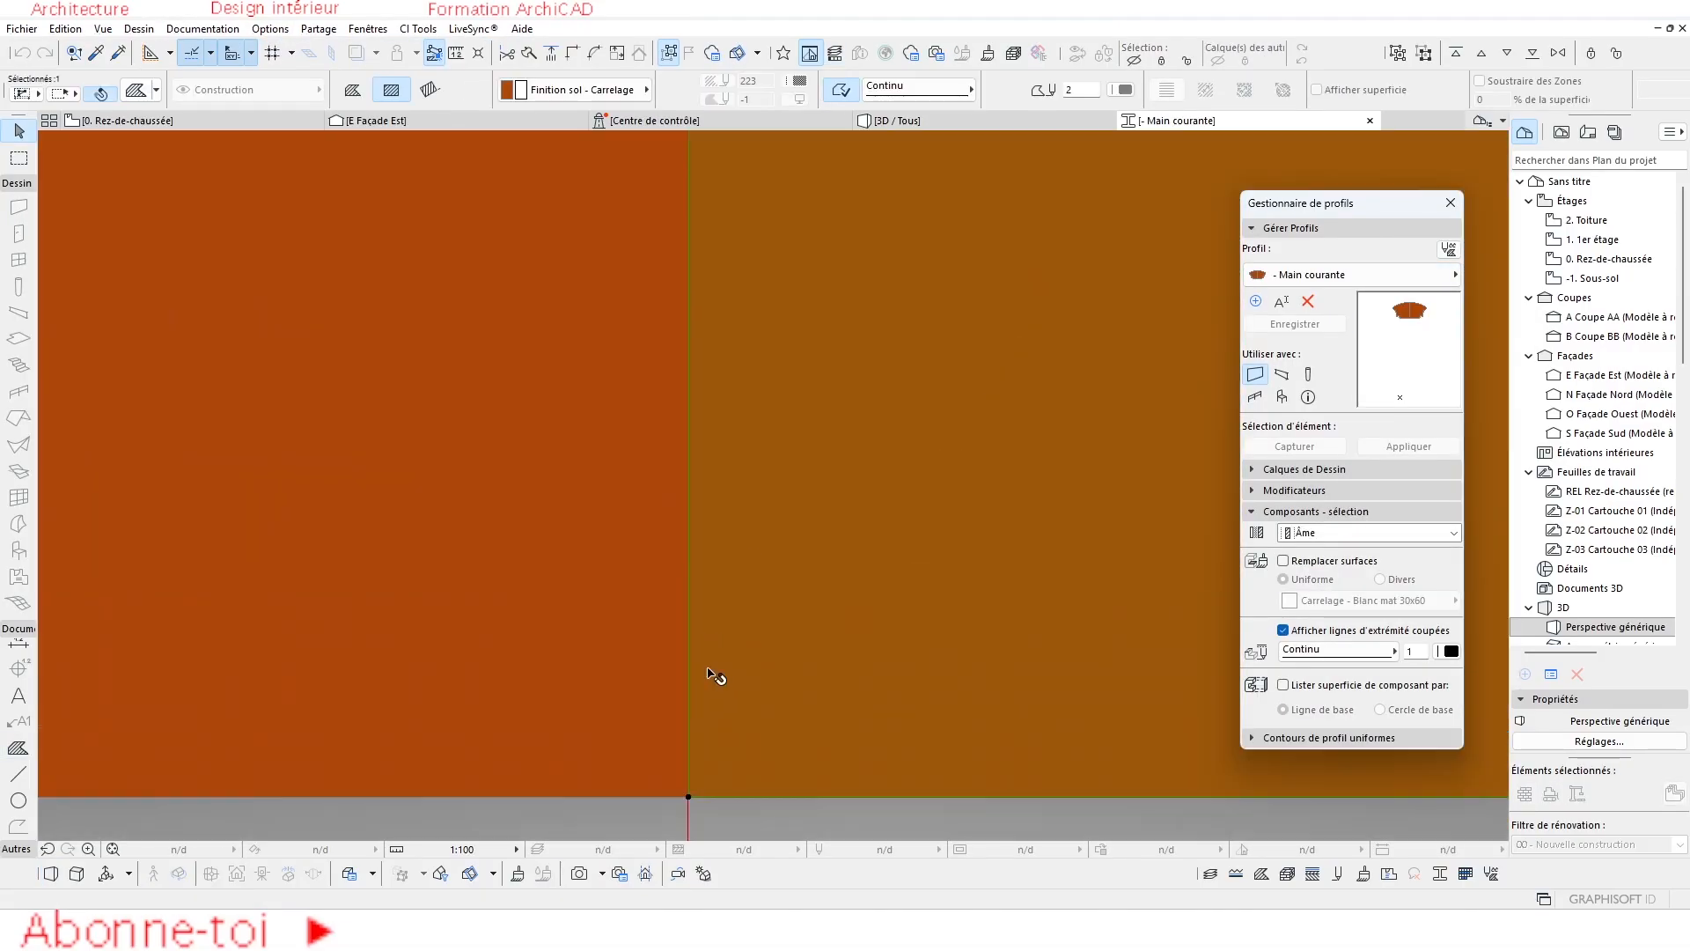
scroll(704, 493, "down", 8)
scroll(702, 335, "up", 10)
left_click(747, 344)
key("Escape")
left_click(746, 343)
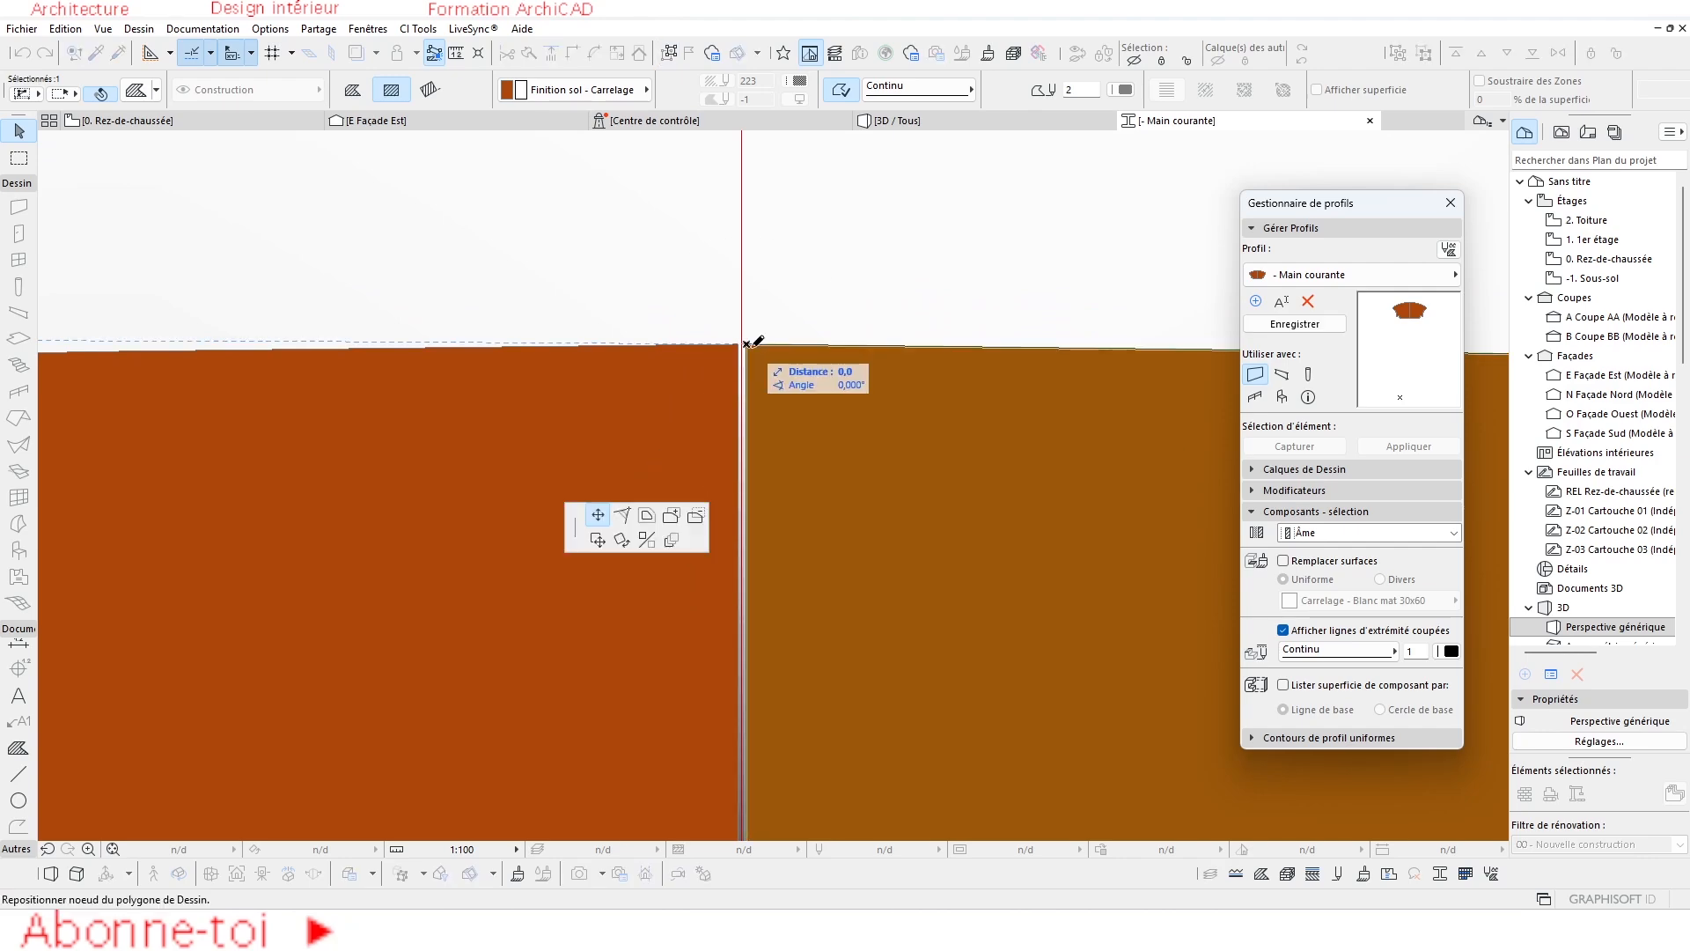
key("Escape")
left_click(742, 344)
left_click(742, 345)
key("Escape")
key("Escape")
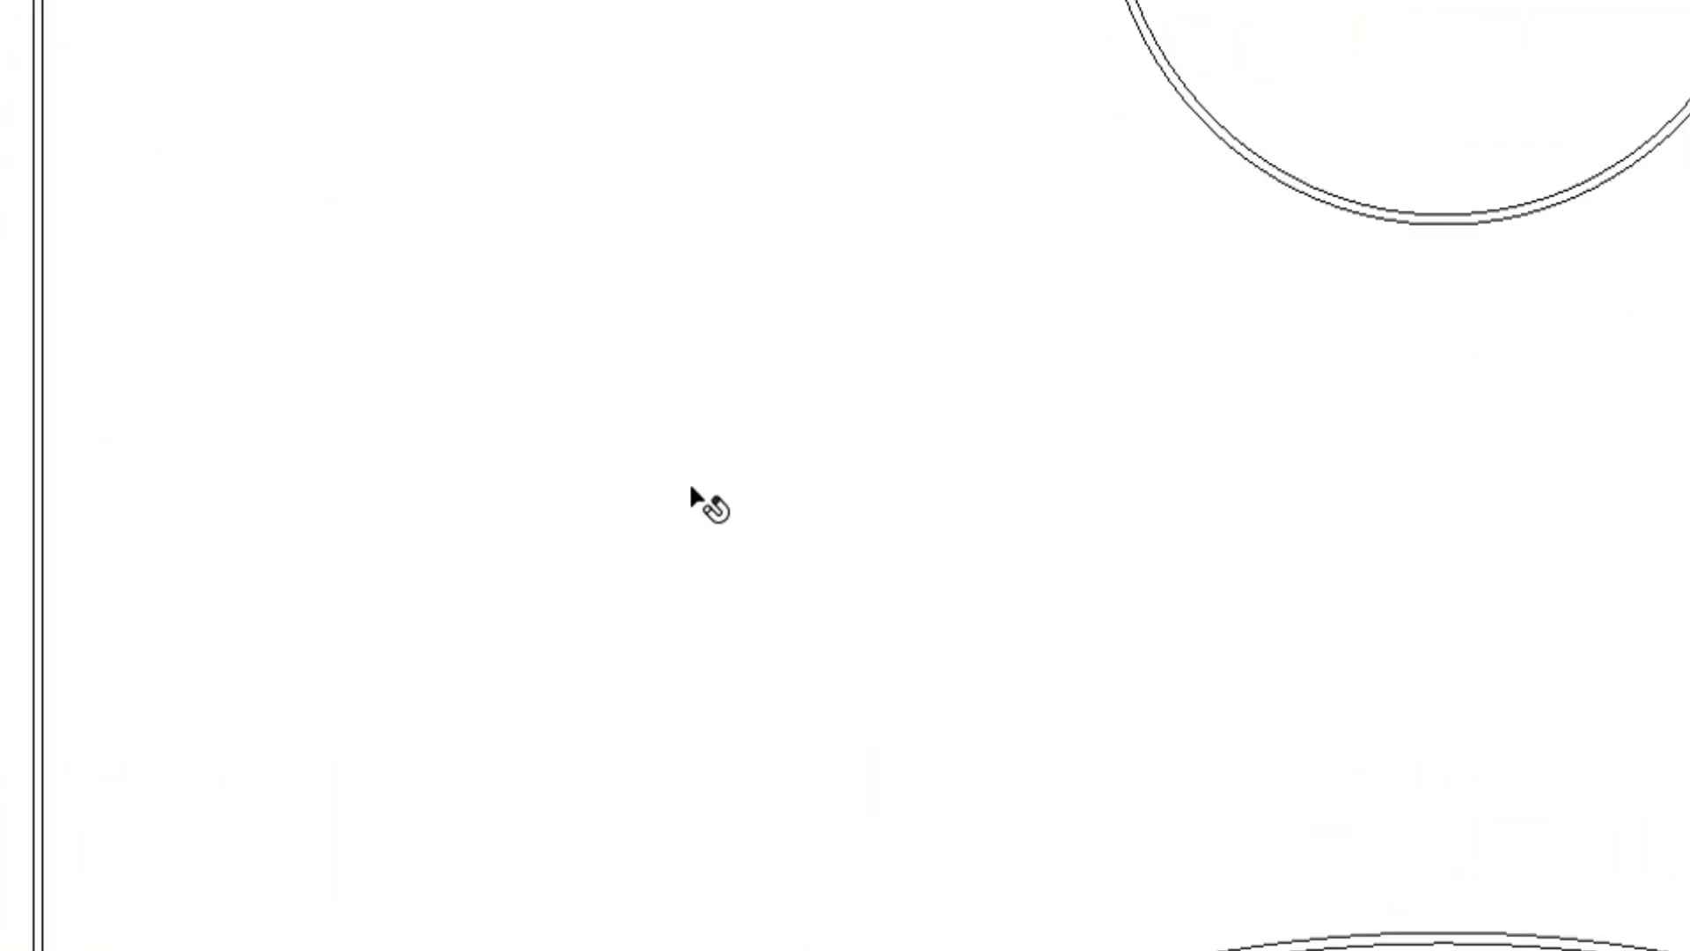
scroll(691, 487, "down", 12)
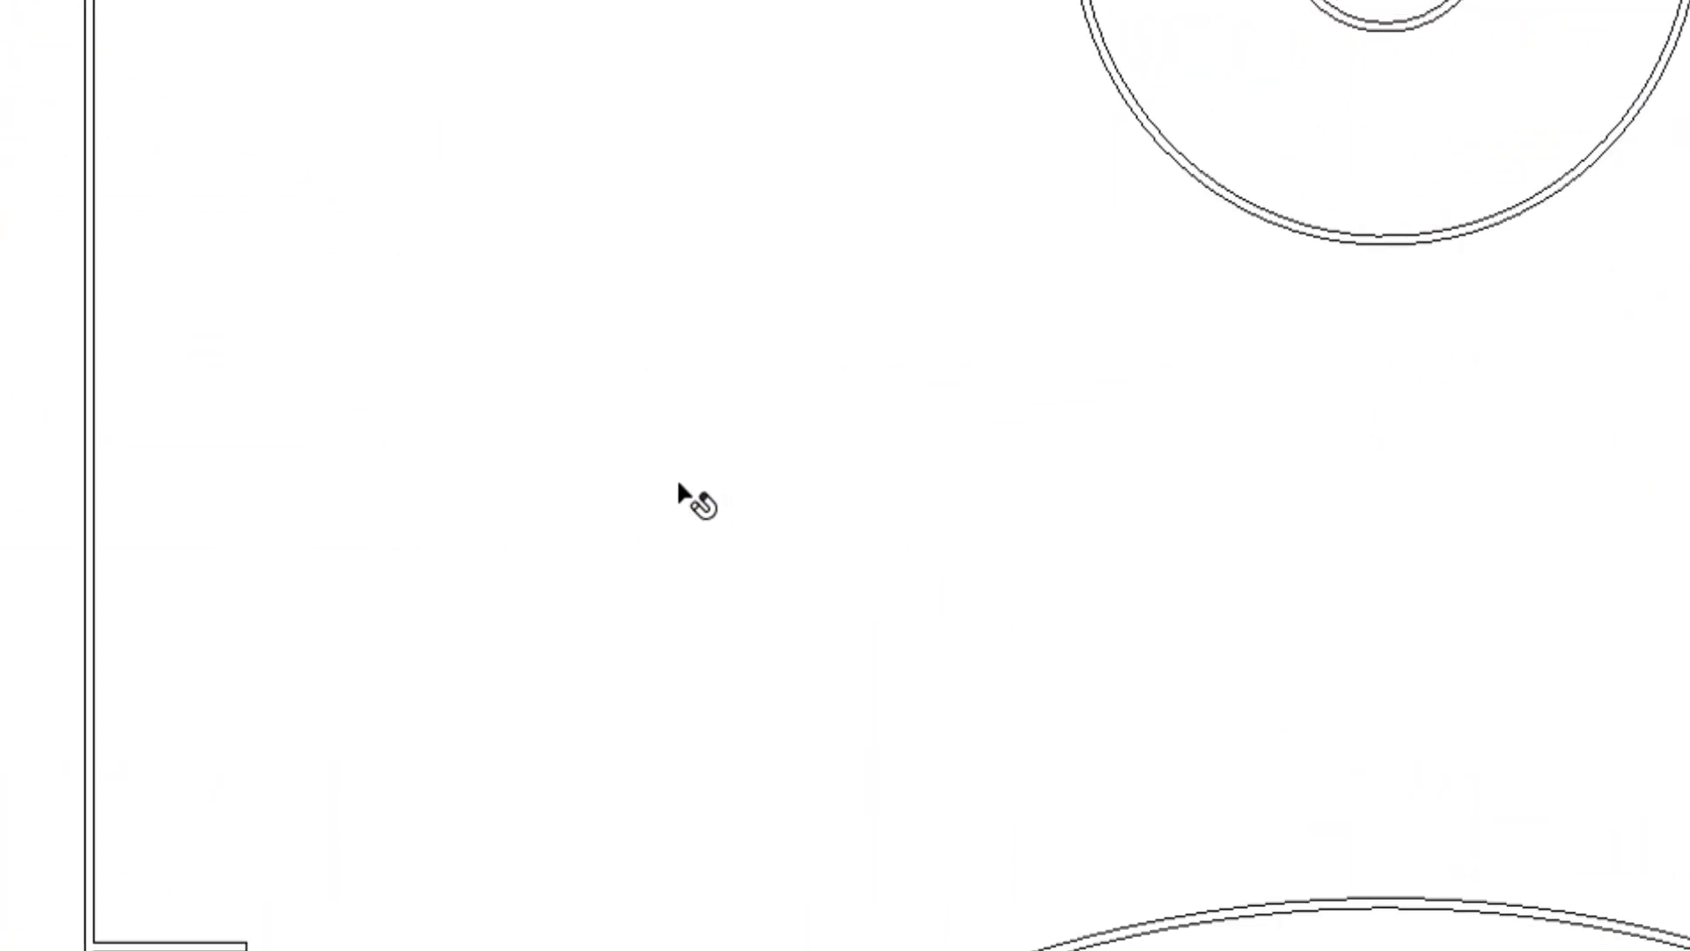
scroll(674, 477, "down", 6)
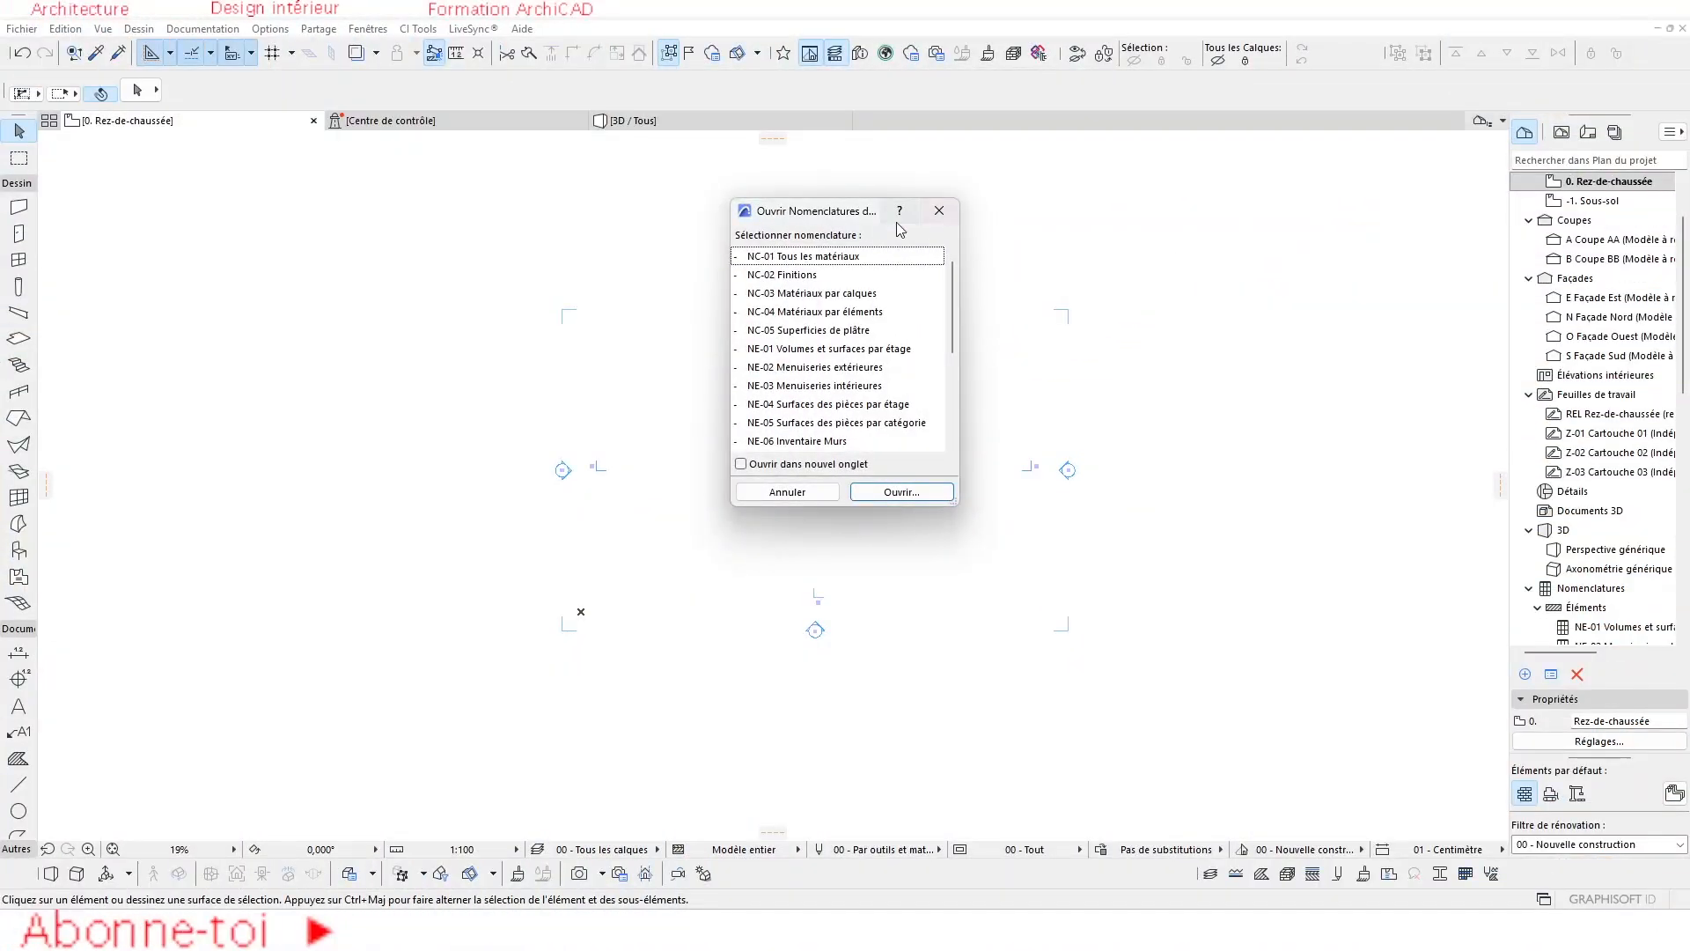
Close the schedule selection dialog without opening a schedule and return to the empty ground-floor plan.
left_click(941, 213)
scroll(911, 379, "down", 3)
middle_click_drag(882, 396, 855, 392)
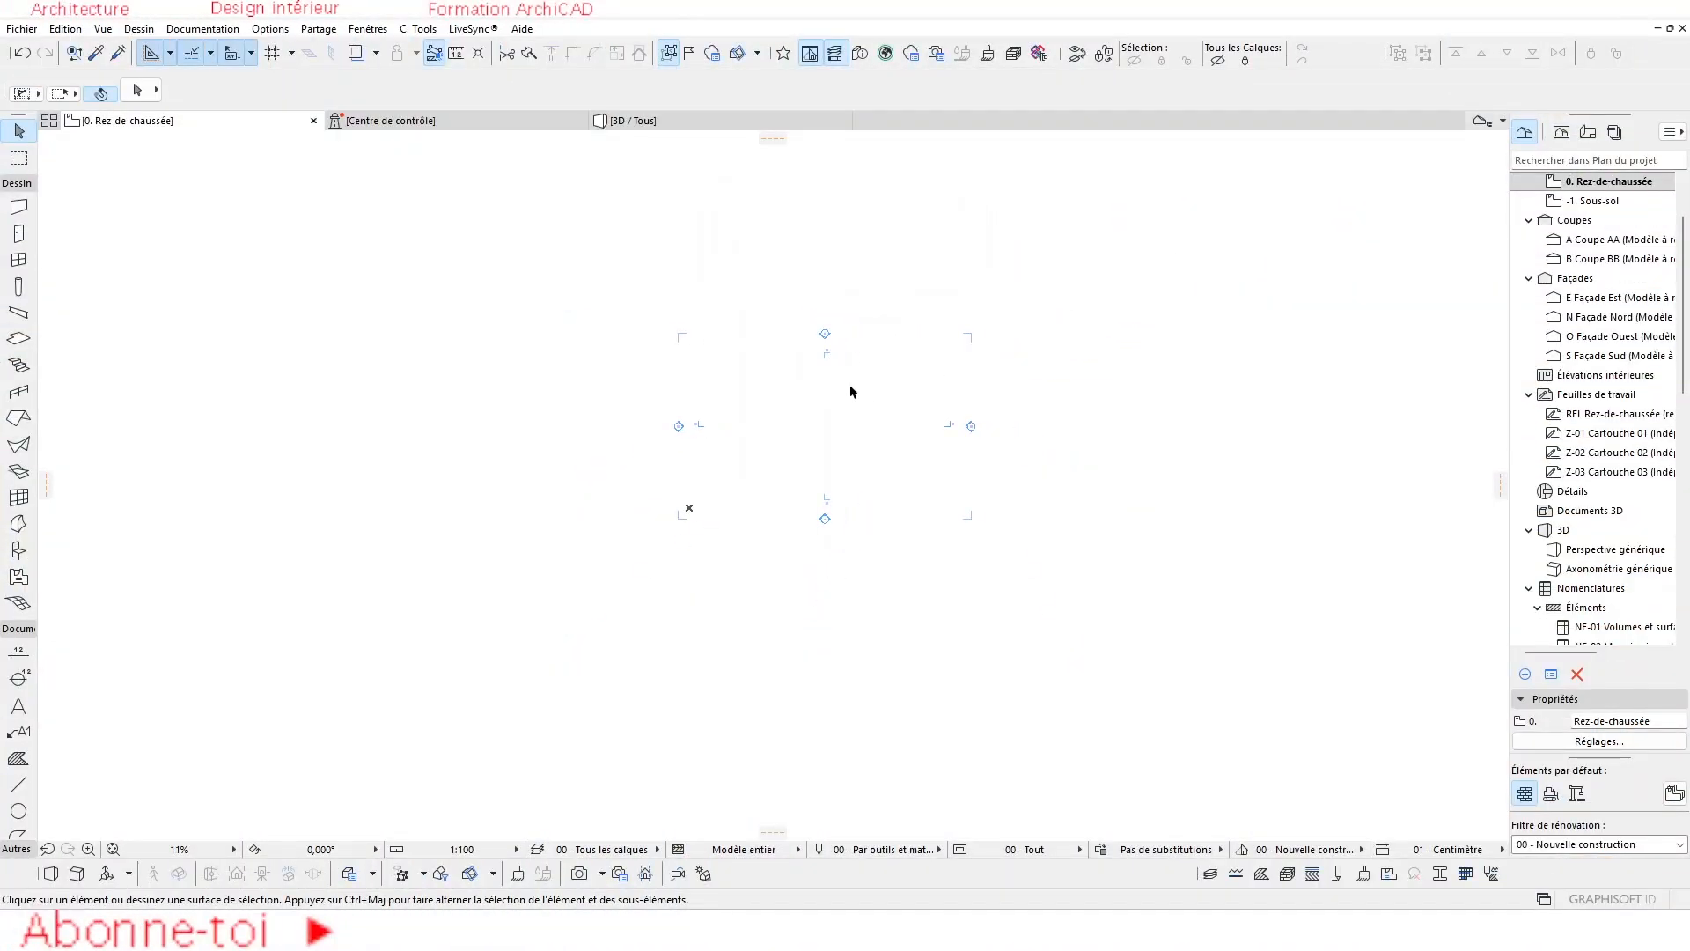
scroll(847, 394, "up", 3)
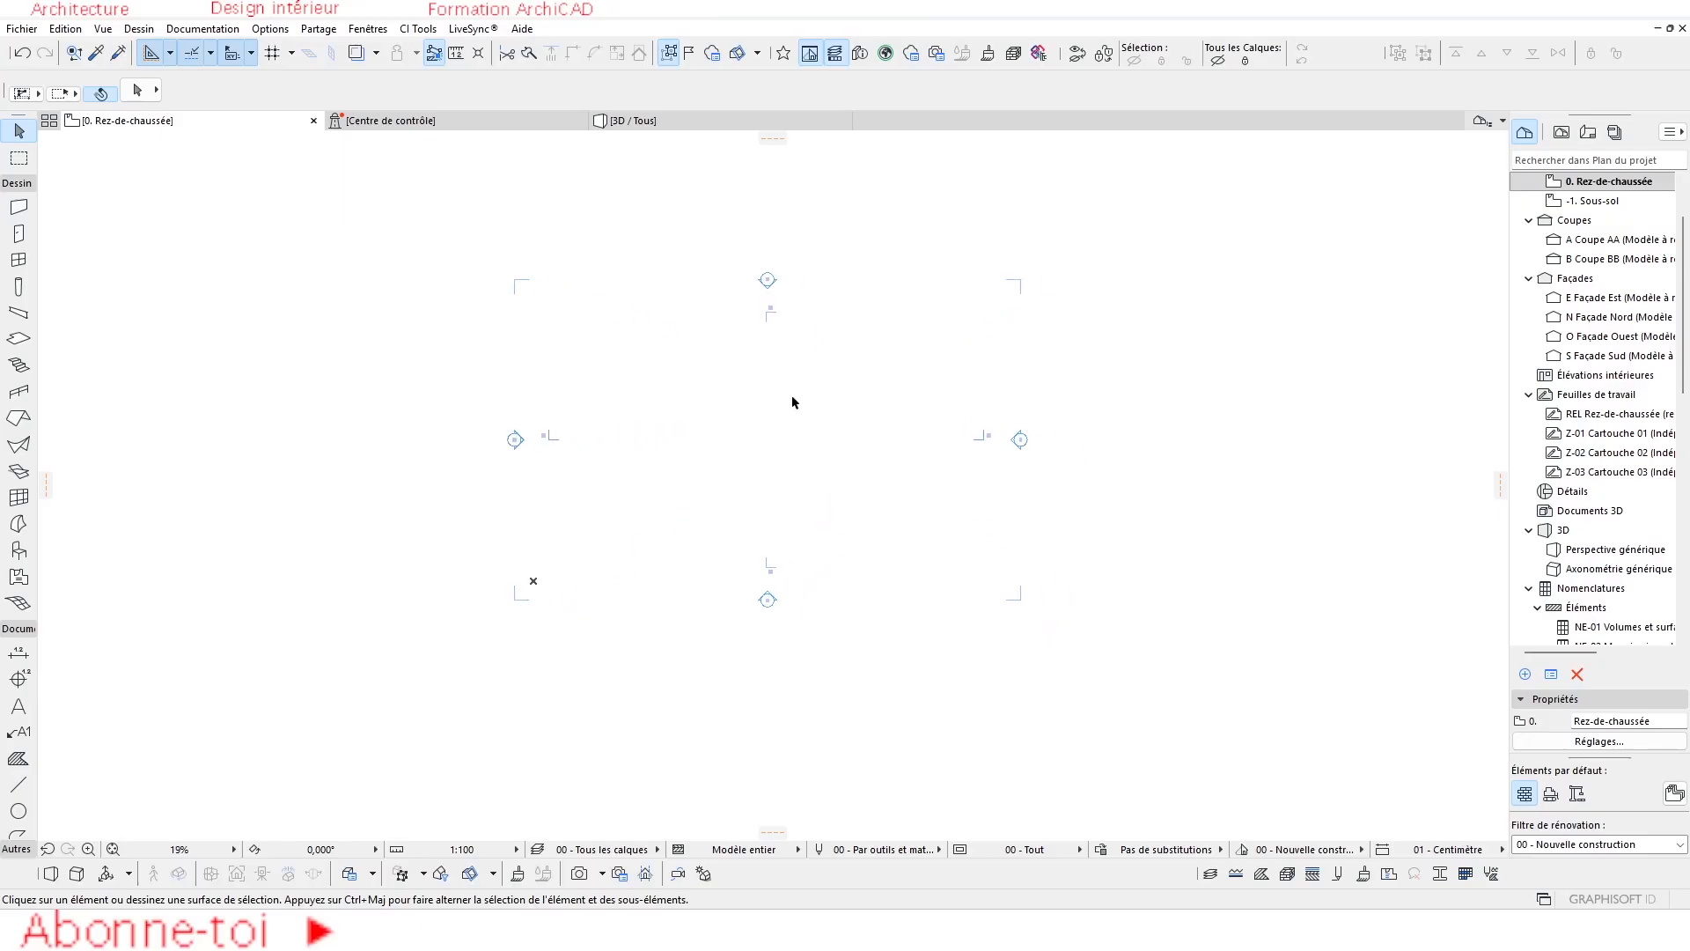
scroll(784, 393, "down", 3)
middle_click_drag(773, 393, 736, 396)
scroll(709, 395, "up", 3)
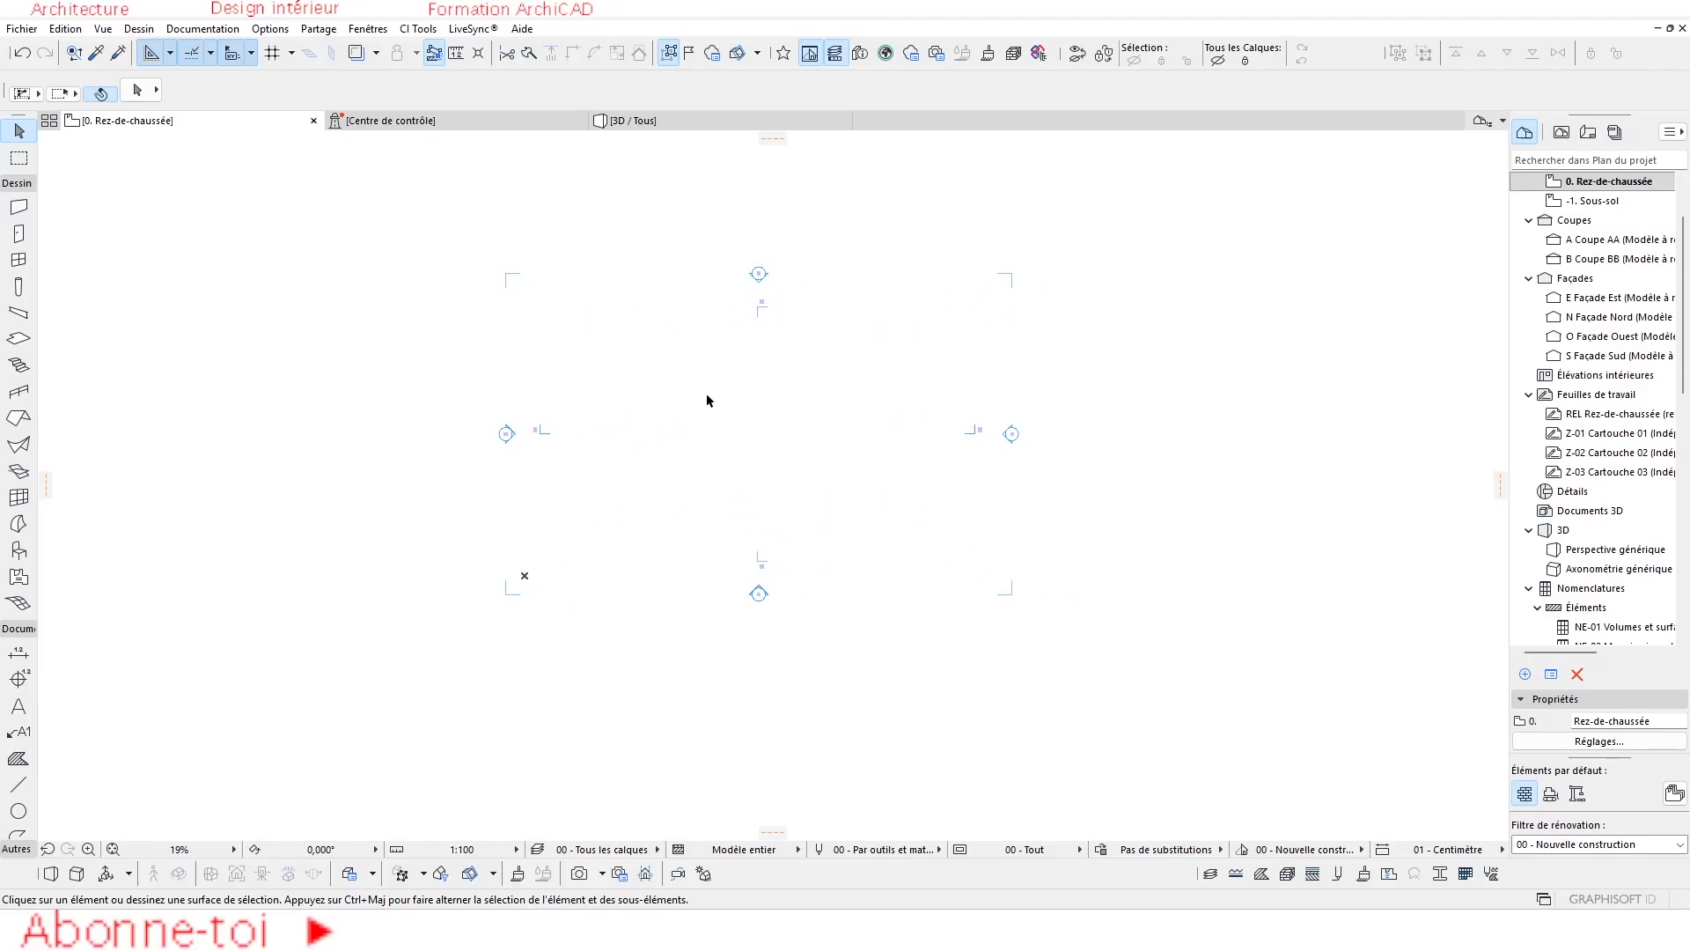
scroll(719, 393, "up", 2)
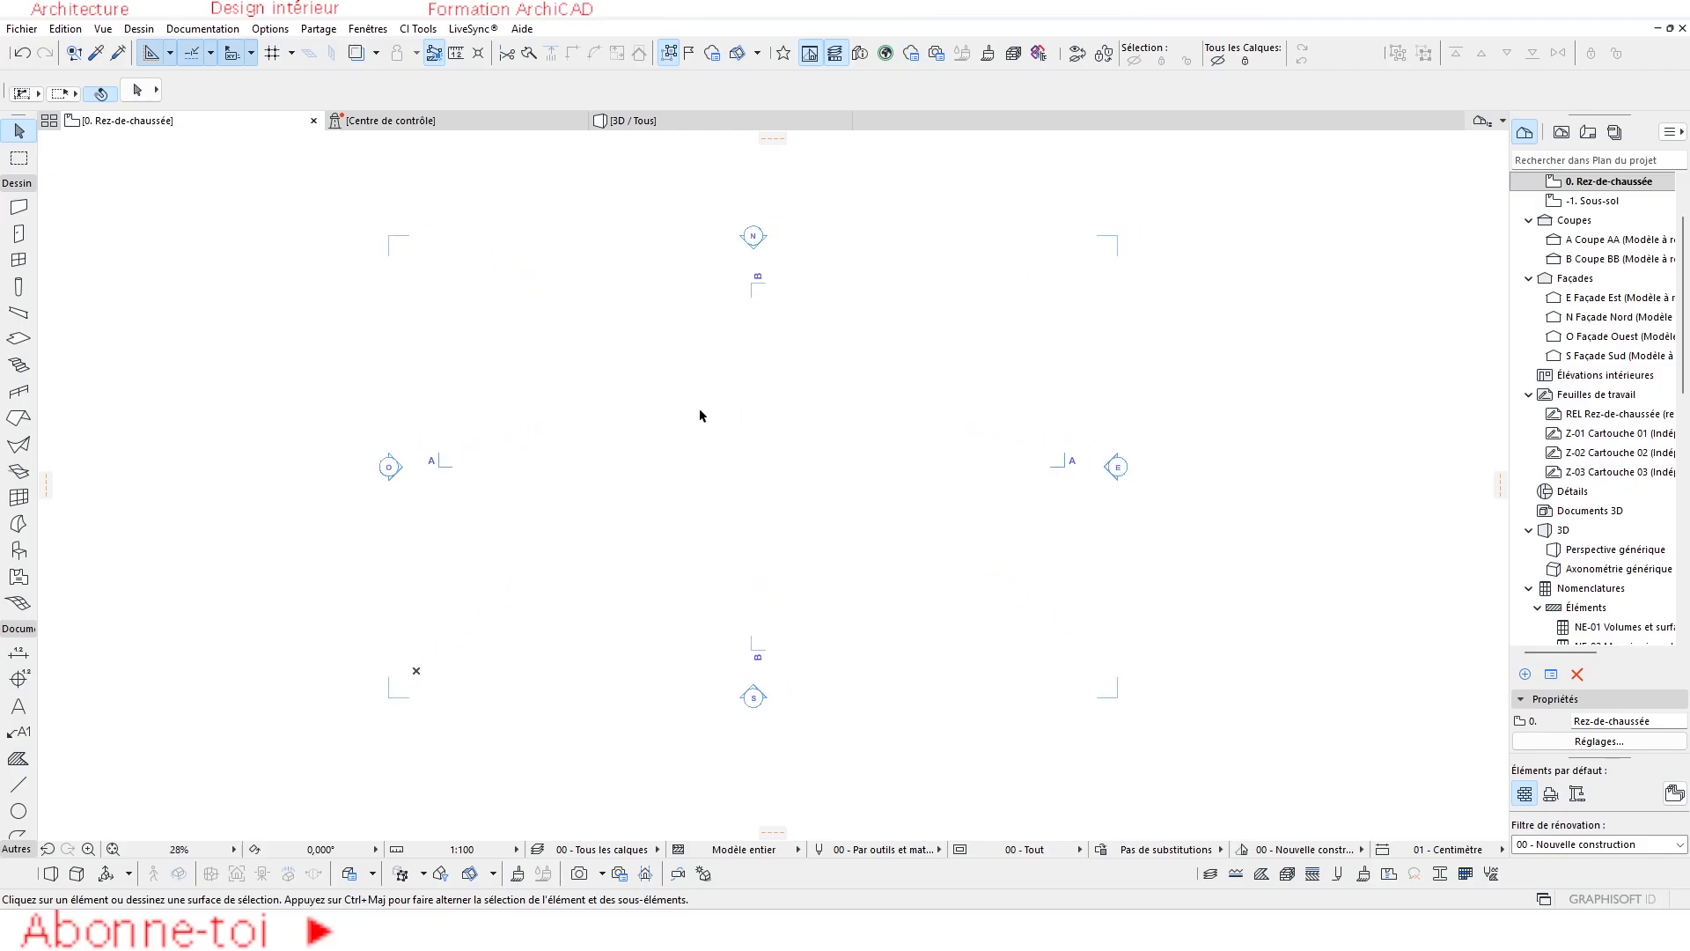
Set the project's working length unit to millimetres (millimètre) in the project preferences.
left_click(270, 28)
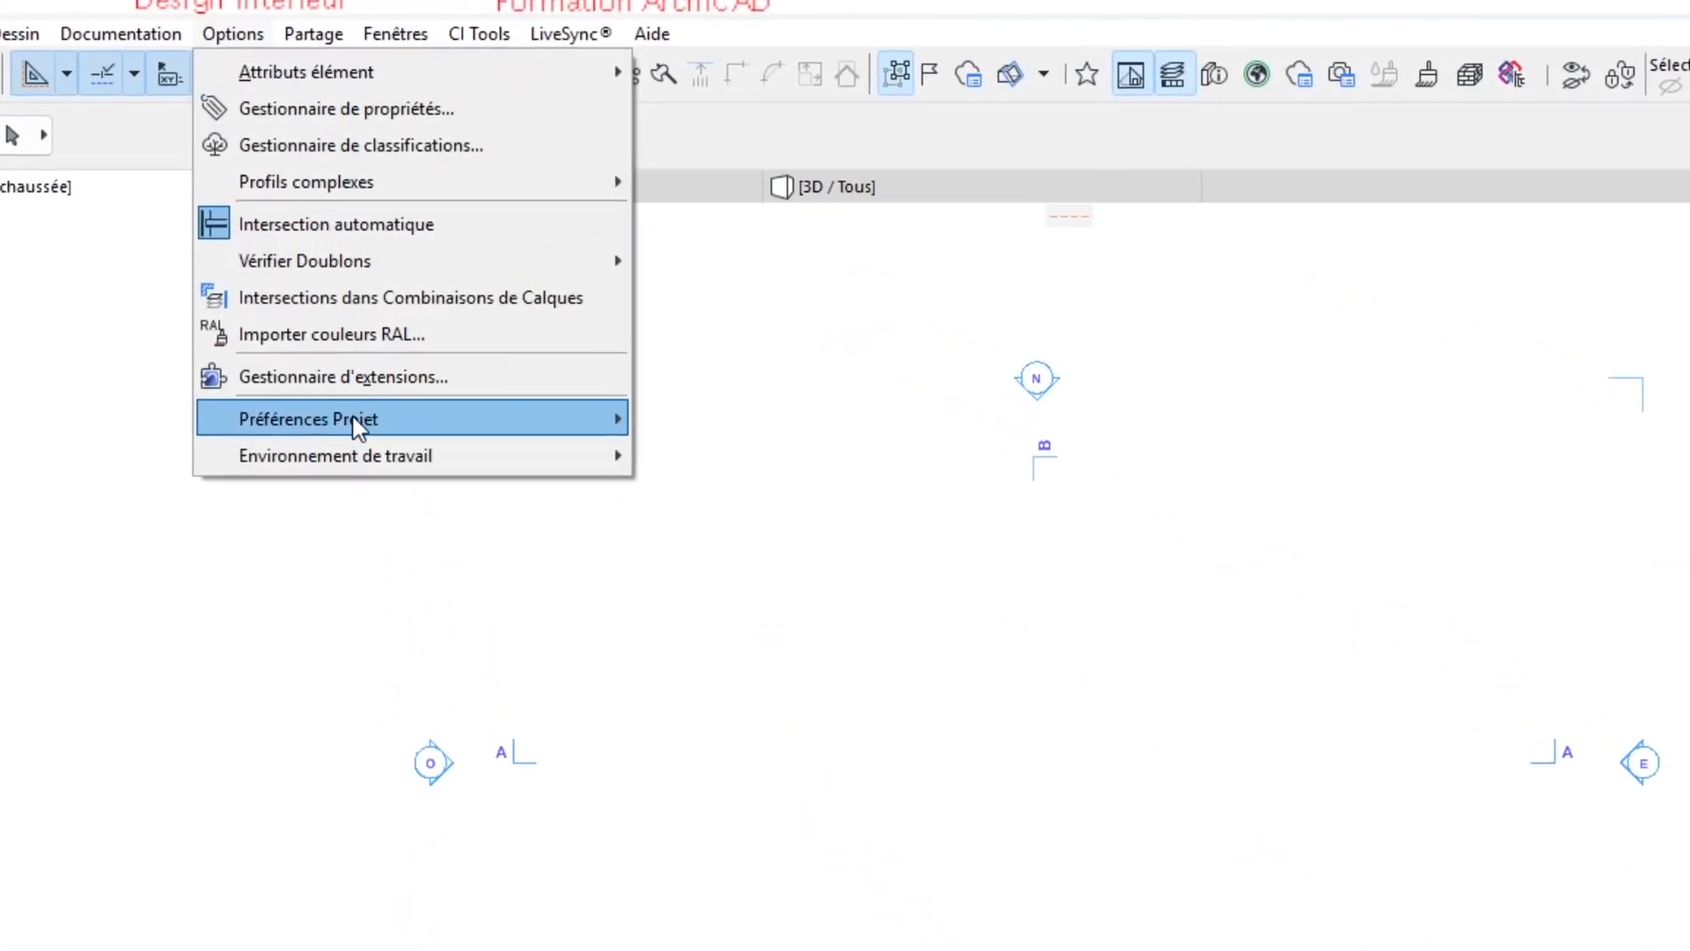
mouse_move(365, 355)
left_click(779, 487)
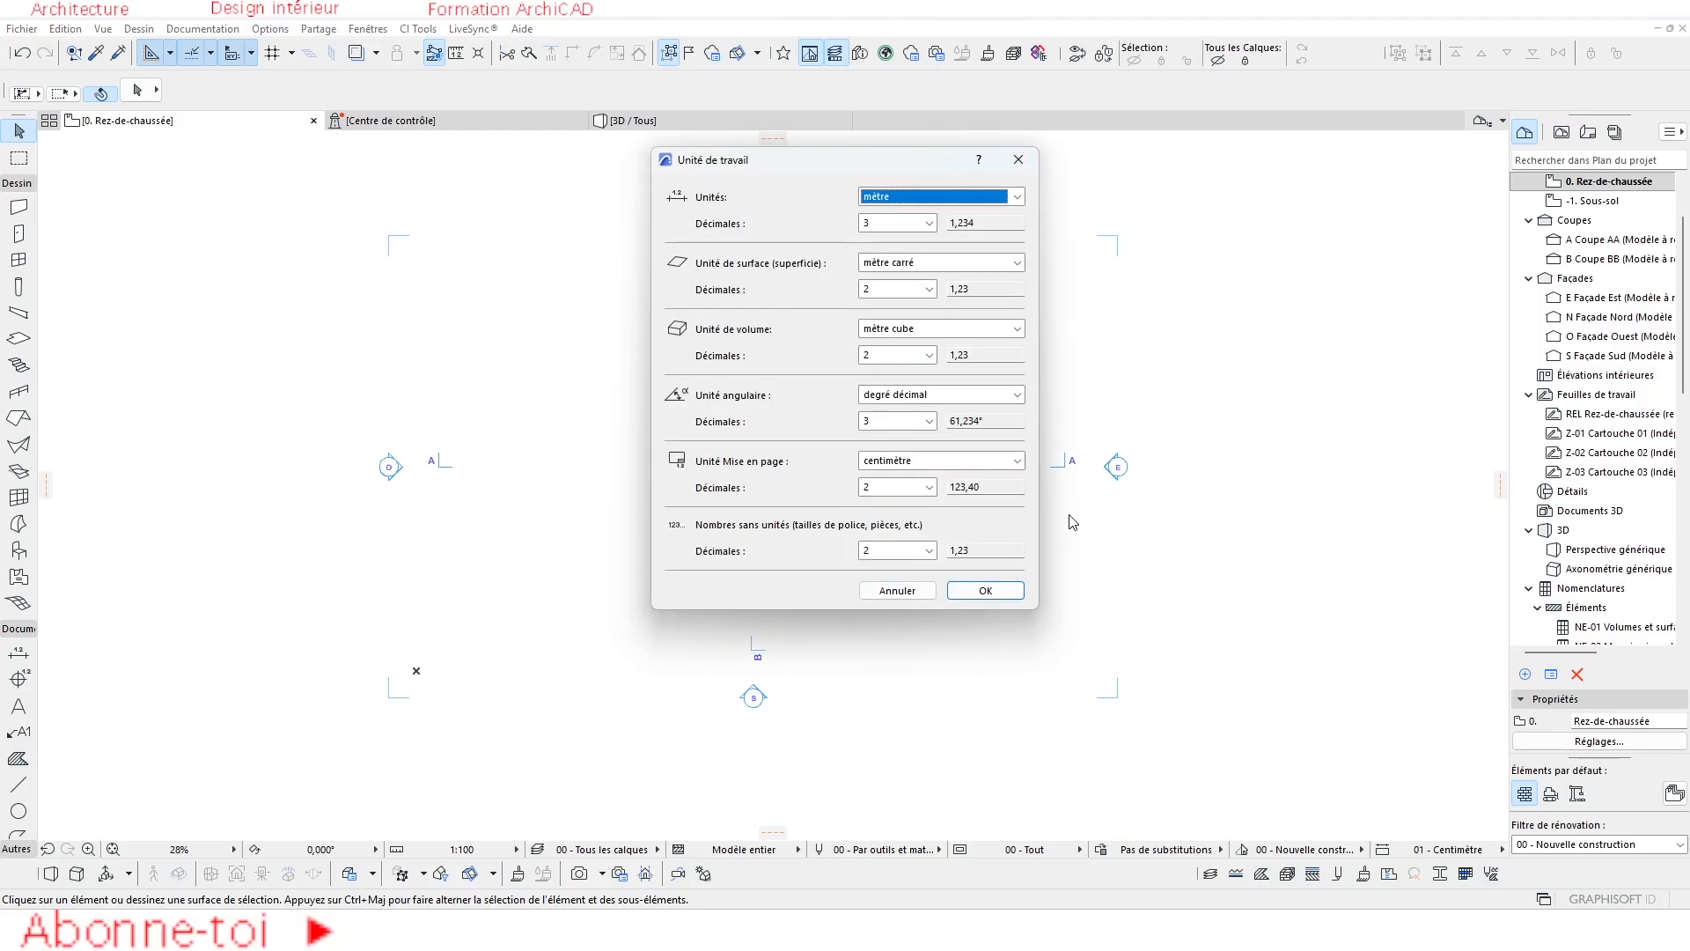
left_click(898, 198)
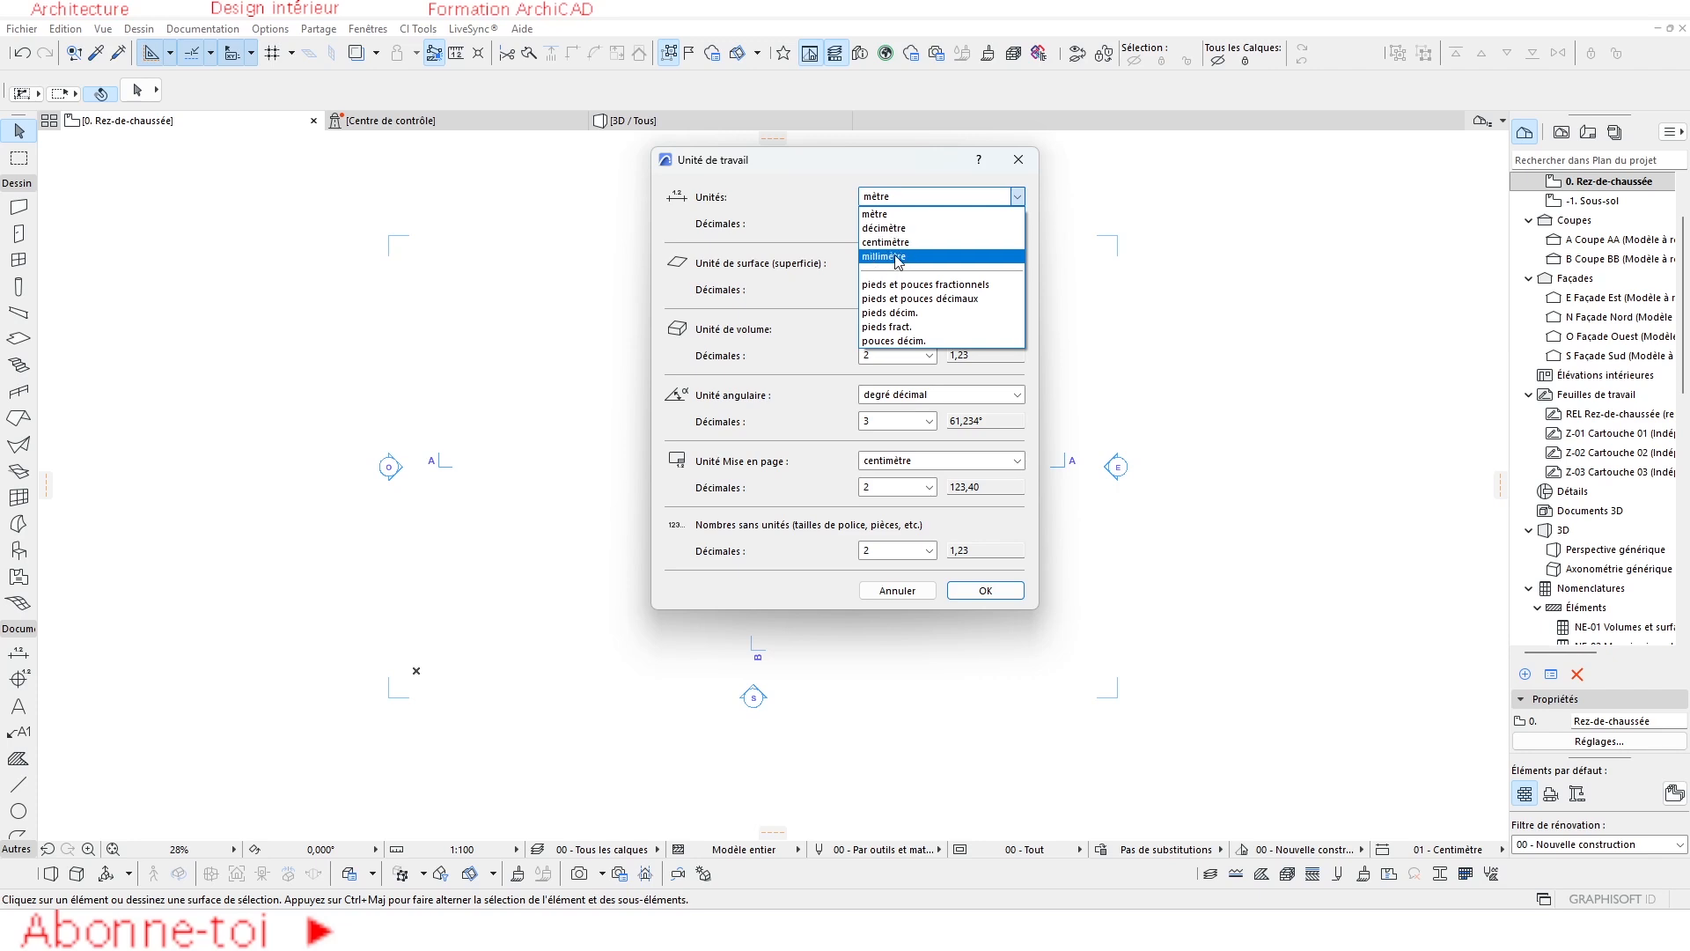
left_click(902, 203)
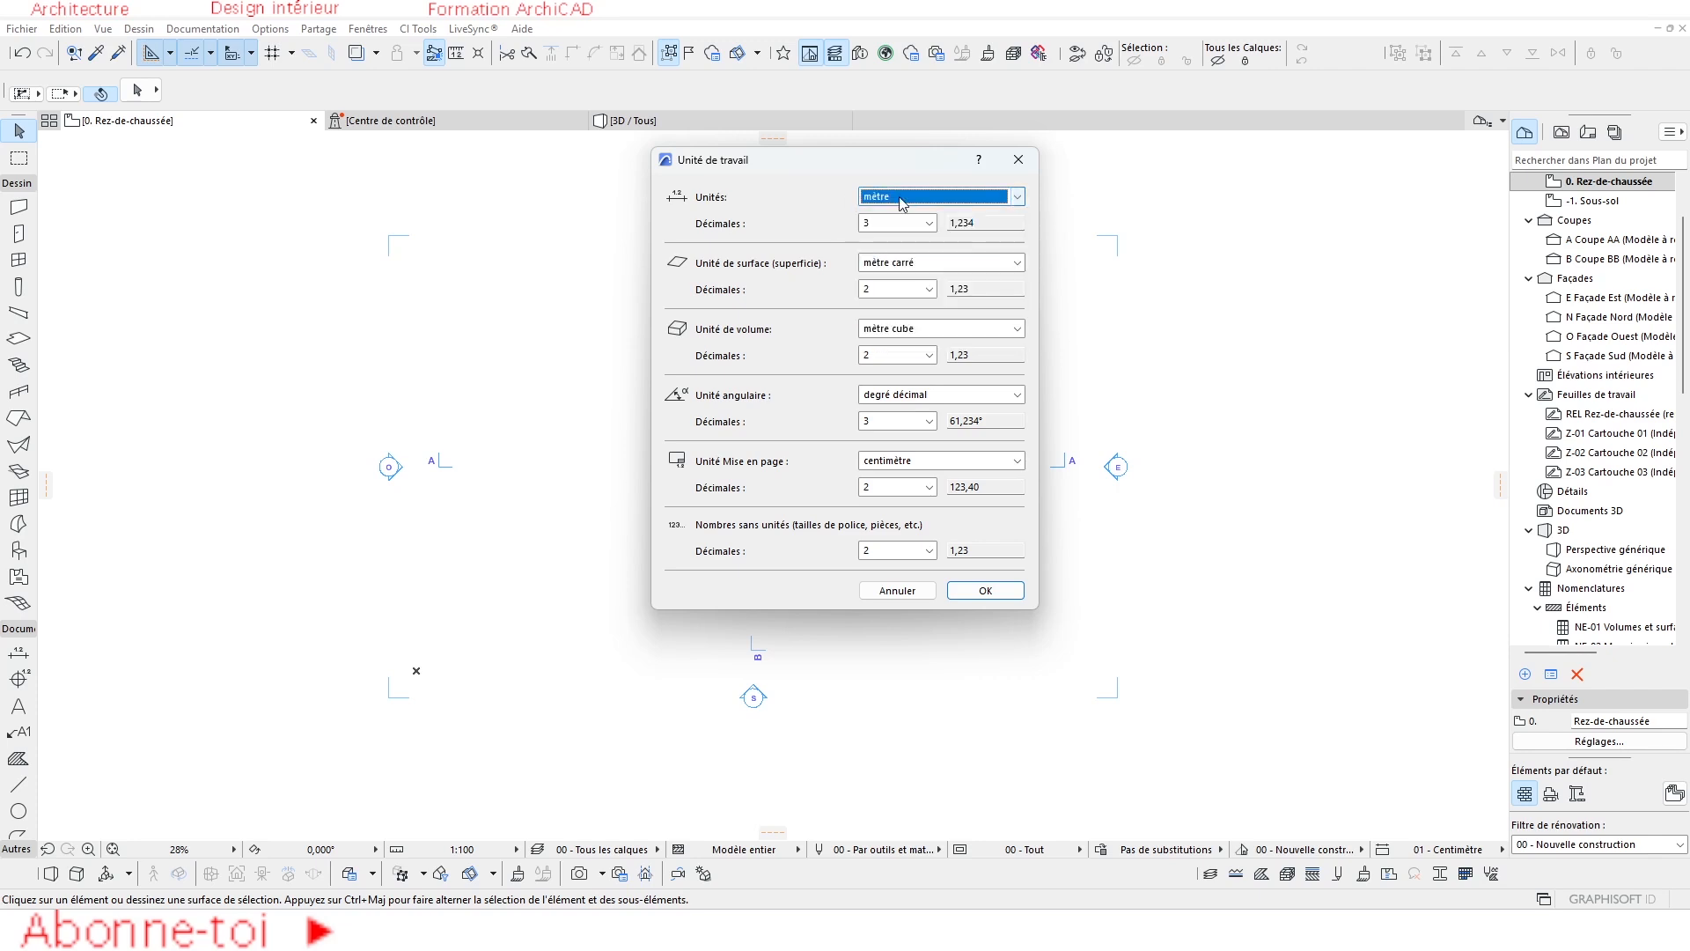
left_click(894, 204)
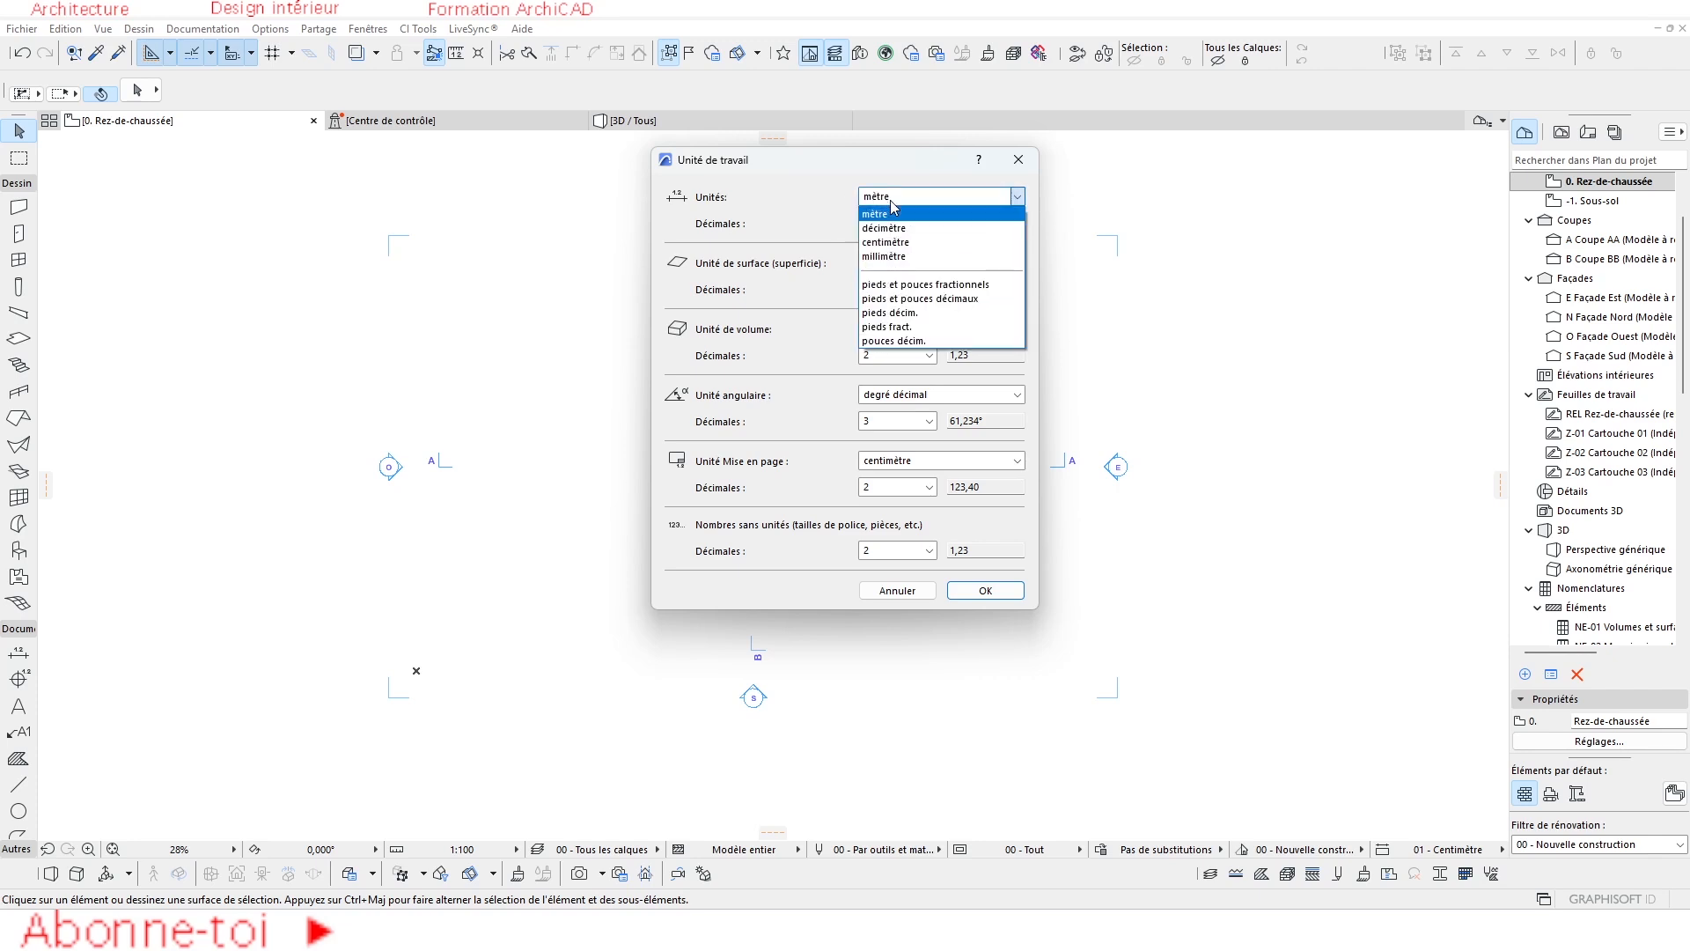
left_click(897, 257)
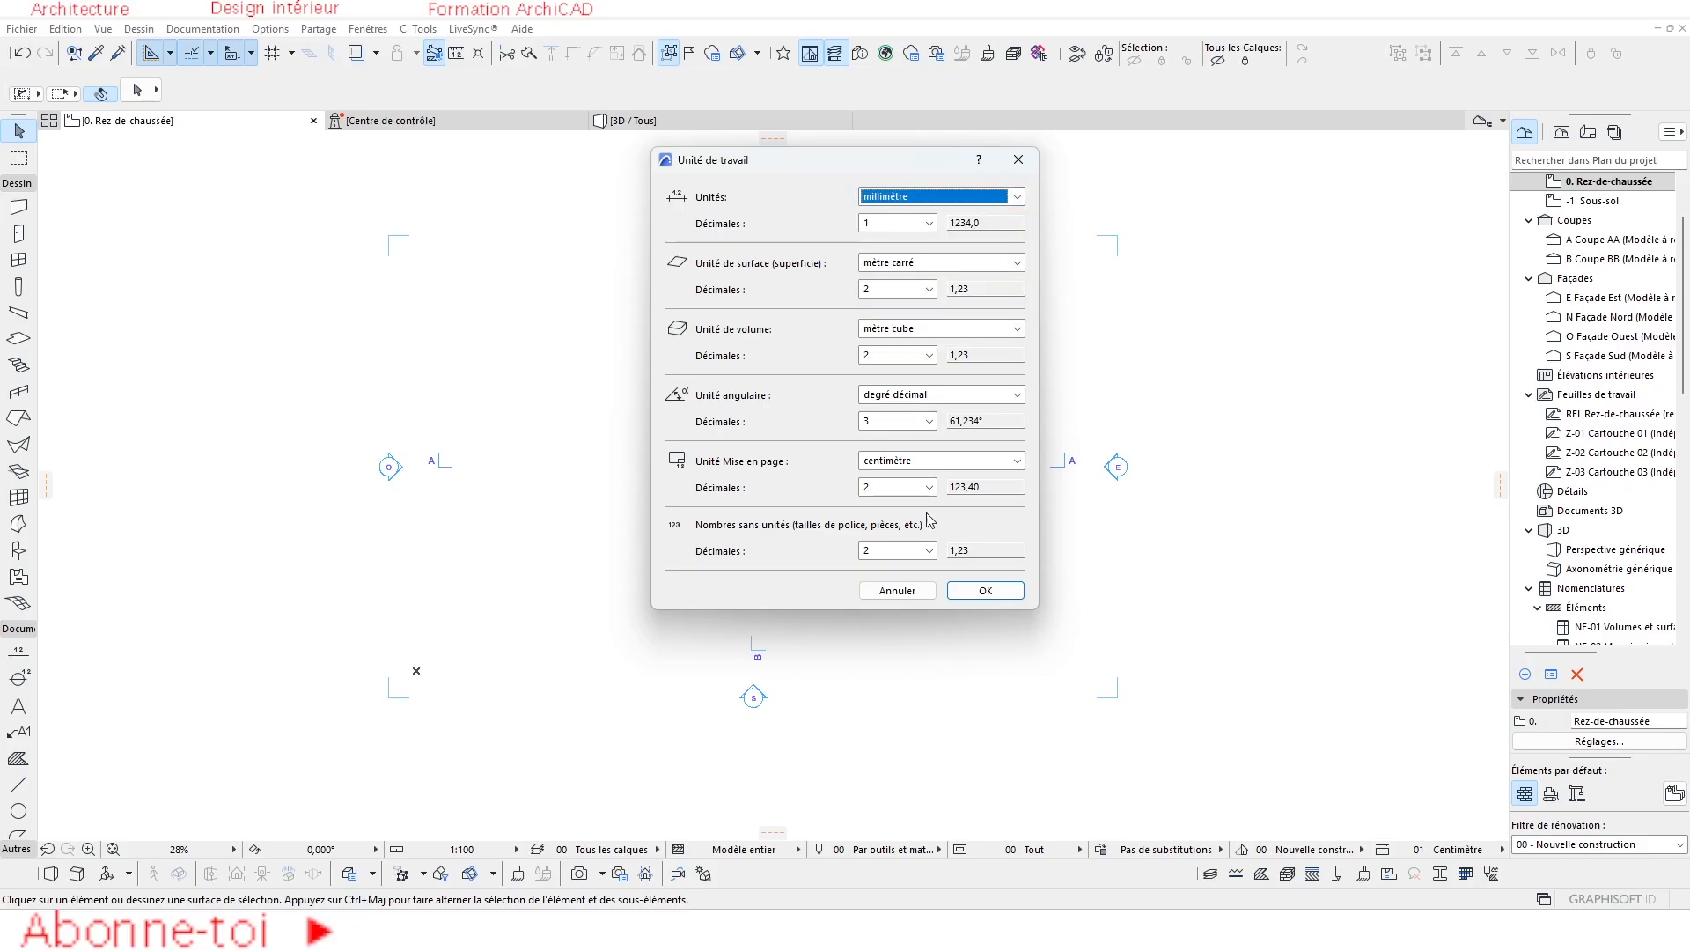
left_click(983, 591)
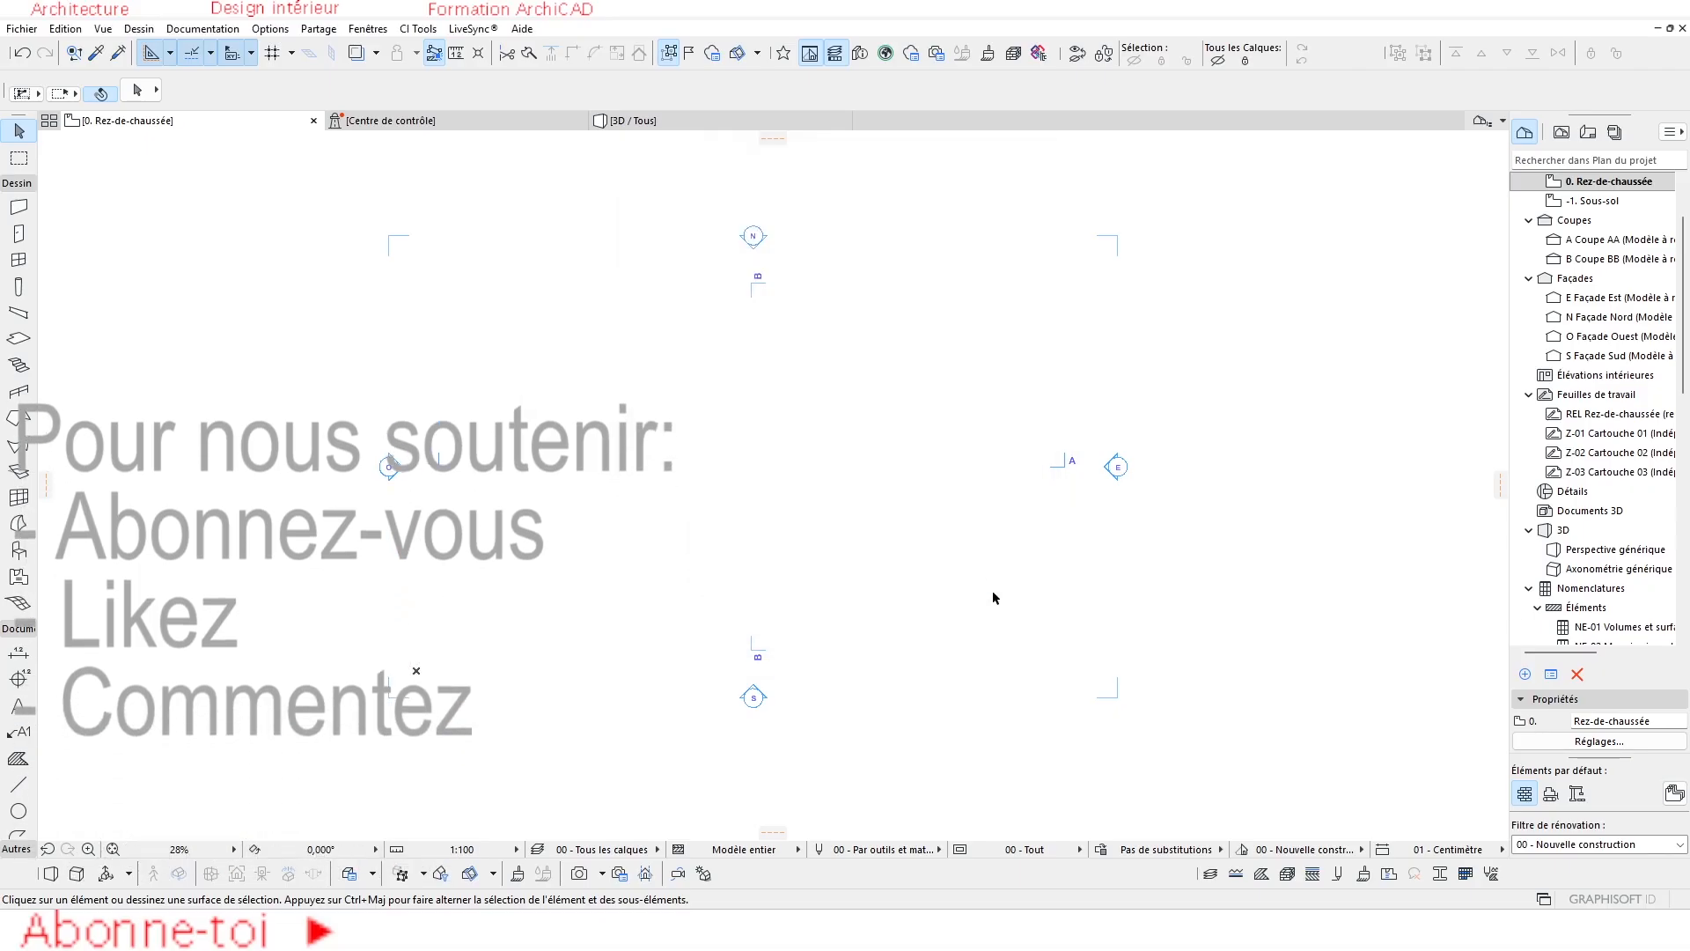
Open the default settings of the Wall tool and switch the wall structure to basic.
scroll(800, 524, "down", 2)
scroll(774, 519, "up", 2)
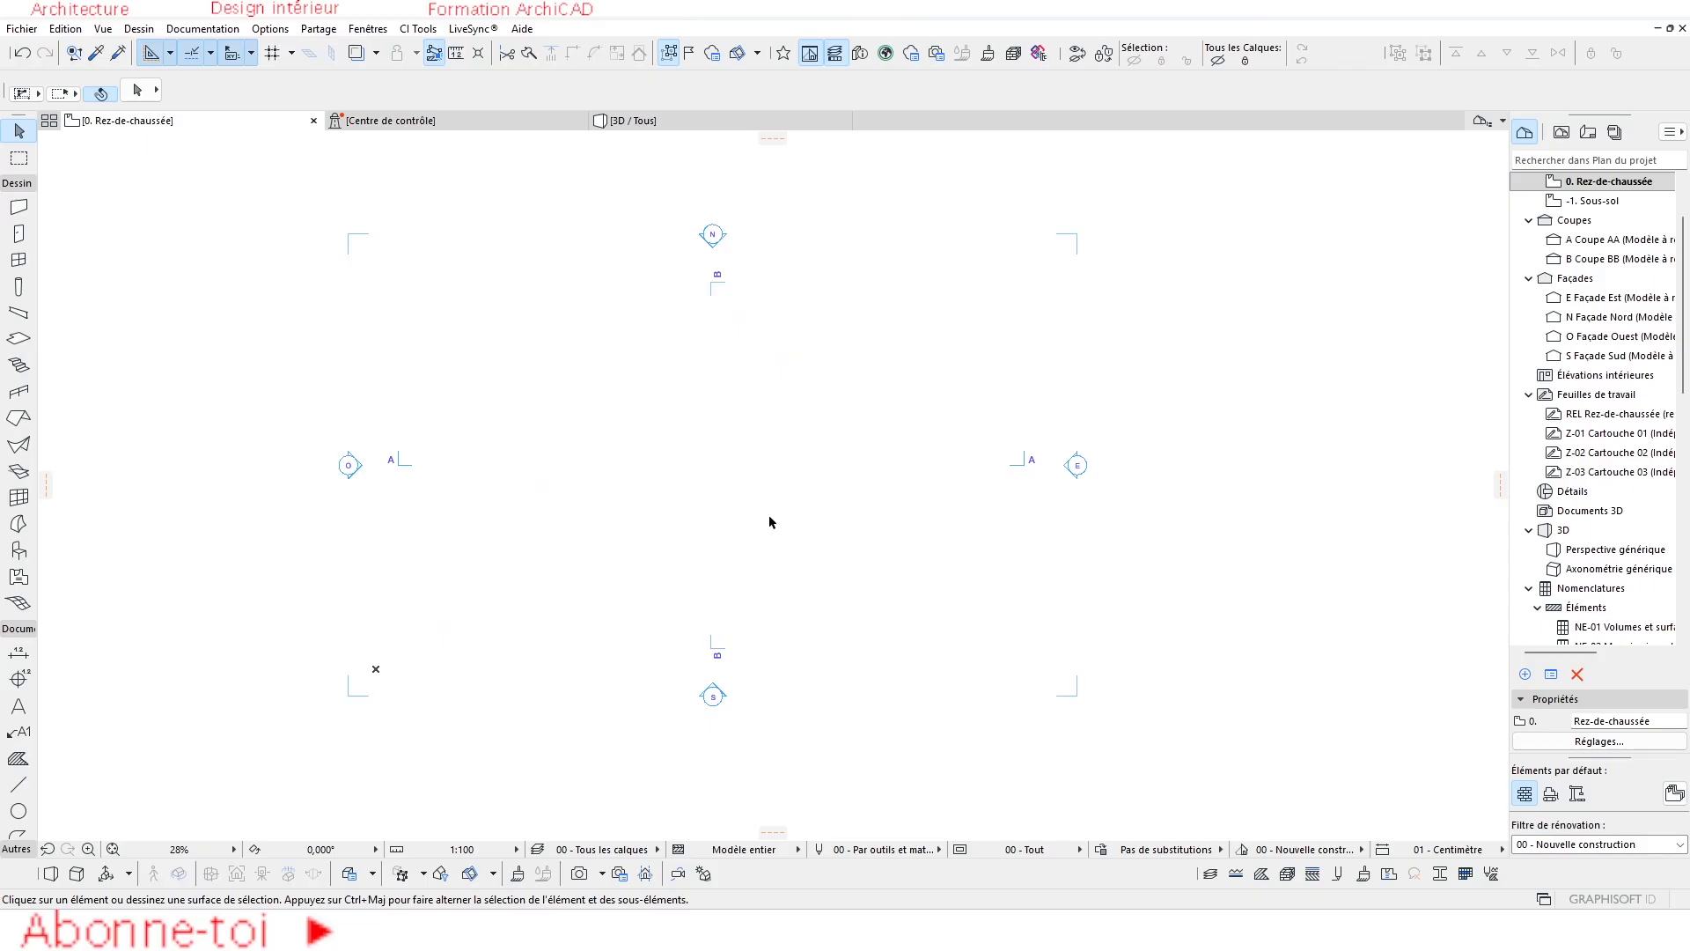
left_click(19, 208)
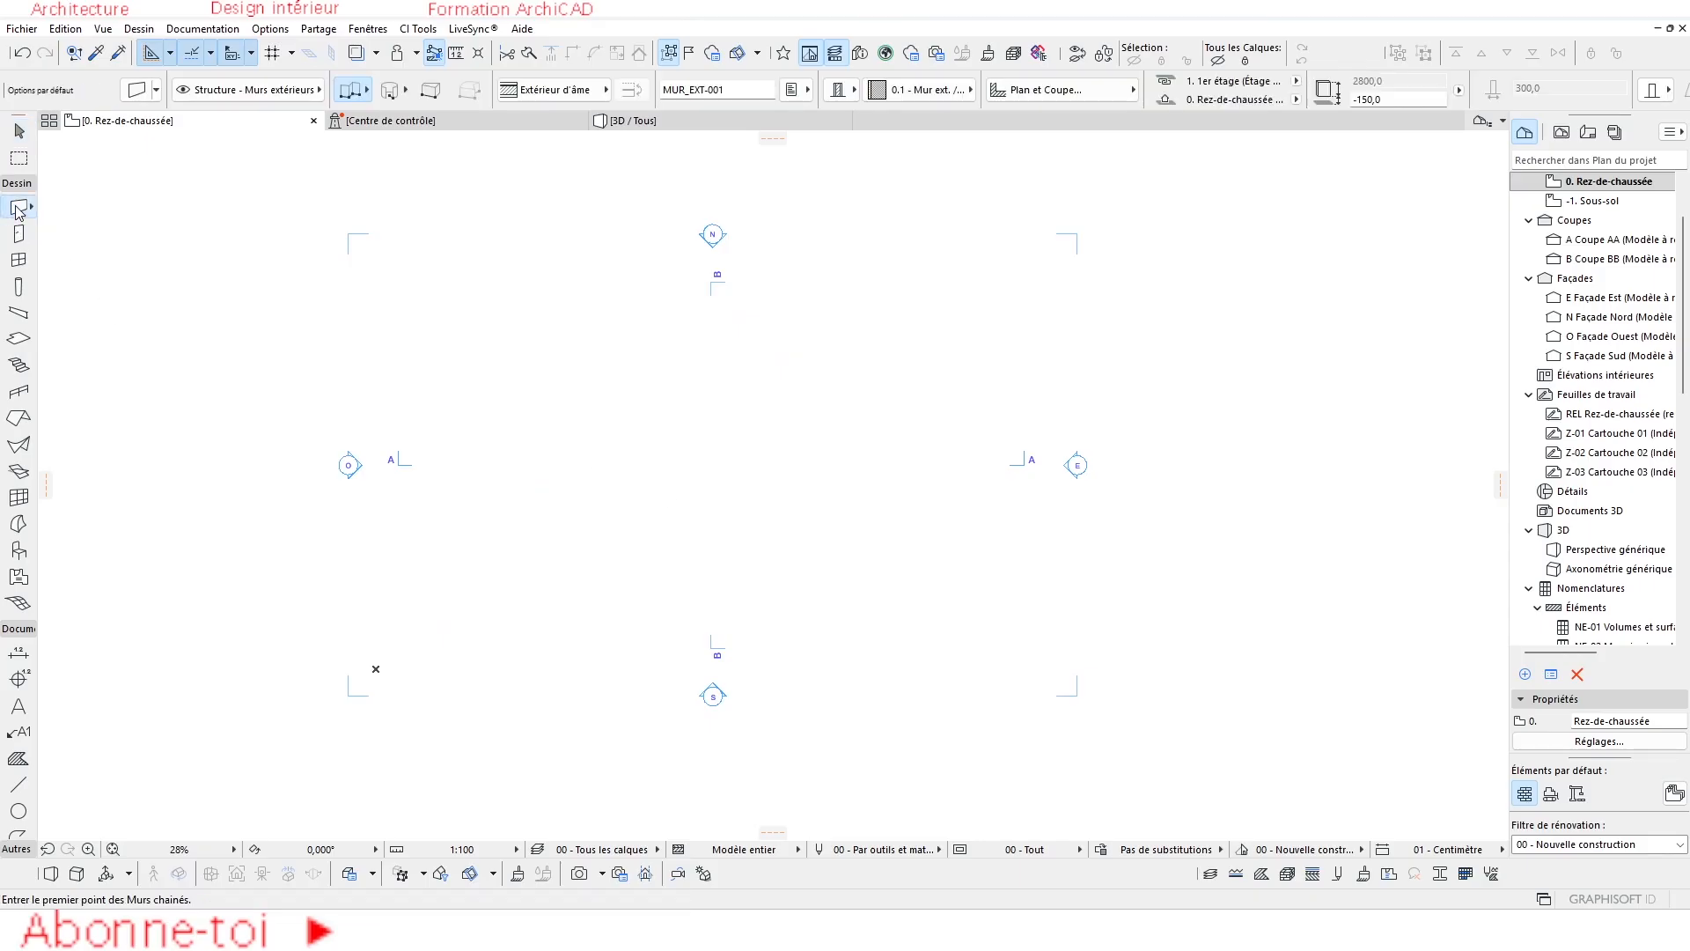
left_click(137, 89)
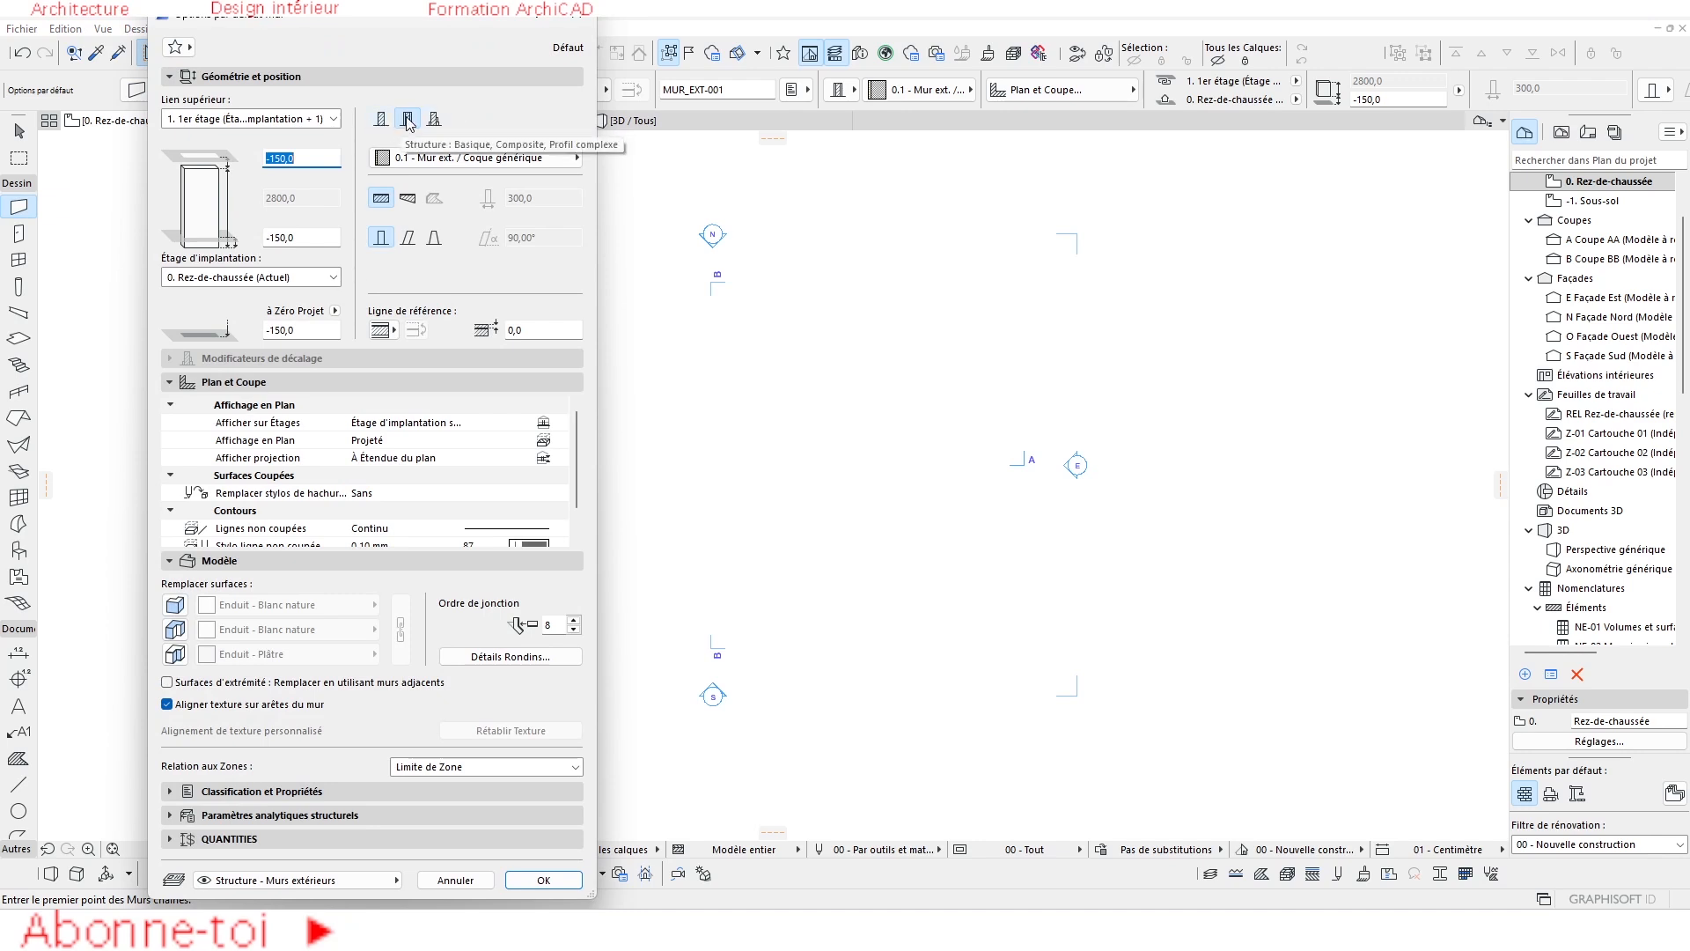
left_click(380, 118)
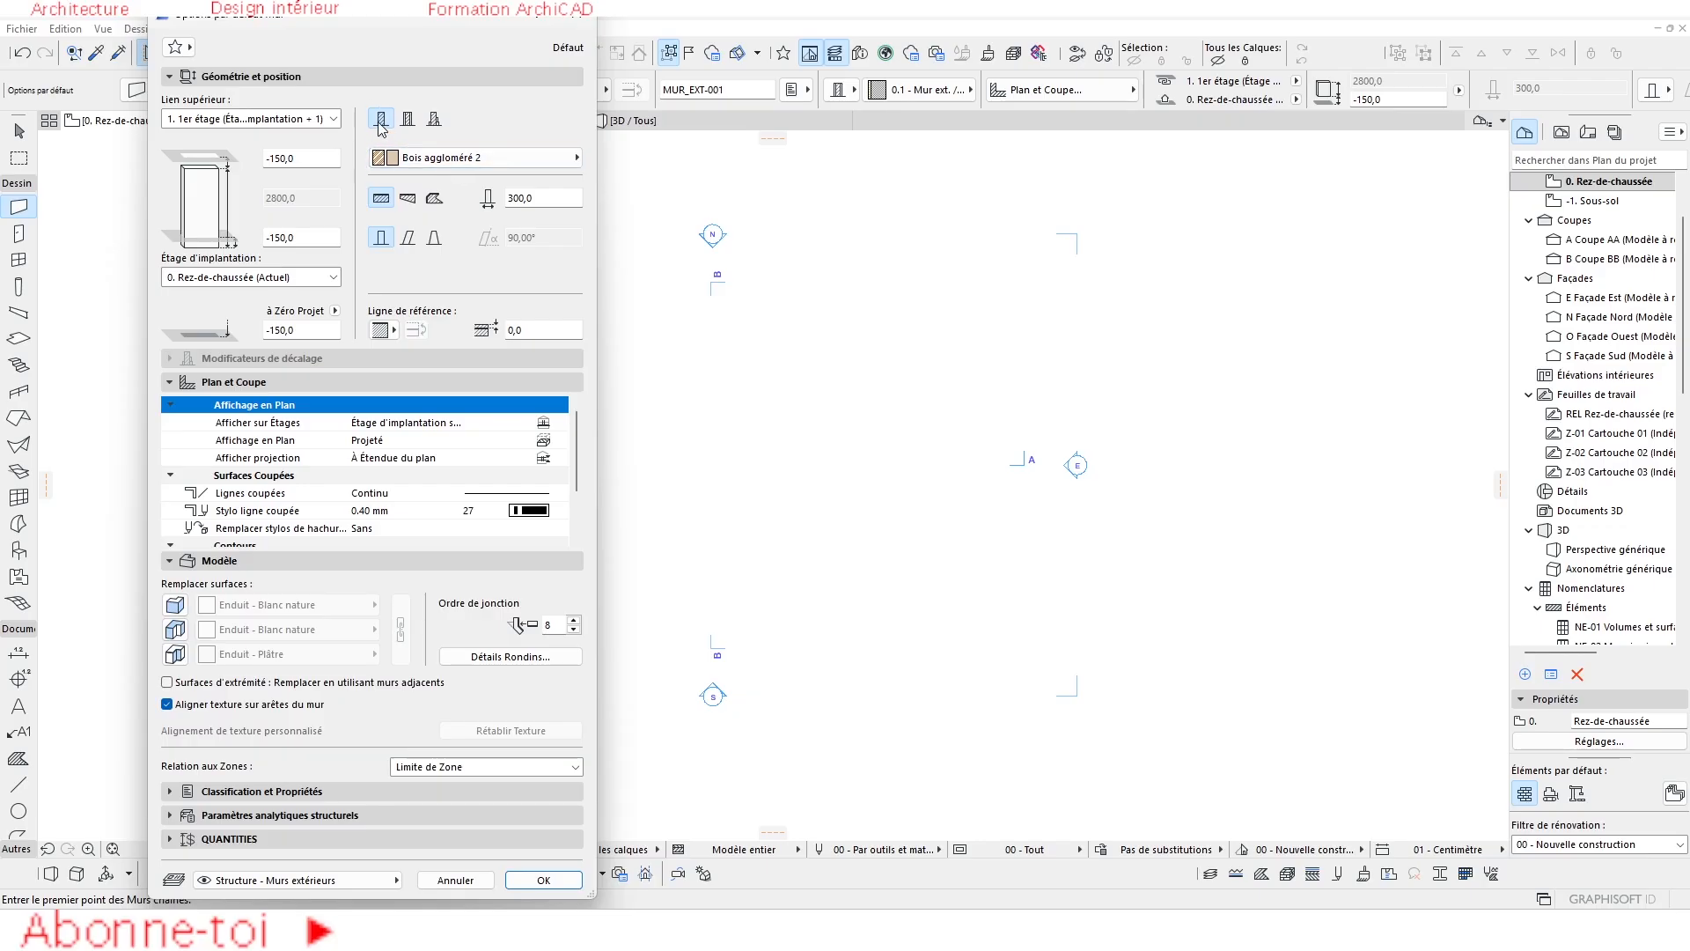
Set the default wall's base and top offsets to 0 and its thickness to 510 mm.
double_click(306, 239)
type("0")
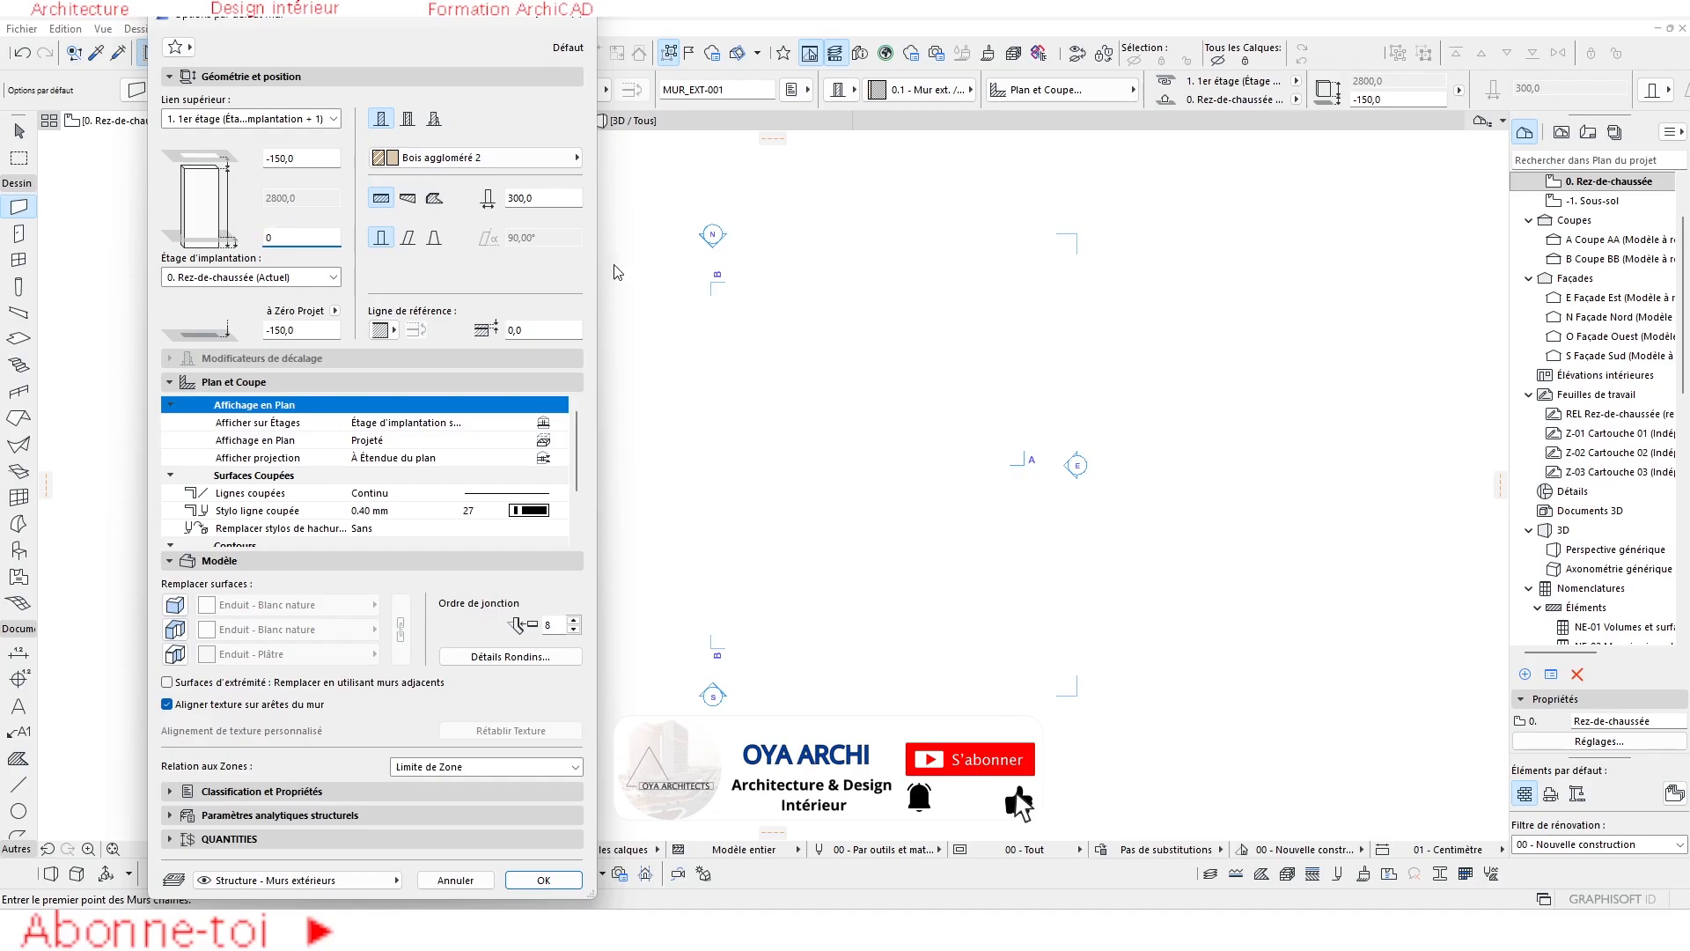
double_click(296, 159)
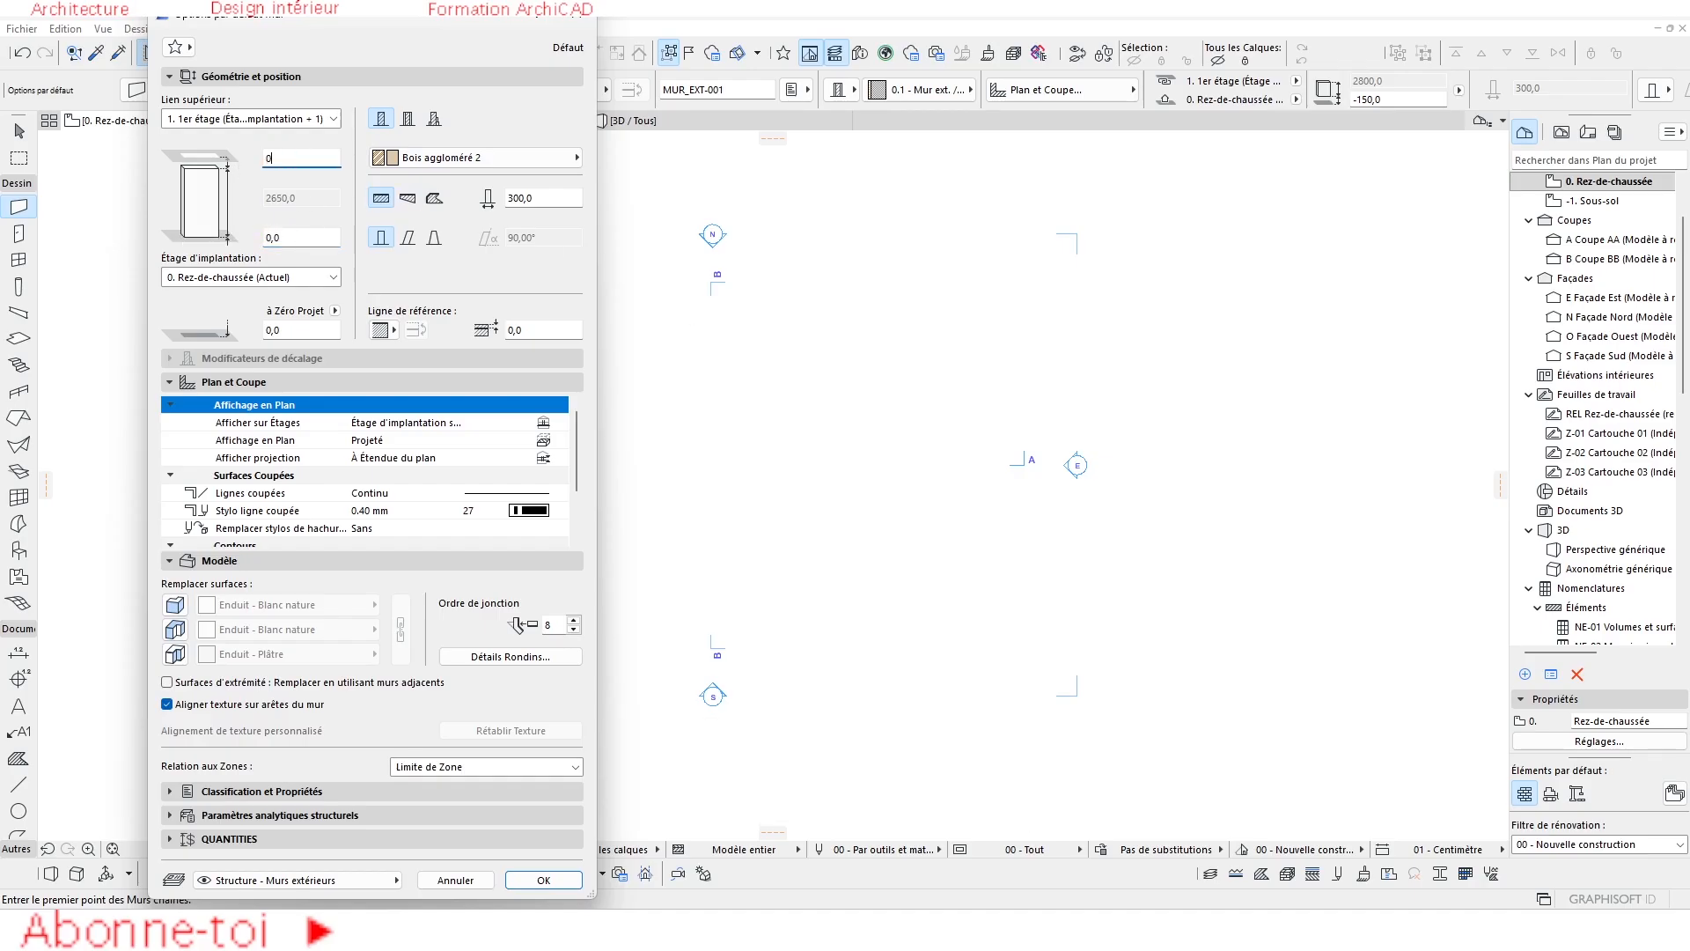
type("0,0")
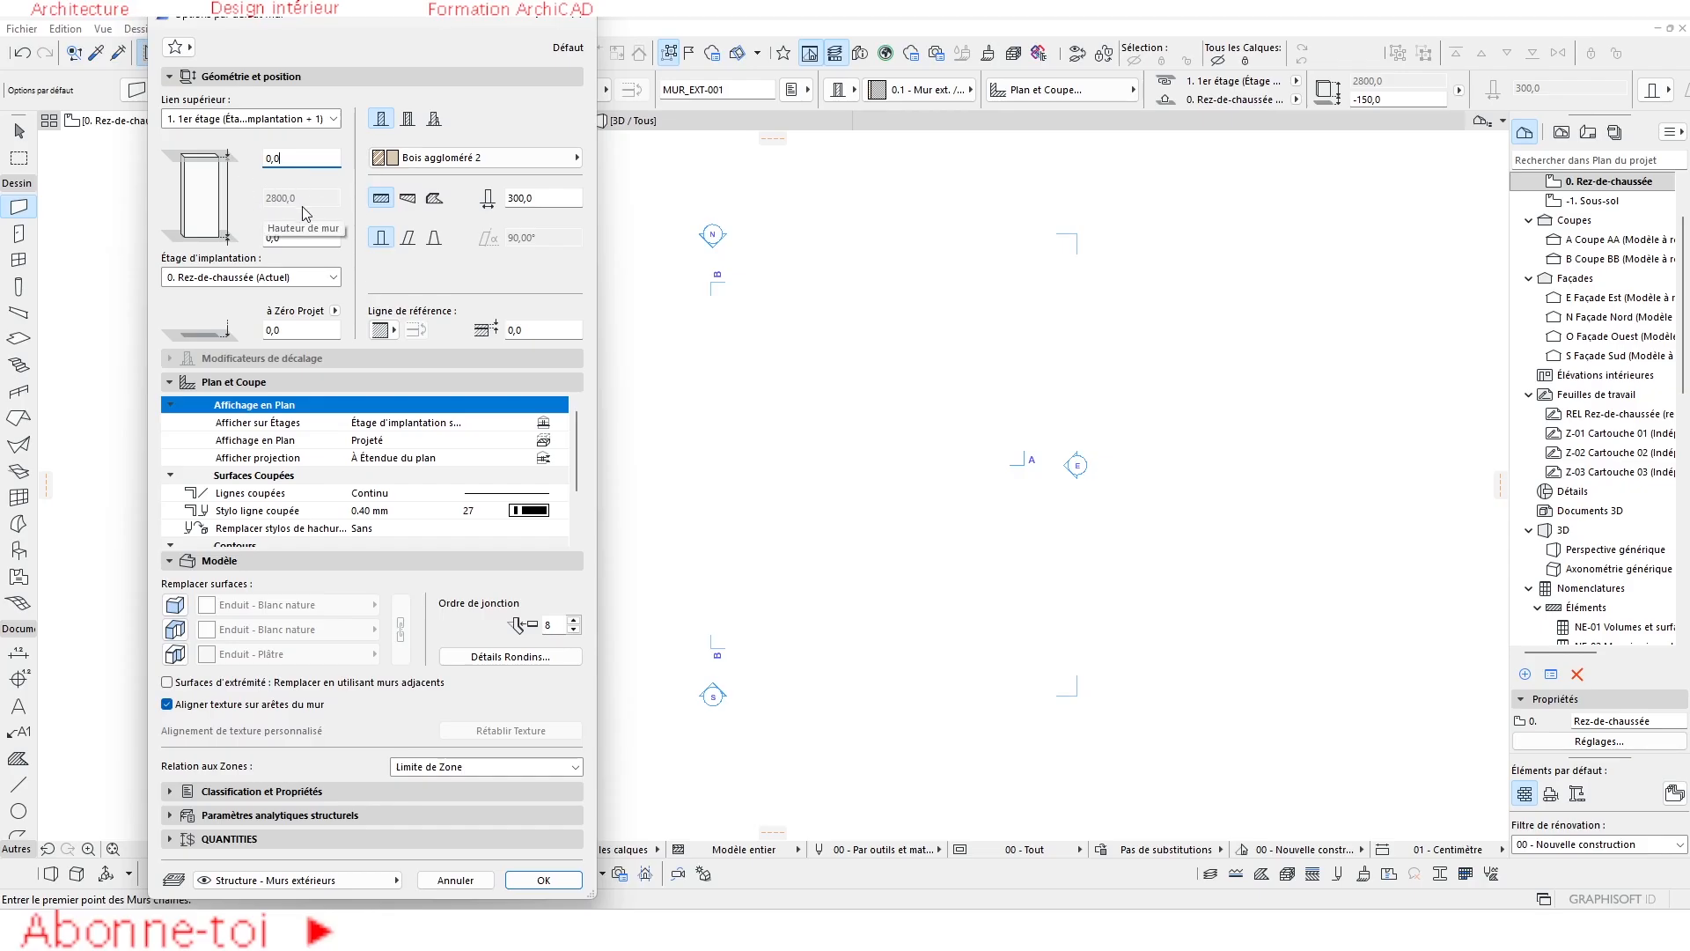
left_click(536, 198)
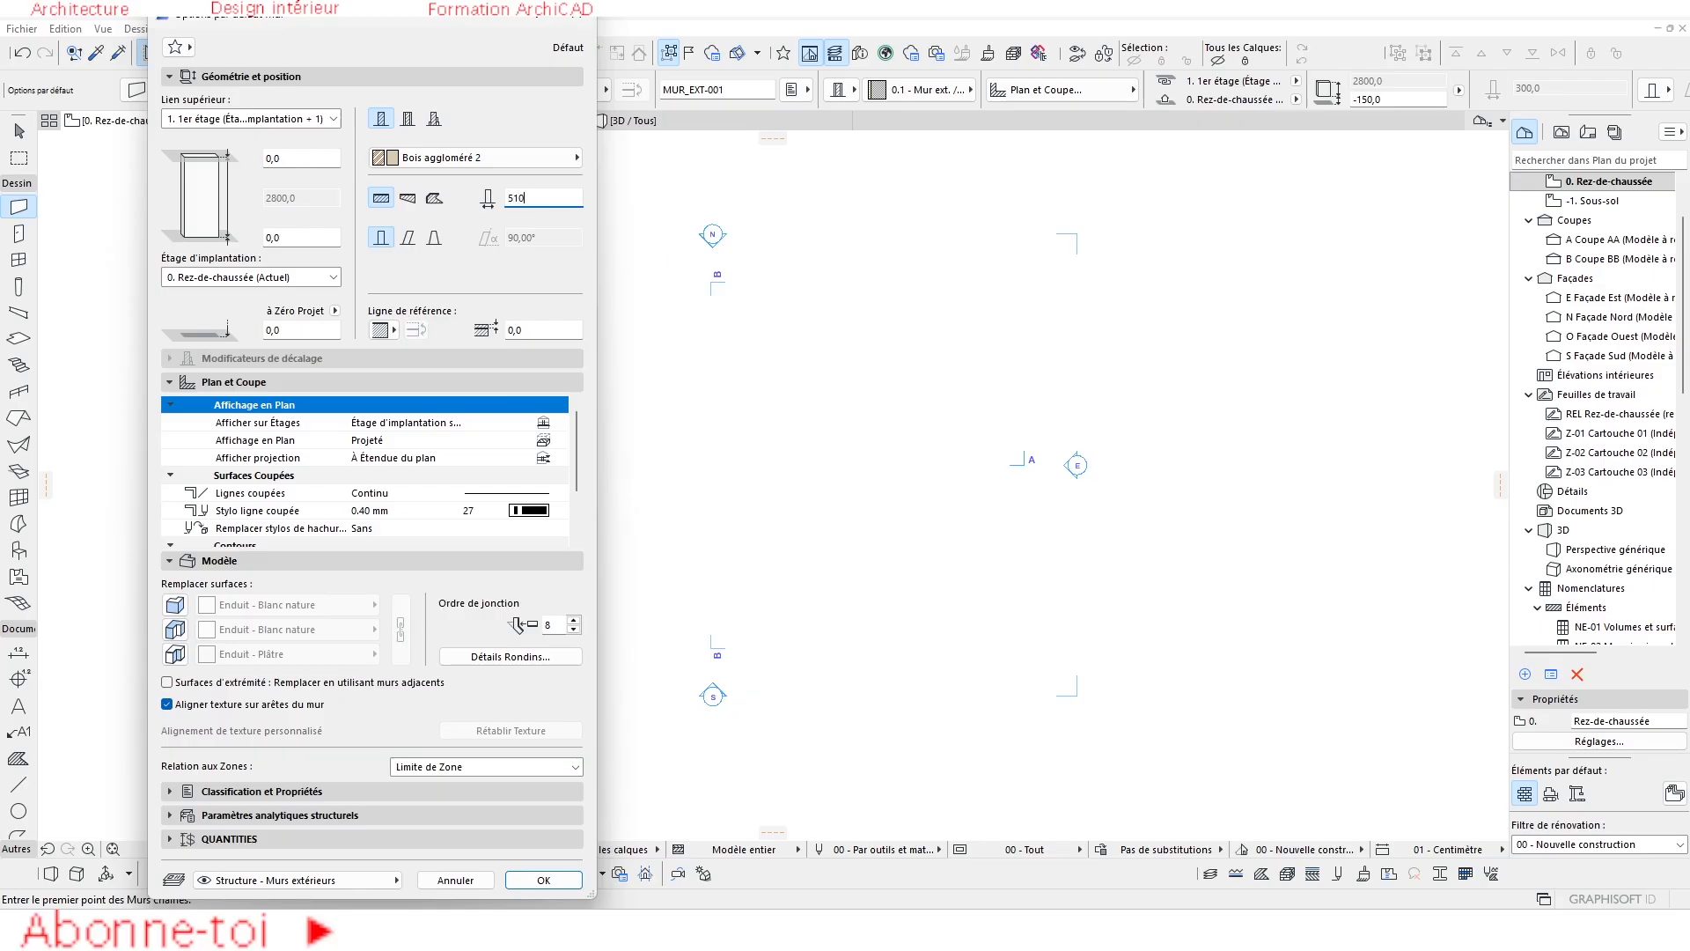
left_click(543, 880)
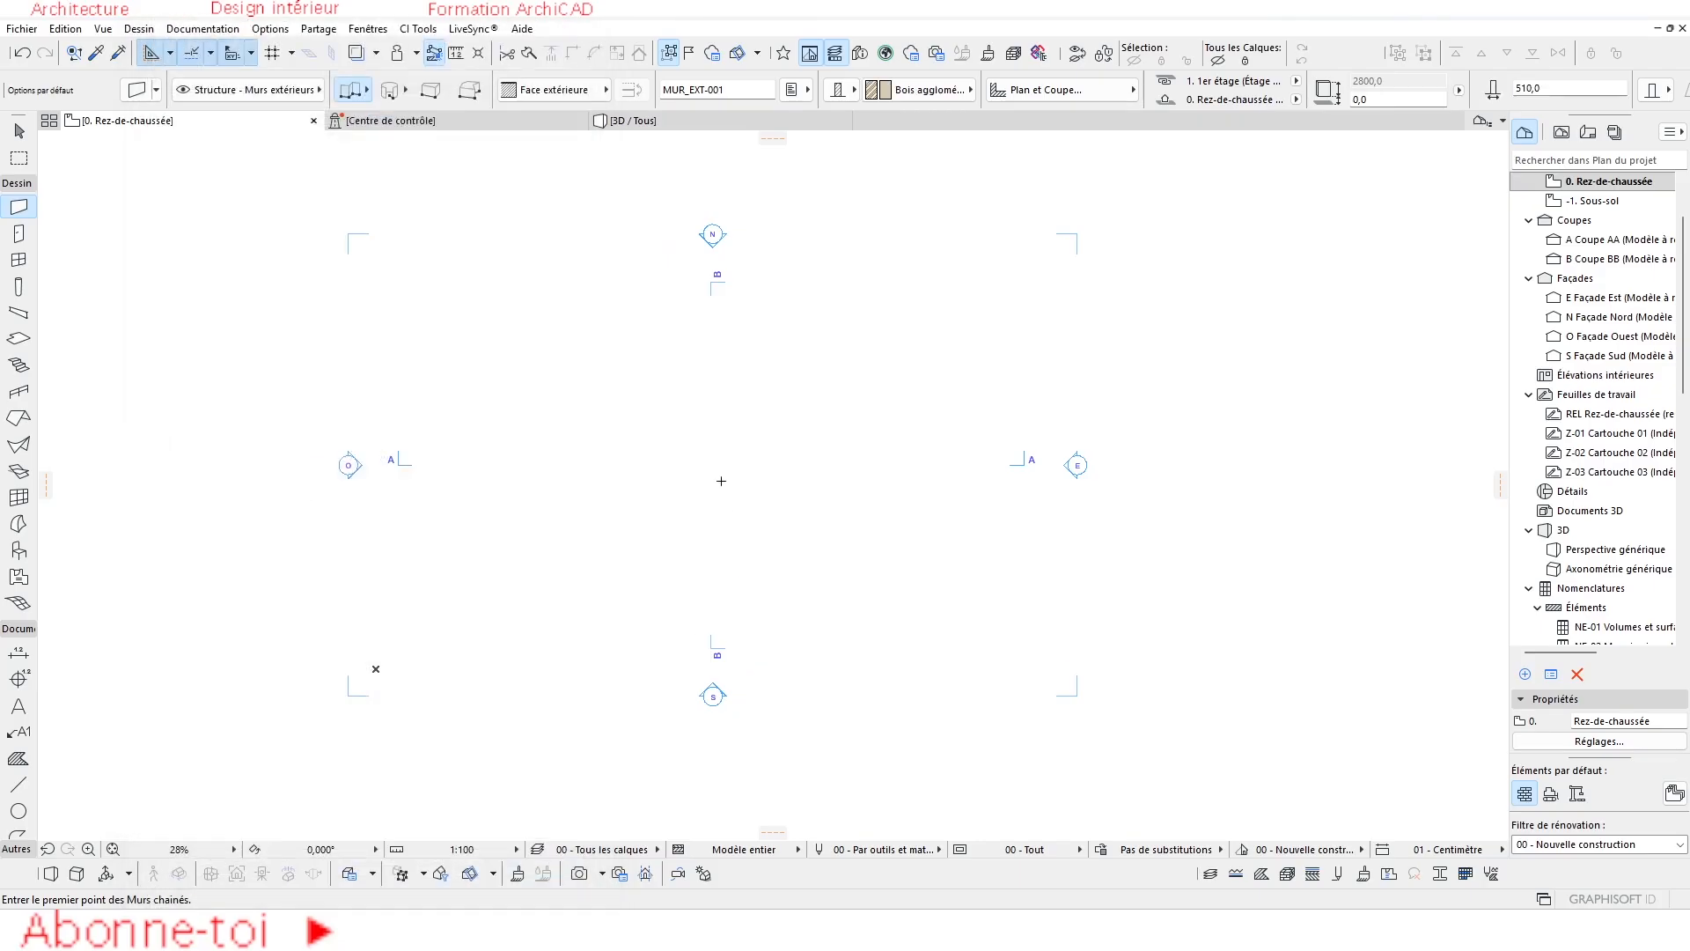
Draw a horizontal wall 10000 mm long in the ground-floor plan and finish the wall chain.
scroll(607, 546, "down", 2)
left_click(520, 417)
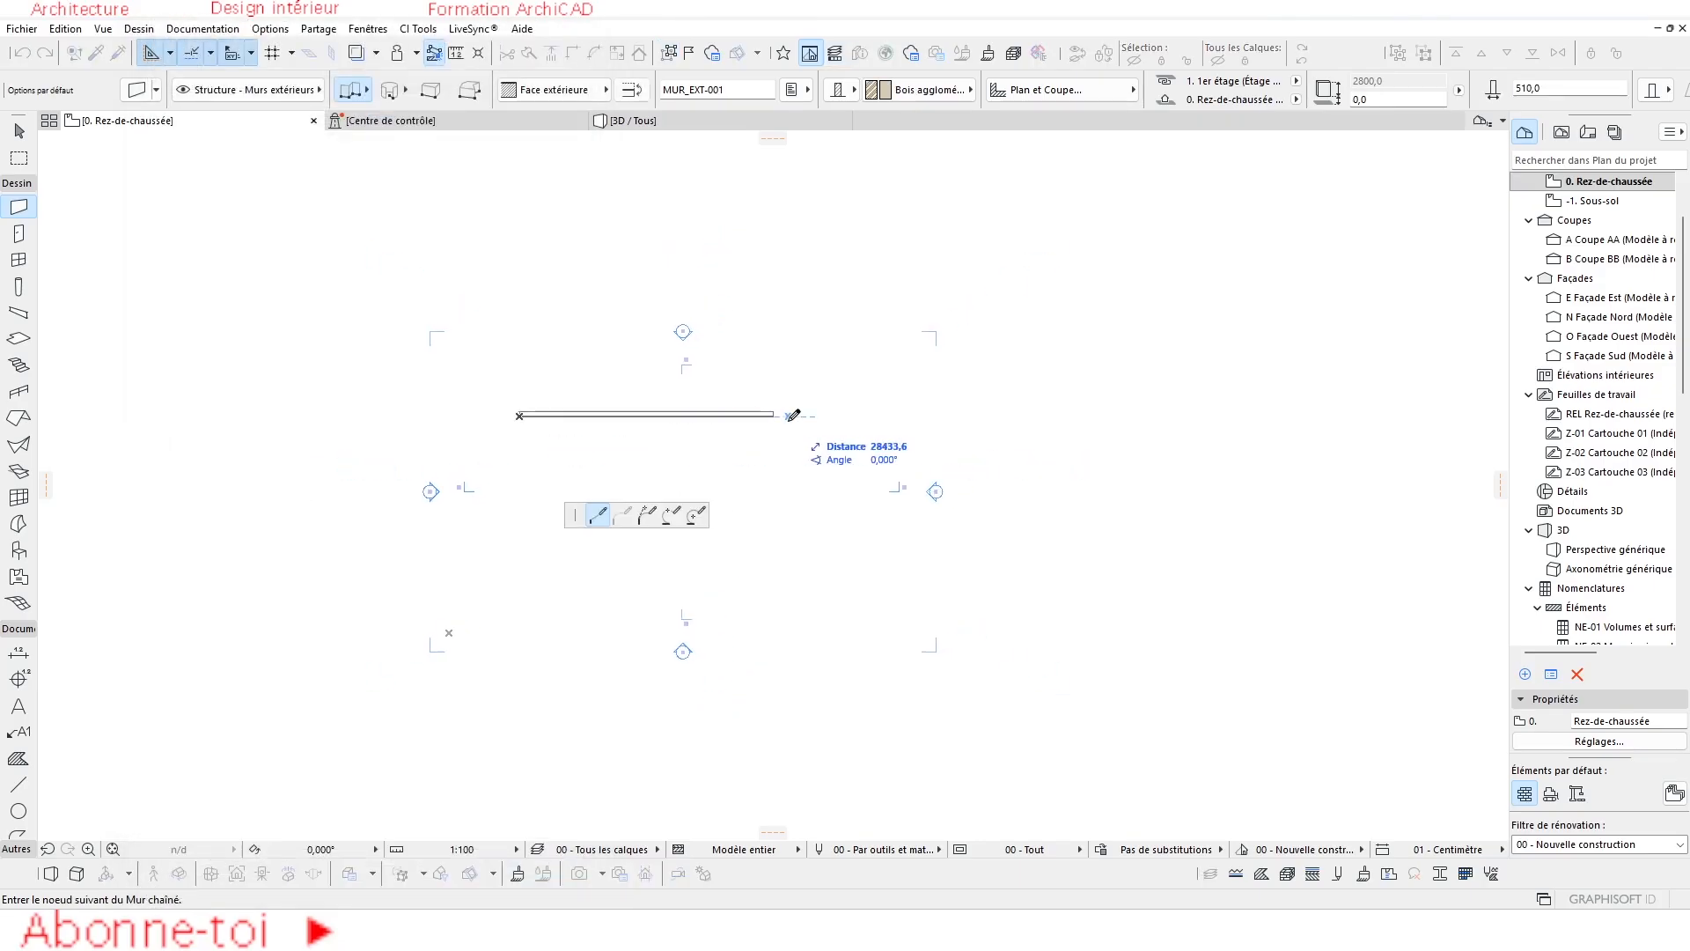
scroll(861, 410, "up", 2)
middle_click_drag(820, 425, 863, 421)
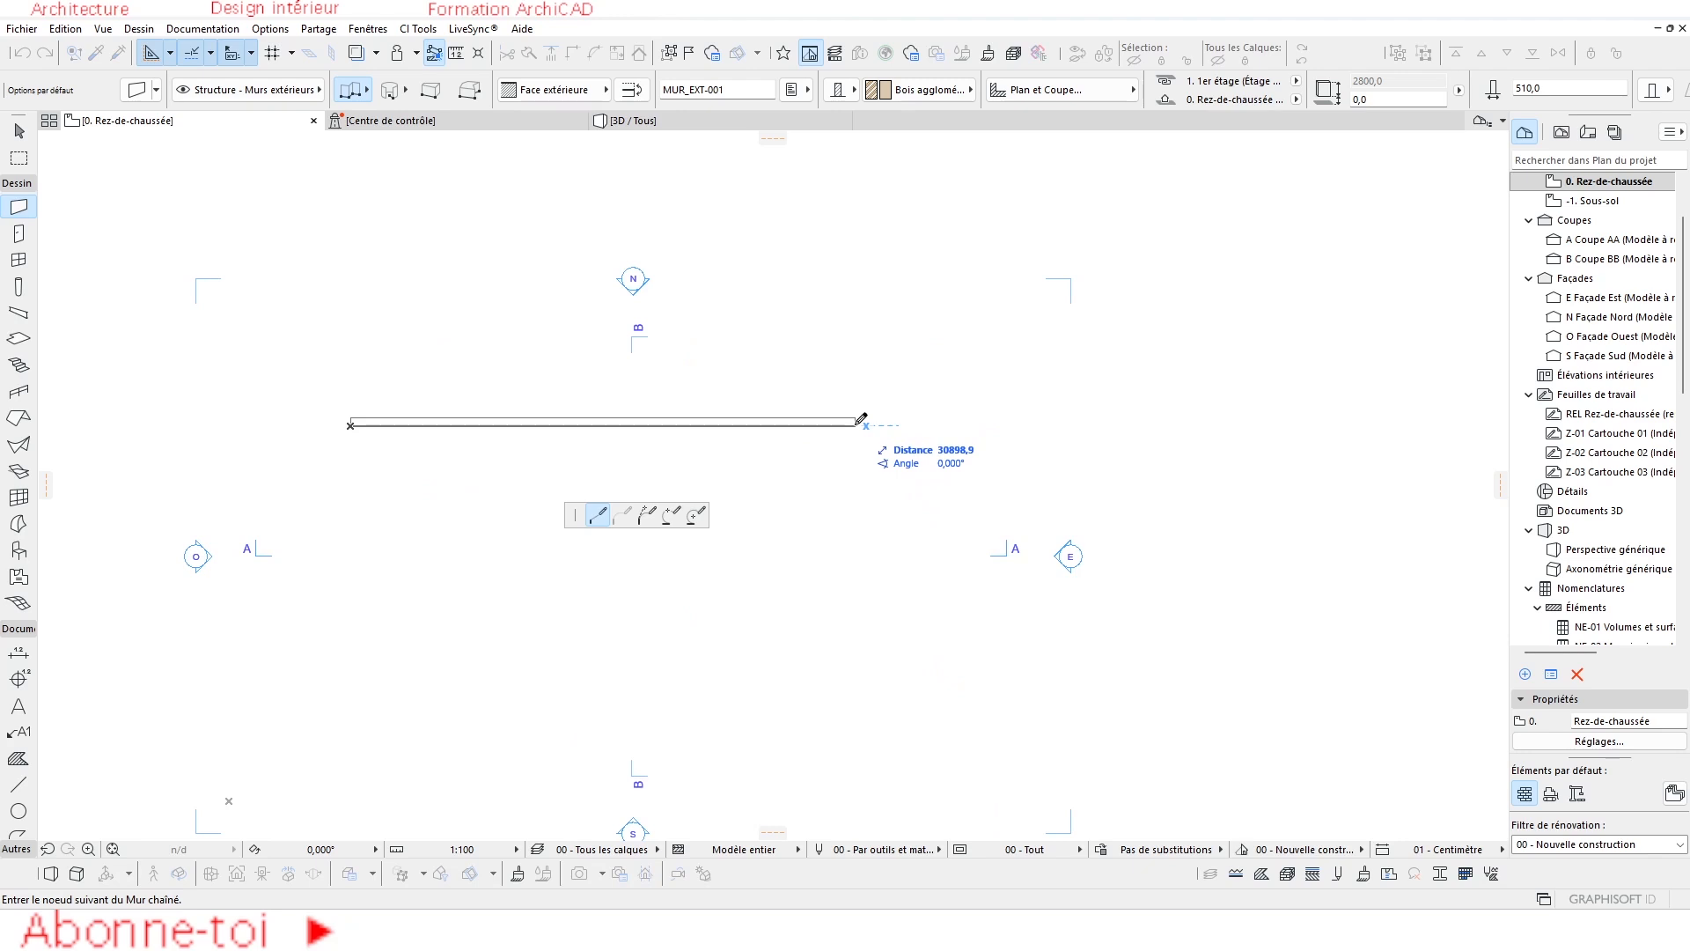
type("10000")
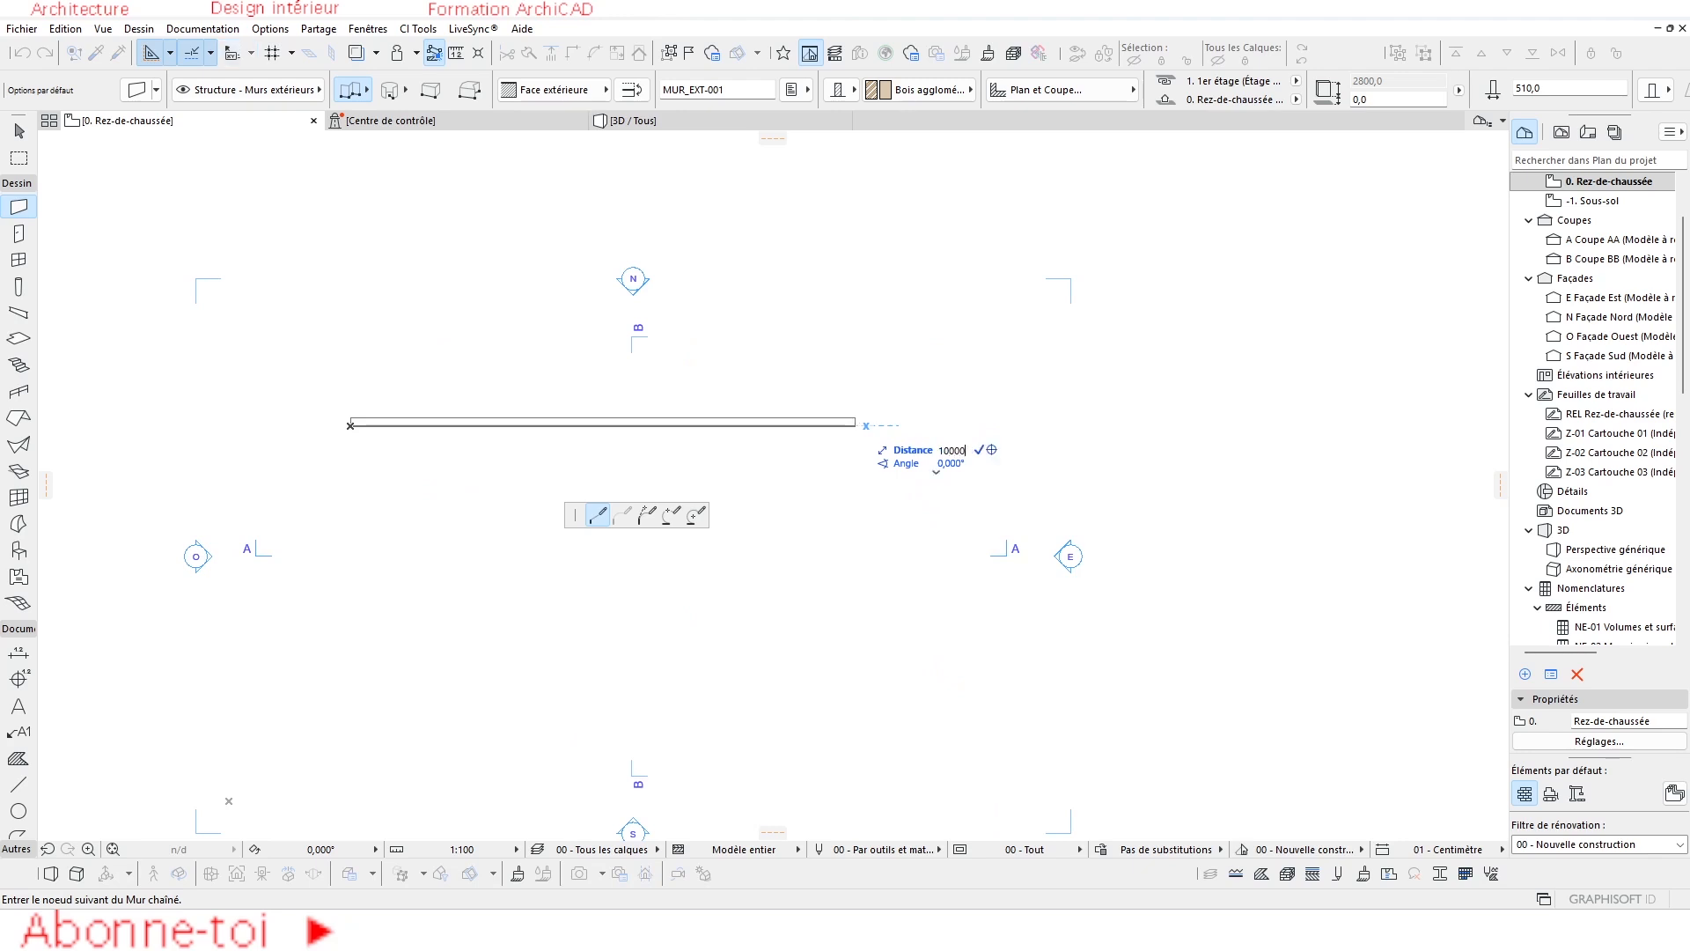
key("Return")
right_click(515, 427)
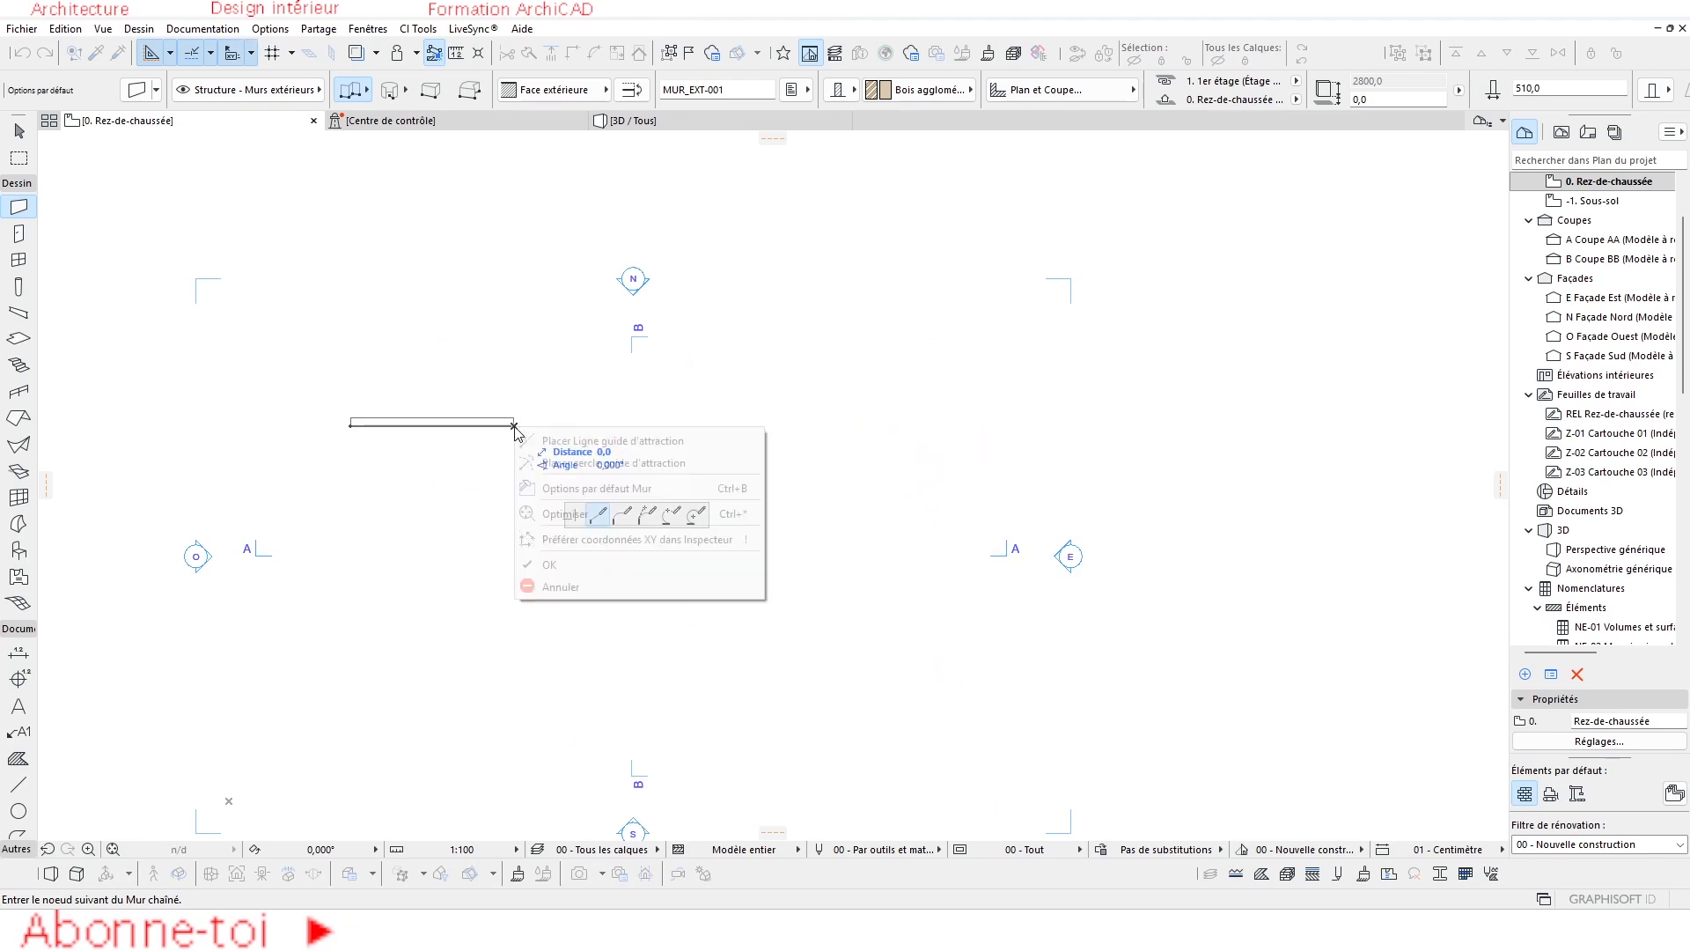
left_click(560, 565)
scroll(388, 440, "up", 3)
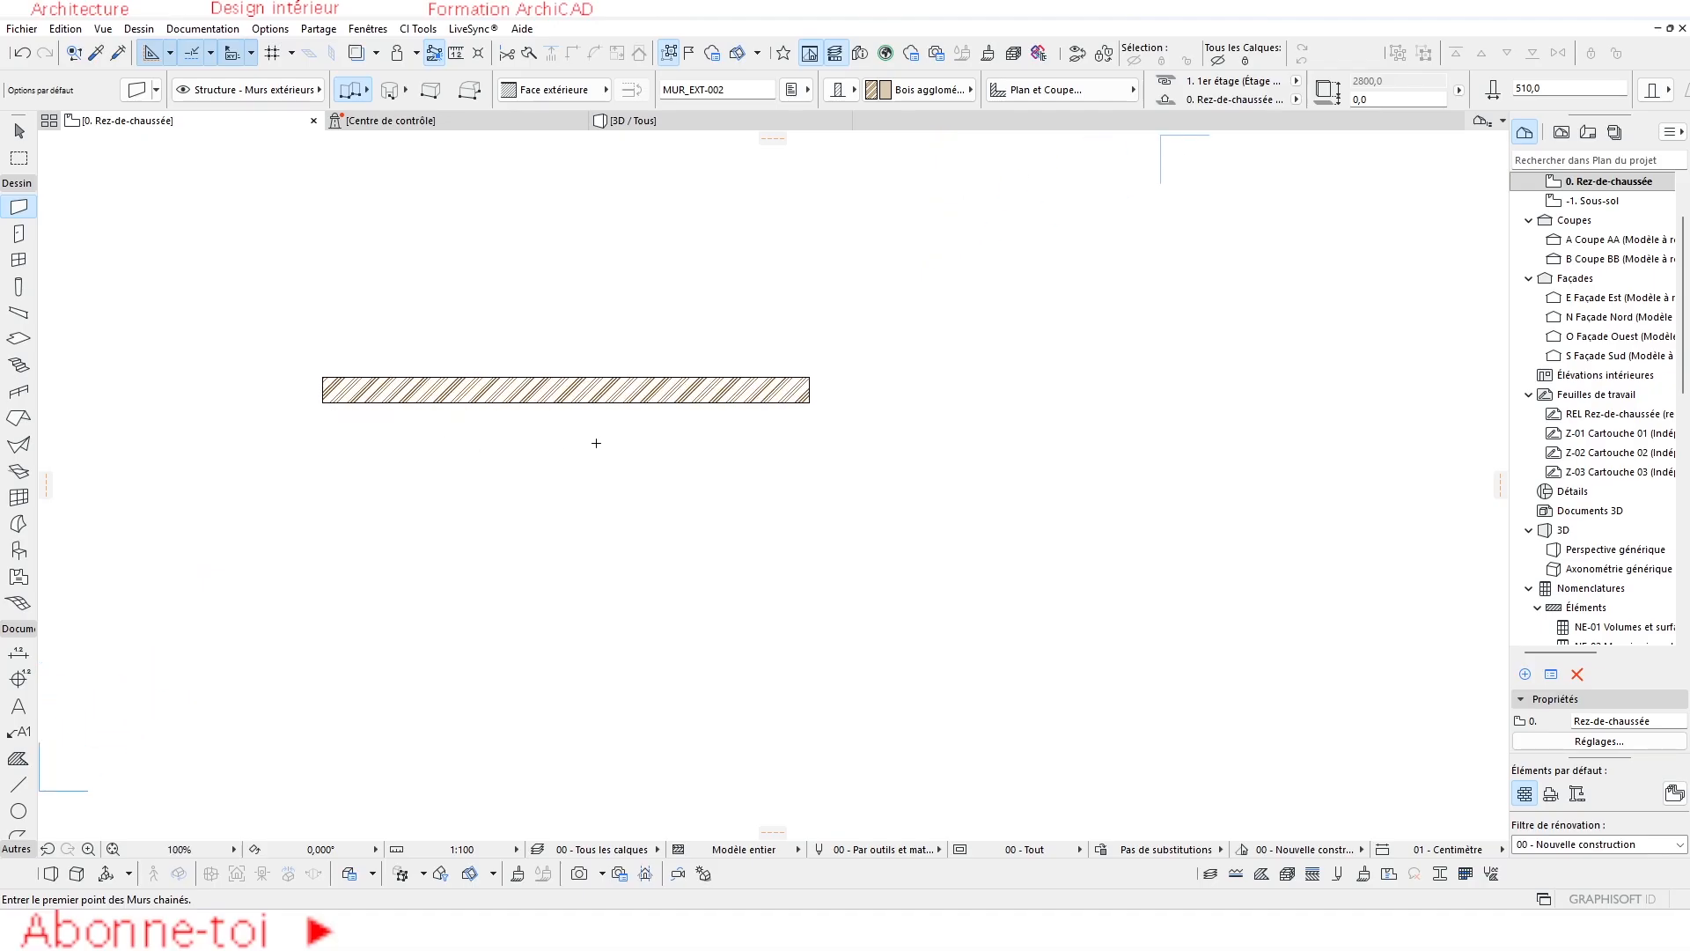
middle_click_drag(596, 443, 889, 419)
Examine the new wall in the 3D perspective from different angles.
key("F3")
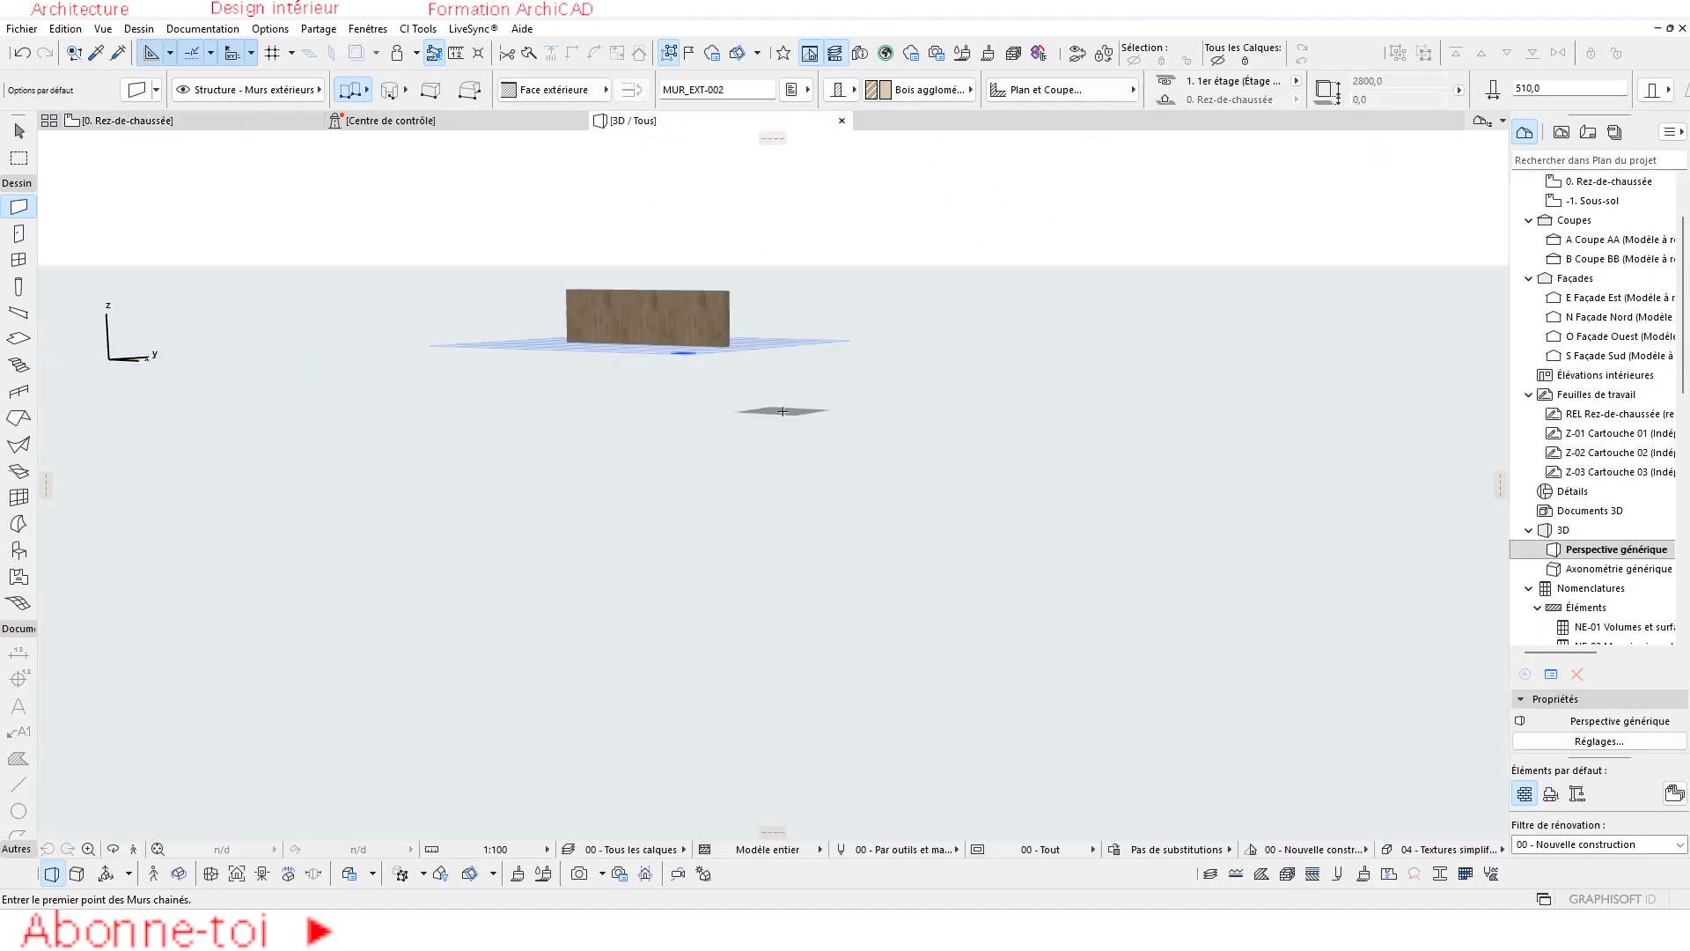
scroll(680, 303, "up", 4)
middle_click_drag(643, 363, 664, 420)
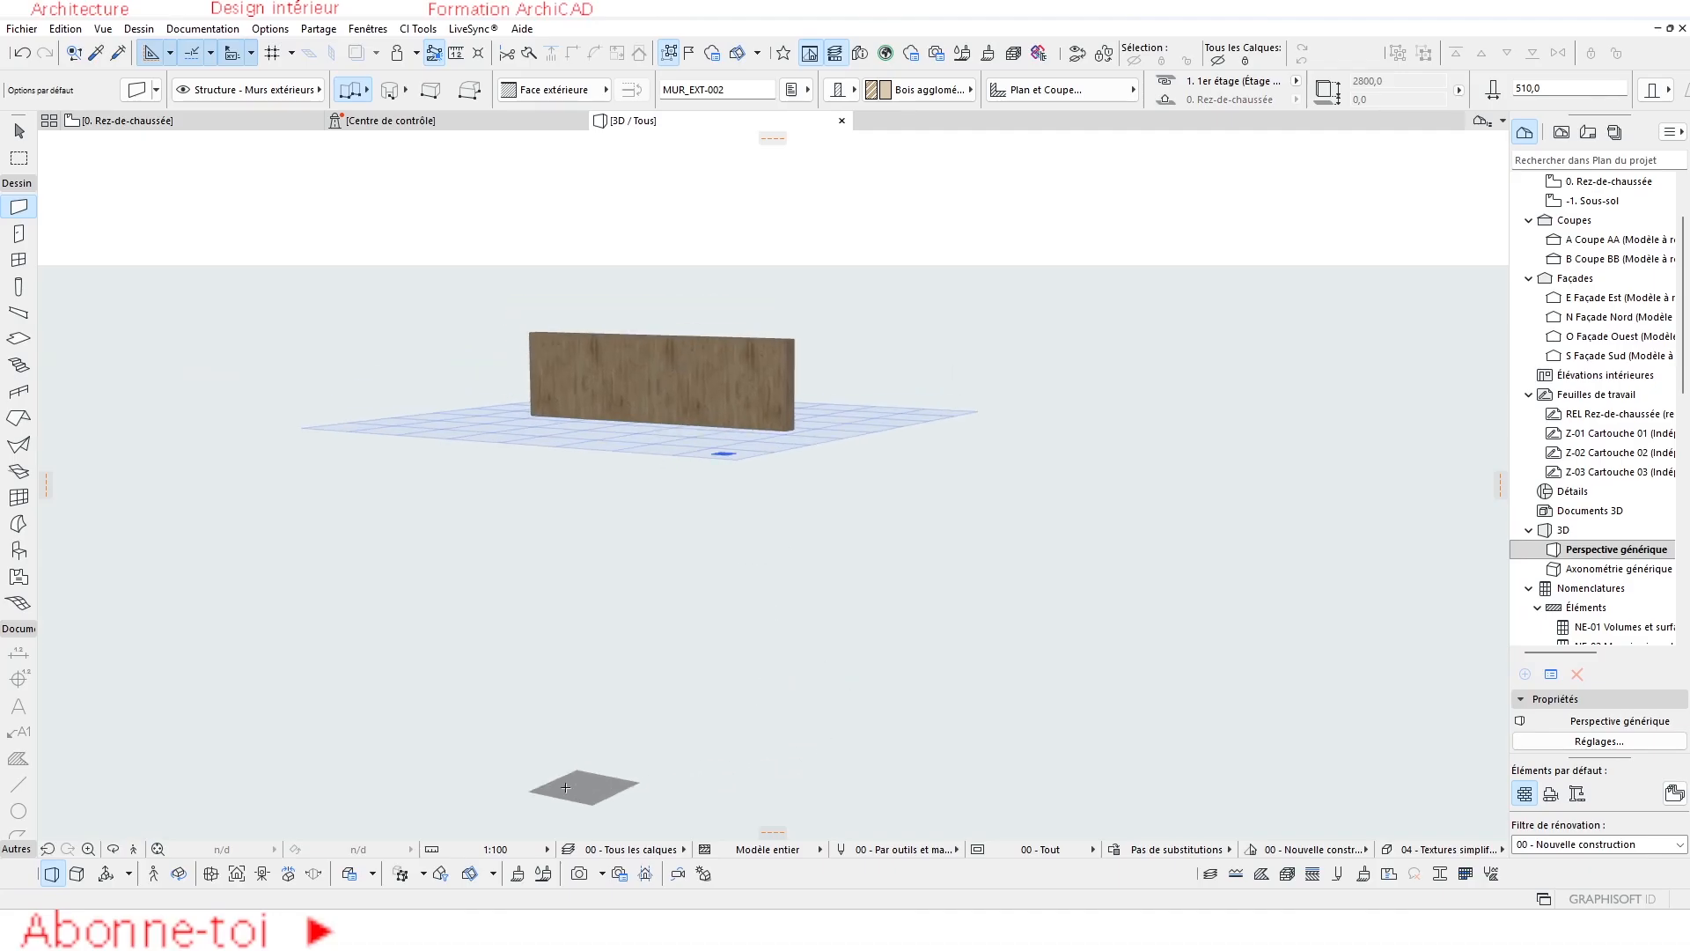
left_click(113, 848)
left_click_drag(698, 493, 668, 415)
middle_click_drag(536, 390, 646, 415)
scroll(643, 417, "up", 1)
Return to the ground-floor plan and set the default slab to a basic structure with a thickness of 300 mm.
left_click(127, 126)
scroll(739, 381, "up", 2)
scroll(800, 419, "down", 5)
scroll(847, 429, "down", 3)
middle_click_drag(851, 429, 761, 430)
key("Escape")
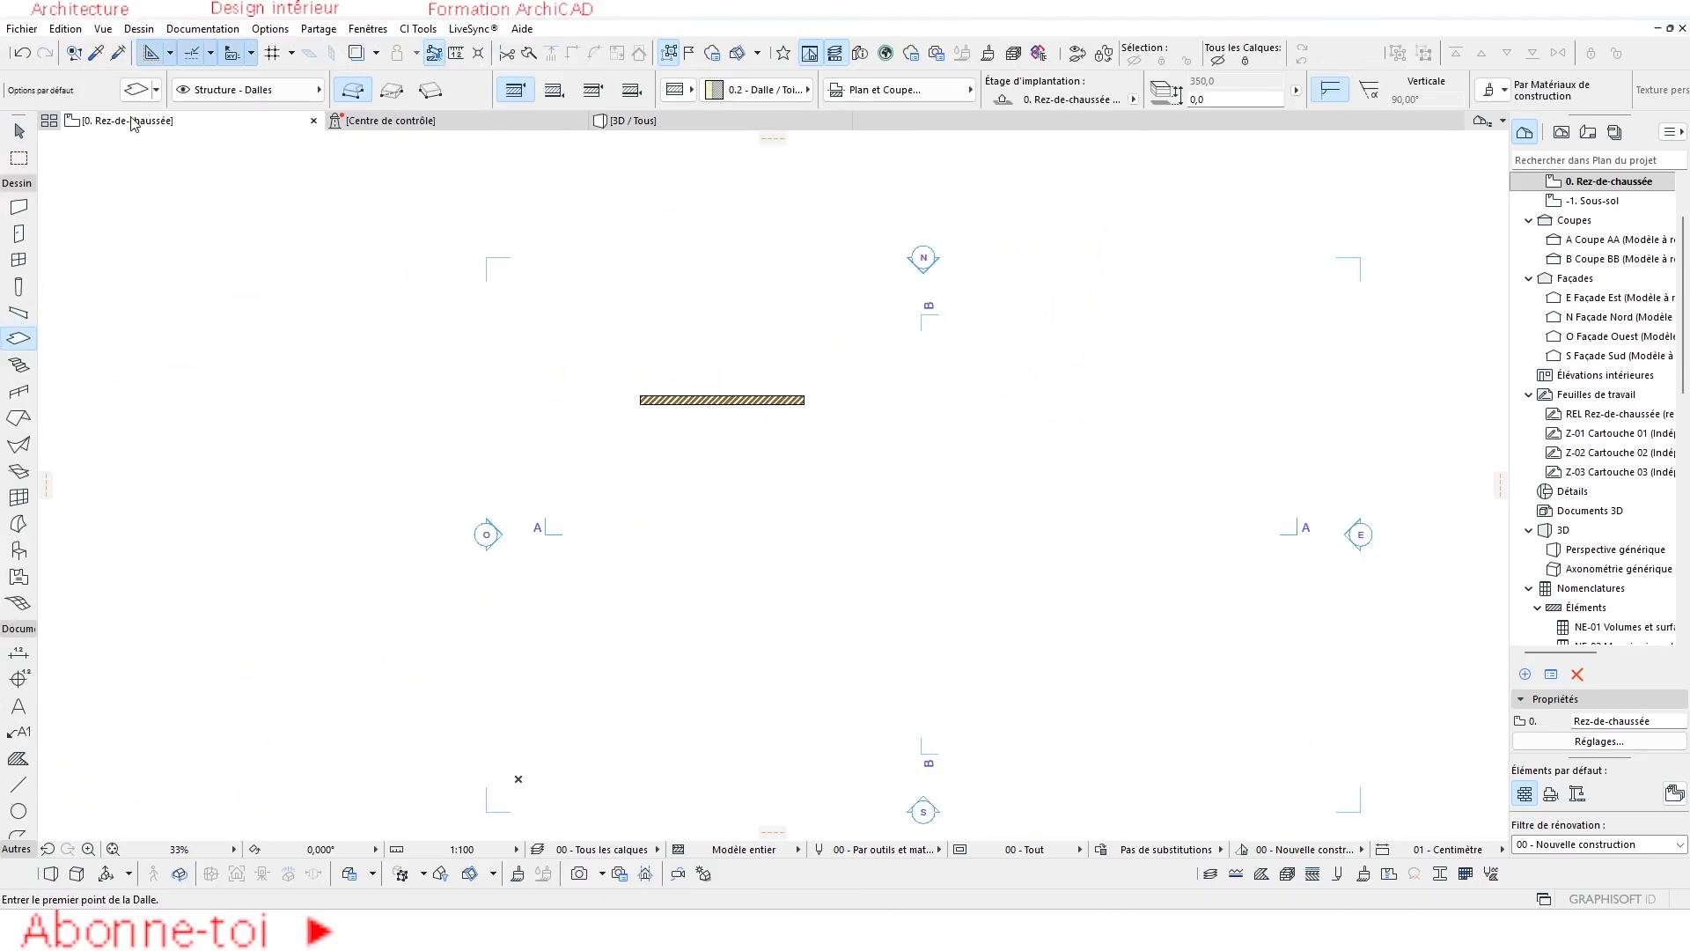
left_click(137, 89)
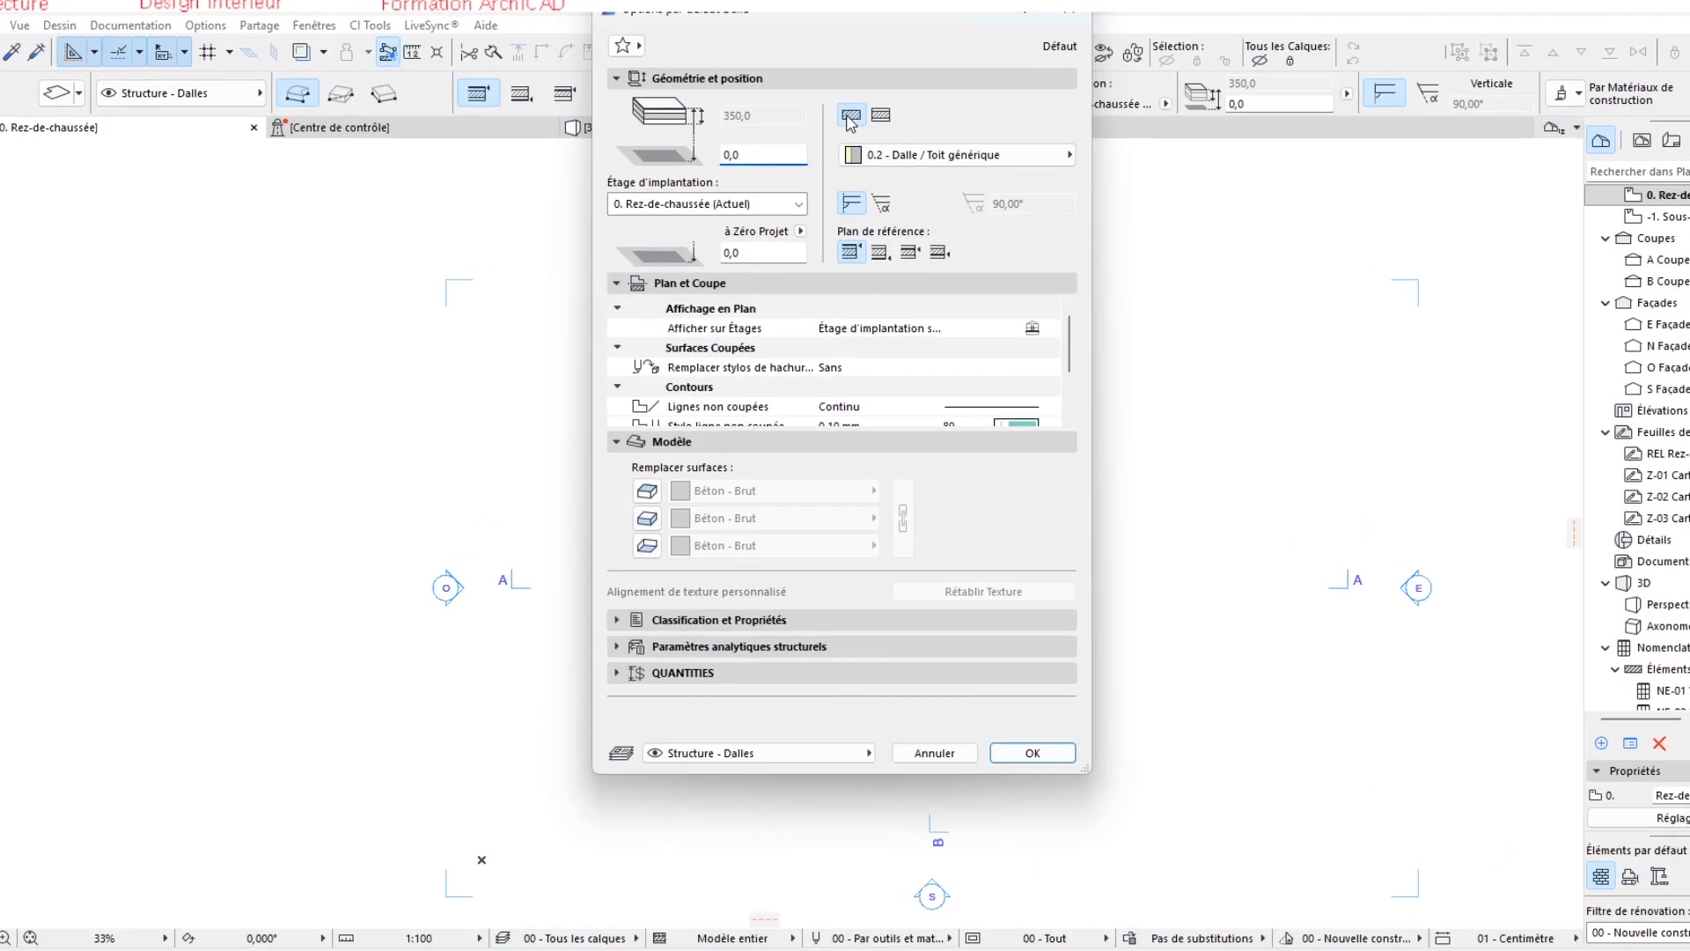
left_click(851, 110)
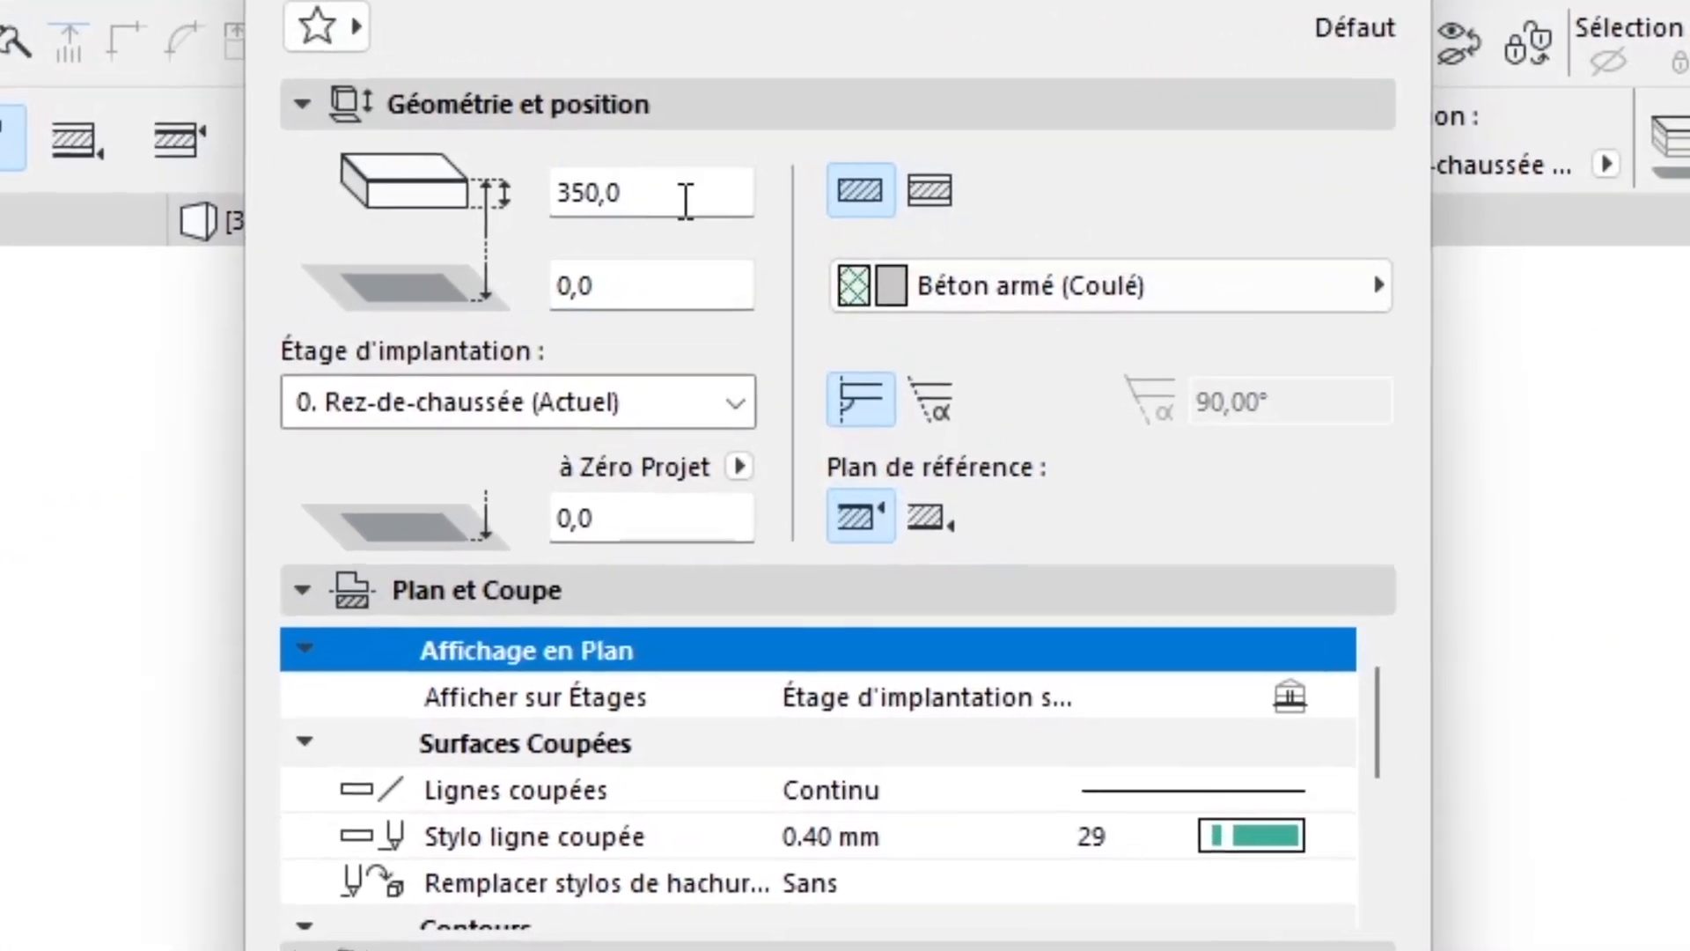
left_click(700, 181)
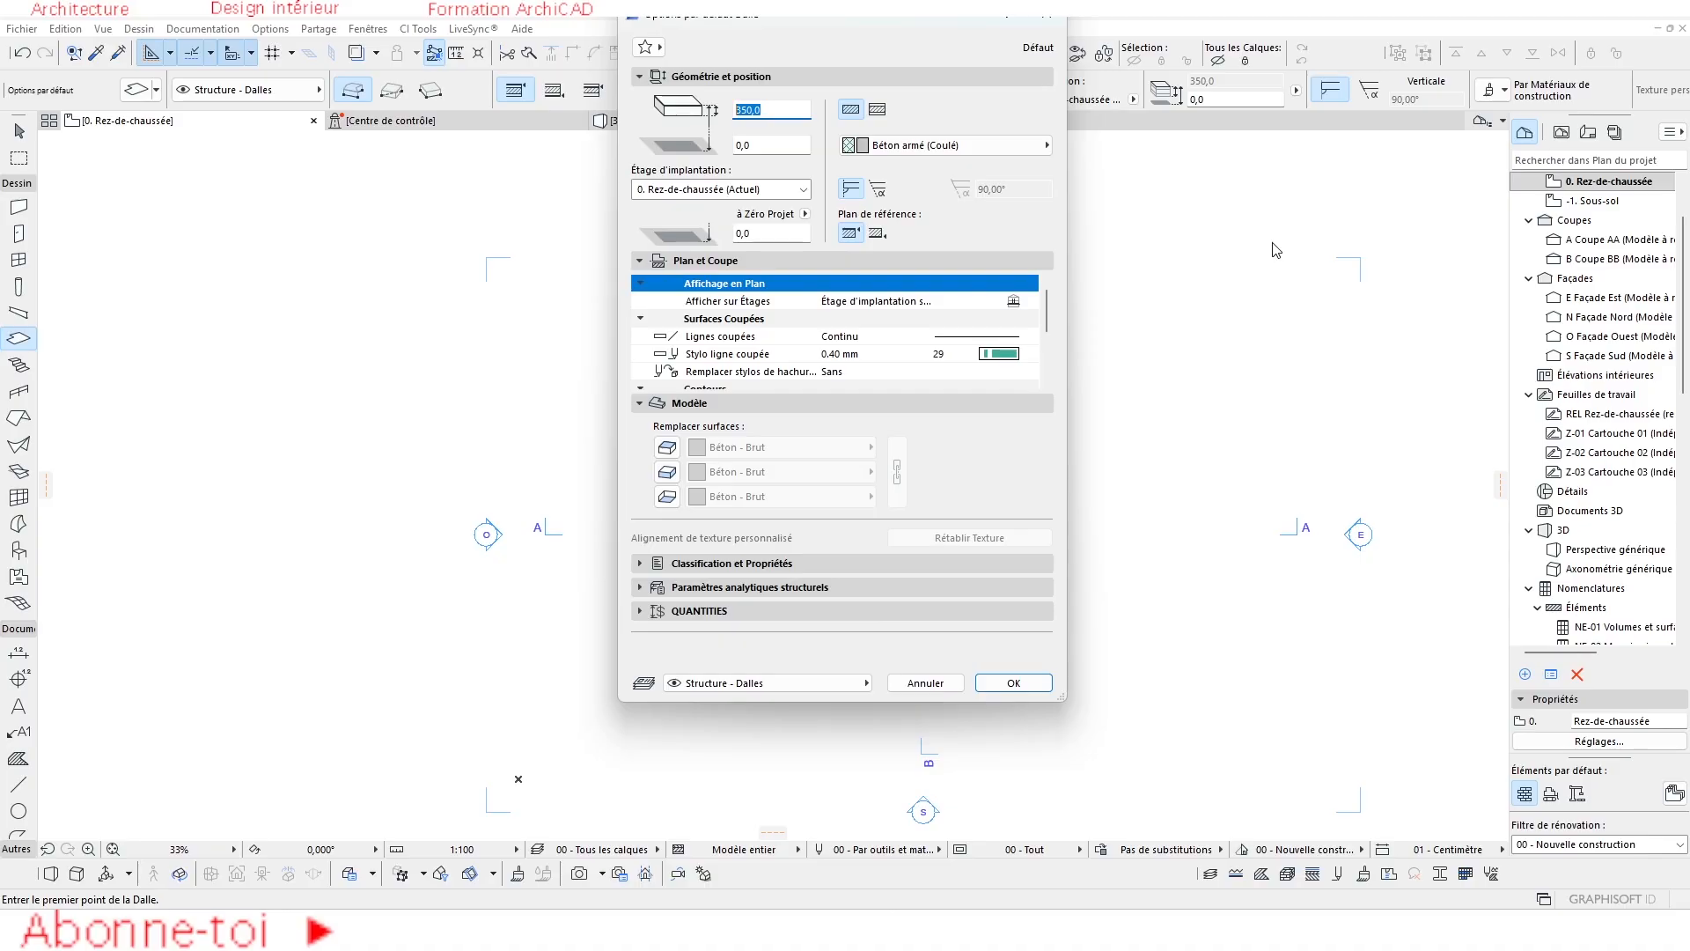
type("300,0")
left_click(1013, 683)
scroll(582, 405, "up", 5)
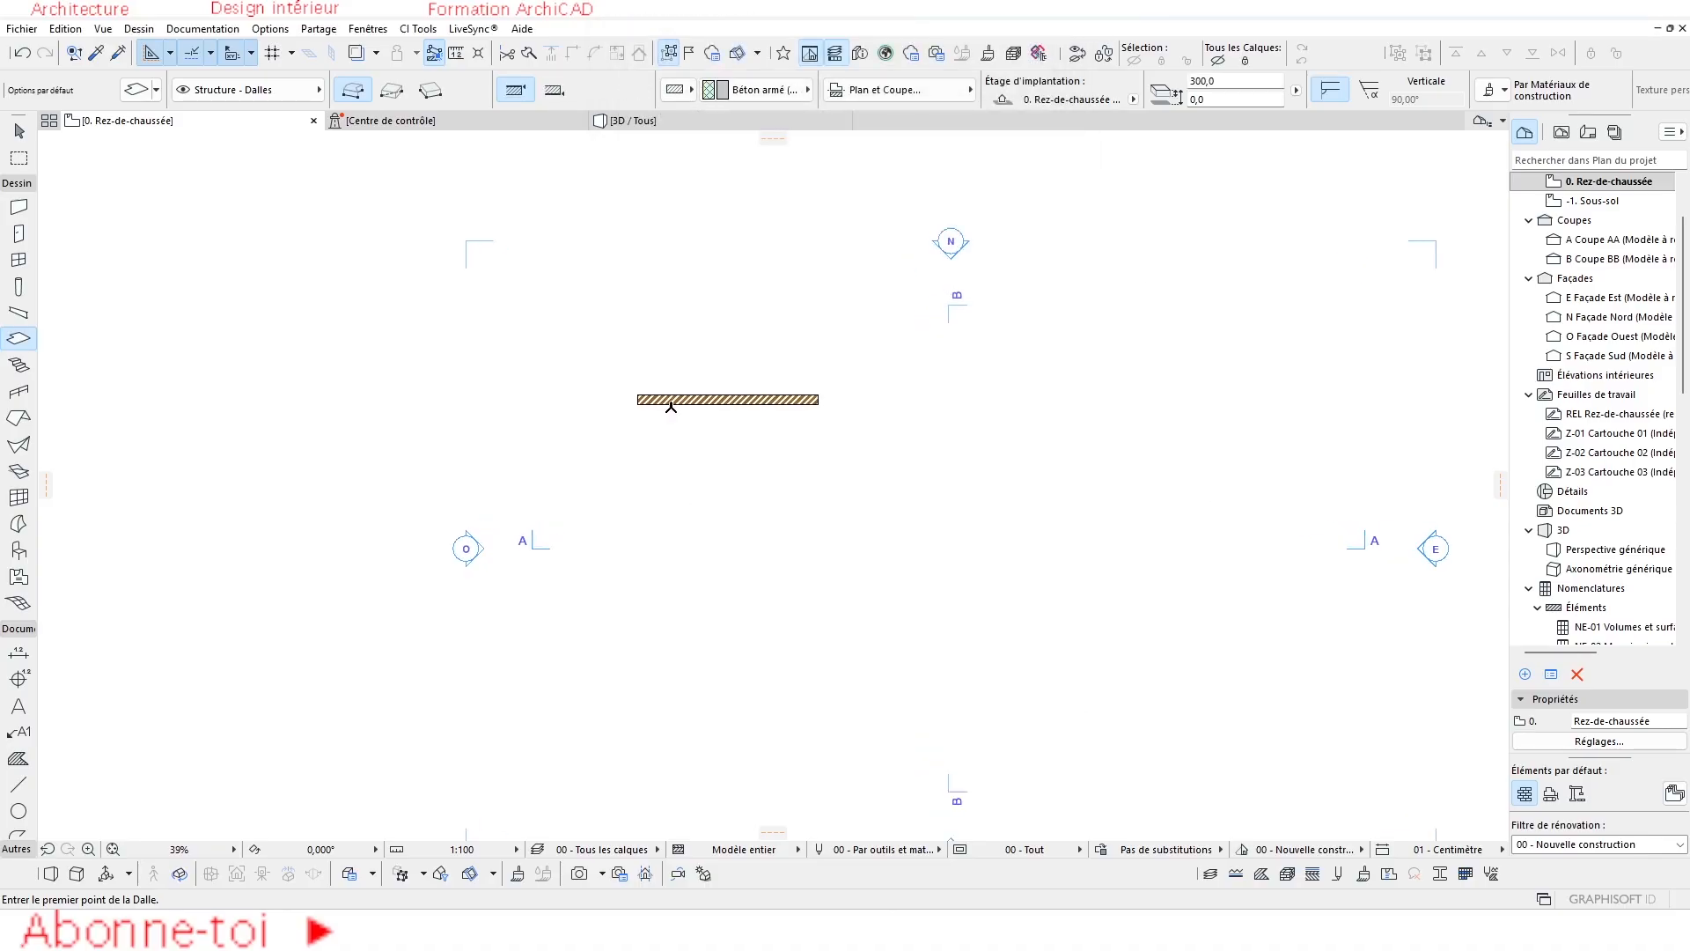
left_click(563, 395)
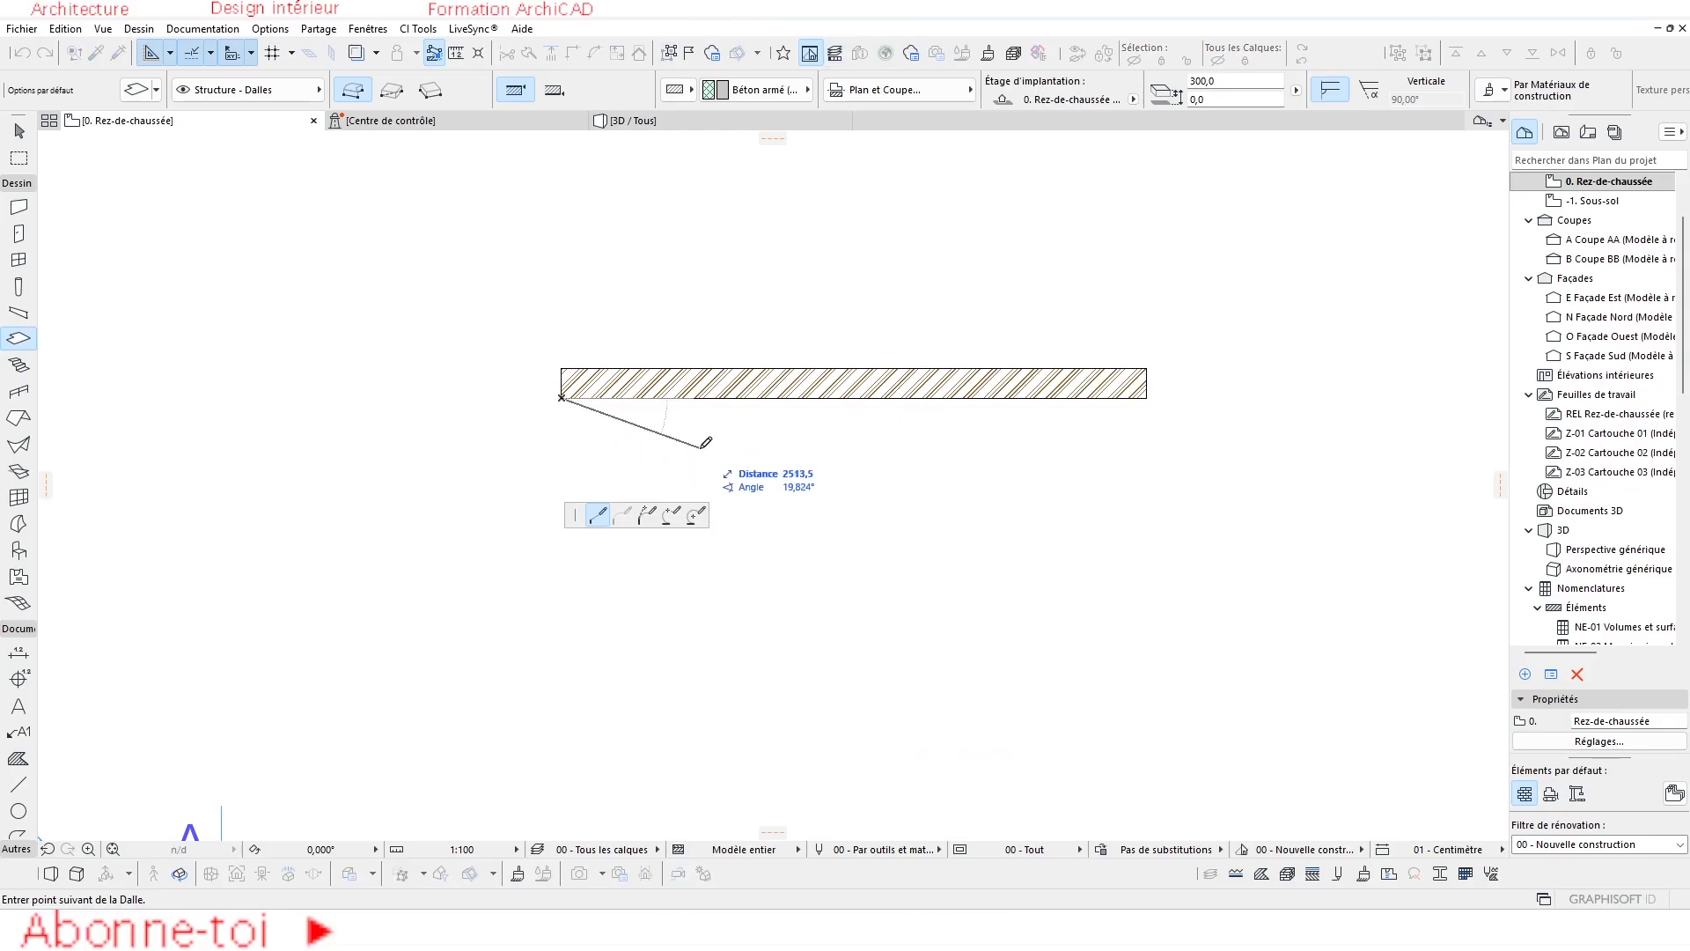
left_click(1146, 398)
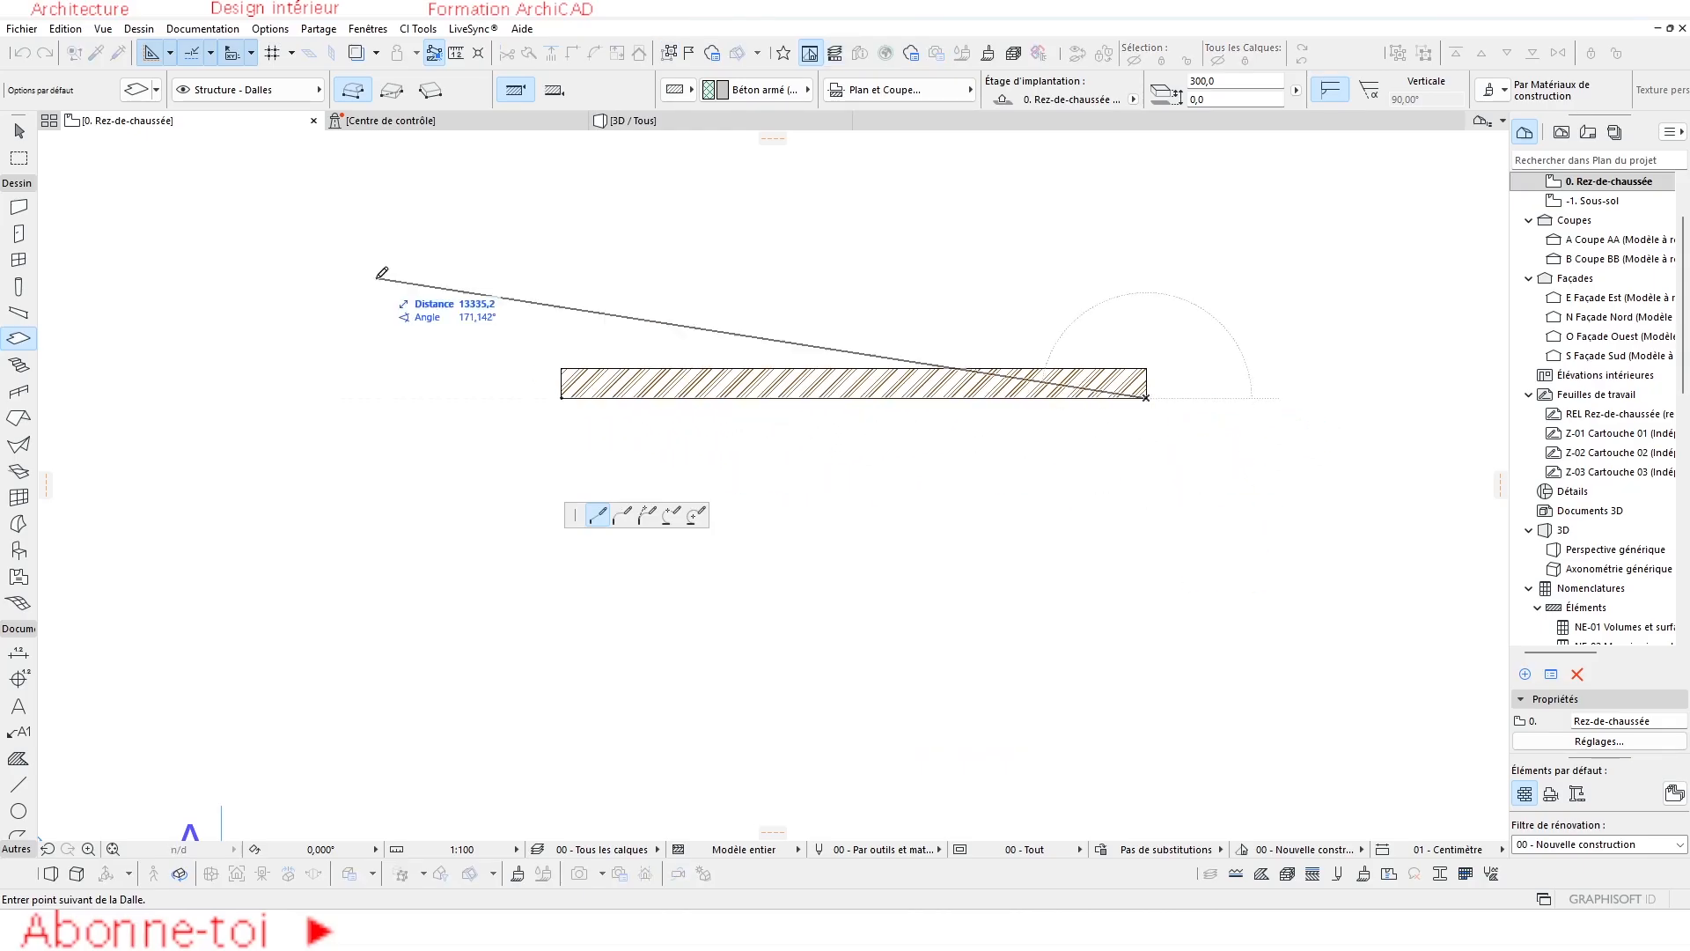
Draw a rectangular slab of 10000 by 3500 mm from the lower-left corner of the wall, along the wall's lower face.
left_click(392, 90)
left_click(561, 397)
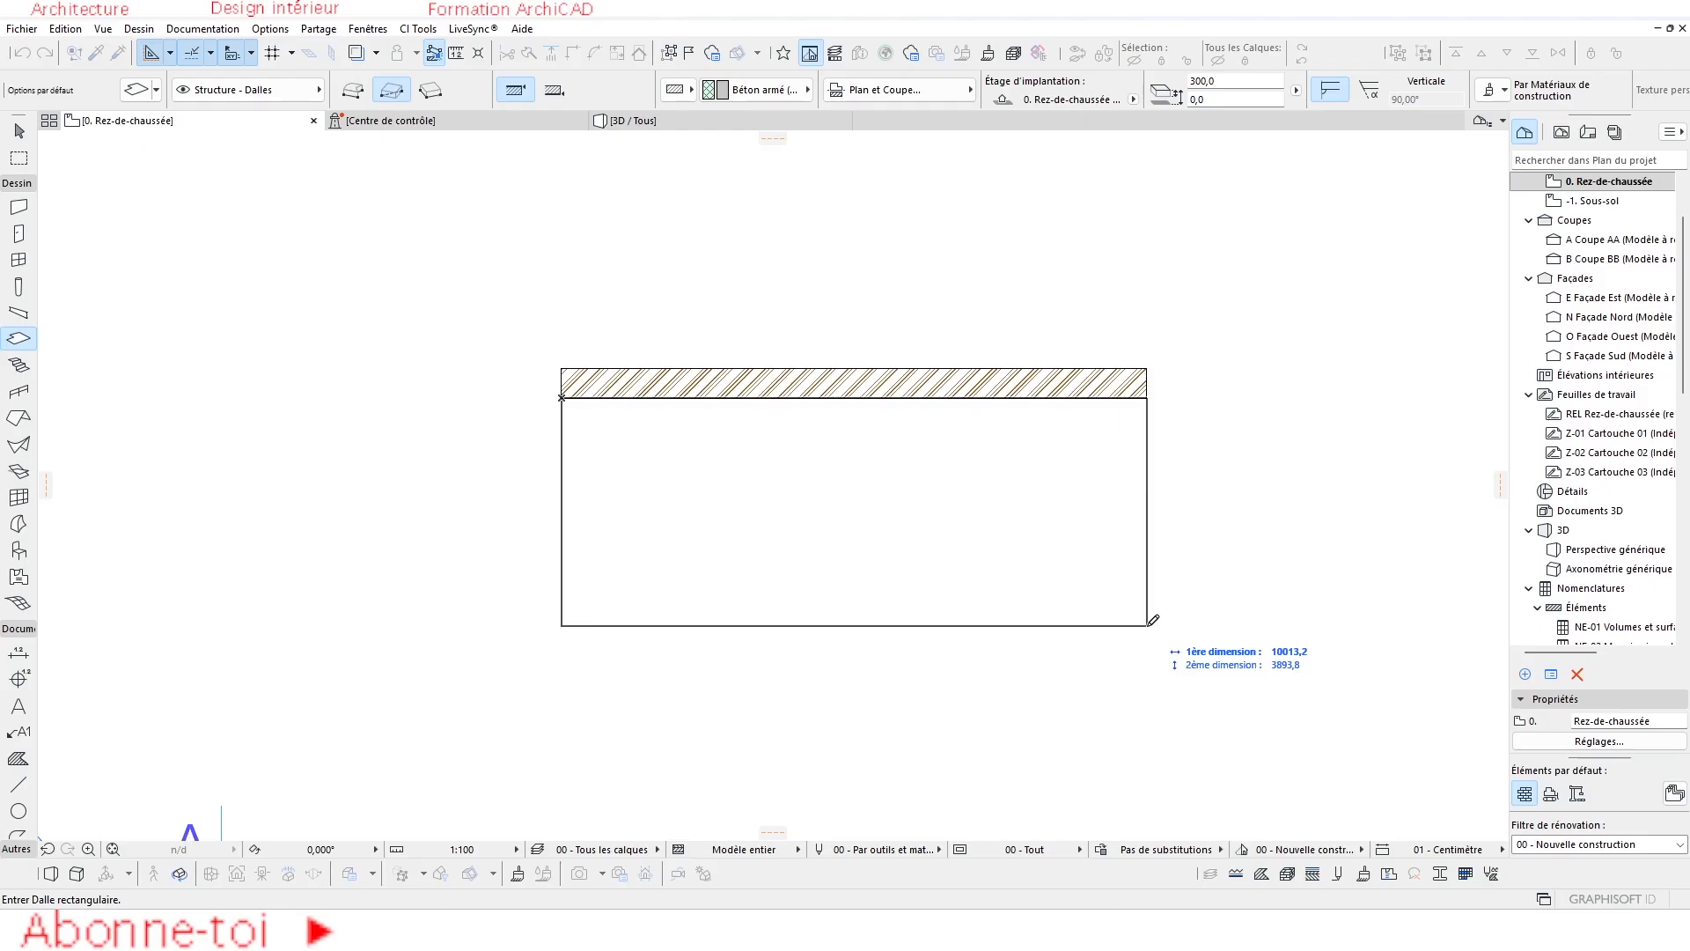
type("1")
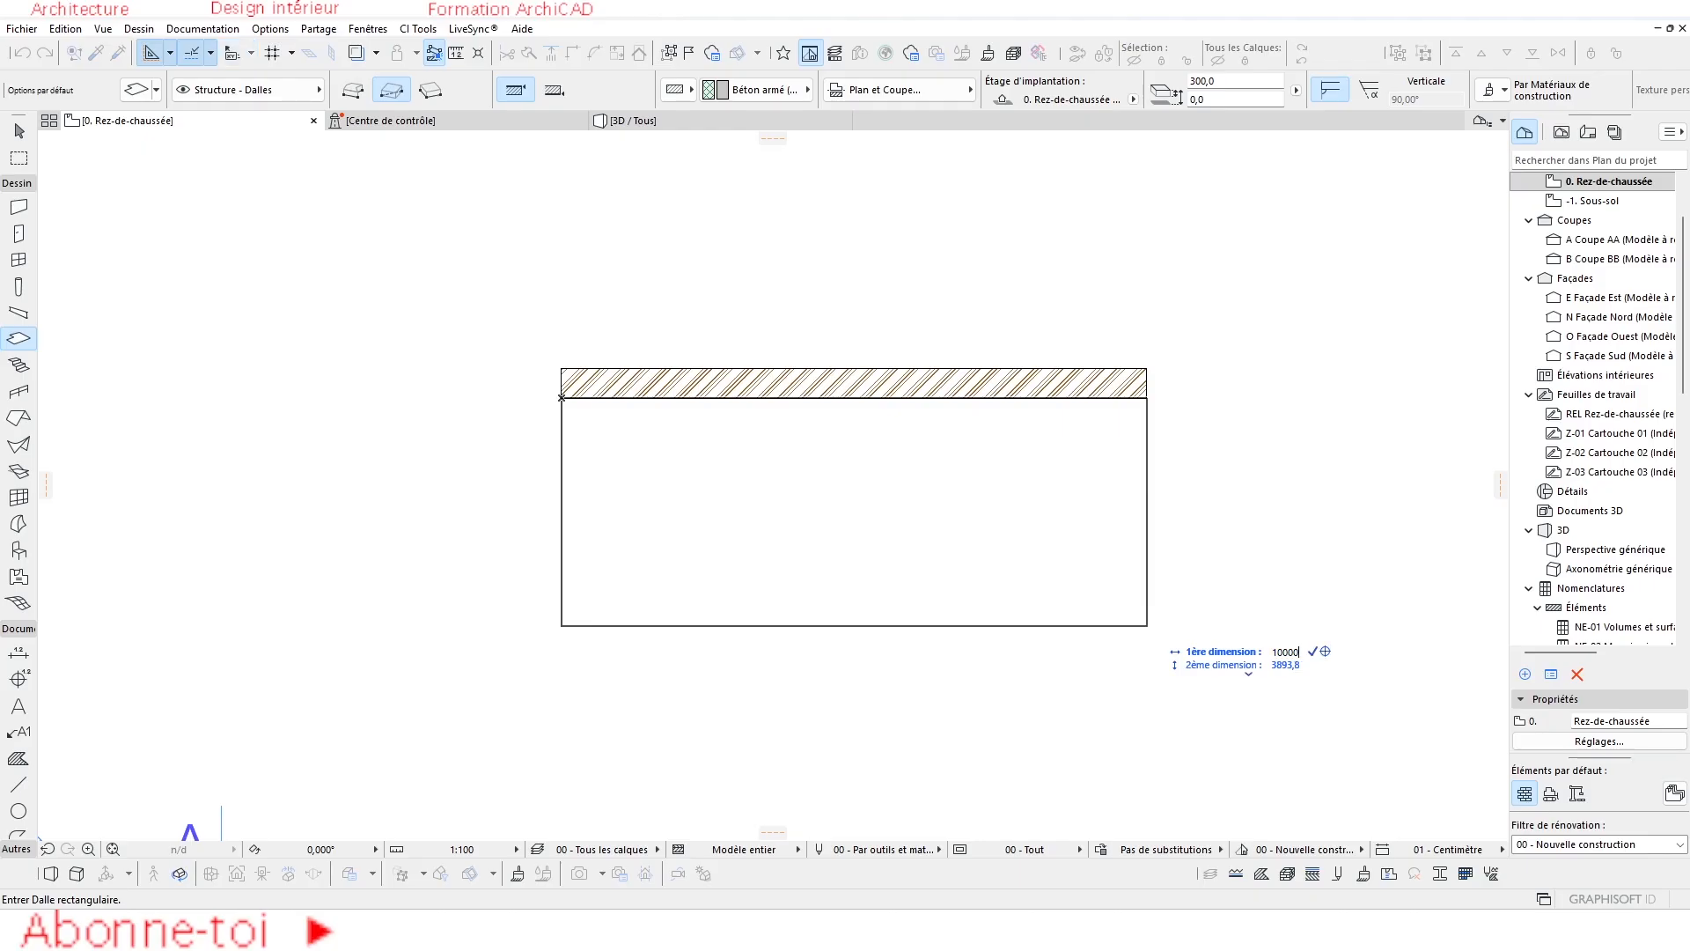
type("0000")
key("Tab")
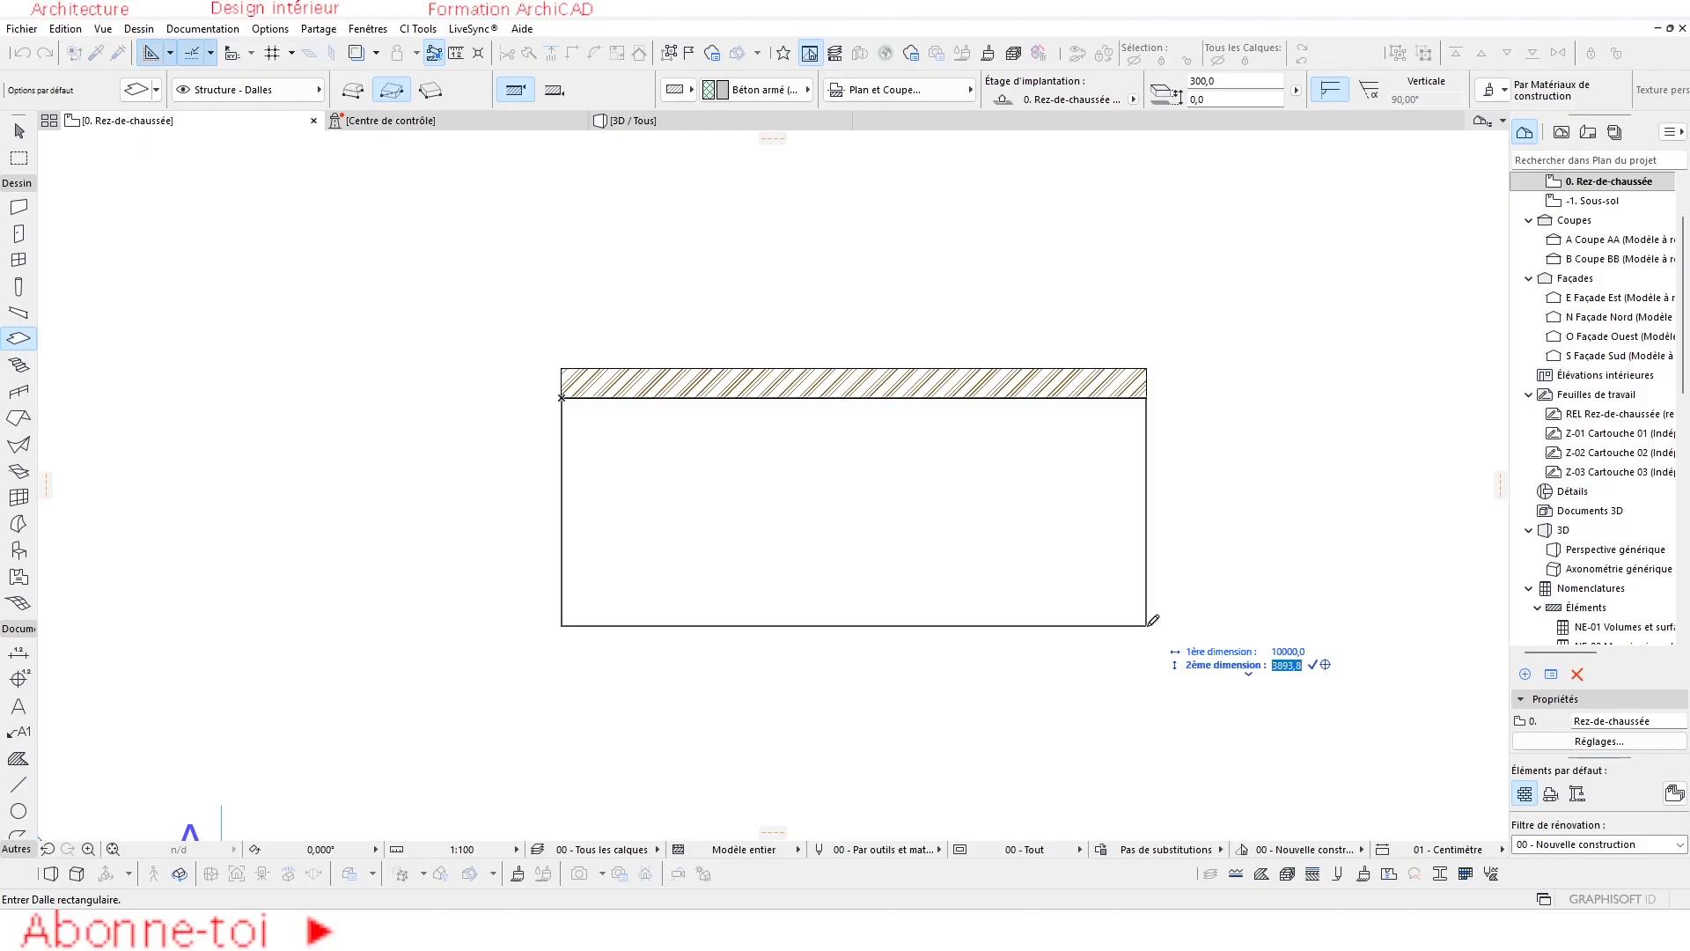
type("3500,0")
key("Return")
key("Escape")
Offset the slab's wall-side edge to the far face of the wall so that the slab extends beneath it.
left_click(972, 506)
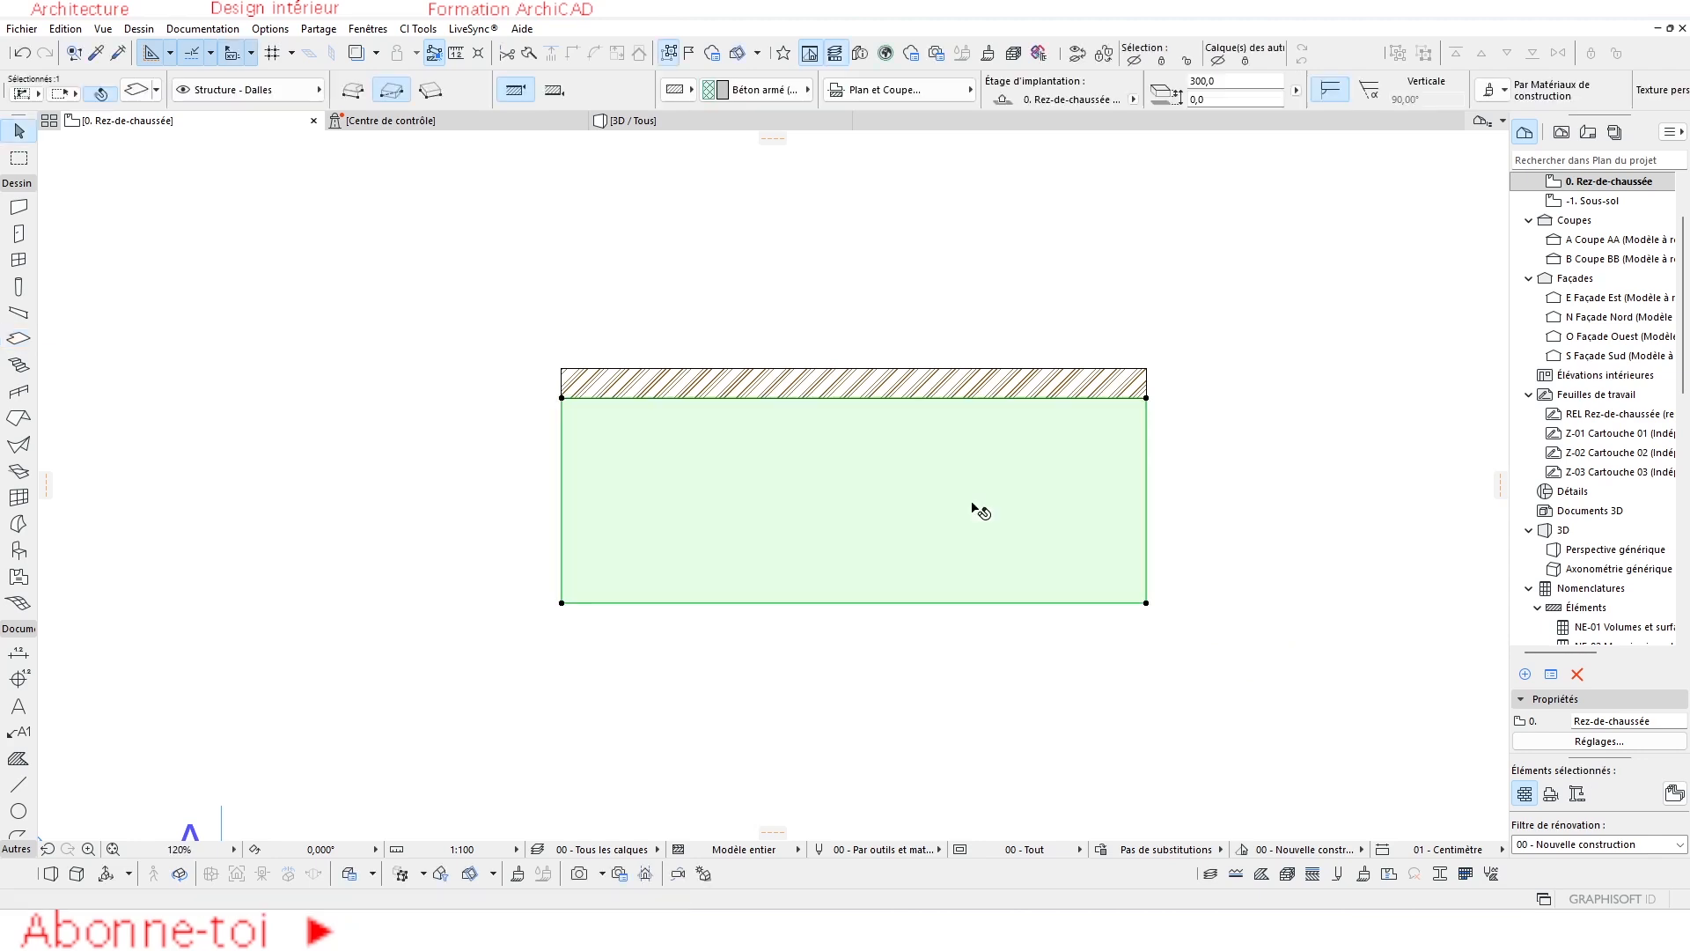
key("F3")
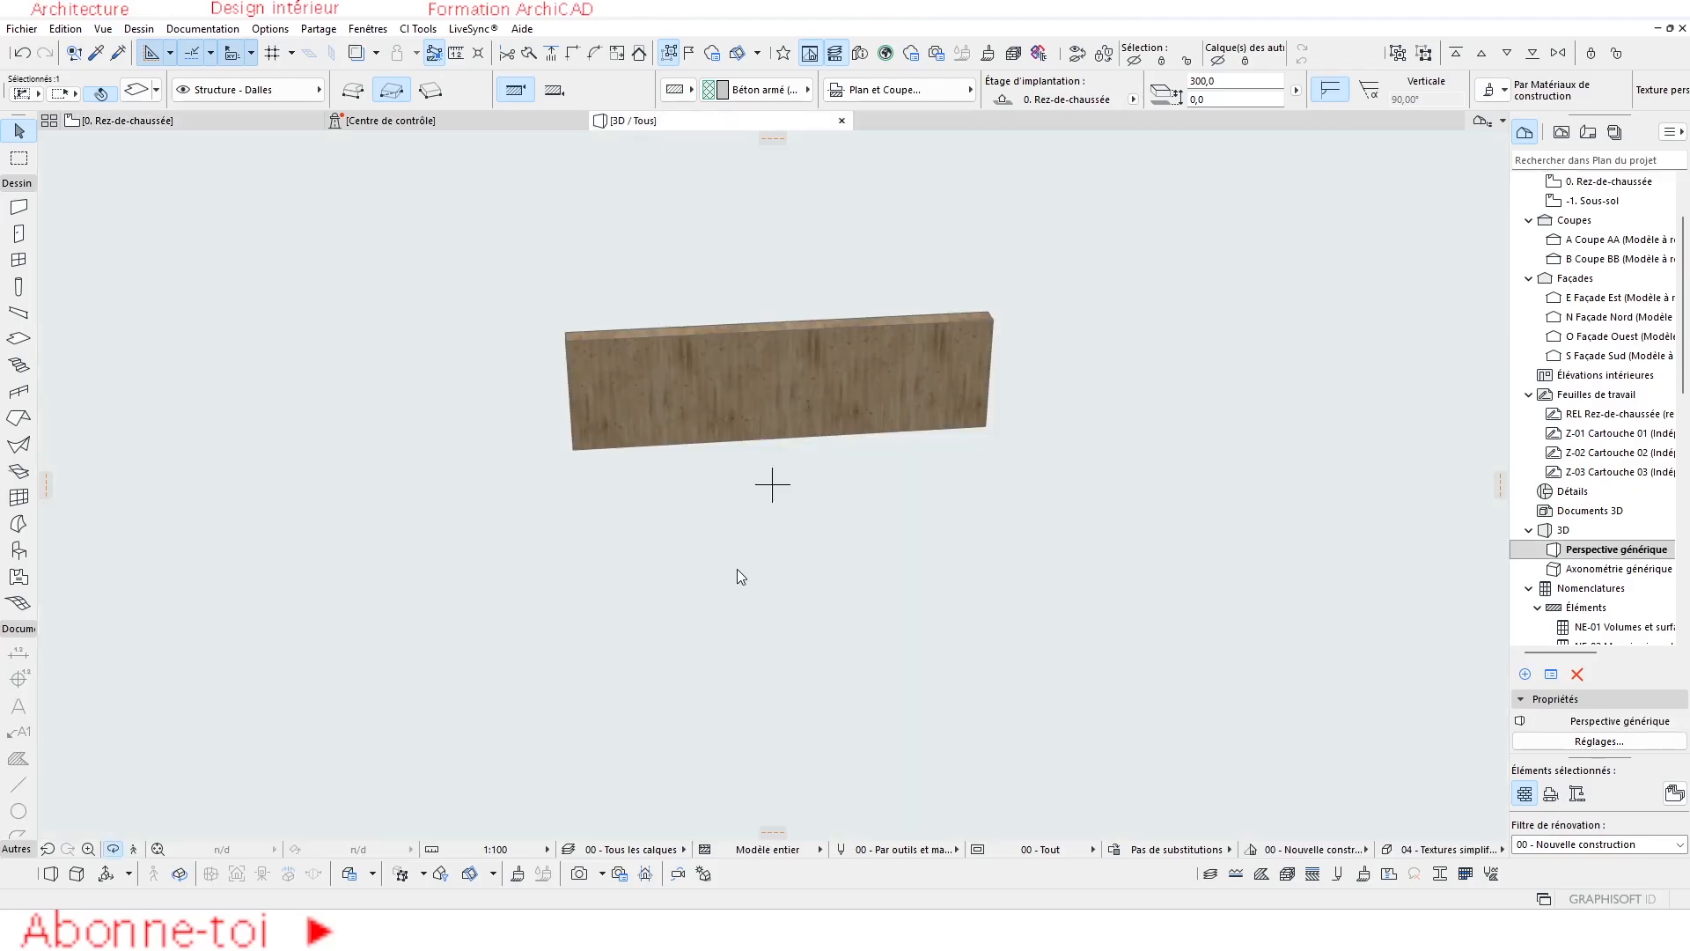
middle_click_drag(739, 442, 867, 500, "shift")
key("F2")
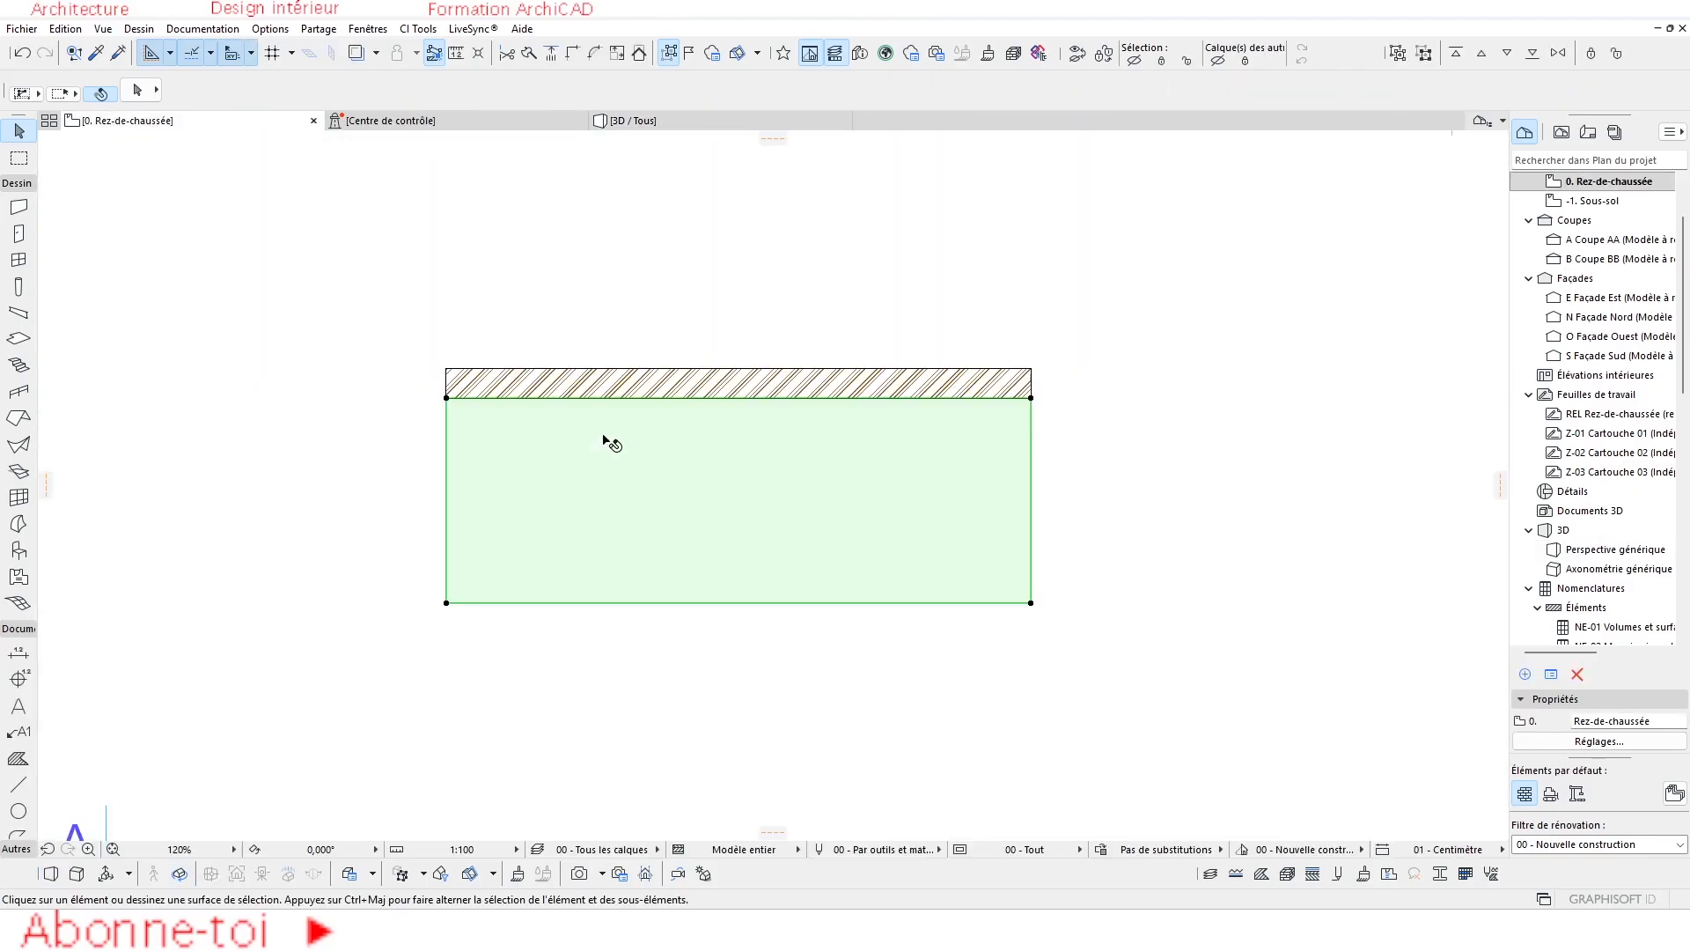
left_click(579, 396)
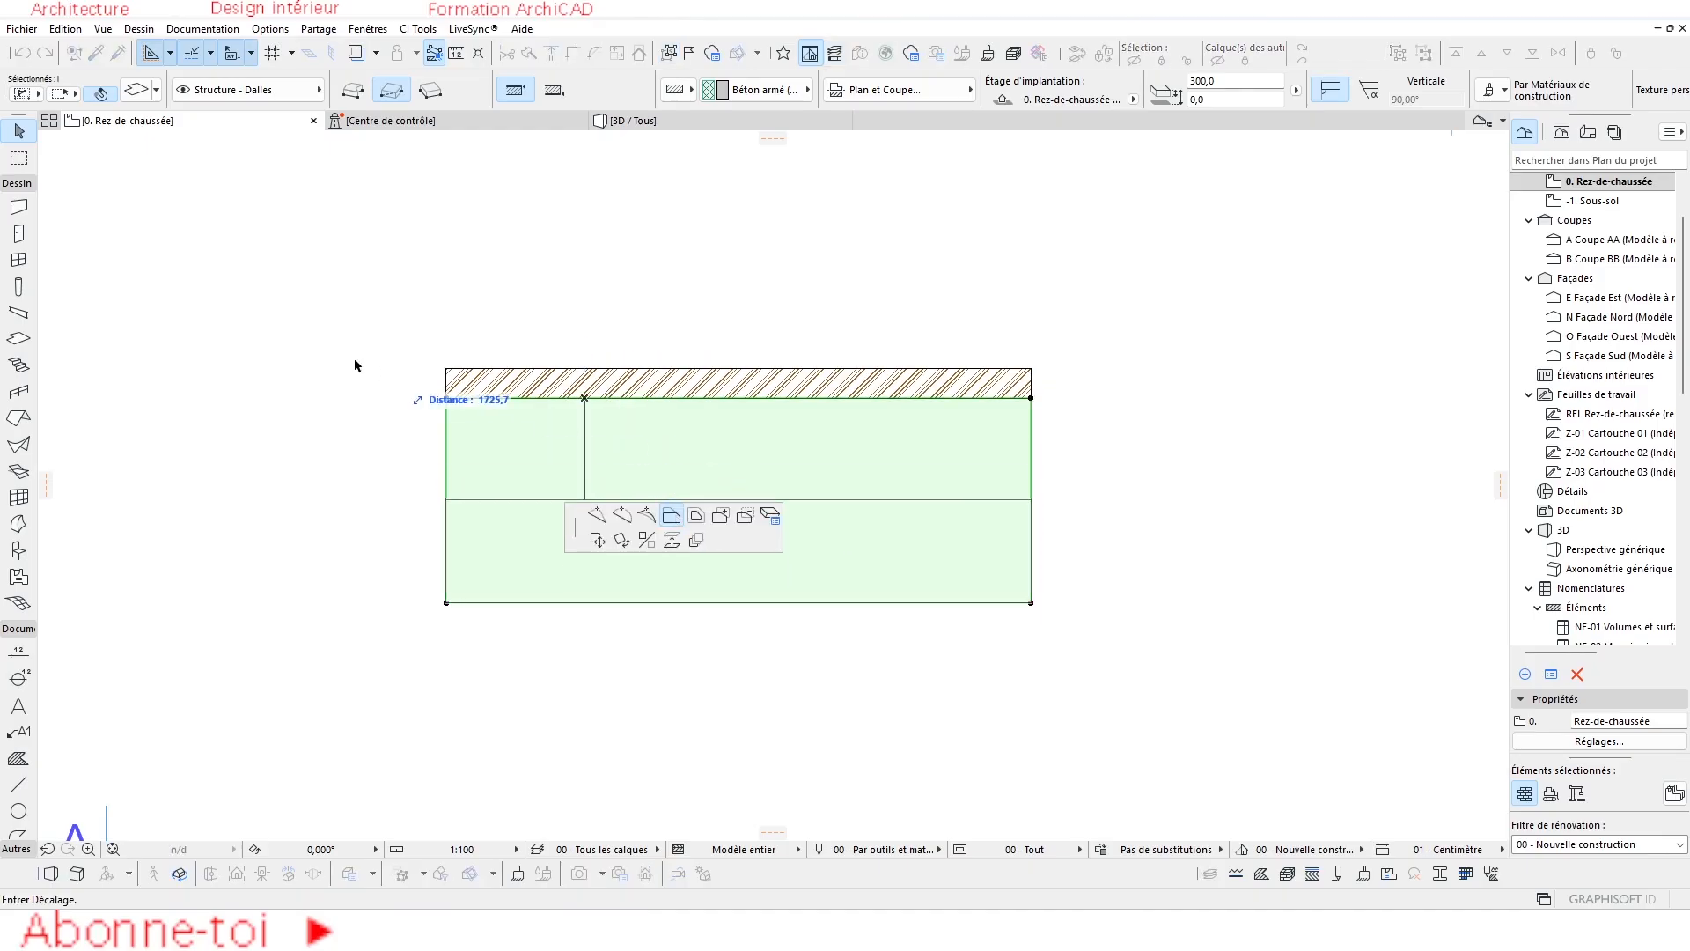
scroll(449, 370, "up", 4)
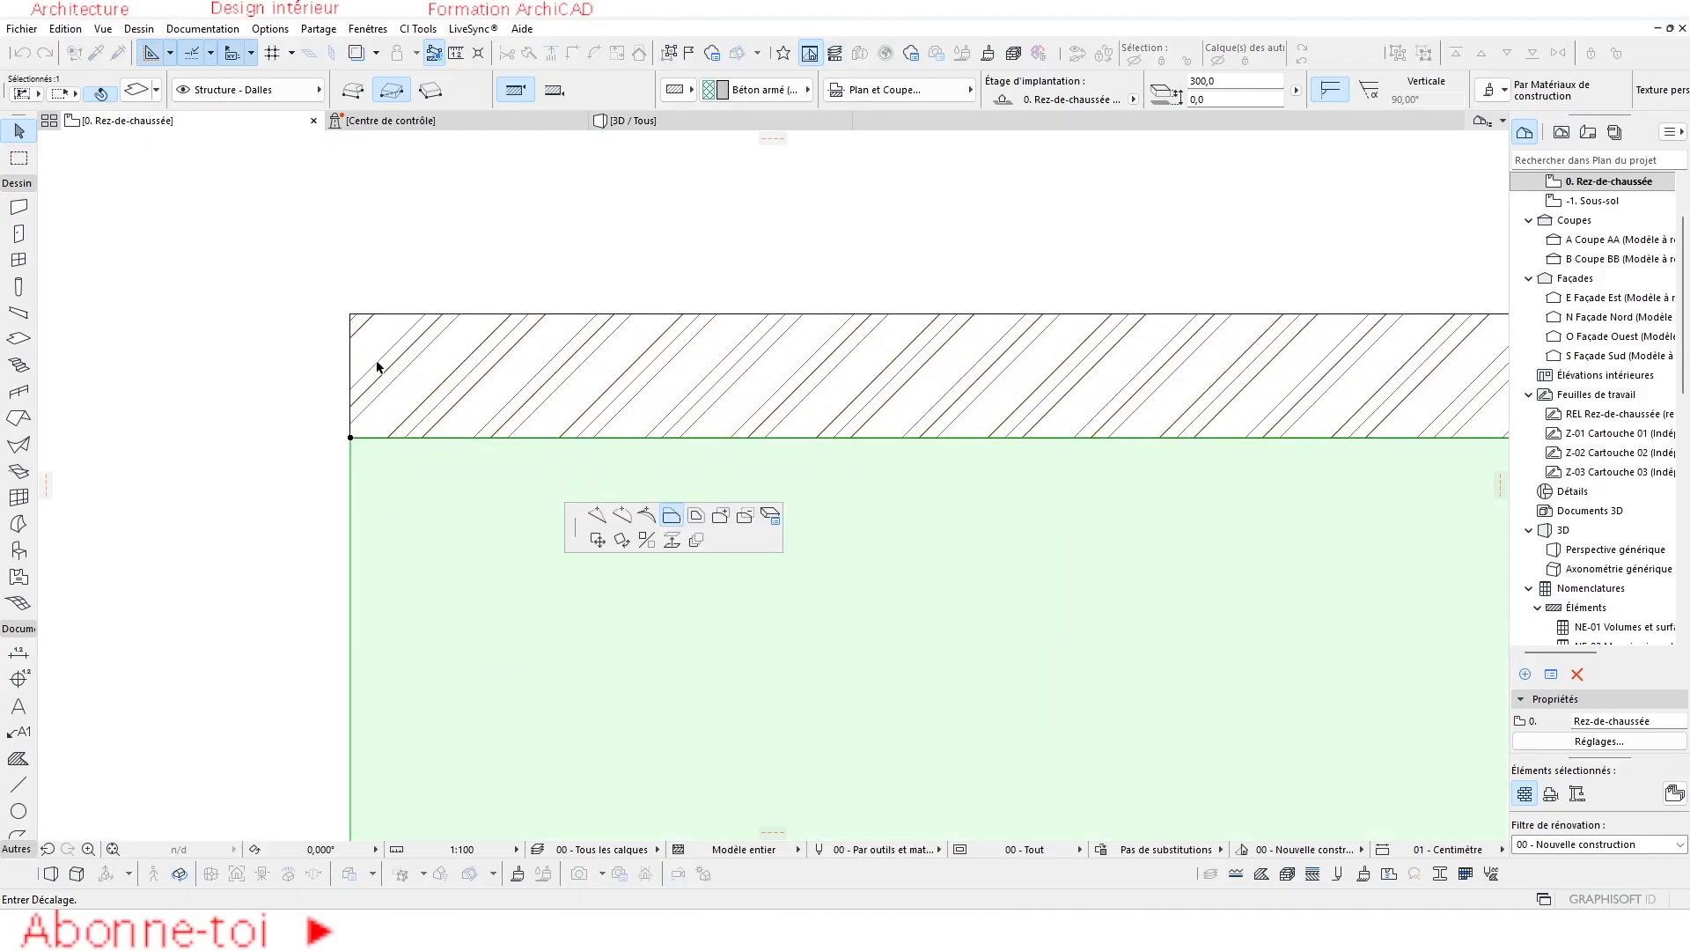
left_click(347, 302)
scroll(426, 279, "down", 5)
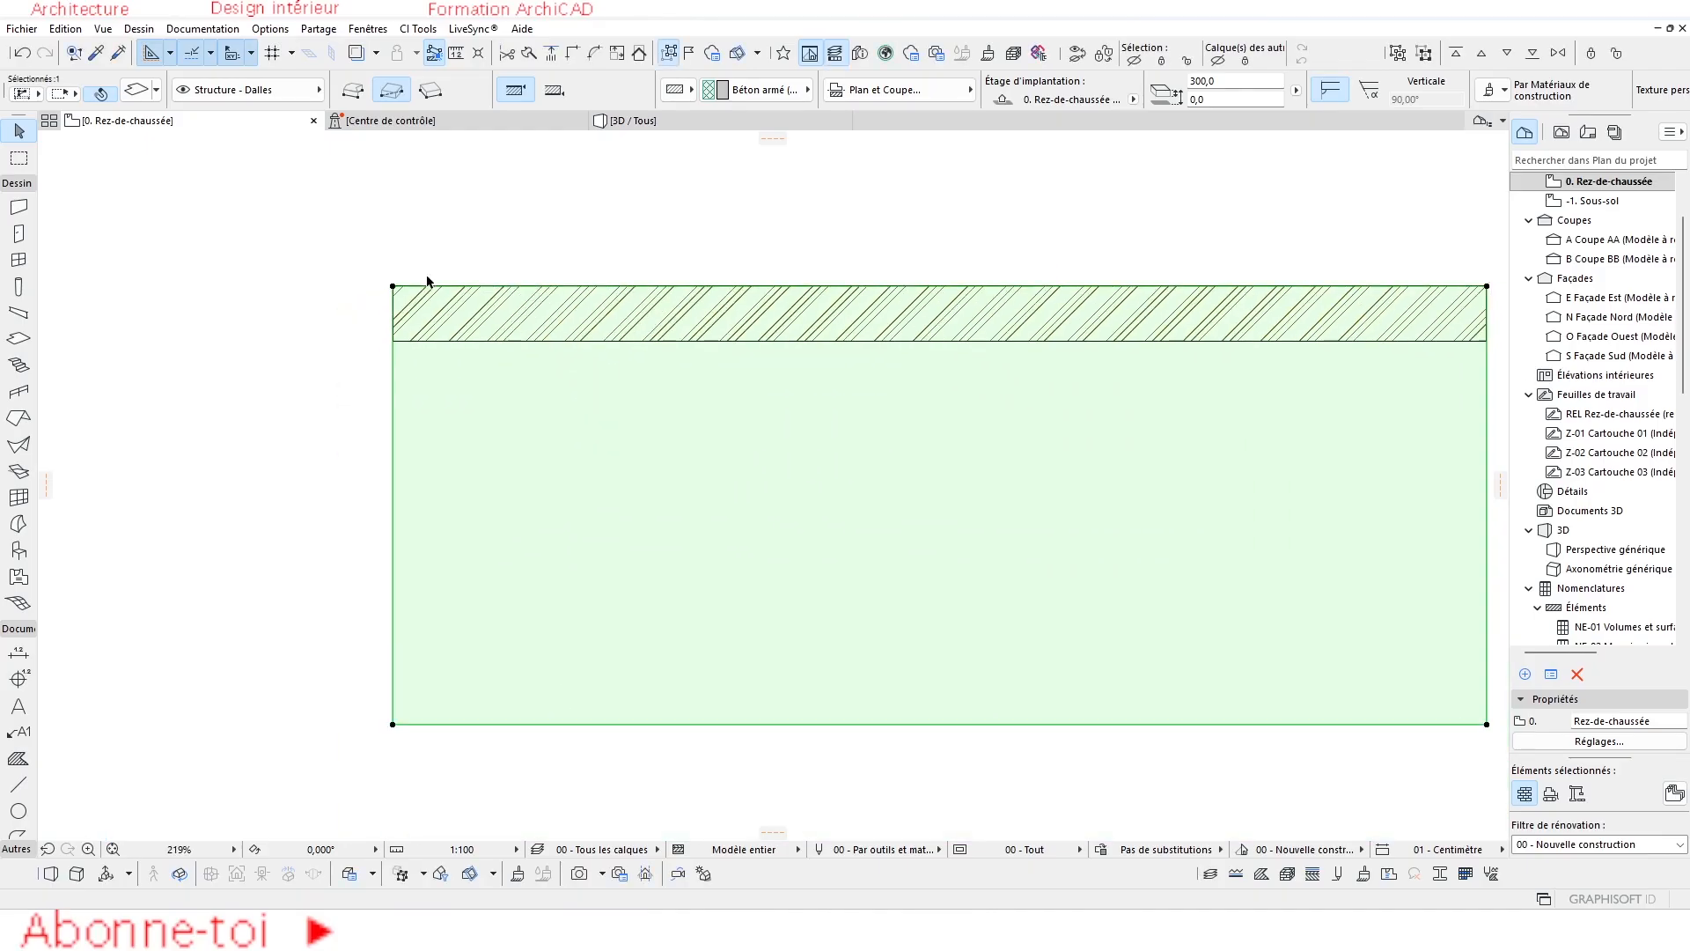
scroll(663, 310, "up", 4)
key("Escape")
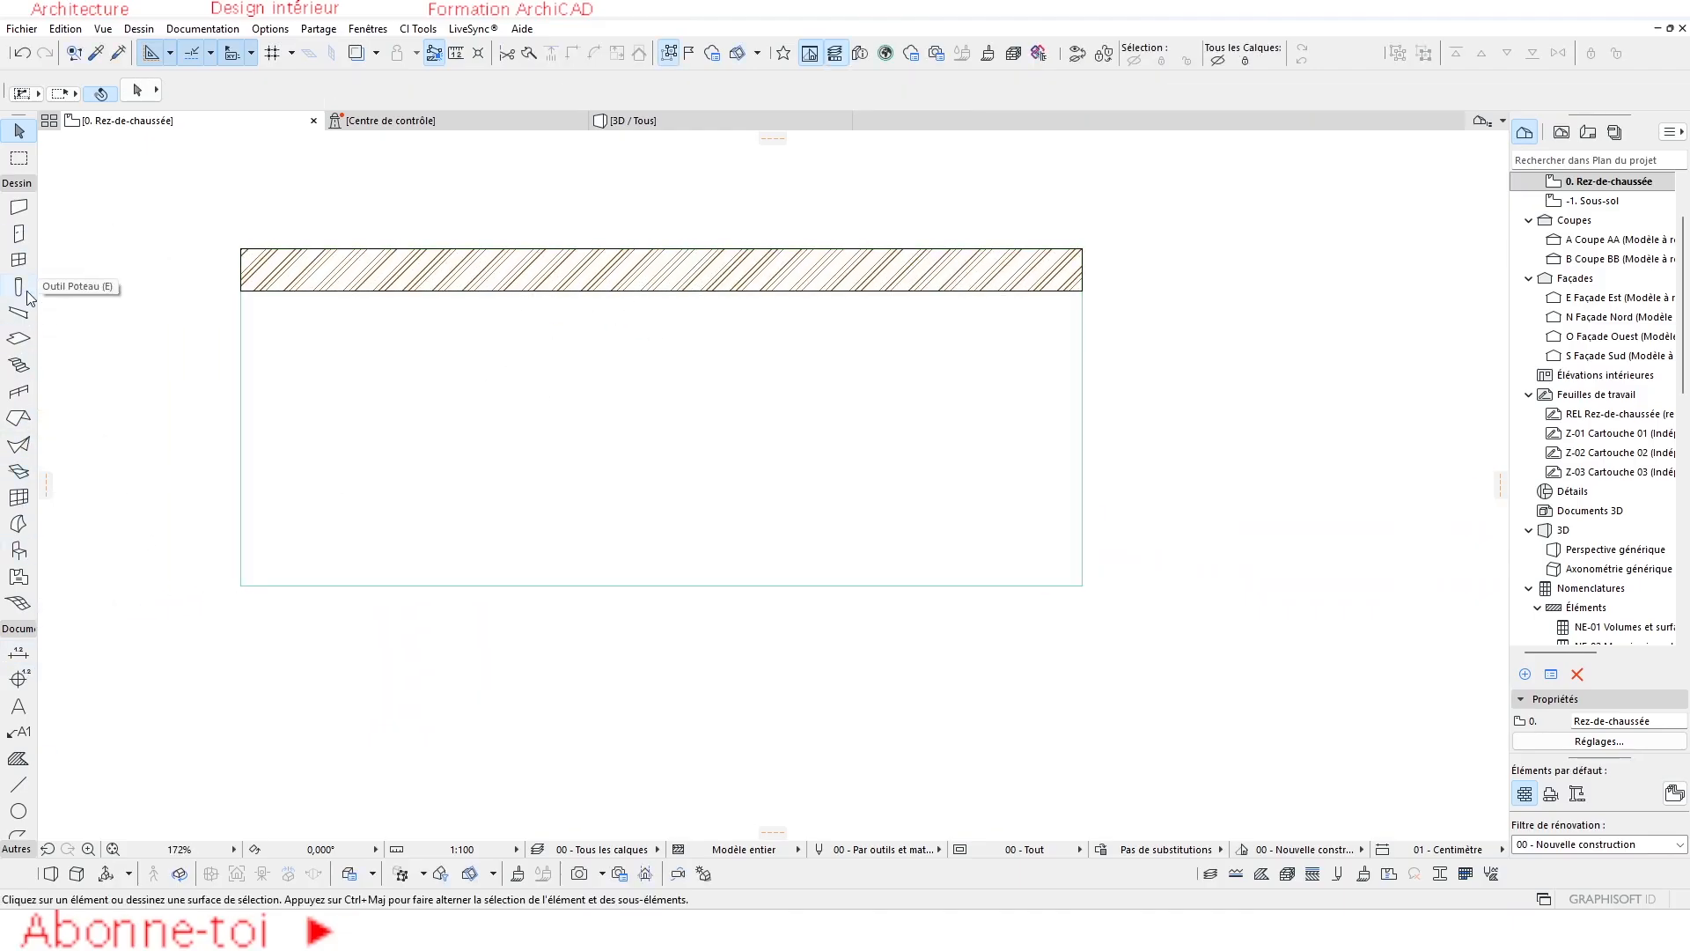
Place a 900 by 2100 mm door (Porte 26) at the middle of the wall, opening towards the terrace with its hinge on the left.
left_click(18, 234)
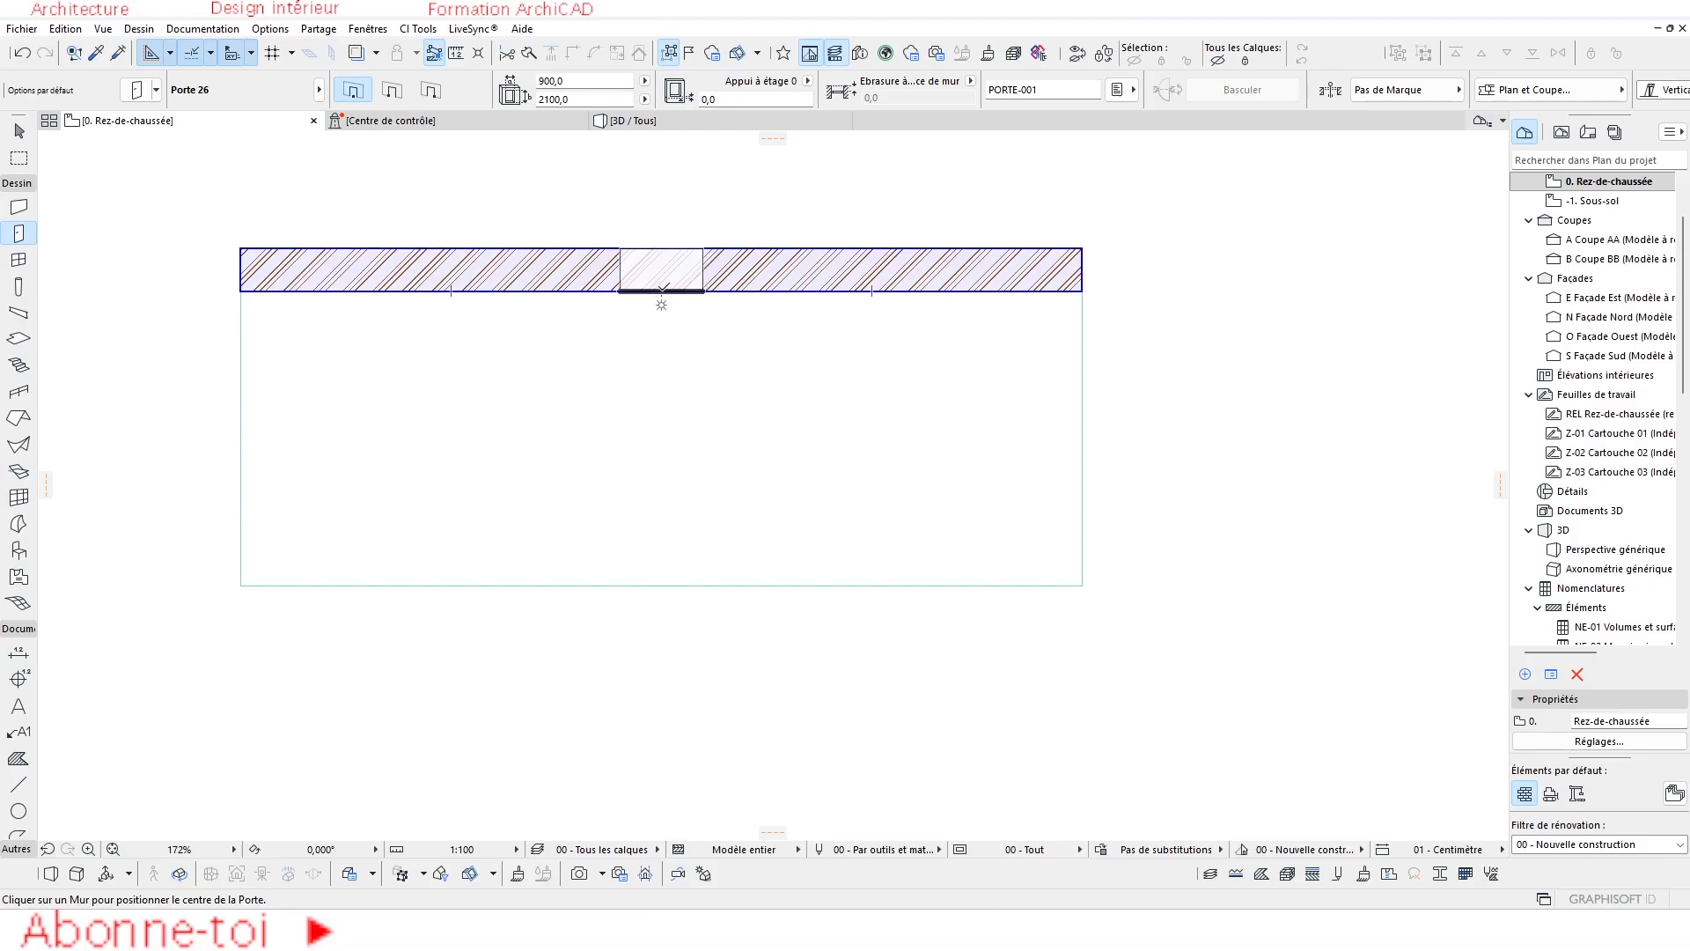
left_click(669, 301)
left_click(592, 303)
key("Escape")
scroll(747, 310, "down", 5)
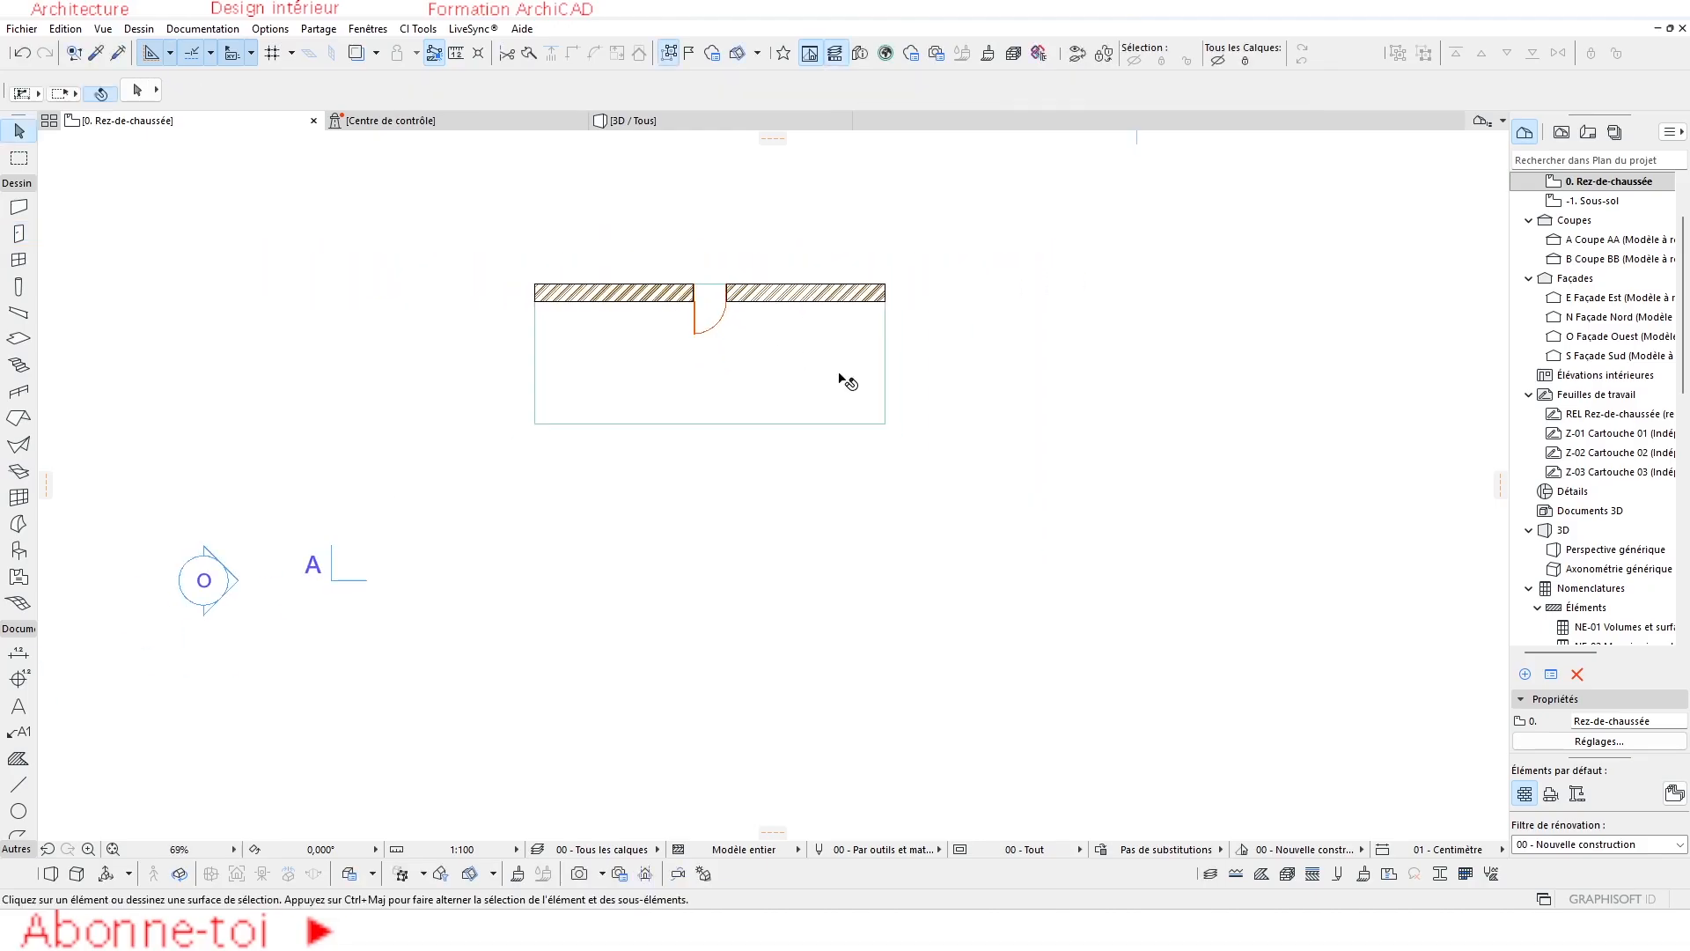
Examine the wall, door and slab in 3D and the balustrade reference photo balustre-terrasse.jpg.
left_click(644, 122)
scroll(842, 444, "up", 3)
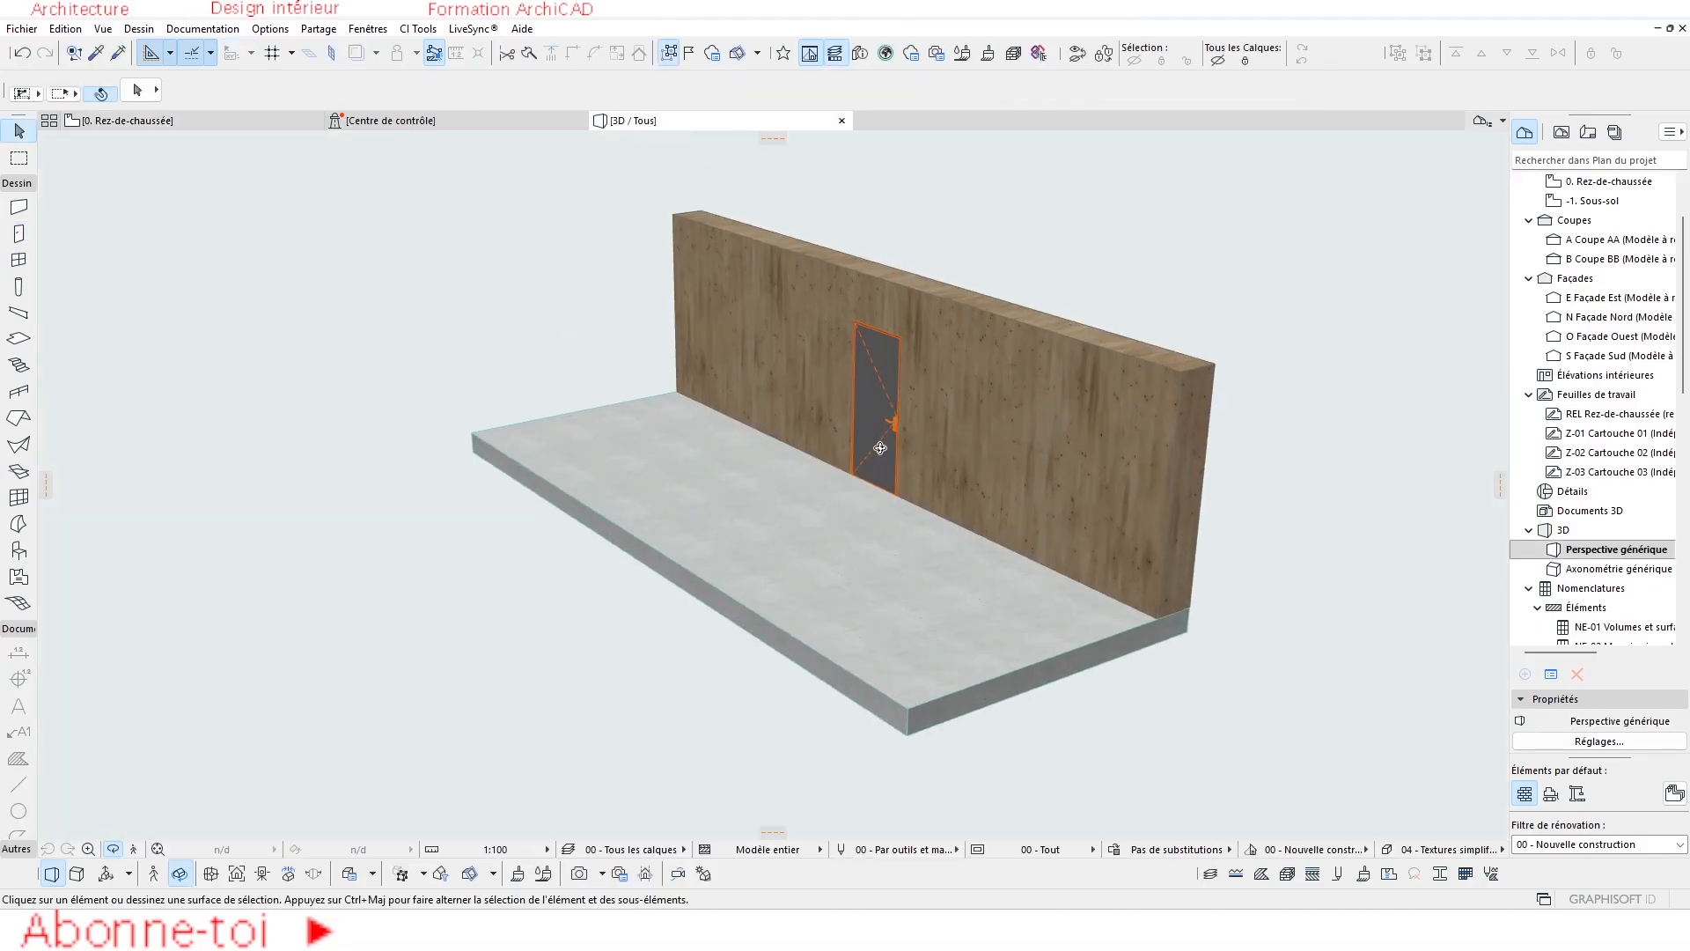
middle_click_drag(780, 527, 1223, 445, "shift")
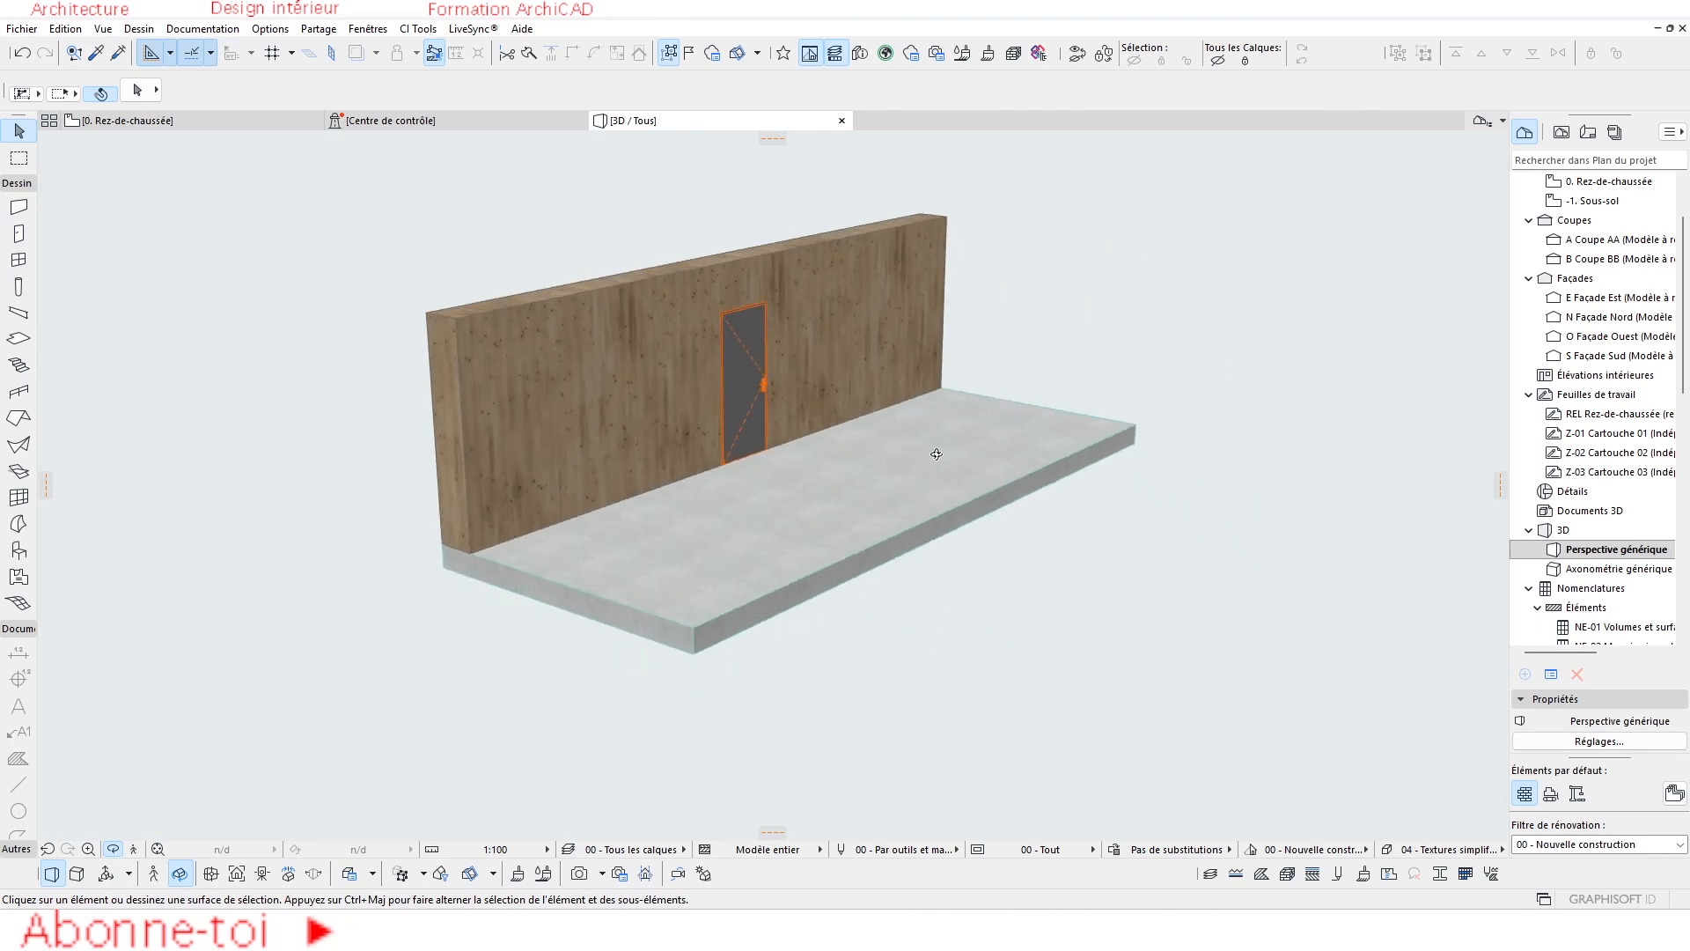
middle_click_drag(846, 440, 964, 500, "shift")
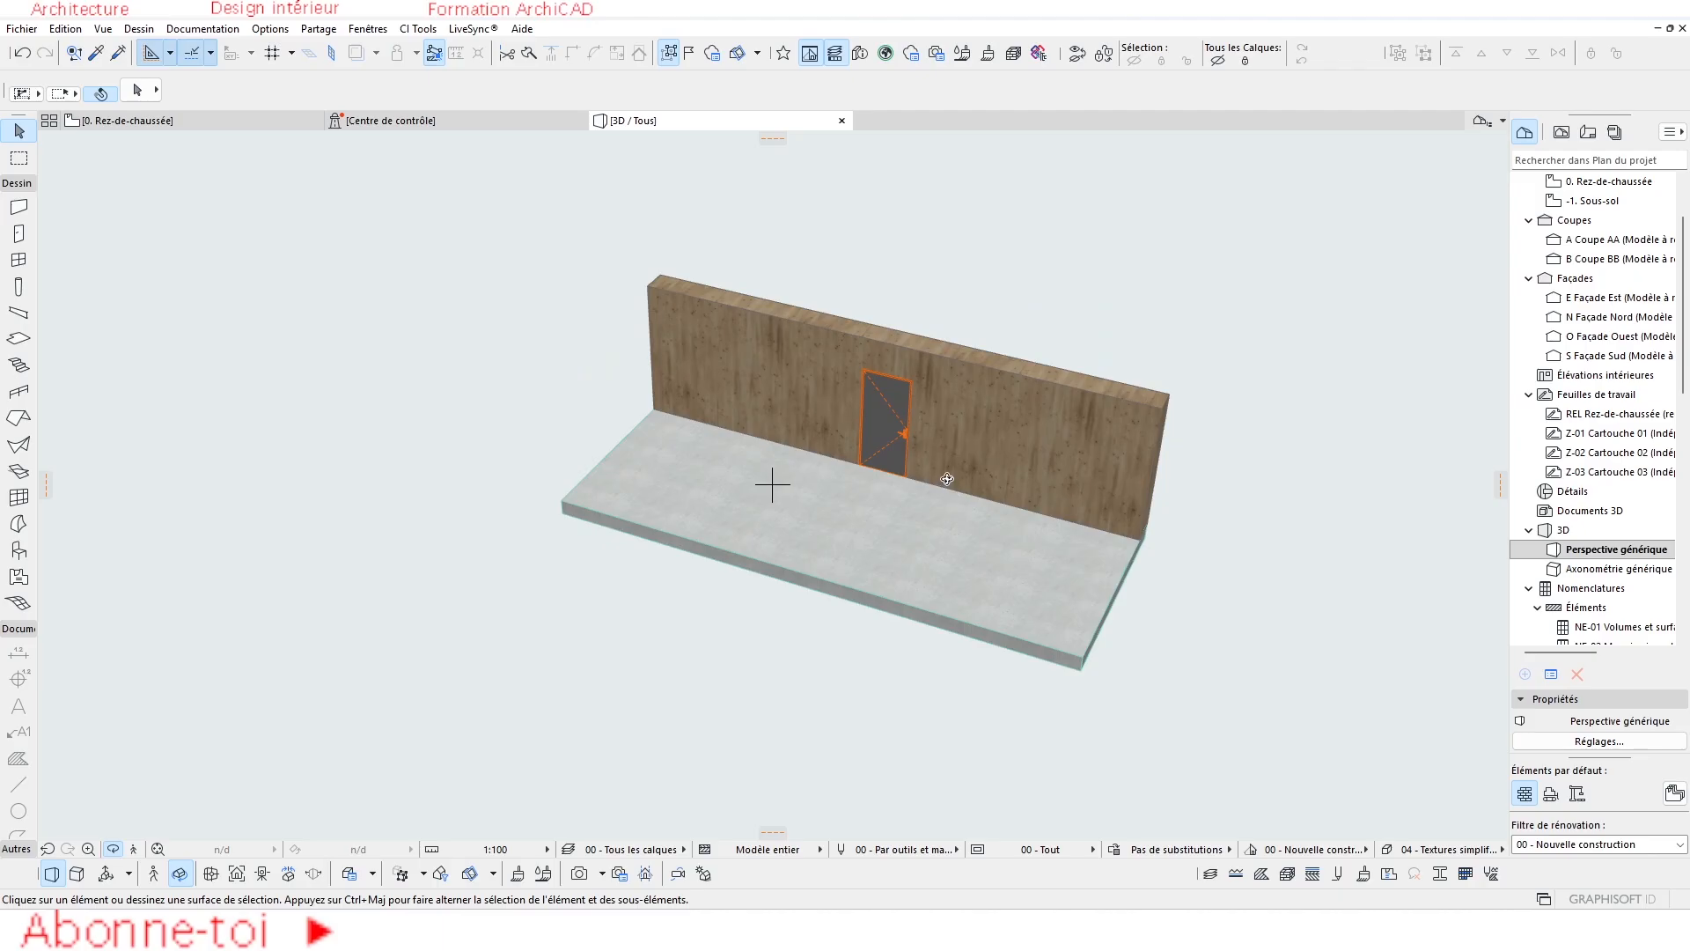
scroll(1022, 594, "up", 3)
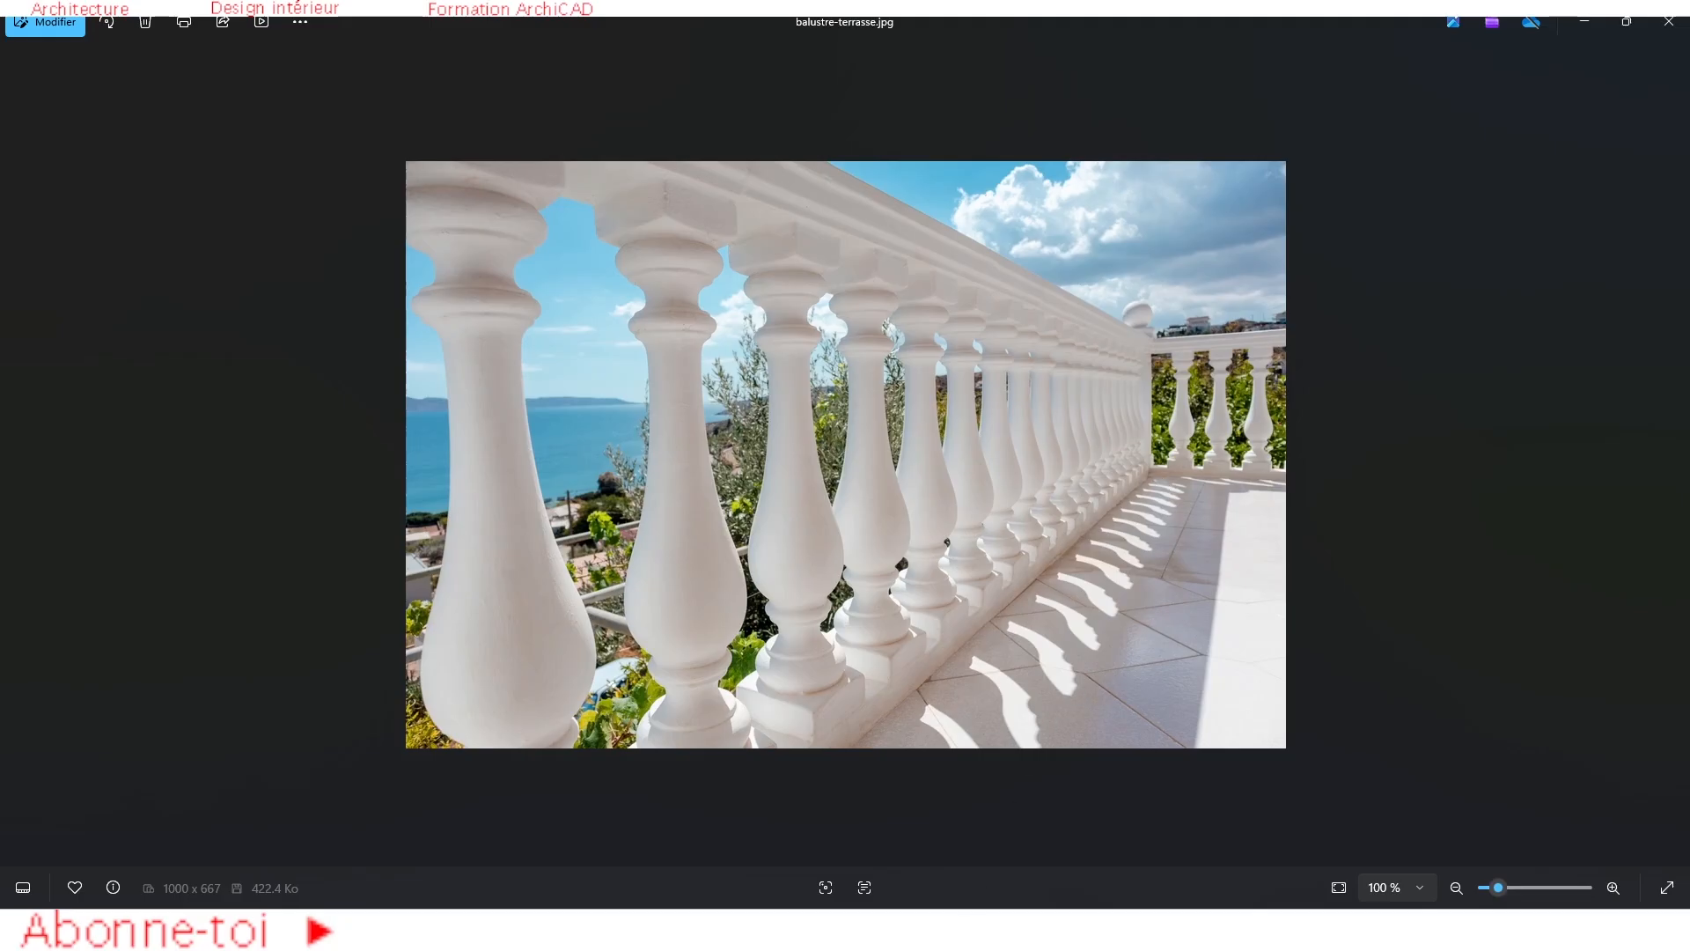
left_click(1021, 827)
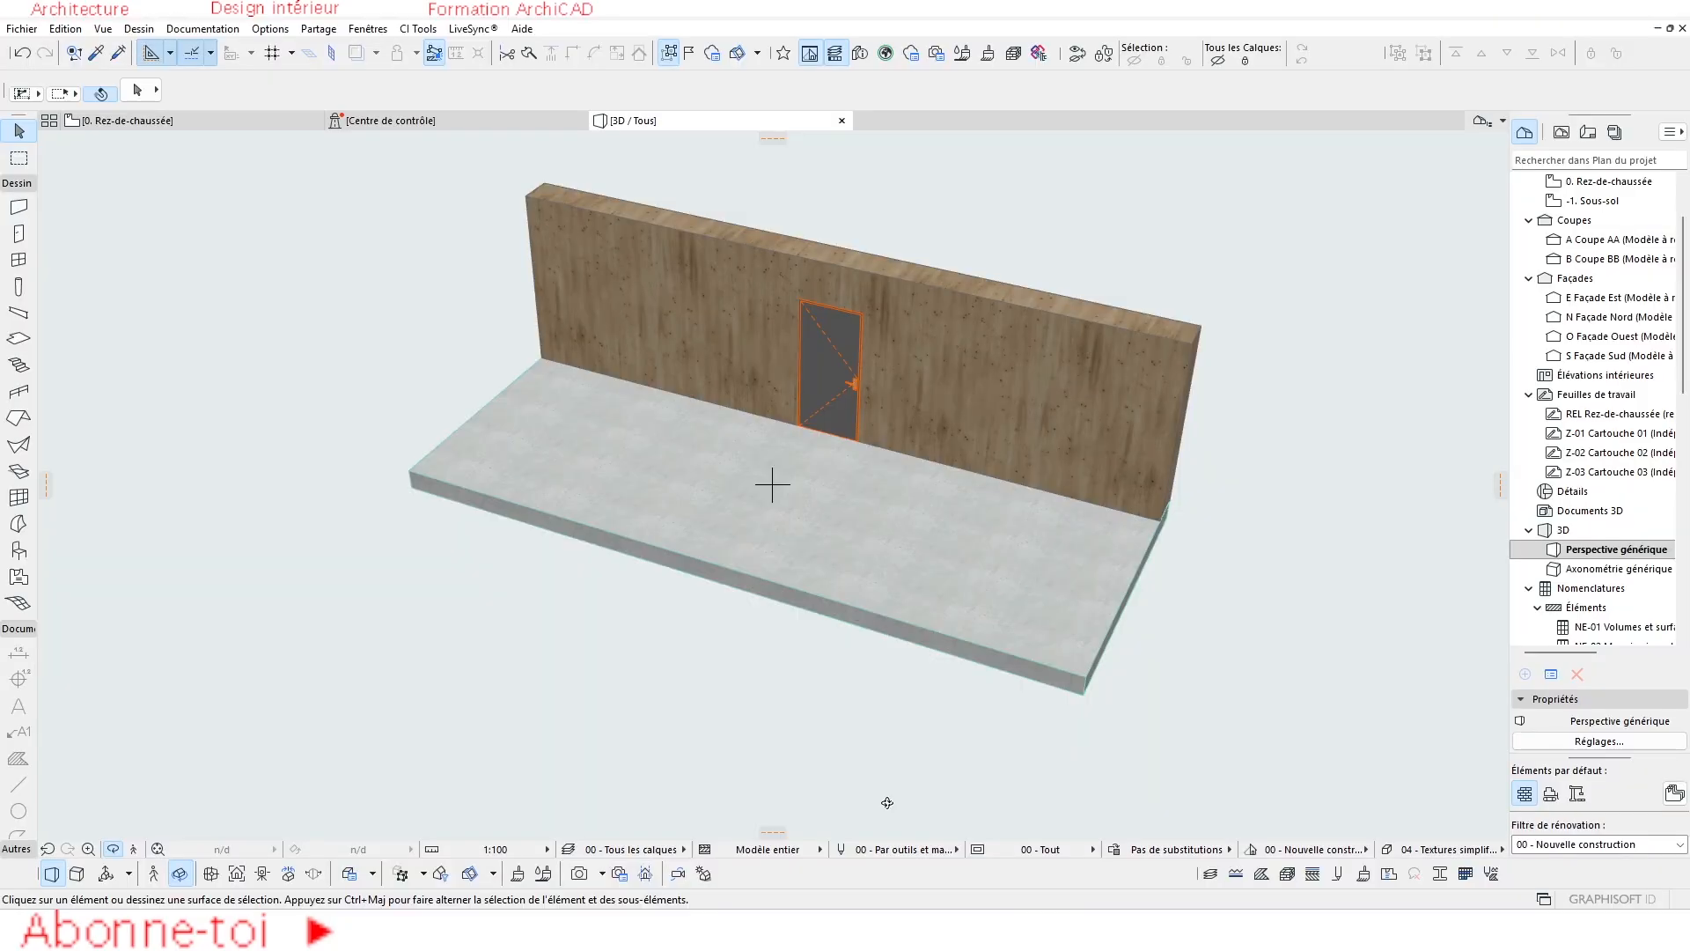
middle_click_drag(670, 483, 852, 535, "shift")
Draw a 400 by 400 mm rectangular slab in the ground floor plan, in the free area left of the terrace.
left_click(142, 122)
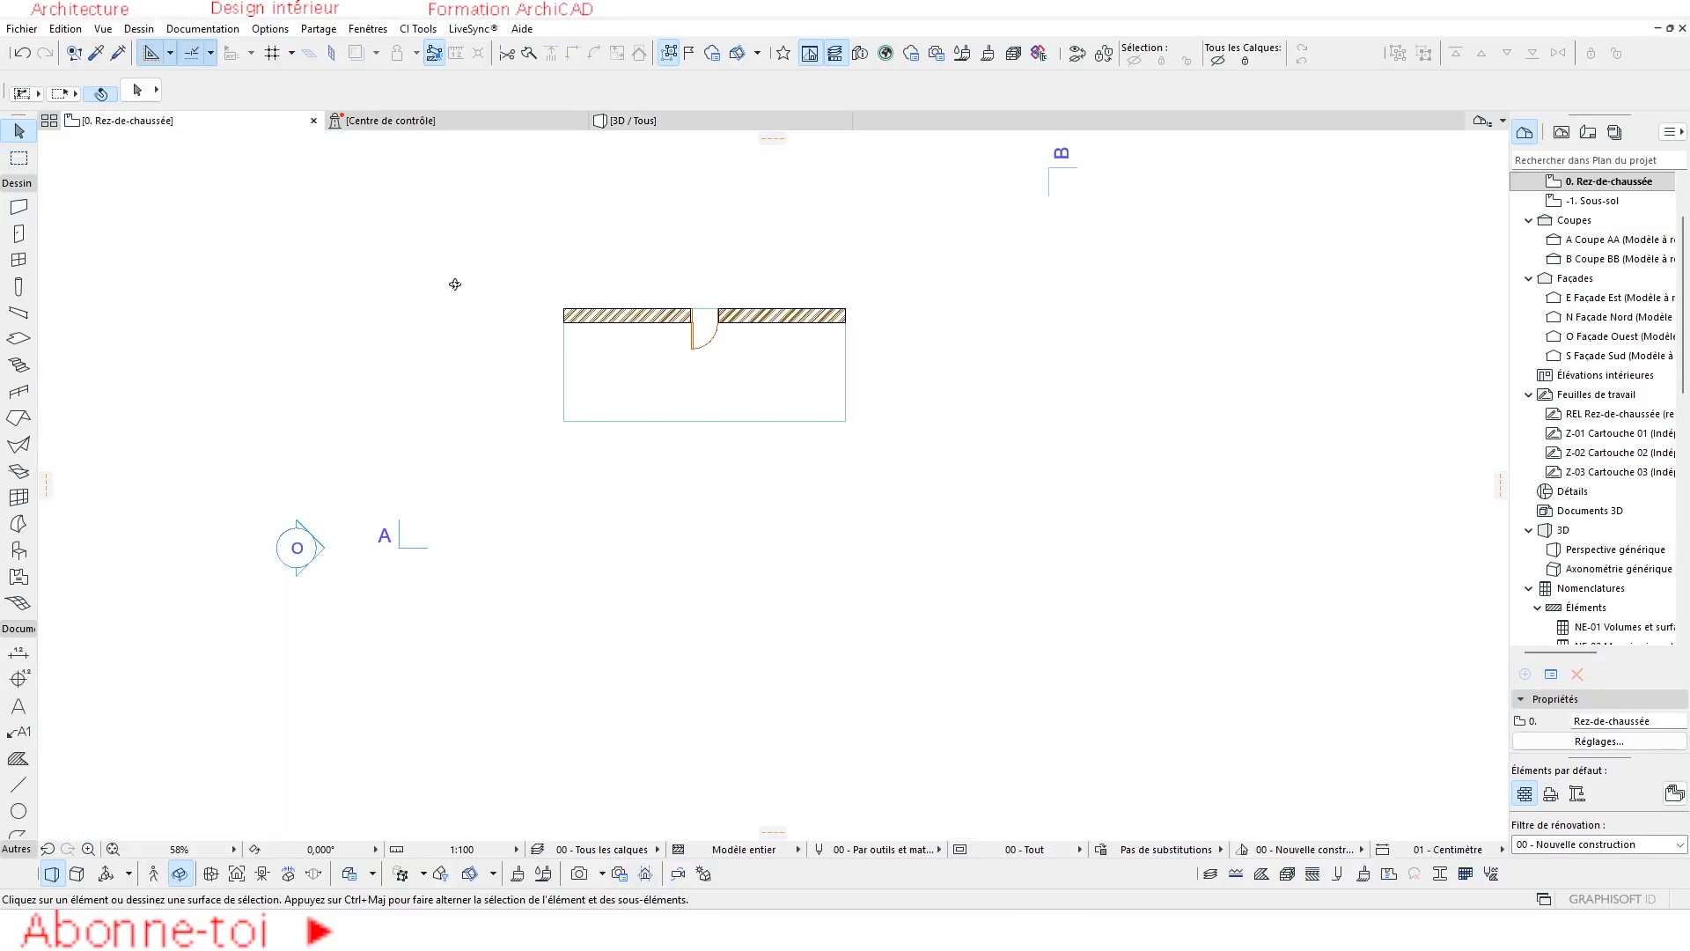
scroll(656, 377, "up", 1)
scroll(656, 377, "up", 4)
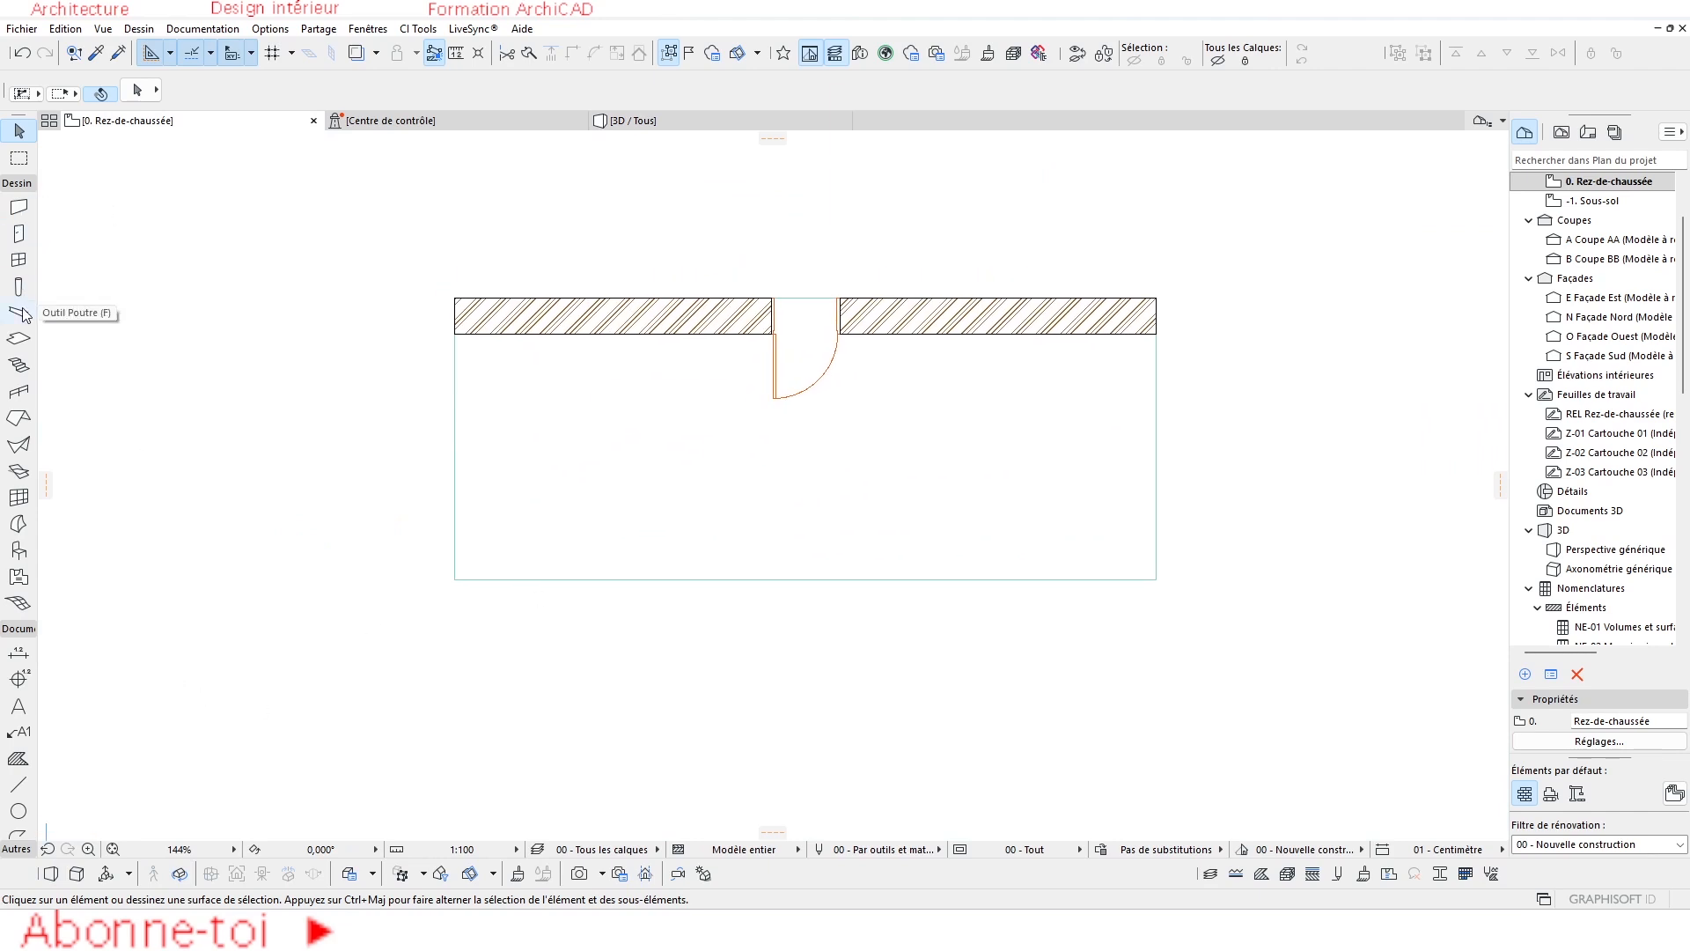
left_click(20, 339)
scroll(728, 558, "down", 3)
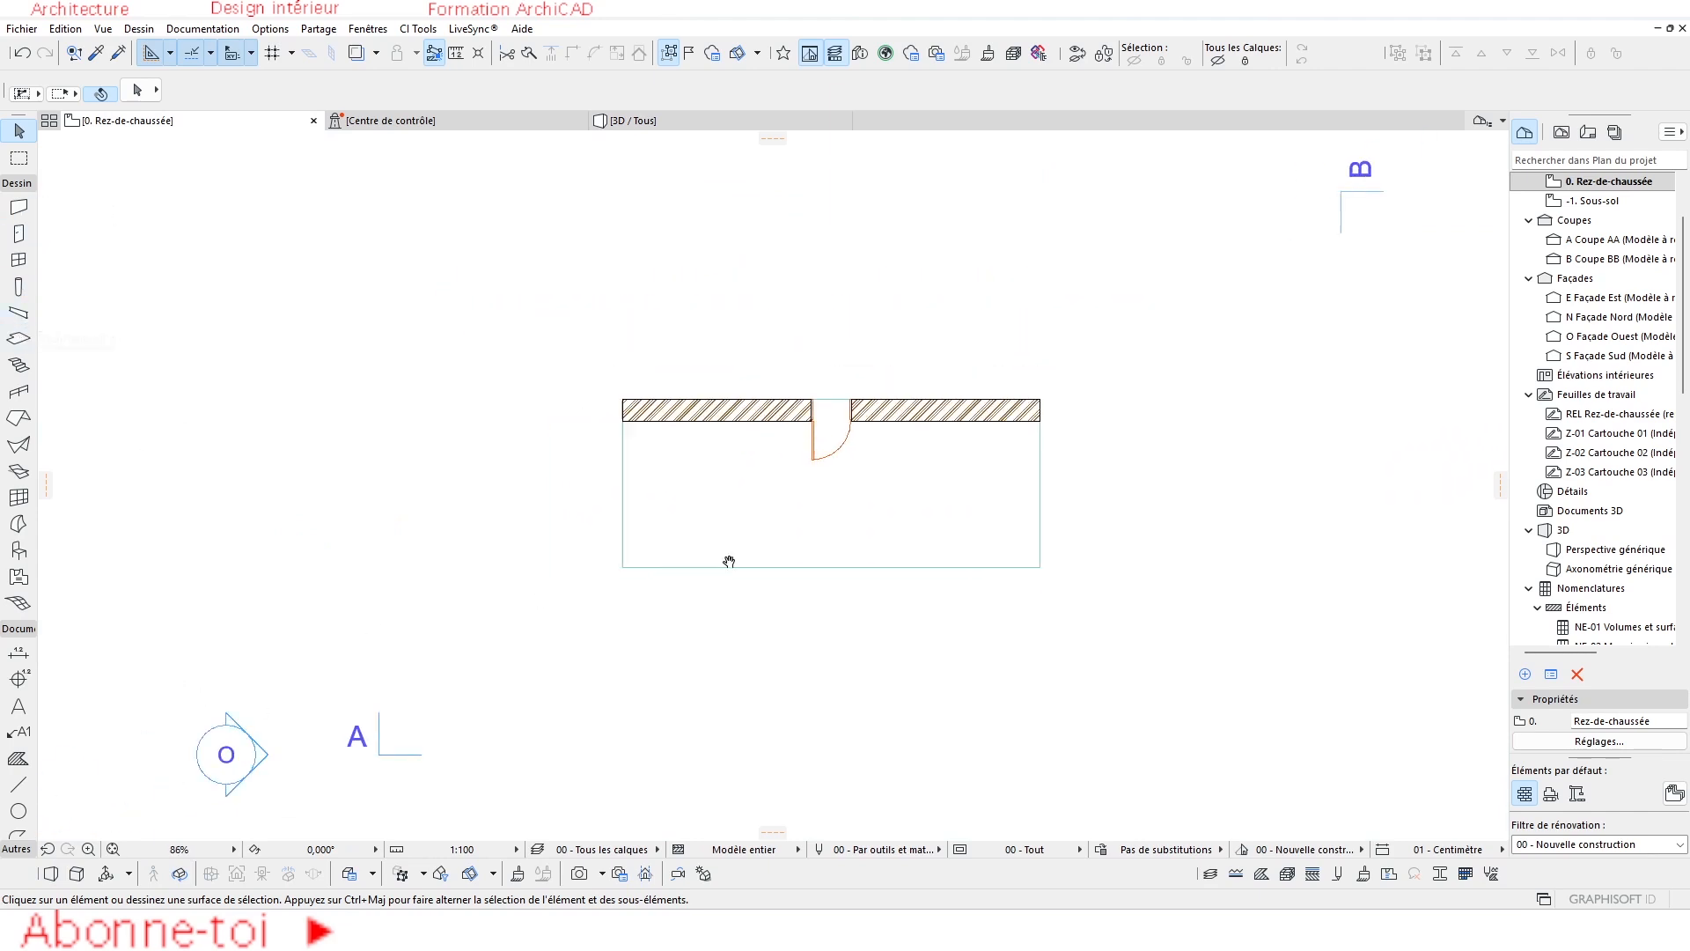
scroll(810, 492, "up", 4)
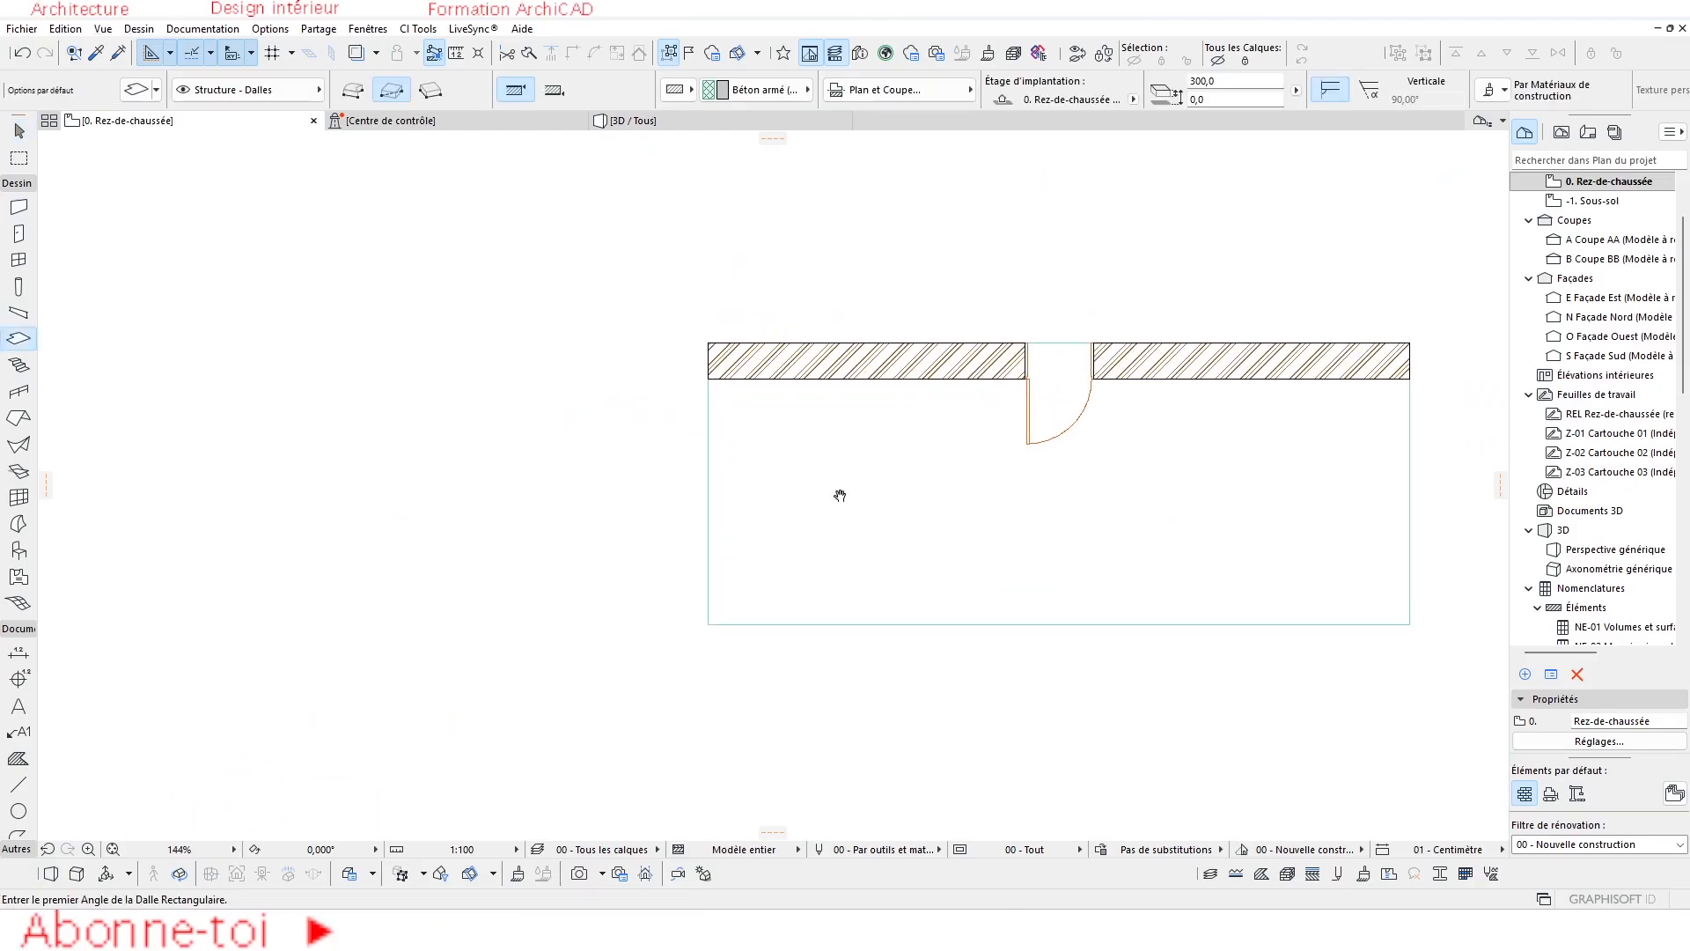
left_click(431, 479)
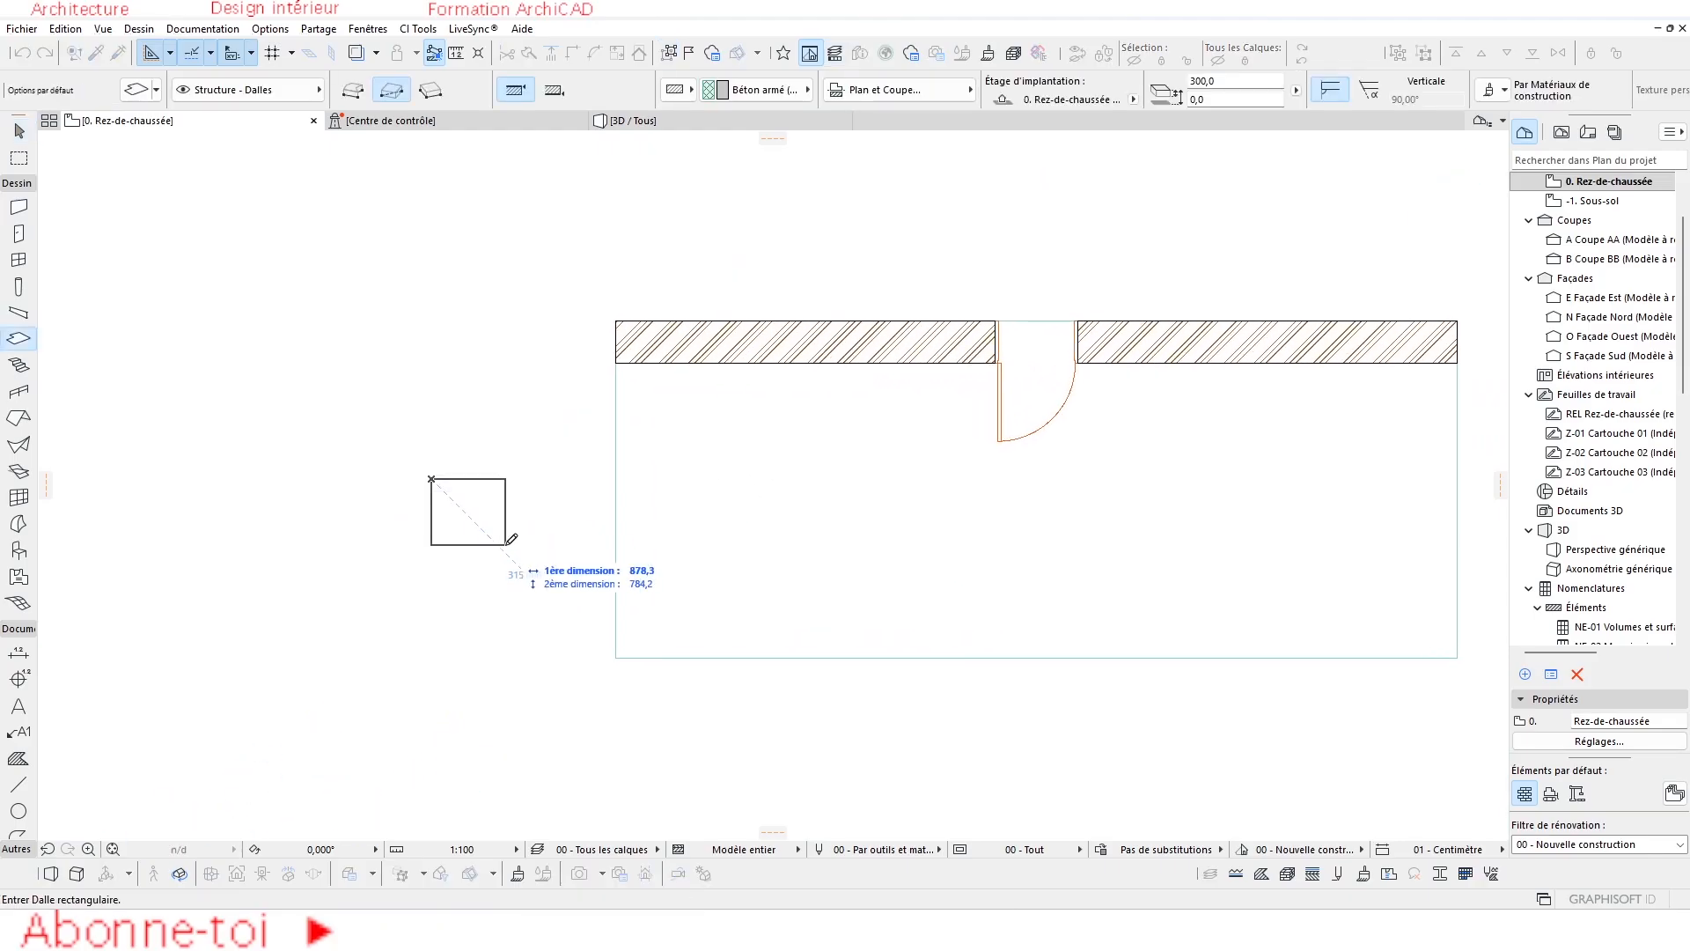
type("400,0")
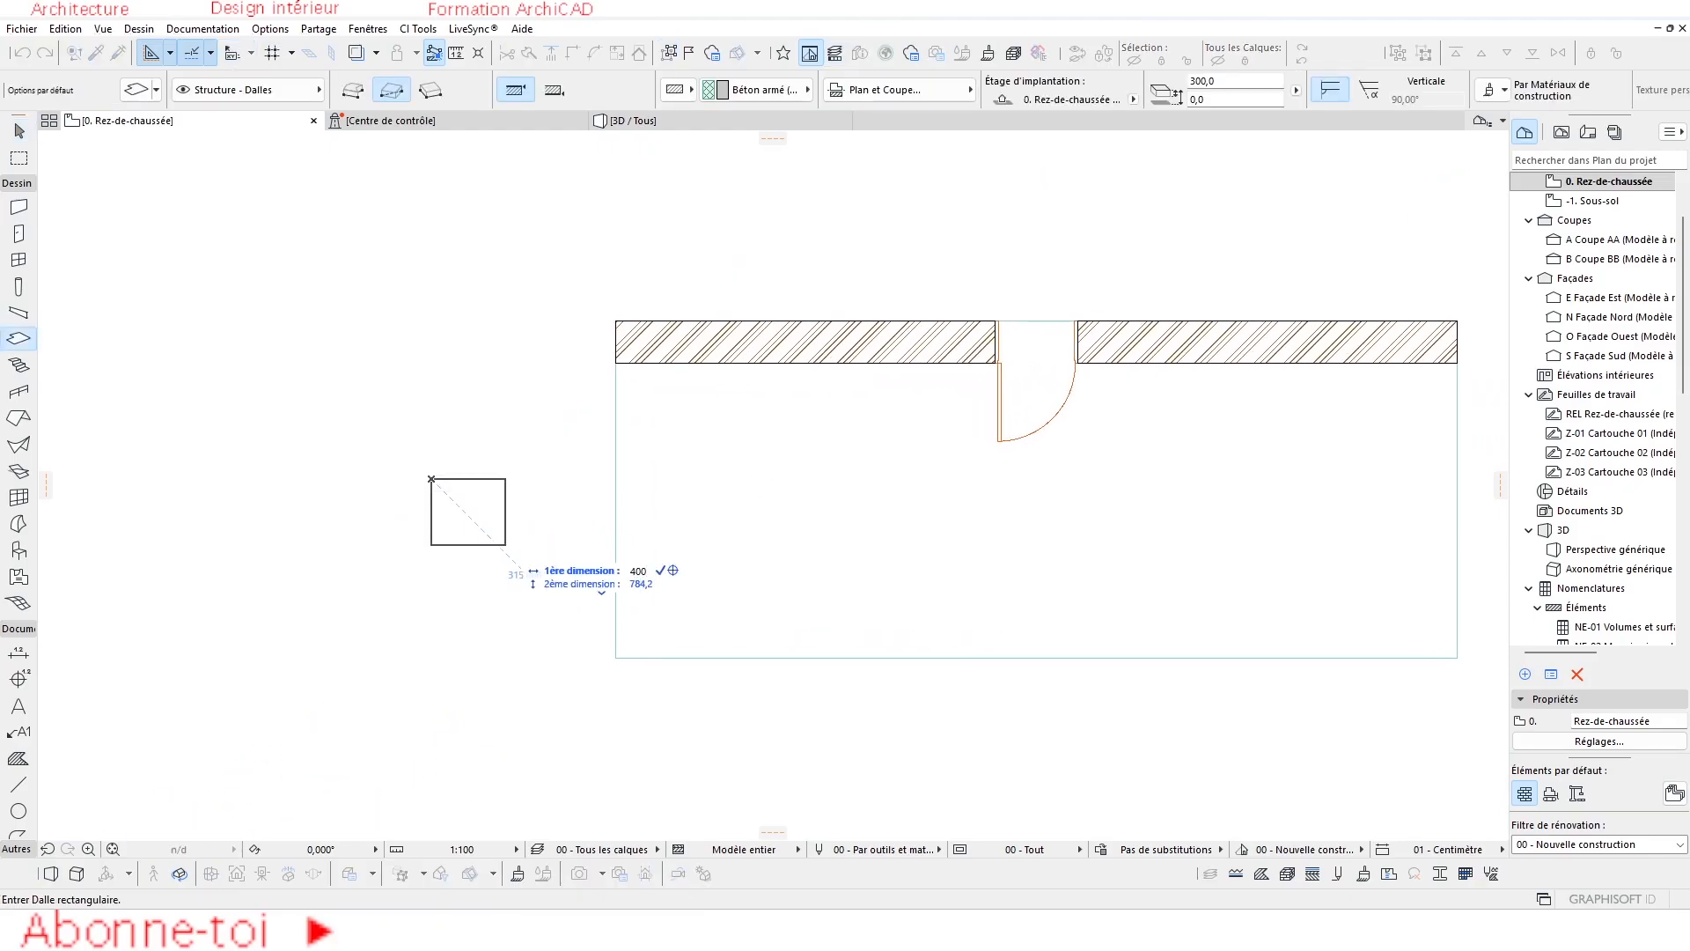
key("Tab")
type("400")
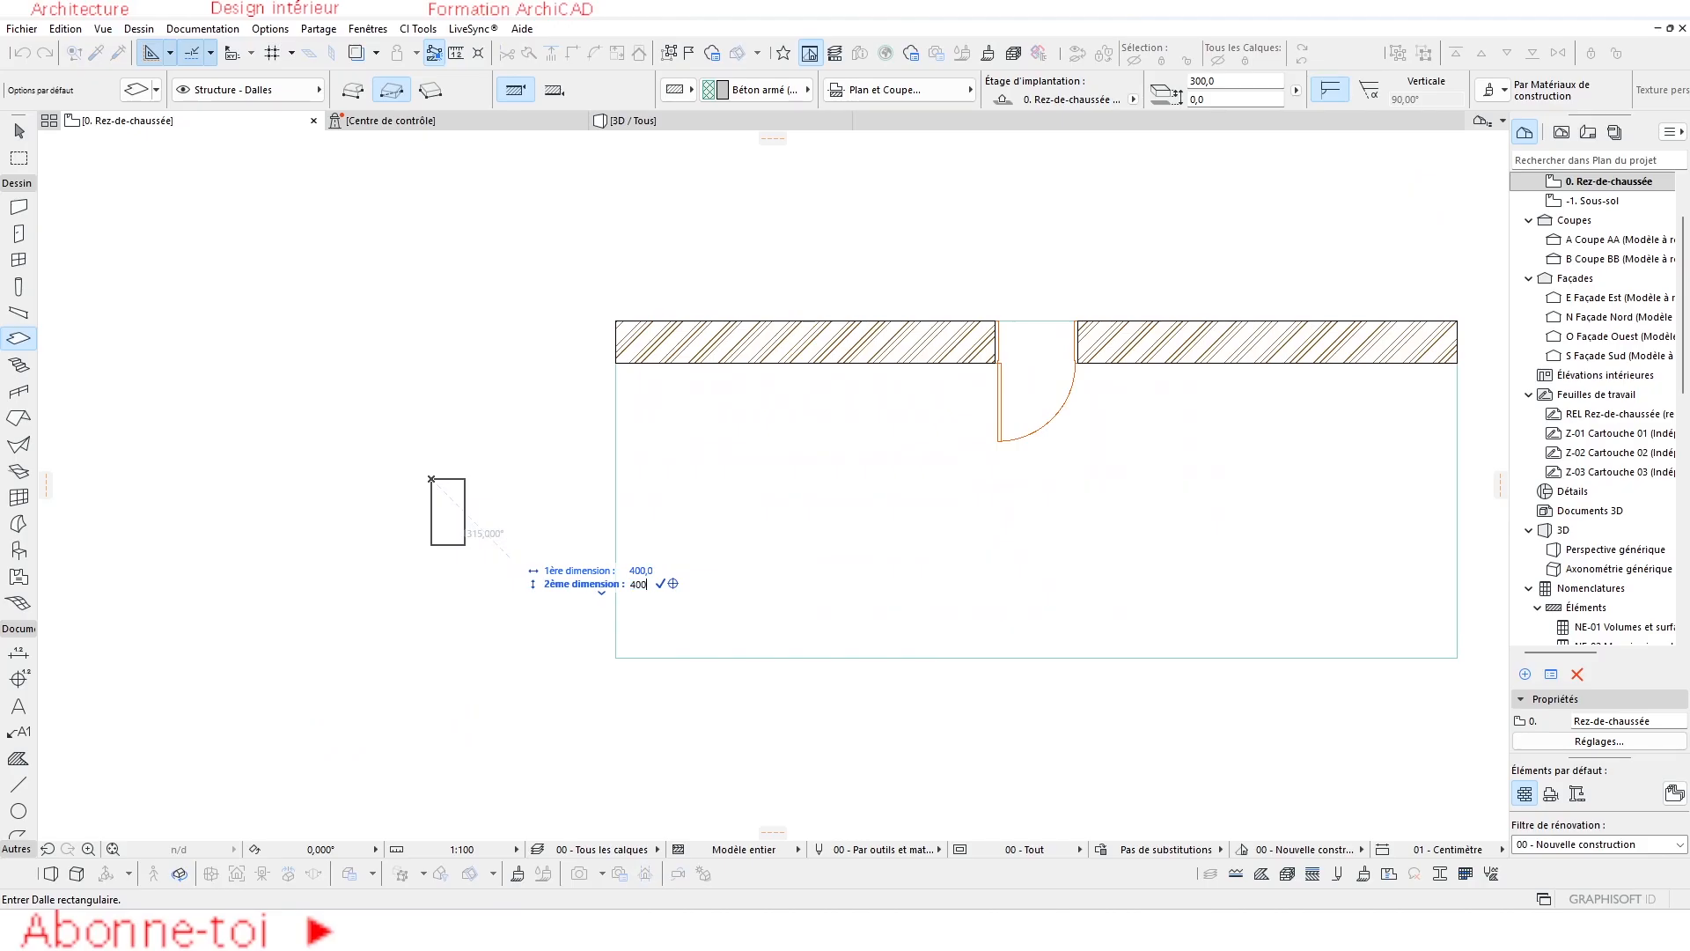
key("Return")
scroll(454, 508, "up", 3)
middle_click_drag(471, 478, 440, 541)
key("Escape")
Set the thickness of the small square slab to 10 mm.
left_click(446, 536)
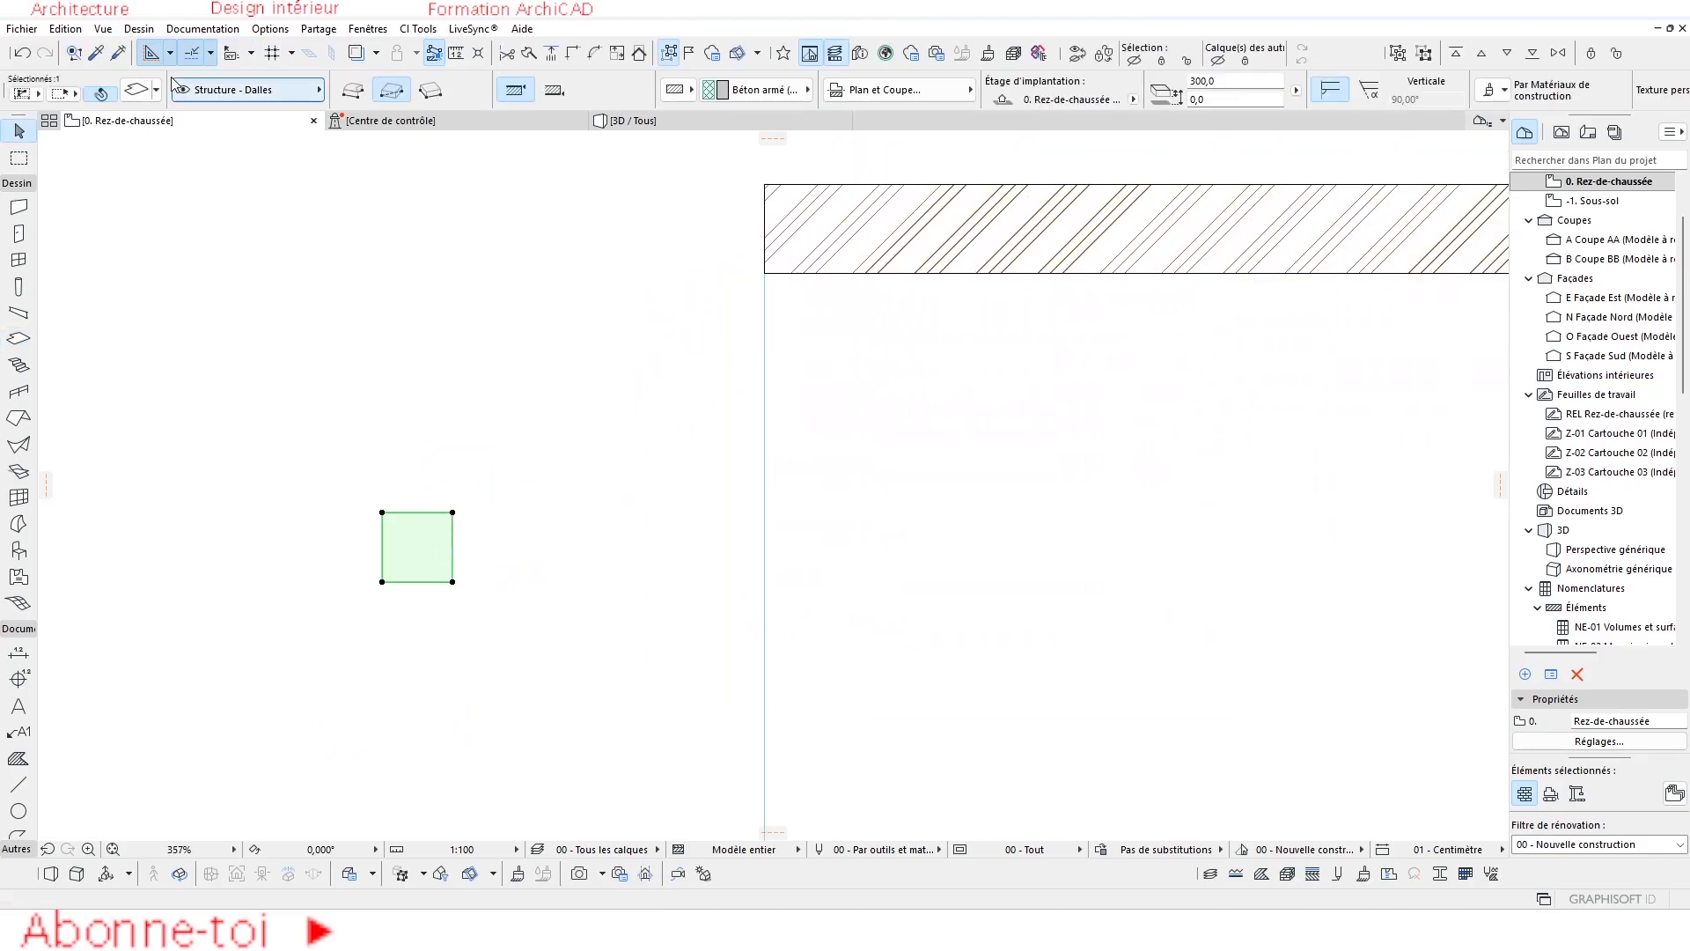
left_click(136, 89)
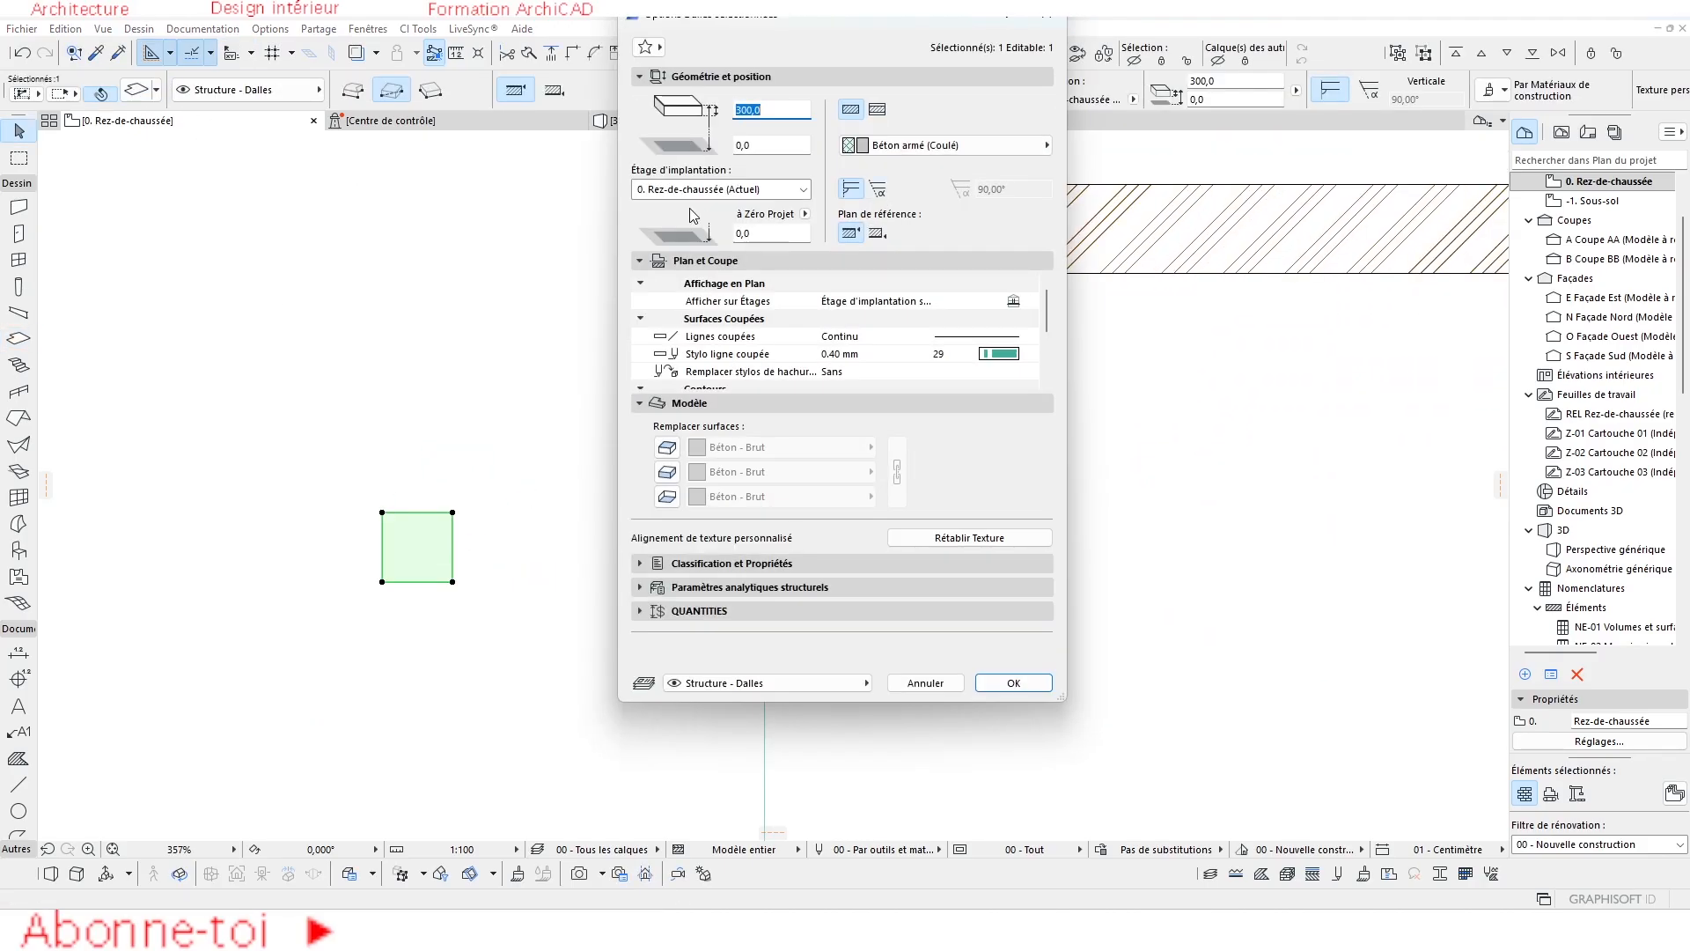
type("1")
left_click(1013, 683)
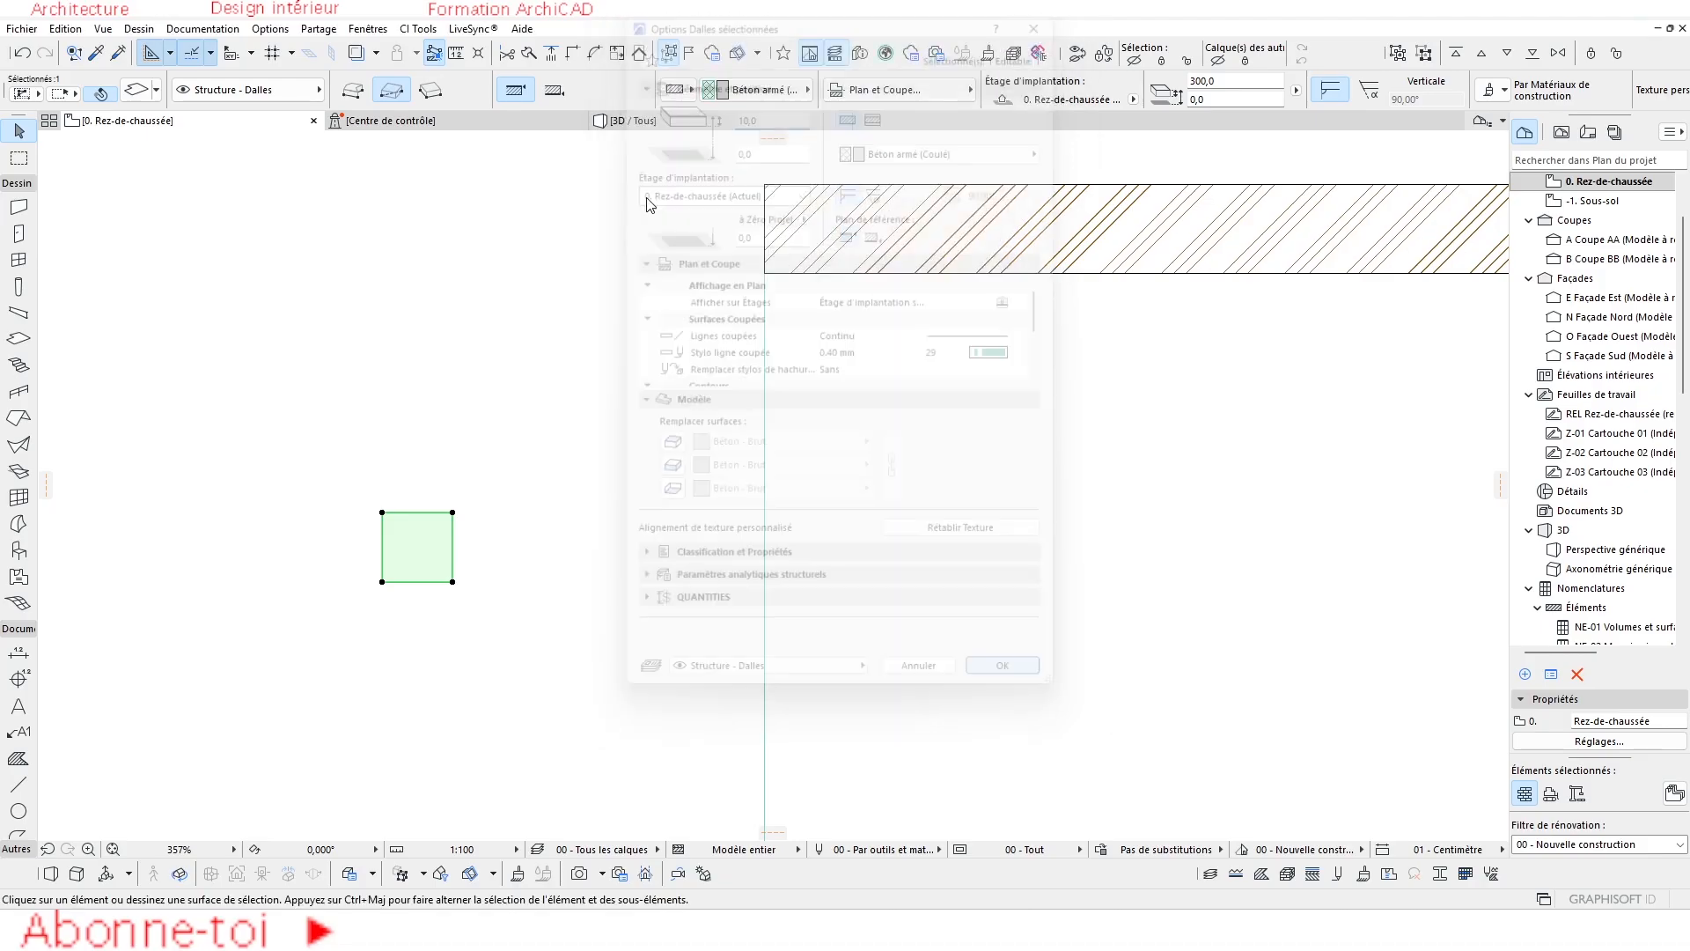
Examine the small square slab in 3D and in the ground floor plan.
left_click(641, 131)
left_click(551, 566)
scroll(528, 561, "up", 2)
scroll(320, 375, "up", 8)
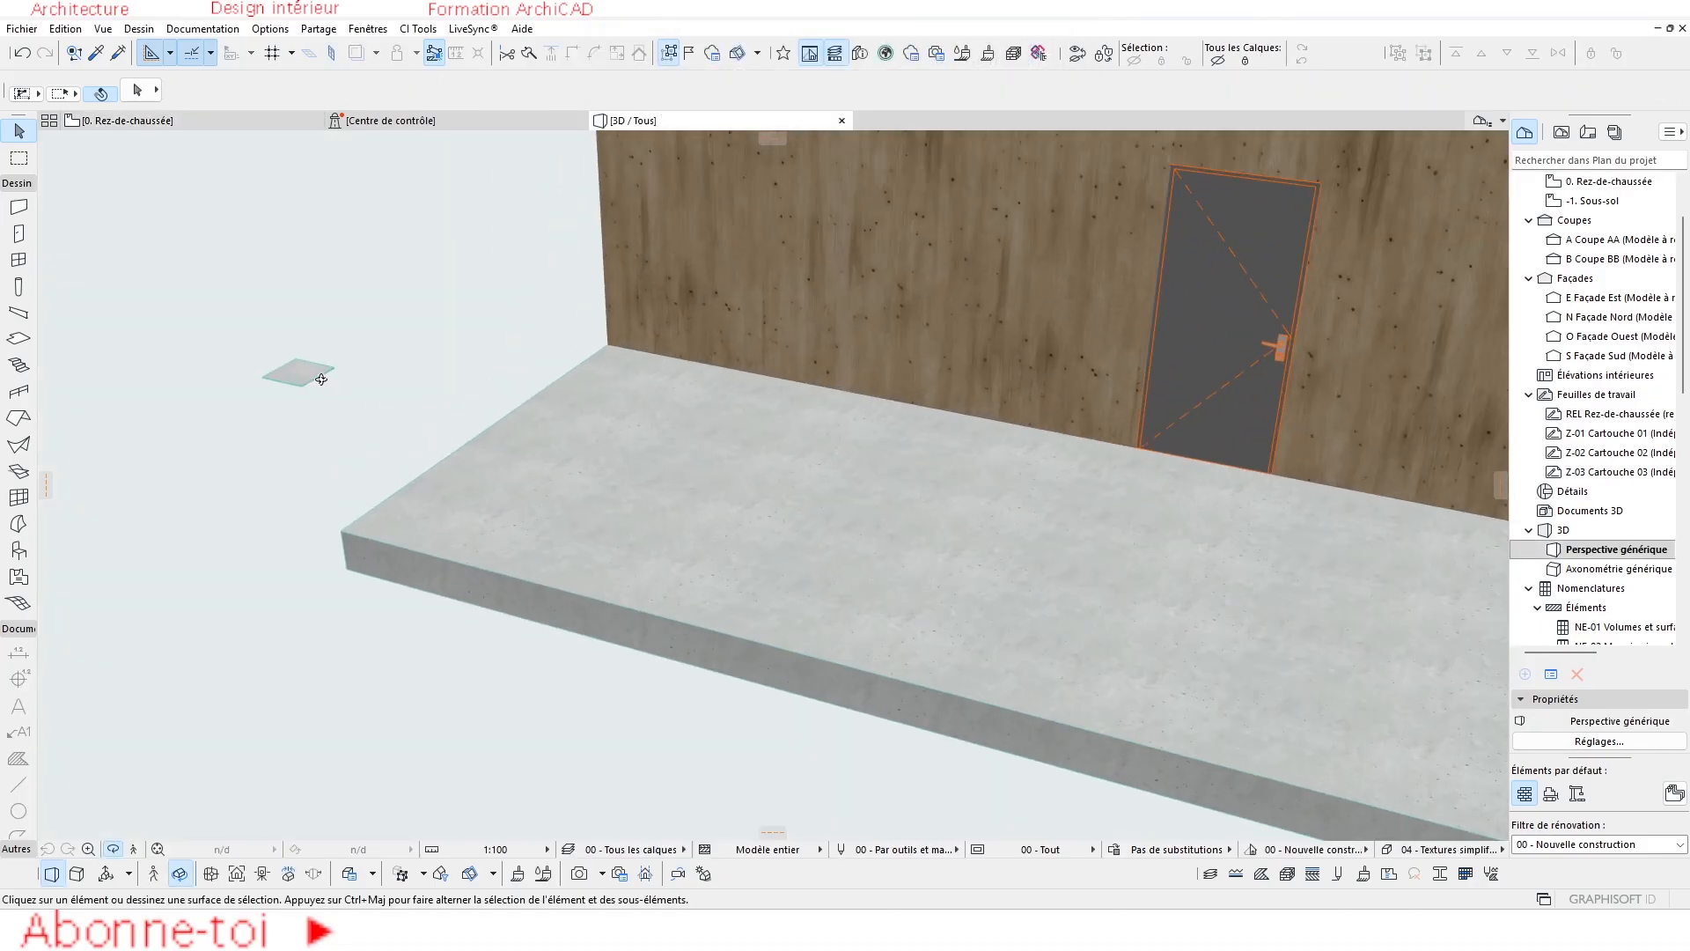
middle_click_drag(326, 377, 422, 404)
scroll(633, 427, "down", 5)
scroll(635, 426, "up", 4)
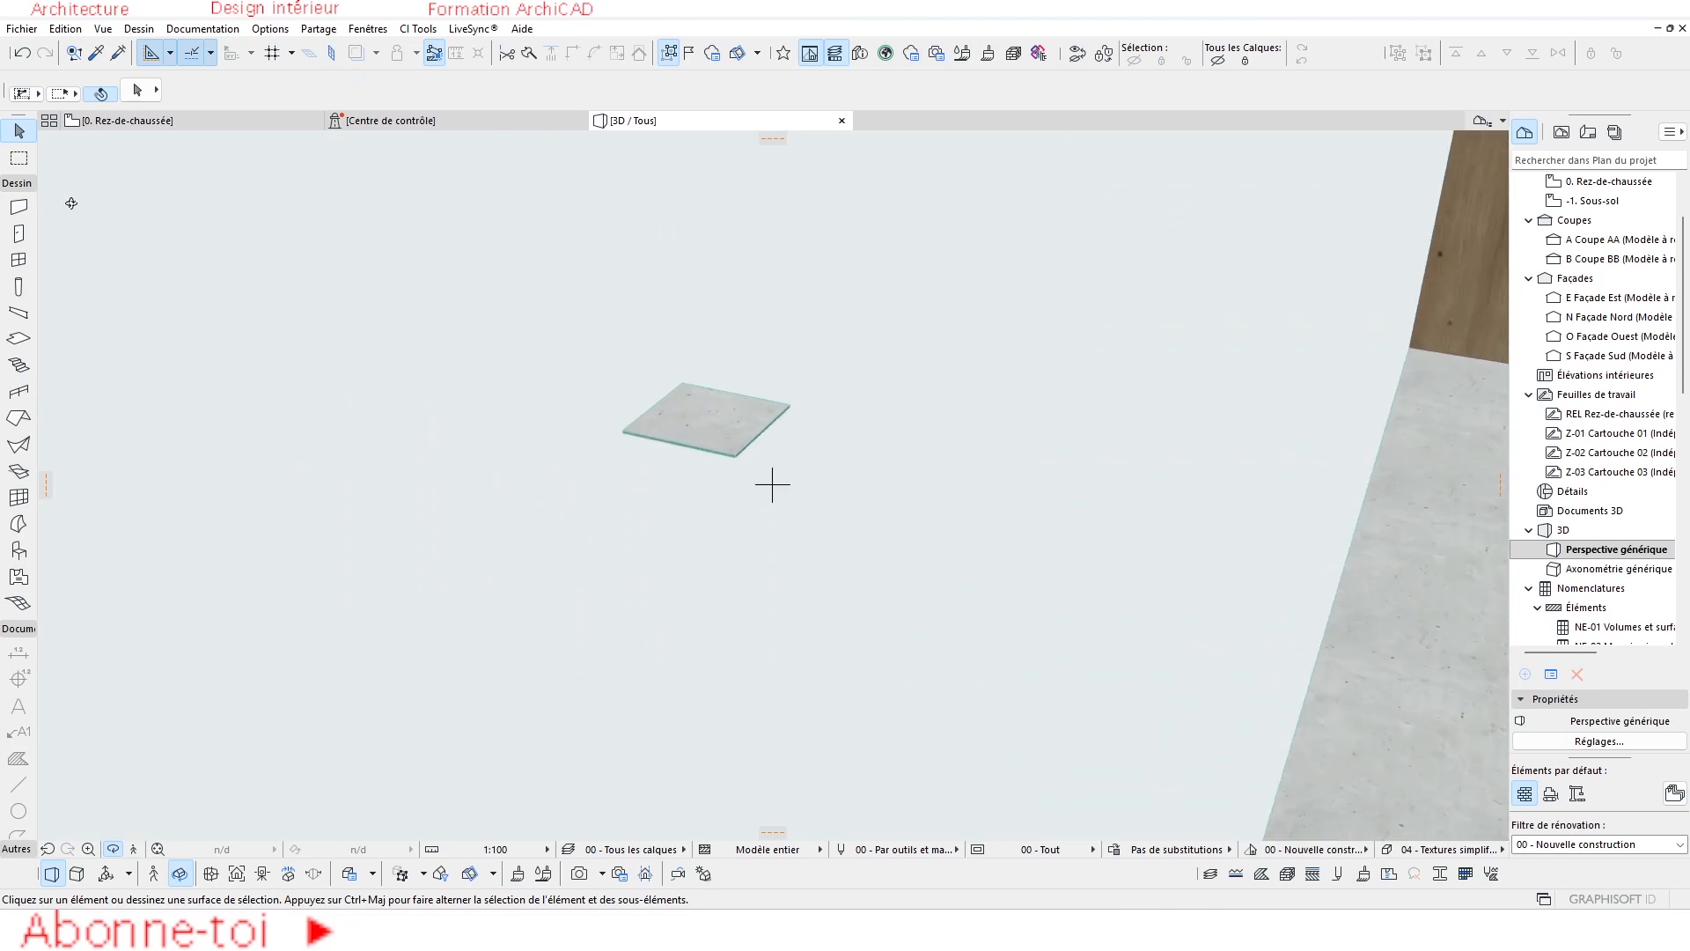
left_click(149, 124)
scroll(578, 504, "down", 4)
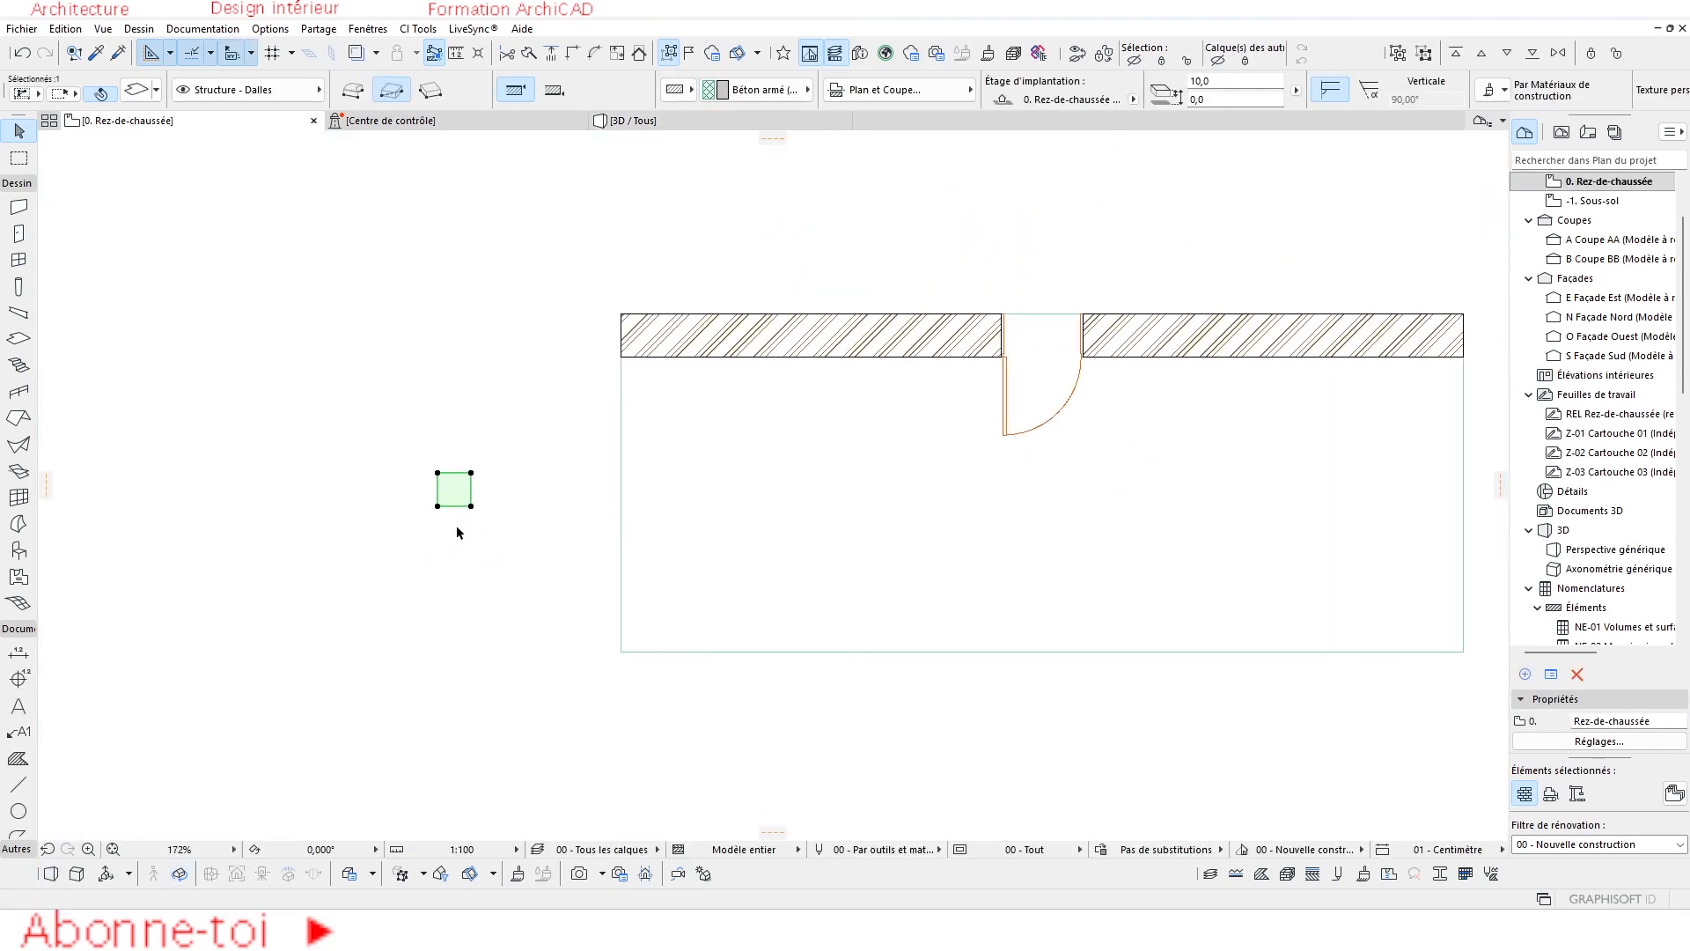
left_click(657, 500)
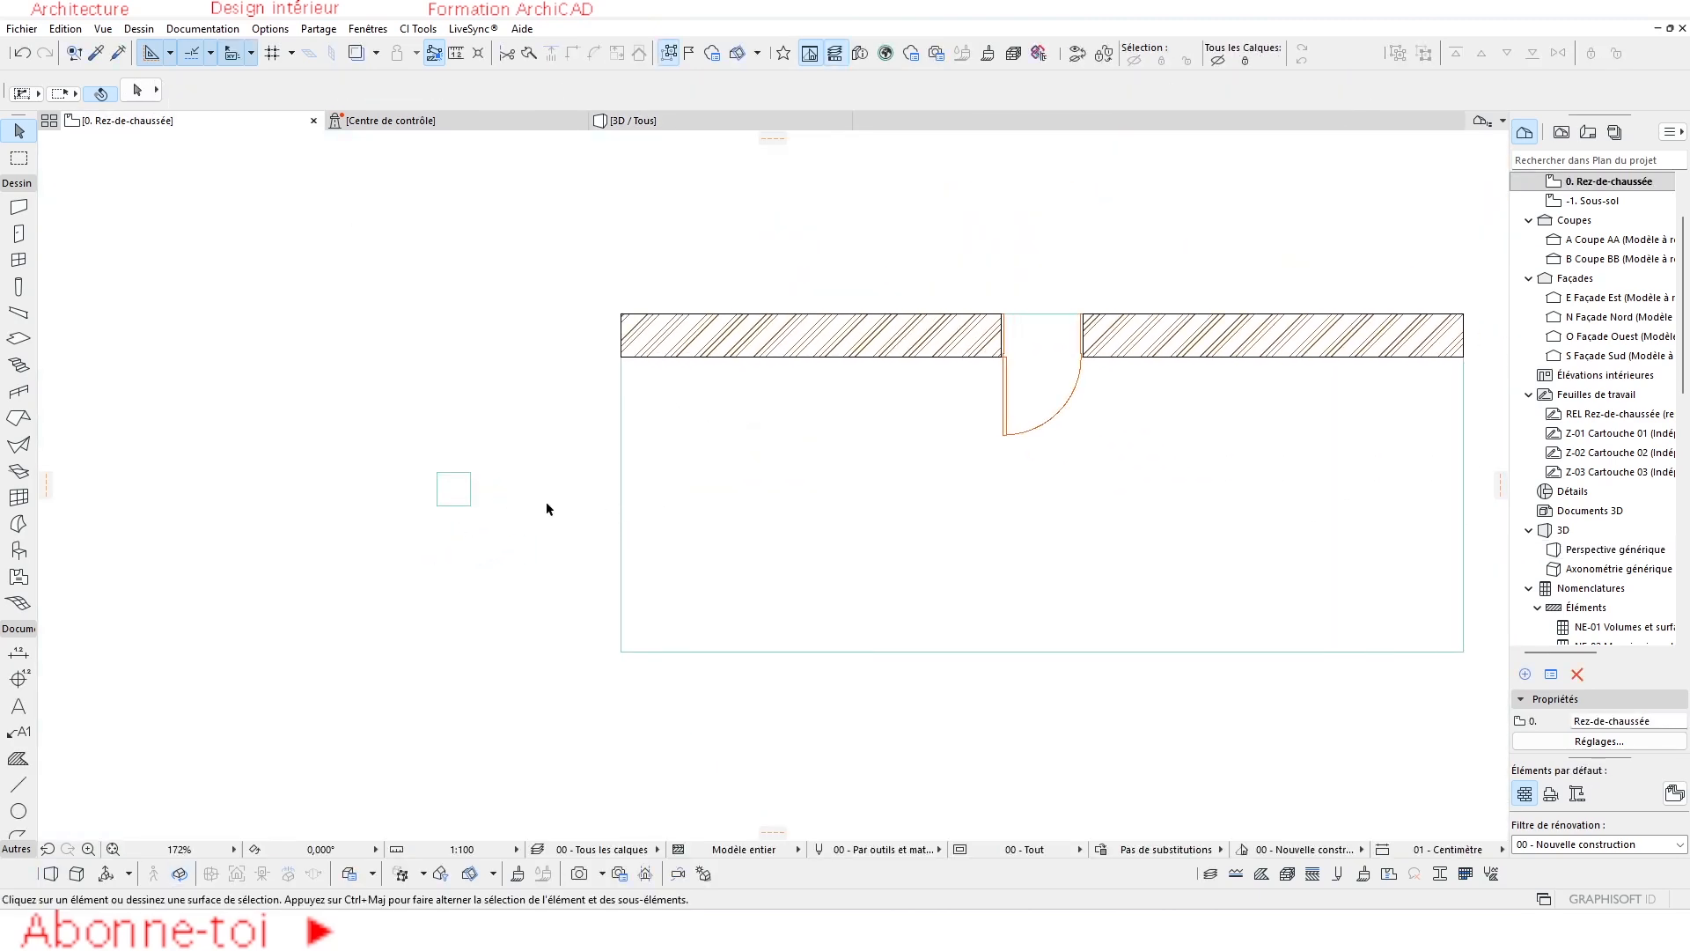
scroll(484, 498, "up", 4)
left_click(428, 497)
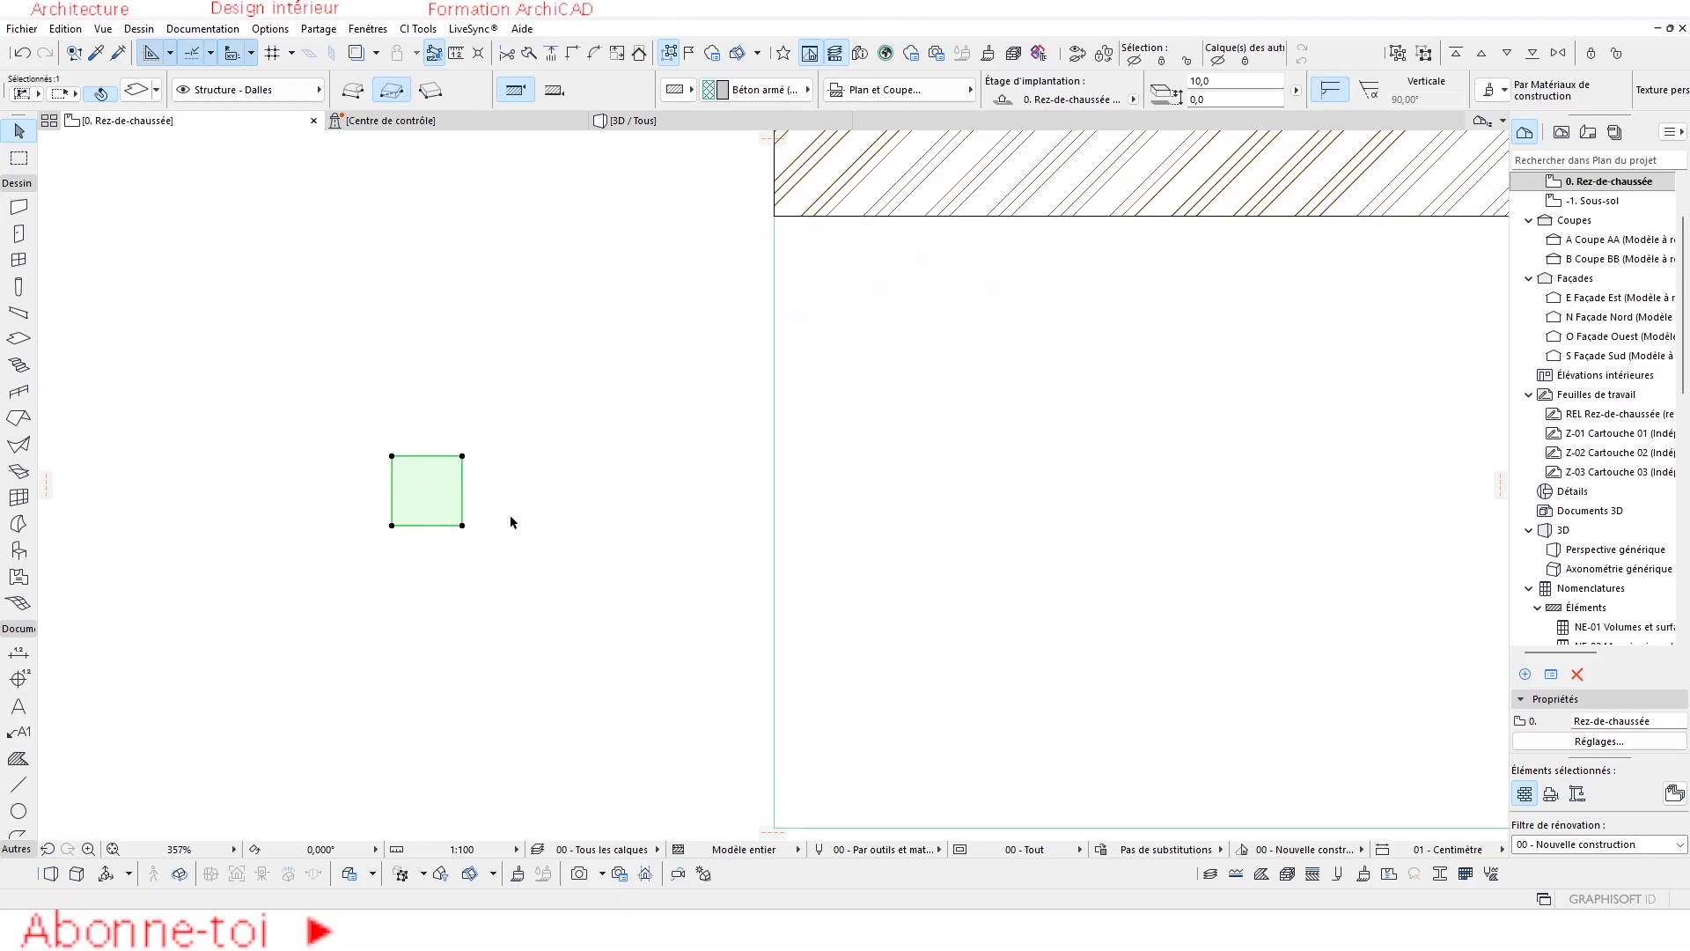
scroll(510, 520, "down", 4)
left_click(546, 559)
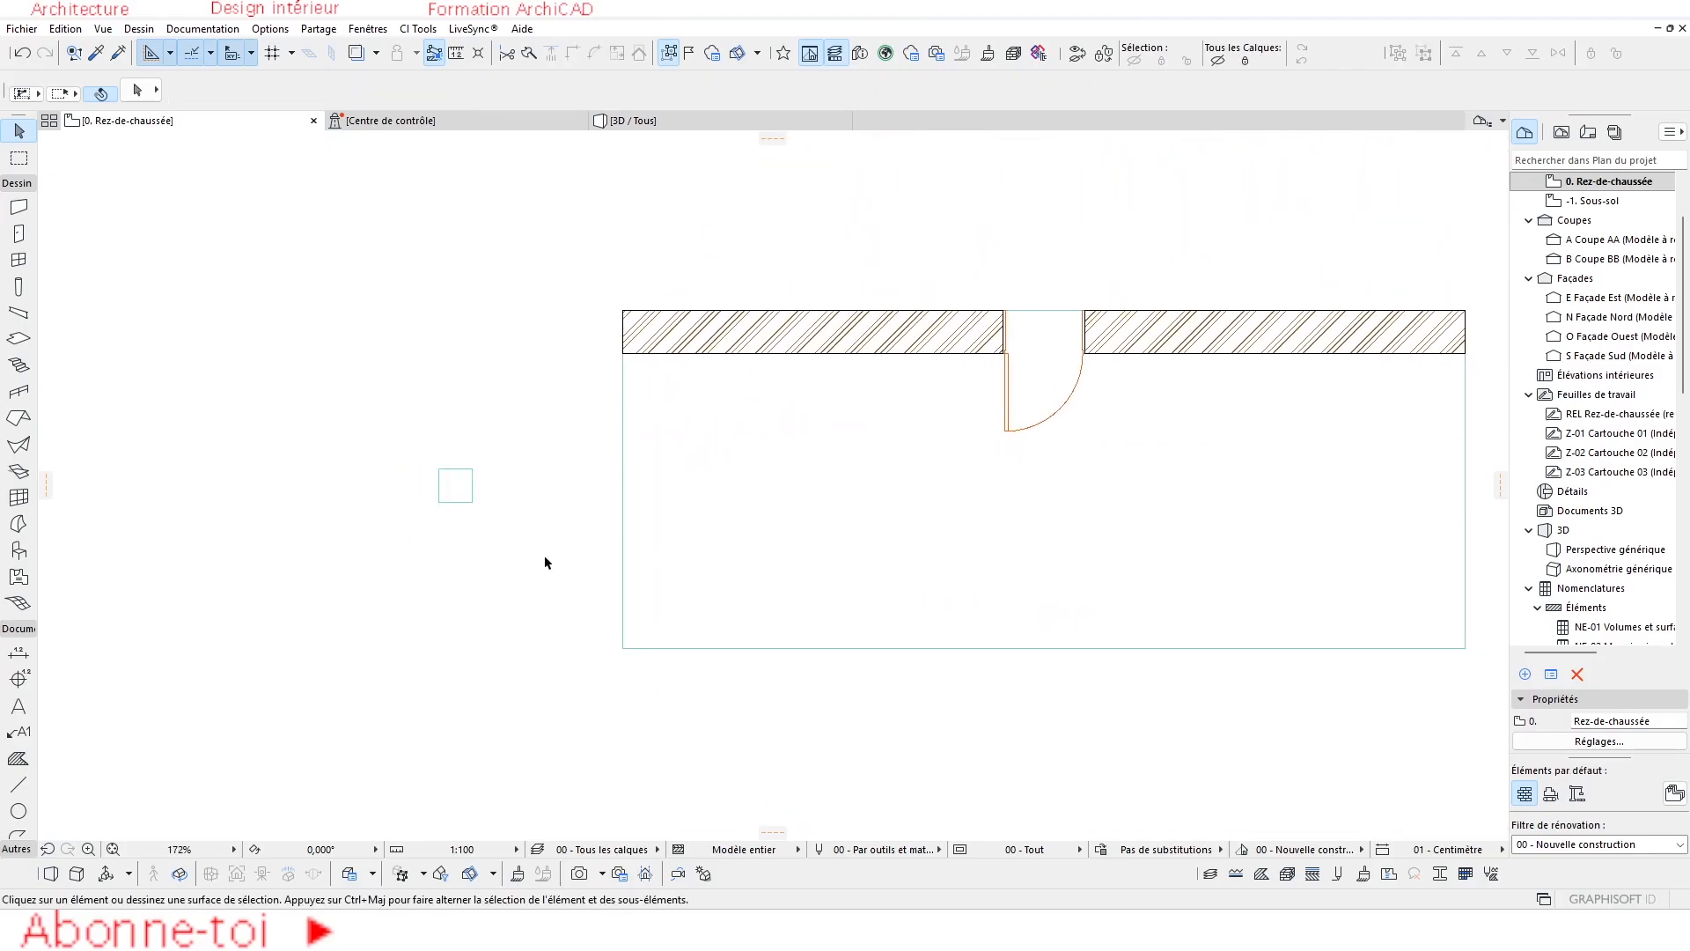
Open the surface attributes, filter them by CAR and select Carrelage - Blanc mat 60x60.
left_click(1363, 874)
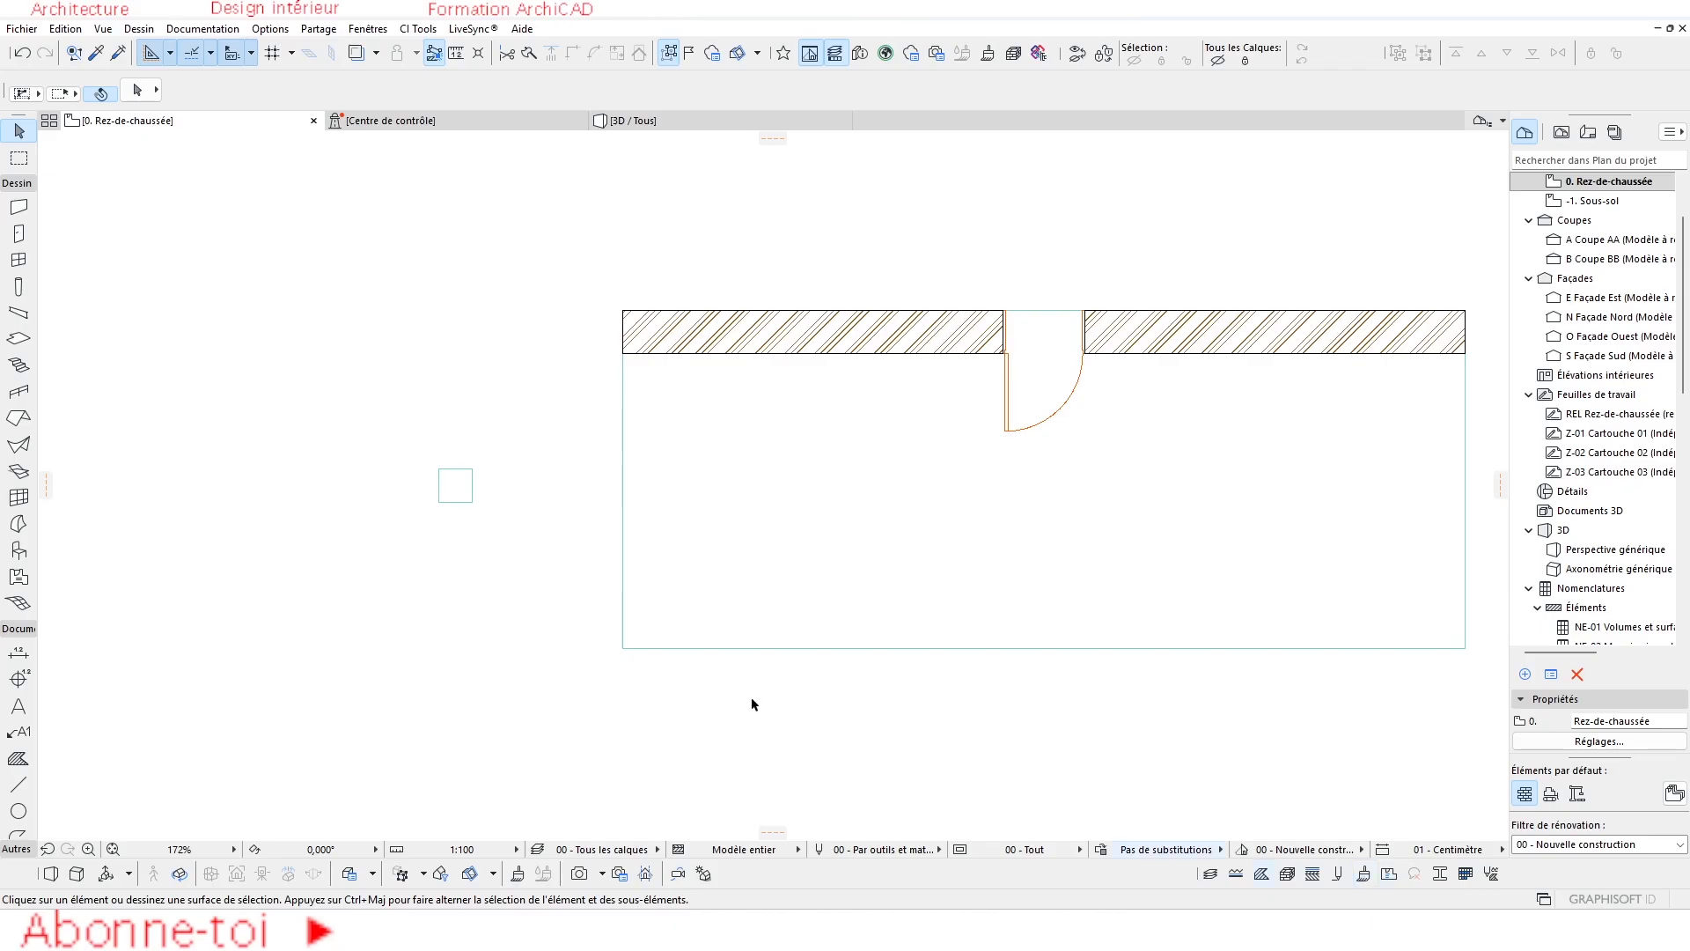
left_click(273, 29)
mouse_move(283, 51)
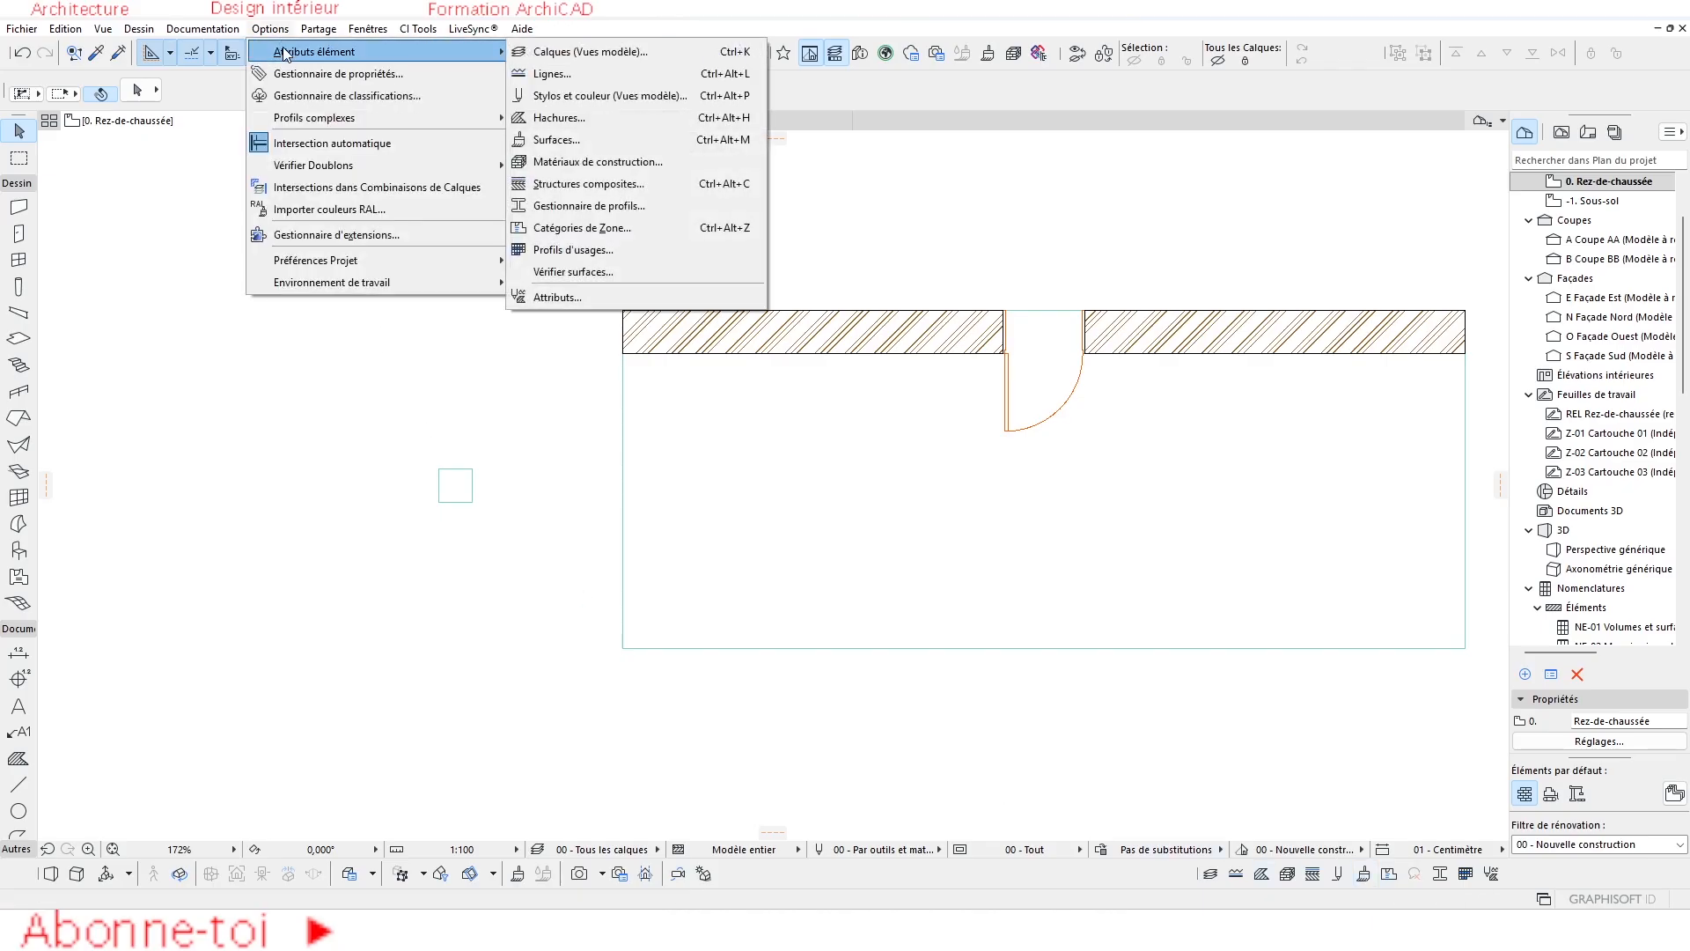
left_click(568, 141)
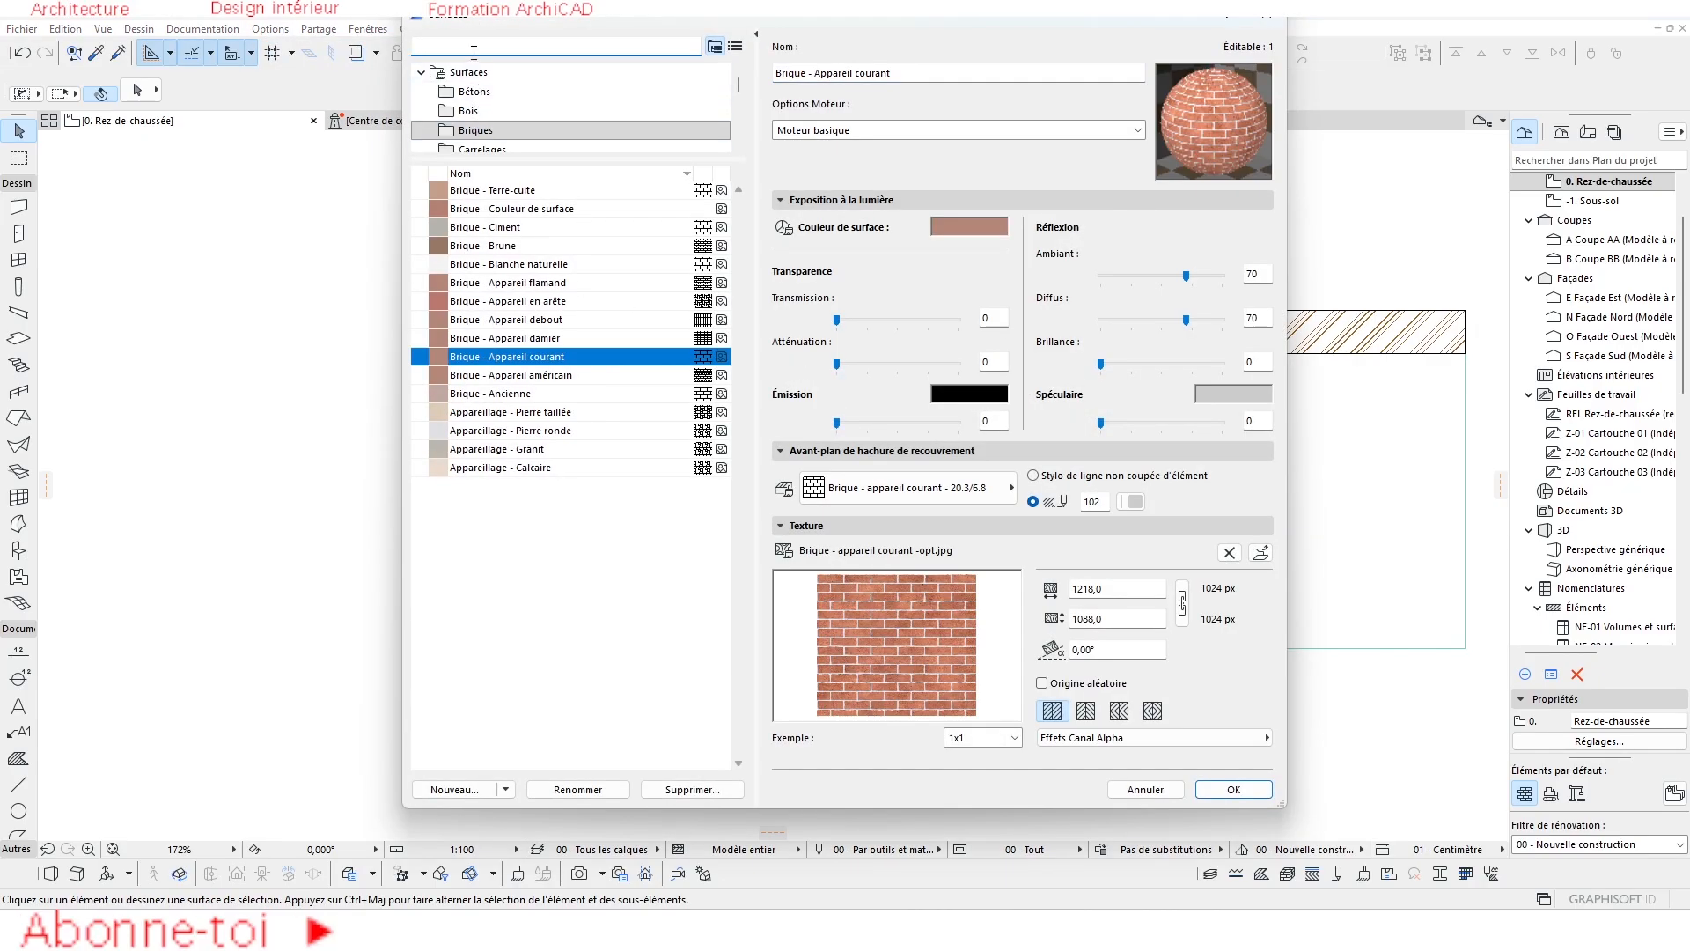
type("CAR")
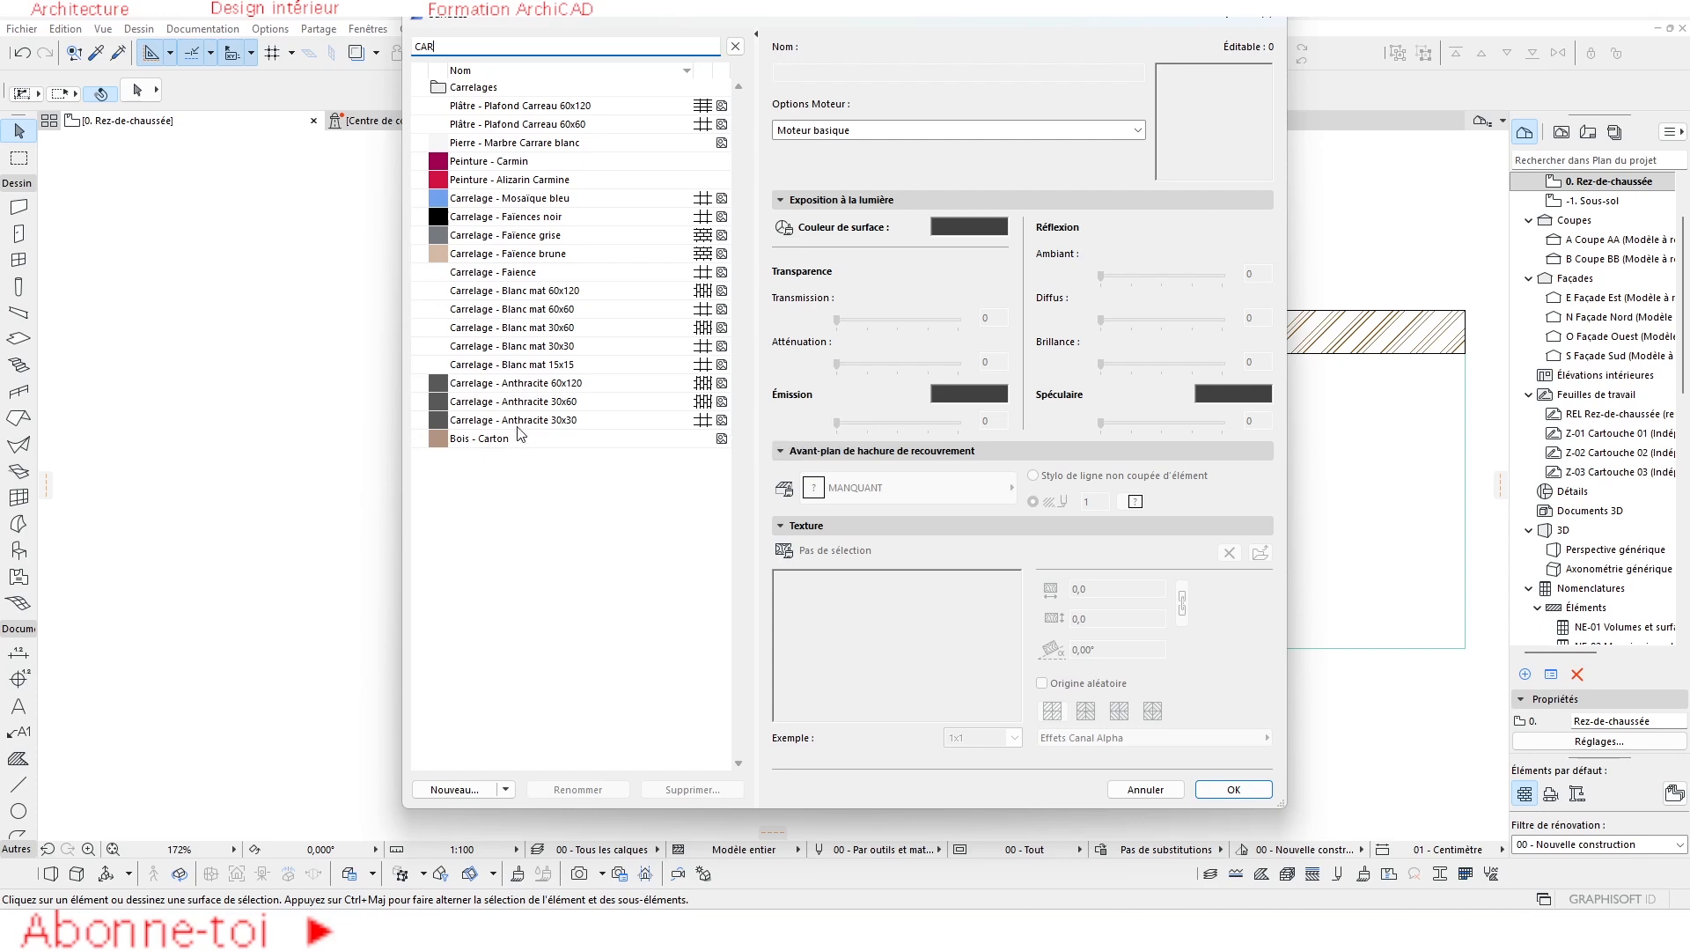
left_click(506, 309)
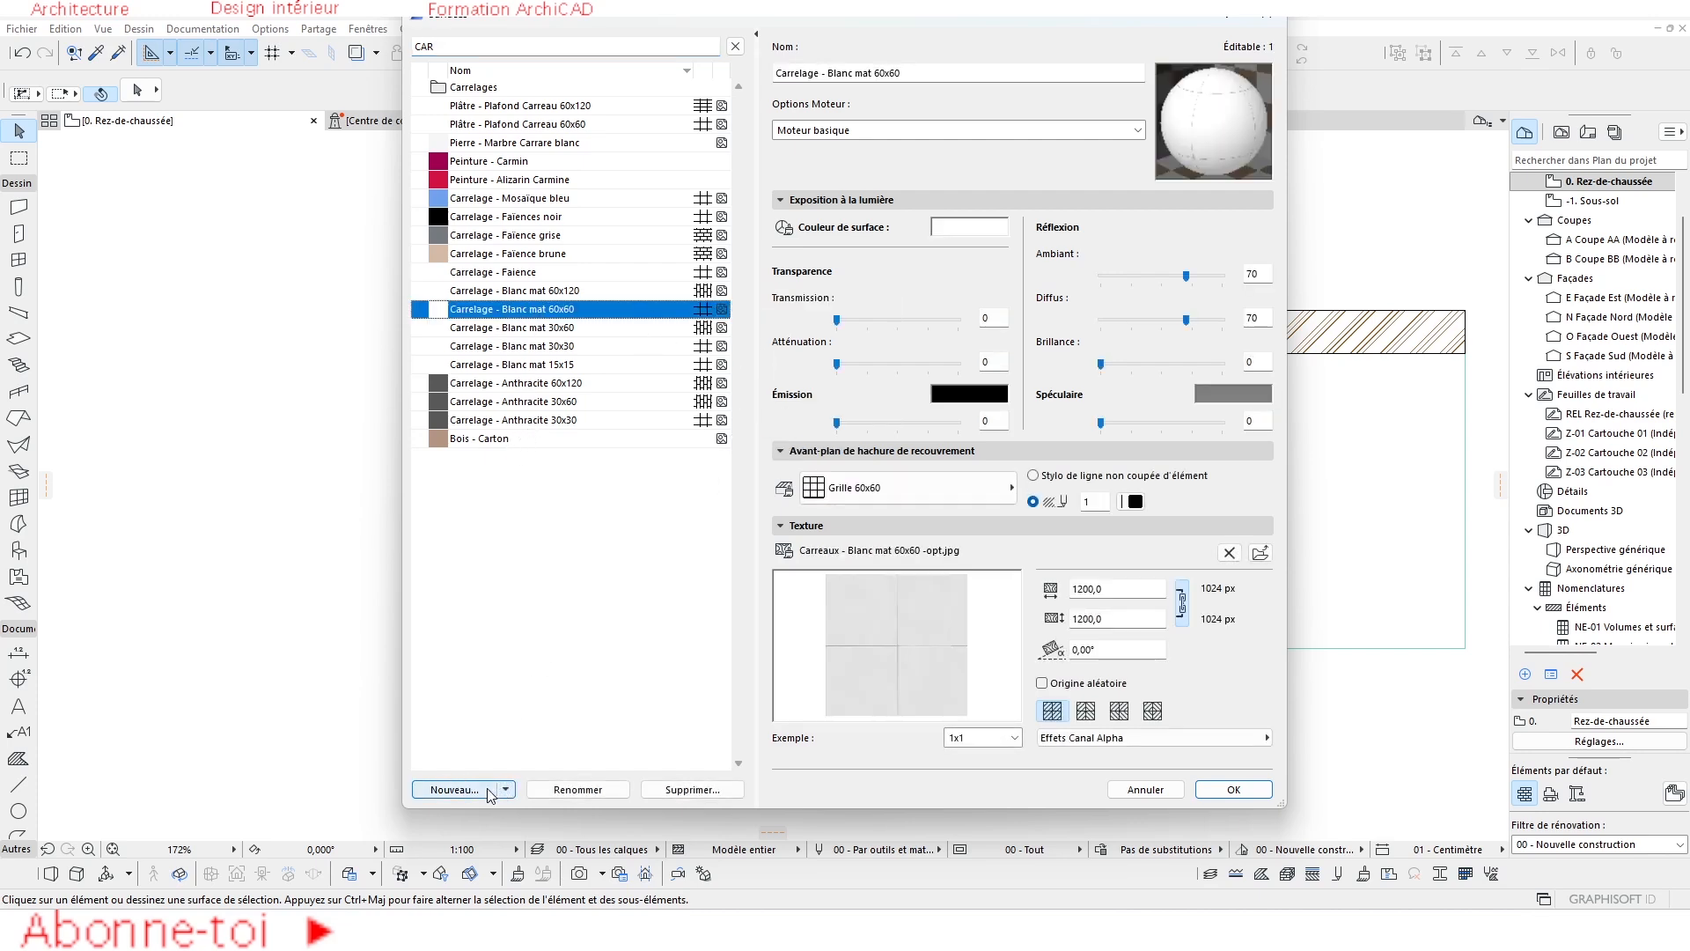
Duplicate the selected white tile surface under the name "- Carrelage 40 x 40 cm".
left_click(454, 789)
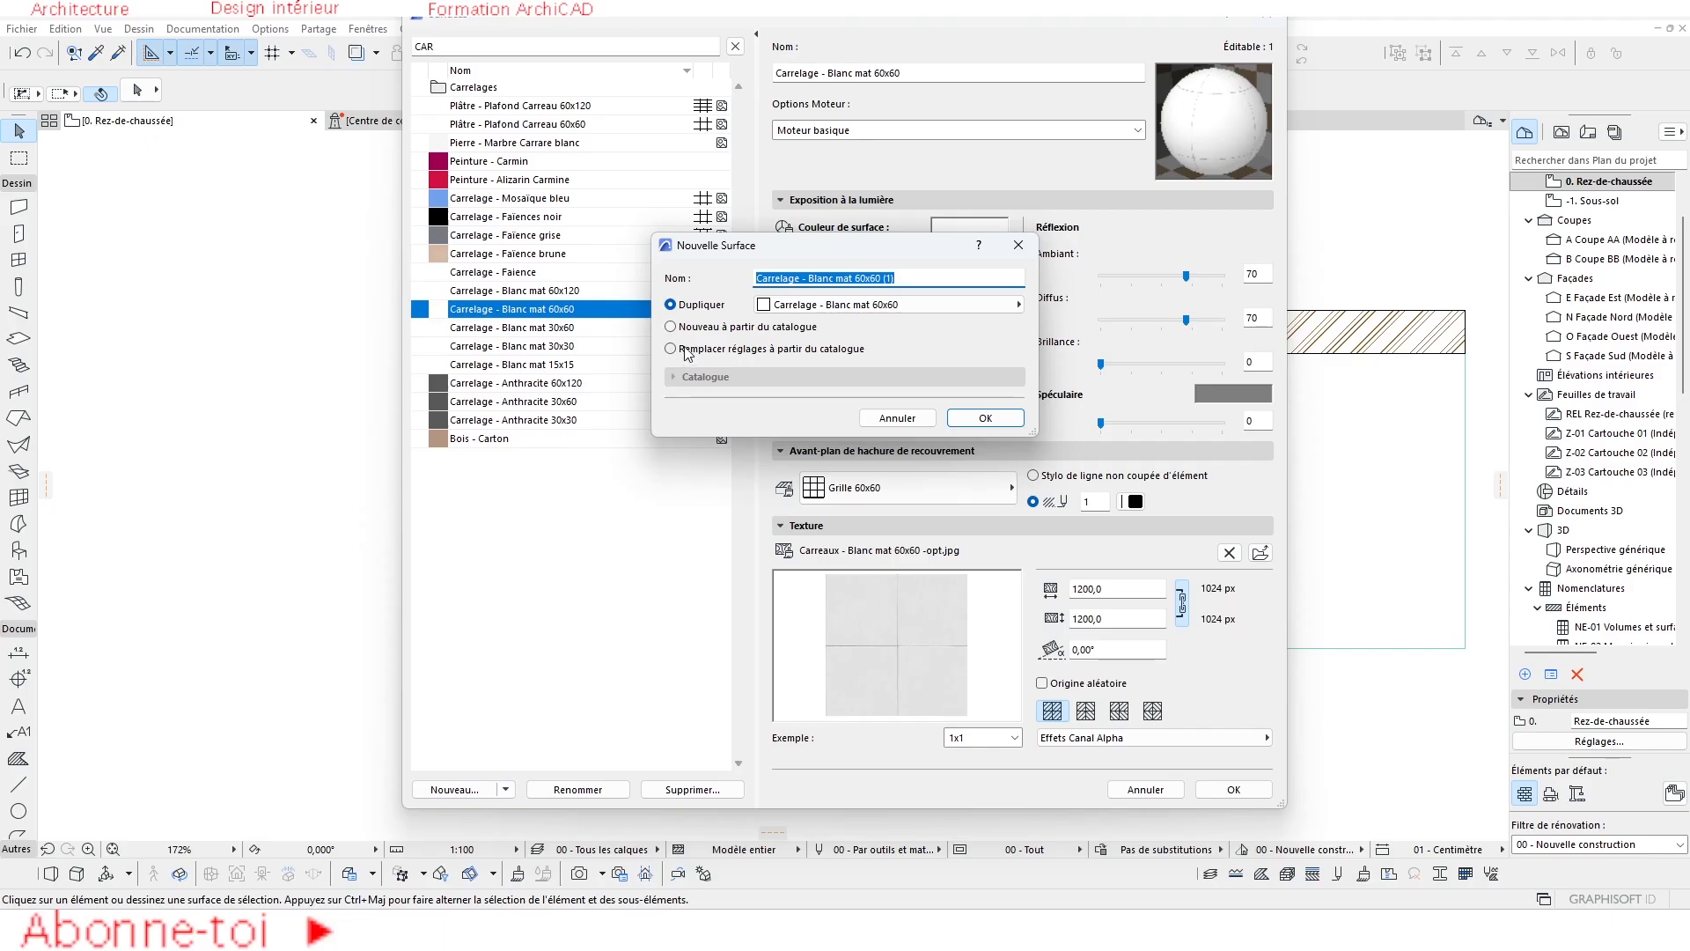
left_click(907, 277)
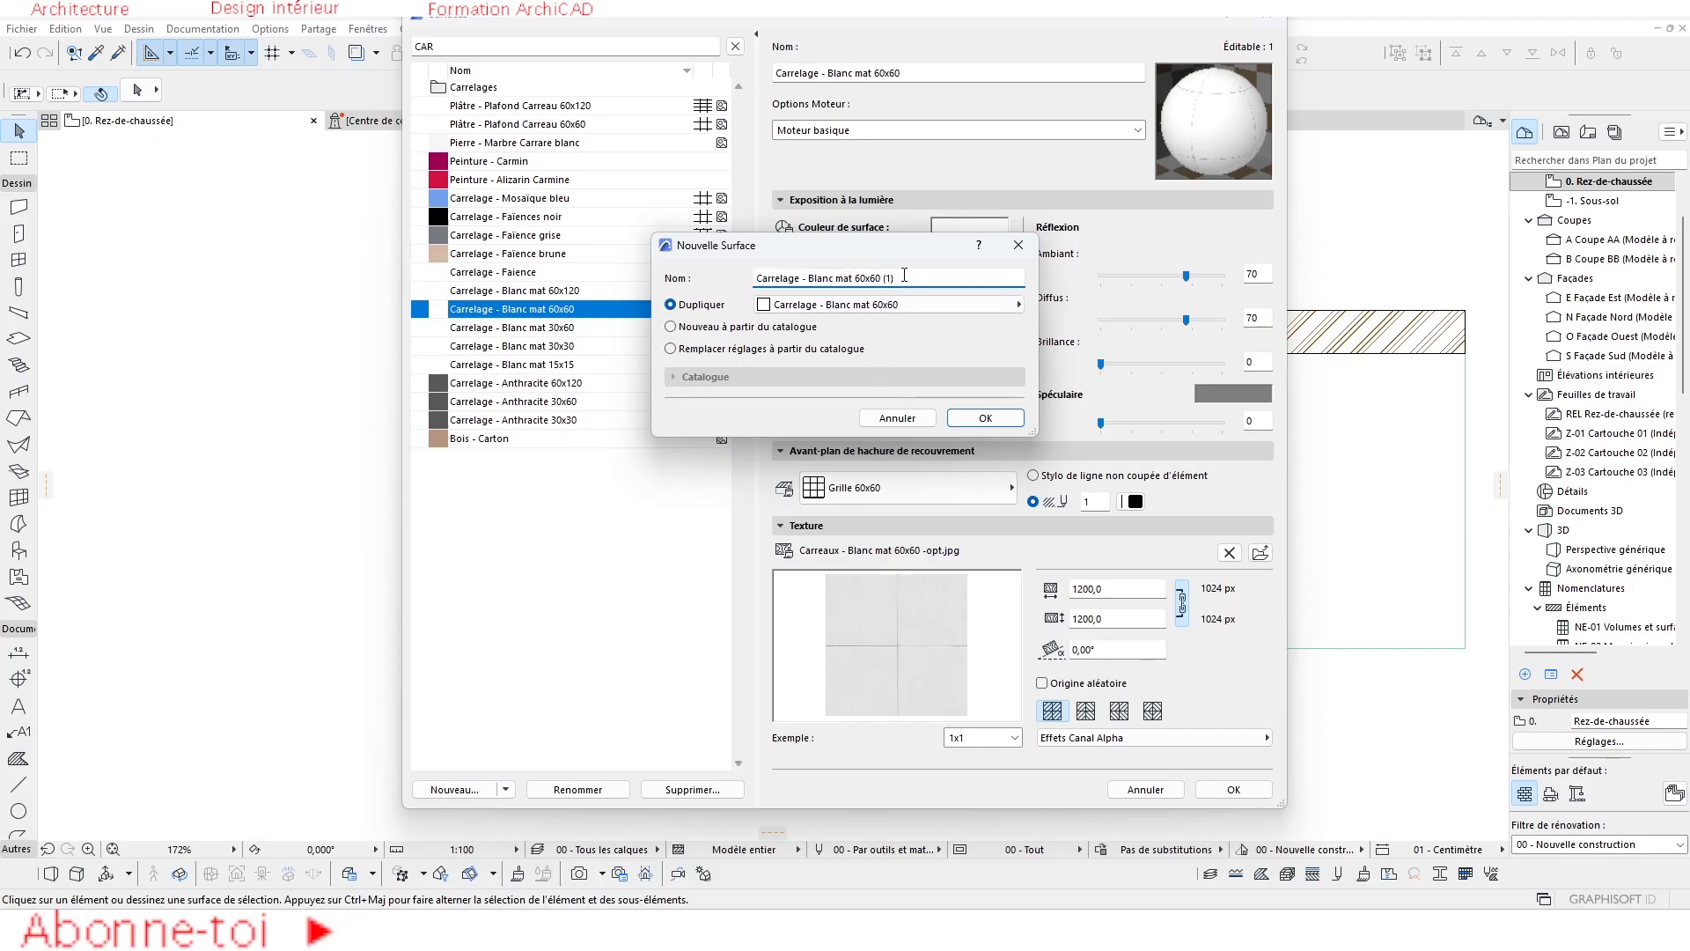
left_click_drag(904, 276, 811, 276)
key("BackSpace")
key("Home")
type("6")
key("BackSpace")
key("BackSpace")
type("6")
key("BackSpace")
type("*")
key("BackSpace")
type("-")
left_click(984, 419)
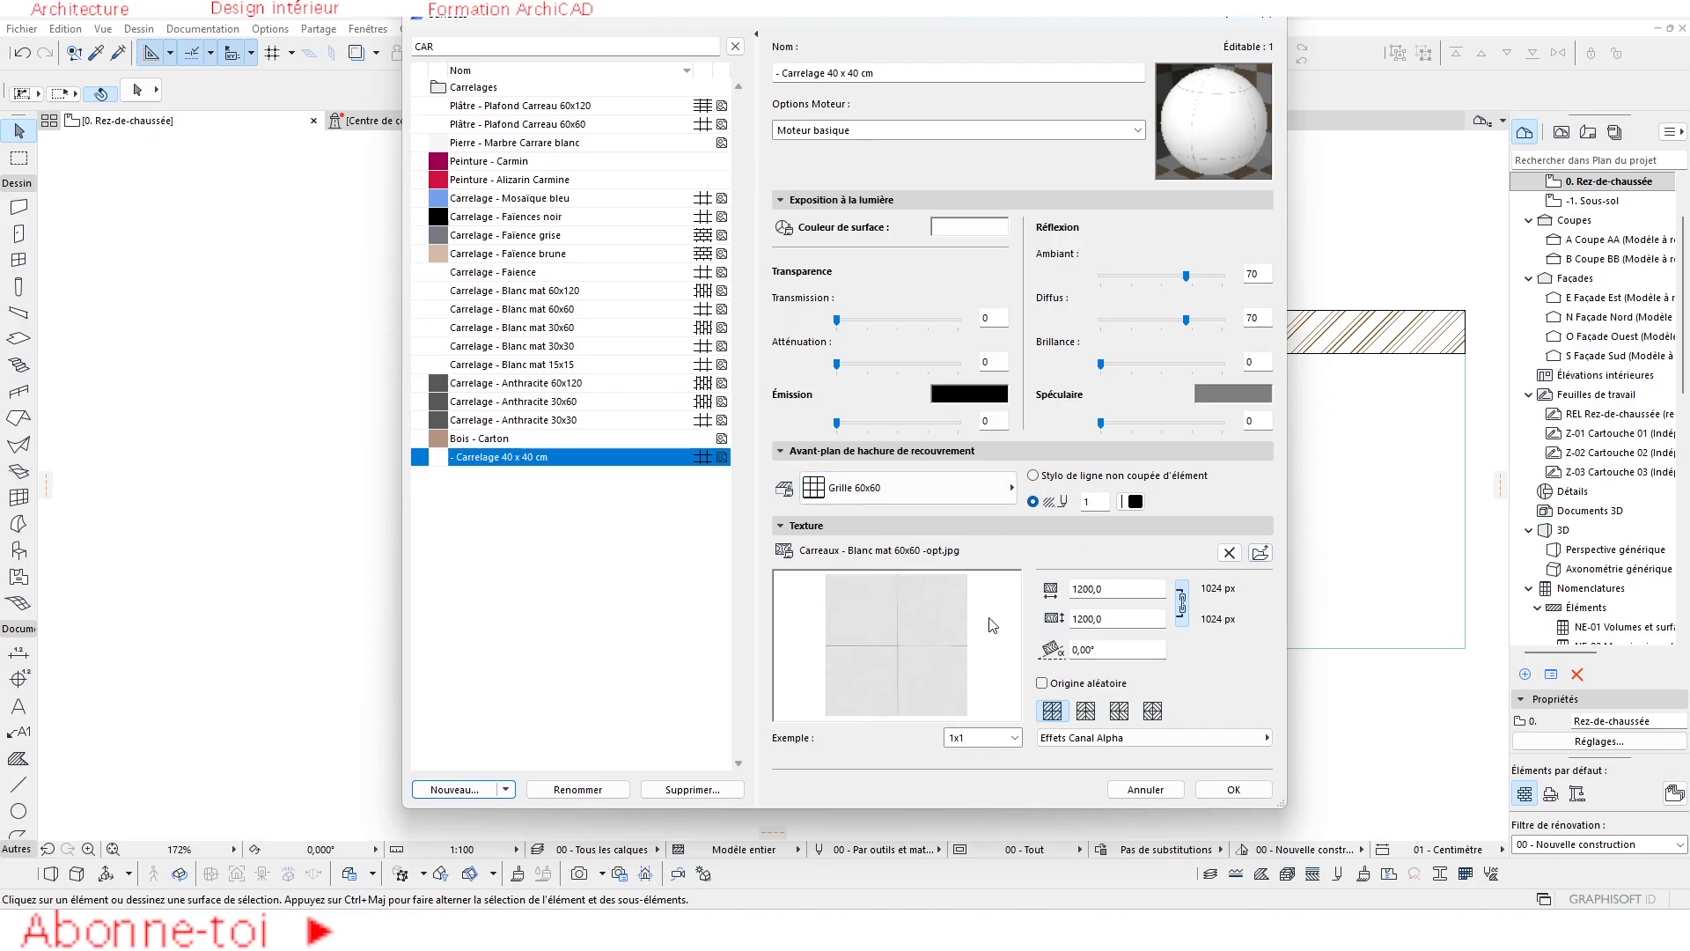
Load the light beige tile JPG "Глазурованный керамогранит Шахтинская Плитка Гранде 40x40 см" from folder 1 as the new surface's texture.
left_click(1261, 552)
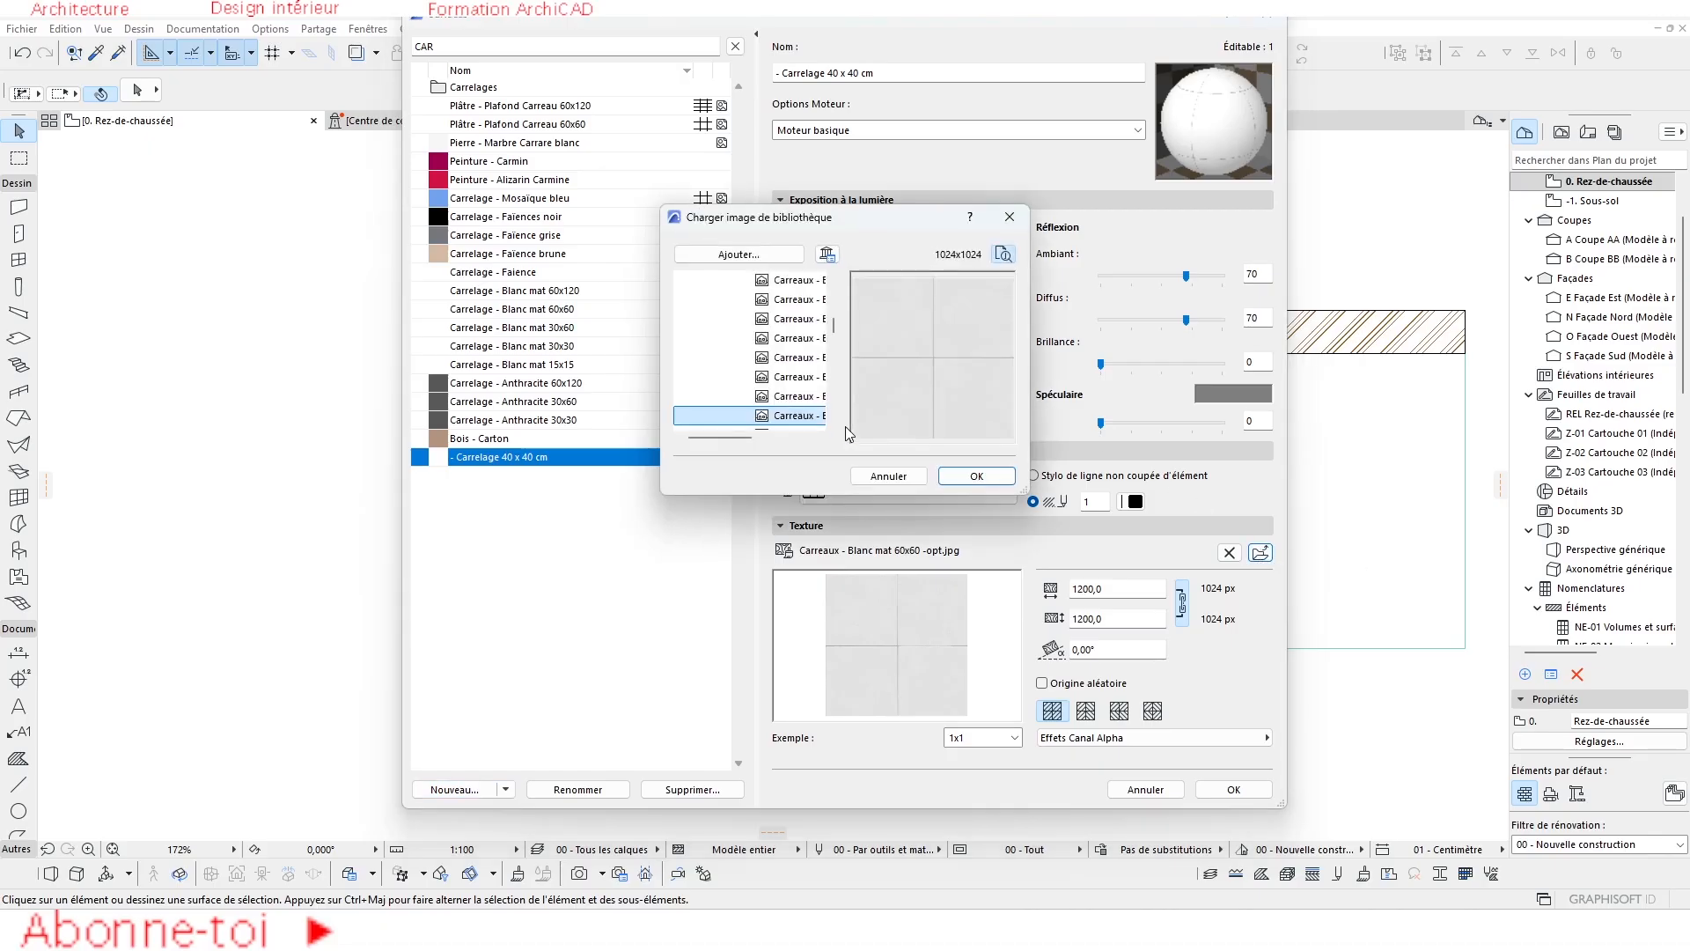
left_click(750, 255)
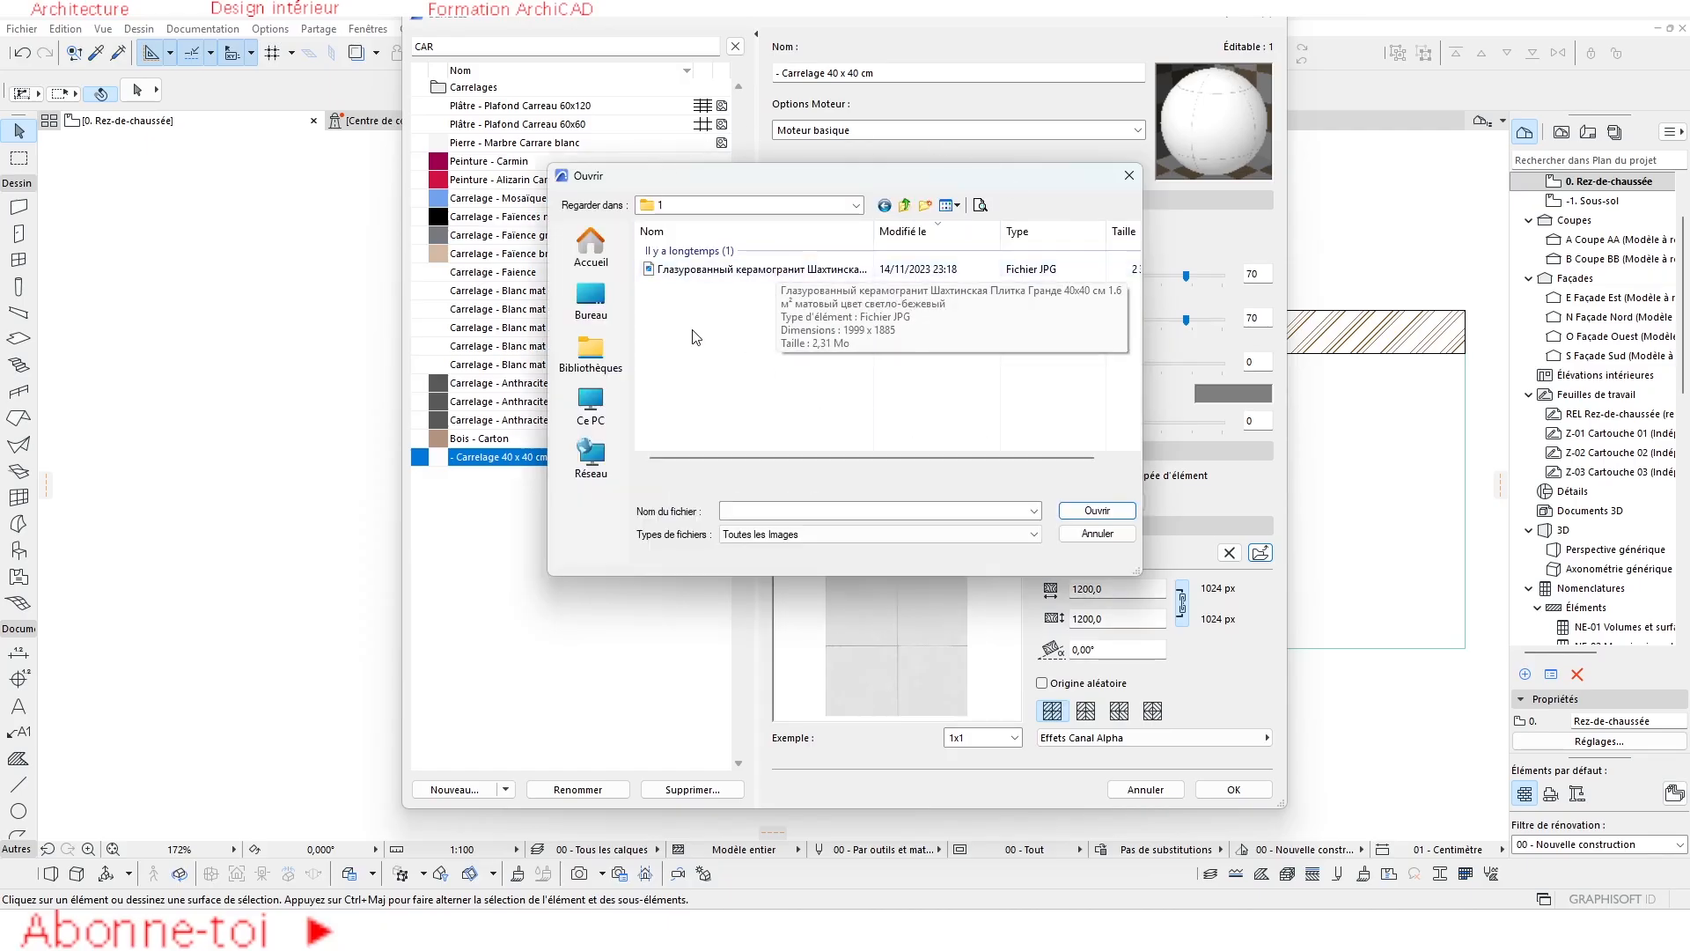
left_click(769, 271)
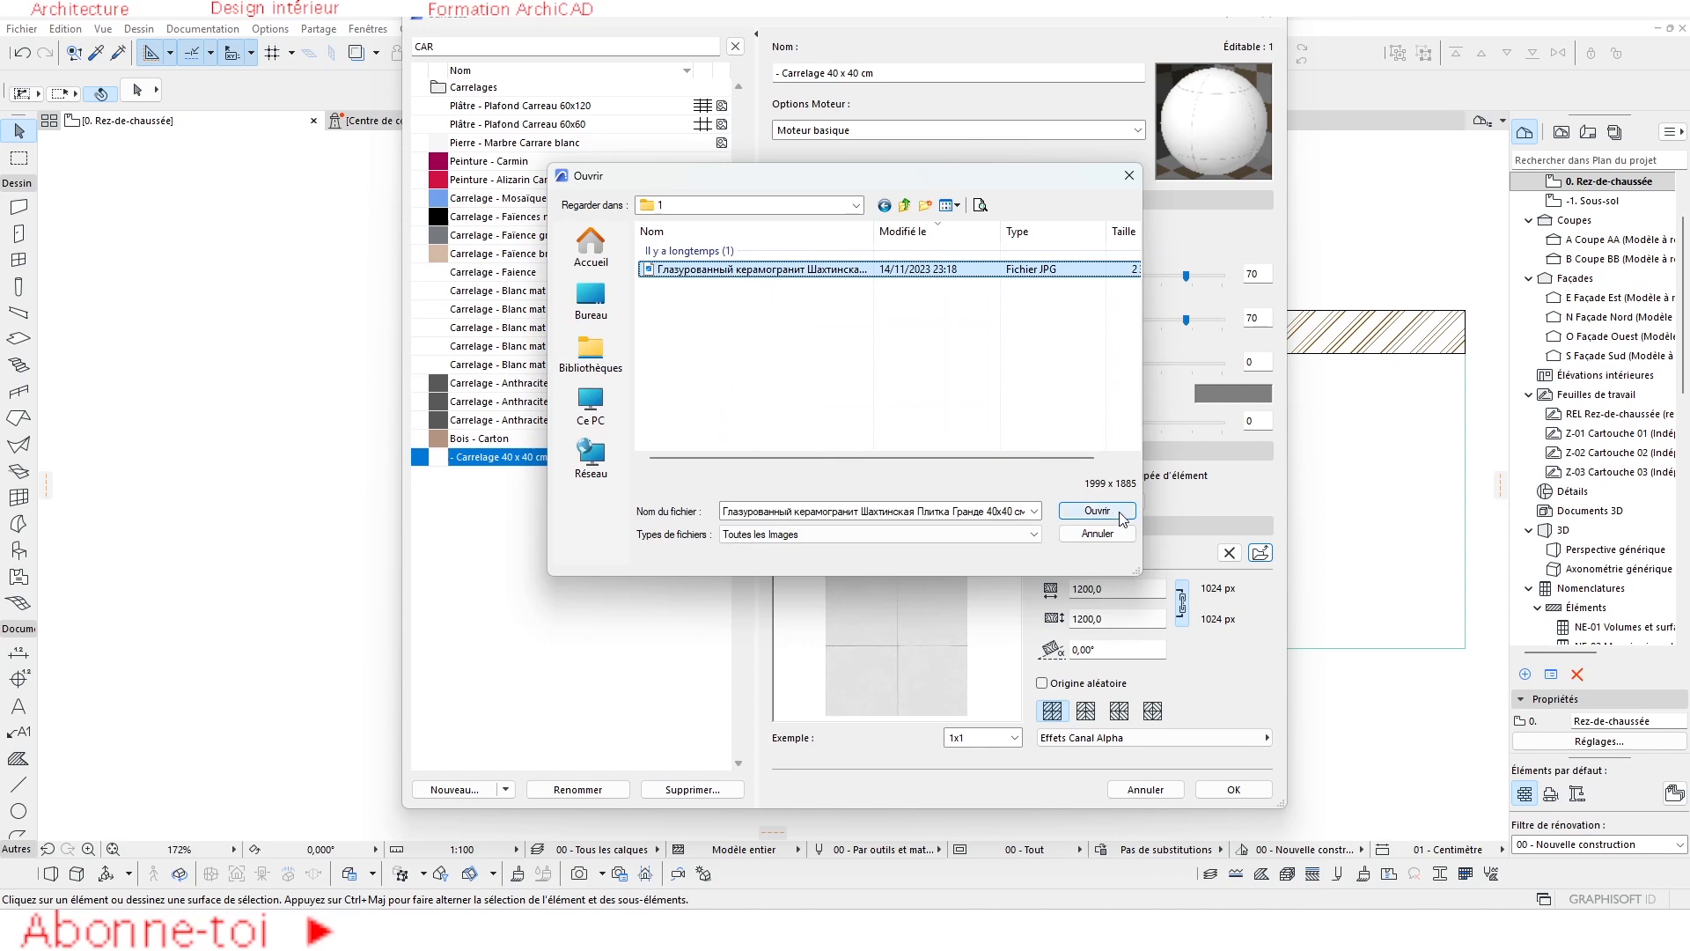
left_click(1097, 510)
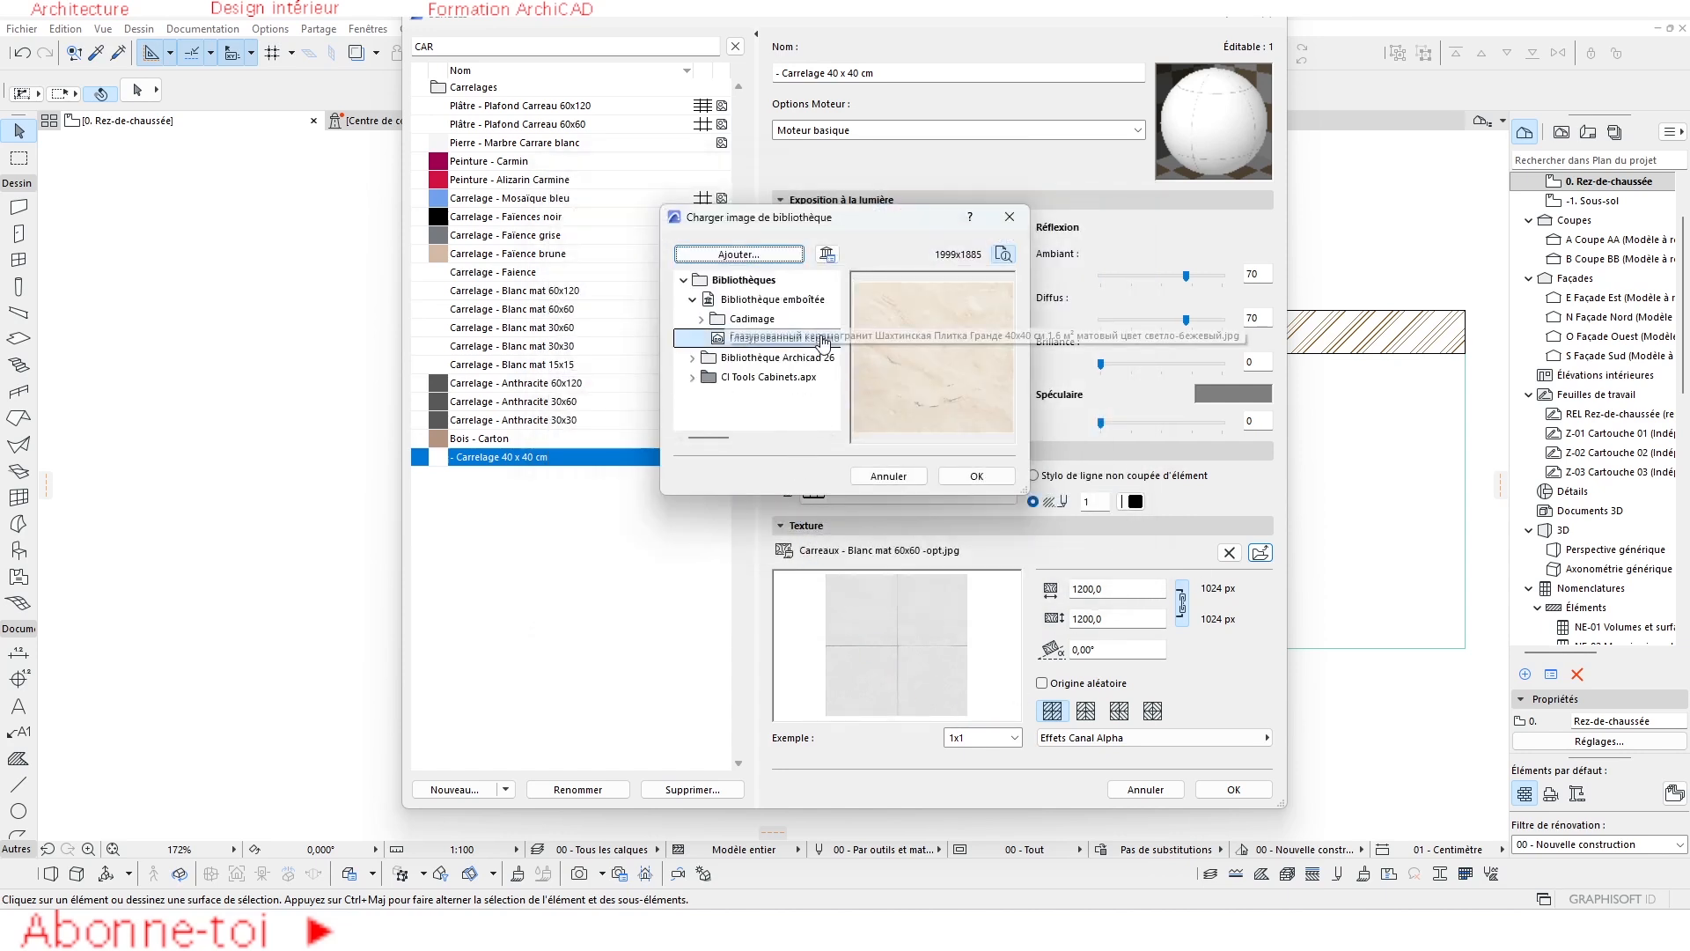
left_click(977, 476)
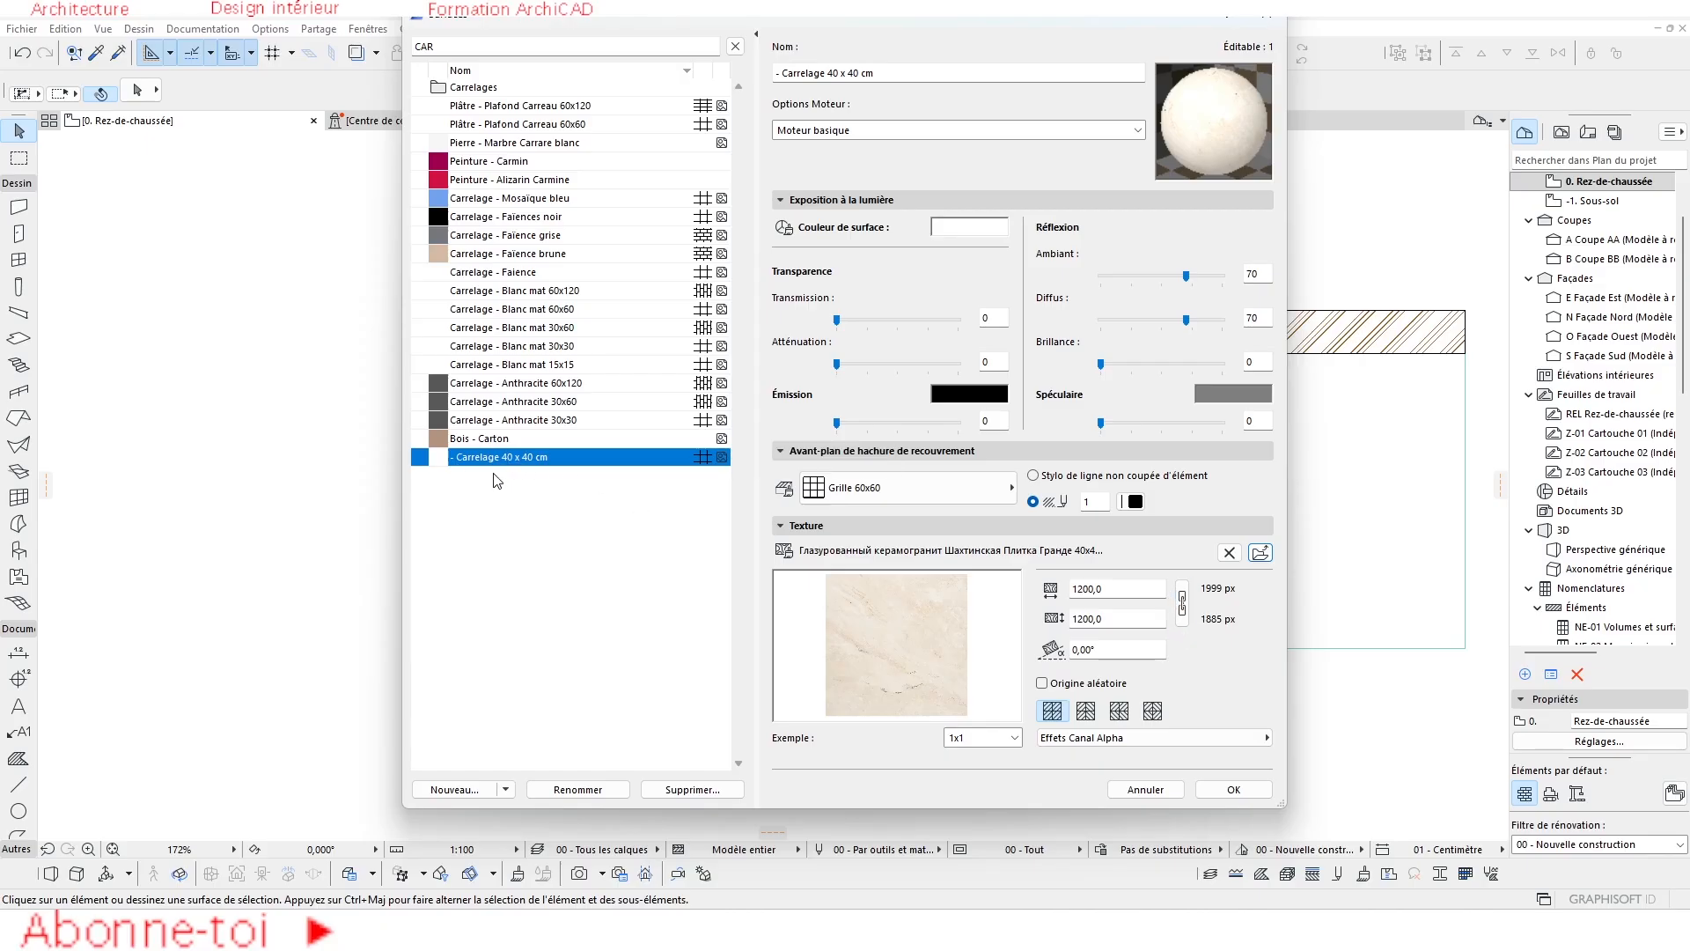
Set the texture size of the 40 x 40 cm tile surface to 400 by 400 mm.
double_click(1106, 591)
type("400")
key("Tab")
type("4")
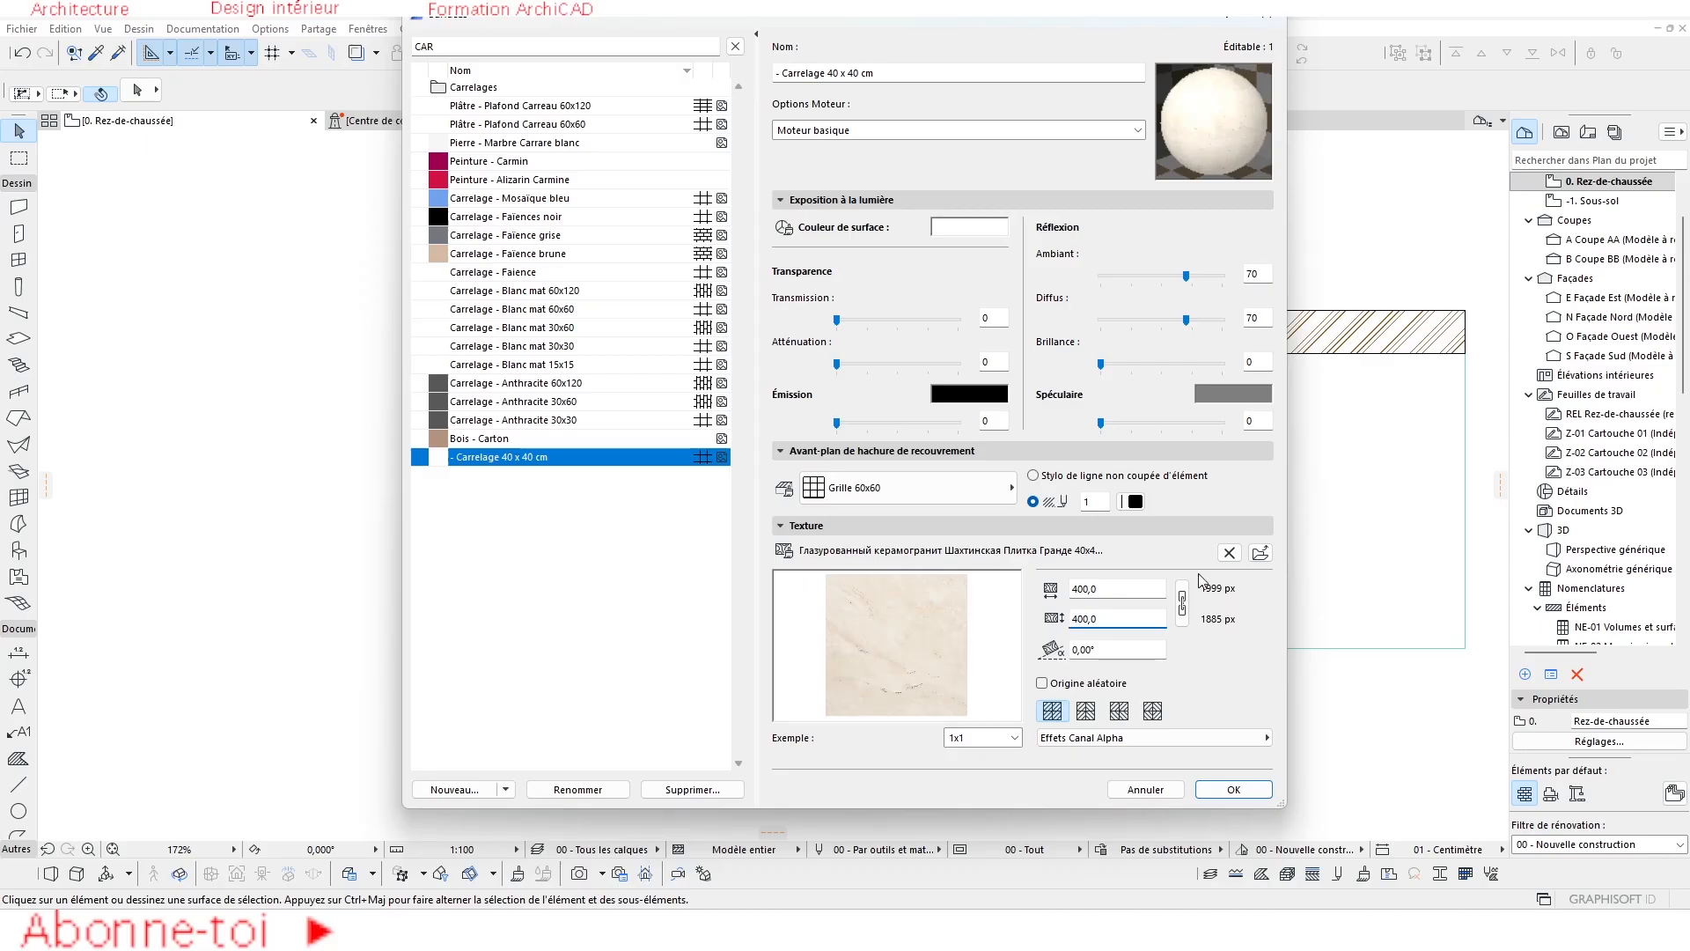
Switch the surface to the Cineware et Redshift de Maxon engine, update its Cineware settings from the basic ones and accept the surface.
left_click(842, 133)
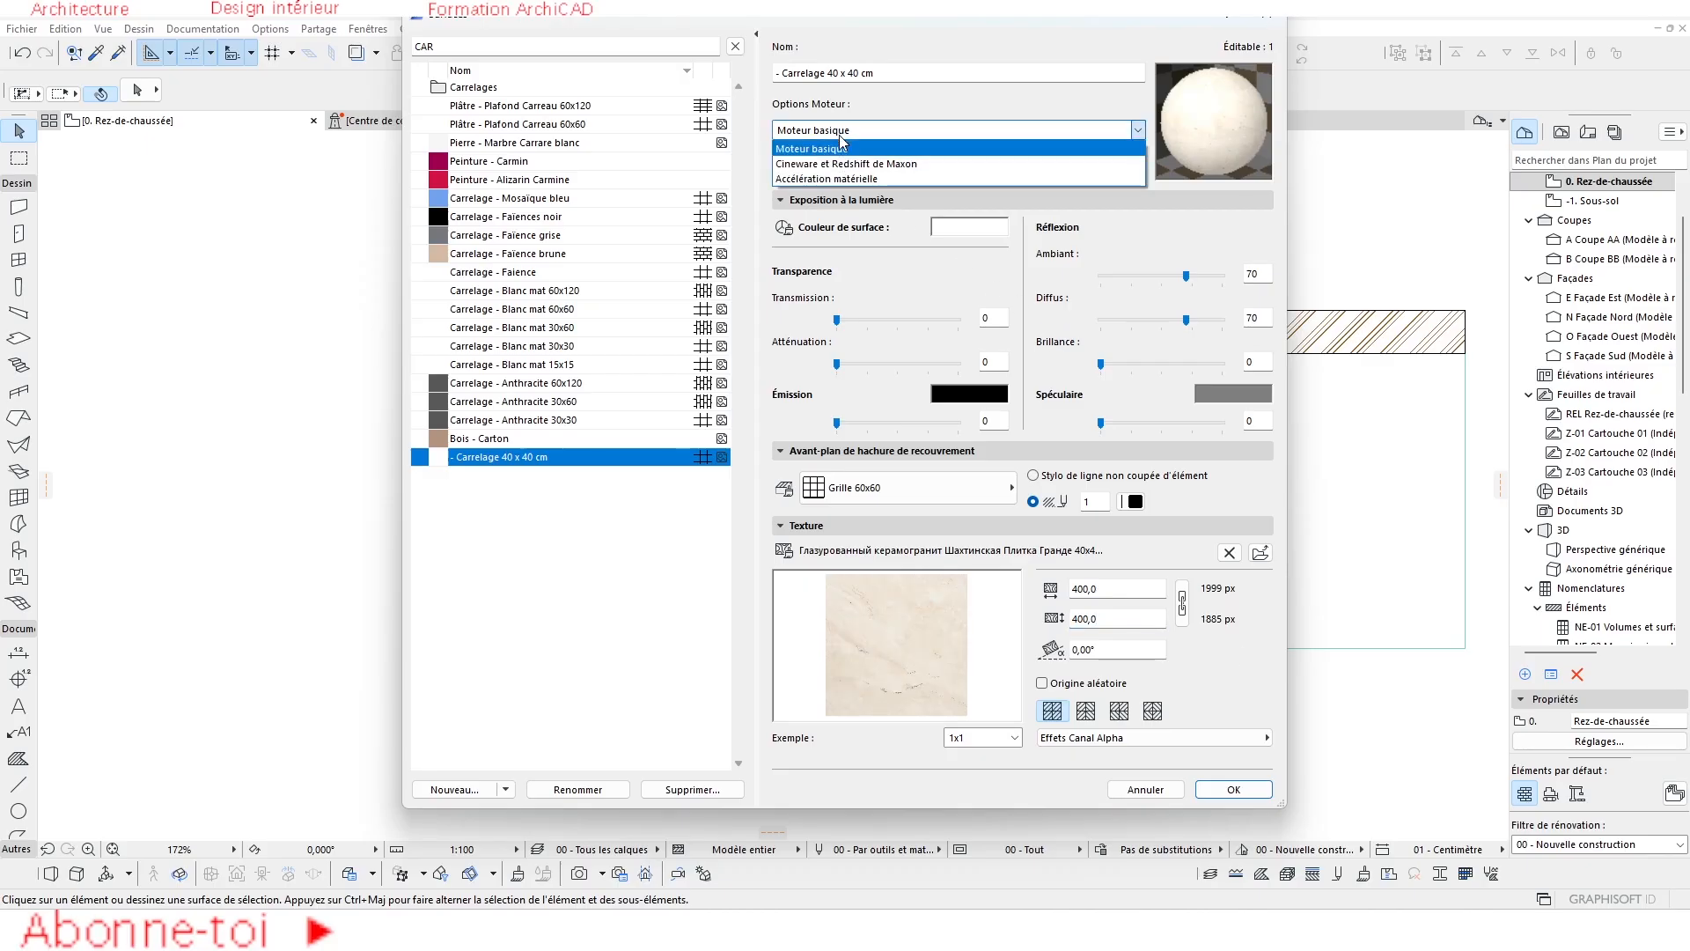
left_click(879, 165)
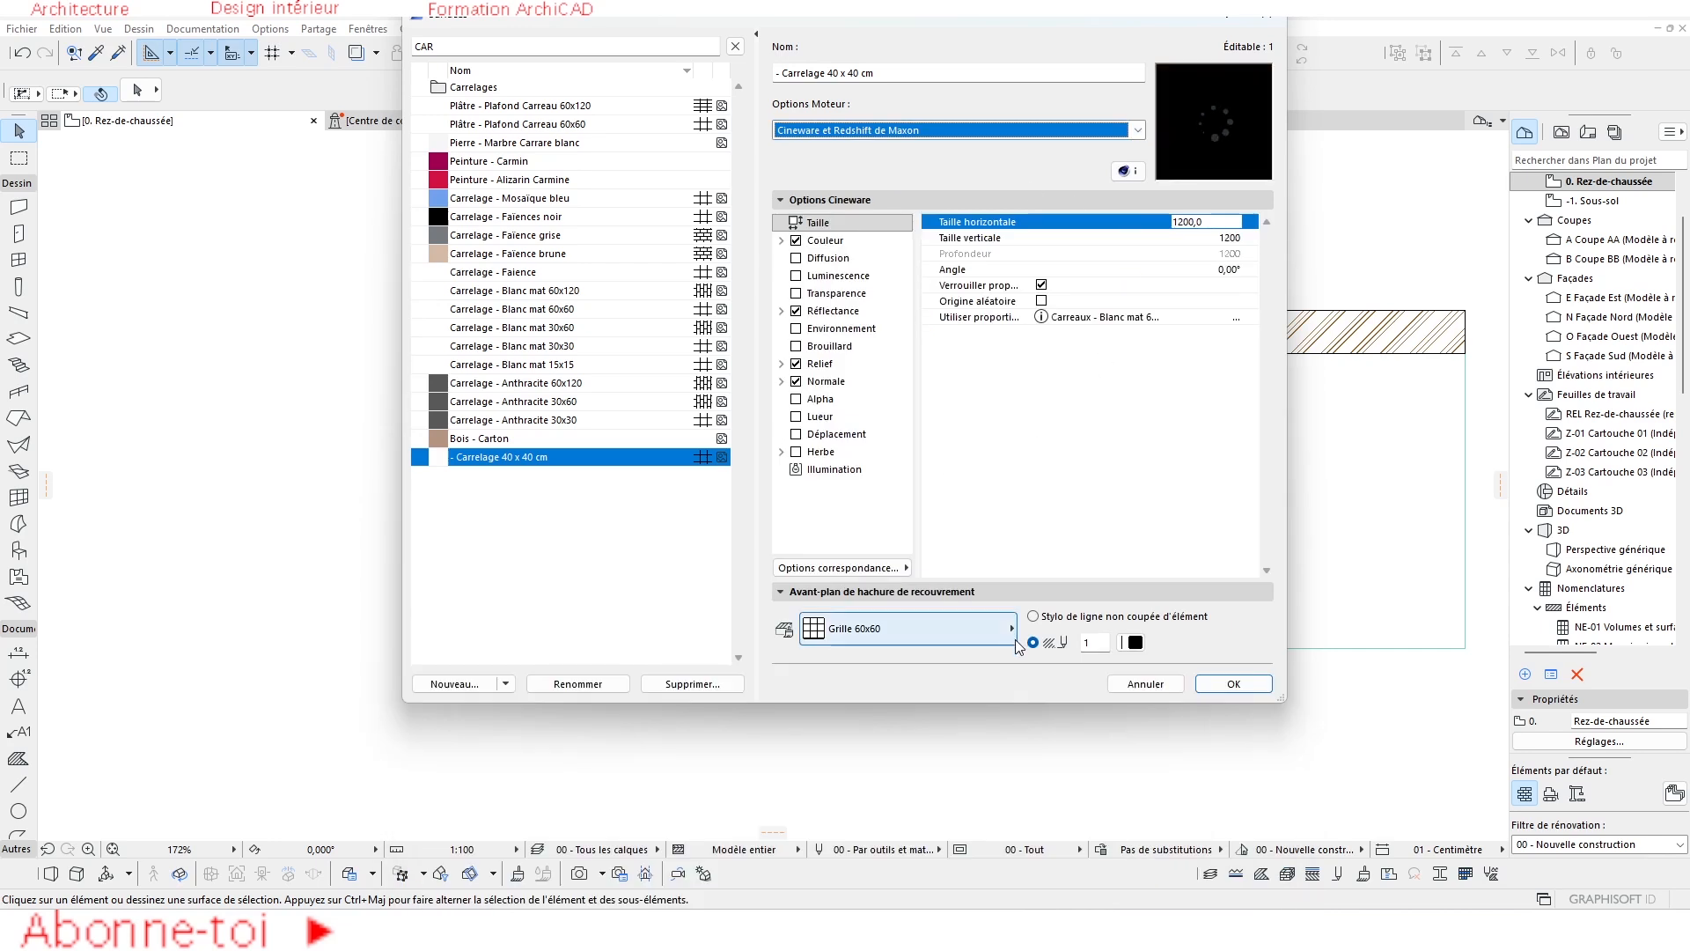
left_click(866, 566)
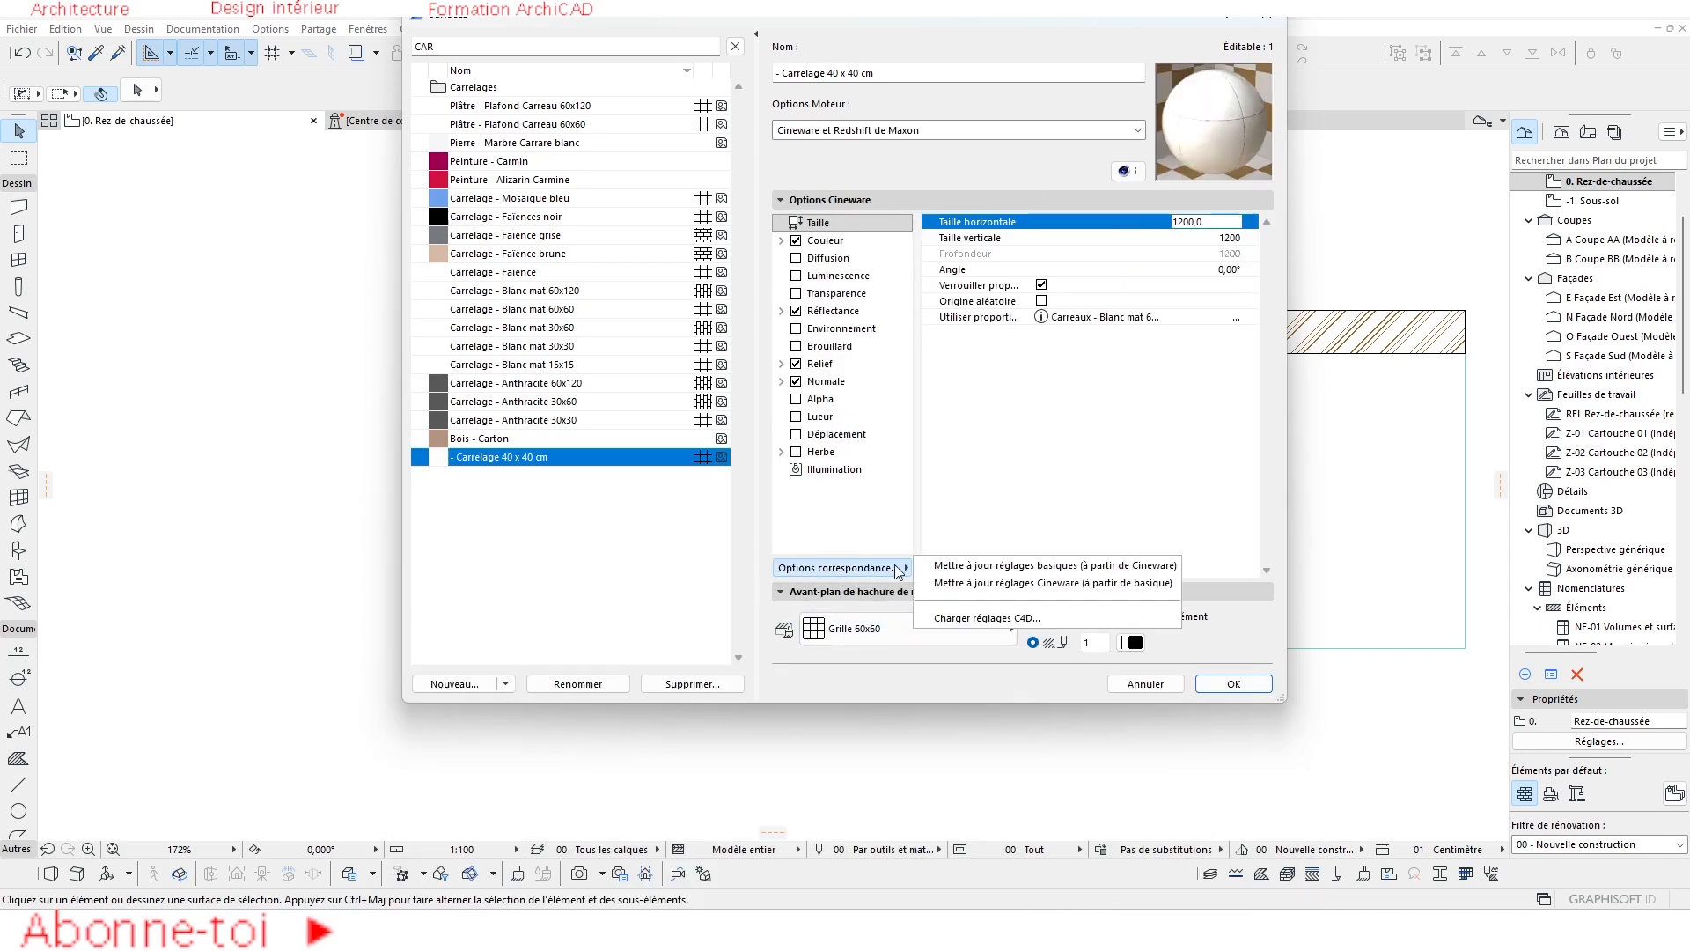
left_click(1088, 584)
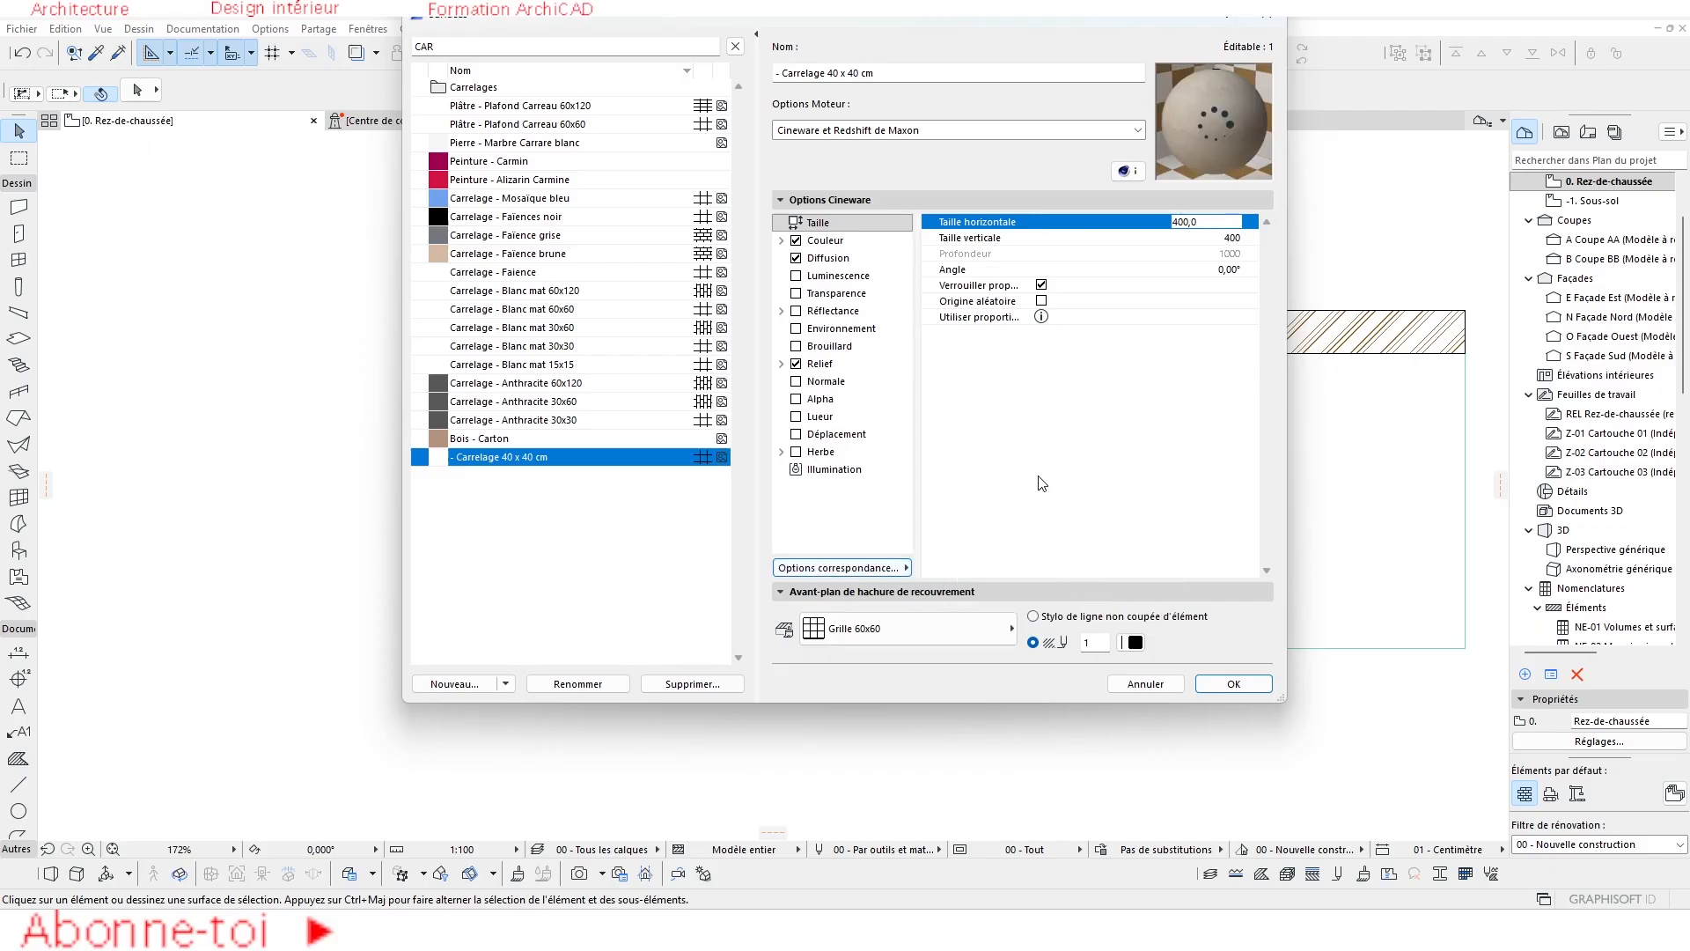
left_click(1229, 681)
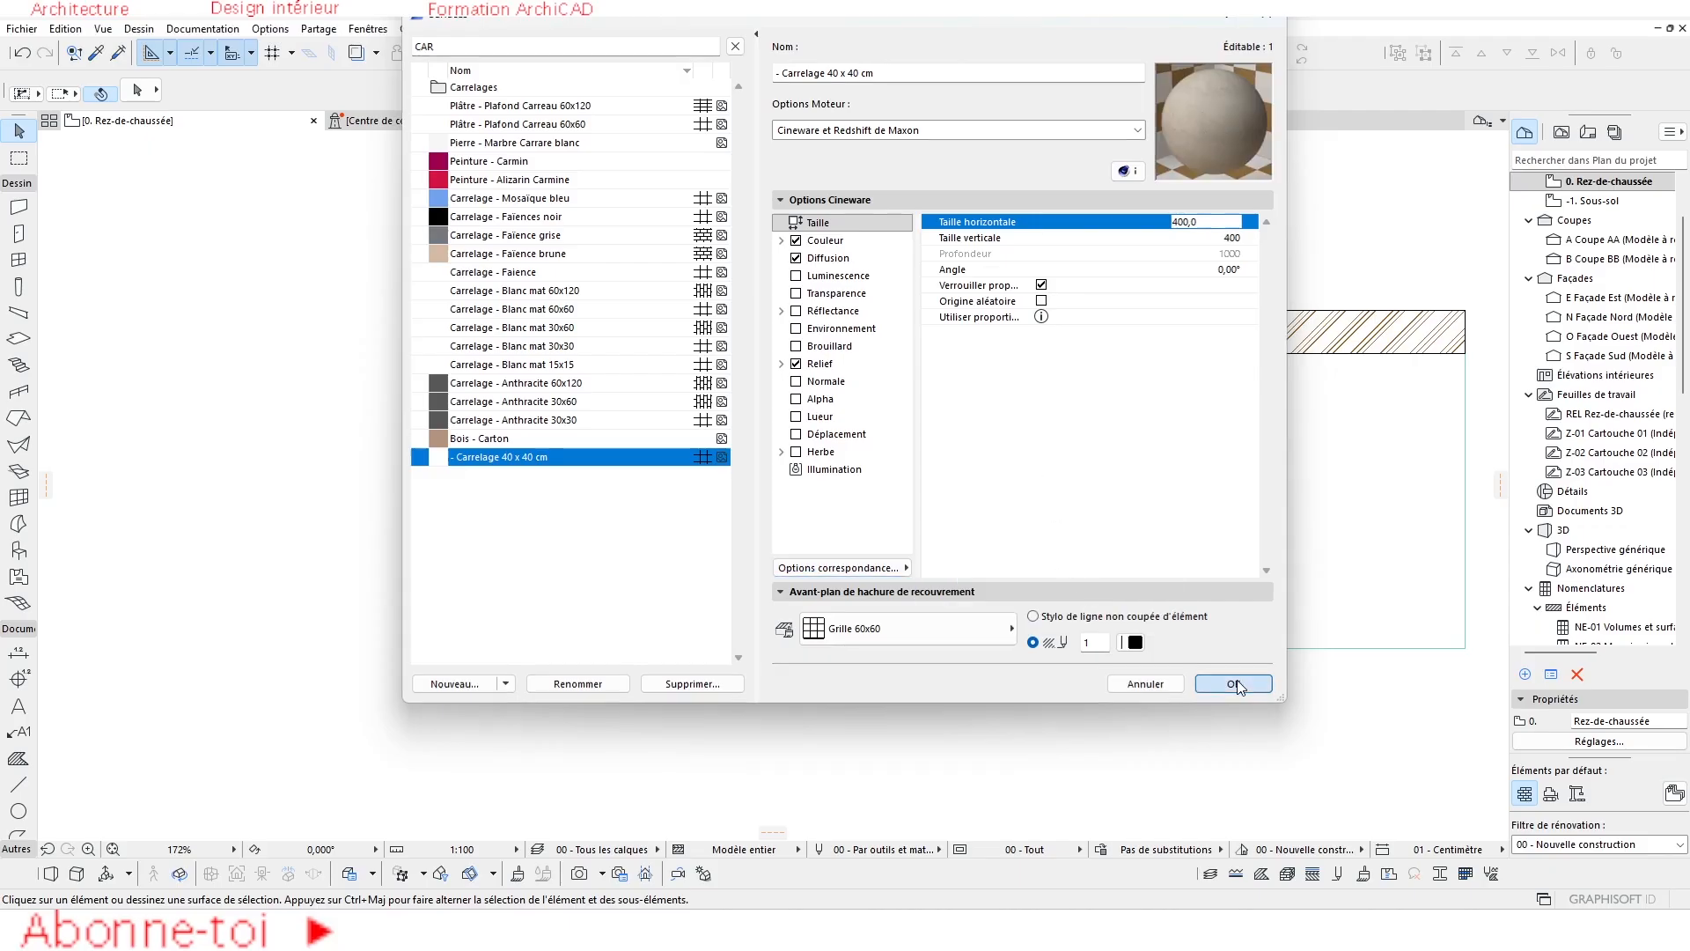
Override the small square tile slab's top surface with "- Carrelage 40 x 40 cm".
scroll(714, 438, "up", 3)
middle_click_drag(493, 440, 719, 442)
left_click(554, 514)
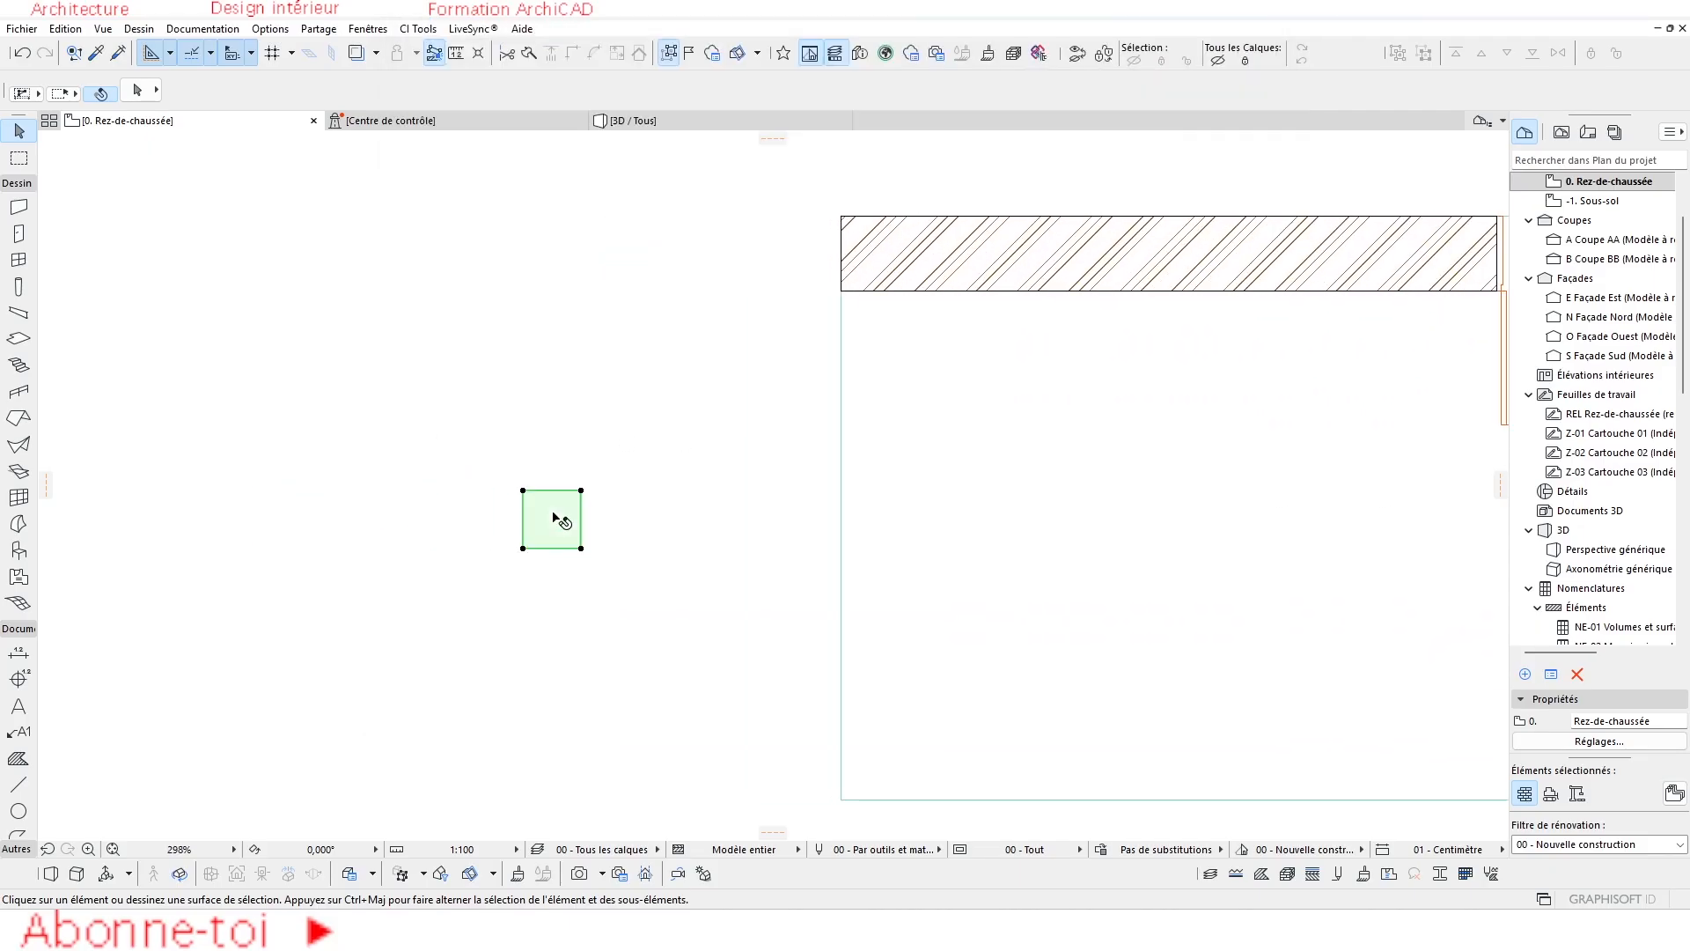
left_click(233, 247)
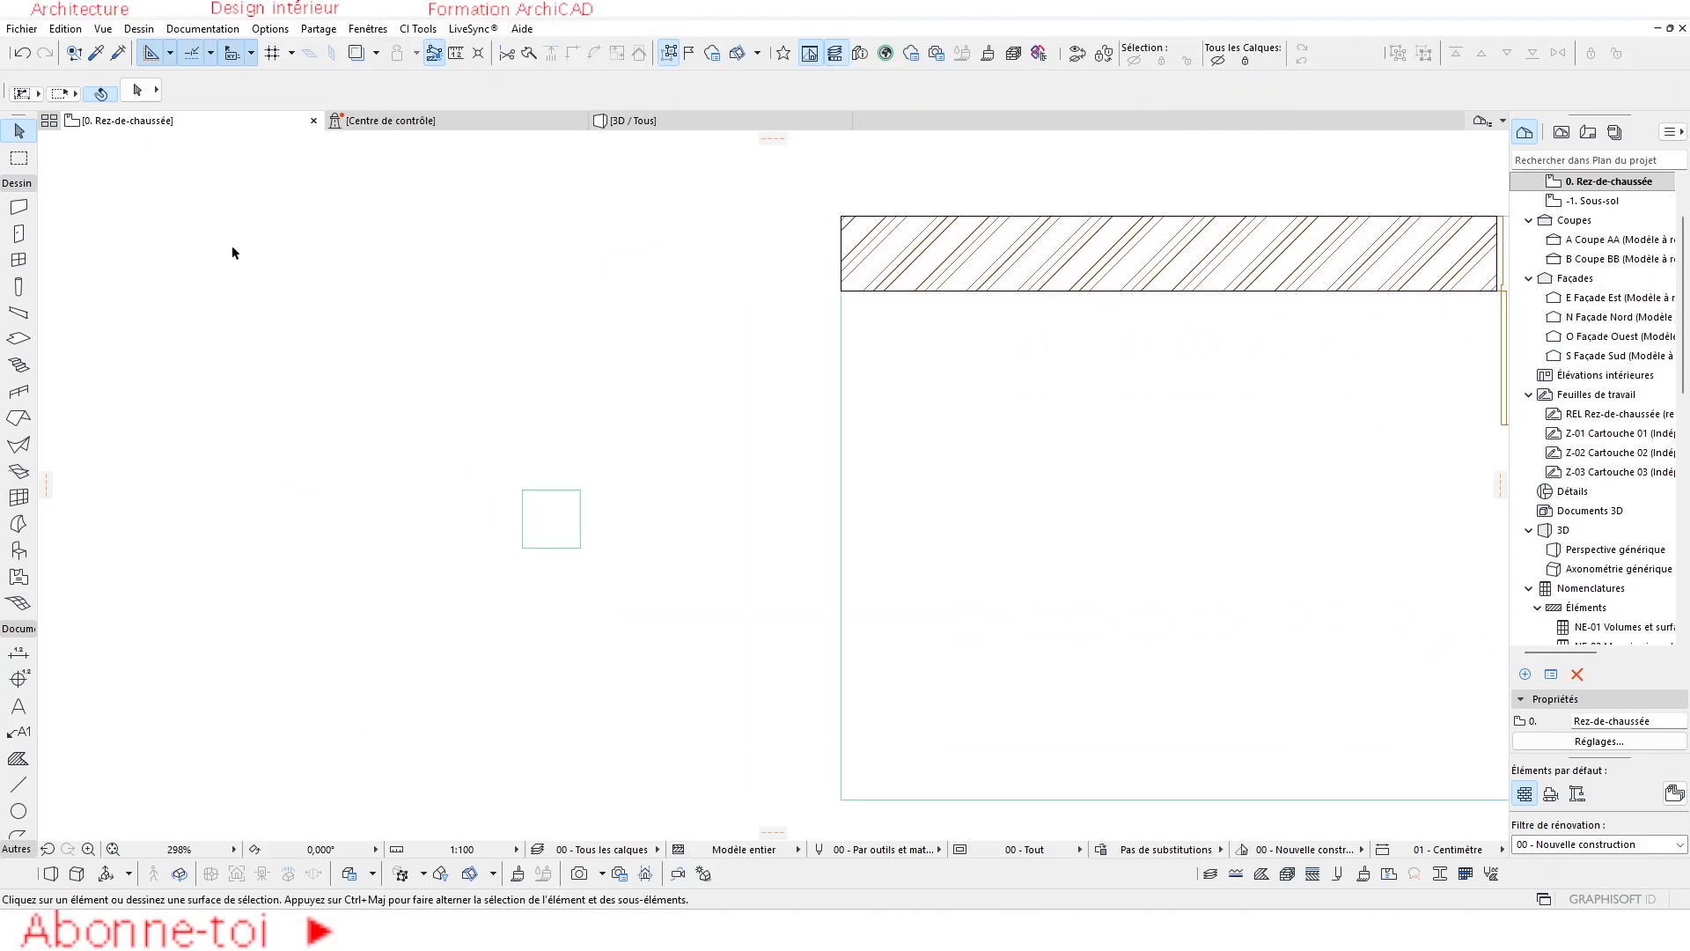
left_click(529, 518)
left_click(136, 89)
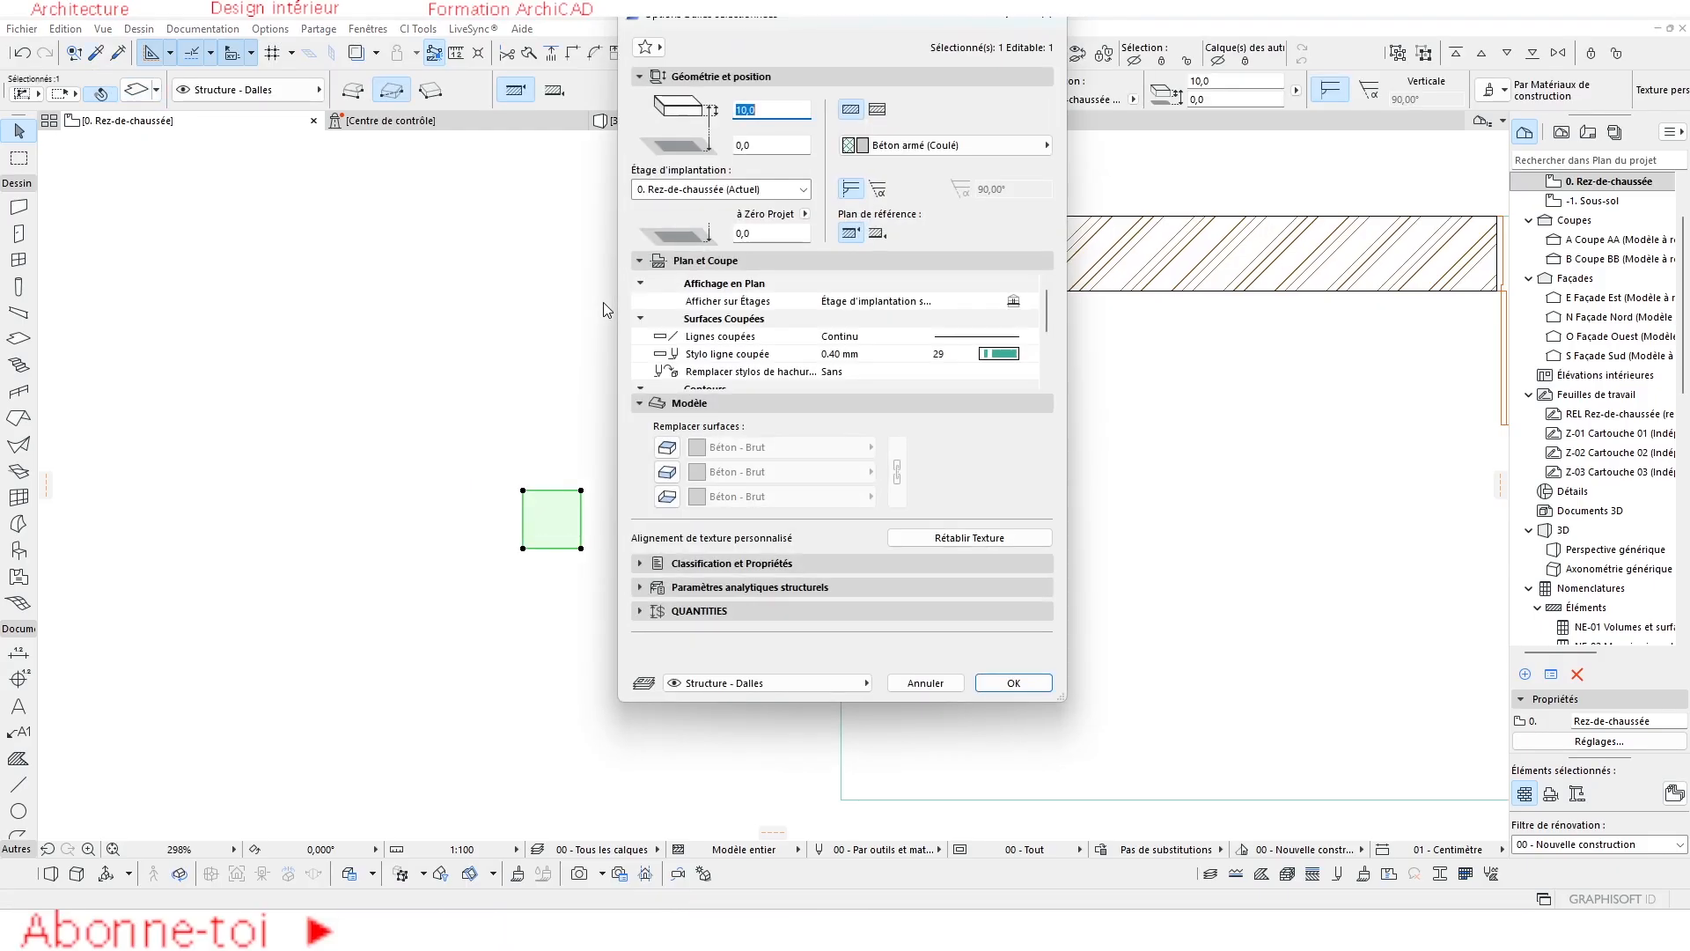
left_click(667, 447)
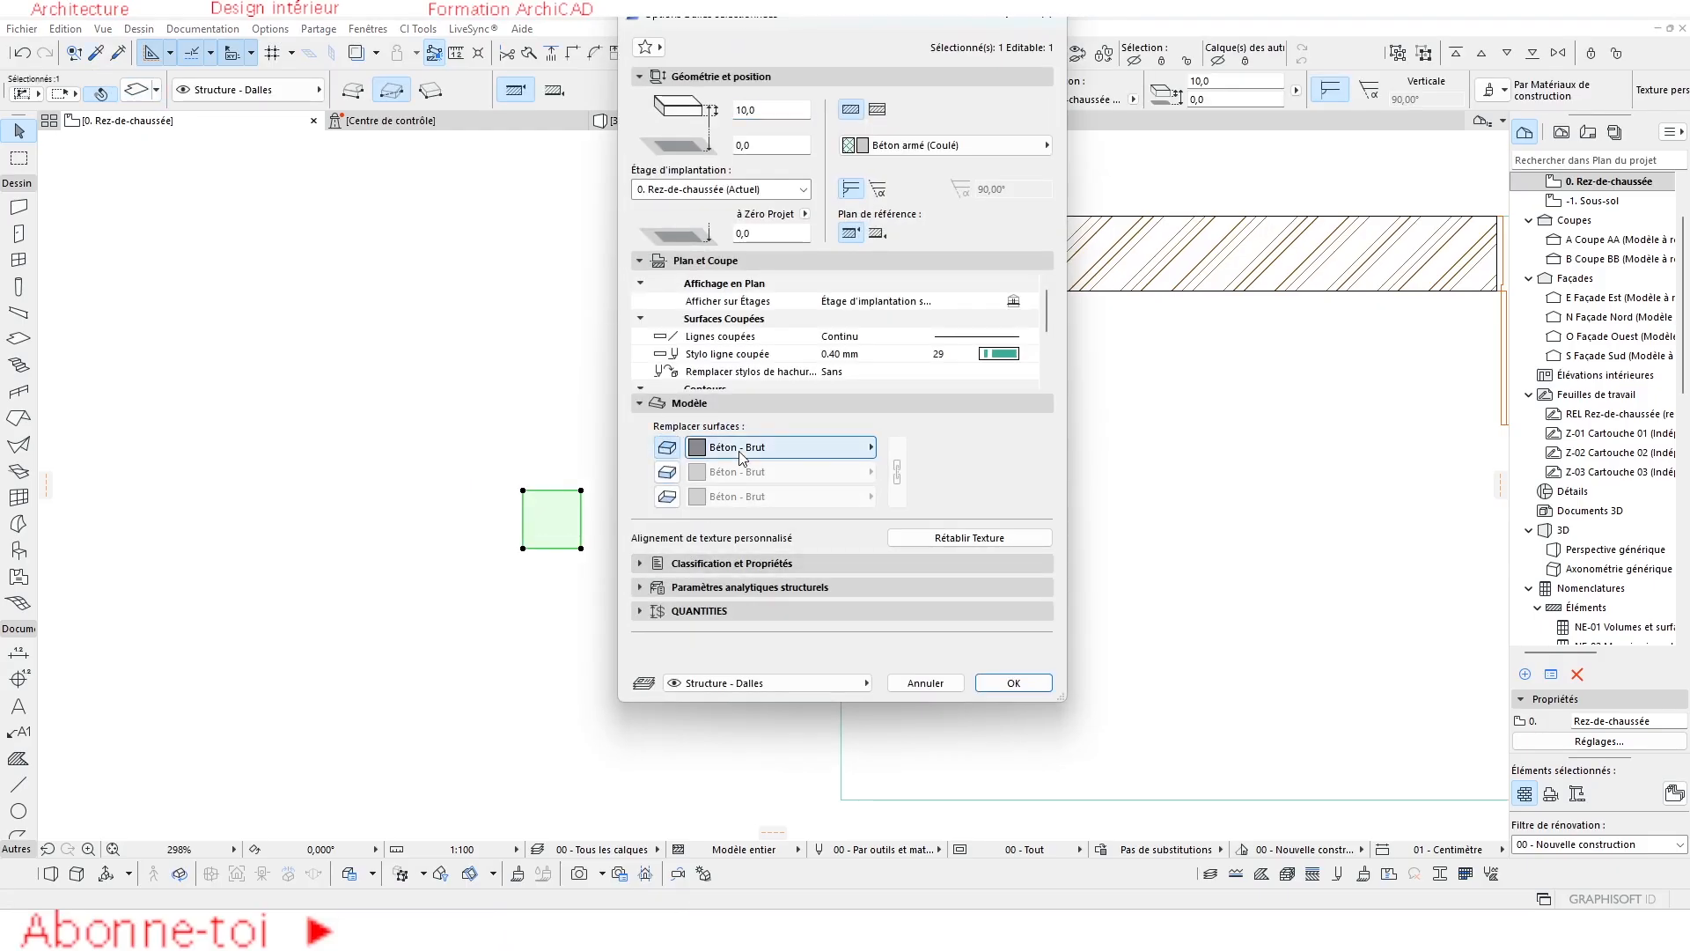
left_click(788, 449)
type("-")
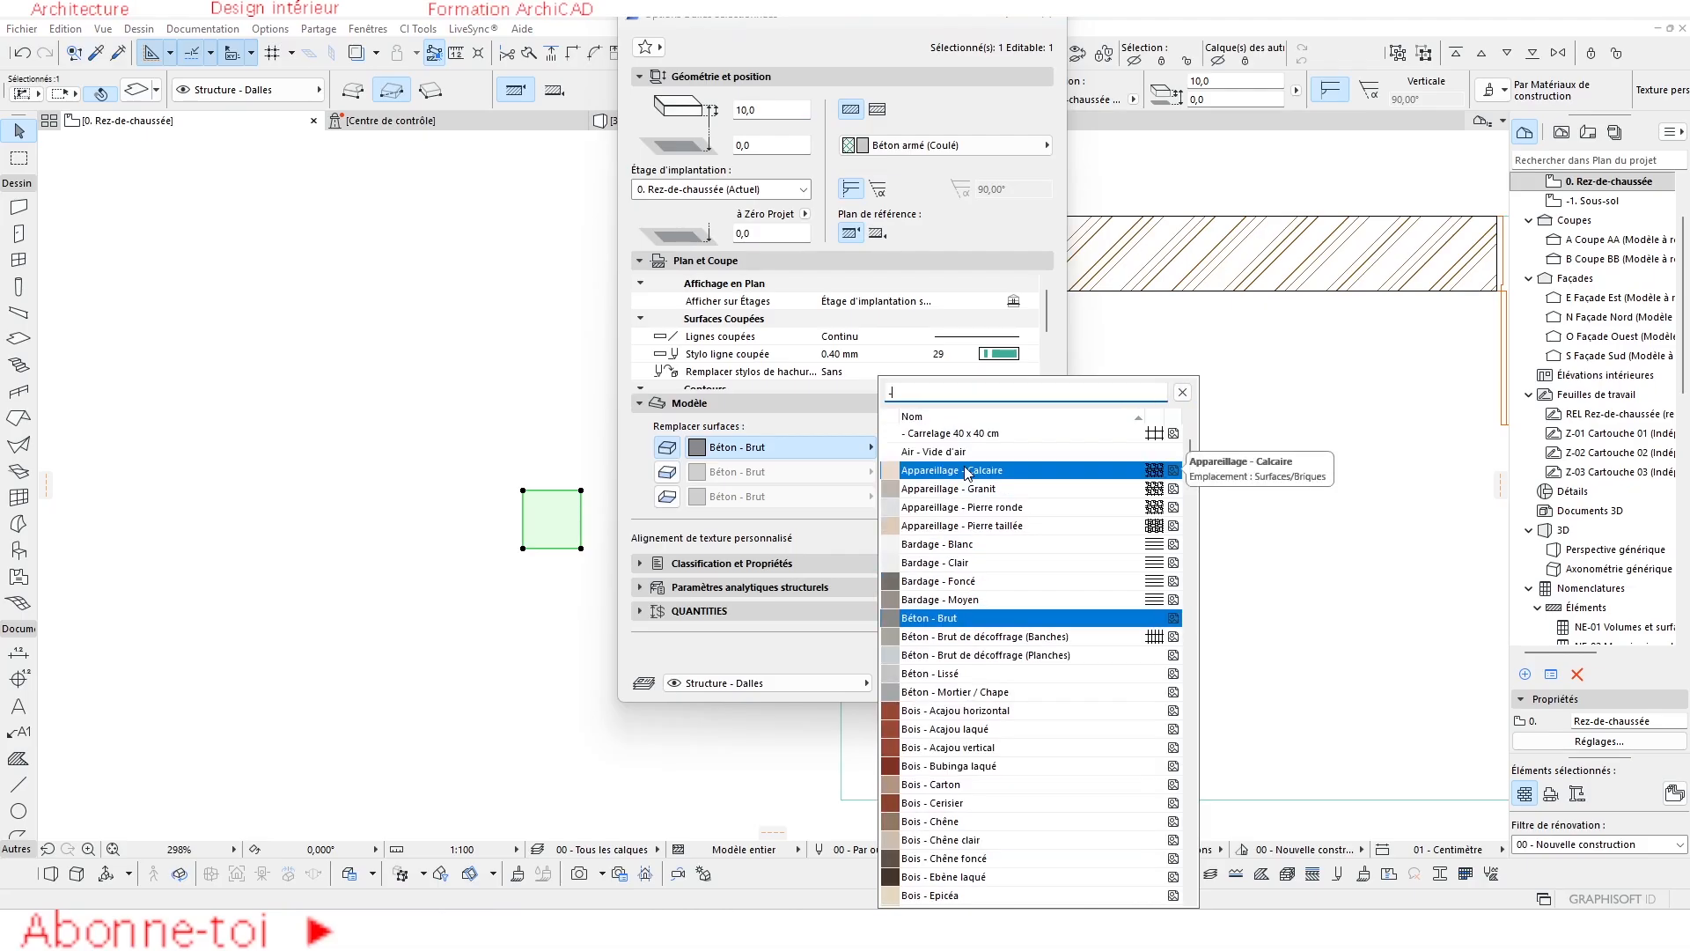
left_click(950, 433)
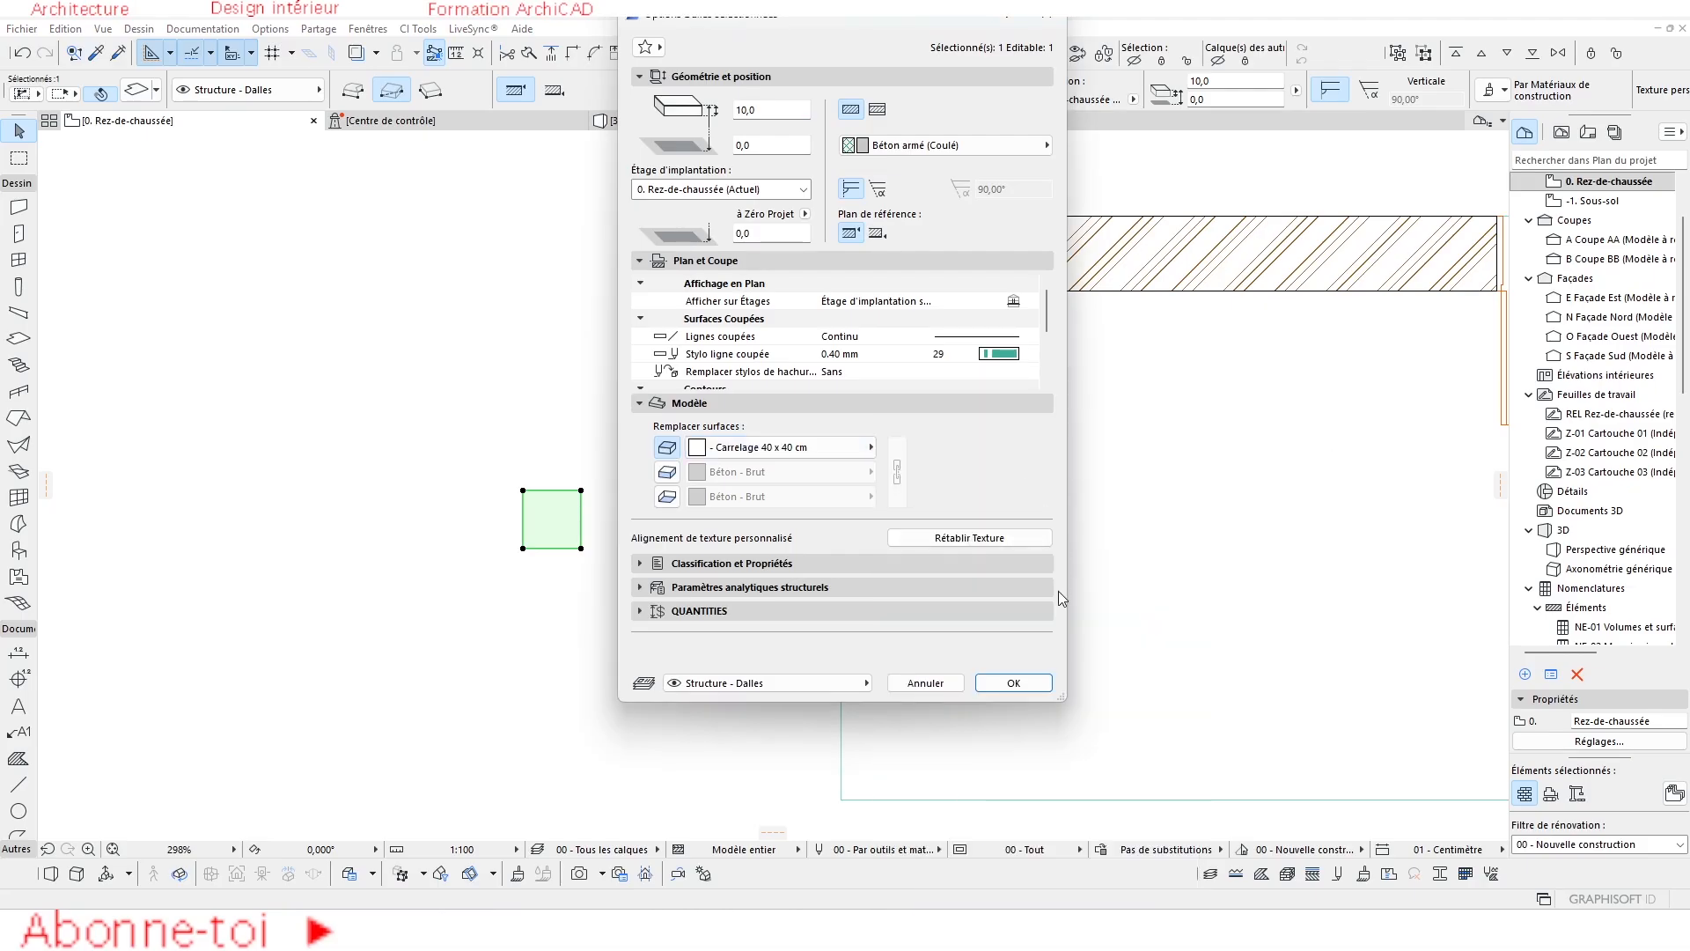
left_click(1031, 684)
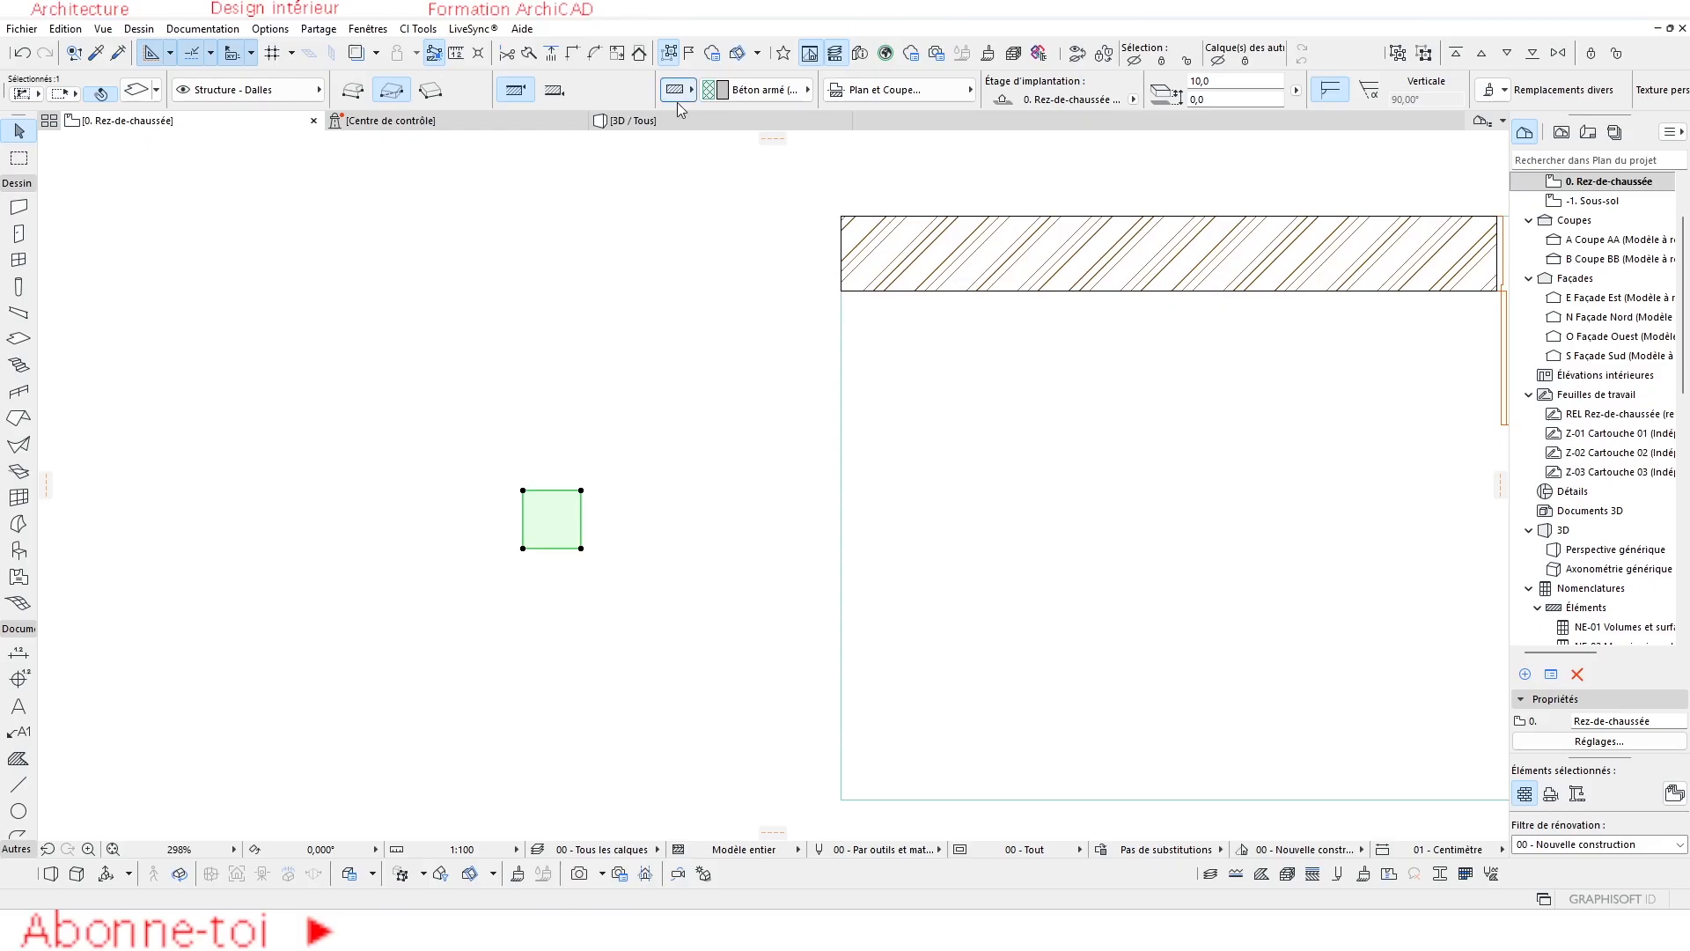
Examine in 3D how the tile texture sits on the top face of the square slab.
left_click(652, 120)
scroll(709, 442, "up", 3)
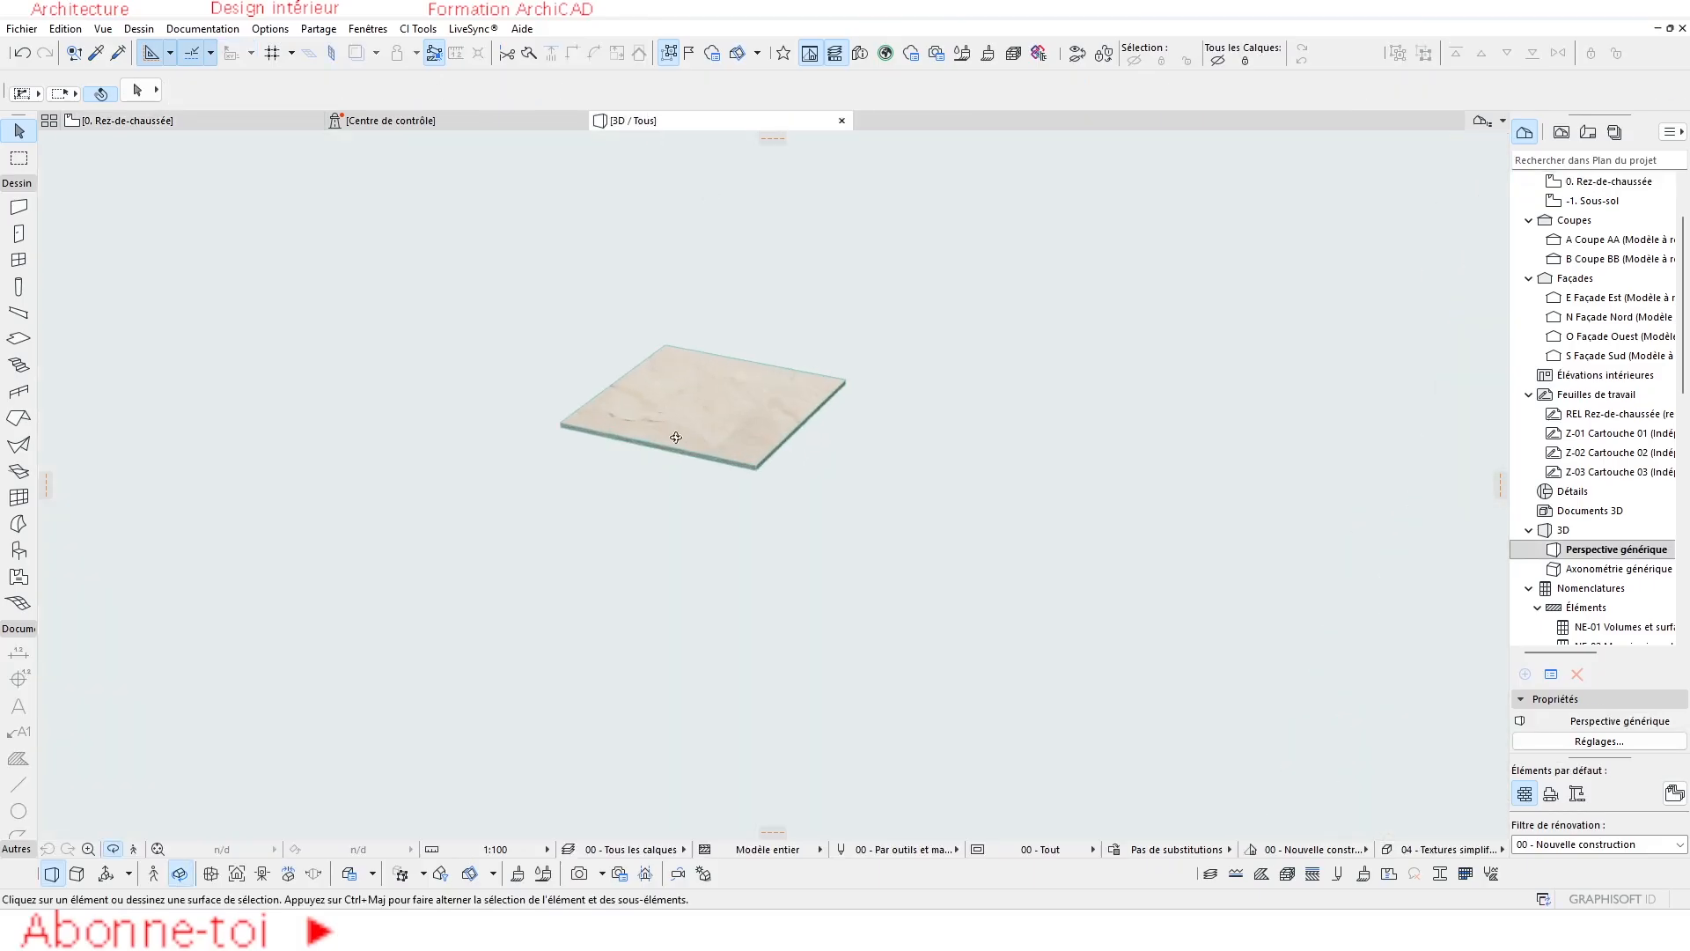
left_click_drag(675, 438, 668, 524)
scroll(686, 505, "down", 6)
scroll(685, 391, "up", 5)
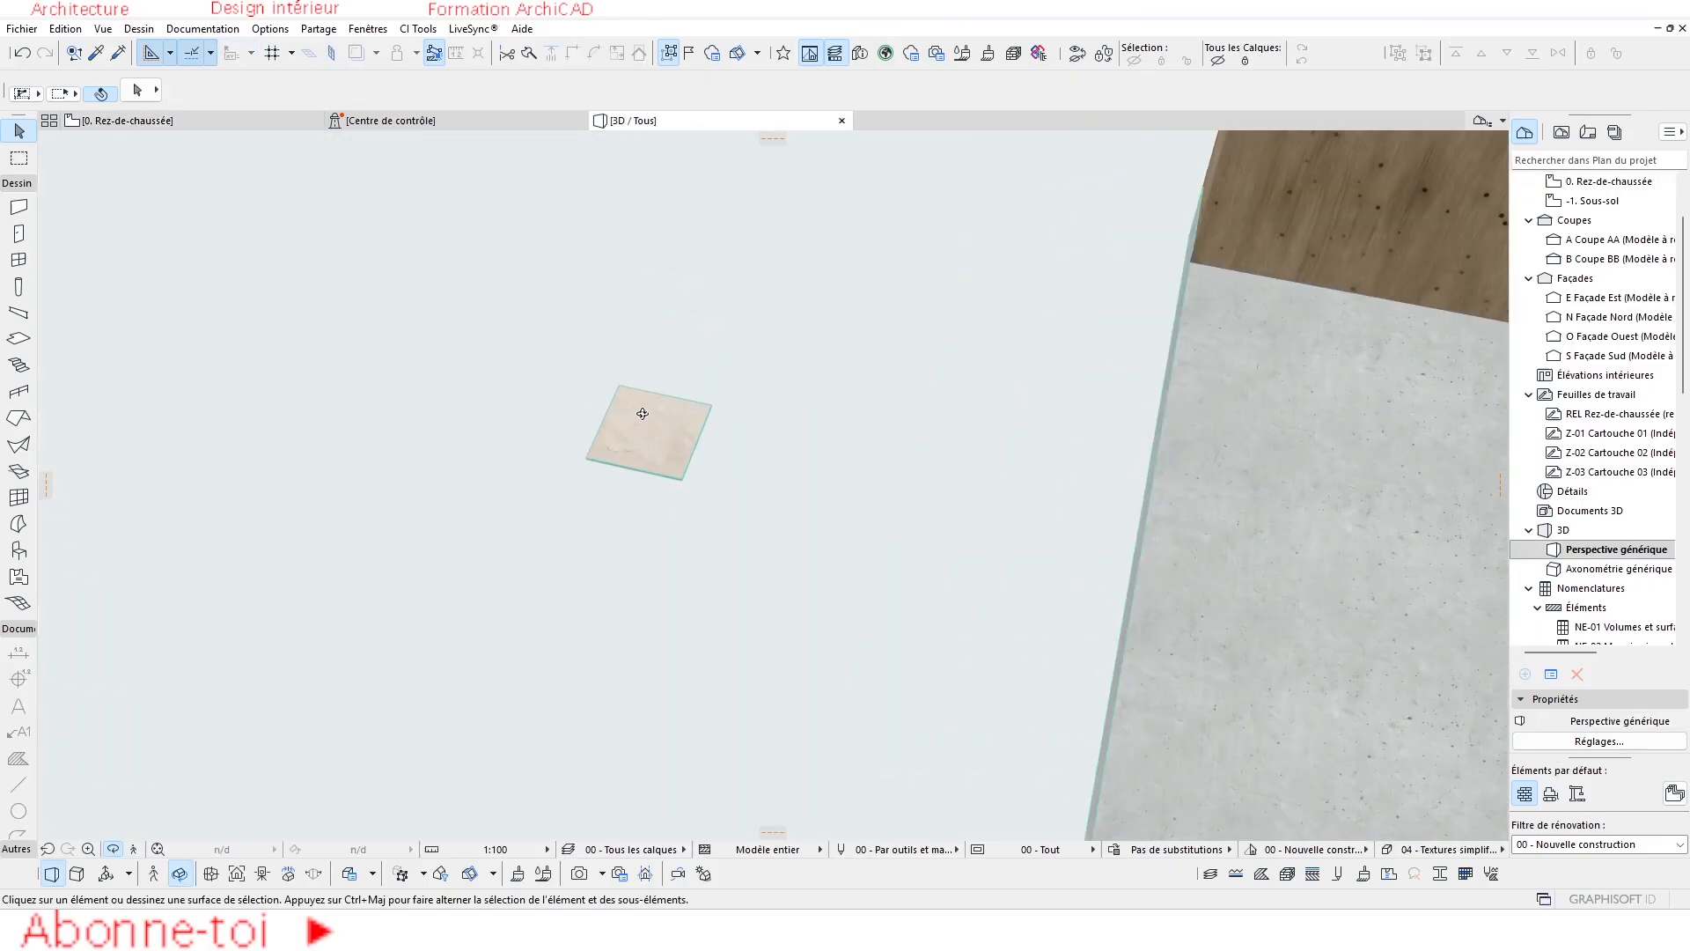
scroll(727, 452, "down", 2)
scroll(733, 449, "down", 5)
scroll(788, 493, "up", 5)
mouse_move(818, 545)
middle_mouse_down("shift")
mouse_move(789, 494)
mouse_move(781, 554)
mouse_move(815, 565)
middle_mouse_up("shift")
scroll(807, 491, "down", 5)
scroll(816, 564, "up", 3)
scroll(814, 568, "up", 2)
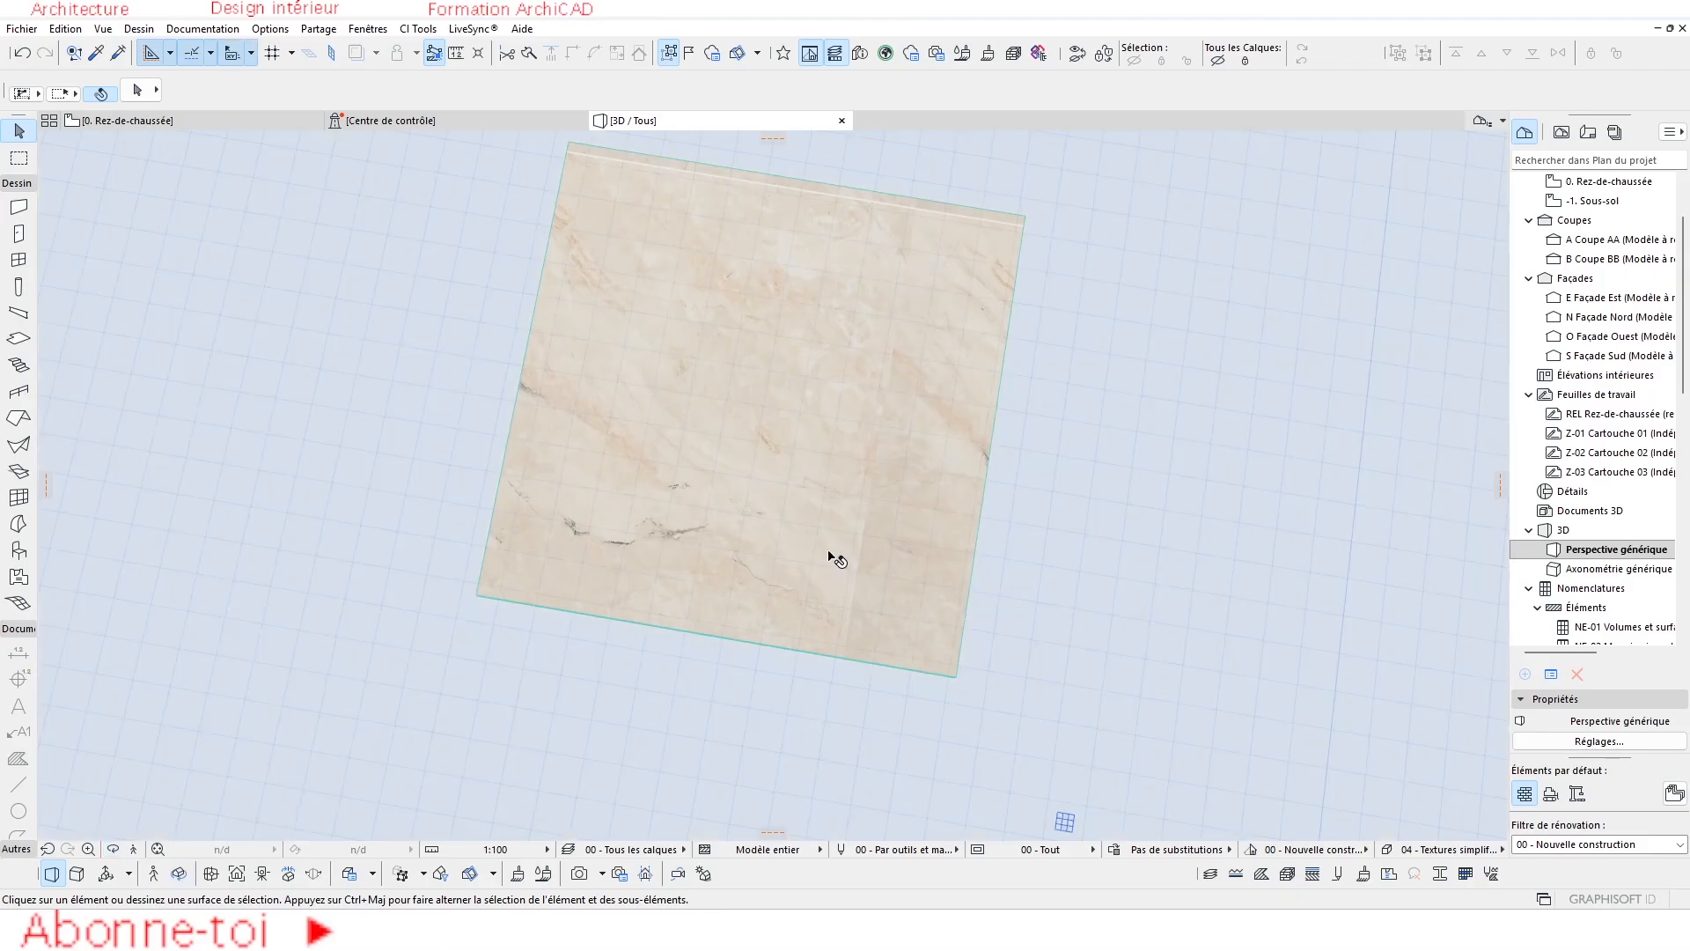
scroll(732, 594, "up", 1)
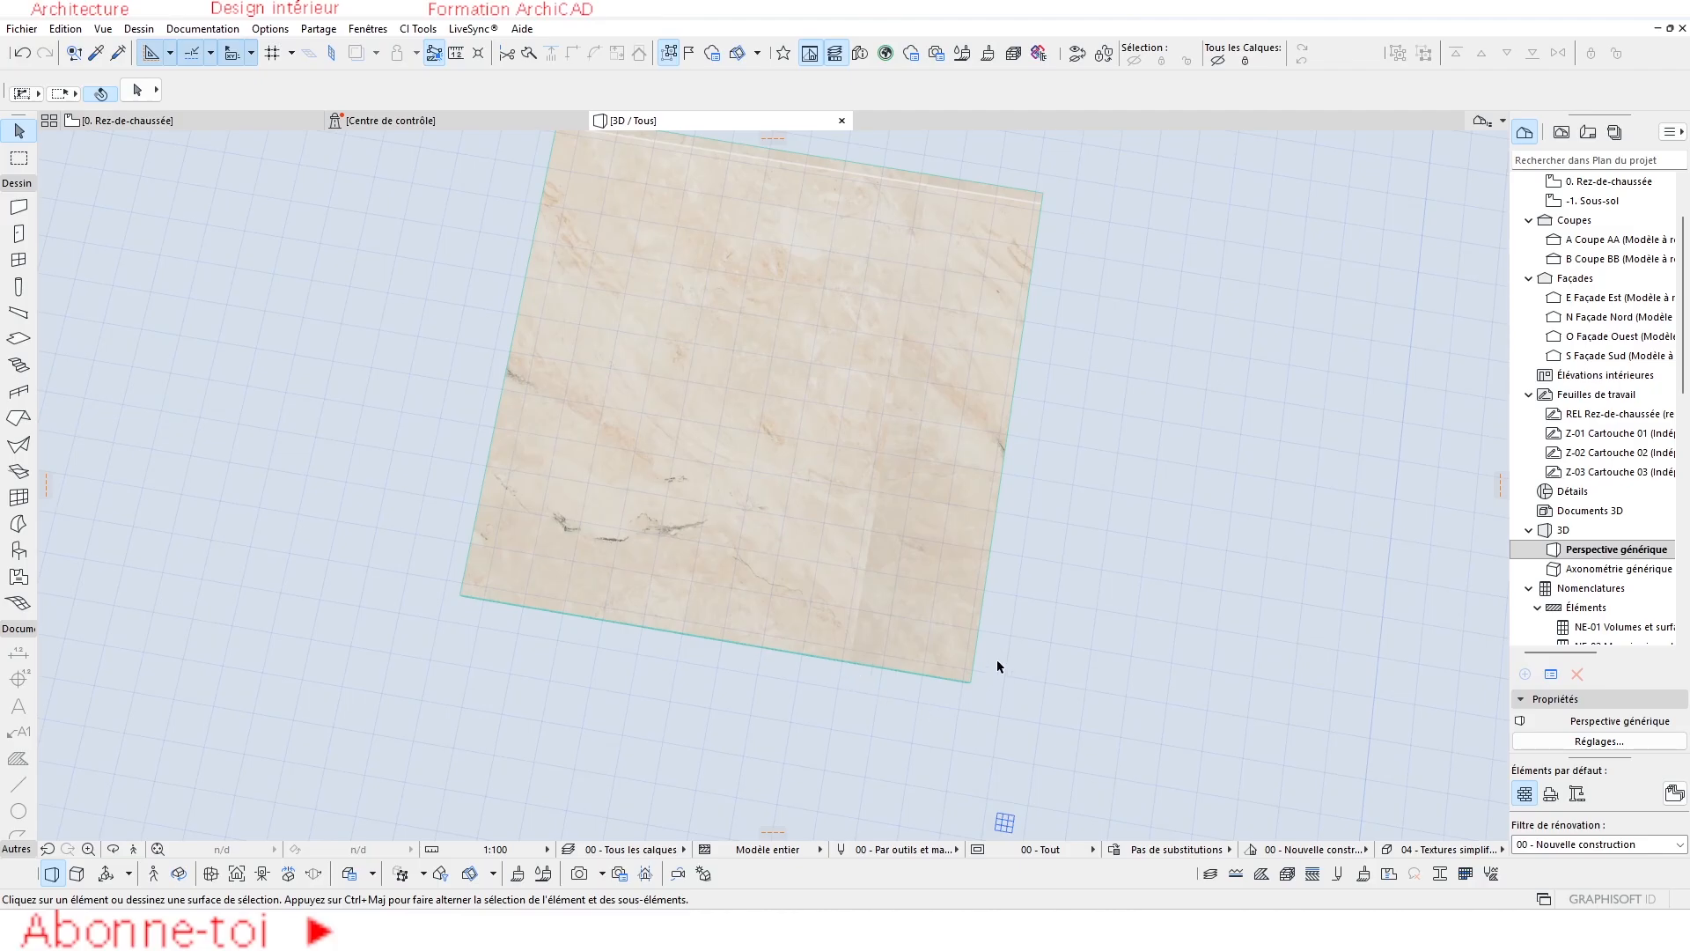
scroll(835, 579, "down", 2)
middle_click_drag(802, 578, 757, 517, "shift")
Set the tile's 3D texture origin at its front-left top corner so the texture aligns with the slab.
left_click(732, 361)
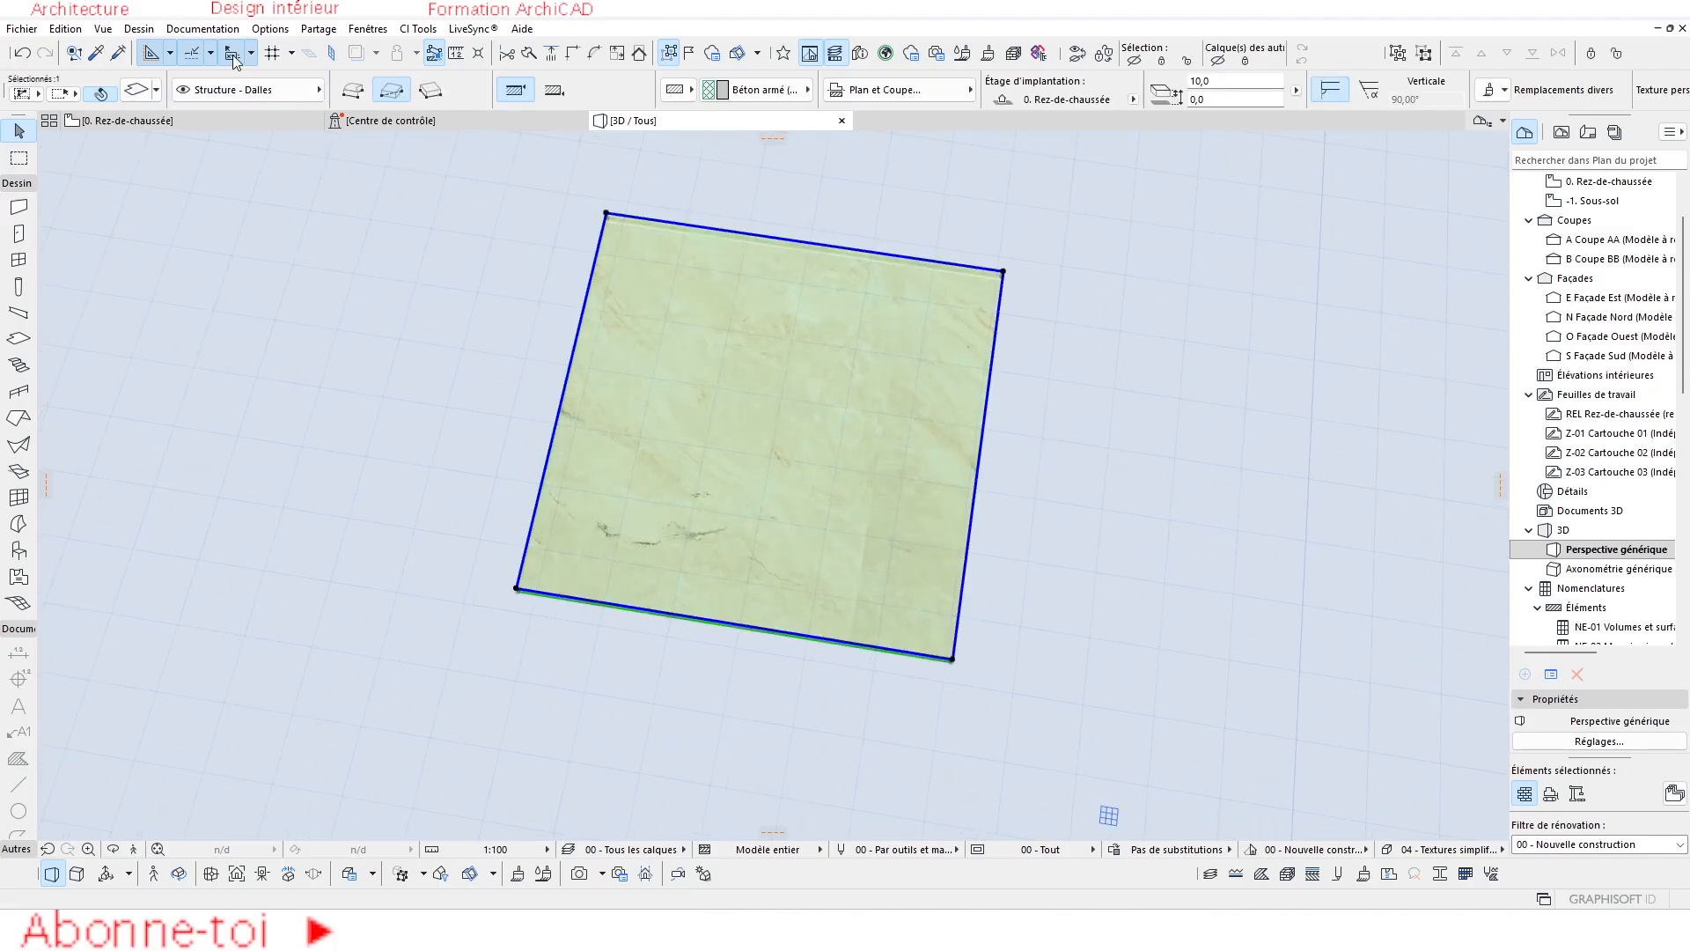
left_click(203, 28)
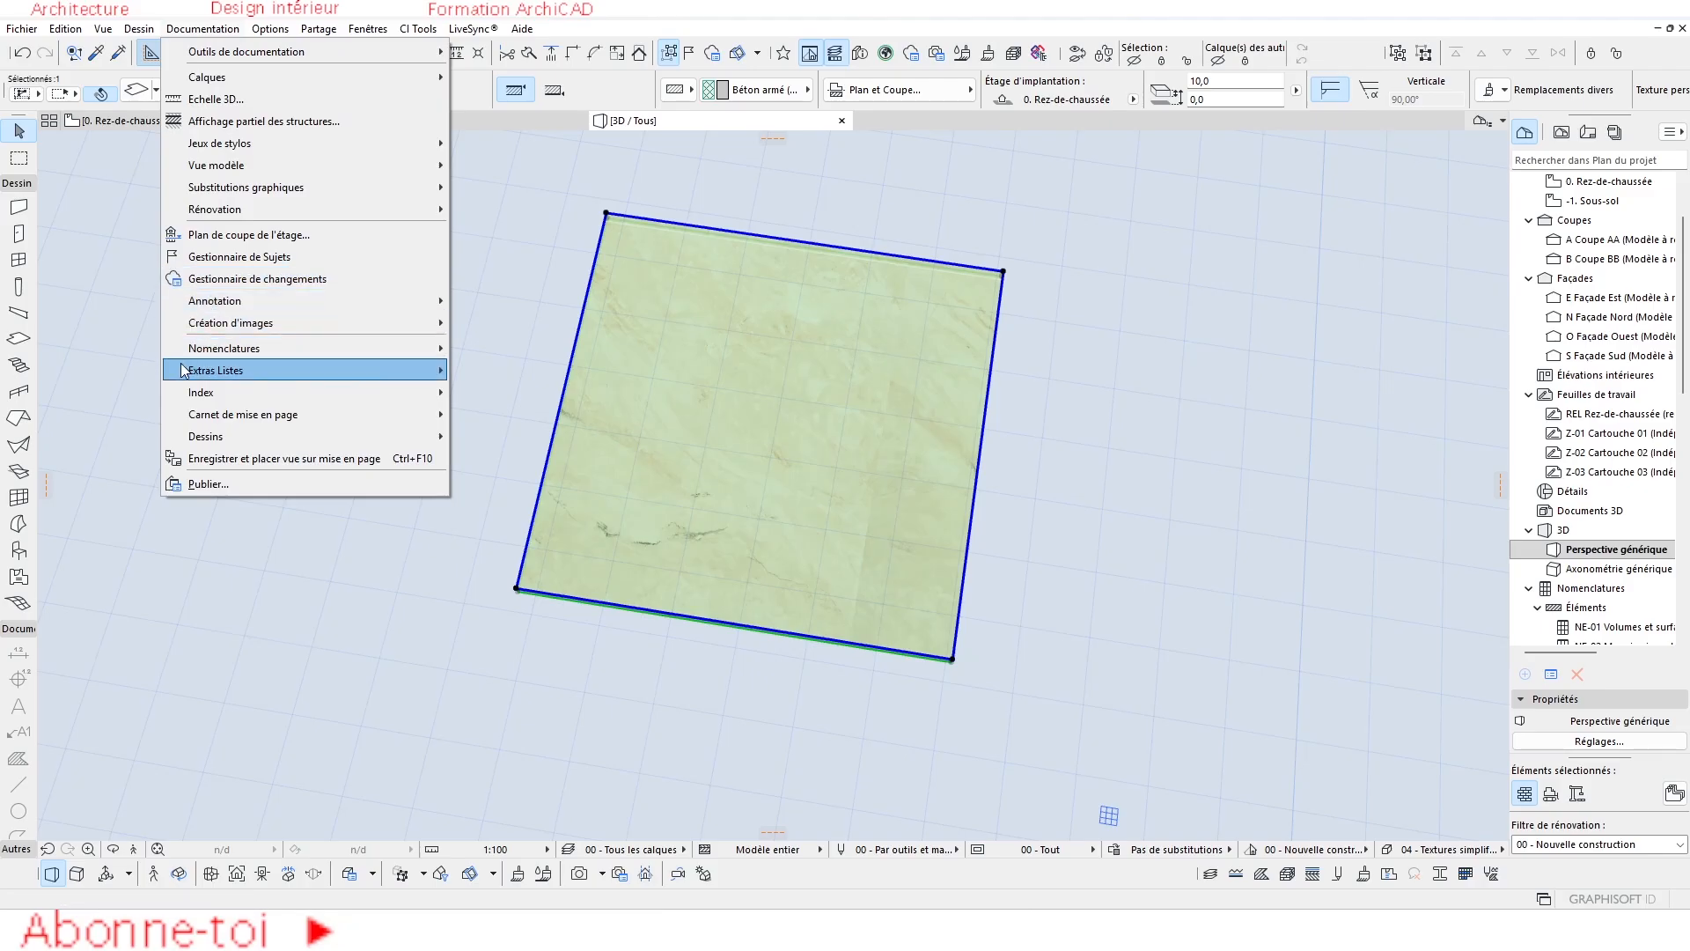
mouse_move(203, 328)
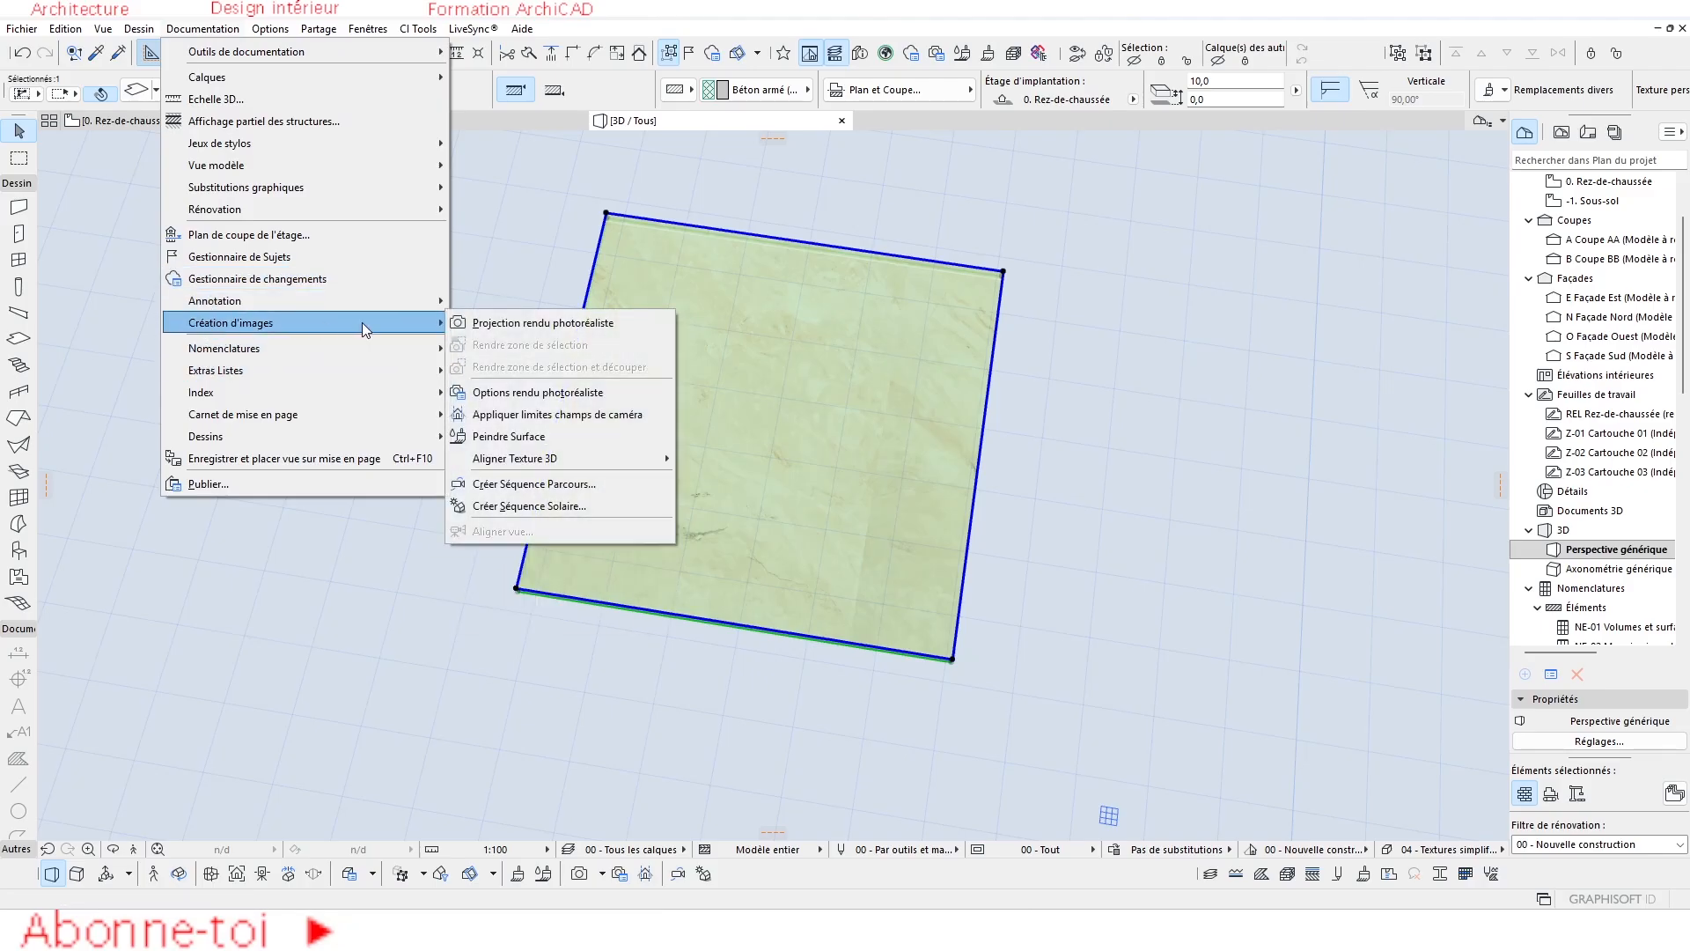
mouse_move(526, 461)
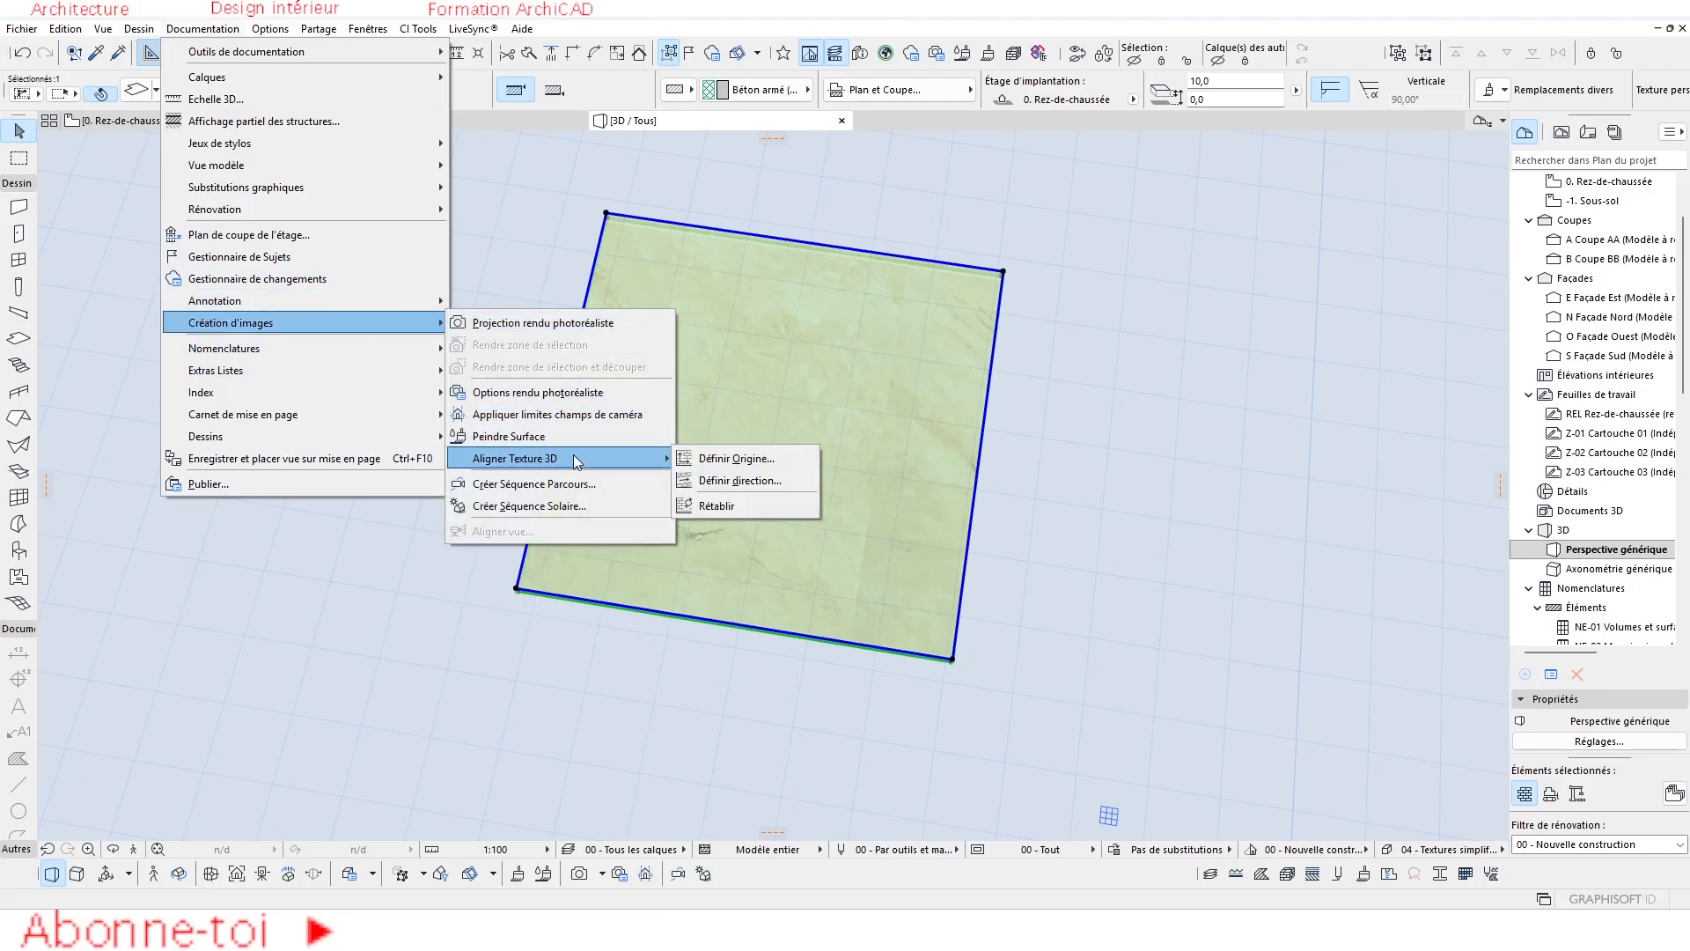
left_click(744, 463)
middle_click_drag(803, 586, 889, 543, "shift")
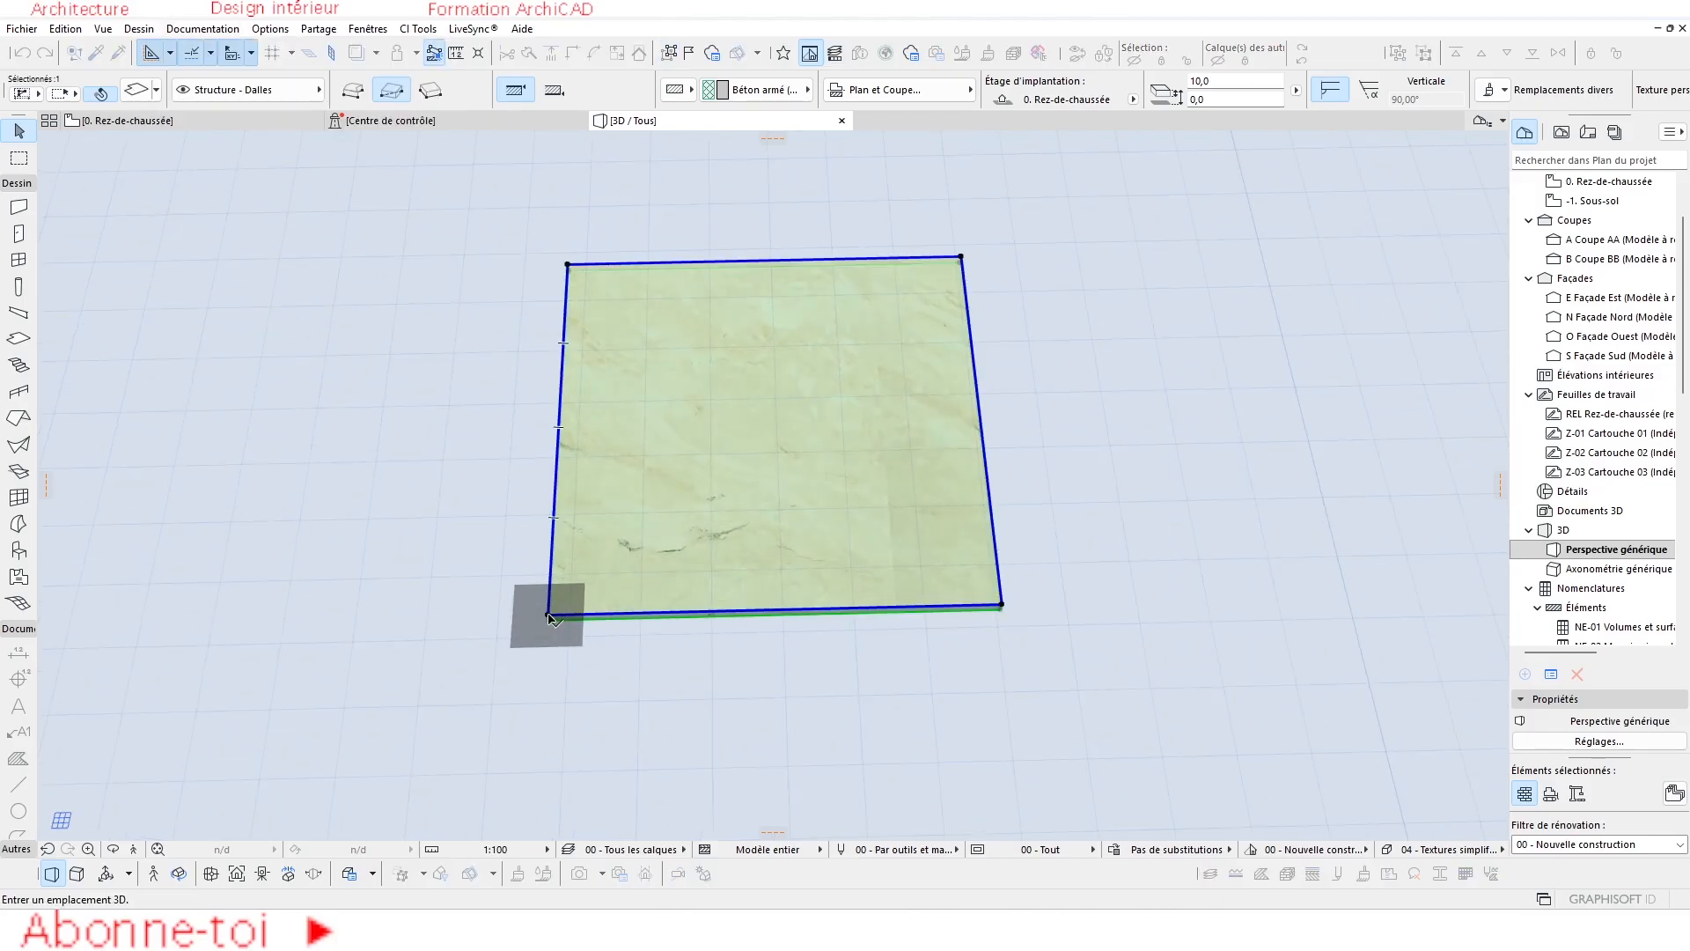
left_click(548, 616)
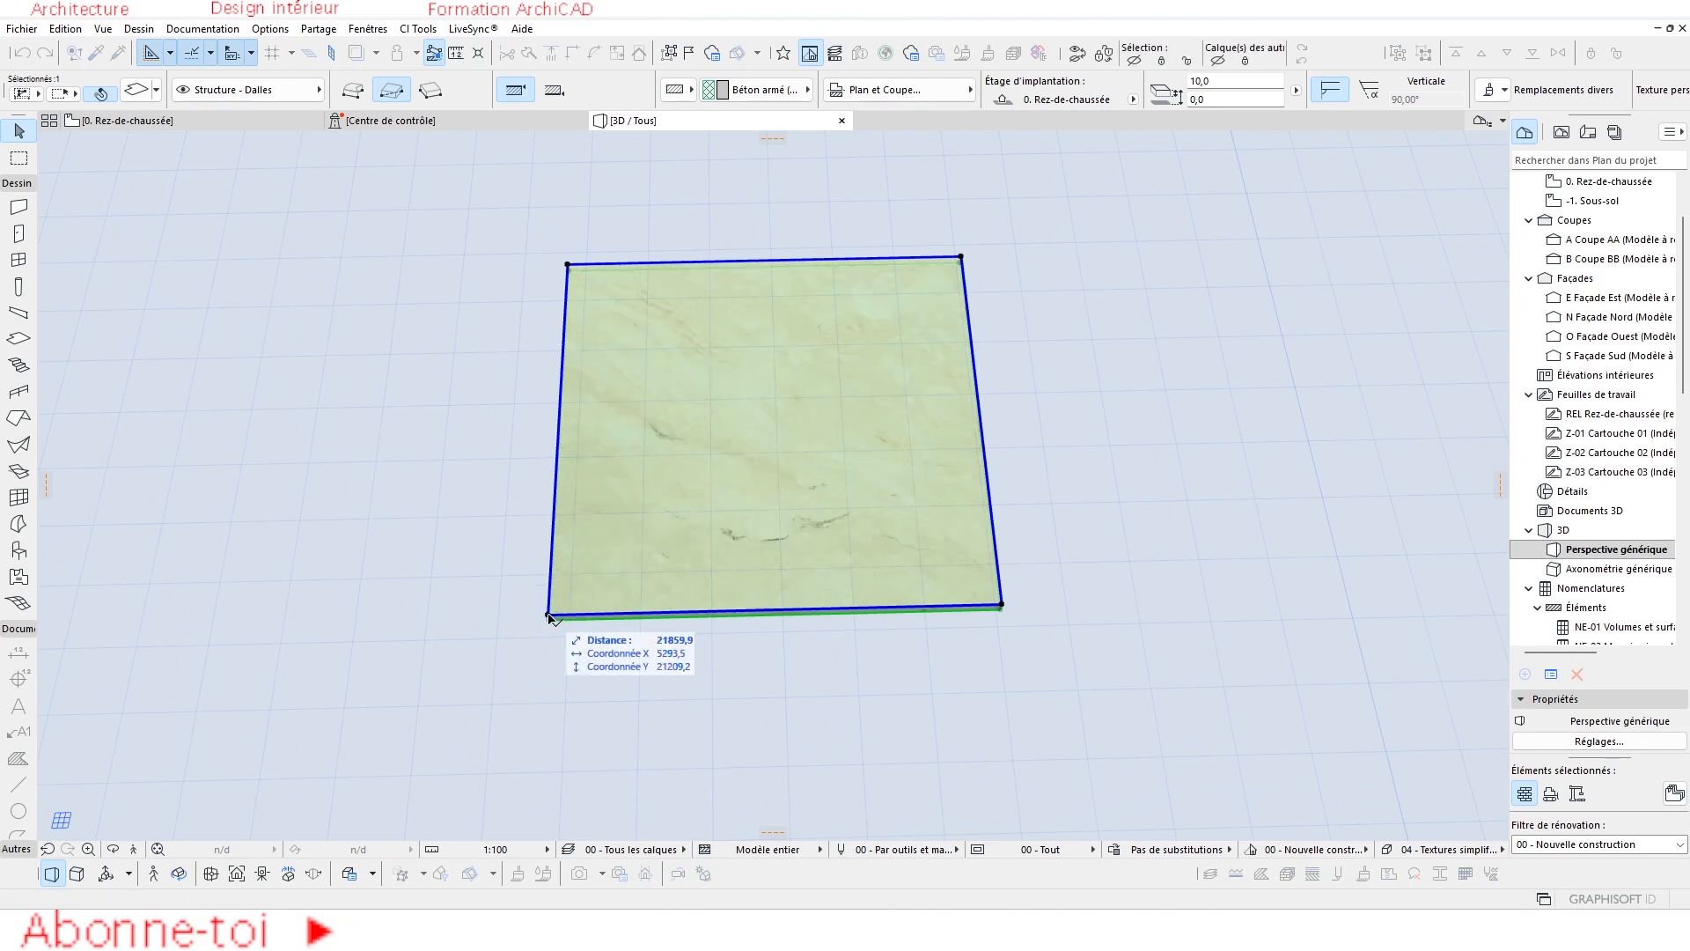
left_click(574, 616)
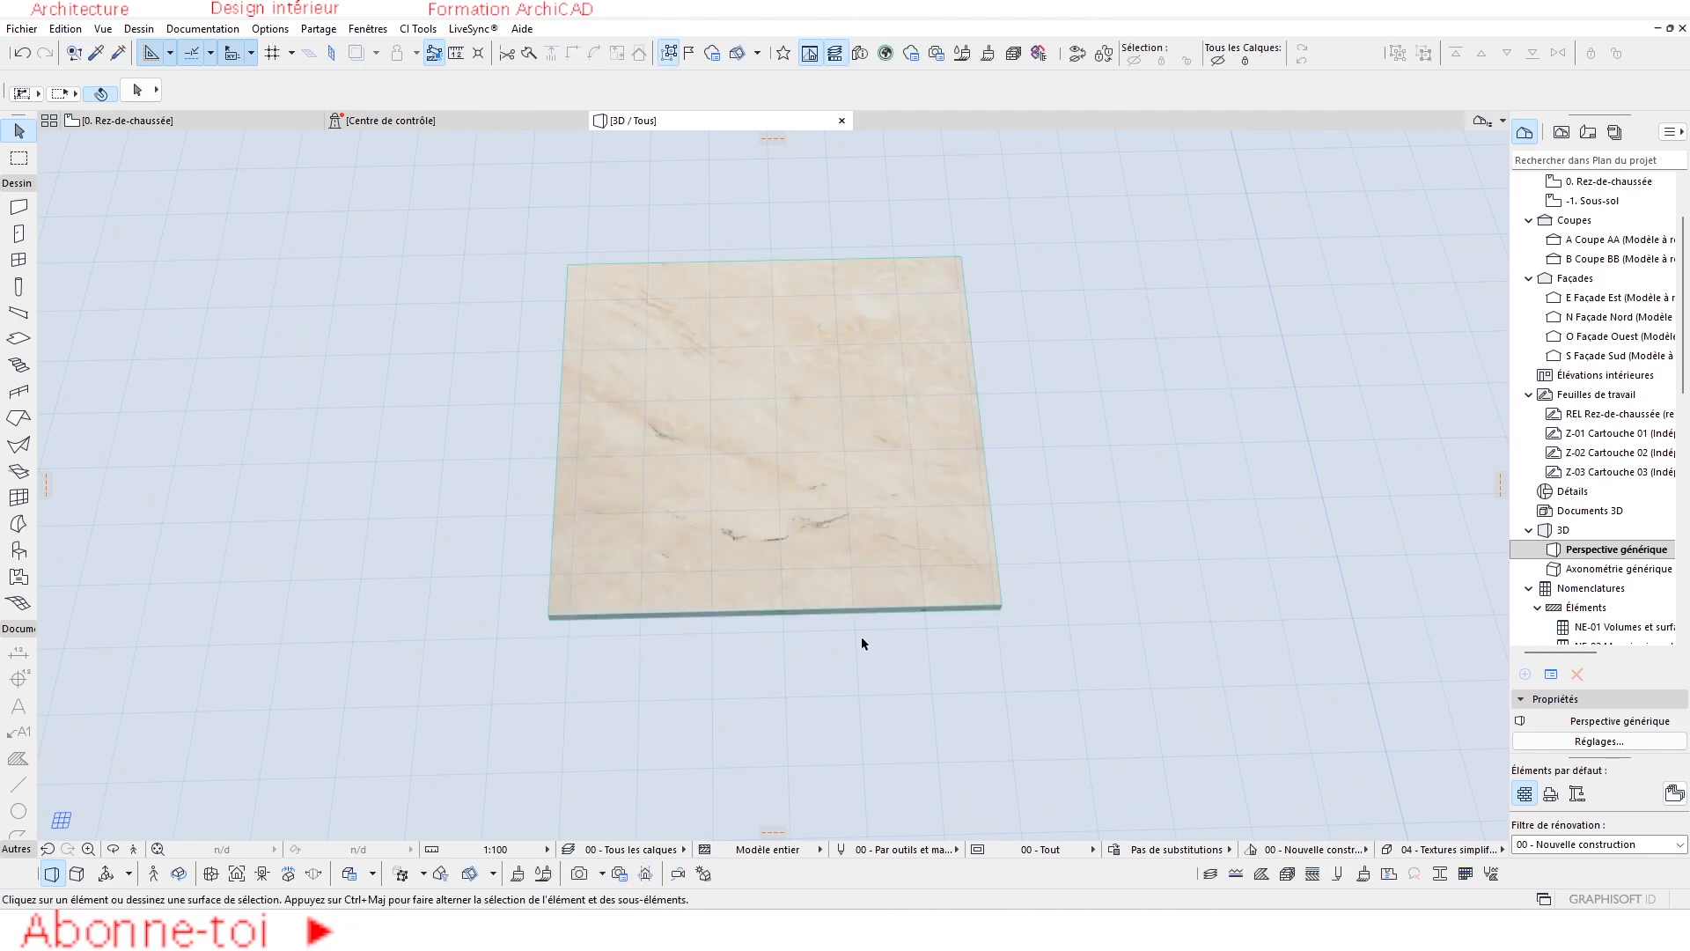
scroll(553, 642, "up", 5)
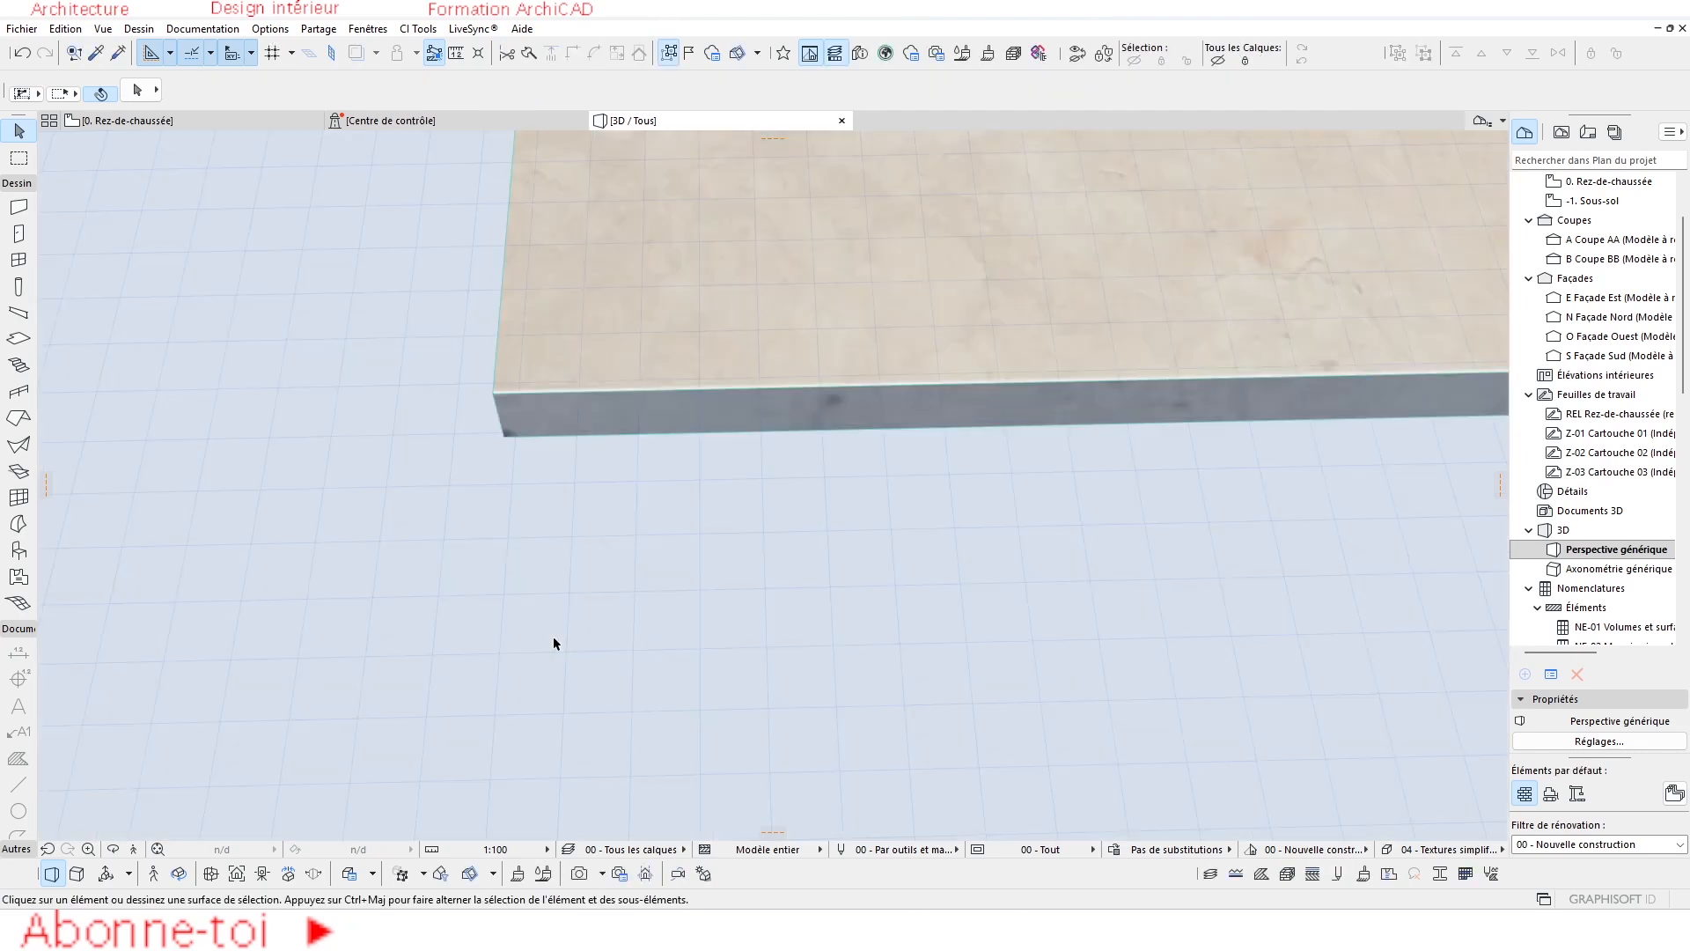
scroll(552, 636, "down", 5)
In the ground floor plan, move the tile by its upper-left corner to where the wall's lower face meets the terrace slab's left edge.
left_click(755, 479)
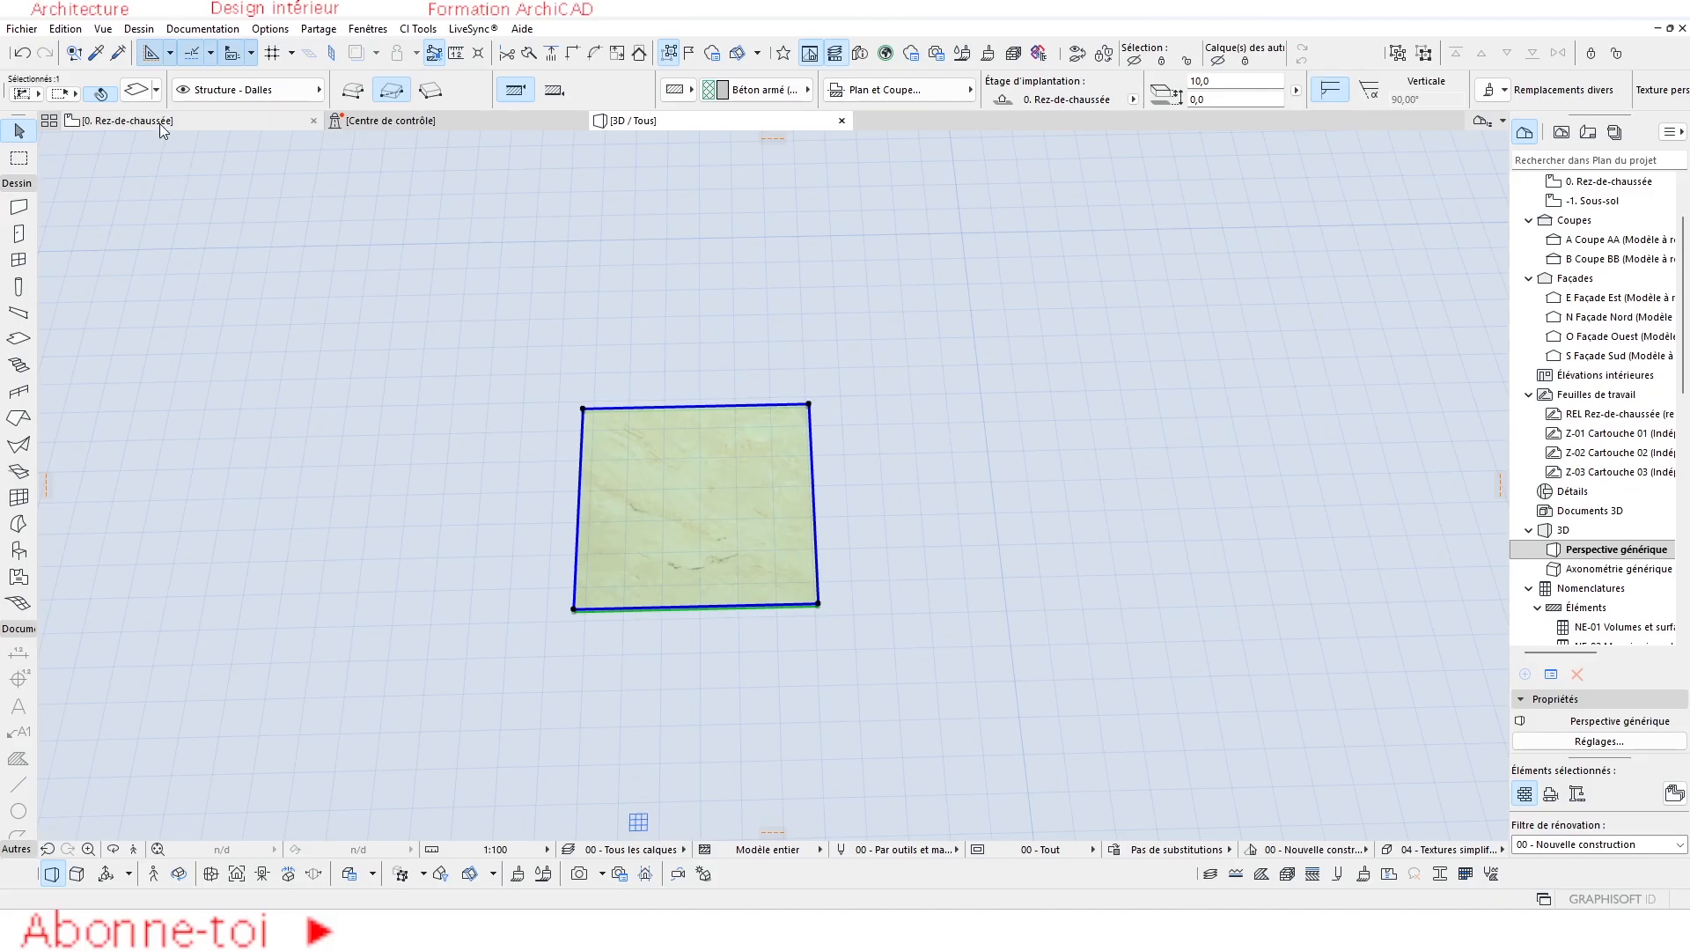
left_click(161, 123)
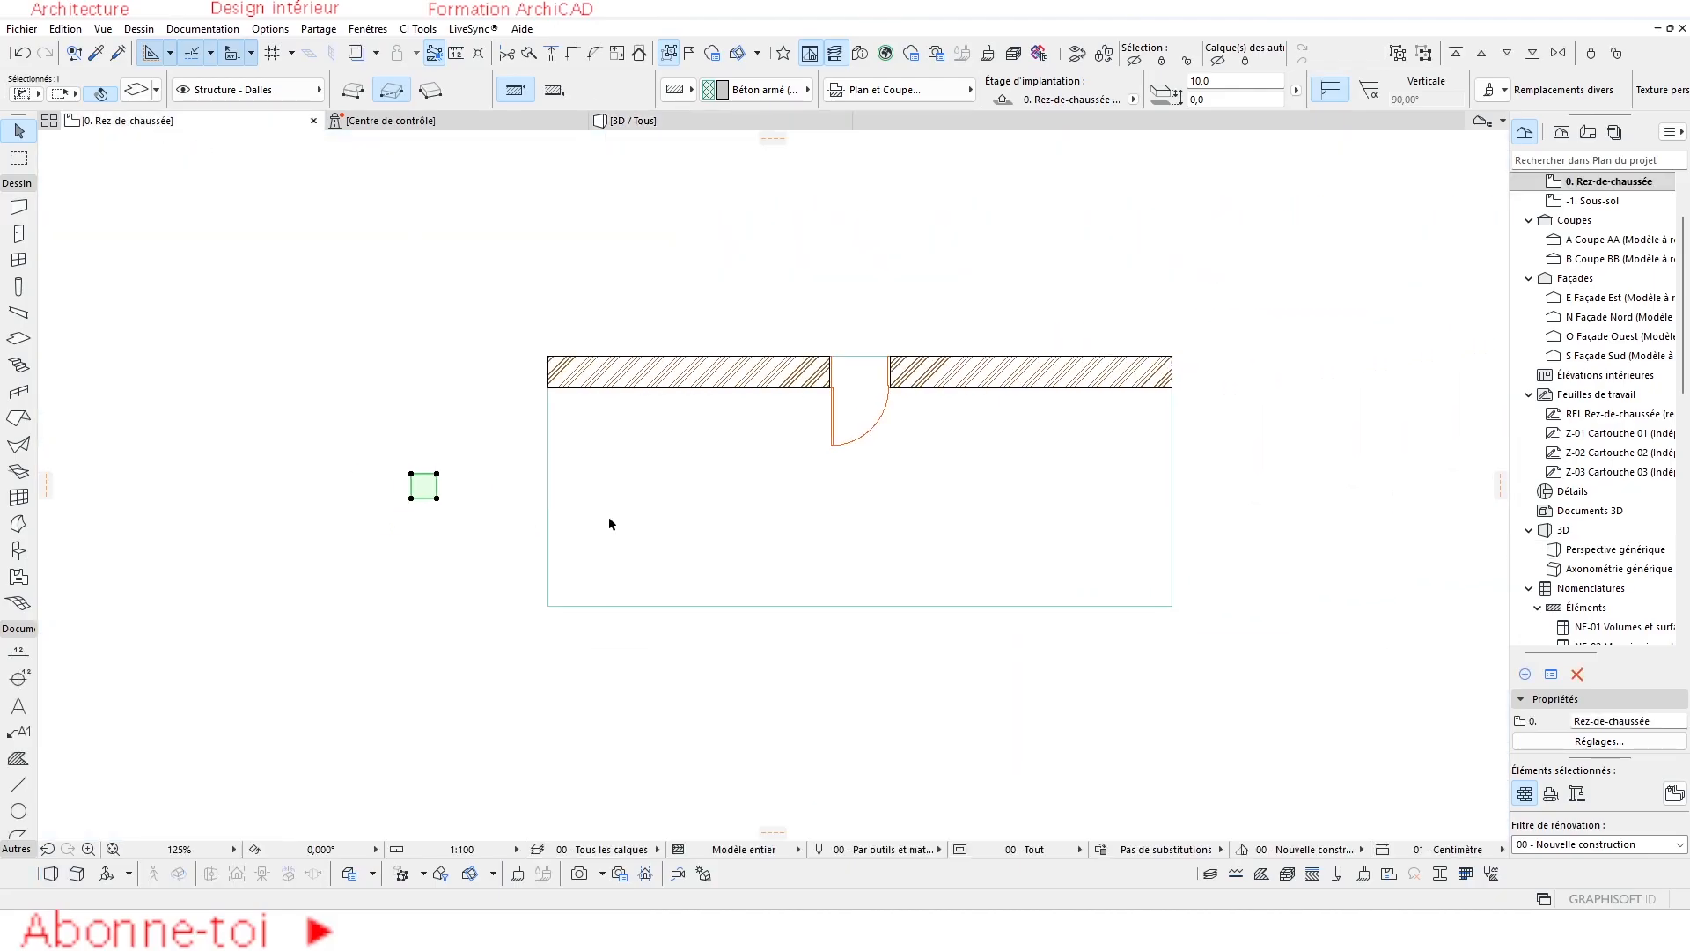
scroll(529, 510, "down", 1)
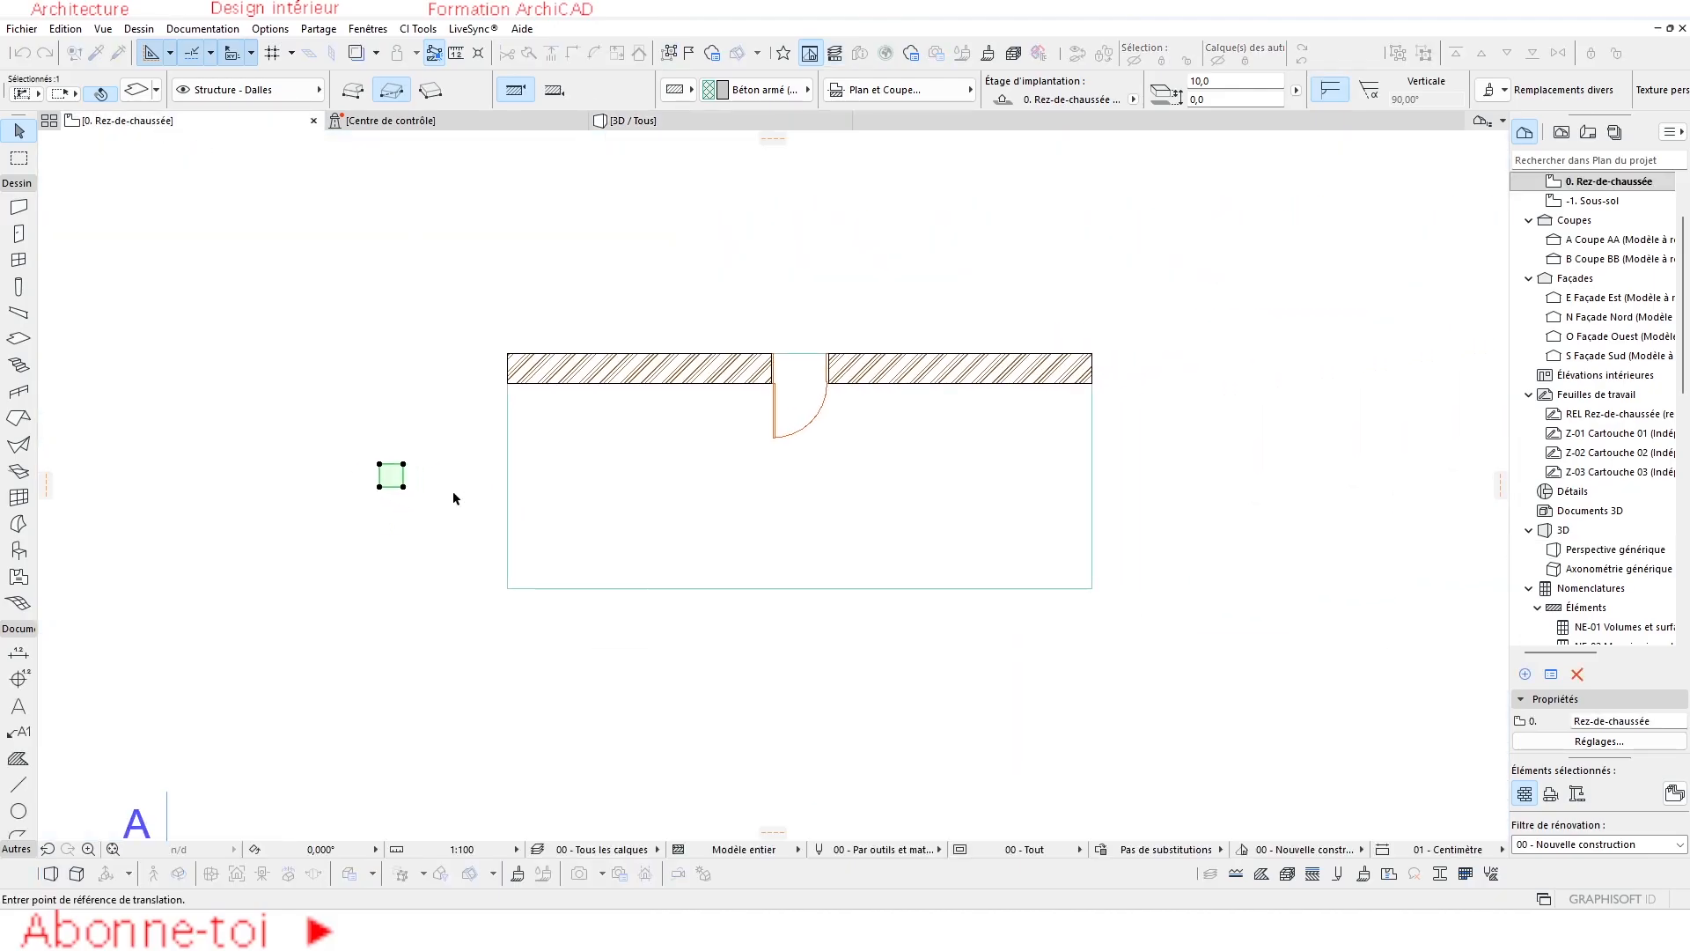
scroll(426, 475, "up", 5)
key("ctrl+d")
left_click(310, 457)
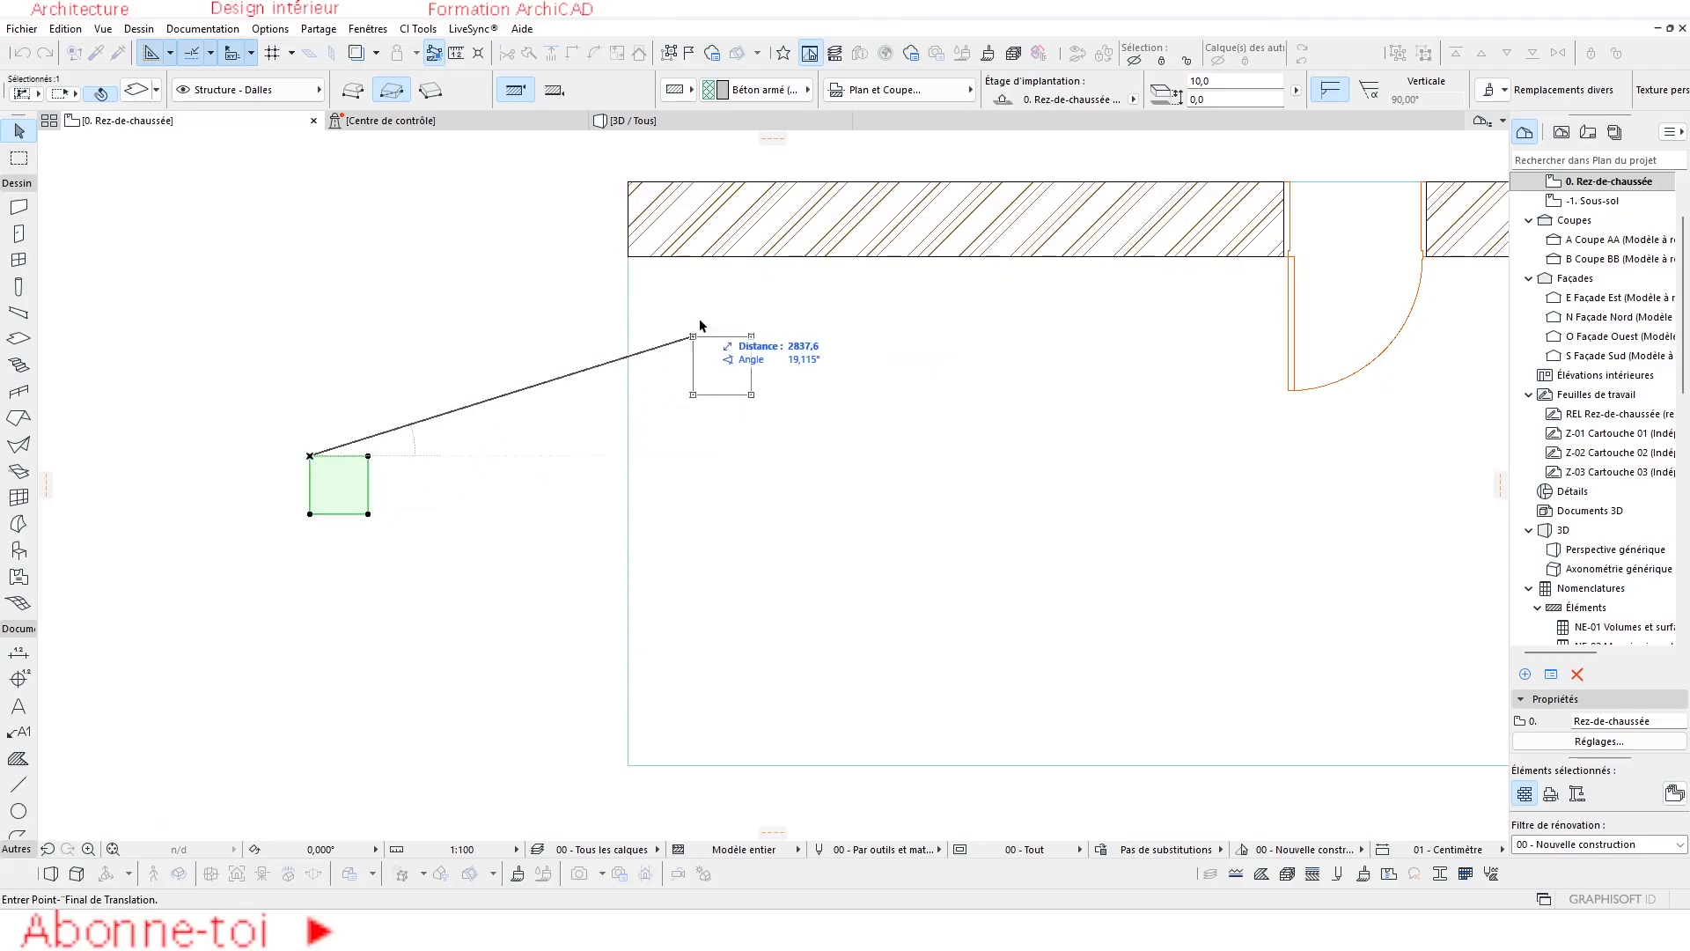
left_click(627, 257)
scroll(671, 286, "down", 5)
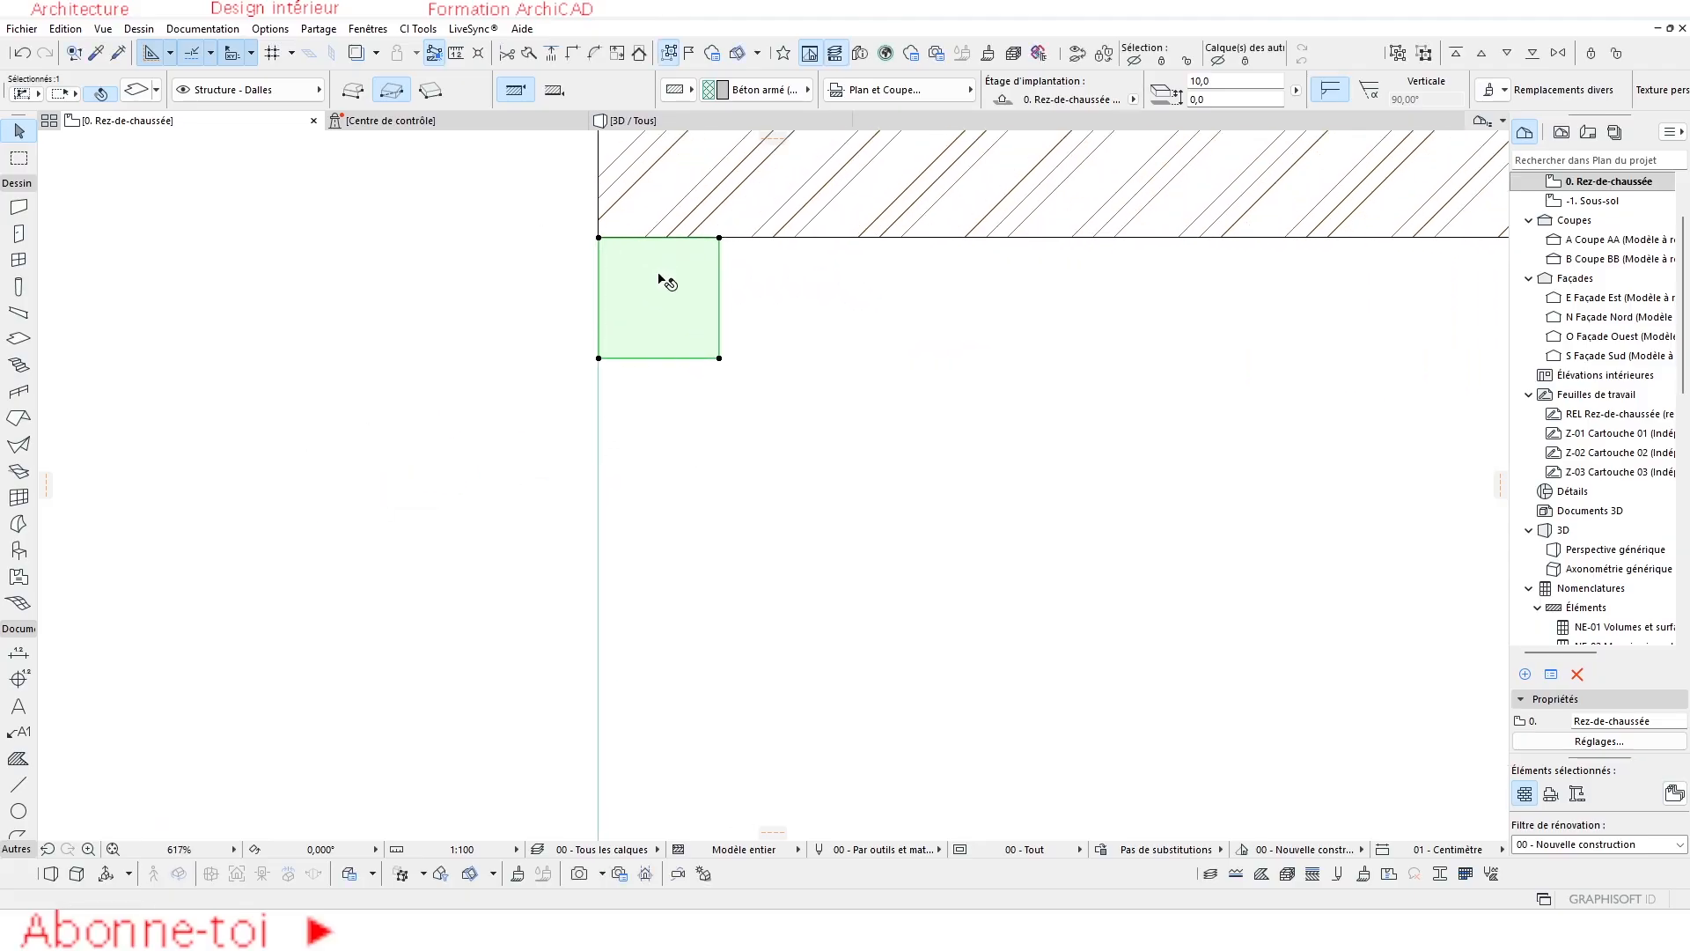
left_click(637, 345)
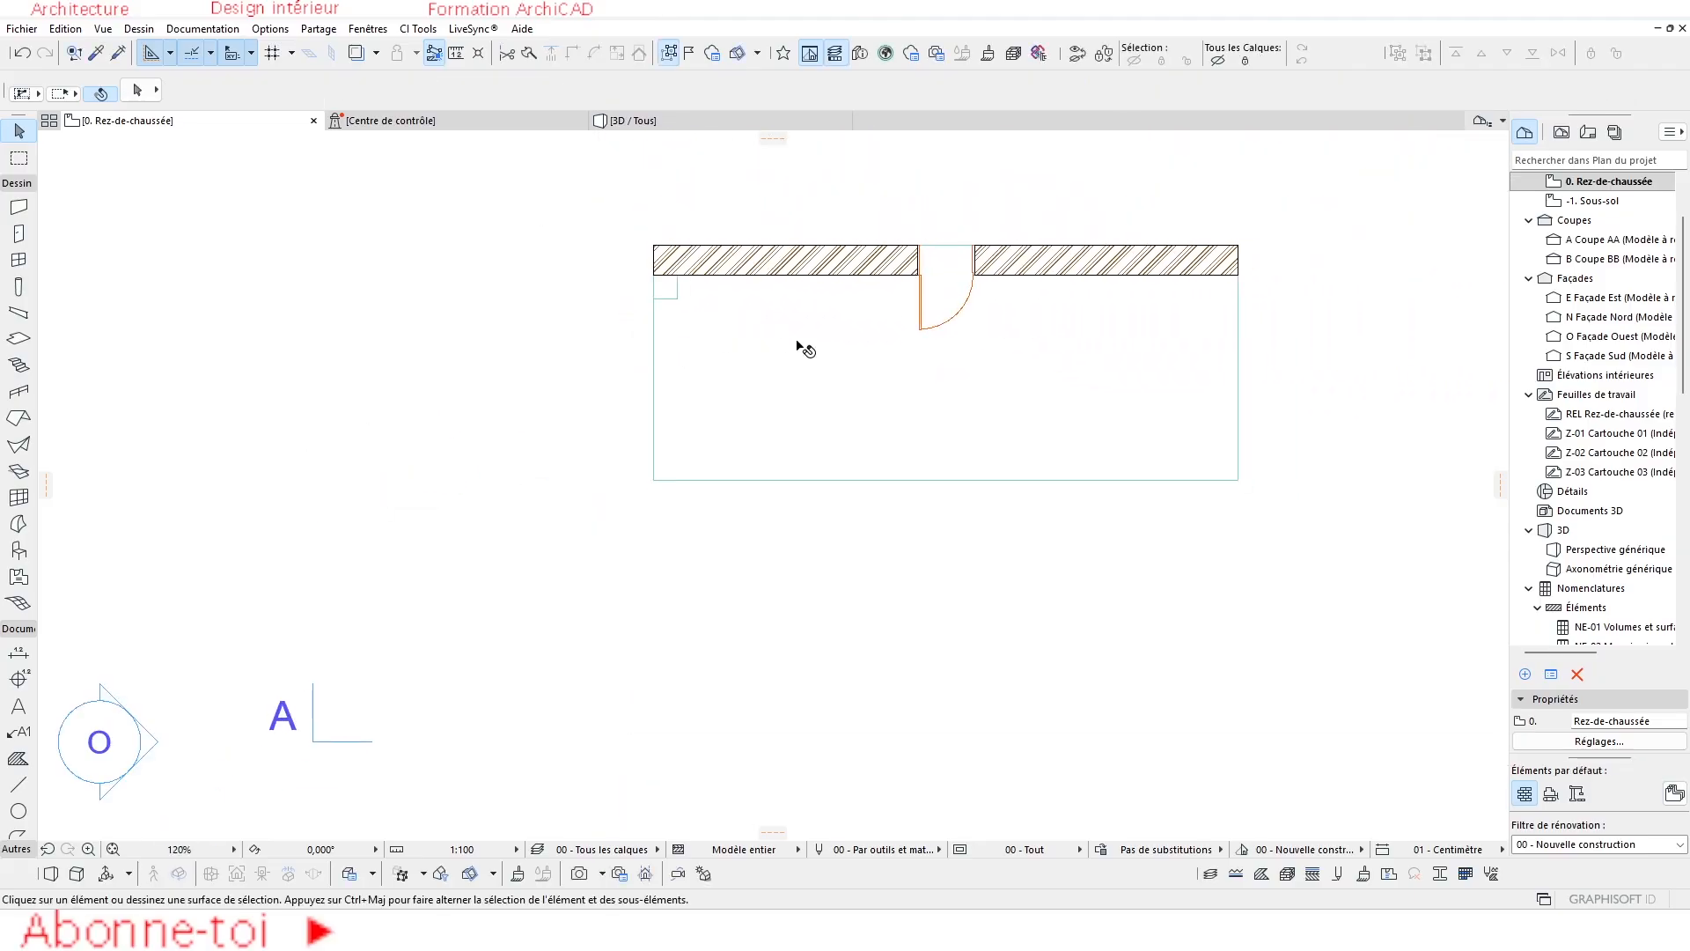
middle_click_drag(875, 351, 746, 389)
In 3D, check the thickness and level settings of the placed tile and the concrete slab beneath it.
left_click(667, 124)
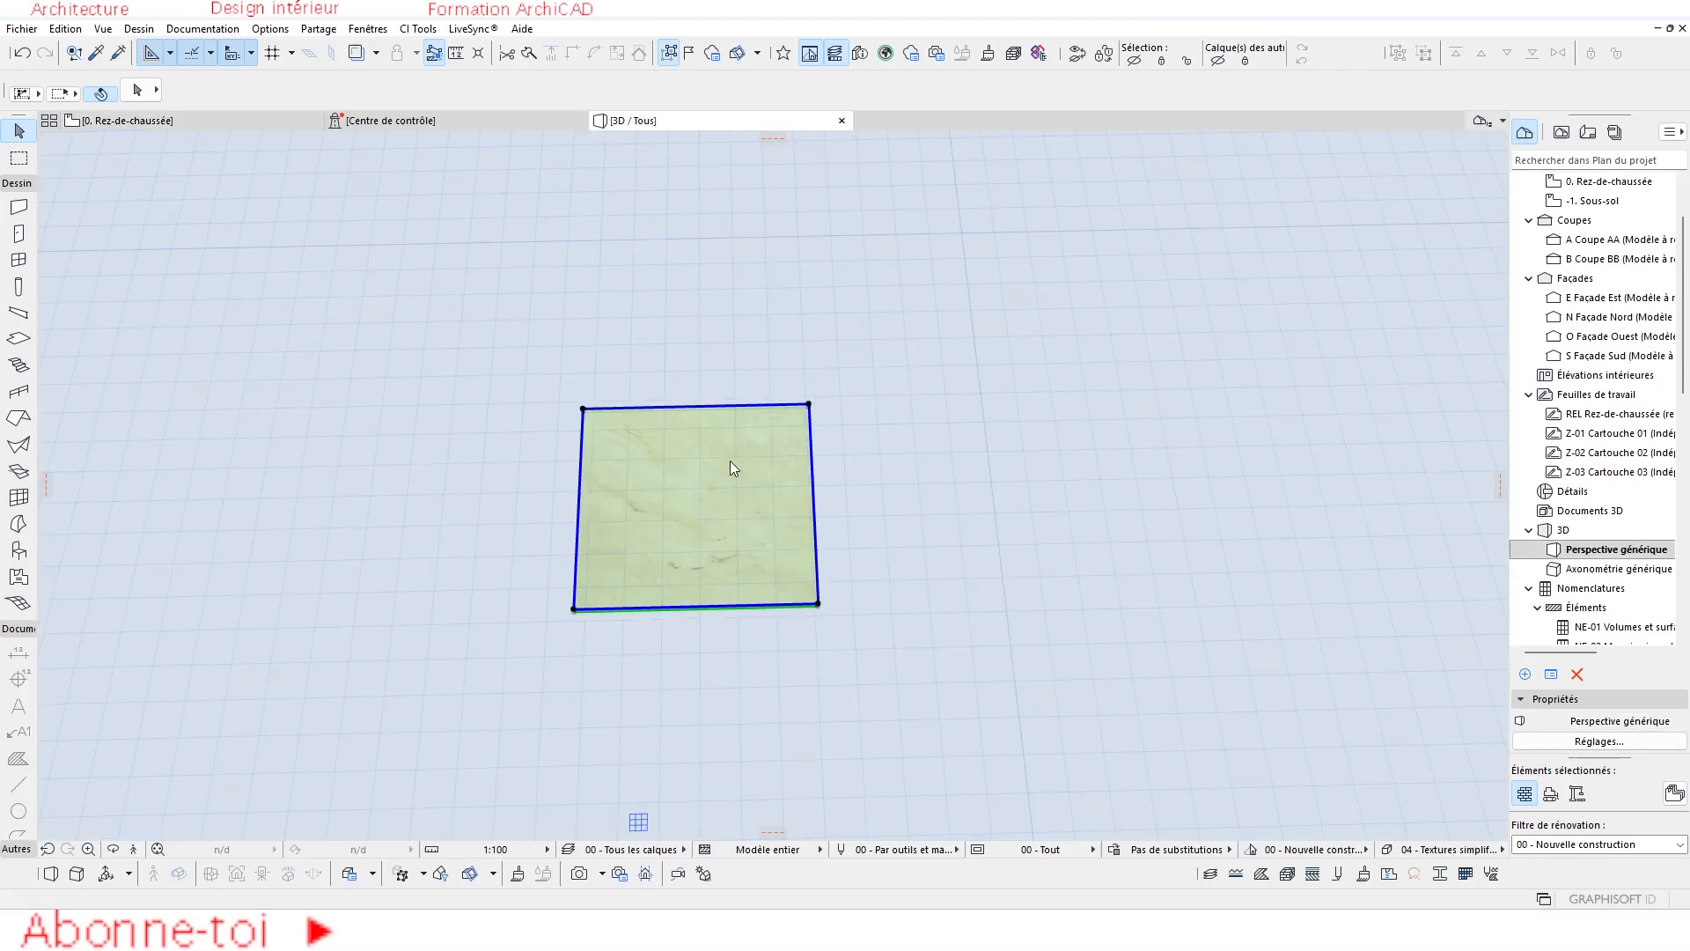
scroll(818, 460, "down", 6)
scroll(1100, 291, "up", 4)
middle_click_drag(1099, 271, 1030, 410, "shift")
left_click(1029, 407)
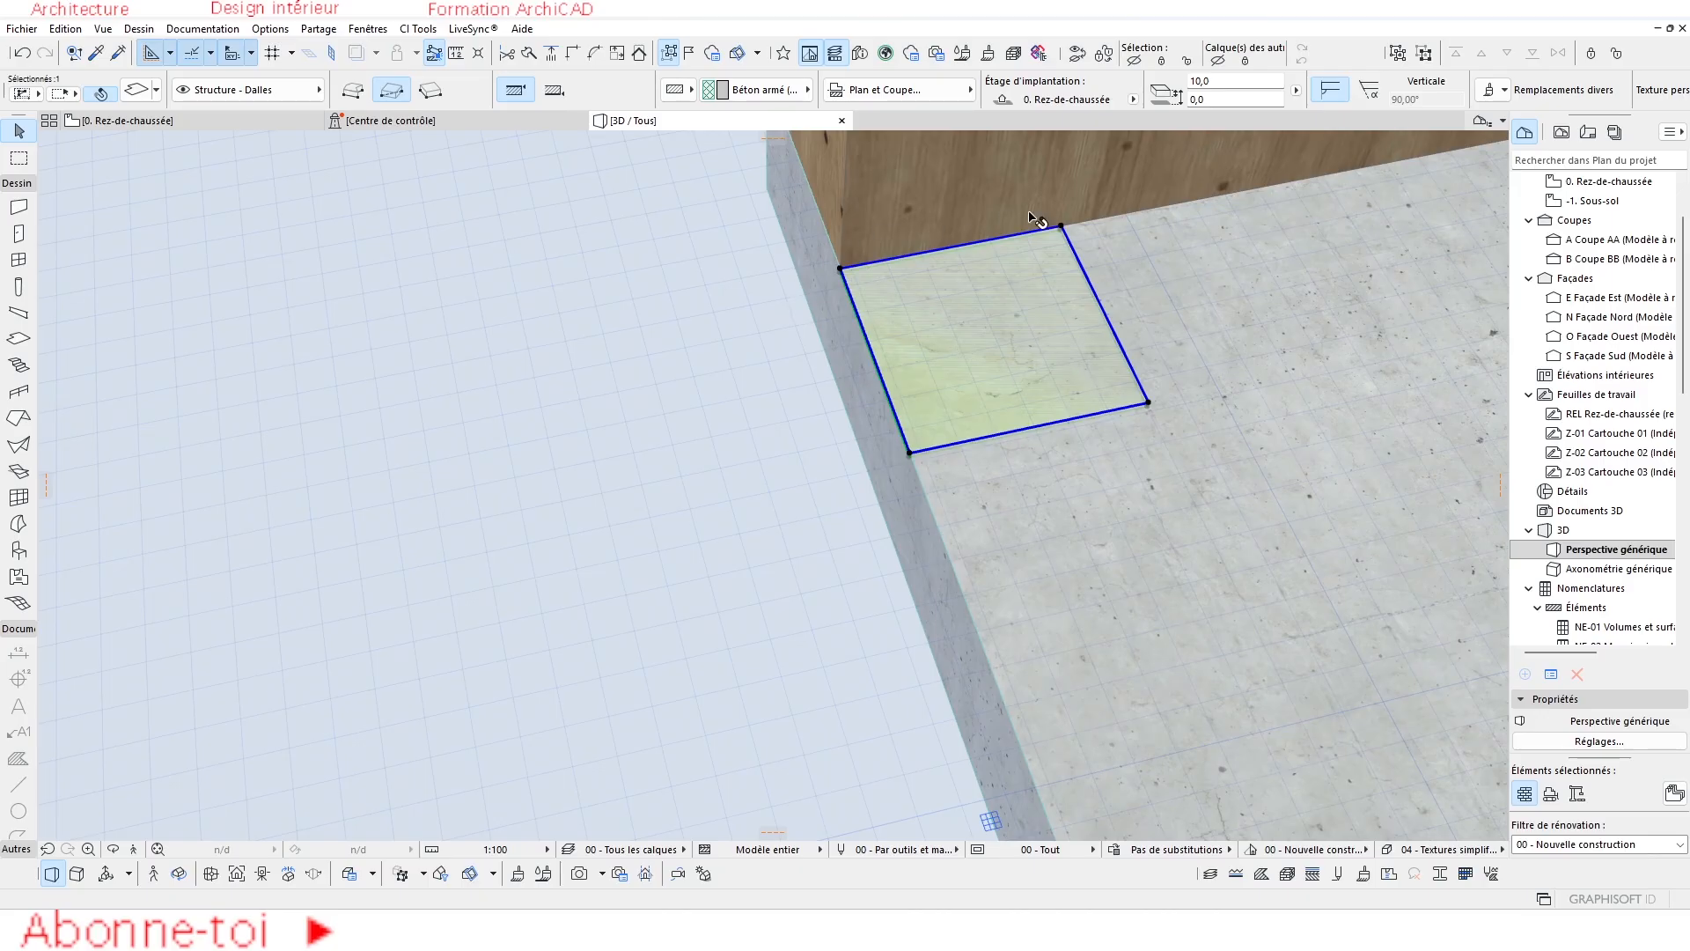
left_click(132, 90)
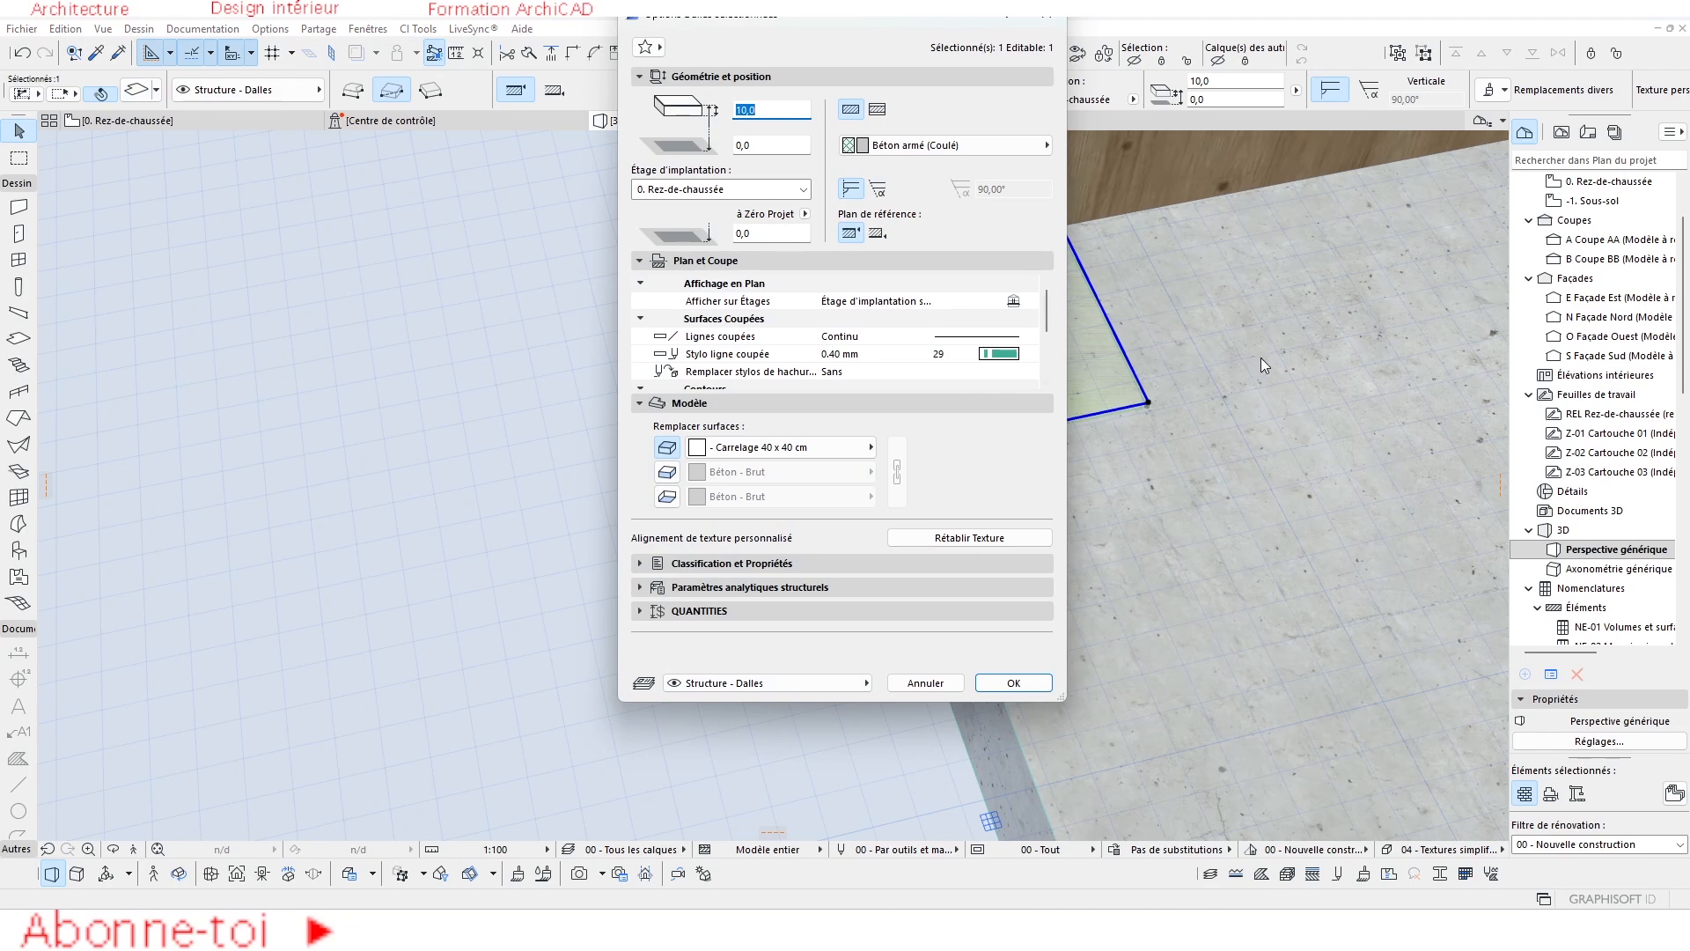
type("300")
key("Return")
left_click(132, 91)
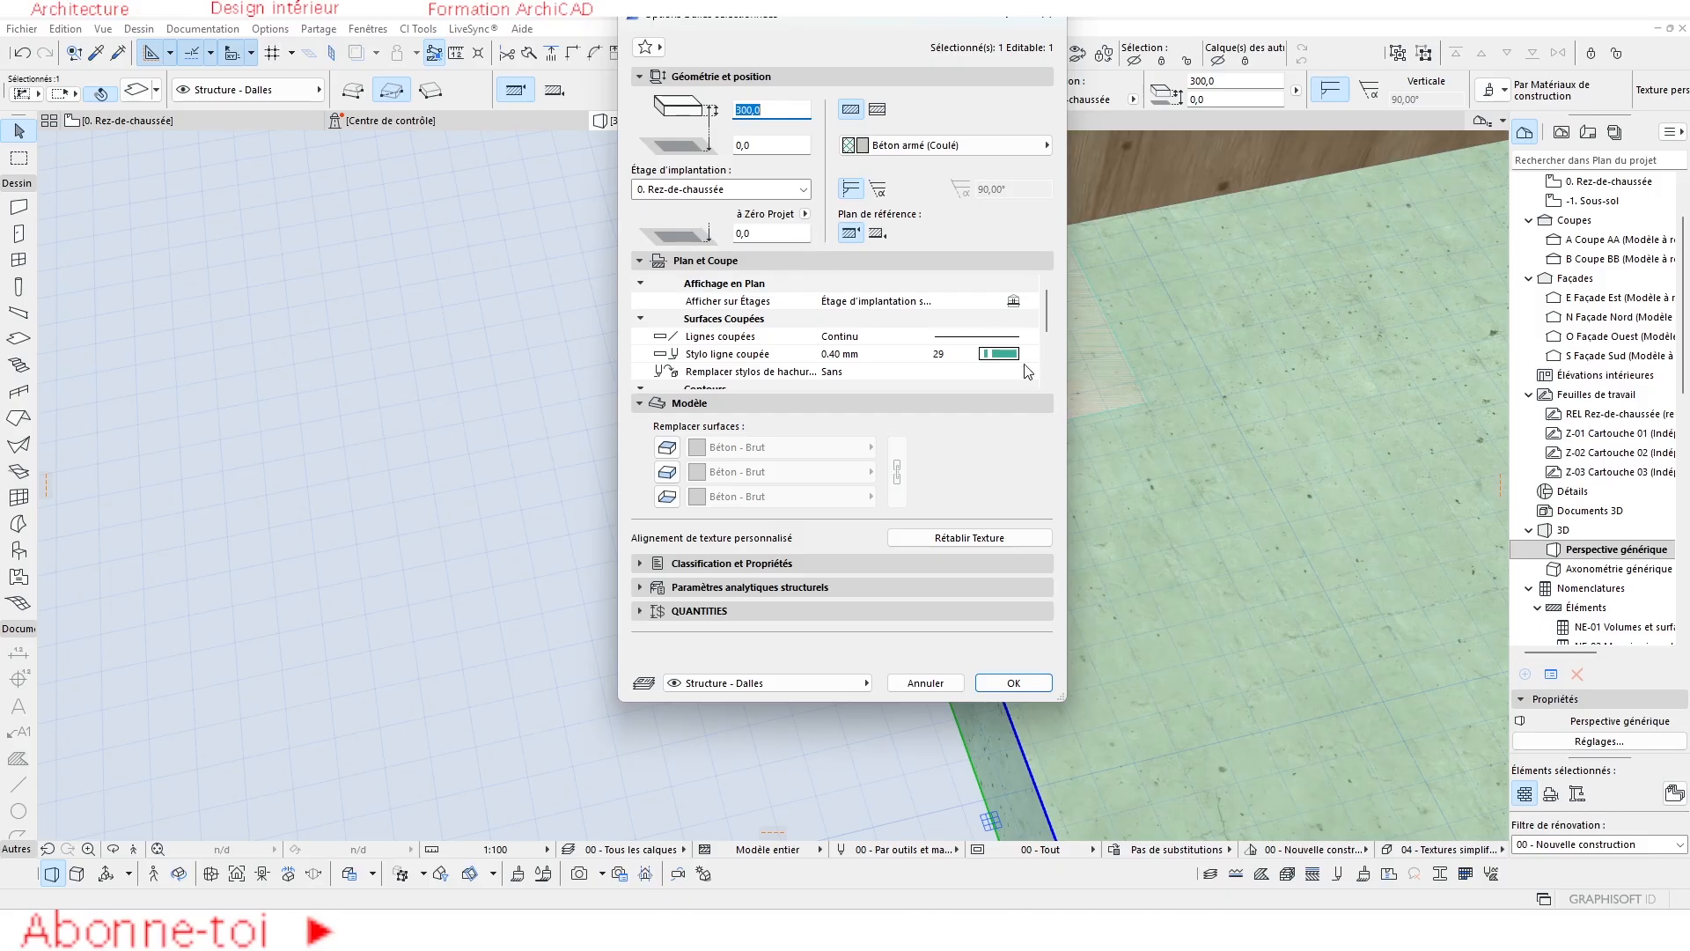
type("10")
key("Return")
scroll(931, 388, "up", 3)
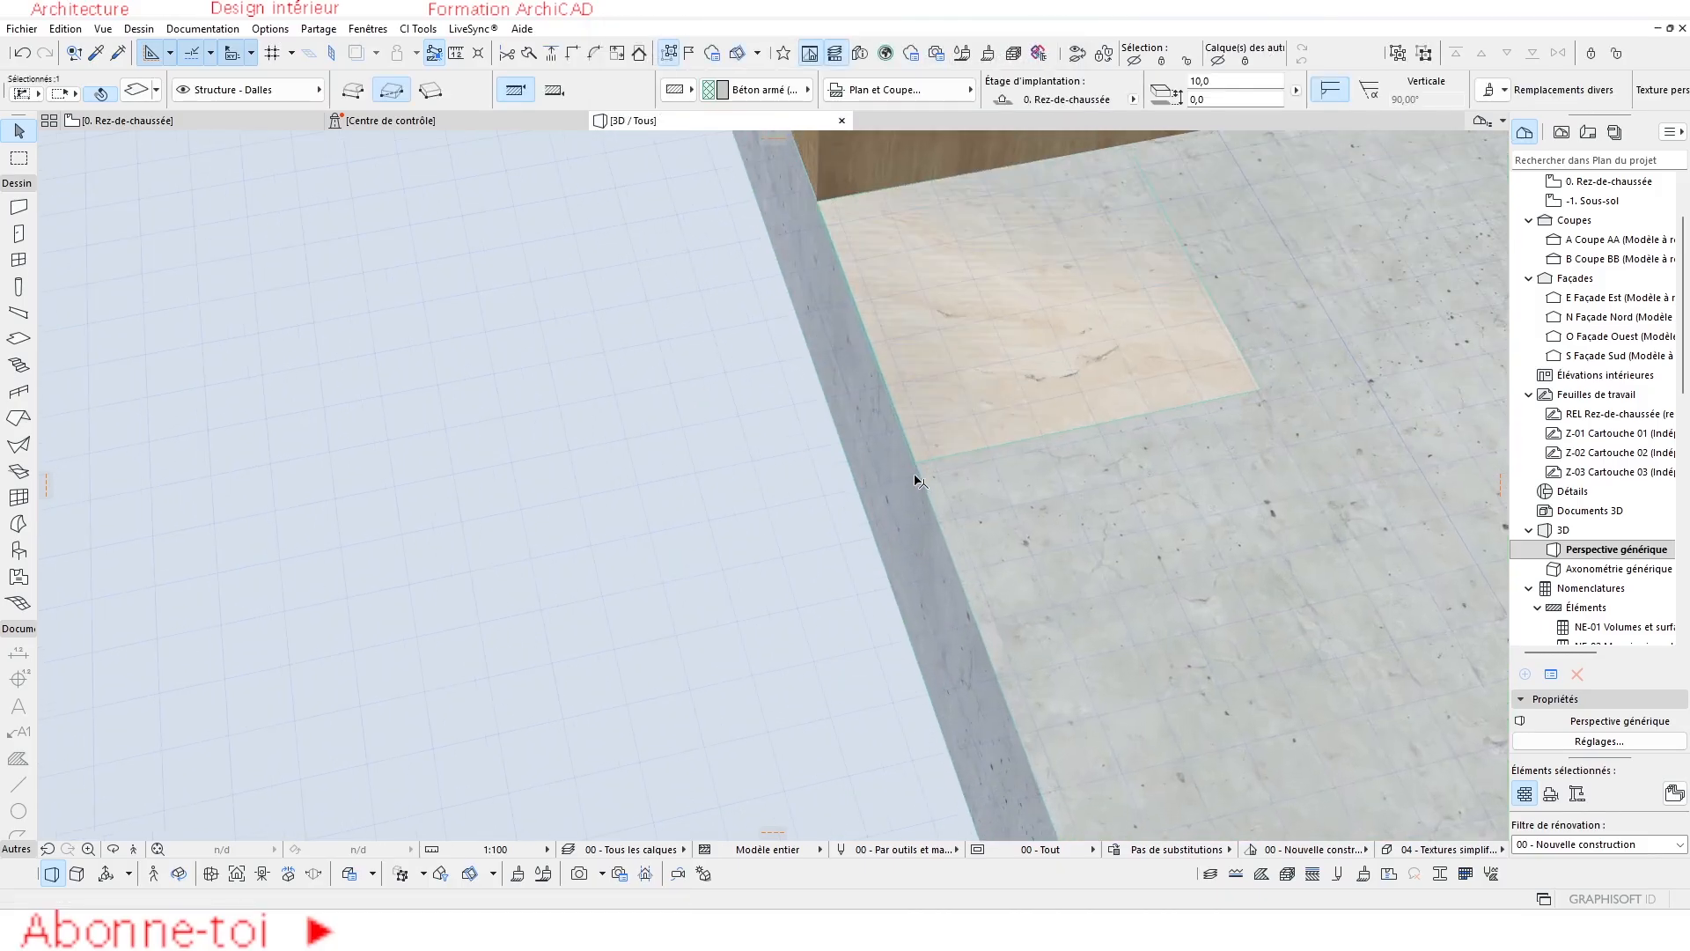
scroll(918, 481, "down", 4)
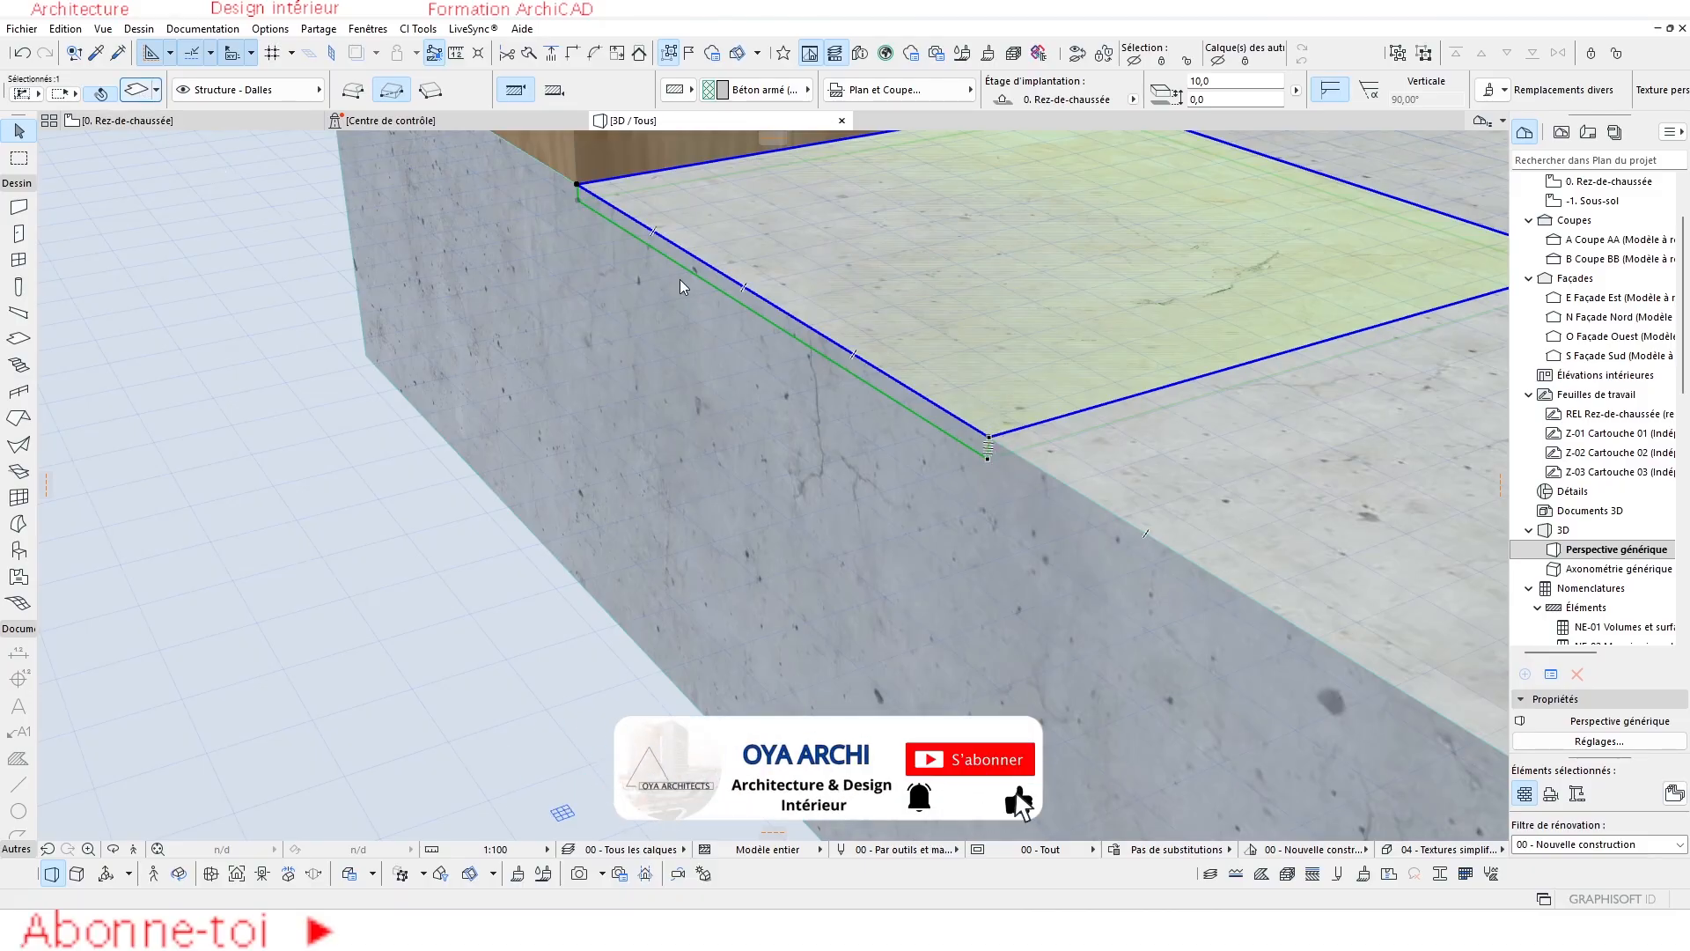
key("ctrl+t")
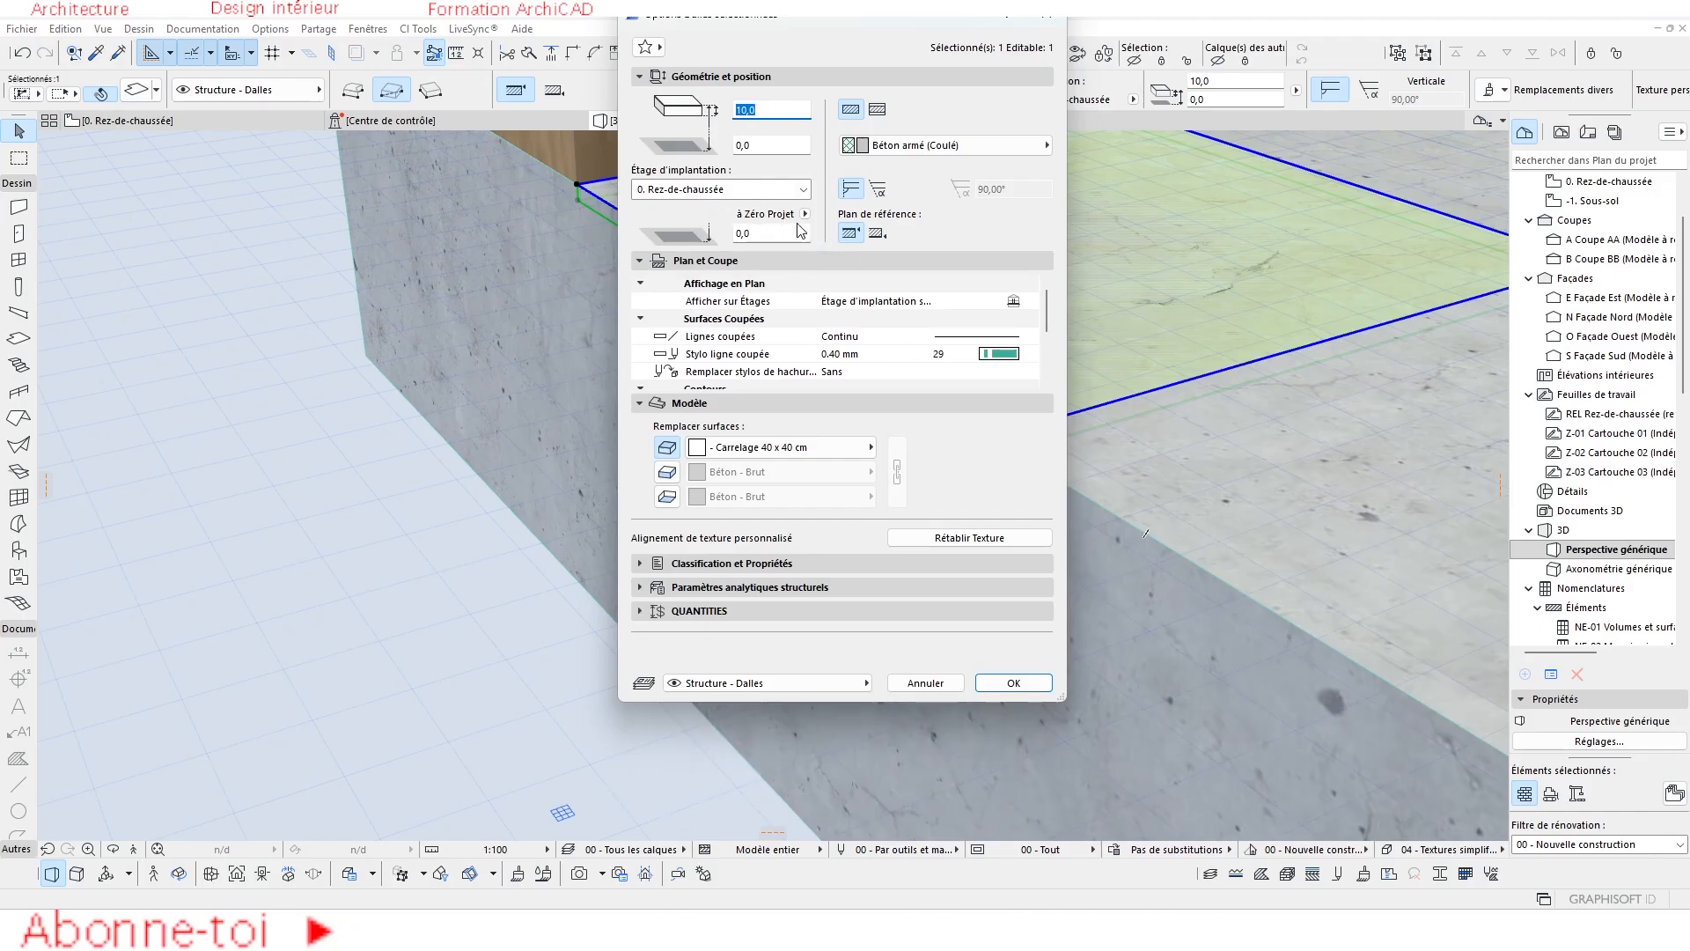
key("Return")
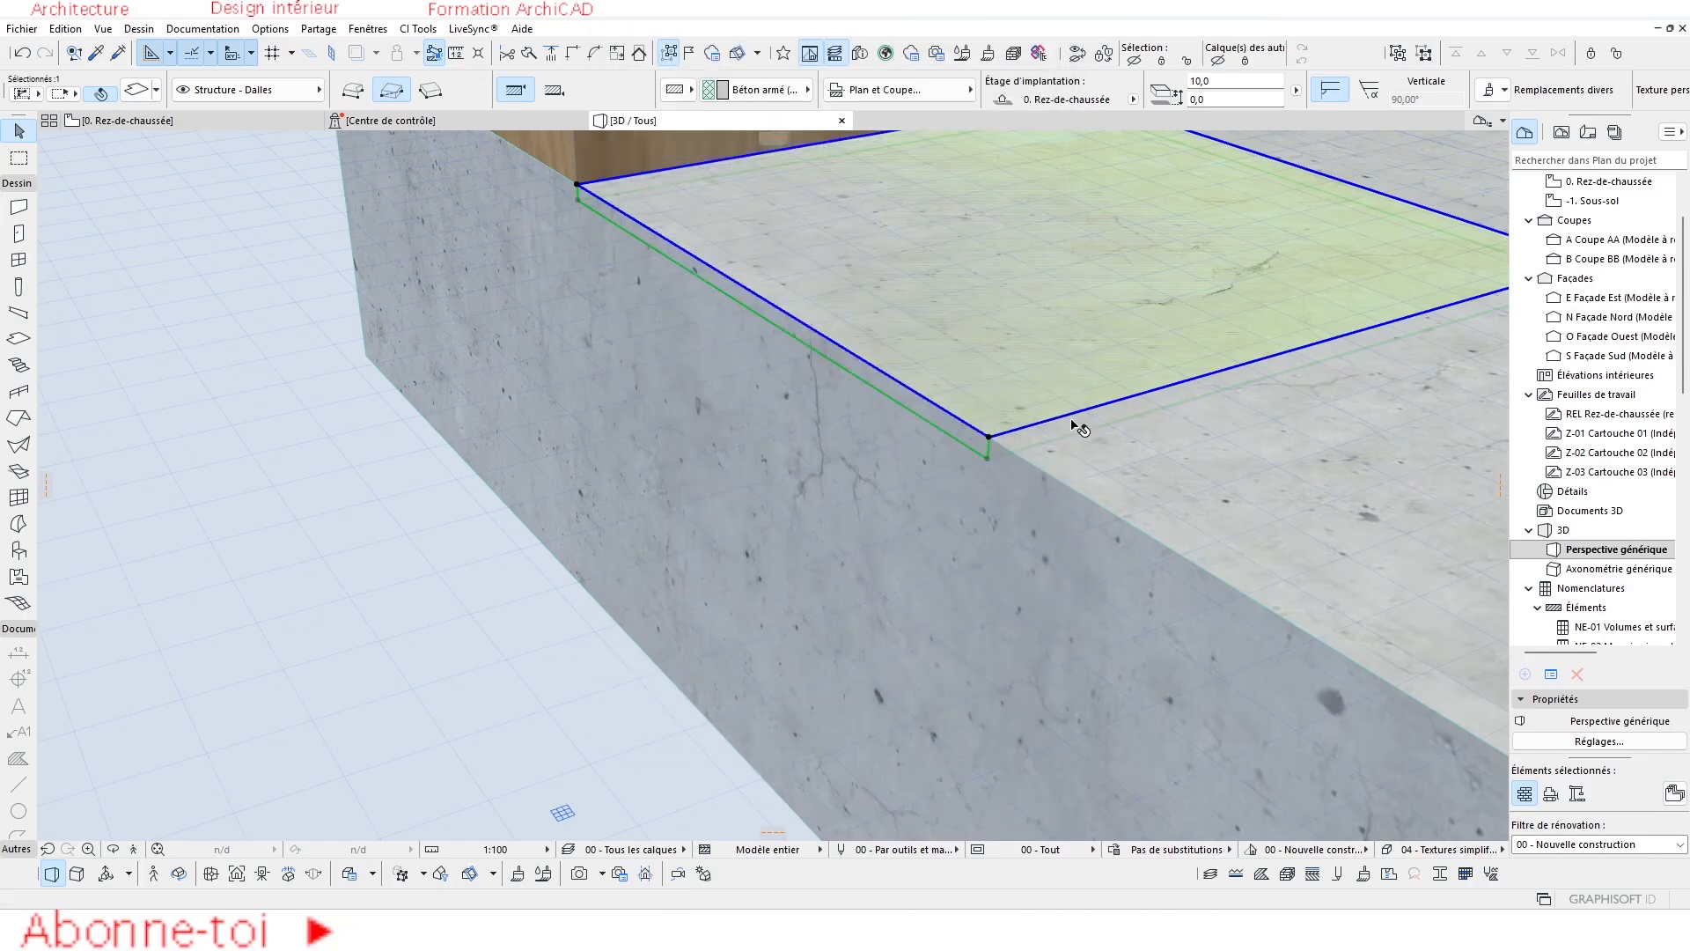
In 3D, move the floor tile straight up from its lower corner so its underside rests on the concrete slab's top face.
key("ctrl+d")
scroll(574, 184, "up", 3)
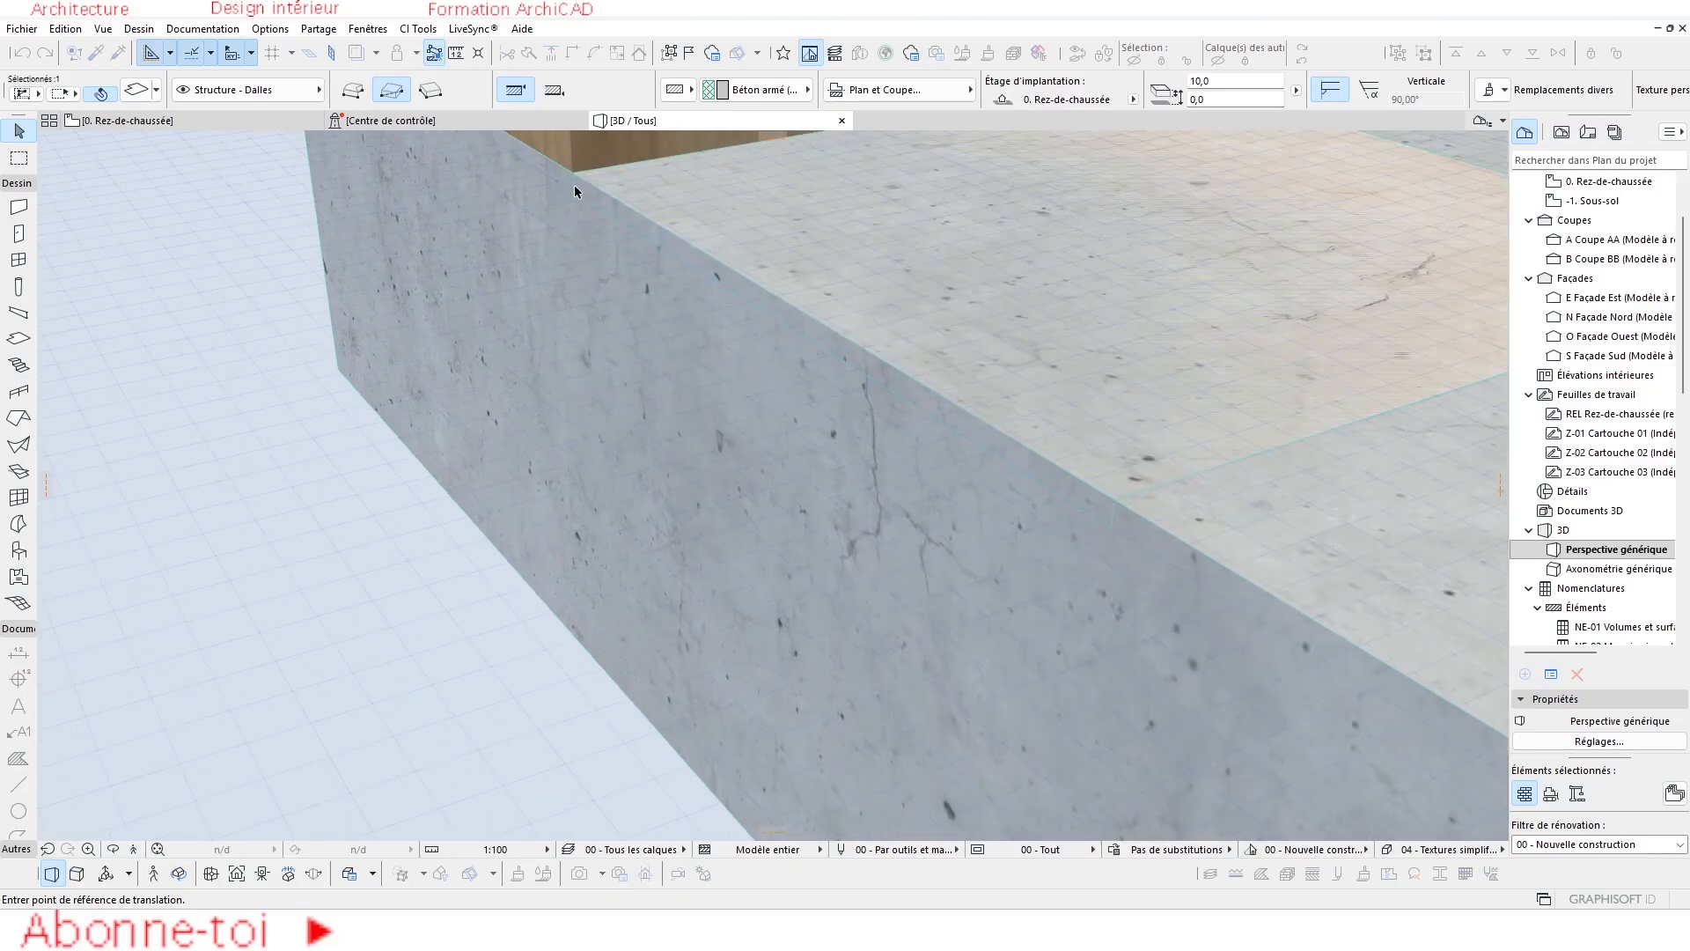
scroll(574, 183, "down", 3)
left_click(711, 341)
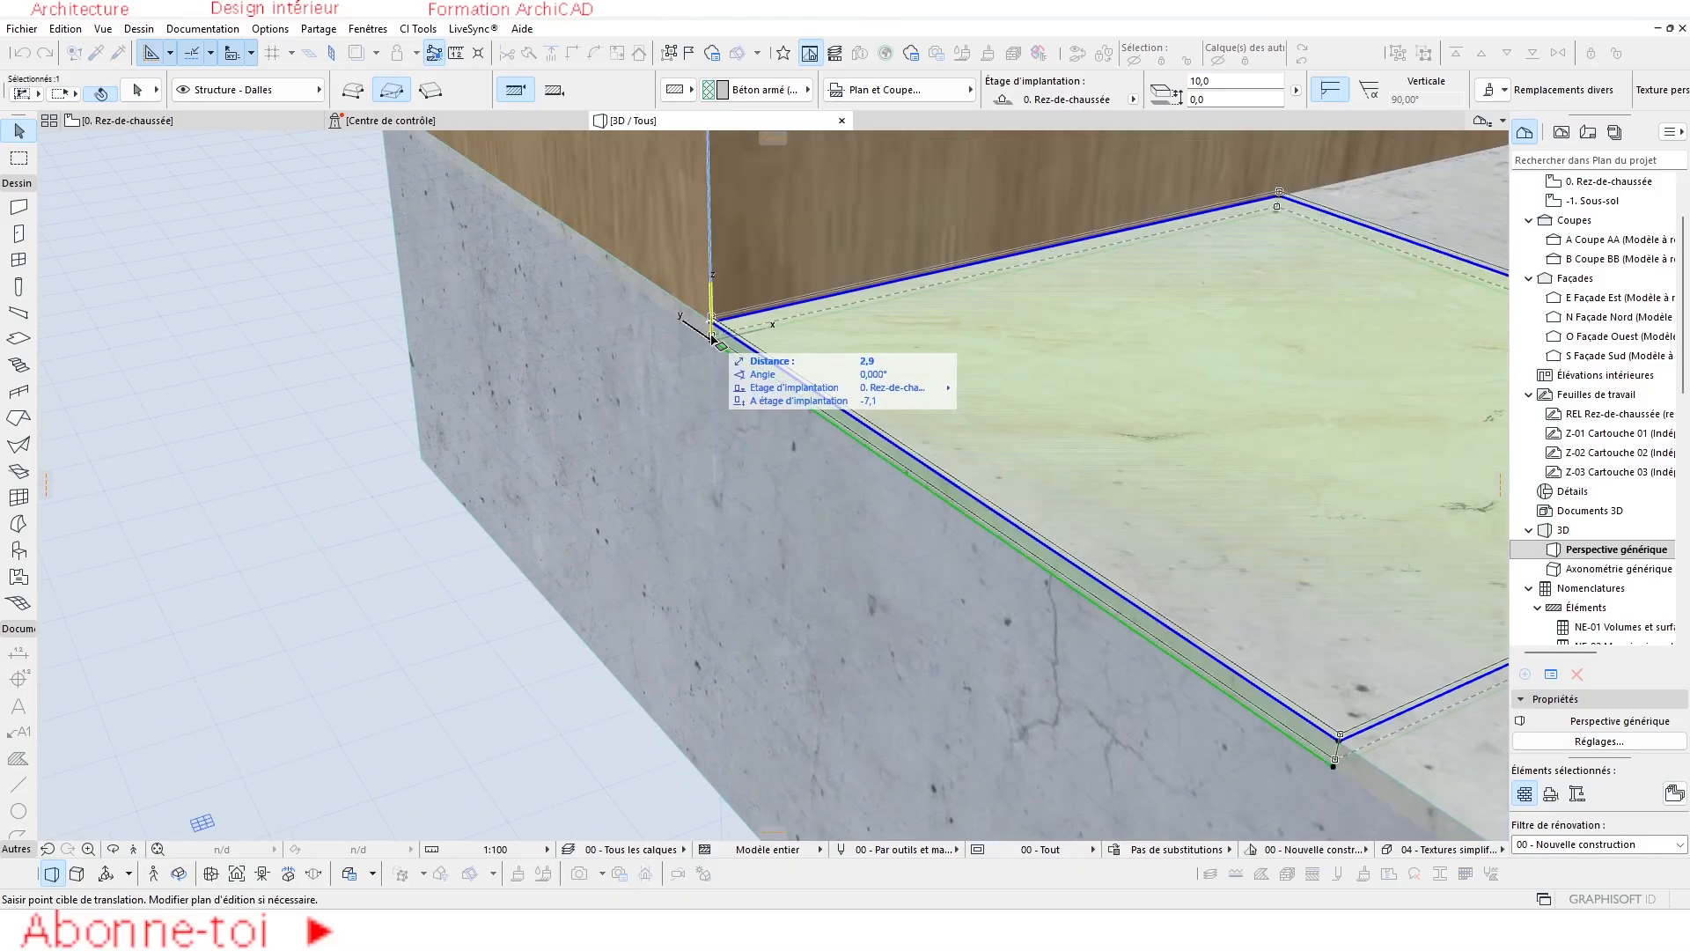
left_click(711, 322)
key("Escape")
scroll(693, 359, "down", 2)
scroll(693, 359, "down", 3)
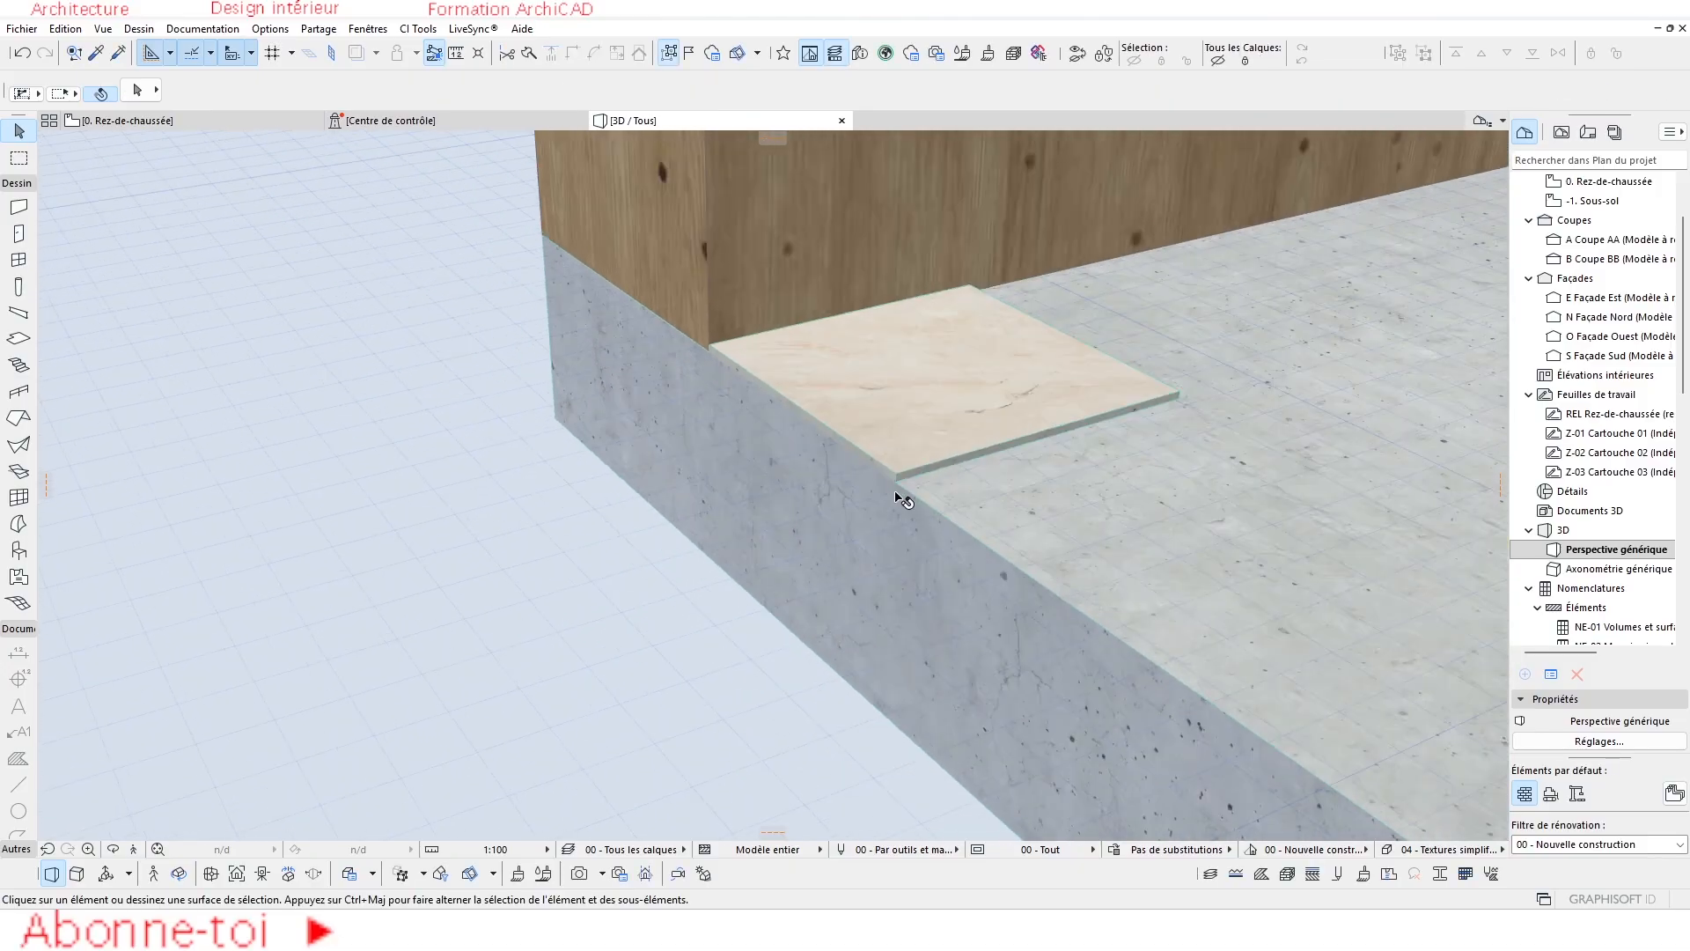
middle_click_drag(901, 493, 604, 539, "shift")
middle_click_drag(982, 576, 880, 552)
Compare the tile and terrace slab in the ground floor plan with the floor tiling in the reference photo balustre-terrasse.jpg.
left_click(114, 120)
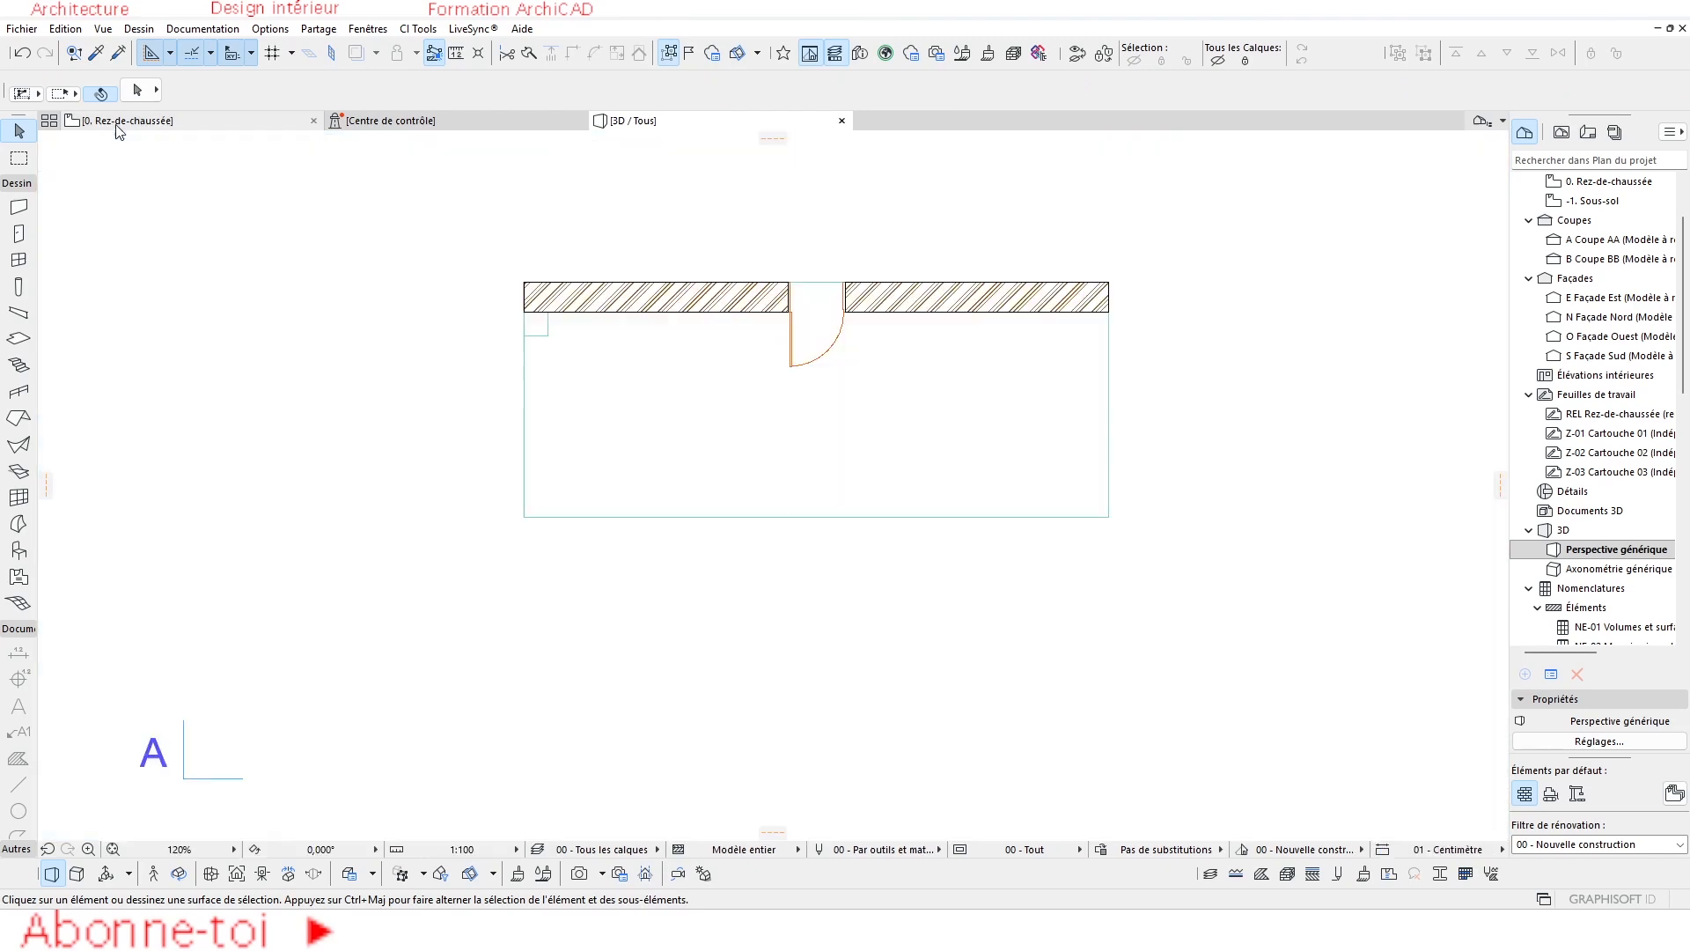
scroll(649, 344, "up", 5)
scroll(472, 279, "down", 6)
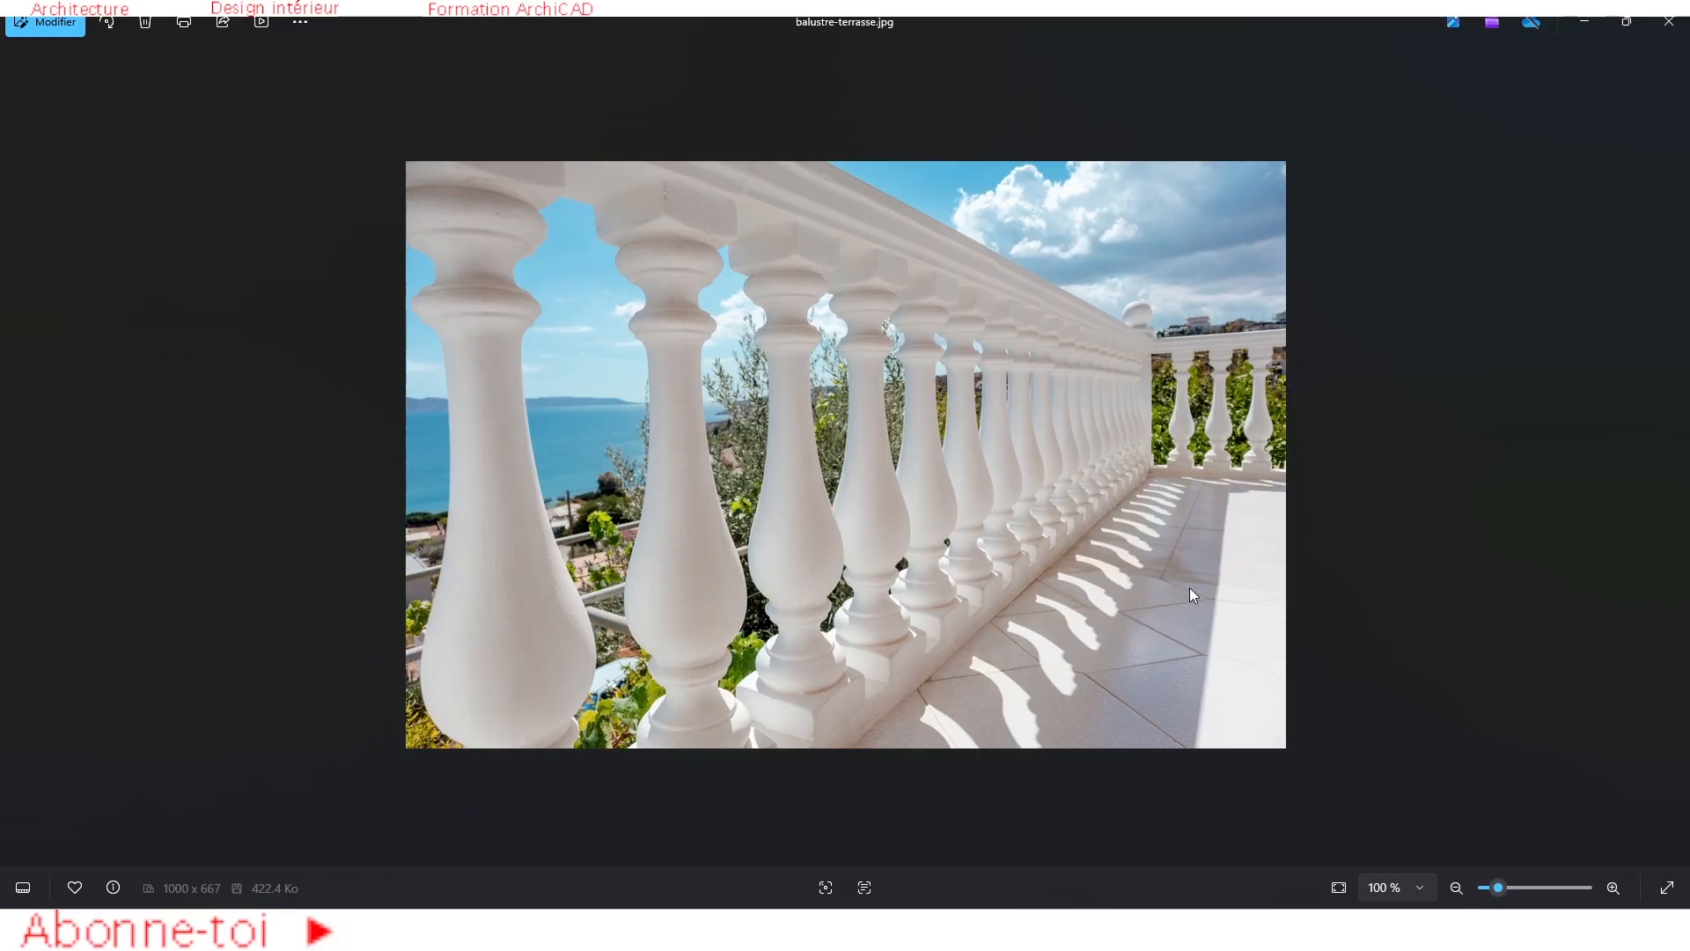
left_click(651, 929)
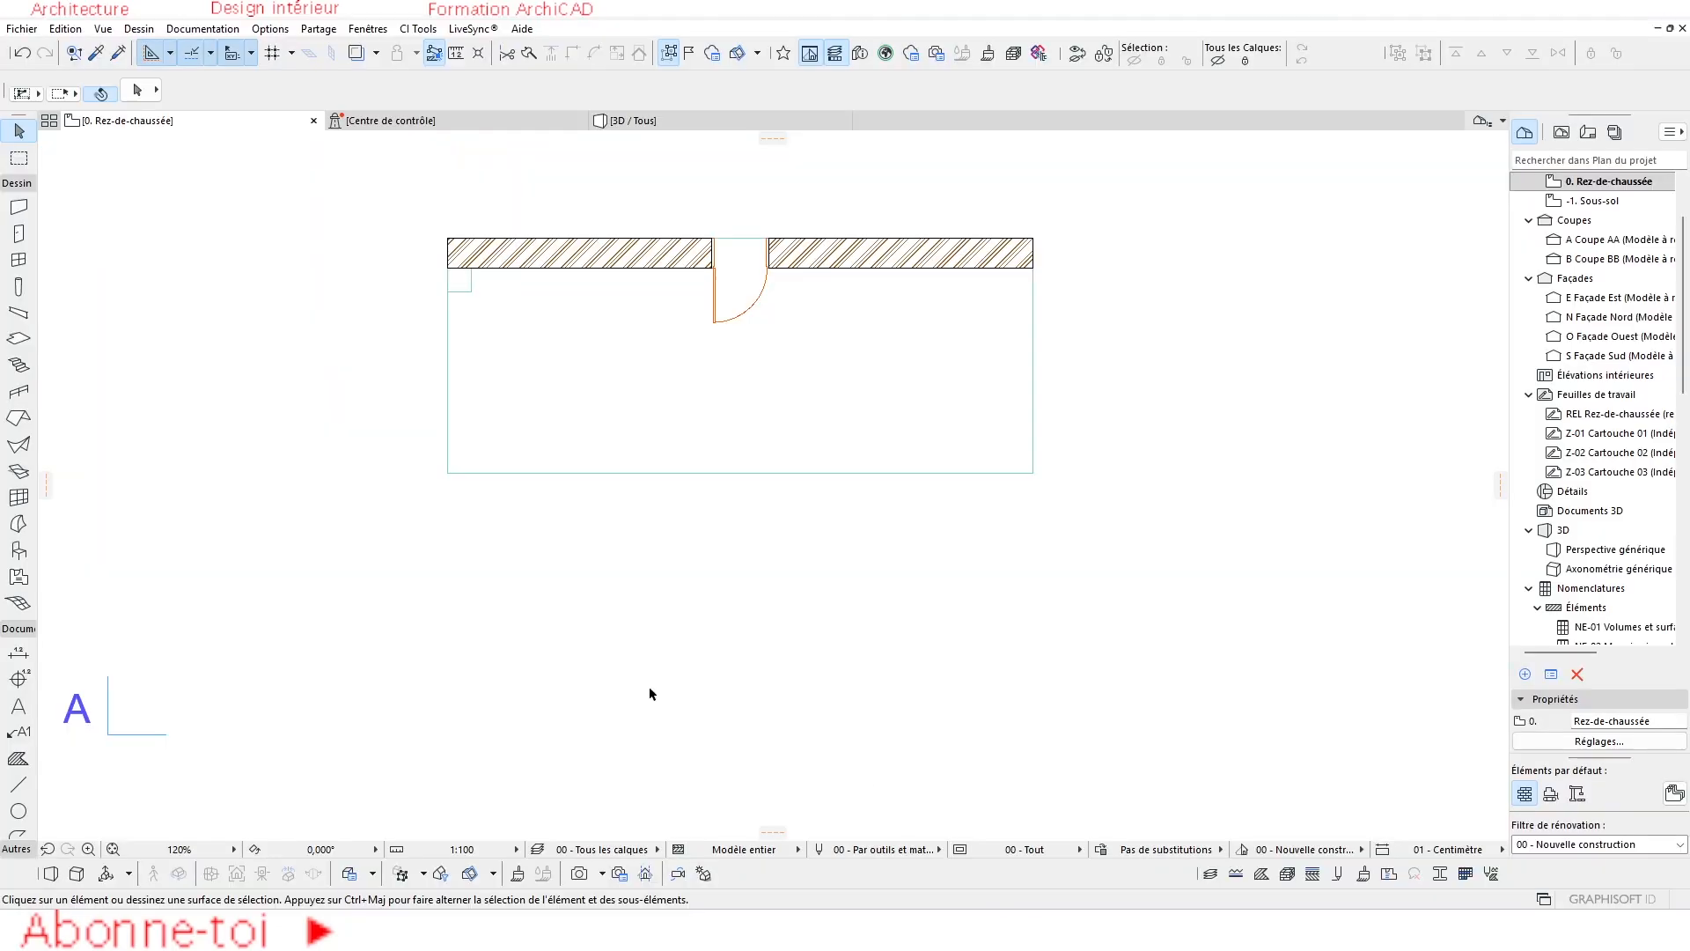
scroll(569, 376, "up", 2)
middle_click_drag(608, 399, 558, 431)
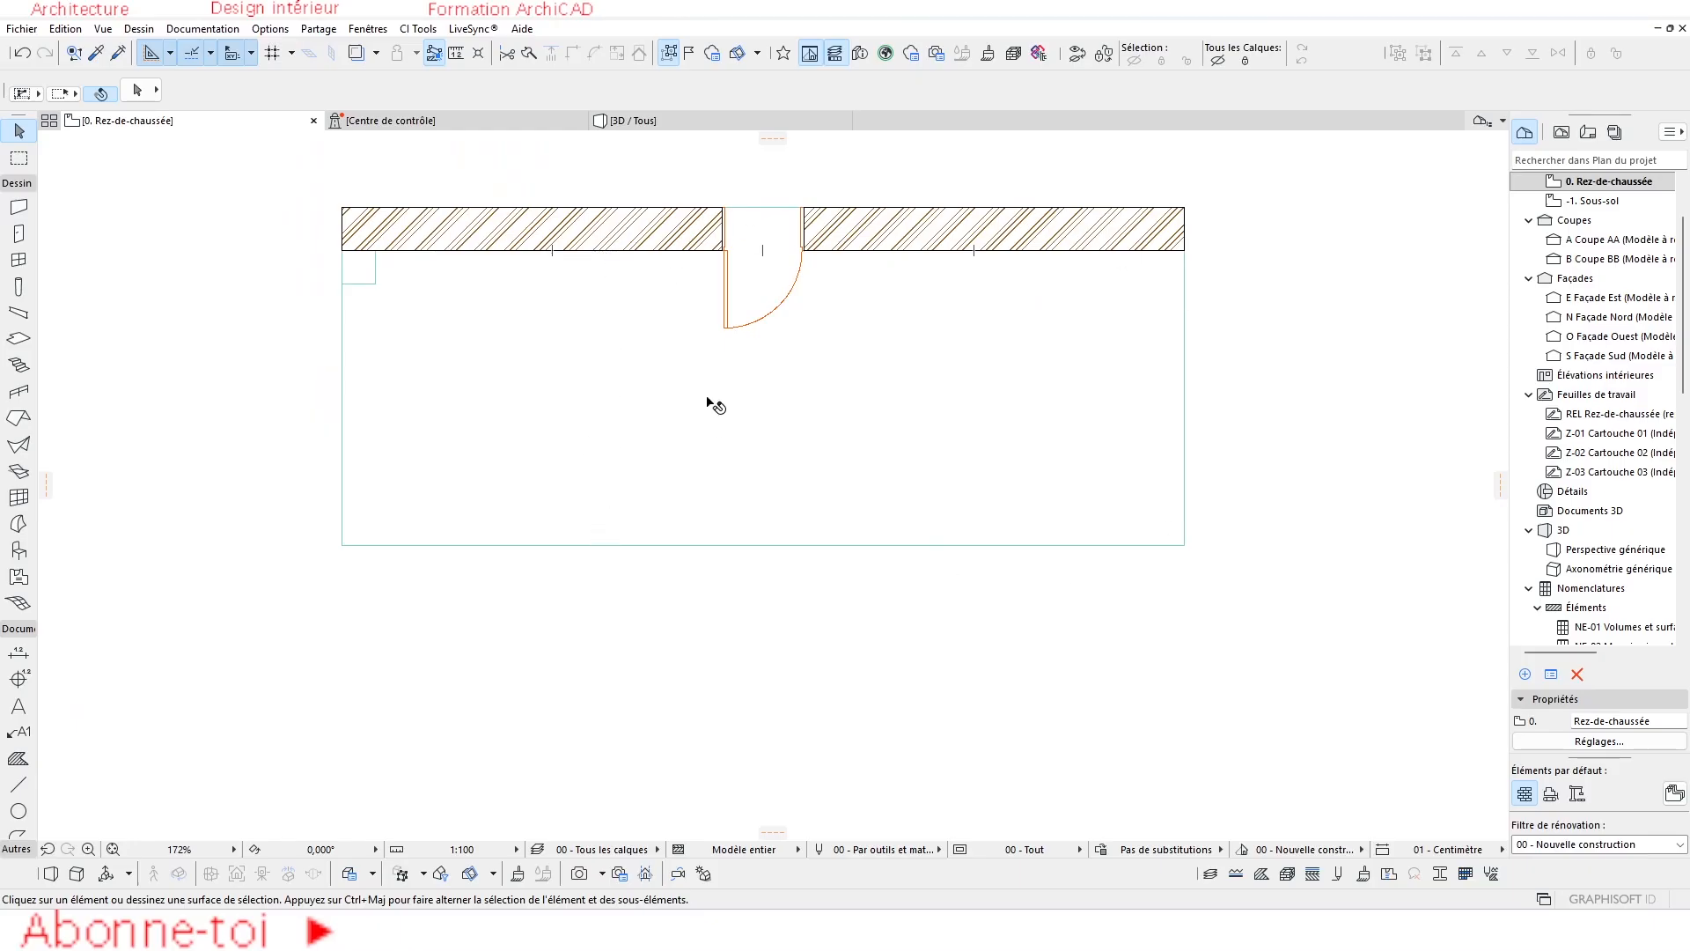
left_click(1060, 930)
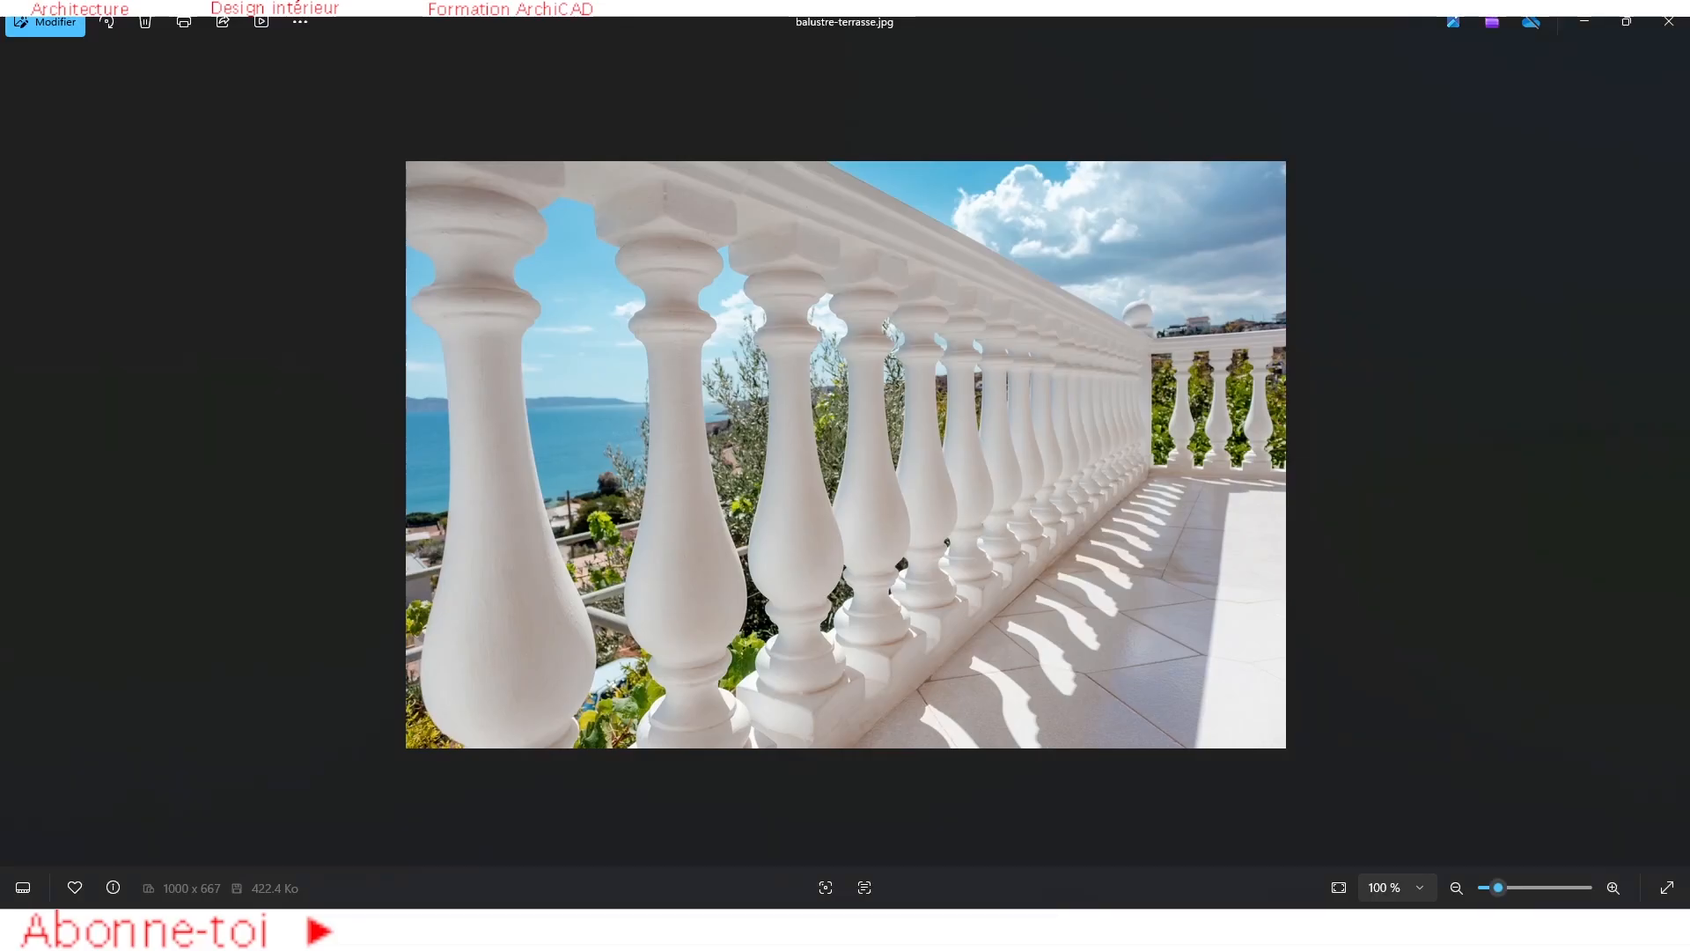
left_click(1060, 930)
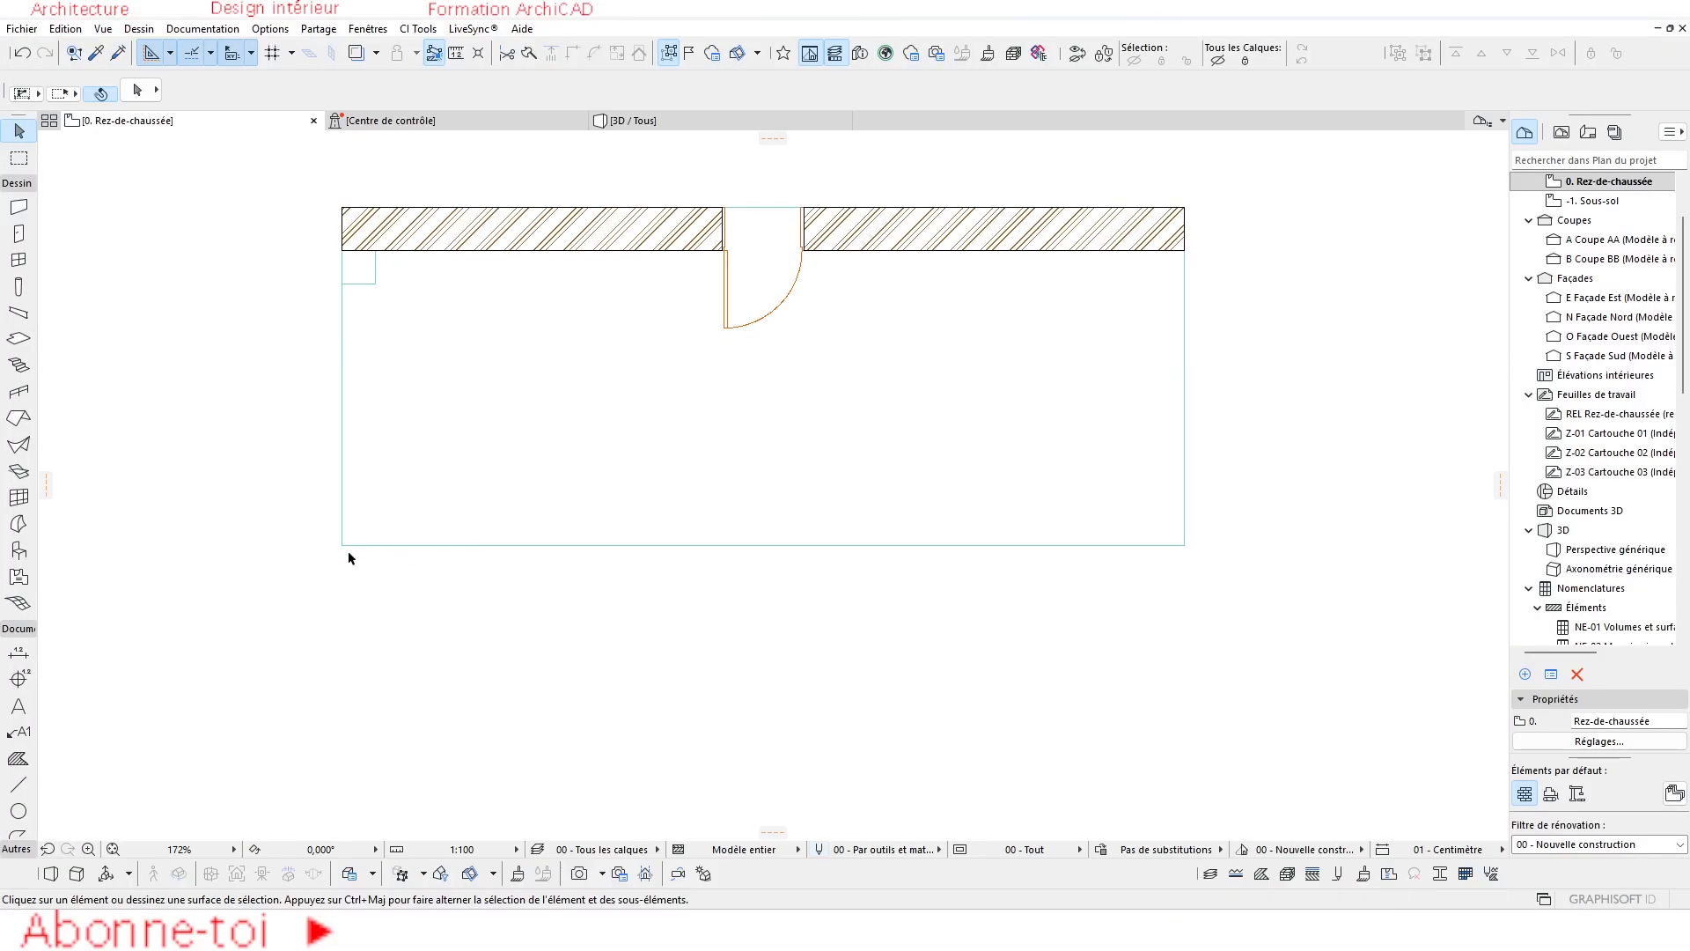
left_click(1185, 546)
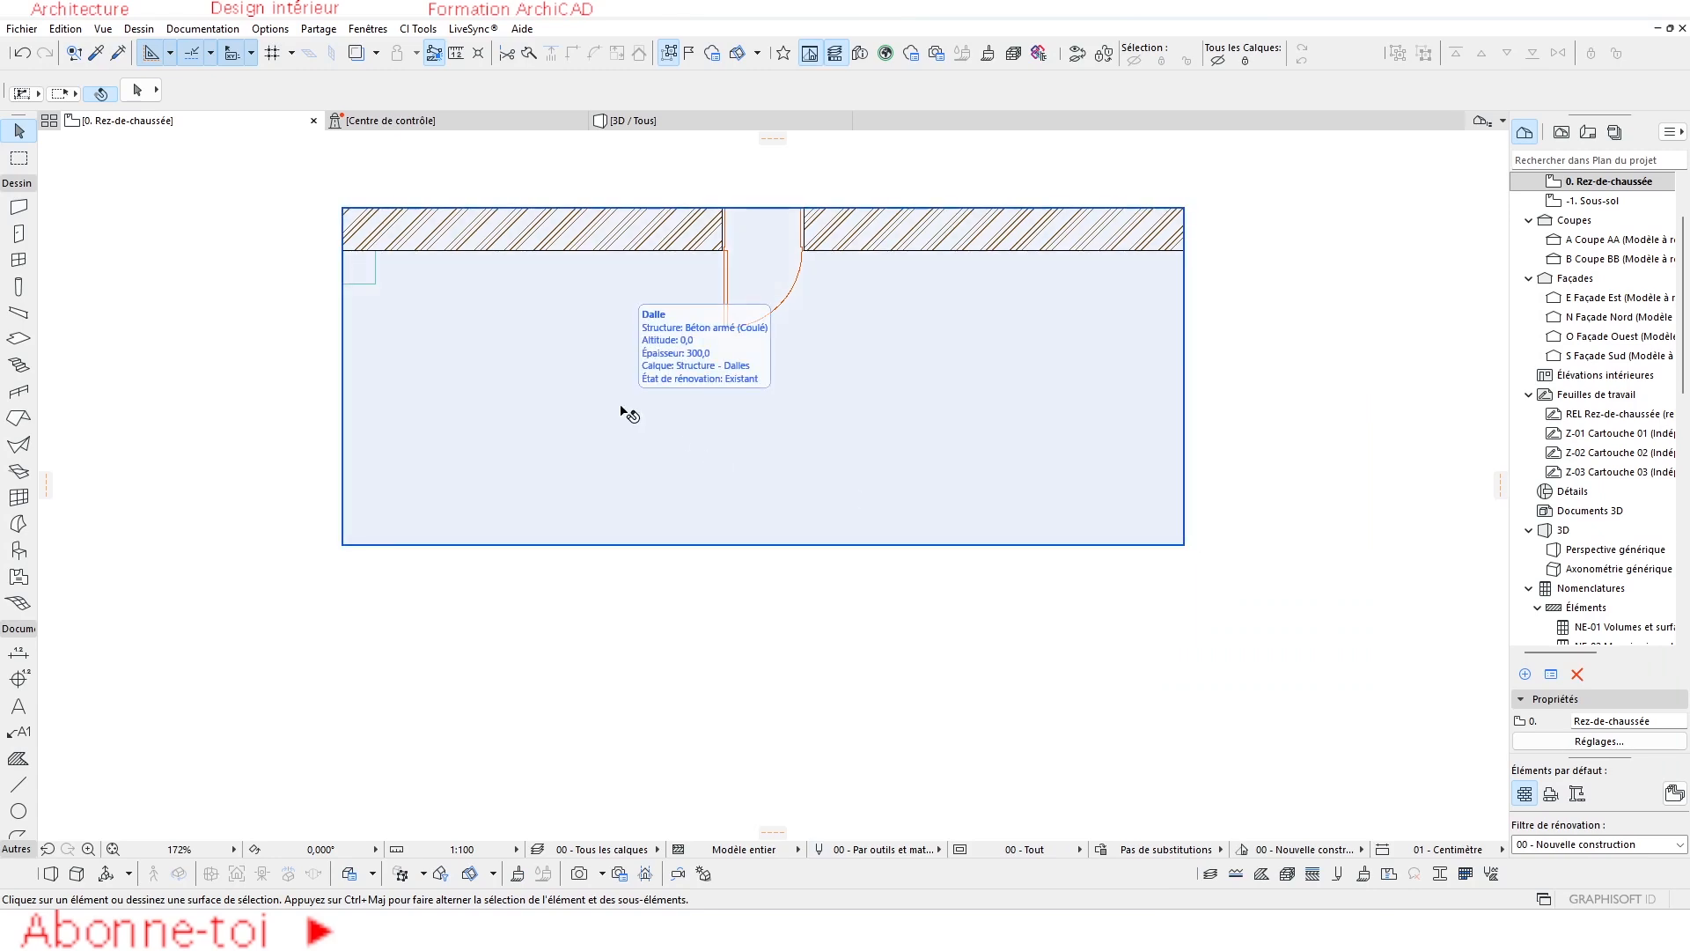
scroll(630, 414, "up", 1)
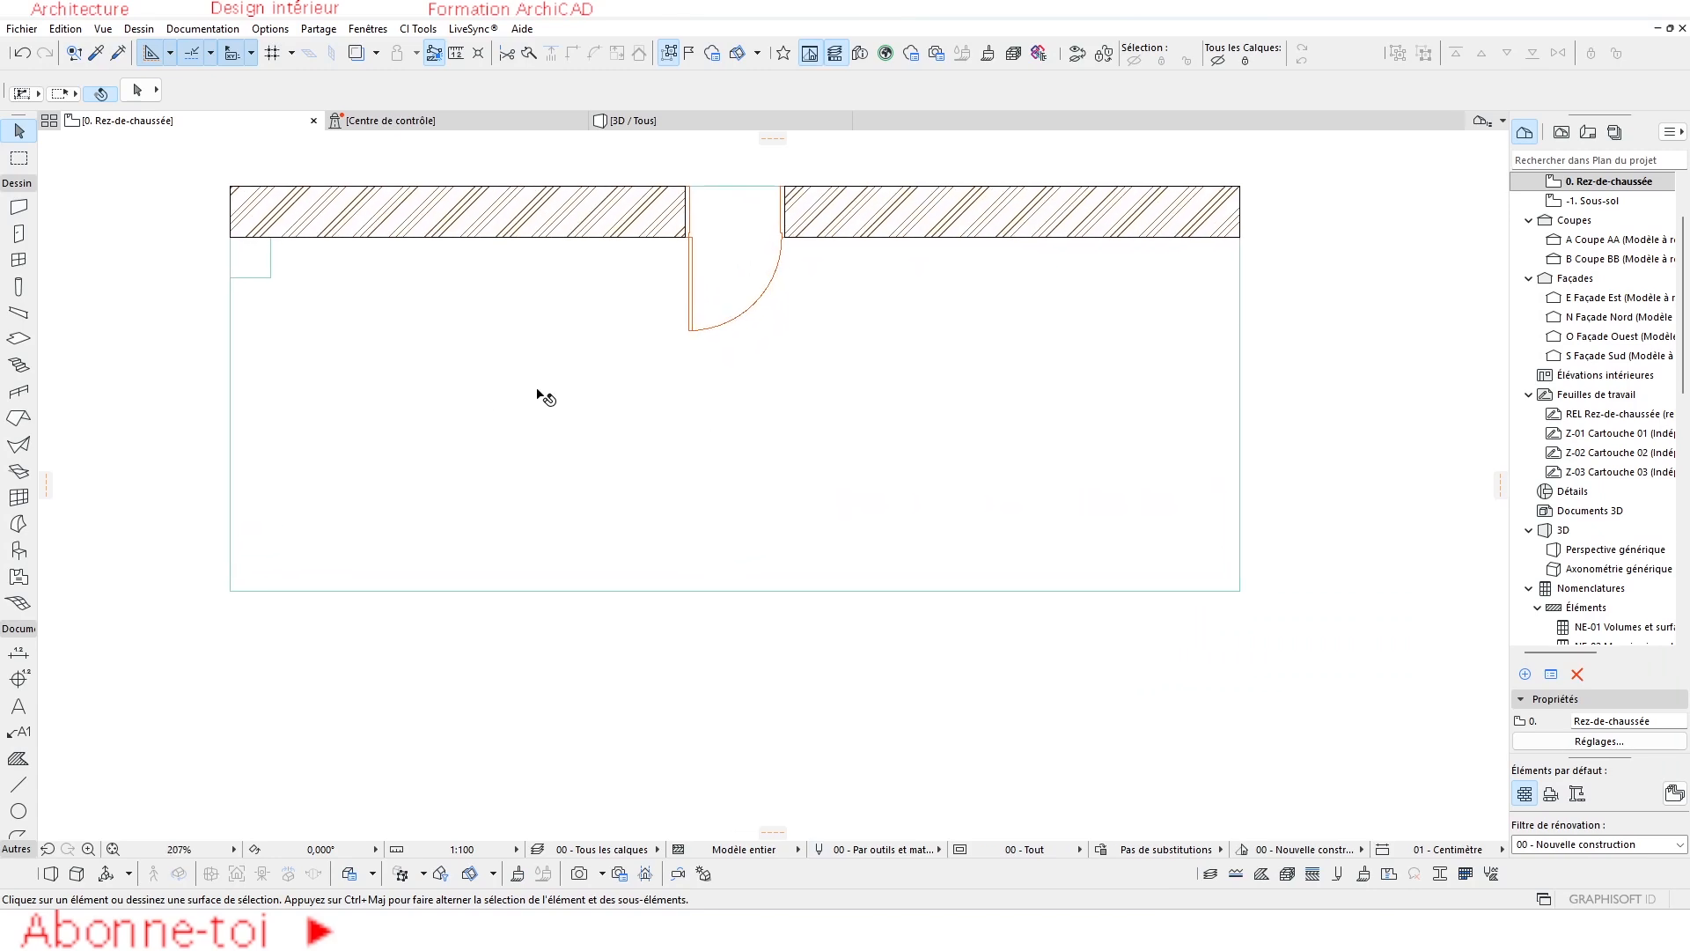
scroll(540, 385, "down", 9)
scroll(521, 374, "up", 4)
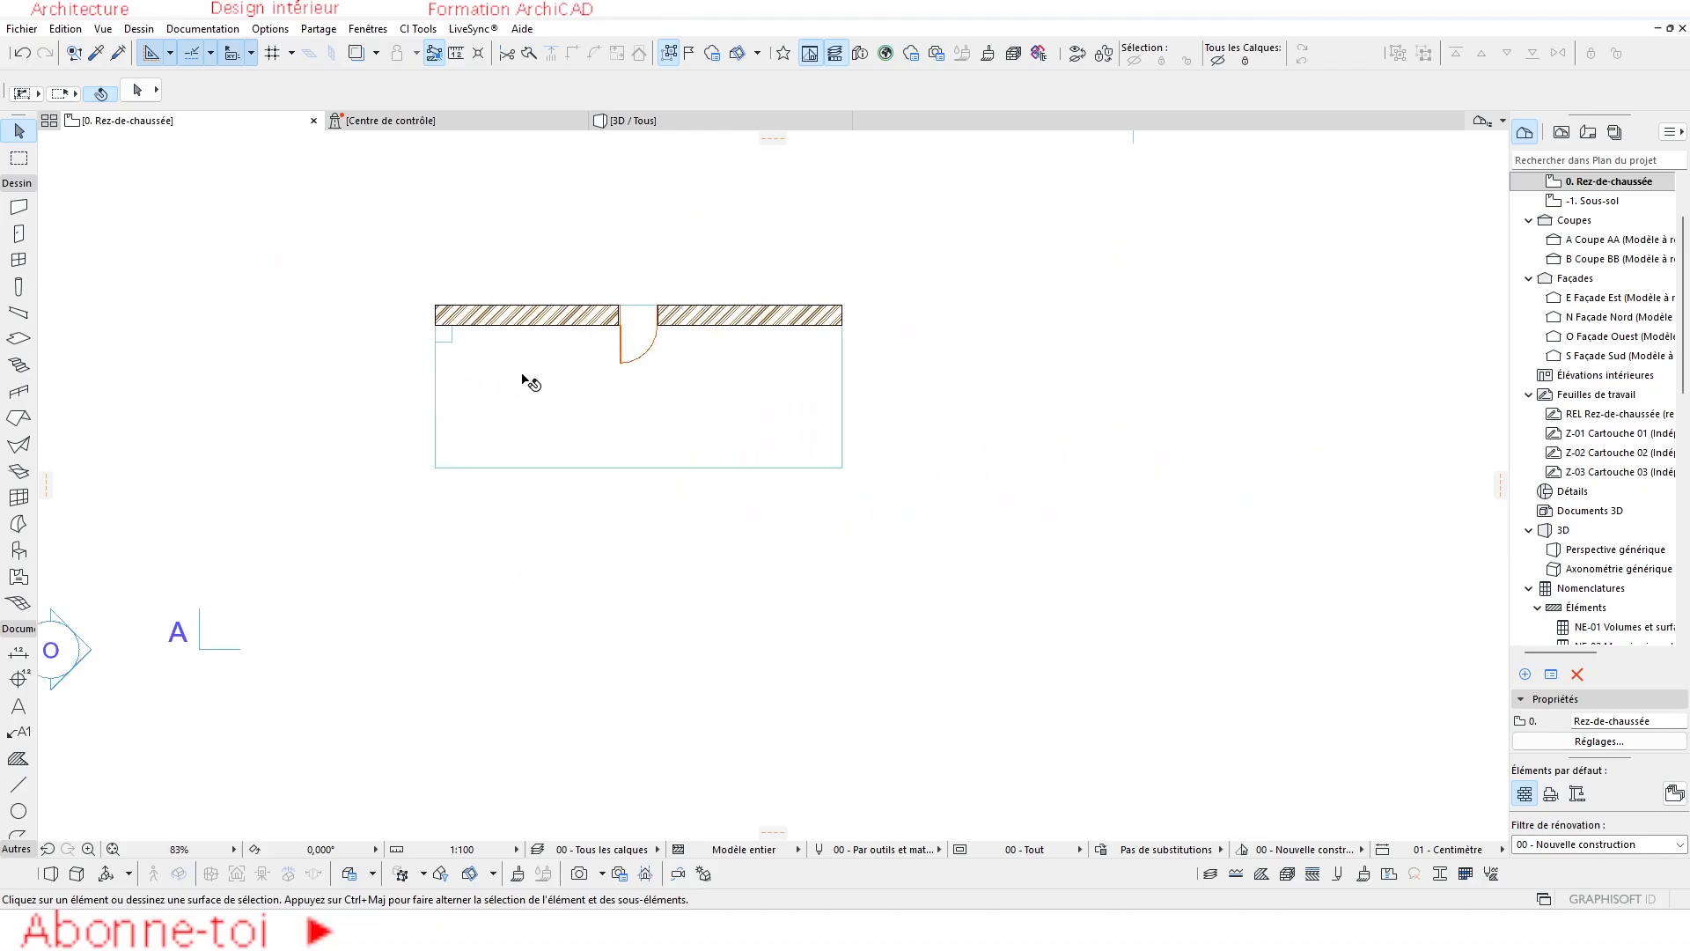
scroll(607, 407, "down", 3)
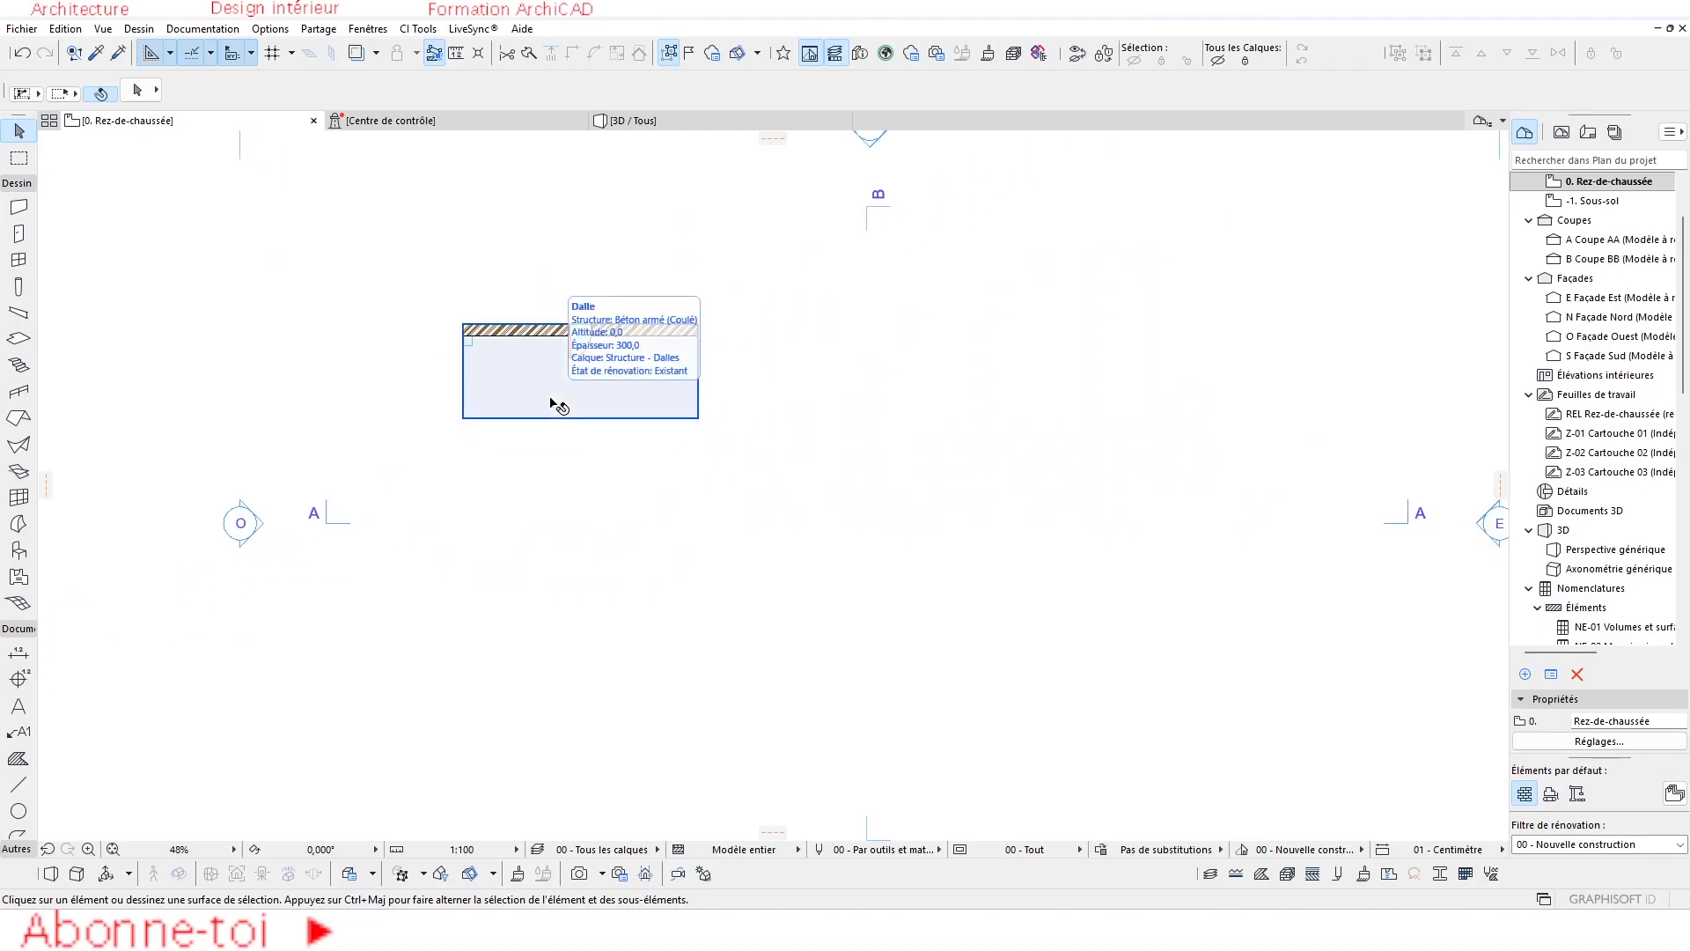
scroll(539, 415, "up", 1)
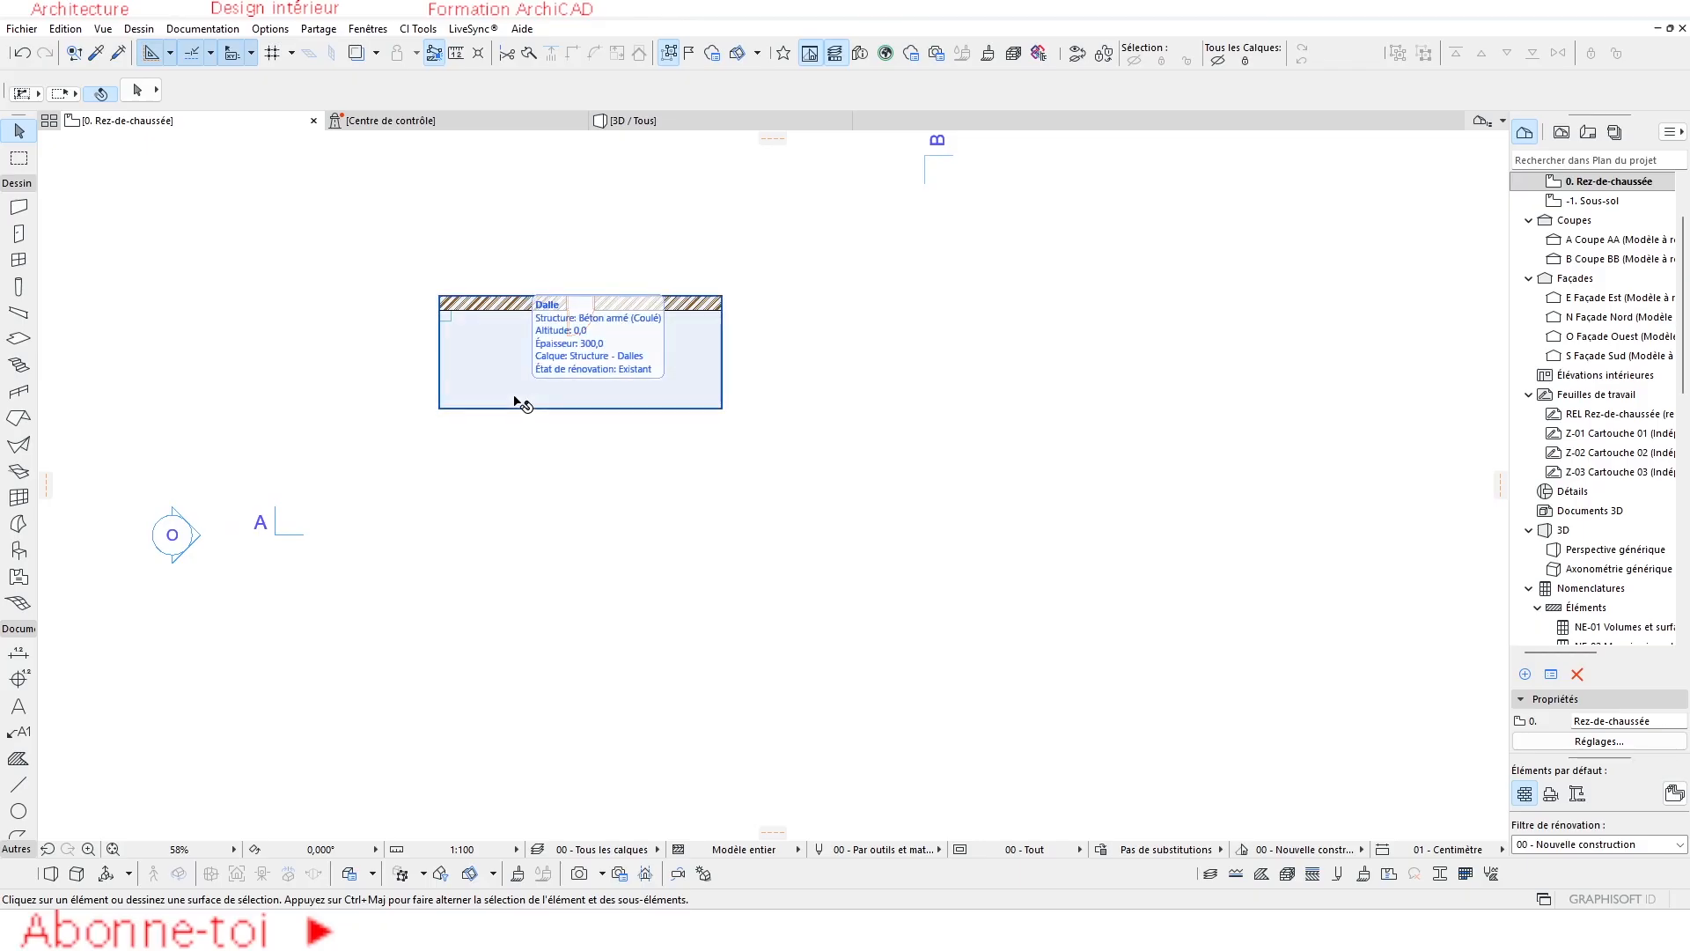
Draw a horizontal line in the empty area below the terrace slab in the ground floor plan.
left_click(18, 783)
left_click(497, 588)
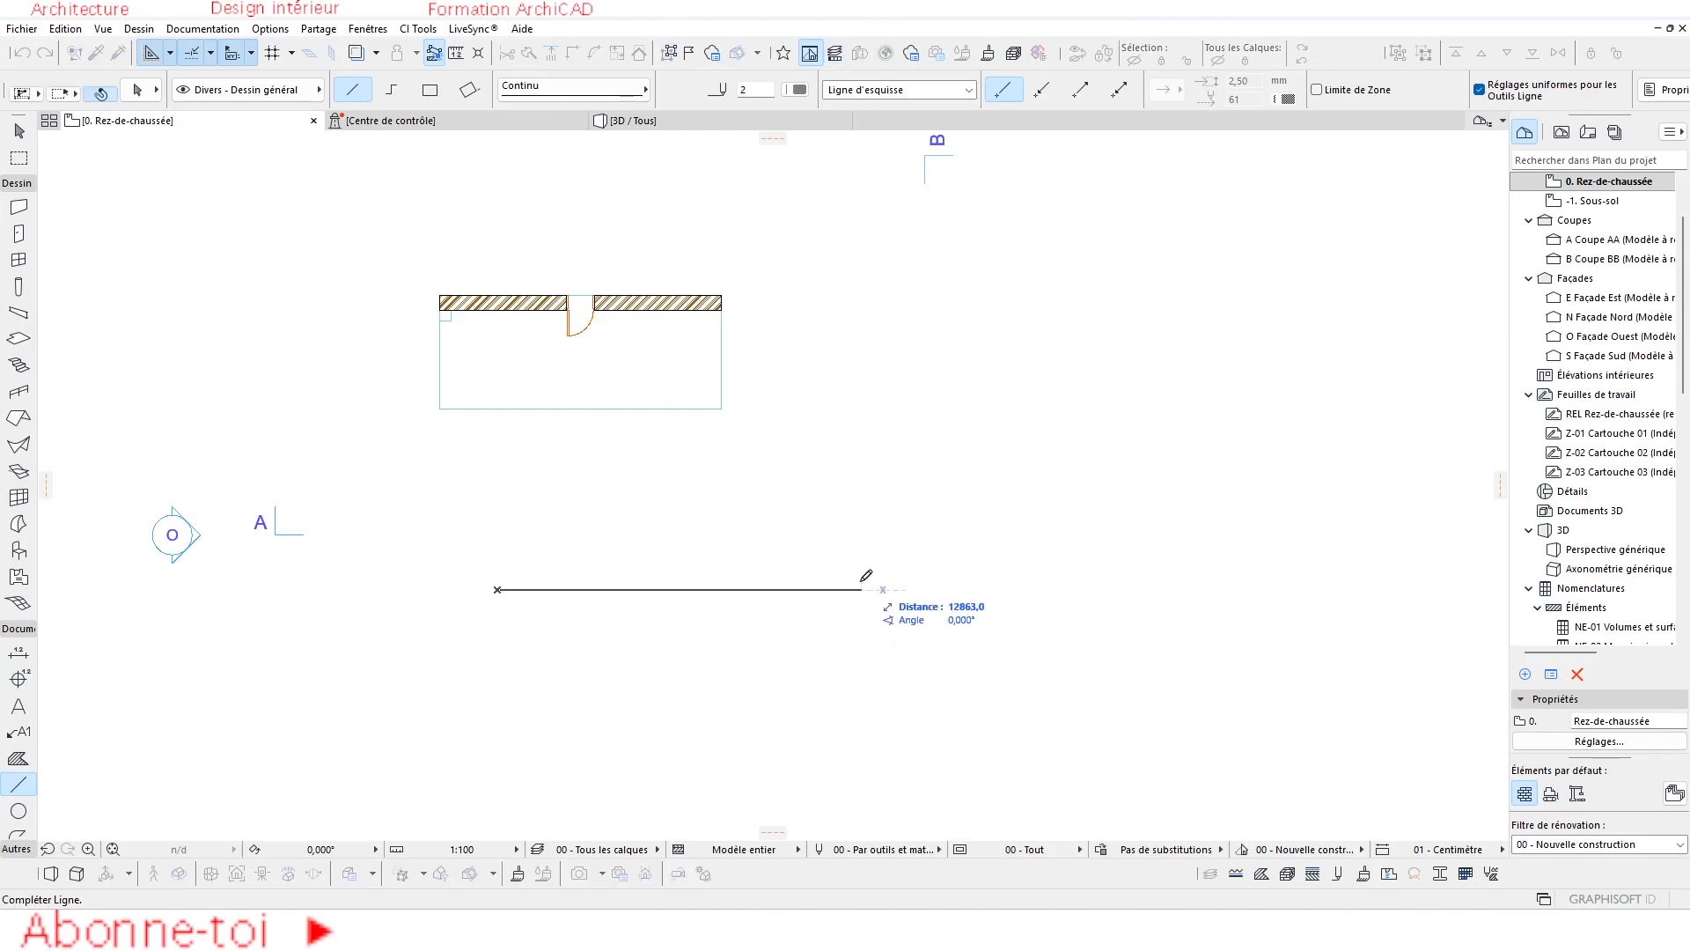
left_click(784, 589)
scroll(641, 607, "up", 4)
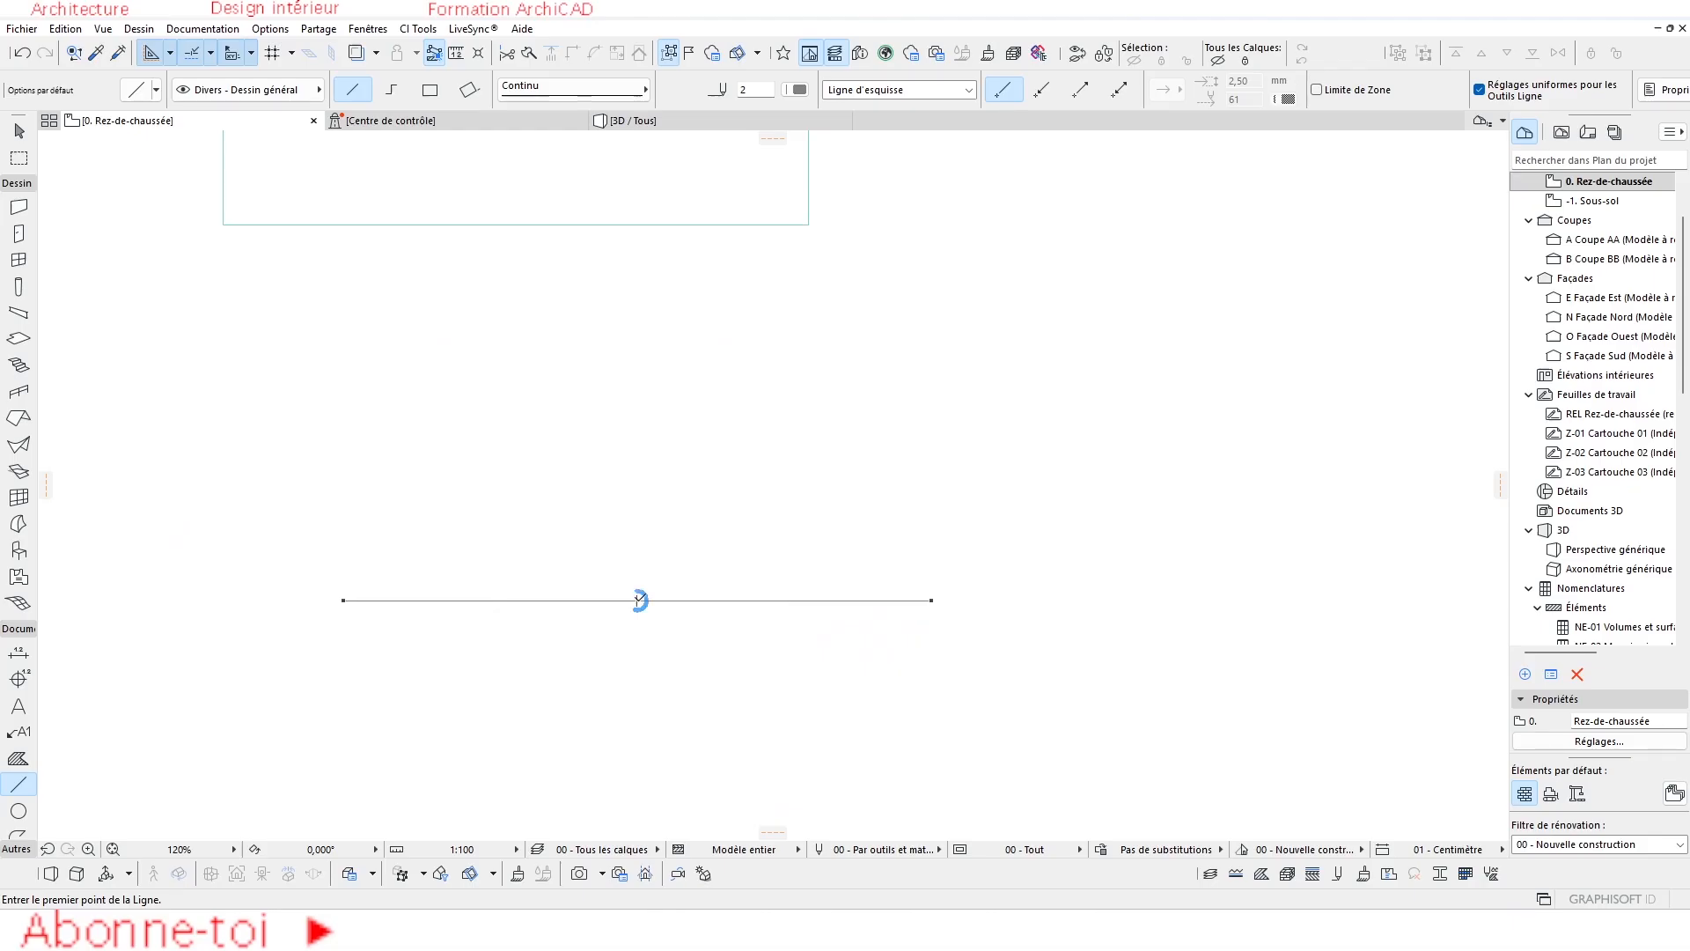
Try to draw an arc centred on the horizontal line's left endpoint, sweeping upward from near its right end.
left_click(25, 809)
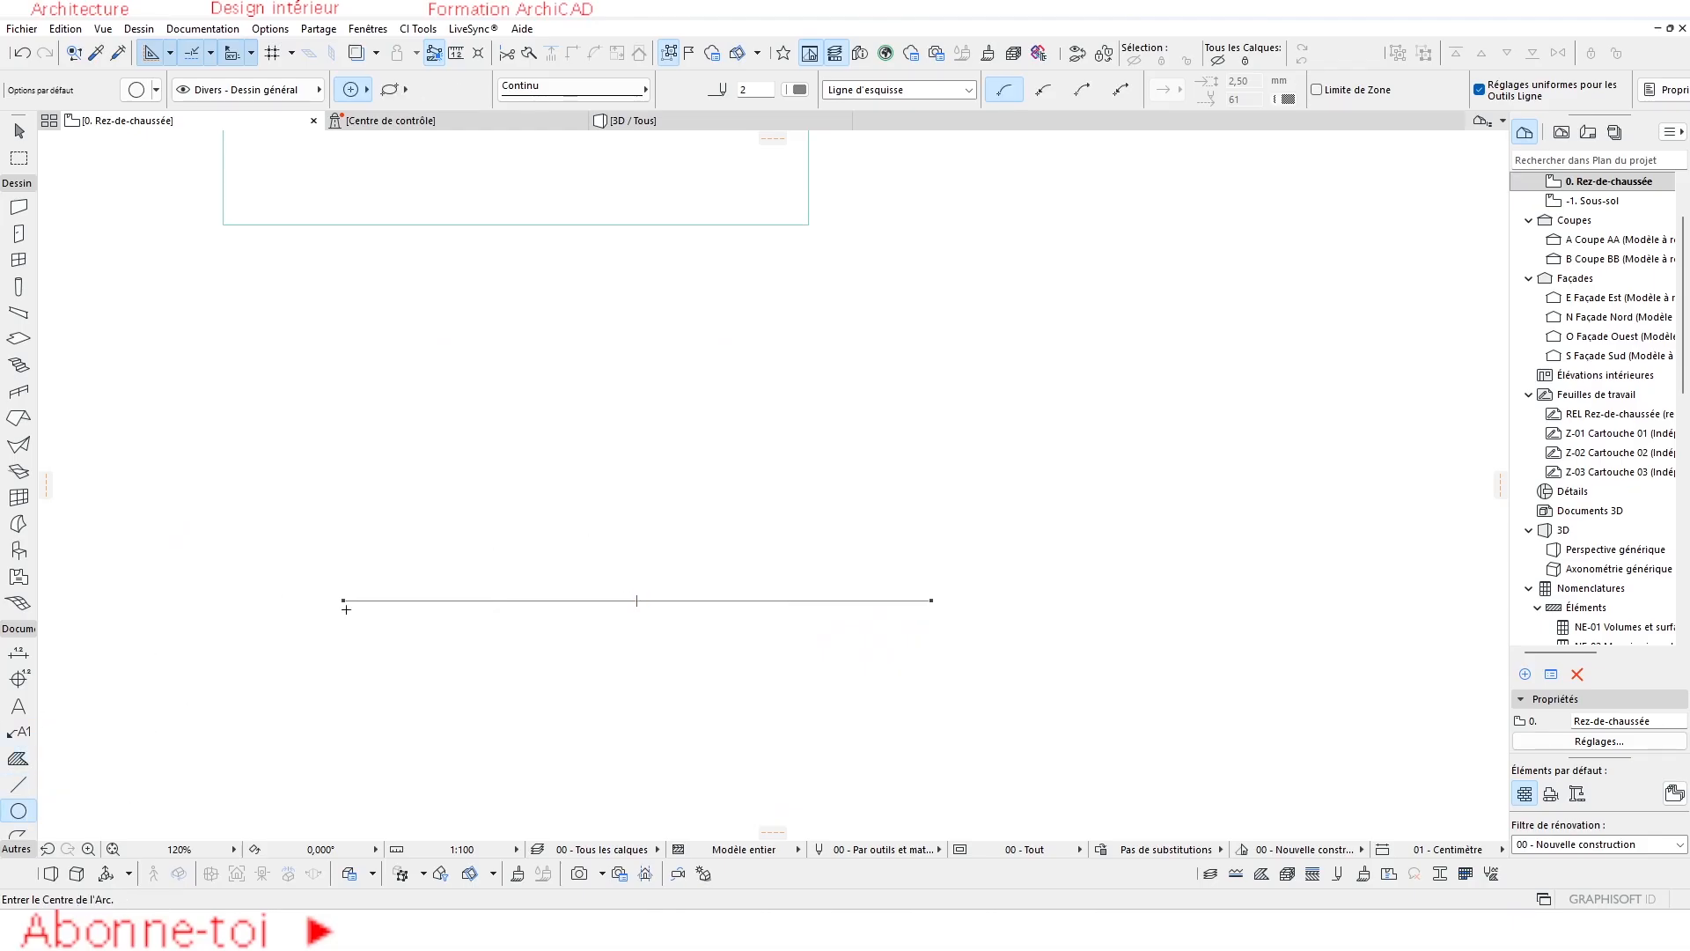
left_click(345, 600)
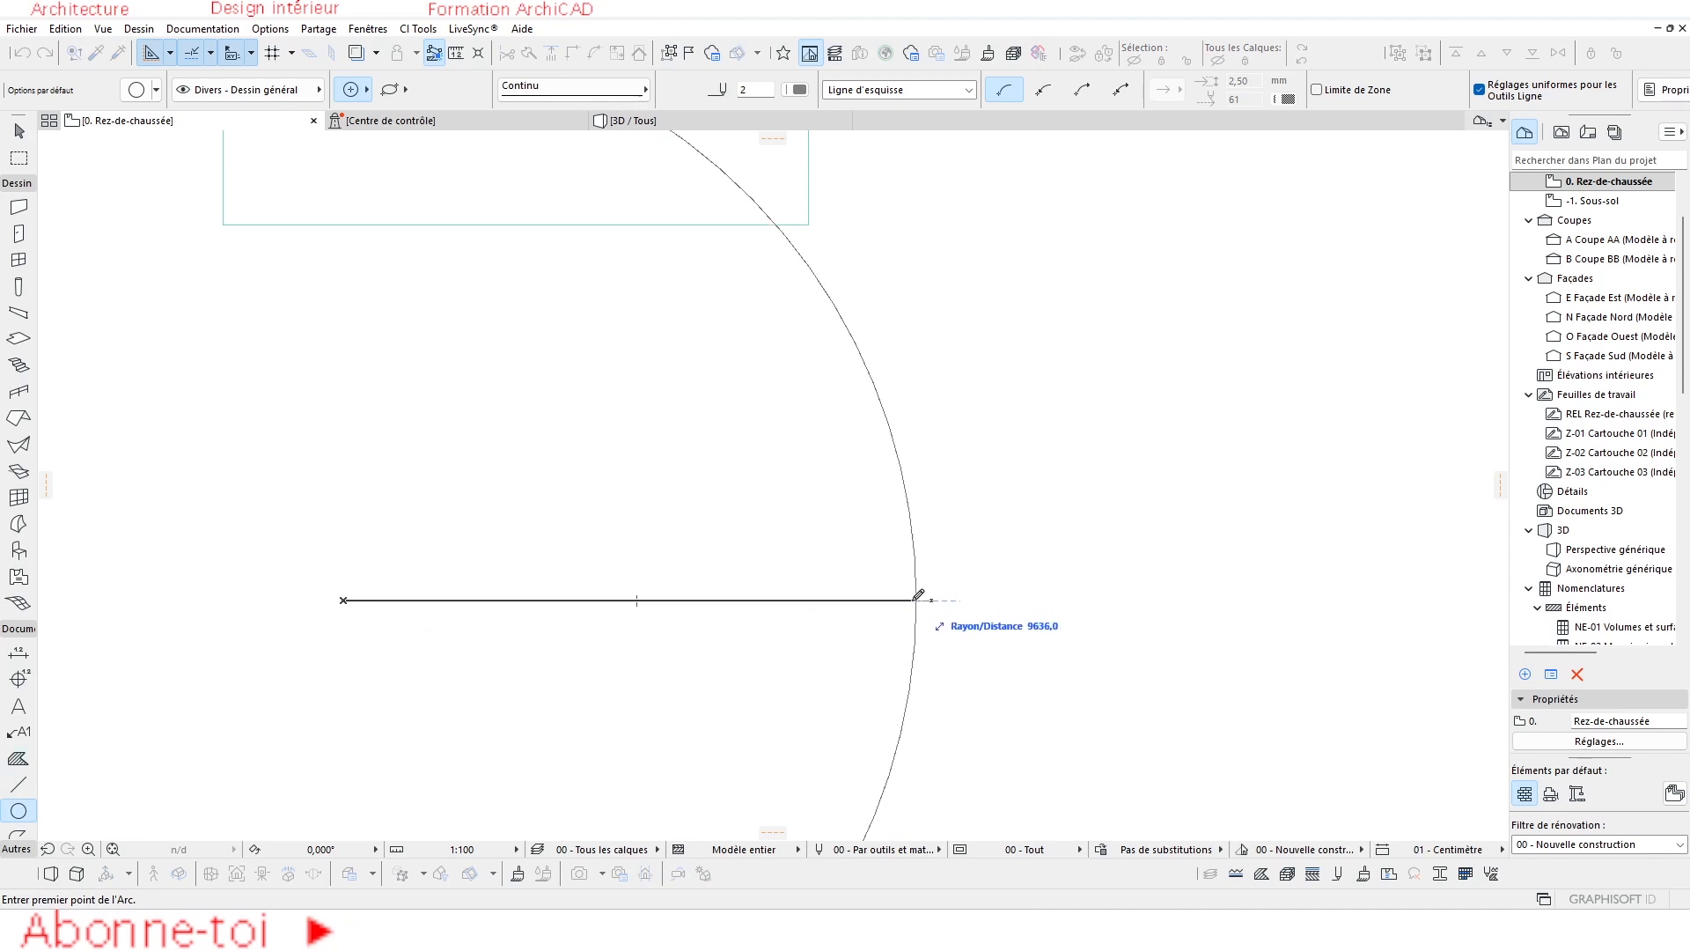
left_click(925, 600)
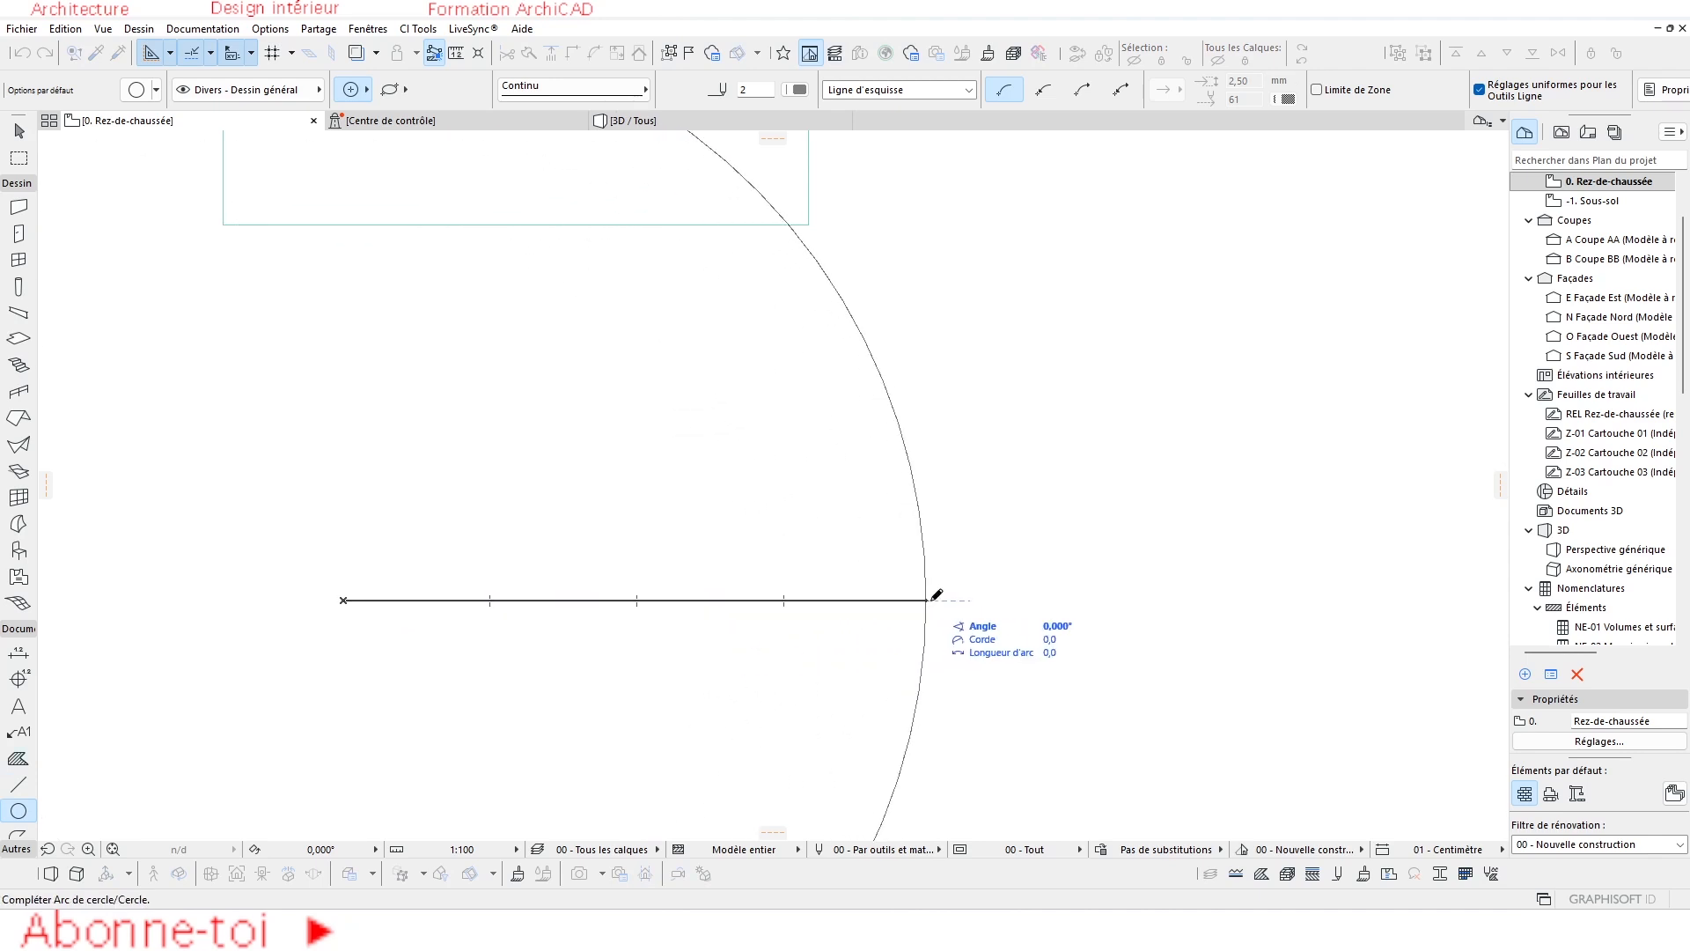
scroll(766, 453, "down", 3)
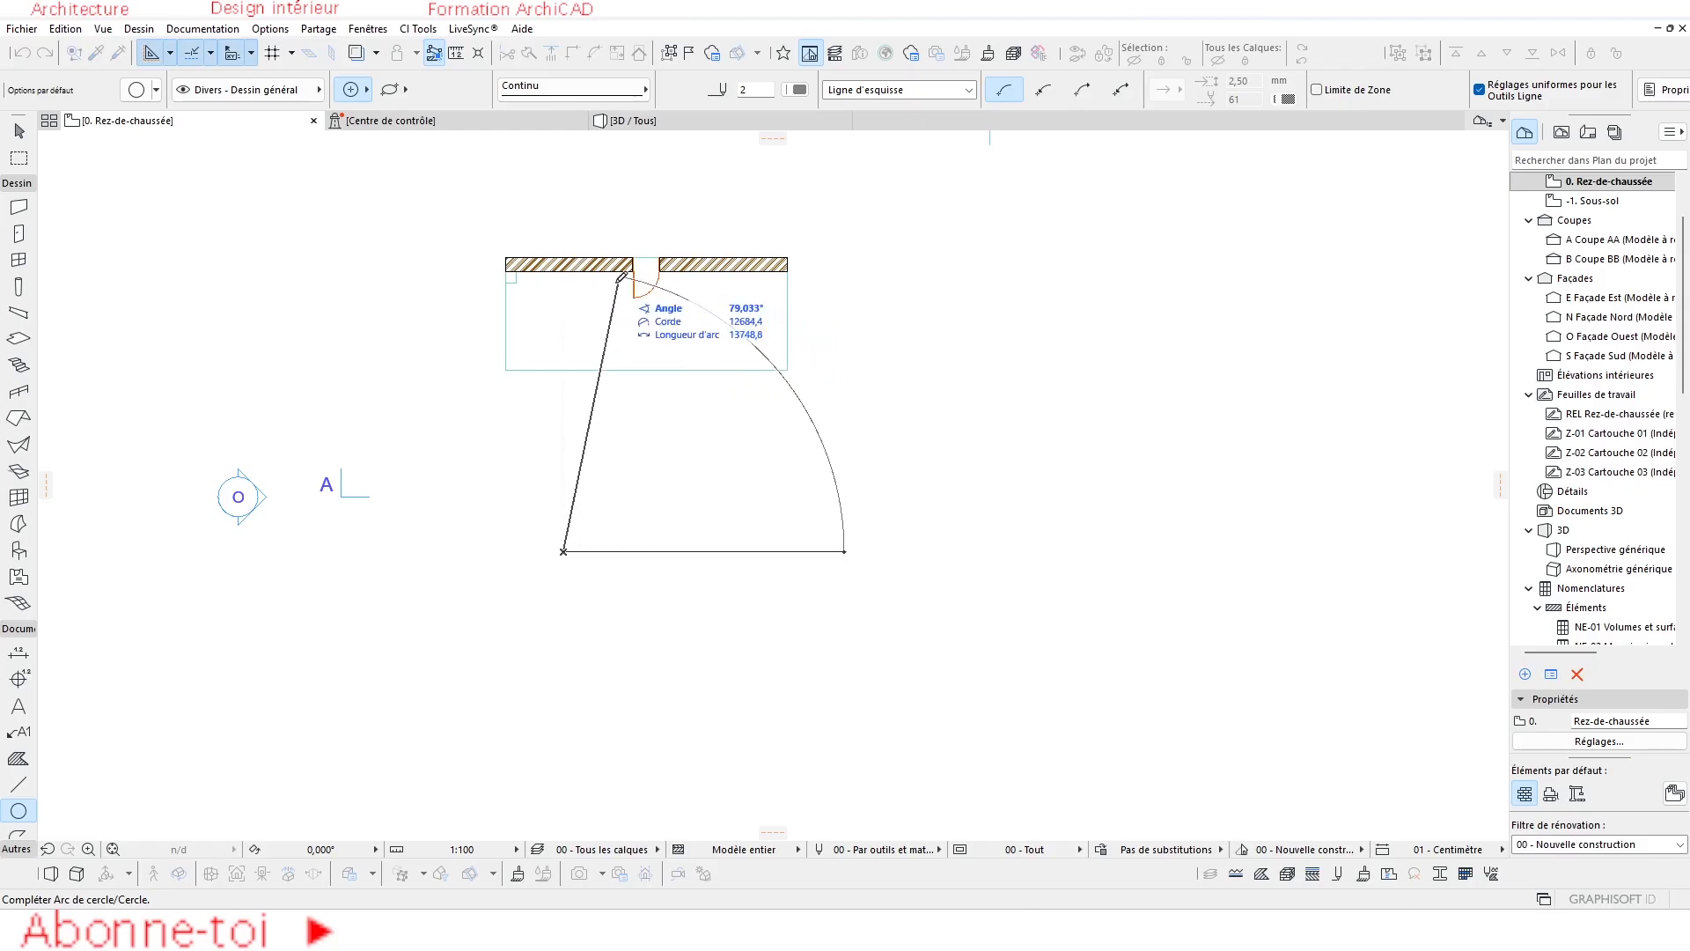
left_click(585, 270)
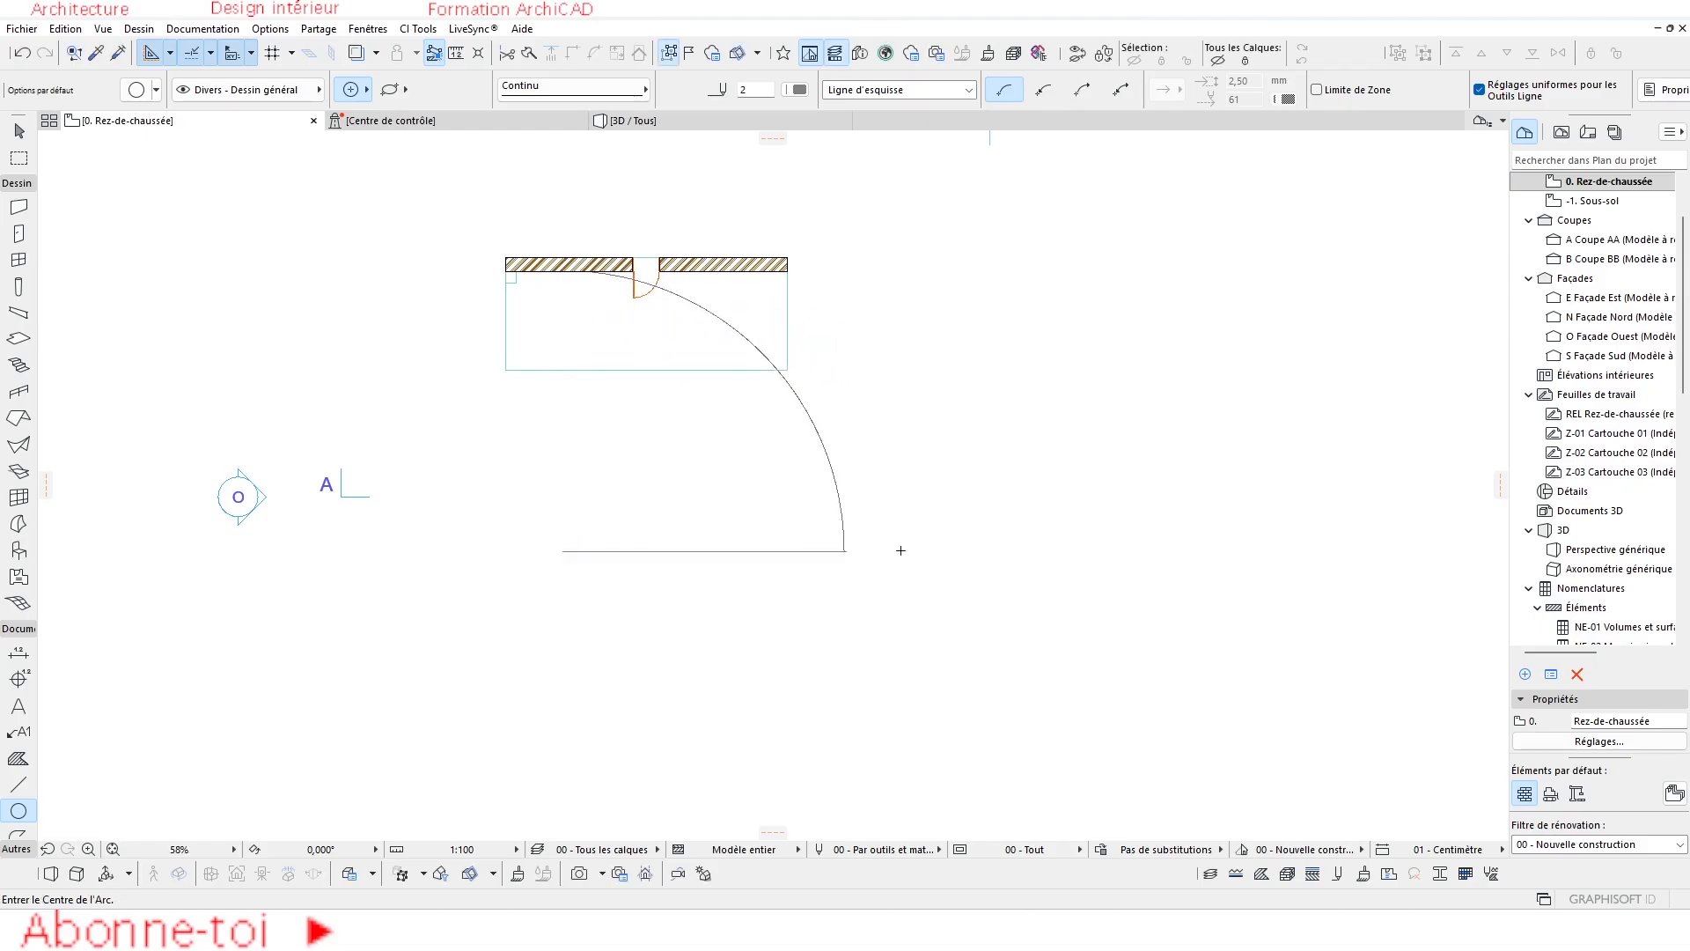
scroll(853, 551, "up", 4)
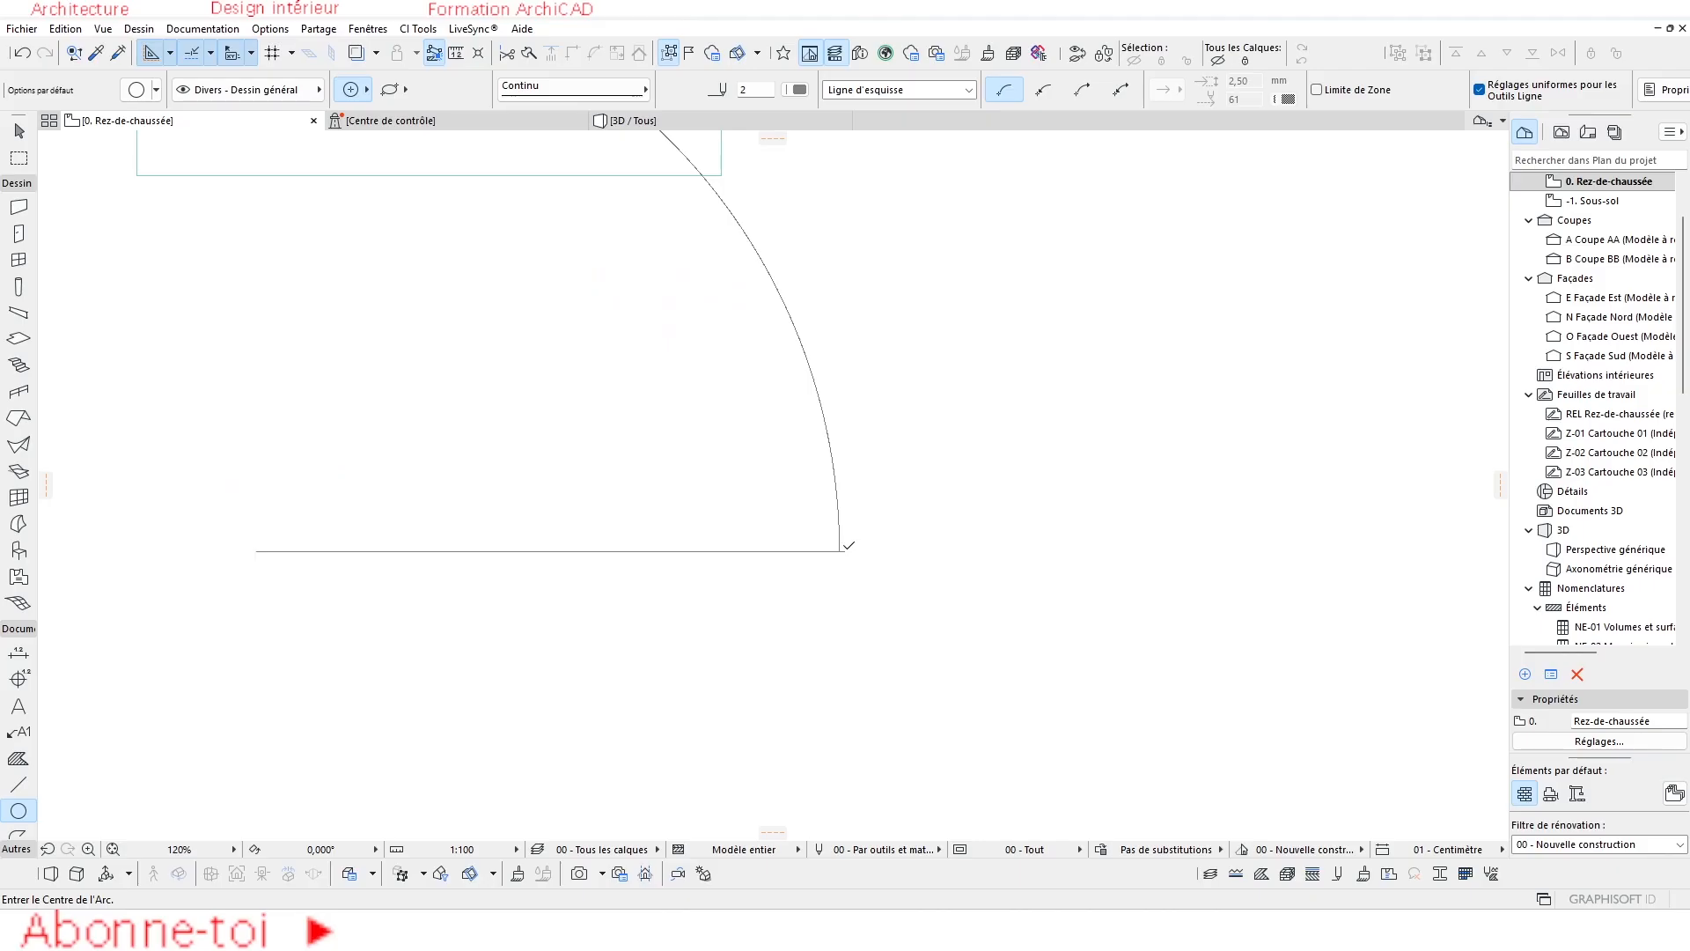
Delete the arc drawn above the horizontal line.
key("Escape")
left_click(839, 510)
key("Delete")
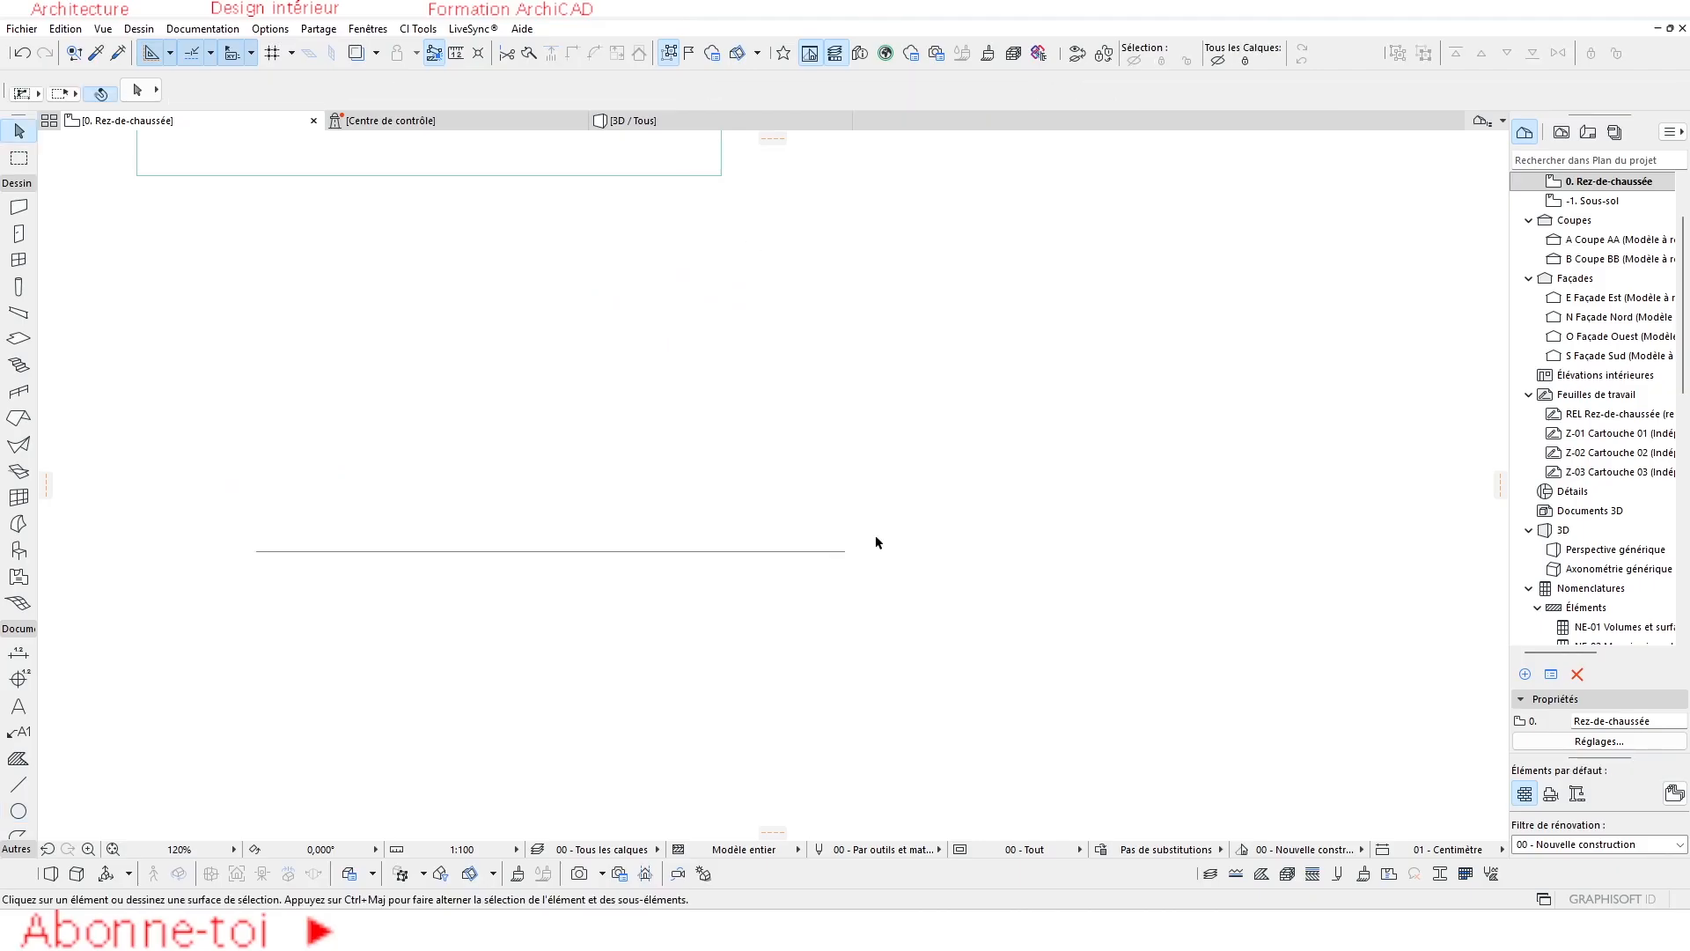
Move the horizontal line down and to the right, farther away from the terrace slab.
scroll(361, 666, "down", 4)
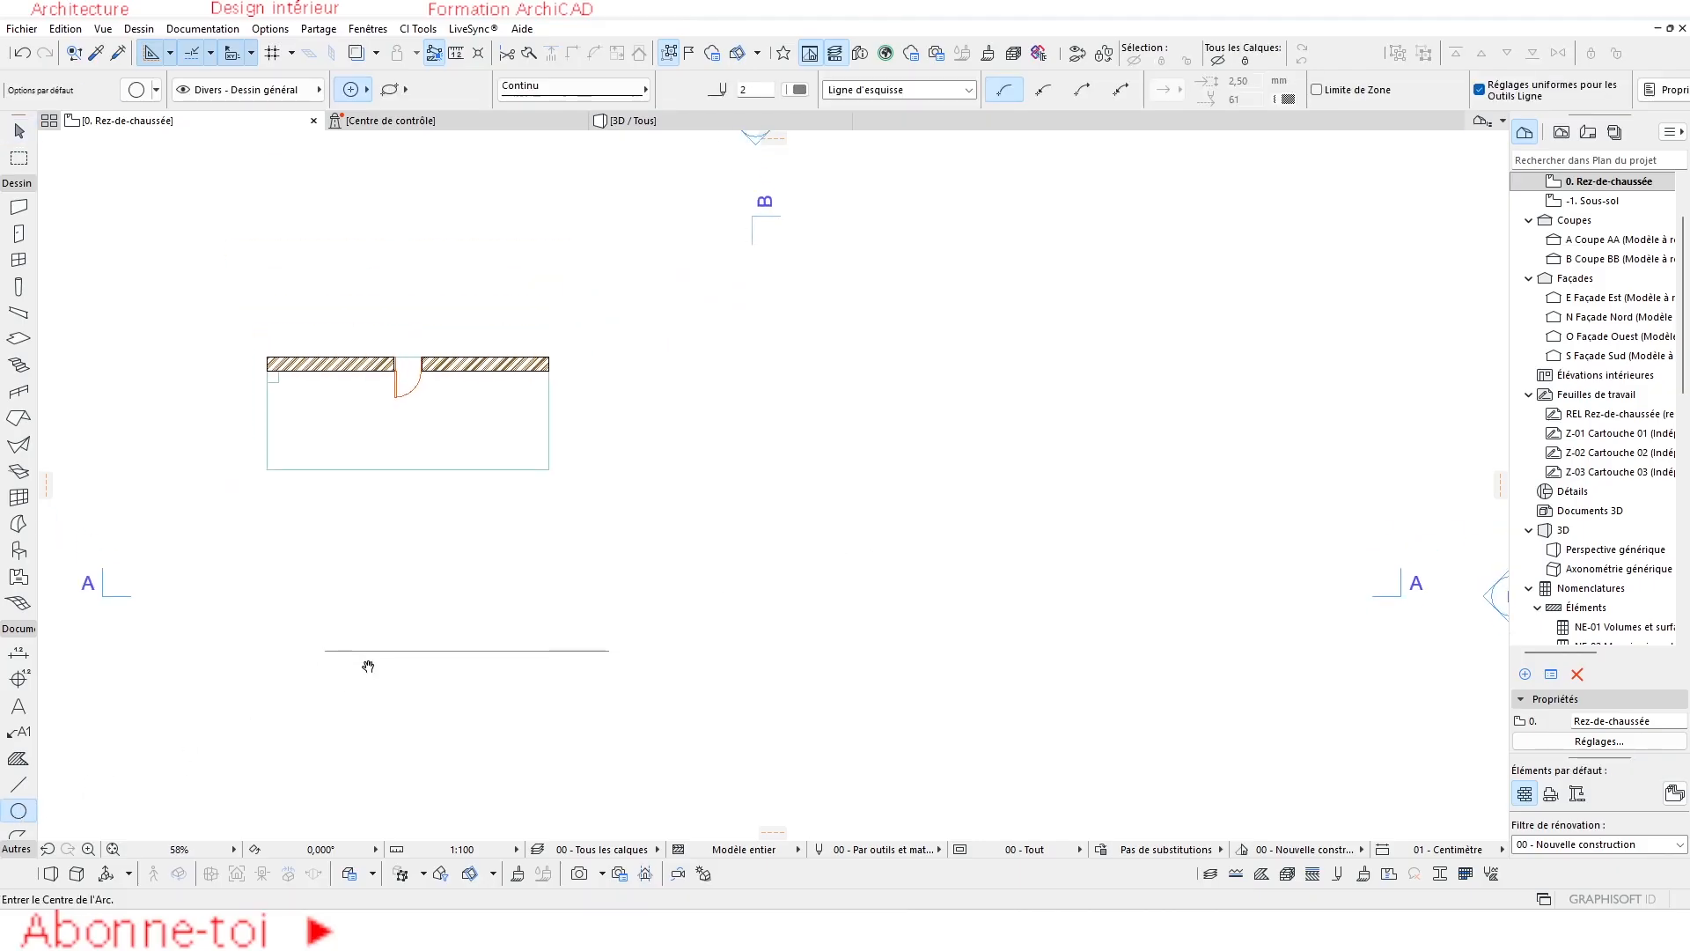
left_click(352, 666)
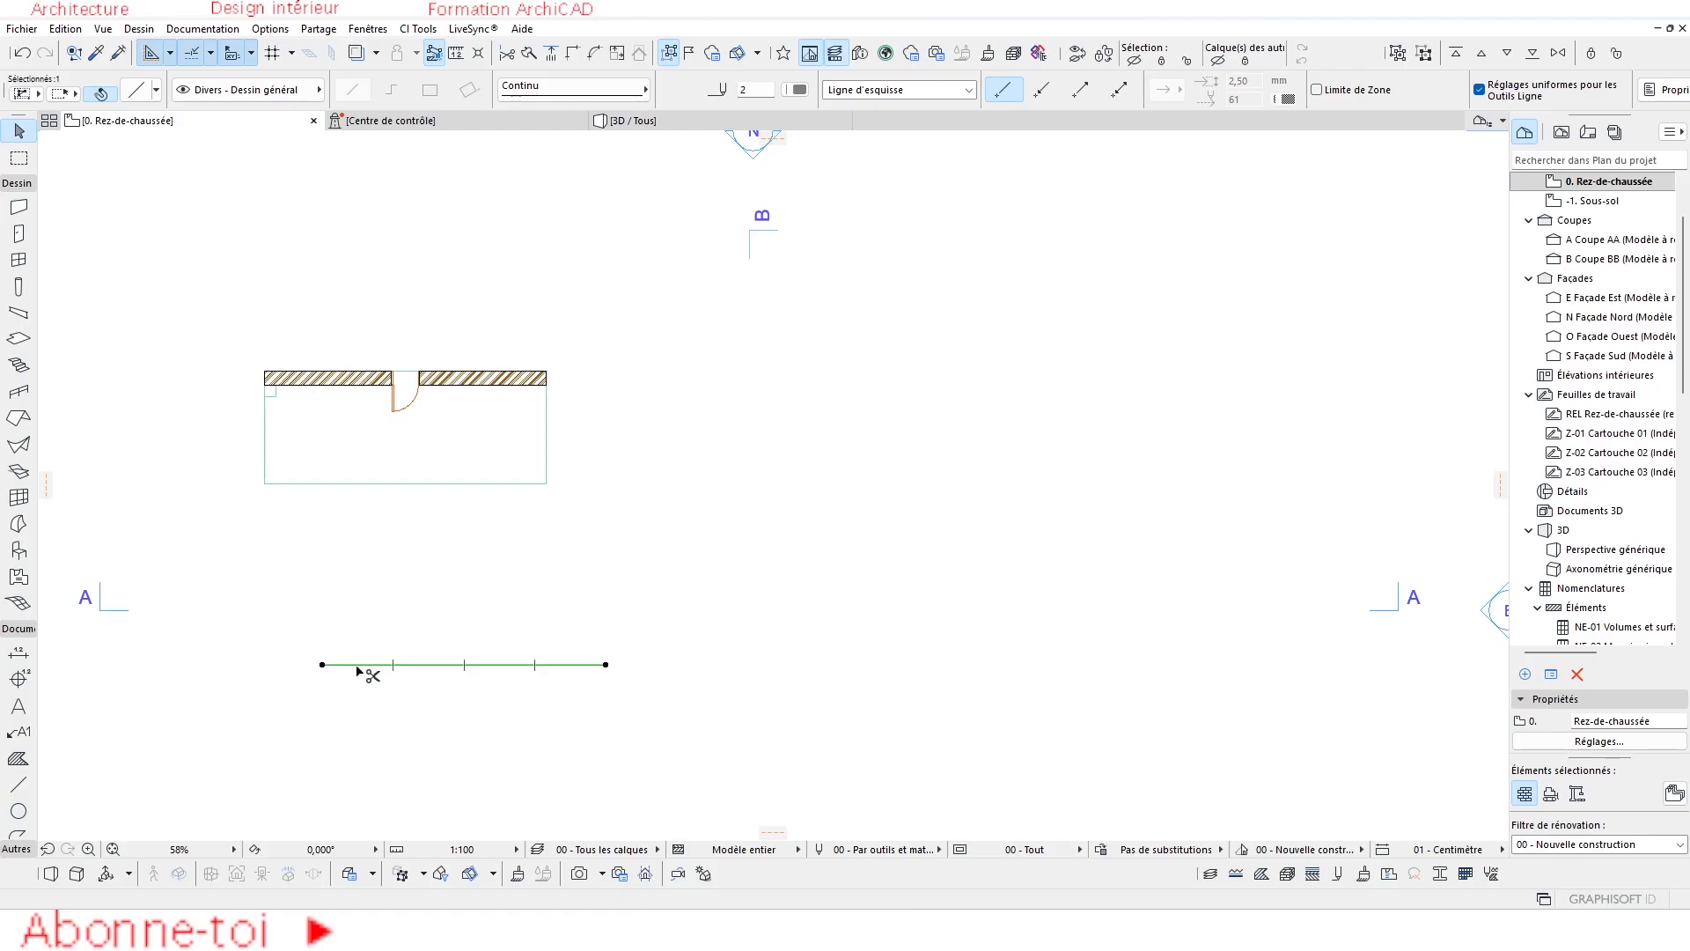
middle_click_drag(482, 617, 482, 428)
left_click(479, 446)
left_click(610, 558)
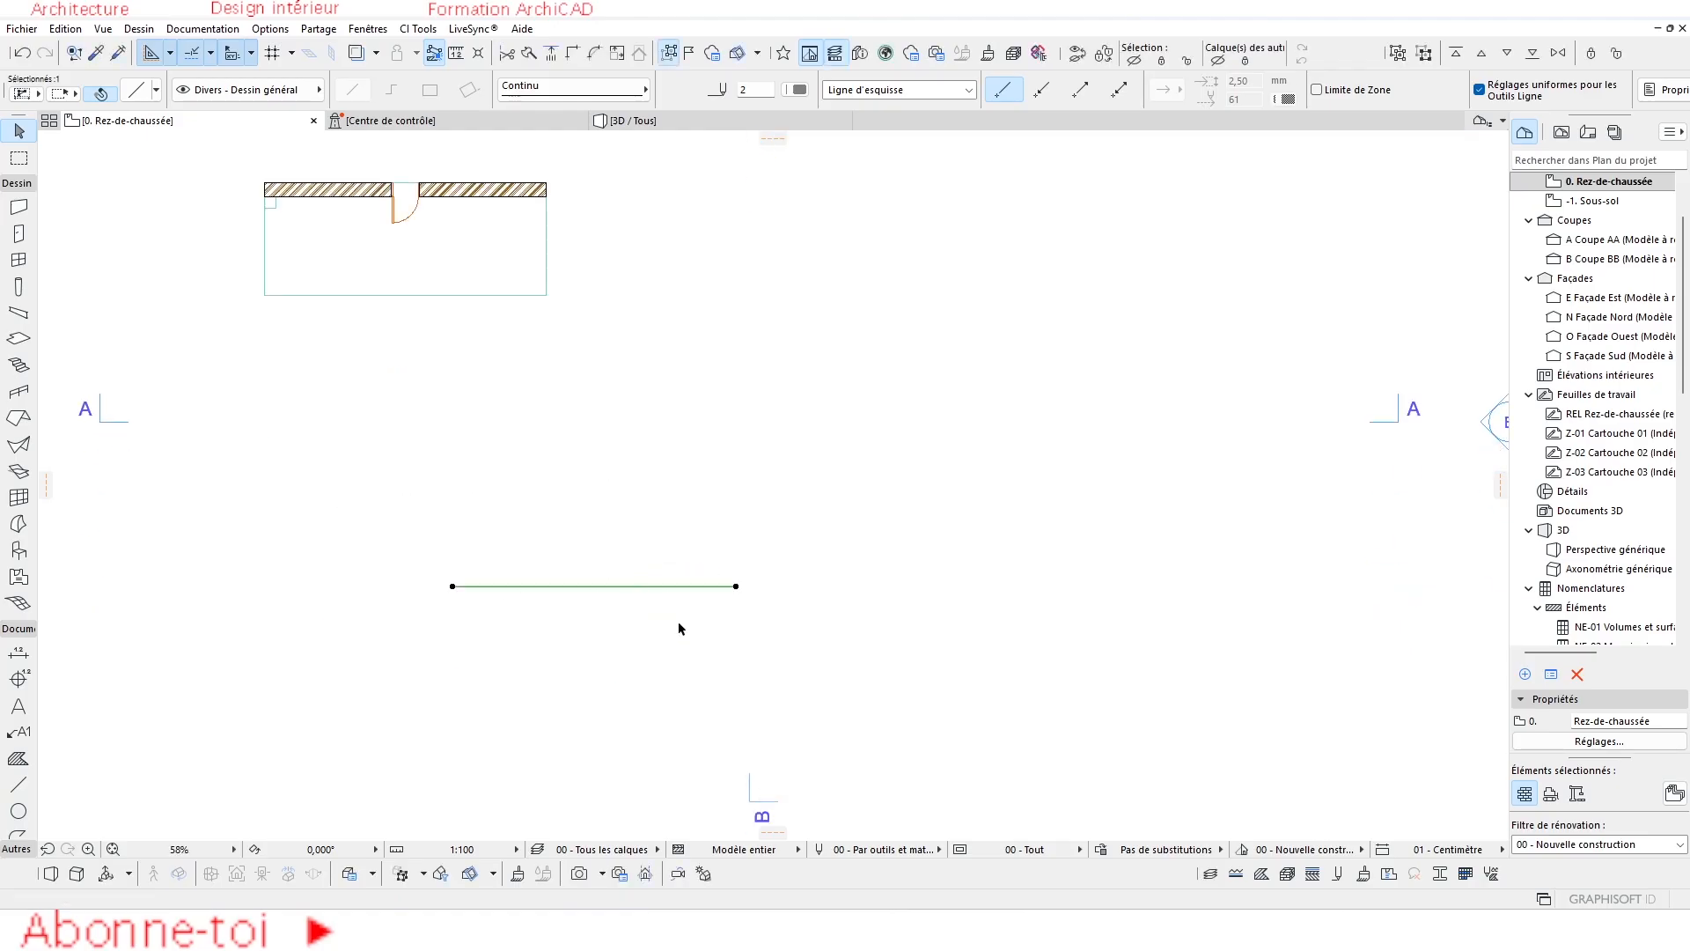
left_click(678, 620)
Draw an arc centred on the line's left endpoint, starting at its right endpoint and sweeping upward past the line's midpoint.
left_click(18, 811)
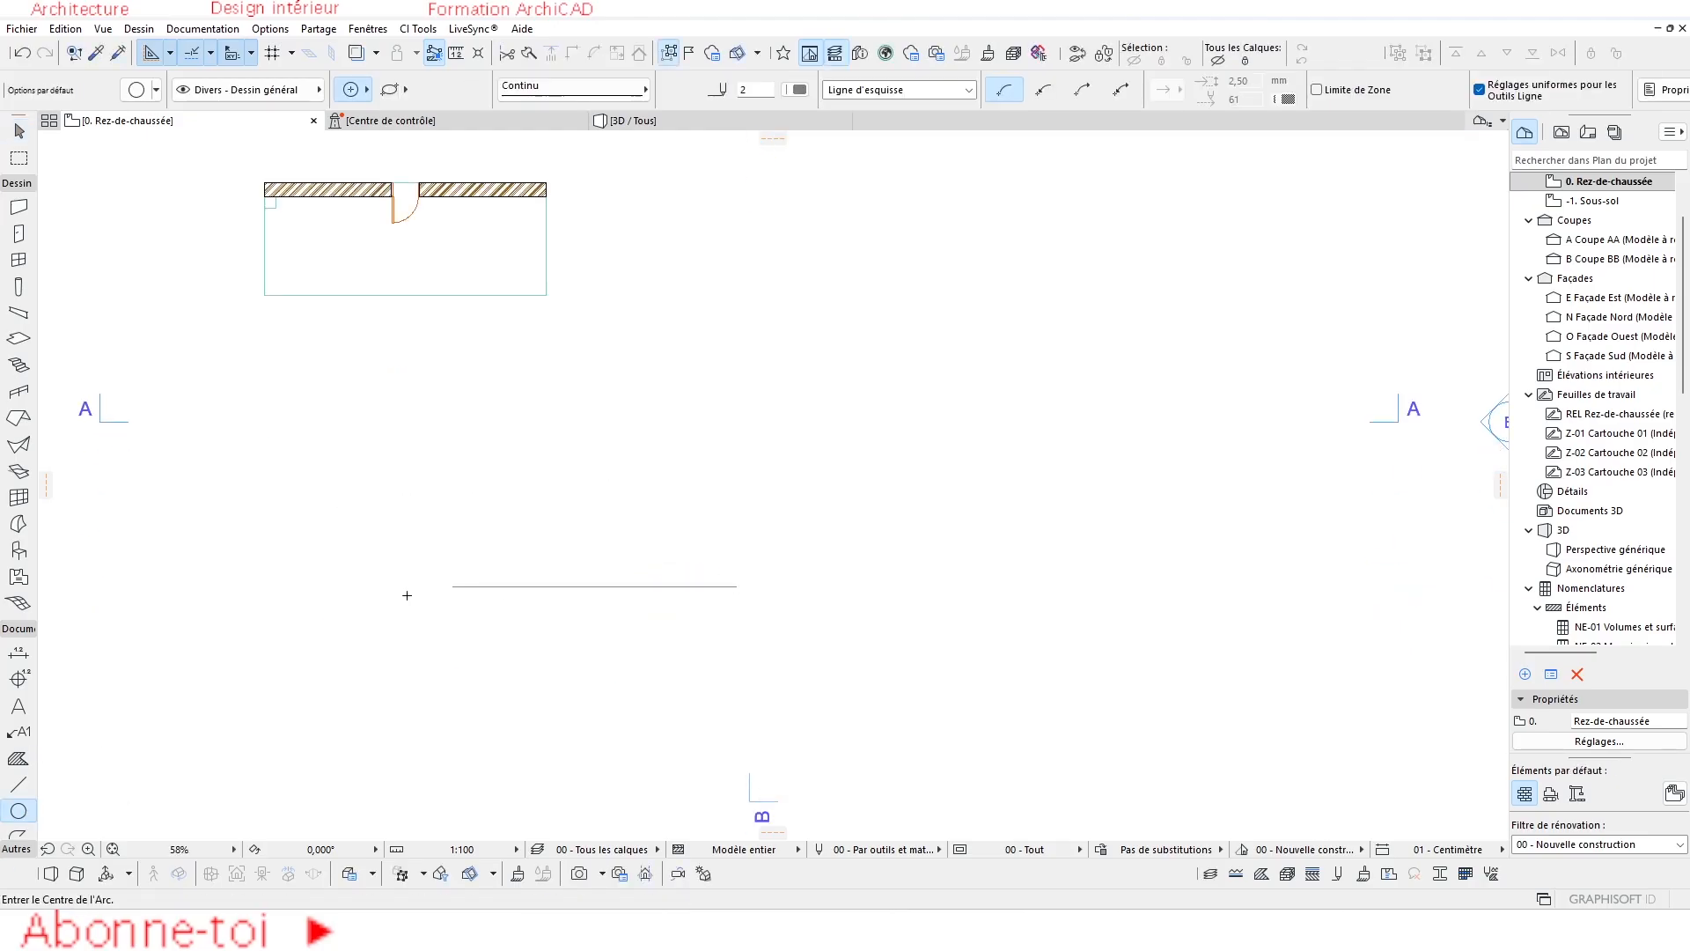
left_click(452, 586)
left_click(739, 586)
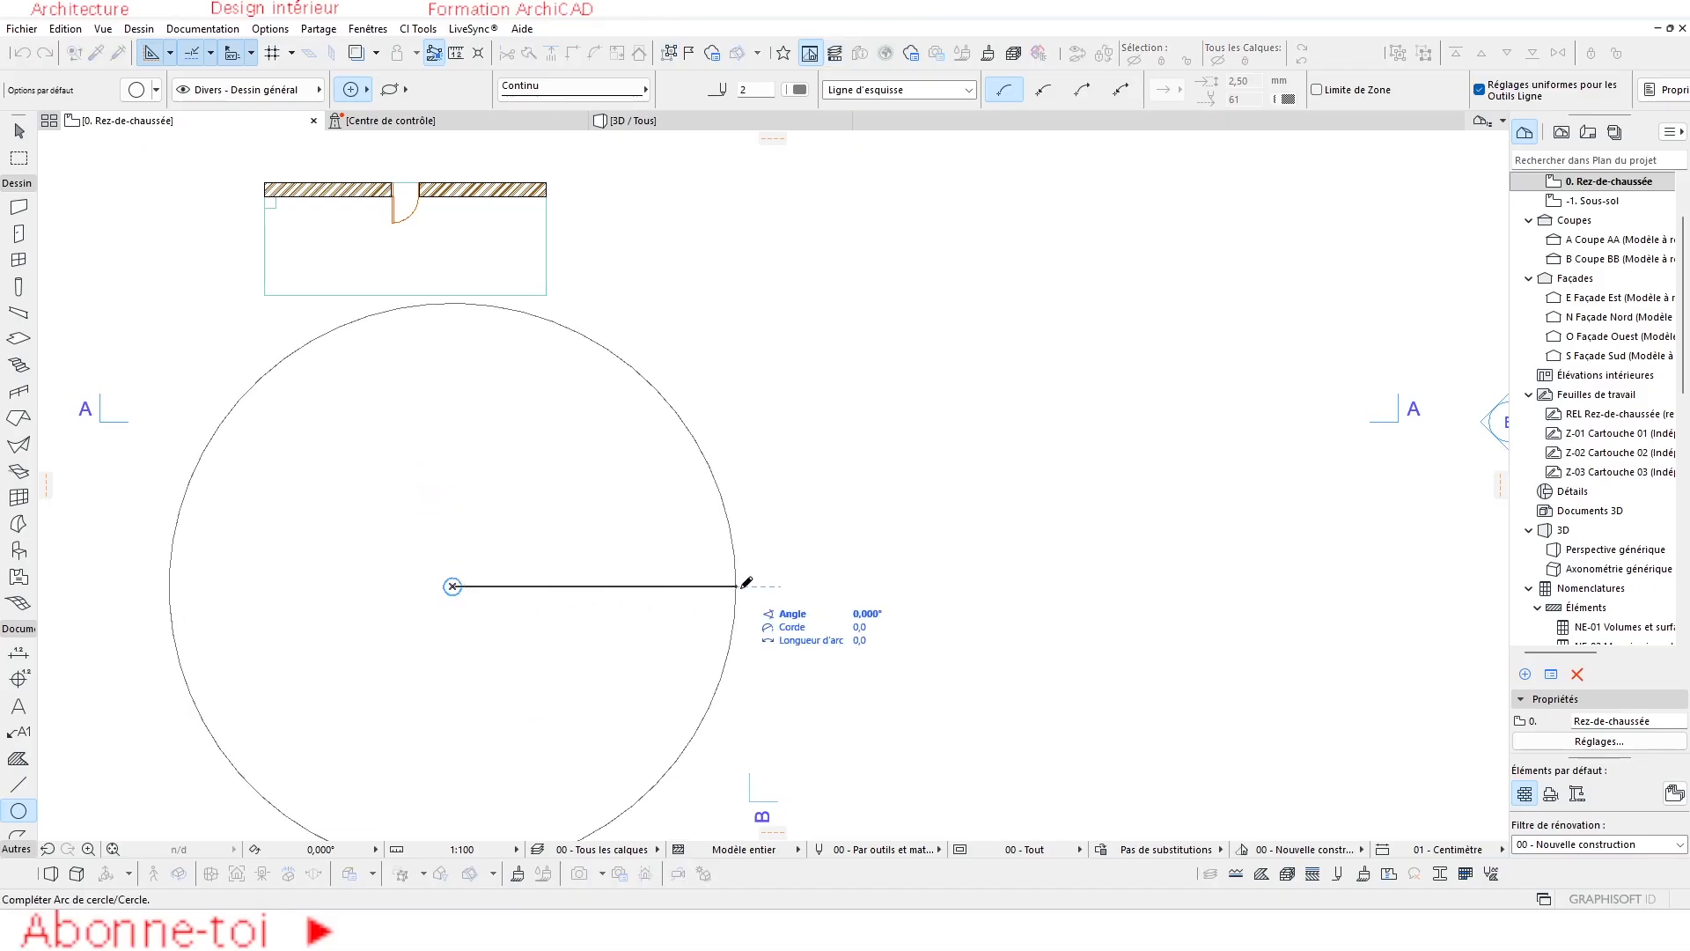
left_click(515, 310)
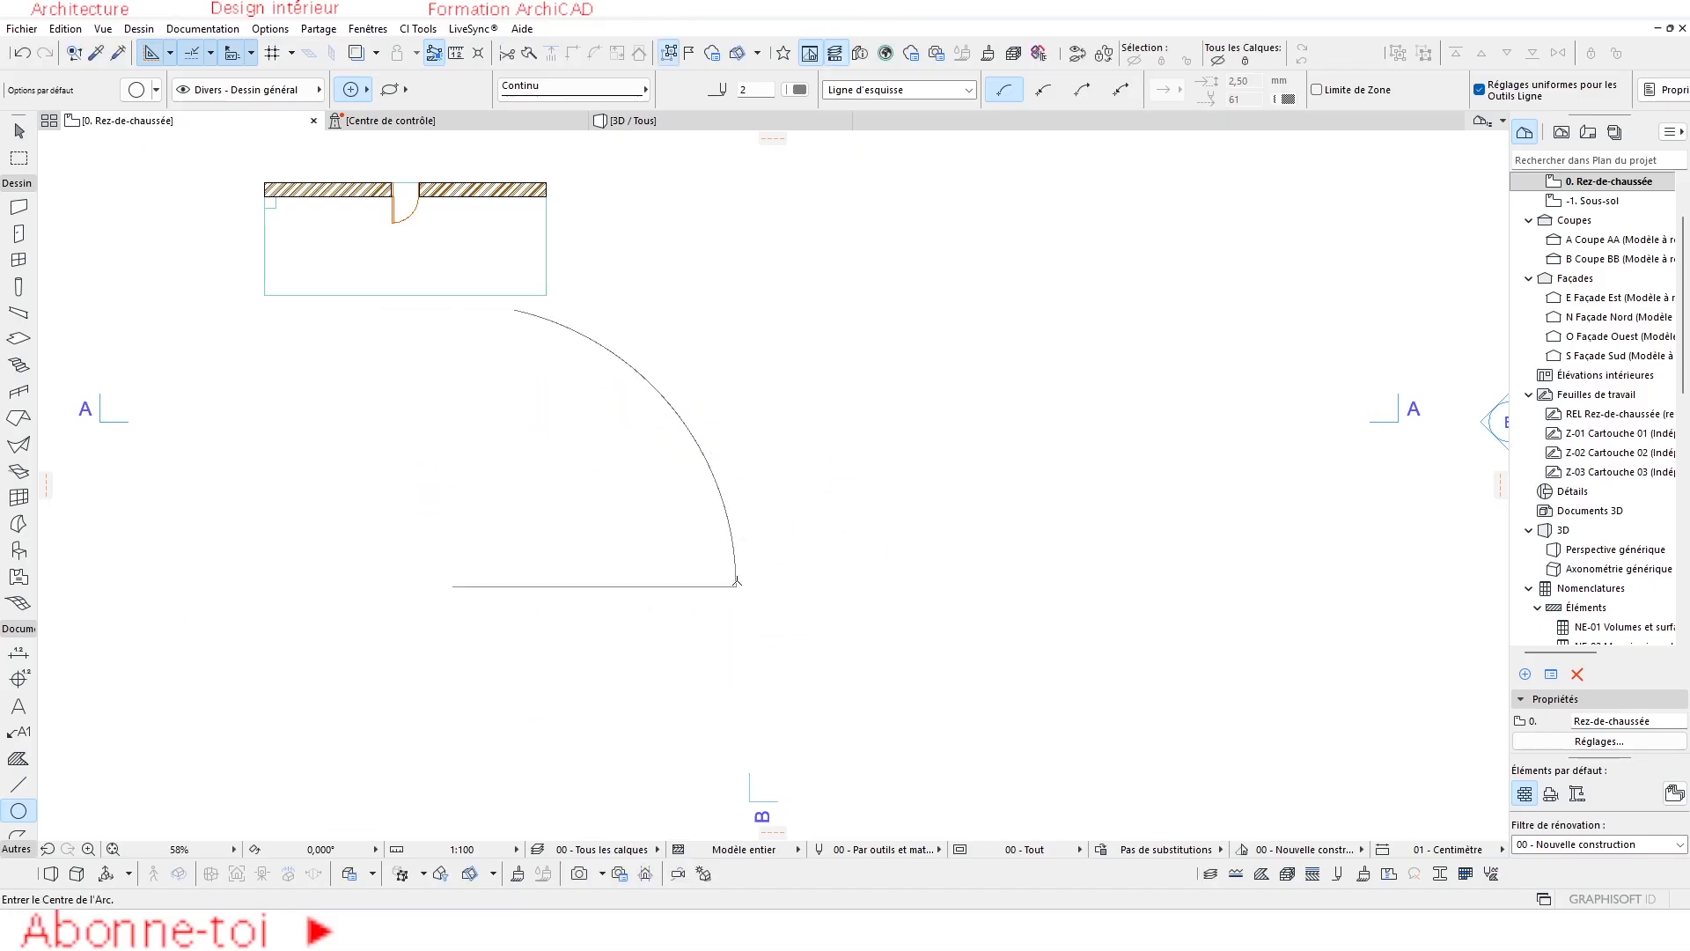
Draw a second arc centred on the line's right endpoint, starting at its left endpoint and crossing the first arc above.
left_click(737, 585)
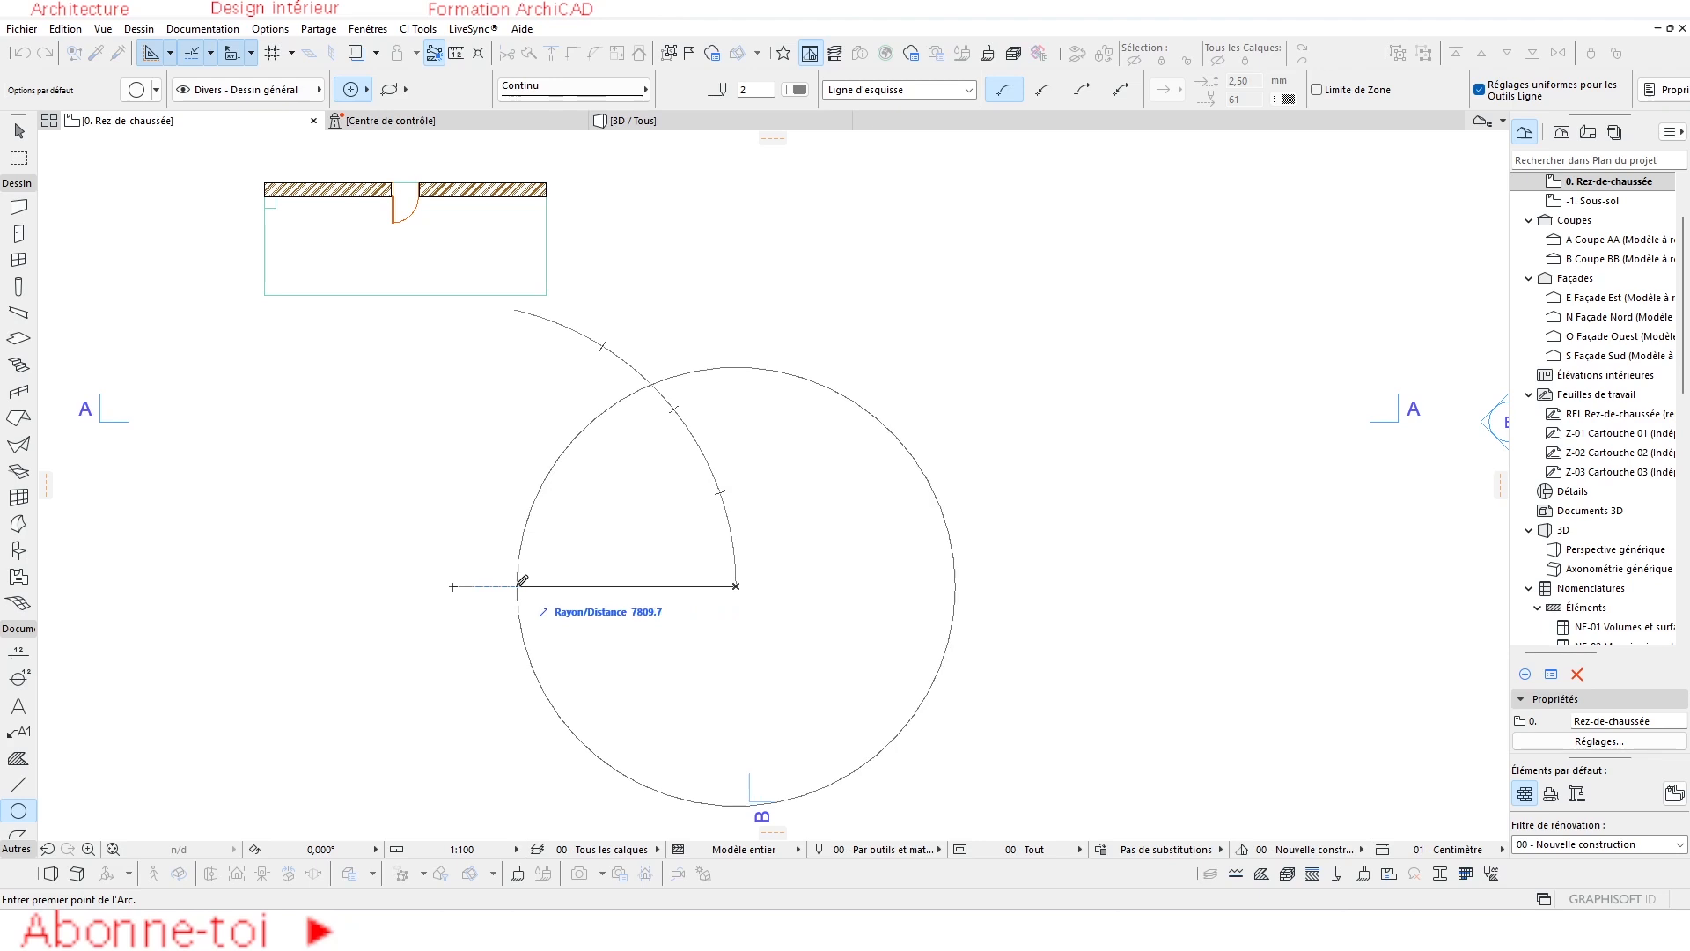
left_click(453, 585)
left_click(624, 300)
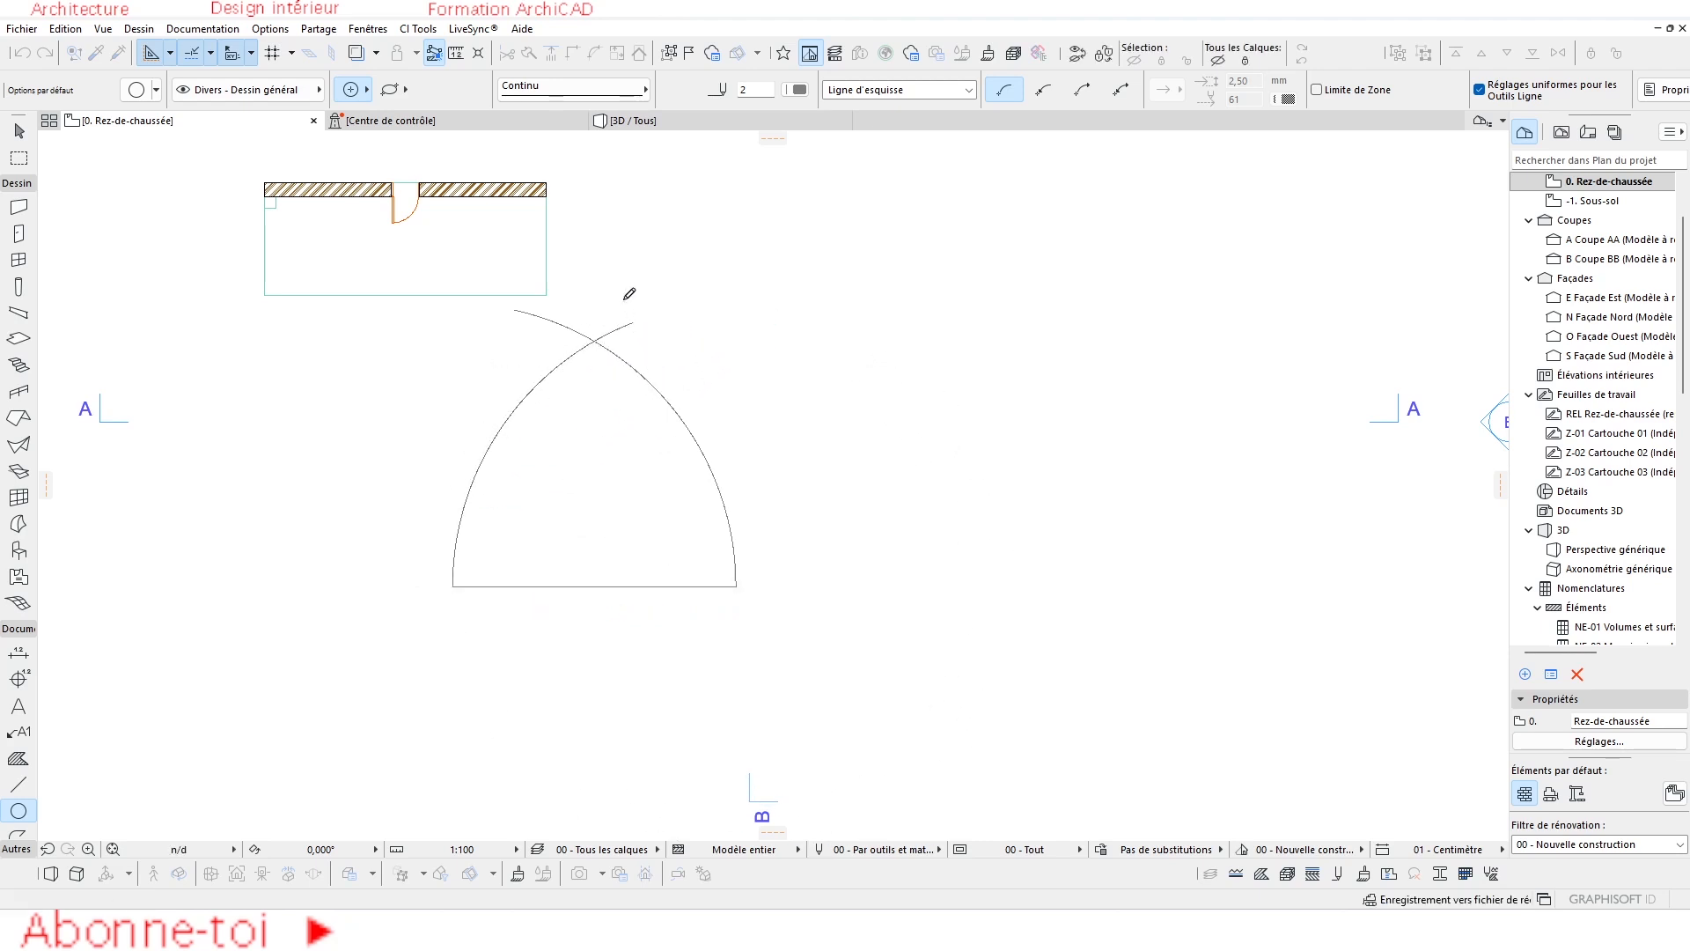
key("Escape")
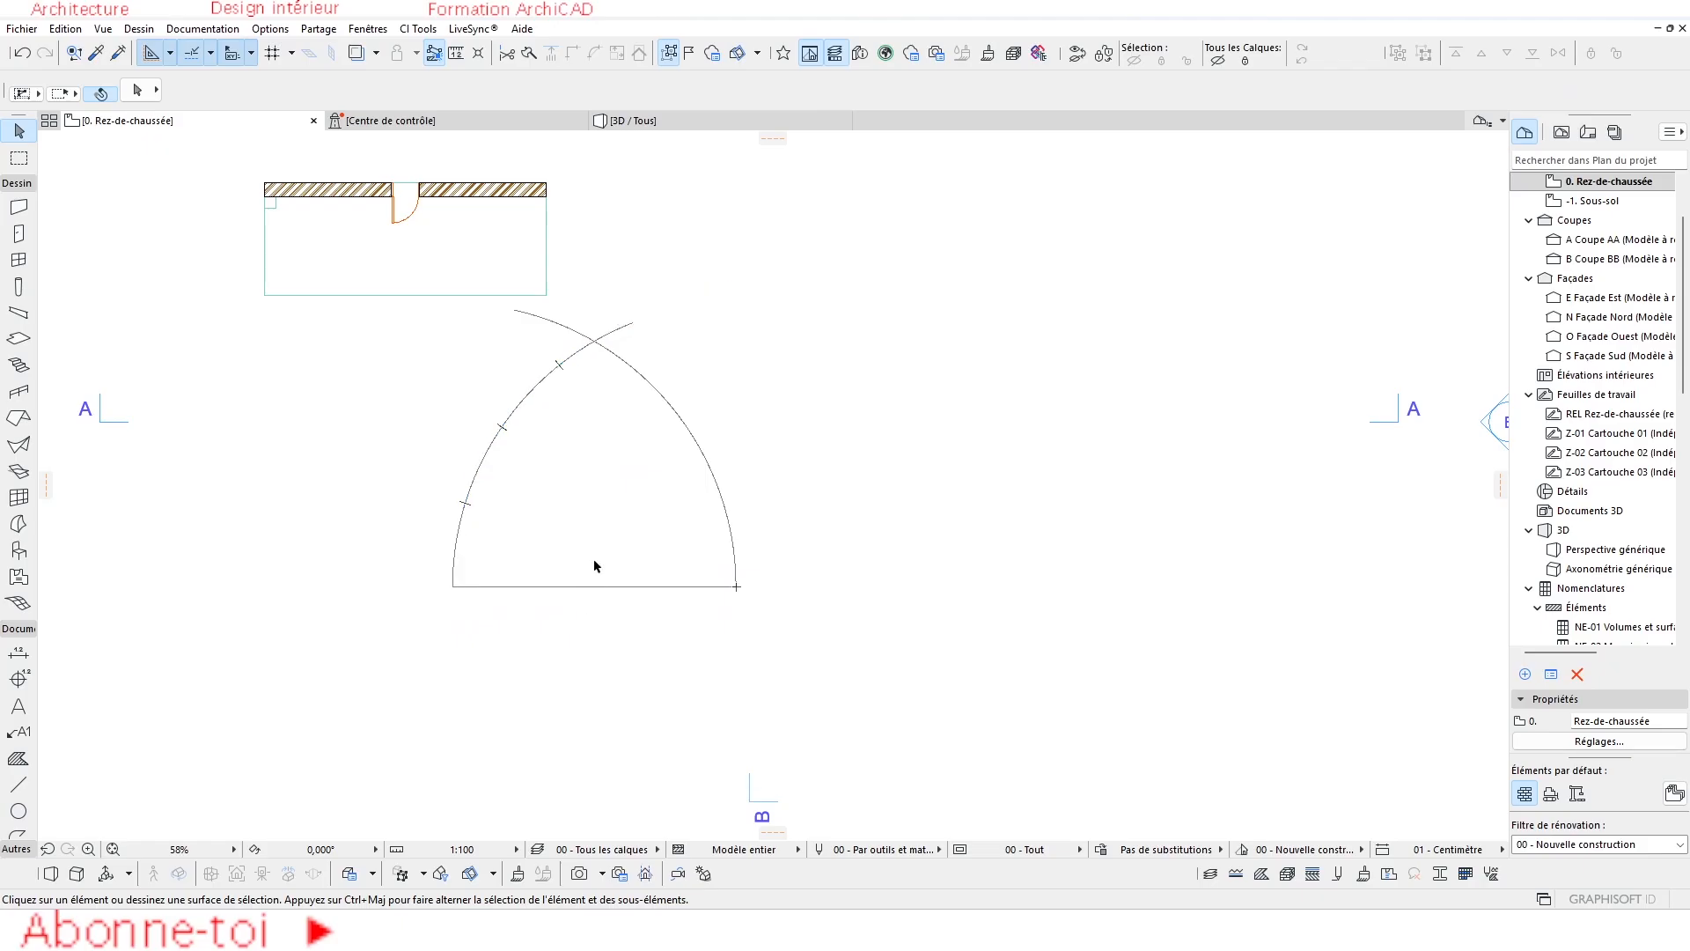
Draw a vertical line from the intersection of the two arcs down across the horizontal line.
middle_click_drag(654, 502, 513, 520)
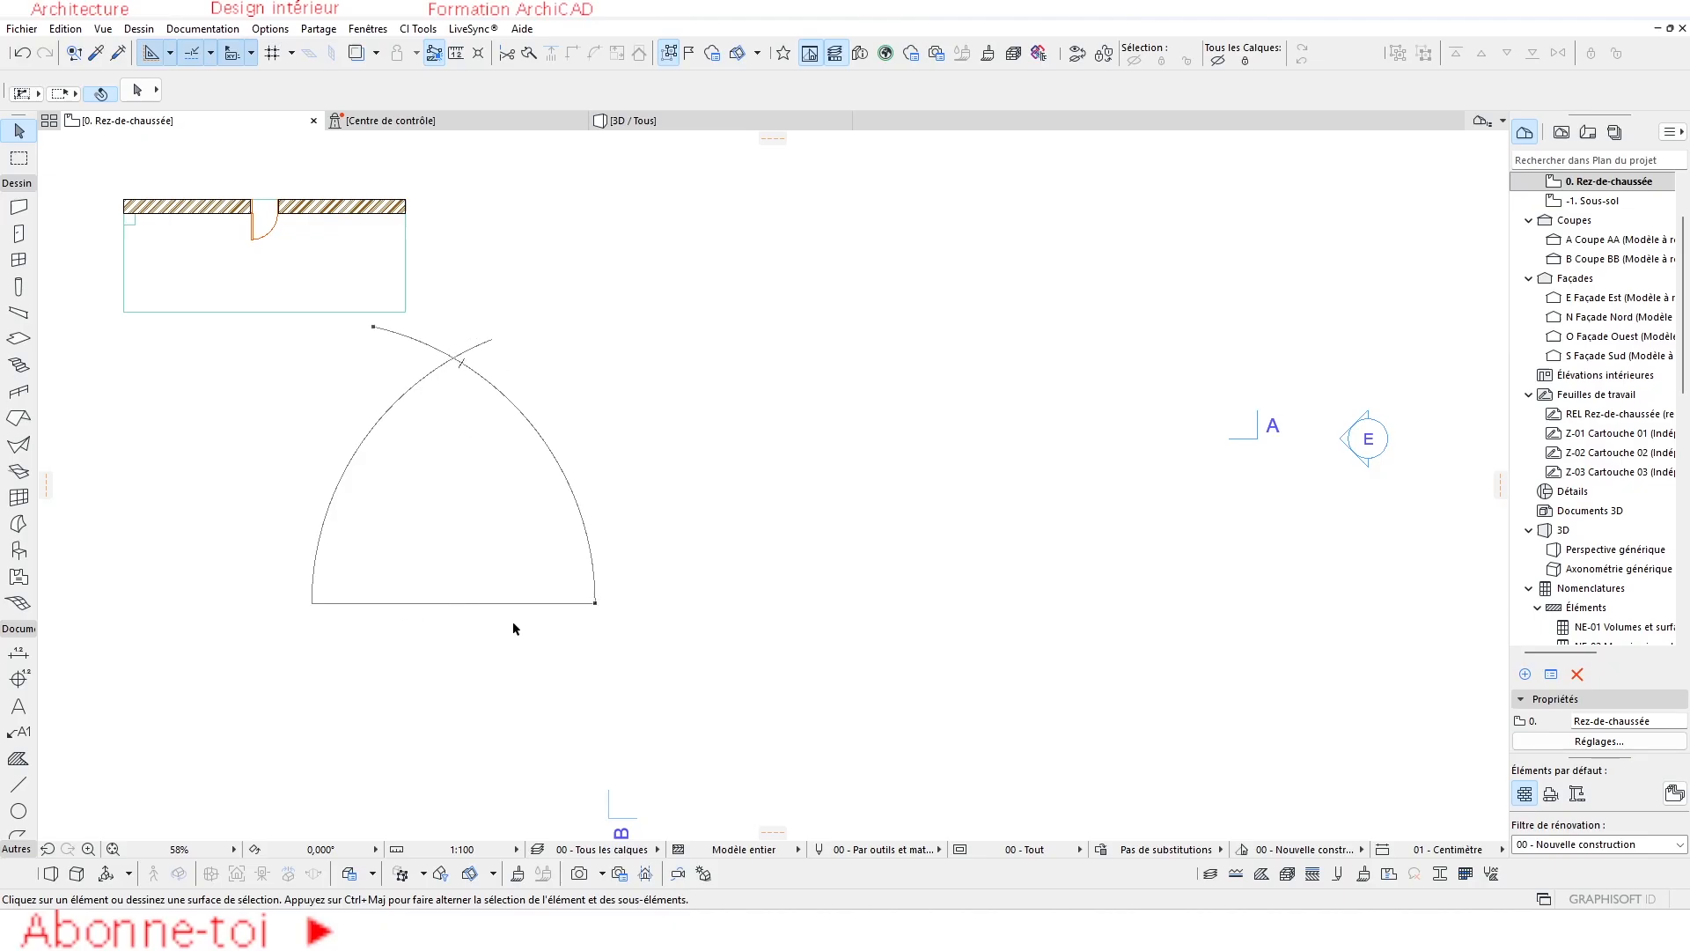
scroll(472, 577, "up", 2)
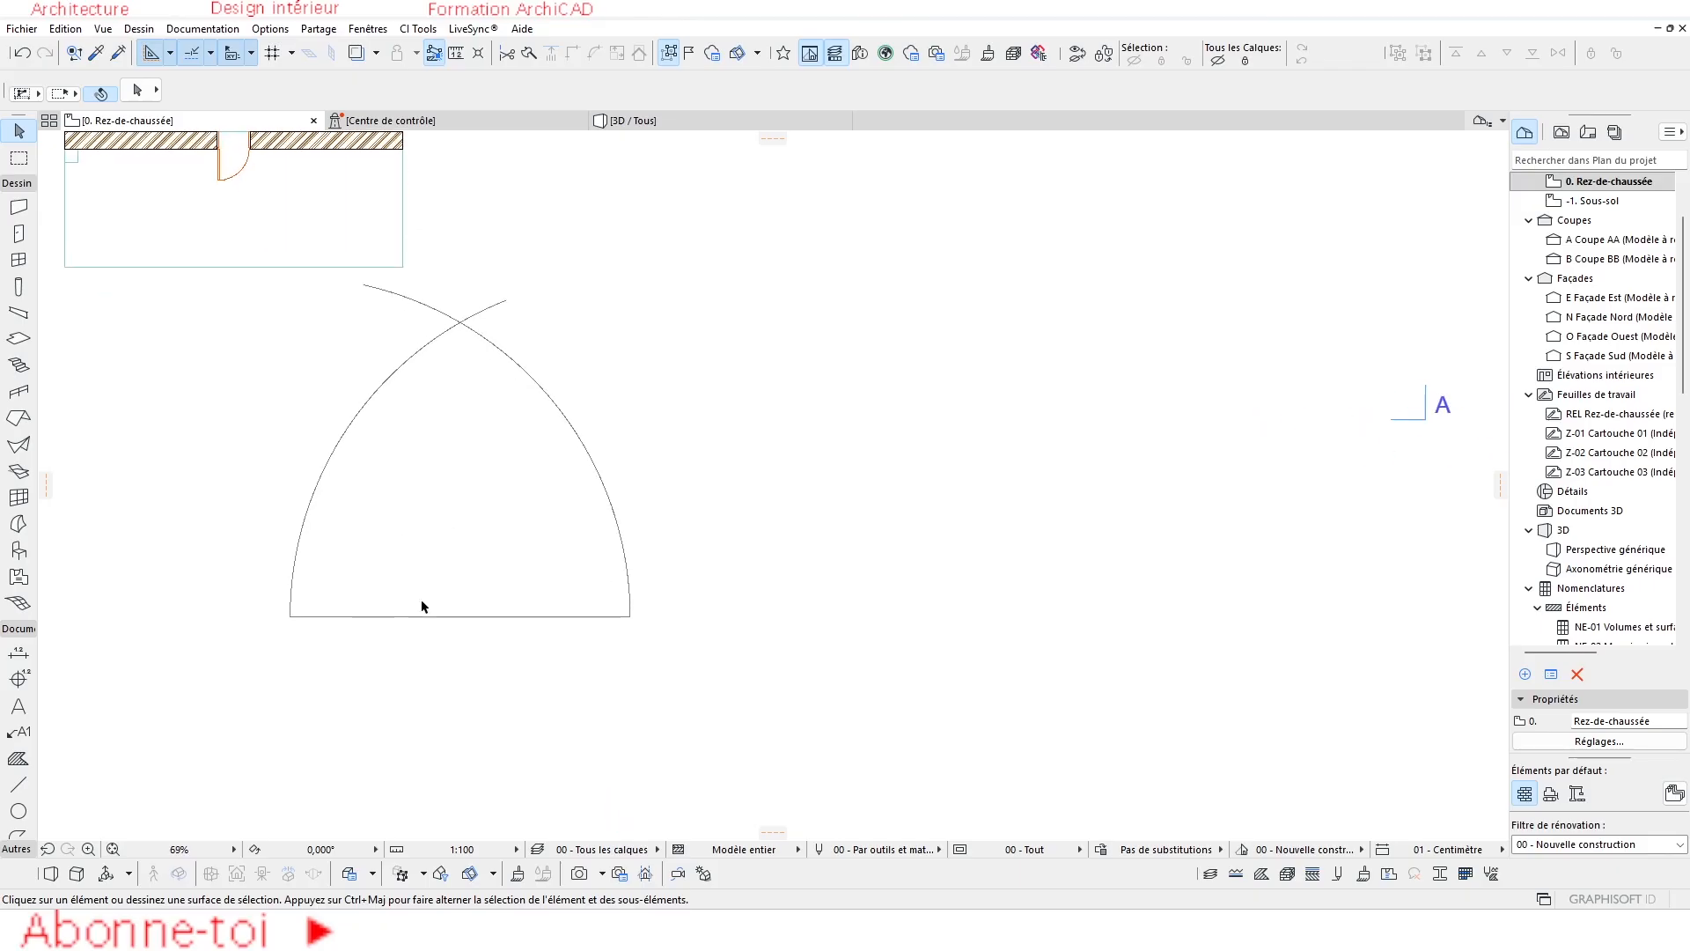
left_click(19, 784)
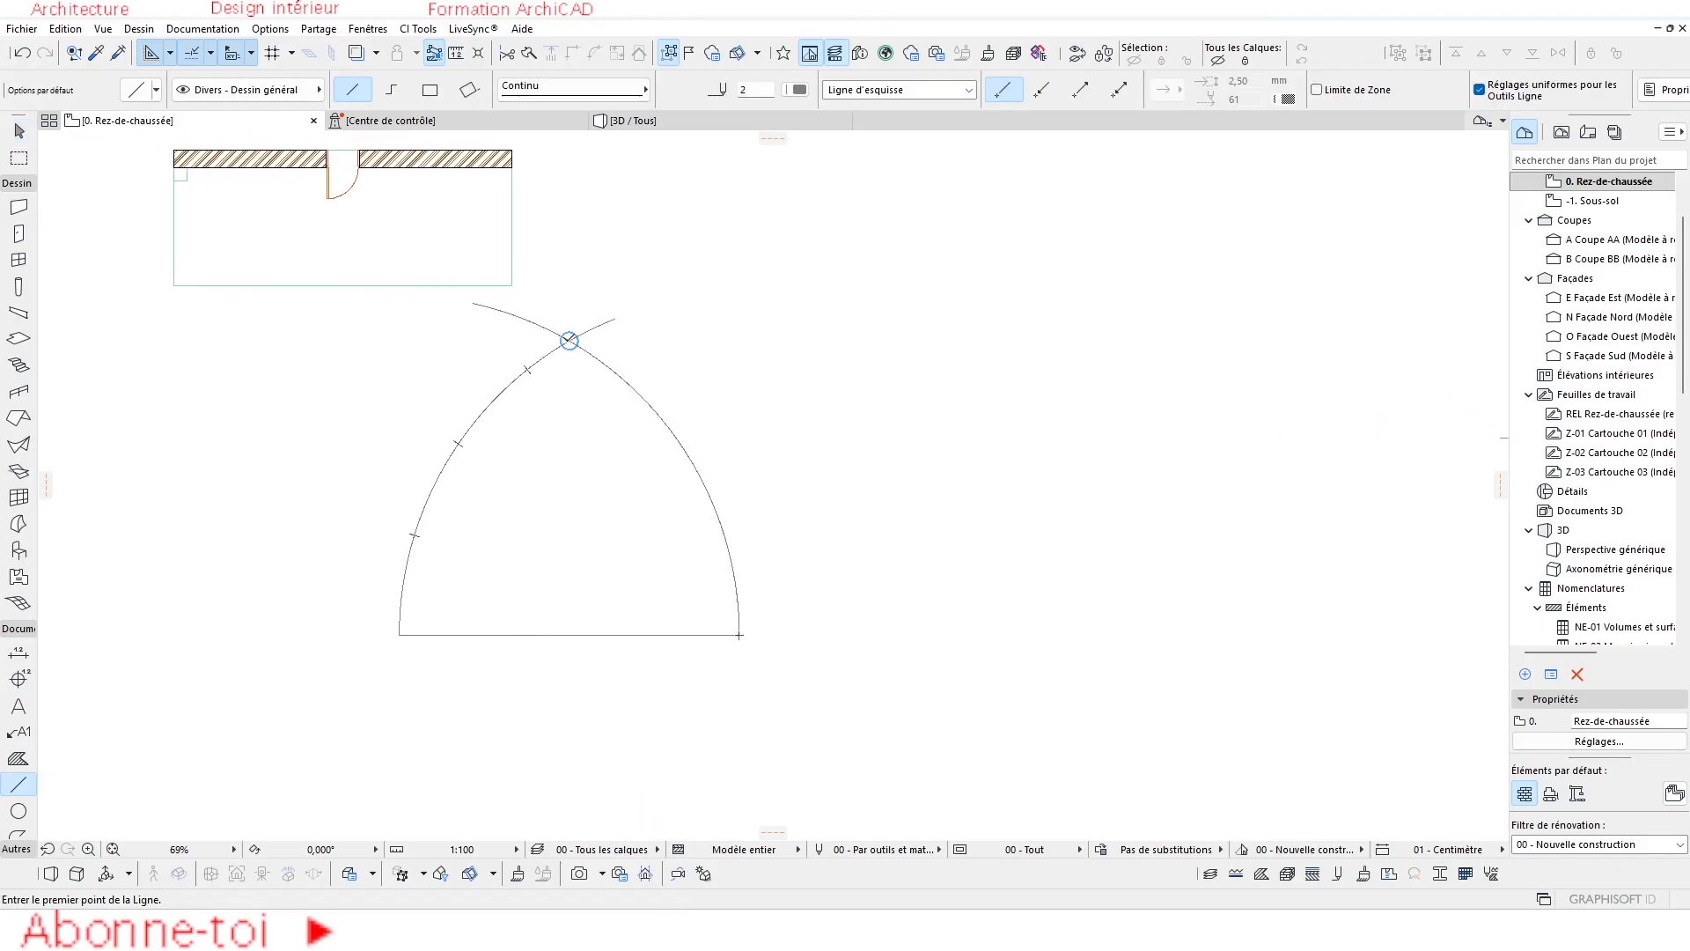
left_click(570, 340)
left_click(568, 747)
key("Escape")
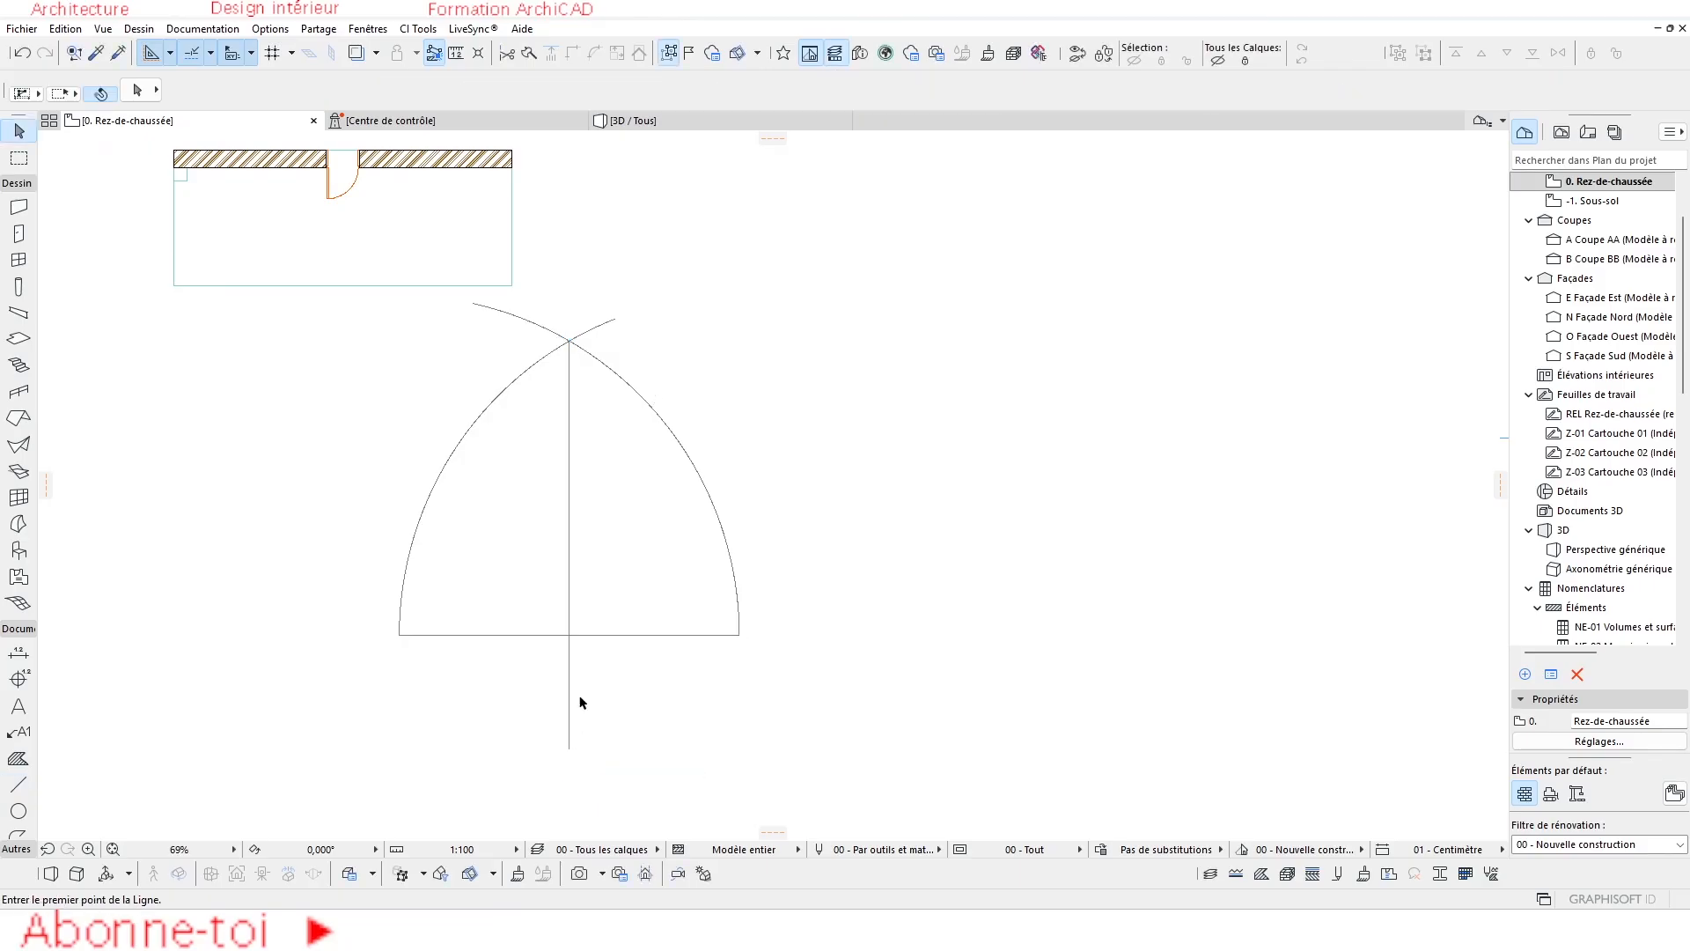
Delete both construction arcs and the vertical line between them, keeping the horizontal line.
scroll(609, 695, "up", 3)
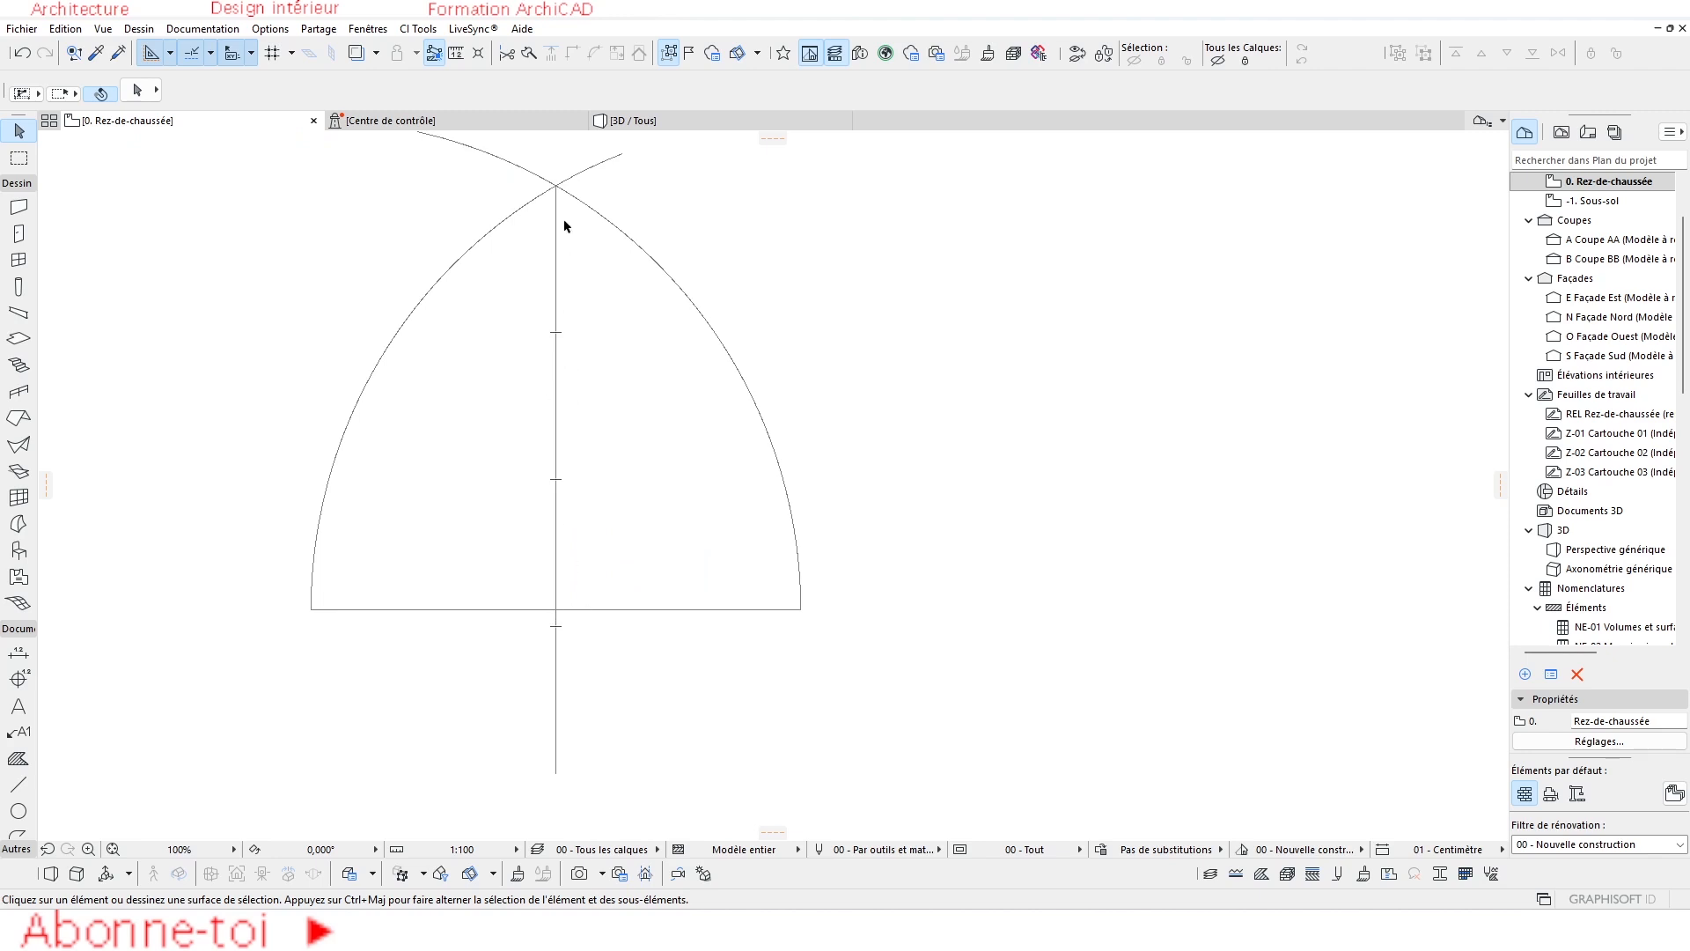
scroll(598, 614, "down", 3)
scroll(505, 648, "up", 2)
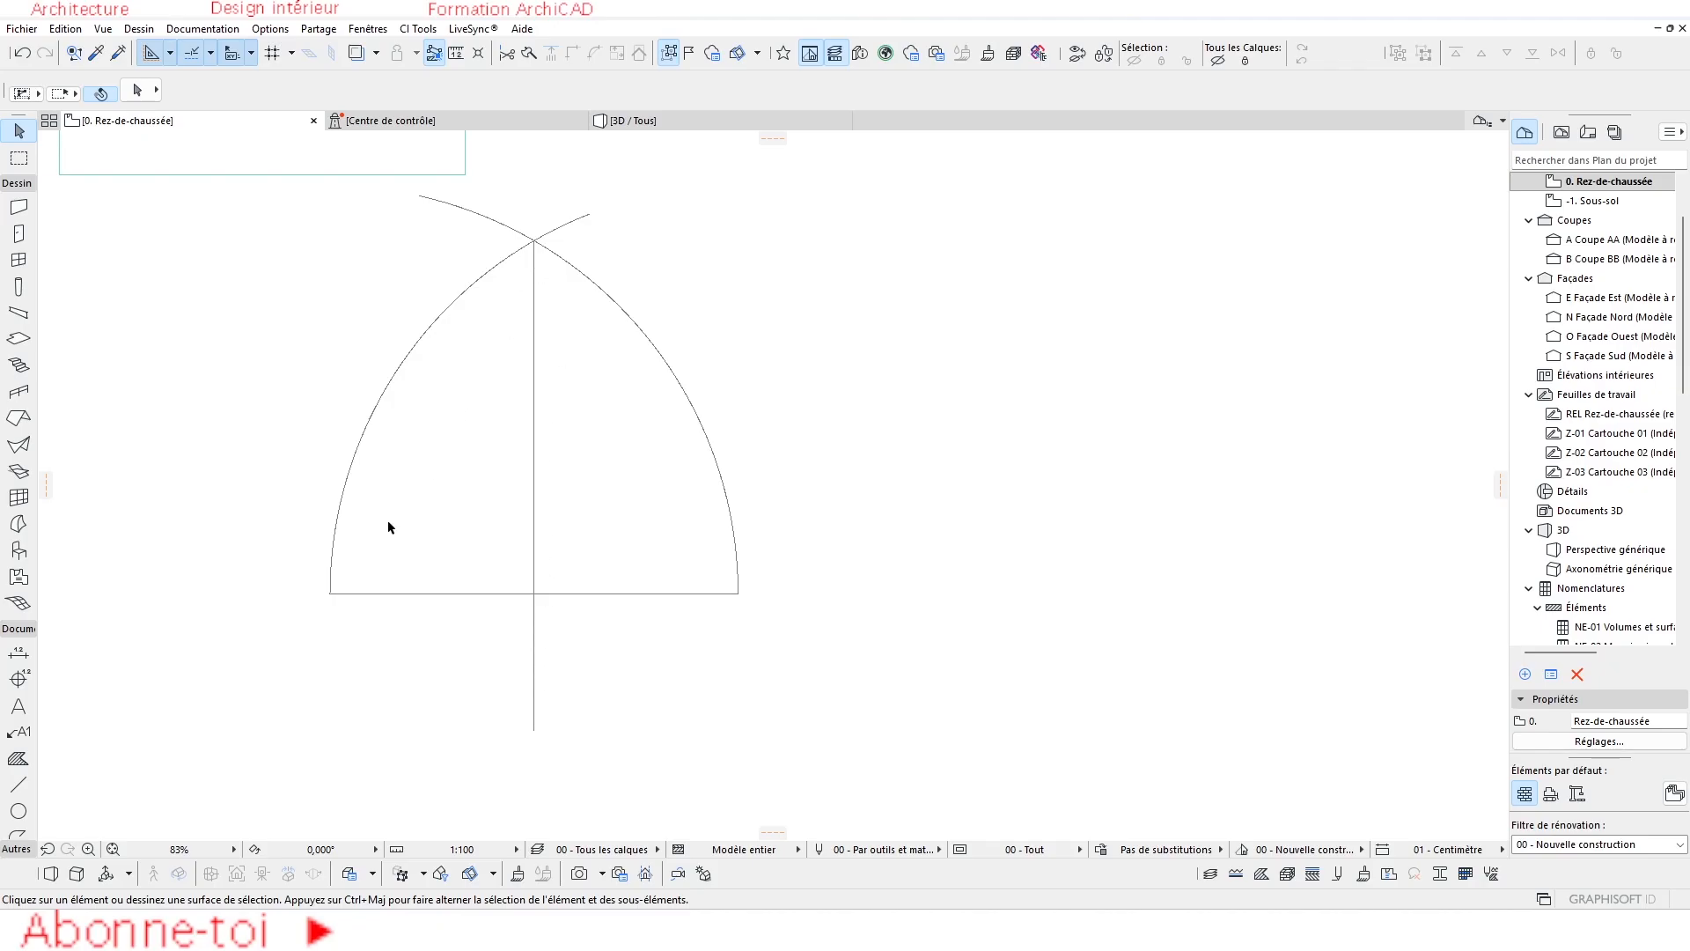
scroll(754, 622, "down", 5)
scroll(764, 563, "up", 4)
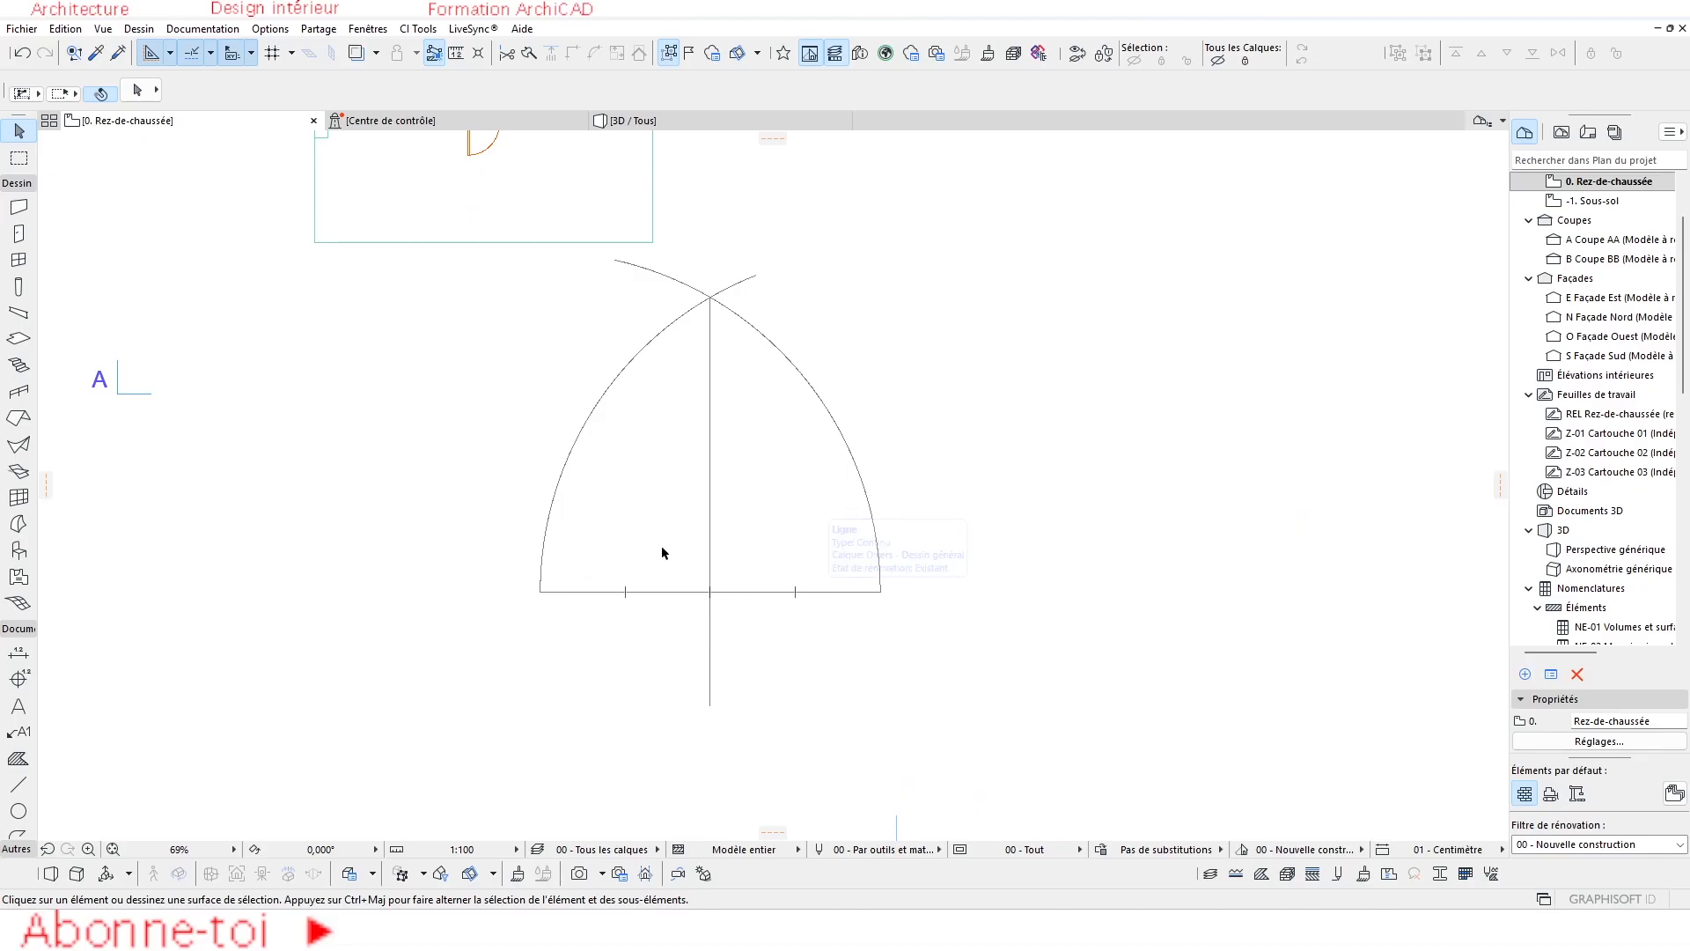
scroll(674, 473, "down", 3)
left_click_drag(684, 332, 789, 394)
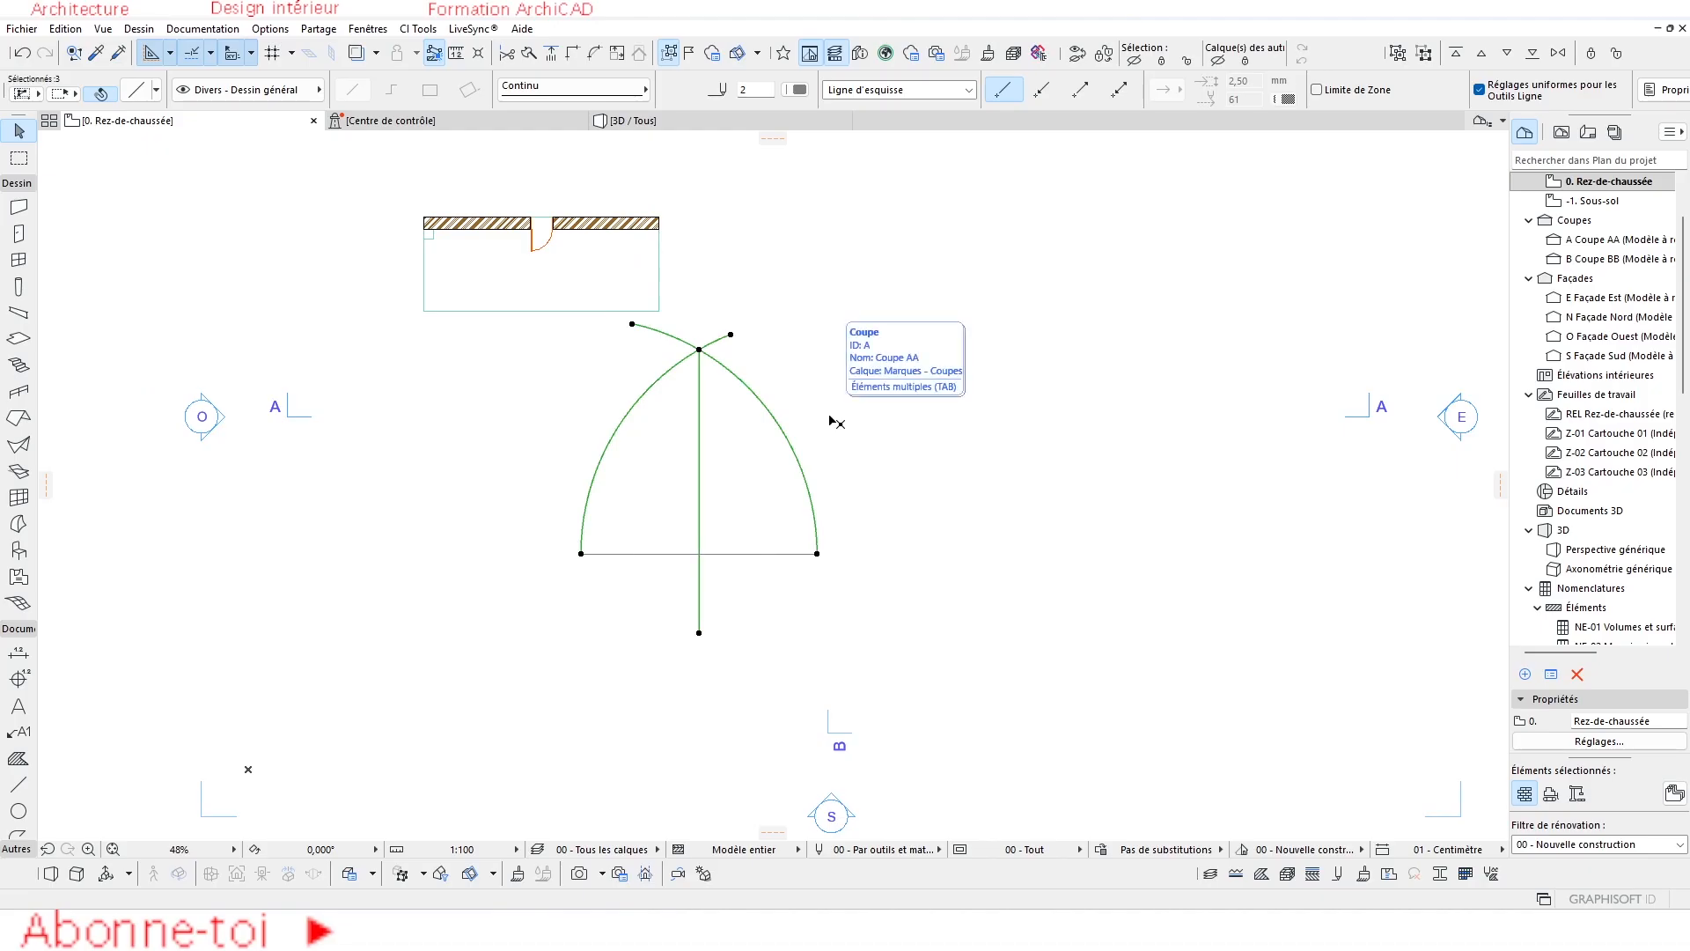
key("Delete")
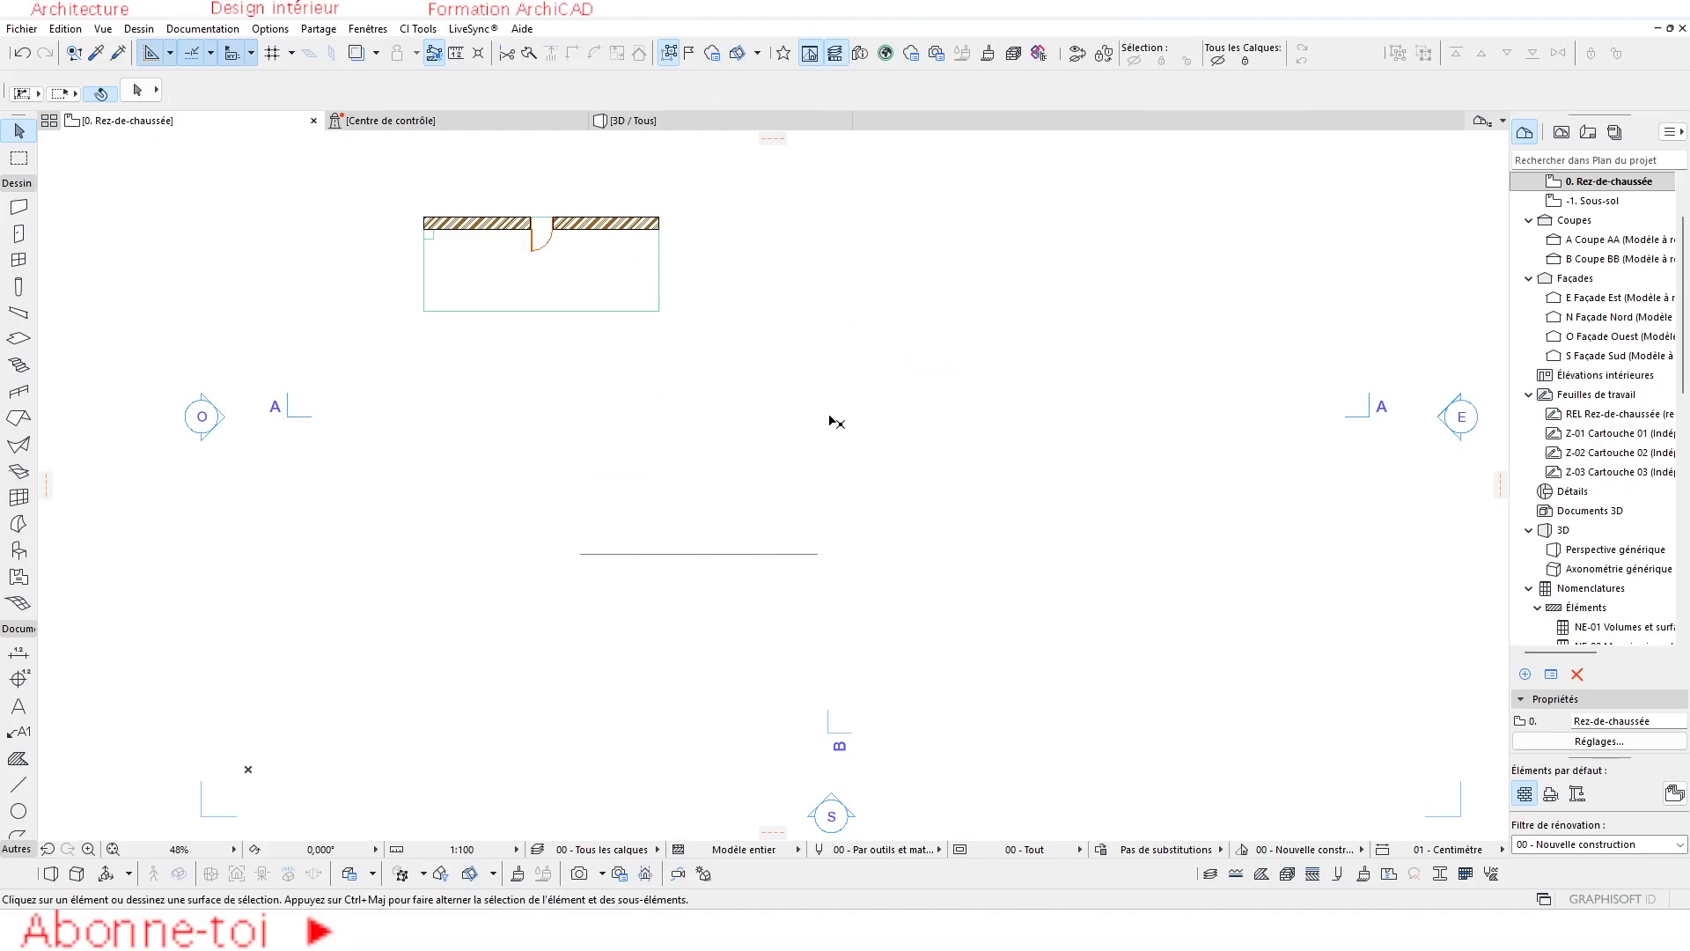
Delete the remaining horizontal line below the terrace slab.
scroll(639, 516, "up", 5)
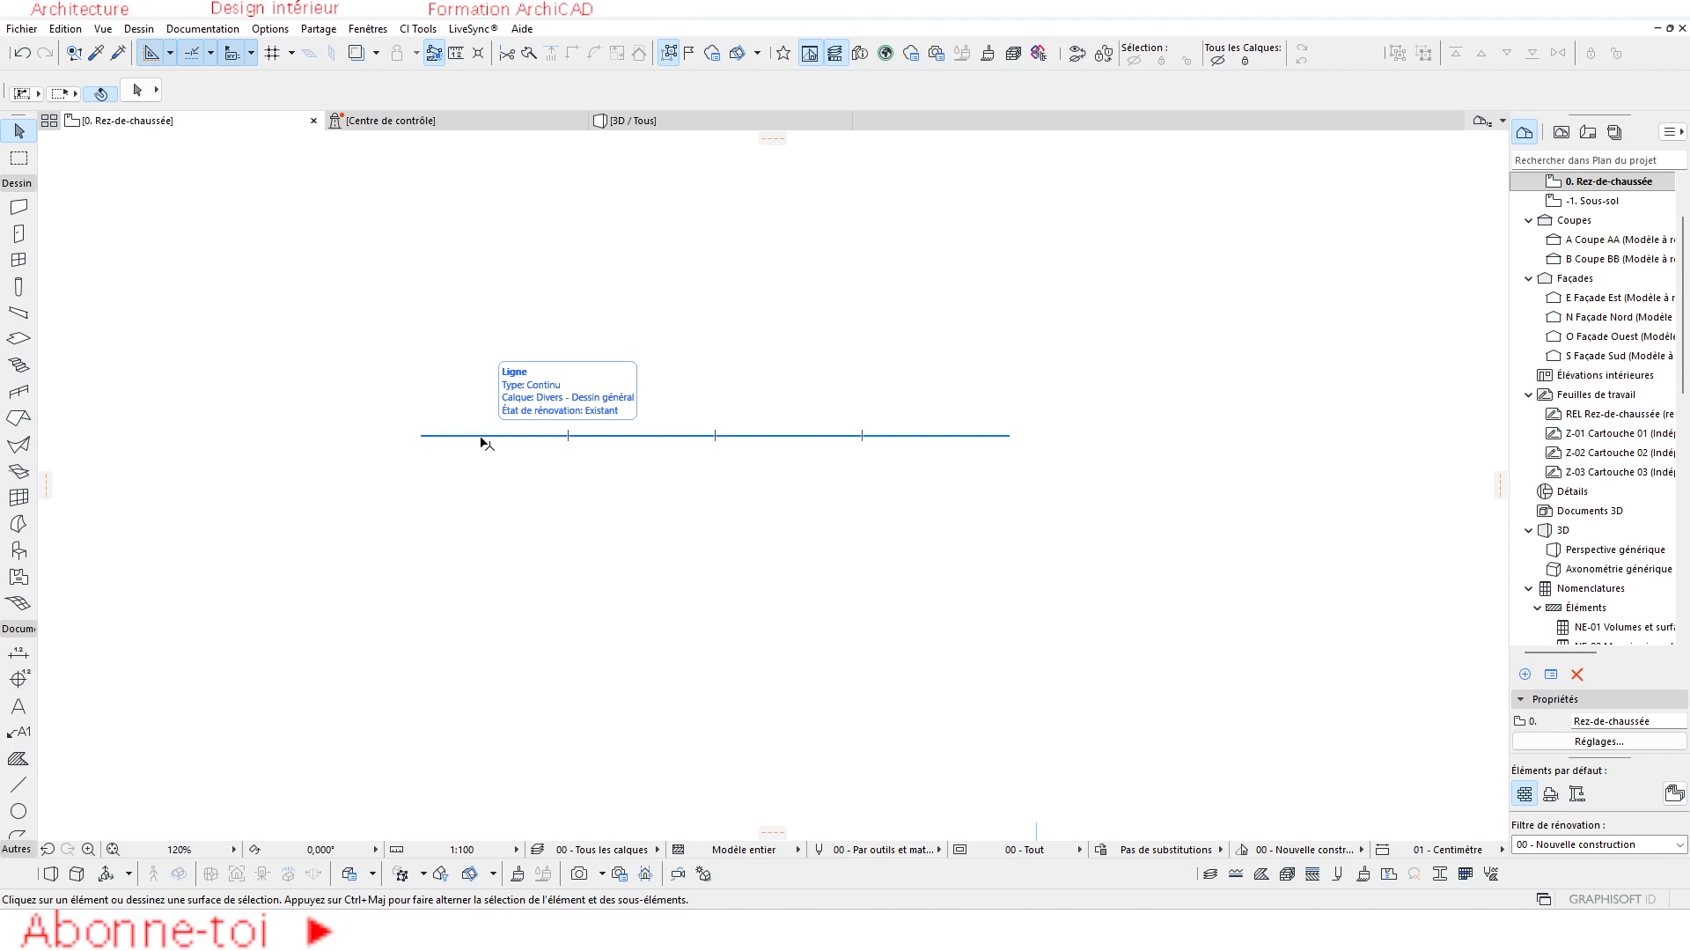
scroll(483, 442, "down", 7)
scroll(540, 577, "up", 4)
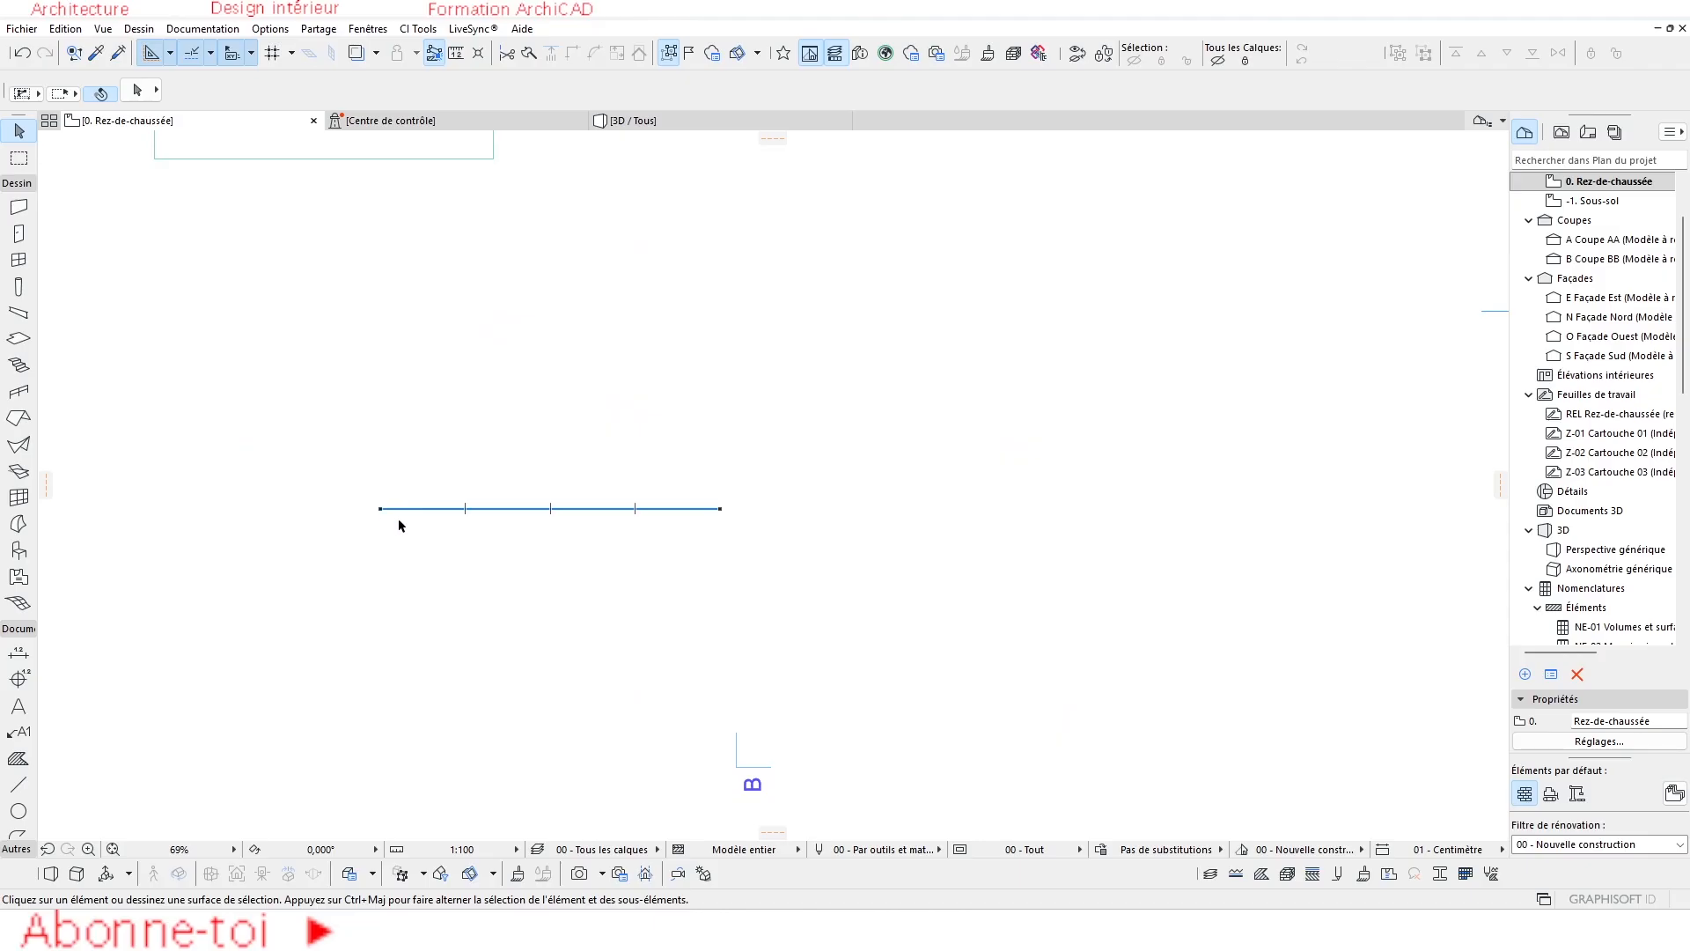
scroll(420, 546, "up", 3)
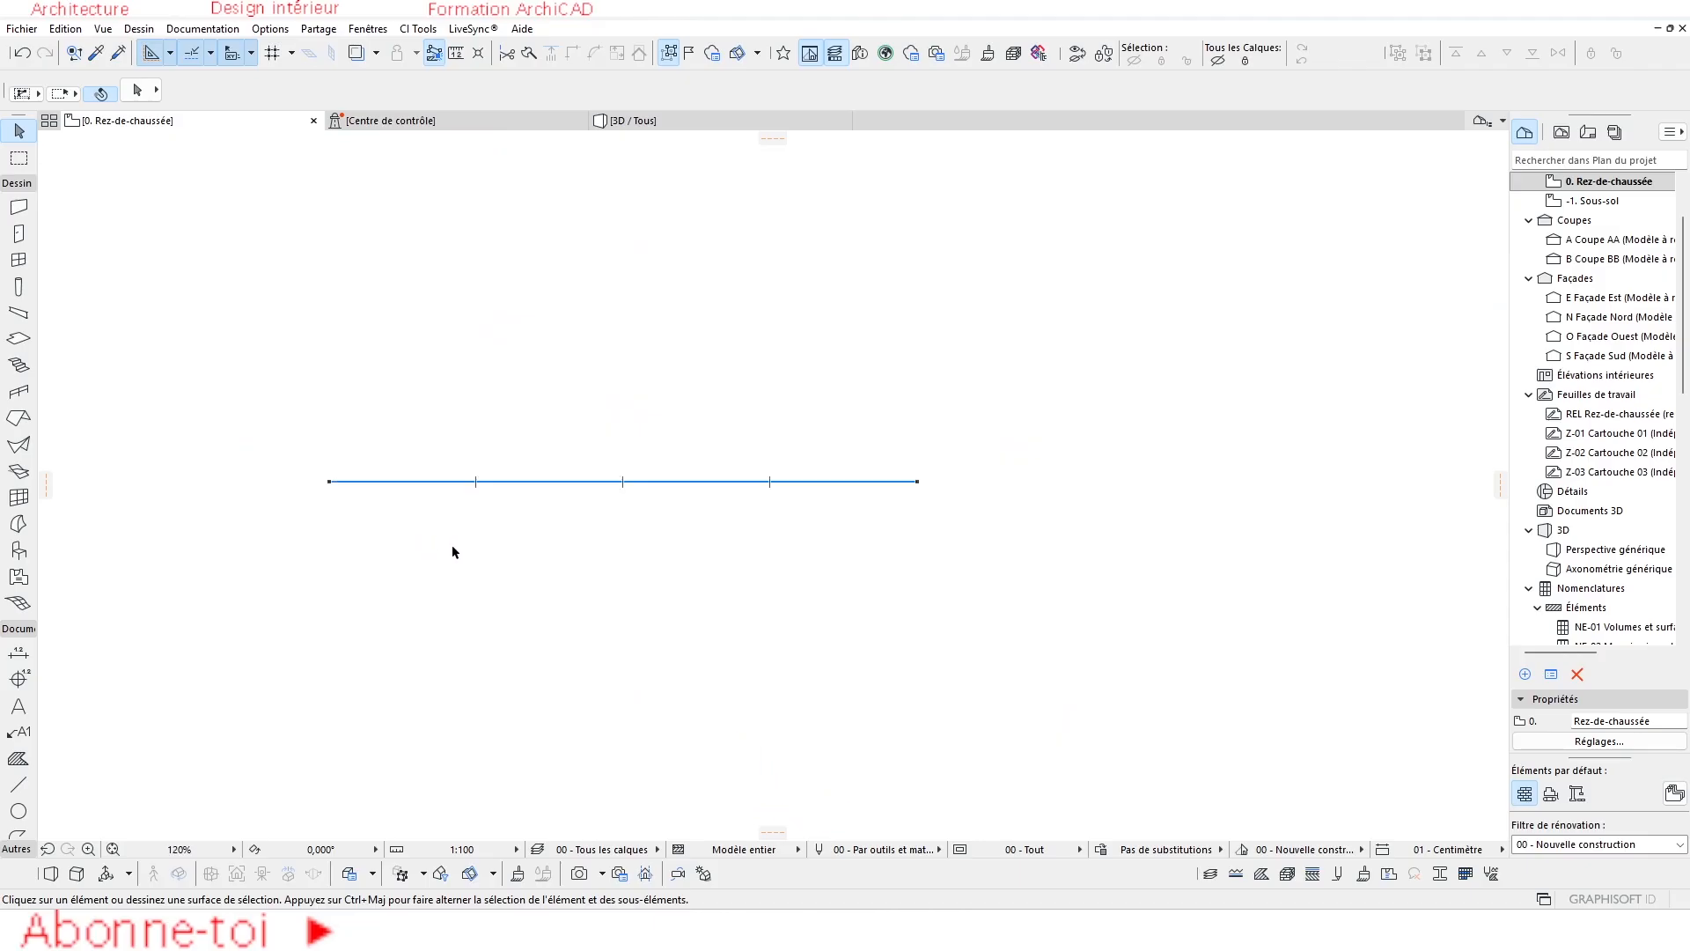
scroll(514, 536, "down", 5)
scroll(514, 535, "up", 2)
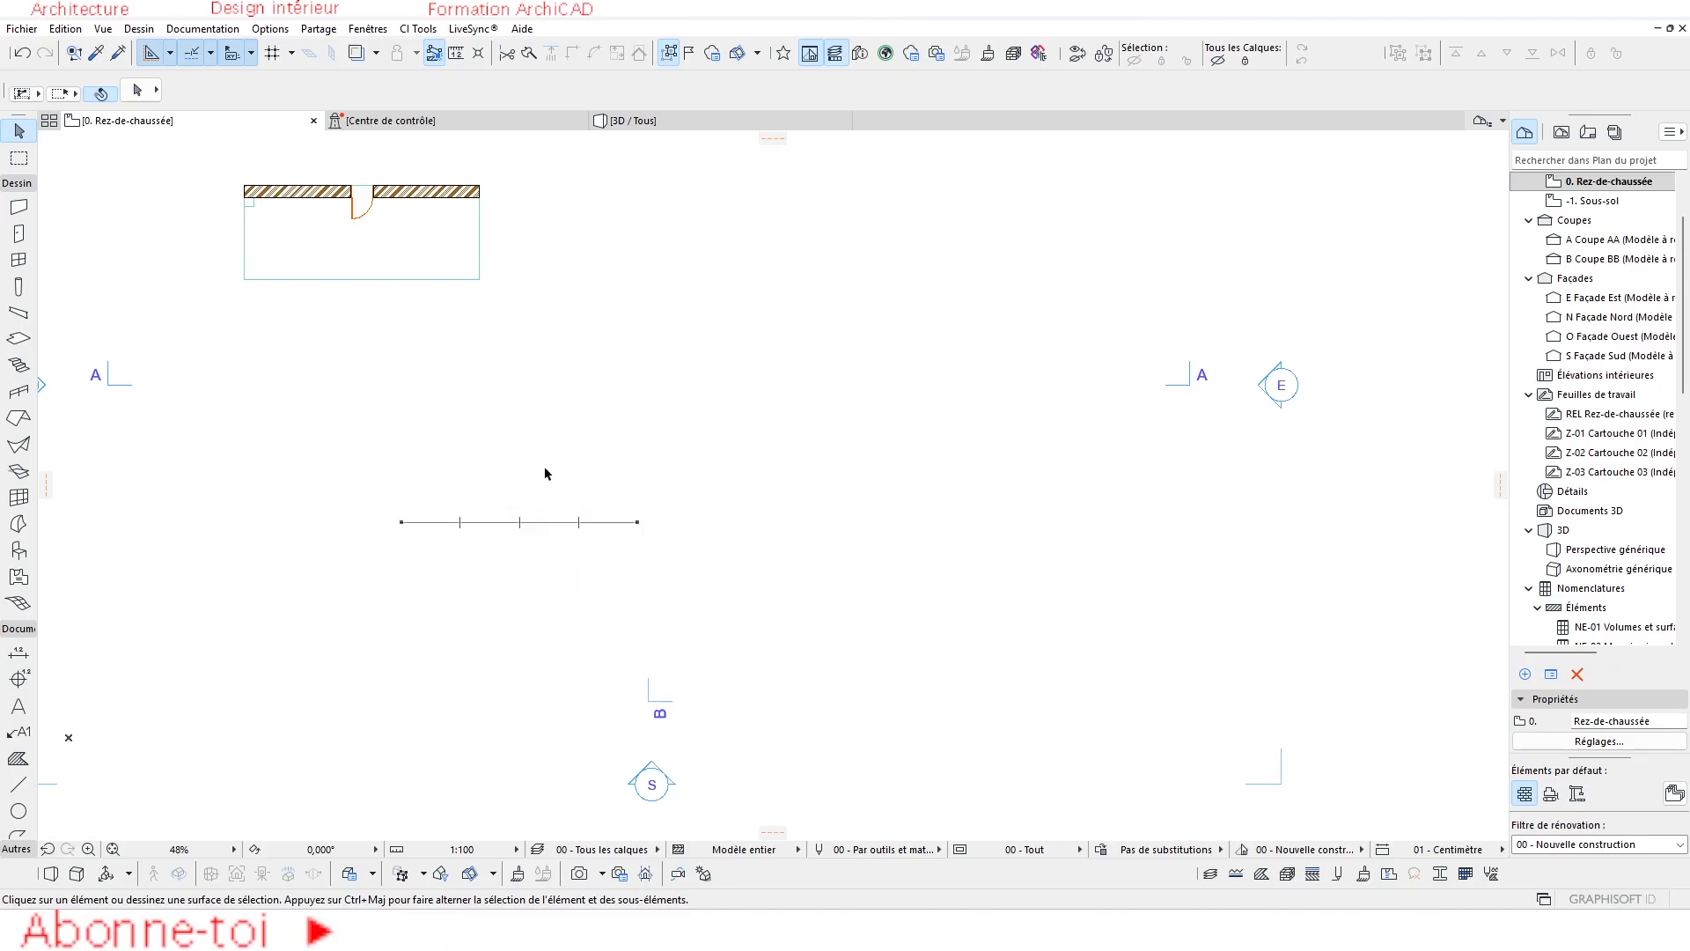
left_click(435, 522)
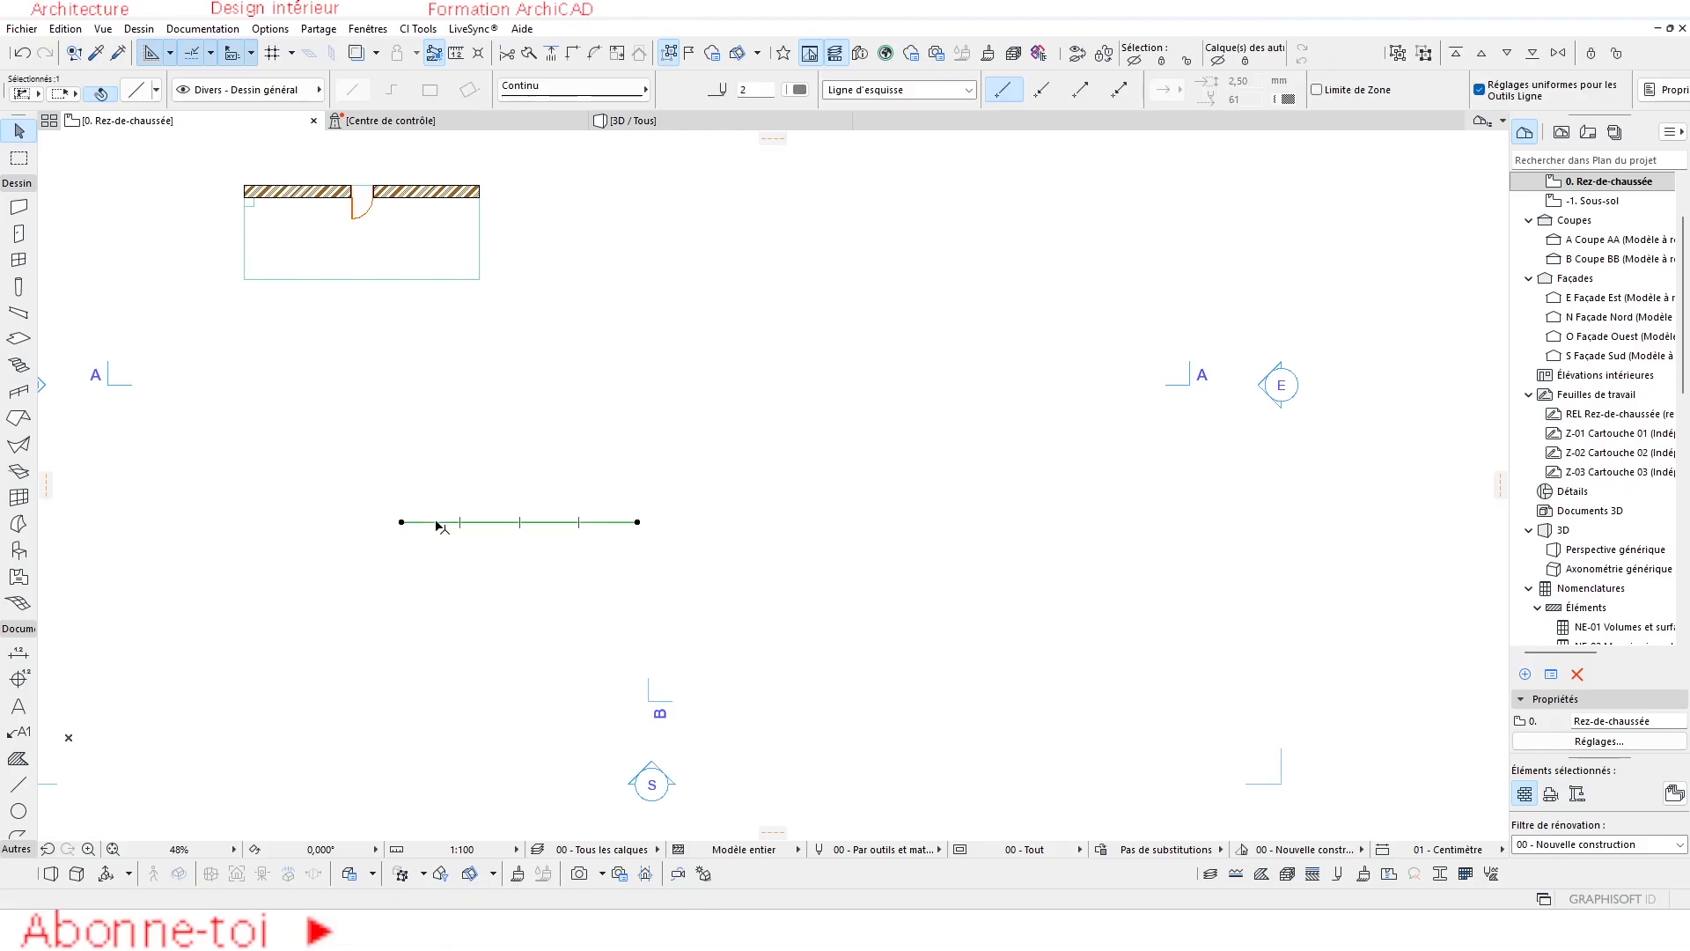
key("Delete")
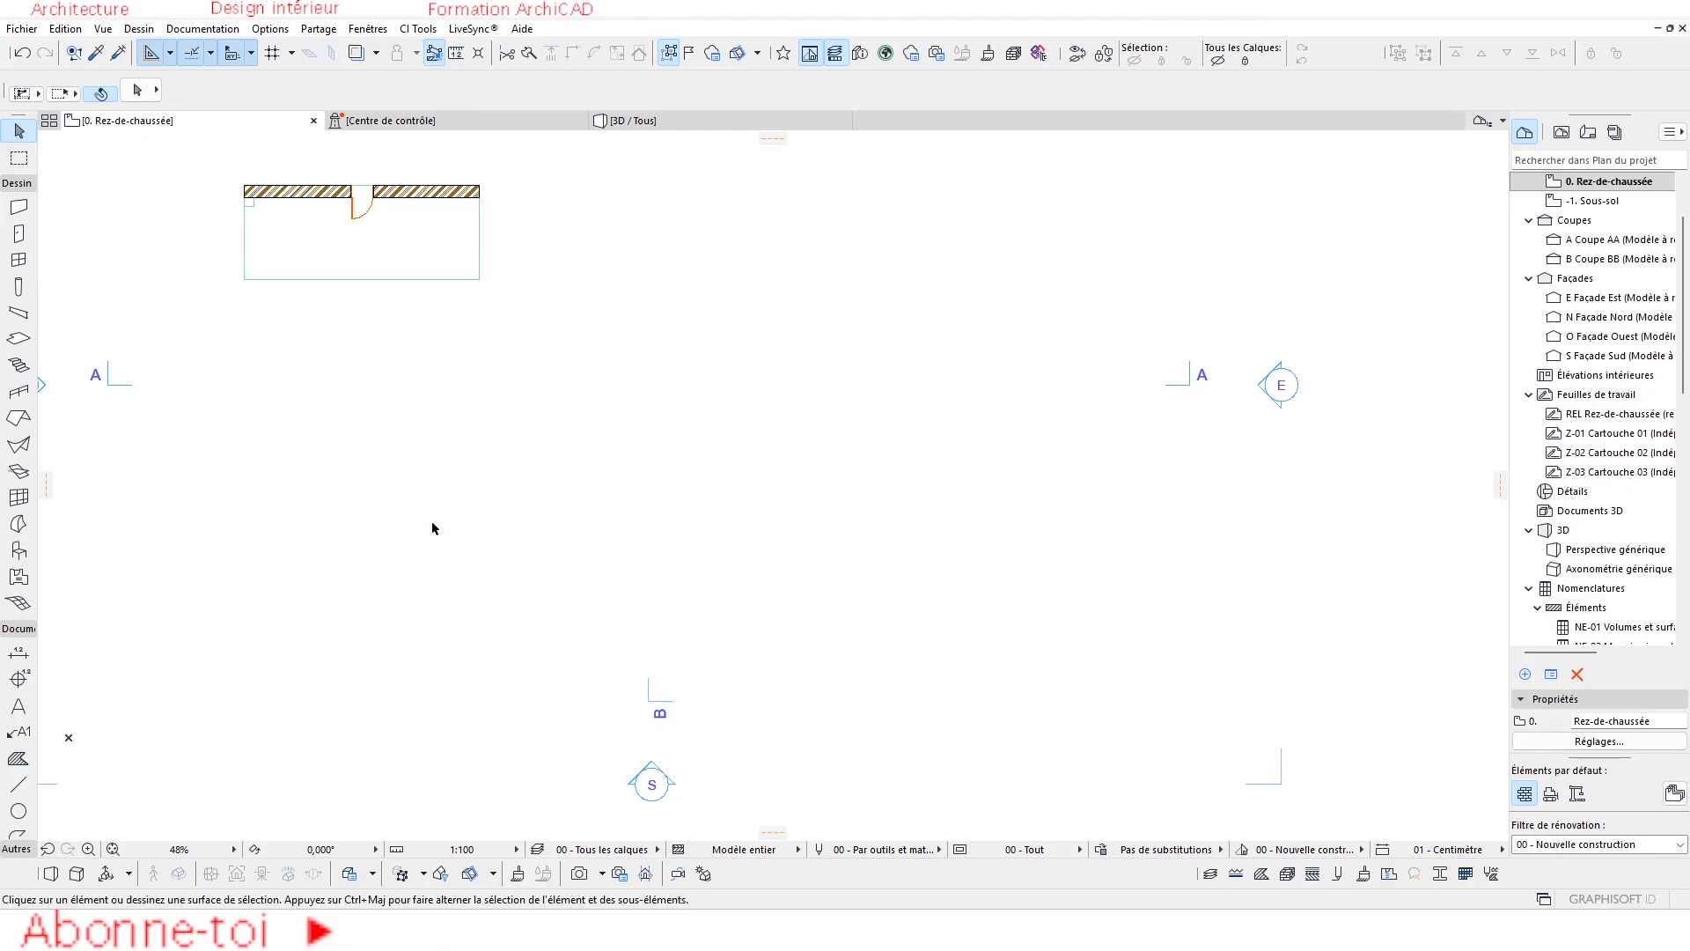
Set the snap point divisions value to 3.
scroll(287, 227, "up", 1)
middle_click_drag(288, 227, 389, 437)
scroll(401, 432, "up", 3)
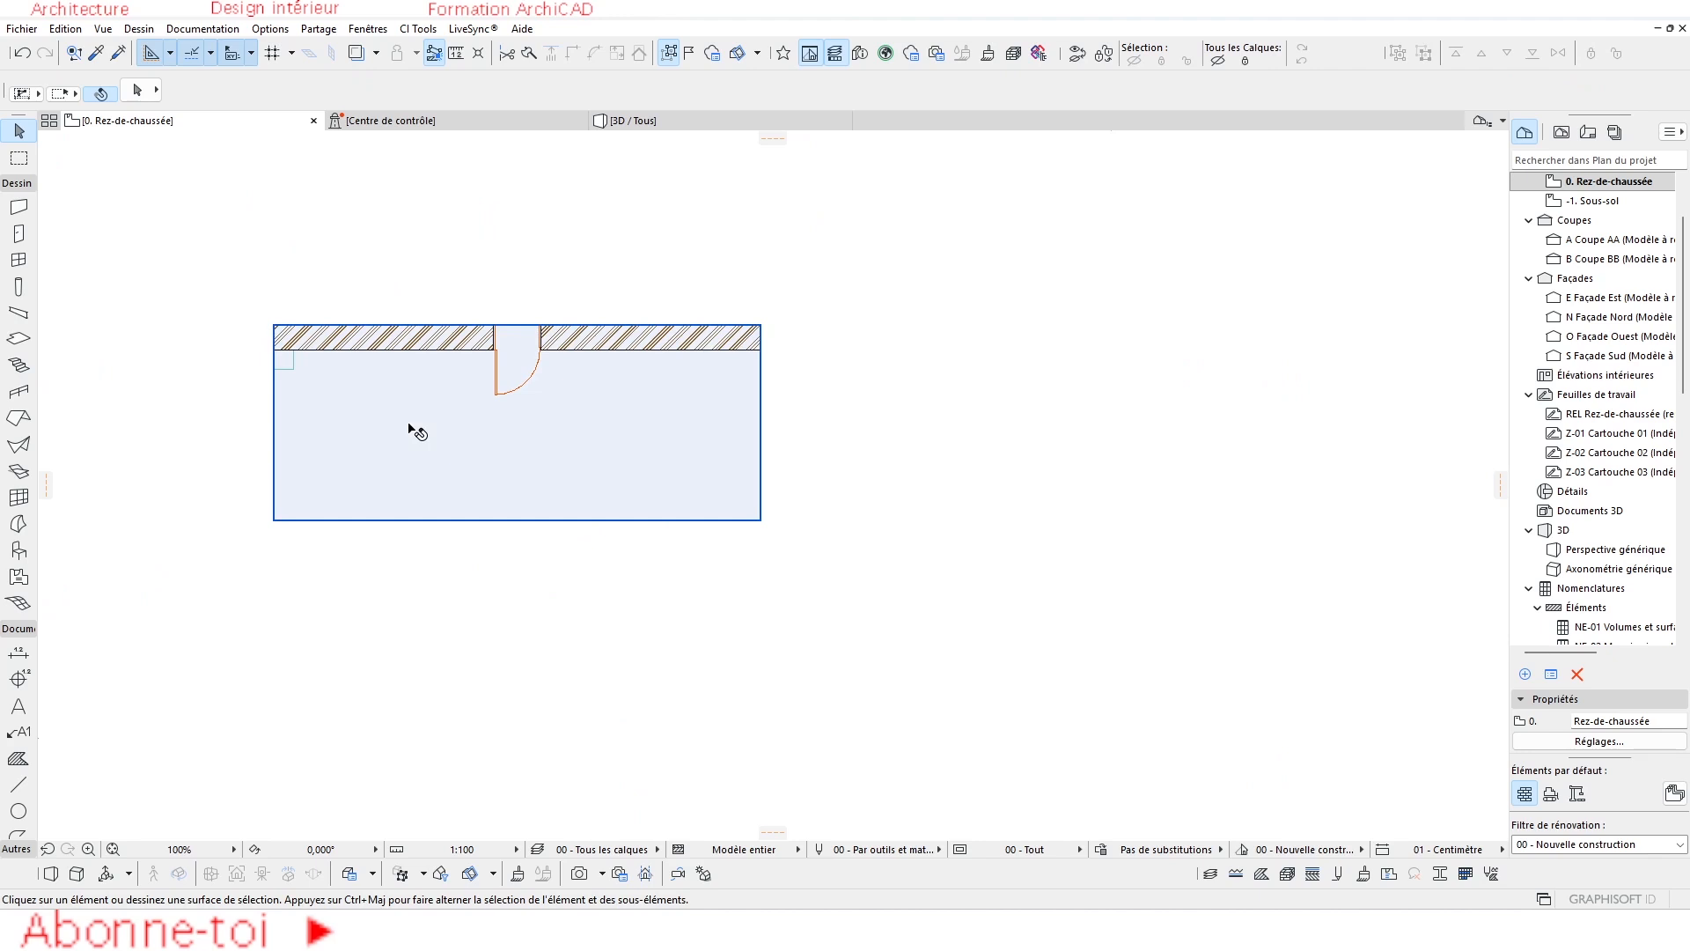
middle_click_drag(464, 462, 464, 472)
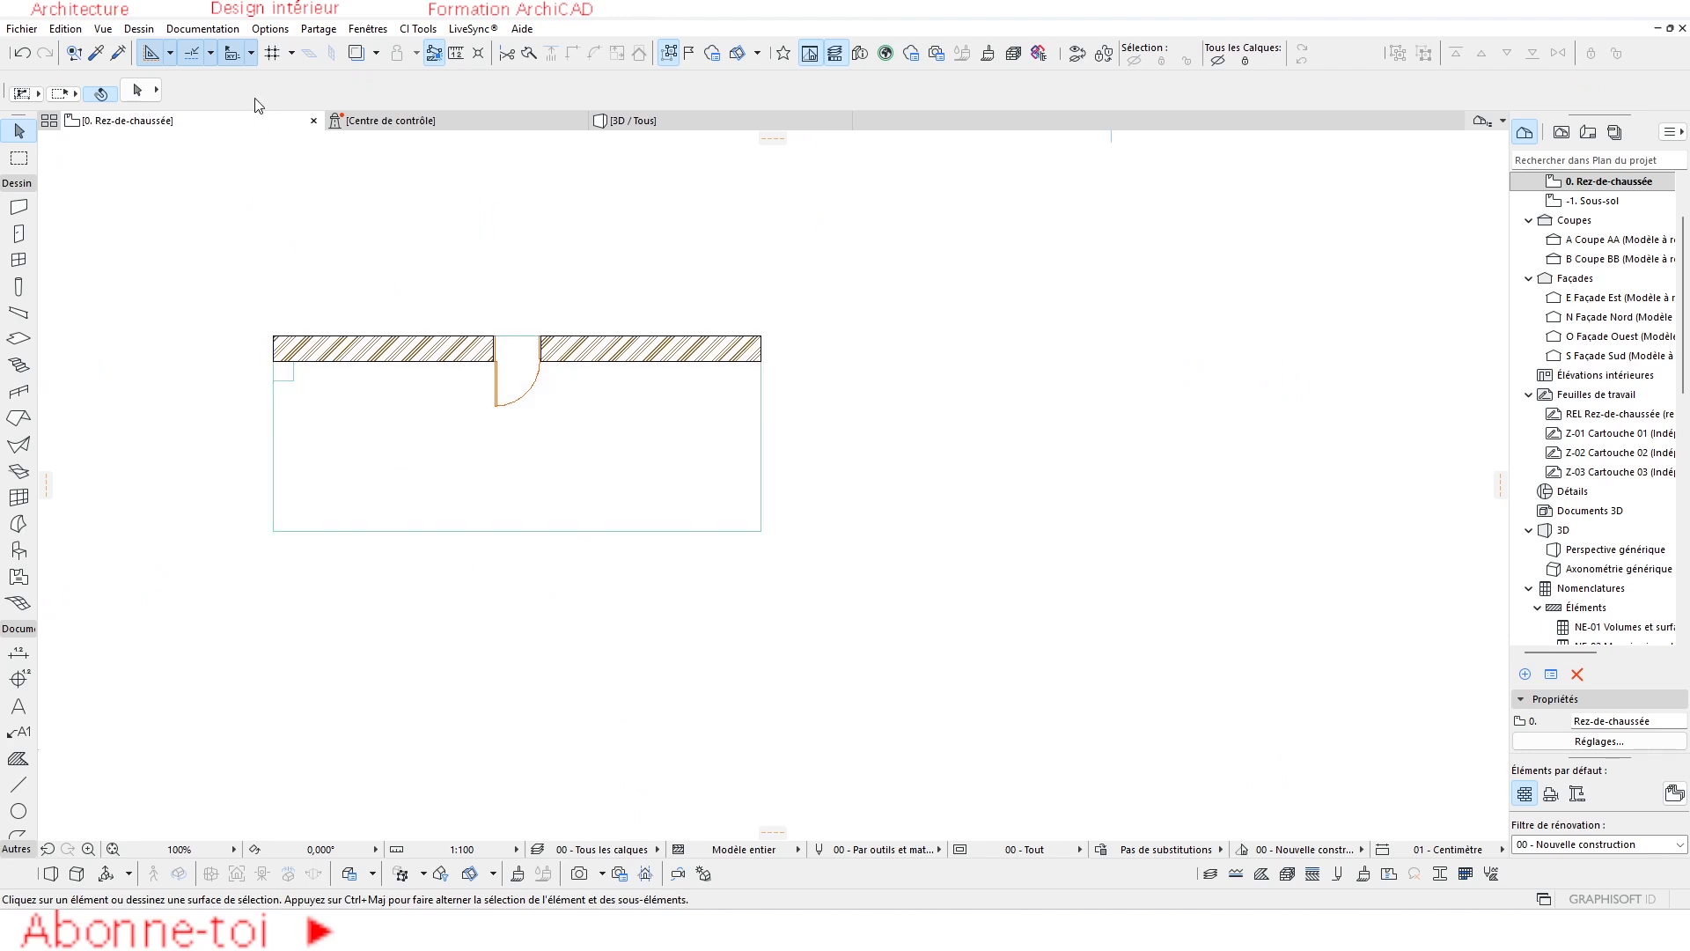
left_click(251, 54)
left_click(179, 53)
left_click(211, 52)
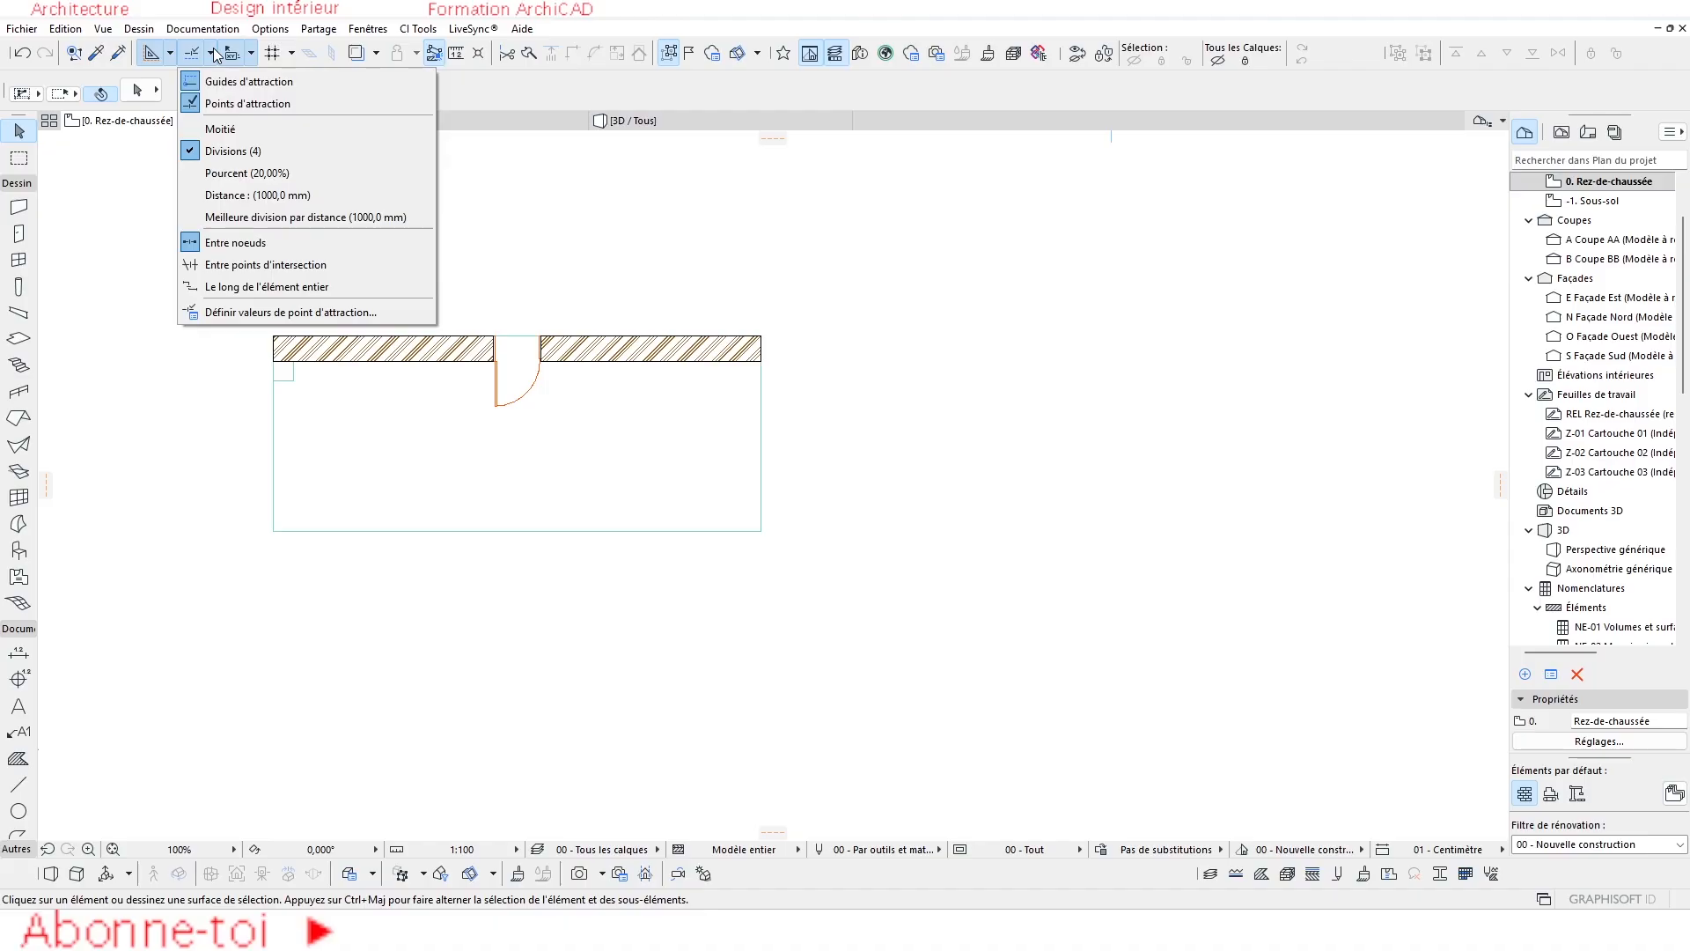
left_click(213, 51)
left_click(208, 53)
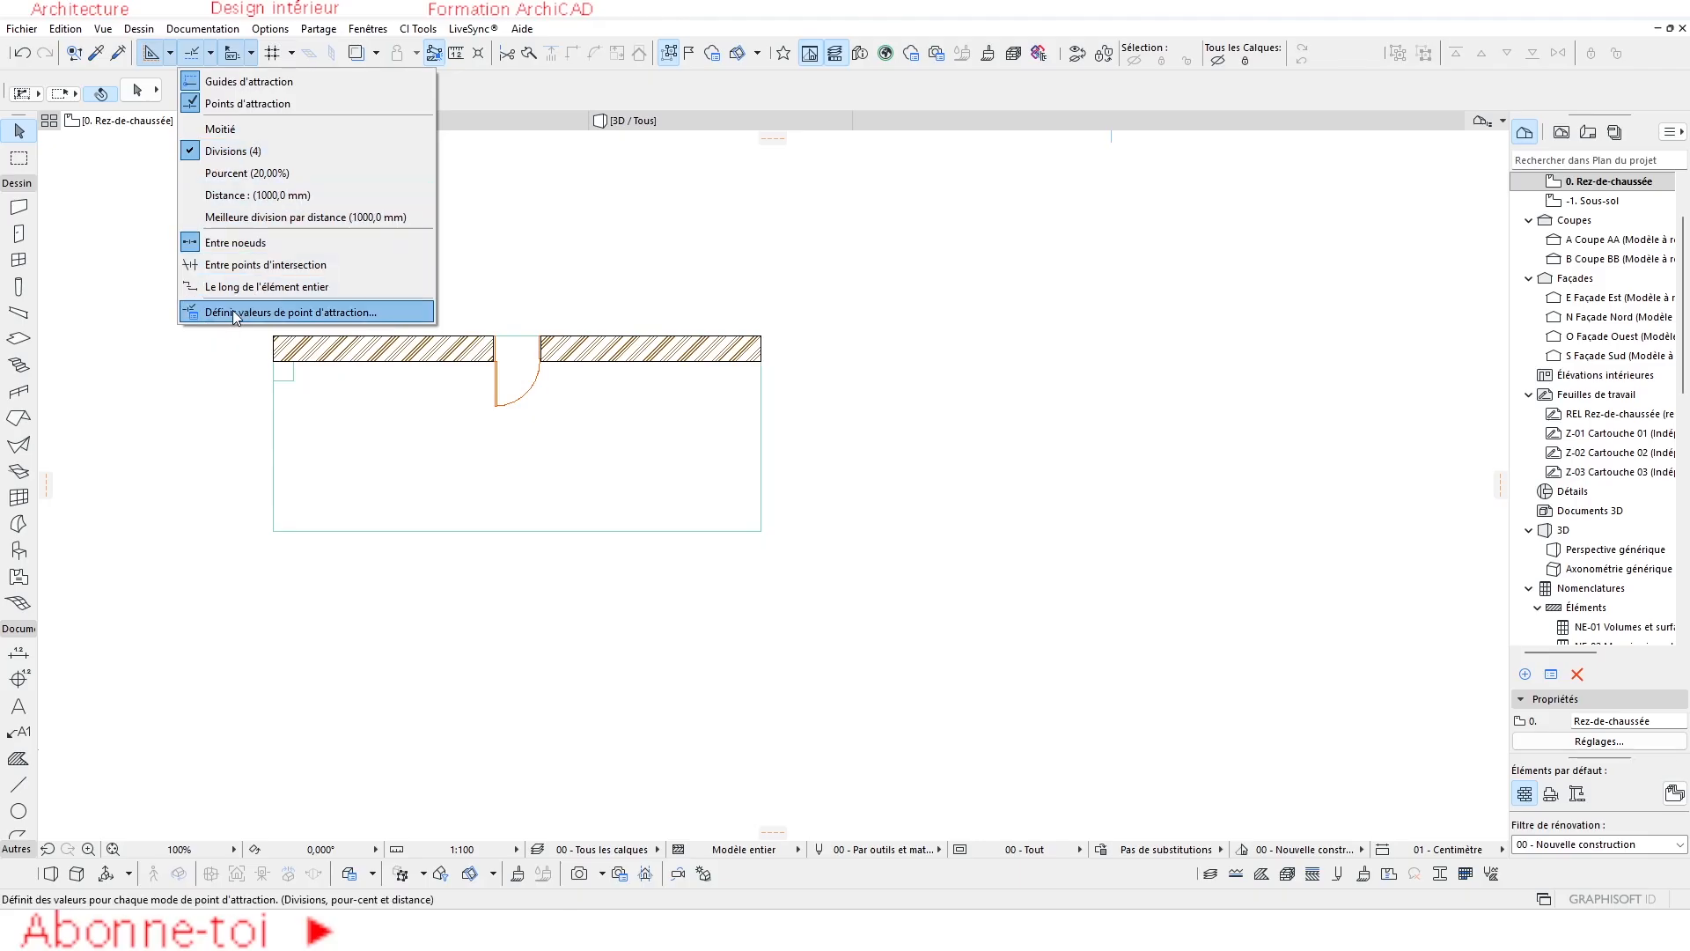
left_click(319, 312)
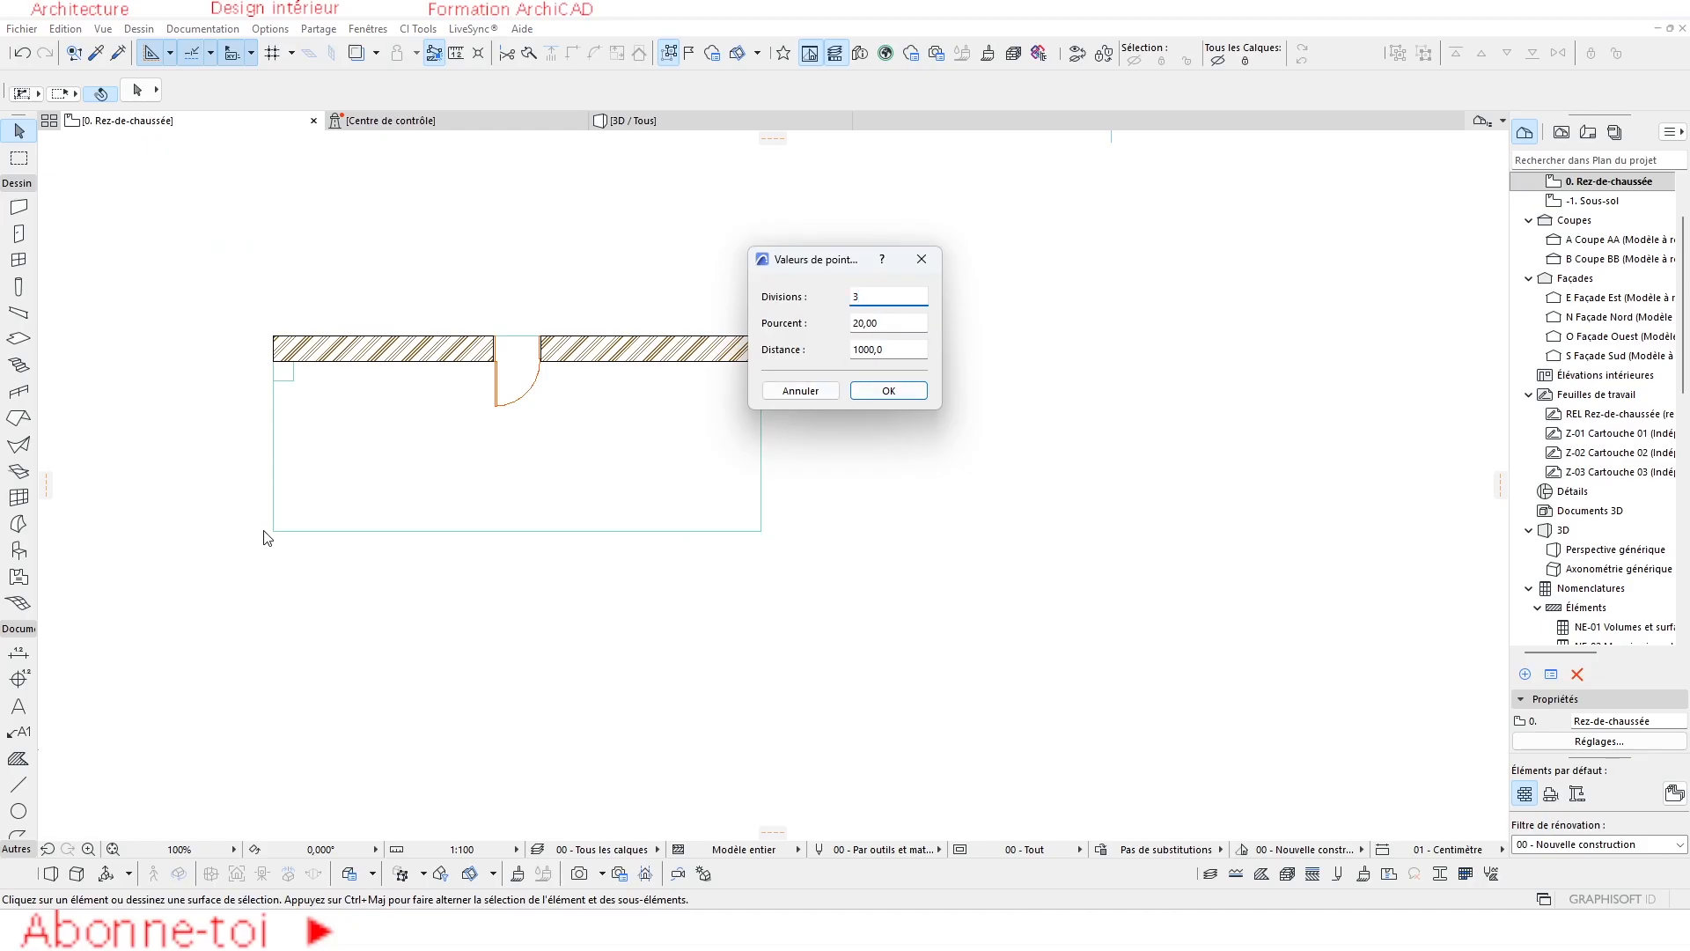
left_click(889, 391)
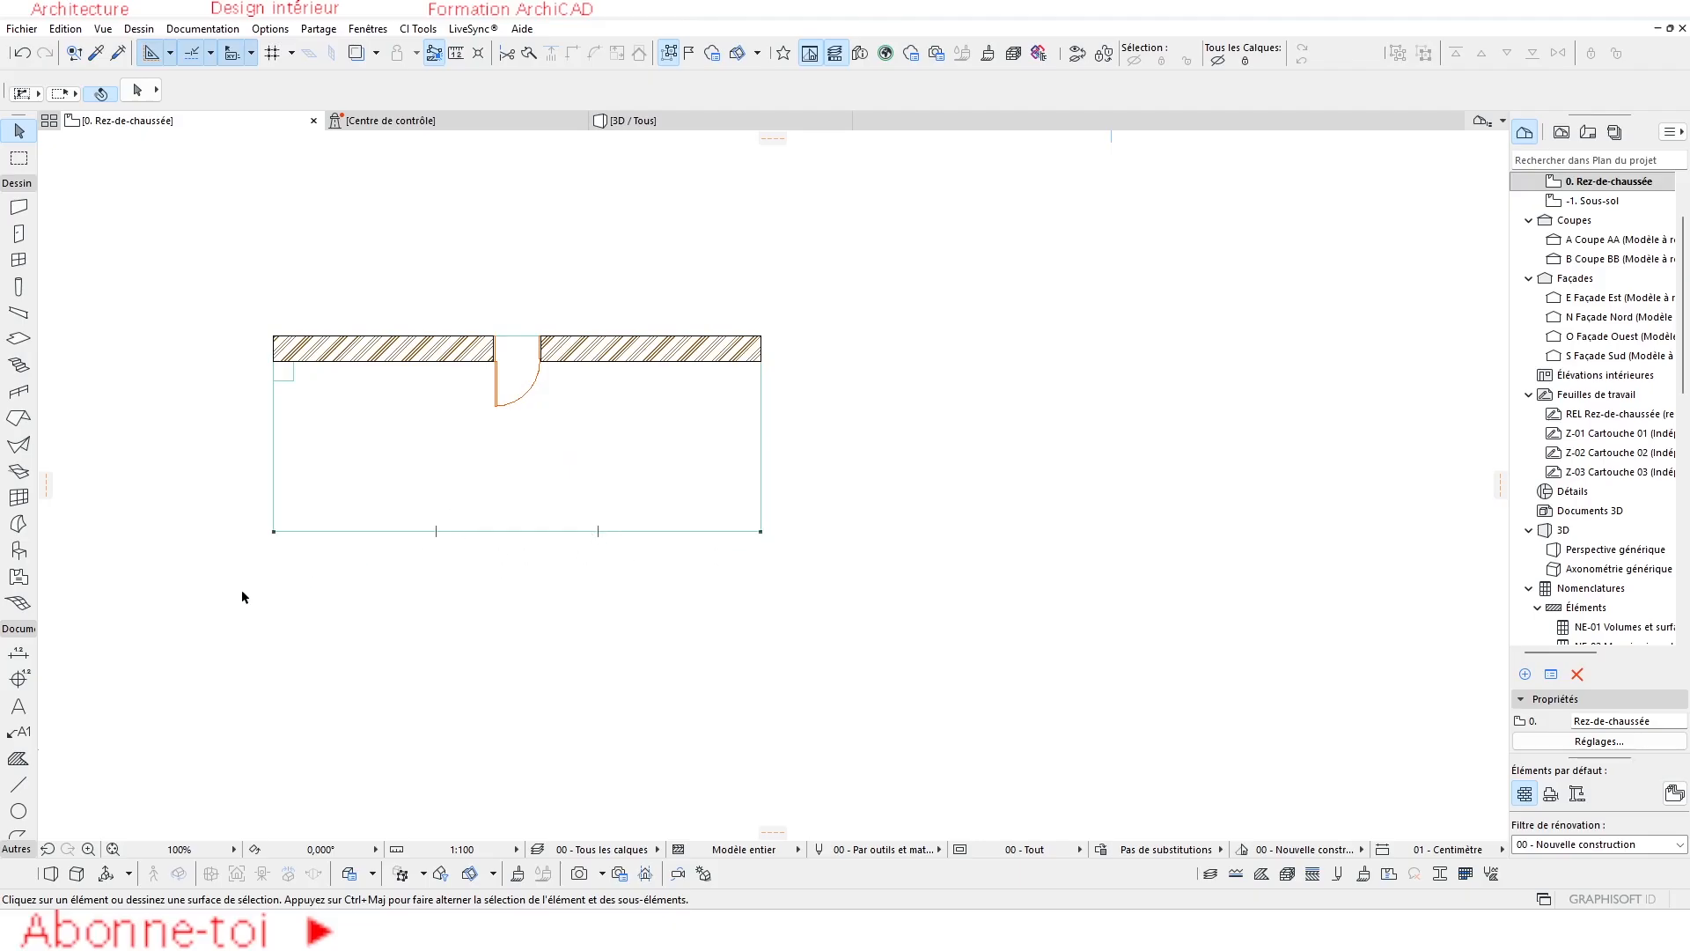
Draw a vertical line from the left third point of the terrace slab's lower edge up past the wall.
left_click(16, 787)
left_click(435, 531)
left_click(436, 305)
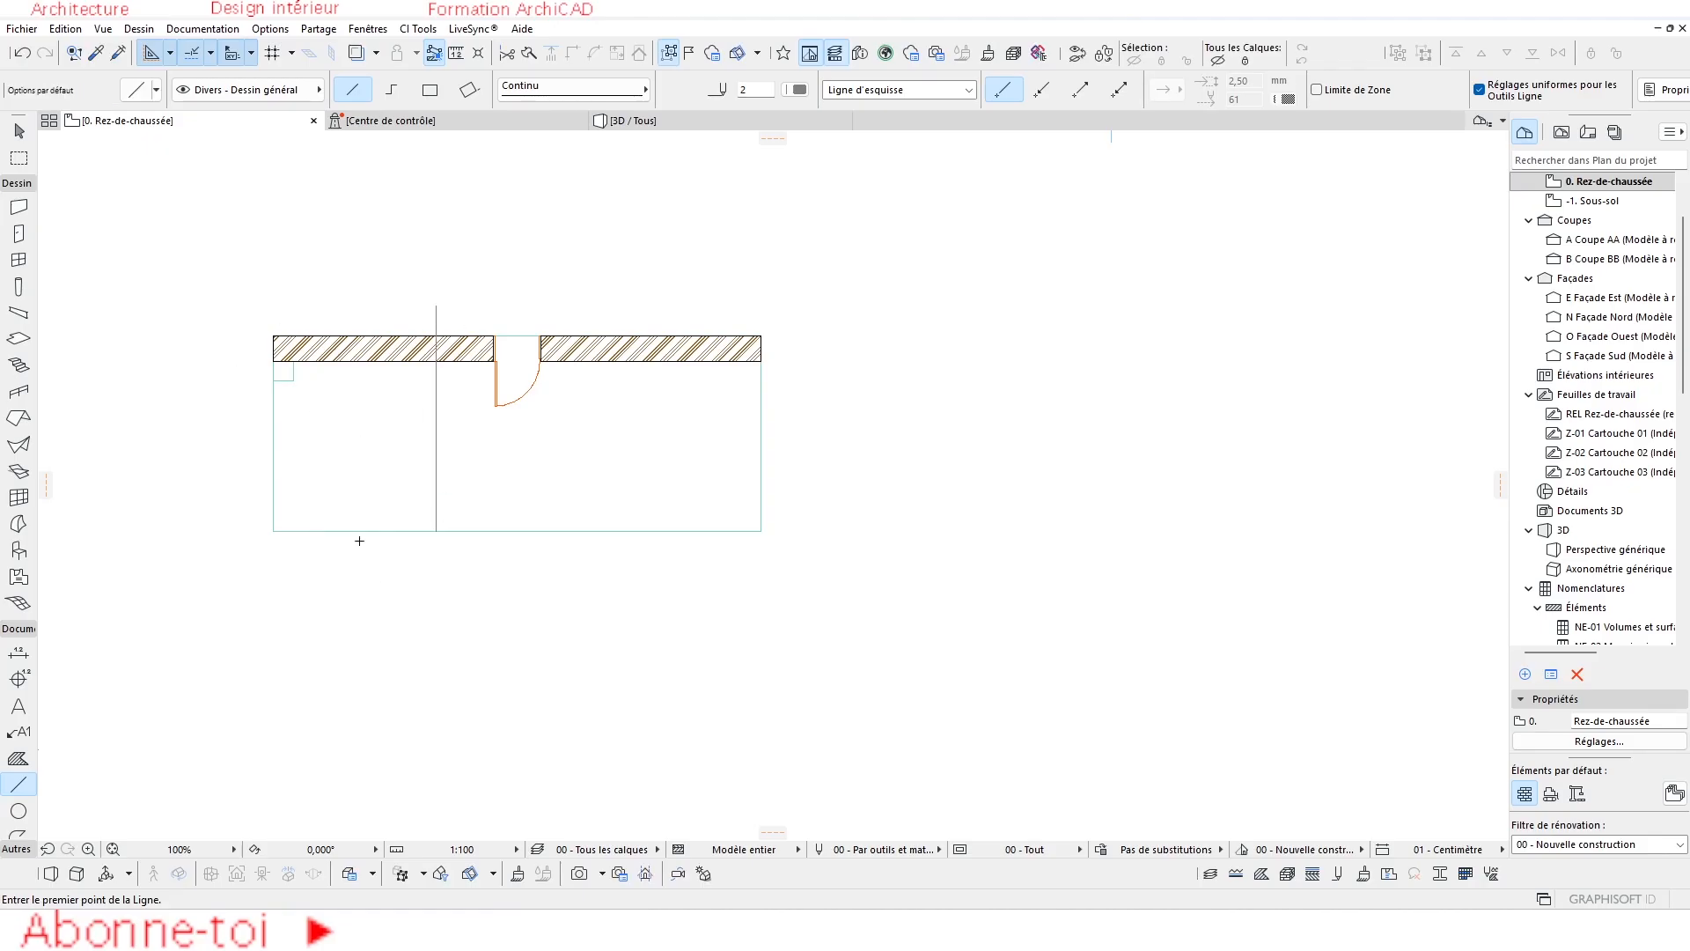
scroll(312, 379, "up", 3)
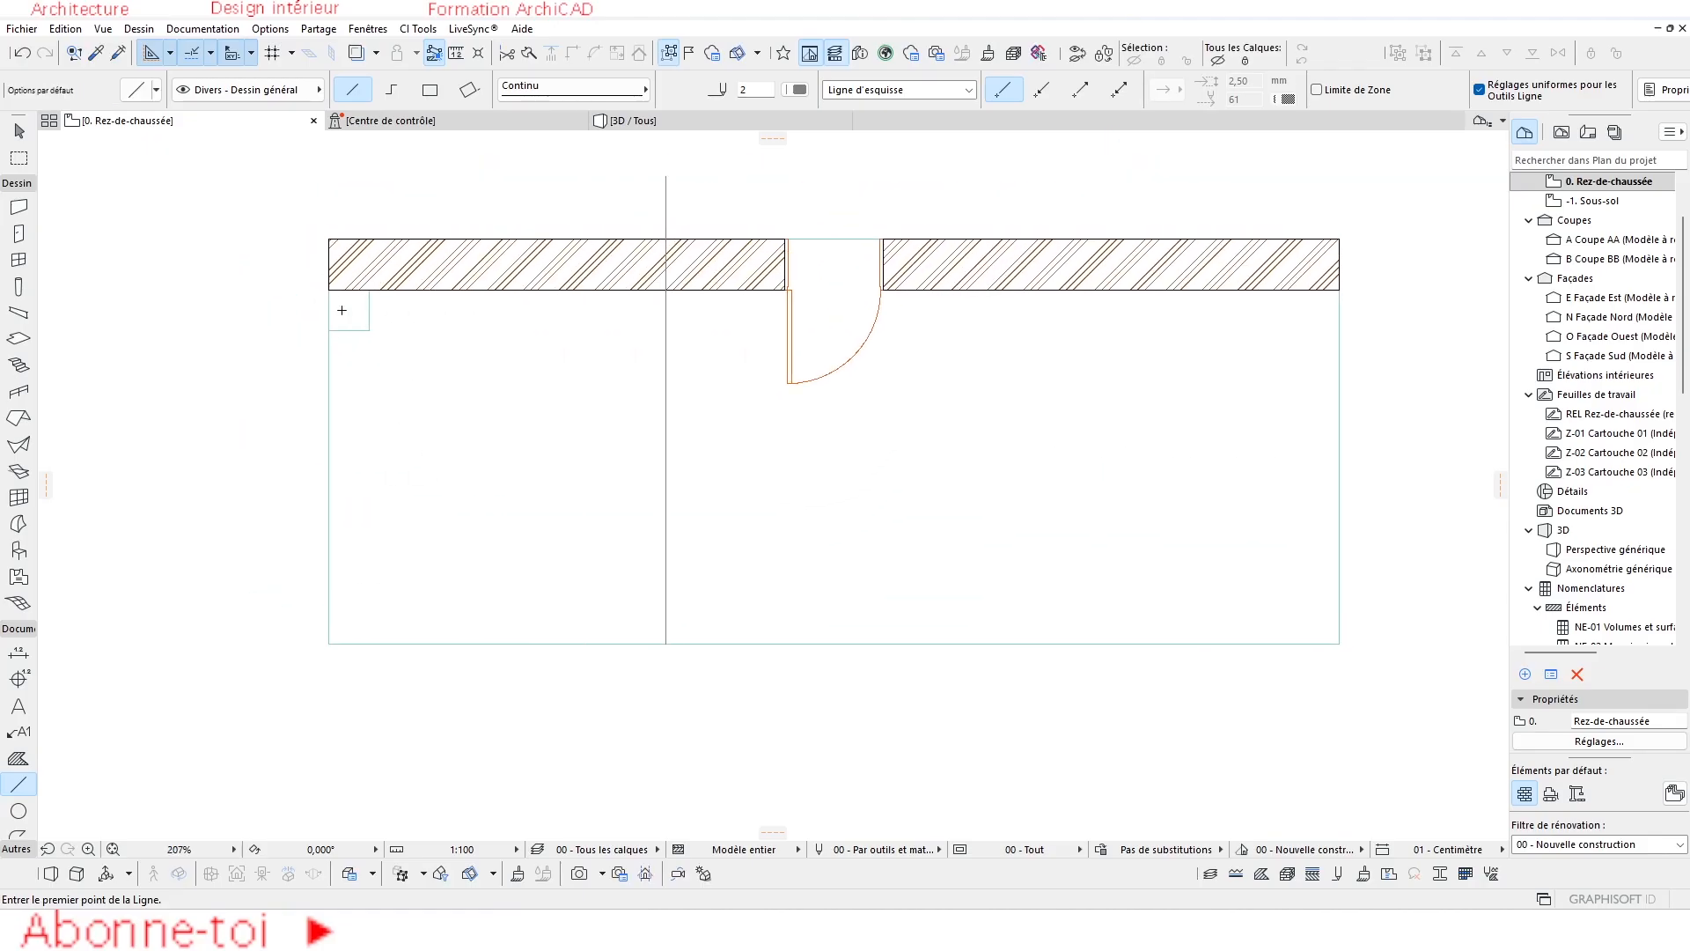
key("Escape")
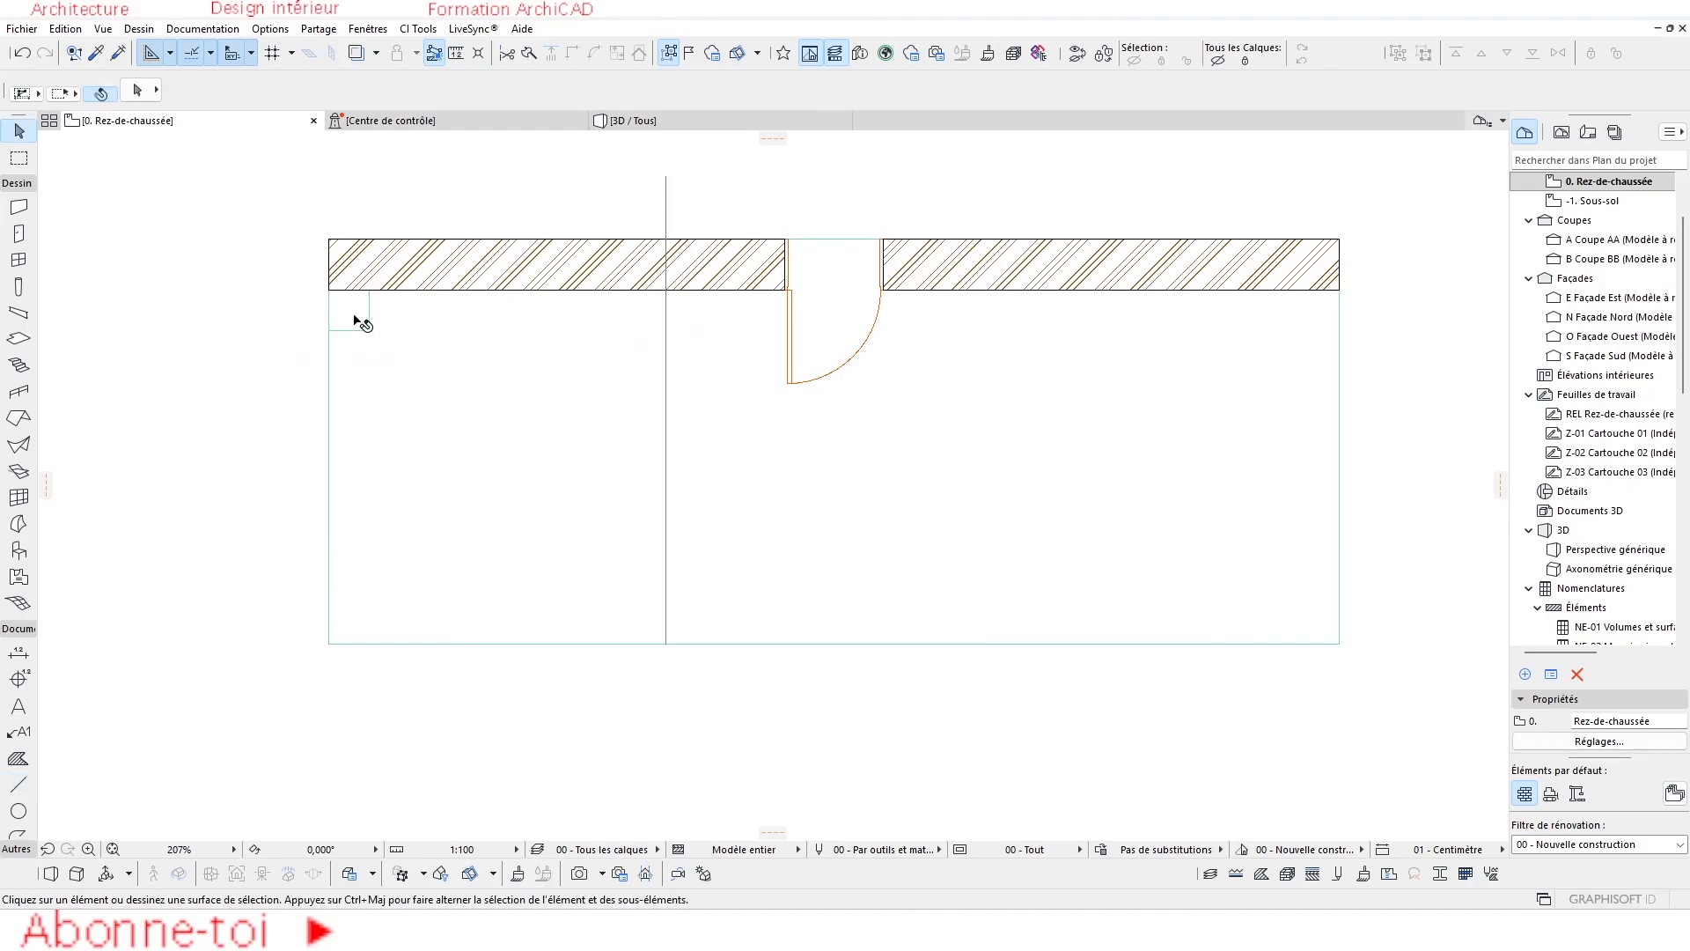
Copy the small corner tile to the right along the wall, adding 1 mm to the 400 mm offset.
left_click(354, 318)
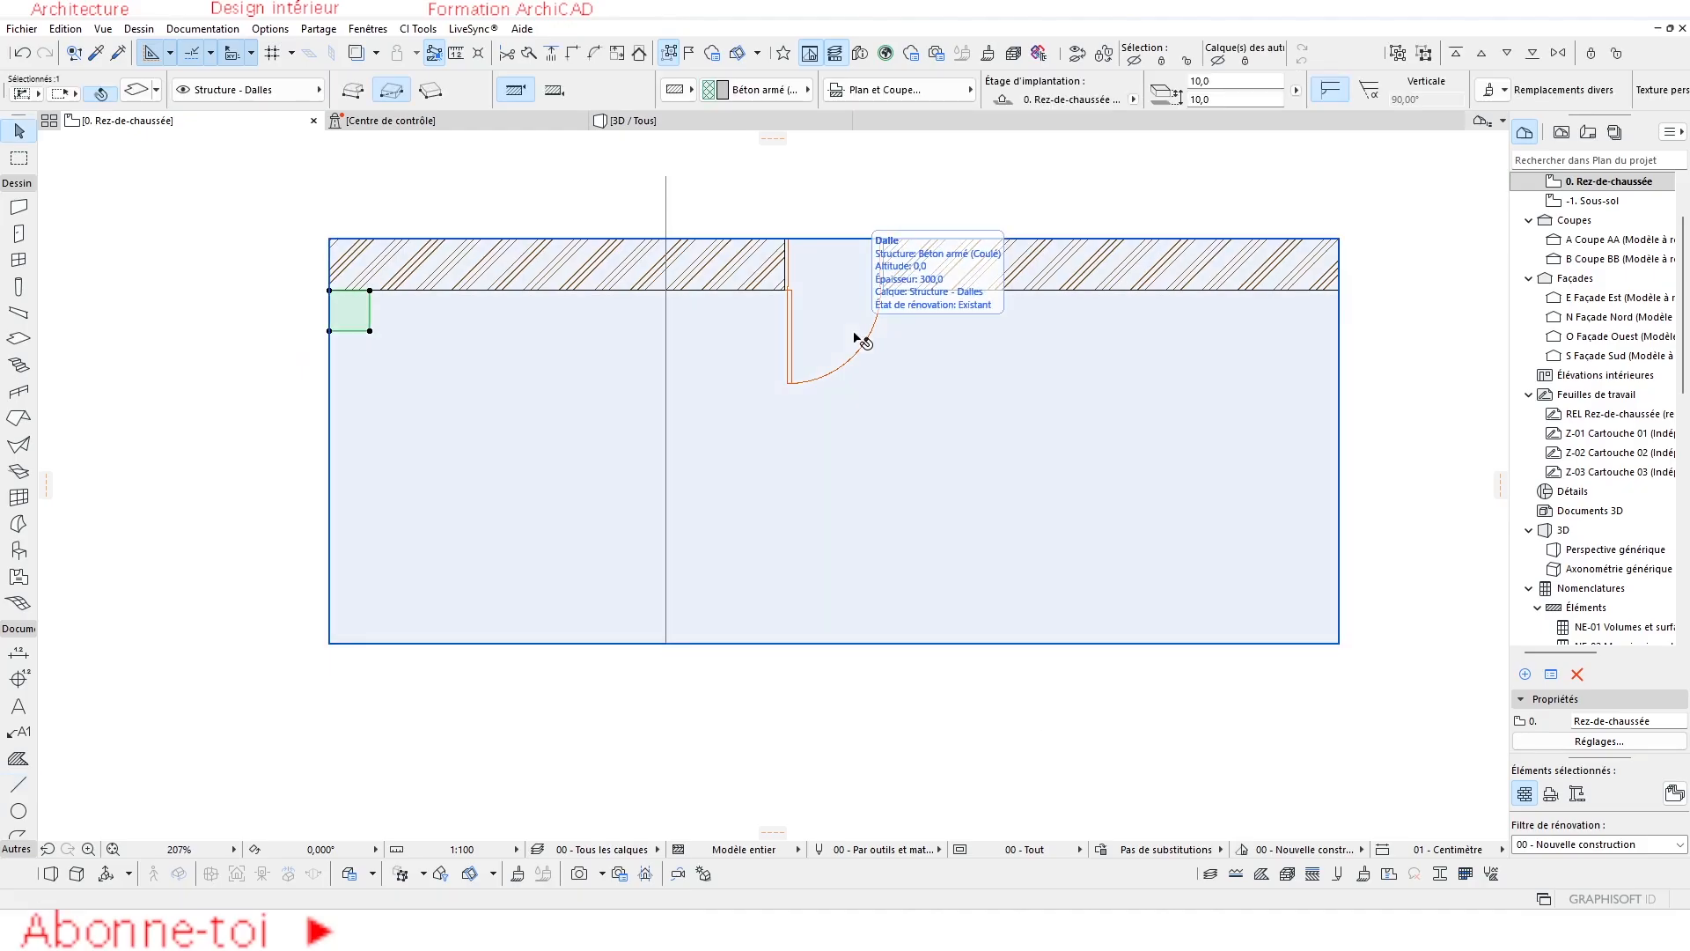
scroll(423, 325, "up", 2)
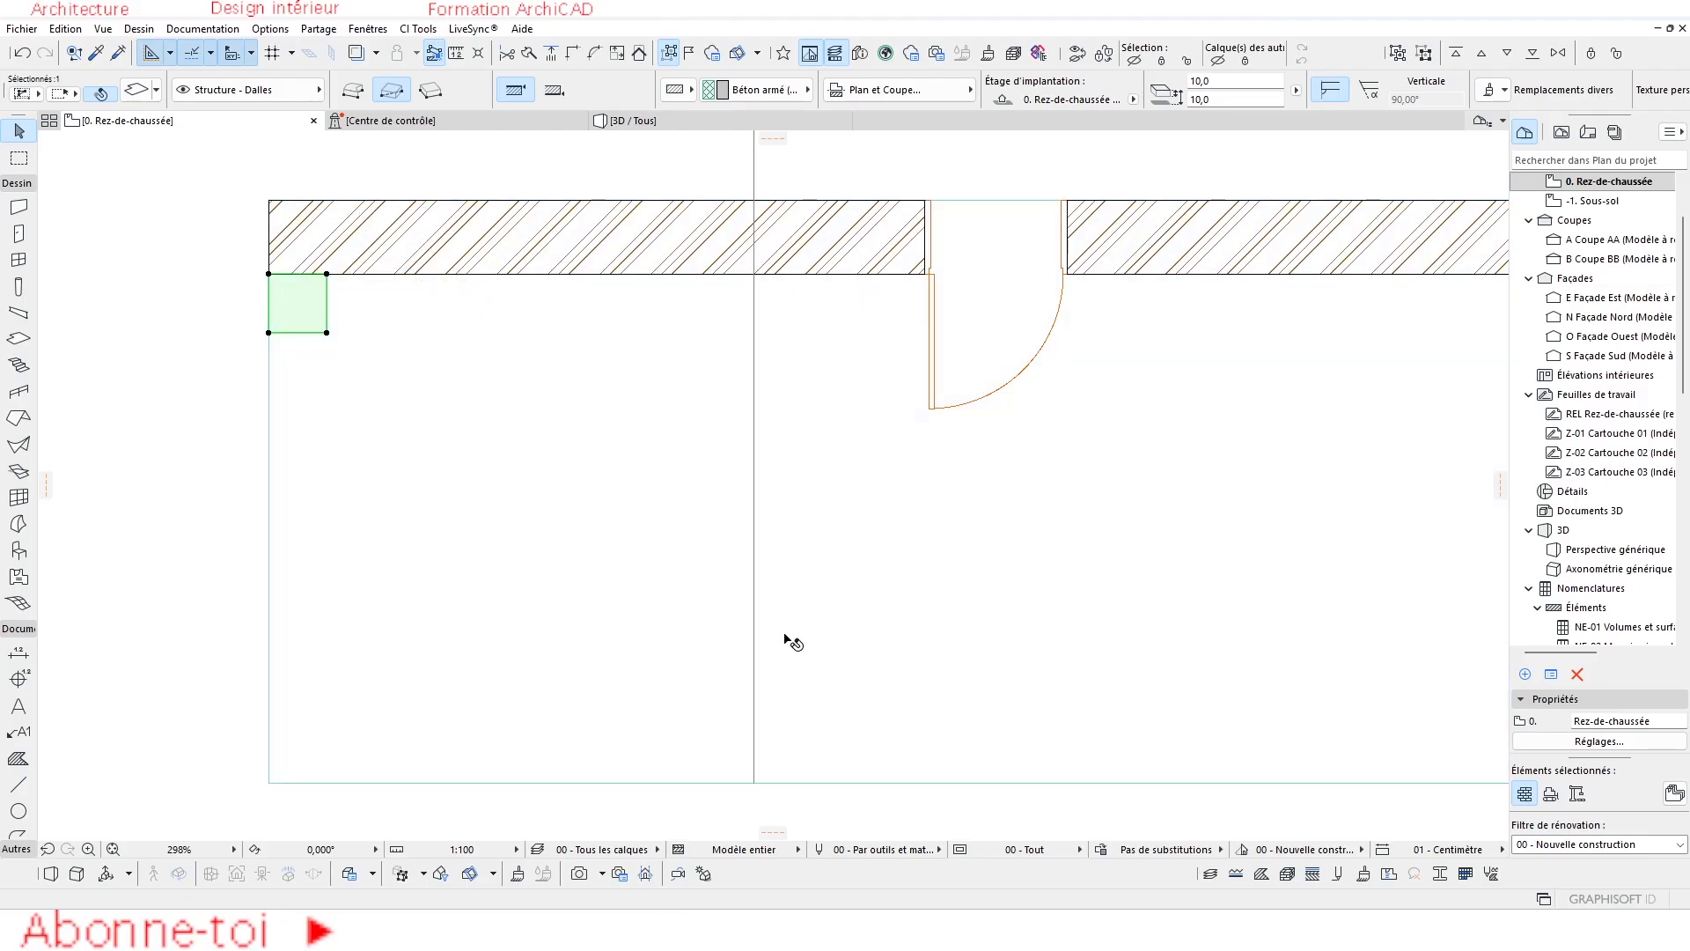
key("ctrl+shift+d")
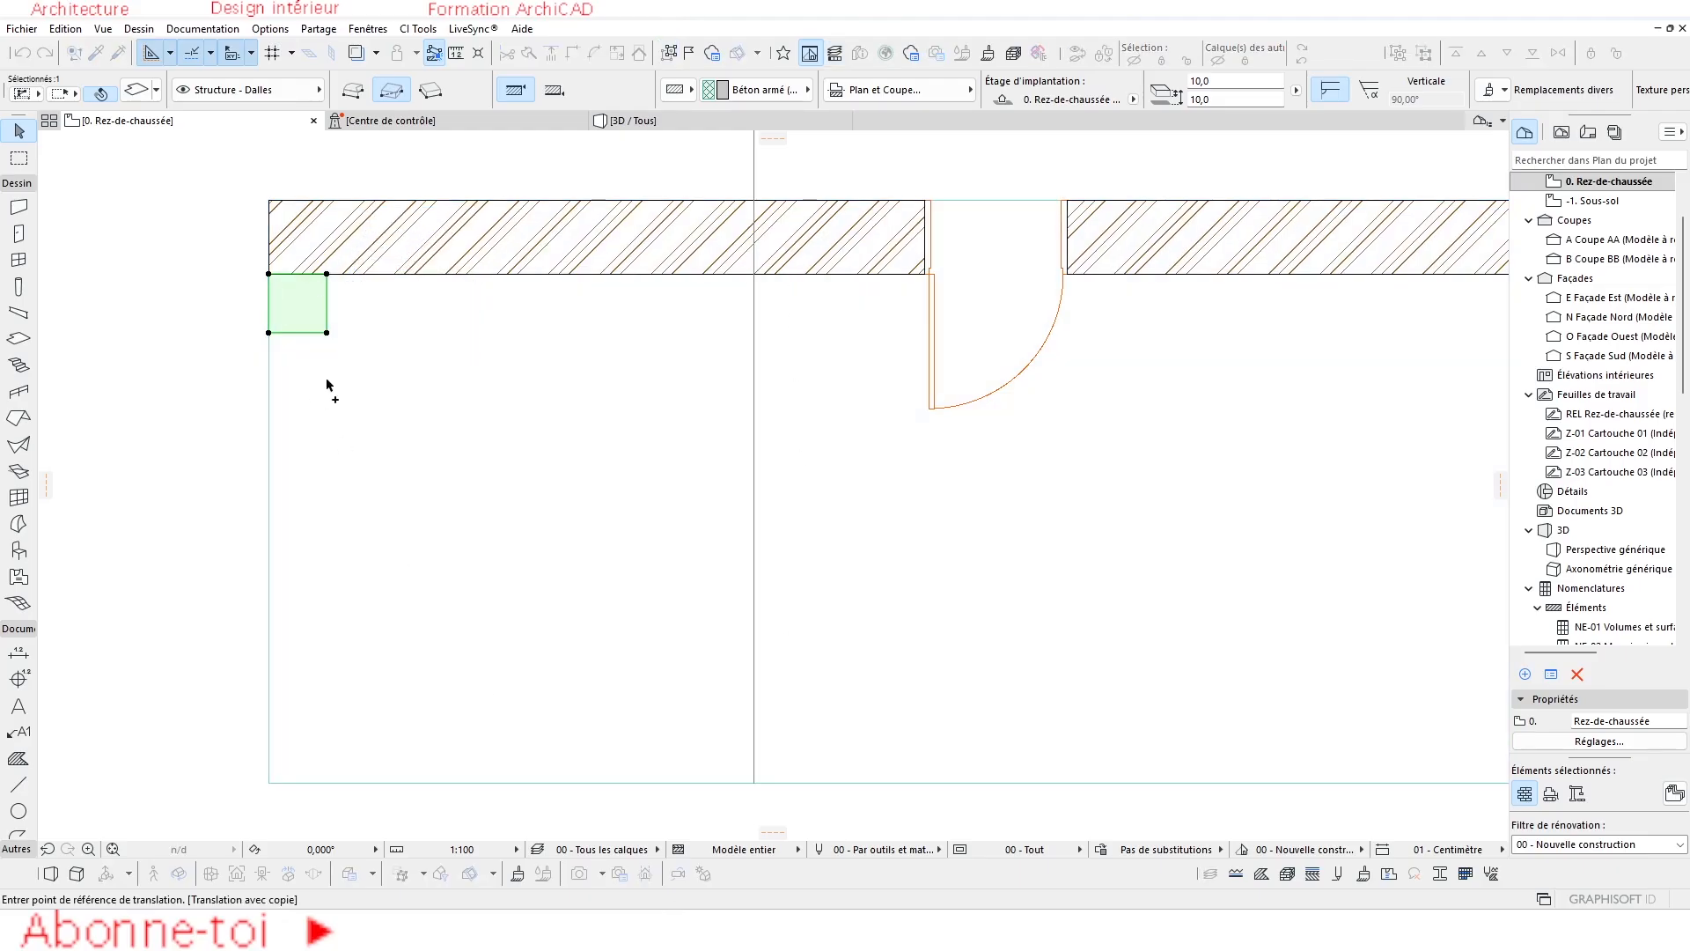
scroll(308, 284, "up", 3)
left_click(187, 255)
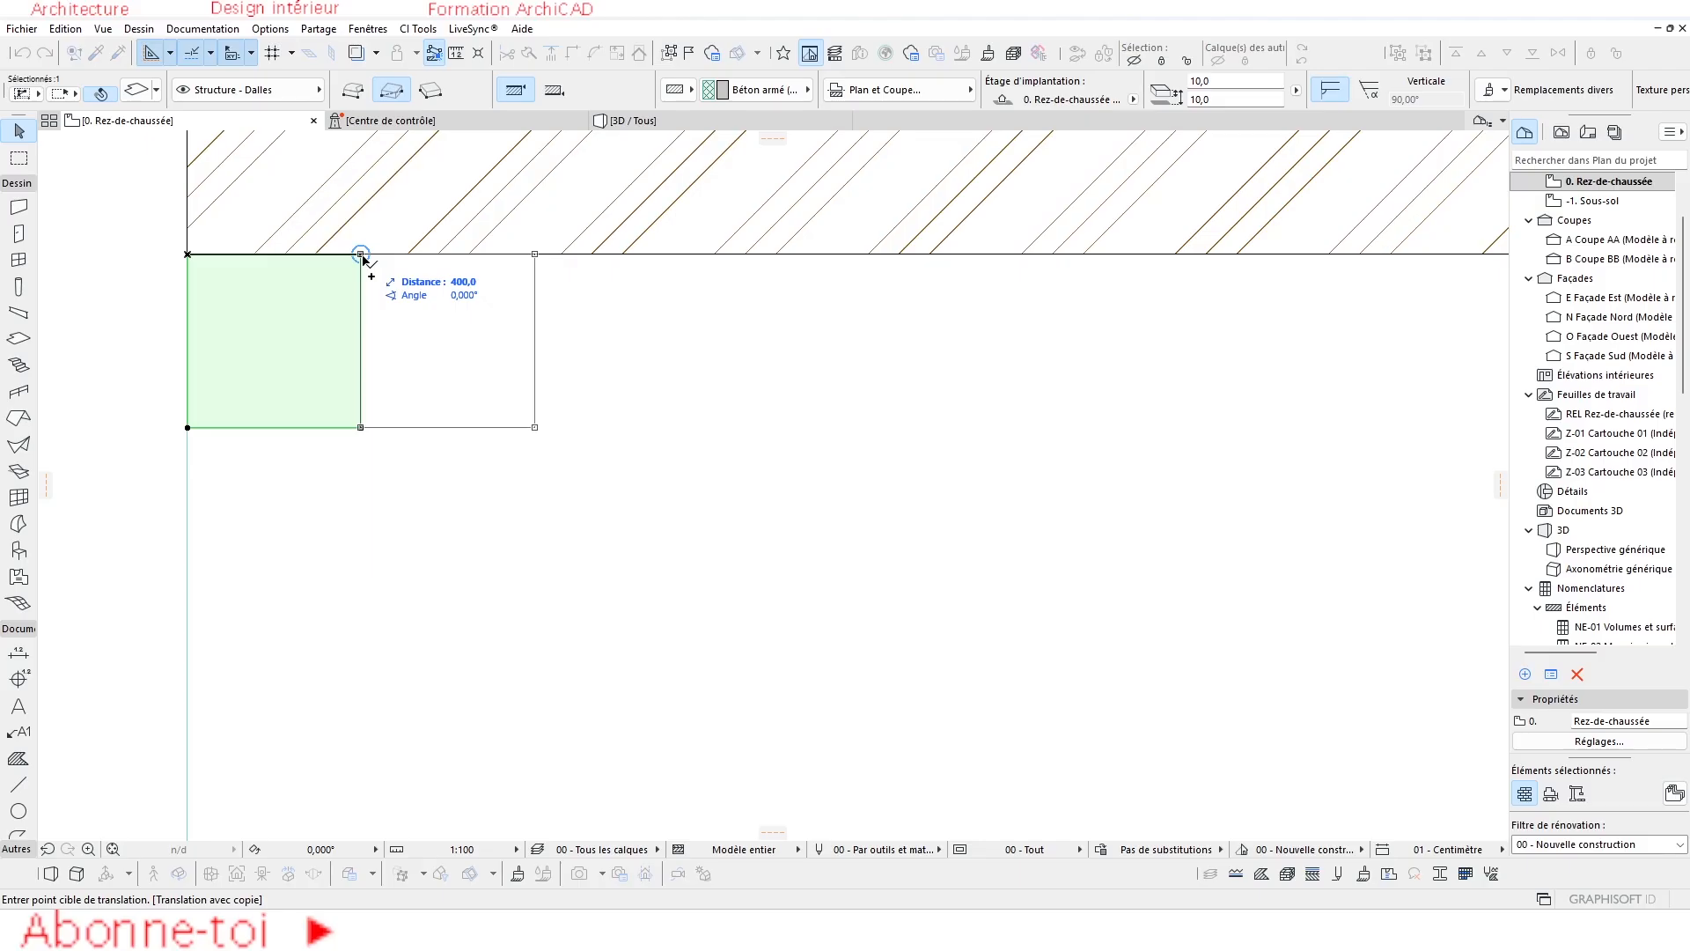
type("1")
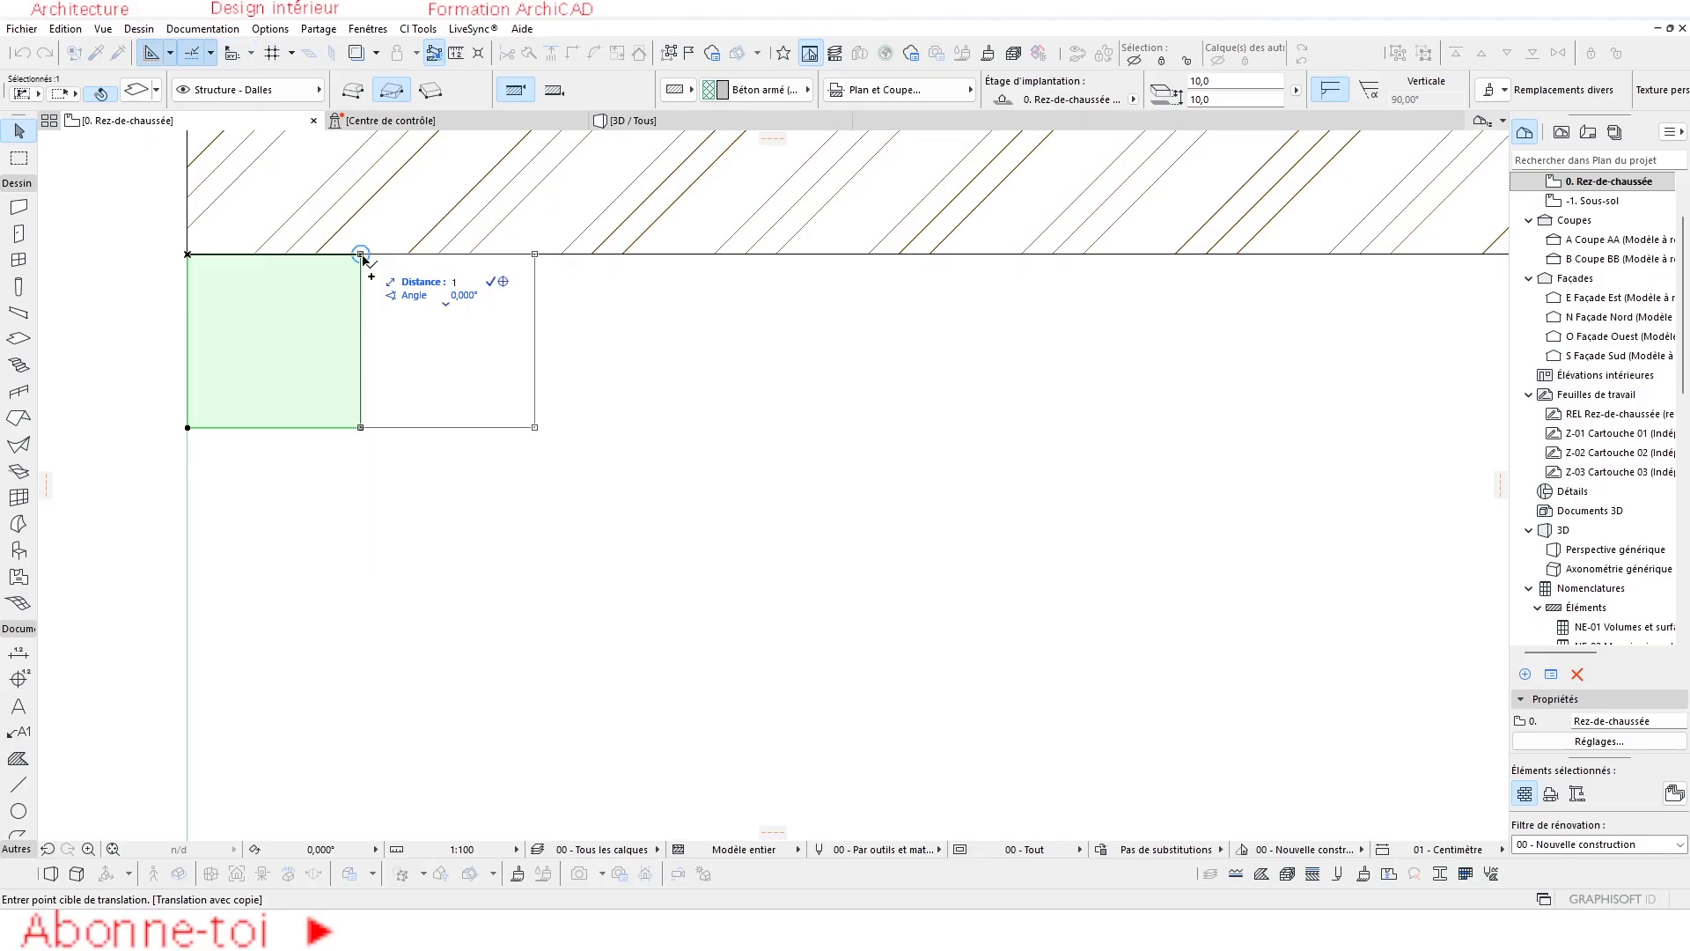
type("+")
key("Return")
scroll(396, 457, "up", 15)
scroll(308, 387, "down", 4)
key("Escape")
Check the gap between the two tiles and delete the copied tile.
scroll(319, 384, "down", 8)
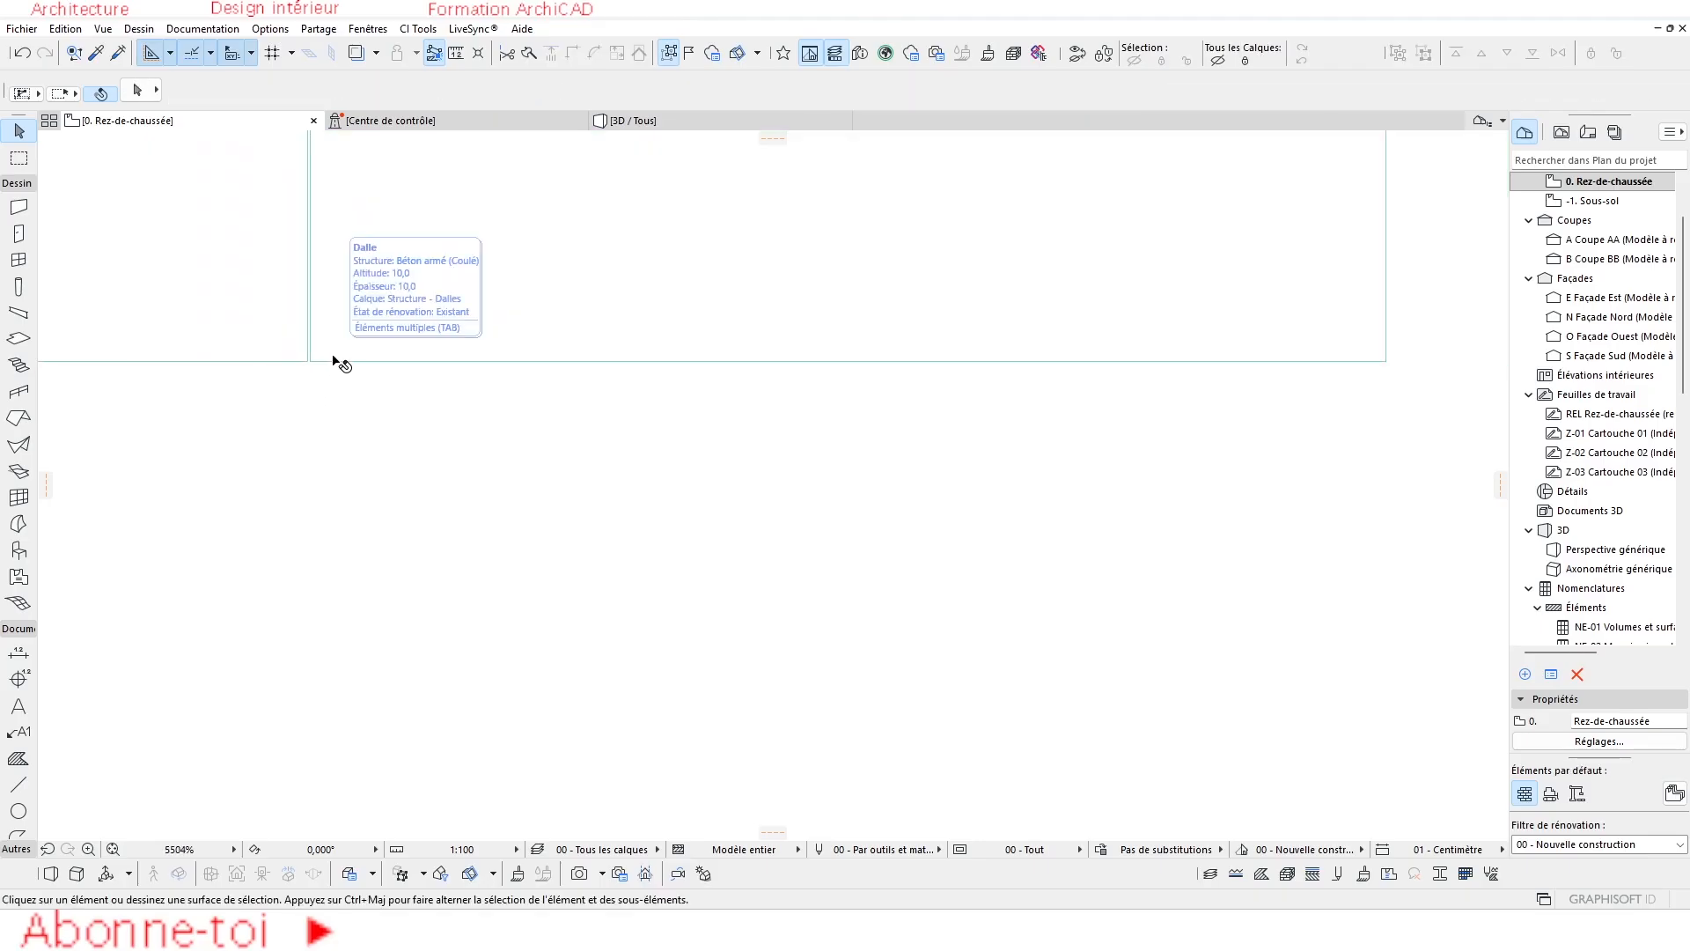
scroll(422, 332, "down", 9)
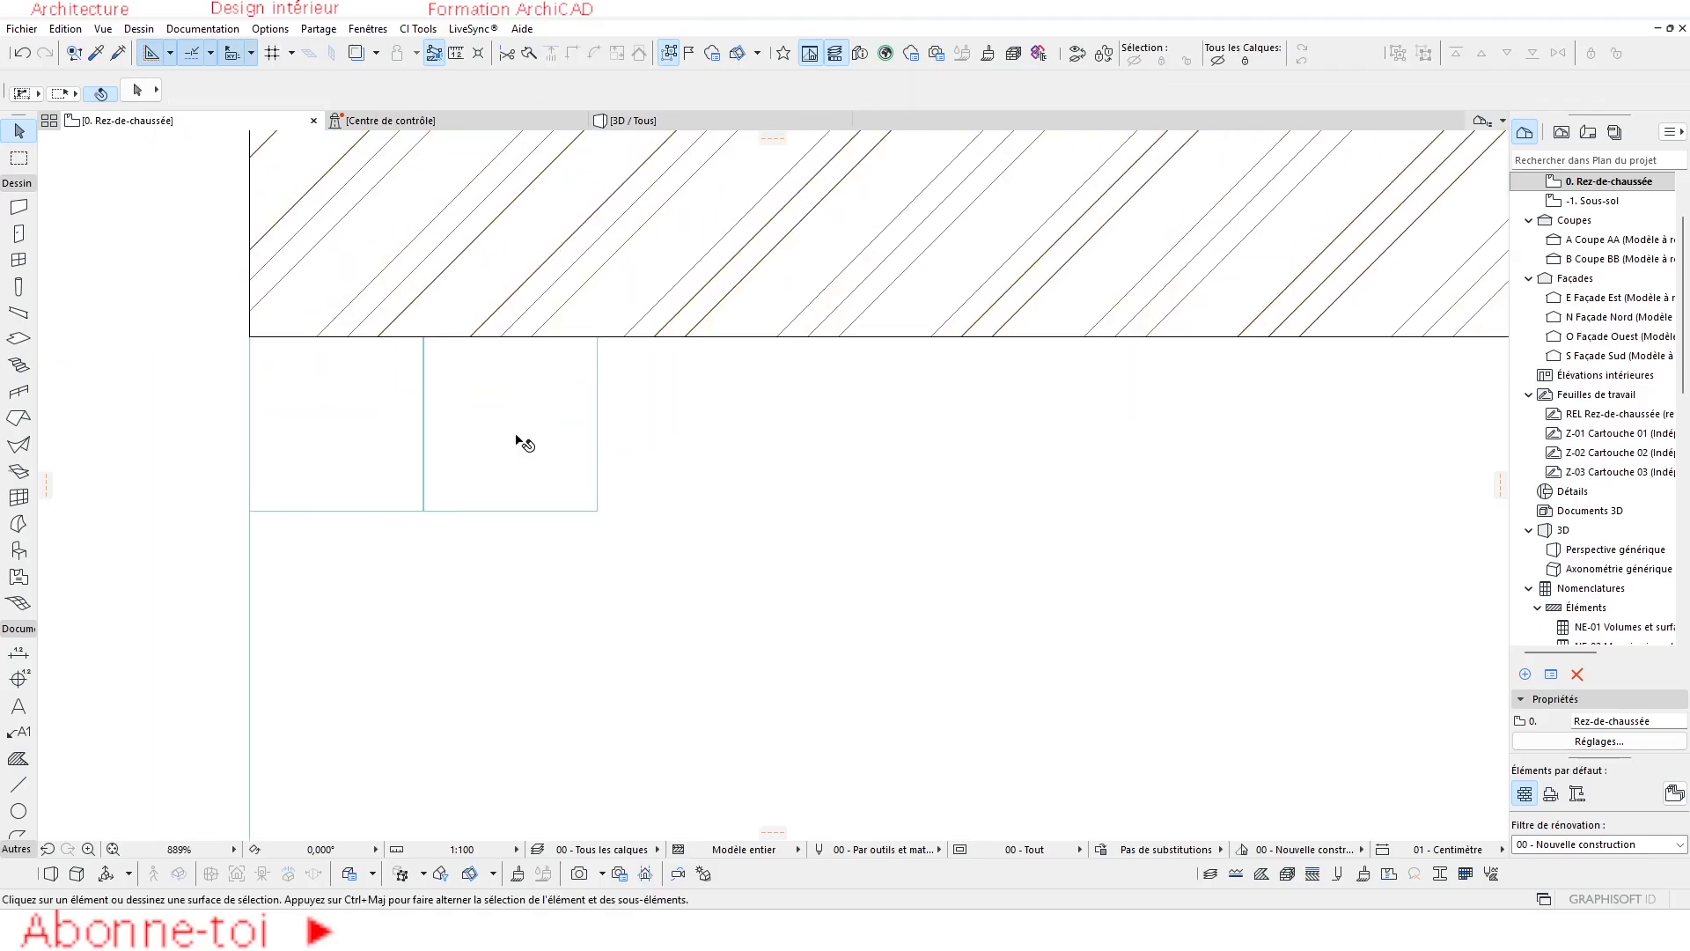
left_click(539, 432)
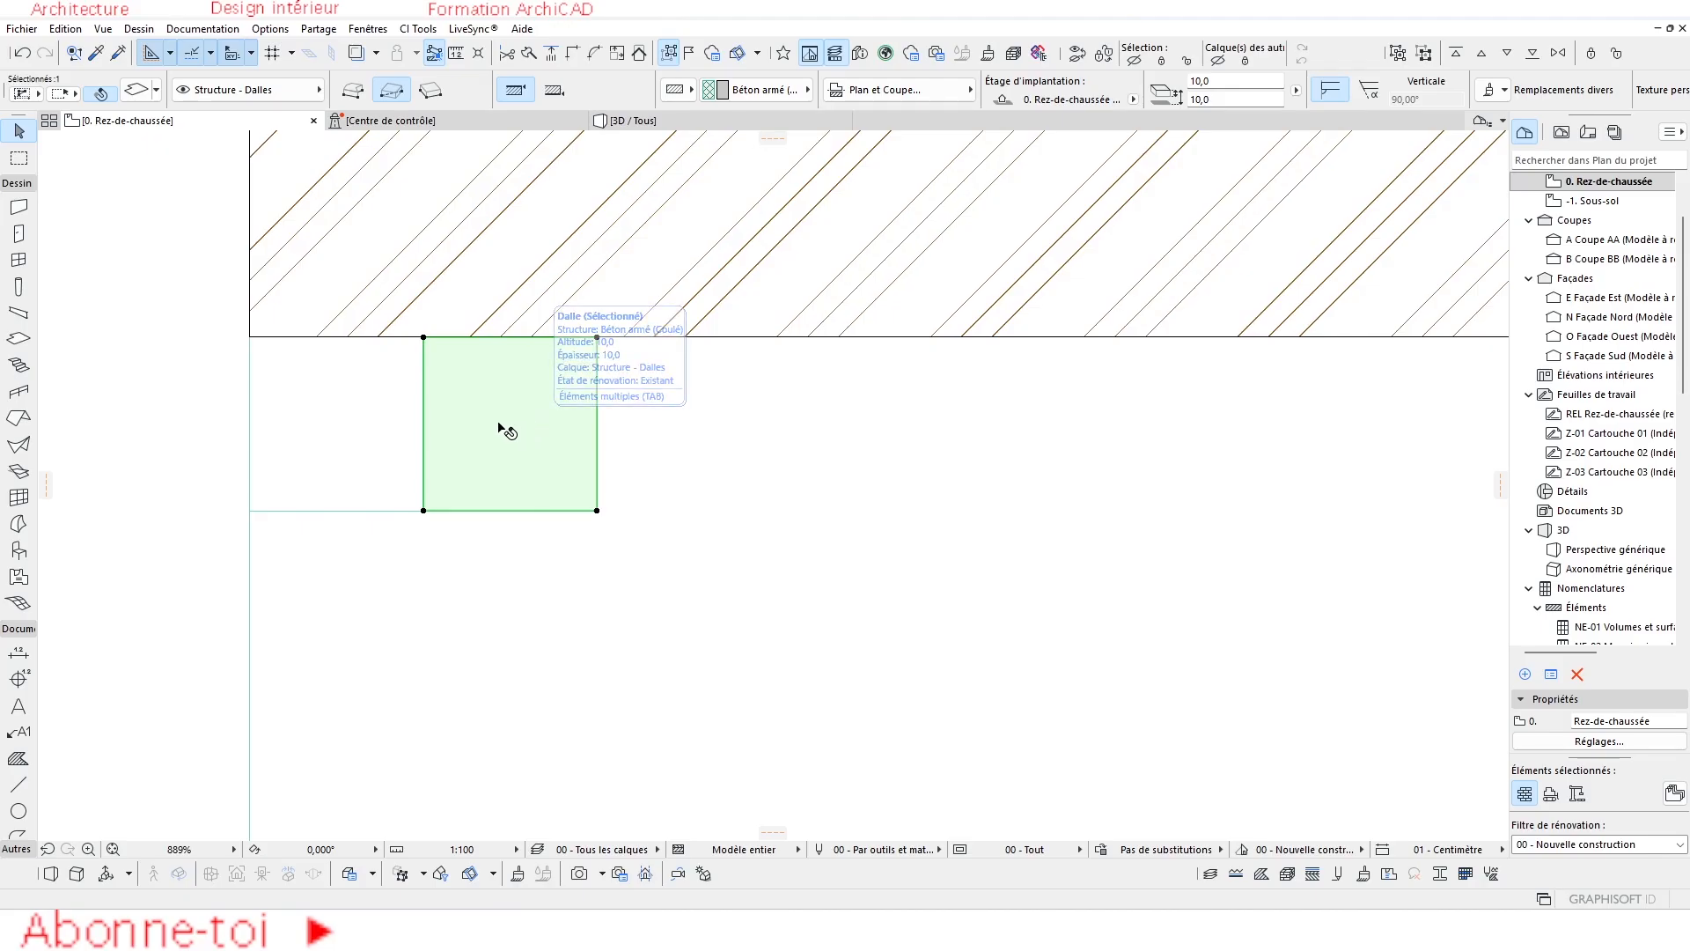
scroll(378, 606, "up", 8)
scroll(347, 620, "up", 3)
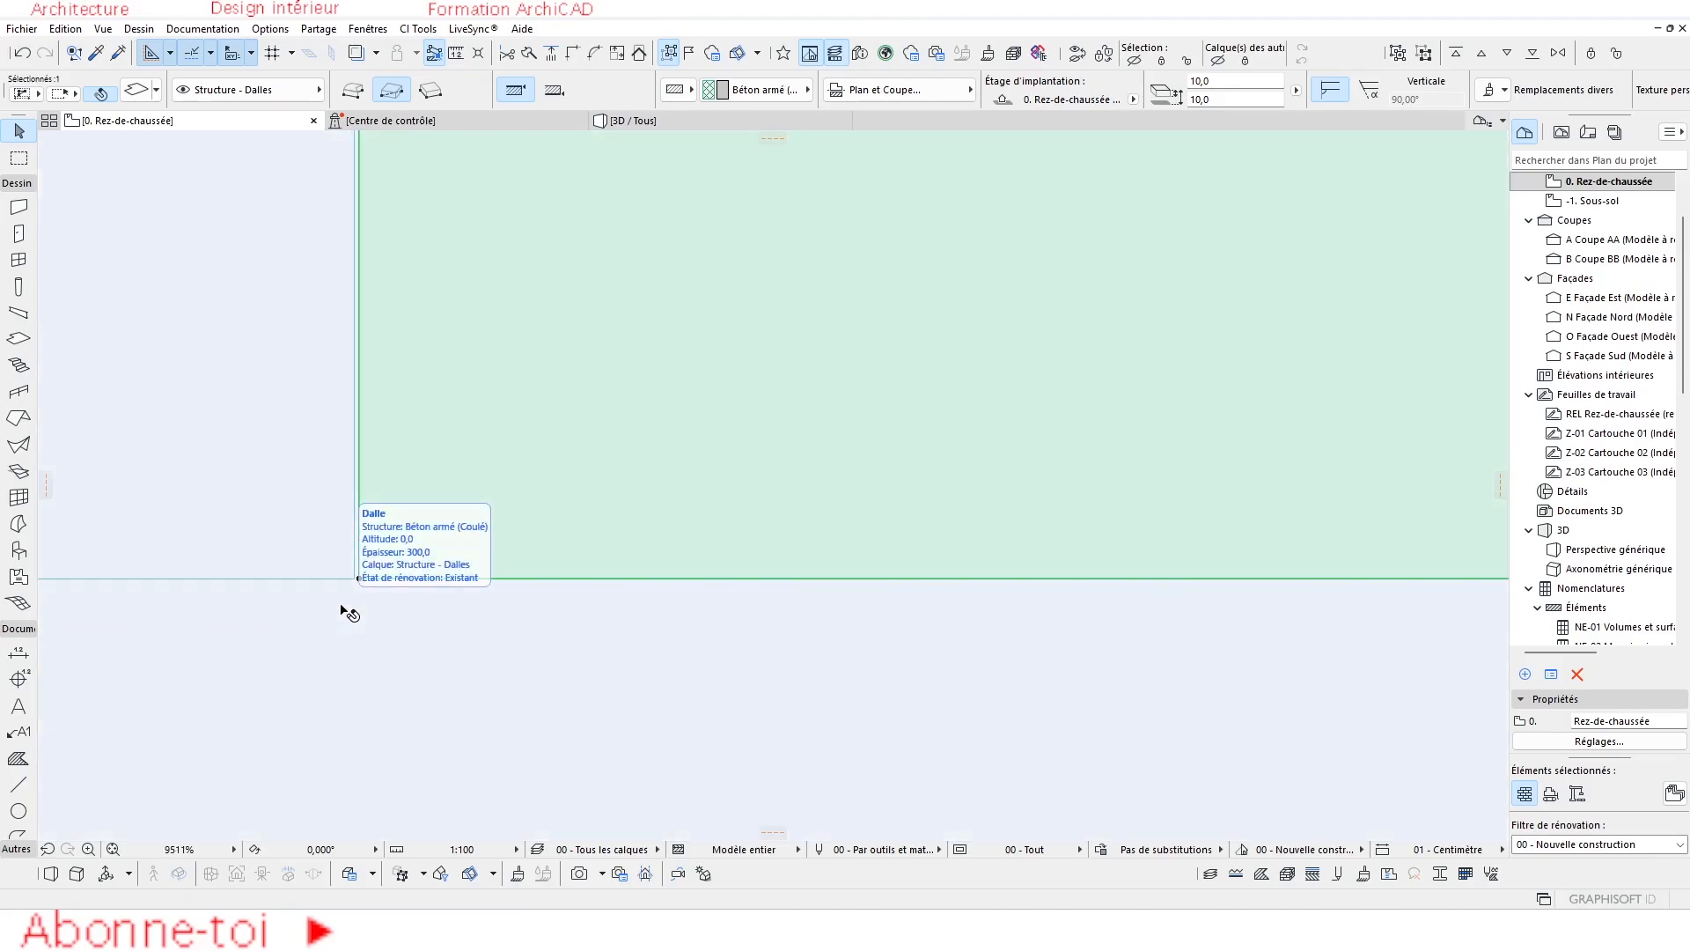
left_click(348, 612)
scroll(212, 638, "down", 1)
scroll(810, 467, "down", 4)
Copy the corner tile to the right along the wall, adding 10 mm to the 400 mm offset.
left_click(517, 520)
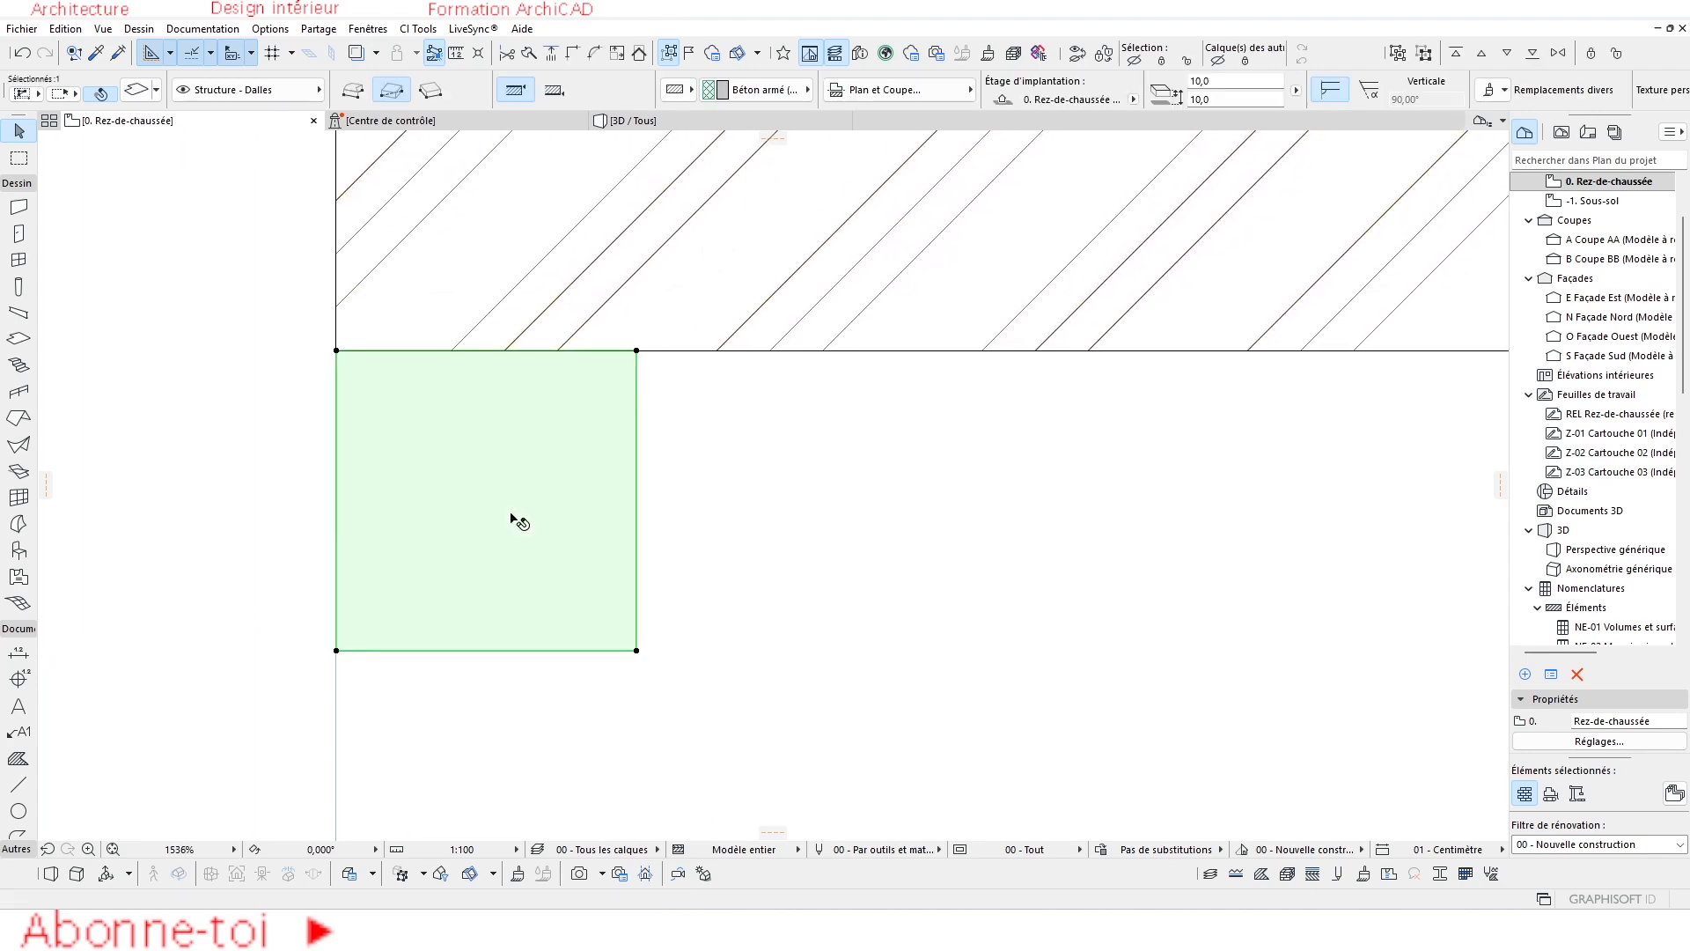
key("ctrl+shift+d")
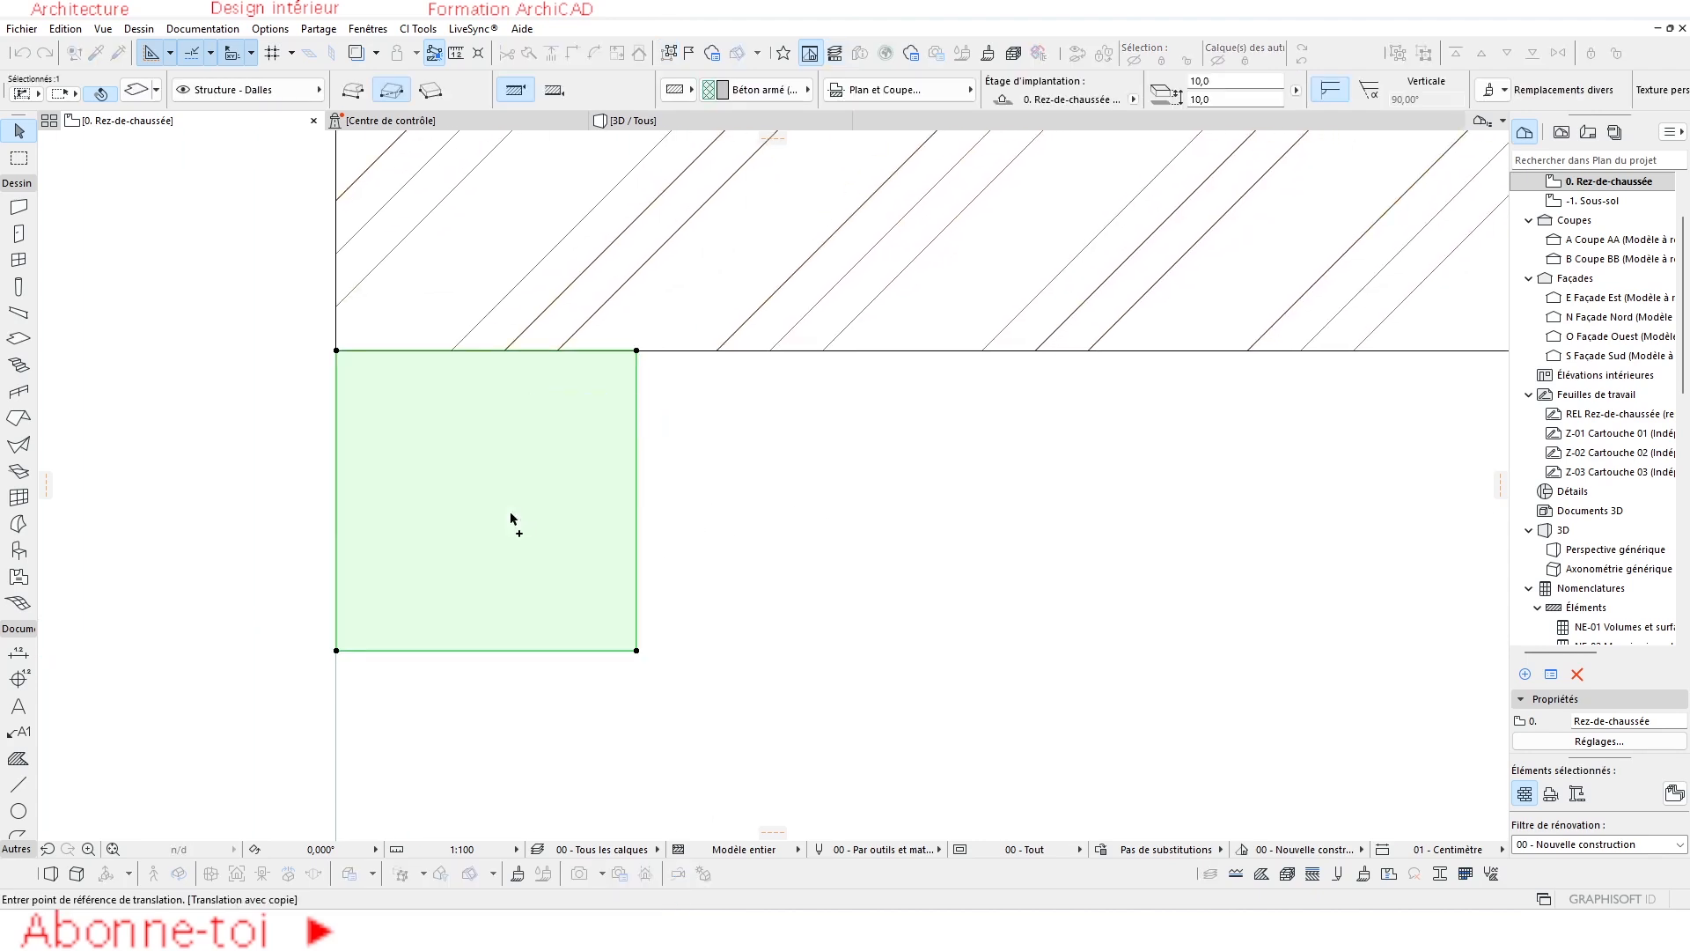
left_click(336, 350)
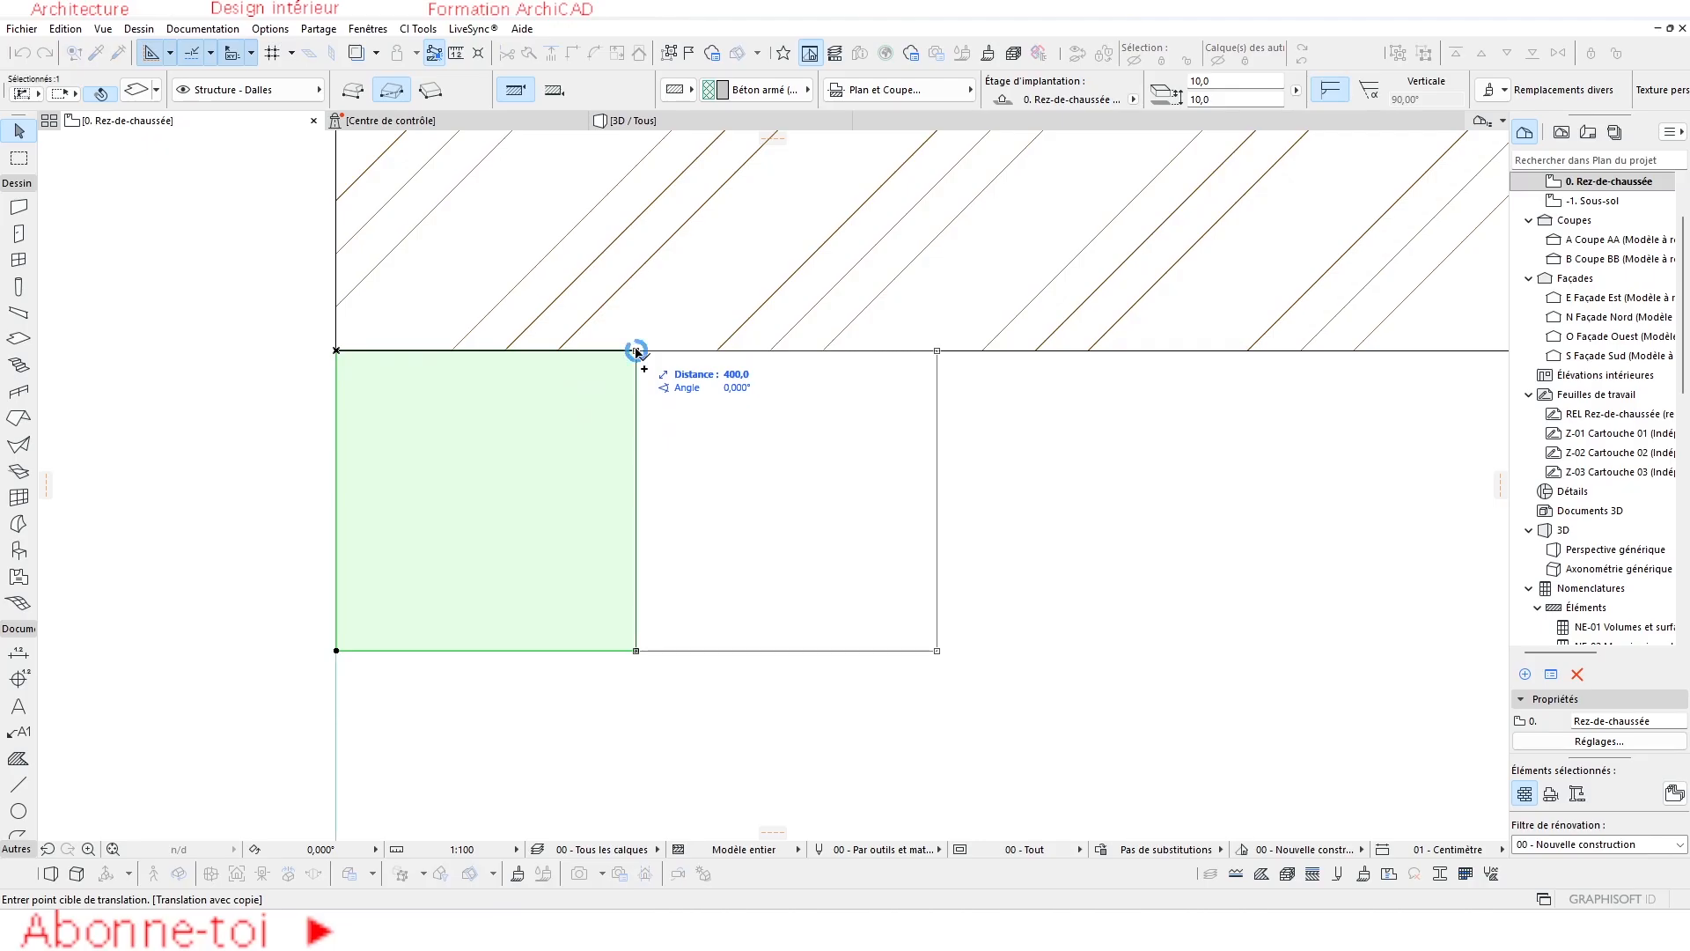
type("1")
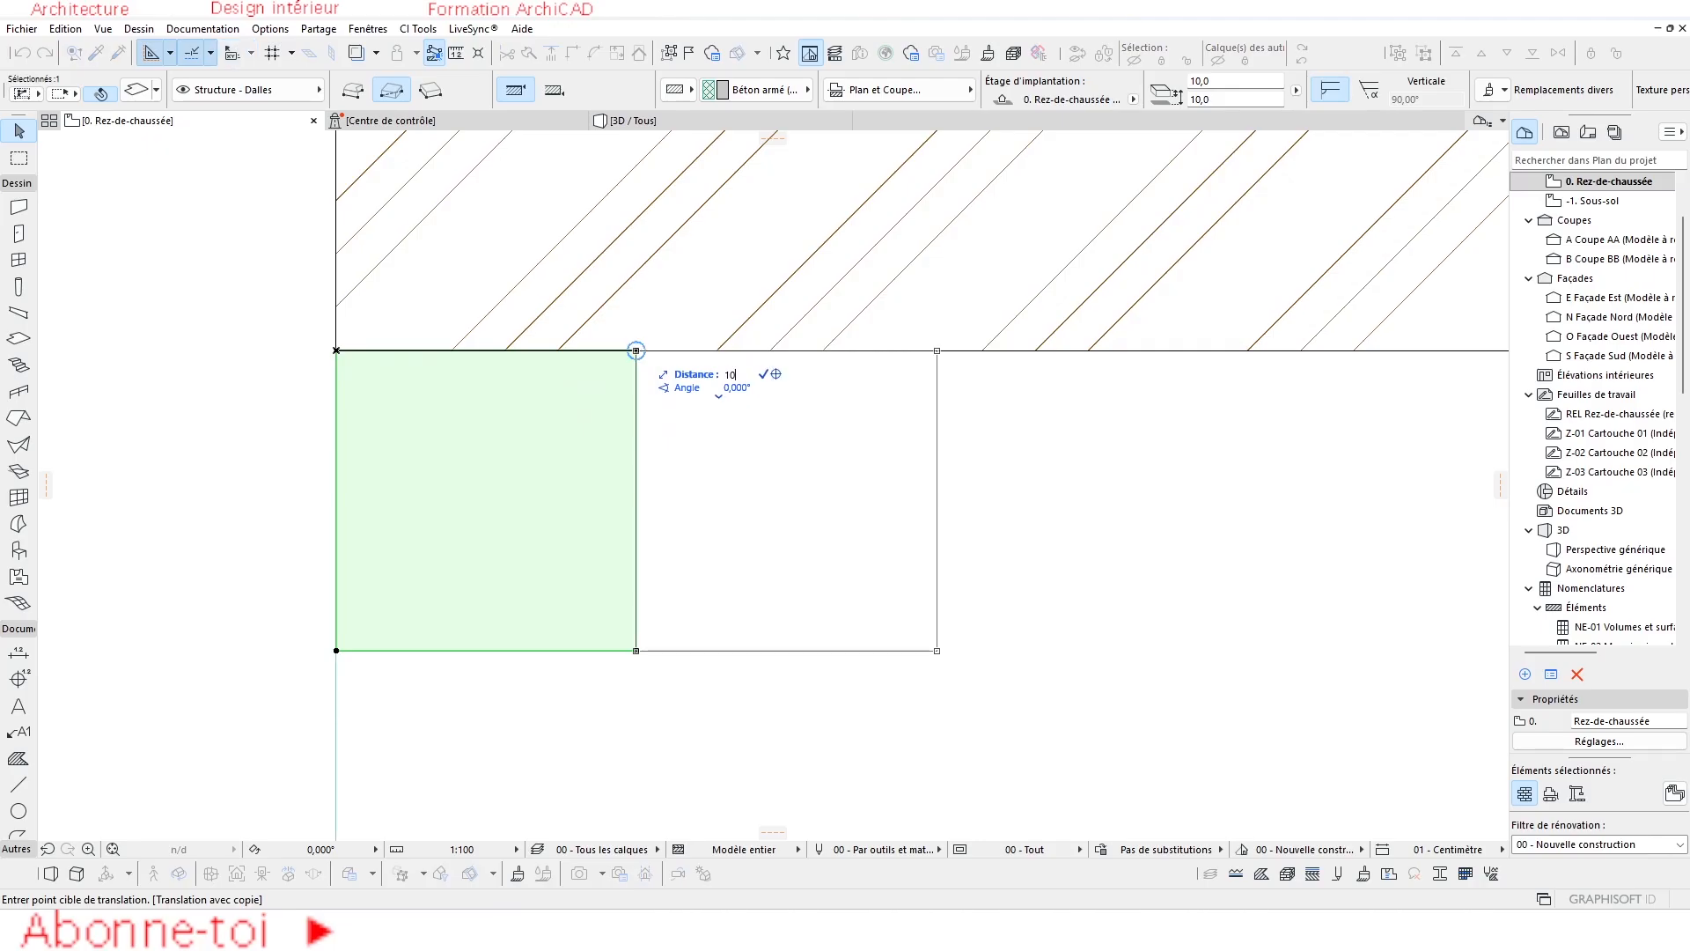
type("0")
key("Return")
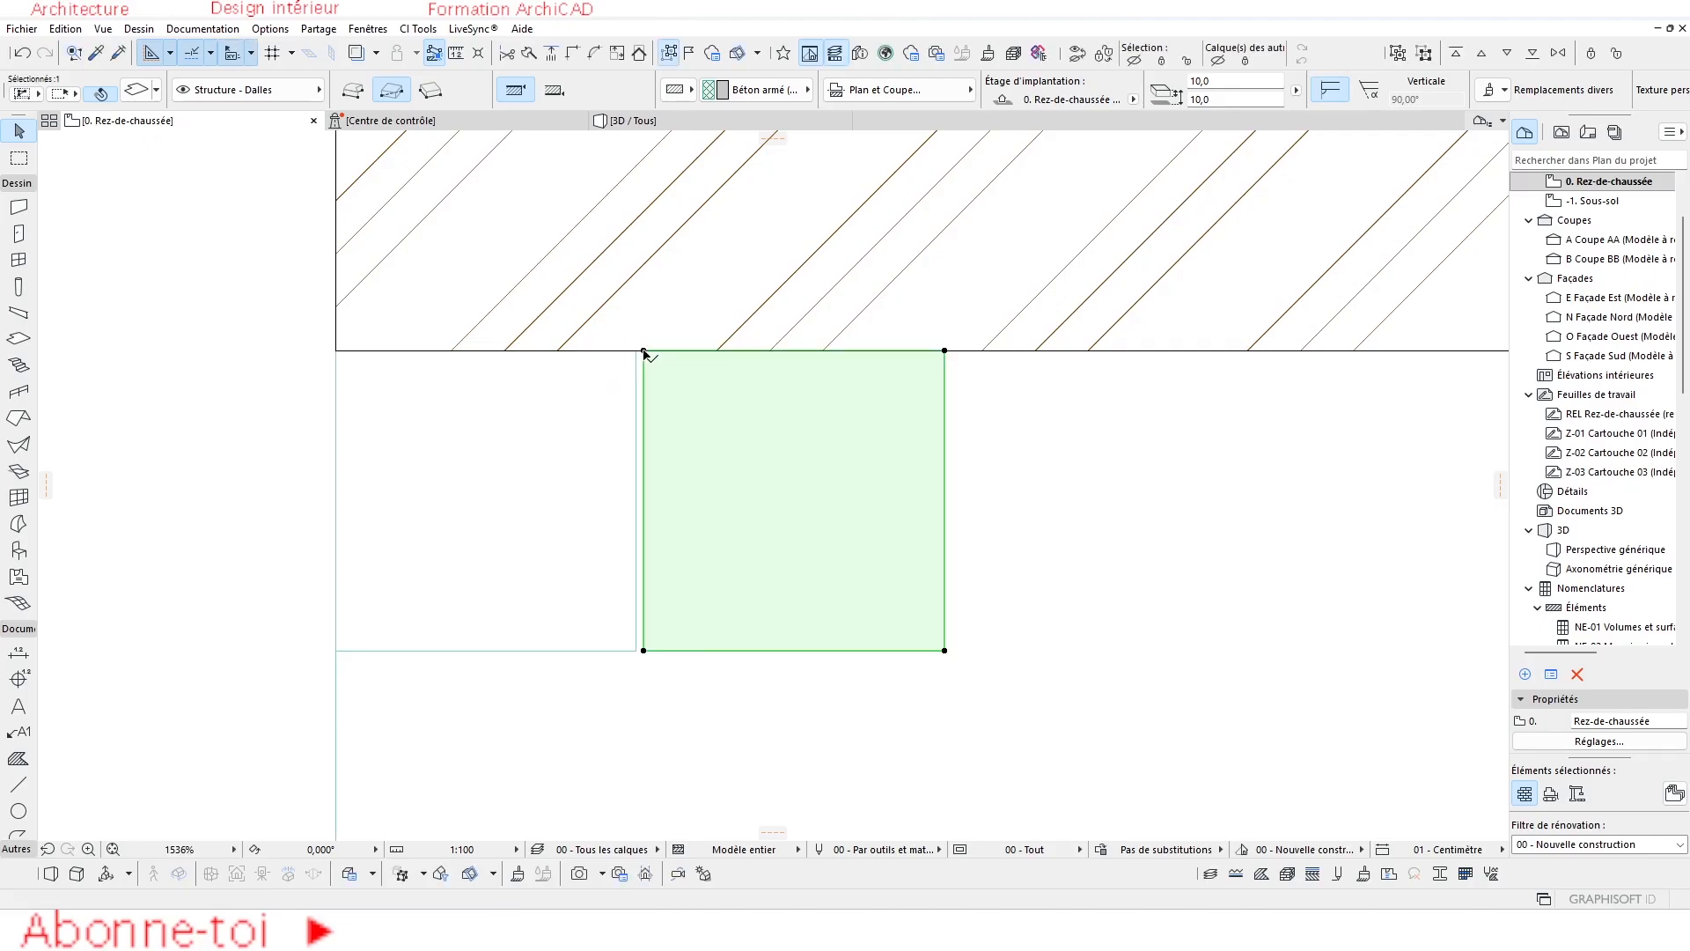
key("Escape")
Examine the joint between the two tiles and the space remaining up to the vertical line.
scroll(698, 427, "down", 1)
scroll(698, 427, "down", 3)
scroll(758, 467, "up", 1)
scroll(563, 479, "up", 3)
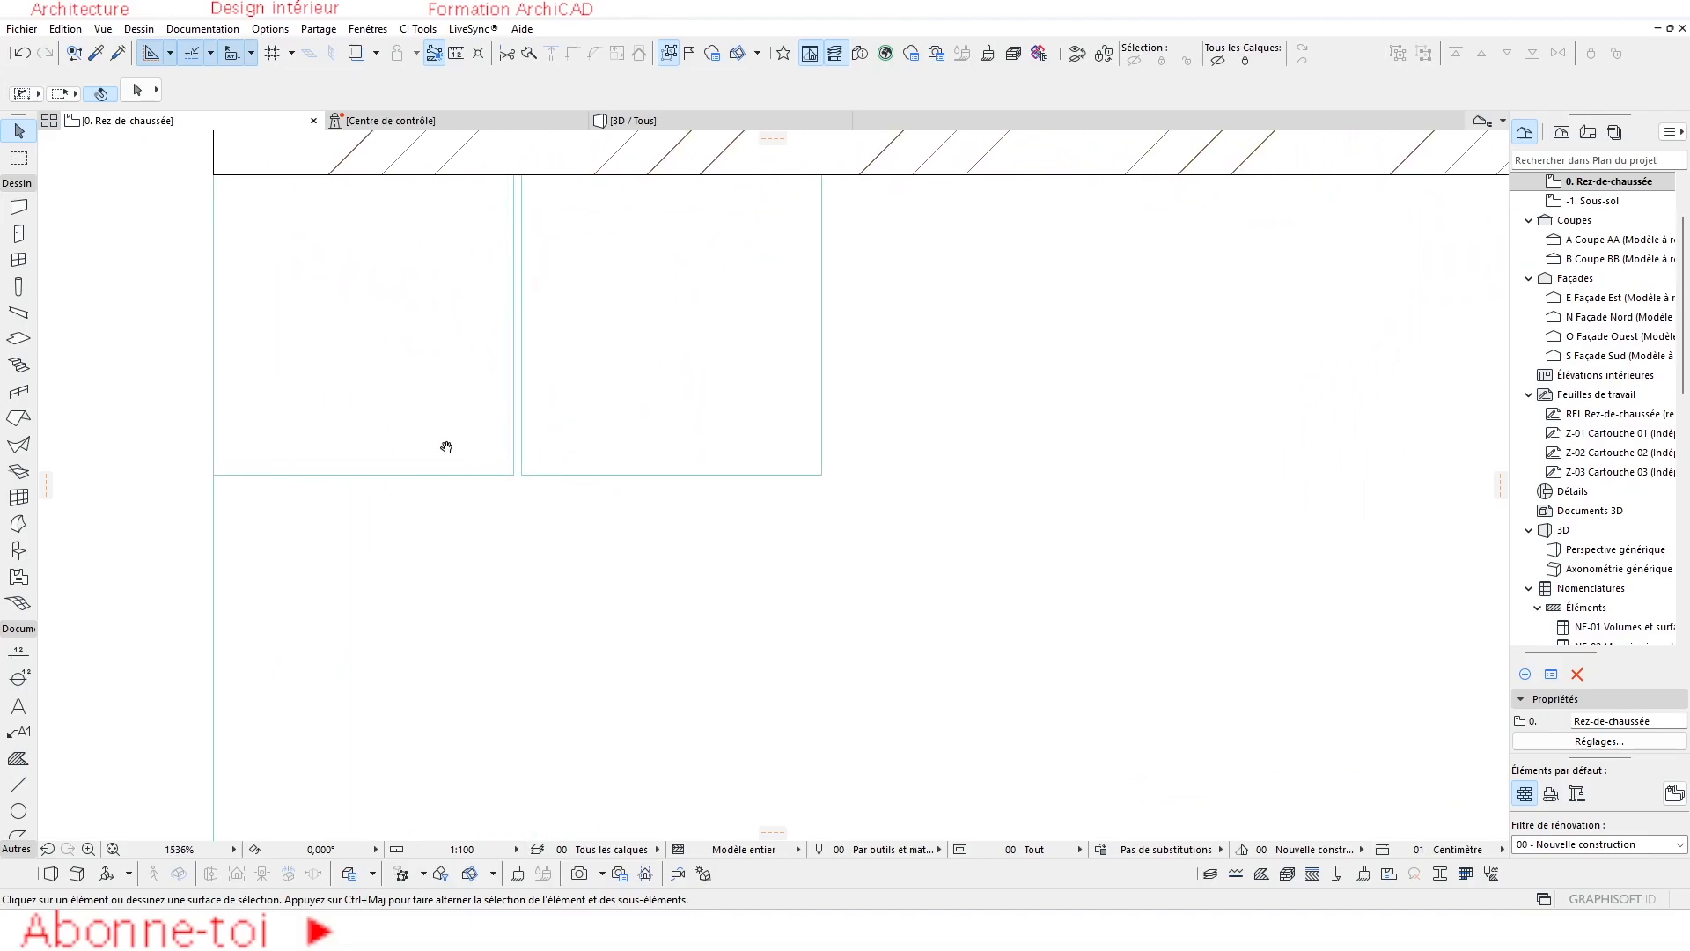
scroll(516, 459, "up", 3)
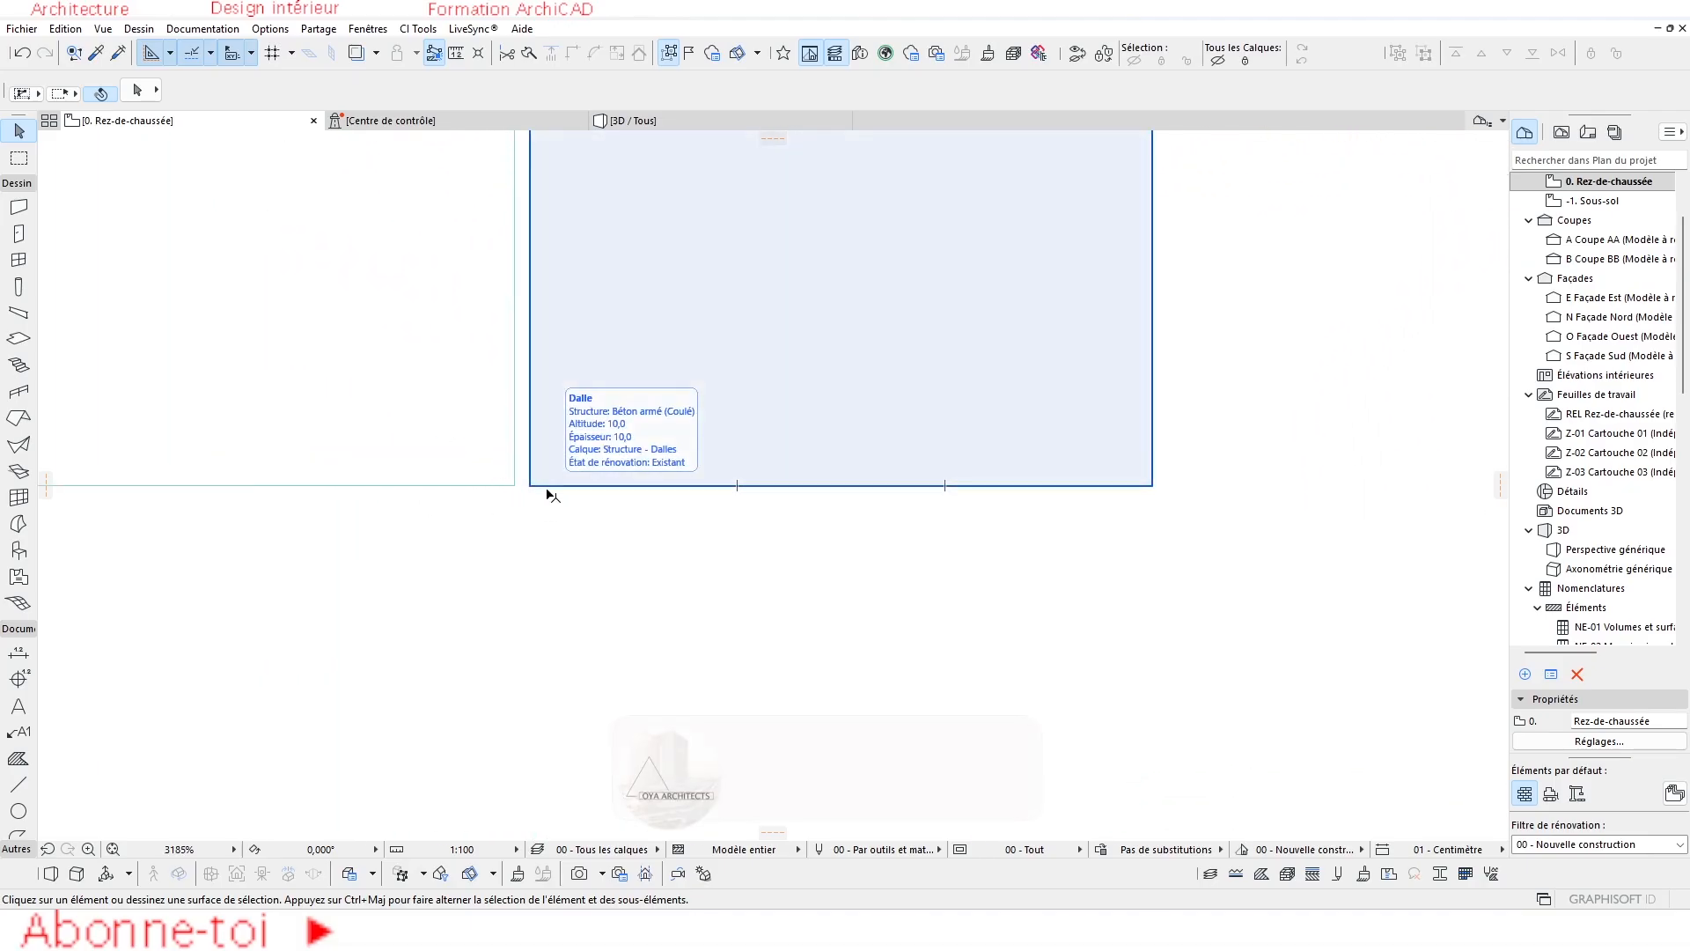
scroll(547, 488, "down", 4)
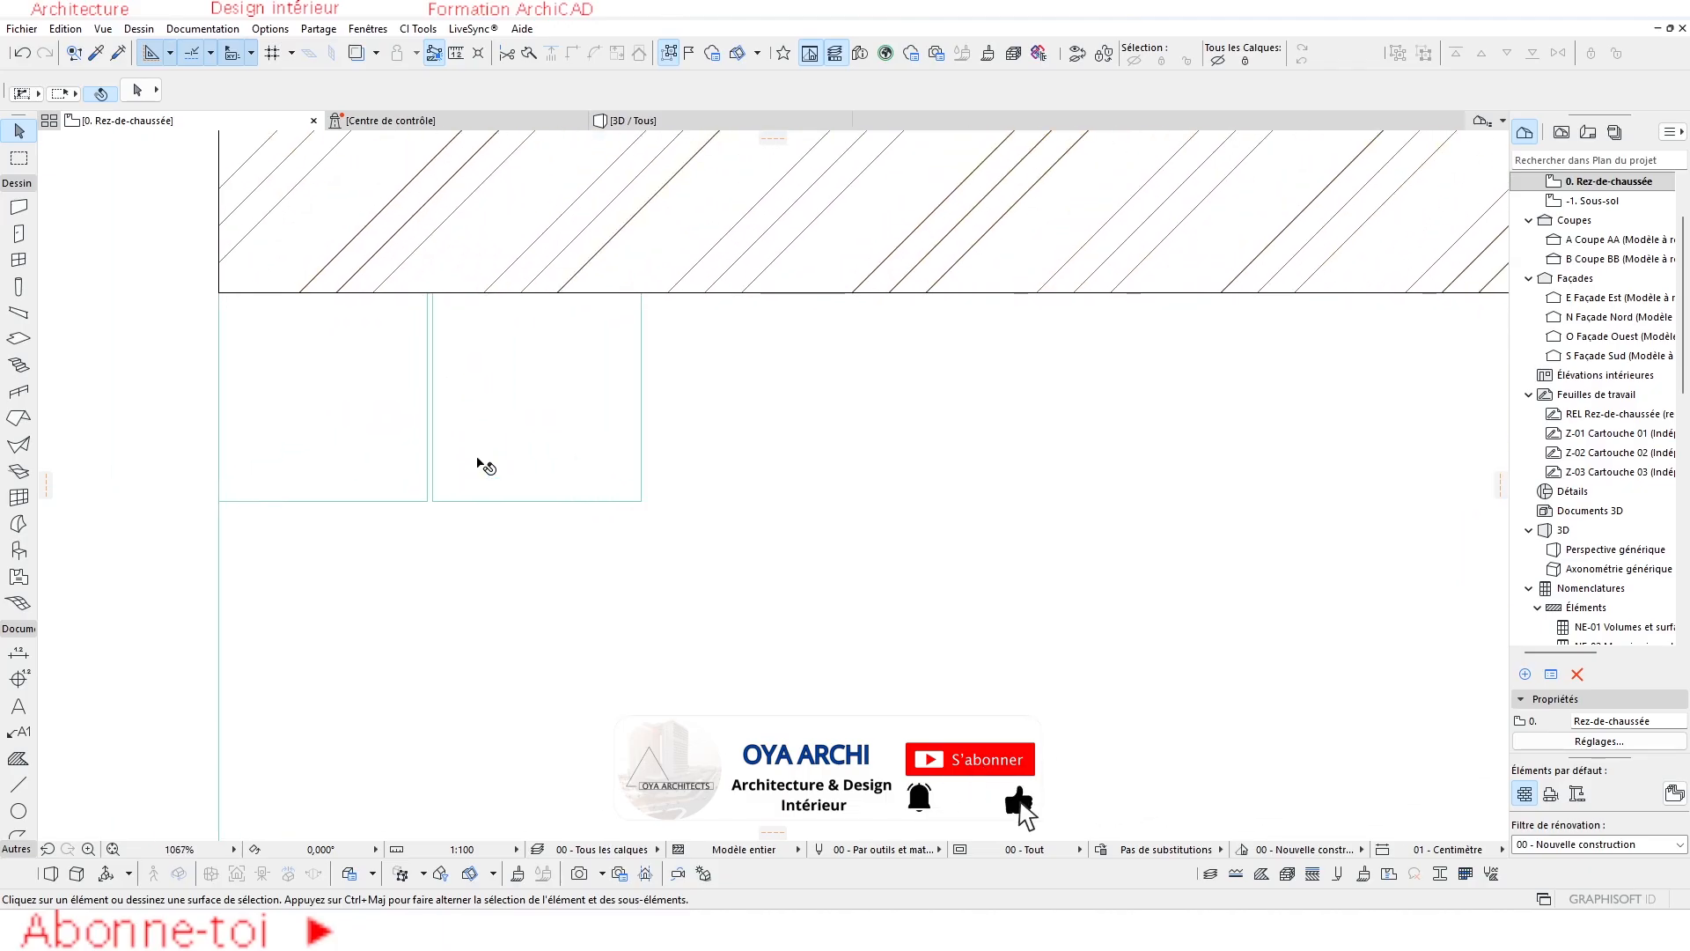
scroll(566, 455, "down", 2)
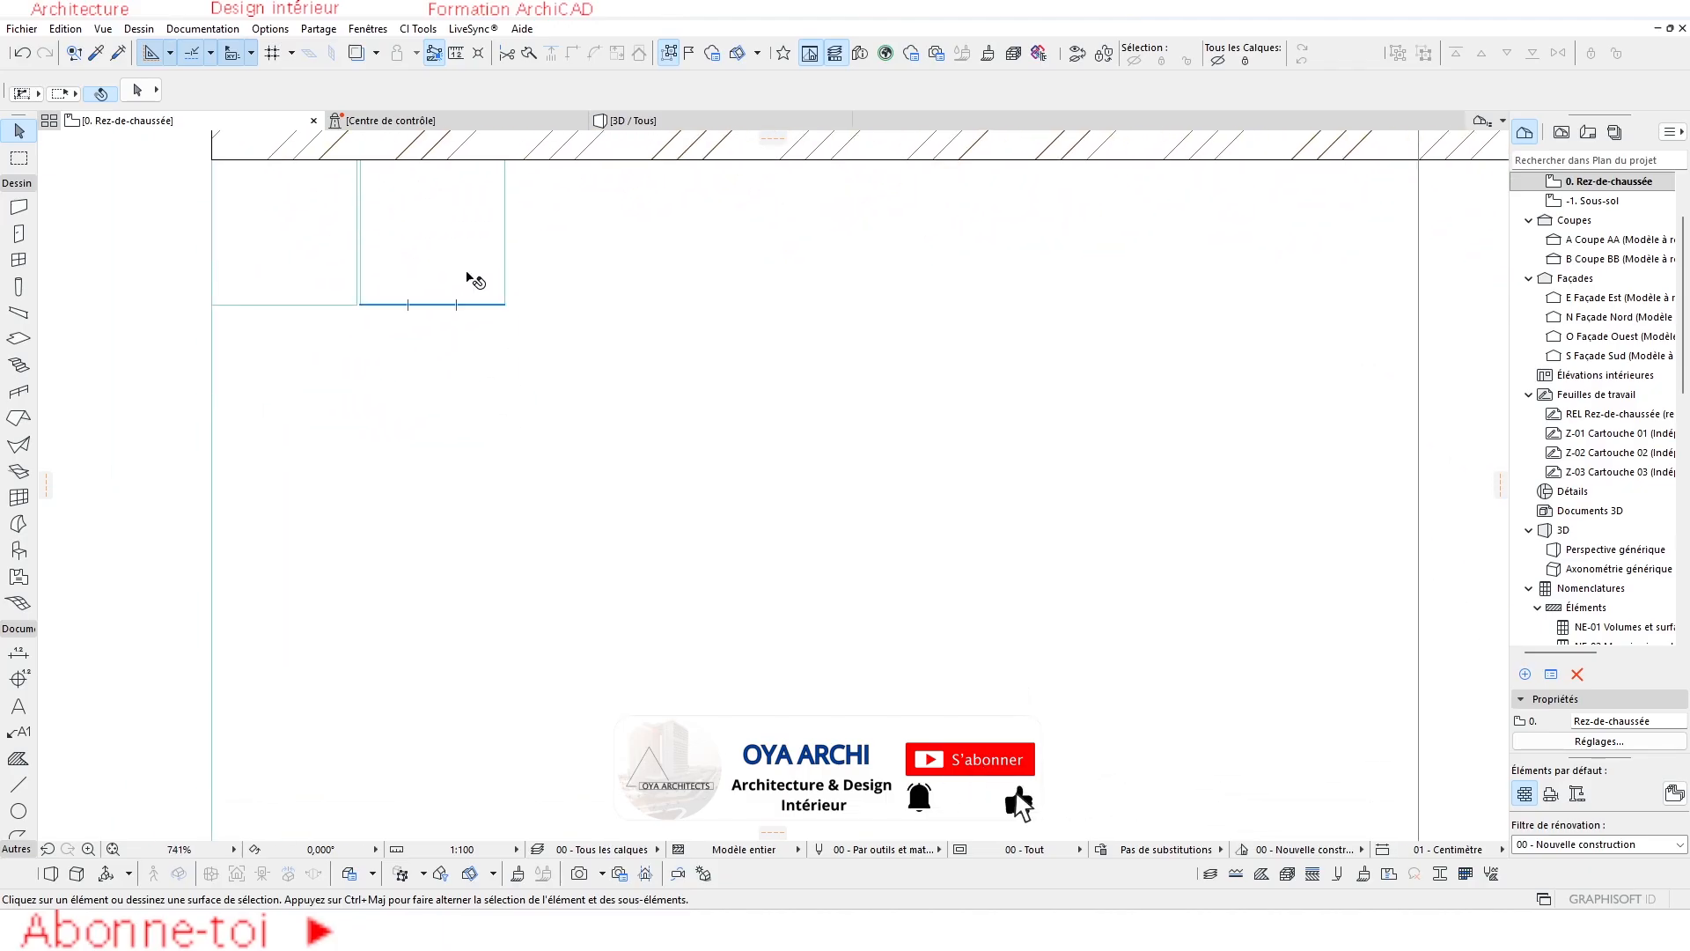
scroll(469, 278, "down", 4)
scroll(408, 247, "up", 3)
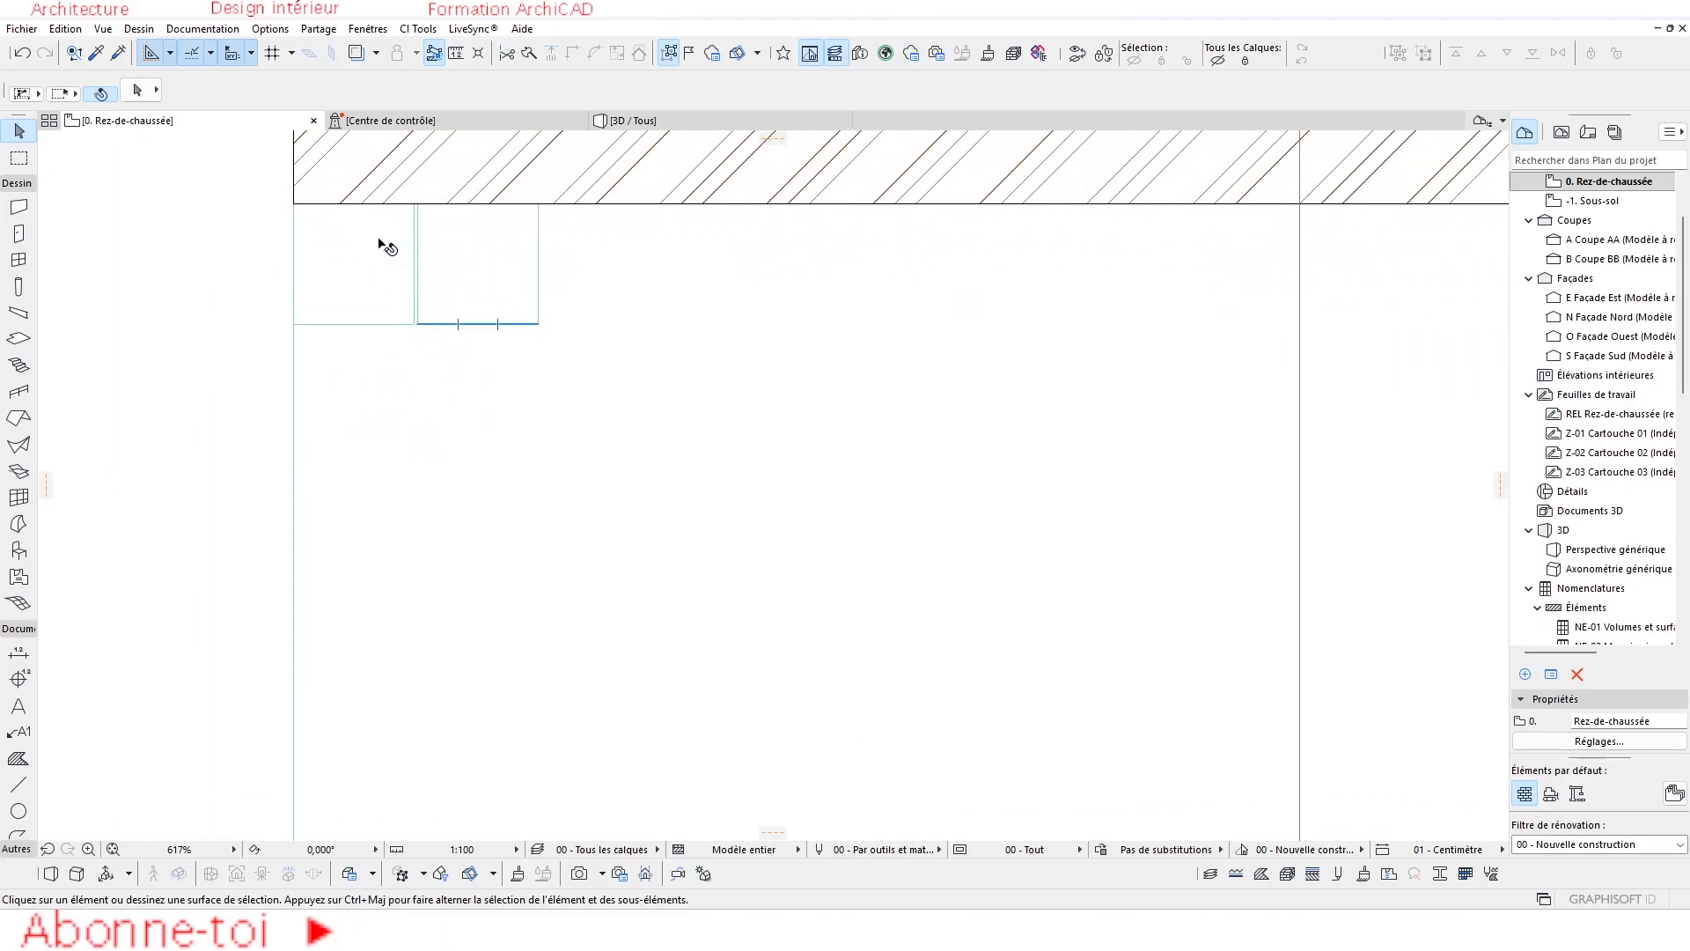
scroll(358, 238, "down", 3)
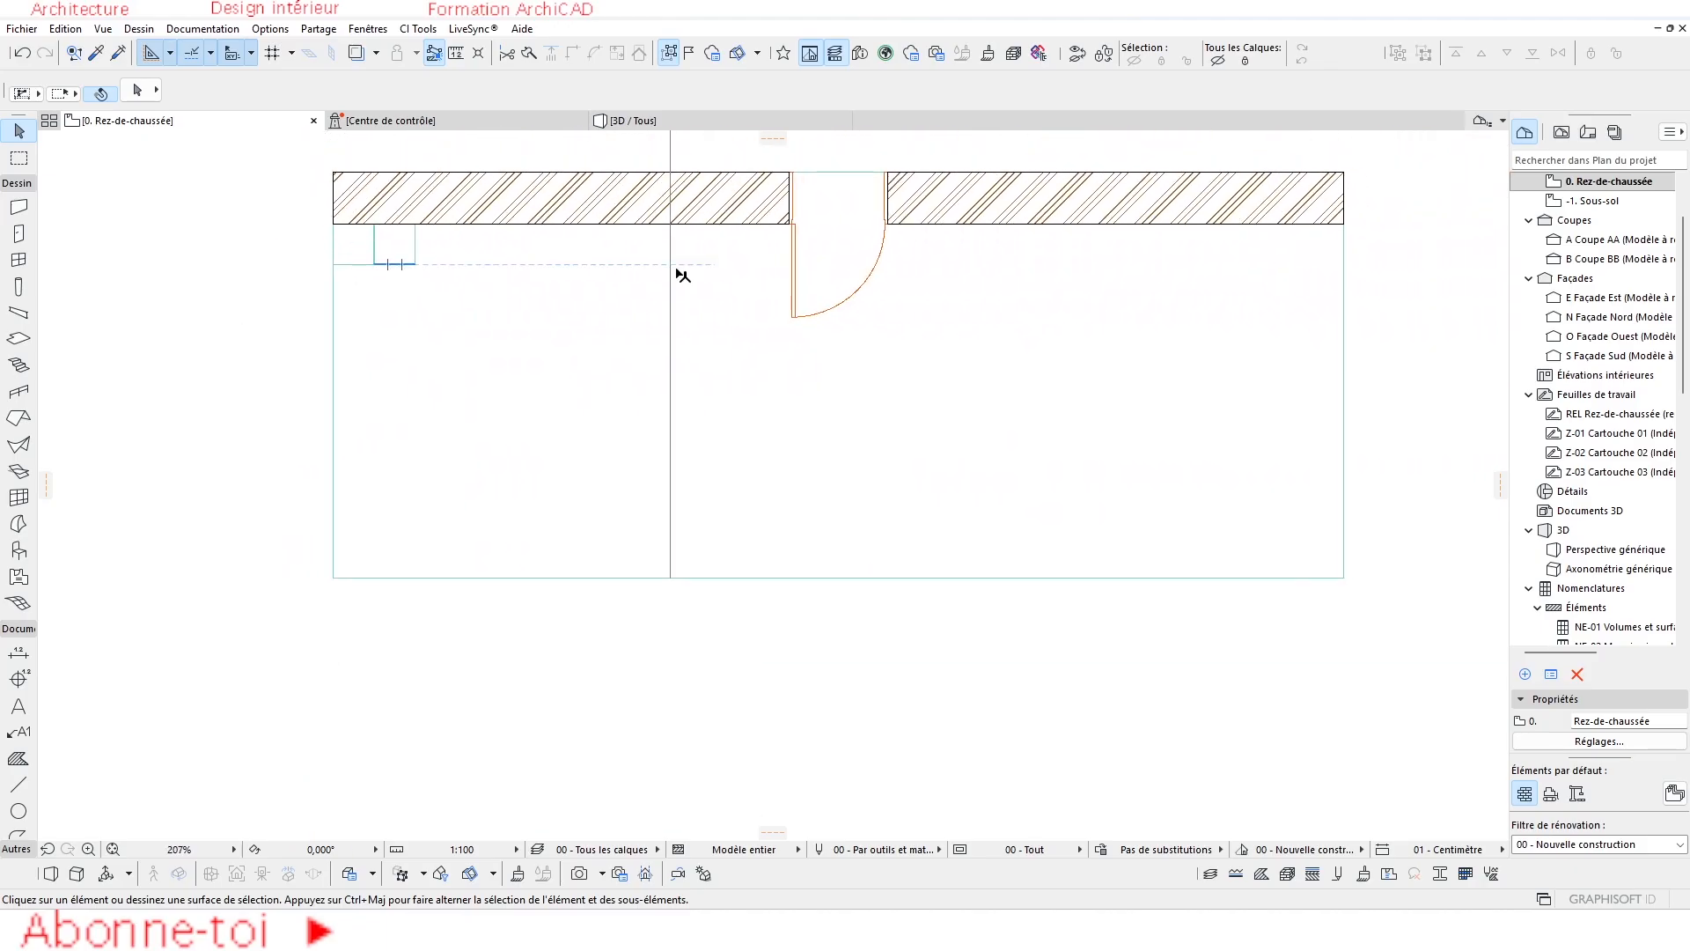
scroll(467, 302, "up", 3)
middle_click_drag(466, 302, 432, 268)
Multiply the second tile rightward along the wall by translation with Increment and Propagation at 410 mm spacing, until just past the vertical line.
left_click(366, 264)
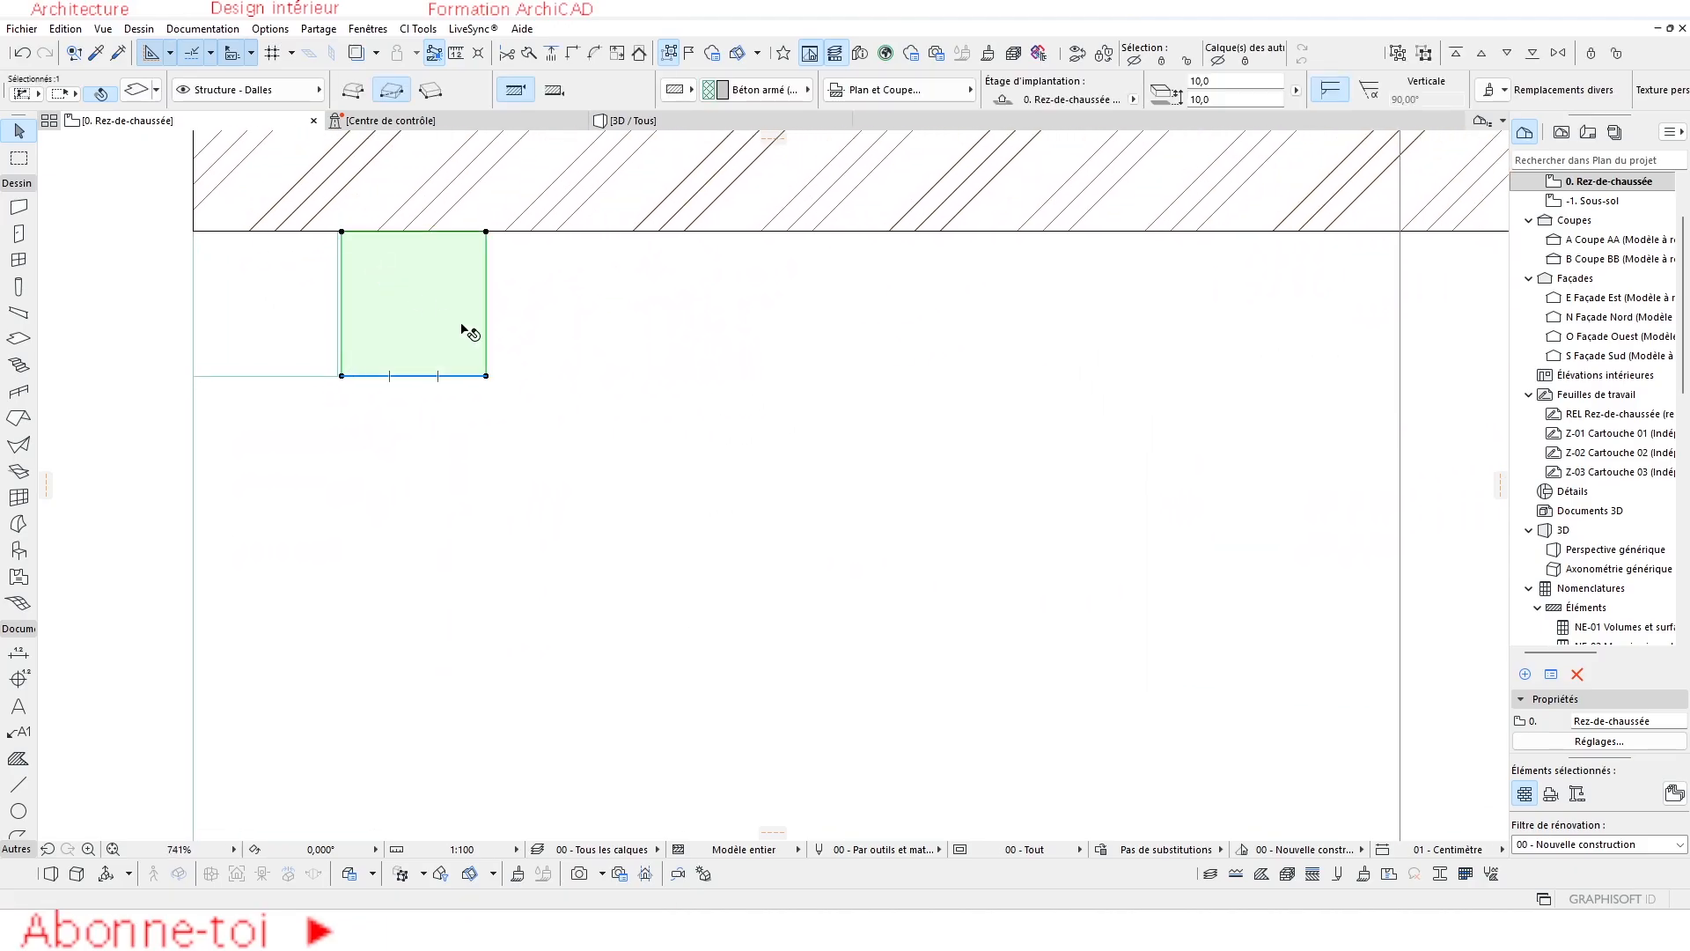
scroll(374, 343, "down", 3)
scroll(366, 324, "up", 4)
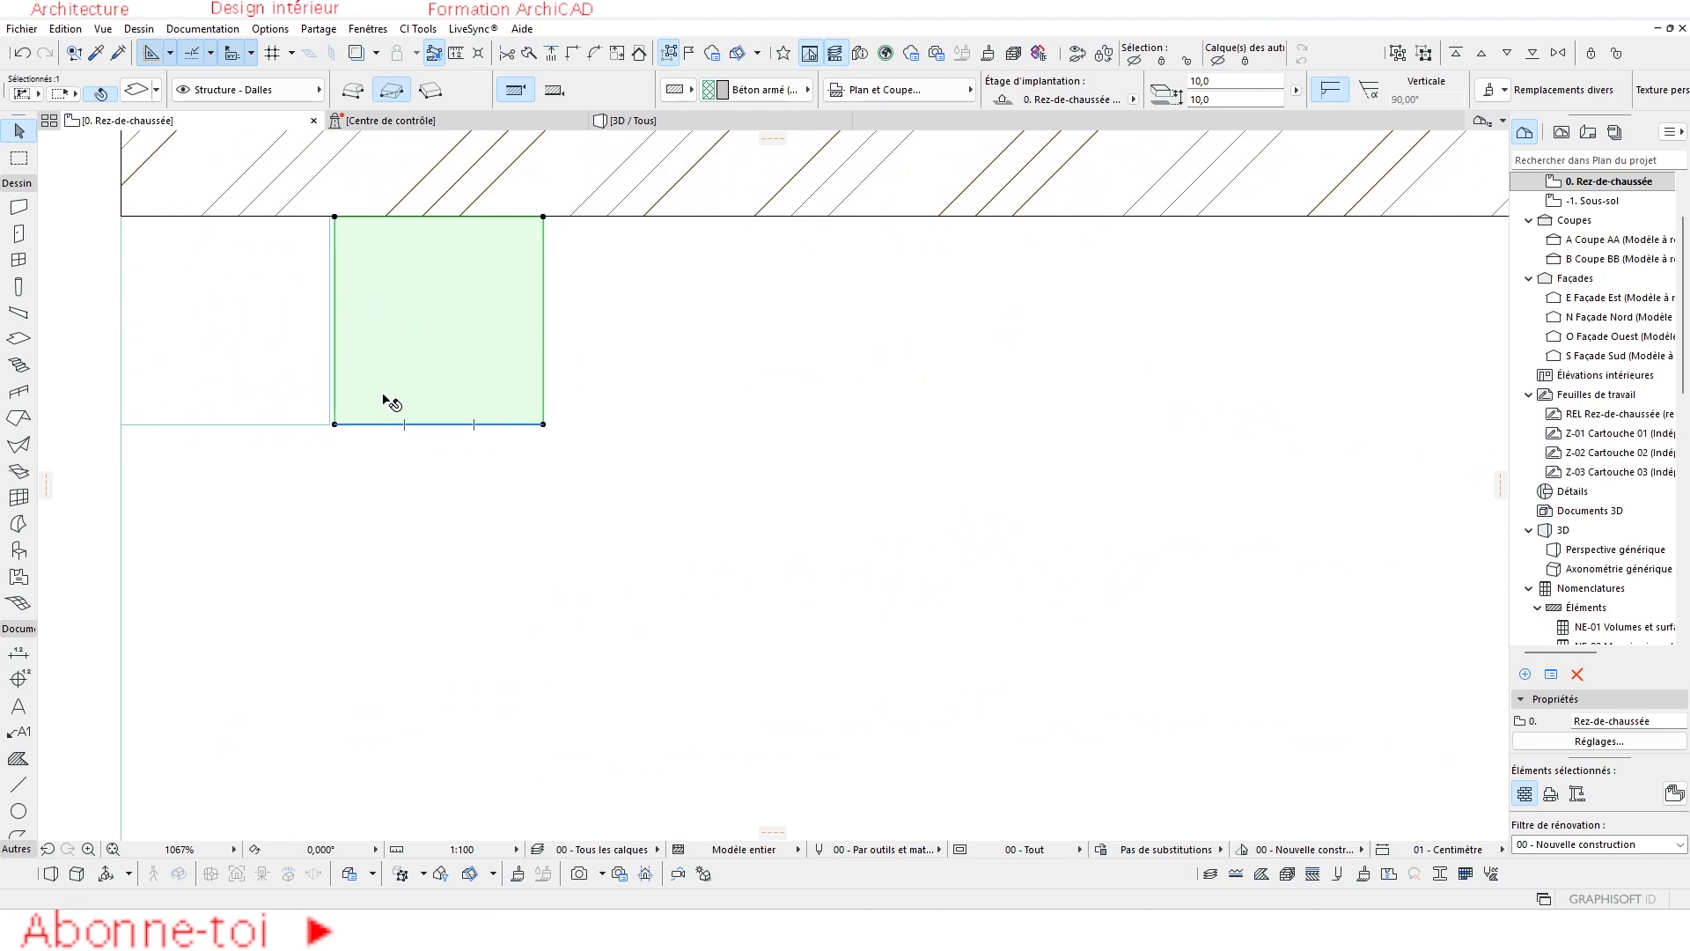
left_click(334, 424)
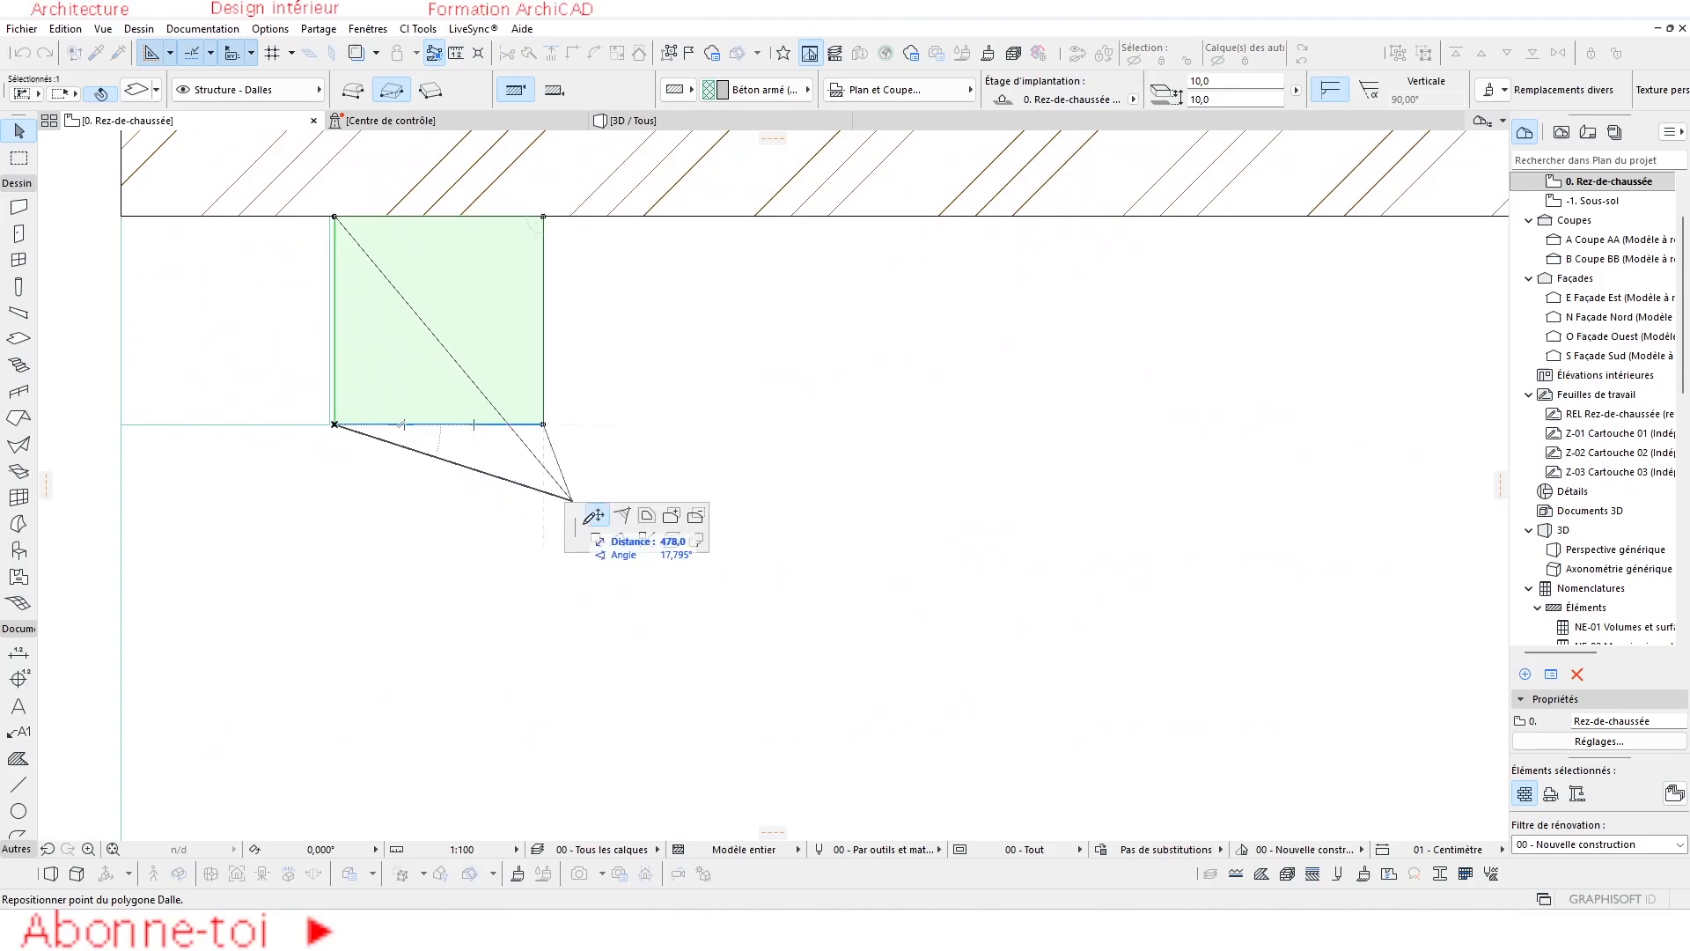
left_click(697, 540)
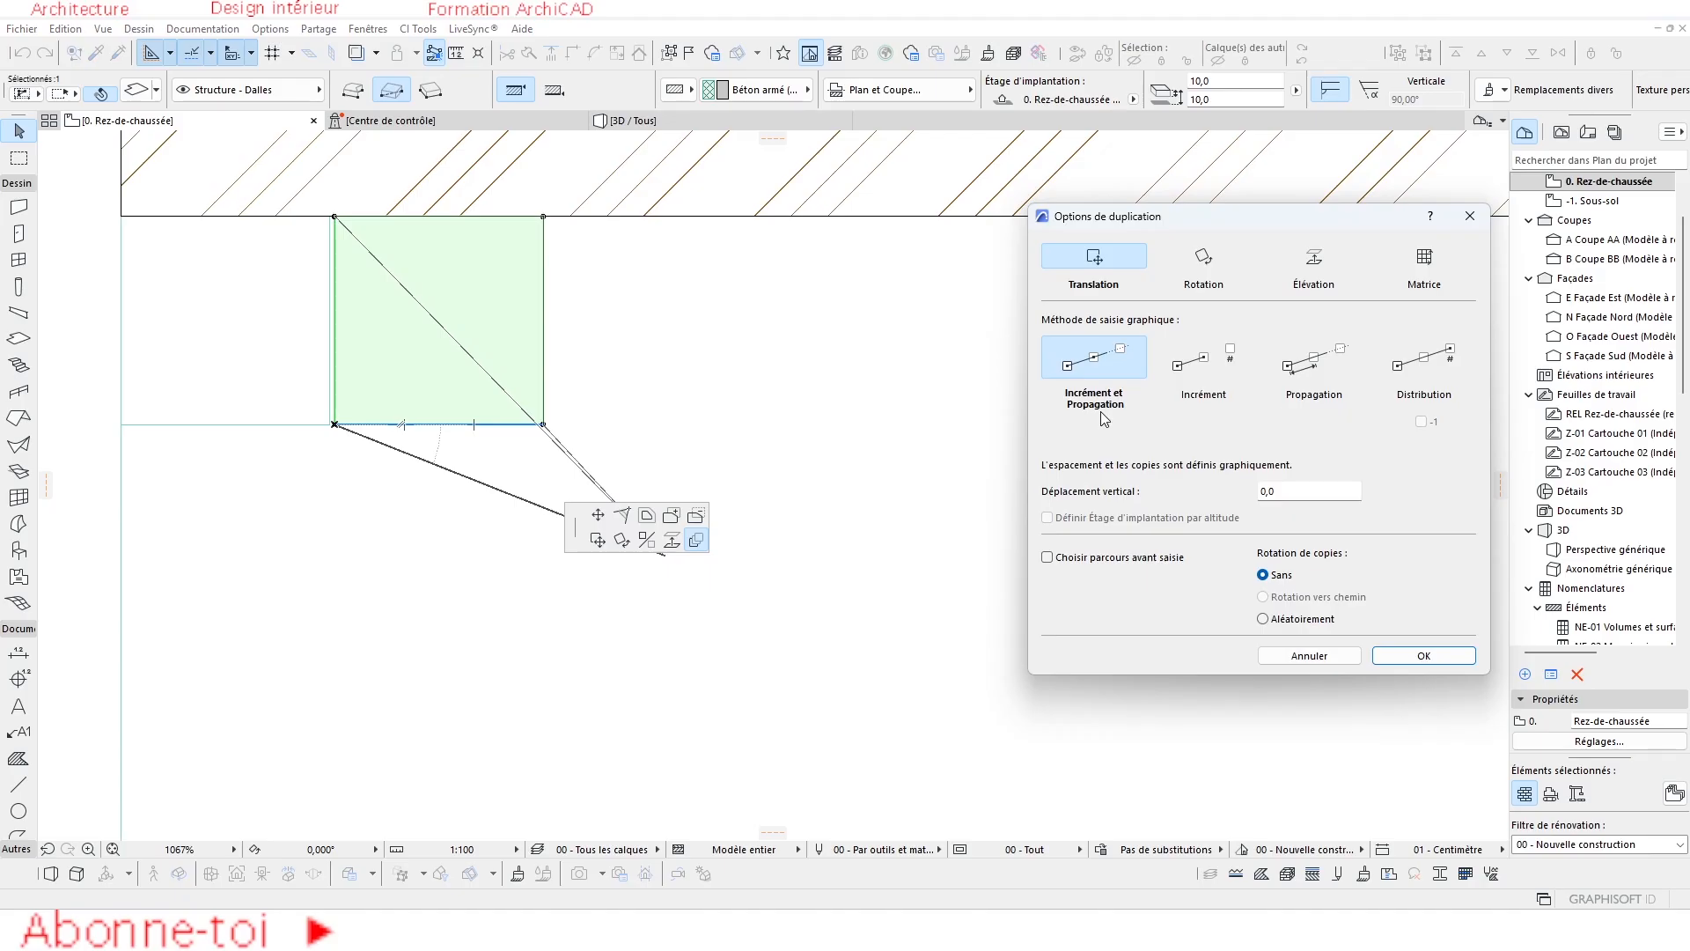
left_click(1423, 655)
left_click(335, 425)
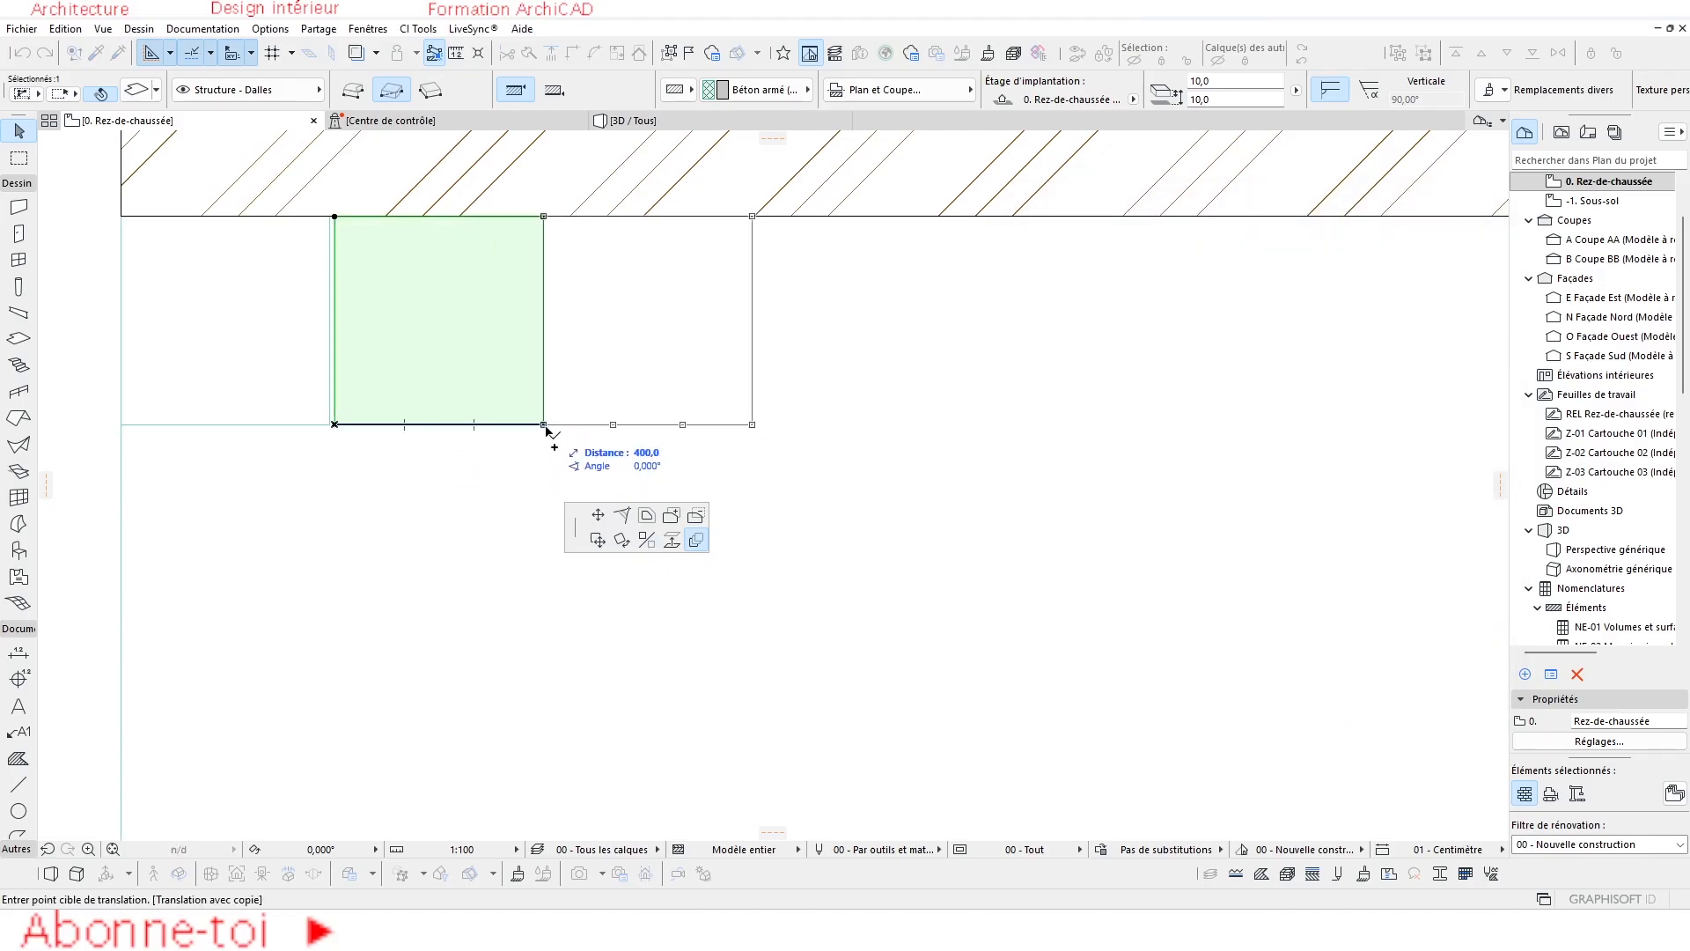
type("10")
type("+")
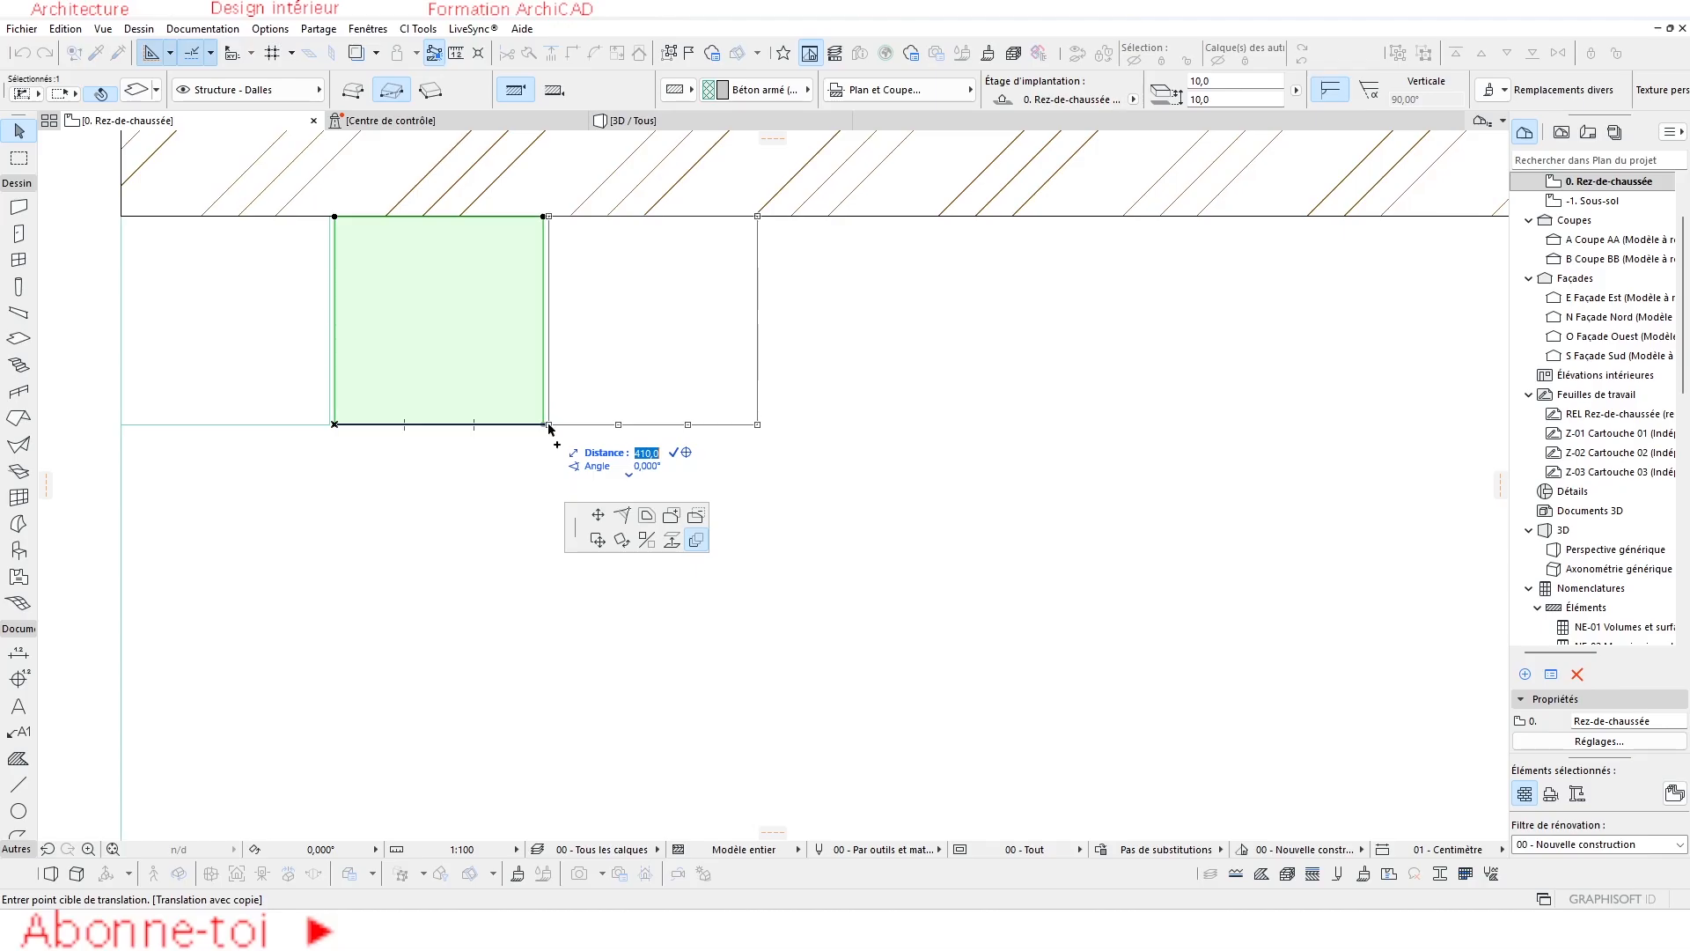
key("Return")
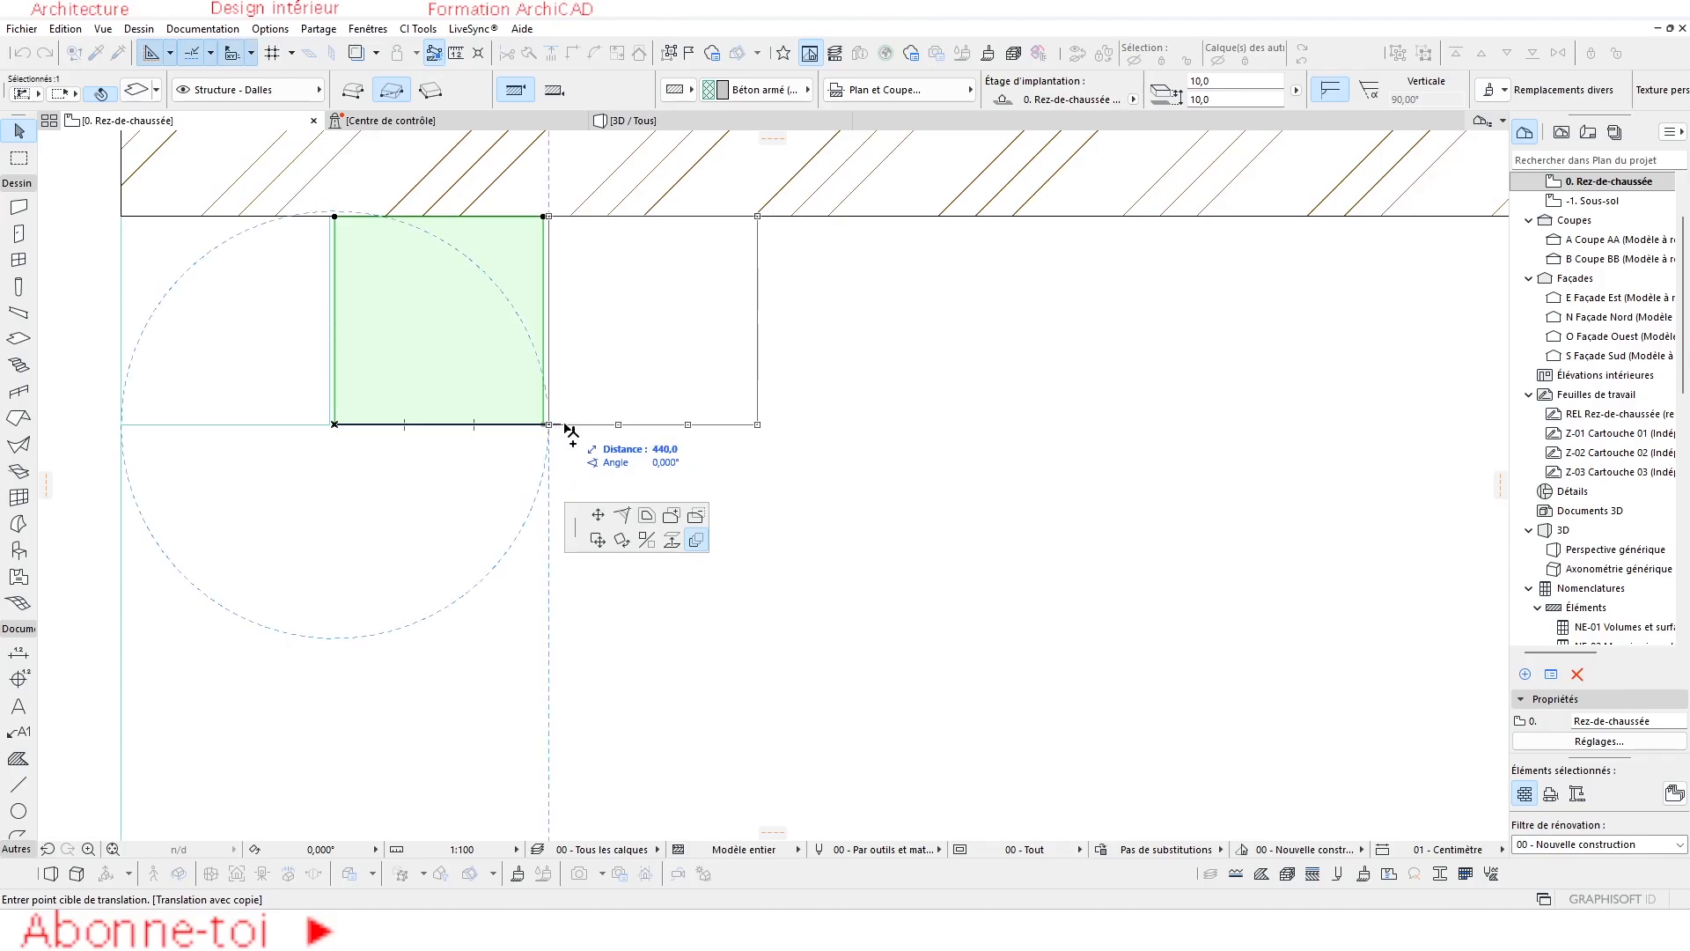
scroll(867, 434, "down", 3)
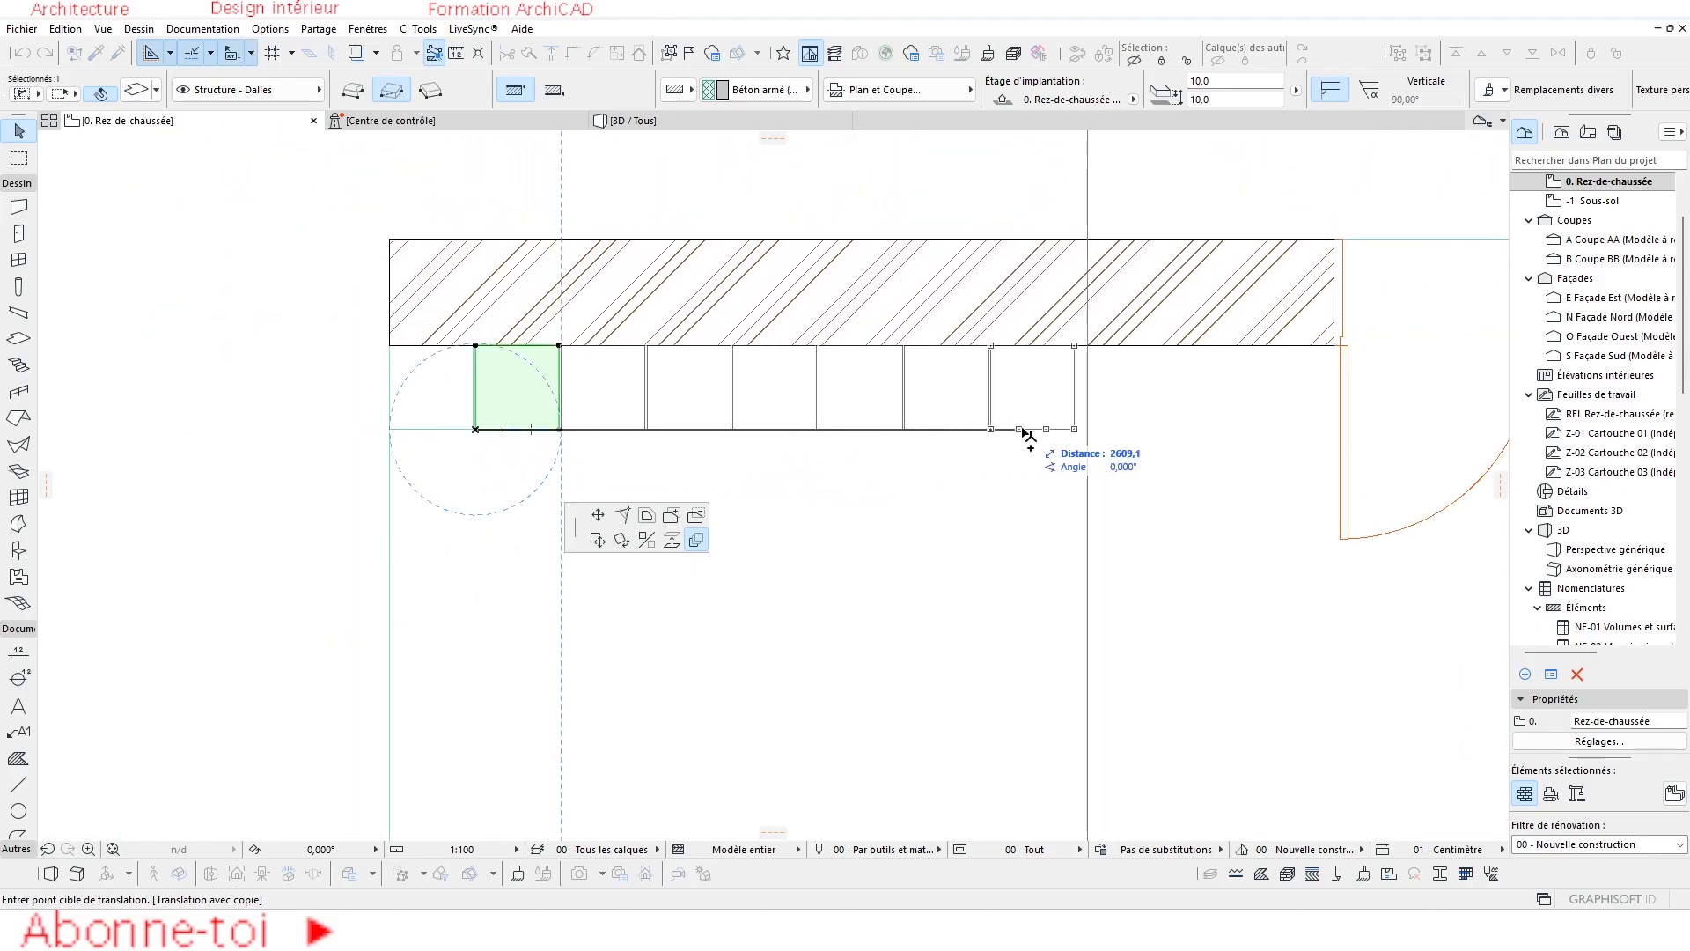
left_click(1100, 431)
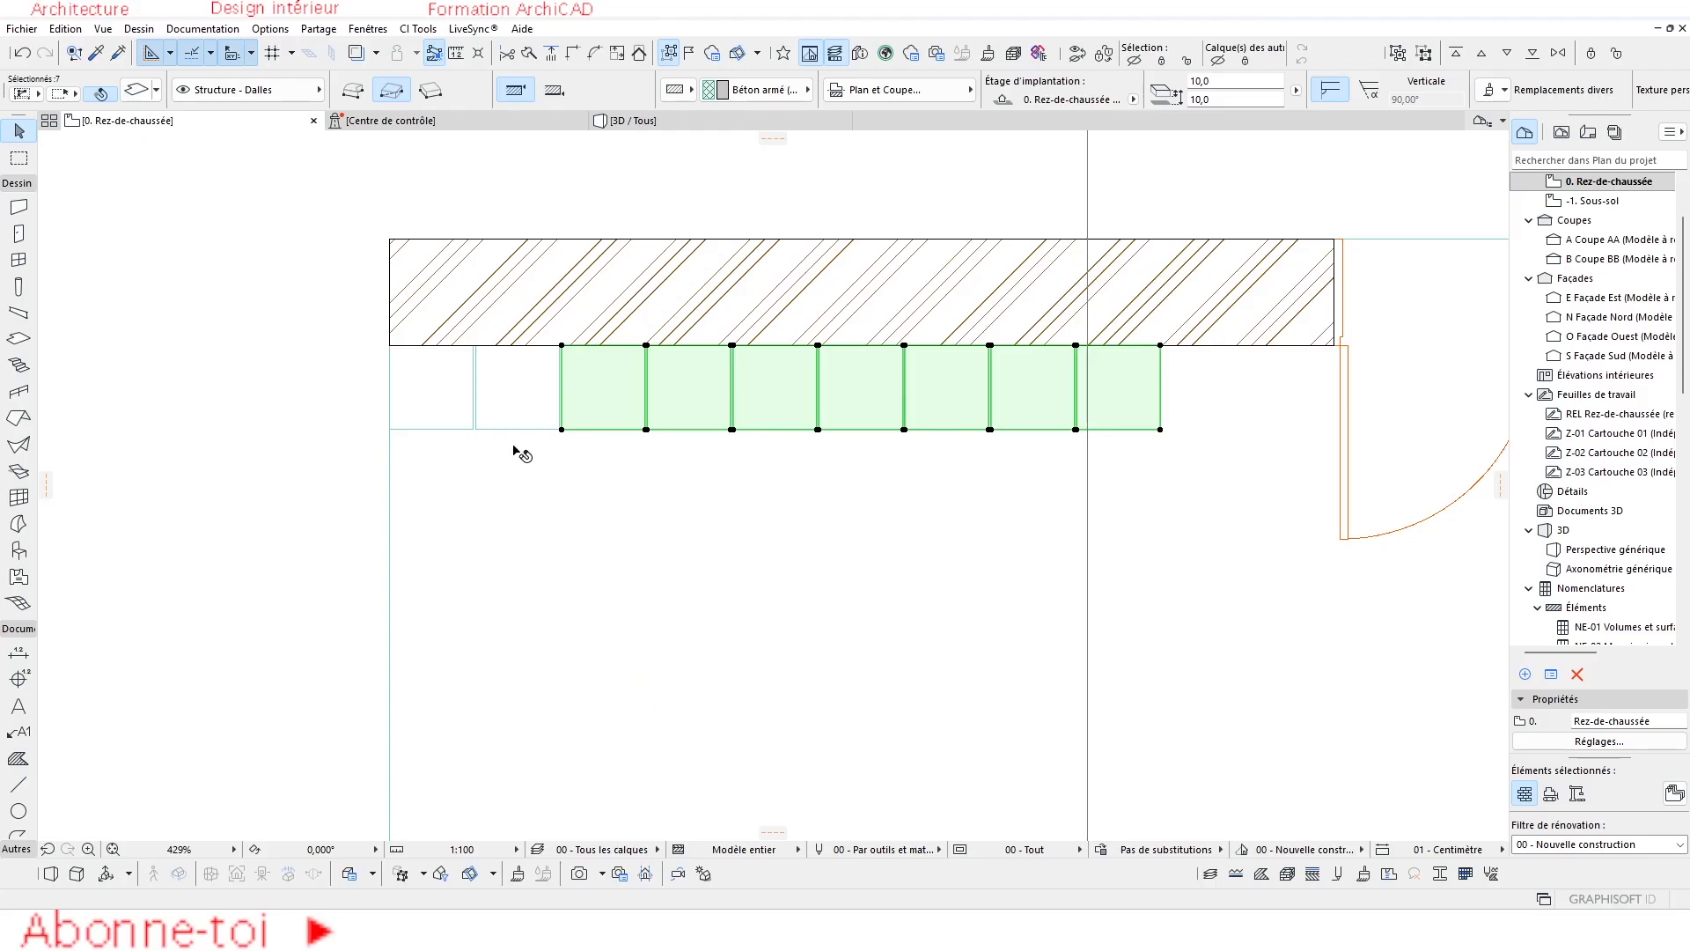
Add the first two tiles to the selection and multiply the whole row downward at 410 mm spacing, past the slab's lower edge.
left_click(503, 397, "shift")
left_click(437, 406, "shift")
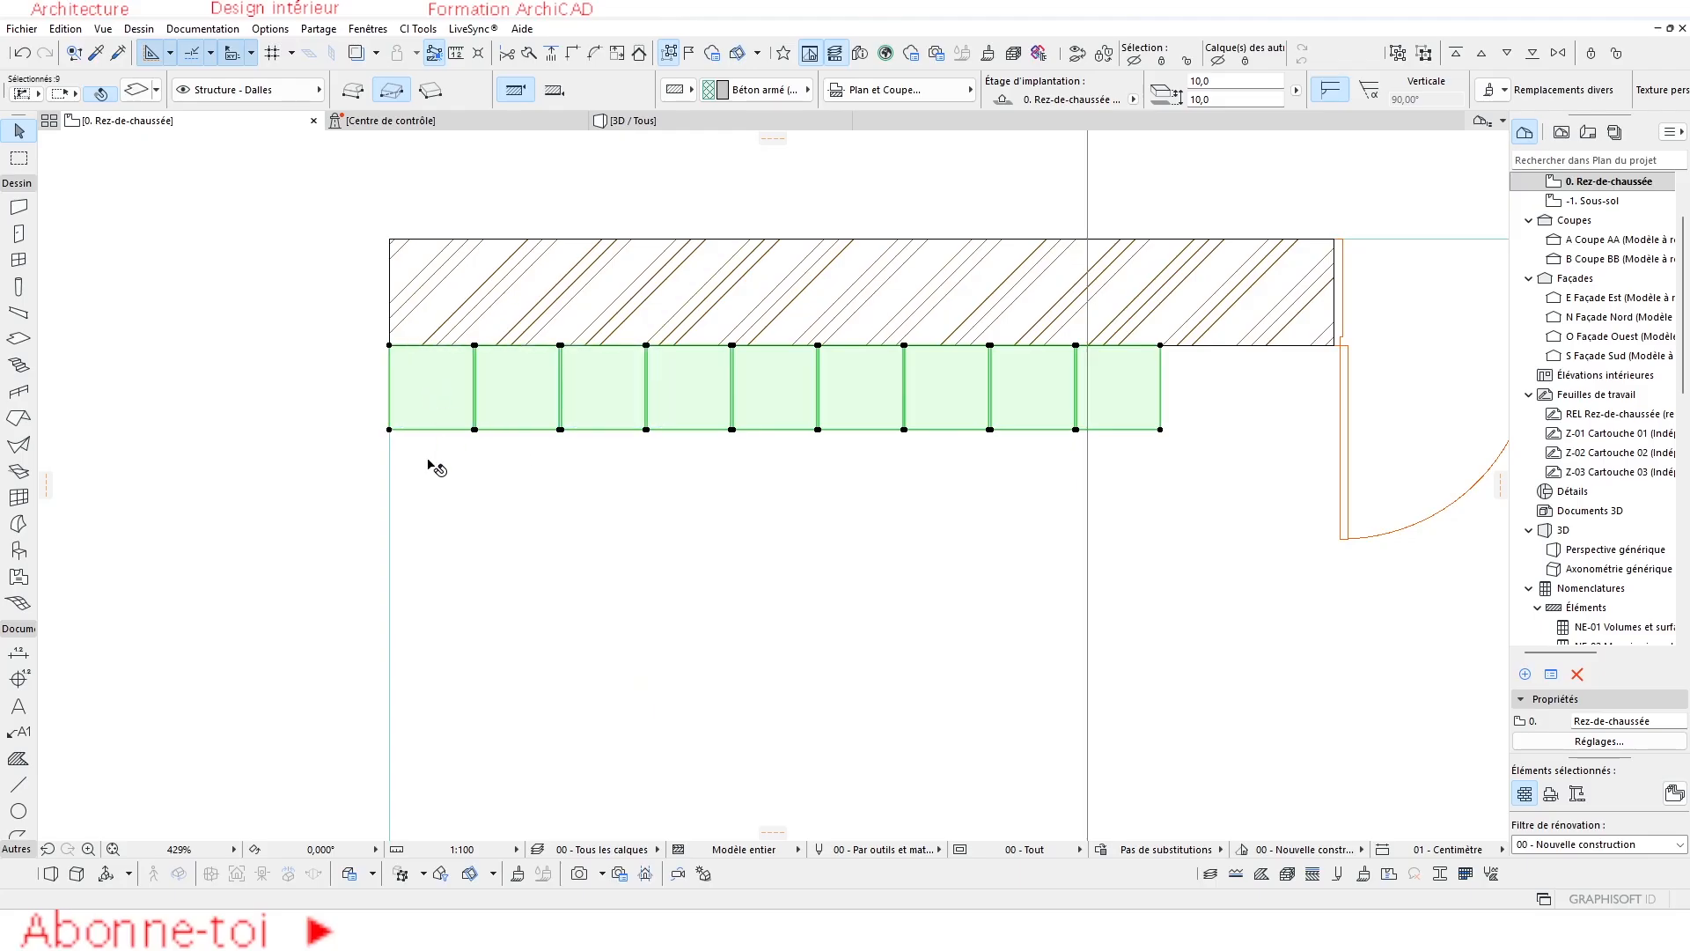
left_click(390, 346)
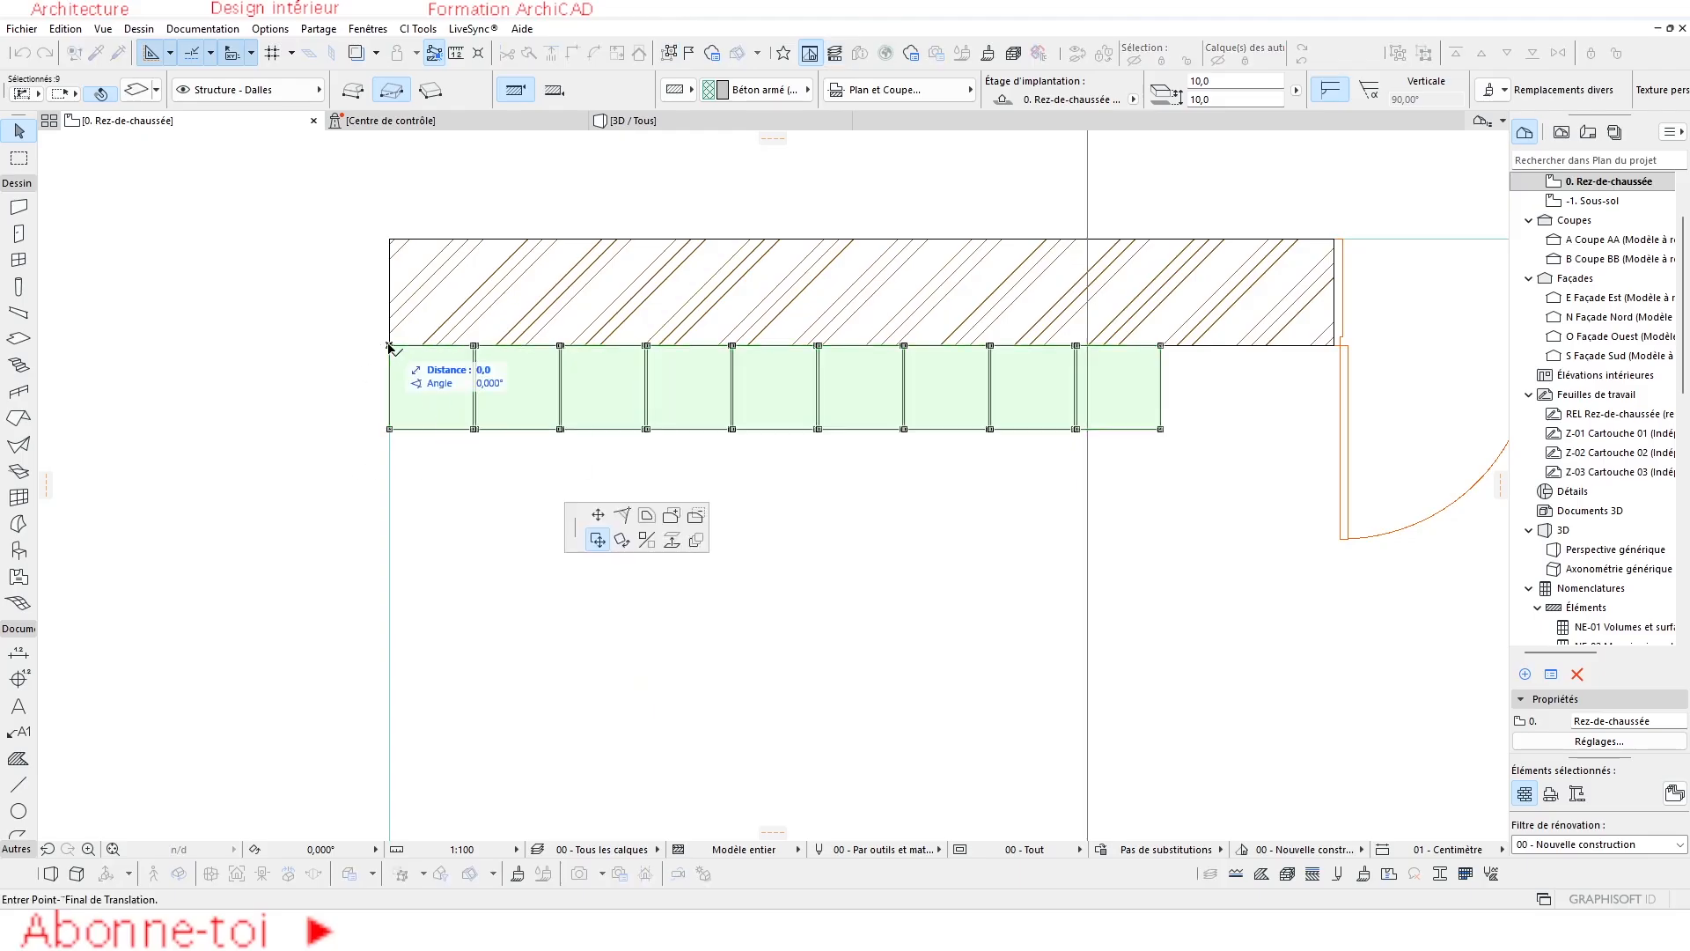
left_click(695, 539)
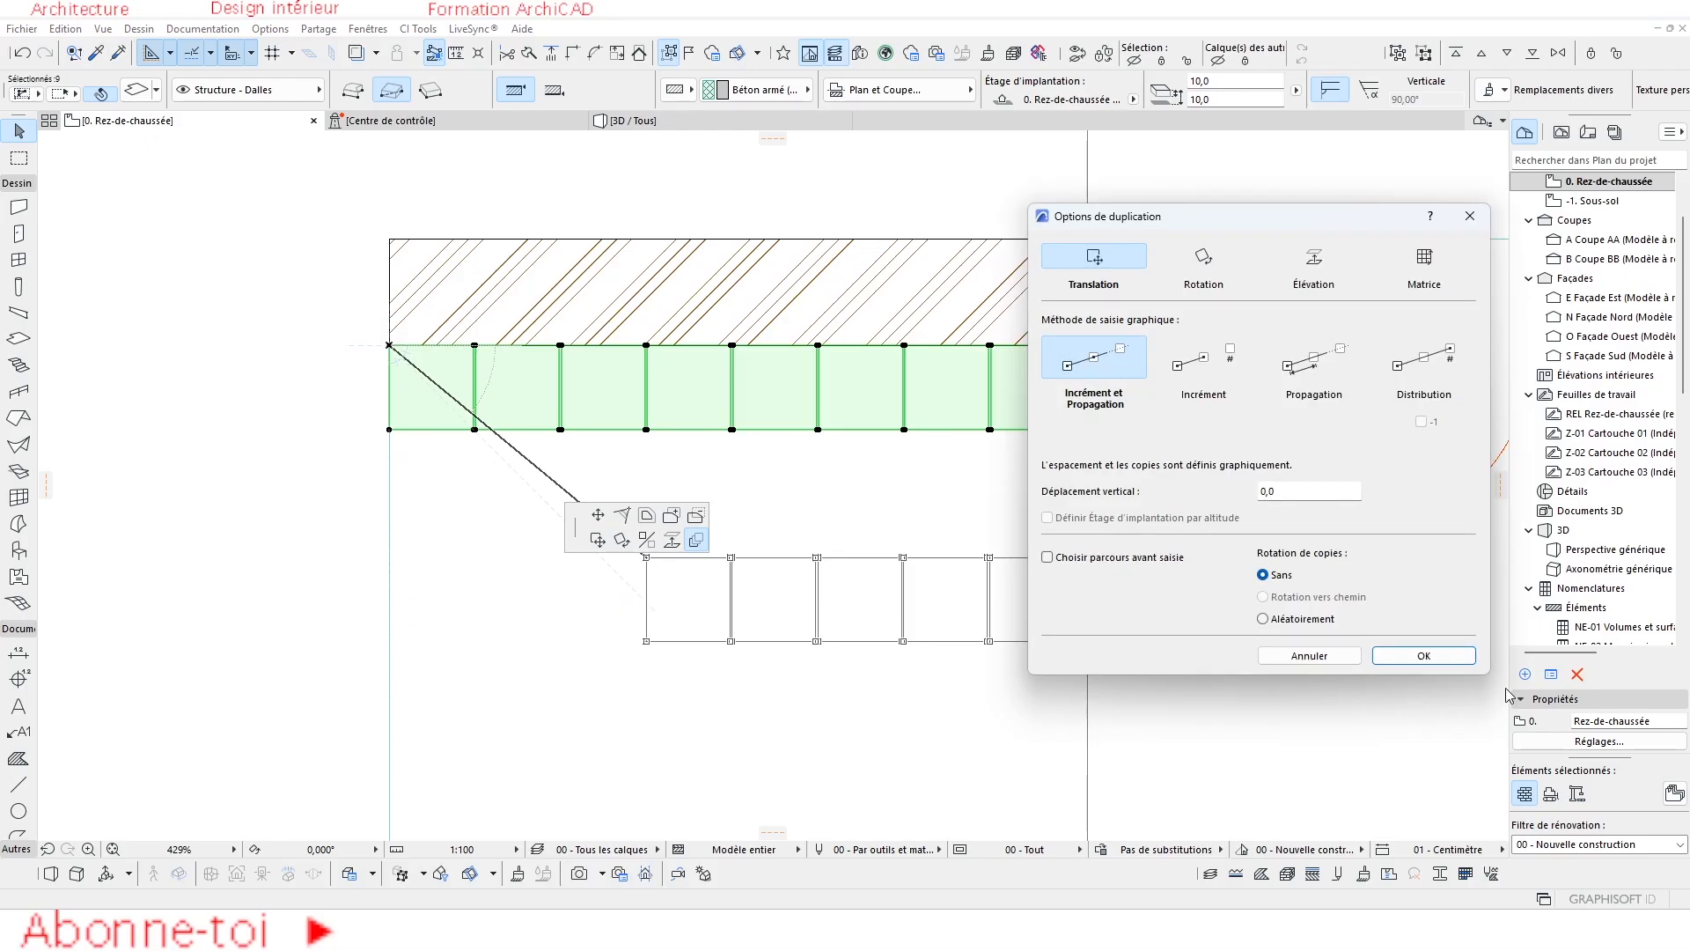
left_click(1417, 658)
left_click(390, 346)
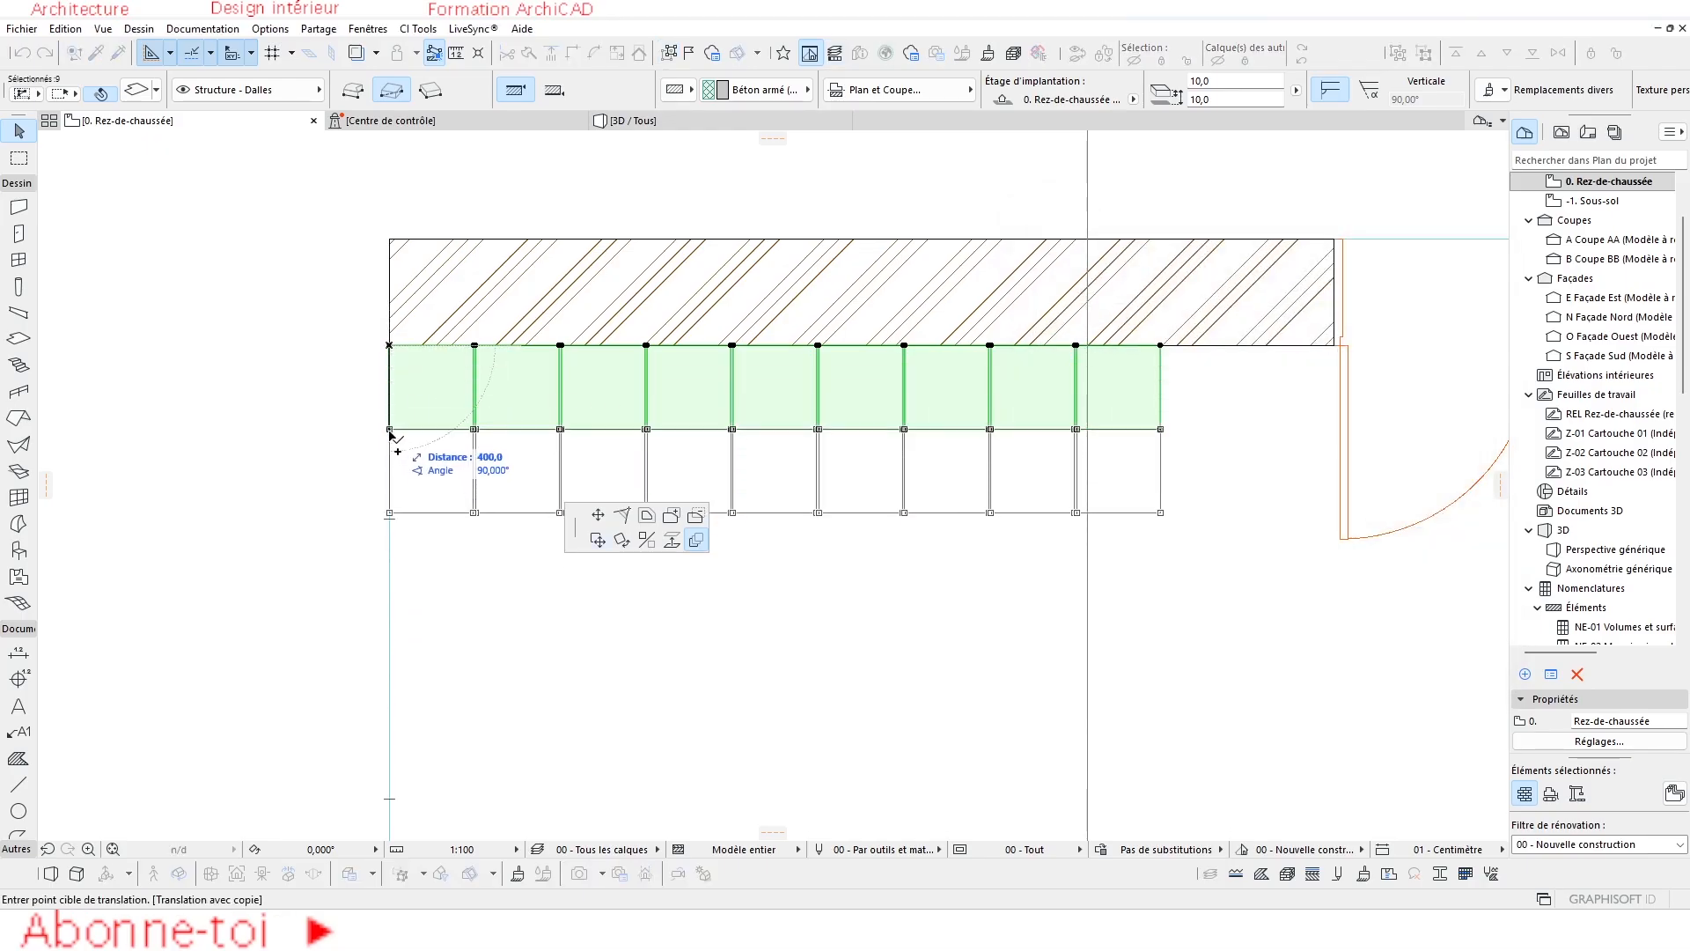
key("Tab")
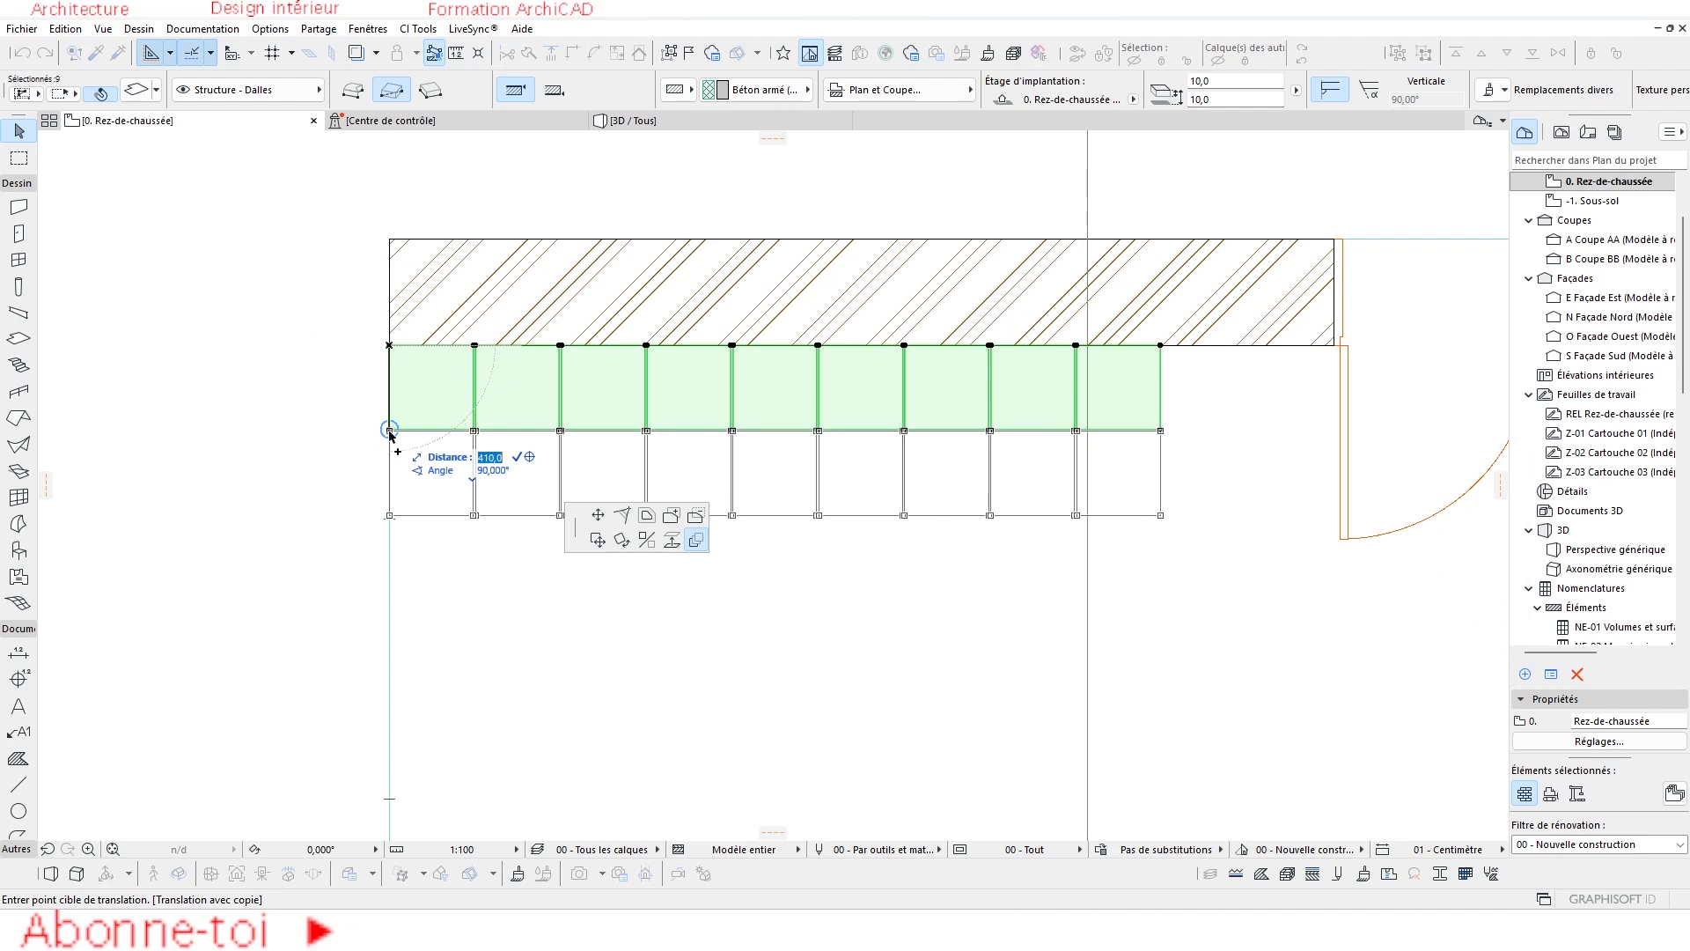
key("Return")
left_click(390, 431)
scroll(415, 608, "down", 3)
middle_click_drag(443, 632, 447, 476)
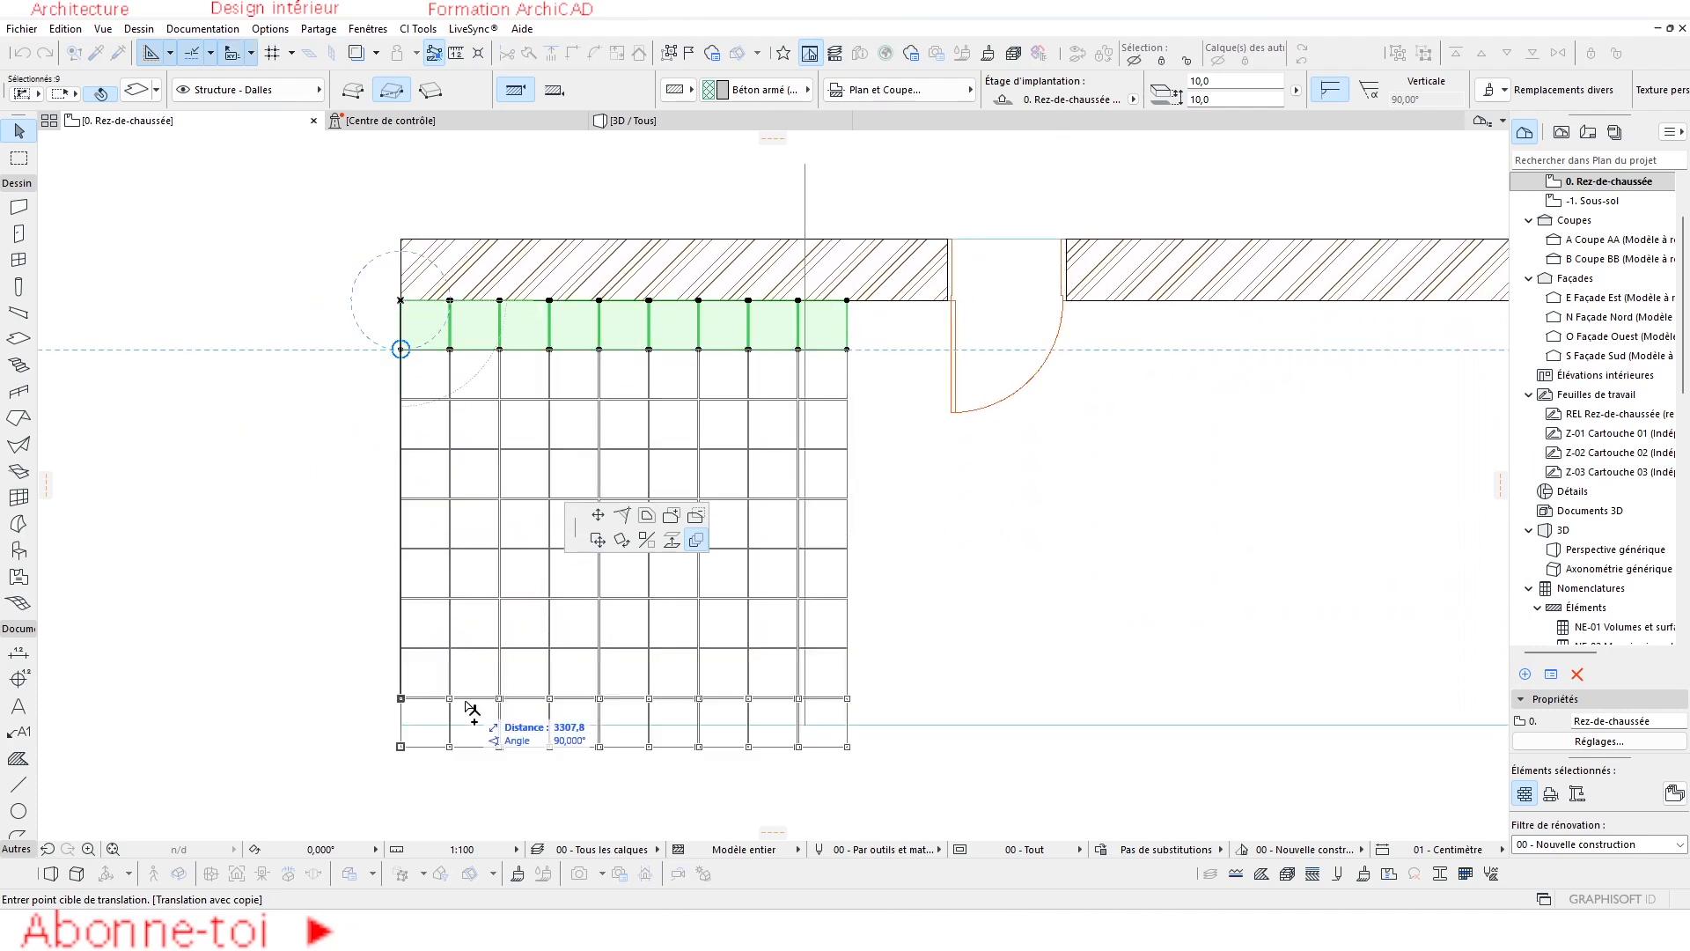
left_click(465, 704)
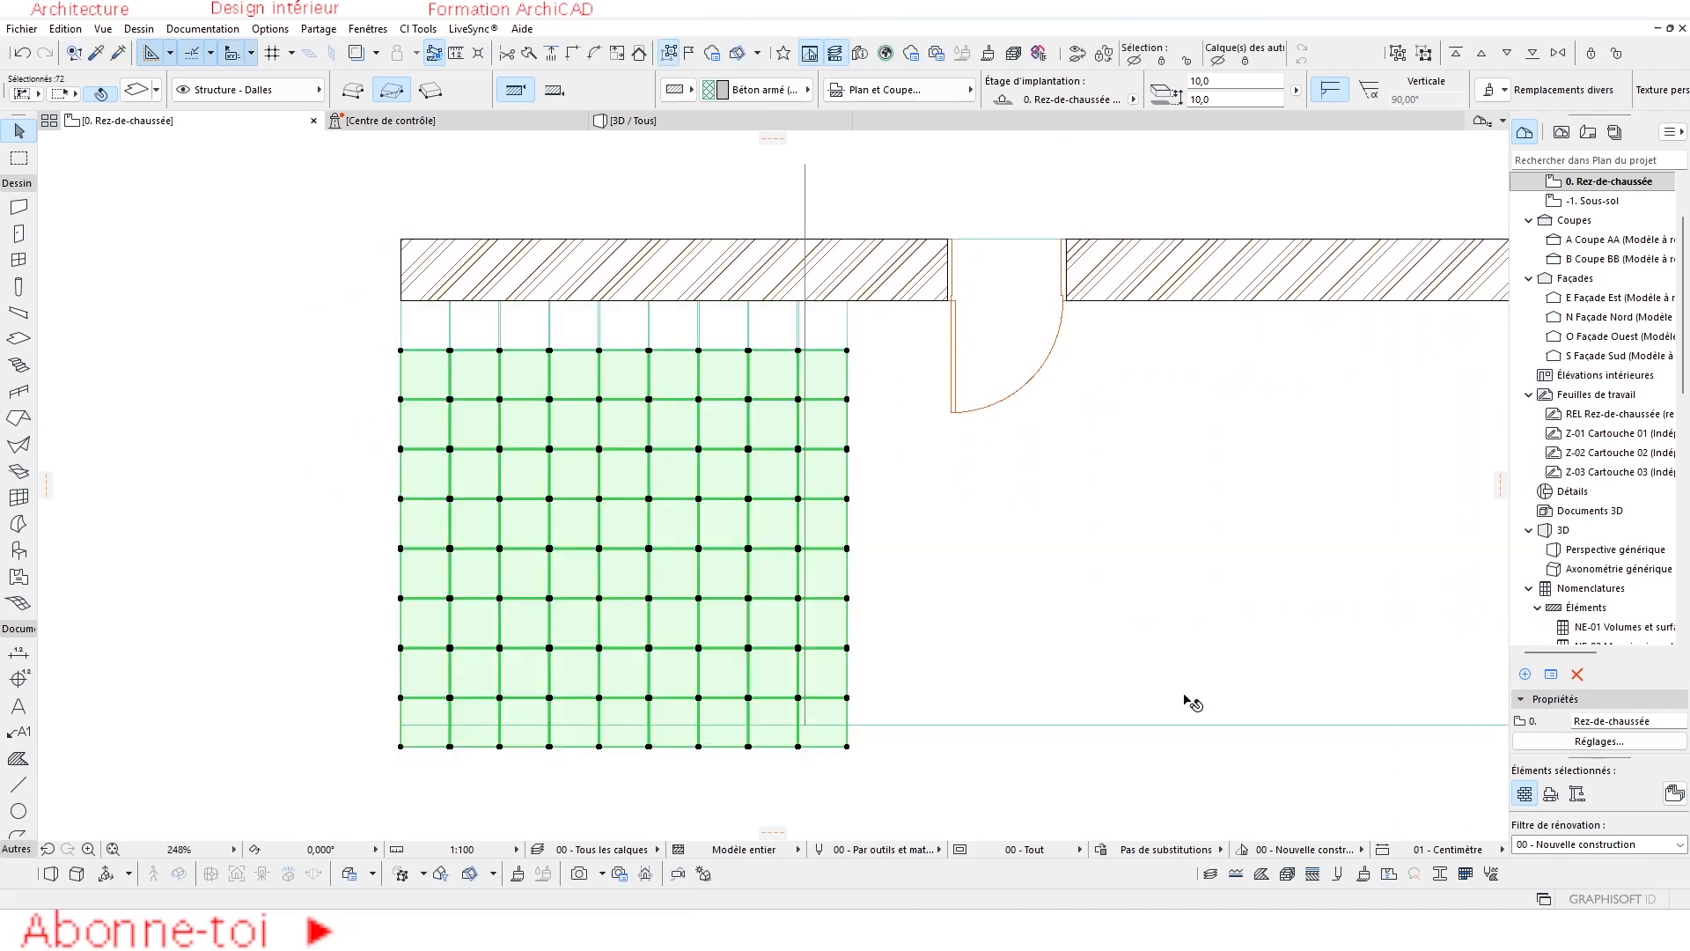
left_click(929, 782)
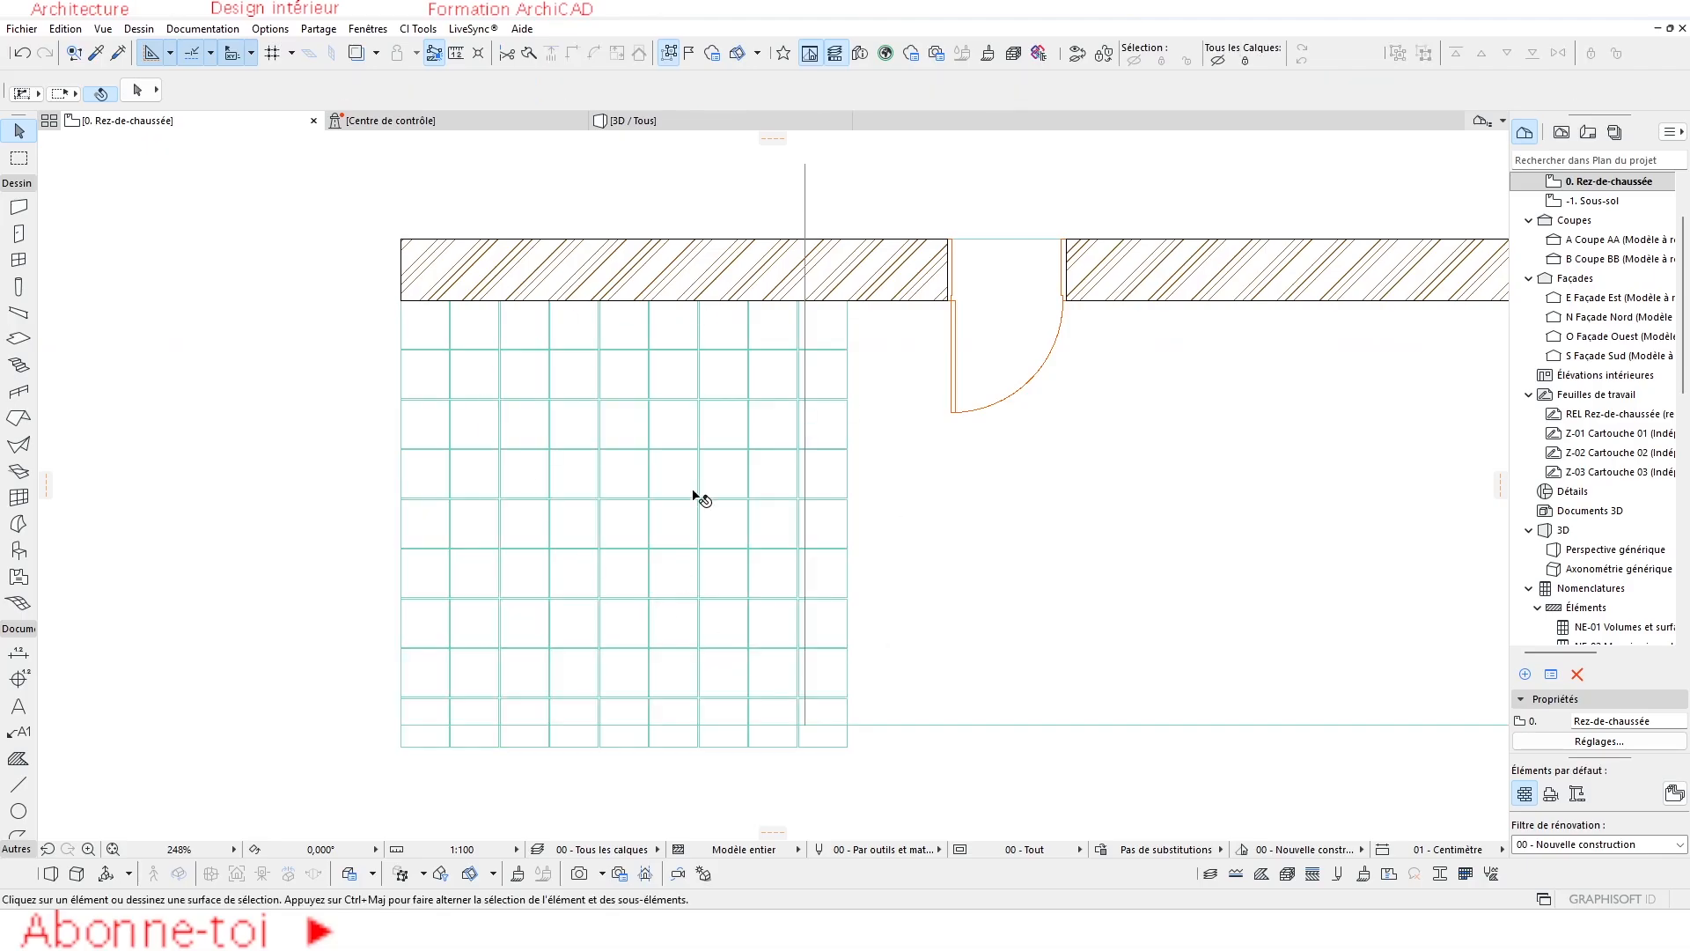
Inspect the tiled third of the terrace in the 3D view and return to the ground floor plan.
left_click(636, 124)
scroll(483, 362, "down", 7)
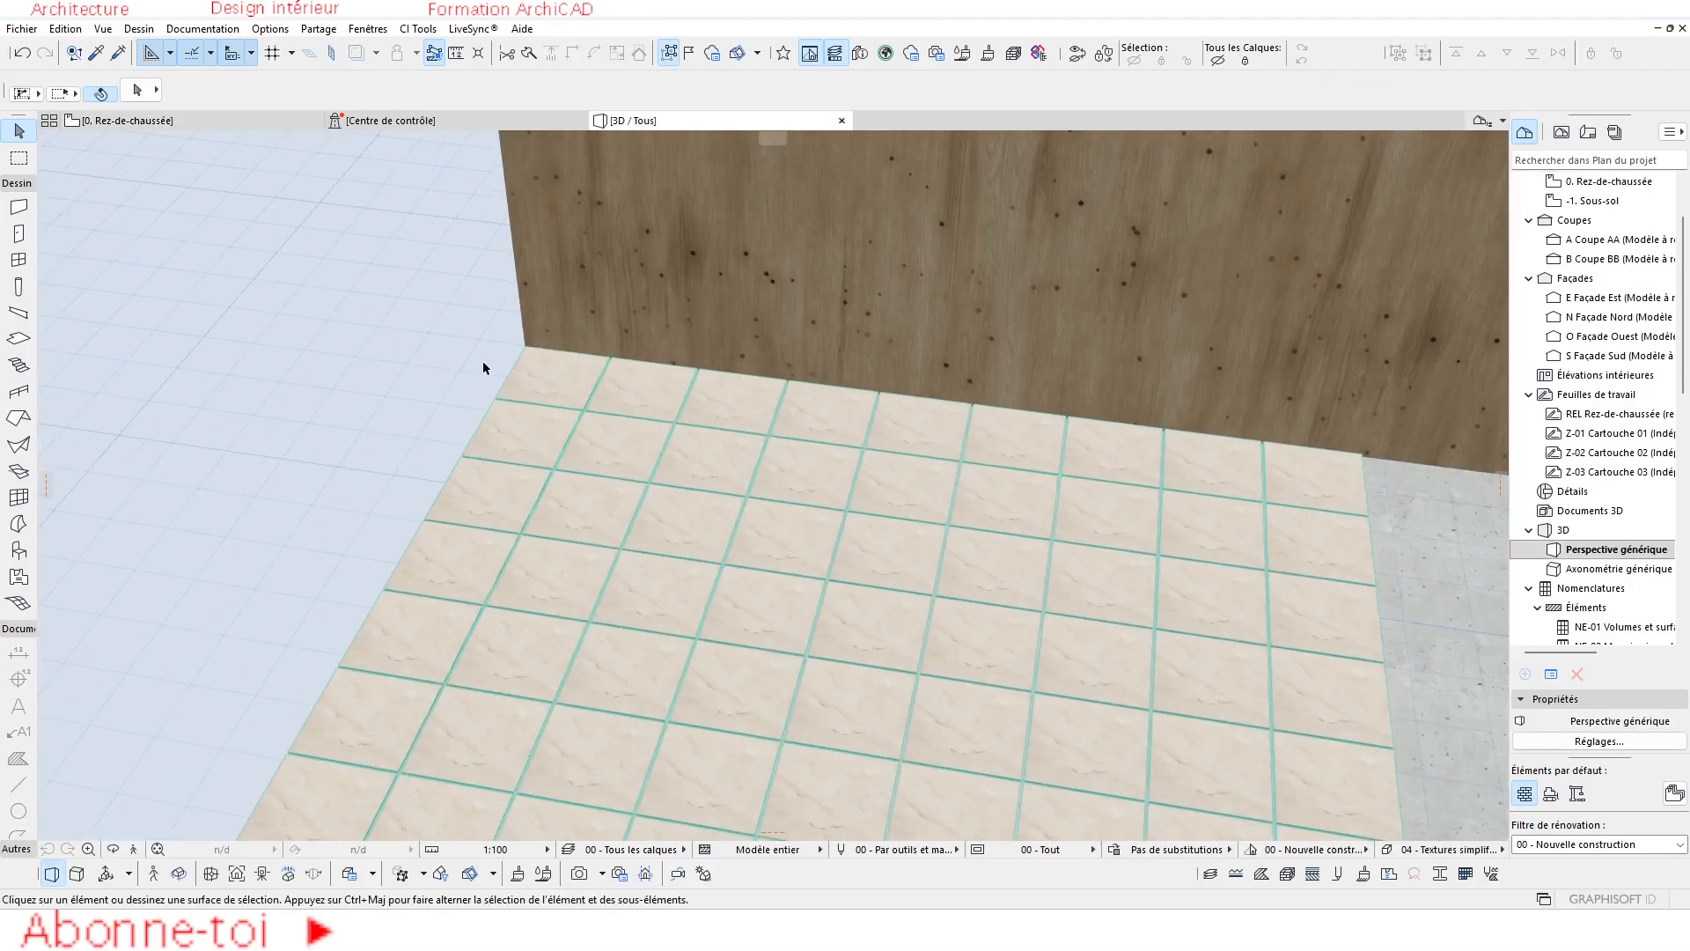
scroll(479, 373, "down", 1)
middle_click_drag(633, 592, 343, 615, "shift")
scroll(885, 647, "down", 5)
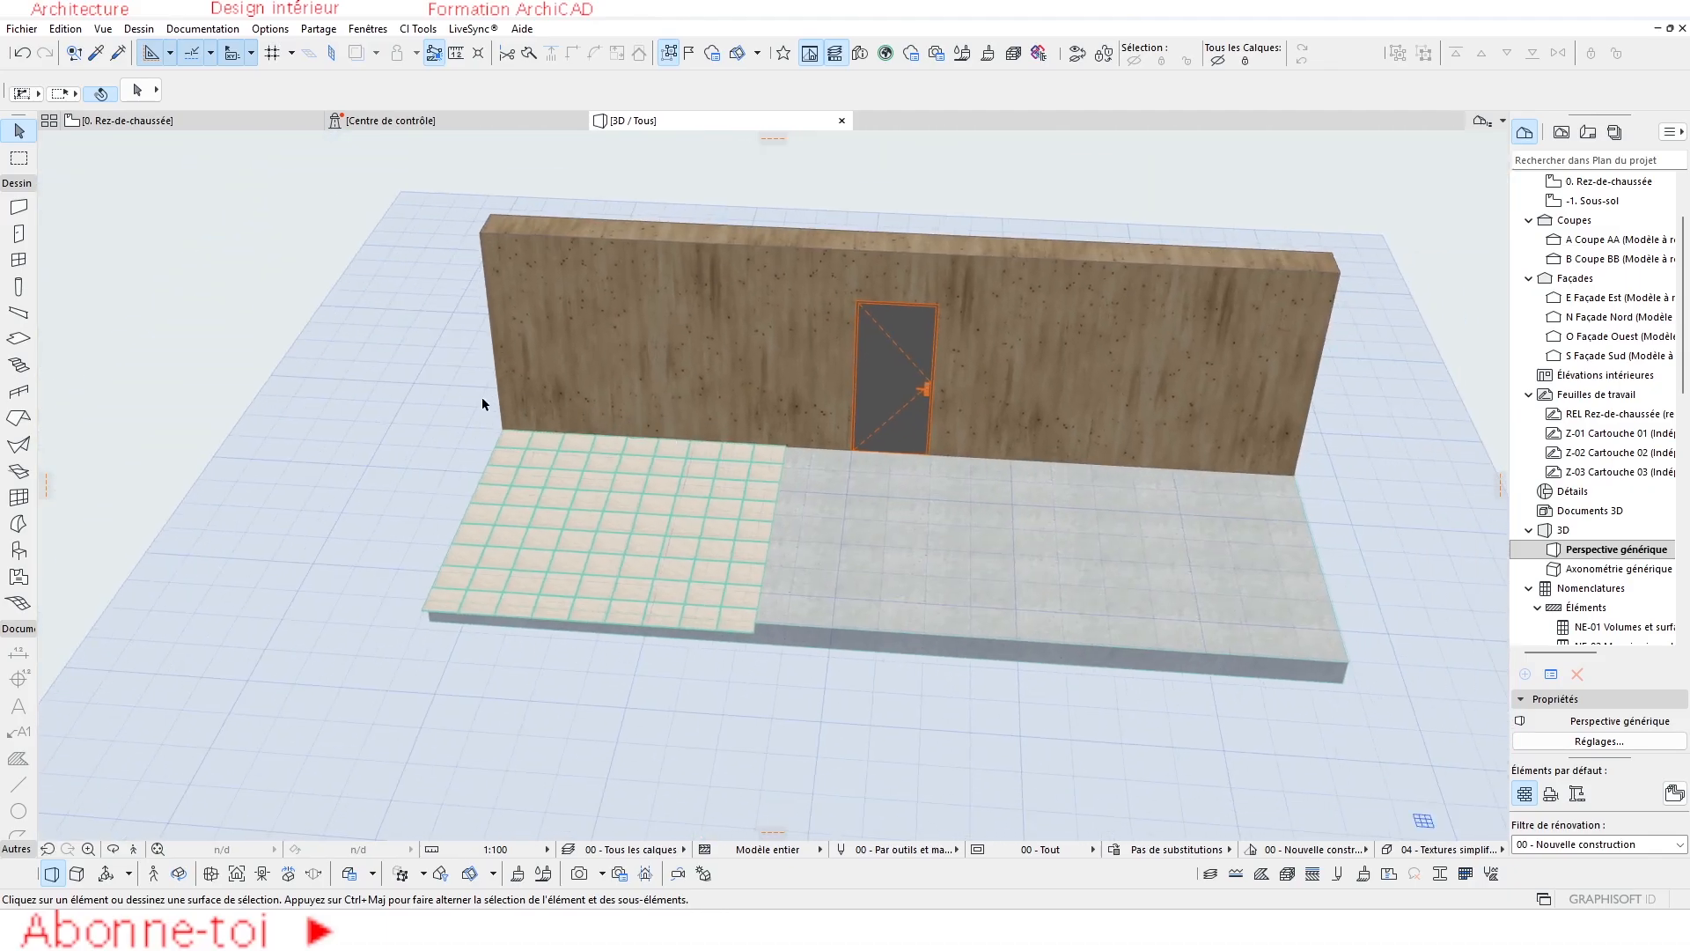
left_click(107, 120)
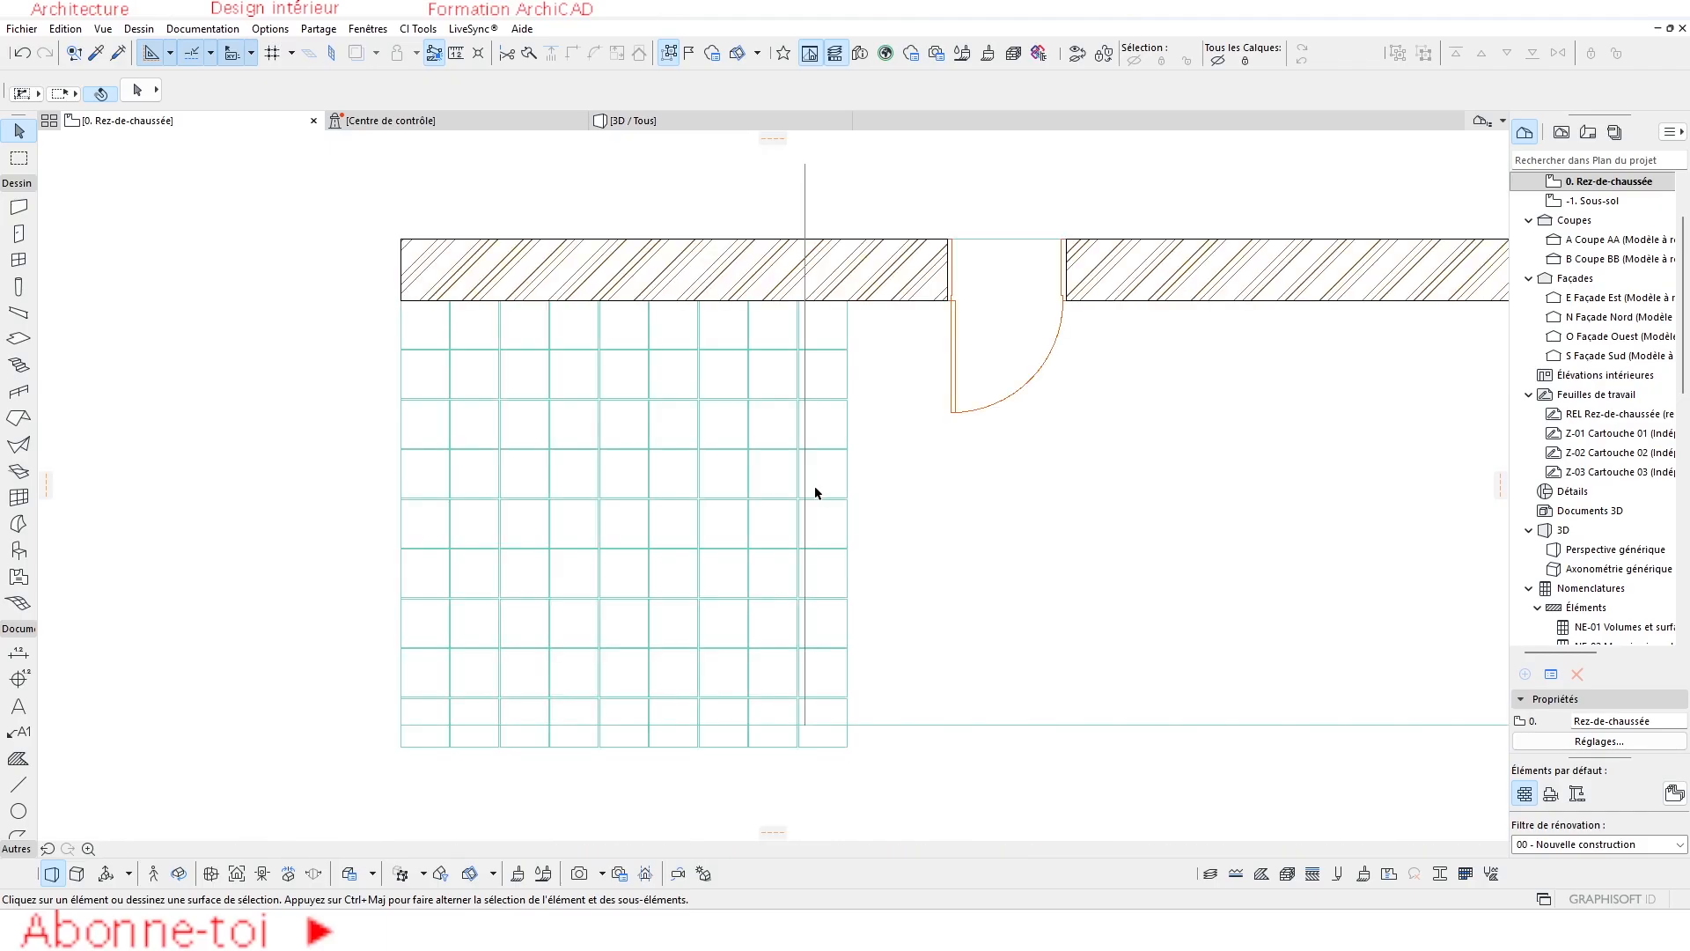
Change the pen colour of the vertical line at the slab's third point to red.
scroll(828, 409, "up", 3)
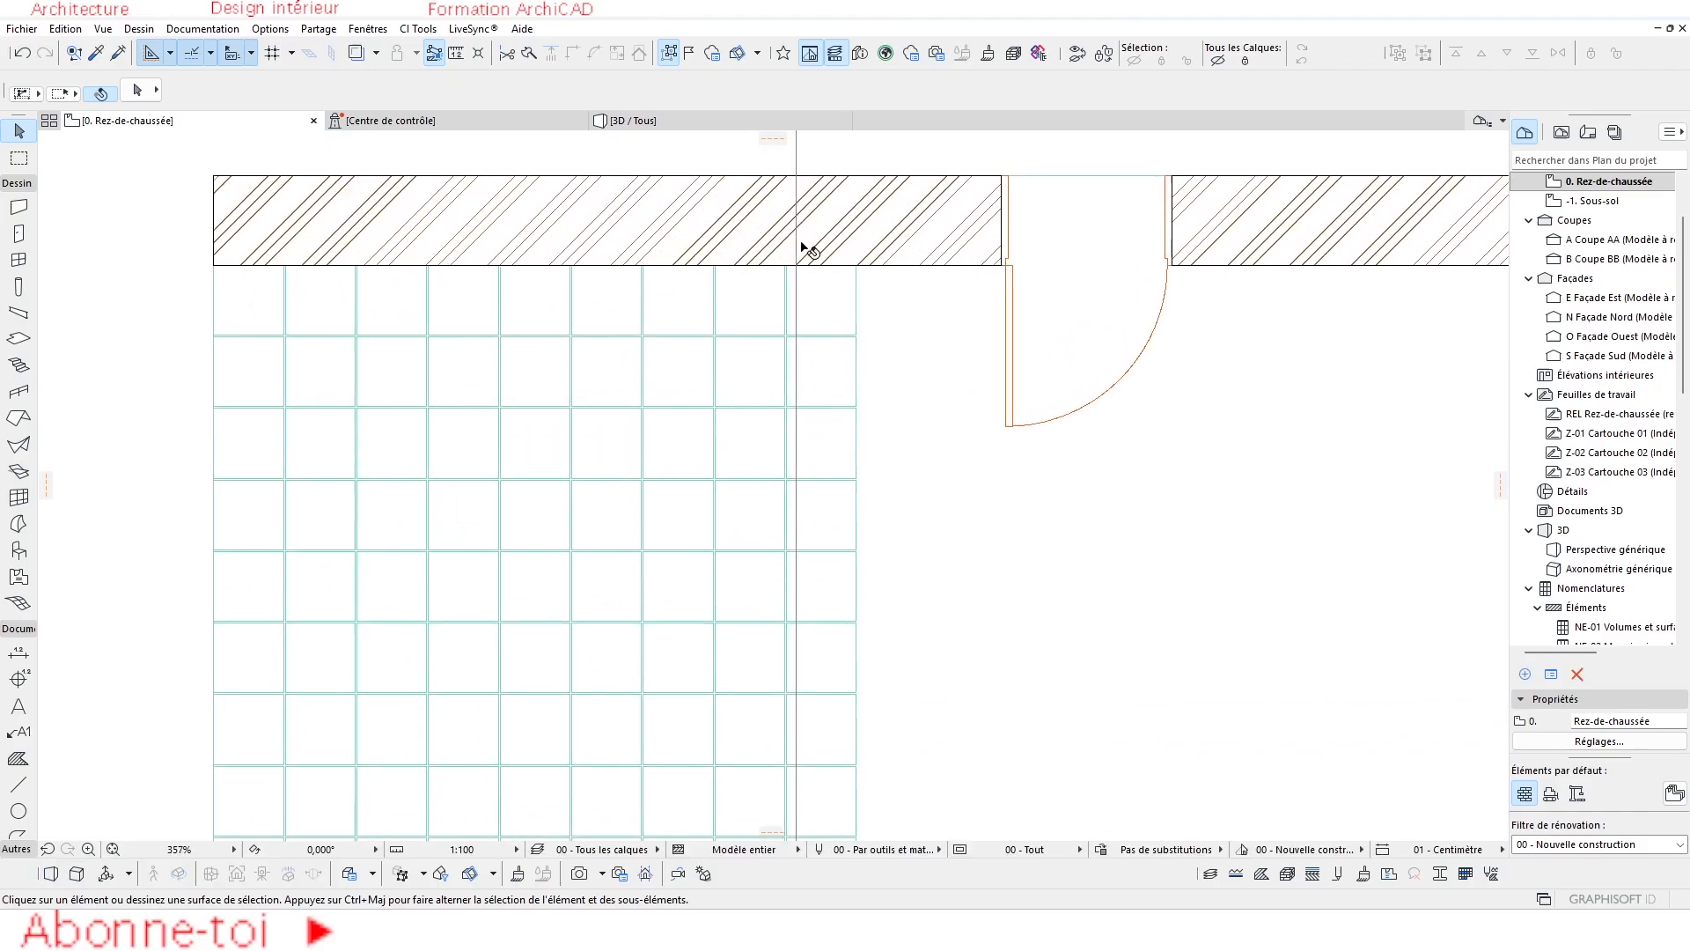
scroll(801, 244, "down", 4)
left_click(790, 208)
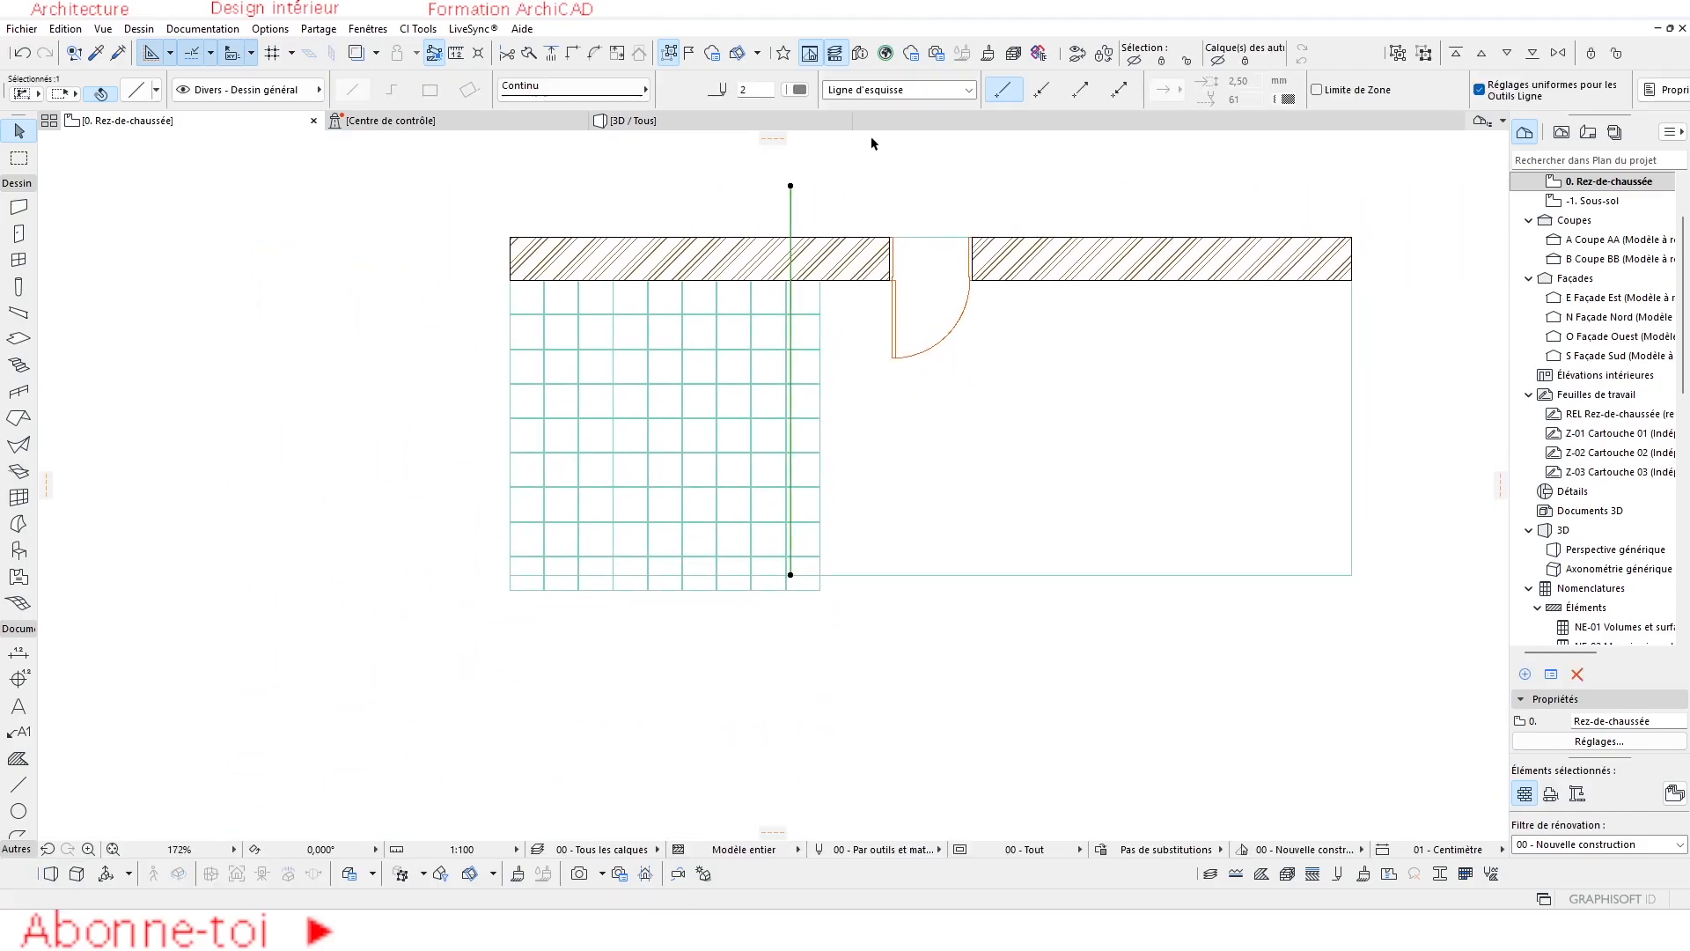
left_click(806, 95)
left_click(804, 265)
left_click(843, 189)
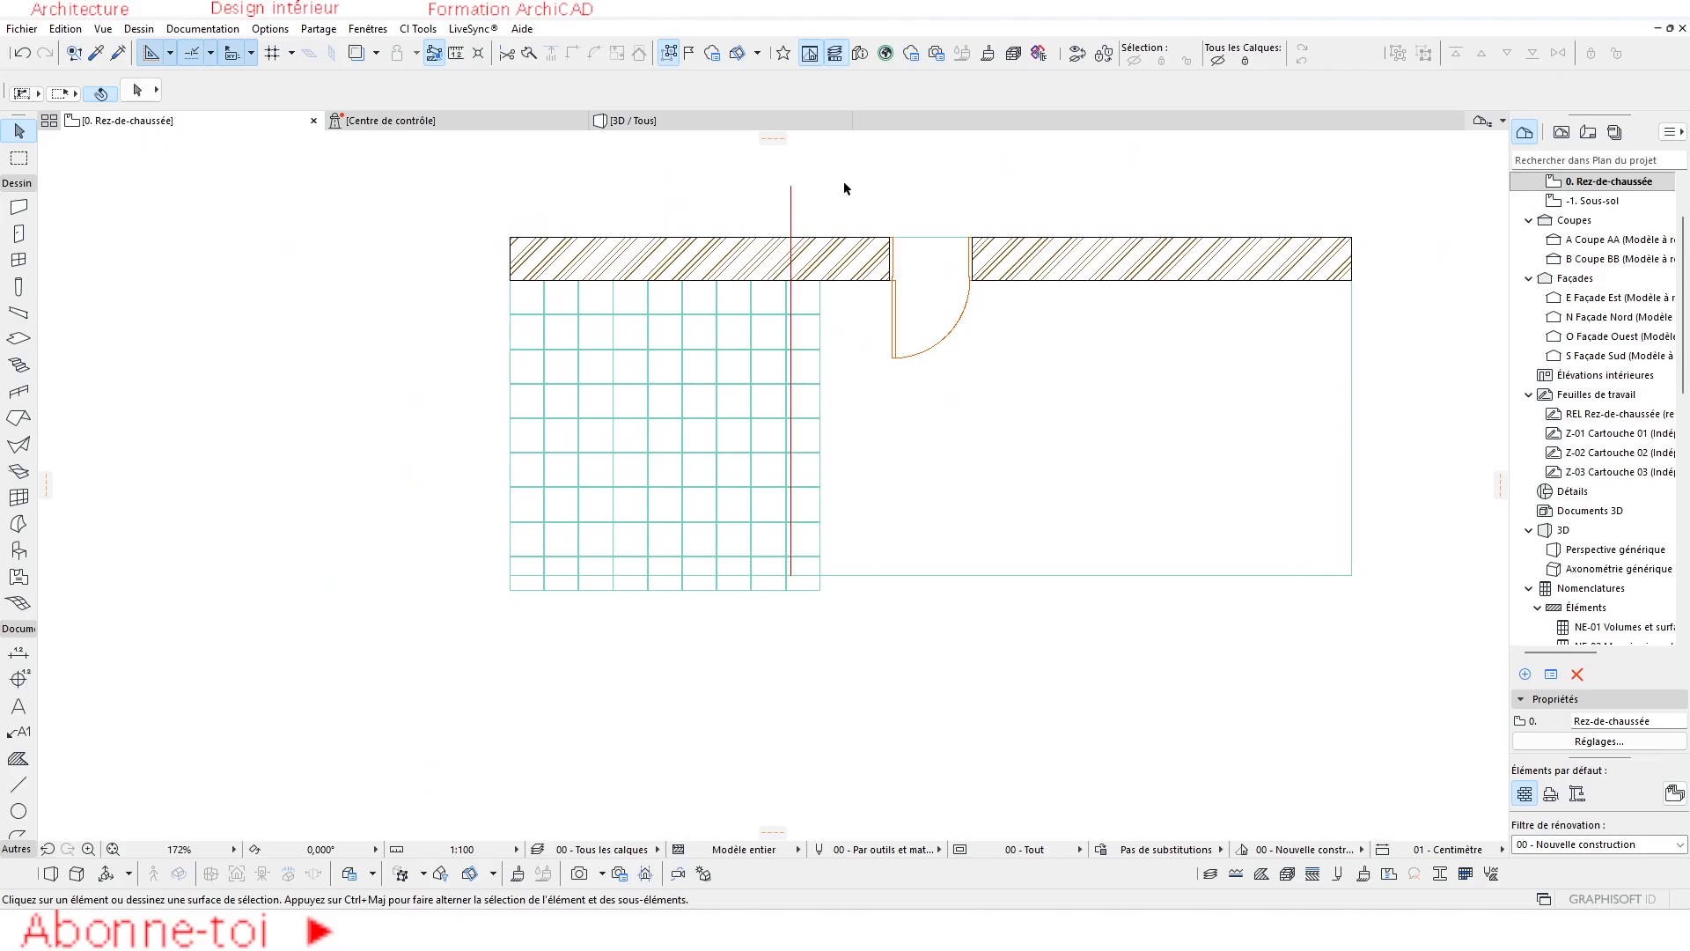
scroll(780, 296, "up", 2)
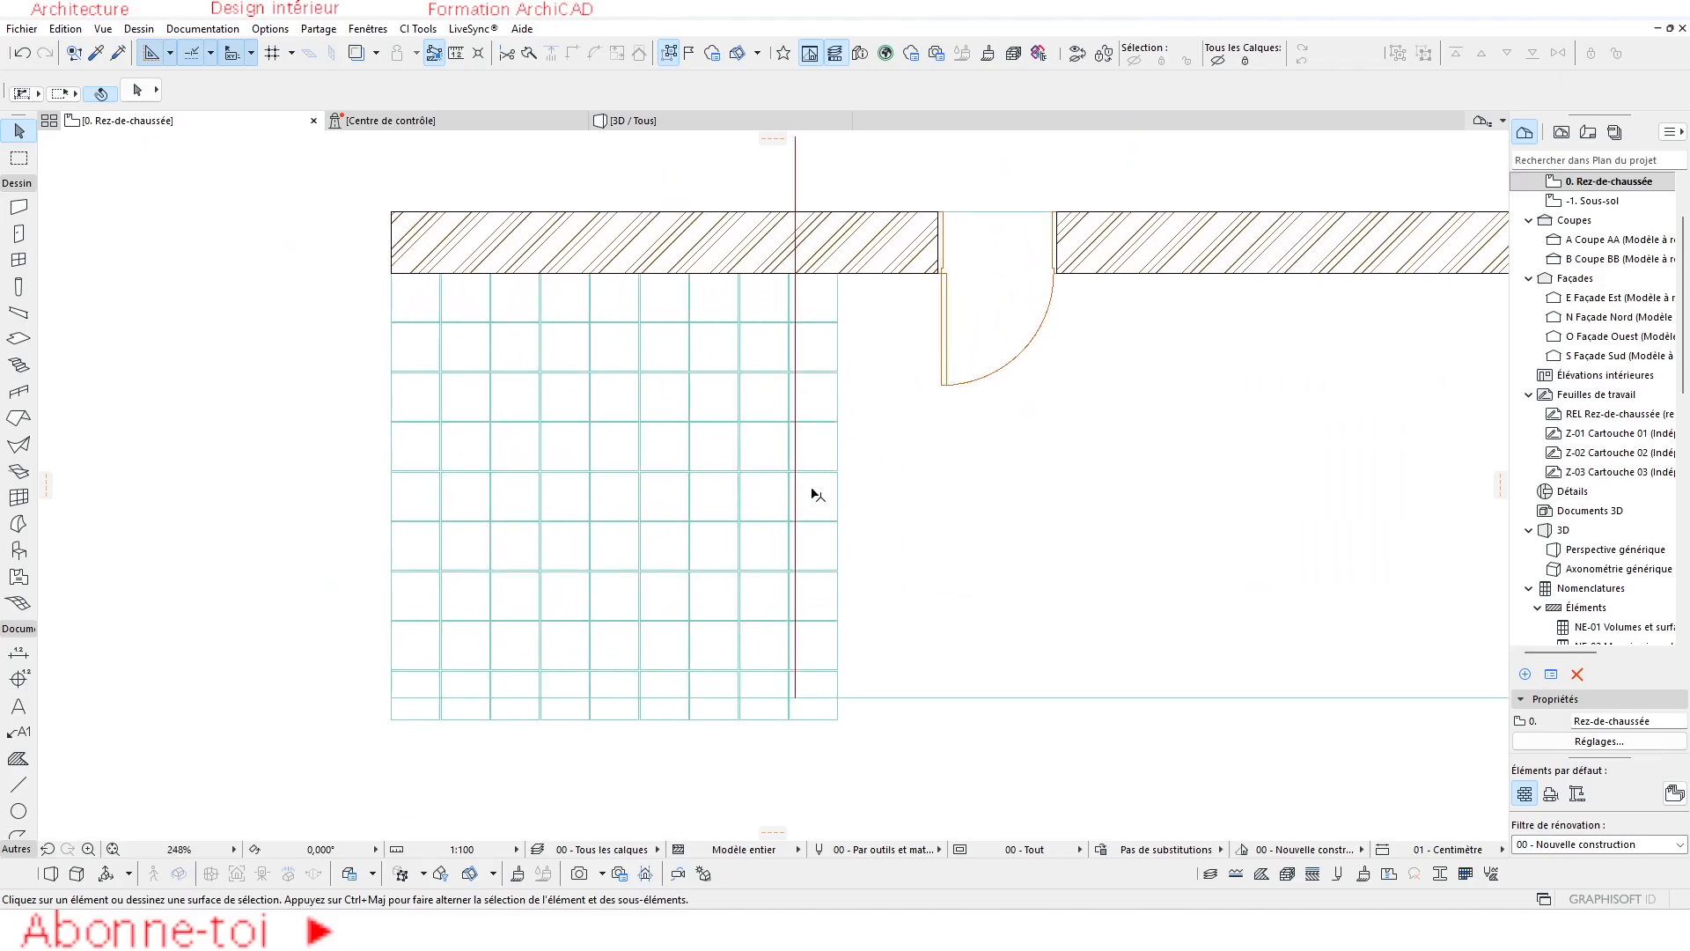
Extend the lower end of the red vertical line straight down past the slab's lower edge.
left_click(792, 165)
scroll(790, 462, "down", 3)
middle_click_drag(826, 693, 763, 584)
scroll(763, 582, "up", 3)
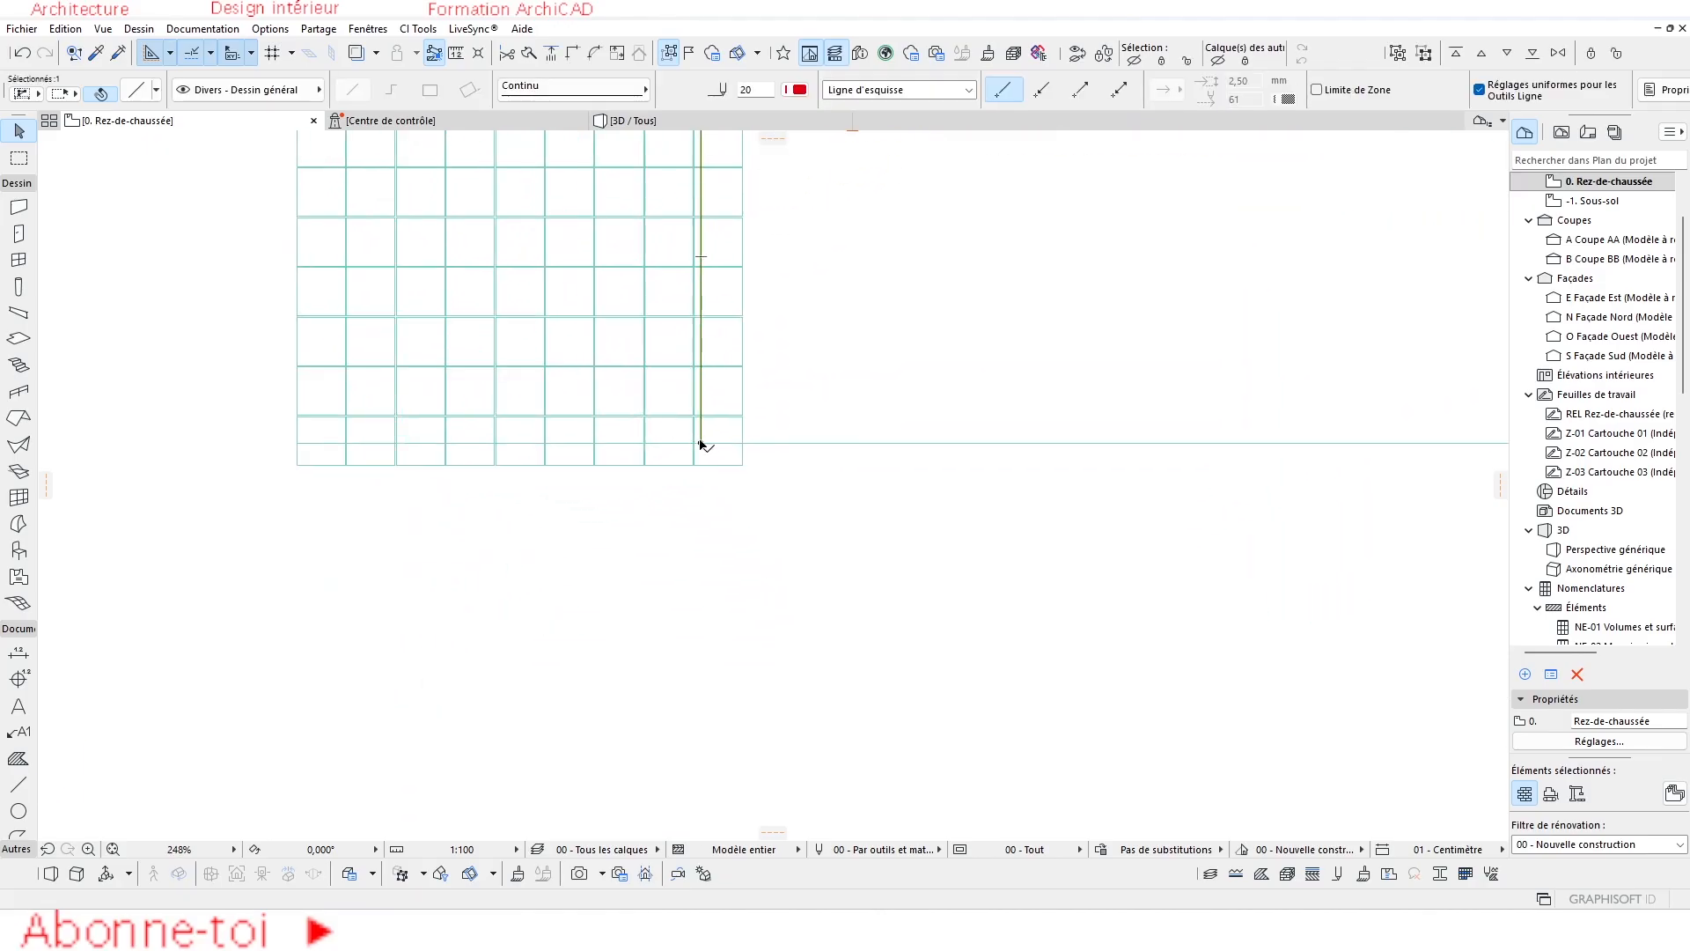
left_click(701, 444)
left_click(886, 557)
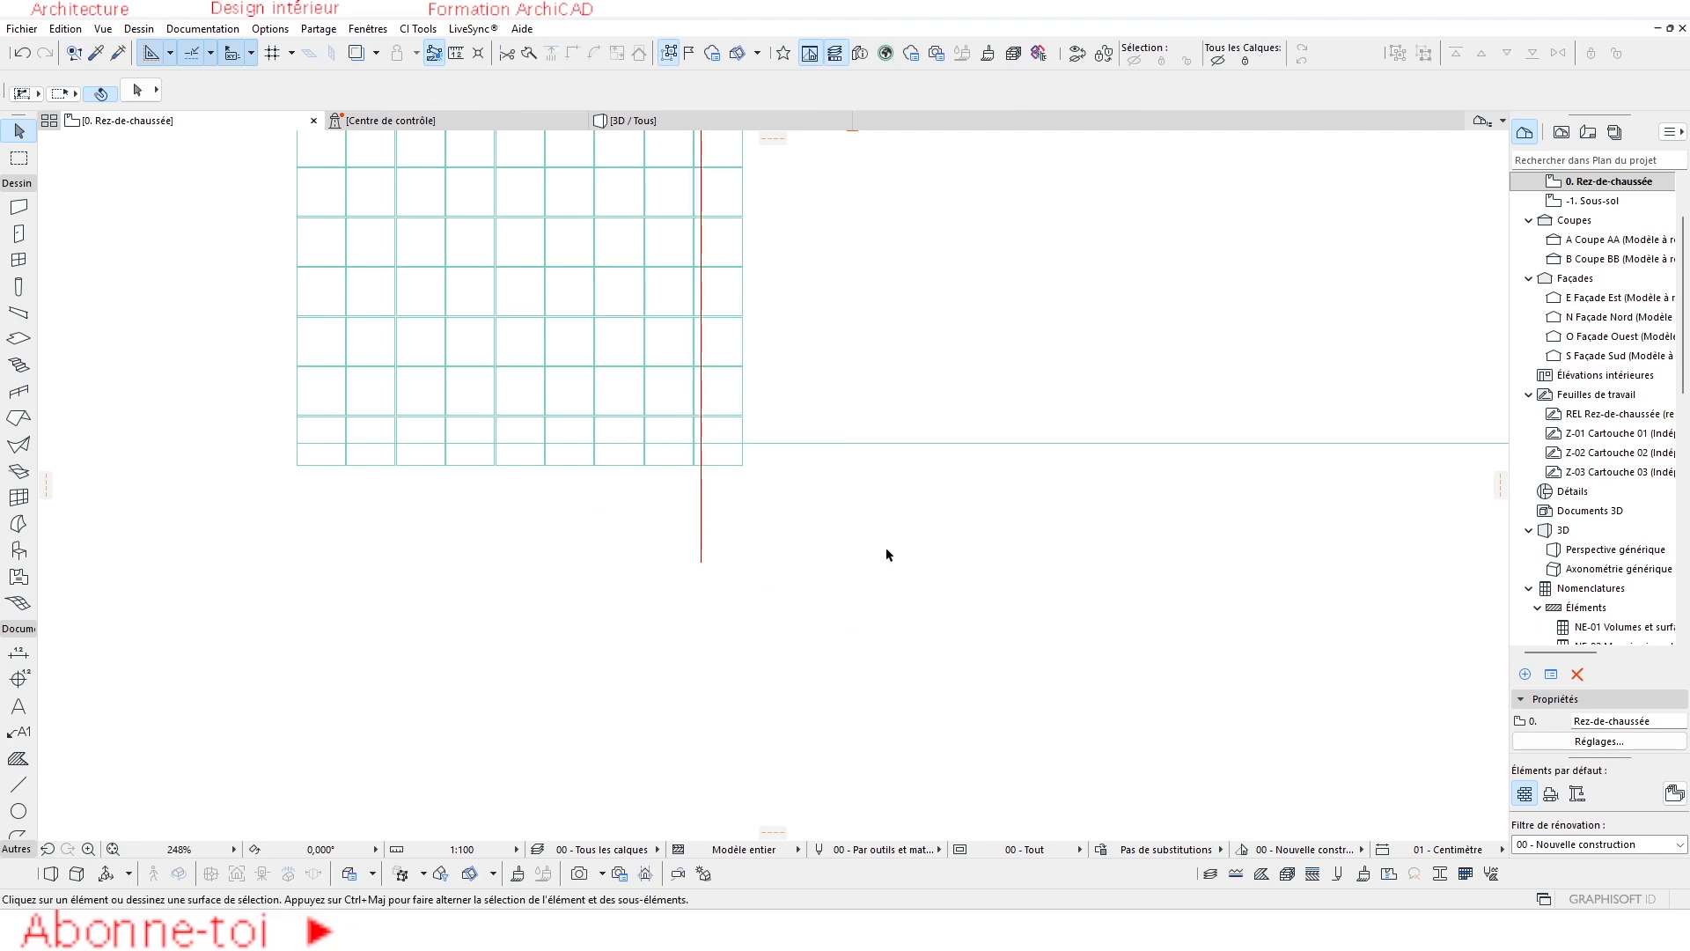
scroll(795, 490, "down", 5)
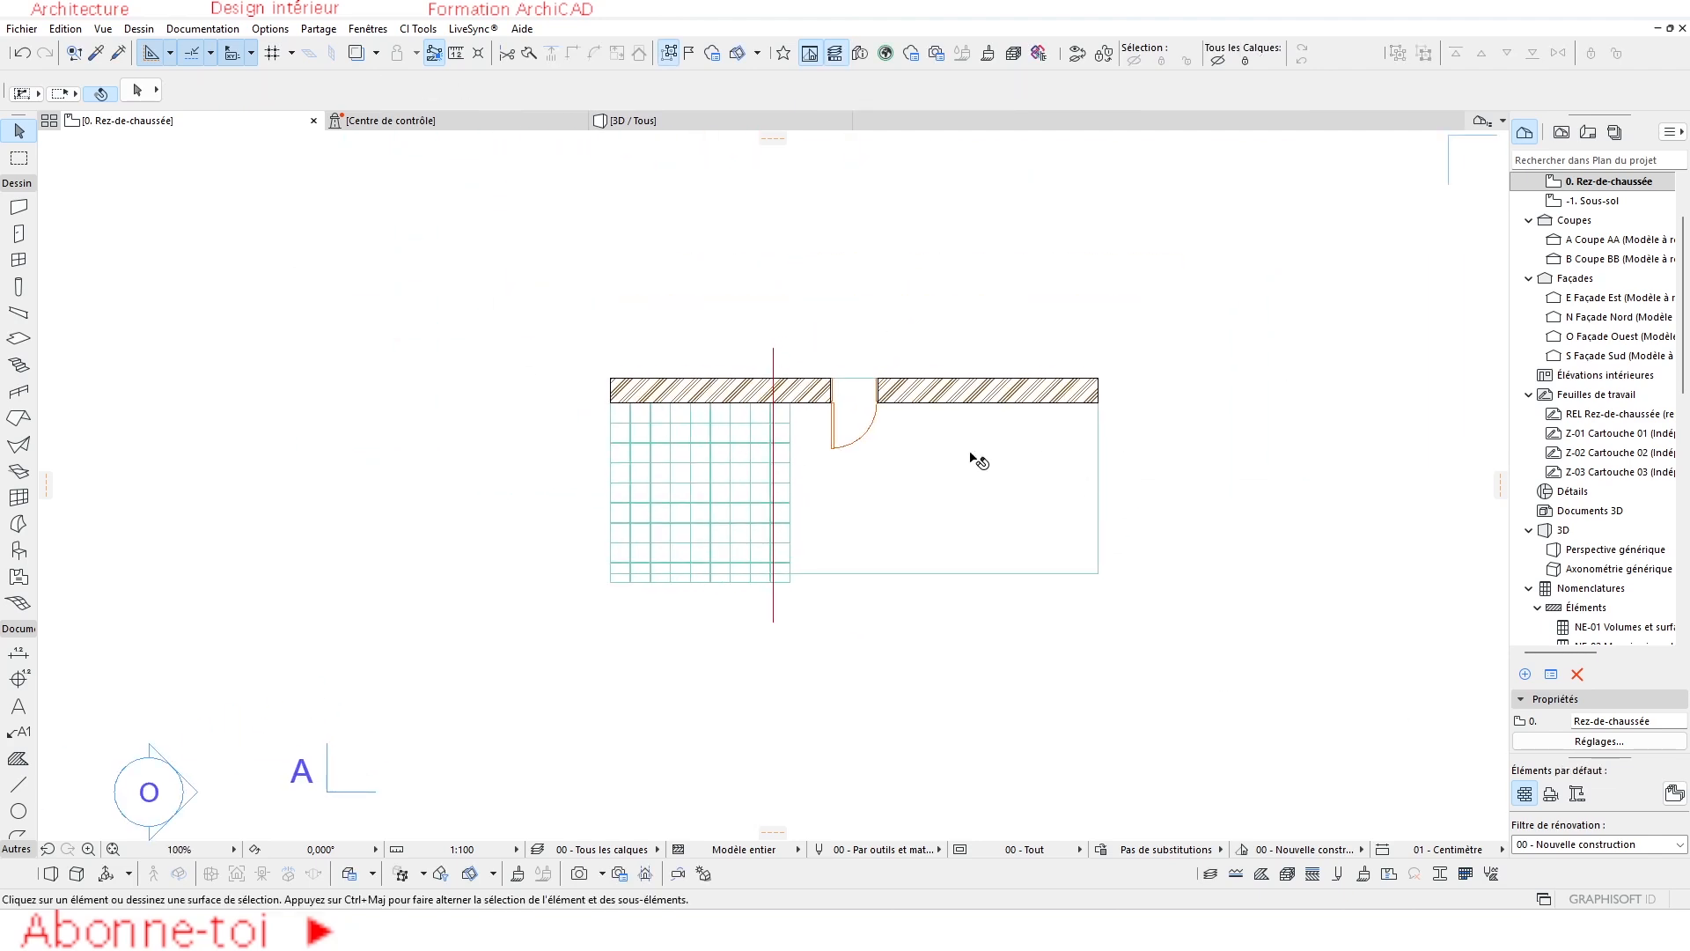
Offset the outer edge of the last tile along the wall back to the red vertical line.
scroll(990, 528, "up", 3)
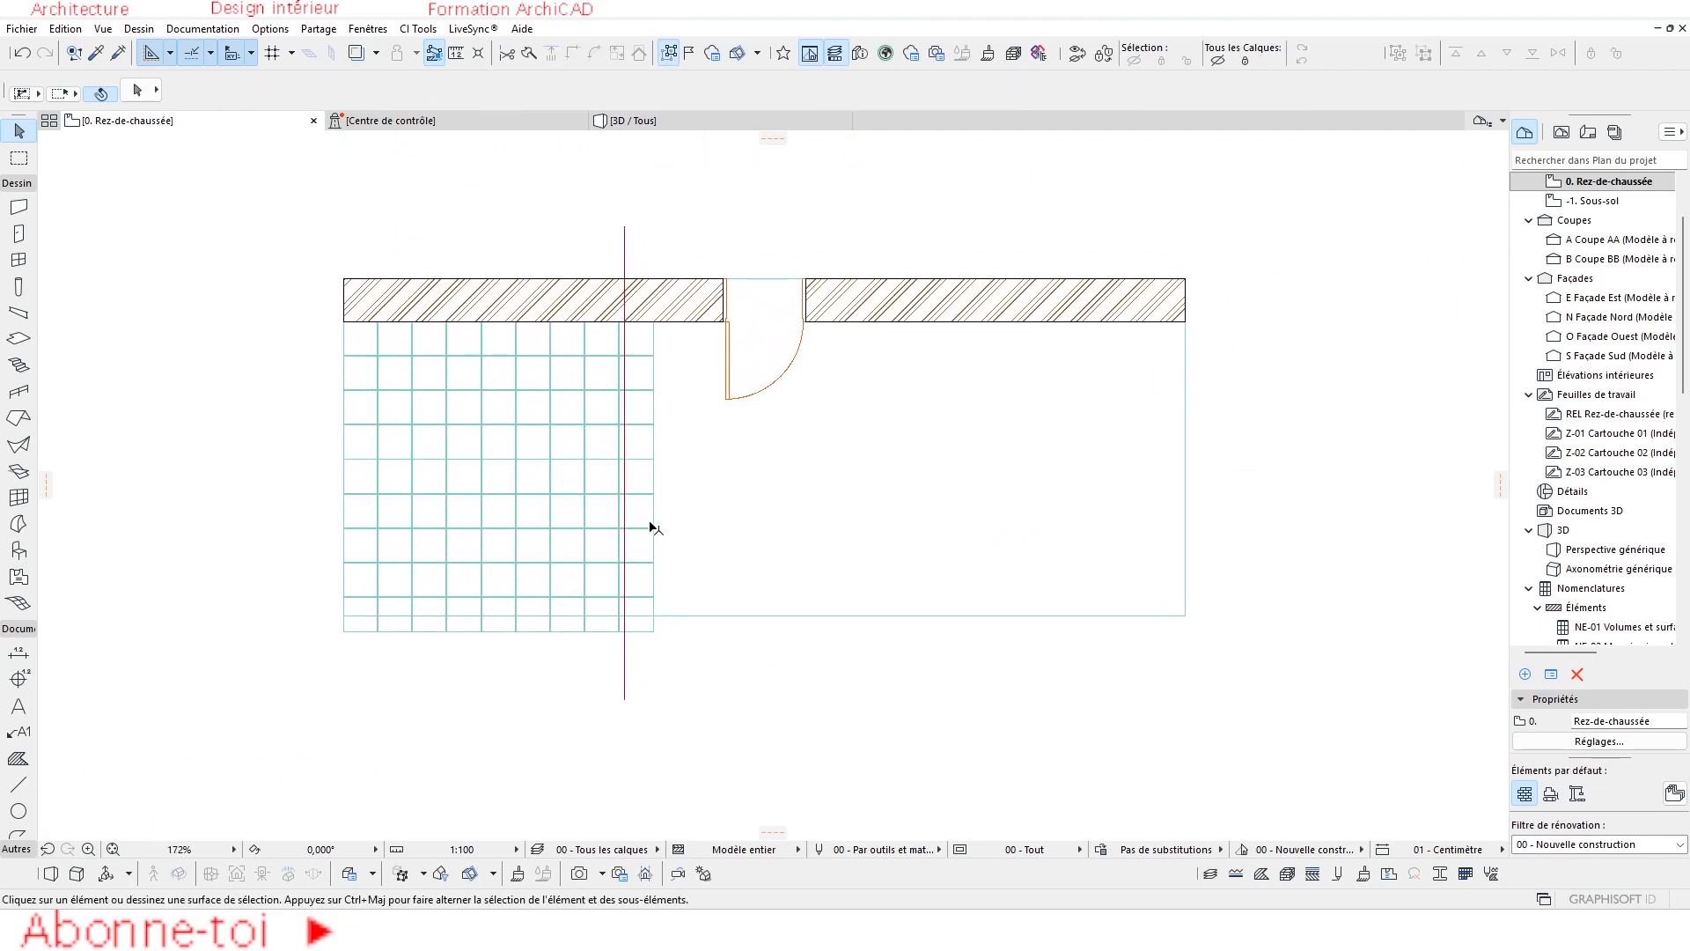
scroll(649, 524, "up", 1)
left_click(647, 312)
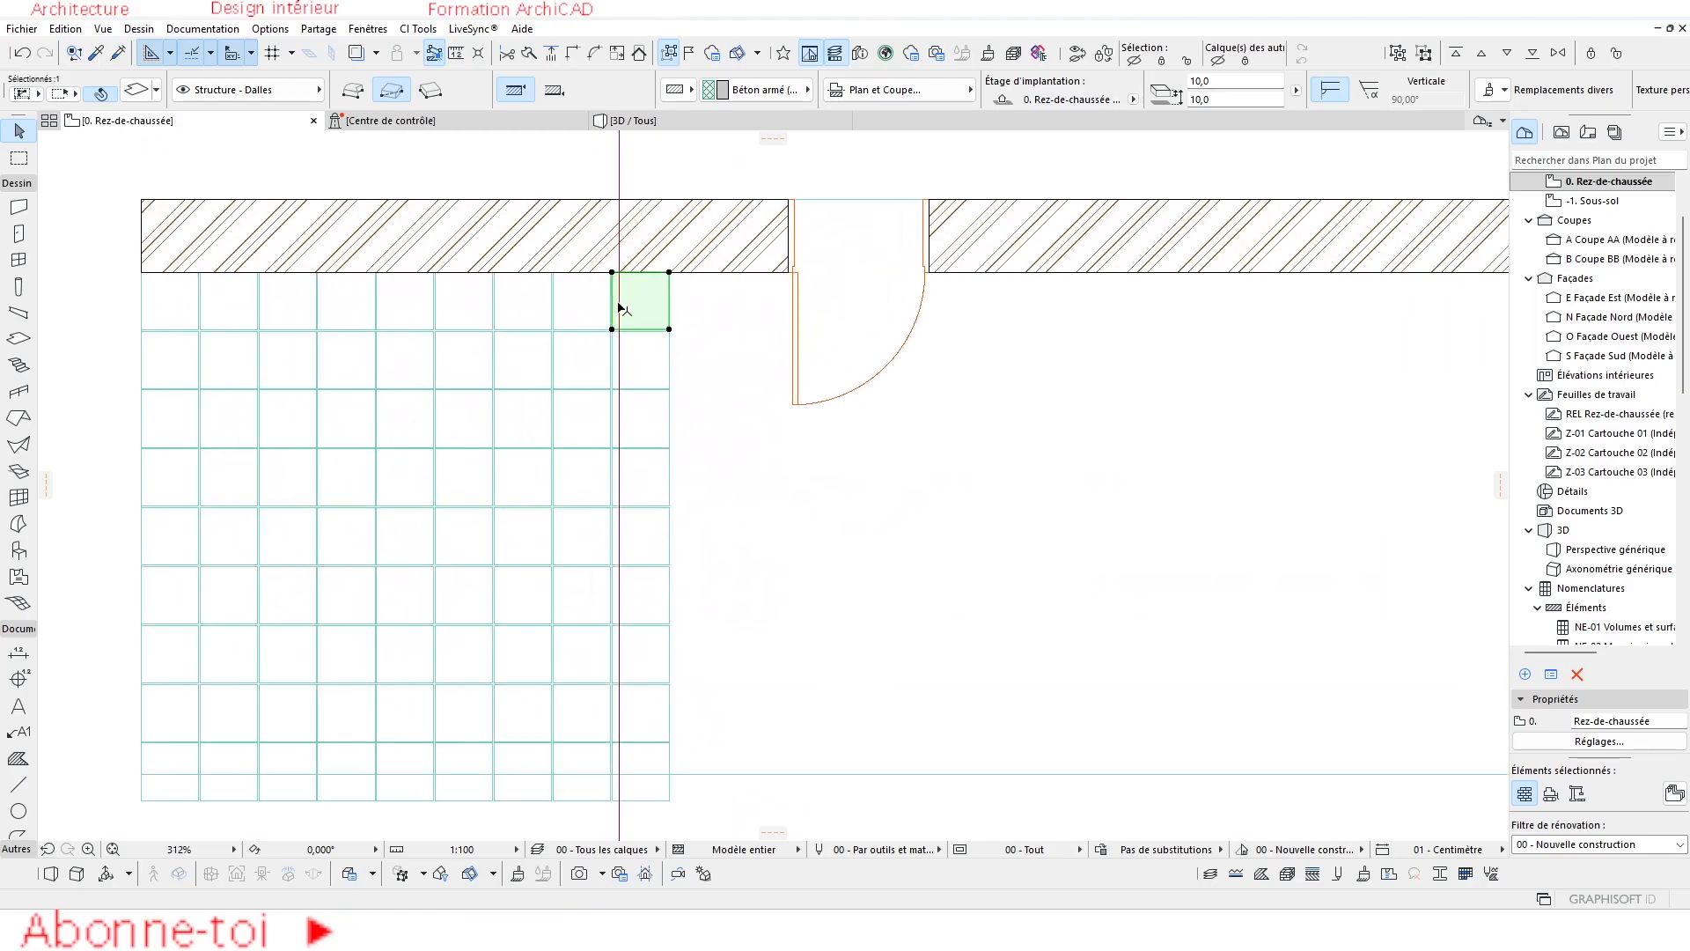
scroll(619, 302, "up", 11)
left_click(887, 232)
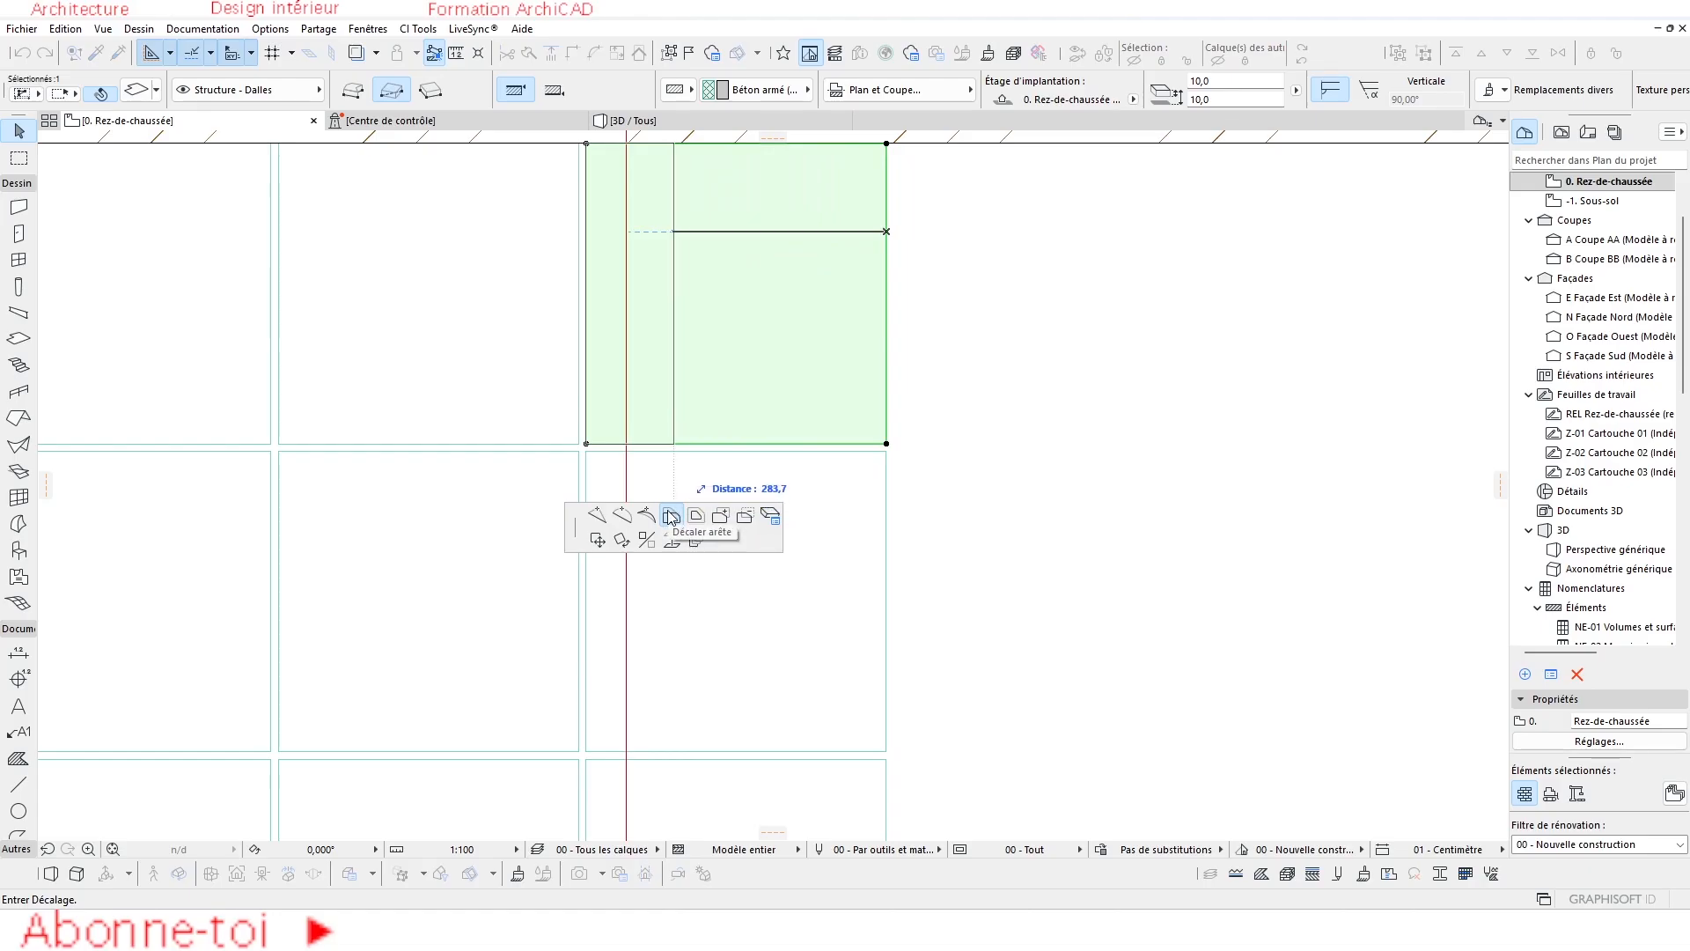
left_click(639, 433)
scroll(704, 411, "down", 3)
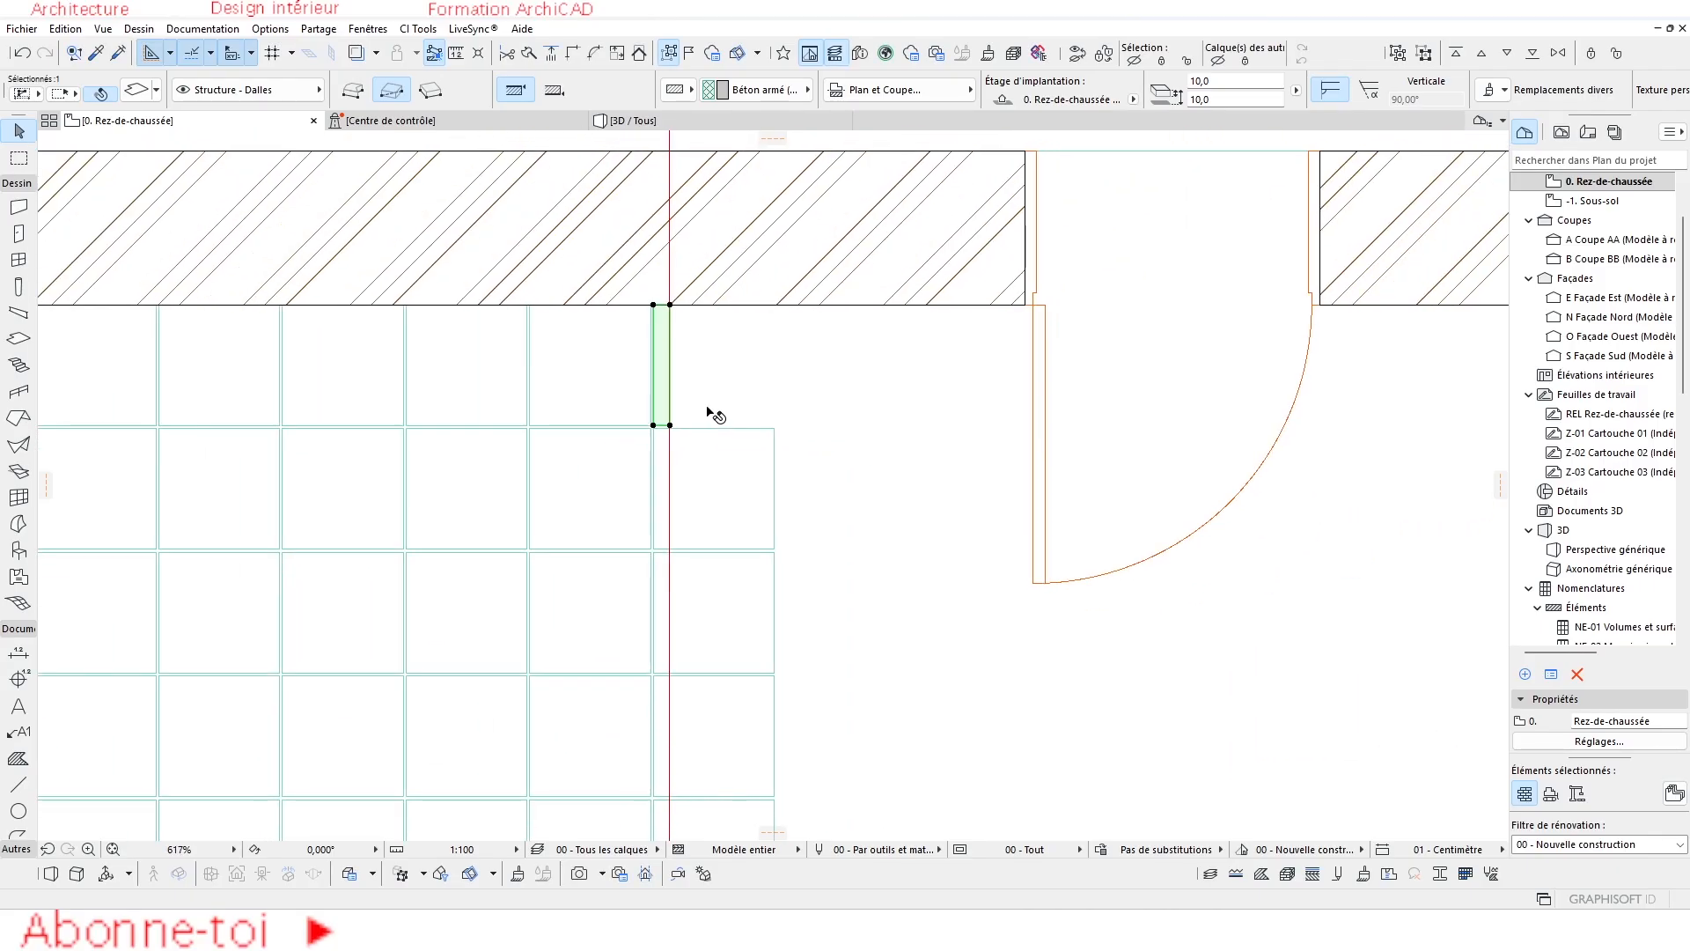
key("Escape")
Select the eight remaining tiles crossing the red vertical line and subtract from them the area beyond the line.
scroll(672, 434, "up", 4)
scroll(662, 374, "down", 5)
scroll(662, 373, "down", 4)
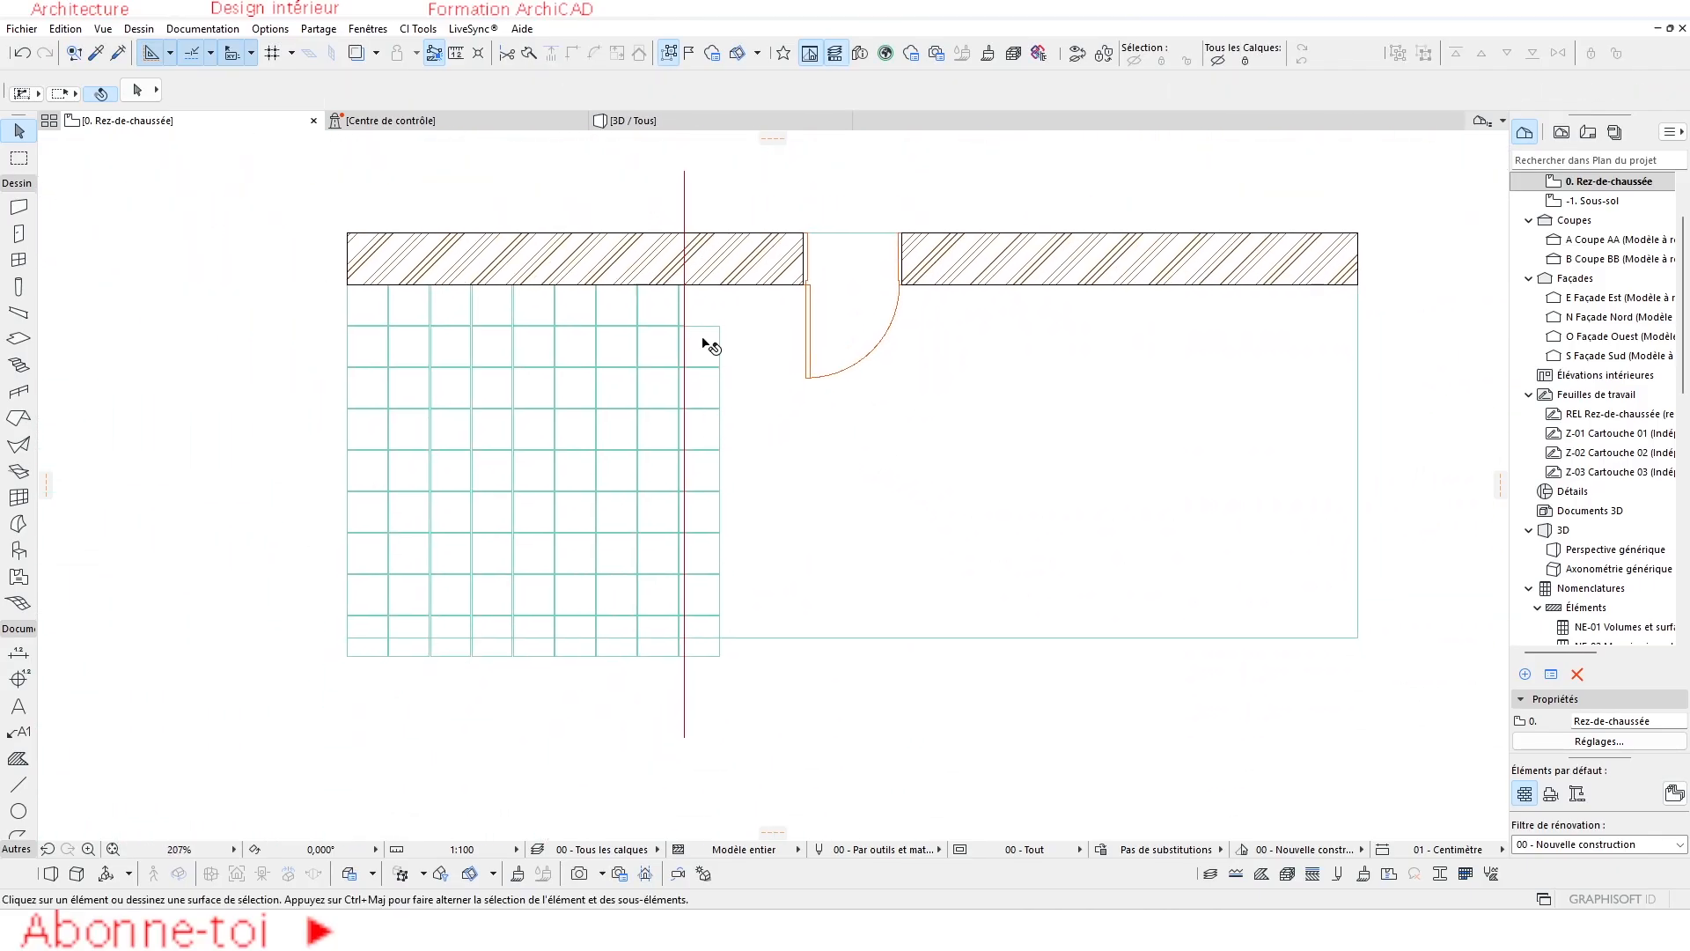
left_click(700, 353)
left_click(702, 394, "shift")
left_click(705, 436, "shift")
left_click(706, 469, "shift")
left_click(708, 510, "shift")
left_click(711, 552, "shift")
left_click(713, 594, "shift")
left_click(713, 636, "shift")
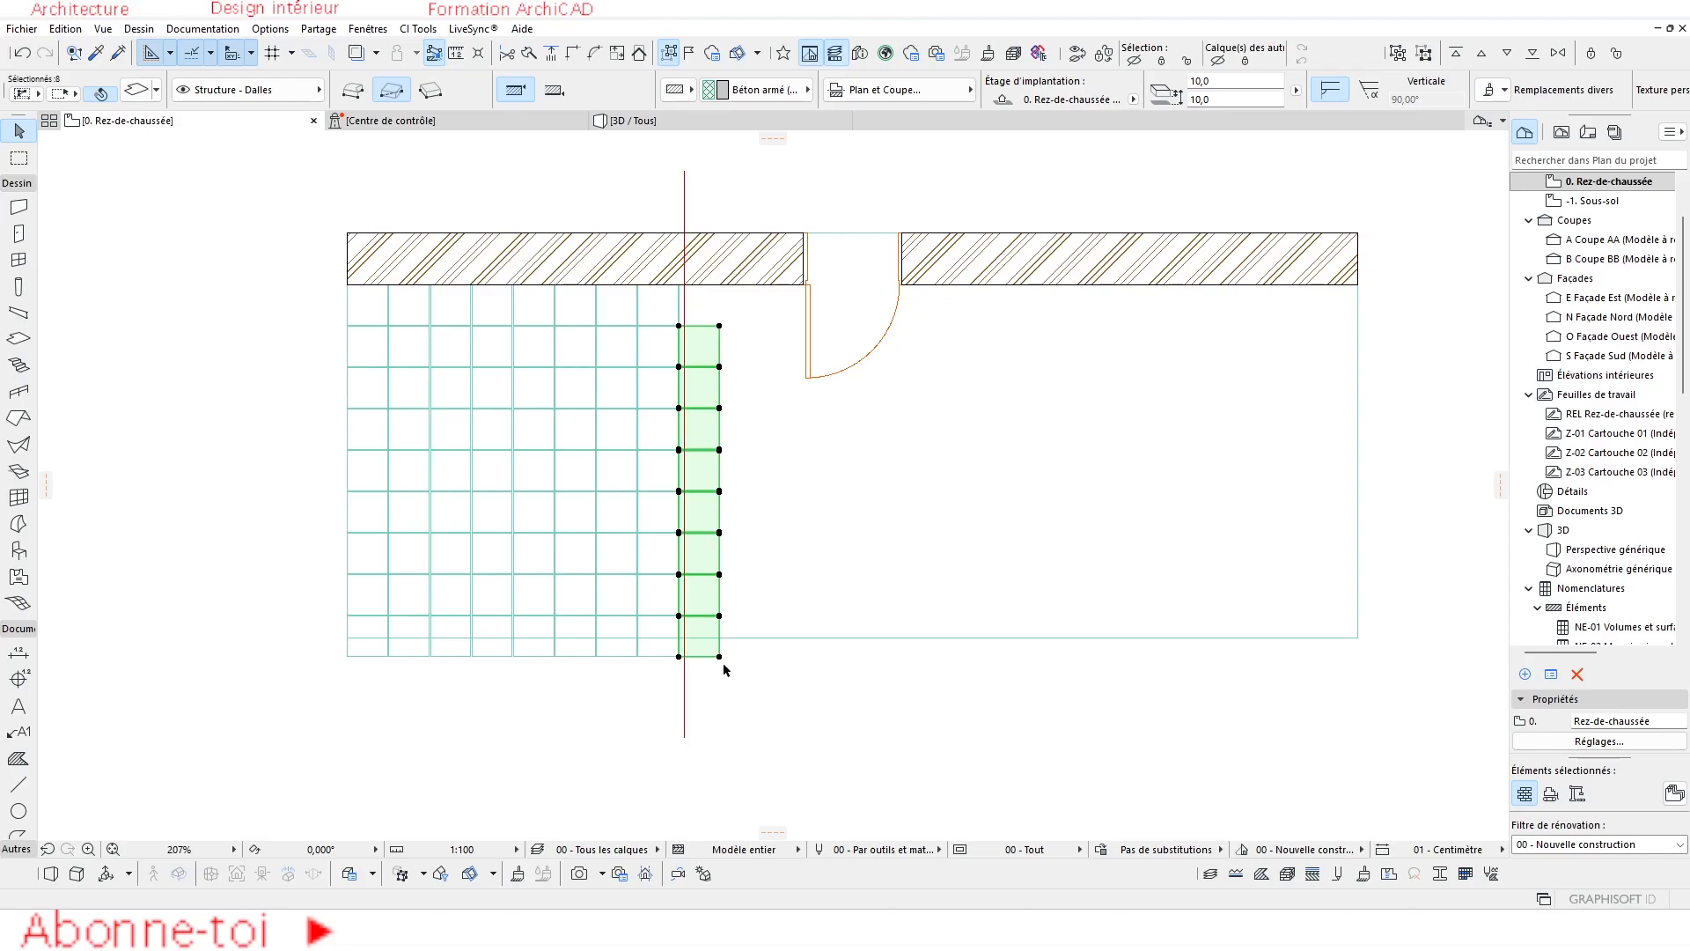
left_click(719, 326)
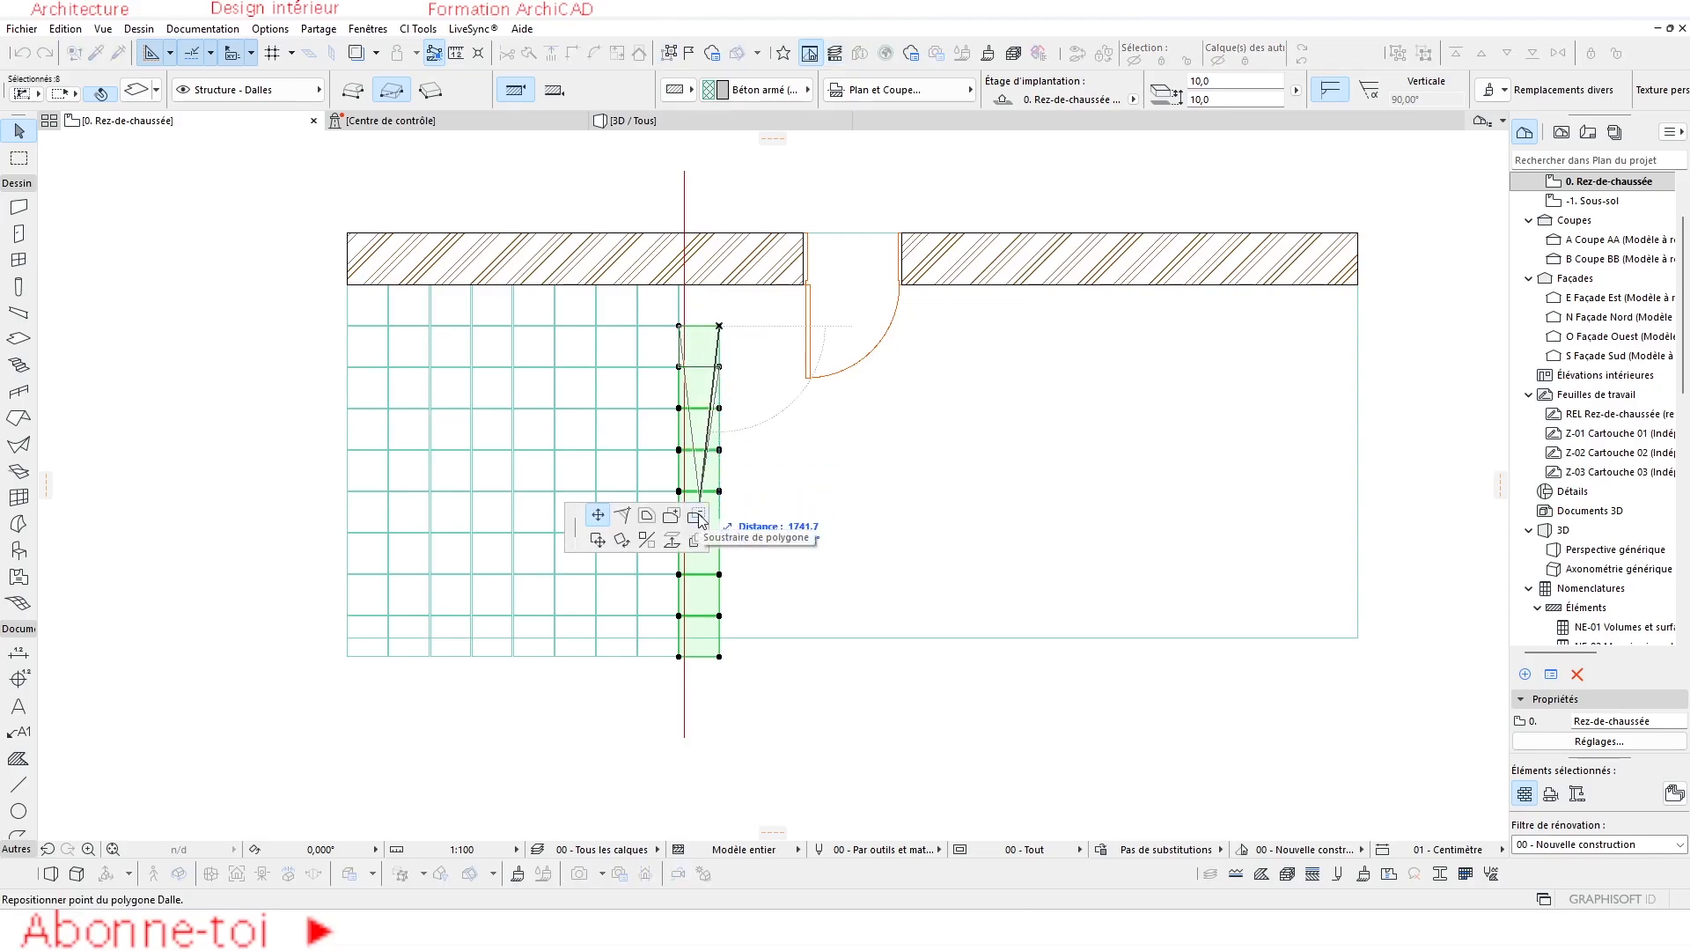
left_click(702, 513)
scroll(685, 328, "up", 8)
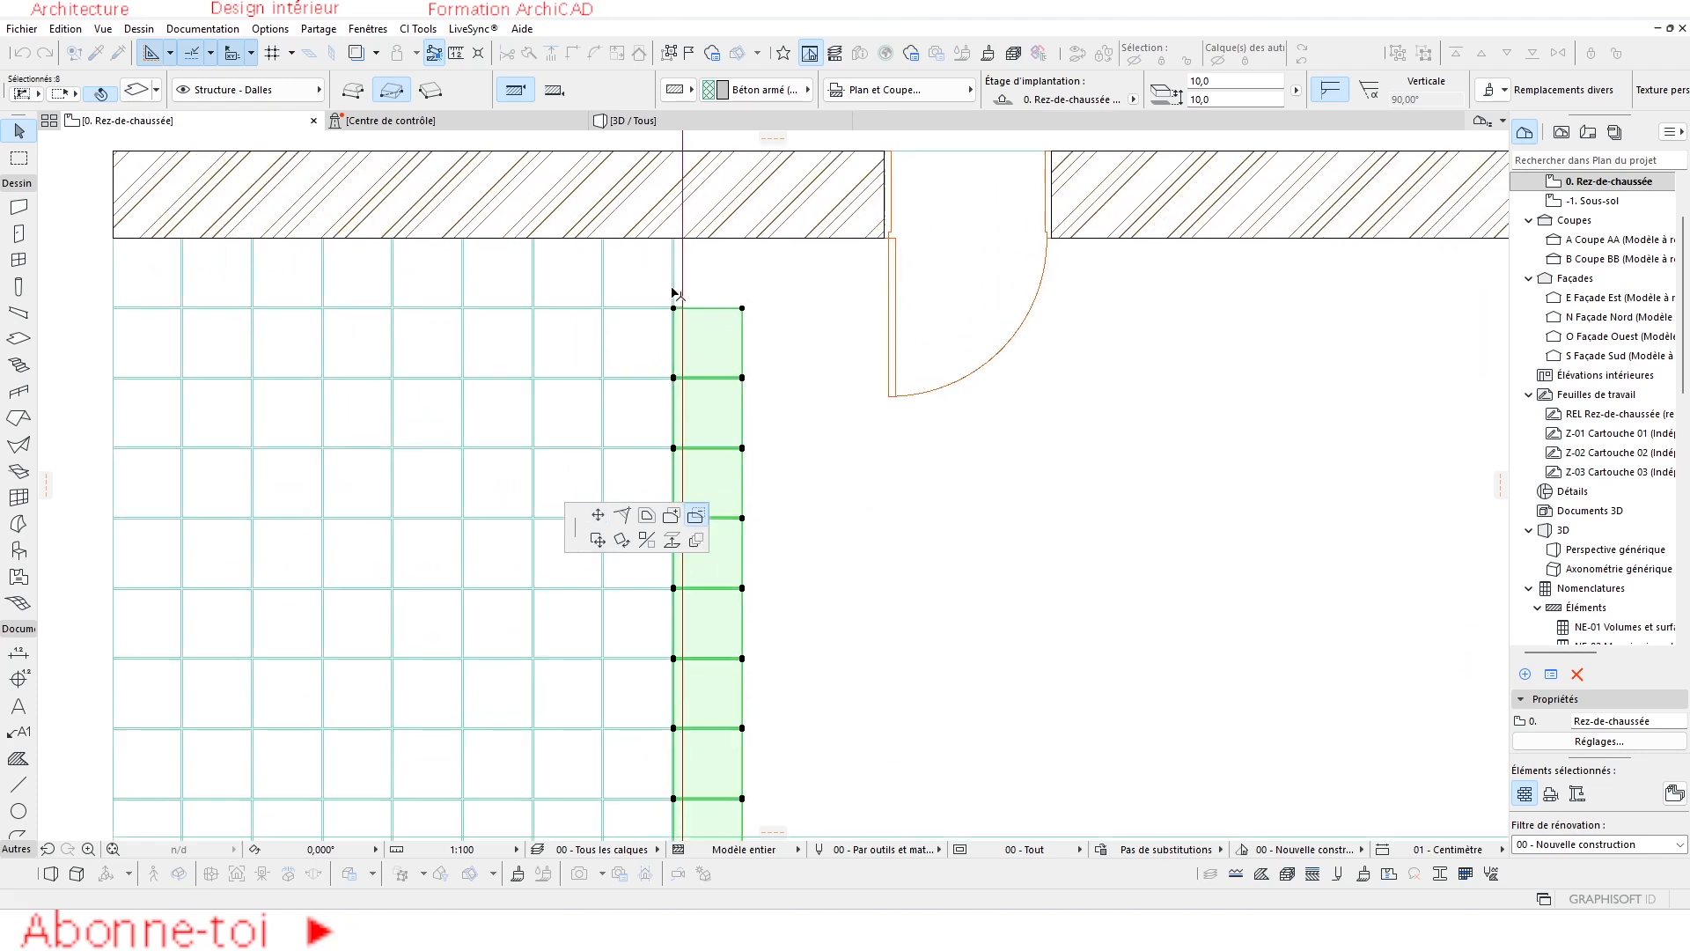
left_click(684, 297)
scroll(709, 359, "down", 5)
middle_click_drag(791, 472, 794, 223)
middle_click_drag(830, 787, 821, 496)
left_click(853, 608)
scroll(833, 483, "down", 4)
middle_click_drag(815, 333, 814, 384)
scroll(787, 362, "up", 3)
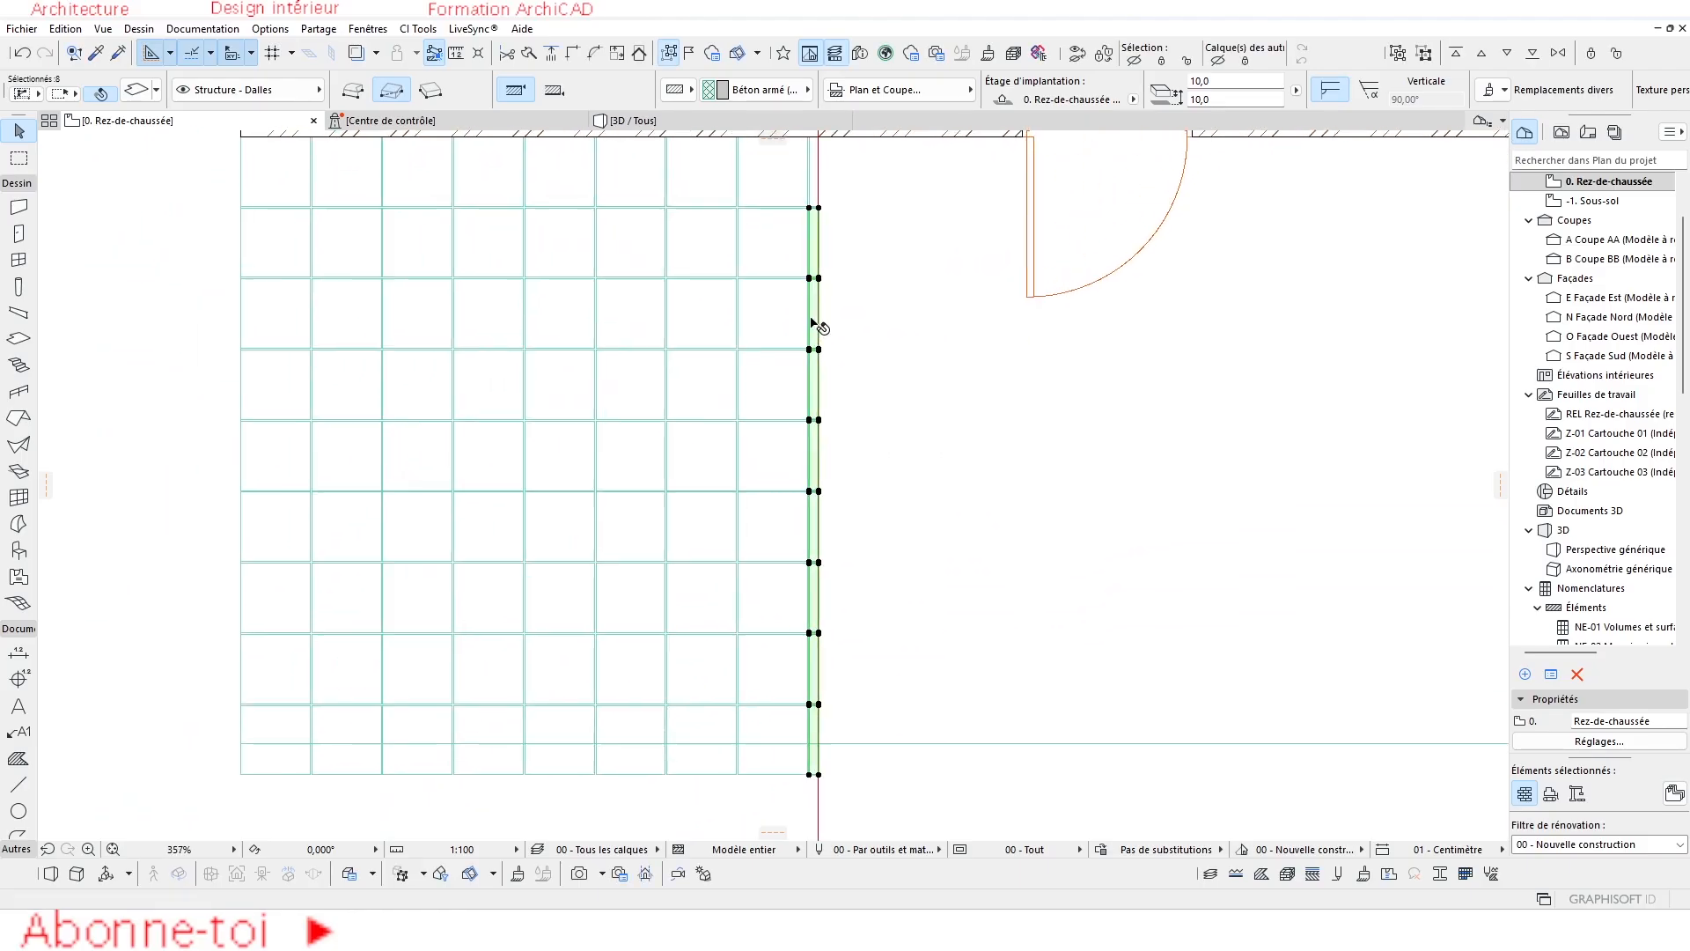
left_click(824, 190)
Select the whole lowest row of tiles and subtract the part that overhangs the slab's lower edge.
scroll(977, 385, "down", 5)
scroll(867, 508, "up", 4)
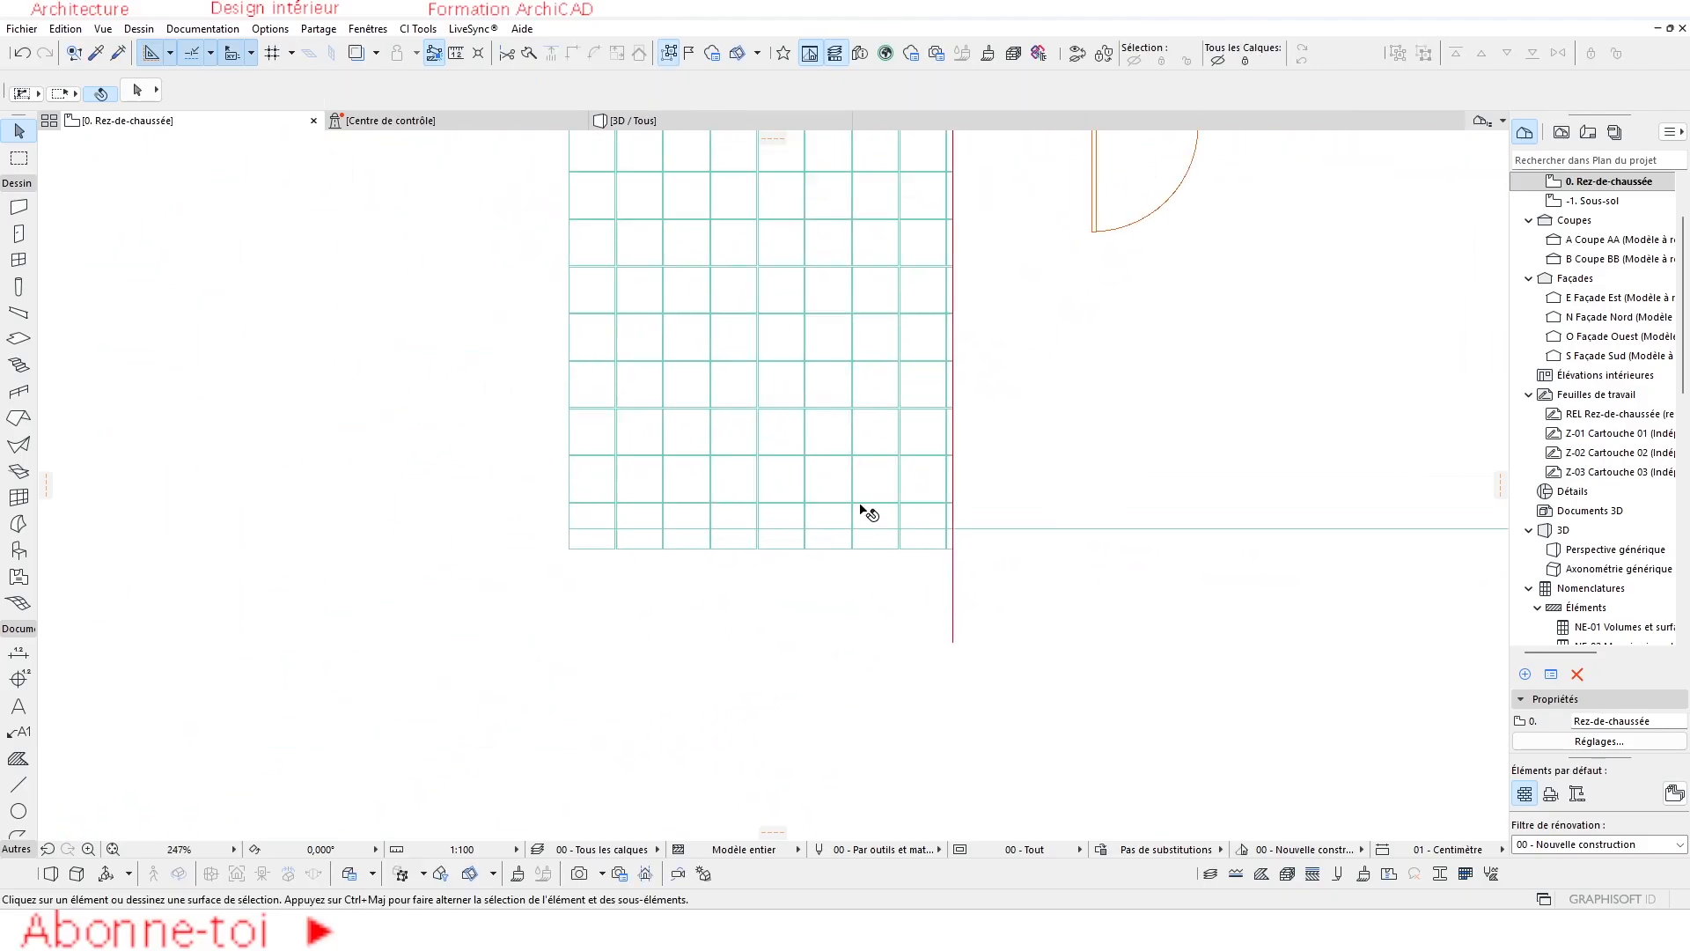
middle_click_drag(854, 506, 784, 511)
left_click(387, 555)
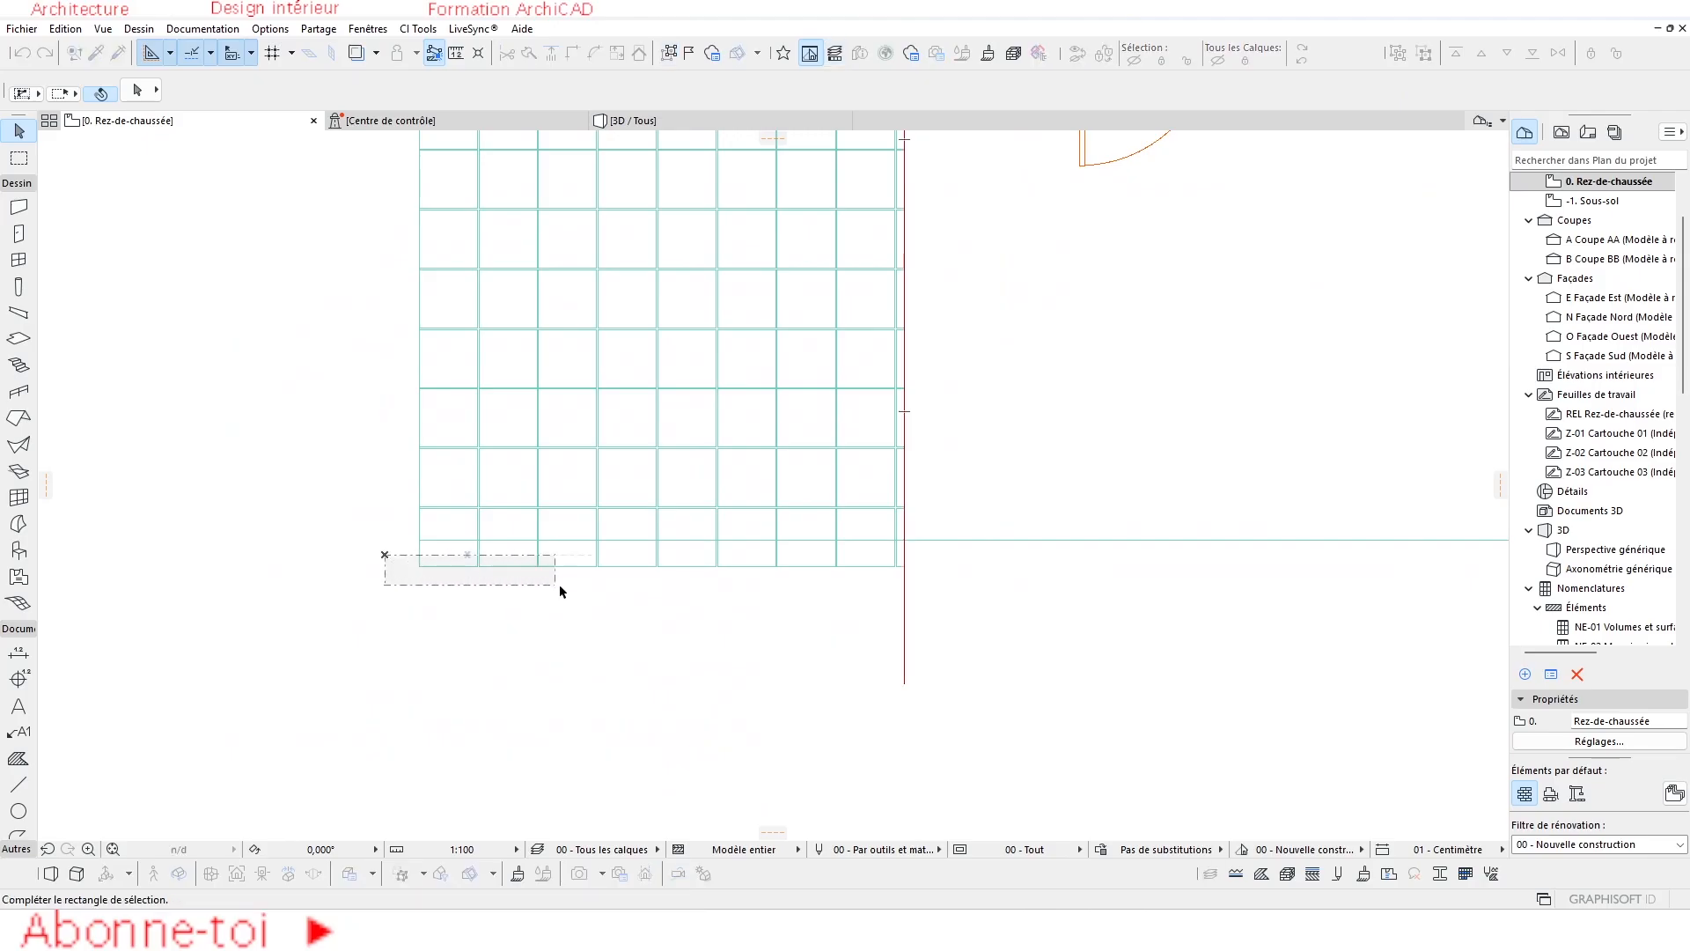
left_click(910, 595)
left_click(918, 553)
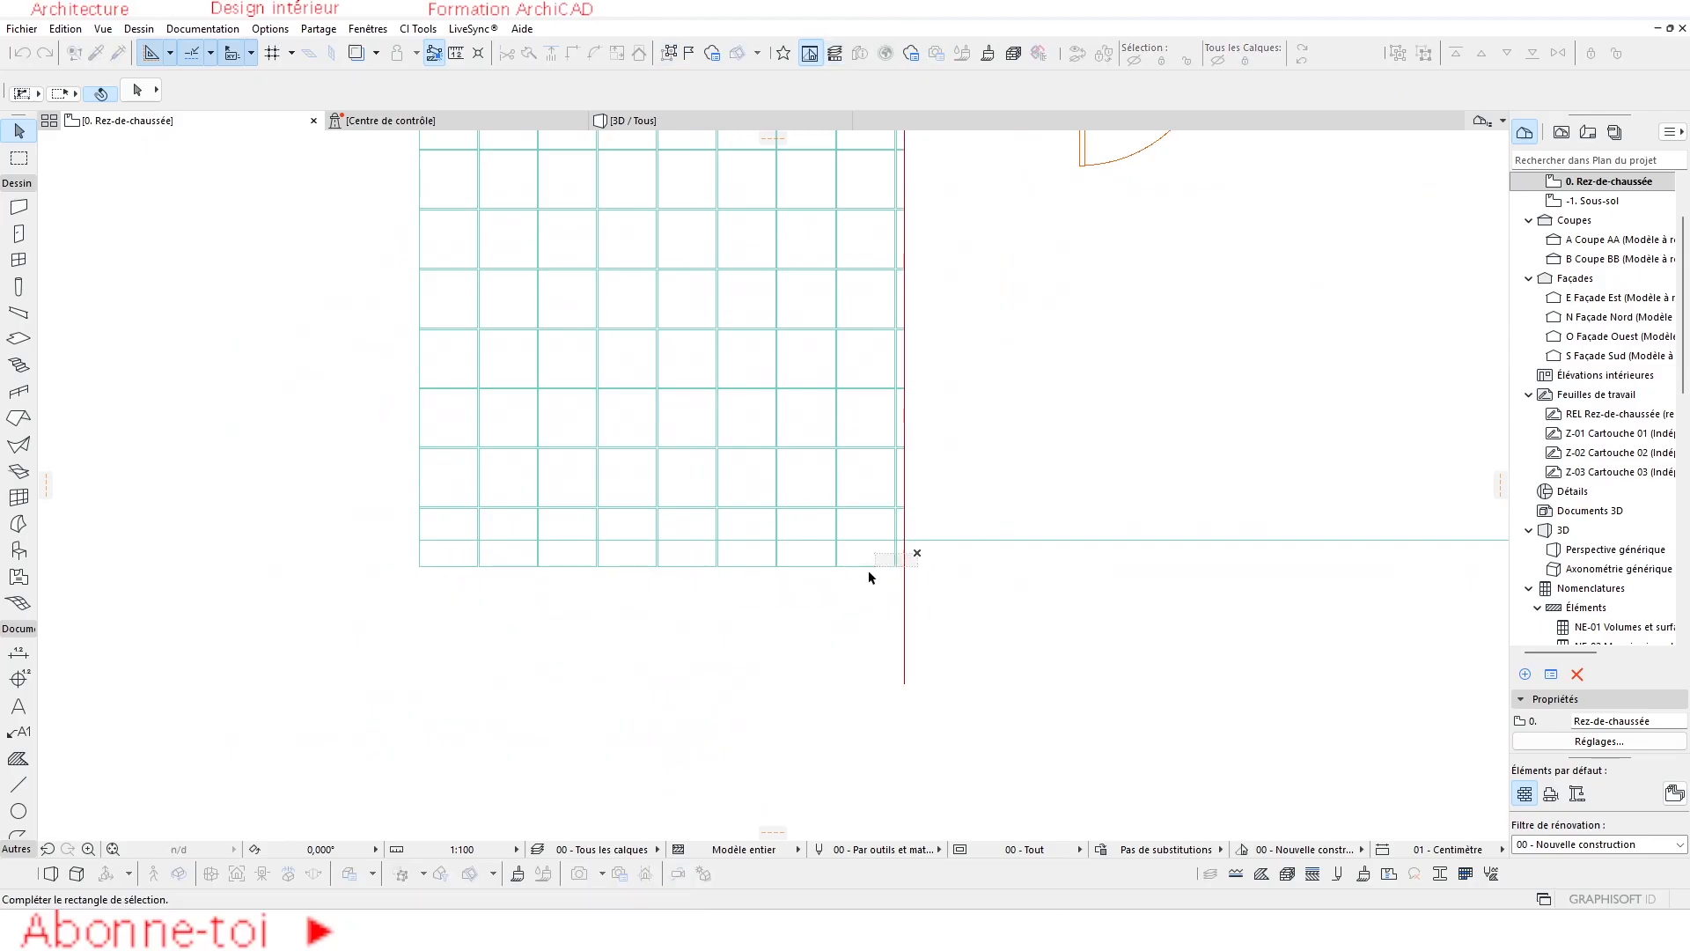
left_click(347, 628)
left_click(903, 604, "shift")
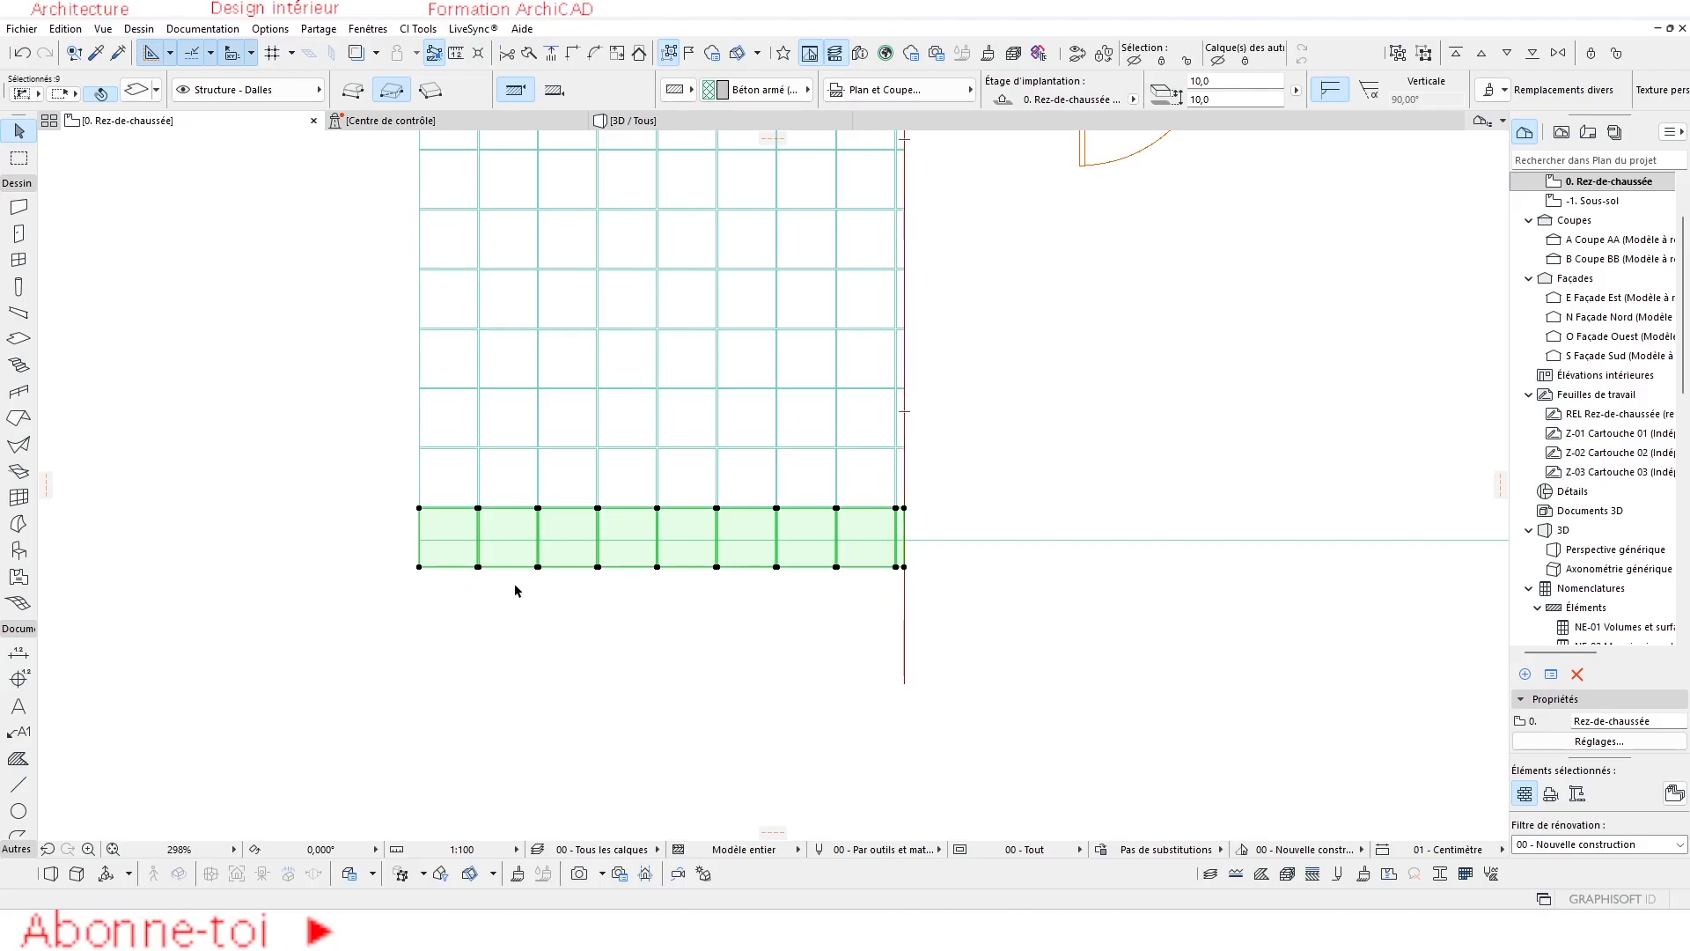
scroll(668, 608, "up", 3)
left_click(309, 566)
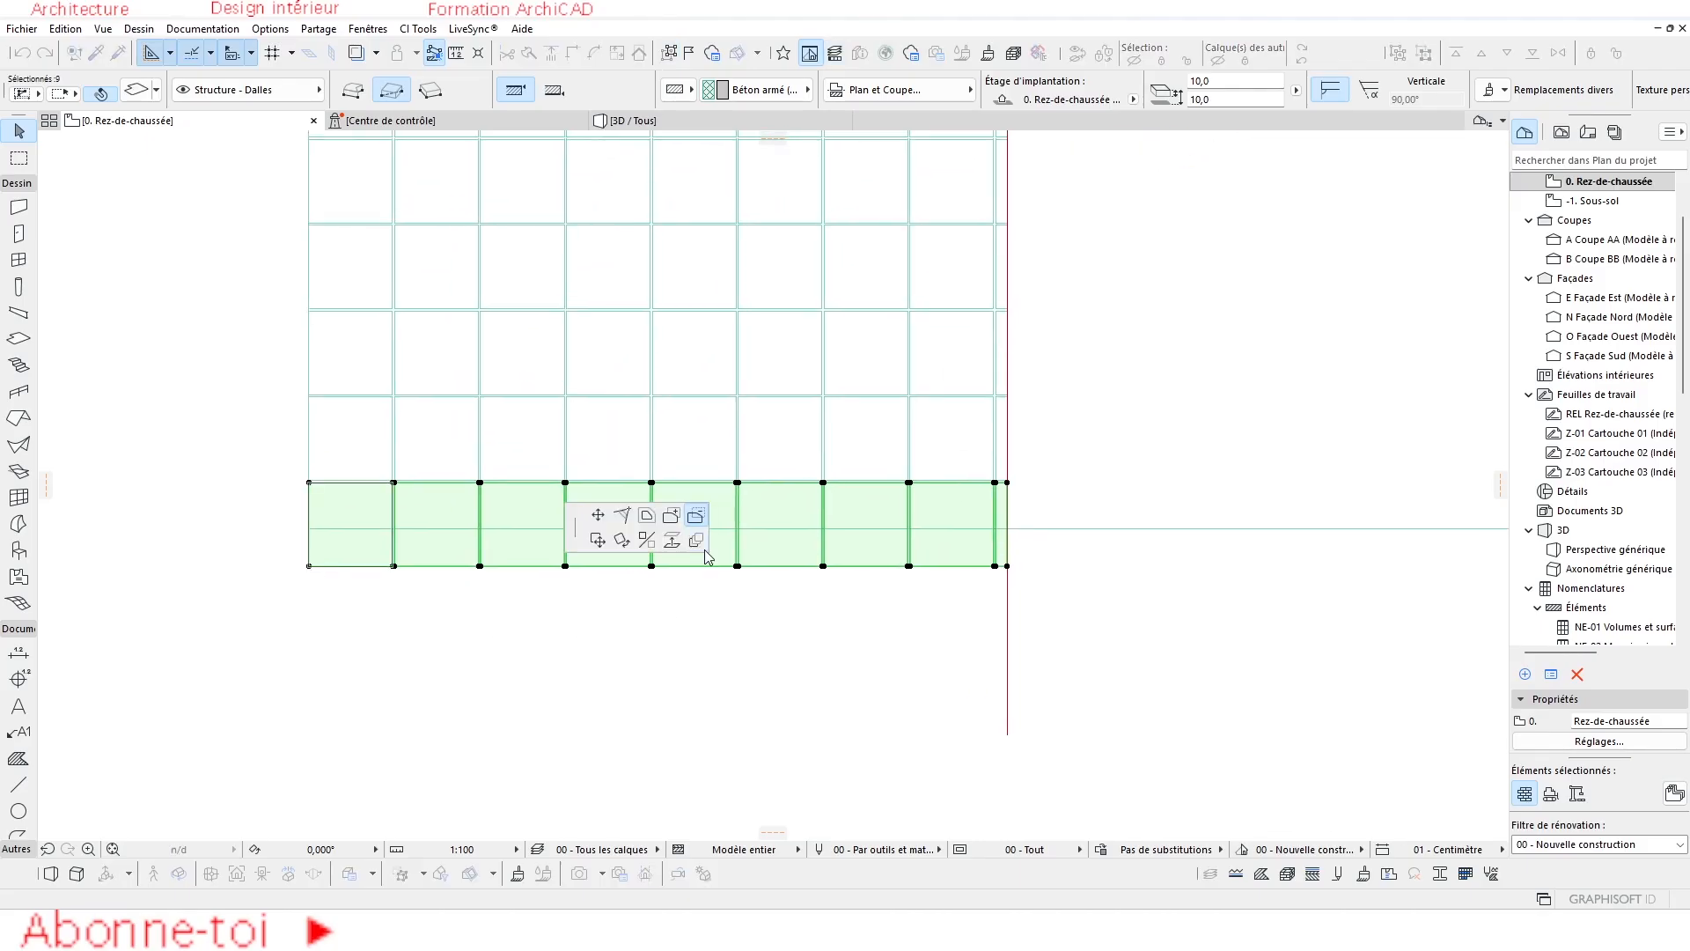
left_click(309, 566)
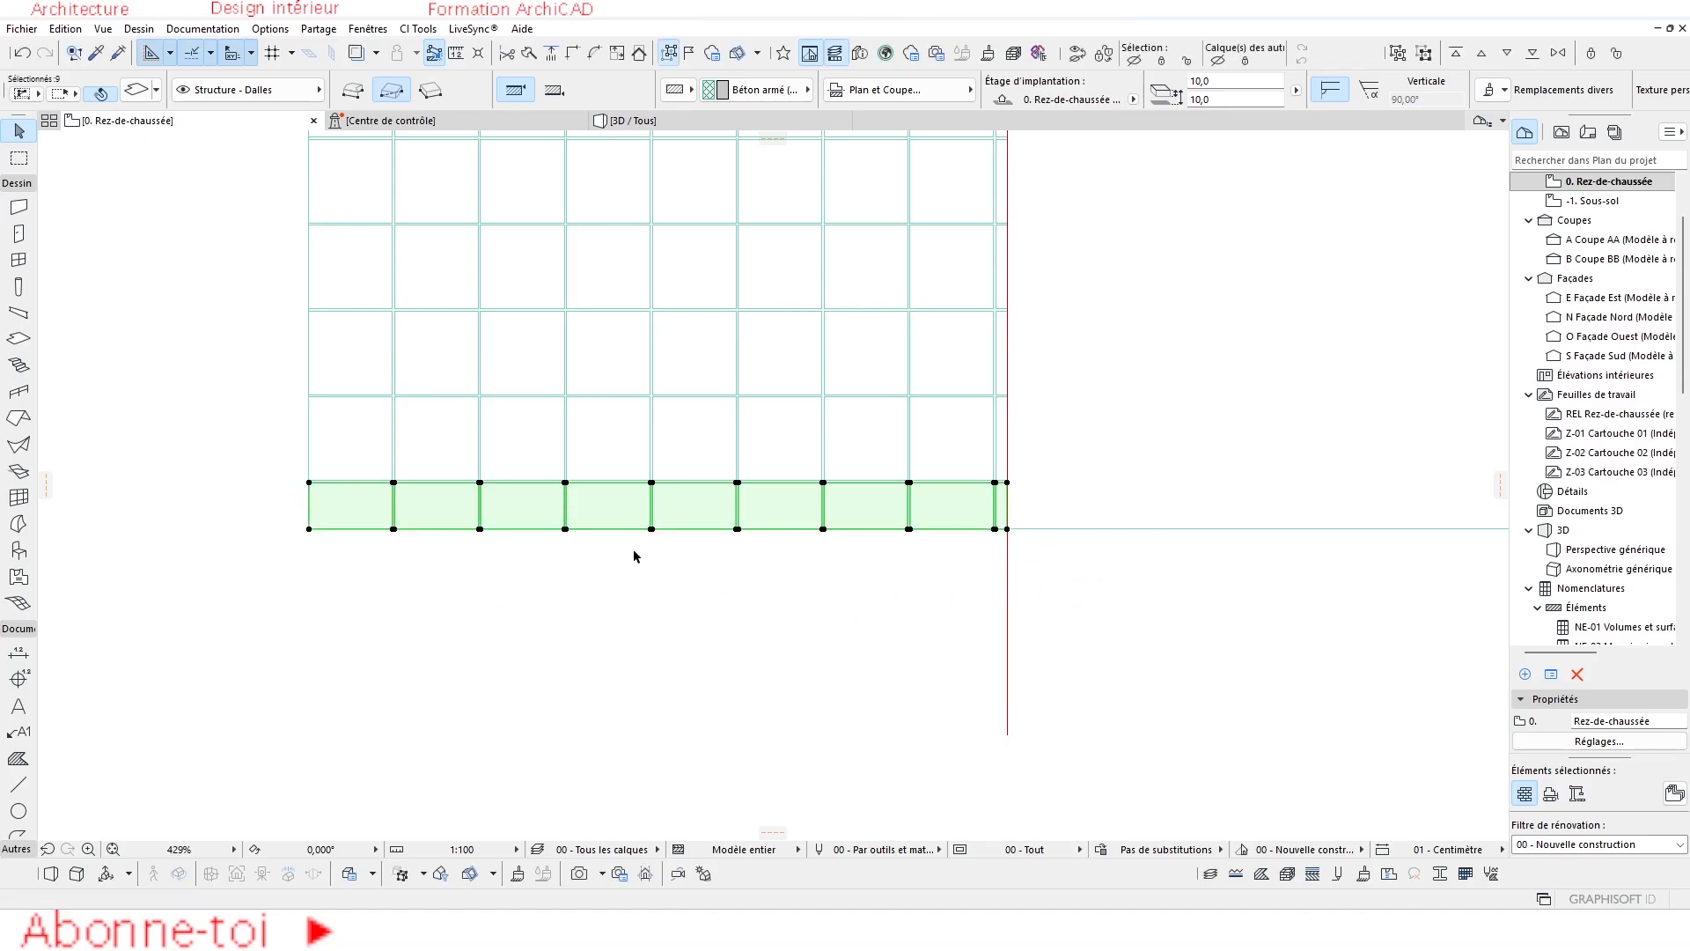
left_click(663, 563)
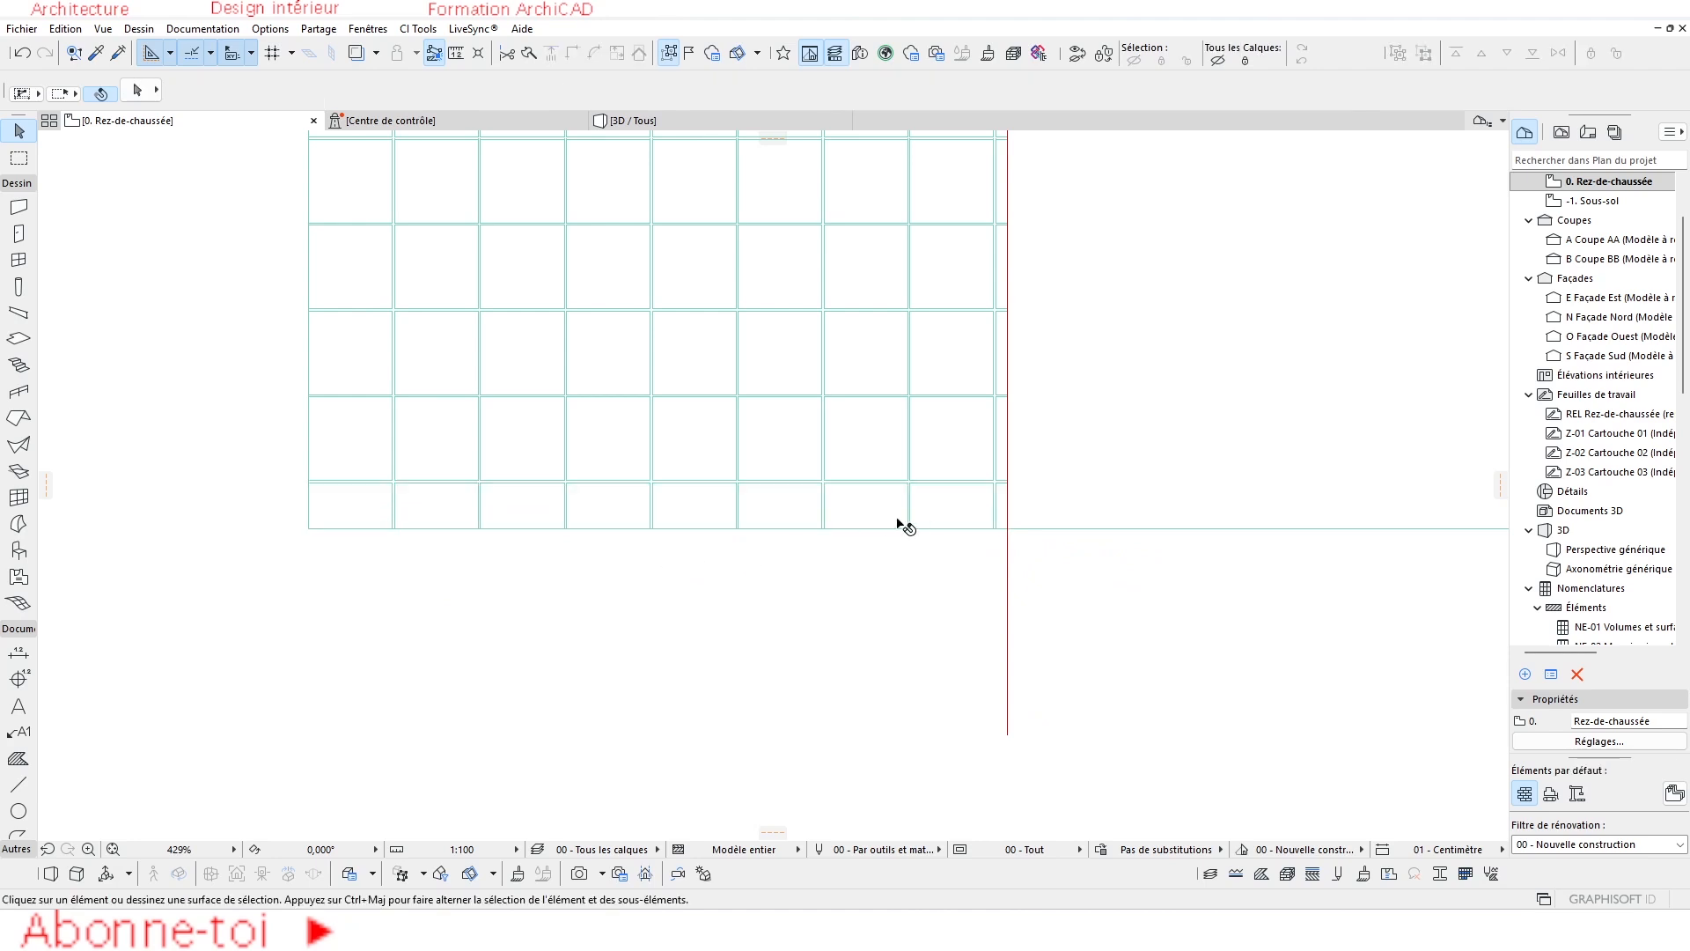
Examine the trimmed tiling in the 3D view and the balusters in the reference photo balustre-terrasse.jpg.
scroll(907, 515, "down", 5)
left_click(647, 121)
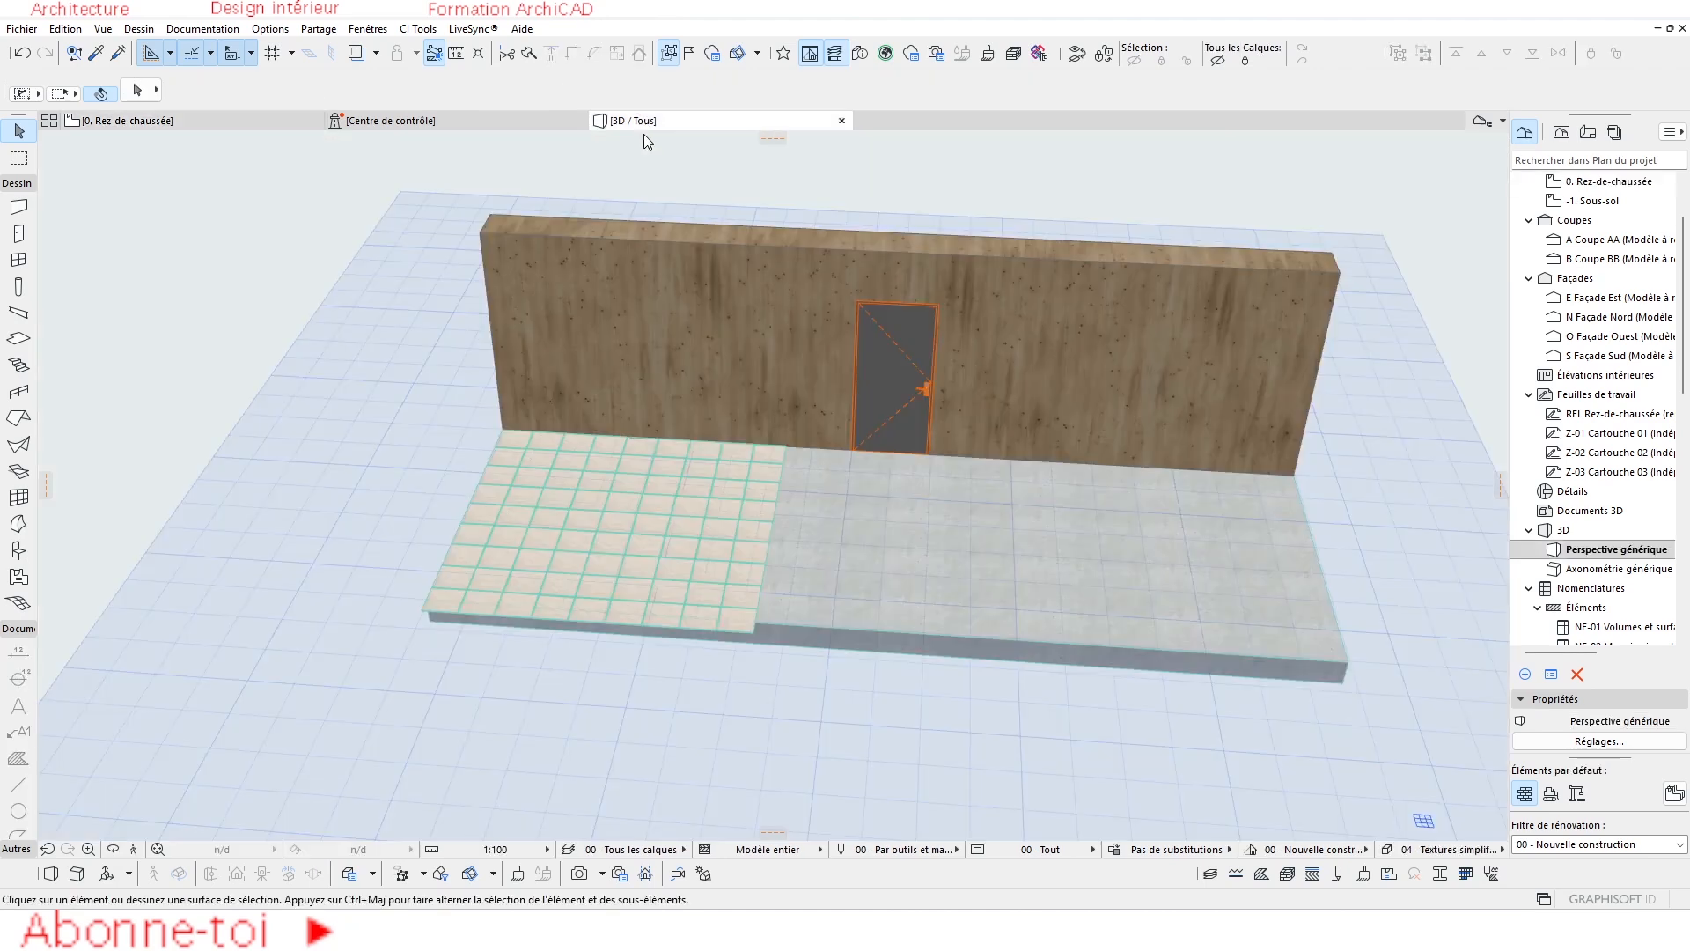
scroll(596, 590, "up", 5)
mouse_move(592, 549)
middle_mouse_down("shift")
mouse_move(740, 513)
mouse_move(954, 502)
mouse_move(763, 570)
mouse_move(595, 521)
mouse_move(571, 493)
mouse_move(584, 538)
middle_mouse_up("shift")
scroll(590, 506, "up", 3)
scroll(585, 497, "down", 4)
scroll(584, 539, "down", 4)
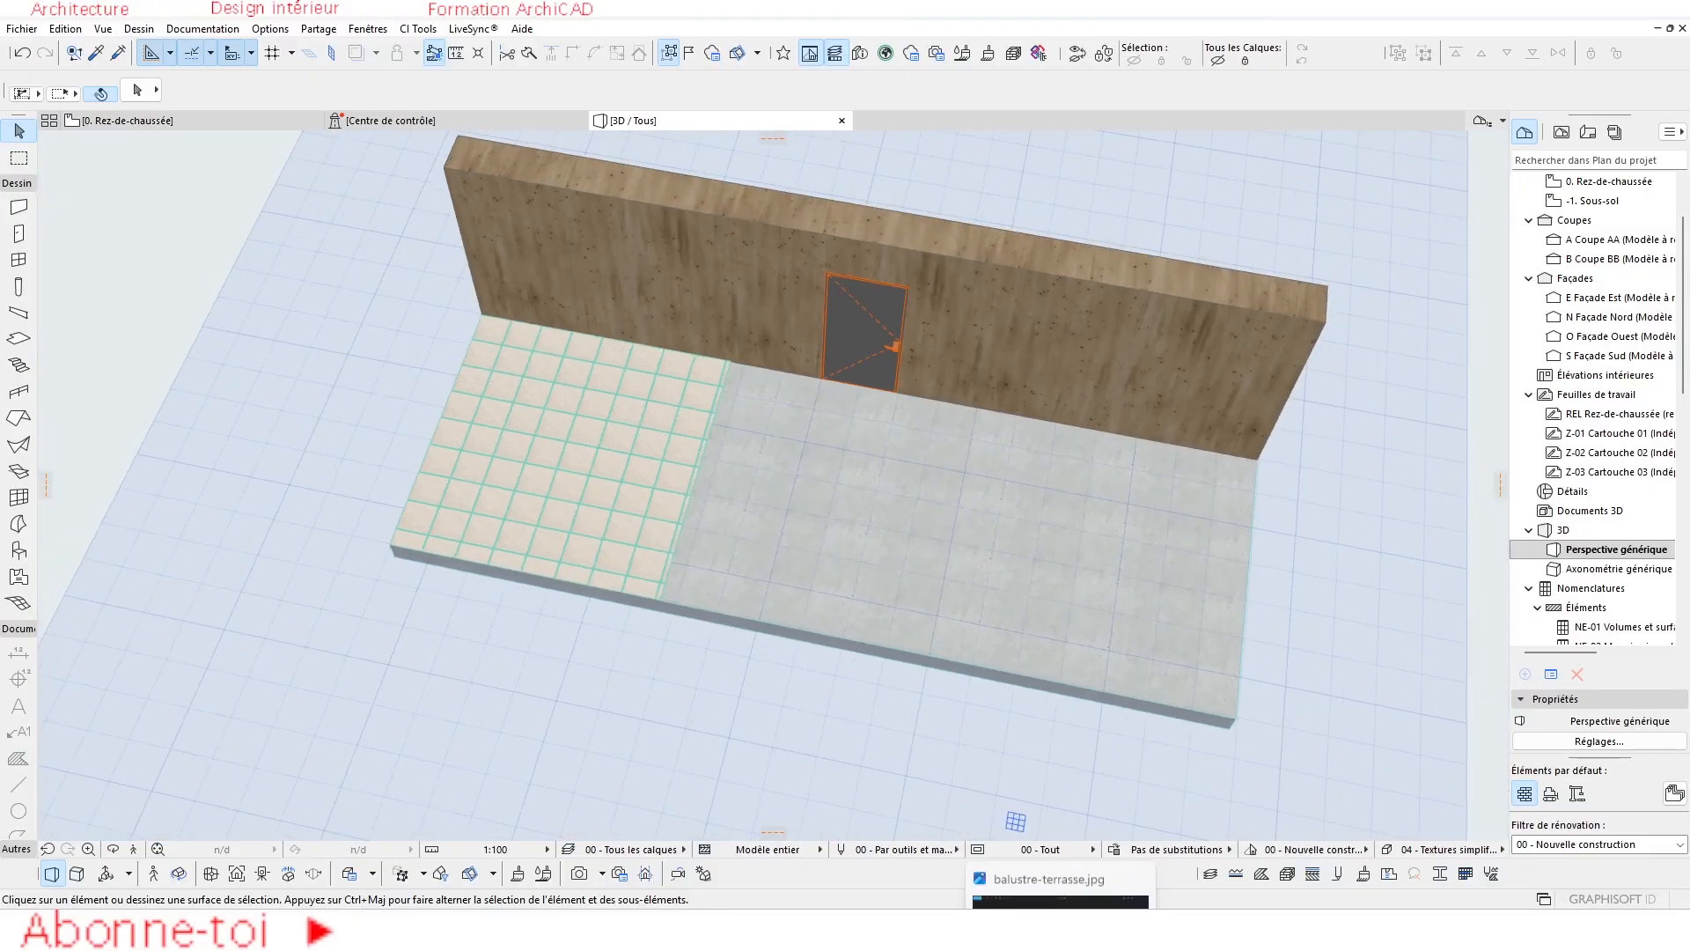
left_click(1061, 928)
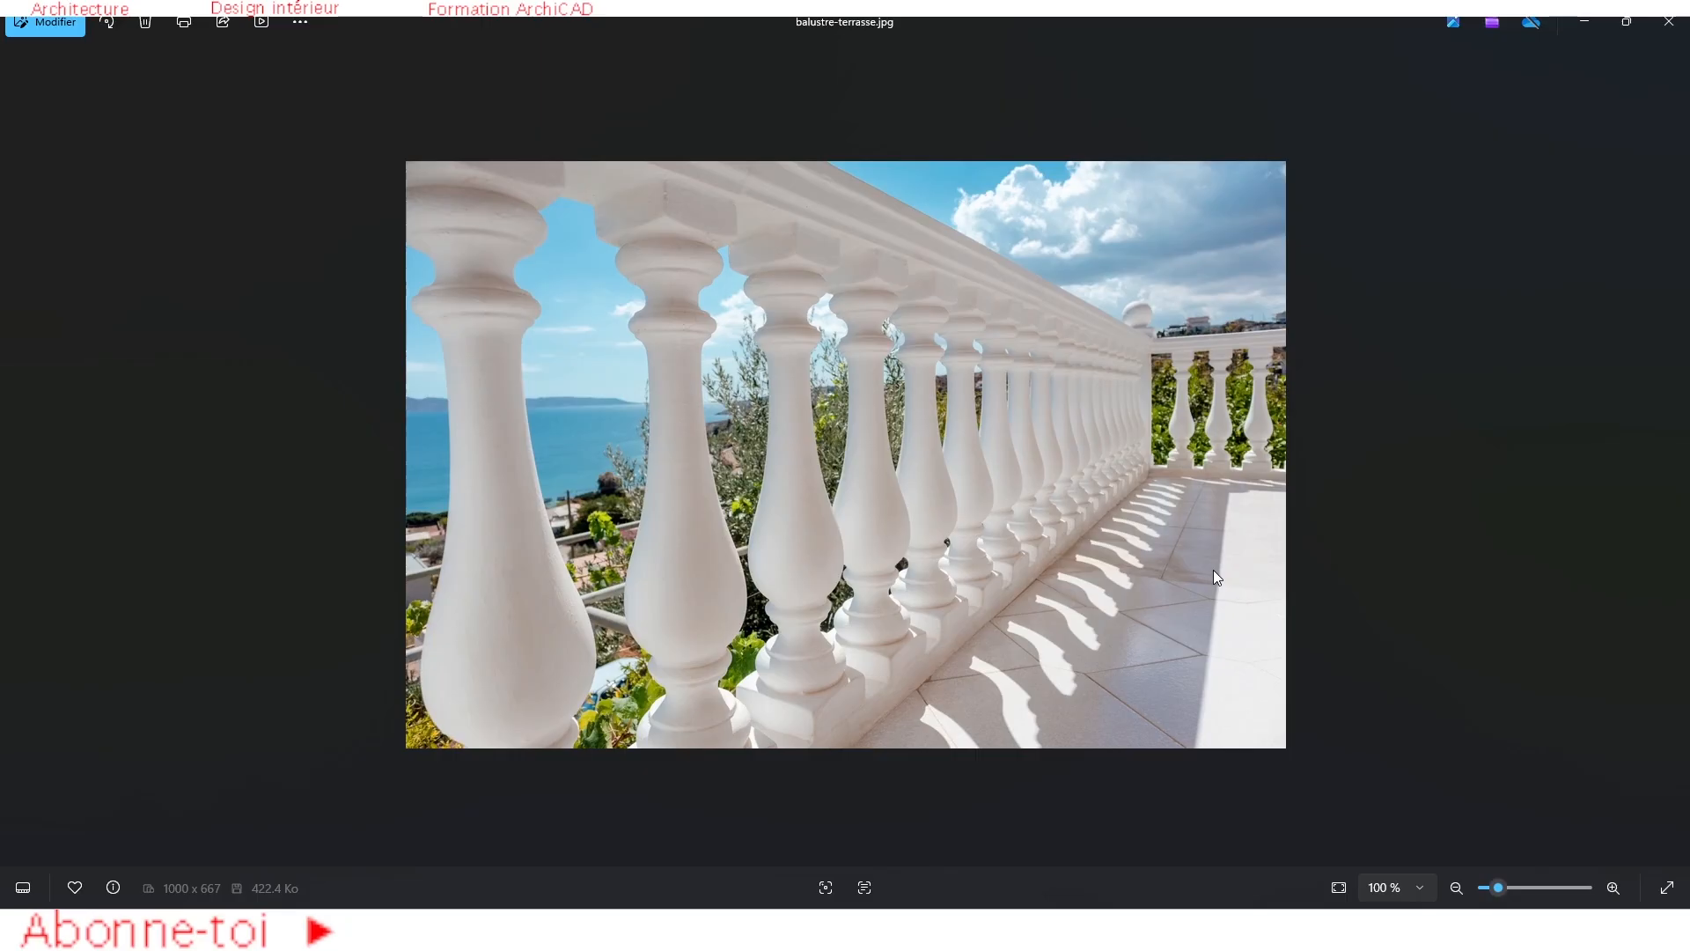
left_click(1047, 926)
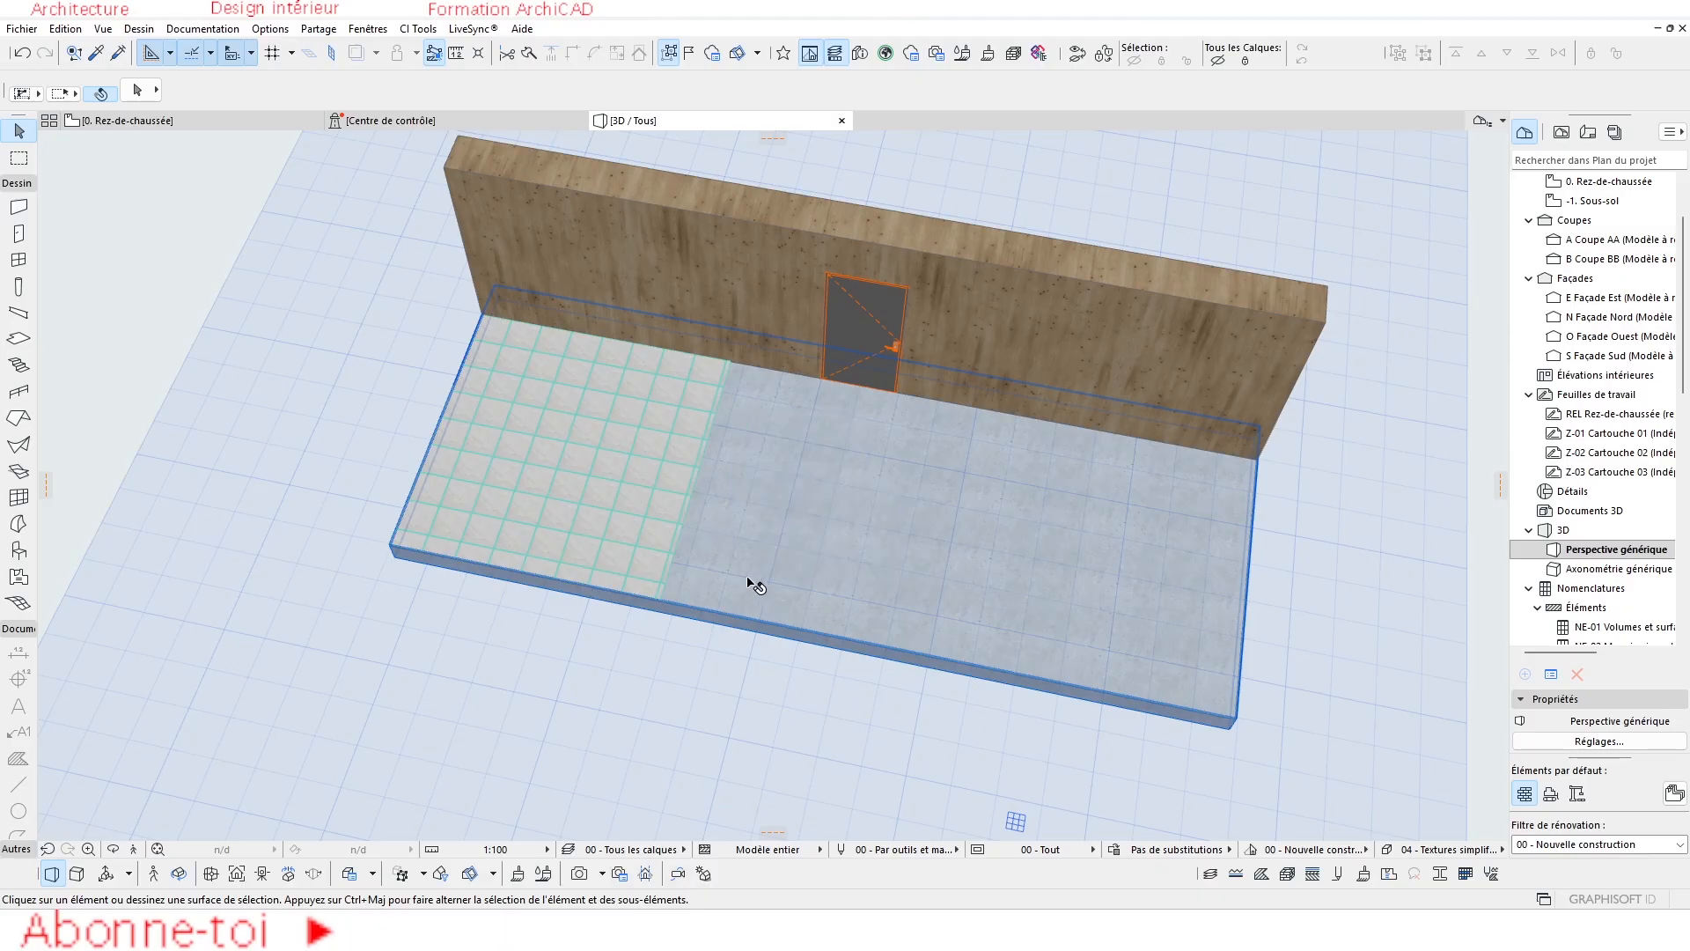
scroll(722, 570, "up", 3)
middle_click_drag(729, 586, 770, 486, "shift")
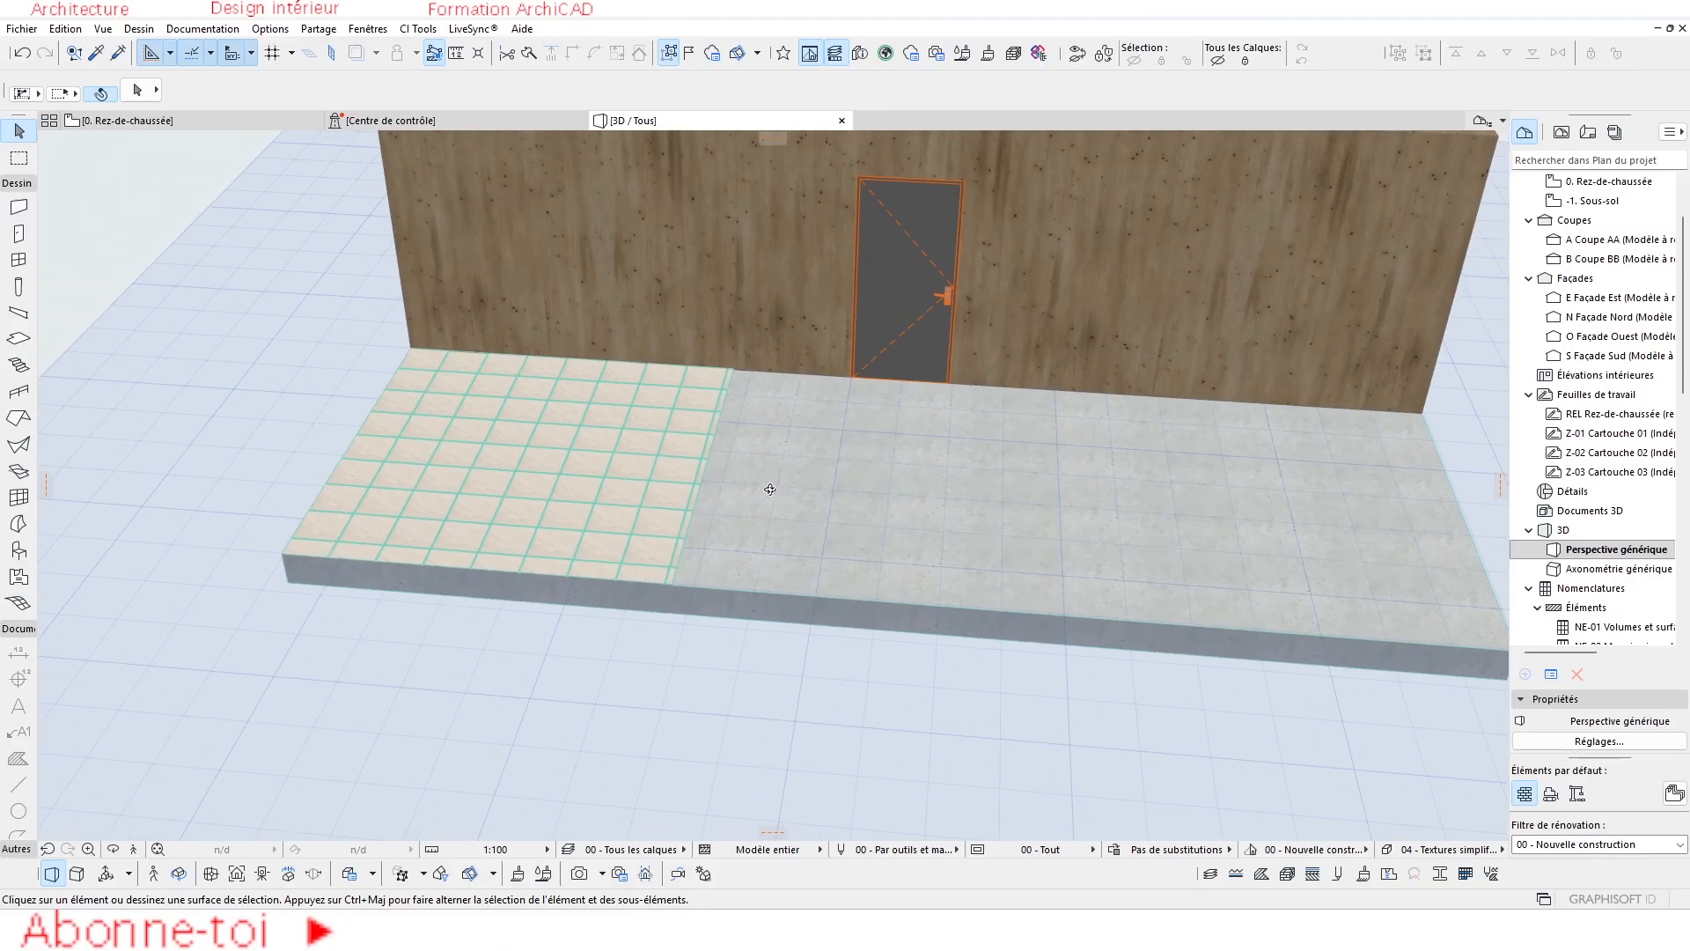
scroll(735, 508, "up", 2)
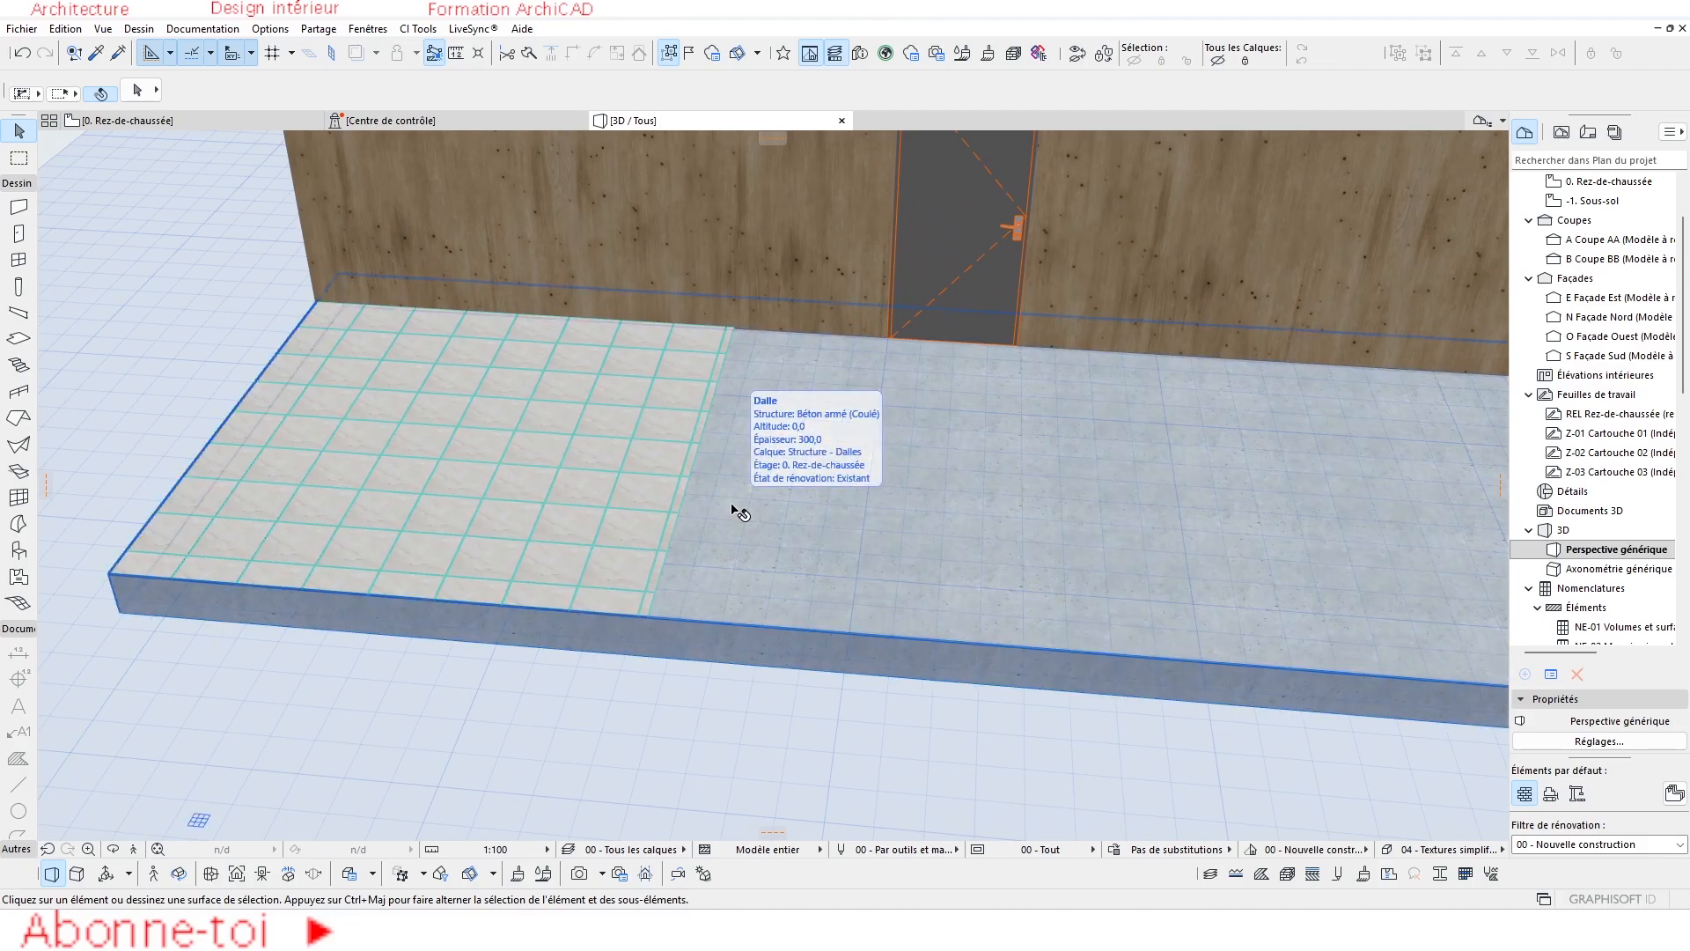
Return to the ground floor plan and select the last full tile before the vertical line, just above the lowest row.
left_click(171, 123)
scroll(860, 528, "up", 4)
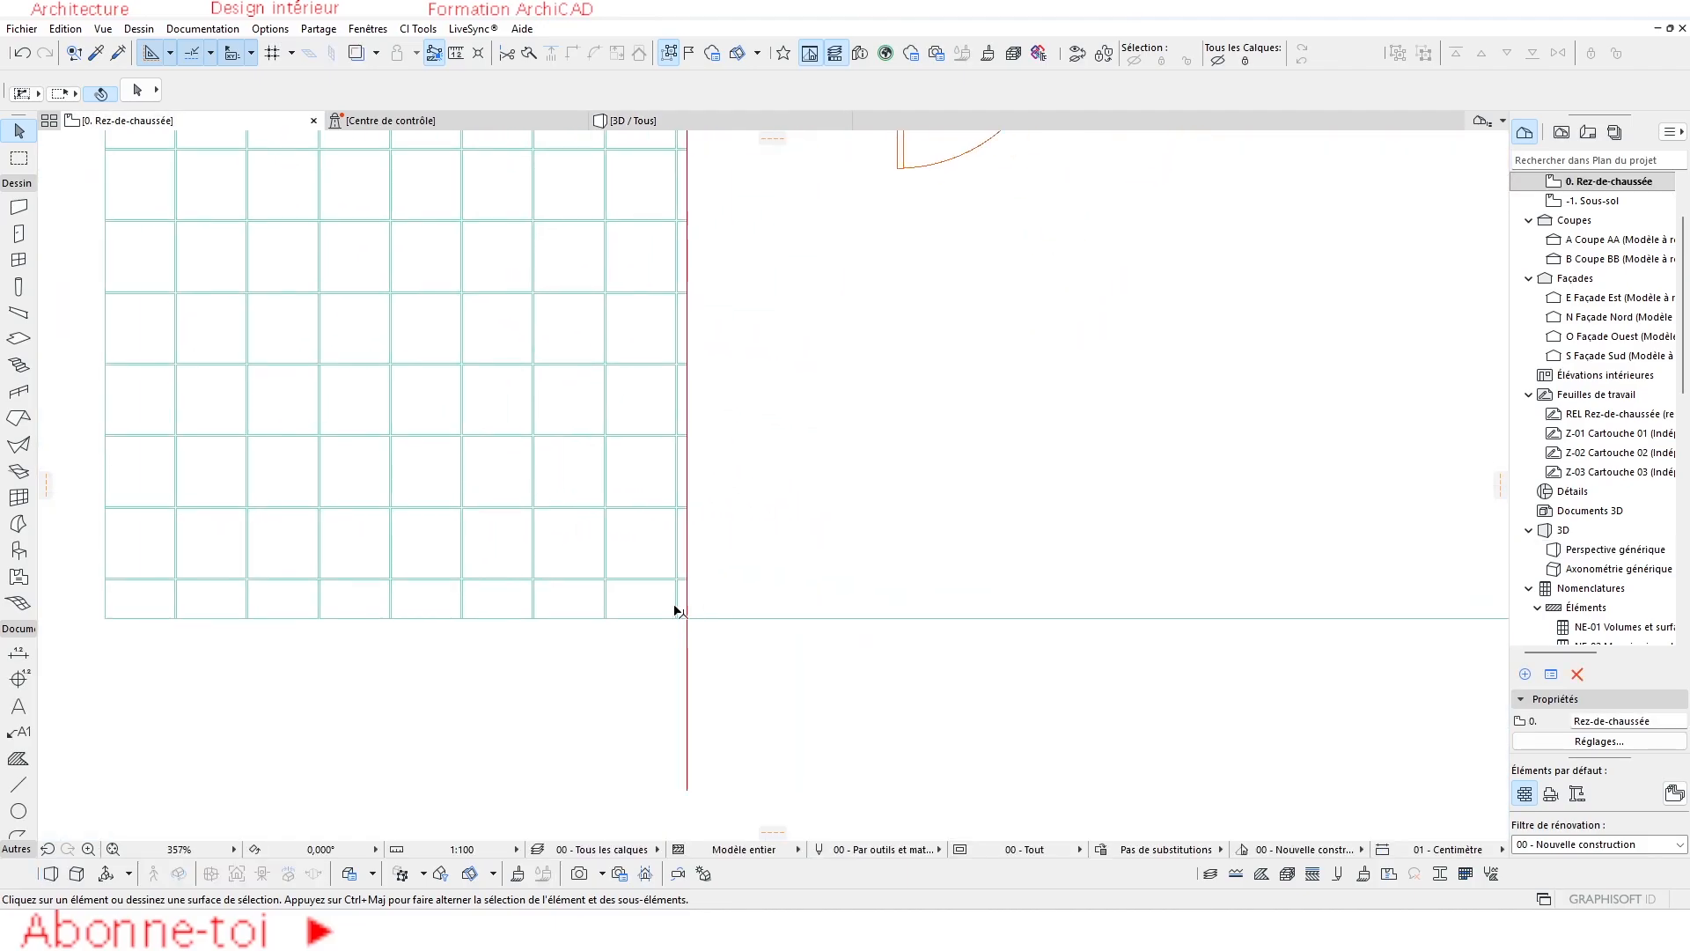
left_click(649, 557)
scroll(730, 619, "up", 2)
scroll(723, 613, "up", 1)
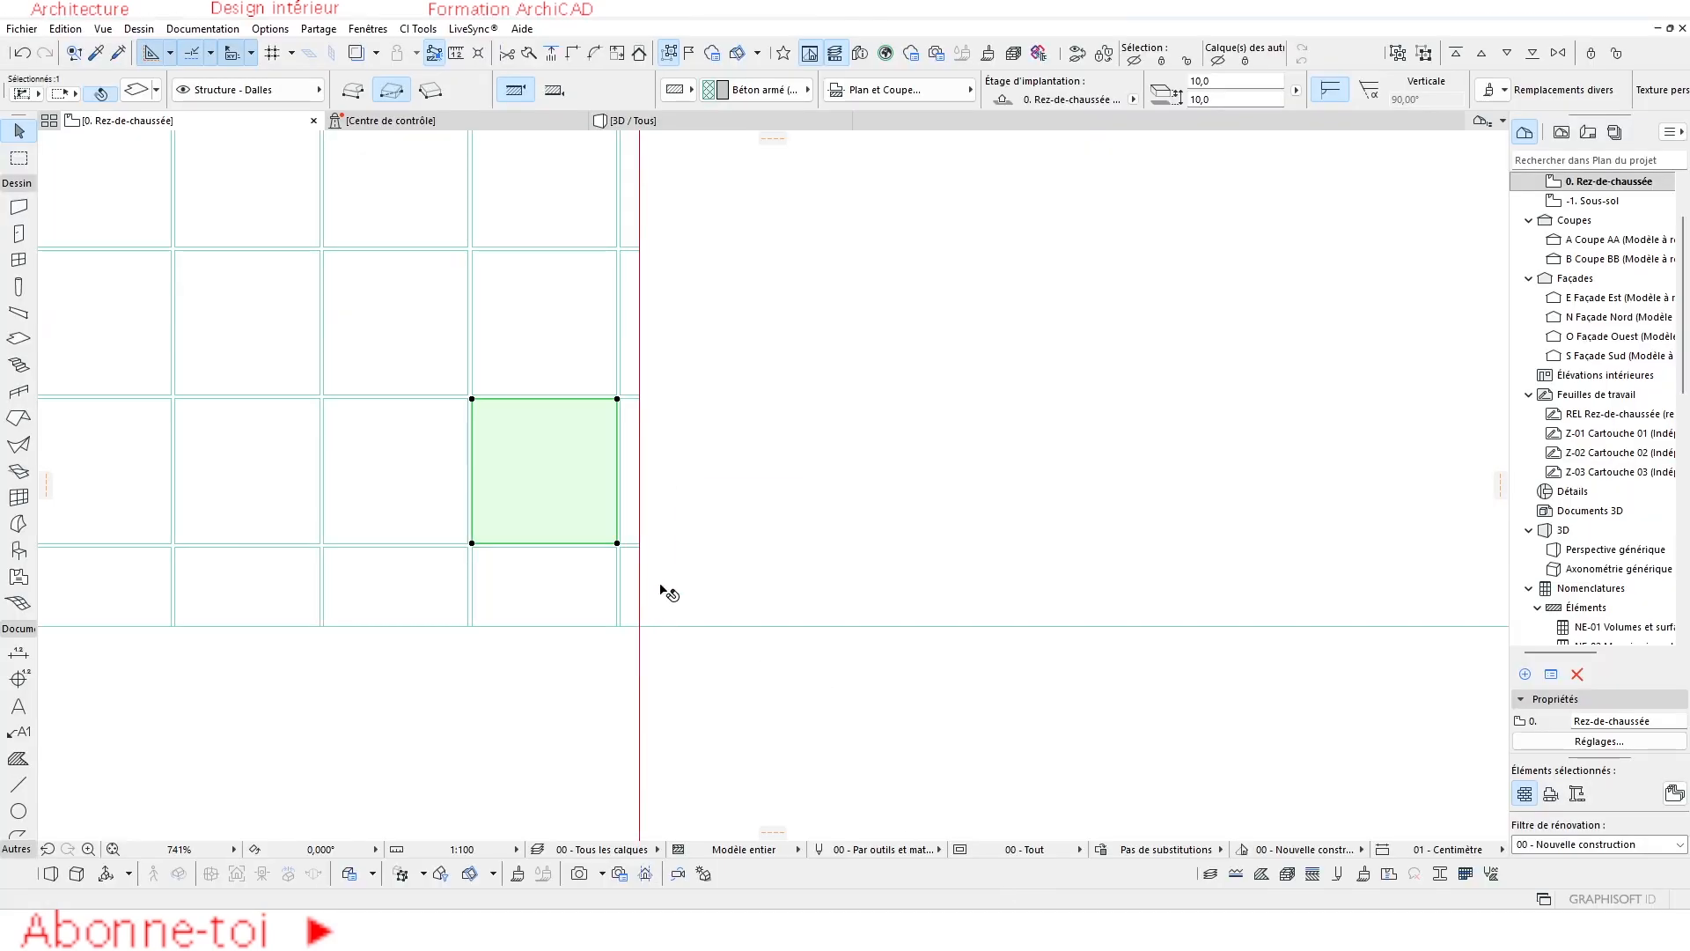
Try to copy the tile 10 mm diagonally beyond the intersection of the vertical line and slab's lower edge, and undo the copy.
key("ctrl+shift+d")
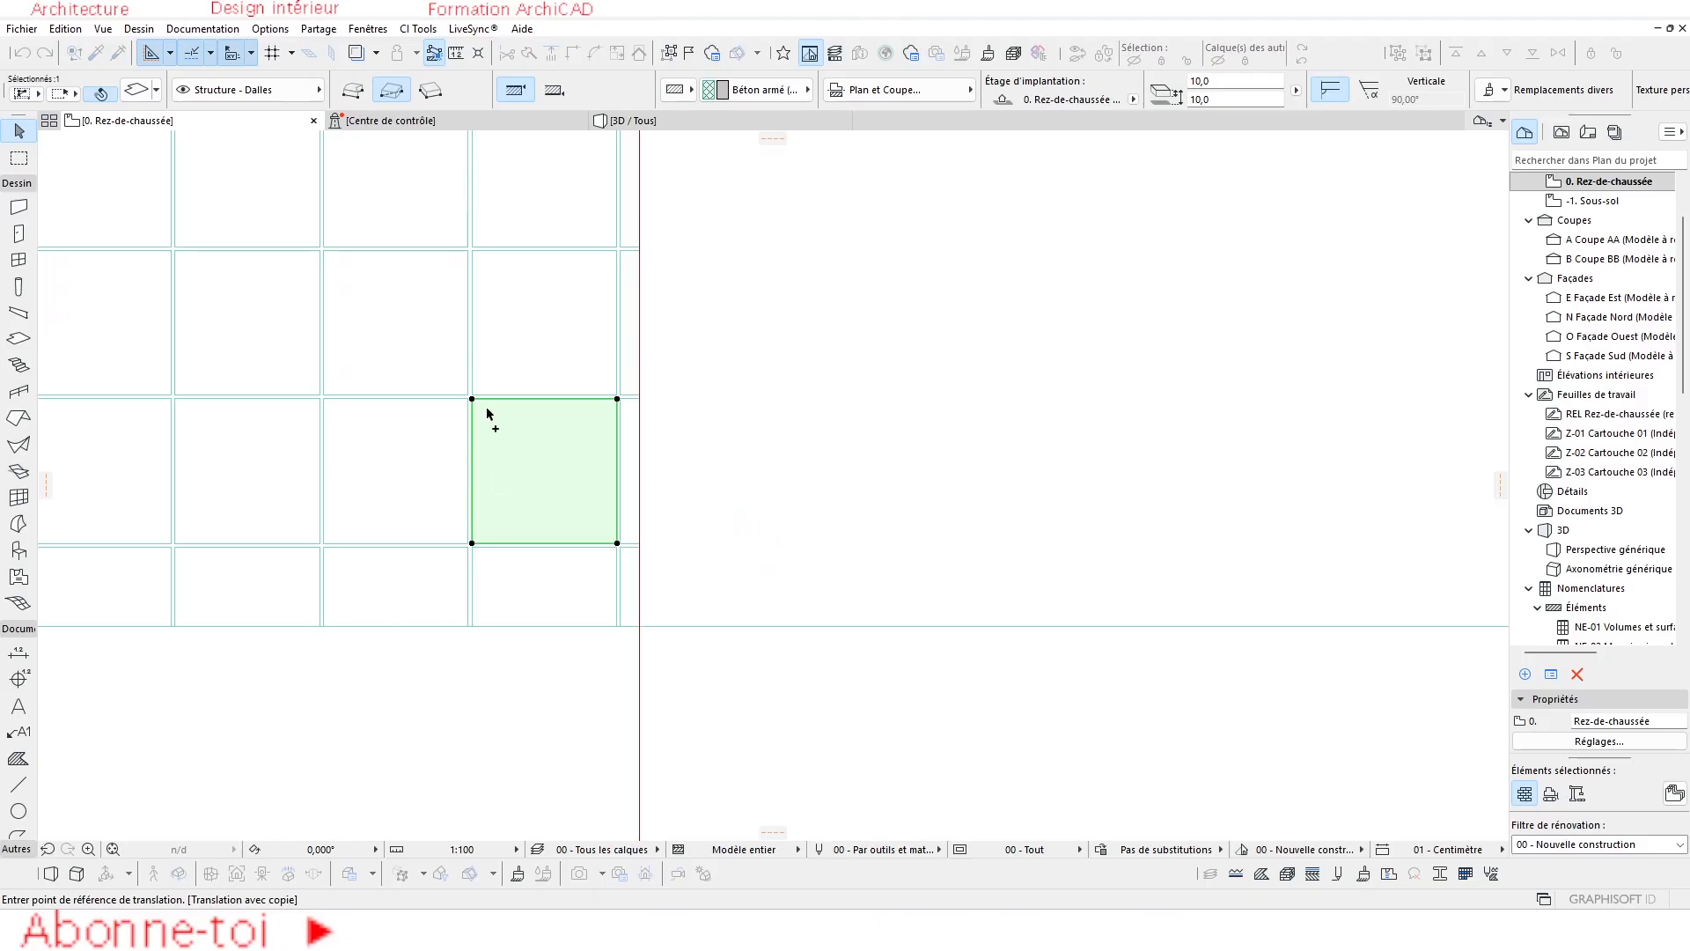
left_click(473, 544)
scroll(675, 652, "up", 3)
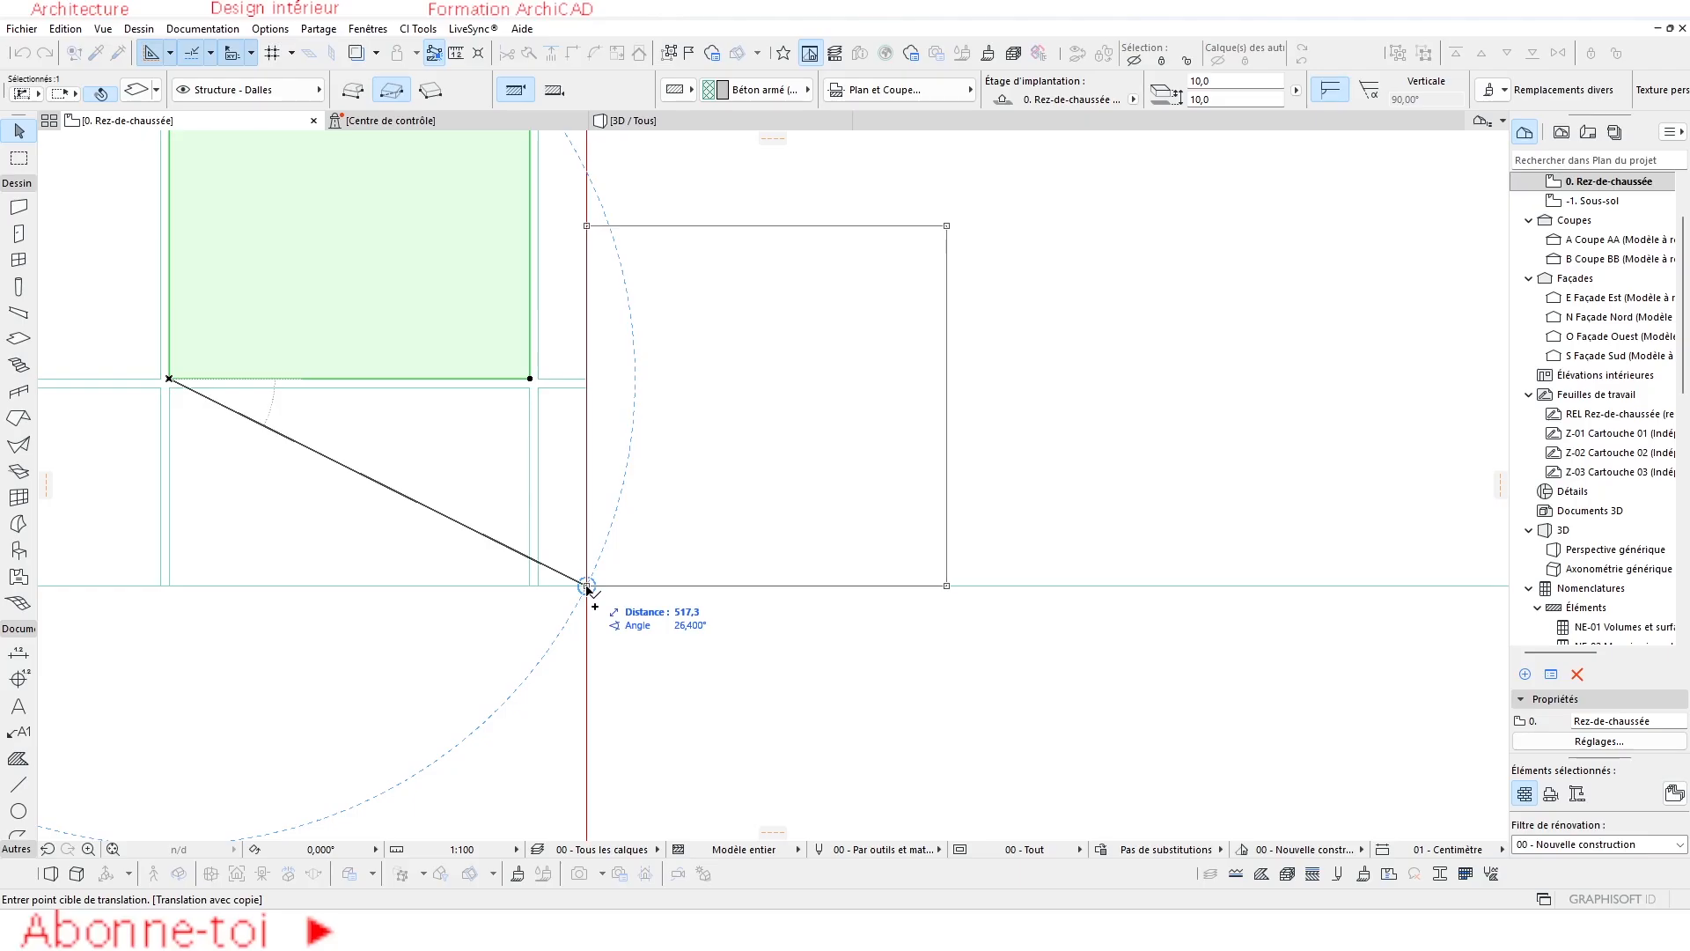
type("10")
key("Return")
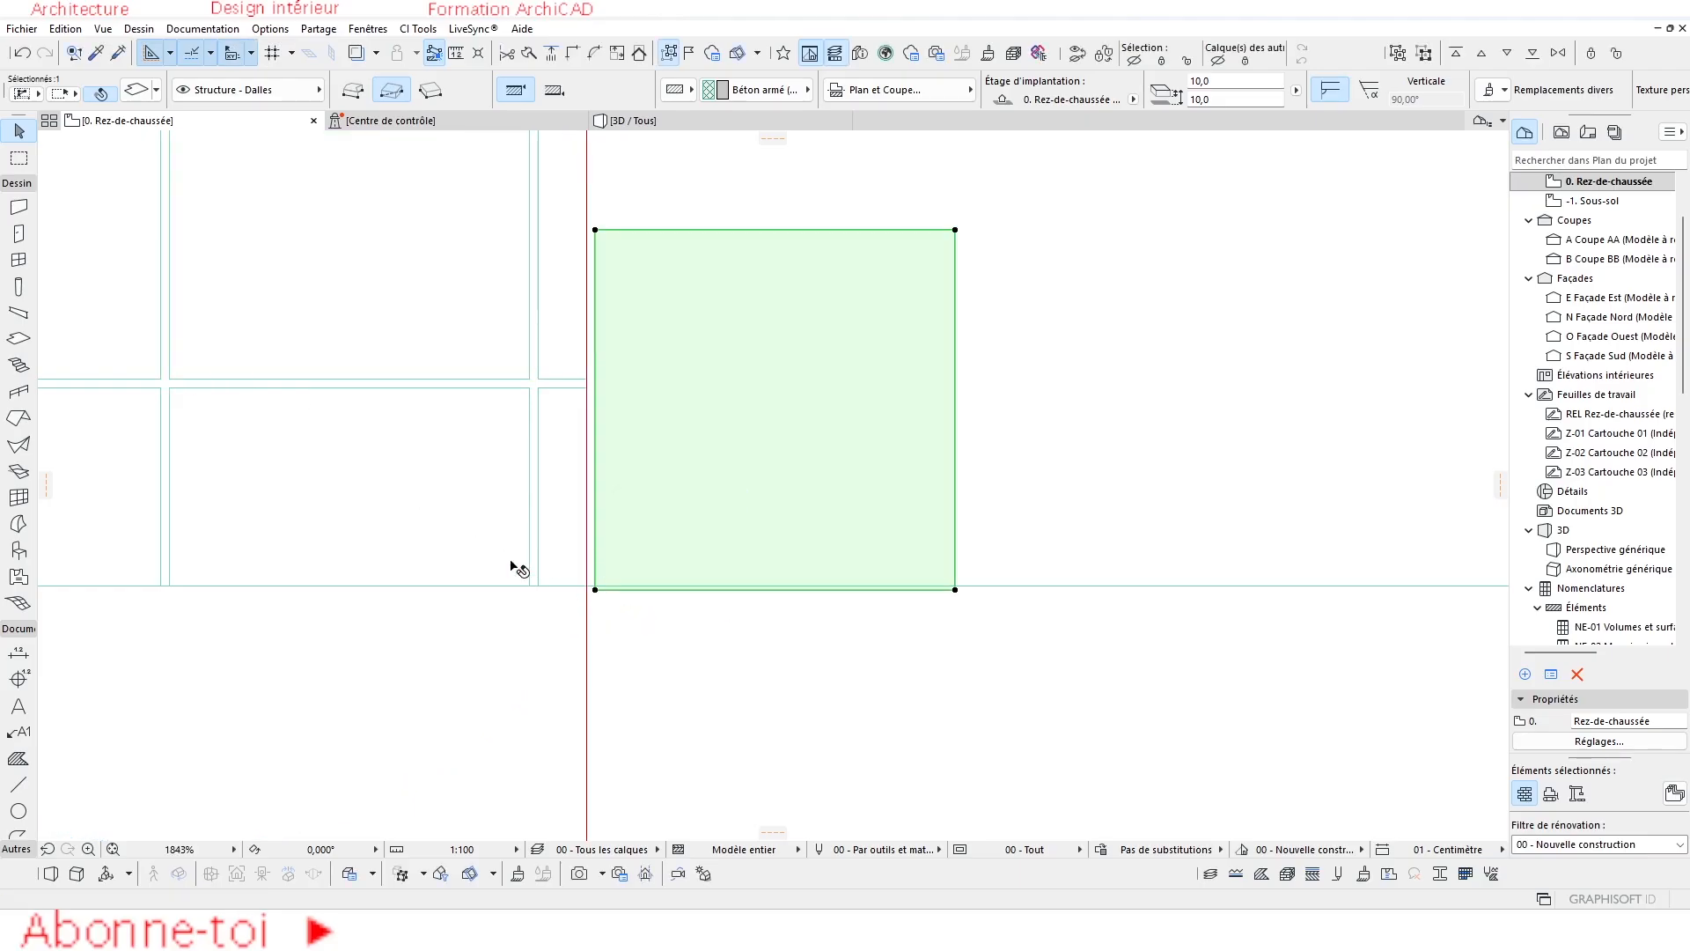
left_click(22, 53)
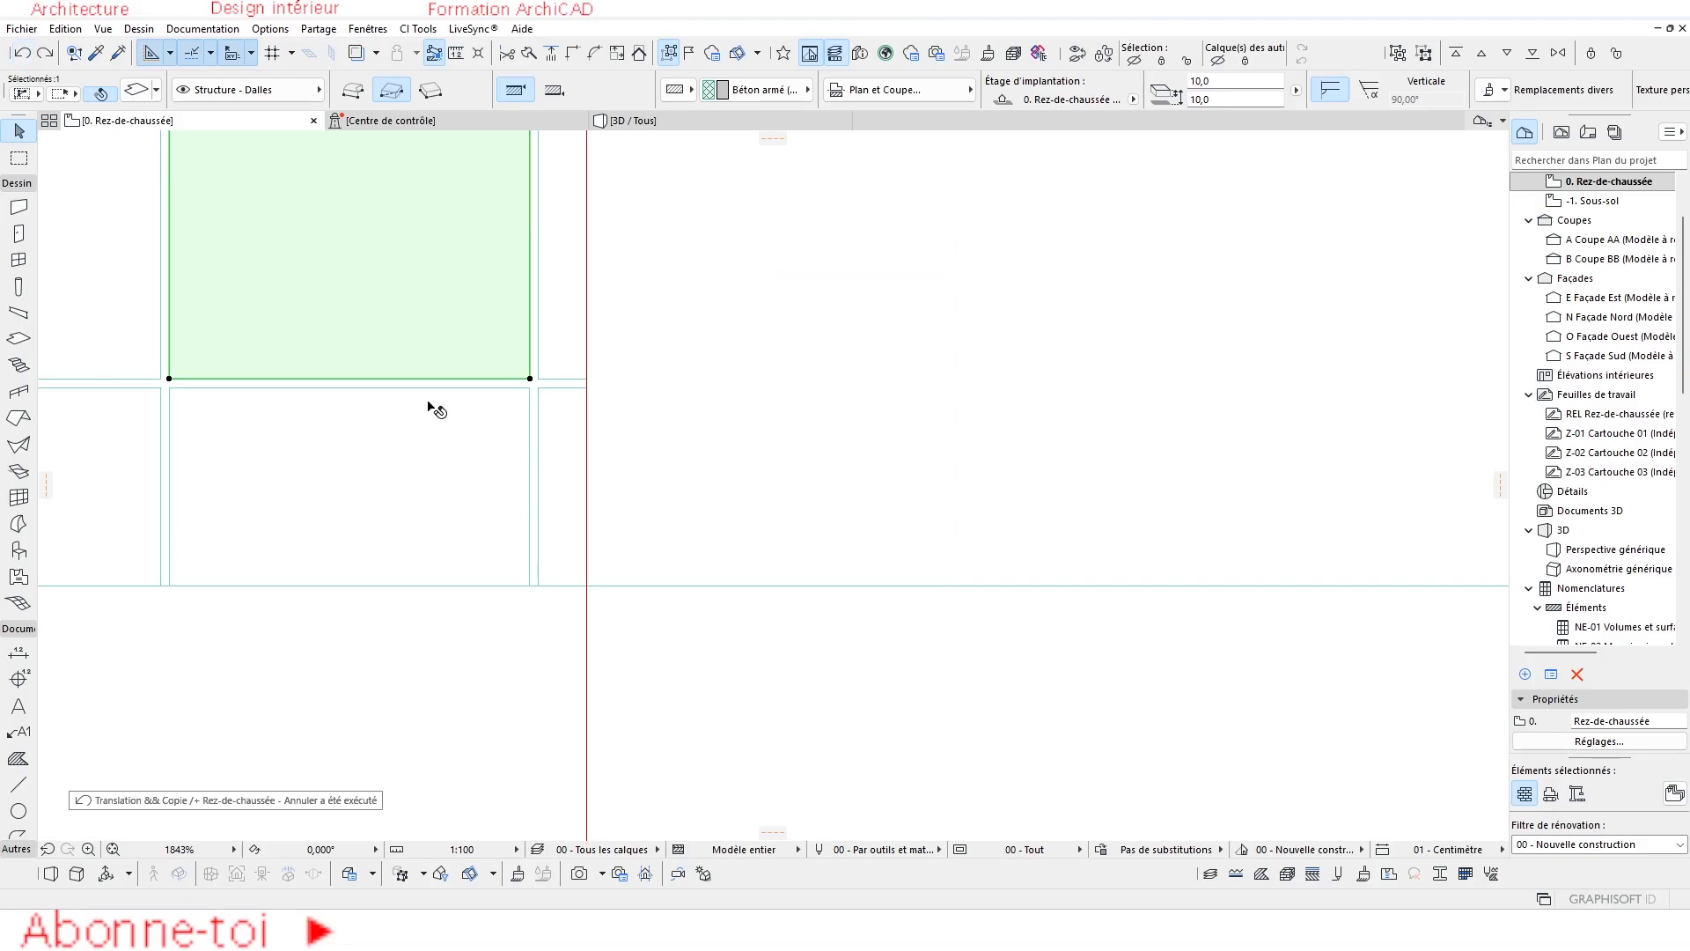
key("ctrl+d")
left_click(170, 378)
key("Escape")
Copy the selected tile by its lower-left corner to the intersection of the vertical line and the slab's lower edge.
key("ctrl+shift+d")
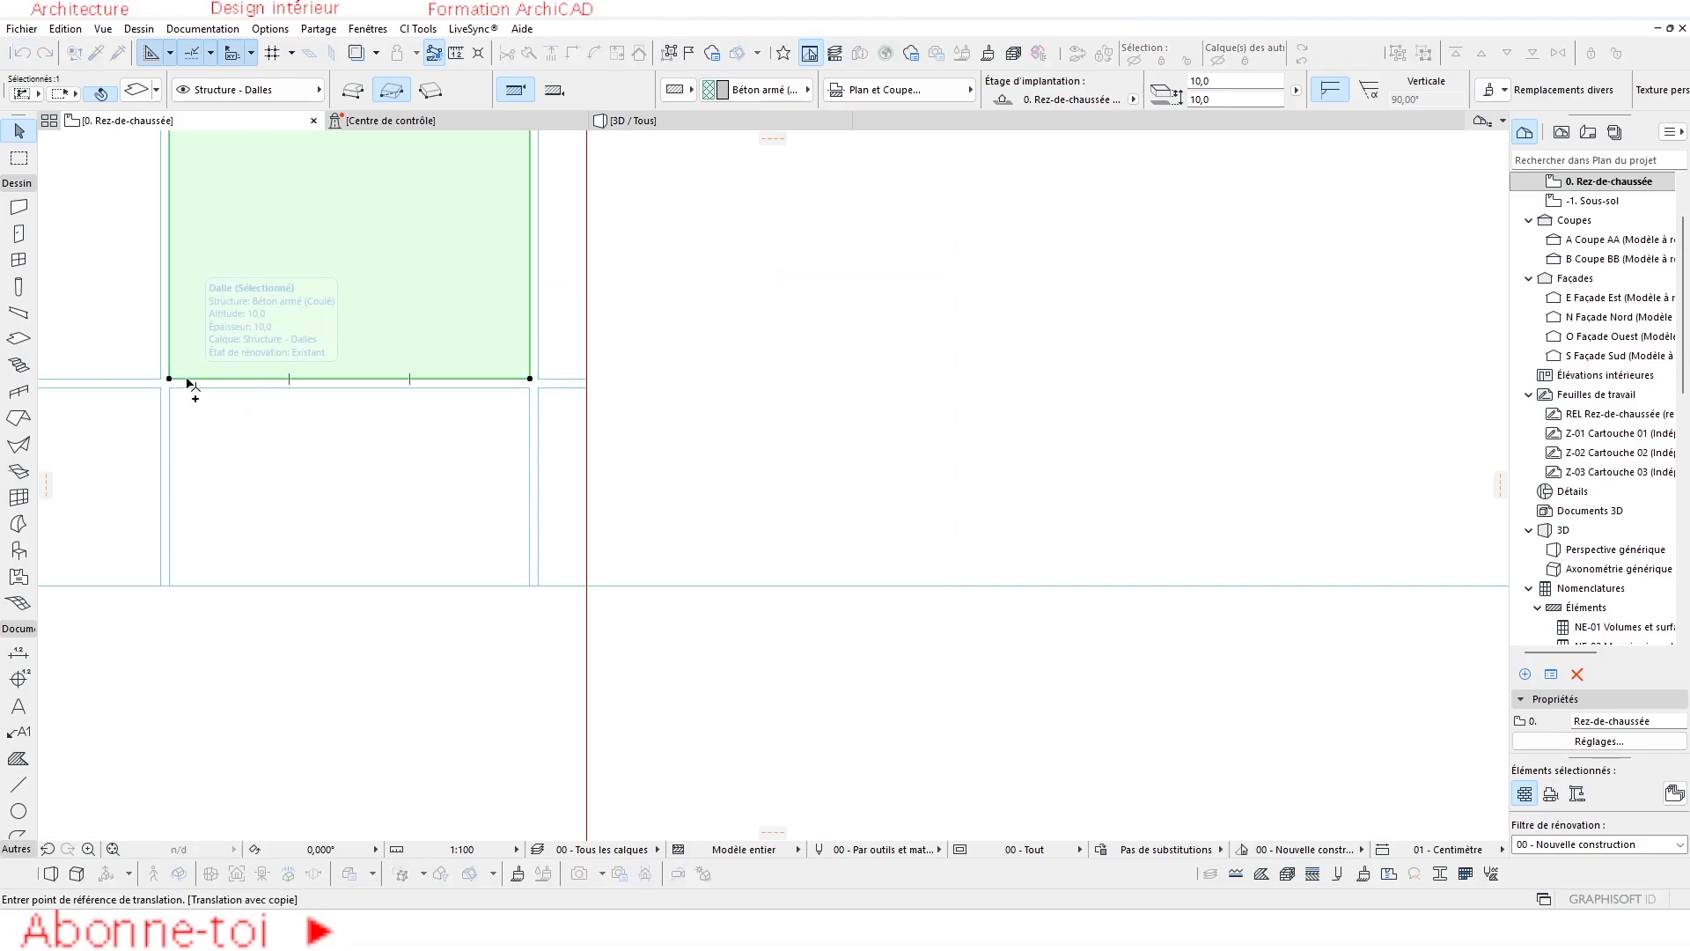
left_click(169, 378)
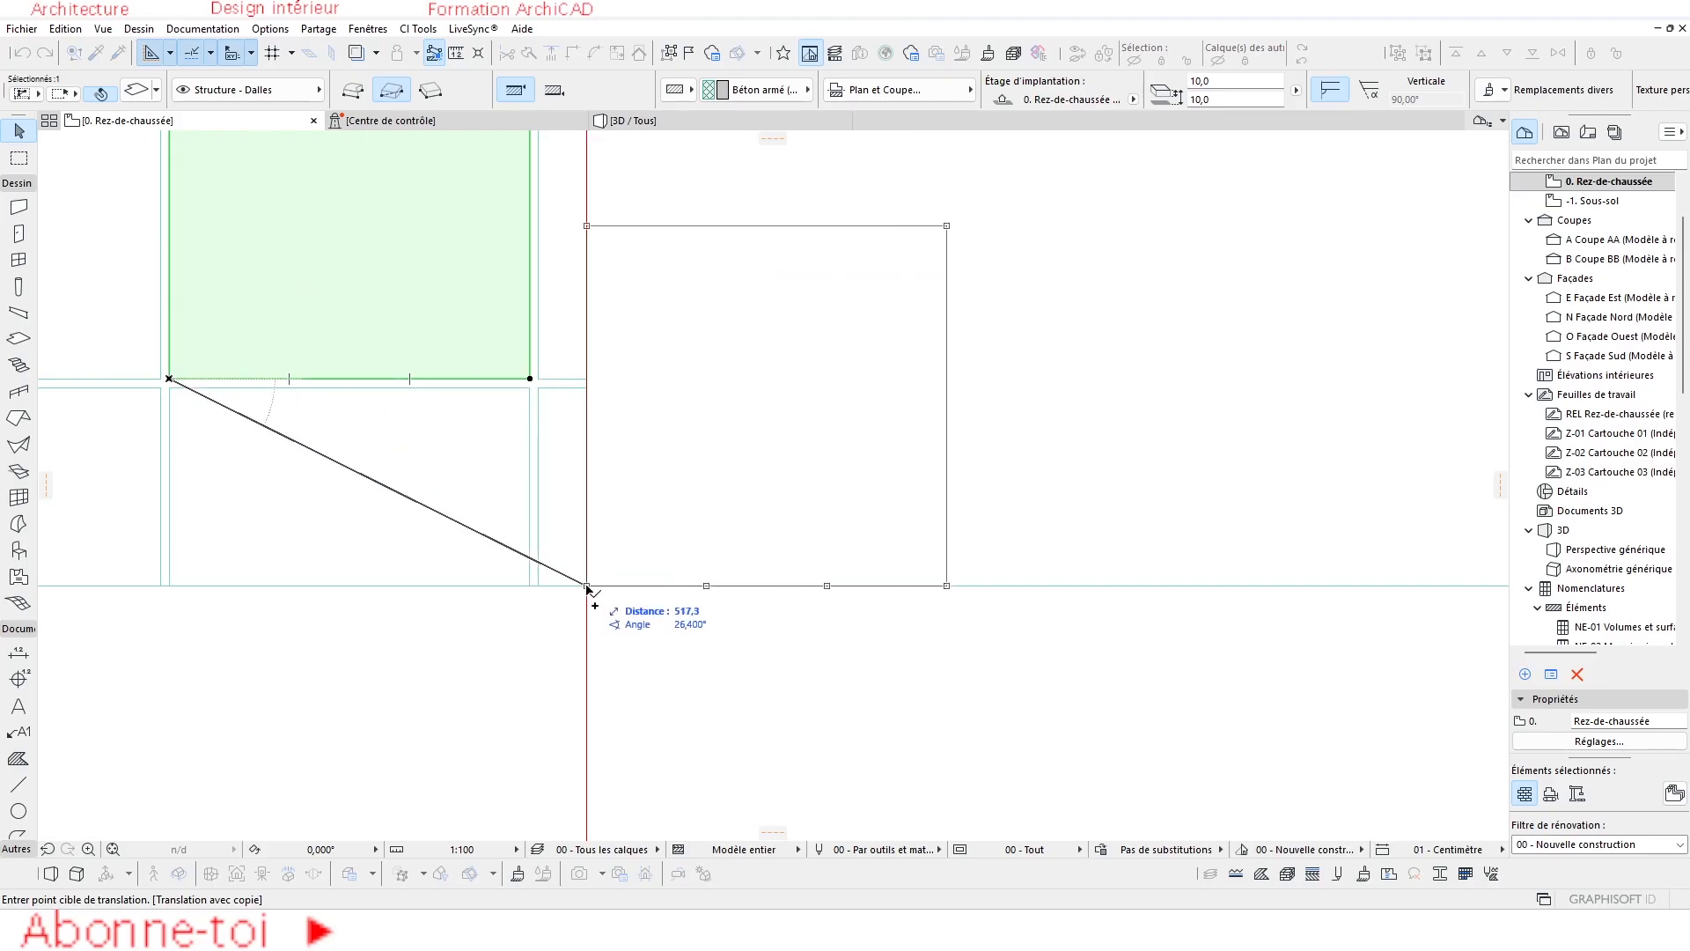
left_click(586, 585)
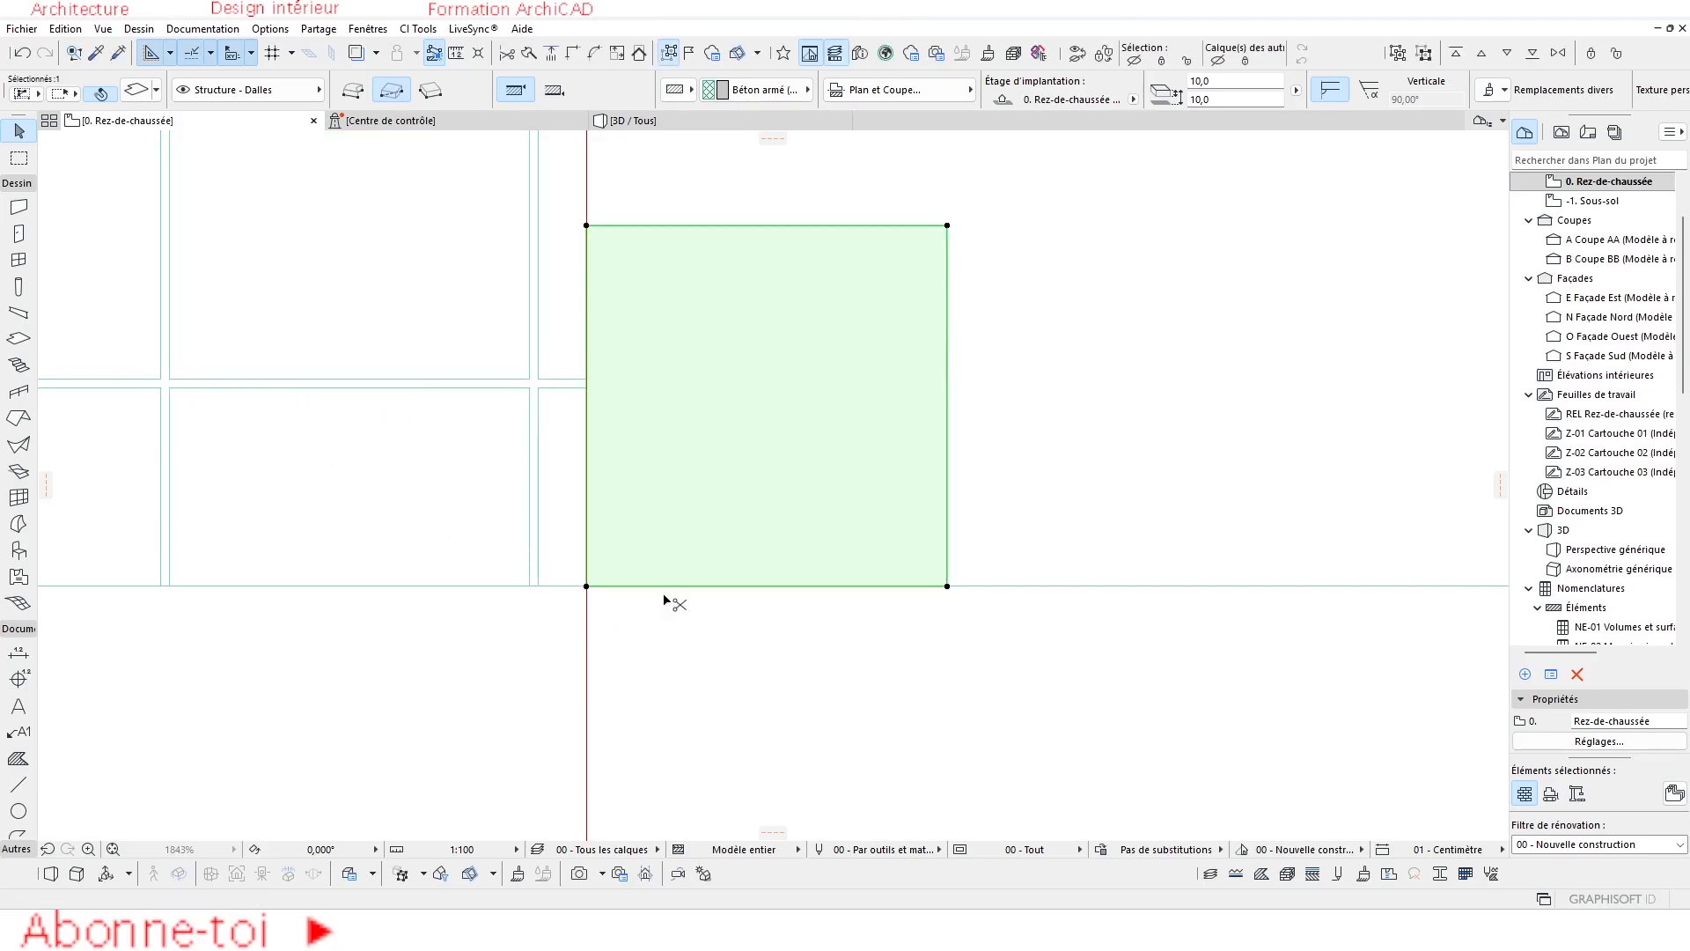
Shift the copied tile horizontally away from the vertical line by one joint width.
key("ctrl+d")
left_click(674, 437)
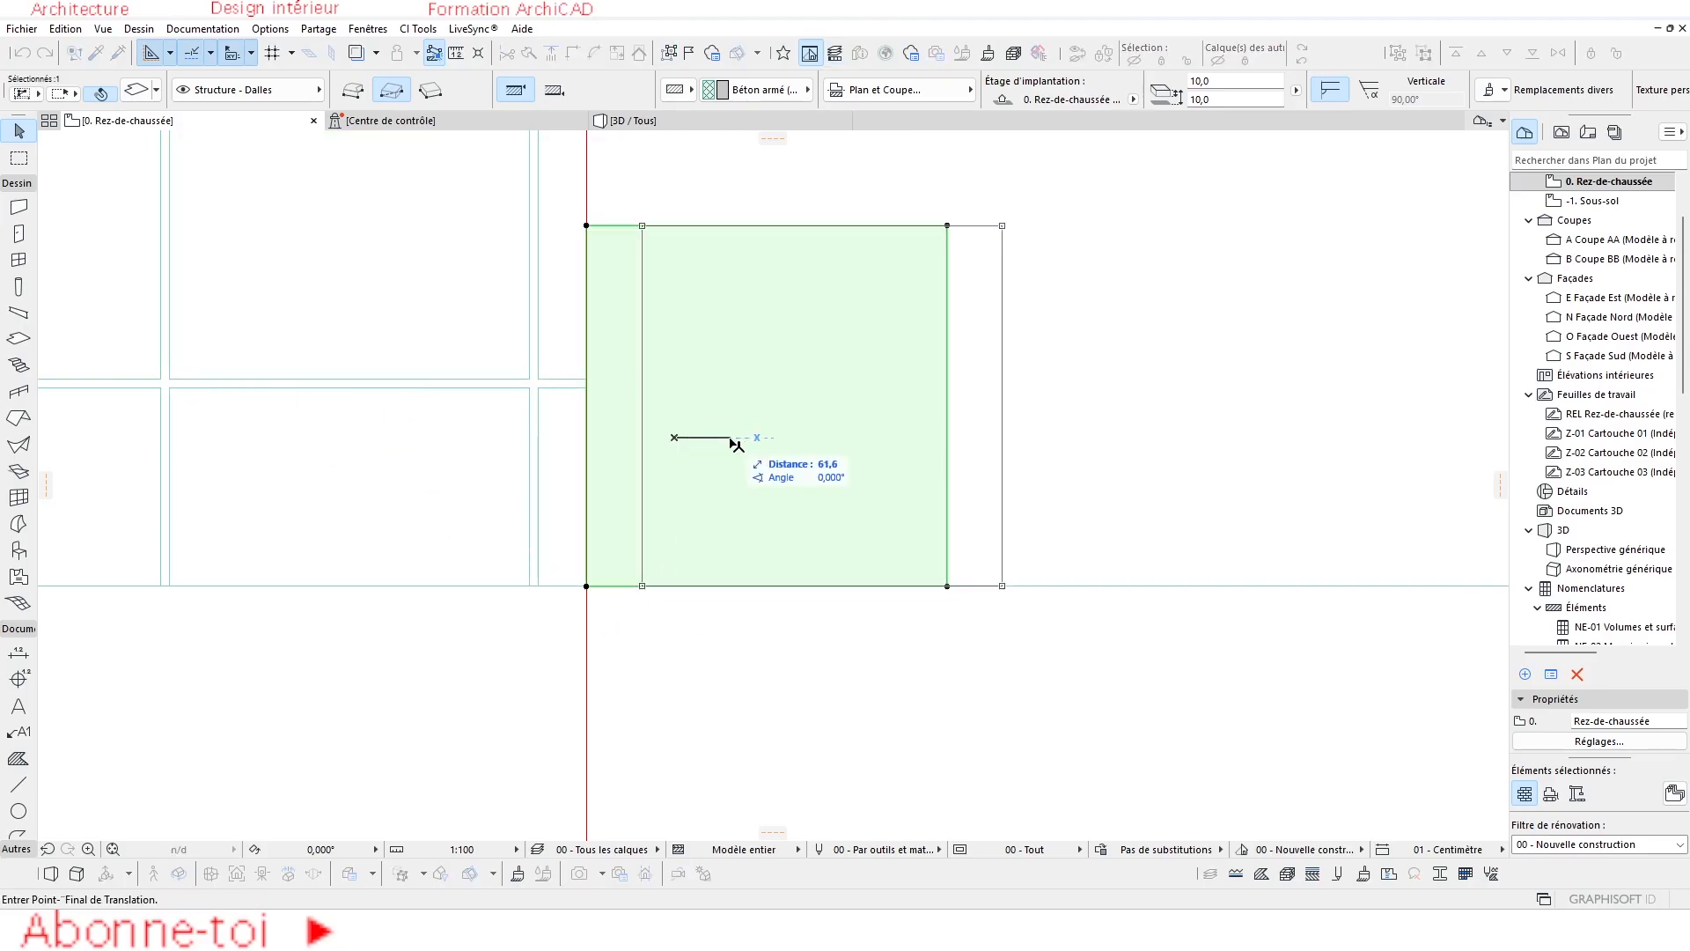
left_click(682, 437)
scroll(691, 440, "down", 2)
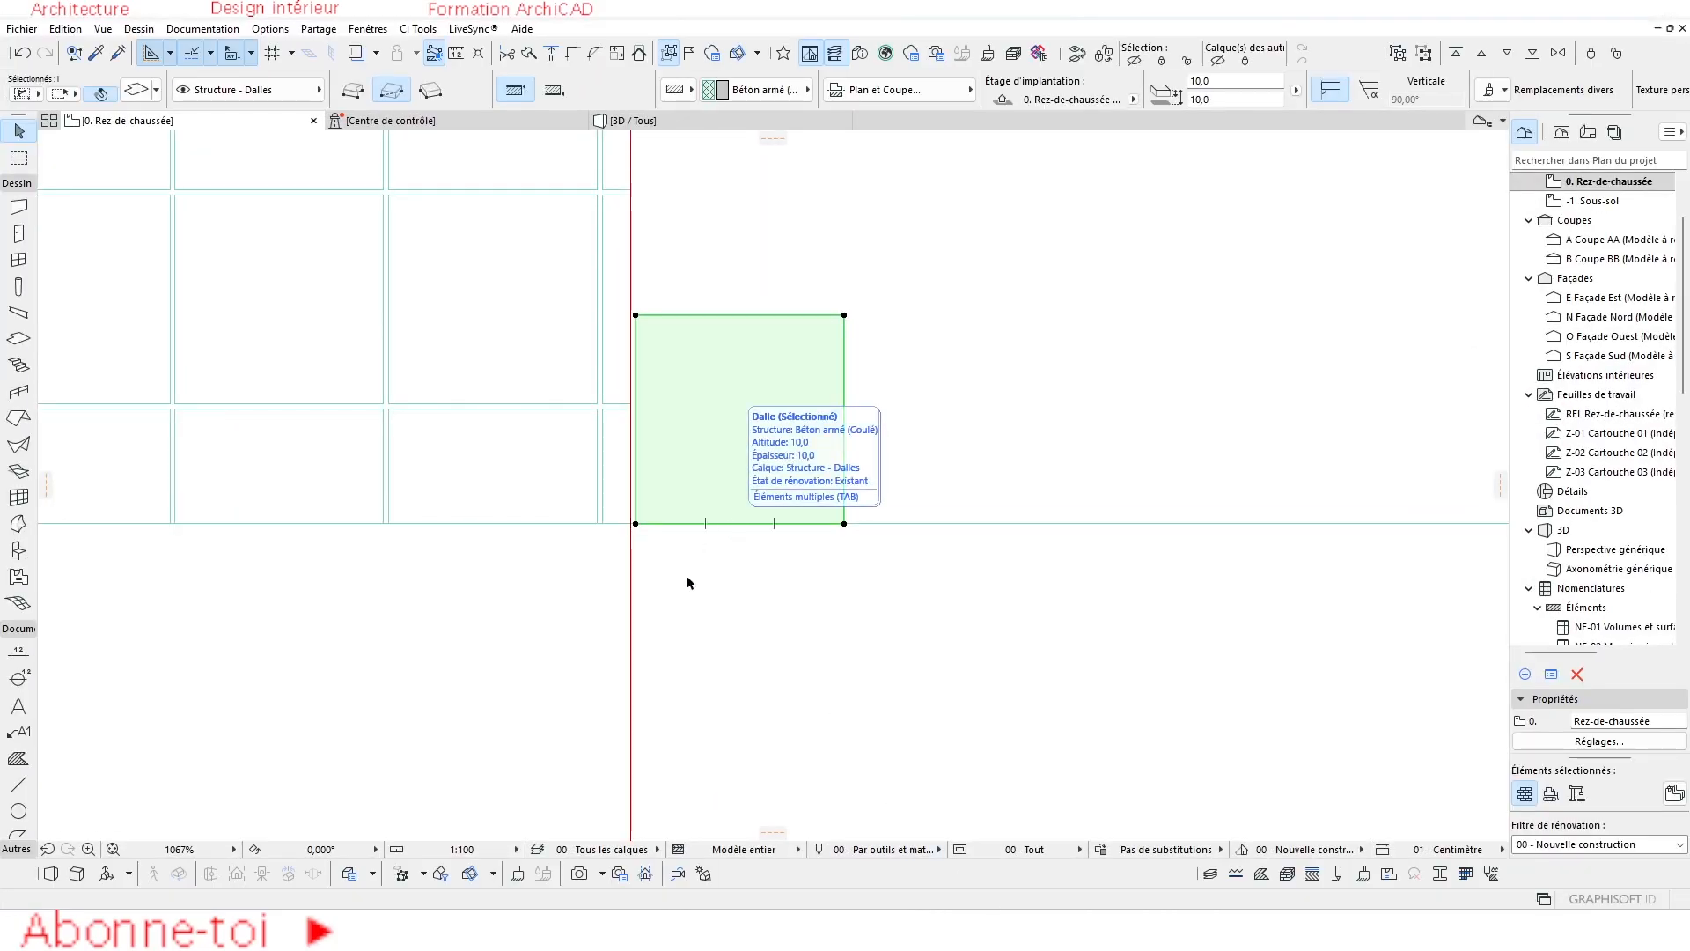
Draw both diagonals across the shifted tile using the same line settings as the red vertical line.
left_click(635, 565)
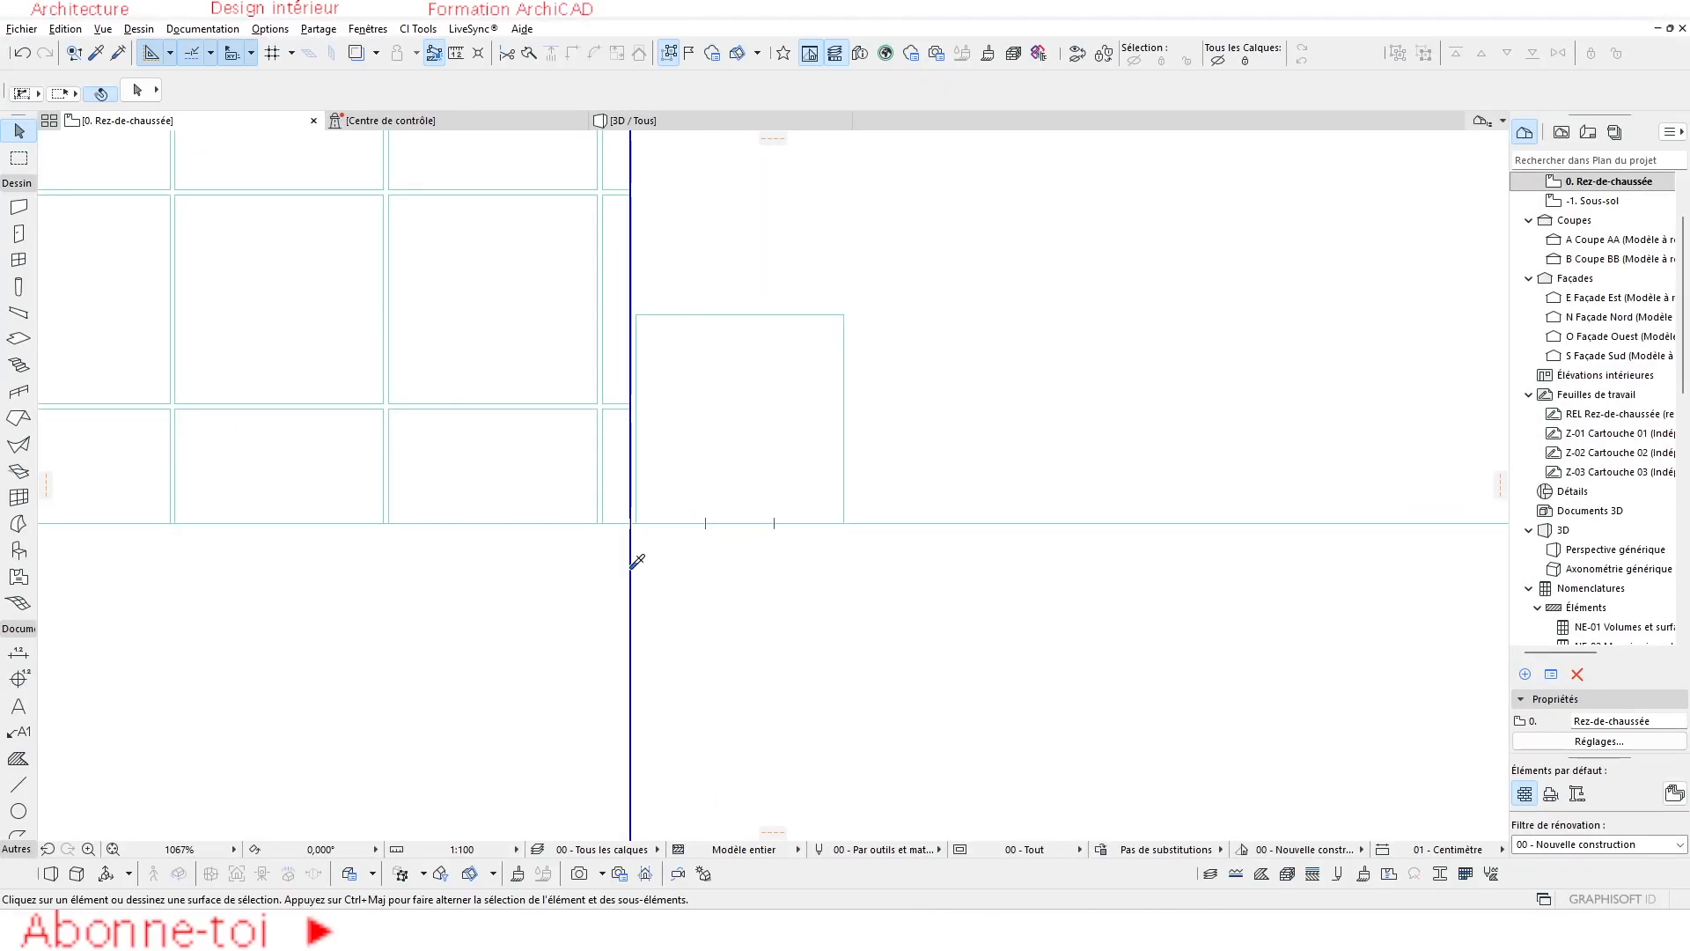
left_click(631, 568, "alt")
left_click(635, 522)
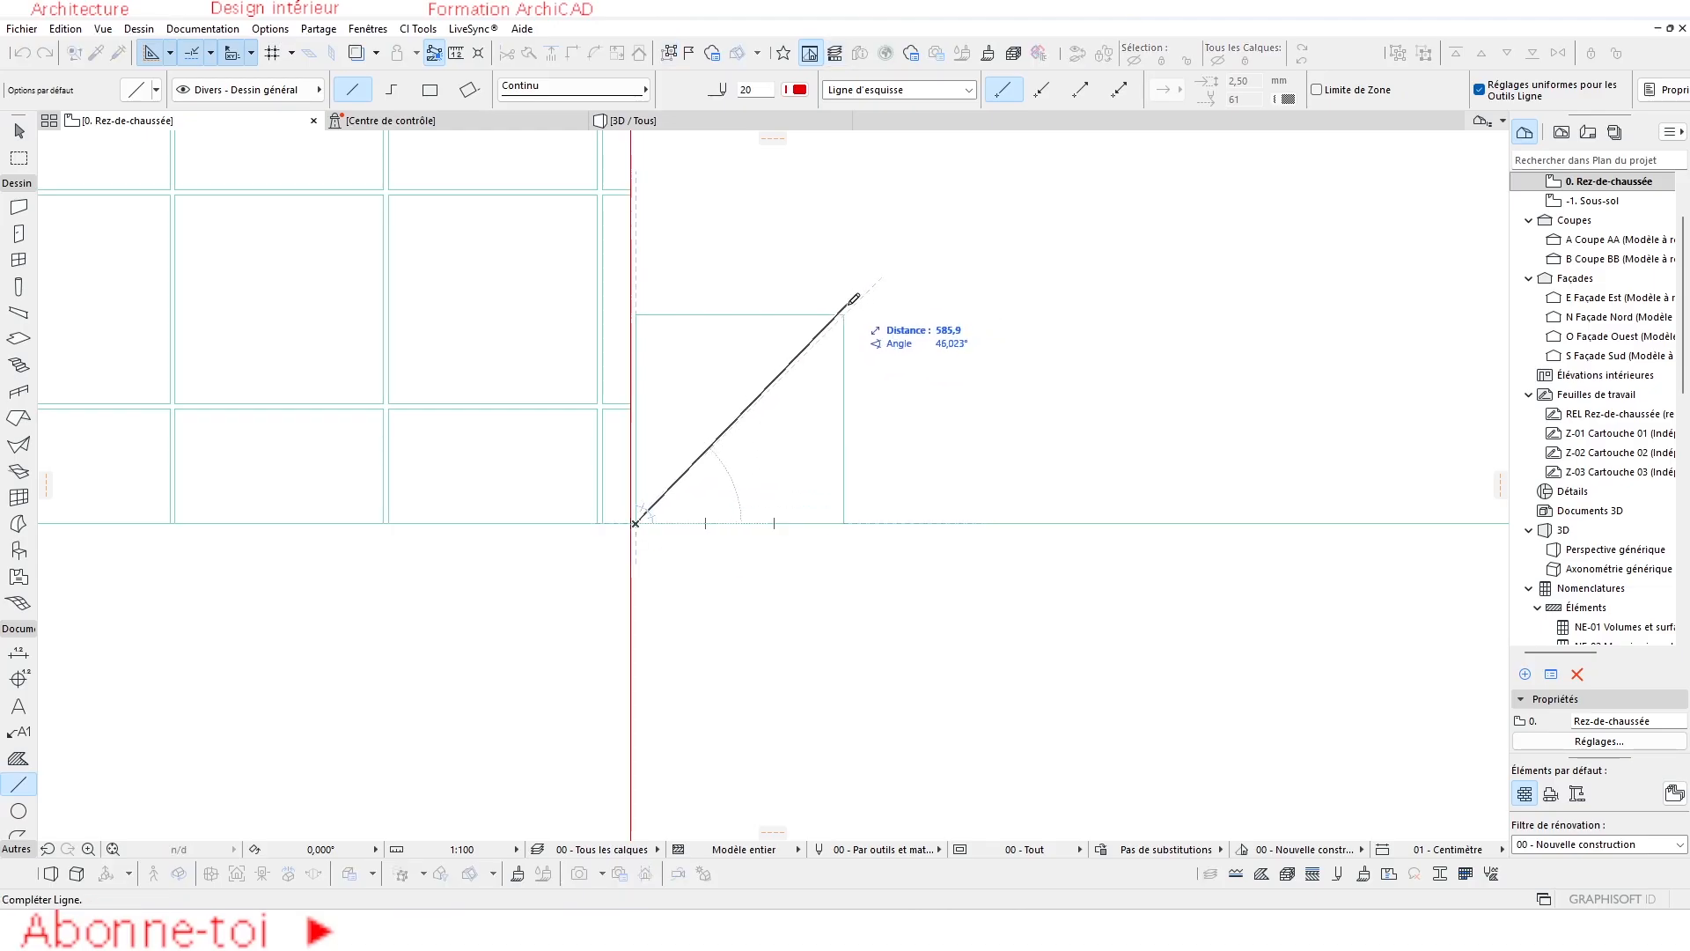
left_click(844, 314)
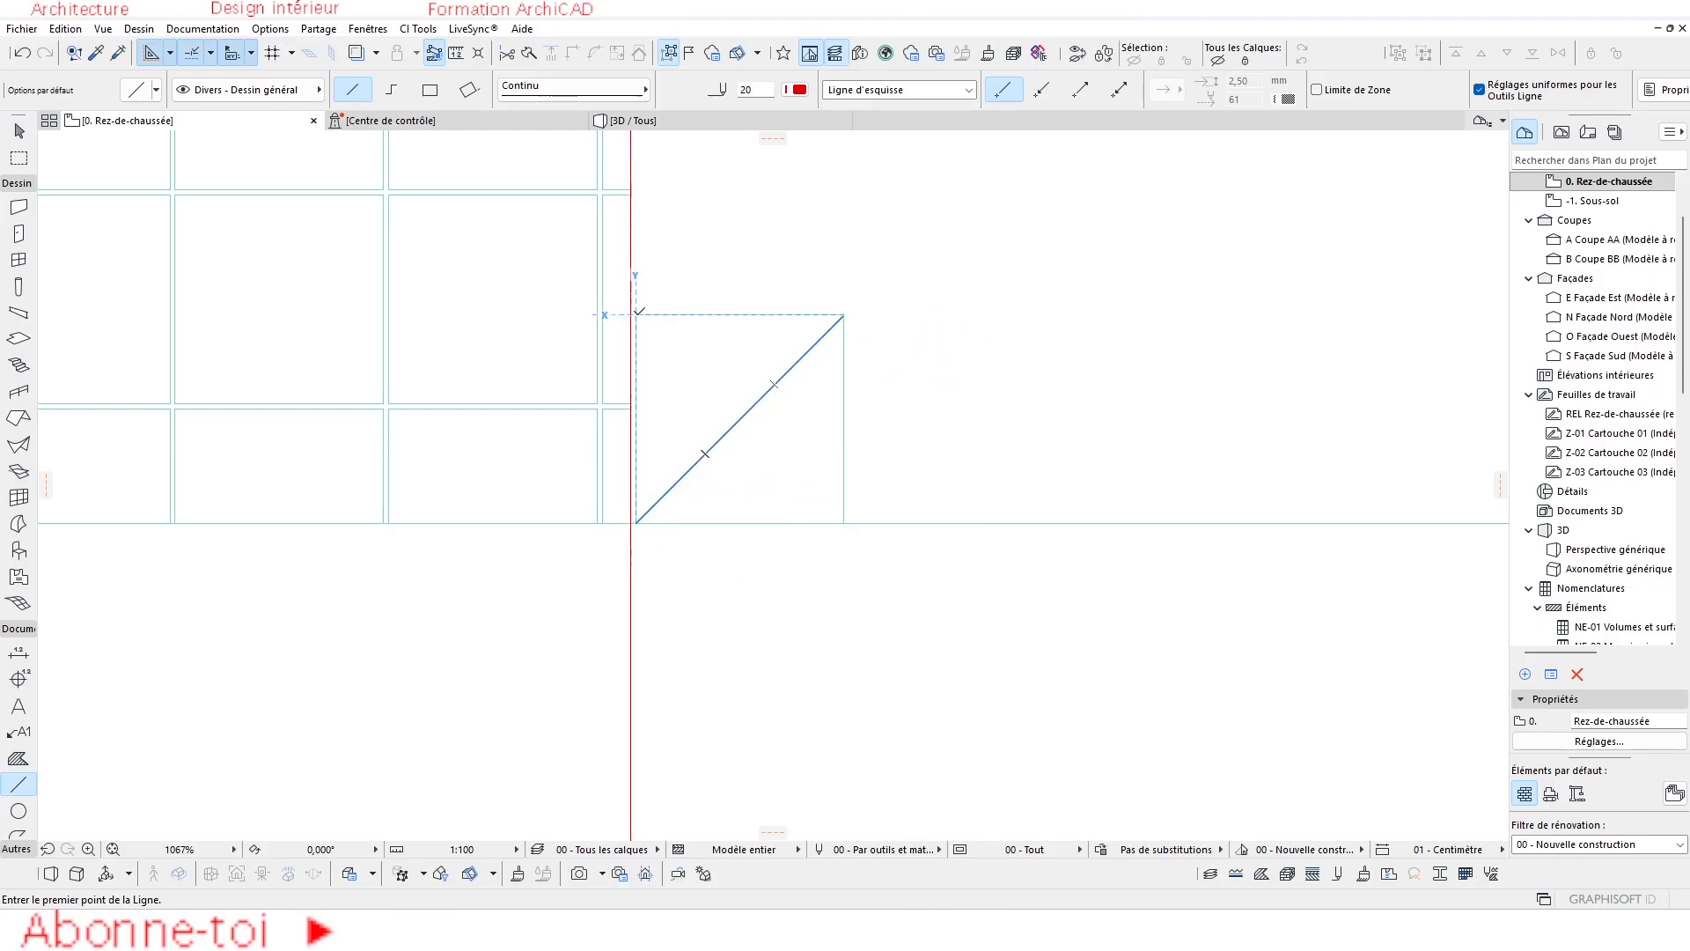
left_click(635, 315)
left_click(843, 522)
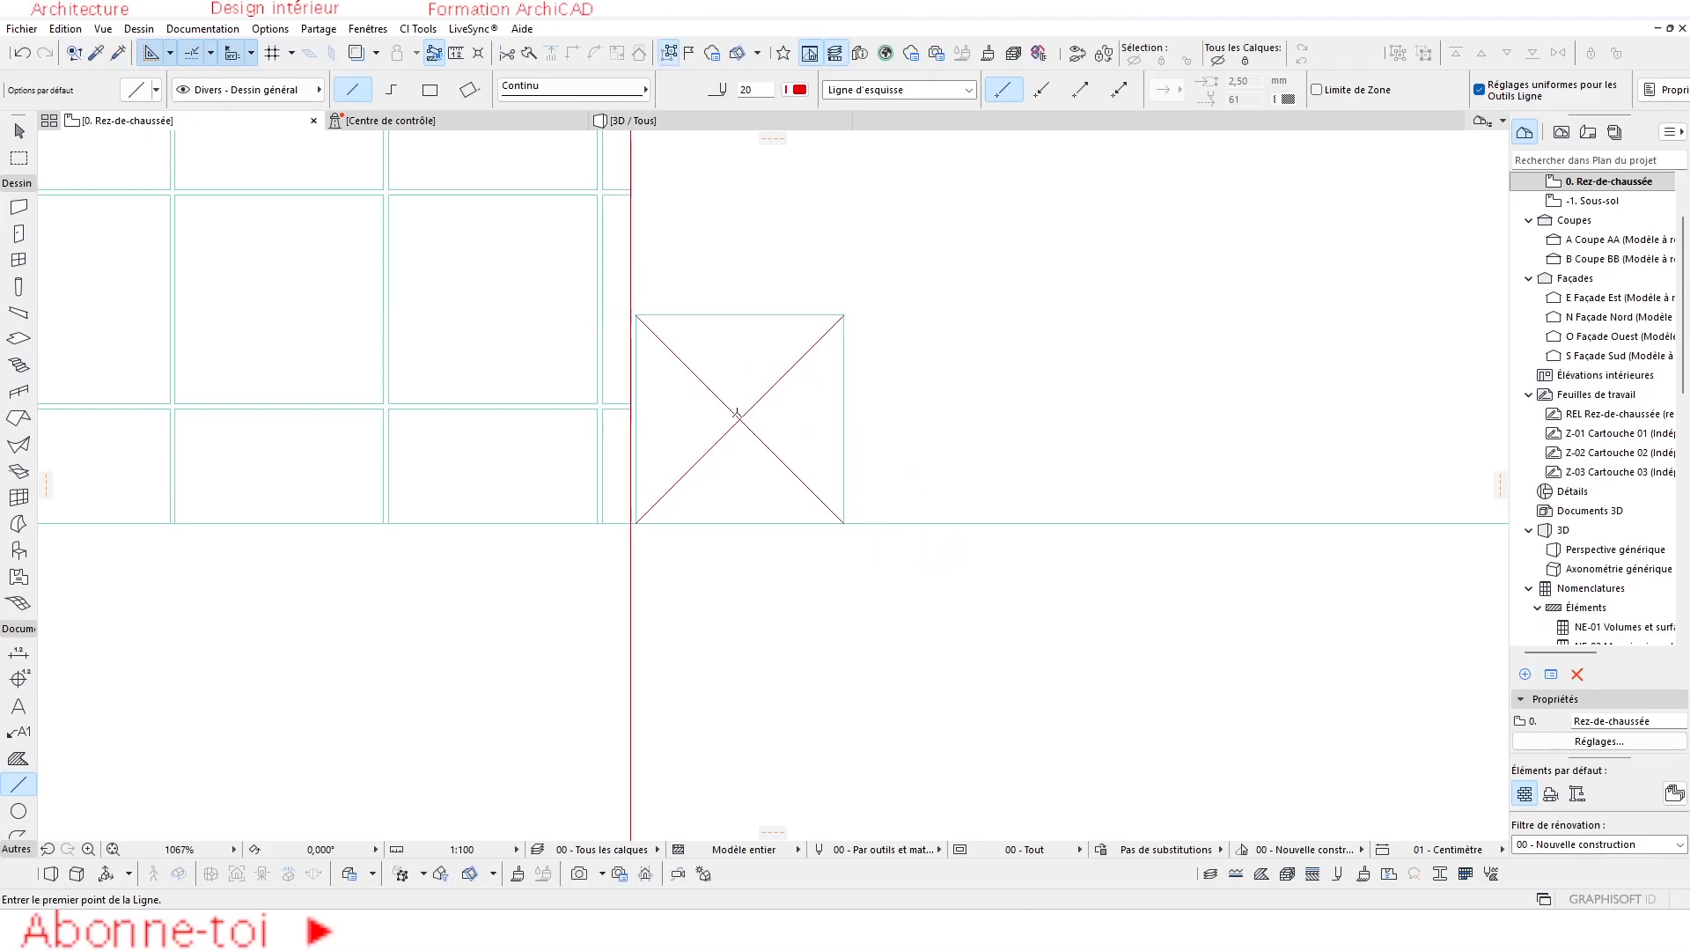
Draw a vertical line from the intersection of the diagonals down past the slab's lower edge.
left_click(741, 419)
left_click(776, 608)
key("Escape")
Try deleting the tile's two diagonals, then undo the deletion and clear the selection.
left_click(755, 434)
left_click(759, 400, "shift")
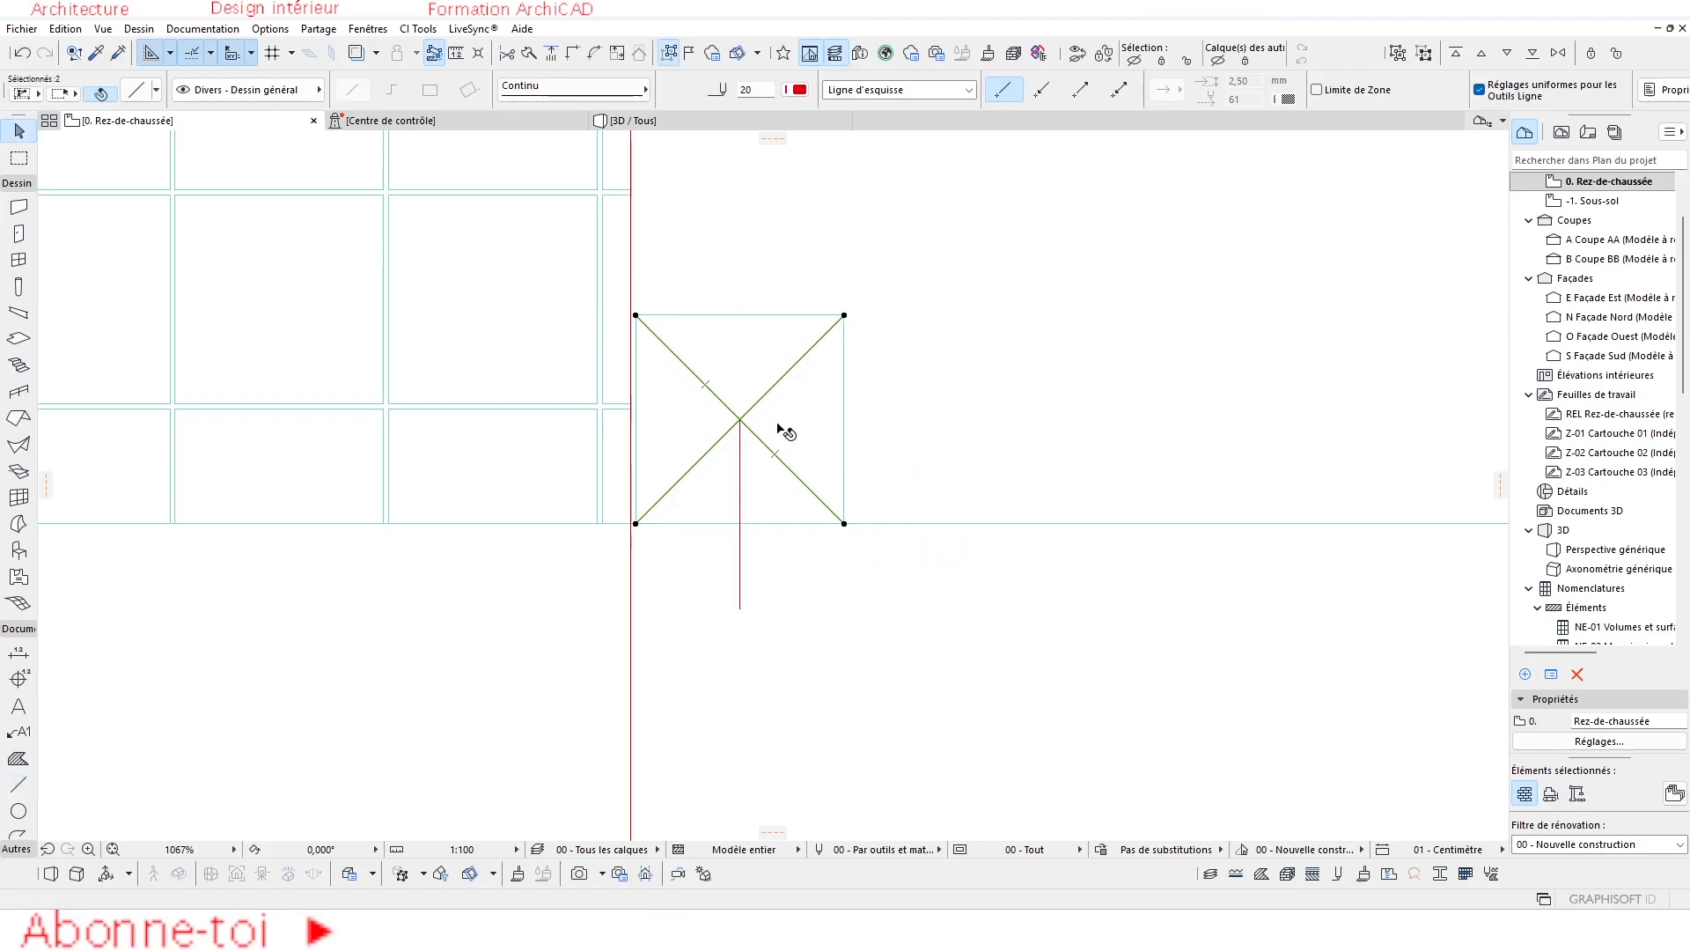
key("Delete")
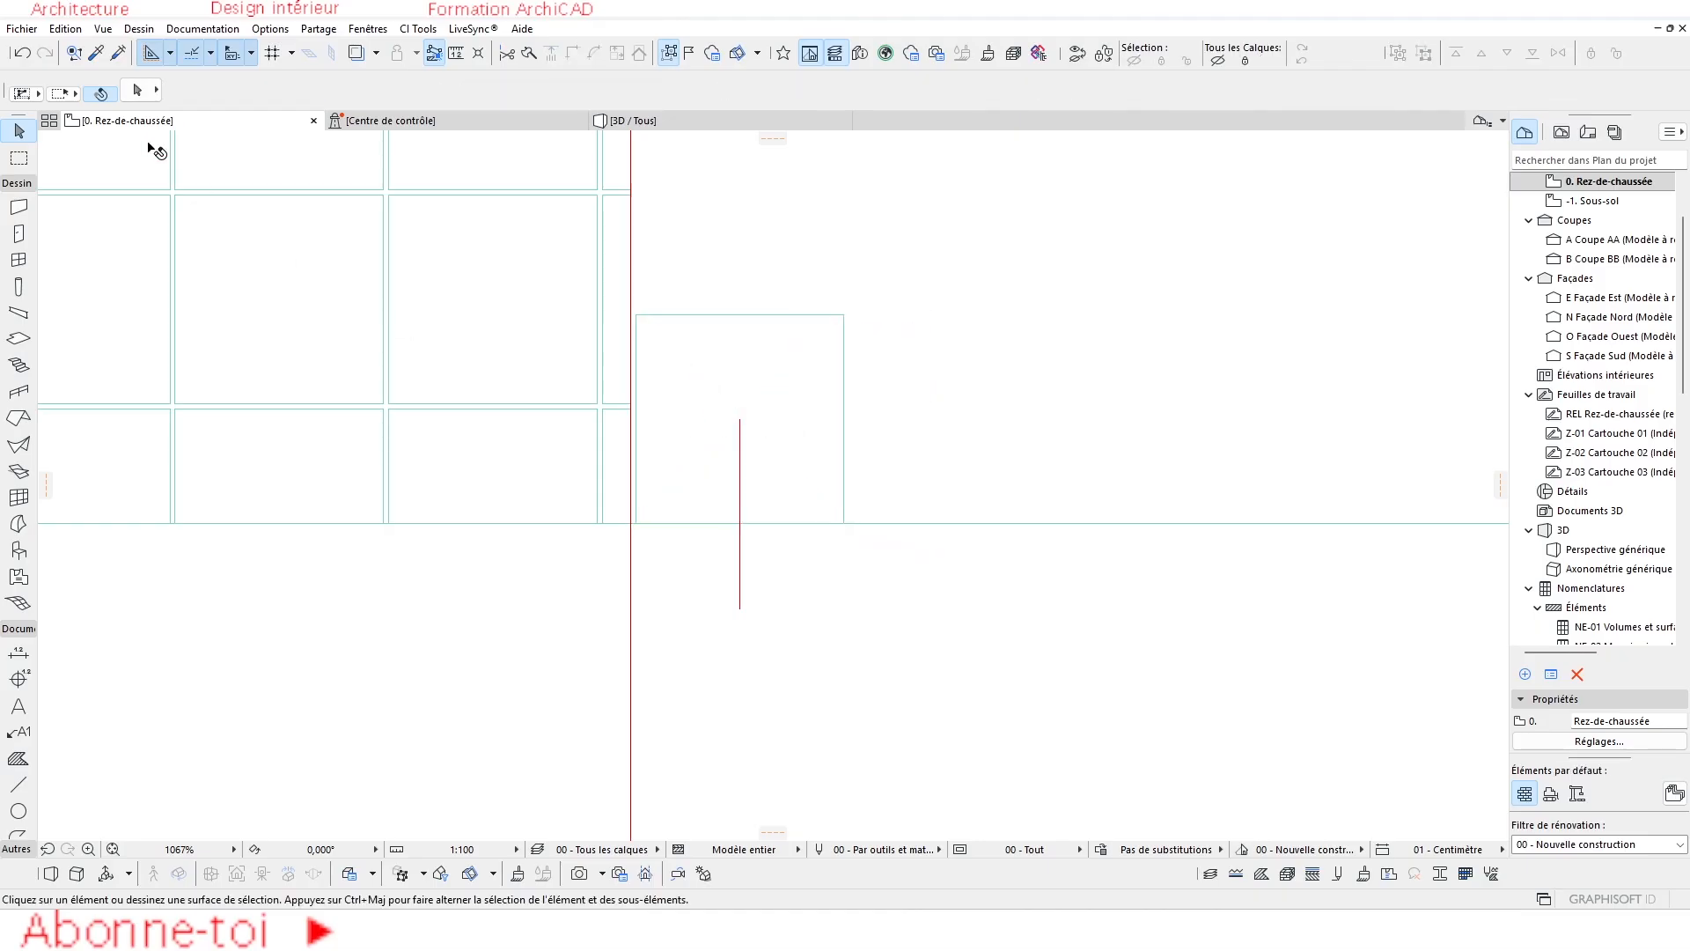
left_click(21, 53)
scroll(761, 468, "up", 3)
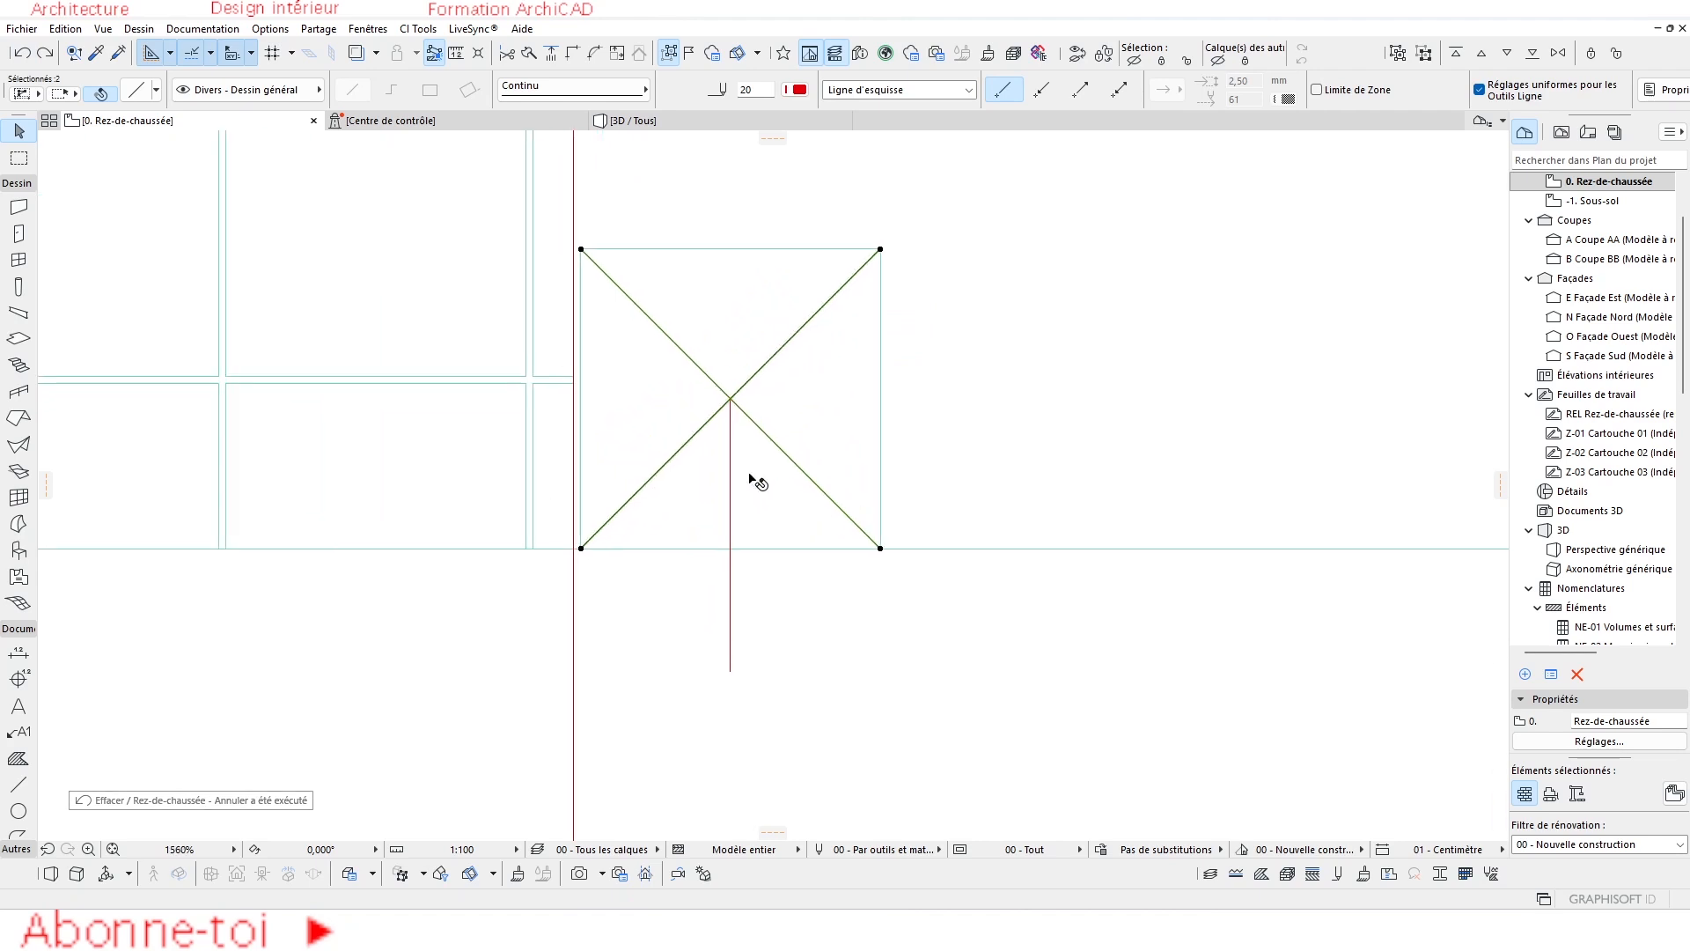
key("Escape")
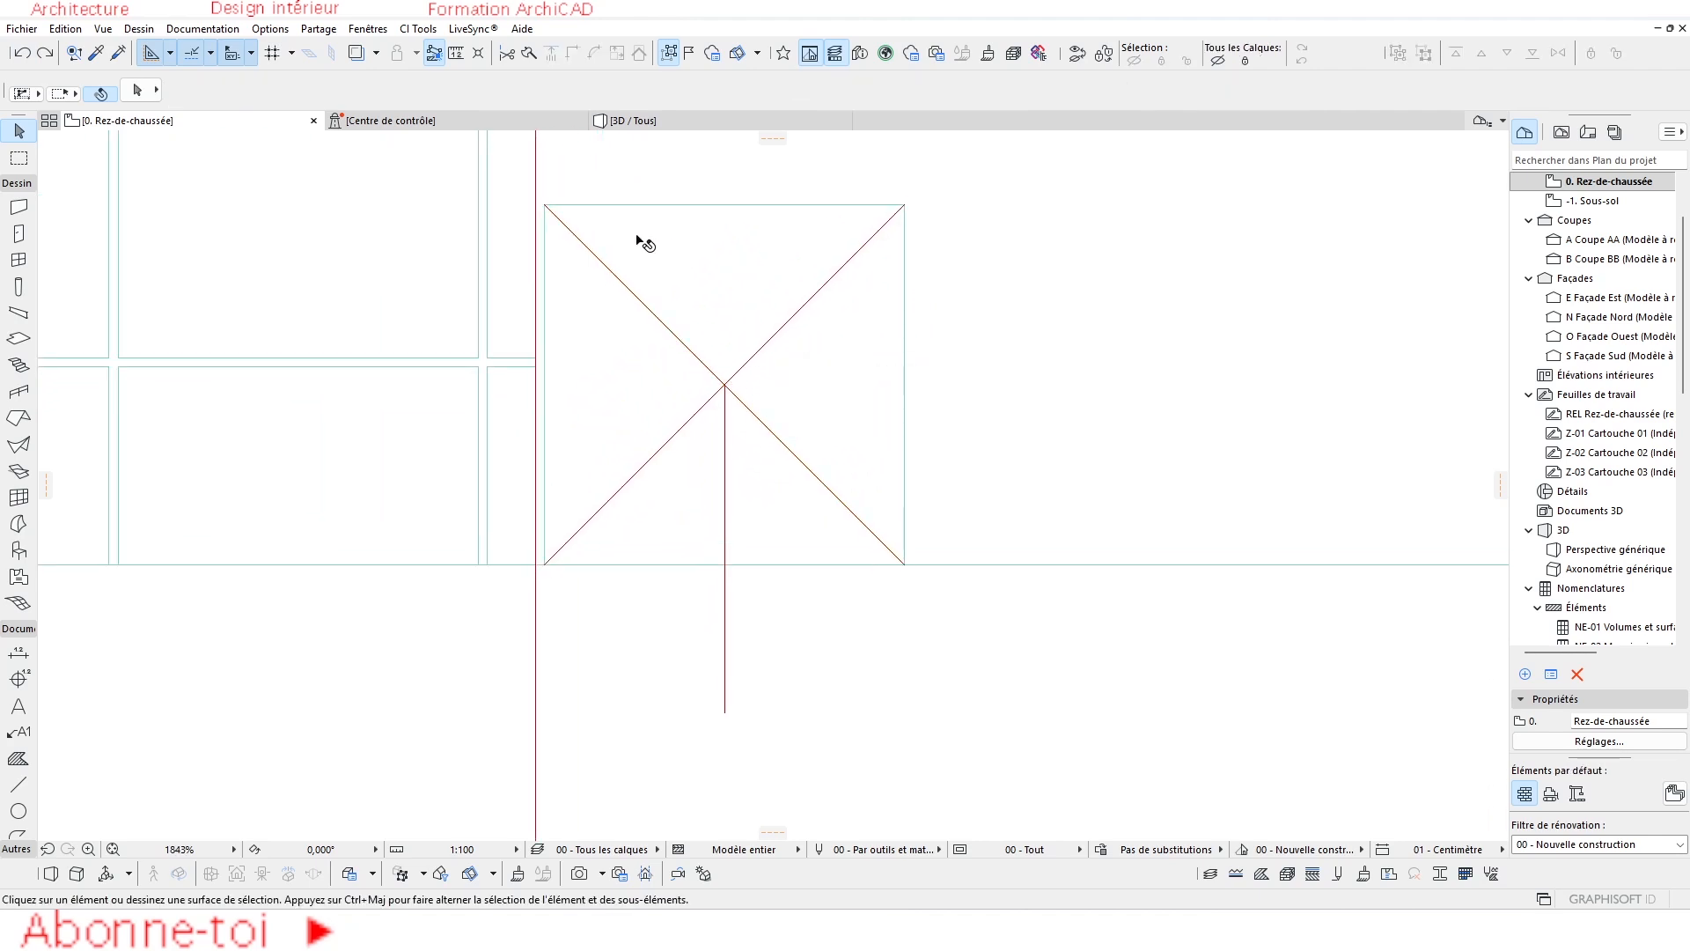
Rotate the tile 45° about the diagonals' intersection, bringing its lower-left corner onto the short vertical line.
middle_click_drag(740, 365, 748, 405)
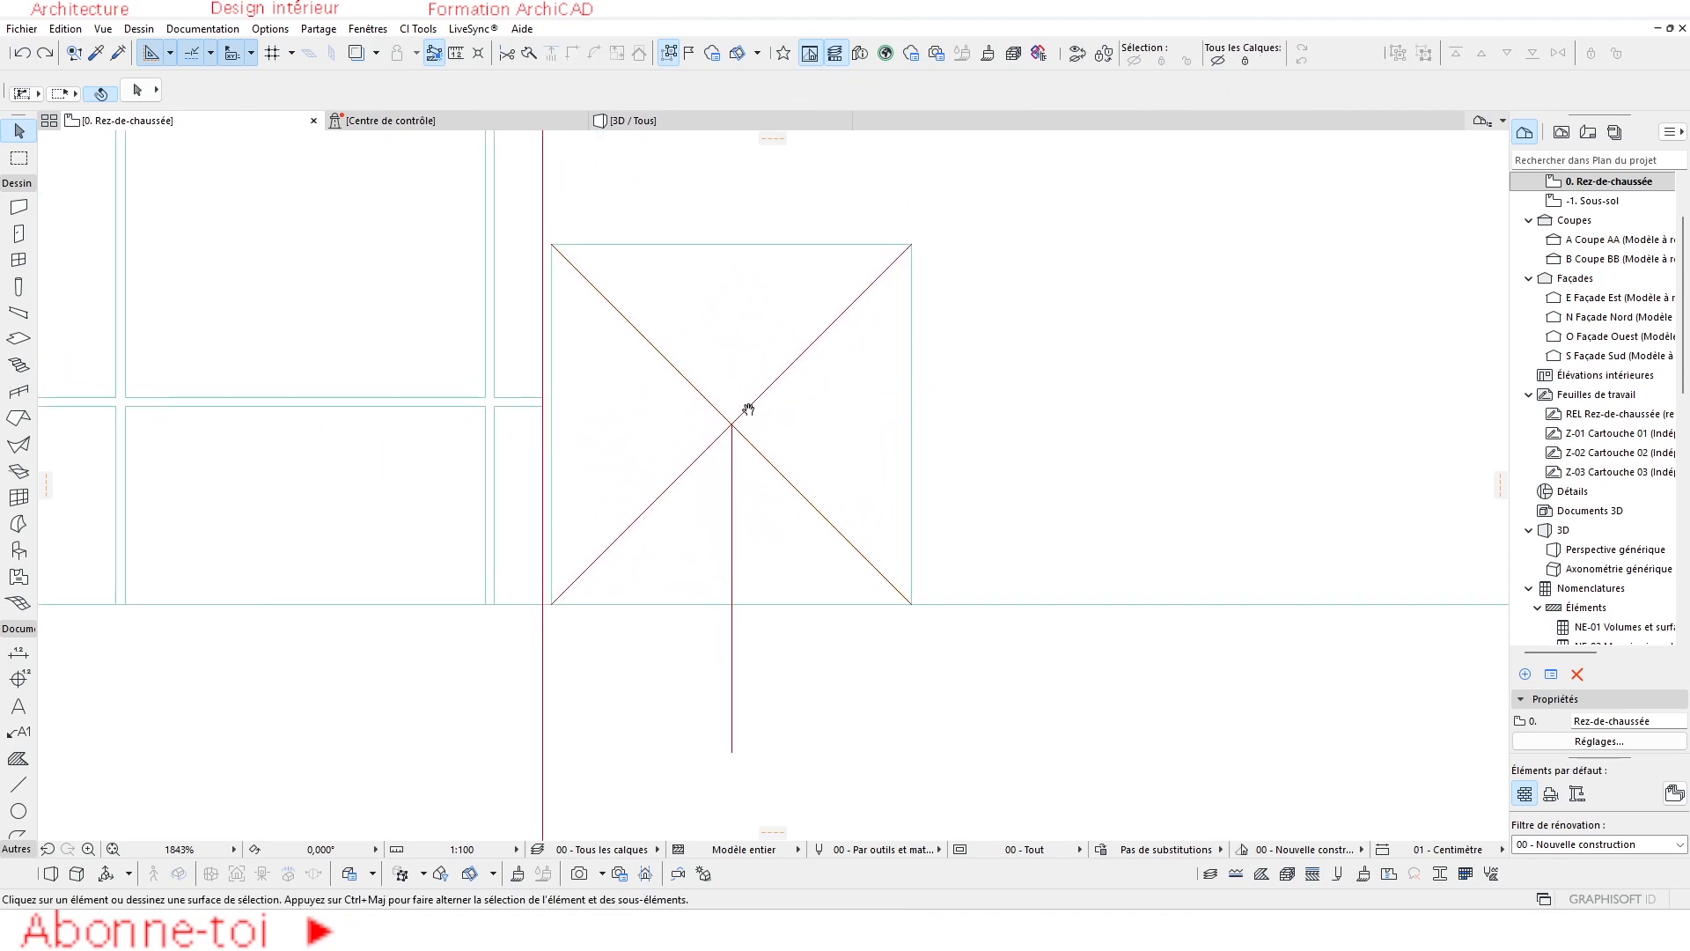
left_click(751, 473)
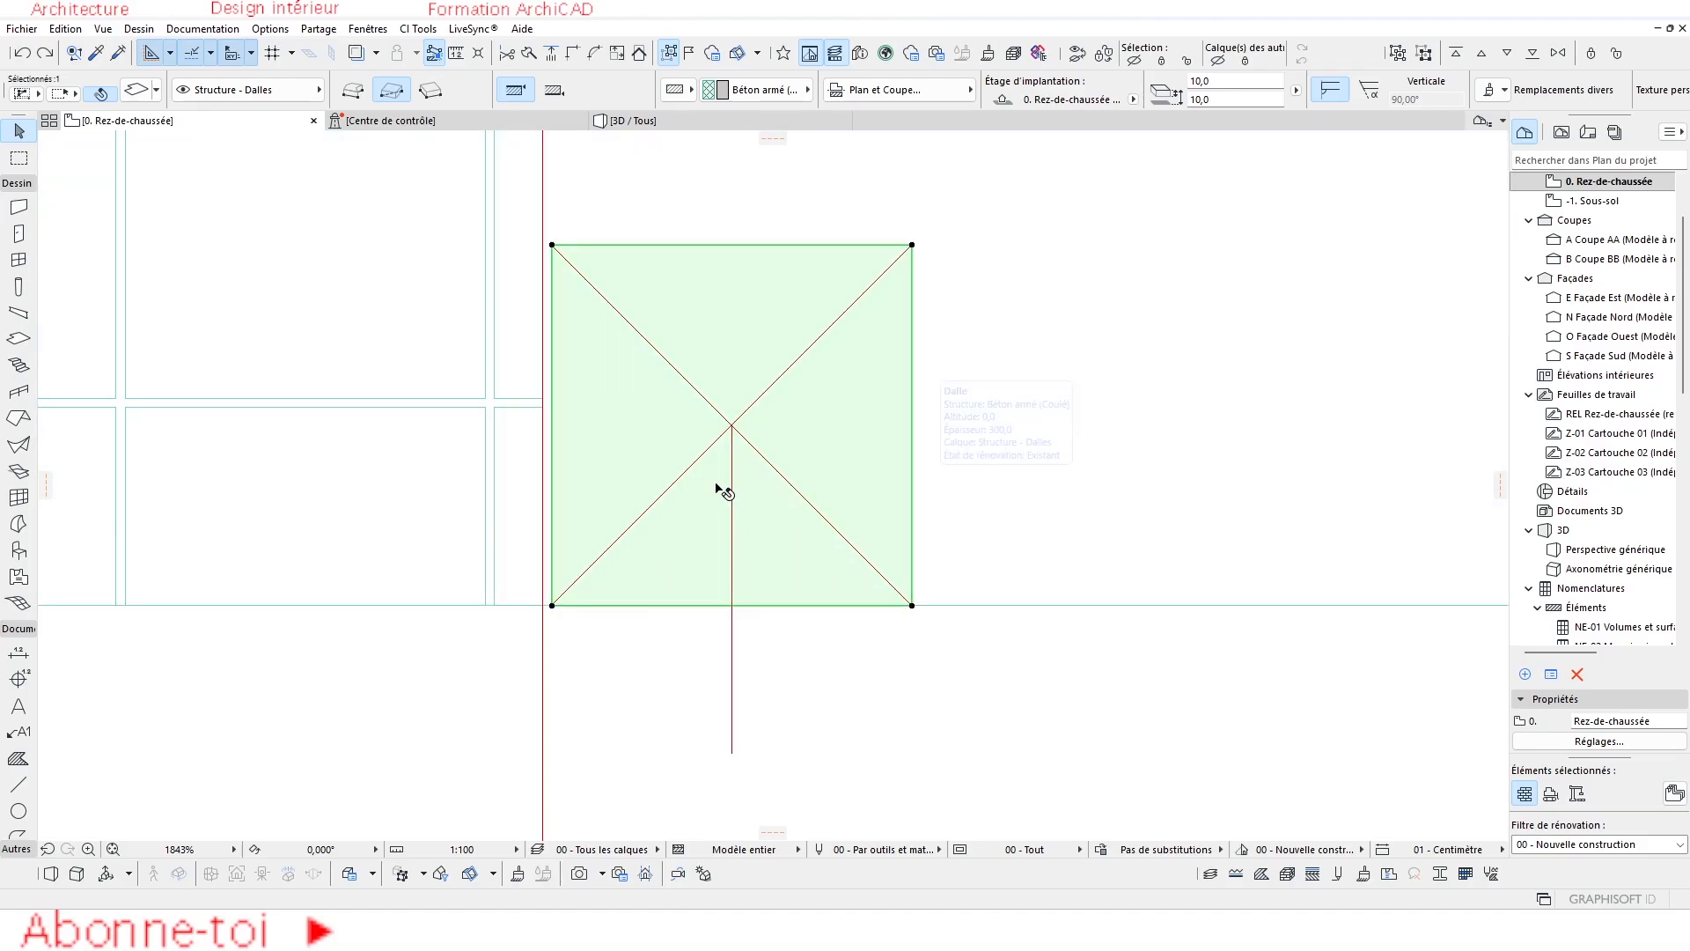
key("ctrl+e")
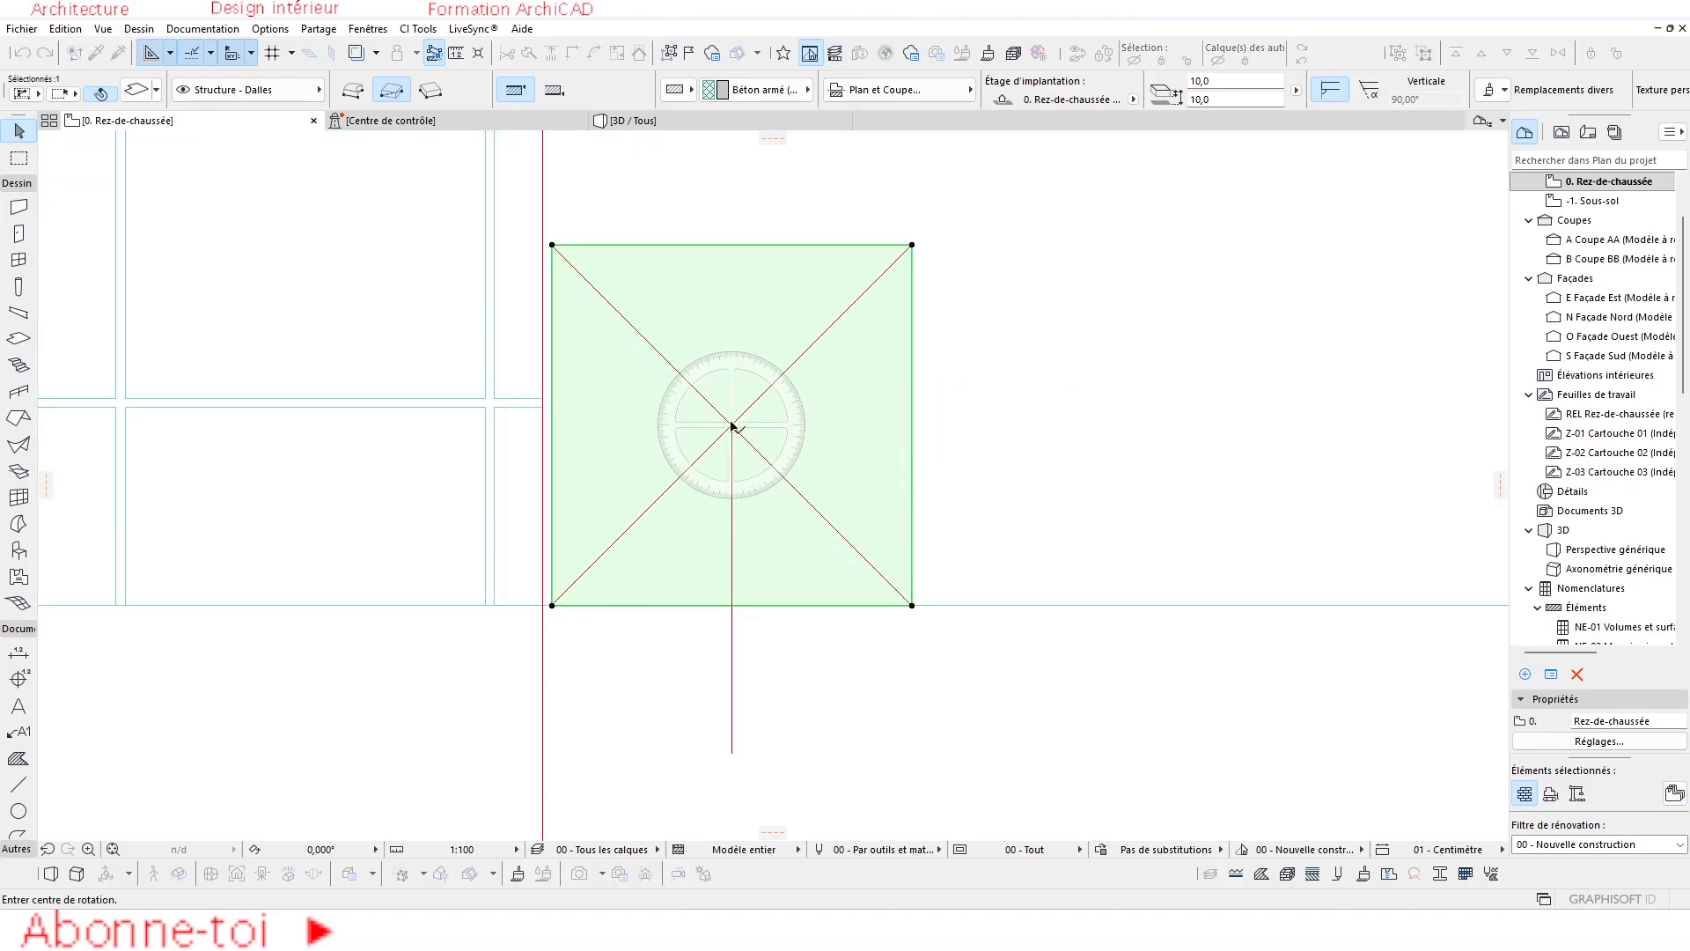
left_click(732, 426)
left_click(552, 604)
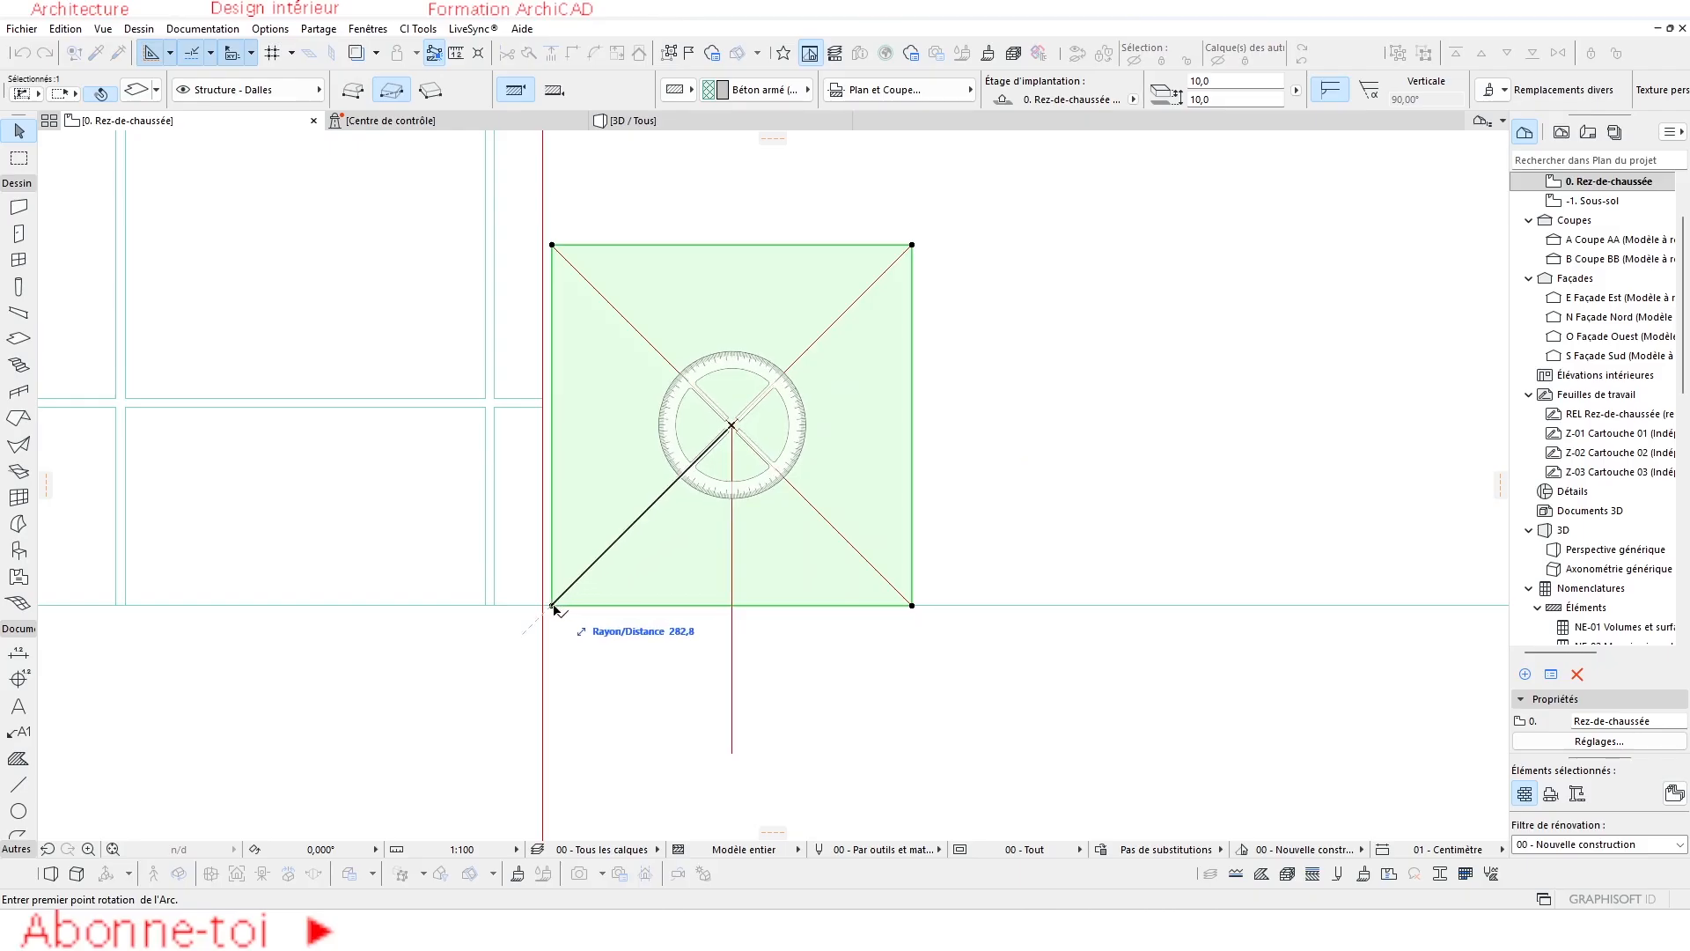
left_click(733, 648)
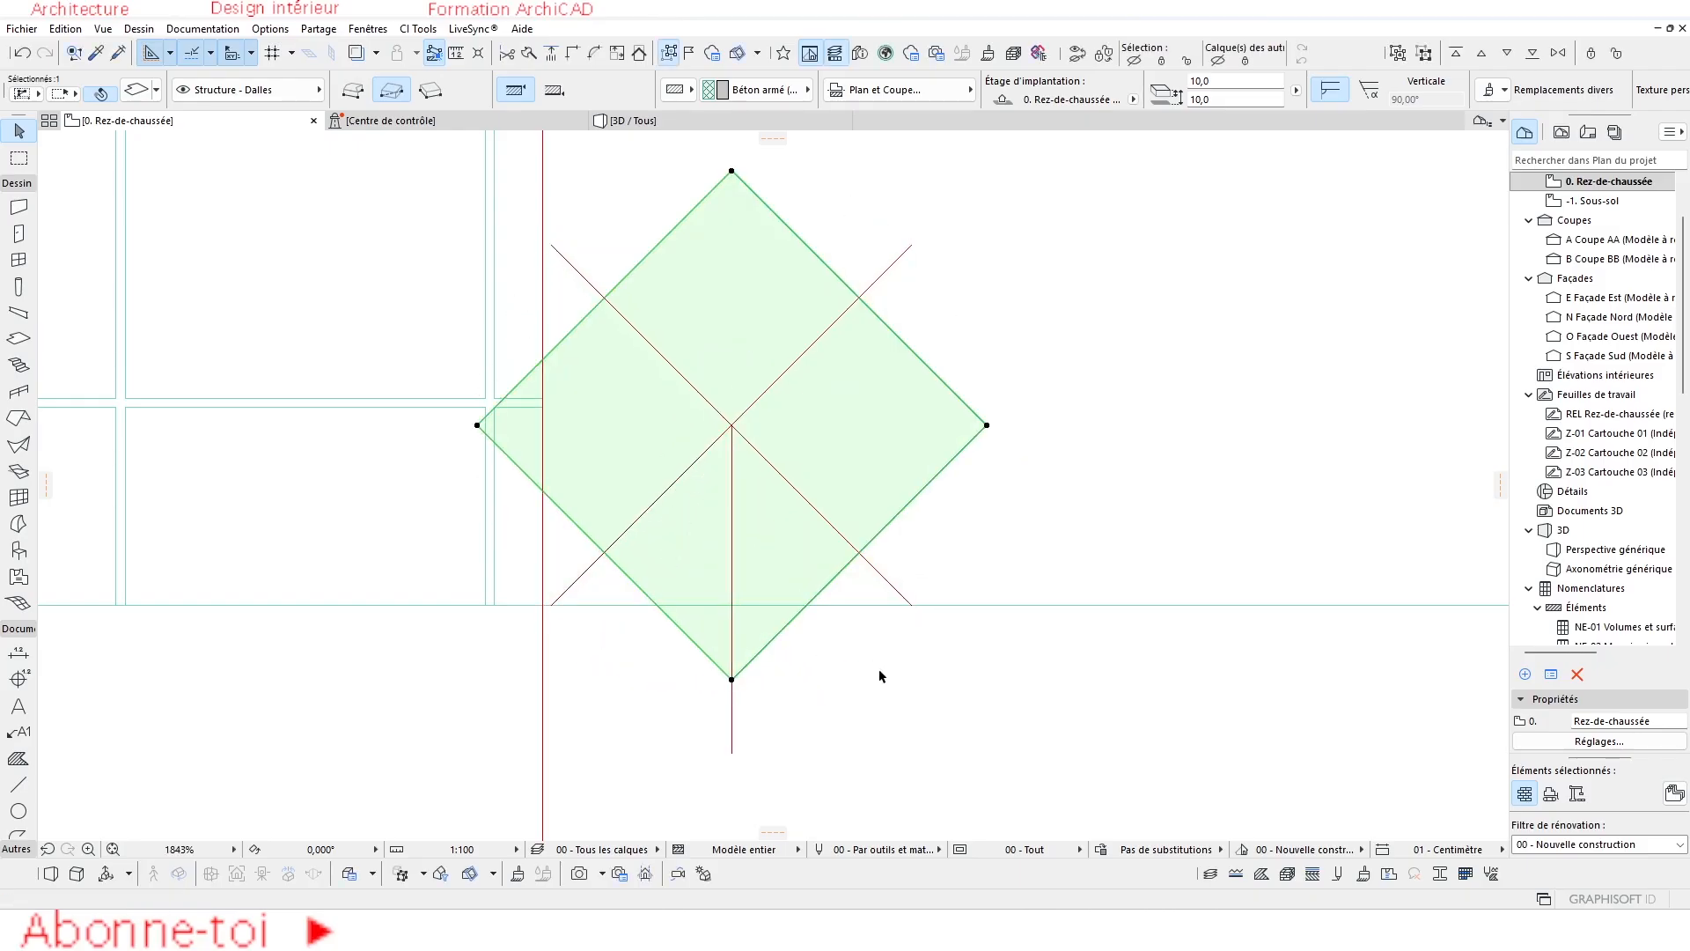
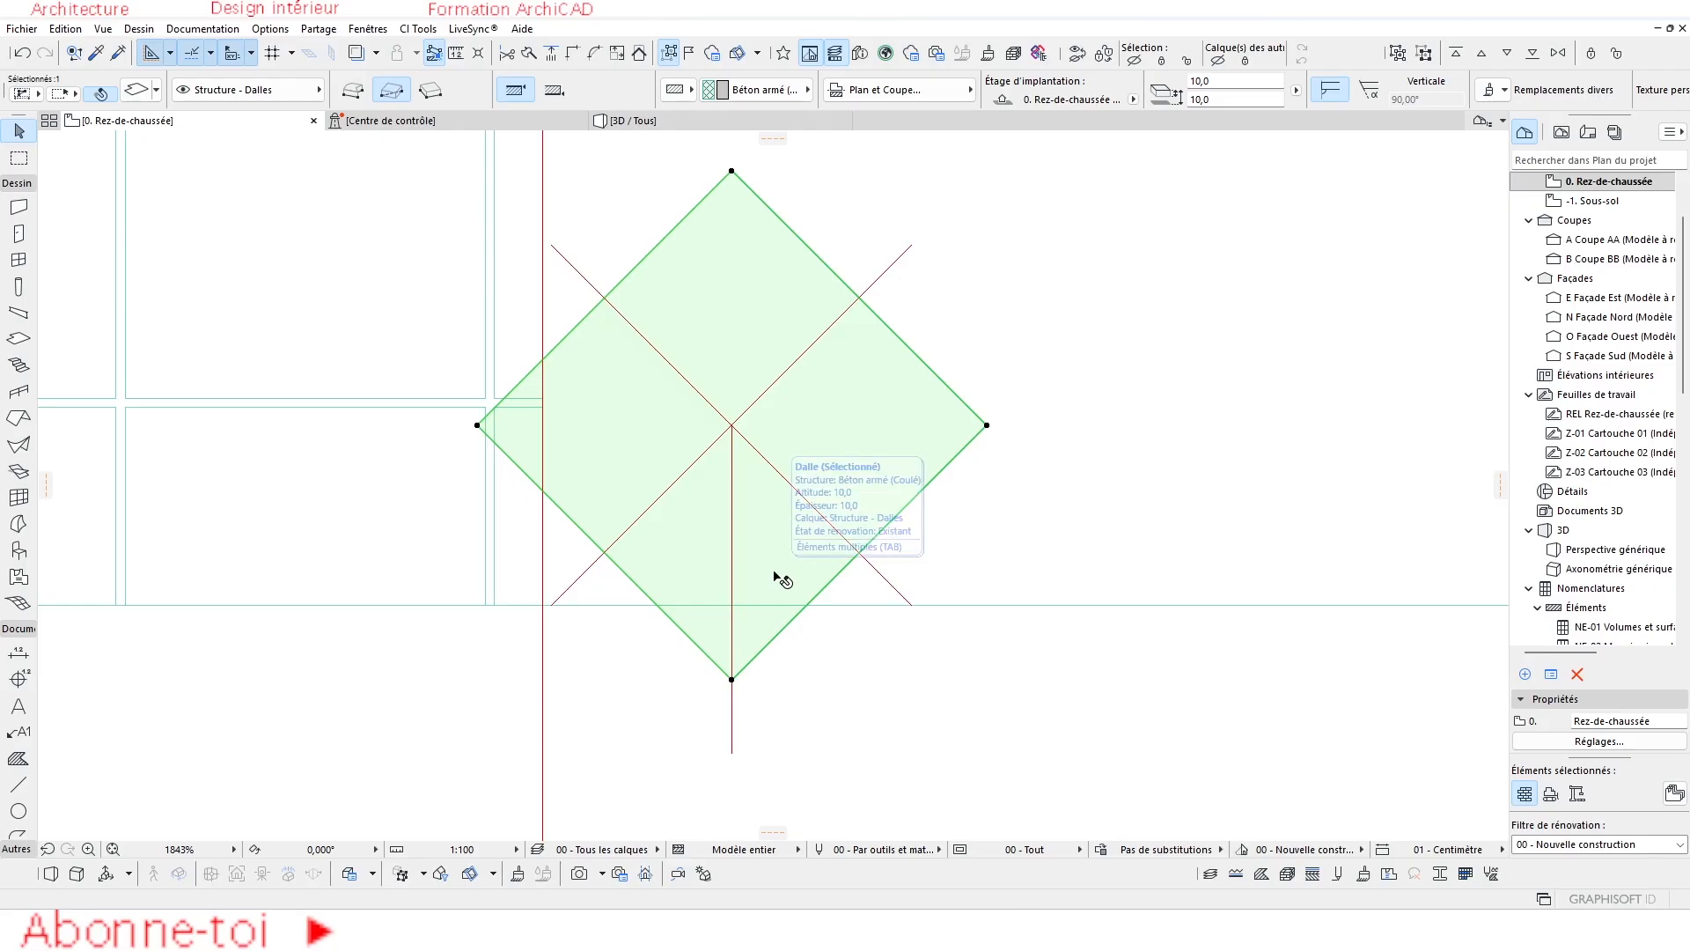
Move the rotated tile vertically so its lowest corner sits on the slab's lower edge.
key("ctrl+d")
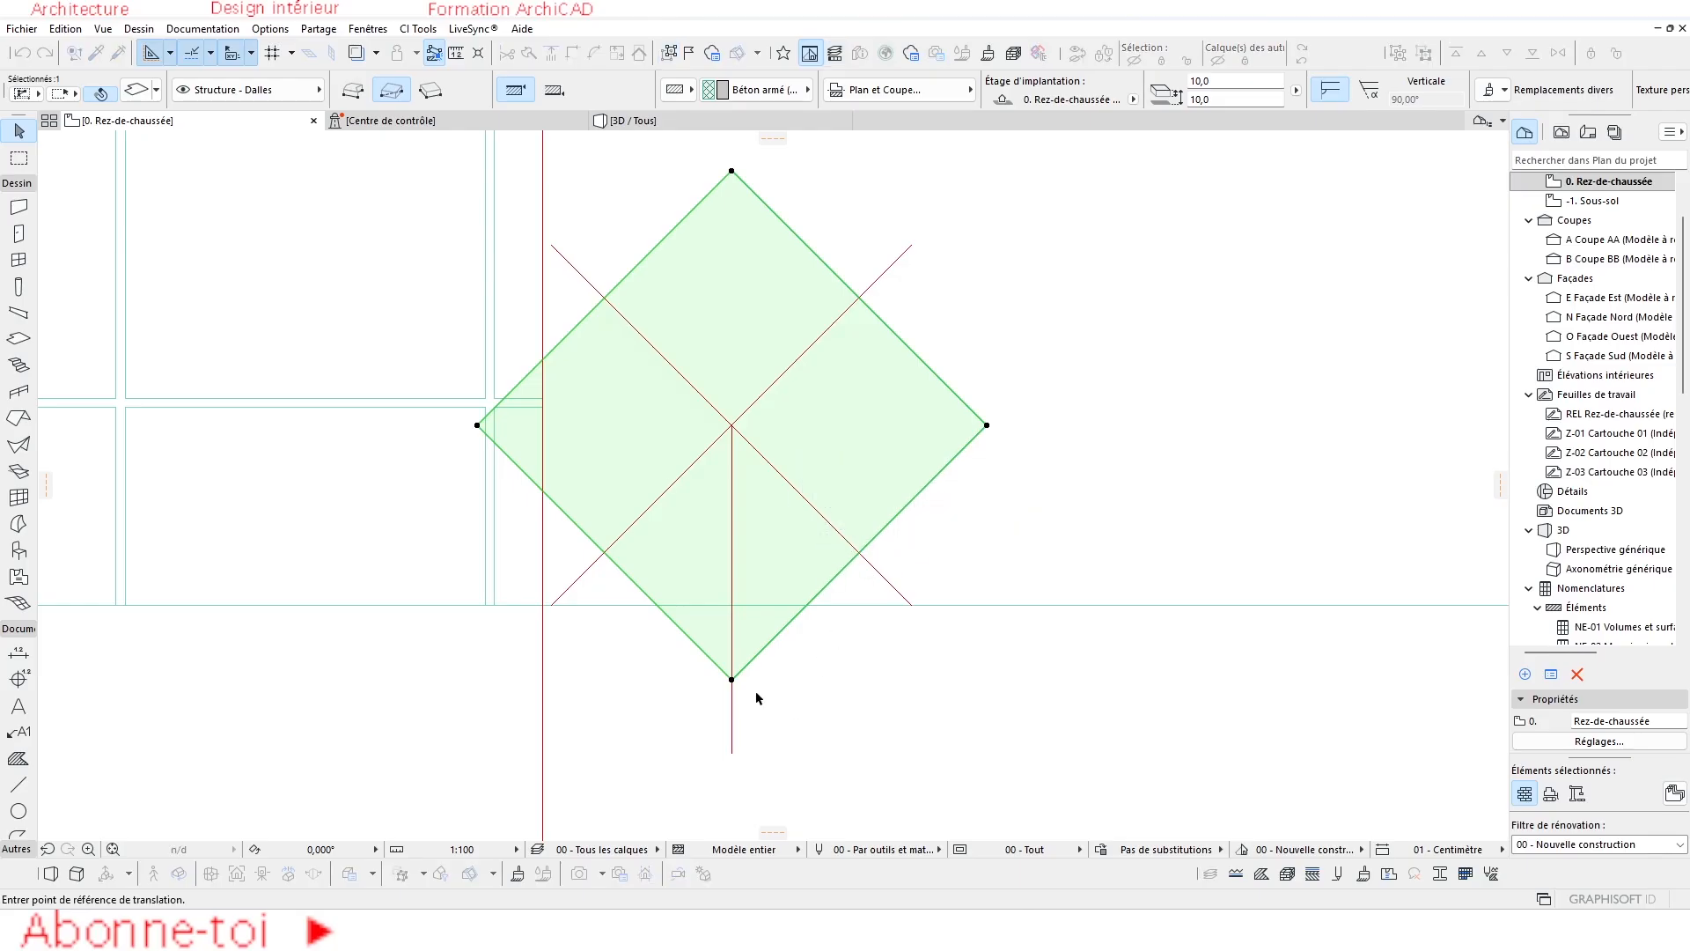
left_click(732, 679)
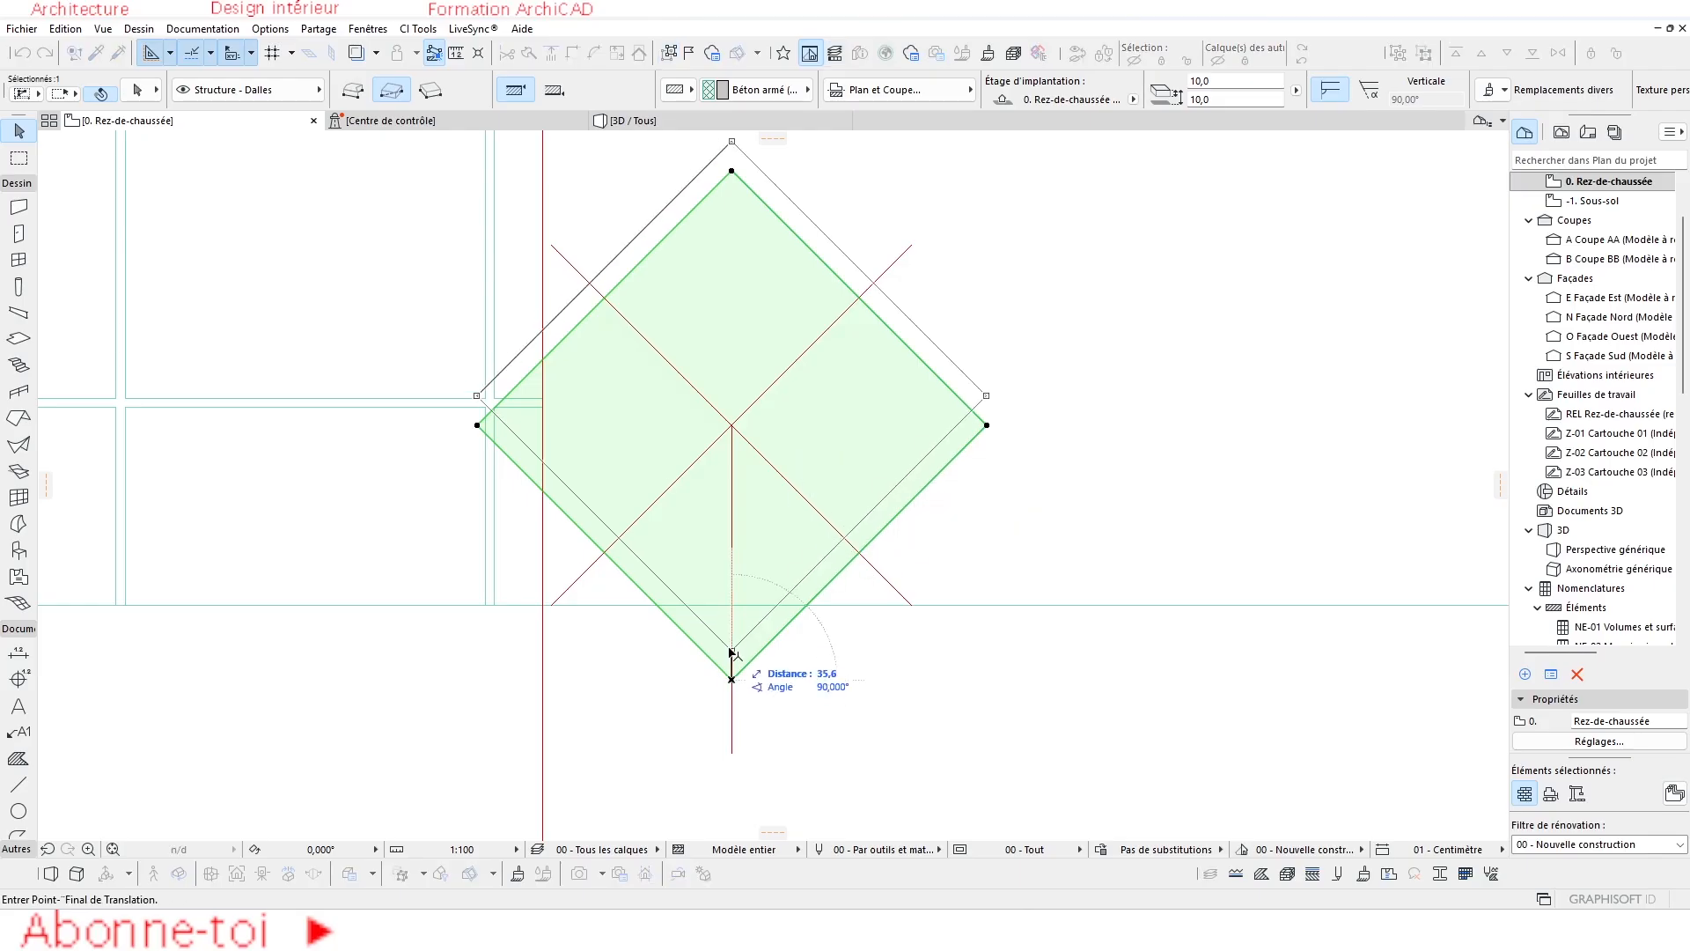
left_click(732, 605)
scroll(420, 600, "down", 5)
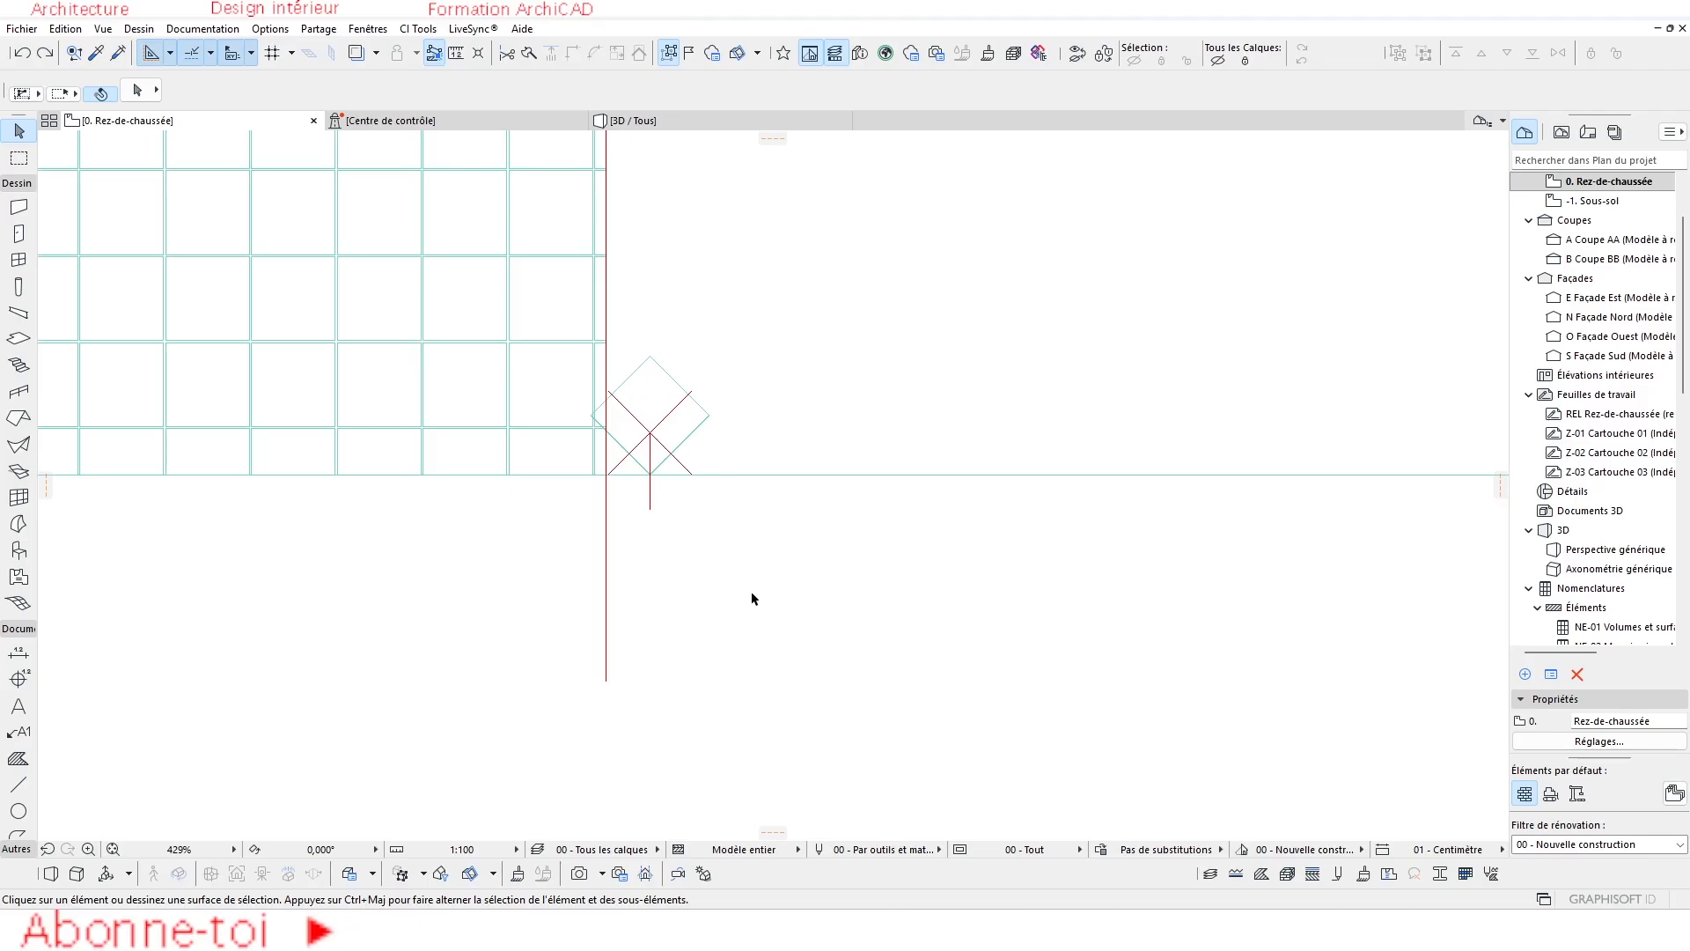
scroll(599, 561, "down", 3)
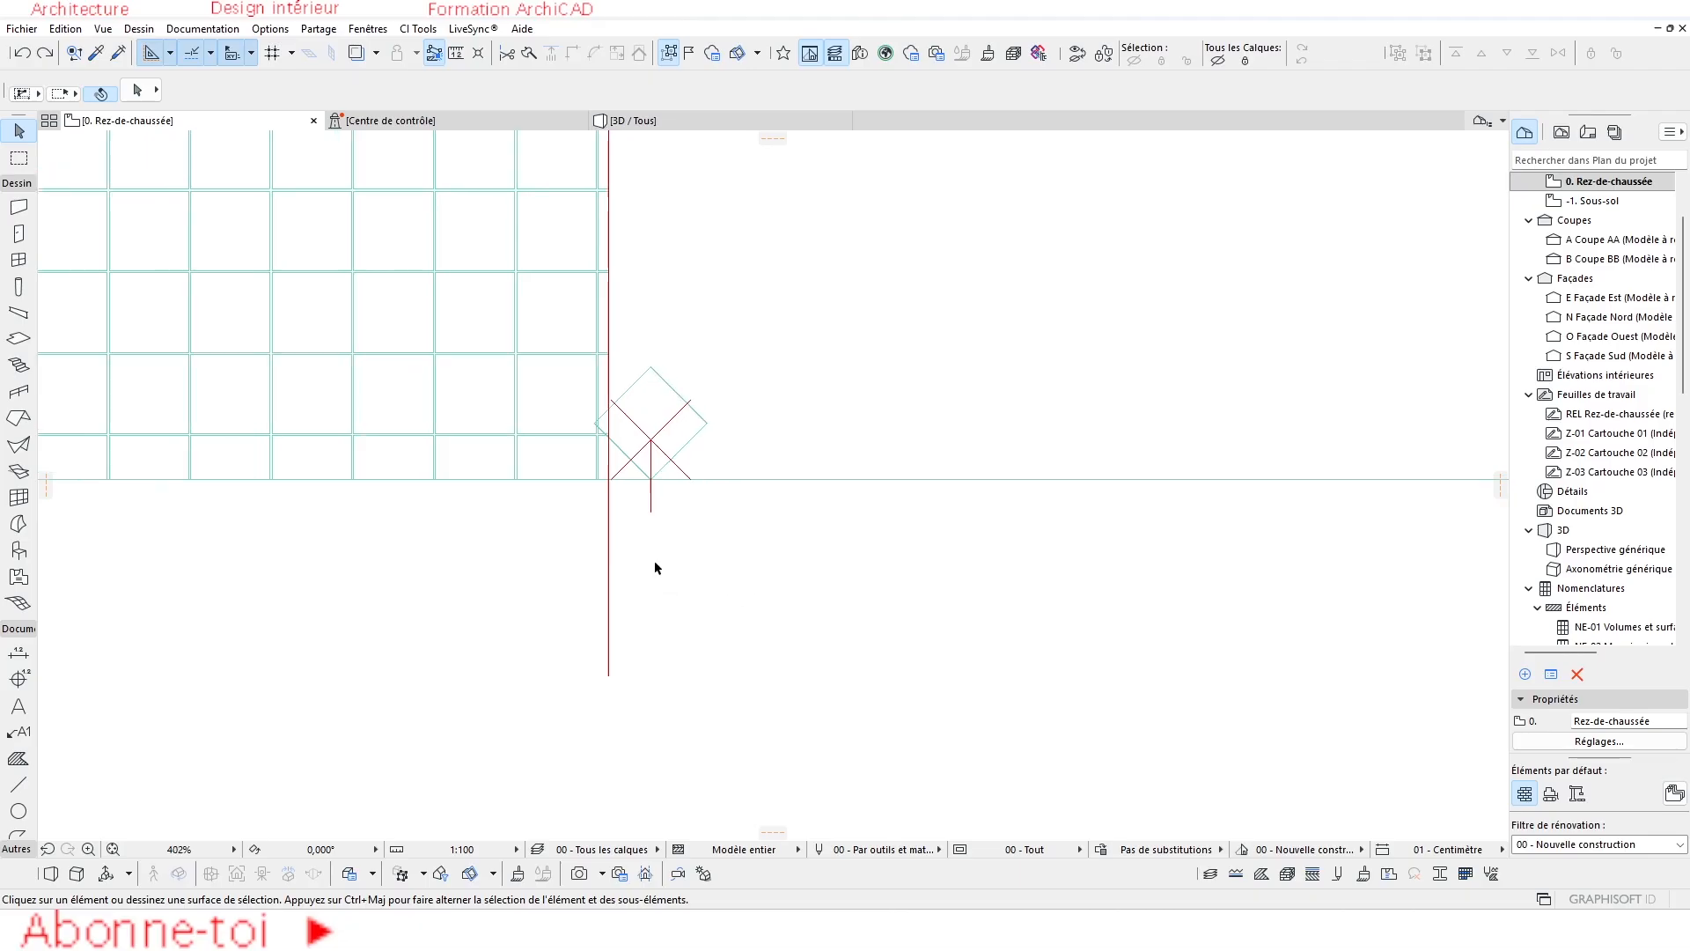
scroll(579, 523, "up", 3)
Select the rotated tile and enter 1 in its element ID.
left_click(579, 522)
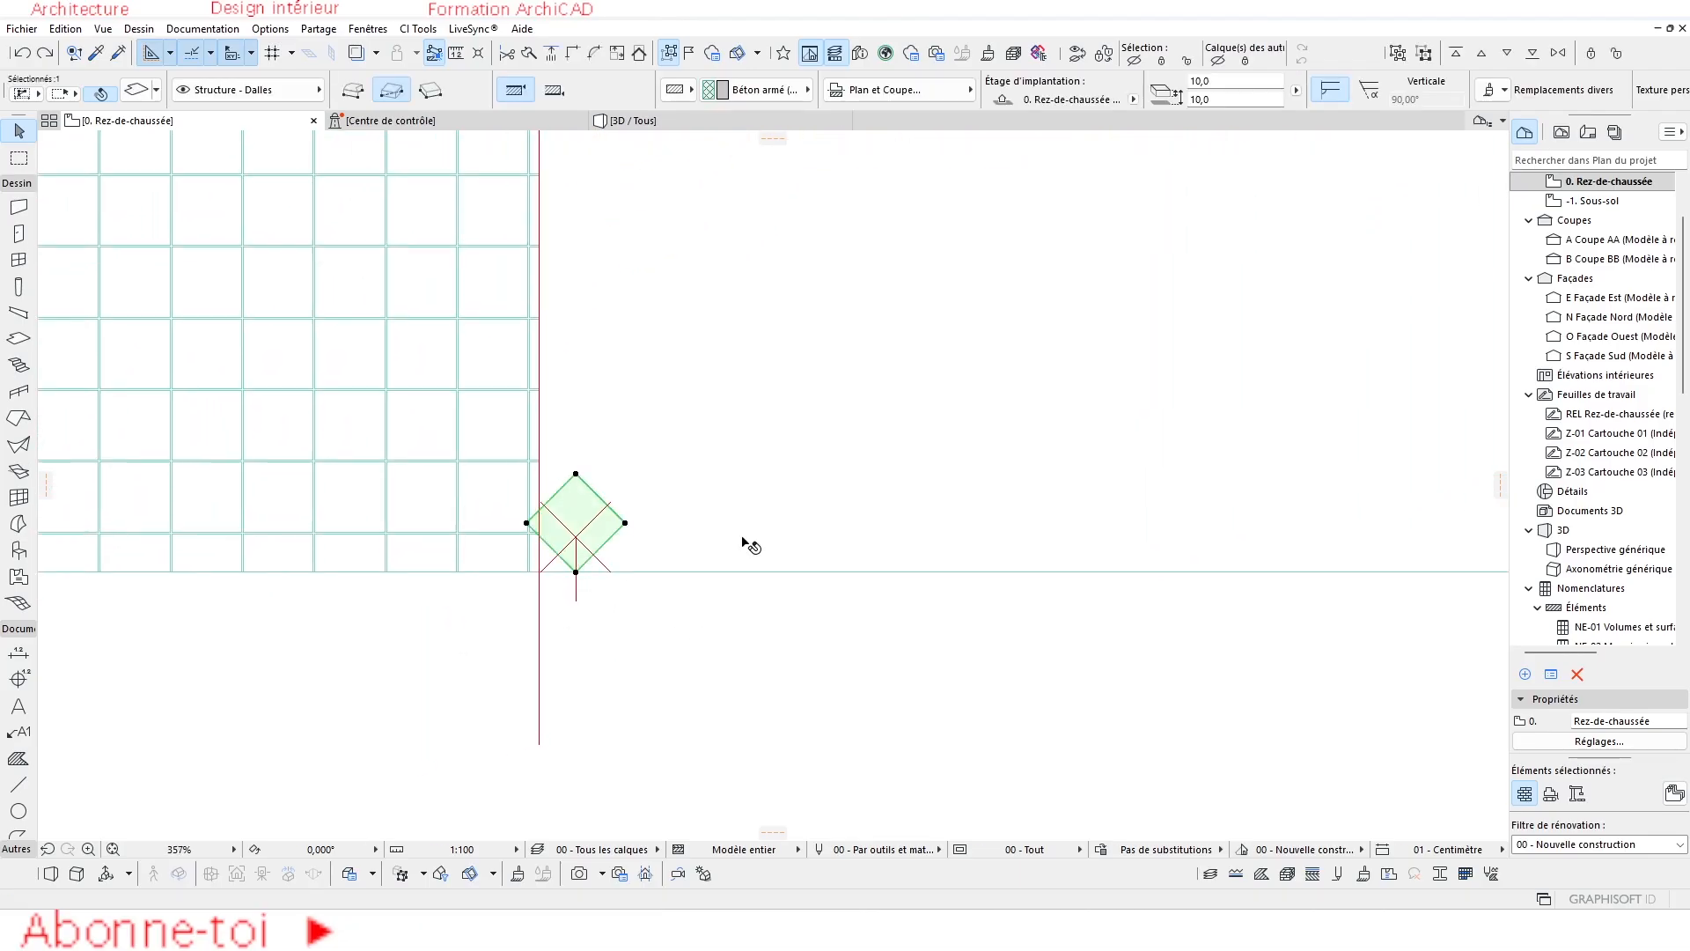
scroll(607, 519, "up", 3)
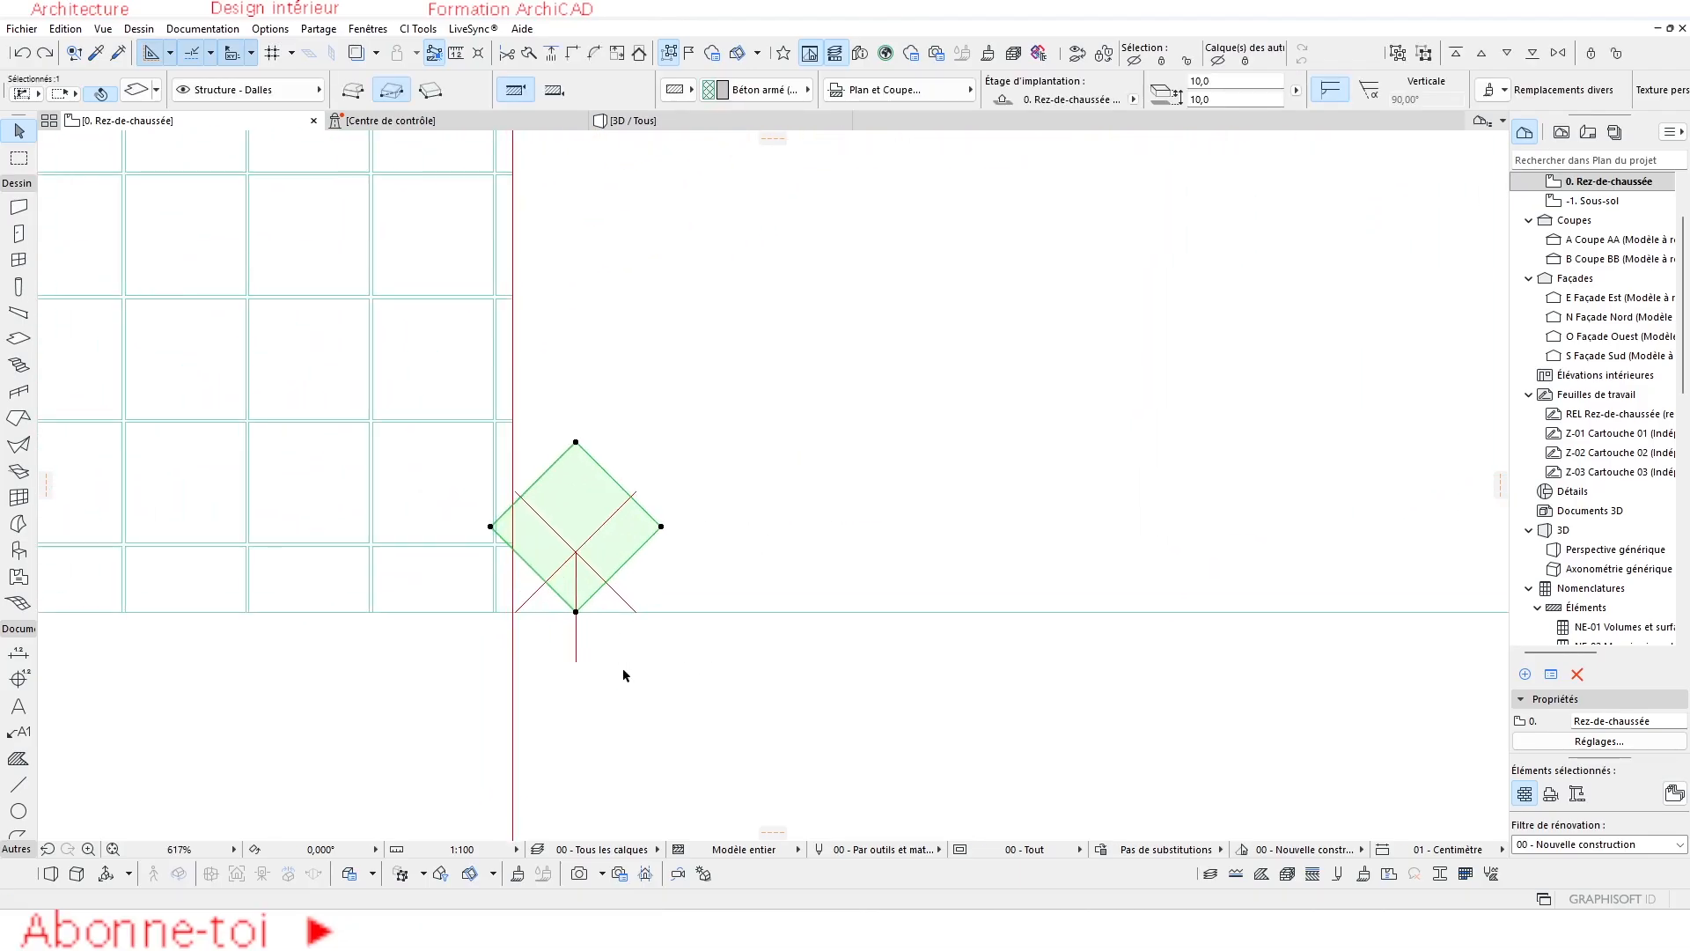
scroll(683, 93, "down", 5)
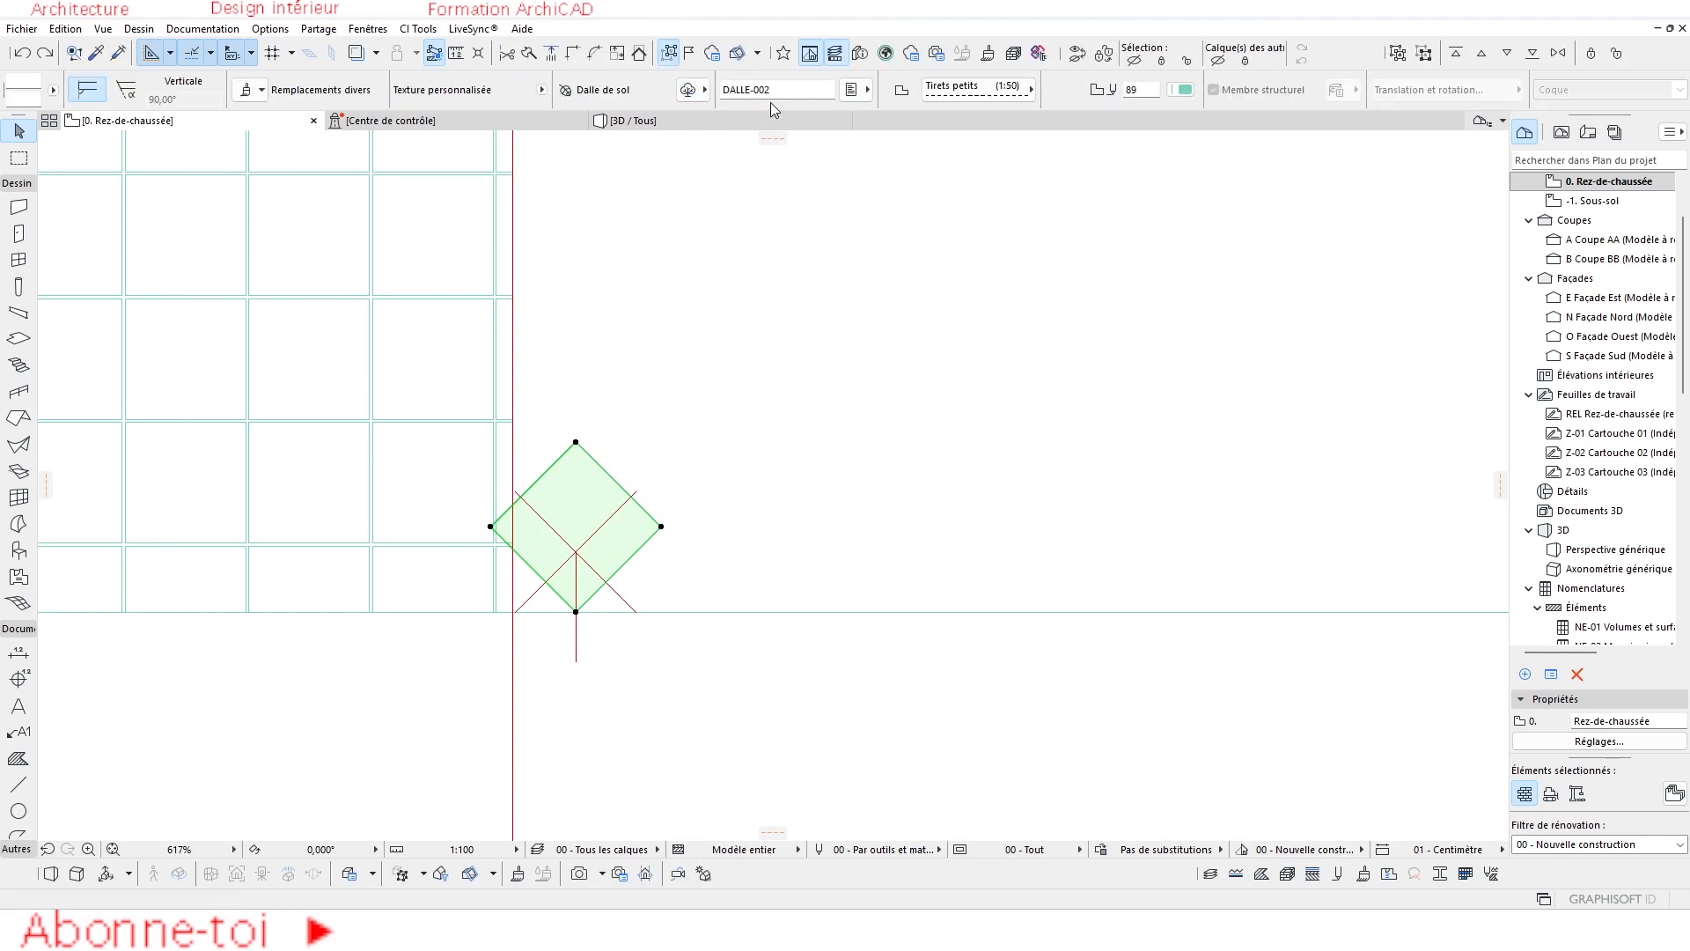
left_click(784, 91)
left_click_drag(776, 90, 736, 93)
type("1")
scroll(647, 85, "up", 6)
scroll(528, 528, "down", 6)
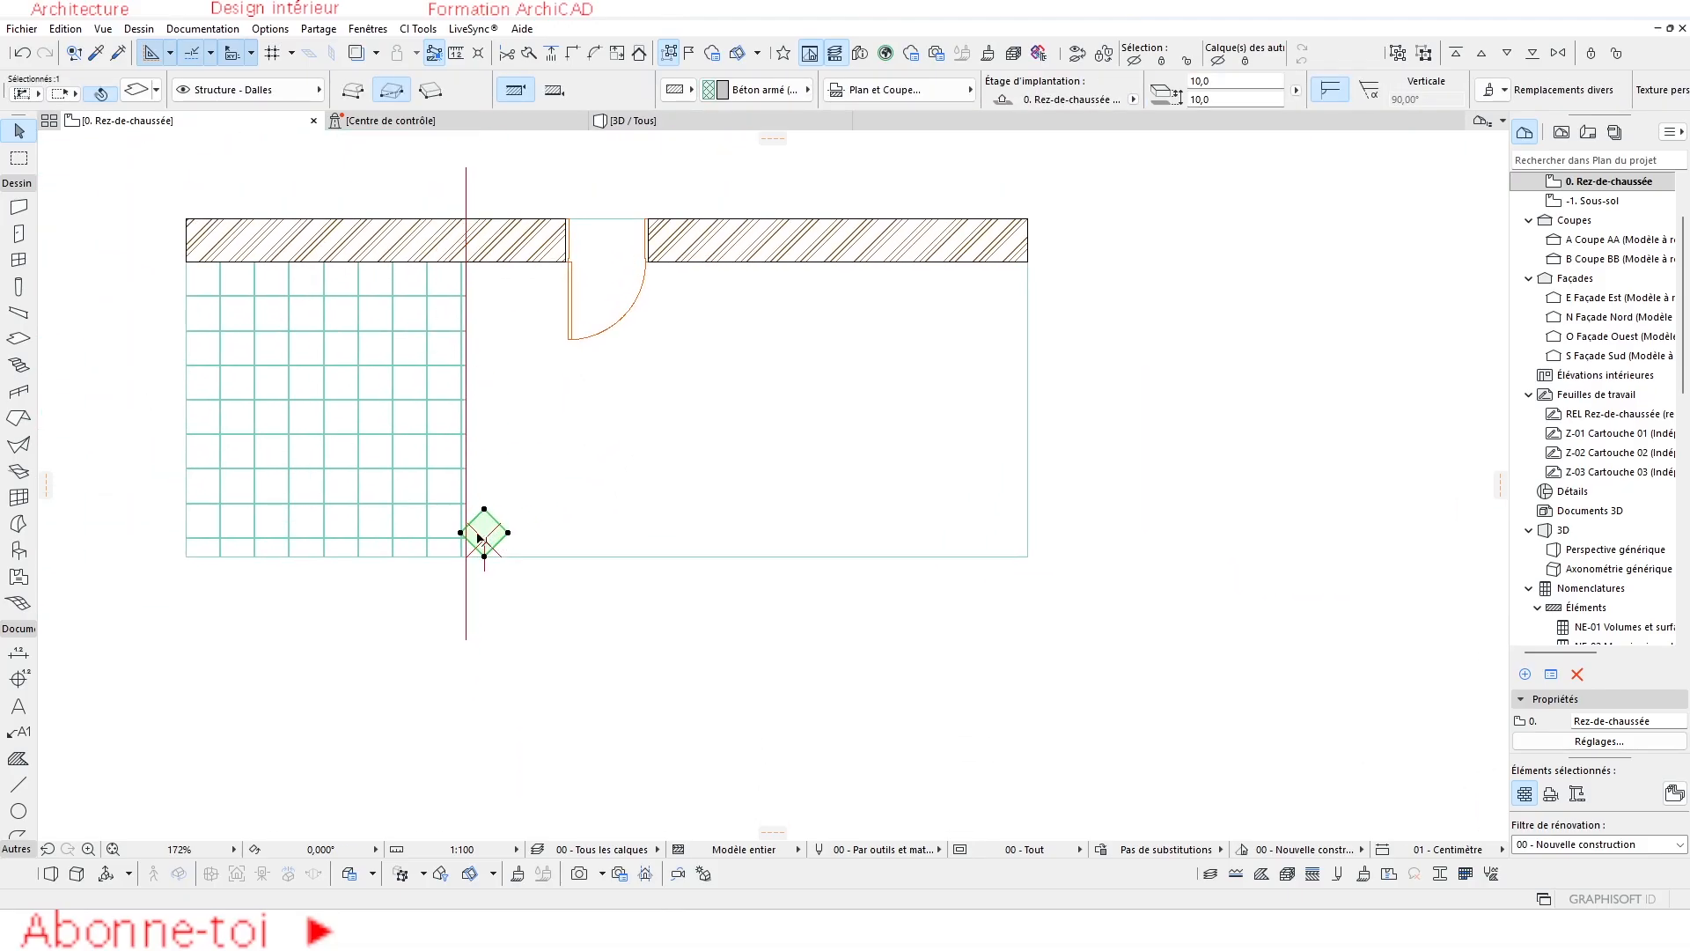
Multiply the rotated tile from its lowest corner along a 45° diagonal at 410 mm spacing, extending the row beyond the wall.
scroll(461, 526, "up", 3)
scroll(513, 558, "up", 3)
scroll(452, 563, "down", 5)
scroll(441, 566, "up", 4)
left_click(424, 568)
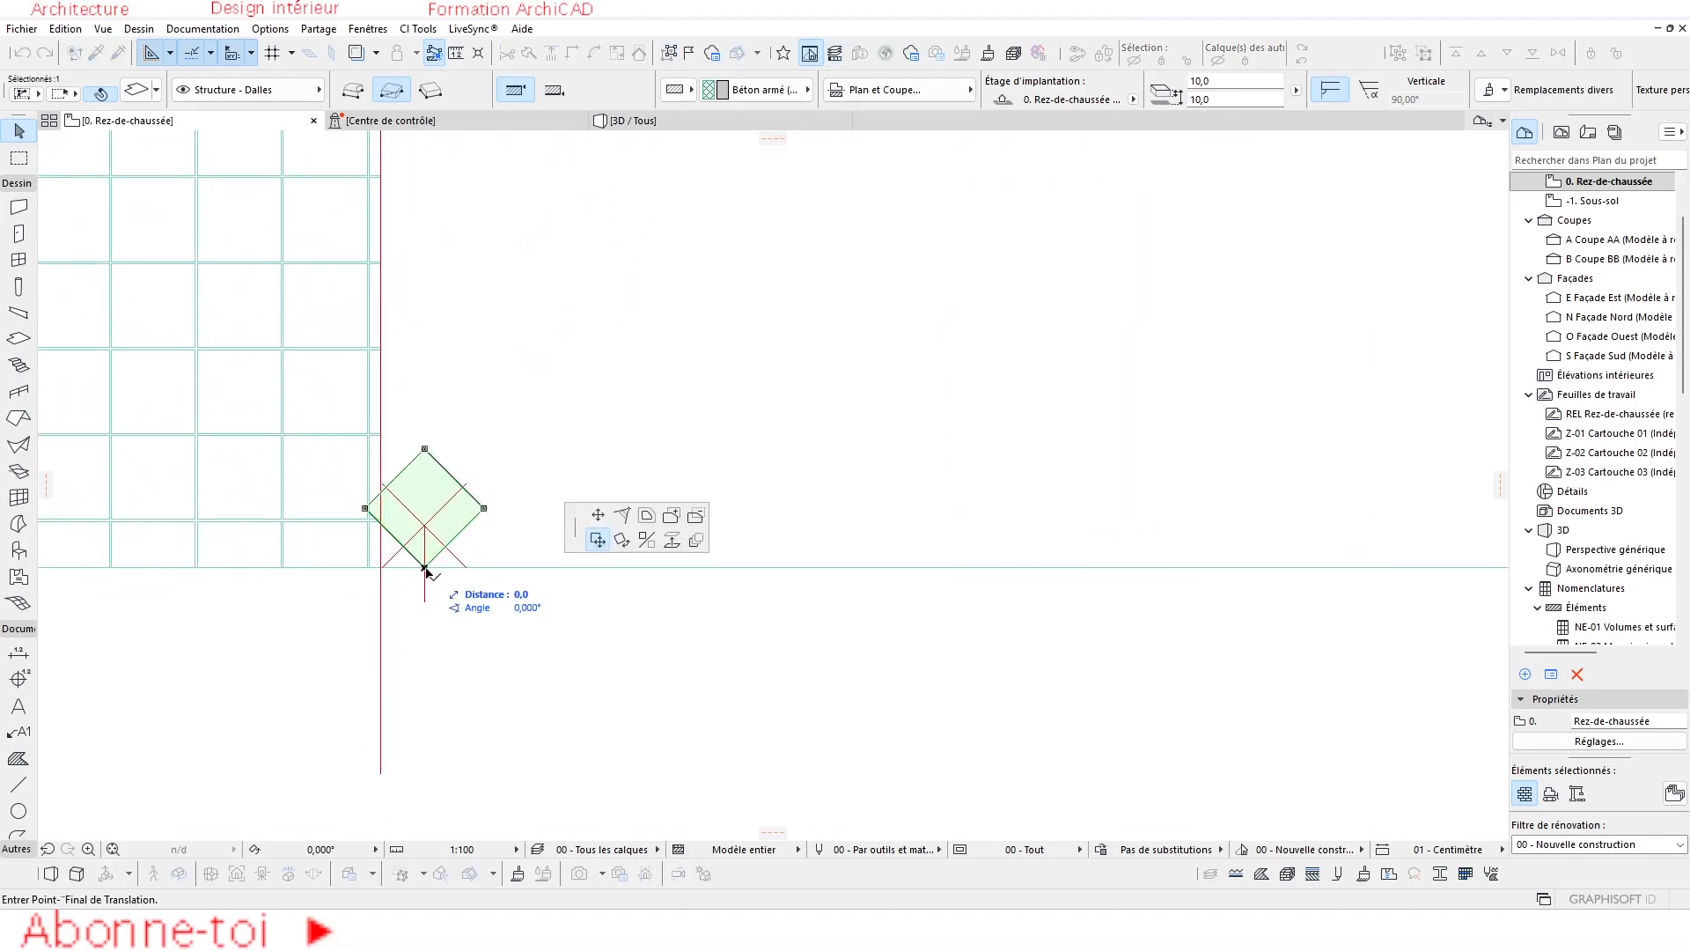
left_click(696, 539)
left_click(1423, 656)
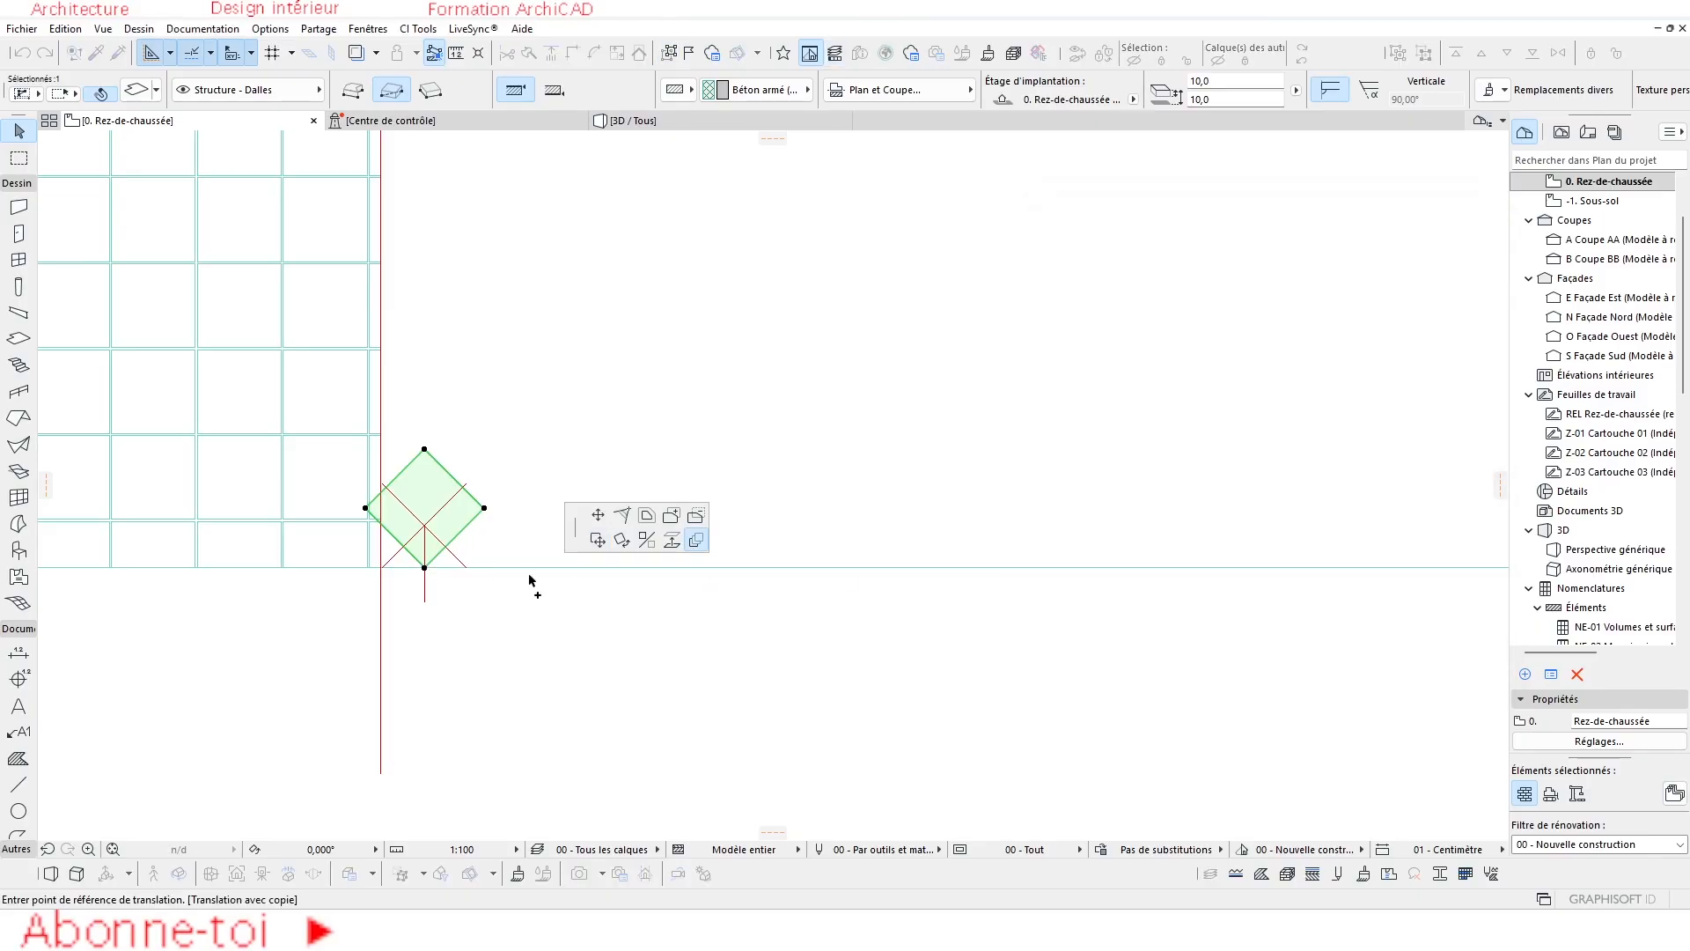
left_click(424, 568)
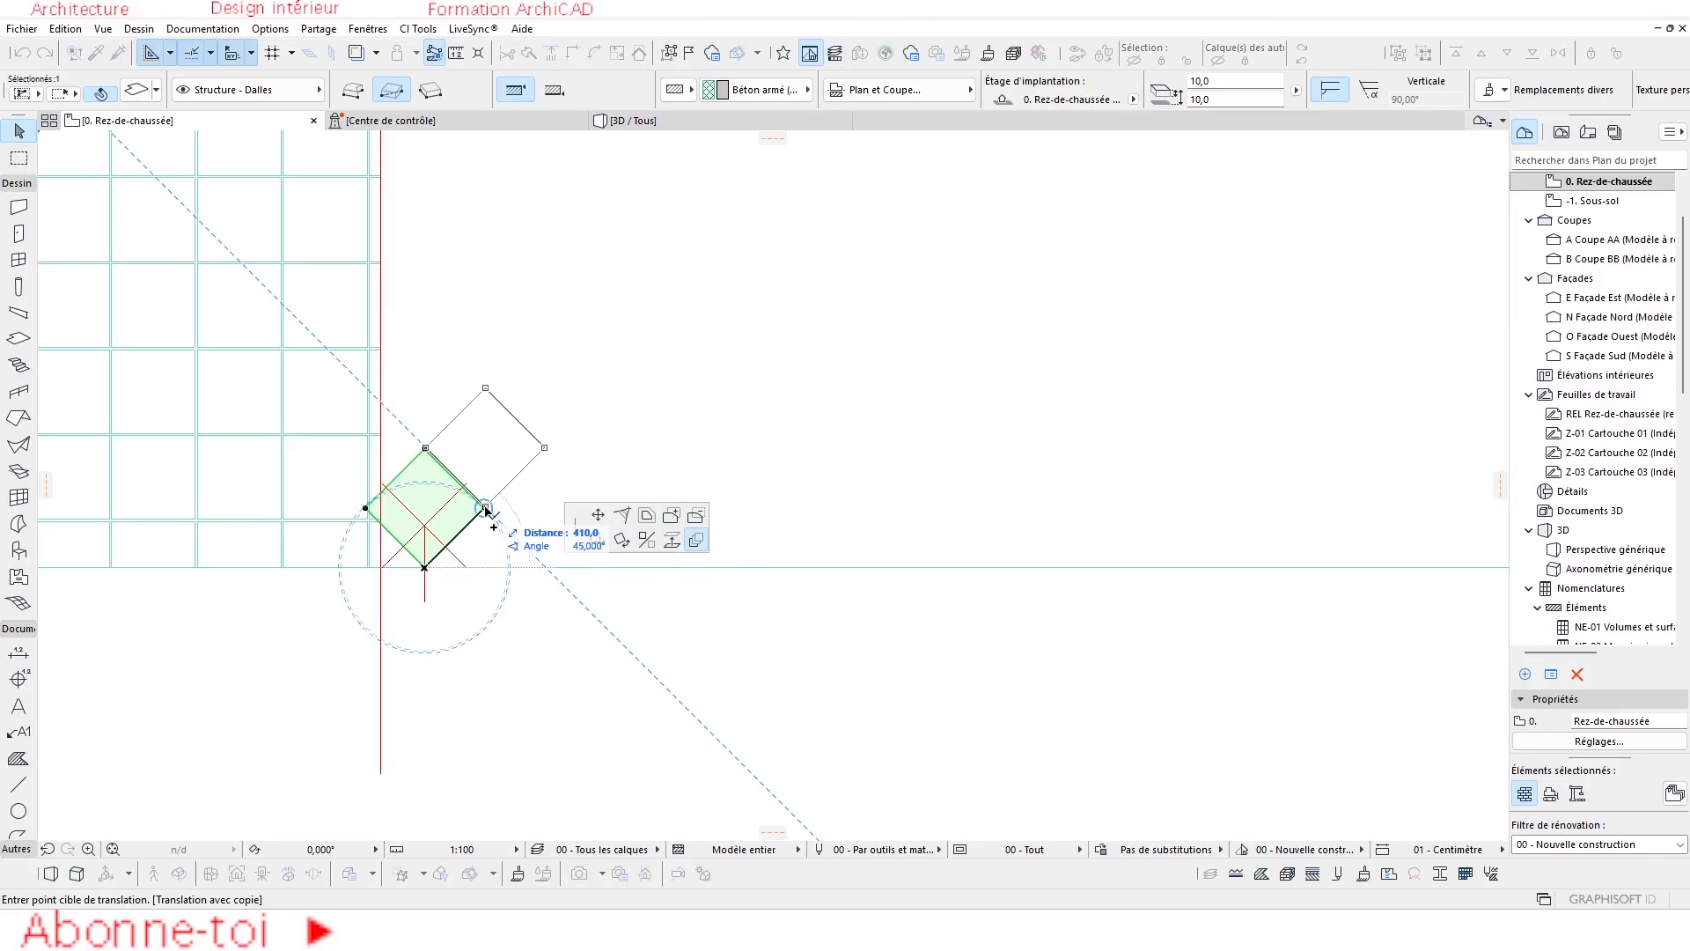
scroll(625, 493, "down", 4)
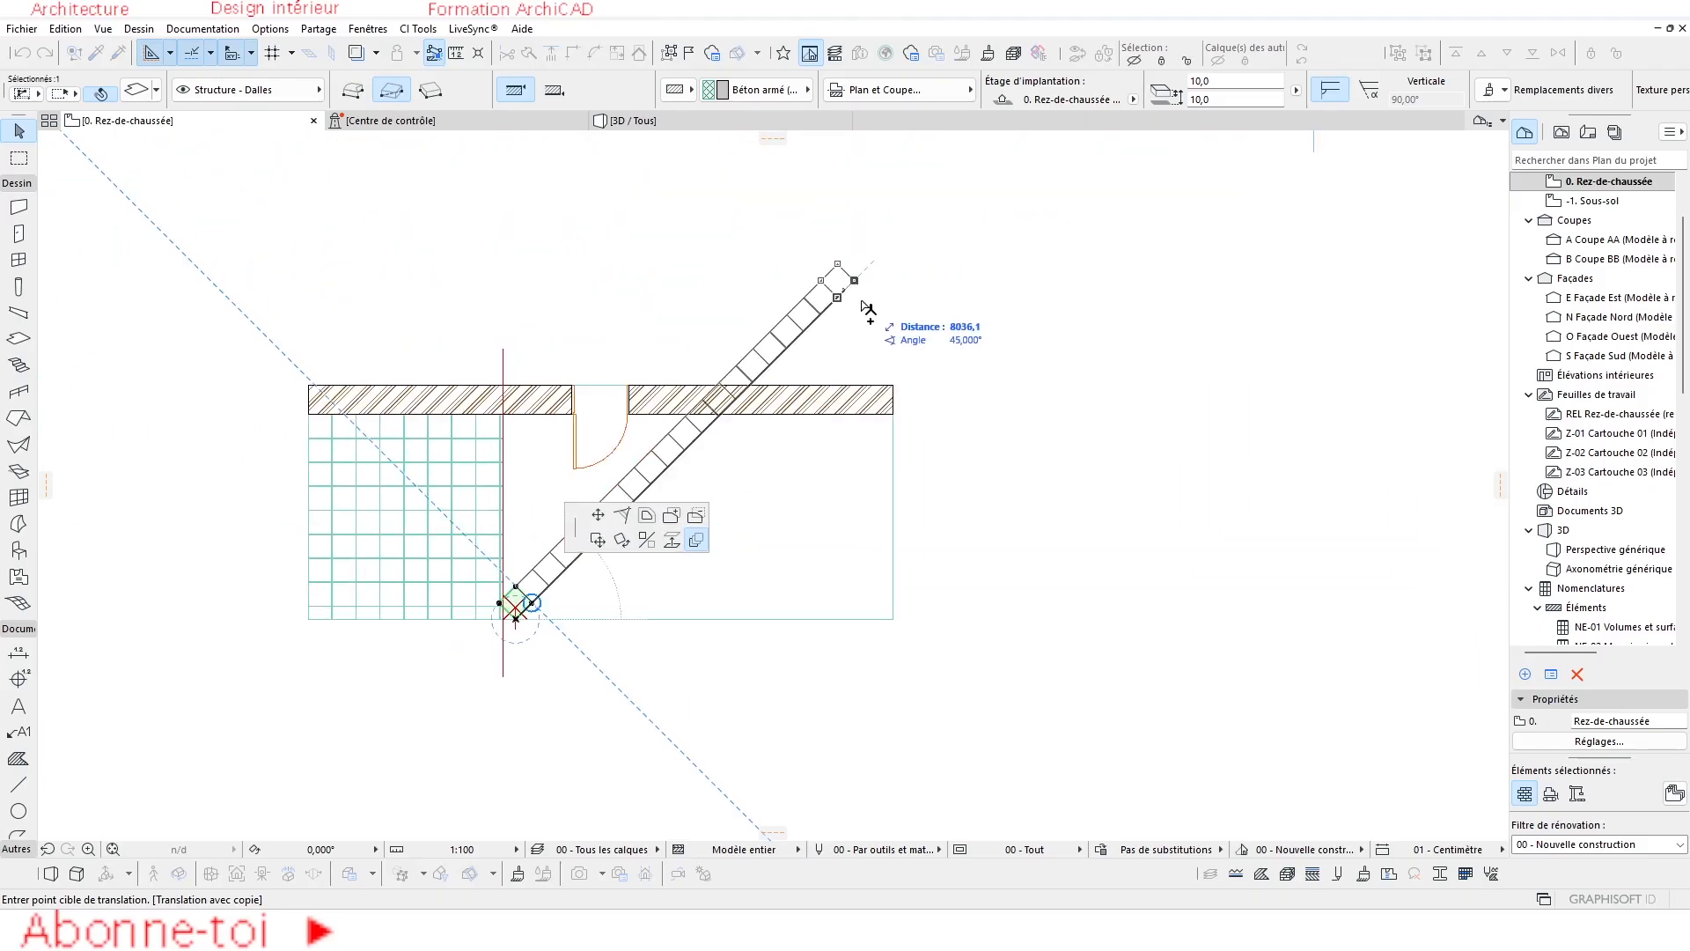
left_click(933, 341)
Multiply the whole diagonal tile row from its leftmost corner at 45° toward the lower right, with 10 mm joints, extending past the slab.
scroll(511, 537, "up", 5)
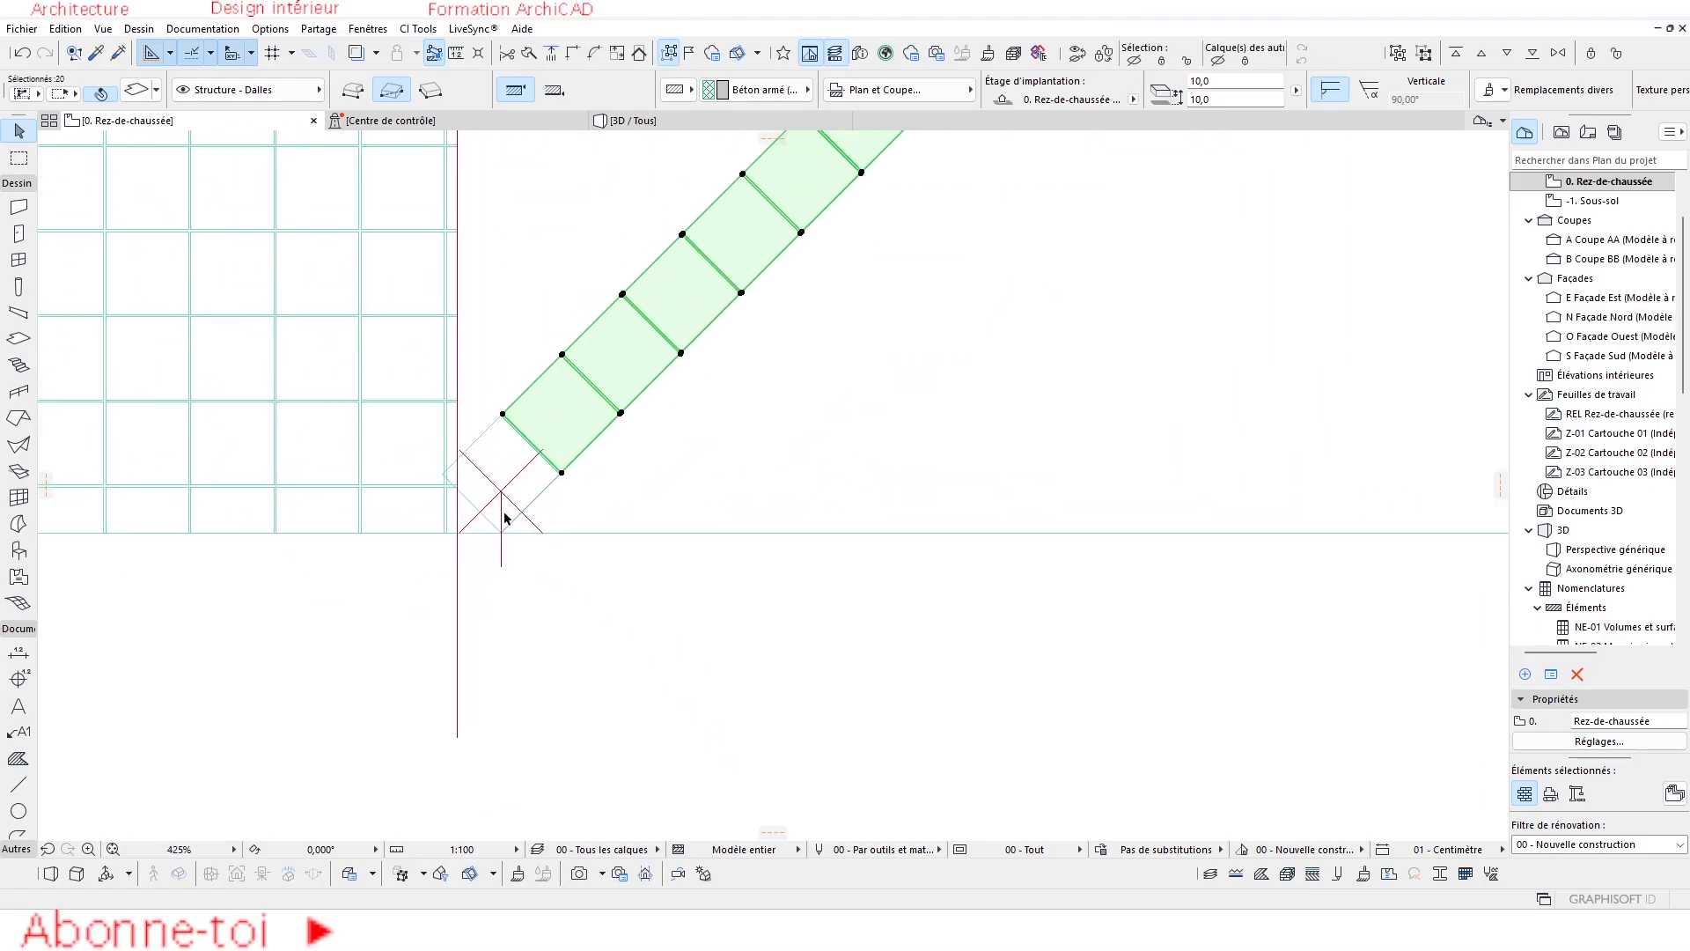
scroll(458, 530, "up", 4)
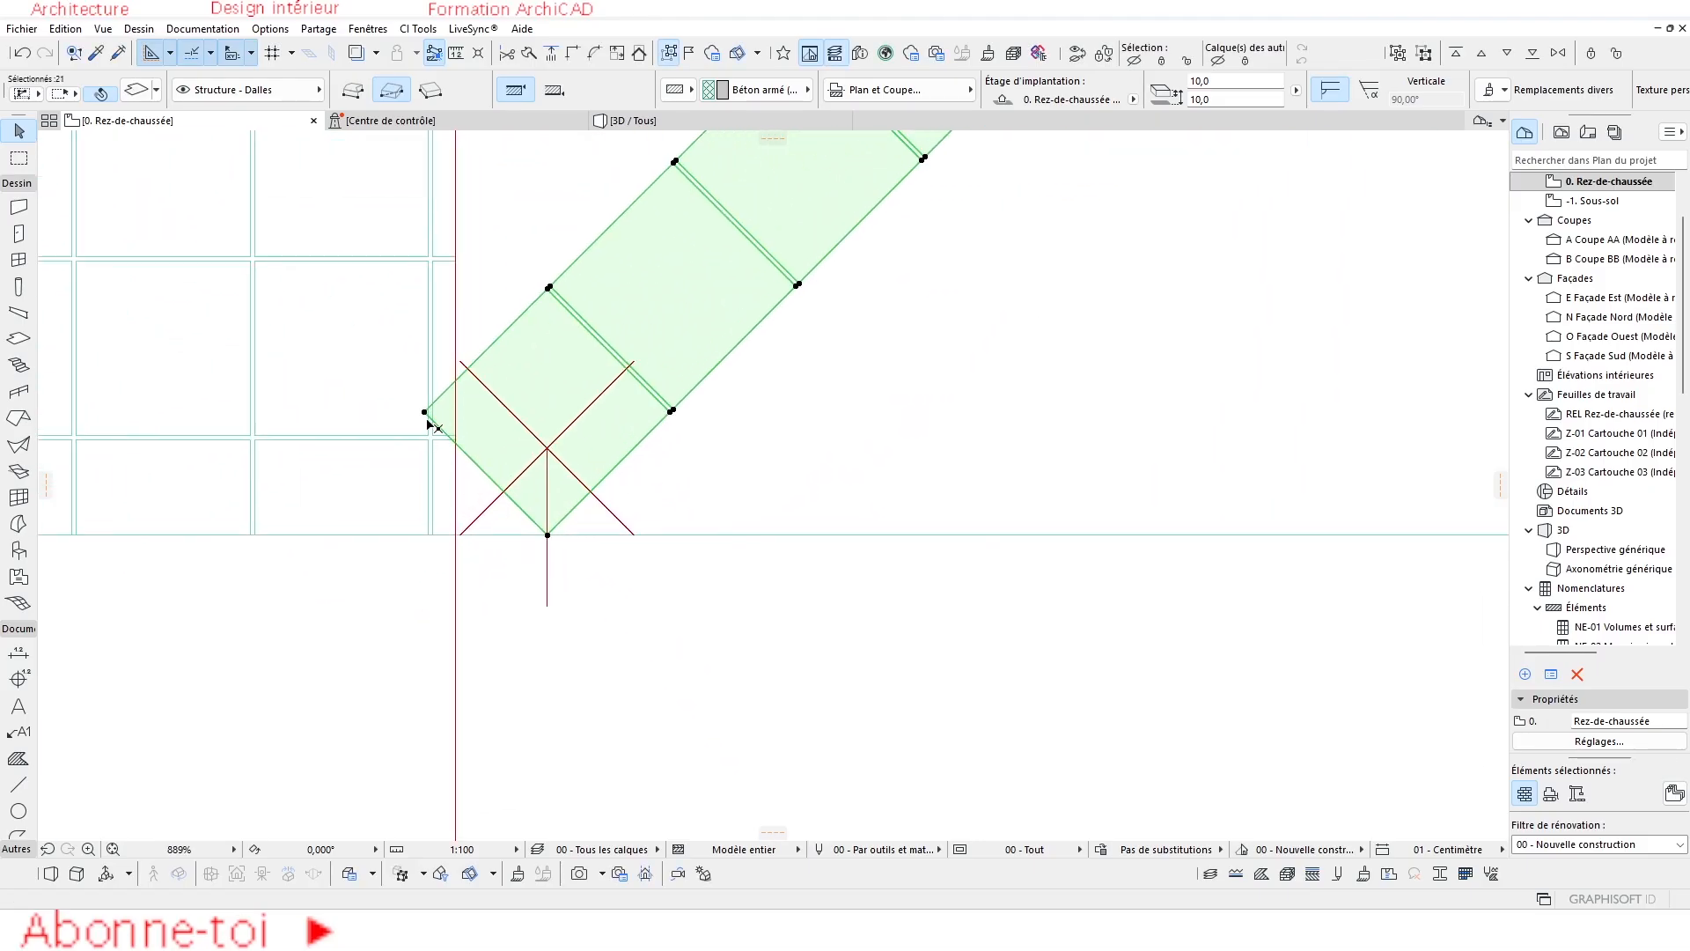
left_click(426, 414)
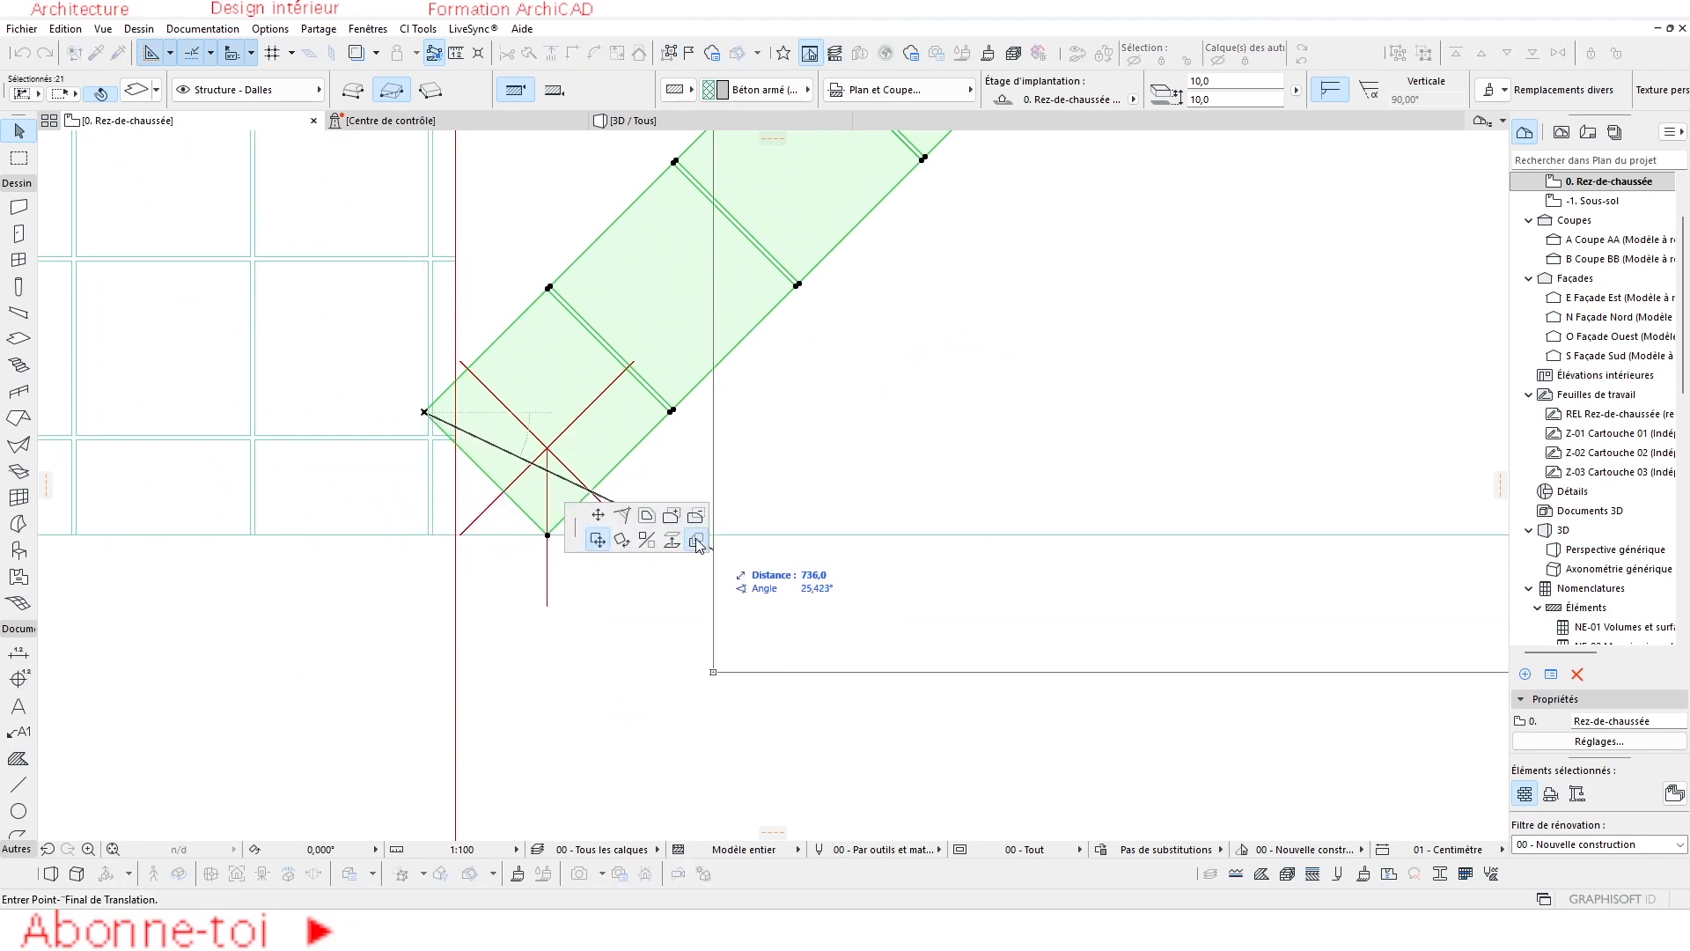
left_click(695, 540)
left_click(1423, 655)
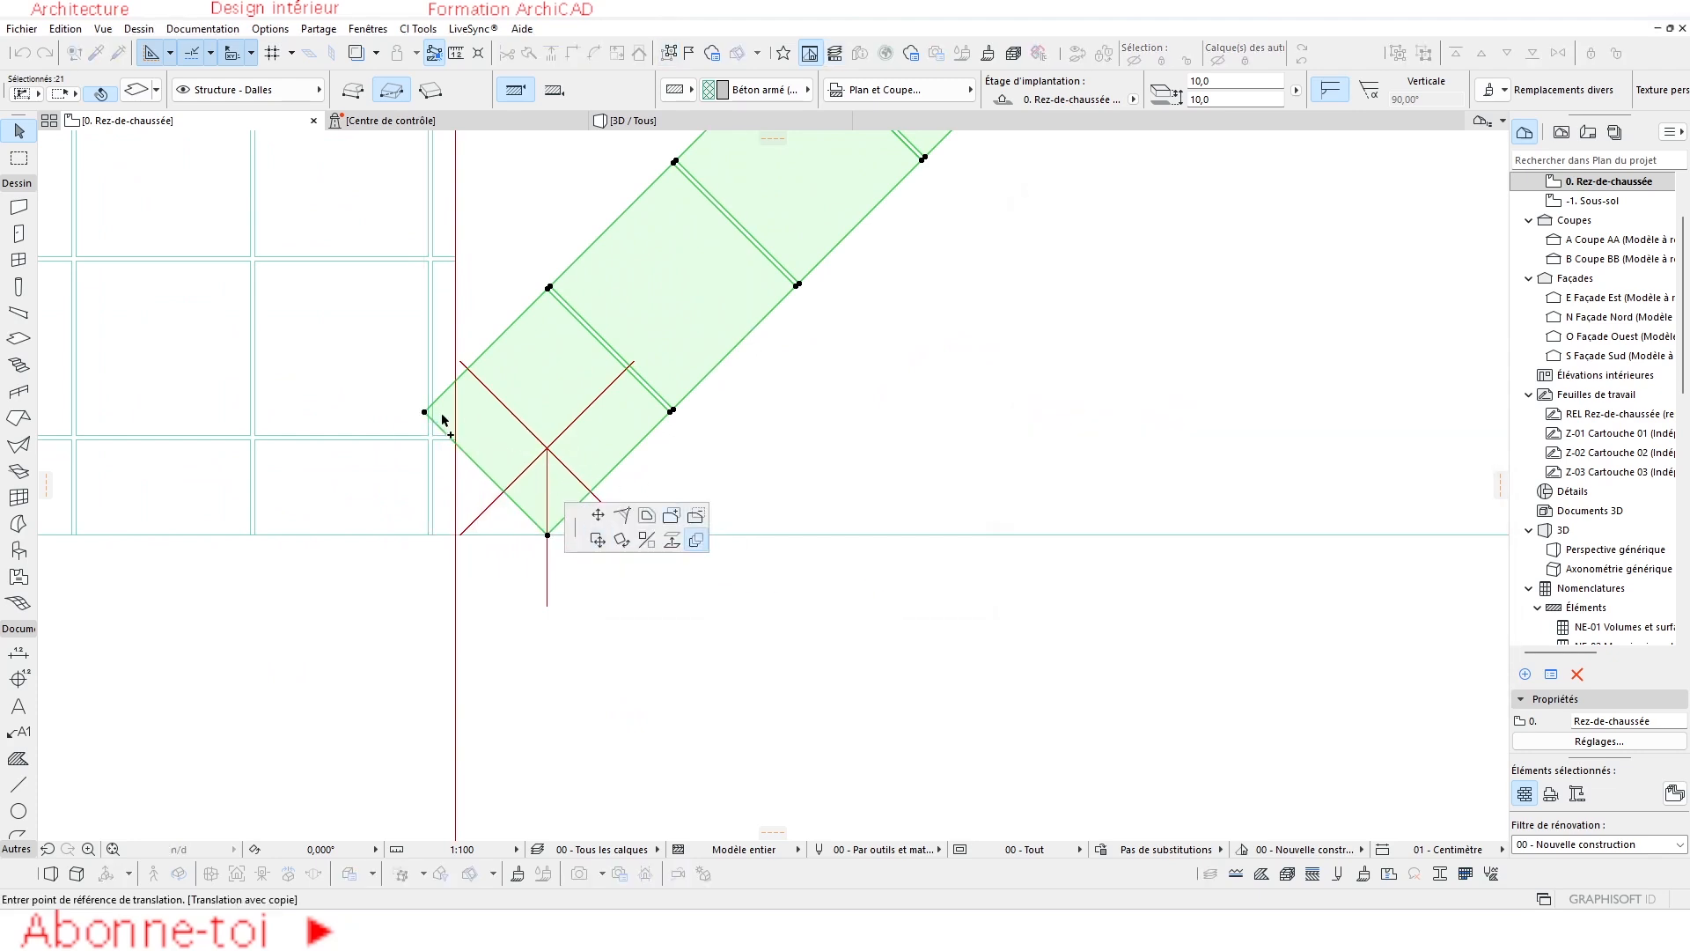
left_click(425, 413)
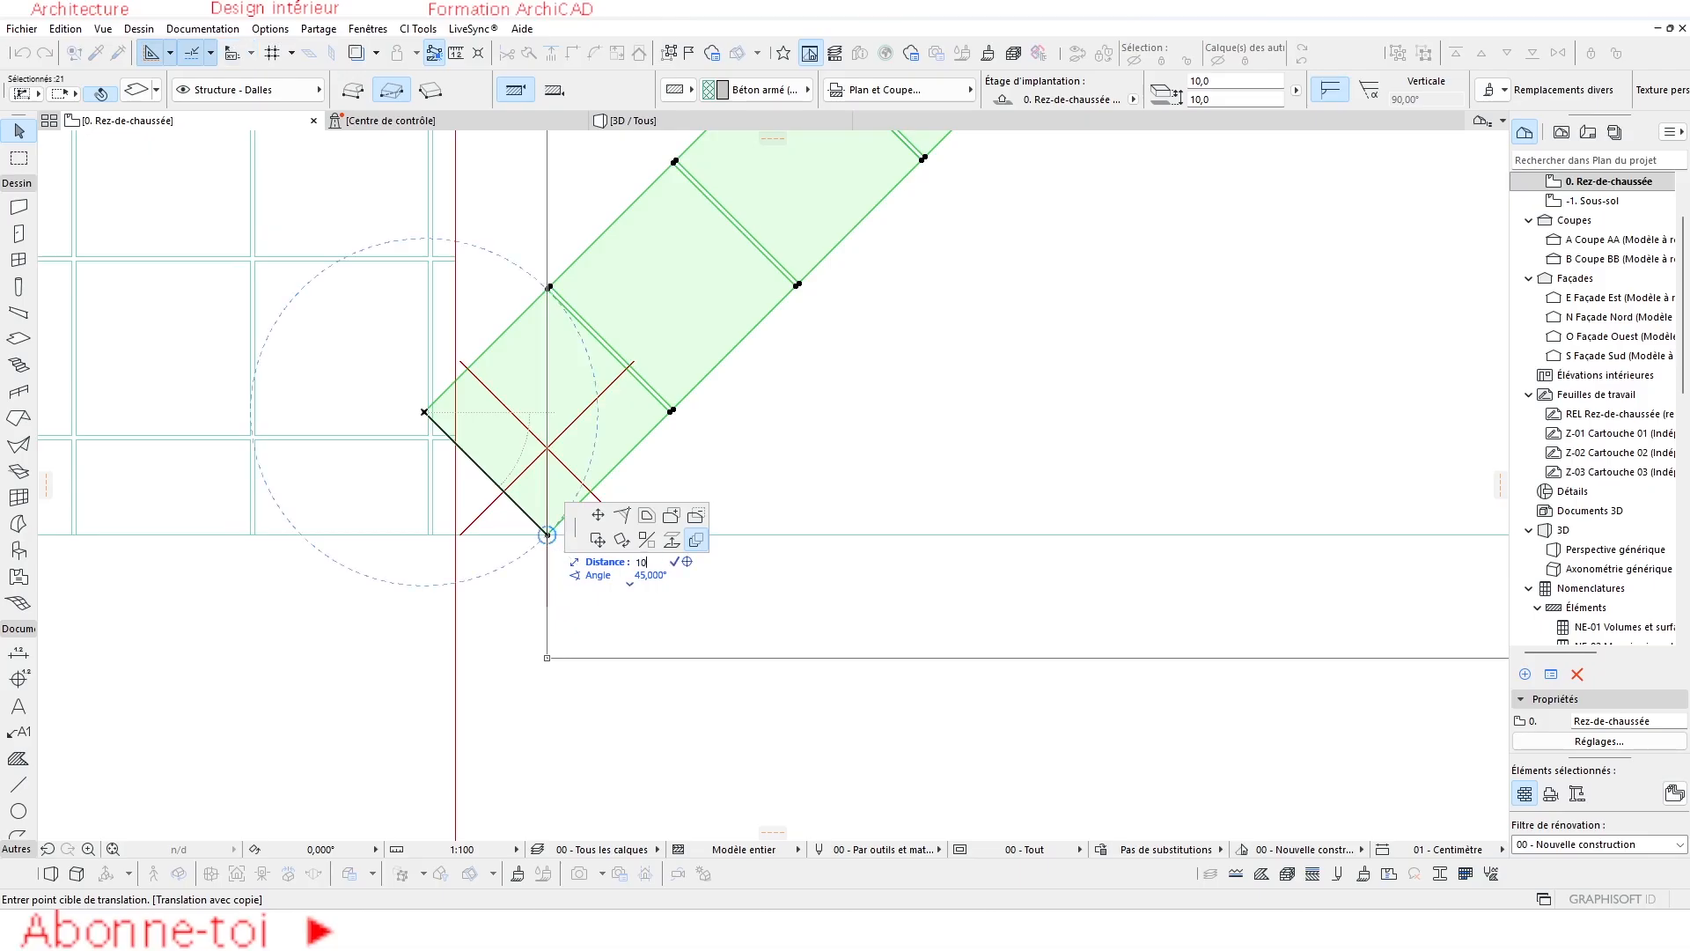
scroll(550, 541, "down", 7)
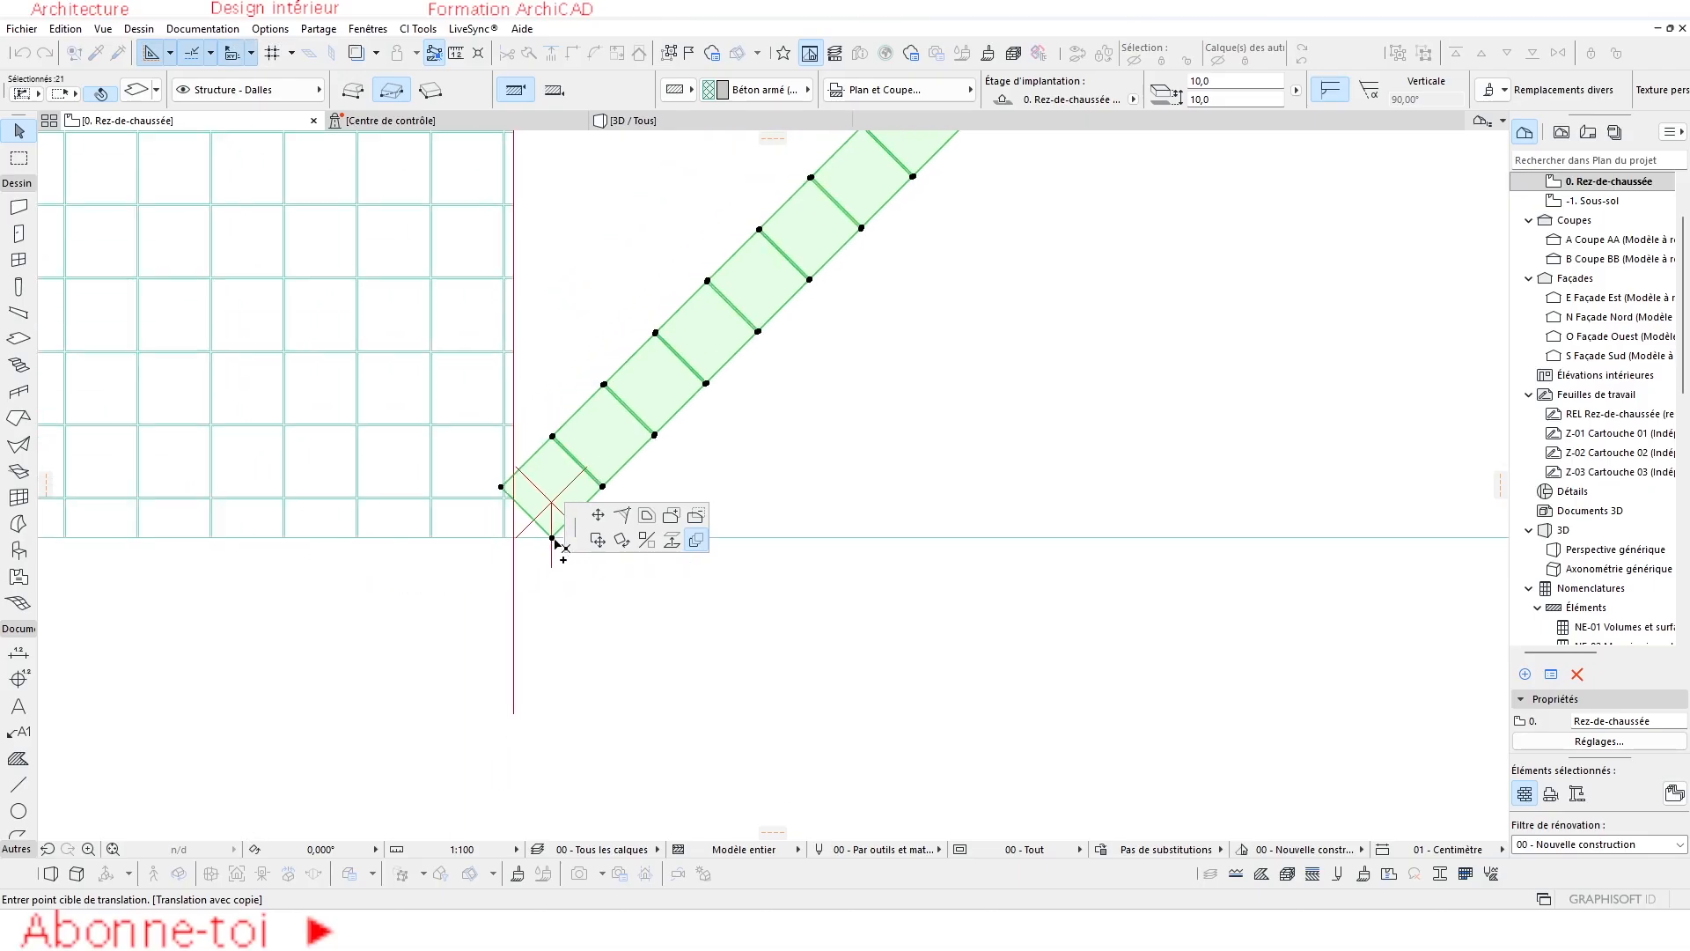
middle_click_drag(843, 709, 785, 545)
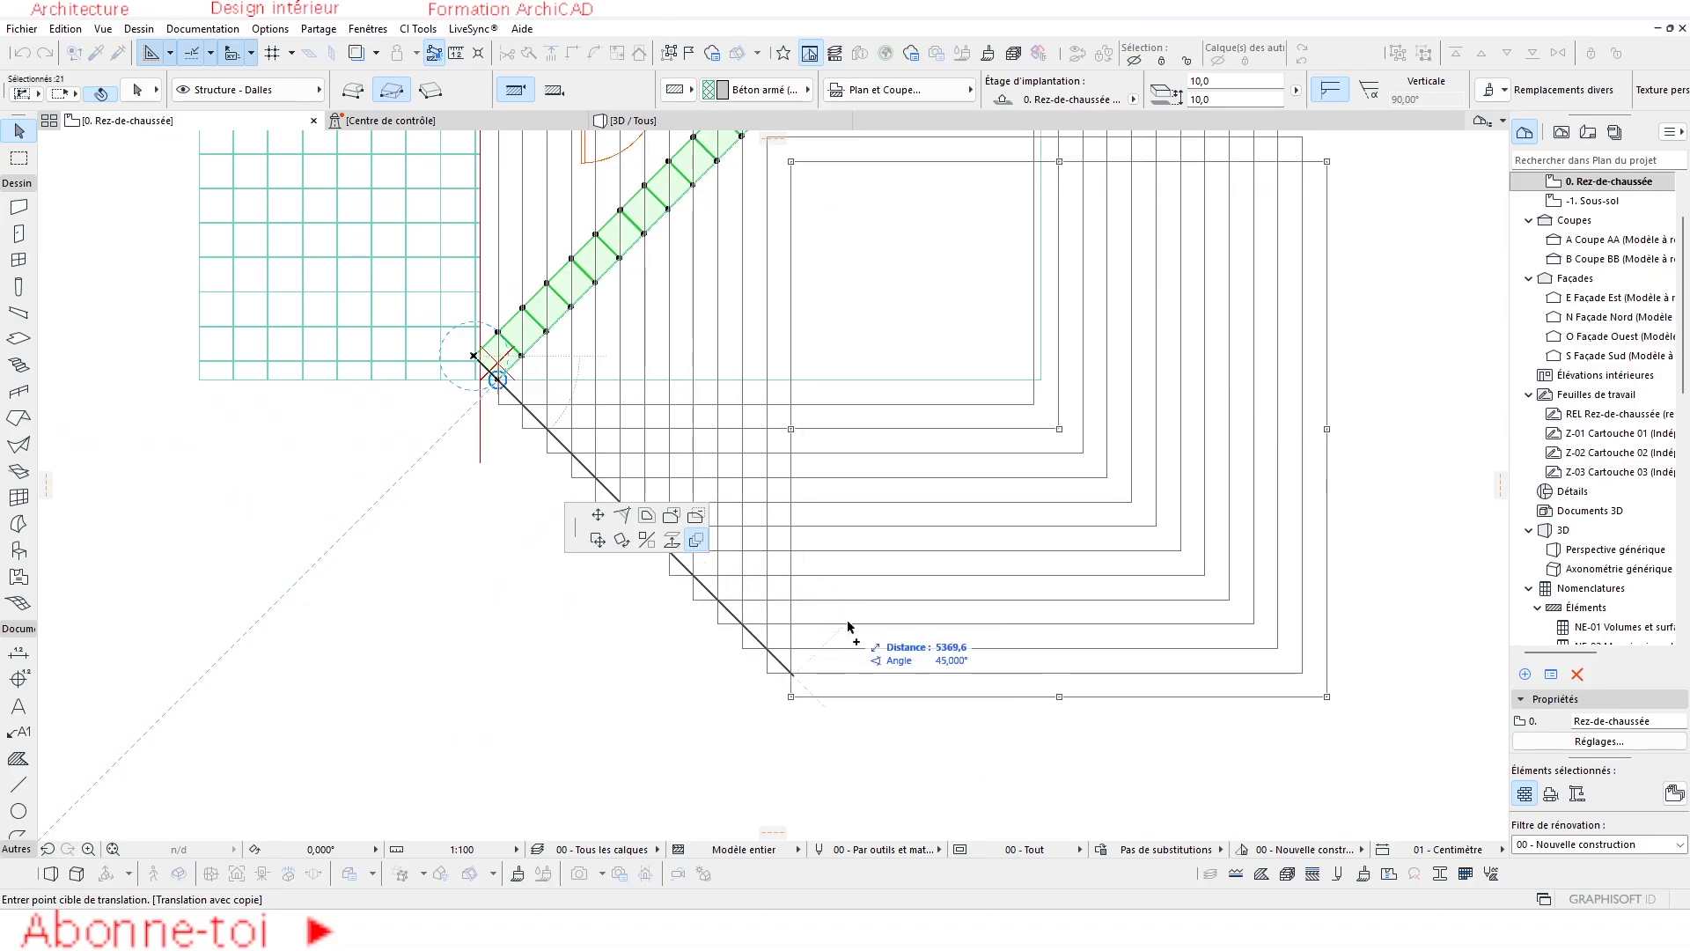
left_click(827, 606)
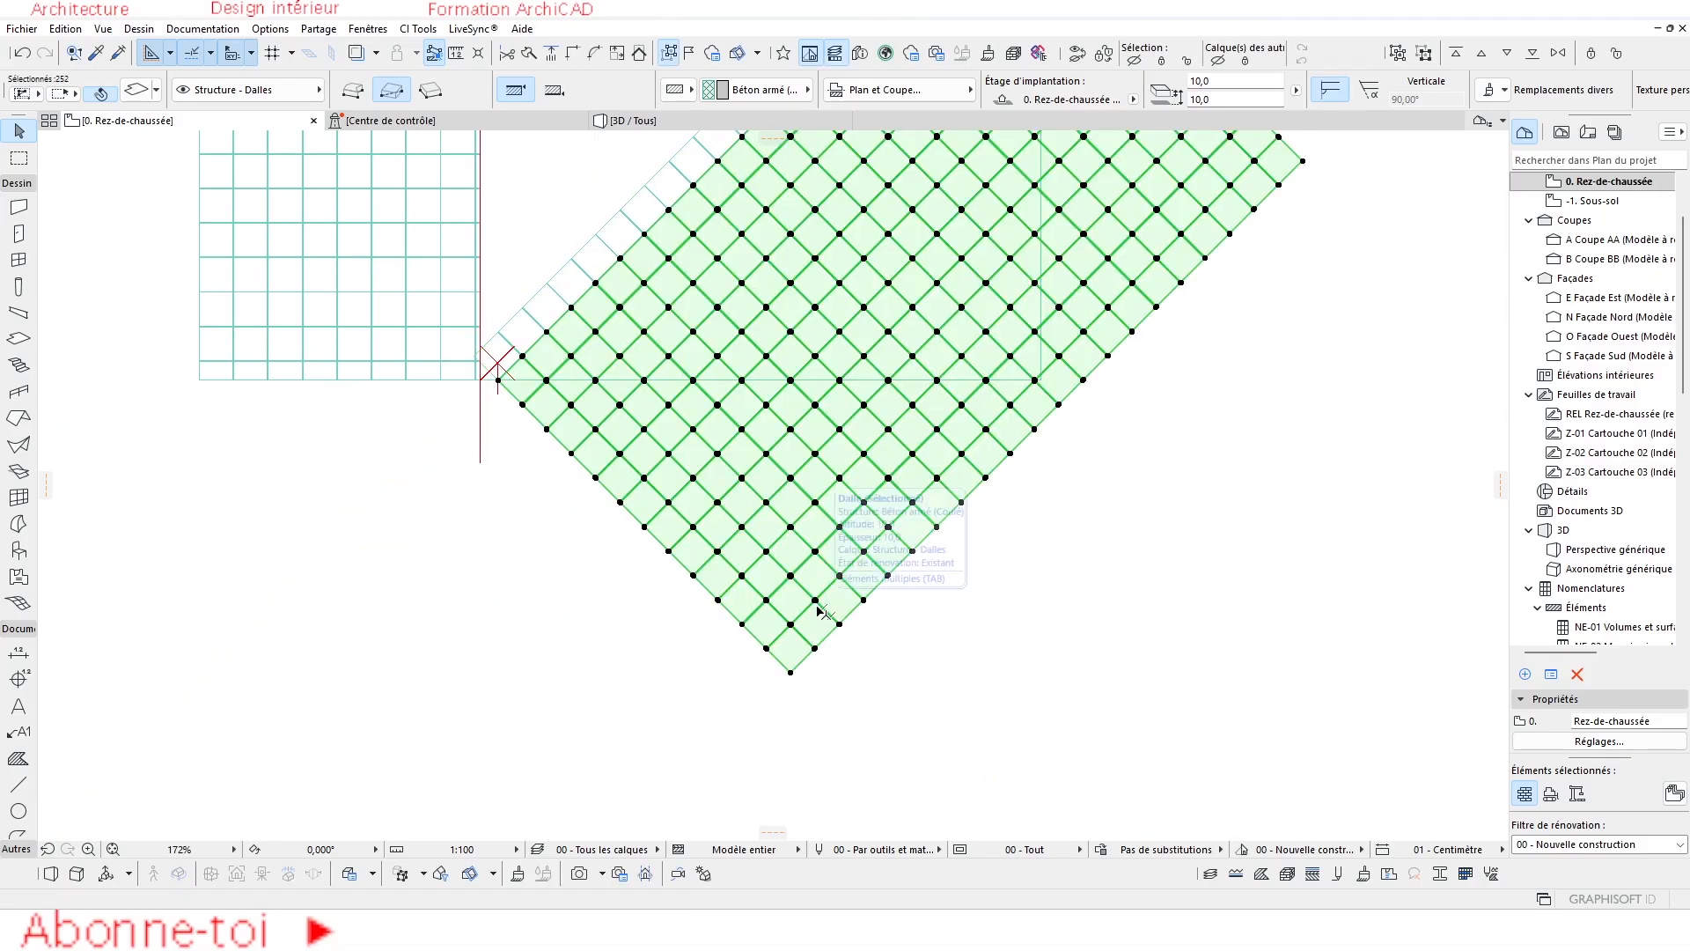
scroll(894, 701, "down", 5)
middle_click_drag(894, 702, 786, 547)
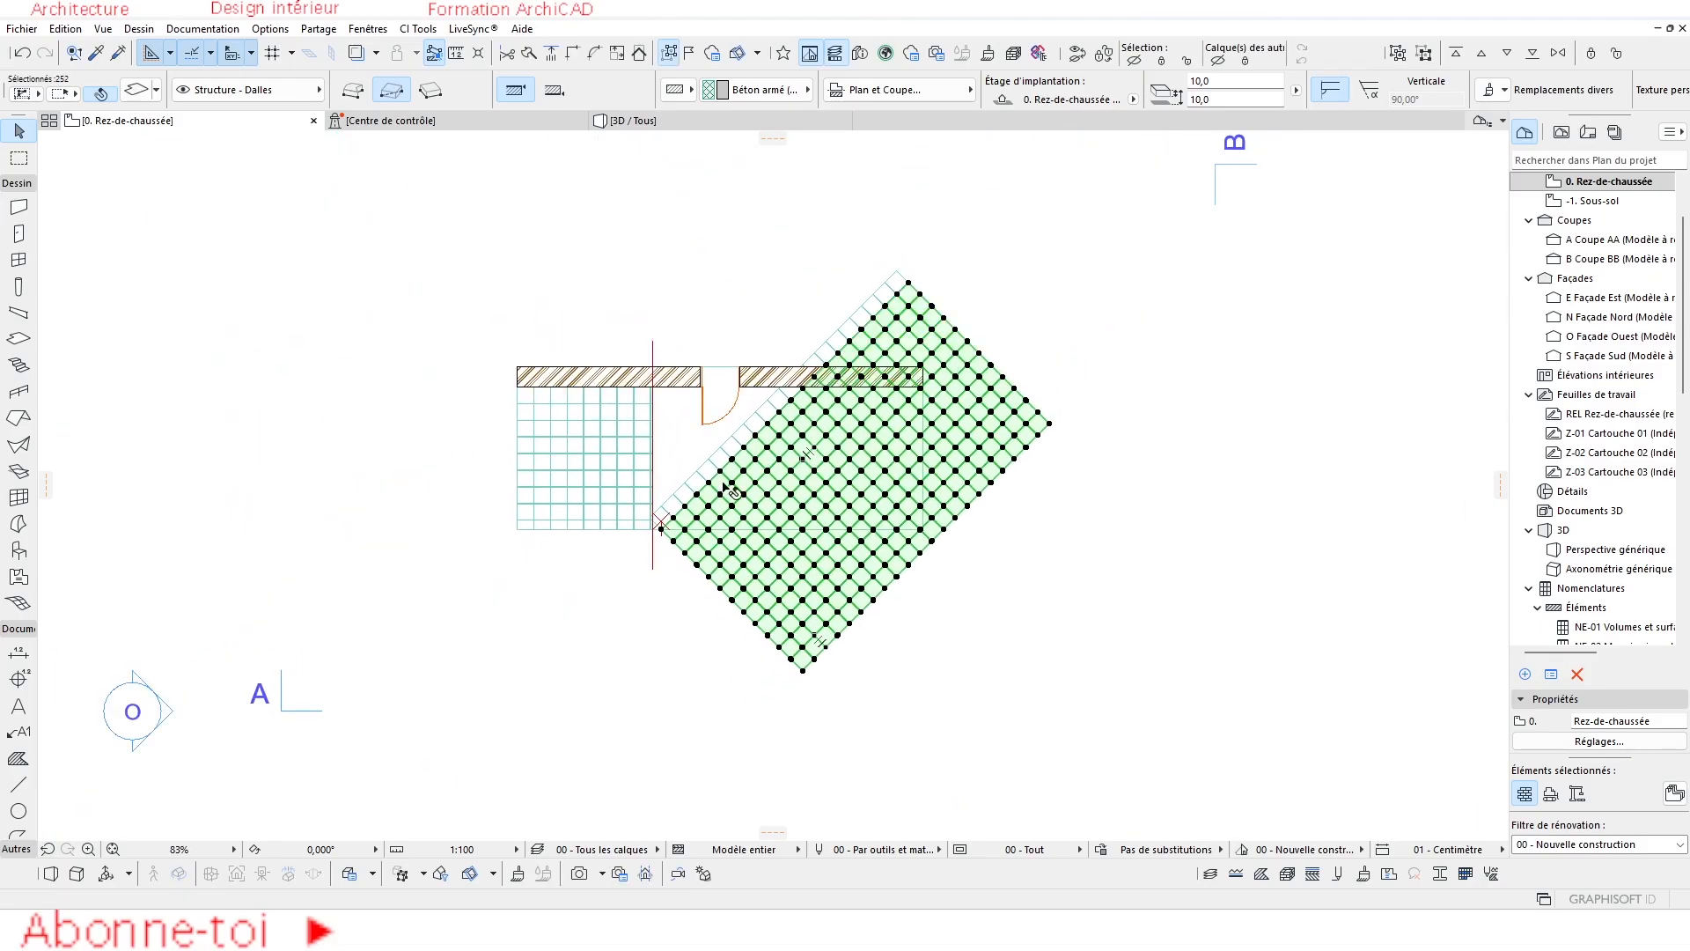
scroll(727, 495, "up", 2)
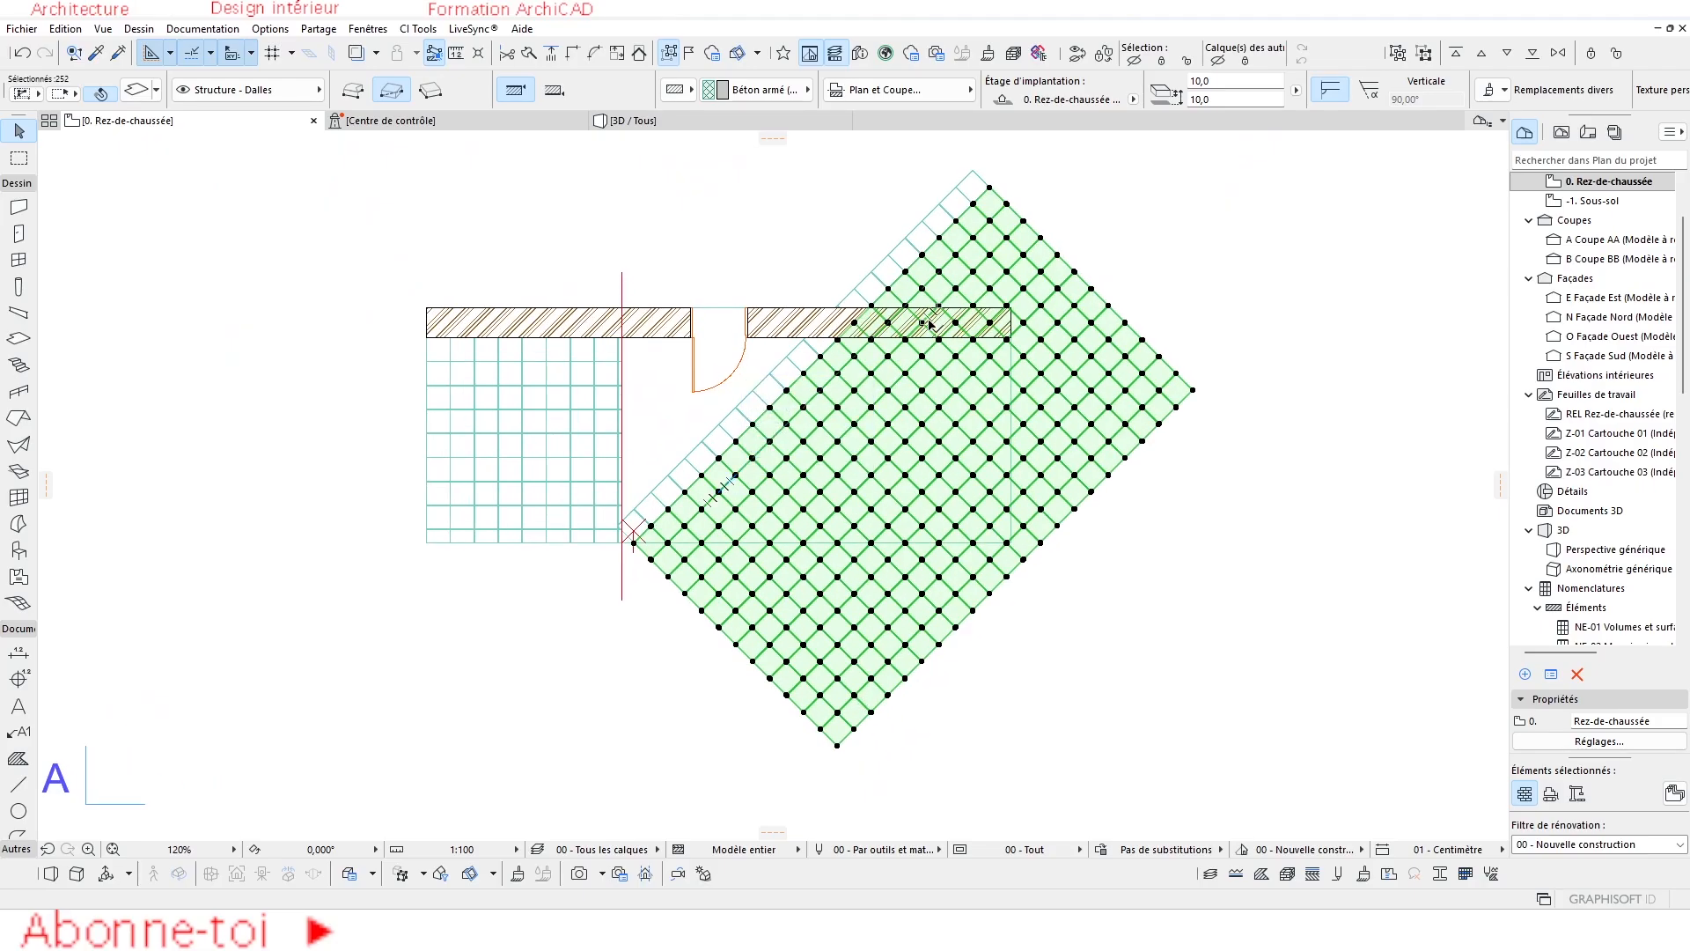
key("Escape")
left_click(60, 96)
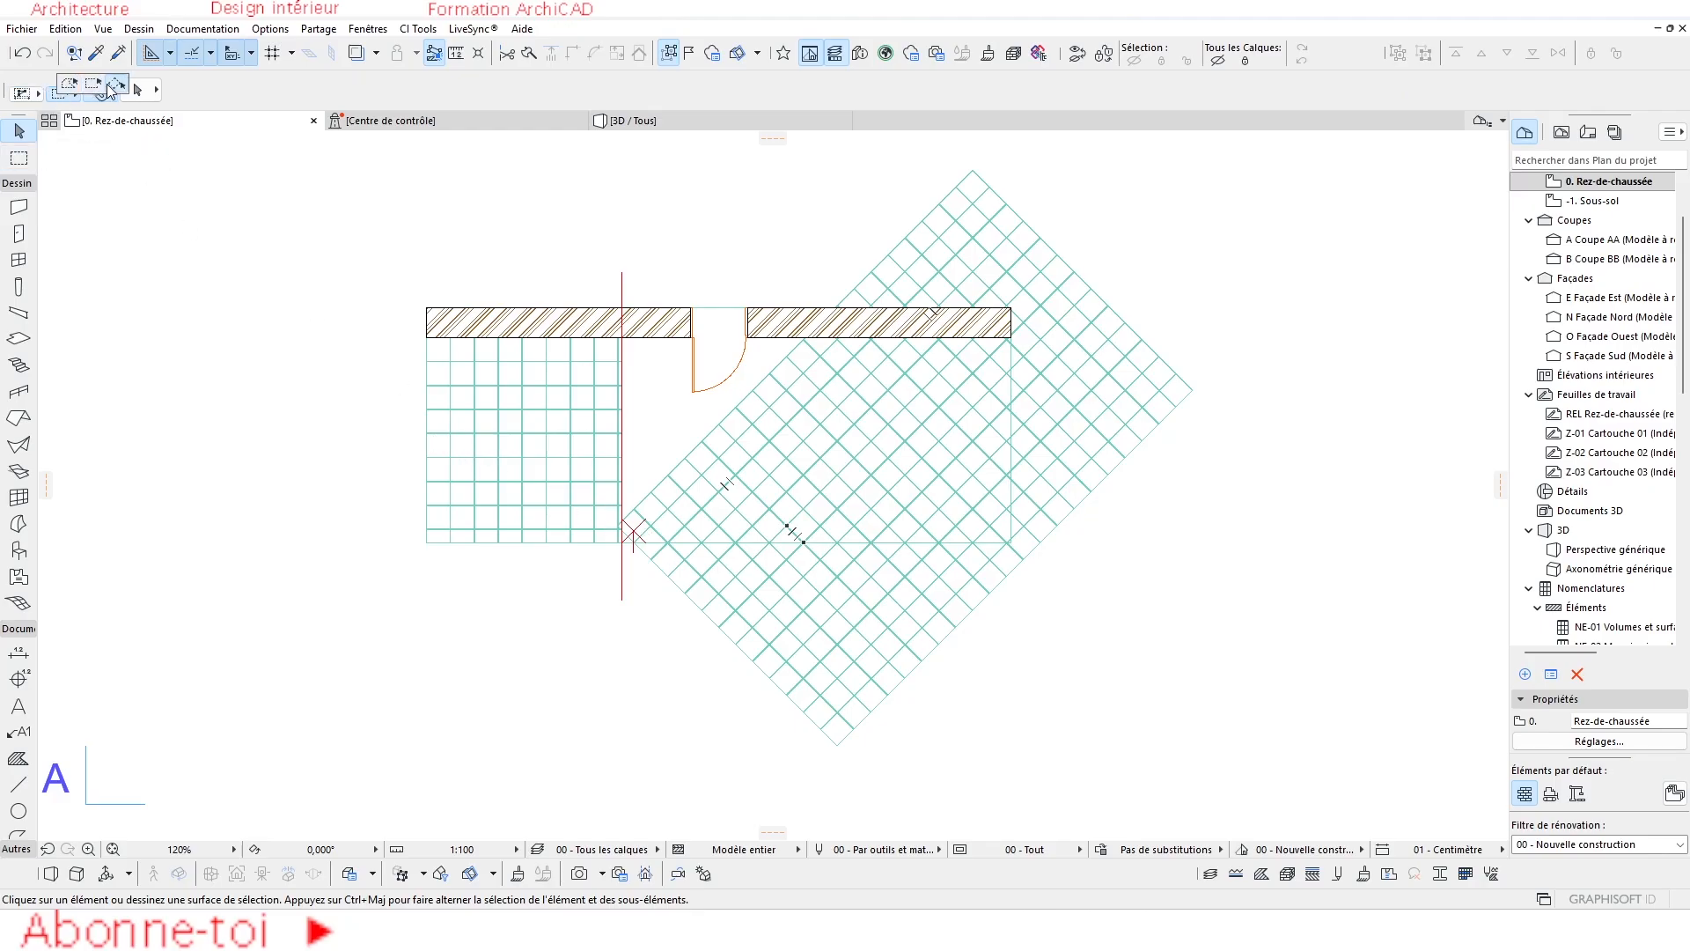
left_click(117, 91)
scroll(591, 529, "up", 4)
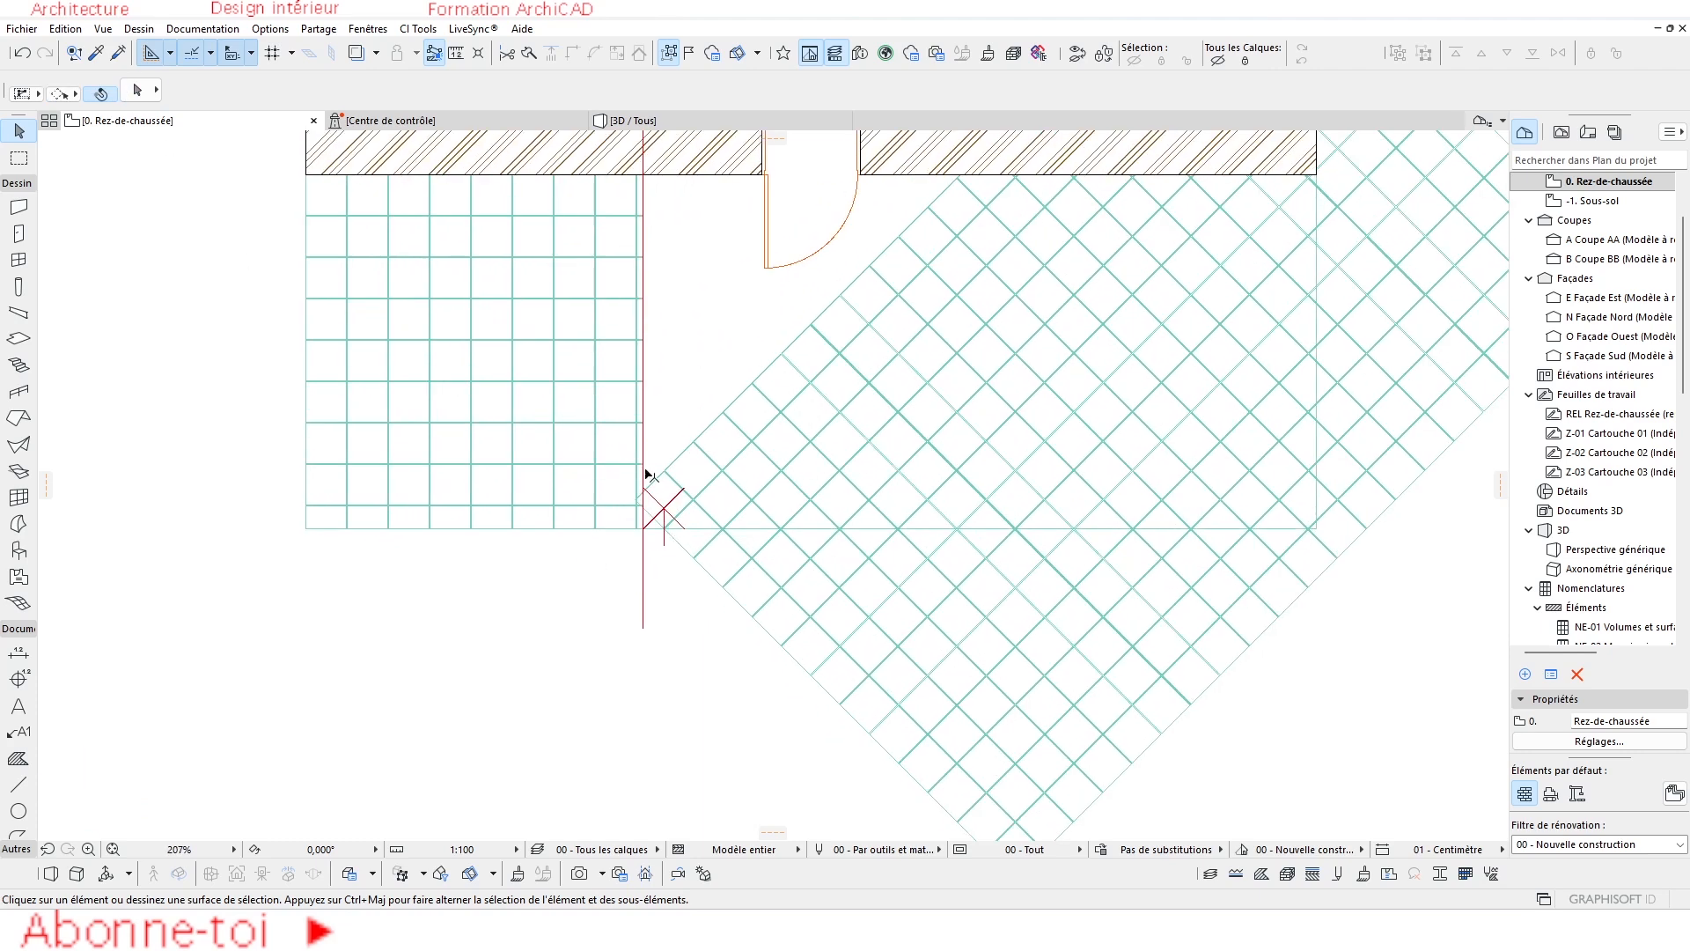
left_click(619, 531)
key("Escape")
scroll(608, 546, "down", 5)
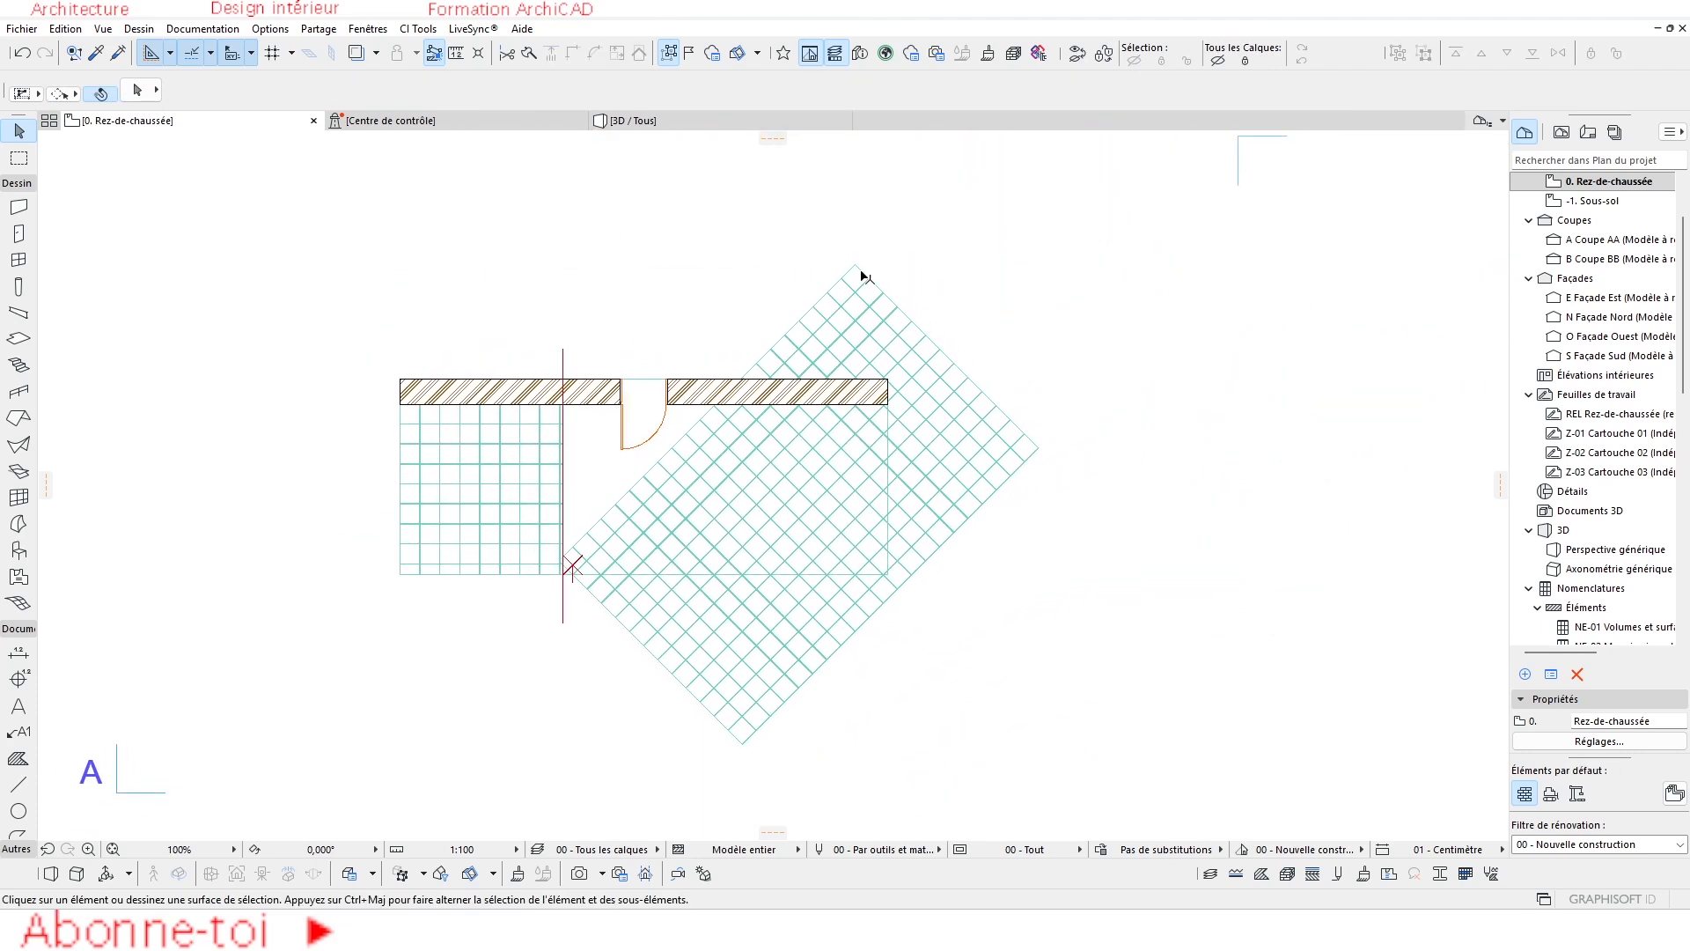
left_click(872, 250)
left_click(883, 269)
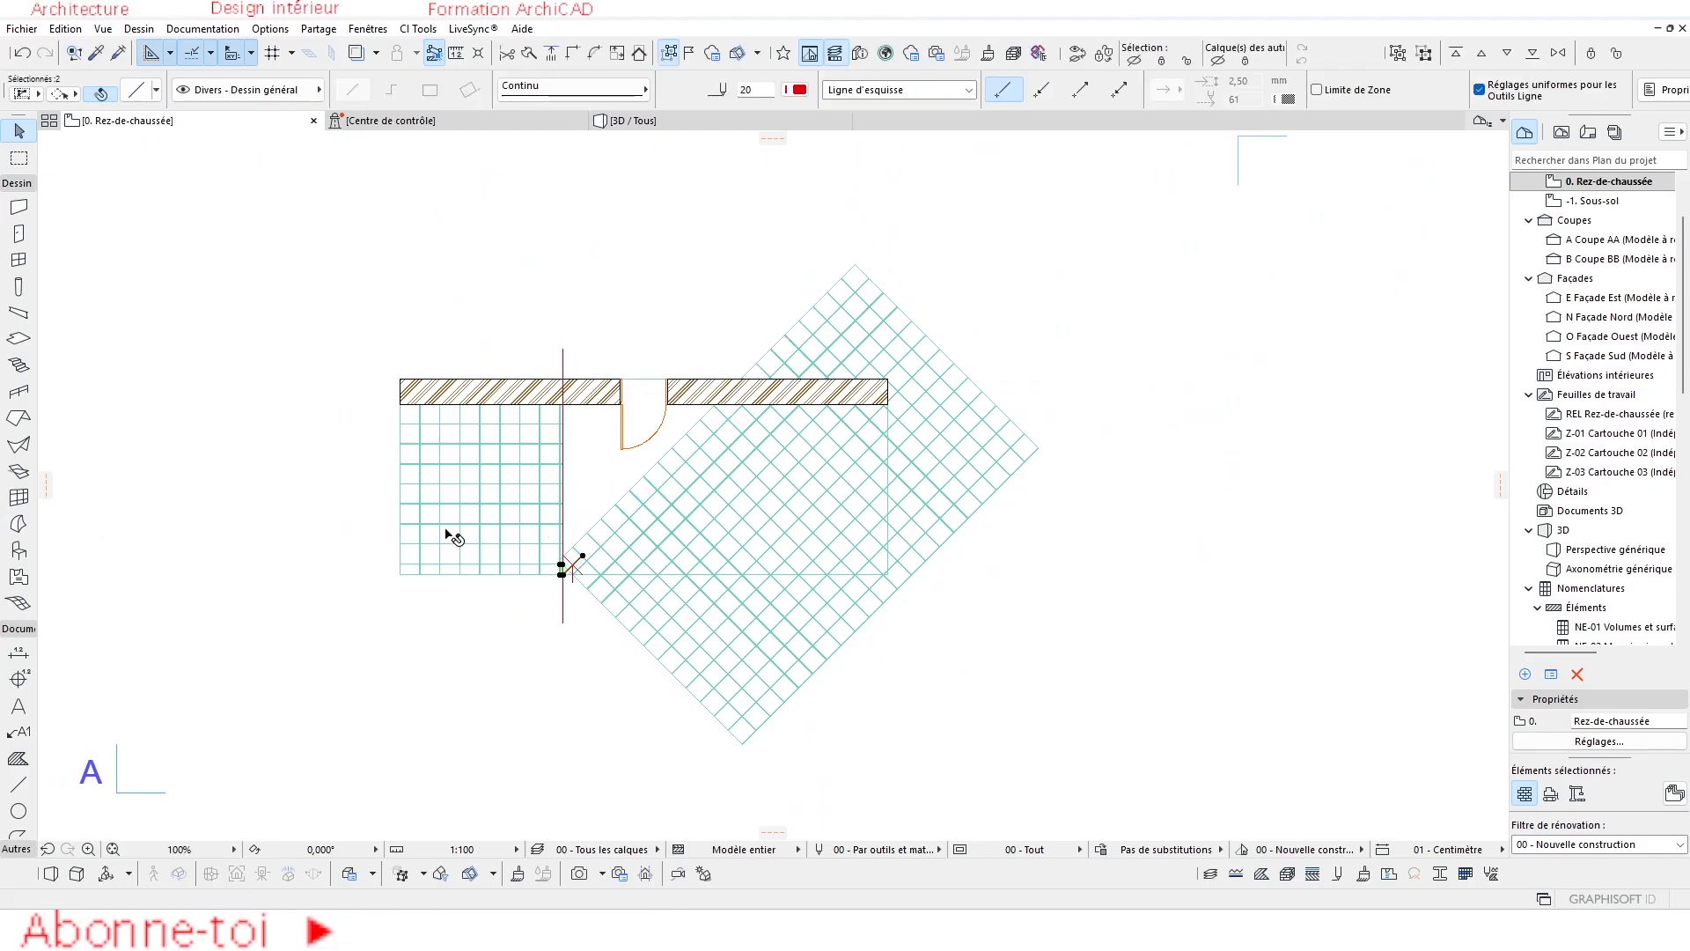
scroll(577, 575, "up", 9)
key("Escape")
scroll(601, 588, "down", 8)
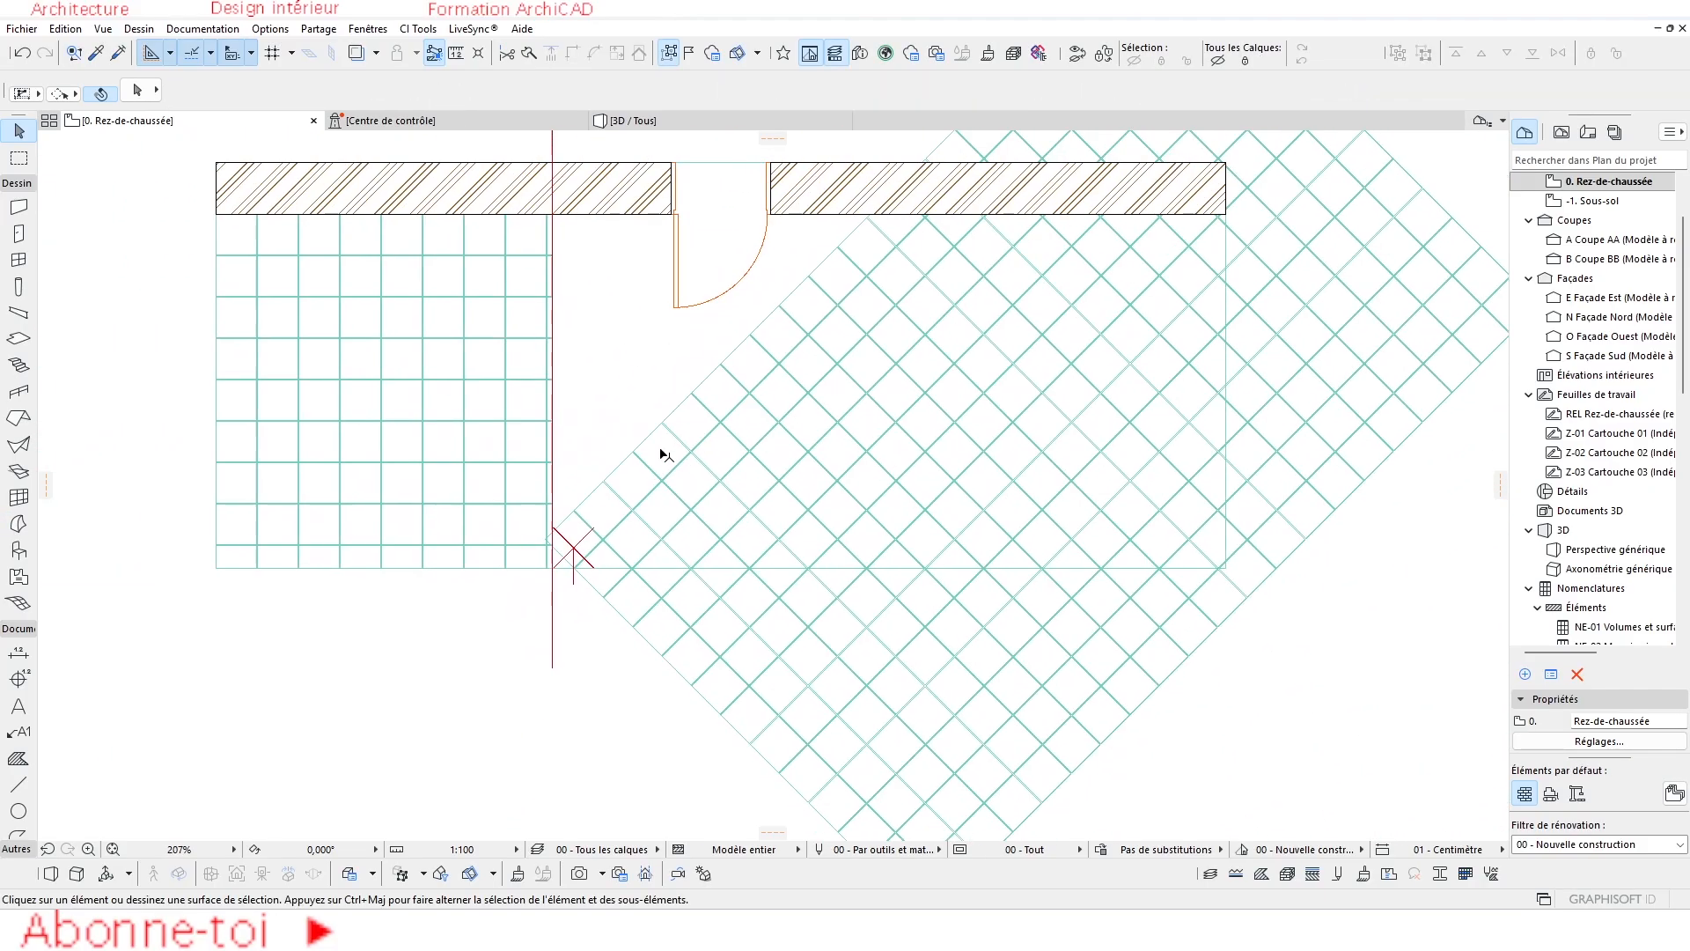
left_click(939, 208)
left_click(979, 238)
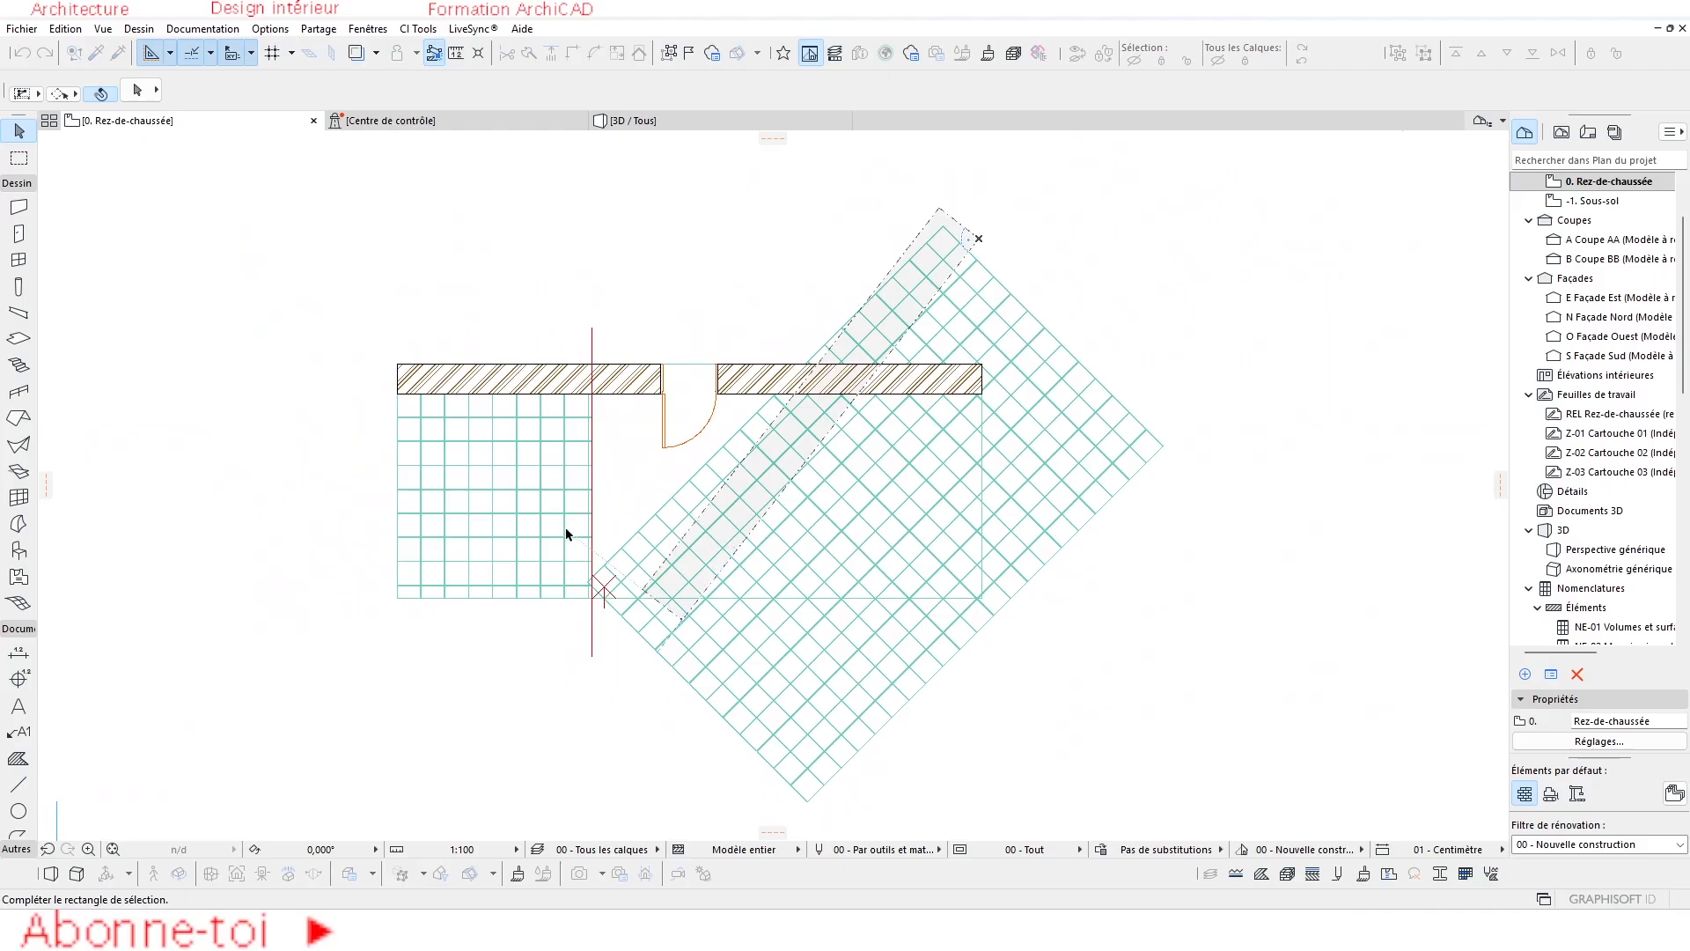
Select the first diagonal tile row with a polygonal selection drawn around it, from beyond the wall to the slab's lower edge.
left_click(60, 93)
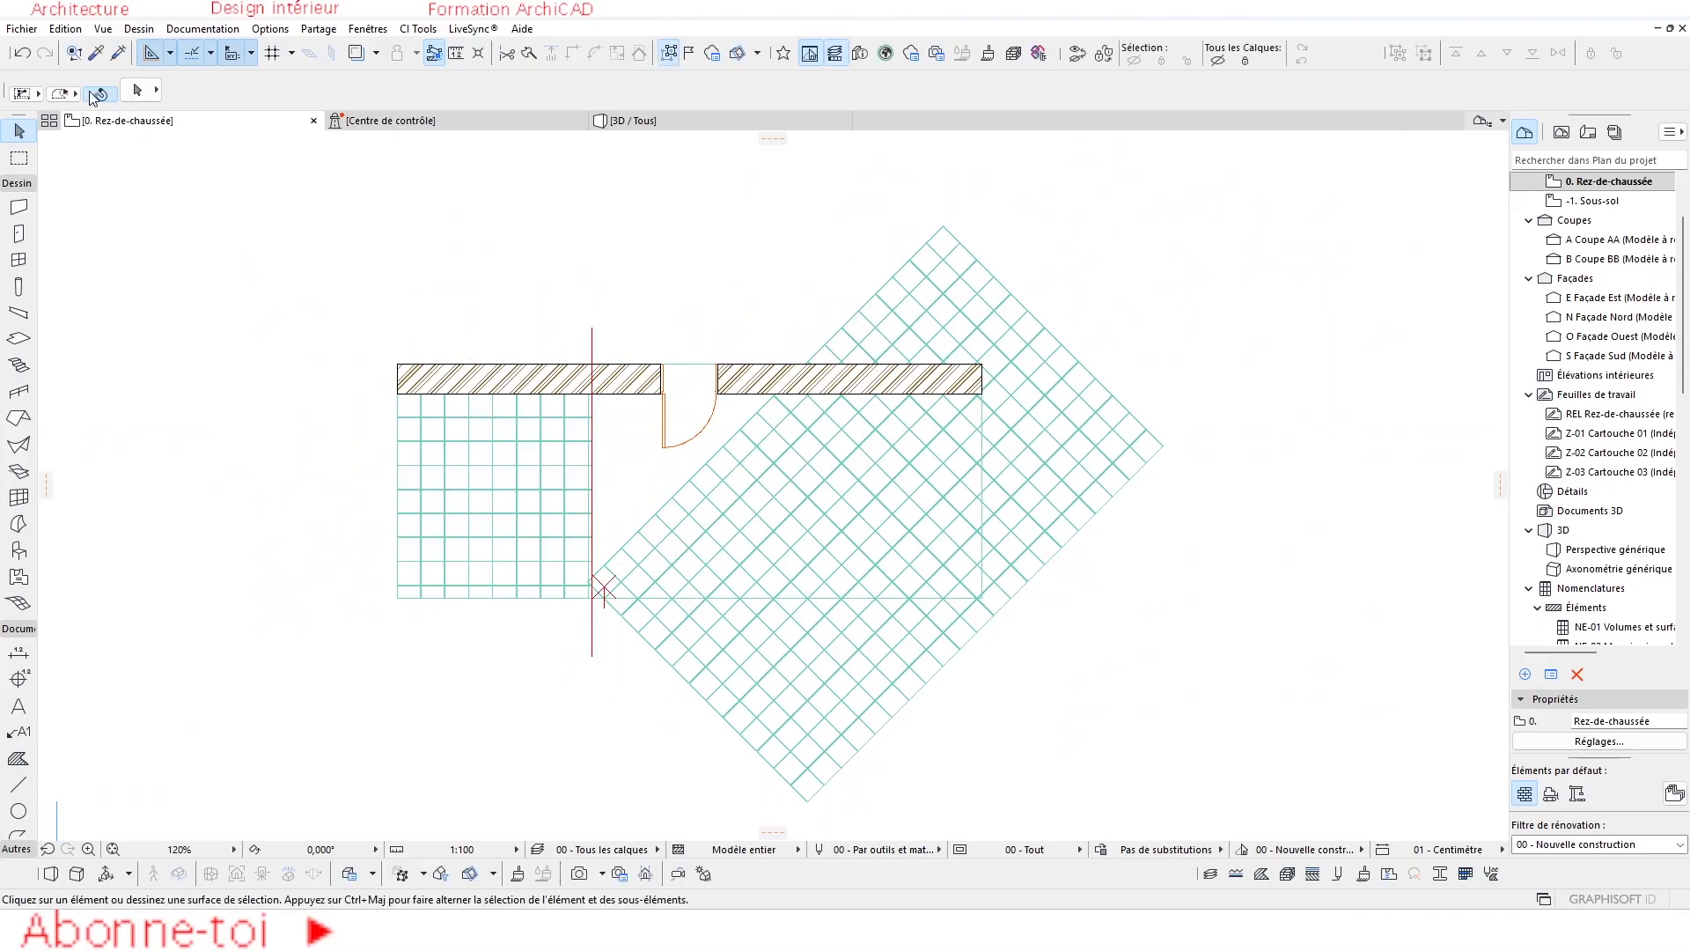
left_click(938, 212)
left_click(979, 251)
left_click(568, 604)
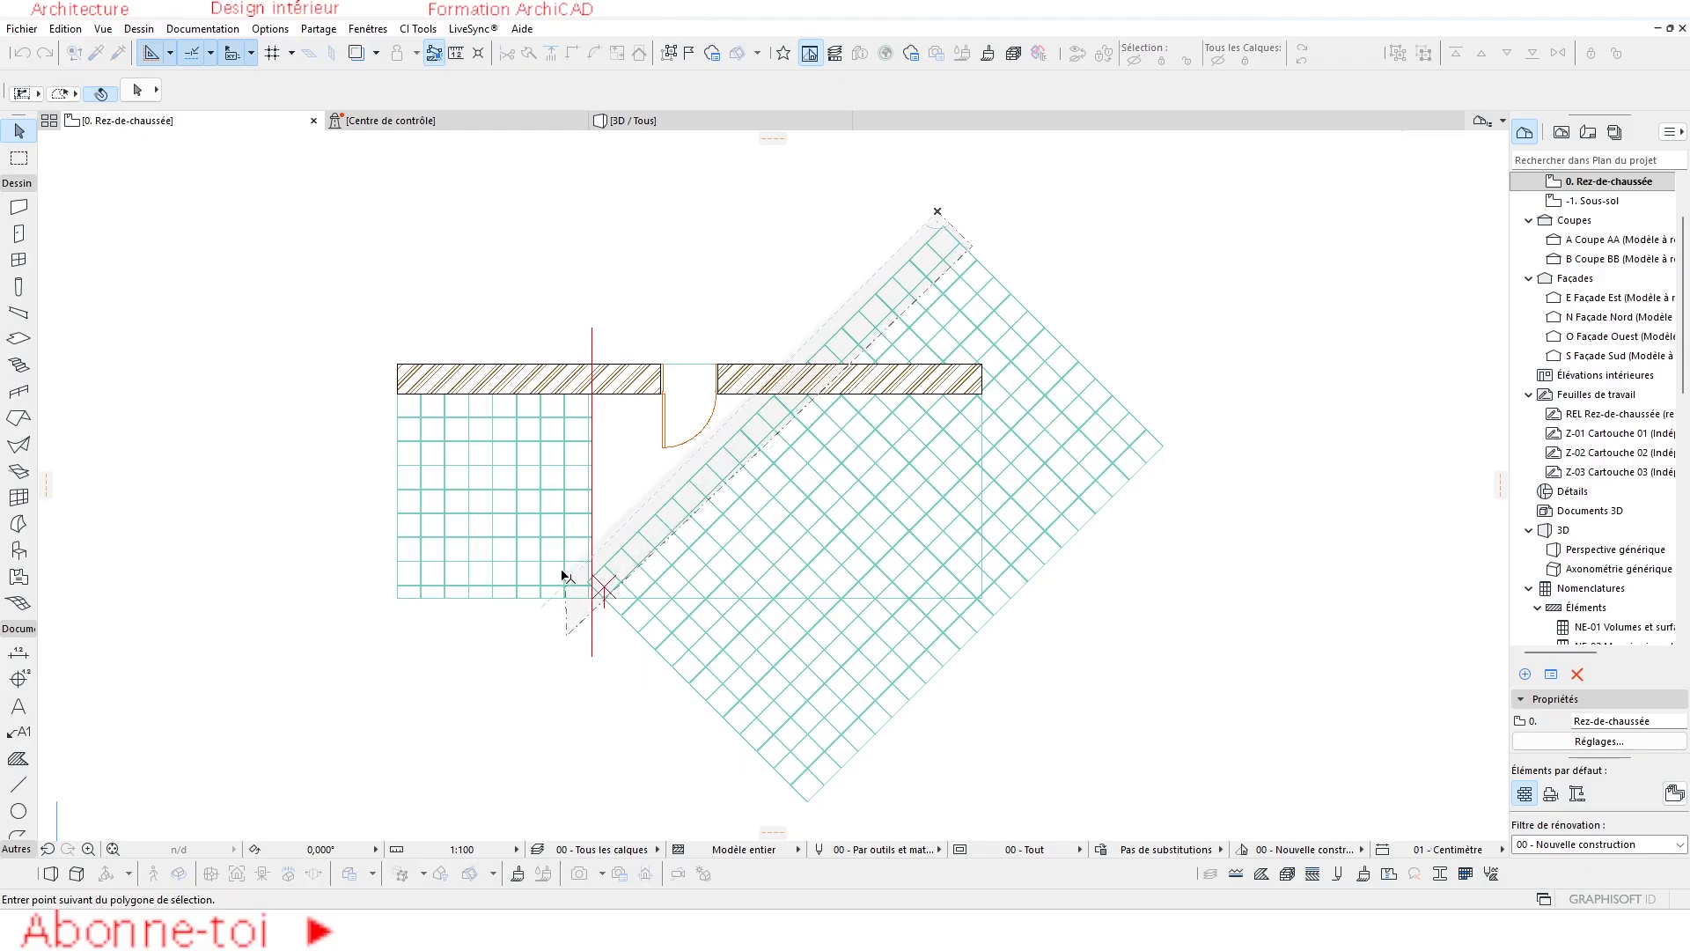
left_click(939, 212)
scroll(618, 643, "up", 2)
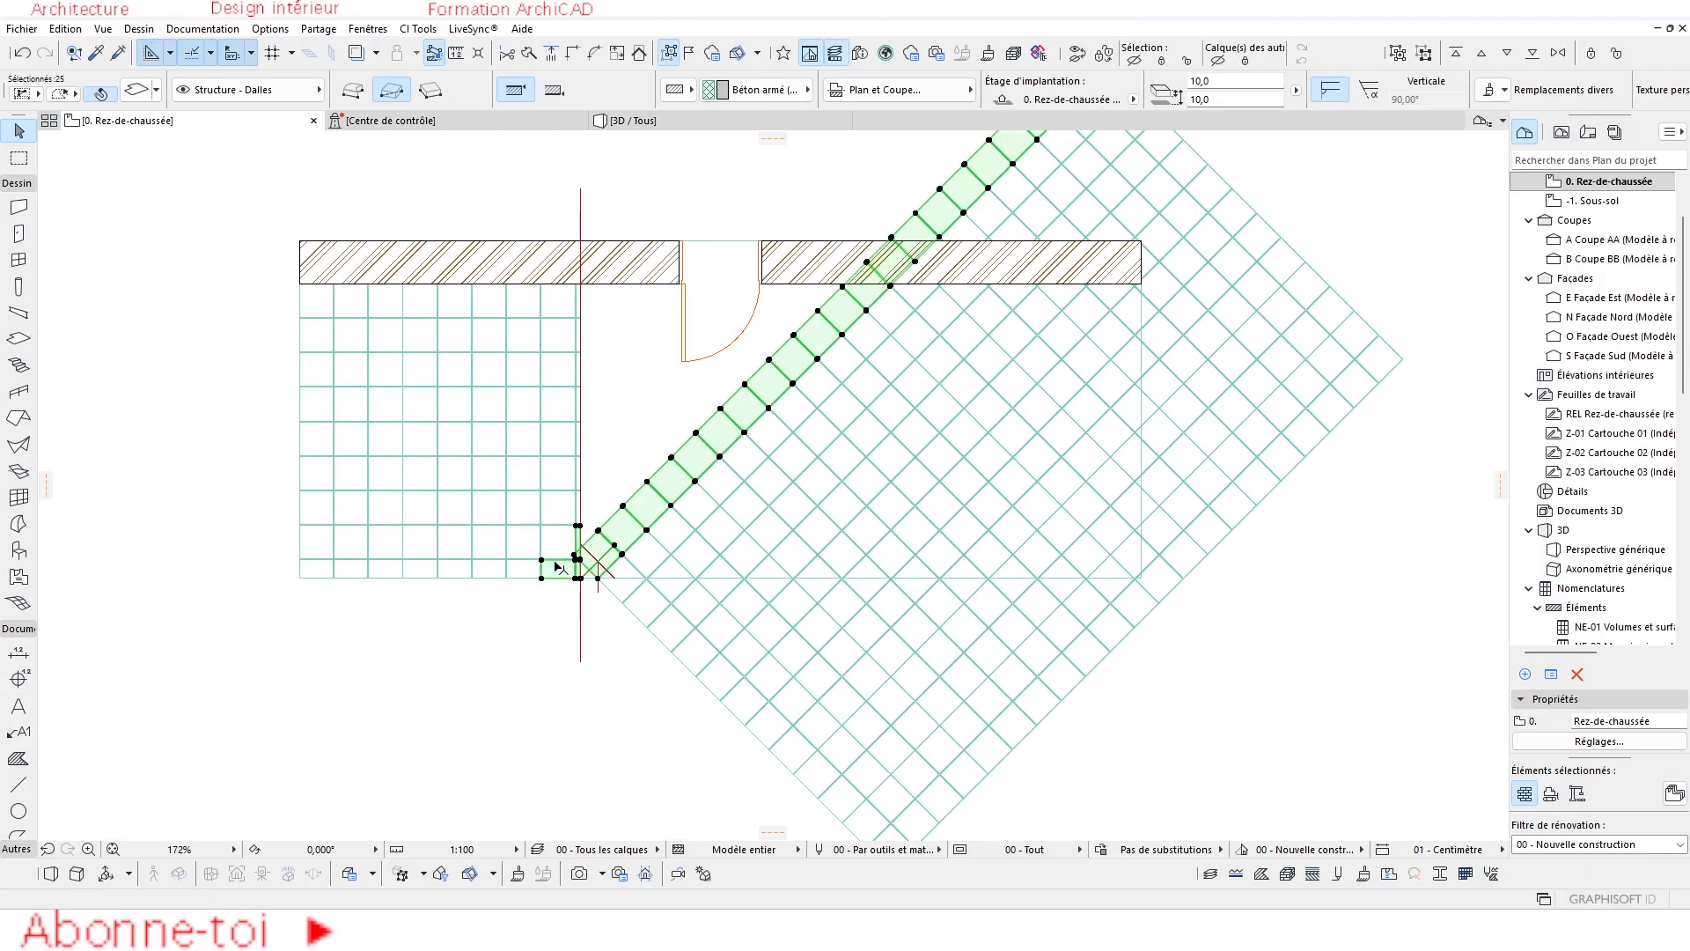
Remove the straight tiles and guide lines near the lower corner from the selection, keeping only the first diagonal tile row.
scroll(566, 567, "up", 6)
left_click(577, 540, "shift")
left_click(662, 583, "shift")
left_click(566, 581, "shift")
scroll(667, 566, "down", 3)
scroll(730, 581, "up", 4)
left_click(766, 332, "shift")
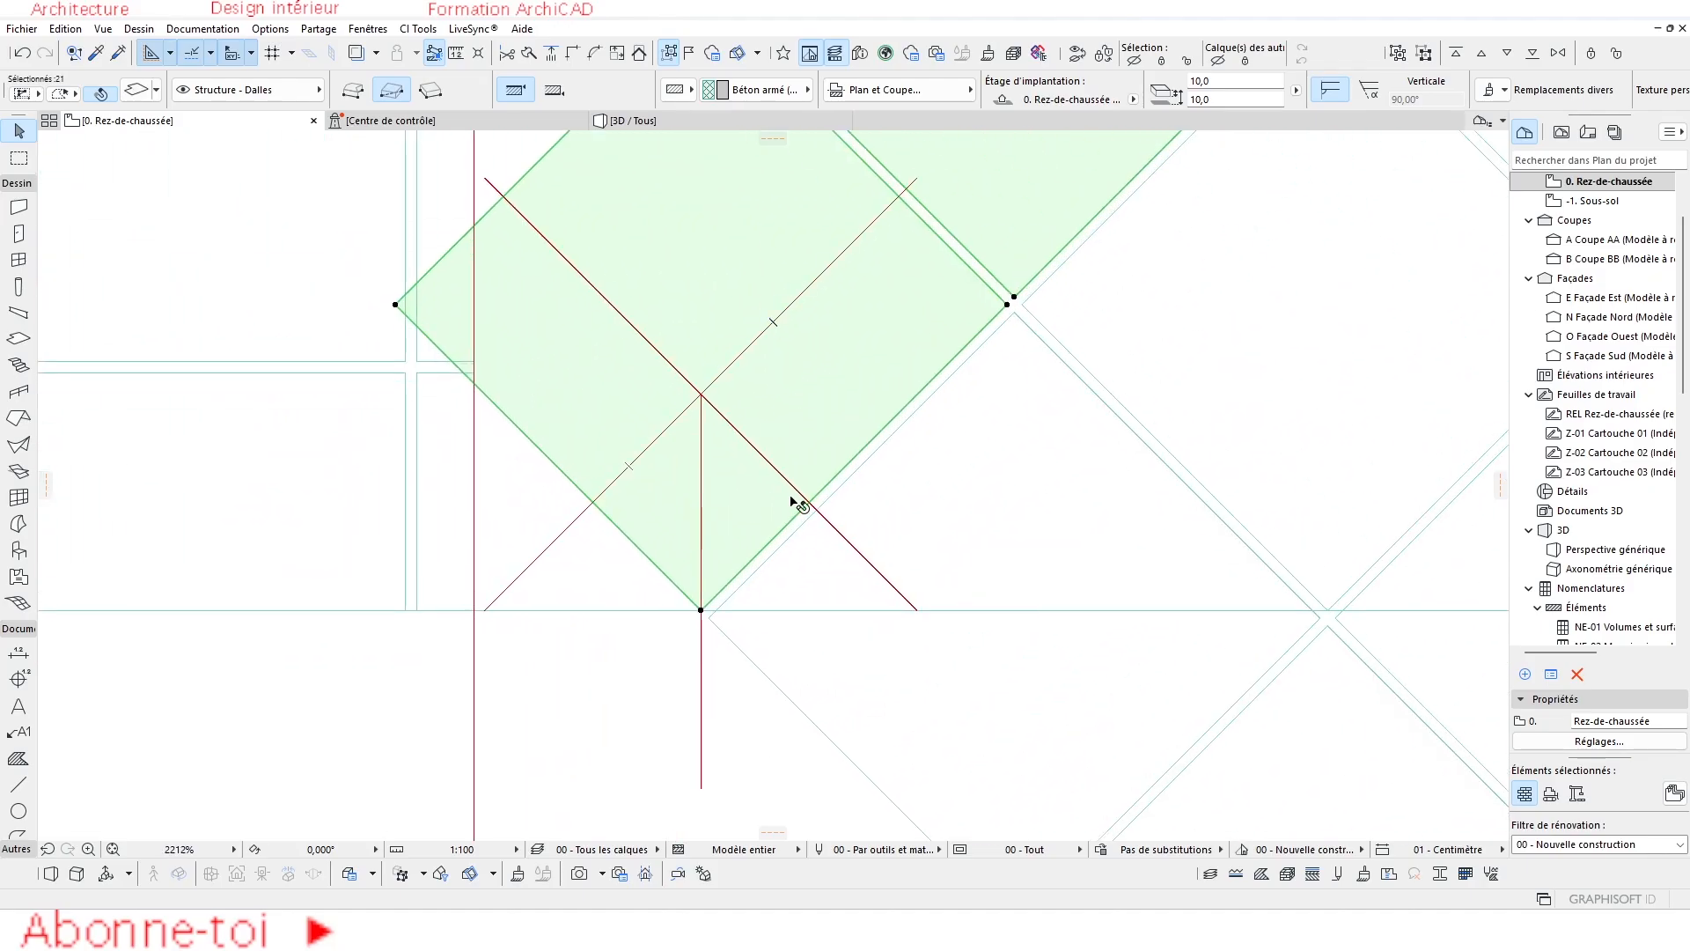
scroll(797, 495, "down", 10)
scroll(802, 490, "up", 3)
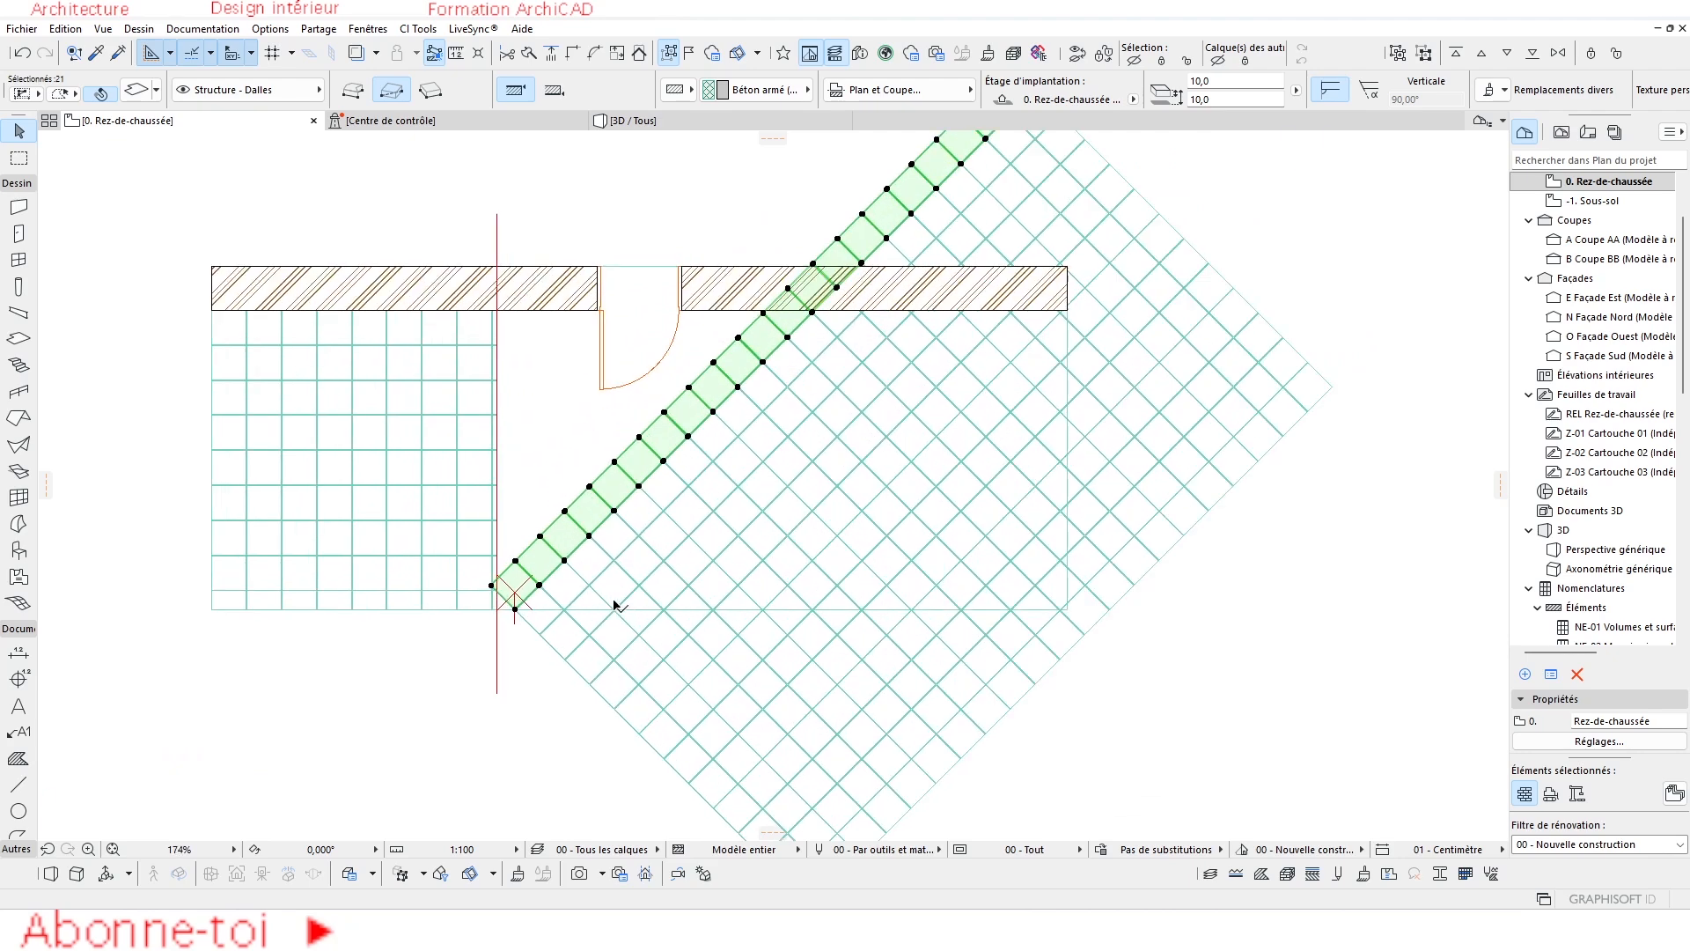
Multiply the selected diagonal row from its lowest corner at 135° with 410 mm spacing, covering the door area and the slab's remaining corner.
scroll(731, 664, "up", 2)
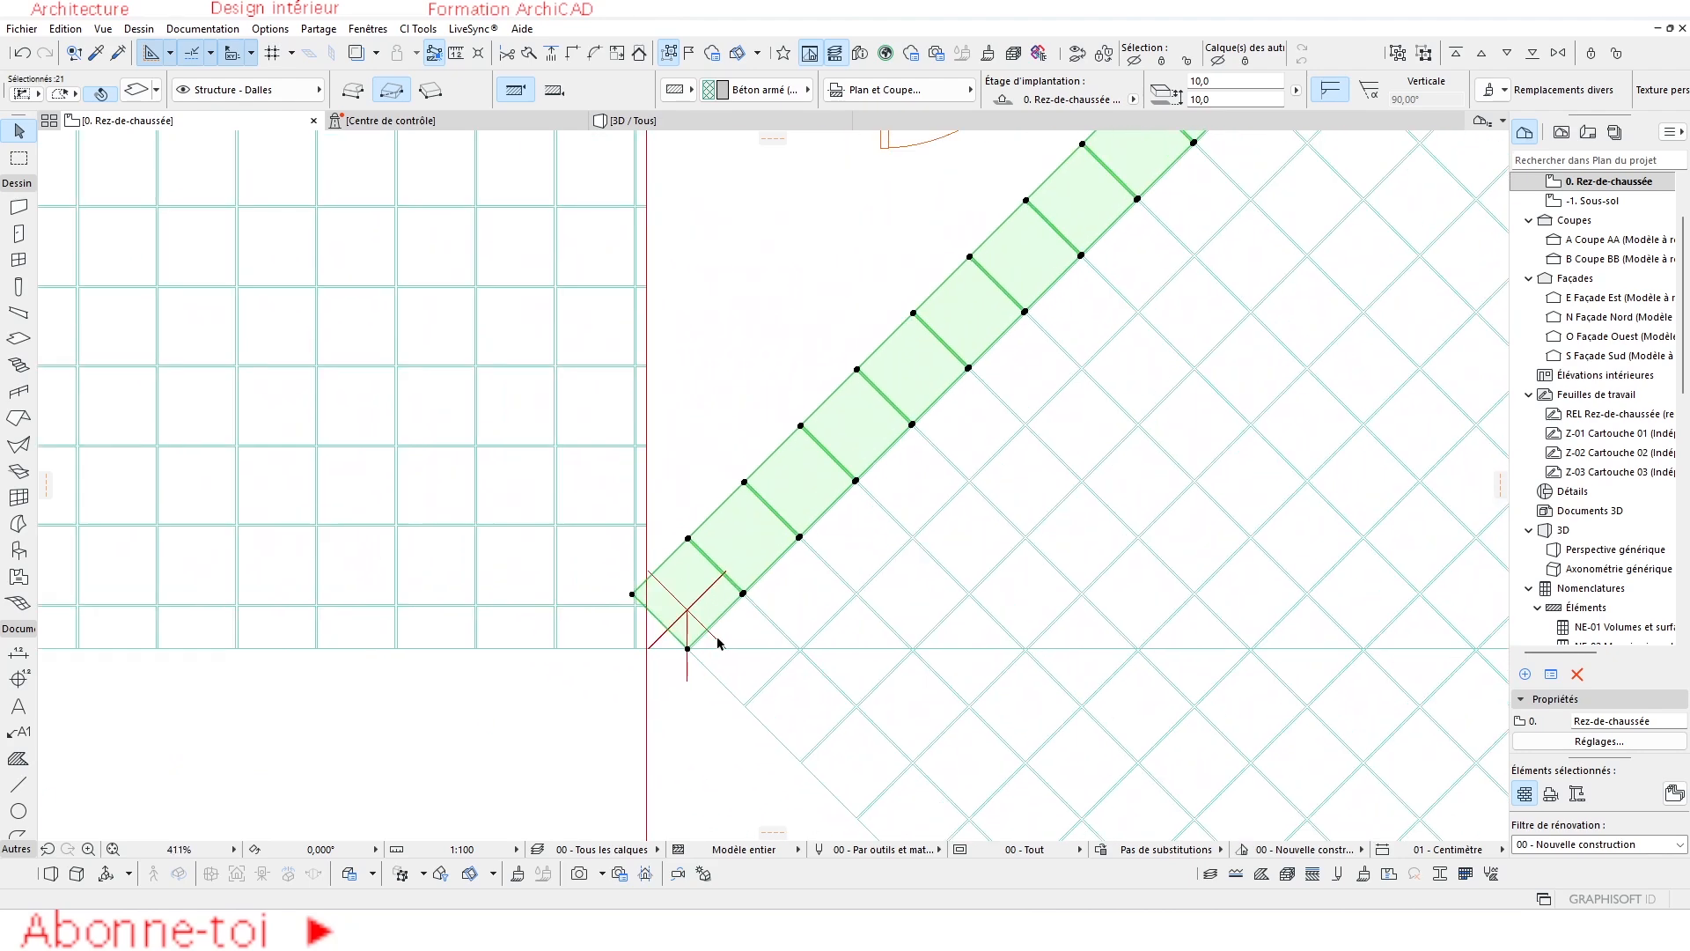
left_click(689, 647)
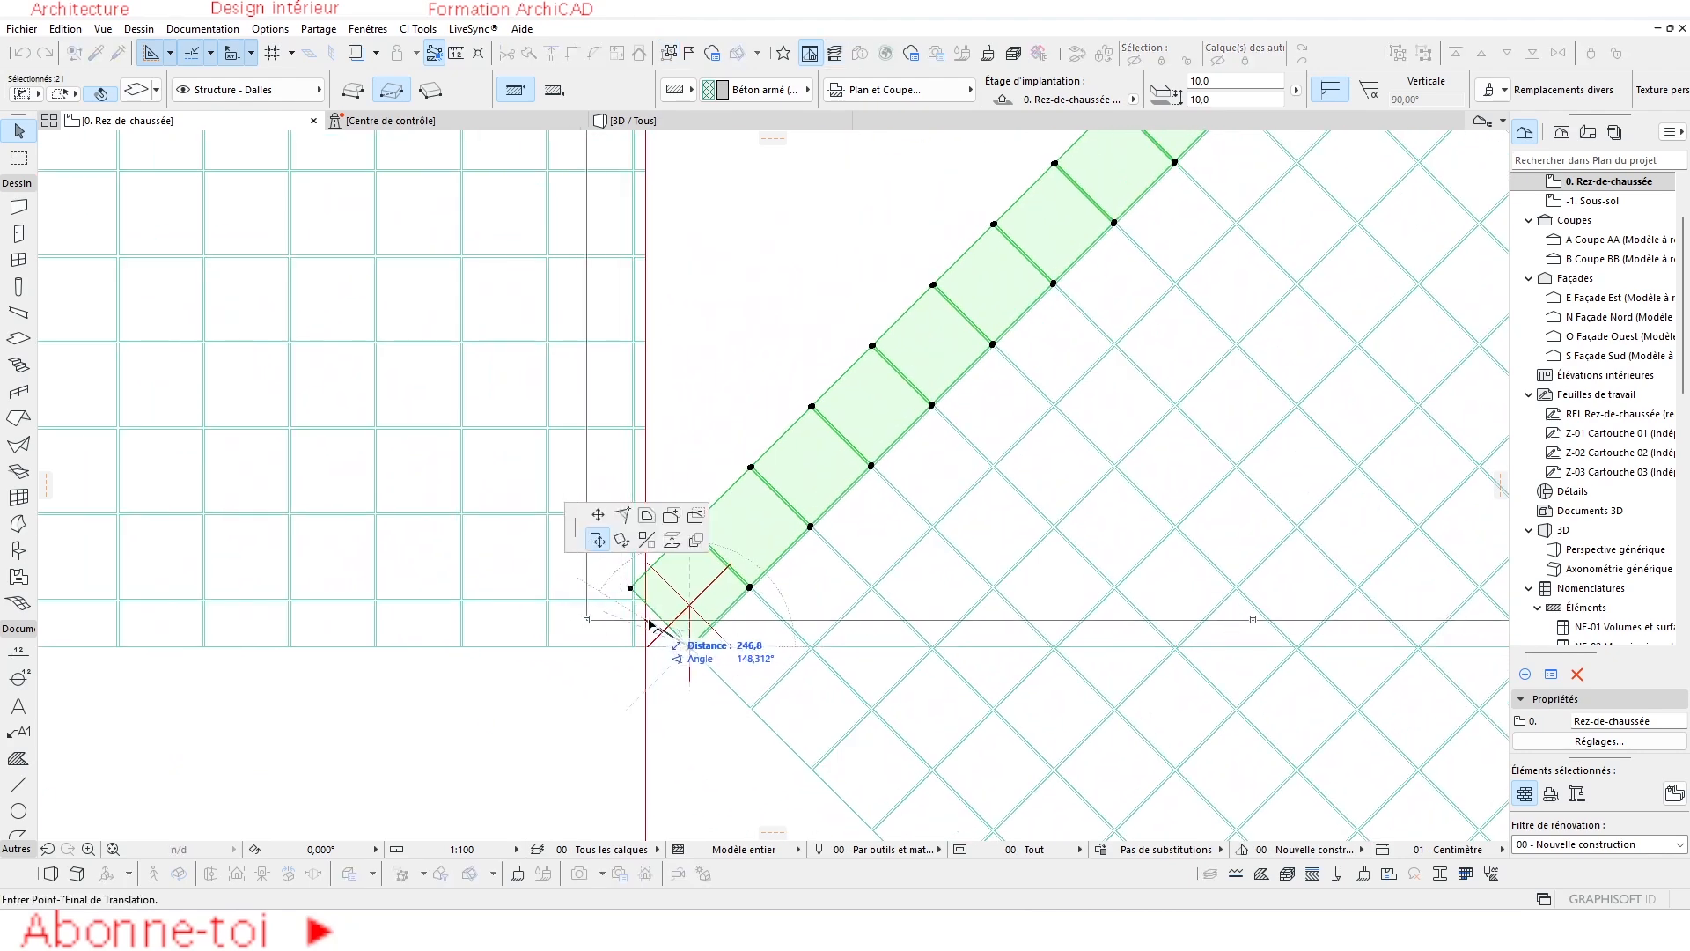
key("ctrl+u")
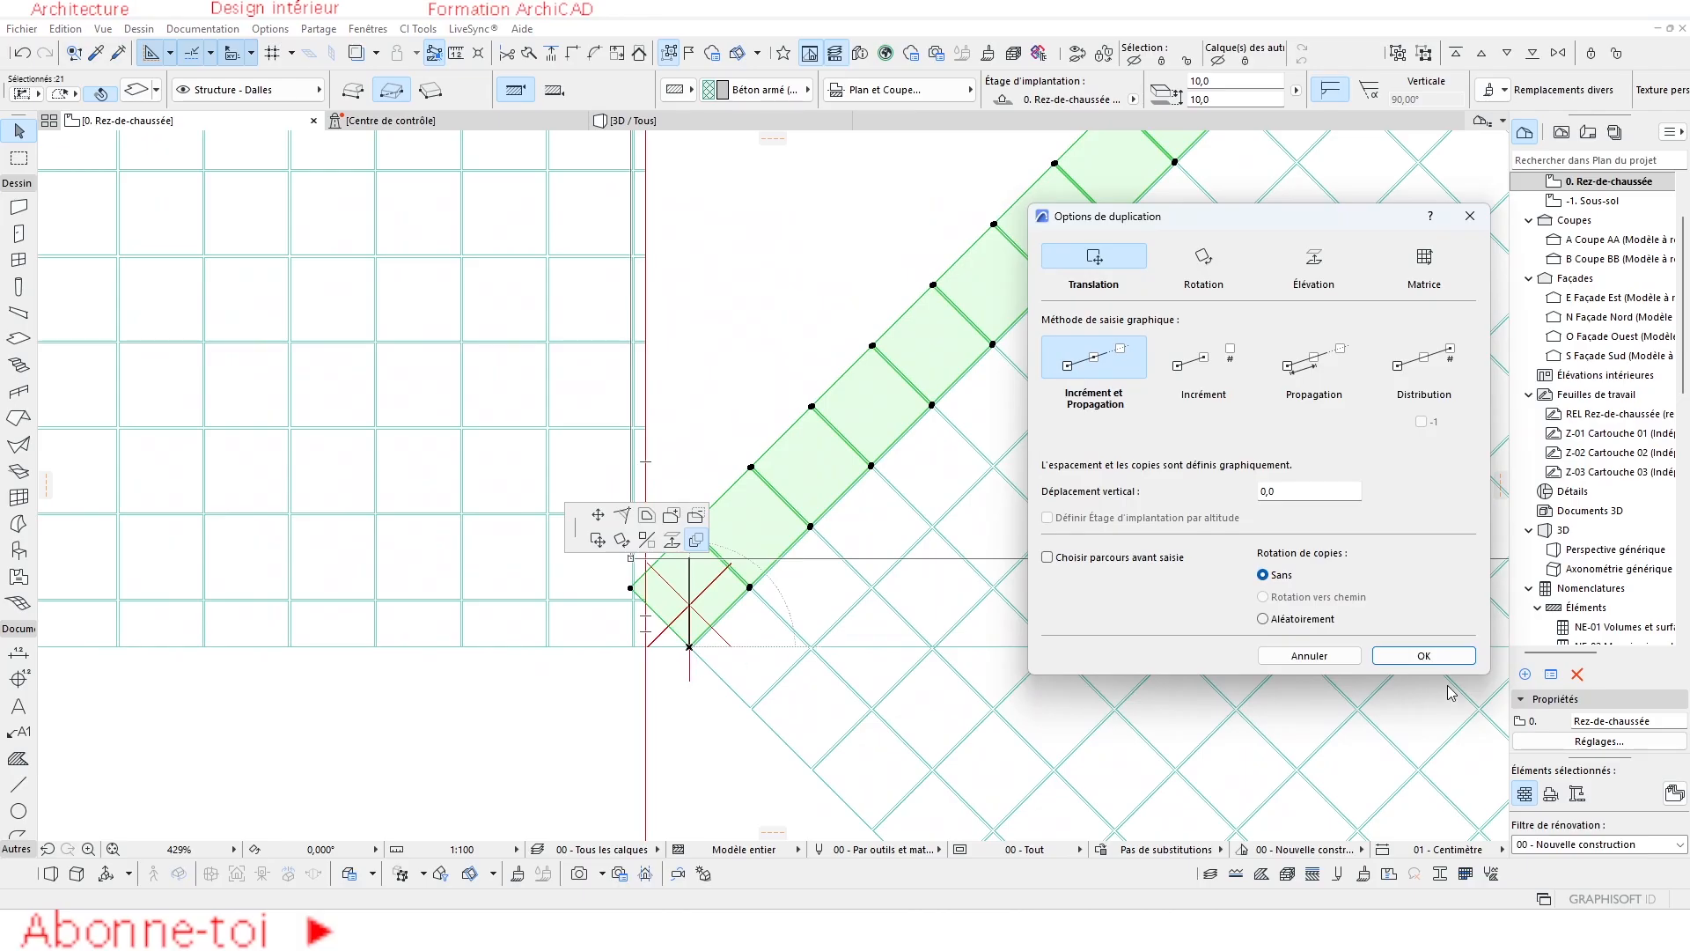
left_click(1424, 655)
scroll(535, 641, "up", 5)
left_click(506, 655)
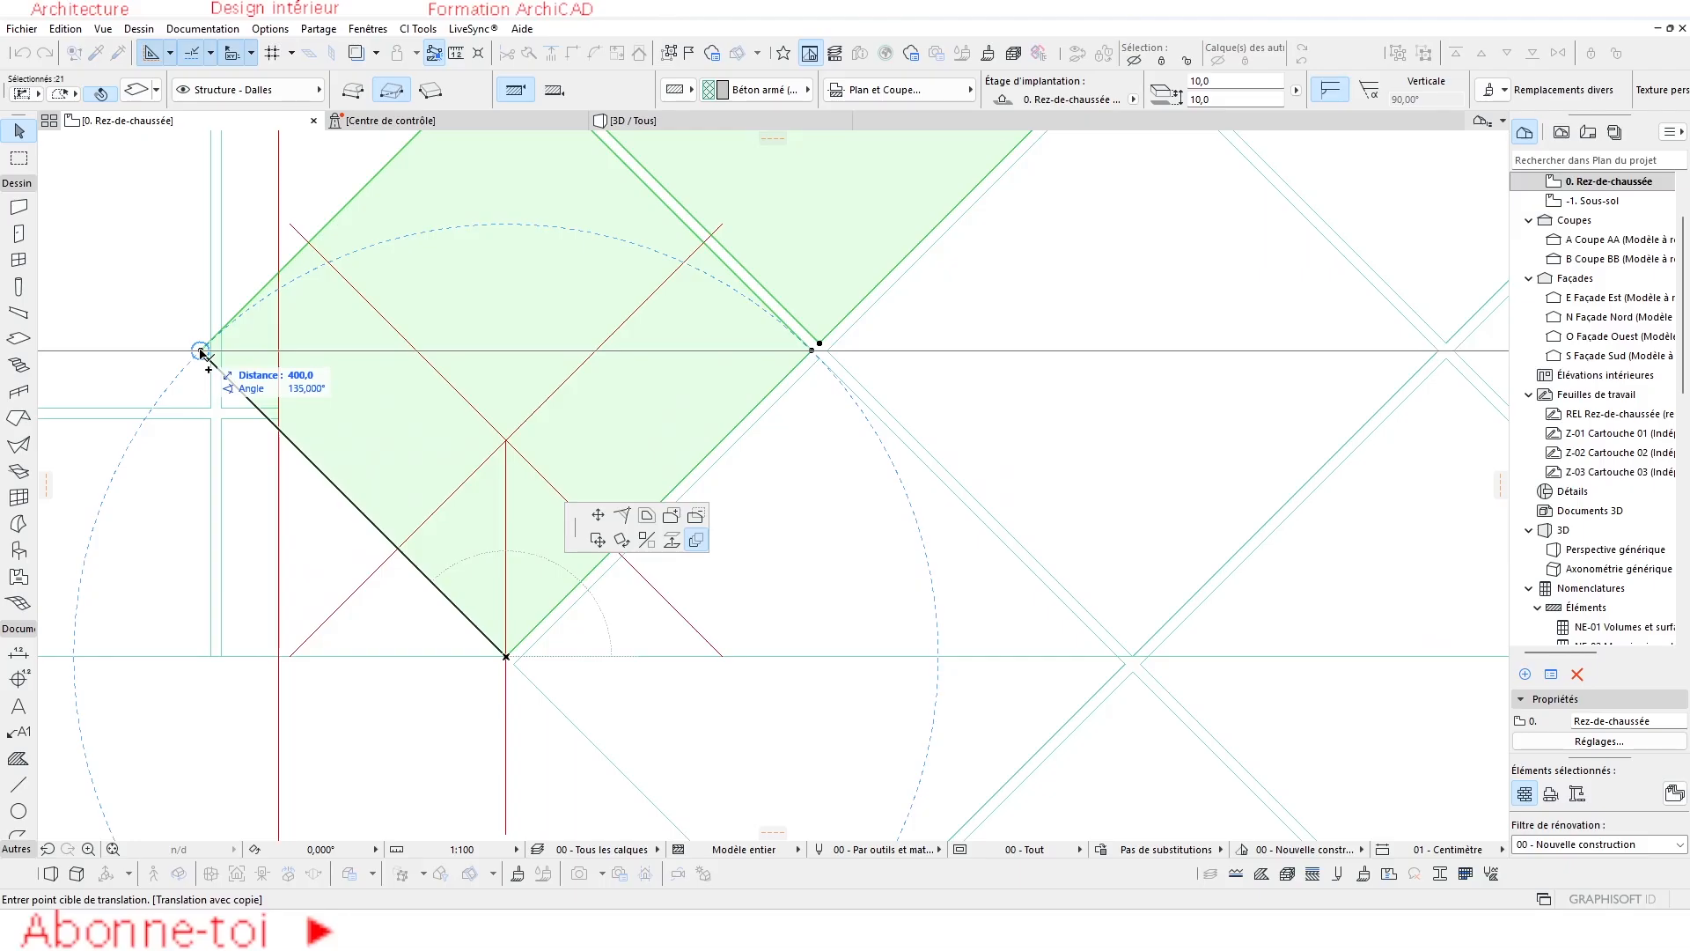
type("1")
type("0+")
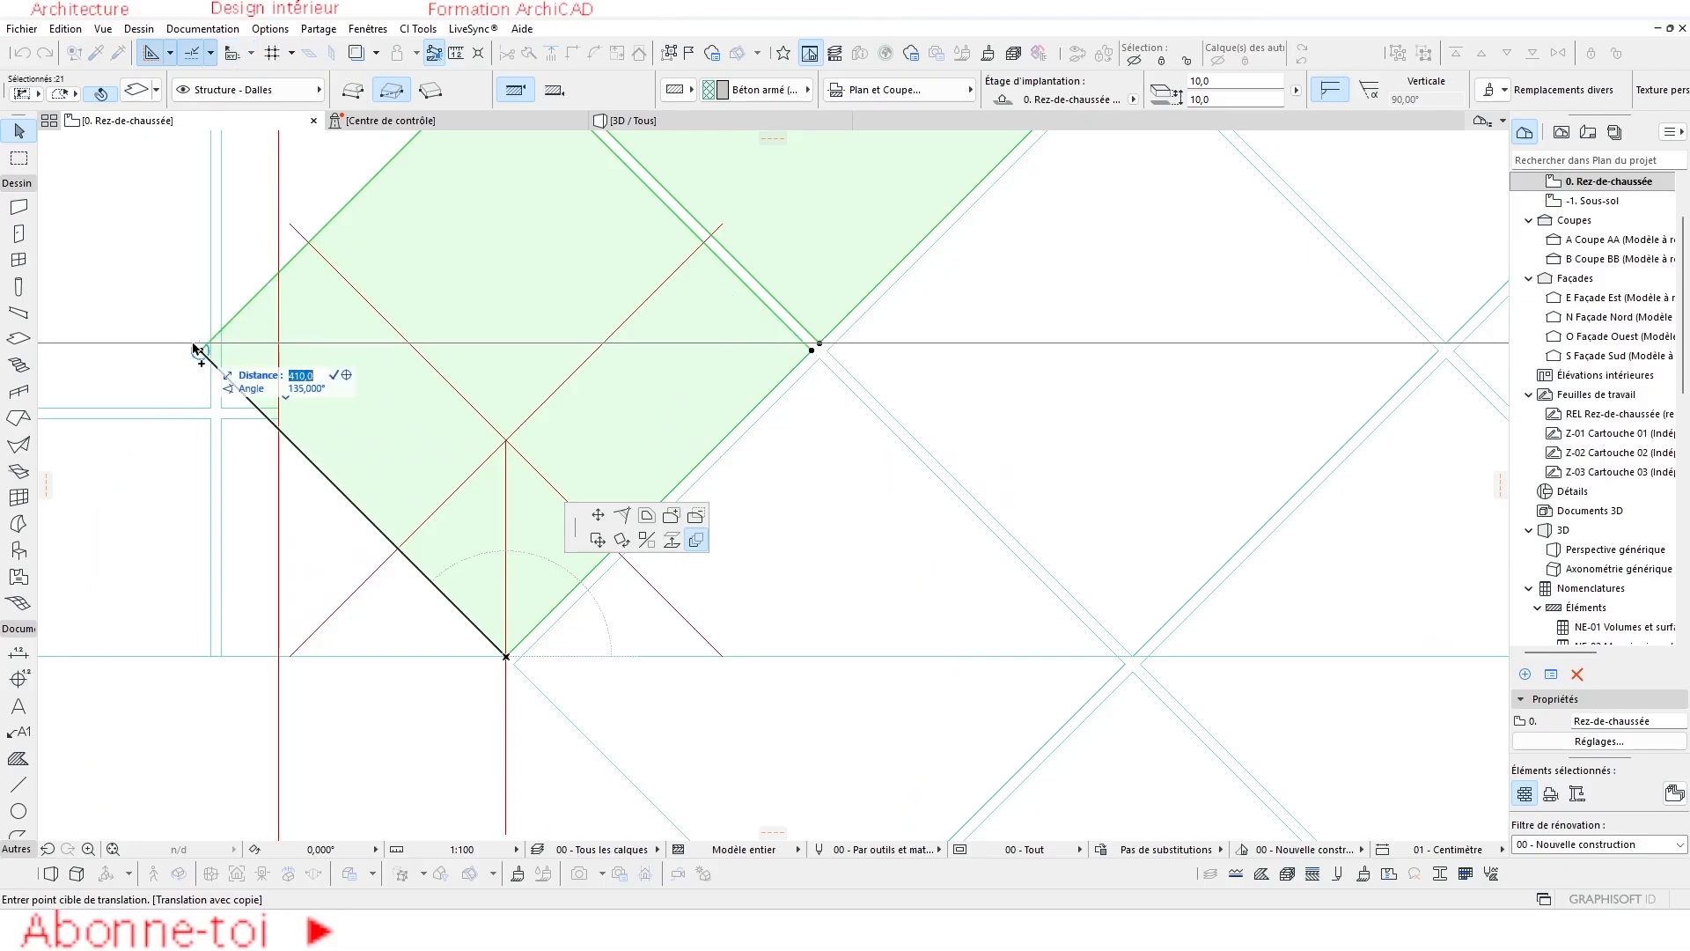
key("Return")
scroll(308, 343, "down", 5)
mouse_move(317, 338)
middle_mouse_down()
mouse_move(328, 440)
mouse_move(754, 806)
middle_mouse_up()
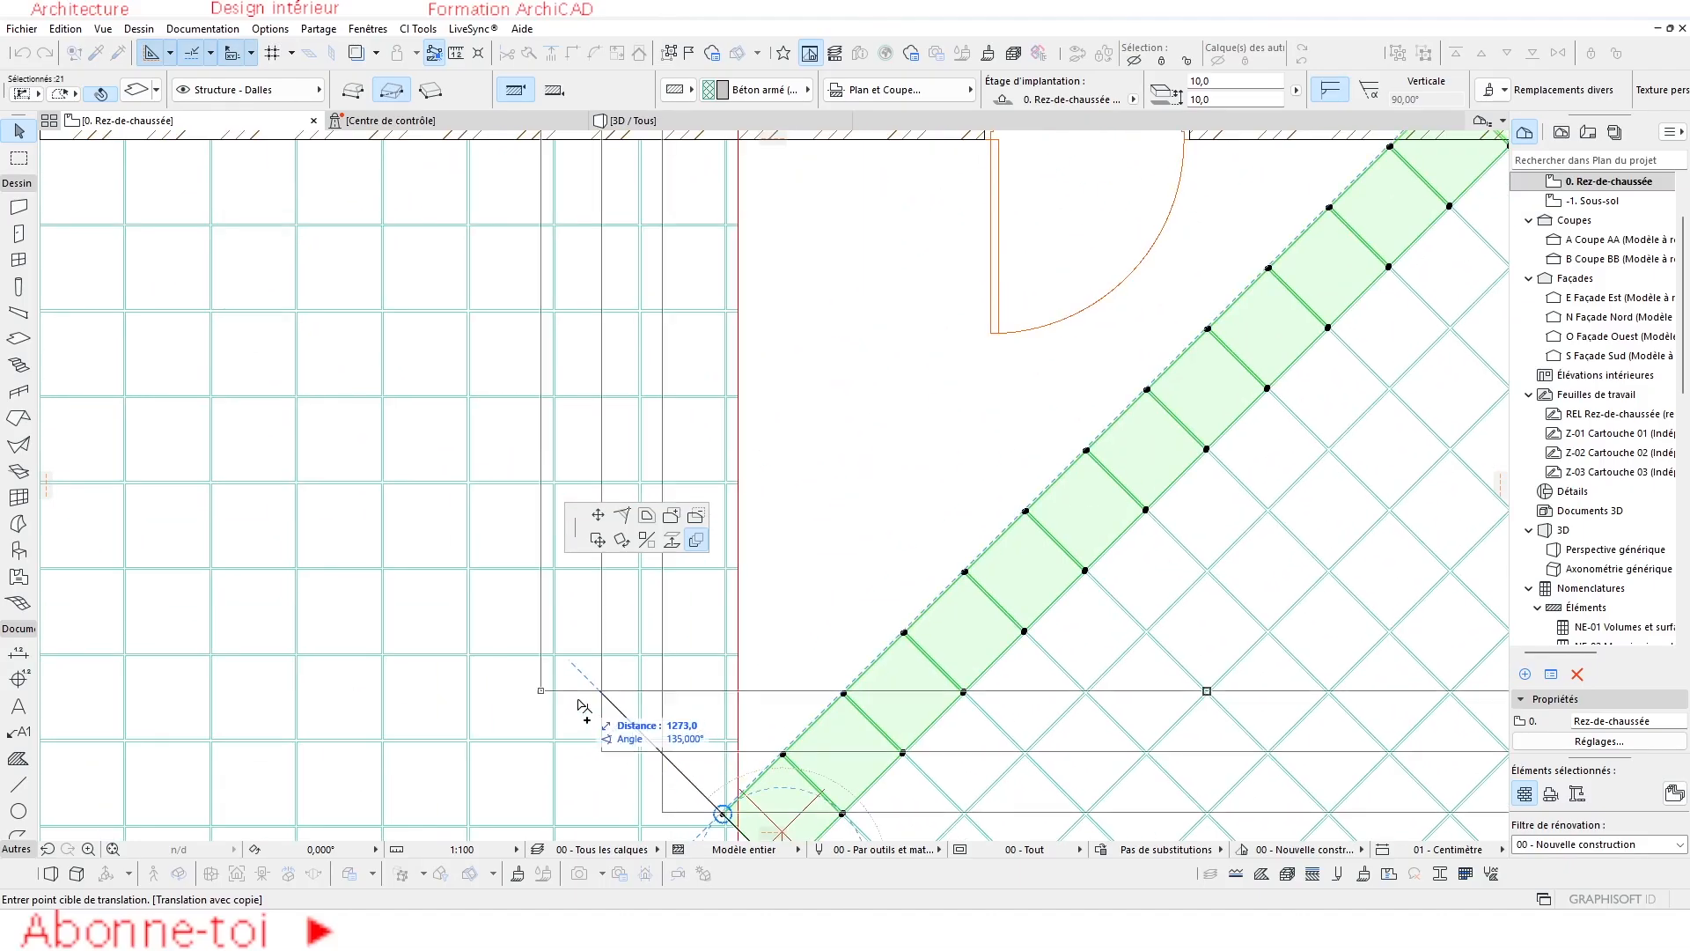
scroll(563, 697, "down", 5)
left_click(344, 591)
scroll(359, 337, "down", 5)
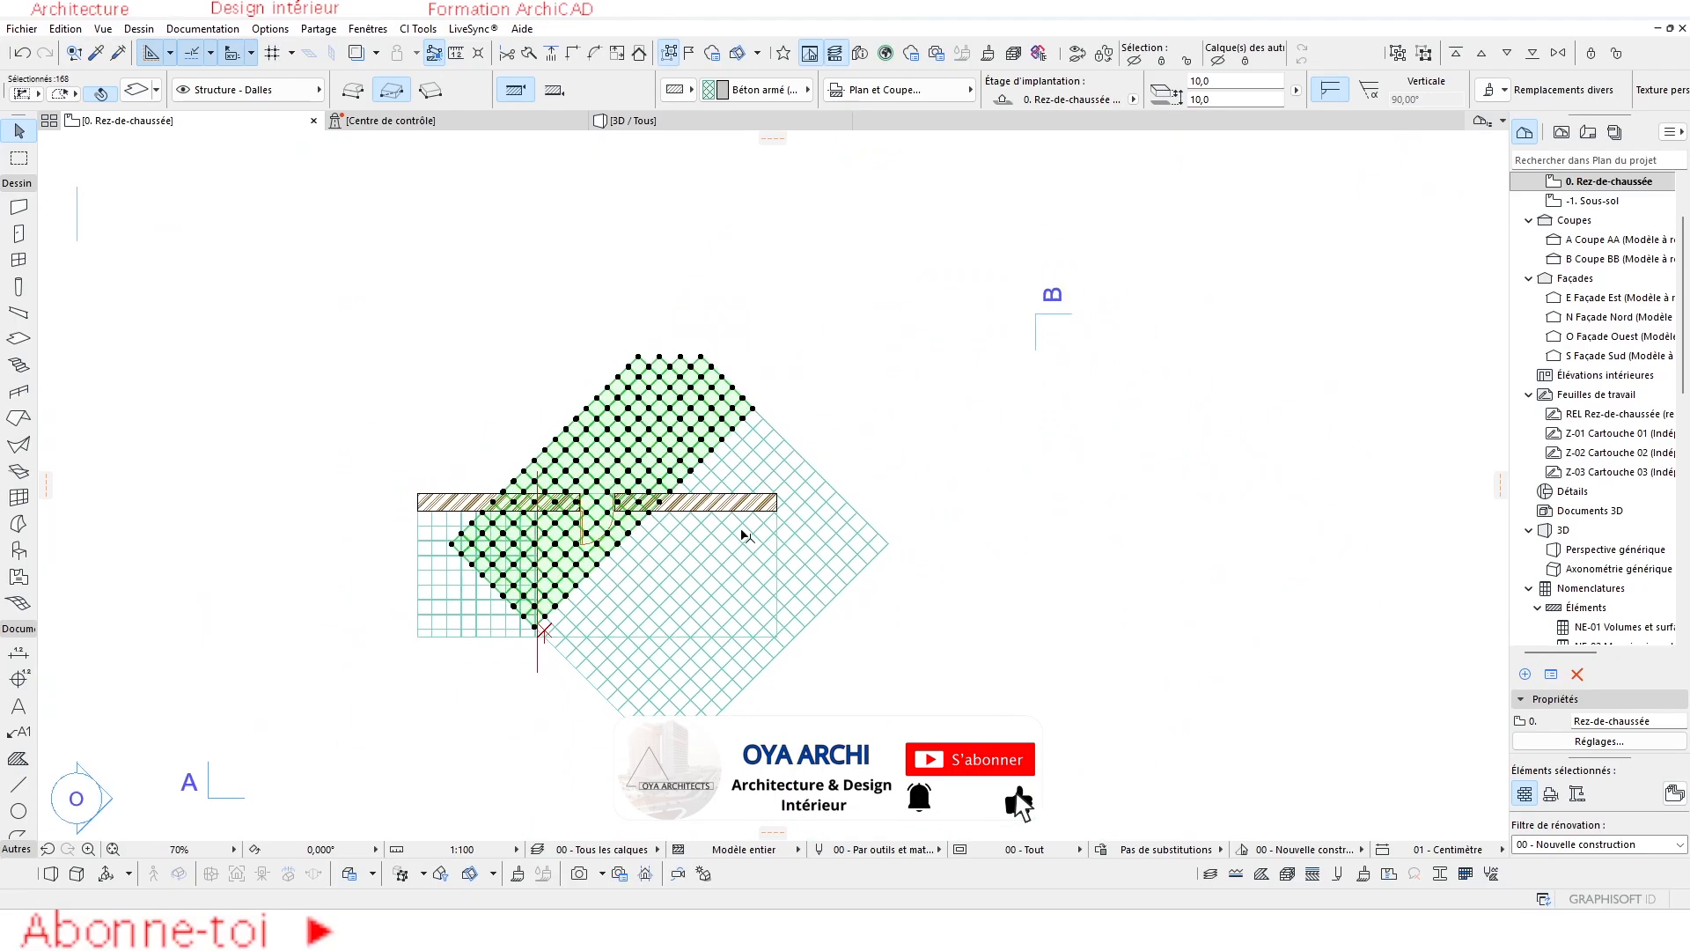
key("Escape")
Check the element ID of a single tile near the top of the diagonal pattern.
scroll(519, 431, "up", 3)
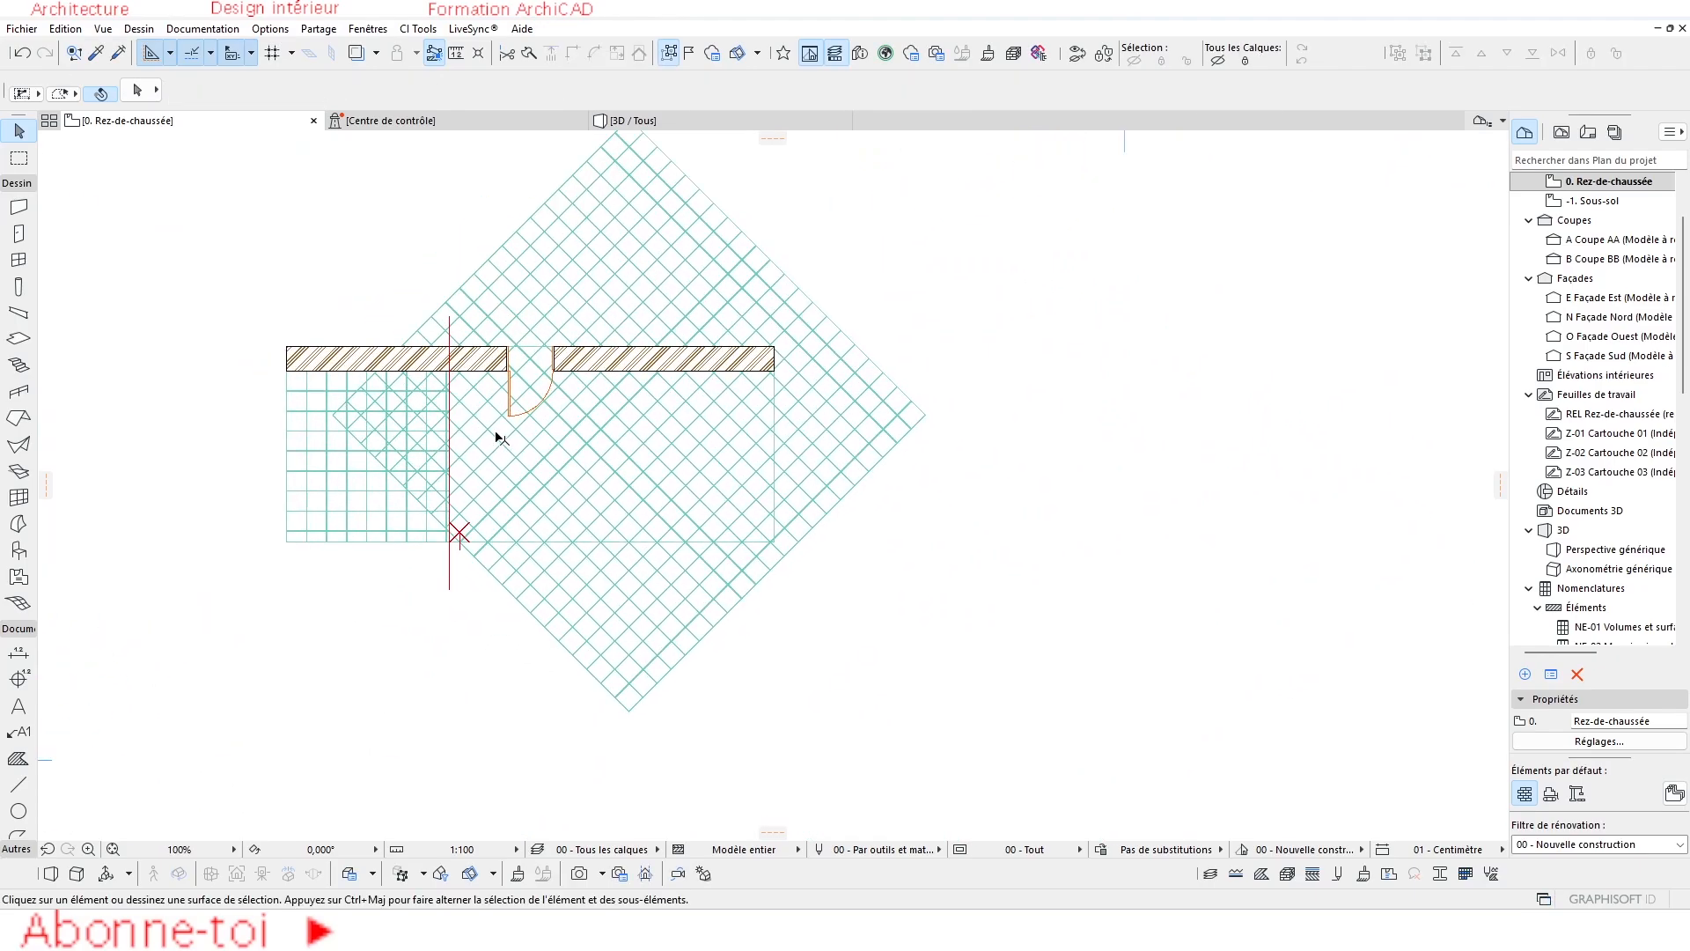
left_click(607, 198)
scroll(651, 104, "right", 6)
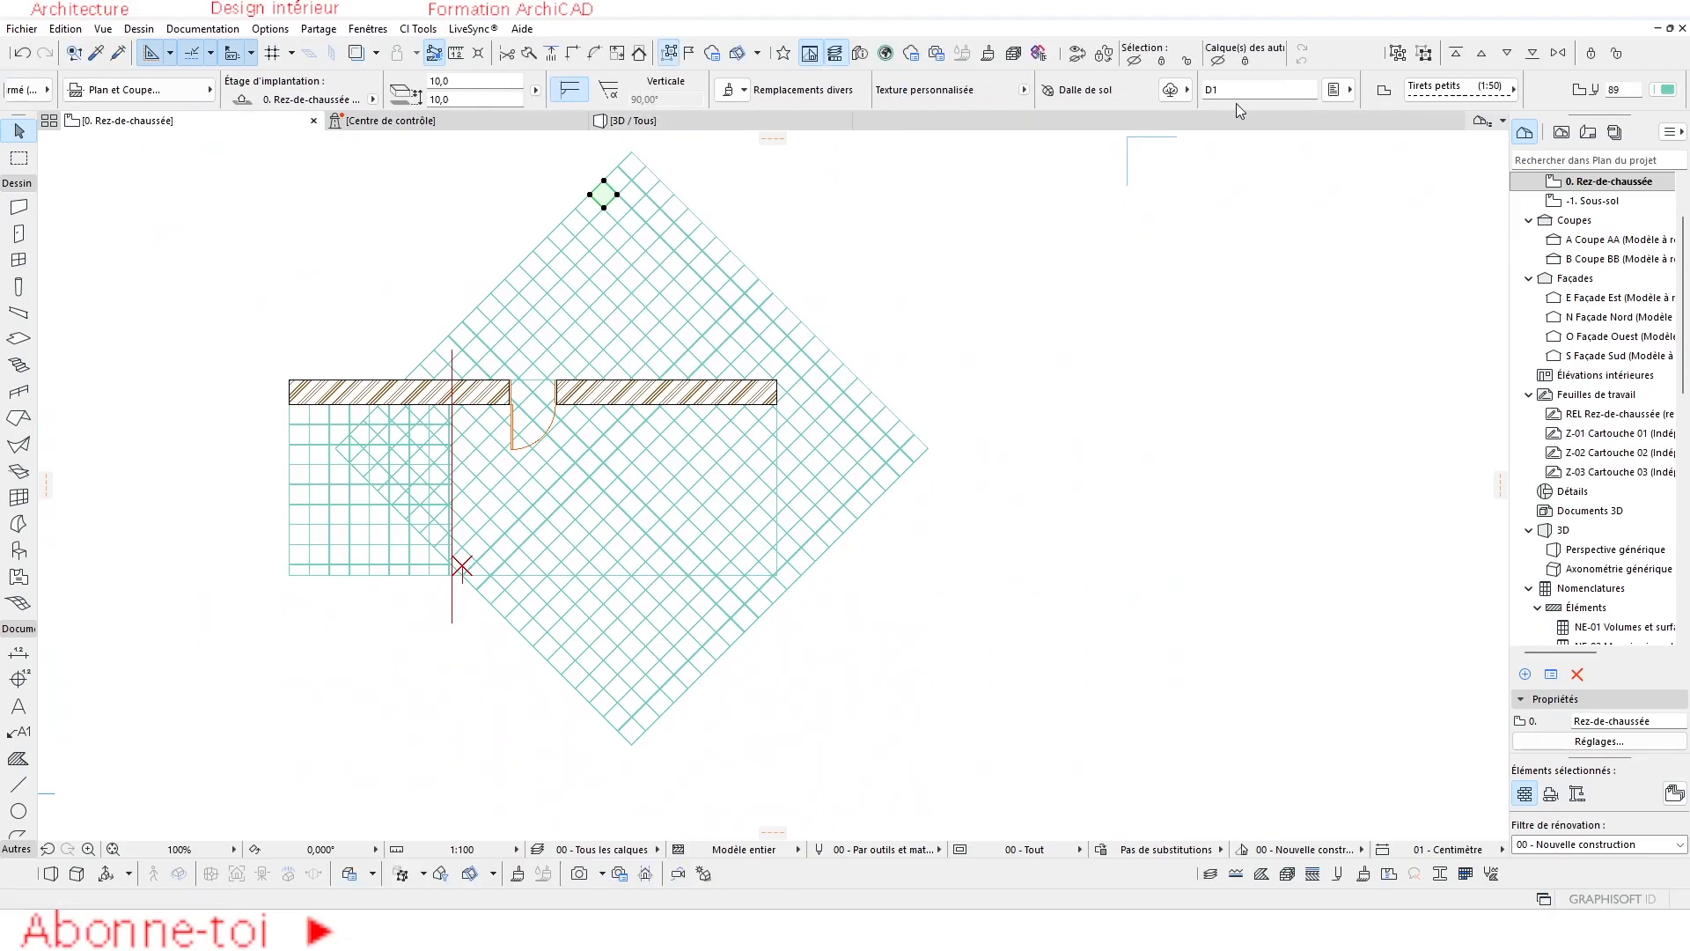
left_click(1093, 196)
scroll(455, 567, "up", 2)
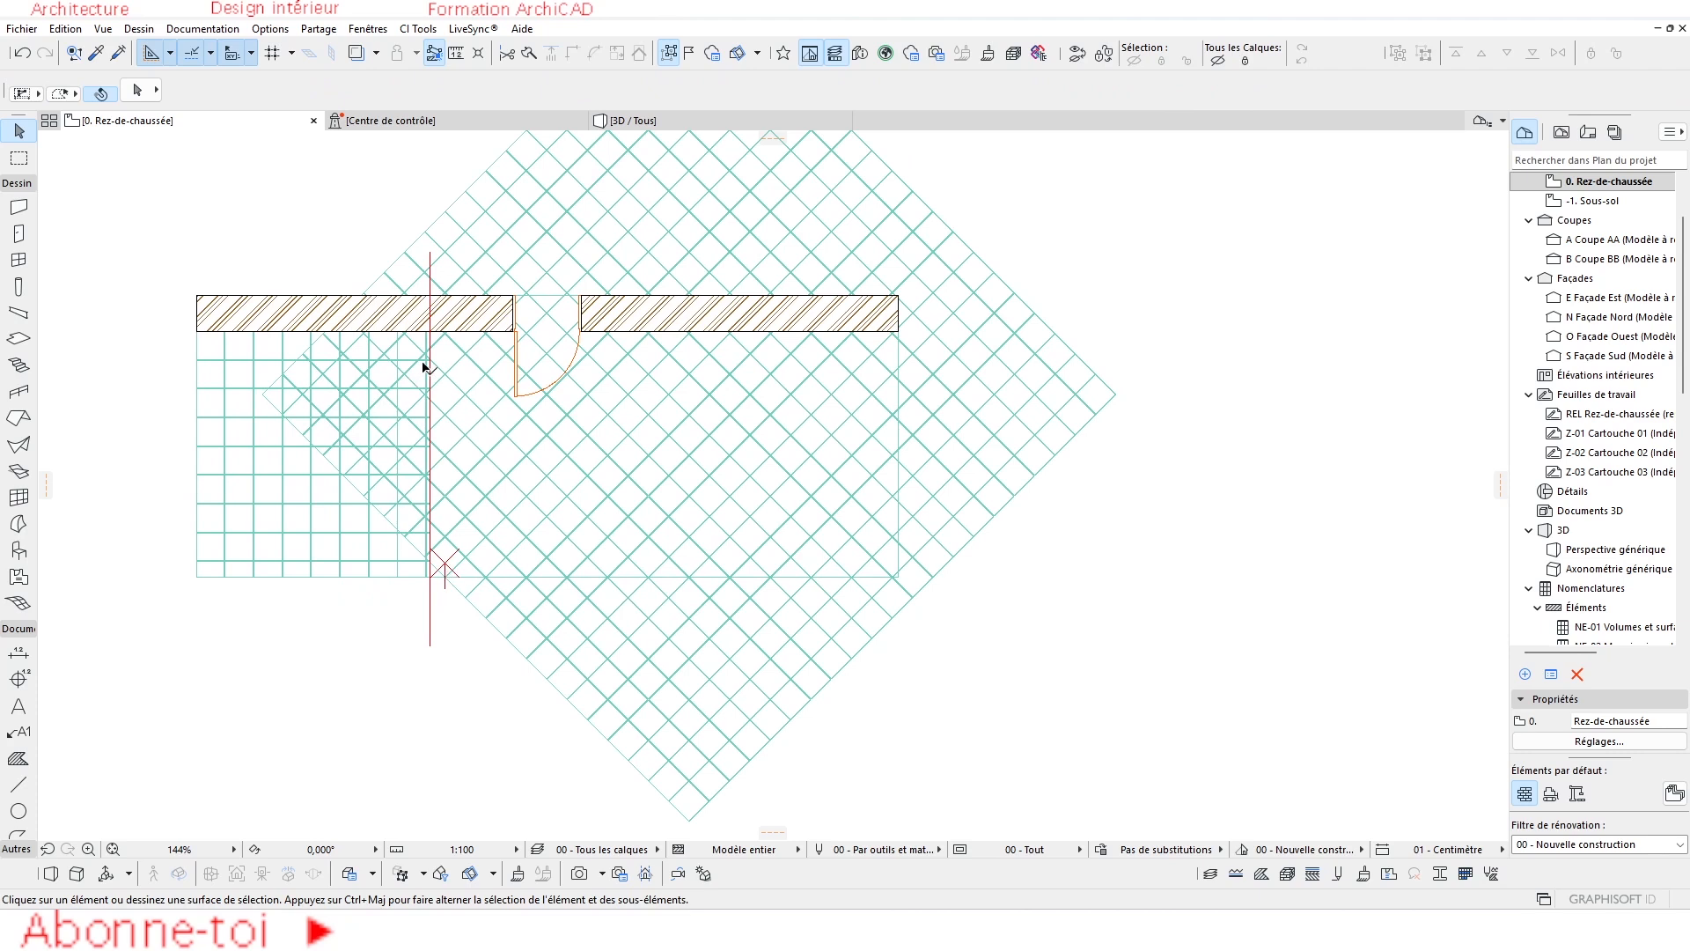
mouse_move(729, 515)
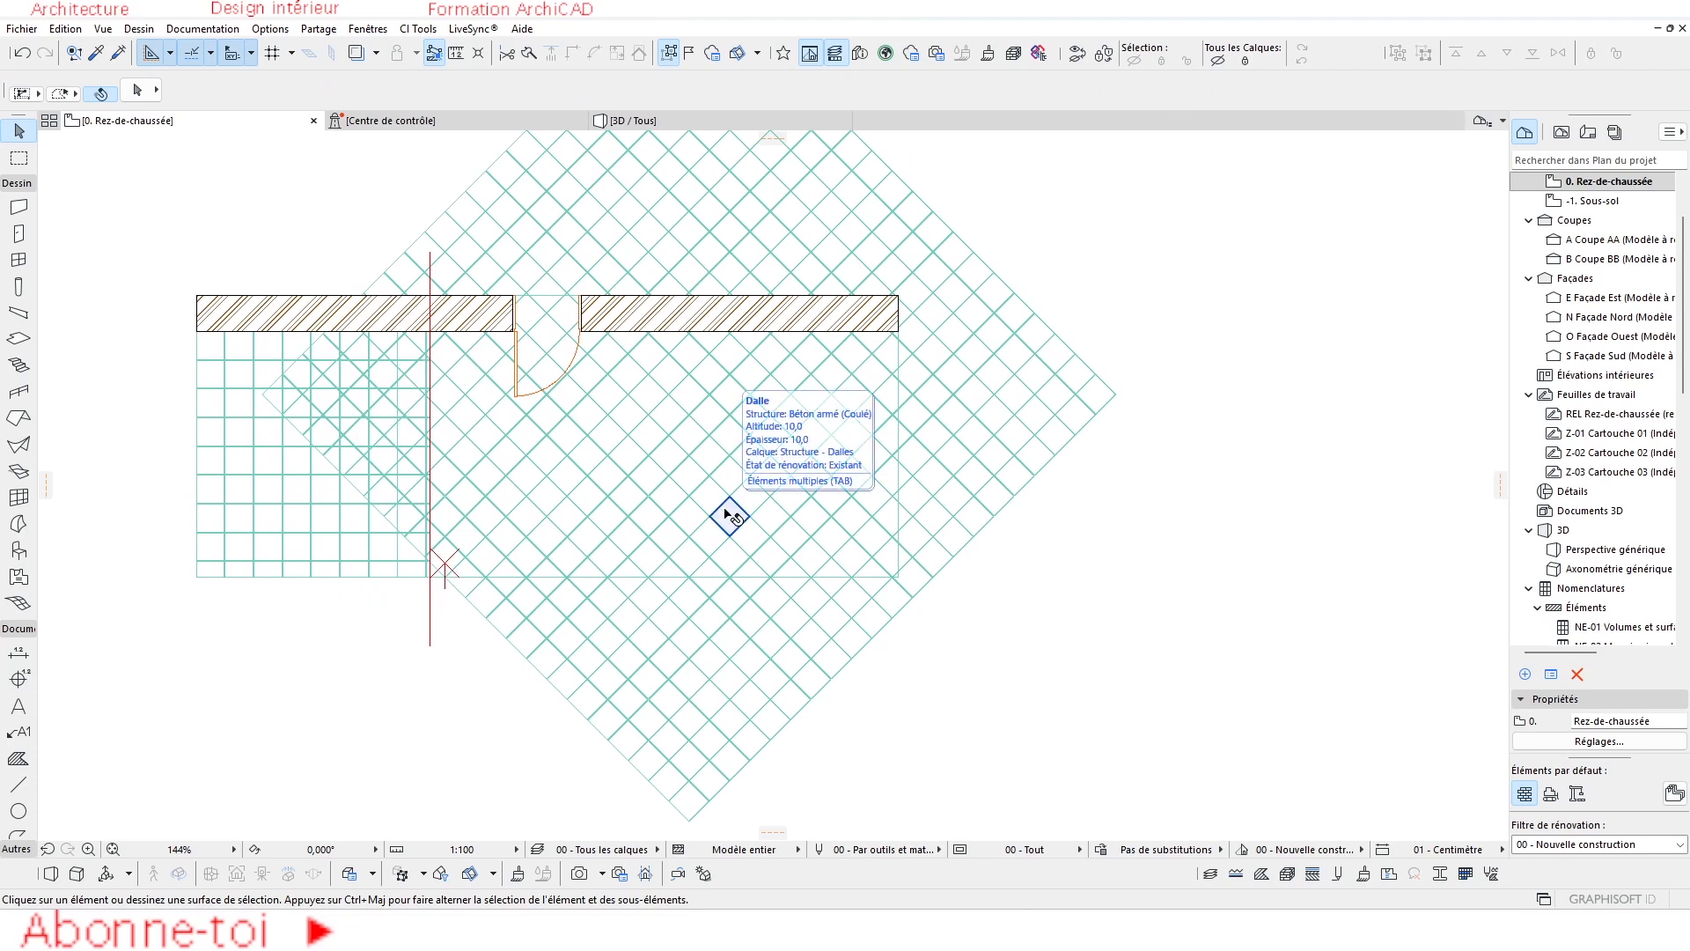
middle_click_drag(566, 378, 585, 546)
scroll(588, 546, "down", 3)
left_click(68, 94)
left_click(113, 88)
left_click(765, 280)
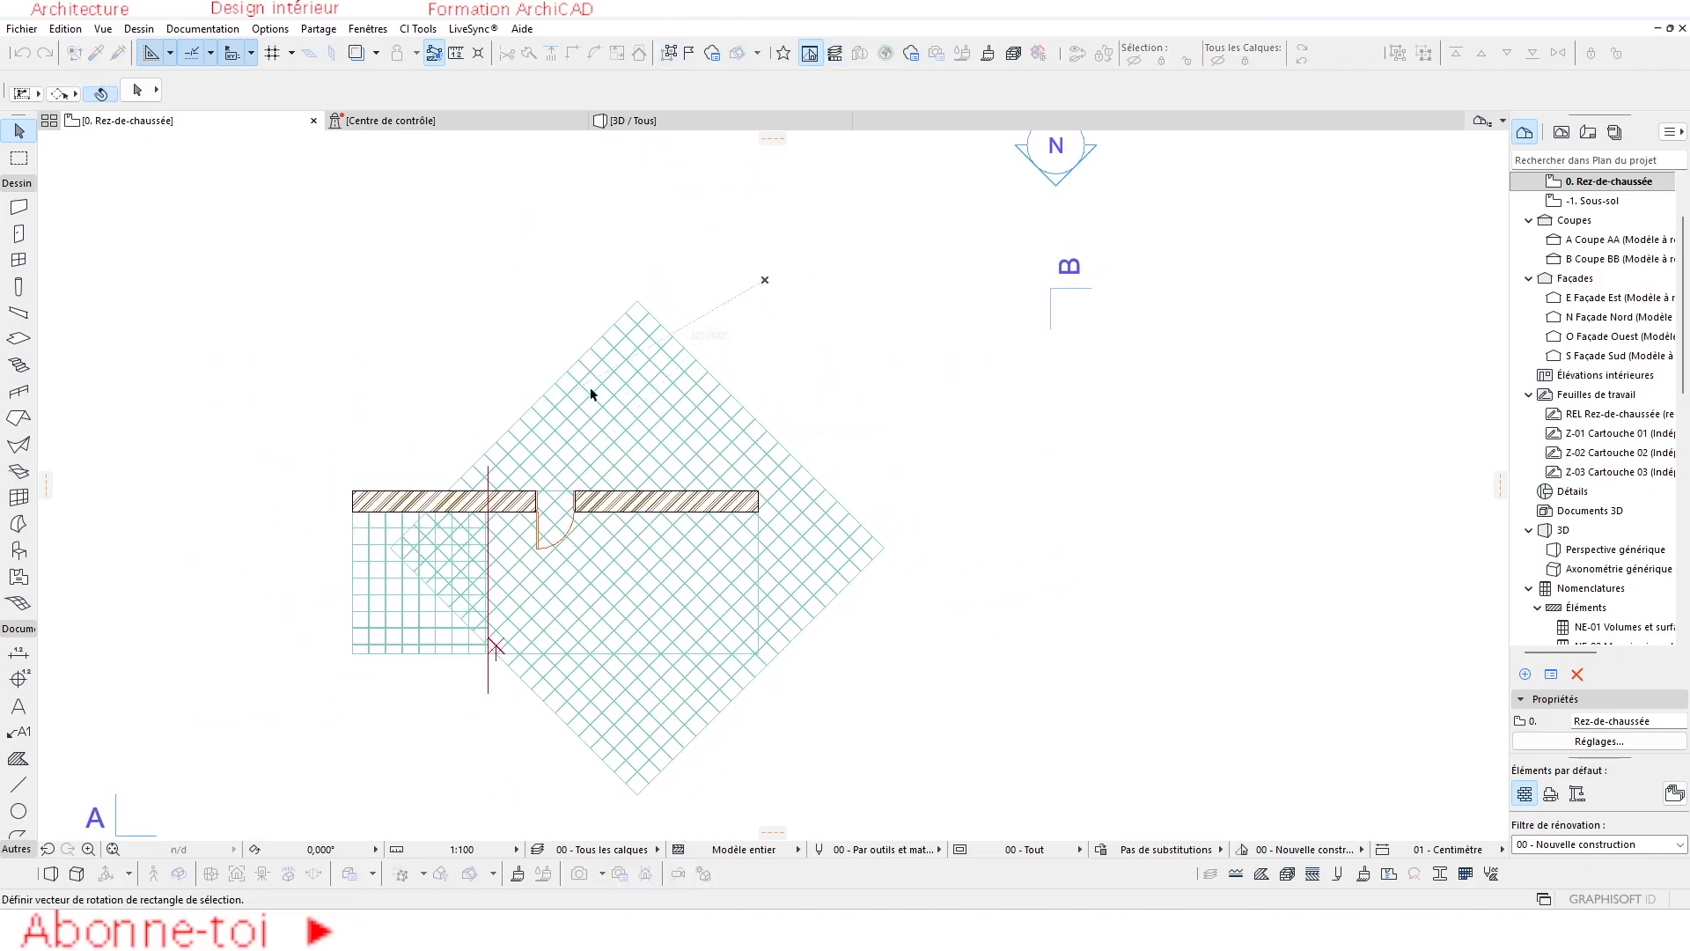
key("Escape")
left_click(67, 94)
left_click(116, 89)
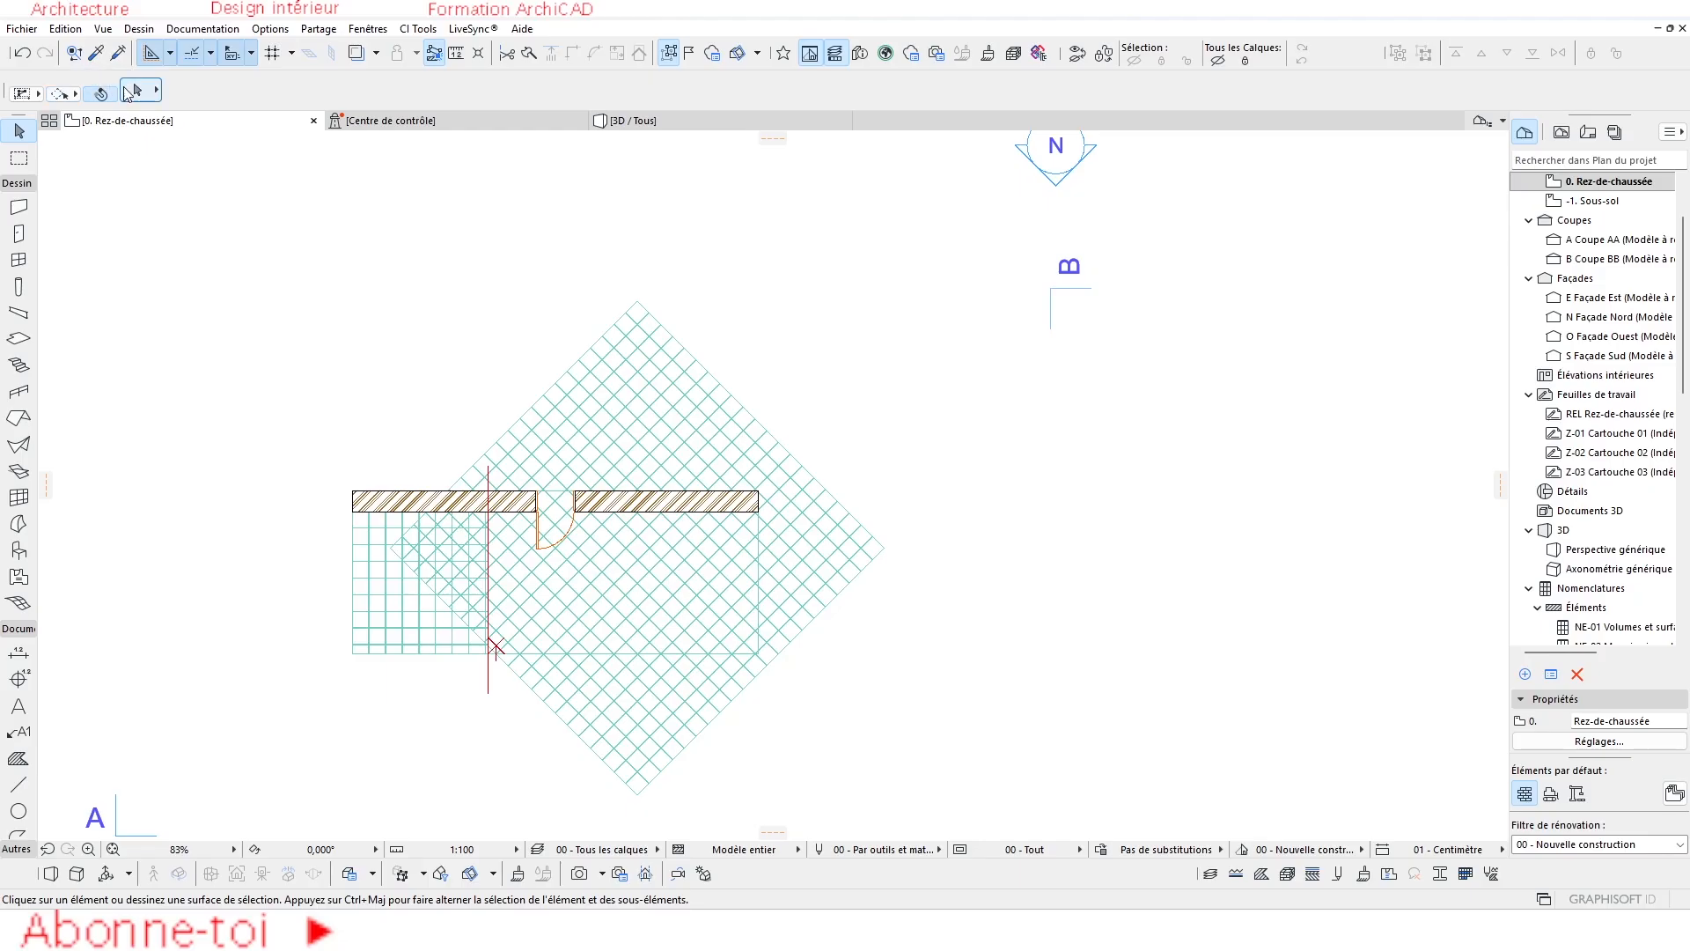
left_click(830, 282)
left_click(909, 388)
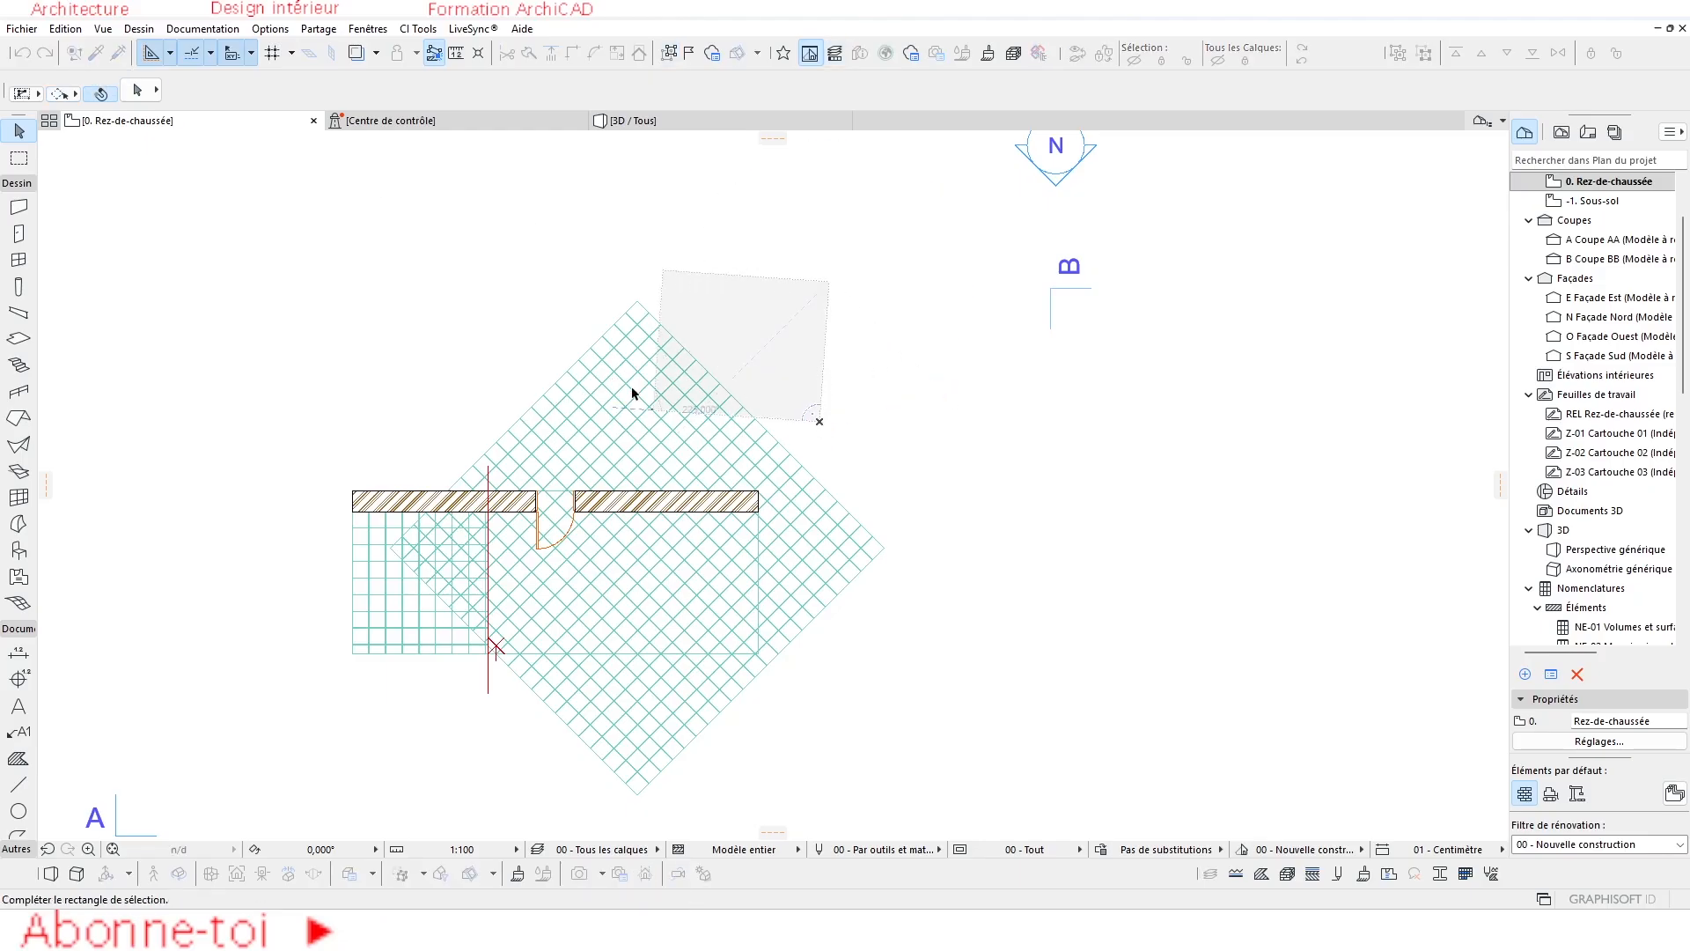
key("Escape")
Select the diagonal tiles well above the wall with a rectangular selection and delete them.
left_click(68, 94)
left_click(88, 89)
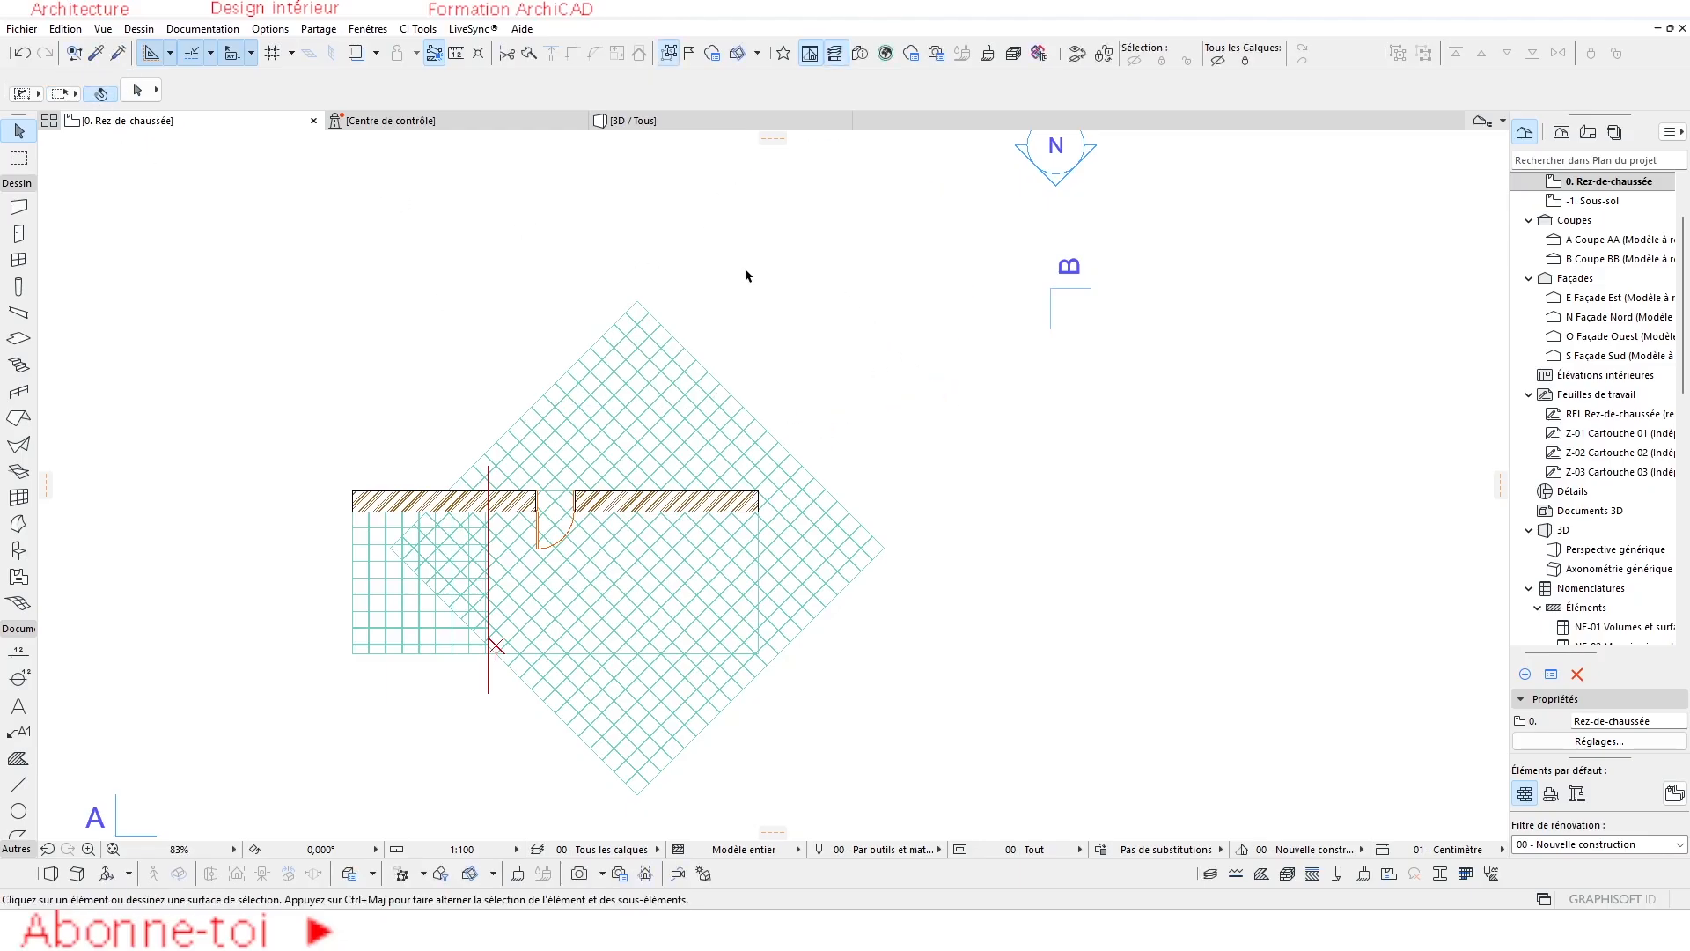
left_click(808, 285)
left_click(412, 480)
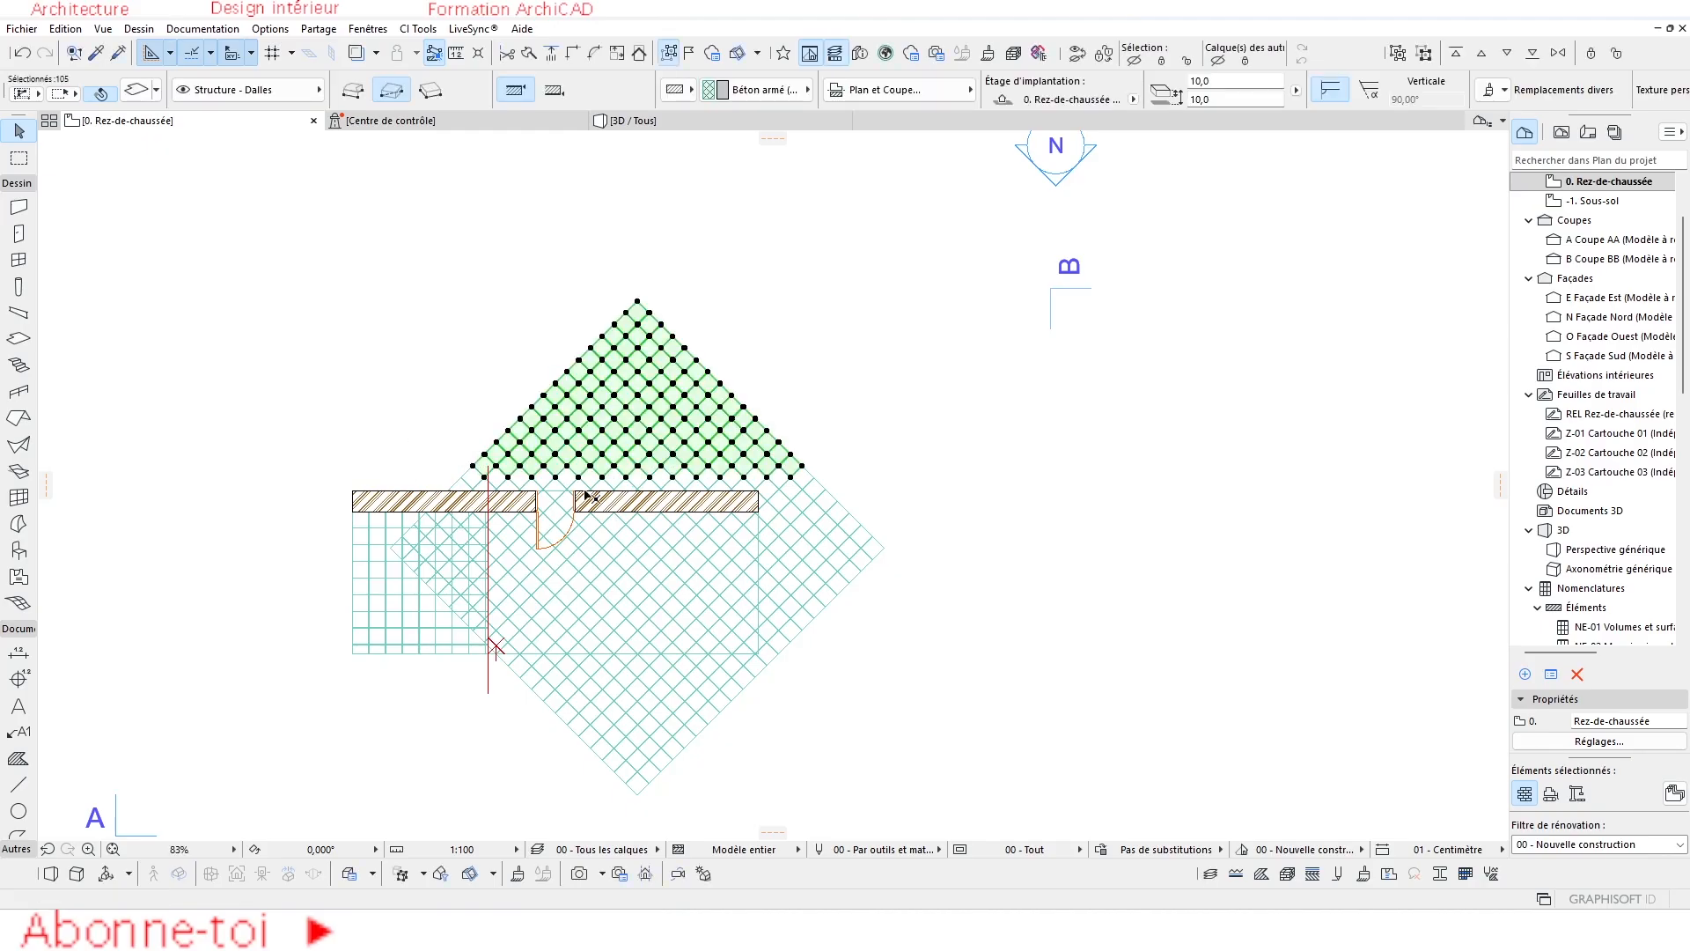
scroll(555, 515, "up", 2)
key("Escape")
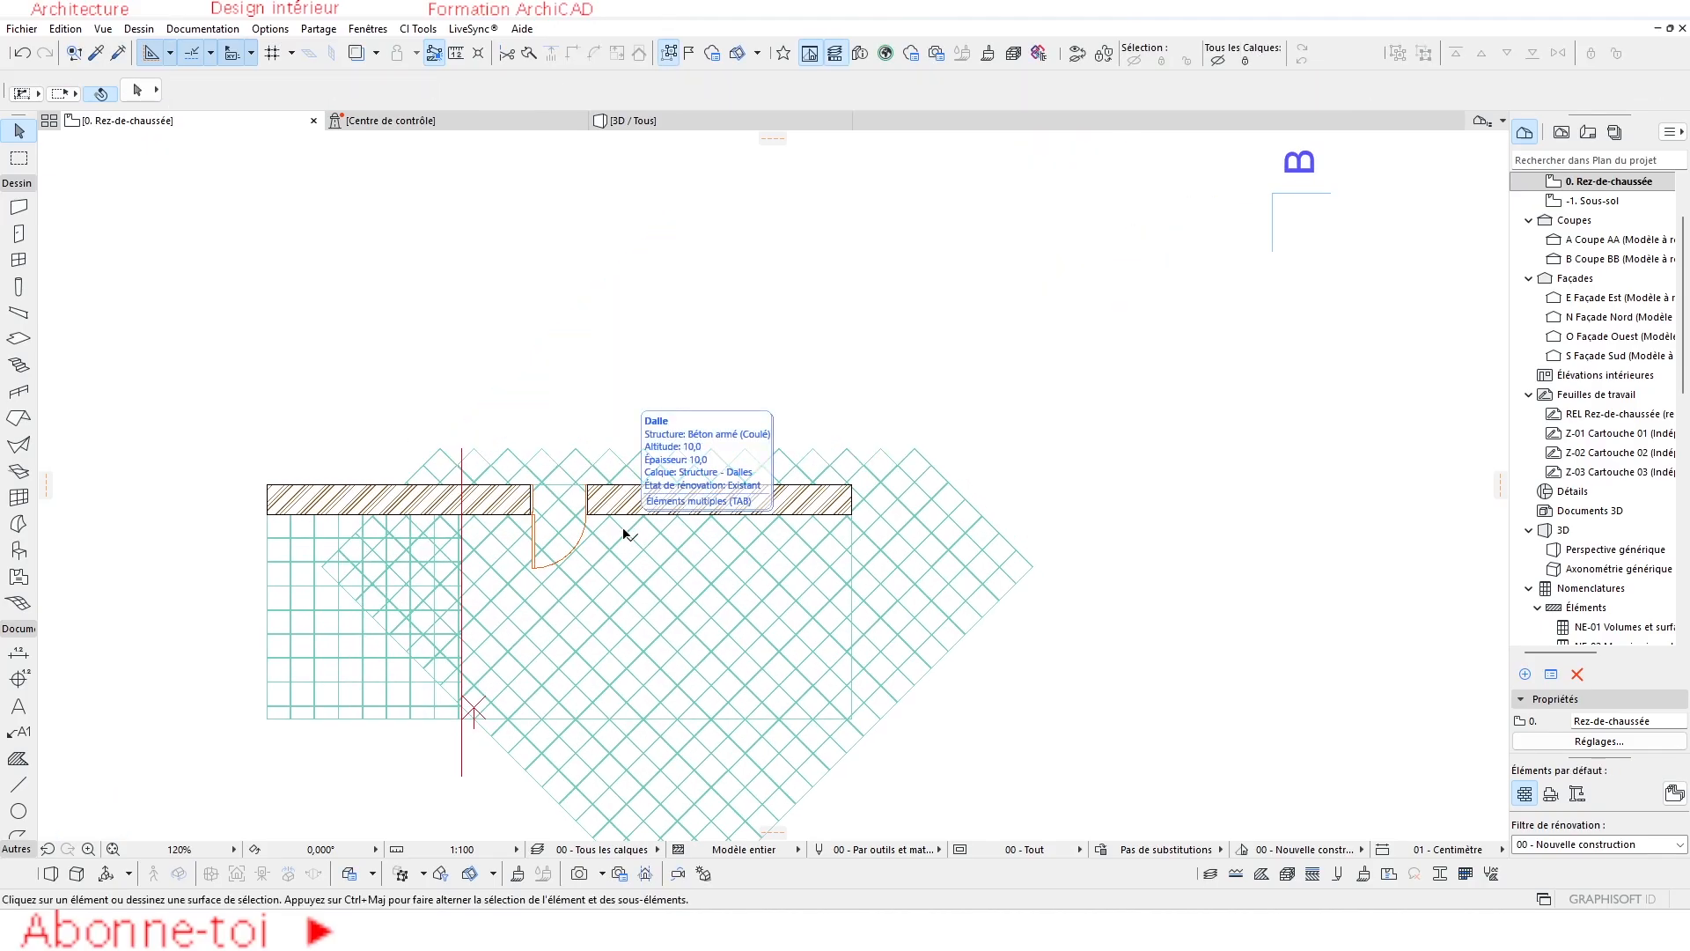
Delete the next horizontal row of diagonal tiles directly above the wall, selecting it with a rectangle.
scroll(837, 486, "up", 3)
left_click(1079, 412)
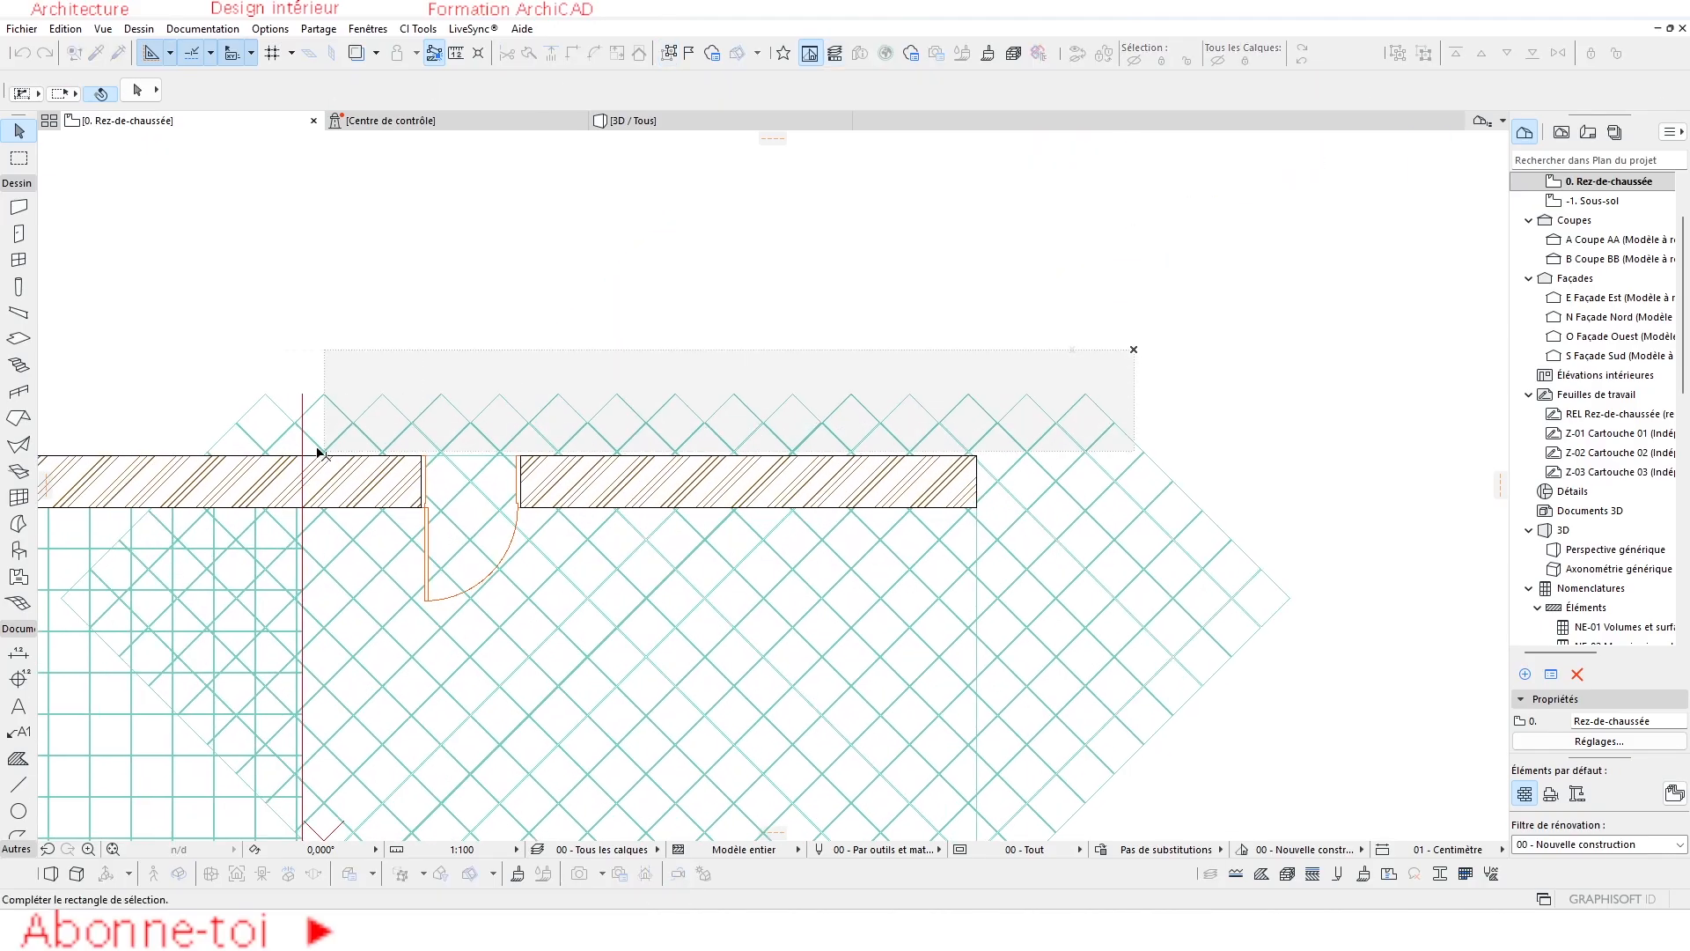
left_click(191, 426)
left_click(302, 407, "shift")
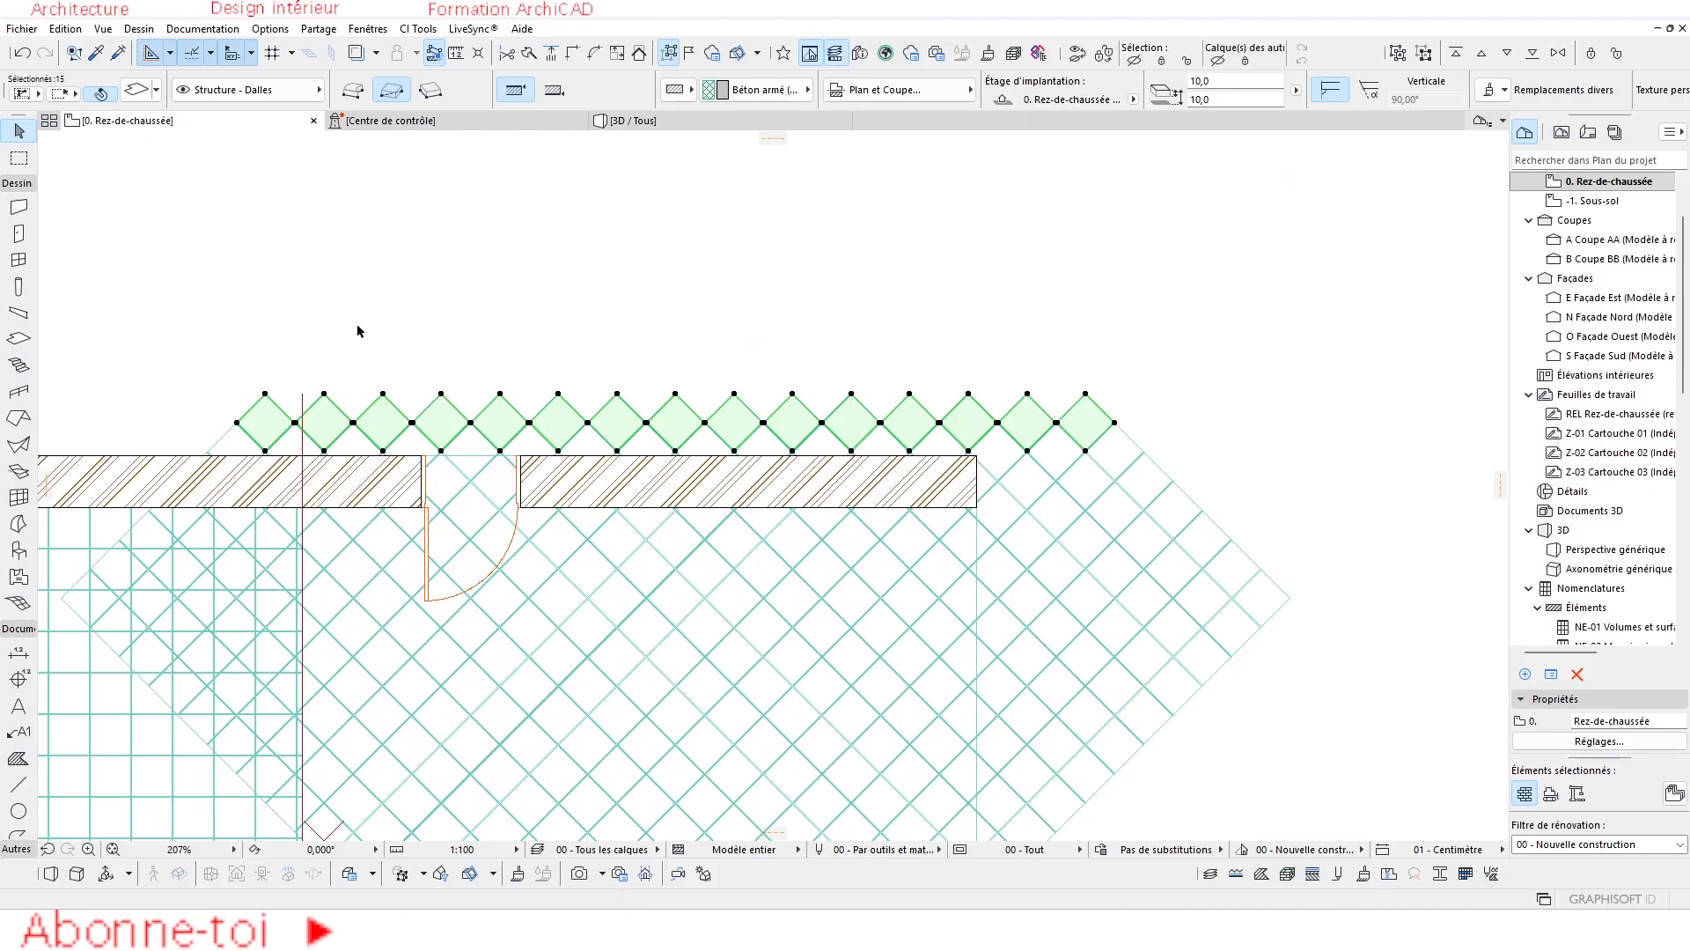
key("Delete")
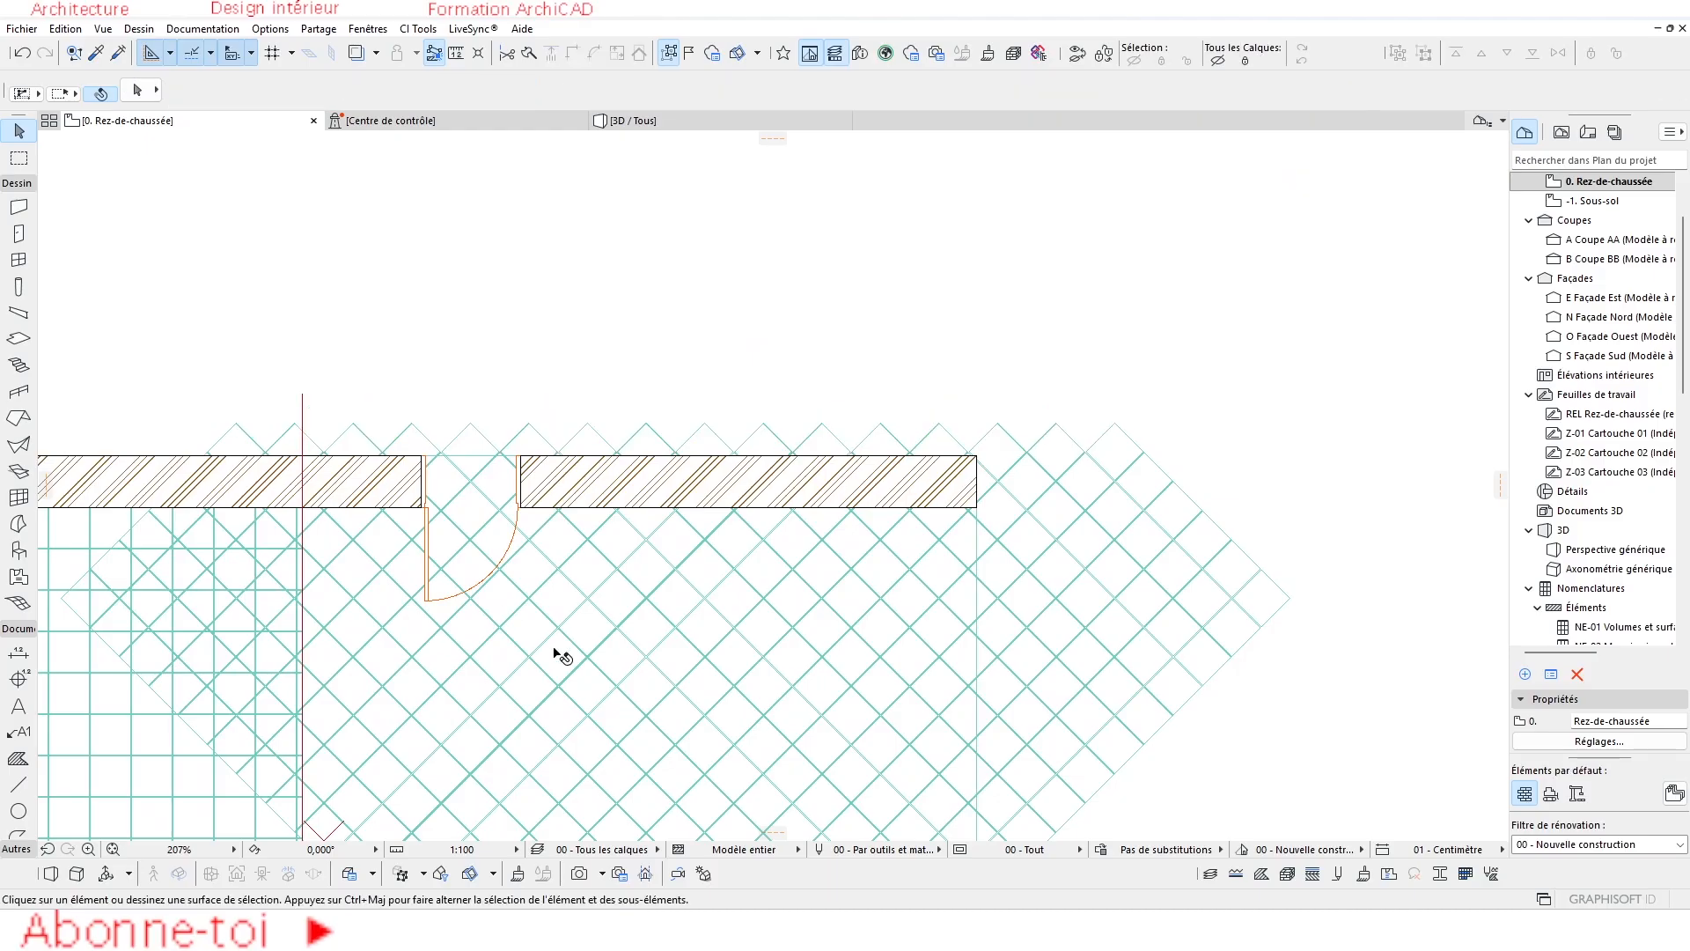
middle_click_drag(527, 654, 594, 482)
scroll(594, 482, "down", 1)
scroll(595, 479, "down", 2)
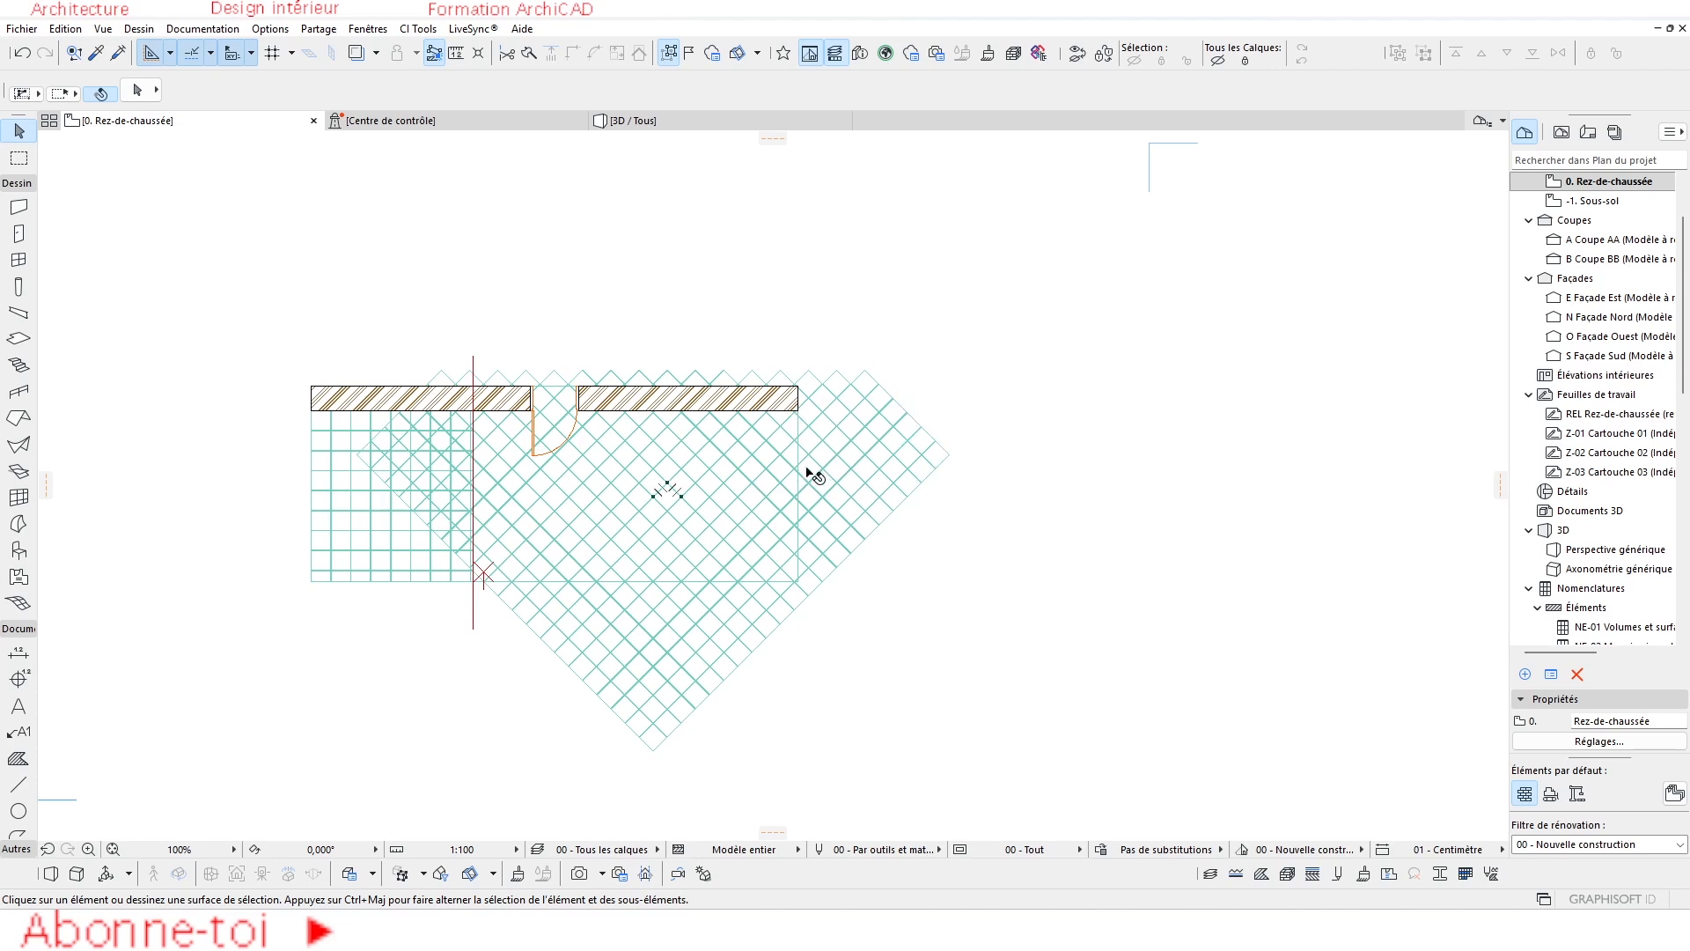
key("super")
key("super")
scroll(739, 607, "up", 2)
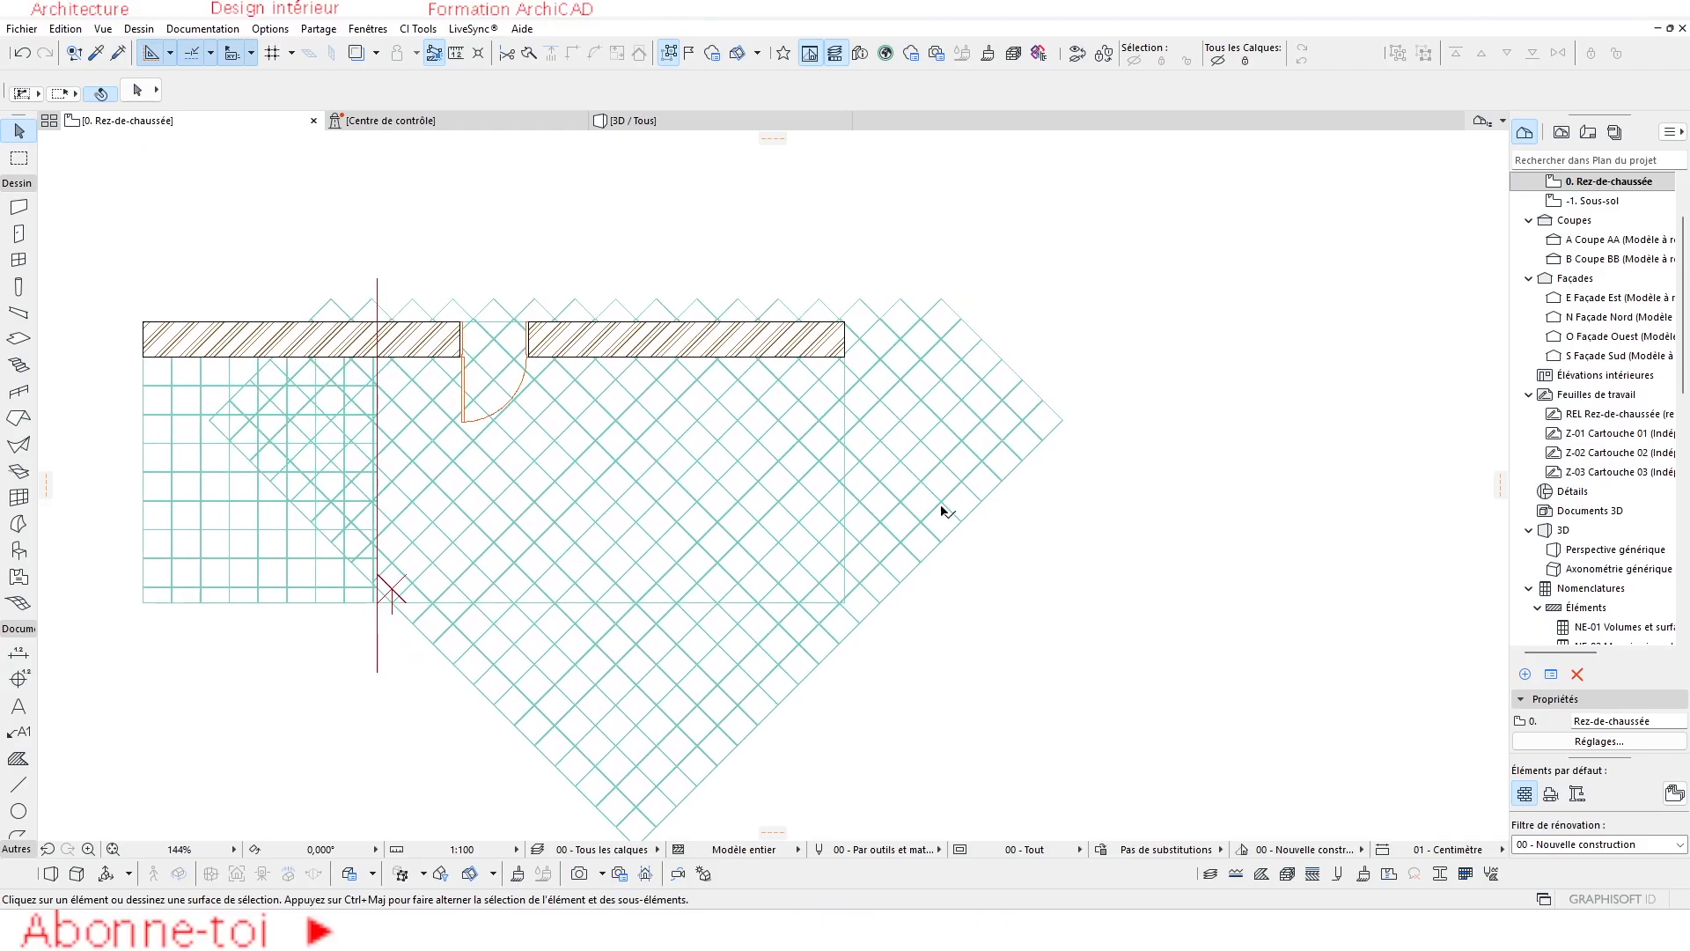
key("super")
key("super")
Try to isolate the diagonal tiles by selecting all slabs with the Slab tool active, and clear the selection.
left_click(955, 322, "alt")
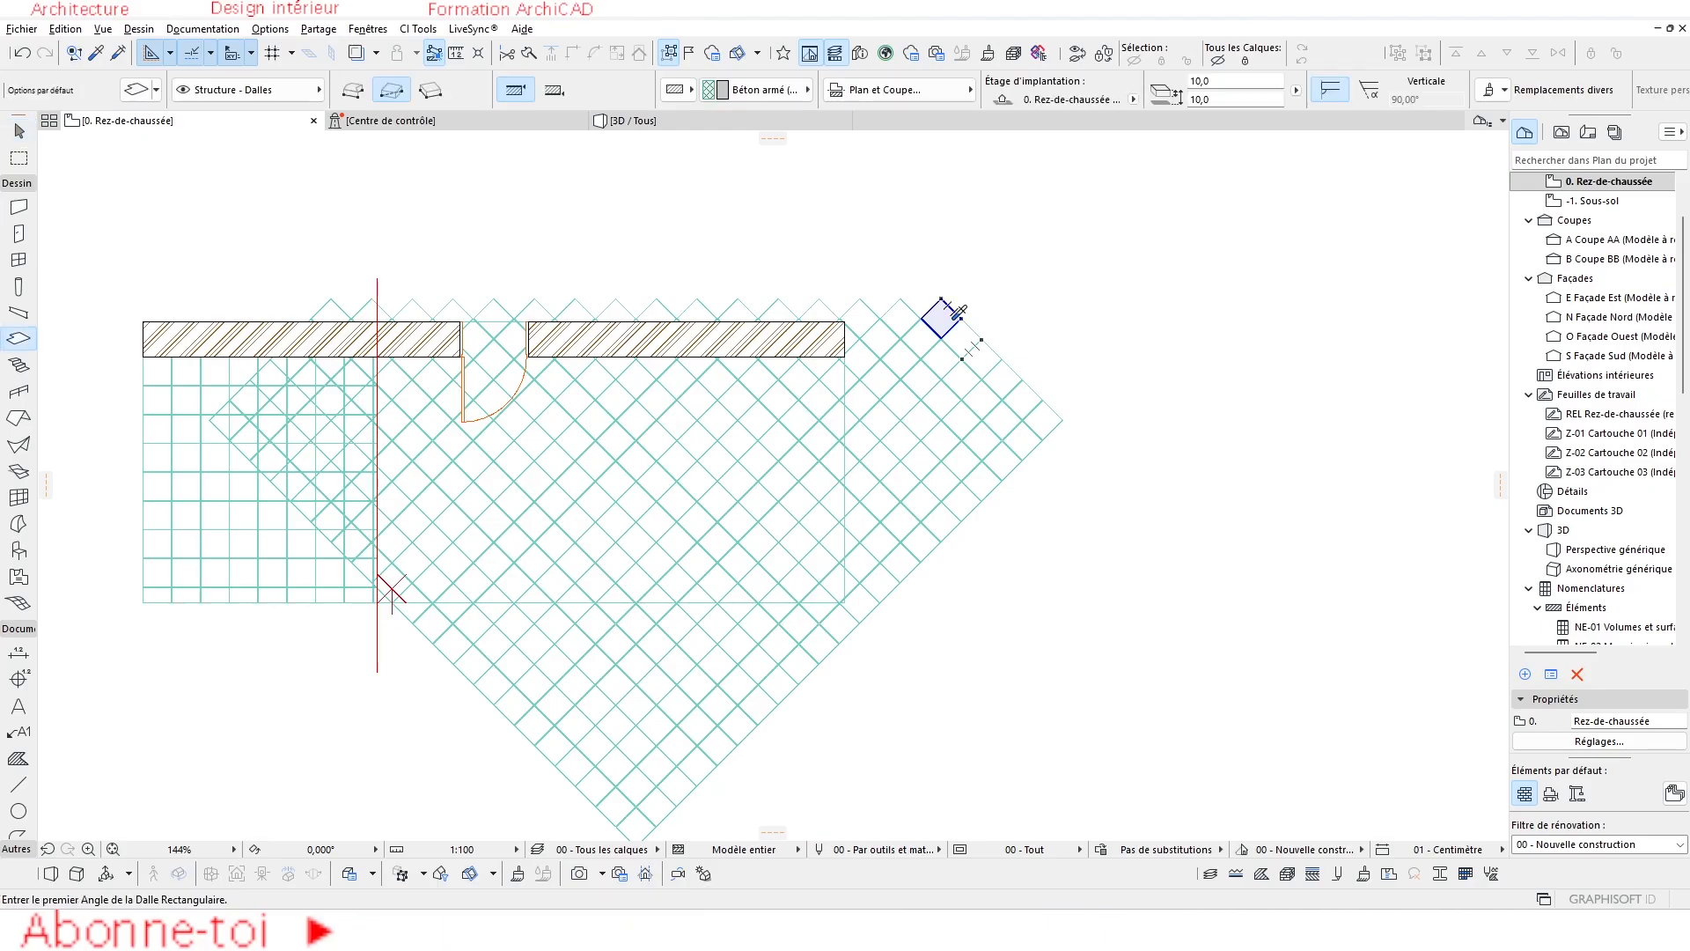
key("ctrl+a")
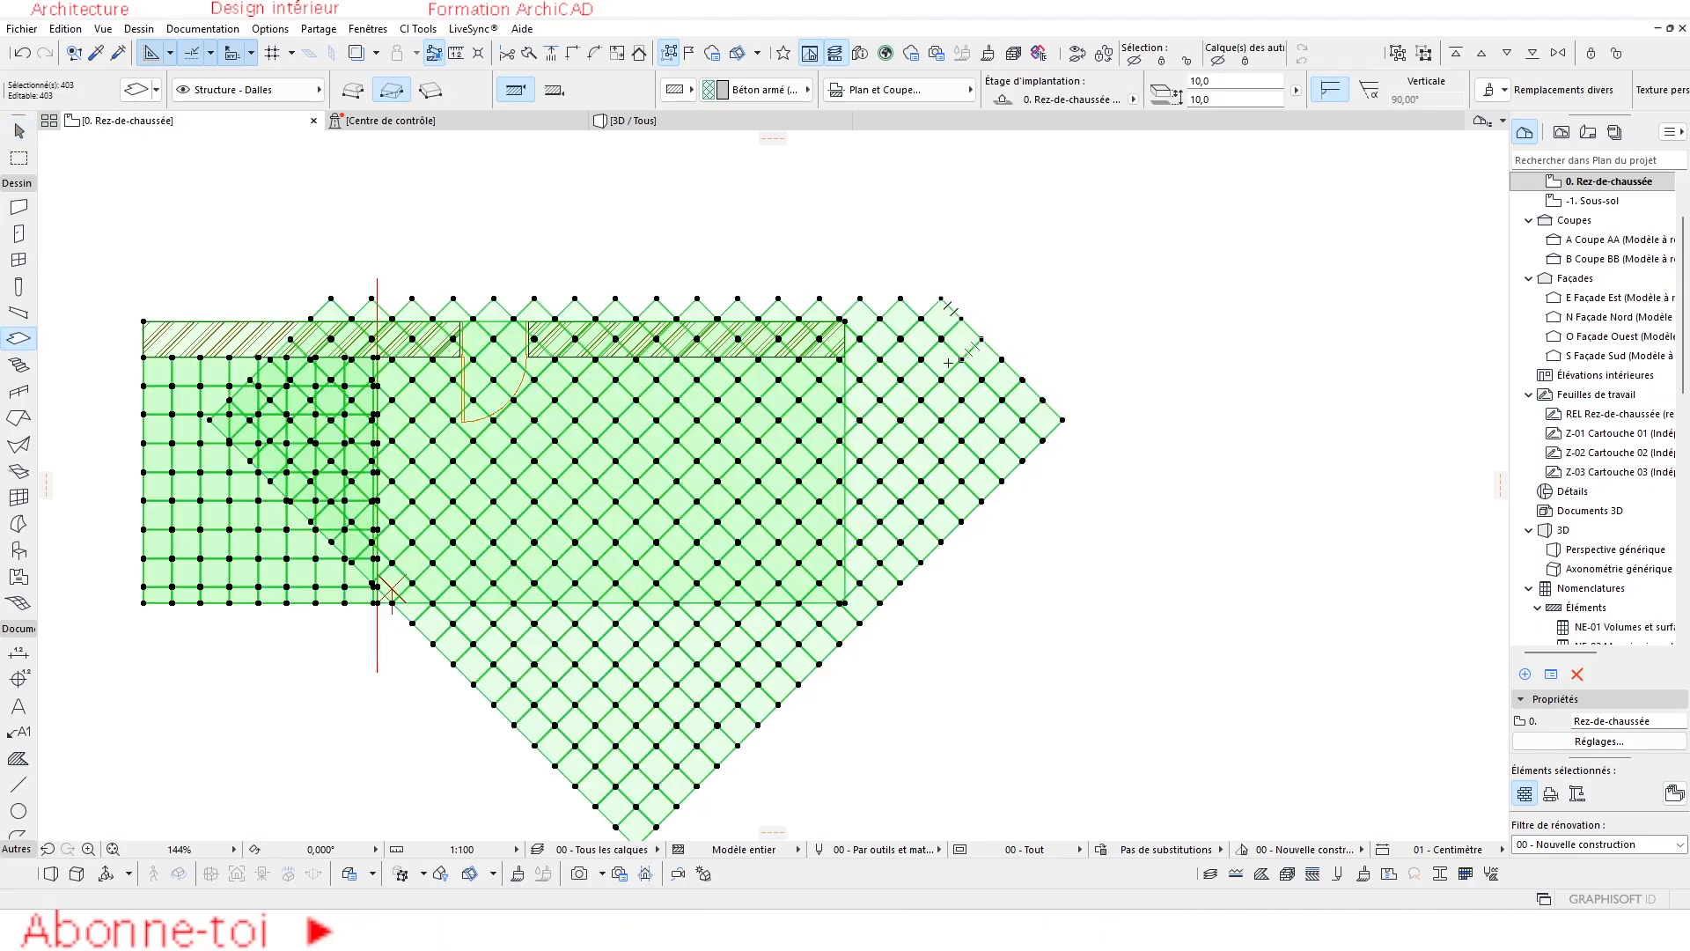
middle_click_drag(718, 400, 789, 382)
key("Escape")
key("Escape")
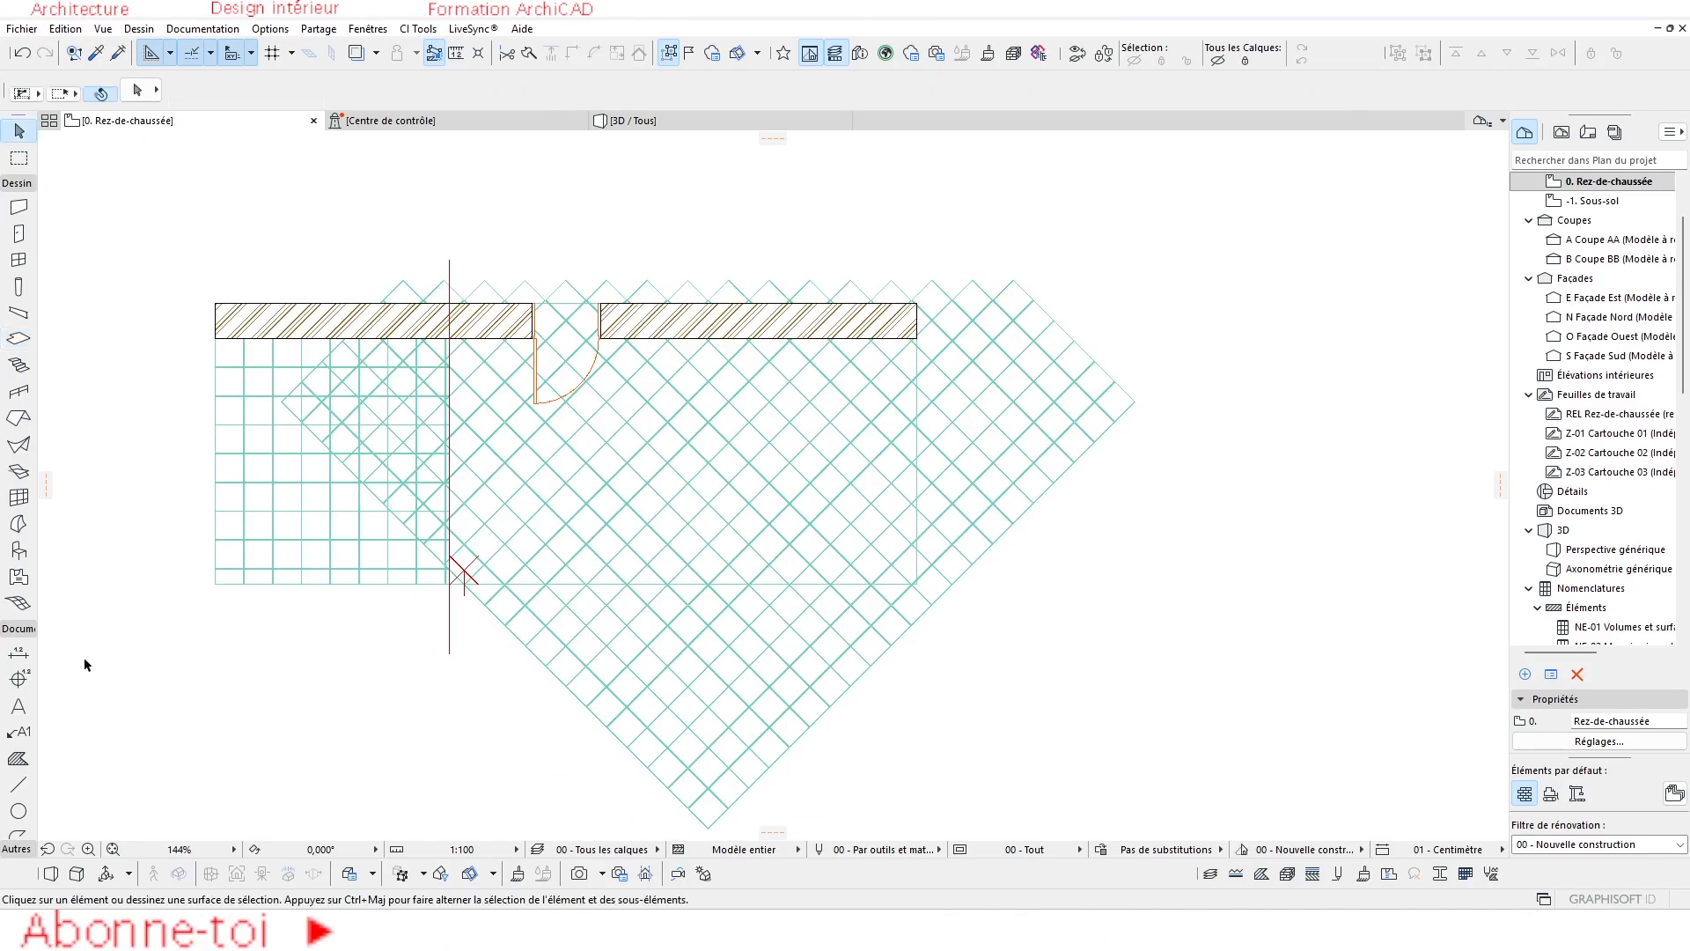
left_click(30, 338)
key("ctrl+a")
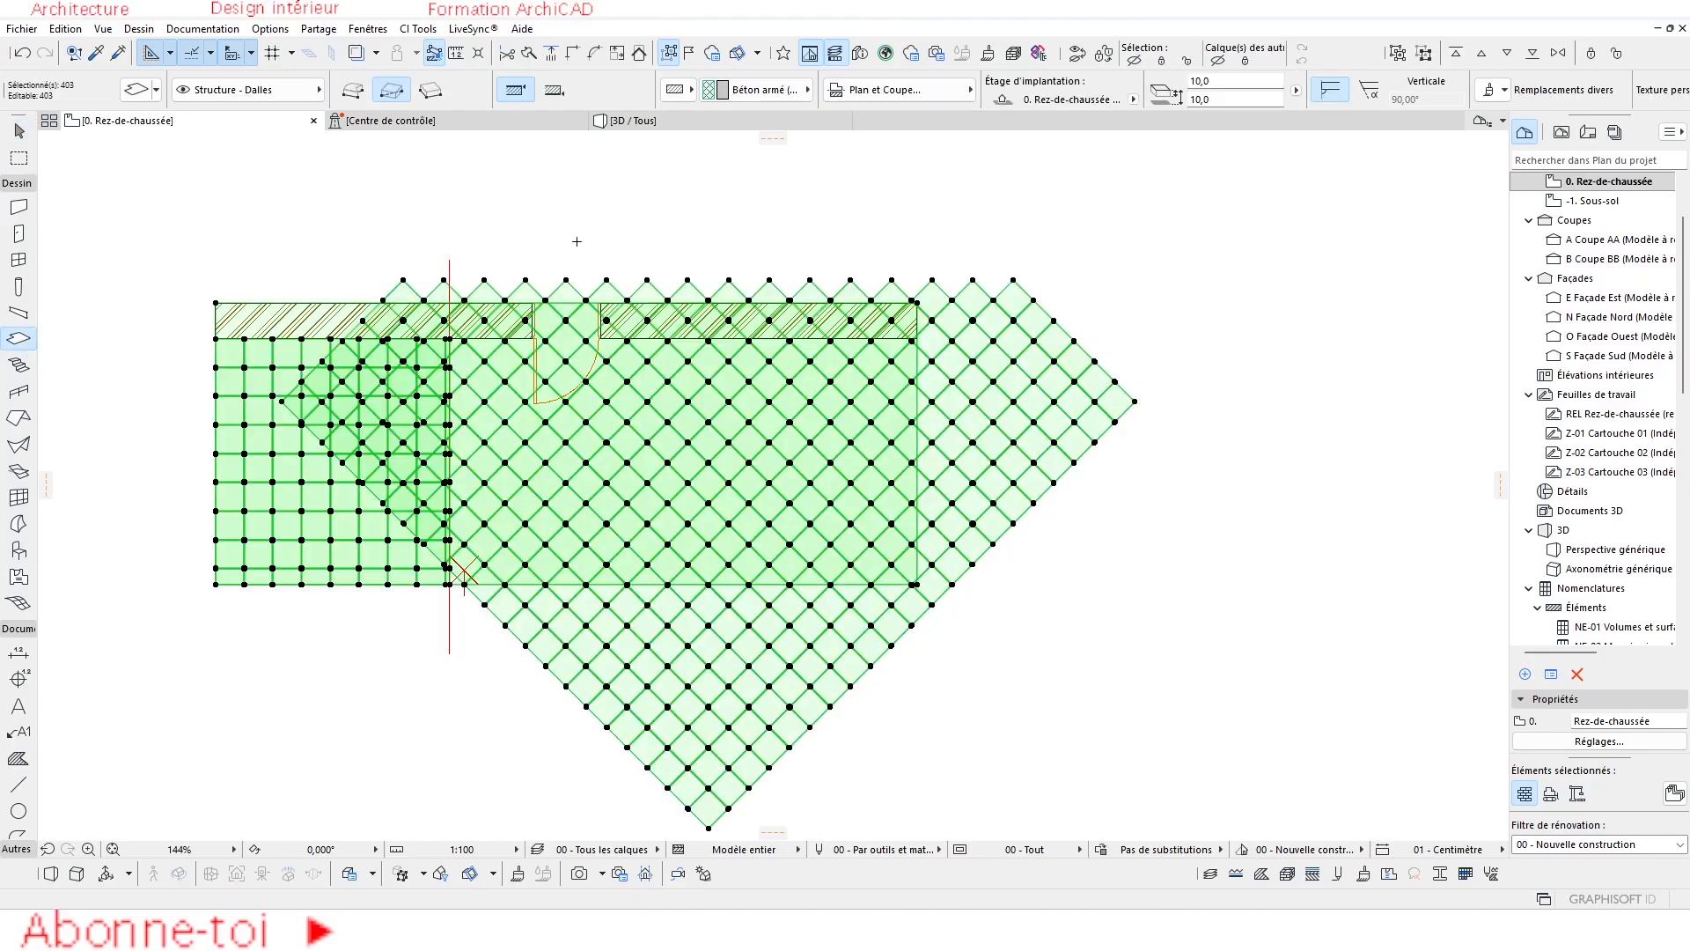
key("Escape")
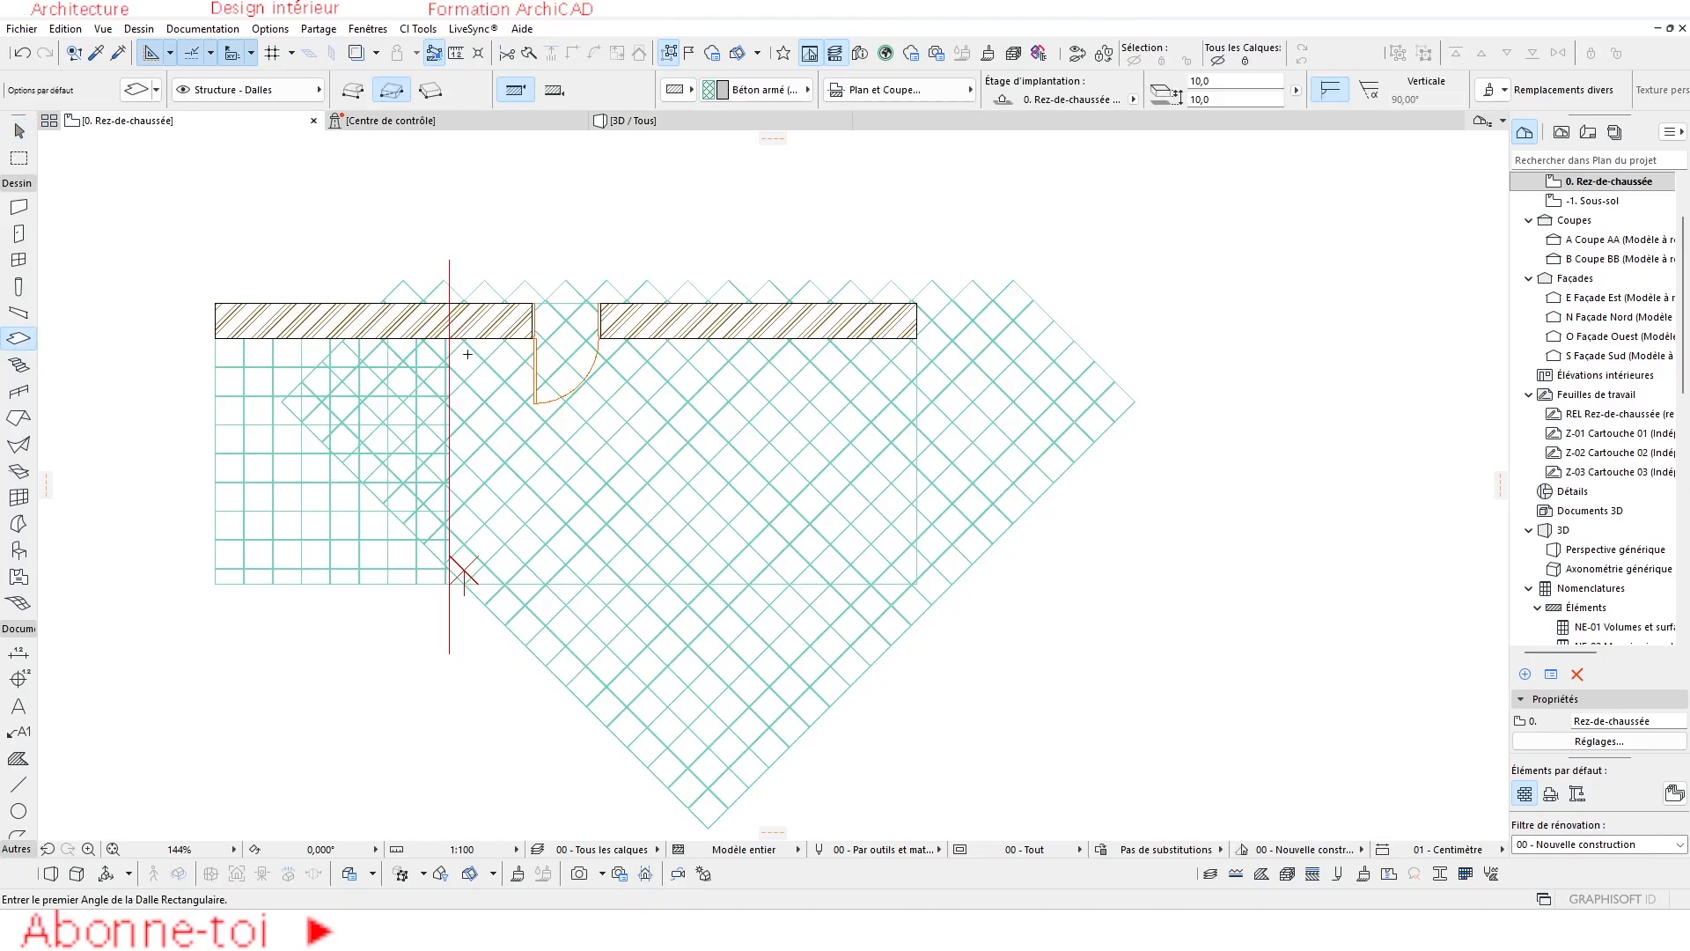
key("Escape")
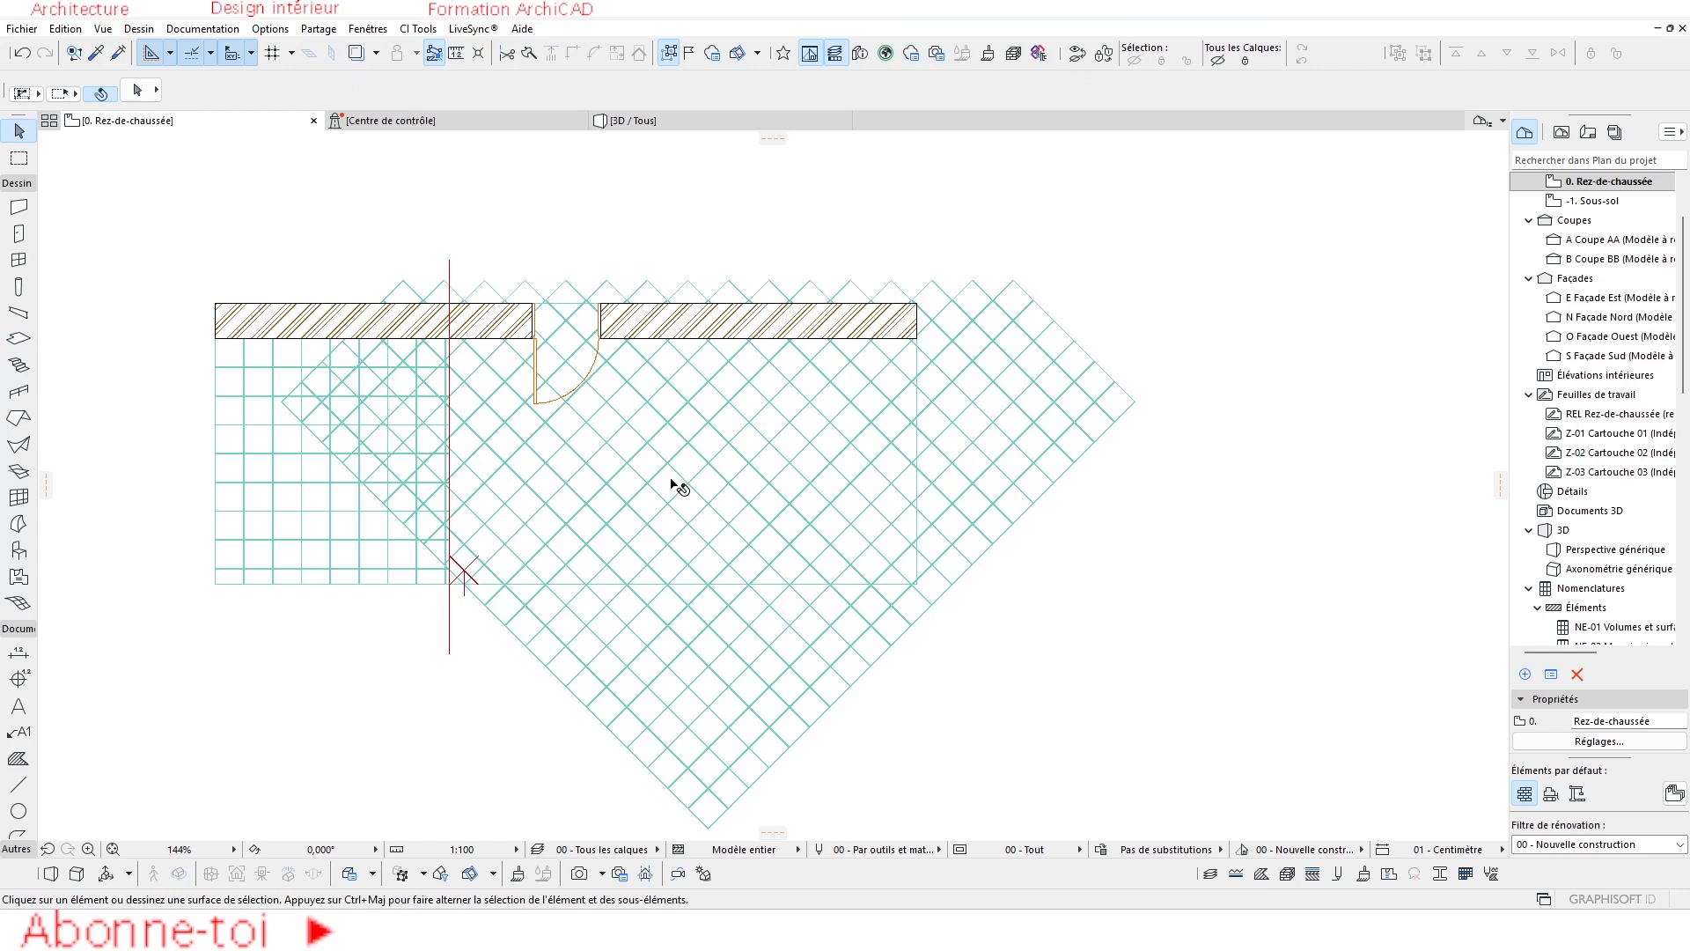
Open the Find & Select dialog (Chercher & Sélectionner) and place it near the tile pattern.
middle_click_drag(679, 485, 684, 459)
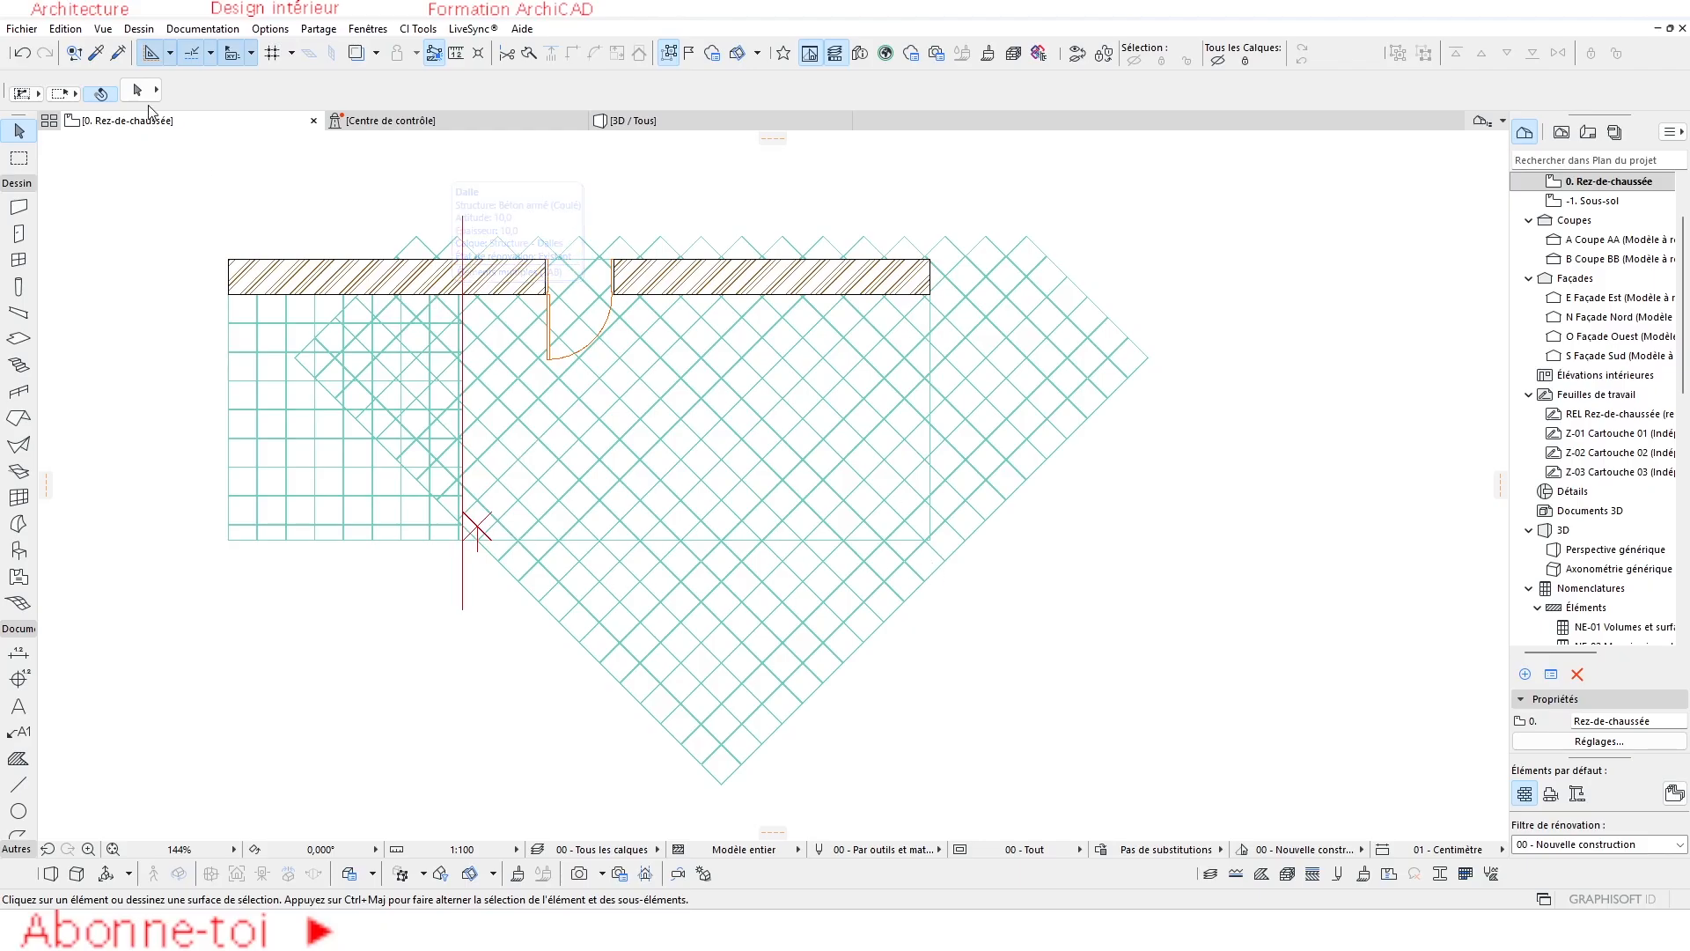
left_click(75, 53)
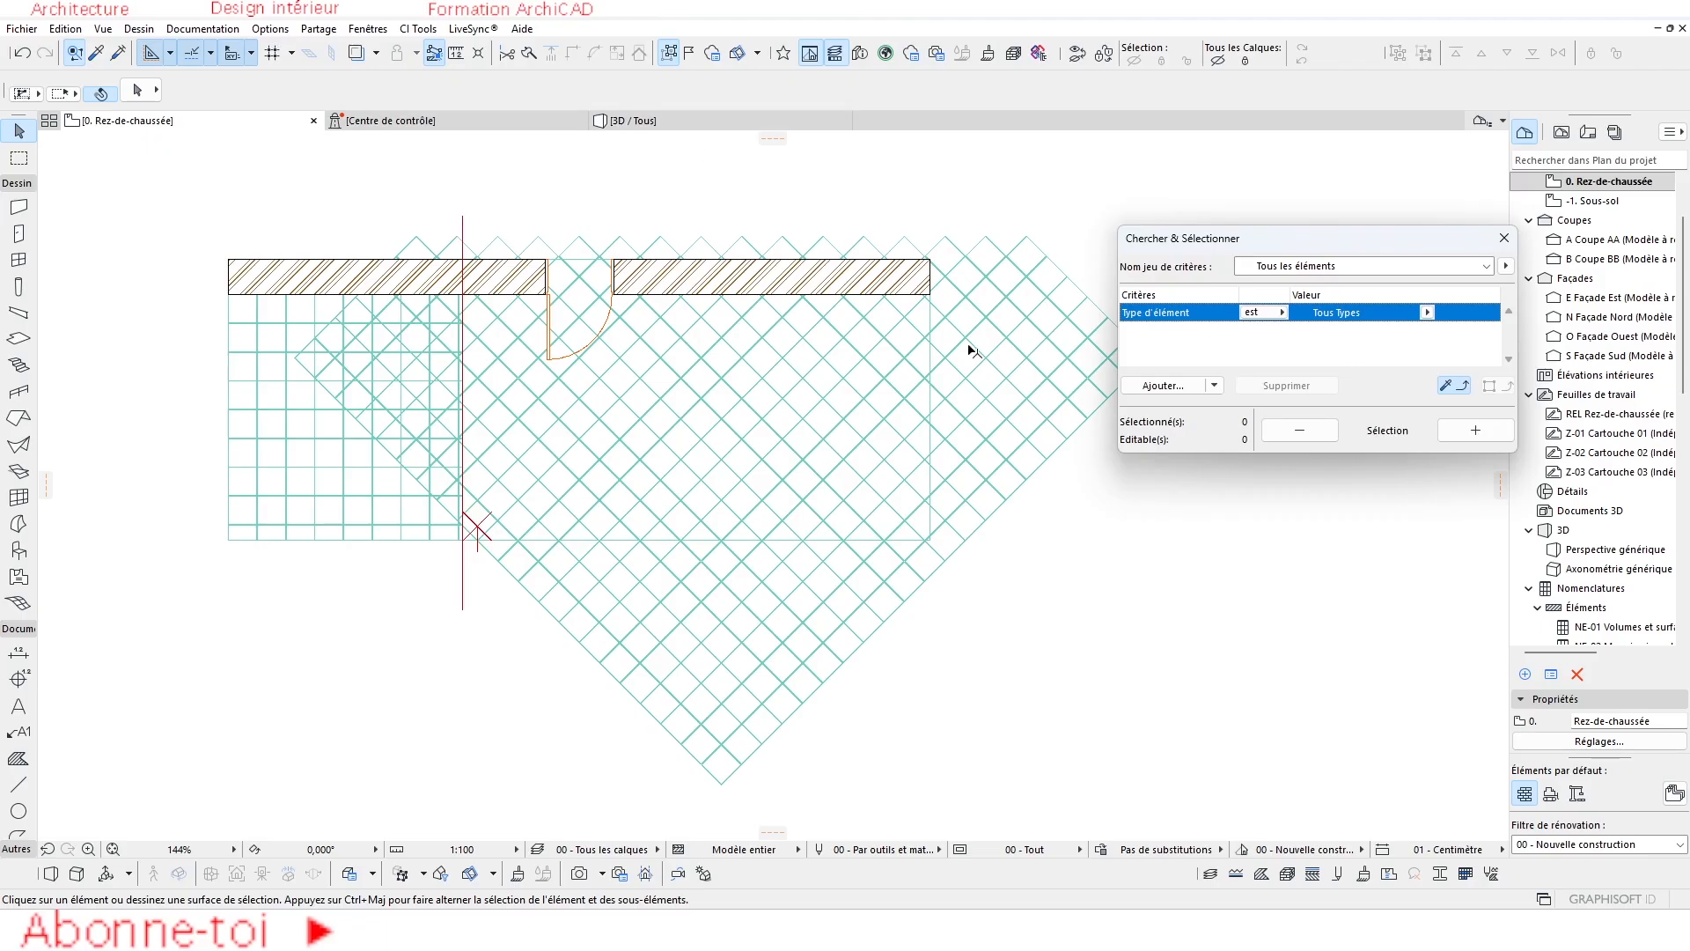
left_click_drag(1295, 242, 1180, 198)
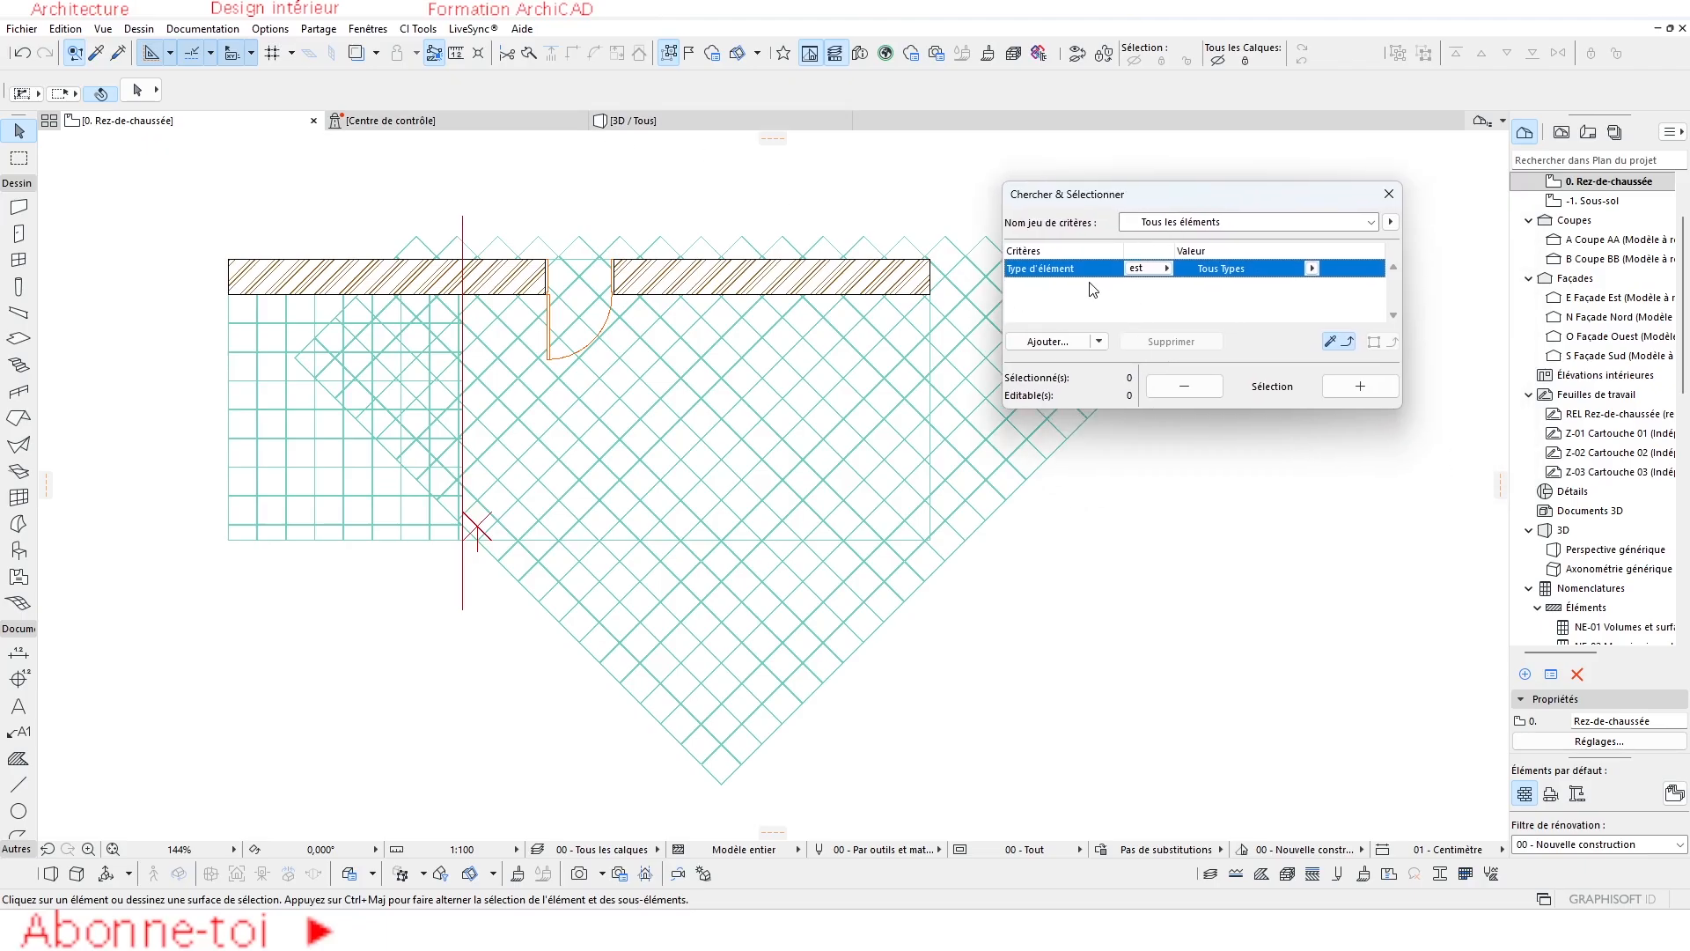
Add the criterion "Identifiant principal de Lien" and require it to contain D1.
left_click(1030, 341)
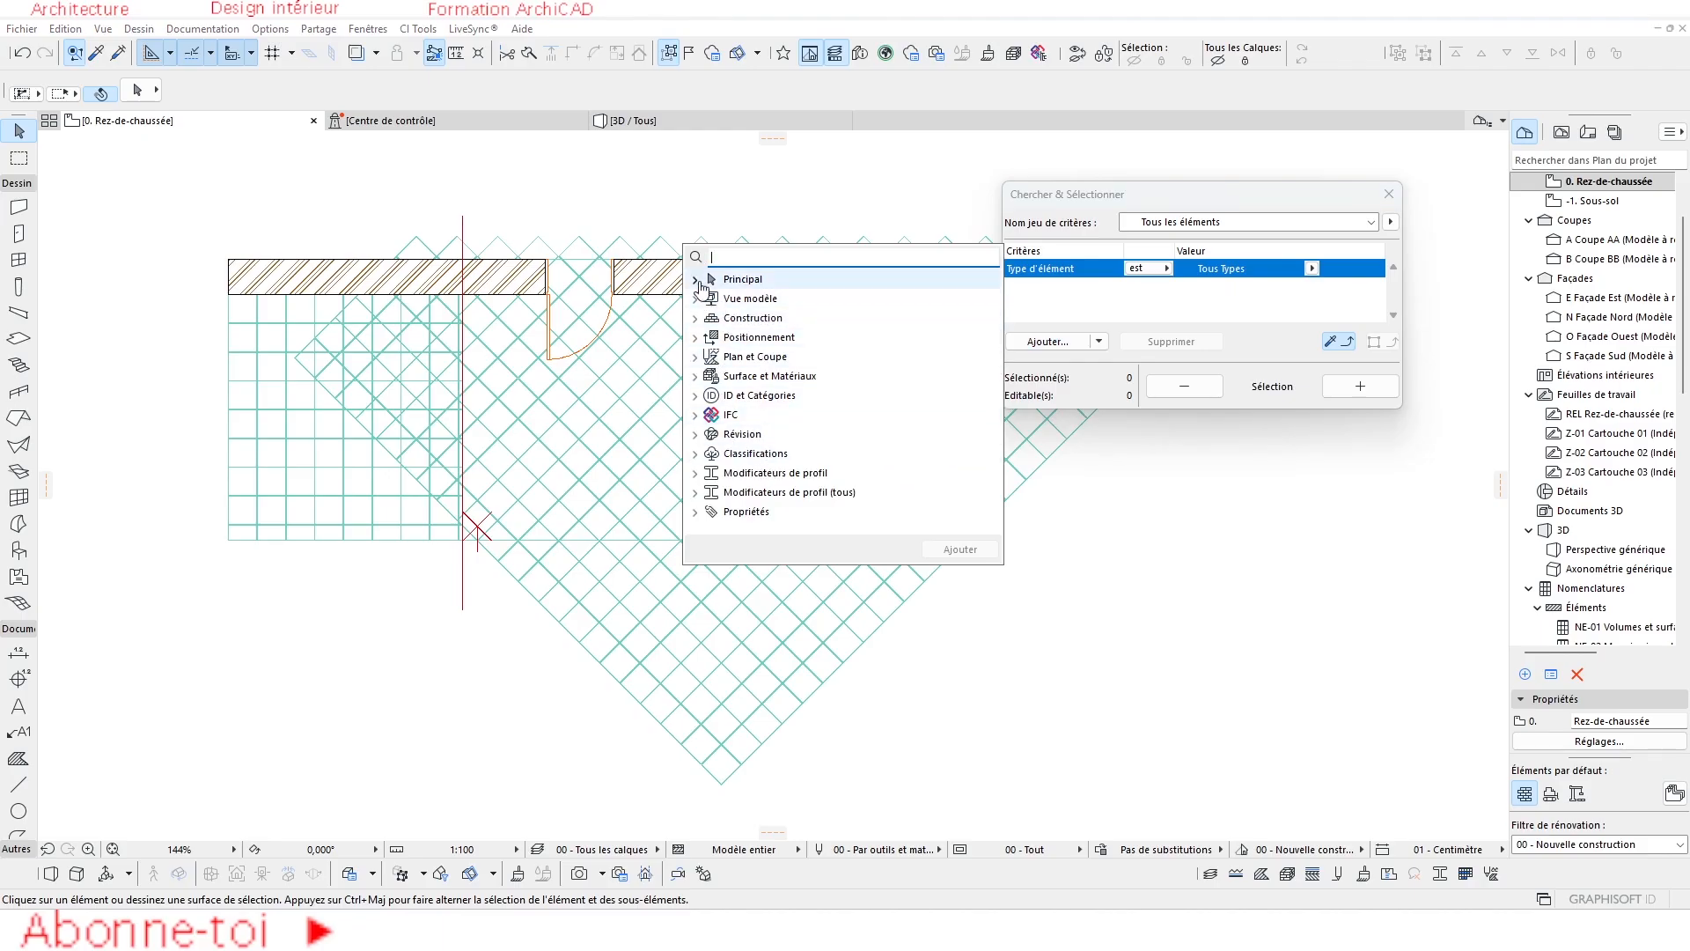
left_click(751, 278)
left_click(753, 263)
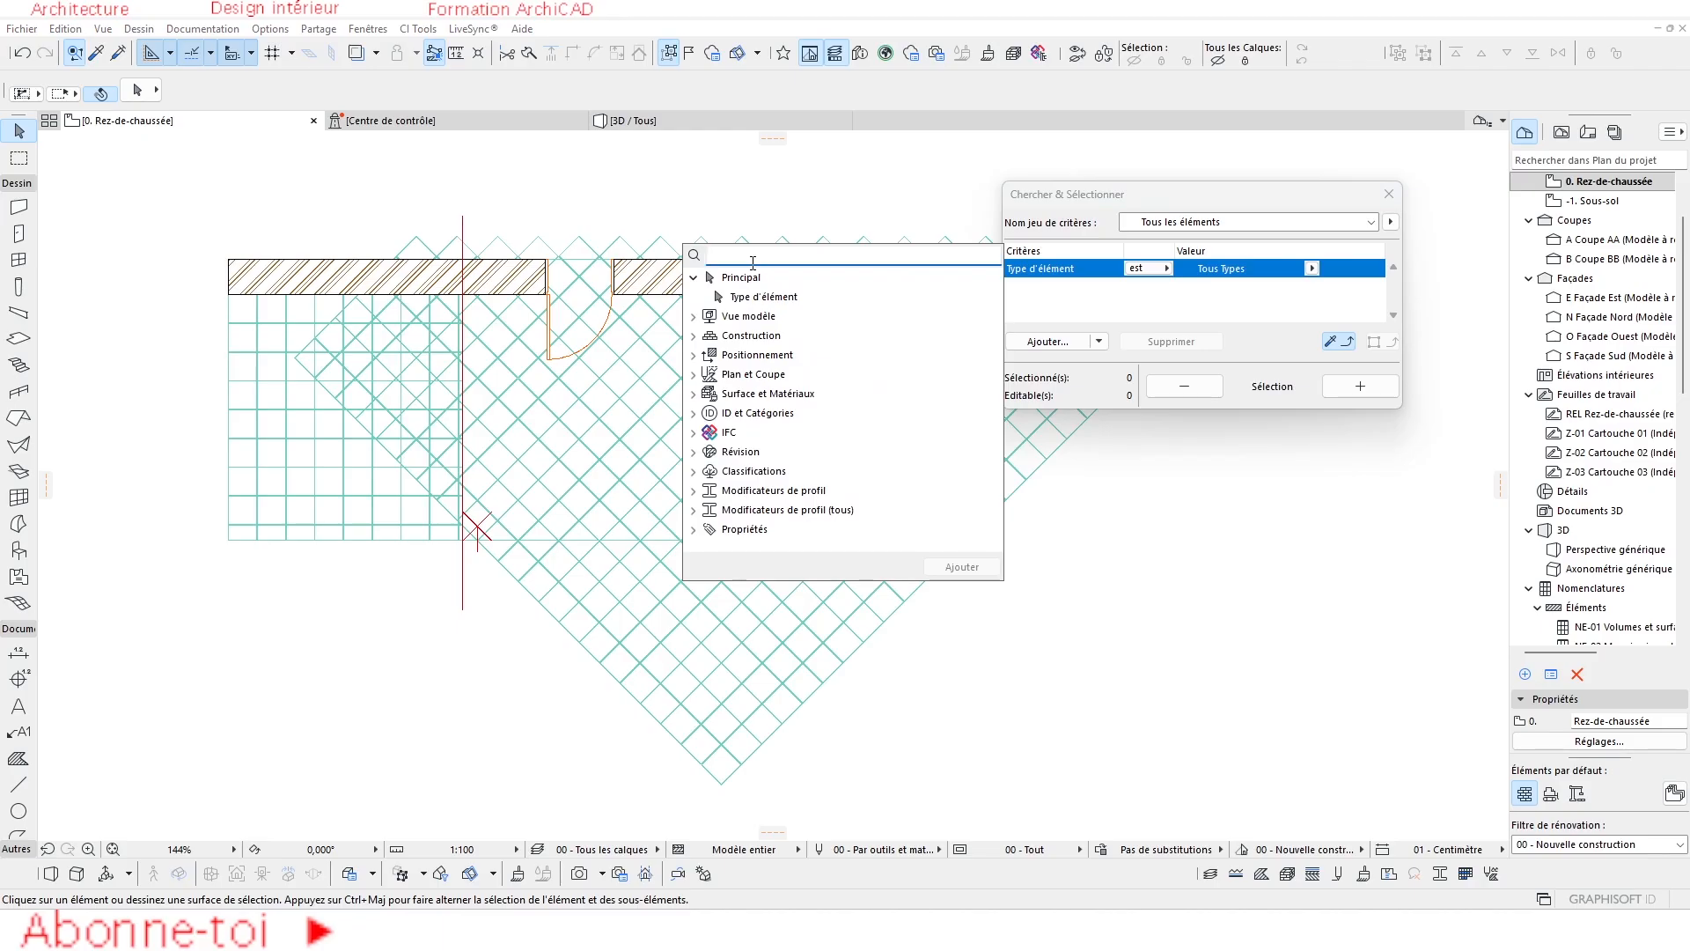
type("iden")
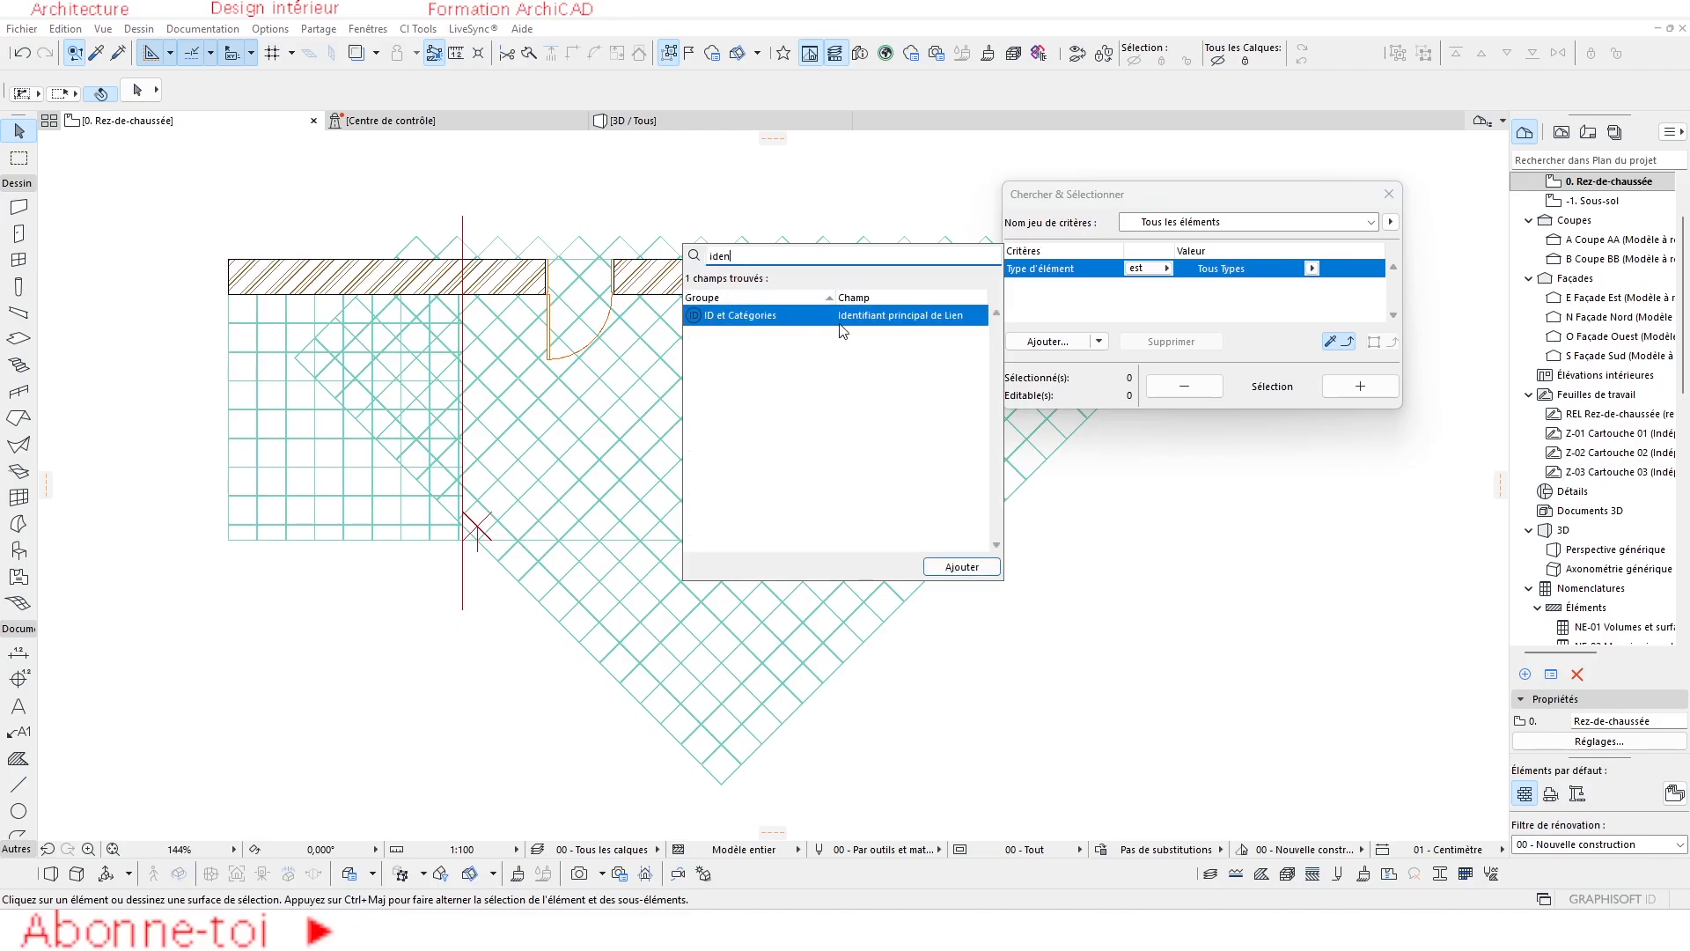
double_click(881, 315)
left_click(1226, 287)
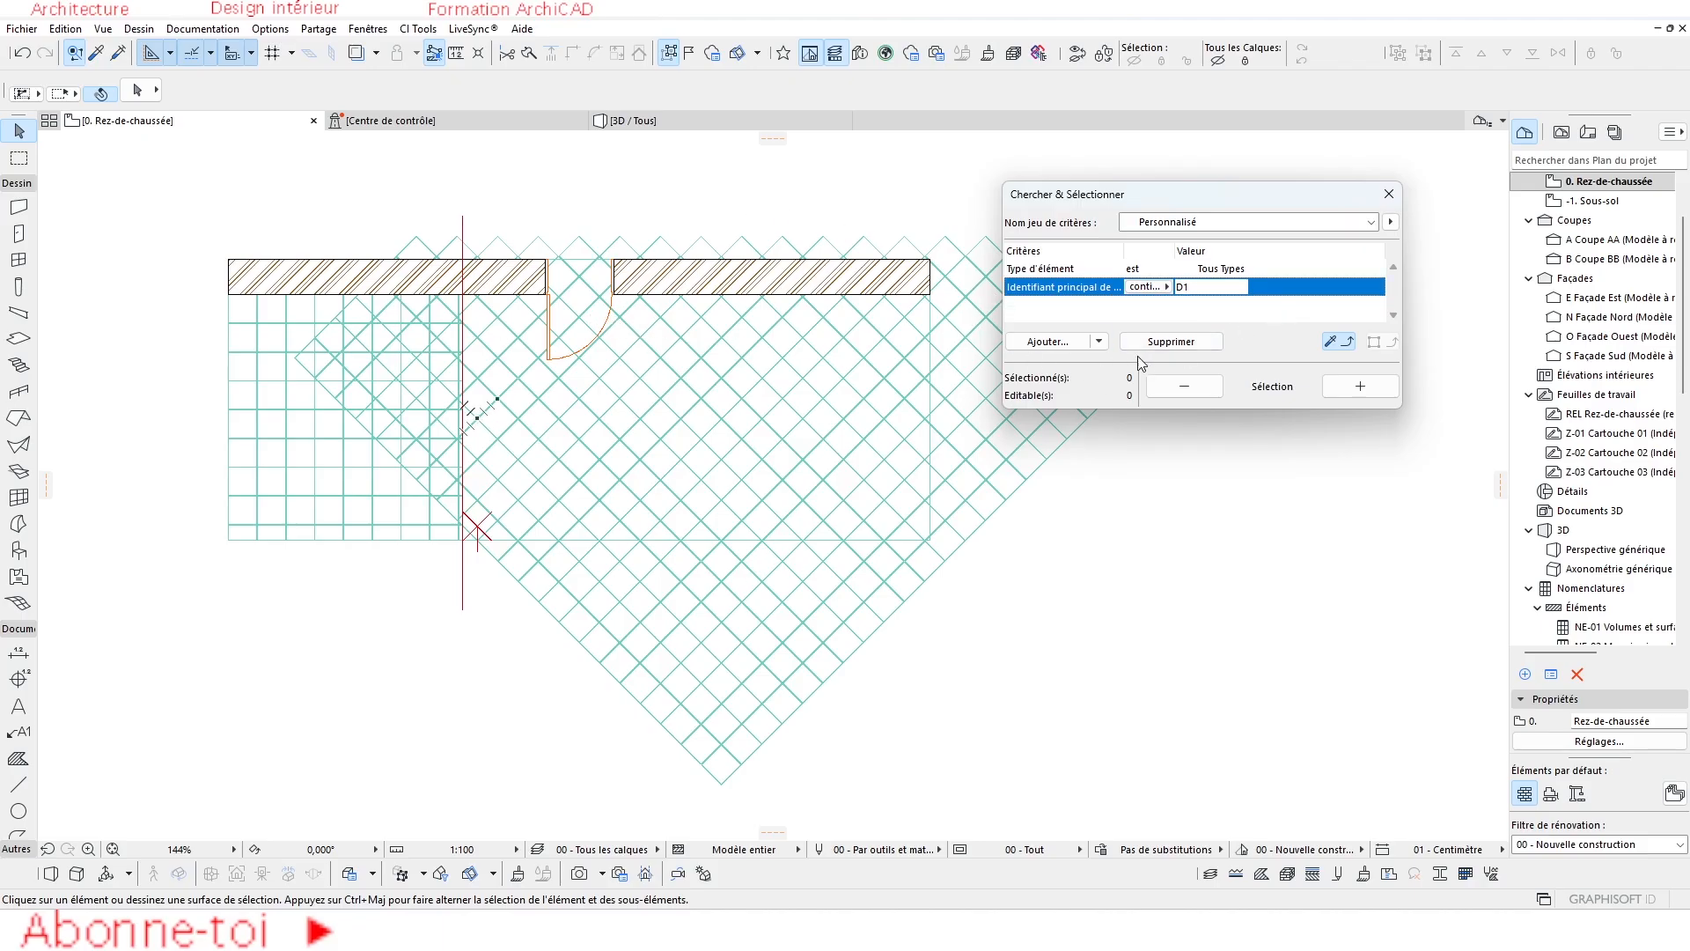
Restrict the search criteria's element type to Dalle.
left_click(1217, 269)
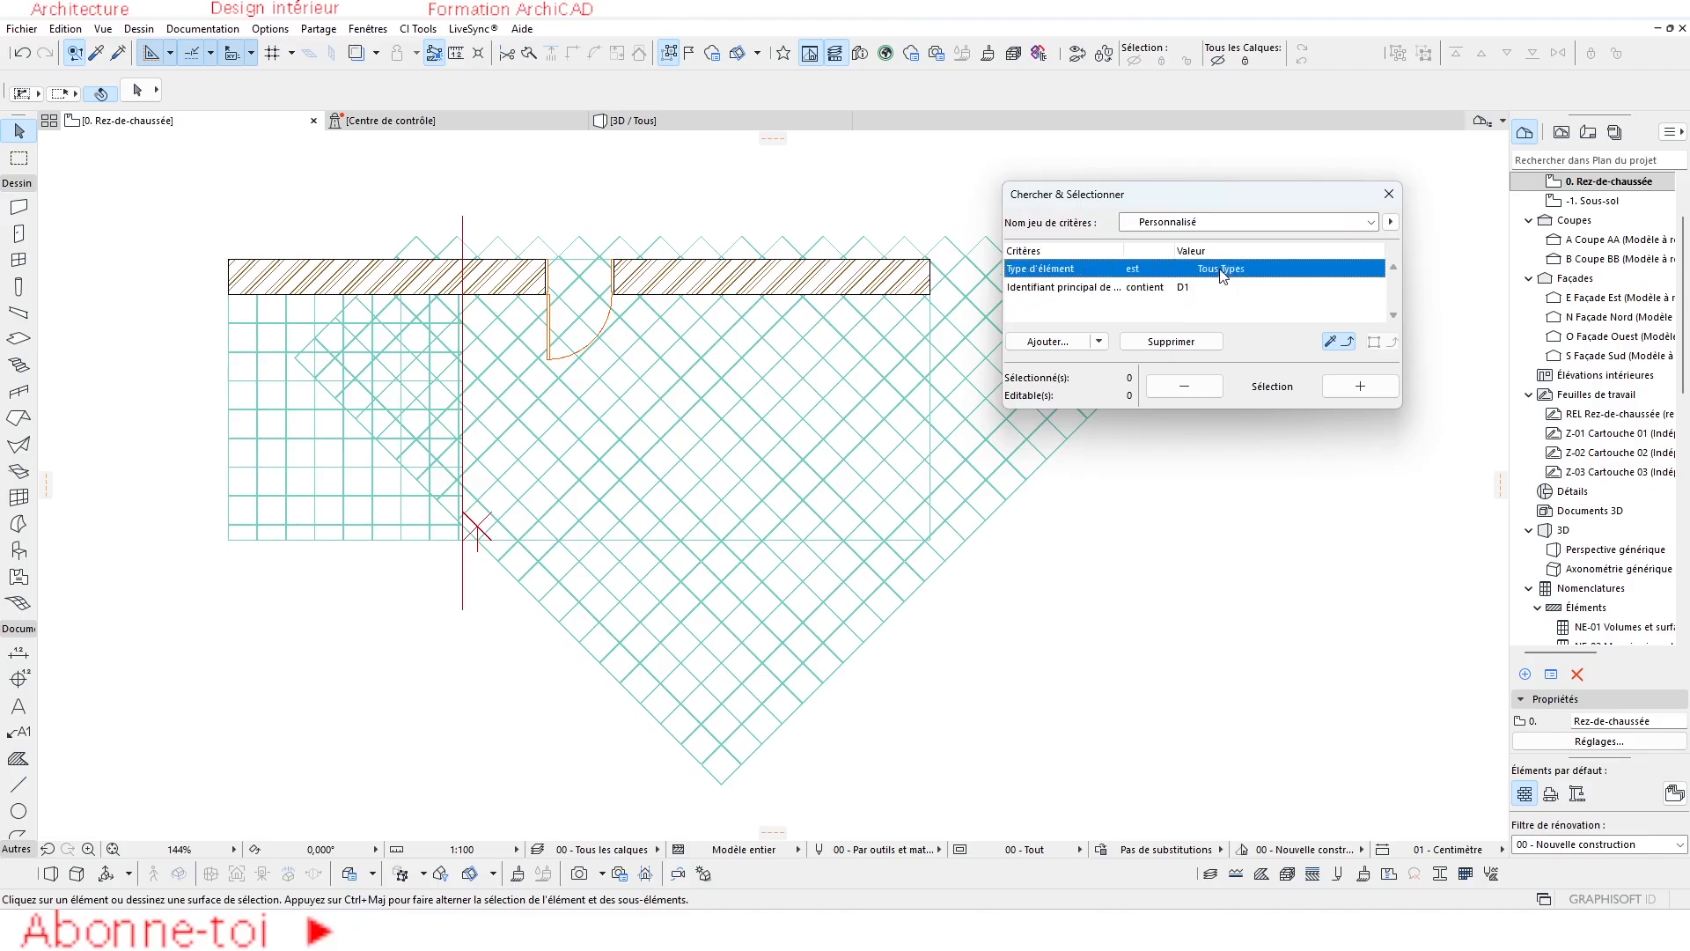
left_click(1312, 269)
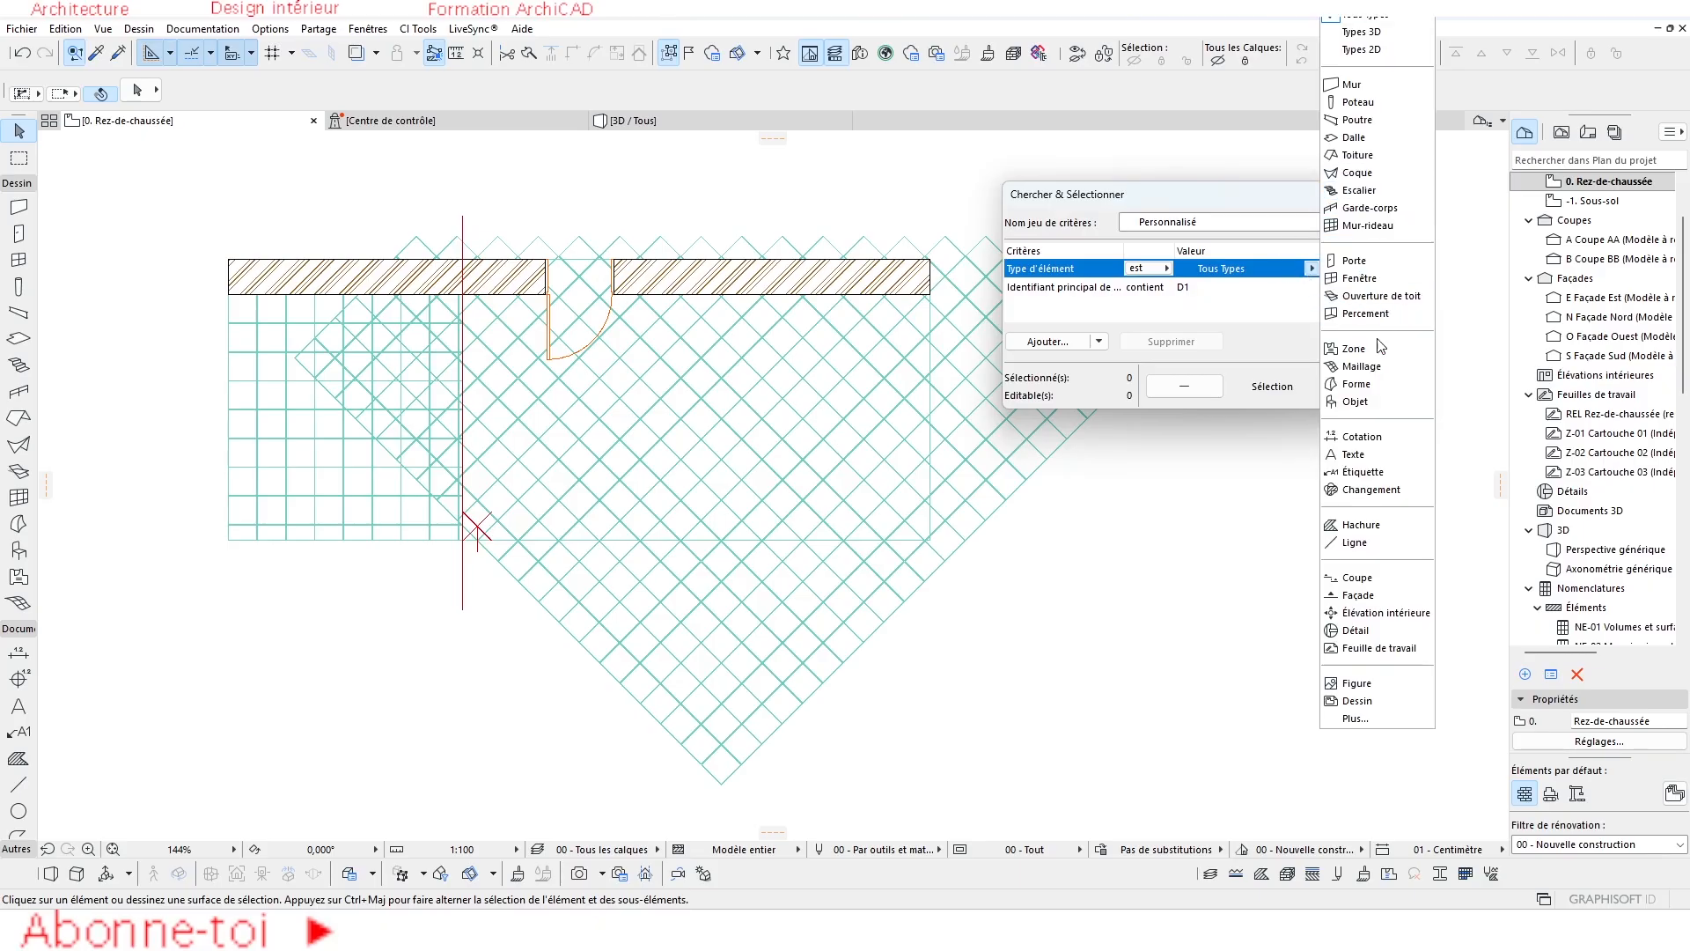
left_click(1360, 138)
Remove the "Identifiant principal de Lien" criterion, leaving only the element type criterion.
left_click(1214, 289)
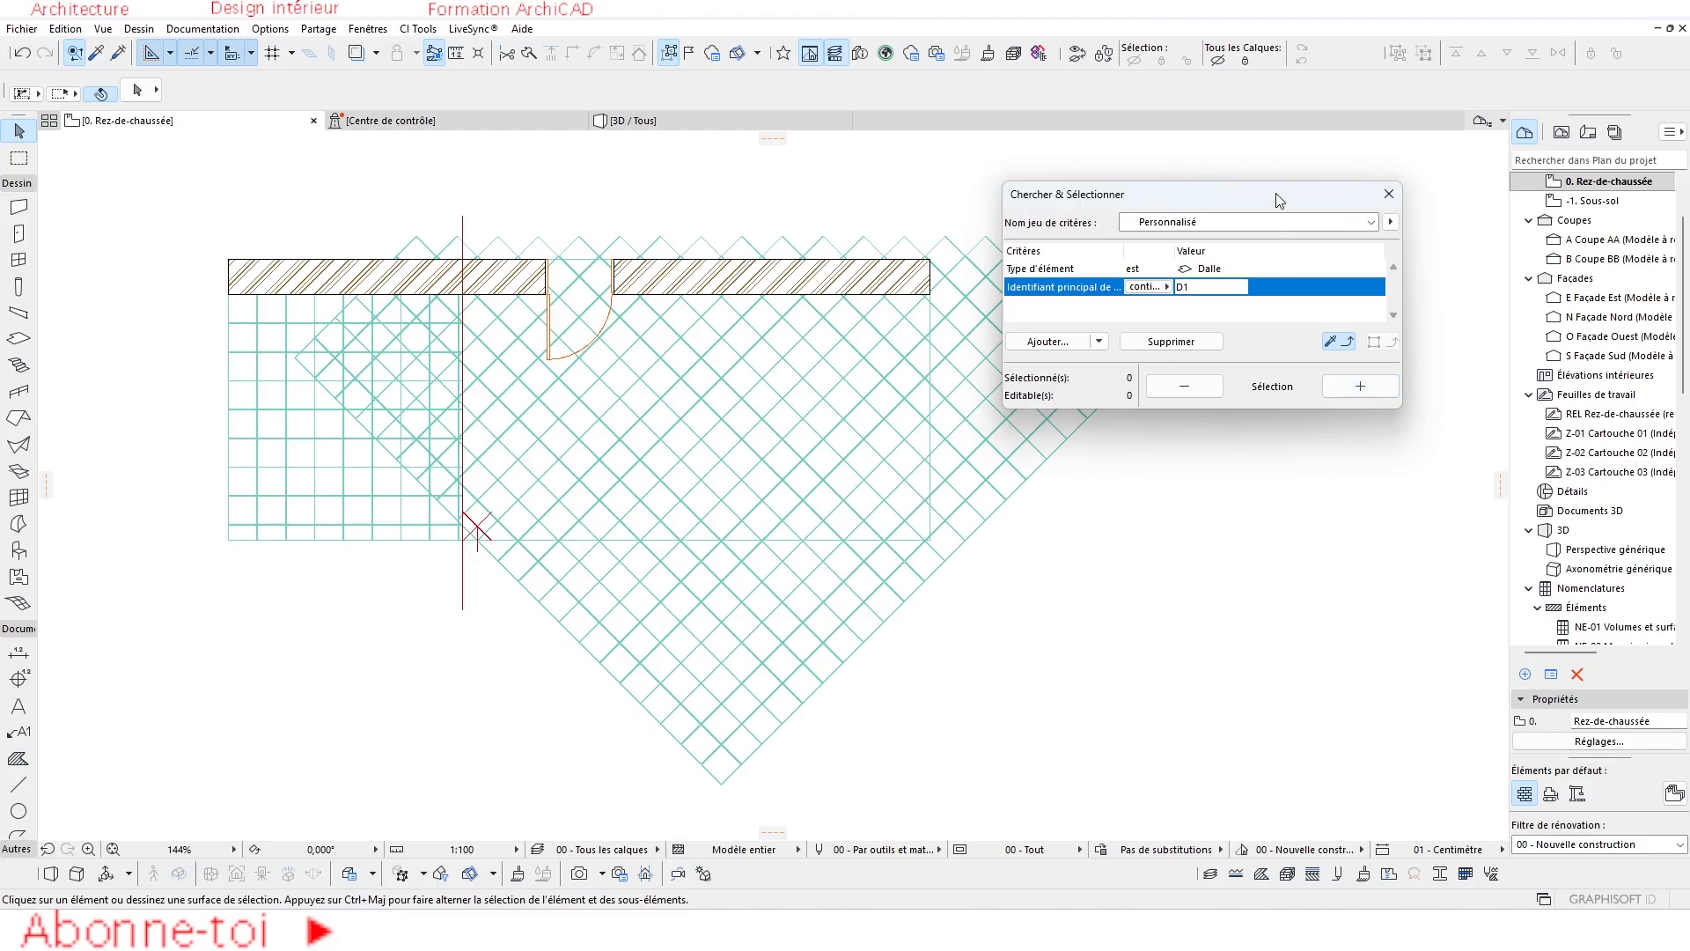
left_click_drag(1276, 195, 1292, 182)
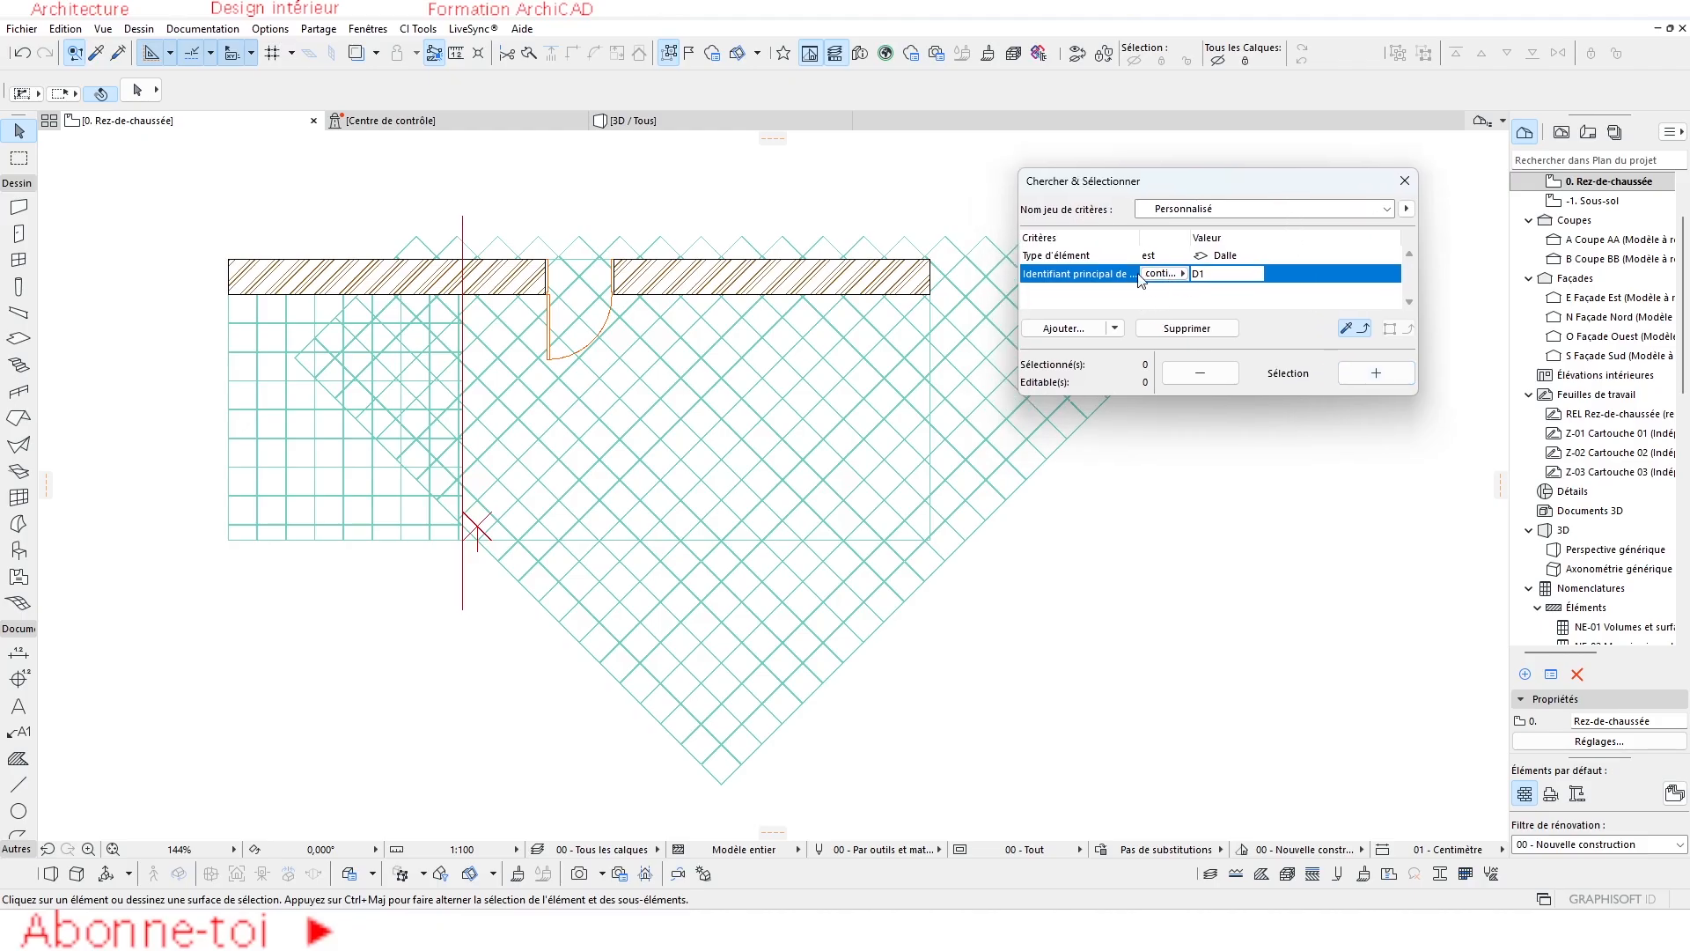
left_click(1183, 278)
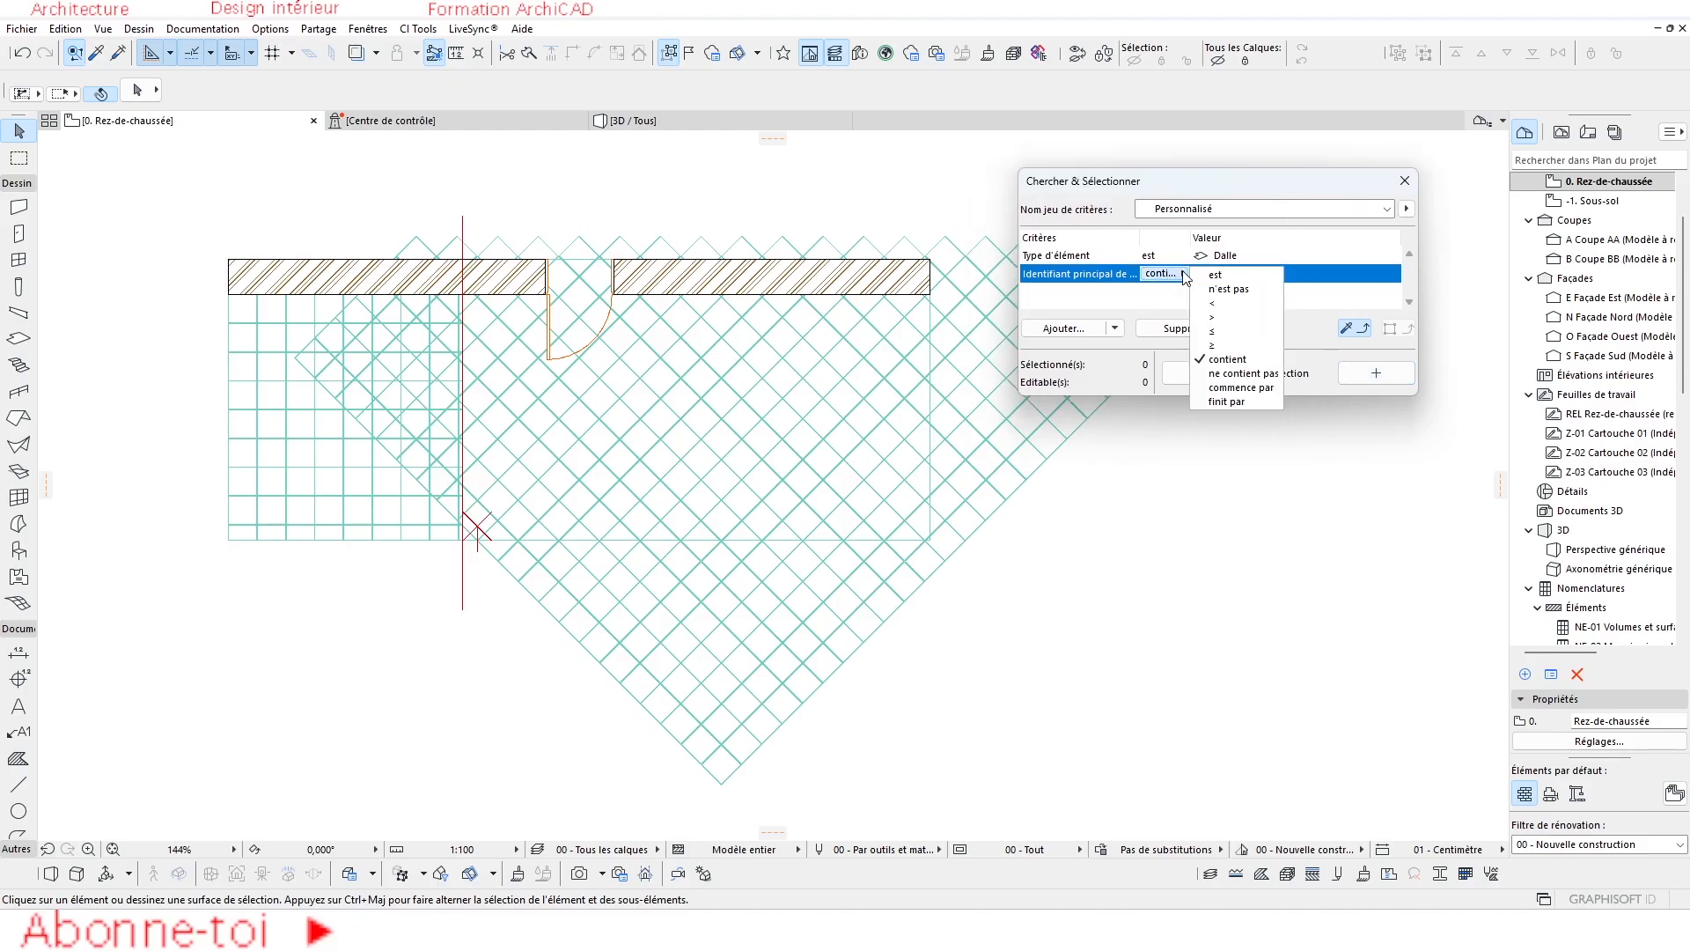
left_click(1149, 326)
left_click(1185, 331)
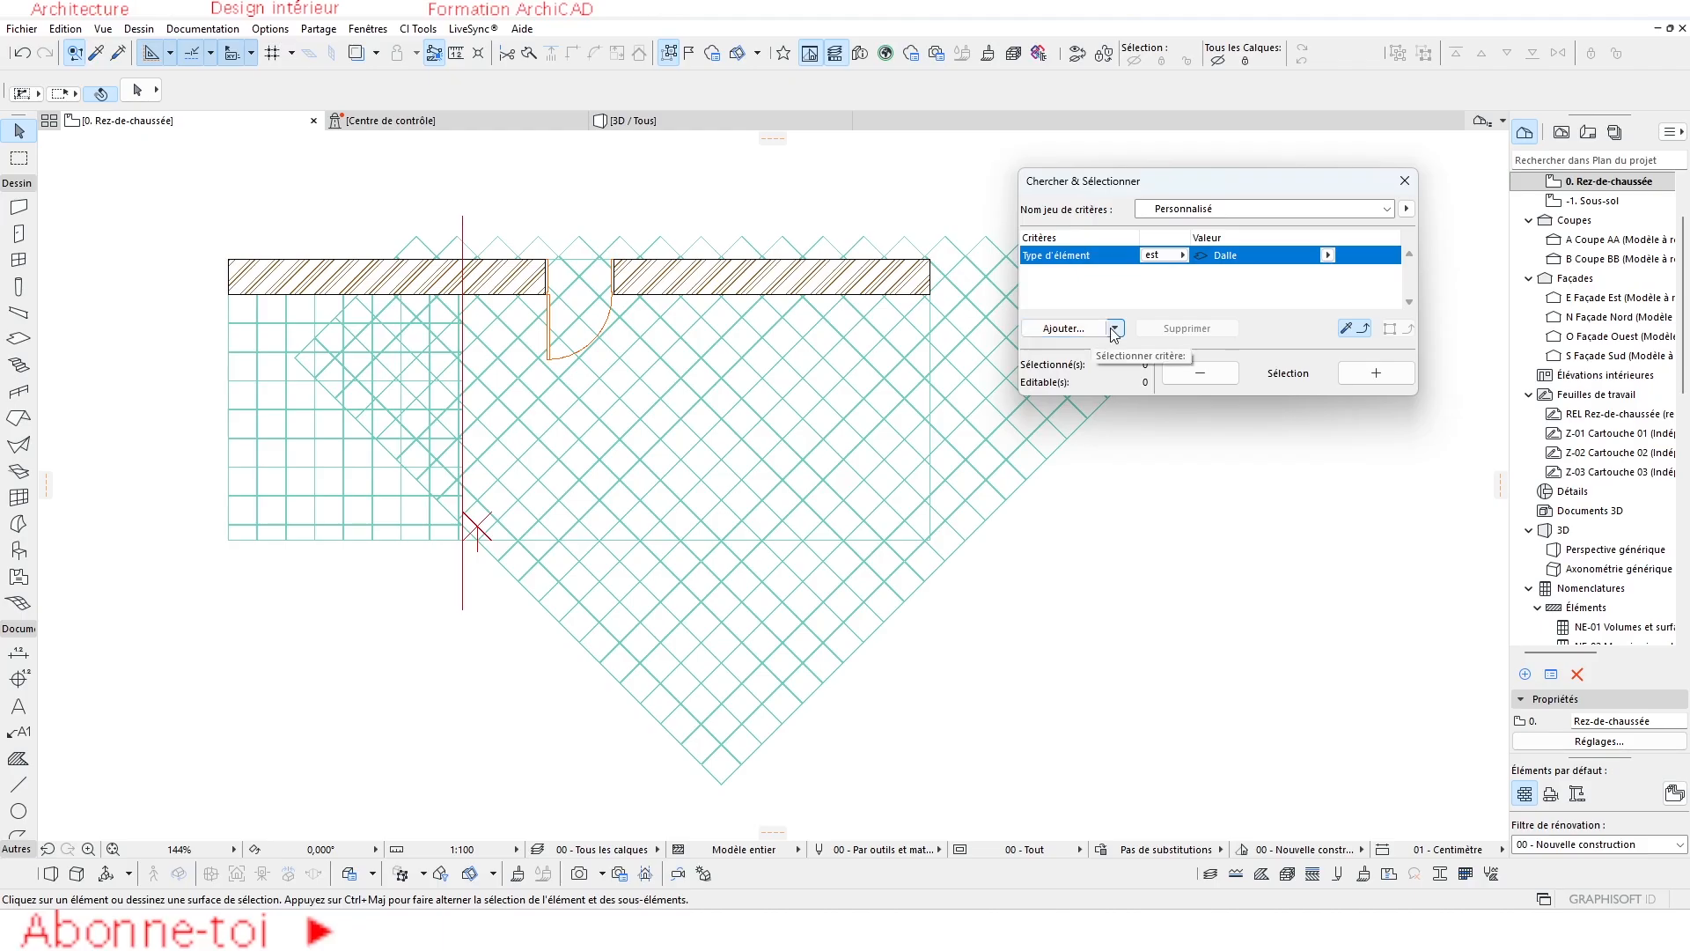
Add the criterion "ID de l'élément" containing D1 and select all matching slabs.
left_click(1114, 329)
left_click(1060, 349)
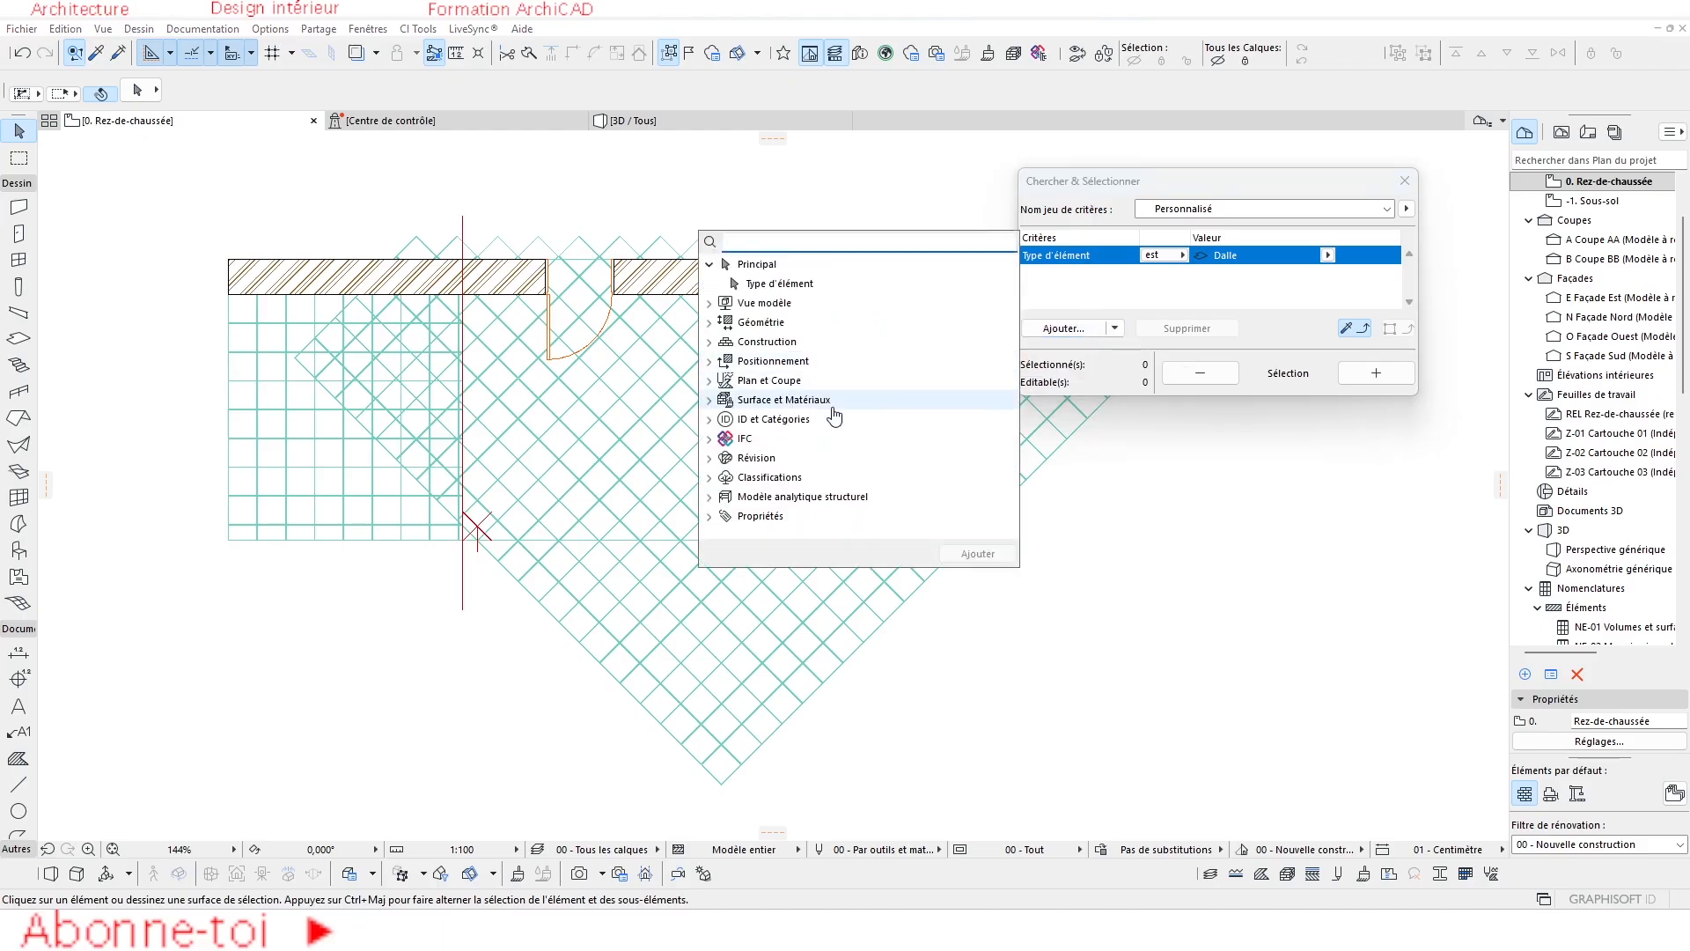
left_click(710, 515)
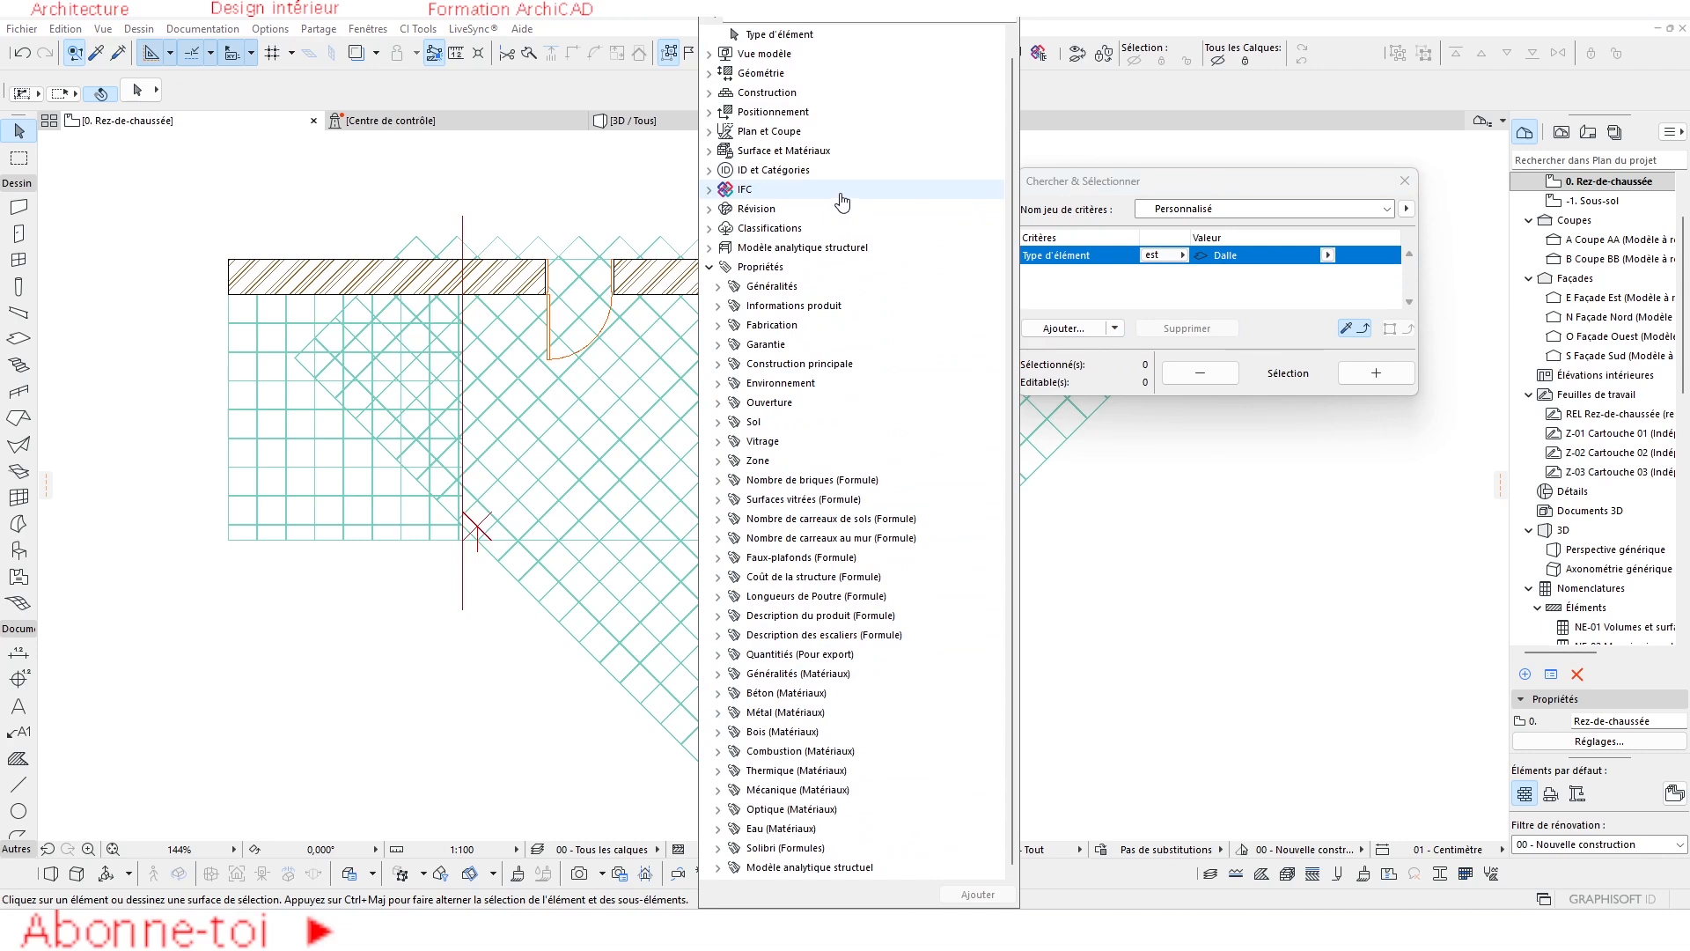
left_click(711, 172)
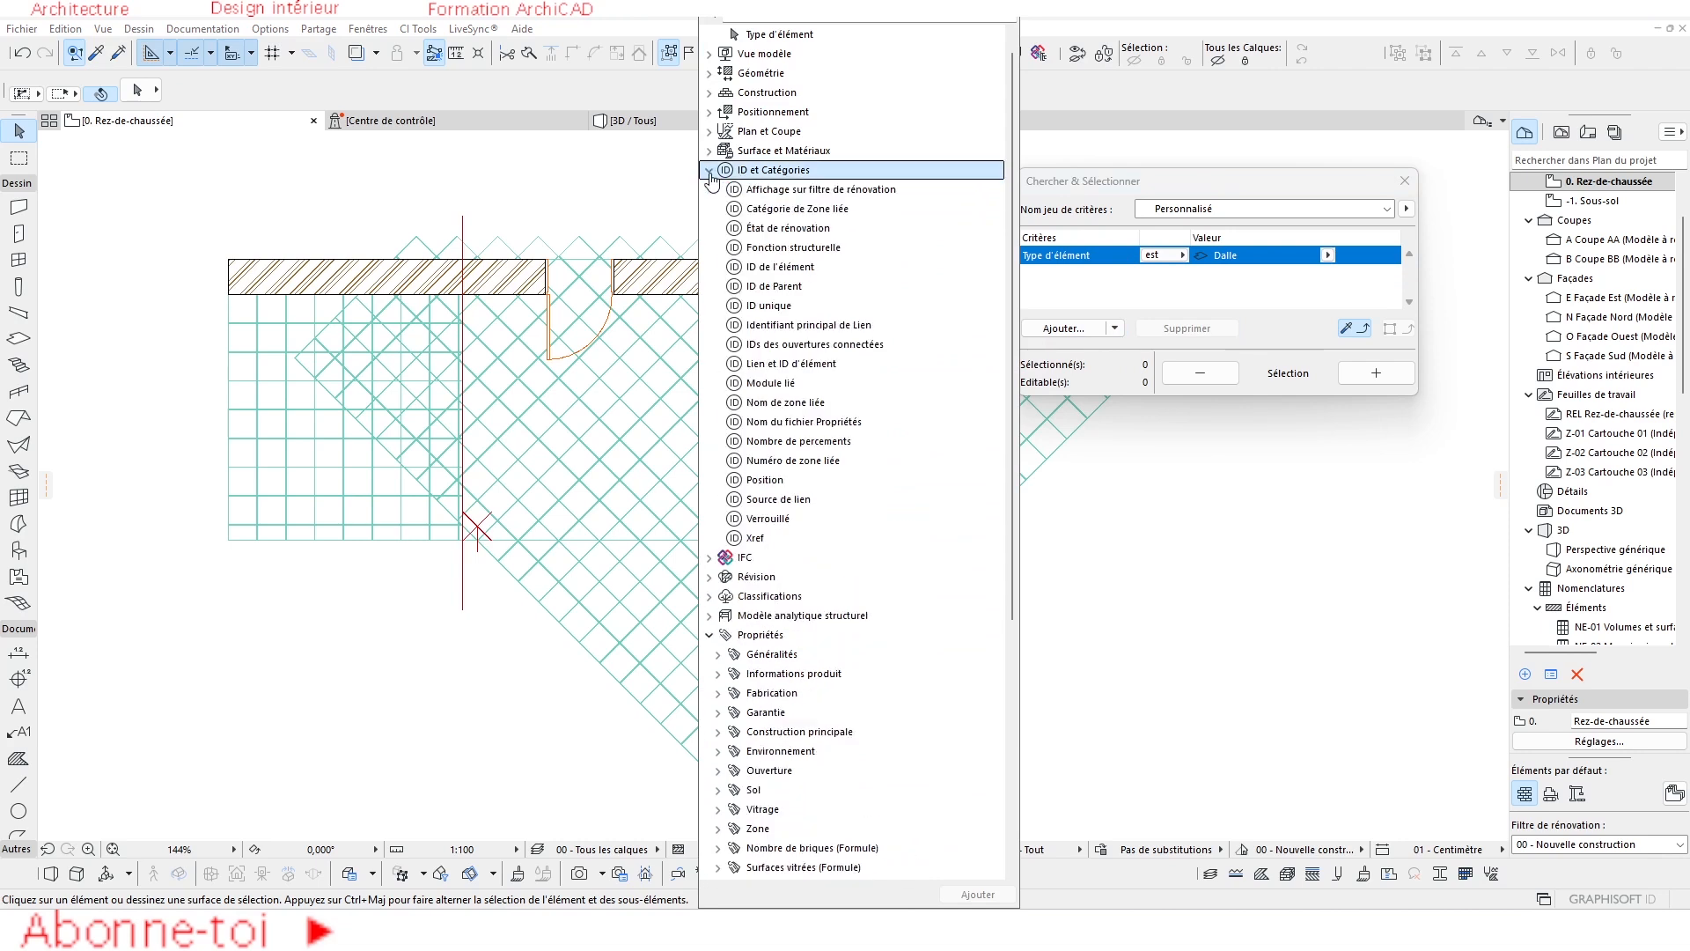
double_click(779, 266)
left_click(1116, 302)
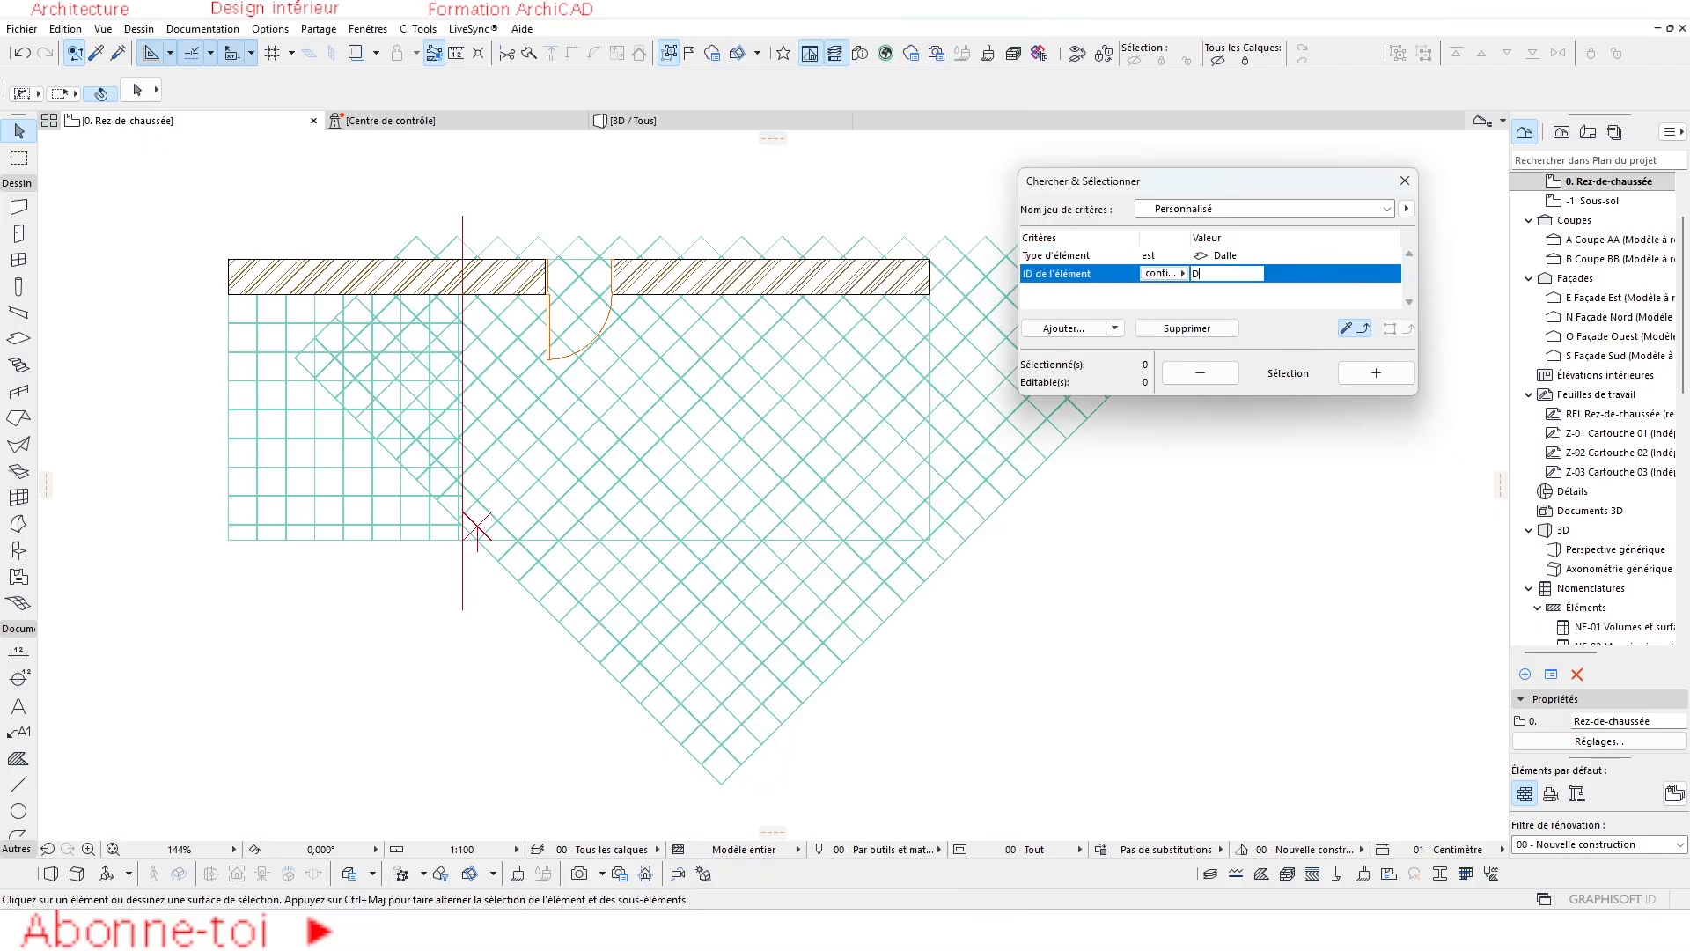
left_click(1404, 374)
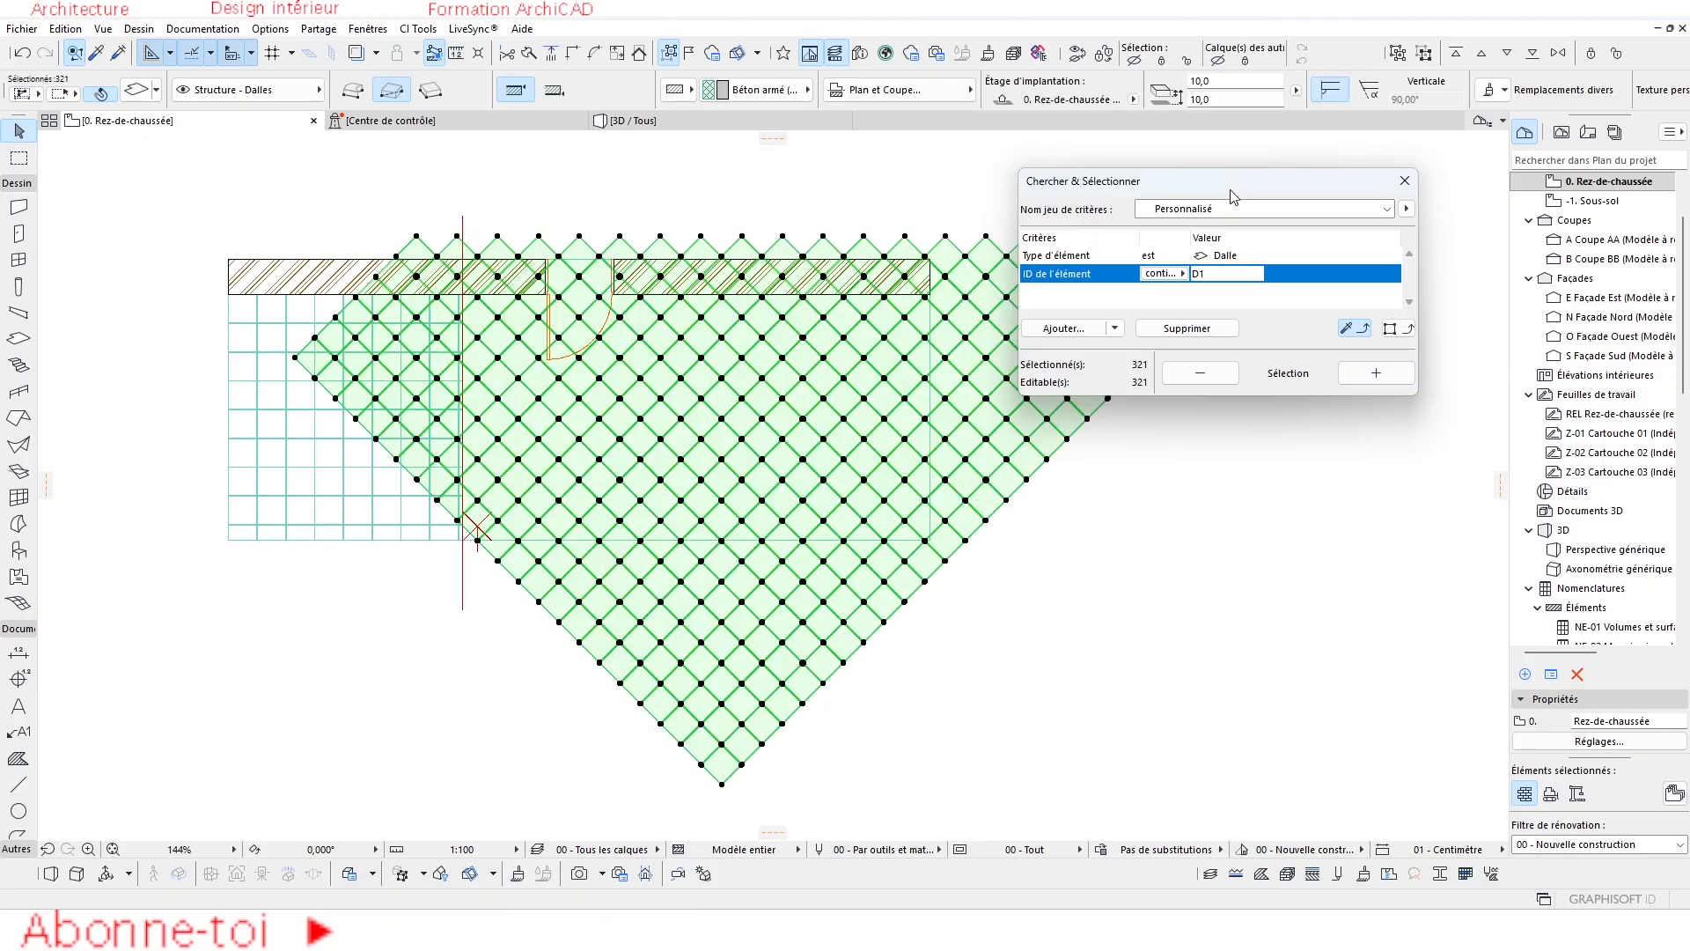
Search the list of available criteria for "ide", collapse the ID et Catégories group, and close Chercher & Sélectionner without adding a criterion.
left_click_drag(1234, 196, 1260, 195)
left_click(1090, 327)
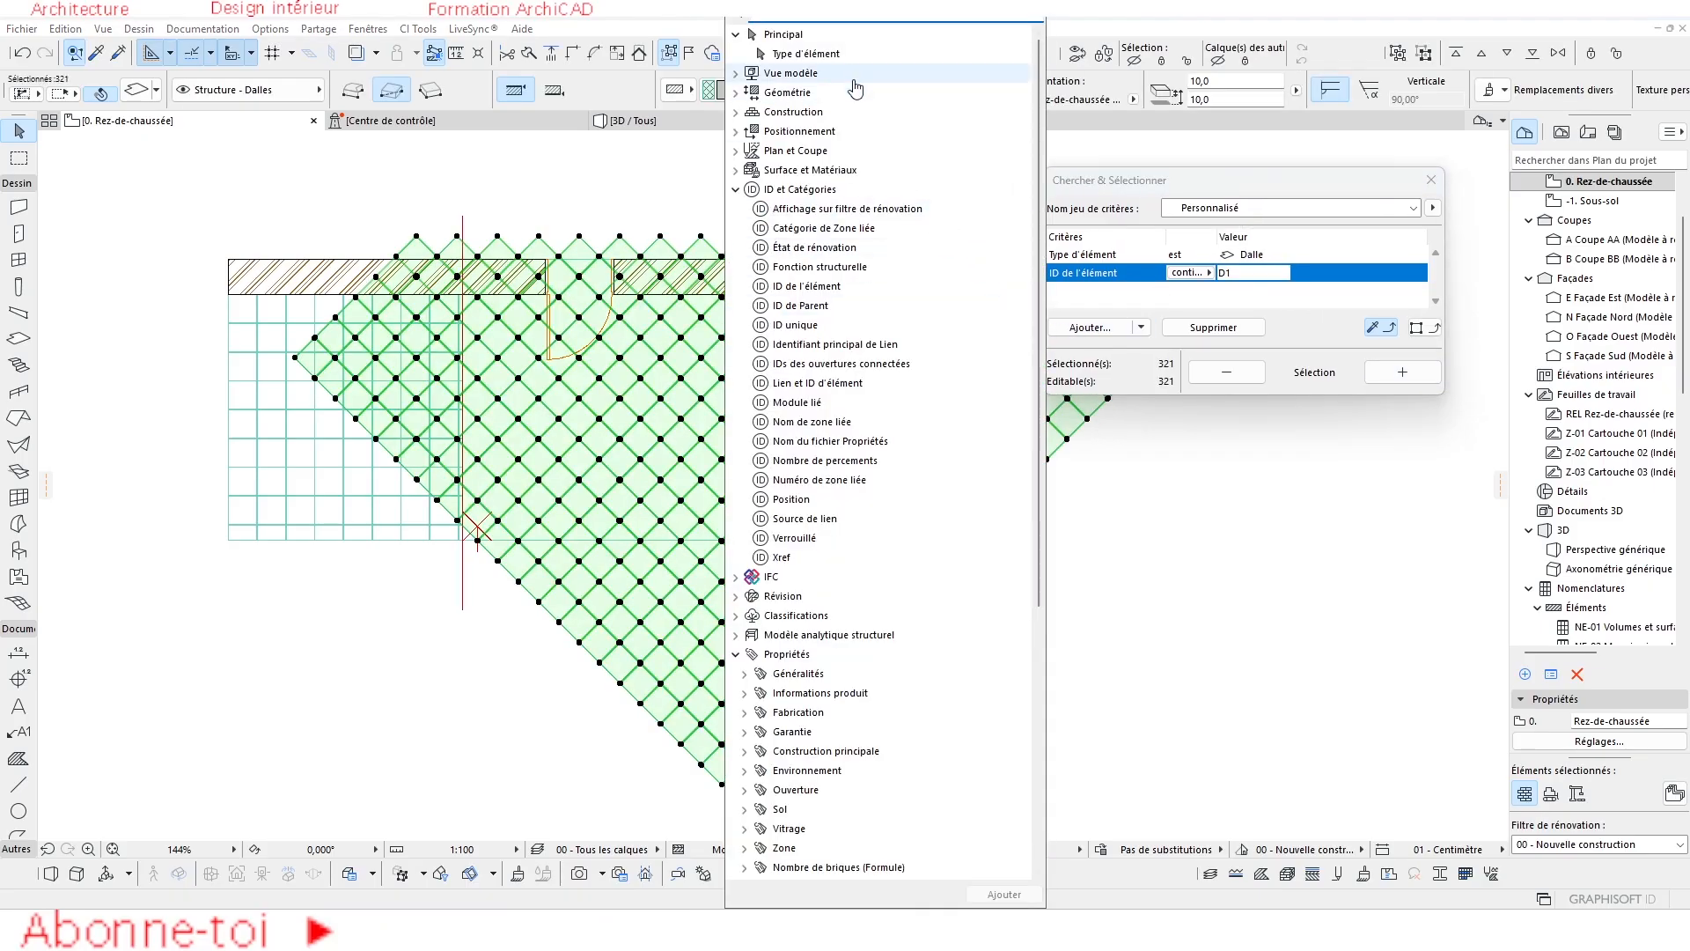
type("is")
key("BackSpace")
type("de")
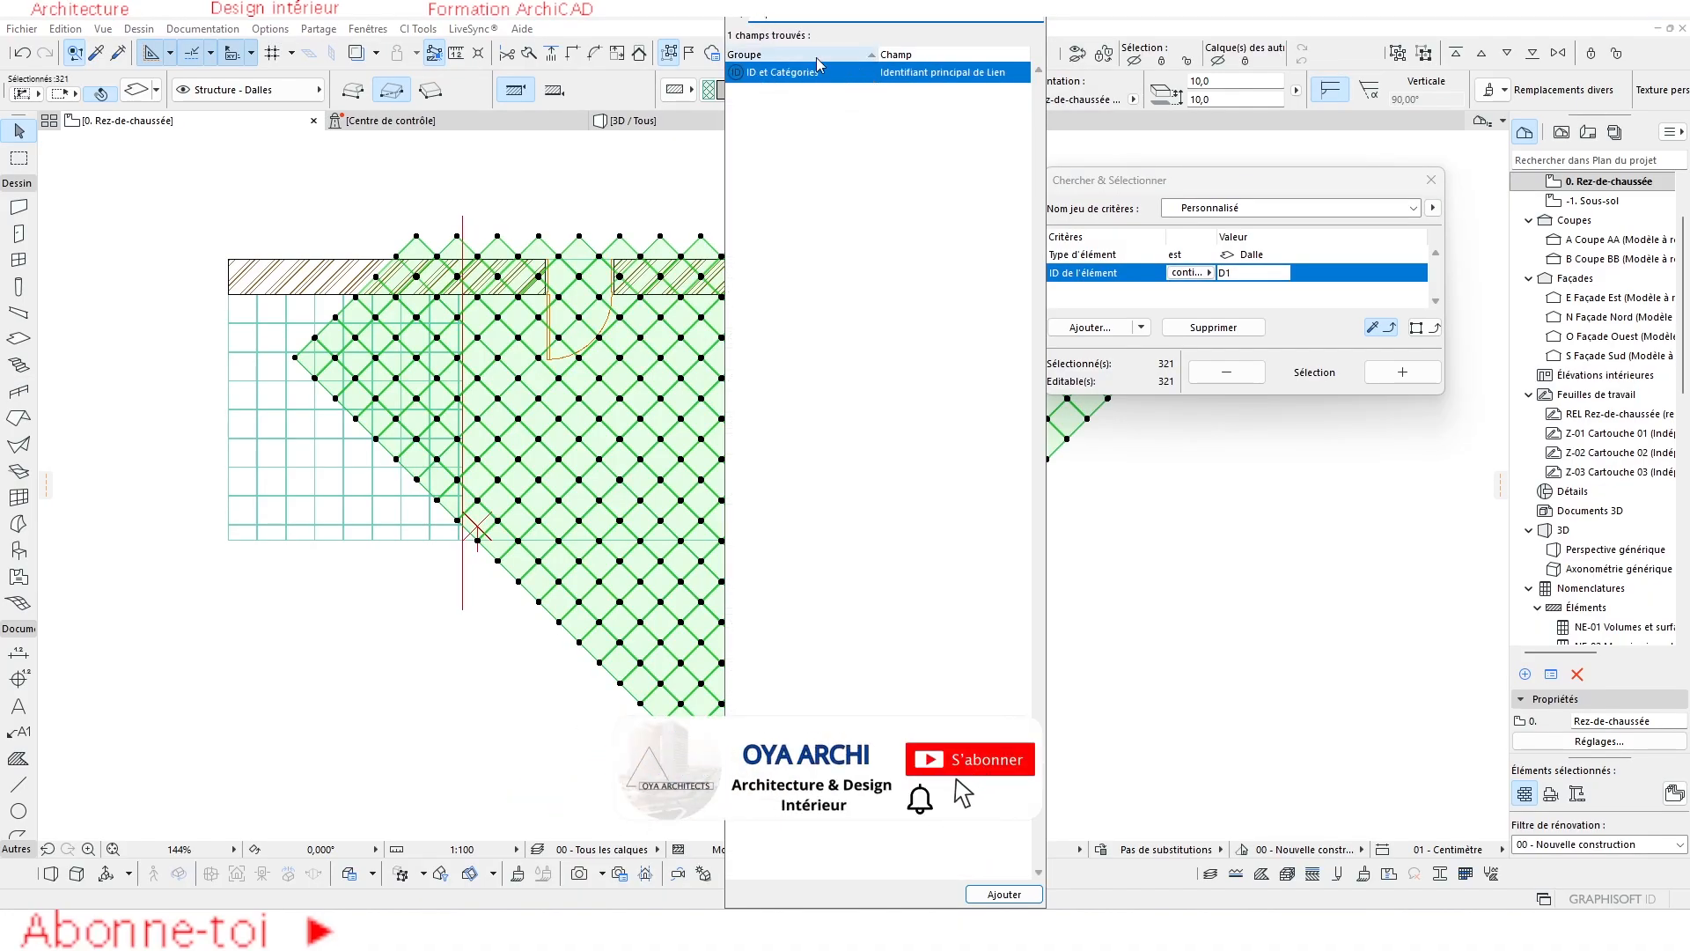
key("BackSpace")
key("BackSpace")
key("BackSpace")
left_click(752, 190)
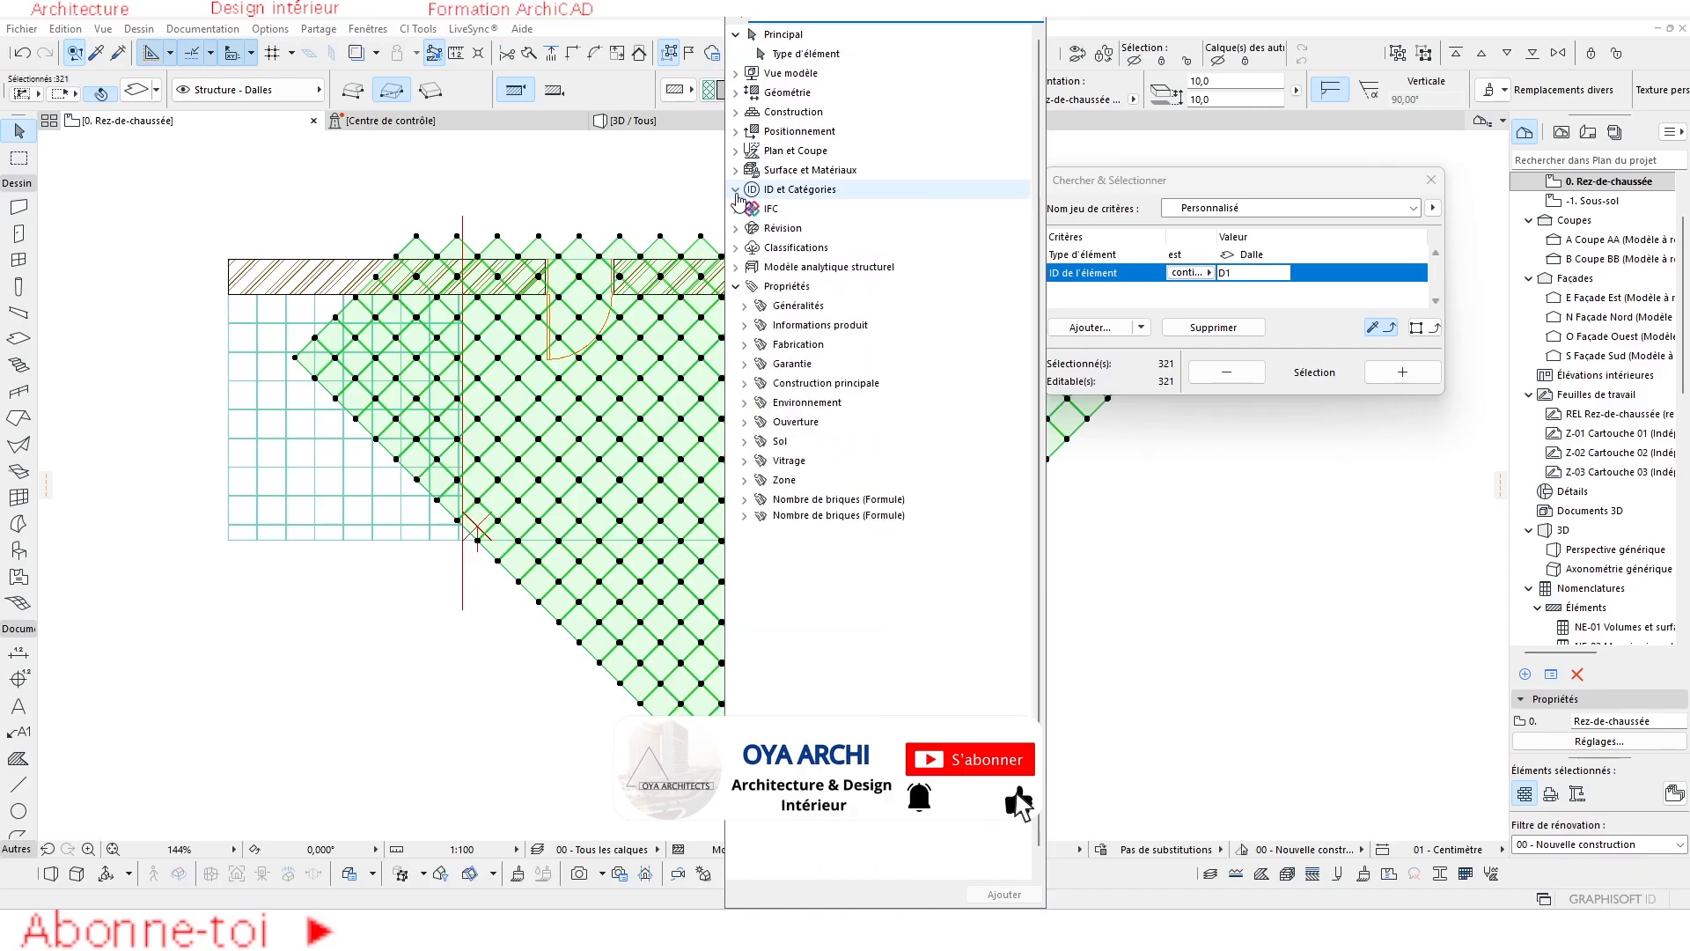
left_click(723, 191)
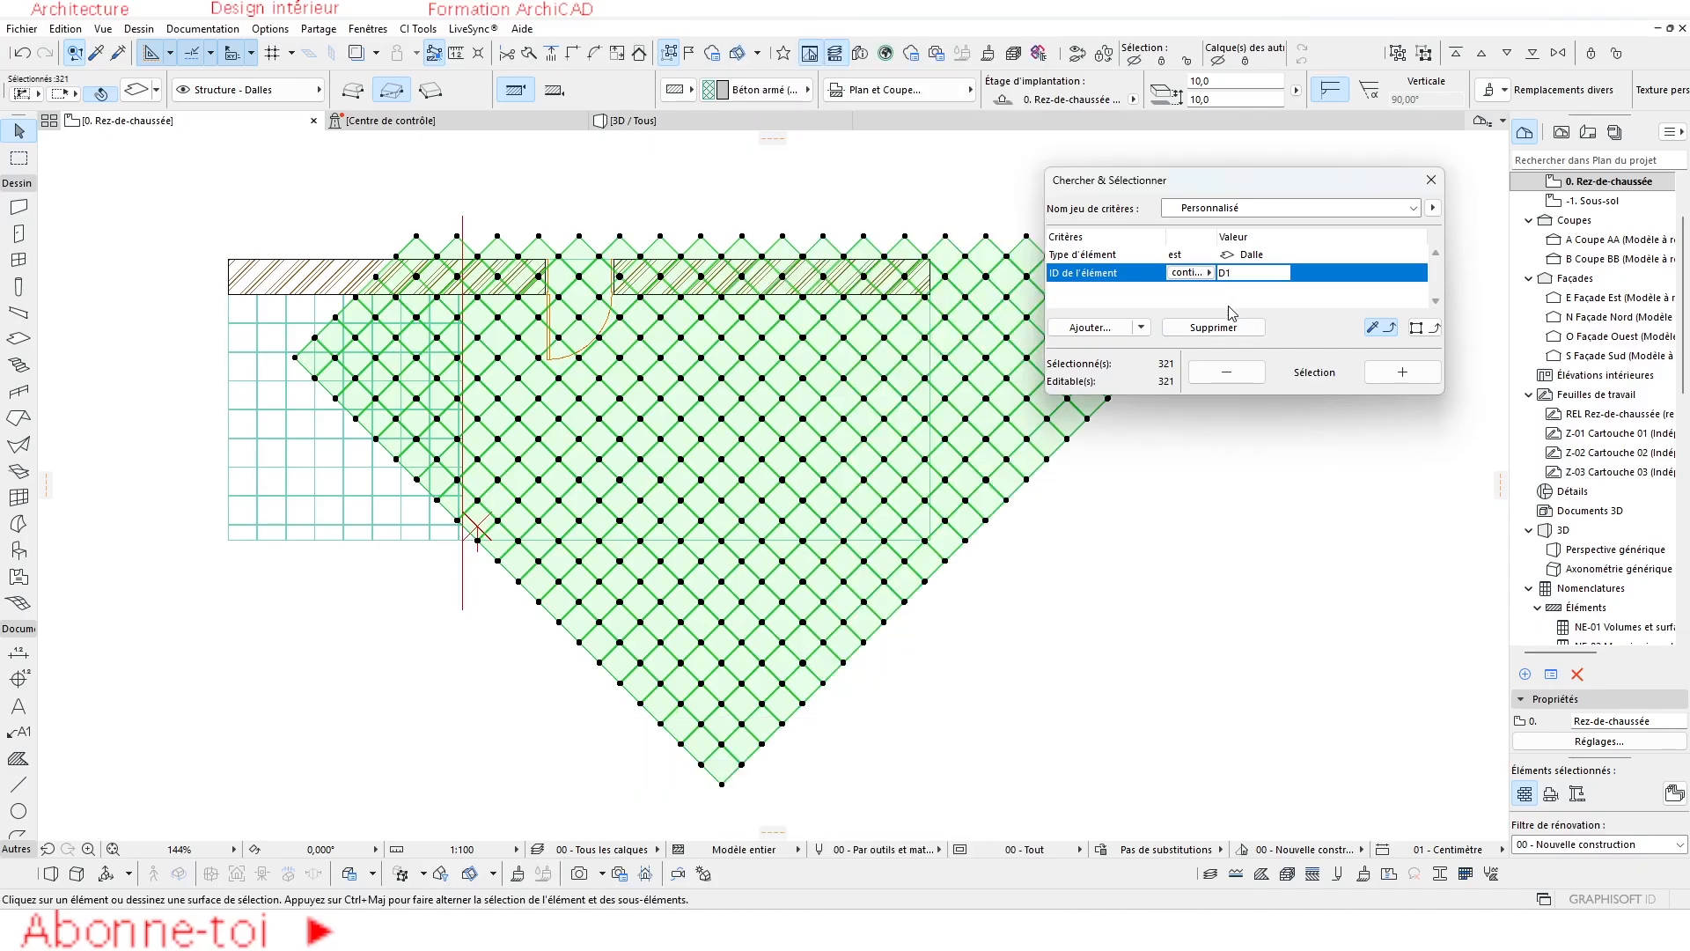
left_click(1430, 179)
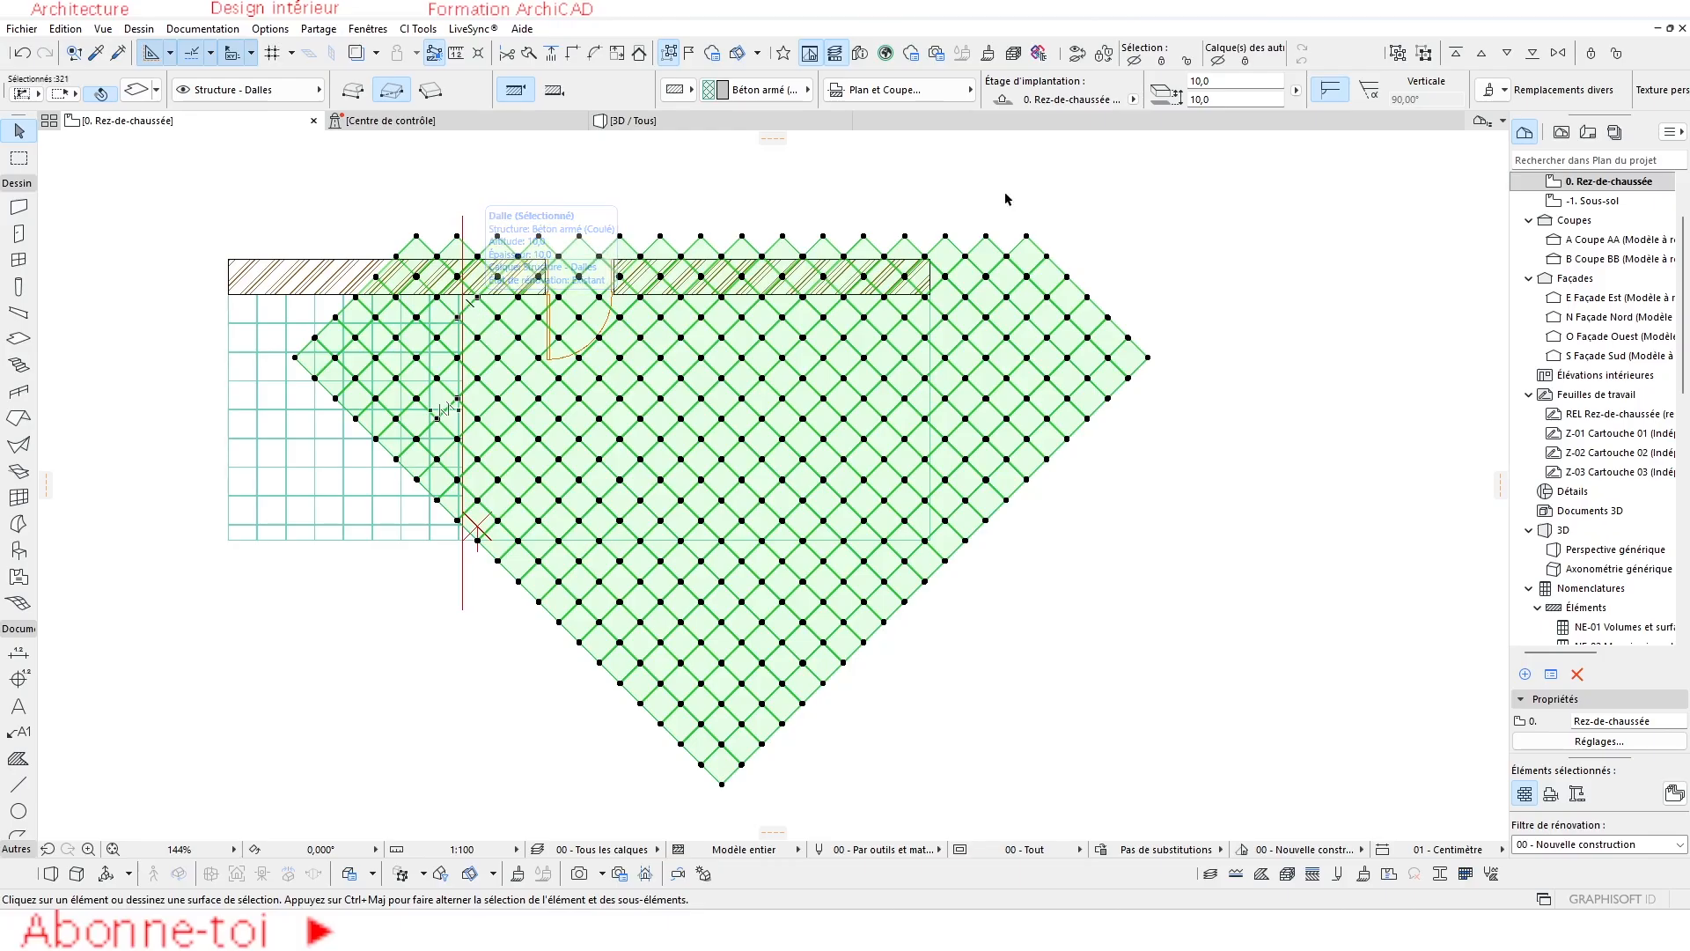
Cut a rectangular opening of about 8882 x 1840 mm through the selected diagonal tiles, from the guide line's intersection with the wall's inner face outward.
scroll(966, 97, "down", 6)
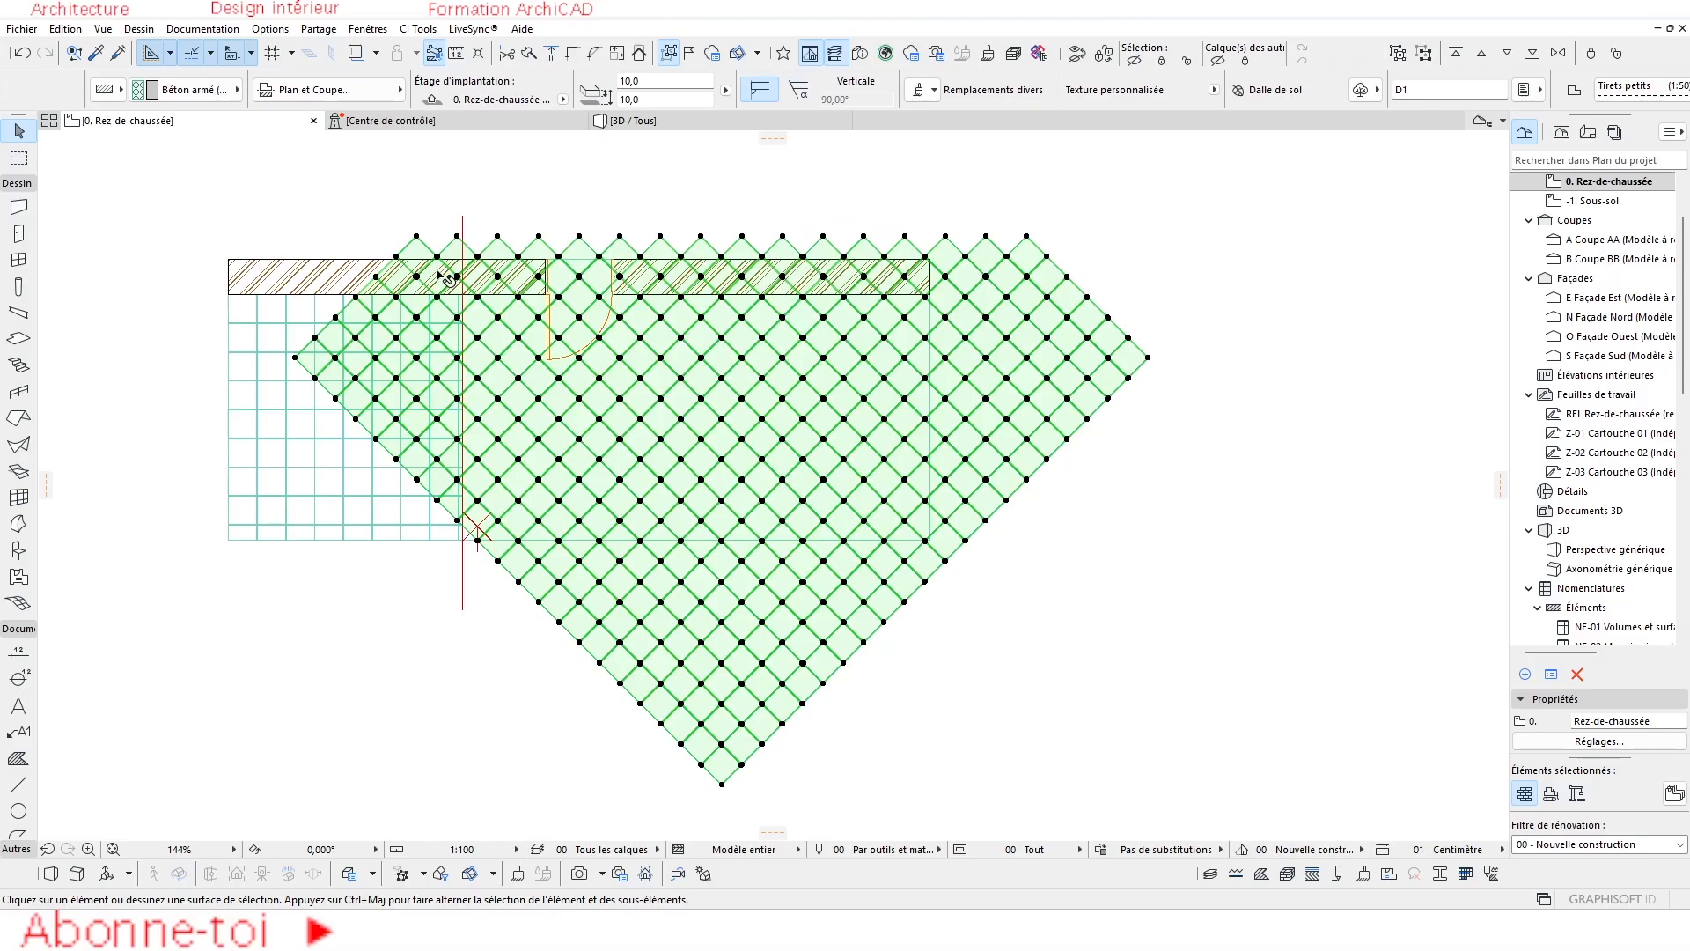
scroll(440, 268, "up", 5)
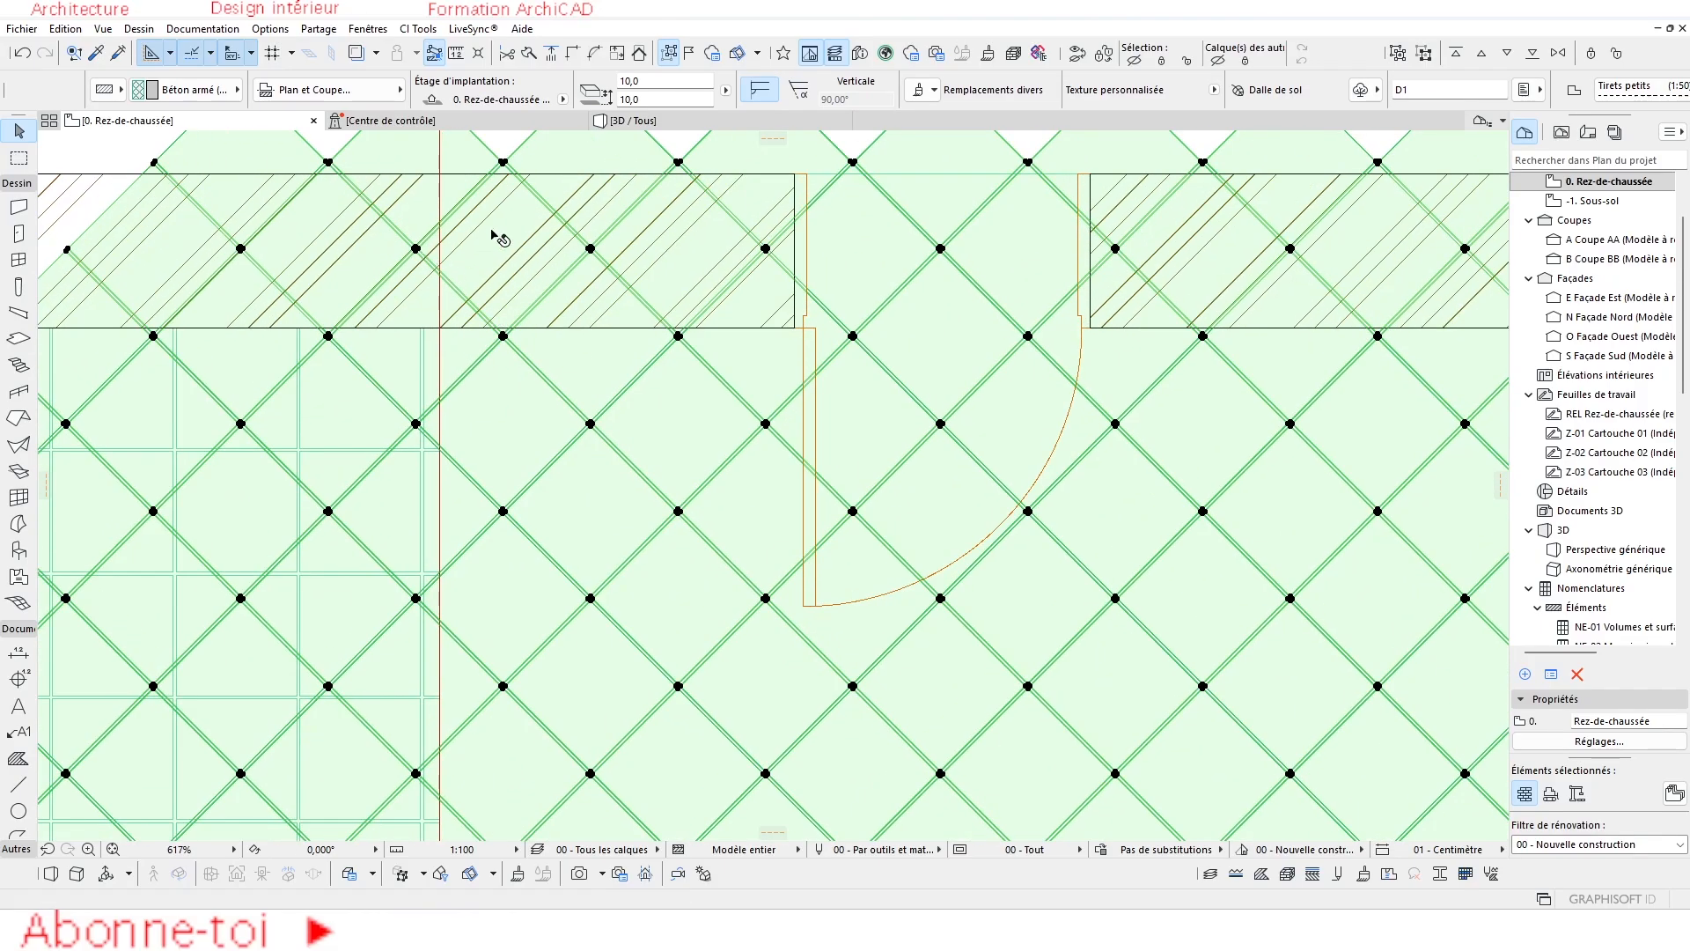
scroll(504, 340, "up", 2)
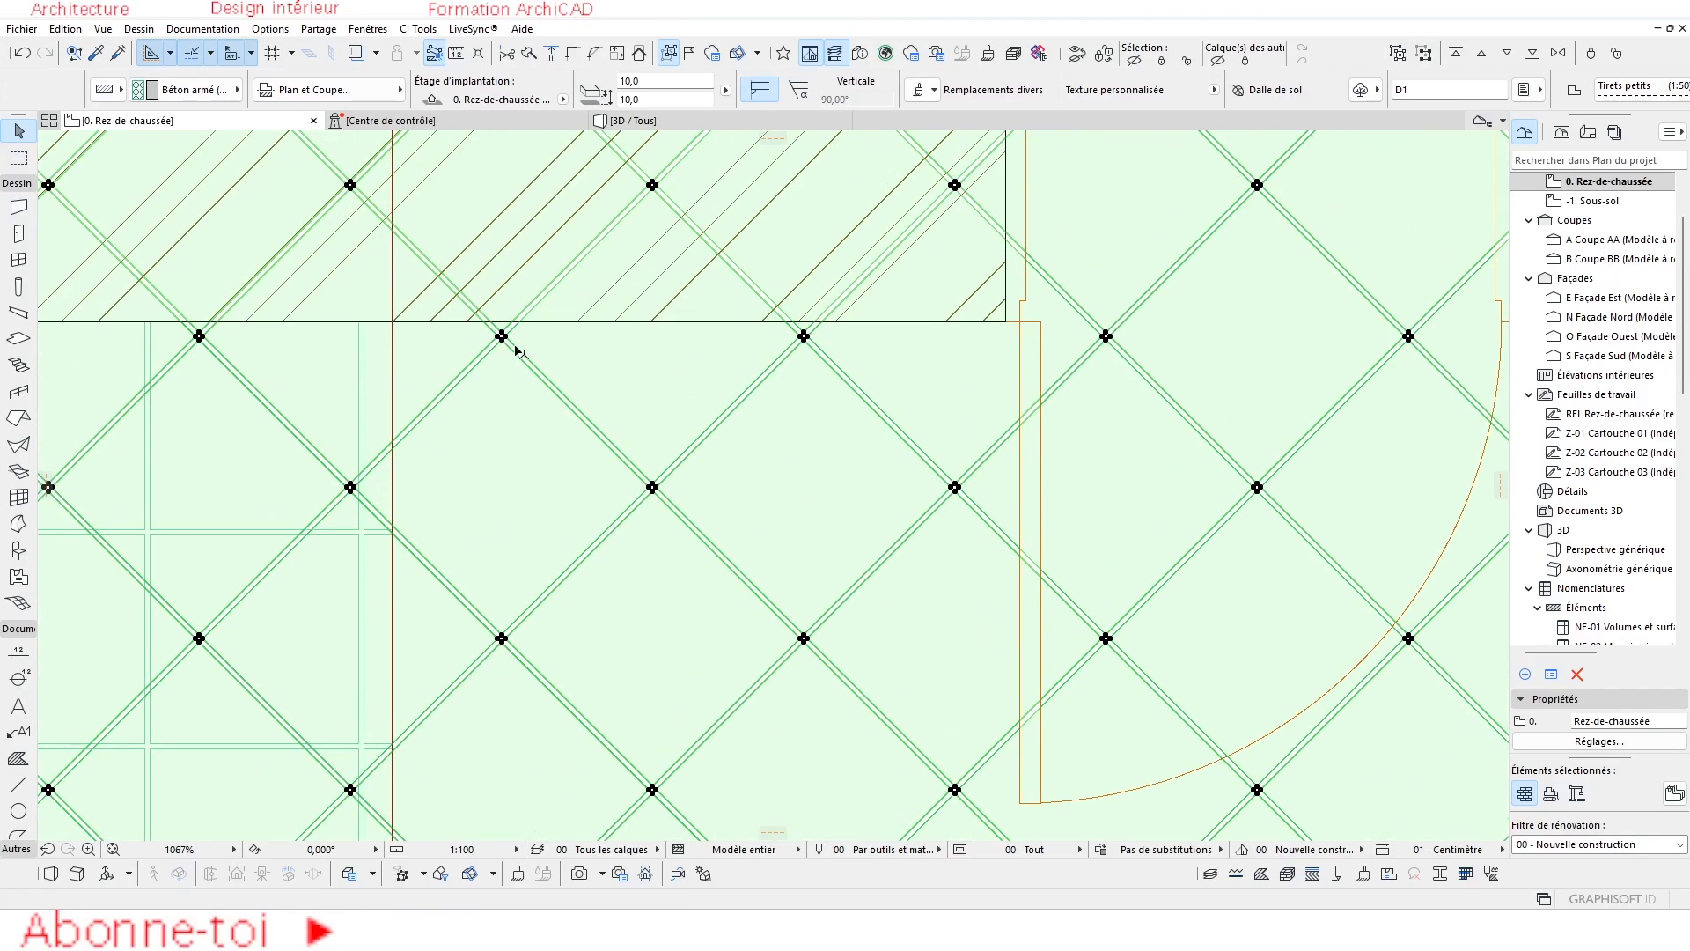
left_click(513, 344)
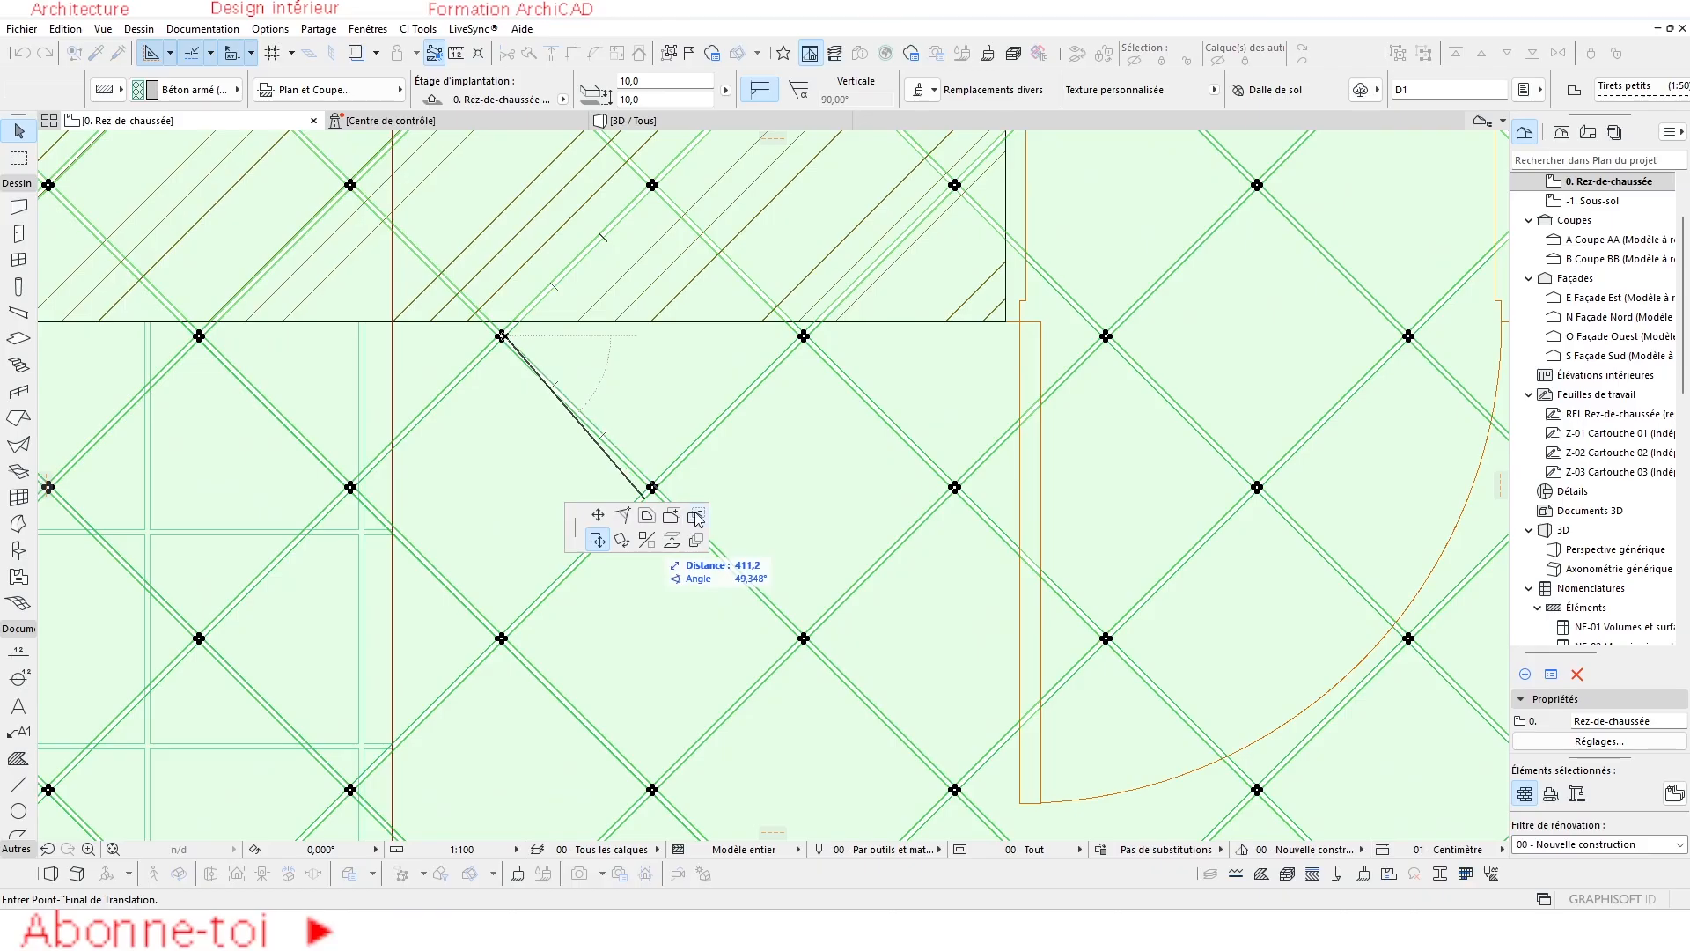
scroll(458, 331, "down", 6)
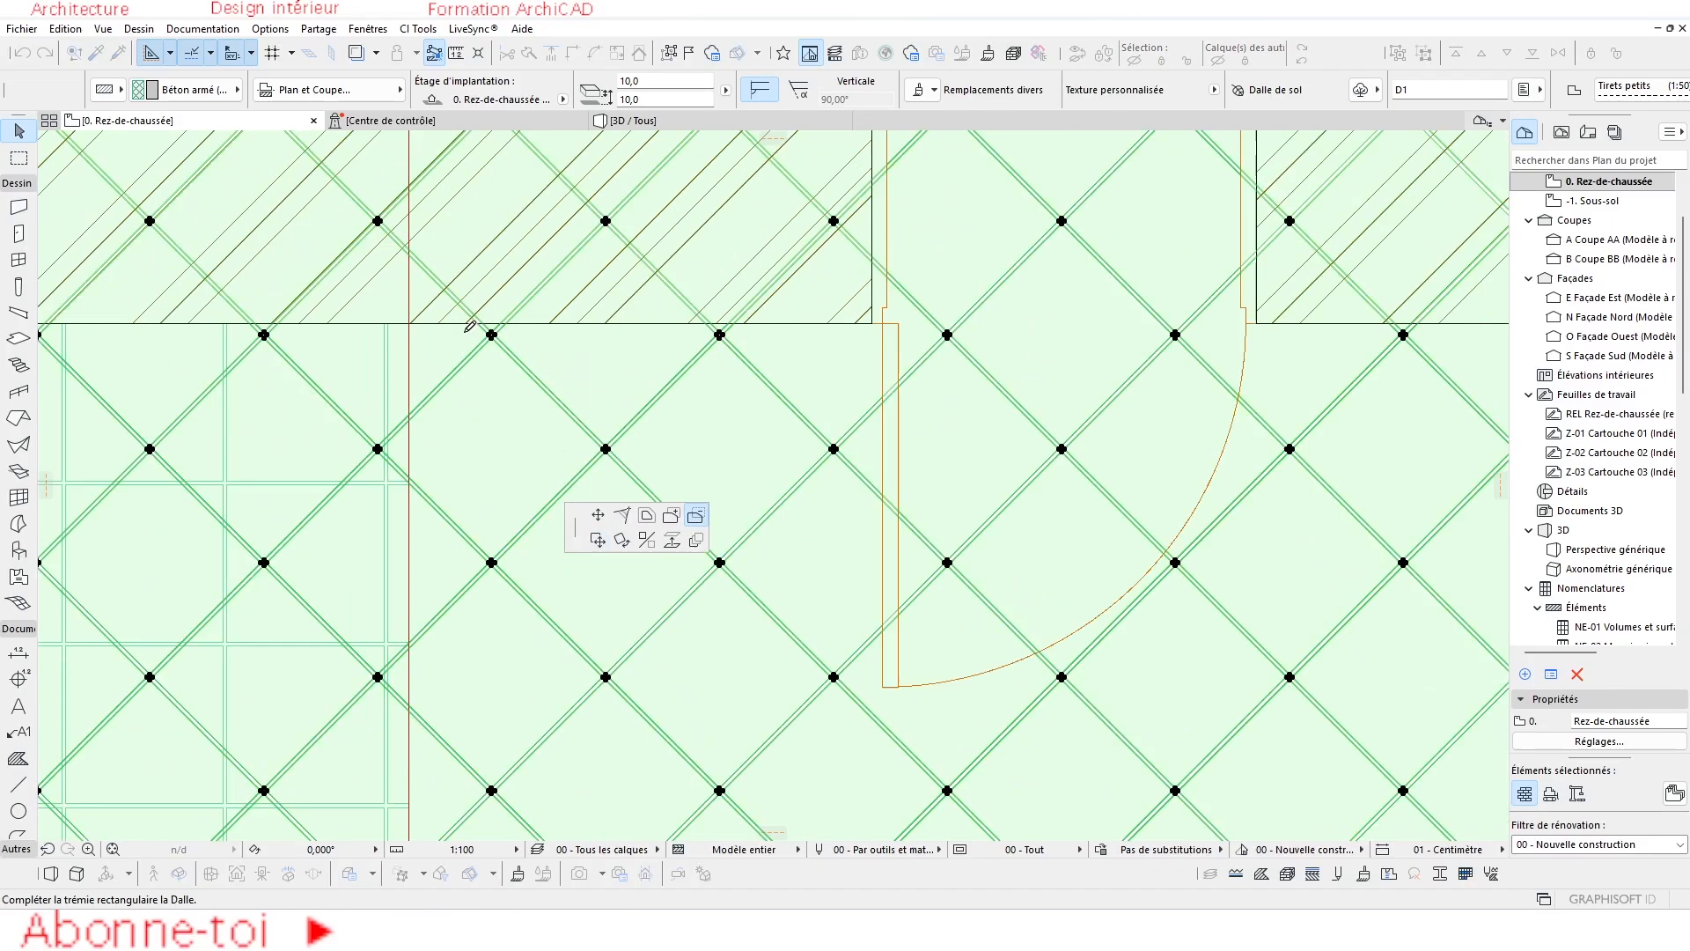
left_click(452, 330)
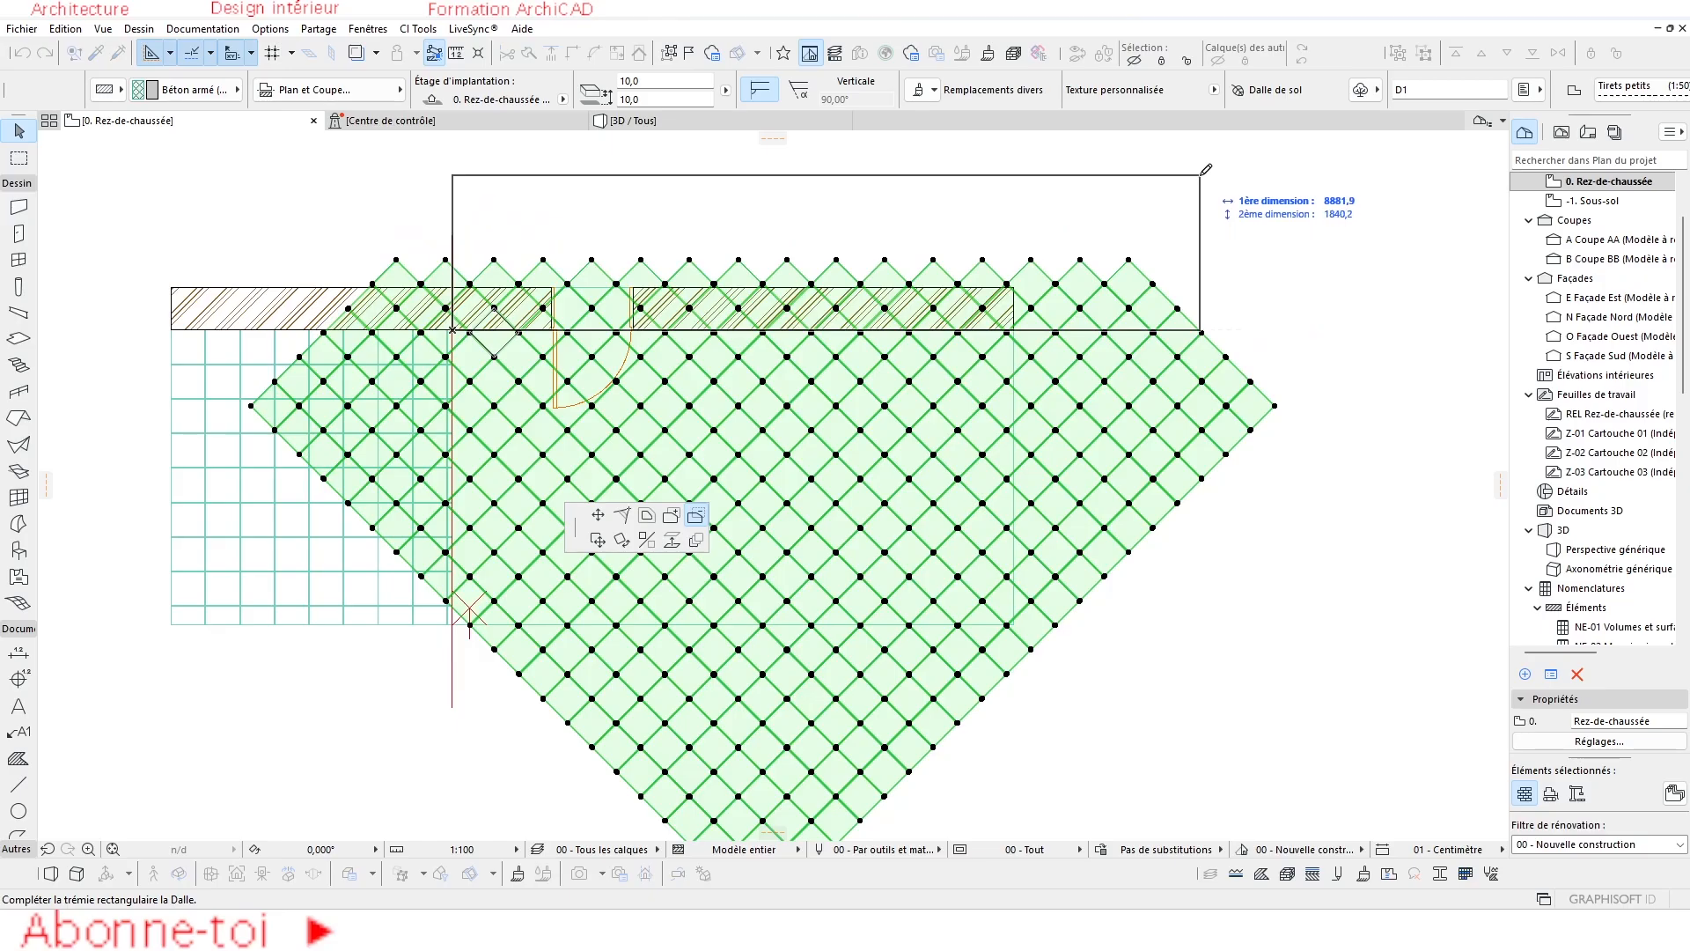
left_click(1201, 174)
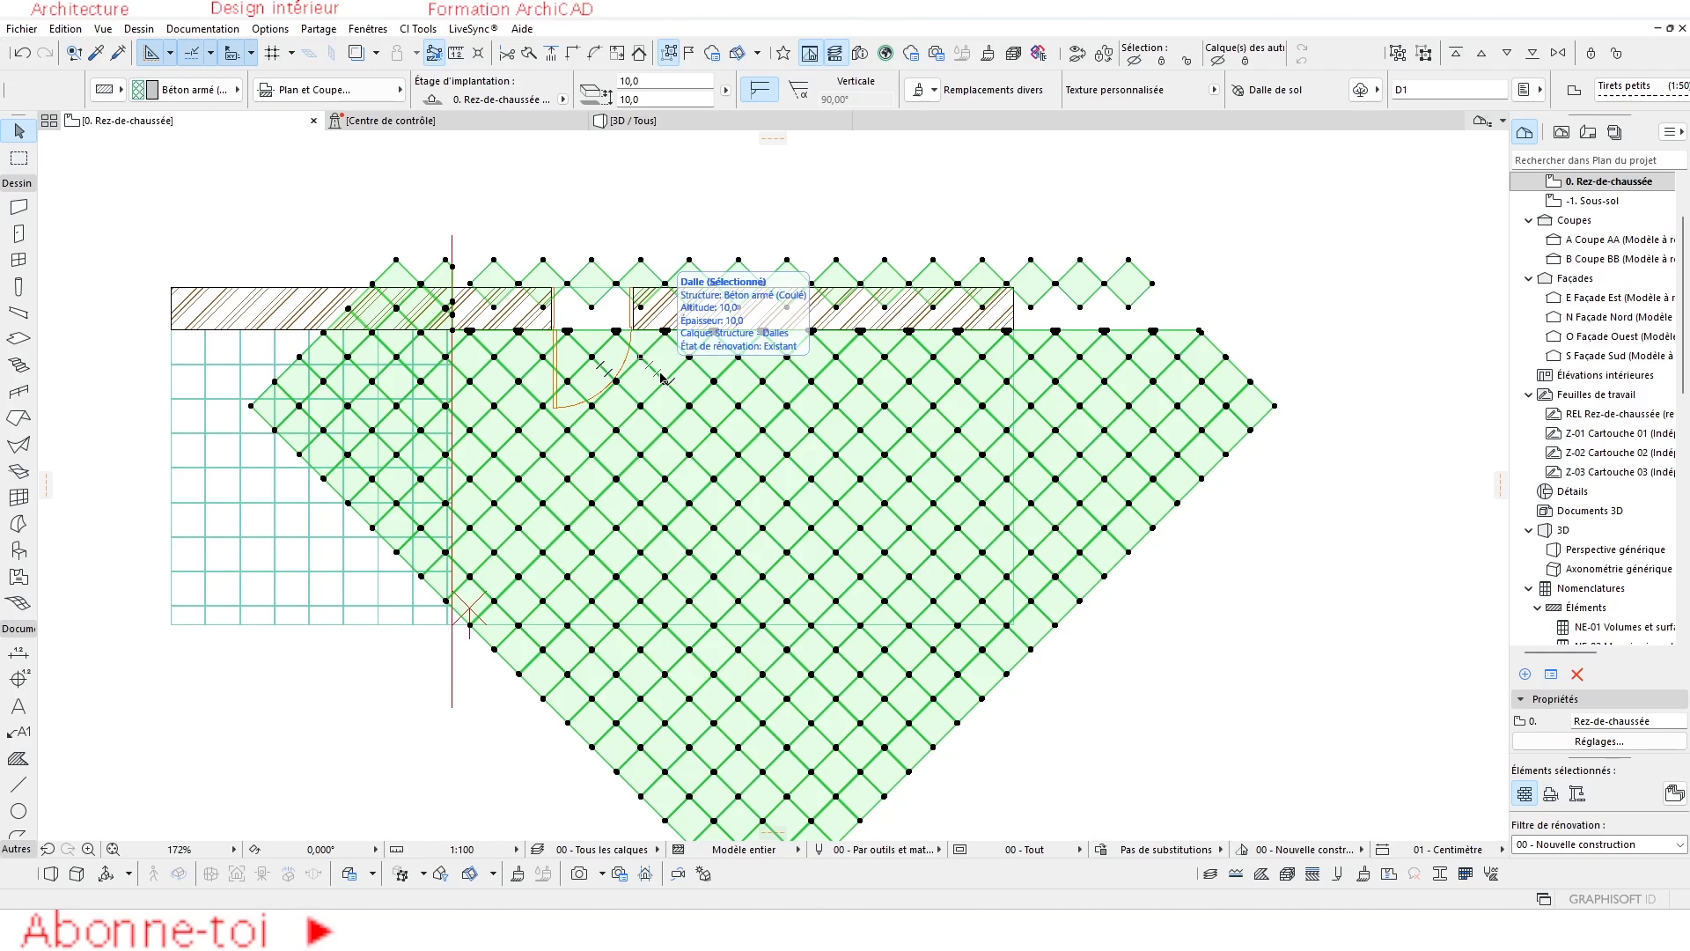
Delete the leftover tile pieces beyond the wall's inner face on the door side of the vertical guide line.
left_click(1183, 213)
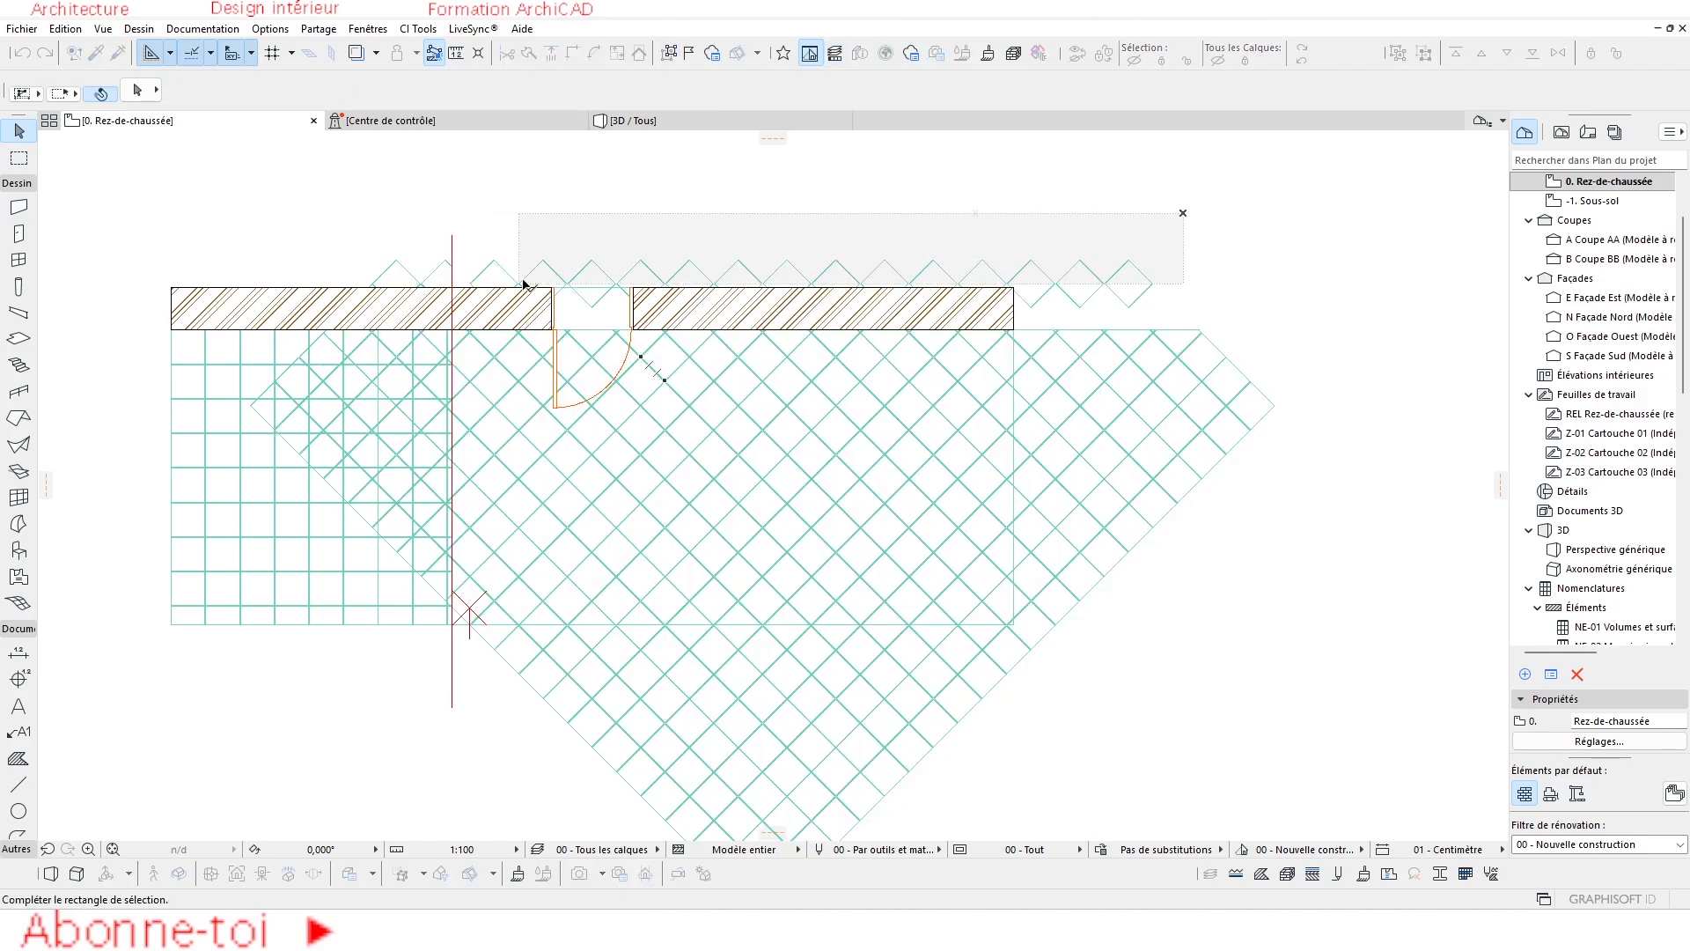
left_click(629, 286)
key("Delete")
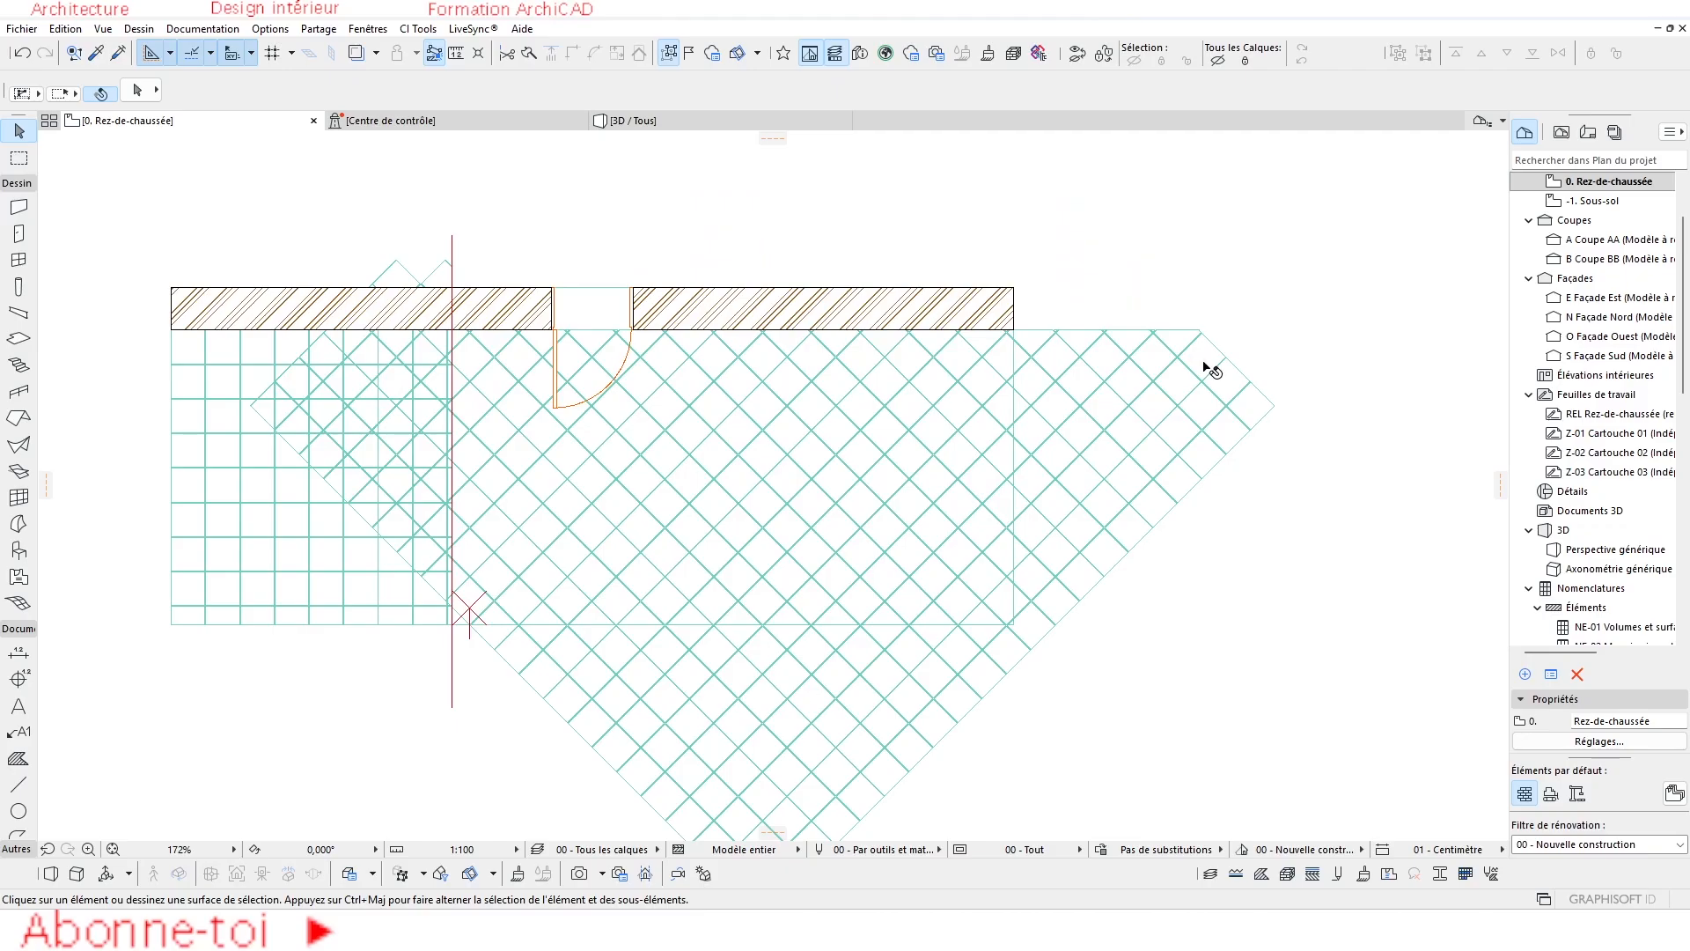
Reopen Chercher & Sélectionner and select all Dalle elements whose ID contains D1.
key("ctrl+f")
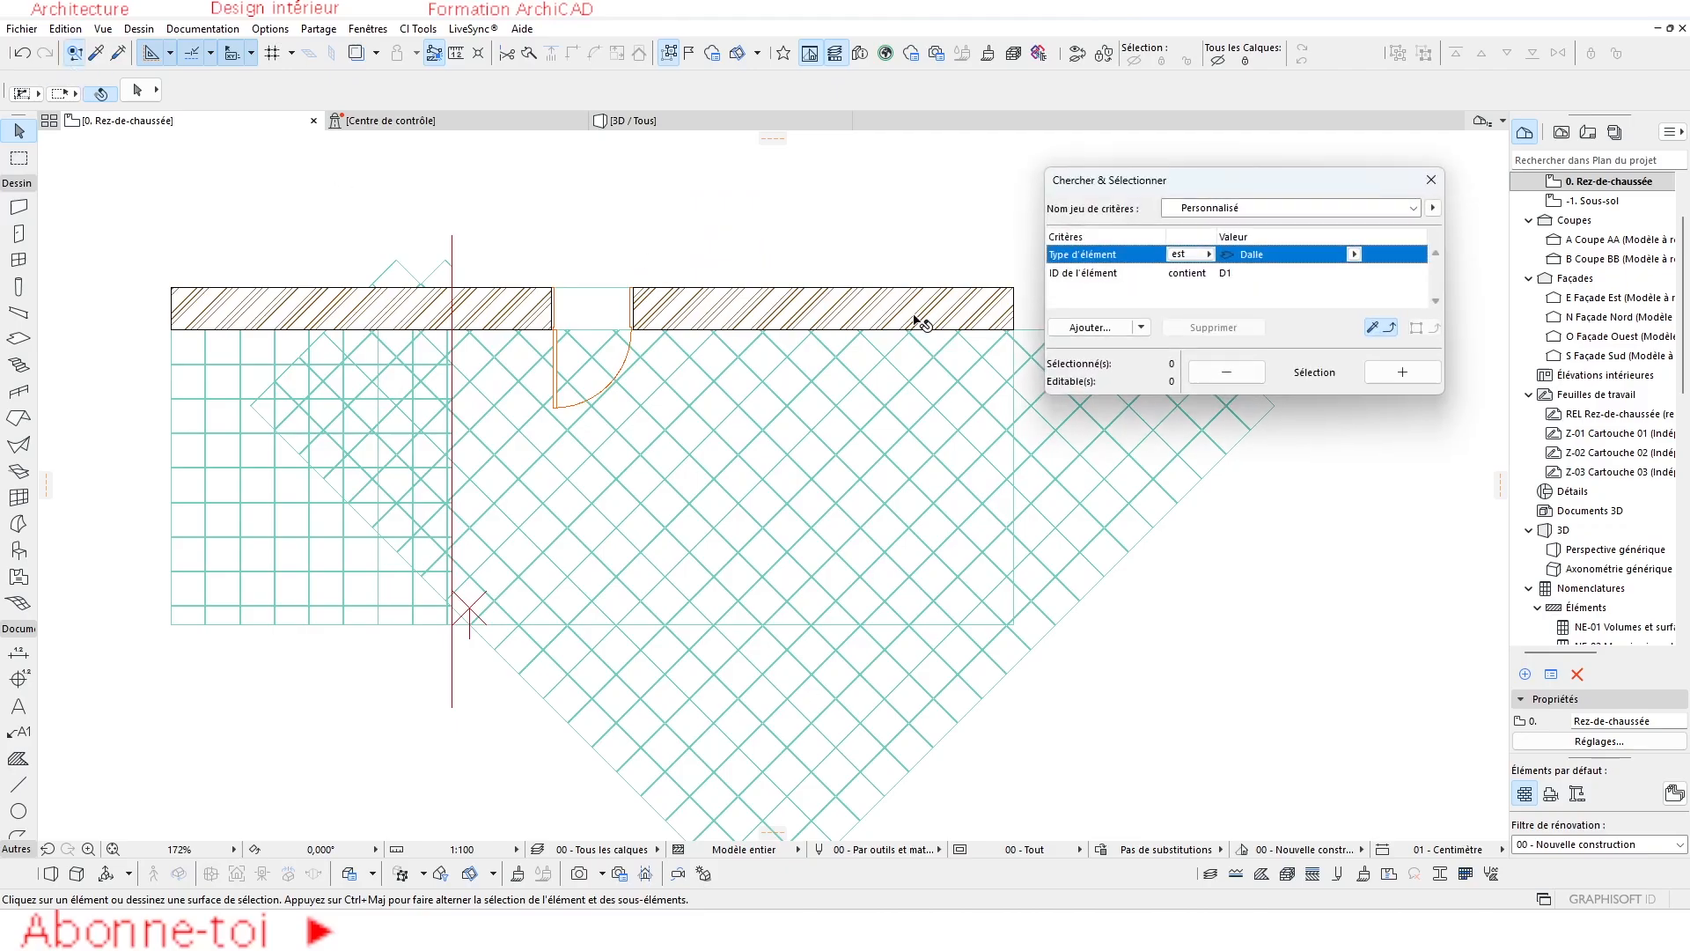
left_click(1409, 373)
scroll(552, 236, "down", 3)
middle_click_drag(552, 236, 525, 241)
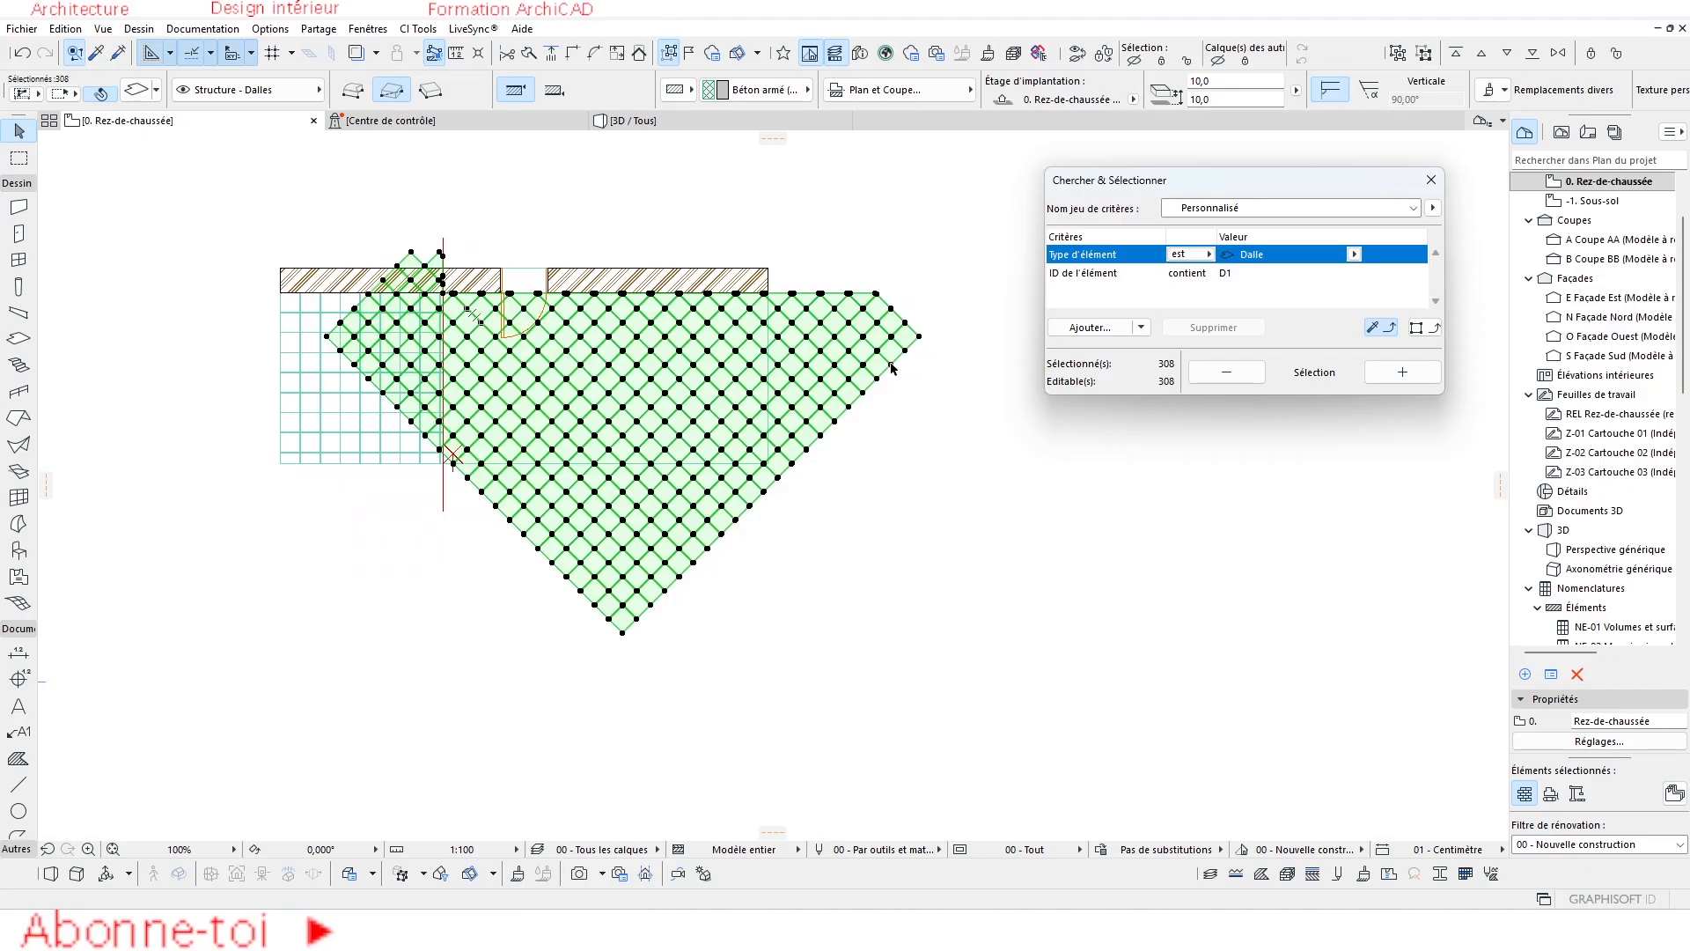
Cut a rectangular opening about 6019 mm tall through the selected tiles, extending left from the vertical guide line over the straight-laid tiles.
scroll(456, 392, "up", 4)
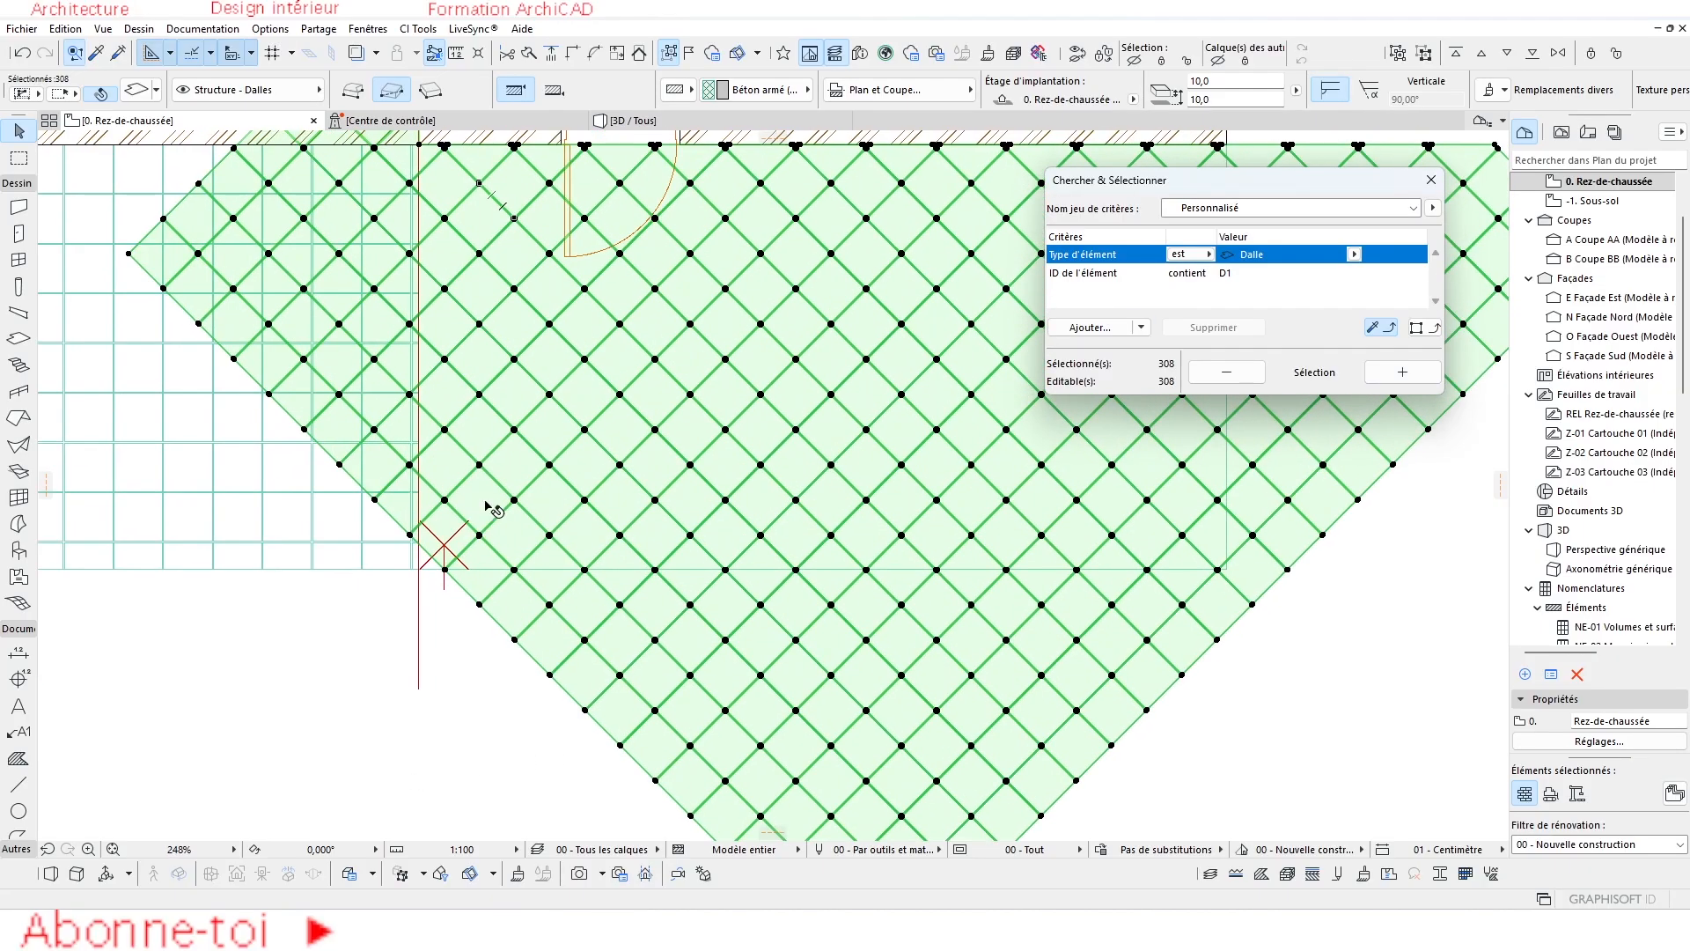
middle_click_drag(476, 308, 483, 440)
scroll(481, 438, "down", 3)
scroll(448, 293, "up", 7)
left_click(432, 263)
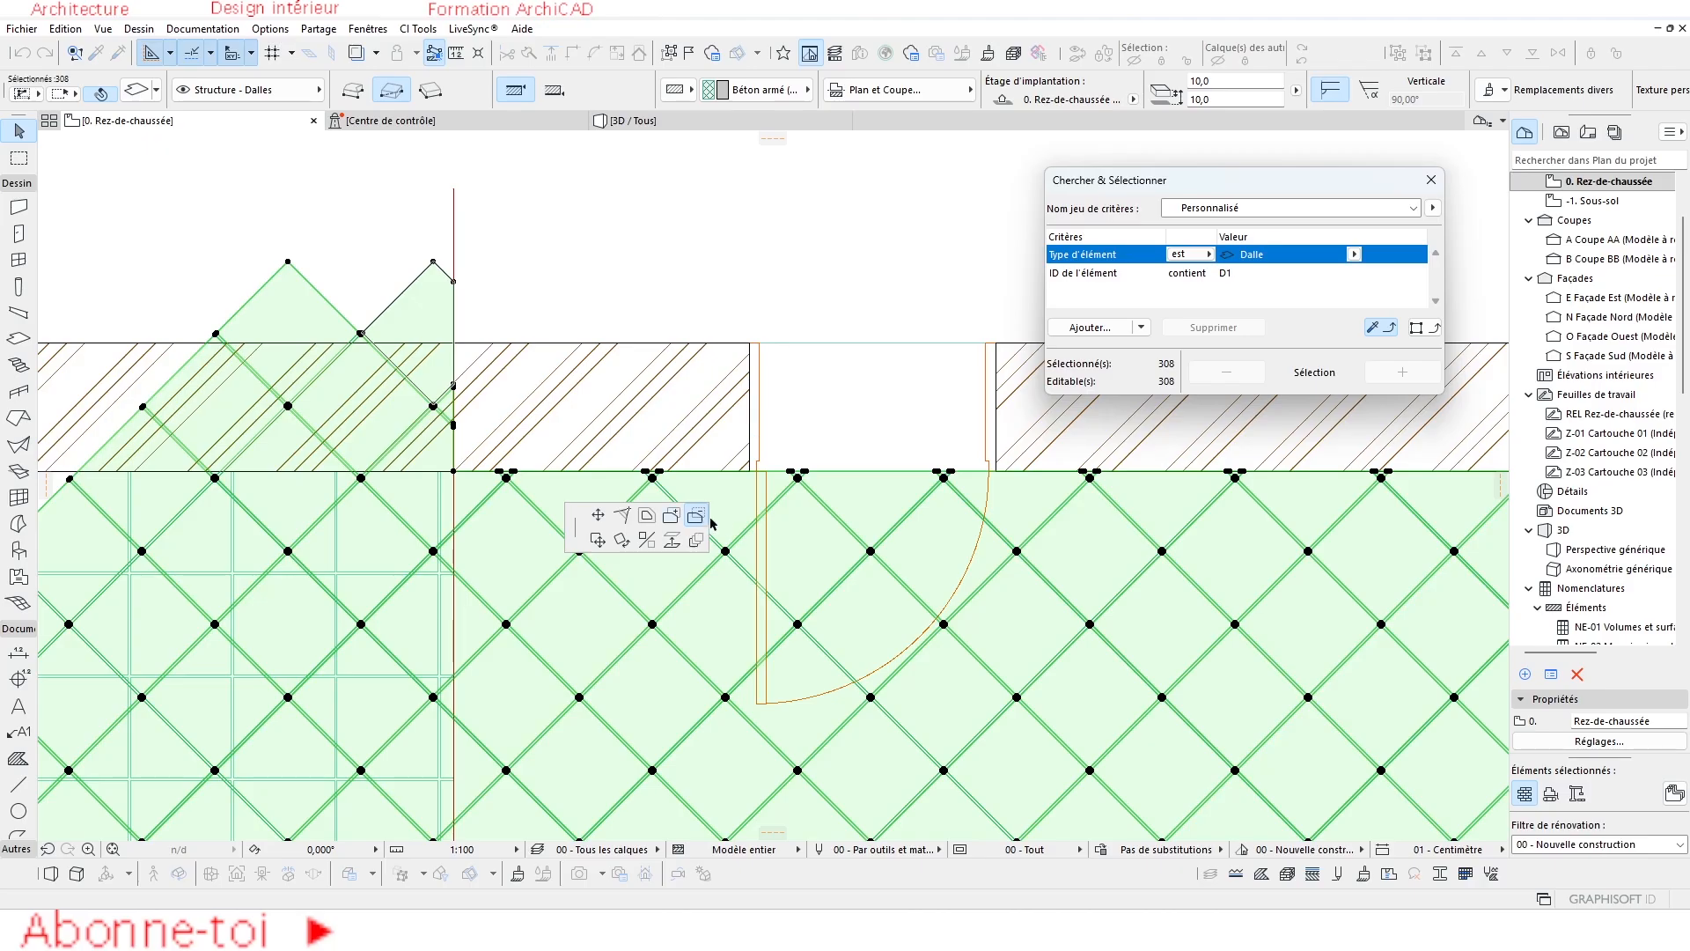
left_click(454, 210)
scroll(443, 282, "down", 5)
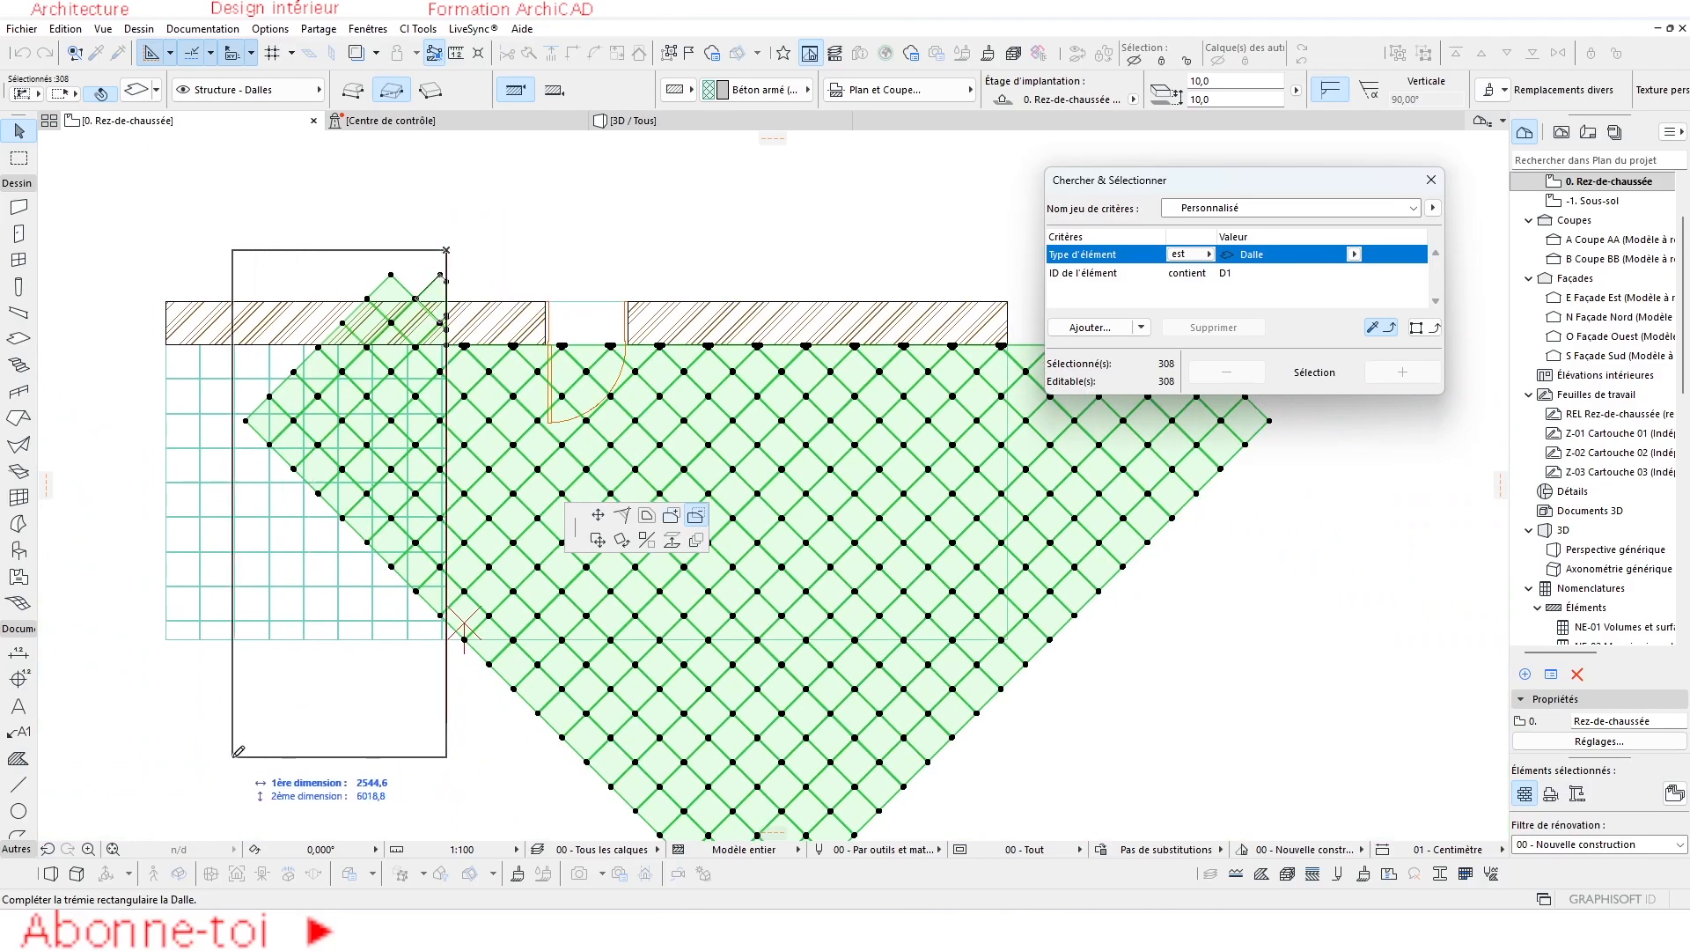
left_click(174, 756)
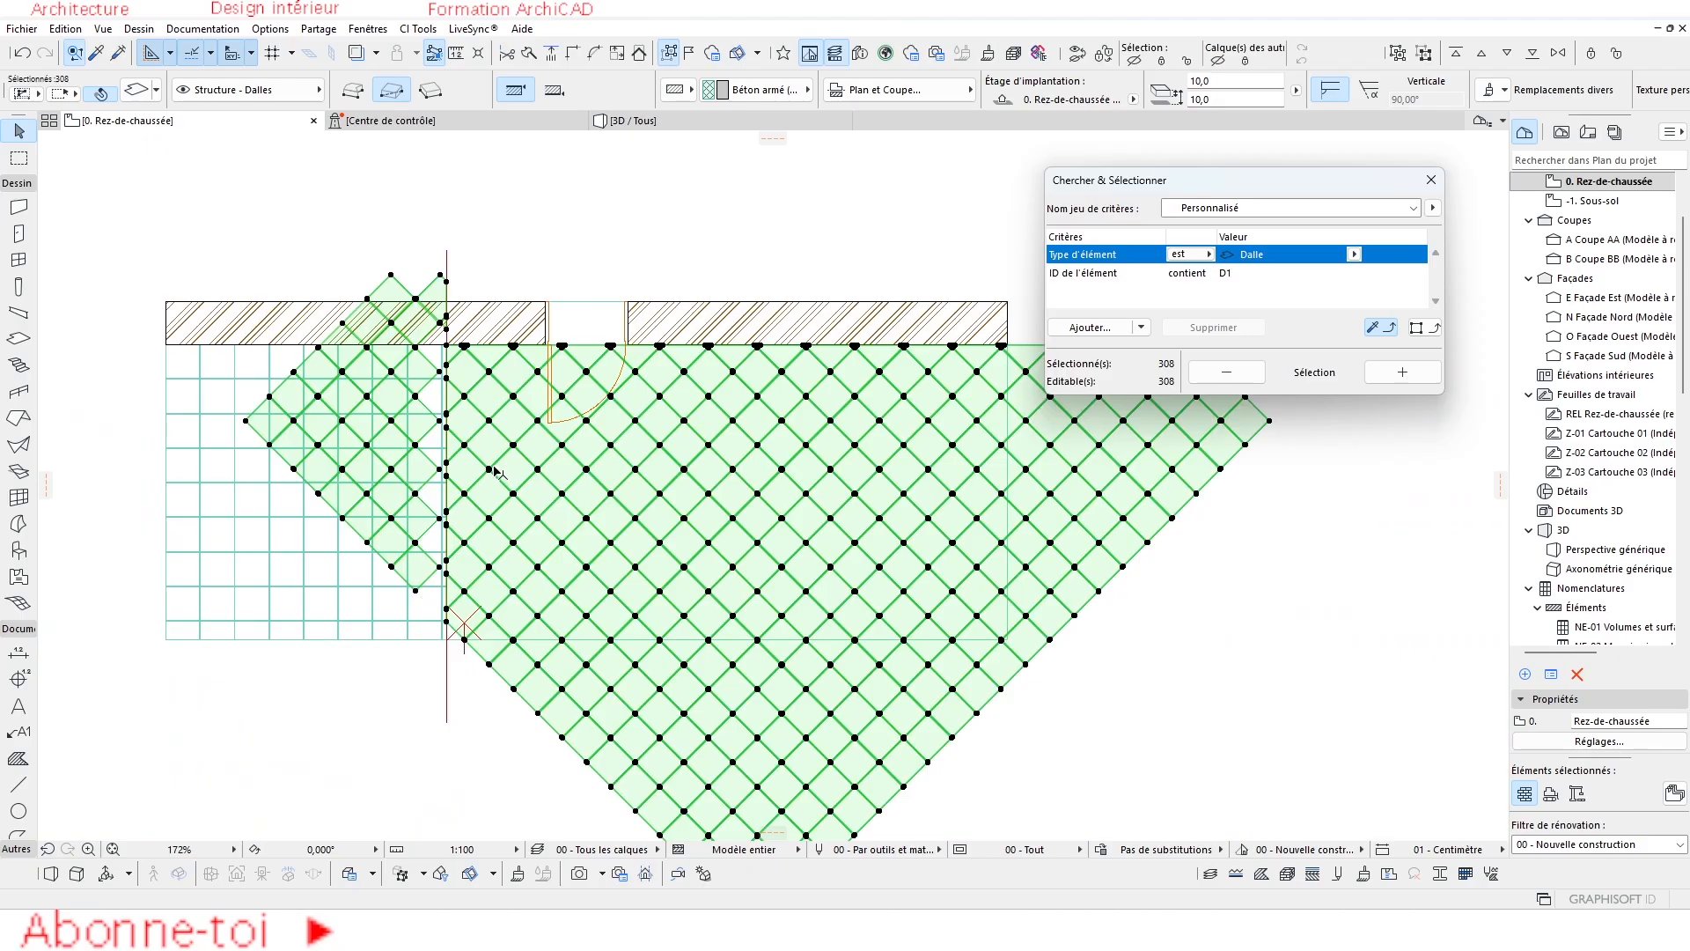
Remove the tiles right of the guide line and the construction lines from the selection, and delete the diagonal tiles left of it.
scroll(467, 437, "up", 1)
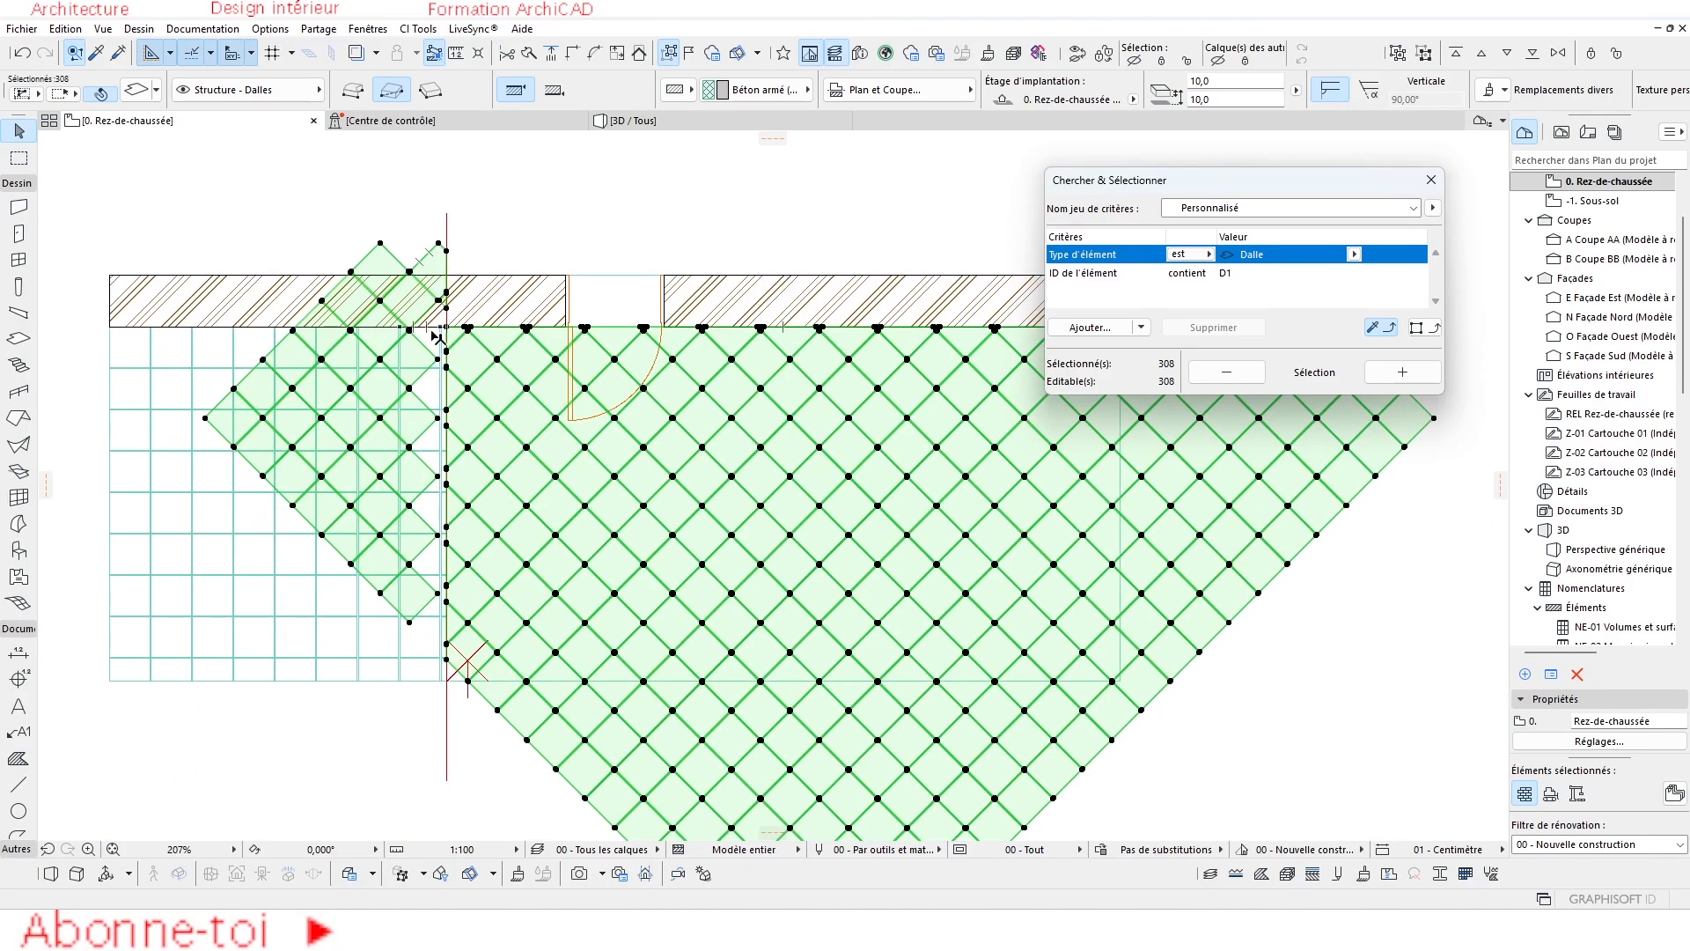
scroll(459, 336, "down", 4)
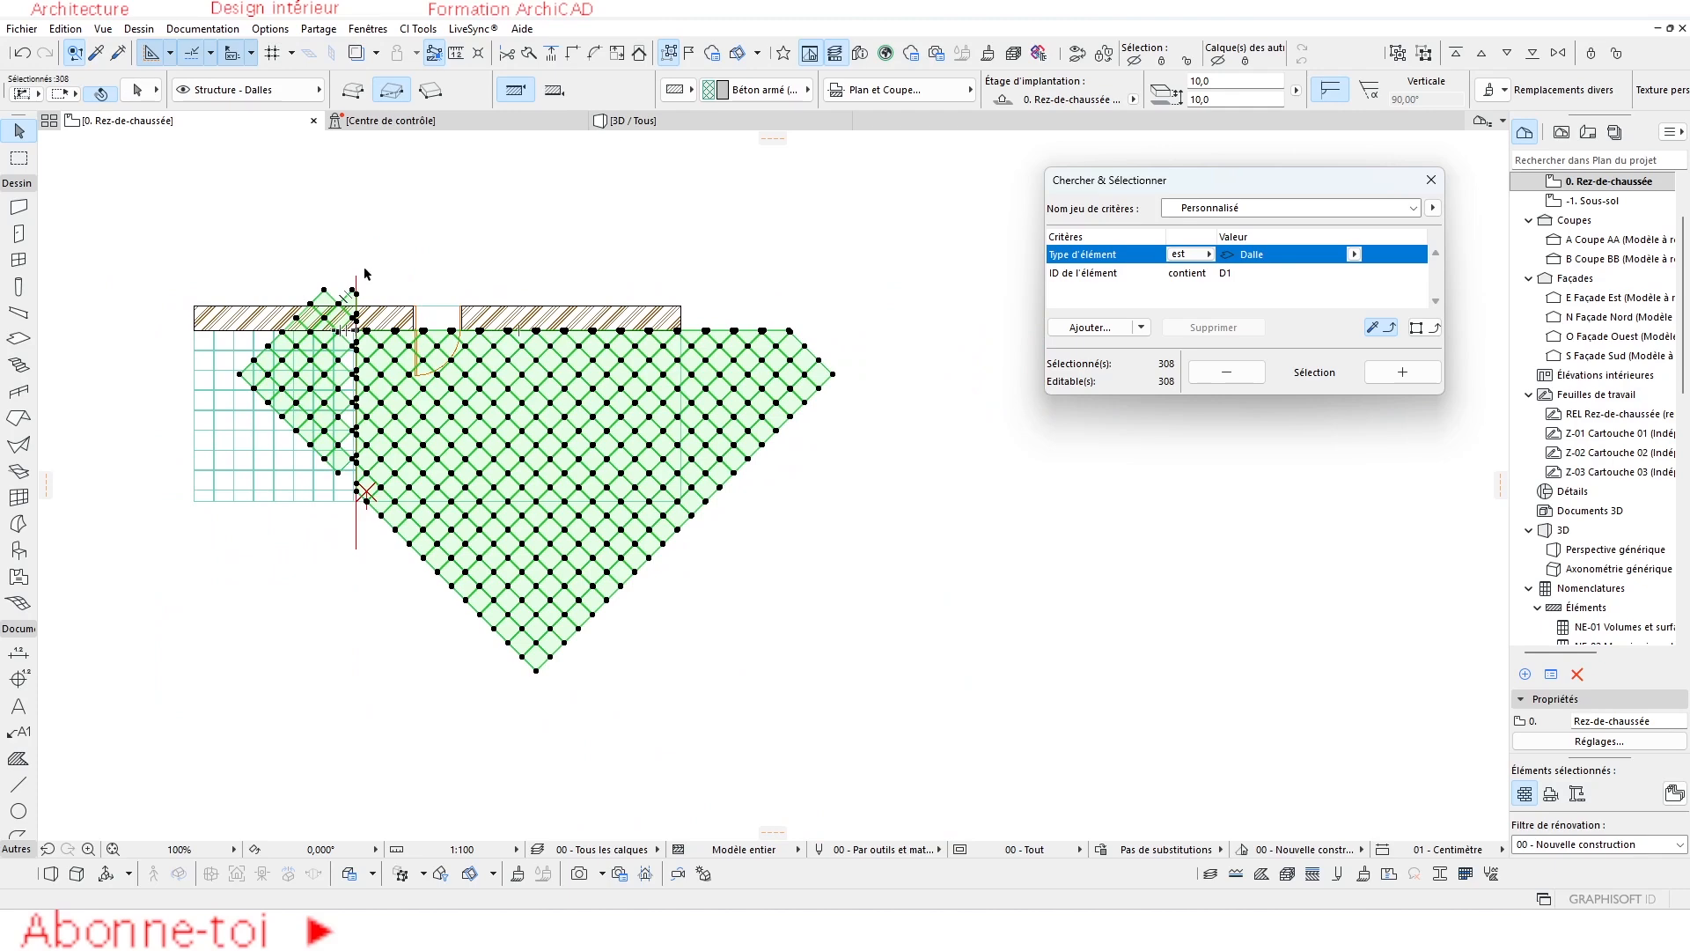
left_click_drag(354, 251, 937, 705, "shift")
scroll(361, 506, "up", 10)
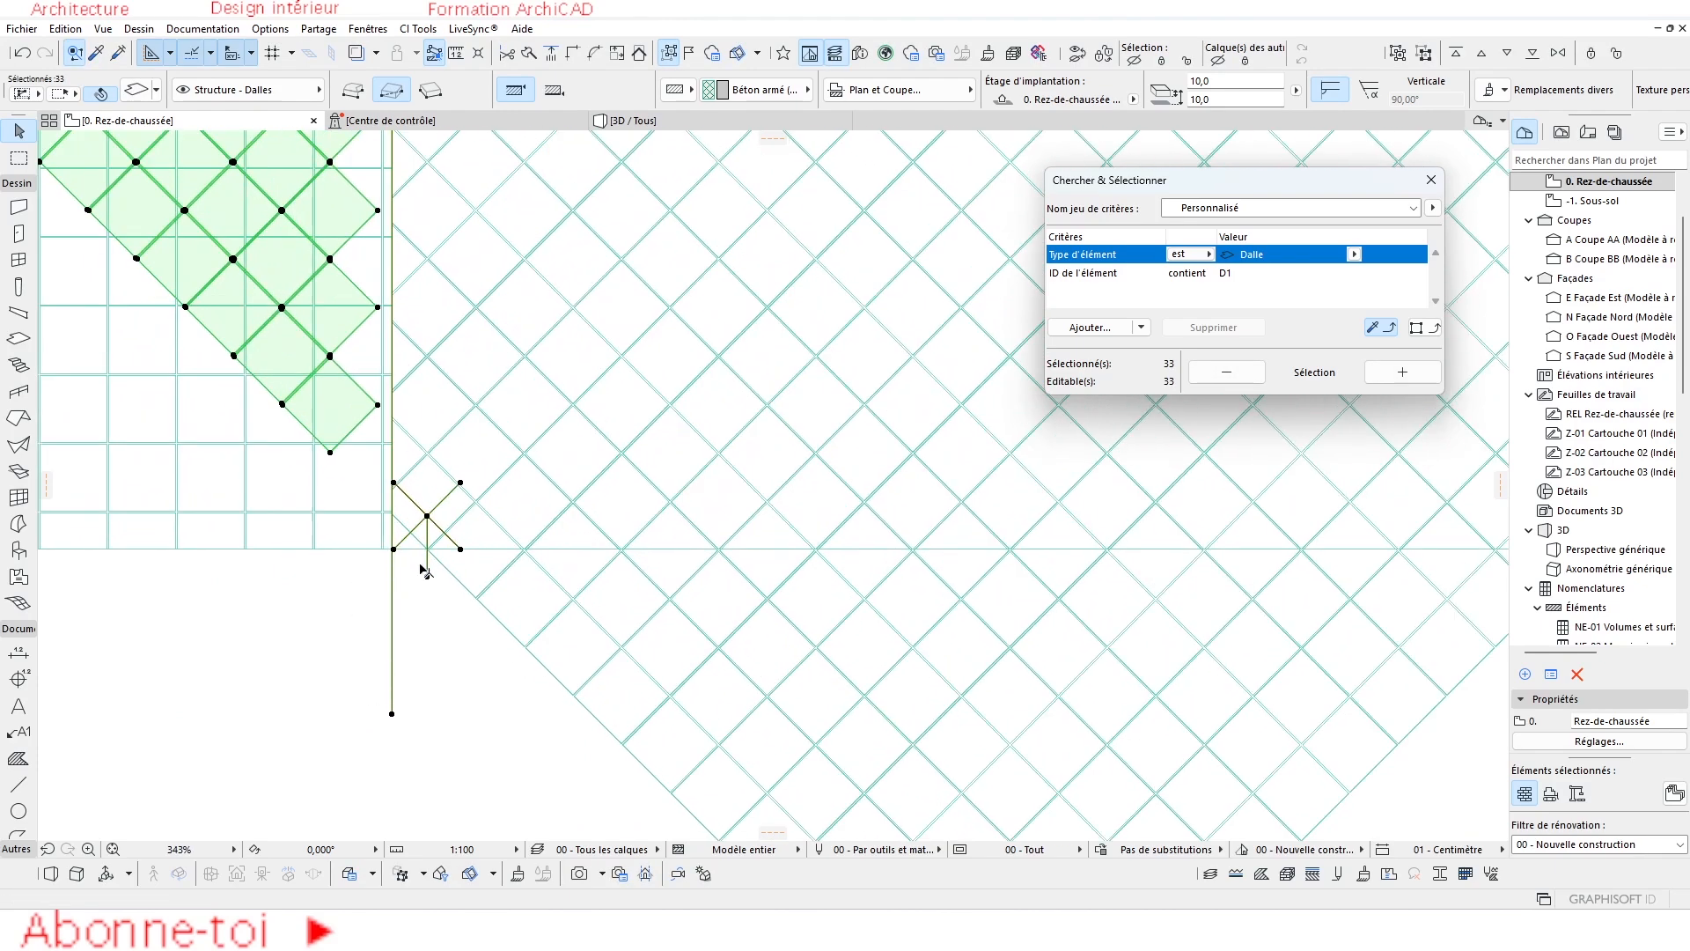
left_click(425, 482, "shift")
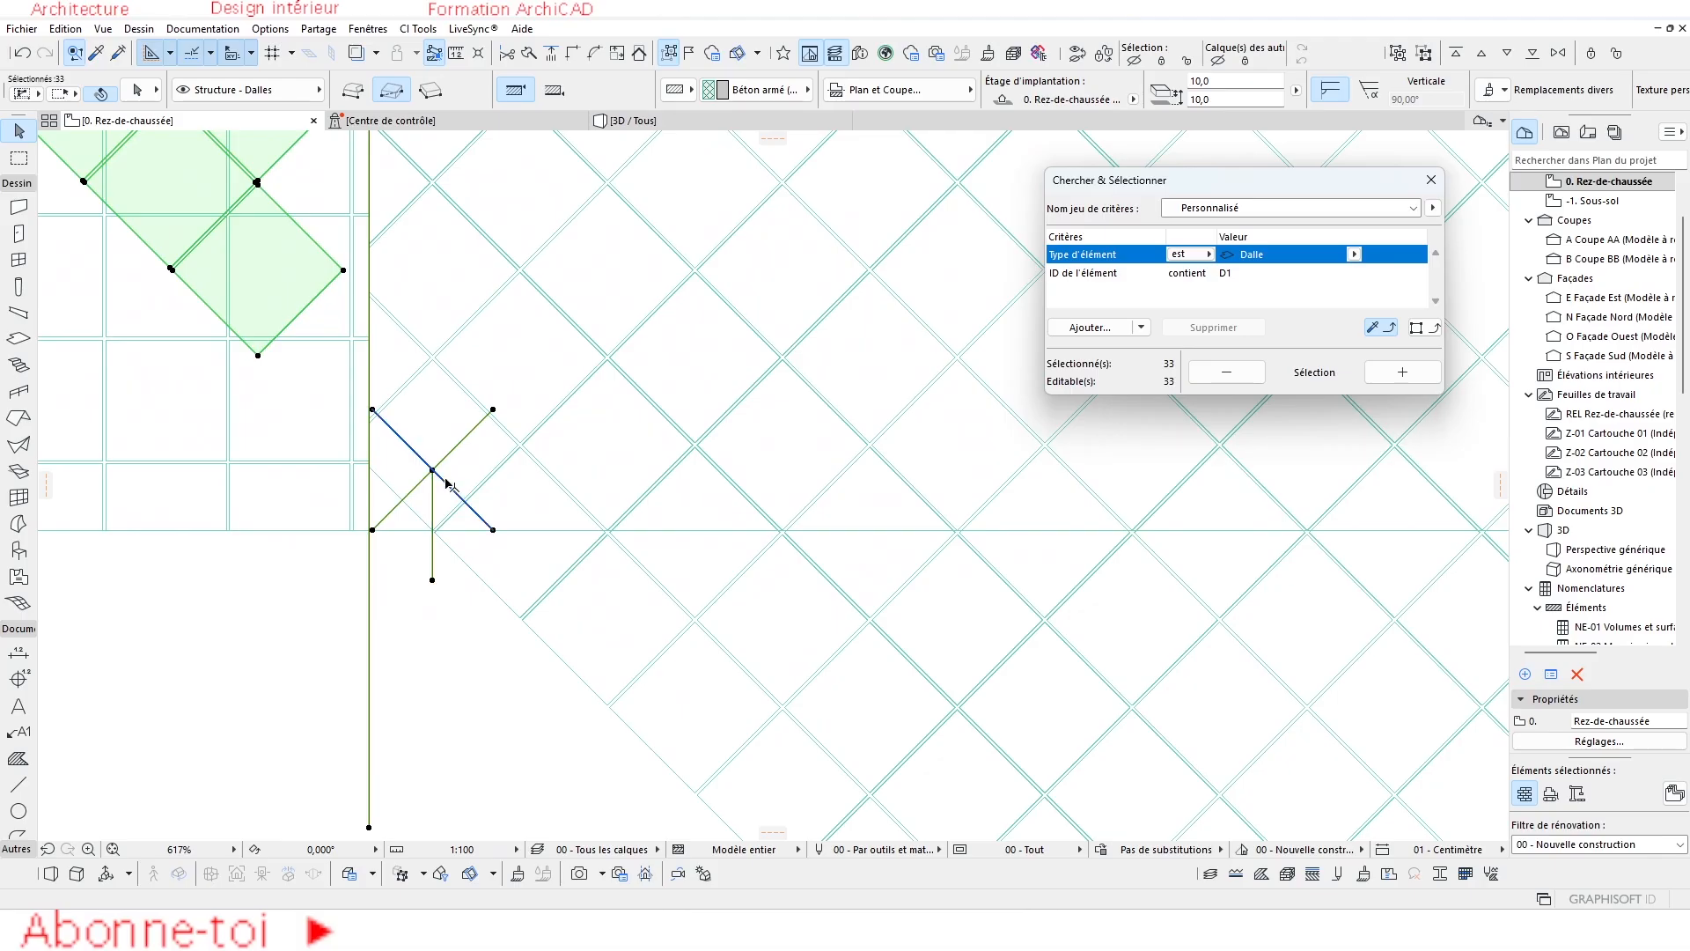
left_click(433, 515, "shift")
scroll(420, 595, "down", 8)
scroll(426, 598, "down", 1)
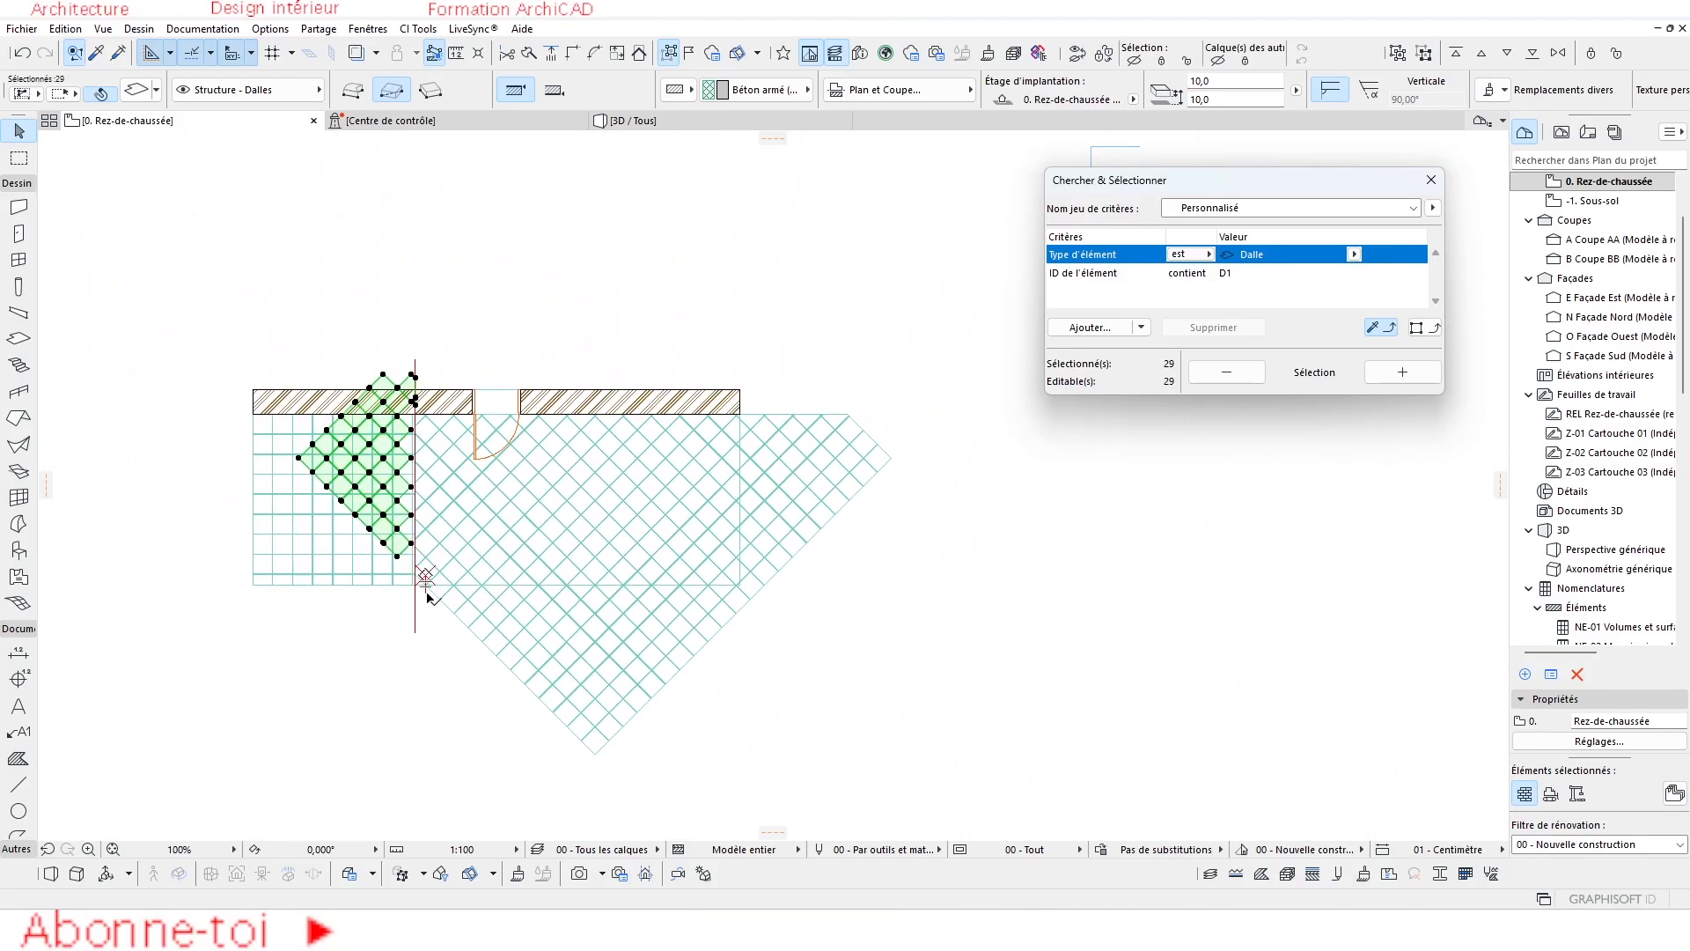
key("Escape")
Select all slabs with ID containing D1 and start subtracting a rectangular opening from them.
scroll(743, 446, "up", 3)
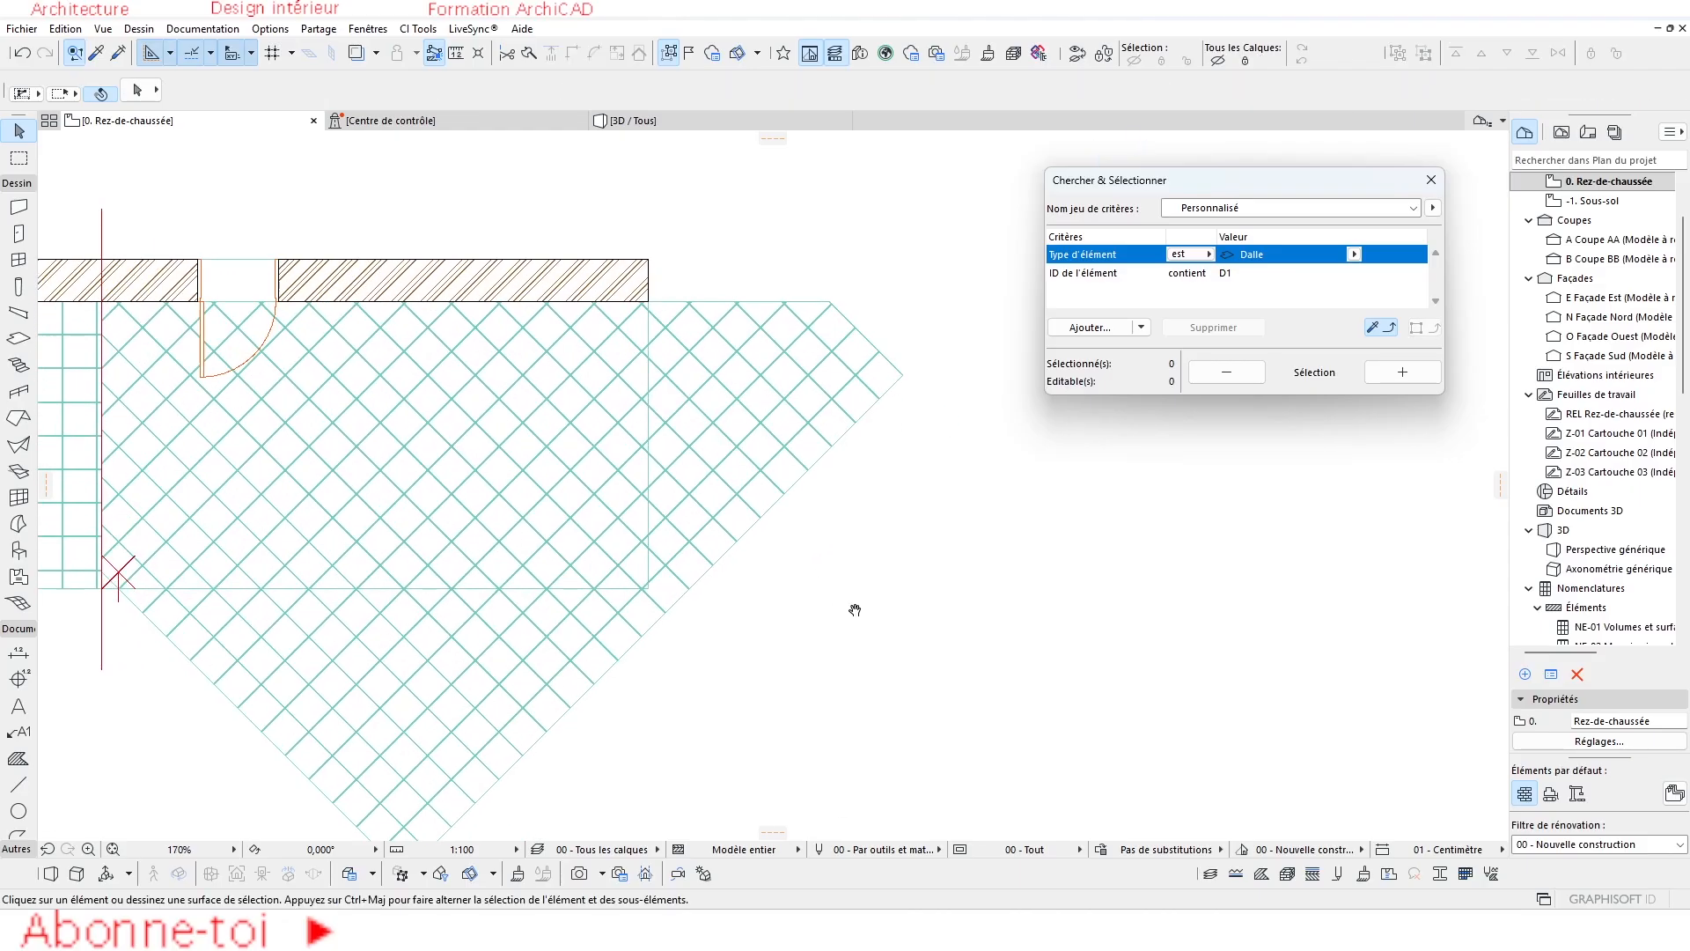
left_click(1402, 371)
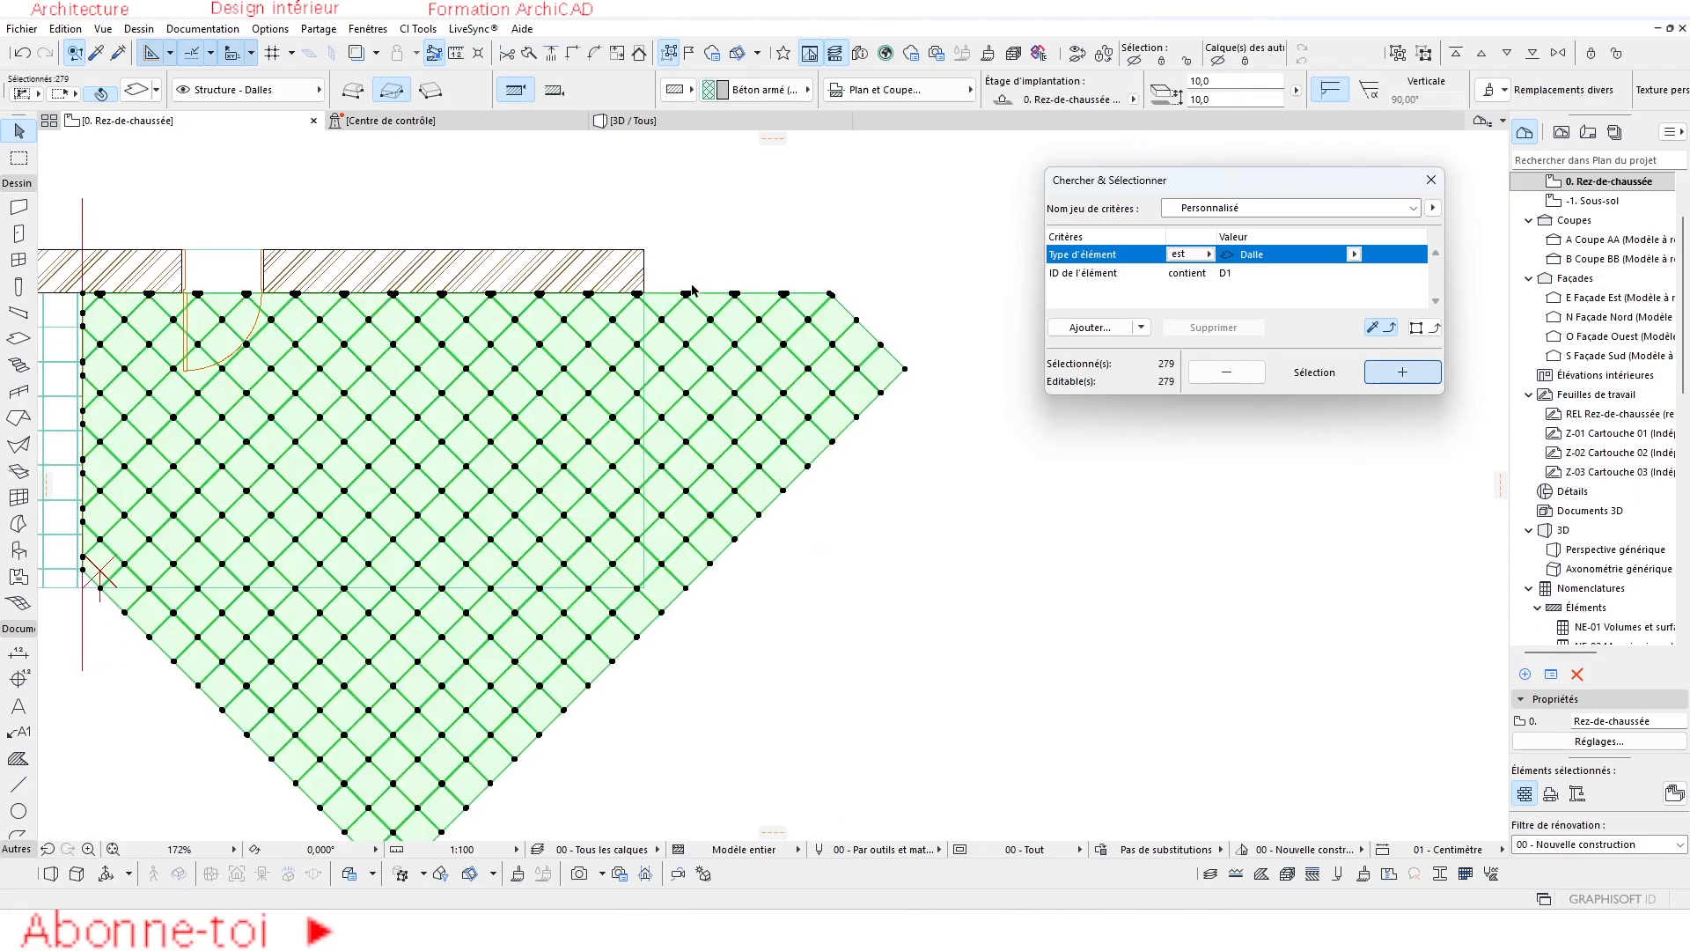
left_click(904, 370)
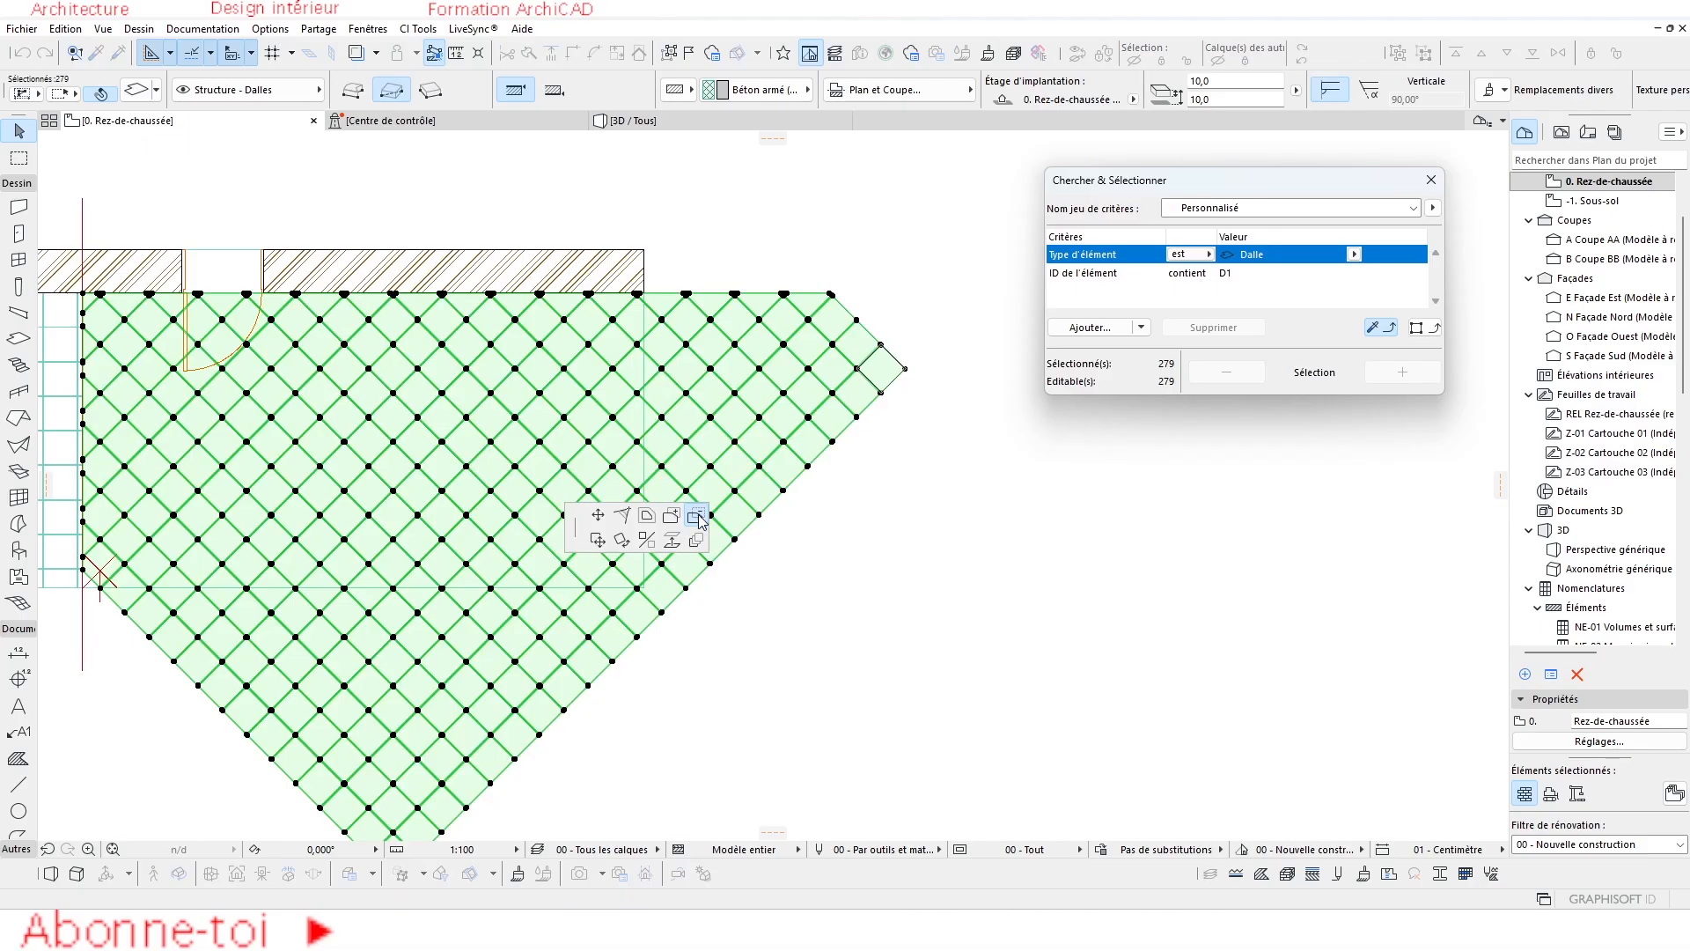
Subtract a rectangular area from the selected diagonal tile slabs just beyond the wall's right end and delete the detached tiles outside it.
left_click(643, 250)
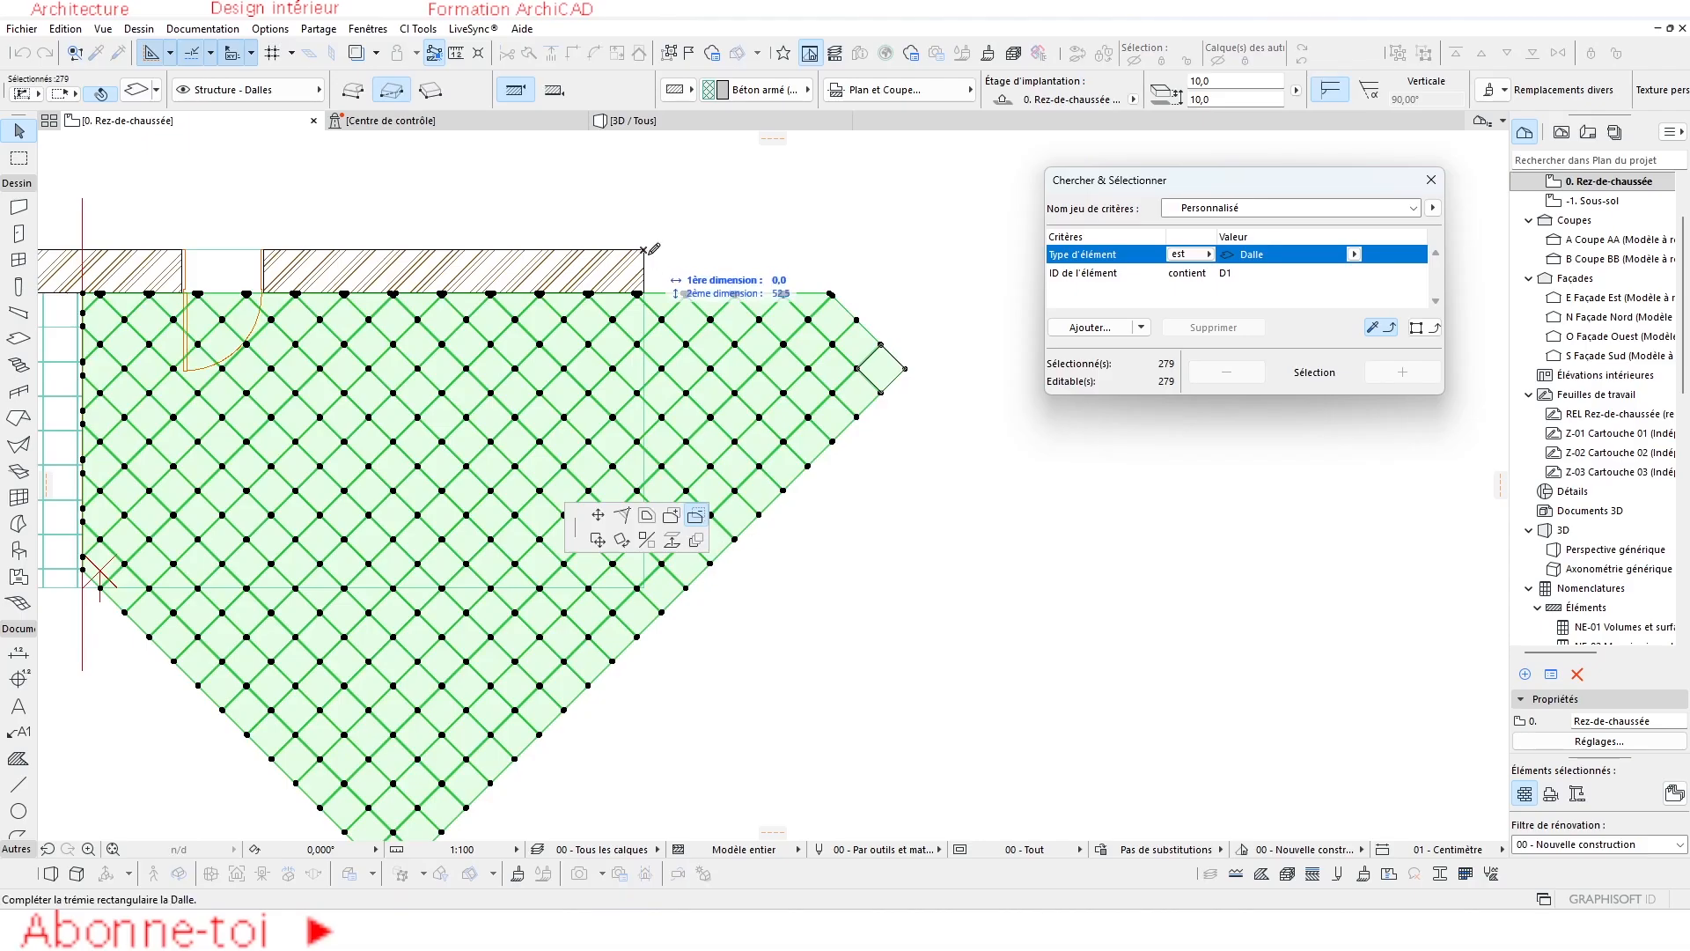
left_click(963, 691)
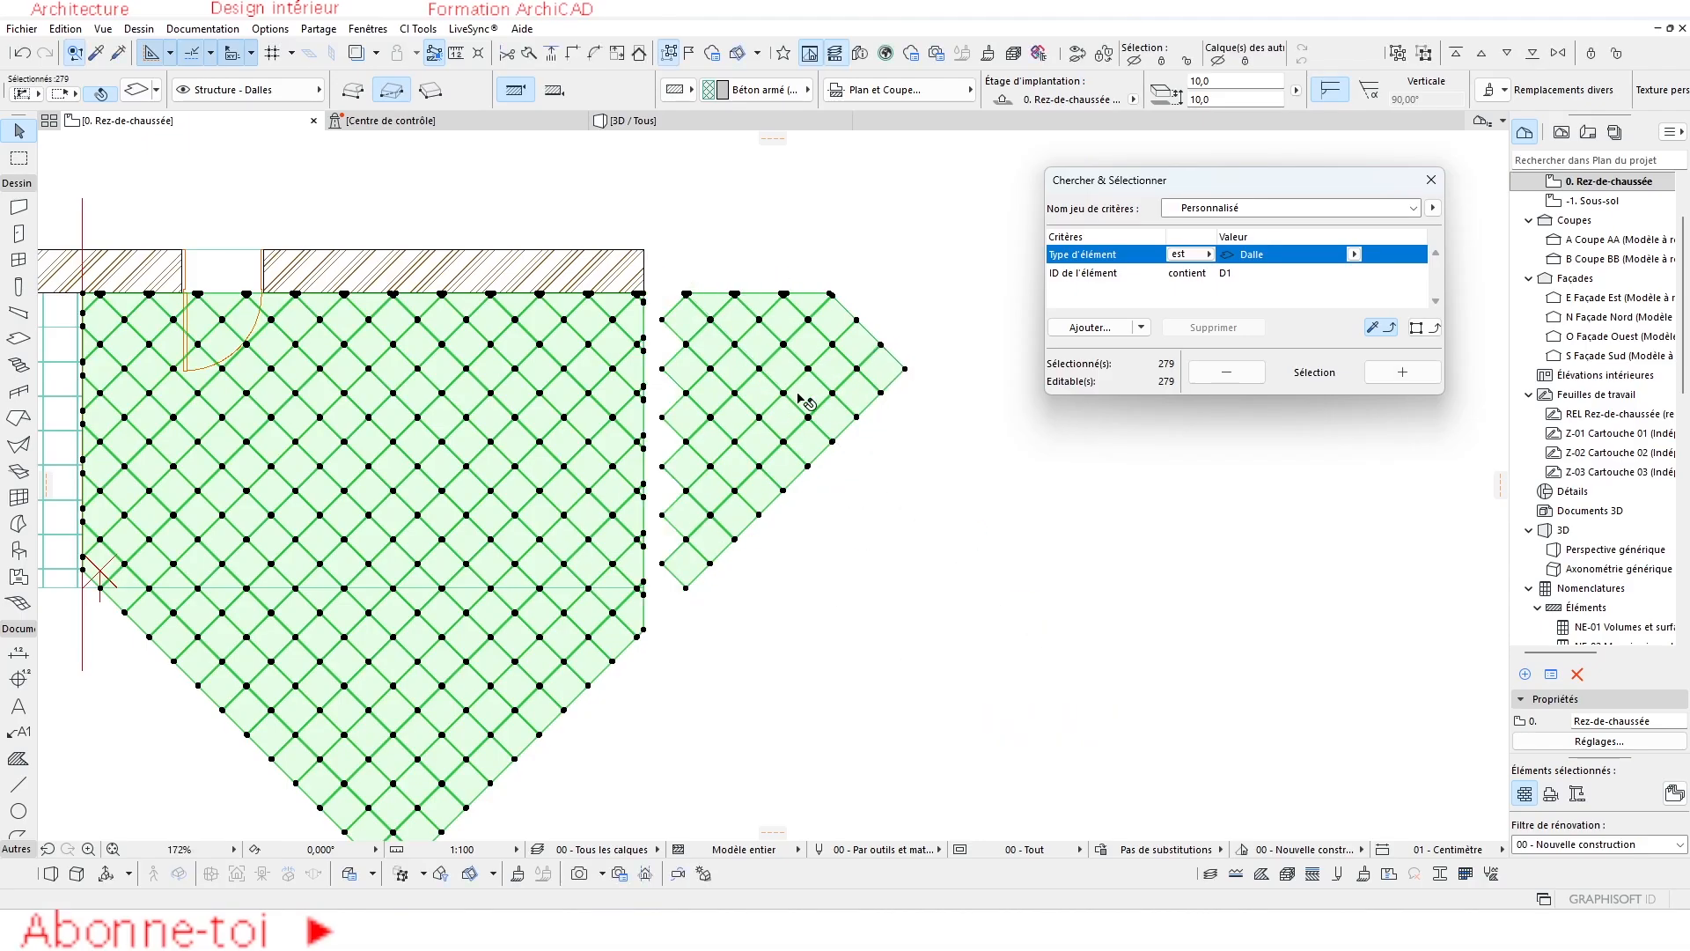
left_click_drag(925, 233, 669, 654)
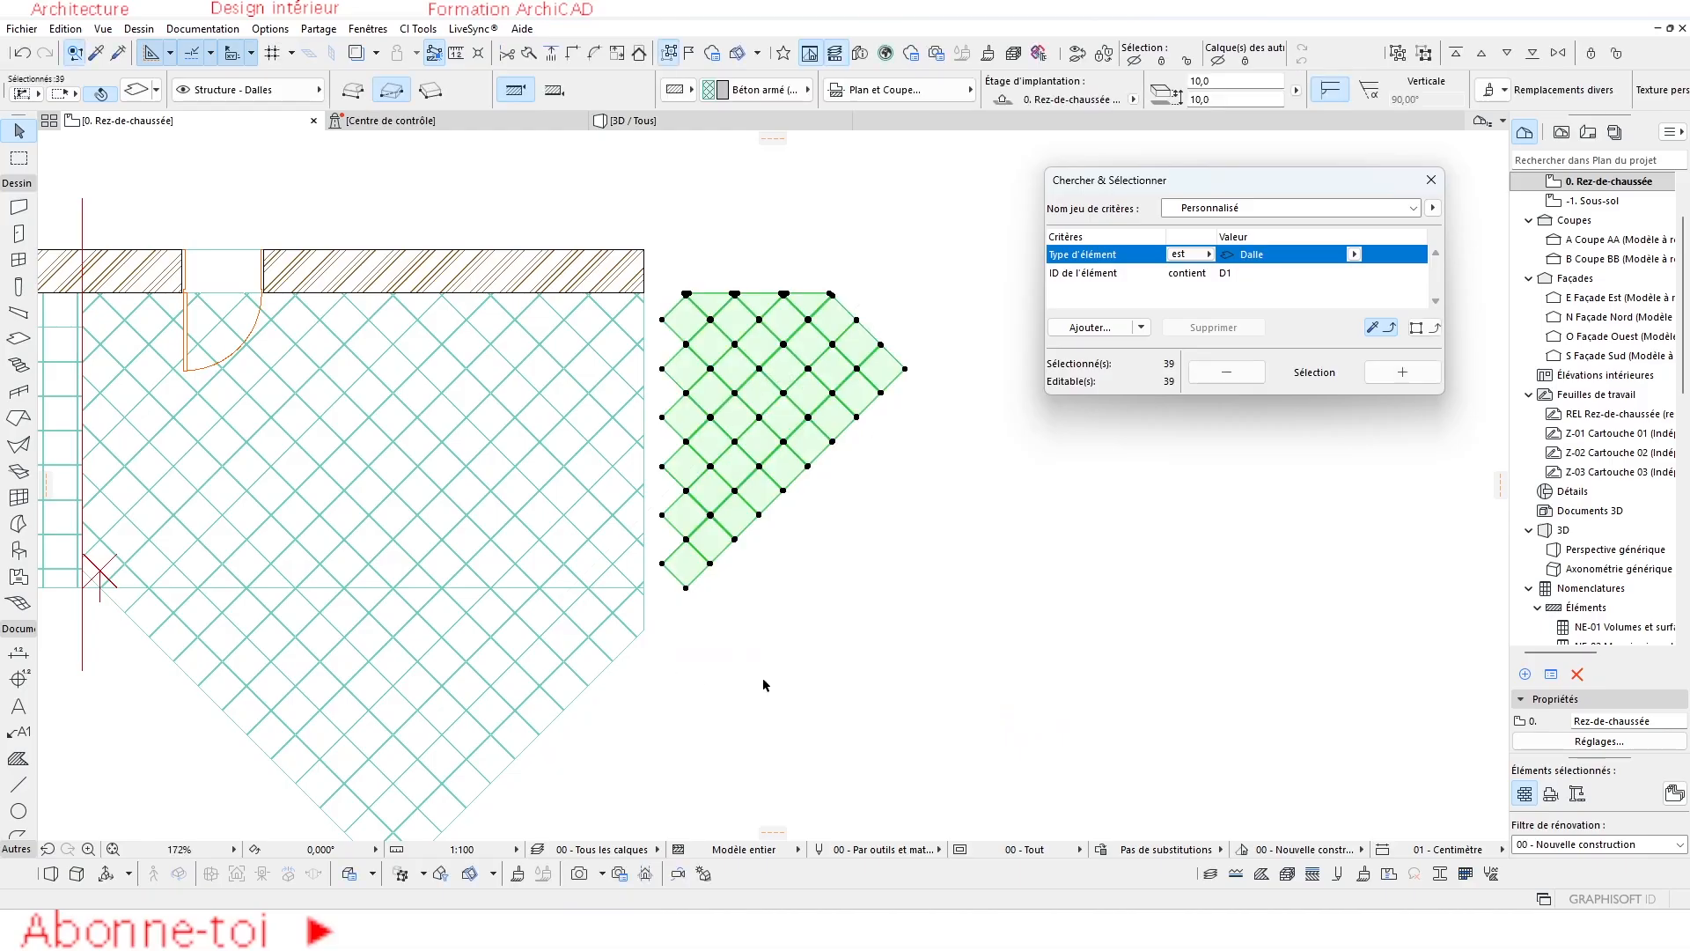
key("Delete")
Delete the whole diagonal tiles lying below the terrace's lower edge.
scroll(773, 676, "down", 2)
left_click_drag(848, 576, 521, 744)
left_click(521, 737)
key("Delete")
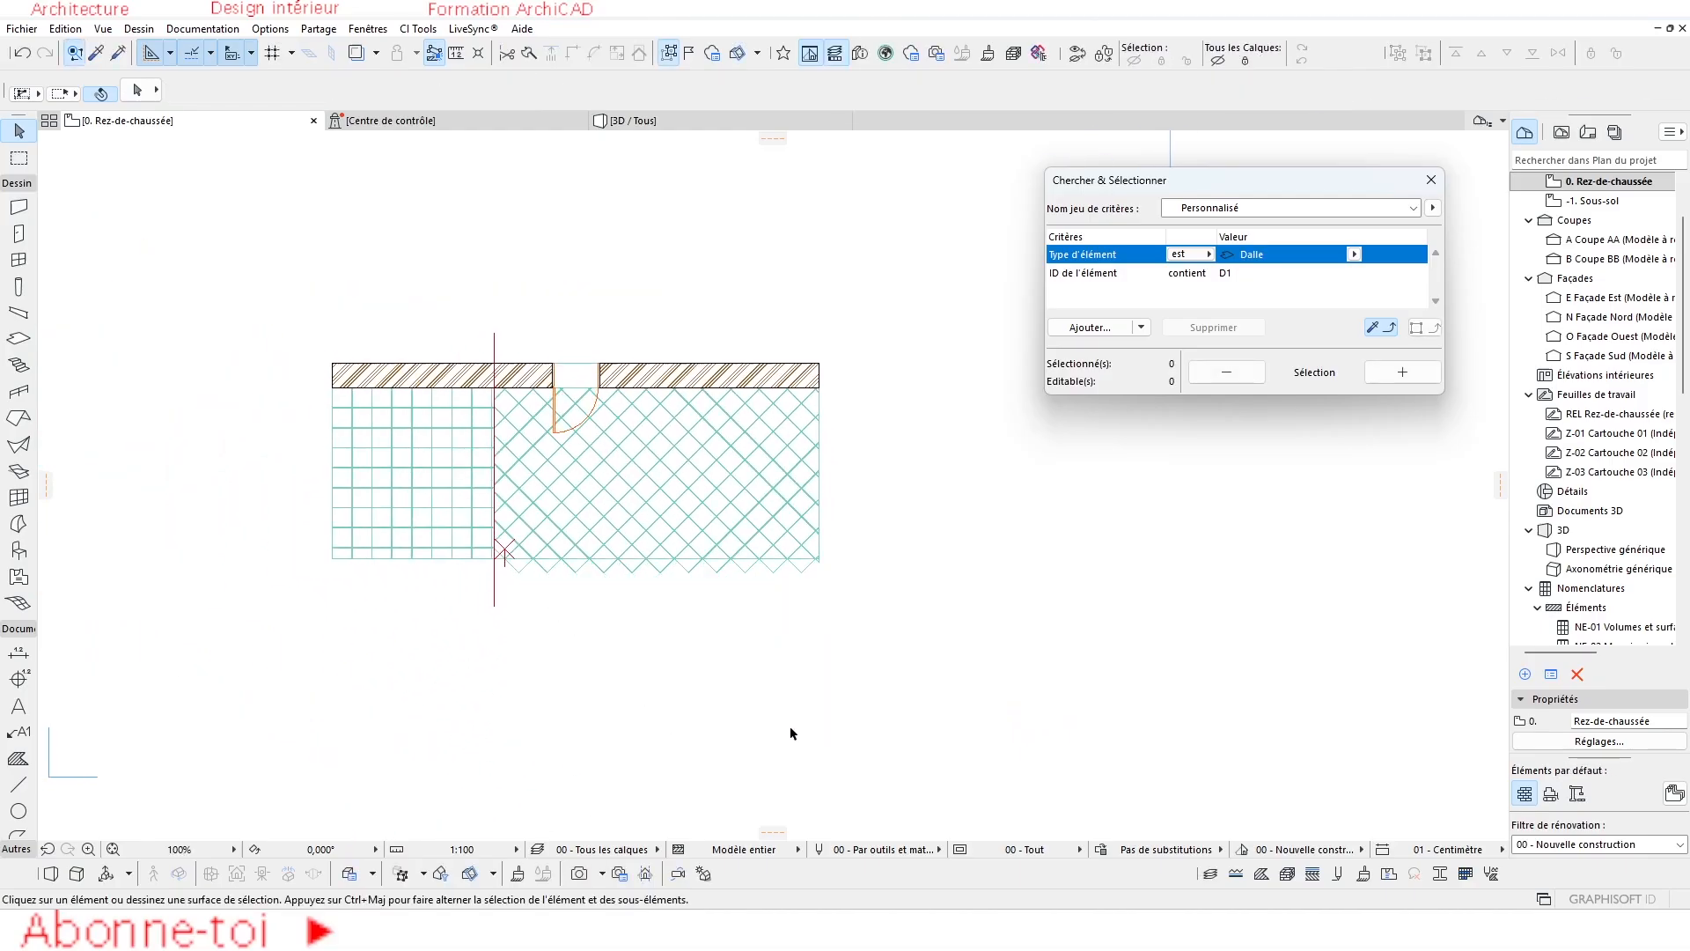
scroll(747, 675, "up", 2)
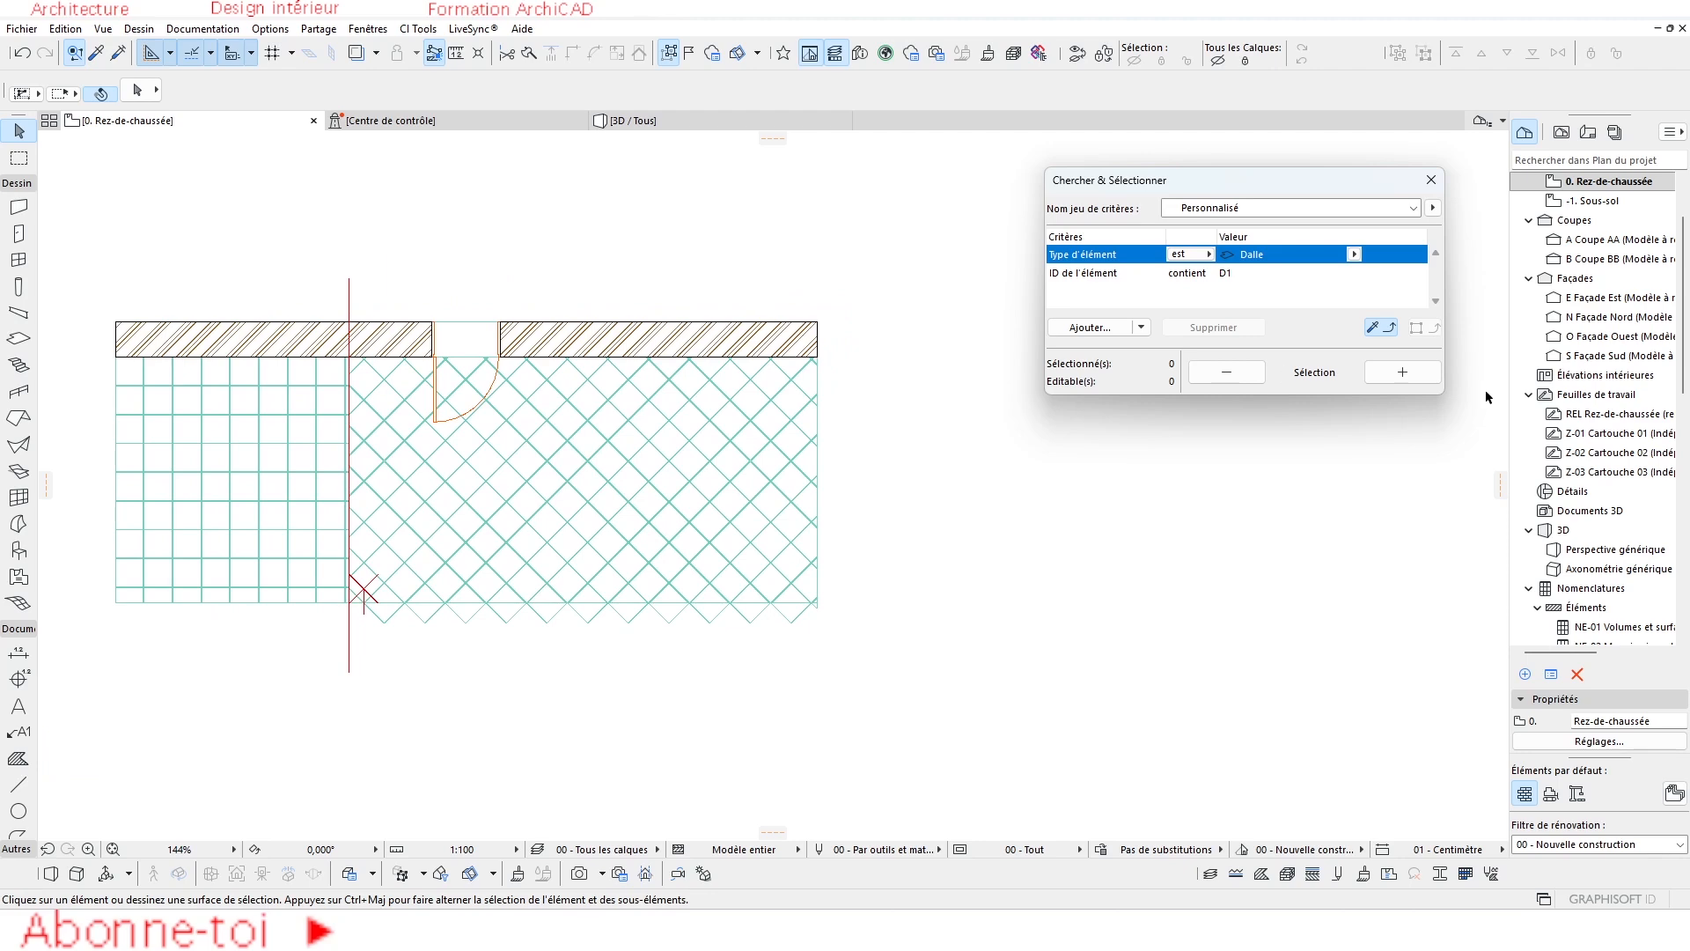
Select all slabs whose ID contains D1 and subtract a rectangular area from them to trim the diagonal tiles flush with the terrace's lower edge.
left_click(1402, 371)
scroll(422, 625, "up", 2)
left_click(368, 625)
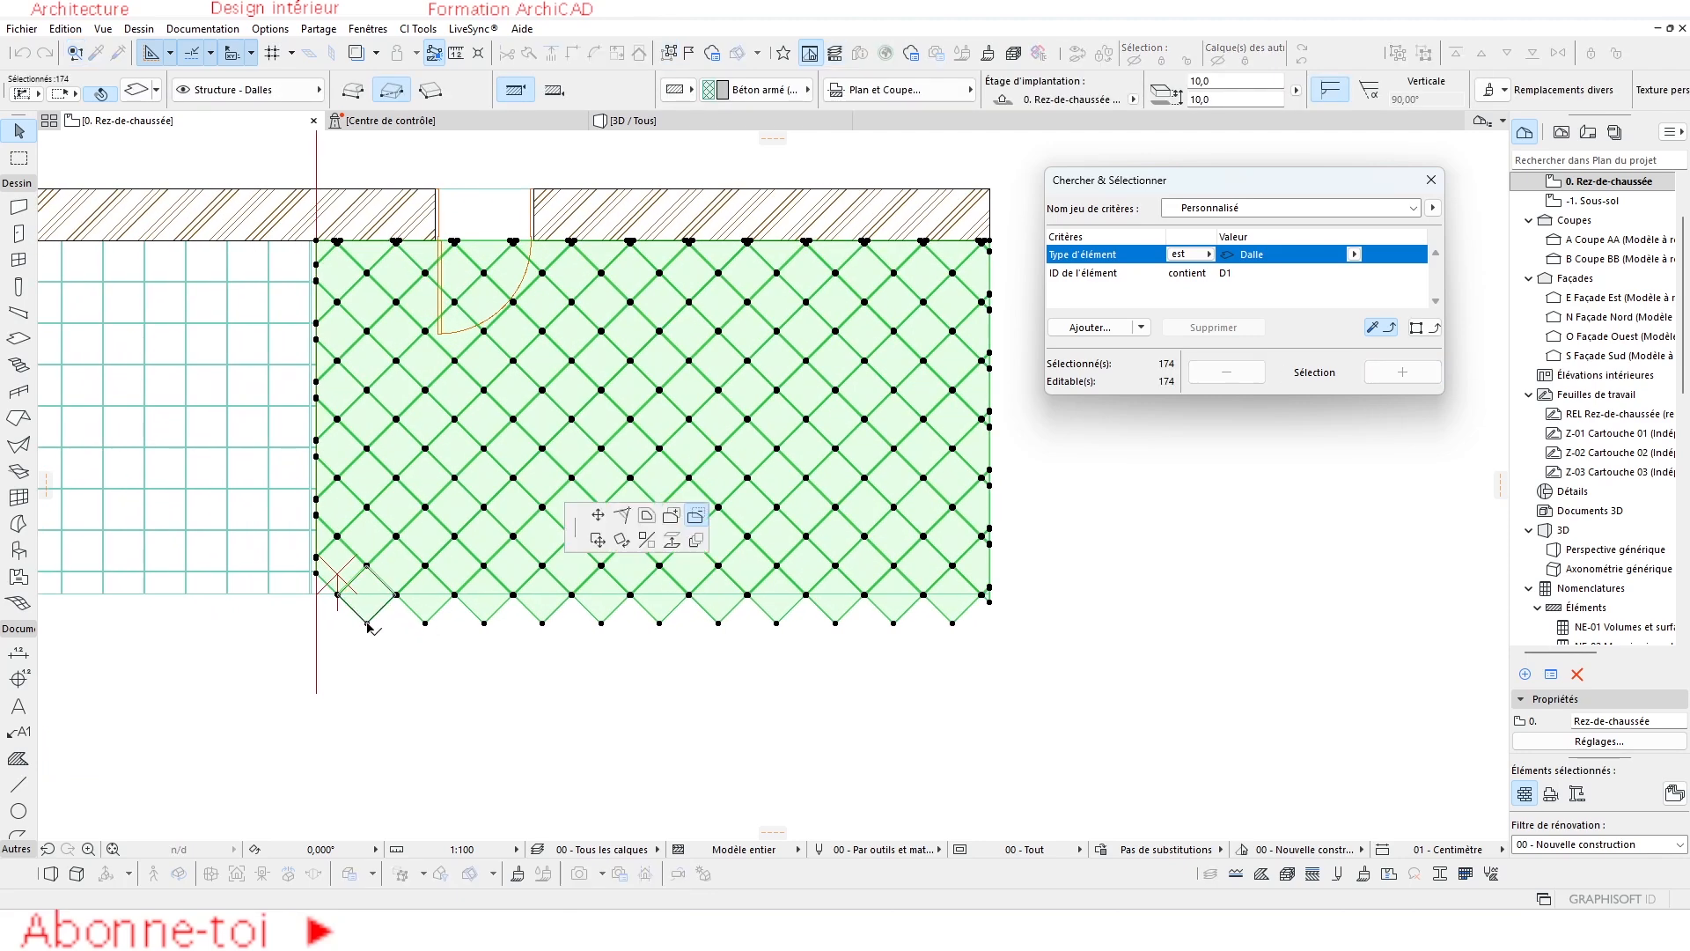
scroll(336, 566, "up", 4)
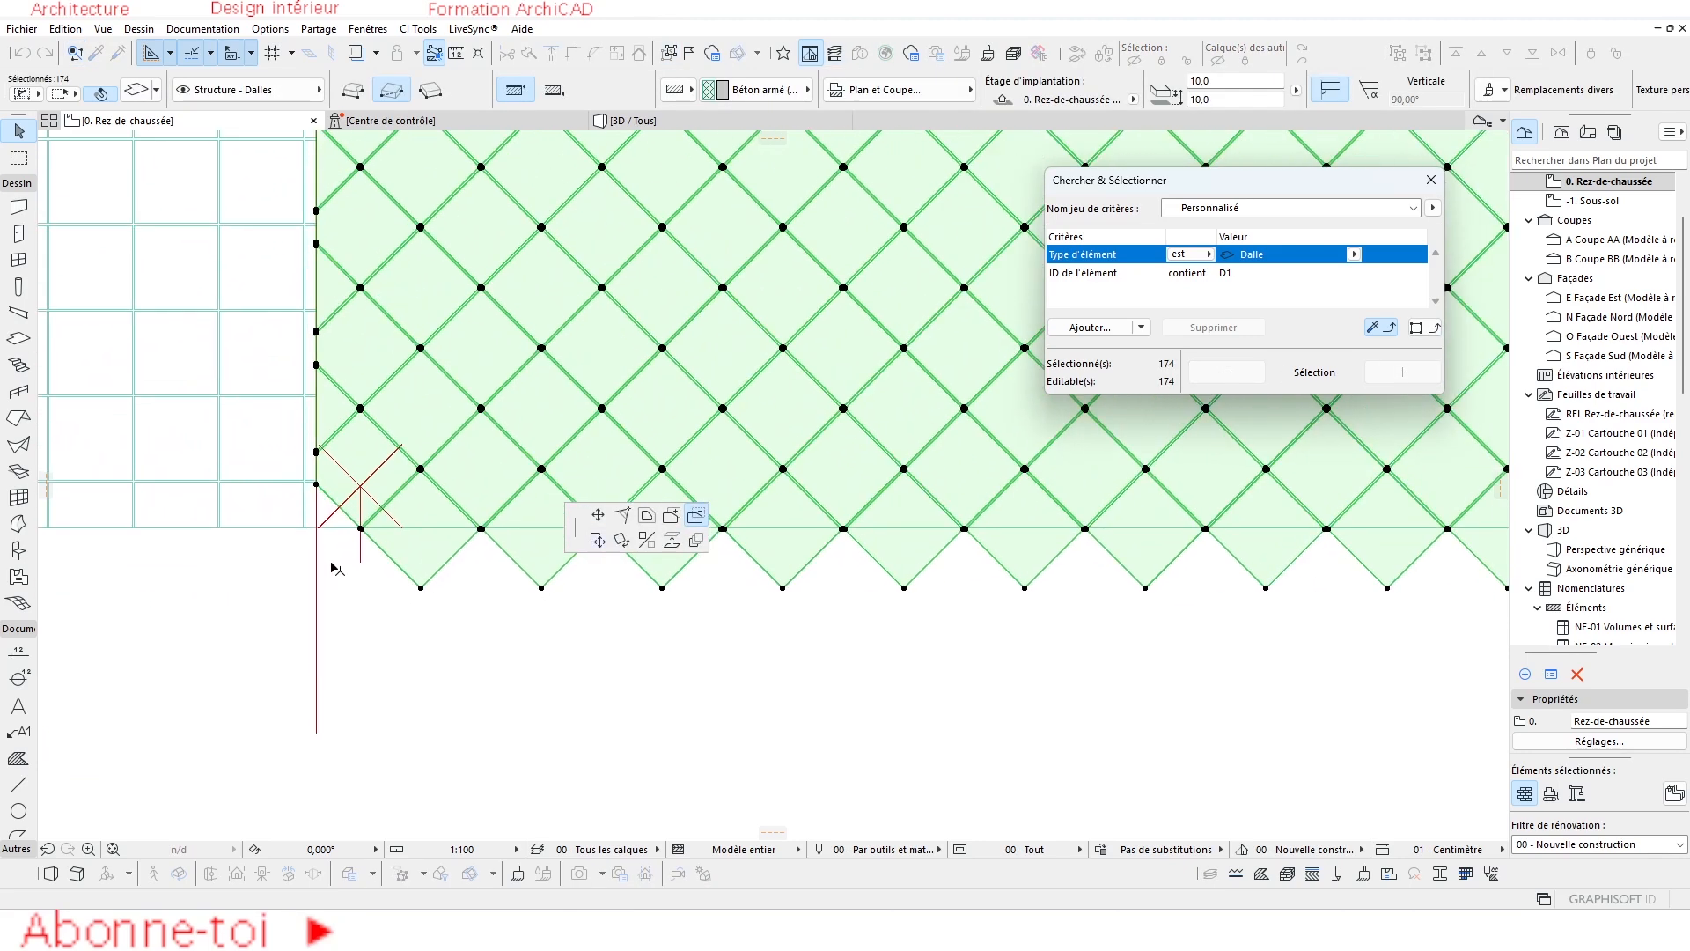
left_click(311, 504)
scroll(498, 560, "down", 4)
middle_click_drag(916, 719, 490, 660)
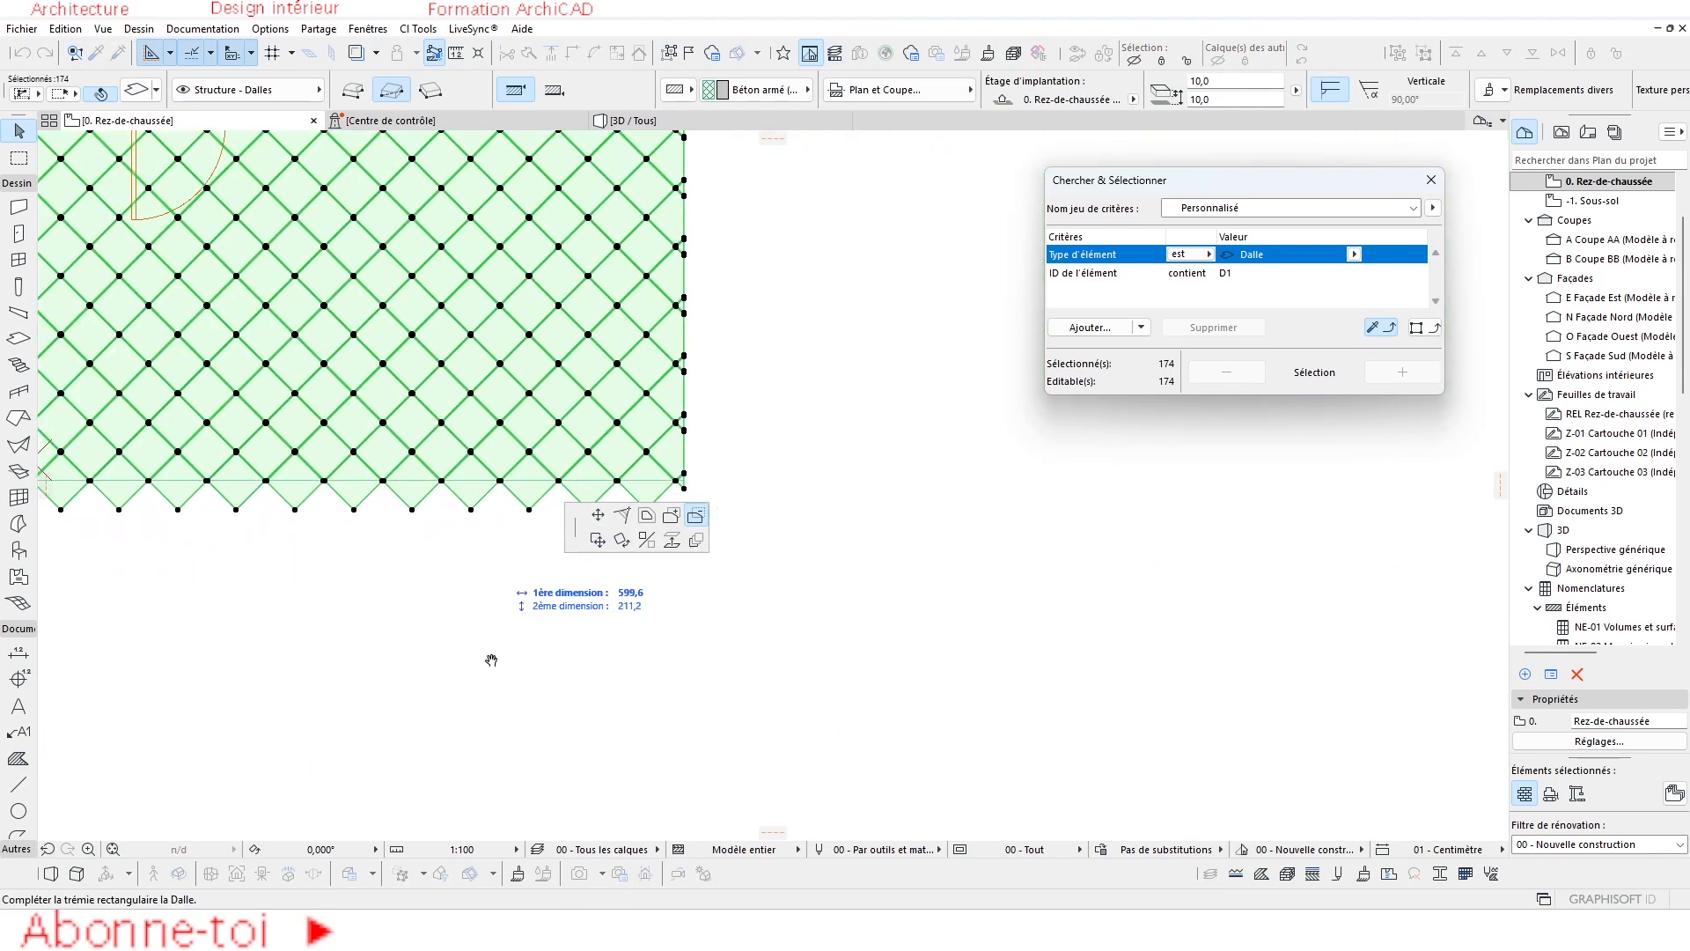
left_click(779, 658)
key("Escape")
Examine the trimmed diagonal tiles in plan and in the 3D view, especially the lower corner where the two tile patterns meet.
scroll(595, 597, "down", 3)
scroll(896, 510, "up", 2)
middle_click_drag(507, 537, 867, 525)
scroll(708, 560, "up", 2)
middle_click_drag(709, 560, 546, 594)
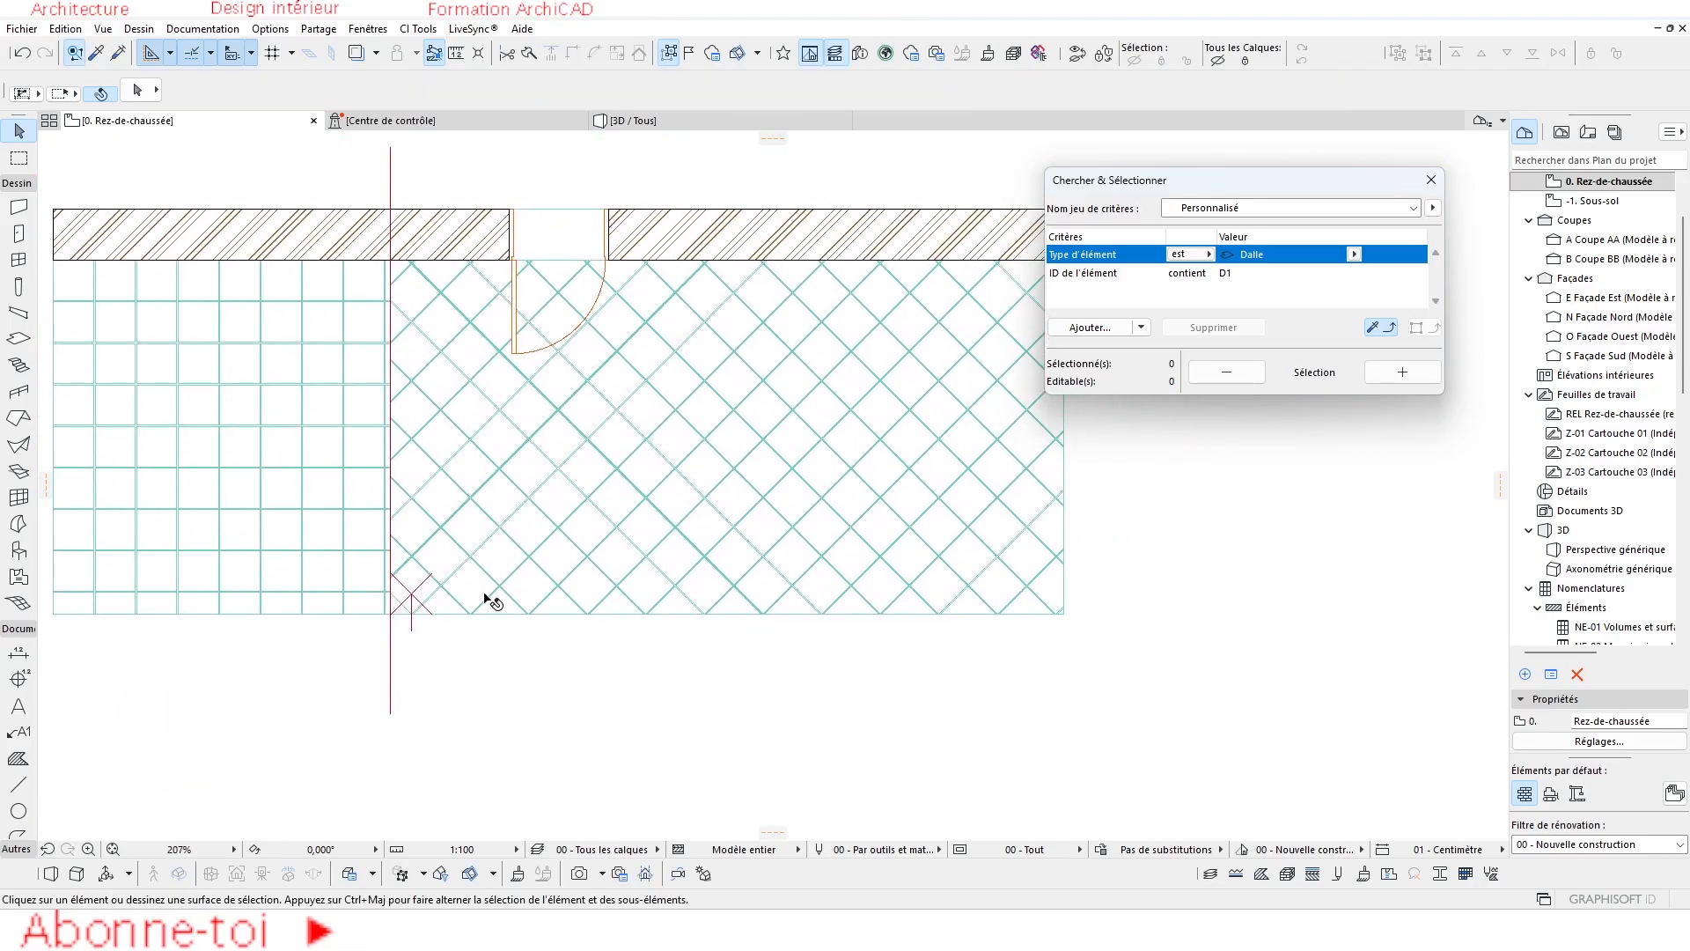
scroll(460, 619, "up", 3)
scroll(400, 457, "down", 5)
middle_click_drag(494, 426, 492, 558)
left_click(656, 121)
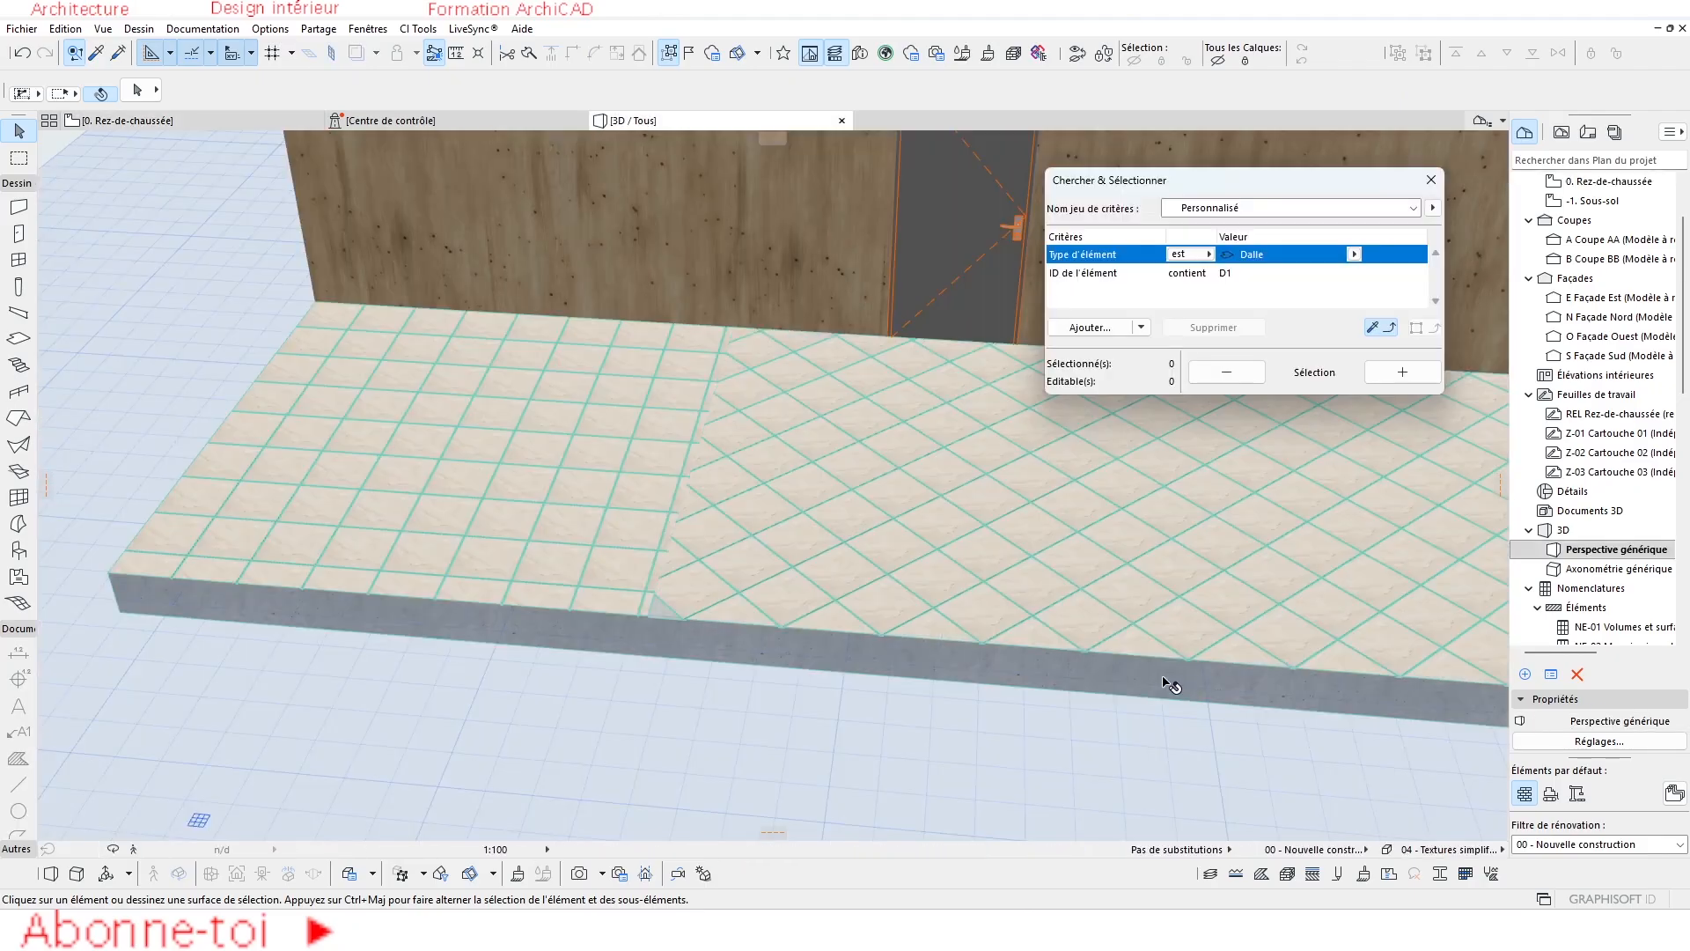
scroll(951, 543, "down", 2)
middle_click_drag(951, 543, 782, 574)
scroll(662, 607, "up", 2)
scroll(655, 595, "down", 2)
middle_click_drag(652, 588, 620, 681, "shift")
scroll(709, 604, "up", 3)
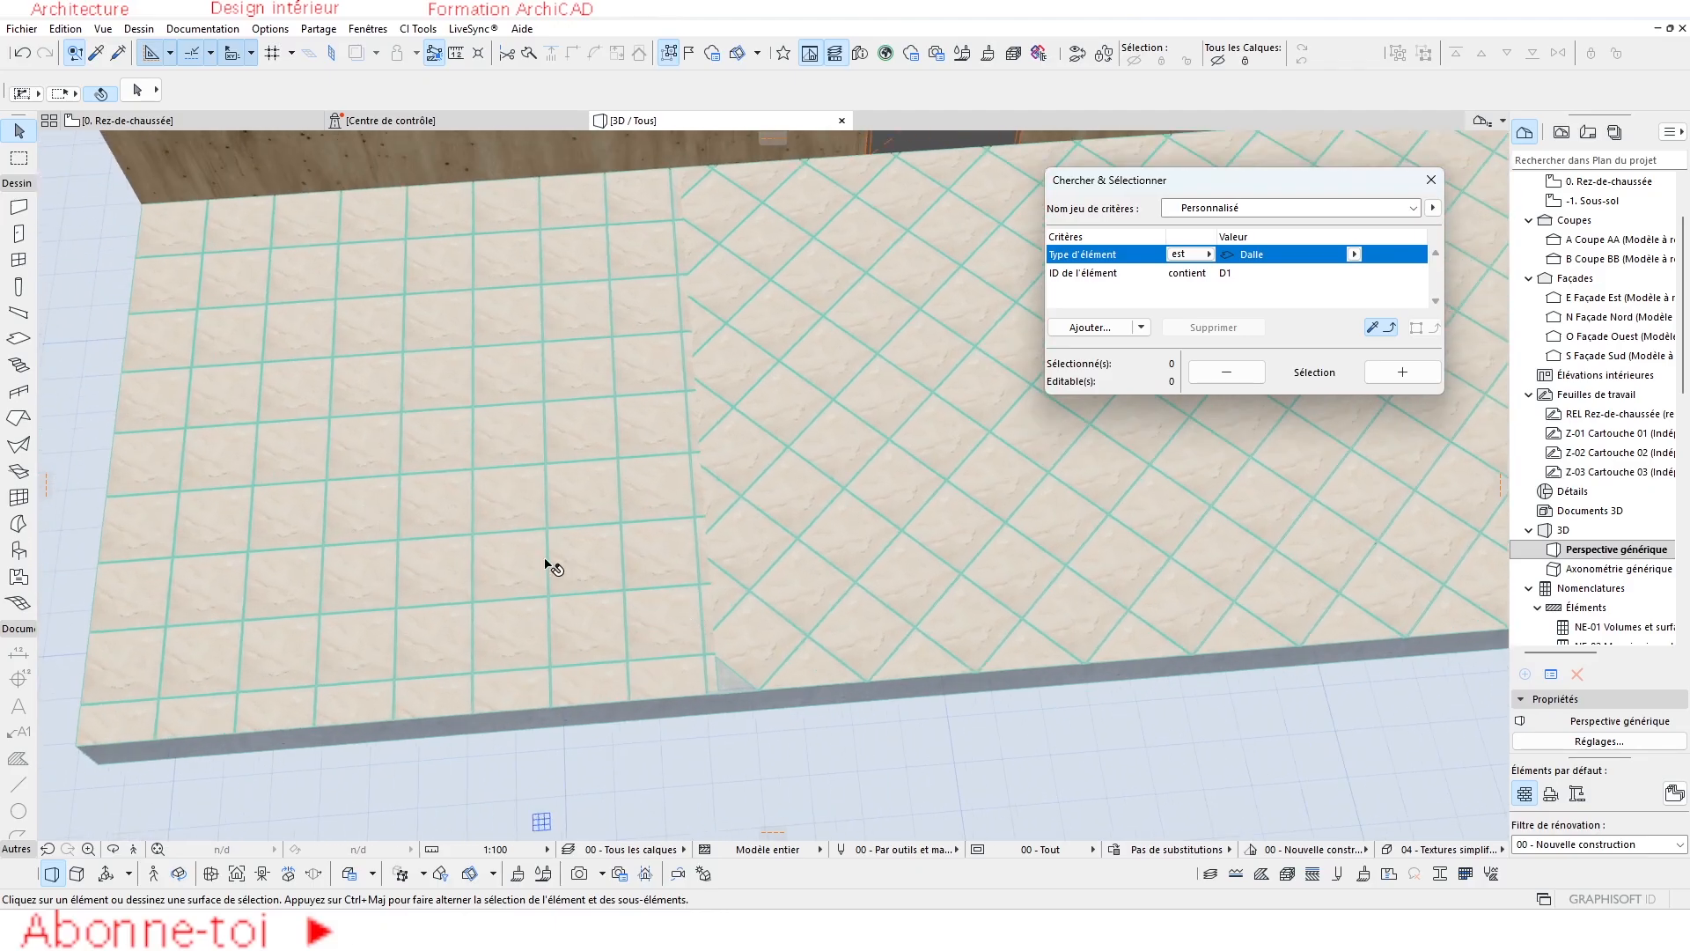
middle_click_drag(836, 654, 570, 669)
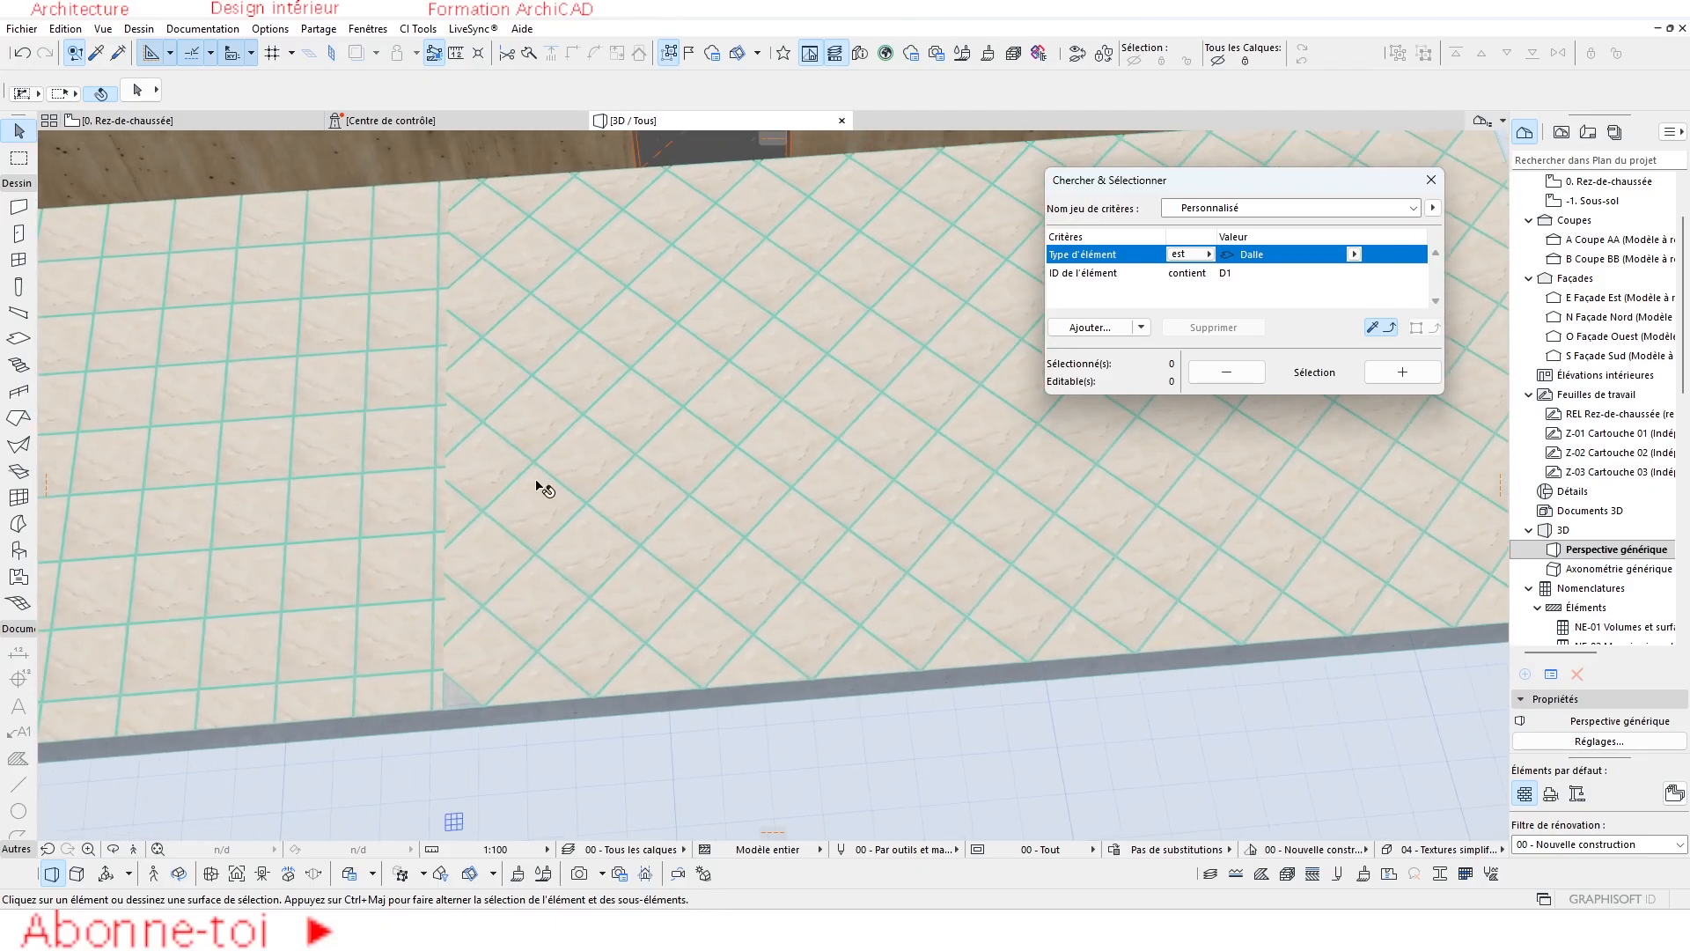
scroll(483, 700, "up", 2)
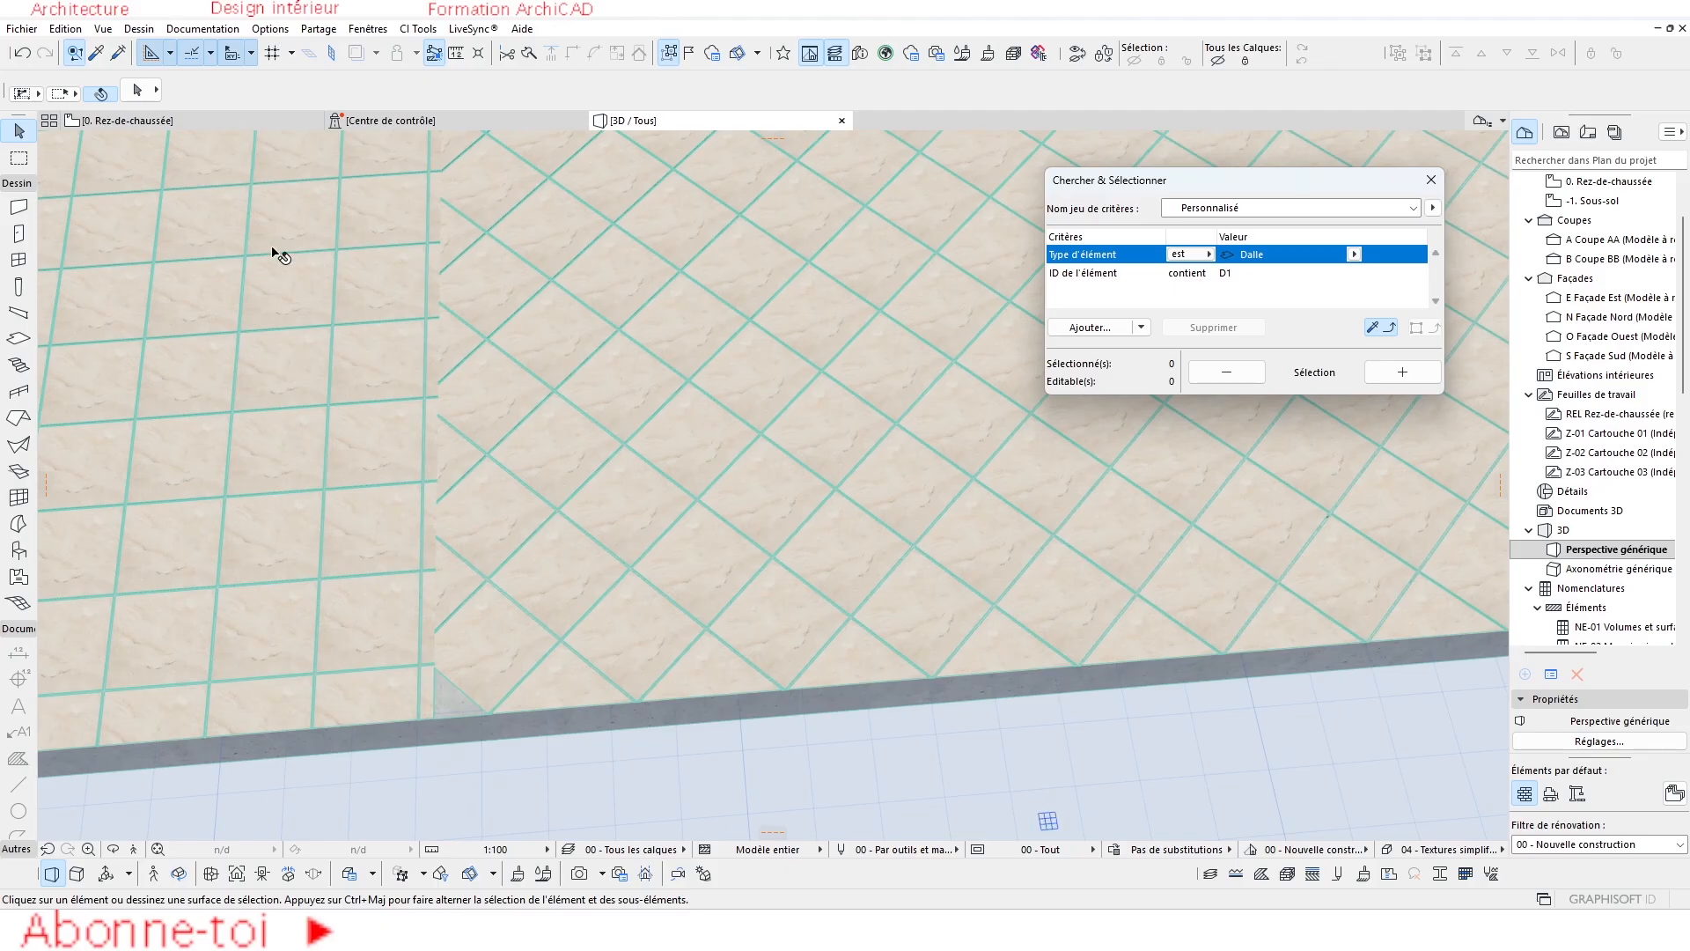
On the ground floor plan, copy the diagonal tile beside the empty lower corner down-left, from its right vertex to its bottom vertex.
left_click(201, 128)
scroll(378, 606, "up", 5)
left_click(532, 682)
scroll(526, 677, "up", 1)
key("Escape")
left_click(577, 472)
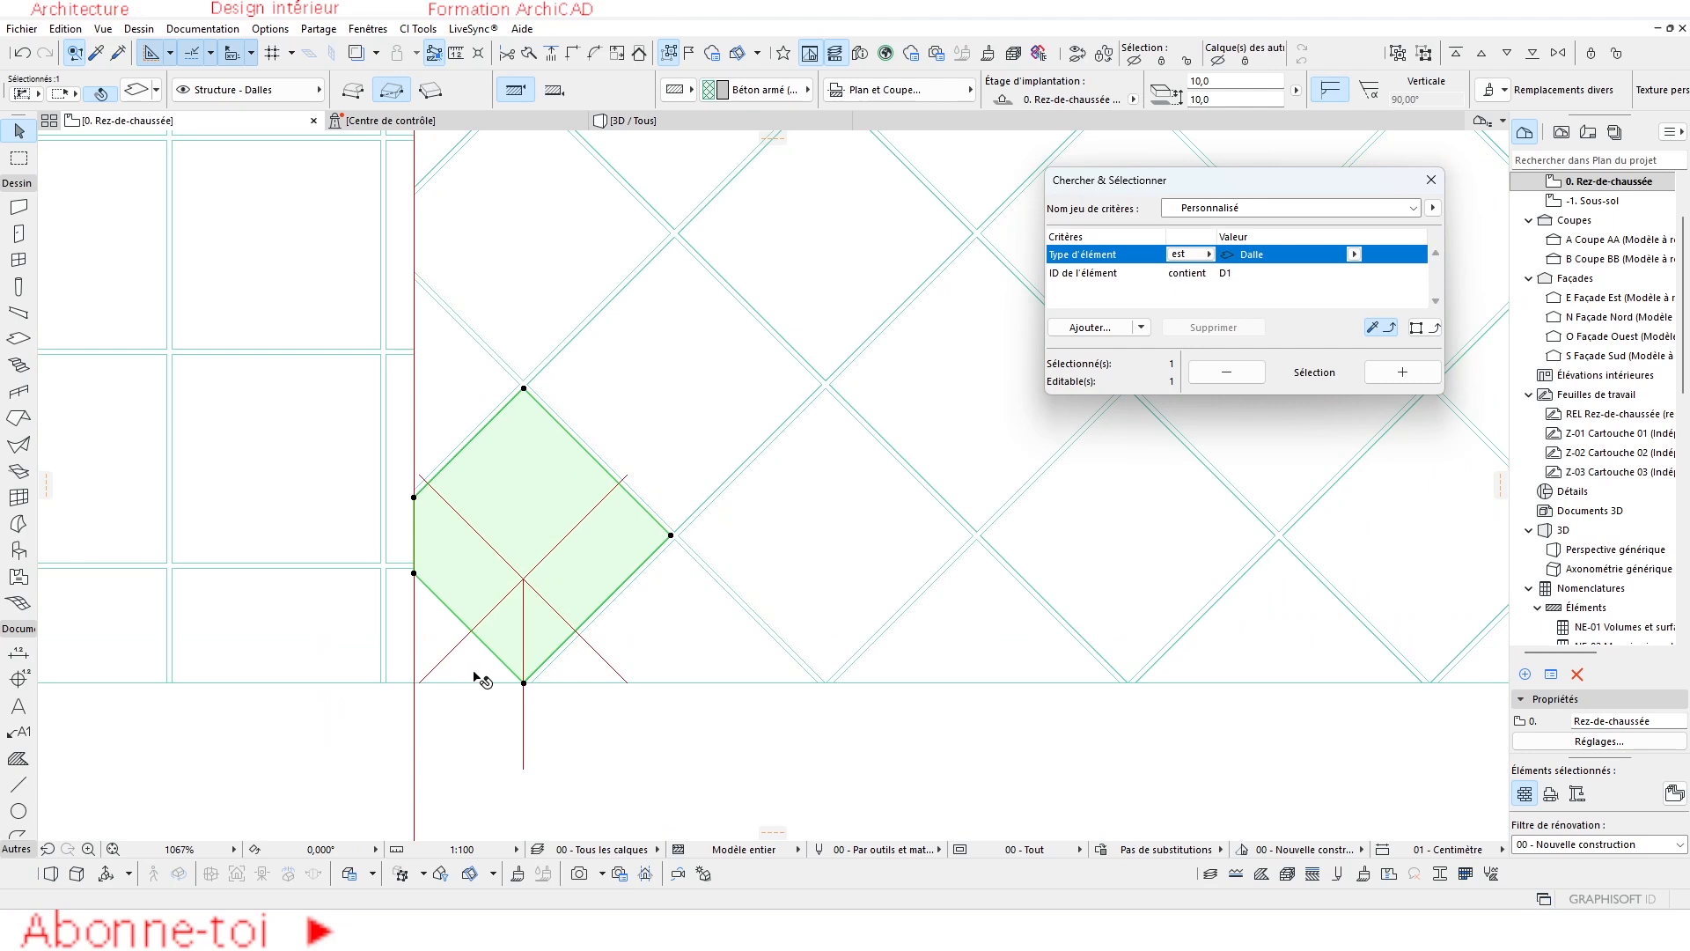
middle_click_drag(514, 678, 645, 618)
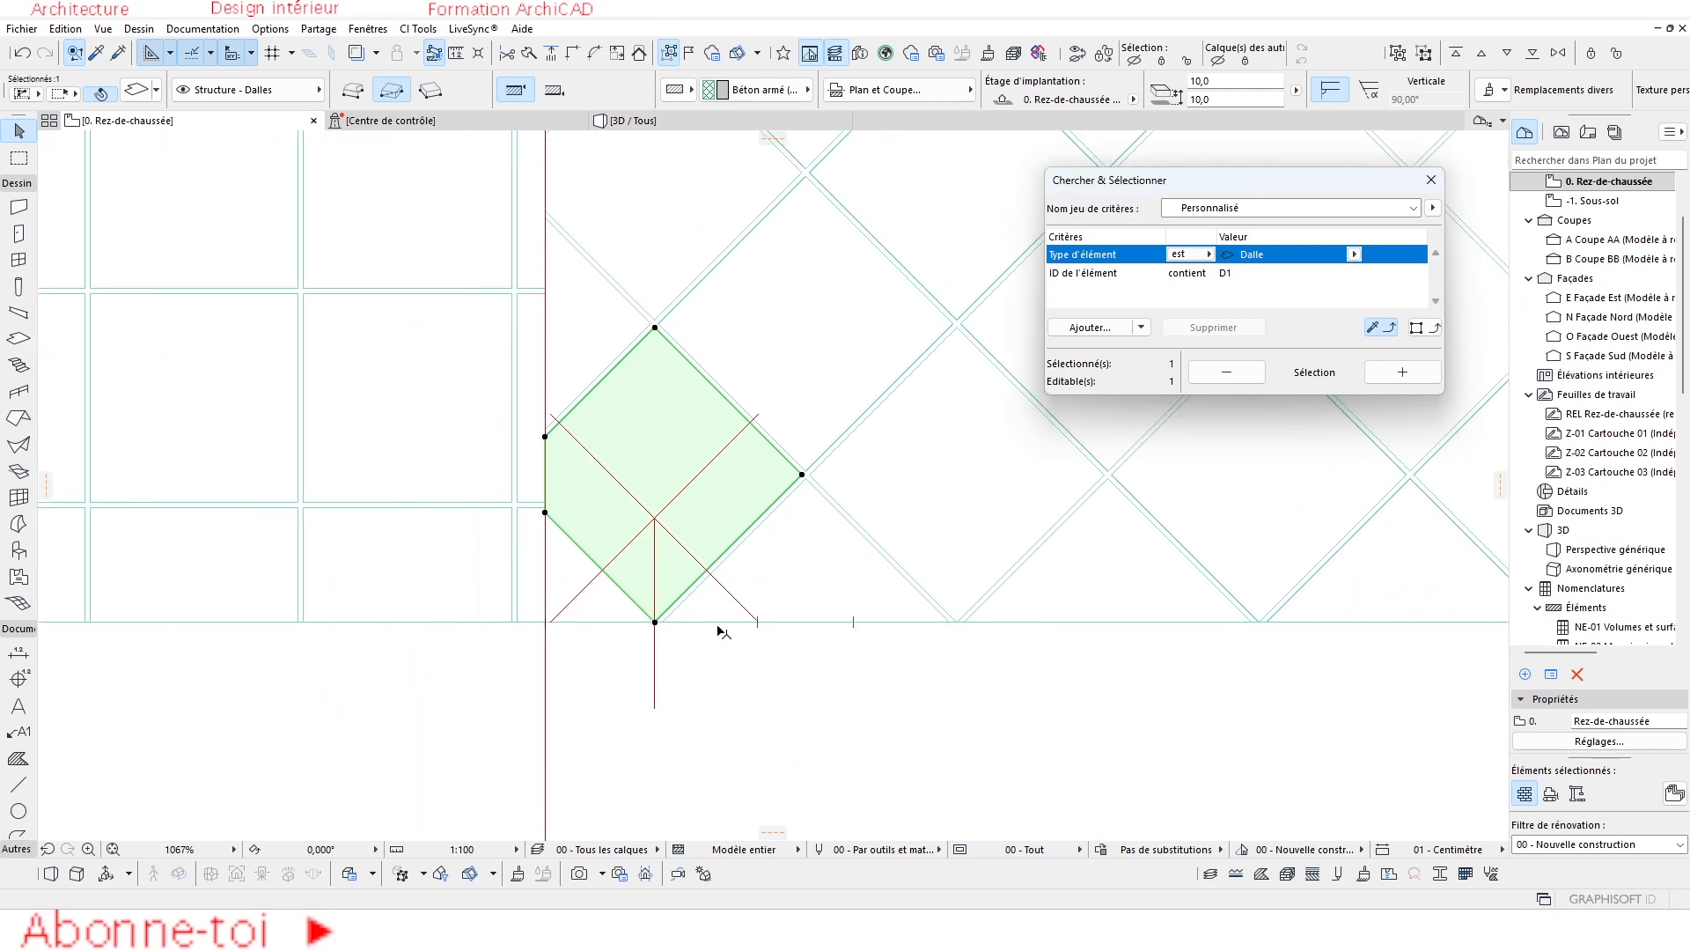
key("ctrl+alt+d")
left_click(804, 476)
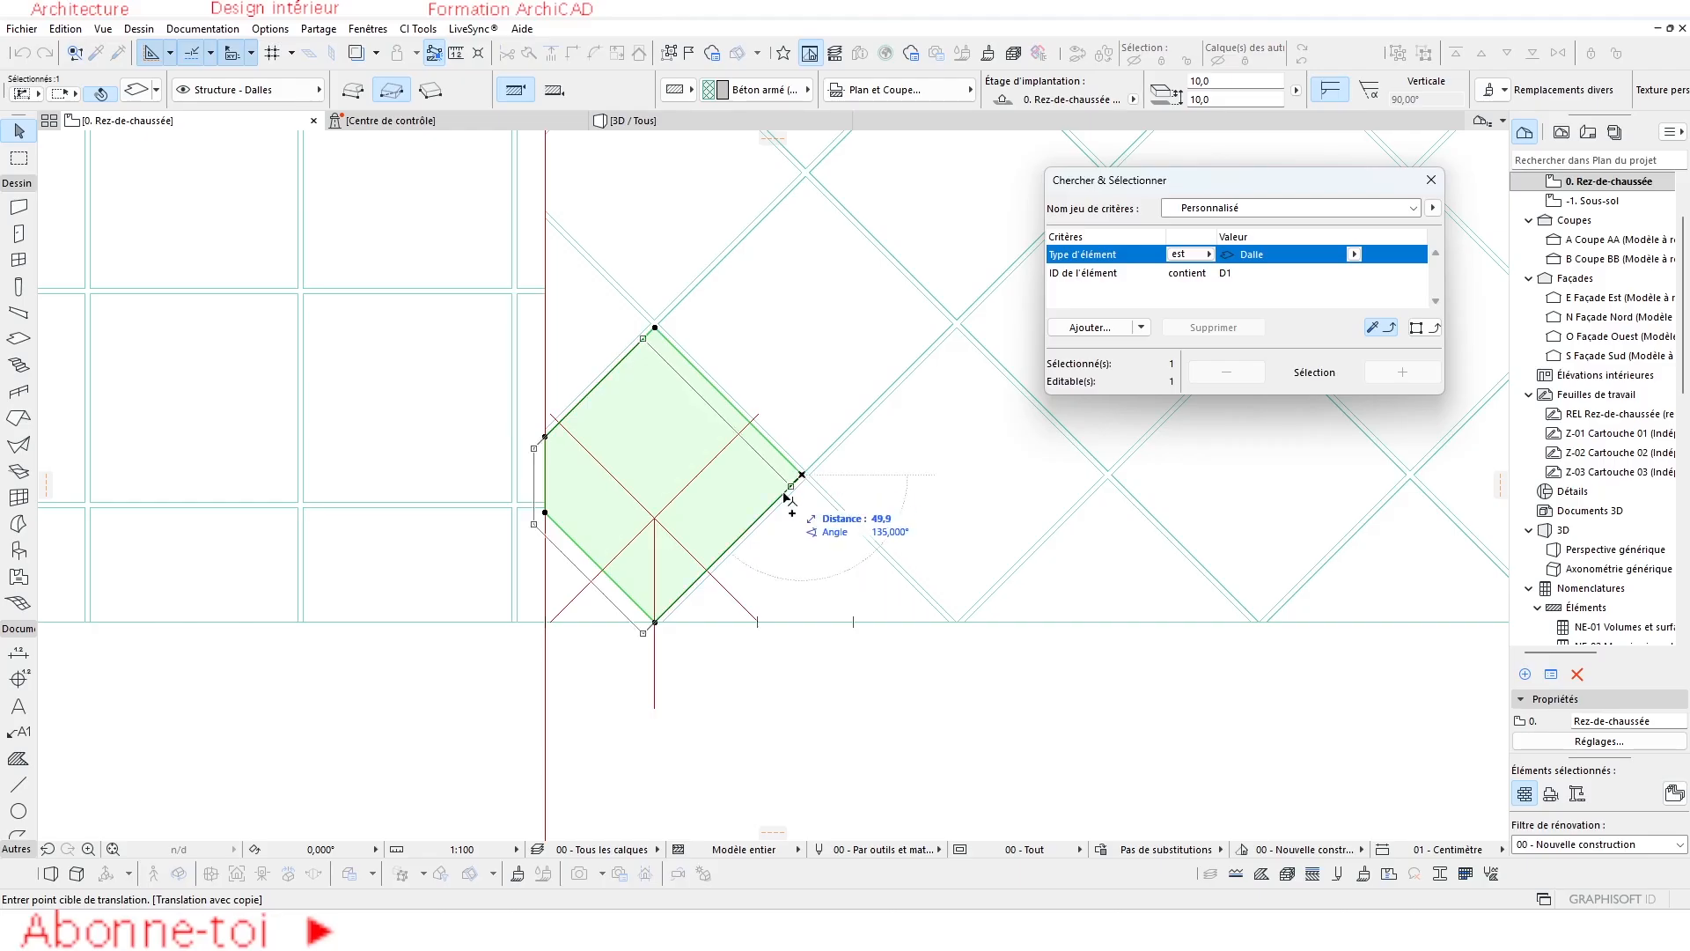
left_click(653, 625)
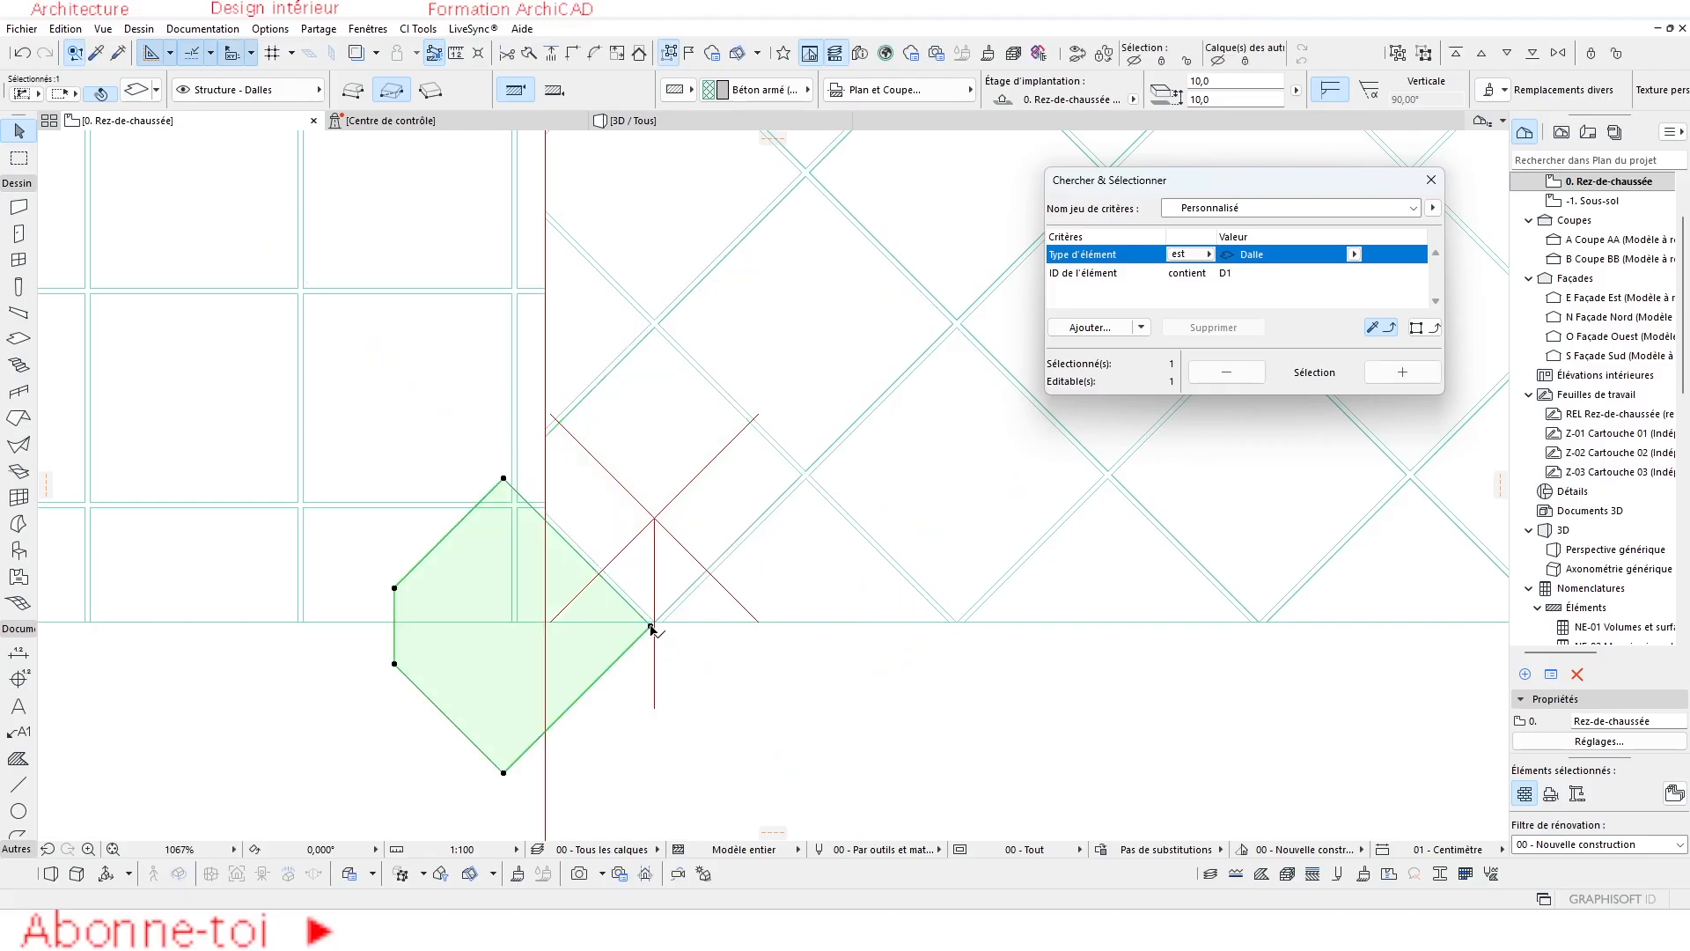
Subtract a rectangular area from the copied tile on the left side of the vertical line between the two tile patterns.
left_click(505, 480)
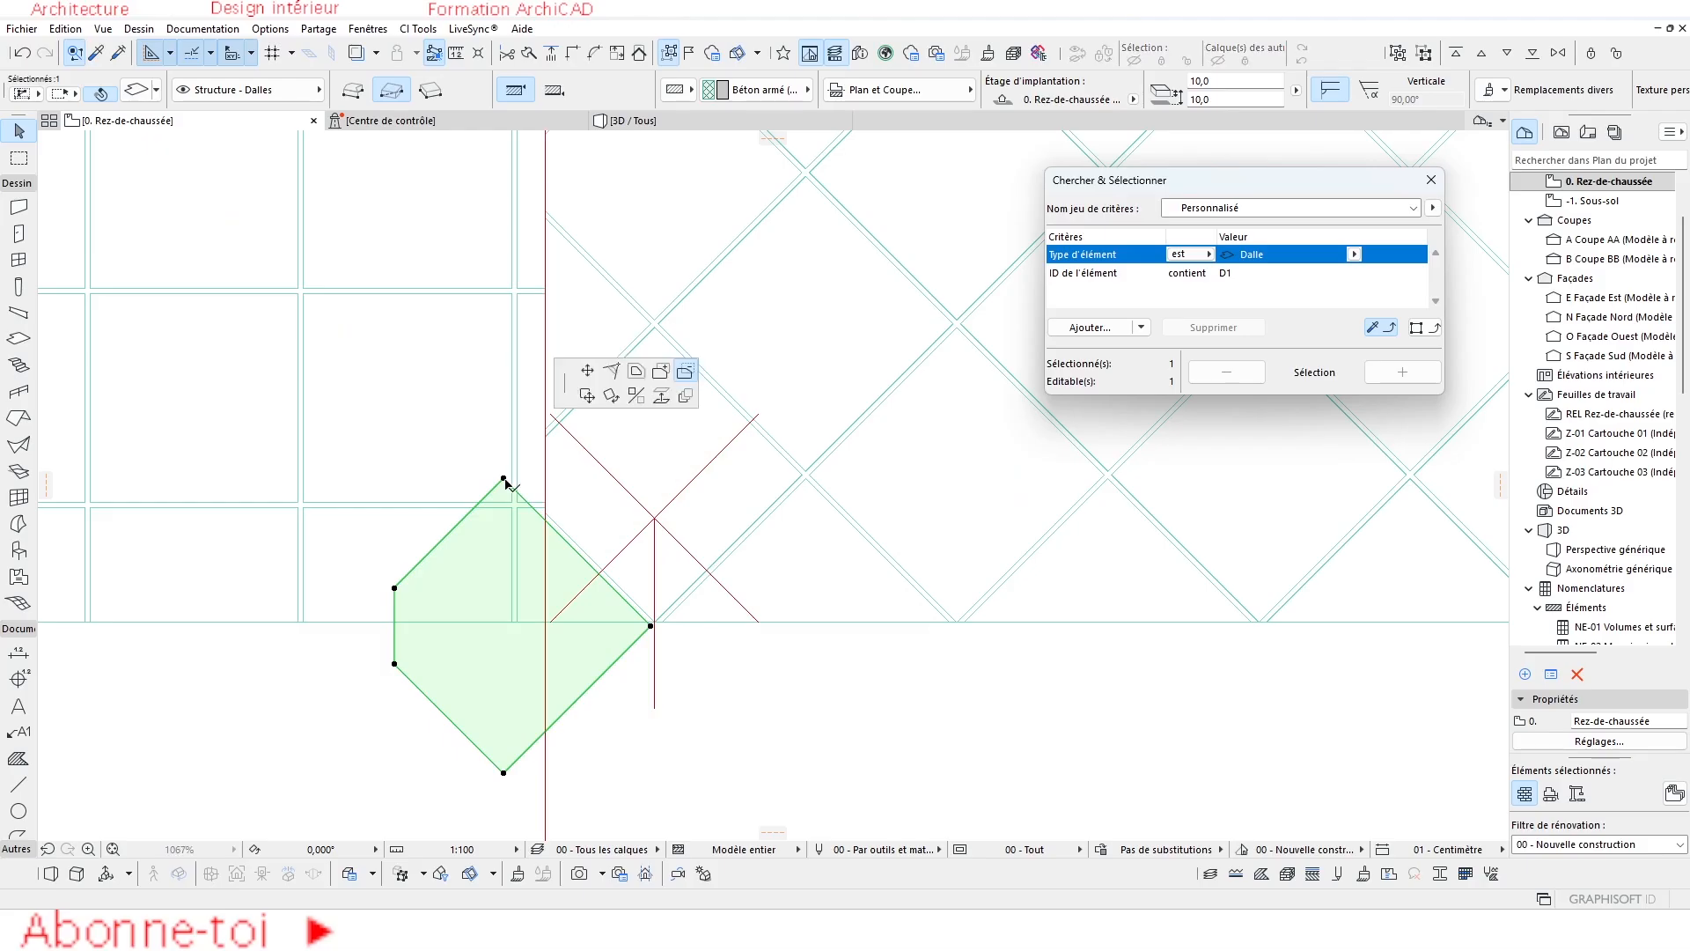
left_click(690, 521)
middle_click_drag(667, 657, 604, 677)
left_click(483, 542)
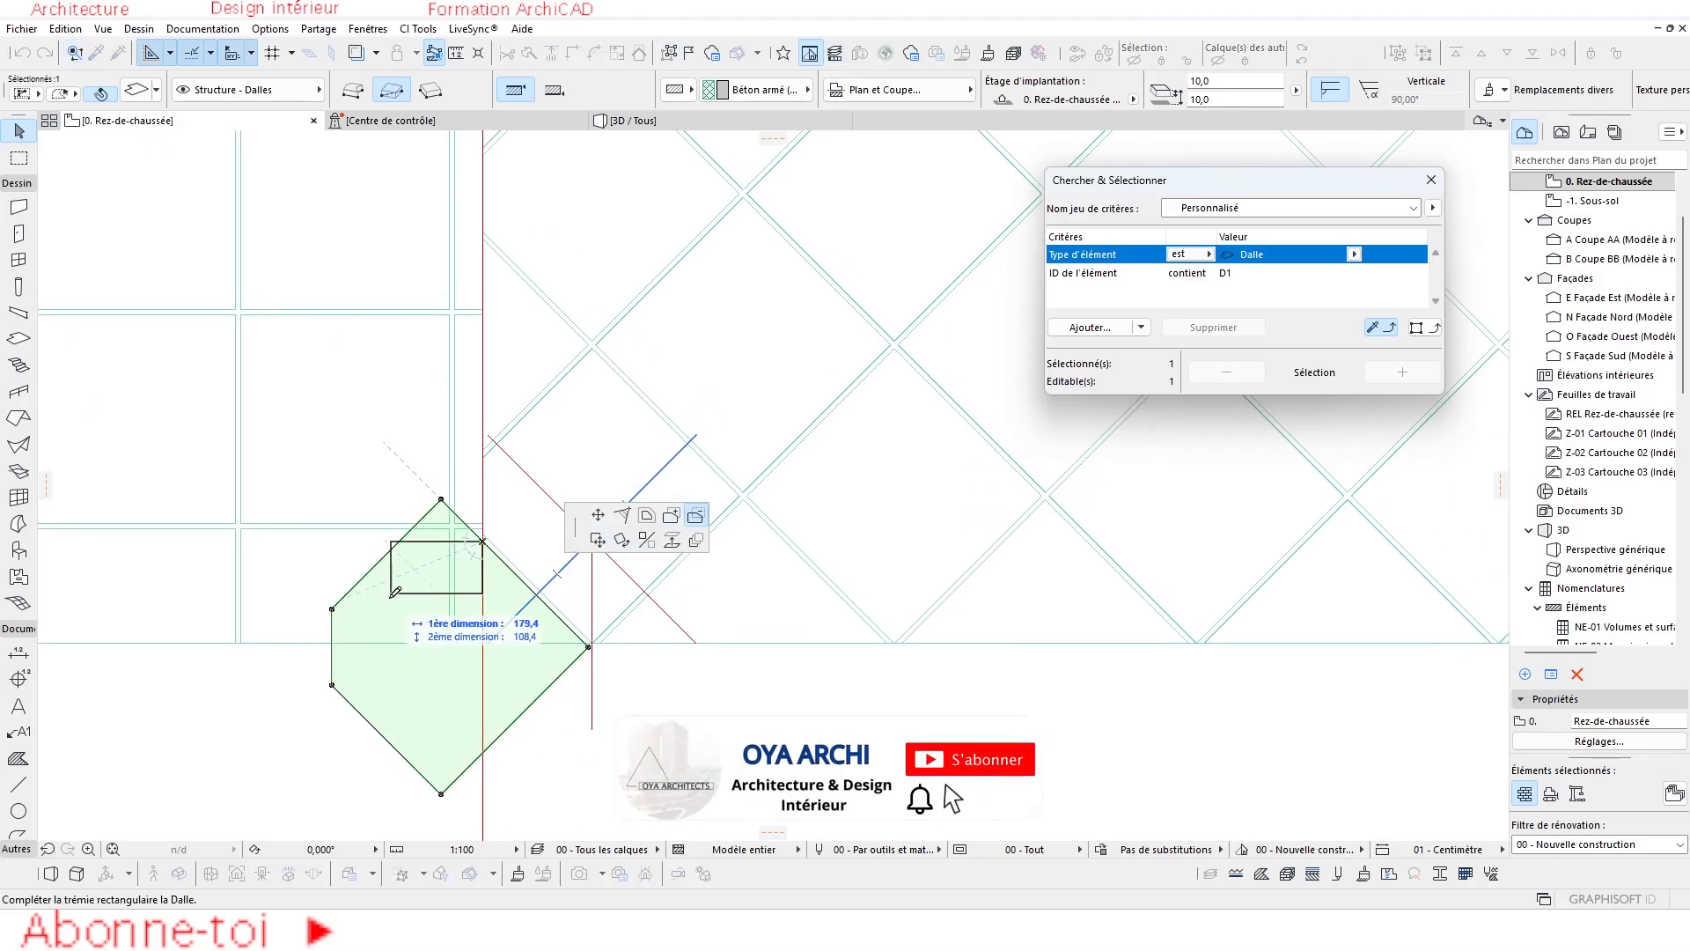
left_click(276, 803)
scroll(506, 635, "up", 1)
scroll(506, 635, "up", 1)
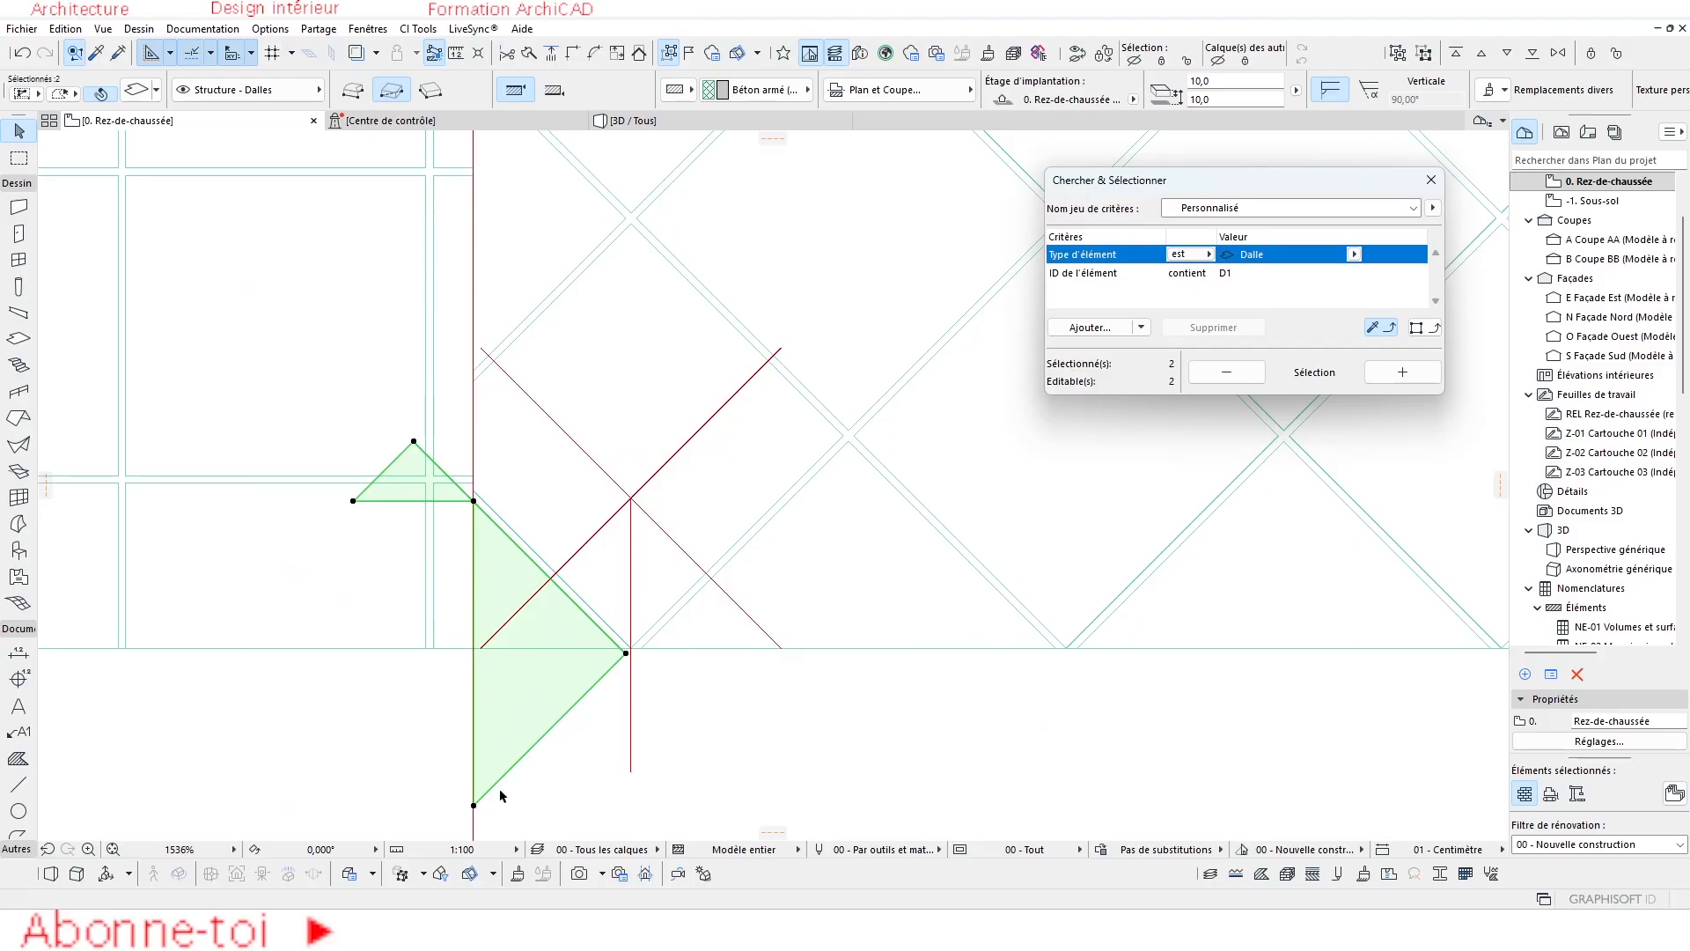
Try to subtract another rectangular area from the two tile pieces to remove the part left of the vertical line.
left_click(475, 808)
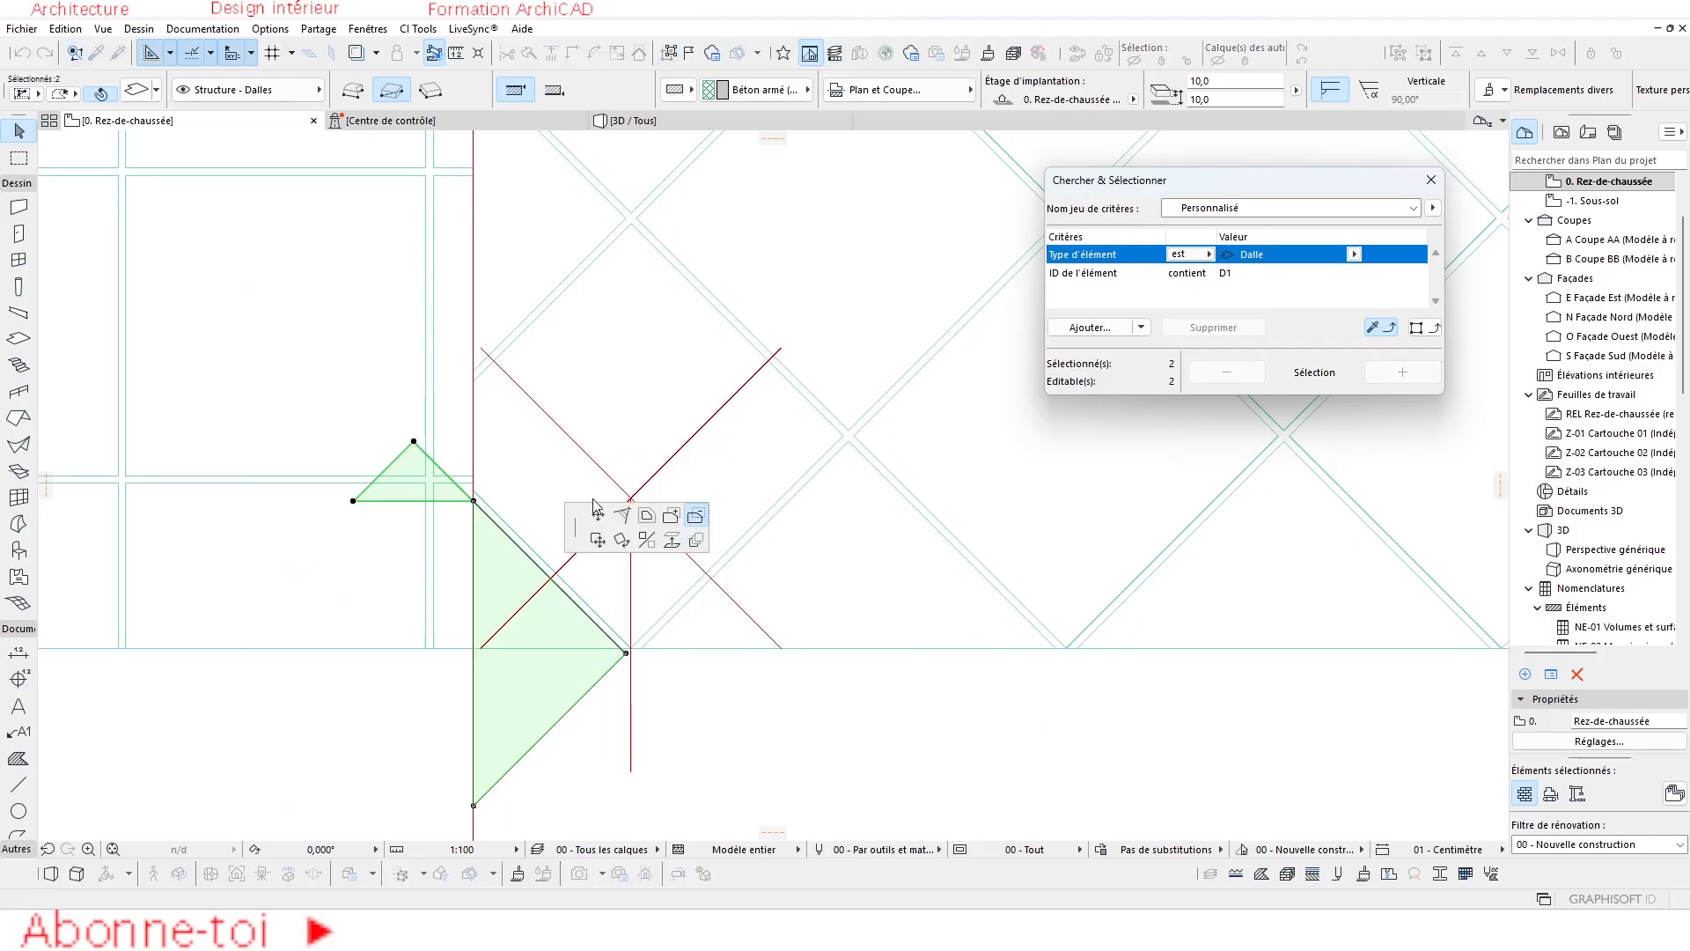
left_click(474, 365)
left_click(289, 682)
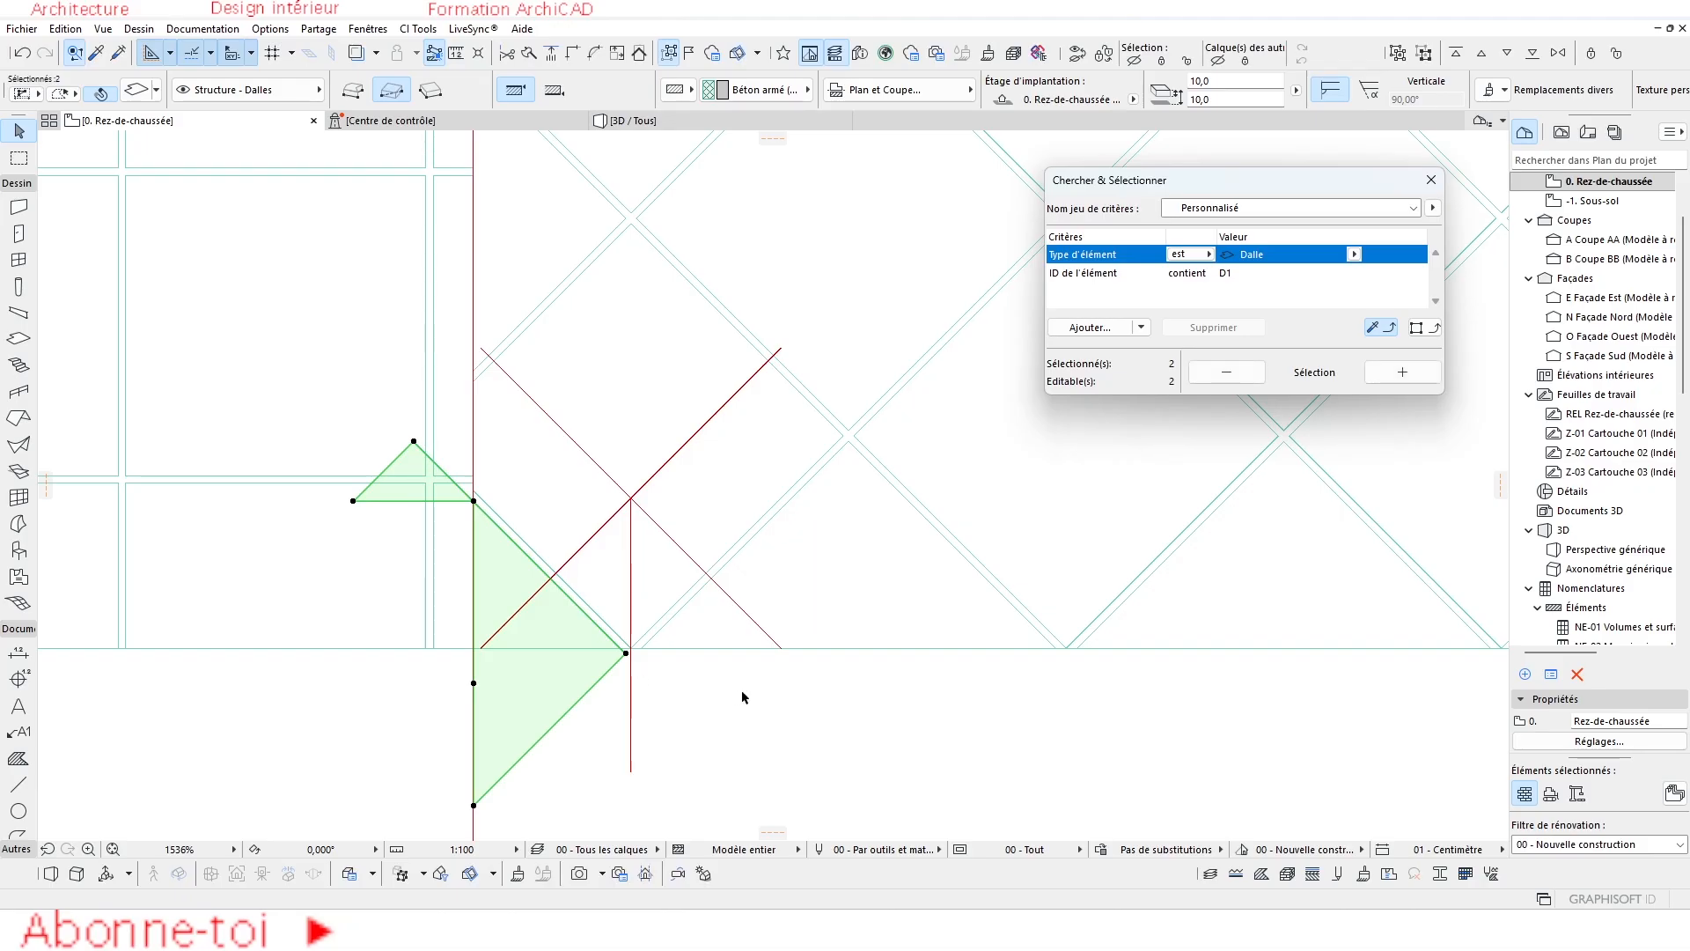
left_click(477, 505)
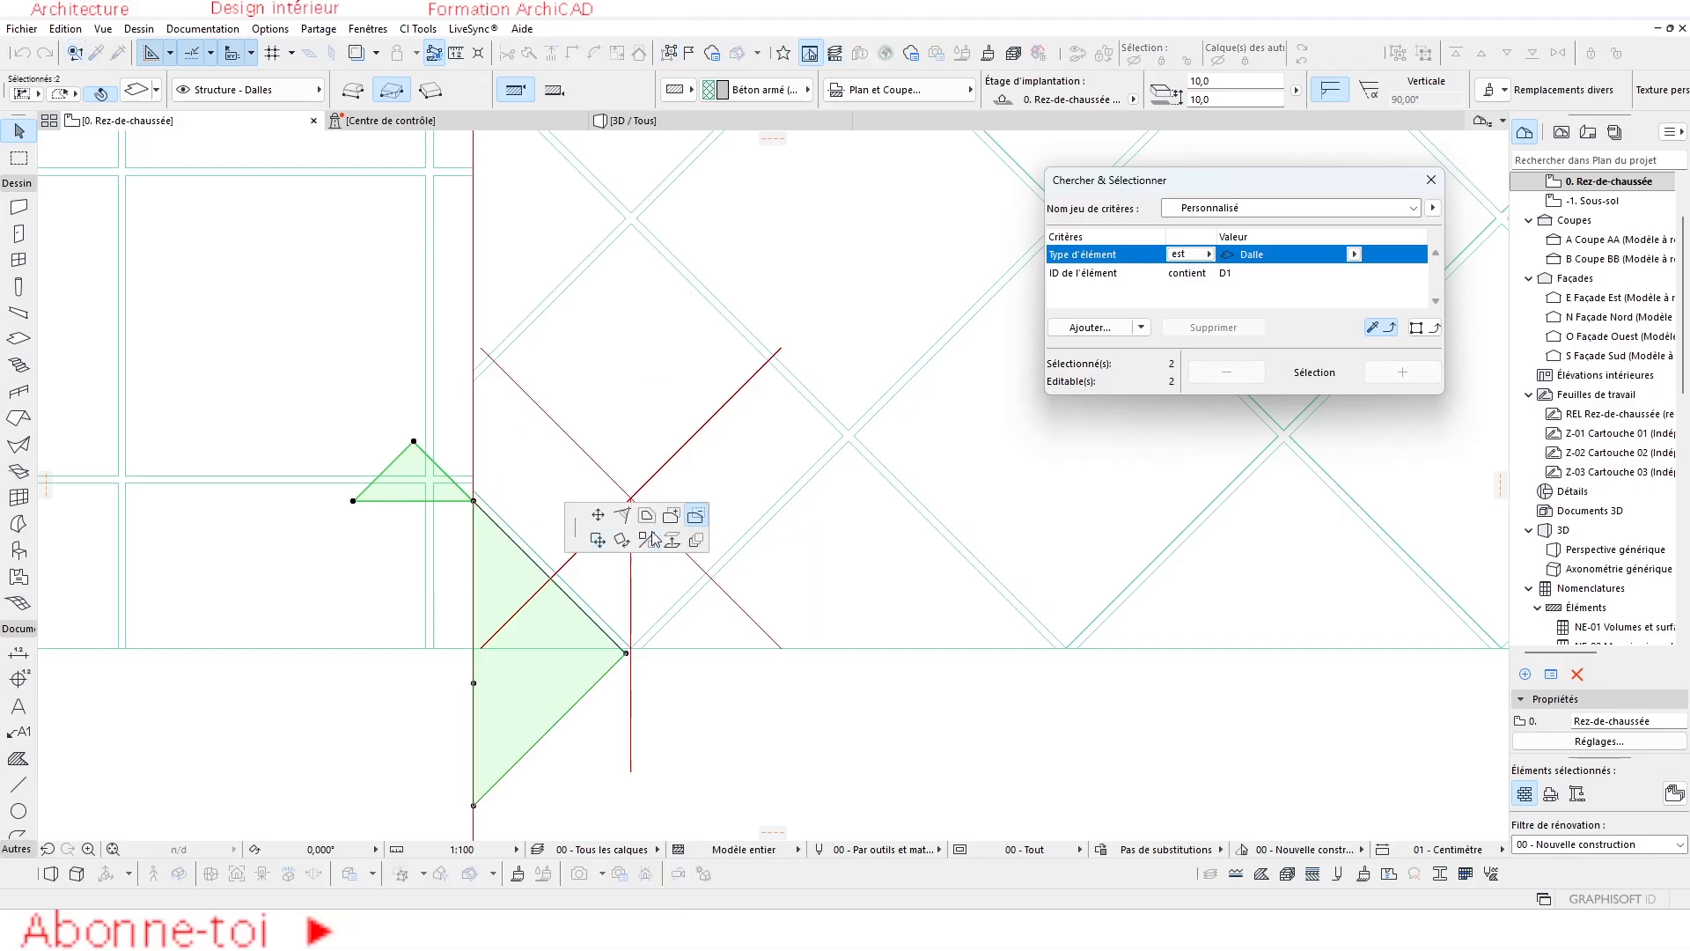
key("Escape")
key("Escape")
Delete the small leftover triangular tile piece left of the vertical line.
left_click(415, 483)
key("Escape")
left_click(421, 449)
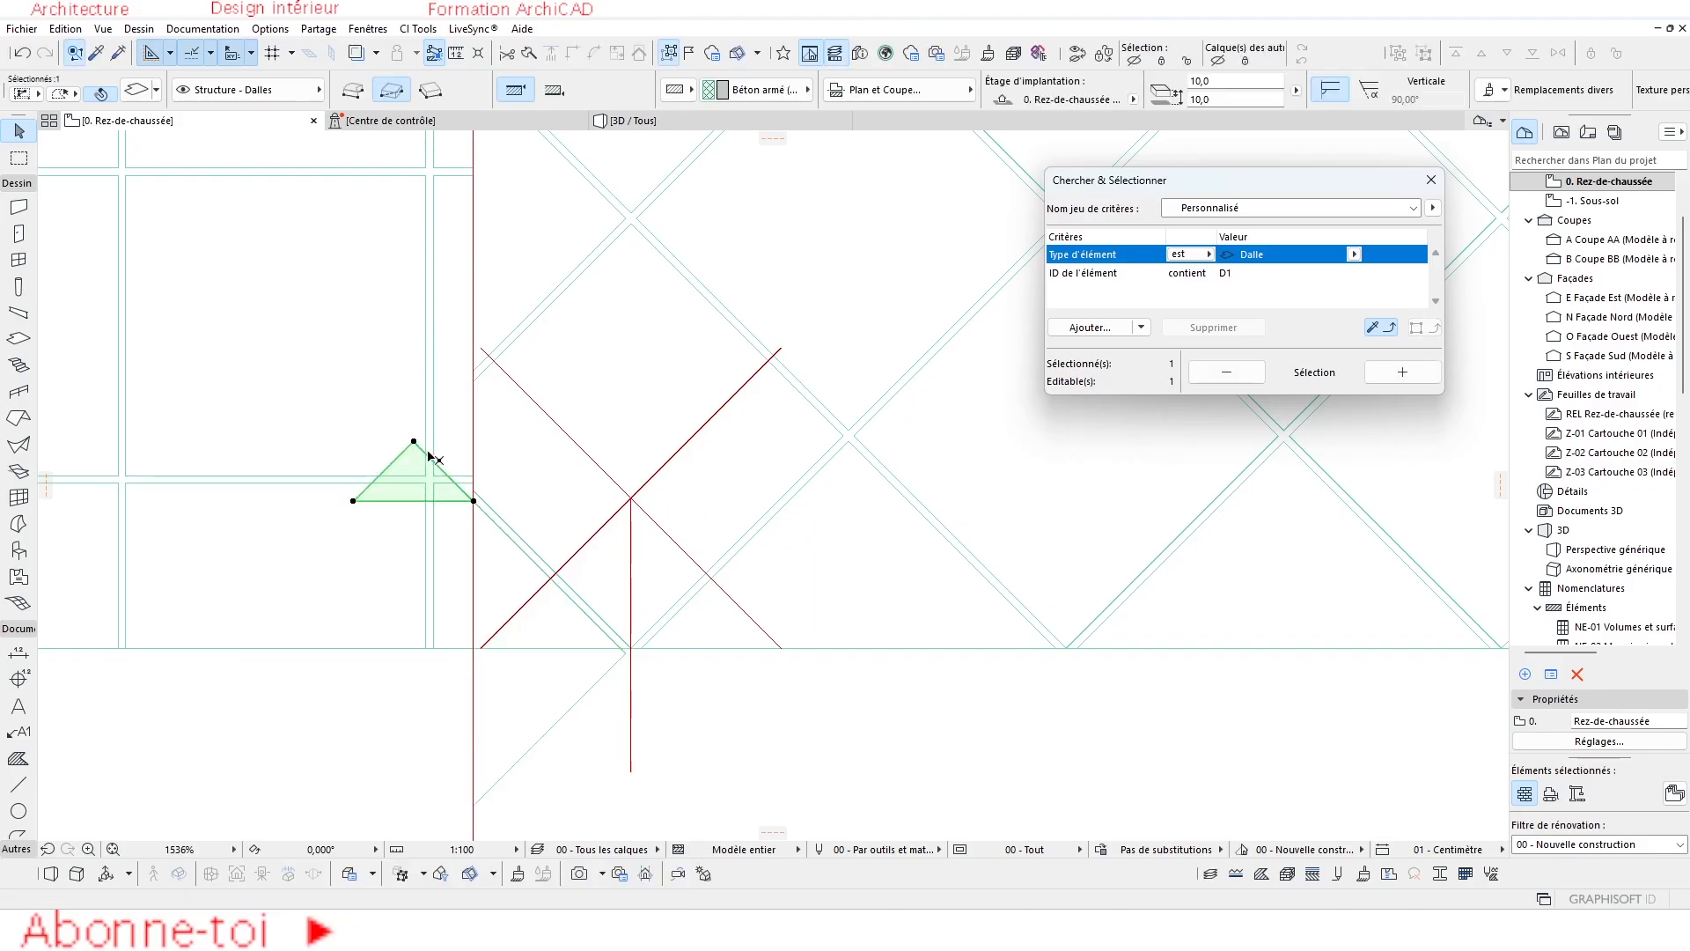
key("Delete")
Trim the remaining triangular corner tile along the terrace's lower edge by subtracting a rectangular area below it.
left_click(525, 684)
middle_click_drag(554, 698, 581, 612)
left_click(499, 715)
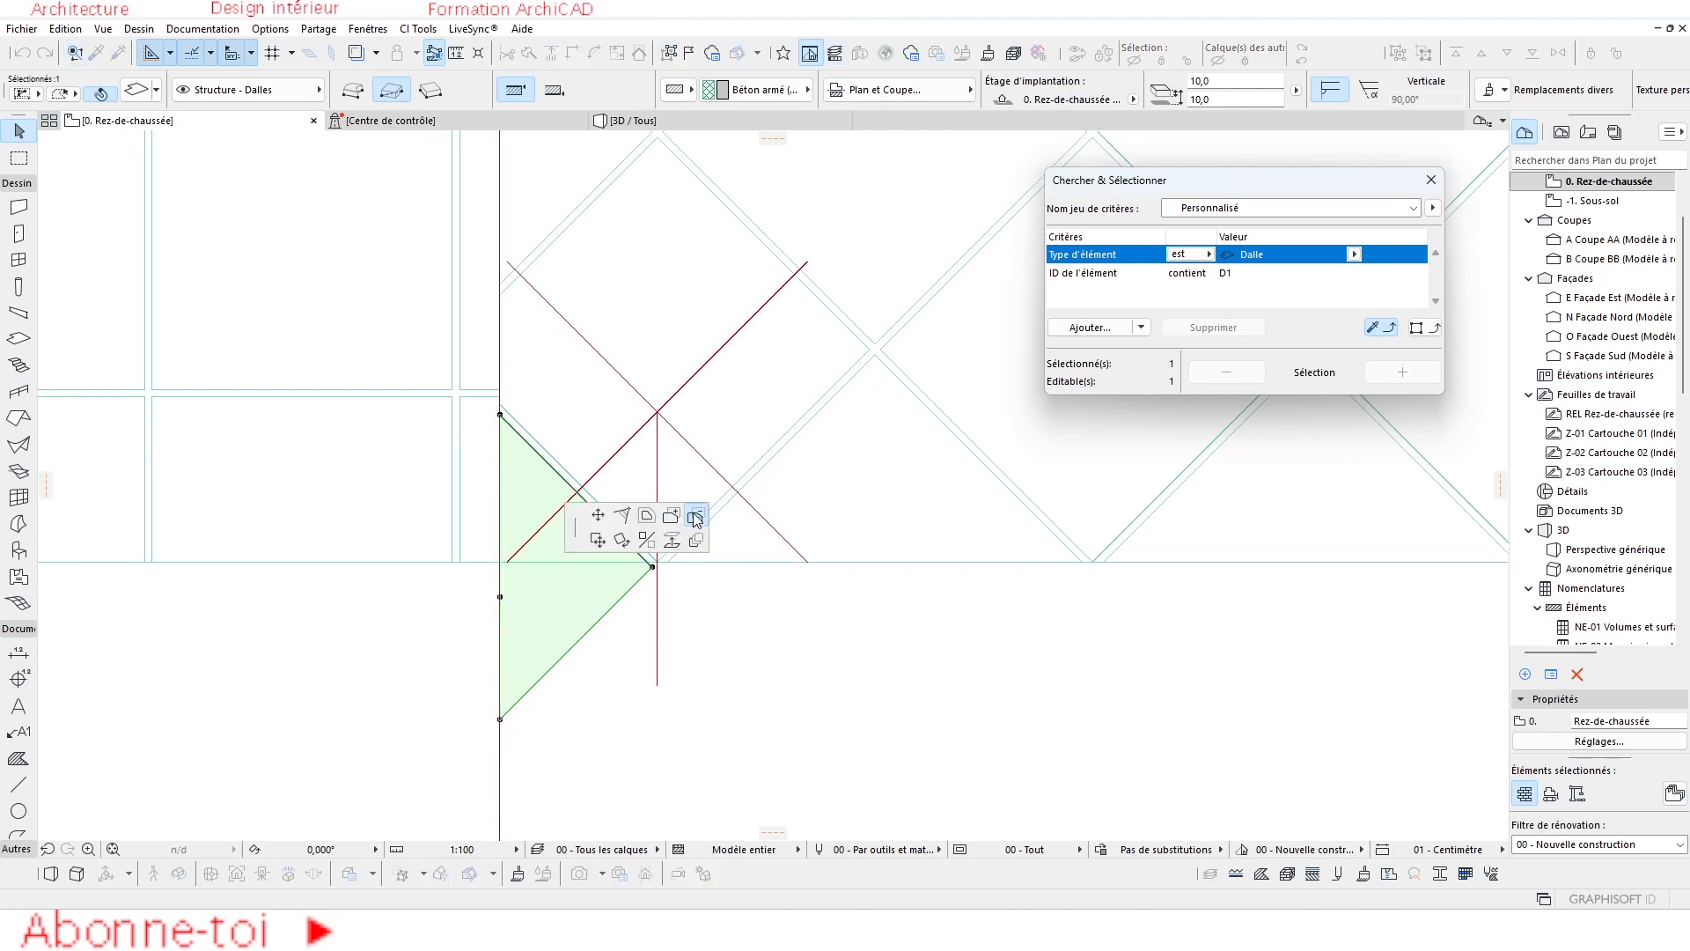
scroll(573, 581, "up", 3)
left_click(450, 547)
scroll(838, 700, "down", 2)
scroll(841, 695, "down", 1)
key("Escape")
key("Escape")
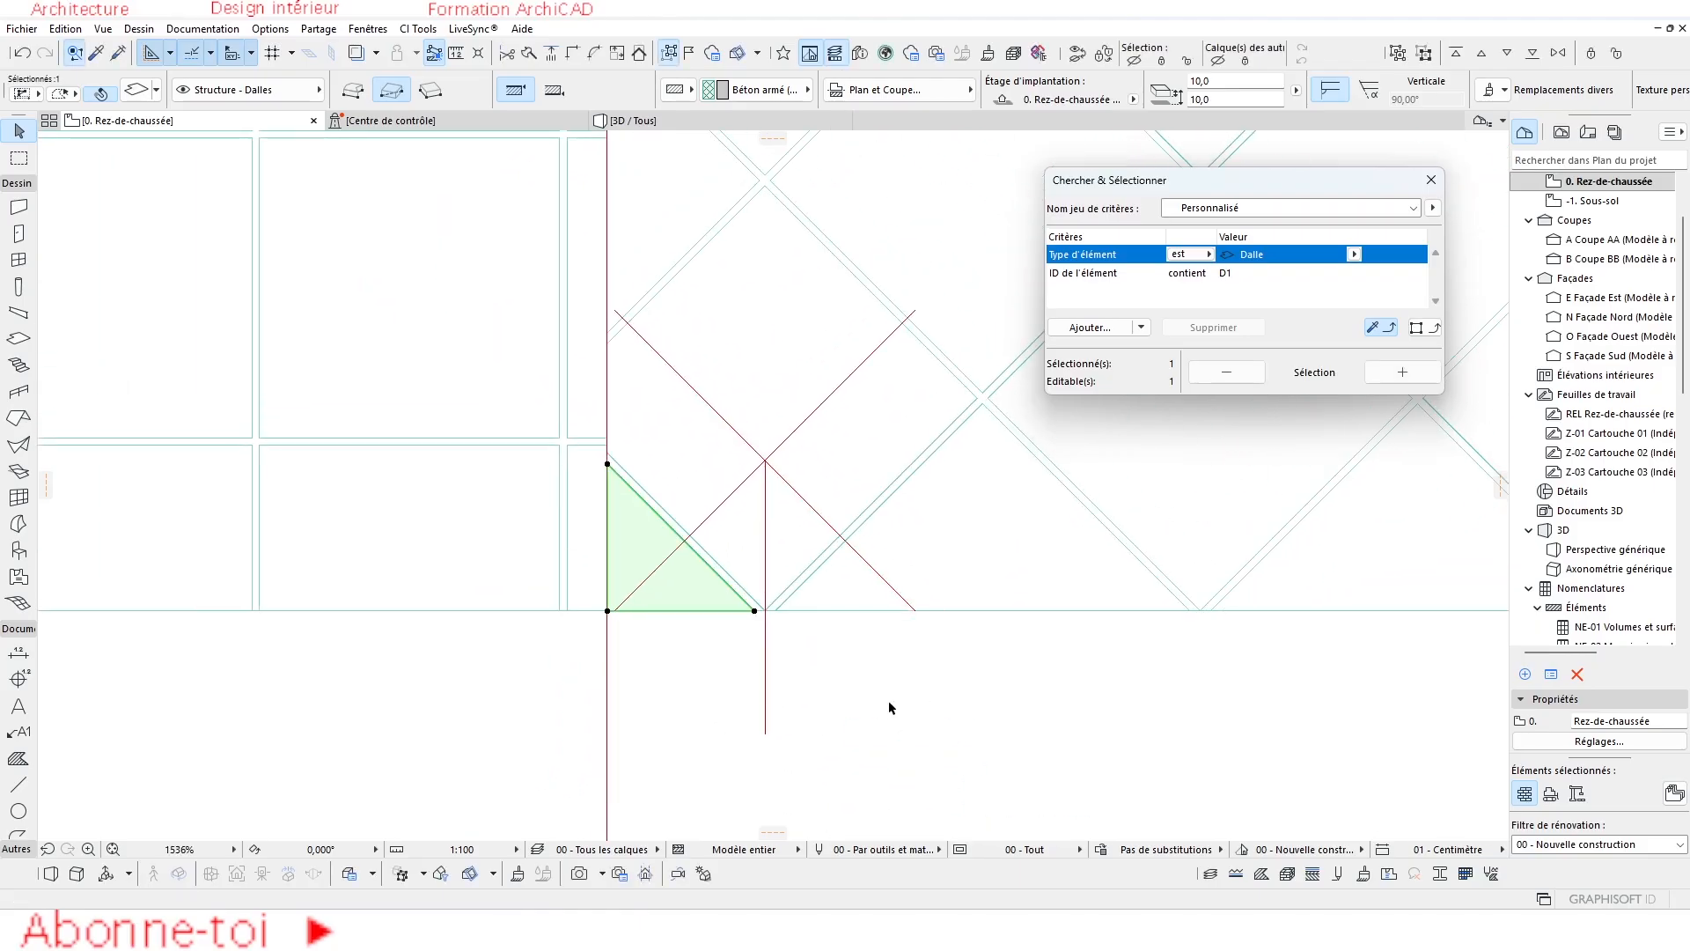
Check the filled corner between the two tile patterns in the 3D view, and return to the ground floor plan to review the whole layout.
left_click(626, 121)
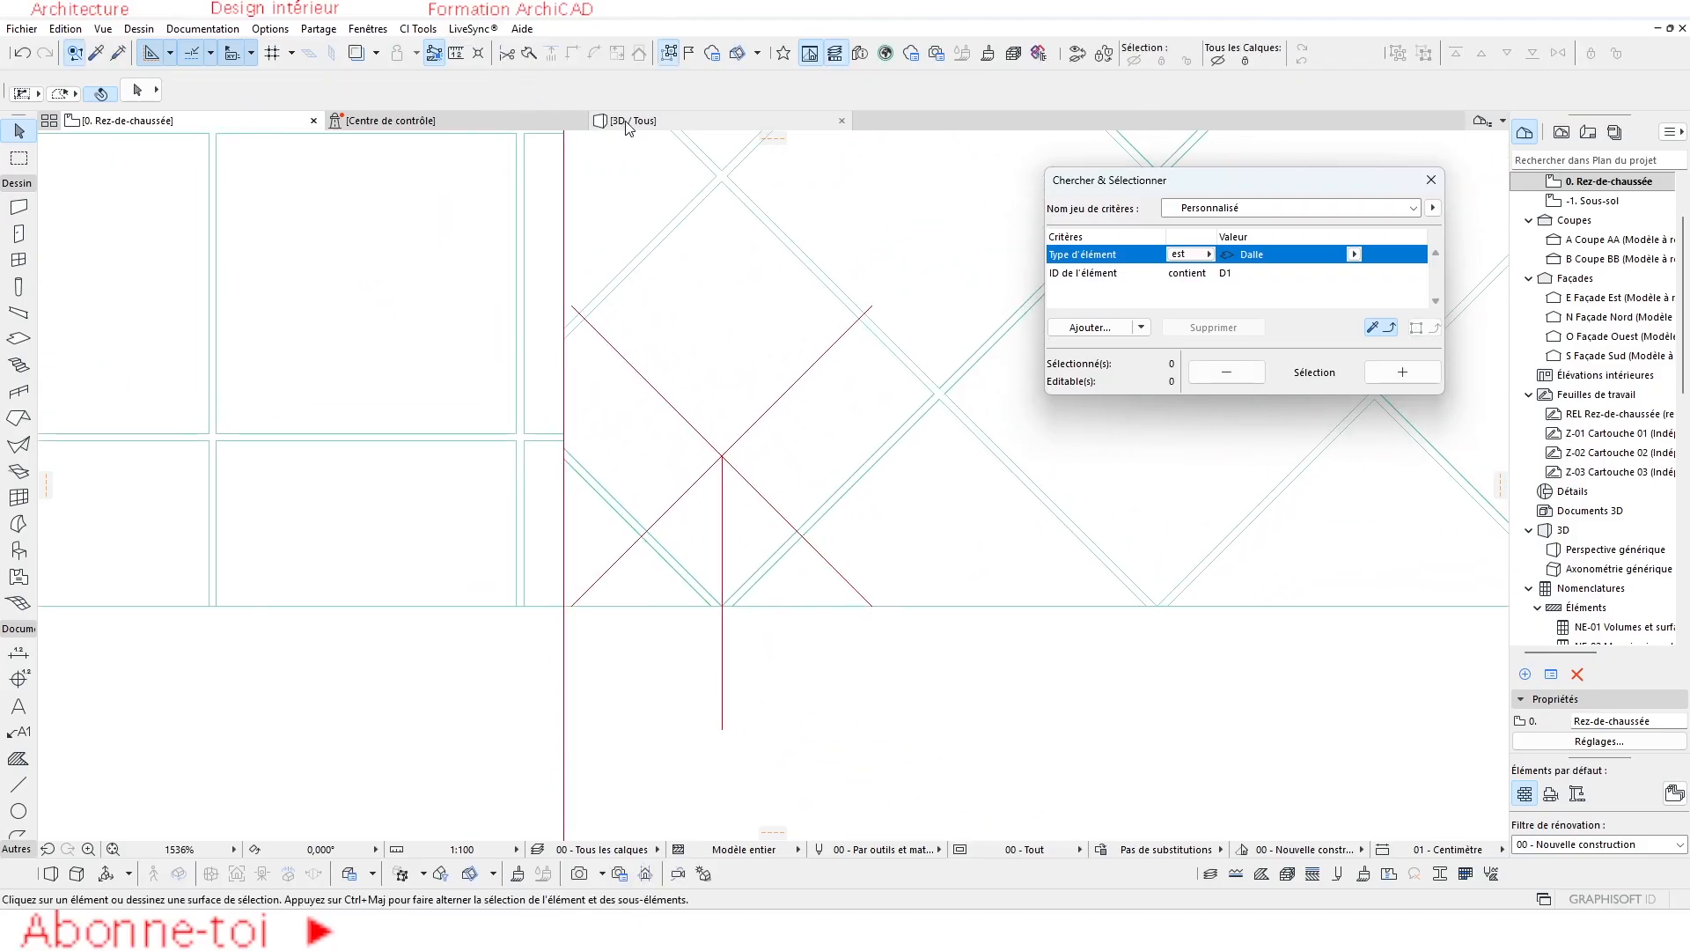
scroll(446, 704, "down", 2)
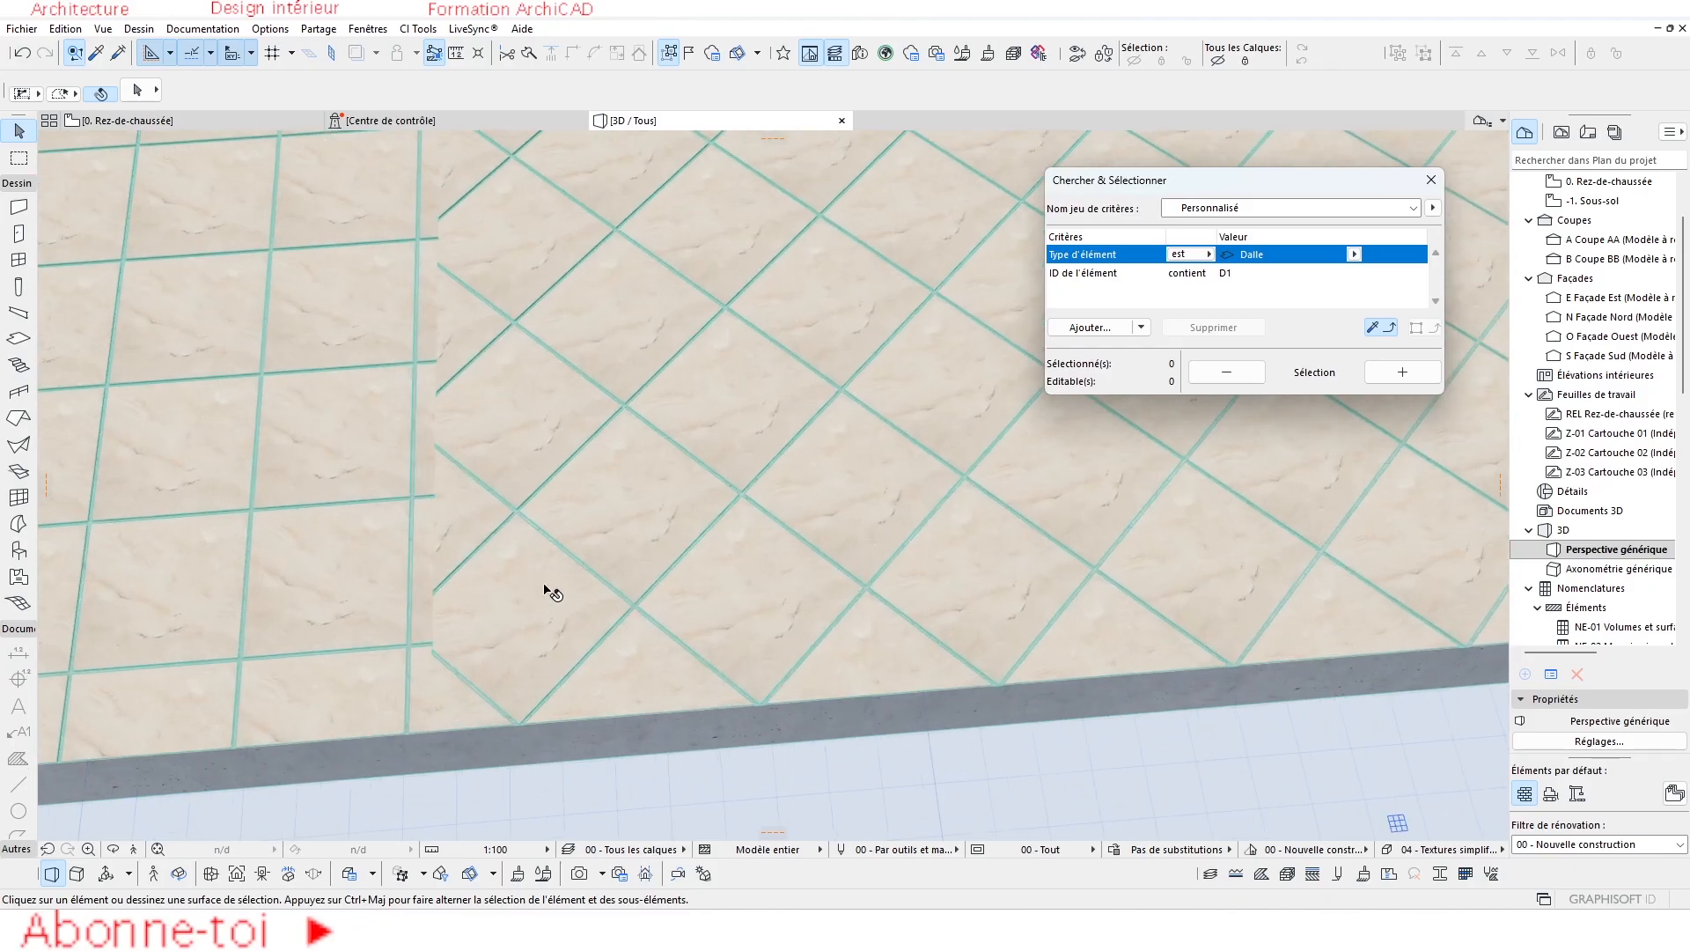
scroll(539, 581, "down", 3)
scroll(680, 497, "down", 2)
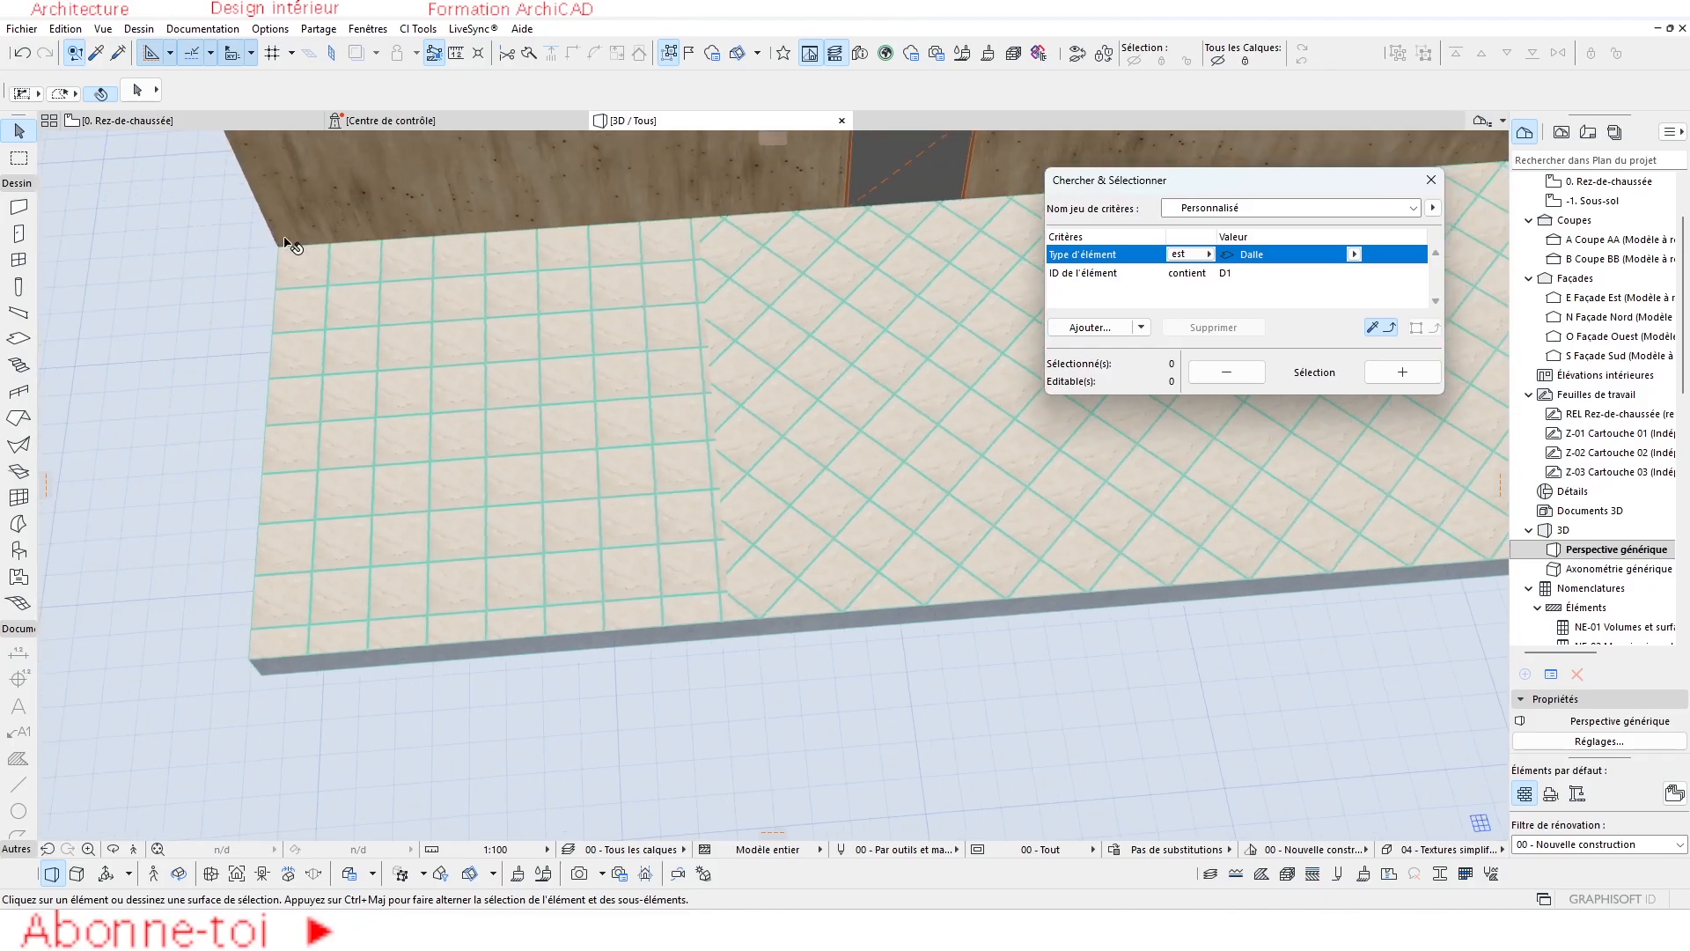
left_click(198, 123)
scroll(619, 529, "down", 8)
scroll(525, 490, "up", 2)
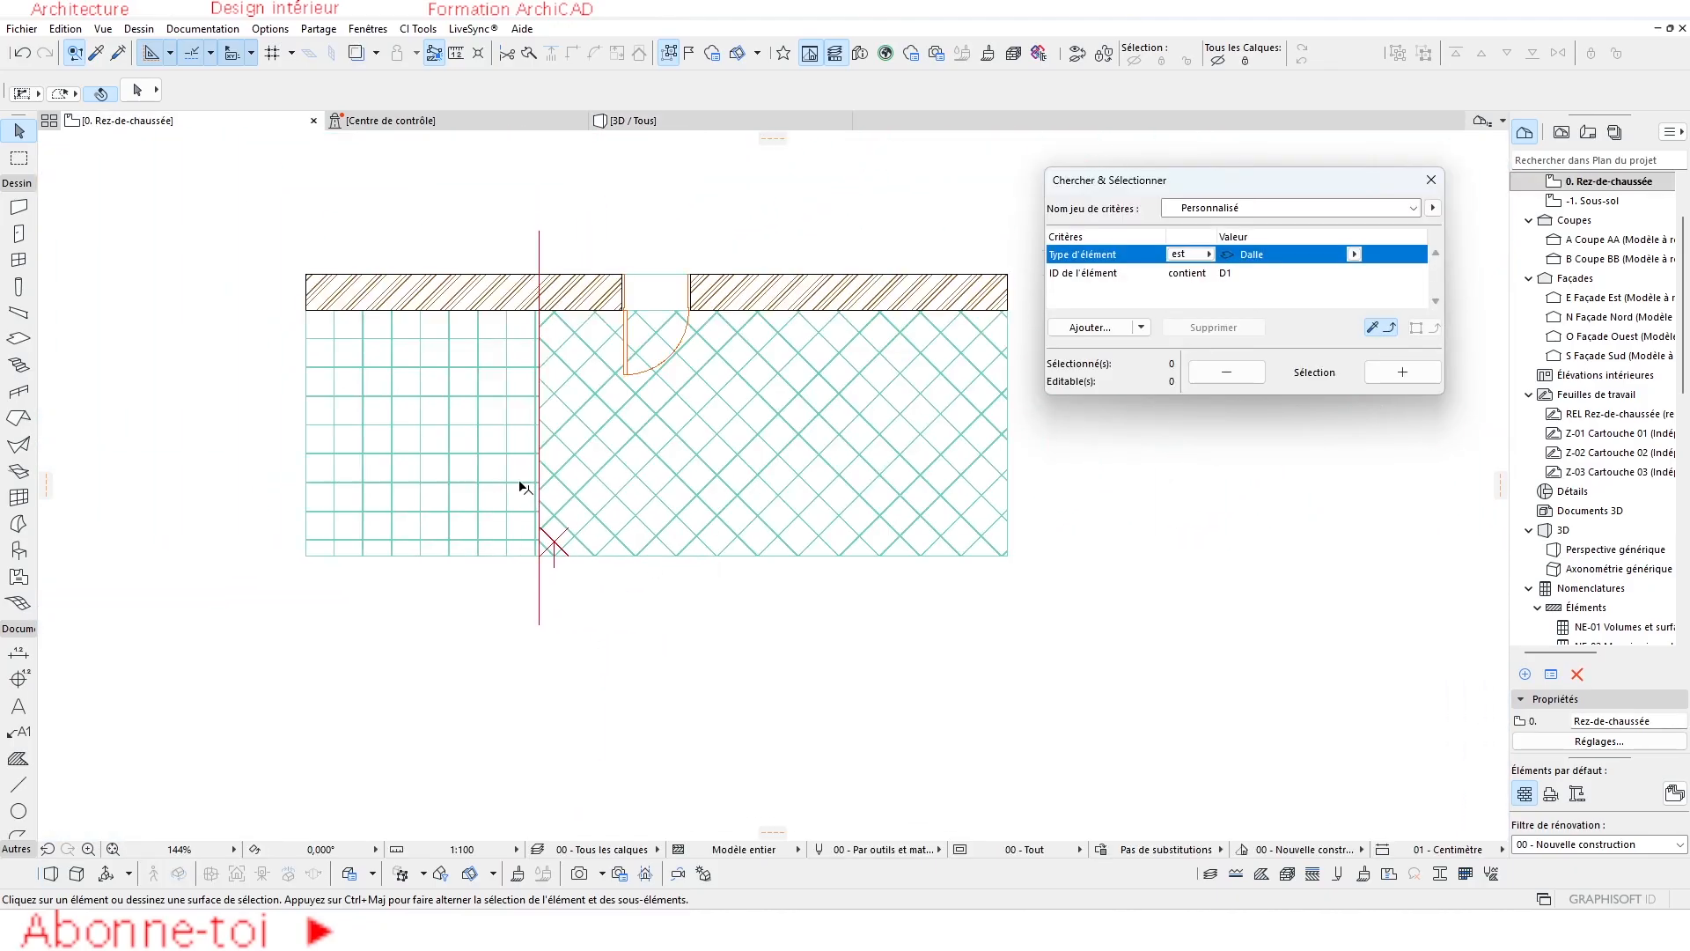
scroll(609, 444, "up", 2)
middle_click_drag(610, 444, 581, 485)
scroll(631, 479, "down", 3)
Bring the balustrade reference image beside the floor plan into view and select it.
left_click(741, 273)
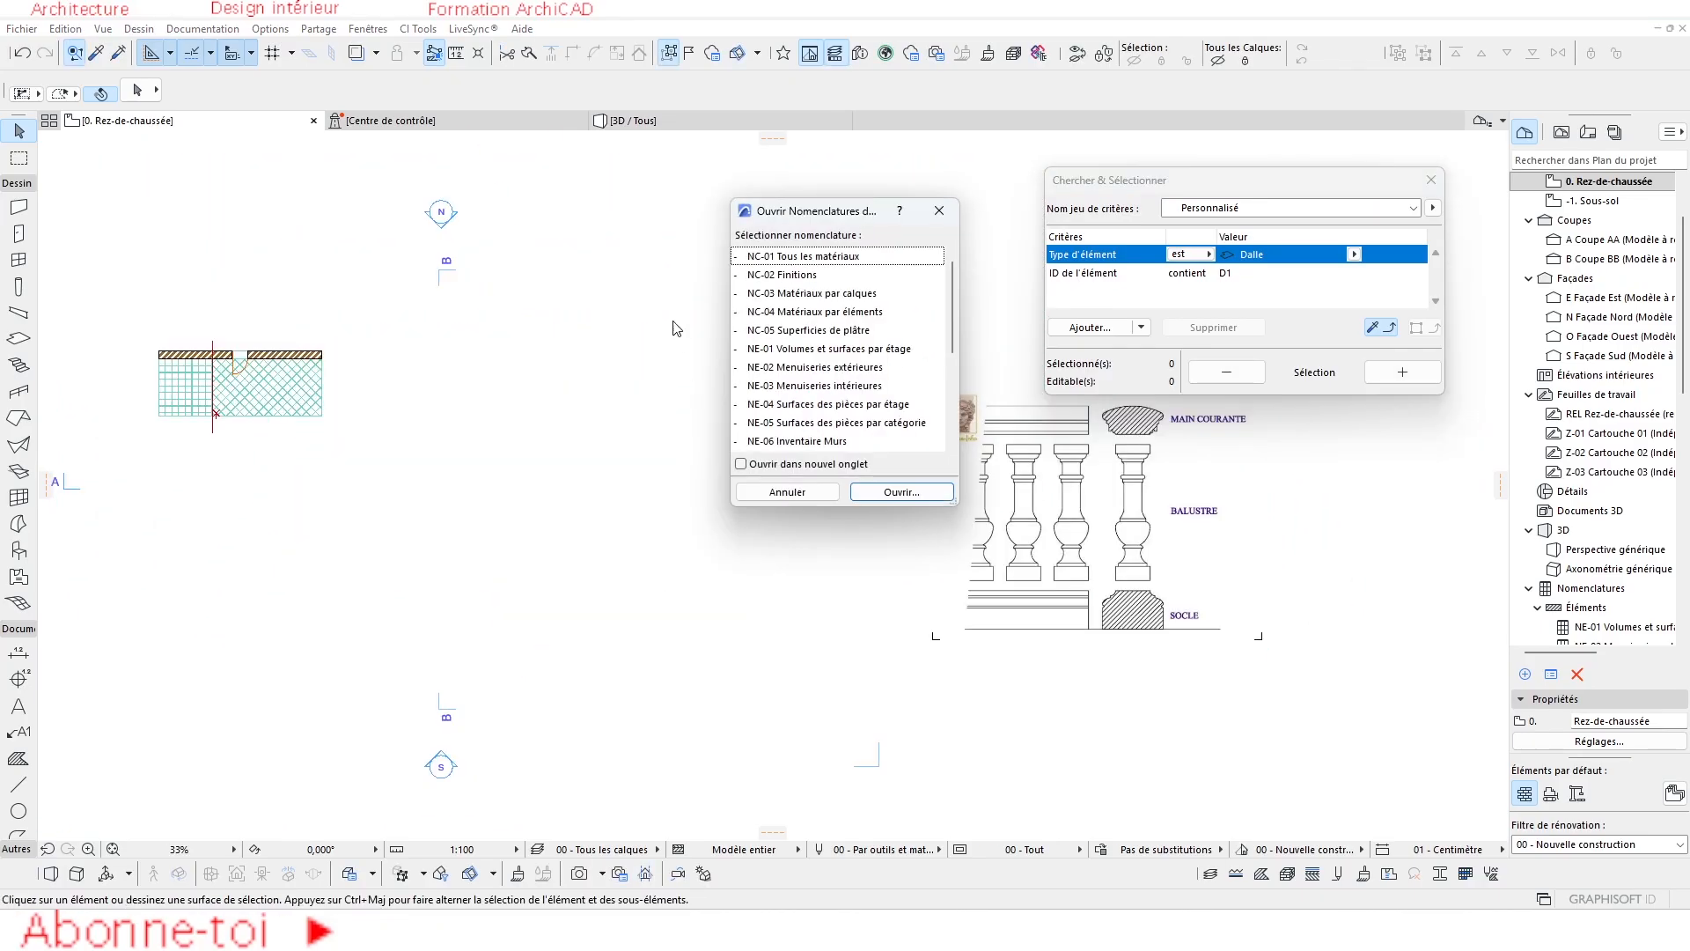
left_click(940, 210)
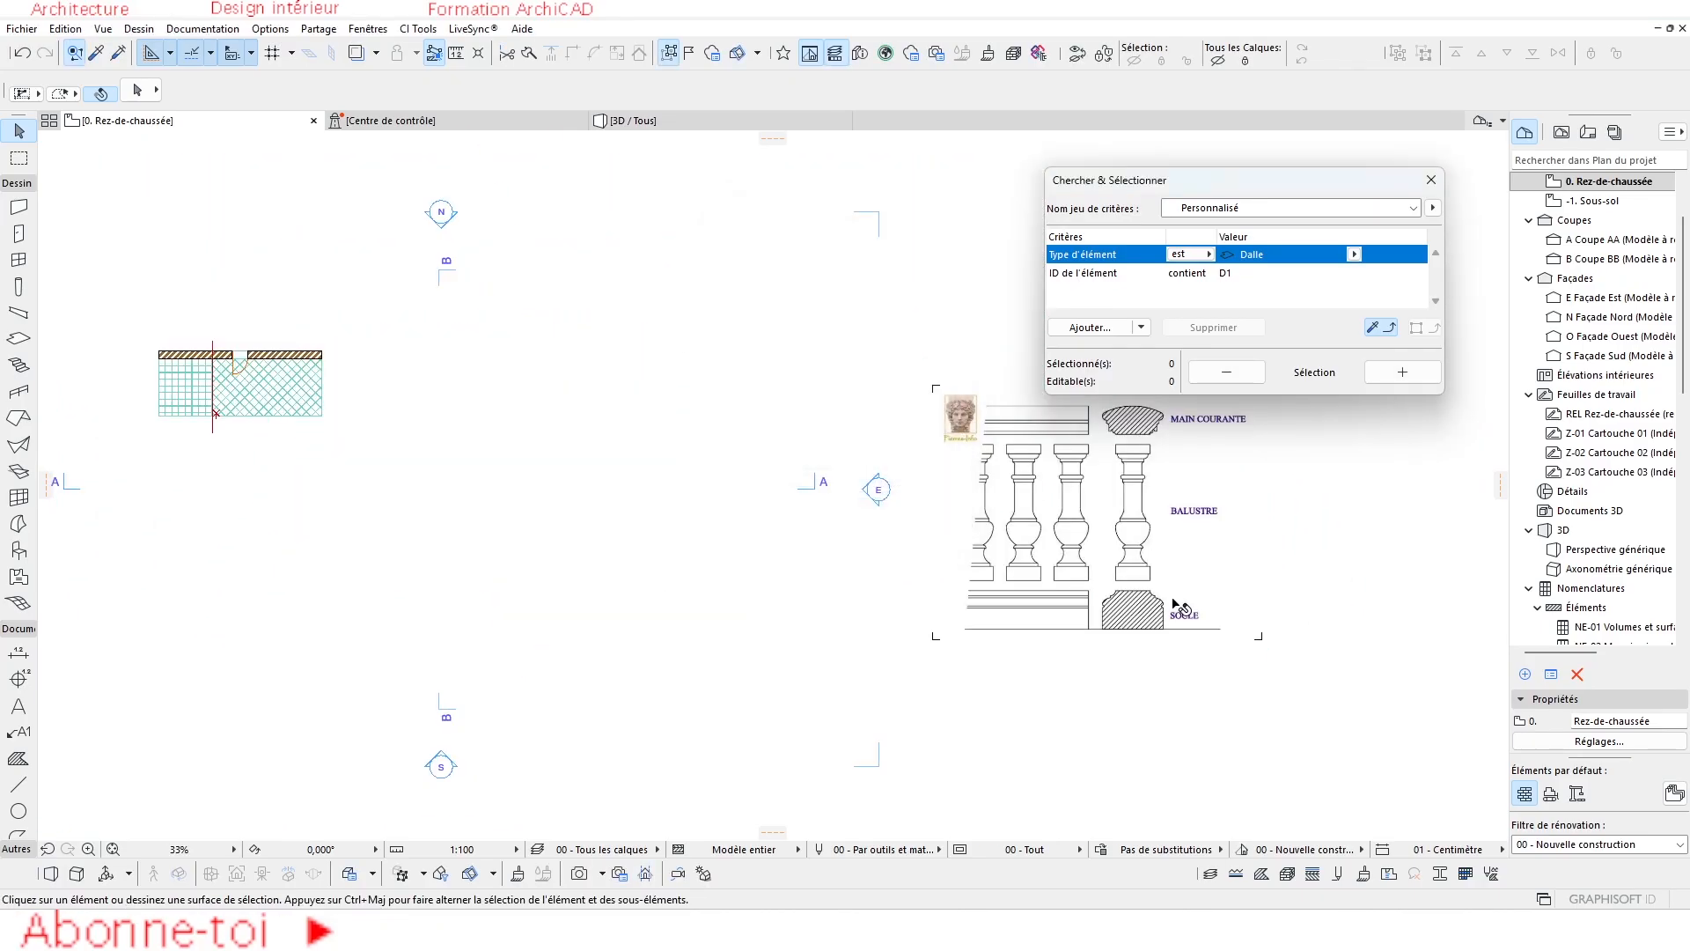
middle_click_drag(1063, 525, 823, 526)
left_click(823, 526)
middle_click_drag(1067, 574, 959, 573)
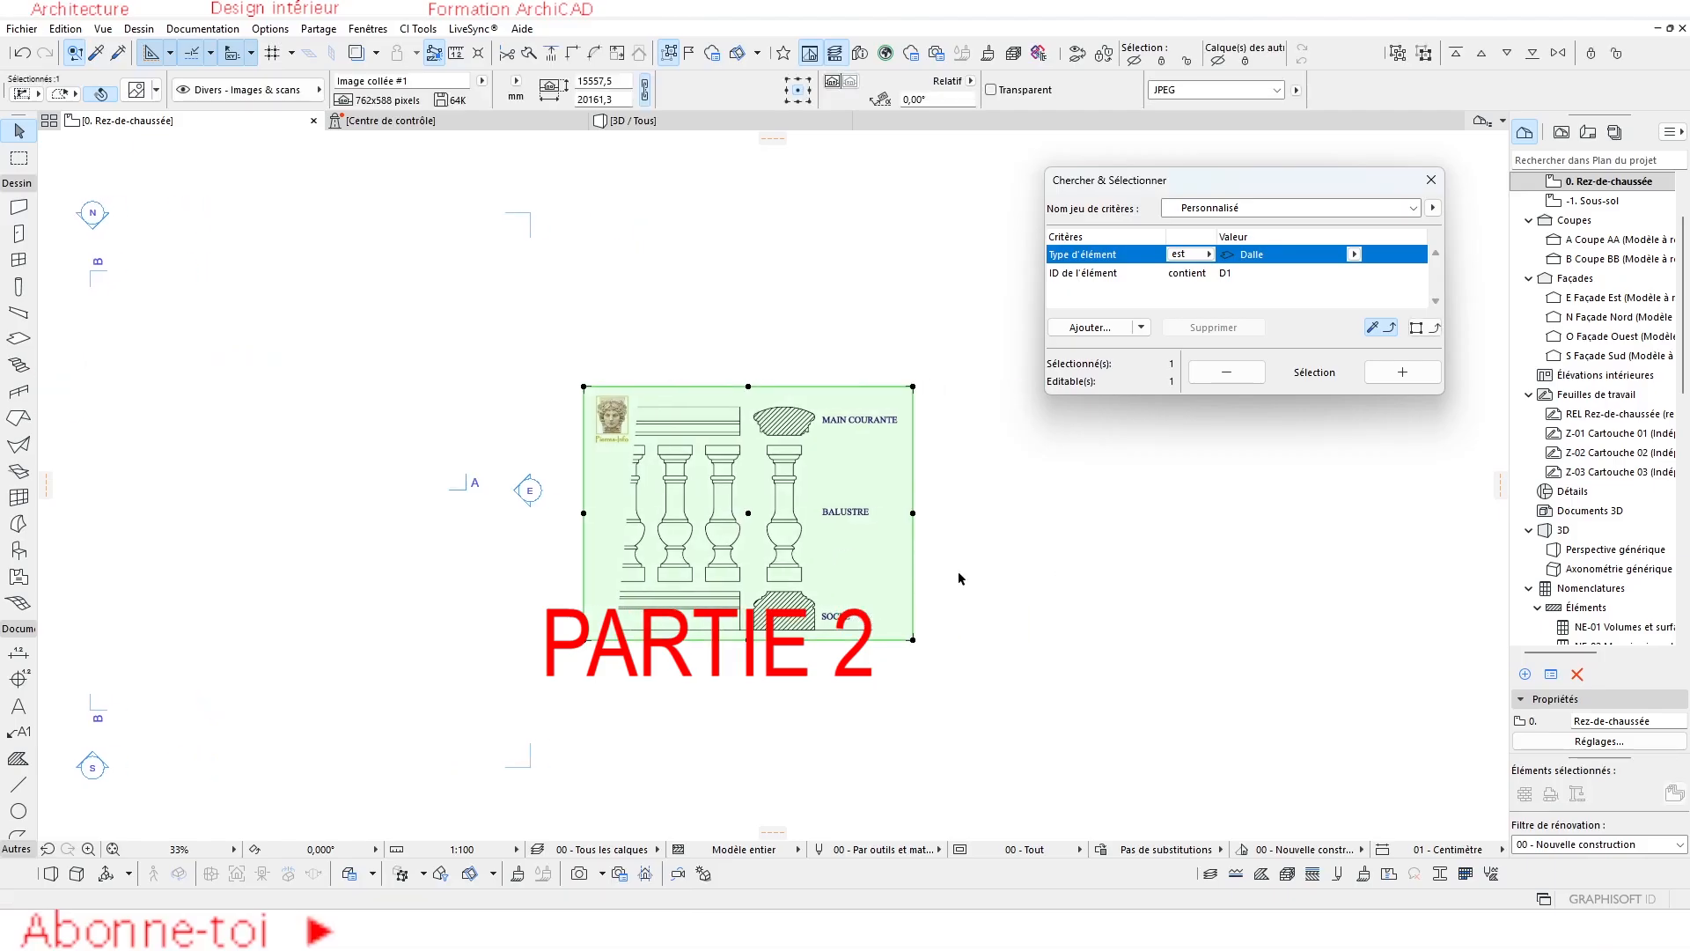
left_click(1071, 656)
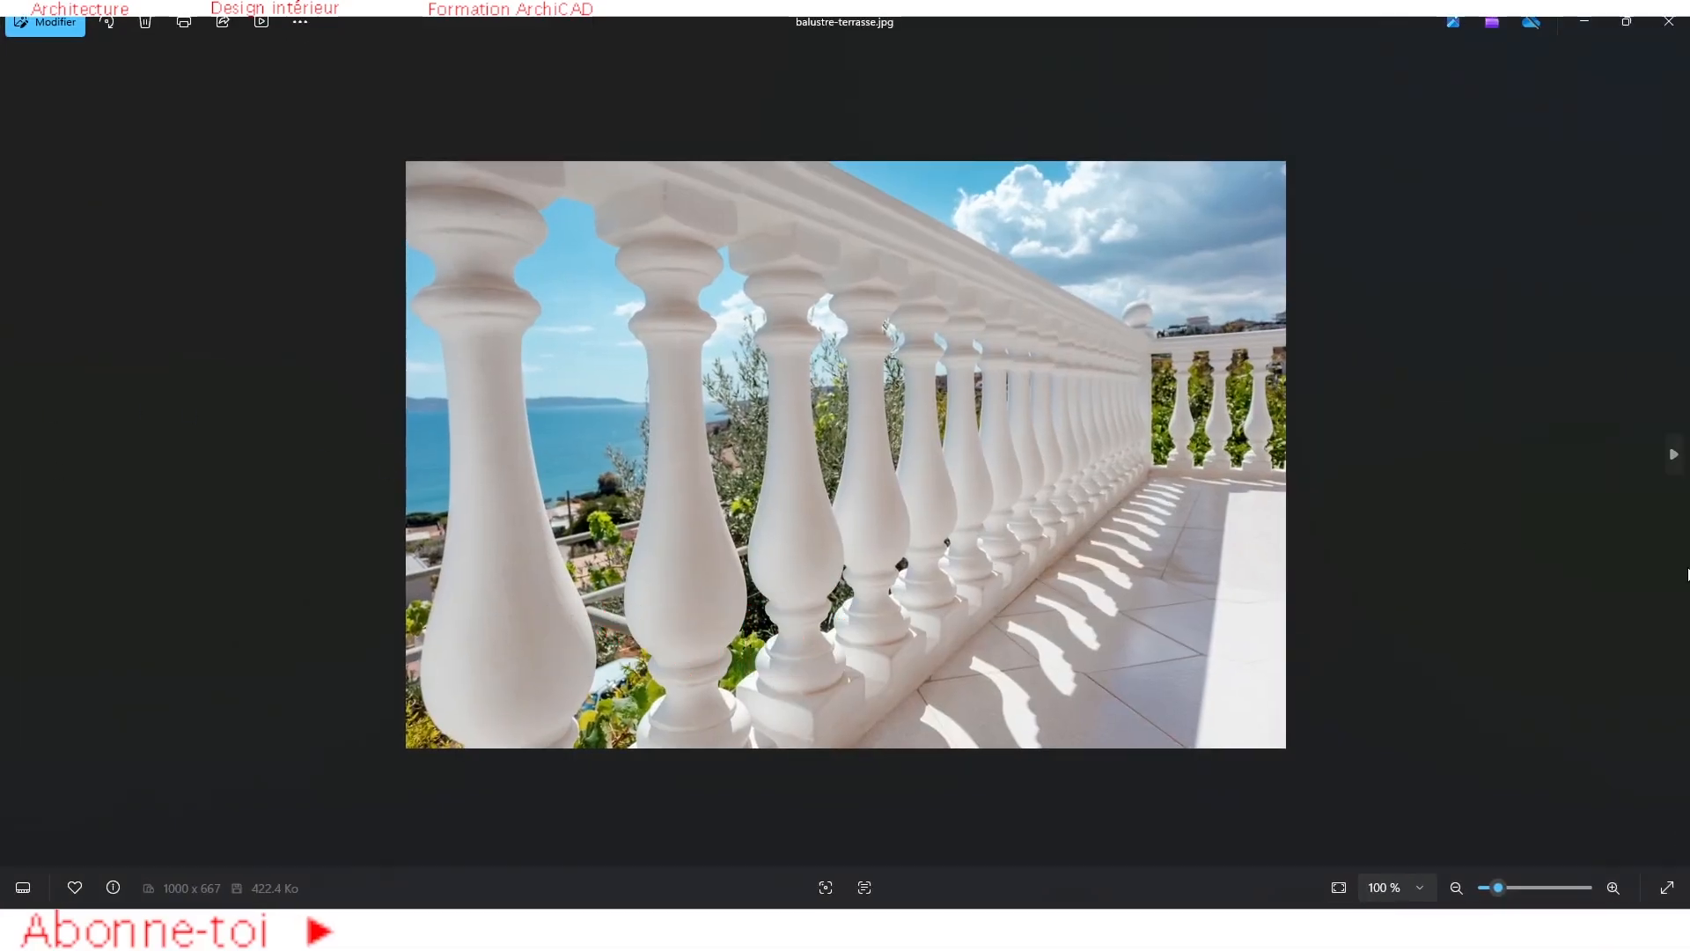
Browse the balustrade reference pictures in the image viewer, including termes_balustrade_1.jpg.
left_click(1674, 454)
left_click(1673, 454)
left_click(15, 454)
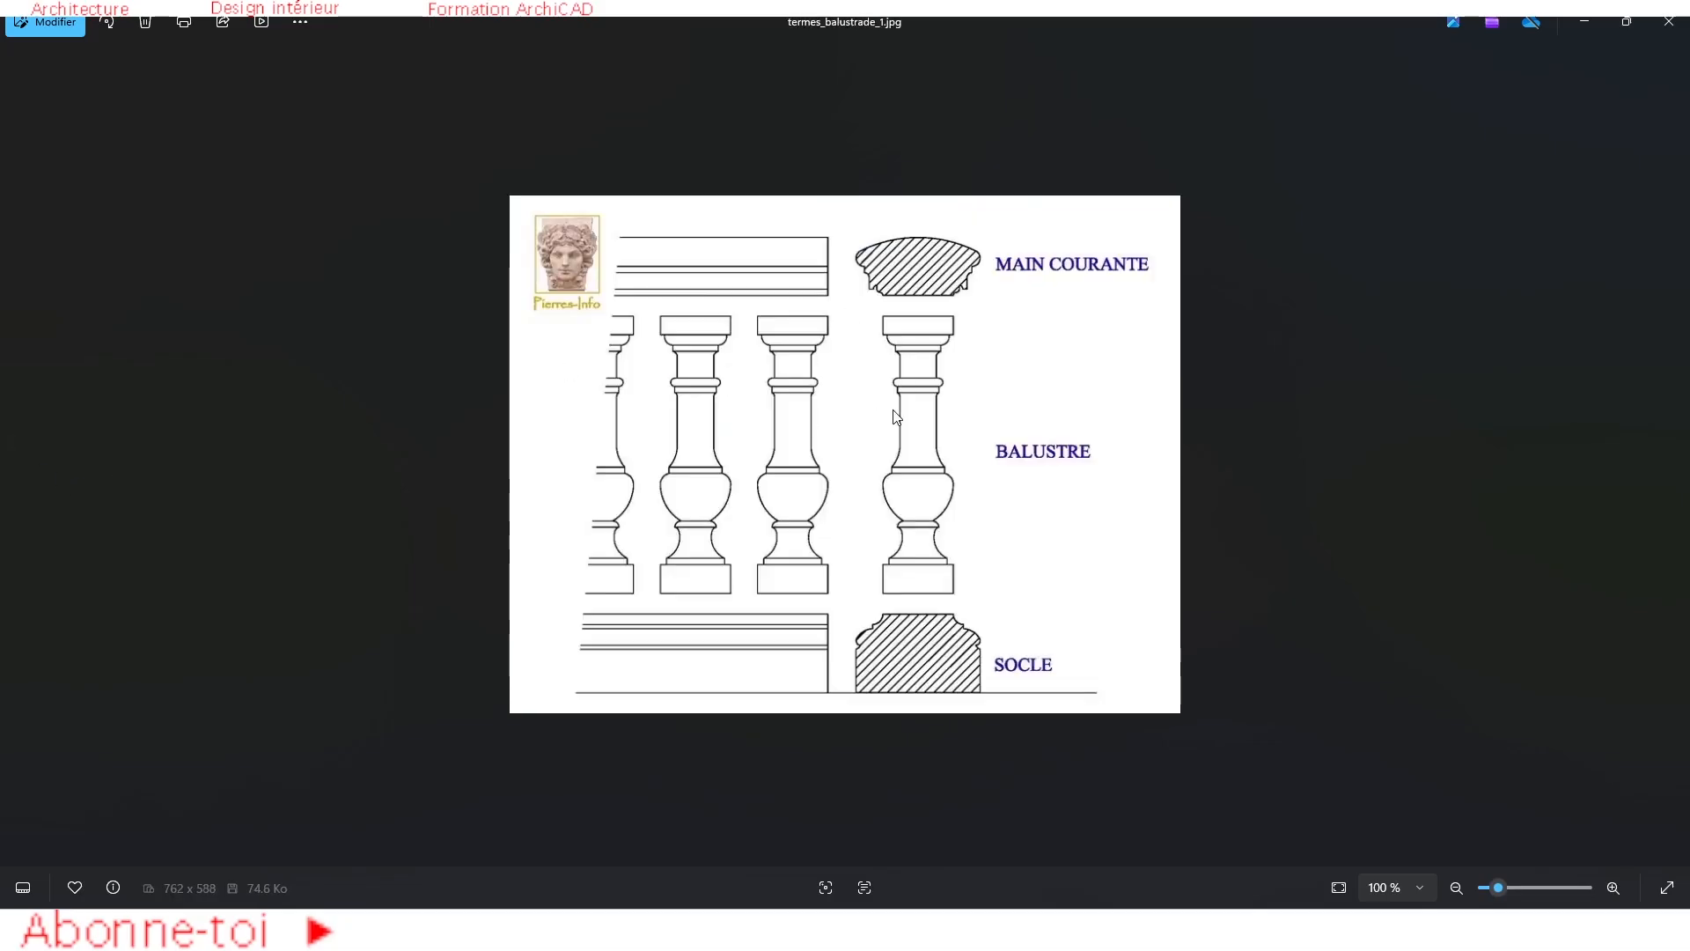
Switch back to Archicad's ground floor plan, close the Find & Select palette, and leave the balustrade image deselected.
left_click(1584, 24)
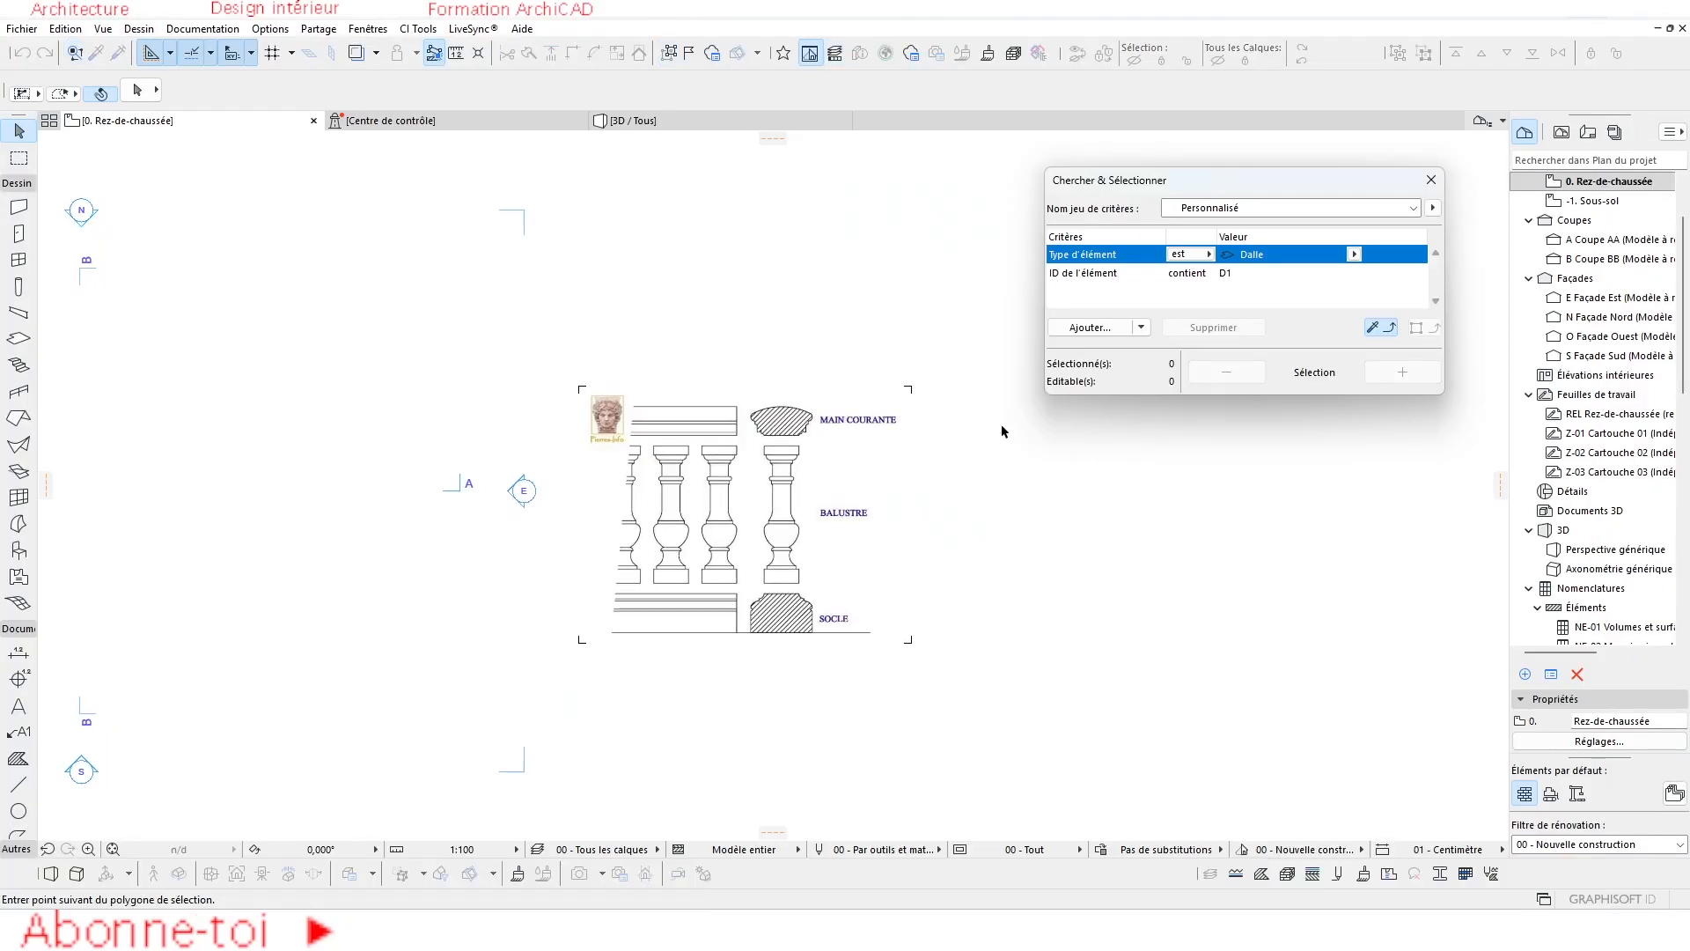
left_click(1432, 180)
key("Escape")
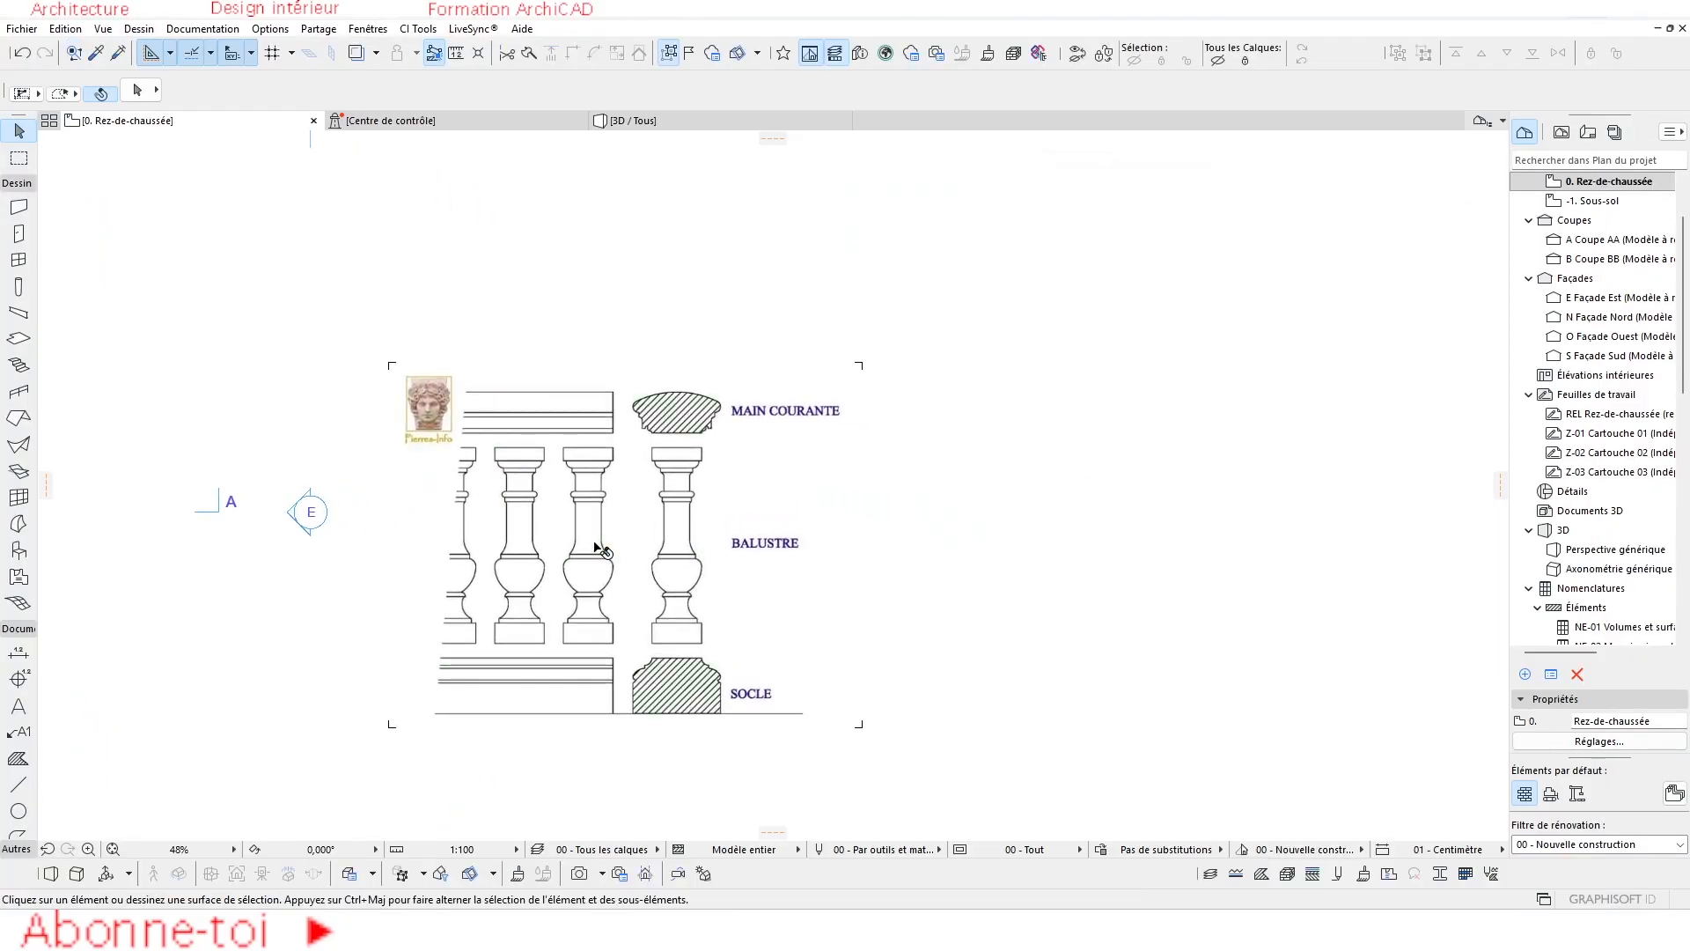
left_click(599, 545)
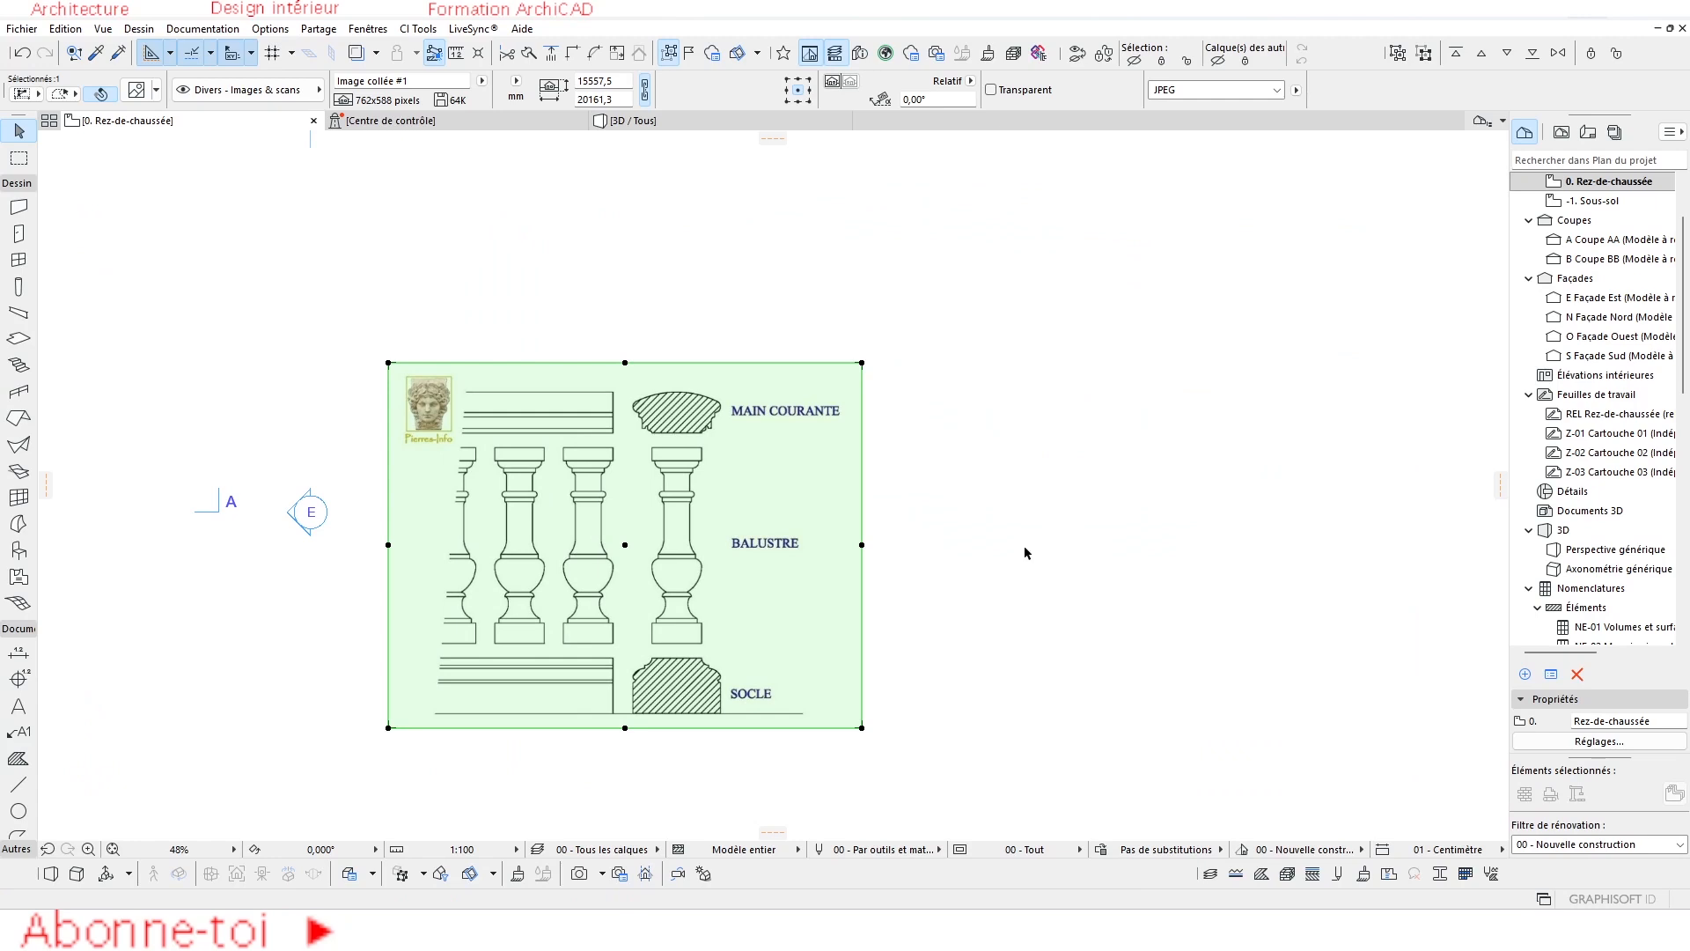
left_click(1076, 401)
scroll(1076, 400, "down", 3)
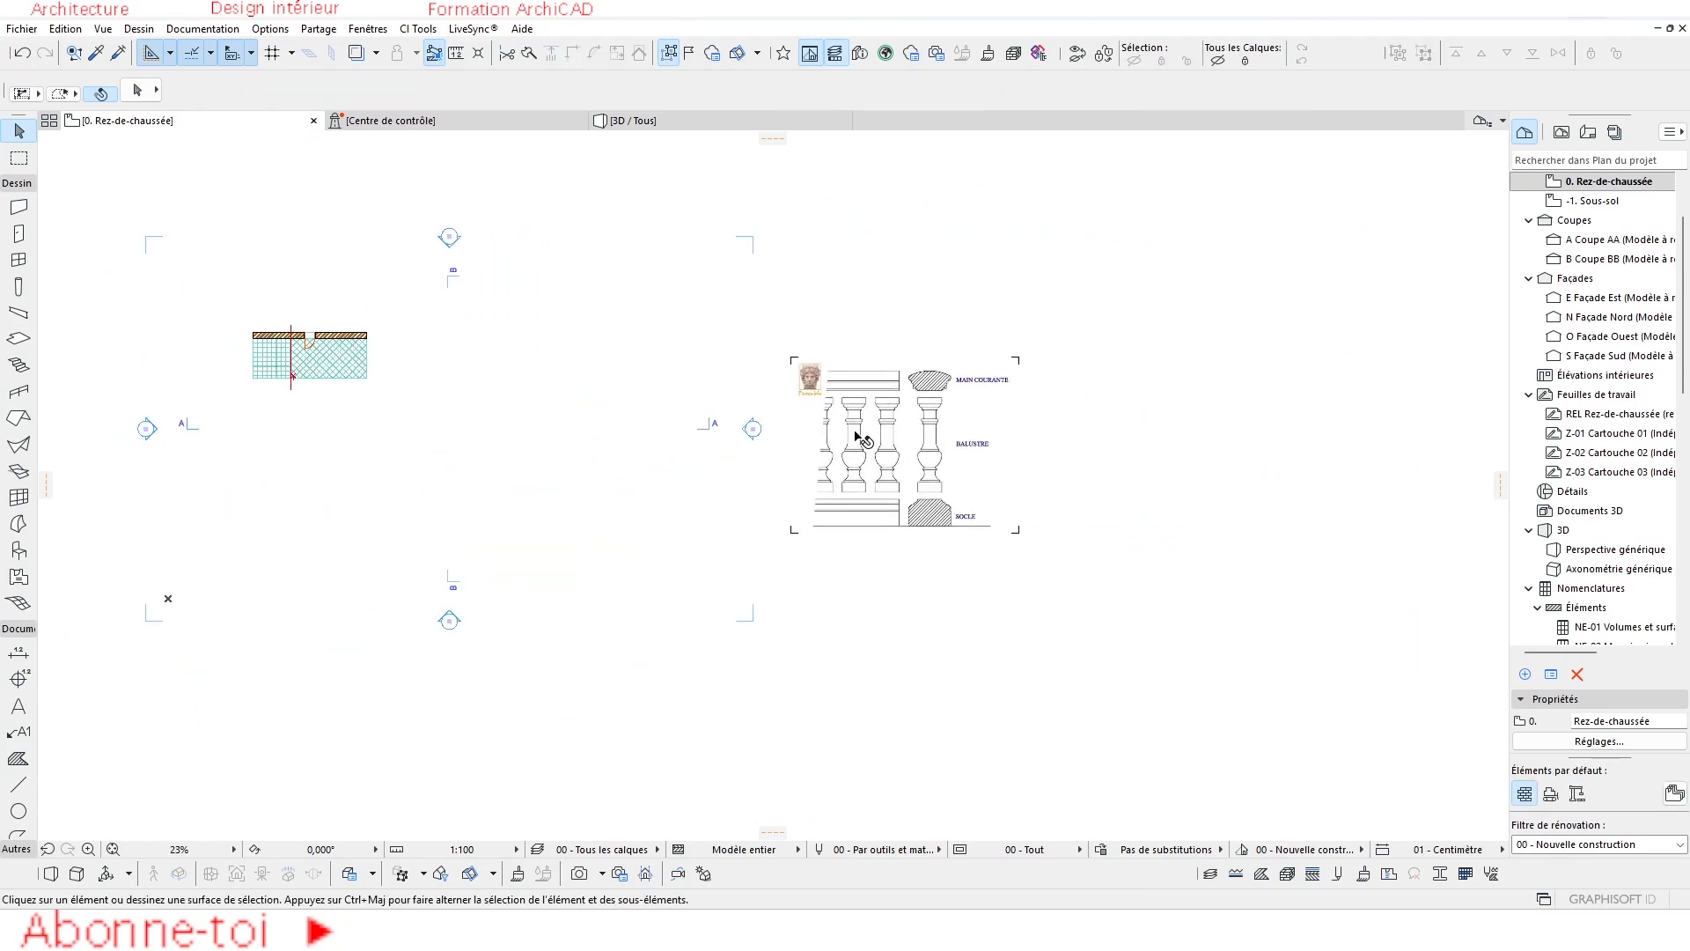
Open the south elevation (Façade Sud) from its marker on the ground floor plan with the current view settings.
middle_click_drag(452, 619, 608, 592)
left_click(606, 593)
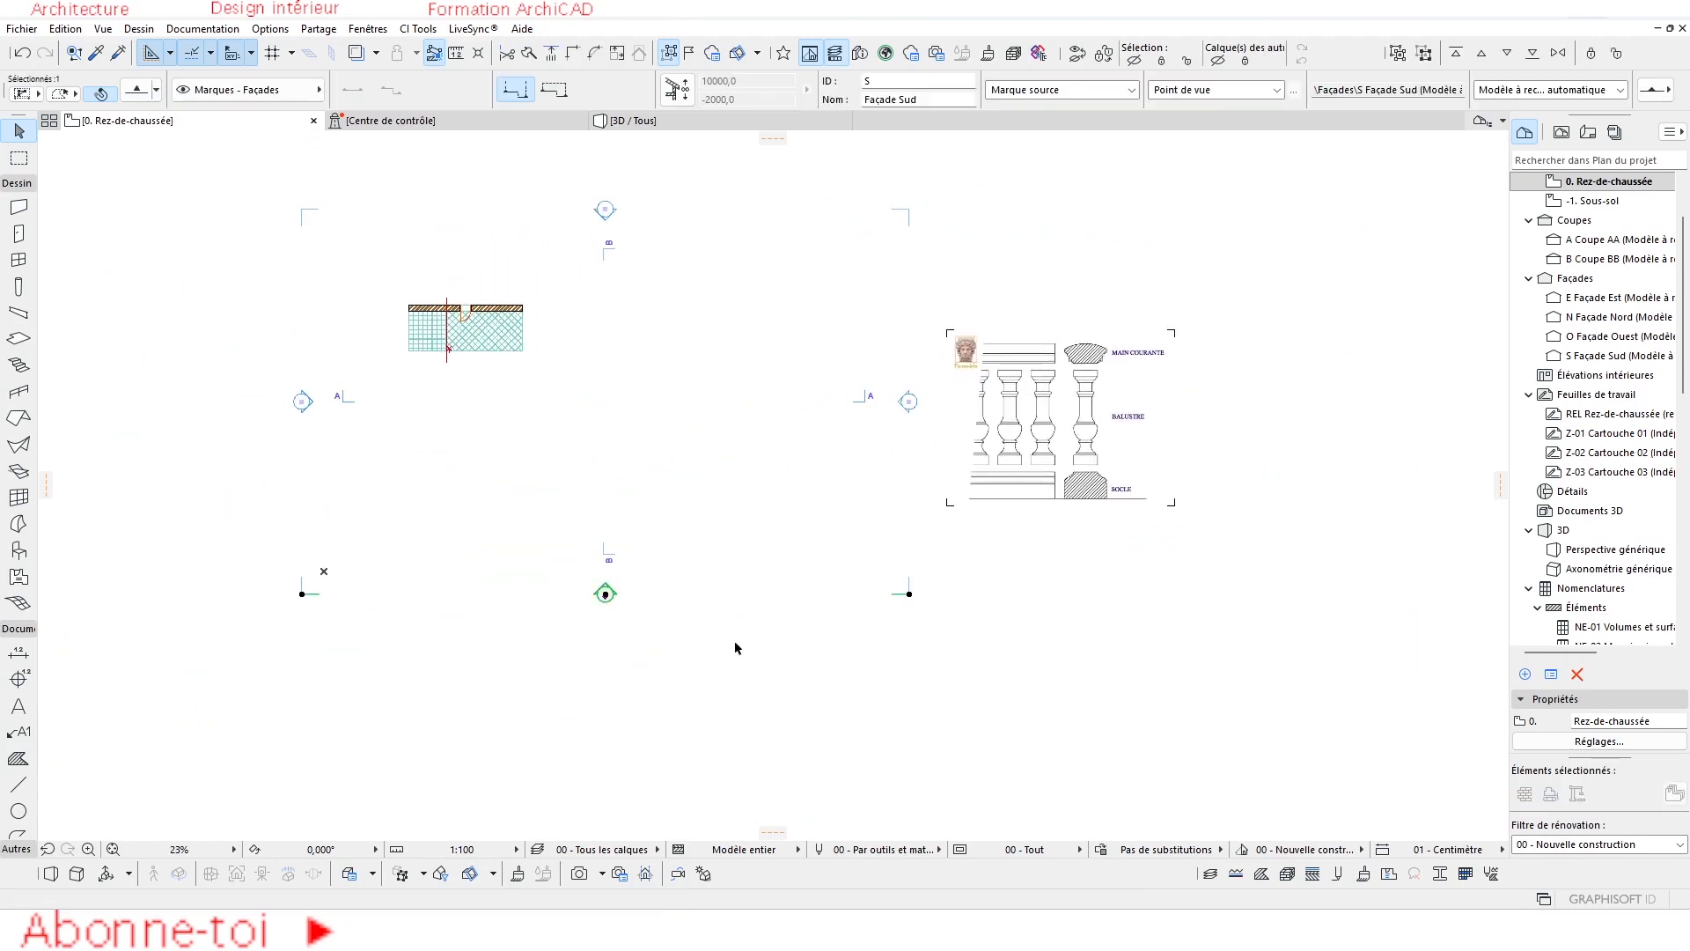
scroll(674, 601, "up", 3)
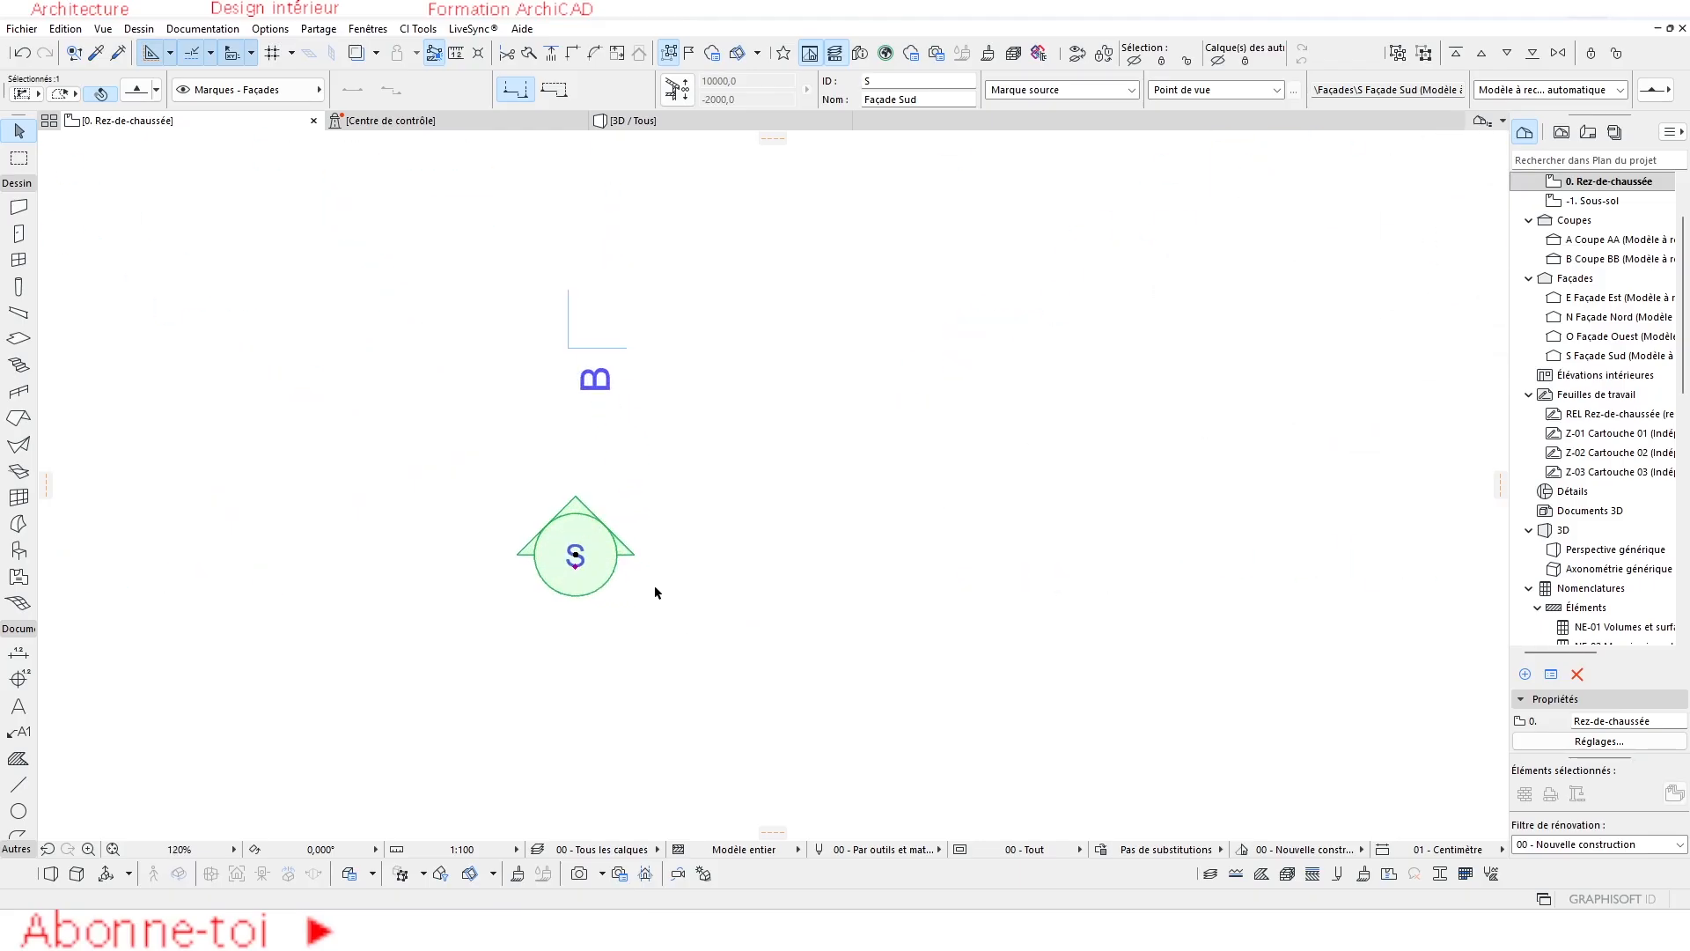
scroll(644, 583, "down", 3)
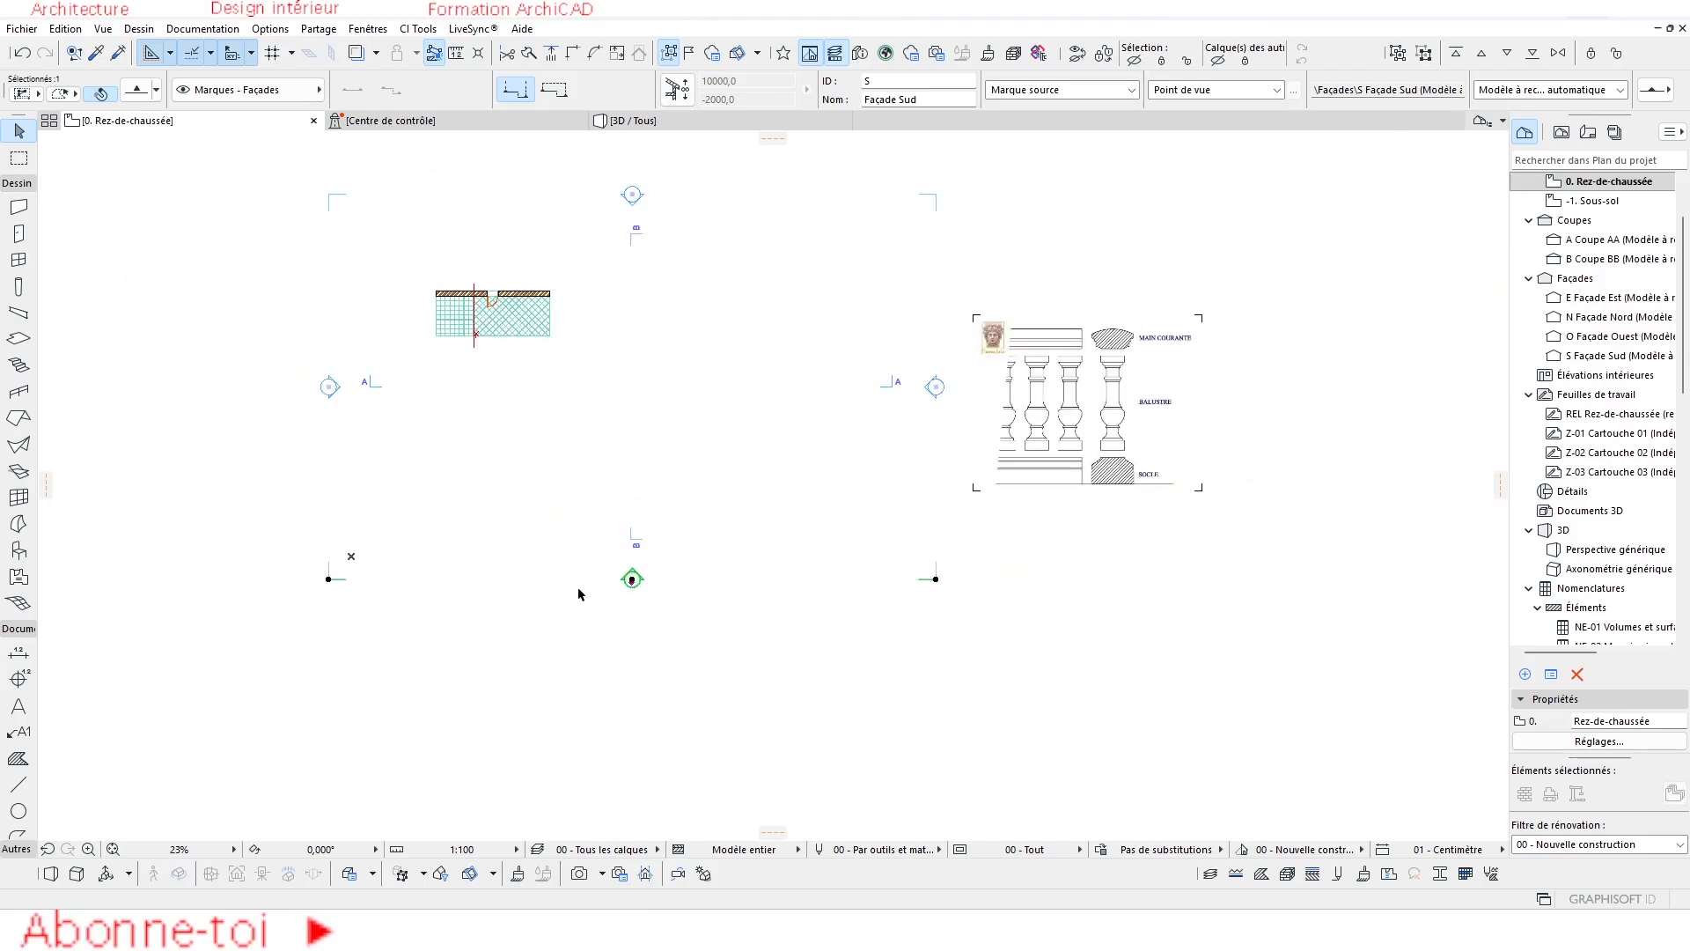
right_click(656, 575)
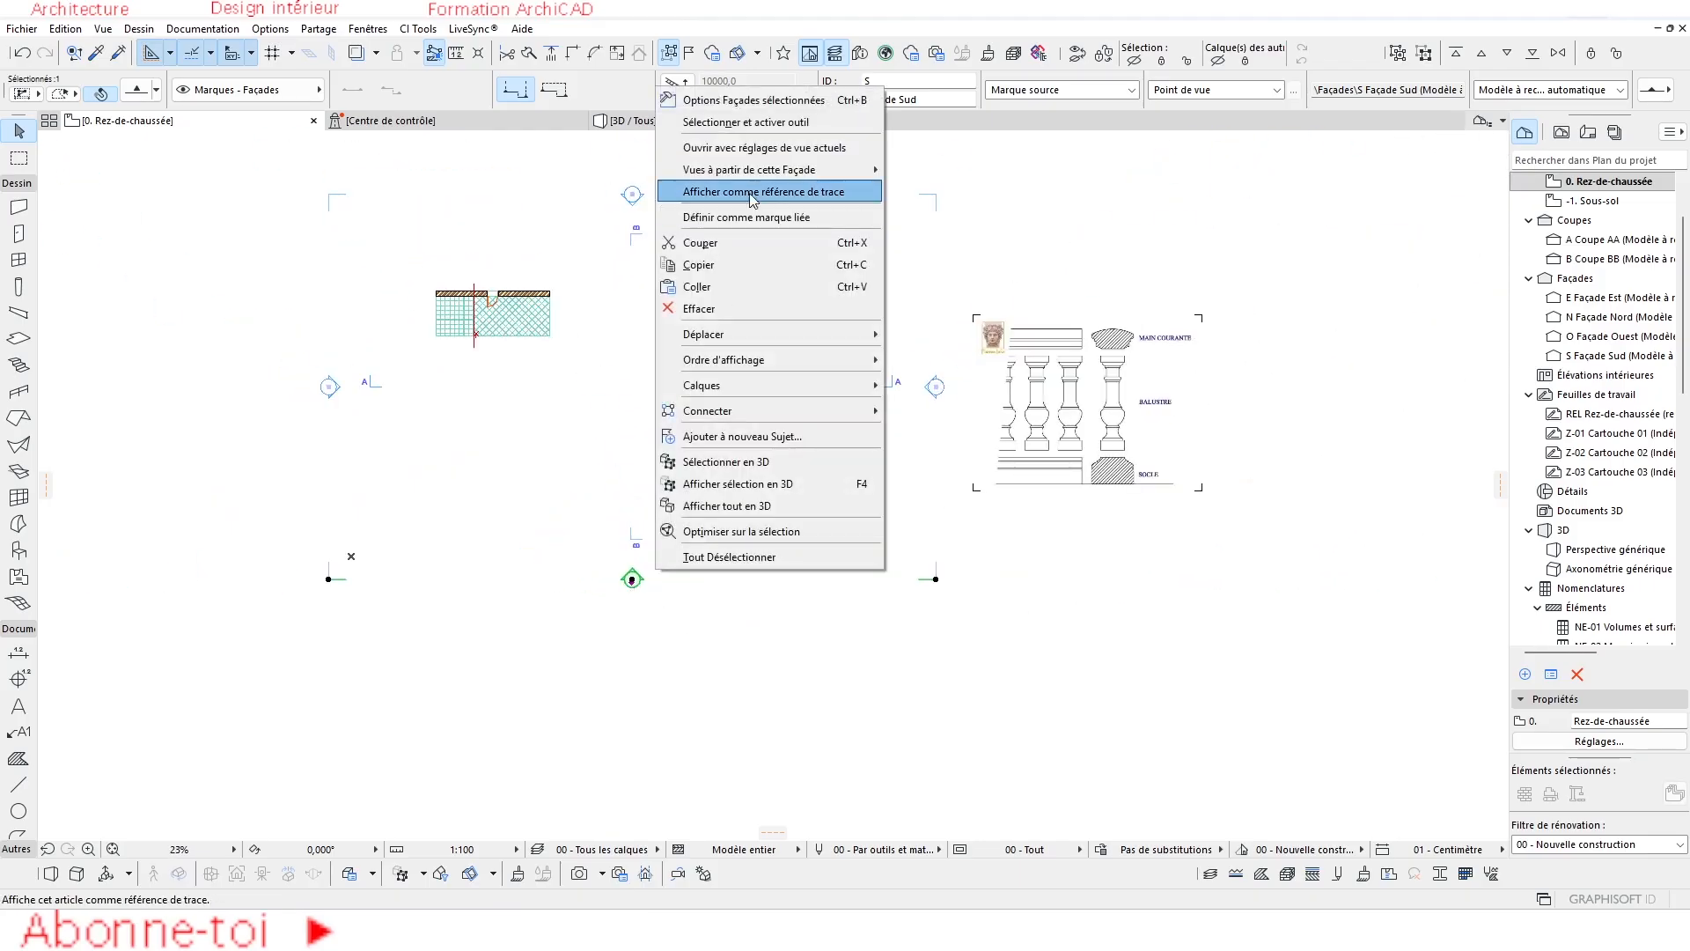
left_click(828, 155)
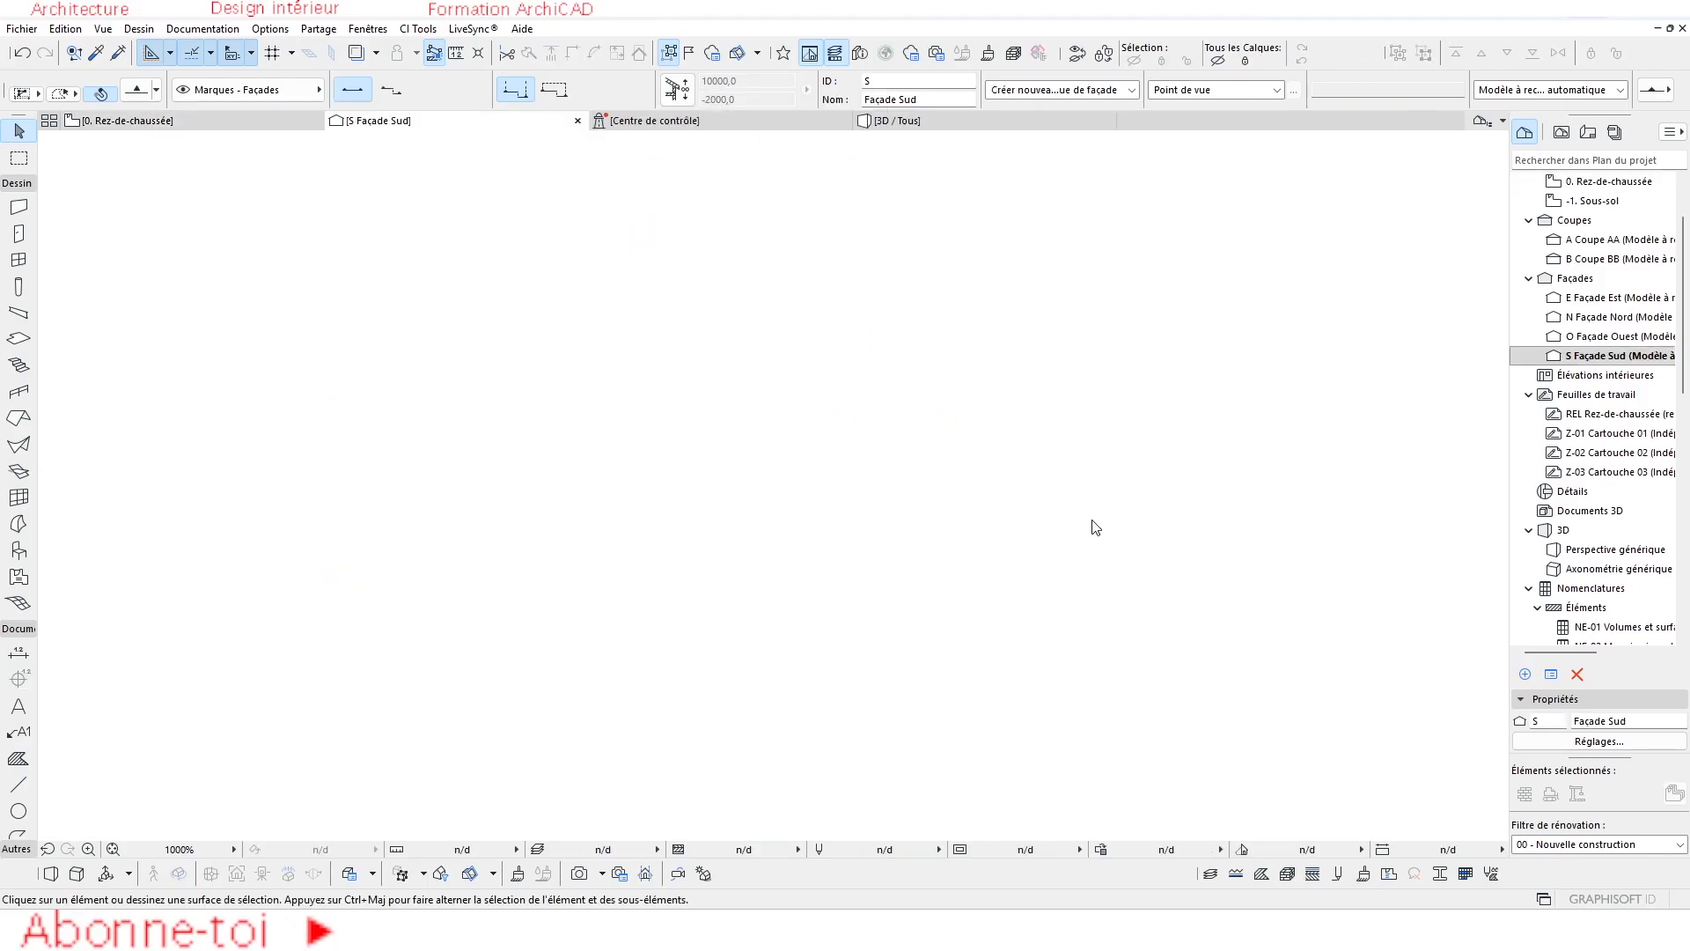
scroll(493, 368, "up", 2)
middle_click_drag(489, 363, 869, 536)
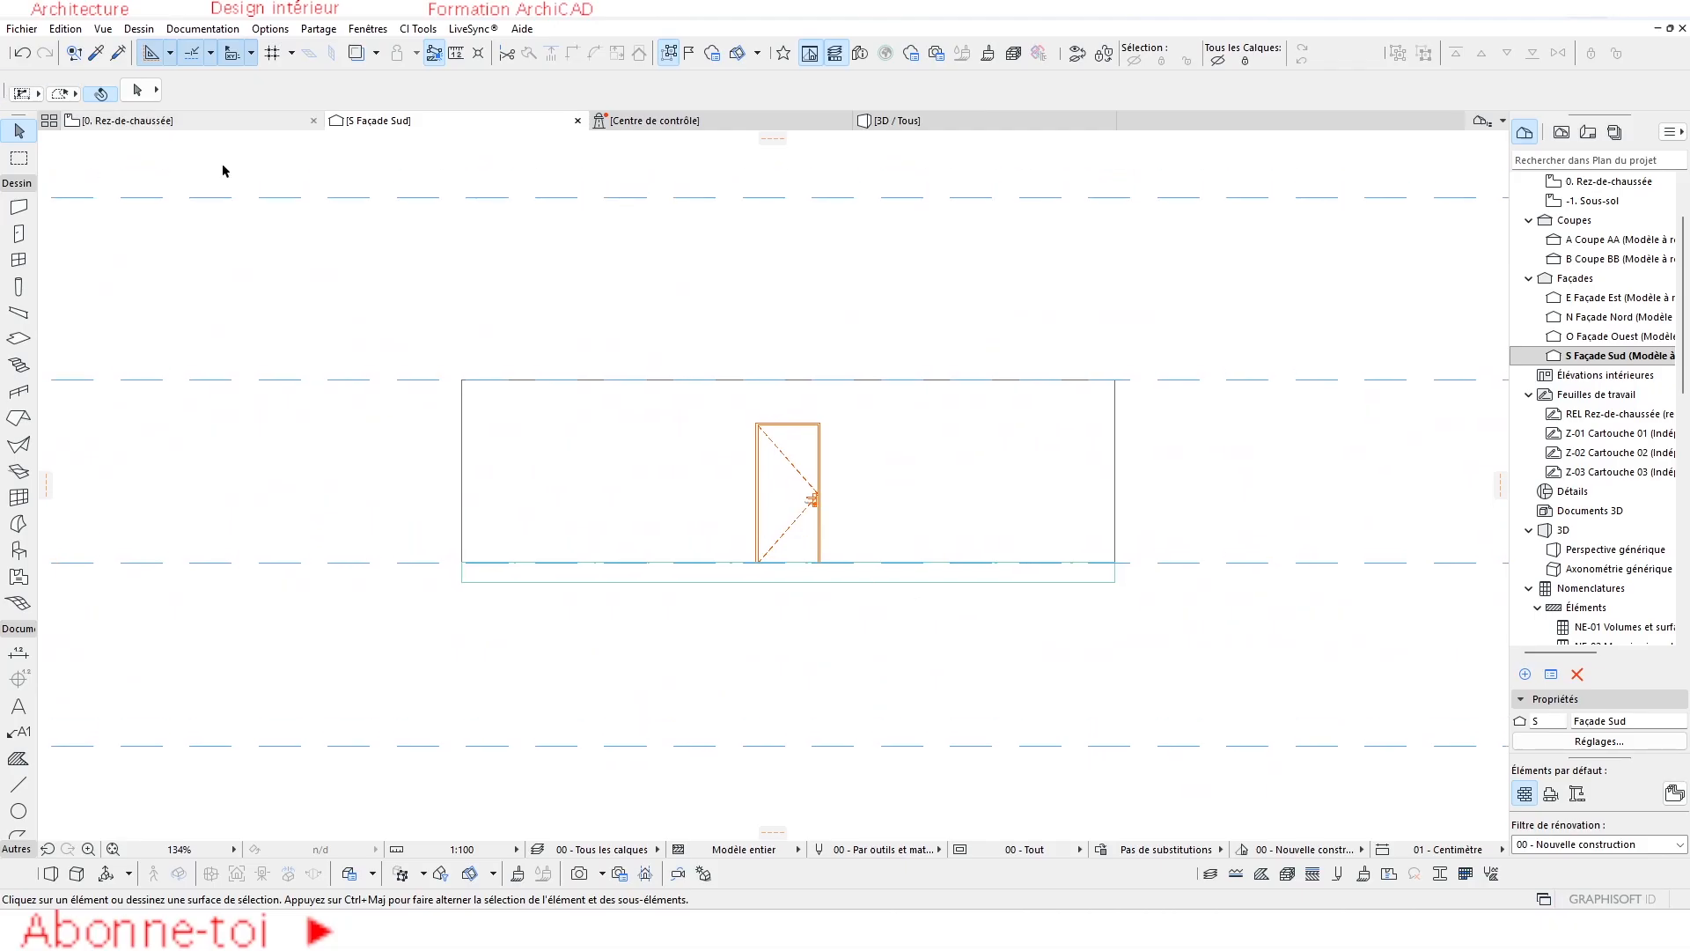
Select the balustrade image in the ground floor plan and try to paste it into the south elevation beside the terrace wall.
left_click(180, 124)
scroll(973, 430, "down", 2)
left_click(992, 468)
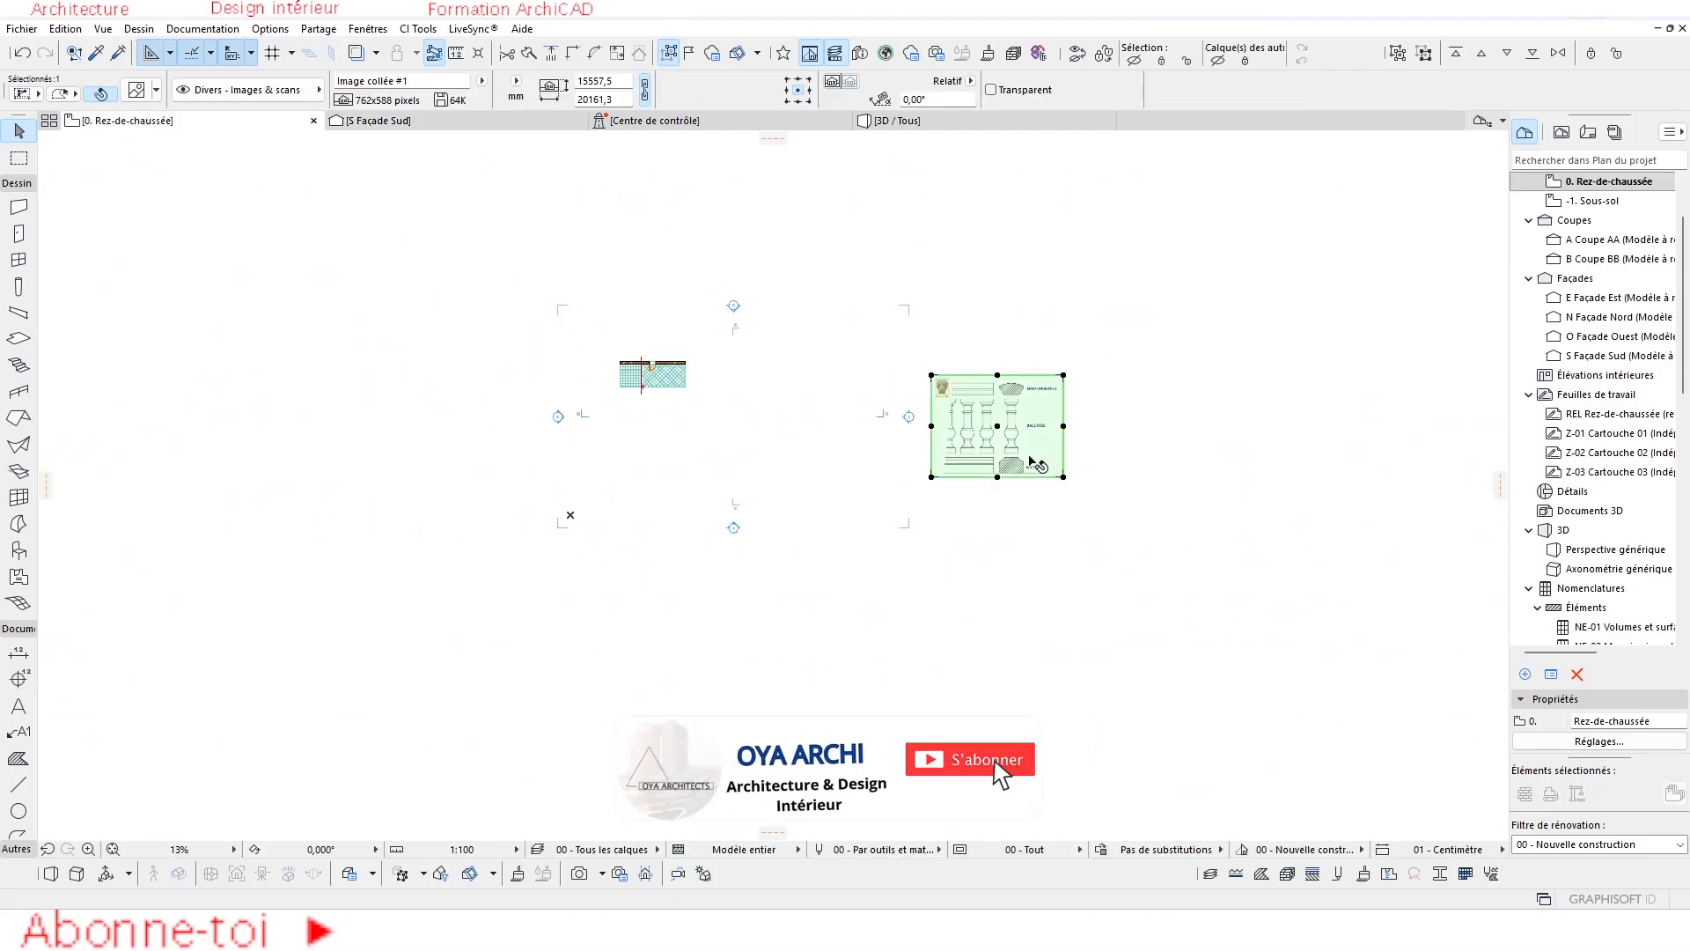
scroll(1032, 458, "up", 2)
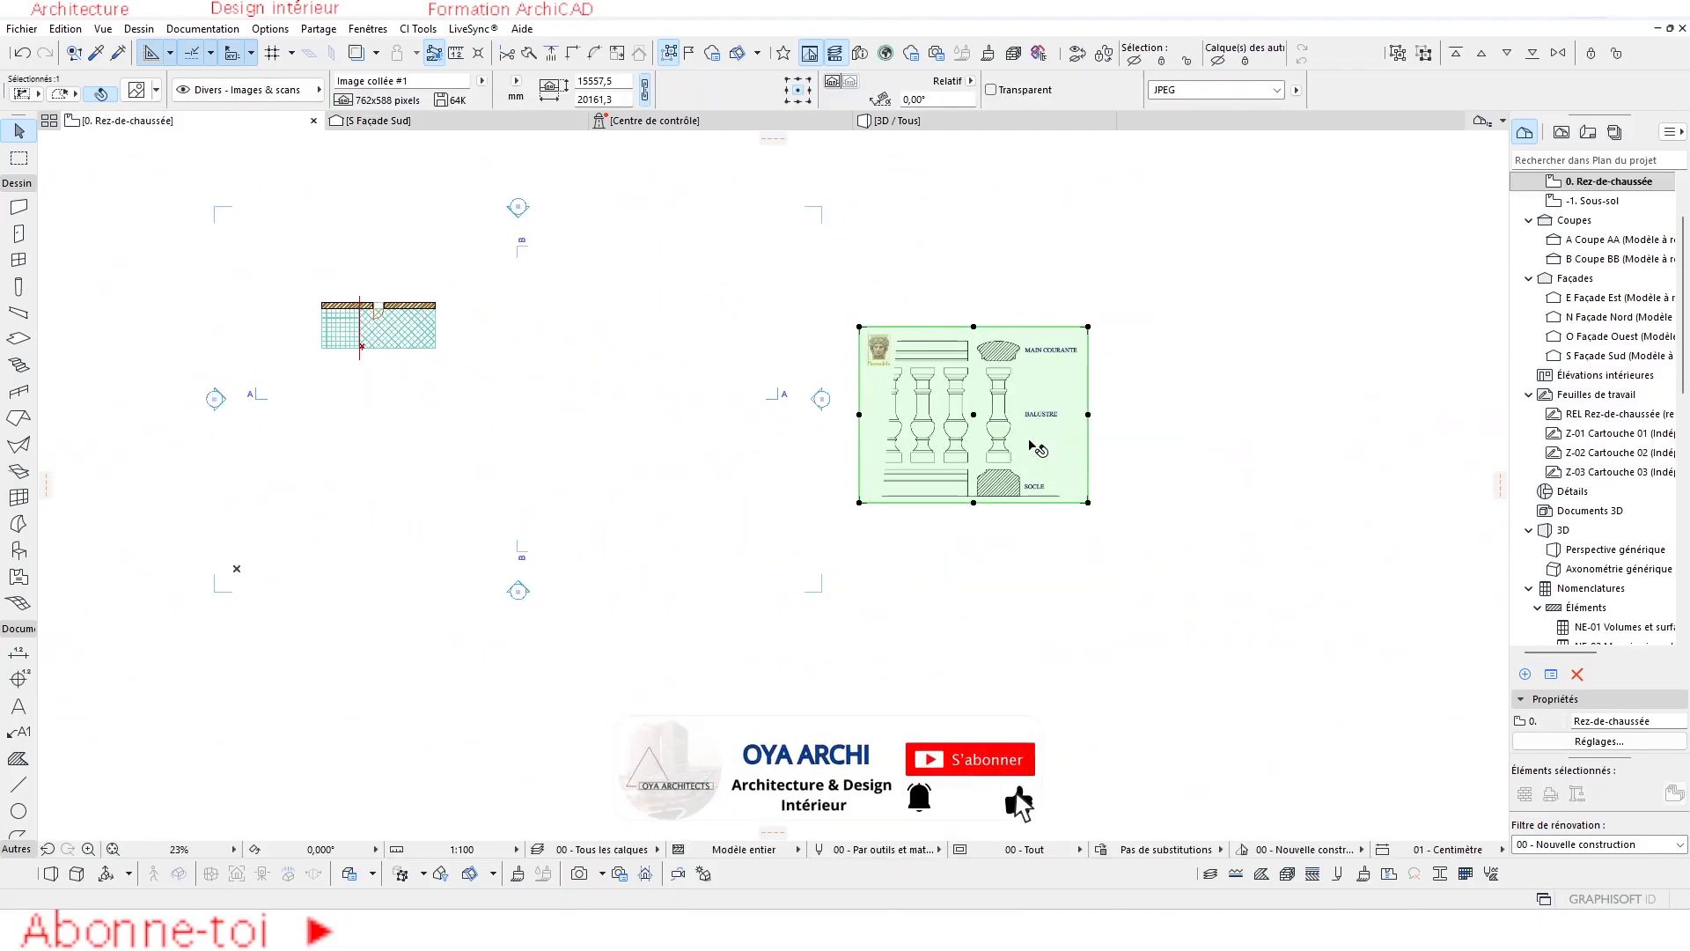
left_click(453, 120)
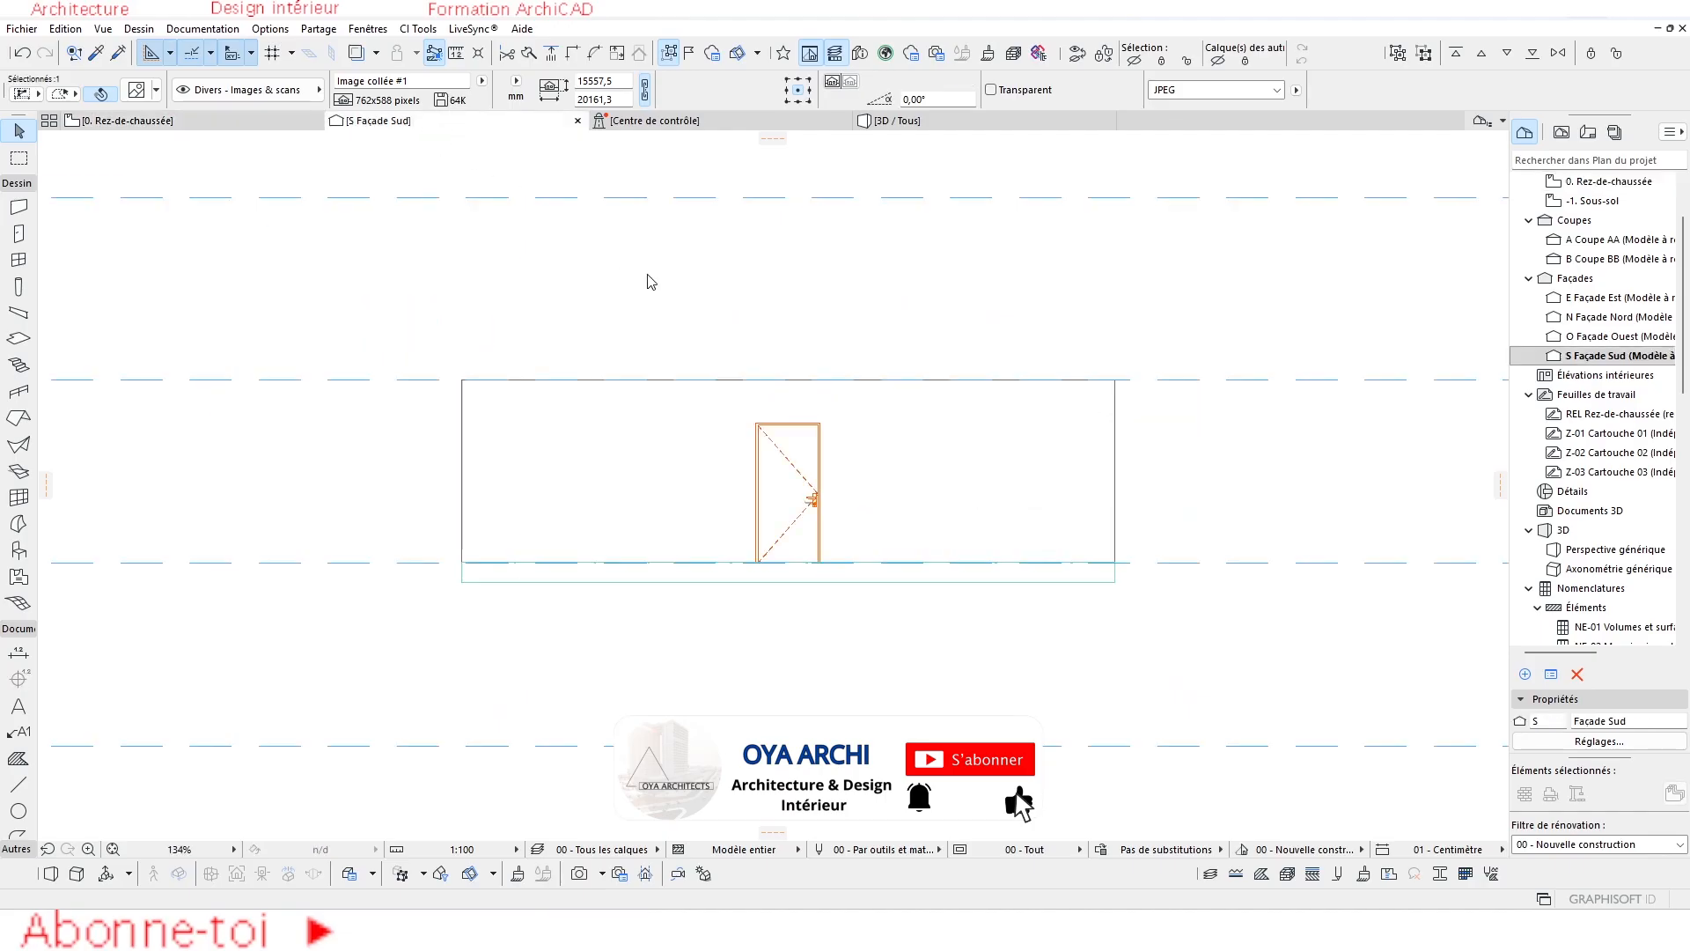
middle_click_drag(763, 444, 749, 427)
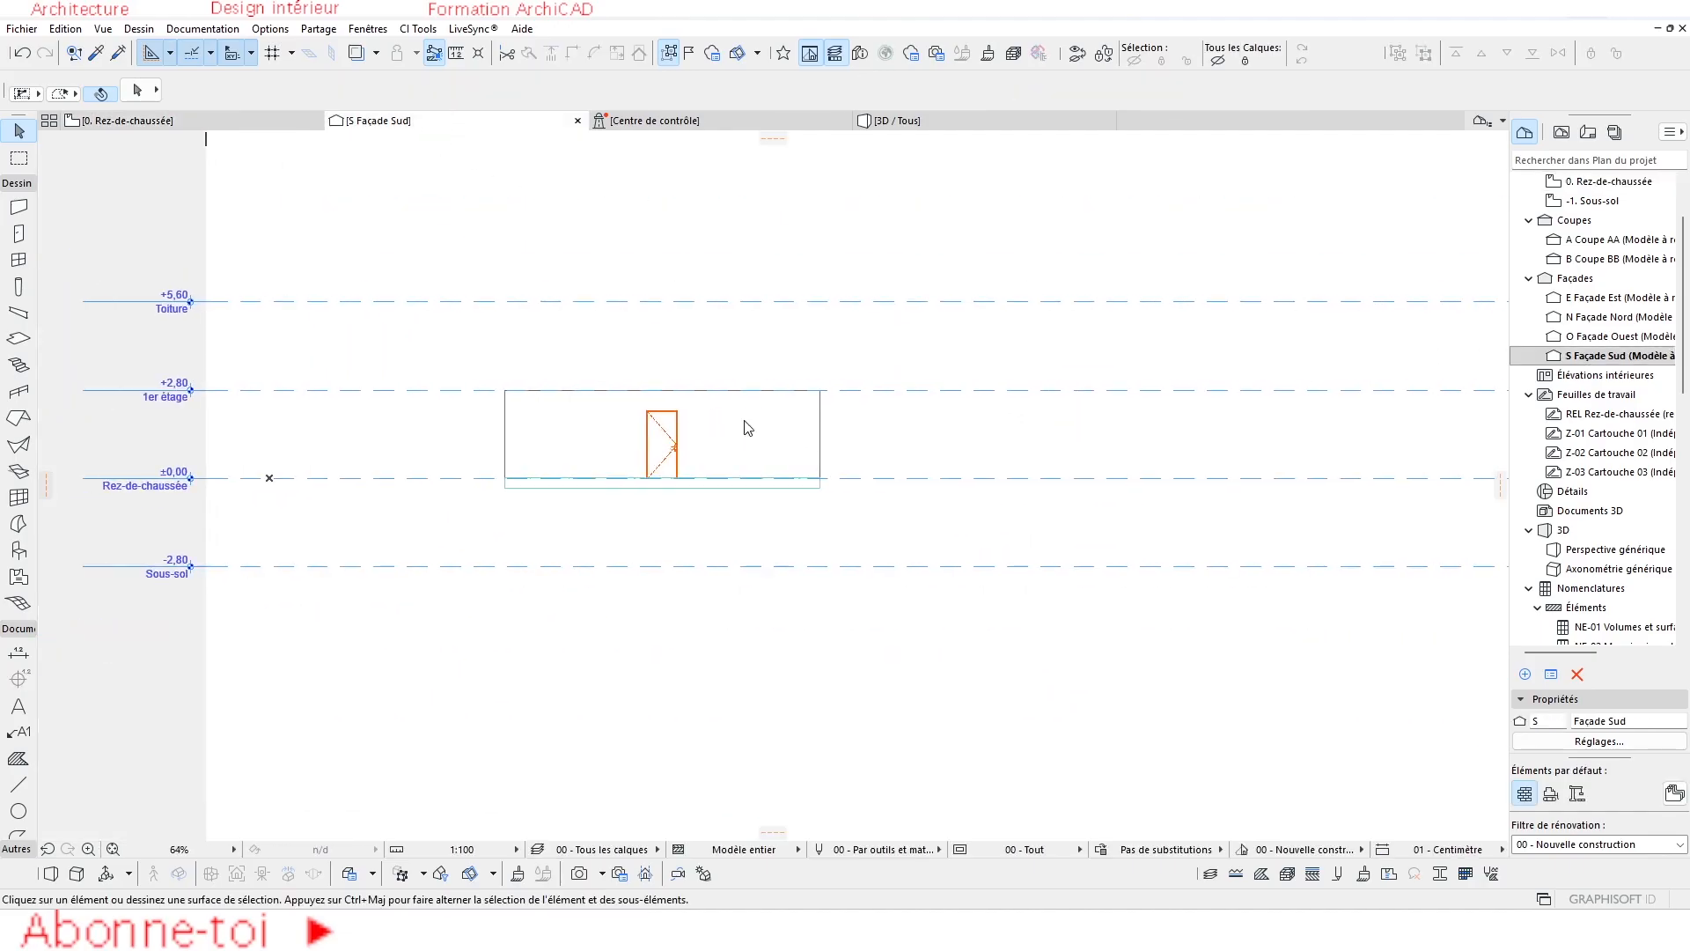
key("ctrl+v")
left_click(862, 443)
Return to the ground floor plan and select the balustrade reference image.
left_click(115, 122)
scroll(978, 451, "up", 1)
middle_click_drag(978, 451, 608, 393)
scroll(583, 410, "up", 1)
key("Escape")
scroll(583, 360, "up", 2)
left_click(742, 425)
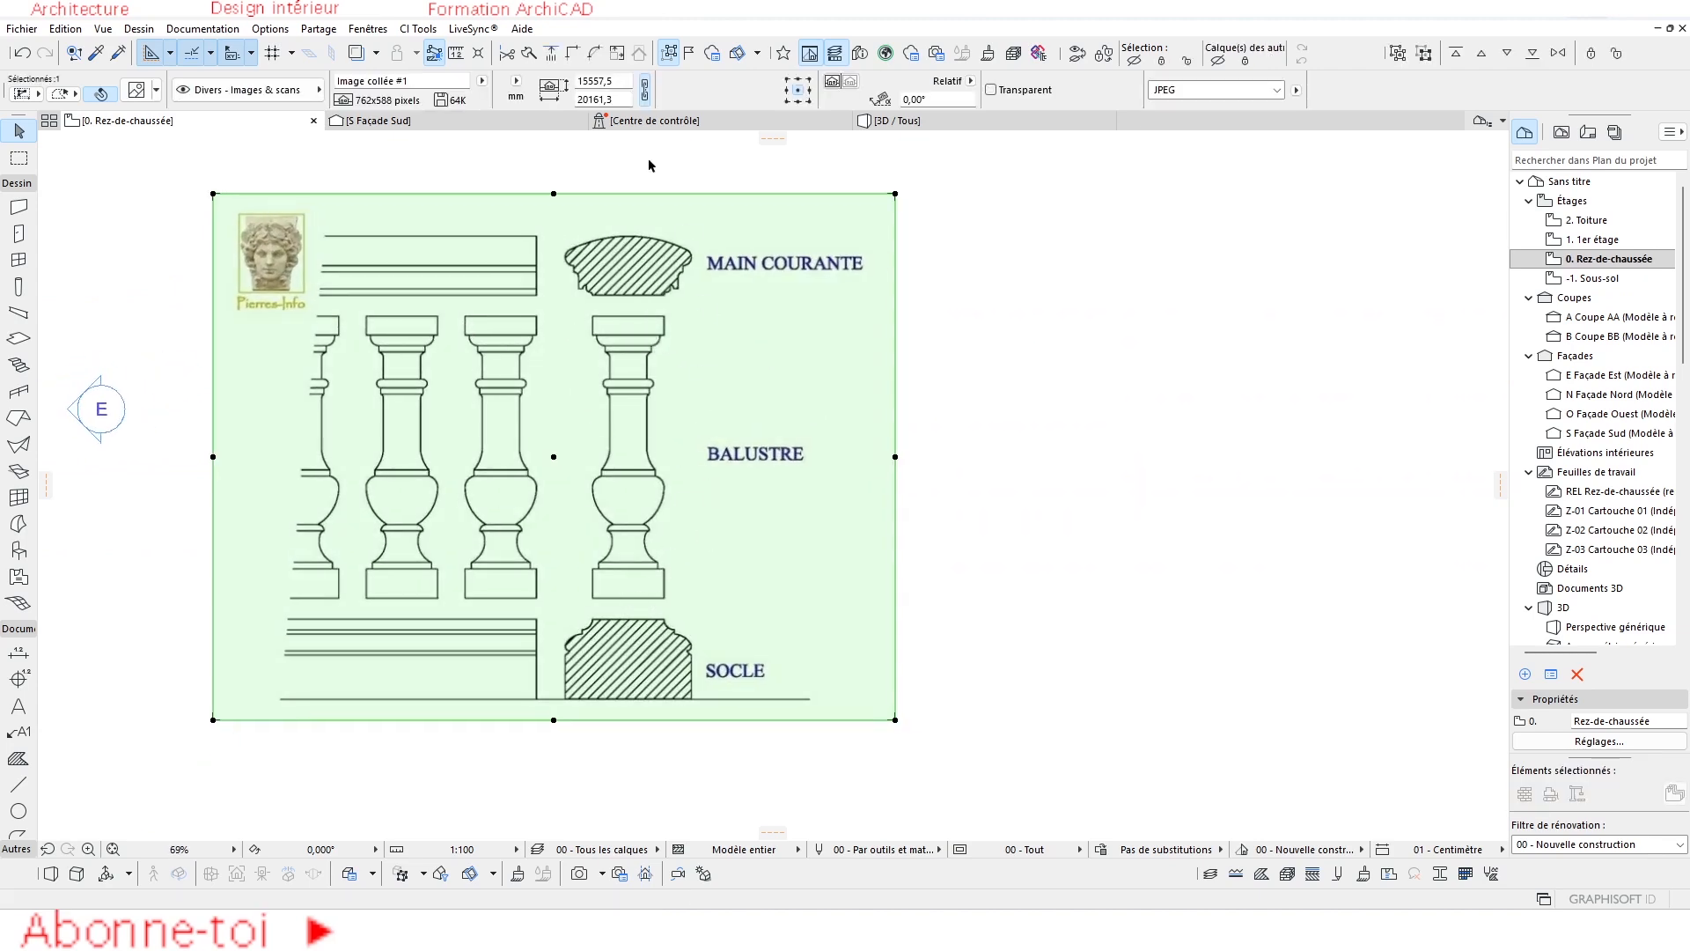
left_click(619, 55)
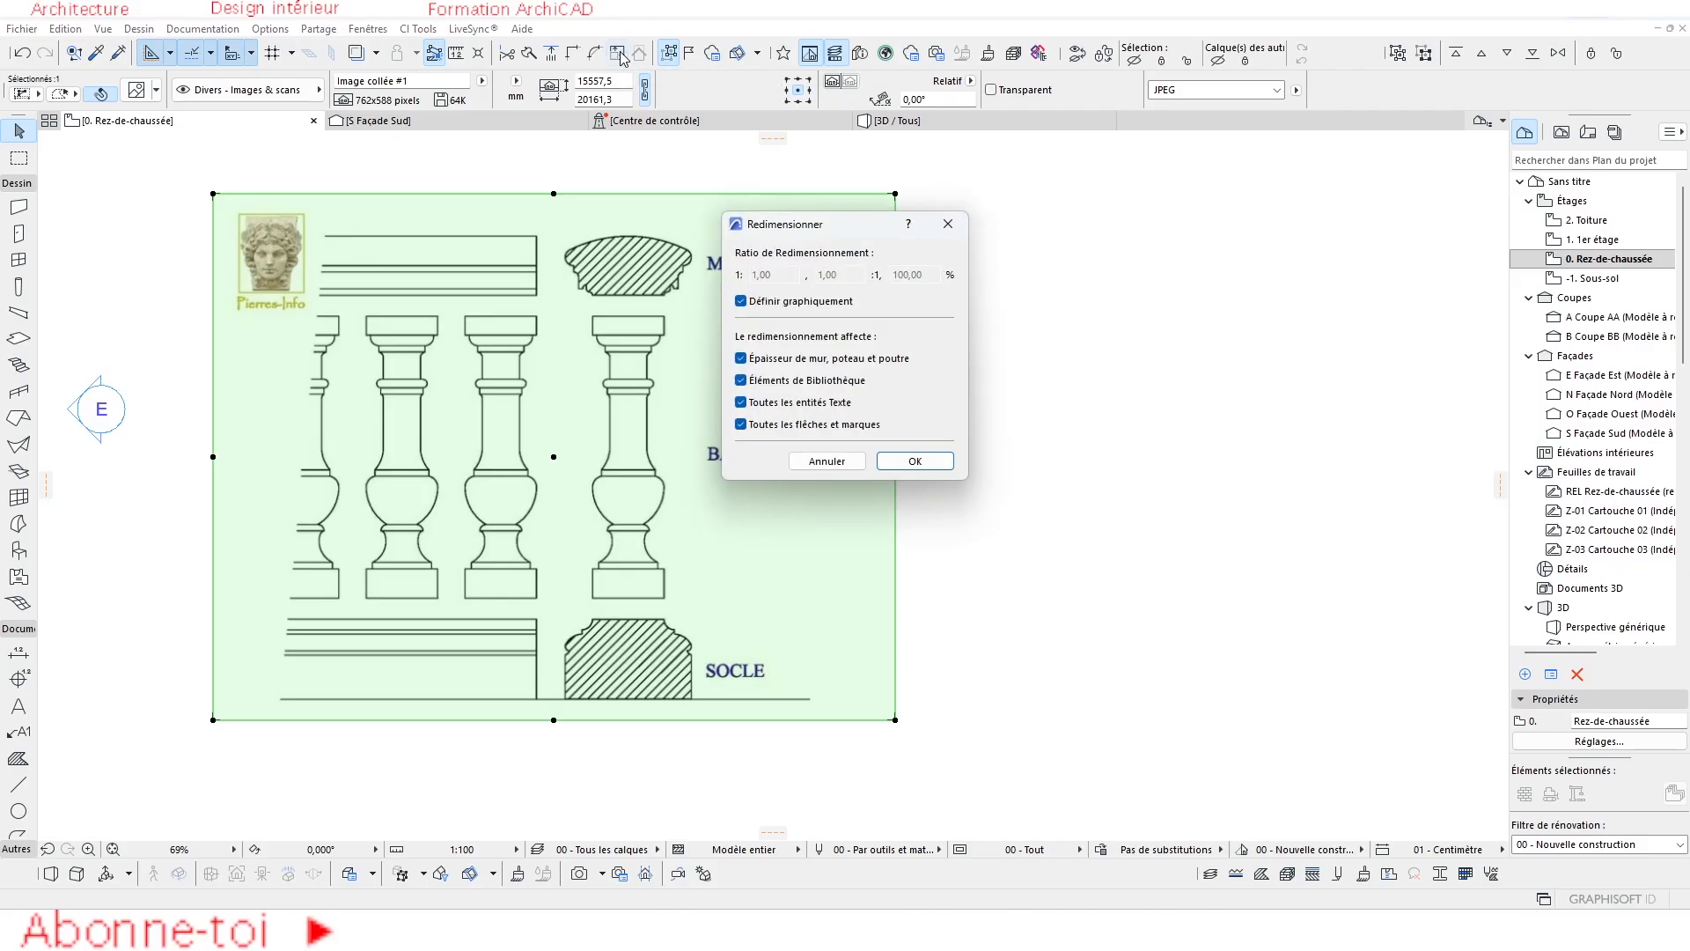
left_click(882, 456)
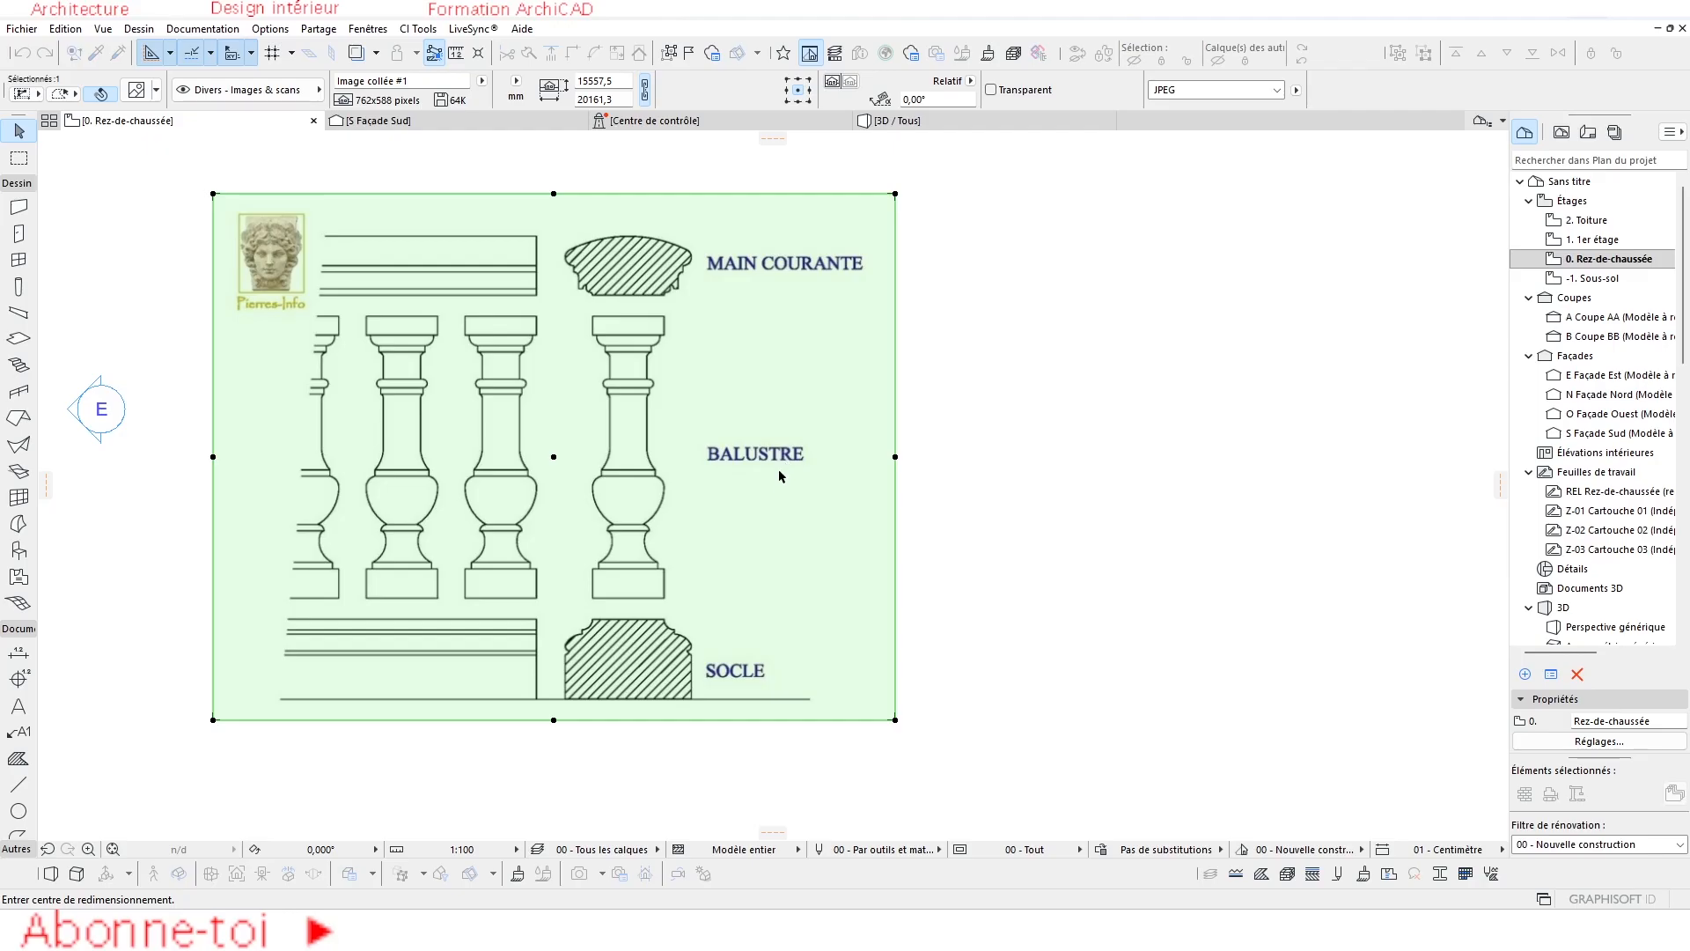
key("Escape")
Switch to the image viewer and examine the handrail, baluster and base dimensions in the "Élément courant" balustrade picture.
mouse_move(1059, 930)
left_click(1059, 874)
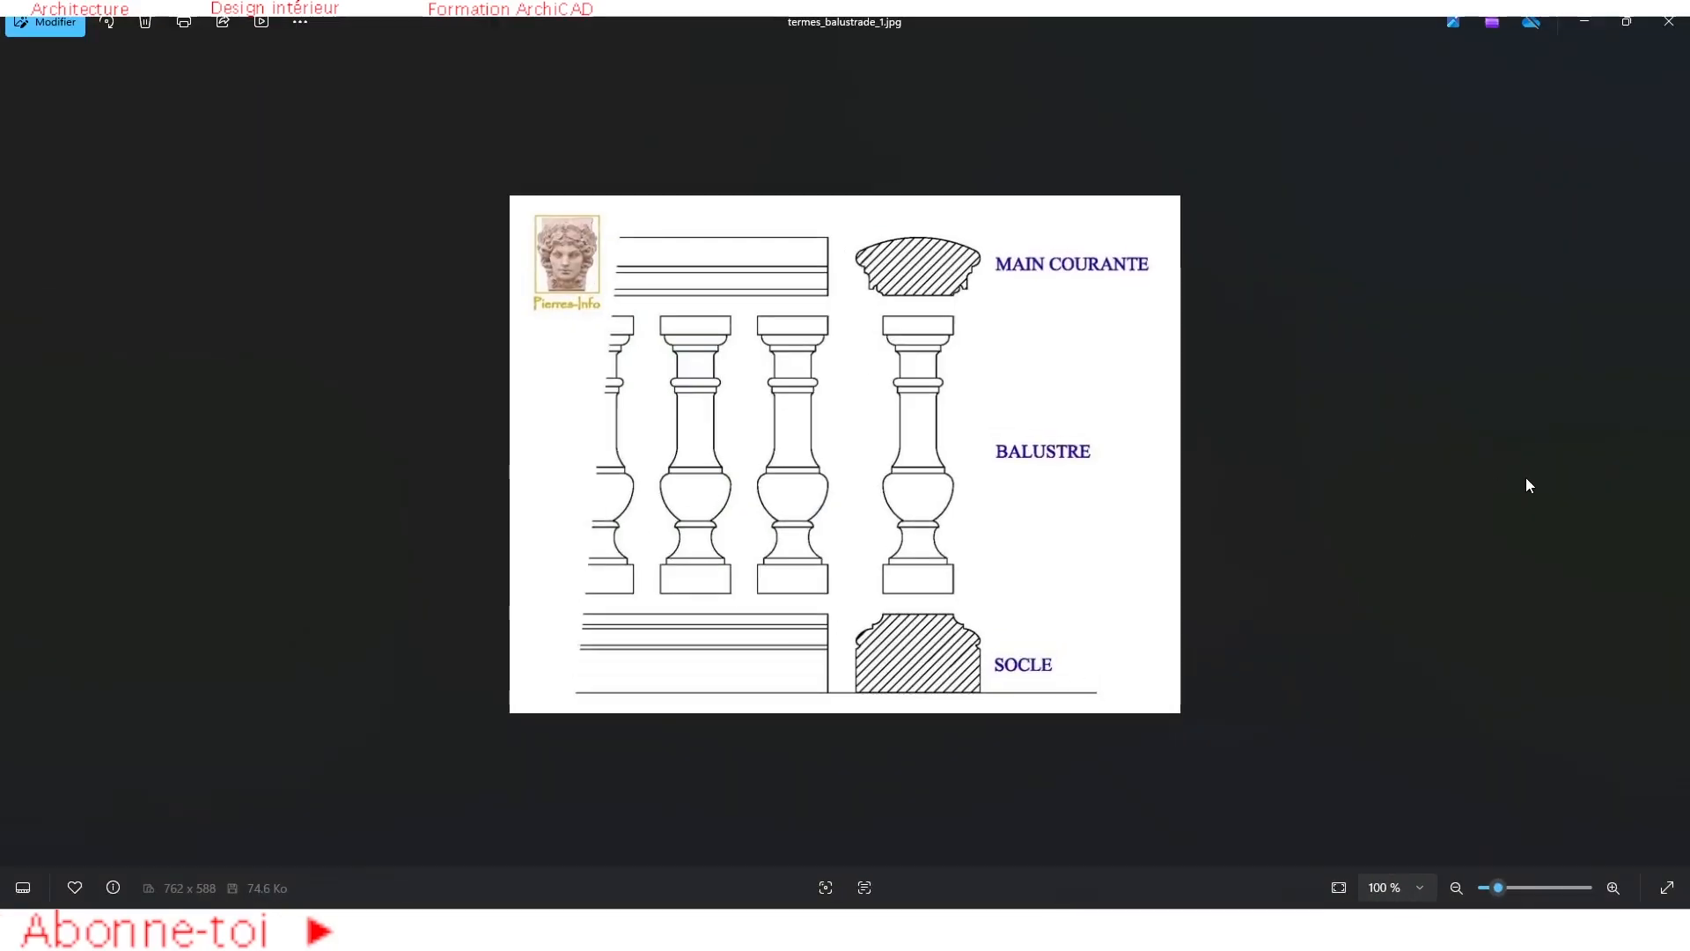
left_click(1676, 465)
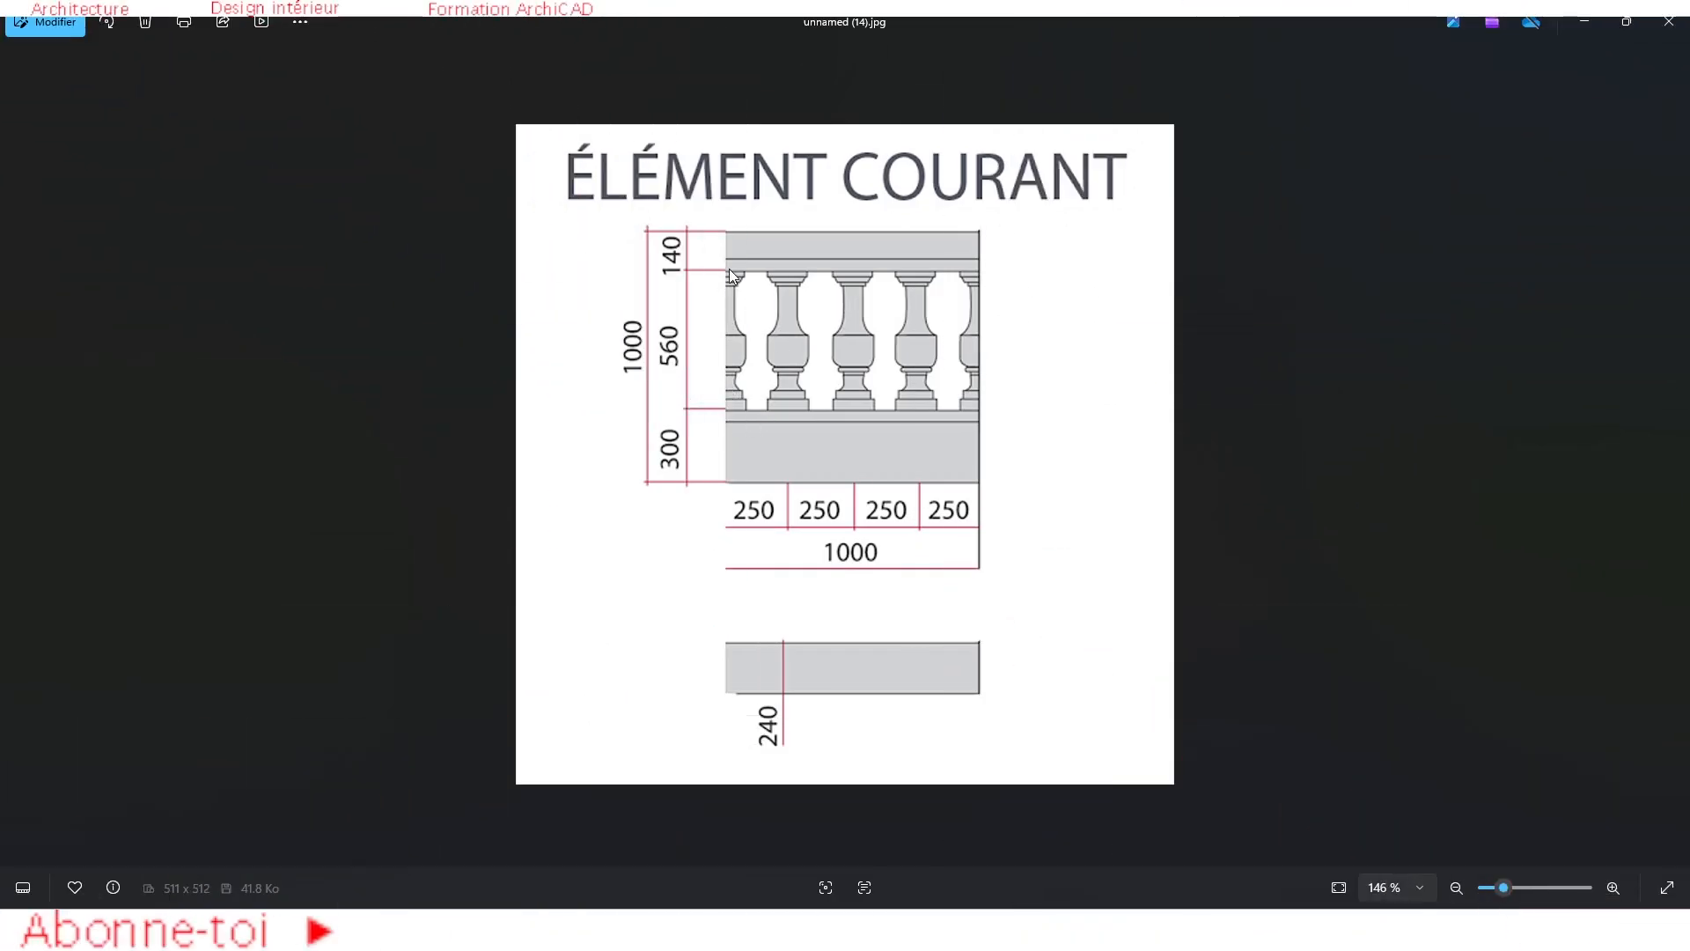
scroll(827, 394, "up", 1)
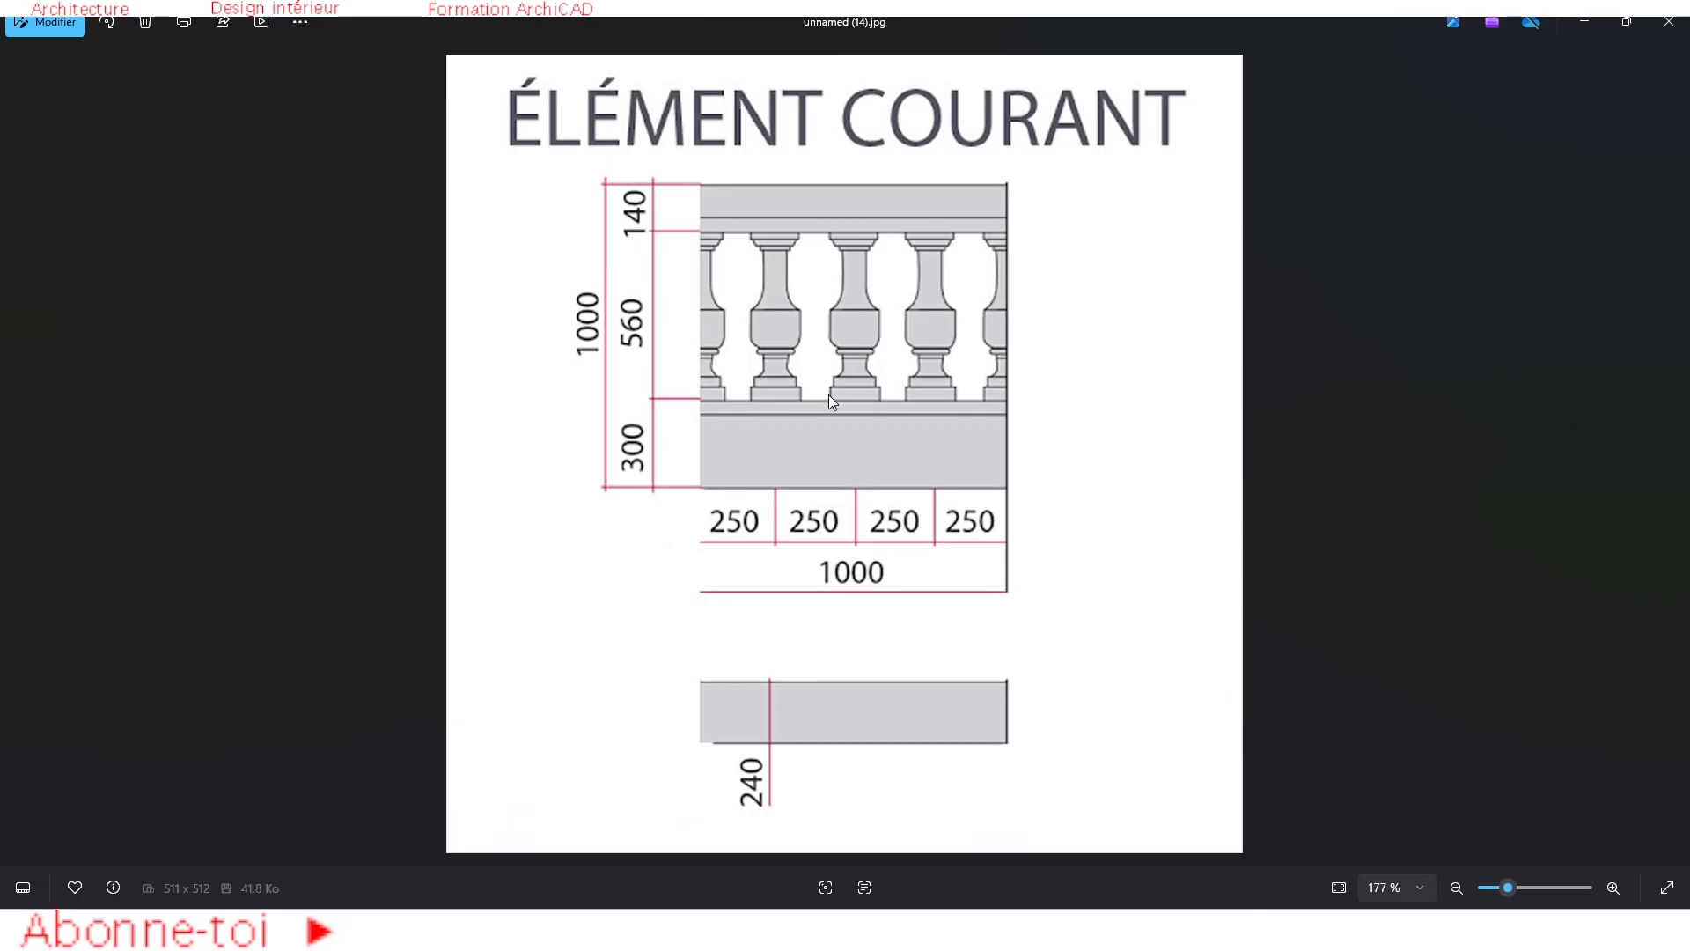
key("Left")
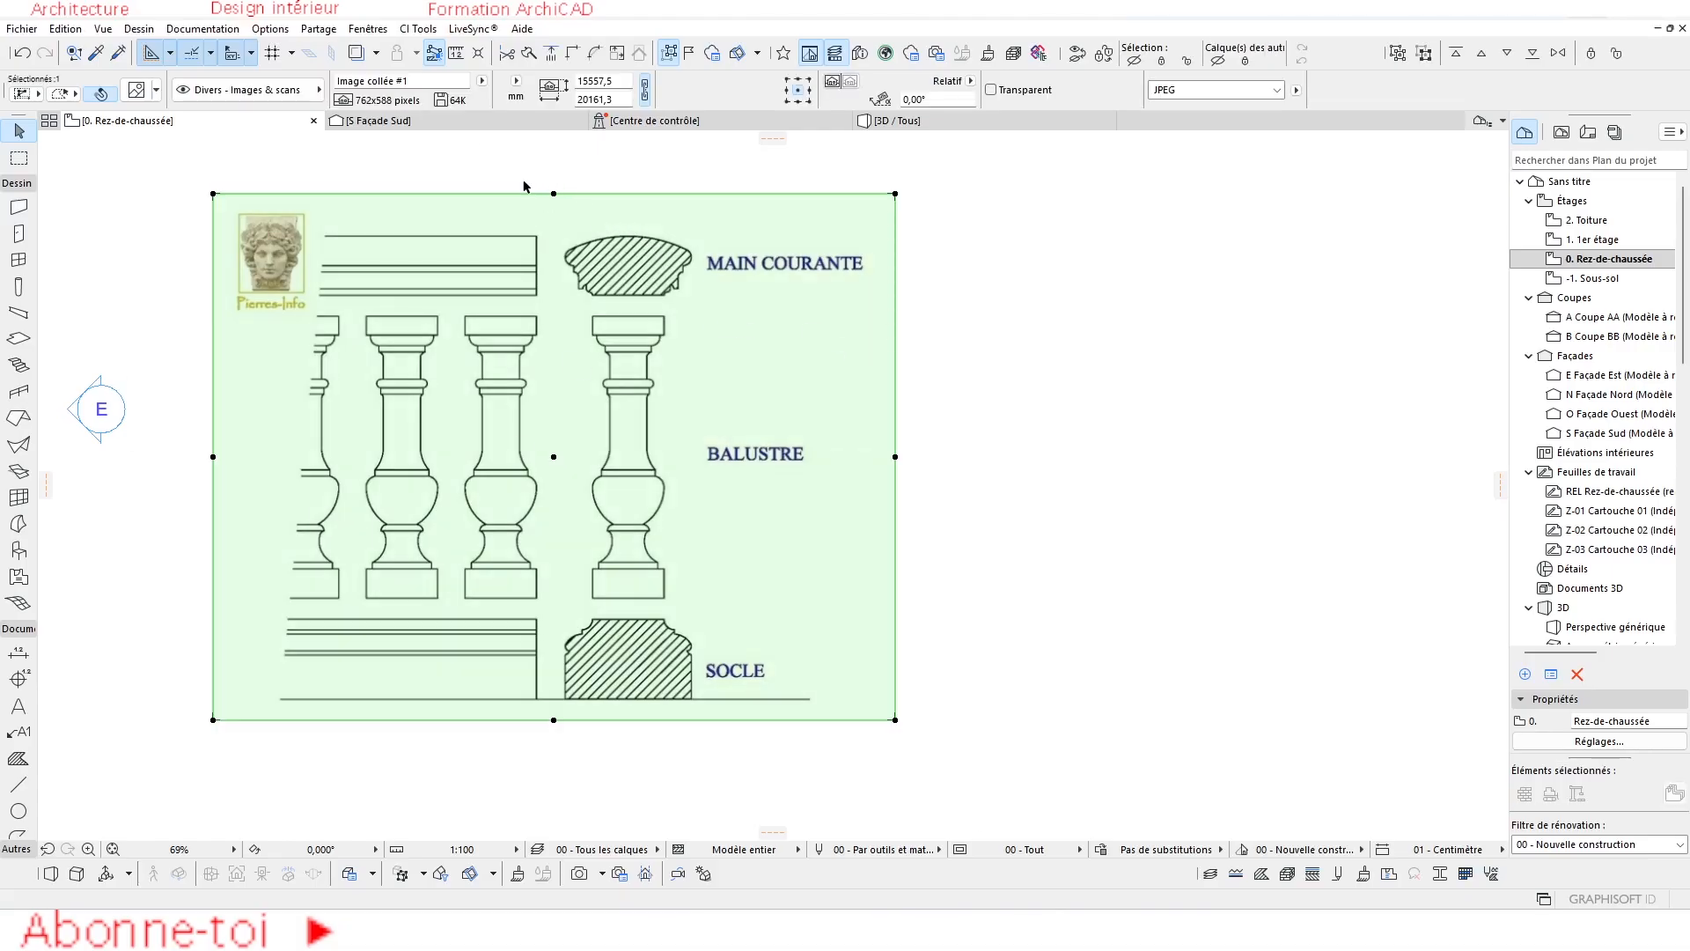
Resize the balustrade image graphically from the rightmost baluster's lower corner so that the baluster's full height becomes 600 mm.
left_click(619, 55)
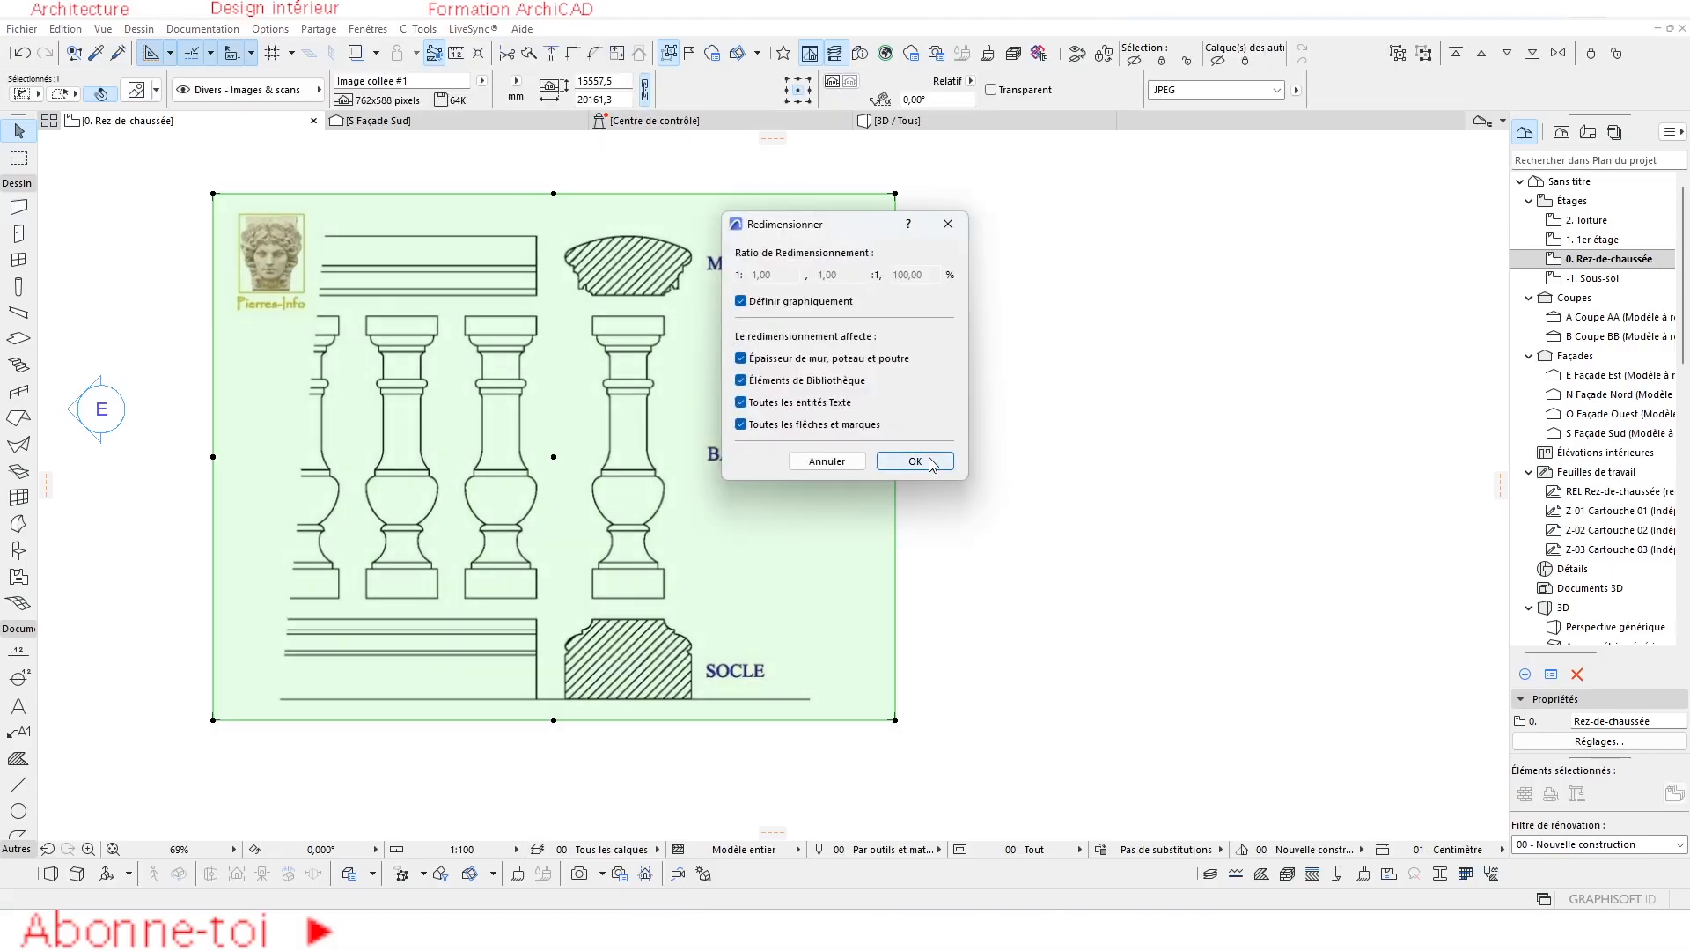
left_click(915, 456)
scroll(651, 608, "up", 8)
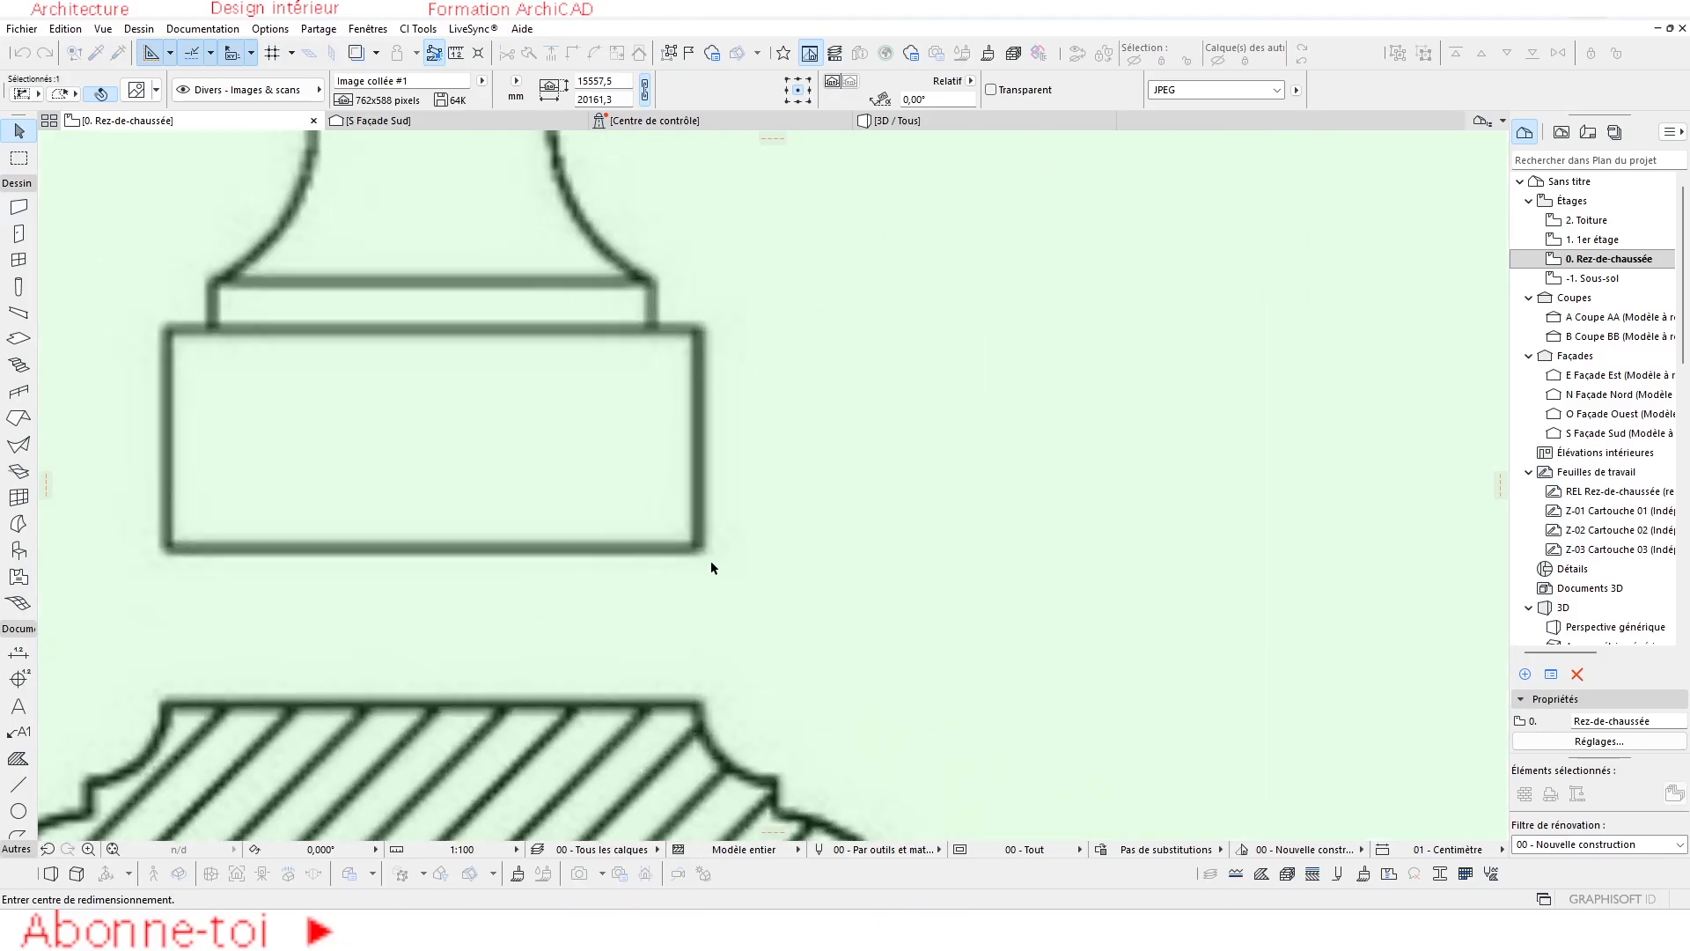
left_click(702, 551)
scroll(775, 483, "down", 8)
middle_click_drag(815, 394, 775, 612)
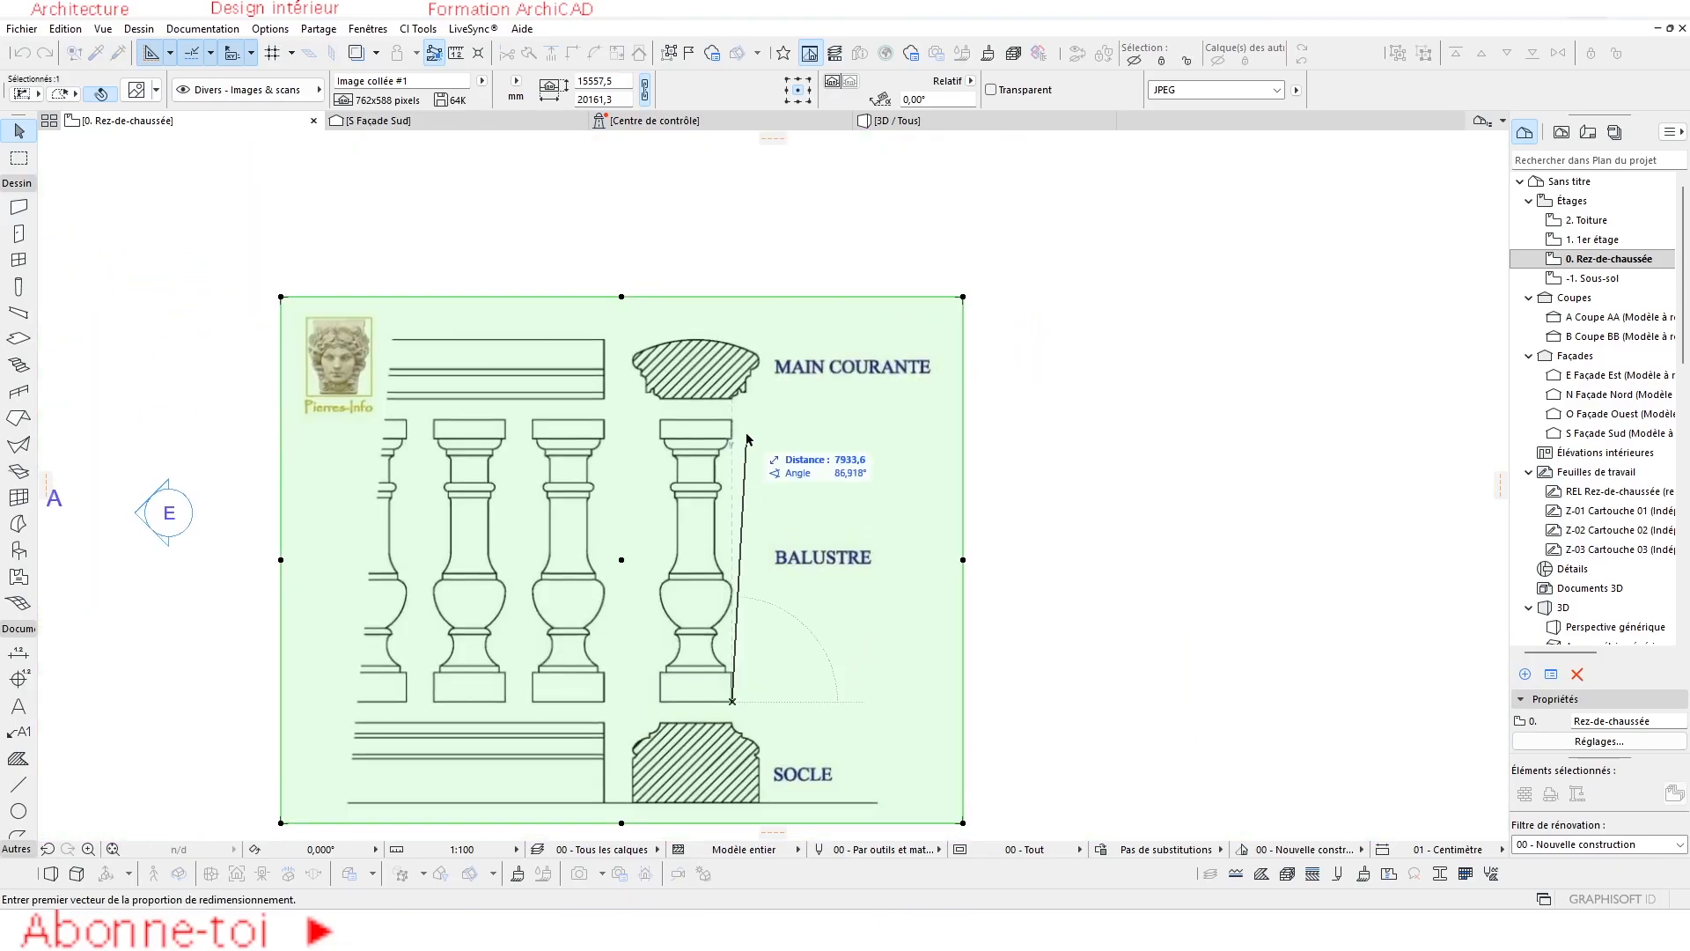
scroll(734, 419, "up", 5)
scroll(734, 423, "up", 1)
left_click(726, 430)
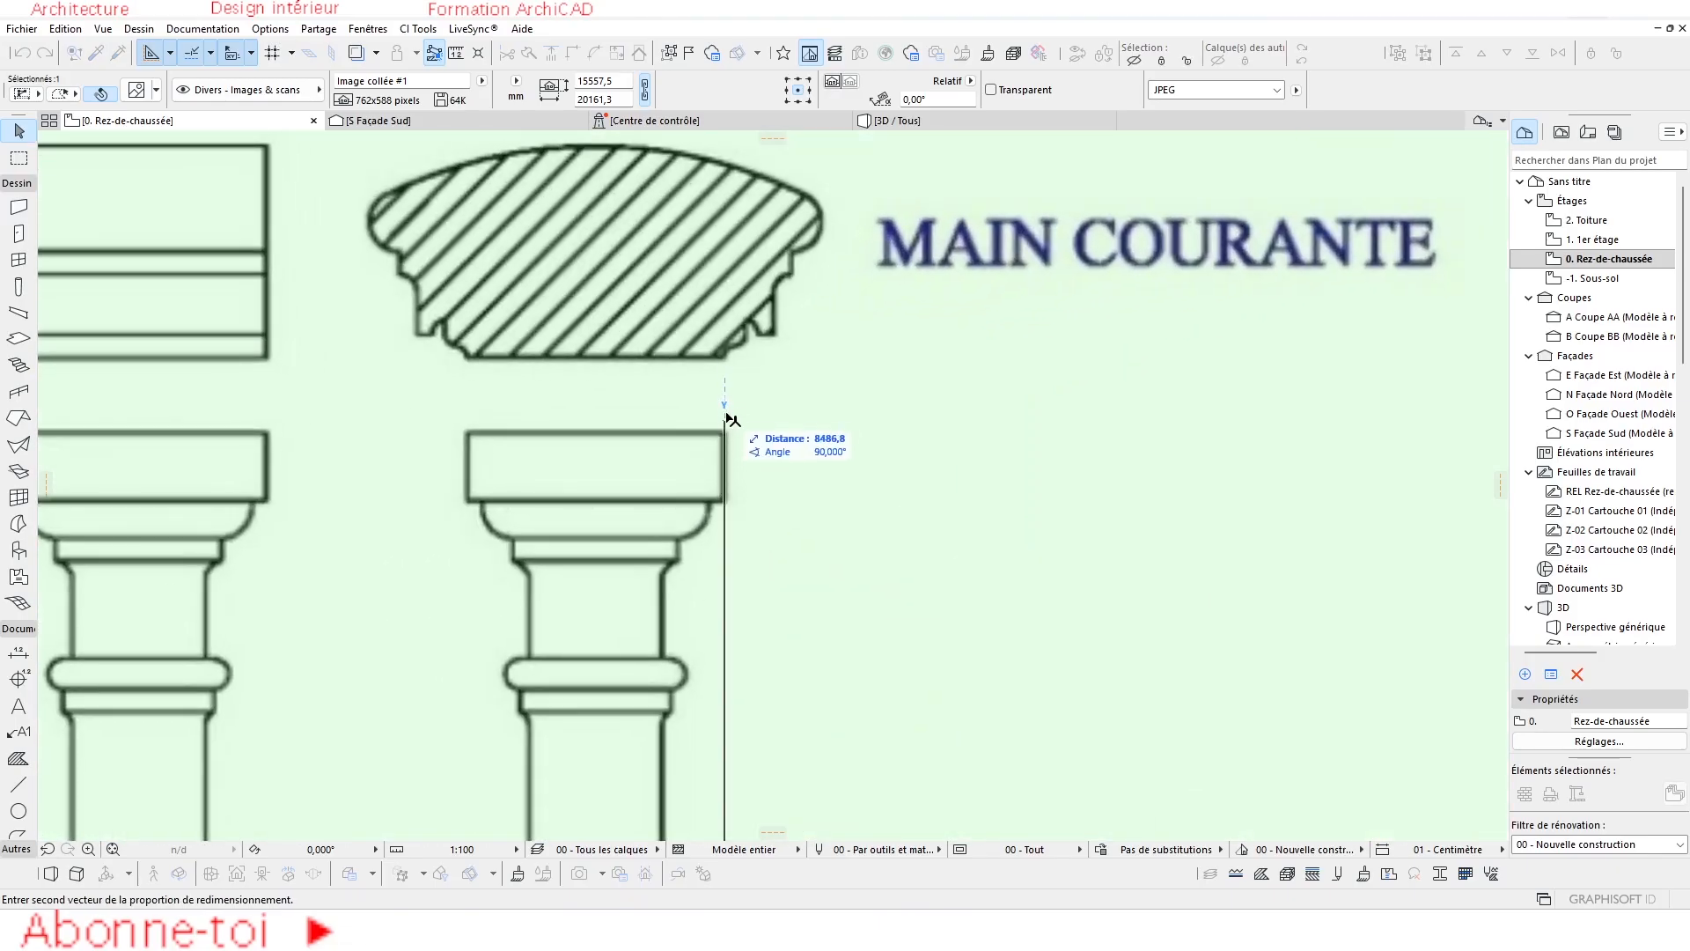
type("60")
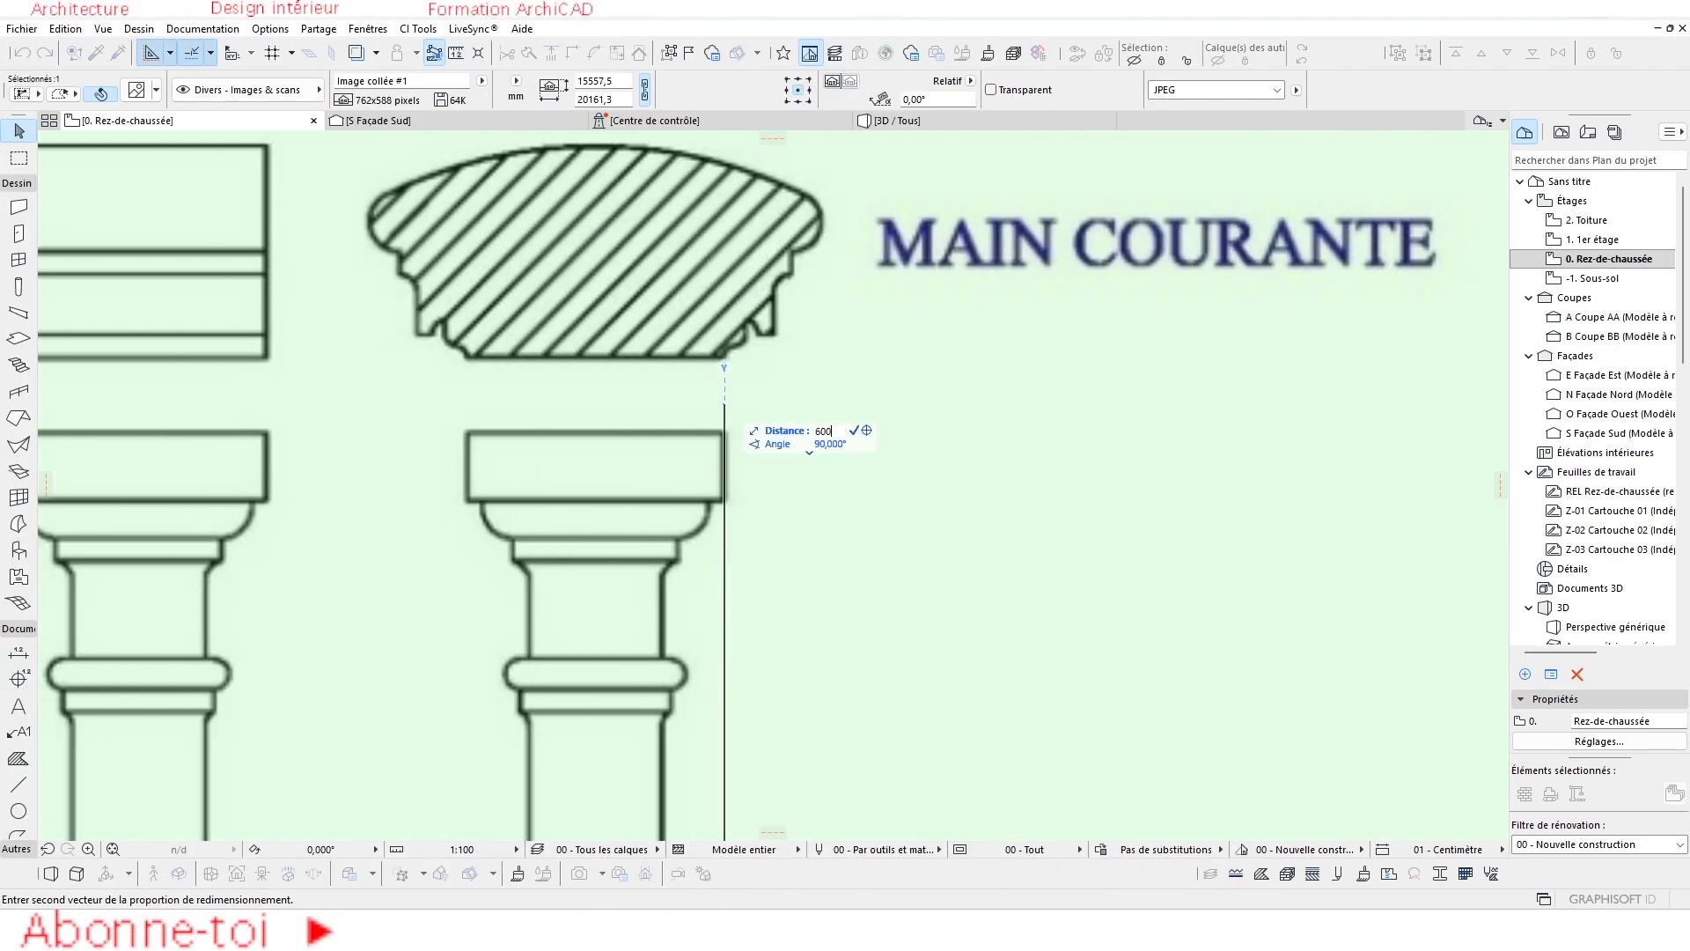
type("0")
key("Return")
Move the scaled balustrade image to just beside the tiled terrace on the floor plan and deselect it.
scroll(706, 521, "down", 5)
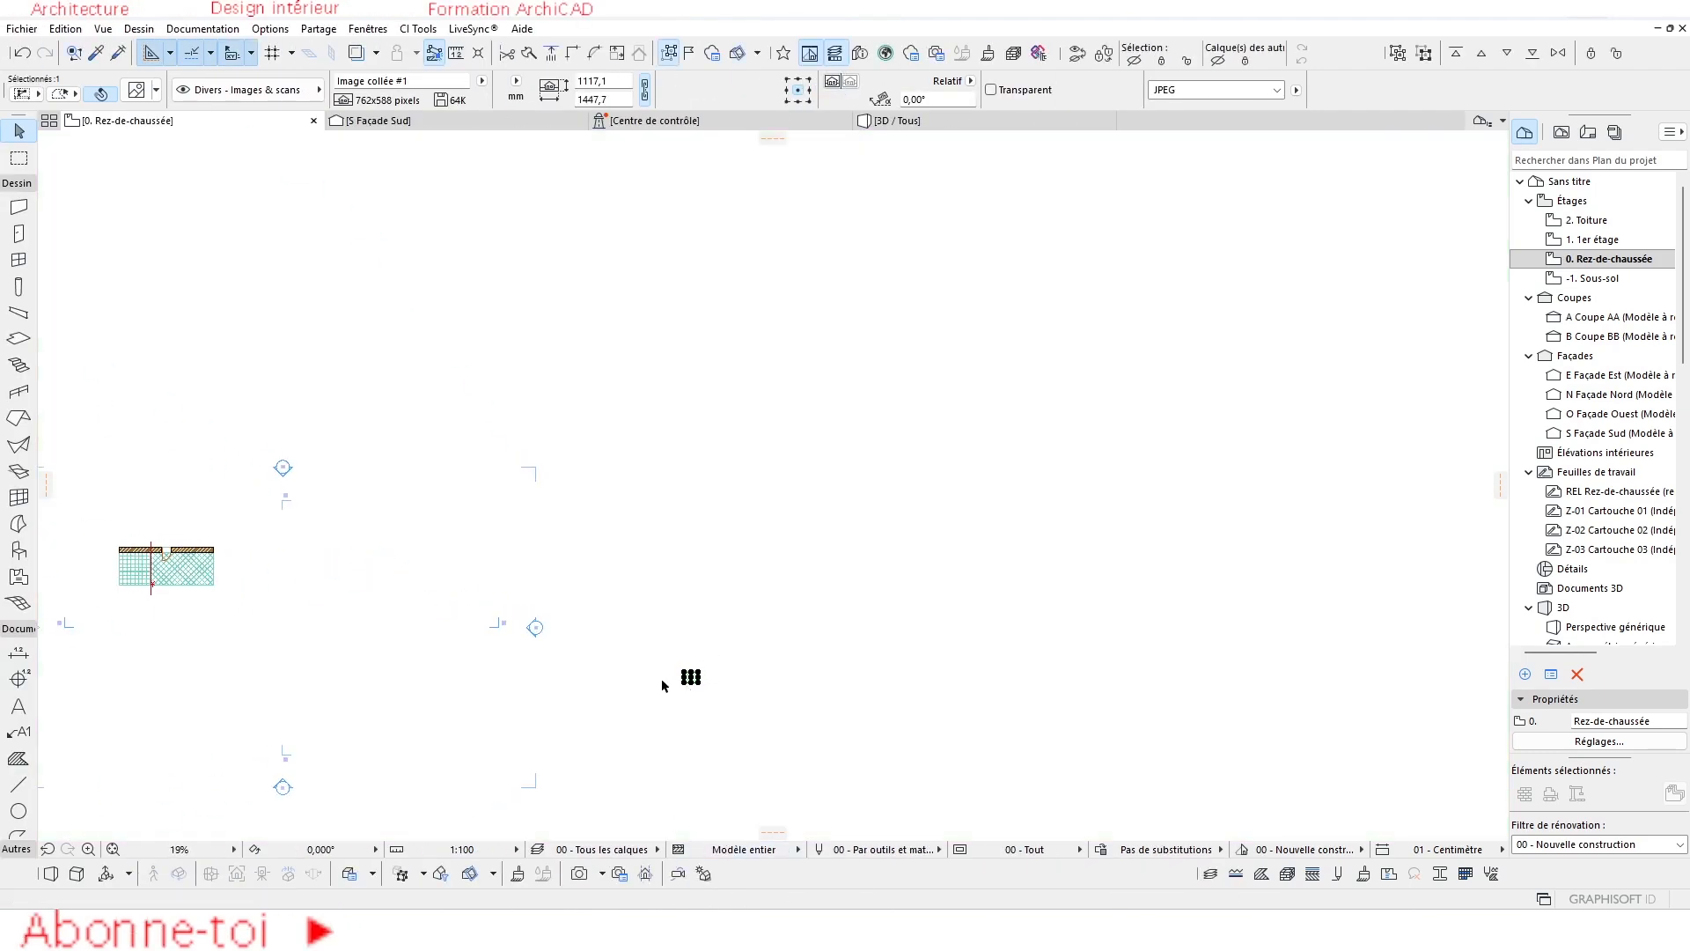
middle_click_drag(656, 697, 741, 696)
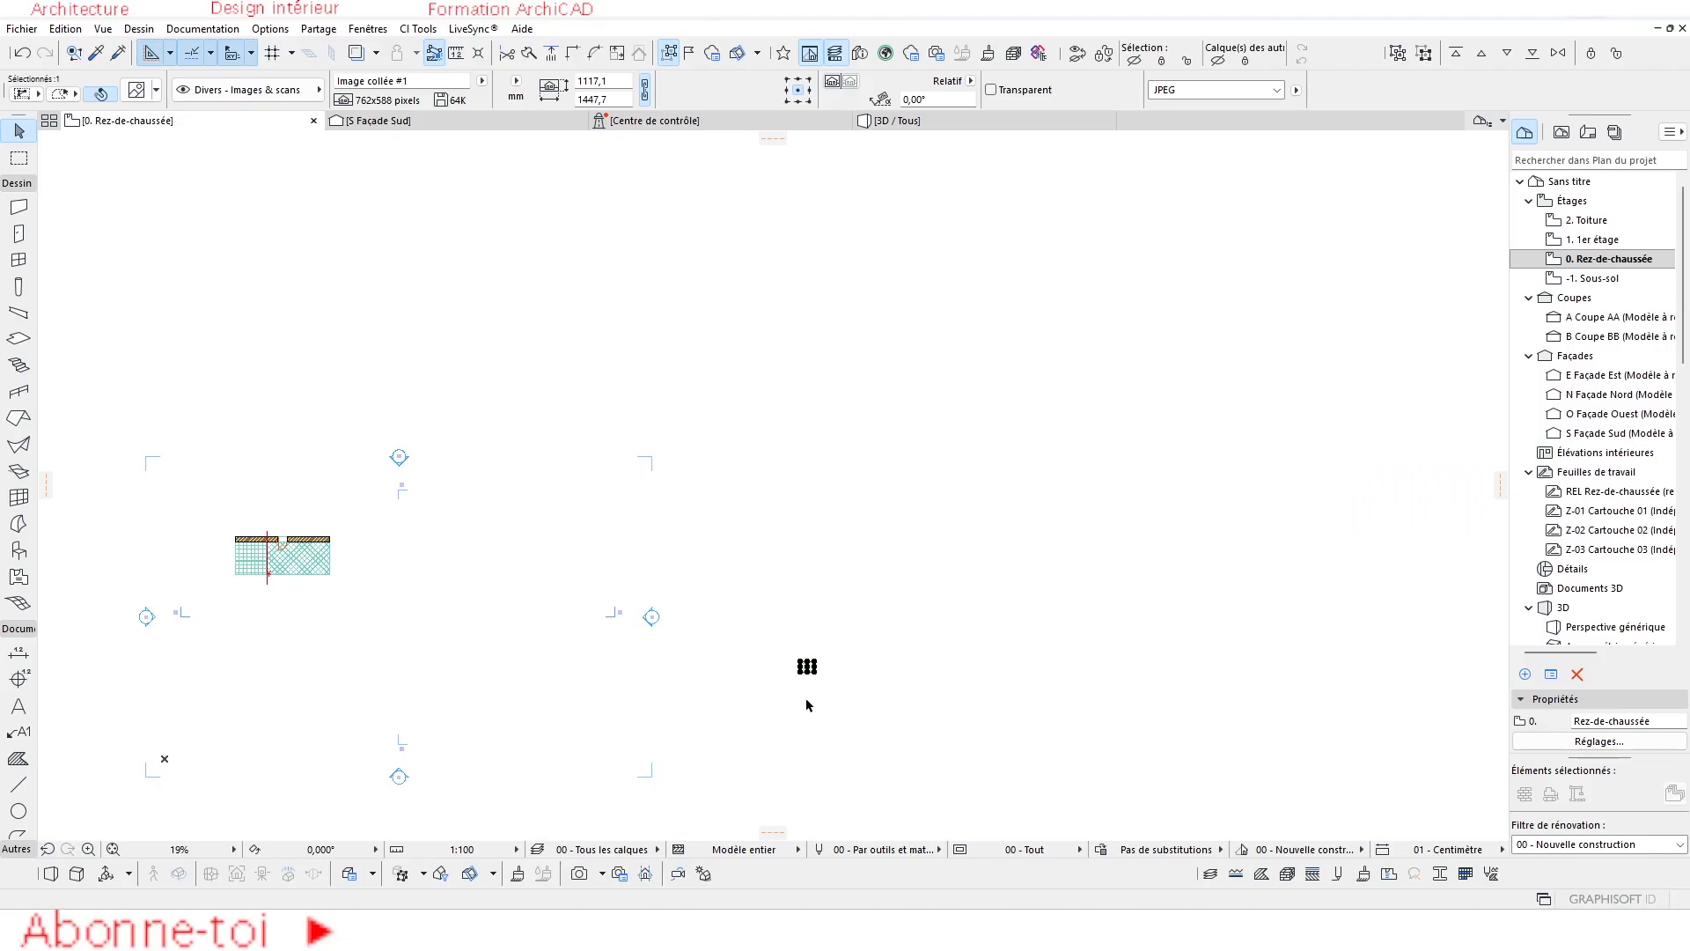
key("ctrl+d")
left_click(807, 666)
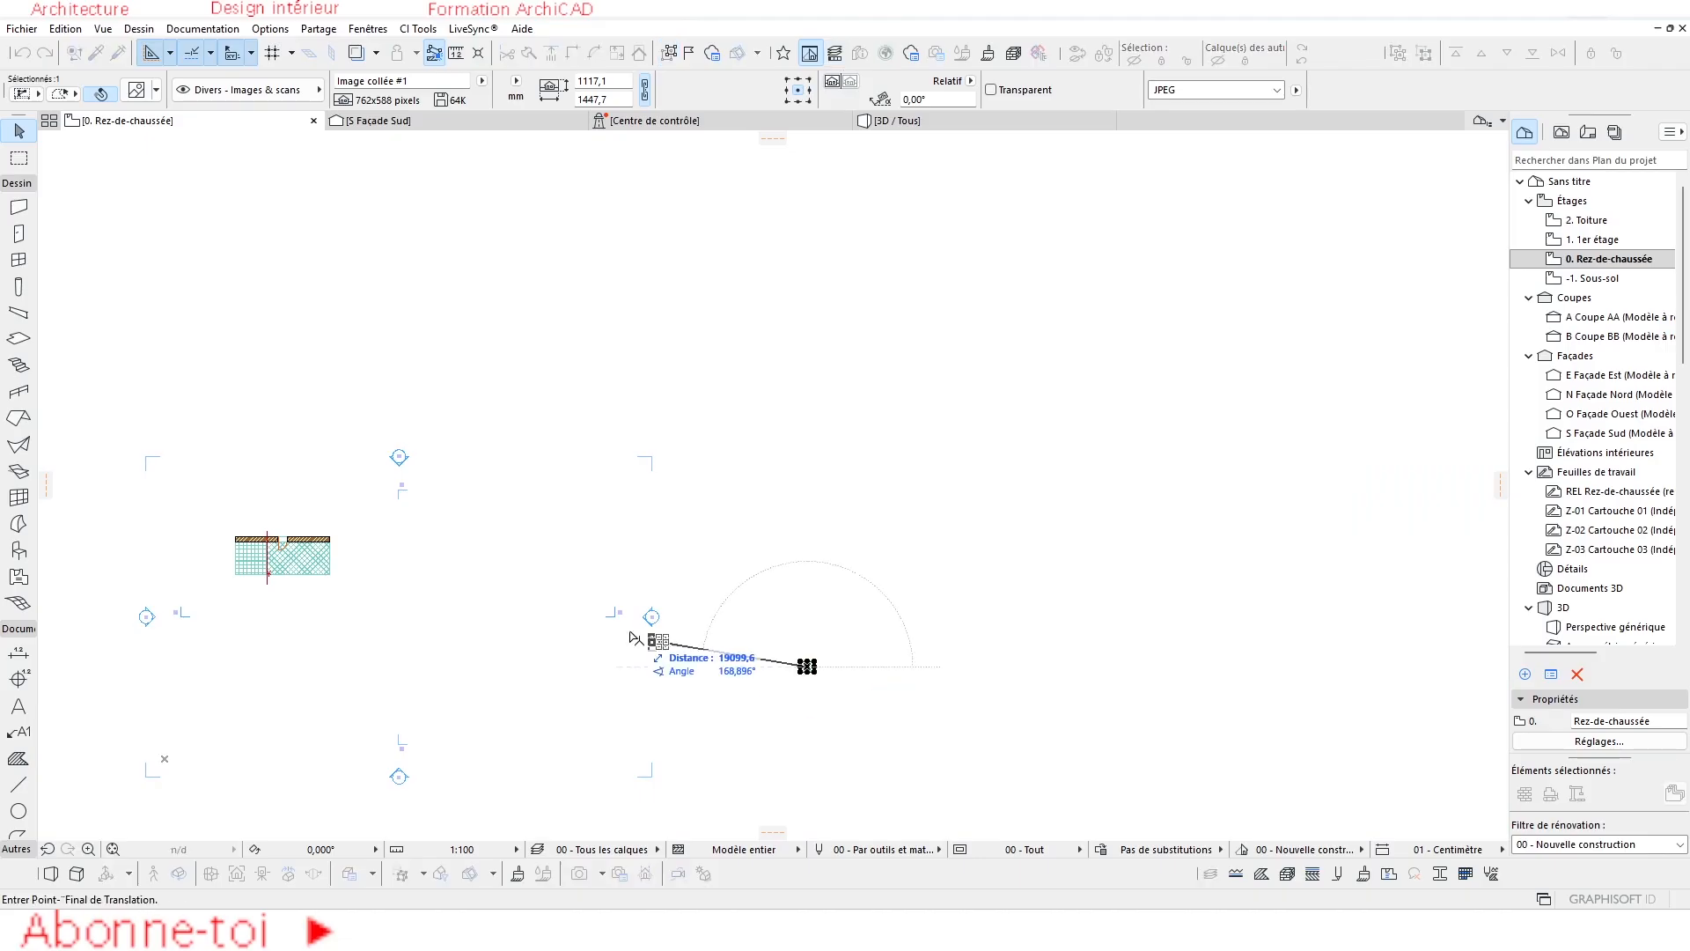
left_click(442, 577)
scroll(509, 563, "up", 10)
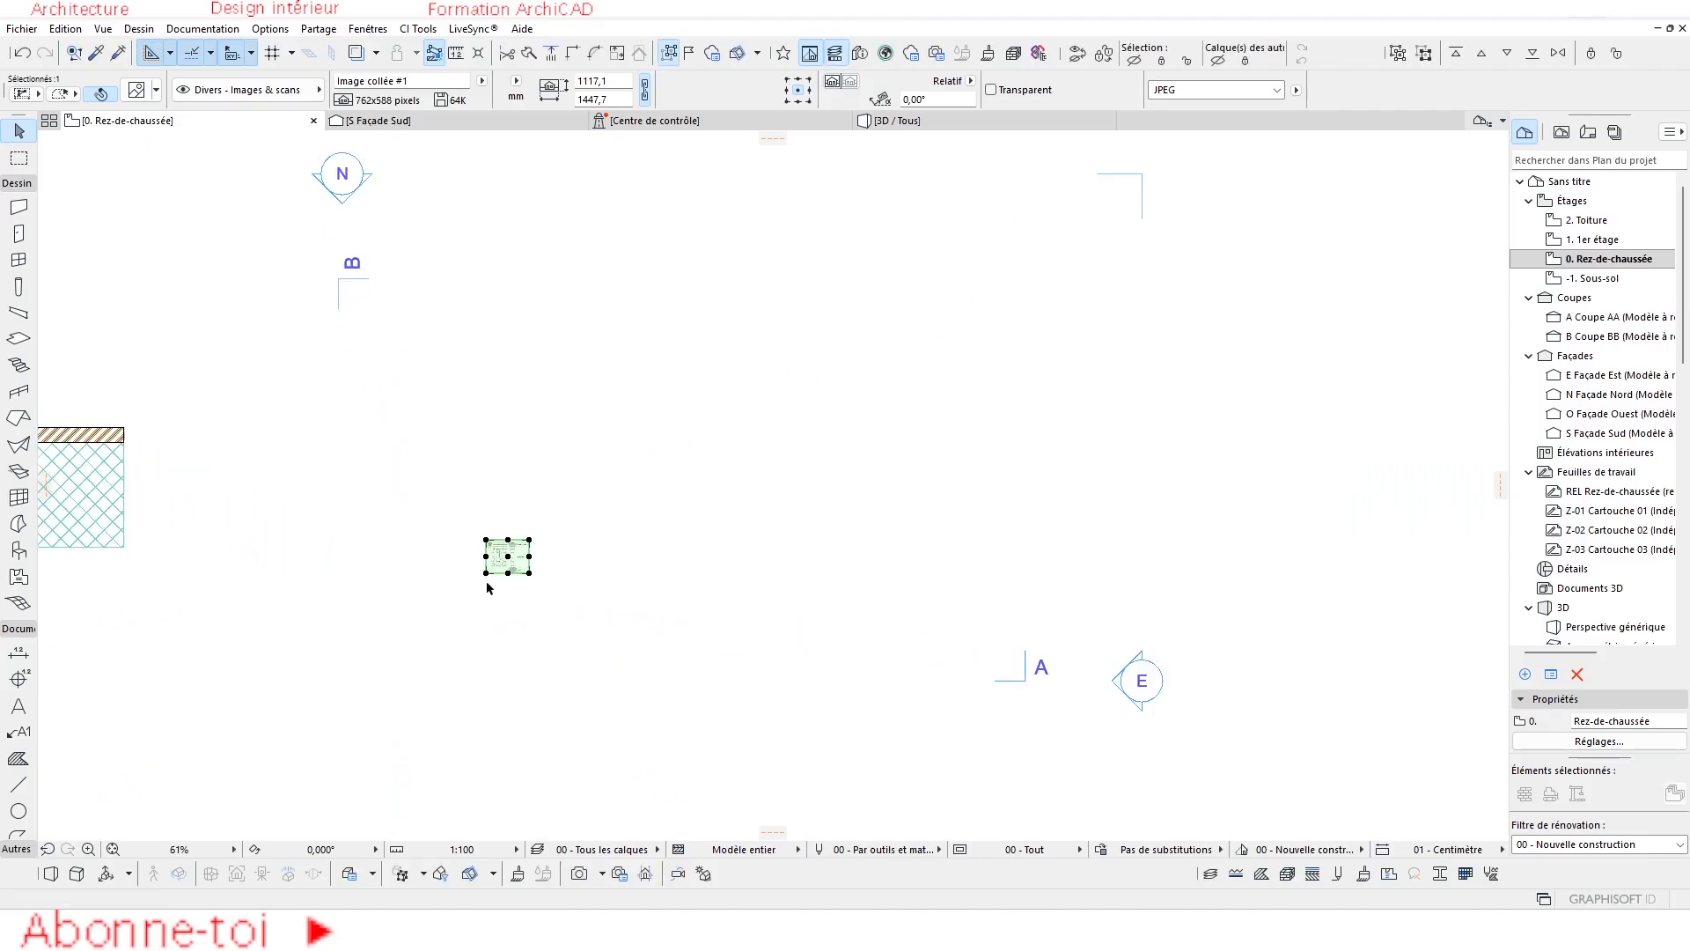
left_click(867, 457)
Measure the rightmost baluster's height in the scaled image from its base to its top.
scroll(848, 426, "up", 3)
key("m")
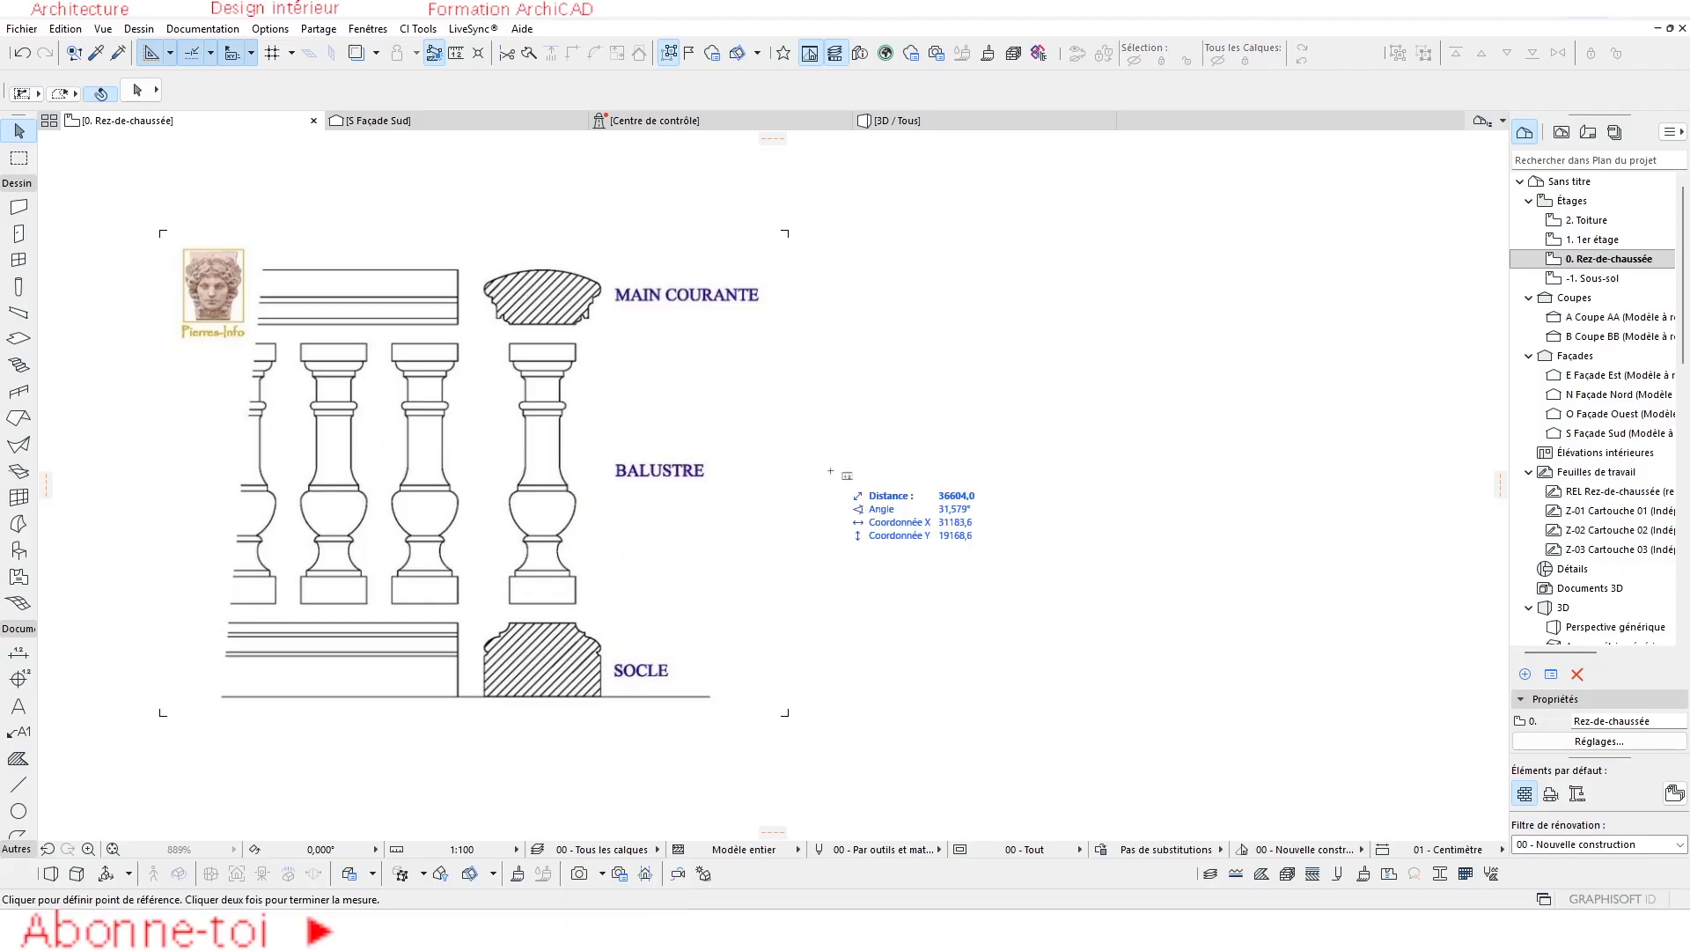
scroll(486, 600, "up", 3)
left_click(641, 606)
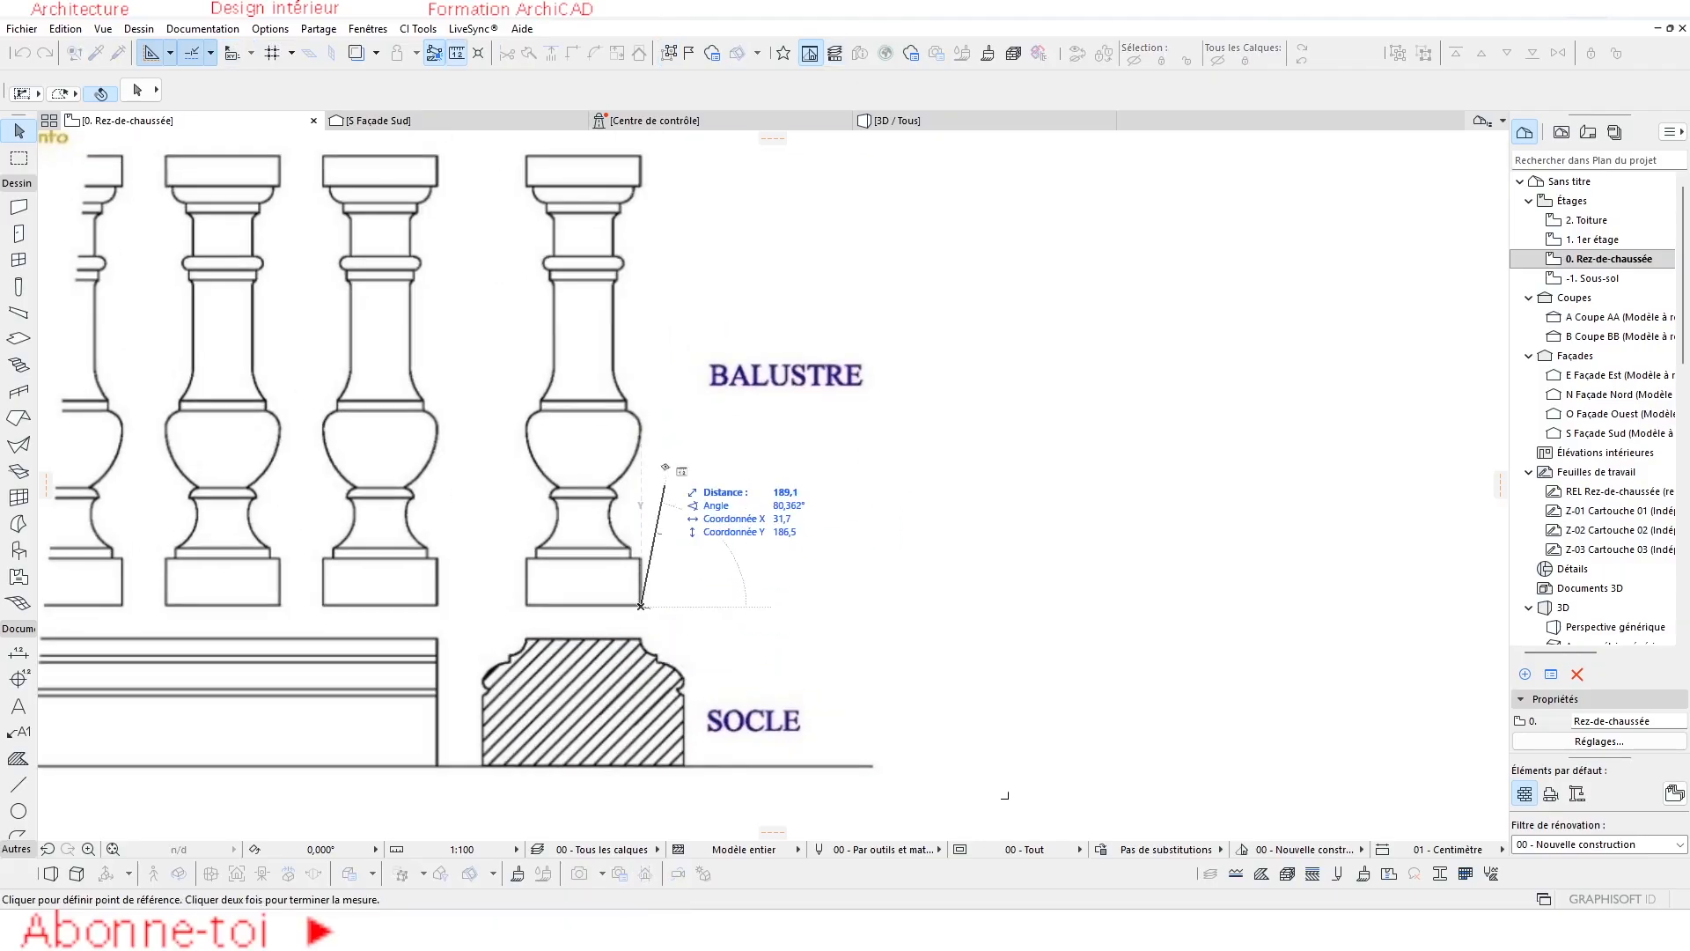
scroll(651, 264, "up", 2)
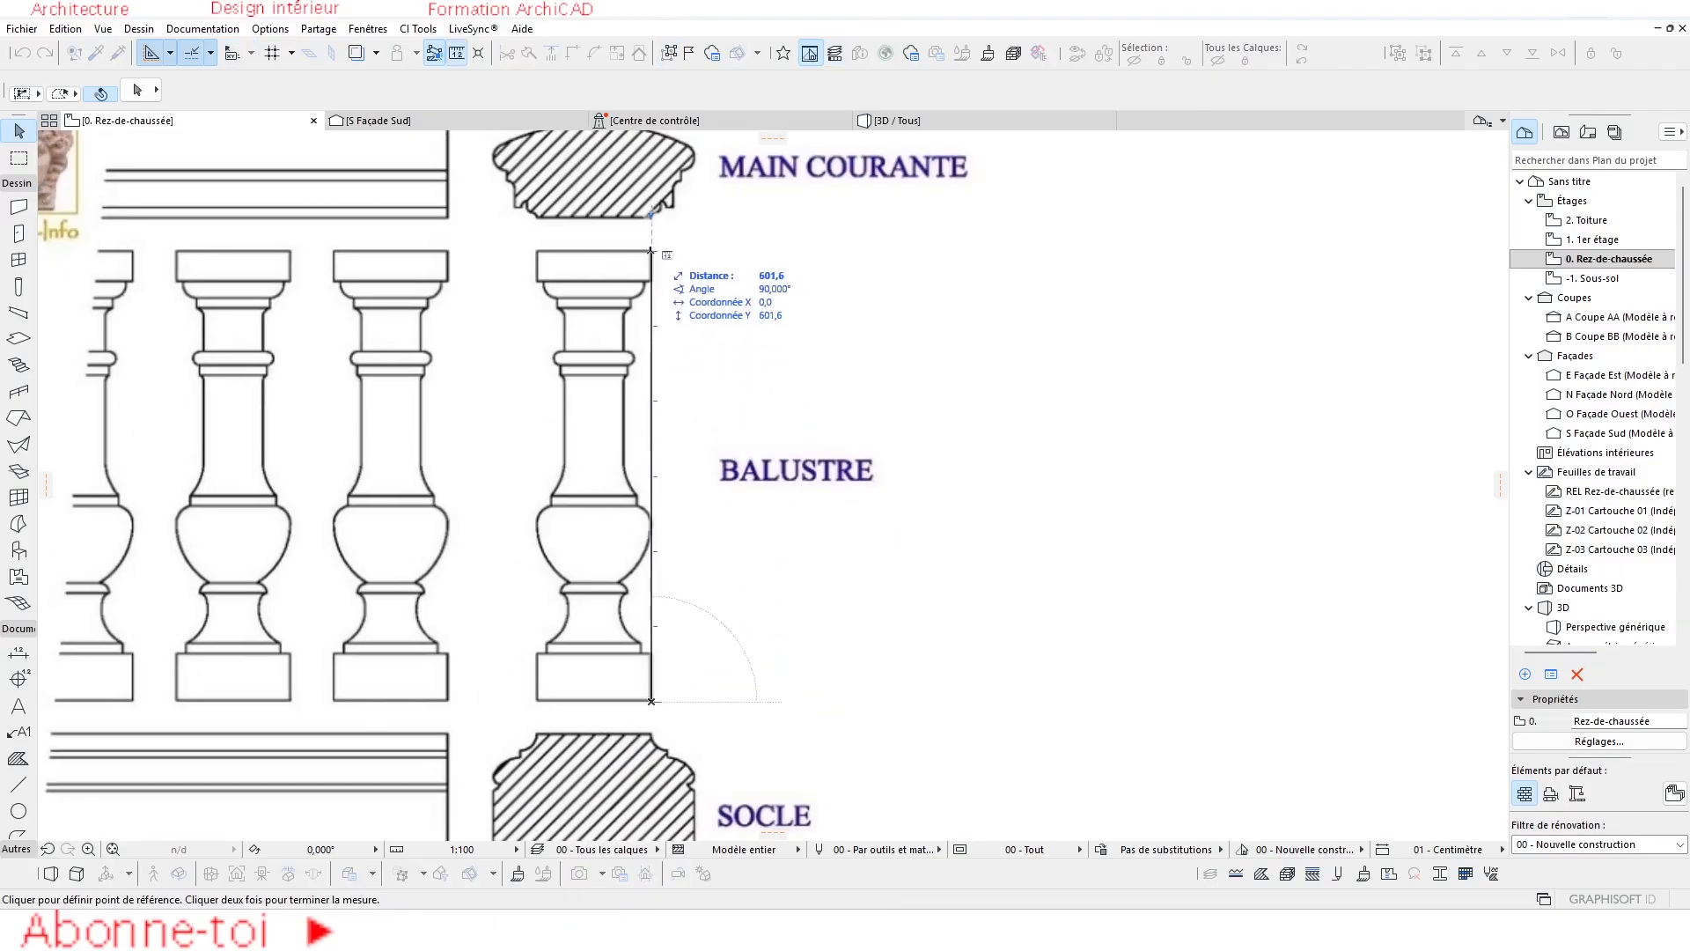
key("Escape")
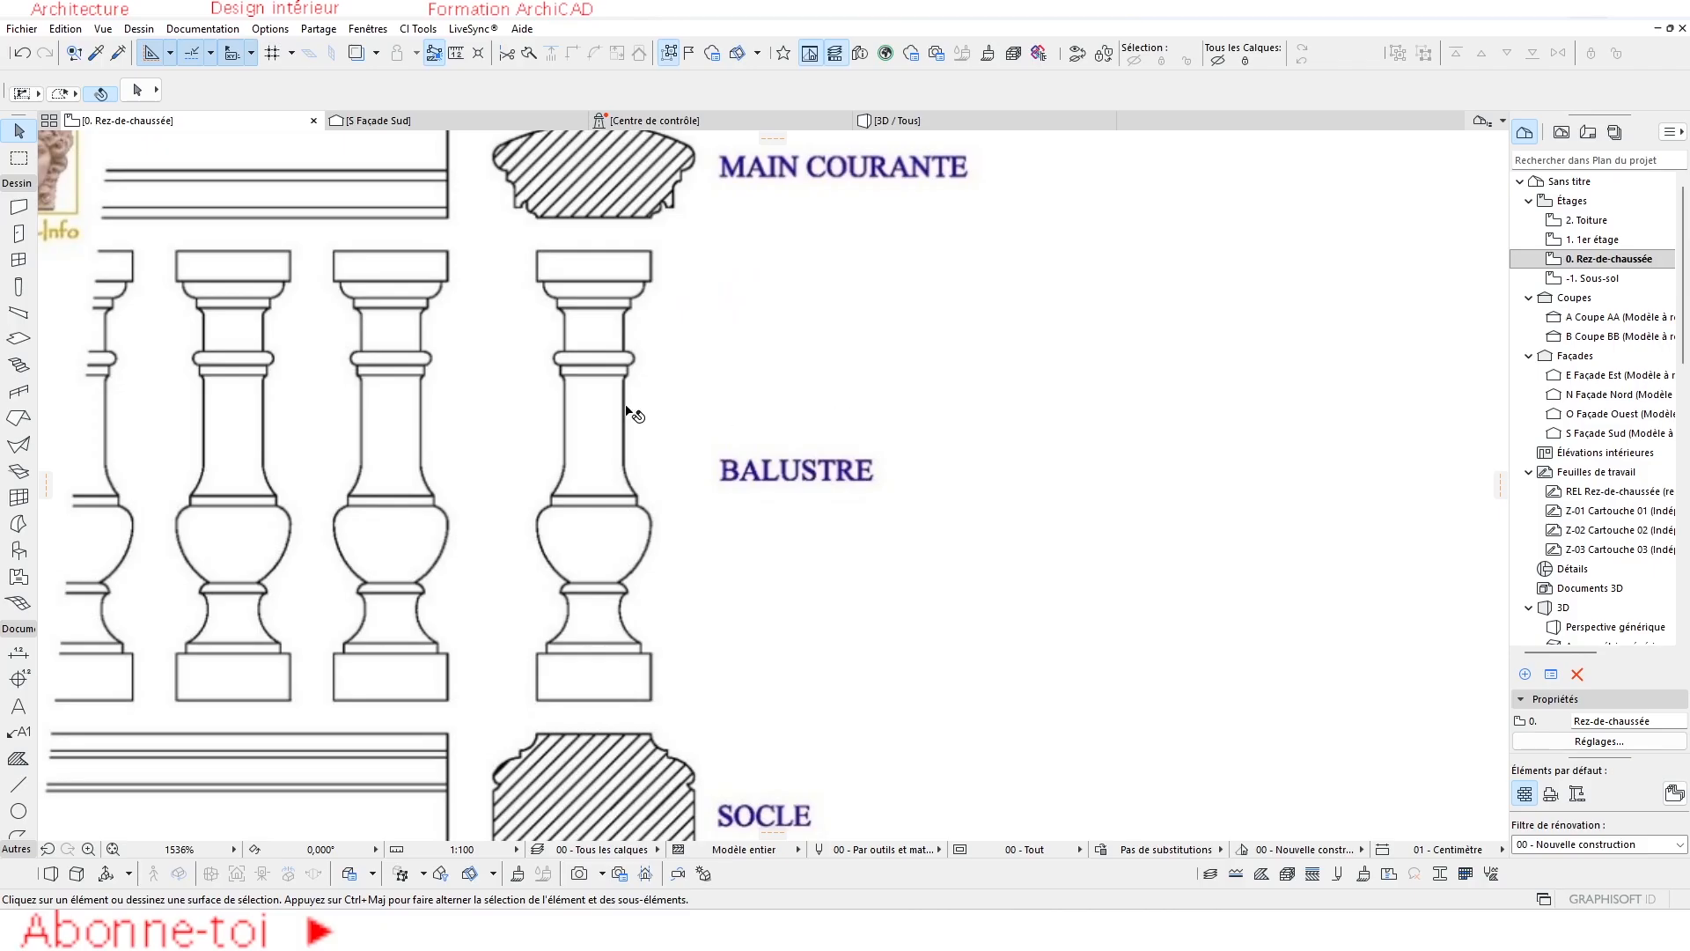
scroll(660, 414, "up", 3)
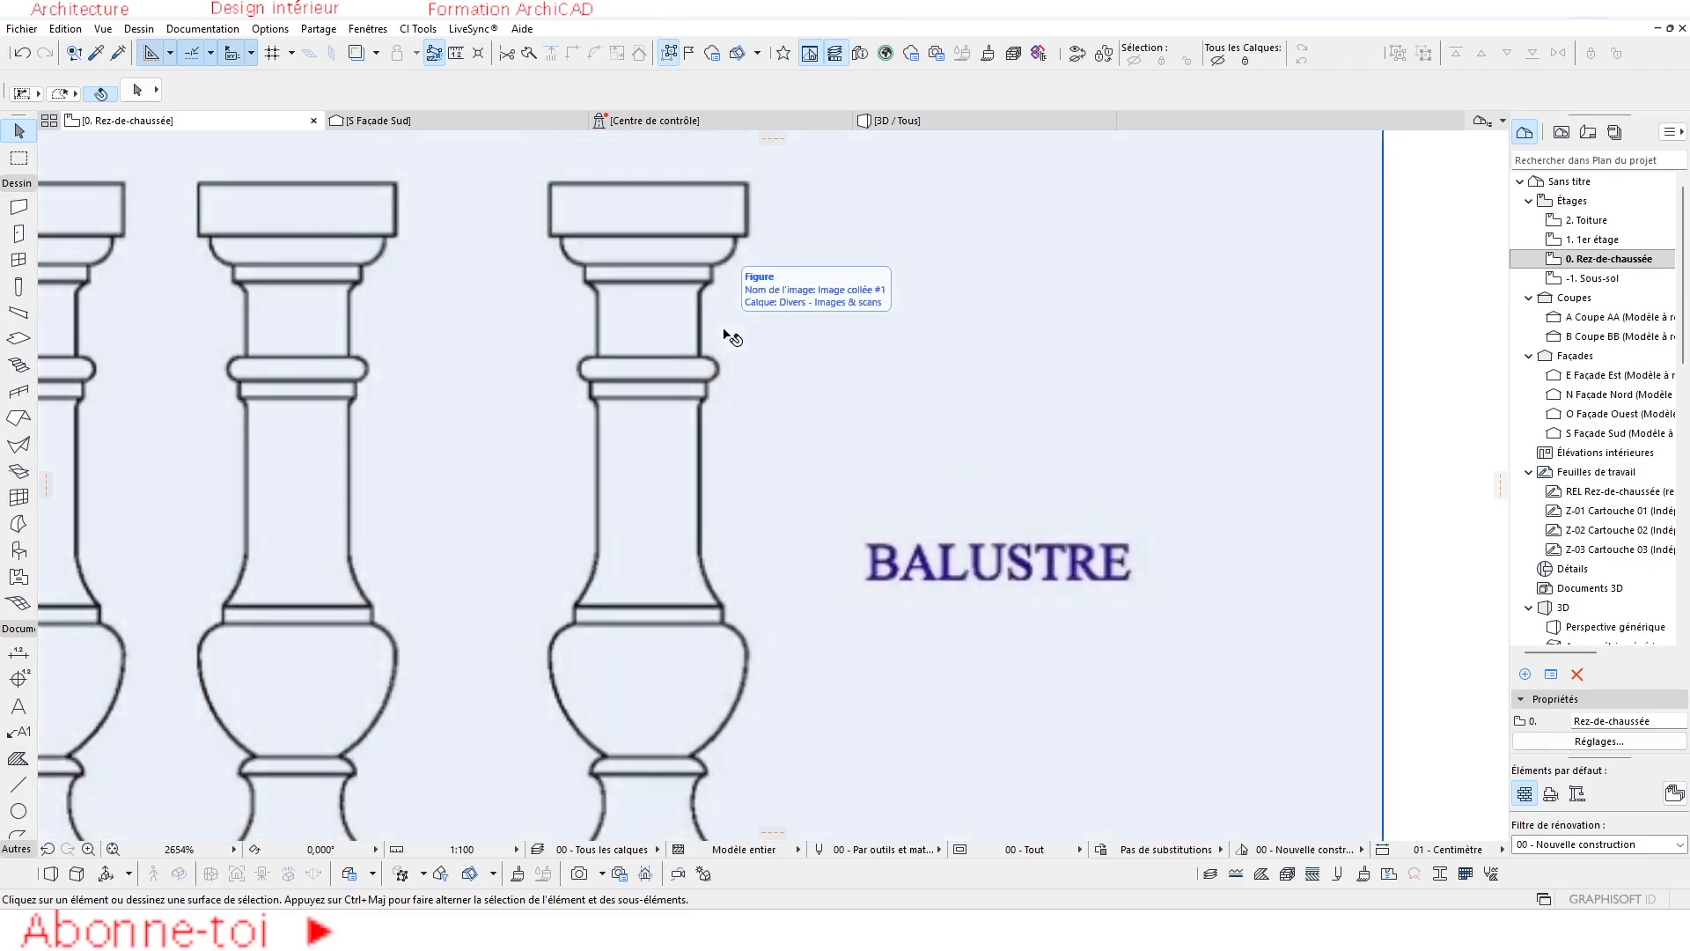
Measure the width of the curved moulding directly beneath the rightmost baluster's top block.
scroll(734, 334, "down", 3)
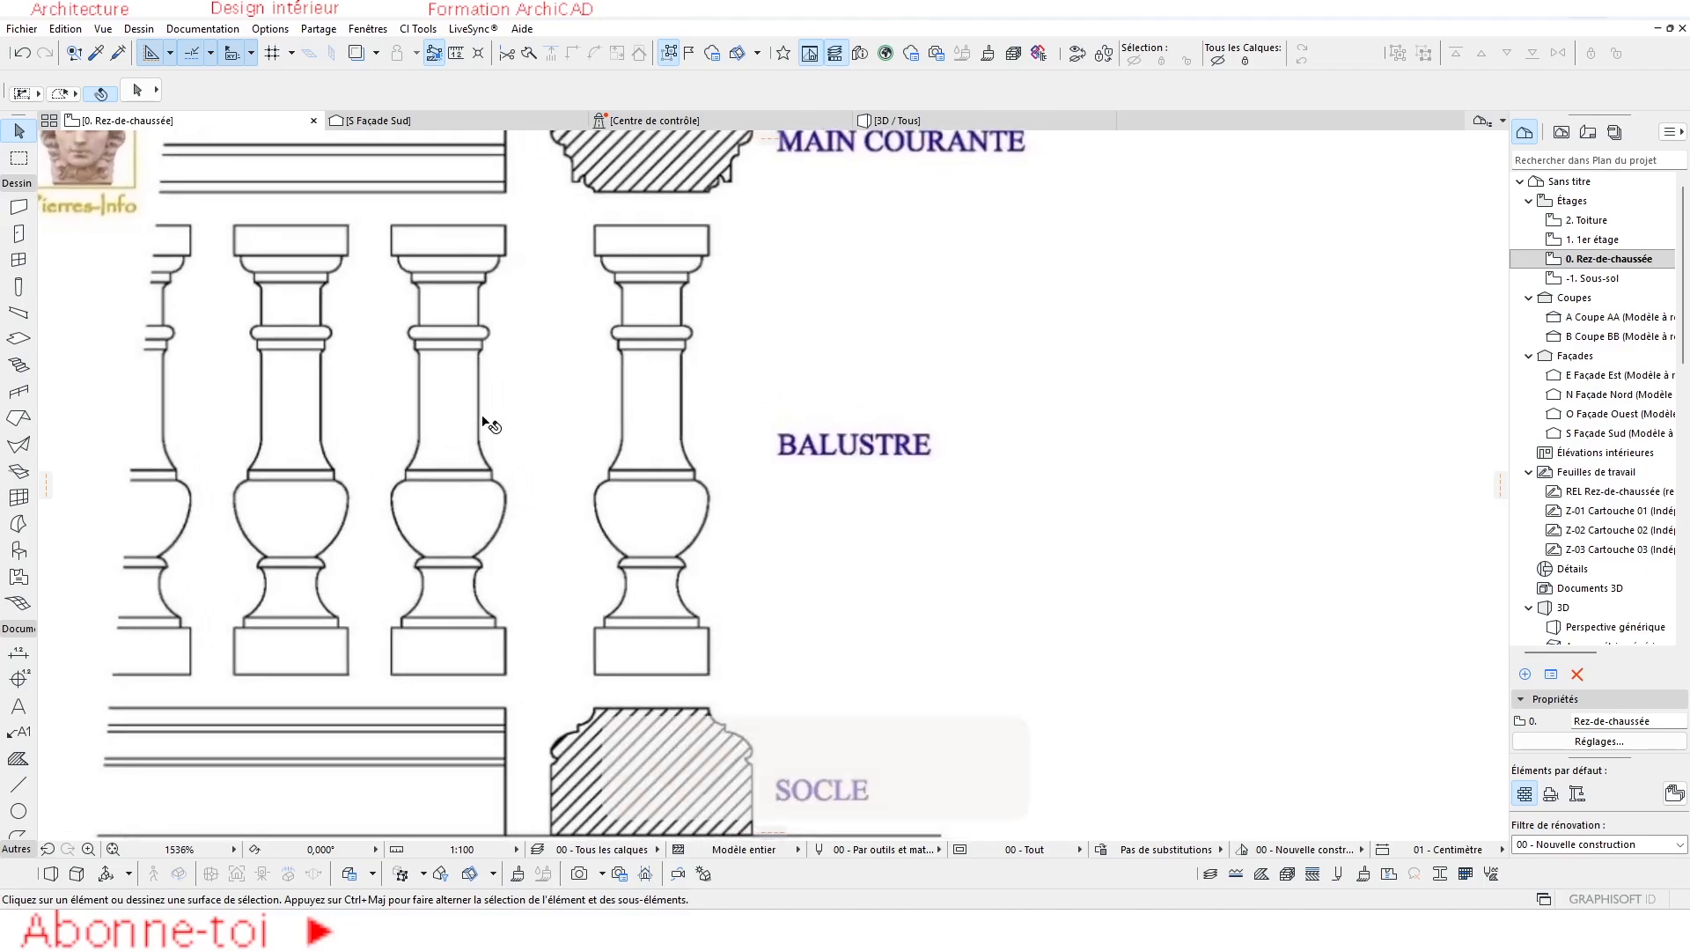
left_click(17, 786)
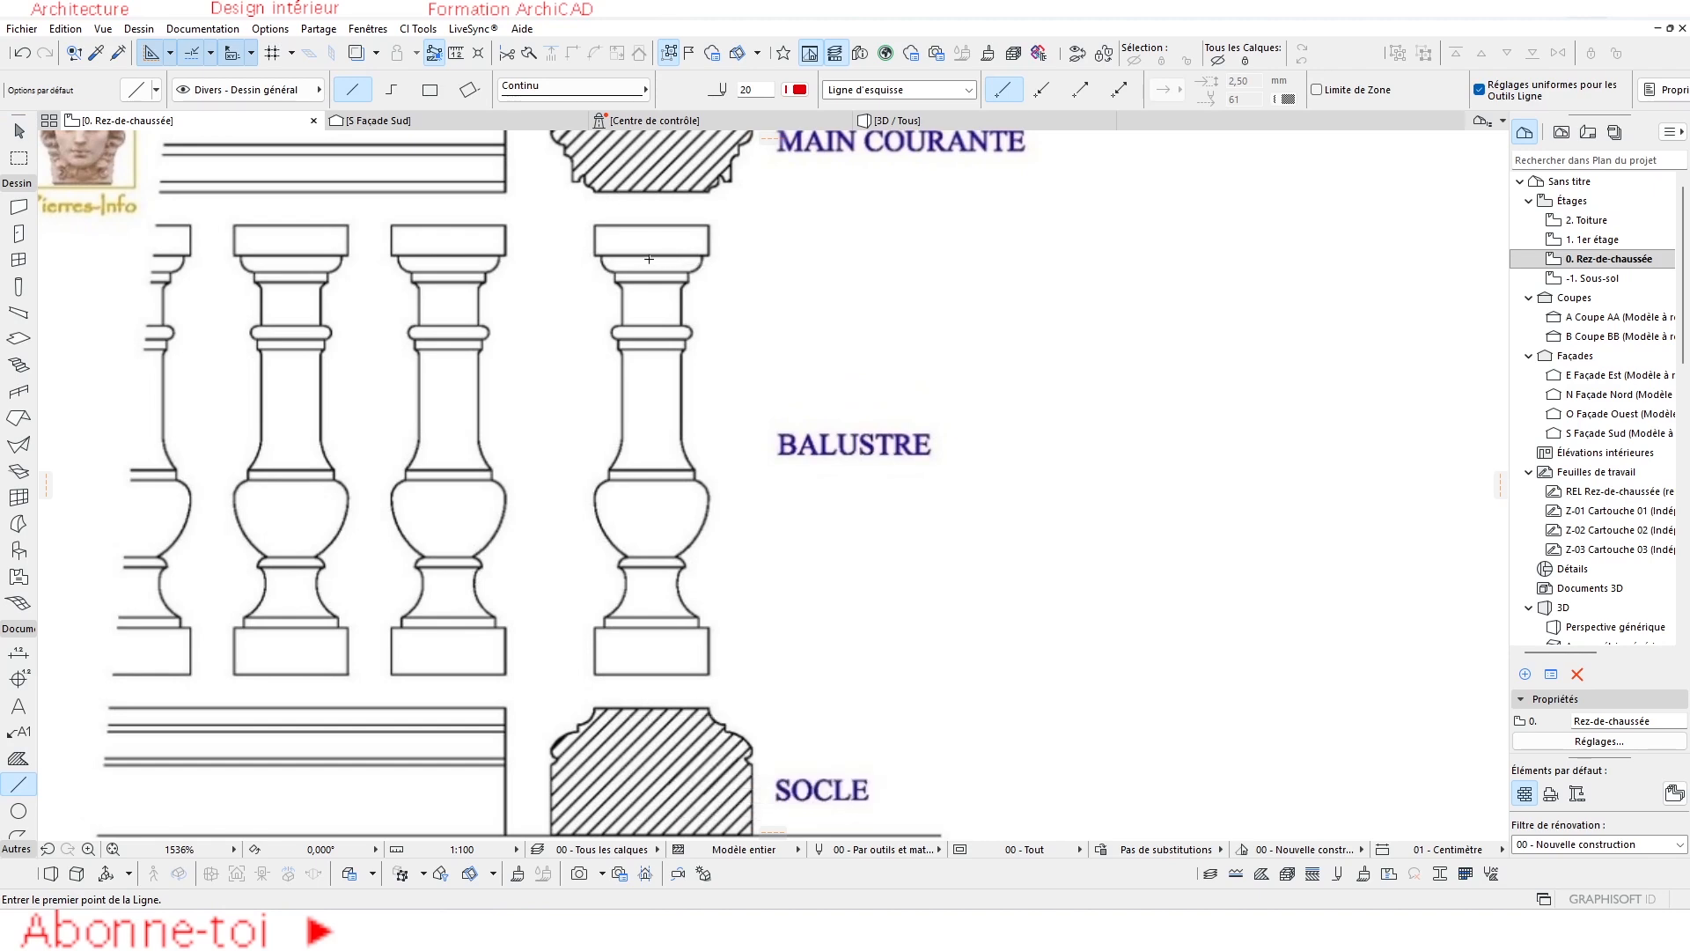
scroll(656, 259, "up", 5)
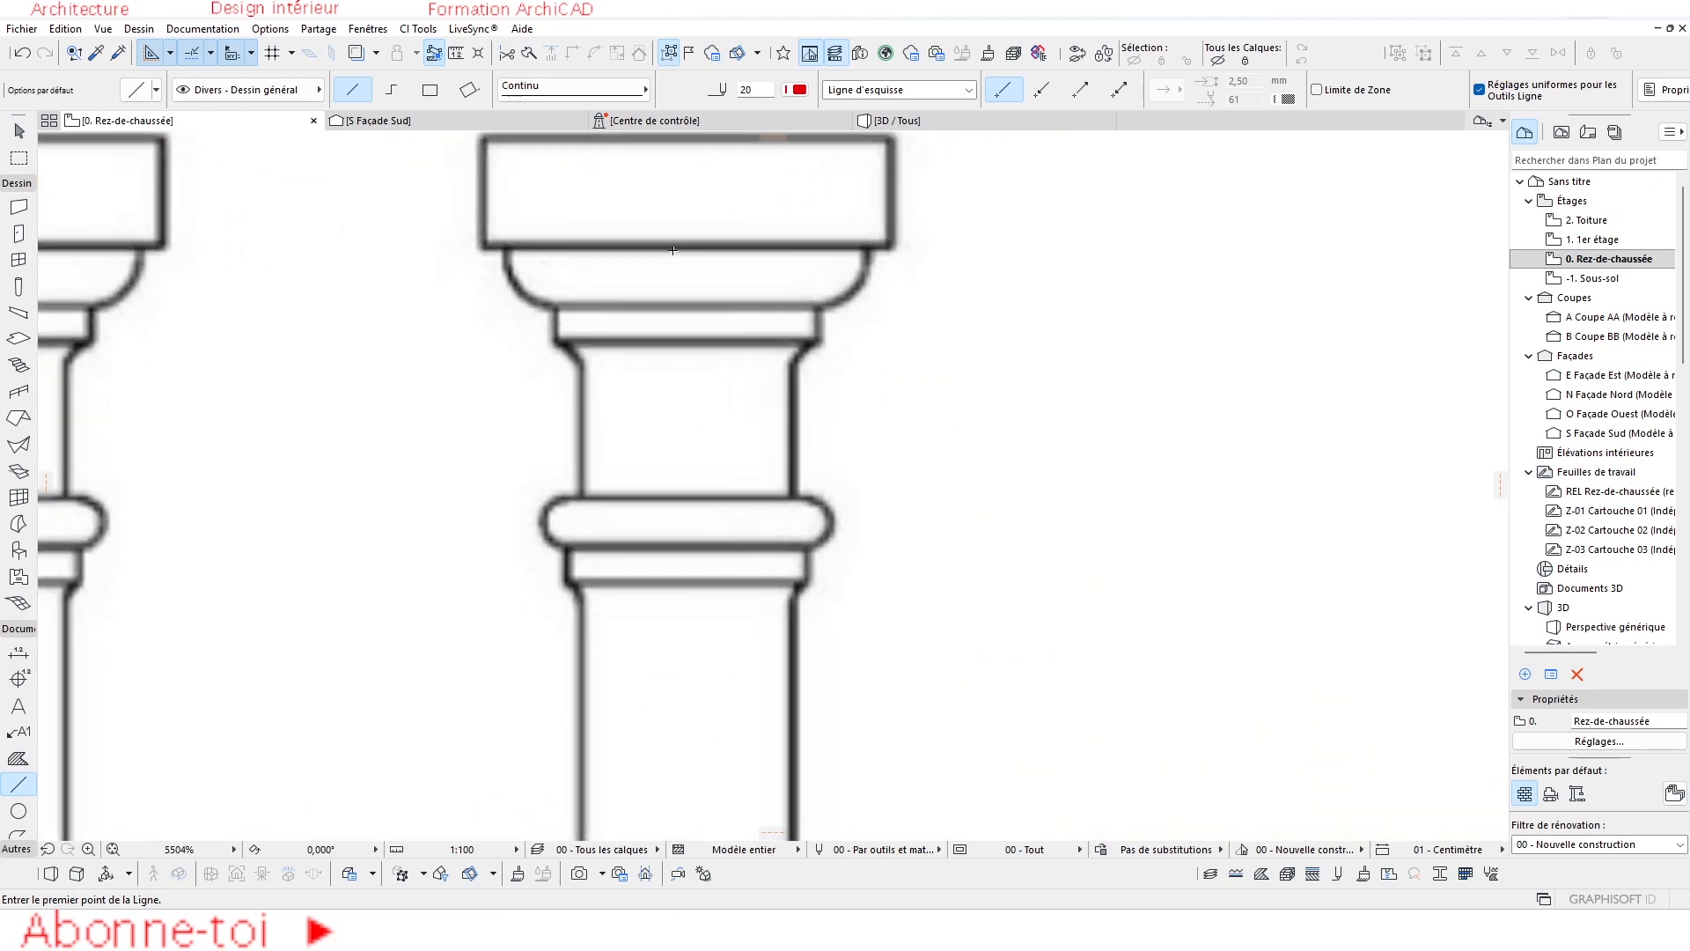
key("m")
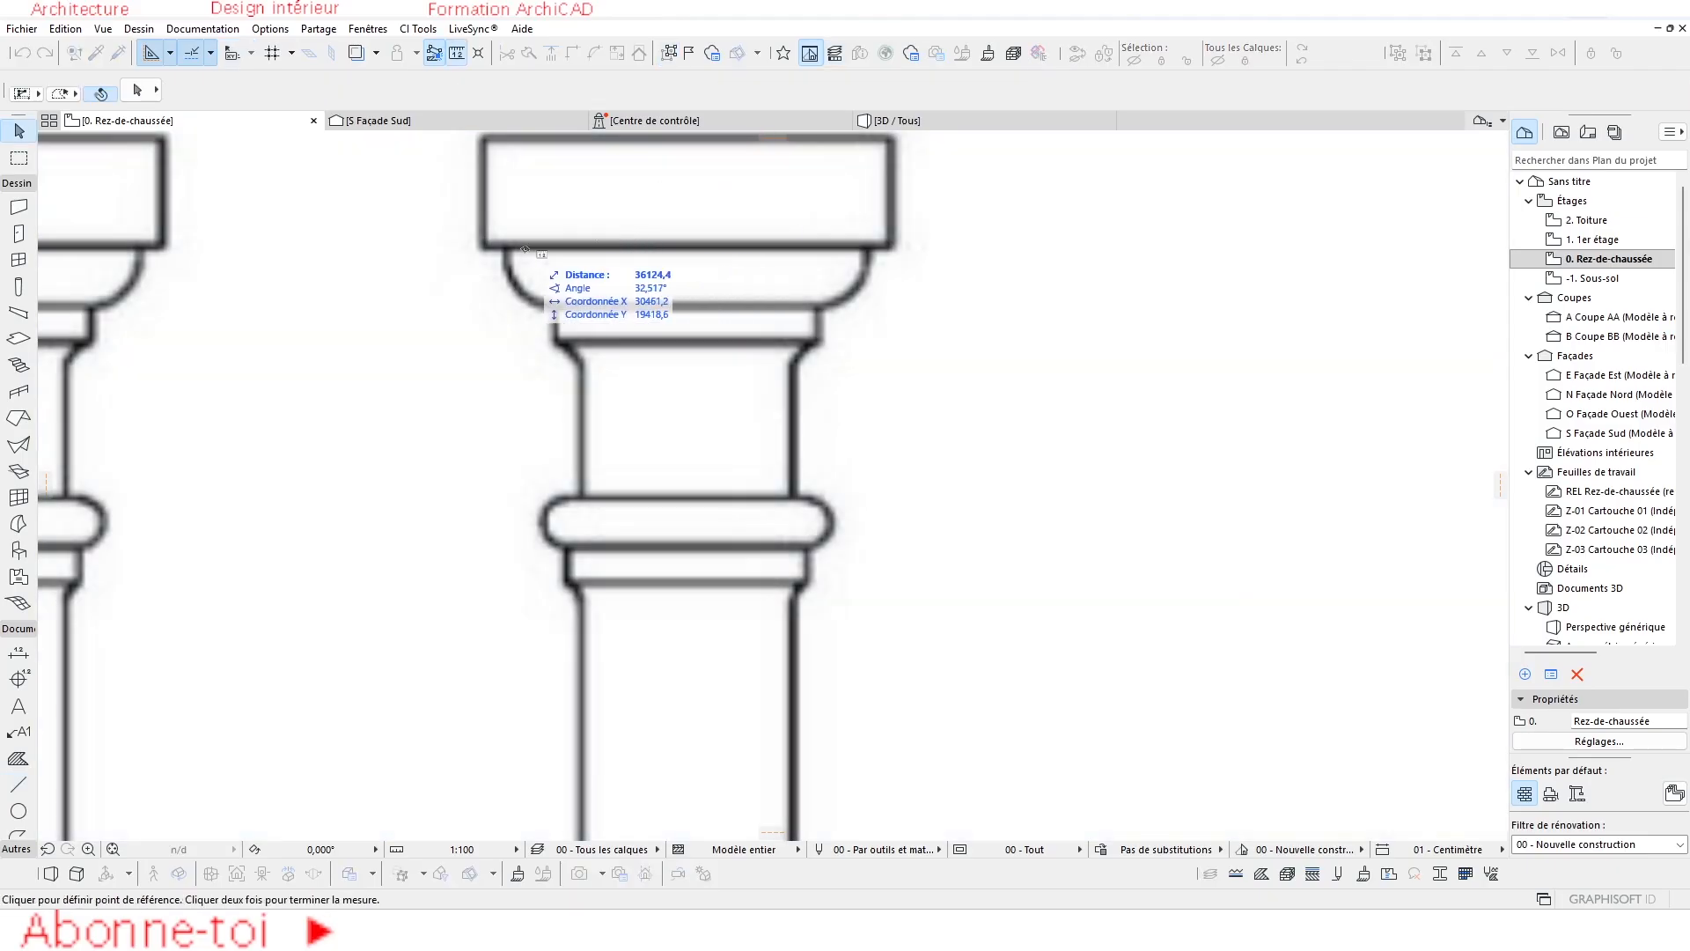
left_click(504, 246)
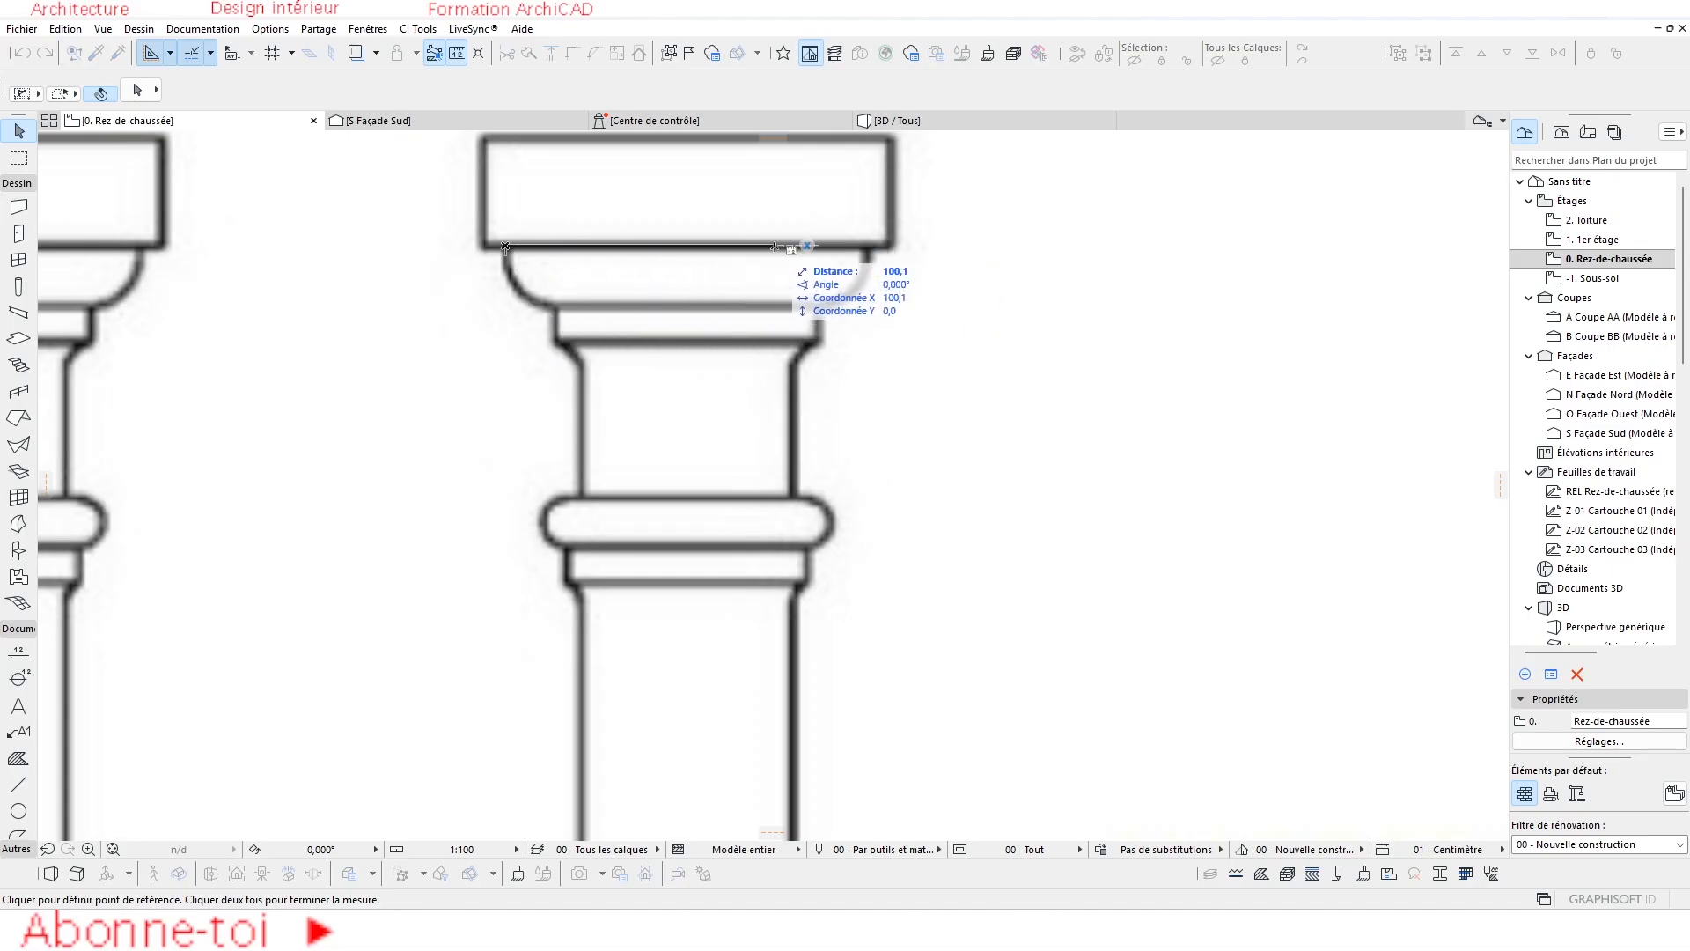
left_click(869, 248)
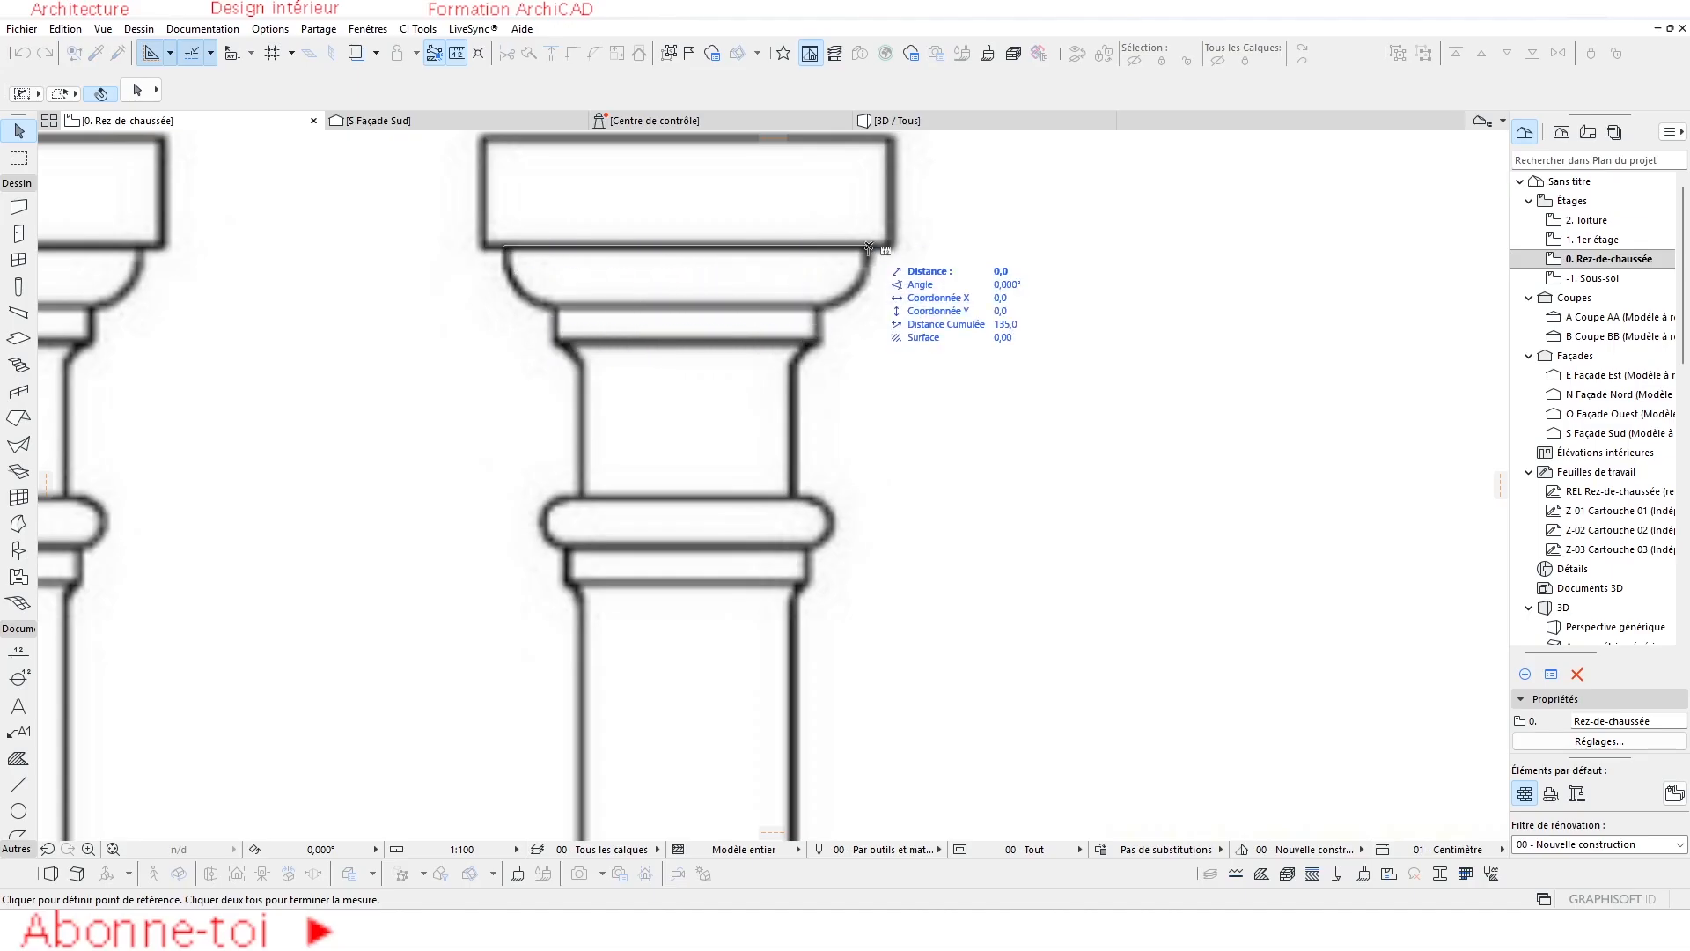
right_click(871, 251)
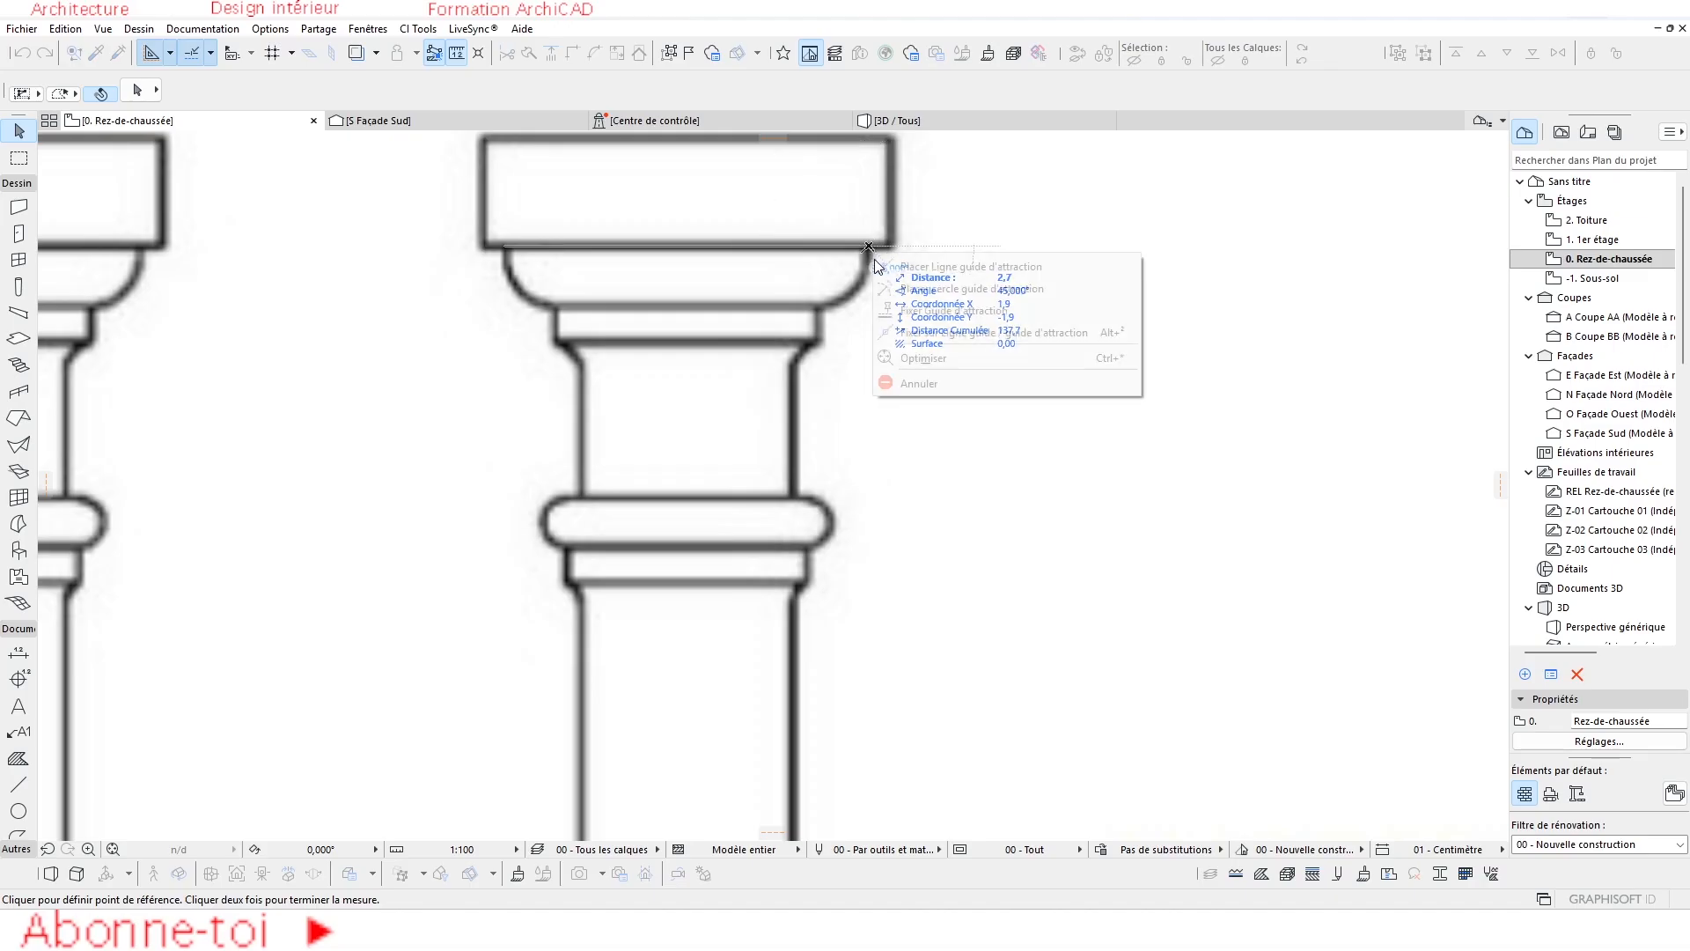
left_click(920, 356)
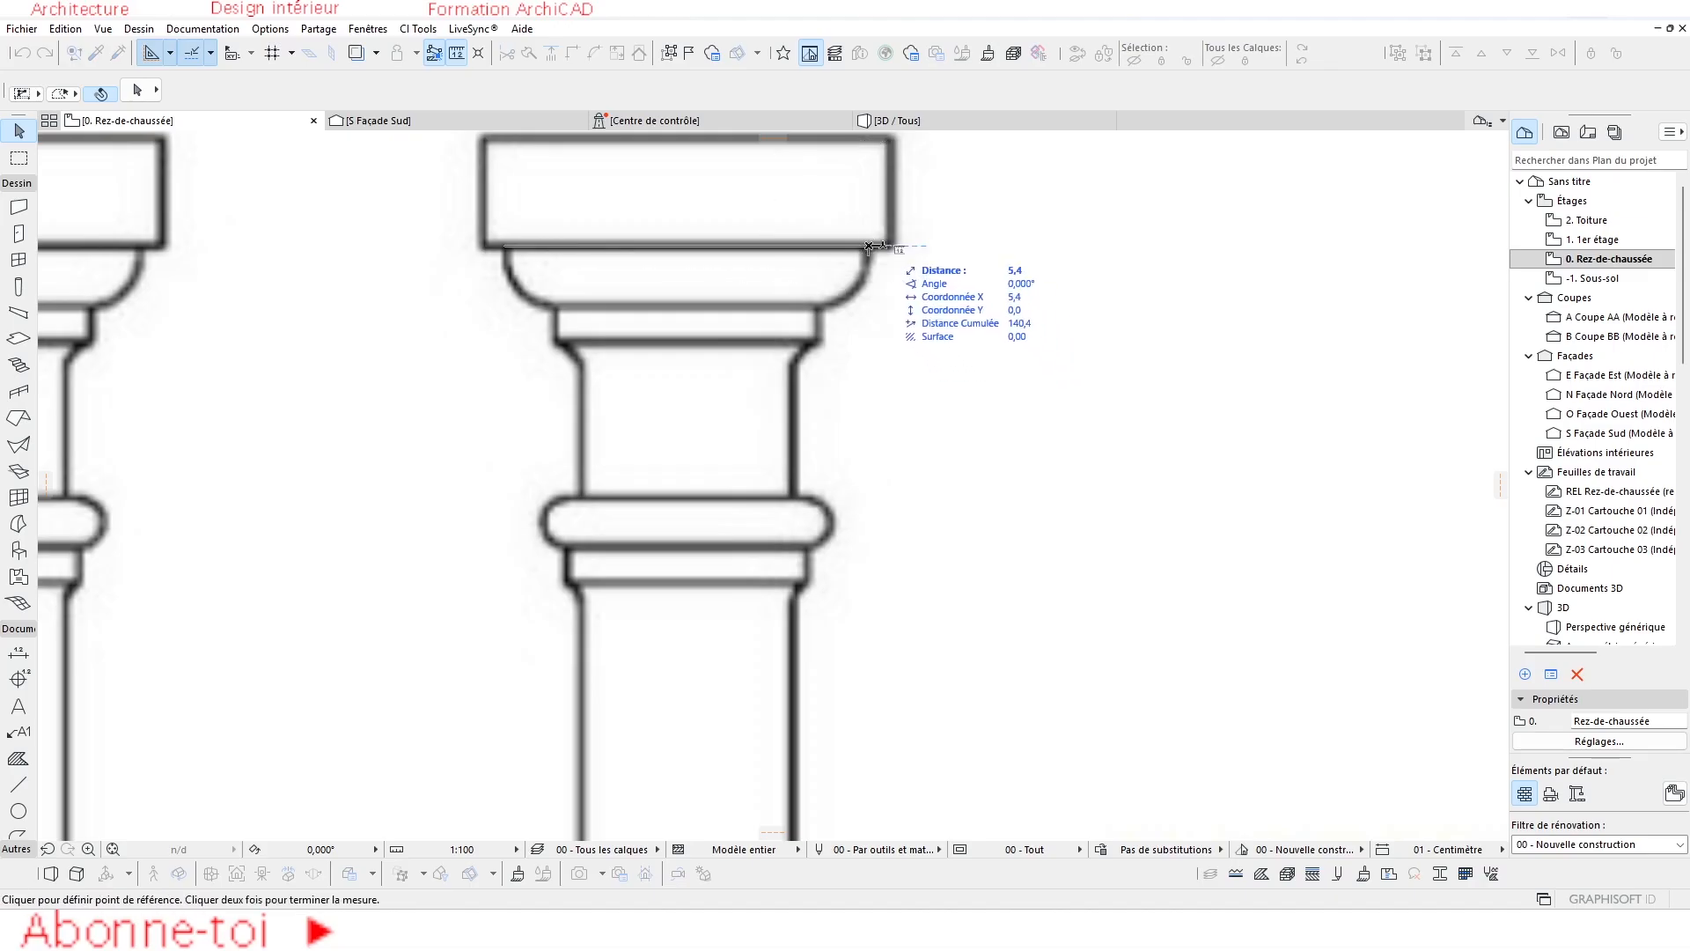
double_click(874, 252)
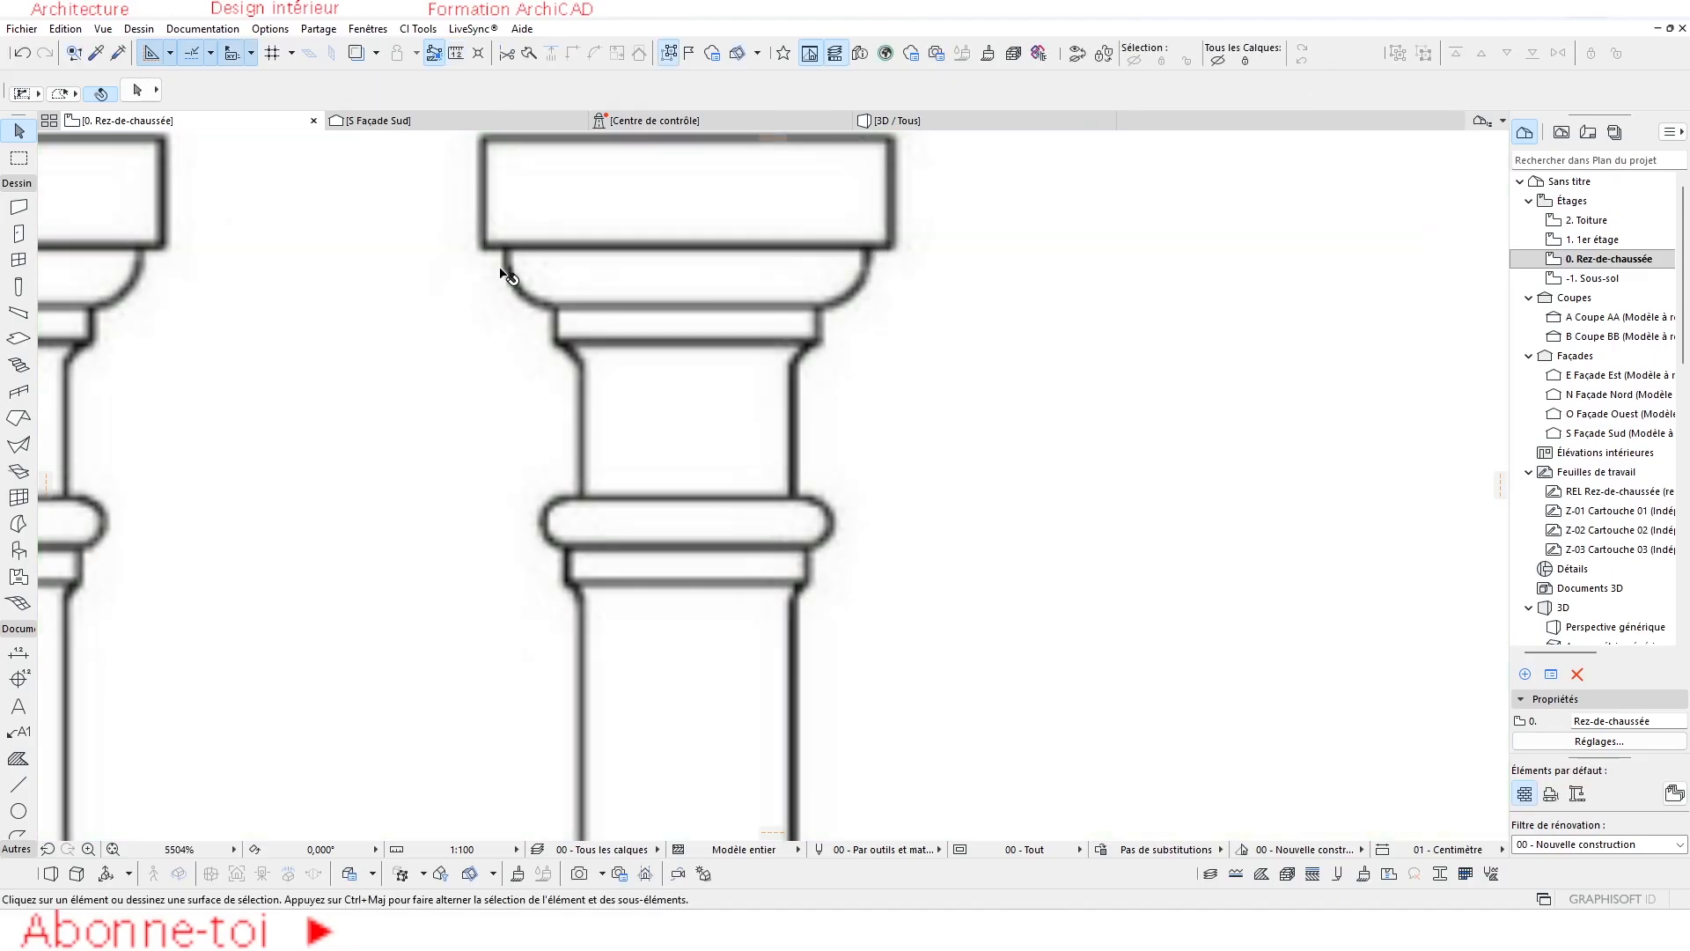
Draw a horizontal line about 135 mm long across the curved moulding's upper edge, under the rightmost baluster's top block.
left_click(18, 784)
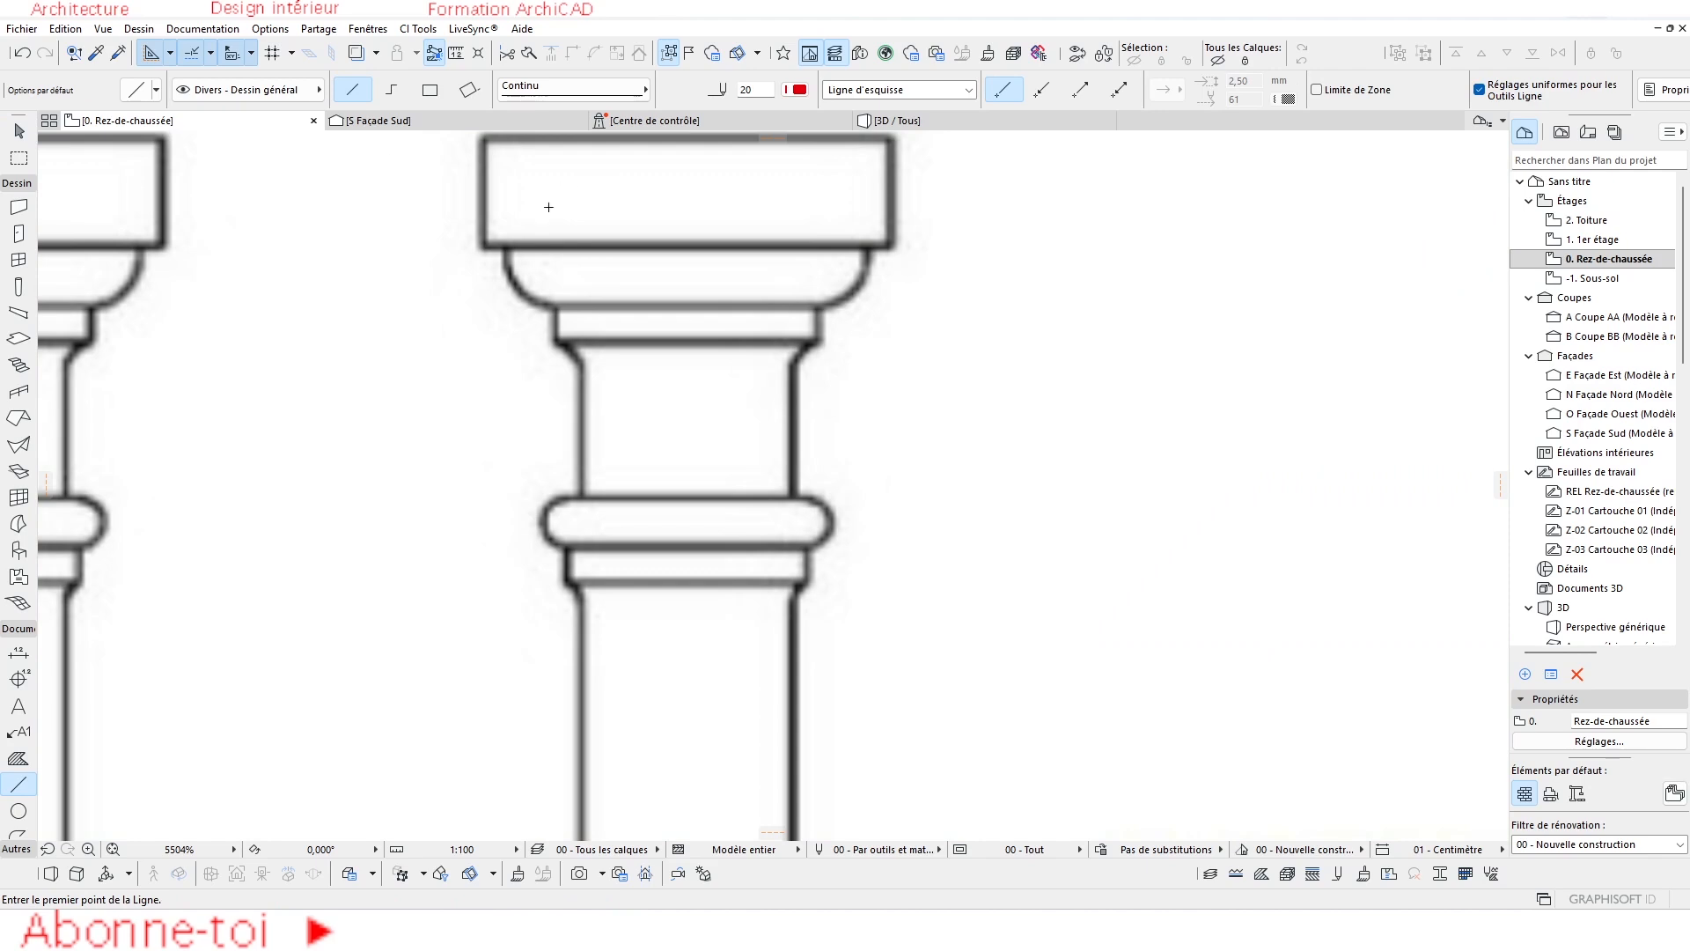
left_click(507, 246)
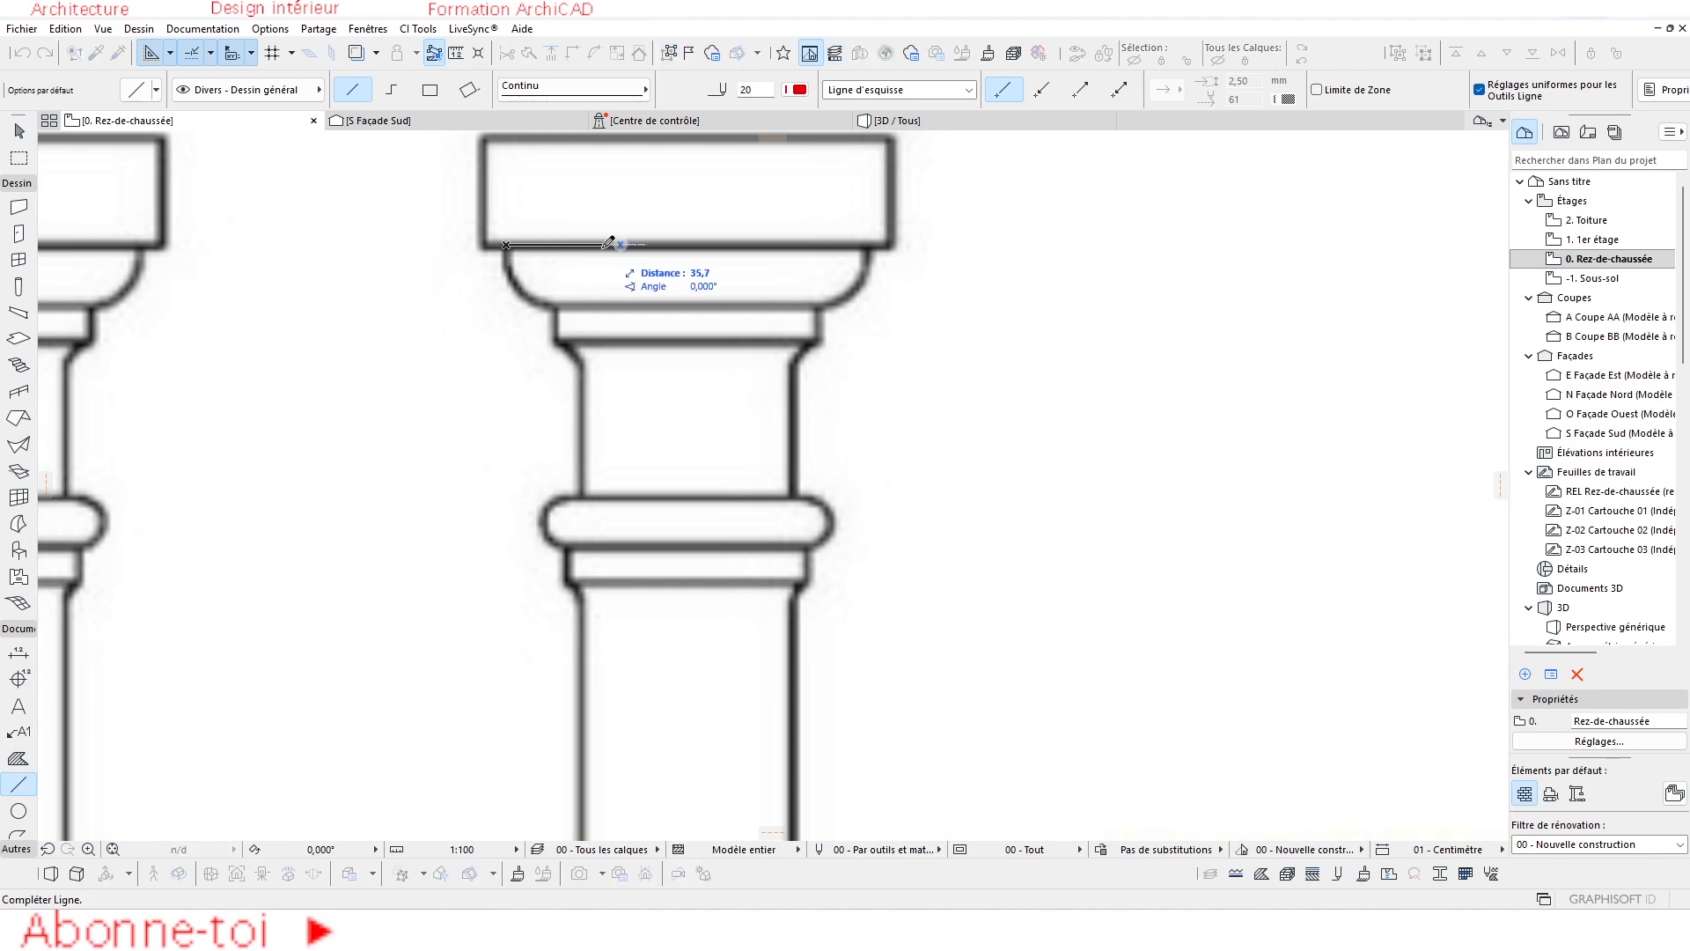
left_click(872, 242)
scroll(651, 264, "up", 3)
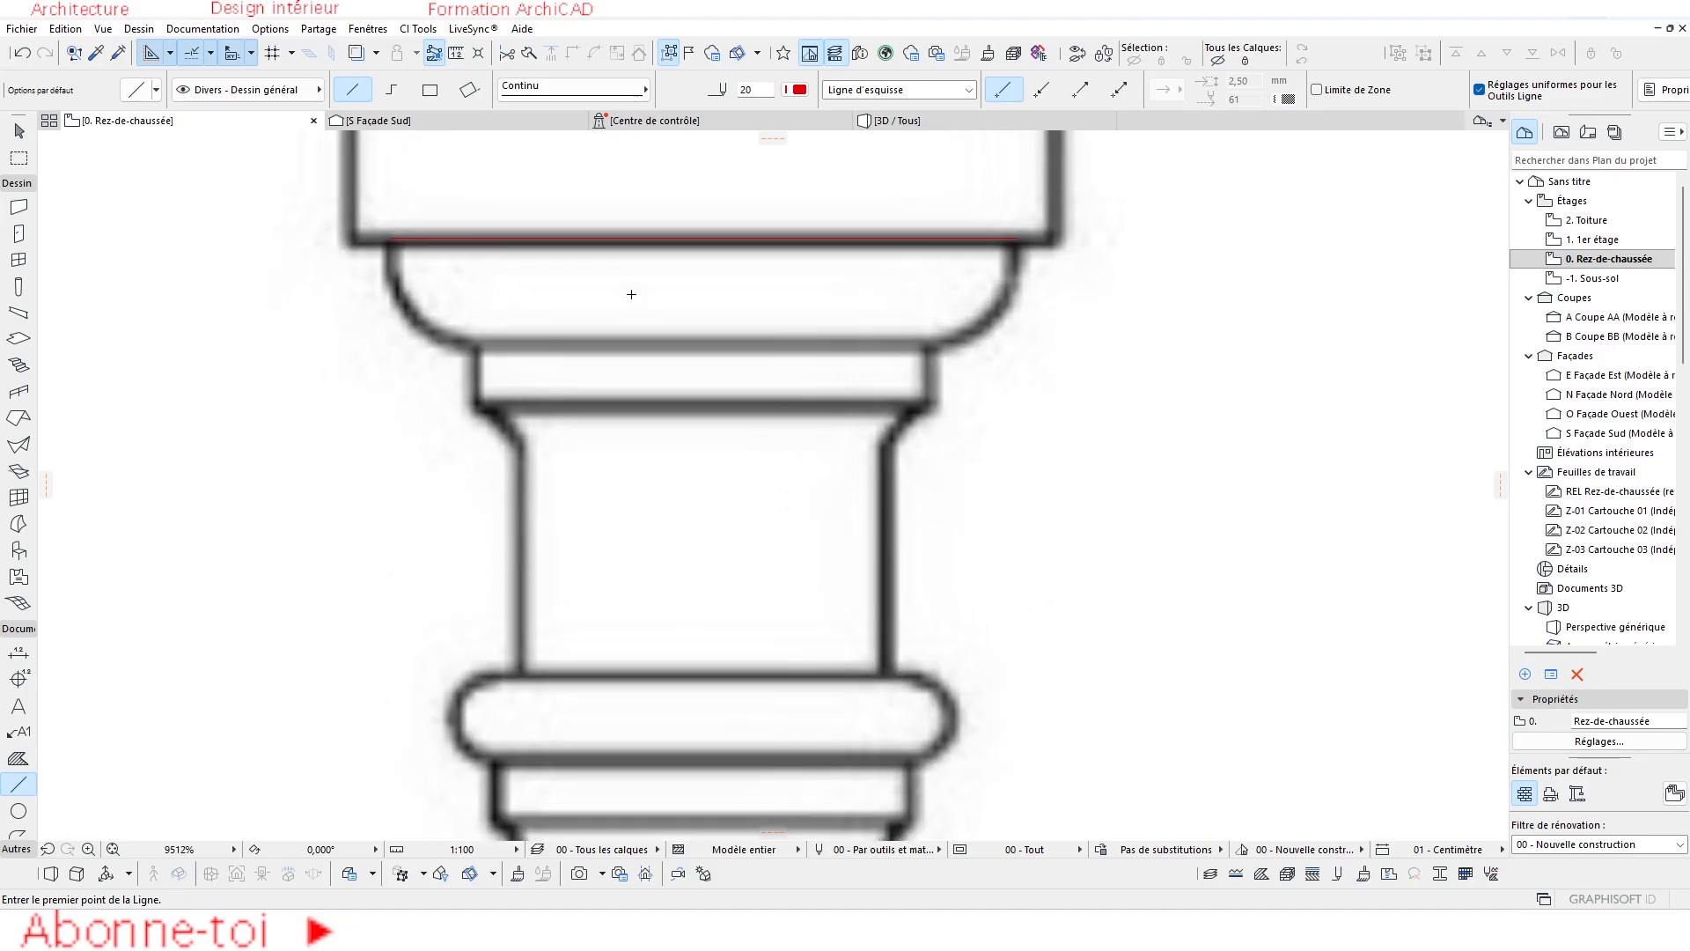
key("Escape")
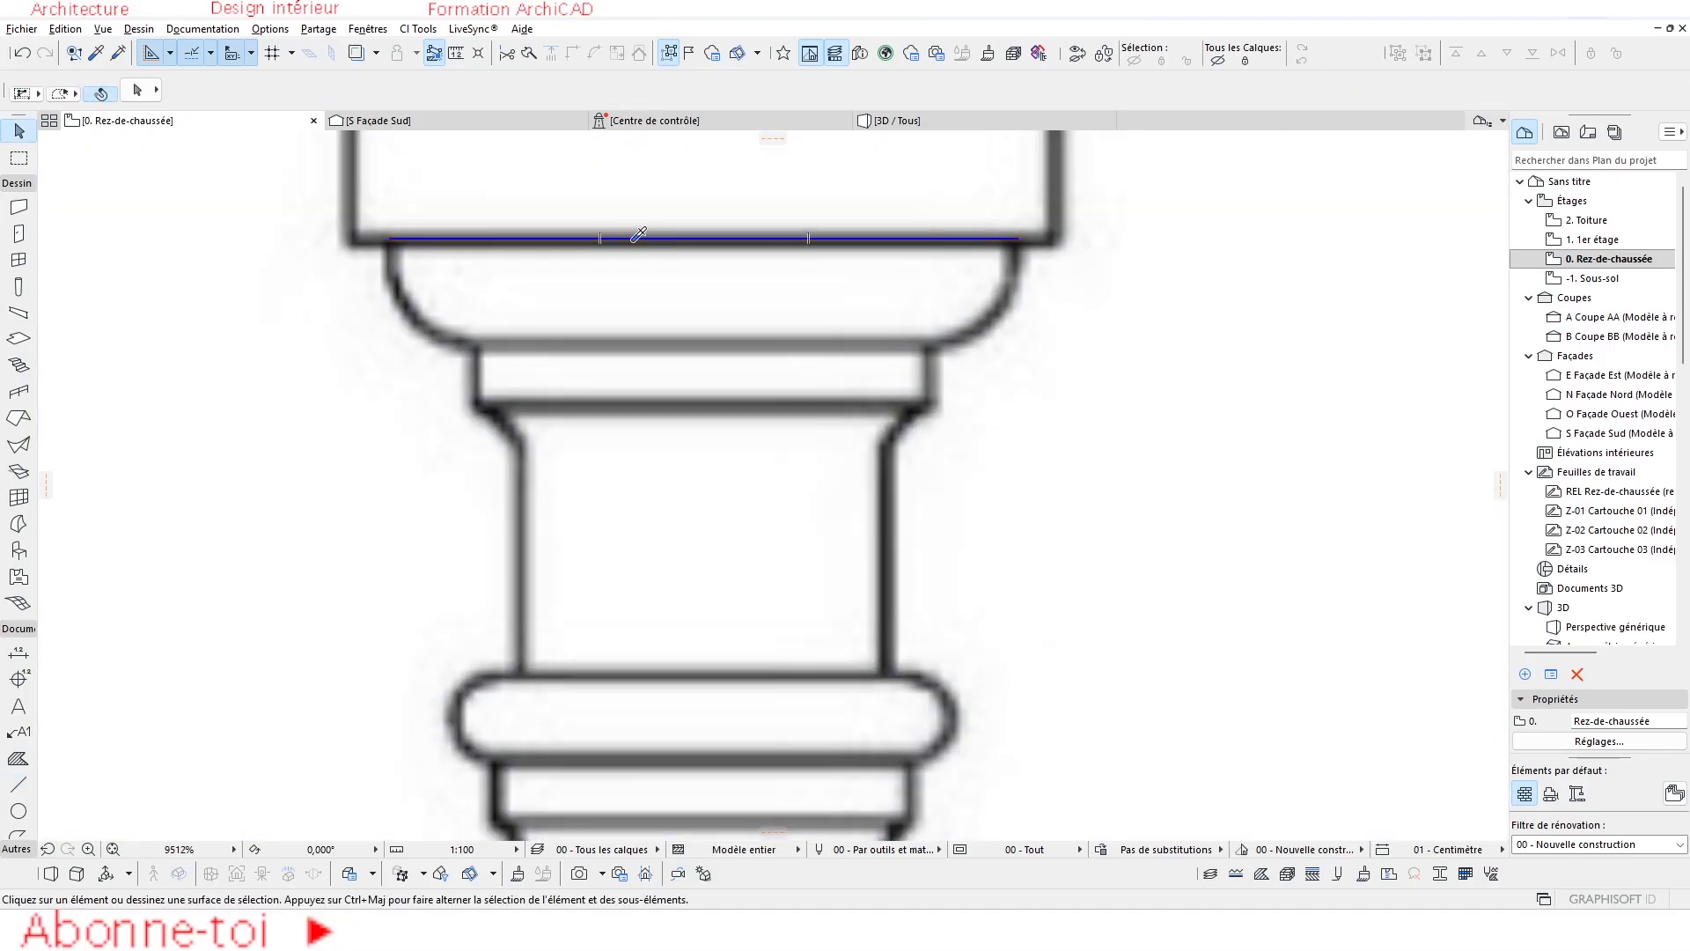
left_click(635, 240, "alt")
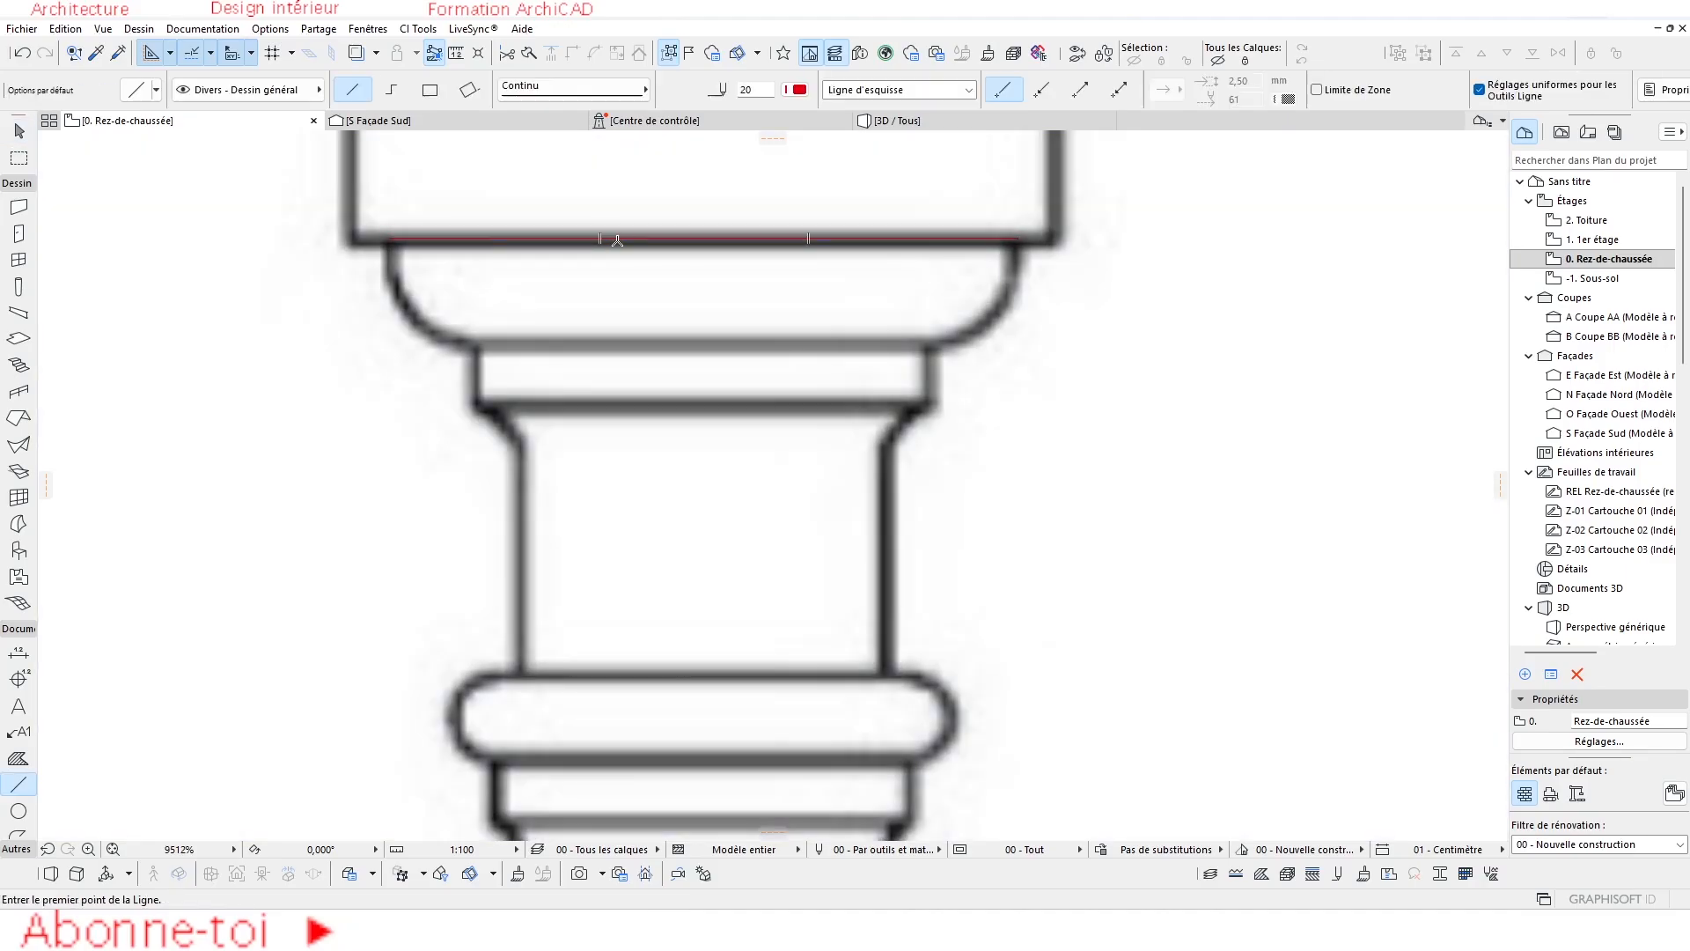
left_click(391, 238)
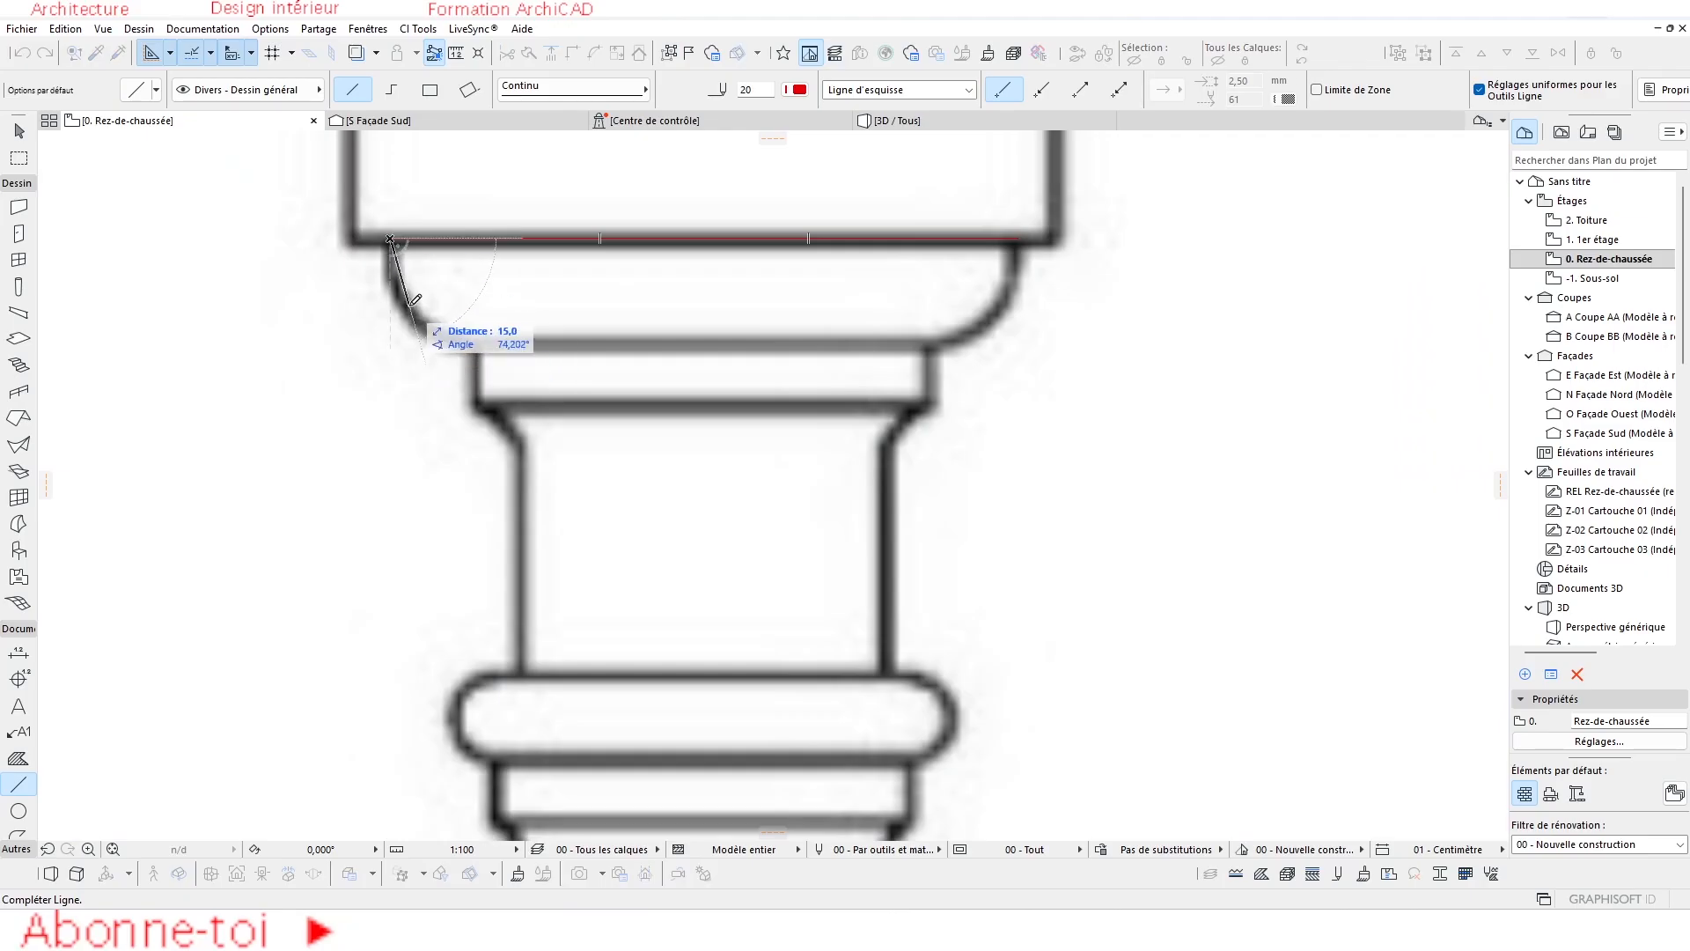
left_click(22, 813)
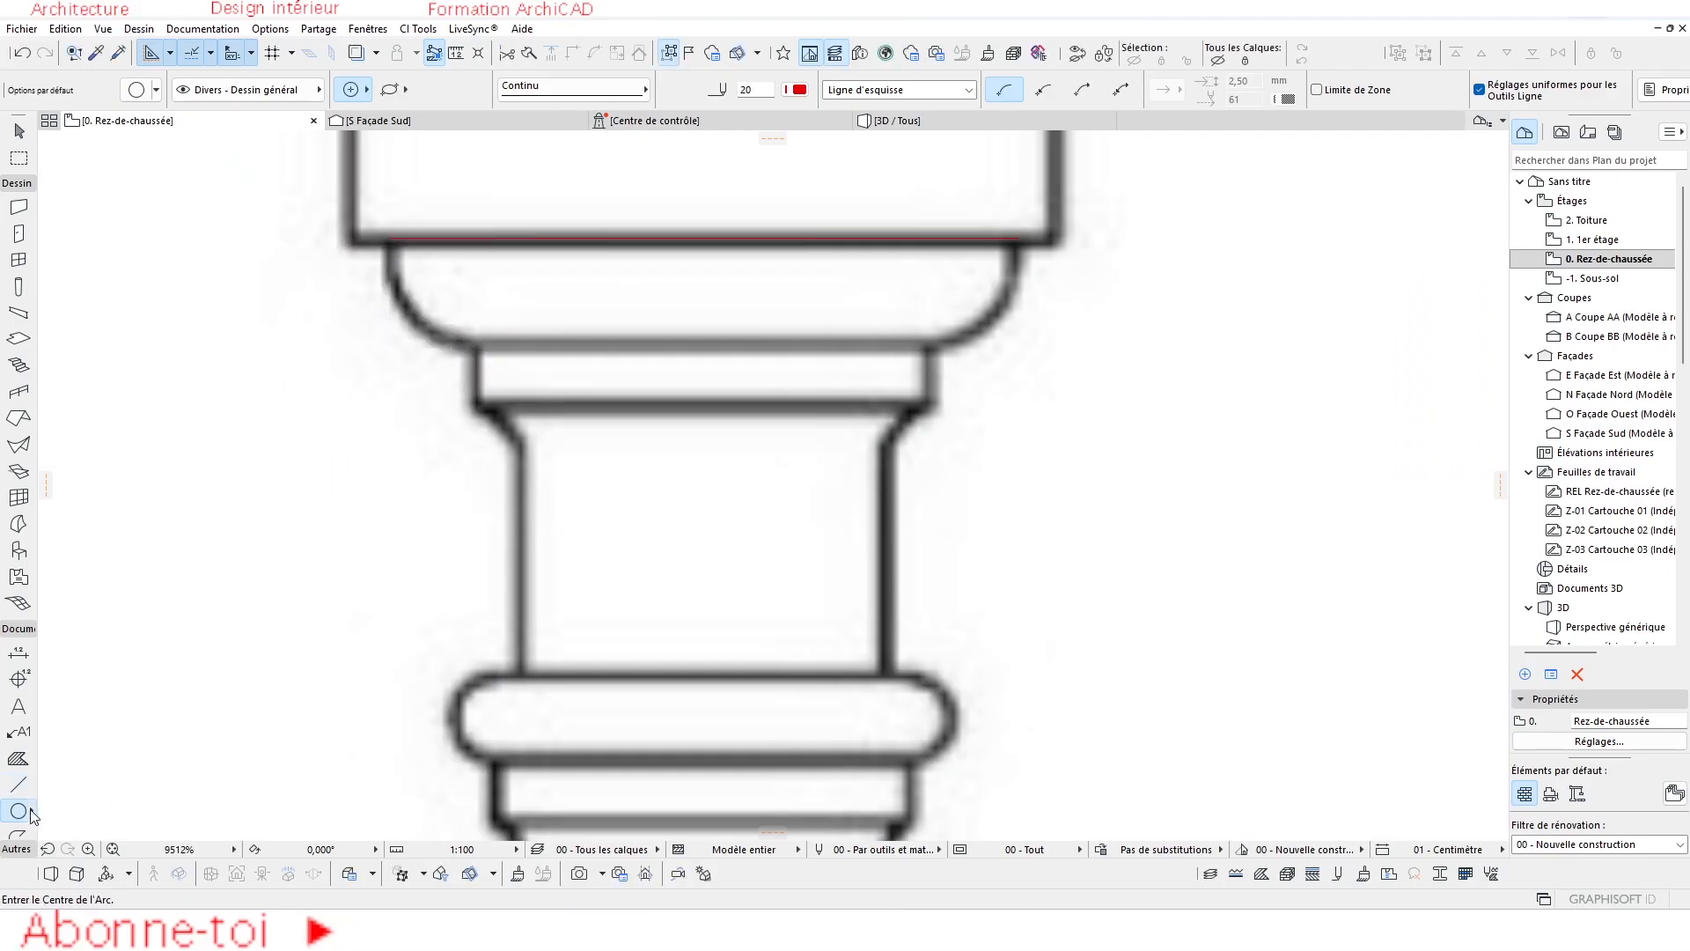
middle_click_drag(231, 654, 260, 632)
key("Escape")
Start a polyline at the horizontal line's left end and trace the moulding's left curve with a three-point arc about 34 mm long.
left_click(21, 836)
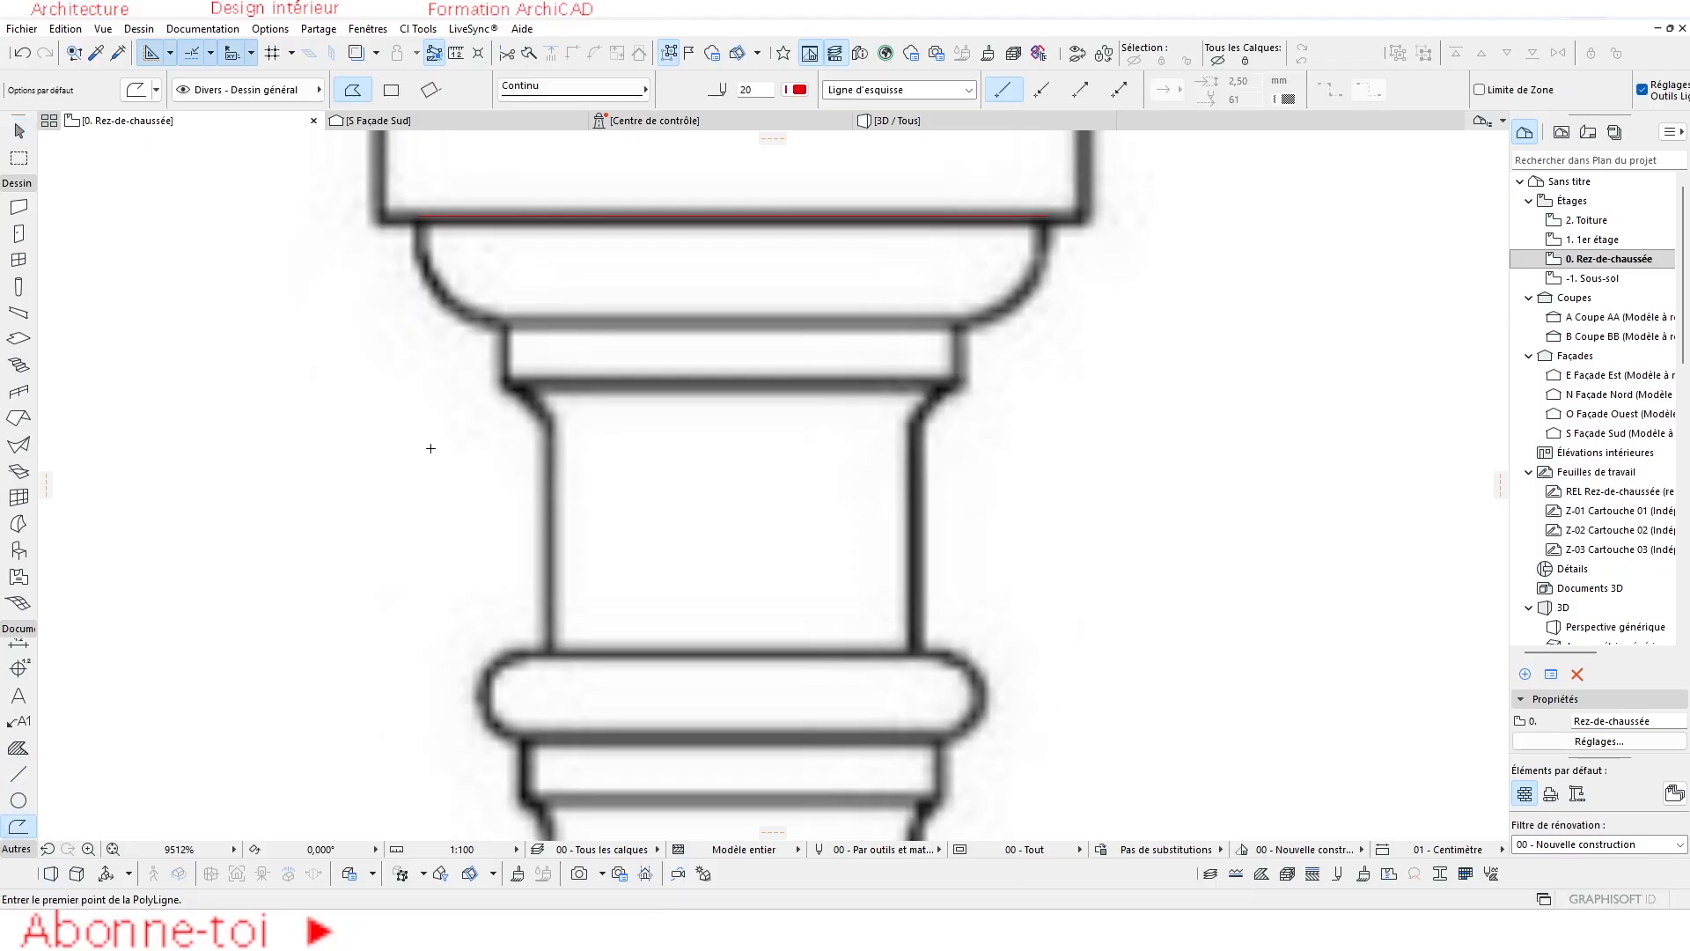
left_click(420, 216)
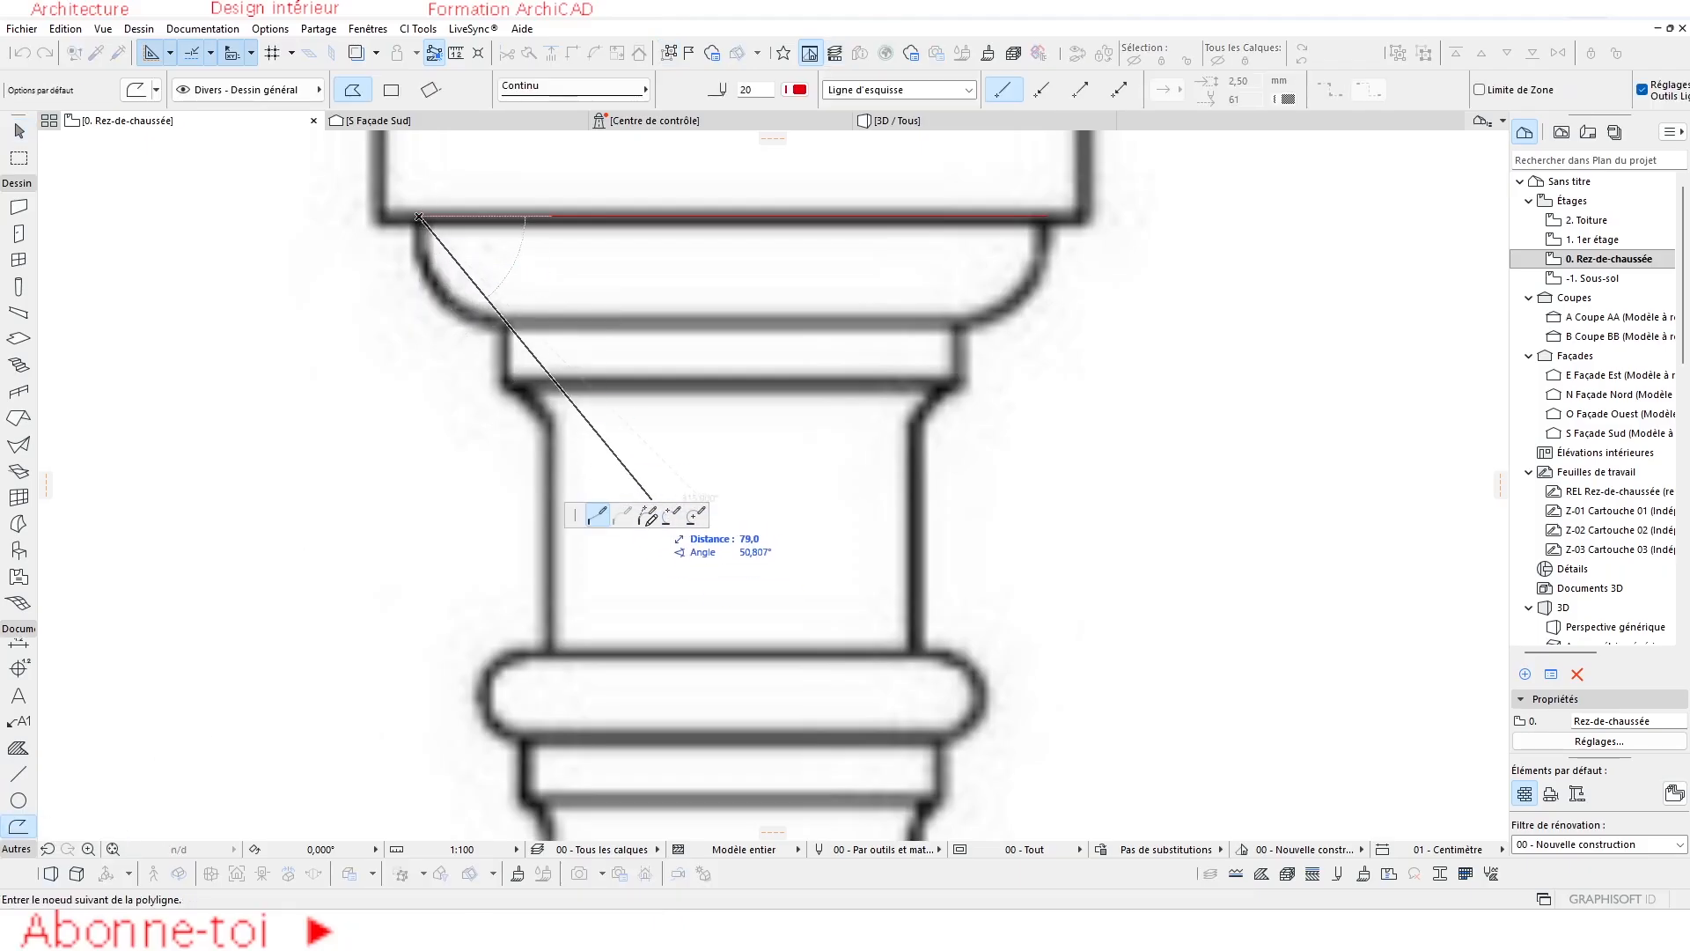
left_click(670, 523)
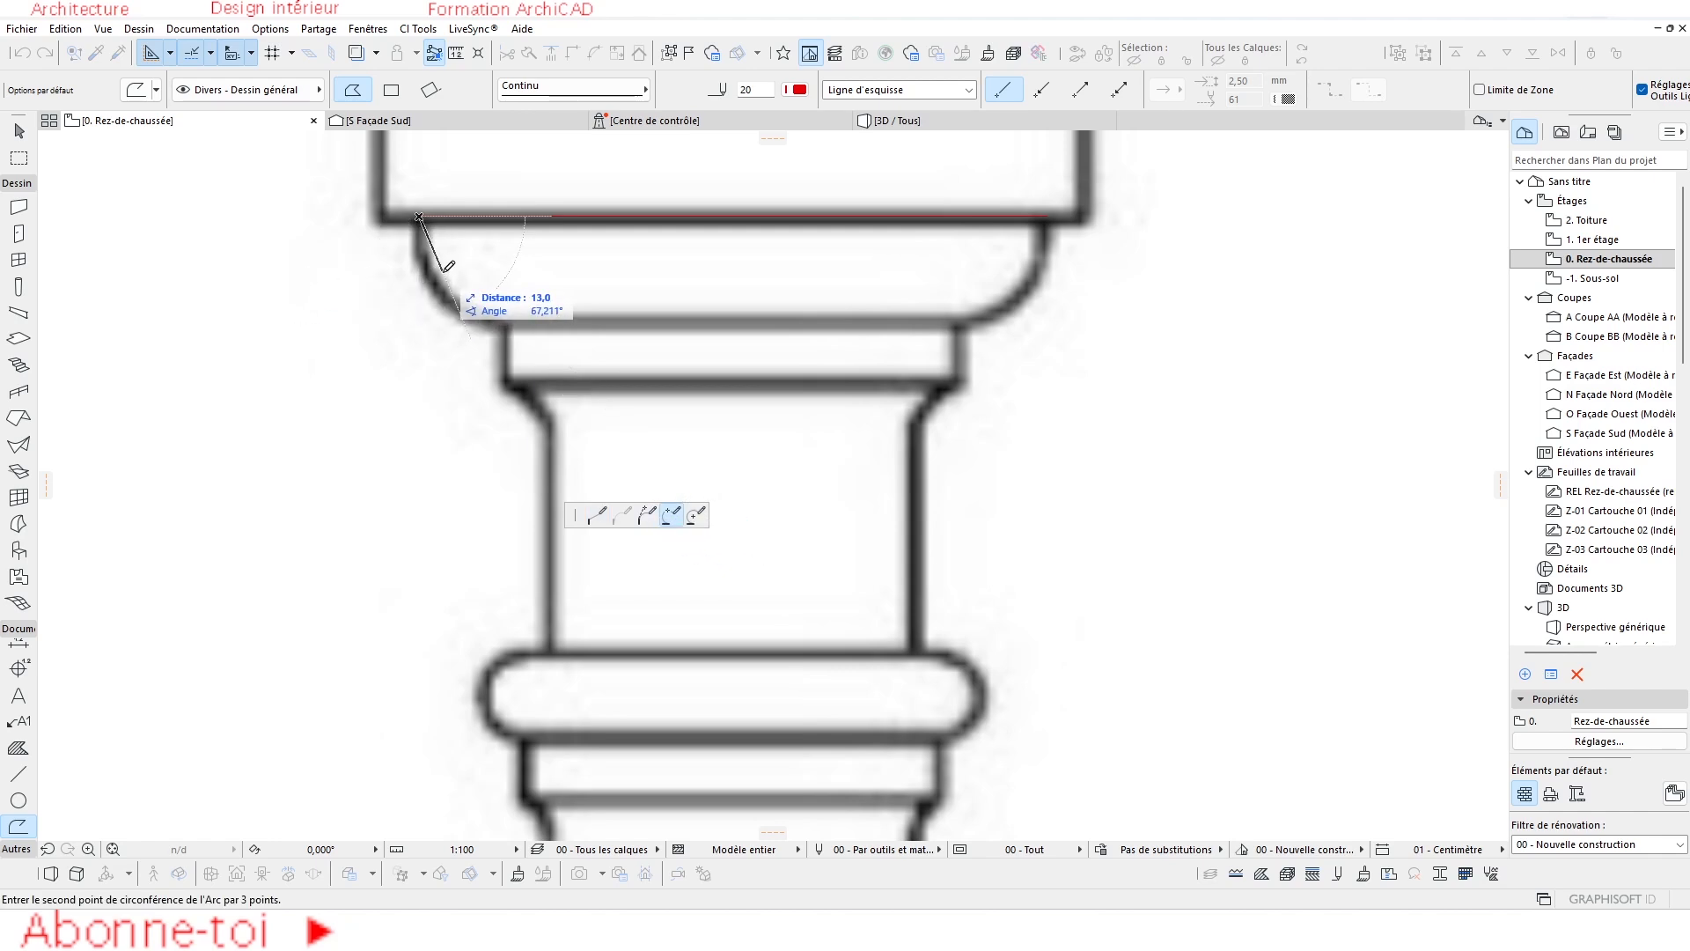
scroll(445, 249, "up", 2)
middle_click_drag(388, 362, 377, 370)
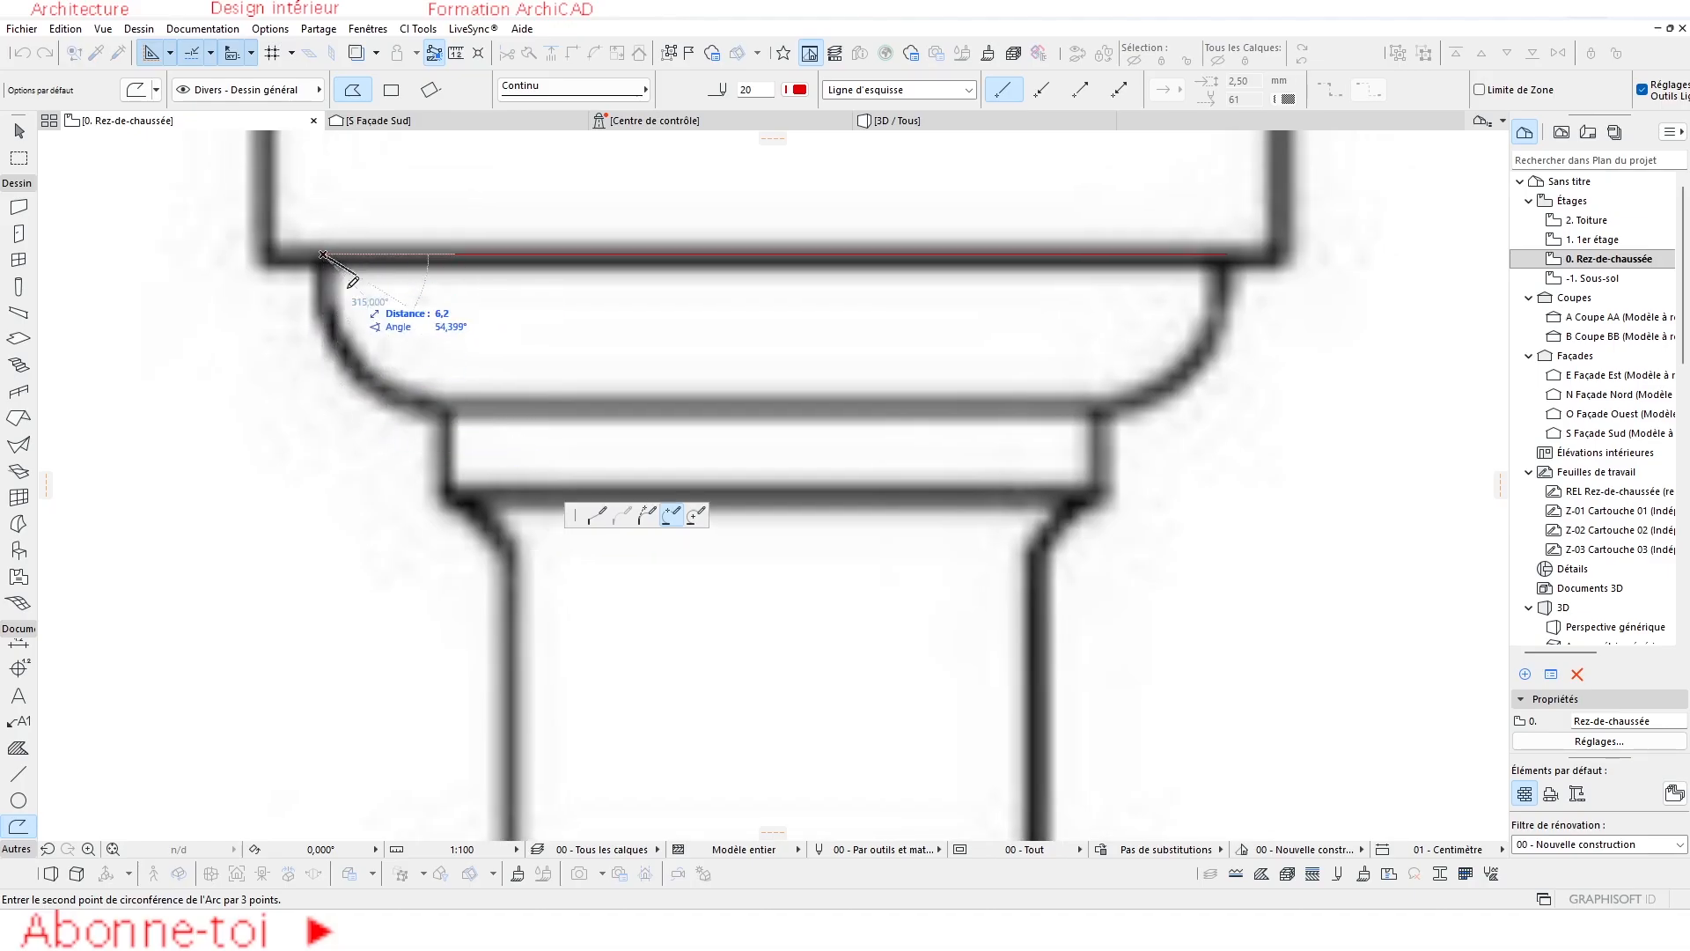
left_click(345, 361)
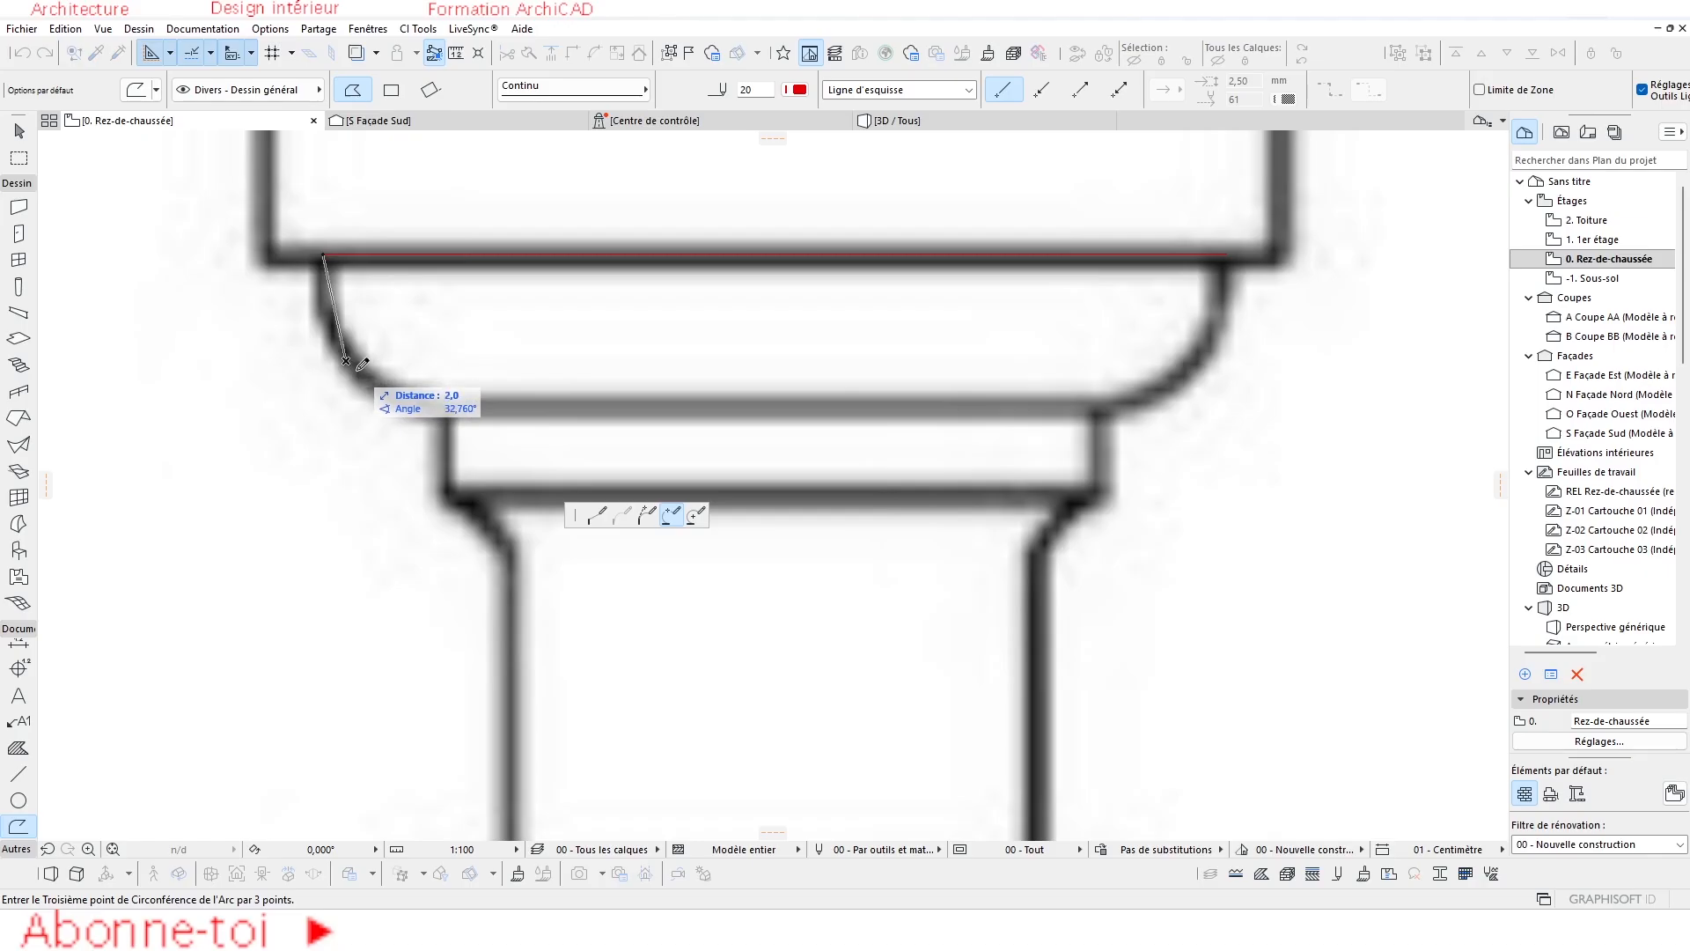
left_click(450, 407)
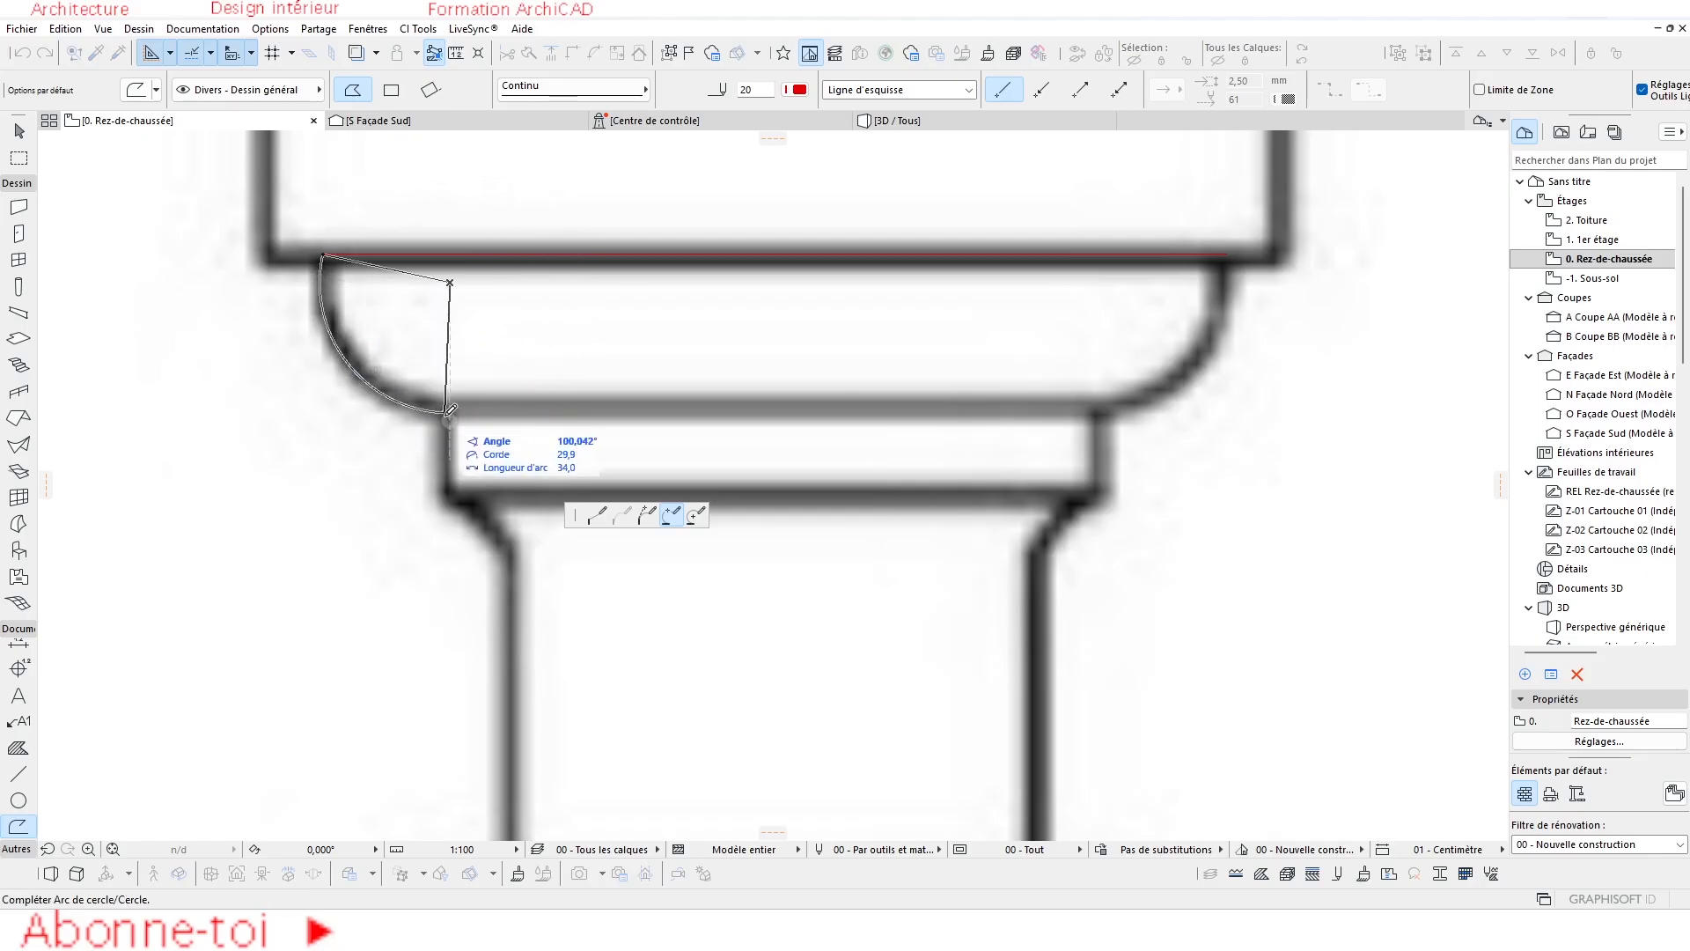
left_click(451, 407)
left_click(450, 411)
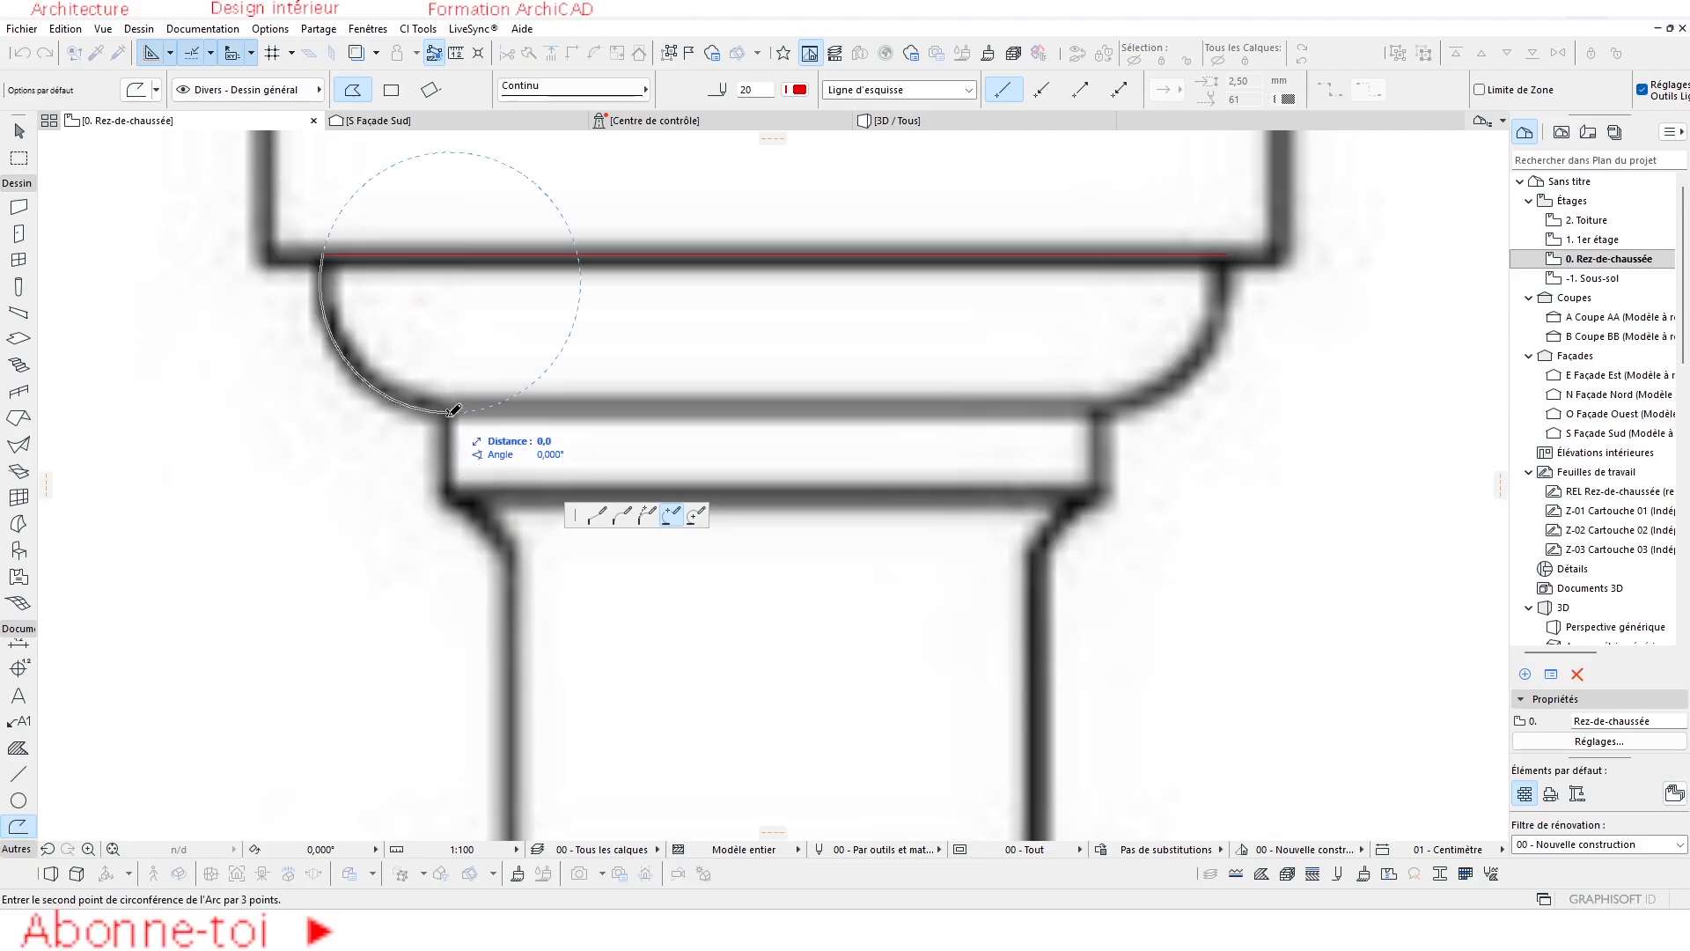
Continue the polyline with a straight vertical segment down the left side of the narrow band below the curved moulding.
left_click(597, 514)
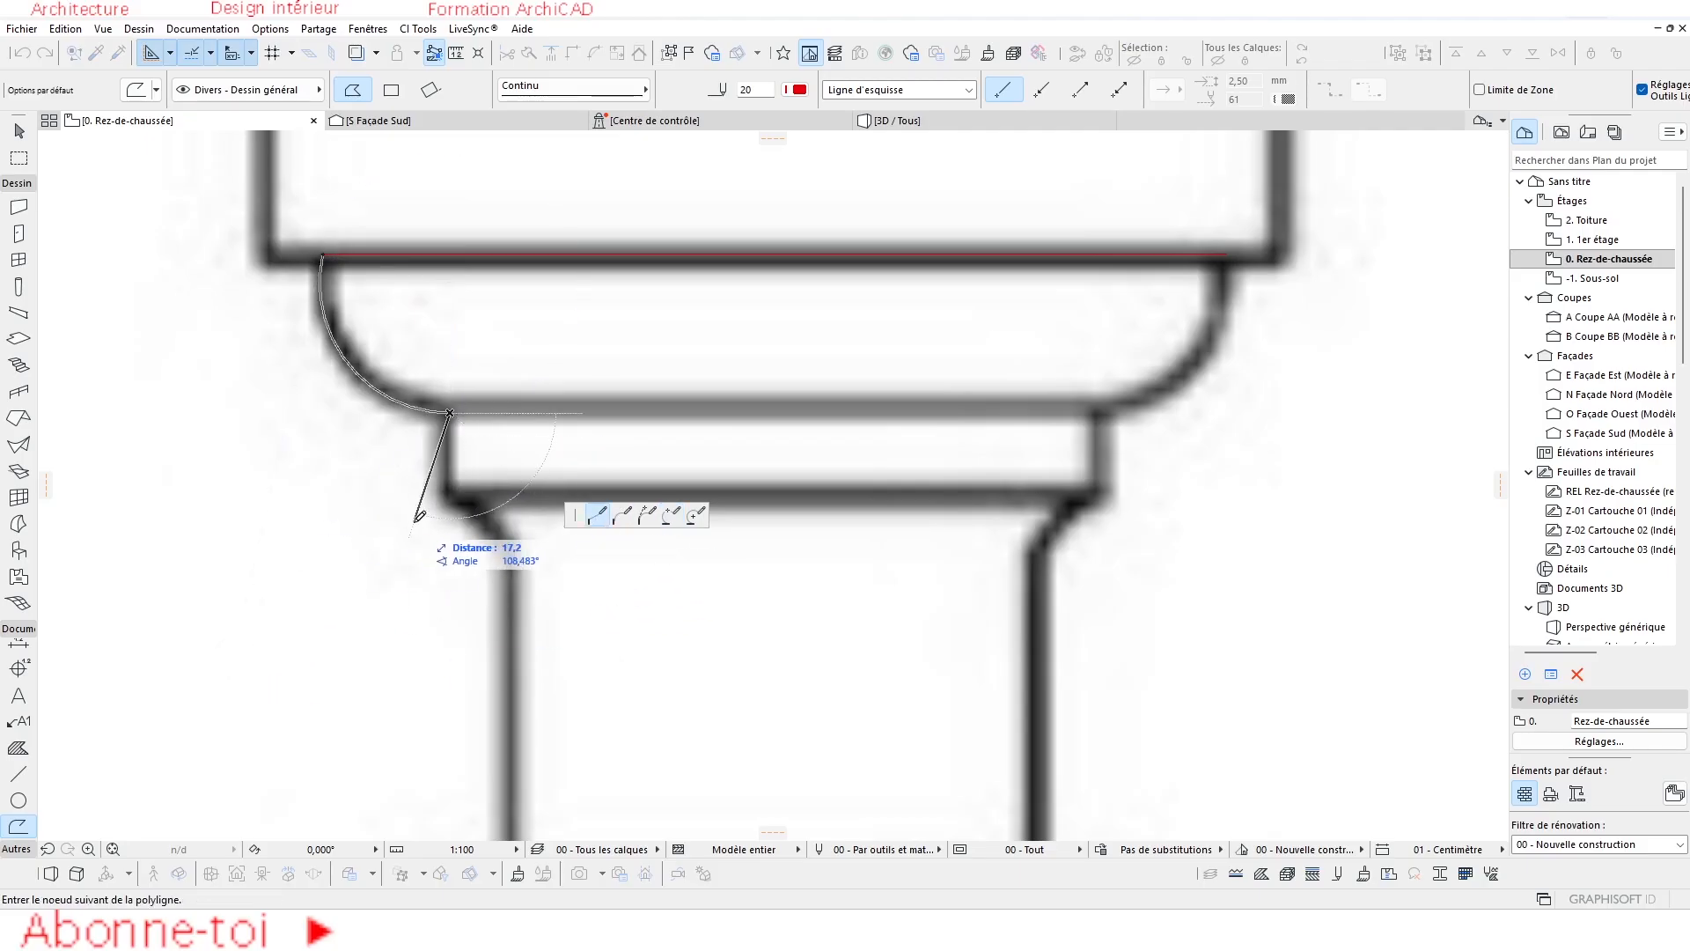
scroll(440, 493, "up", 3)
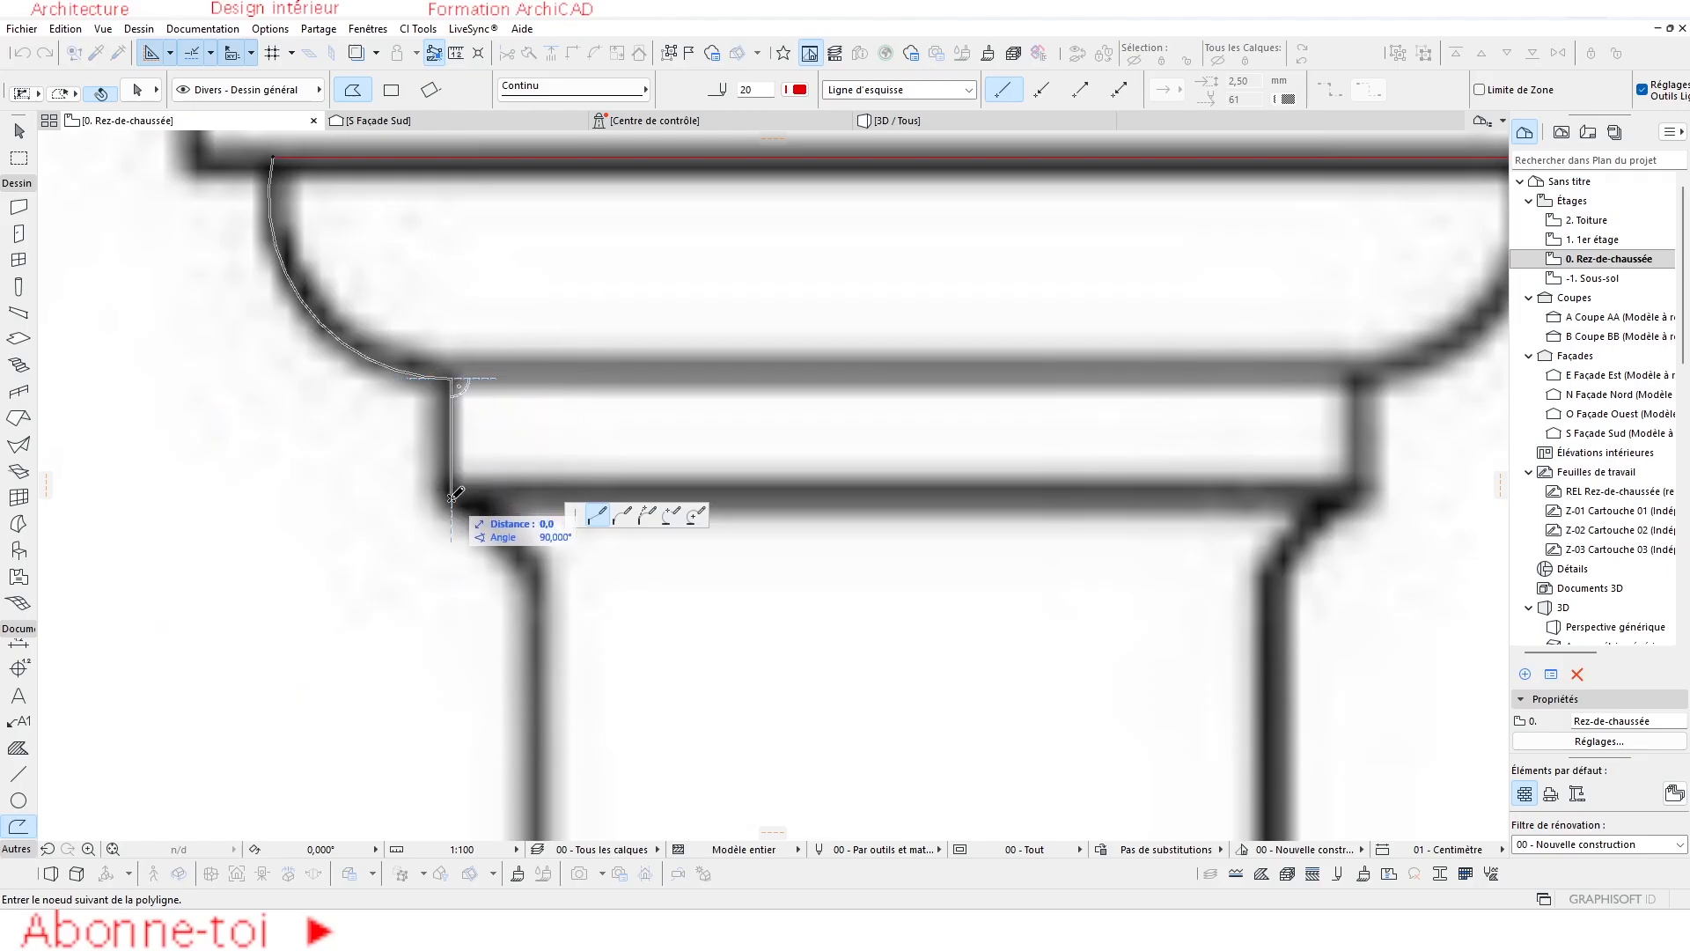
middle_click_drag(659, 634, 447, 544)
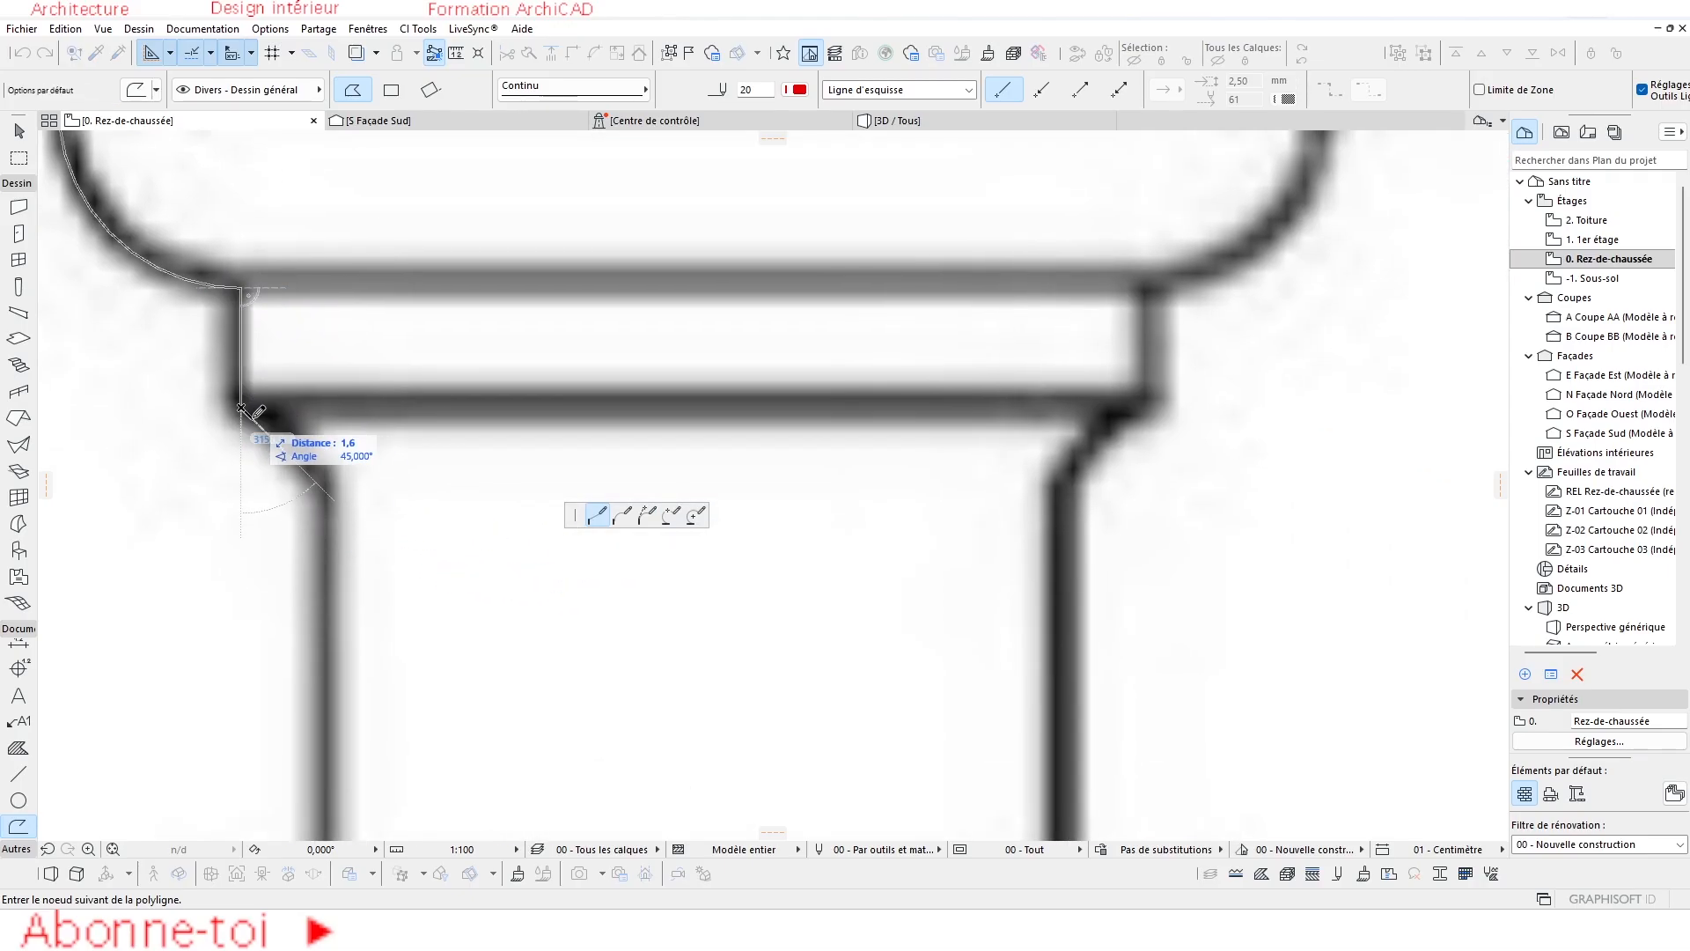
Add a three-point arc to the polyline from the band's lower left corner to the start of the baluster's neck.
left_click(671, 520)
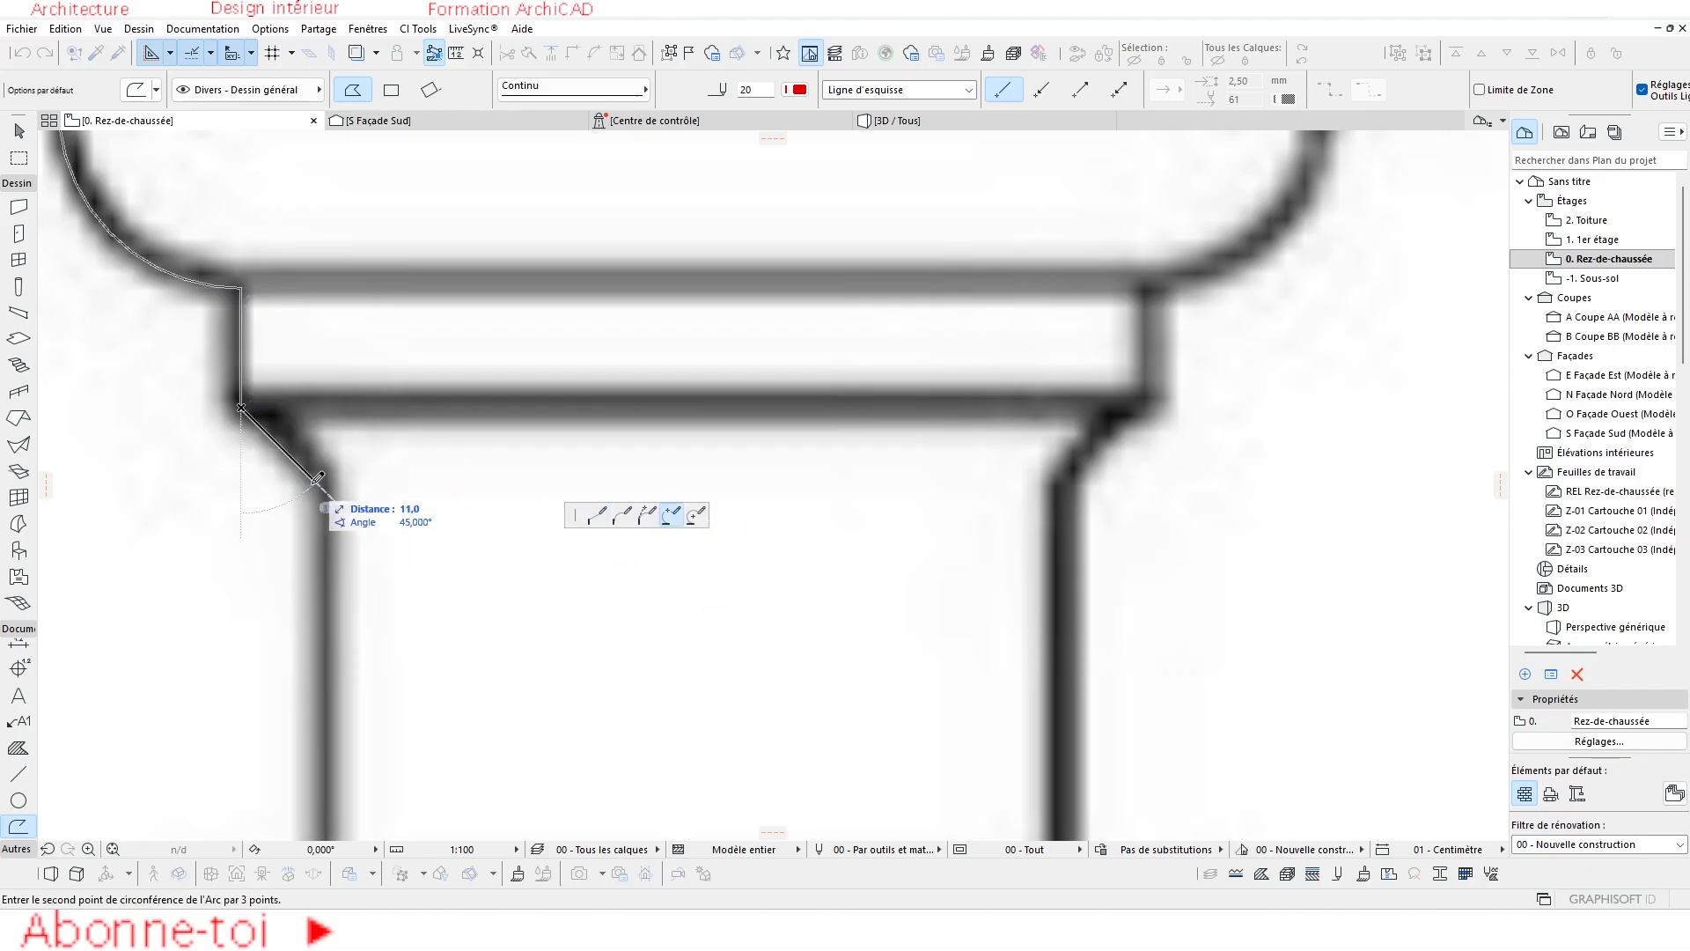
left_click(278, 445)
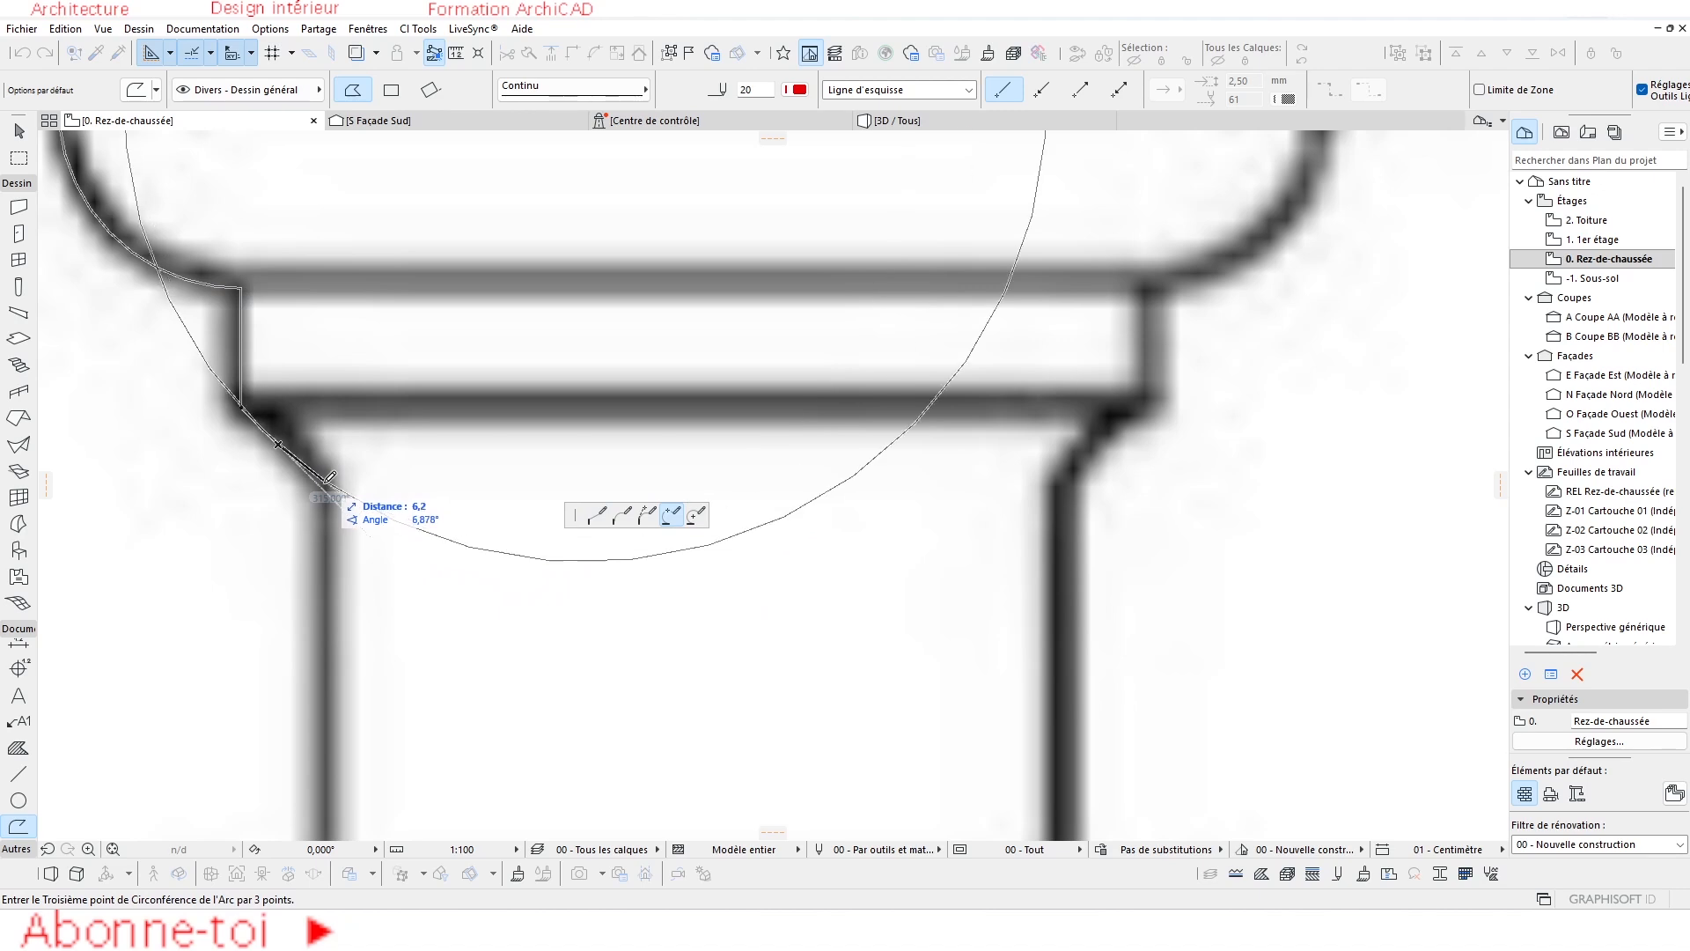
left_click(328, 478)
left_click(327, 483)
Extend the polyline straight about 49 mm down the neck's left side and out along the rounded ring's upper edge.
left_click(596, 518)
scroll(474, 349, "down", 5)
scroll(472, 489, "down", 1)
scroll(447, 455, "up", 5)
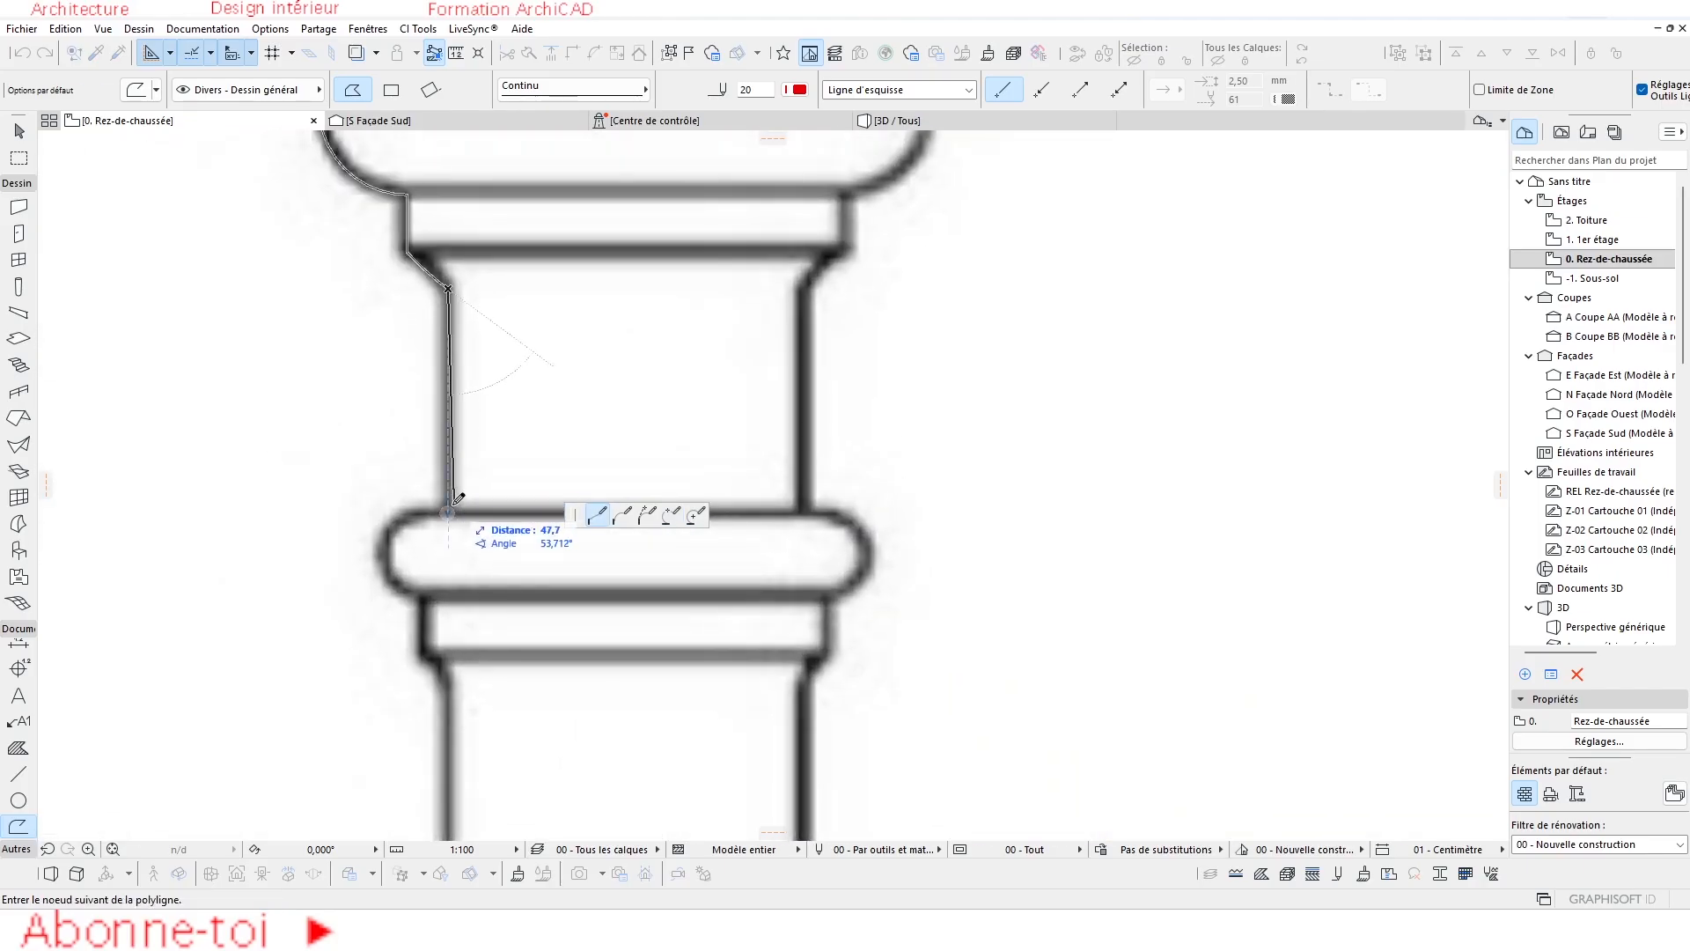
scroll(456, 499, "up", 2)
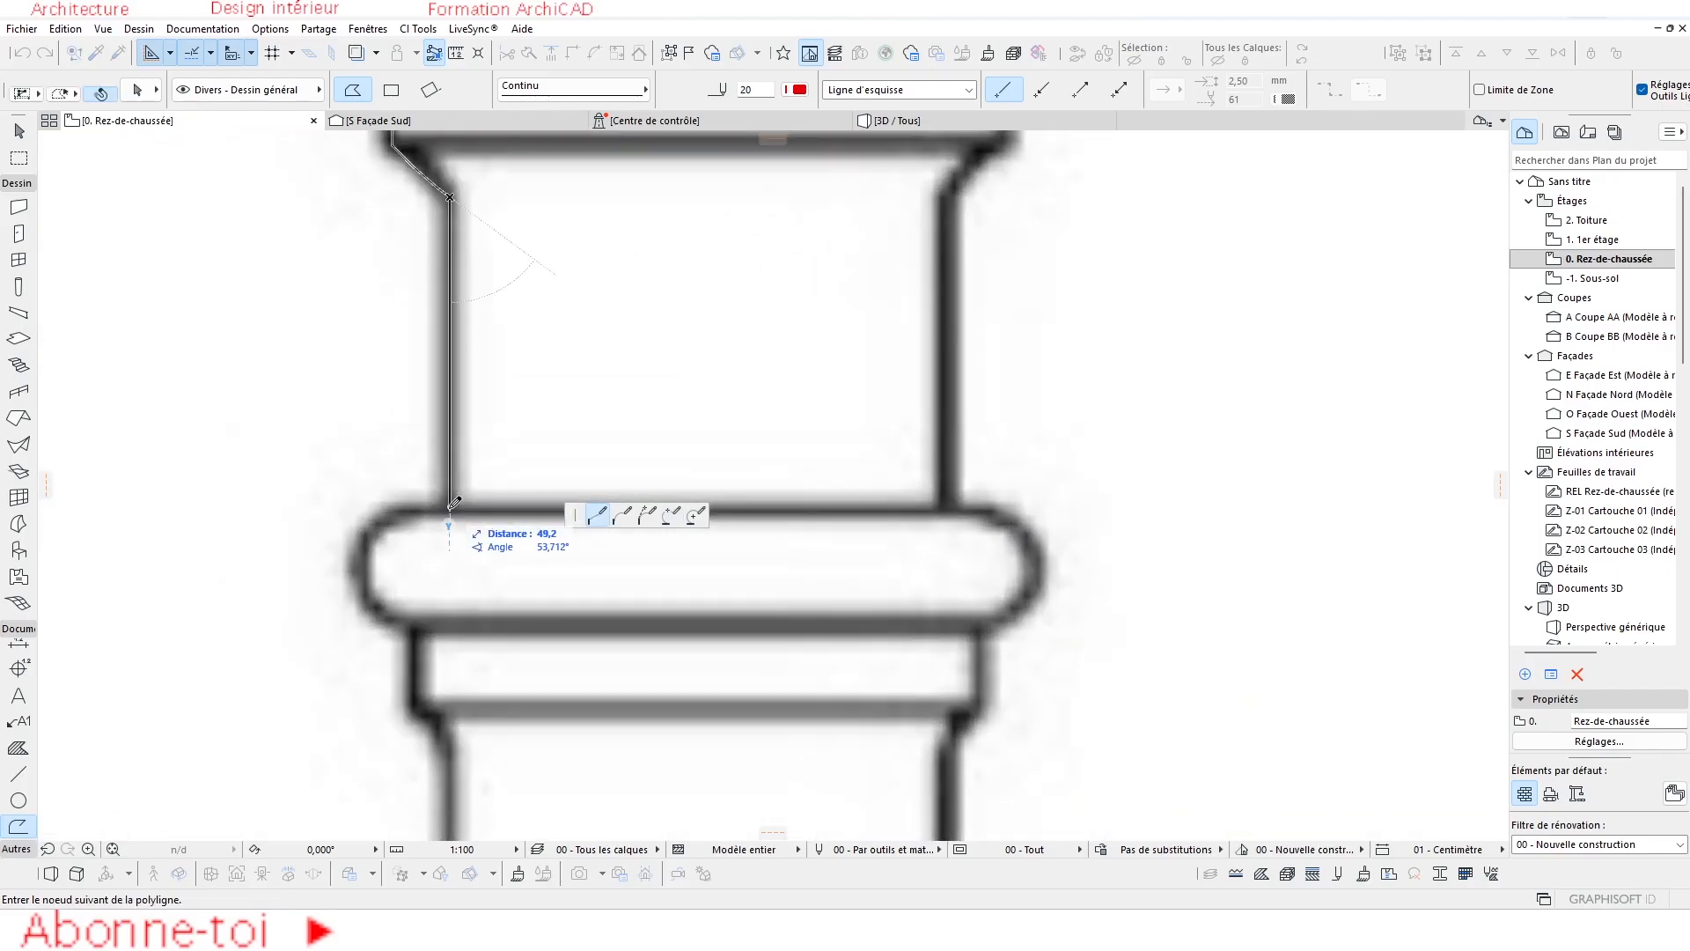
left_click(451, 507)
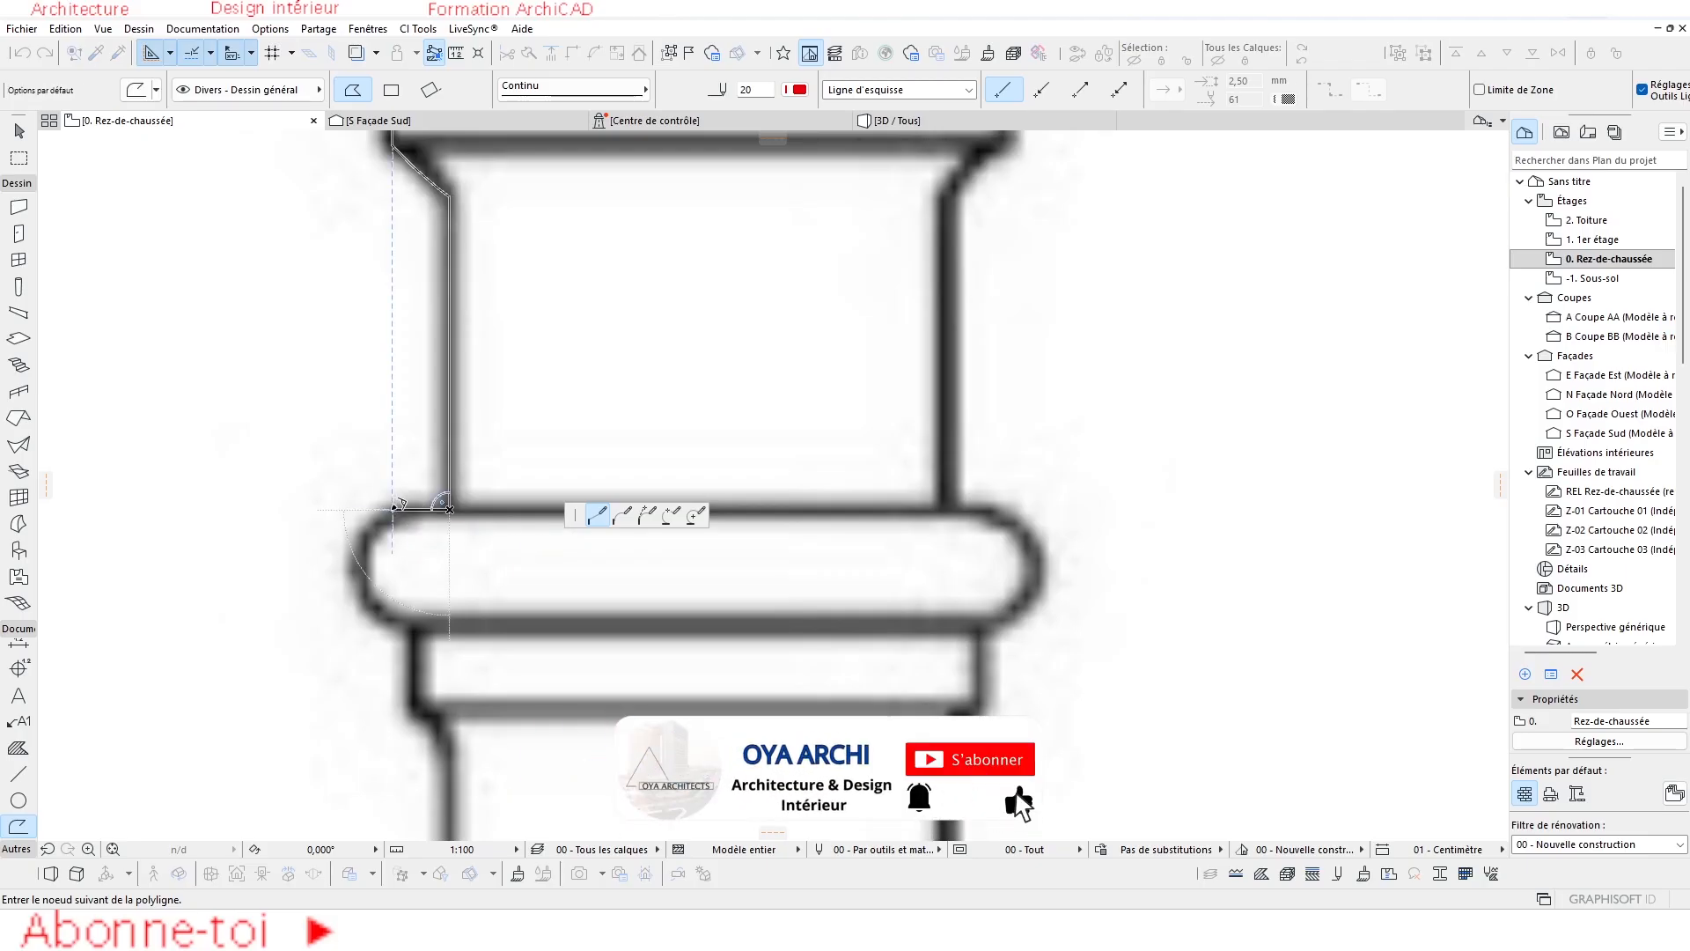
Trace the rounded ring's left end with a three-point arc down to the upper left corner of the band below.
left_click(671, 514)
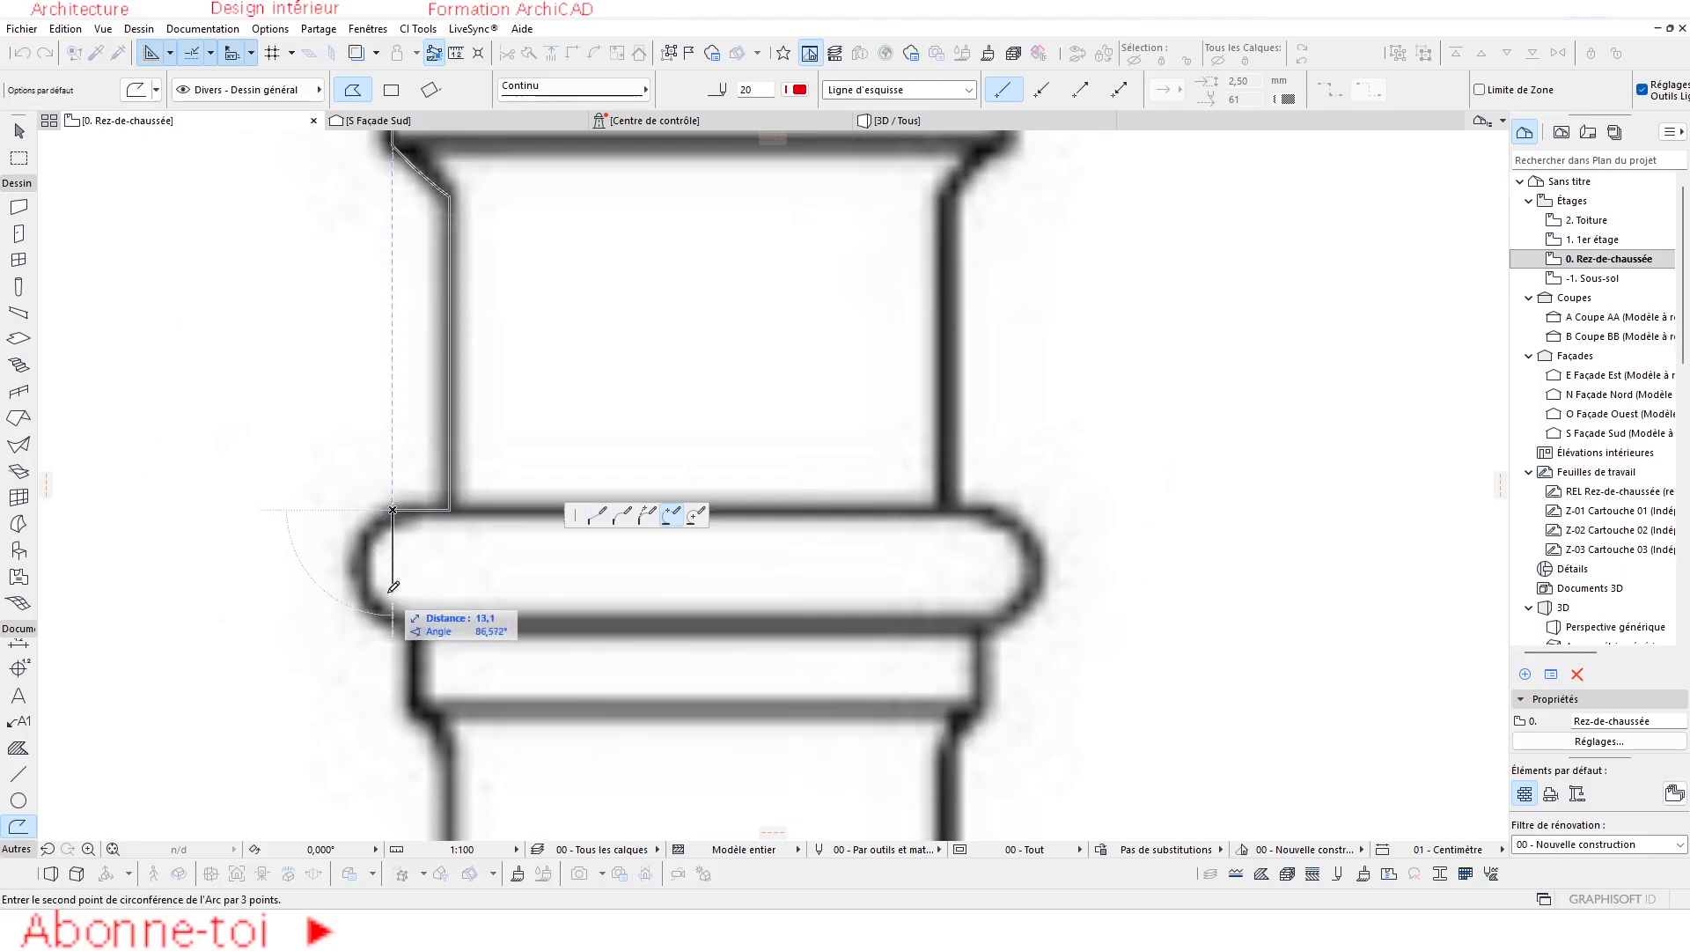
left_click(355, 569)
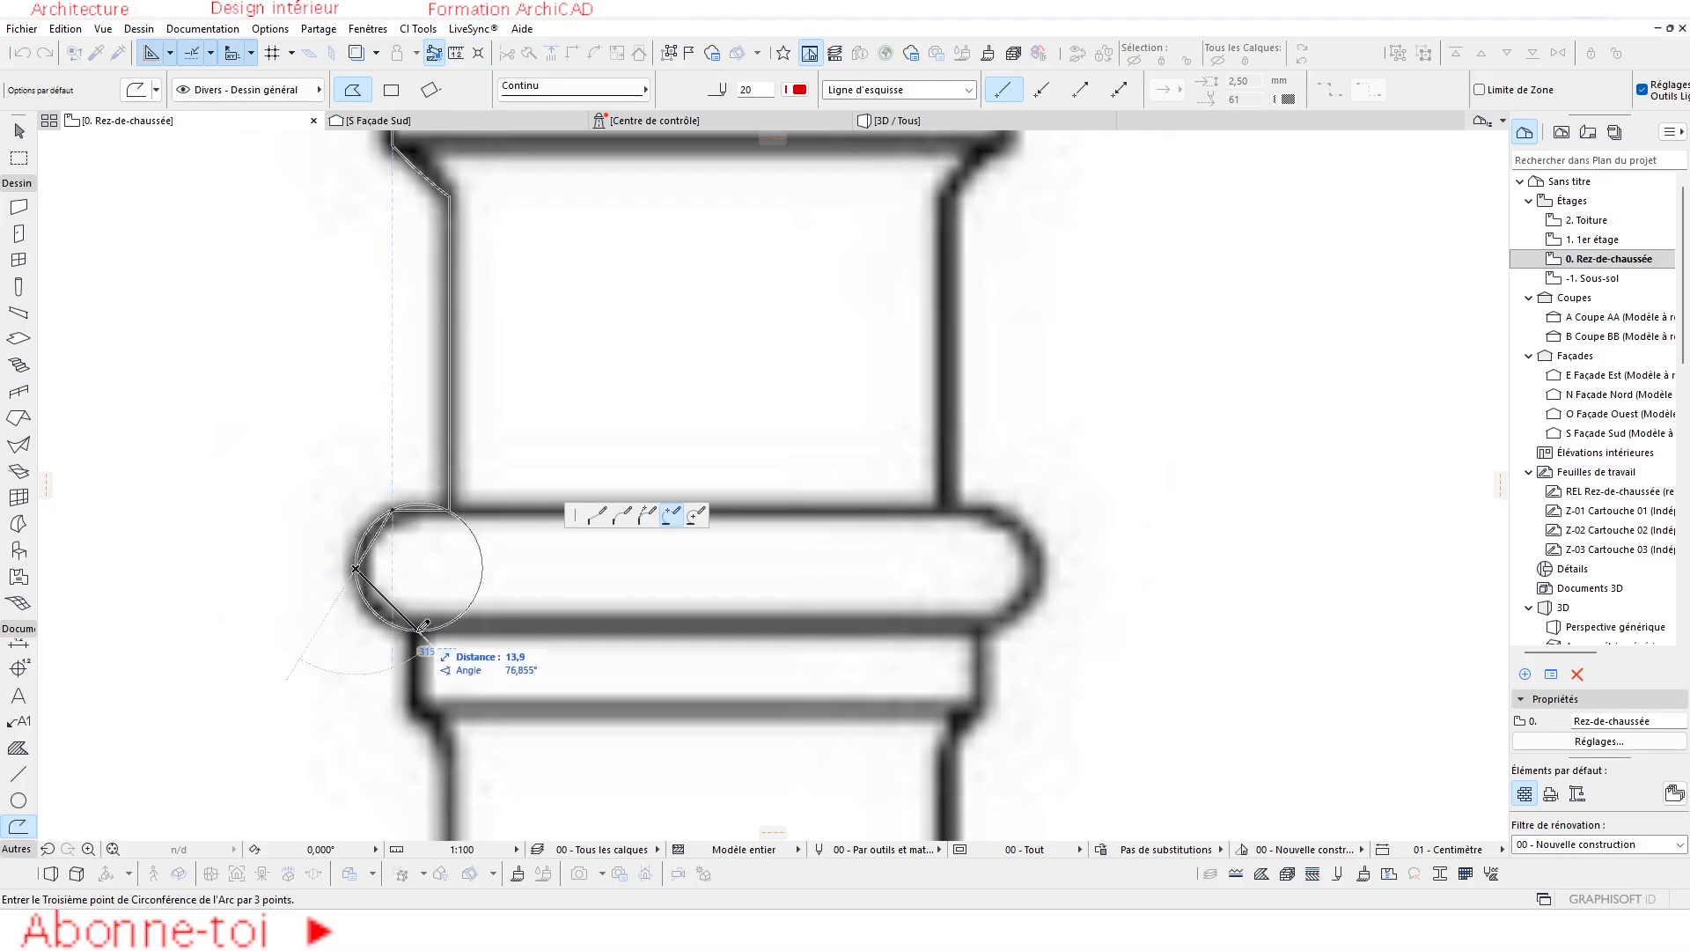
left_click(419, 626)
left_click(418, 626)
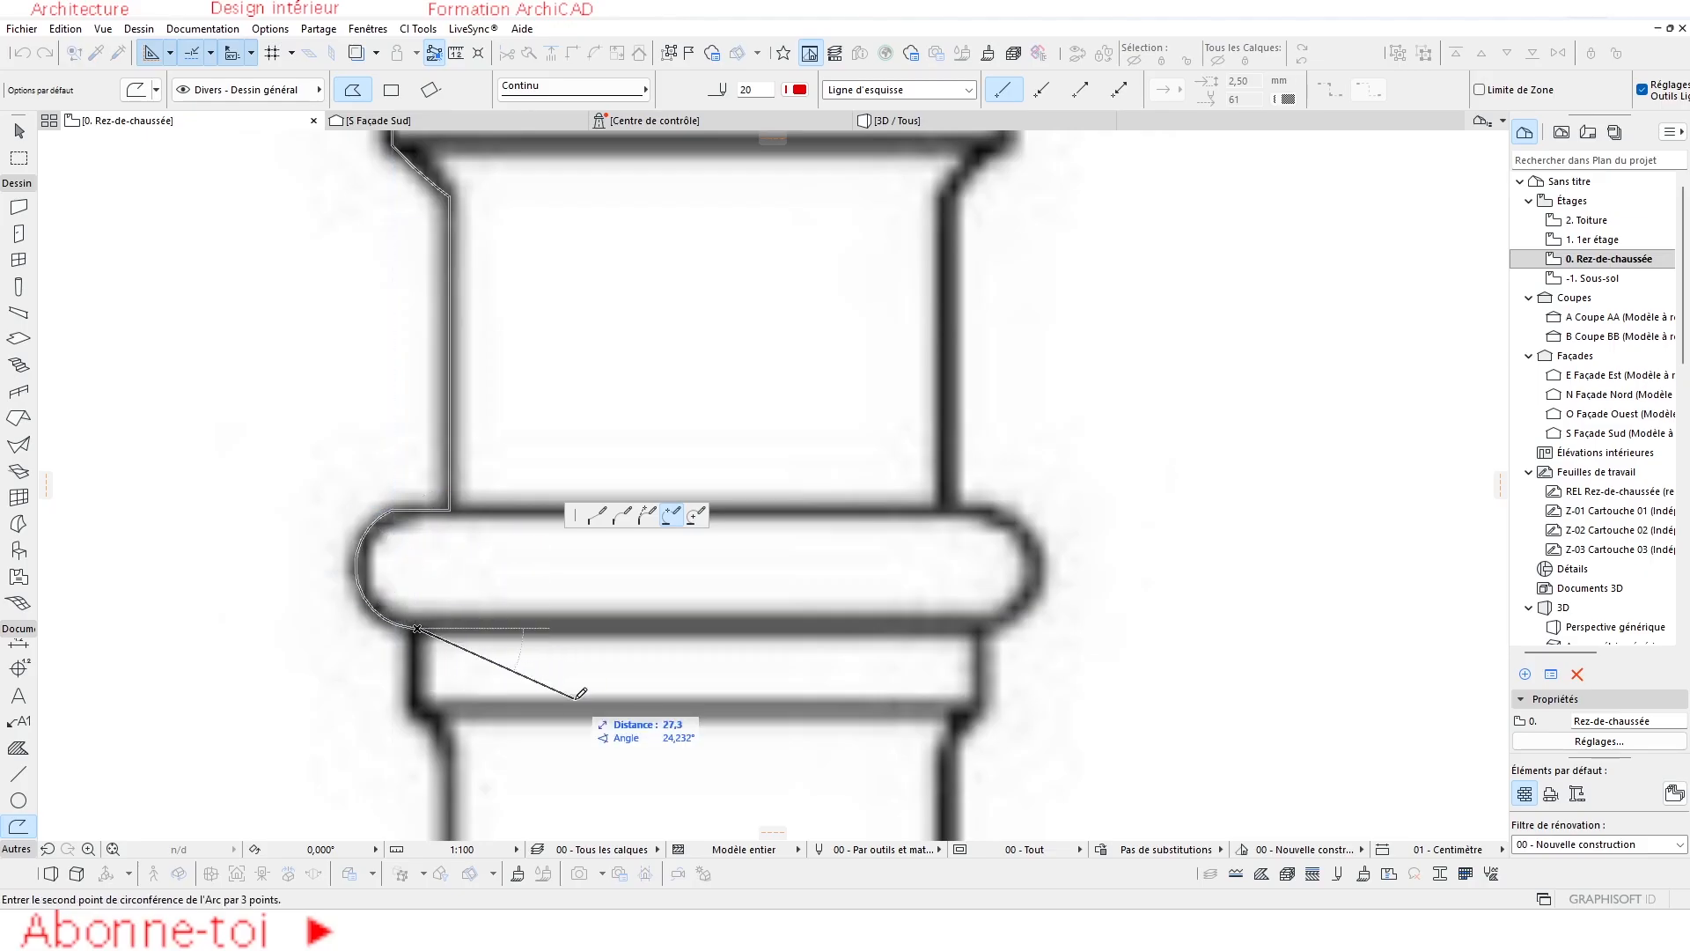
Continue the polyline with a straight vertical segment down the left side of the band below the rounded ring.
left_click(593, 519)
middle_click_drag(458, 696, 495, 527)
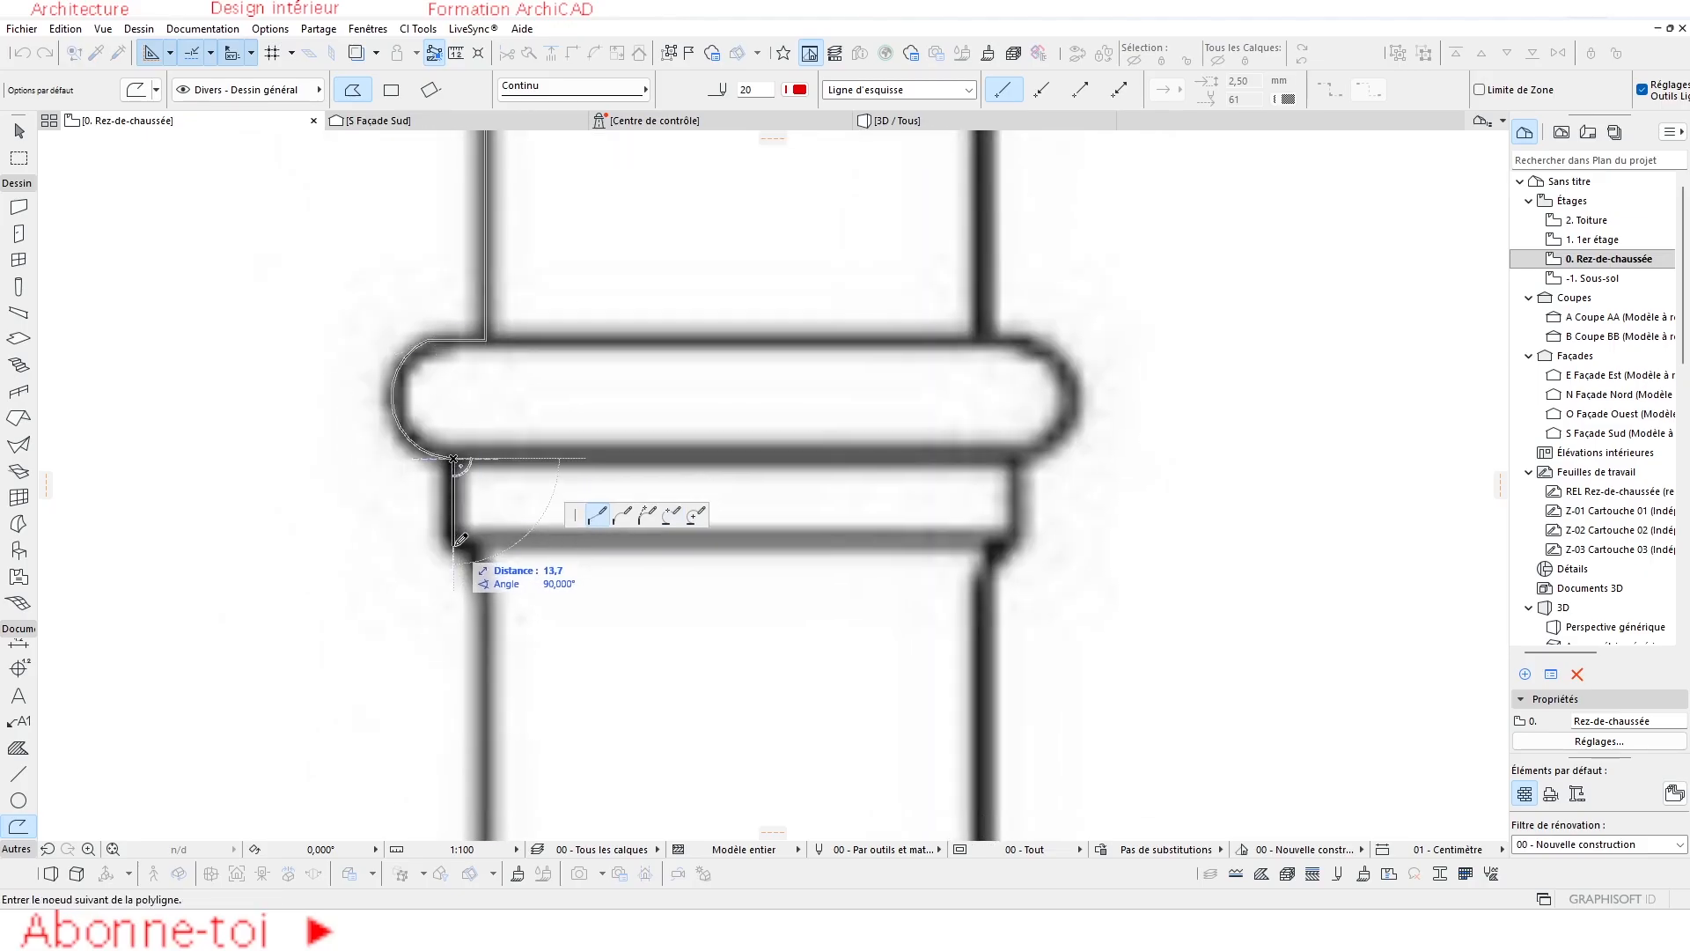
left_click(486, 582)
scroll(515, 581, "up", 2)
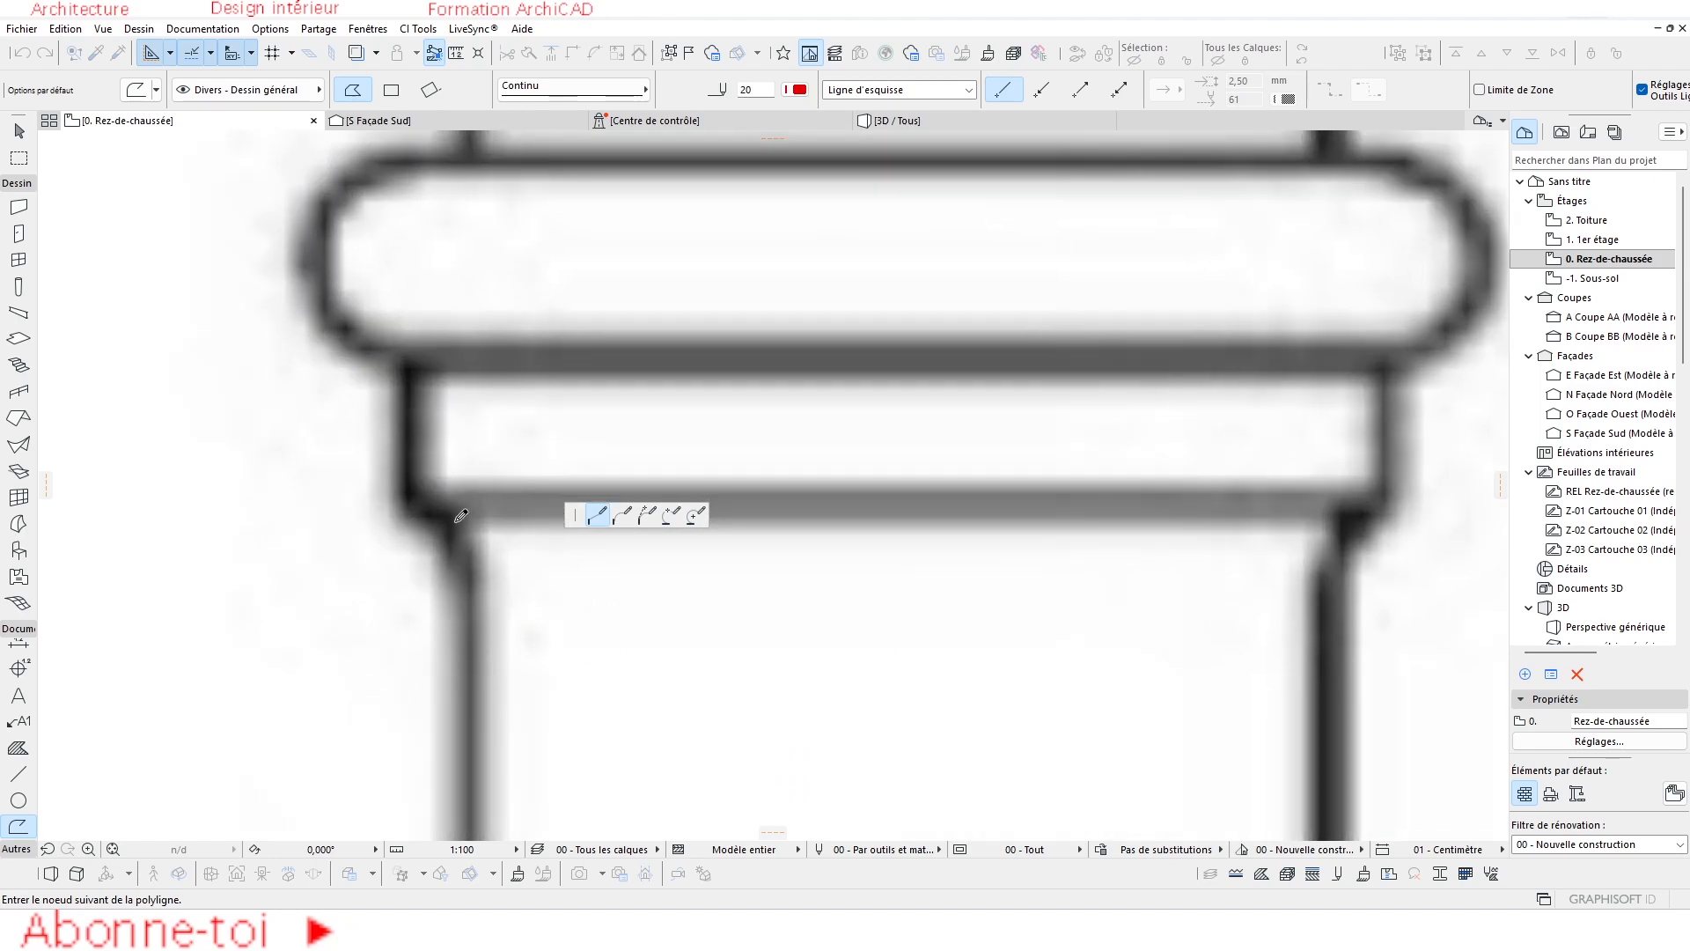
scroll(564, 617, "up", 2)
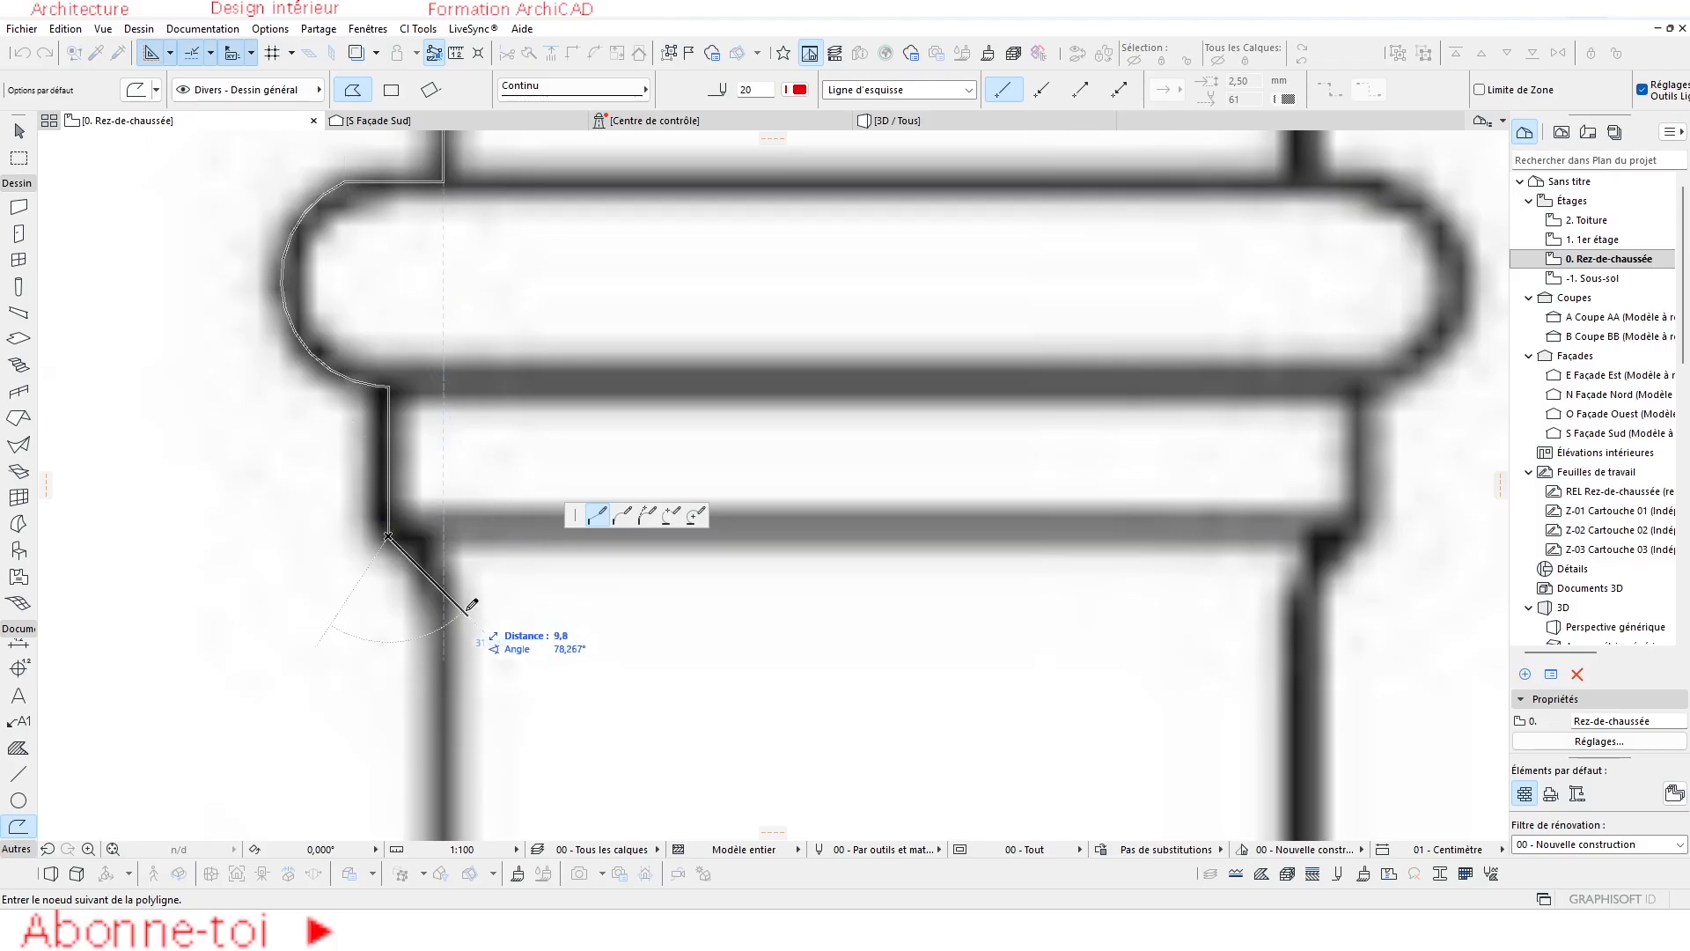
Add a three-point arc to the polyline from the band's lower left corner to the start of the long shaft.
scroll(475, 605, "down", 2)
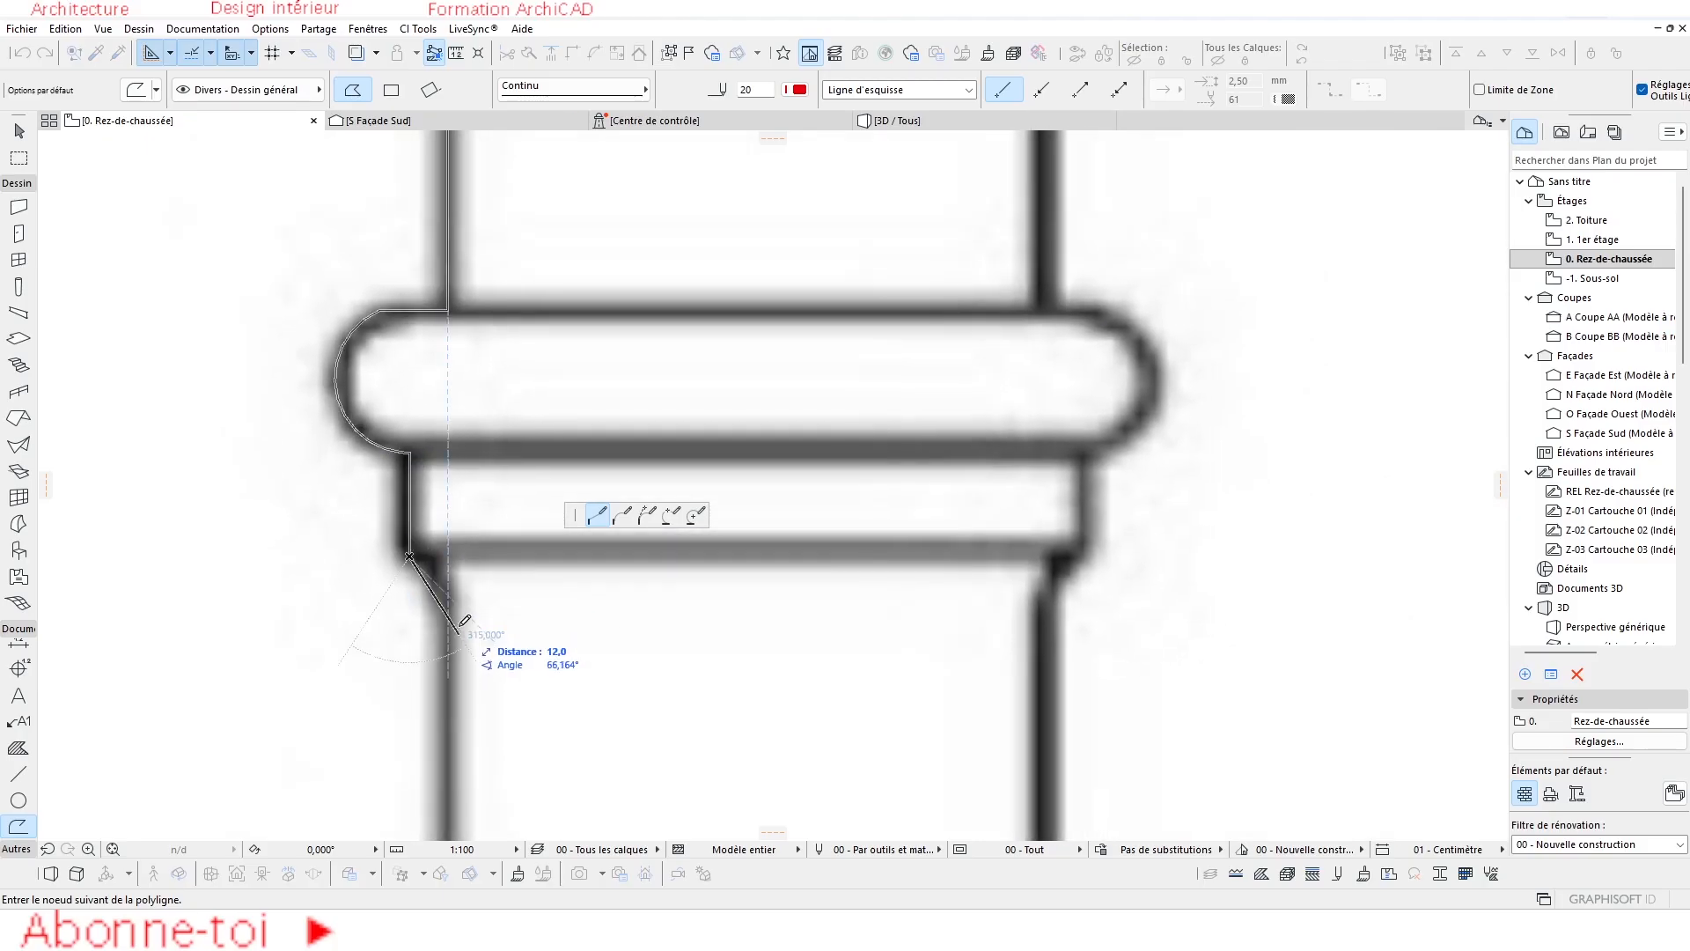
scroll(462, 578, "up", 2)
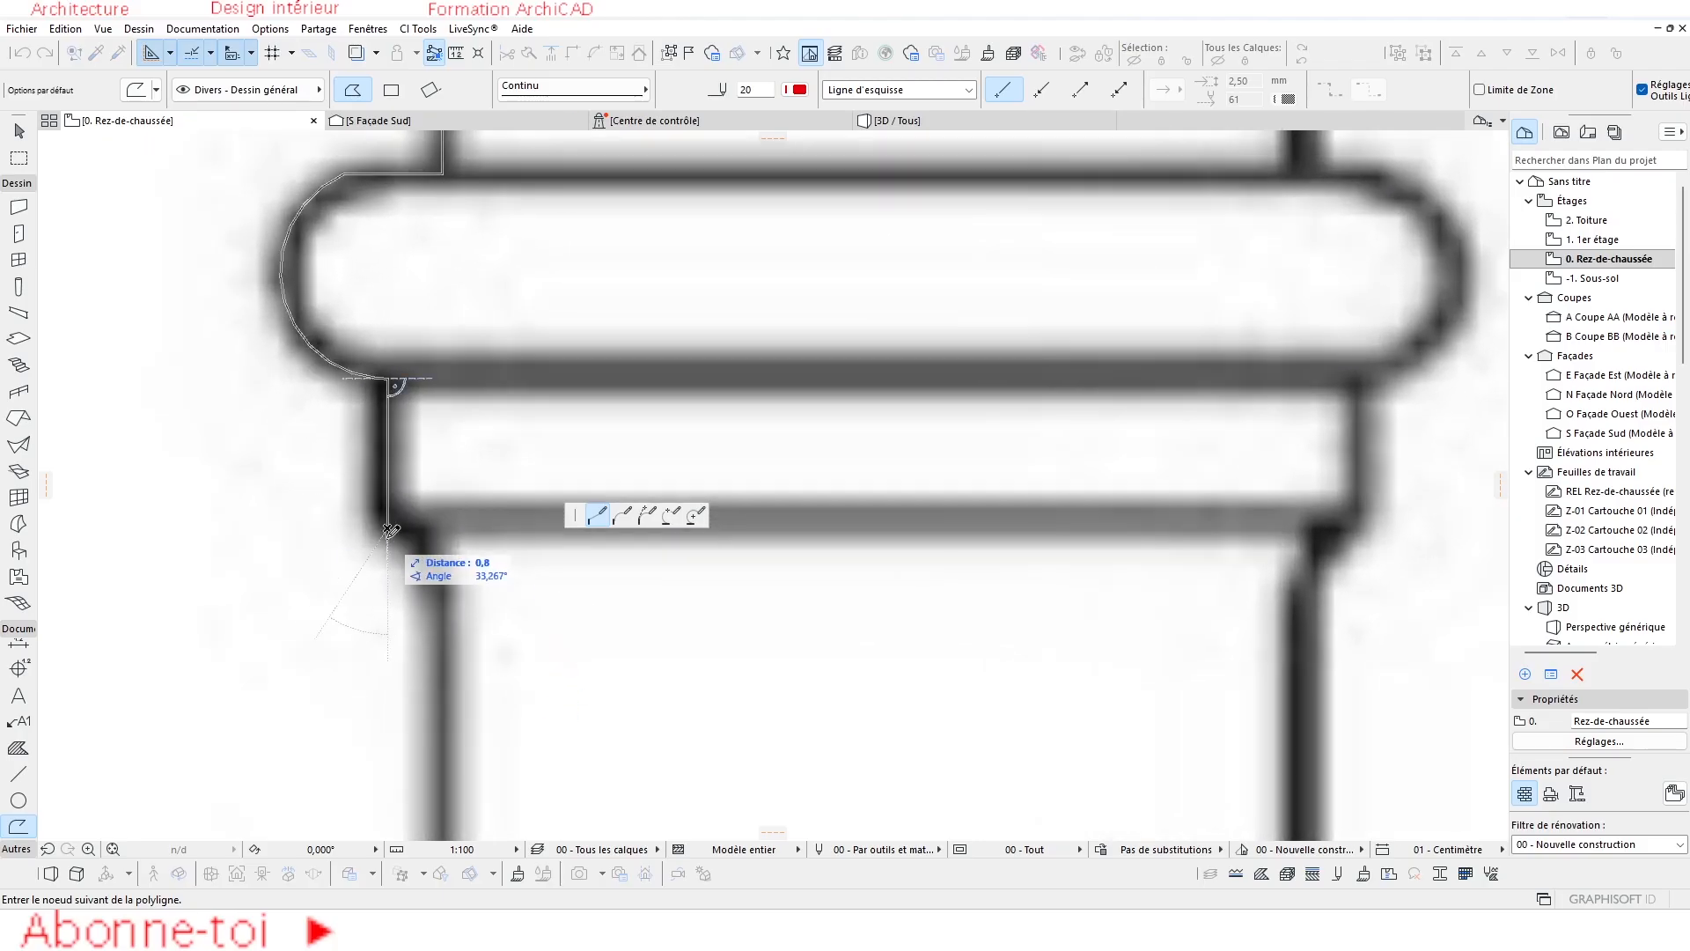
left_click(671, 515)
left_click(424, 550)
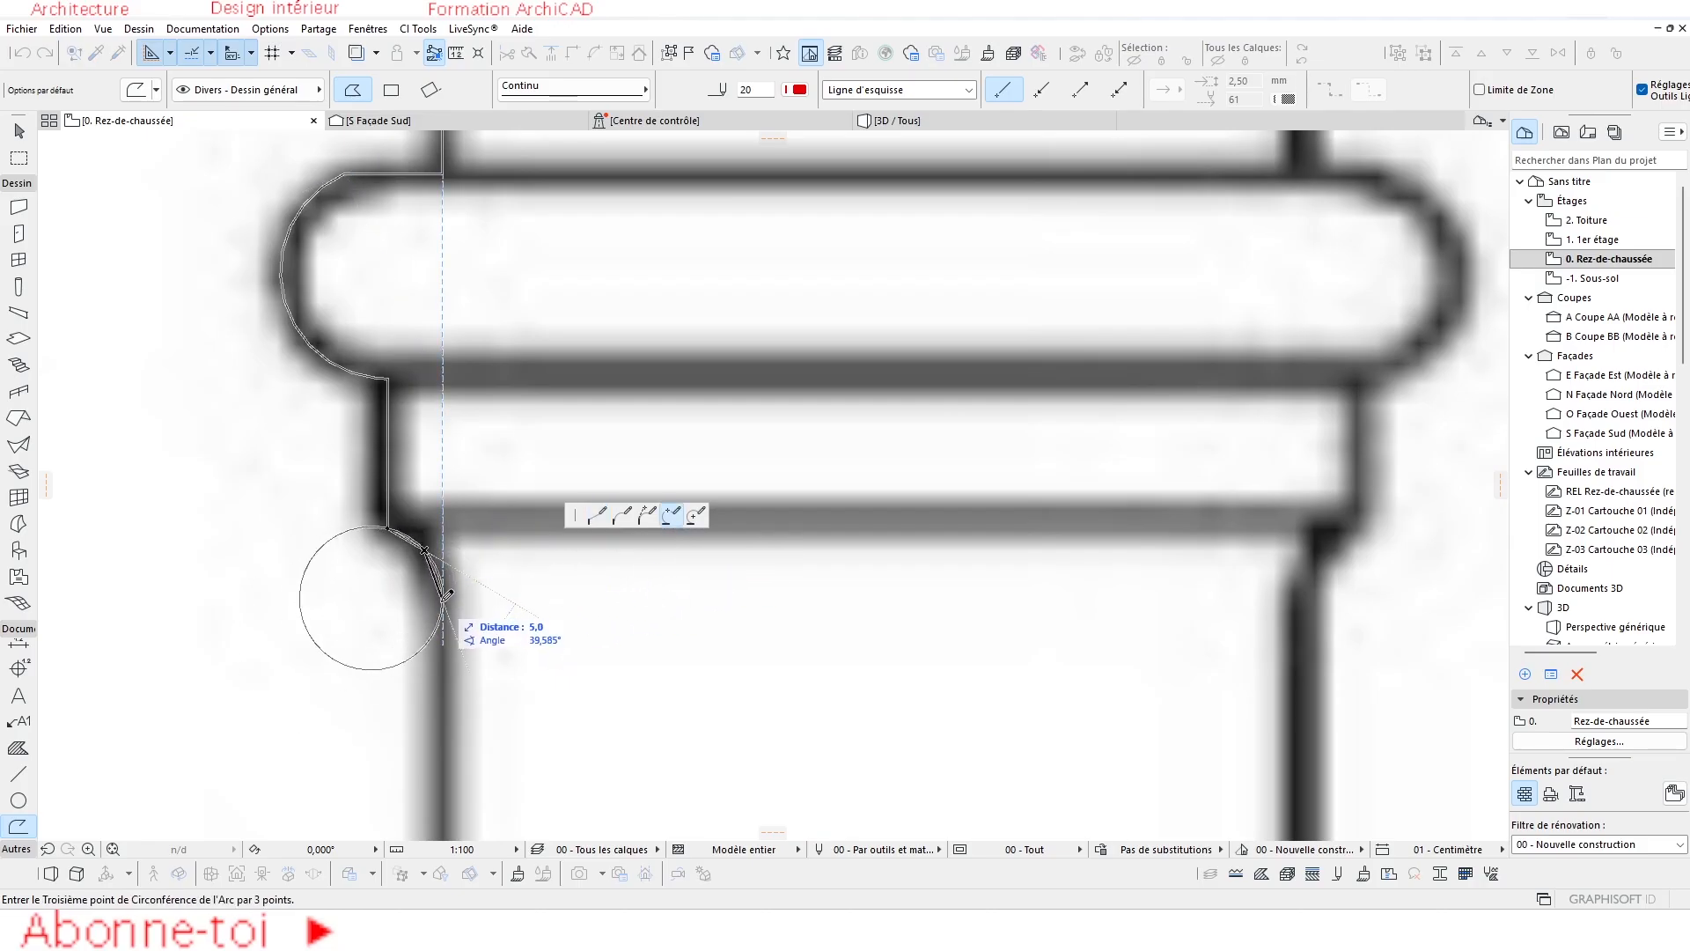
left_click(445, 596)
left_click(447, 585)
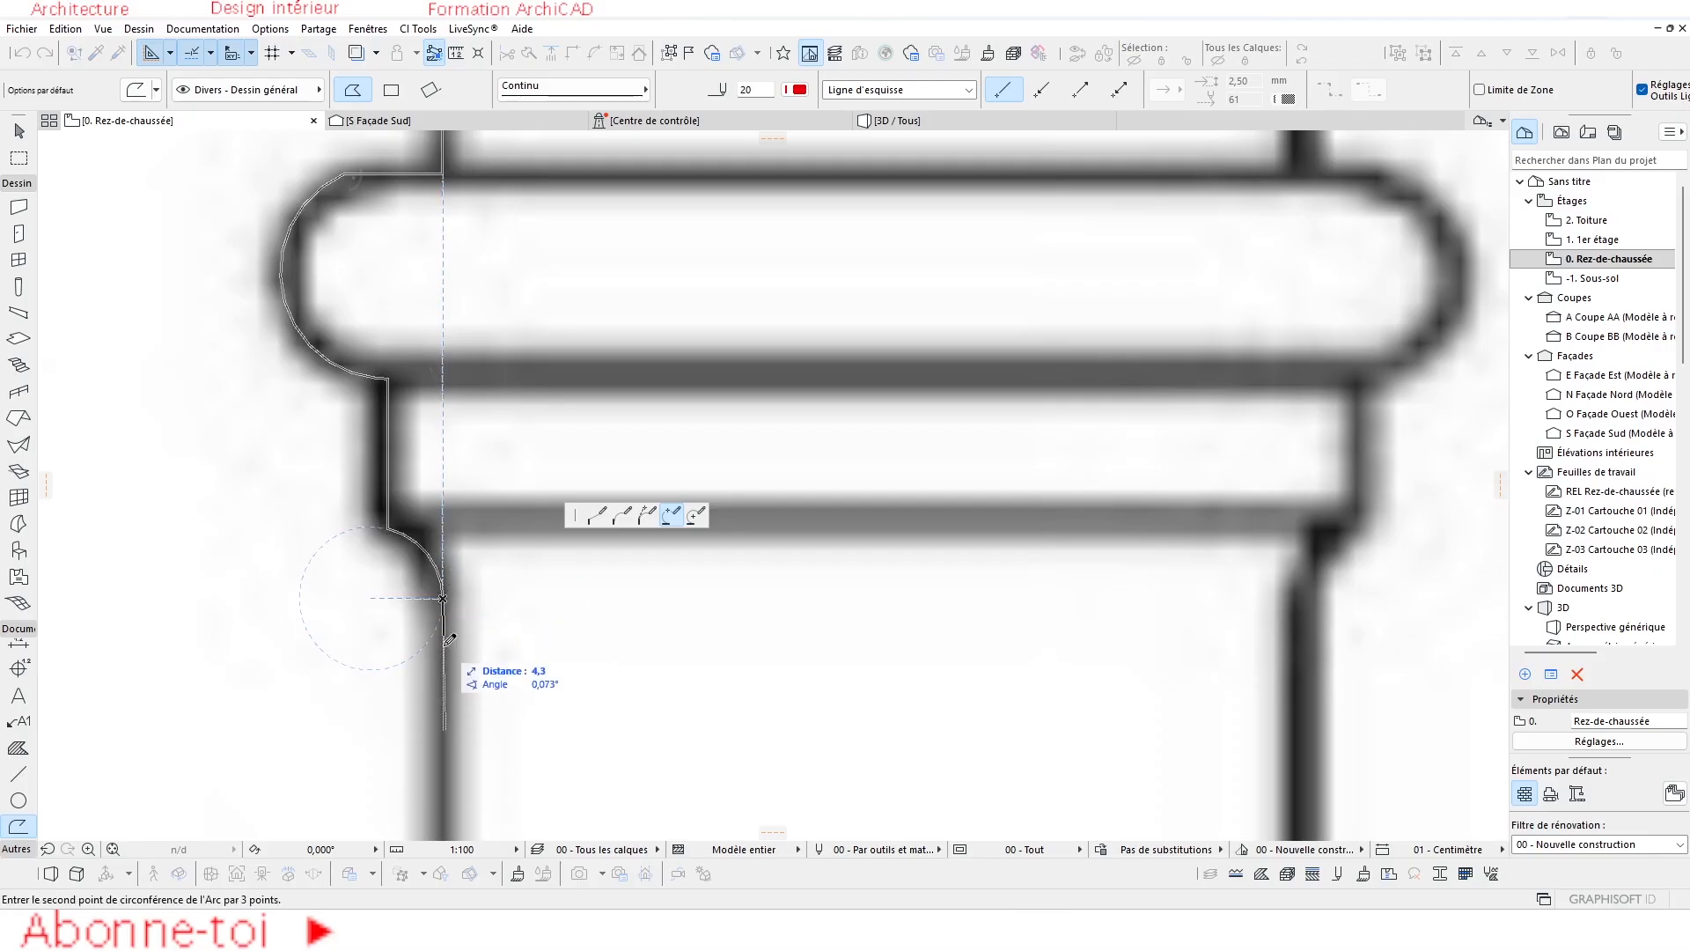
Extend the polyline straight about 114 mm down the shaft's left side to where it begins to flare.
scroll(513, 611, "down", 3)
scroll(514, 611, "down", 1)
middle_click_drag(513, 611, 422, 356)
scroll(396, 493, "down", 4)
middle_click_drag(437, 603, 501, 446)
scroll(481, 508, "up", 4)
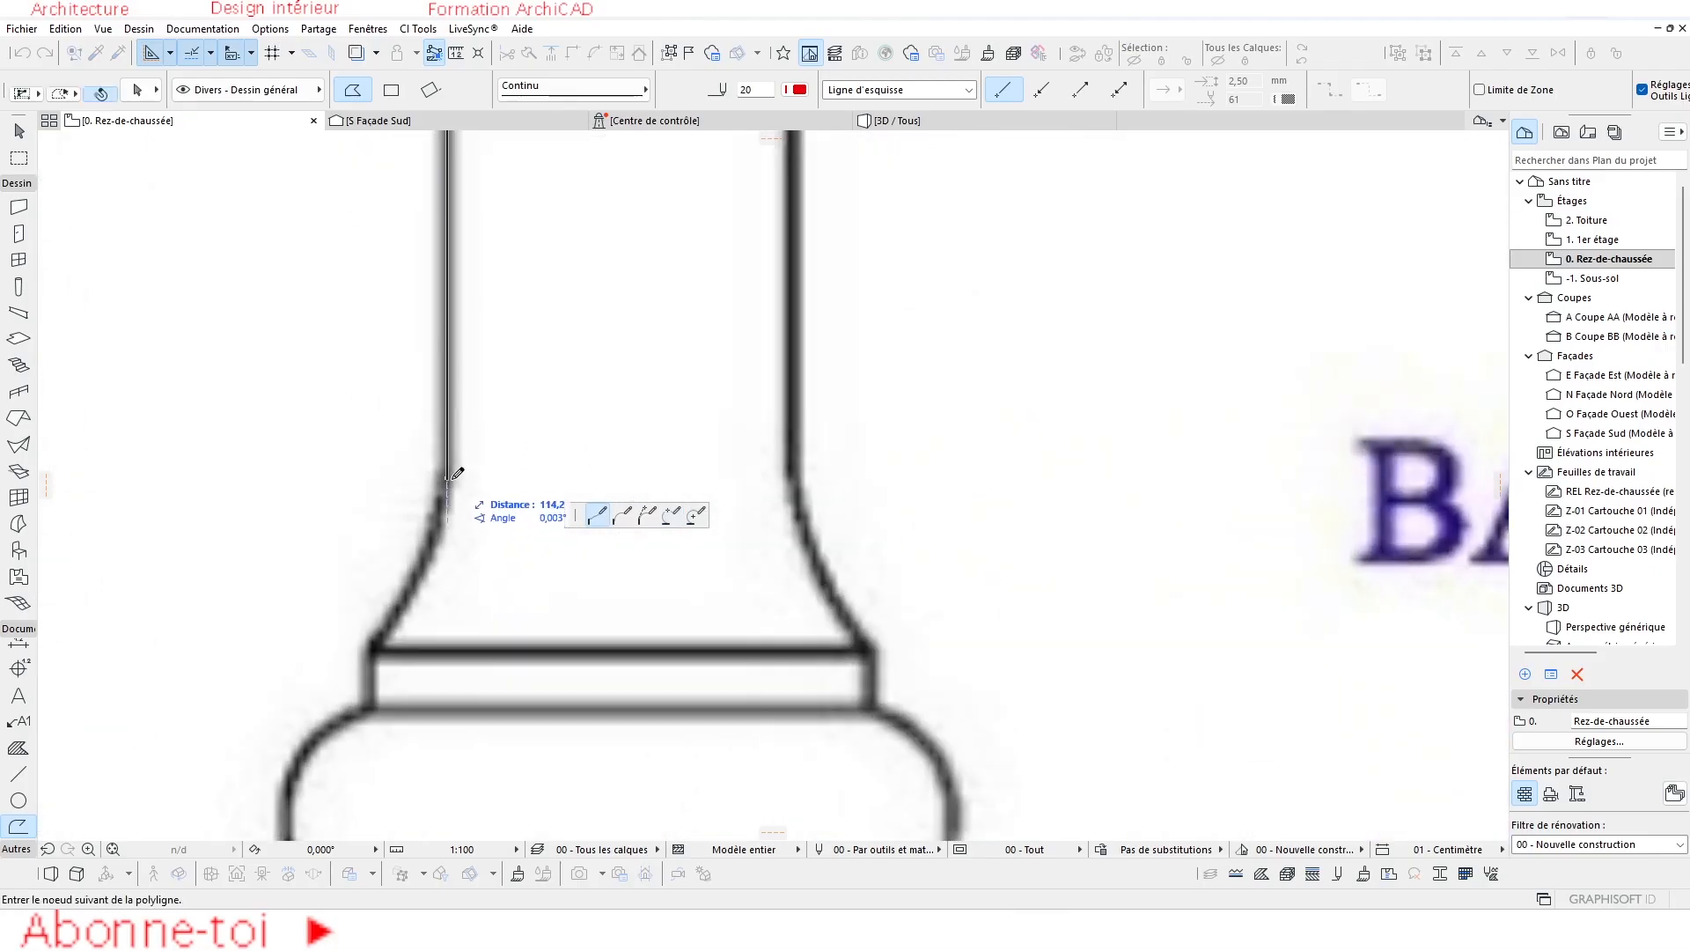
left_click(448, 482)
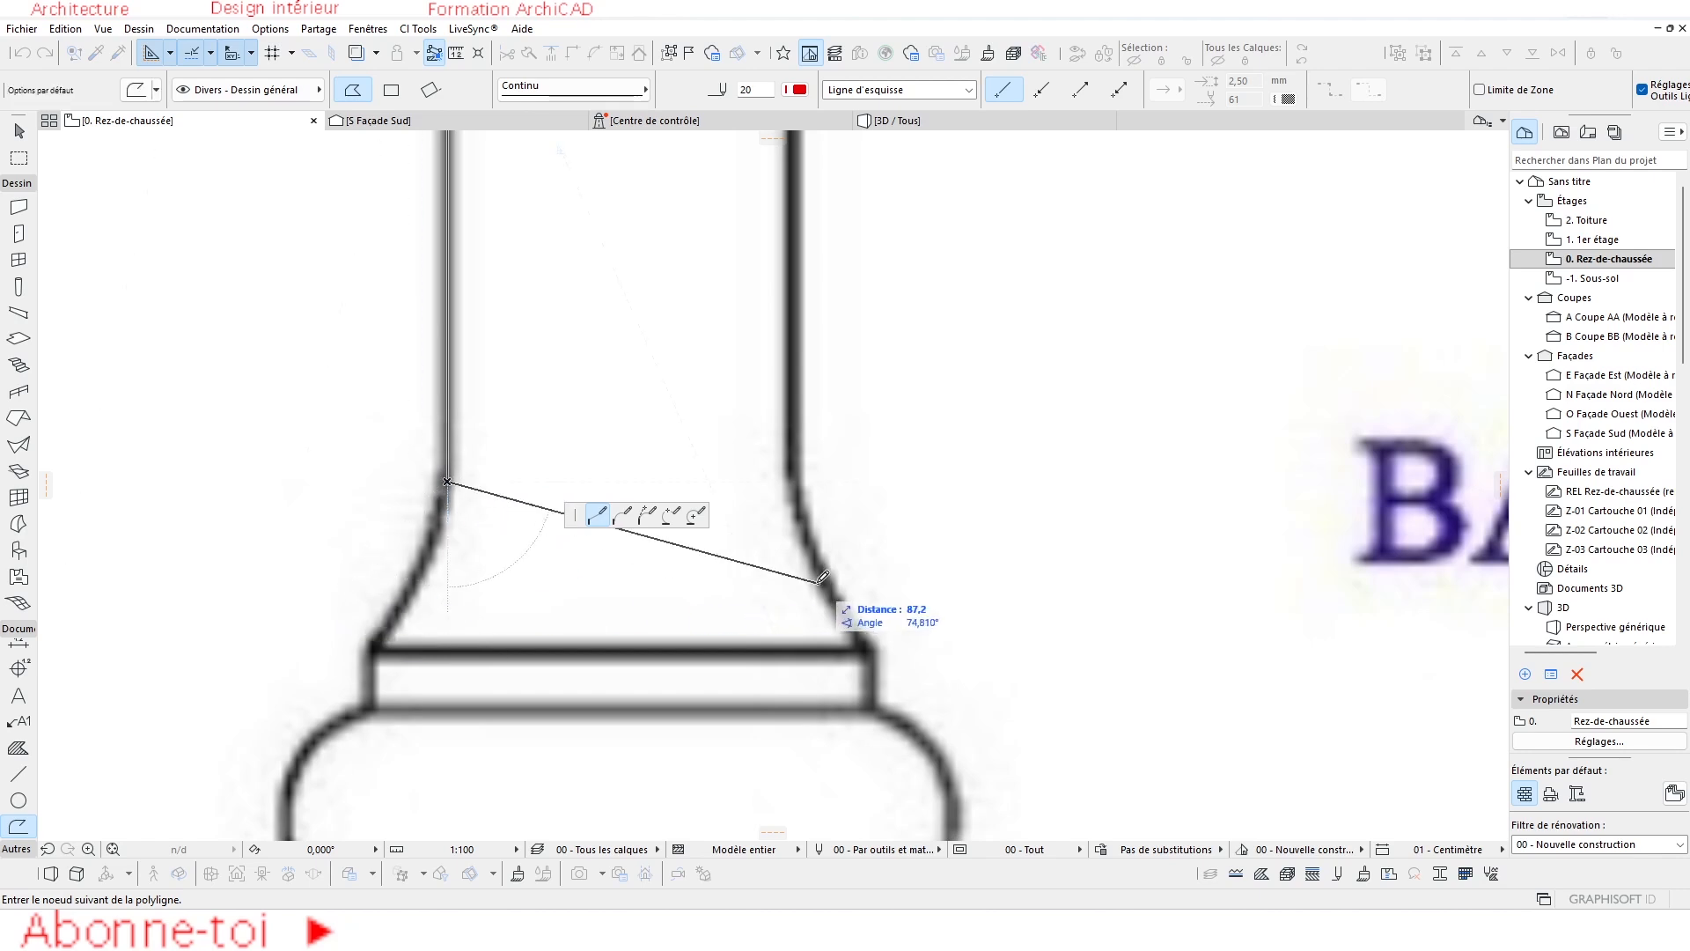
Trace the shaft's flared foot with a three-point arc, then continue straight about 14 mm down the left side of the band below.
left_click(665, 519)
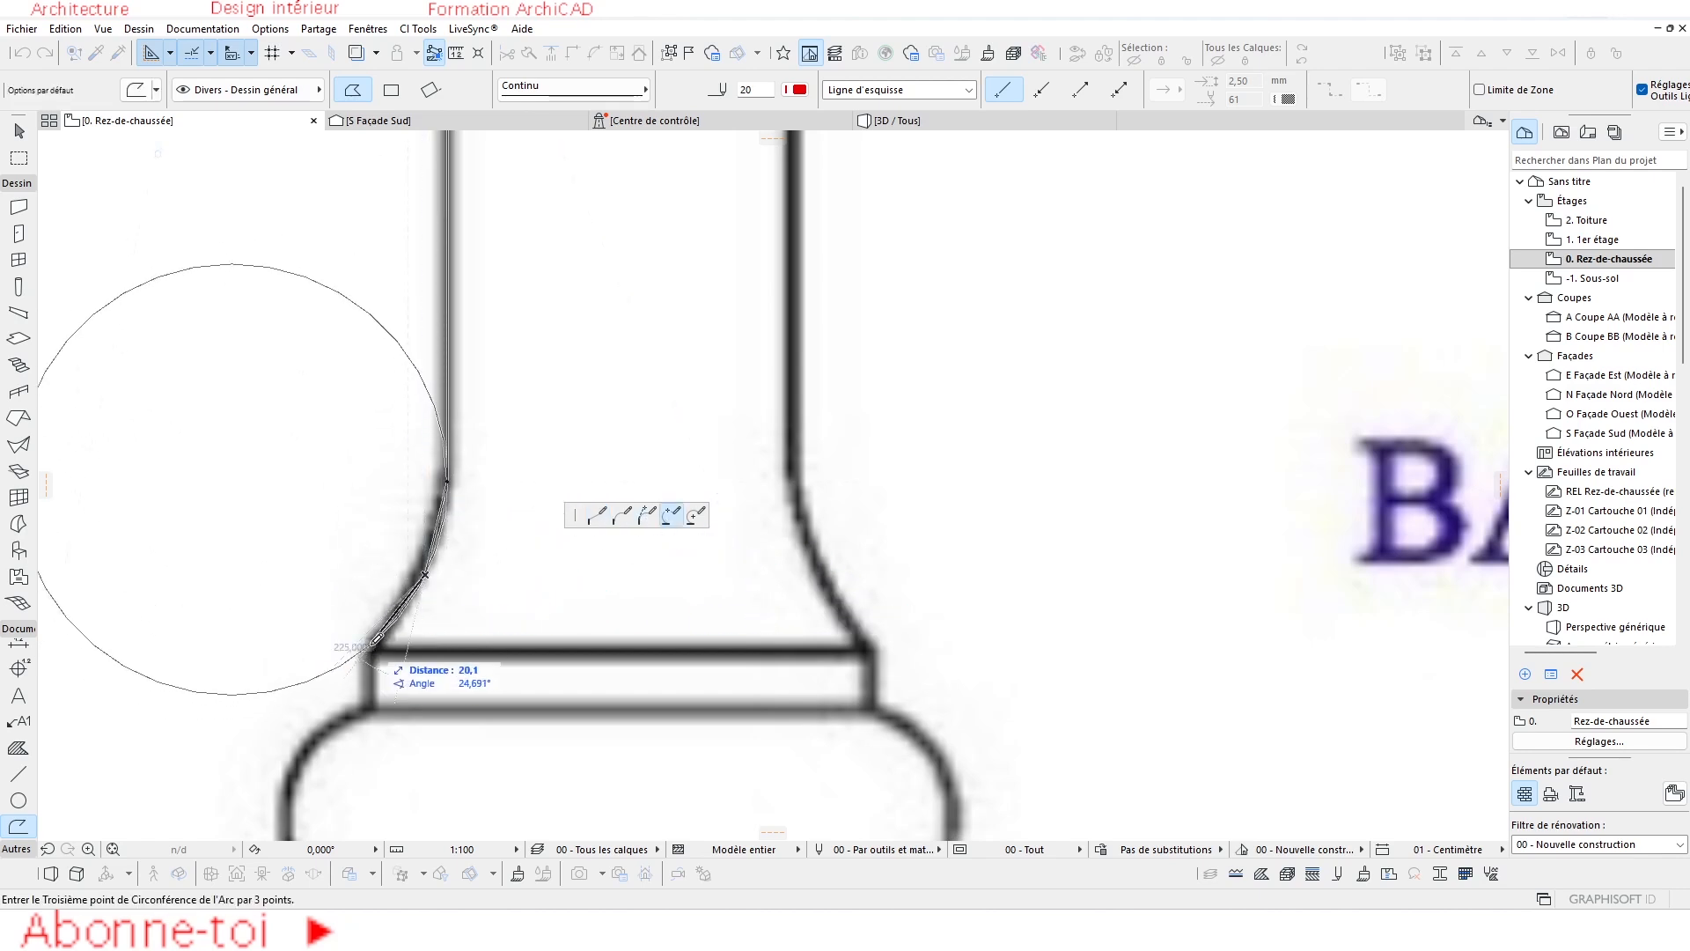
left_click(375, 640)
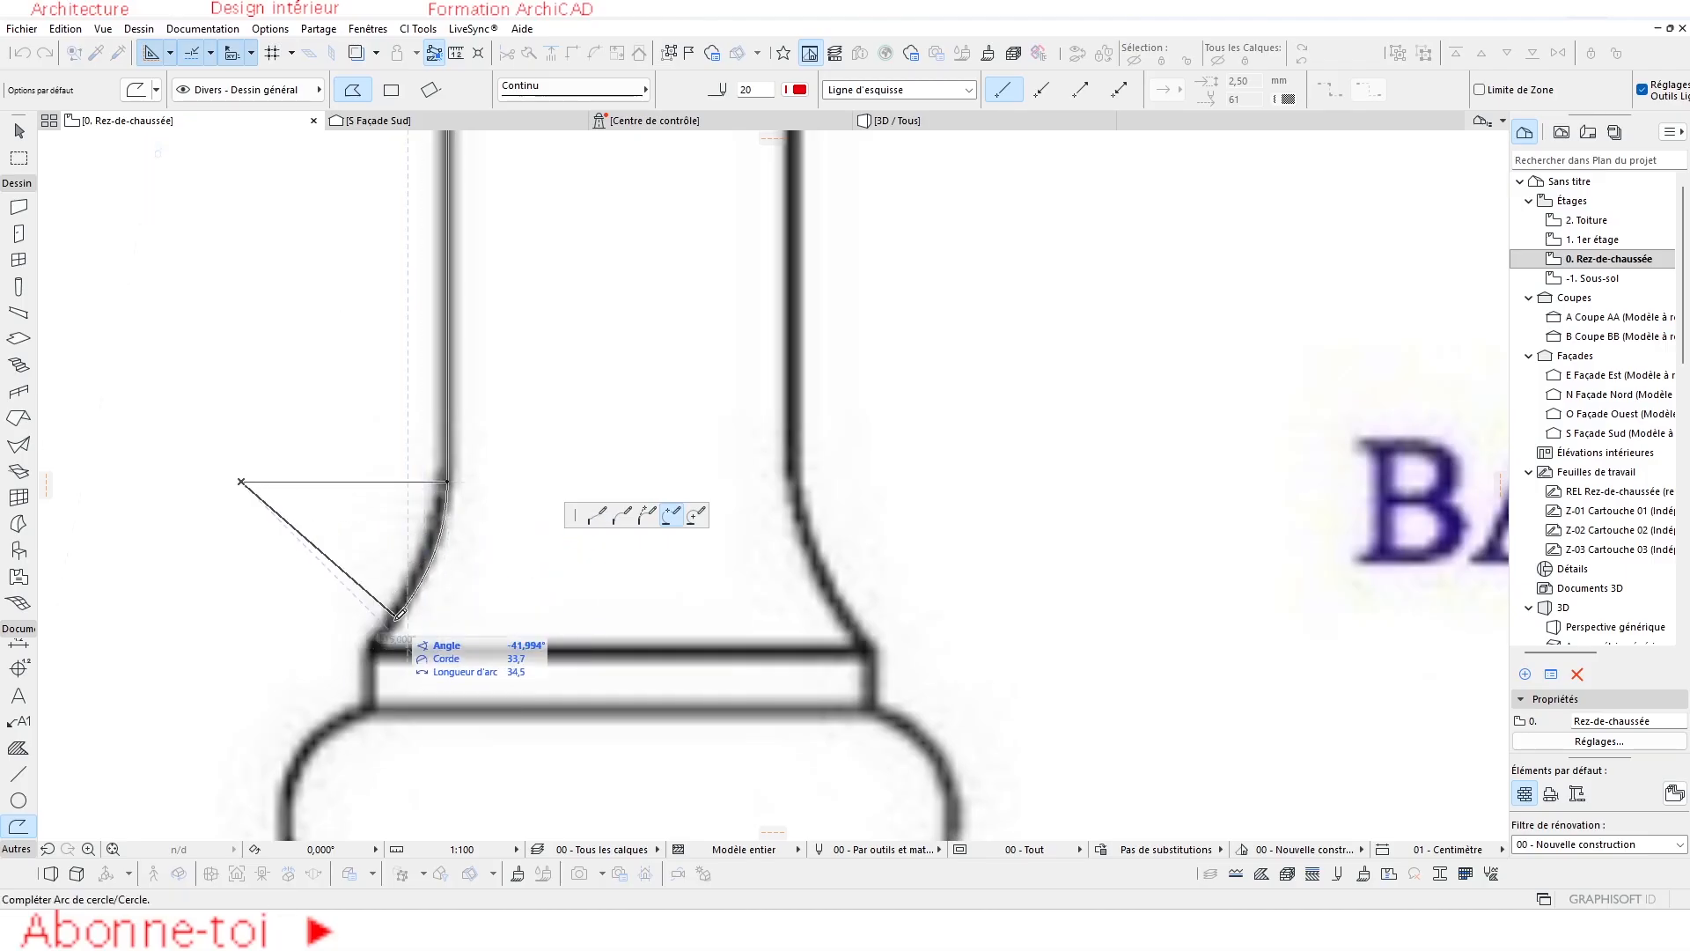
left_click(375, 645)
left_click(369, 643)
left_click(596, 515)
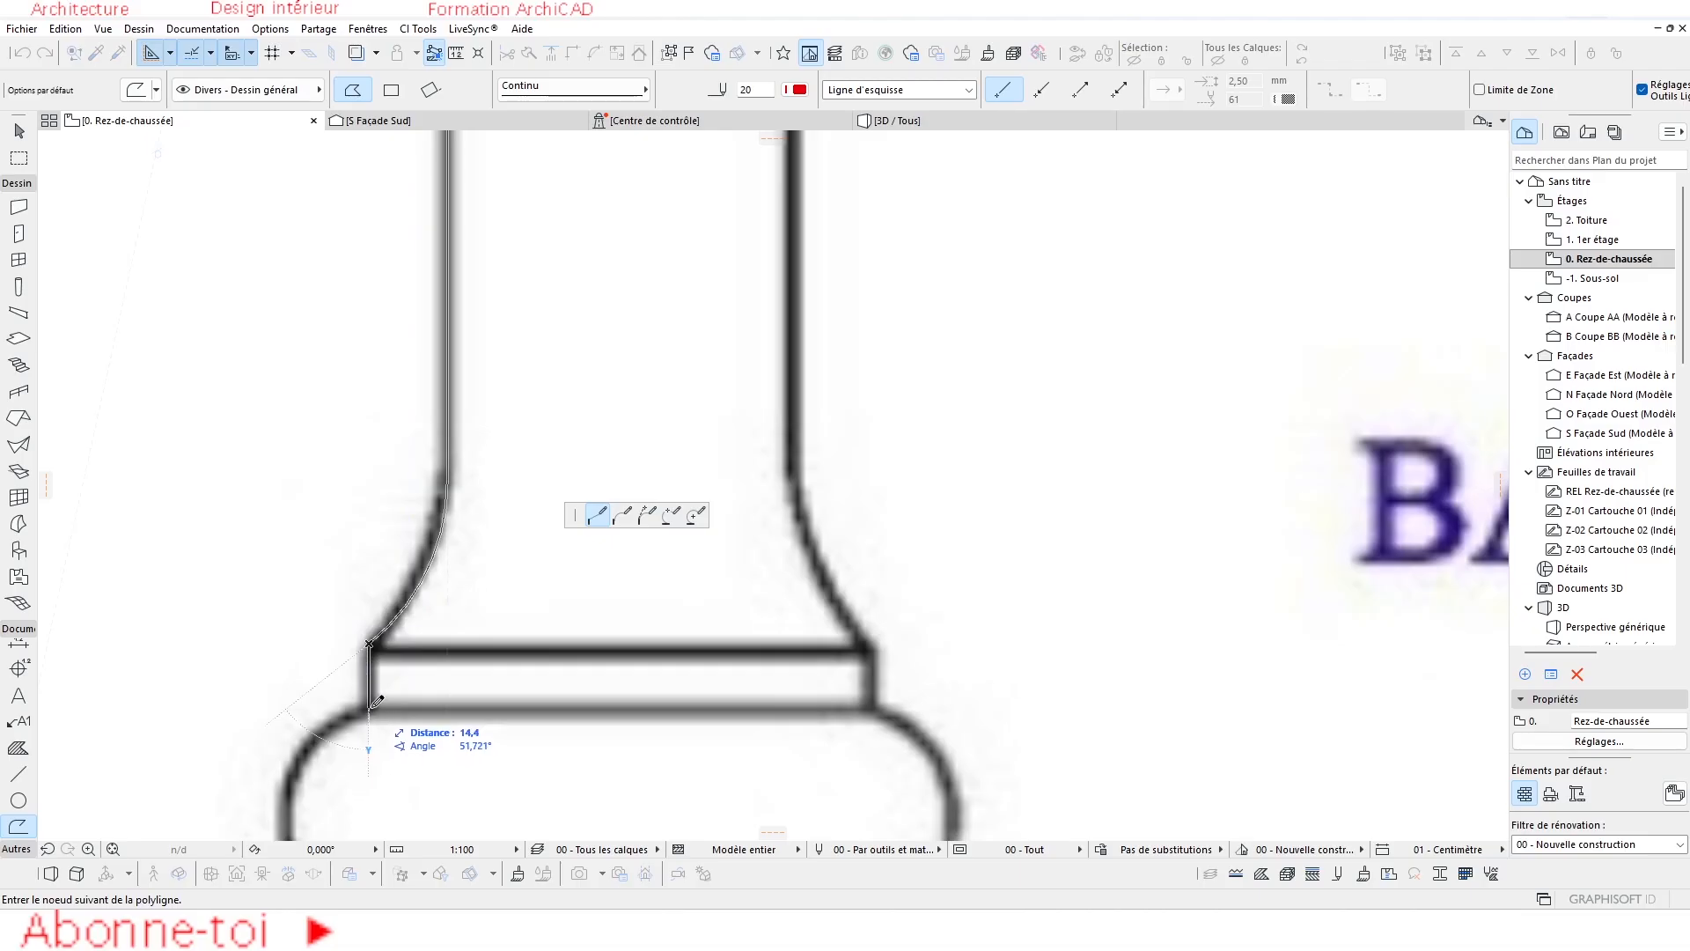
left_click(370, 707)
Trace the bulb's upper left shoulder with a three-point arc from the band's lower corner to the bulb's widest part.
scroll(425, 687, "down", 3)
middle_click_drag(425, 686, 422, 499)
scroll(407, 556, "up", 3)
scroll(390, 508, "down", 4)
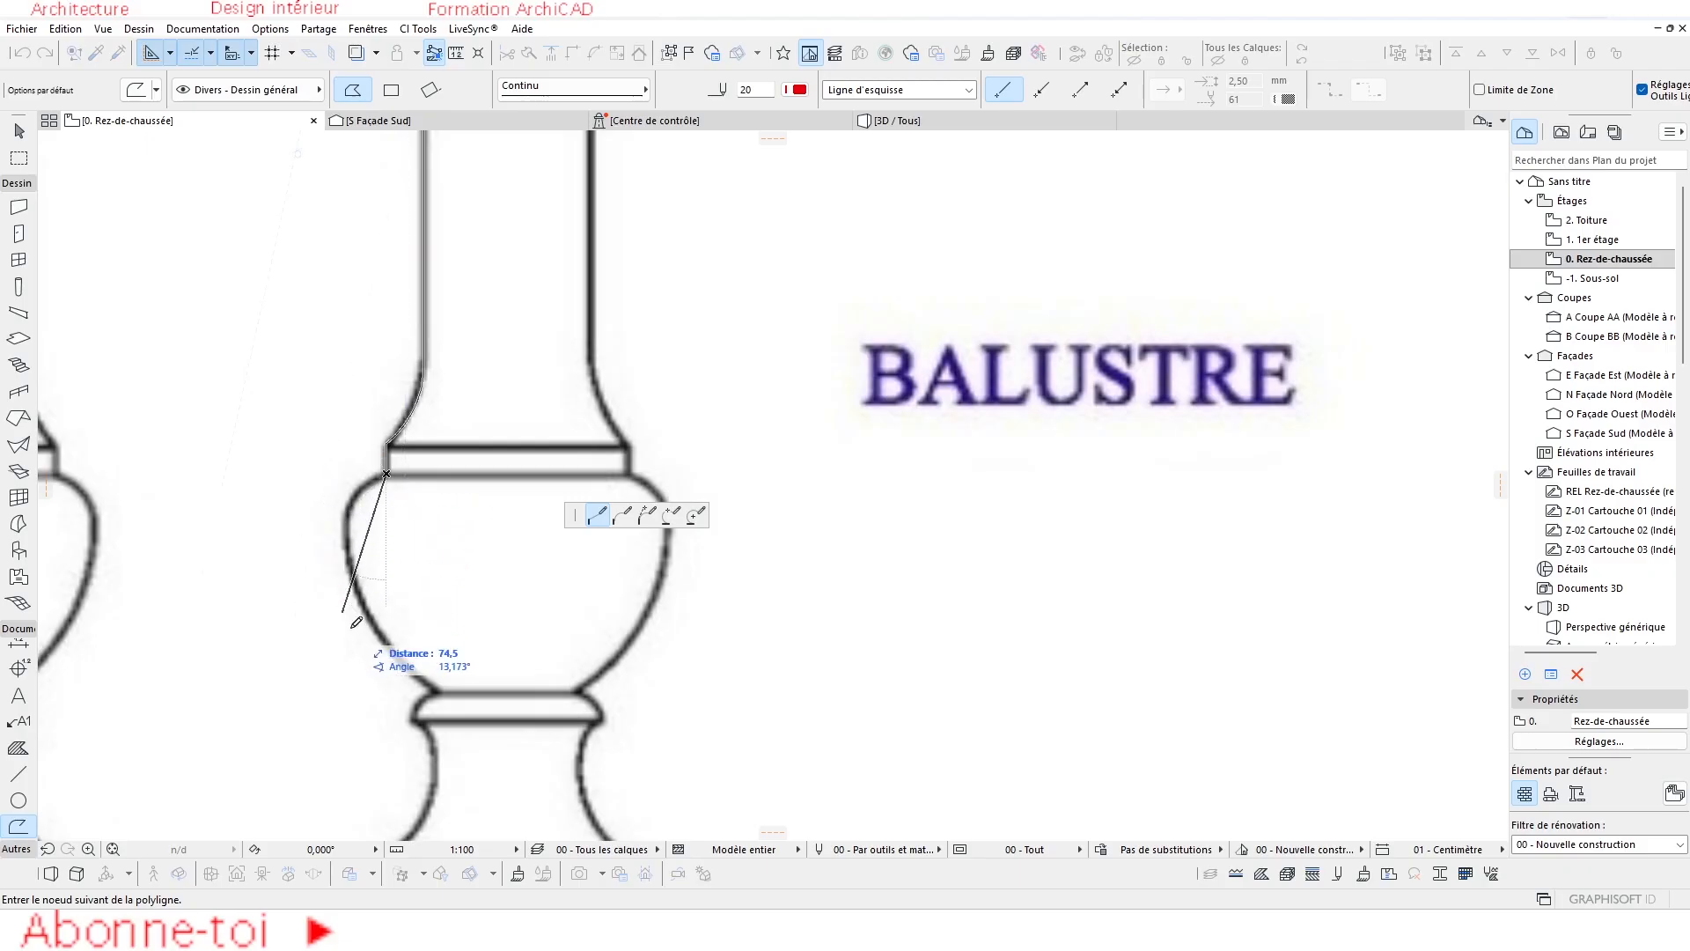
scroll(367, 499, "up", 2)
scroll(367, 499, "up", 2)
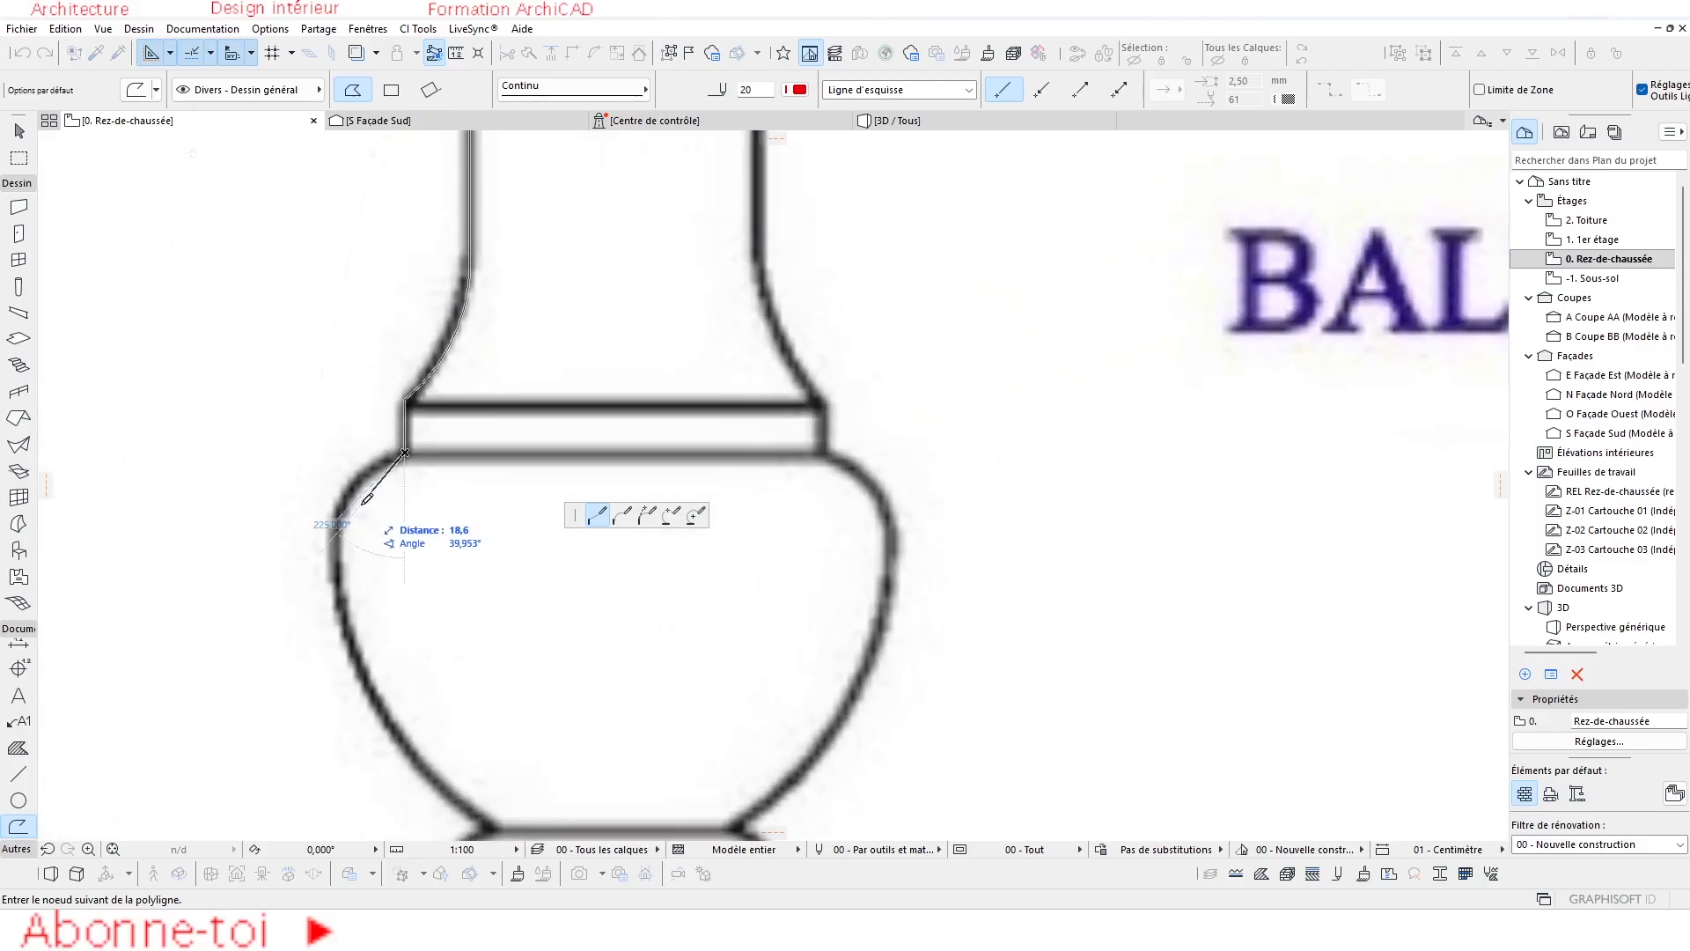
left_click(670, 513)
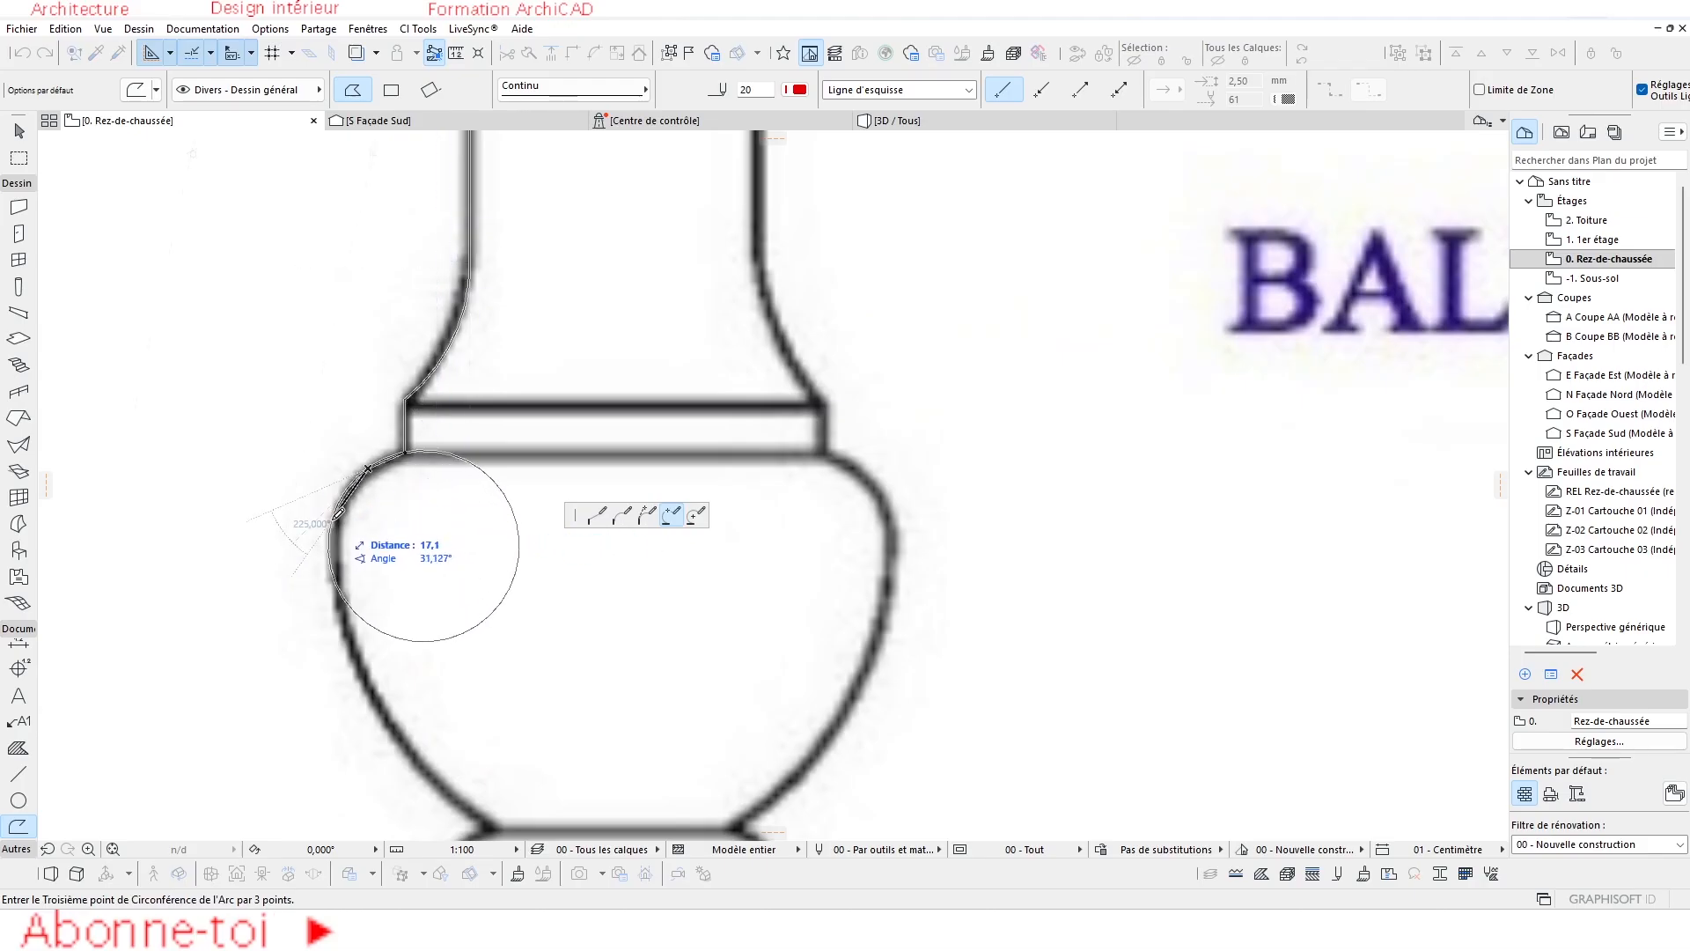
left_click(337, 516)
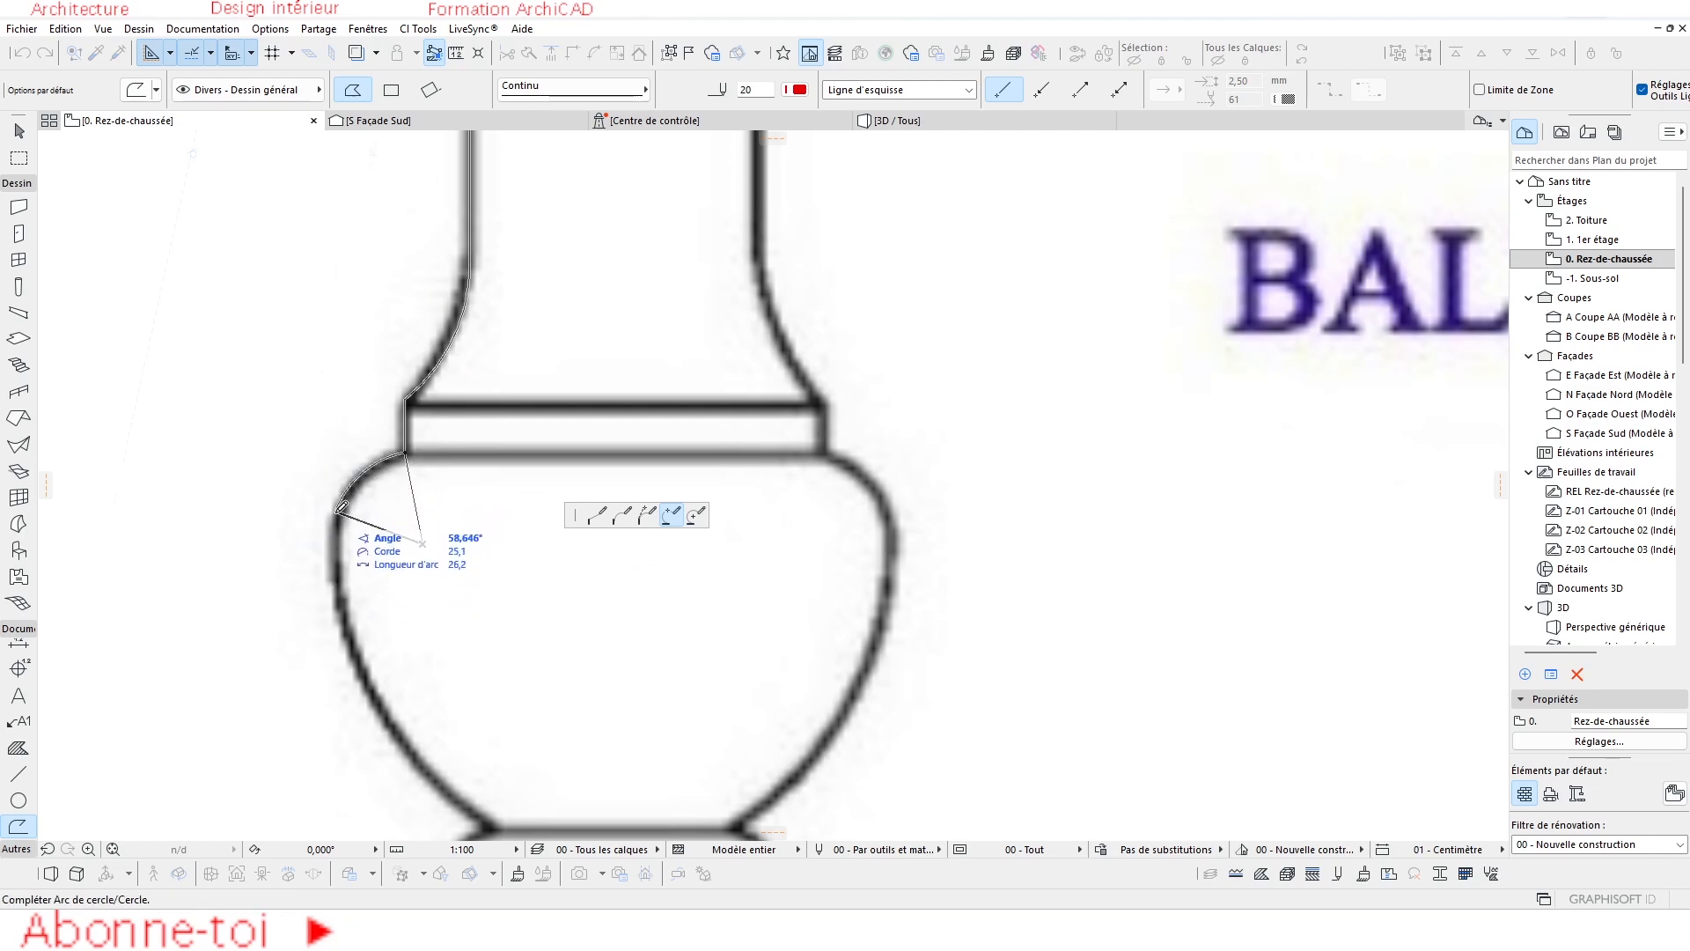
left_click(334, 520)
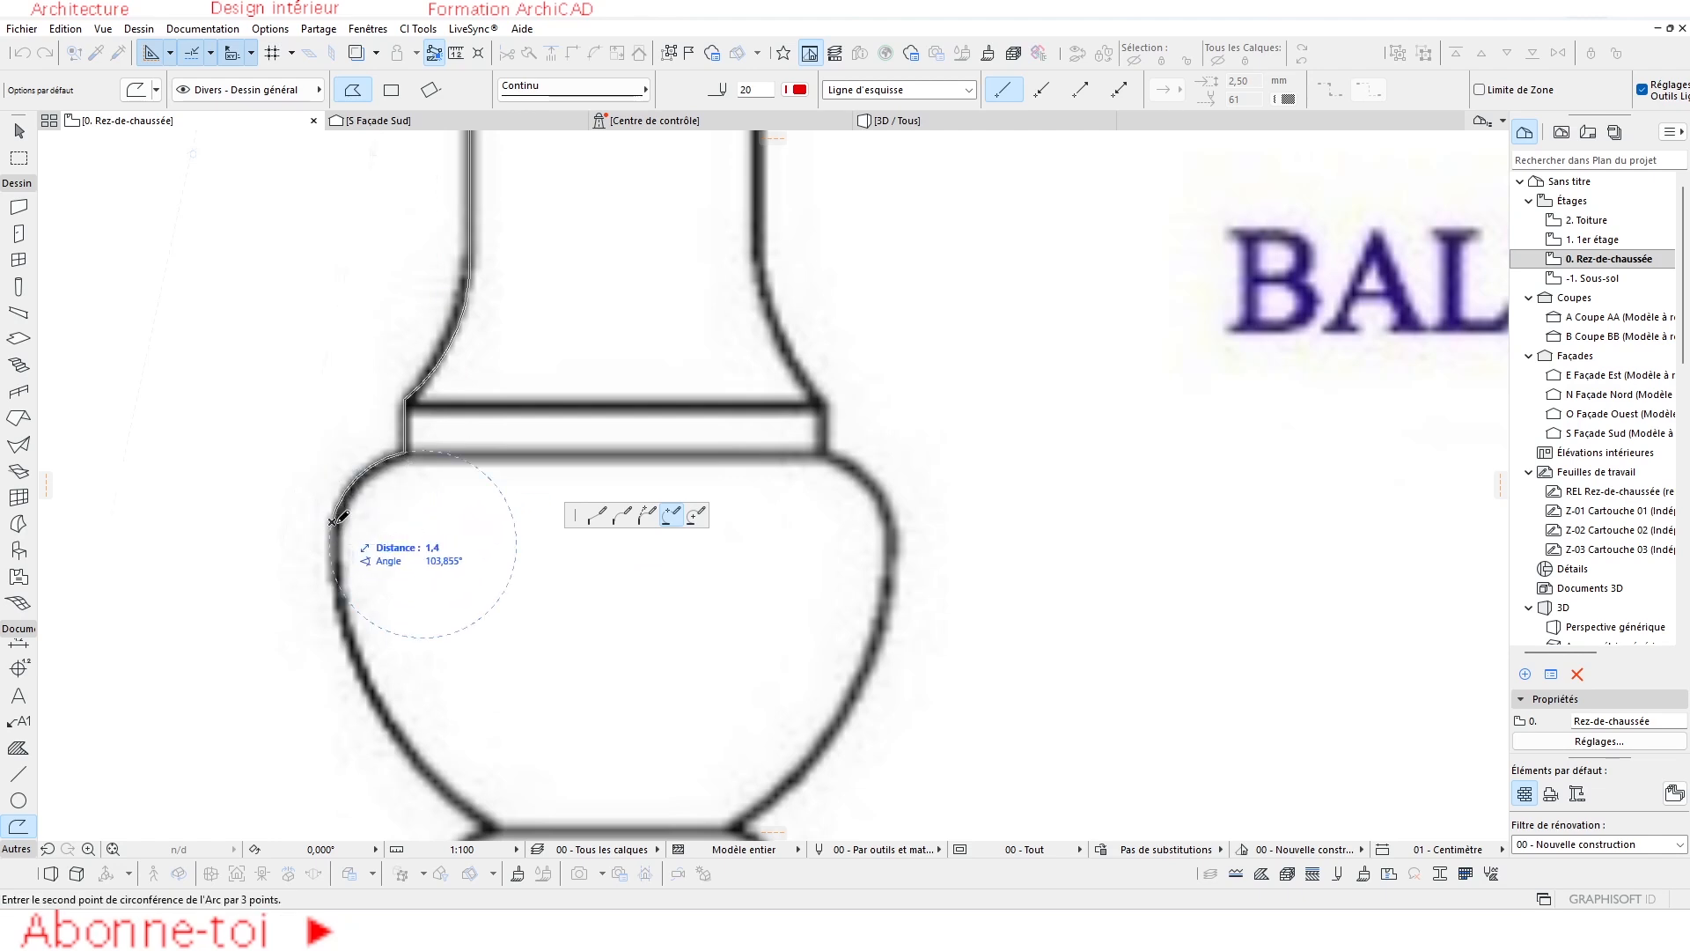
Trace the bulb's lower left side with a three-point arc down to the upper edge of the small moulding.
scroll(436, 570, "down", 2)
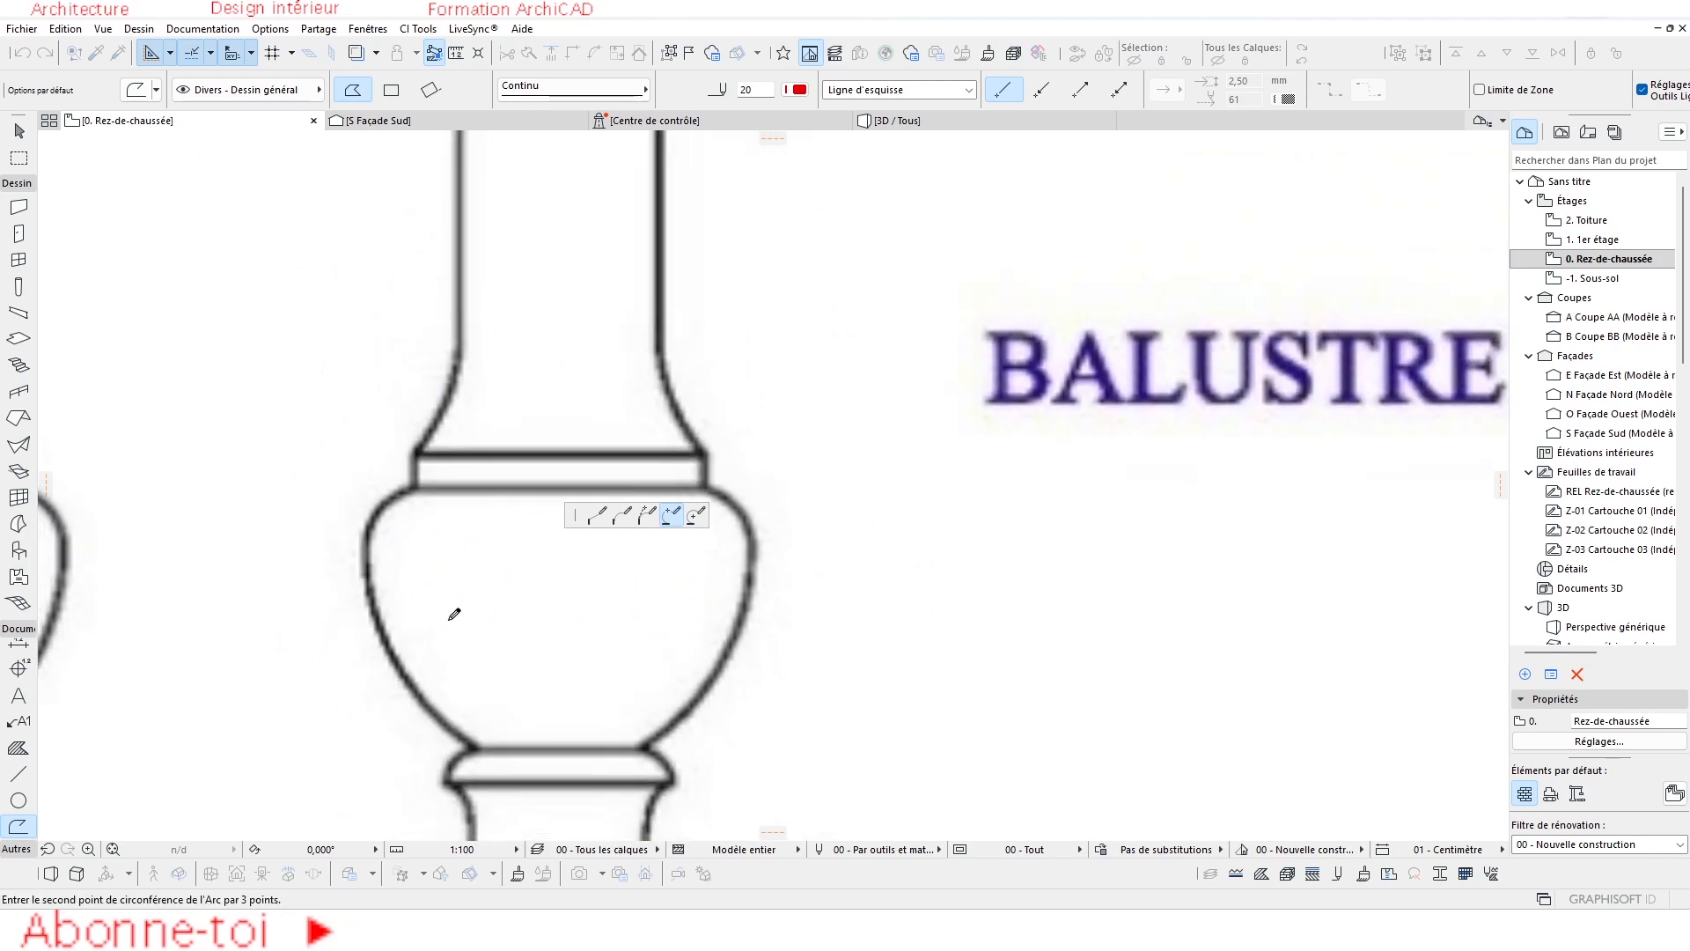
left_click(395, 660)
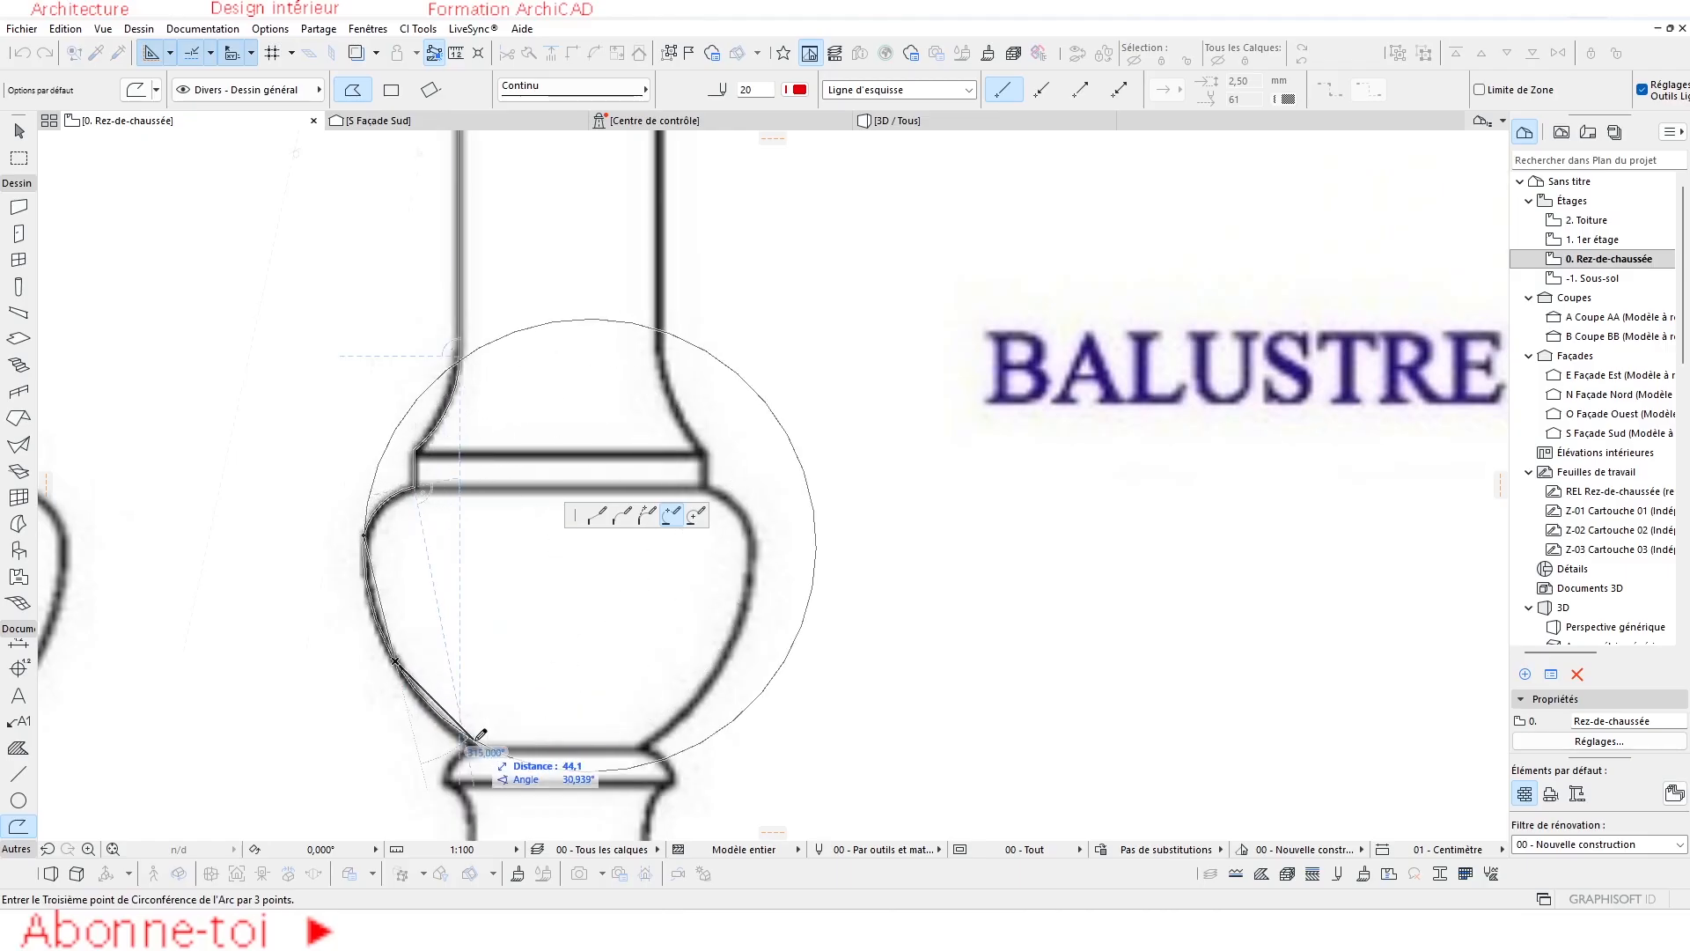
scroll(473, 742, "up", 4)
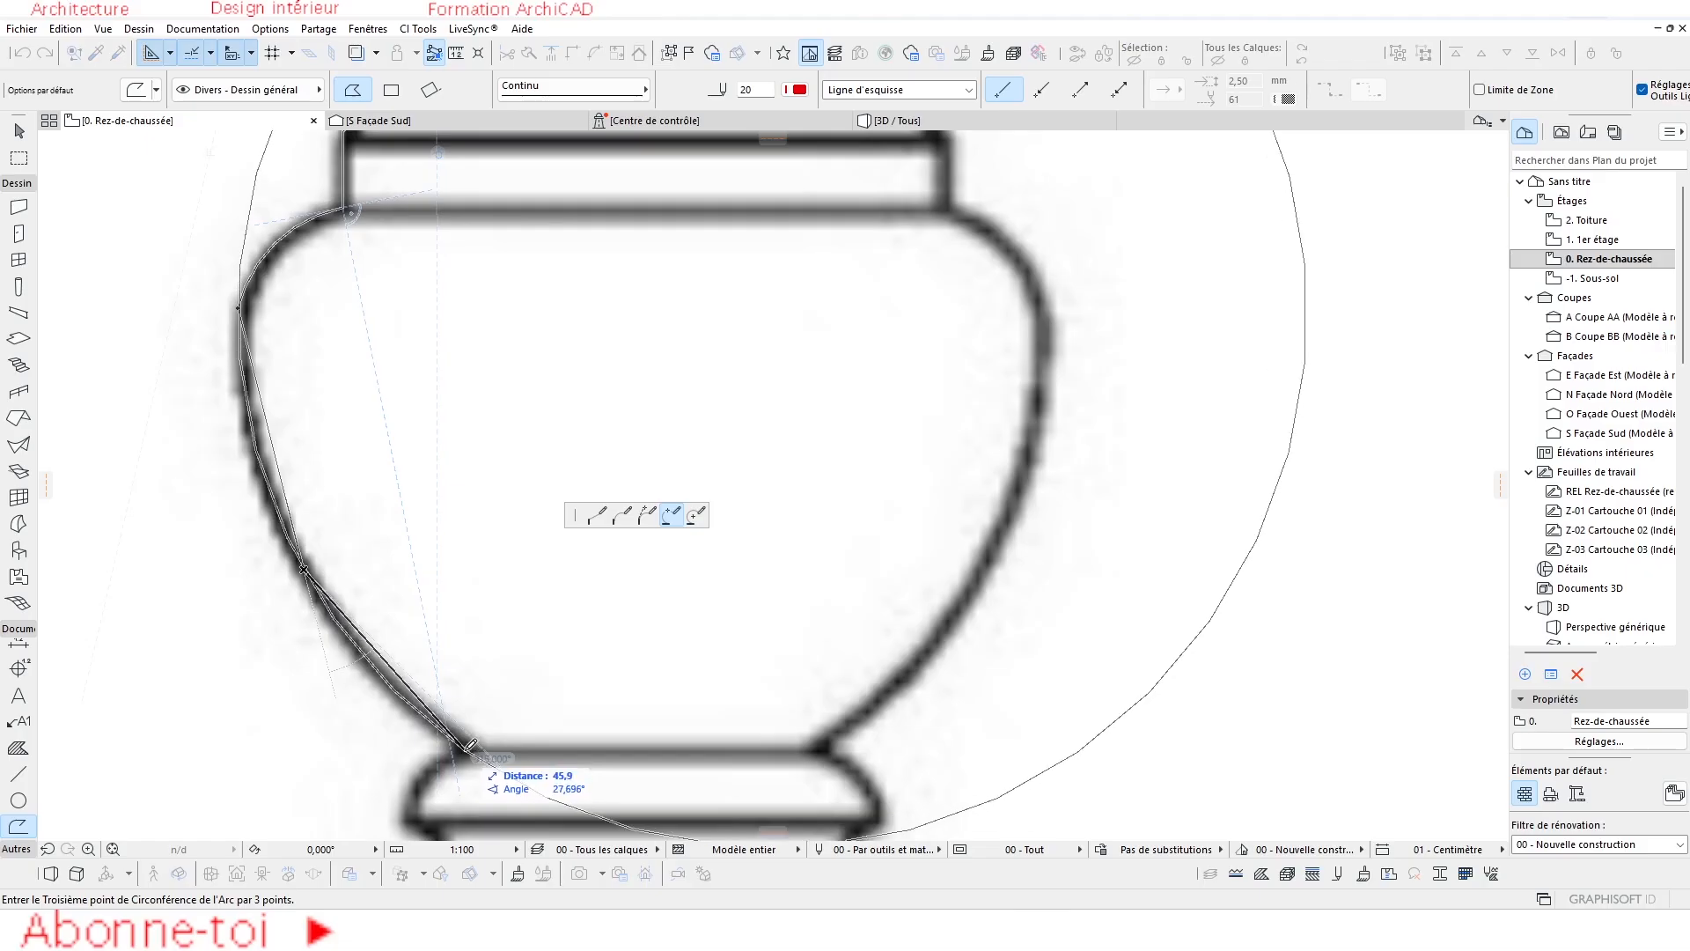
left_click(463, 743)
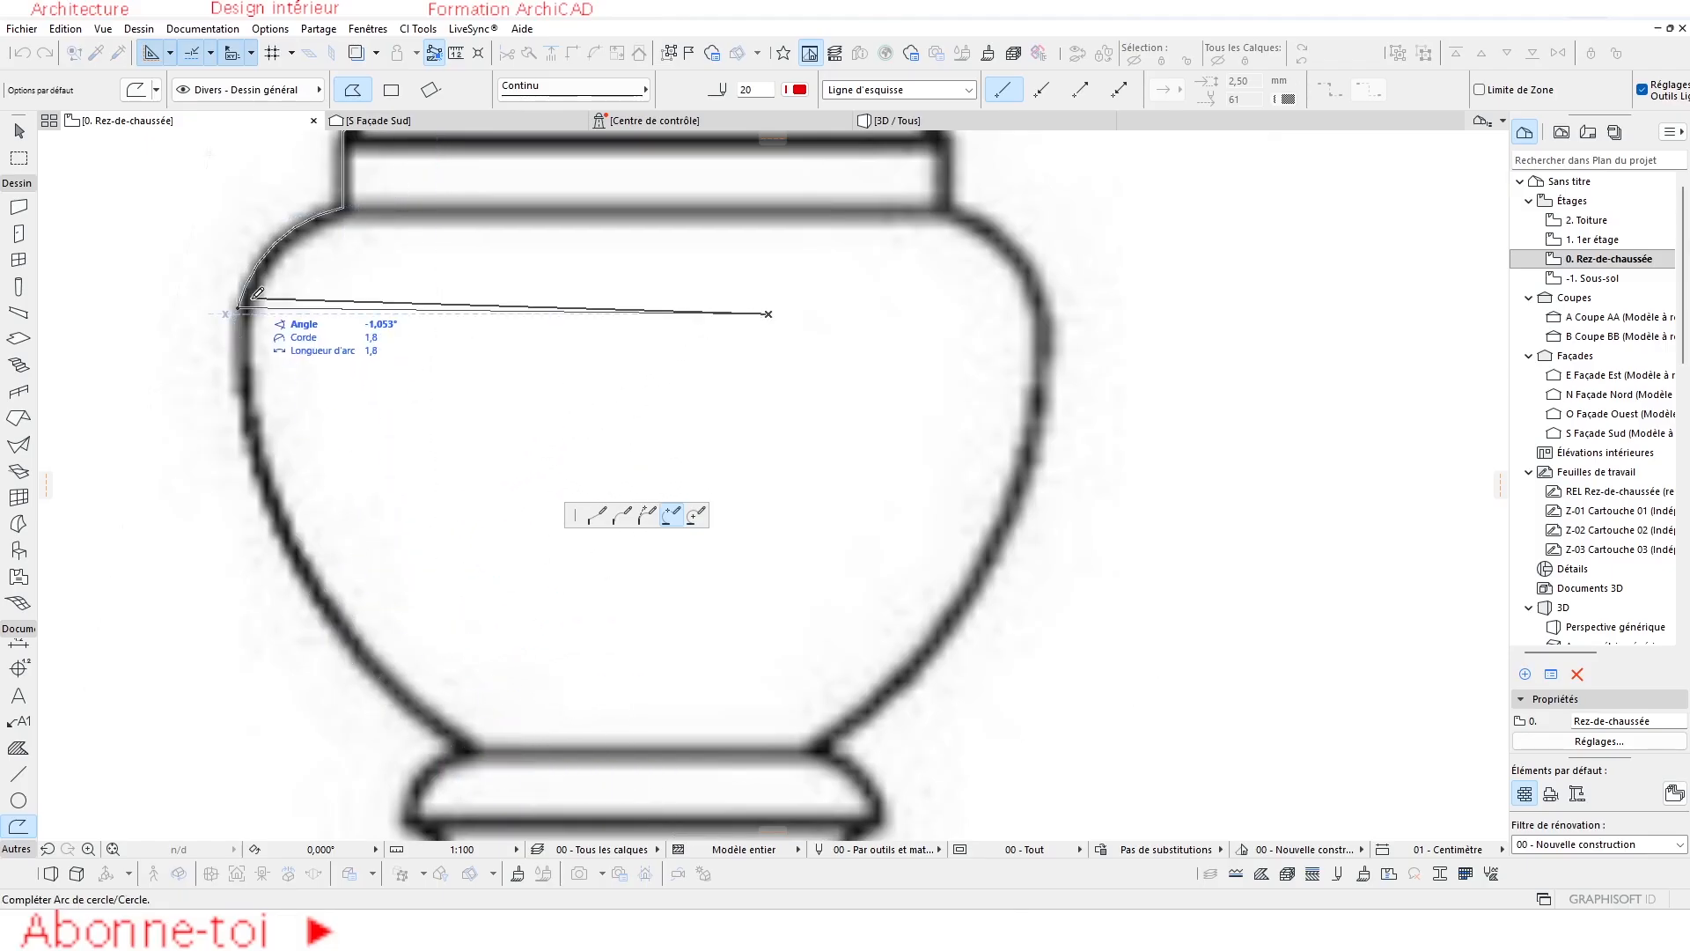
left_click(468, 747)
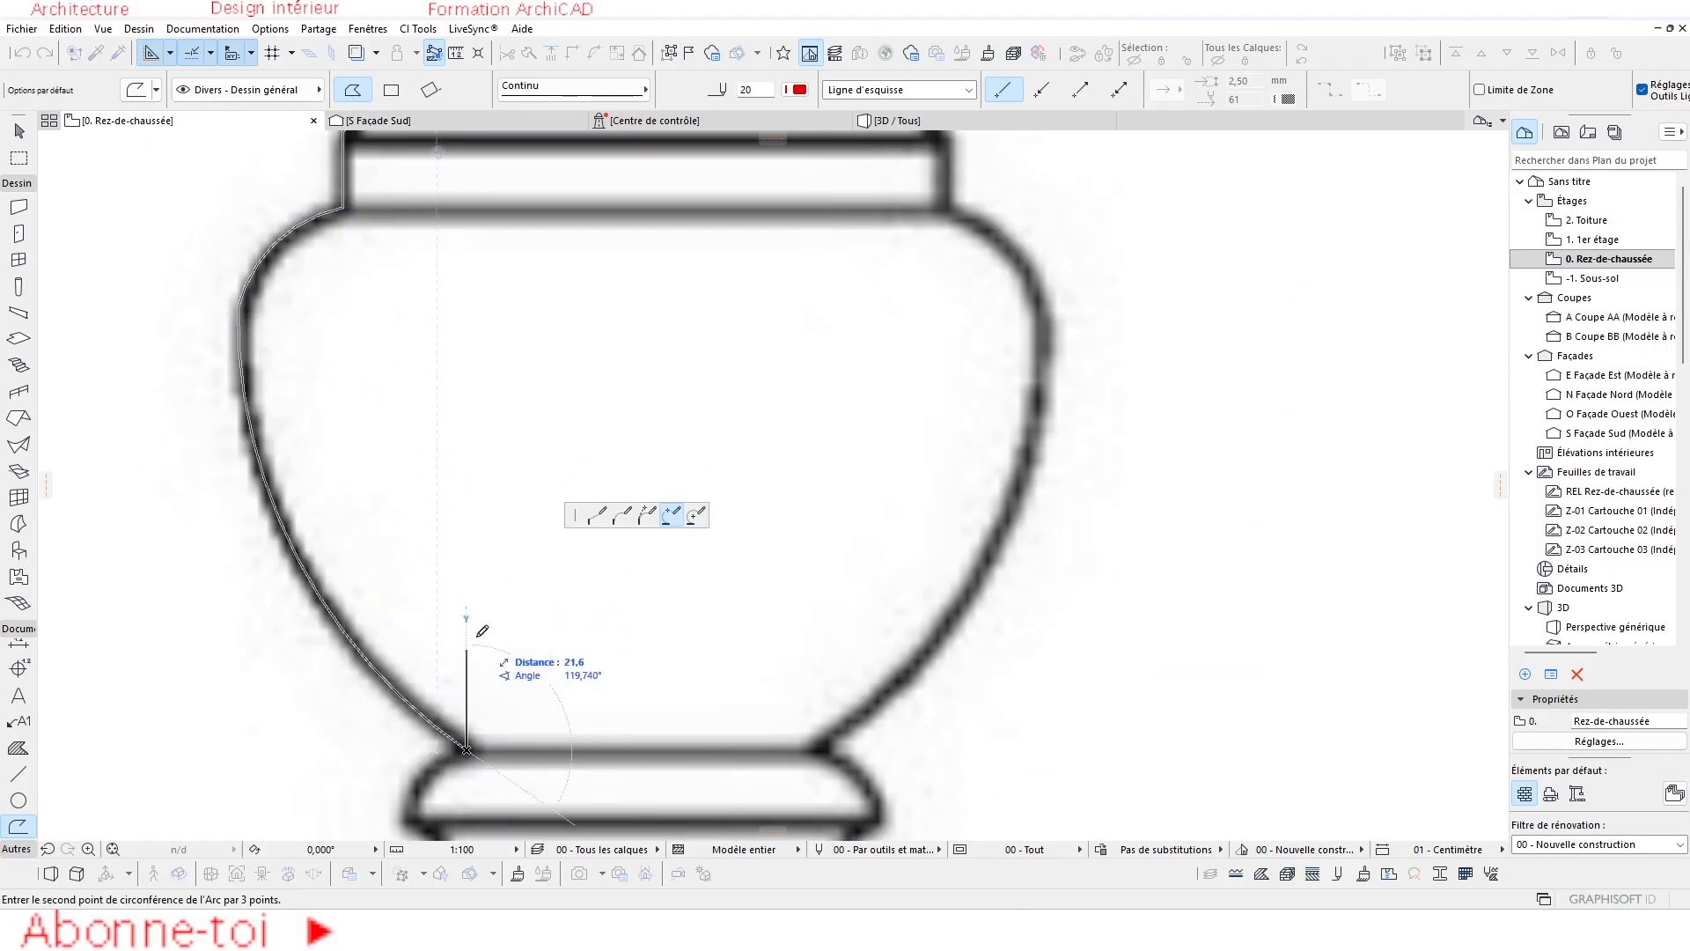
Trace the small moulding's rounded left end with a three-point arc down to its lower left corner.
scroll(472, 704, "down", 3)
scroll(463, 627, "up", 6)
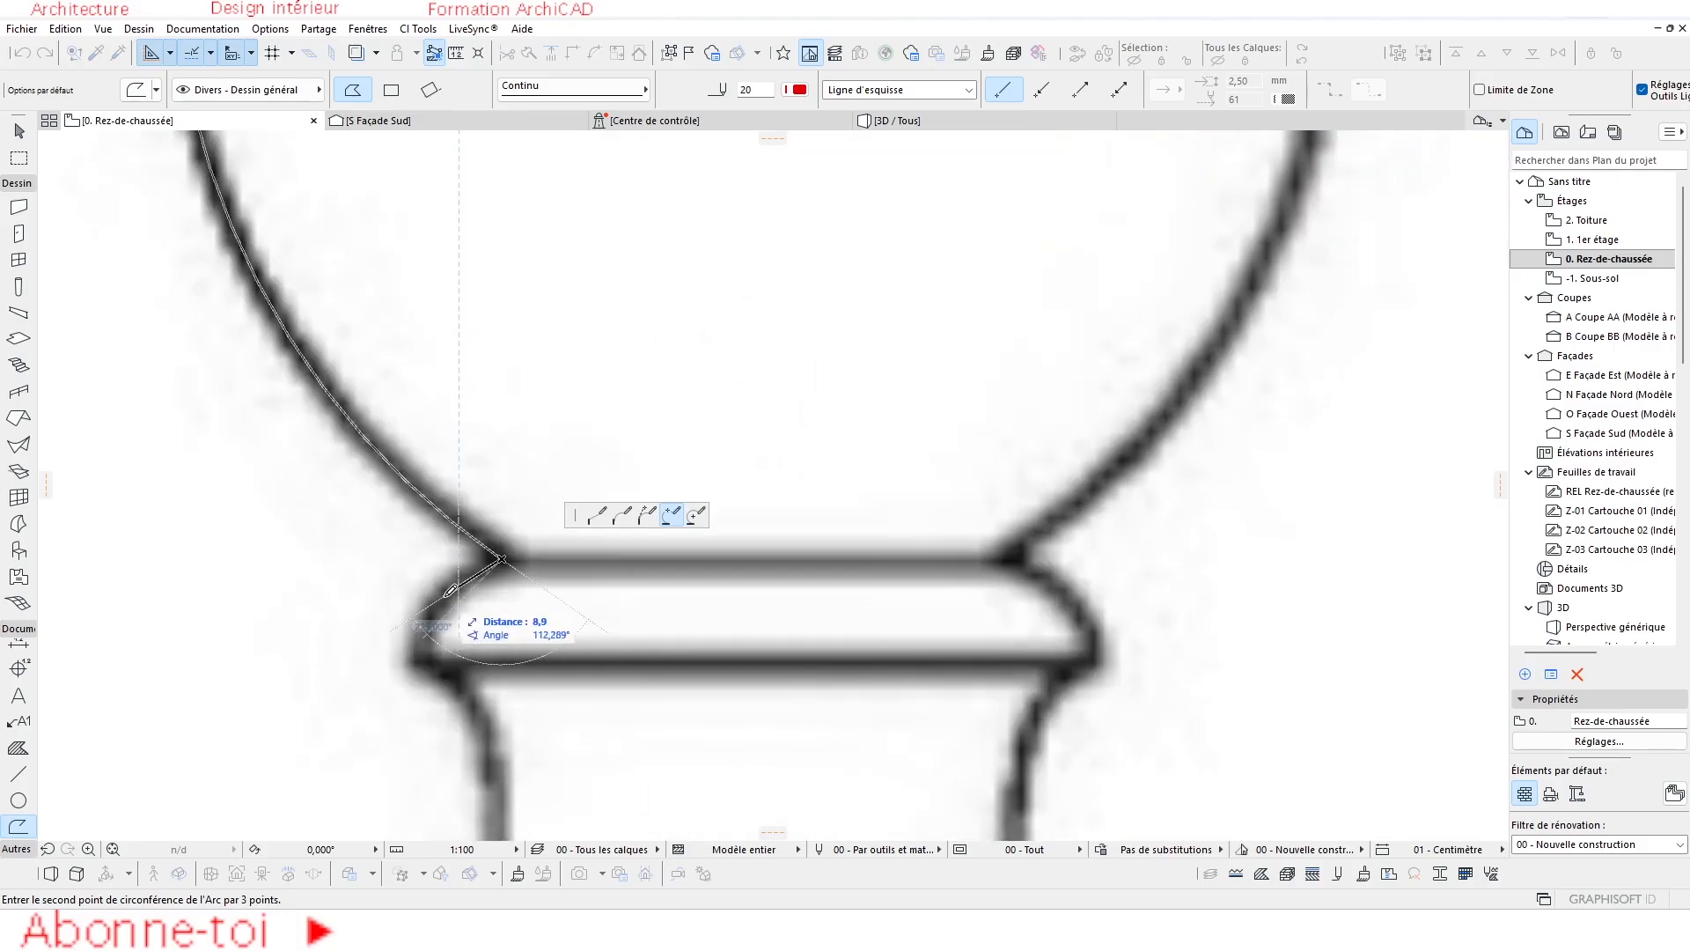
left_click(448, 590)
left_click(427, 656)
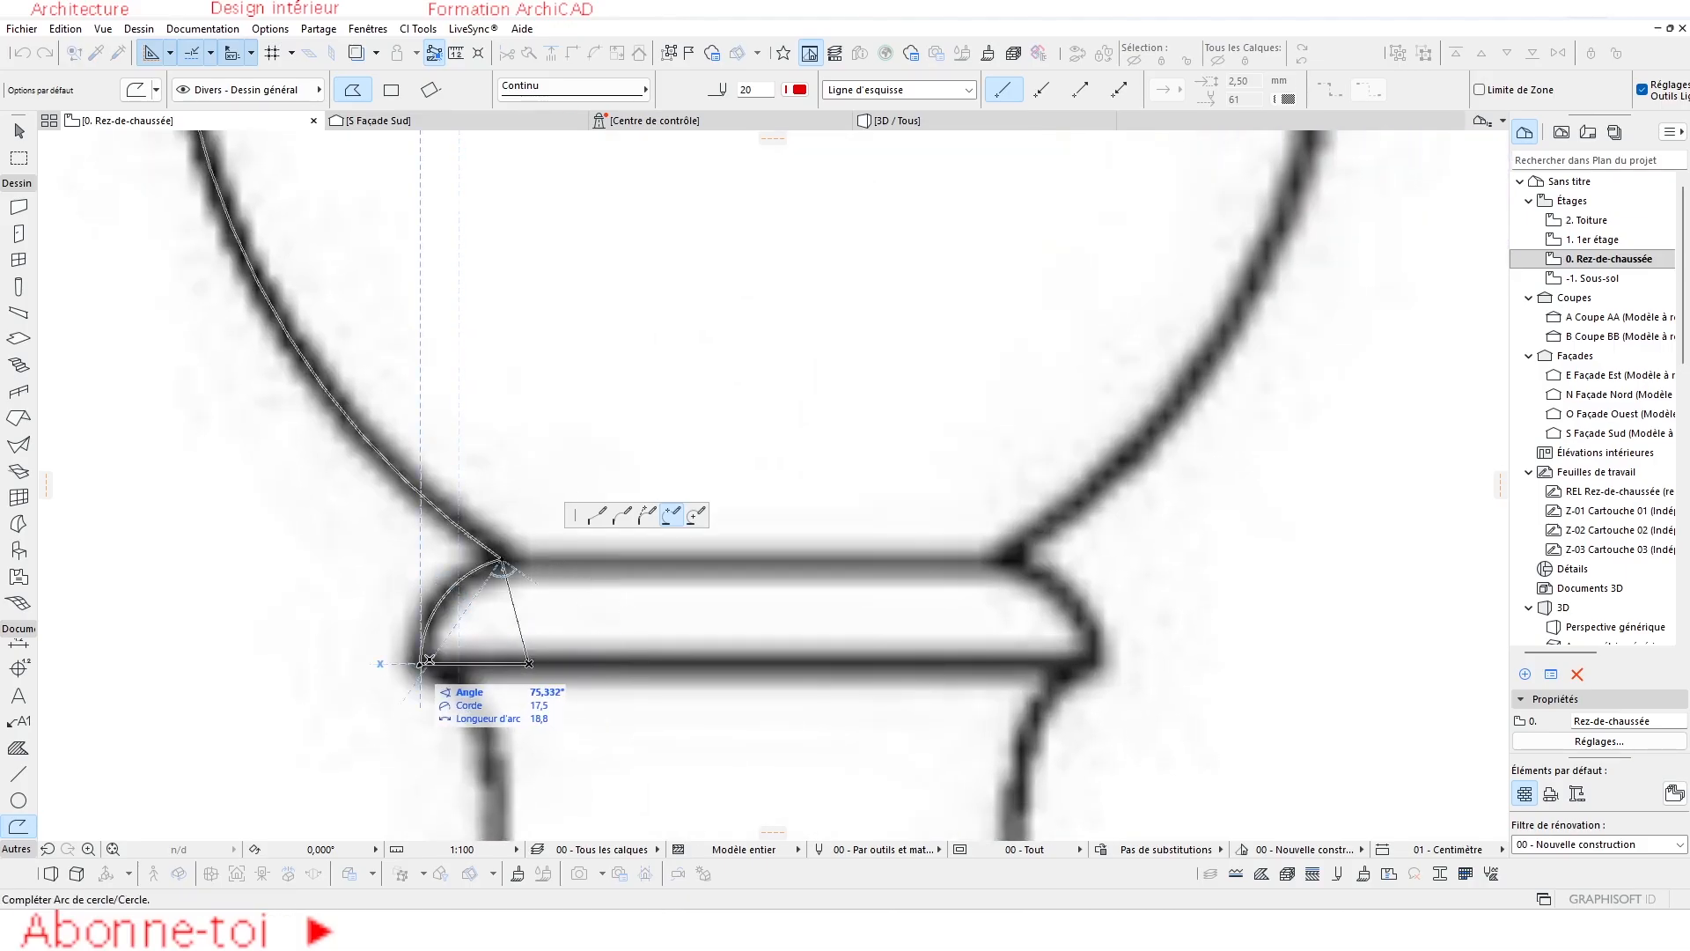
left_click(421, 664)
Add a three-point arc along the upper part of the concave neck, starting at the small moulding's lower left corner.
scroll(515, 676, "down", 2)
middle_click_drag(523, 676, 552, 402)
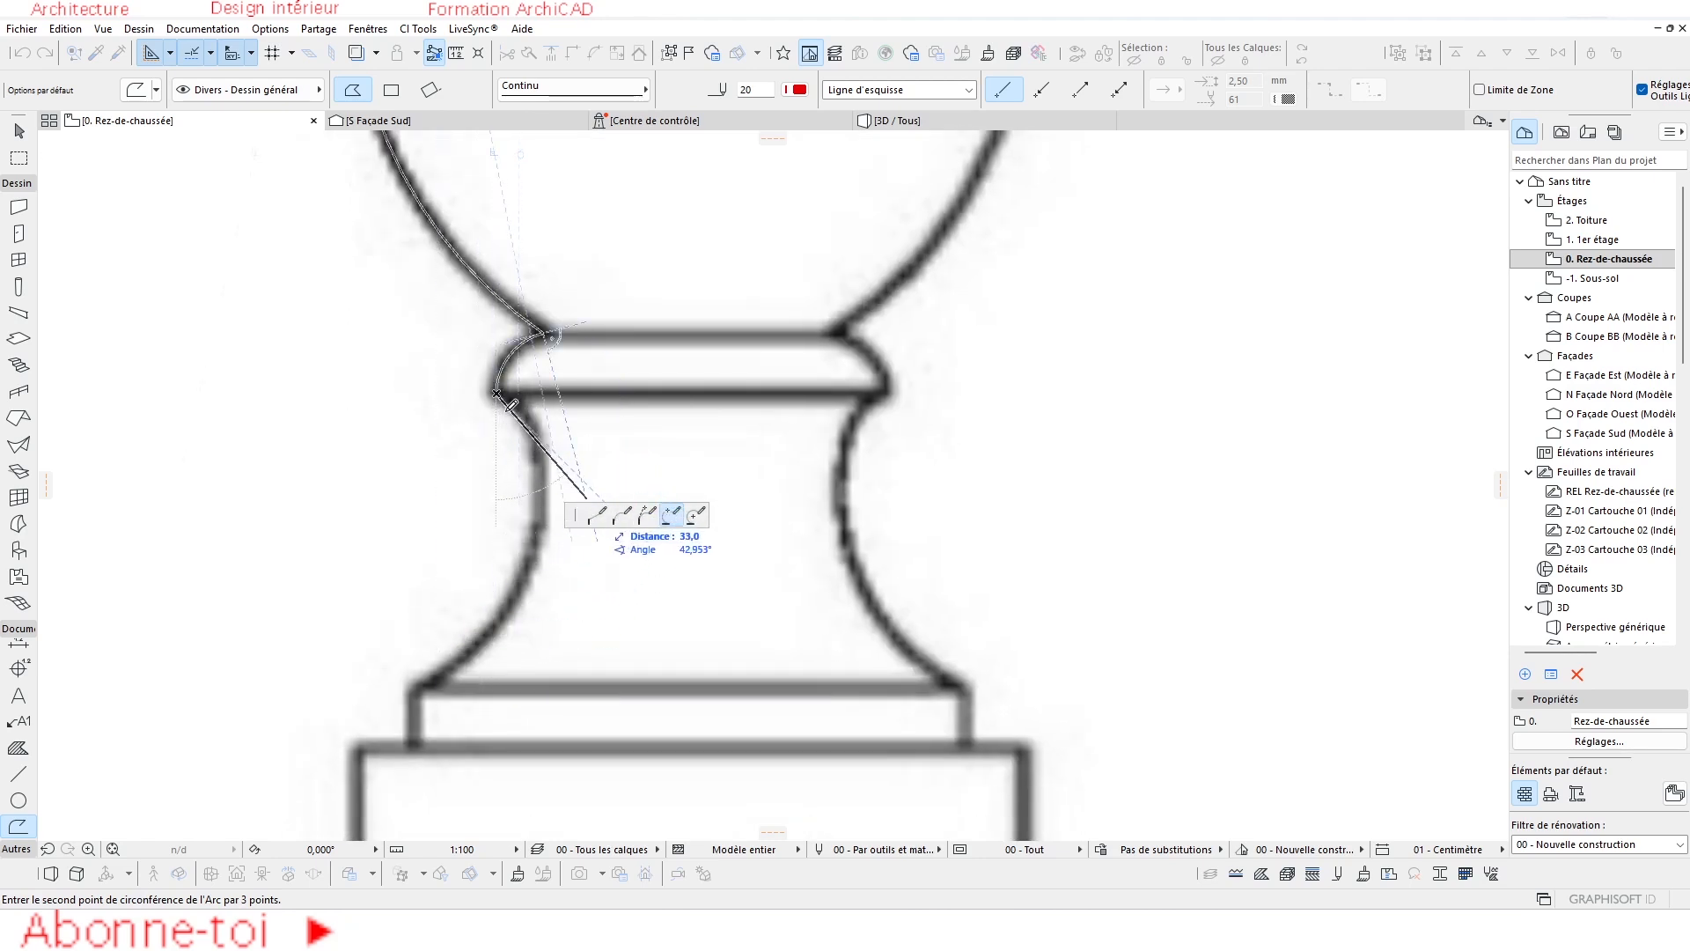
scroll(510, 430, "up", 3)
left_click(526, 388)
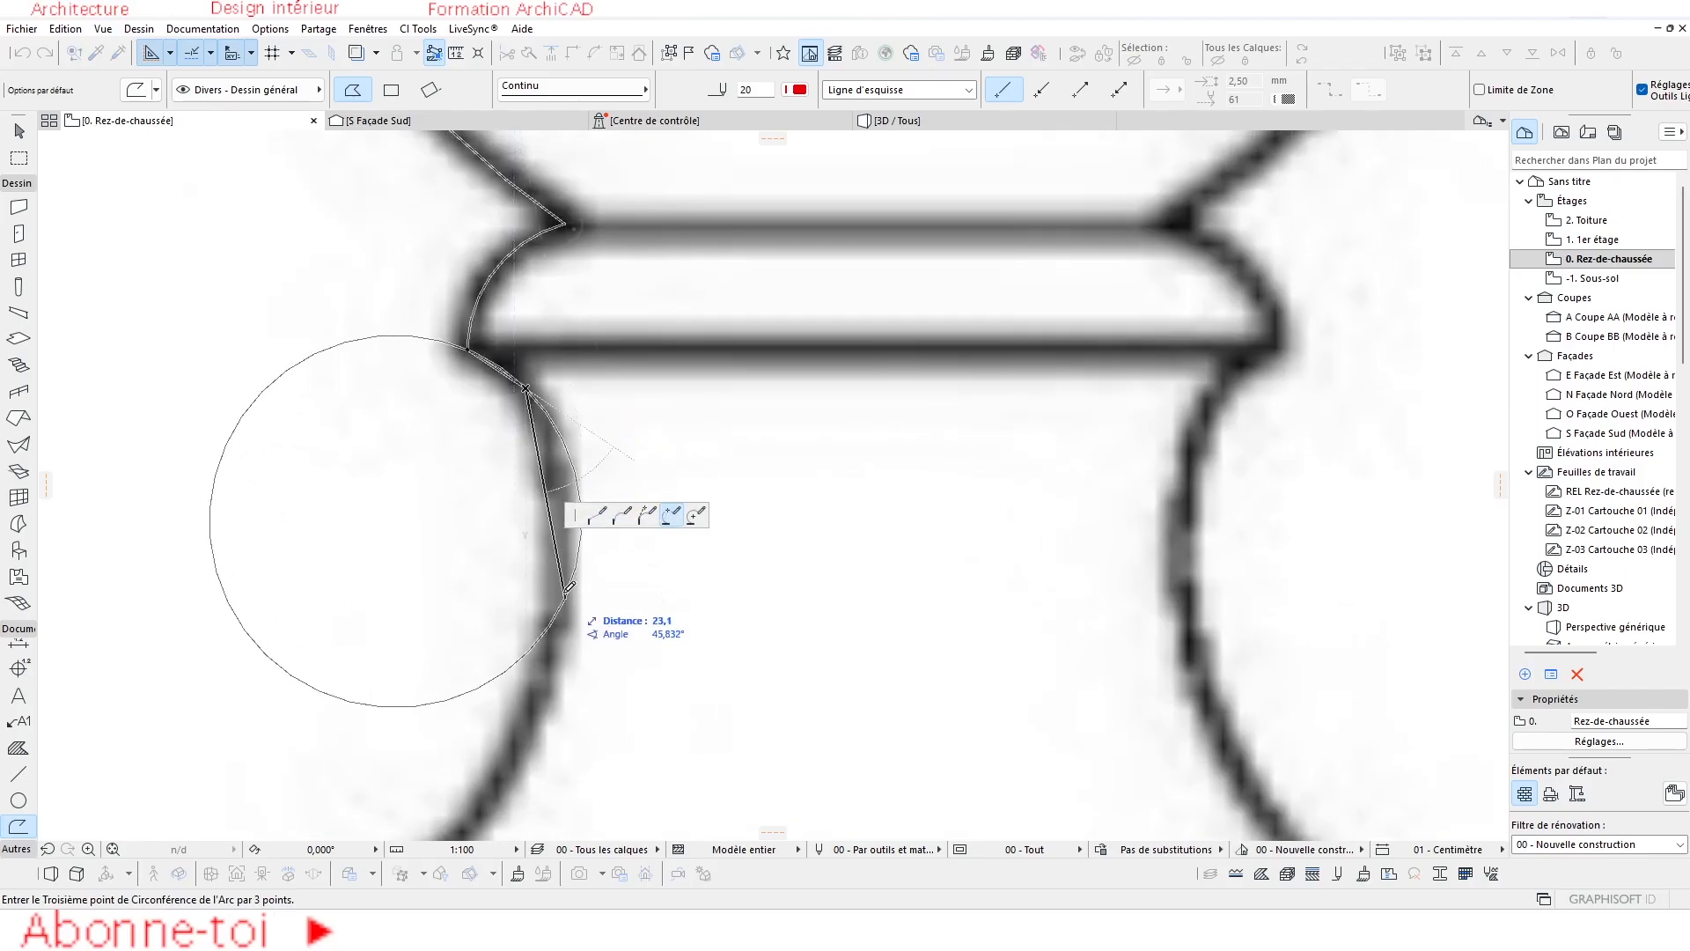
scroll(556, 459, "down", 2)
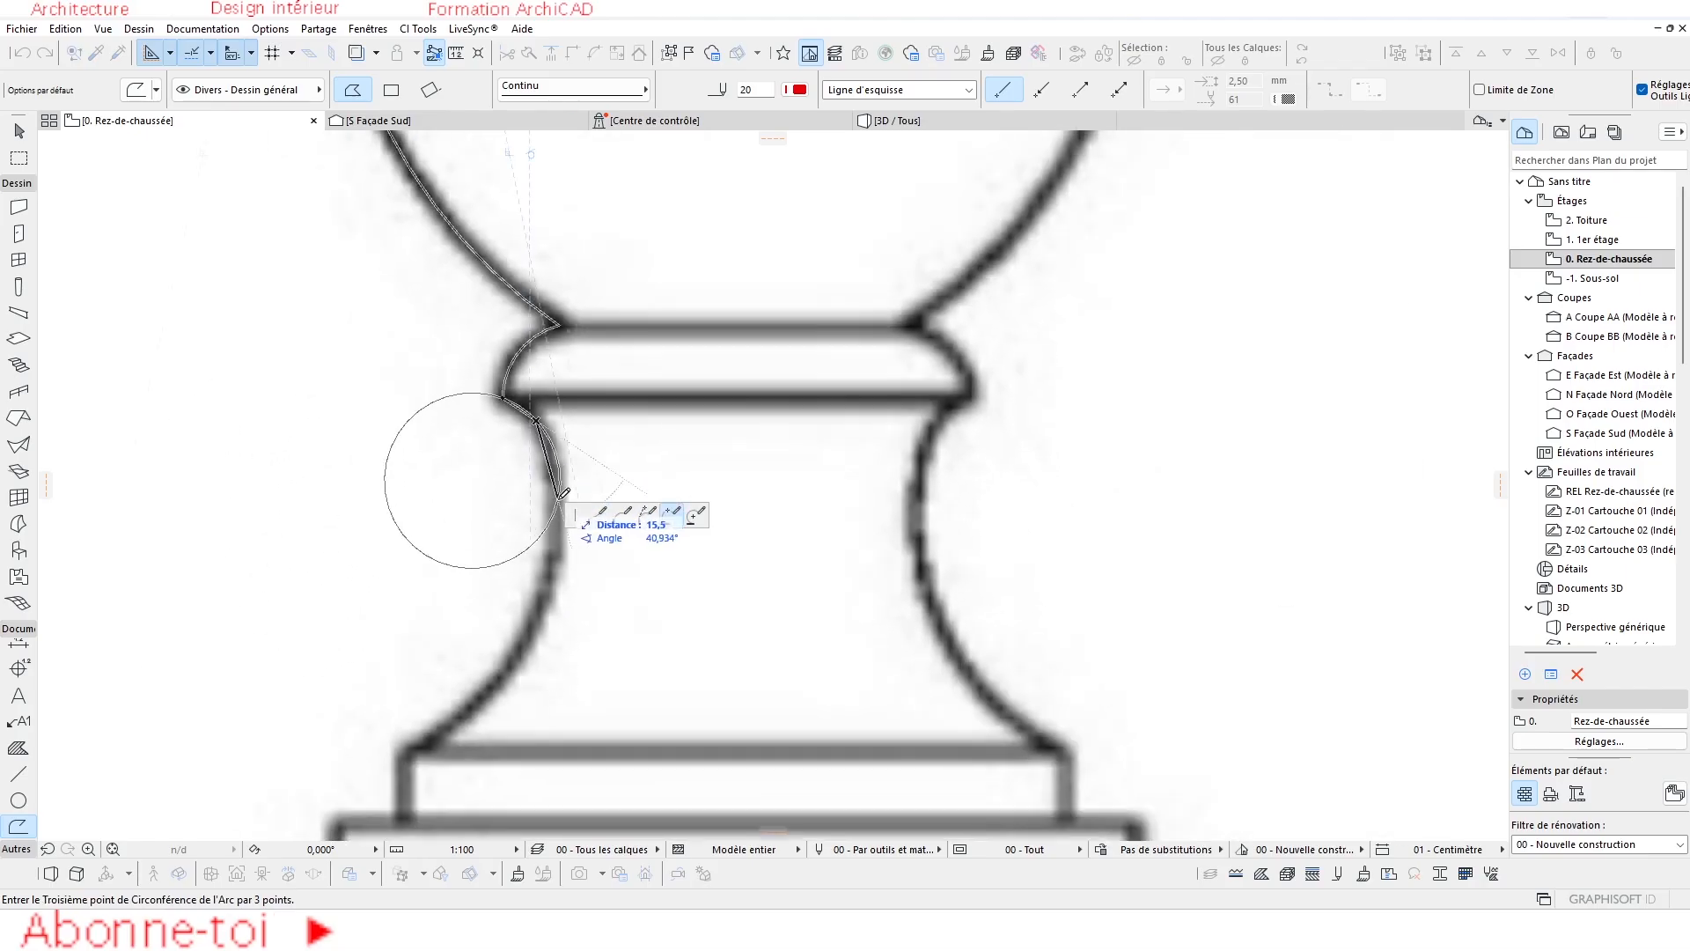
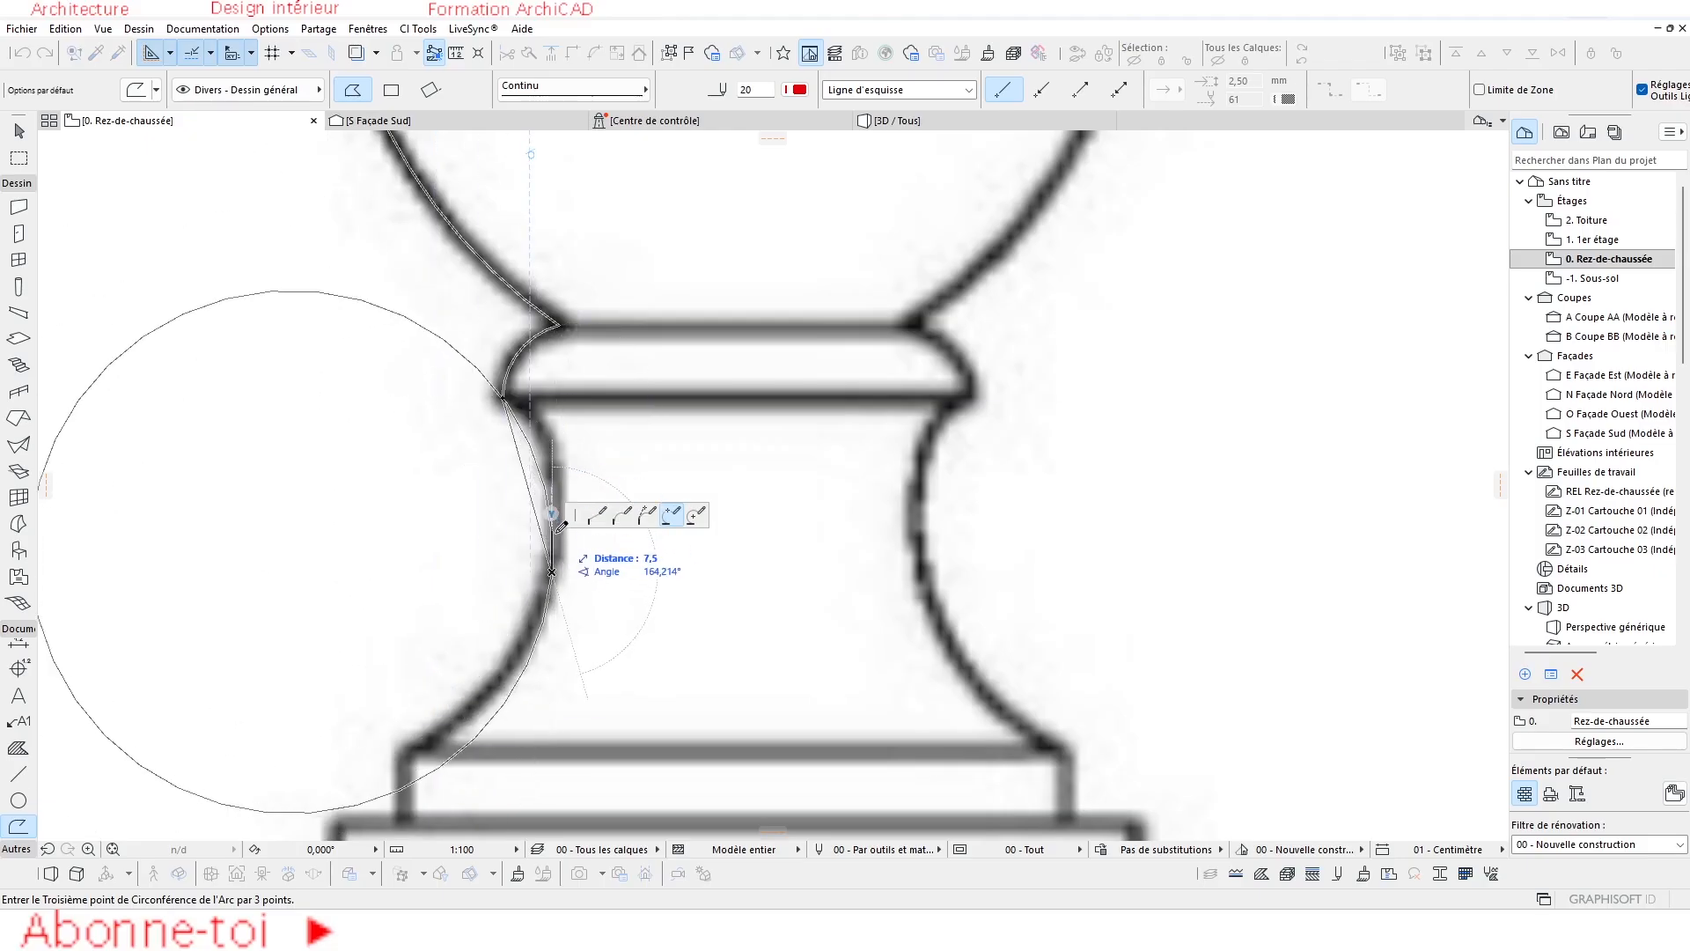
left_click(535, 421)
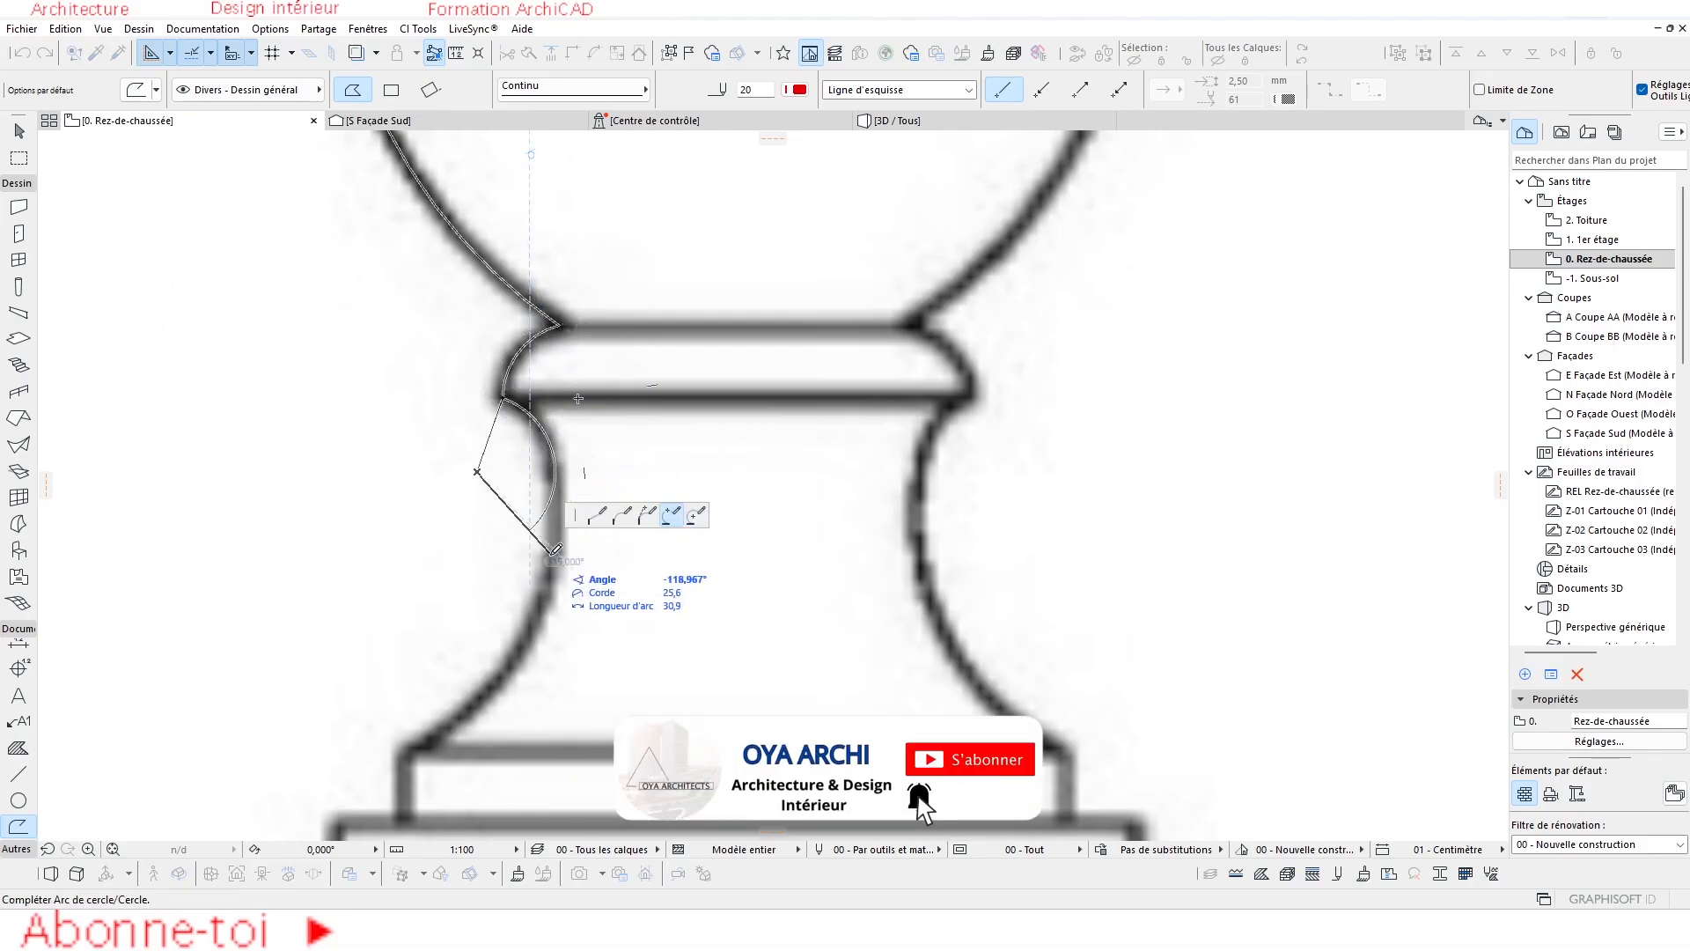
left_click(555, 471)
Trace the rest of the concave neck with a three-point arc down to the upper left corner of the base band.
left_click(538, 619)
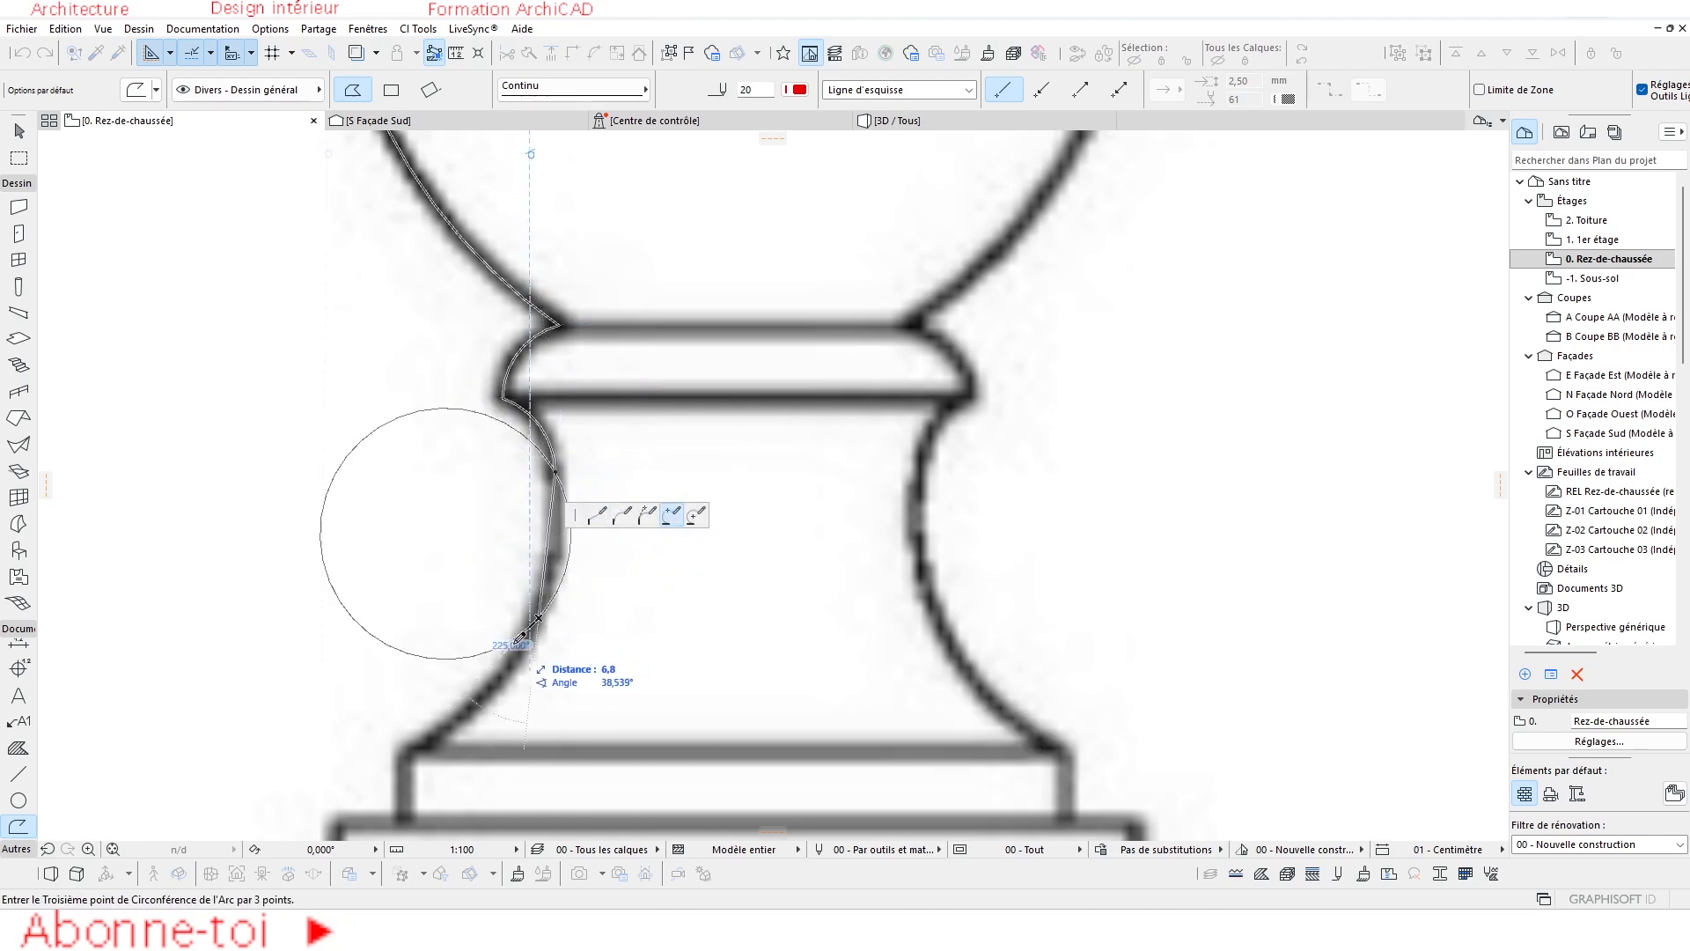
left_click(406, 745)
left_click(402, 748)
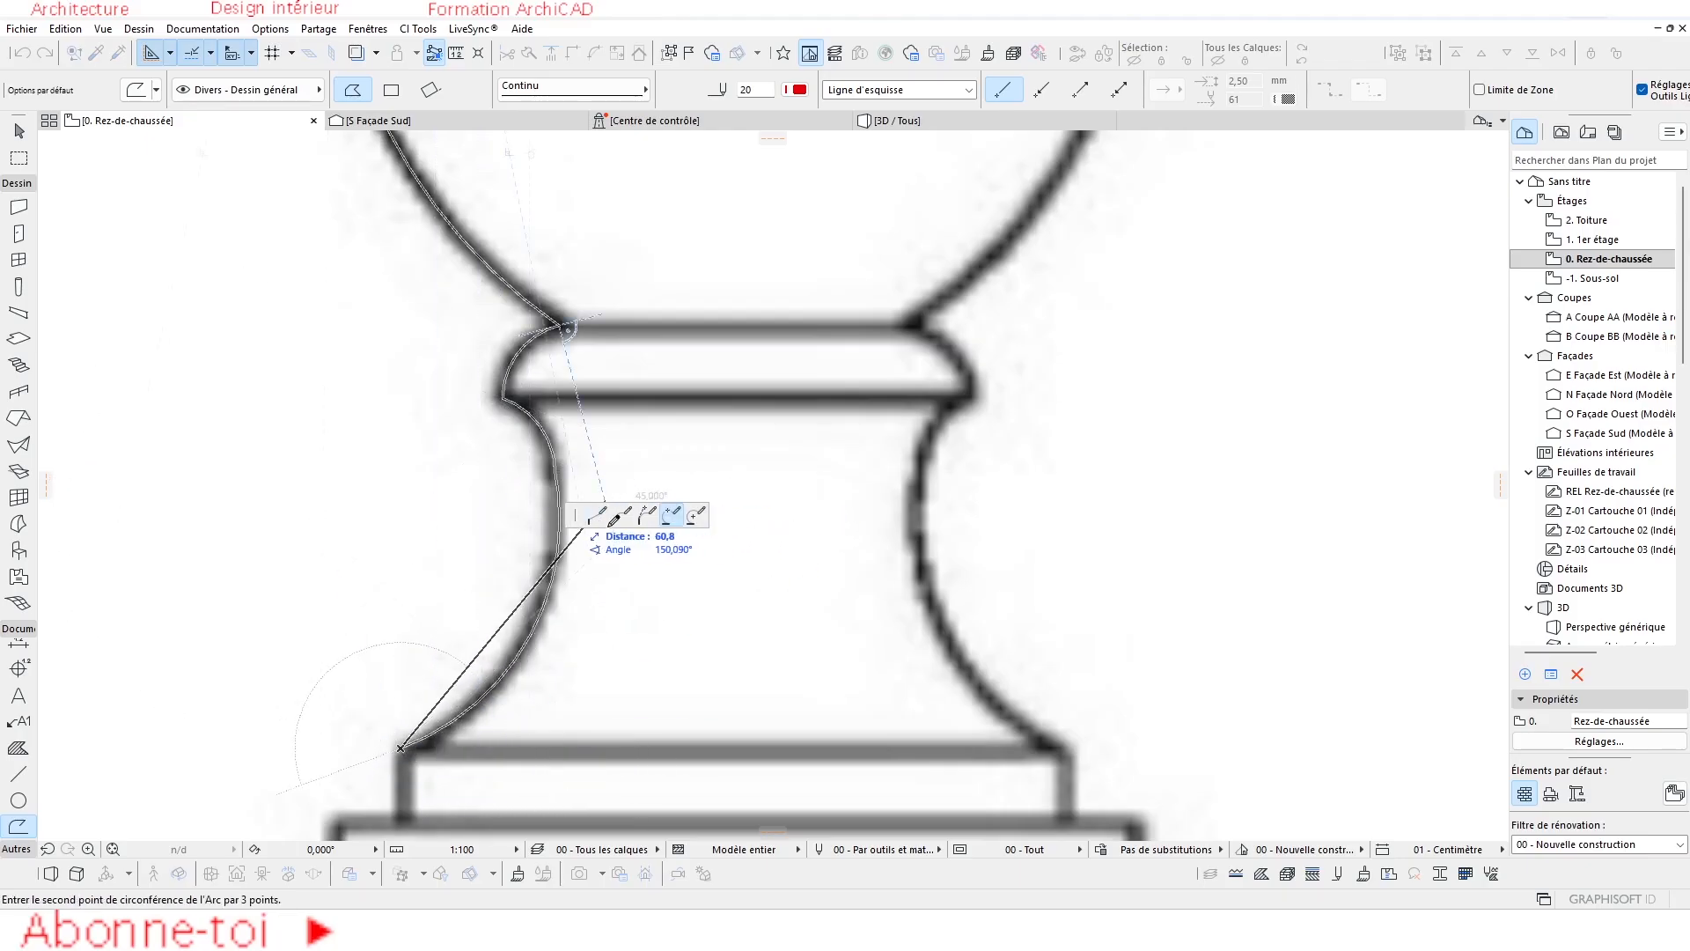
Continue the polyline straight about 14 mm down the base band's left side to the top edge of the rectangular plinth.
left_click(599, 520)
scroll(575, 663, "down", 1)
scroll(452, 585, "down", 1)
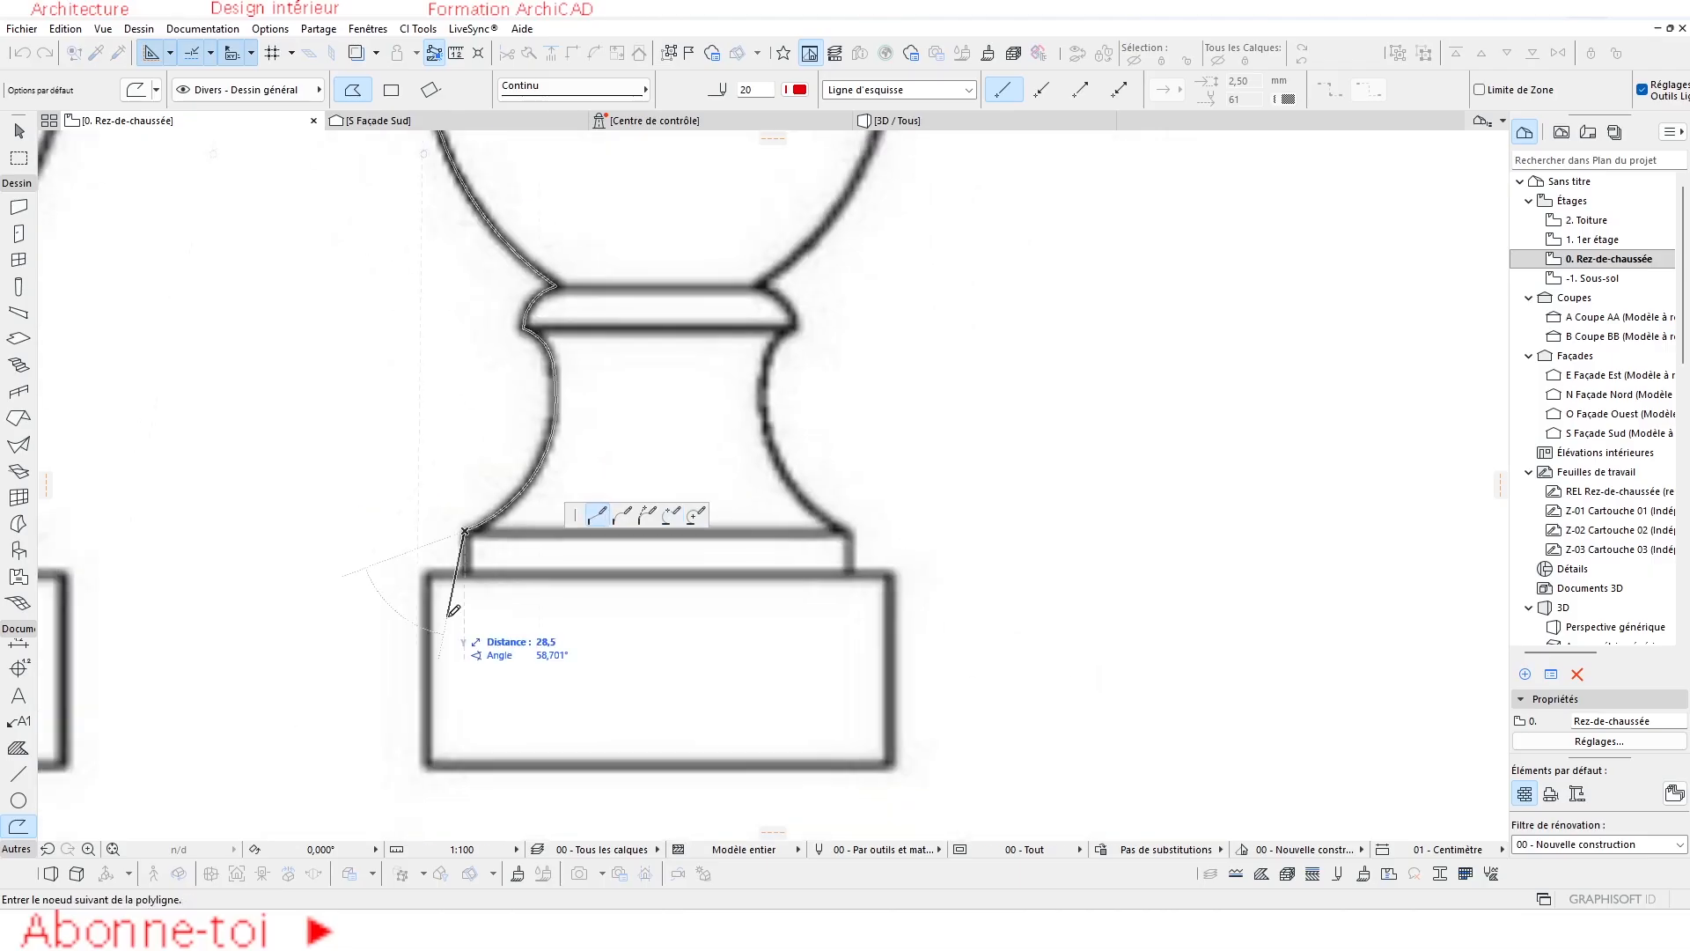
scroll(464, 463, "up", 4)
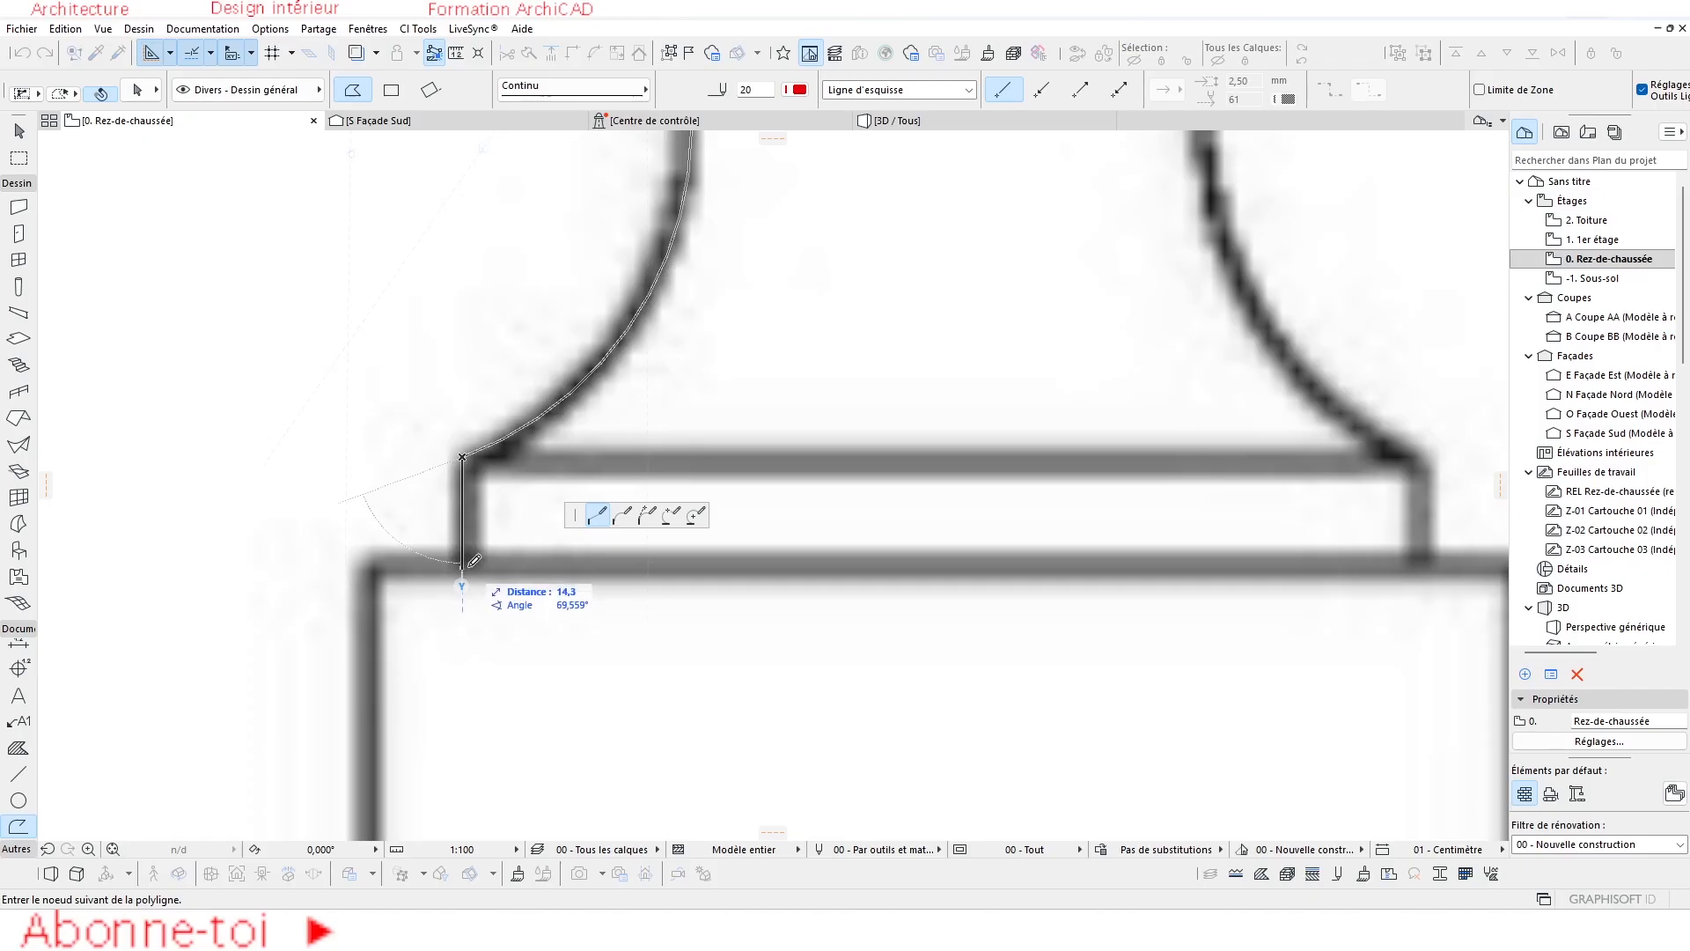
left_click(466, 561)
scroll(405, 552, "down", 3)
scroll(573, 584, "down", 5)
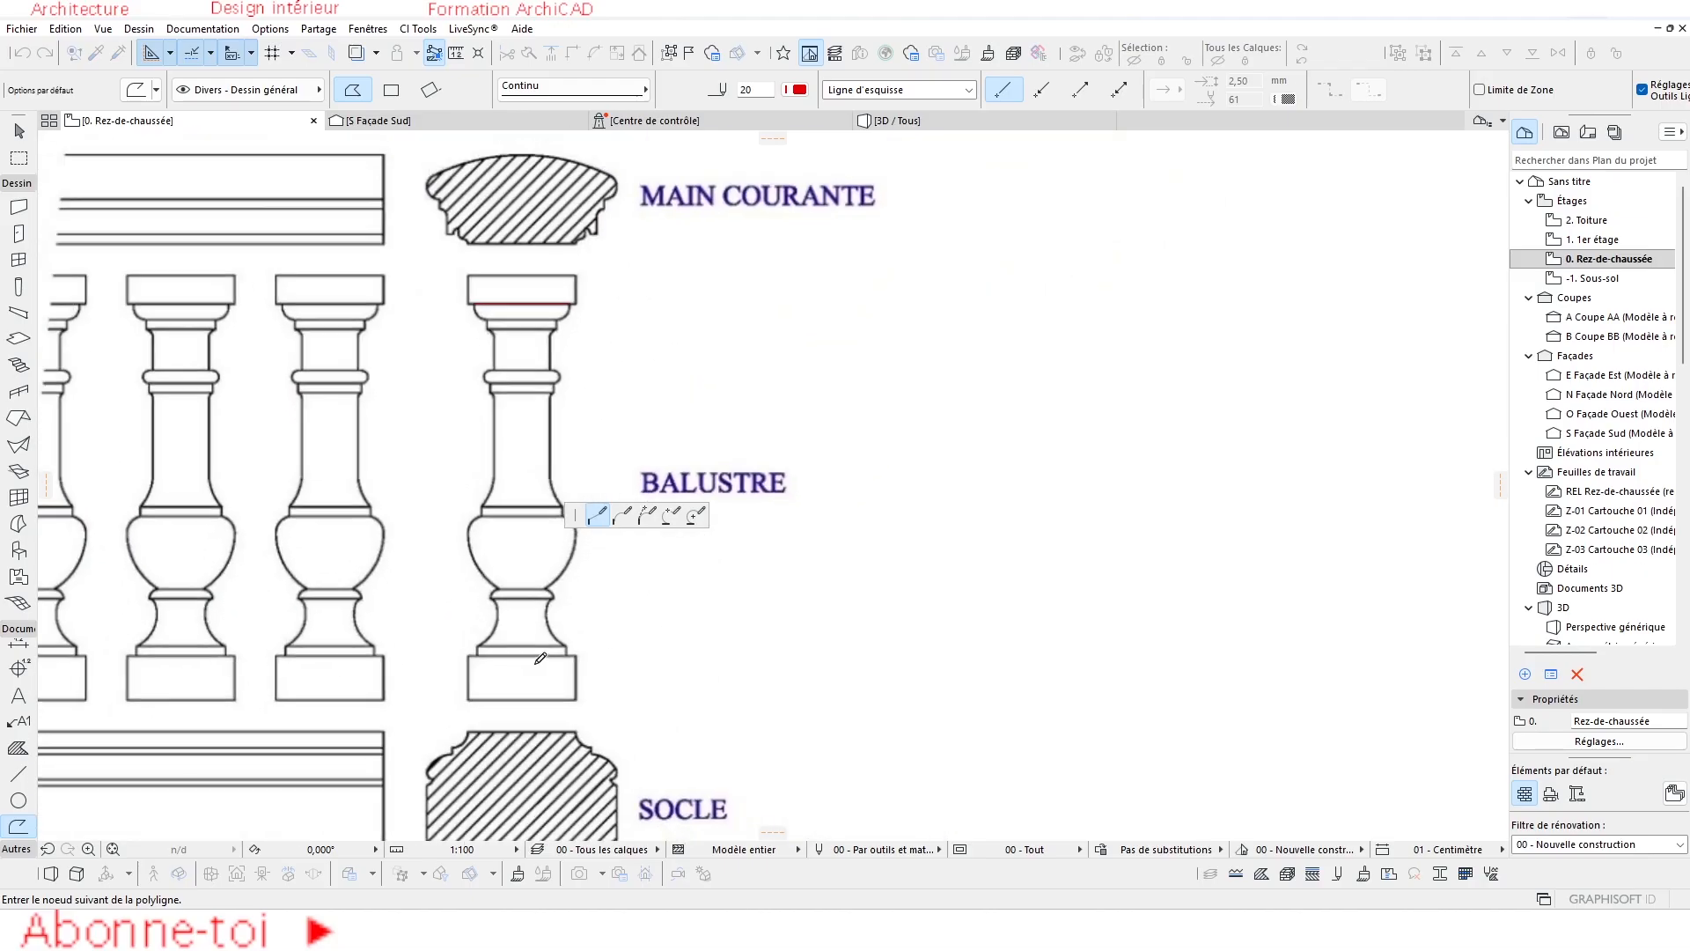
scroll(511, 678, "up", 3)
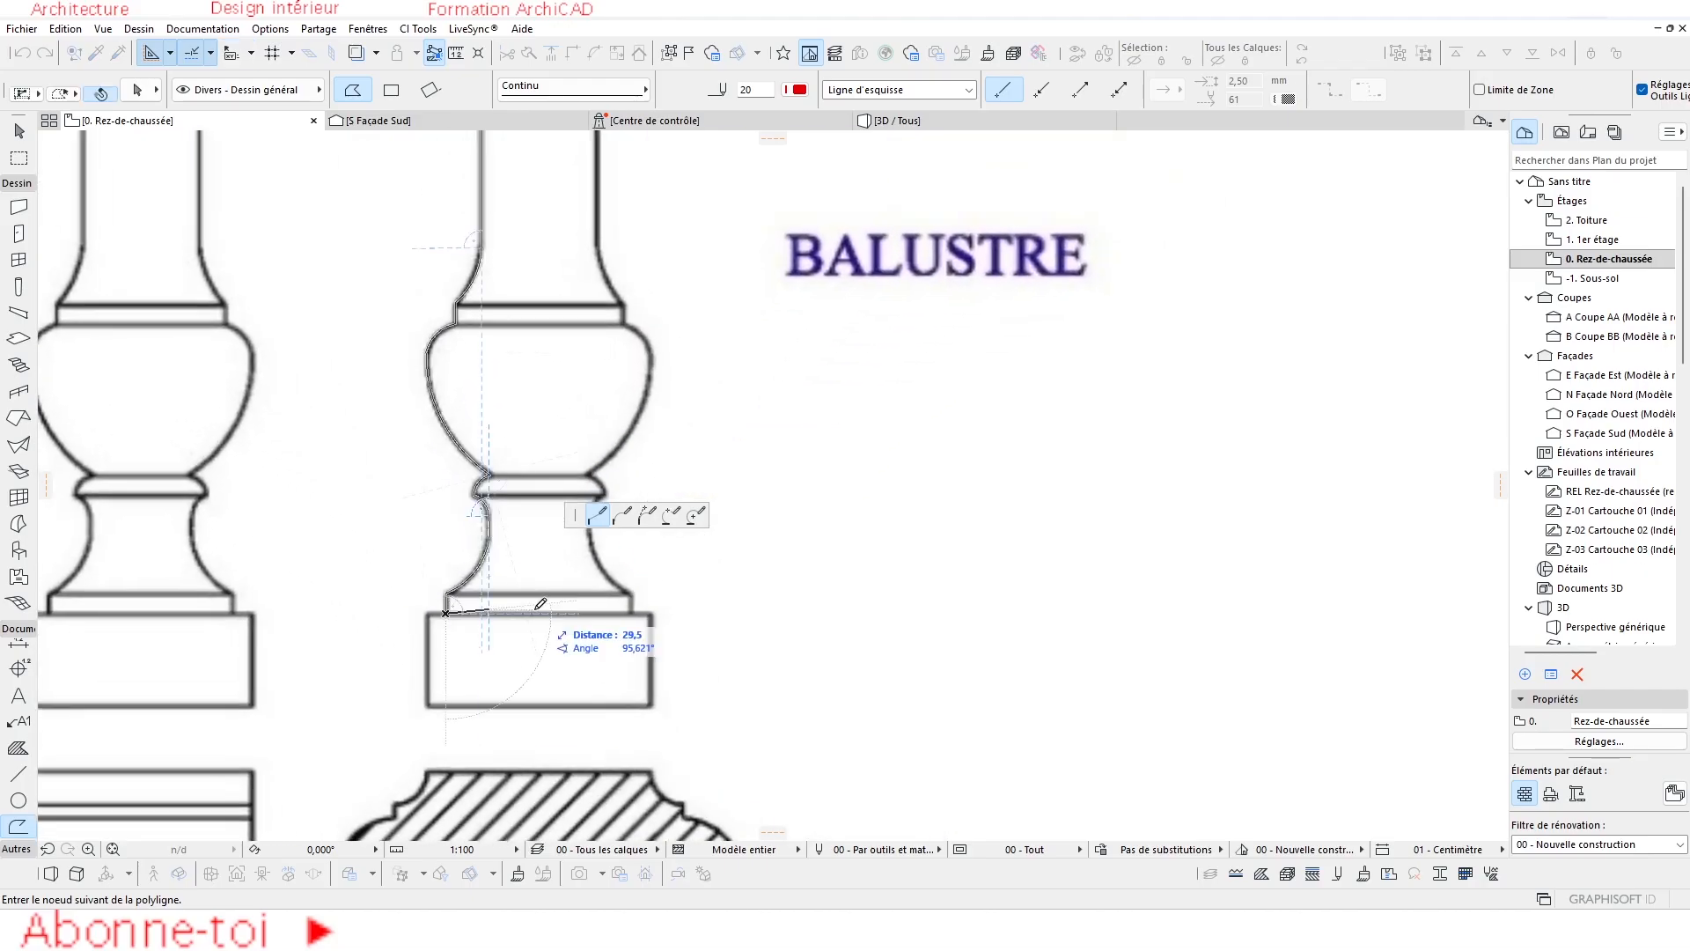
Set the snap point division to Moitié so that the midpoint of an edge can be snapped.
scroll(560, 605, "down", 4)
scroll(547, 437, "up", 5)
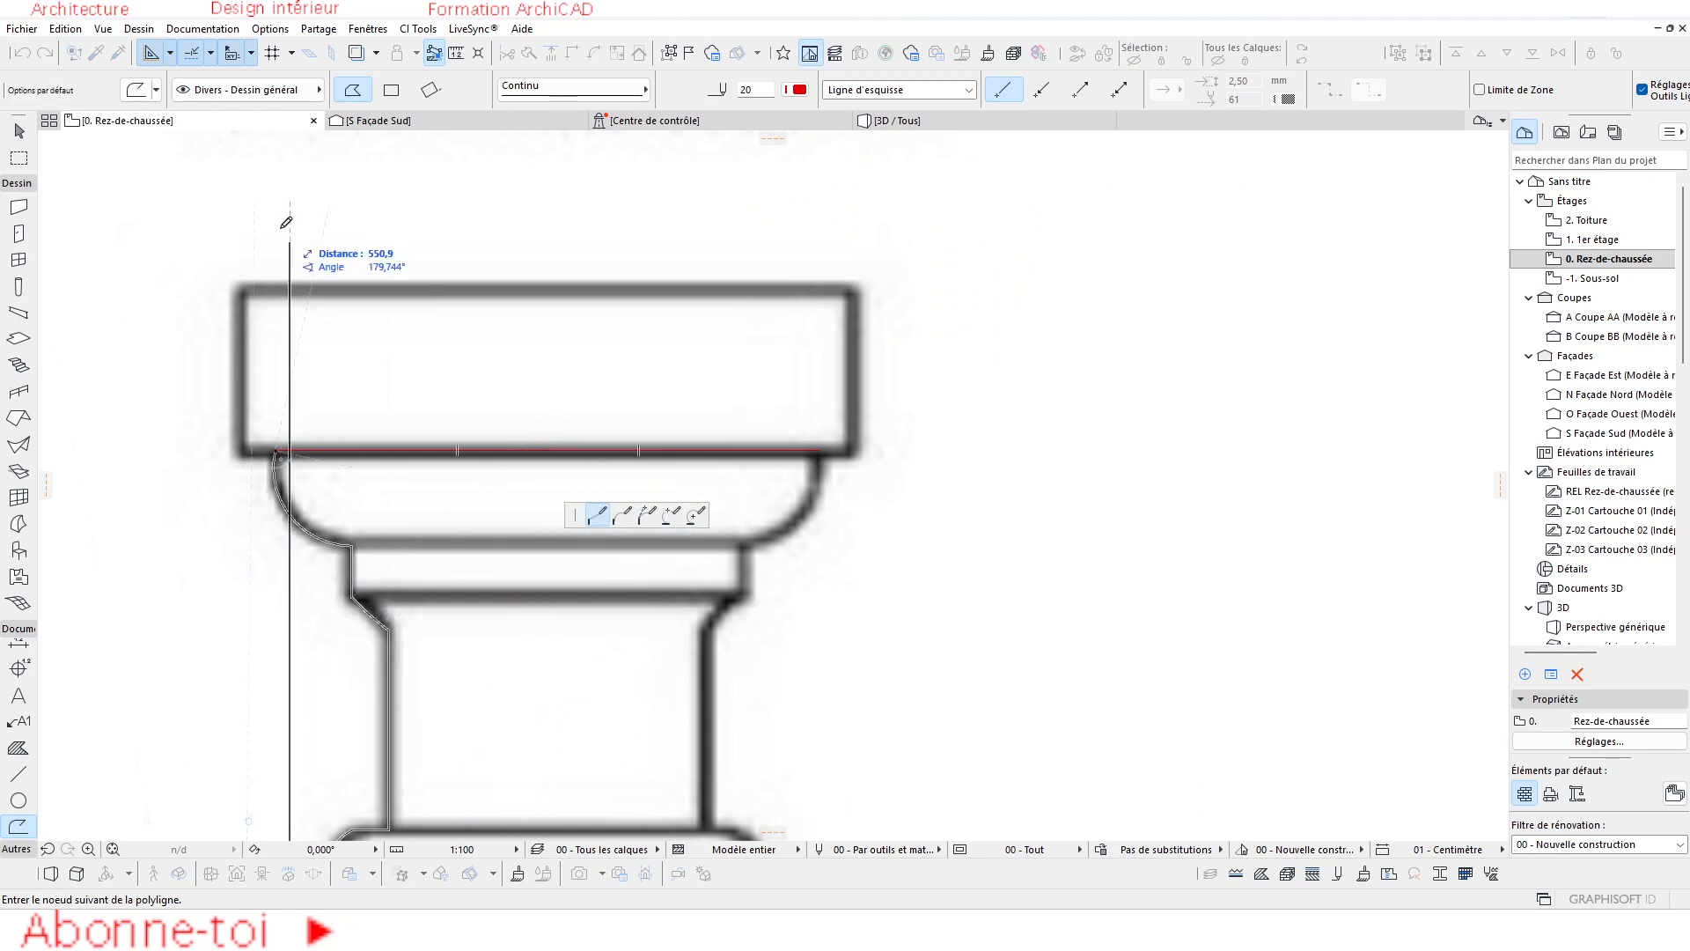
left_click(211, 54)
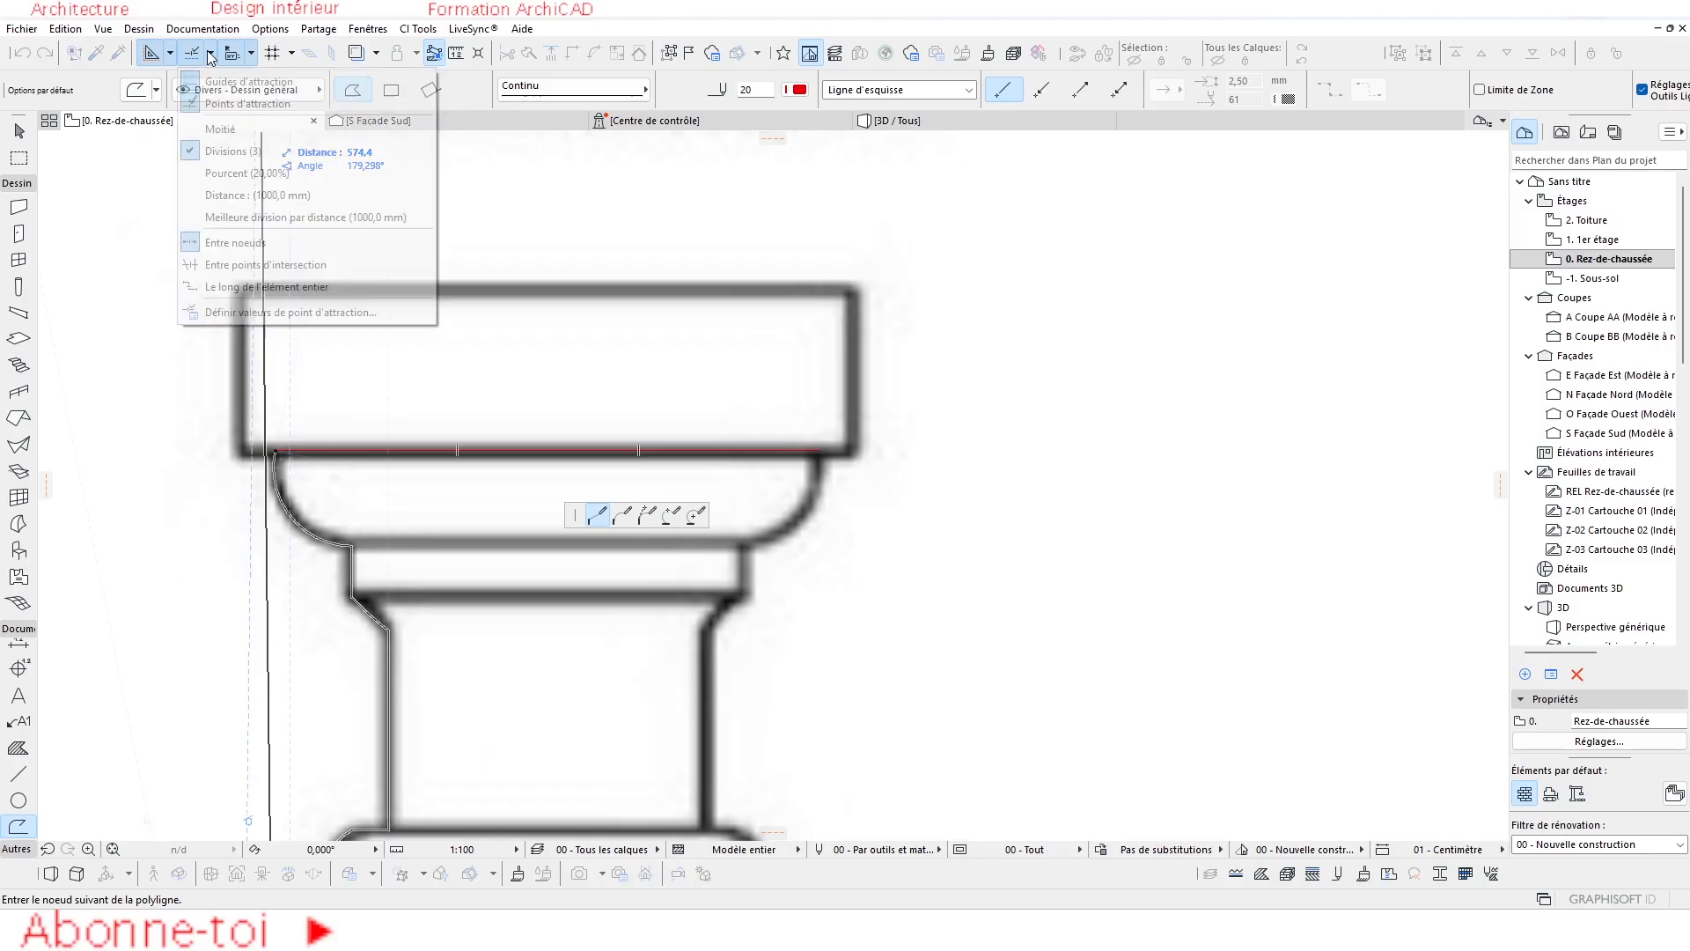
left_click(245, 128)
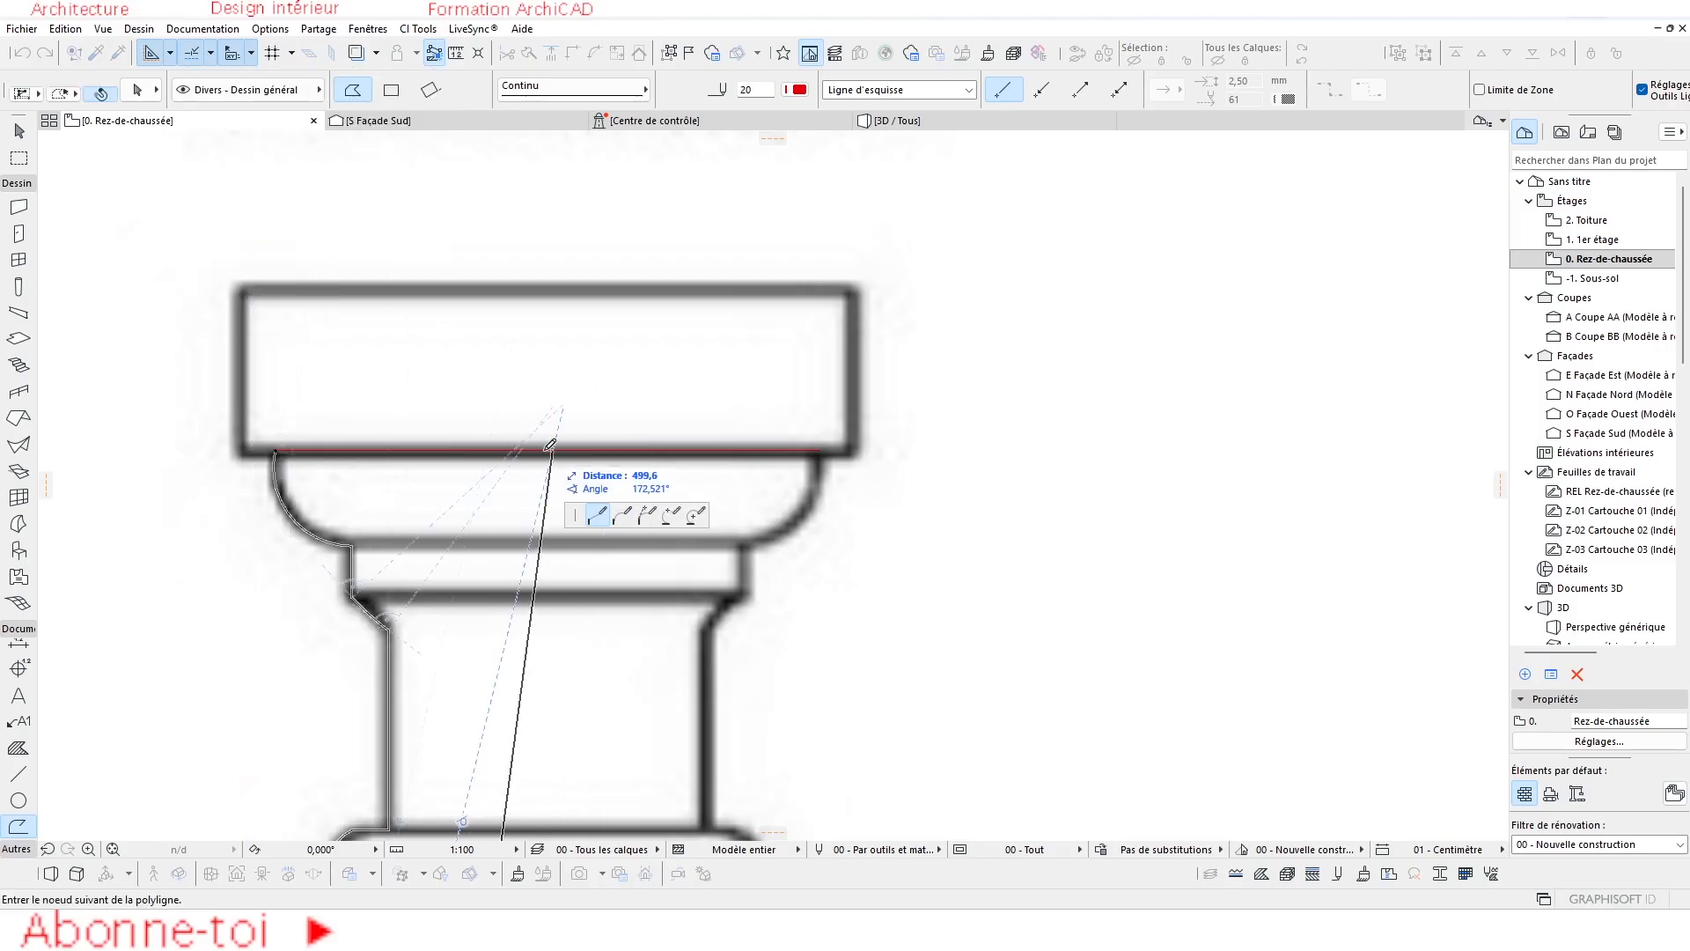
Close the half-profile with a vertical central axis up to the midpoint of the cap's underside, then about 67.5 mm back to the starting corner.
scroll(528, 476, "down", 6)
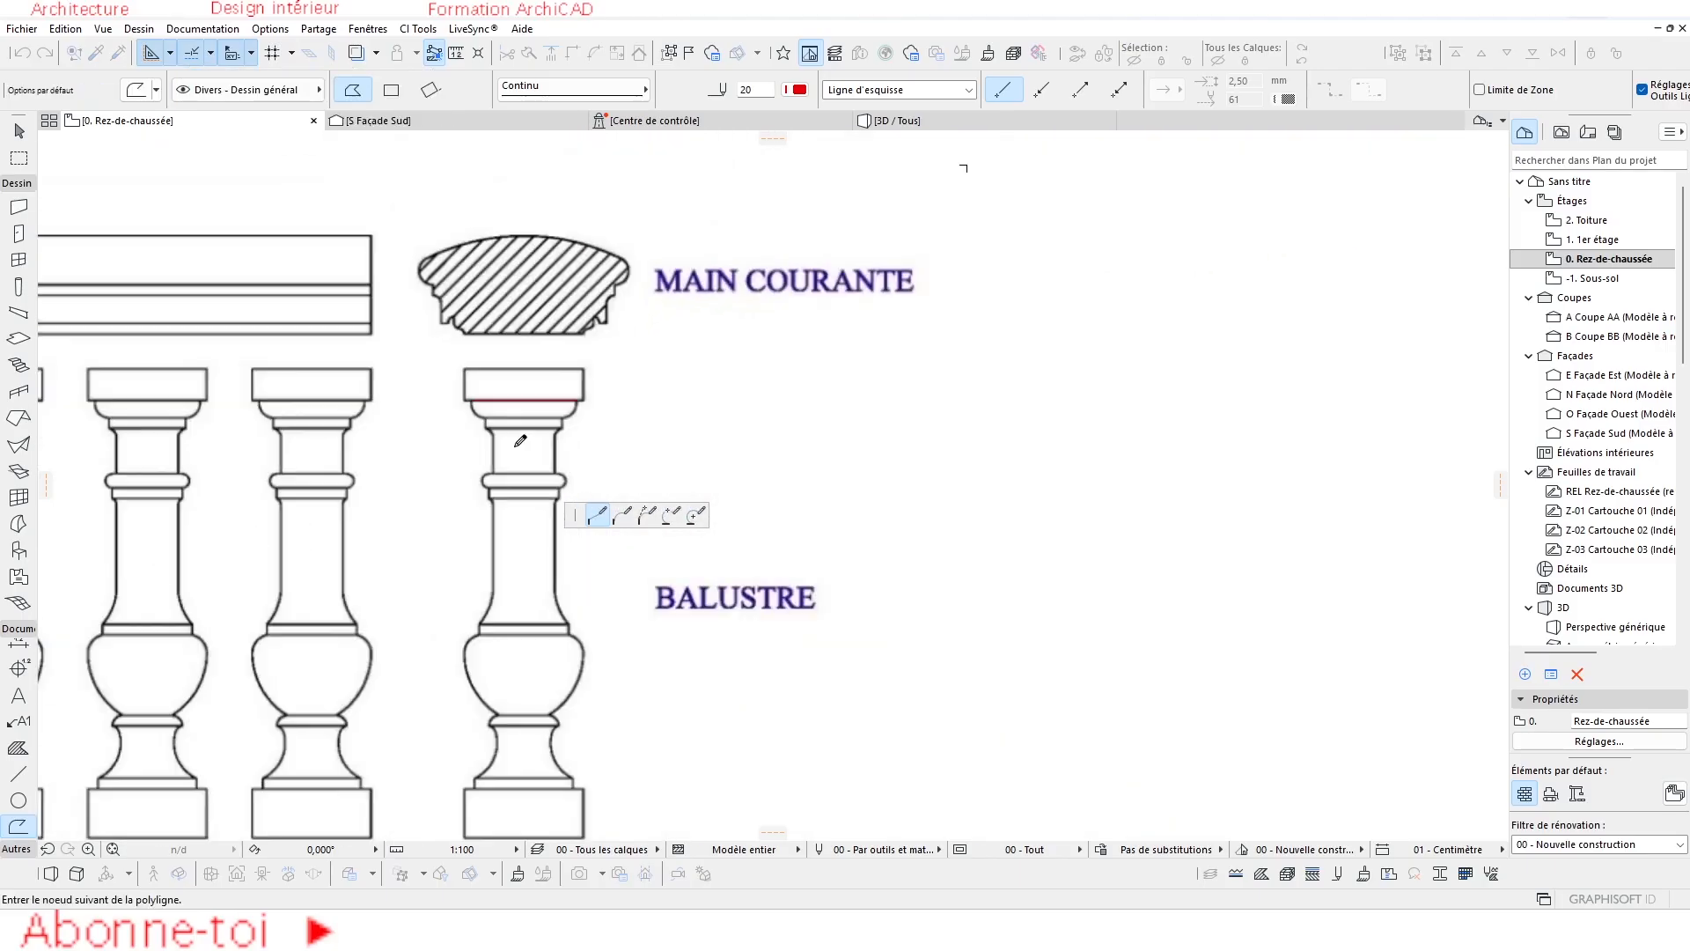
scroll(448, 420, "up", 5)
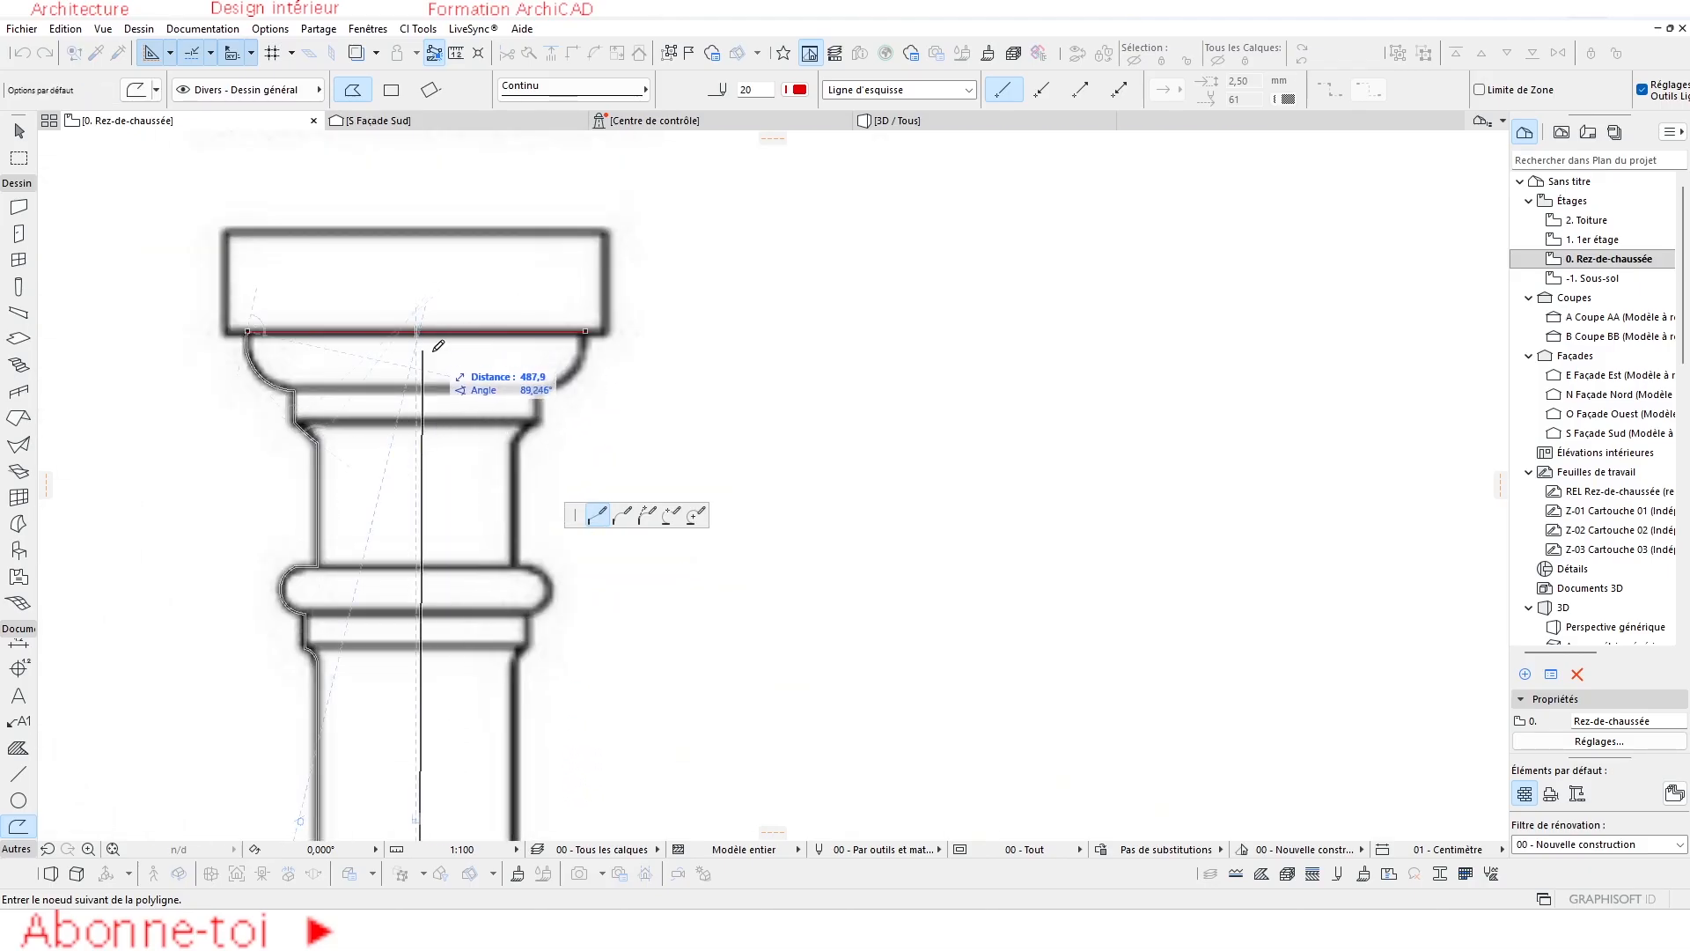
scroll(531, 394, "down", 5)
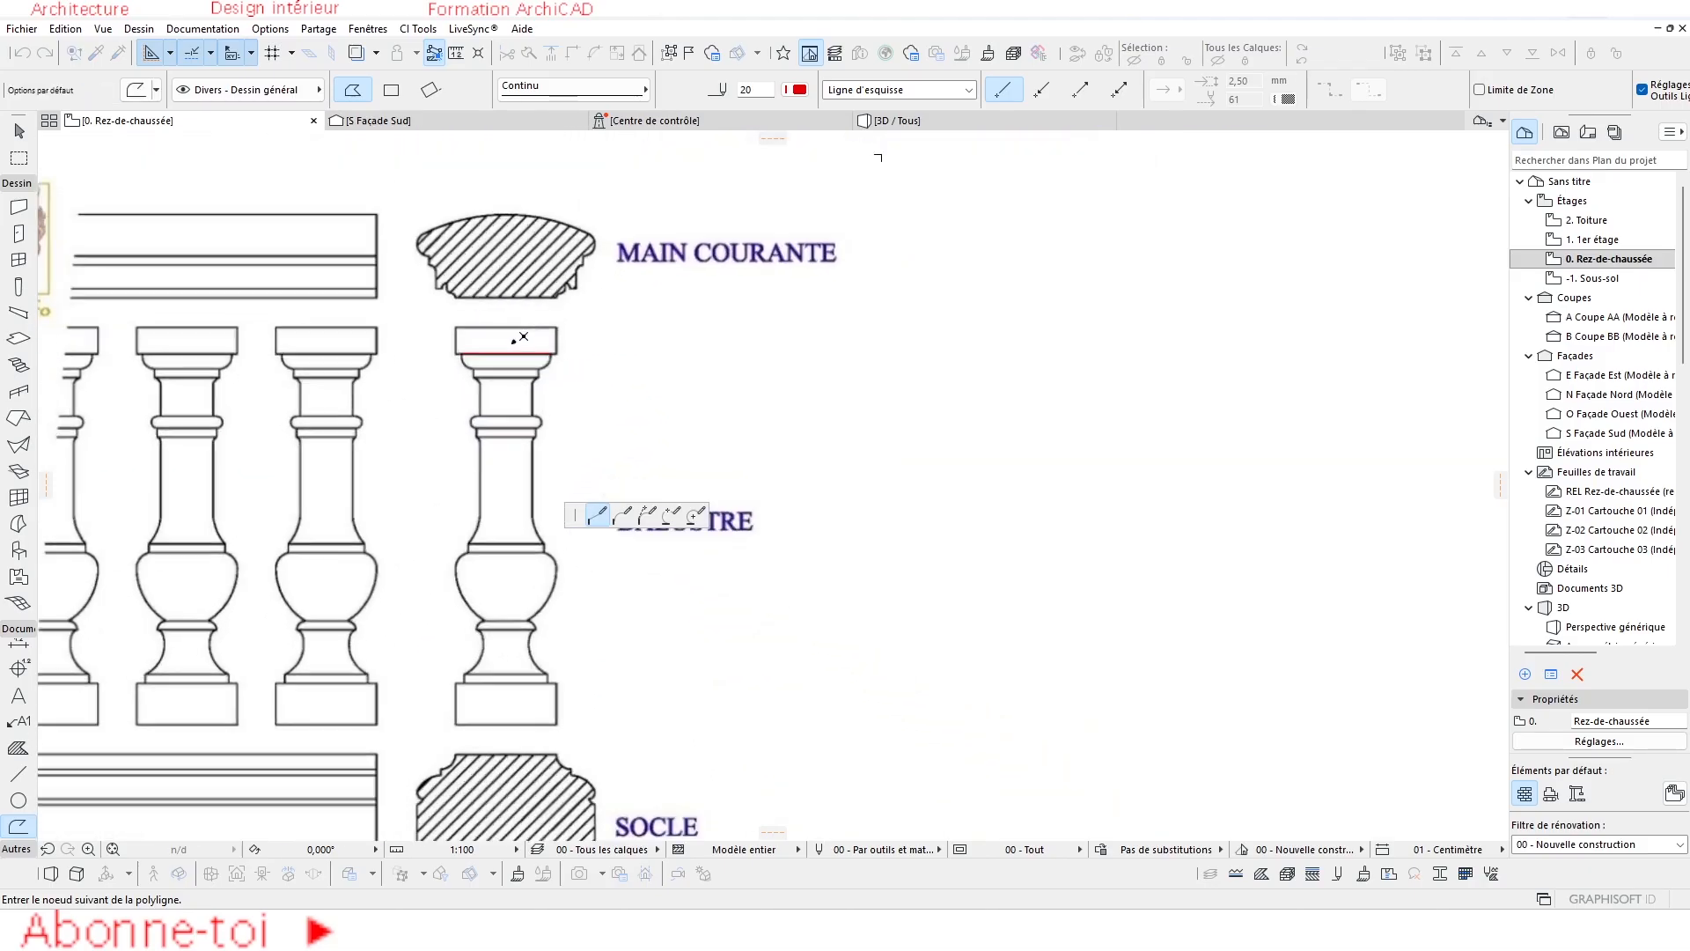
scroll(512, 348, "up", 4)
left_click(499, 365)
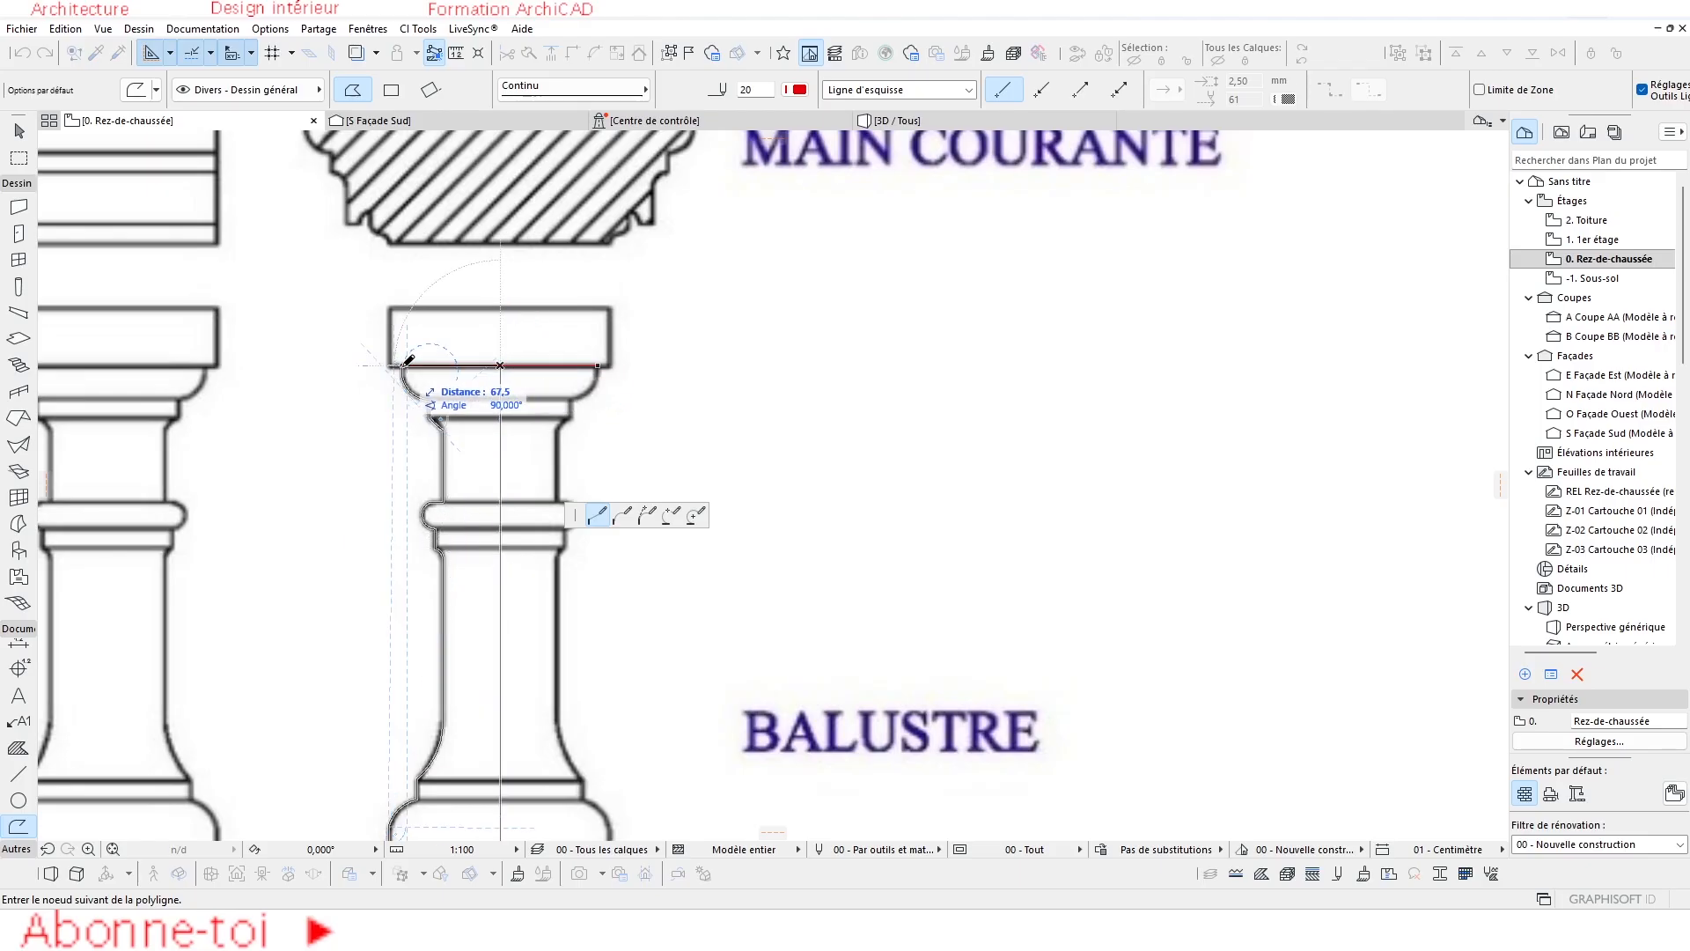
left_click(407, 361)
Copy the closed half-profile polyline into the S Façade Sud view at its original location, zooming to the pasted elements.
scroll(485, 402, "down", 2)
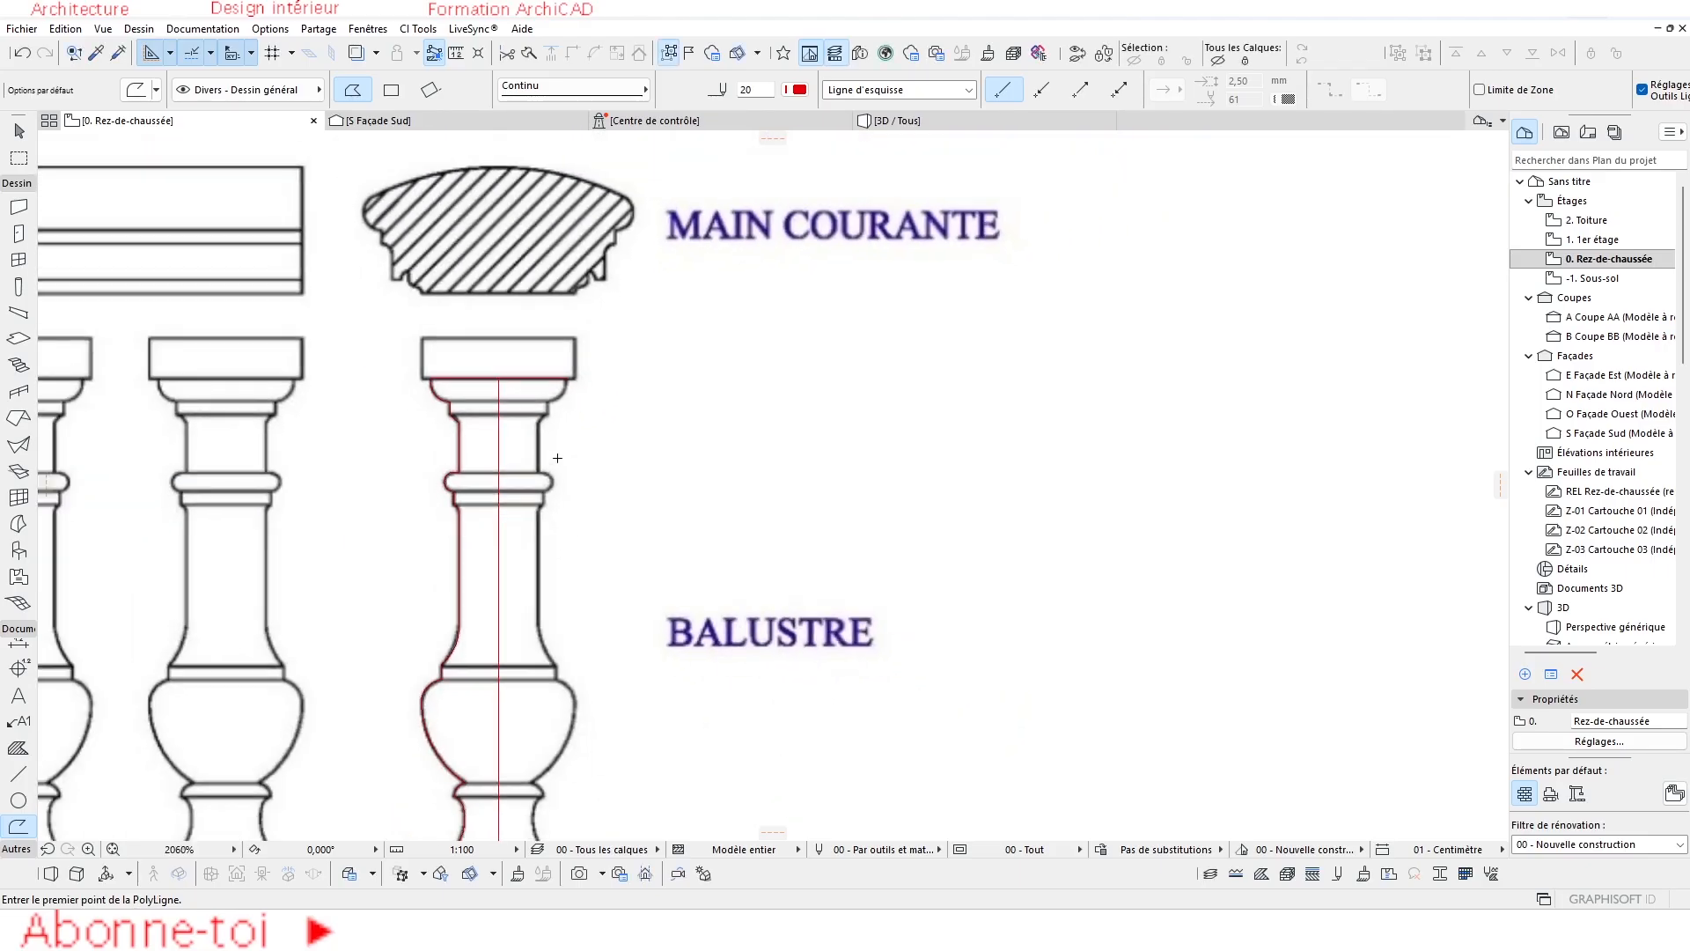
key("Escape")
left_click(501, 412)
scroll(517, 403, "up", 7)
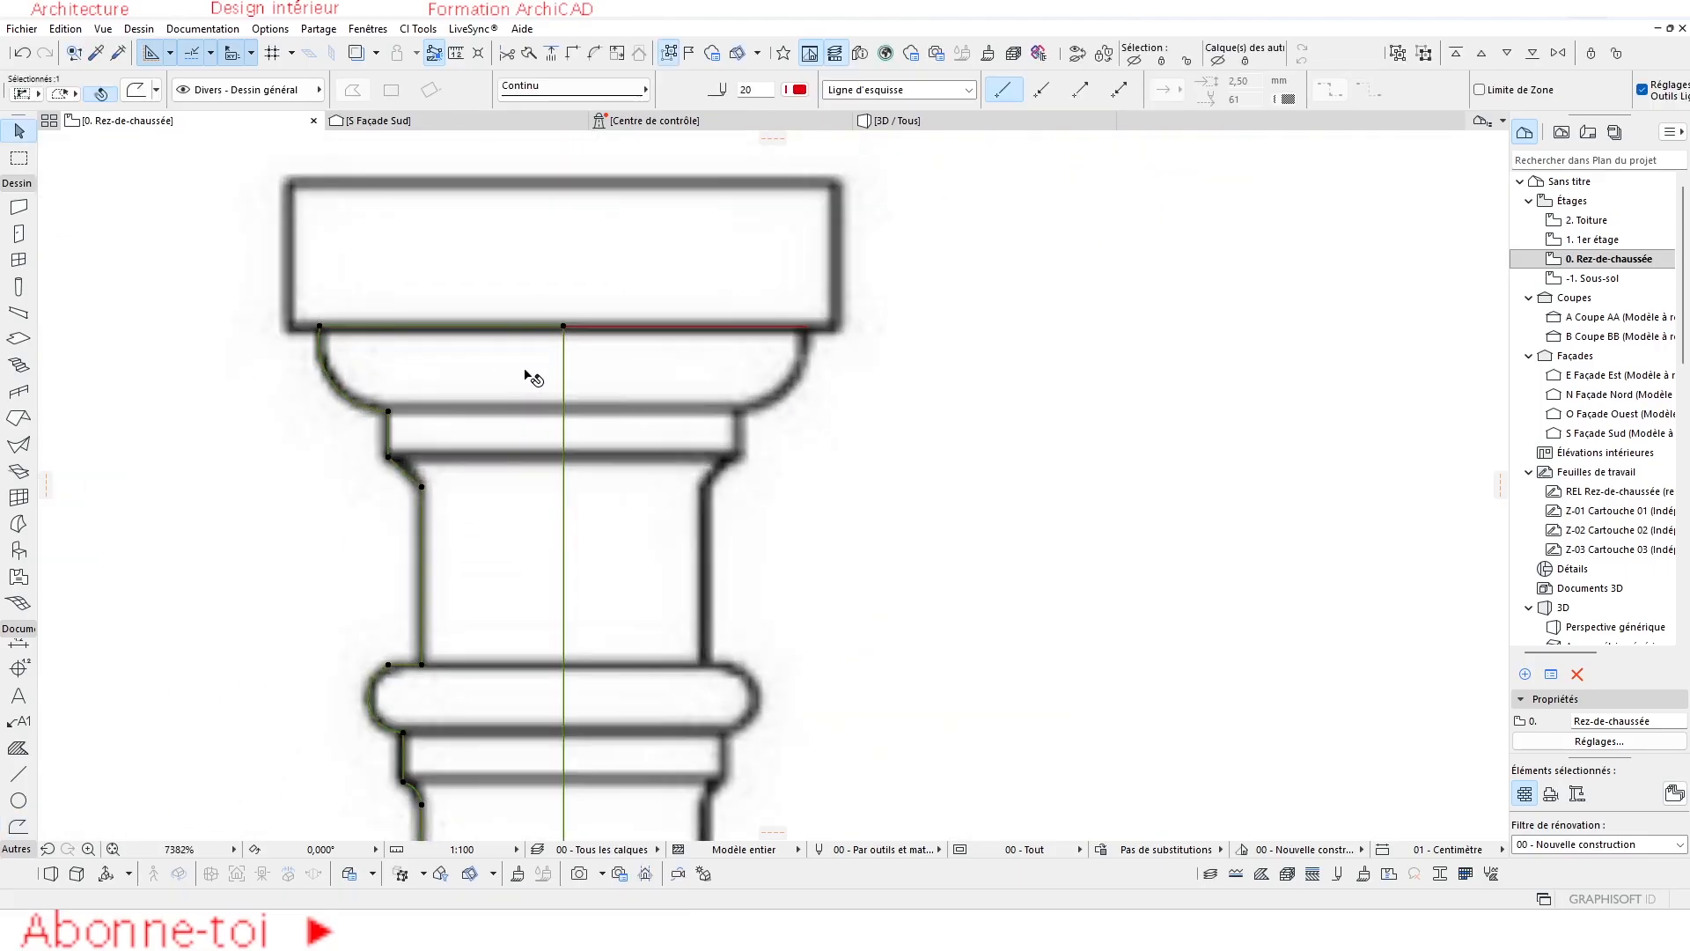
scroll(533, 379, "down", 6)
scroll(528, 546, "up", 3)
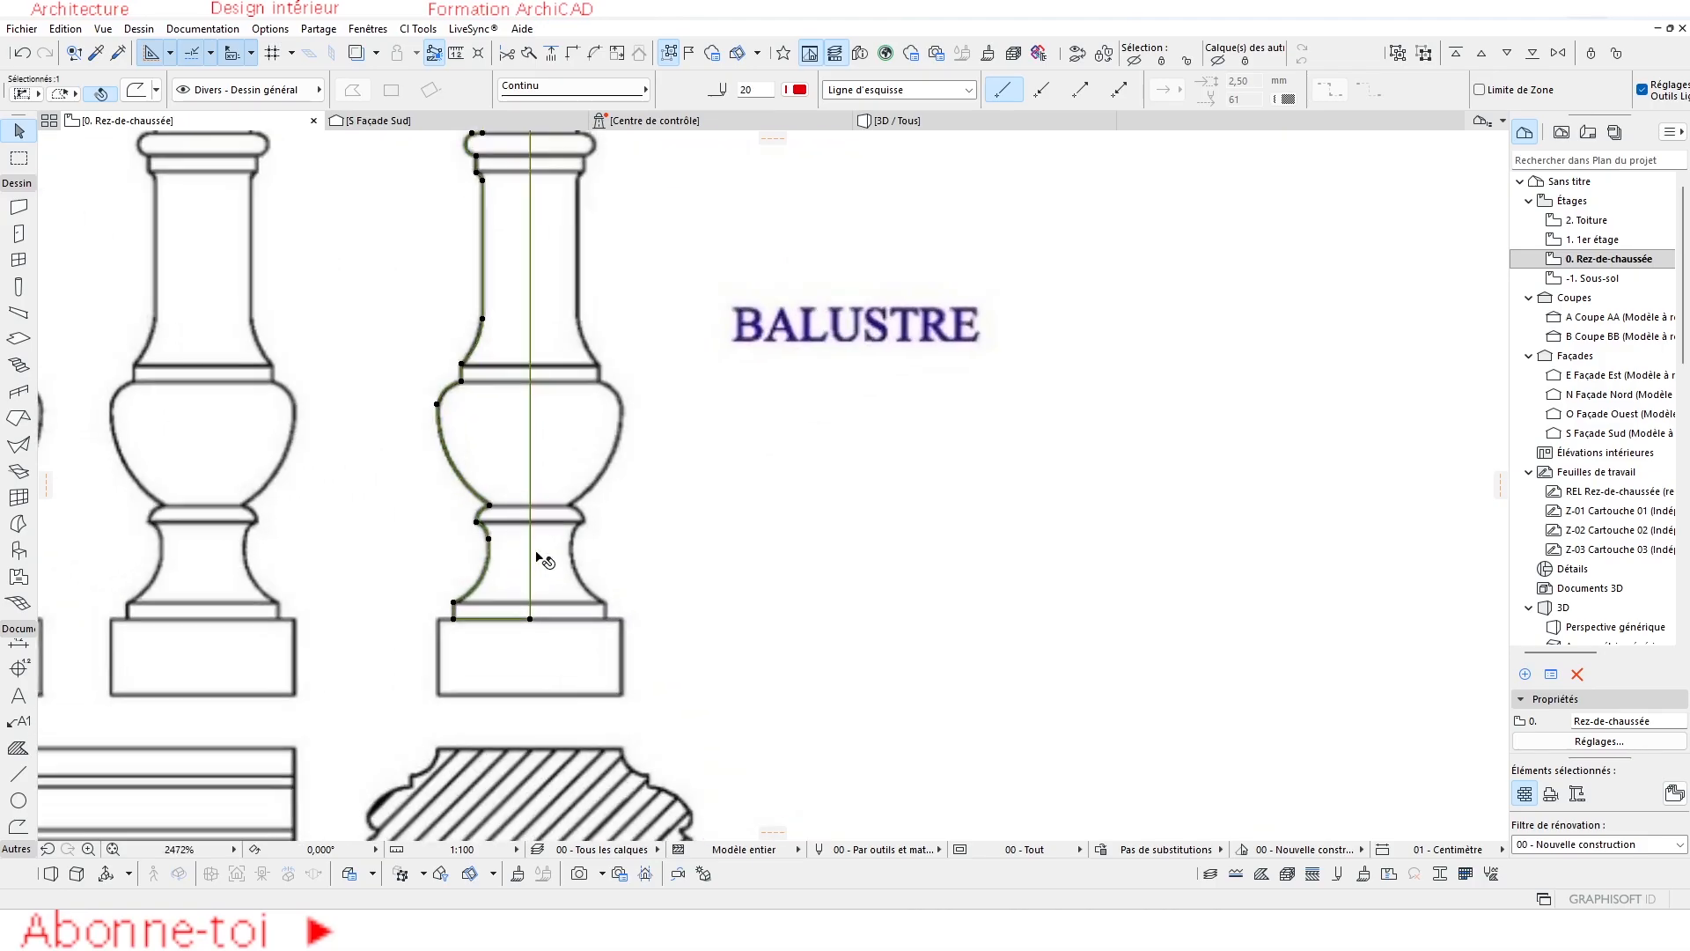
scroll(546, 564, "down", 2)
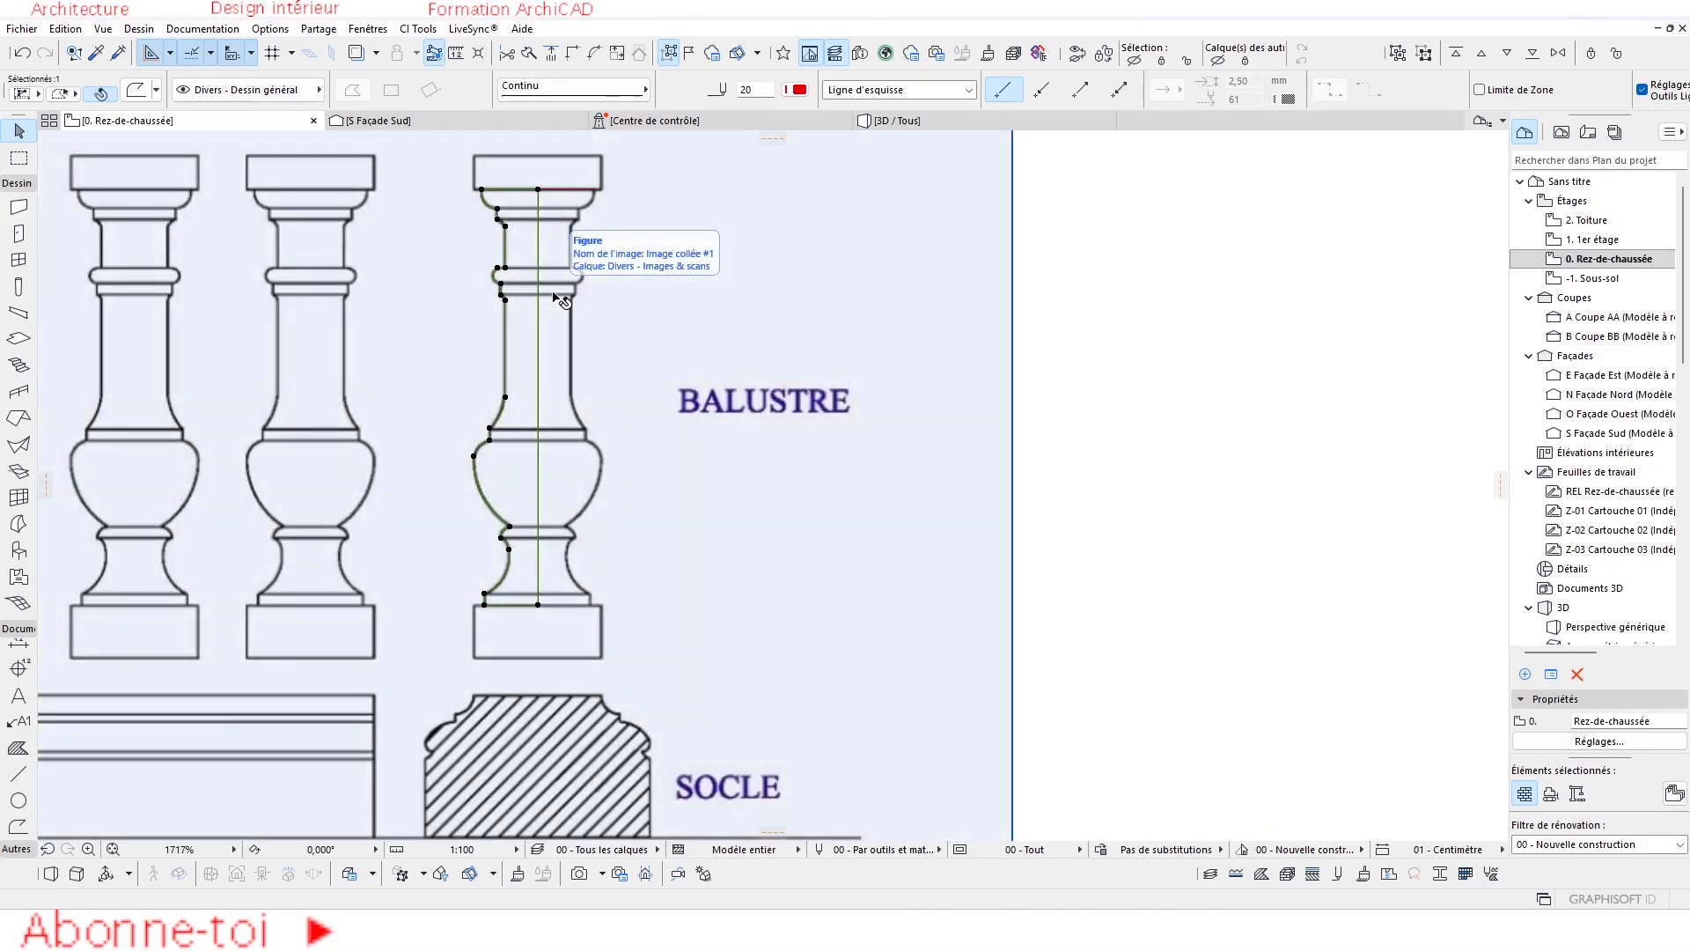
left_click(423, 120)
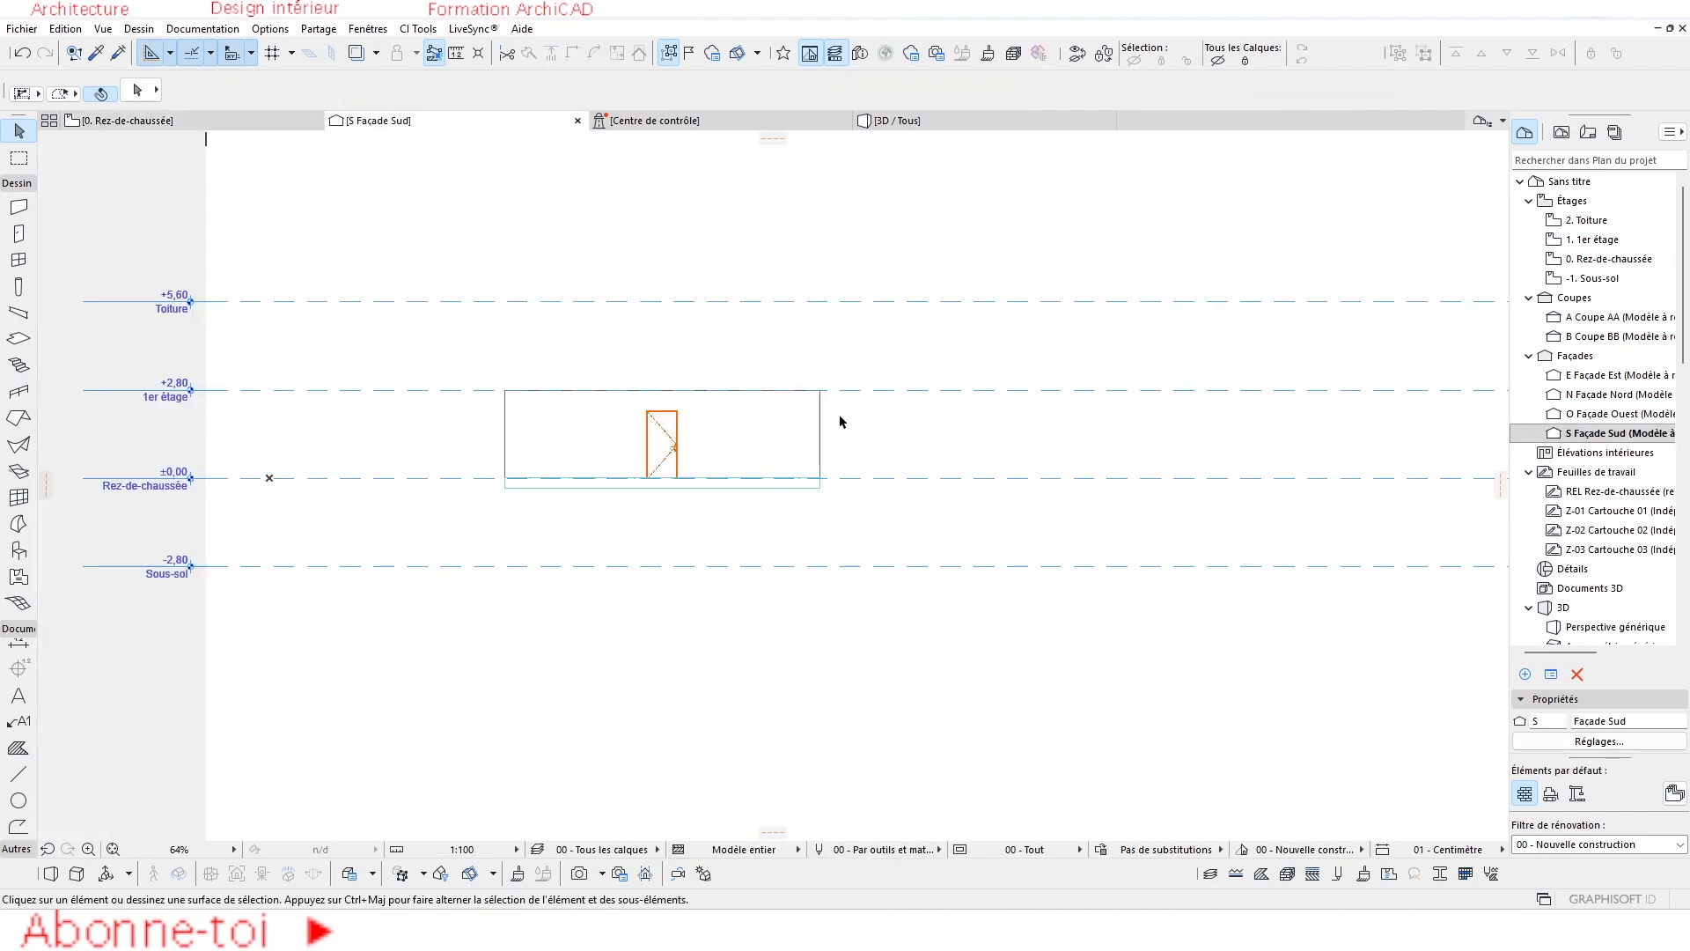
key("ctrl+v")
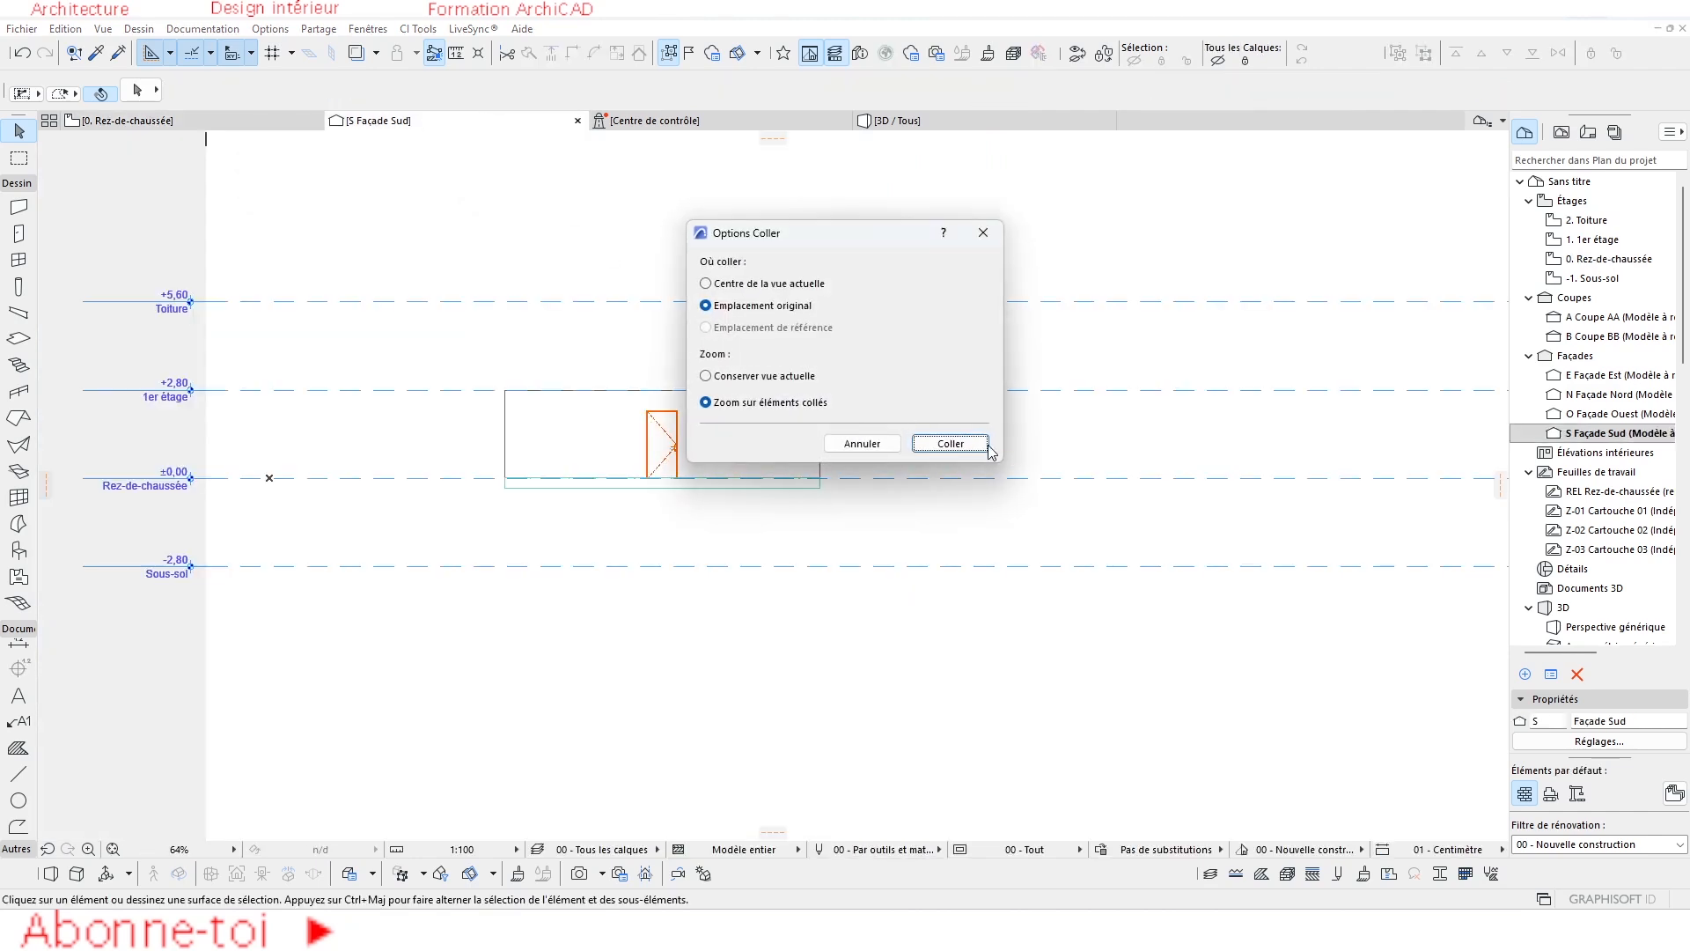
left_click(950, 443)
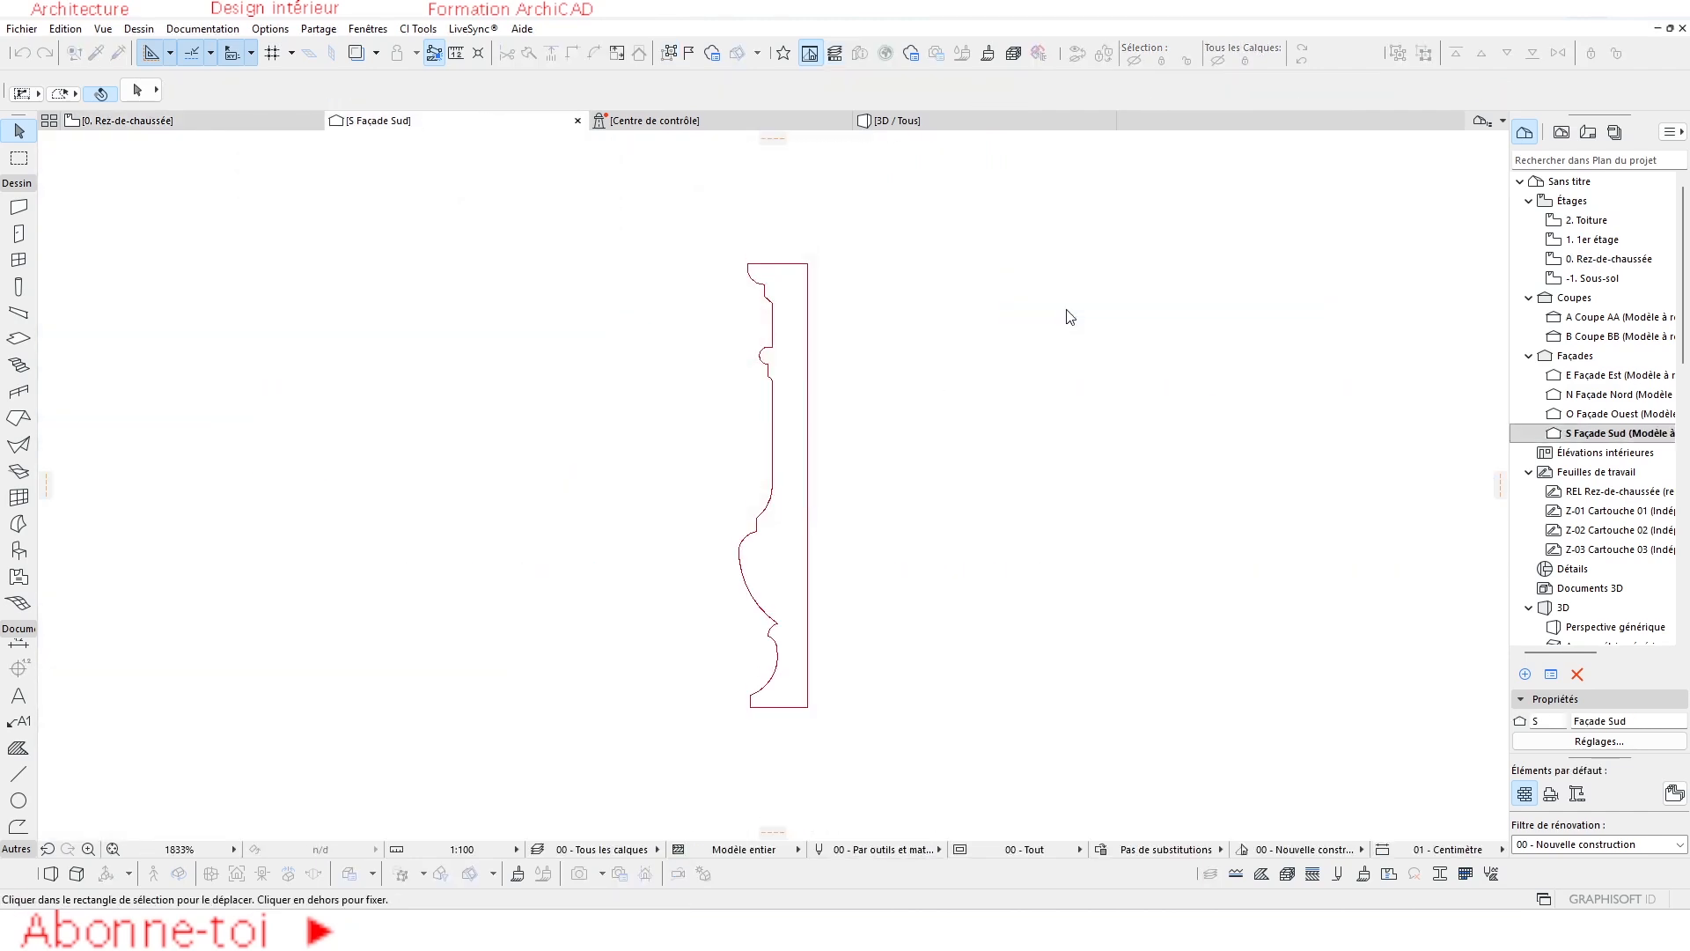
scroll(897, 429, "down", 10)
left_click(905, 405)
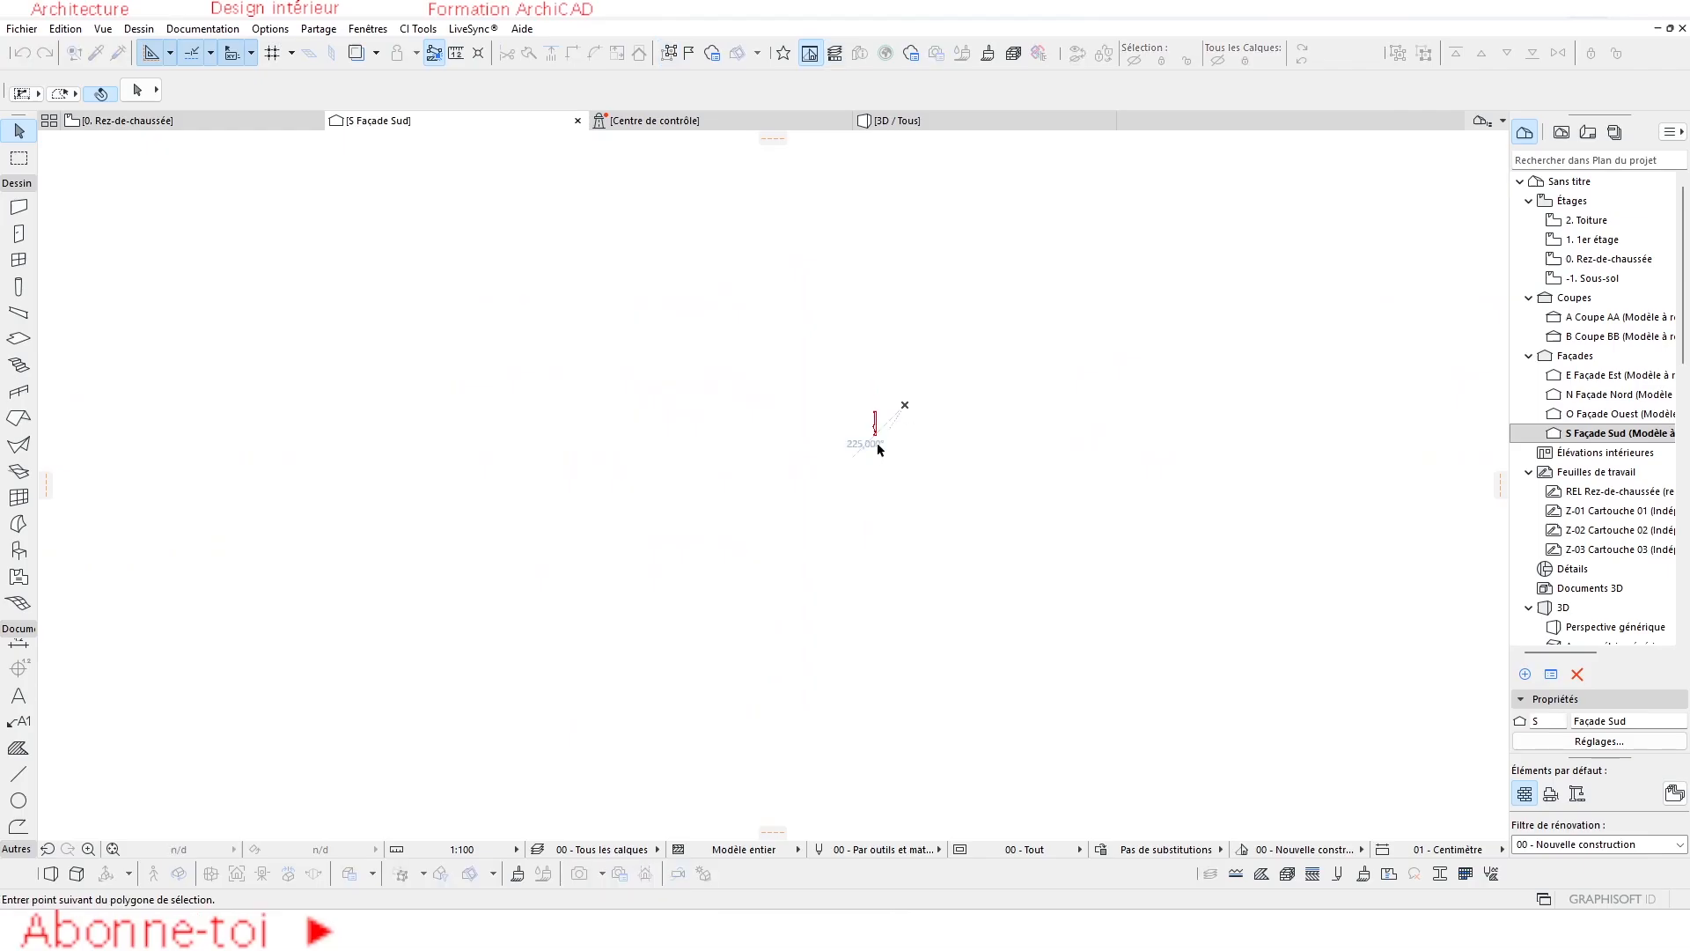
double_click(938, 361)
left_click(924, 362)
left_click(802, 527)
double_click(913, 385)
left_click(916, 366)
left_click(831, 496)
double_click(917, 373)
left_click(88, 79)
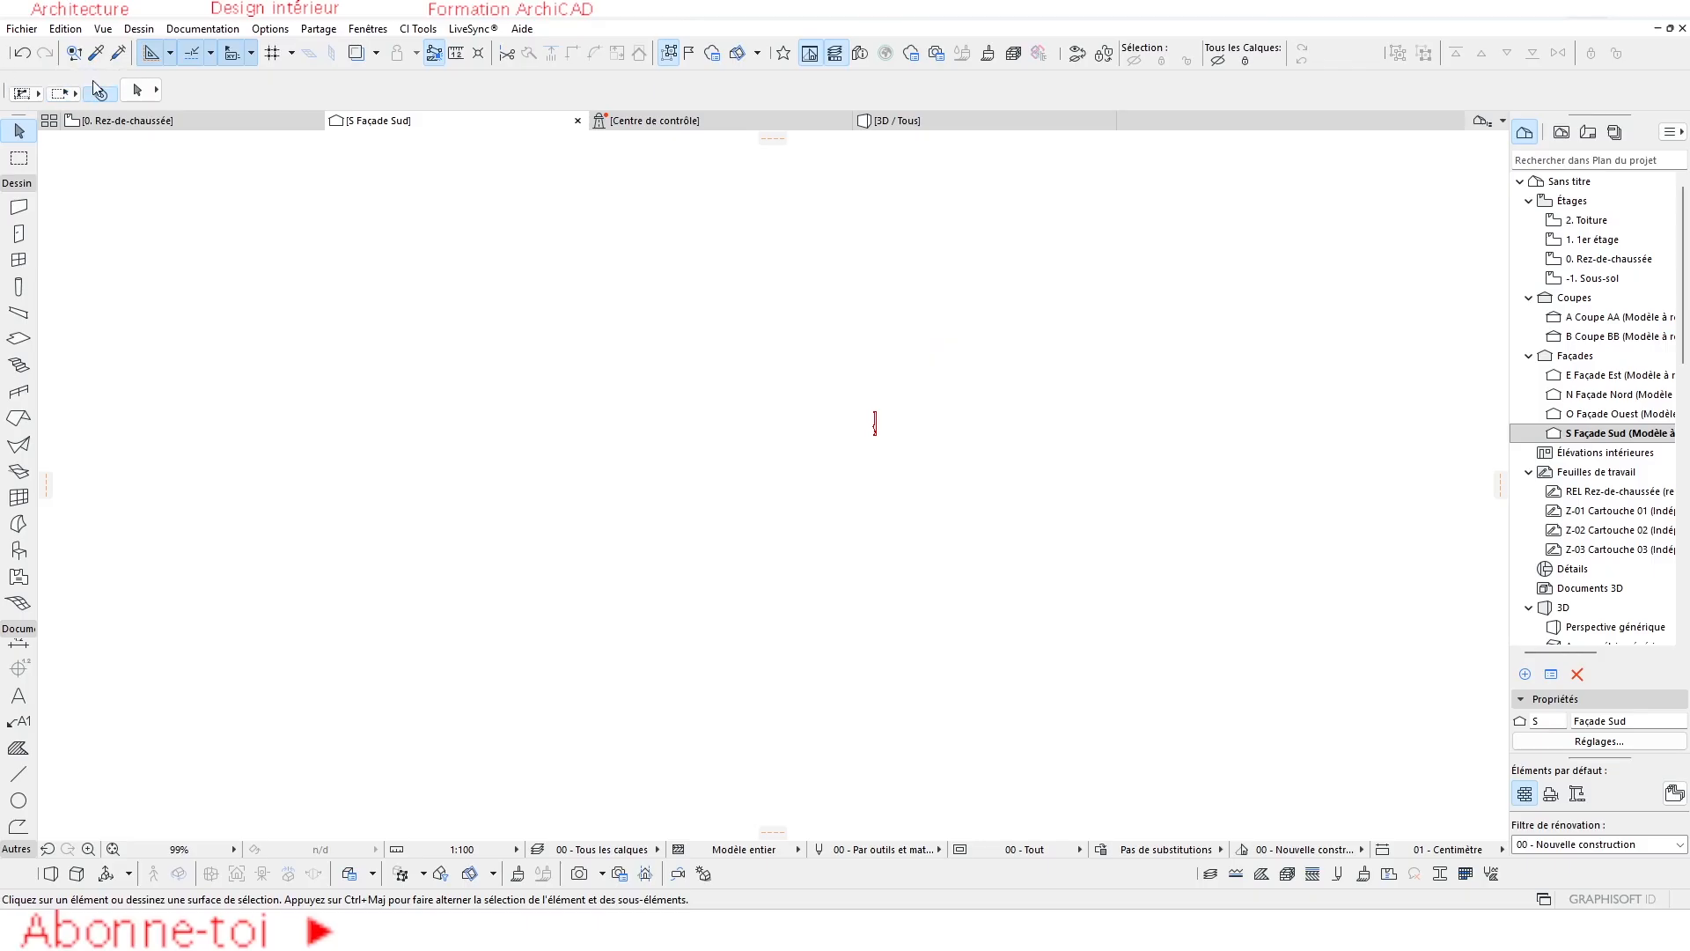
Move the pasted half-profile to the empty area beside the wall's right end, just above the ±0,00 Rez-de-chaussée level.
left_click_drag(931, 398, 826, 476)
key("ctrl+d")
left_click(875, 408)
scroll(629, 462, "down", 5)
middle_click_drag(627, 461, 681, 434)
scroll(632, 550, "up", 10)
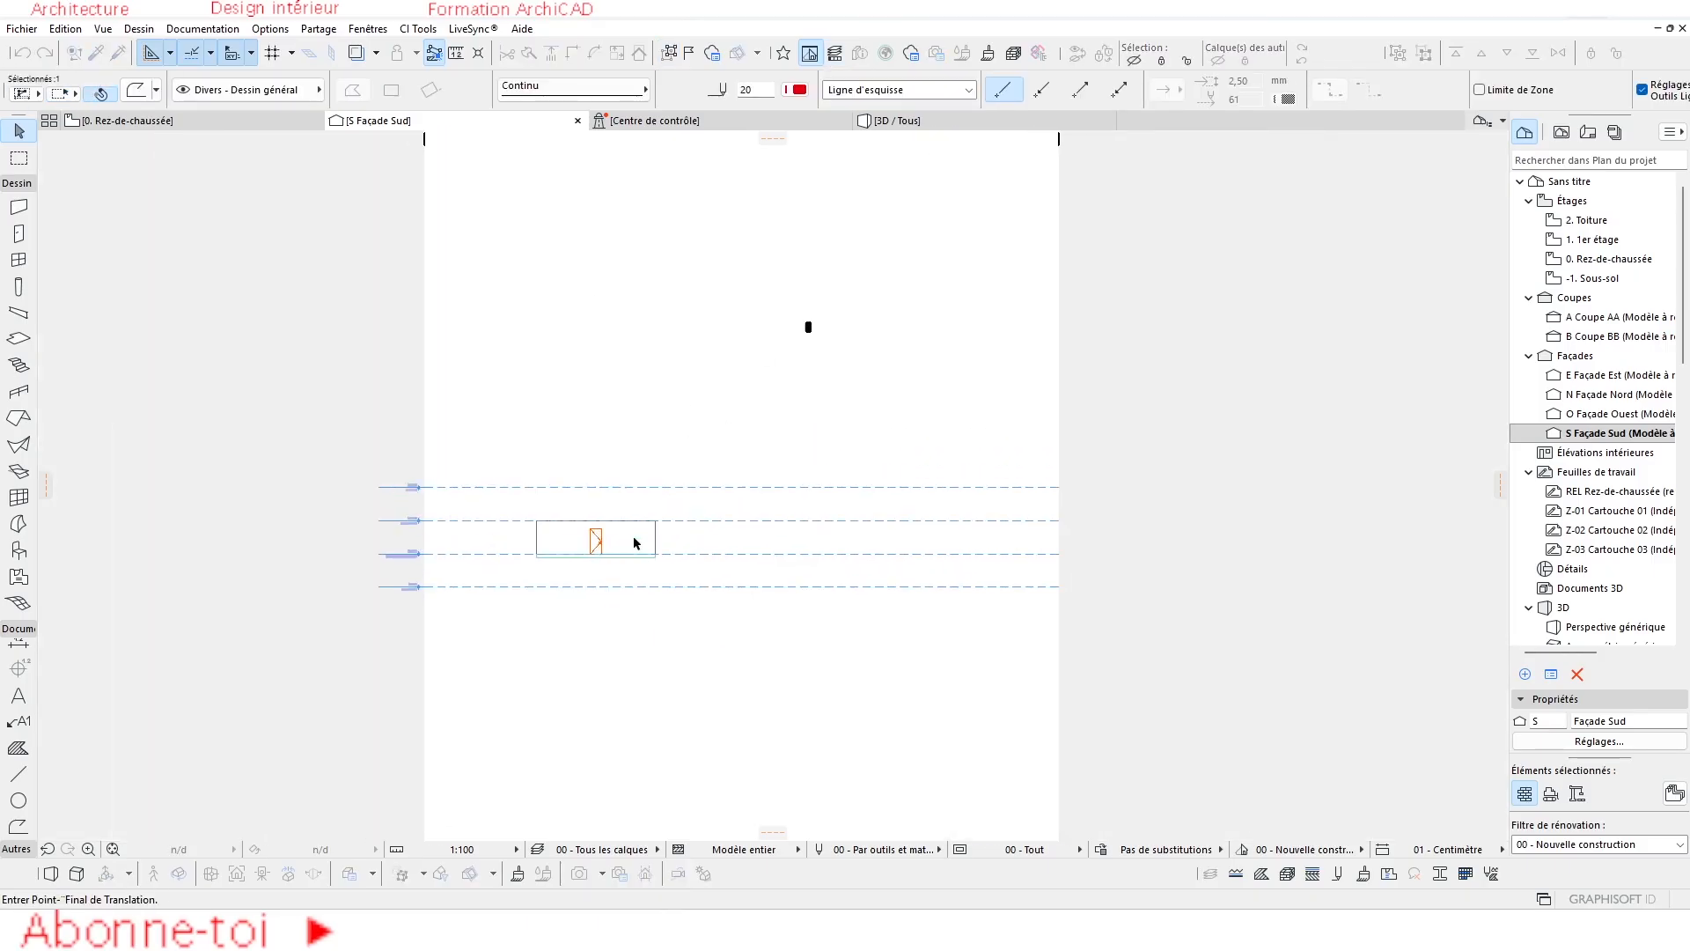
left_click(968, 474)
scroll(1064, 495, "up", 8)
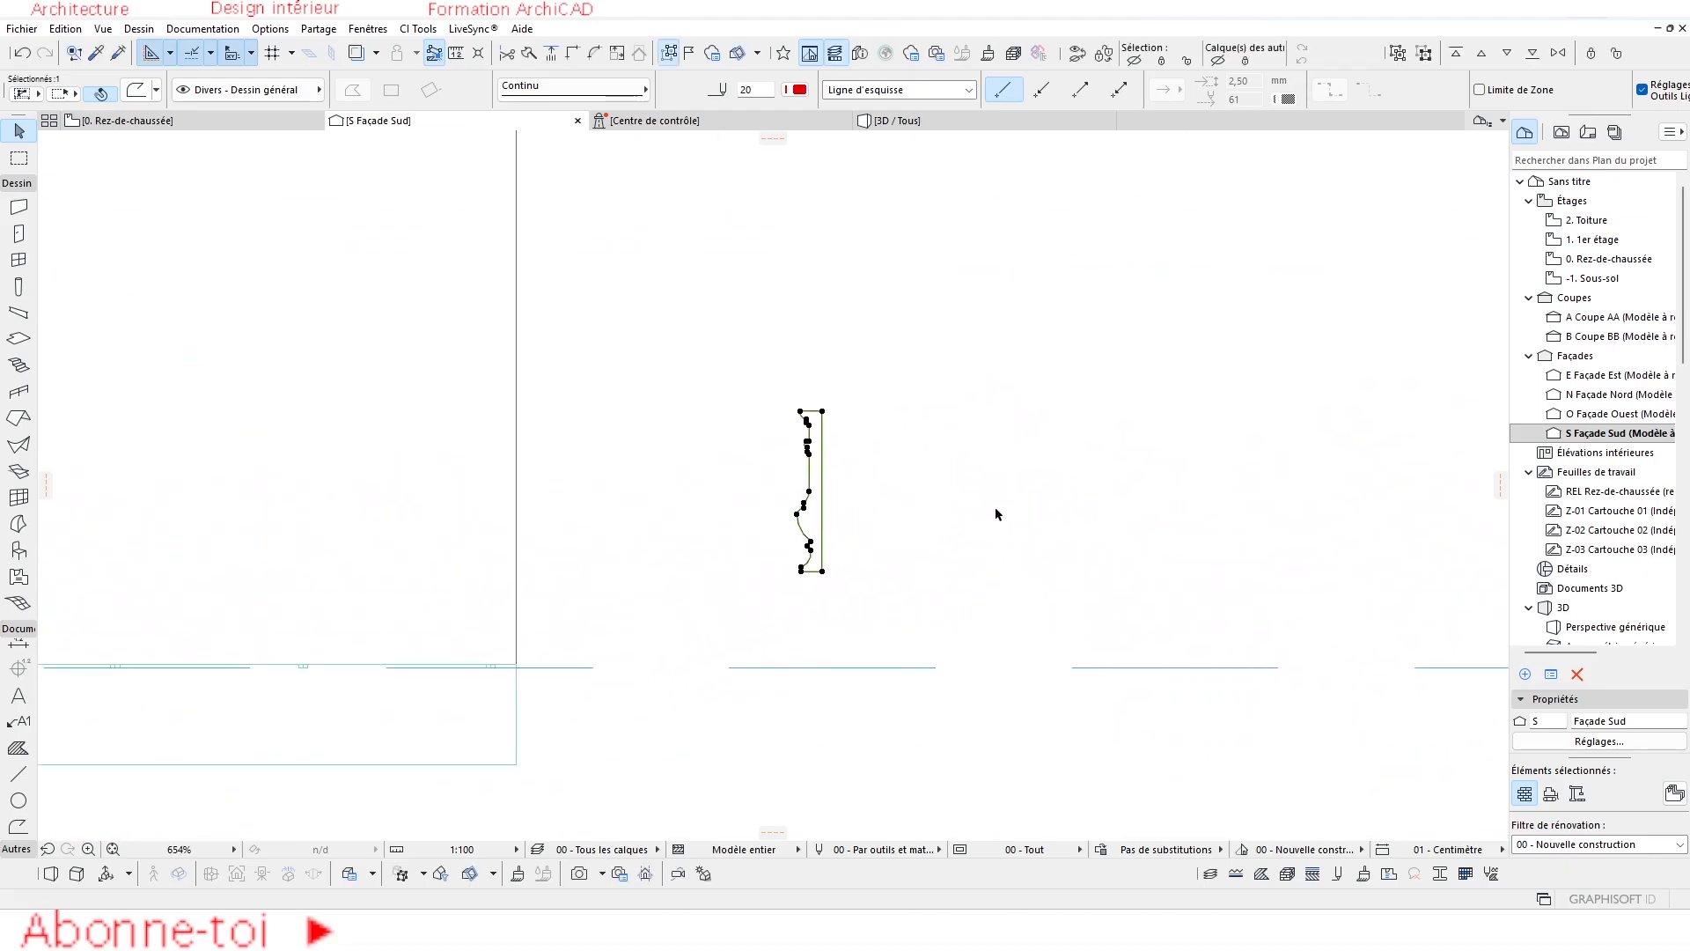
left_click(785, 339)
Activate the Morph tool with the revolved construction method for the half-profile.
scroll(674, 488, "up", 3)
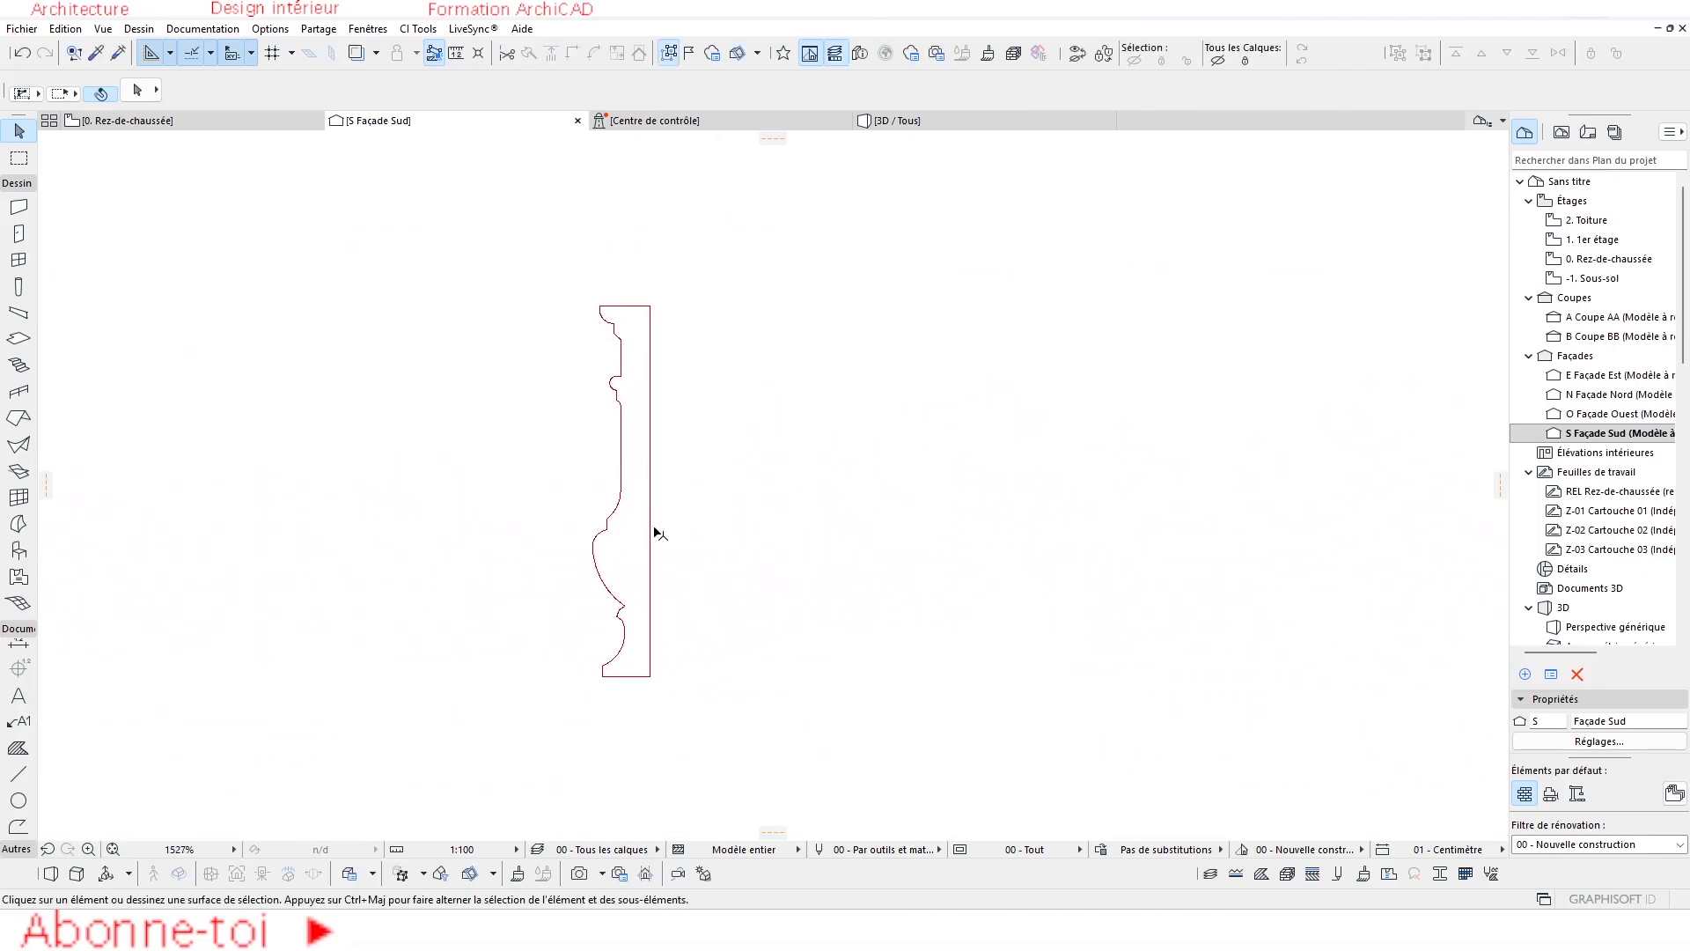
left_click(21, 525)
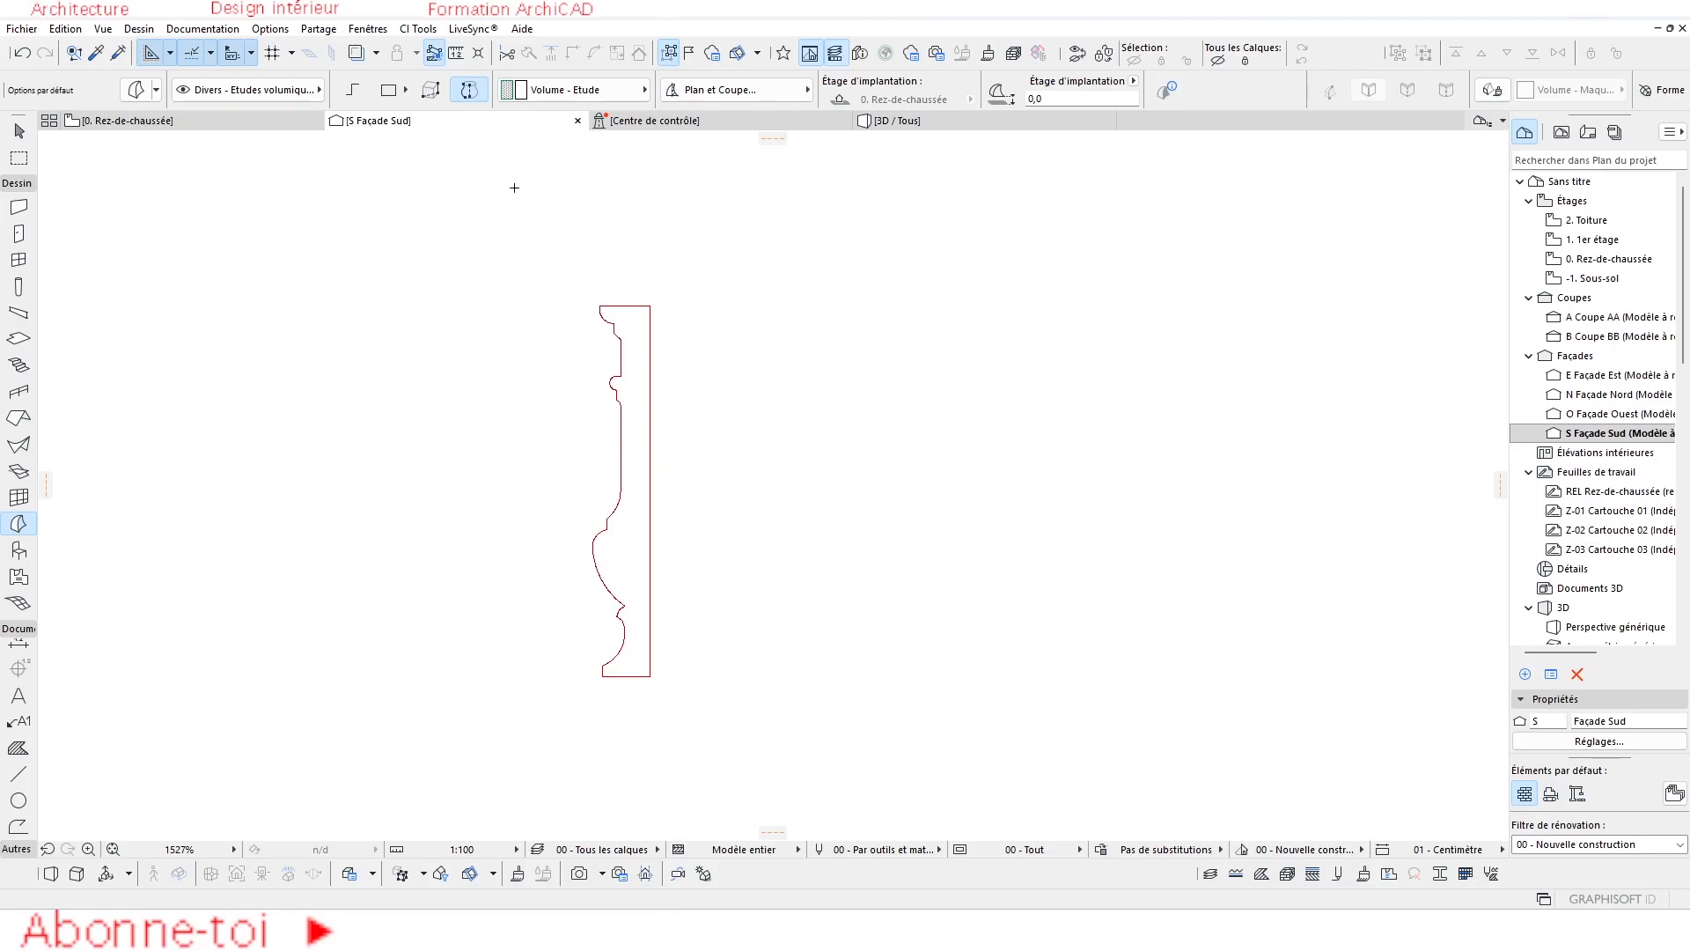
left_click(357, 92)
key("space")
left_click(636, 355)
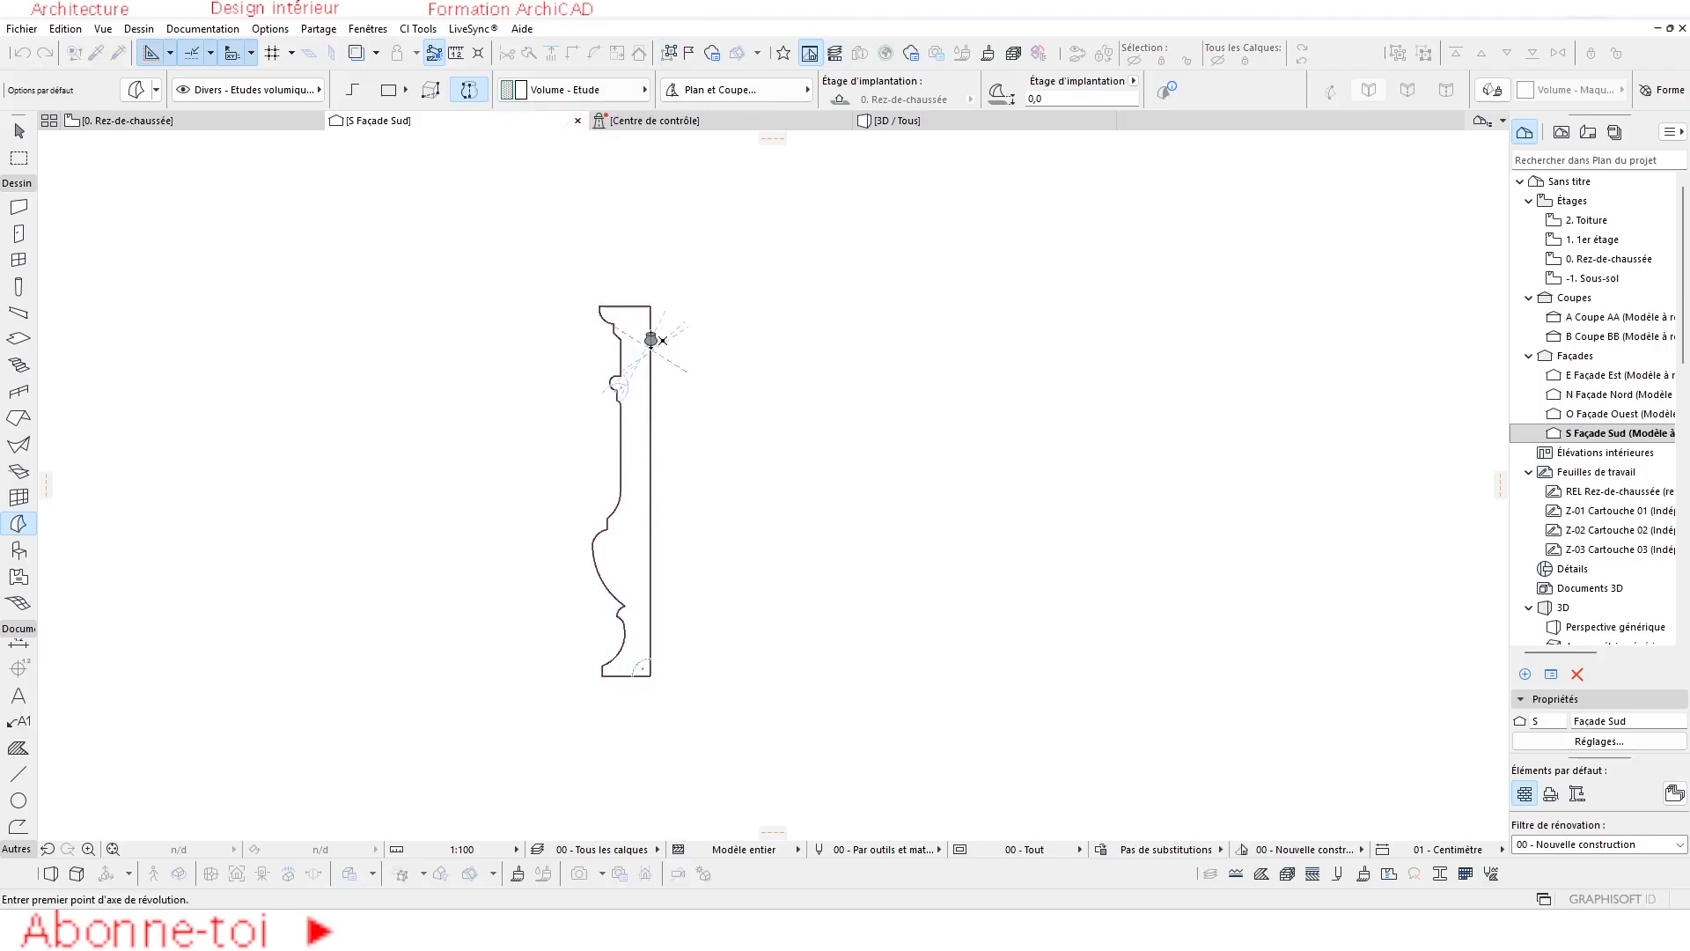
scroll(645, 328, "up", 2)
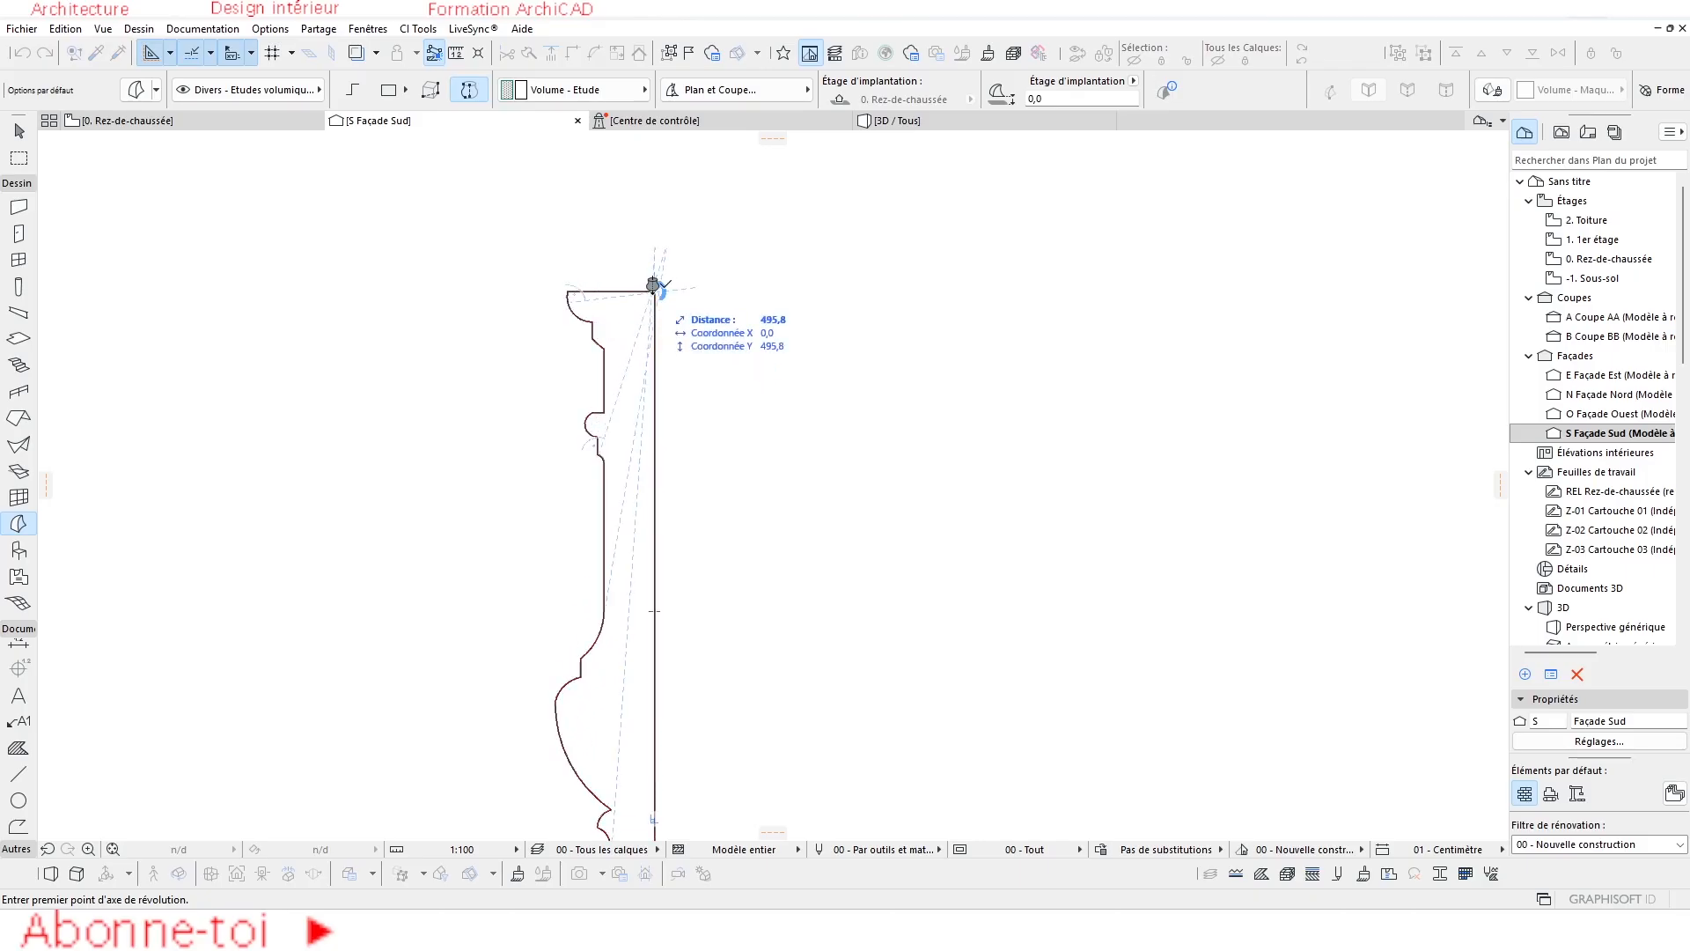
scroll(626, 334, "down", 2)
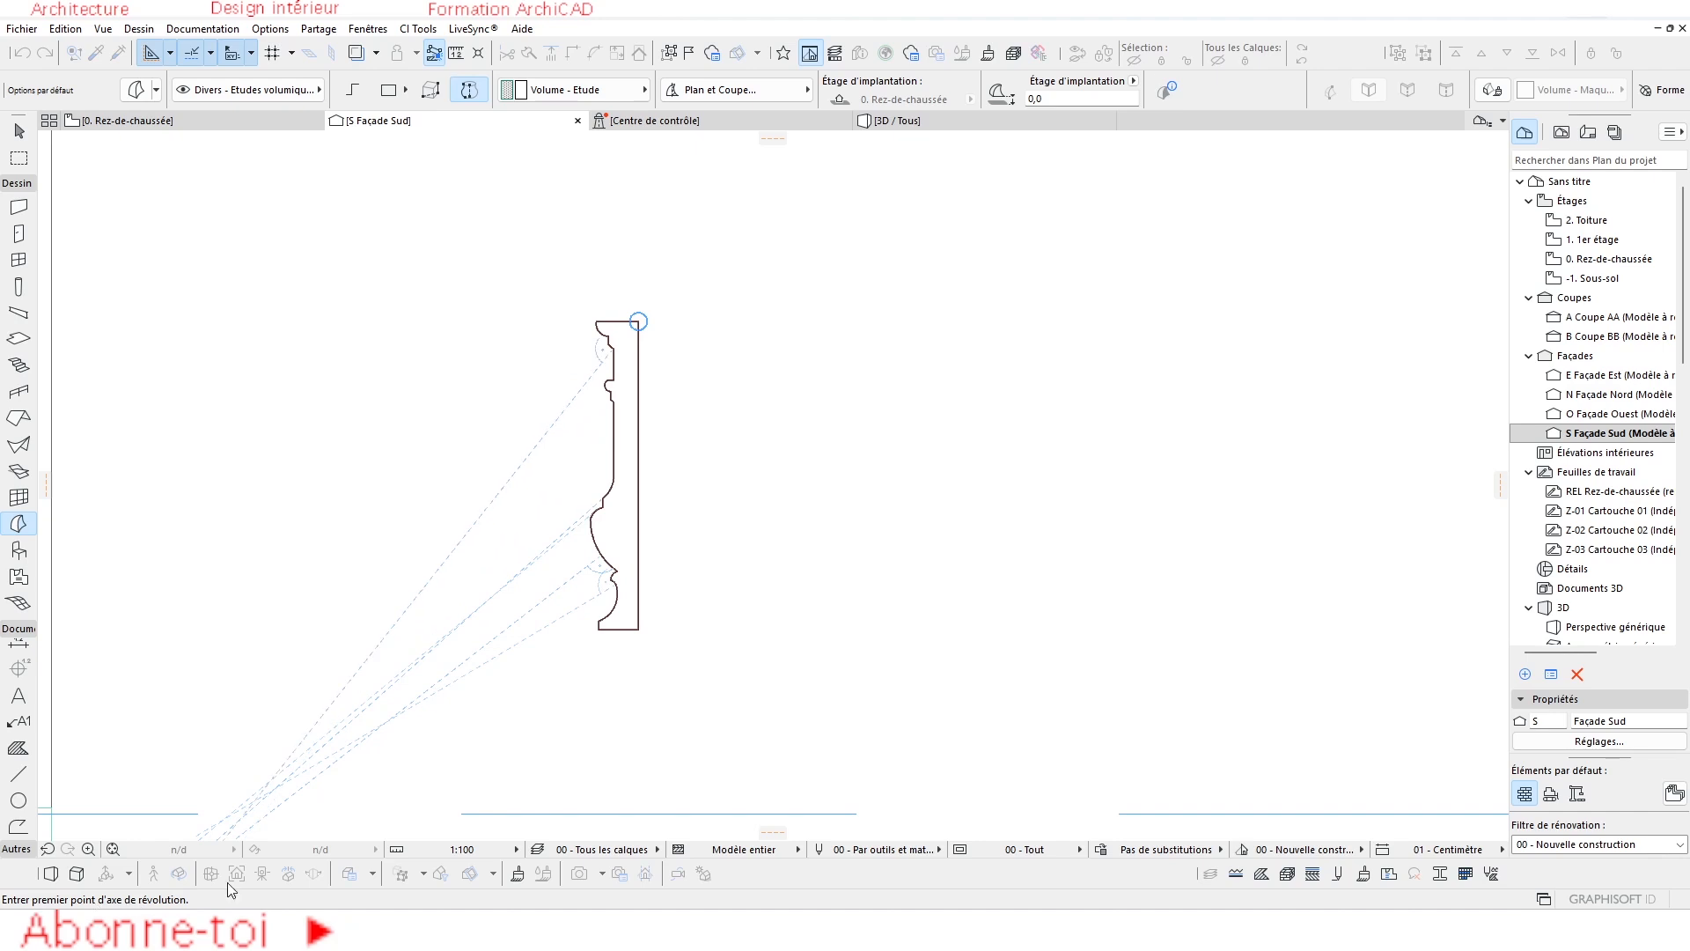
scroll(649, 367, "up", 2)
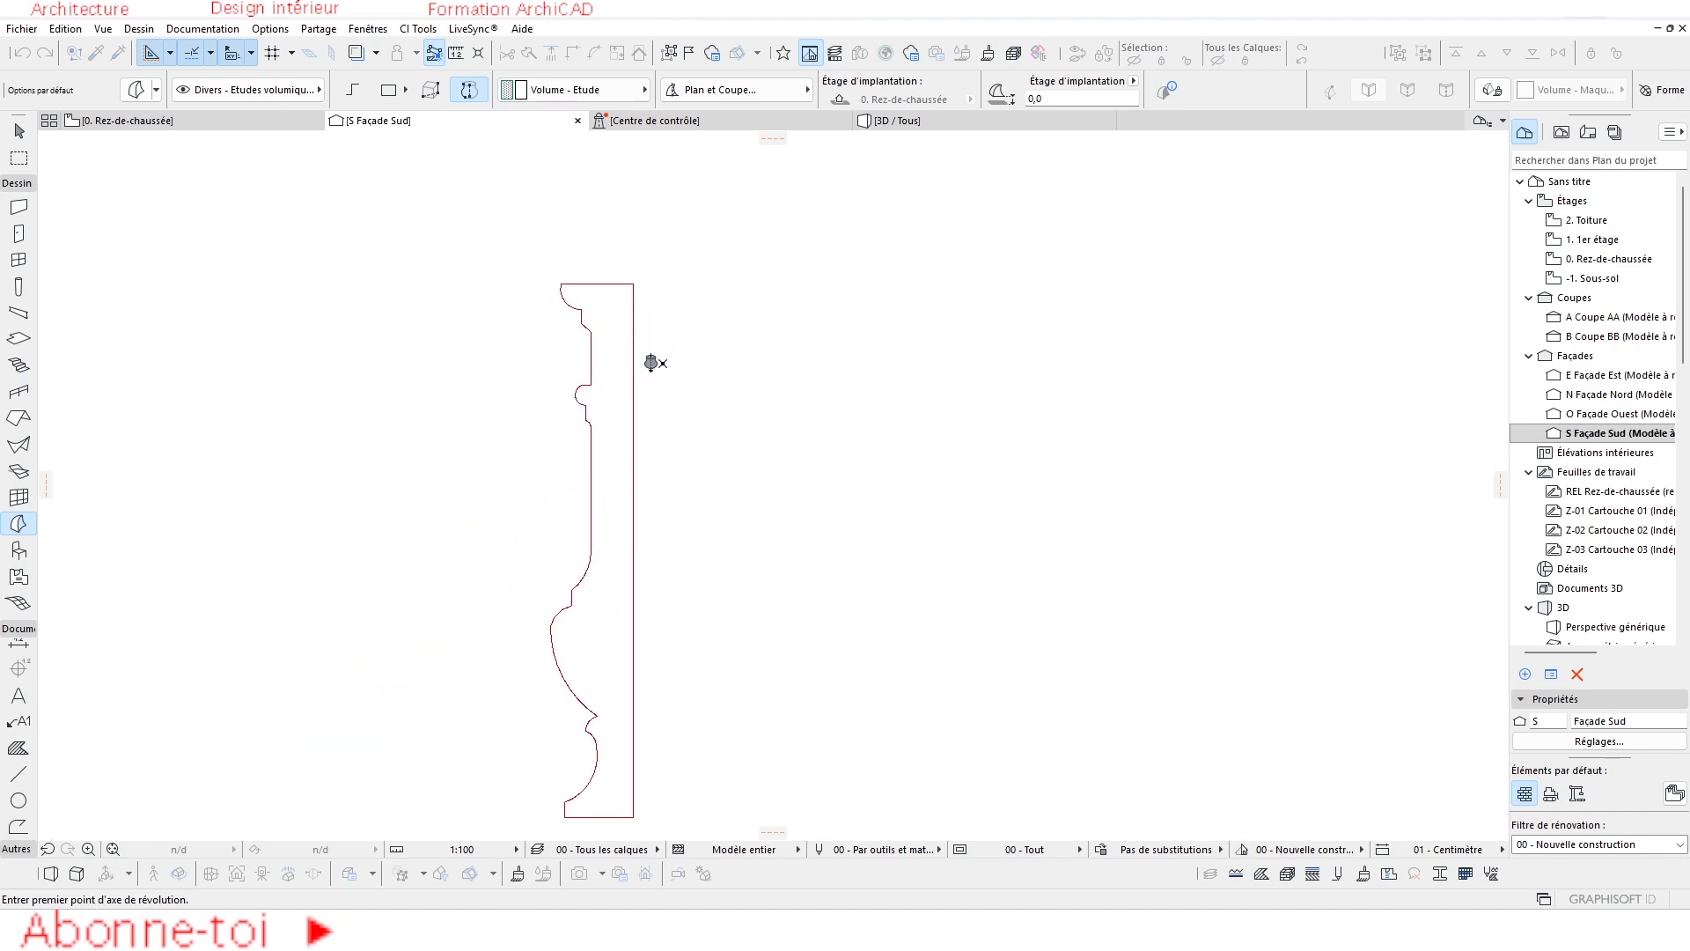
left_click(633, 285)
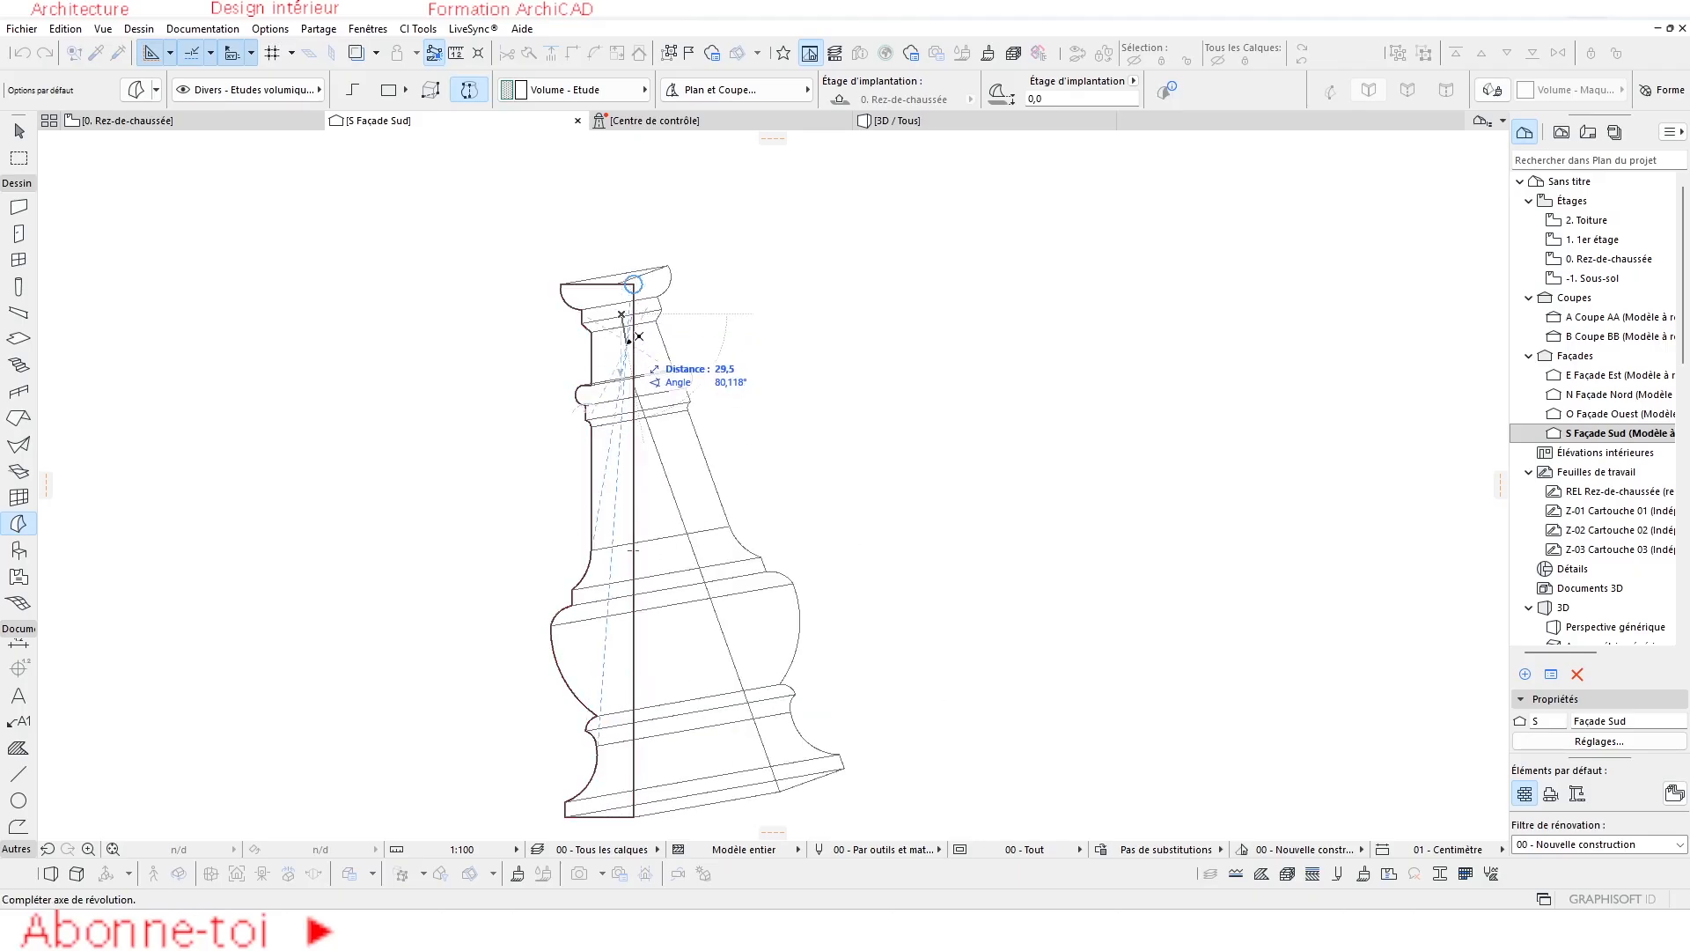
key("Escape")
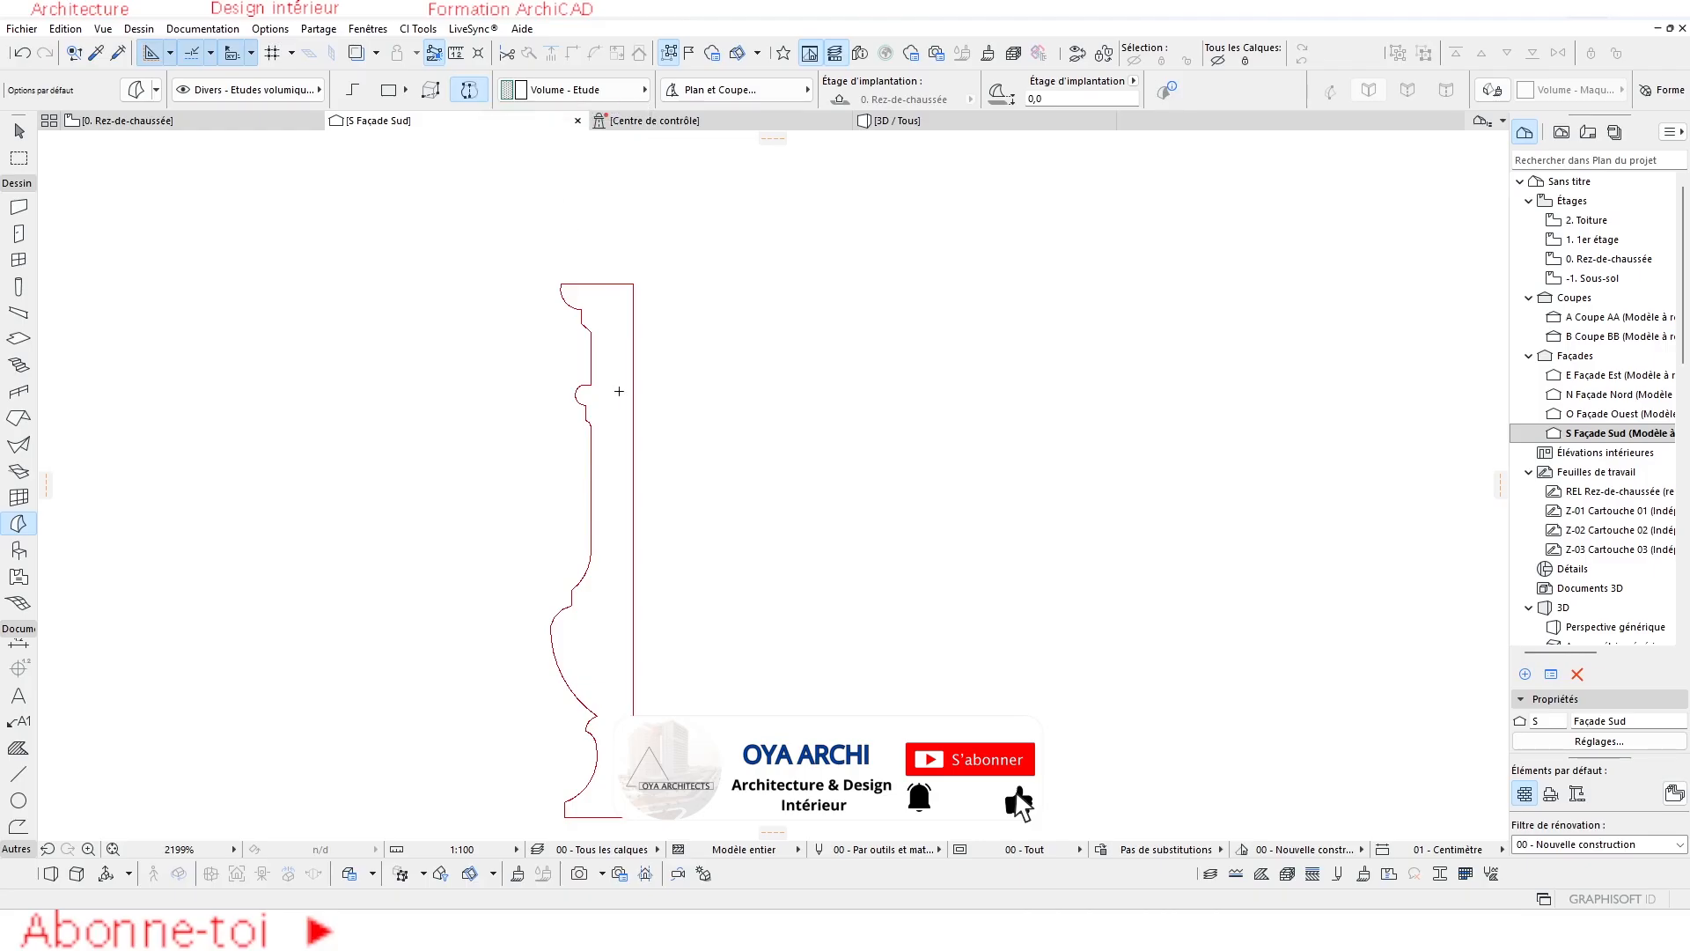
Revolve the half-profile's outline 360° about its straight vertical edge to create the solid baluster.
left_click(614, 354)
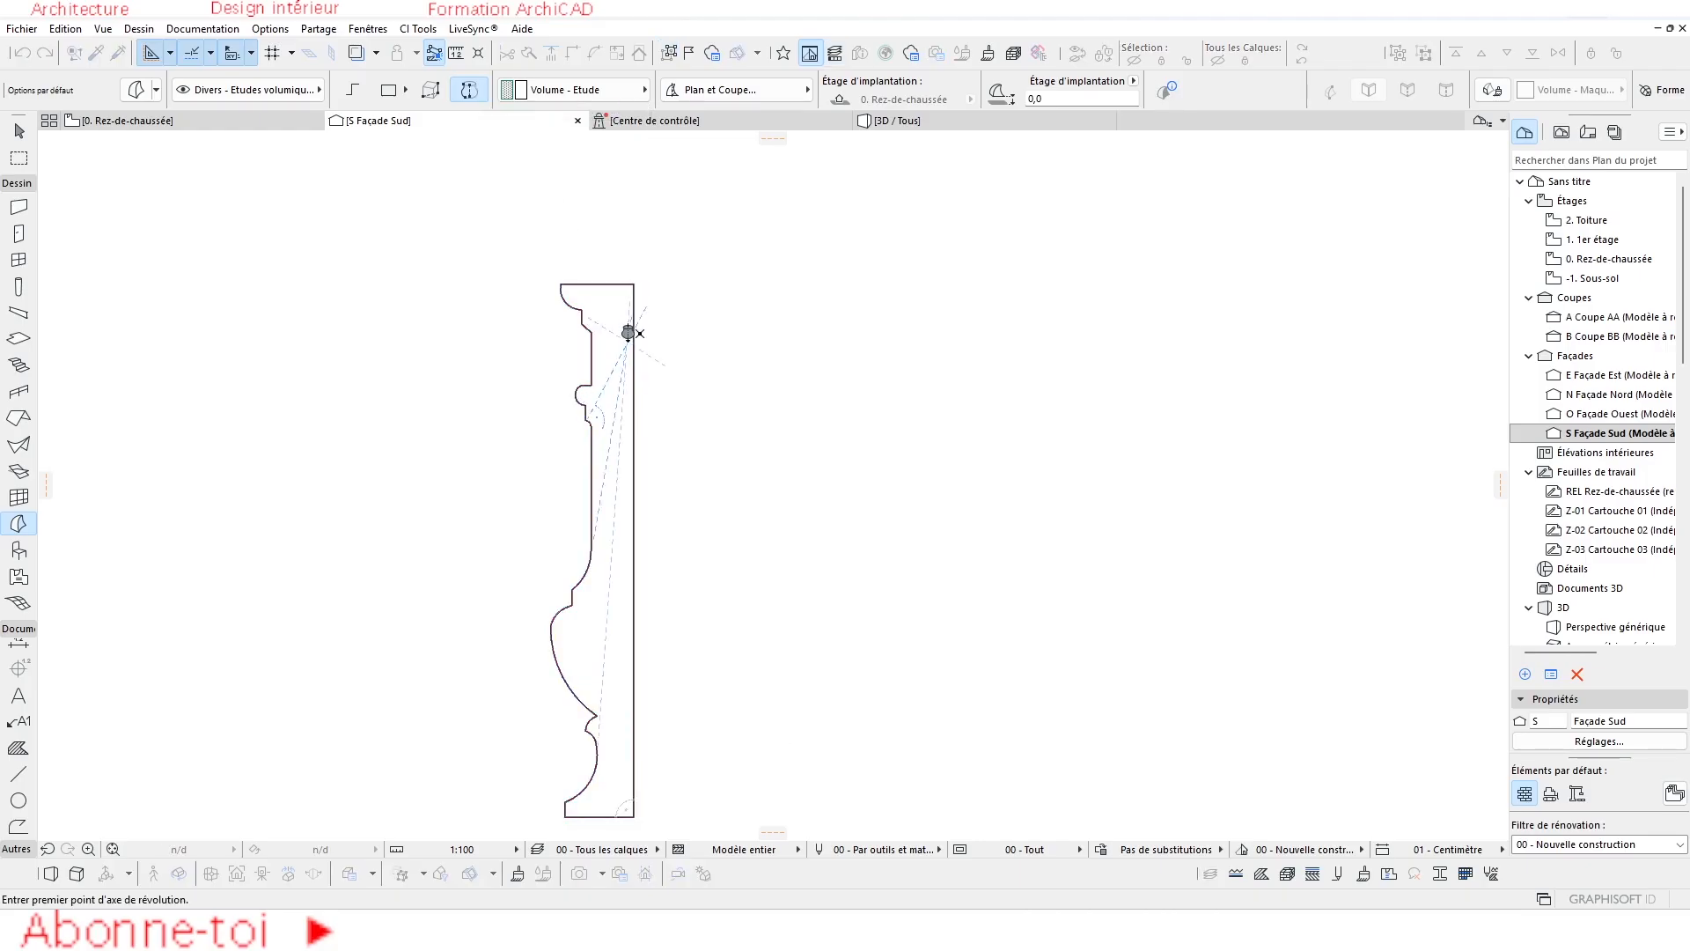
left_click(634, 281)
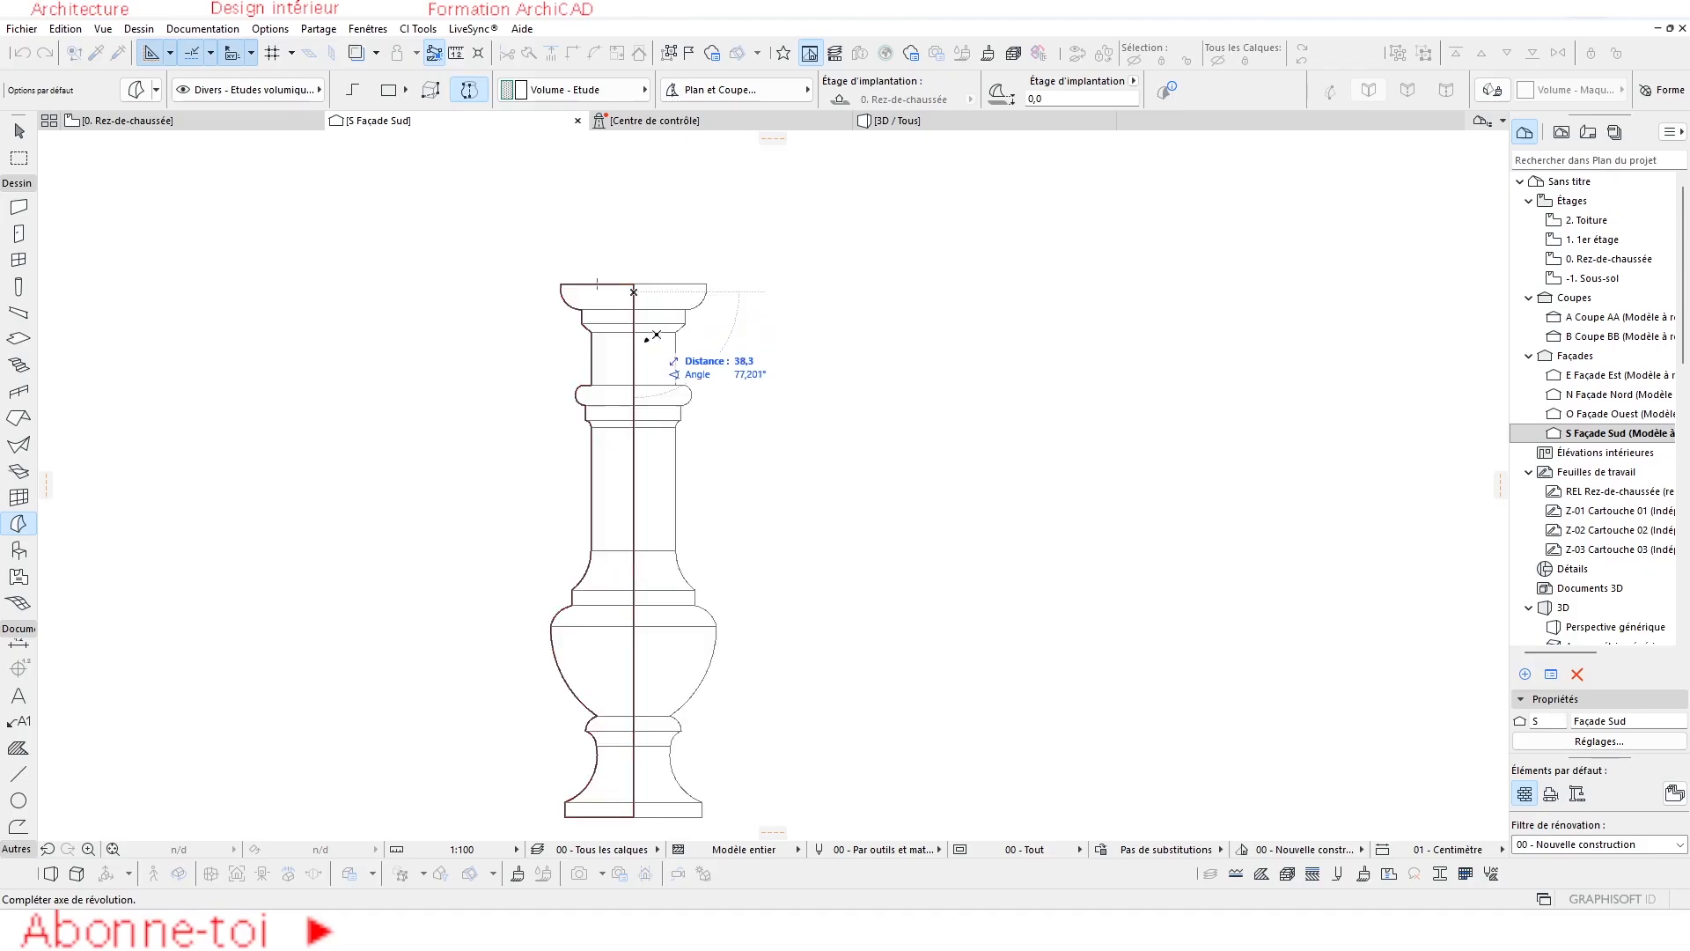
left_click(636, 483)
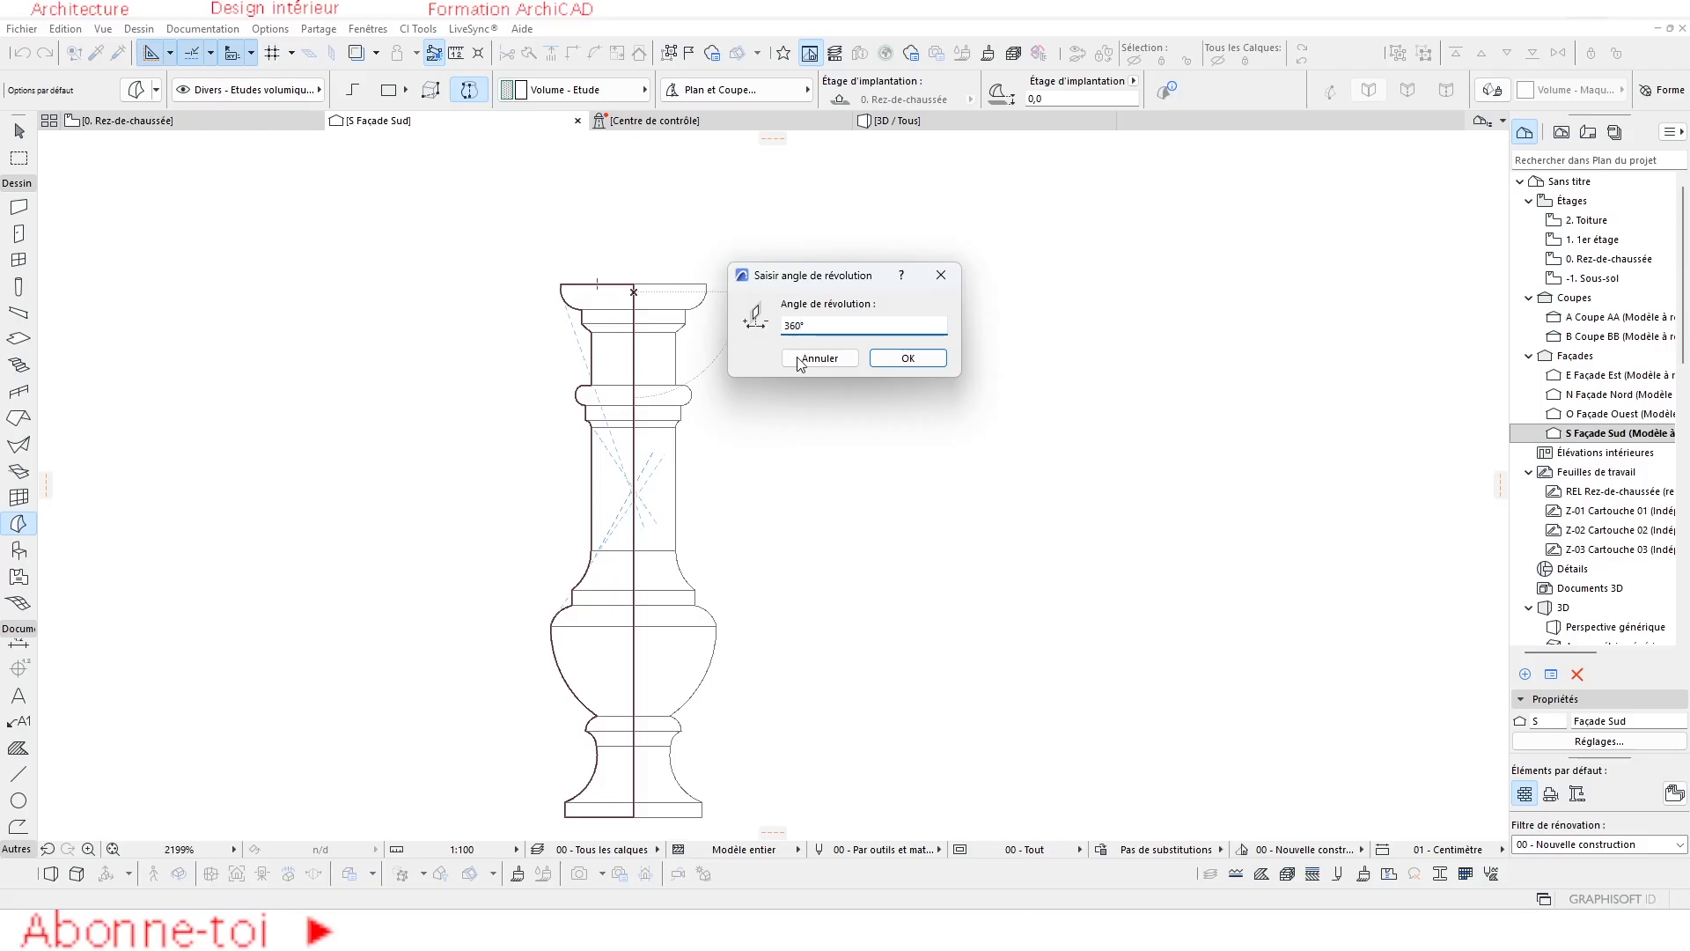
left_click(907, 358)
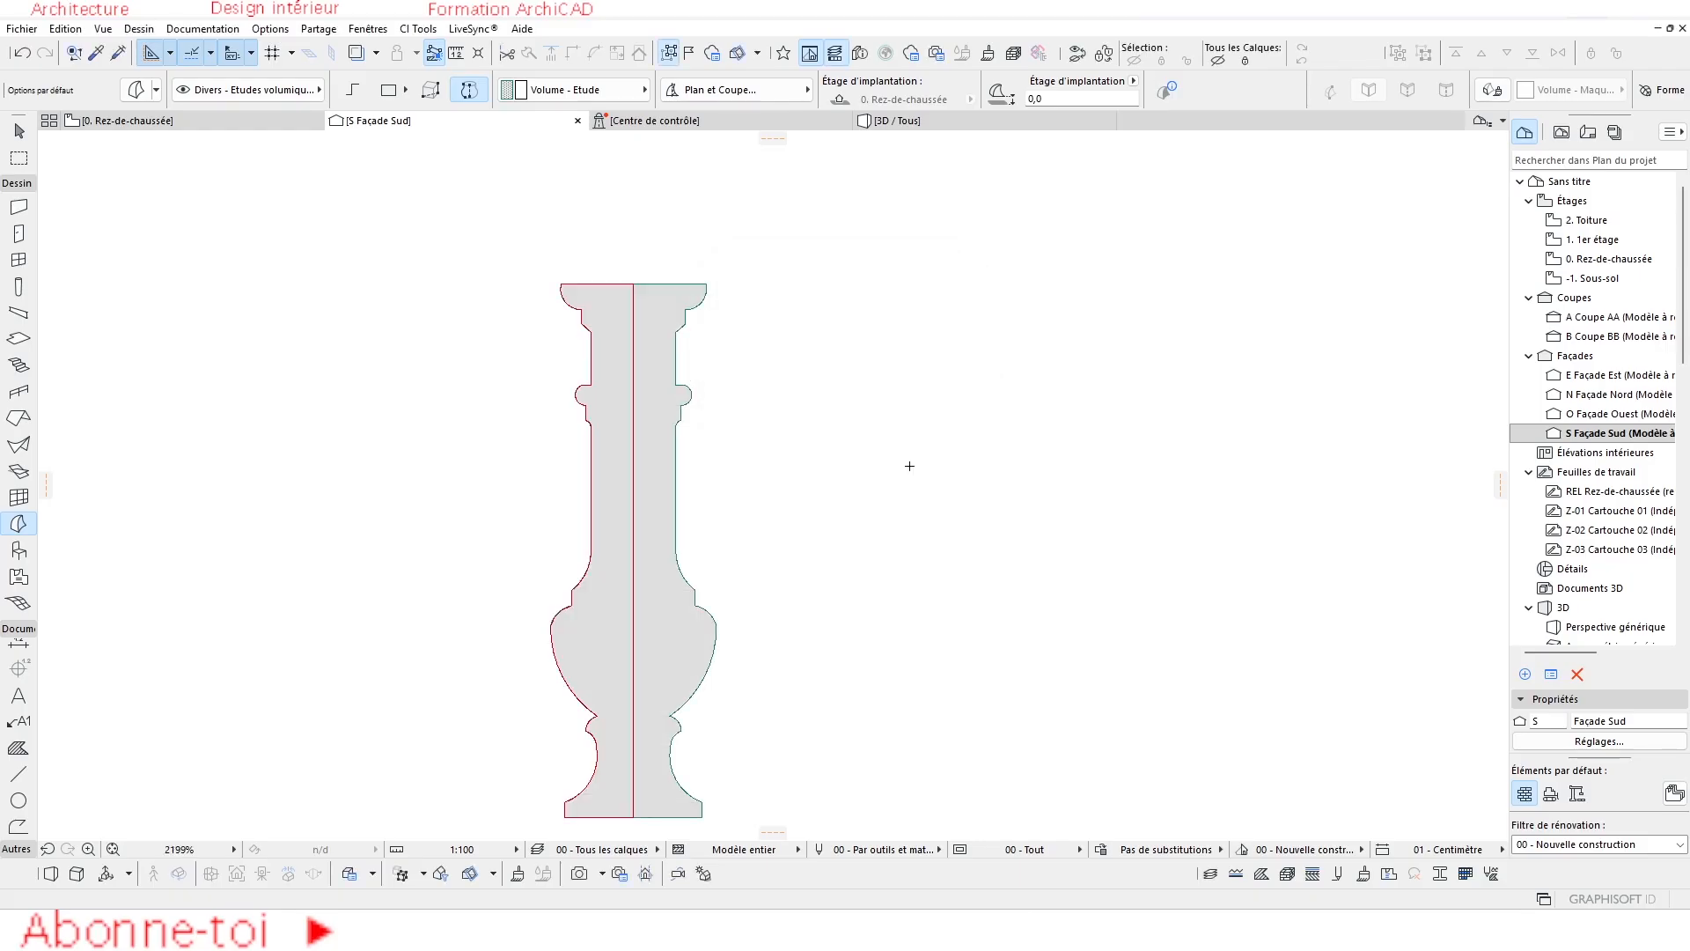
Examine the revolved baluster and its location relative to the terrace in the 3D view.
left_click(897, 120)
scroll(704, 457, "down", 5)
scroll(673, 514, "down", 1)
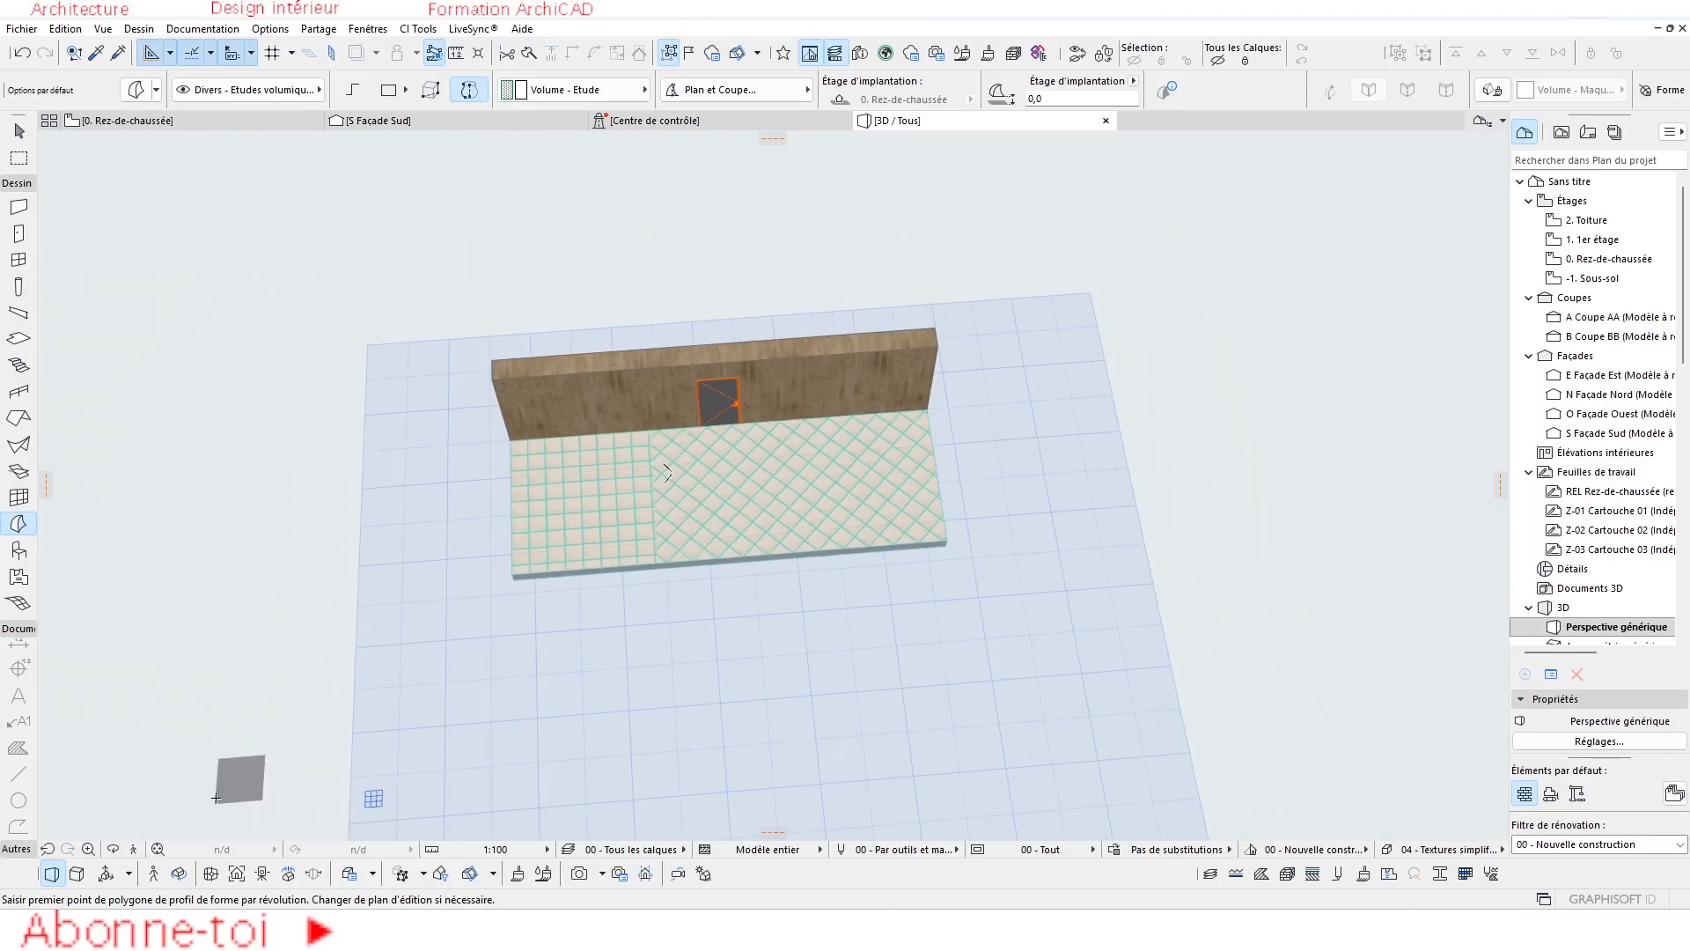
left_click(158, 850)
key("Escape")
left_click(113, 850)
left_click_drag(615, 529, 687, 649)
scroll(774, 656, "up", 15)
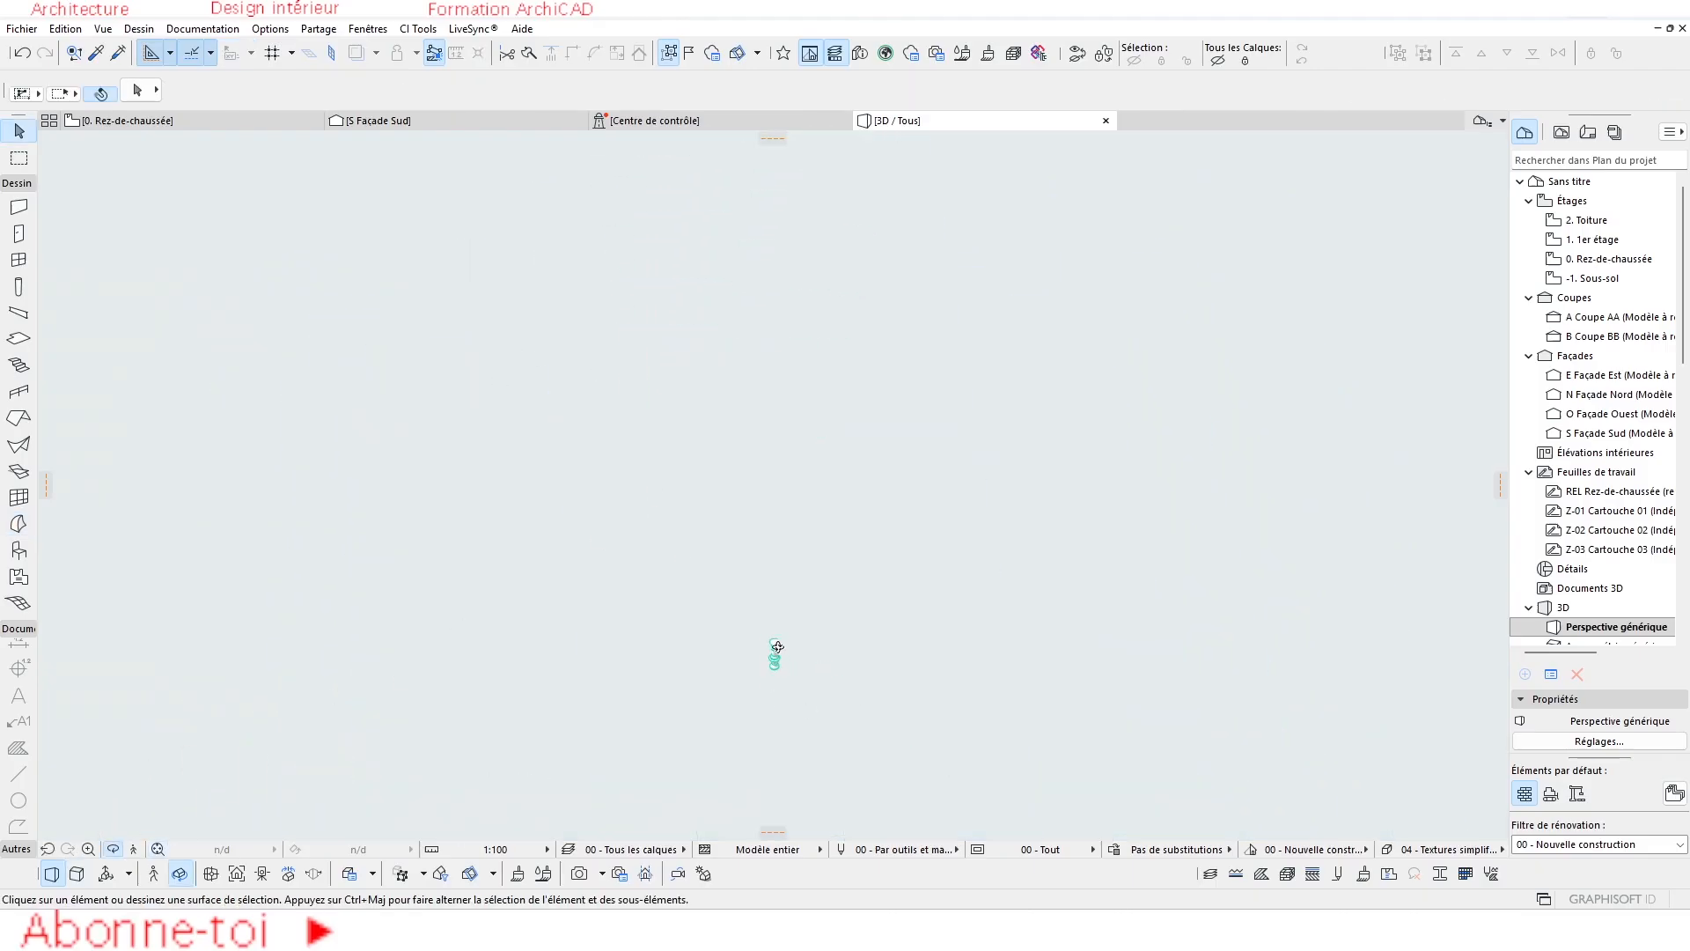
scroll(793, 649, "down", 5)
left_click_drag(792, 661, 749, 597)
Return to the Rez-de-chaussée plan and deselect the traced polyline, with the whole terrace in view.
left_click(220, 121)
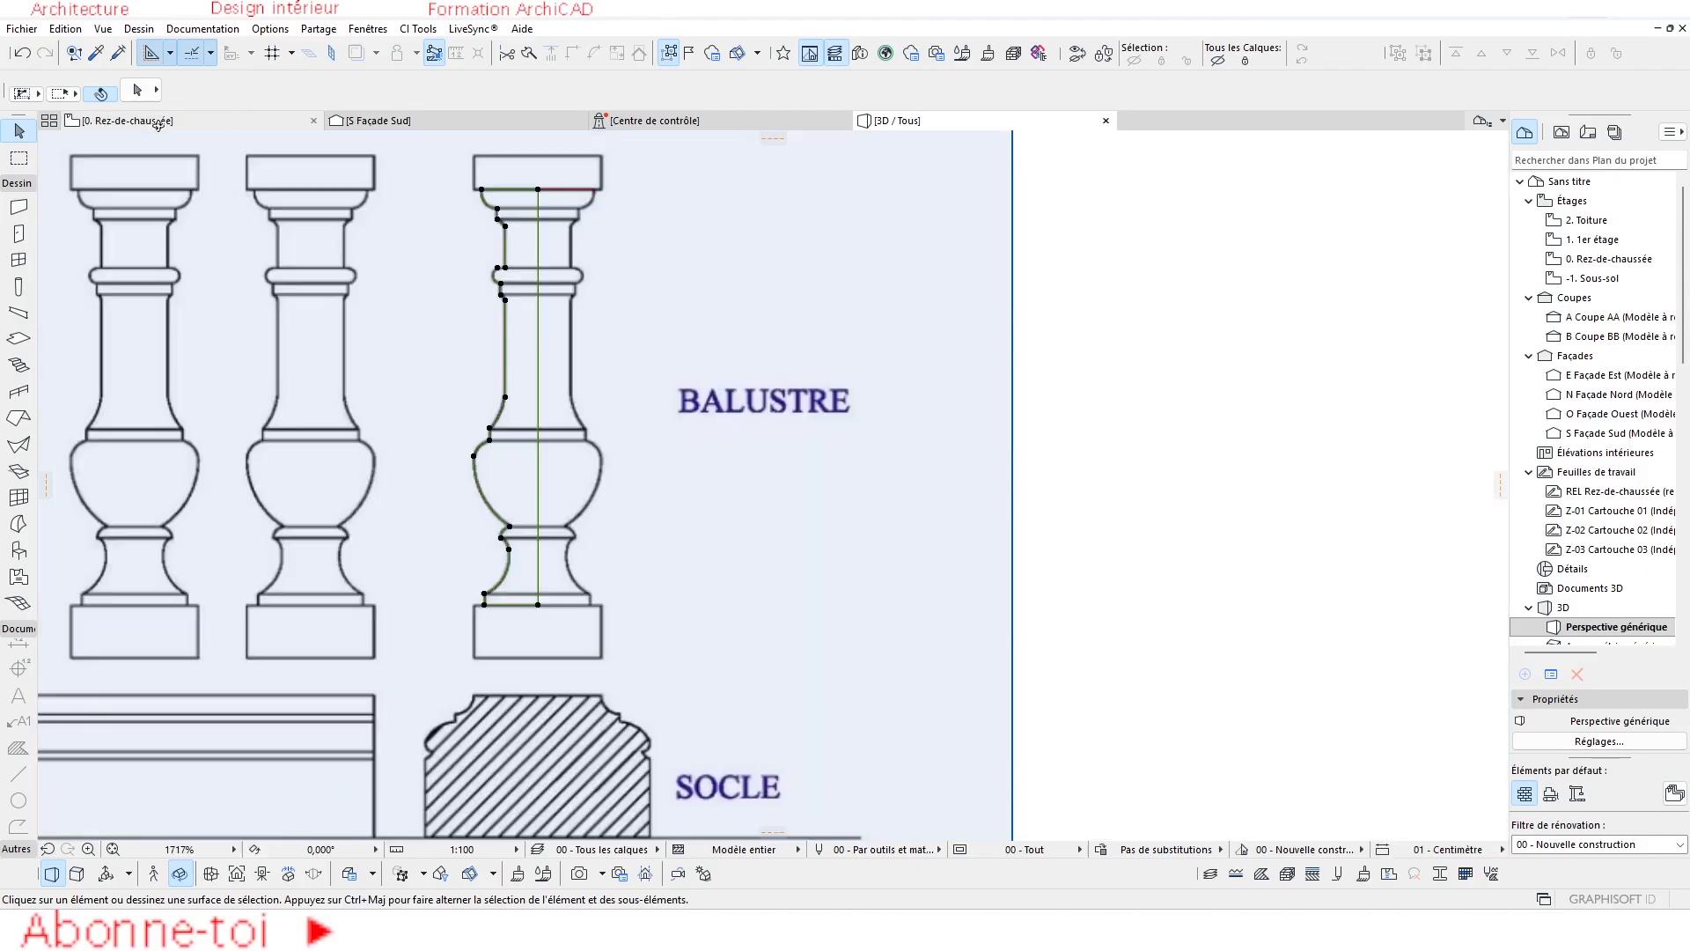
scroll(774, 479, "down", 5)
scroll(808, 496, "down", 10)
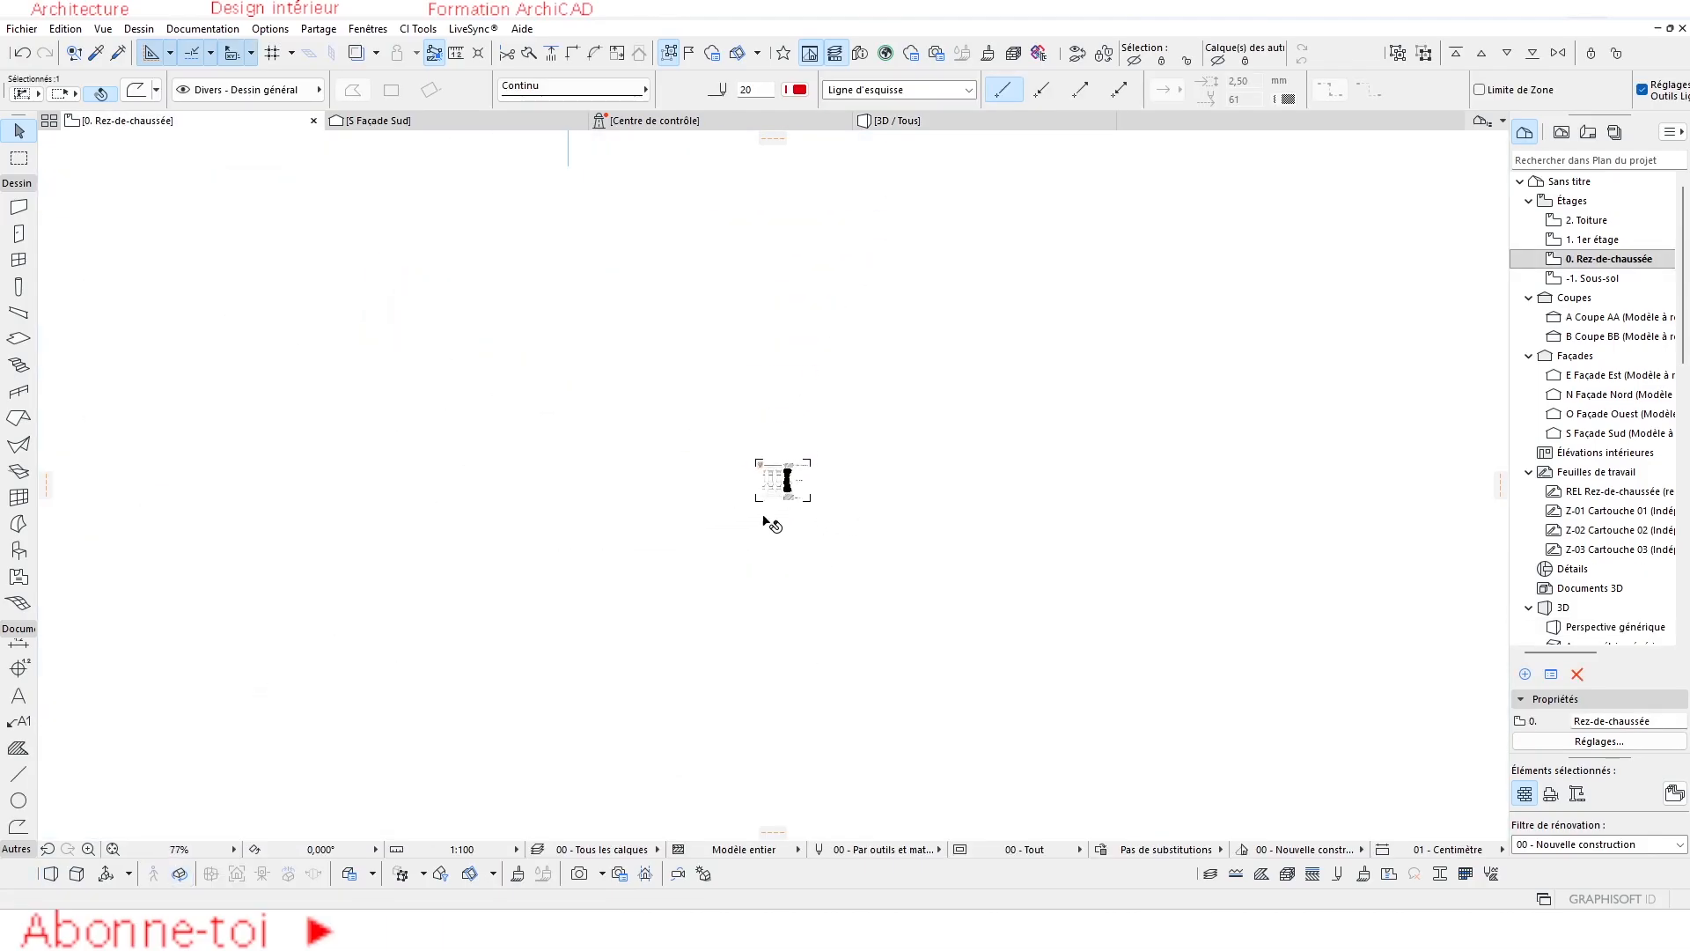
left_click(1034, 711)
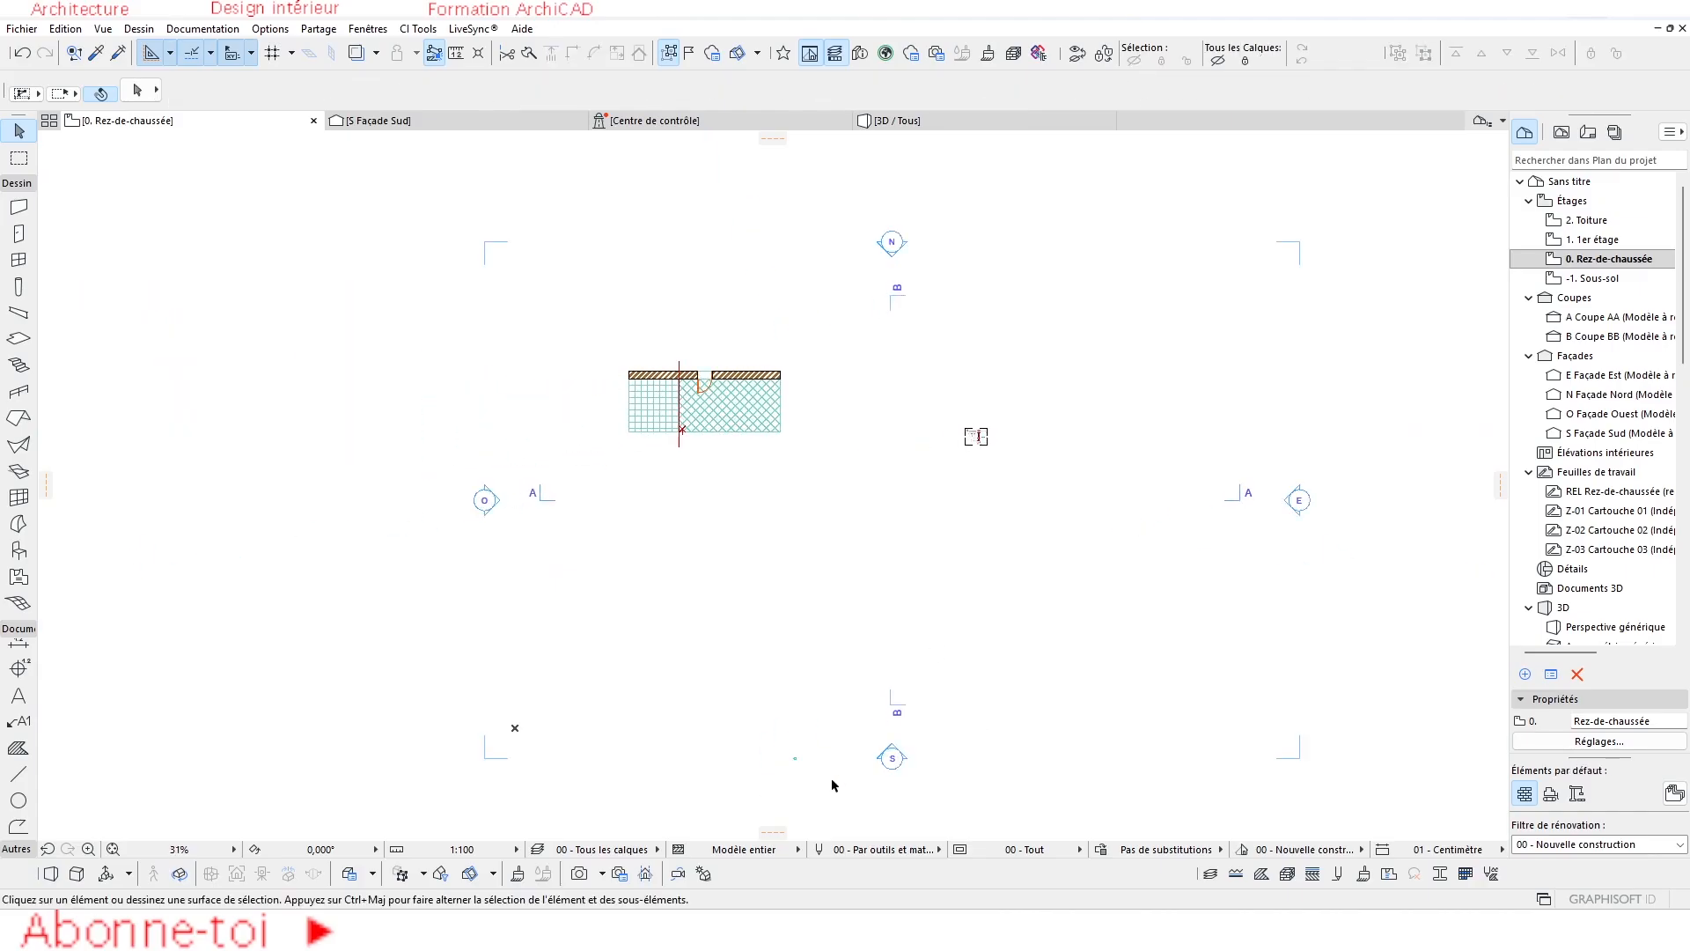
Move the revolved baluster from near the south elevation marker to just below the terrace edge, beside the vertical red line.
scroll(800, 778, "up", 5)
left_click(786, 716)
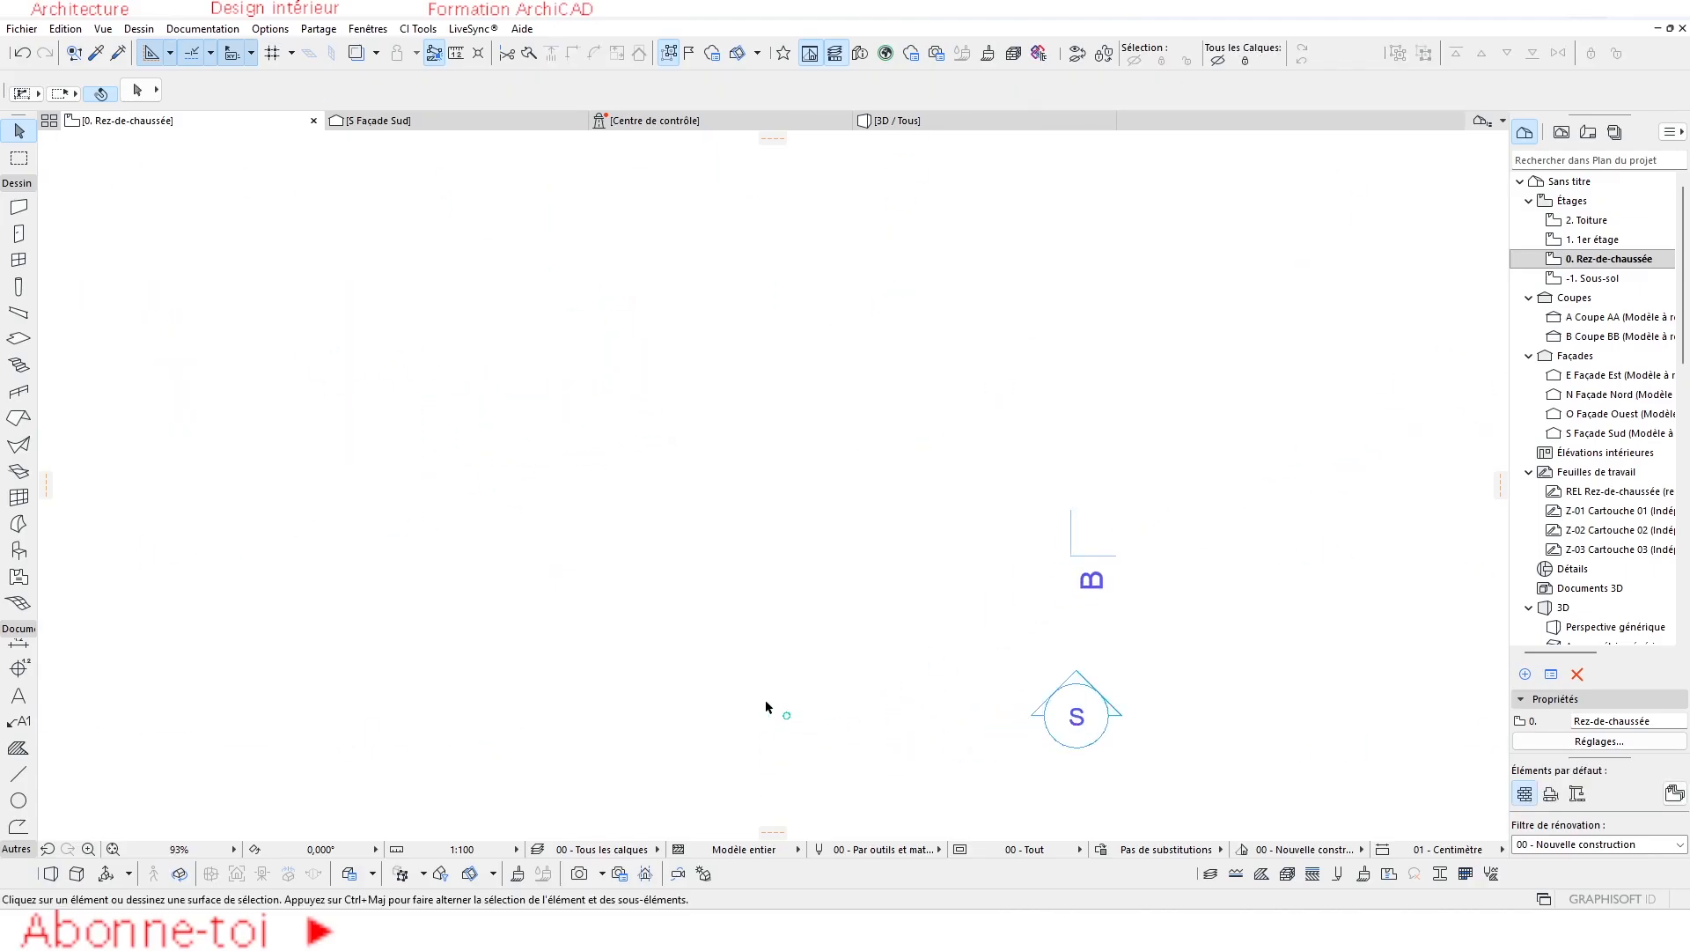
key("ctrl+d")
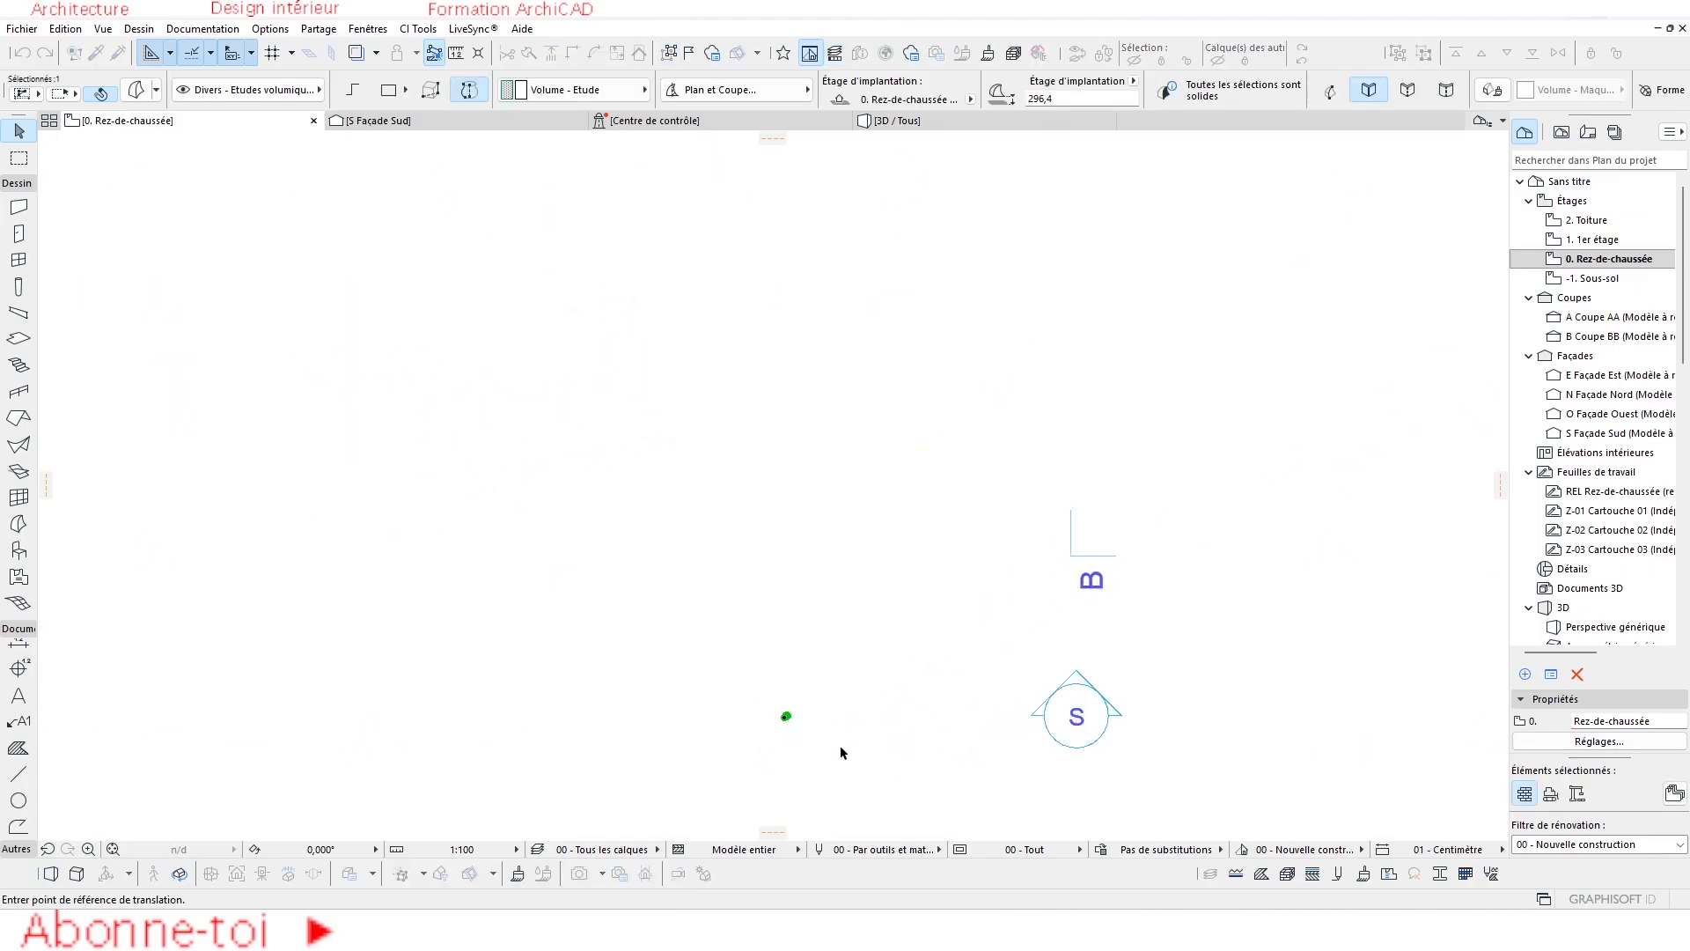
left_click(788, 716)
scroll(825, 623, "down", 5)
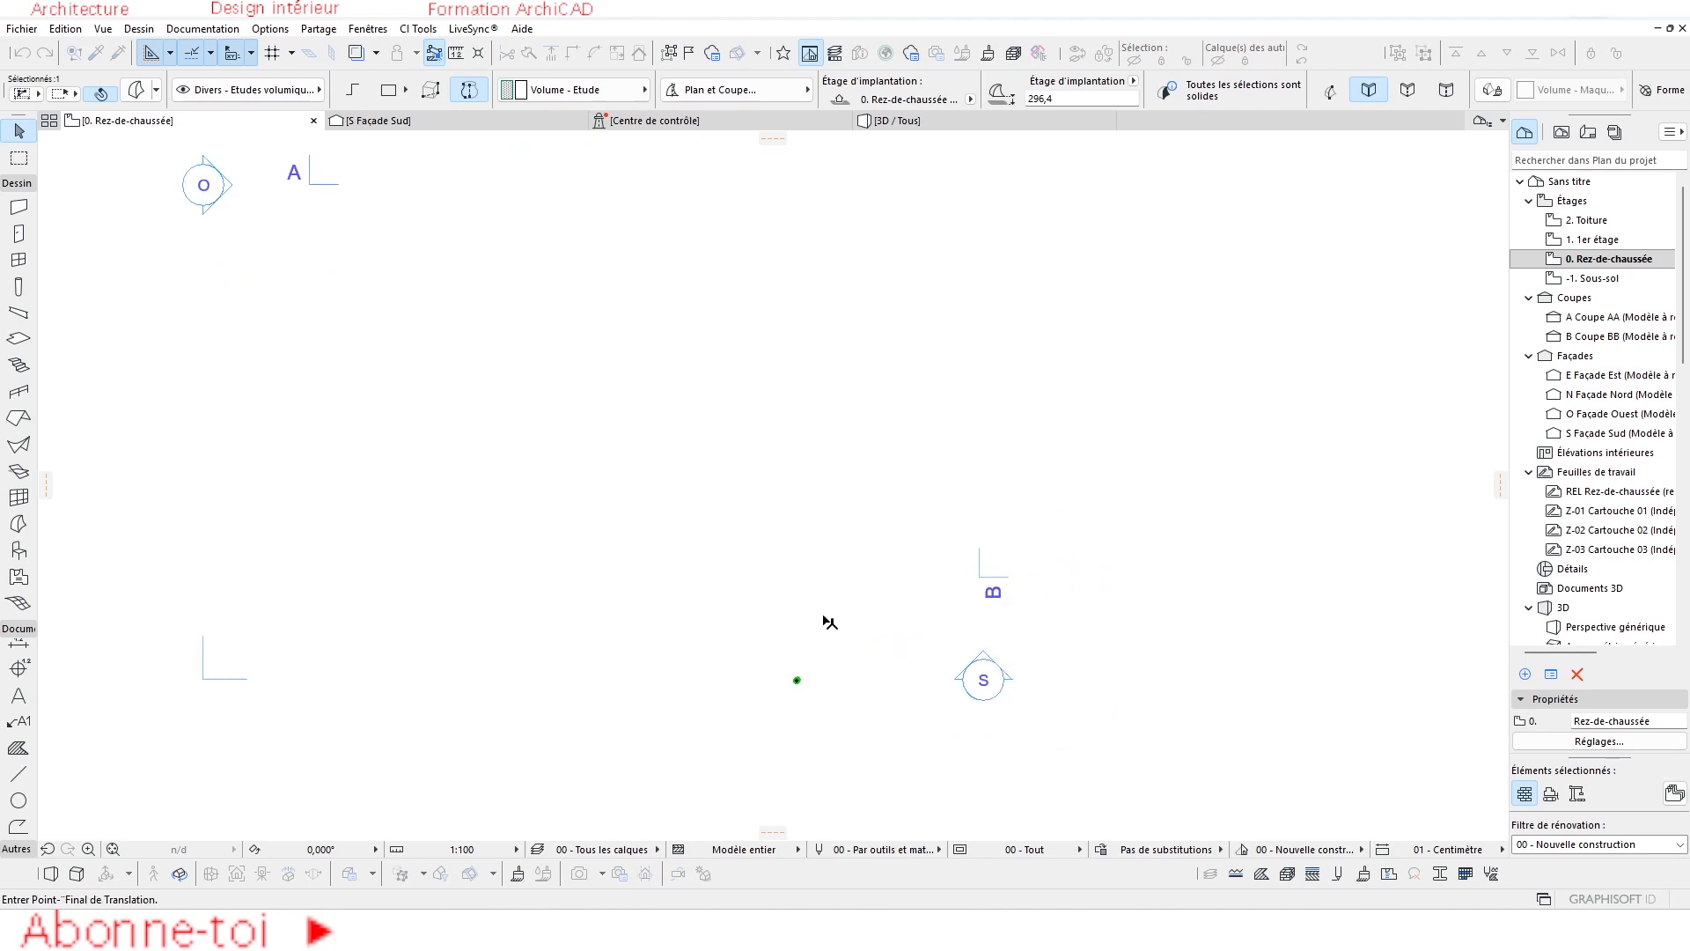
scroll(795, 324, "up", 4)
middle_click_drag(845, 356, 741, 446)
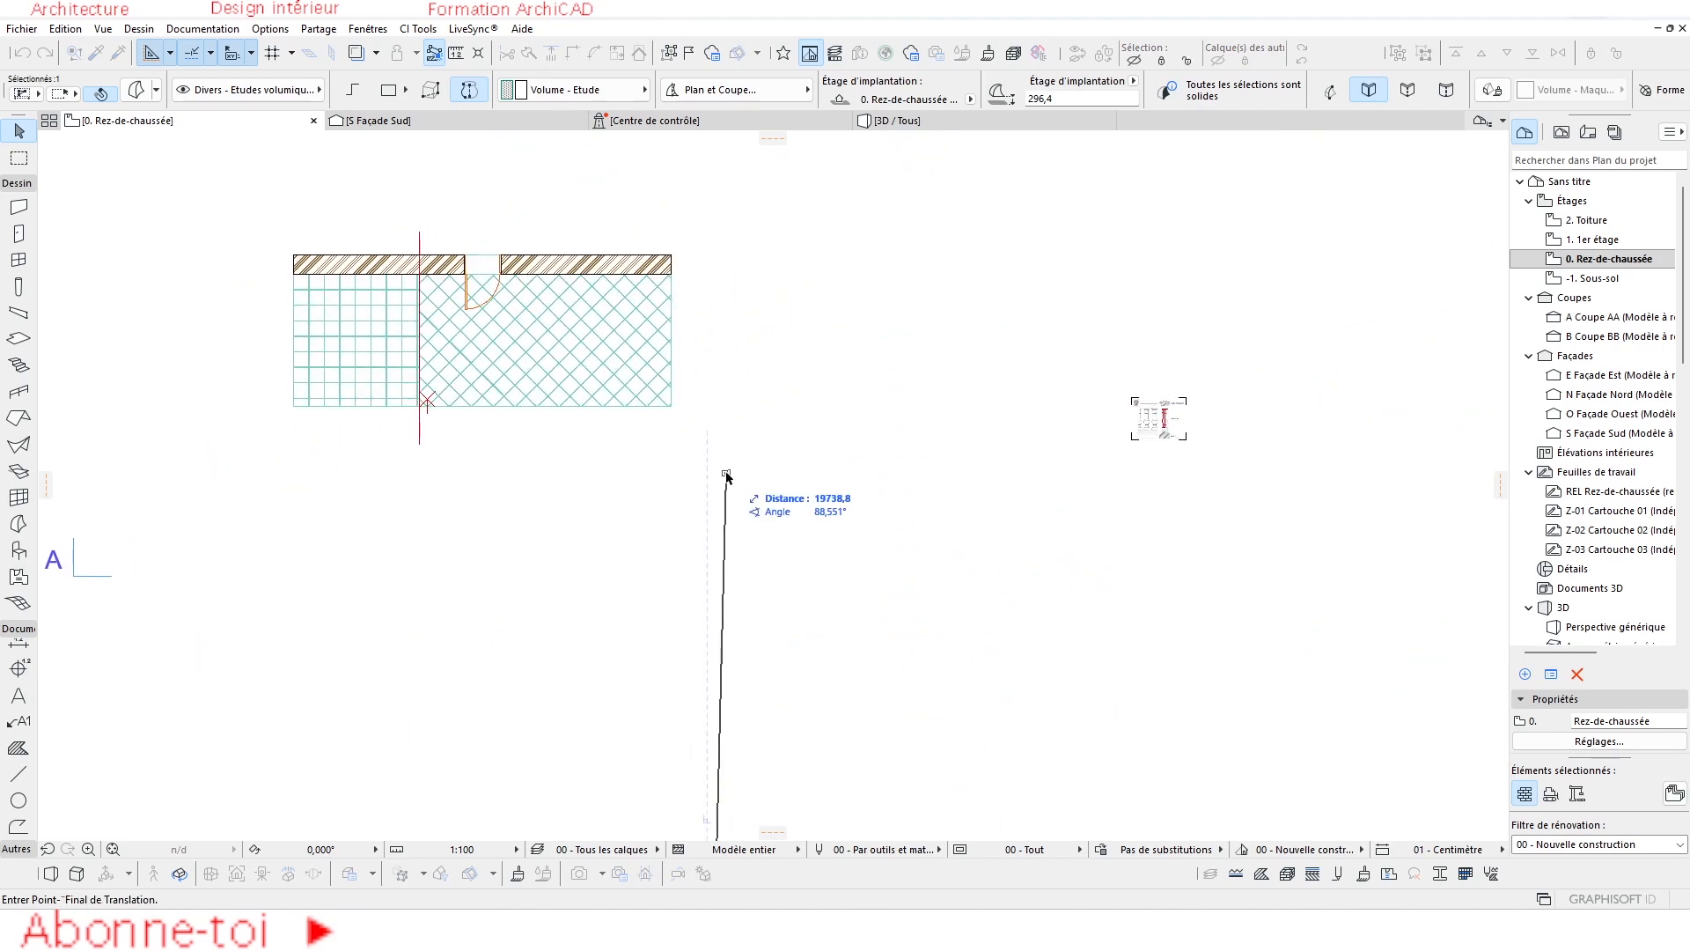
left_click(434, 426)
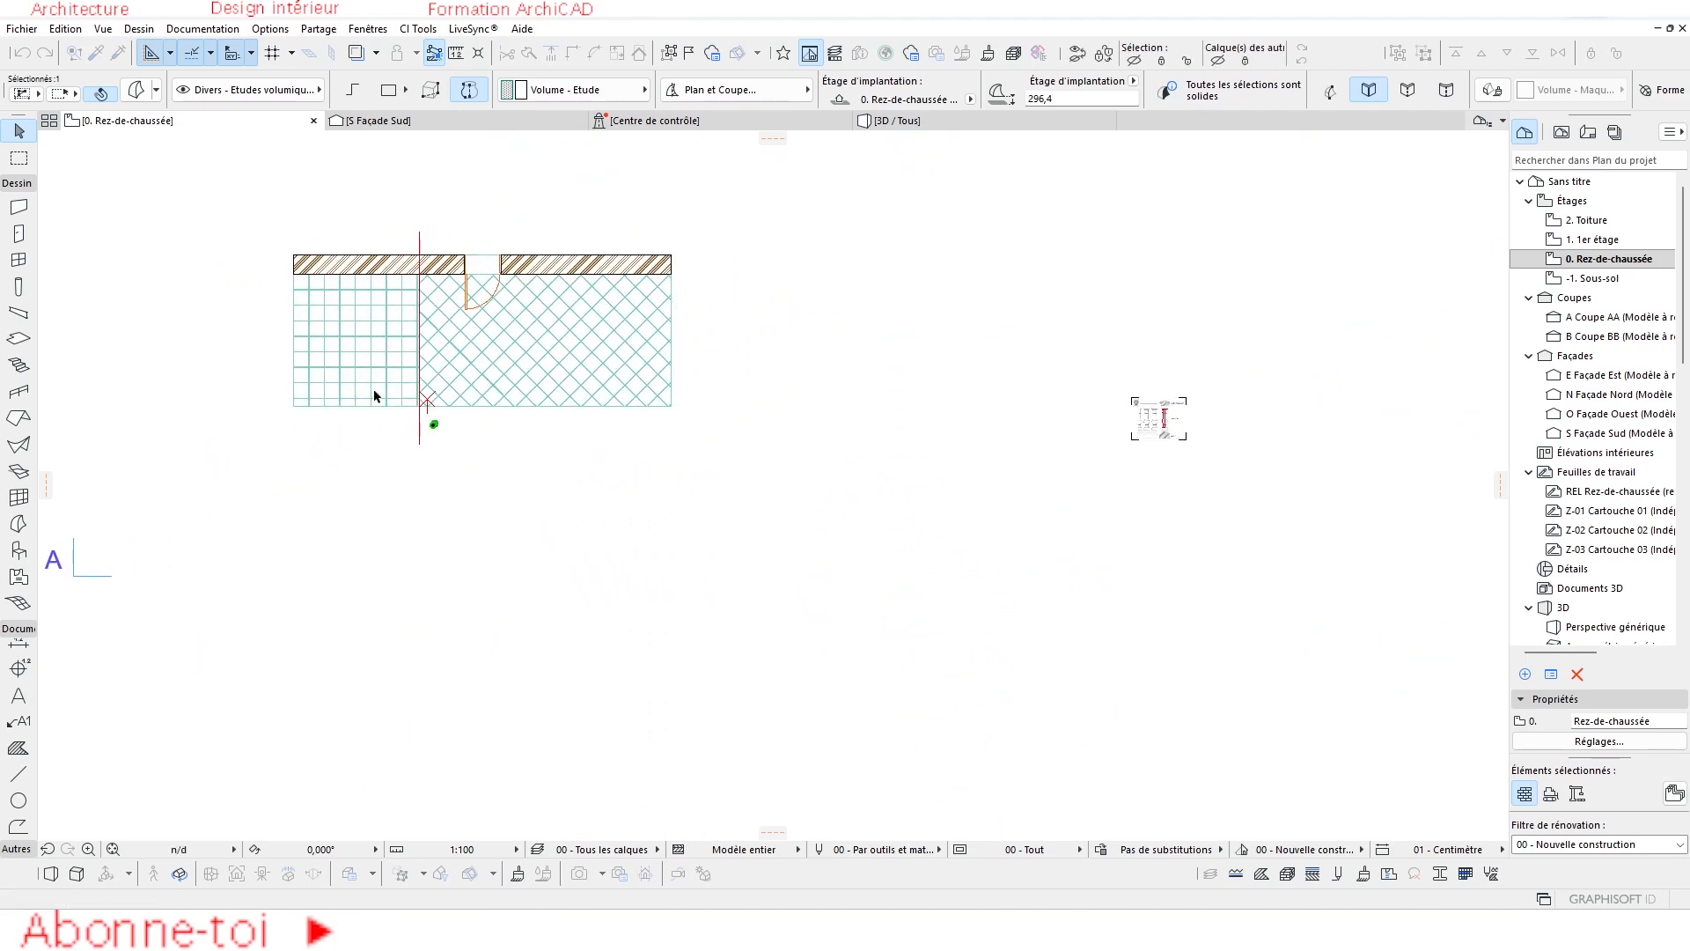
Examine the moved baluster and its height above the terrace in the Façade Sud elevation.
scroll(435, 426, "up", 2)
scroll(438, 428, "up", 3)
left_click(977, 121)
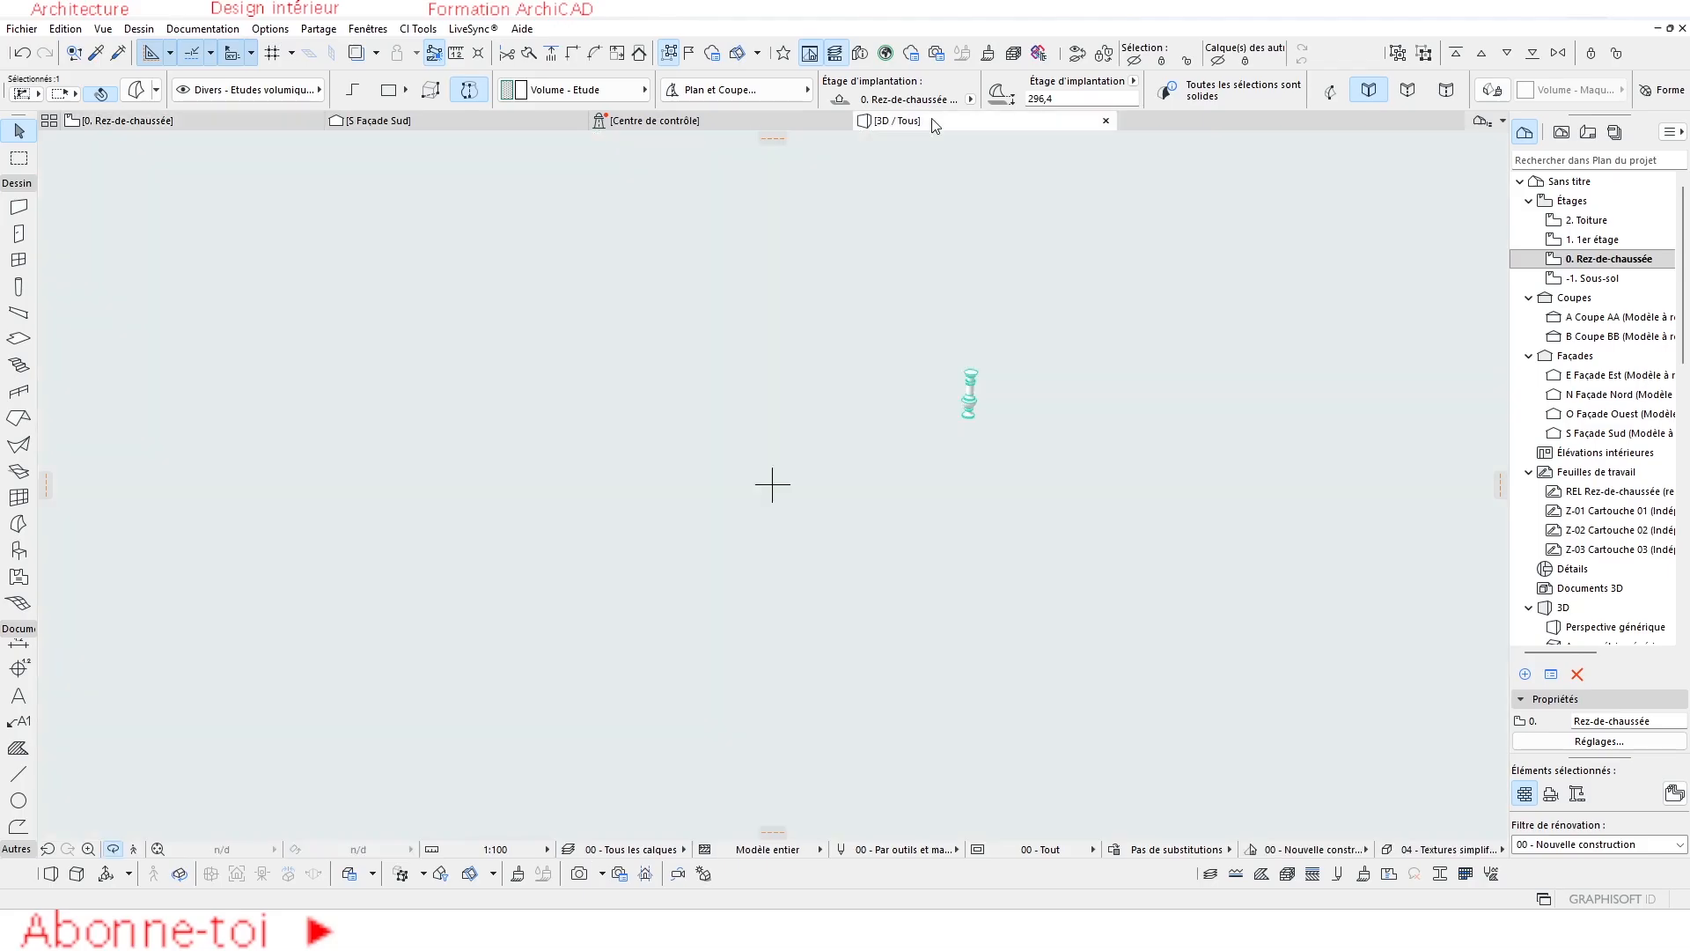
left_click(424, 120)
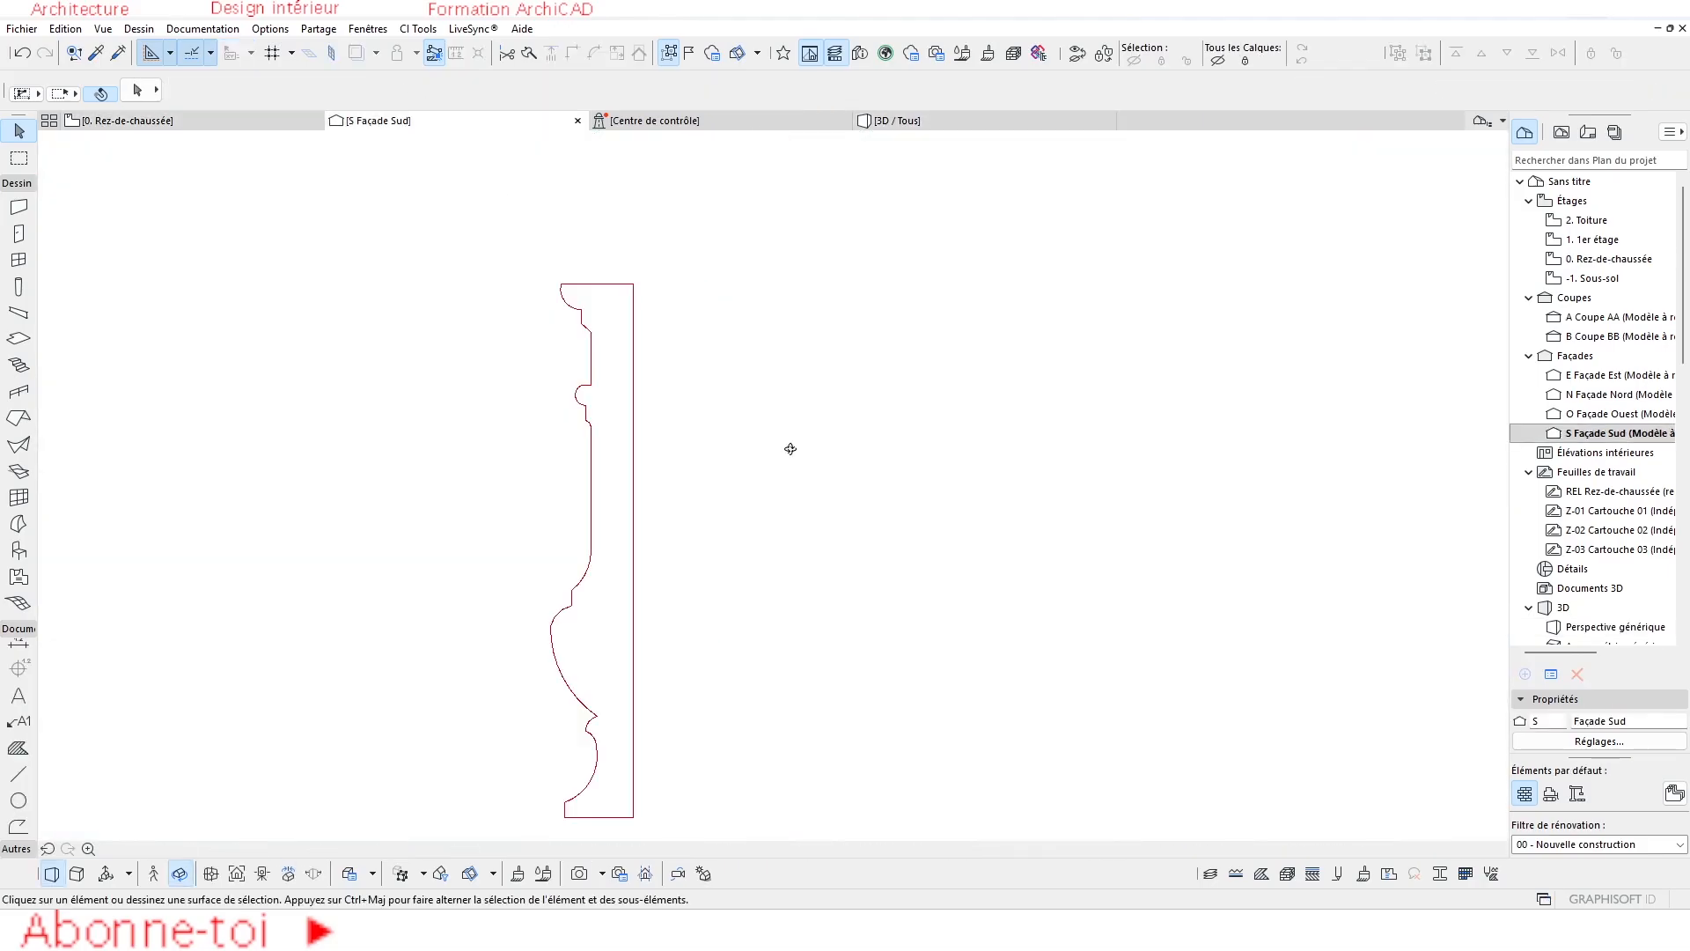
scroll(792, 438, "down", 2)
scroll(532, 472, "up", 5)
left_click(473, 286)
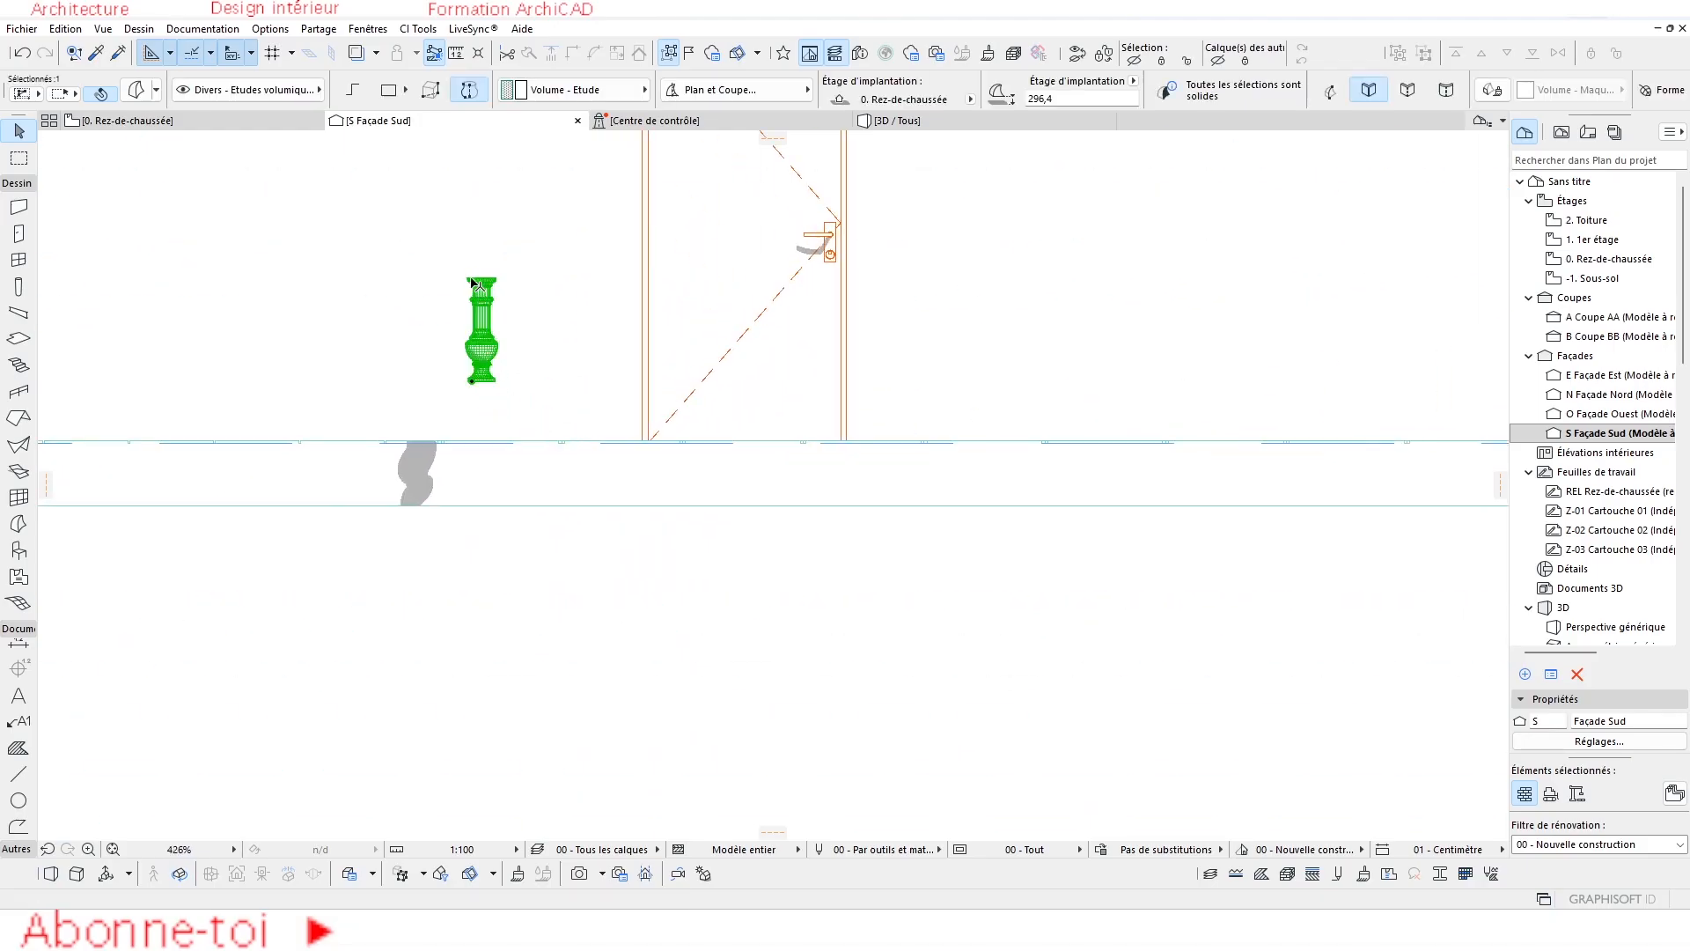
scroll(519, 343, "down", 4)
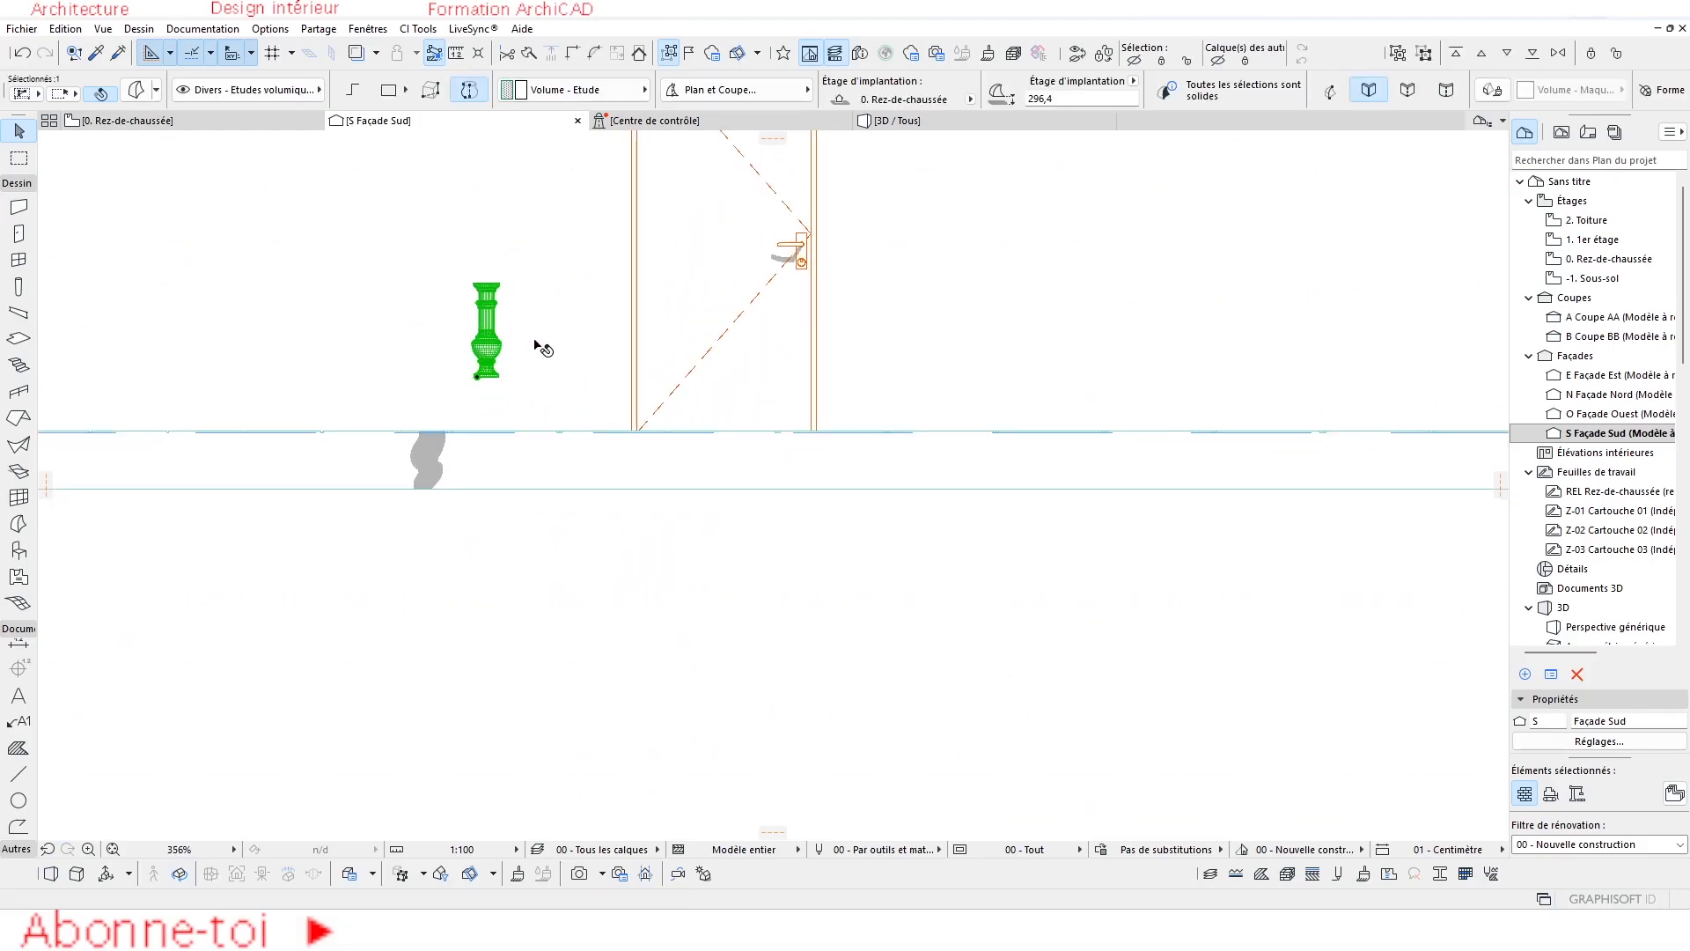
scroll(717, 371, "down", 5)
middle_click_drag(779, 395, 672, 418)
Examine the baluster's square top and base blocks on the reference image in the Rez-de-chaussée plan.
left_click(196, 124)
middle_click_drag(1002, 729, 1007, 553)
scroll(1007, 559, "down", 4)
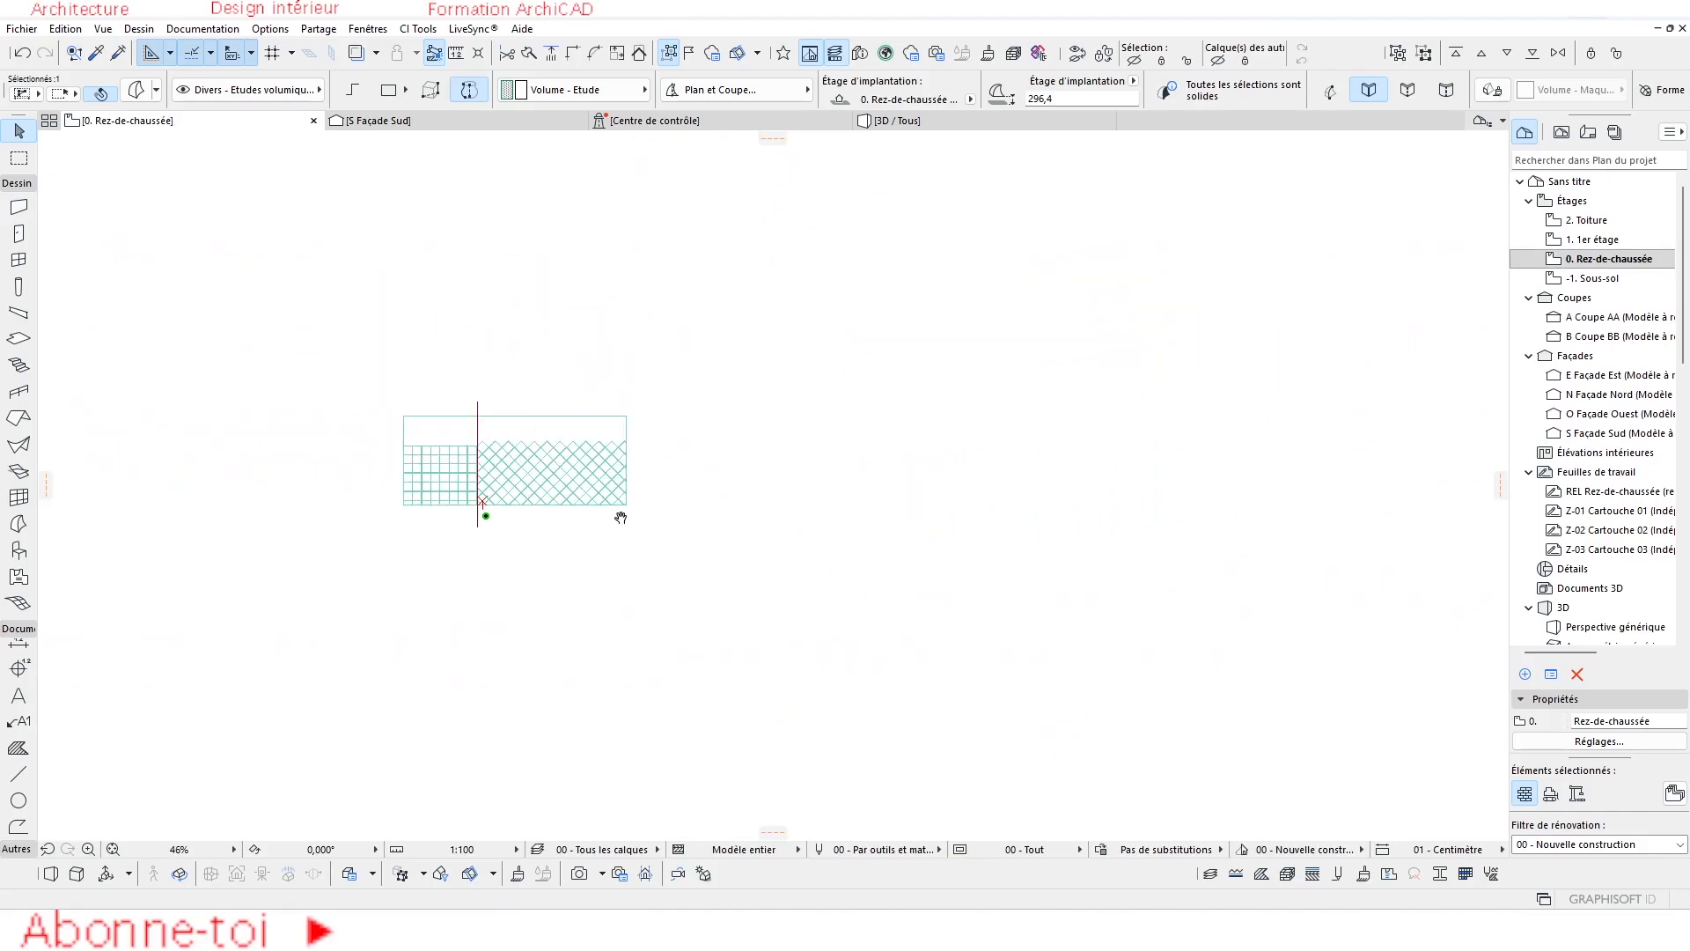
scroll(876, 486, "up", 8)
scroll(876, 483, "up", 8)
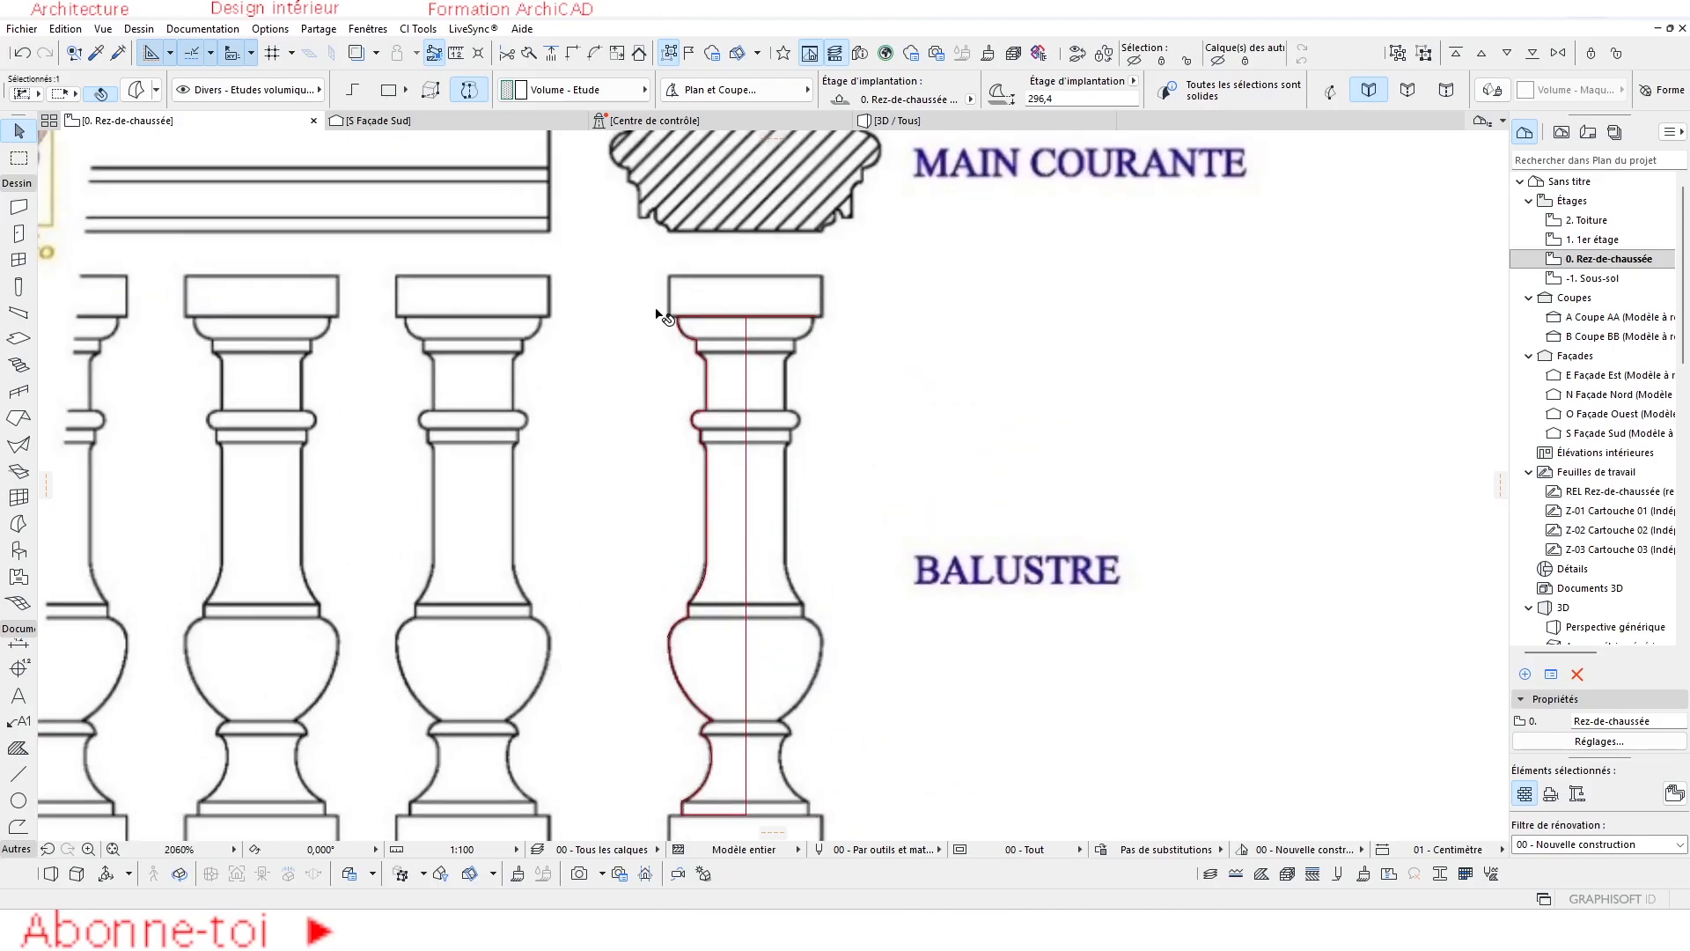
scroll(796, 578, "down", 2)
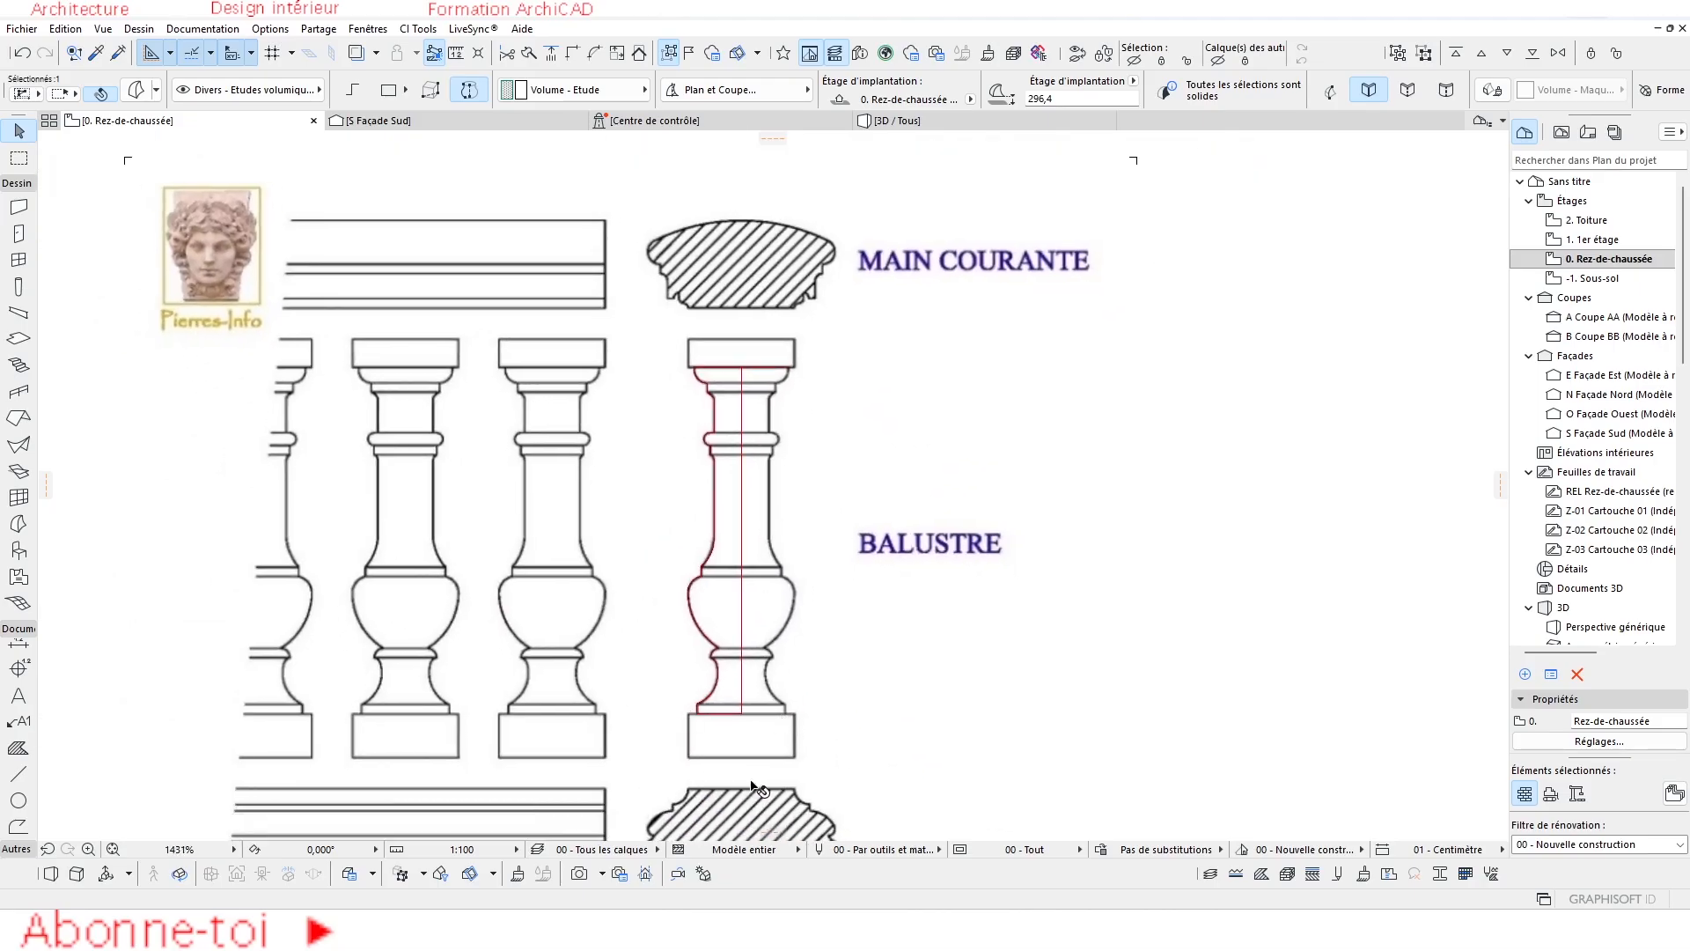
scroll(762, 705, "up", 4)
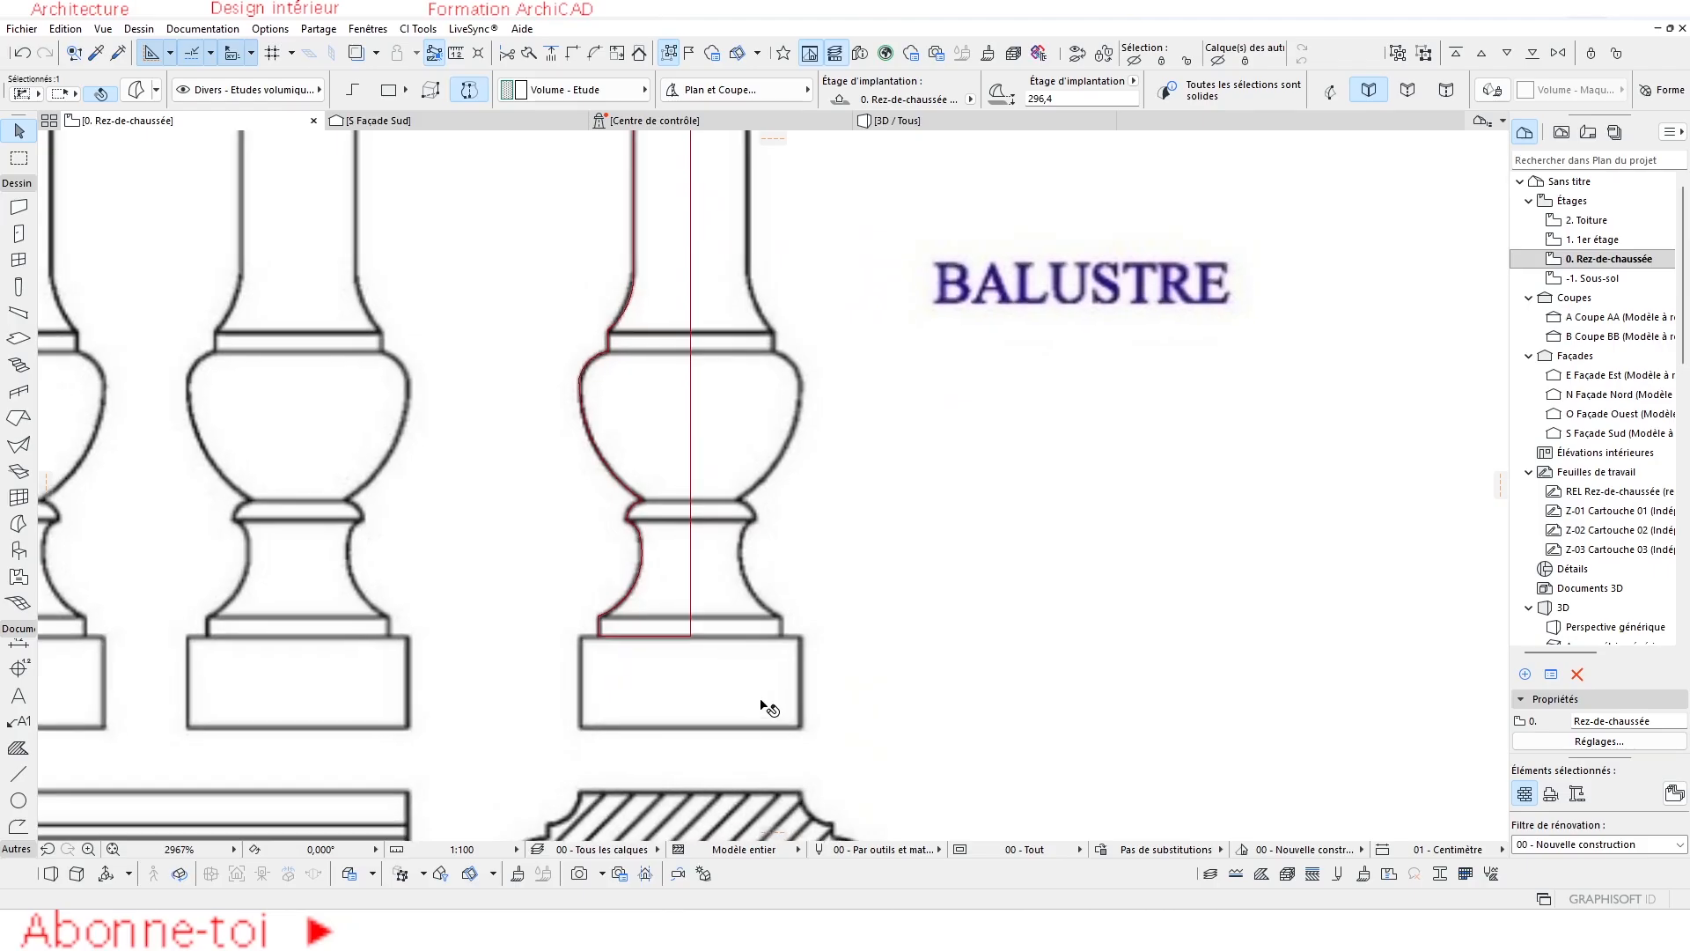
scroll(644, 645, "down", 2)
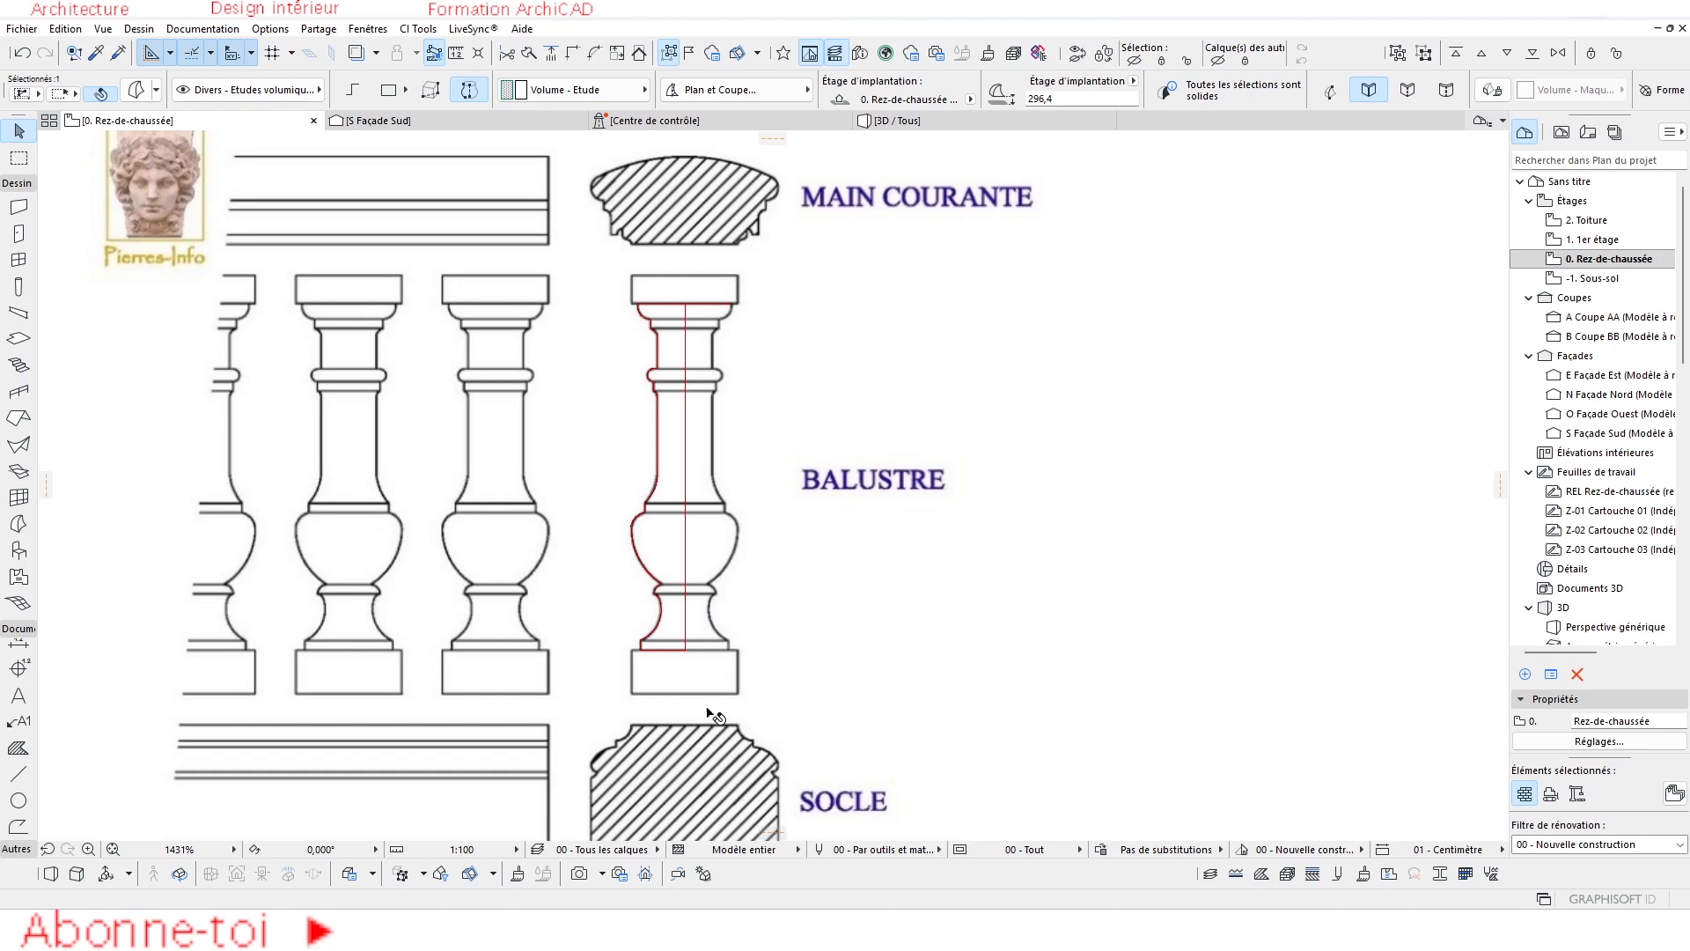
scroll(695, 387, "up", 2)
scroll(704, 388, "down", 3)
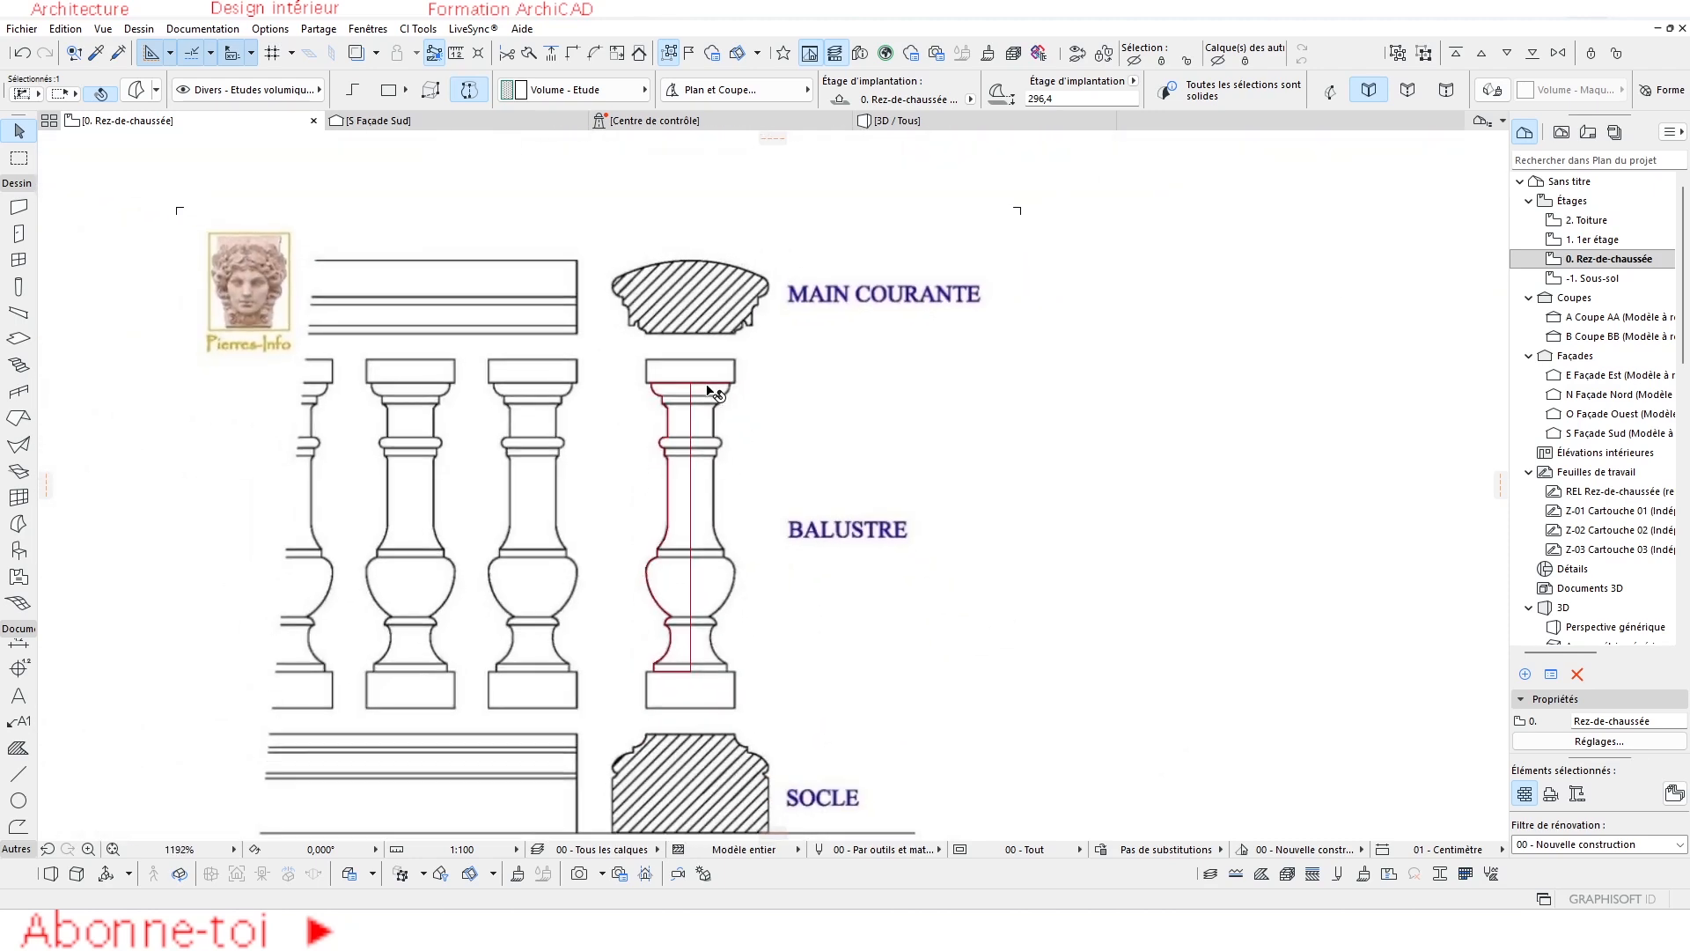
scroll(711, 390, "up", 1)
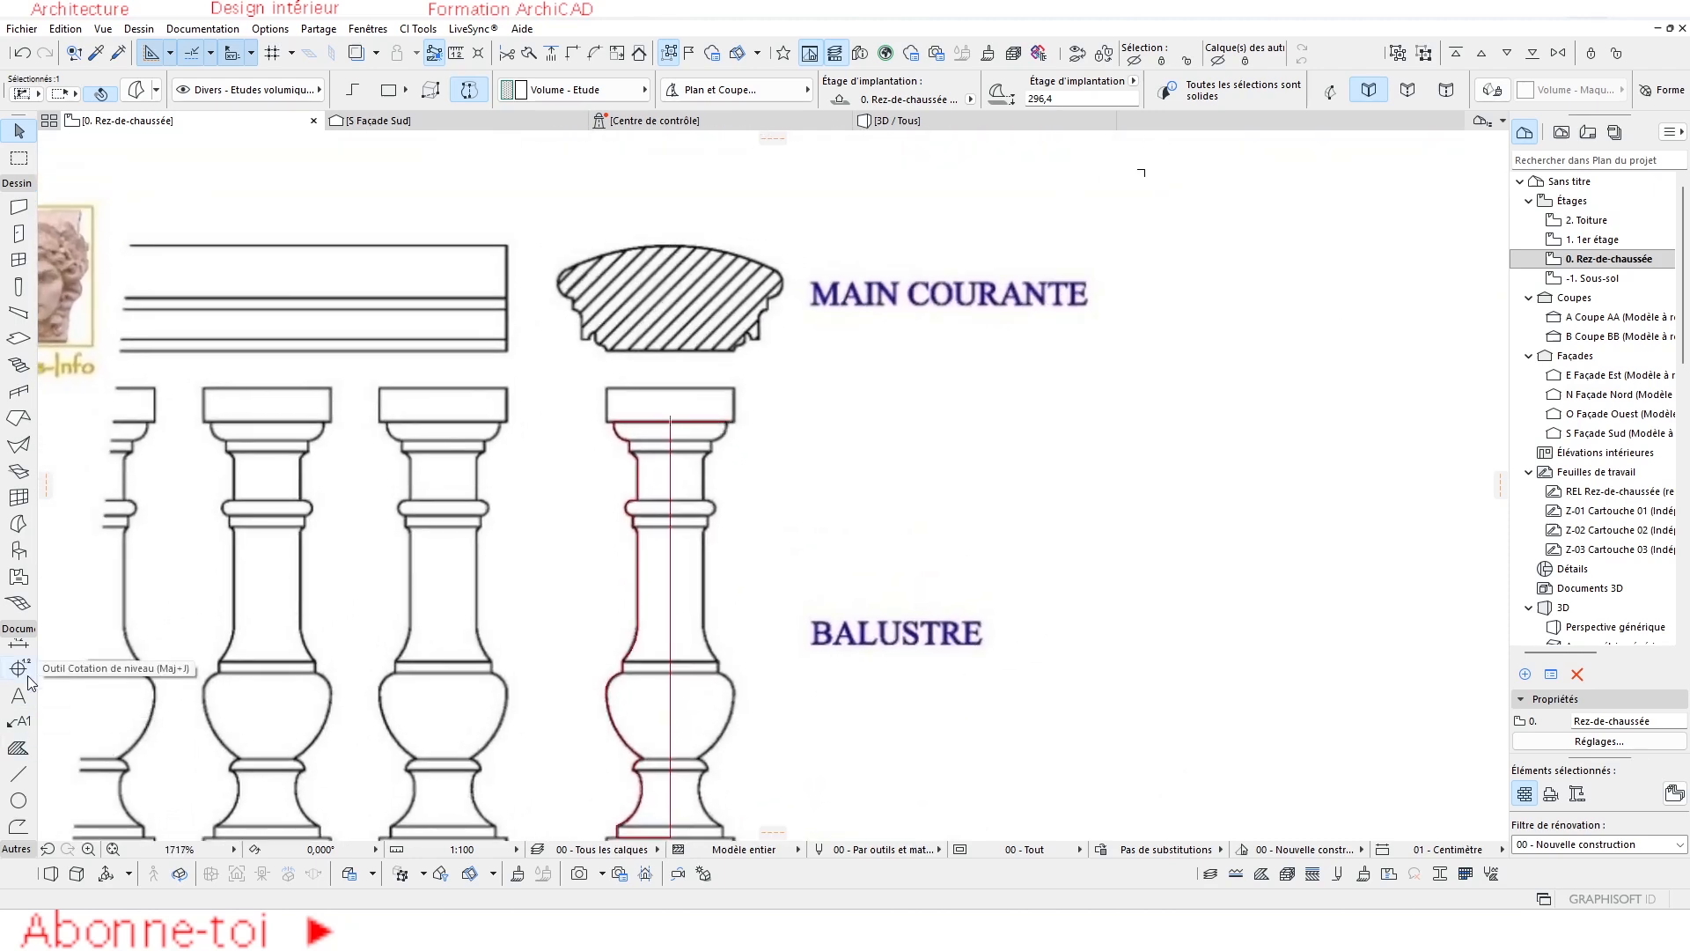
Trace the baluster's top block on the reference image as a rectangular morph from corner to corner.
left_click(18, 523)
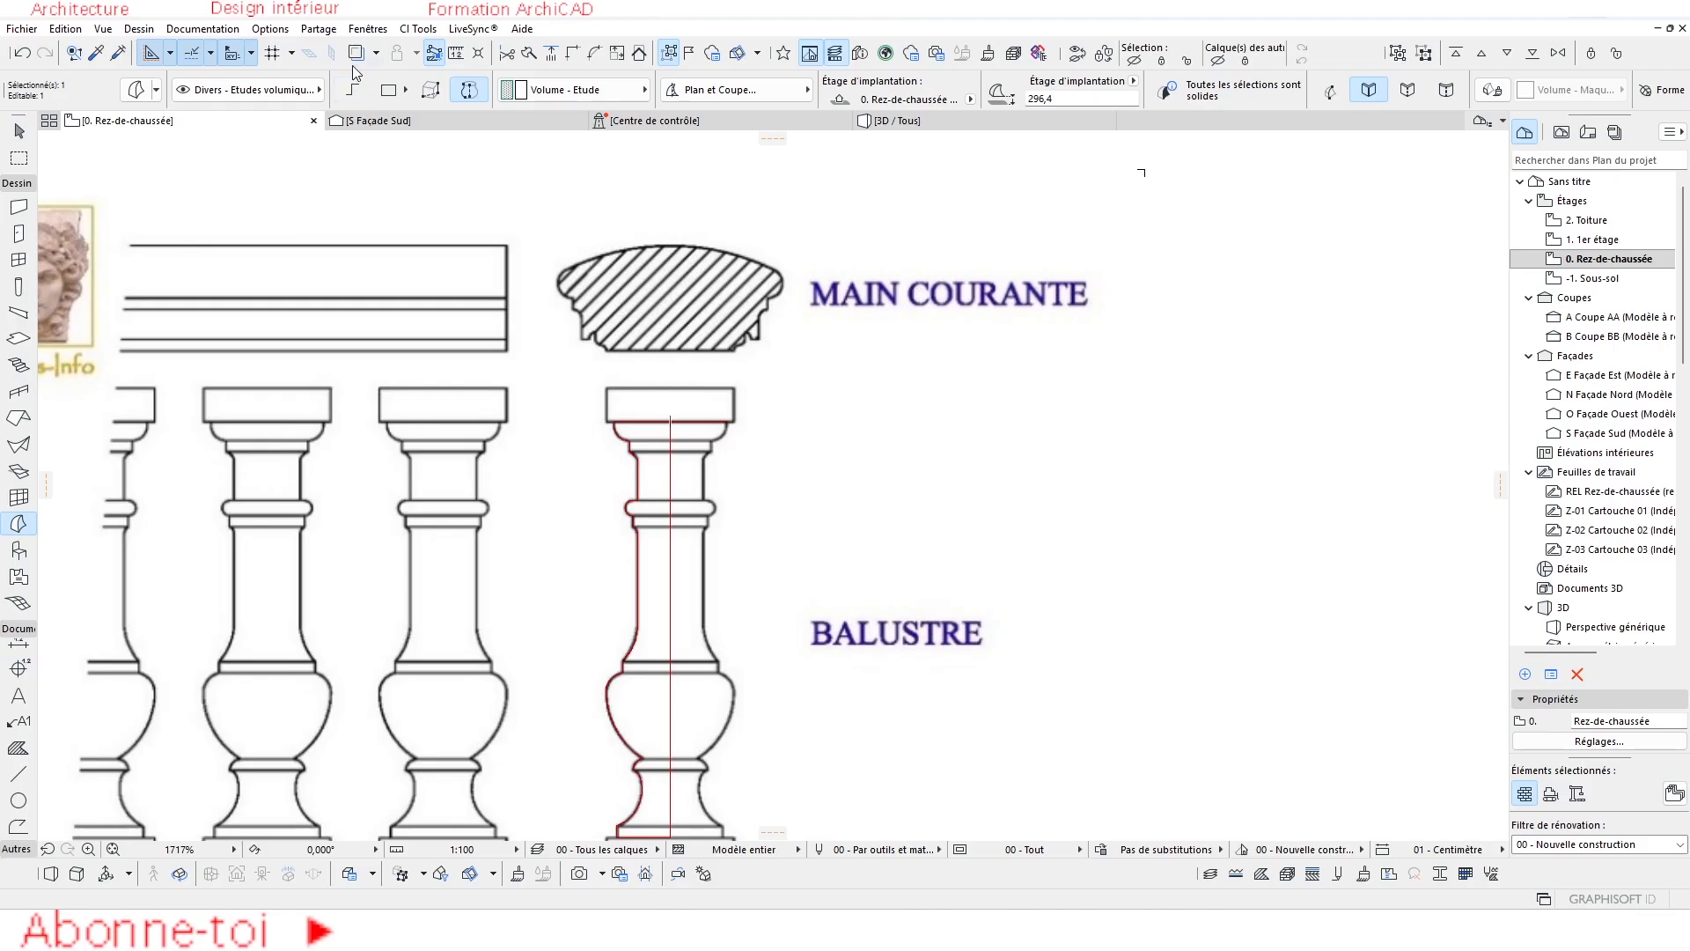
key("Escape")
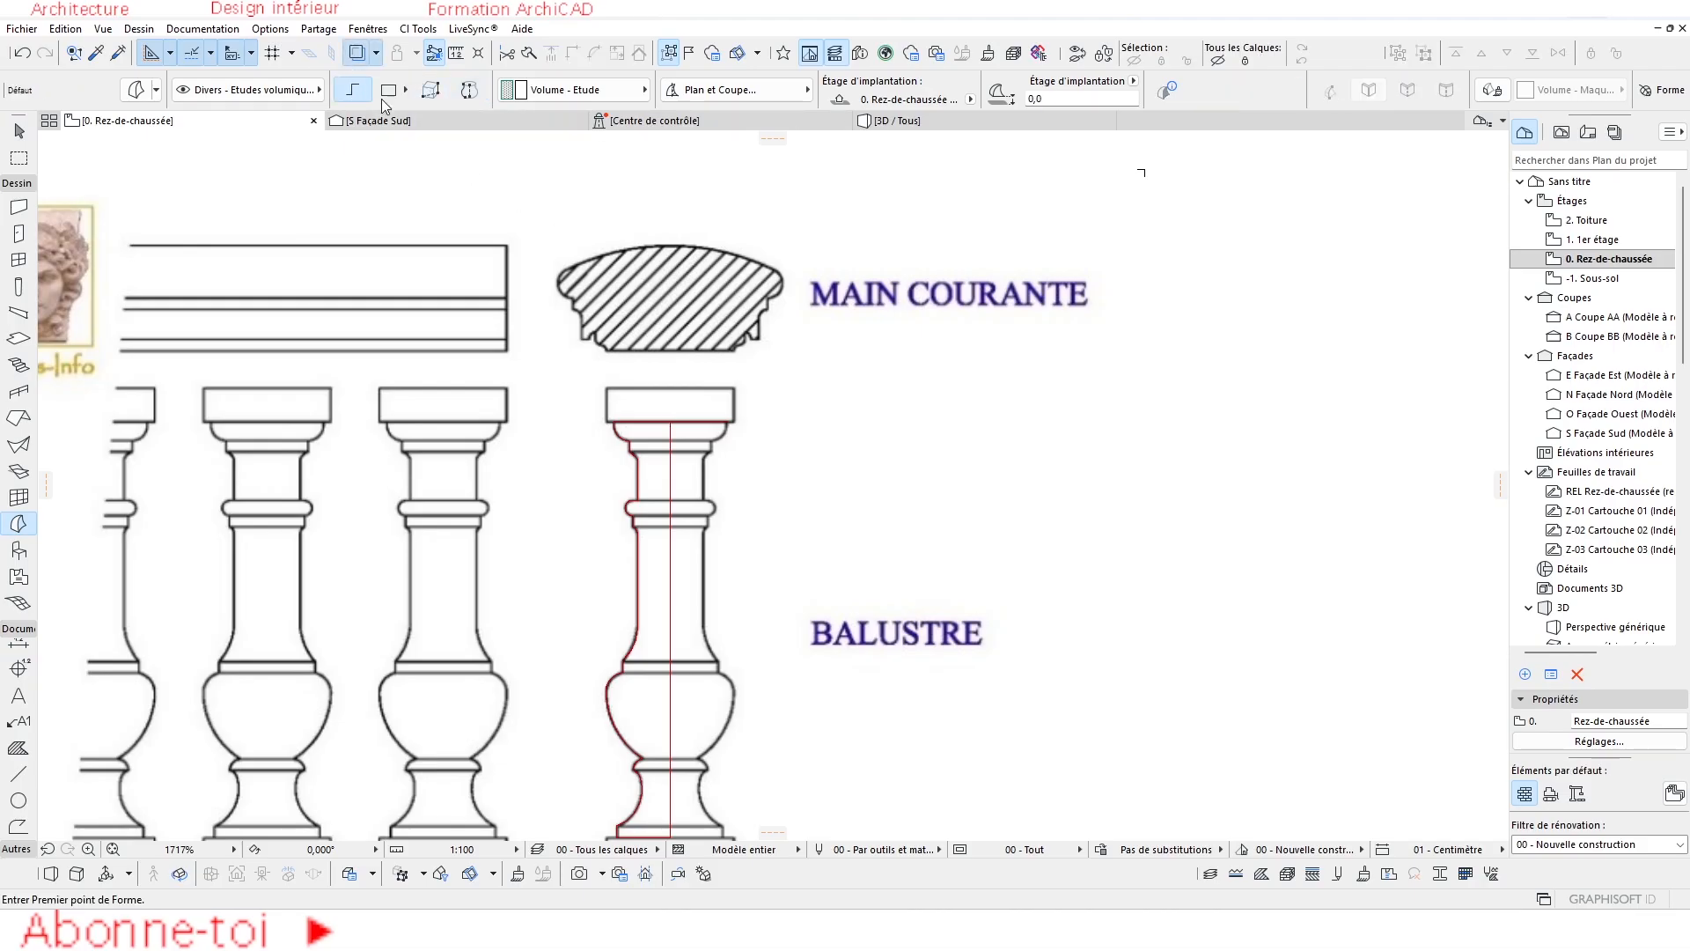
scroll(640, 413, "up", 5)
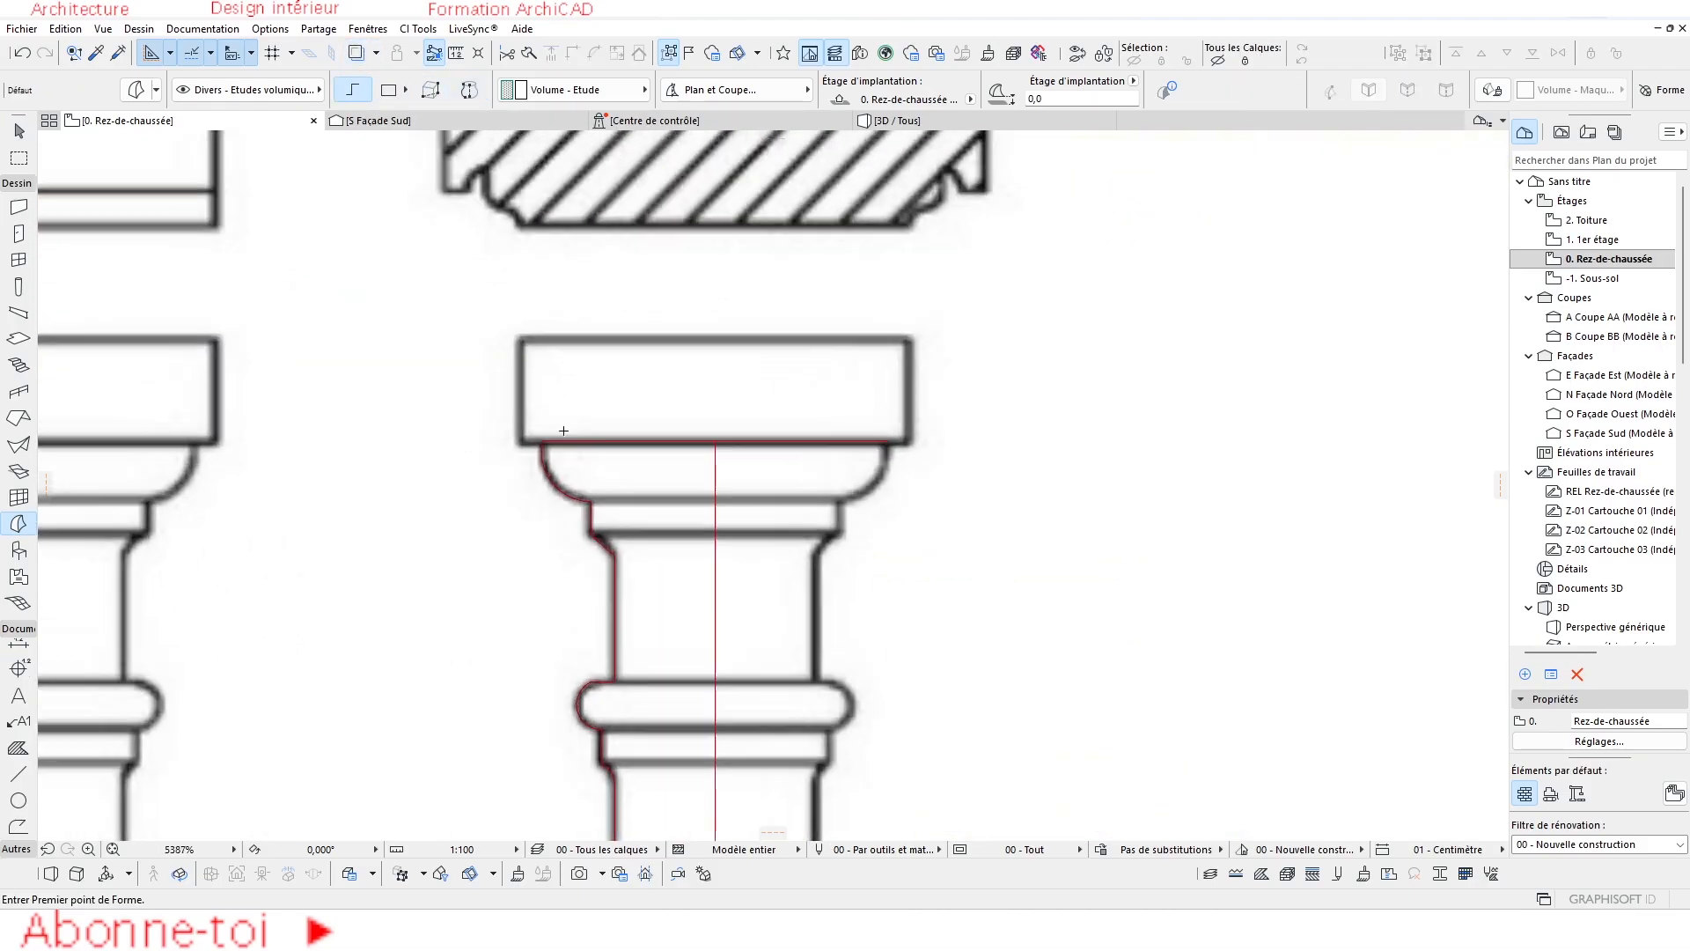
left_click(466, 461)
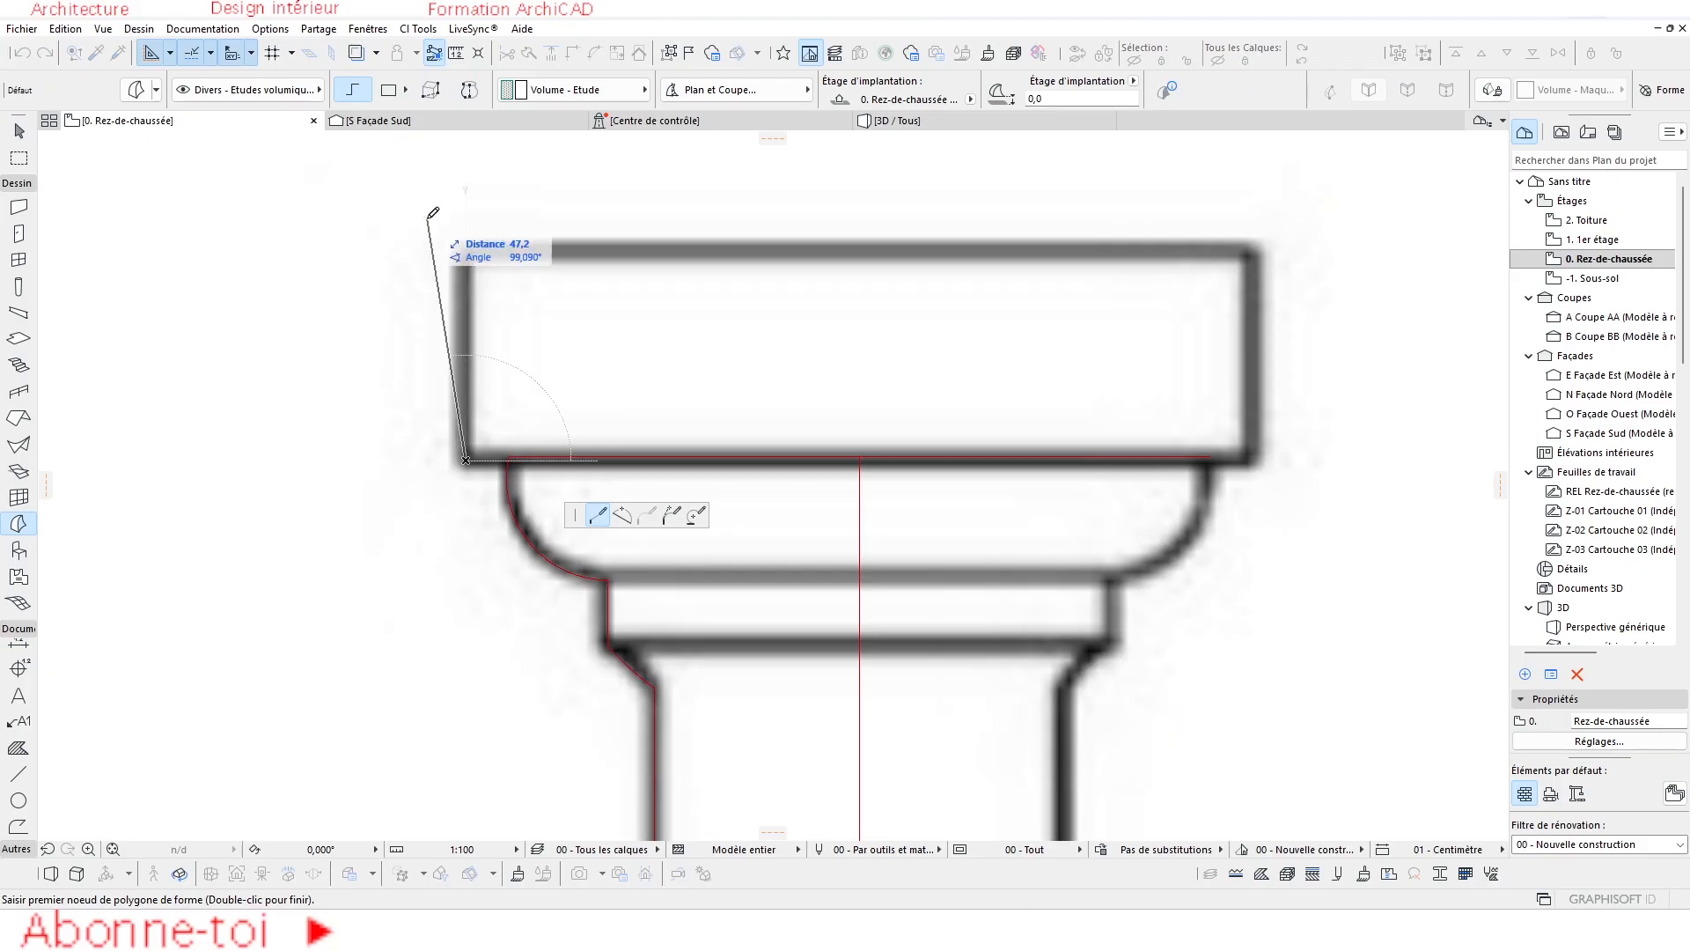
left_click(390, 91)
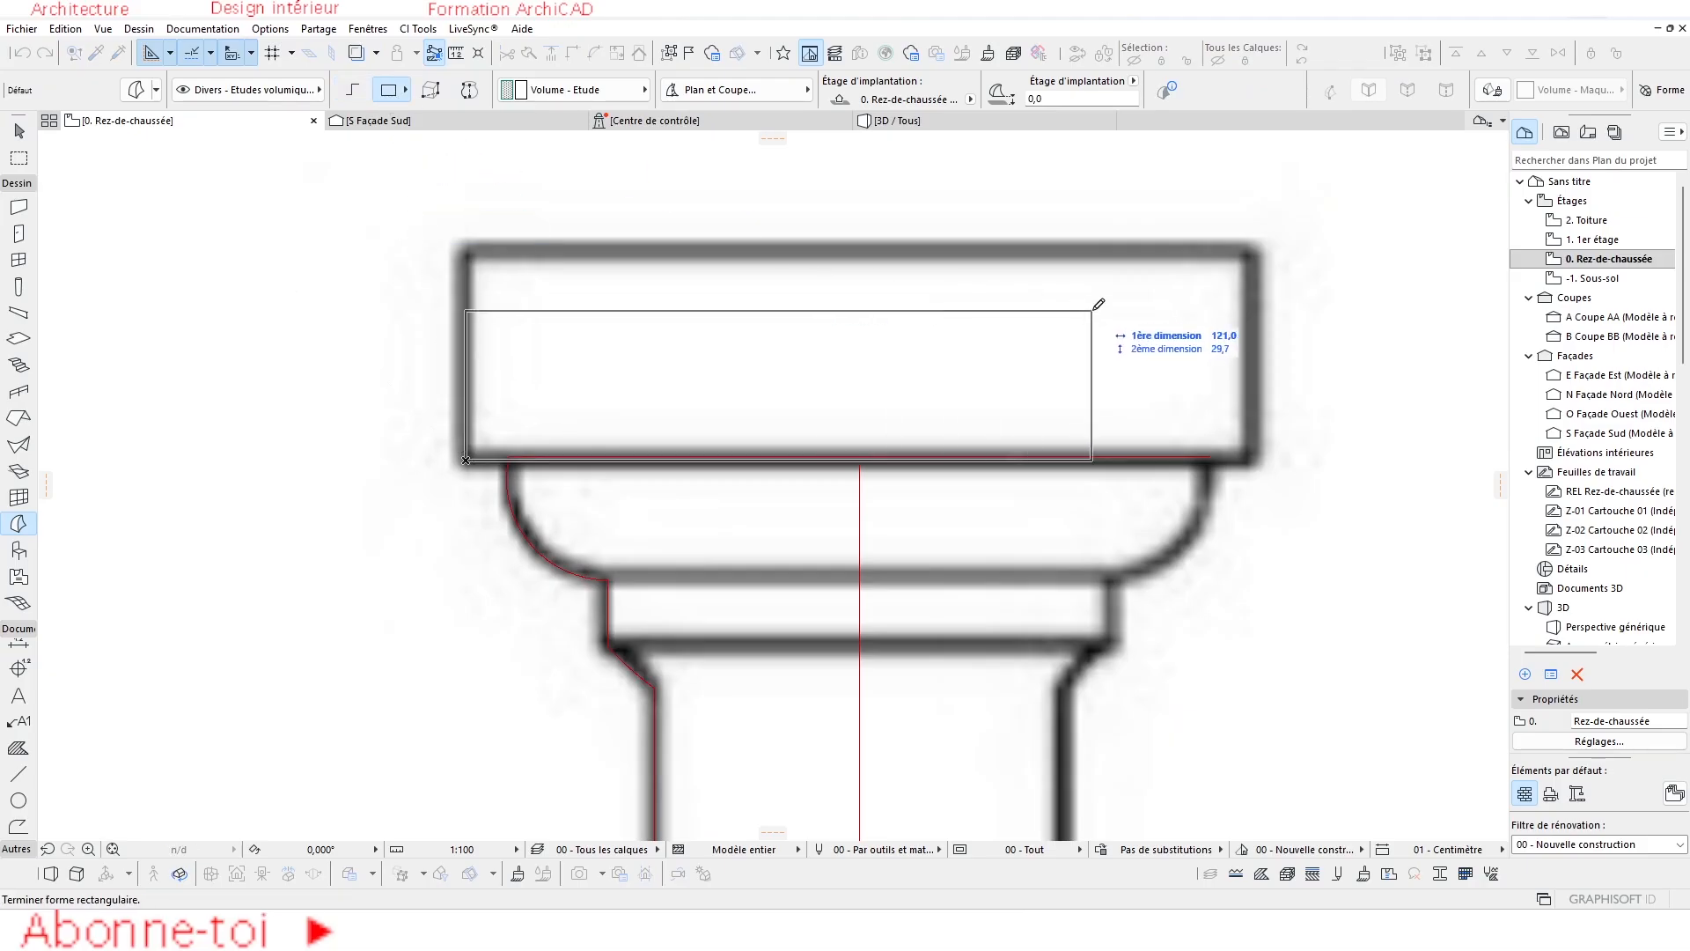
left_click(1266, 237)
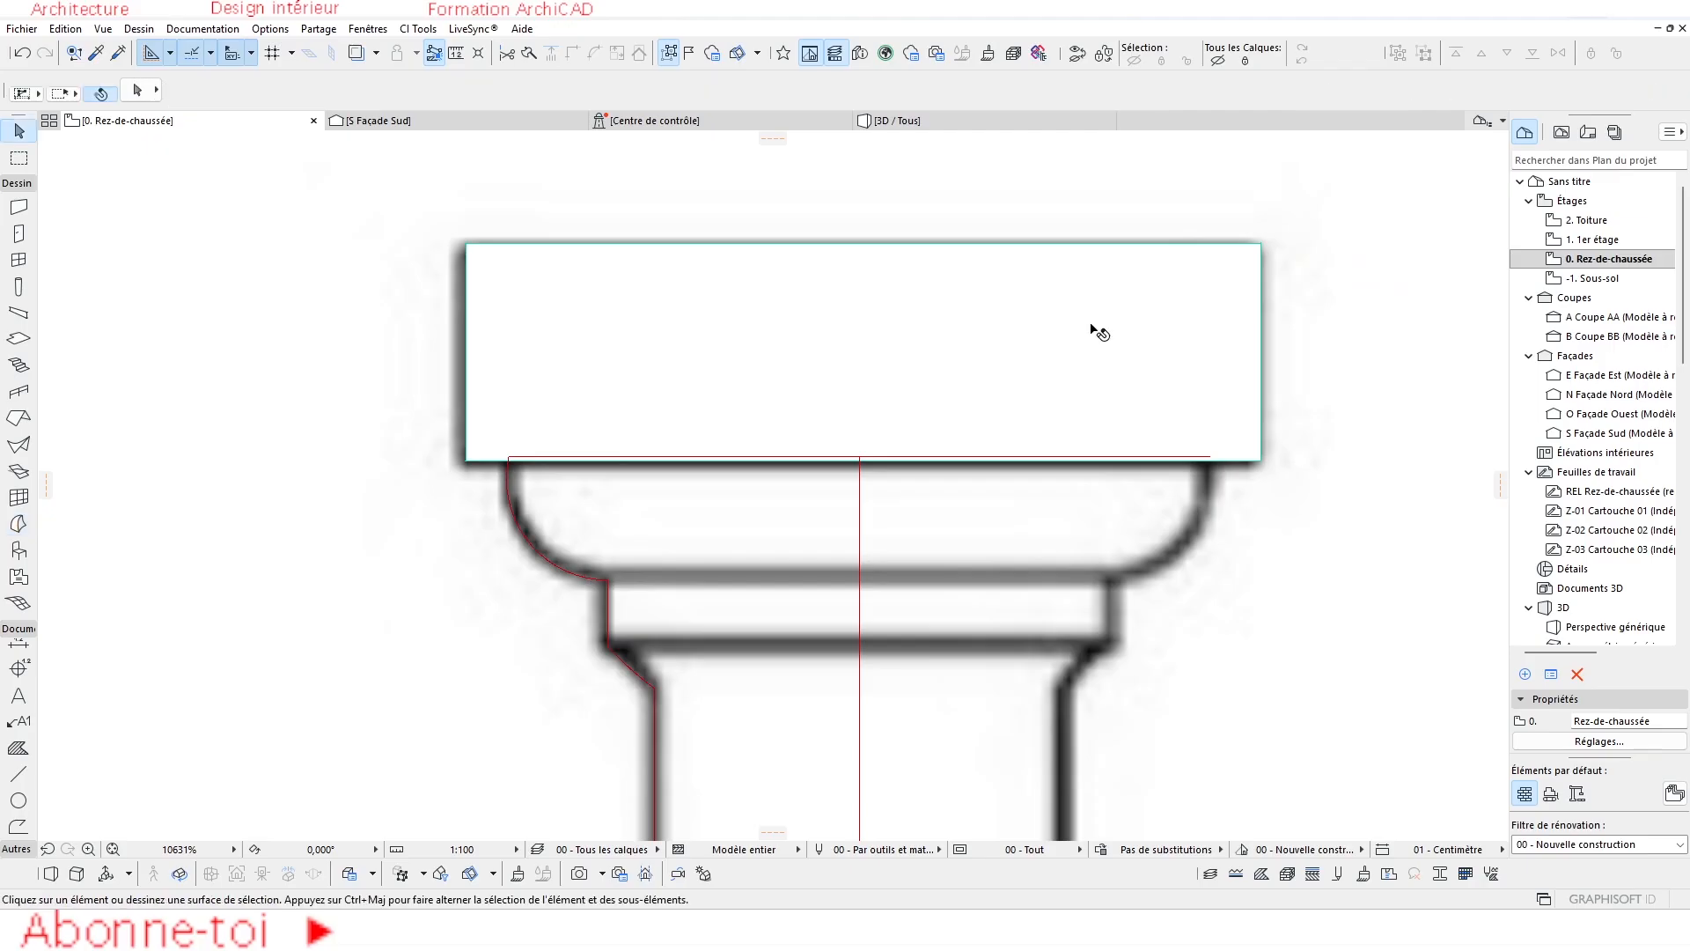
Move the rectangular morph so its lower edge meets the top of the half-profile's axis.
left_click(954, 429, "shift")
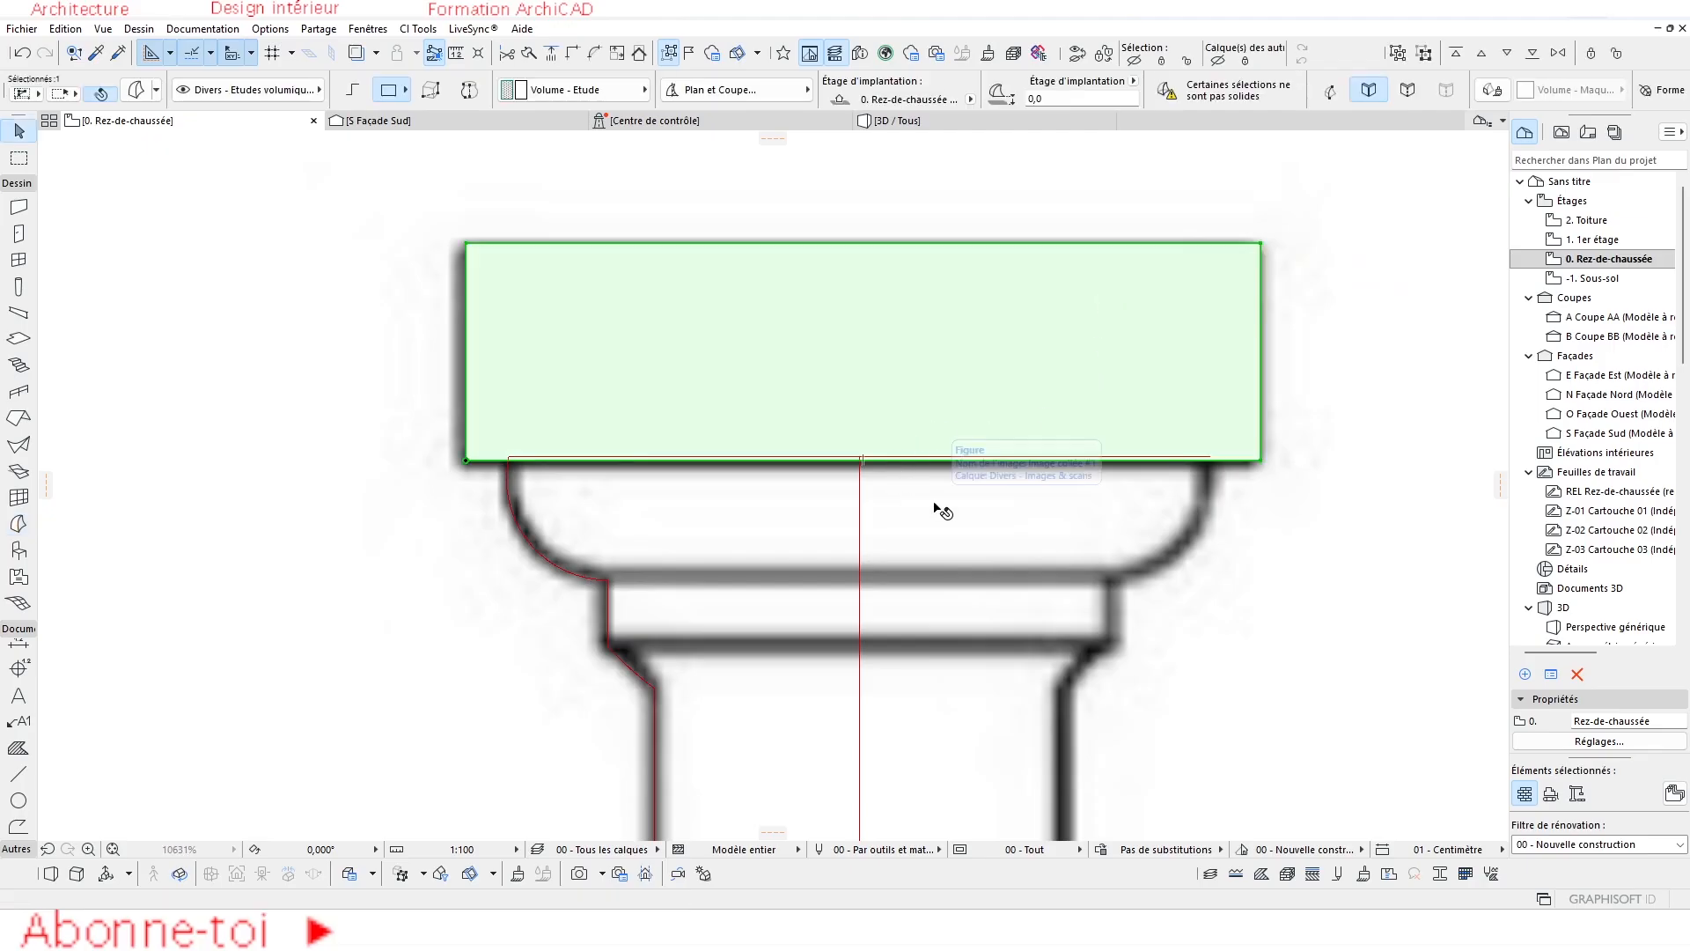
key("ctrl+d")
scroll(928, 494, "up", 3)
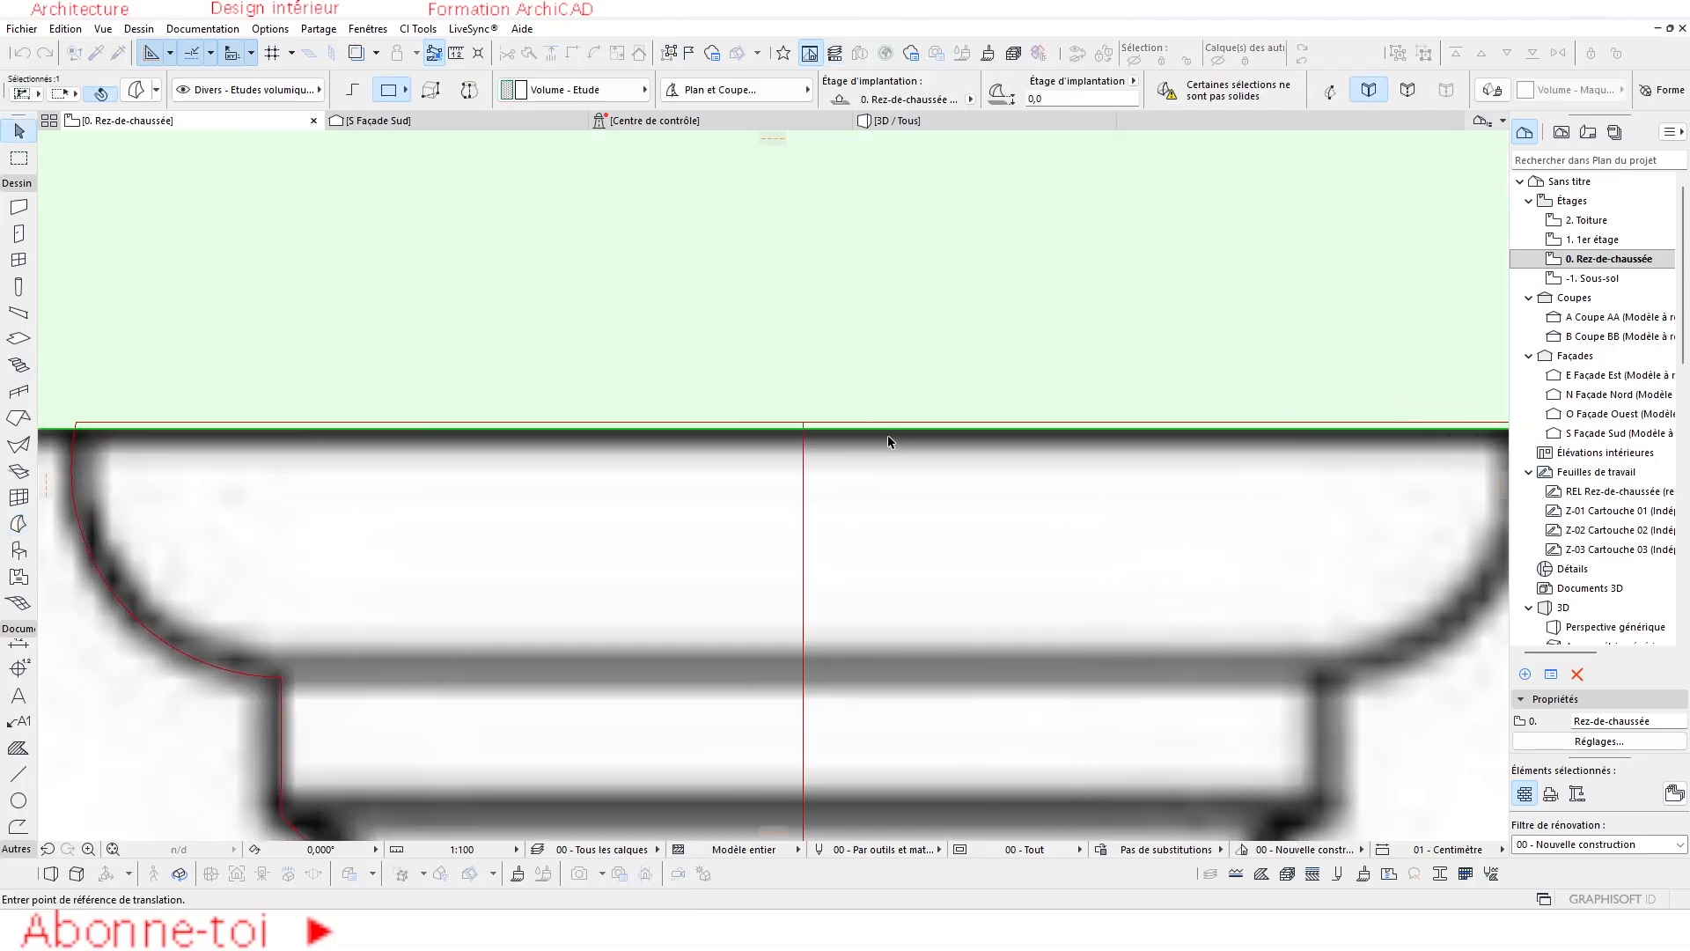
left_click(811, 429)
left_click(803, 423)
Examine where the rectangle and the revolved baluster lie relative to the terrace, in plan and in 3D.
scroll(804, 475, "down", 5)
mouse_move(950, 519)
middle_mouse_down()
mouse_move(875, 484)
mouse_move(1081, 534)
middle_mouse_up()
scroll(871, 480, "down", 4)
scroll(960, 485, "down", 4)
scroll(1079, 531, "down", 3)
middle_click_drag(633, 559, 1000, 545)
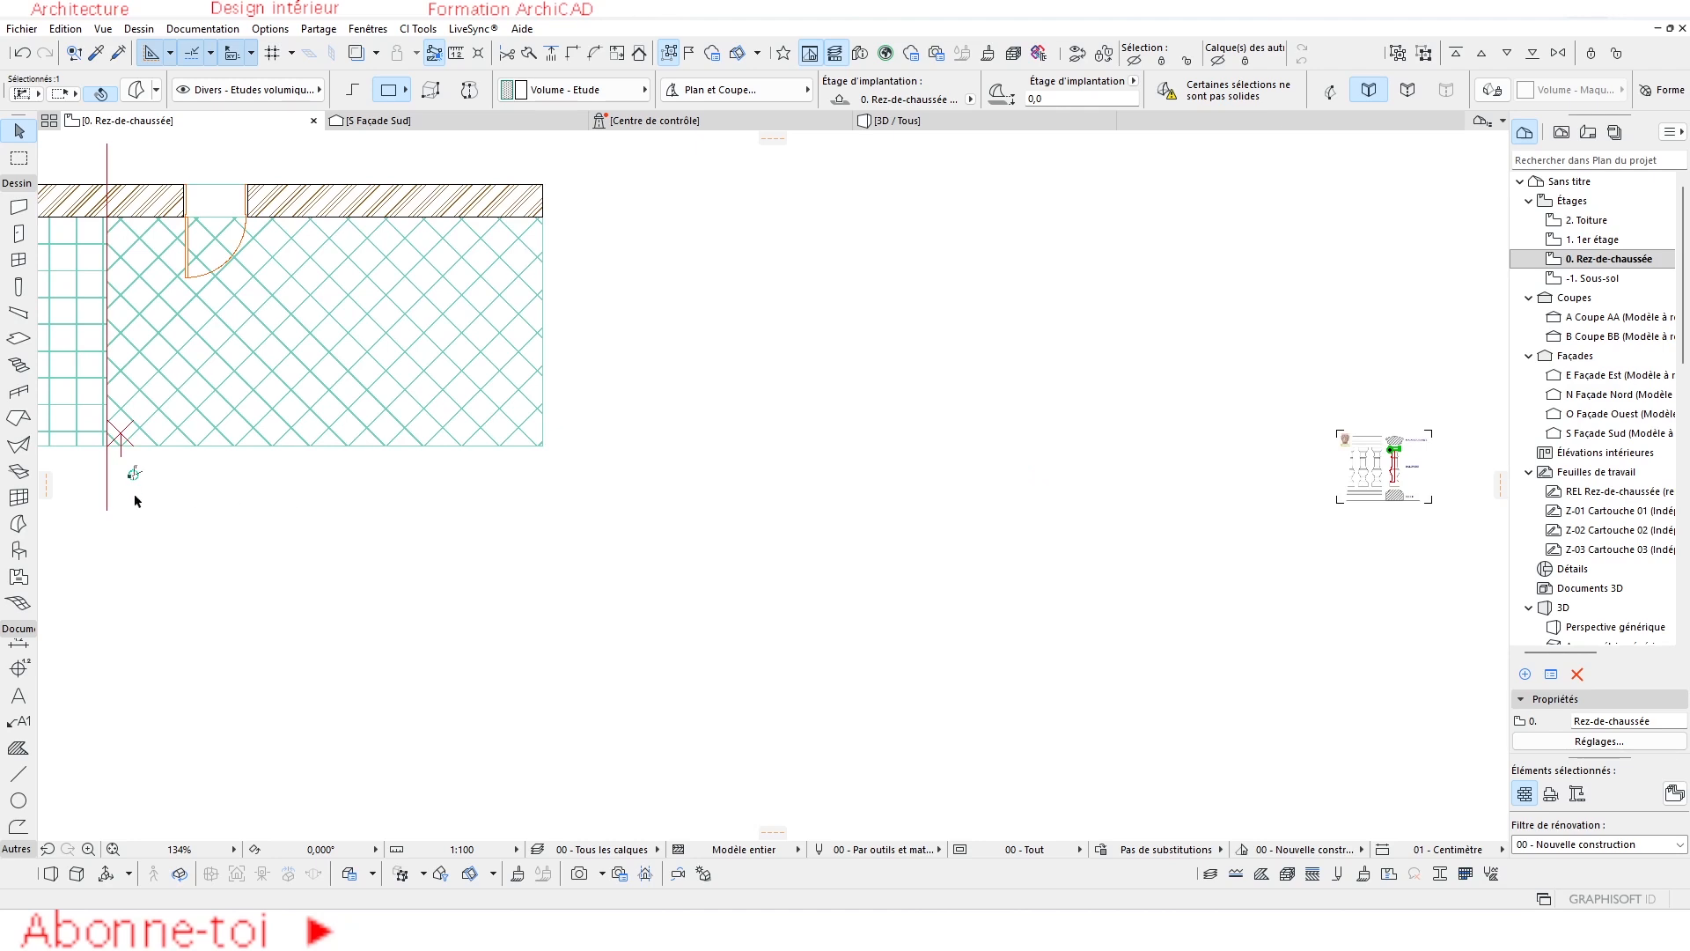
scroll(136, 483, "down", 2)
middle_click_drag(136, 482, 426, 412)
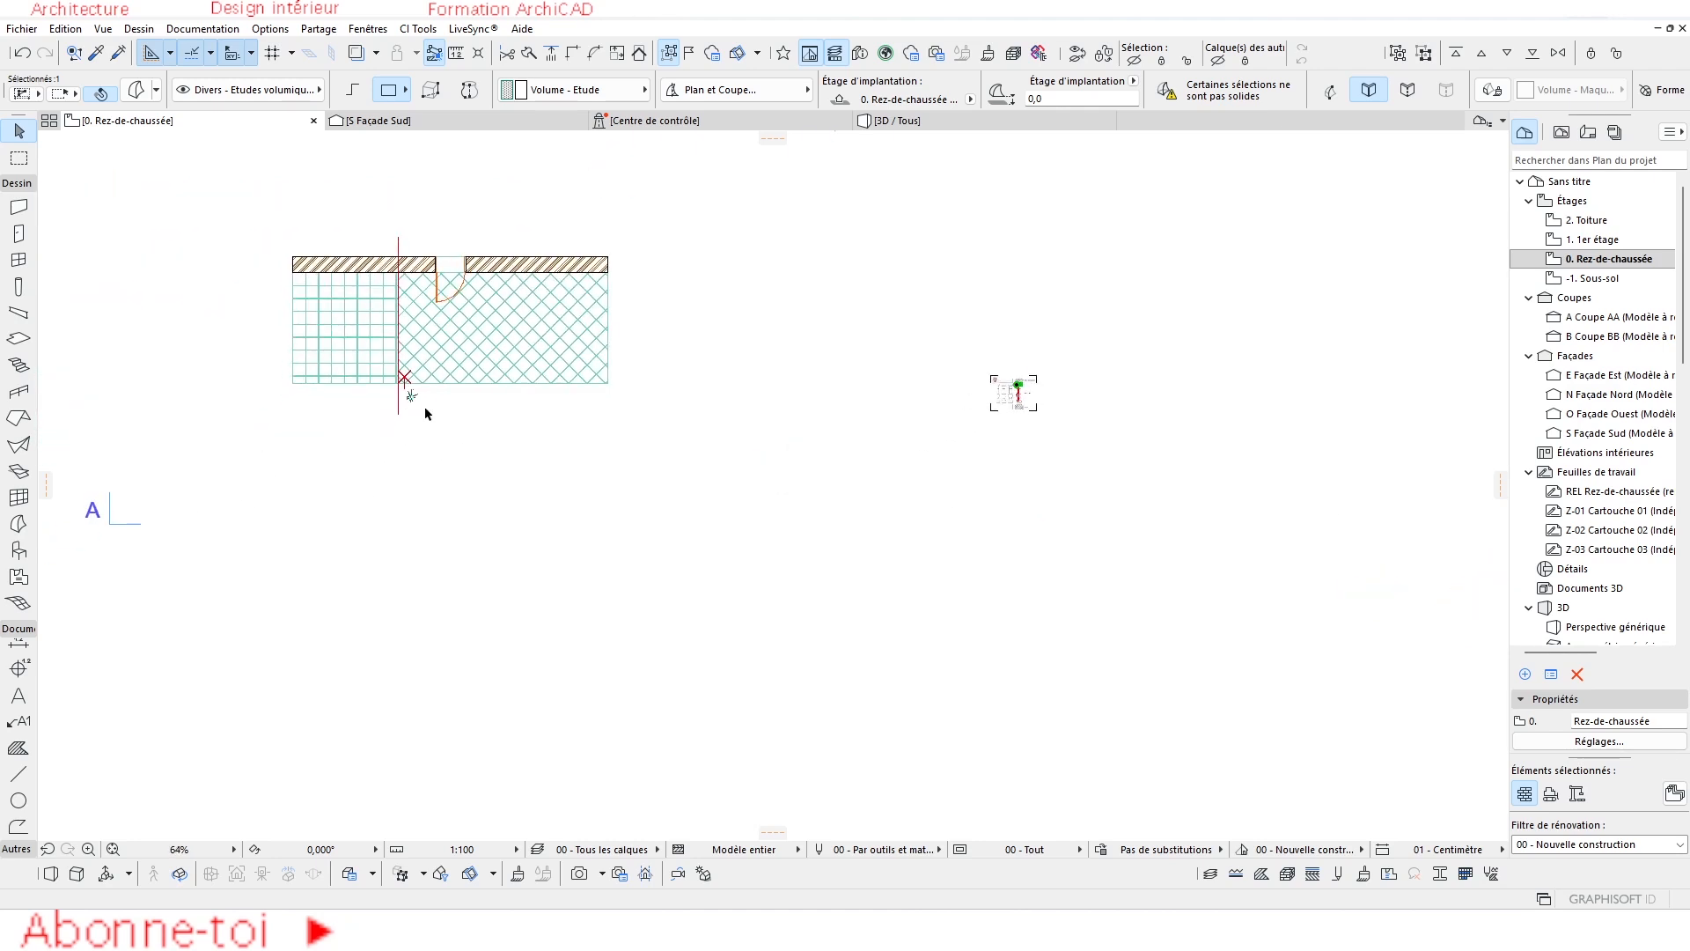
scroll(433, 417, "down", 3)
scroll(572, 450, "up", 2)
middle_click_drag(671, 444, 686, 459)
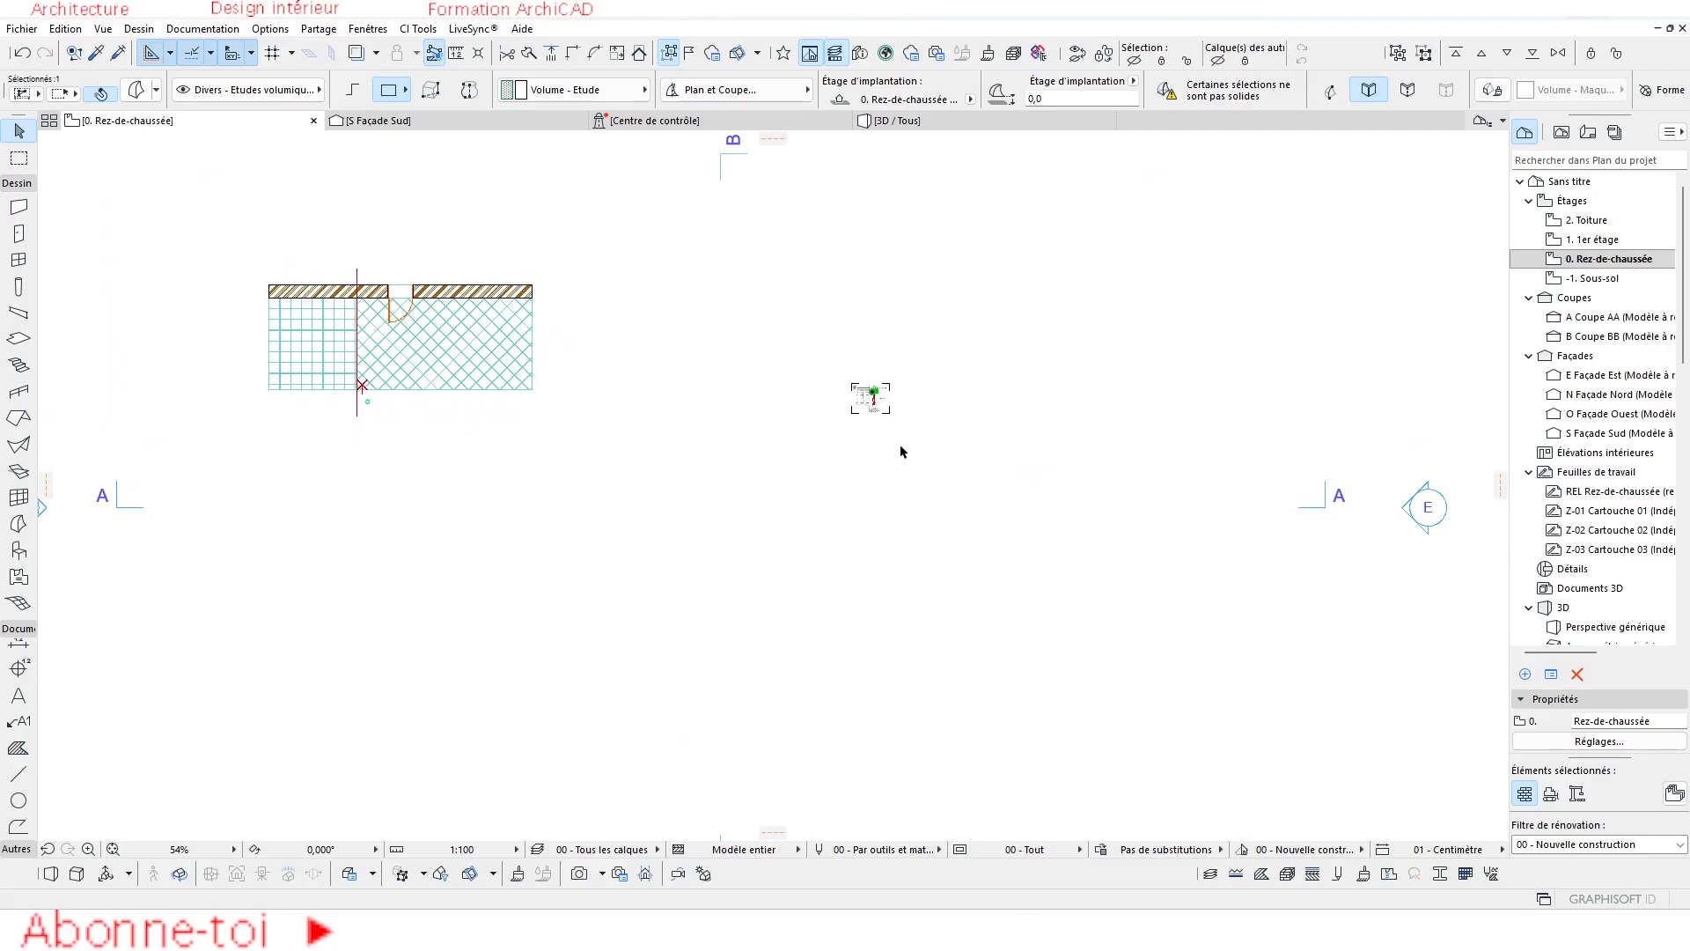
left_click(906, 121)
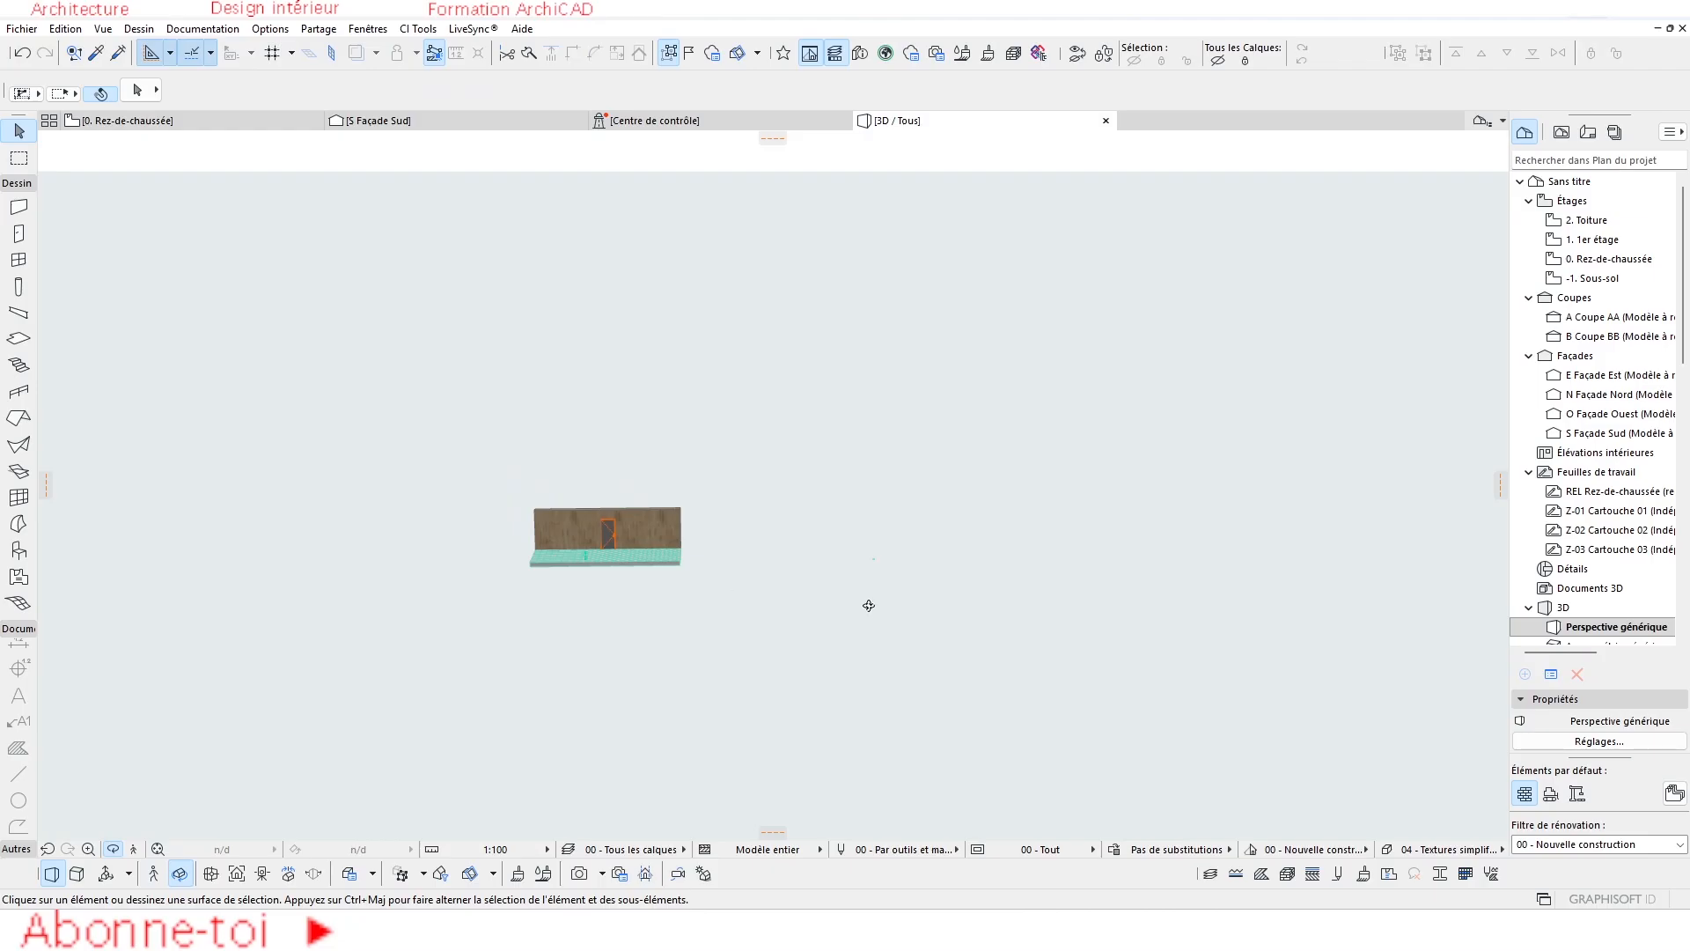
scroll(834, 598, "up", 5)
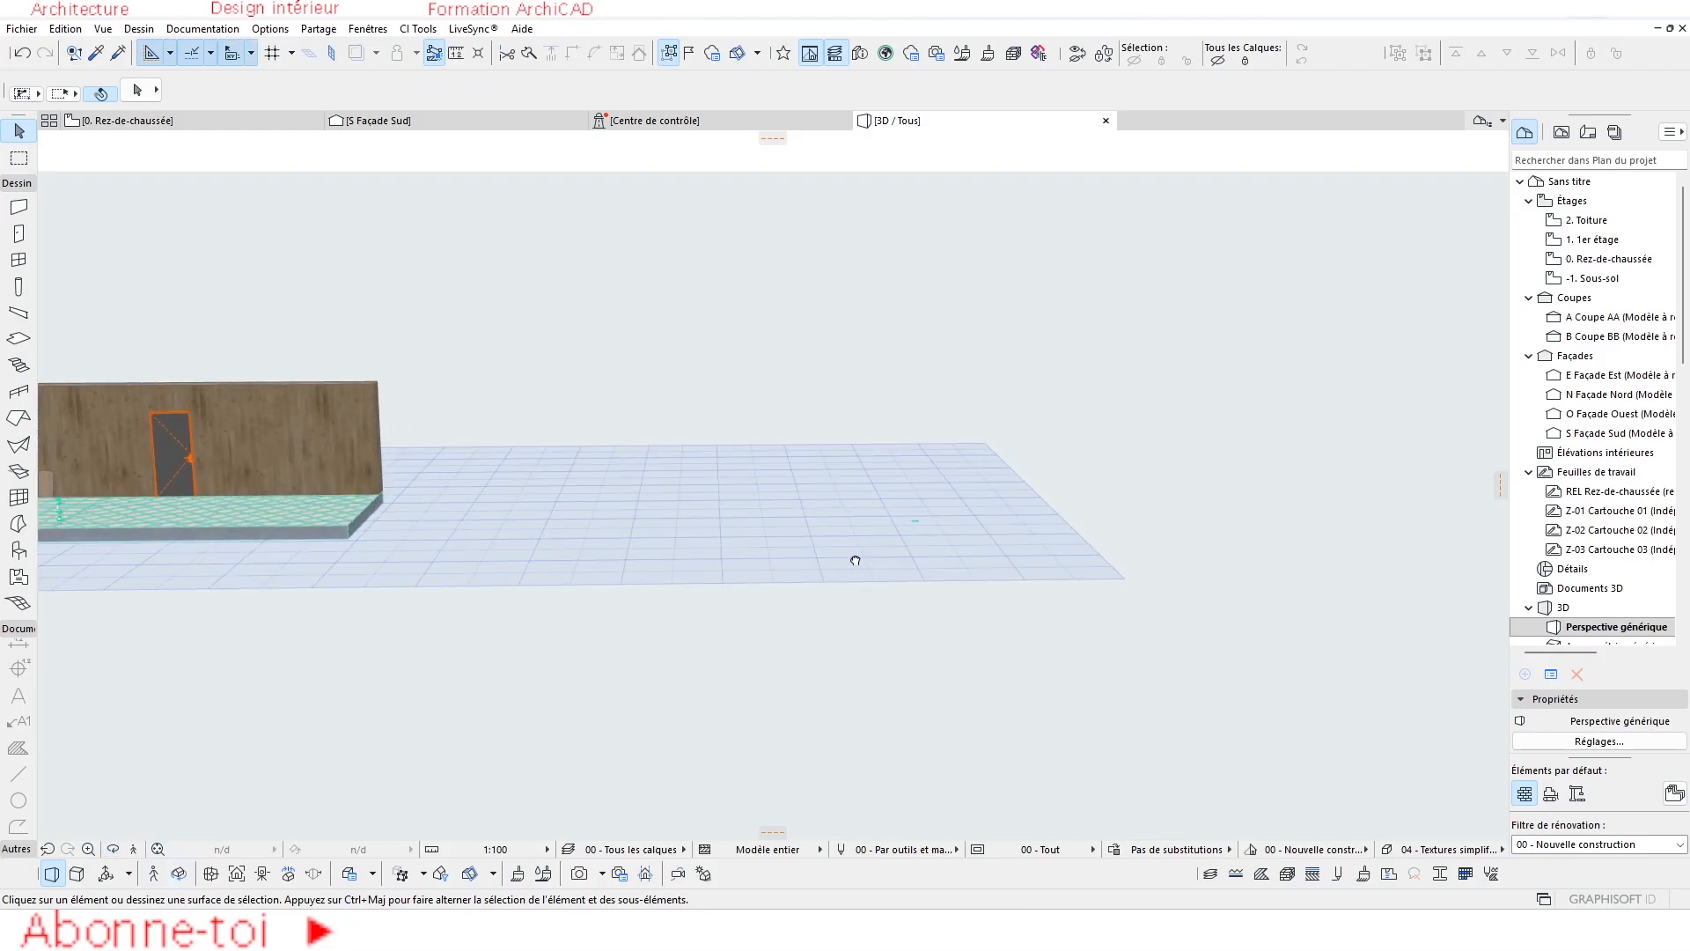
Move the revolved baluster in the Rez-de-chaussée plan from below the terrace onto the traced baluster of the reference image.
left_click(128, 121)
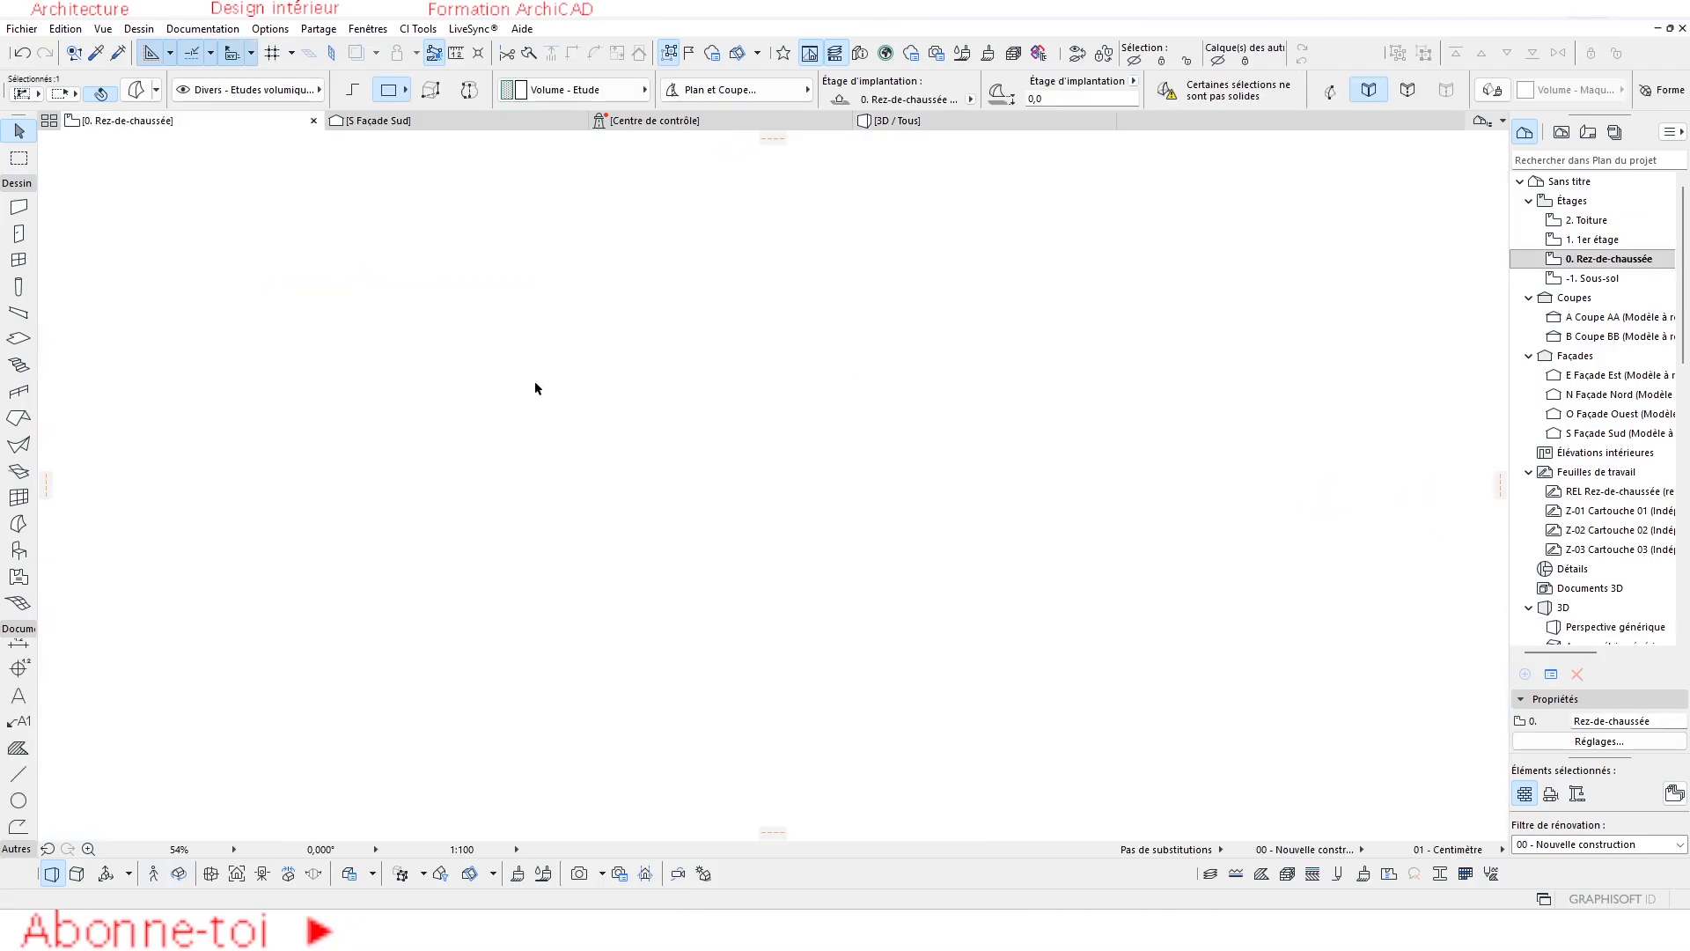
scroll(363, 396, "up", 5)
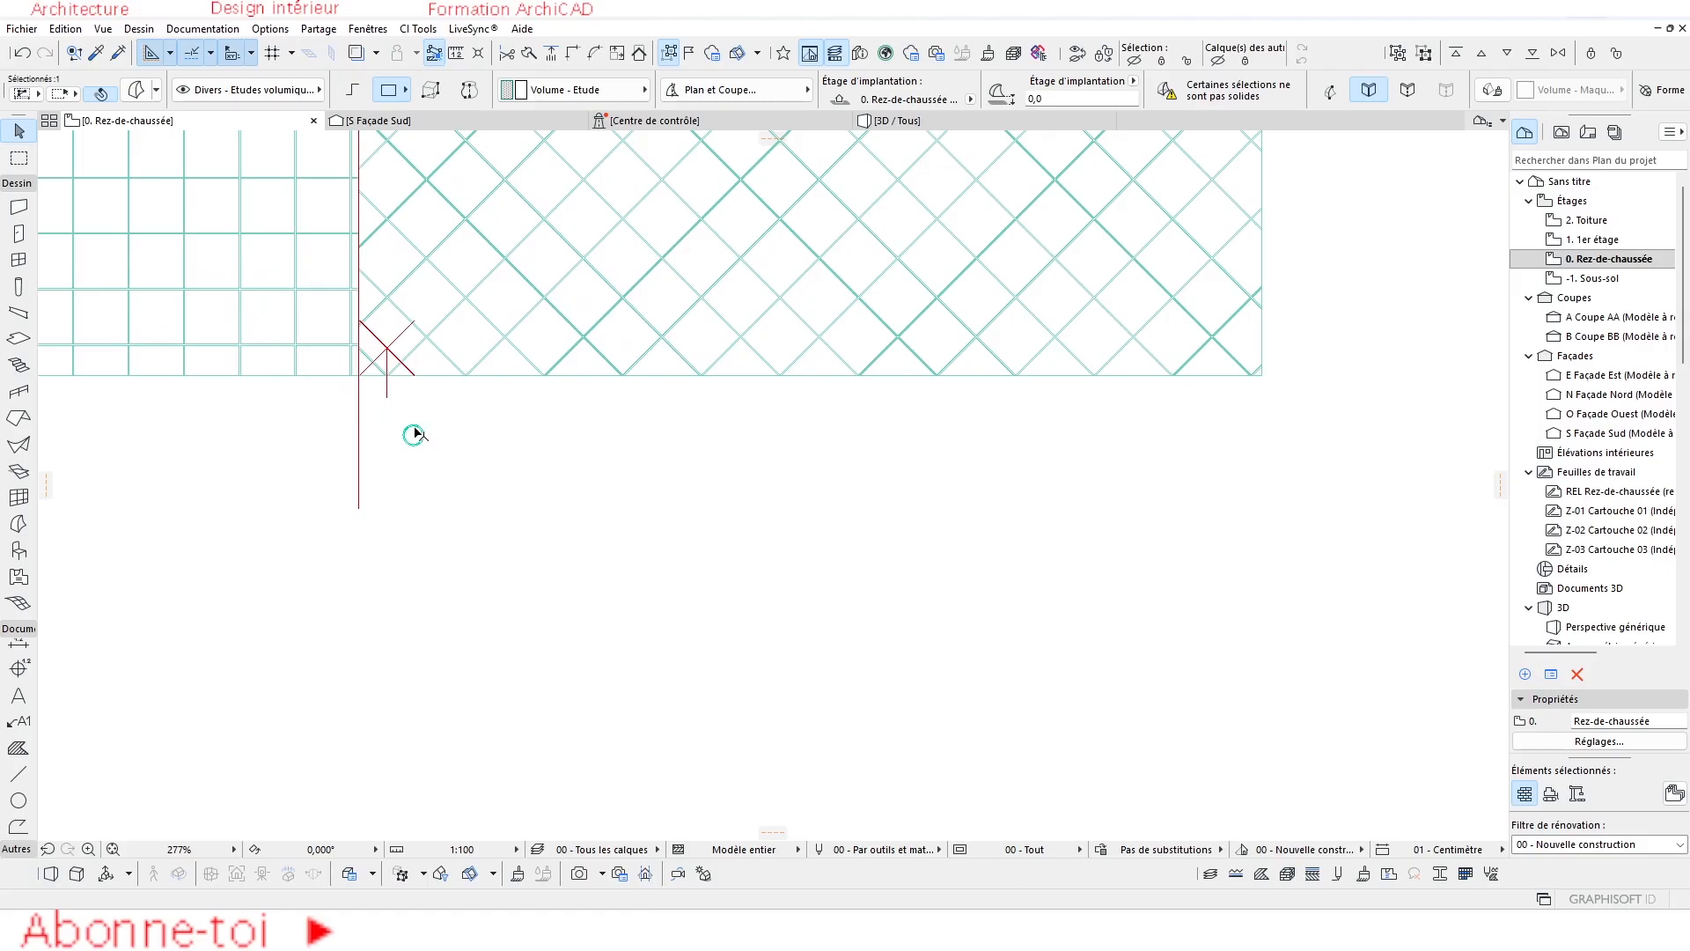
key("ctrl+d")
left_click(414, 435)
scroll(460, 447, "down", 2)
middle_click_drag(1047, 475, 747, 483)
middle_click_drag(1109, 482, 414, 506)
scroll(701, 495, "down", 2)
middle_click_drag(884, 475, 683, 483)
scroll(678, 484, "up", 7)
scroll(664, 481, "up", 1)
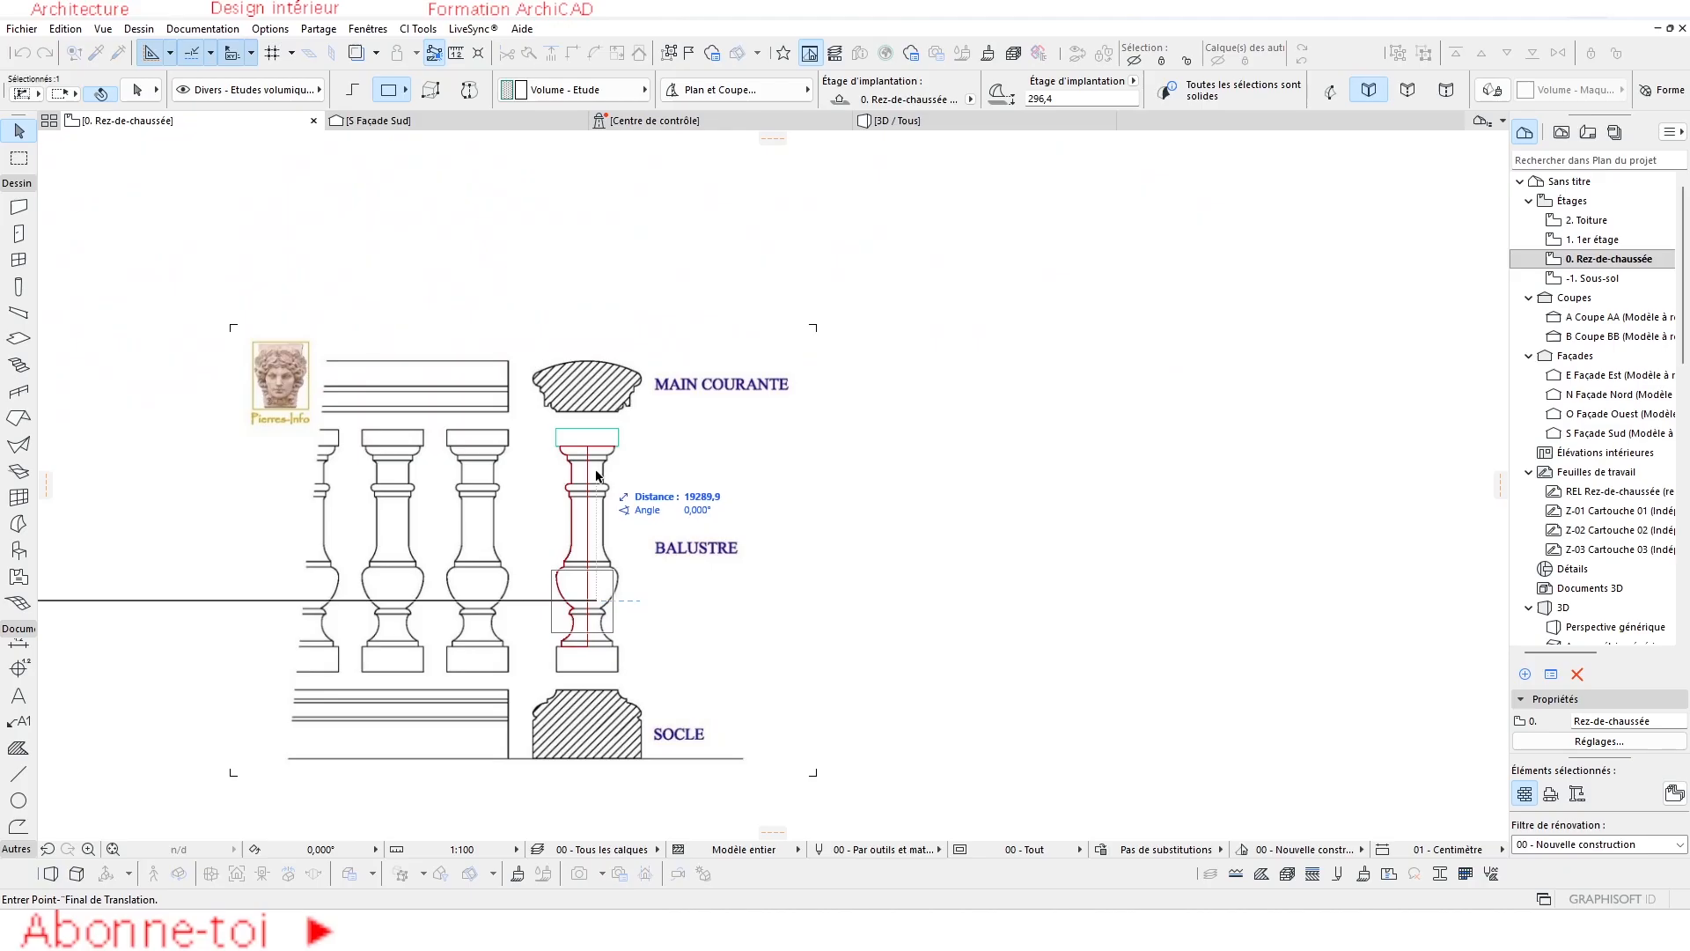
left_click(605, 378)
Examine the baluster's height relative to the flat rectangle in the 3D view and select the baluster.
key("F3")
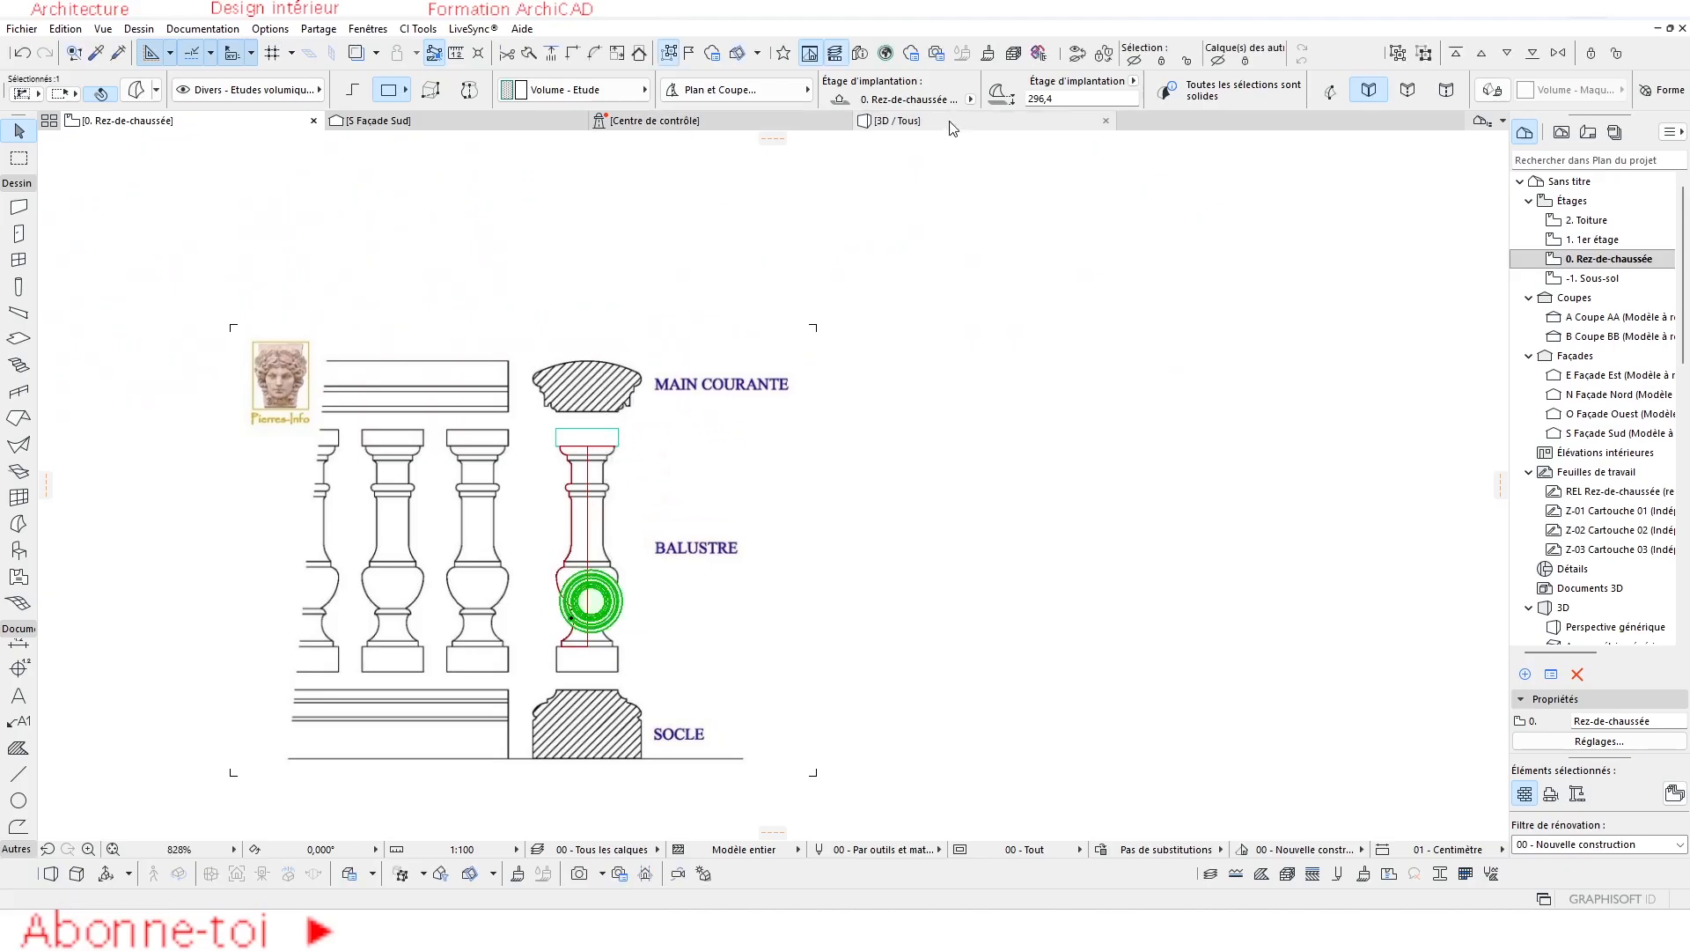
scroll(1021, 508, "up", 8)
scroll(979, 542, "up", 4)
scroll(959, 590, "down", 4)
middle_click_drag(947, 615, 808, 557, "shift")
scroll(704, 616, "down", 4)
scroll(695, 488, "up", 5)
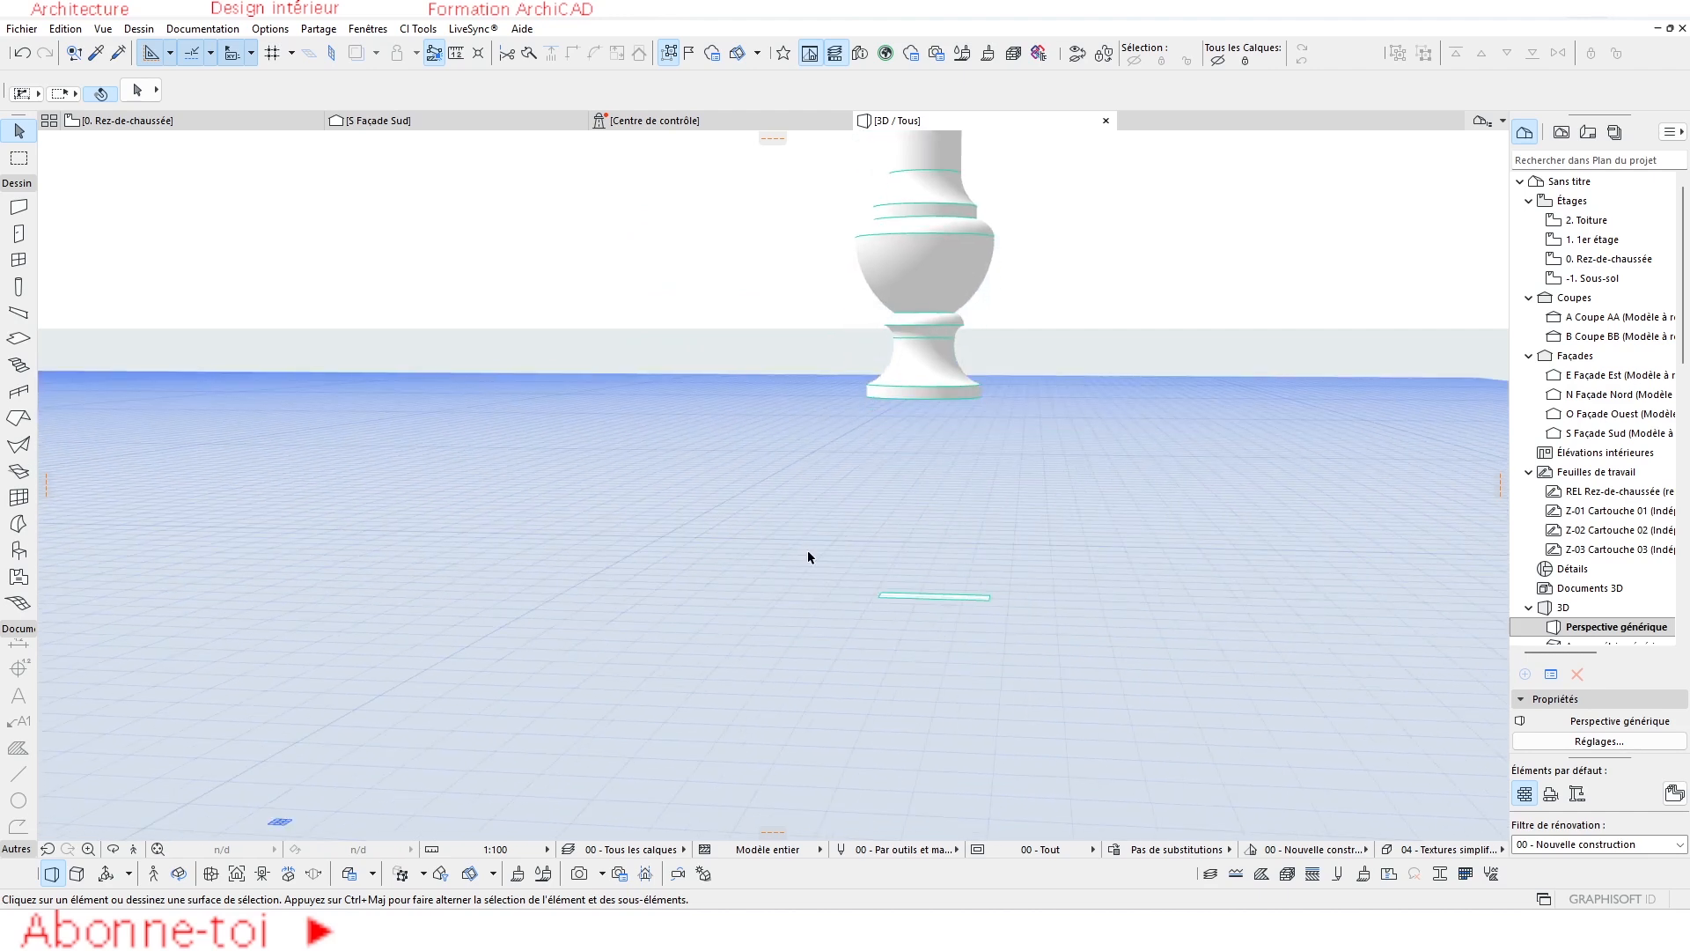
left_click(918, 339)
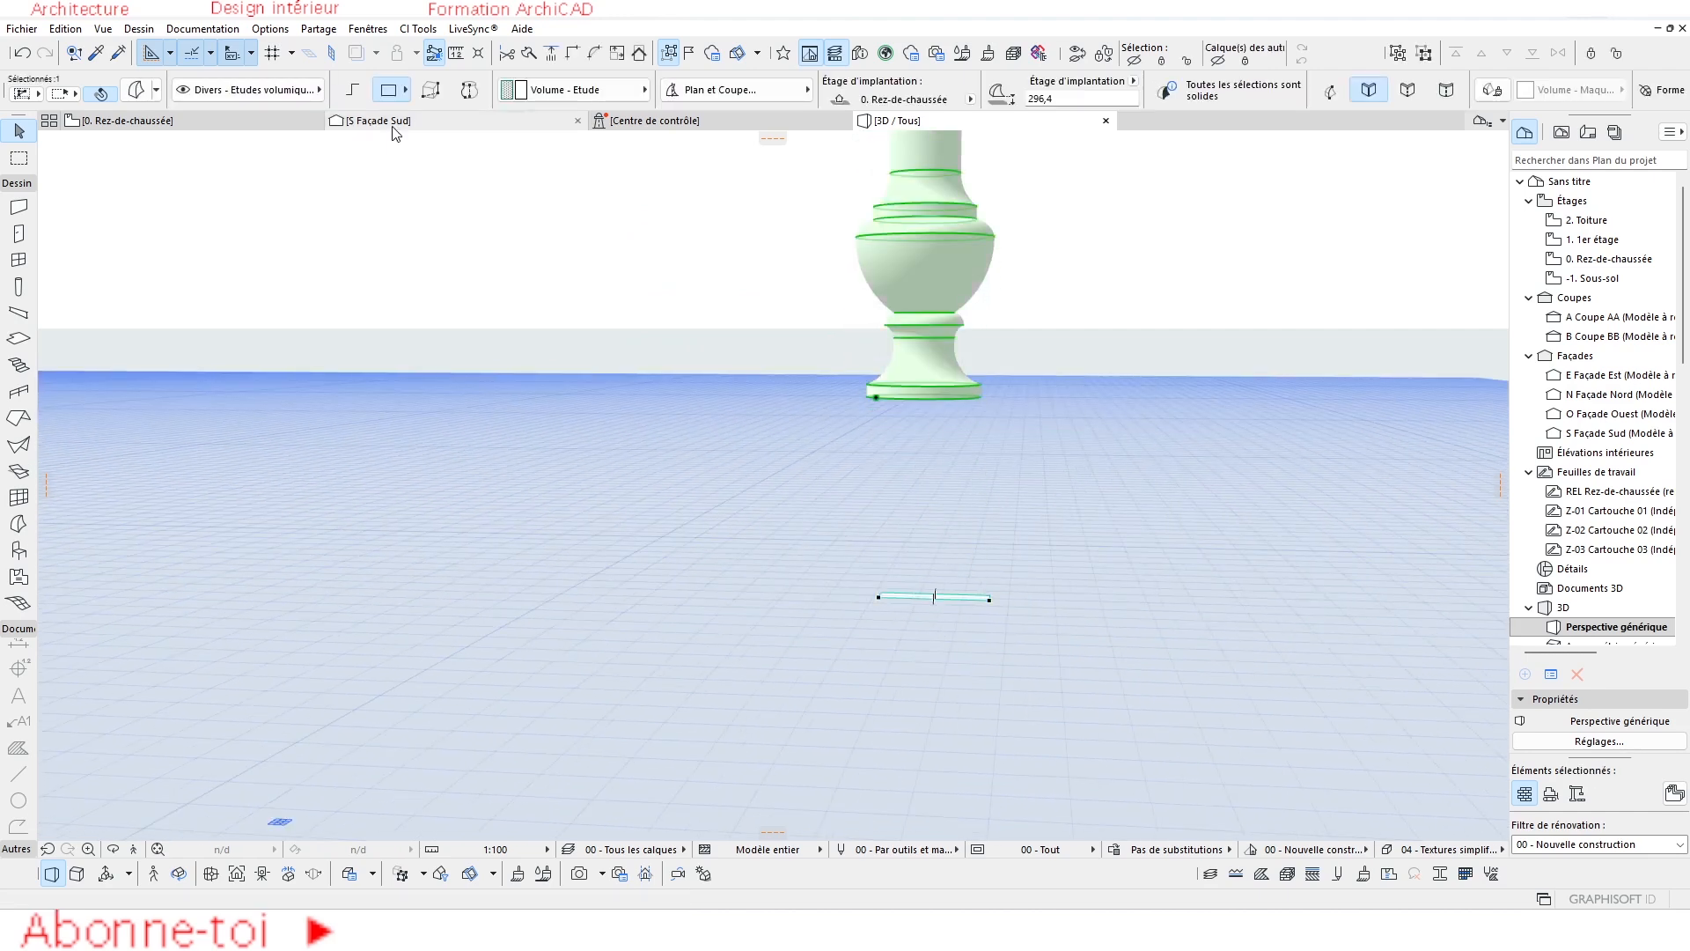
Move the flat rectangle straight up in the Façade Sud view until it is level with the baluster's top edge.
left_click(393, 126)
scroll(1045, 395, "down", 5)
scroll(1096, 396, "up", 10)
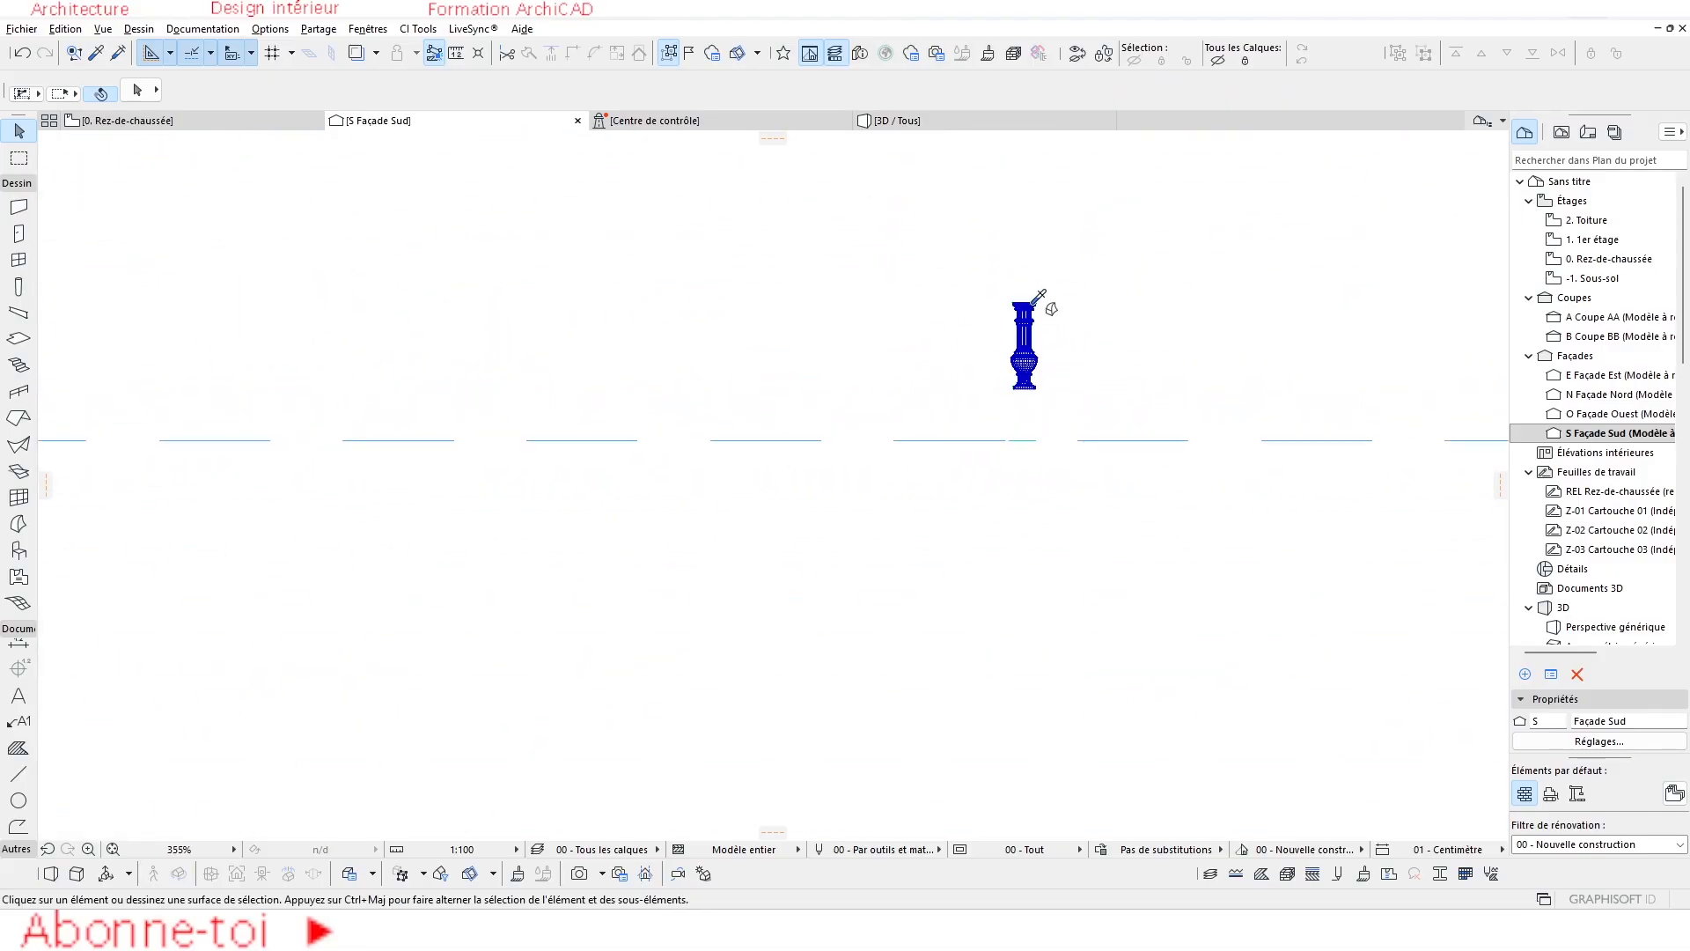
left_click(1033, 304, "alt")
scroll(1021, 396, "up", 3)
middle_click_drag(1047, 460, 857, 583)
key("Escape")
left_click(852, 584)
key("ctrl+d")
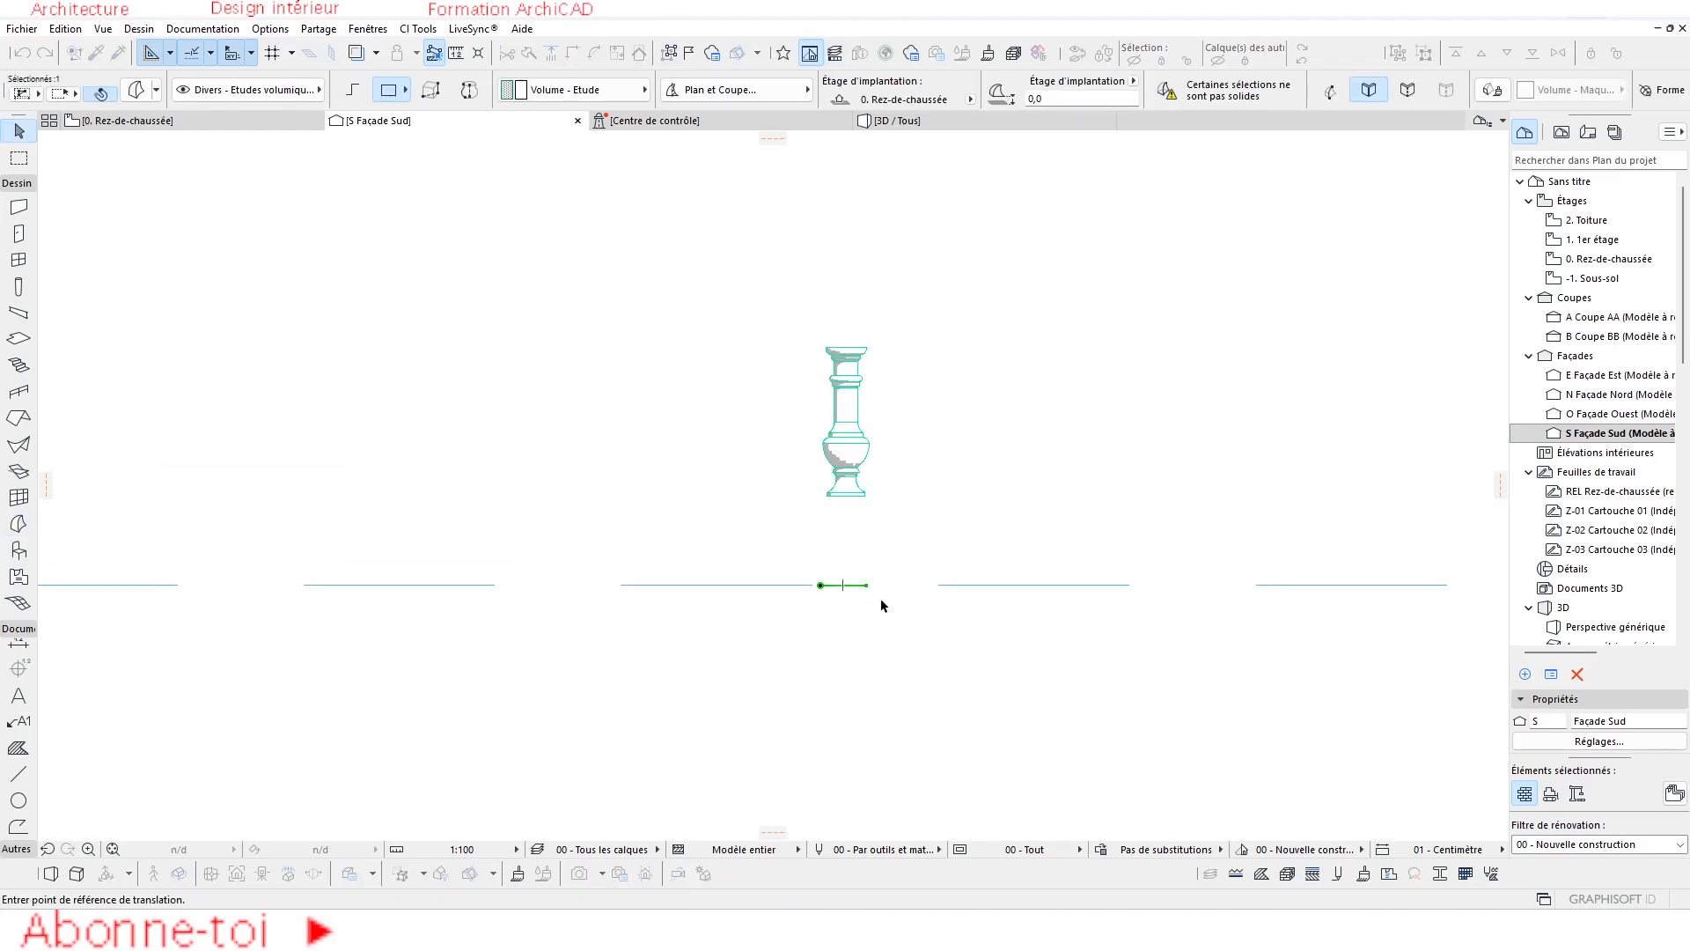
scroll(884, 606, "up", 5)
left_click(714, 583)
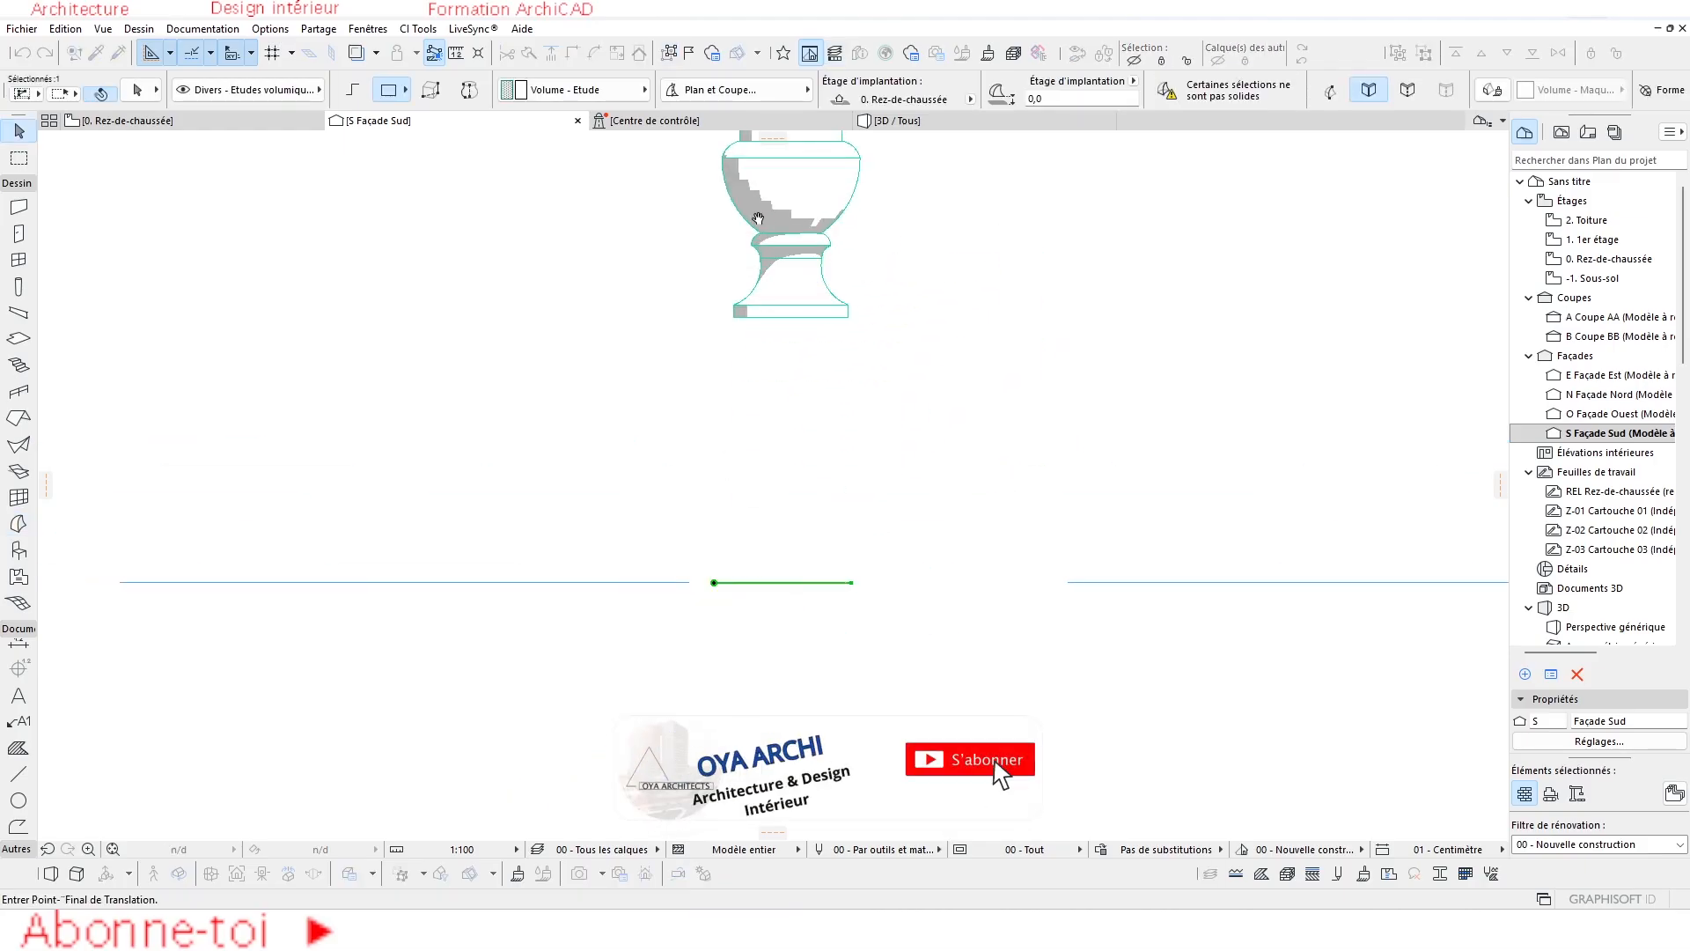
middle_click_drag(739, 314, 752, 697)
scroll(755, 249, "up", 6)
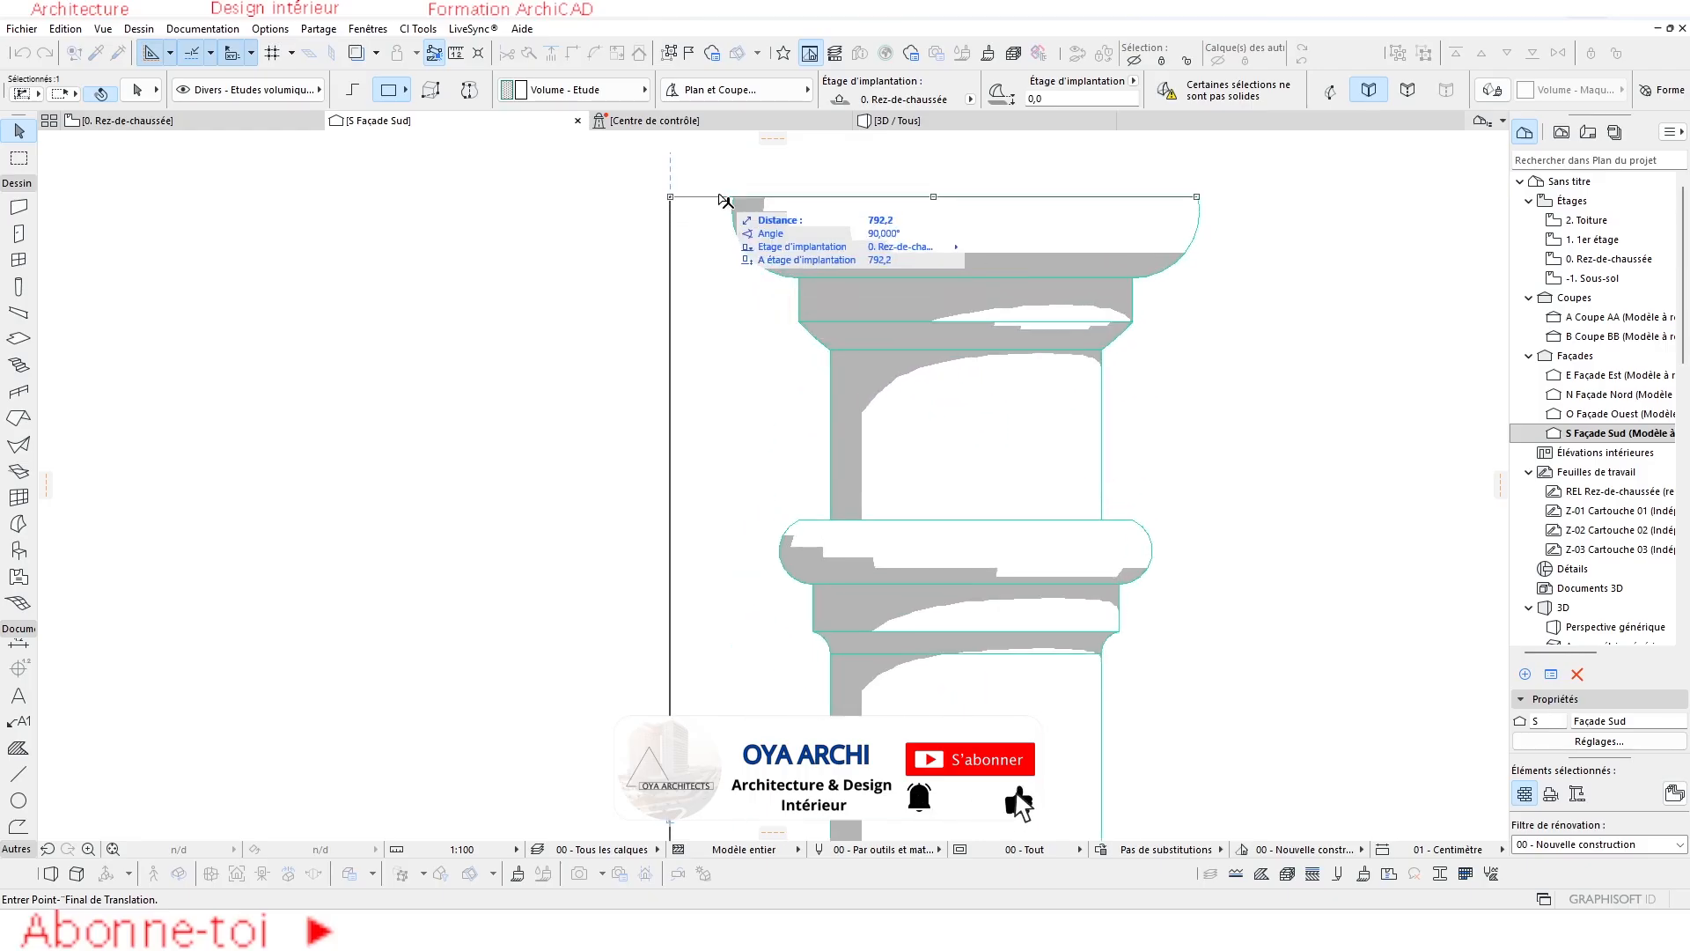
left_click(732, 199)
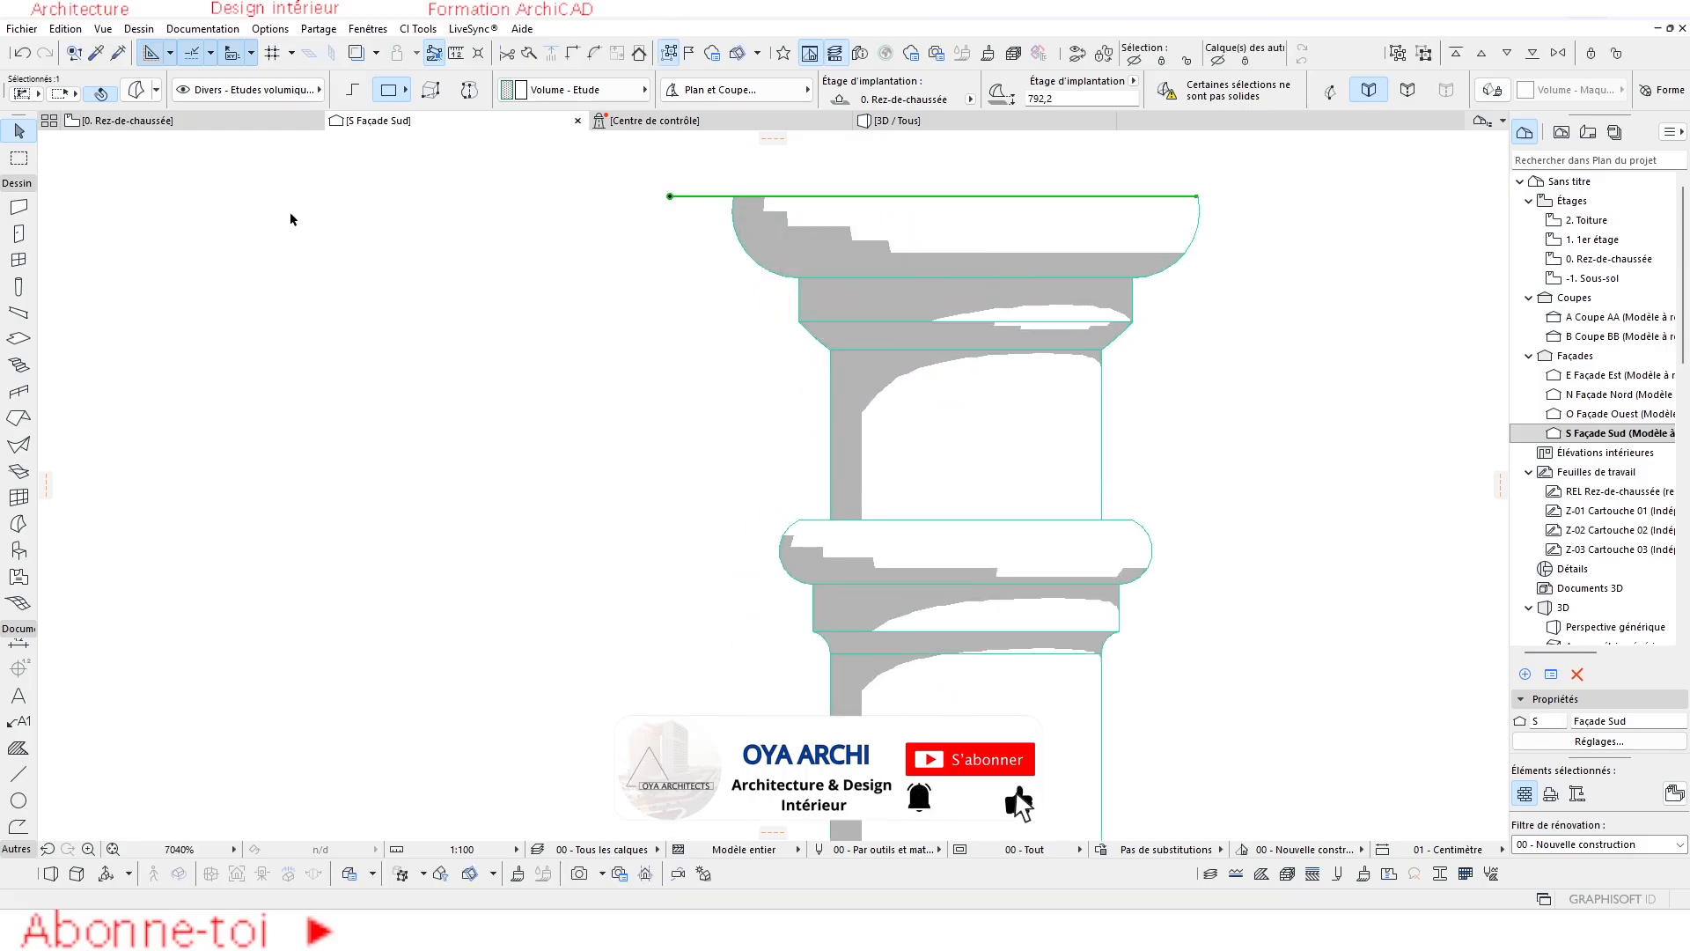
Examine the position of the raised rectangle relative to the baluster from several angles in the 3D view.
scroll(739, 388, "down", 7)
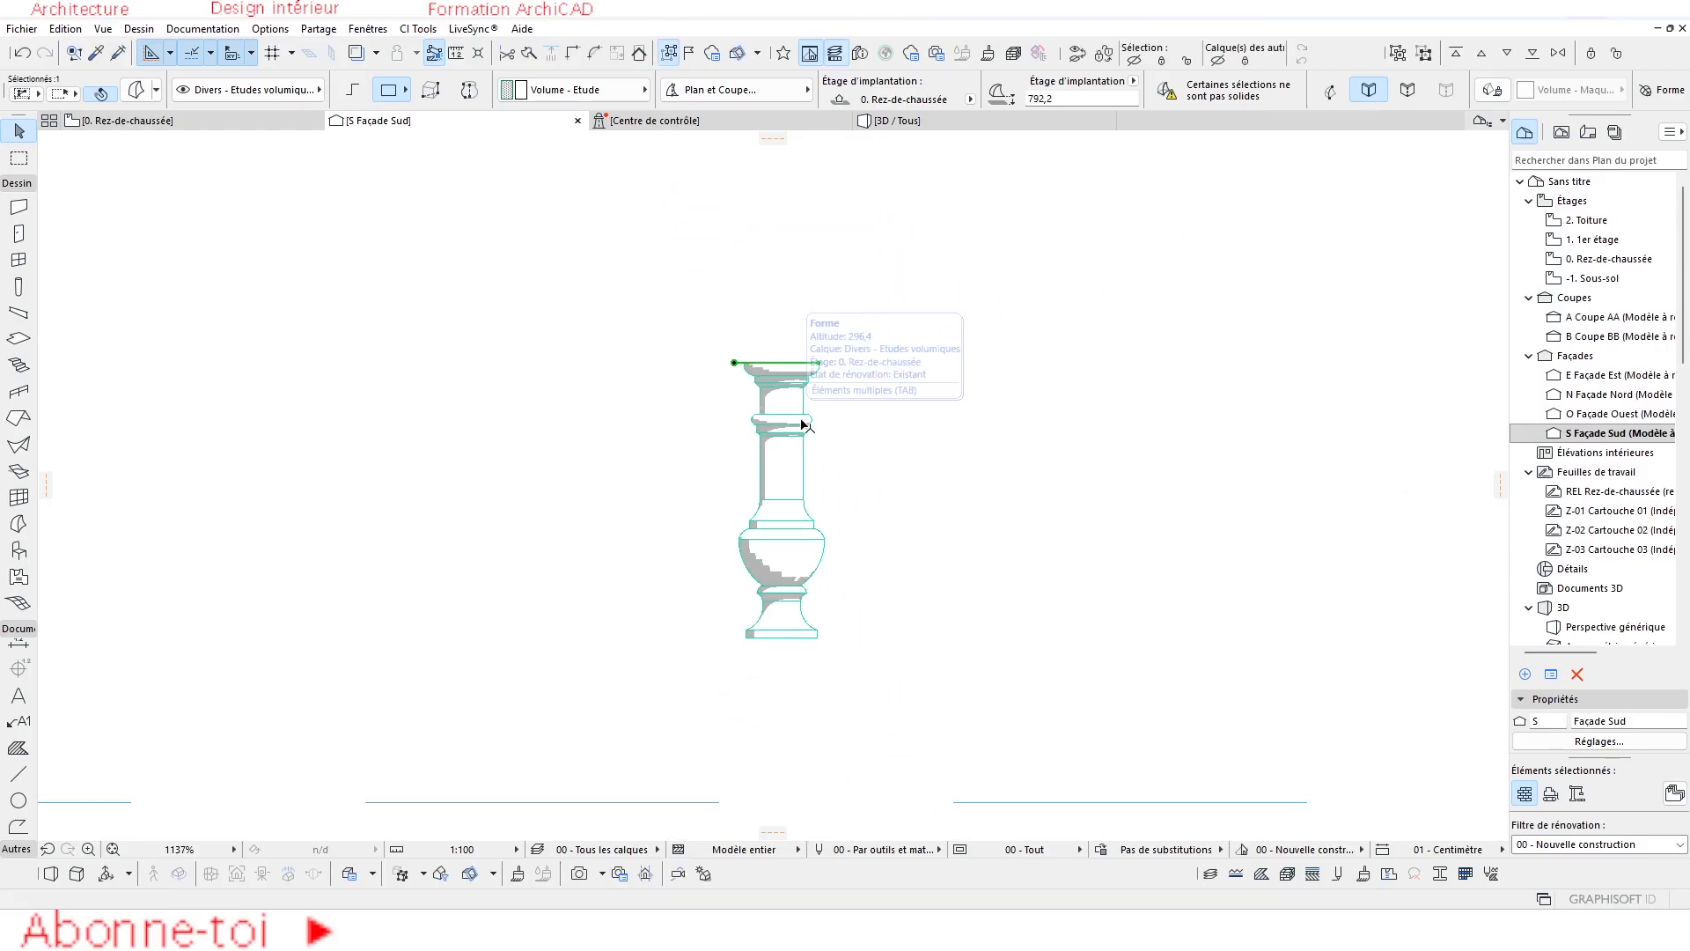
left_click(907, 121)
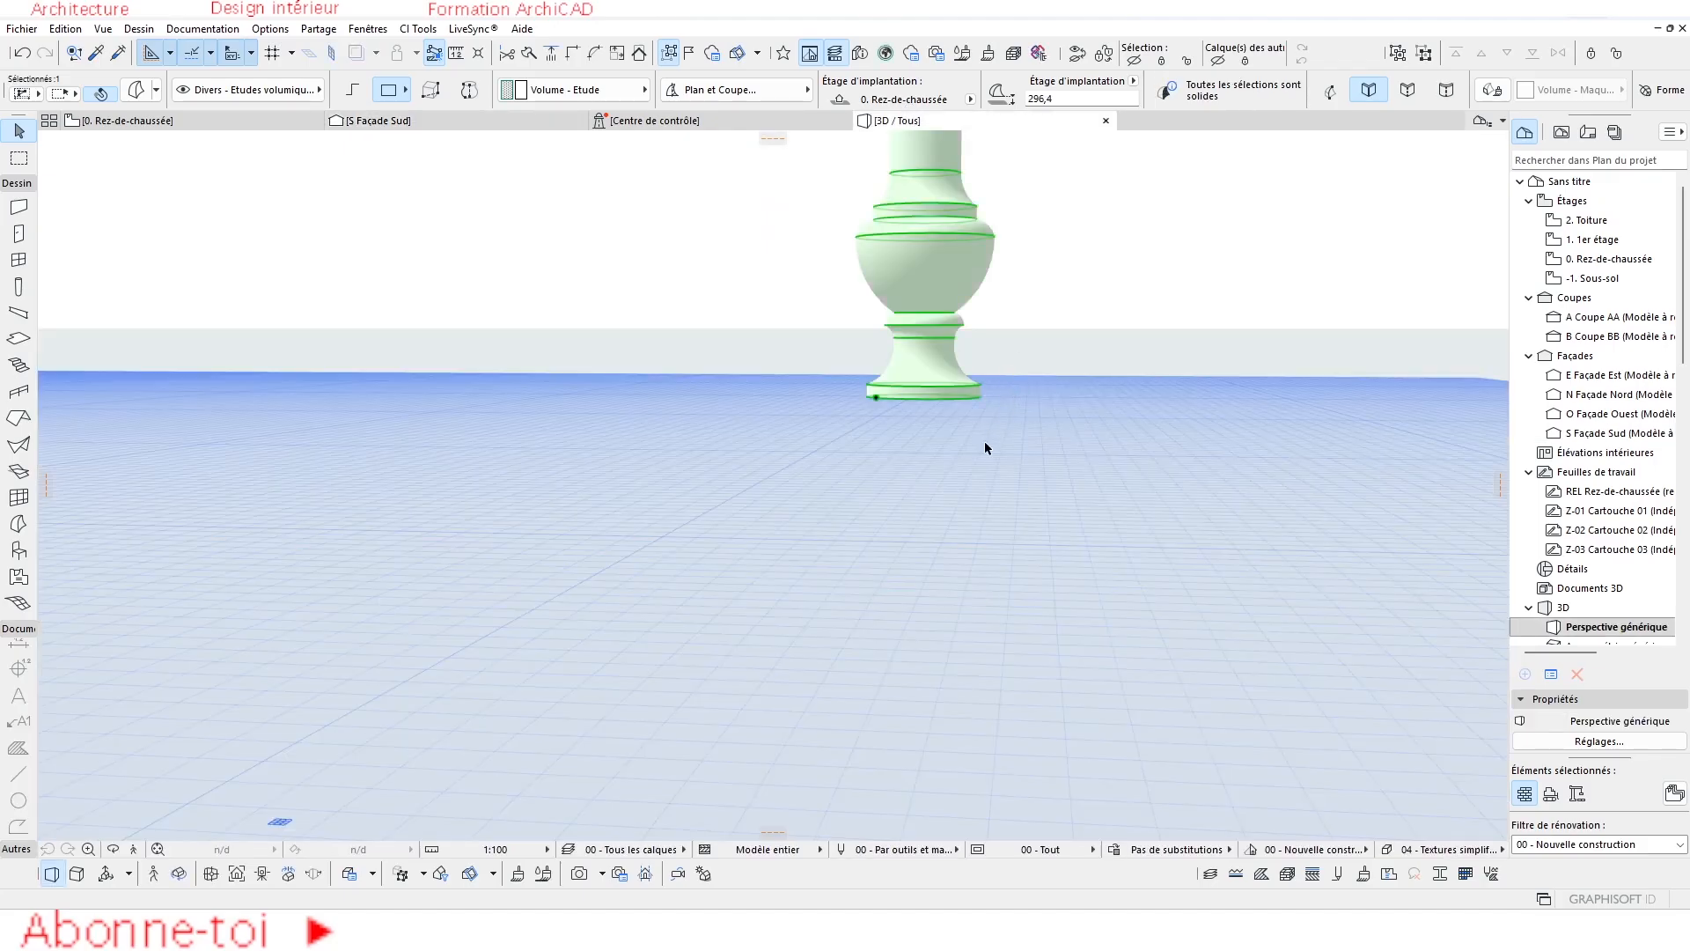
scroll(984, 440, "down", 4)
middle_click_drag(978, 326, 907, 461)
scroll(890, 384, "up", 8)
scroll(888, 357, "down", 5)
middle_click_drag(894, 362, 889, 287, "shift")
scroll(889, 287, "down", 3)
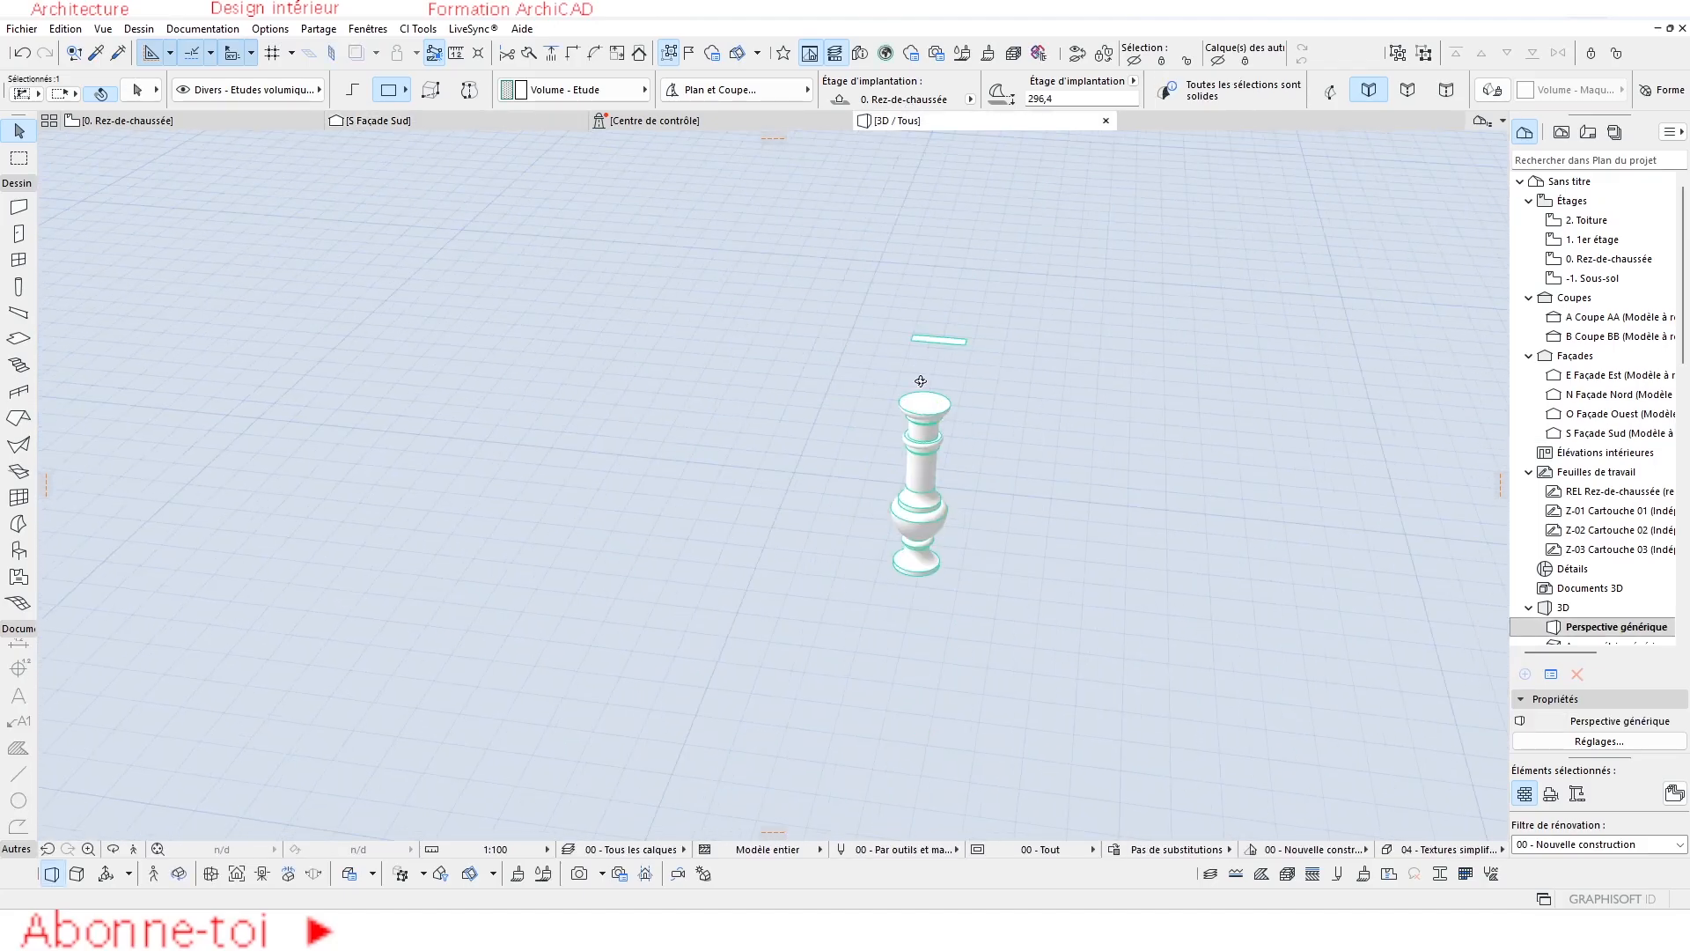
middle_click_drag(780, 347, 673, 358, "shift")
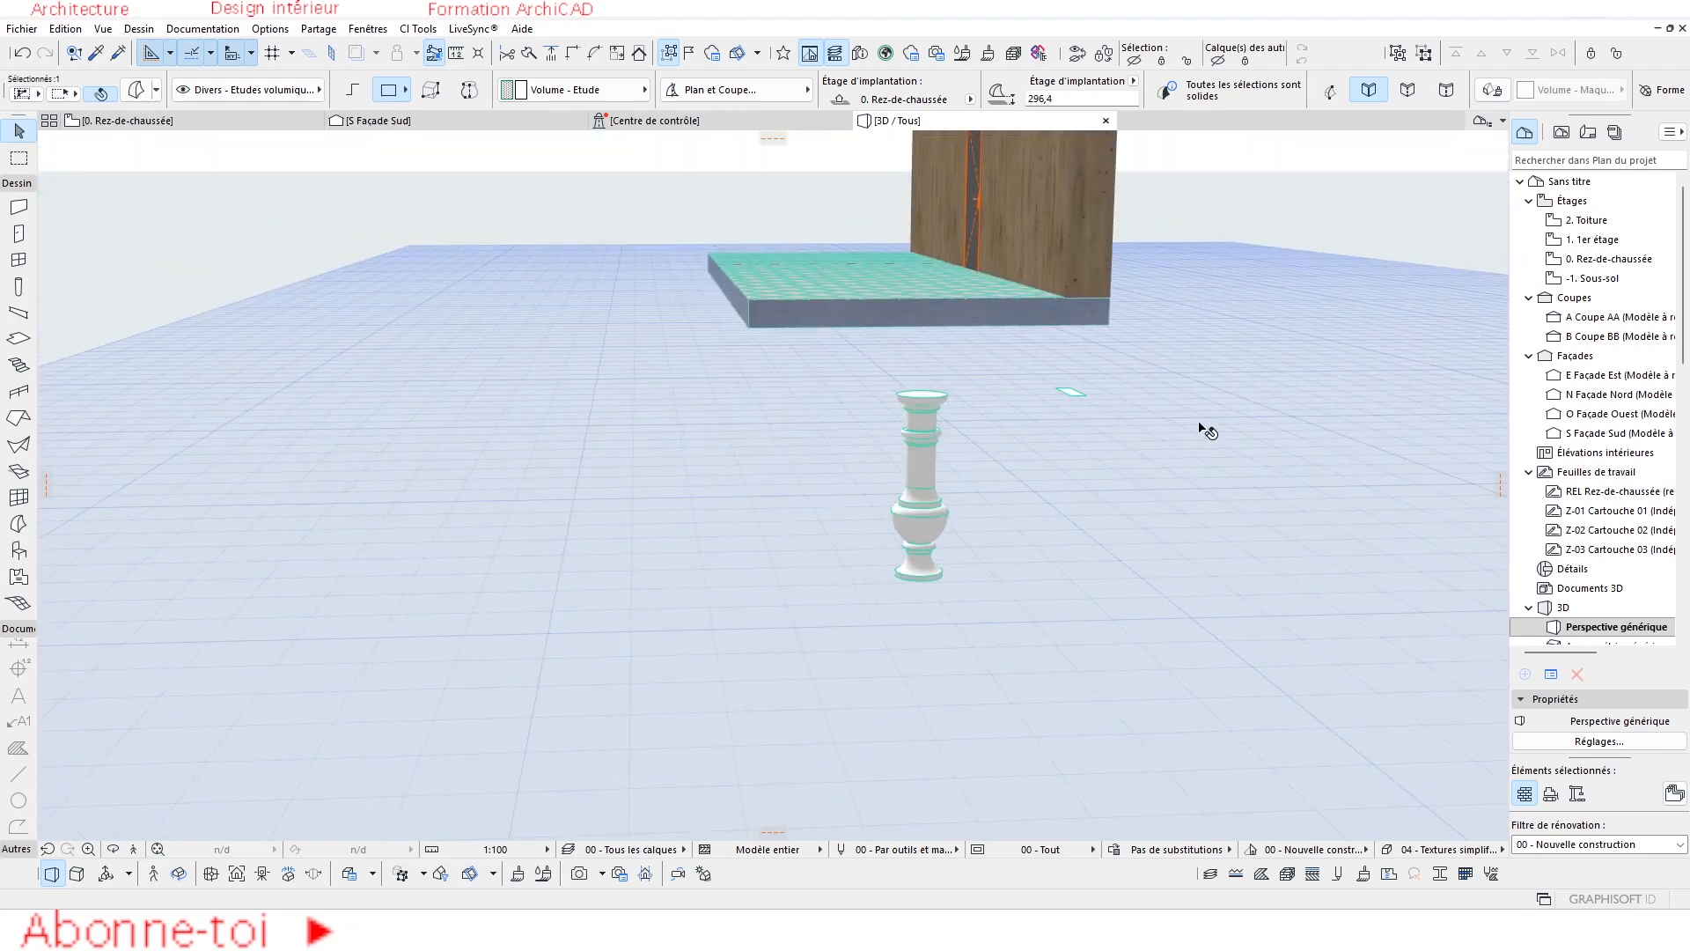
scroll(1022, 392, "up", 5)
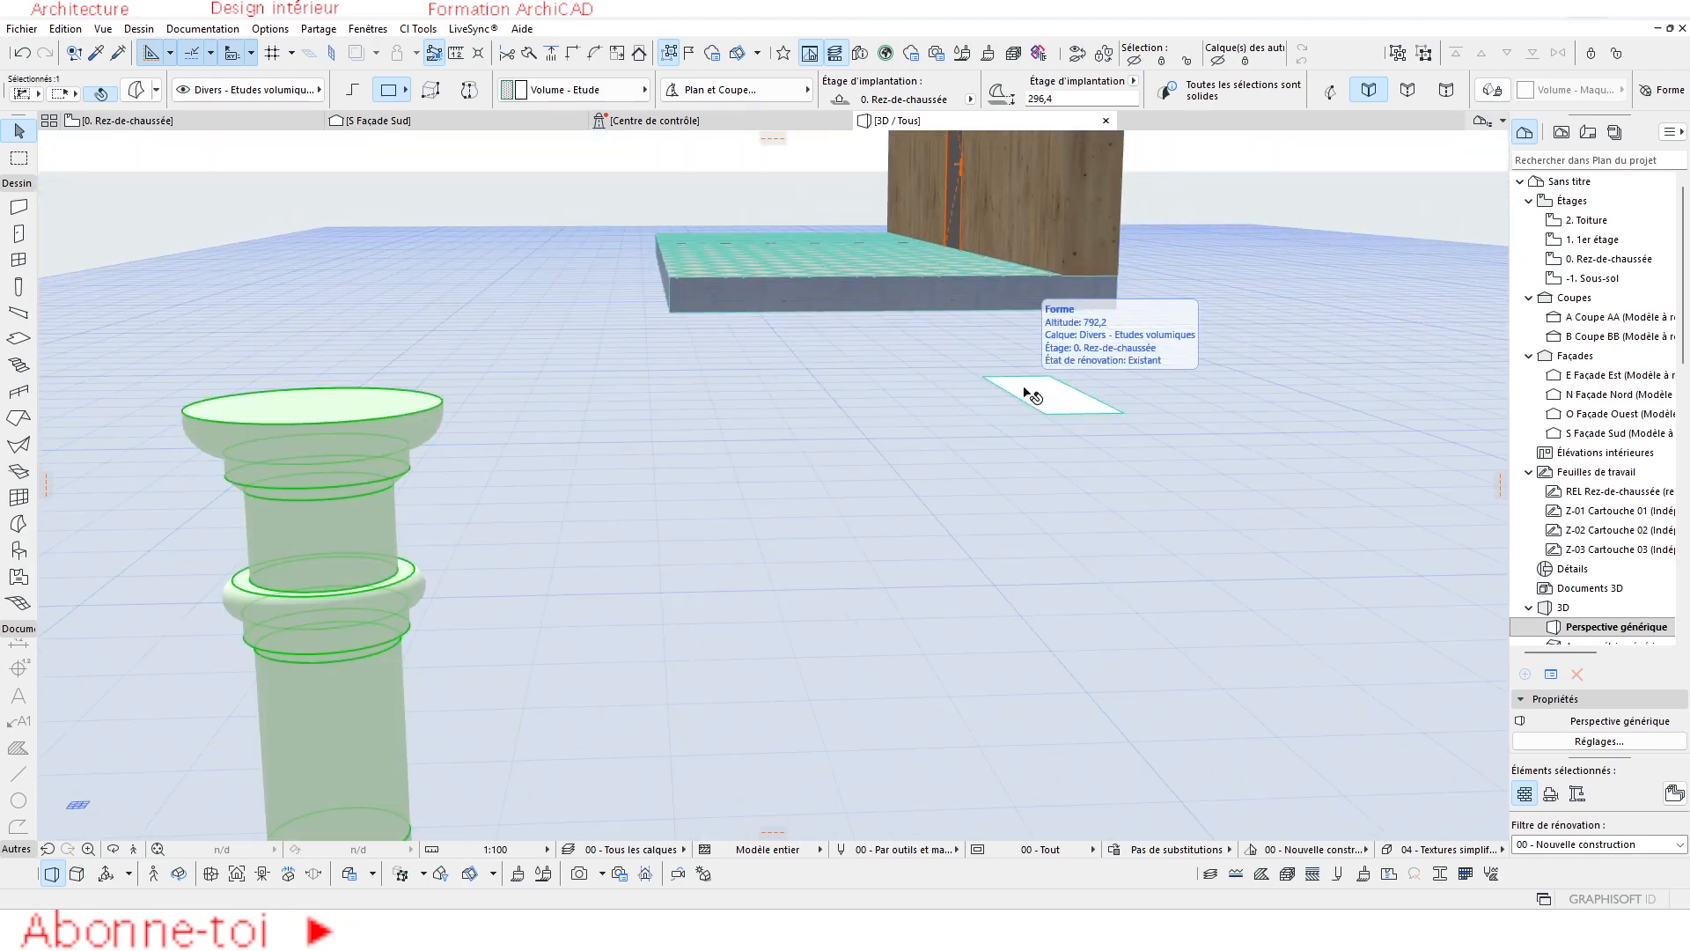
Rotate the flat rectangle 90° about its corner in the 3D view so that it stands vertically.
middle_click_drag(1033, 393, 805, 537, "shift")
left_click(802, 531)
key("ctrl+e")
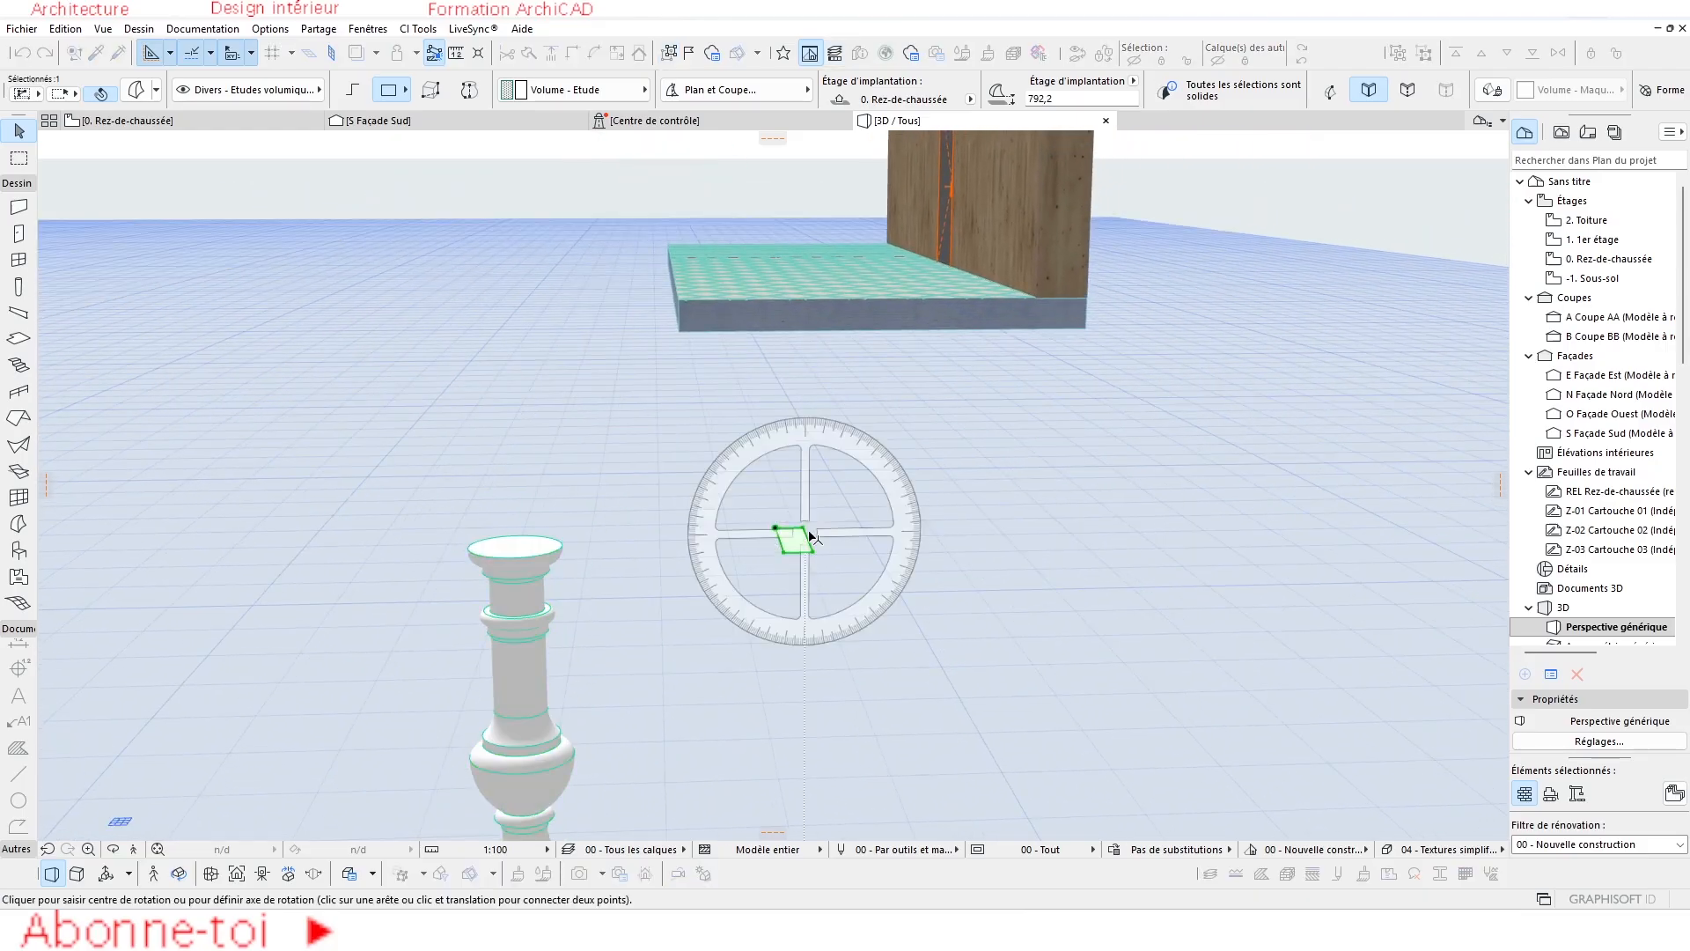
left_click(807, 531)
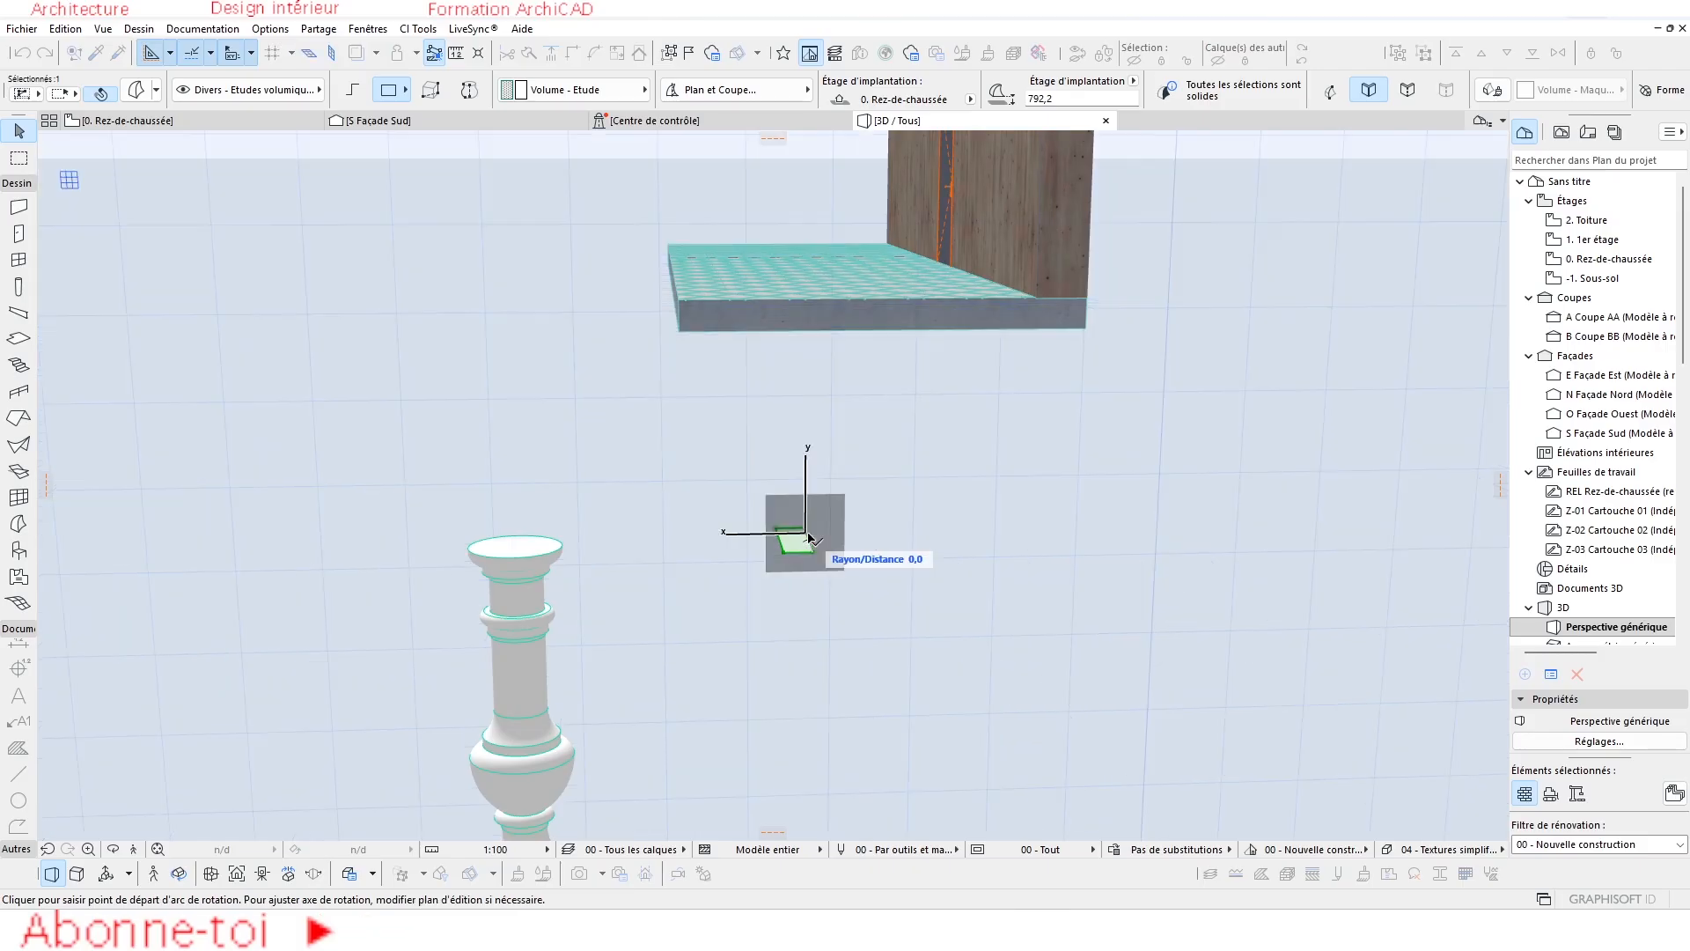
left_click(889, 531)
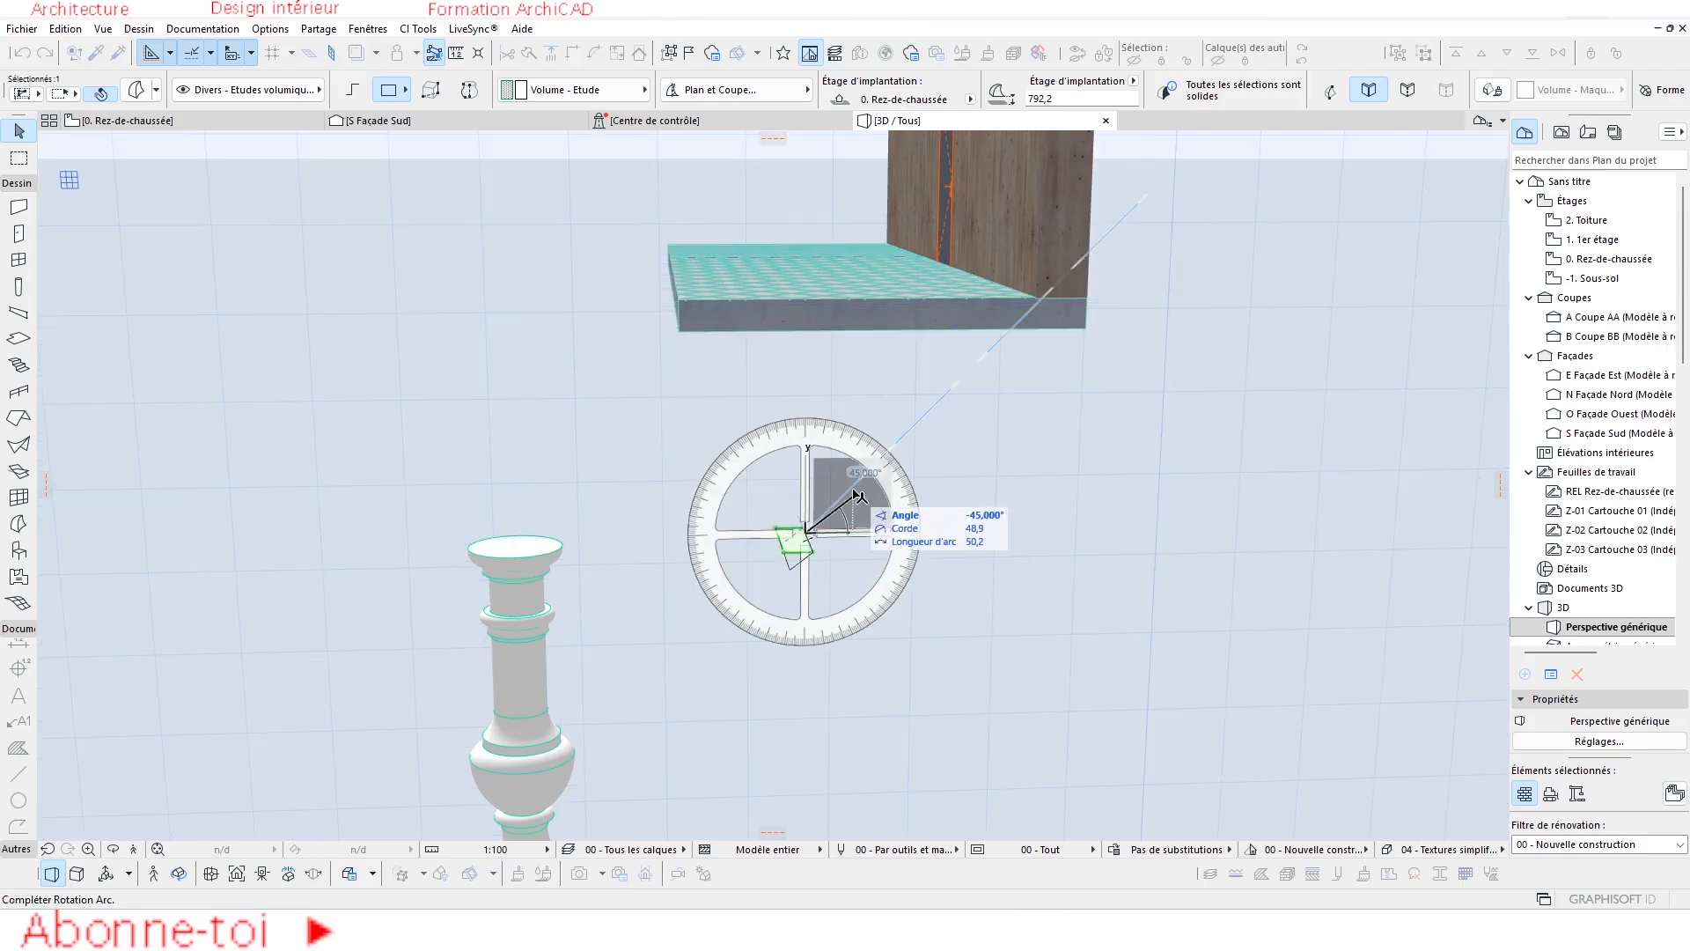
left_click(808, 442)
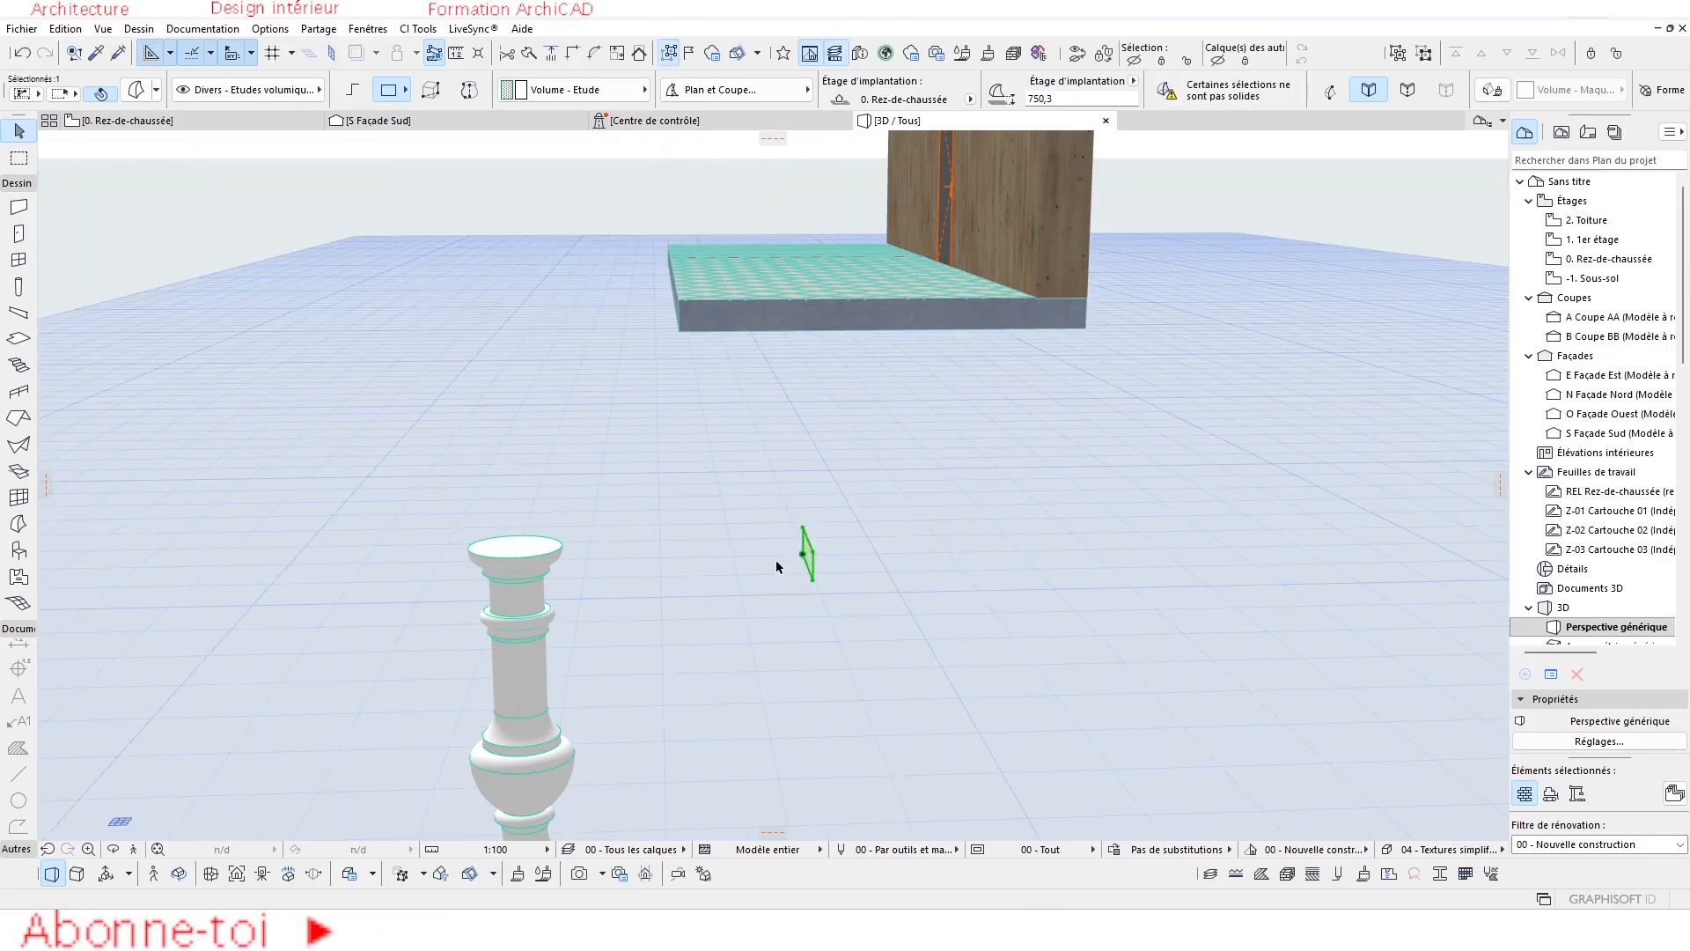
Move the upright rectangle vertically in the Façade Sud view so its lower edge lies on the baluster's top.
middle_click_drag(776, 562, 807, 364)
left_click(387, 121)
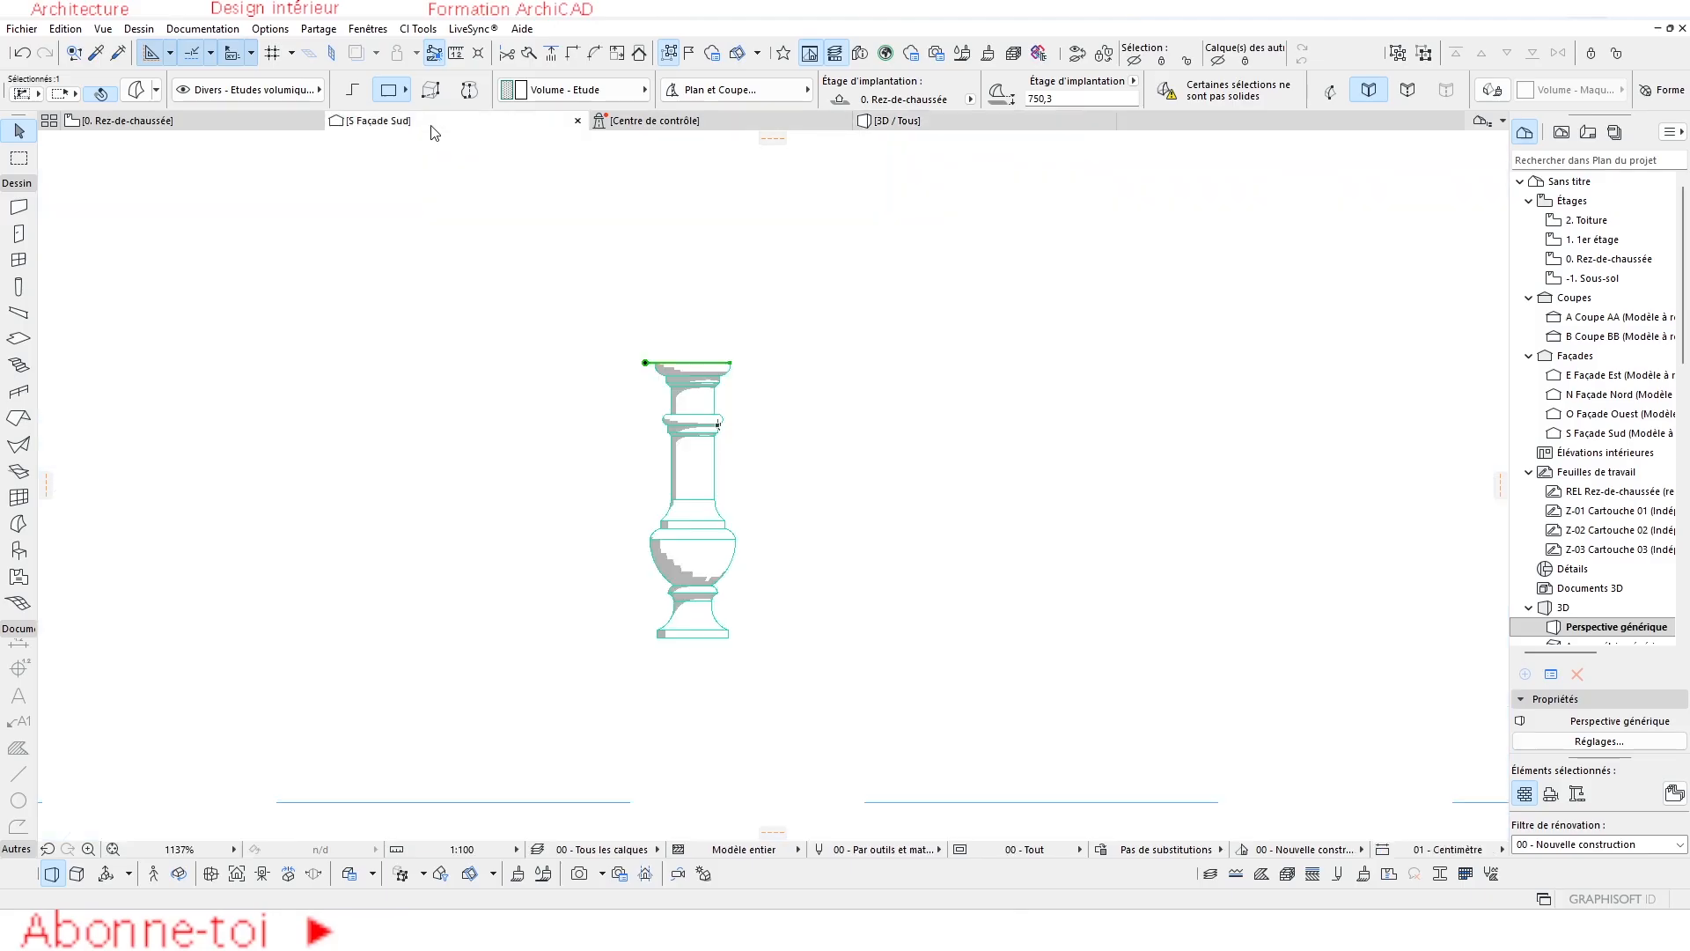
scroll(653, 366, "up", 5)
middle_click_drag(776, 384, 770, 437)
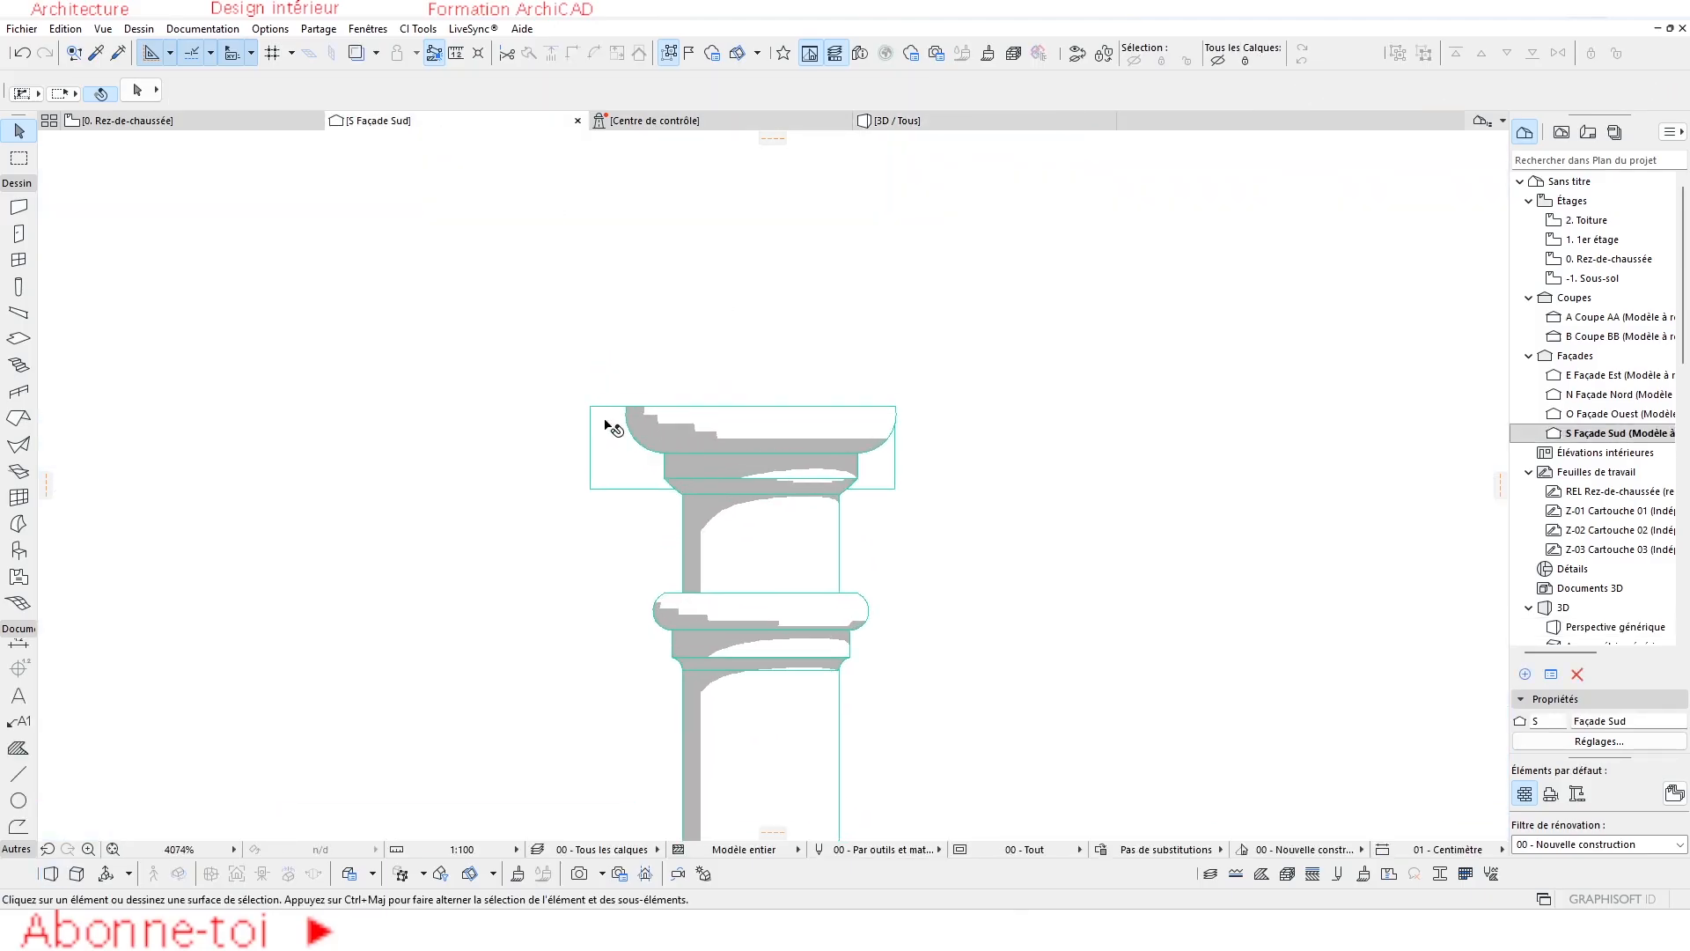
left_click(606, 421)
key("ctrl+d")
scroll(660, 452, "up", 3)
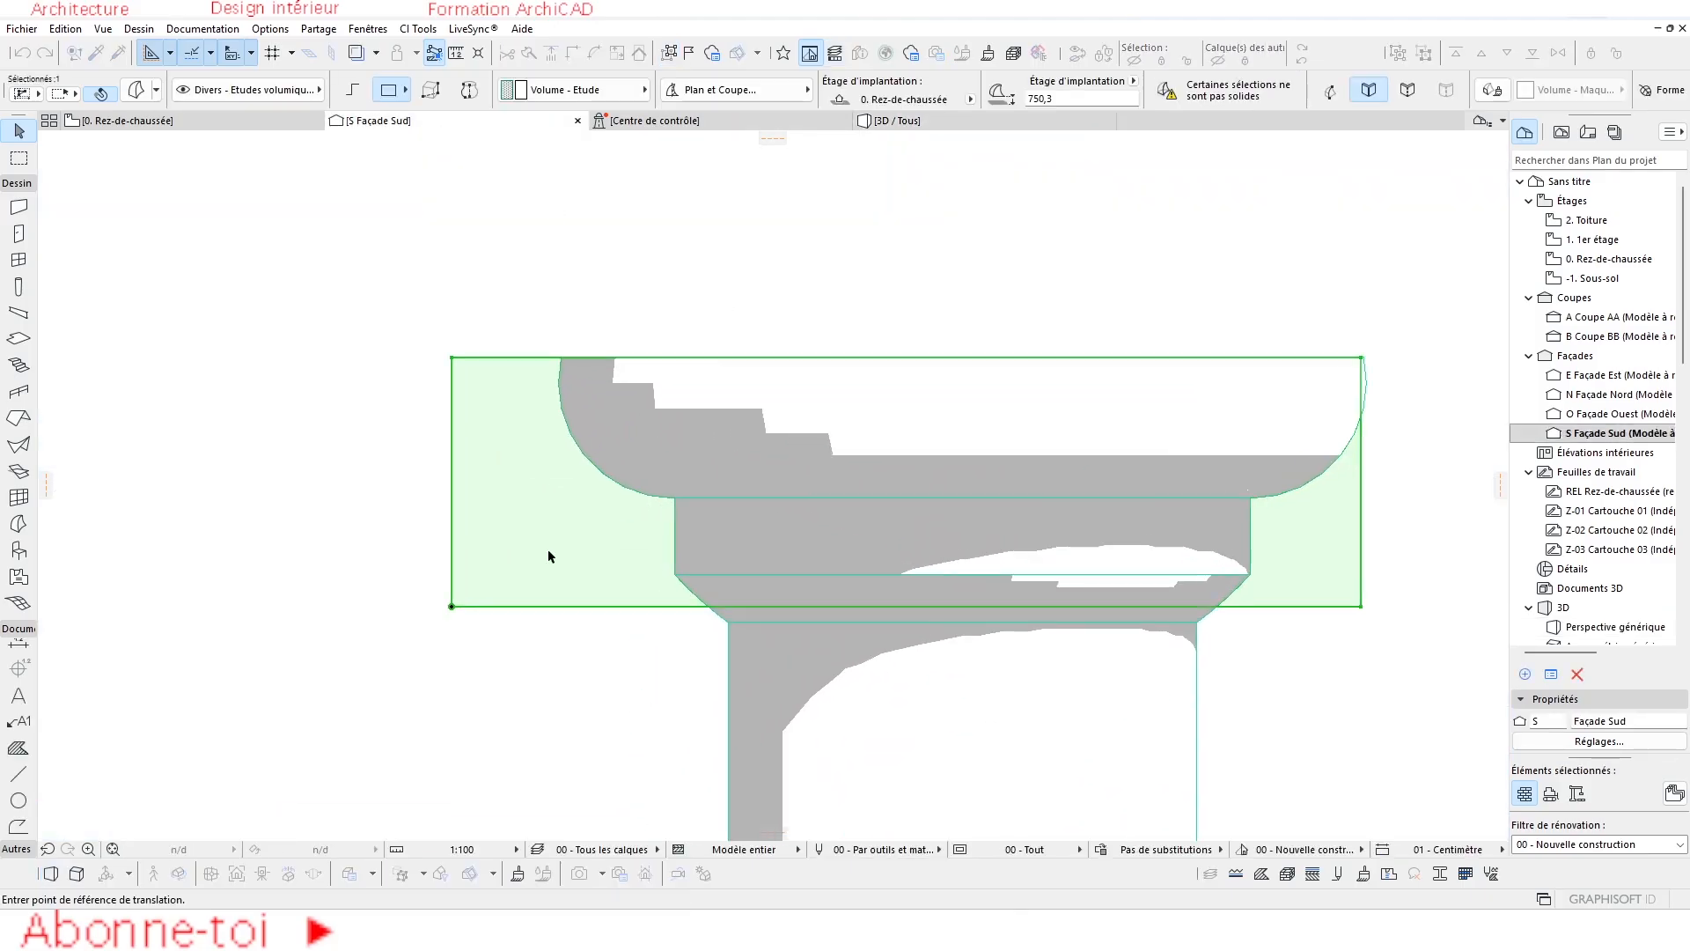
left_click(451, 606)
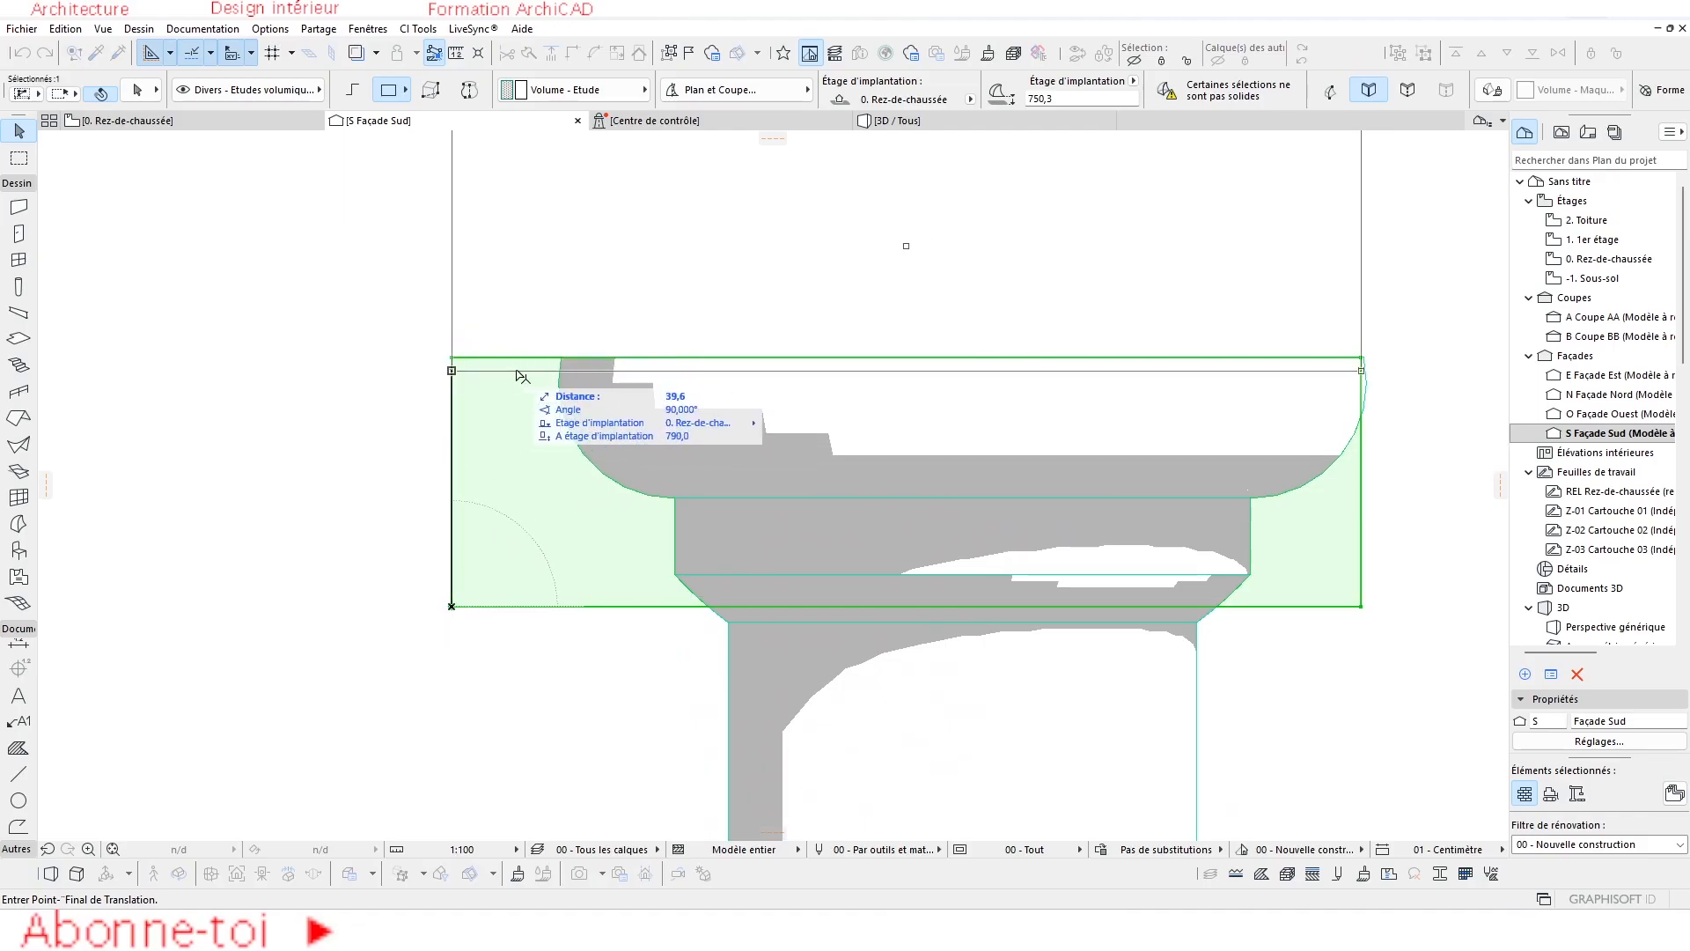
left_click(562, 358)
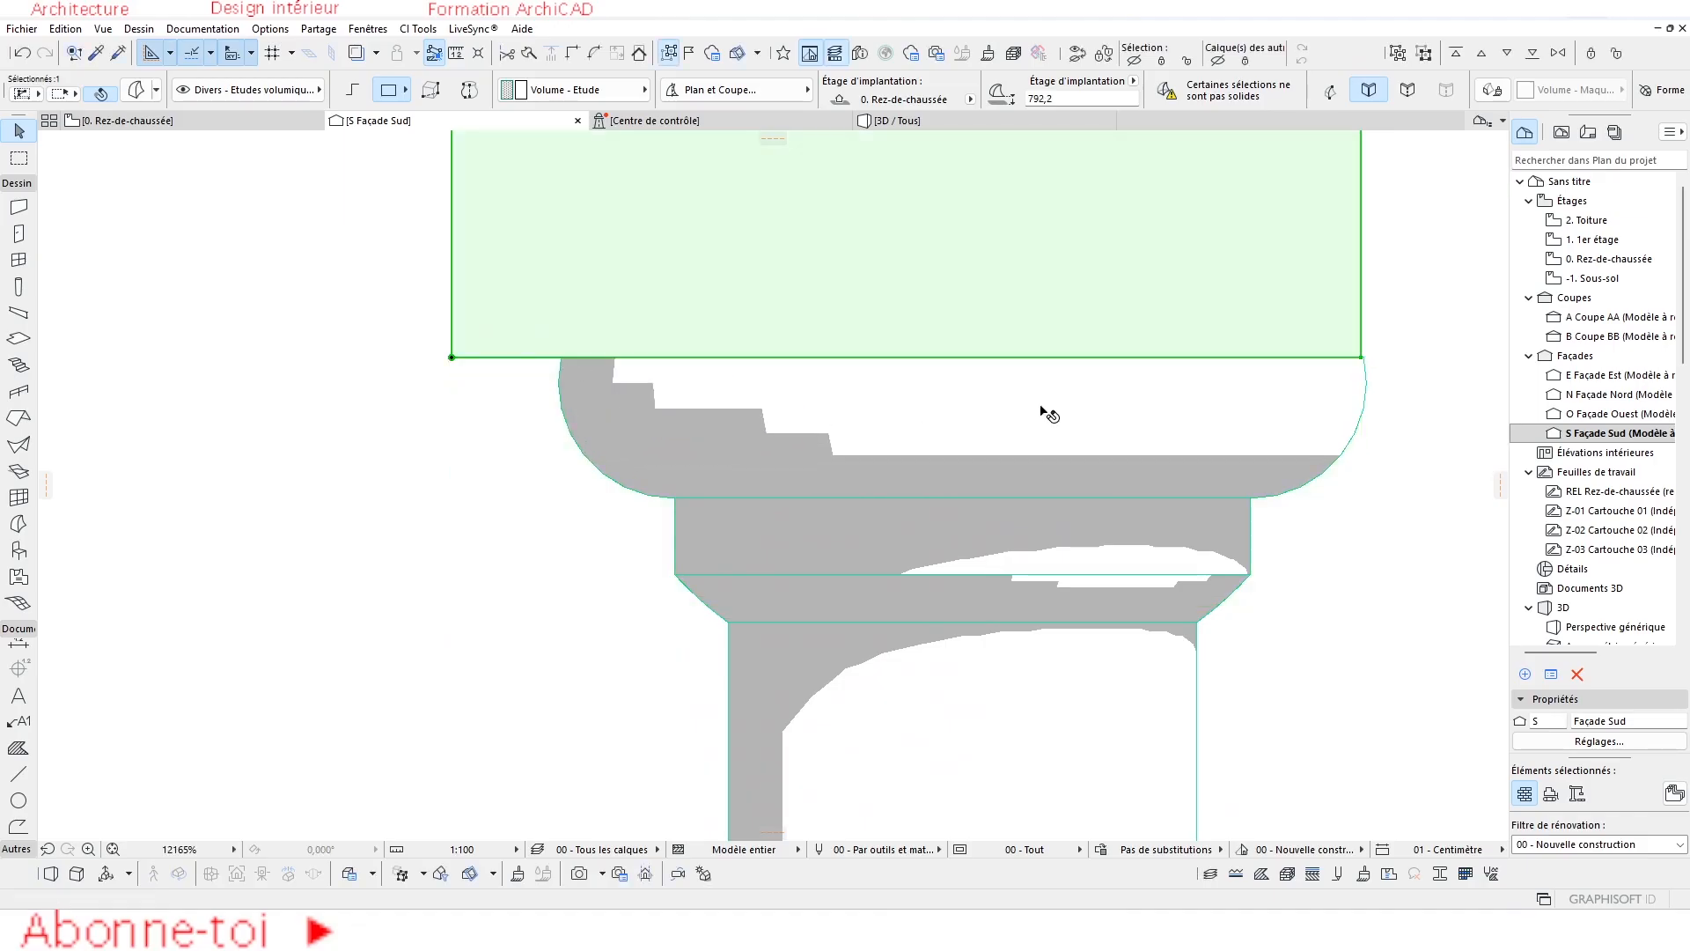
middle_click_drag(1042, 408, 742, 525)
key("ctrl+d")
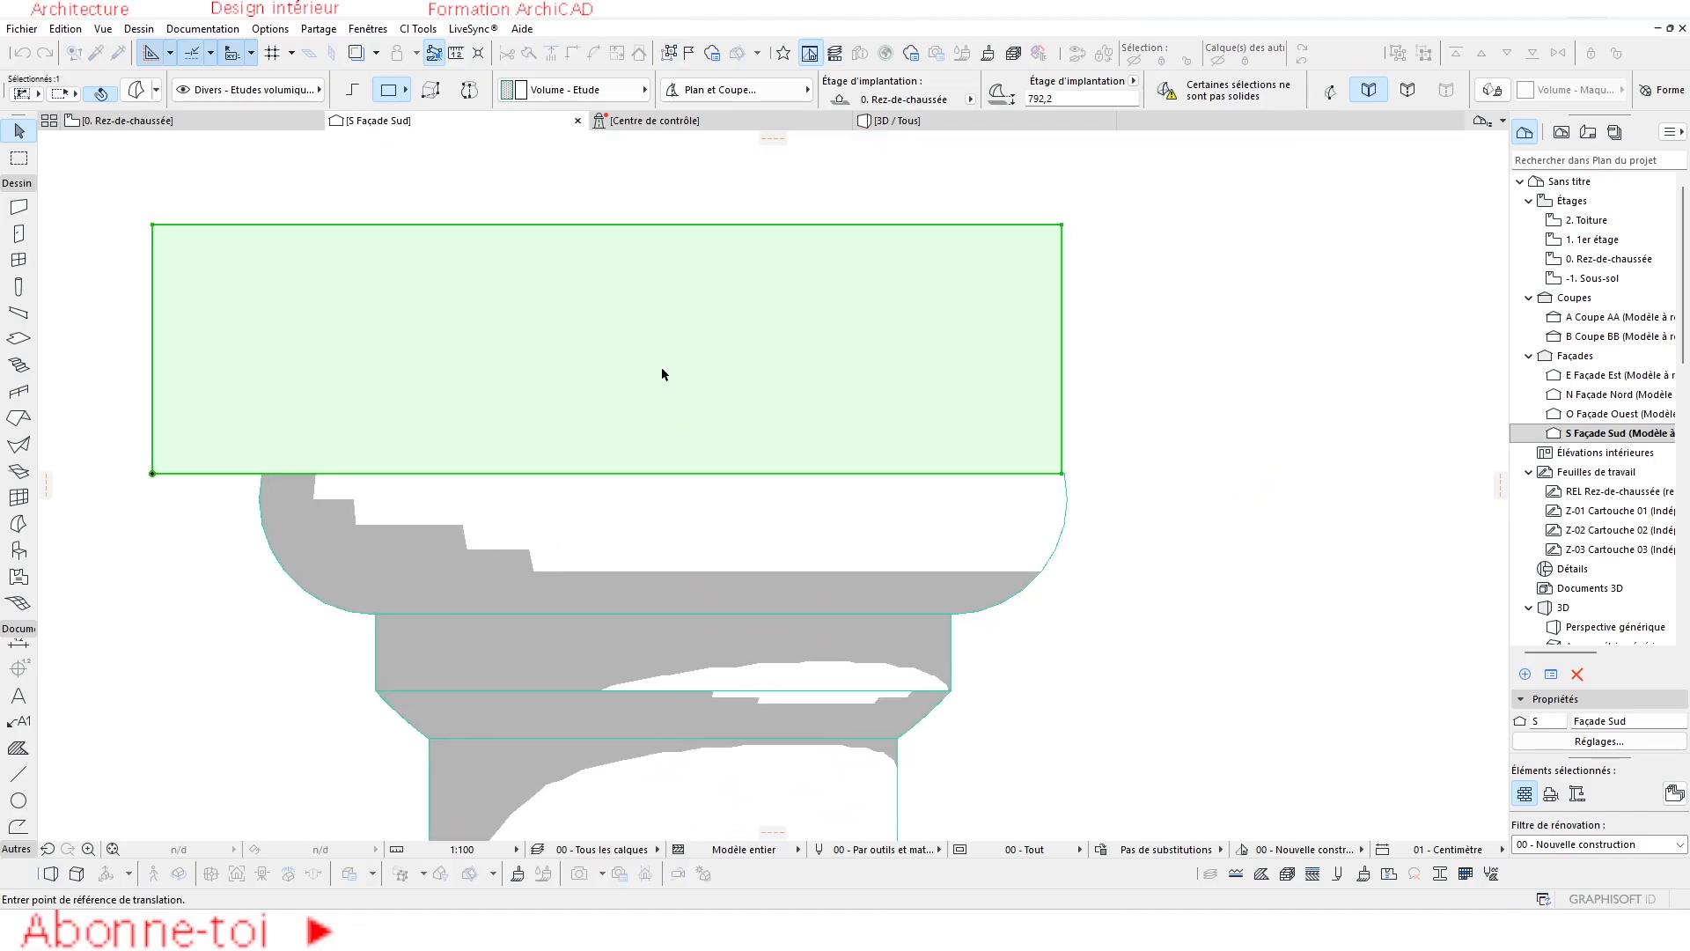
left_click(607, 224)
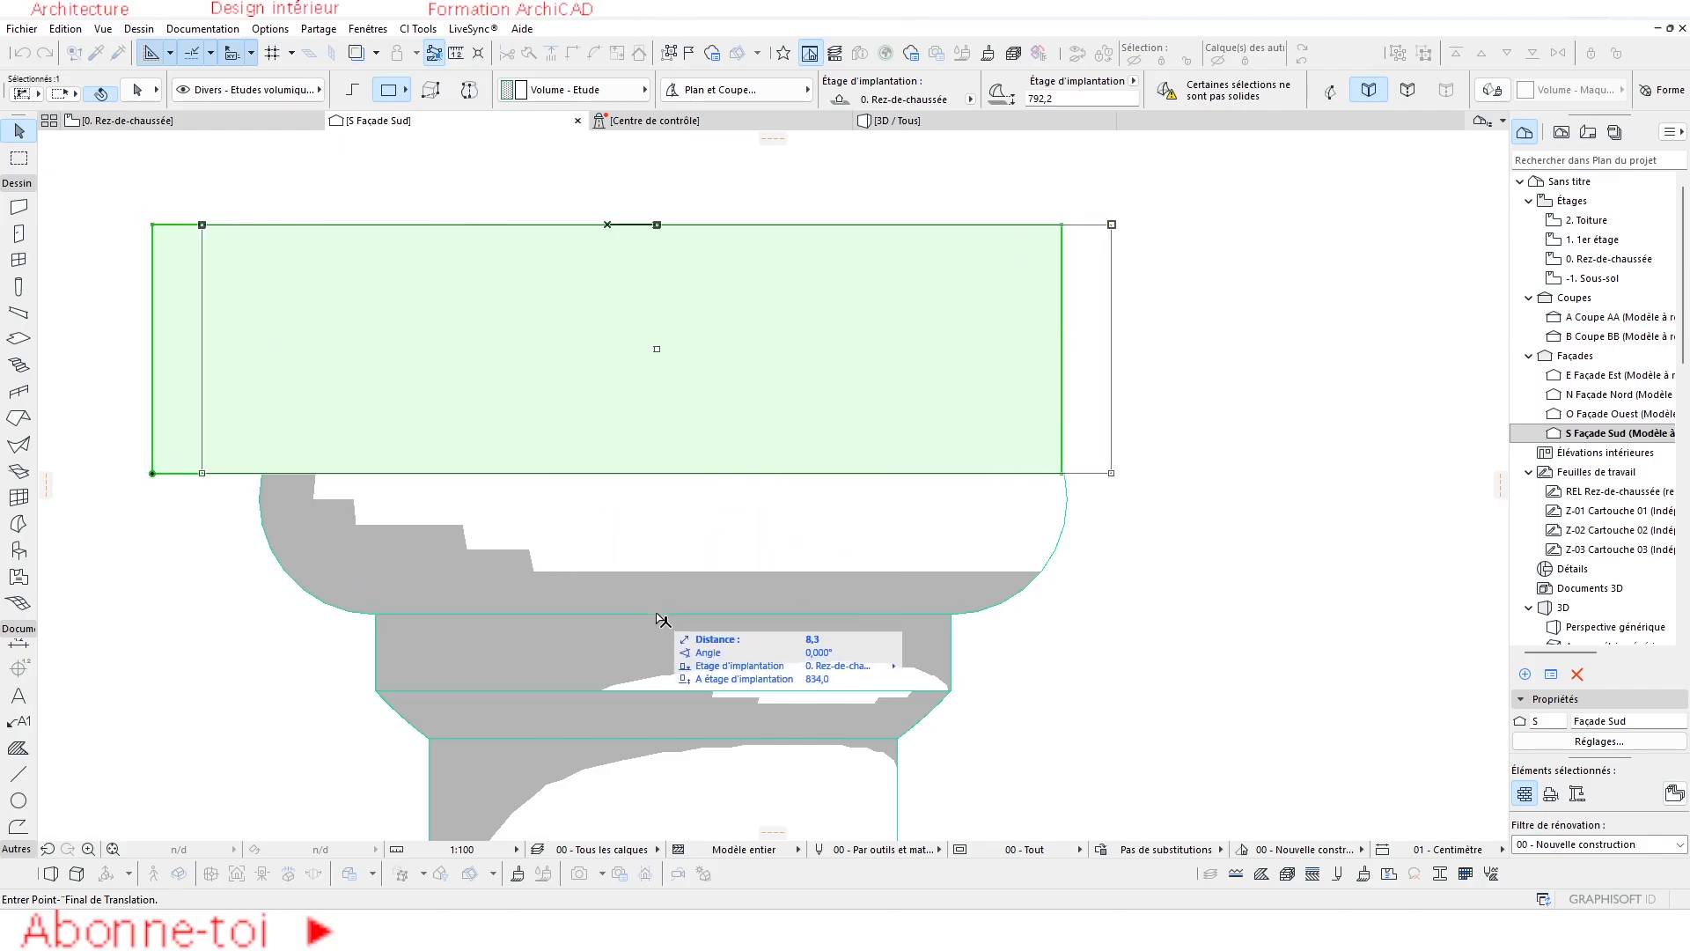
left_click(757, 573)
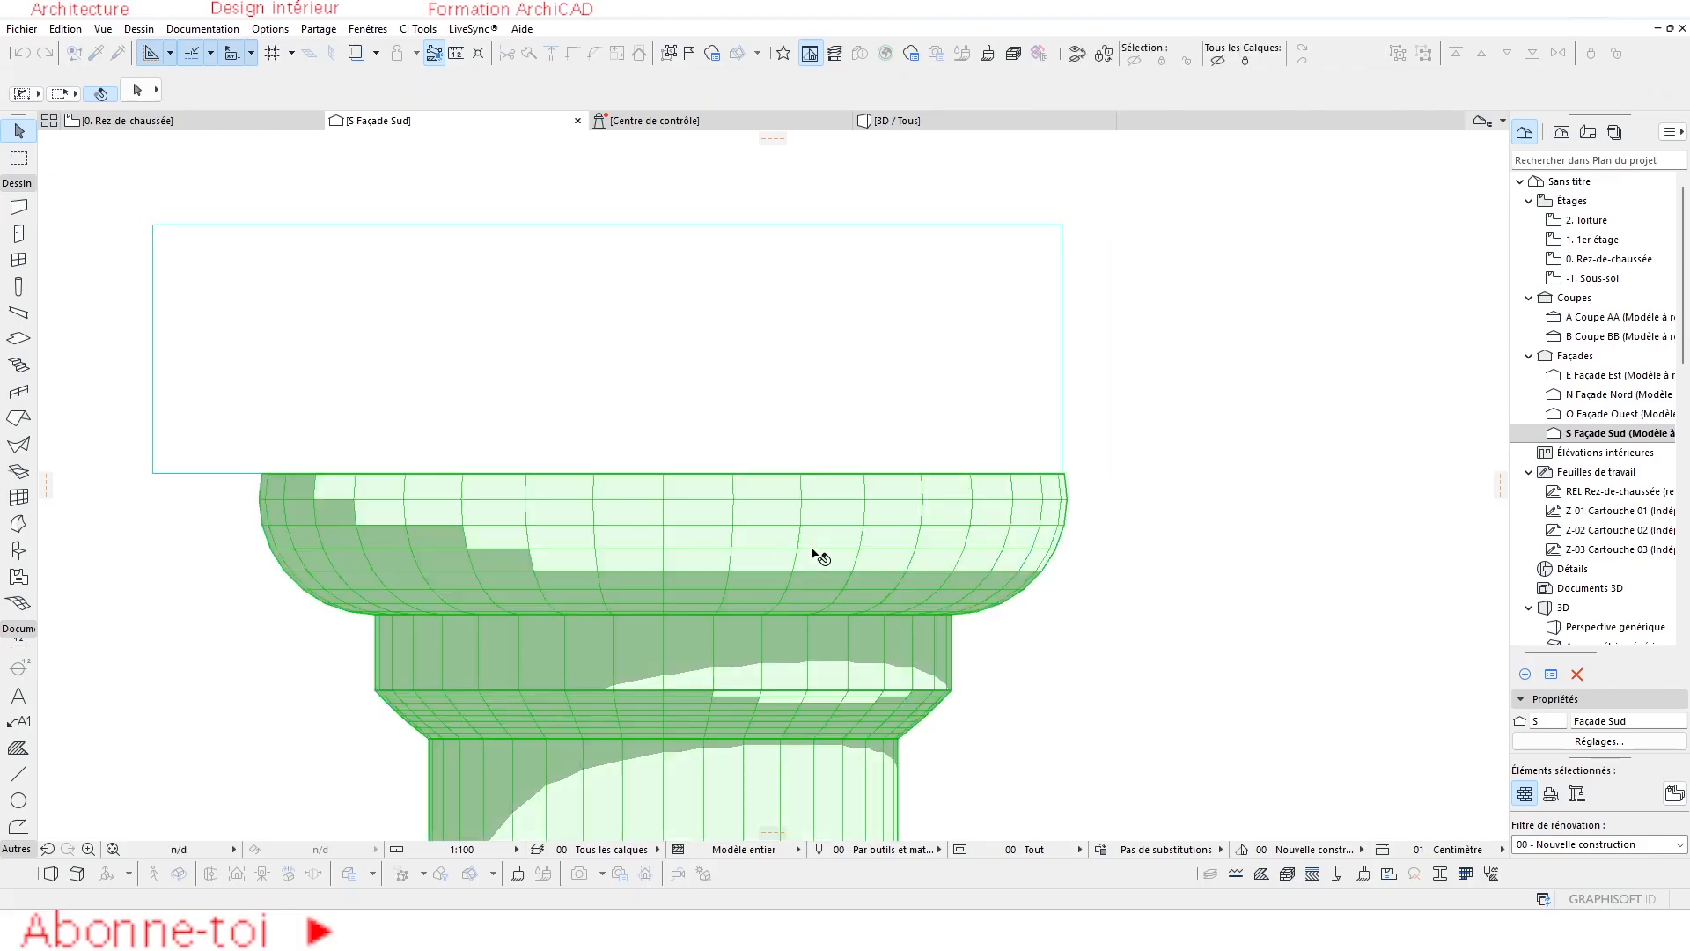
Draw a vertical line upward from the midpoint of the rectangle's lower edge, extending past its upper edge.
left_click(18, 774)
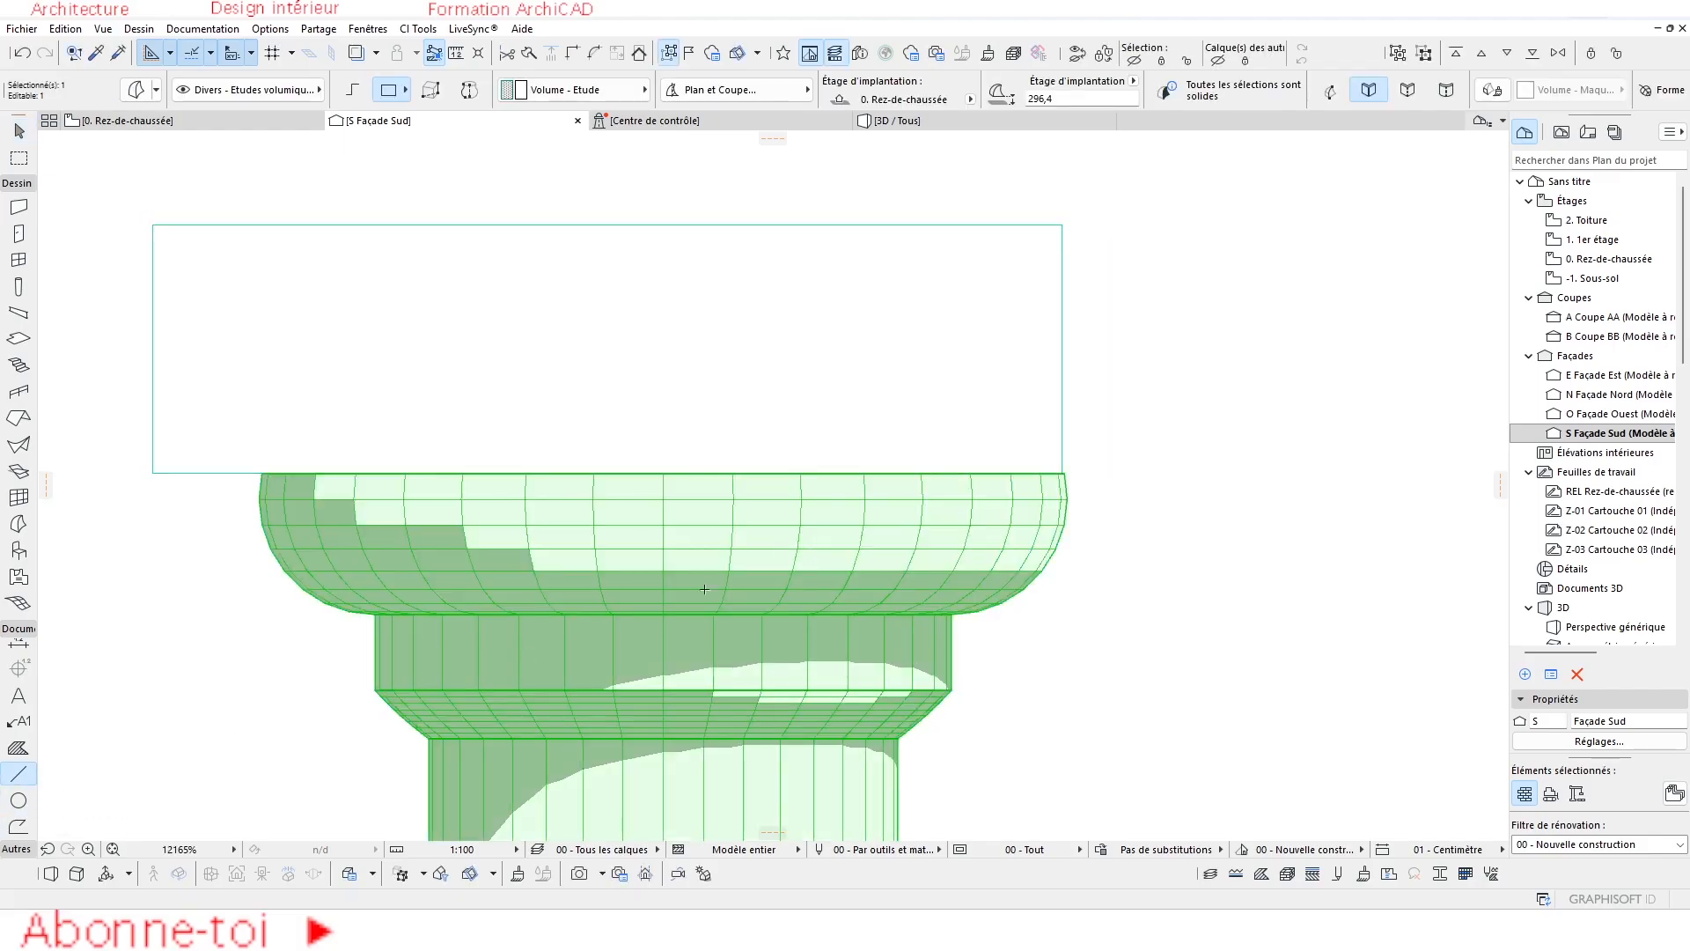
key("Escape")
left_click(606, 473)
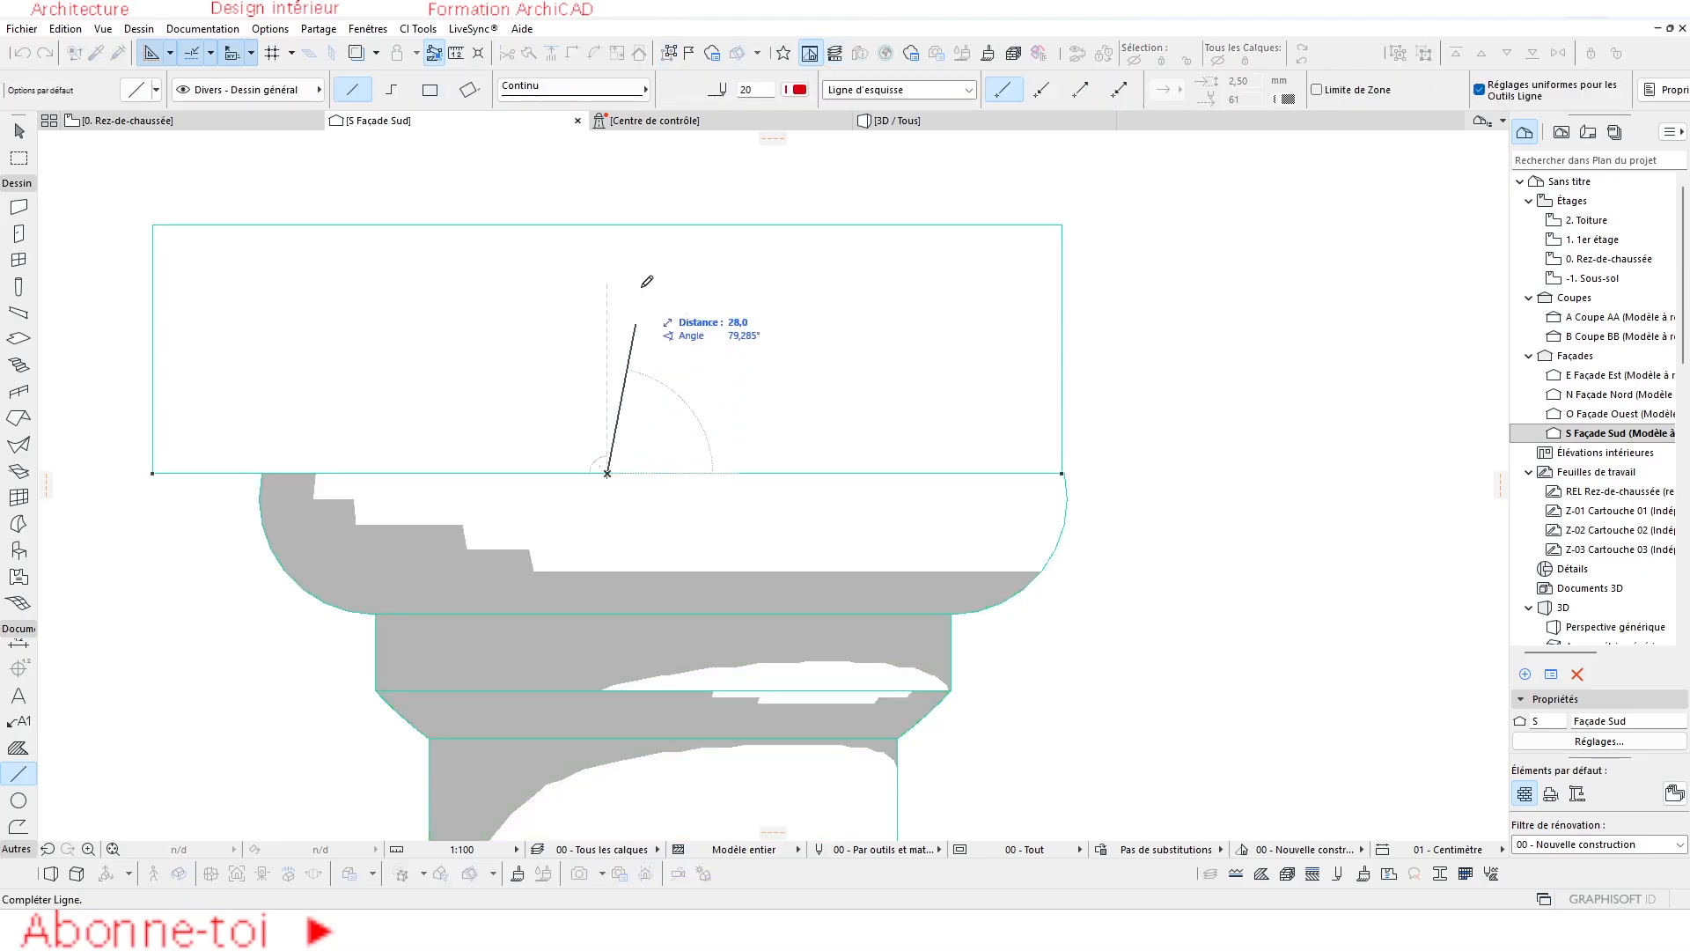
left_click(732, 141, "shift")
key("Escape")
Move the rectangle straight up off the baluster's top to an elevation of about 809.
left_click(718, 253)
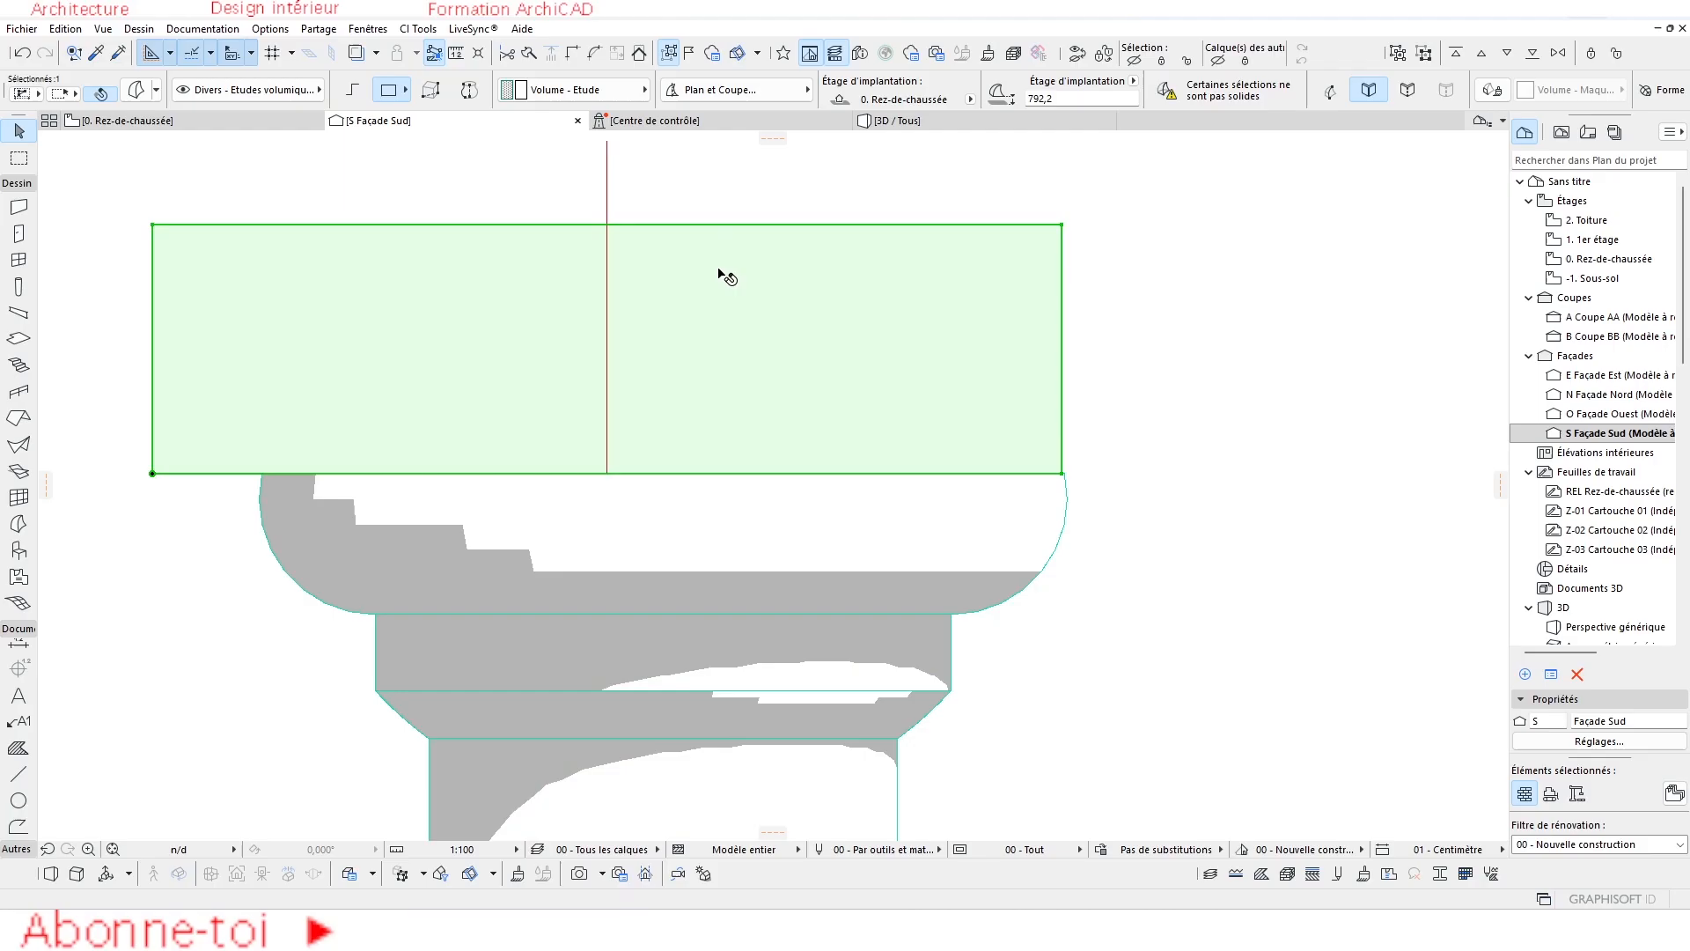
key("Escape")
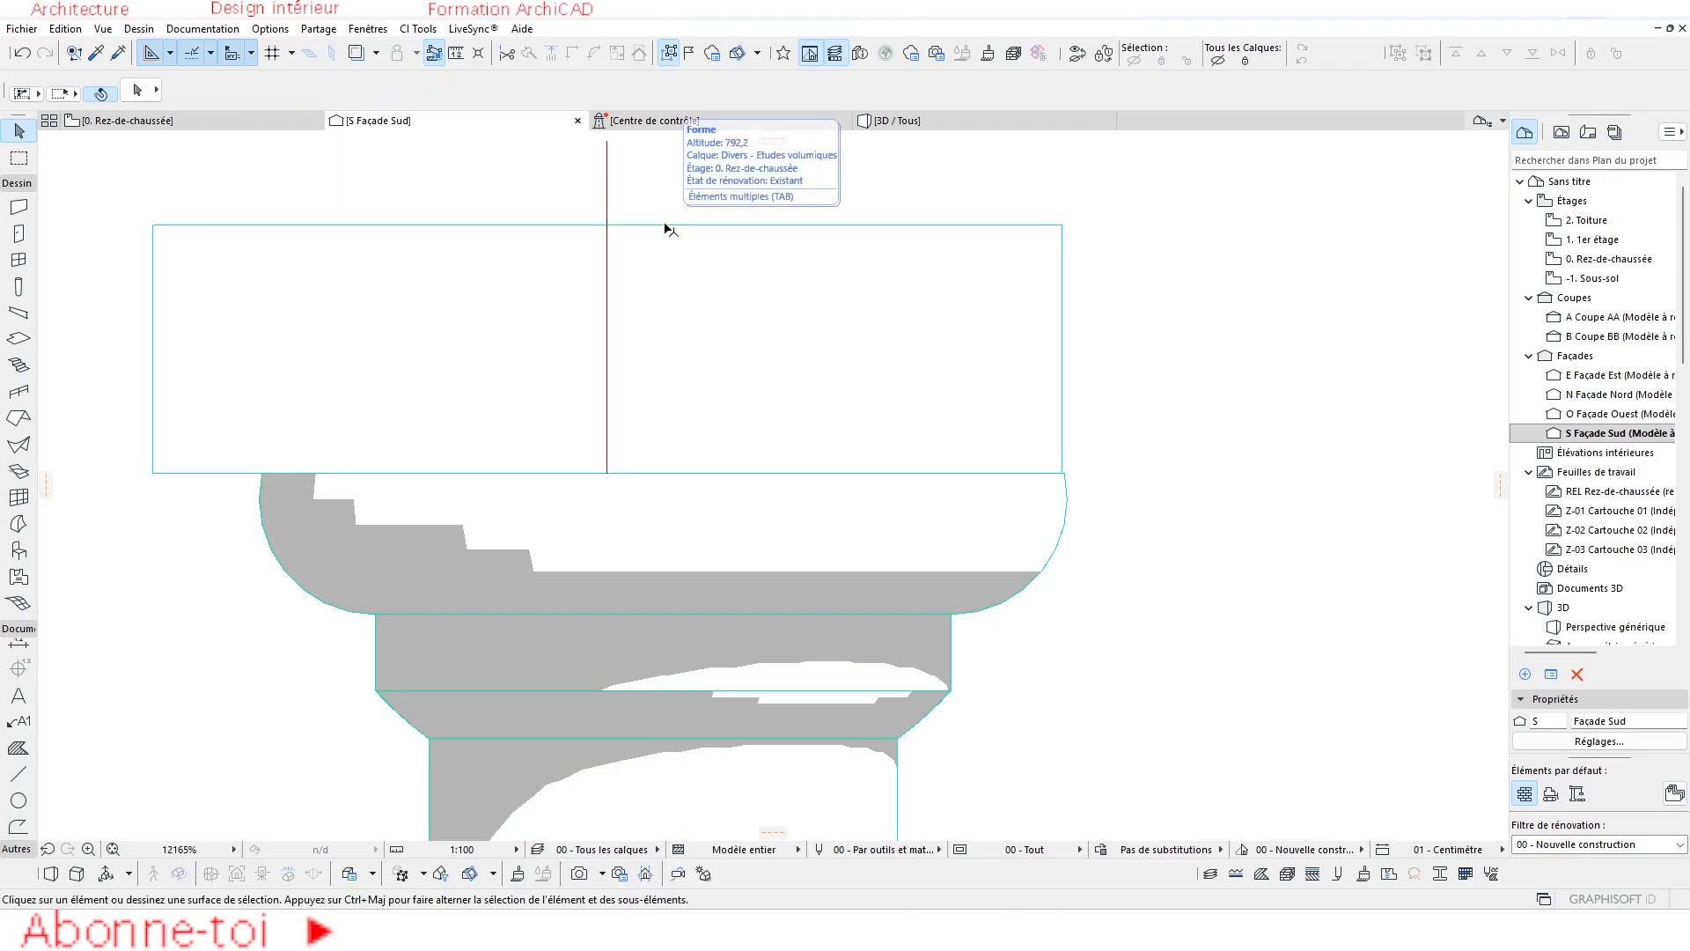
left_click(1014, 521)
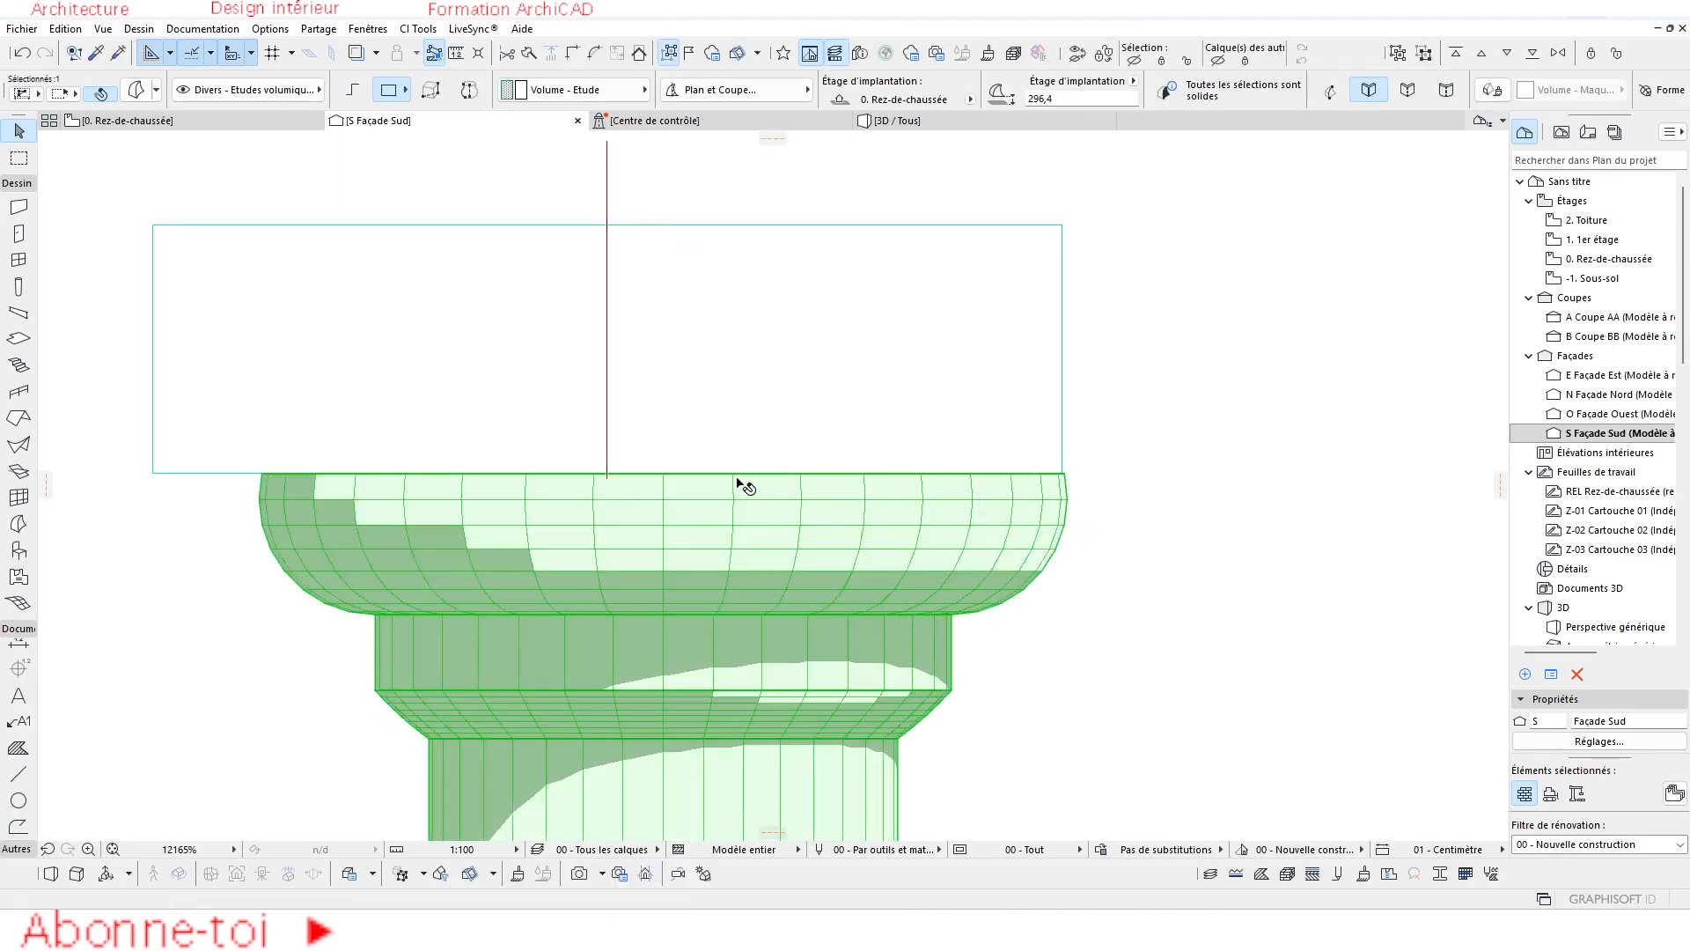
left_click(739, 391)
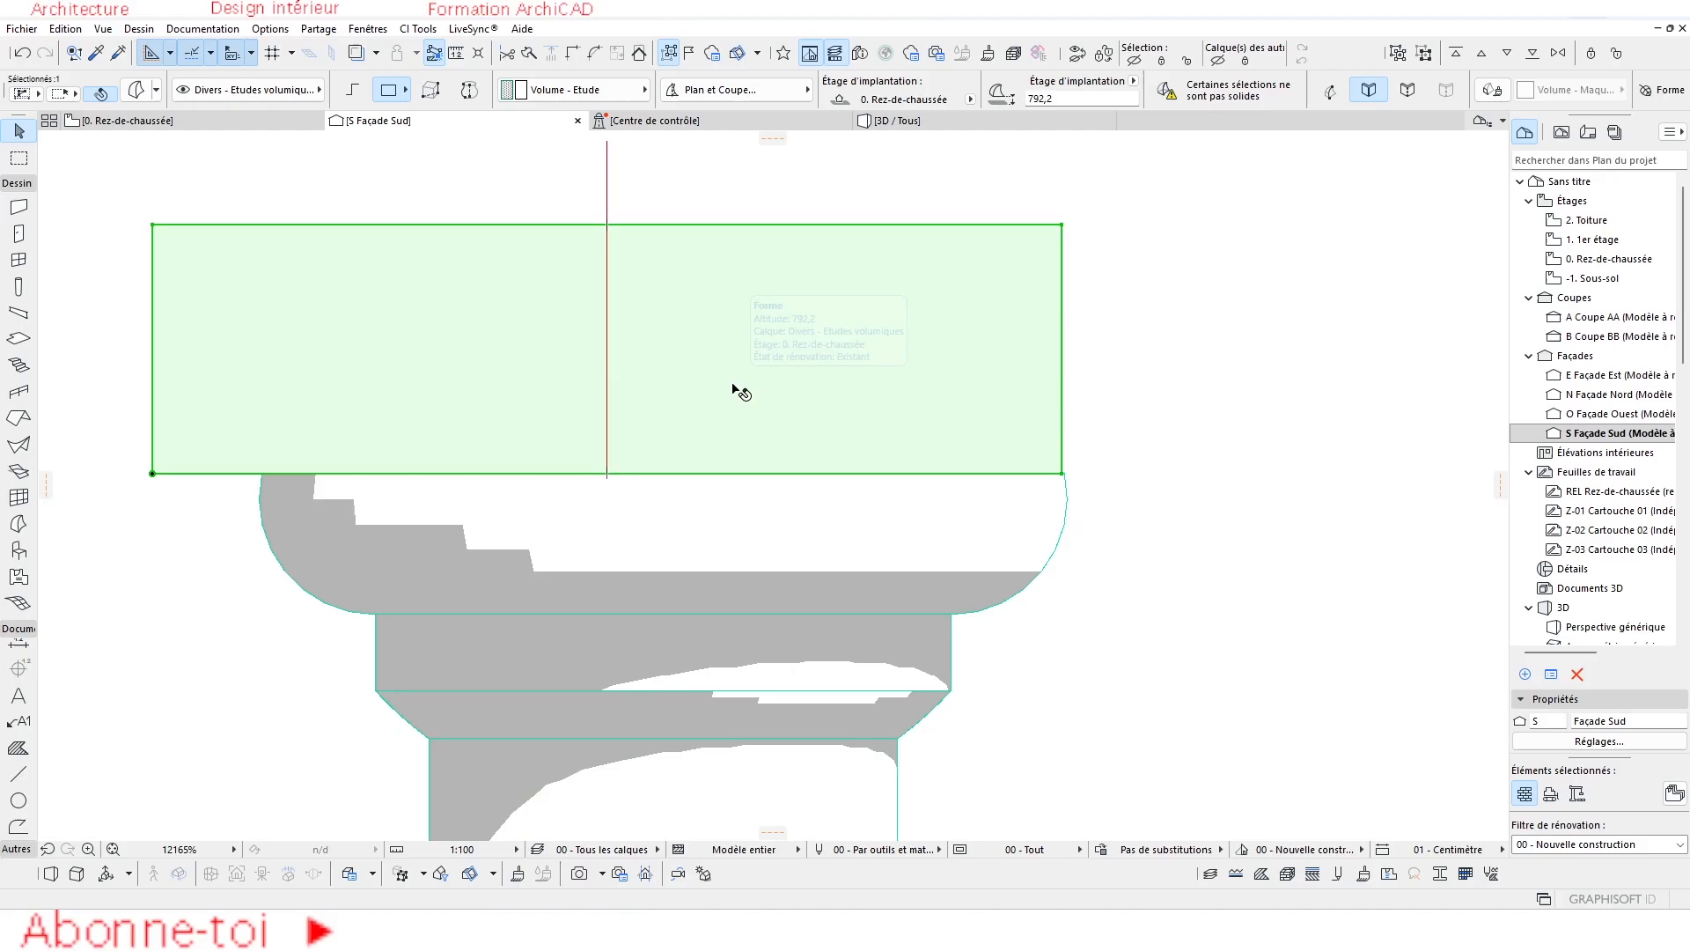
left_click_drag(714, 382, 718, 281)
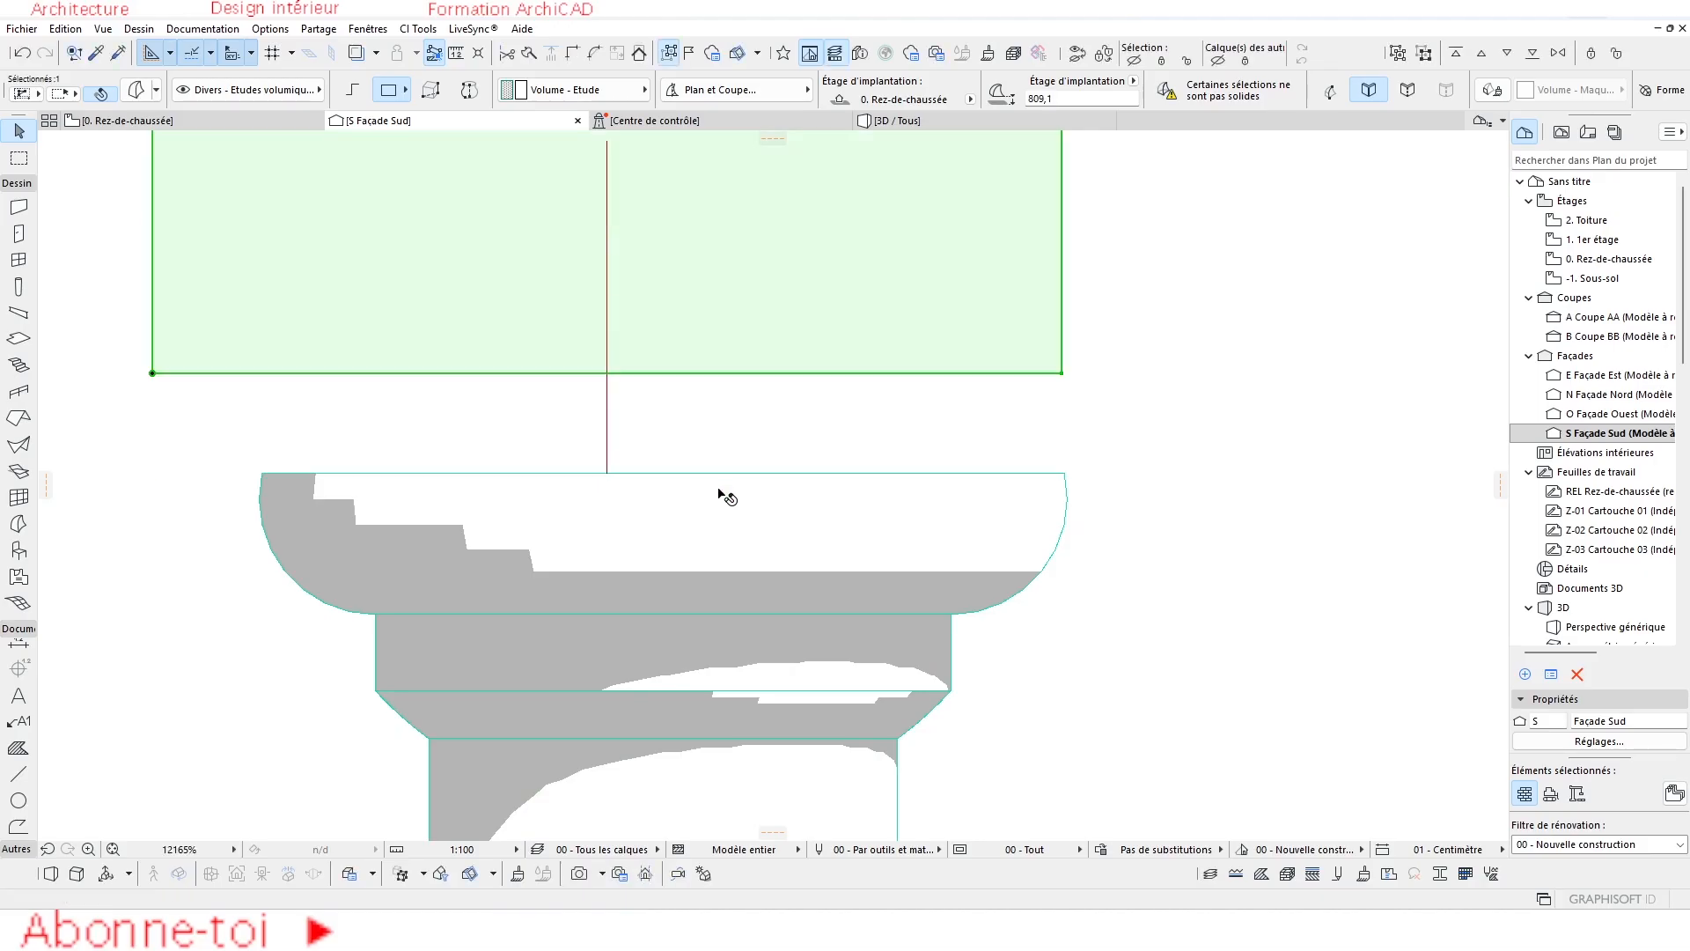
left_click(719, 501)
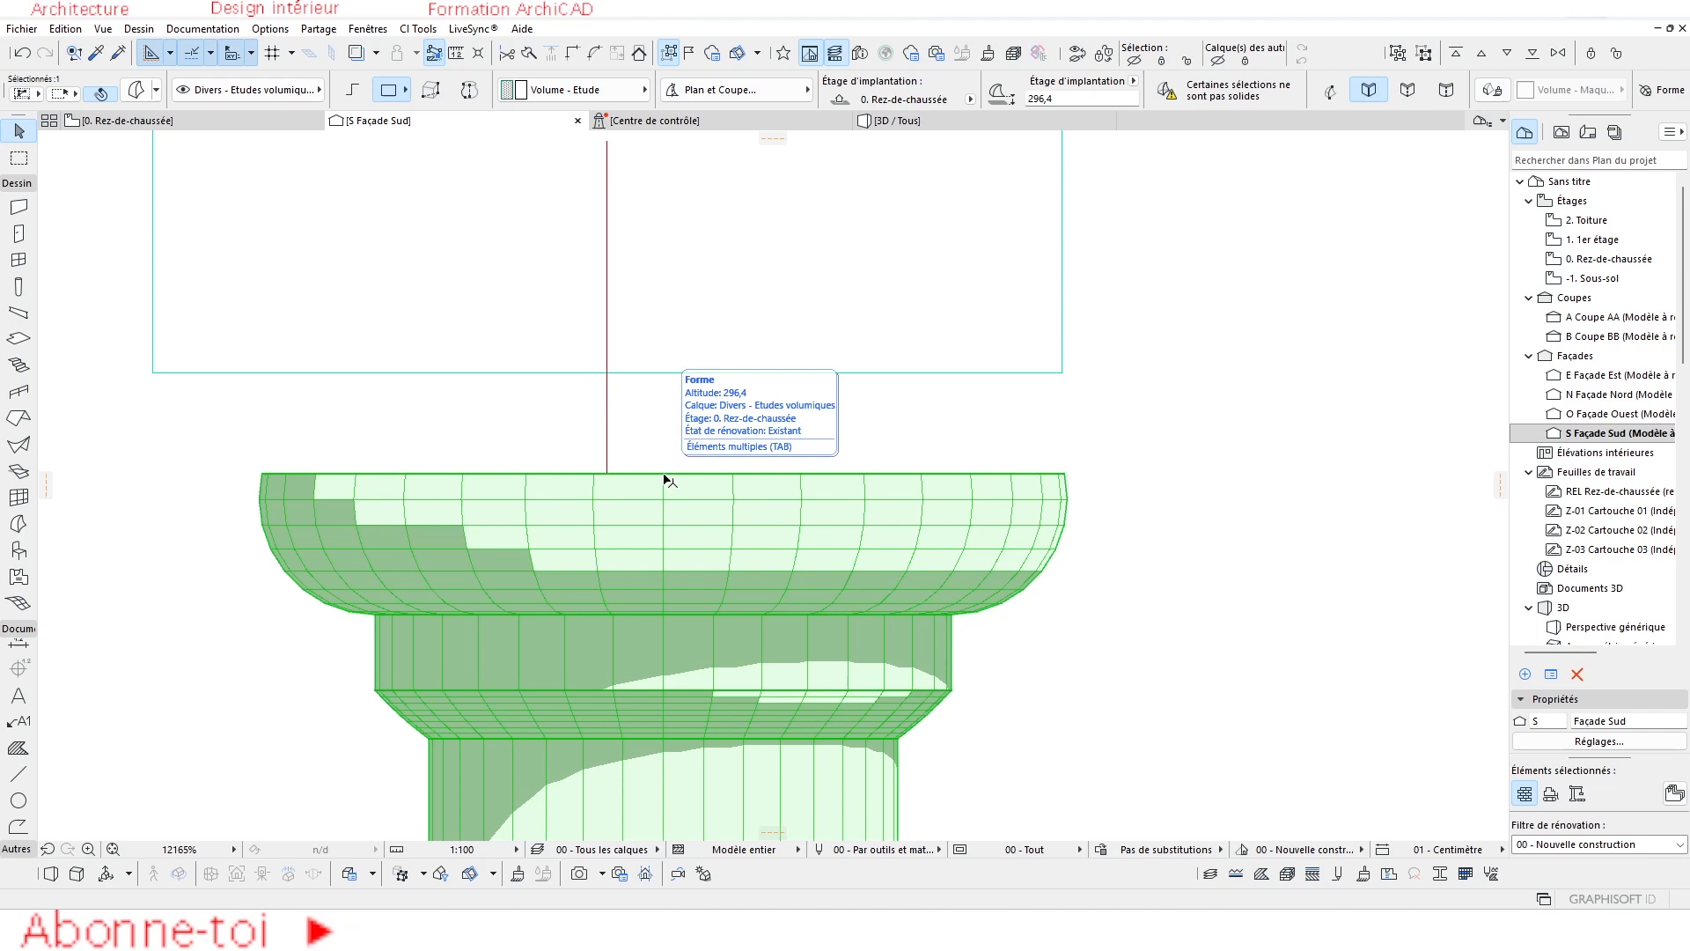
left_click(662, 351)
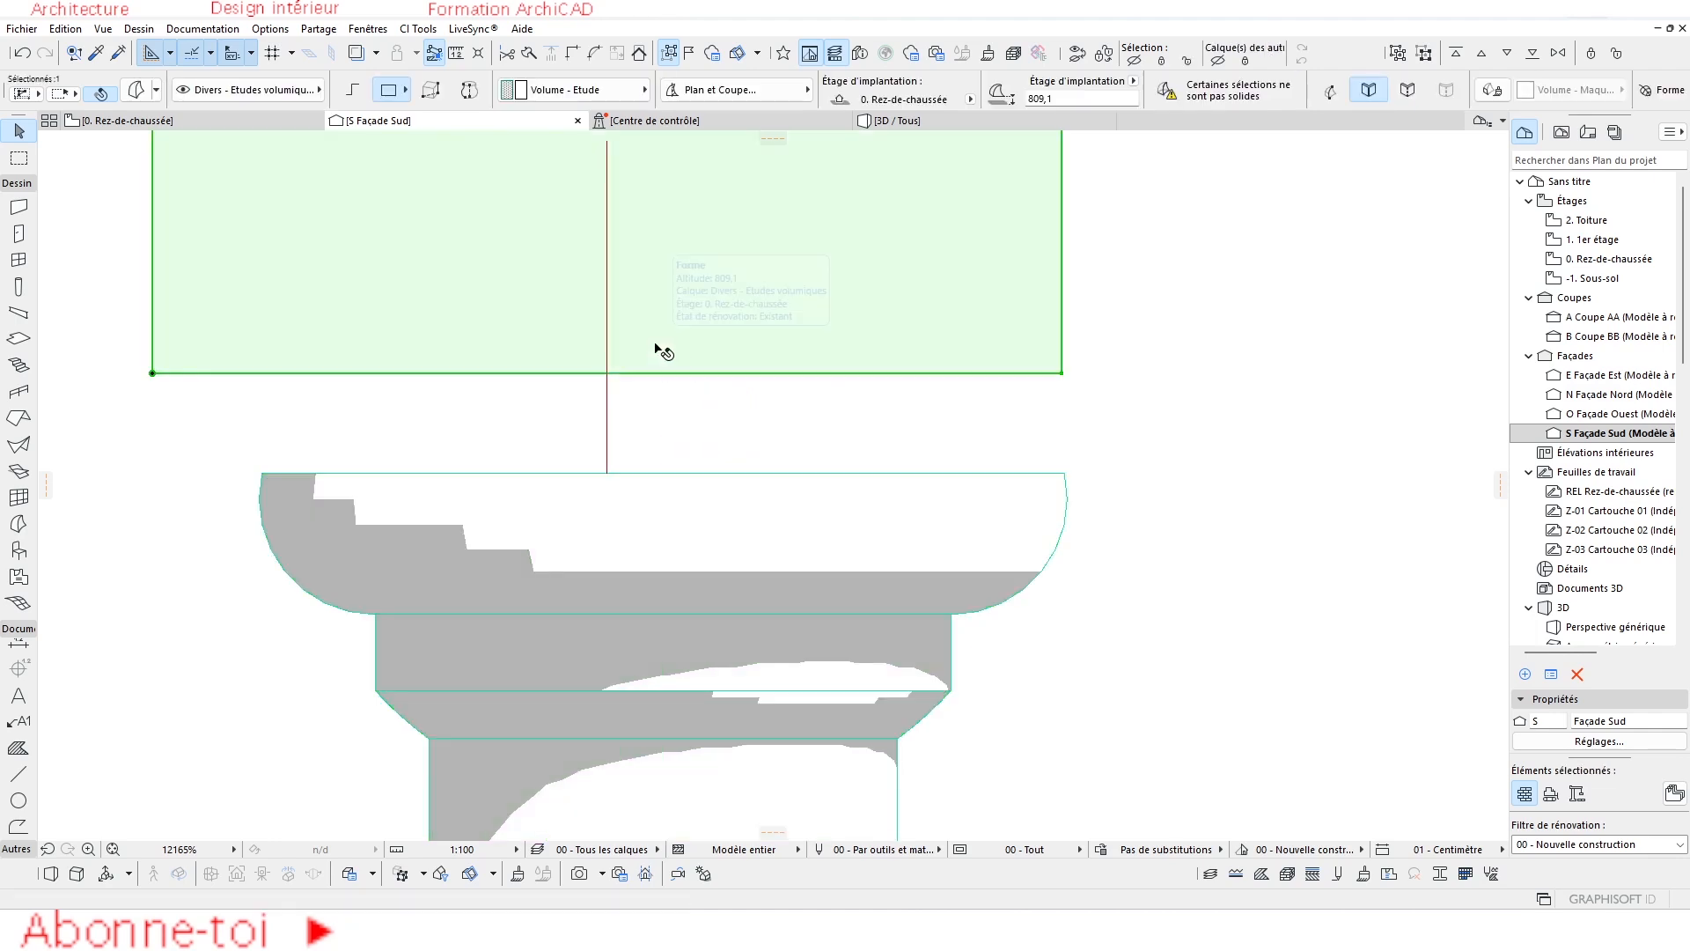
left_click_drag(607, 373, 672, 478)
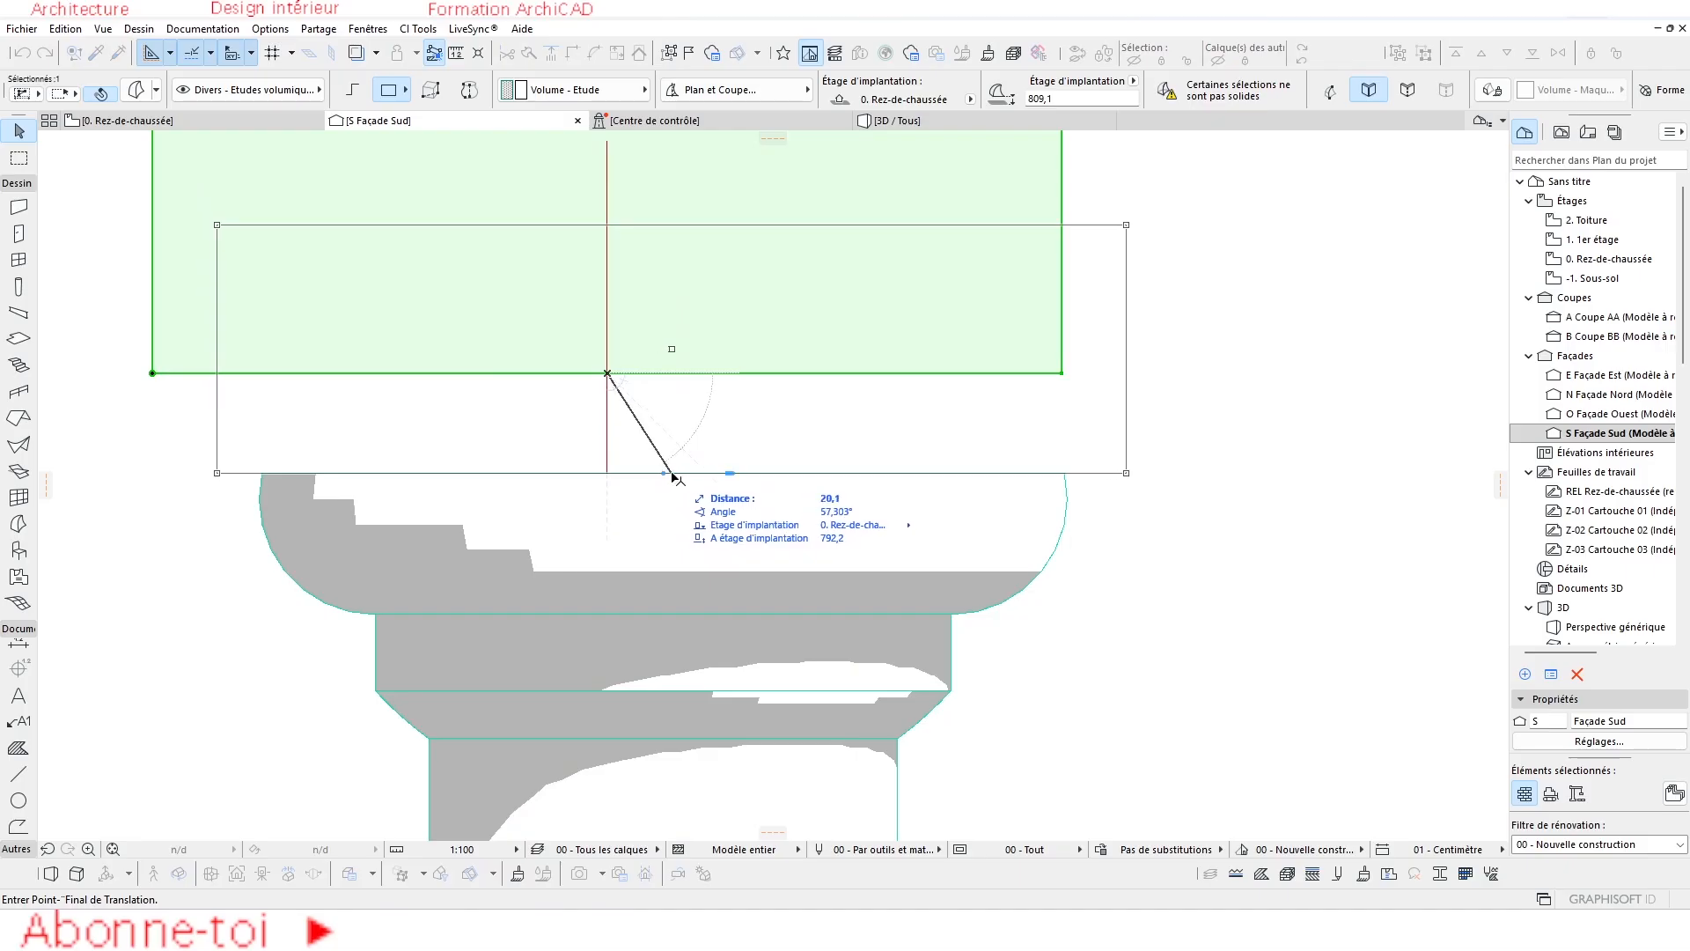
key("Escape")
key("Escape")
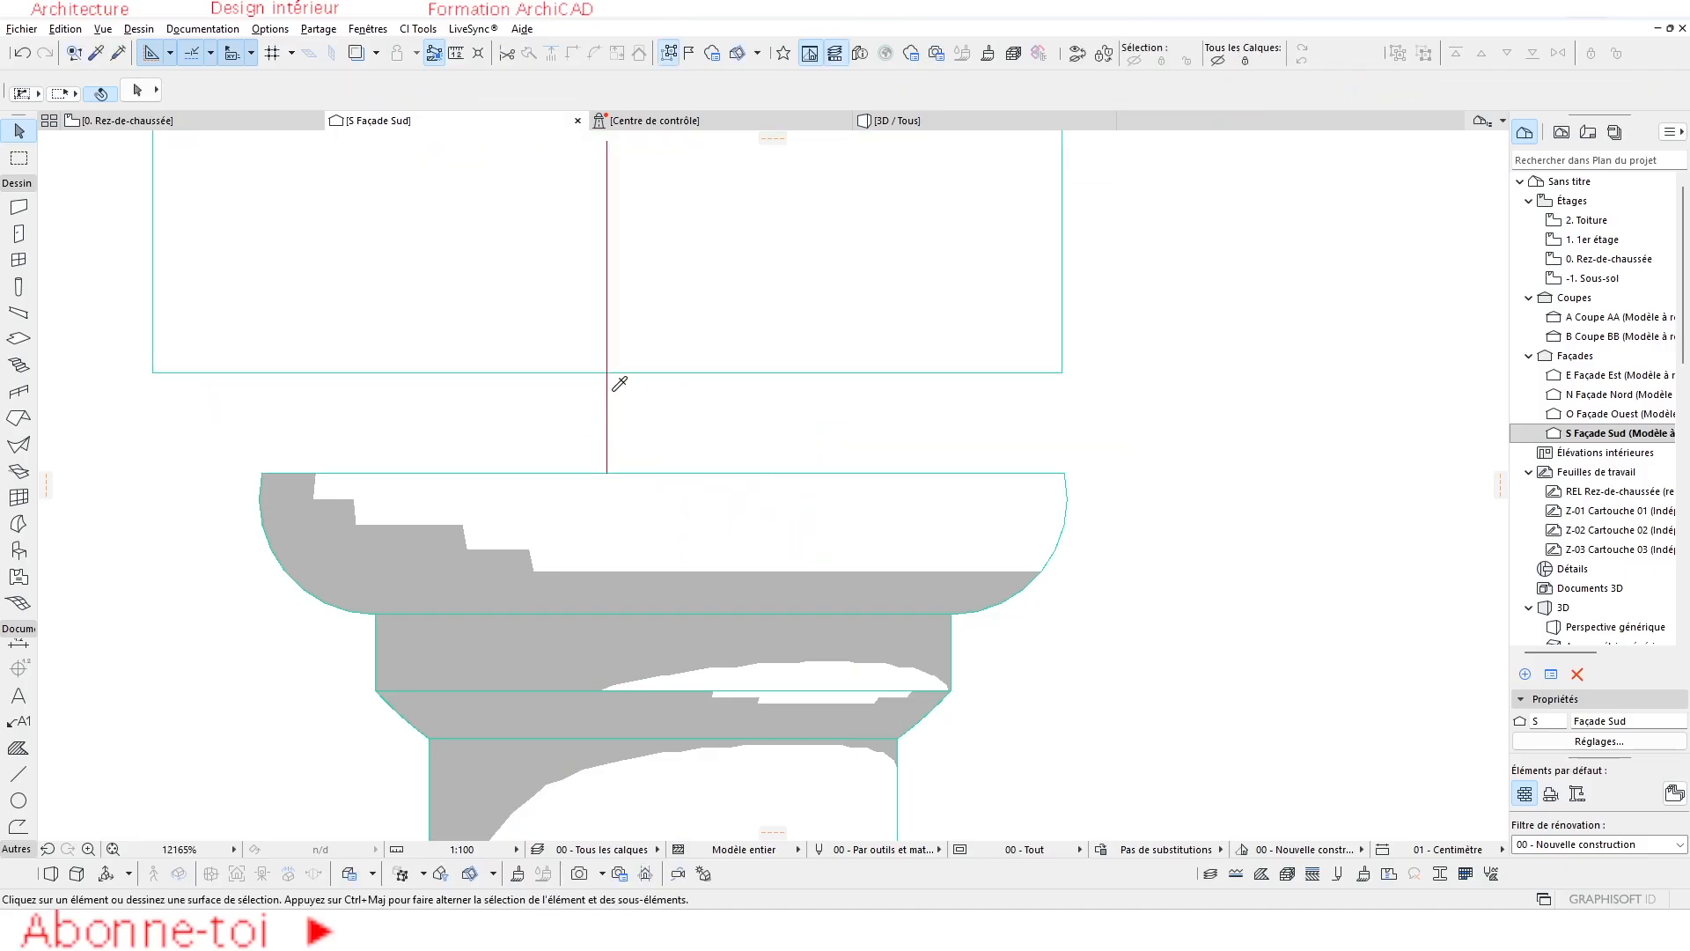
Draw two vertical lines upward from the ends of the baluster's top edge, extending above the rectangle, using the existing line's settings.
left_click(608, 386, "alt")
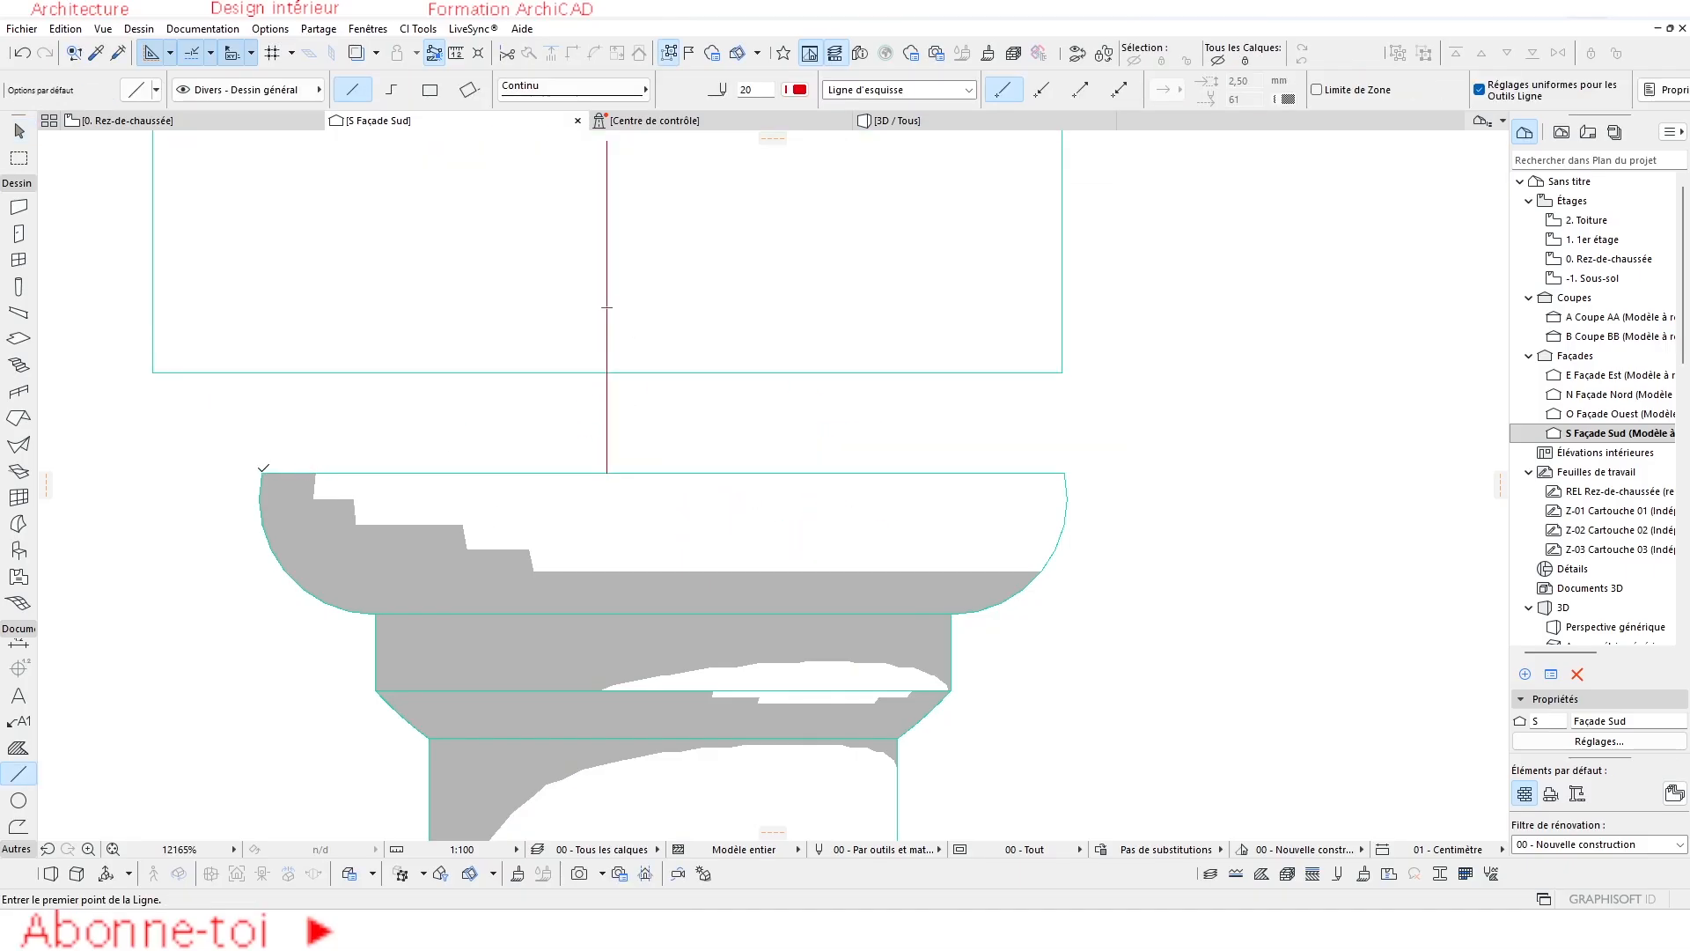
left_click(261, 472)
scroll(264, 458, "down", 5)
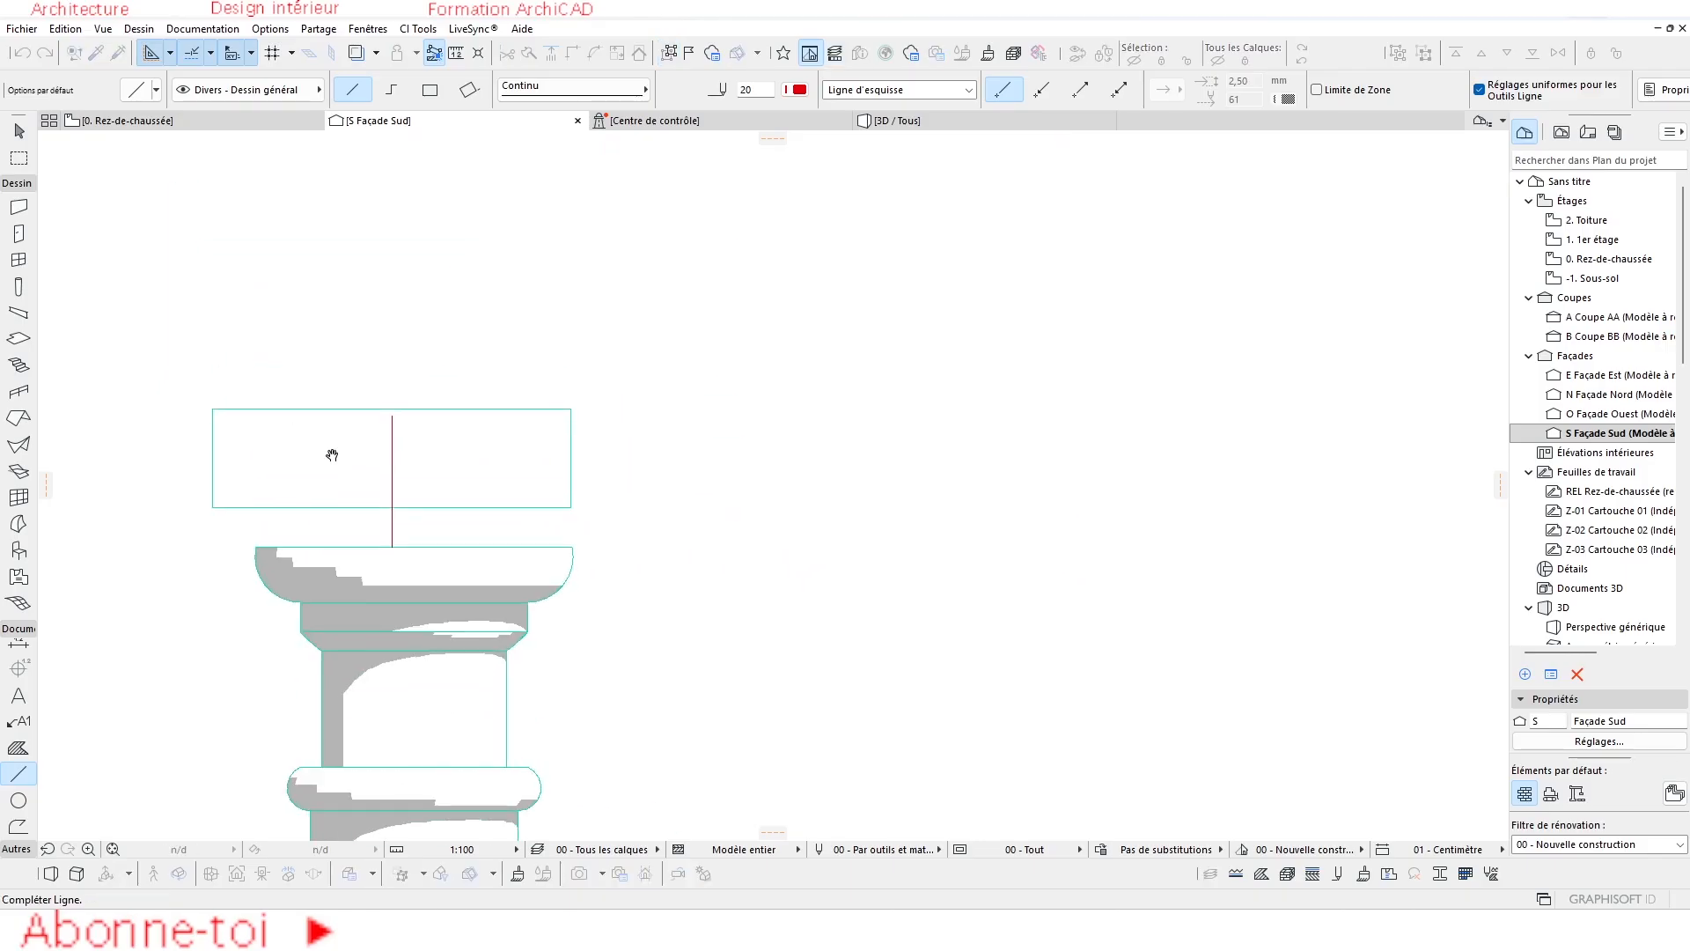
left_click(282, 322)
scroll(455, 496, "up", 2)
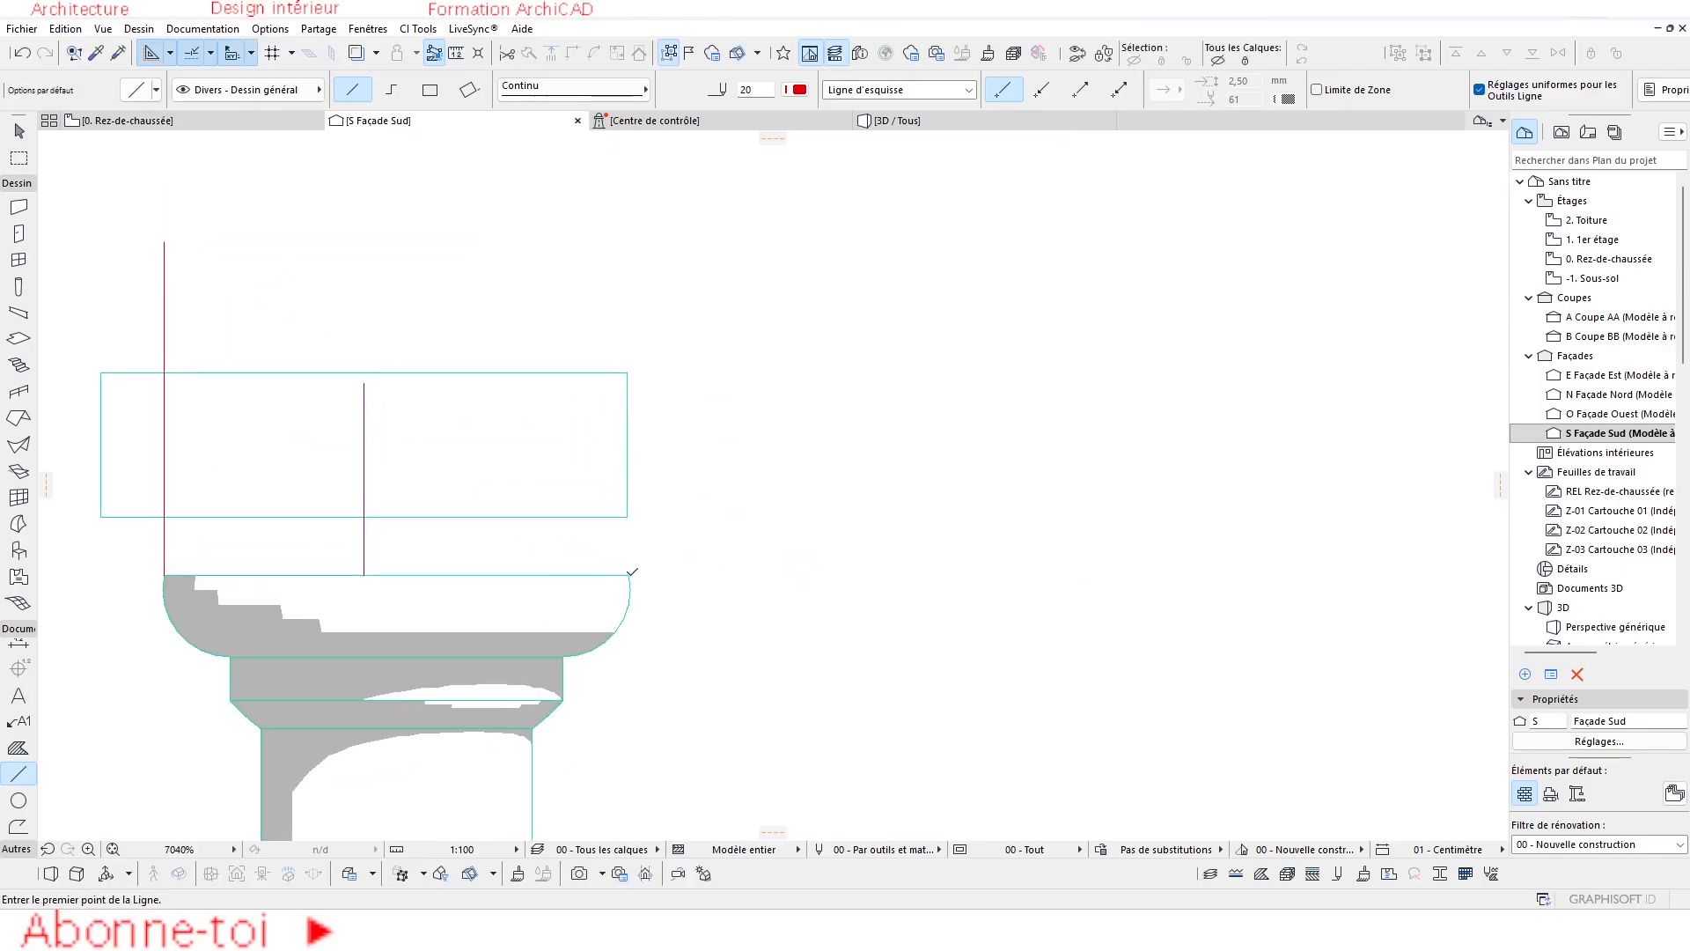
left_click(630, 572)
left_click(632, 246)
Draw a horizontal line above the rectangle, trimmed between the two verticals, and a vertical centre line down from its midpoint.
left_click(122, 297)
left_click(771, 296)
left_click(667, 297, "ctrl")
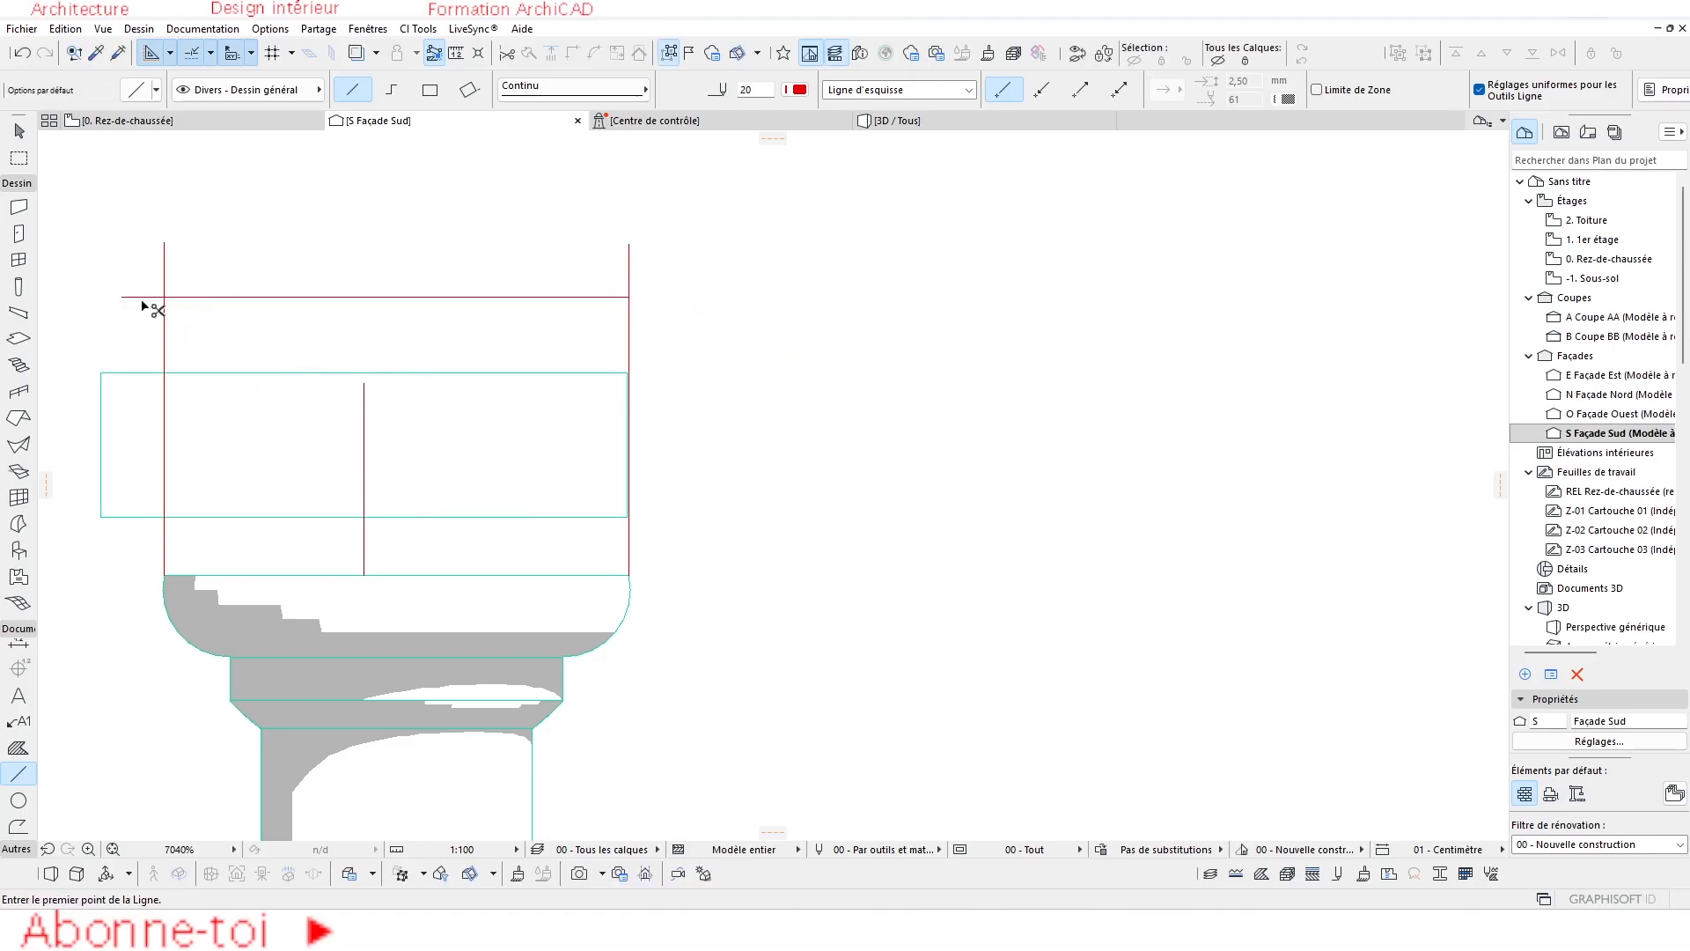
left_click(397, 296)
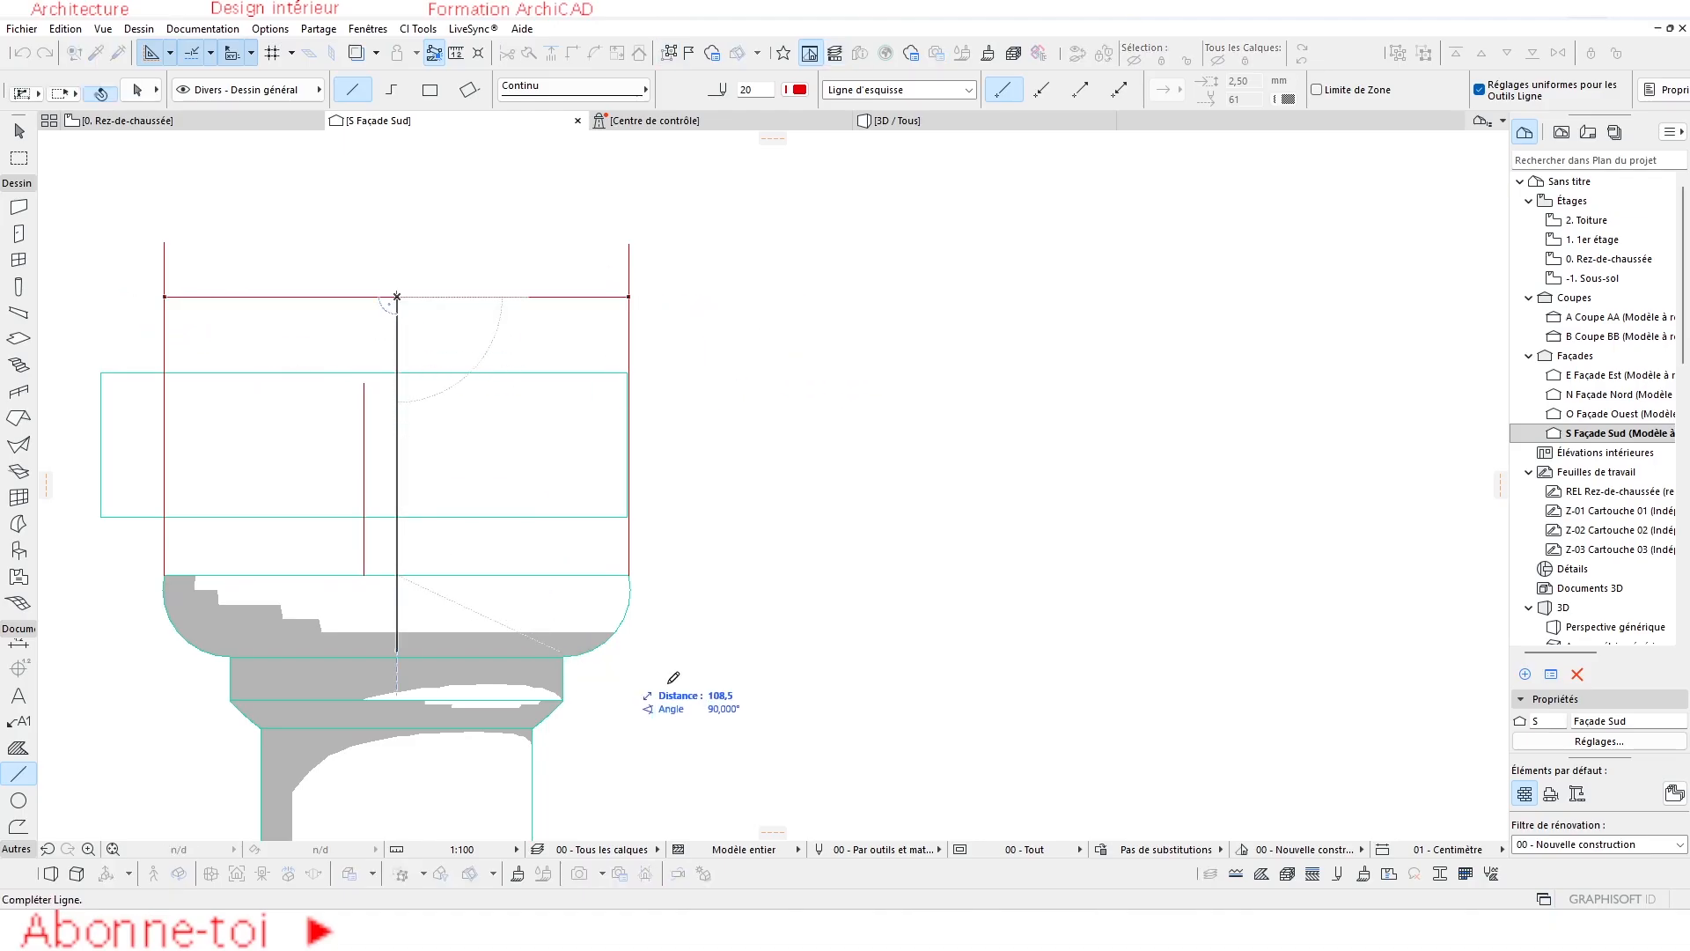
left_click(665, 711)
key("Escape")
Move the rectangle together with its own centre line horizontally so that line coincides with the baluster's centre line.
left_click_drag(371, 429, 341, 442)
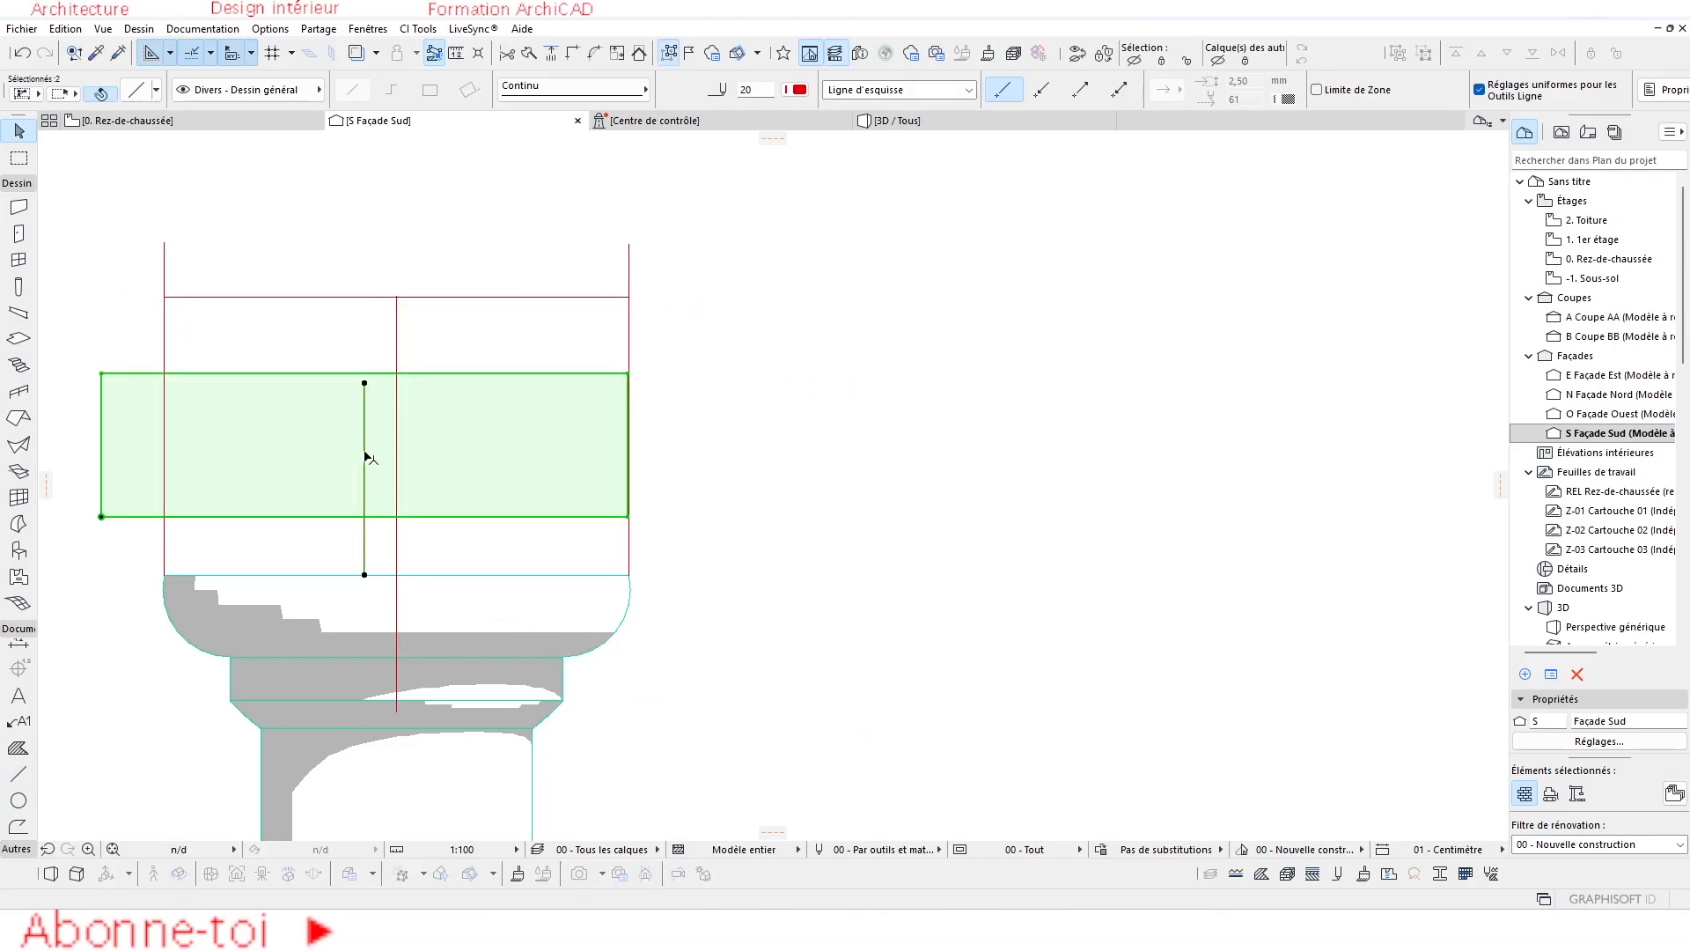
key("ctrl+d")
scroll(366, 457, "up", 4)
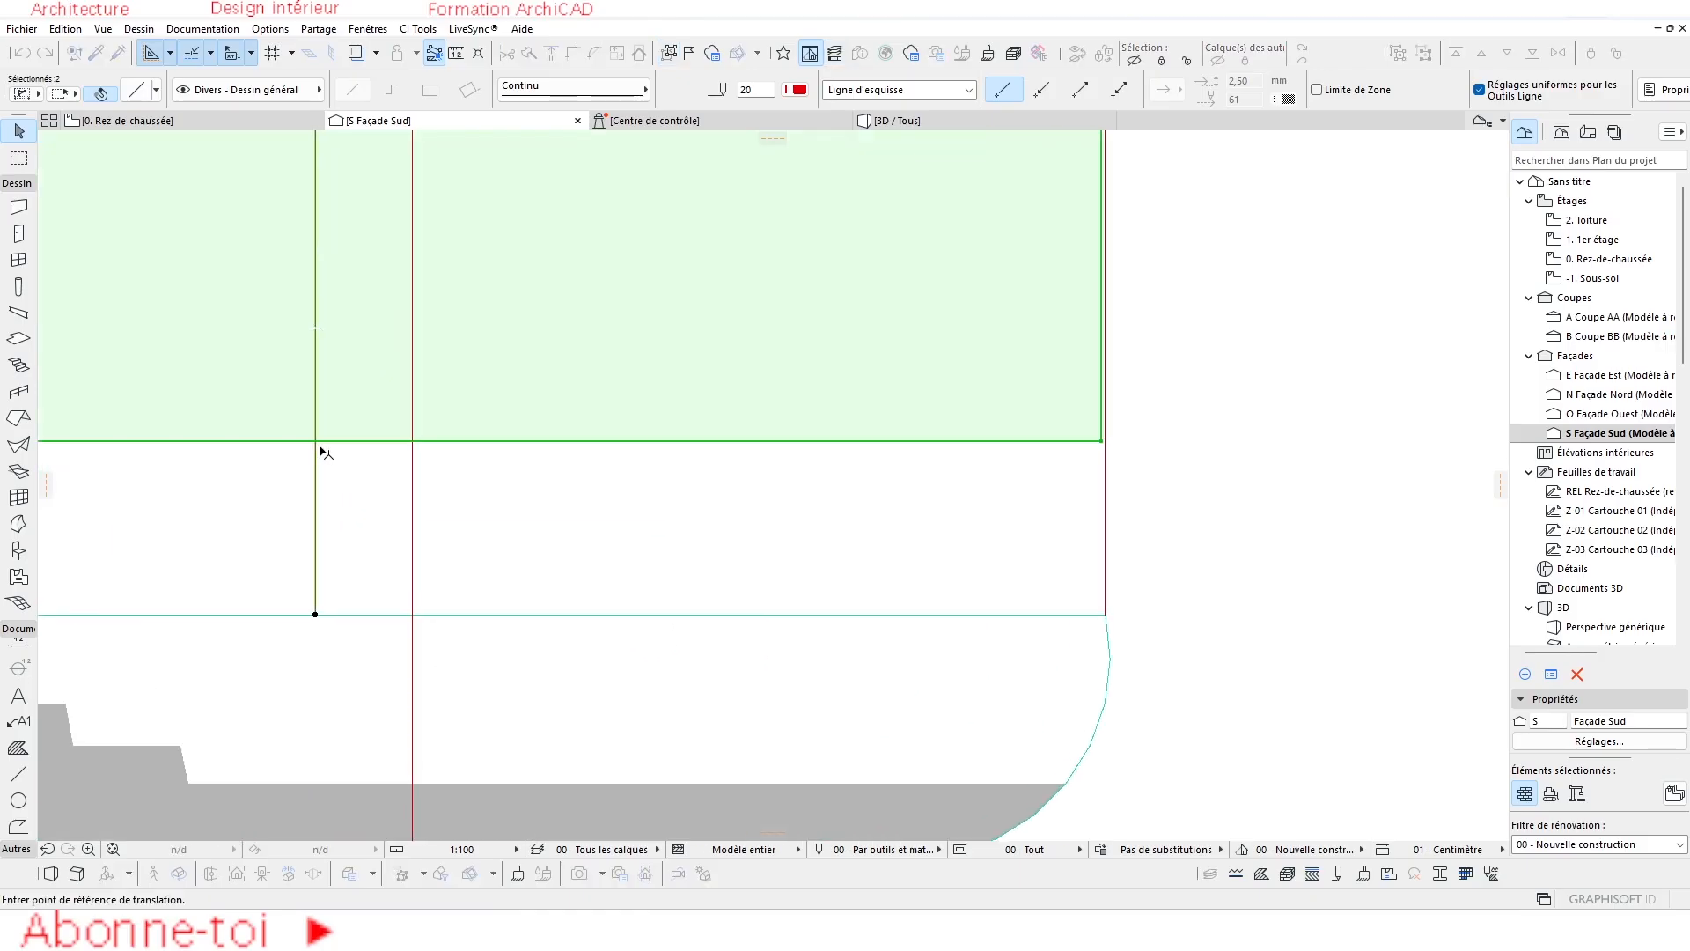
left_click(319, 446)
left_click(414, 445)
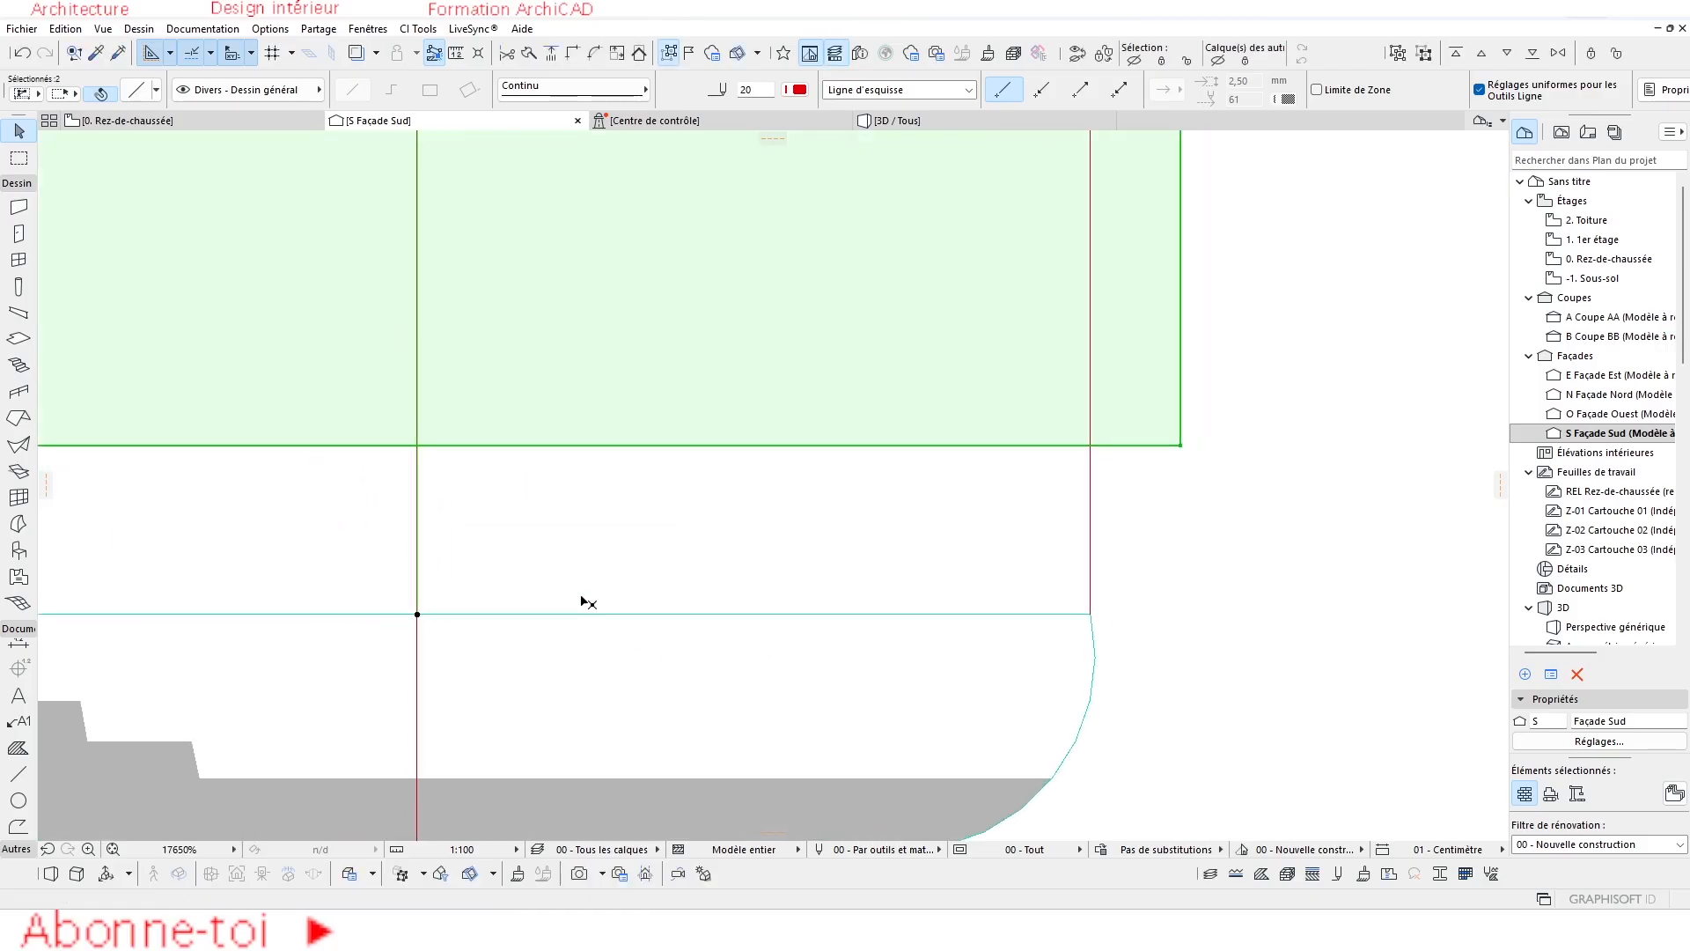
Delete the two side verticals, the horizontal line and the long centre line, keeping the rectangle's short centre line.
scroll(595, 489, "down", 3)
left_click_drag(644, 279, 155, 392)
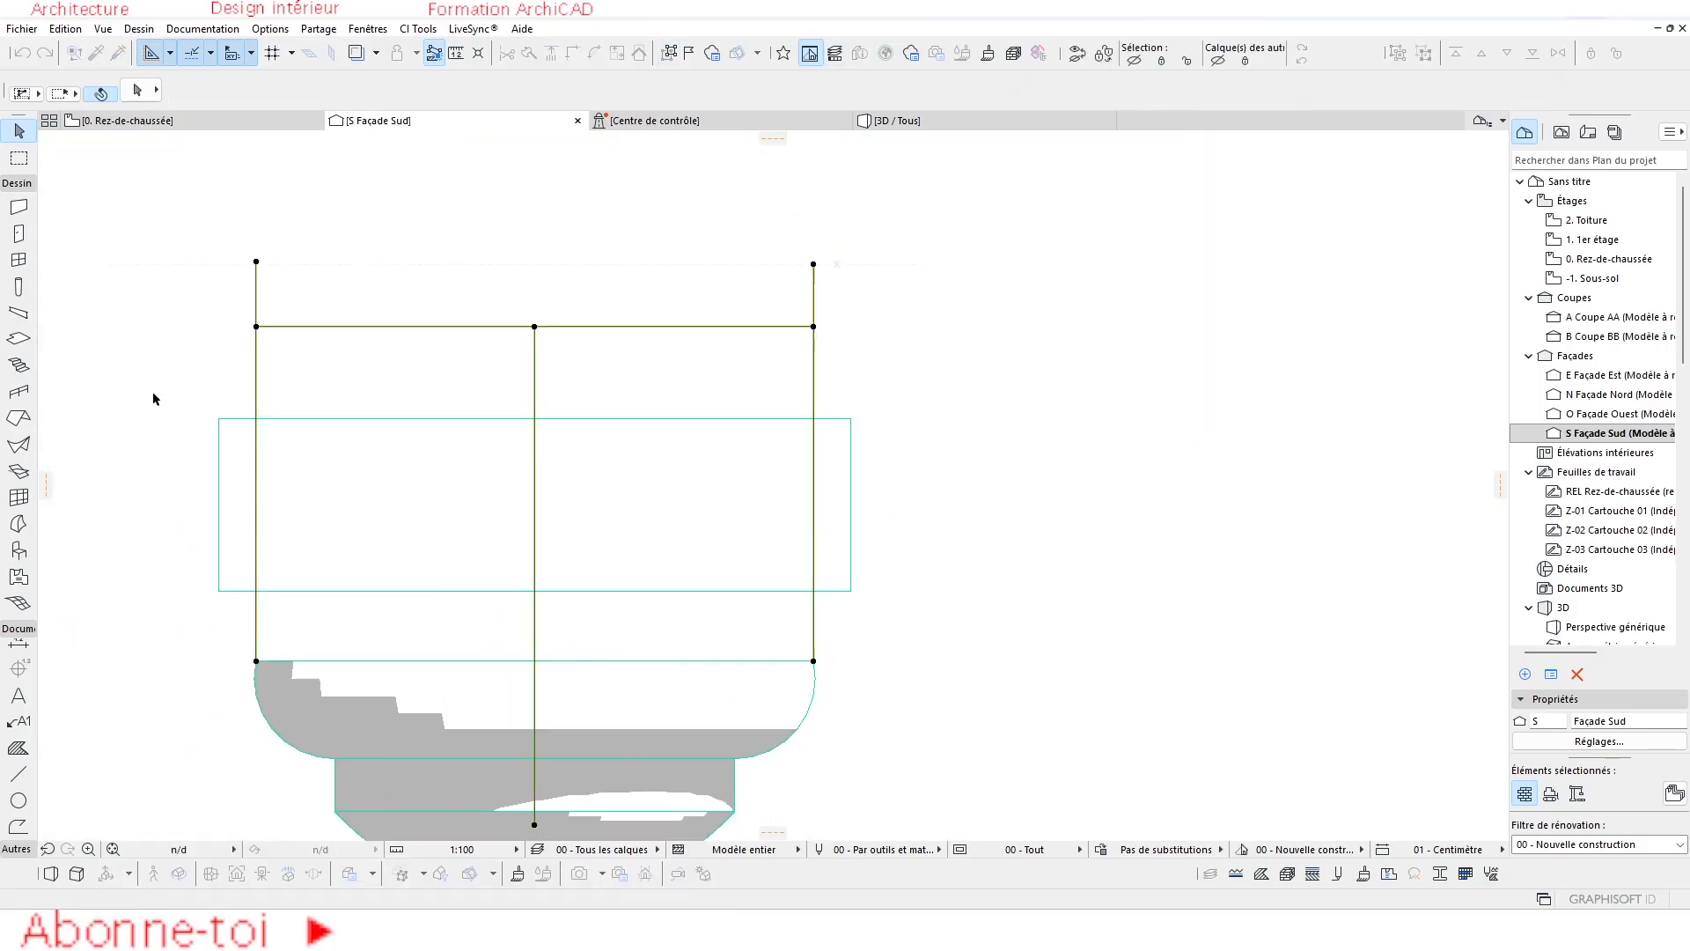
key("Delete")
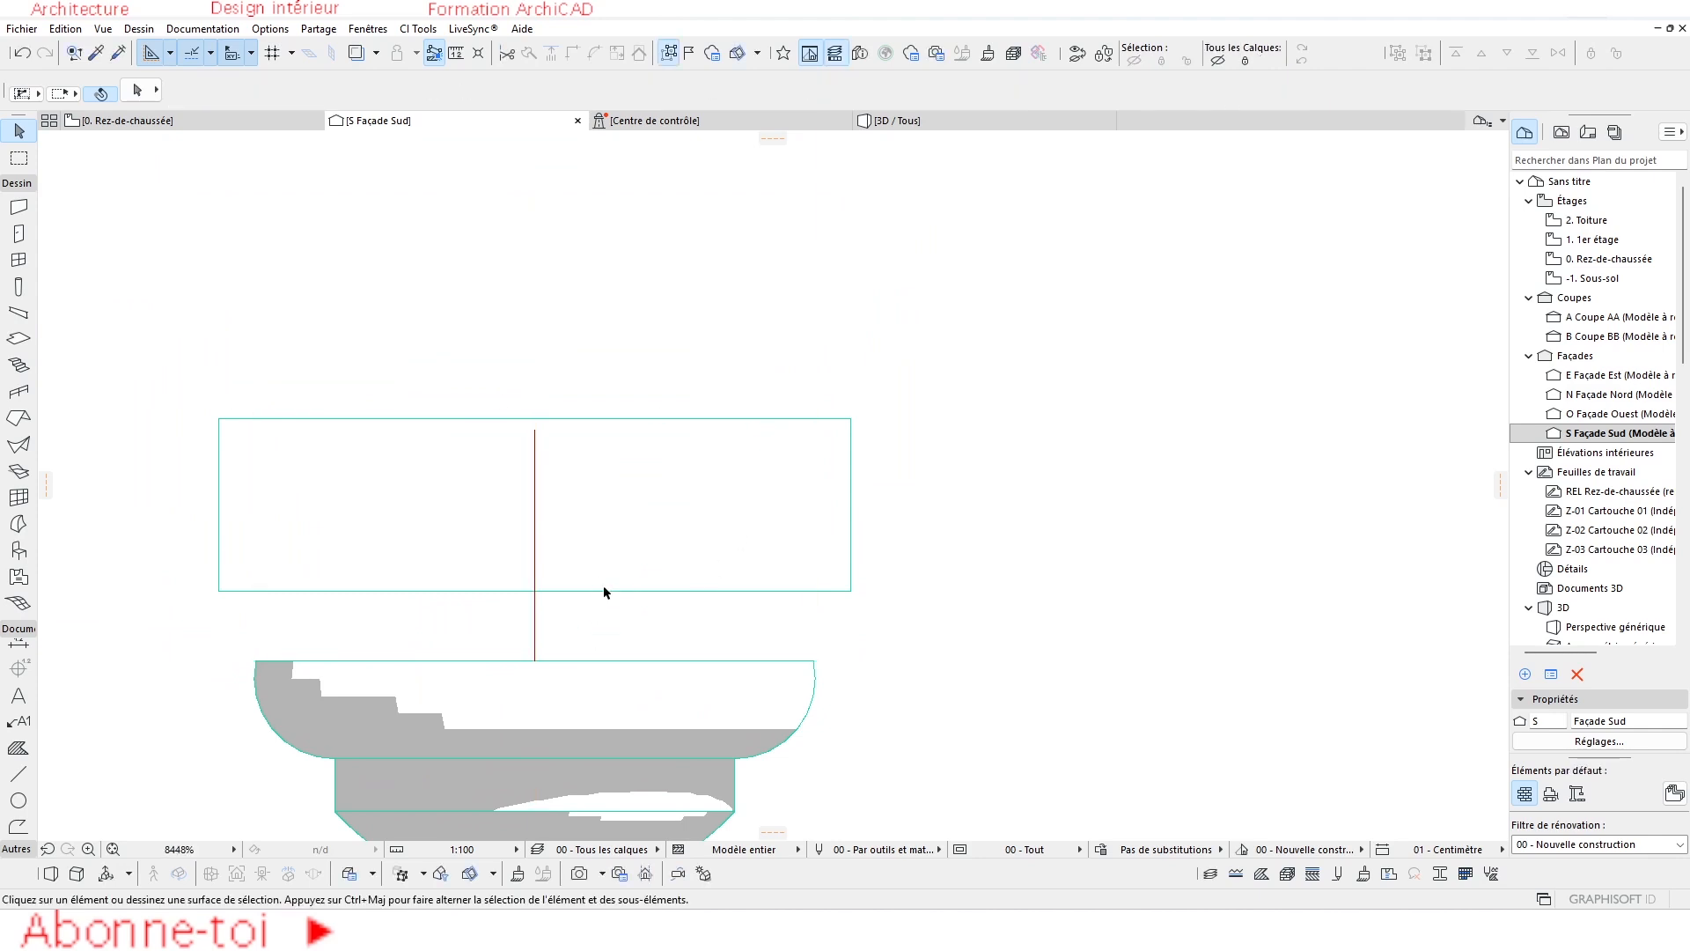
Move the rectangle straight down along its centre line so its lower edge rests on the baluster's top.
left_click(659, 547)
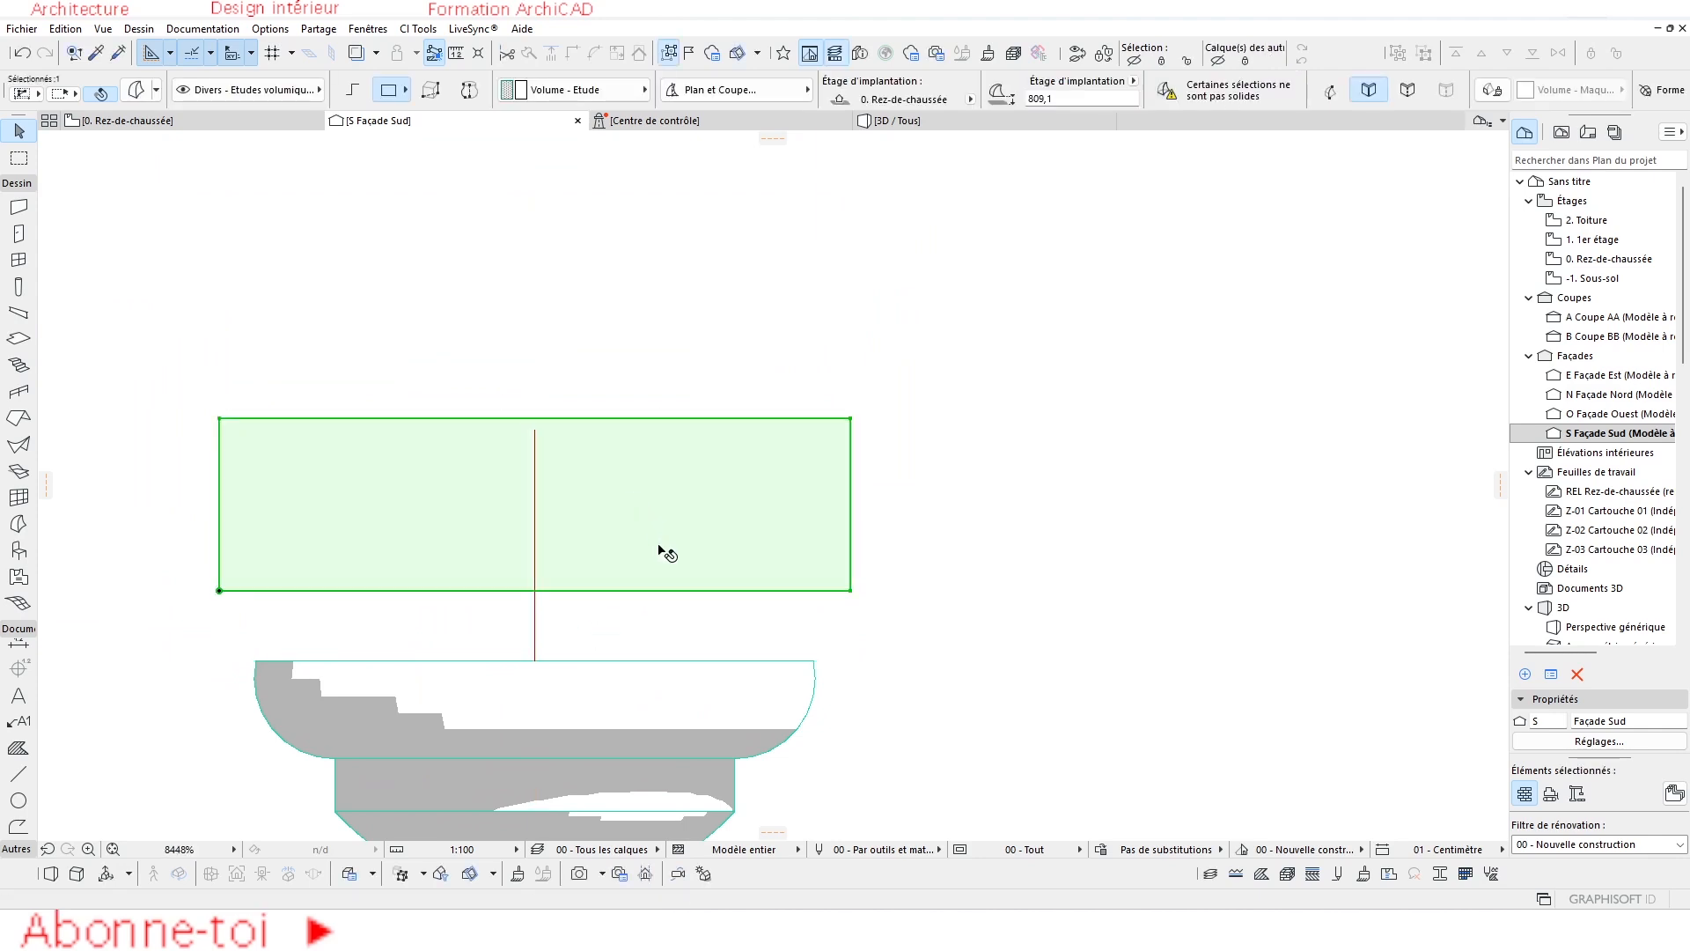
left_click(534, 590)
left_click(577, 660)
key("Escape")
Examine the rectangle's position relative to the baluster in the 3D view and in the Rez-de-chaussée plan.
key("F3")
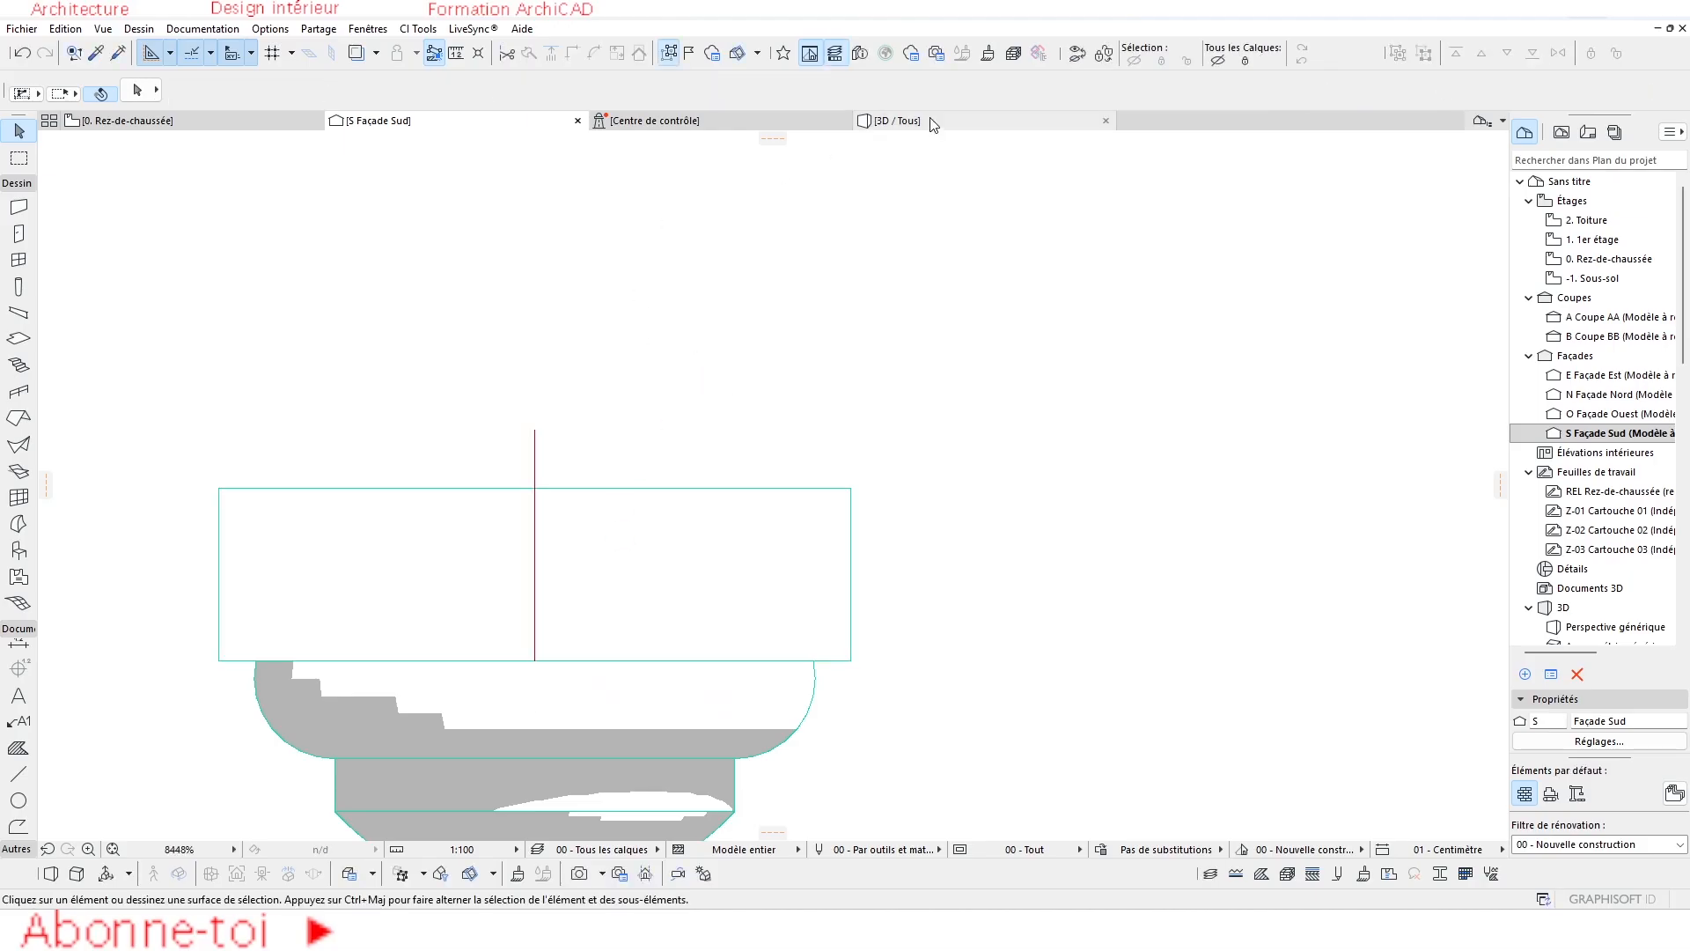
key("Escape")
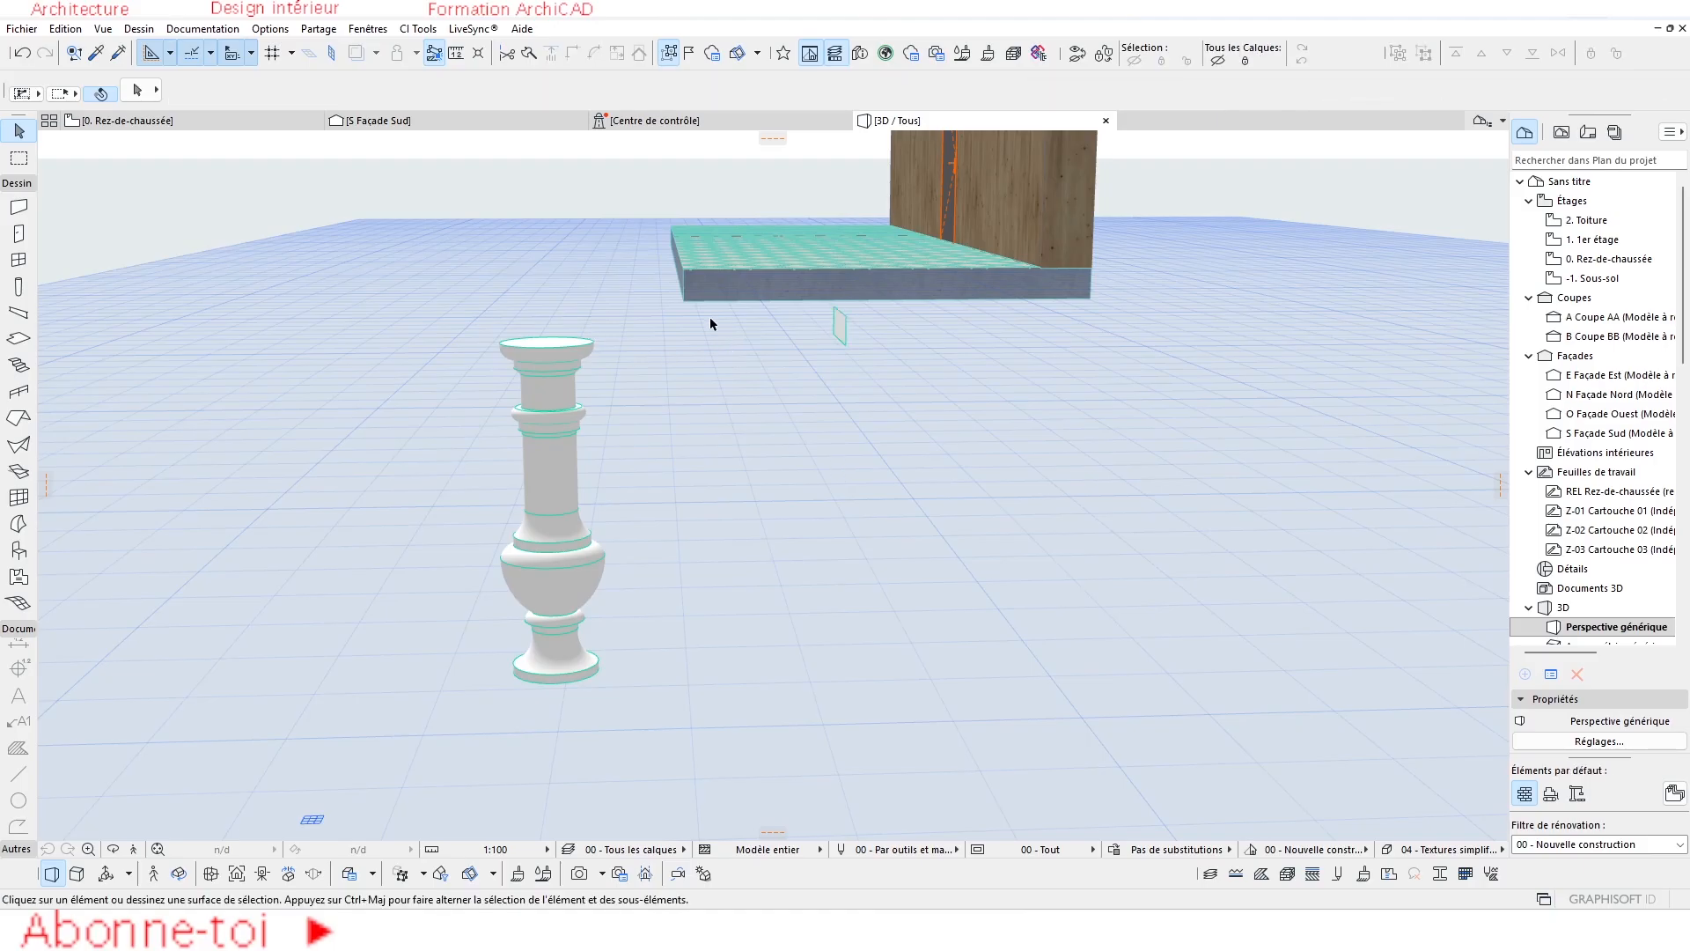
scroll(801, 365, "up", 2)
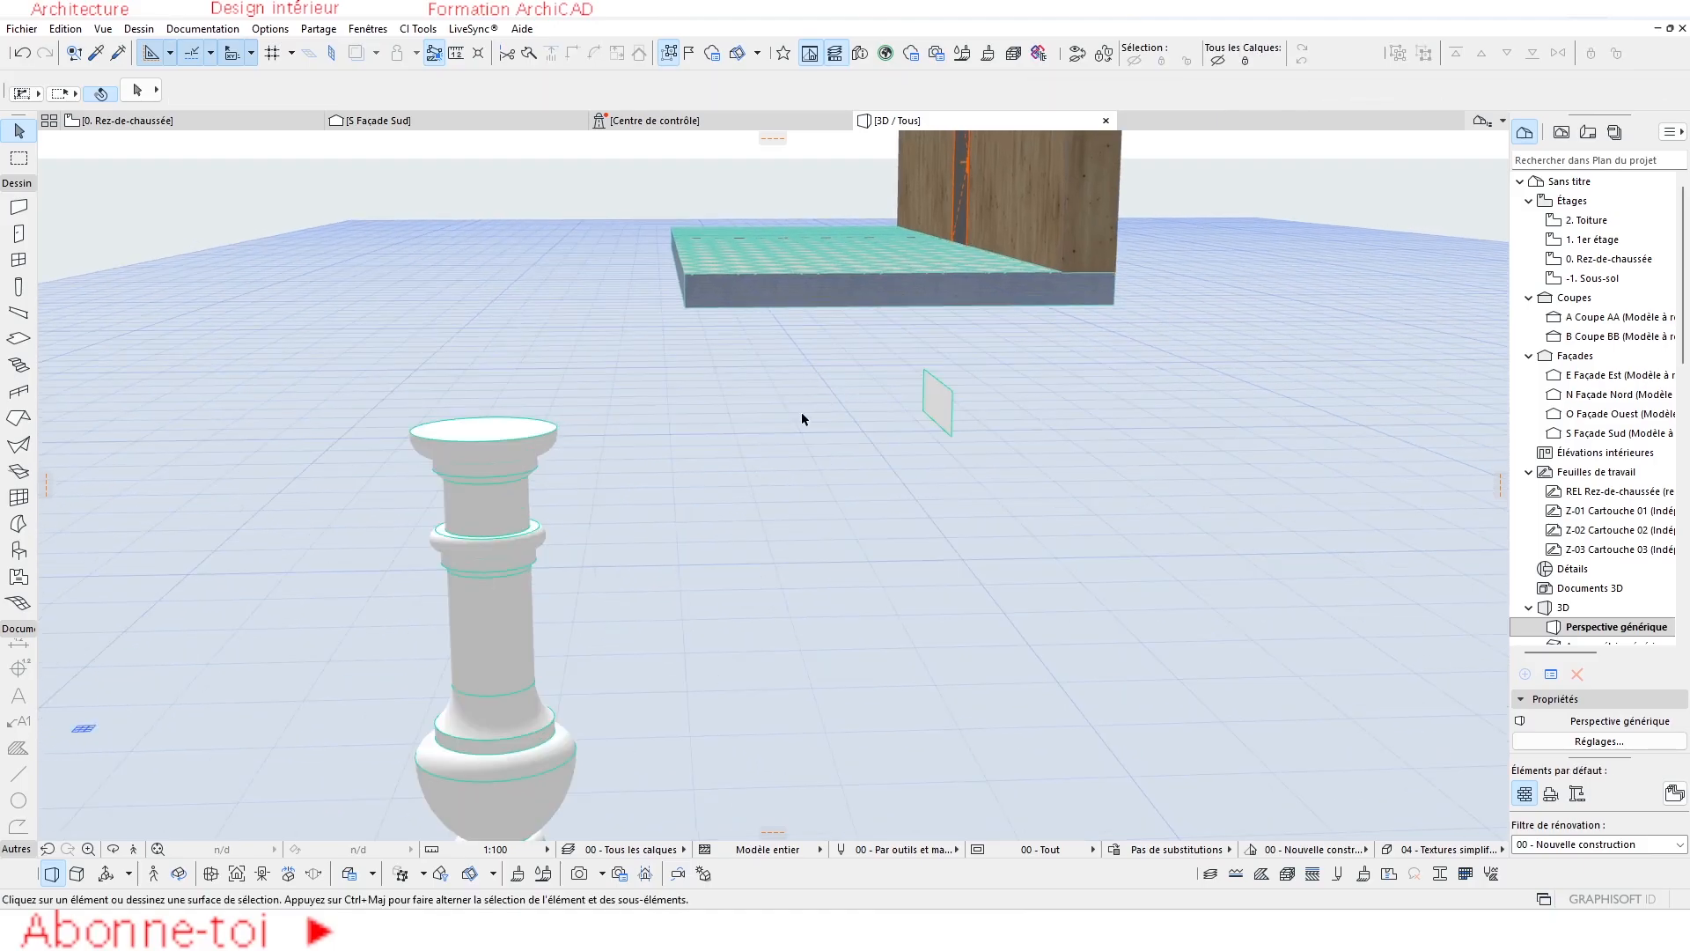
left_click(202, 123)
scroll(500, 540, "down", 5)
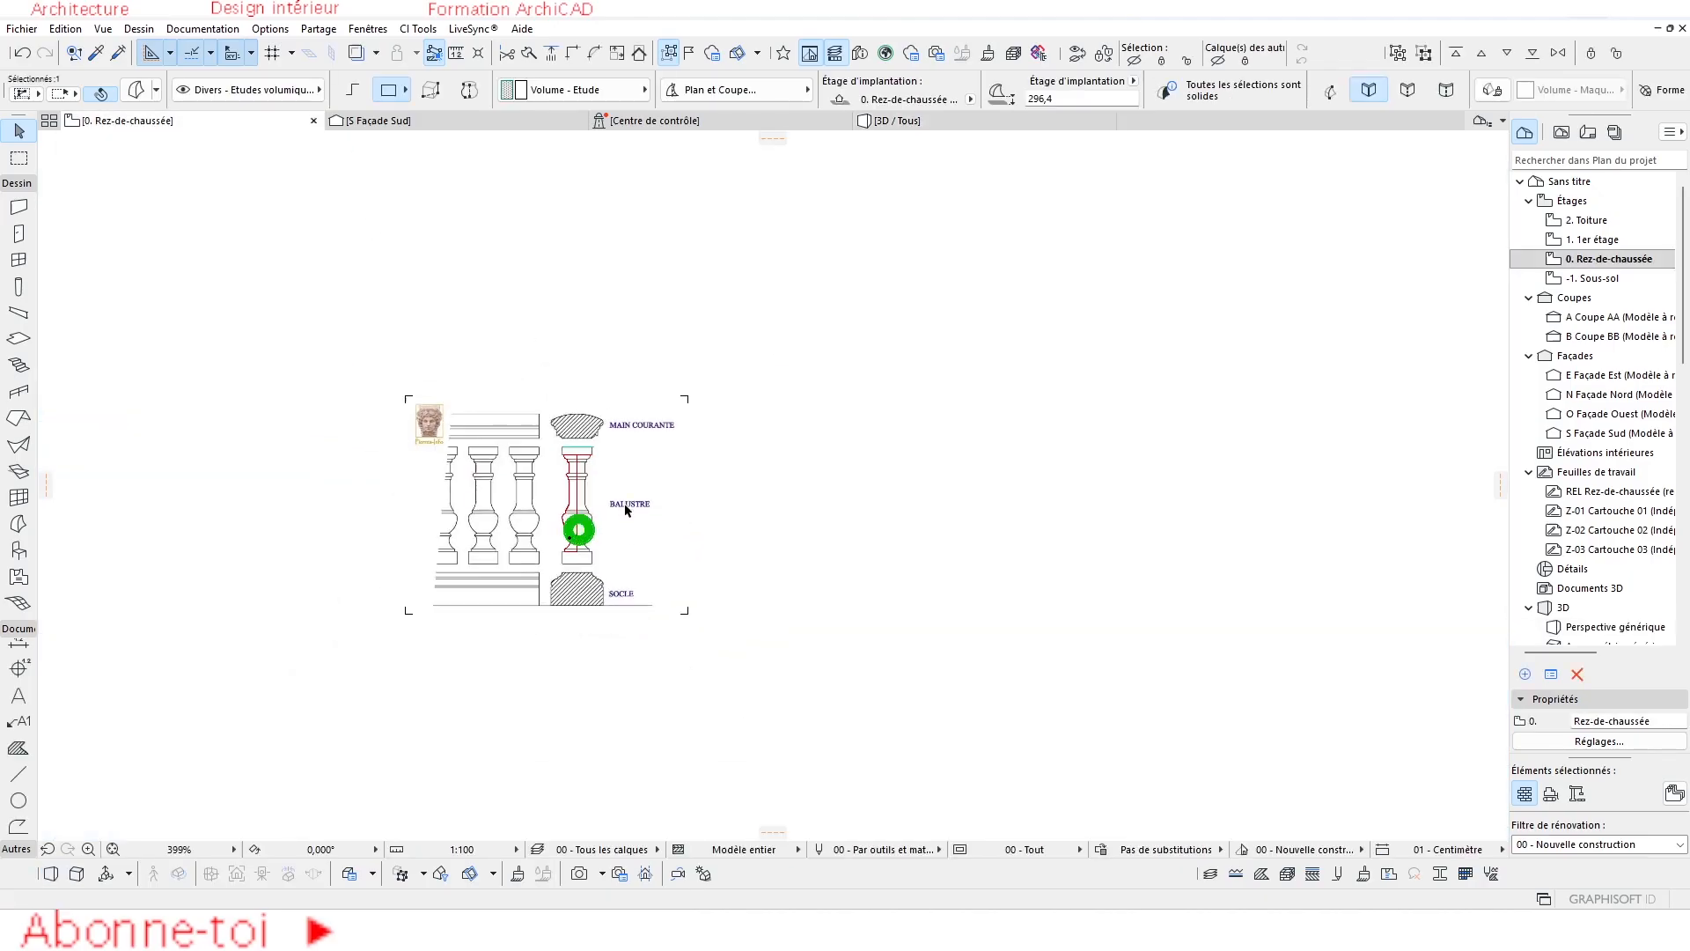
scroll(792, 462, "down", 10)
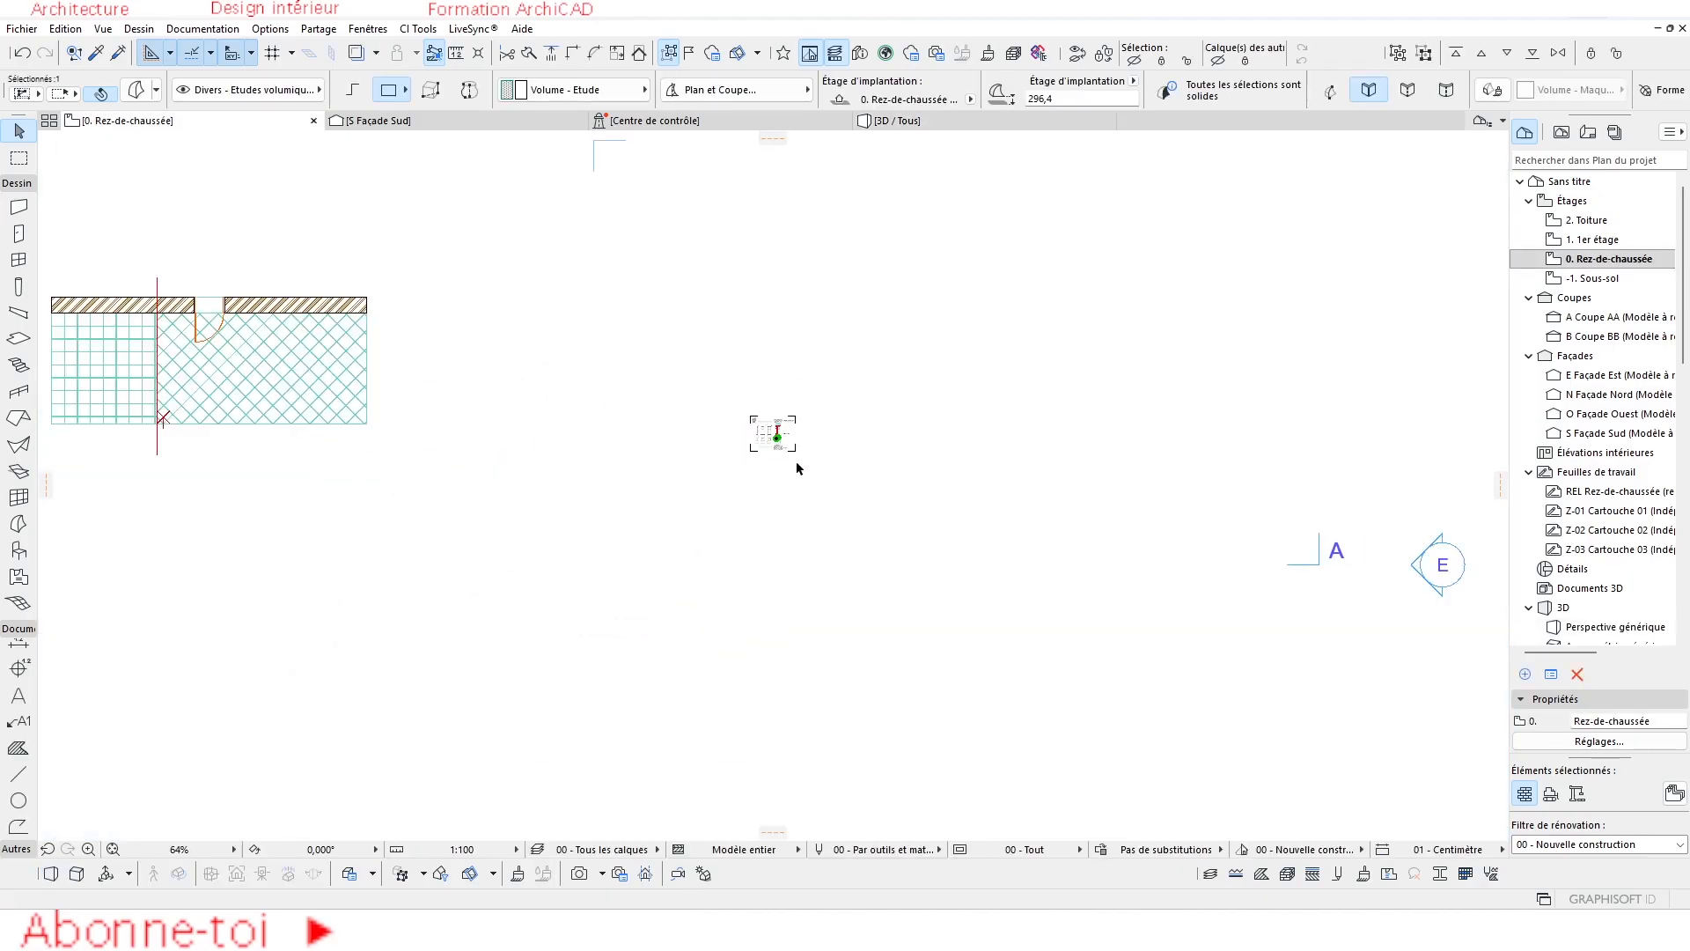
middle_click_drag(776, 519, 805, 492)
scroll(1039, 558, "up", 5)
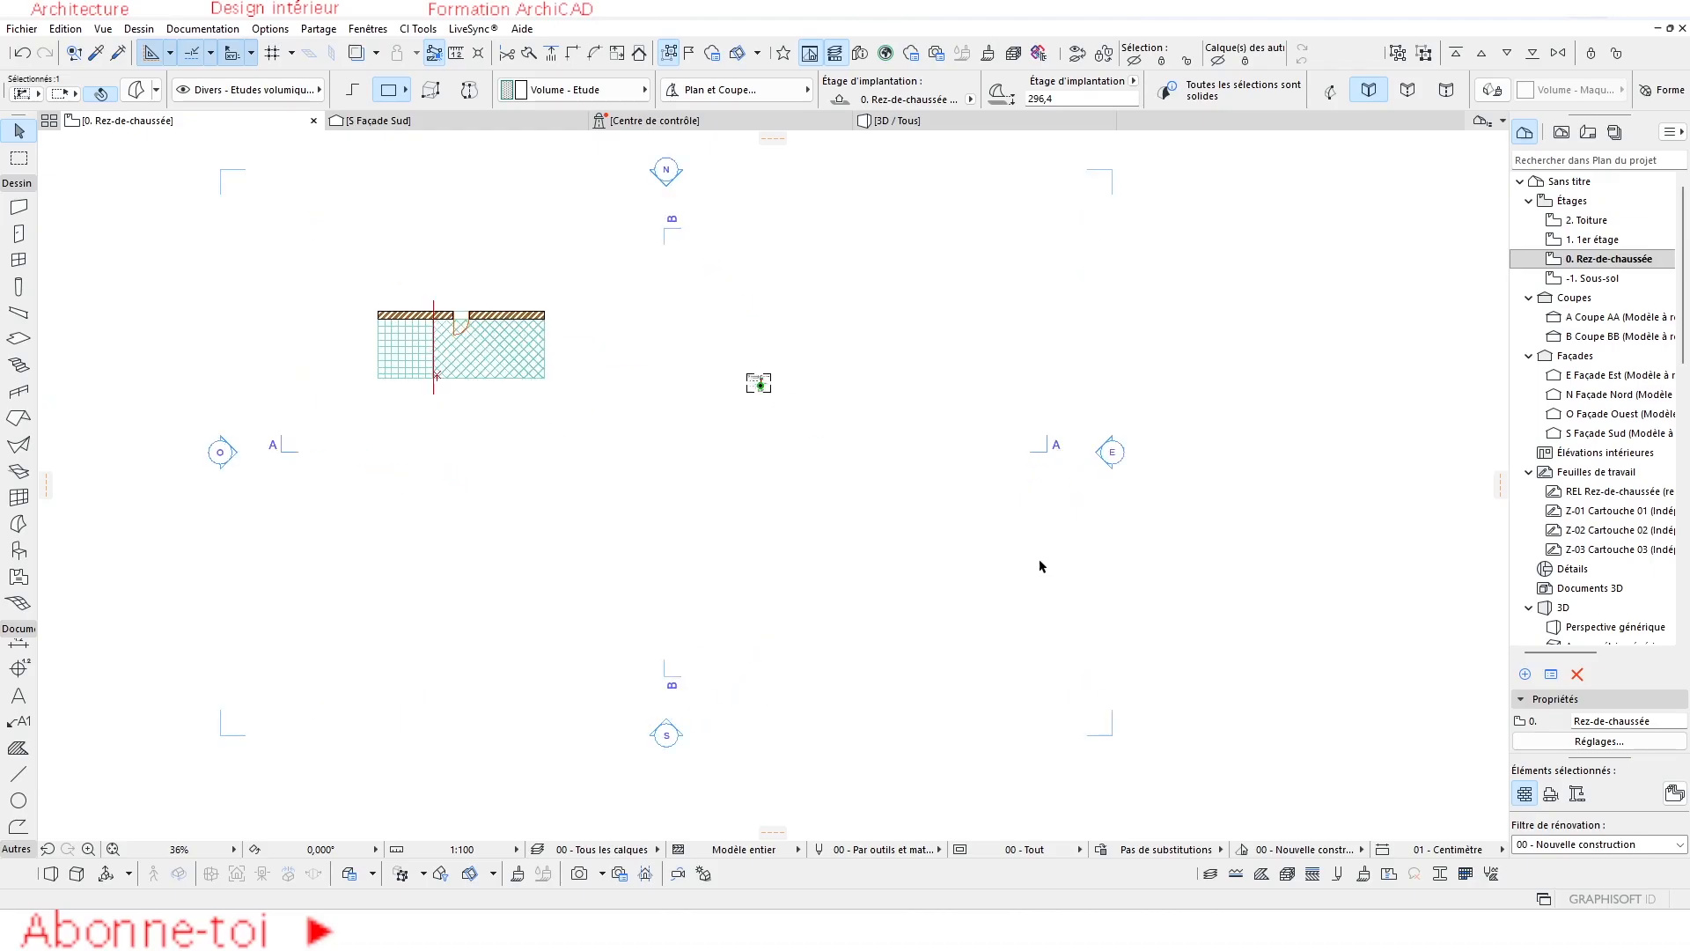
scroll(608, 321, "up", 11)
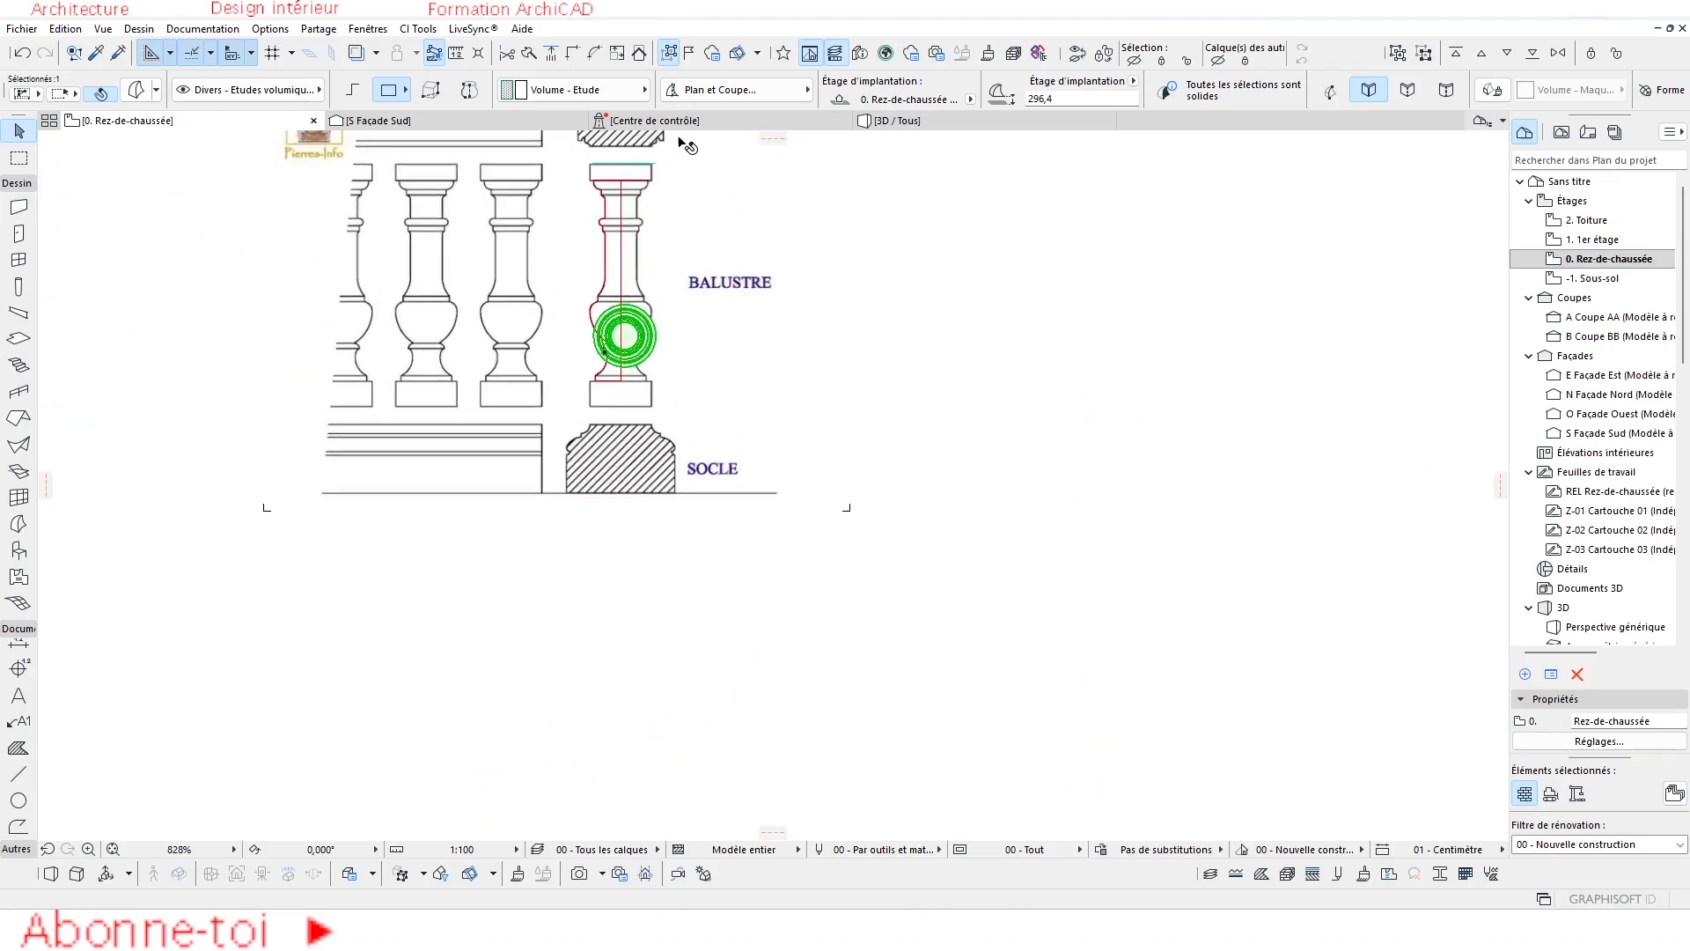
Move the upright rectangle in the 3D view horizontally along the y axis to just beside the baluster's top.
left_click(898, 120)
left_click(950, 407)
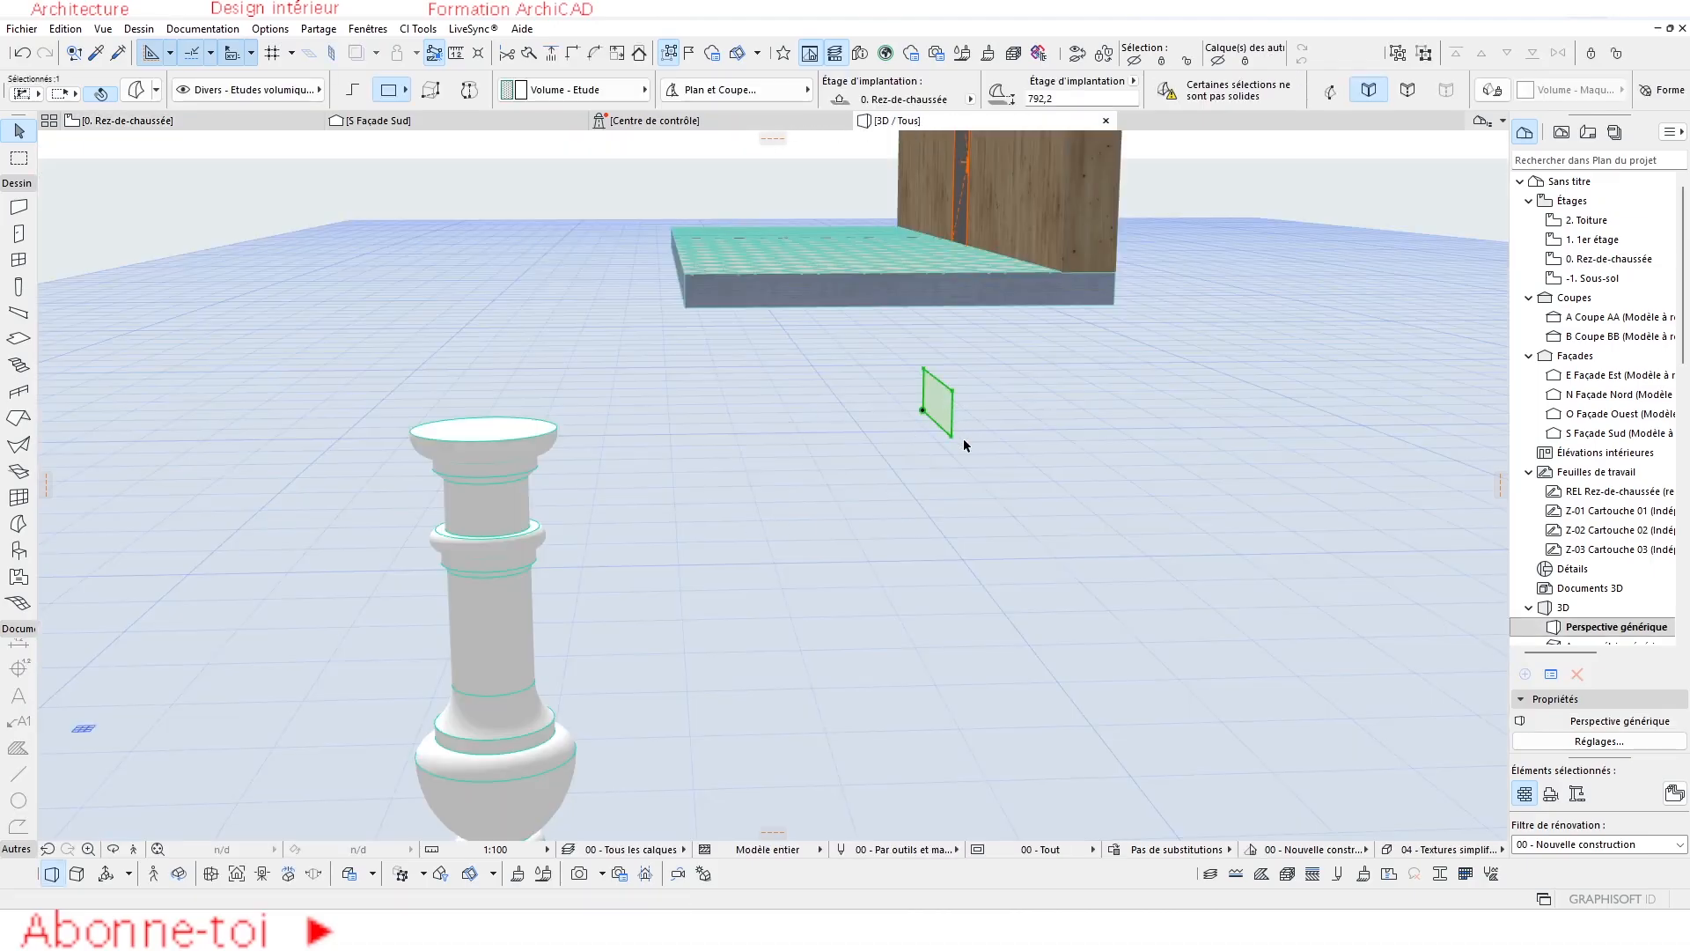
key("ctrl+d")
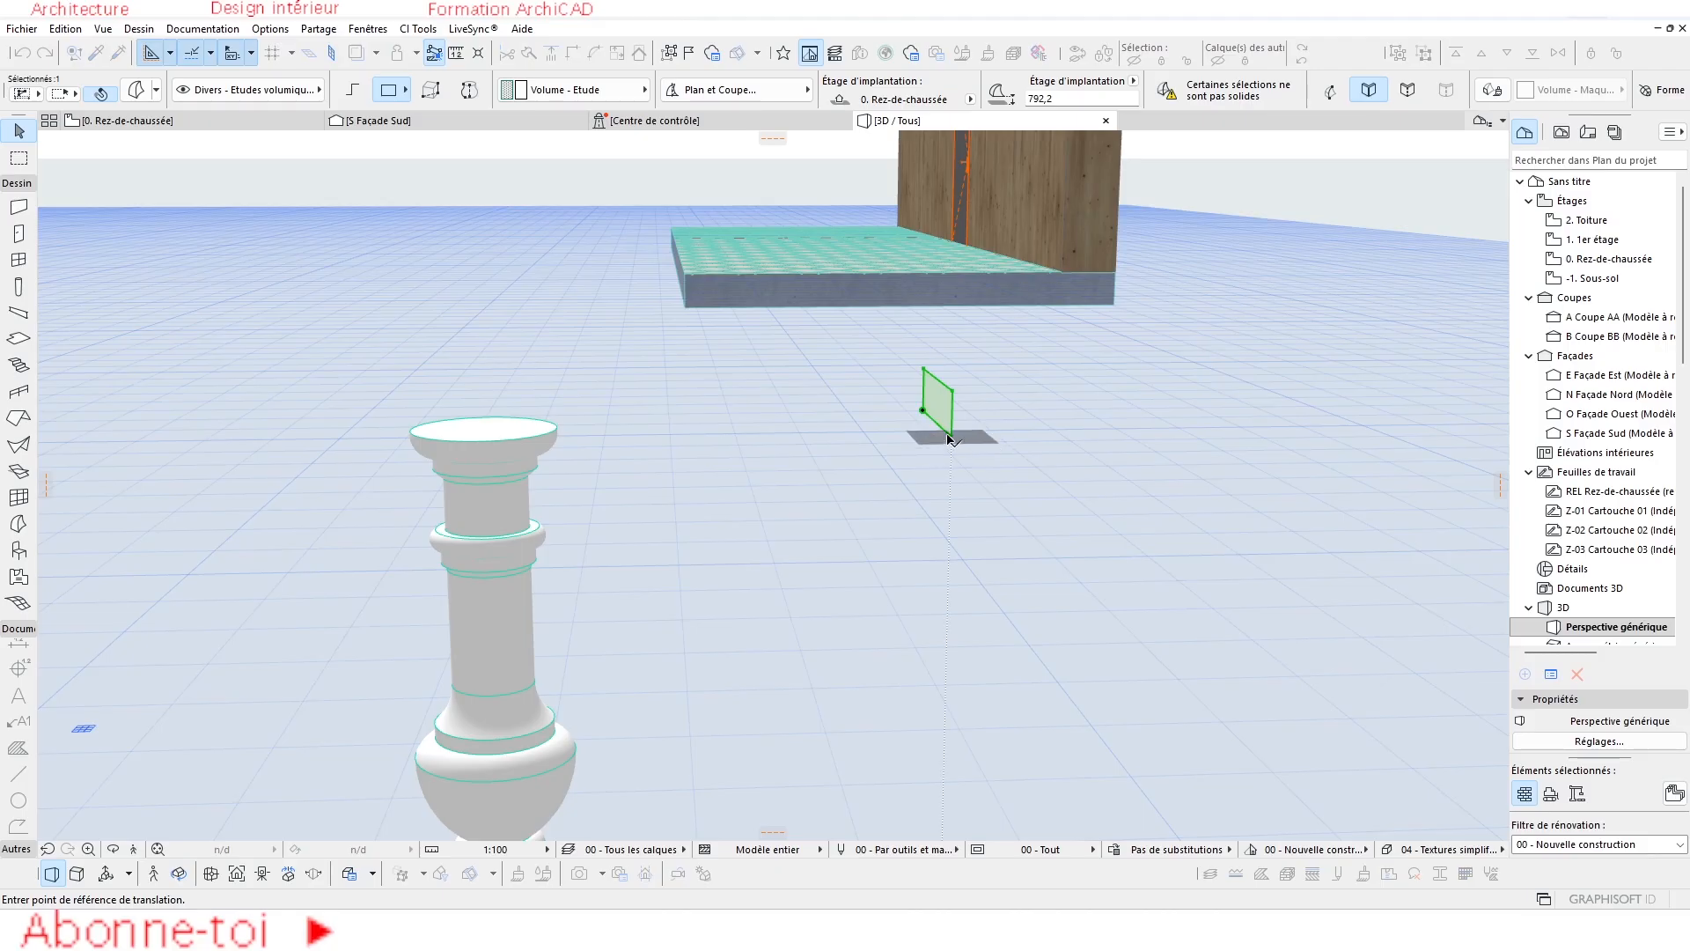
left_click(951, 440)
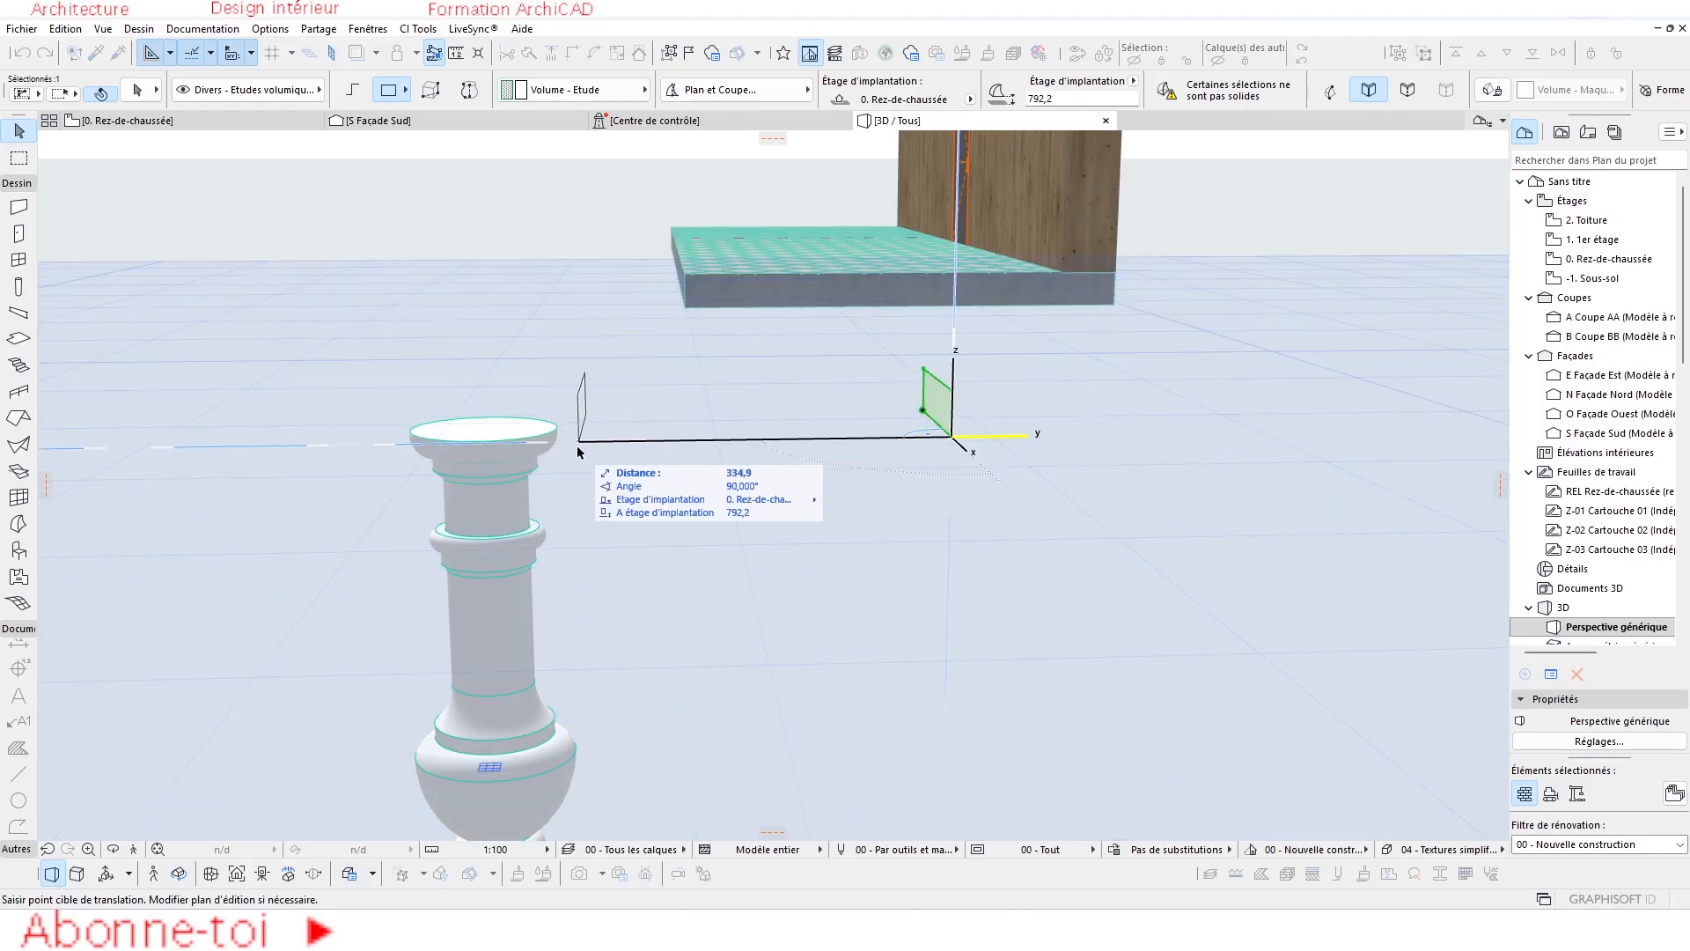
scroll(577, 446, "up", 3)
scroll(600, 460, "down", 4)
left_click(681, 475)
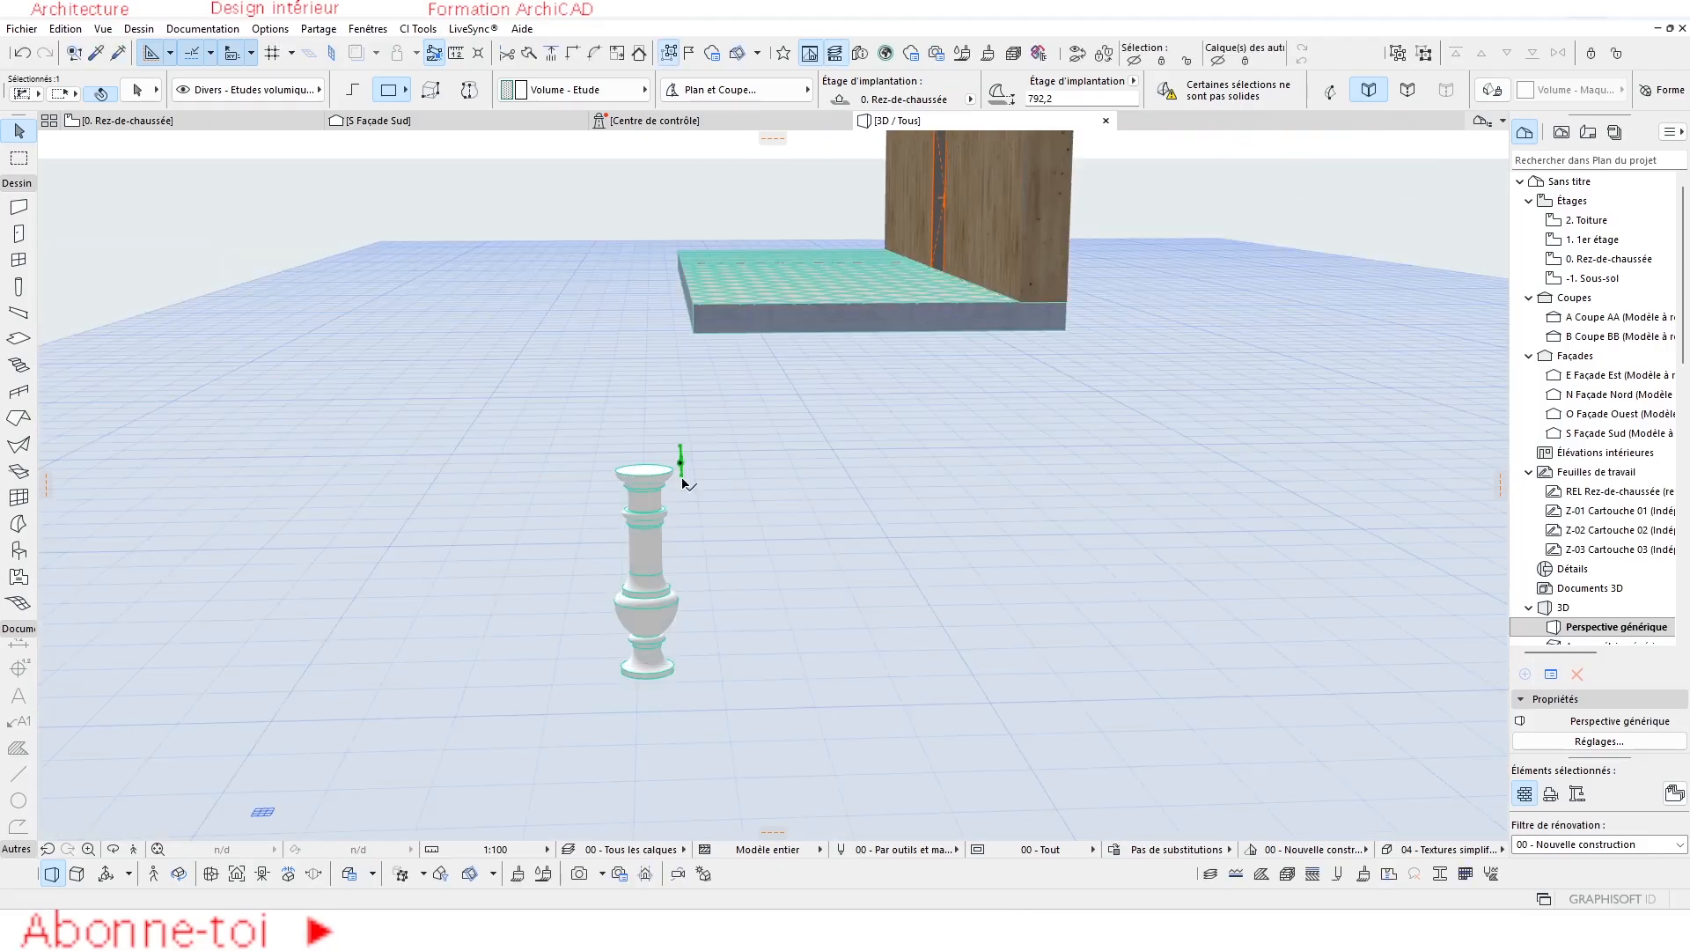
Move the baluster morph in the Rez-de-chaussée plan by its centre horizontally onto the reference drawing's red vertical axis.
left_click(219, 126)
scroll(702, 311, "up", 5)
scroll(634, 298, "up", 2)
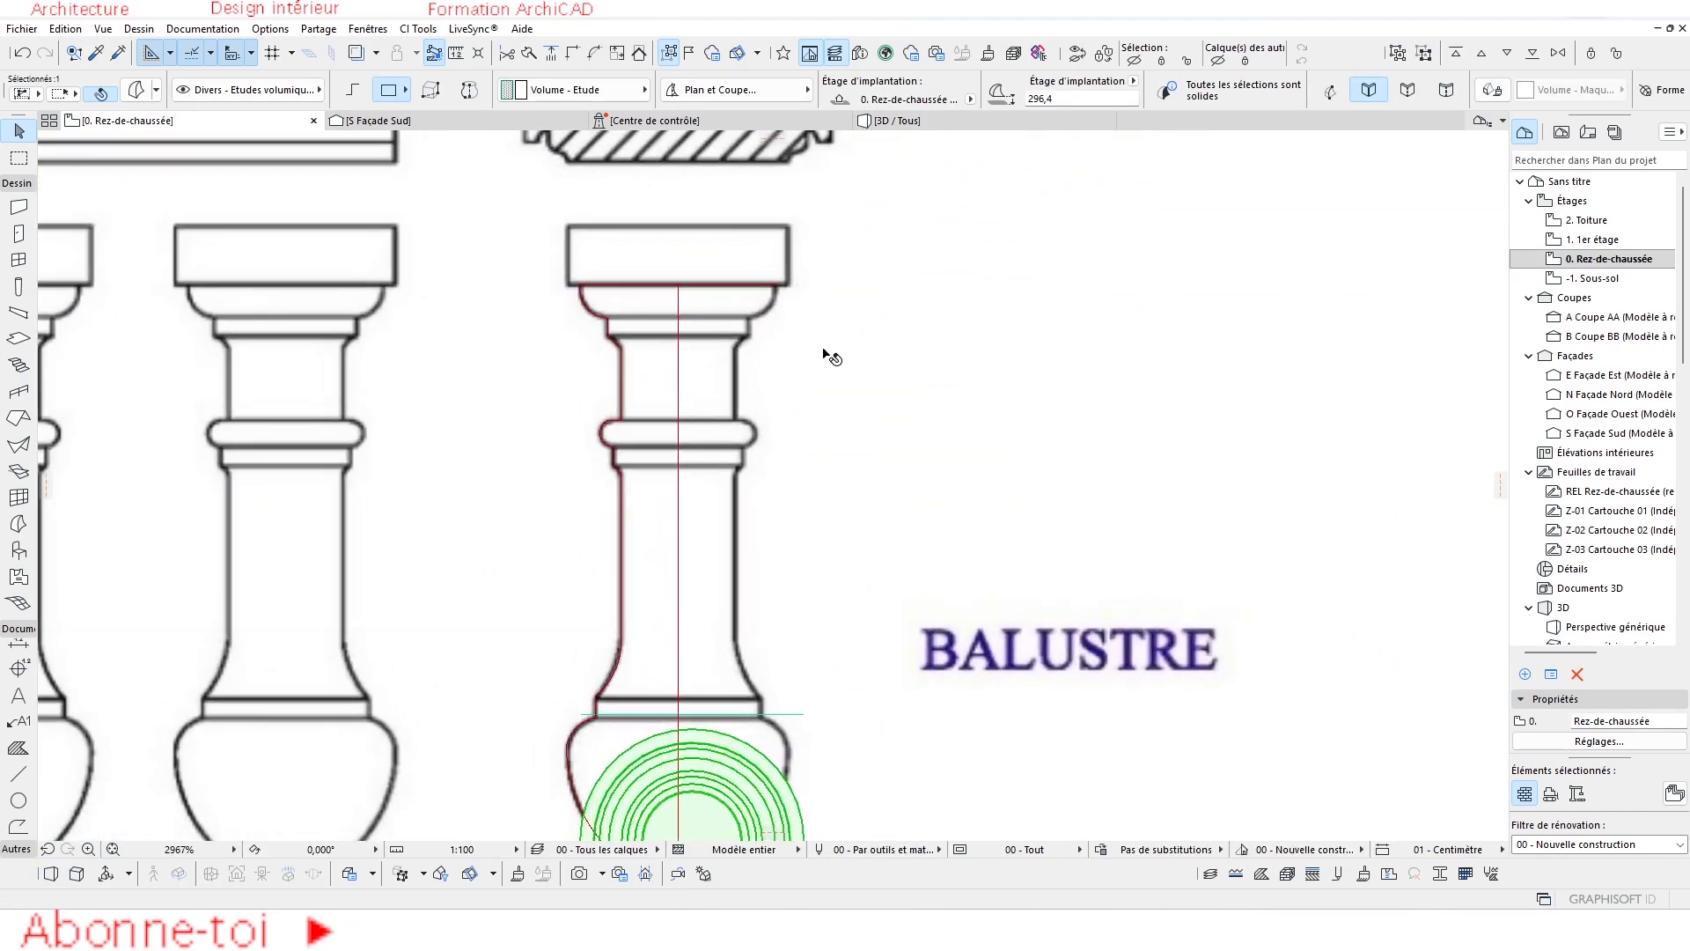
scroll(788, 445, "down", 3)
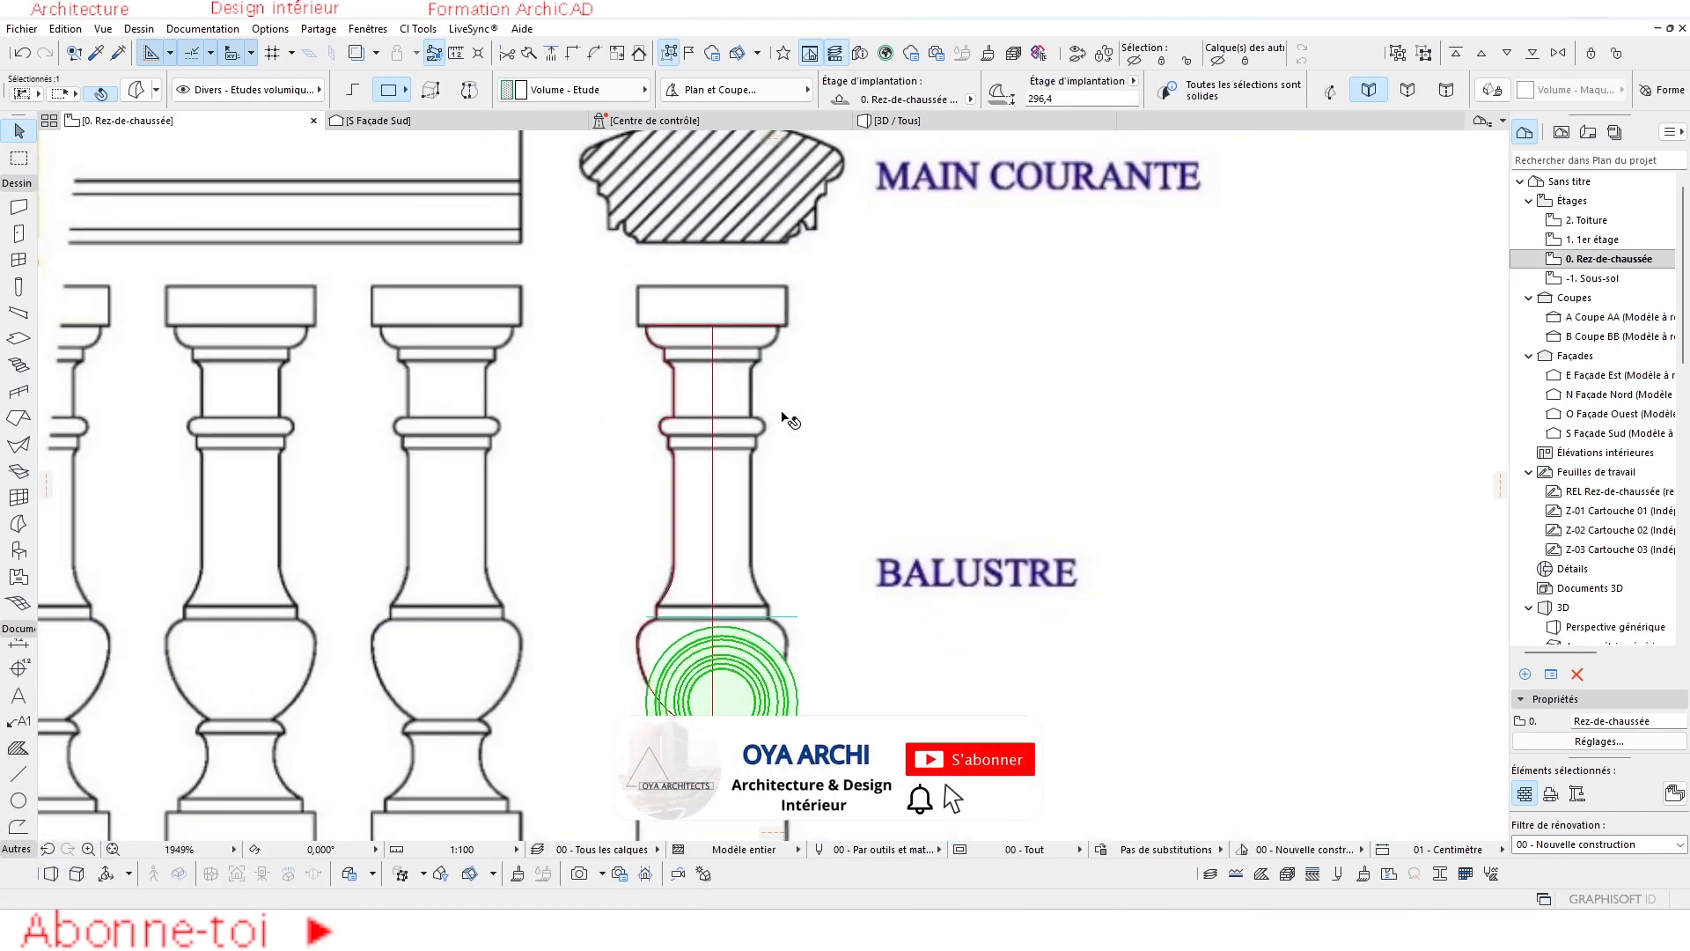
key("Escape")
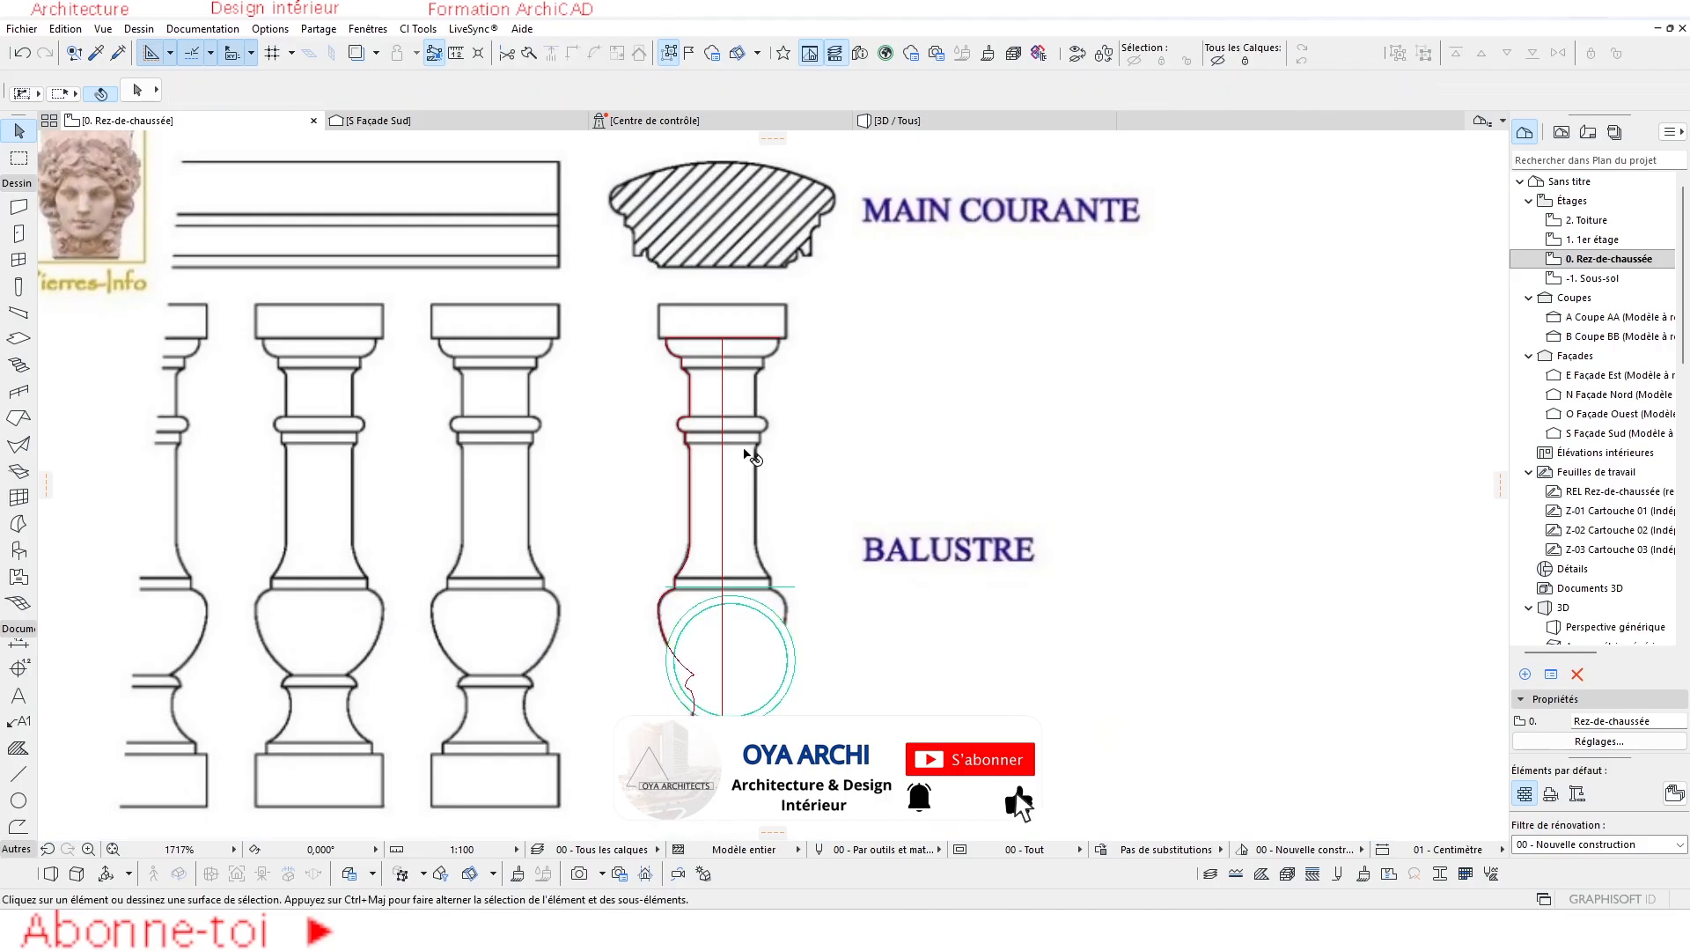
left_click(786, 588)
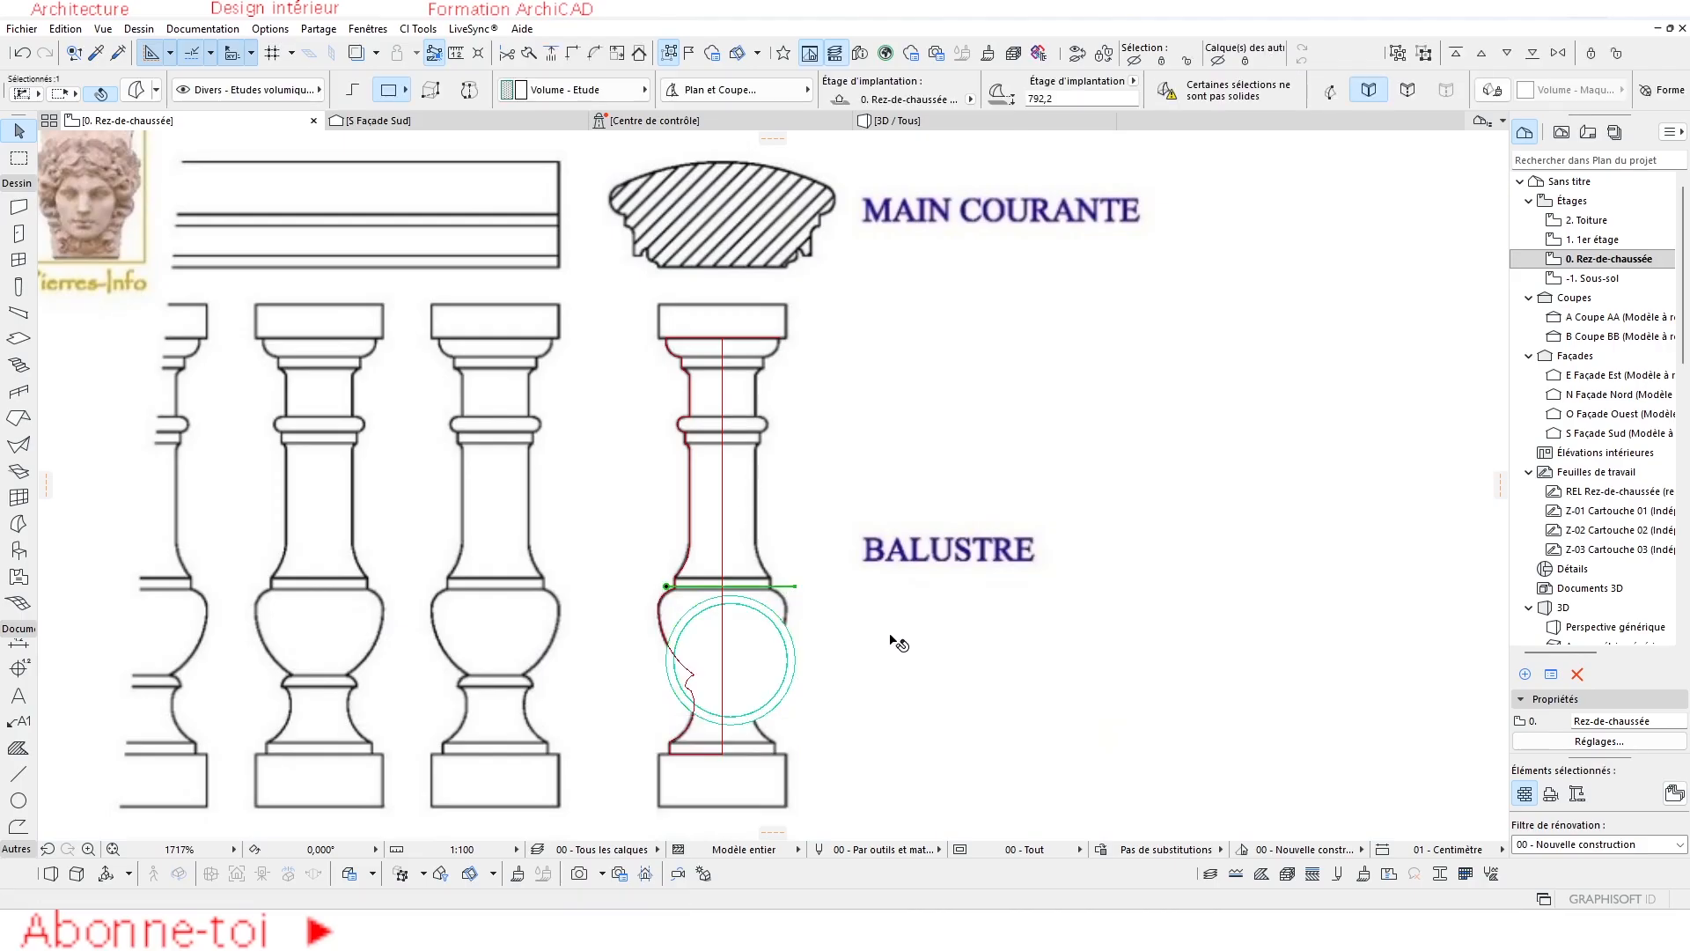
left_click(766, 634, "shift")
scroll(814, 603, "up", 2)
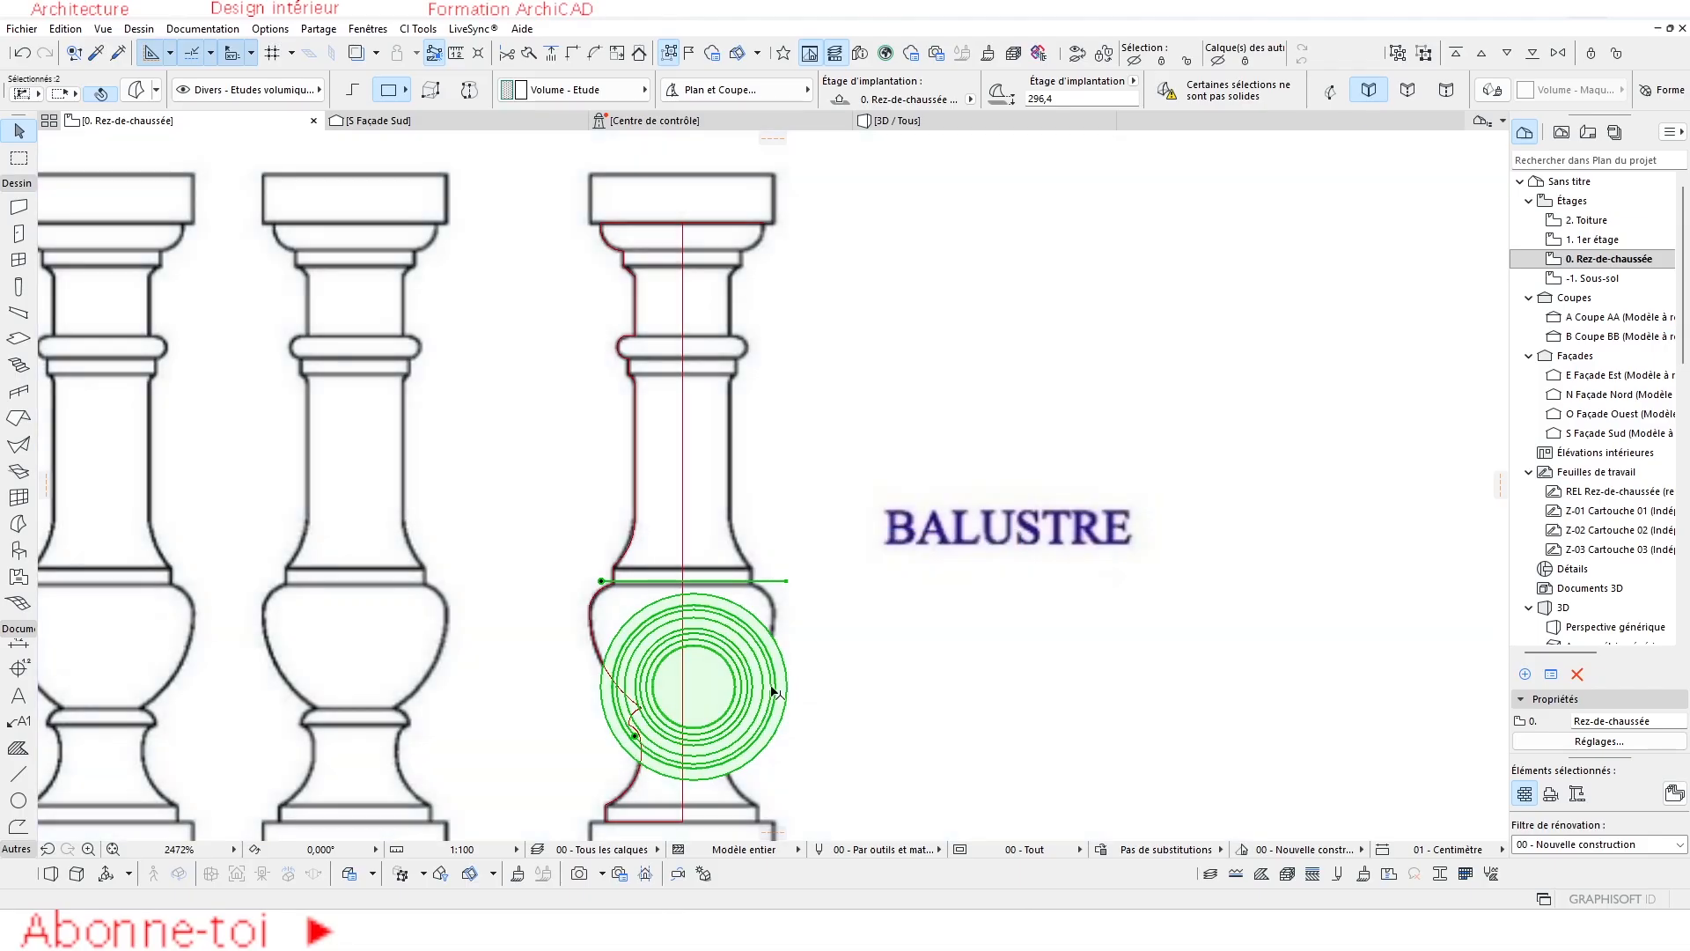
left_click(730, 616)
scroll(732, 615, "up", 2)
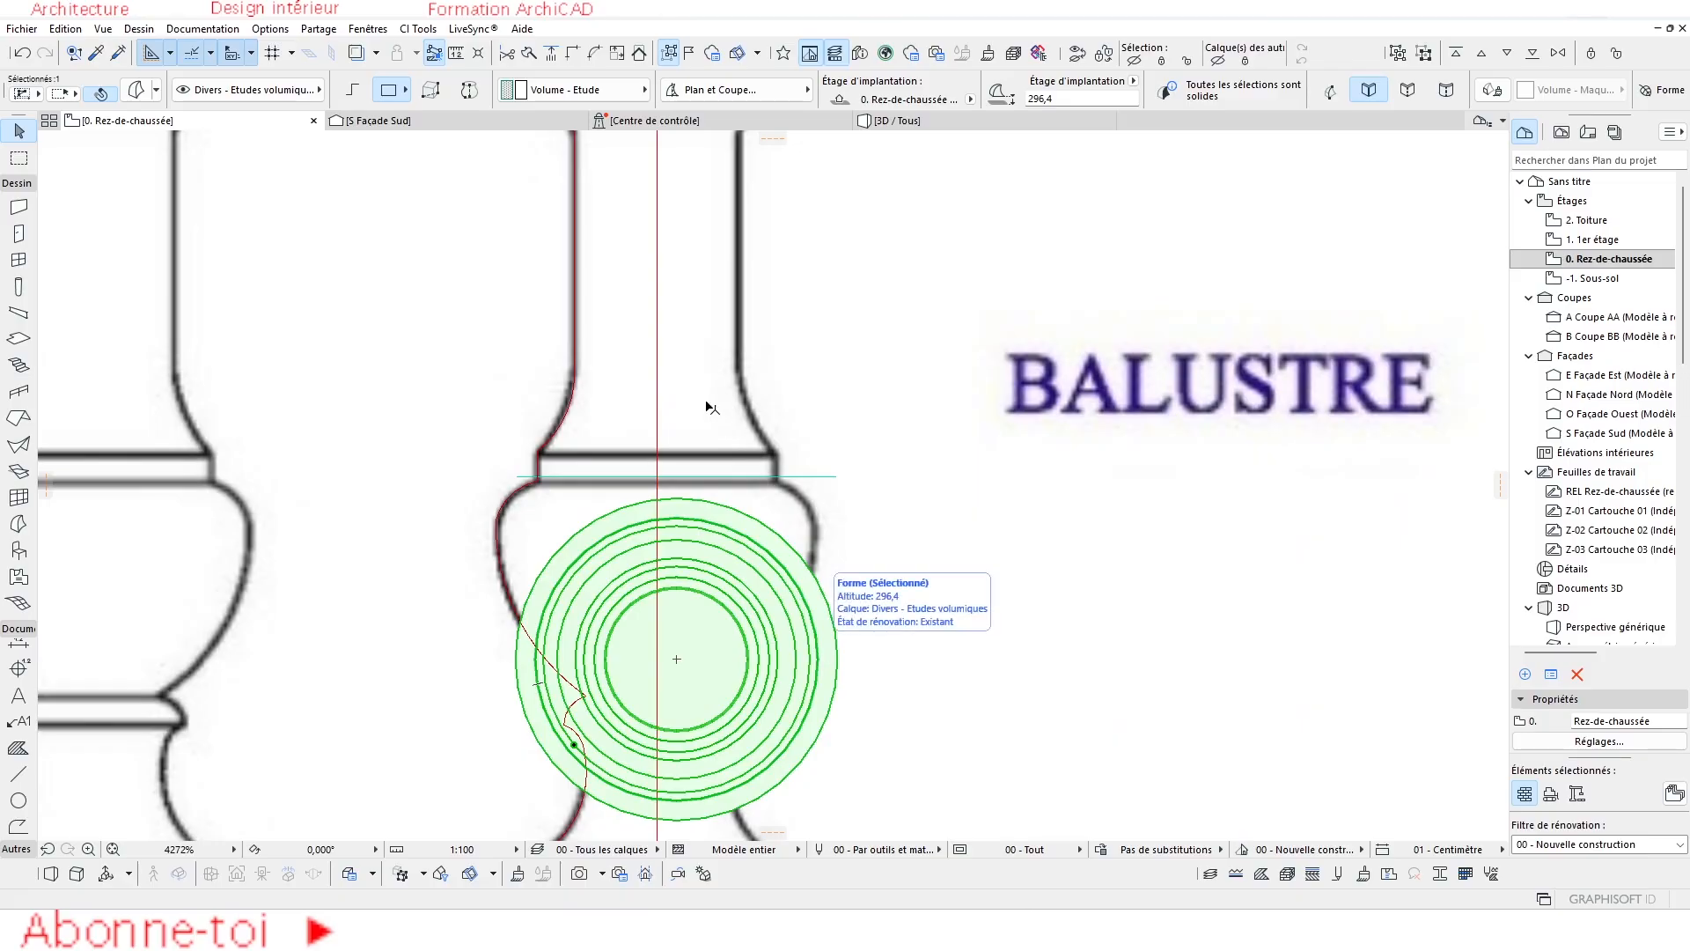
key("ctrl+d")
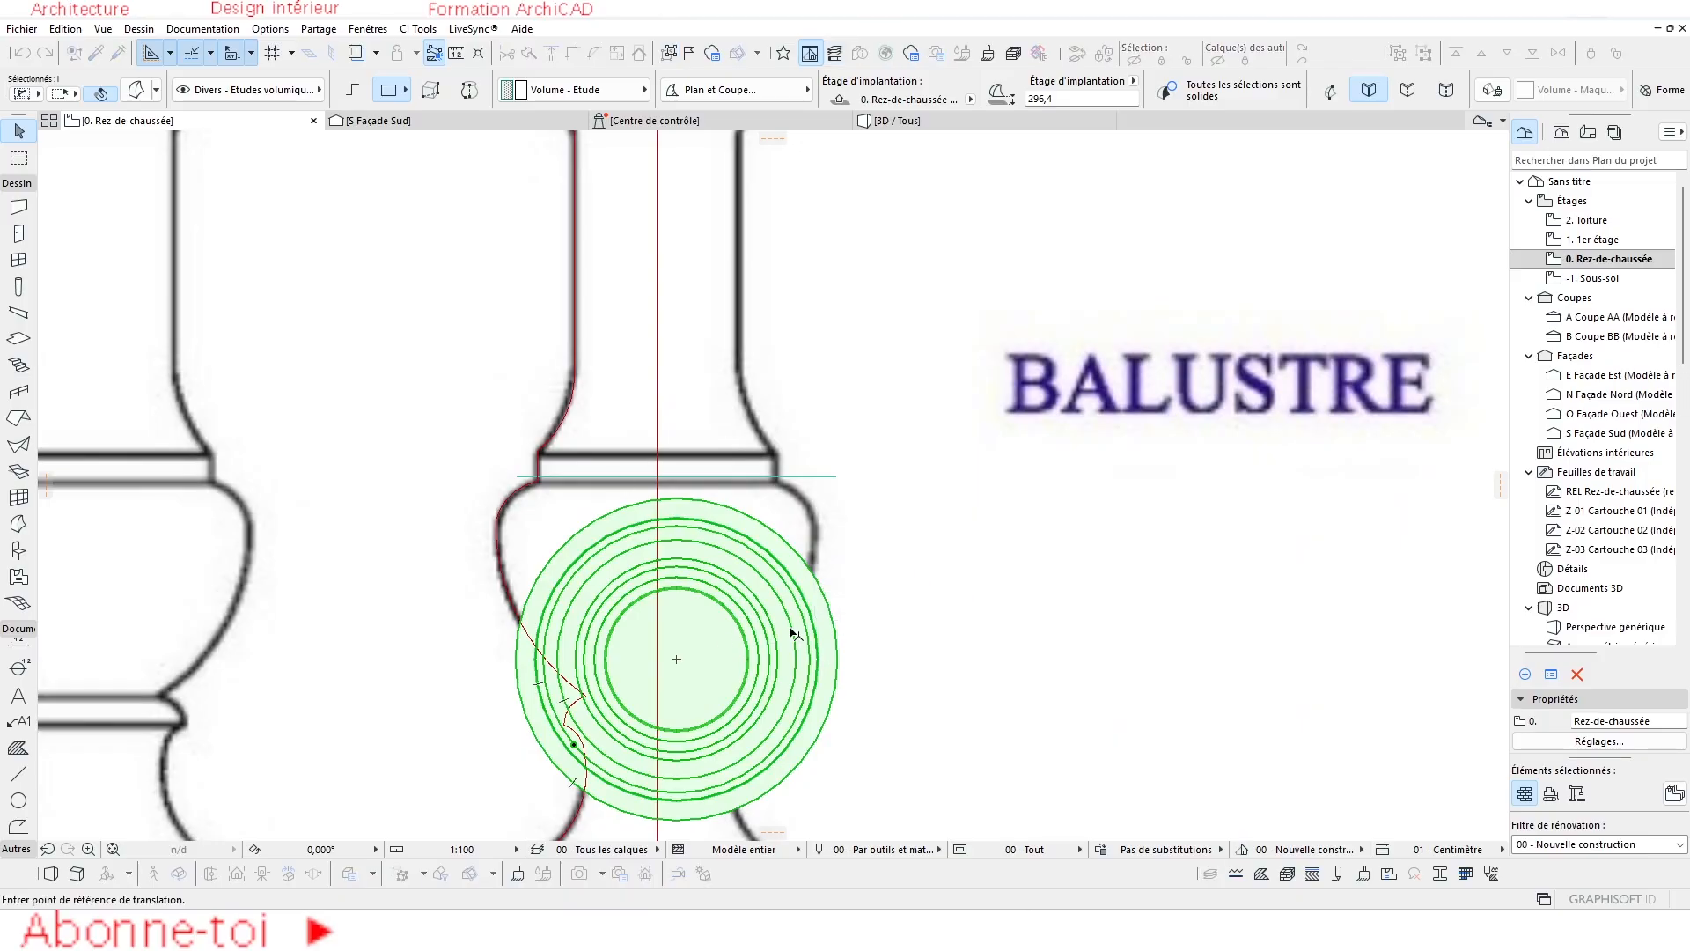
left_click(676, 658)
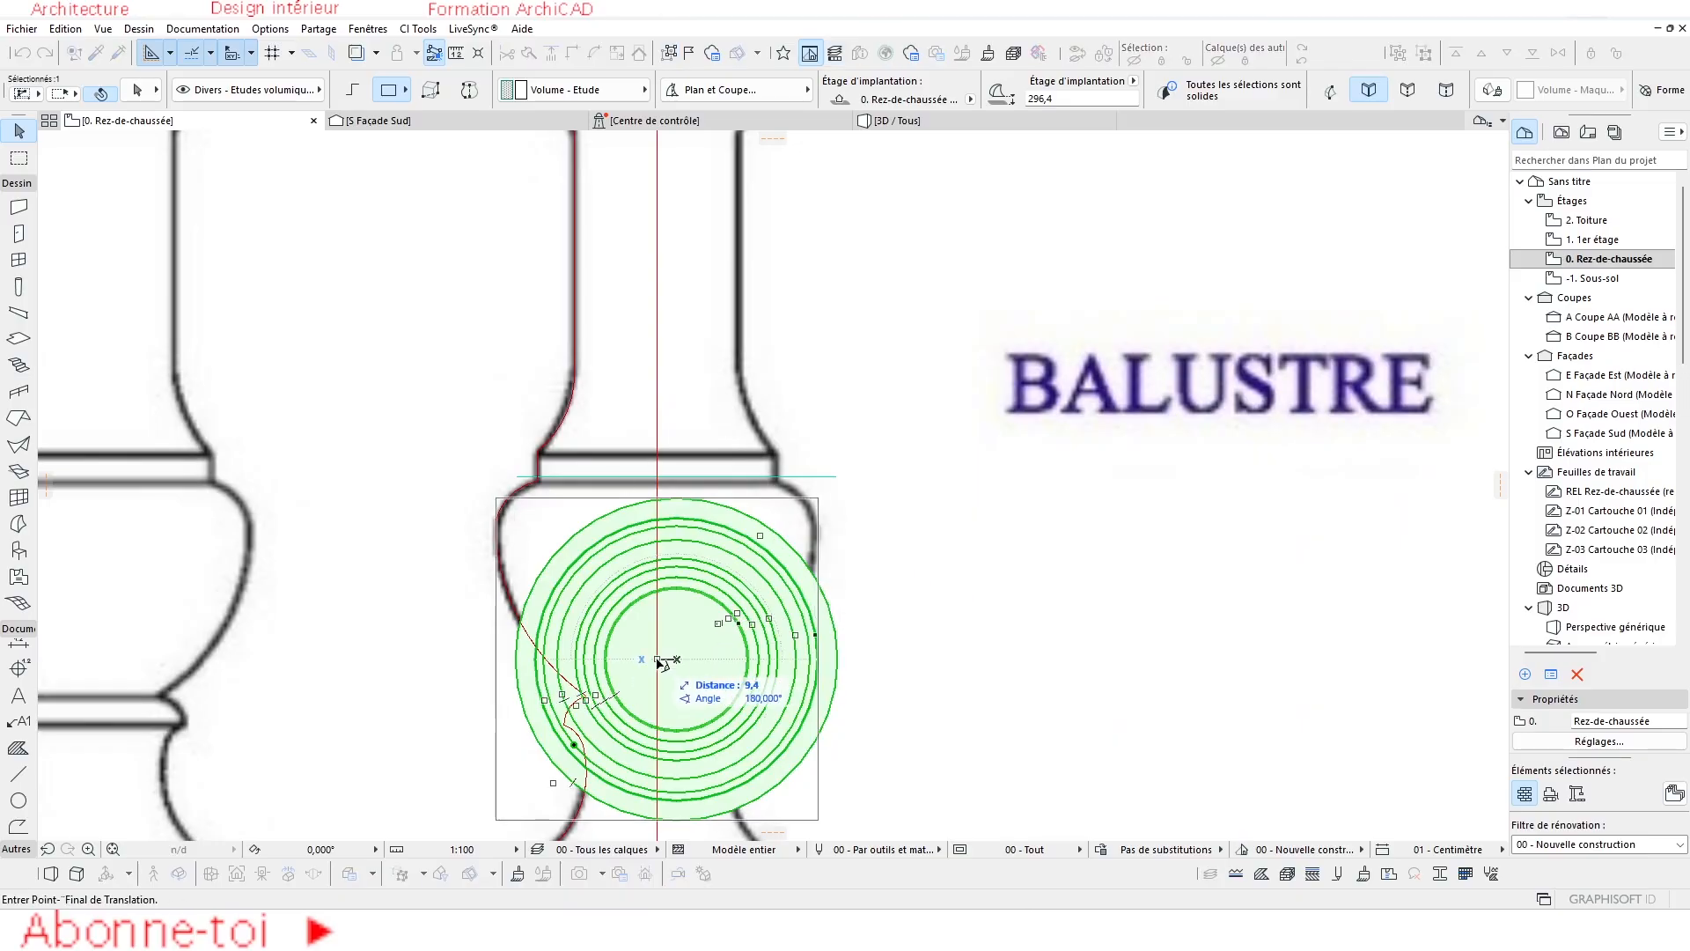
left_click(656, 658)
Move the rectangle in plan by its midpoint horizontally onto the same red axis as the baluster's centre.
left_click(835, 481)
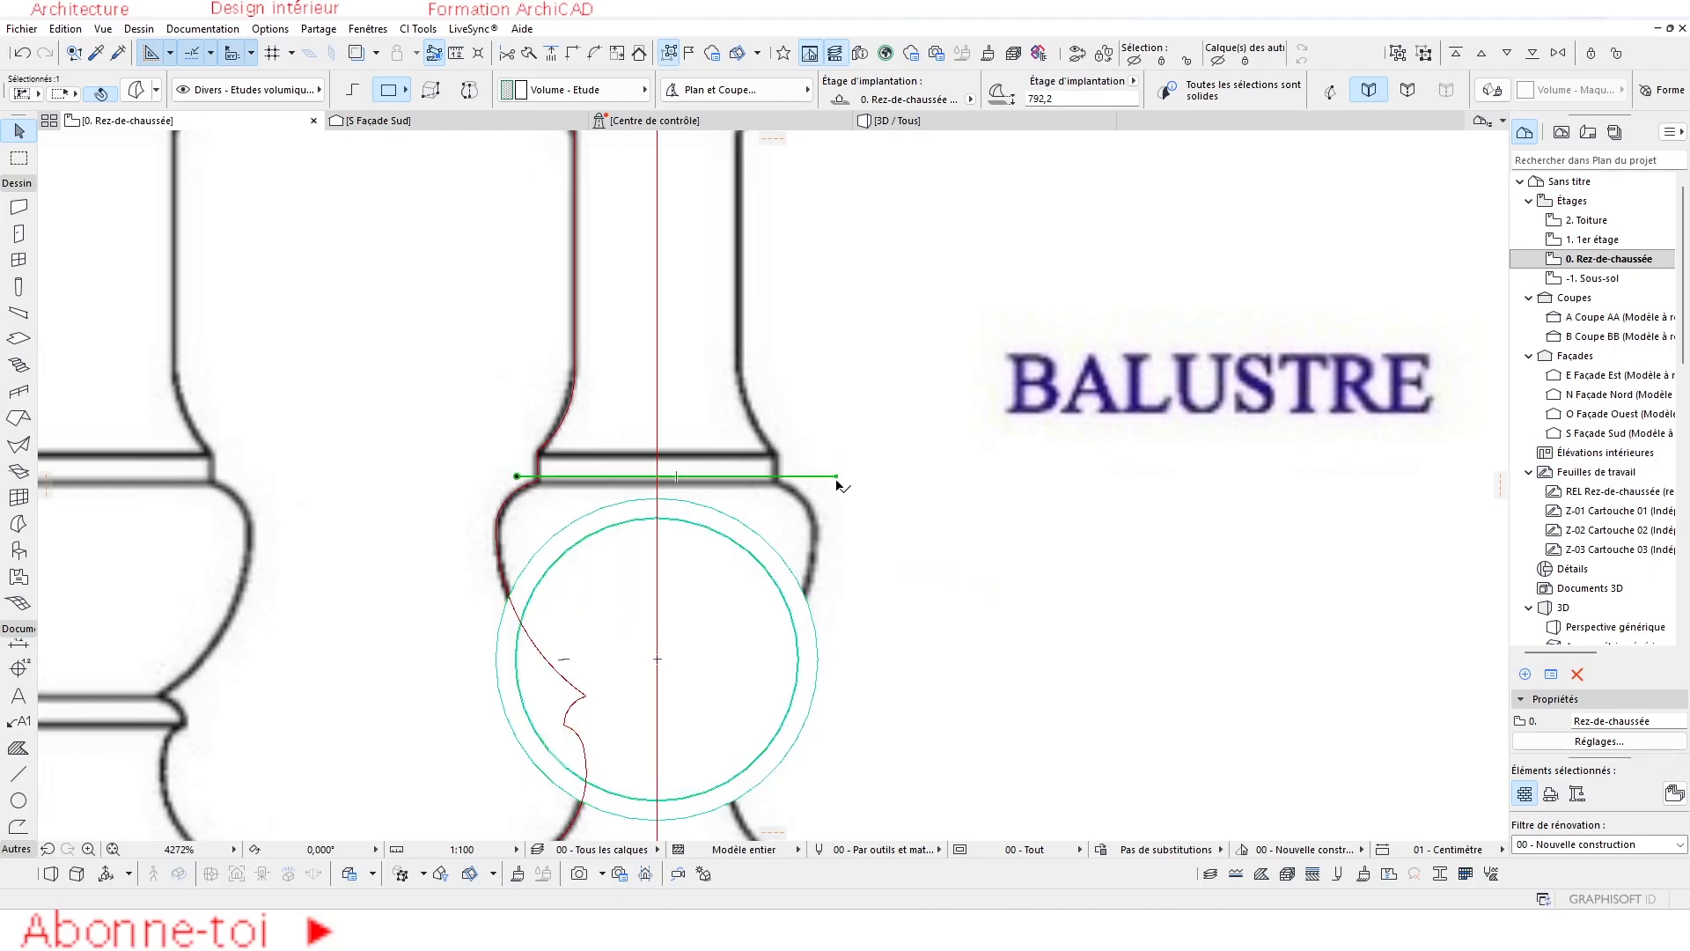
key("ctrl+d")
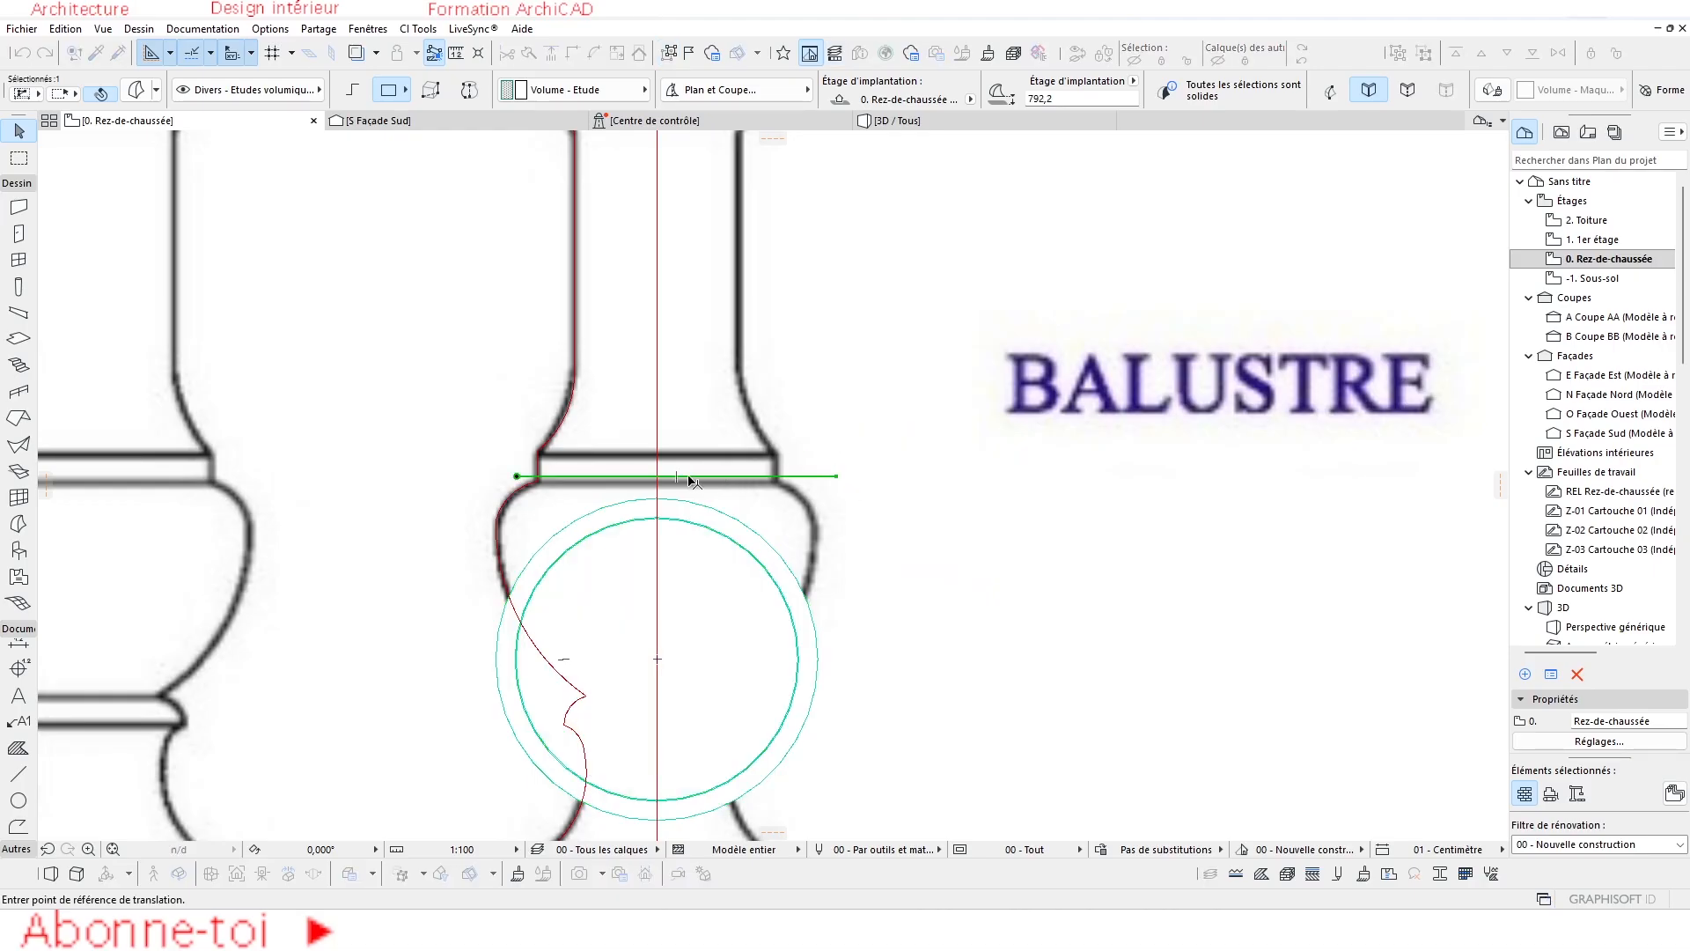
left_click(659, 477)
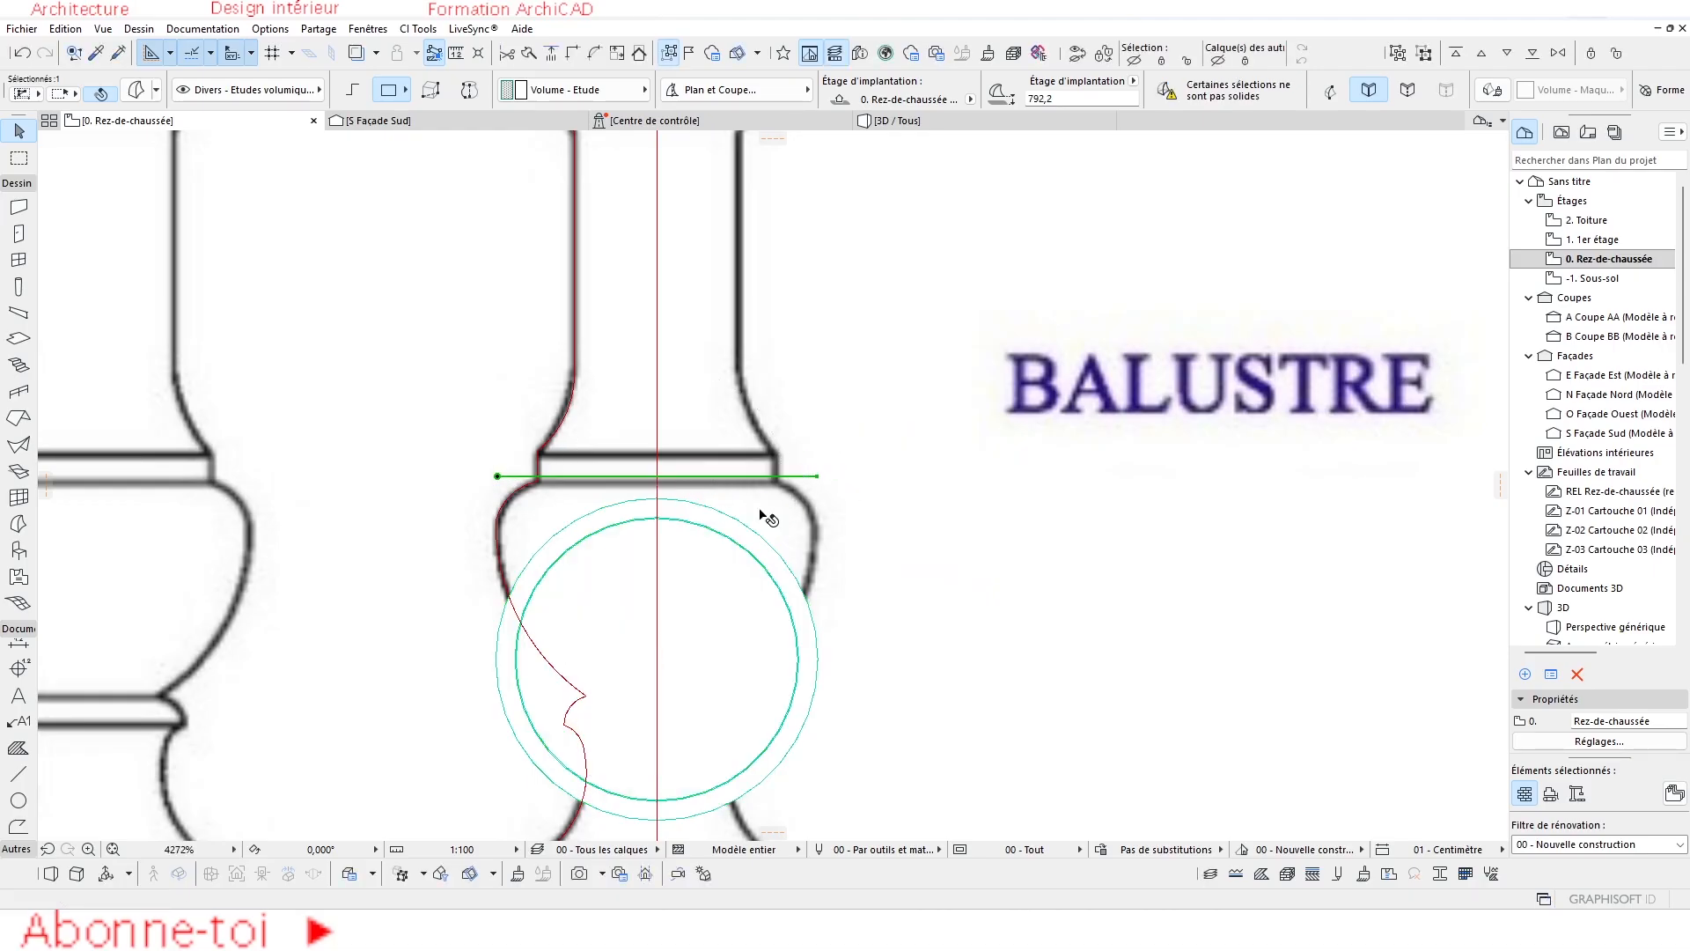
Extrude the upright rectangle in the 3D view into a rectangular block over the baluster's top.
left_click(890, 120)
scroll(679, 466, "up", 5)
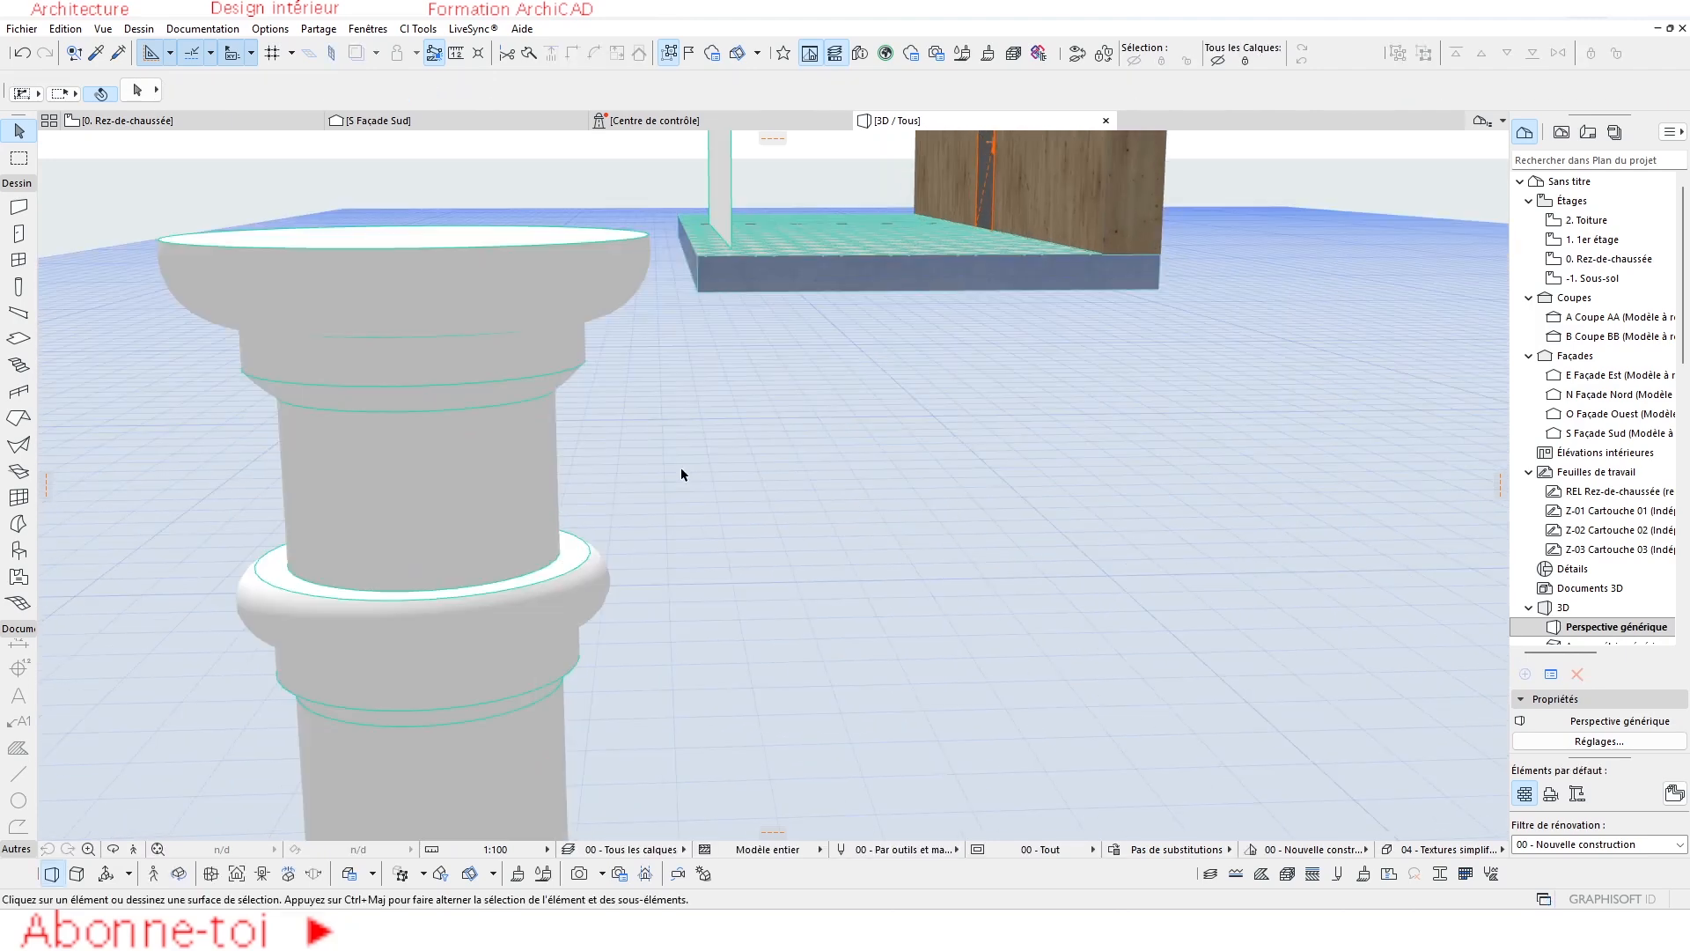
scroll(707, 461, "down", 4)
middle_click_drag(1043, 630, 907, 389)
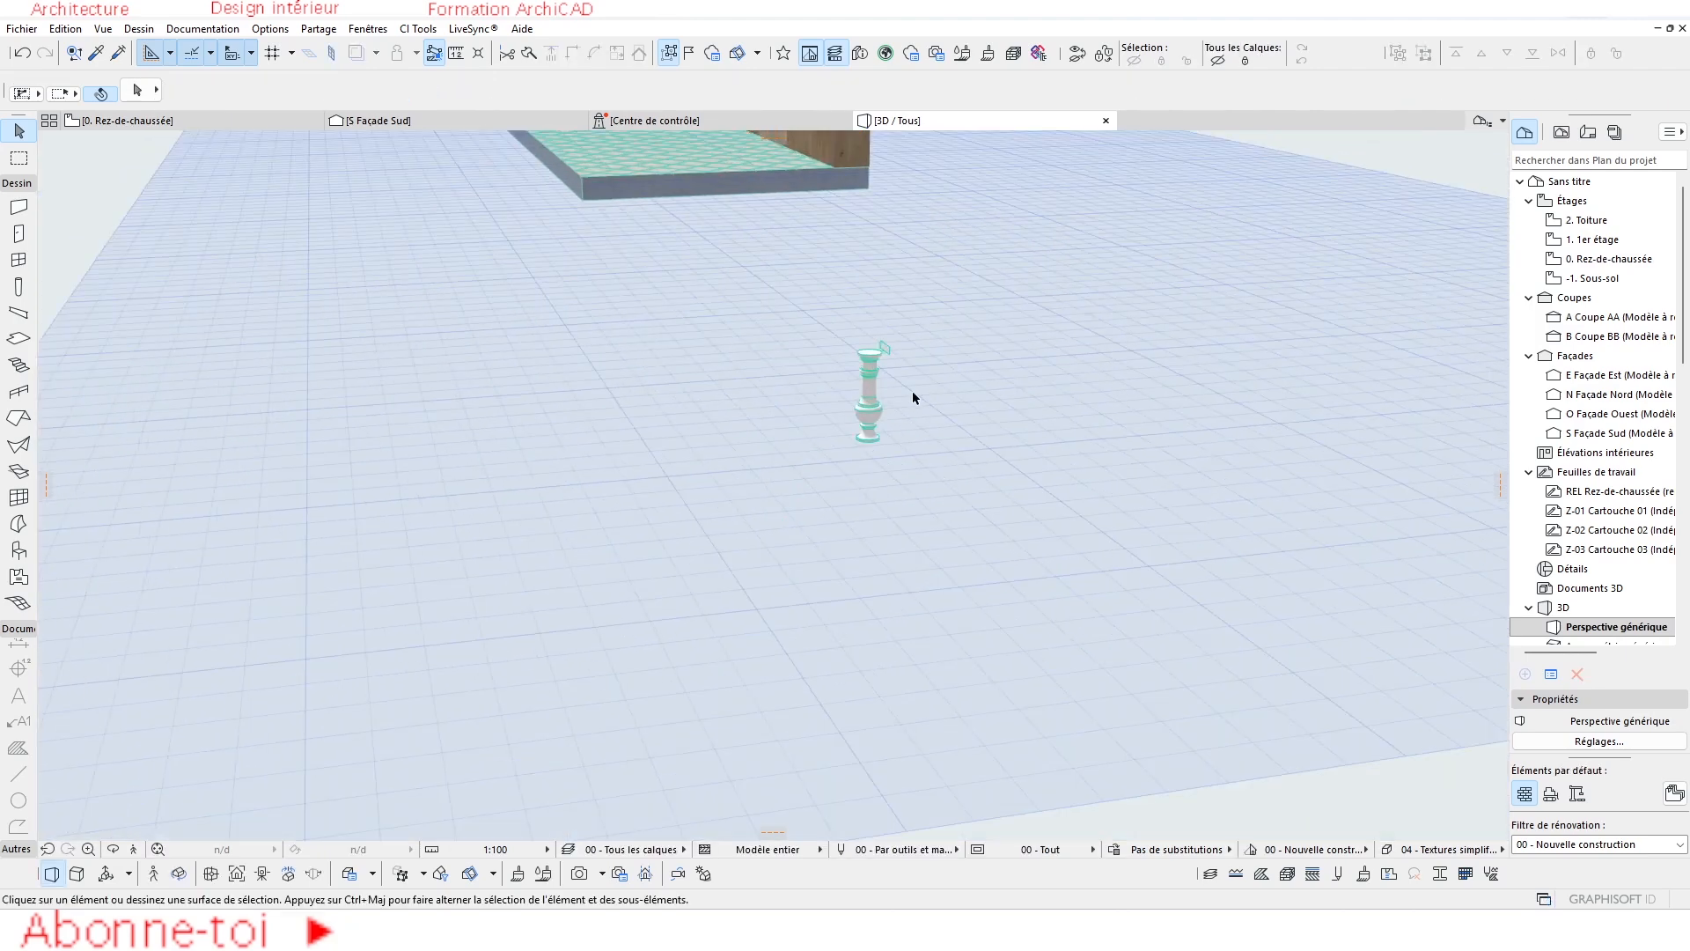
scroll(897, 380, "up", 5)
scroll(897, 379, "up", 4)
left_click(951, 341)
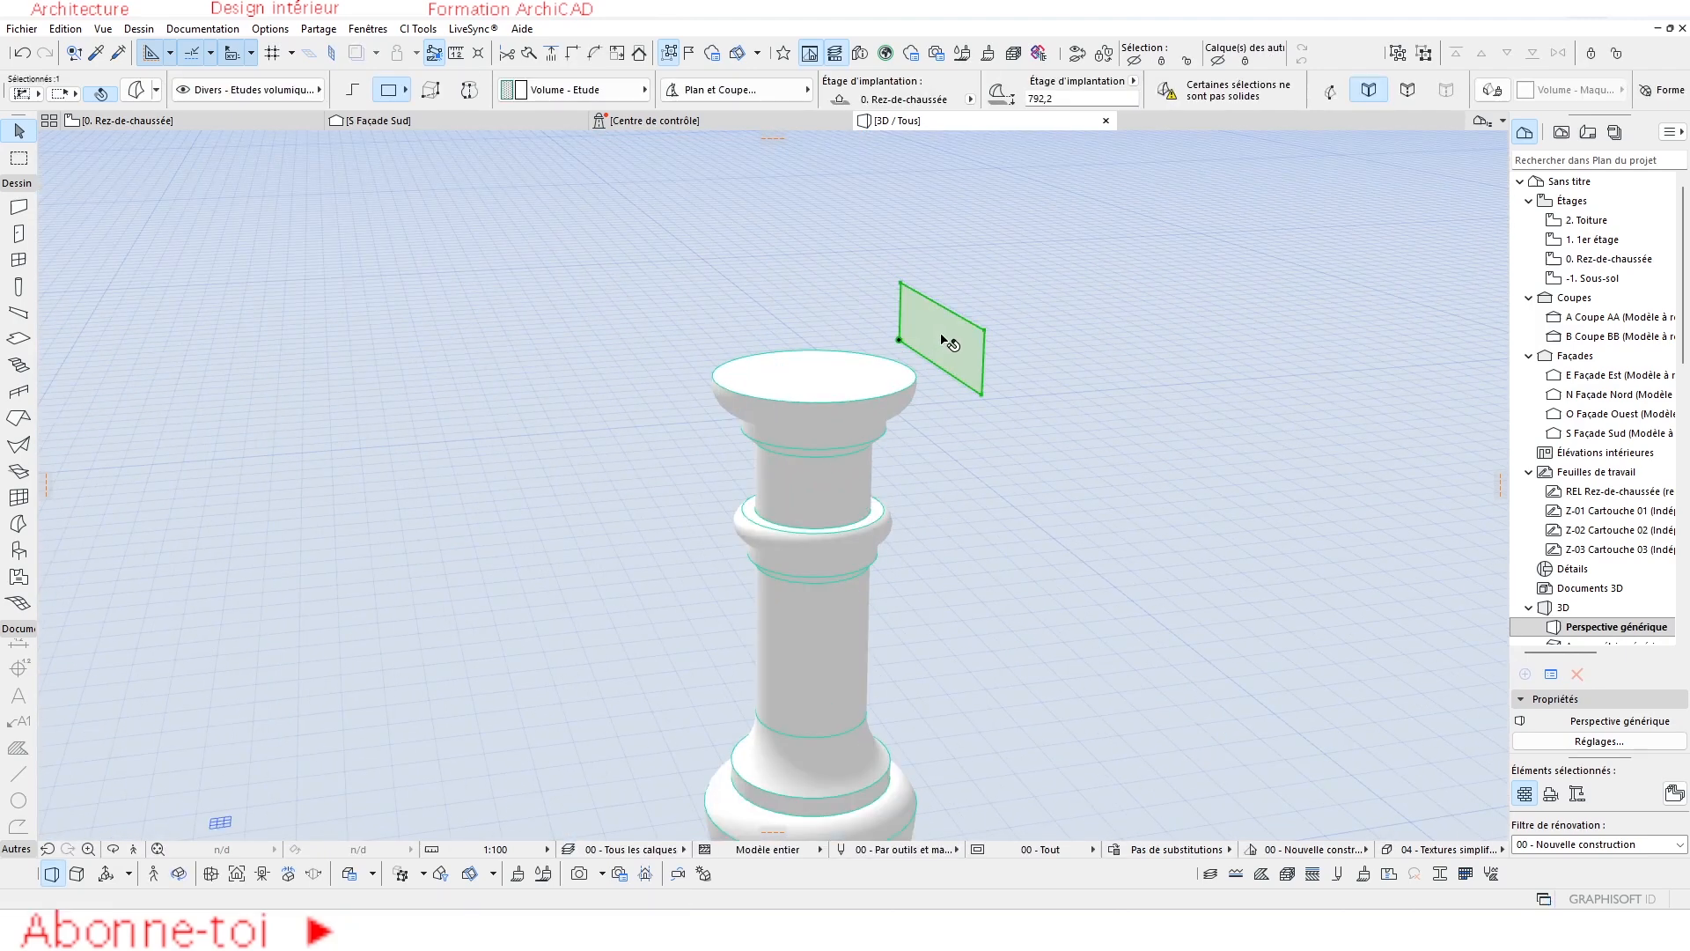
left_click(899, 340)
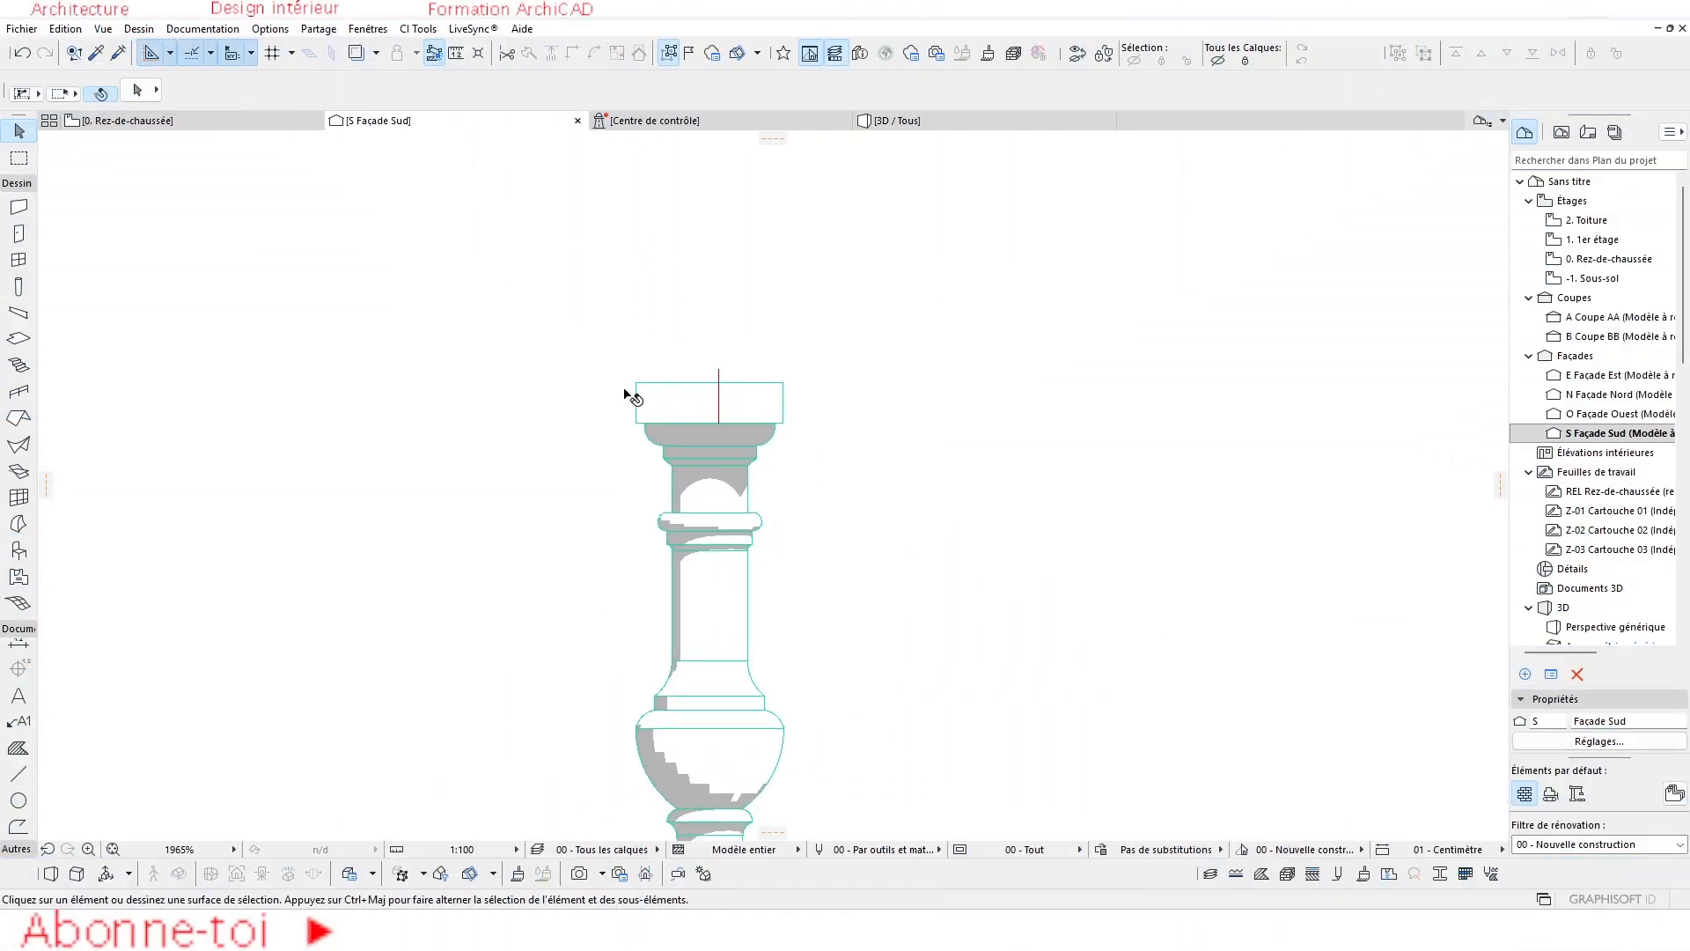
Examine the top block's position on the baluster in the Façade Sud elevation and in the 3D view.
scroll(631, 396, "down", 2)
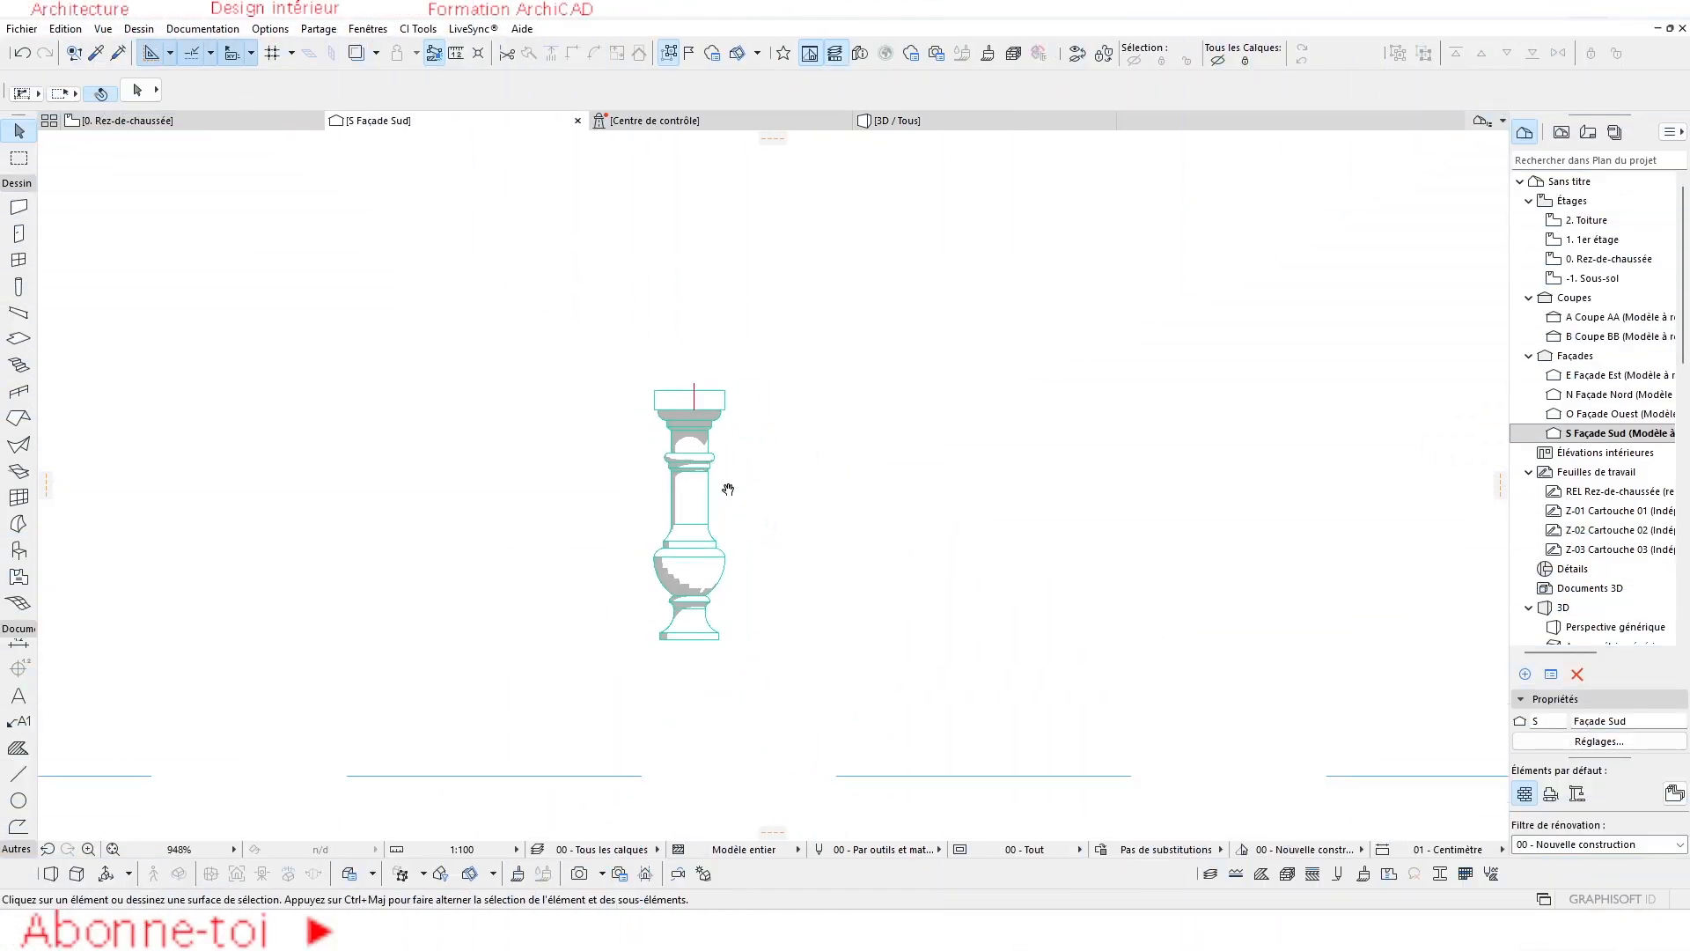
left_click(898, 121)
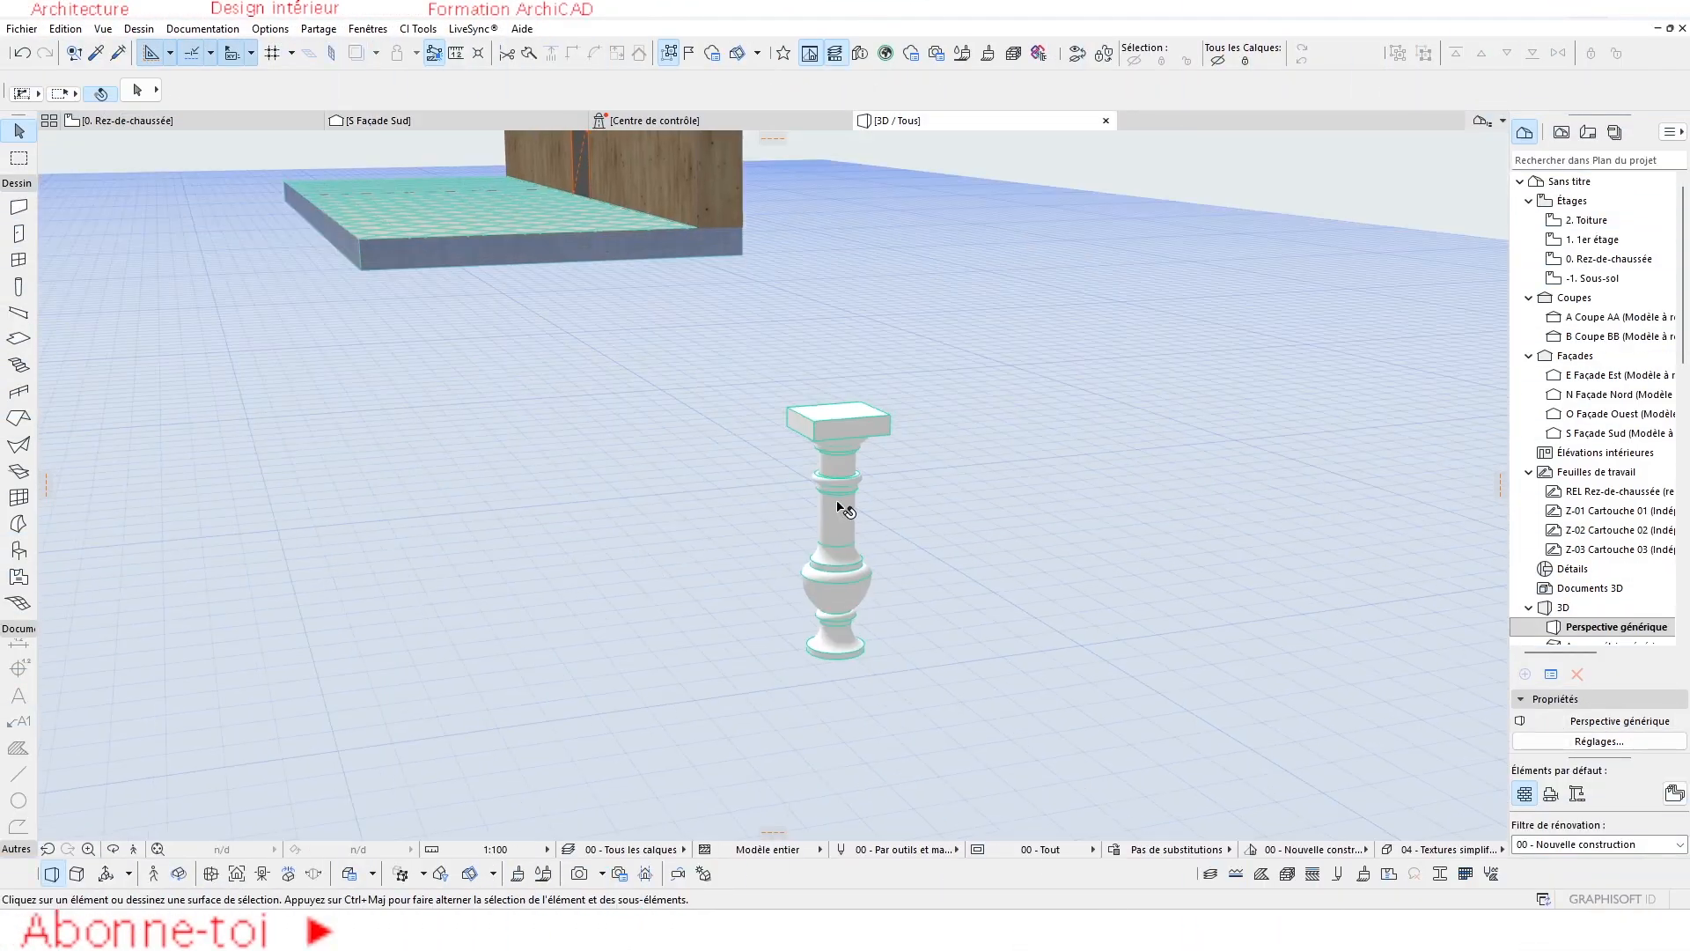
scroll(841, 445, "up", 5)
middle_click_drag(853, 426, 383, 225, "shift")
Open the Façade Est elevation from its marker in the Rez-de-chaussée plan, using the current view settings.
left_click(114, 121)
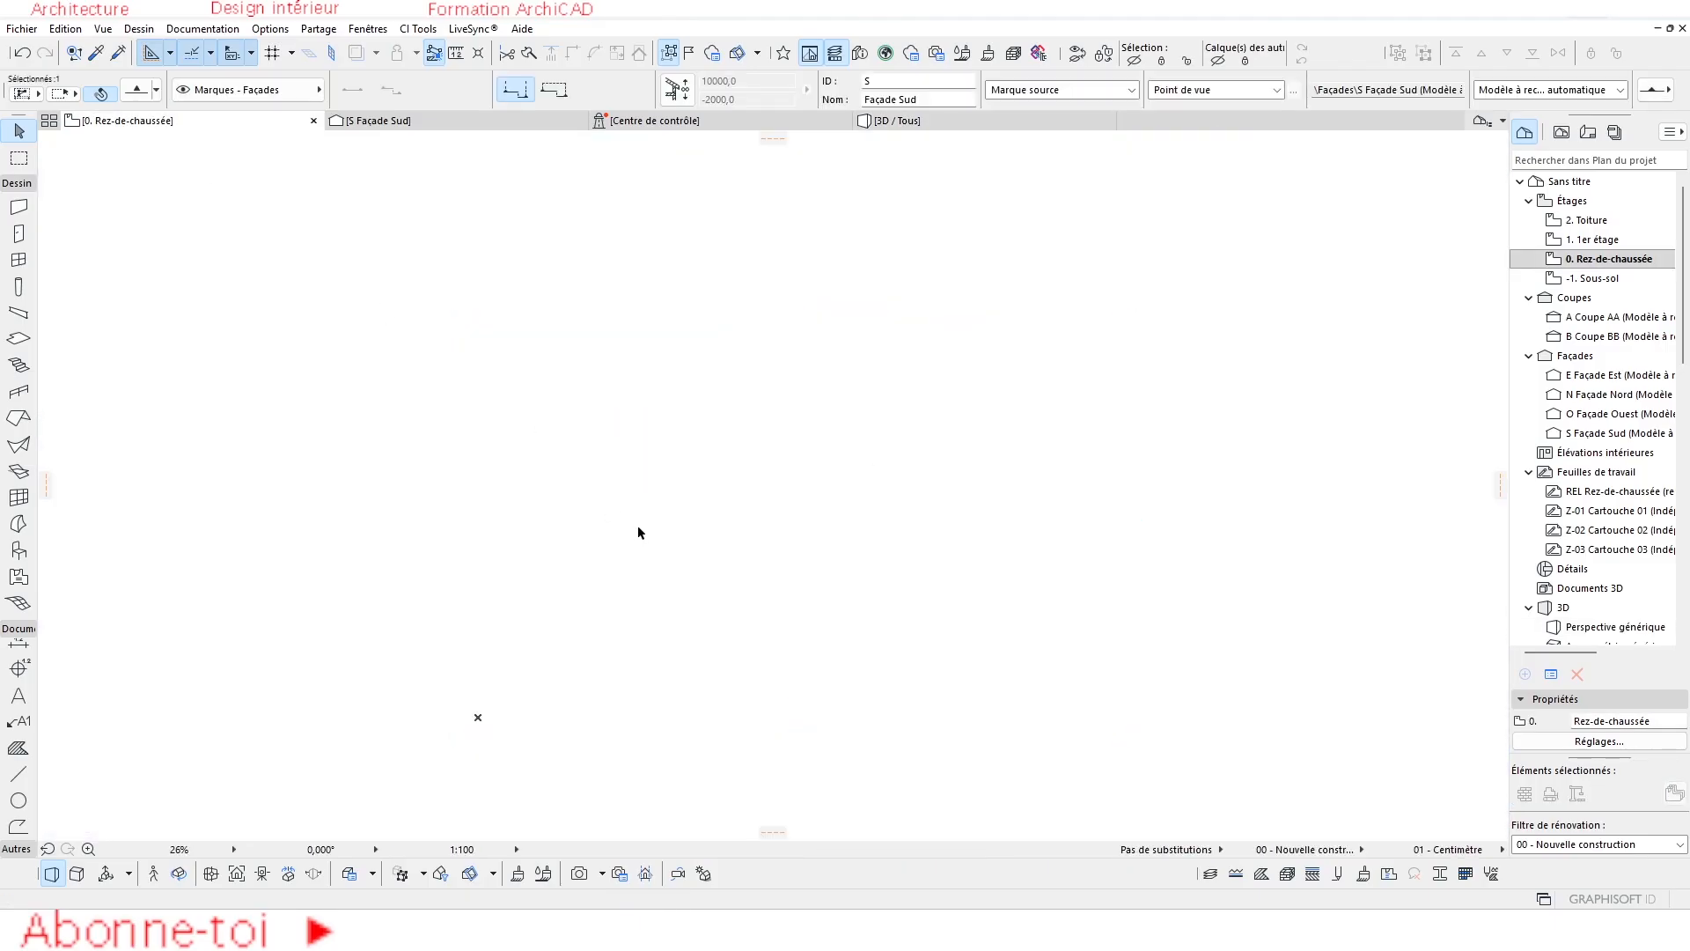
scroll(895, 665, "up", 3)
scroll(1070, 309, "down", 2)
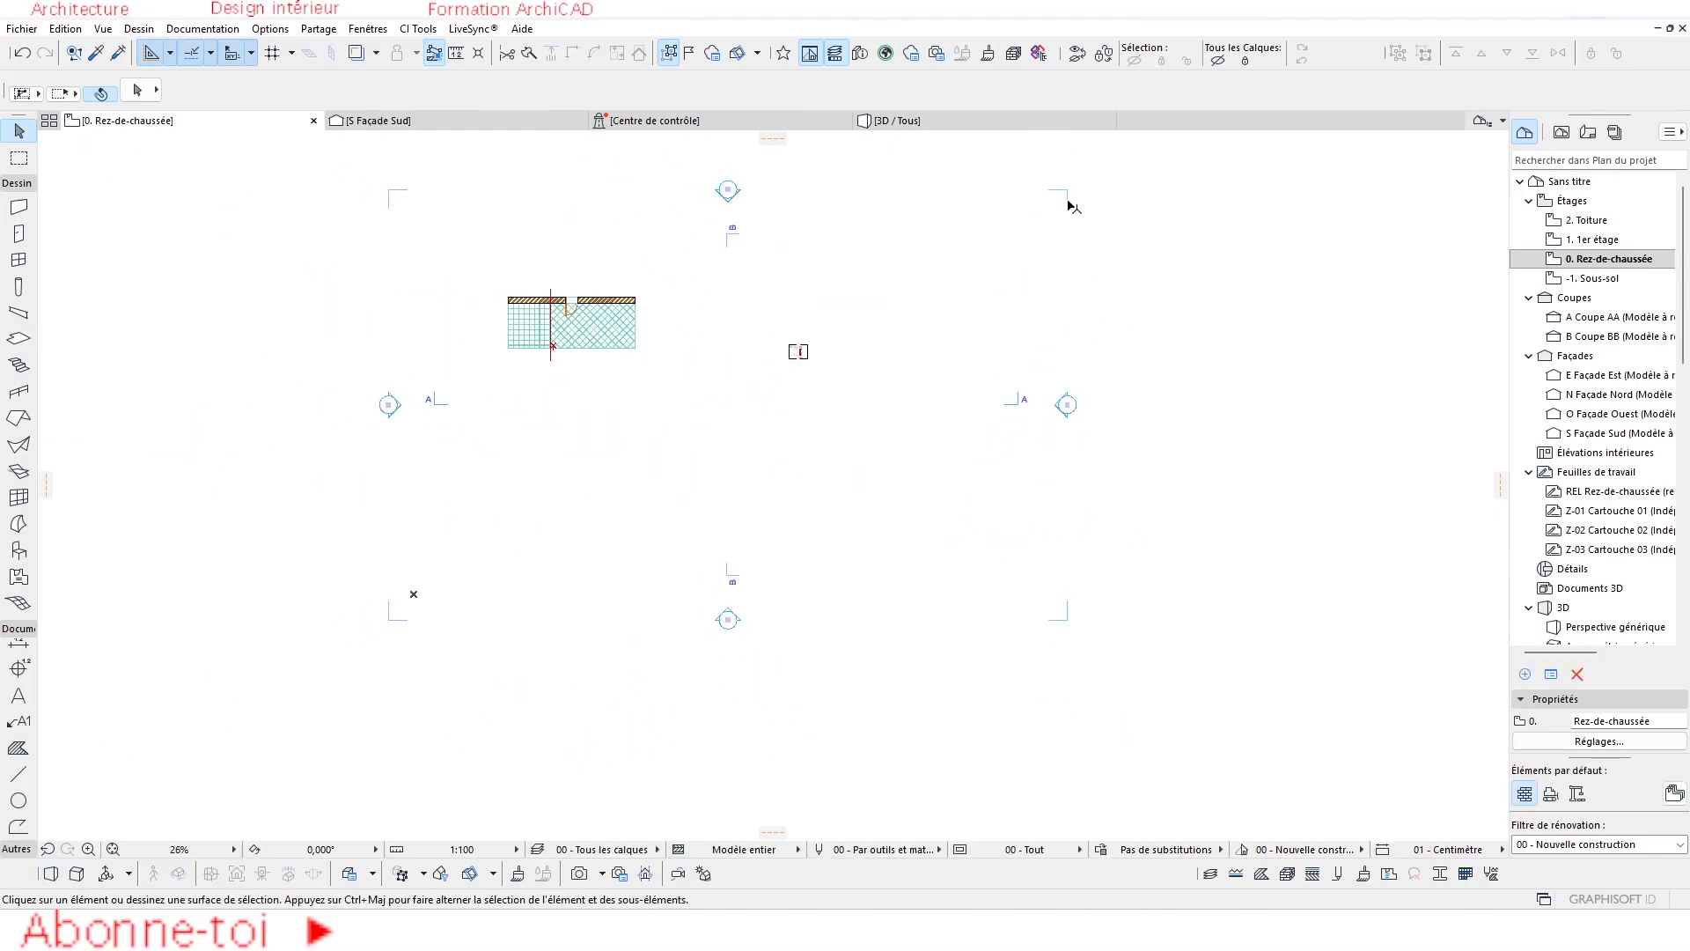
left_click(1067, 191)
right_click(1067, 208)
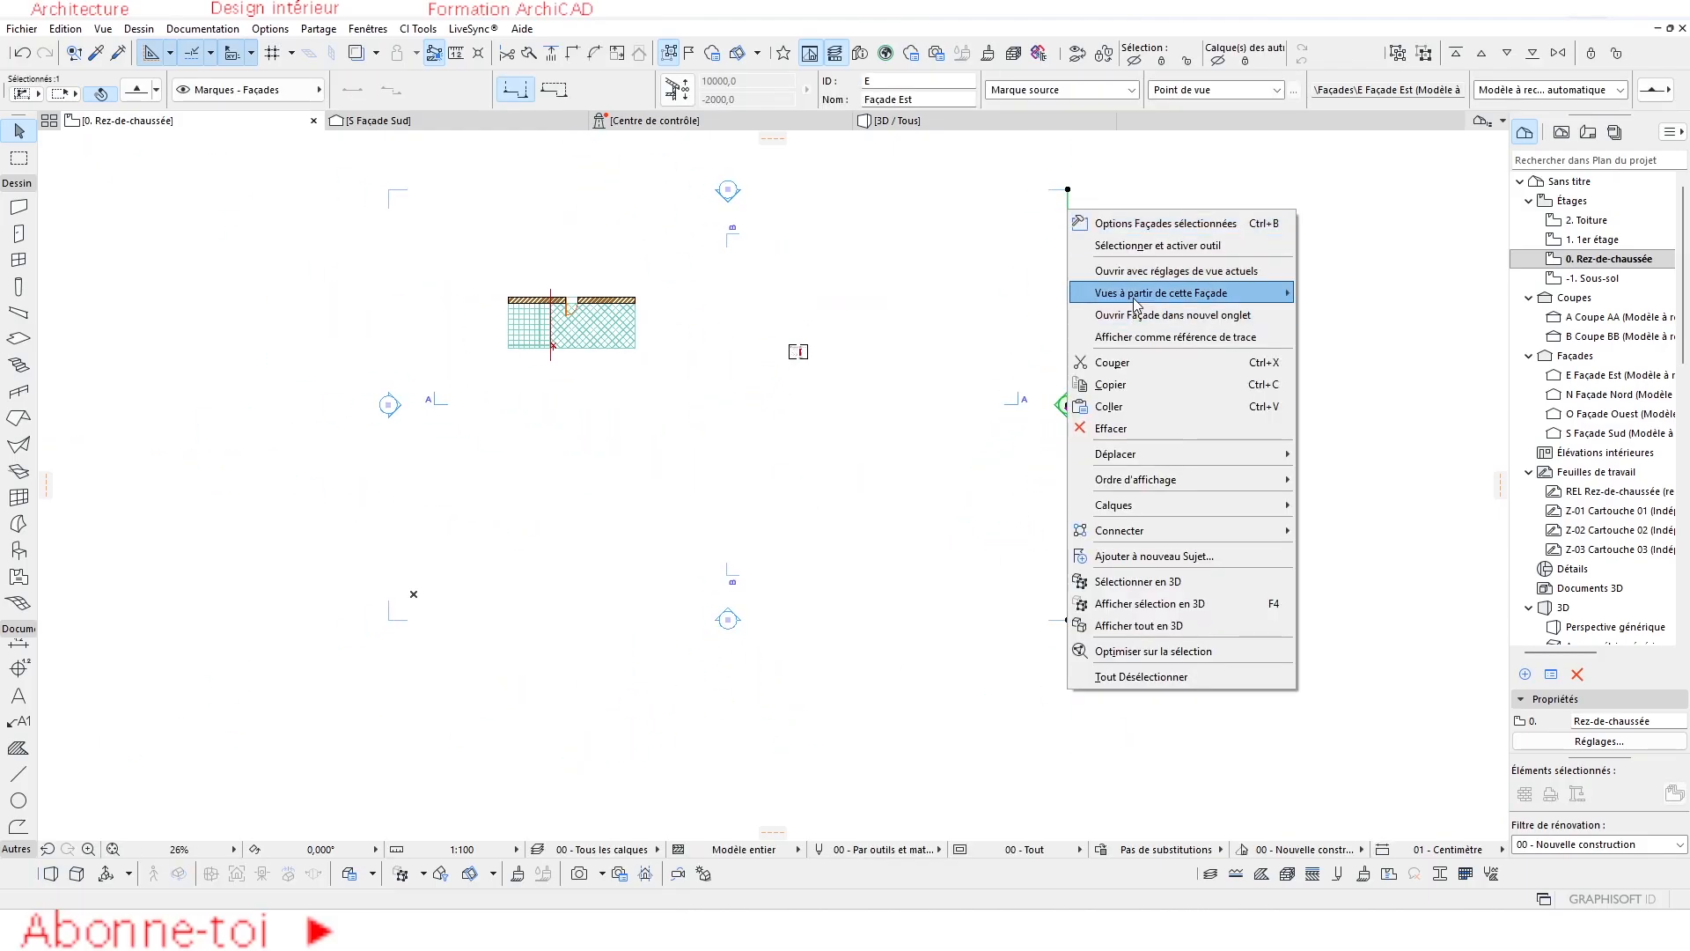
mouse_move(1132, 297)
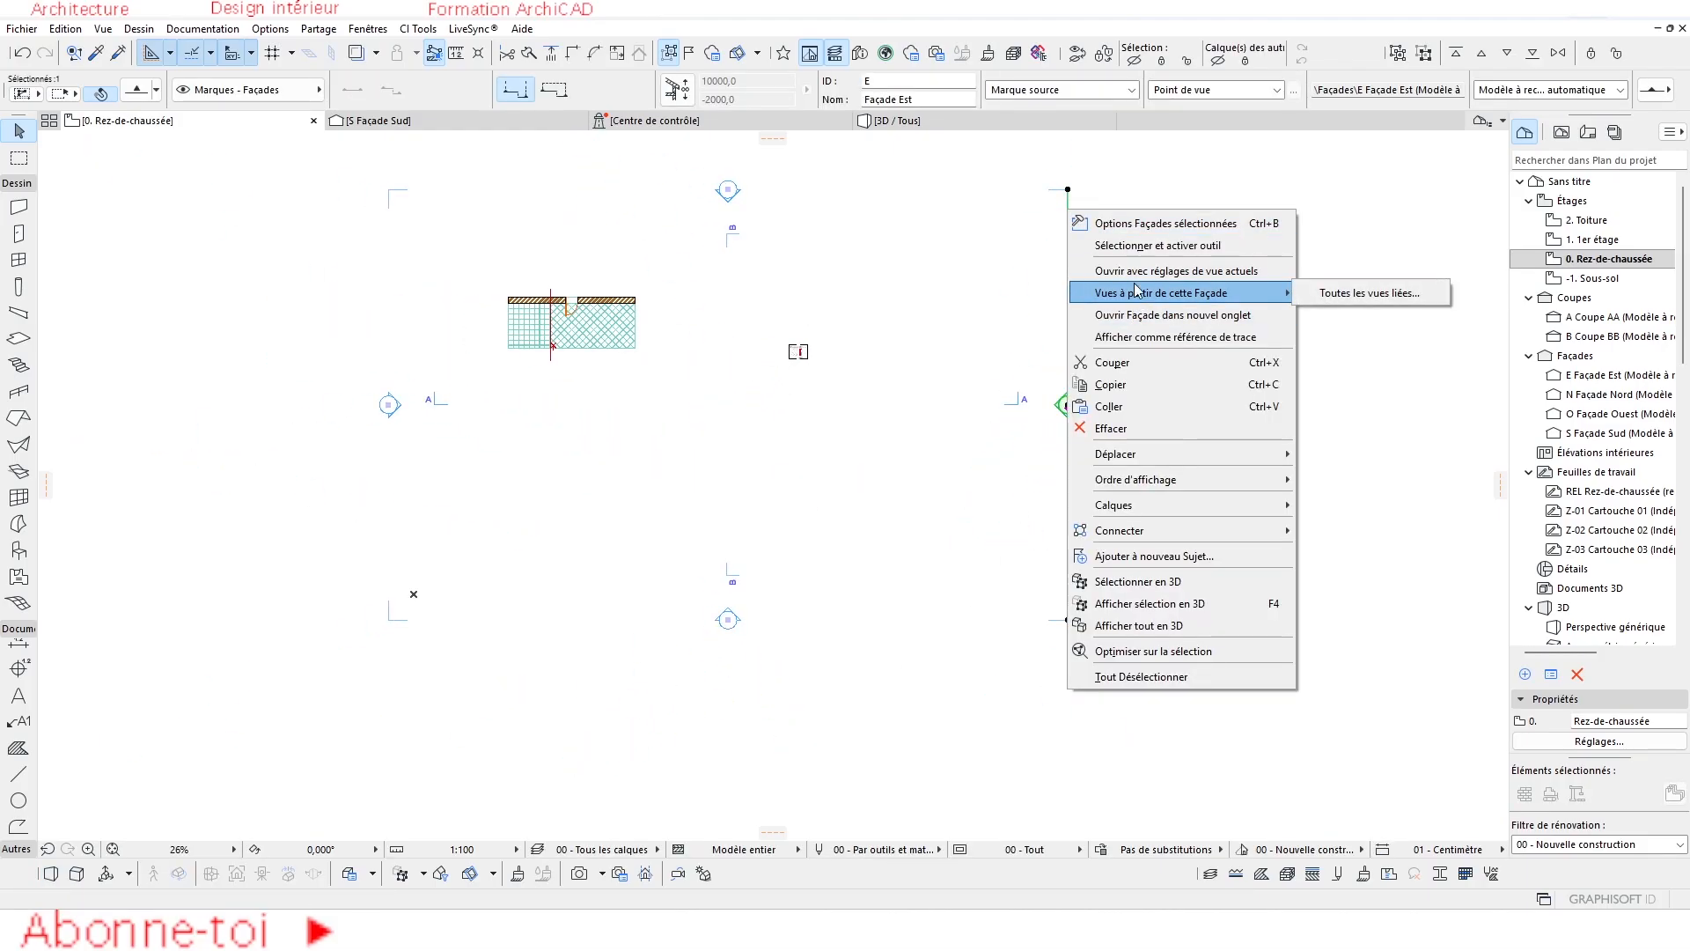
left_click(1137, 273)
scroll(610, 432, "down", 3)
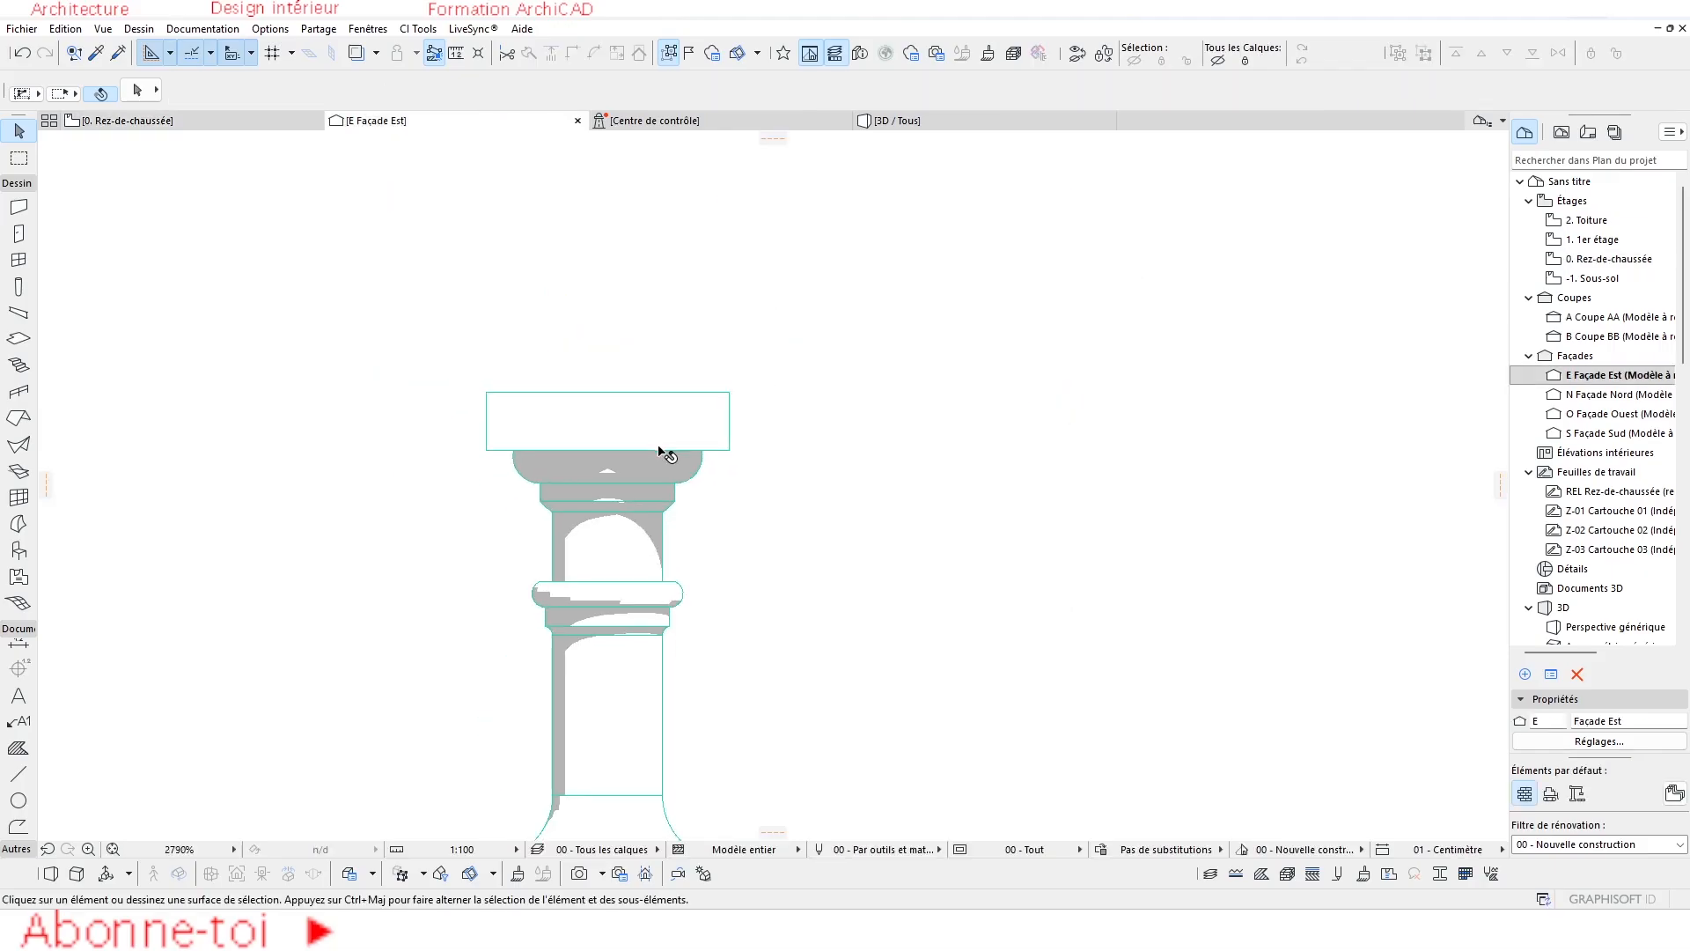
Draw a vertical line up from the block's lower right corner in the Façade Est elevation, then delete it.
left_click(20, 774)
scroll(690, 433, "up", 2)
left_click(738, 455)
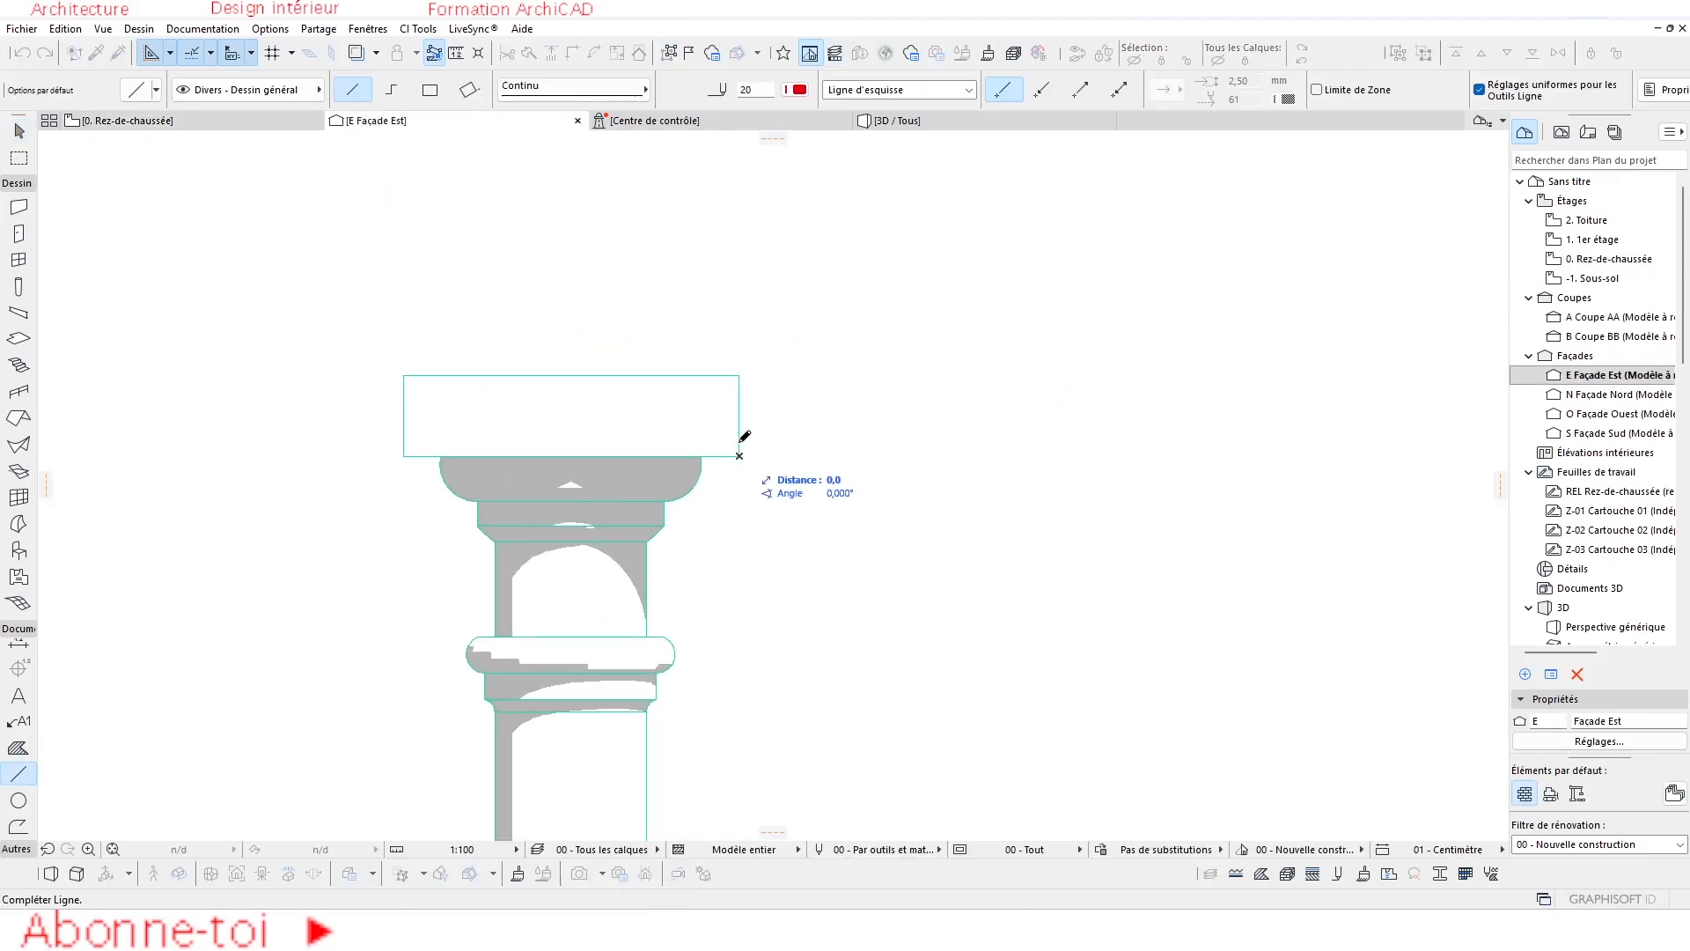
left_click(739, 240)
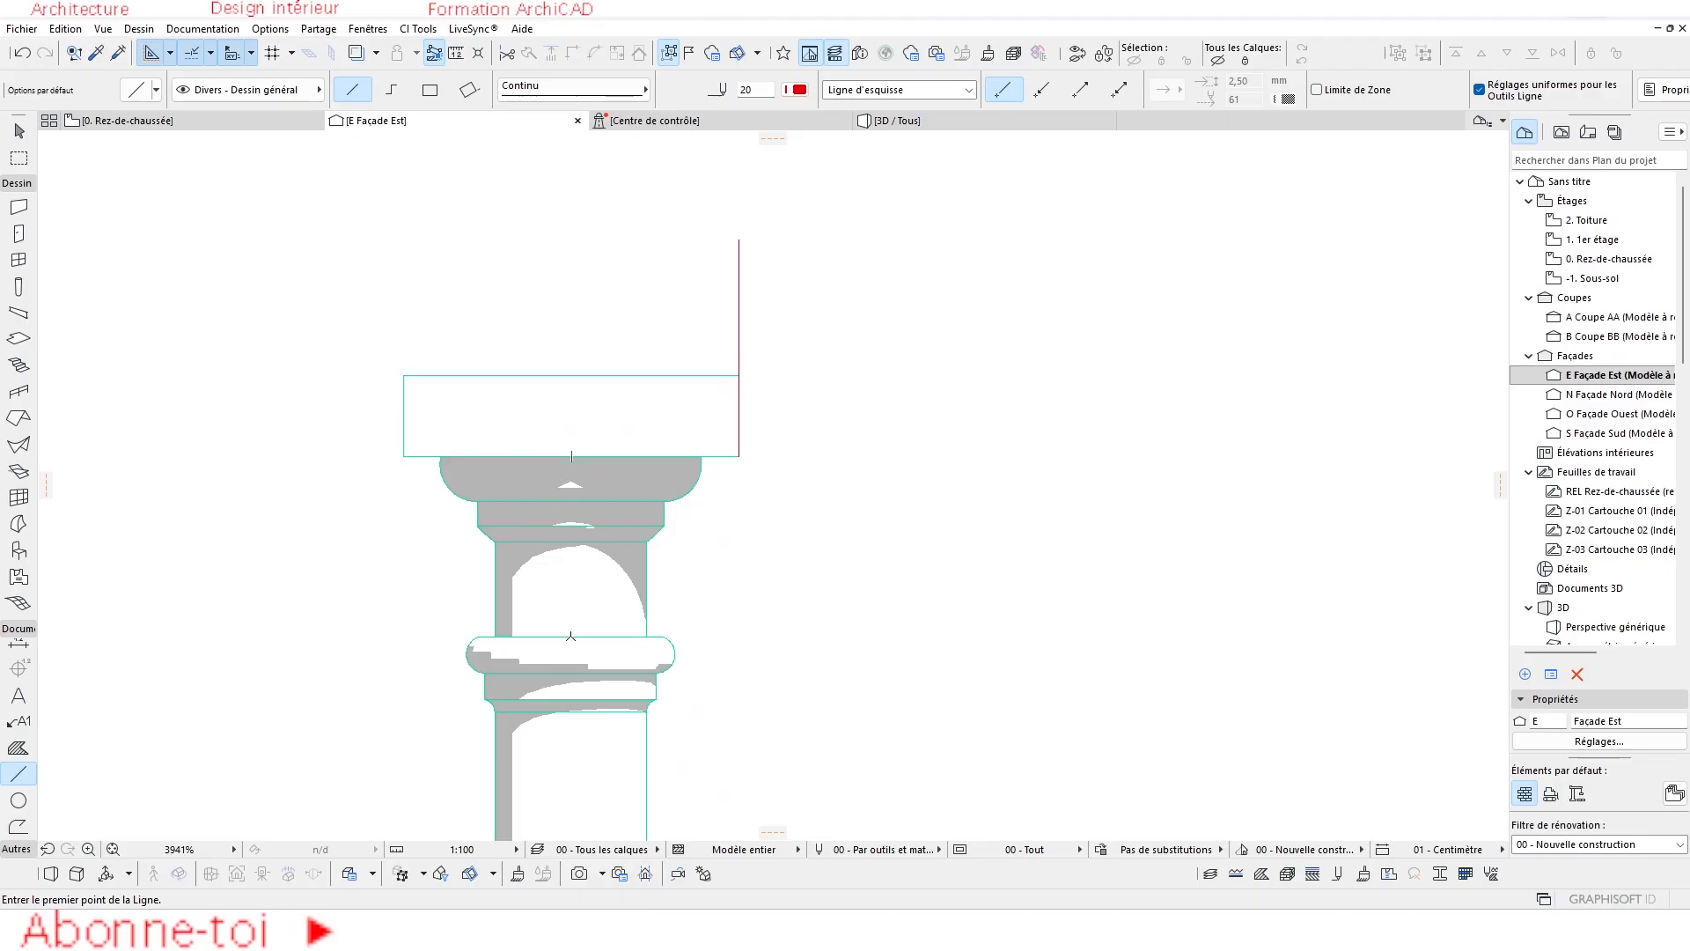
scroll(571, 514, "up", 2)
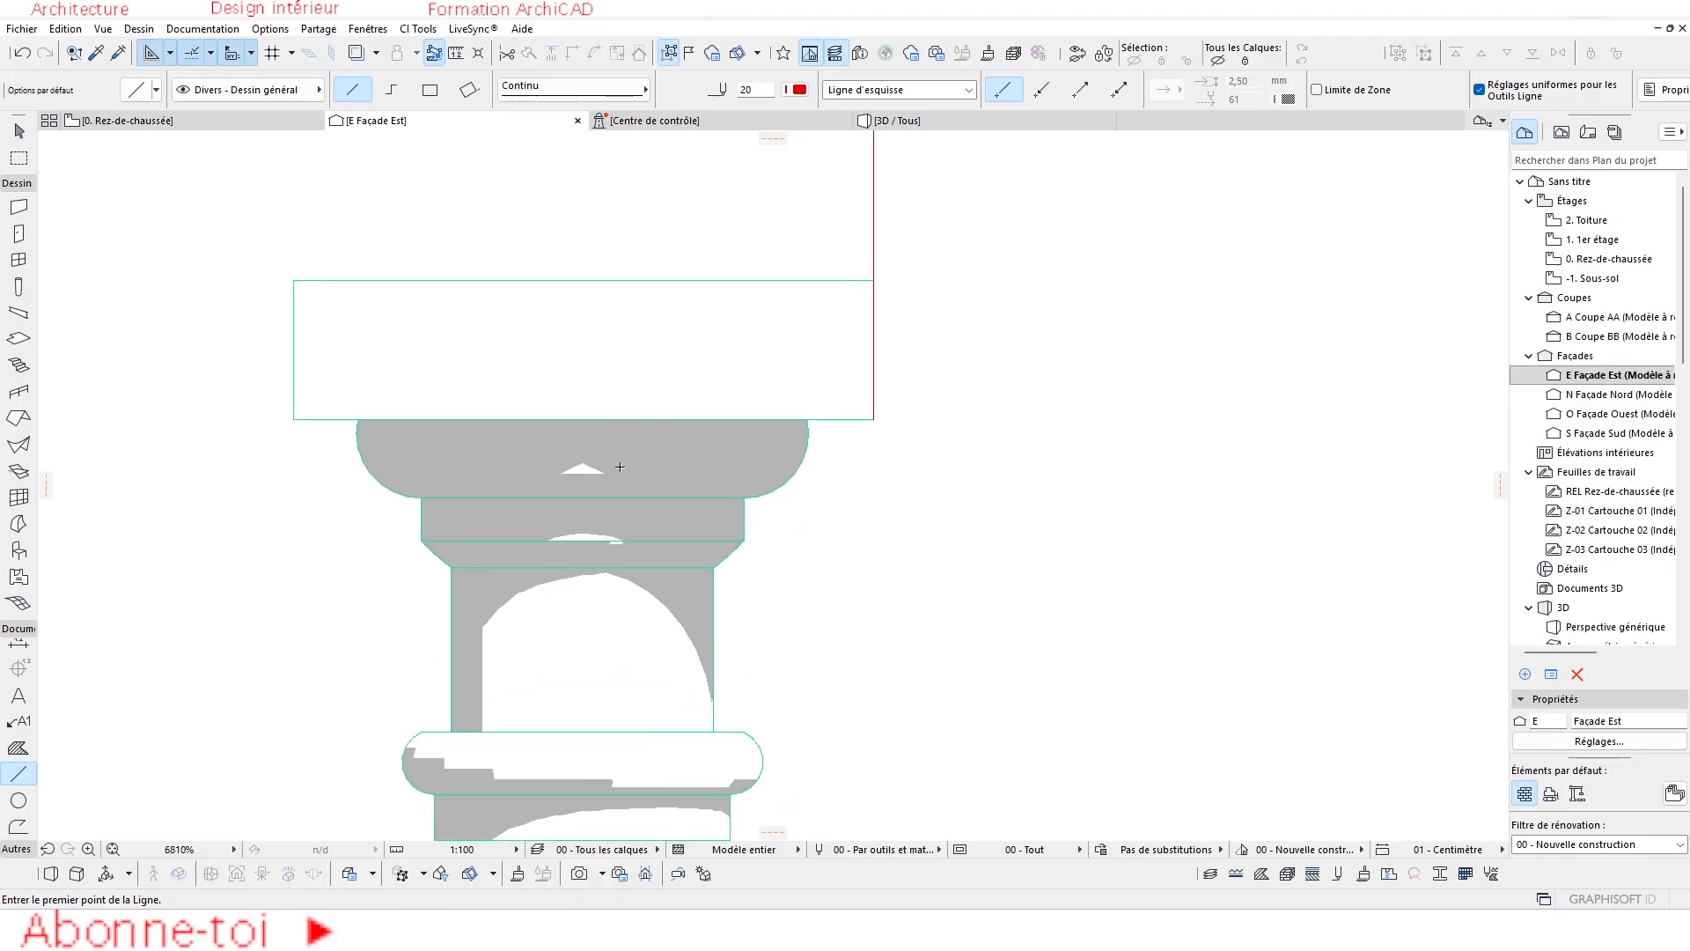
key("Escape")
left_click(519, 388)
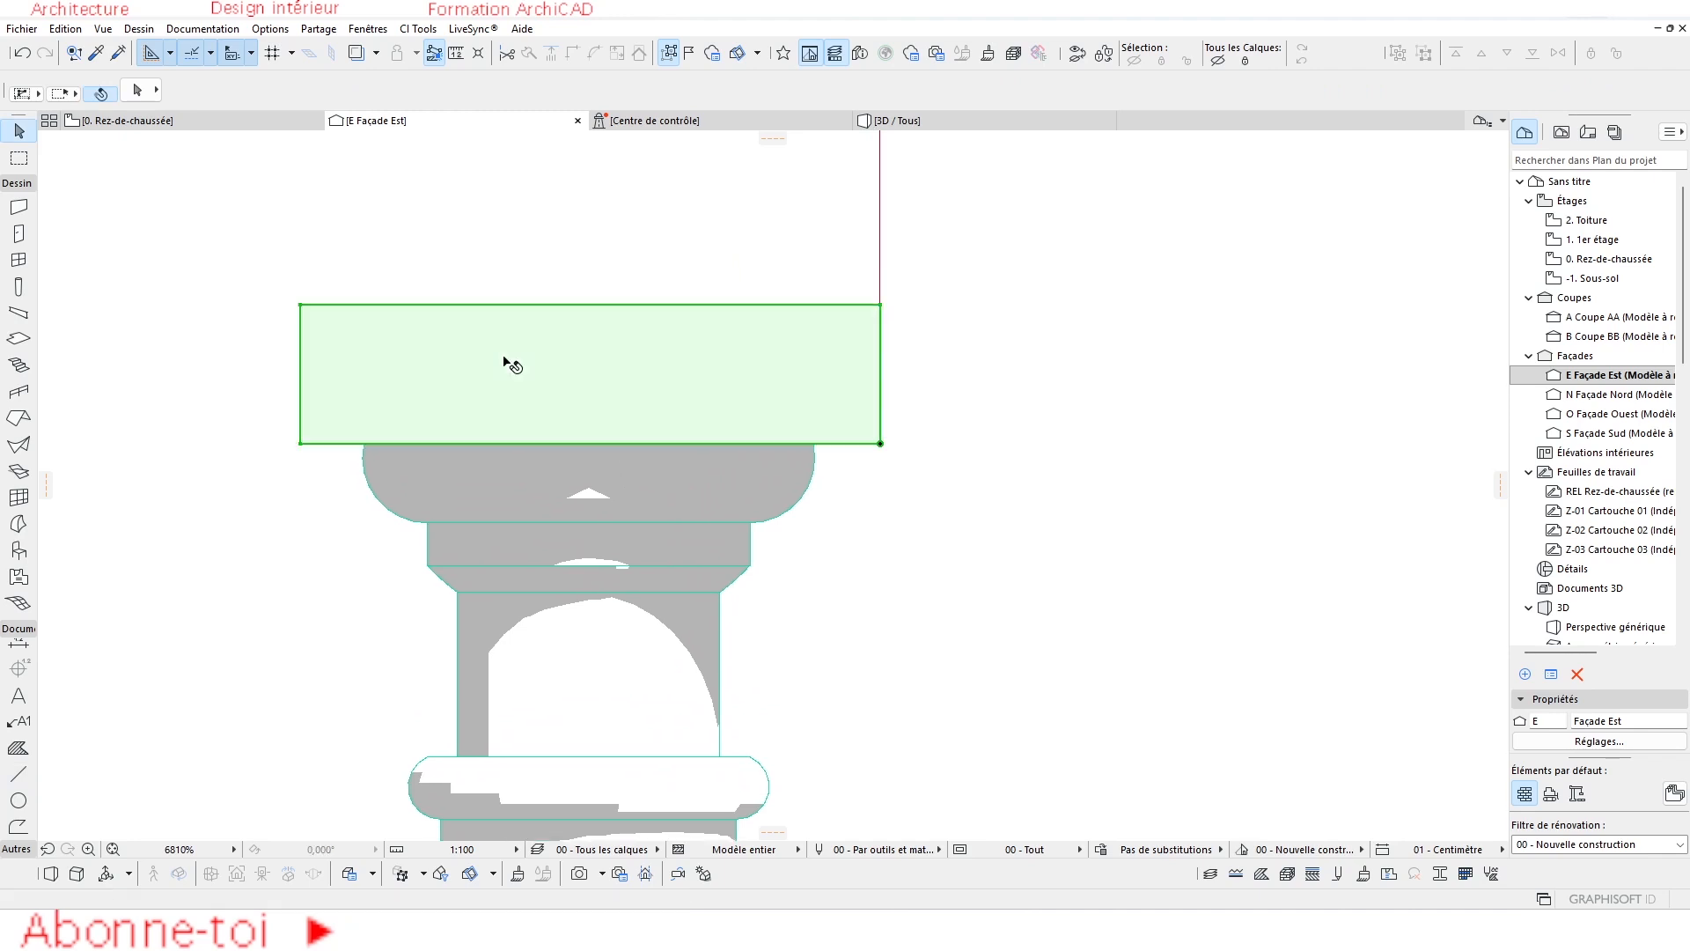
middle_click_drag(769, 500, 769, 505)
key("Escape")
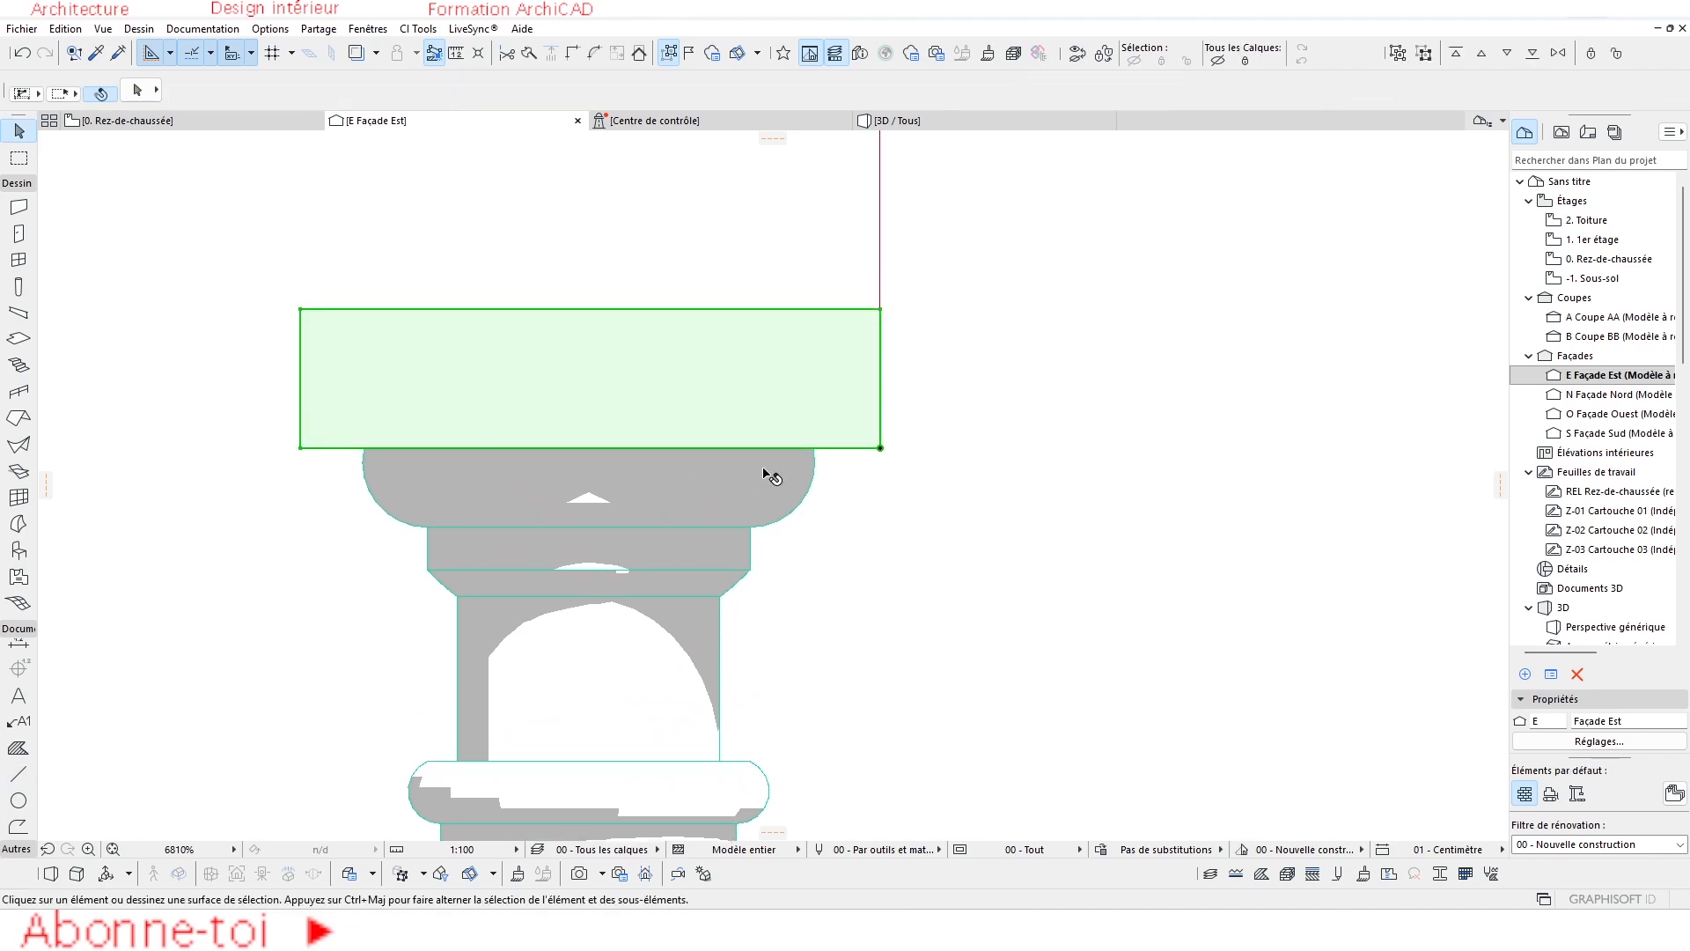
left_click(881, 273)
key("Escape")
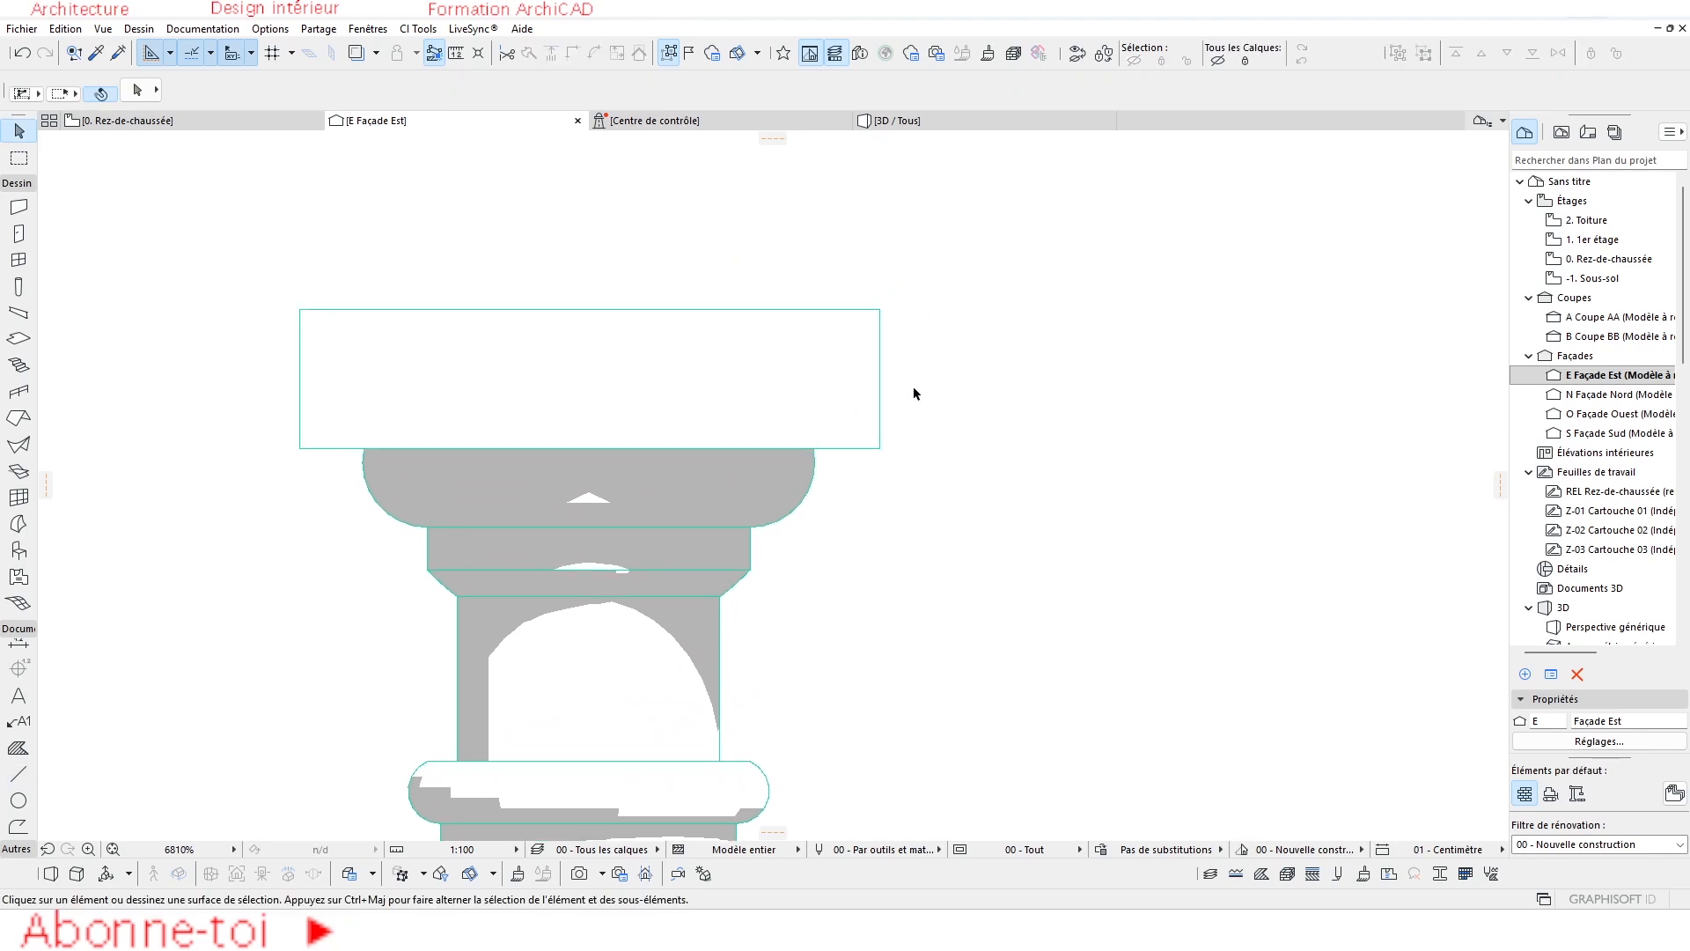
Isolate the baluster and its top block in the 3D view and inspect the block from below.
scroll(792, 383, "down", 5)
left_click(903, 124)
scroll(871, 415, "down", 2)
middle_click_drag(871, 414, 722, 603, "shift")
left_click_drag(771, 536, 645, 666)
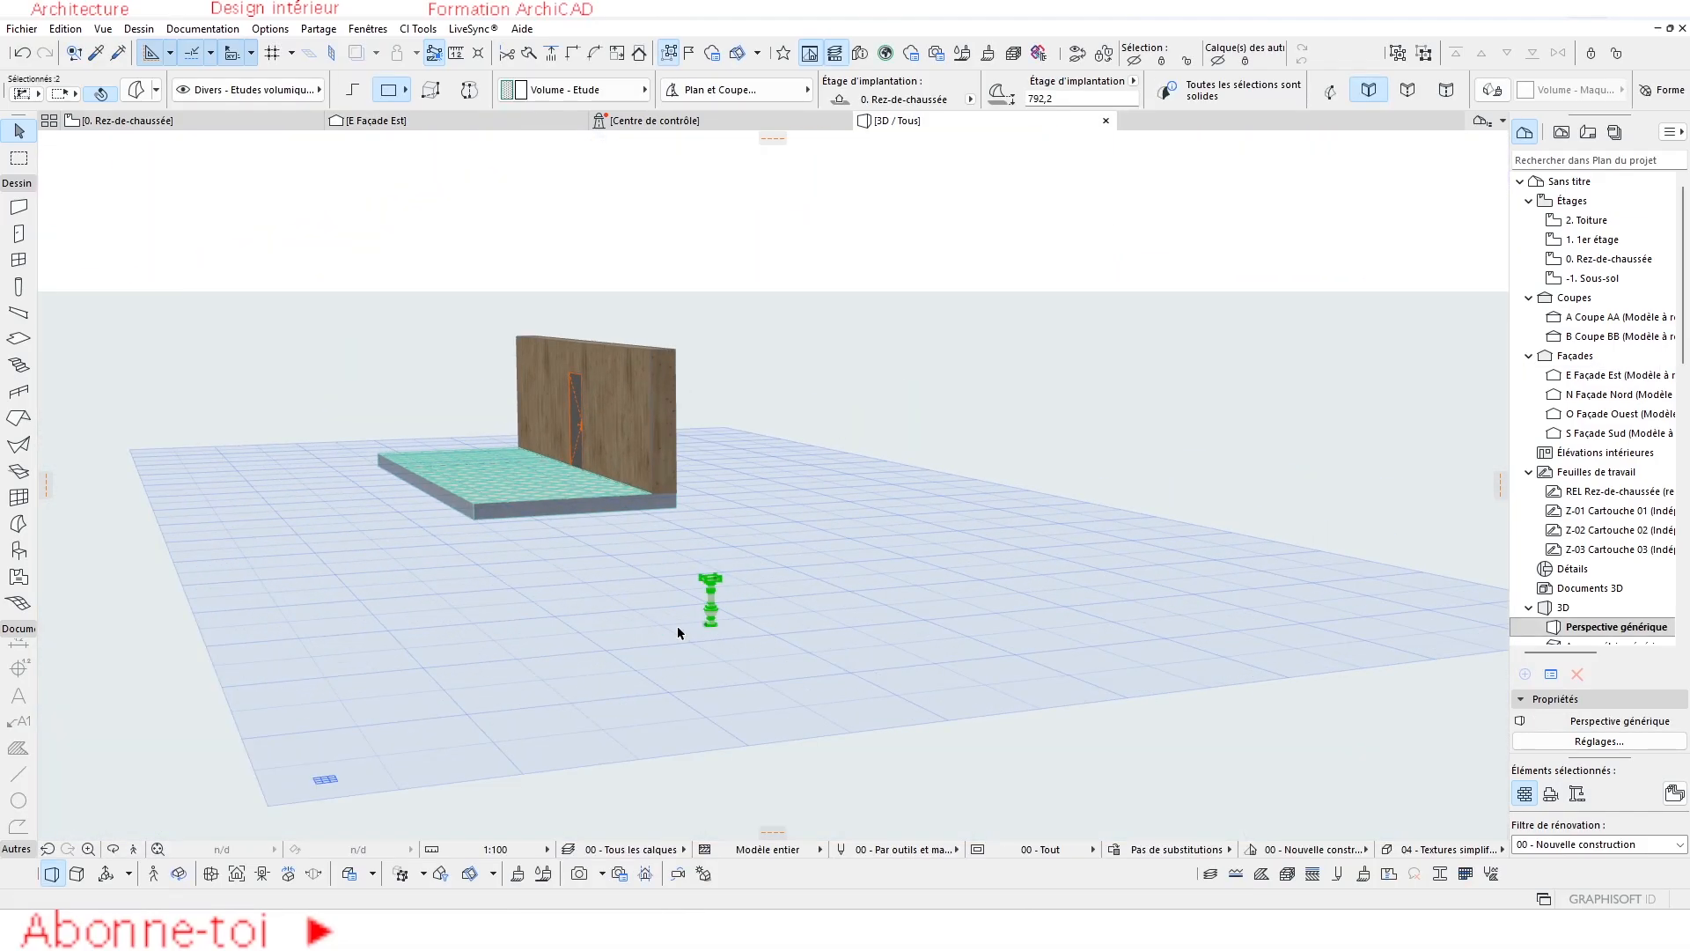
key("F5")
scroll(696, 607, "up", 6)
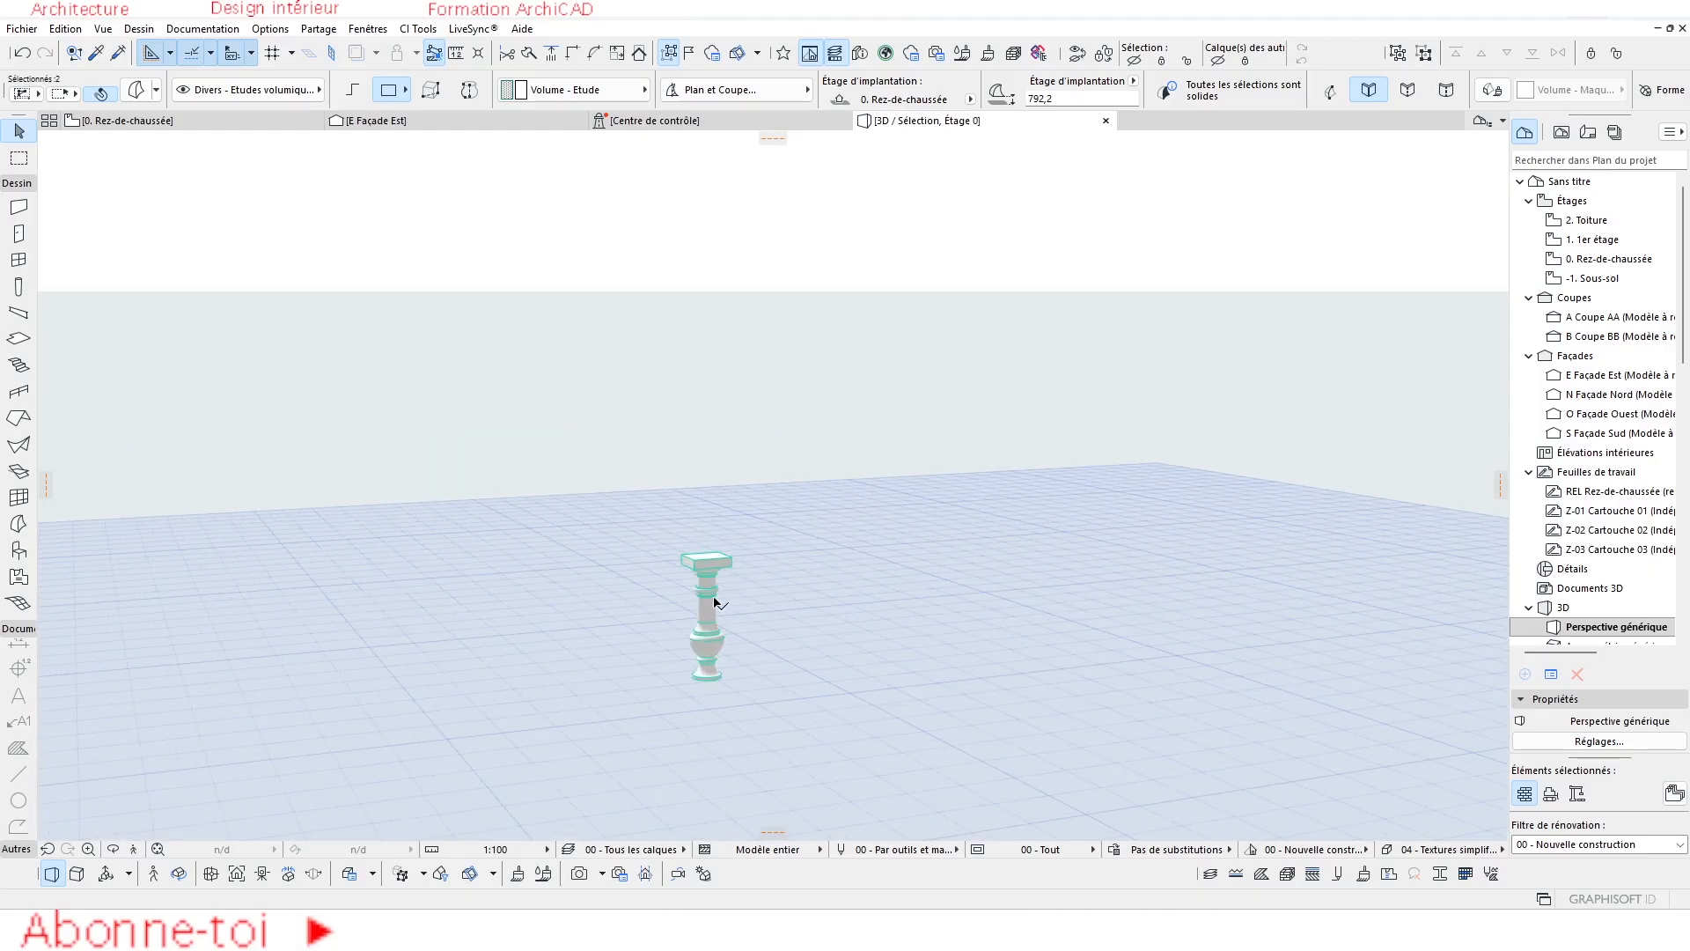
middle_click_drag(707, 603, 767, 568, "shift")
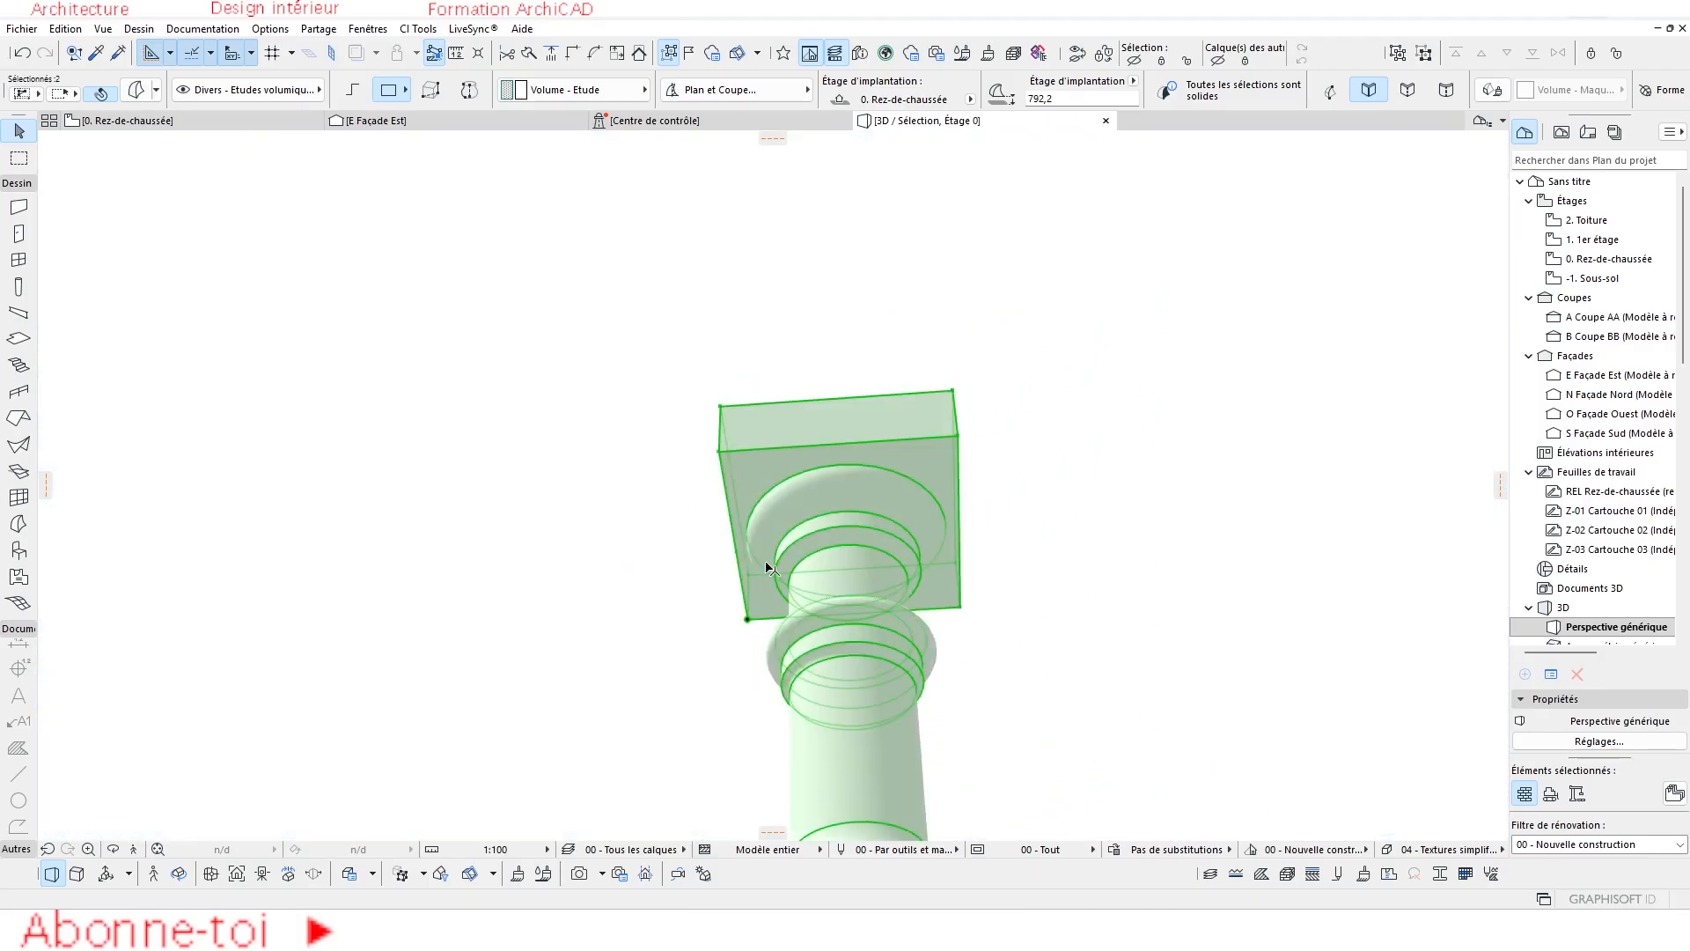
Examine the block's outline relative to the baluster's red vertical axis in the Rez-de-chaussée plan.
left_click(128, 124)
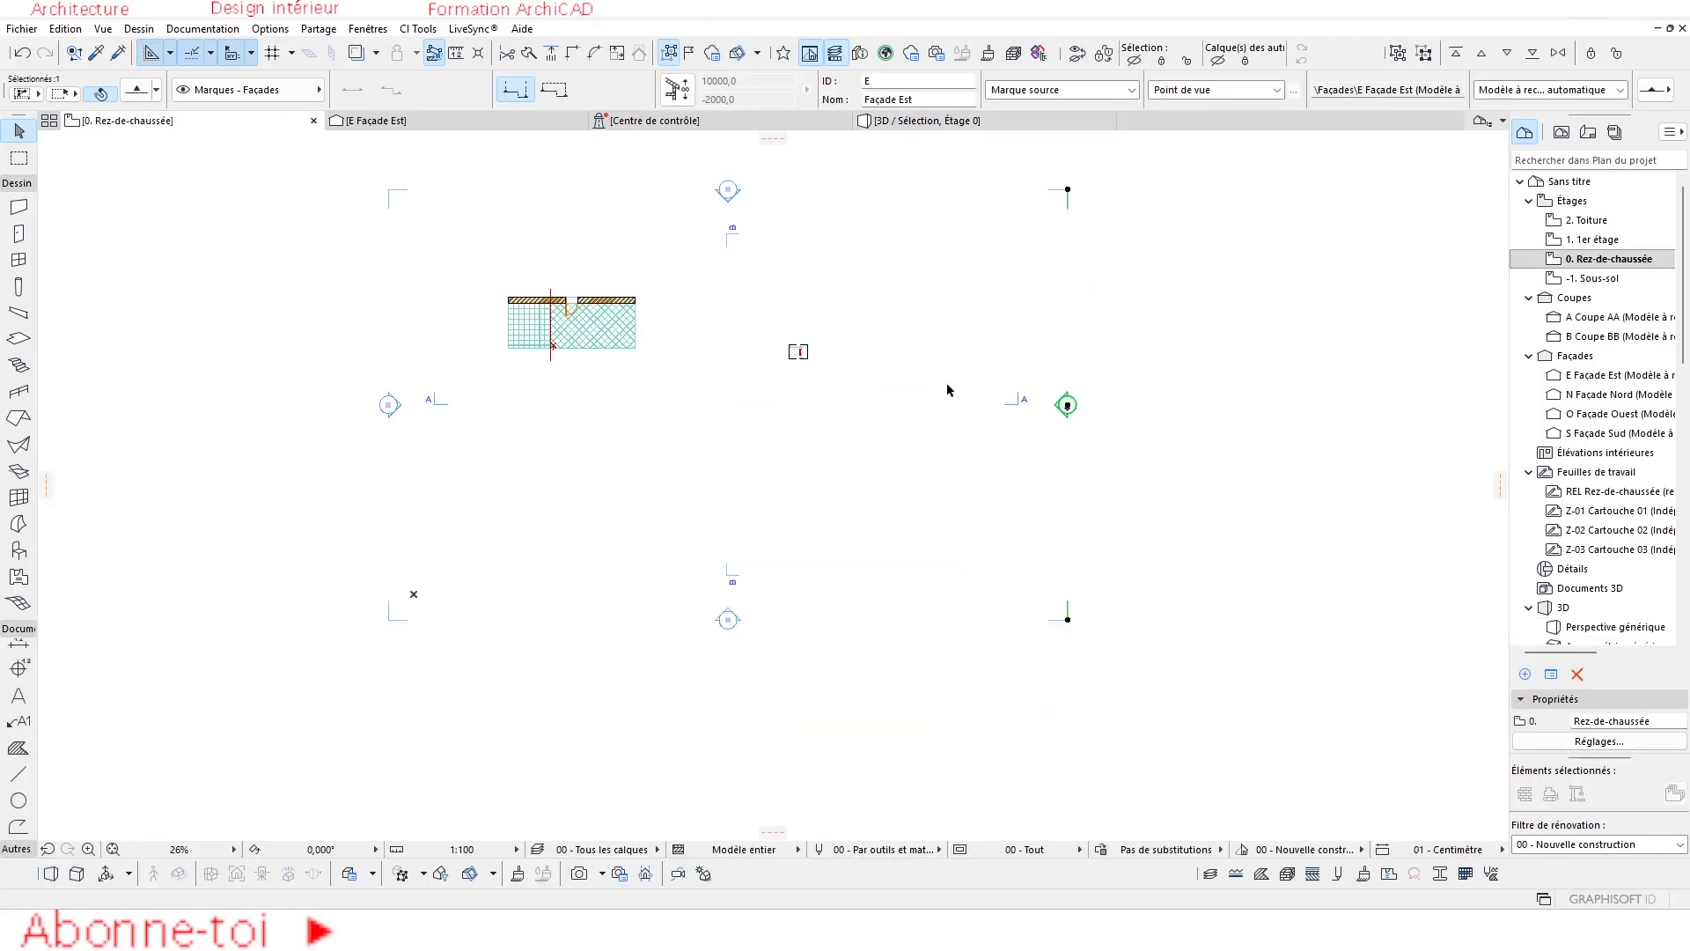
scroll(766, 343, "up", 15)
left_click(786, 422)
scroll(769, 445, "up", 3)
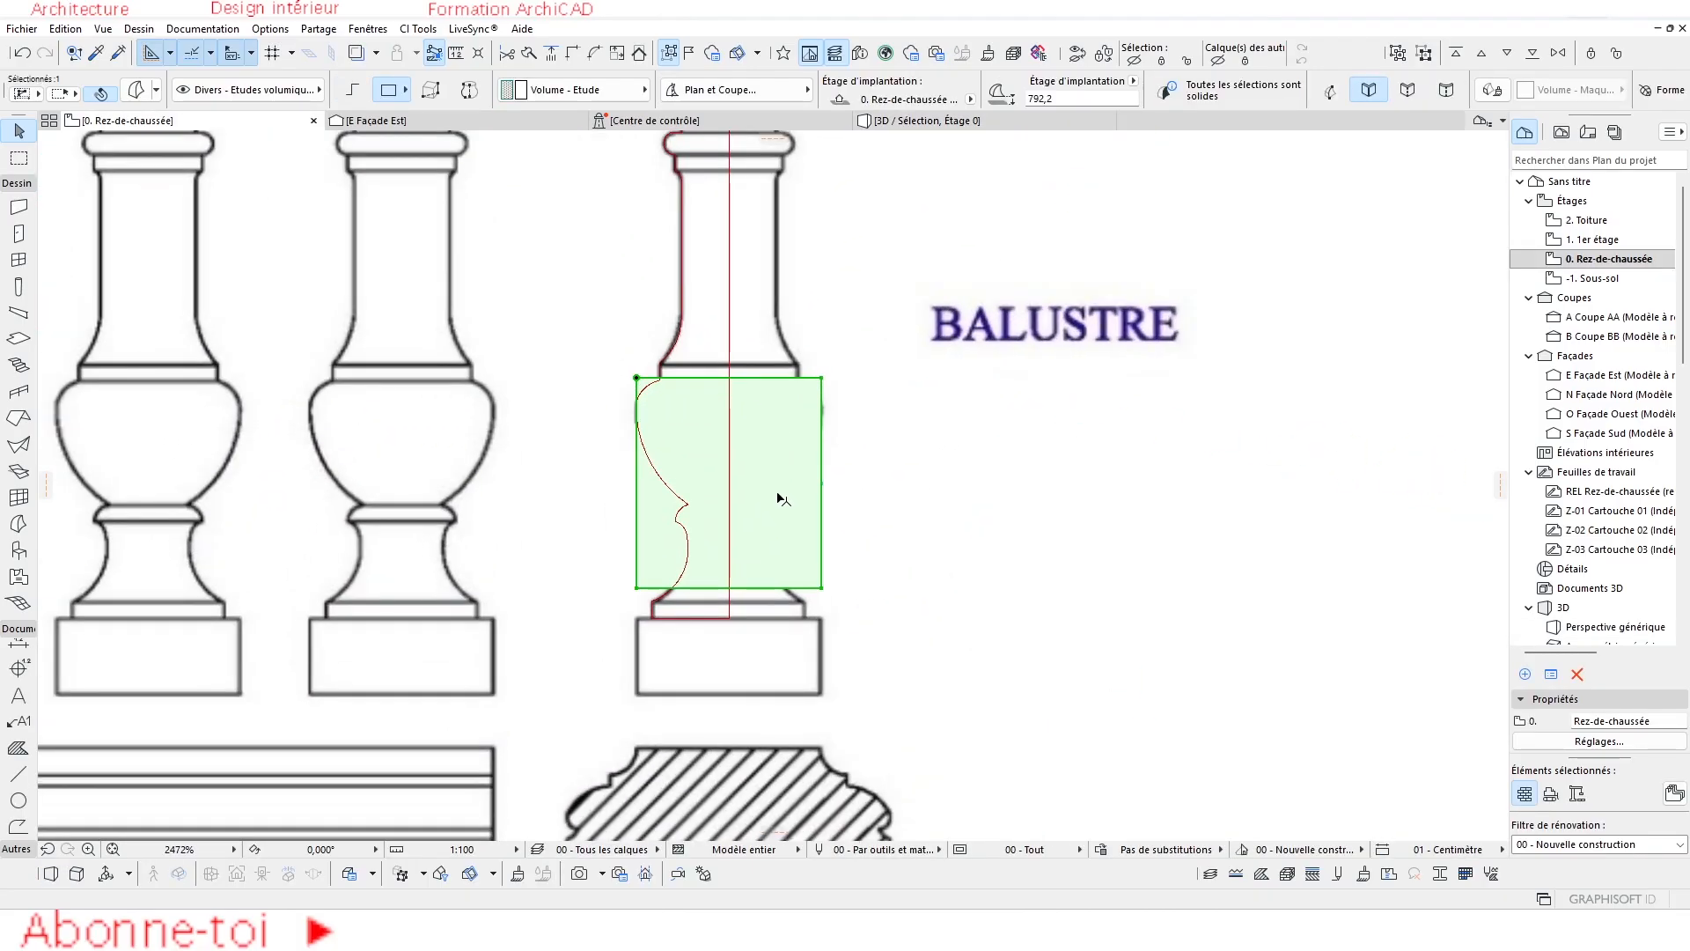
scroll(781, 500, "up", 4)
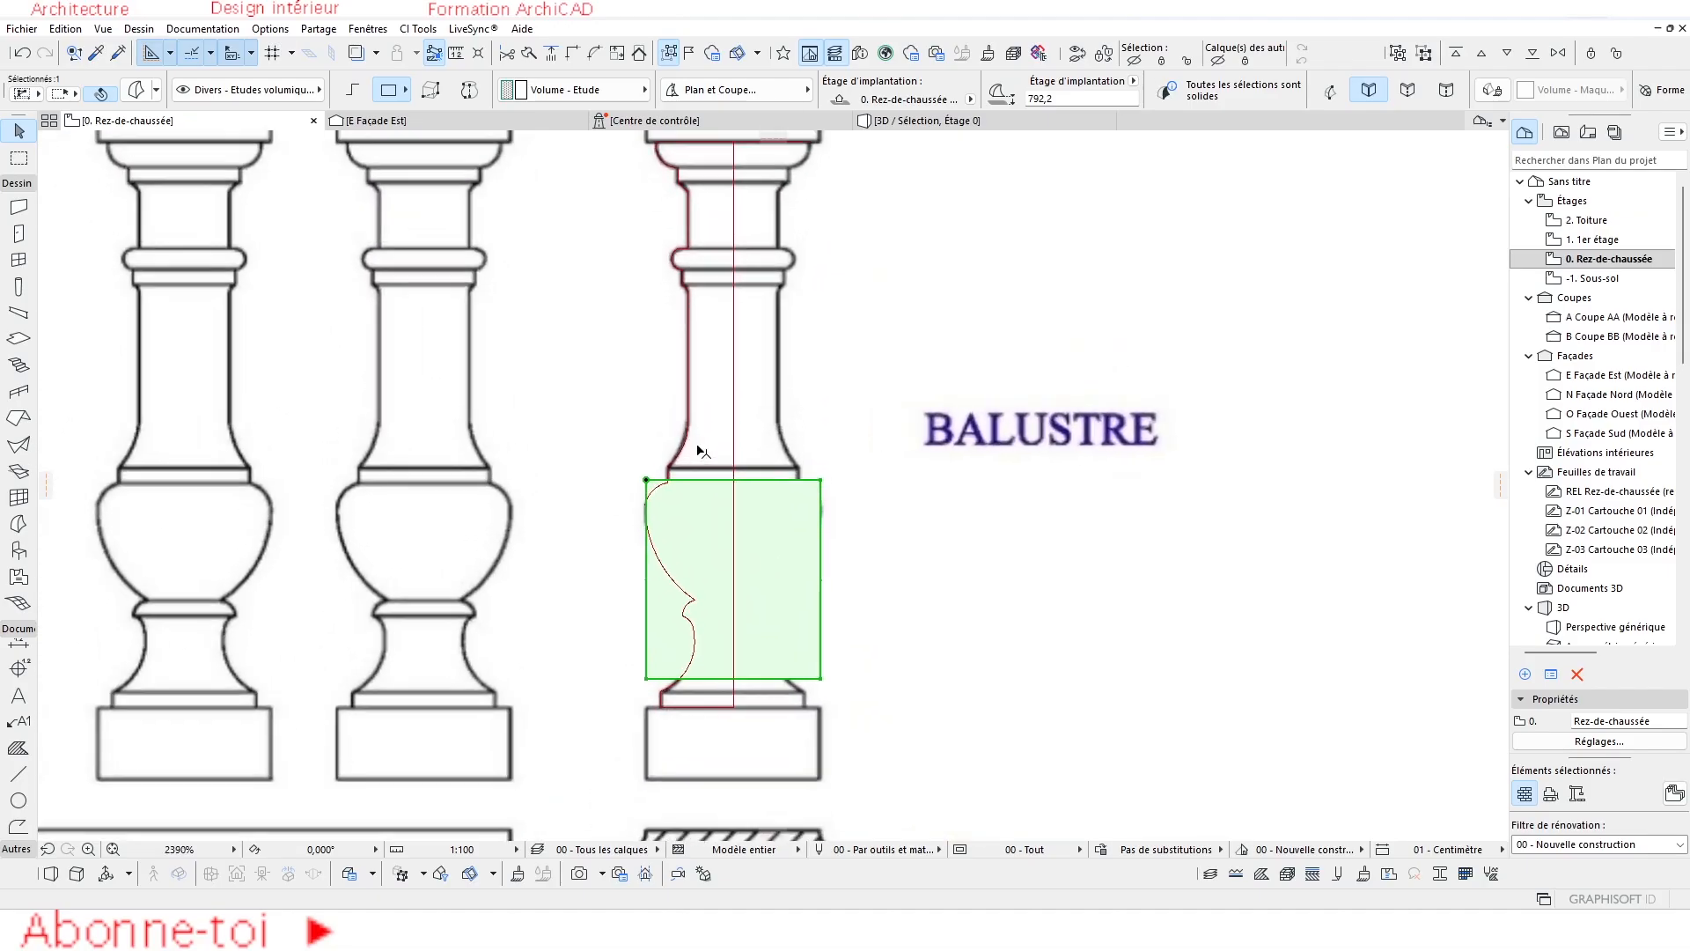
scroll(765, 523, "up", 1)
middle_click_drag(887, 583, 789, 532)
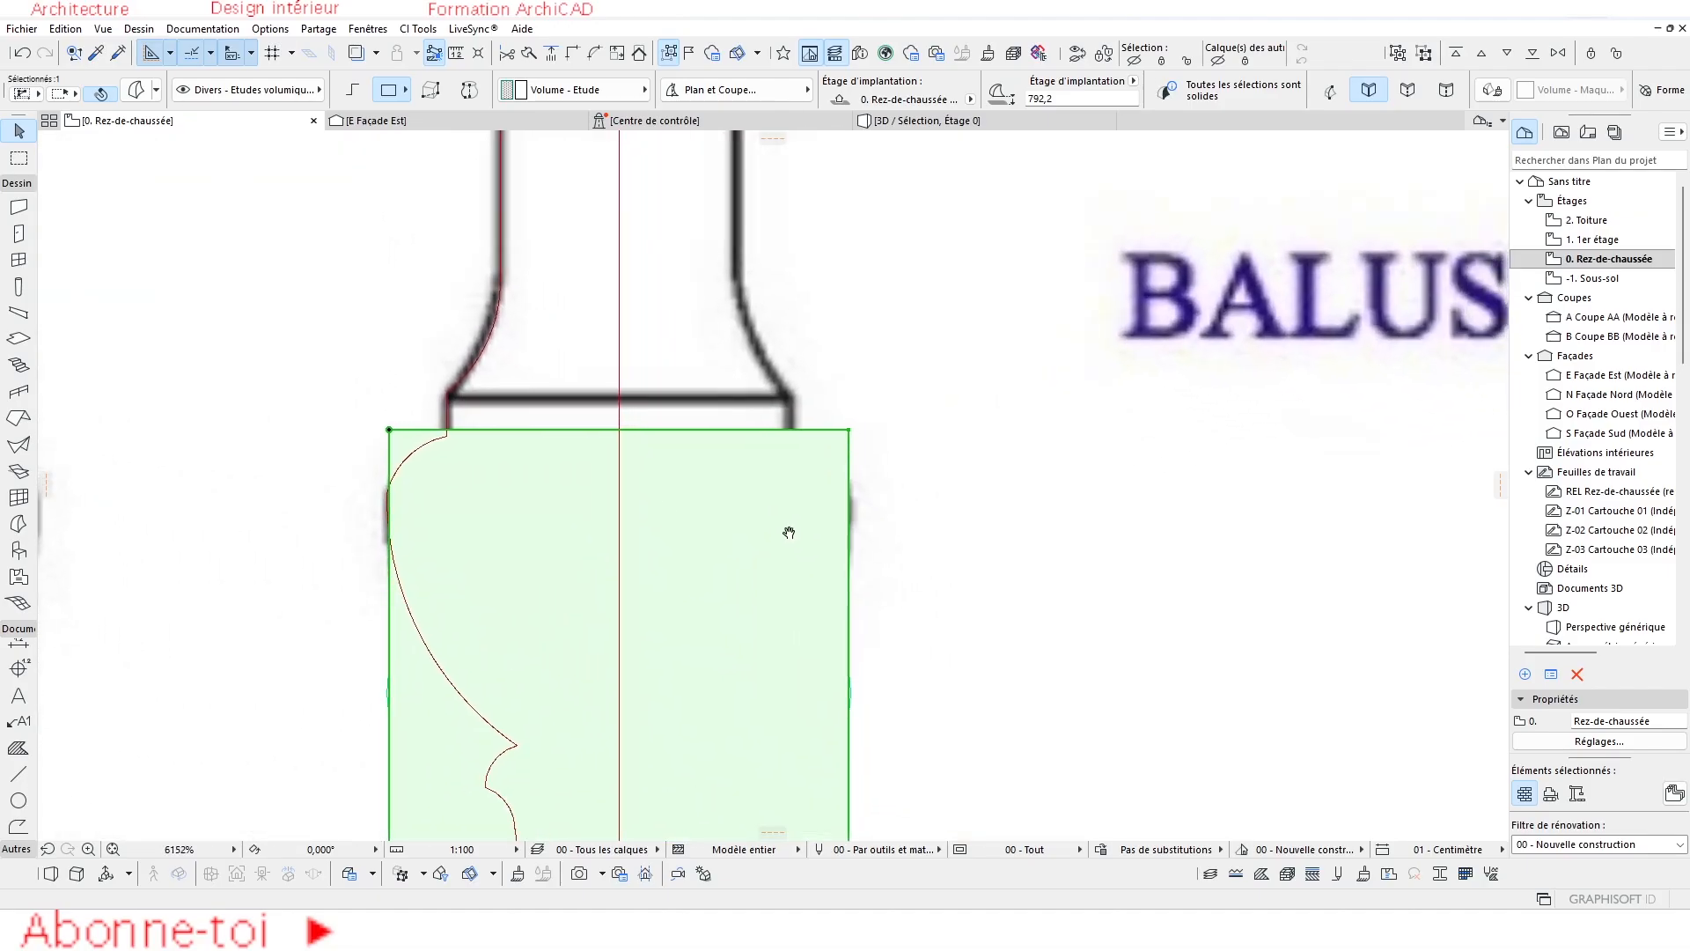
key("Escape")
key("super")
key("super")
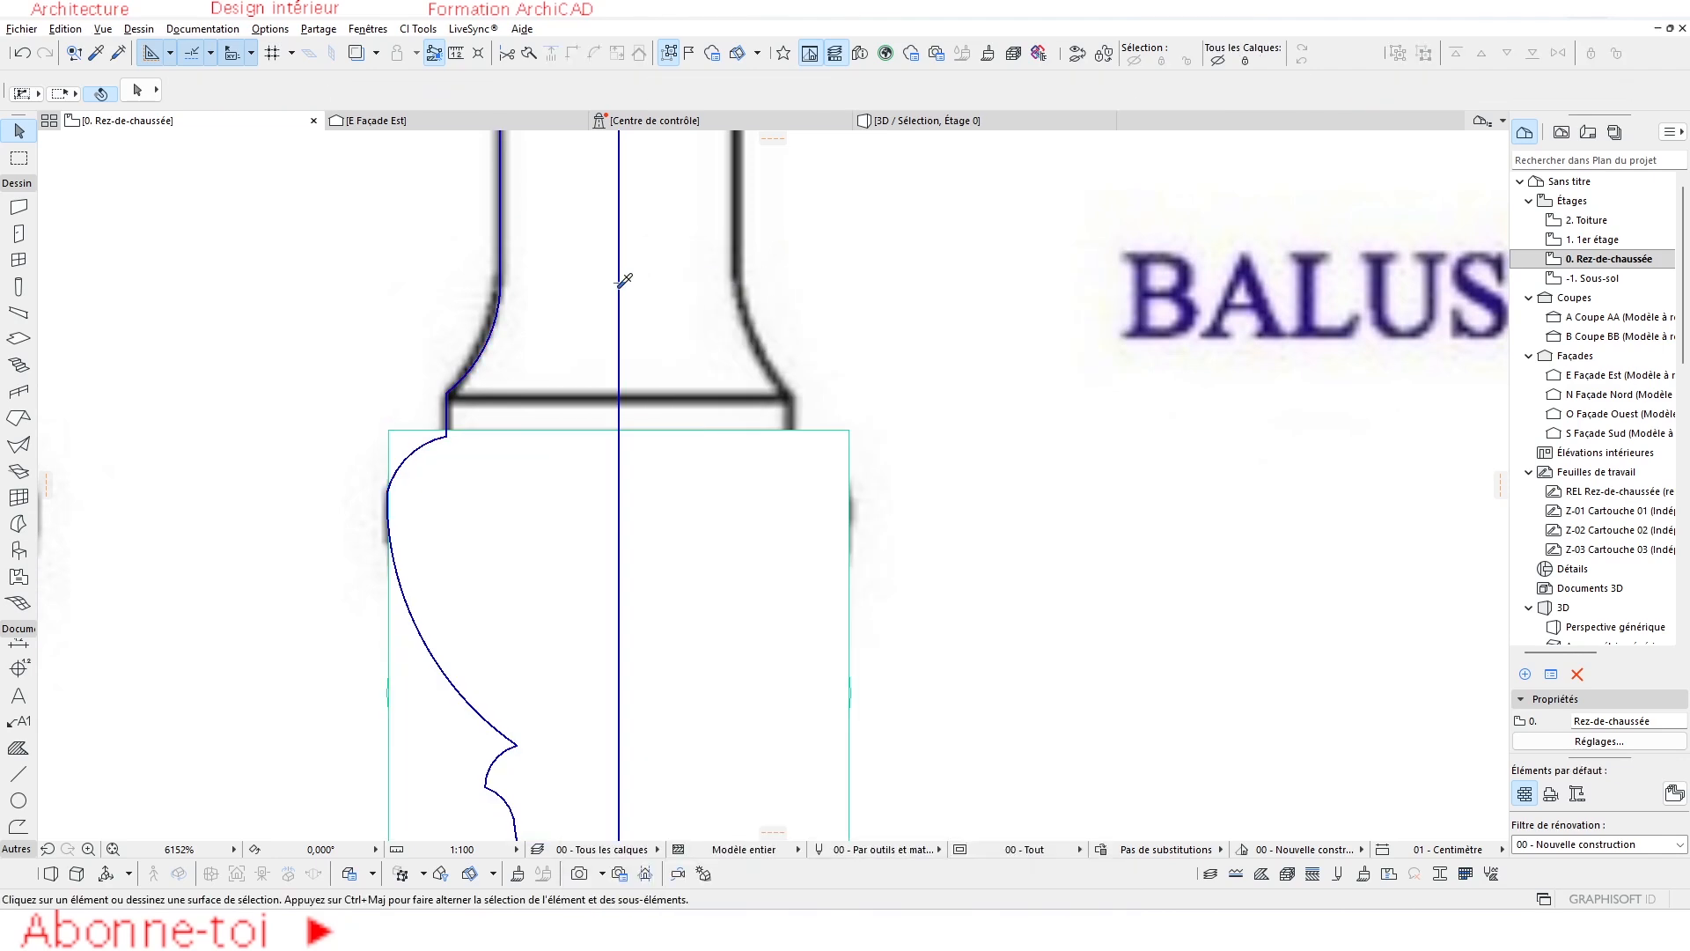
left_click(619, 282, "alt")
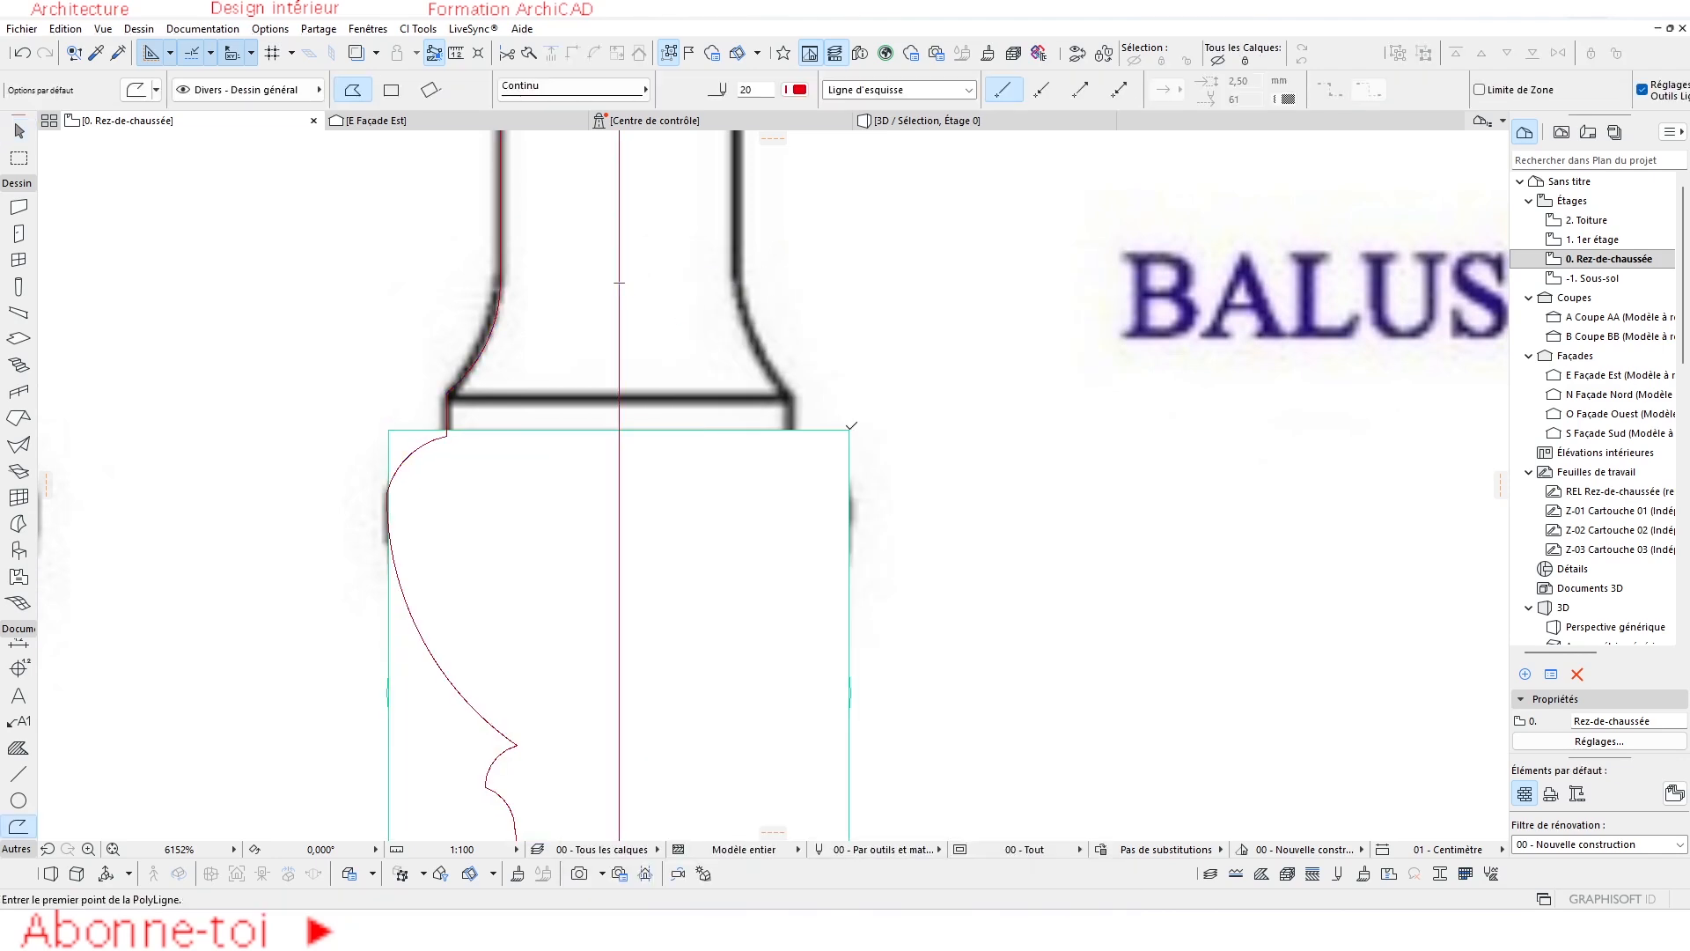
left_click(850, 428)
key("Escape")
Draw a vertical line upward from the block's upper right corner in the Rez-de-chaussée plan.
left_click(17, 772)
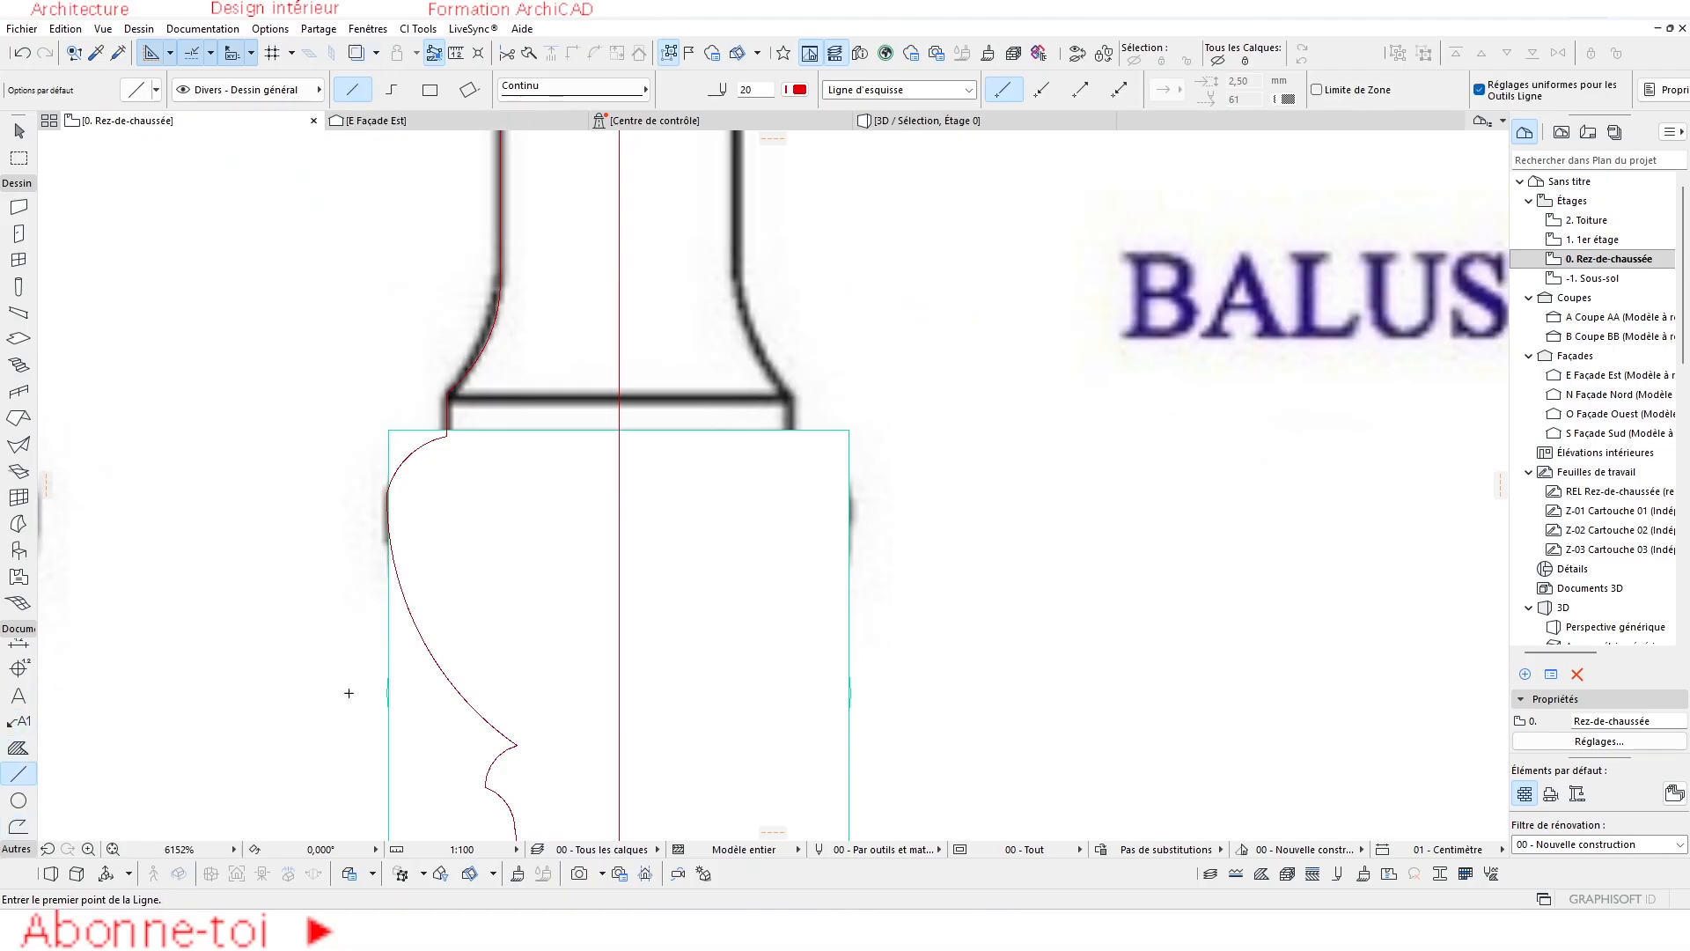
left_click(848, 430)
left_click(848, 200)
key("Escape")
Mirror the vertical line about the red axis to check the block's centring, then delete it.
left_click(851, 230)
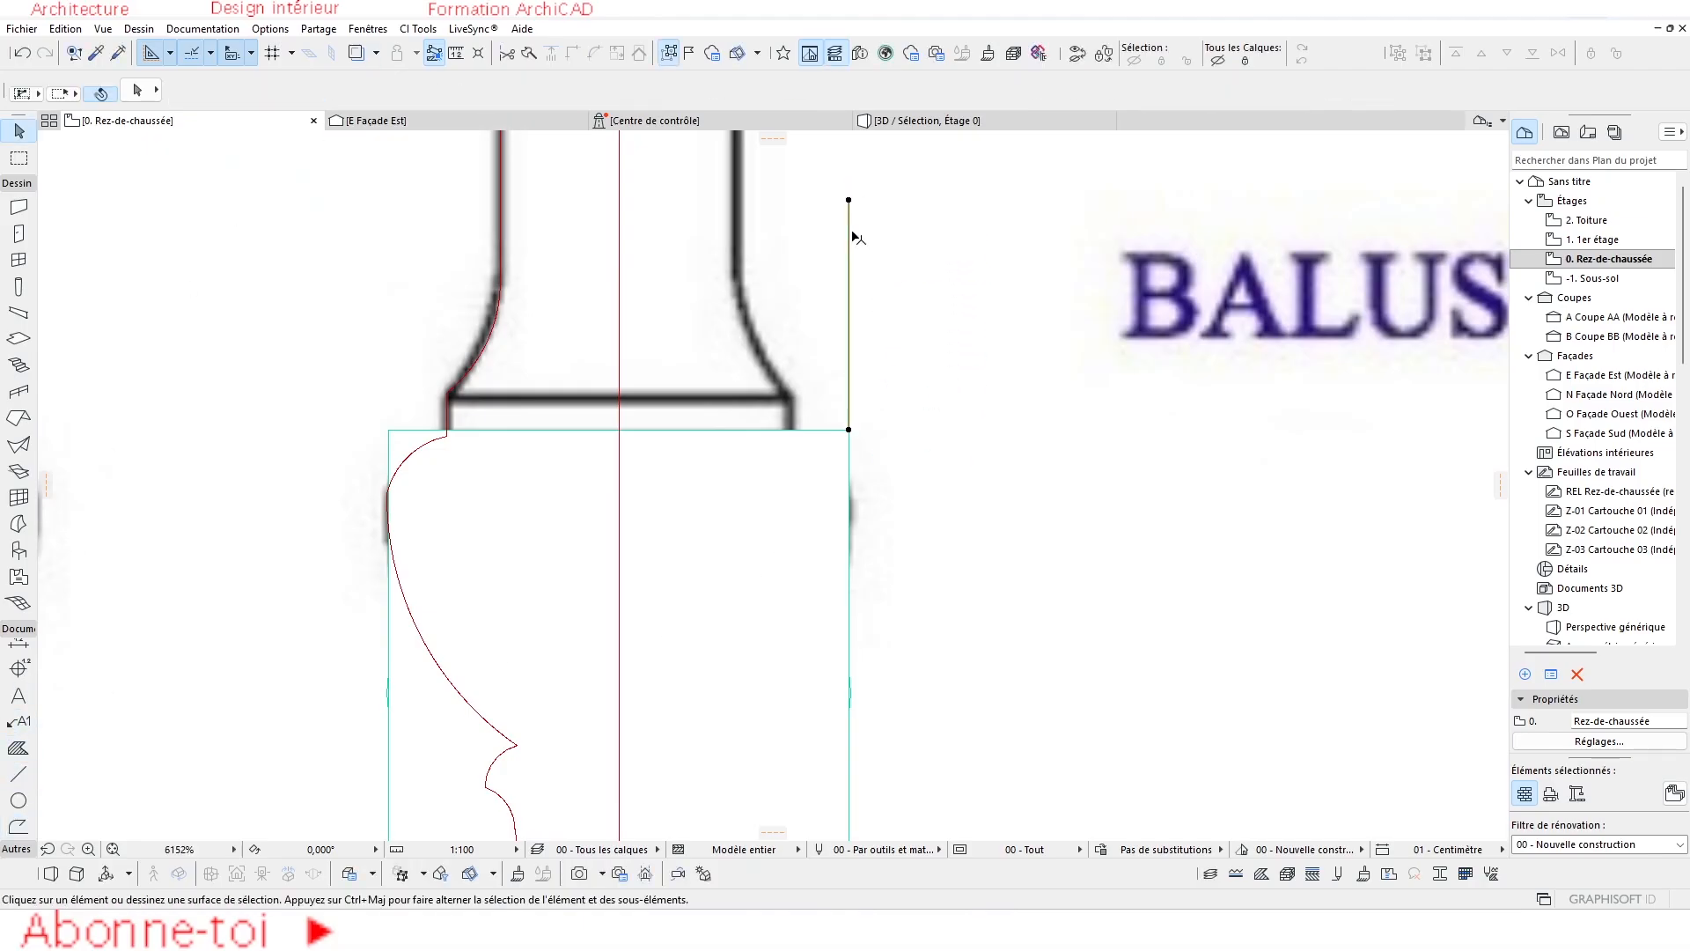
key("ctrl+m")
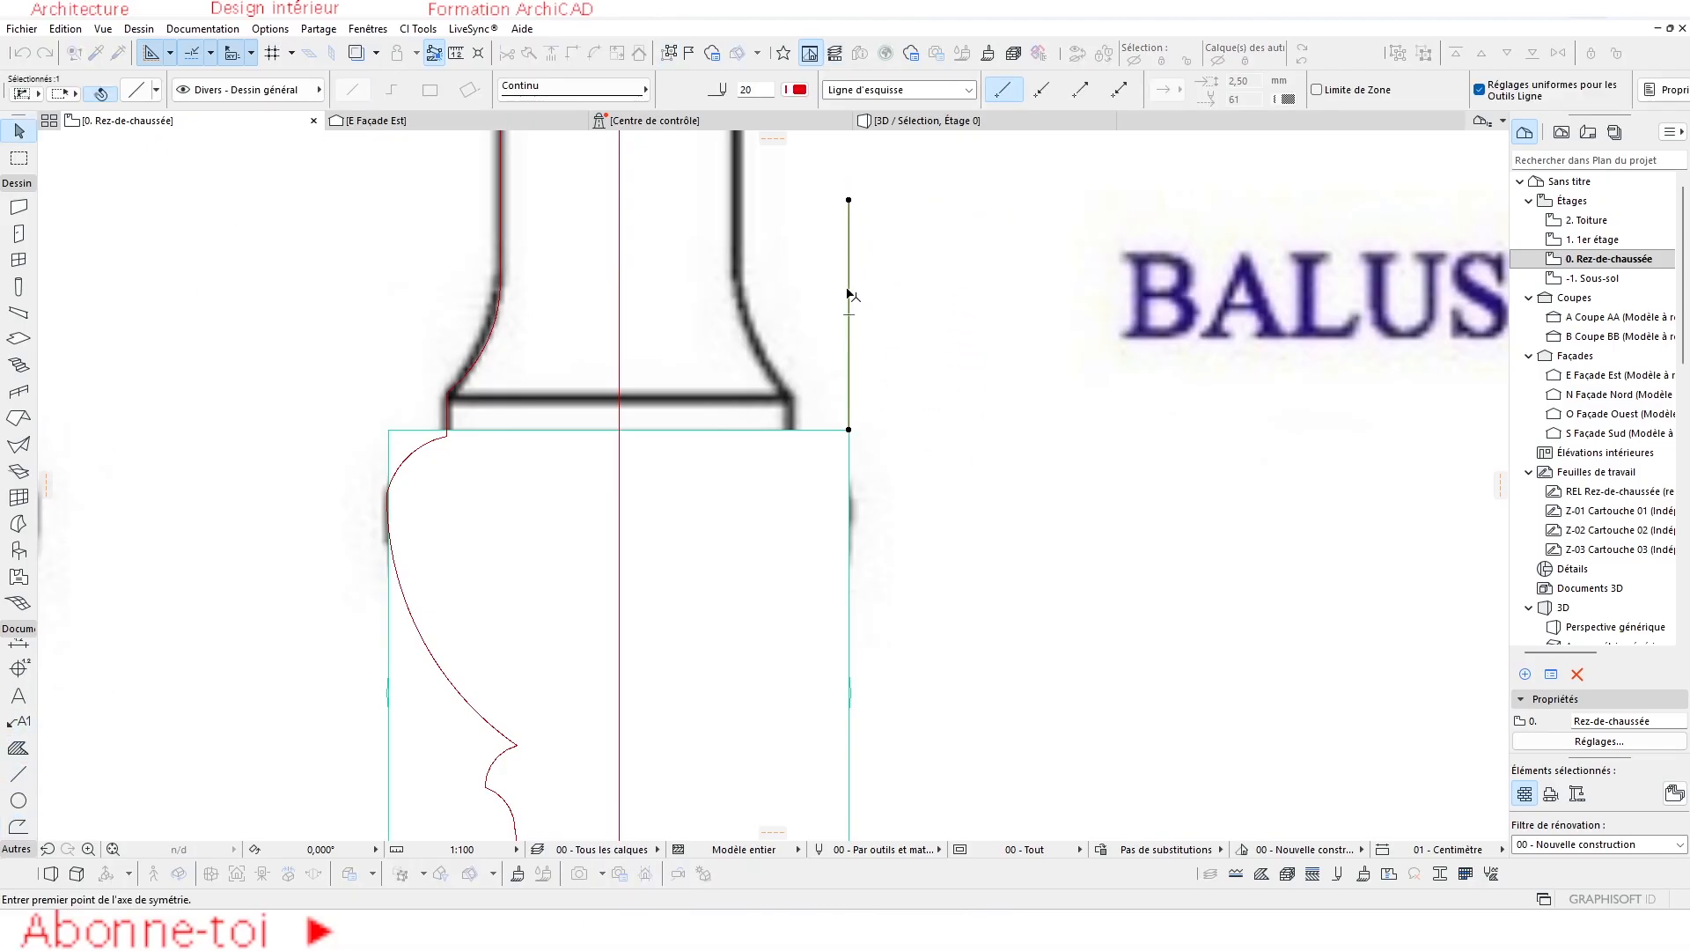
left_click(621, 348)
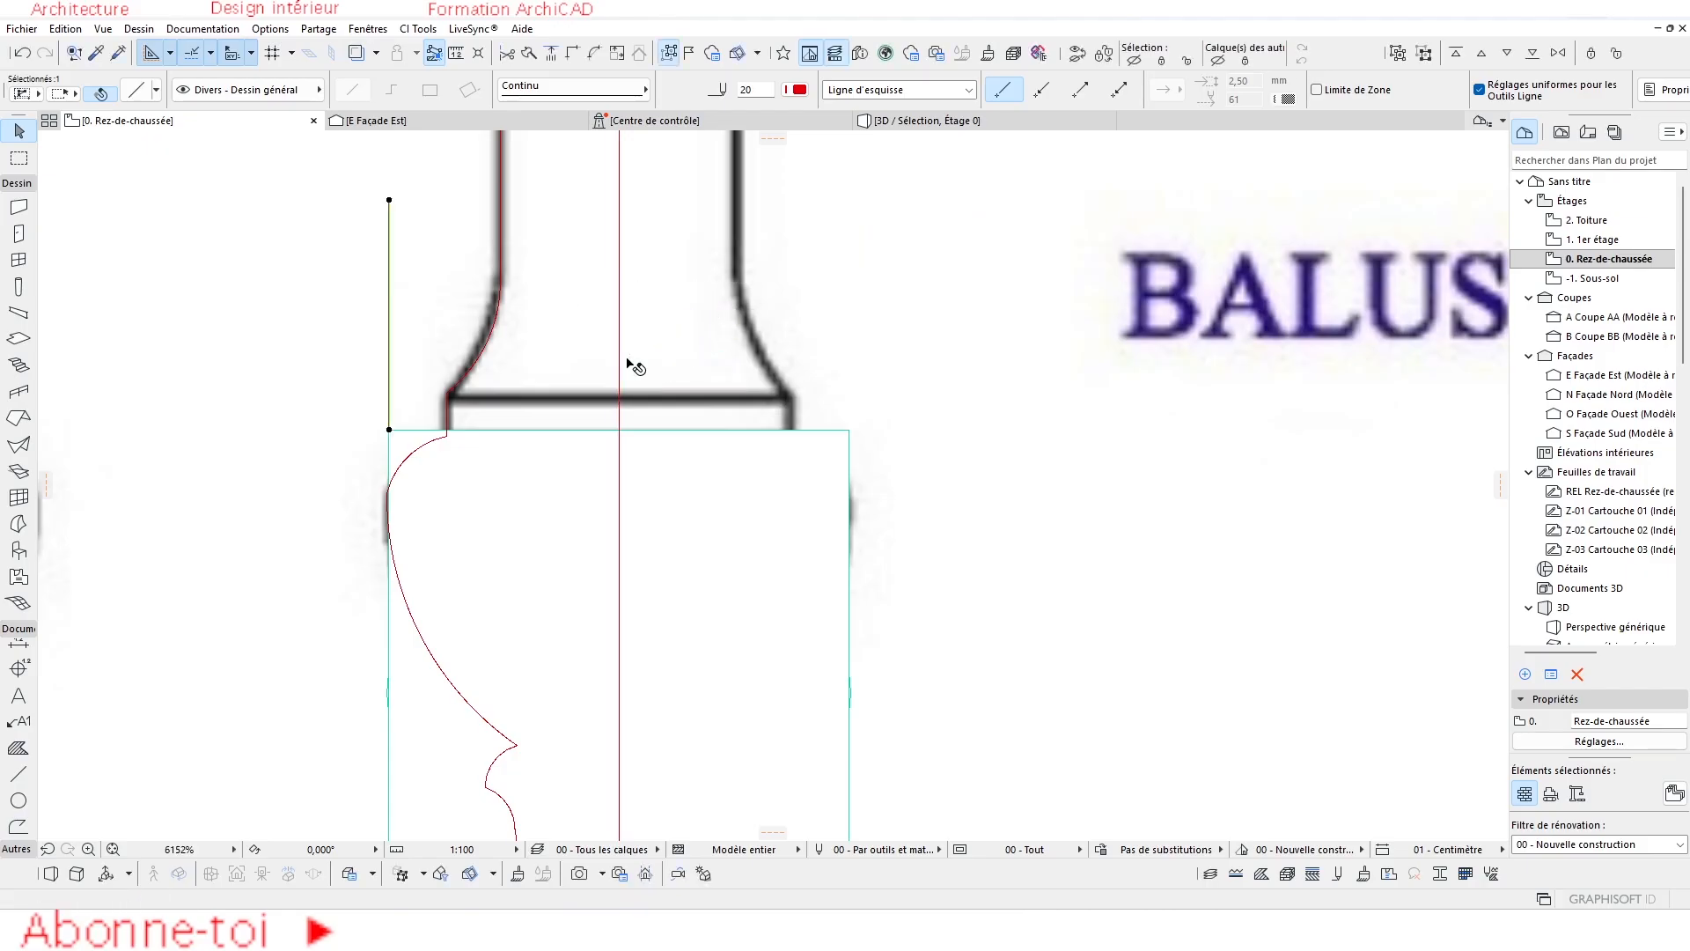
scroll(516, 430, "down", 4)
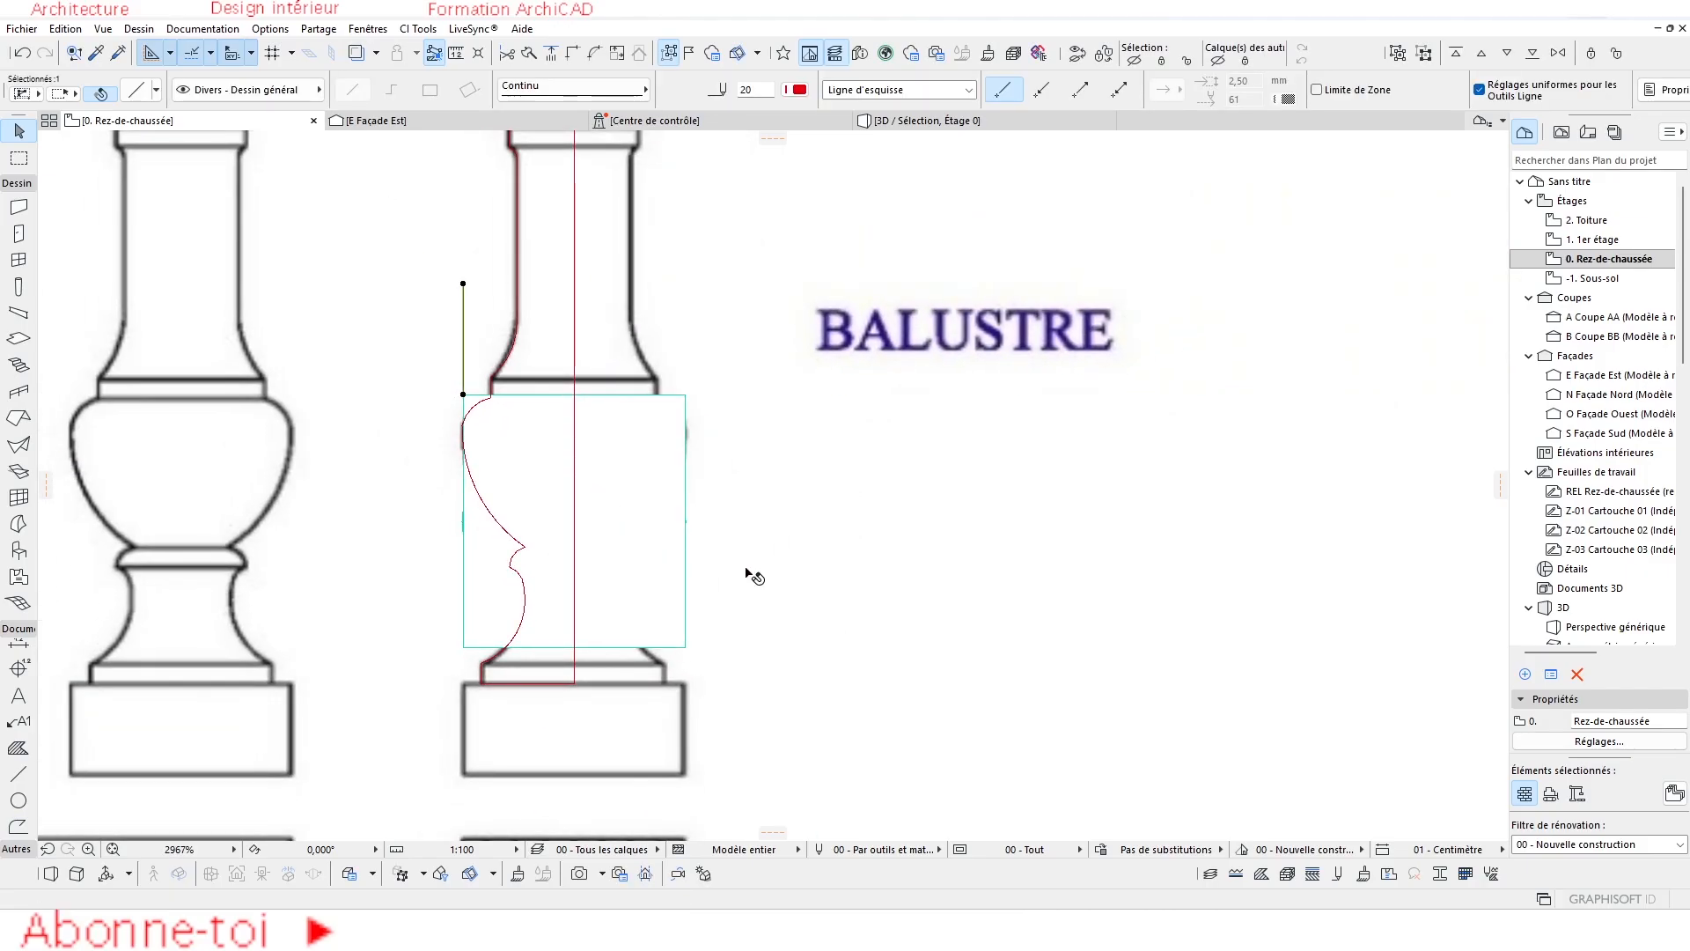
key("Delete")
Examine the baluster and its top block in the 3D view, the Façade Est elevation and the Rez-de-chaussée plan.
scroll(602, 523, "up", 1)
scroll(579, 538, "down", 2)
left_click(877, 125)
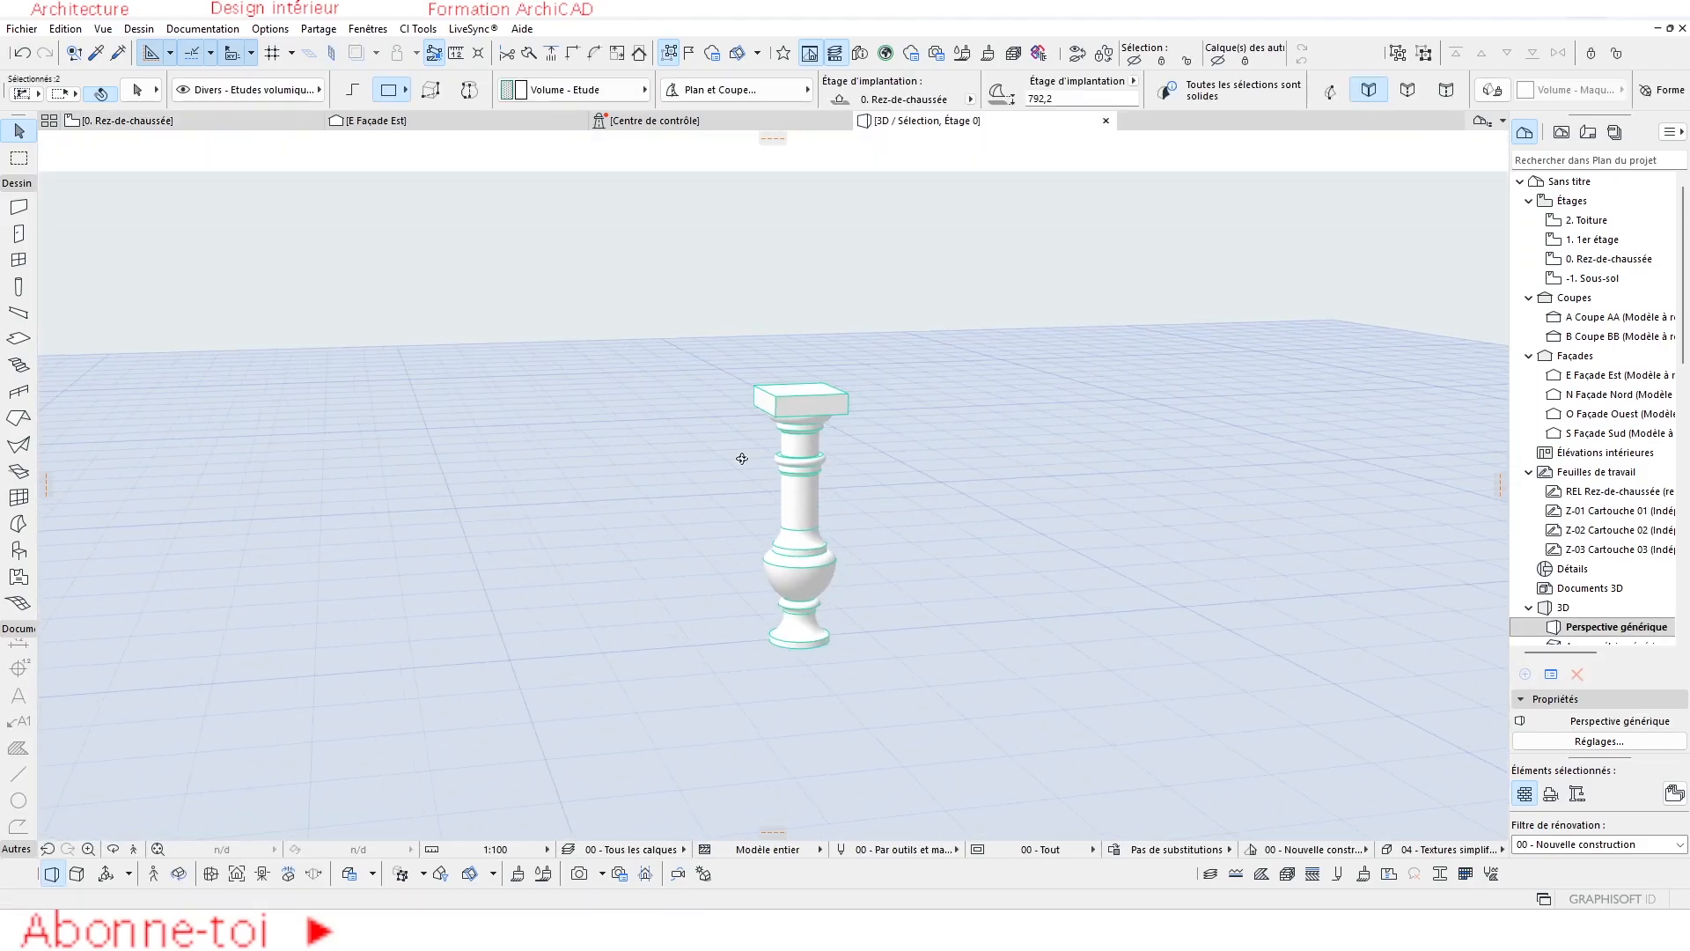
middle_click_drag(742, 459, 715, 440, "shift")
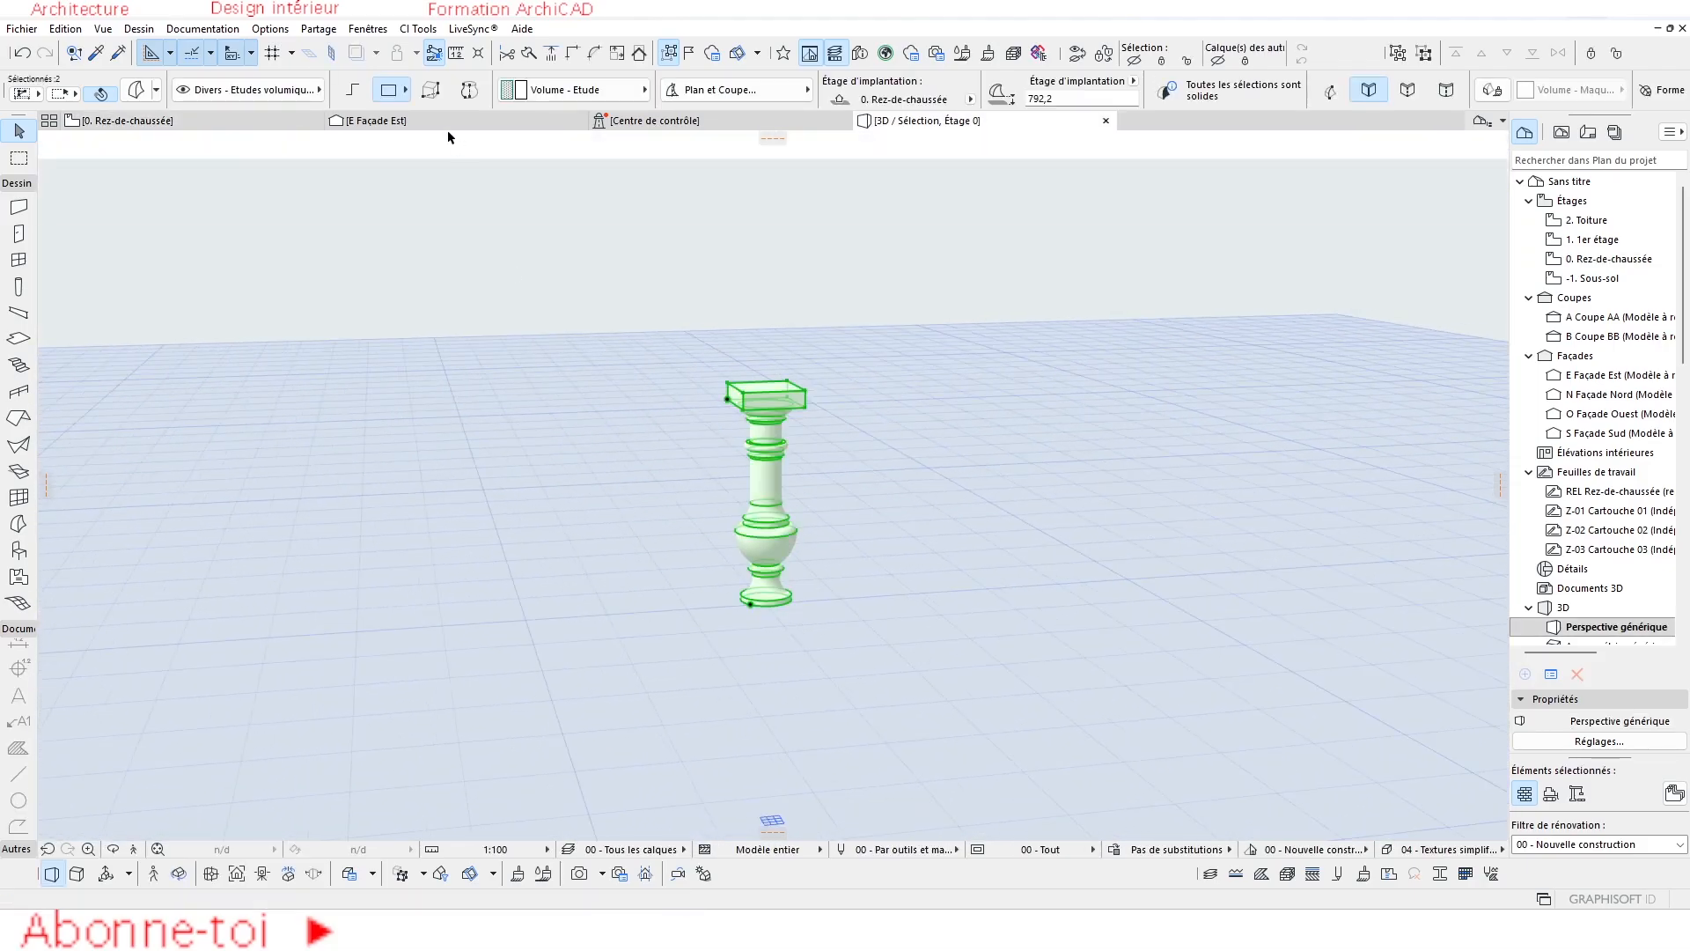
left_click(440, 125)
scroll(700, 519, "down", 4)
middle_click_drag(711, 581, 669, 508)
scroll(672, 509, "up", 1)
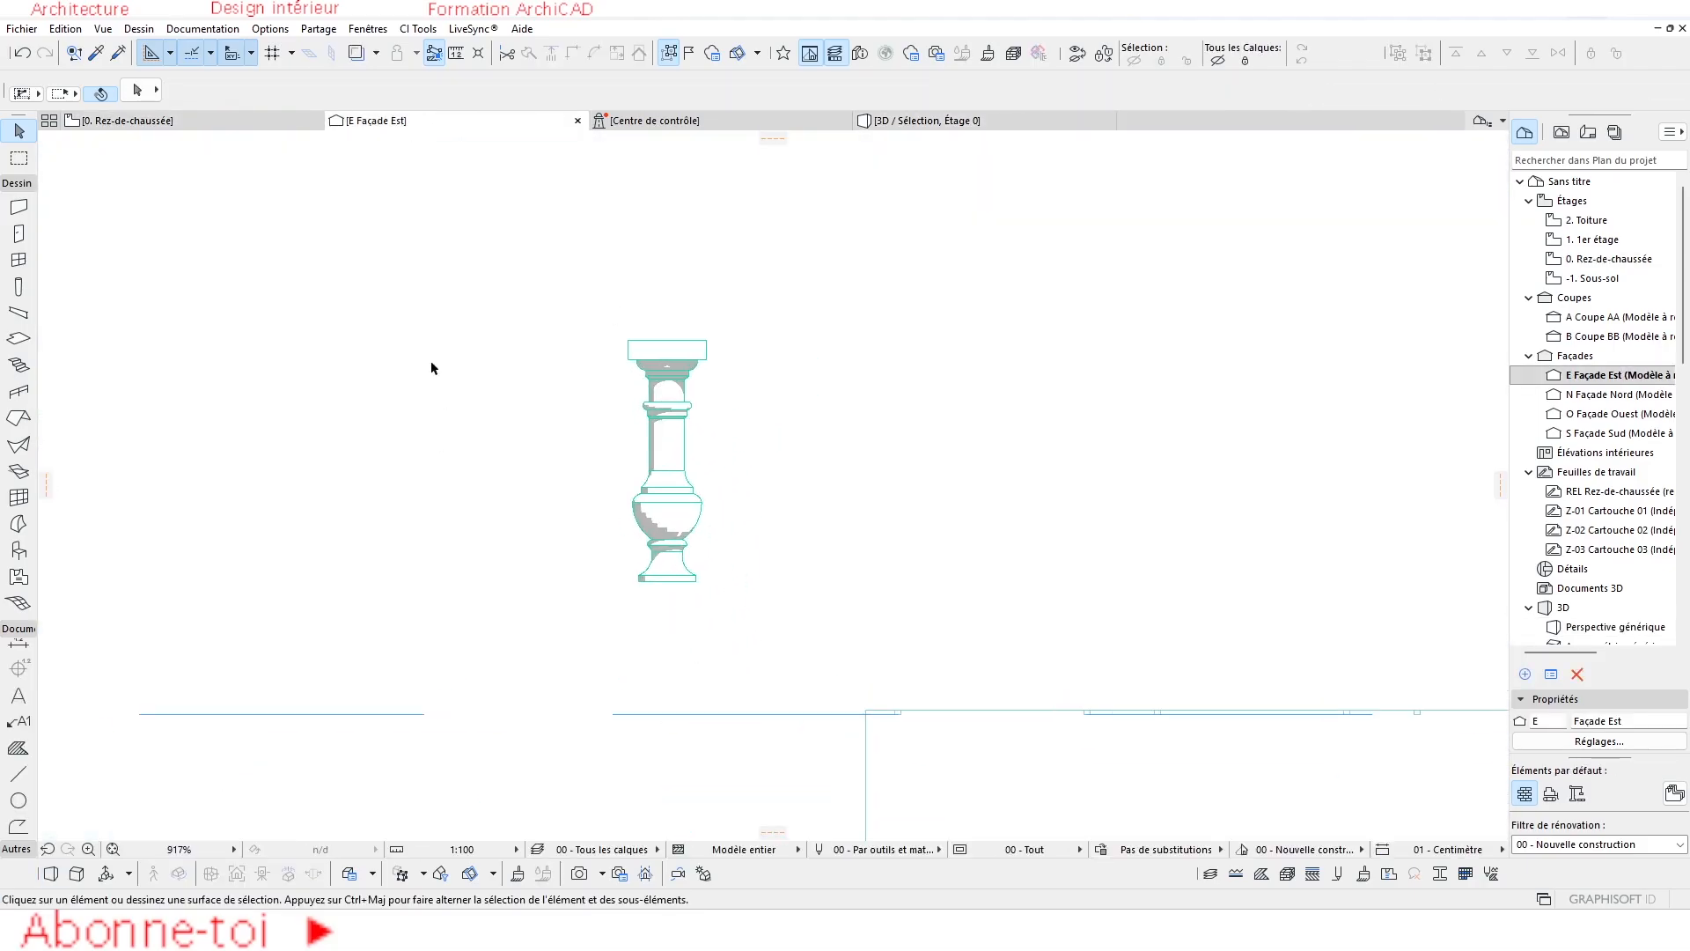
left_click(128, 121)
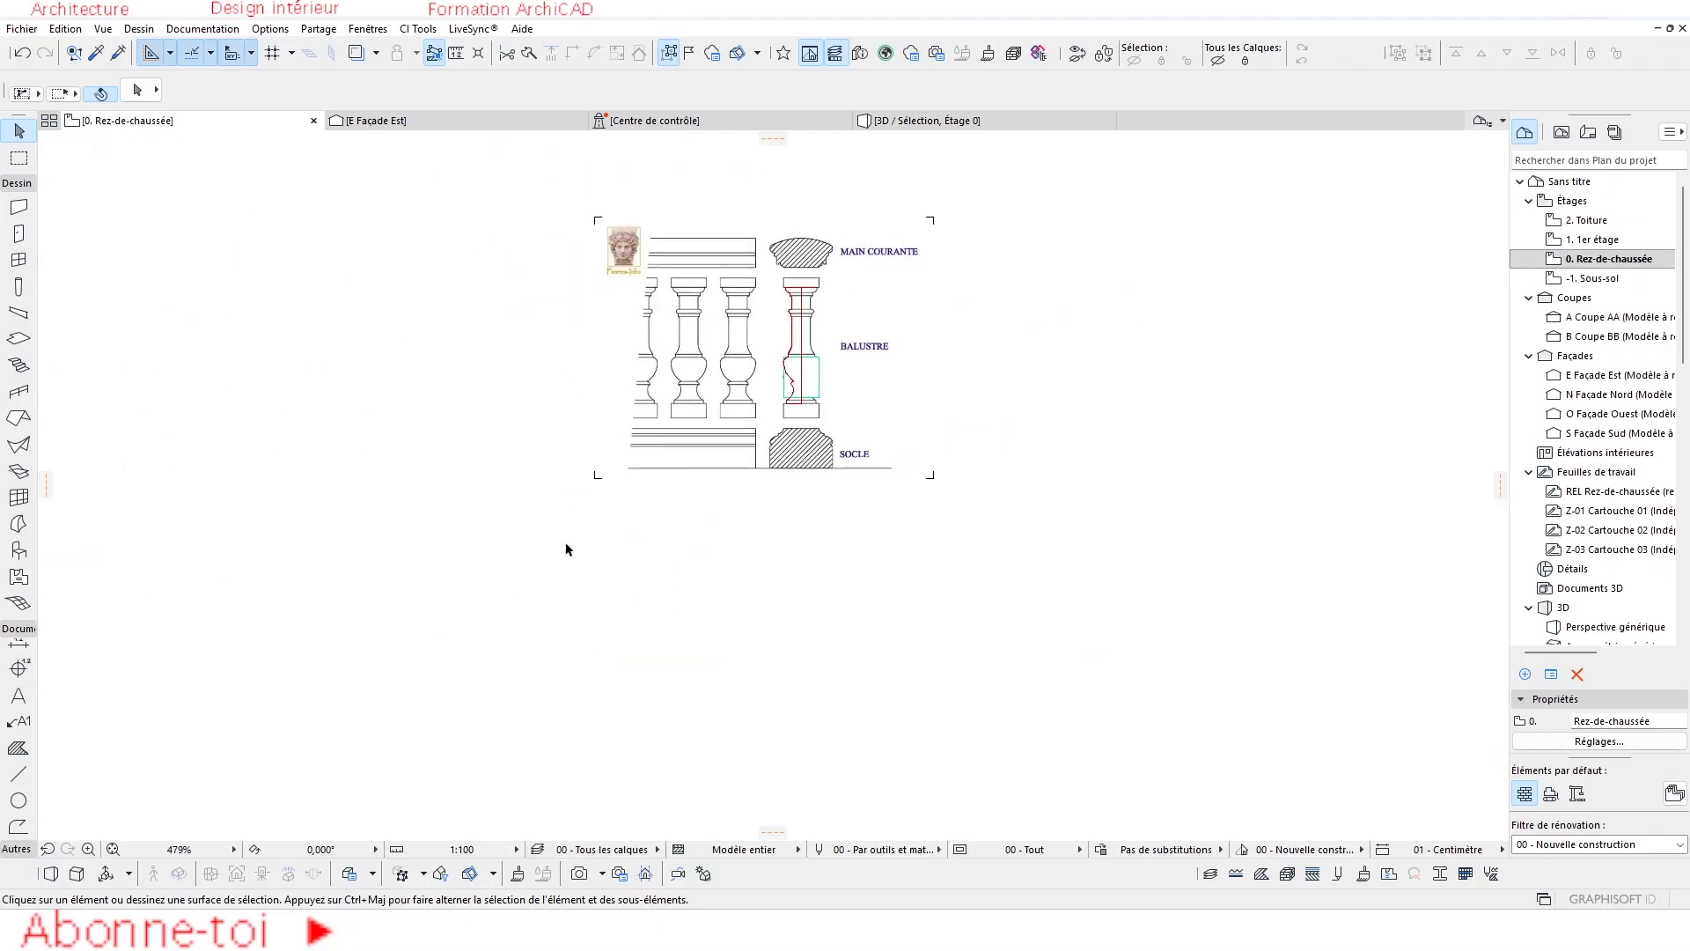
Open the Façade Sud elevation from its marker in the Rez-de-chaussée plan and examine the baluster there.
scroll(531, 584, "down", 3)
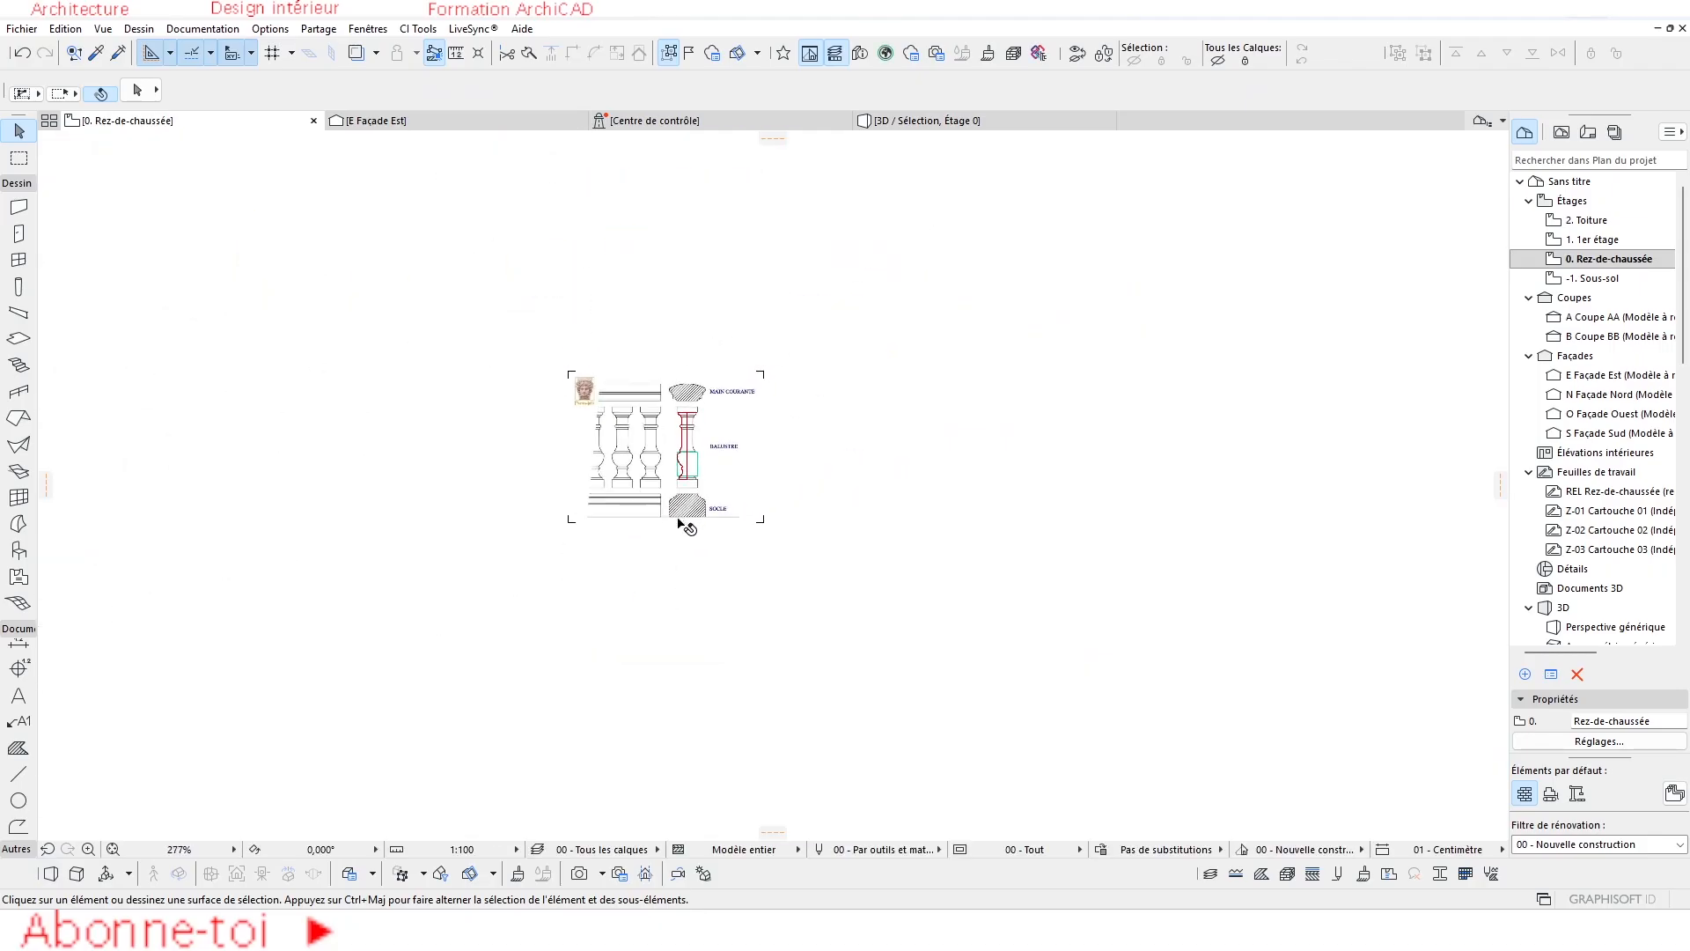
scroll(678, 526, "down", 10)
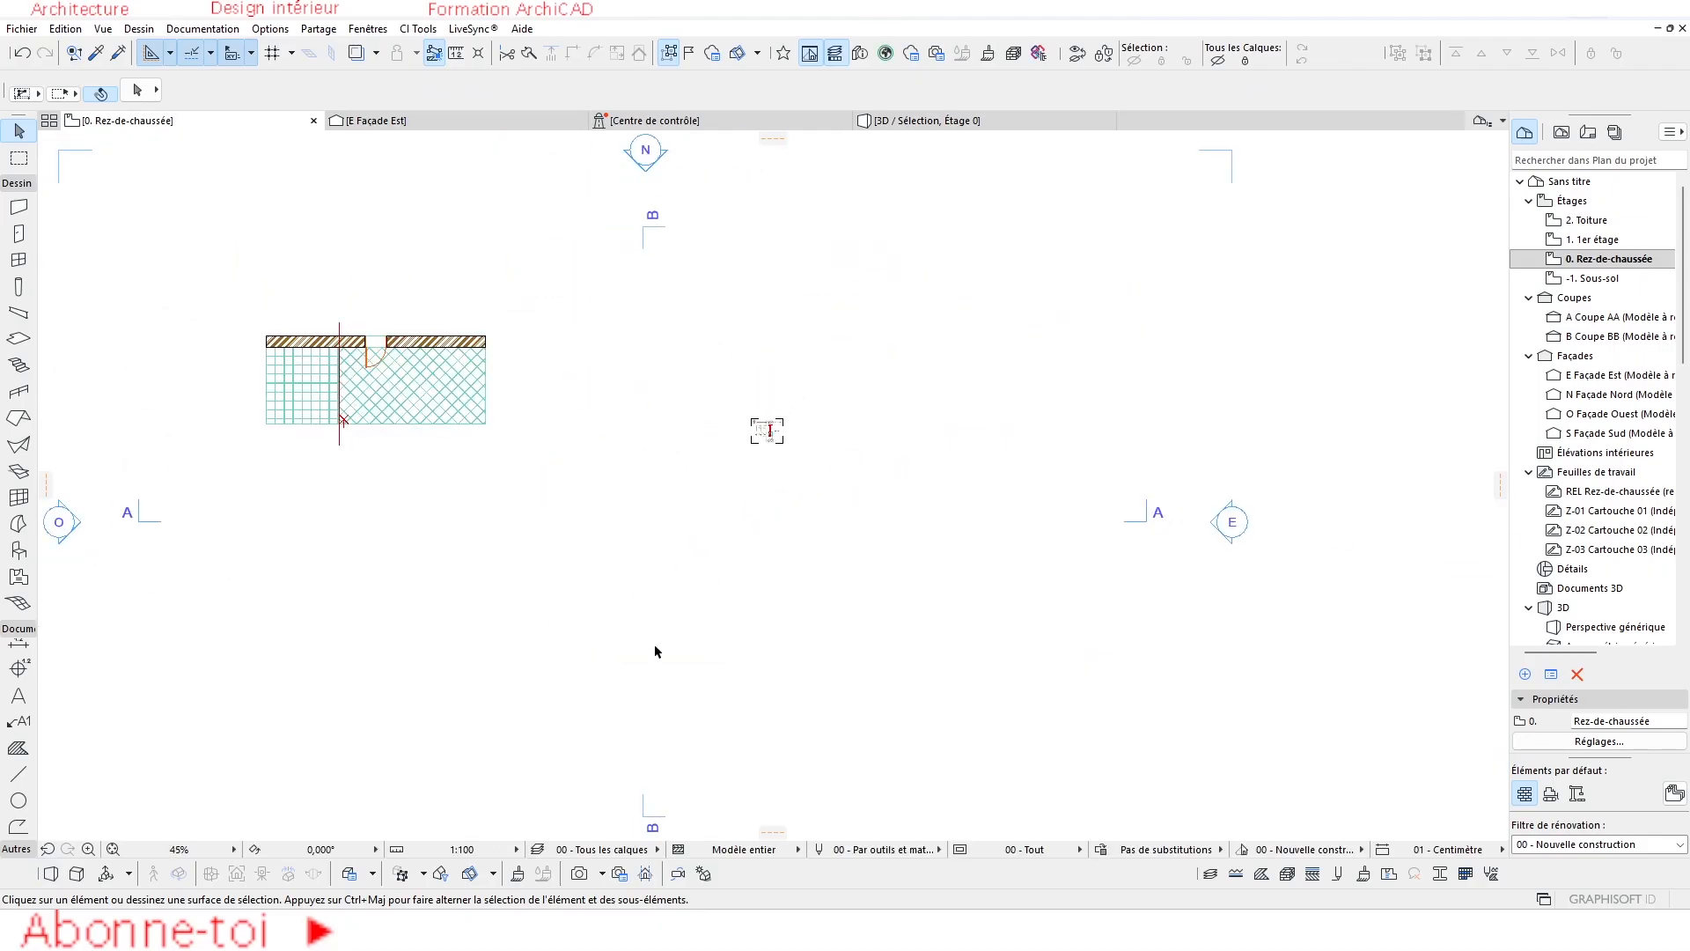
scroll(655, 651, "down", 2)
left_click(173, 737)
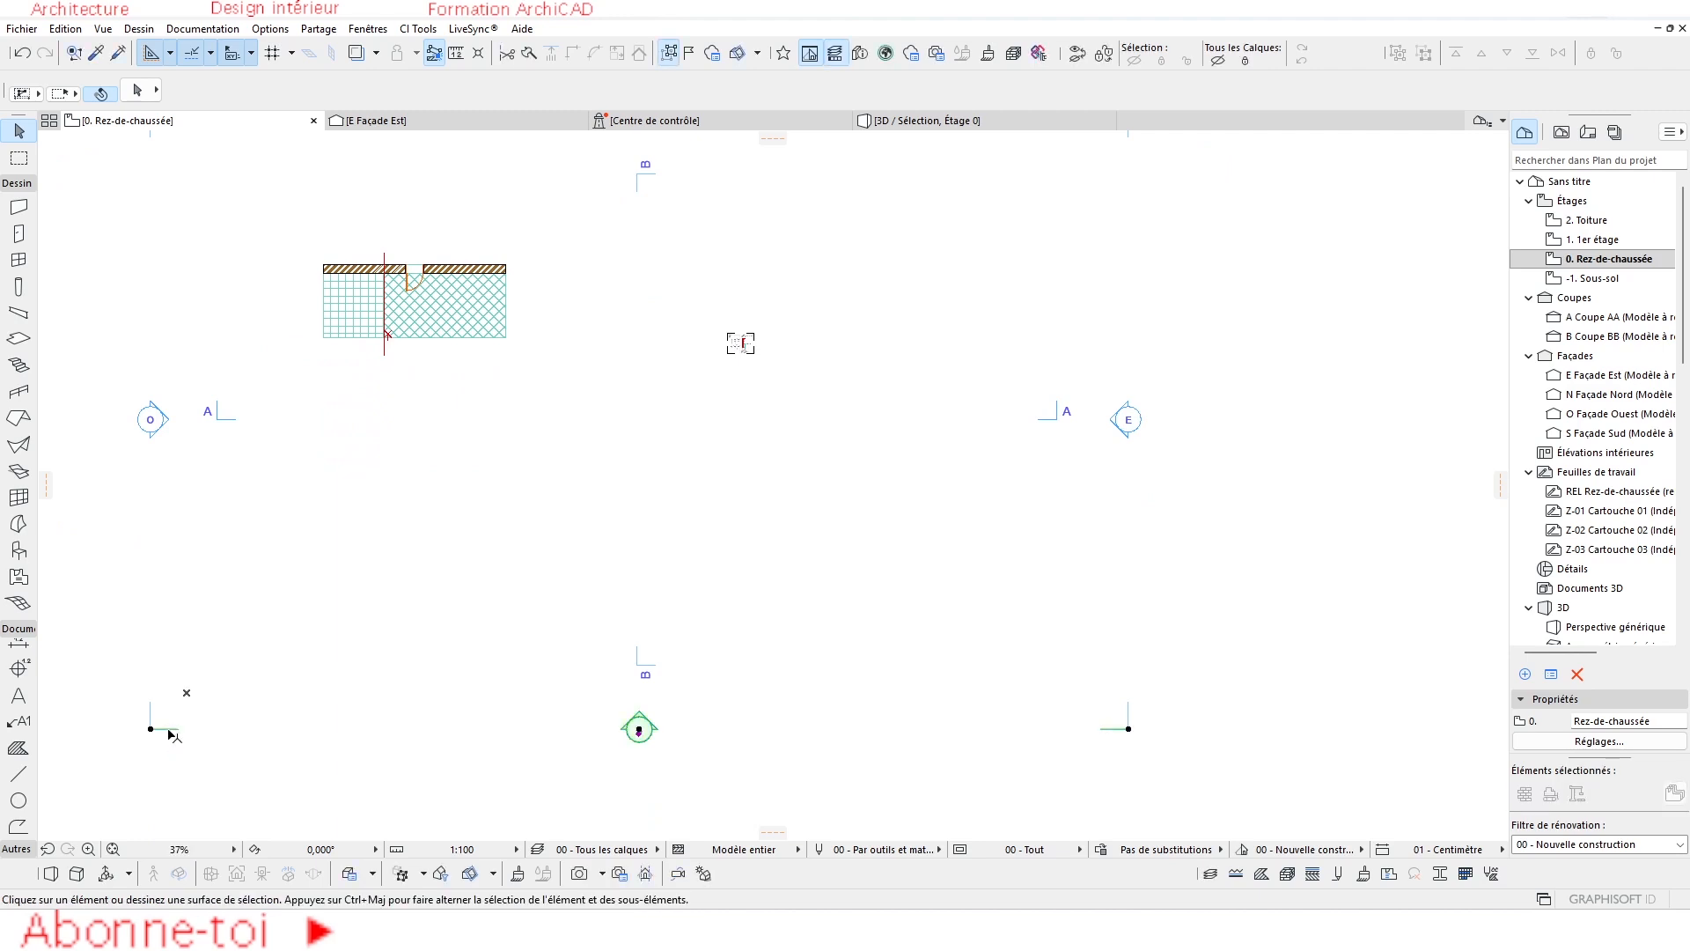
right_click(173, 737)
left_click(277, 311)
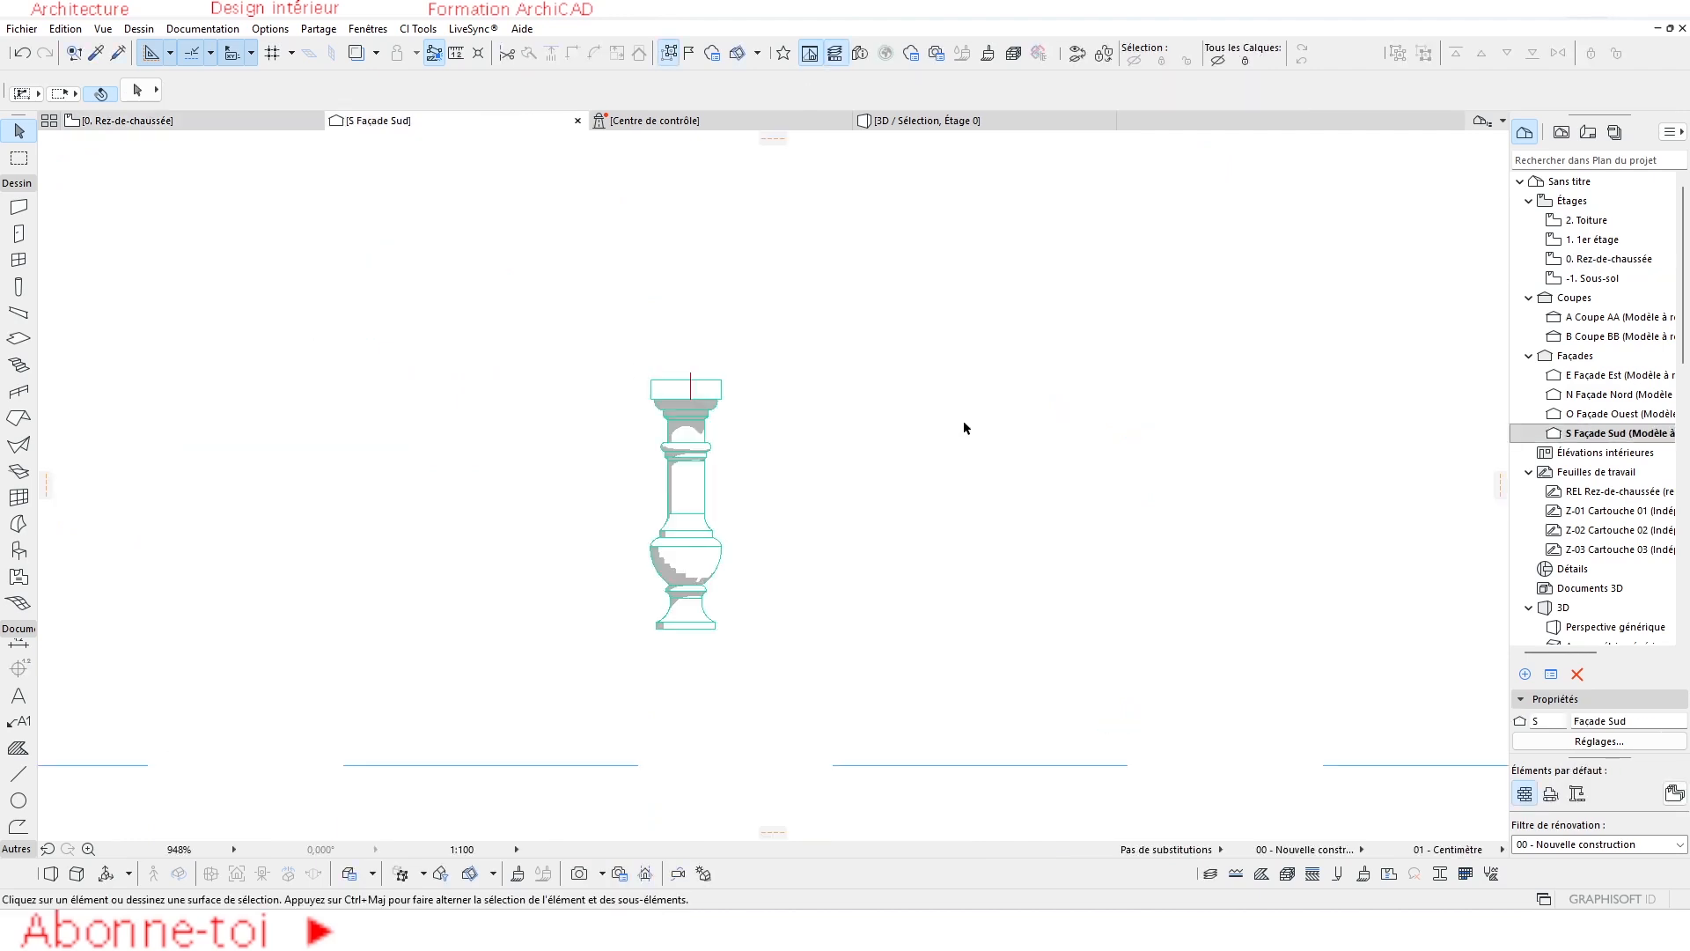
scroll(630, 523, "down", 5)
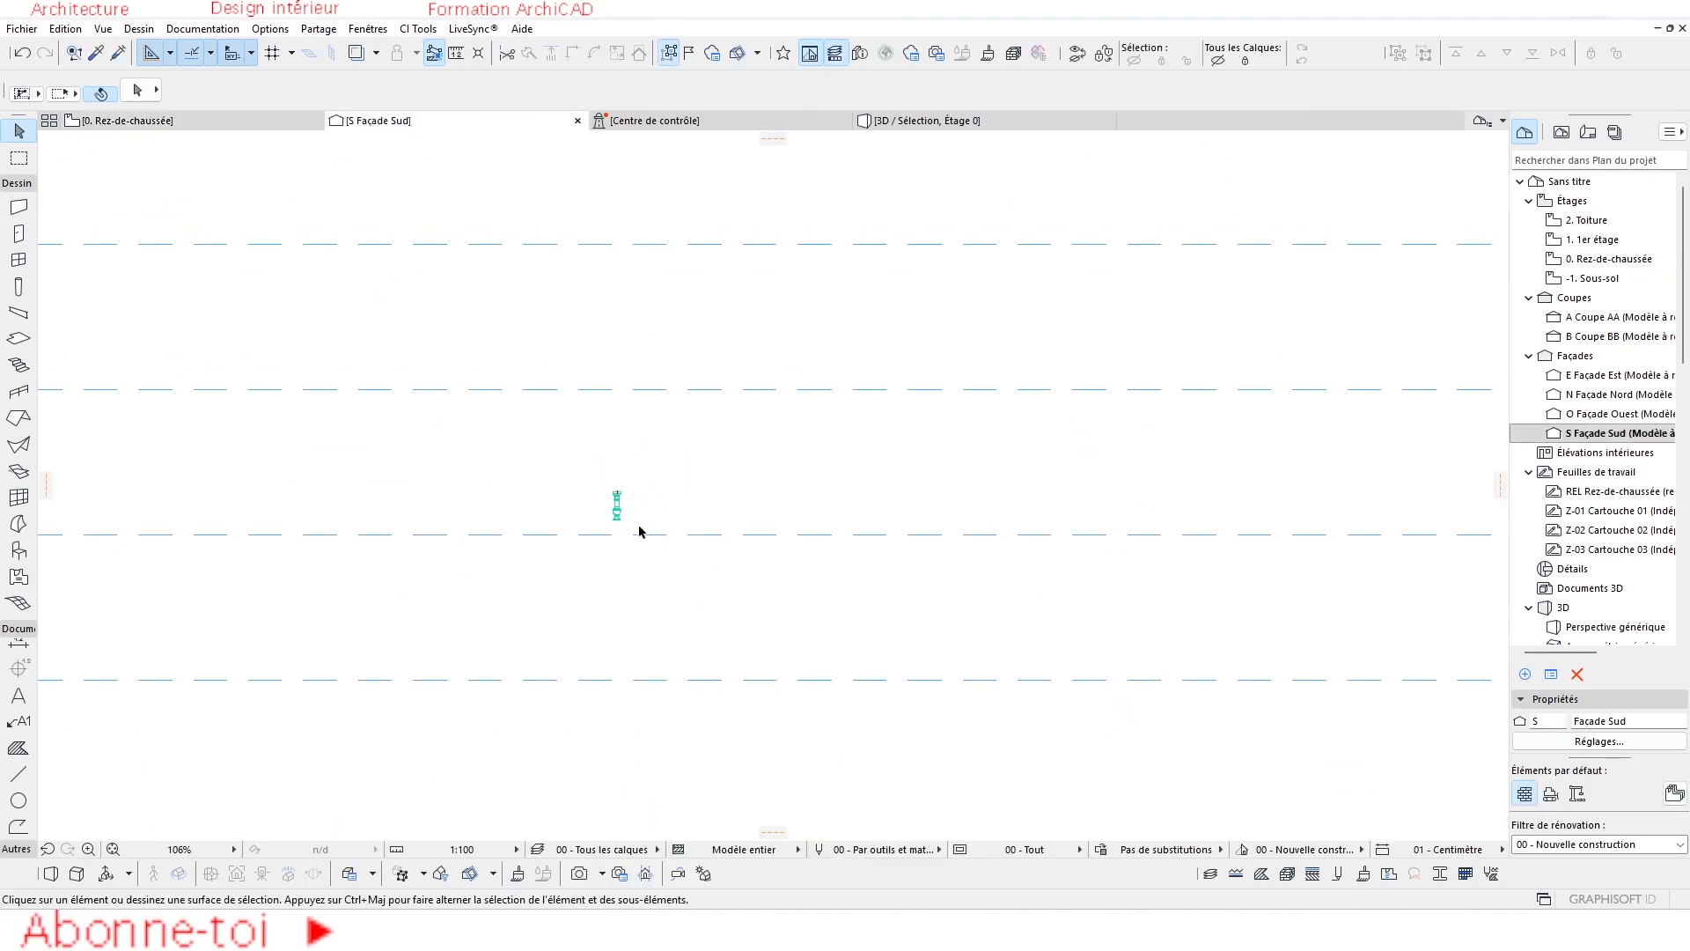
scroll(650, 531, "down", 10)
scroll(551, 539, "up", 7)
scroll(909, 452, "up", 12)
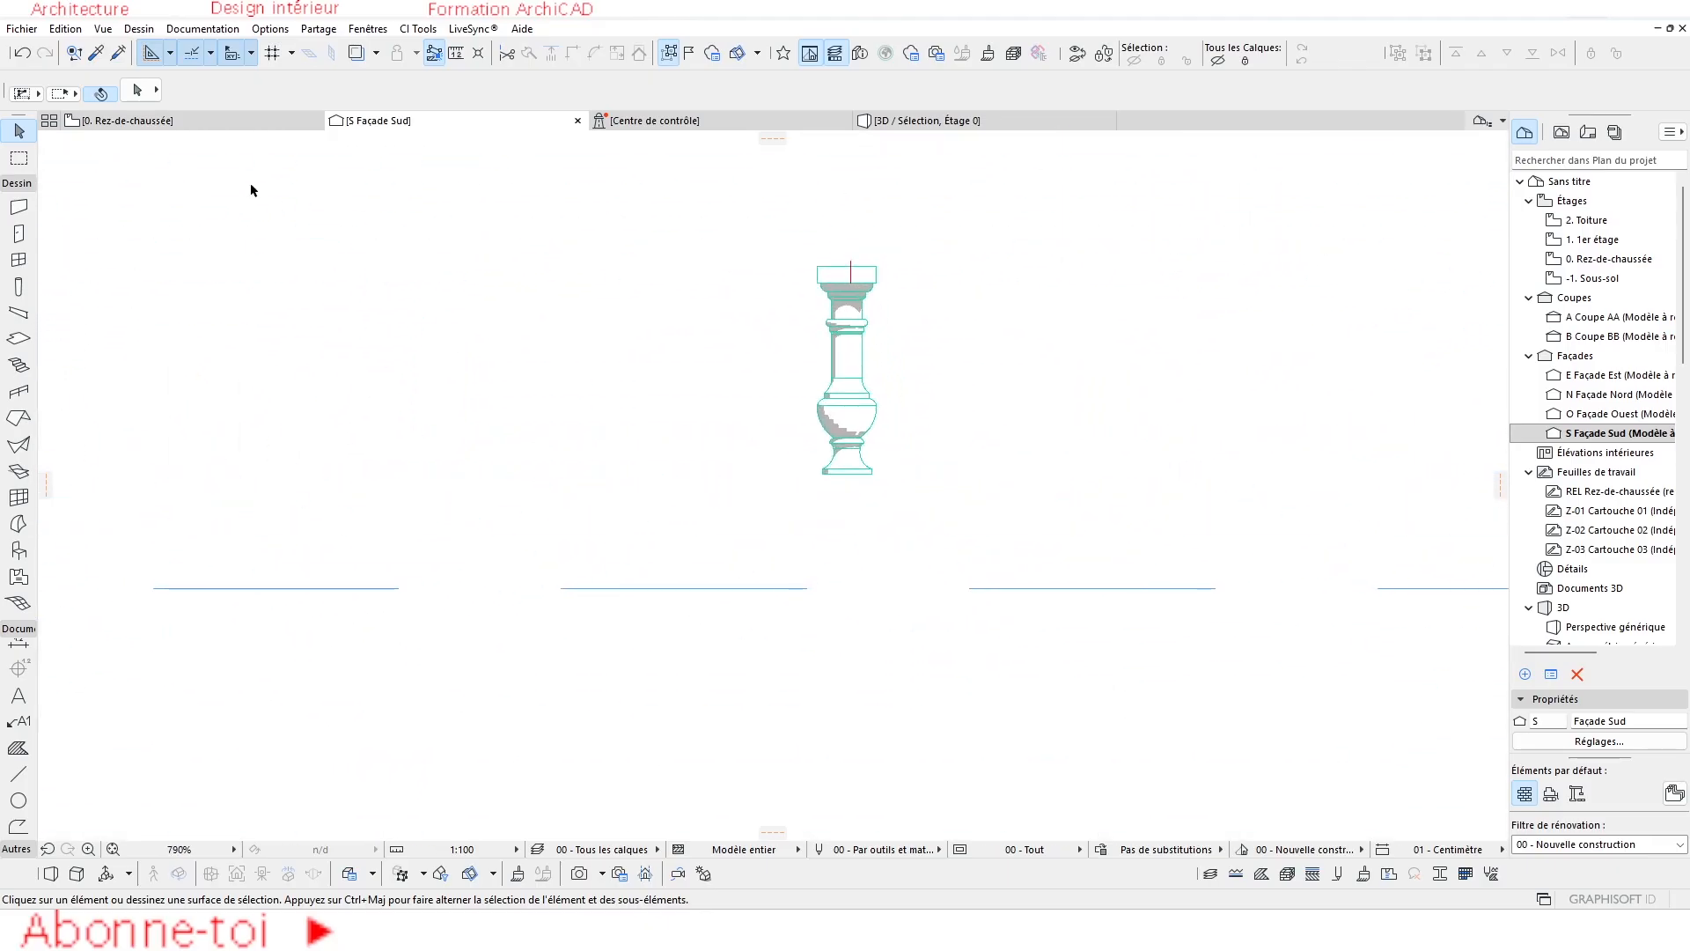
Return to the Rez-de-chaussée plan and start a polyline using the settings of the baluster's red profile.
left_click(176, 126)
scroll(747, 352, "up", 8)
scroll(749, 354, "up", 10)
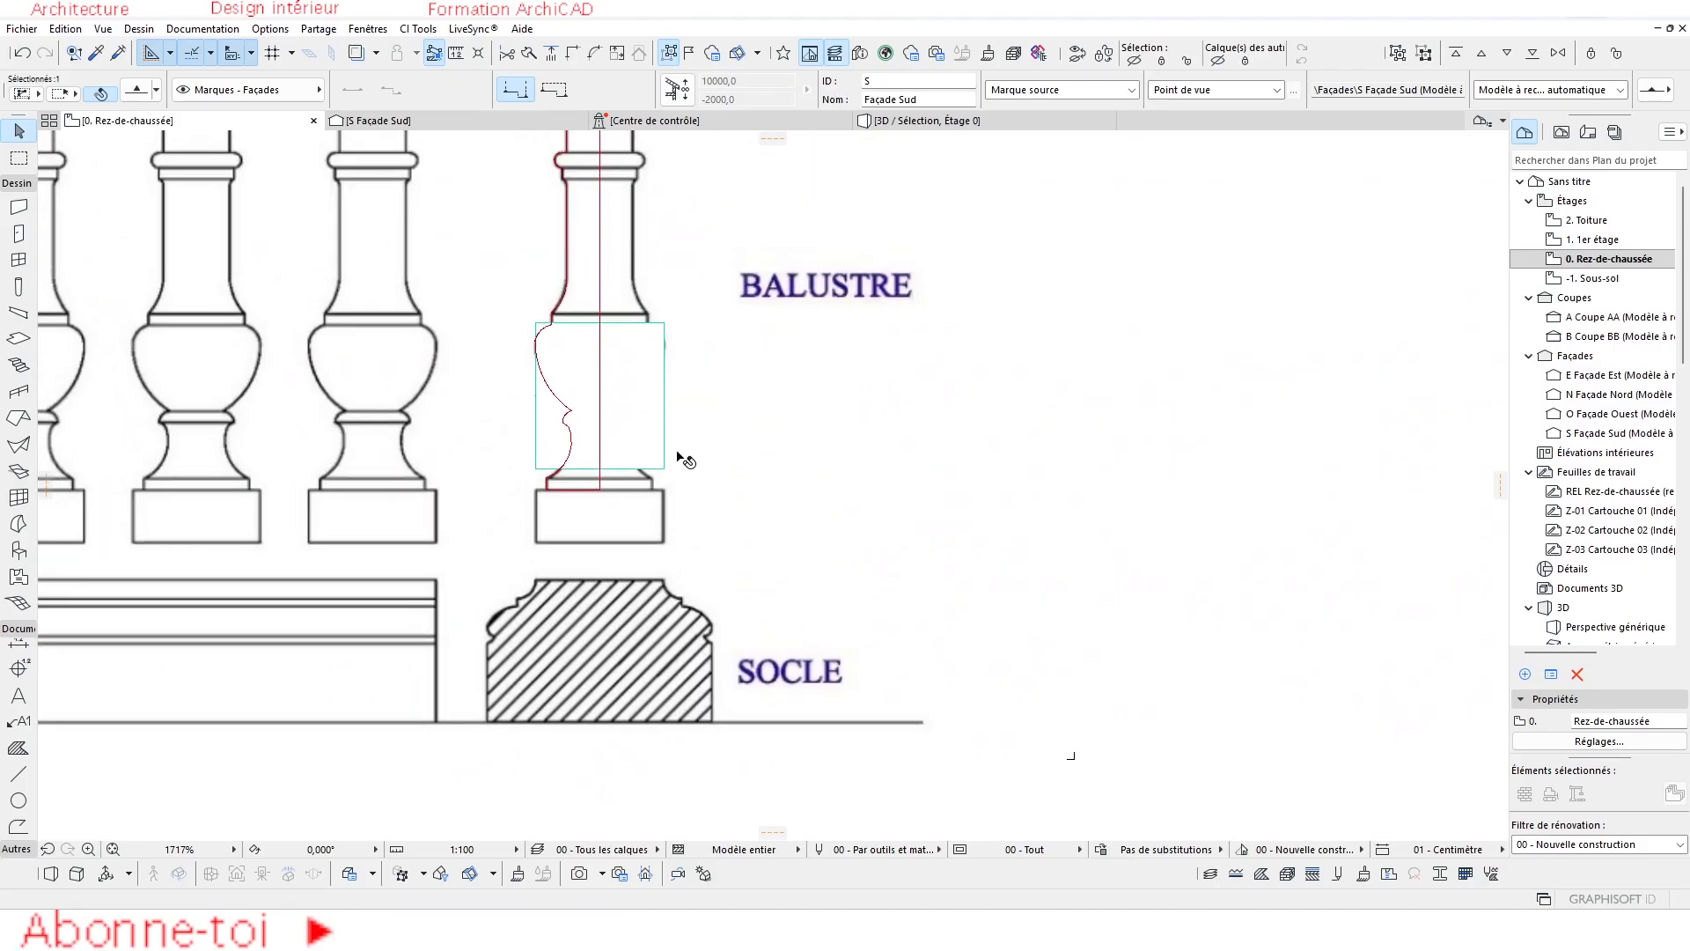
key("Escape")
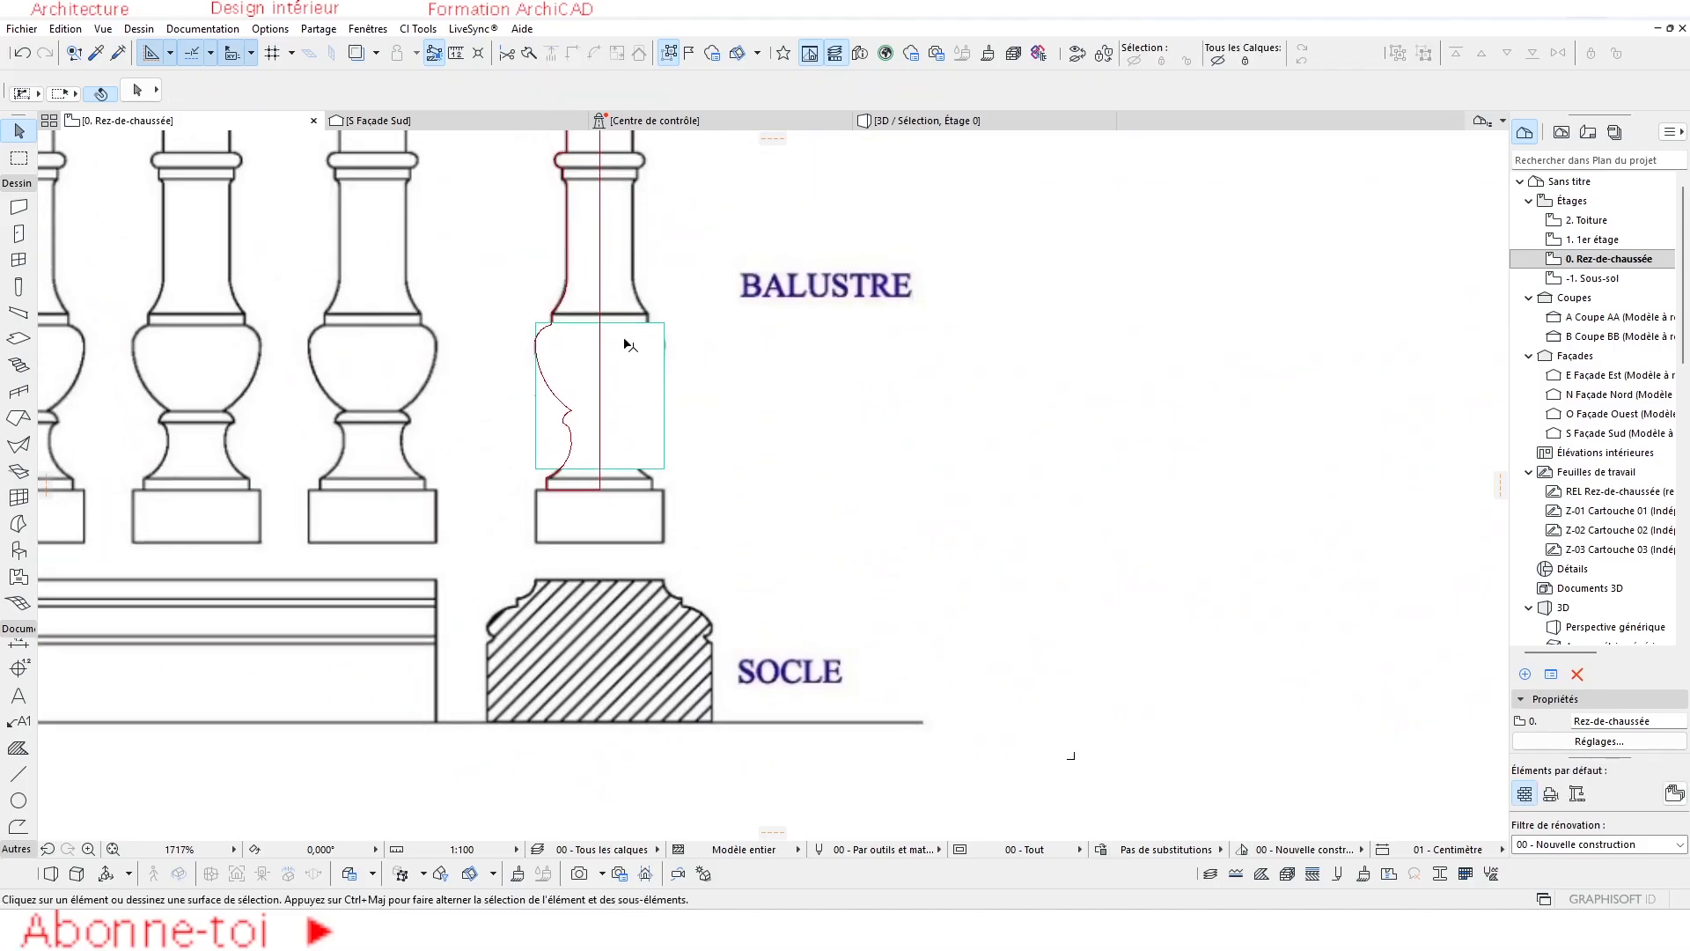
middle_click_drag(625, 339, 632, 533)
scroll(609, 324, "up", 3)
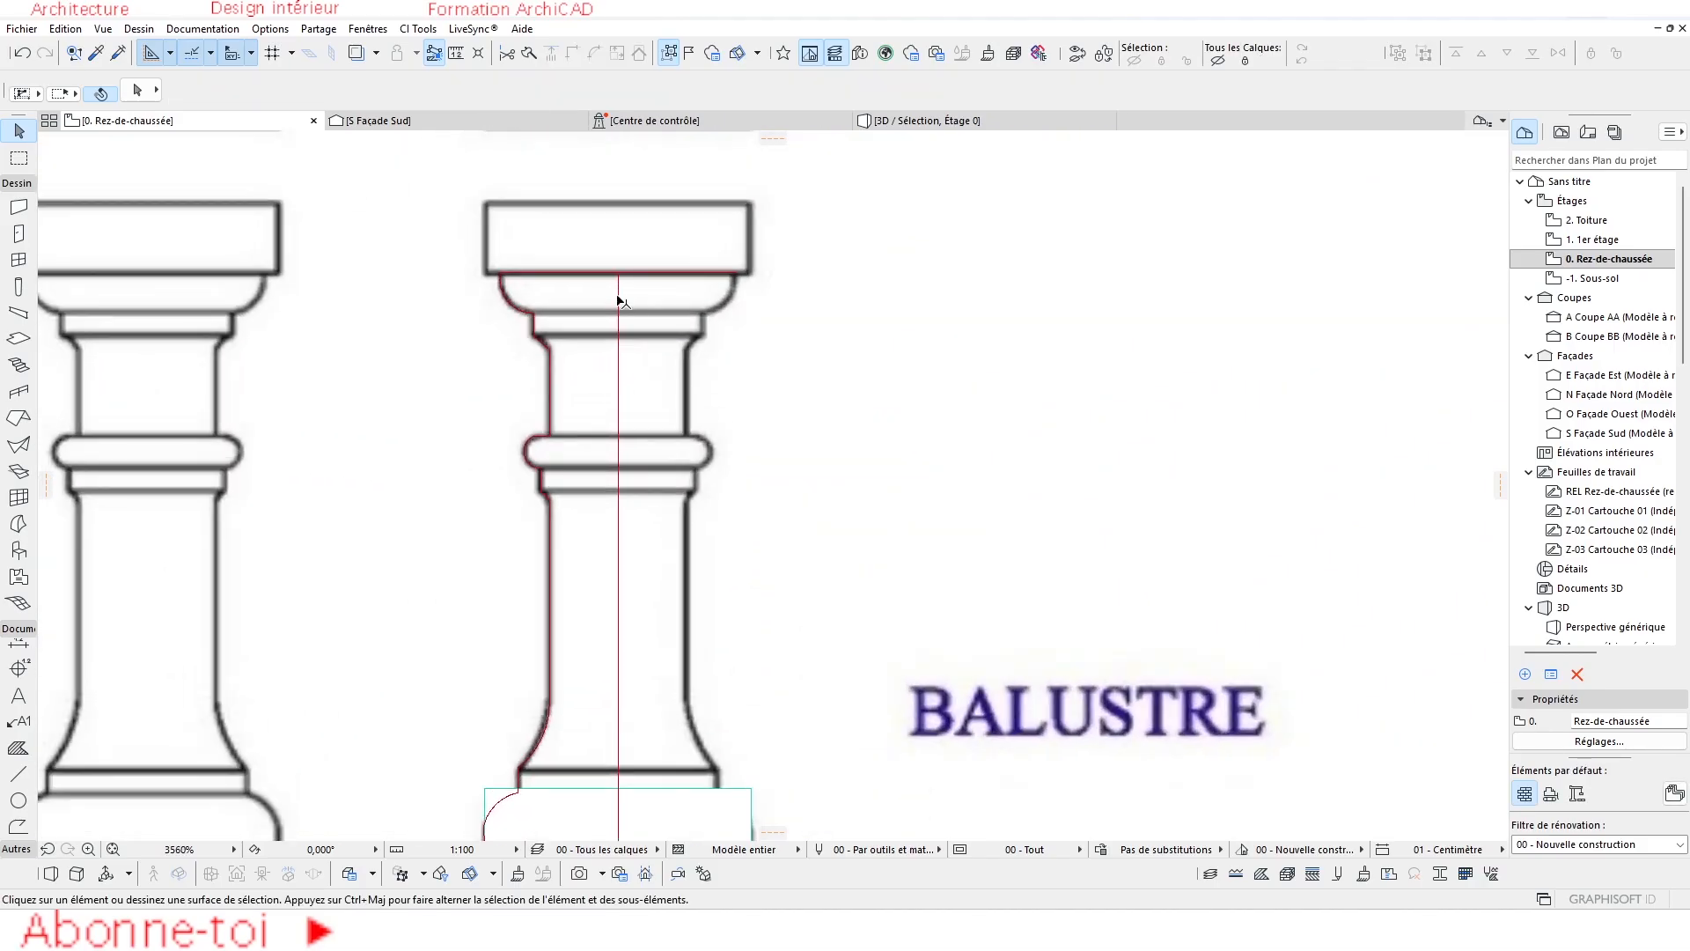
left_click(618, 276, "alt")
Trace the outline of the baluster's bottom block with a rectangular polyline, from corner to opposite corner.
scroll(606, 191, "down", 5)
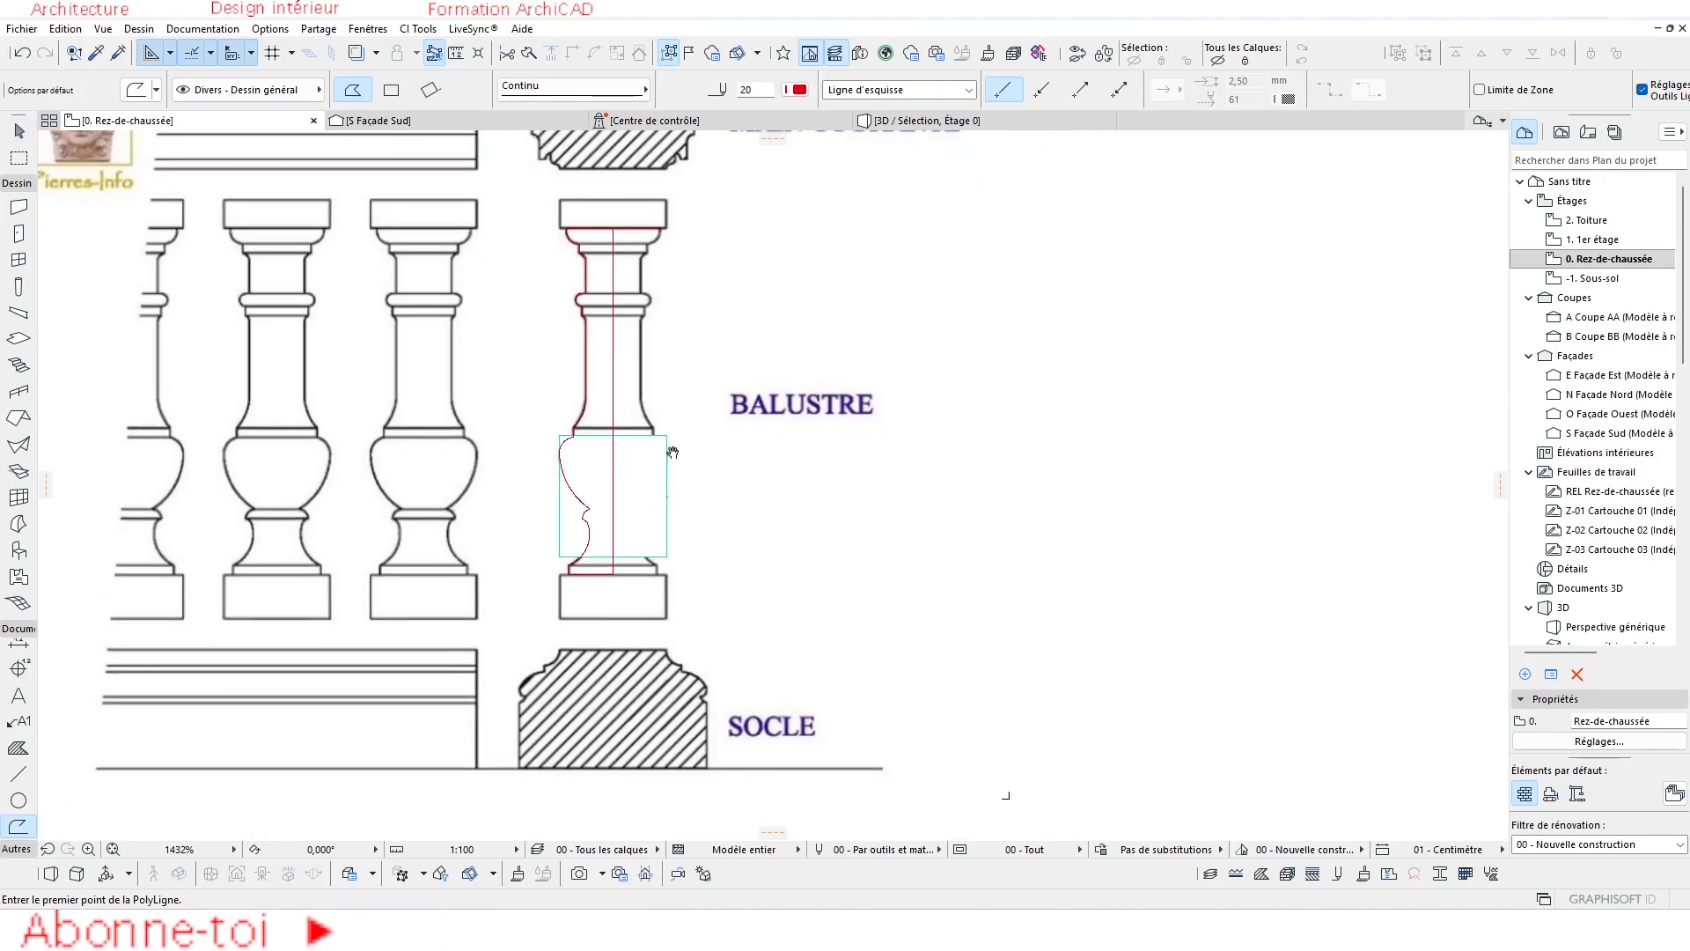
scroll(594, 606, "up", 5)
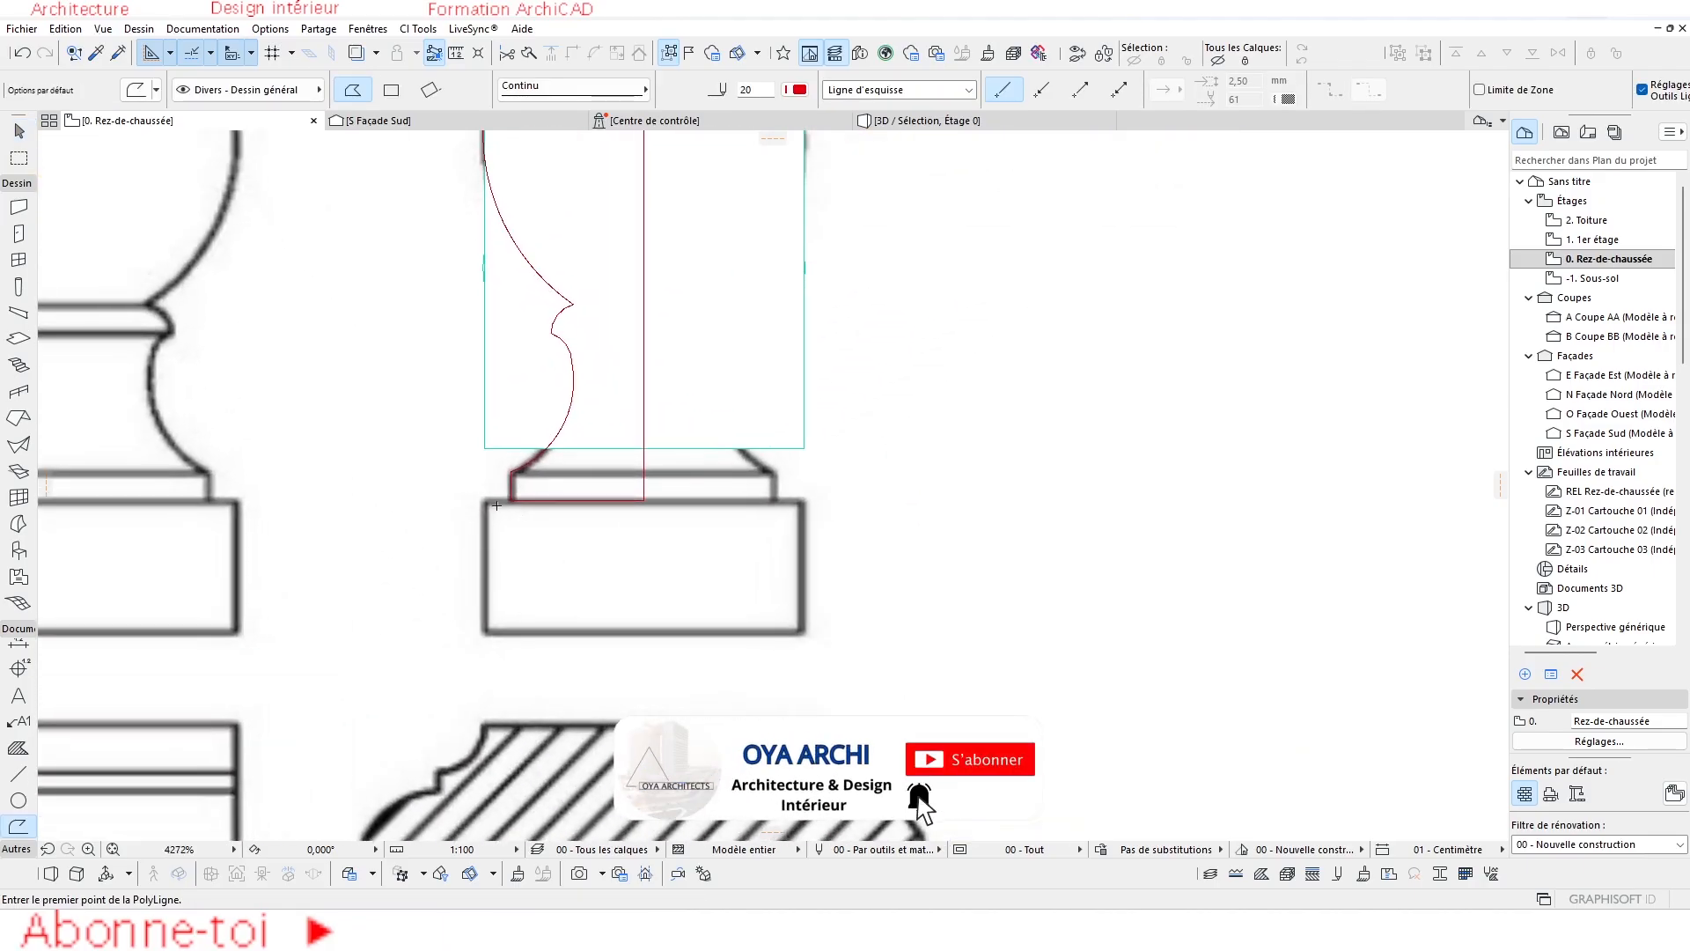
left_click(482, 501)
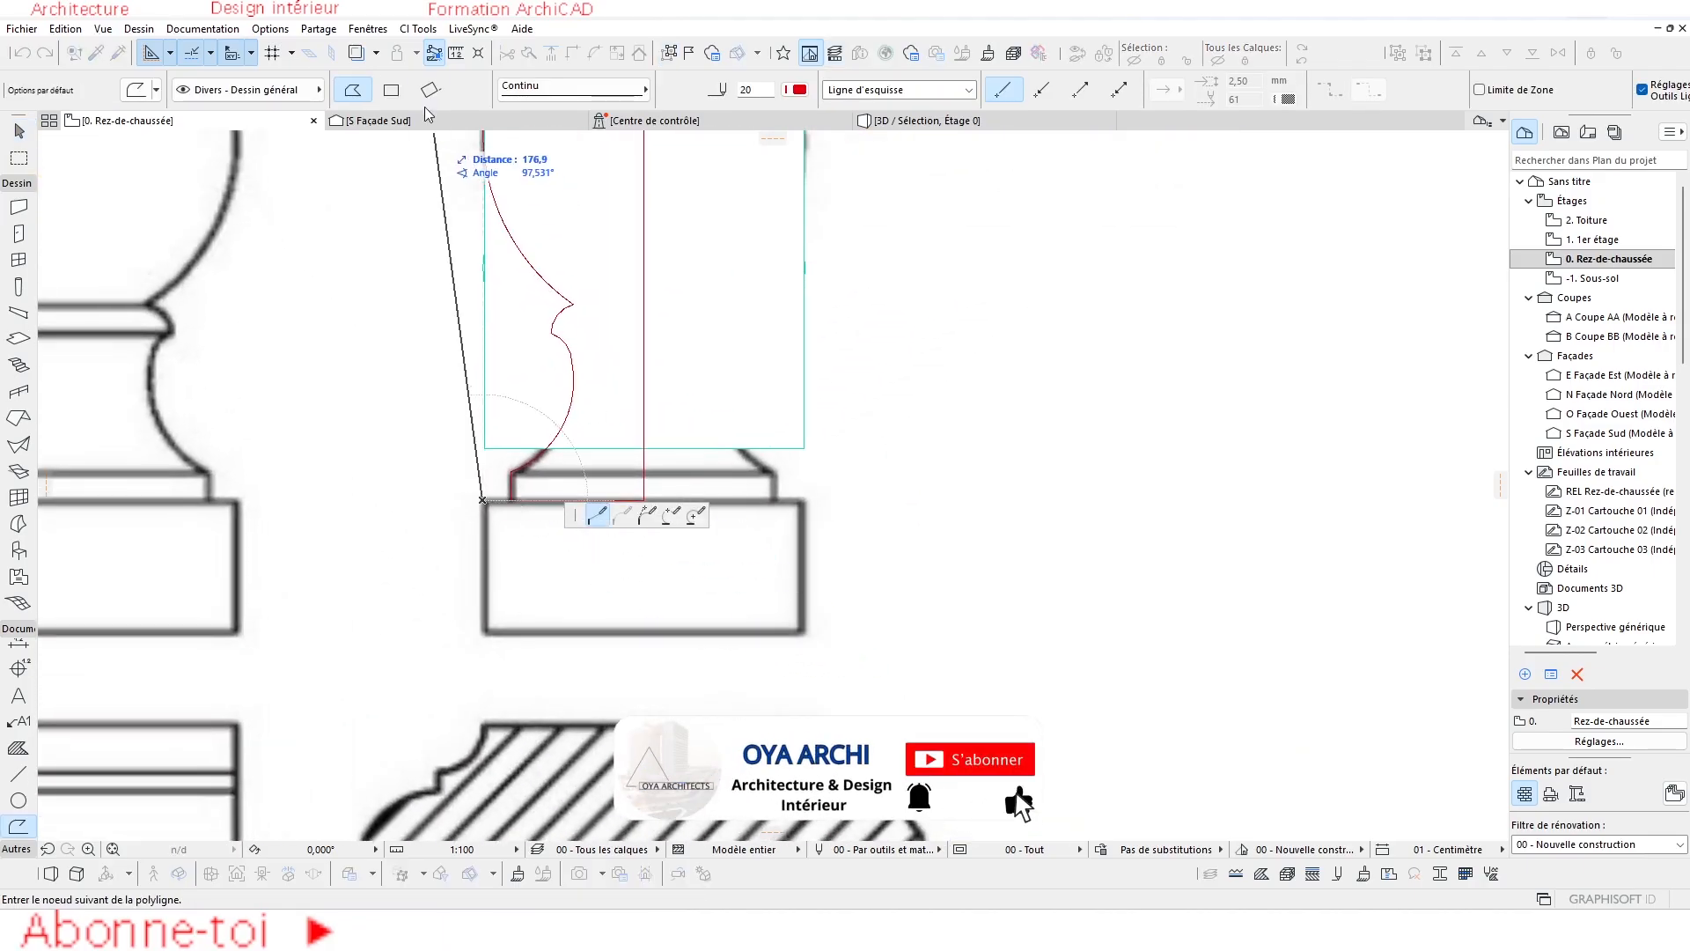
left_click(398, 92)
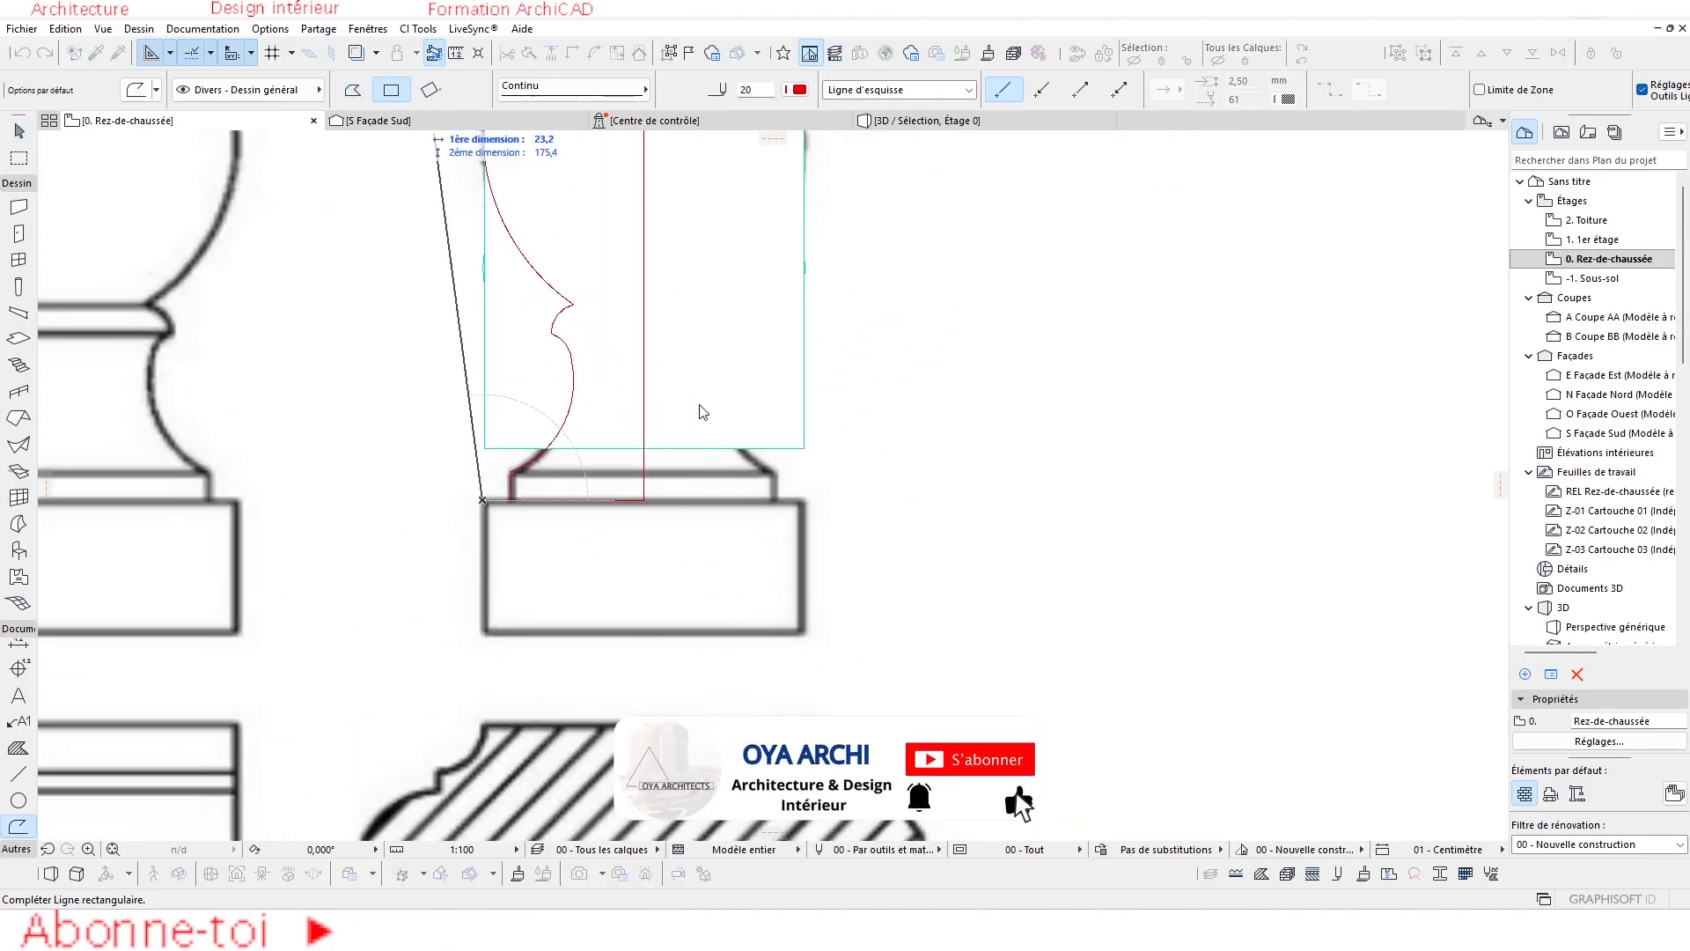
left_click(804, 635)
key("Escape")
Move the bottom block's rectangle horizontally so the midpoint of its width lies on the baluster's red vertical axis.
left_click(780, 502)
scroll(652, 525, "up", 2)
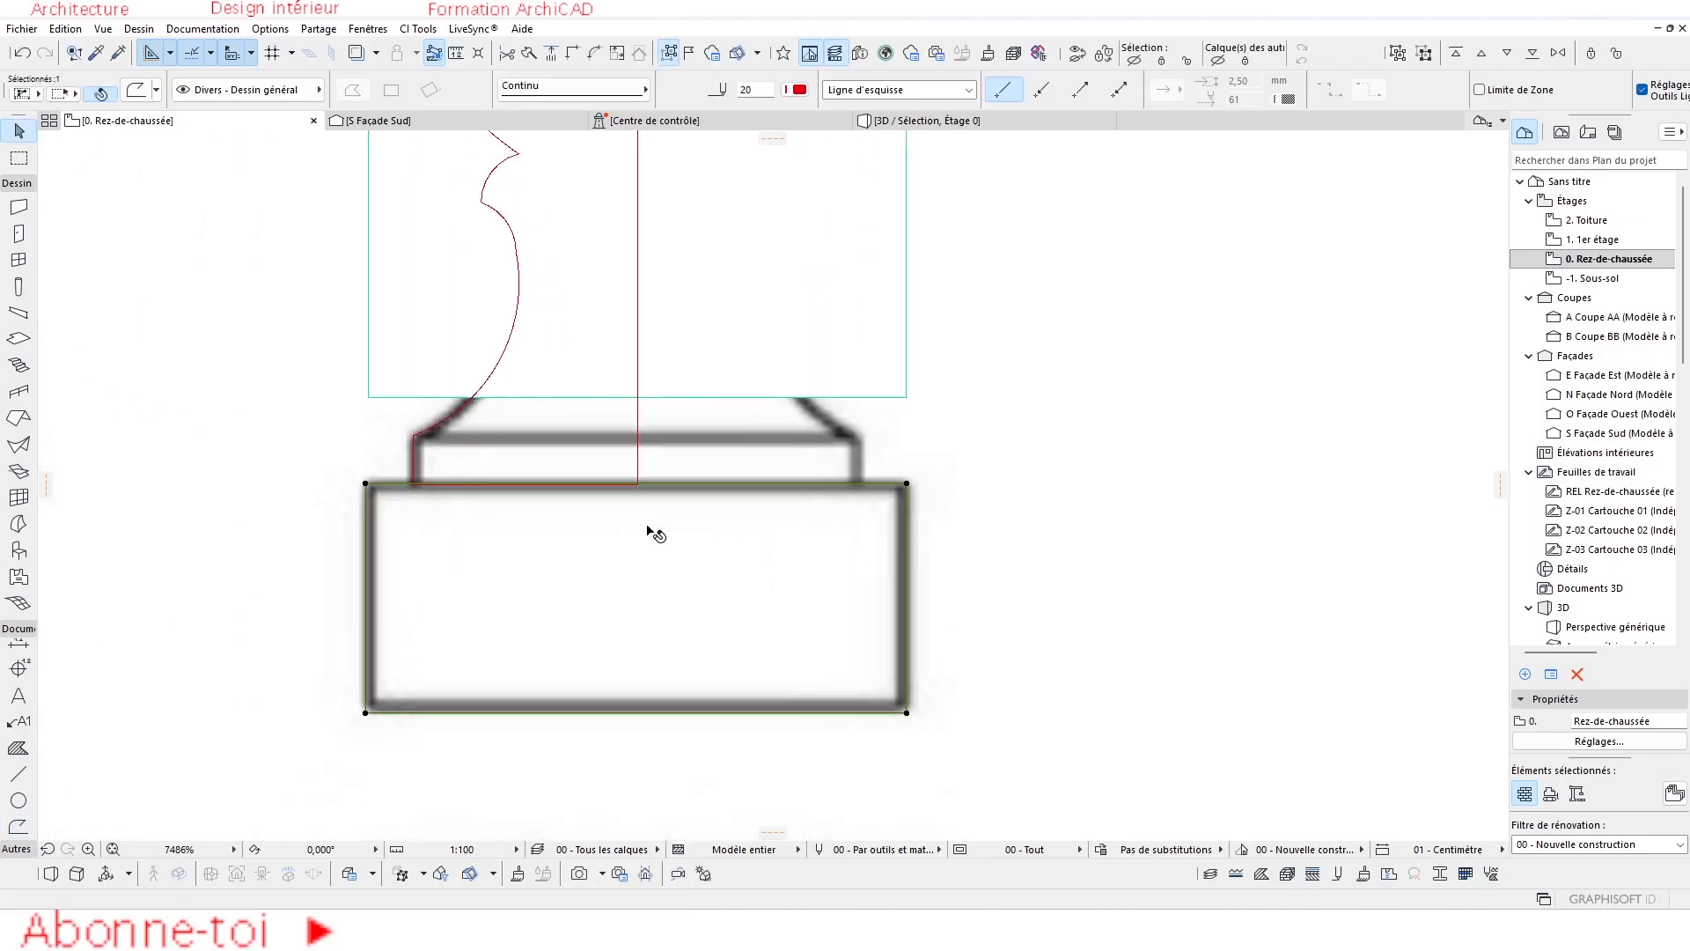
scroll(649, 527, "up", 2)
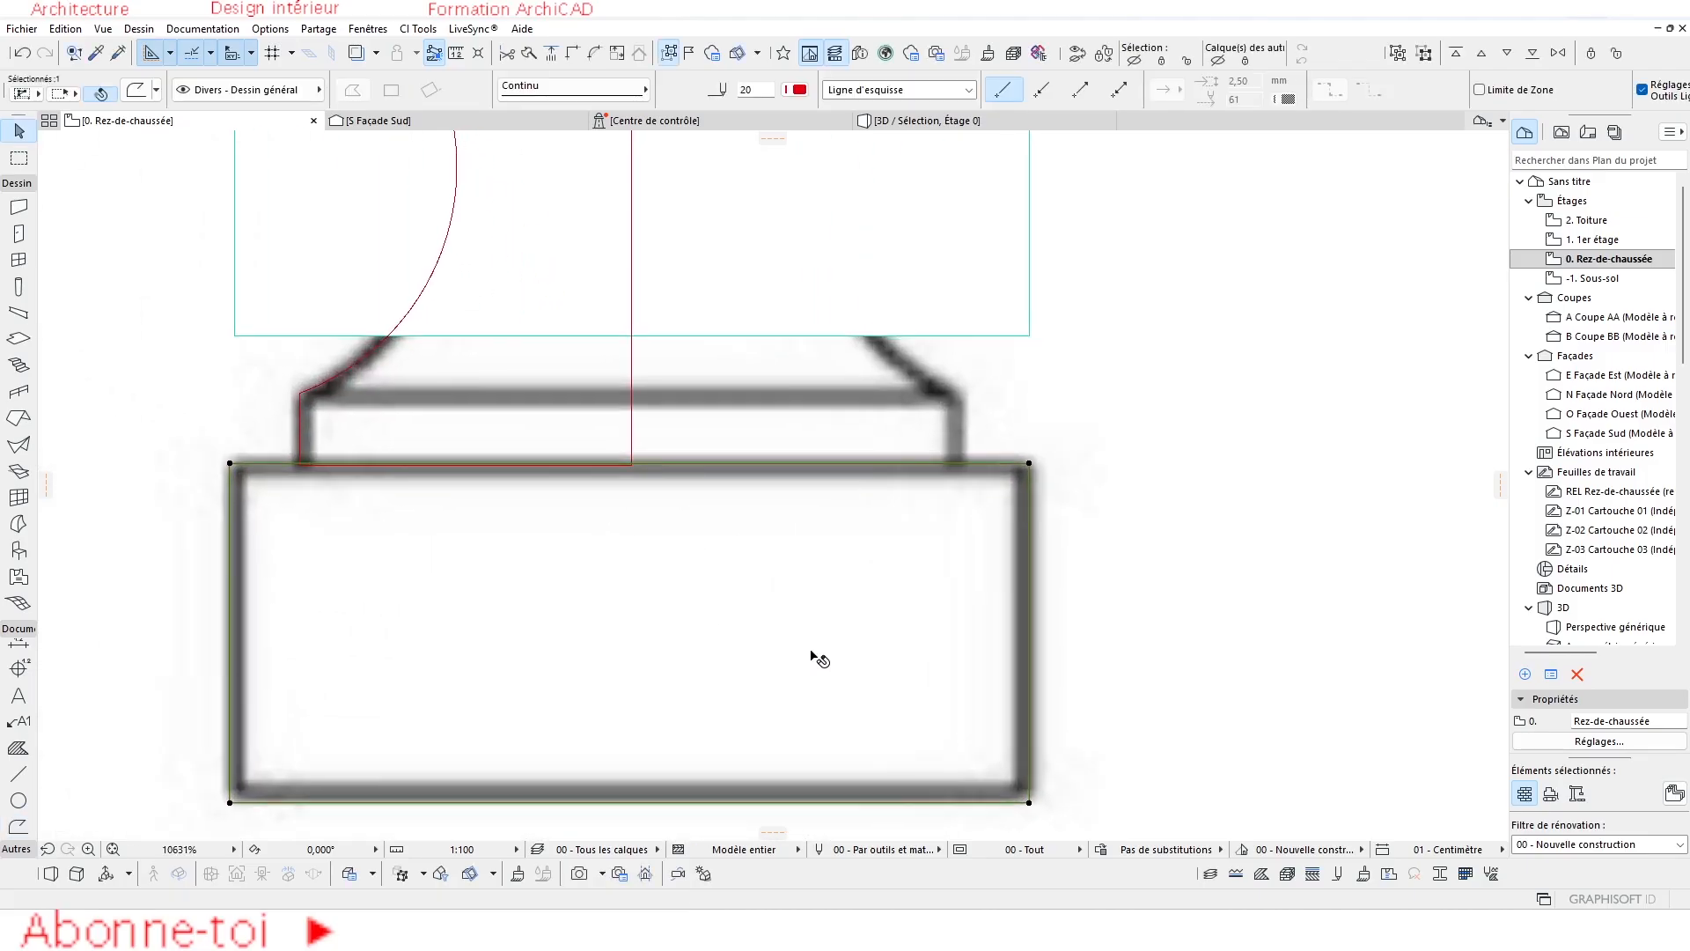
key("ctrl+d")
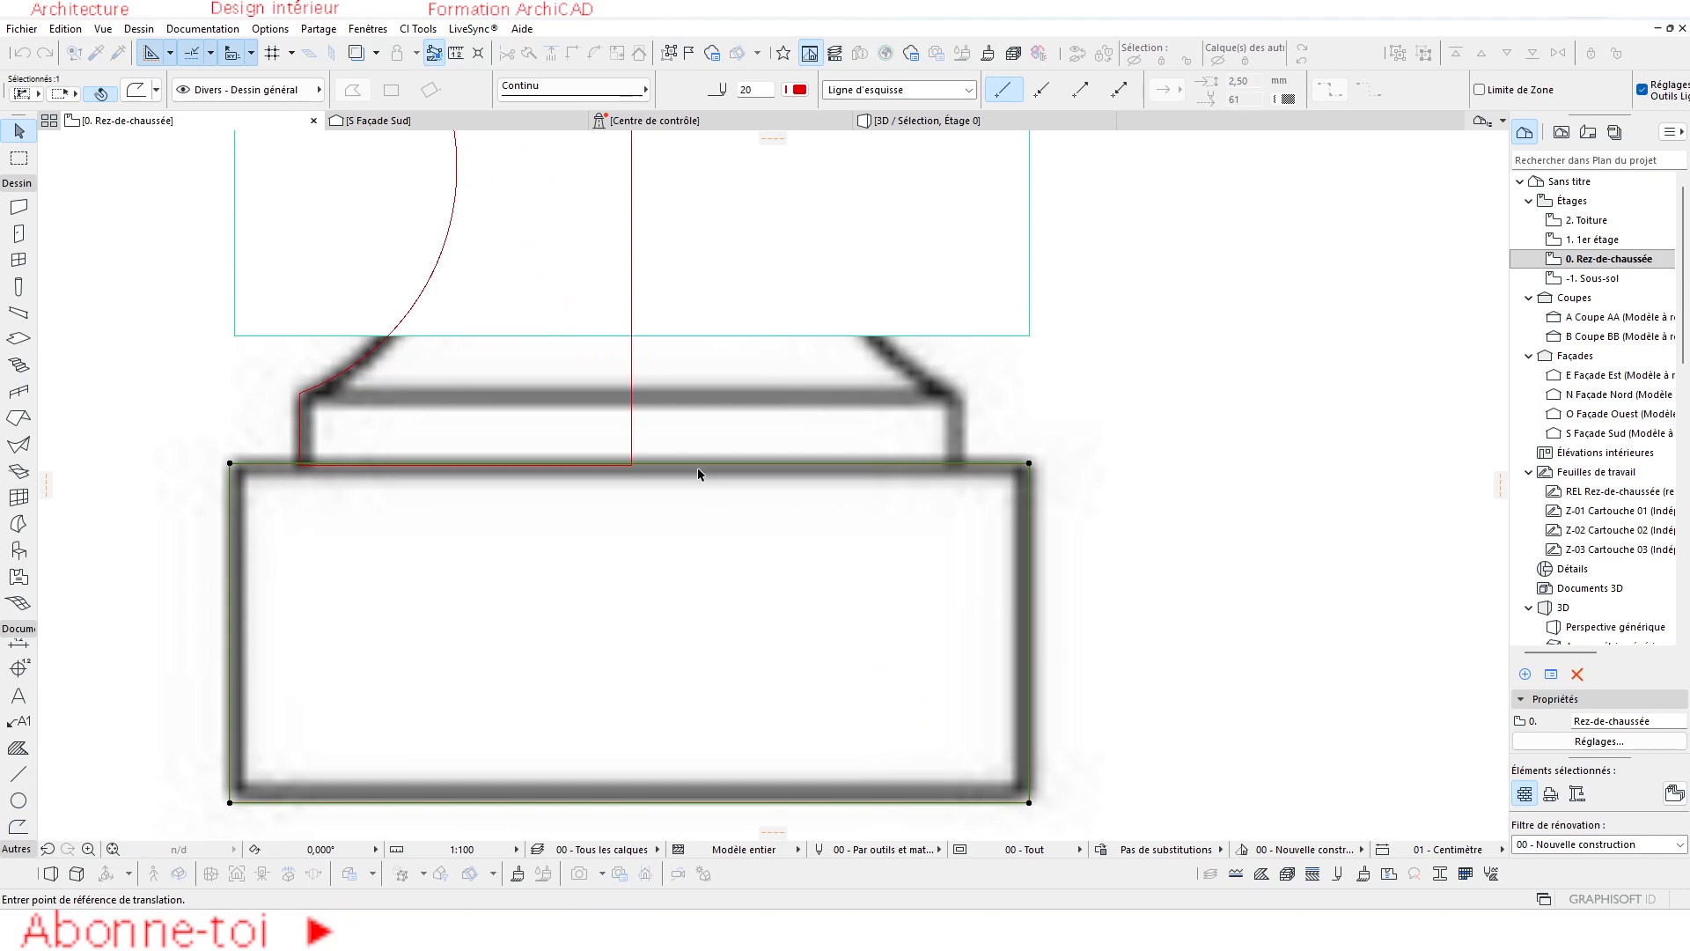
left_click(630, 802)
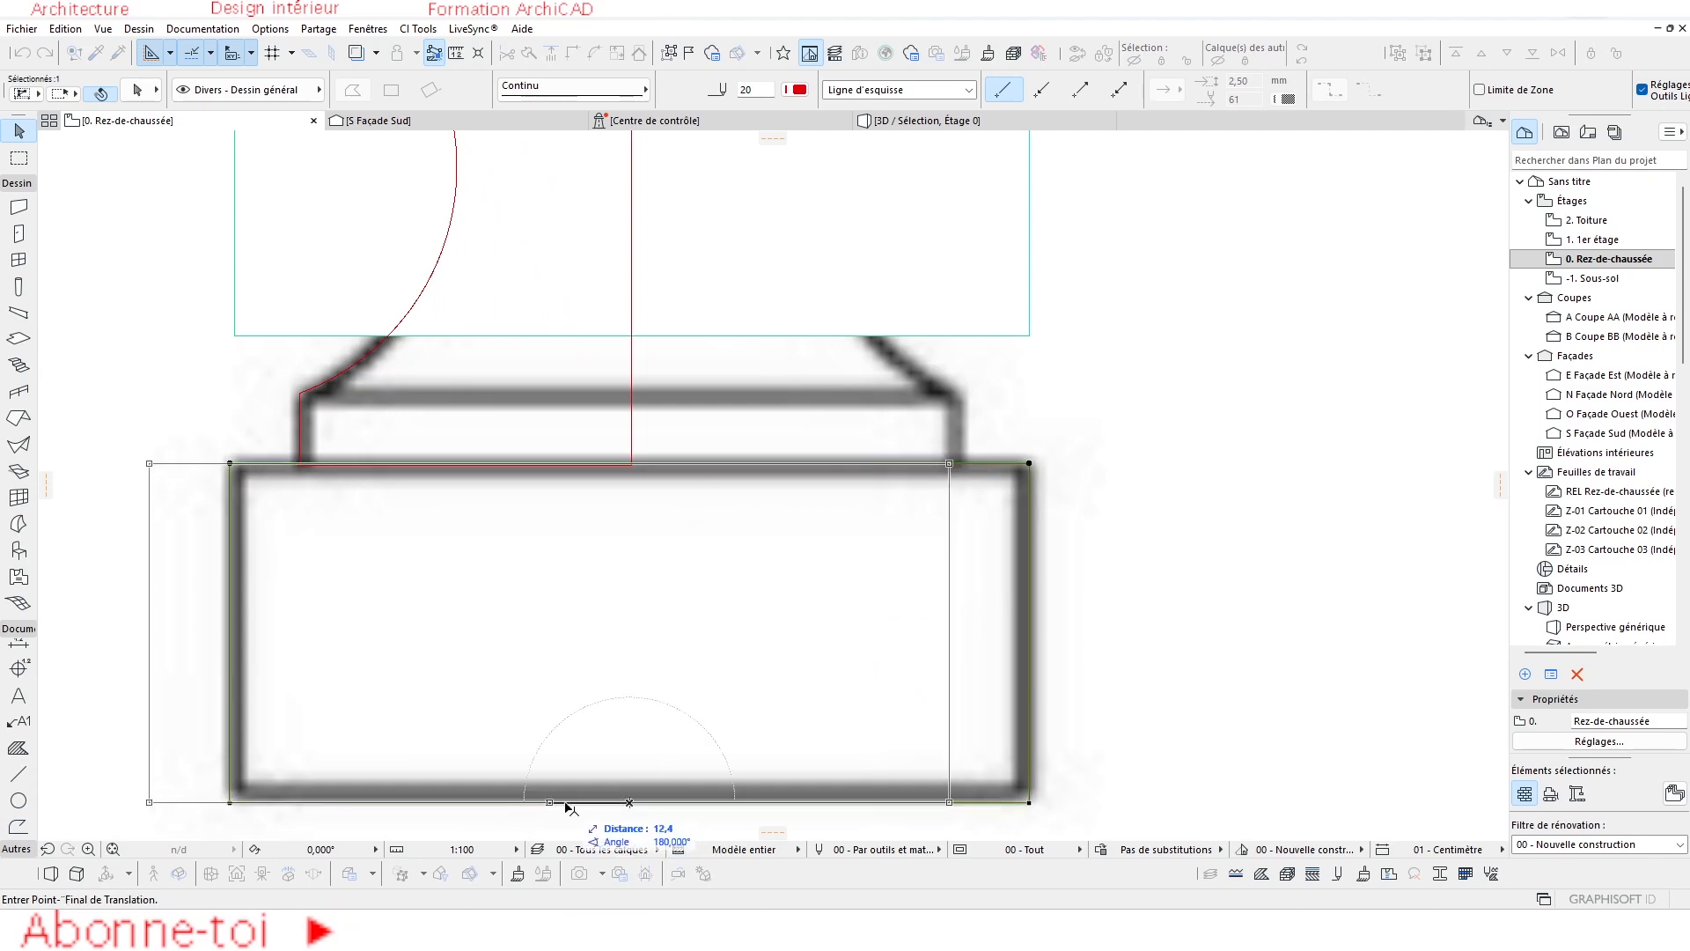
scroll(634, 459, "up", 5)
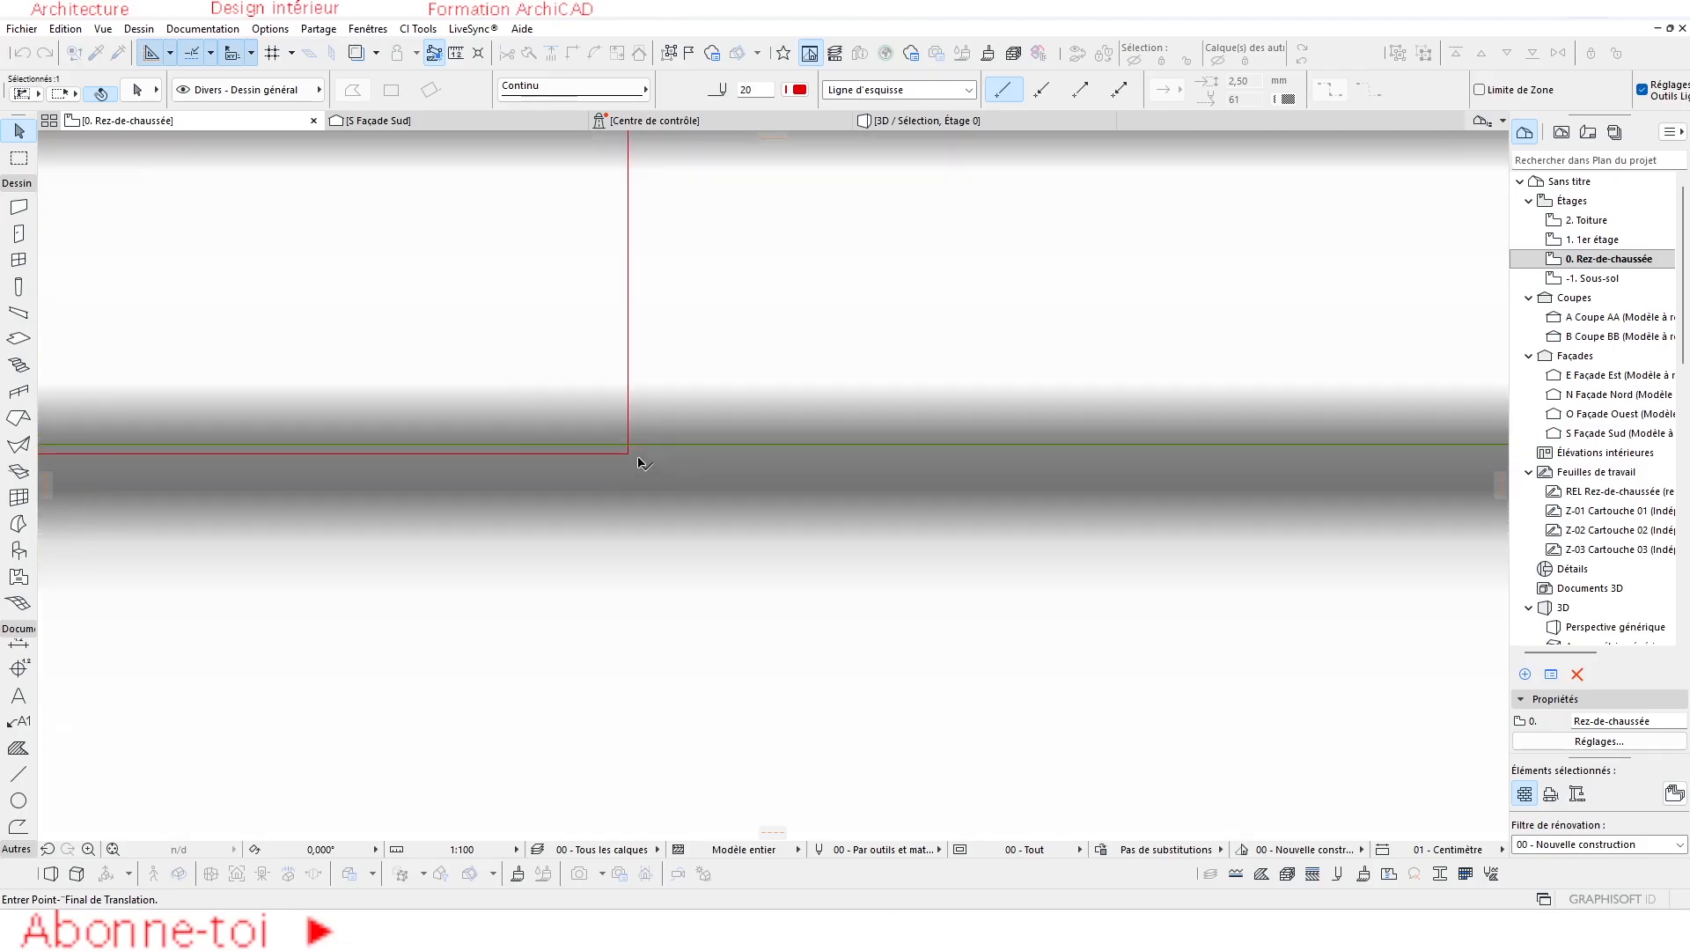
left_click(630, 457)
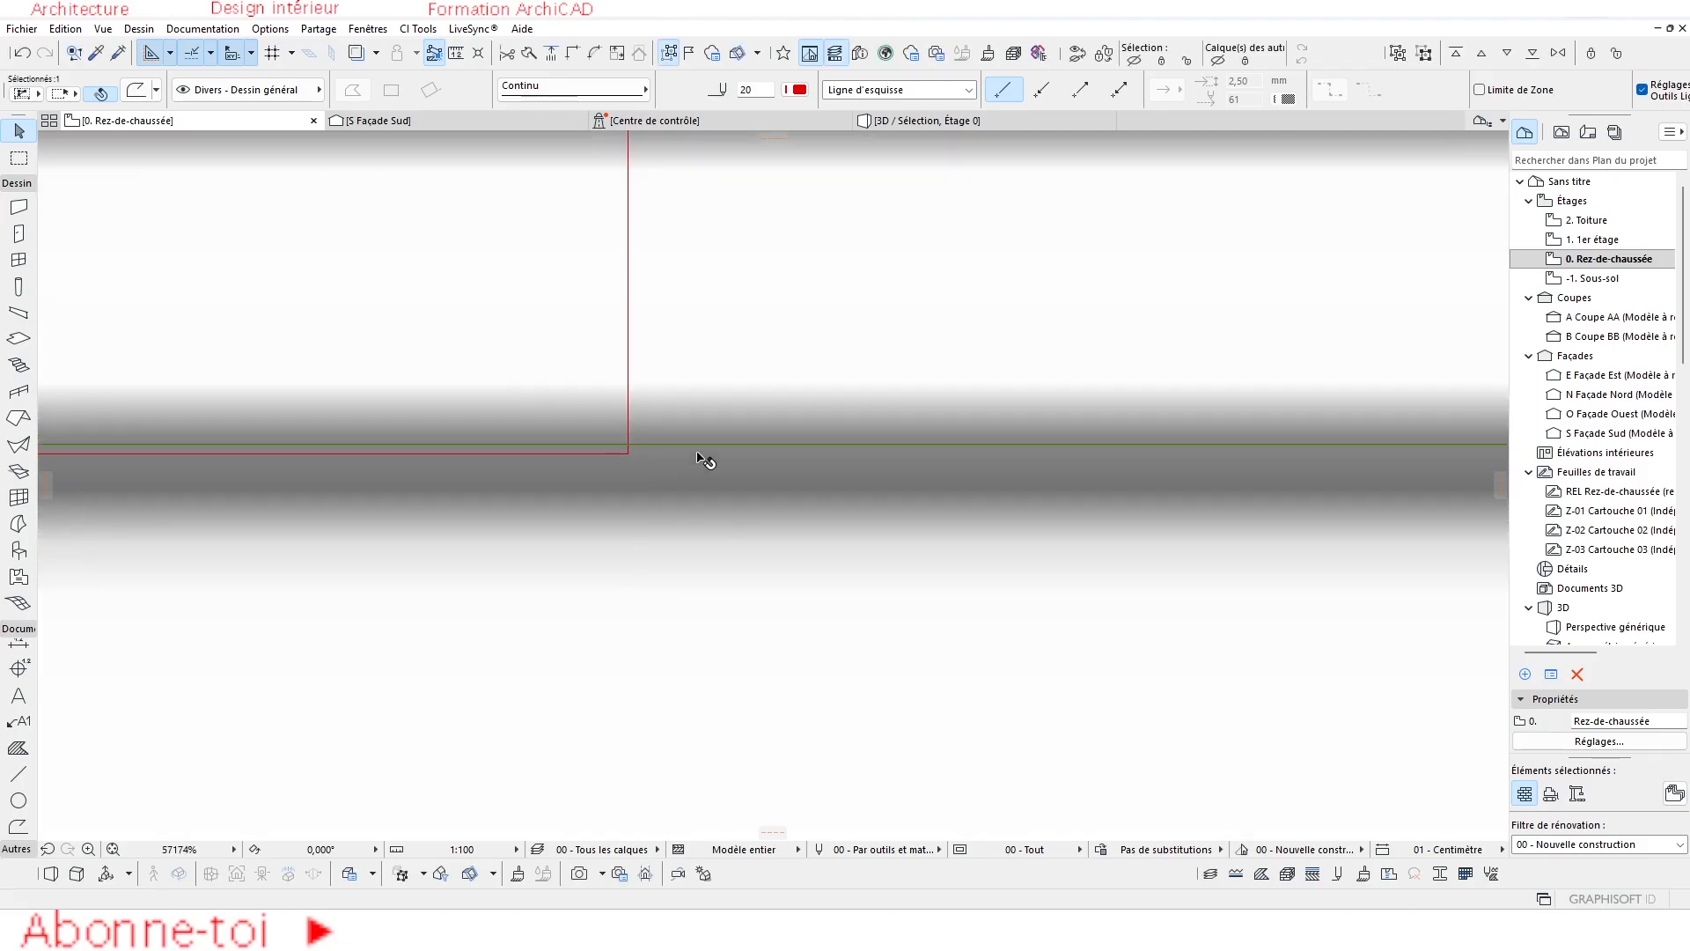
Move the bottom block's rectangle vertically so its upper edge meets the lower end of the red baluster profile.
key("ctrl+d")
left_click(655, 445)
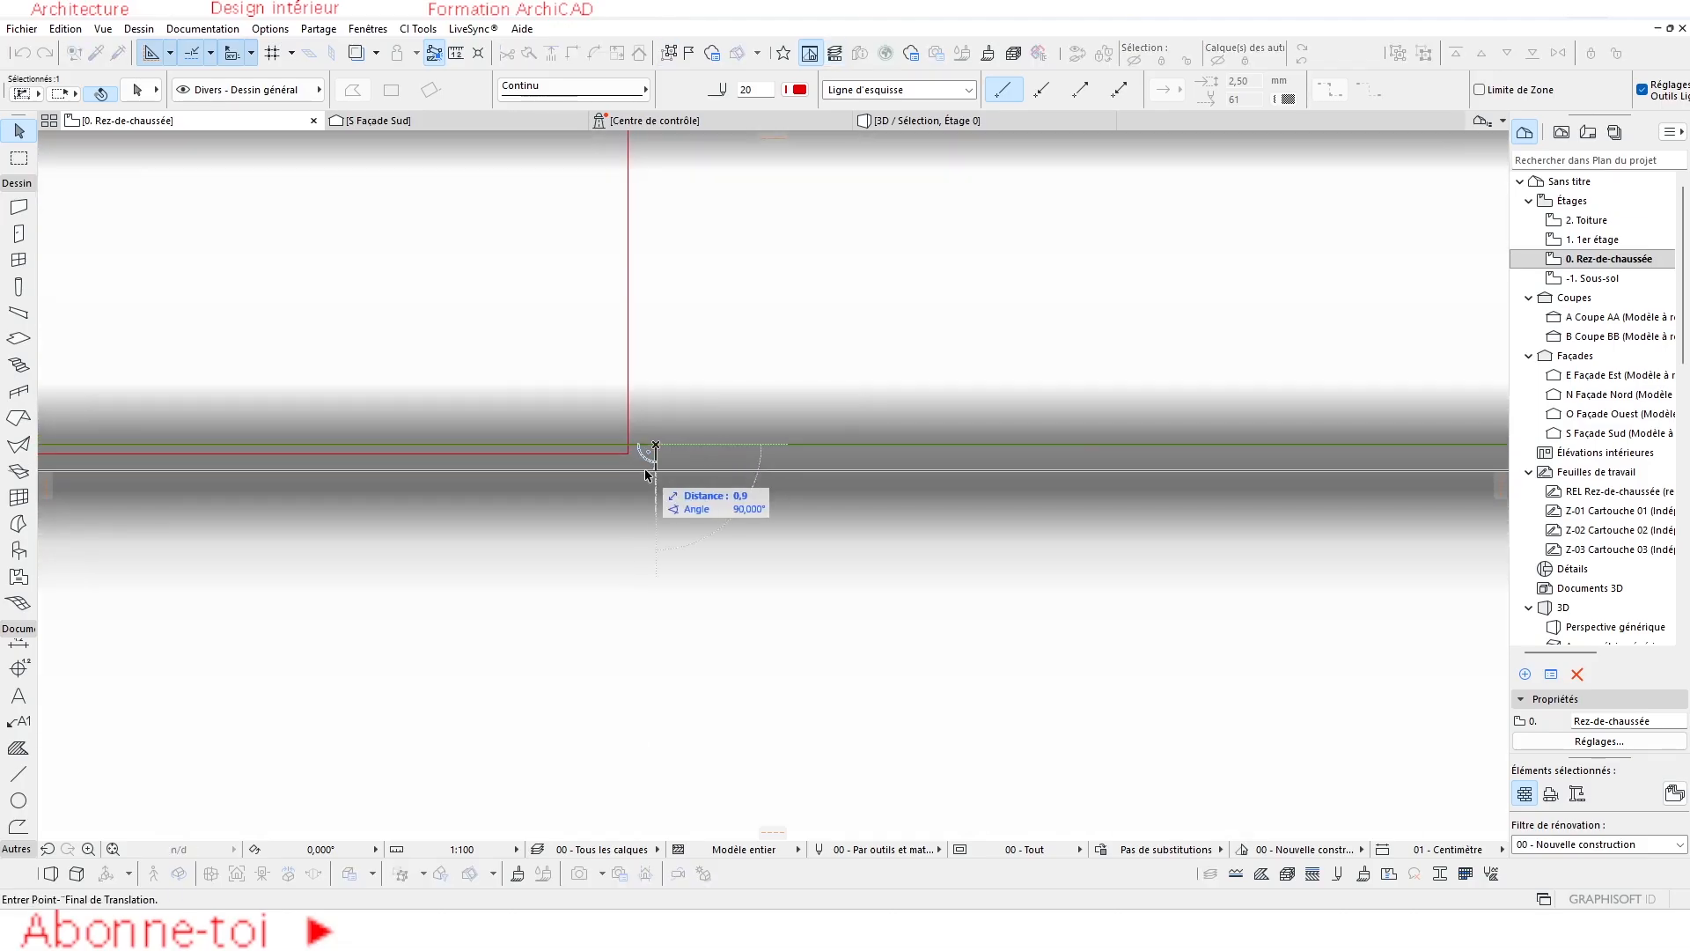
left_click(630, 455)
scroll(672, 434, "down", 10)
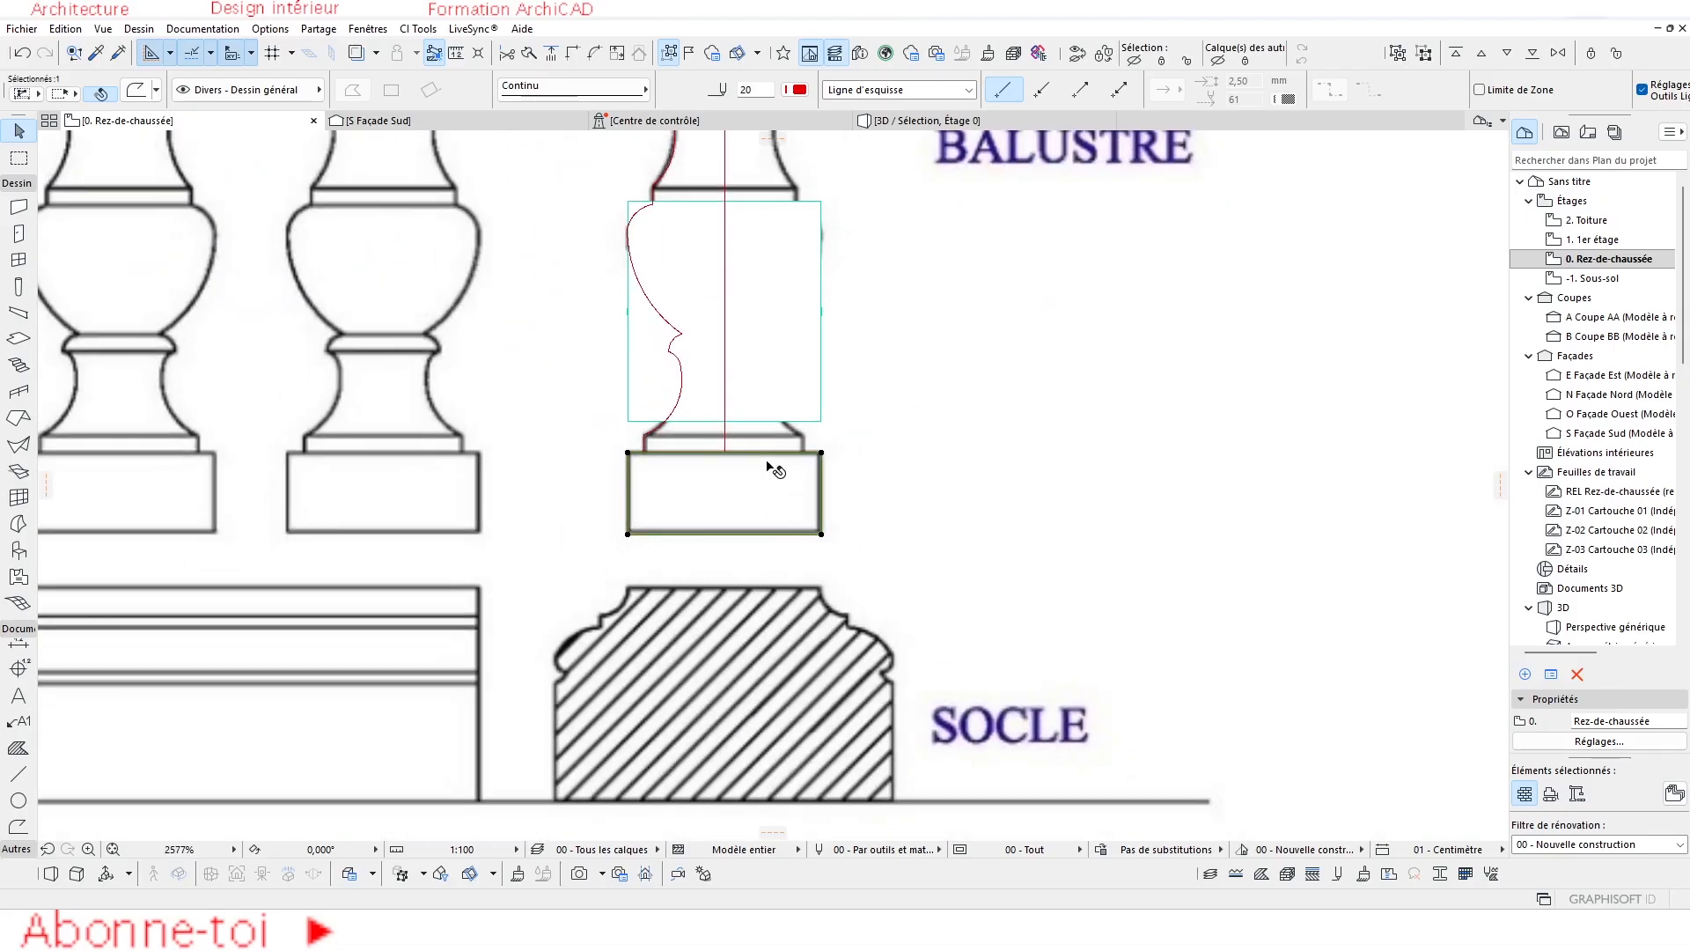
Copy the bottom block's rectangle from the plan and paste it into the Façade Sud elevation.
middle_click_drag(840, 478, 801, 515)
key("ctrl+Tab")
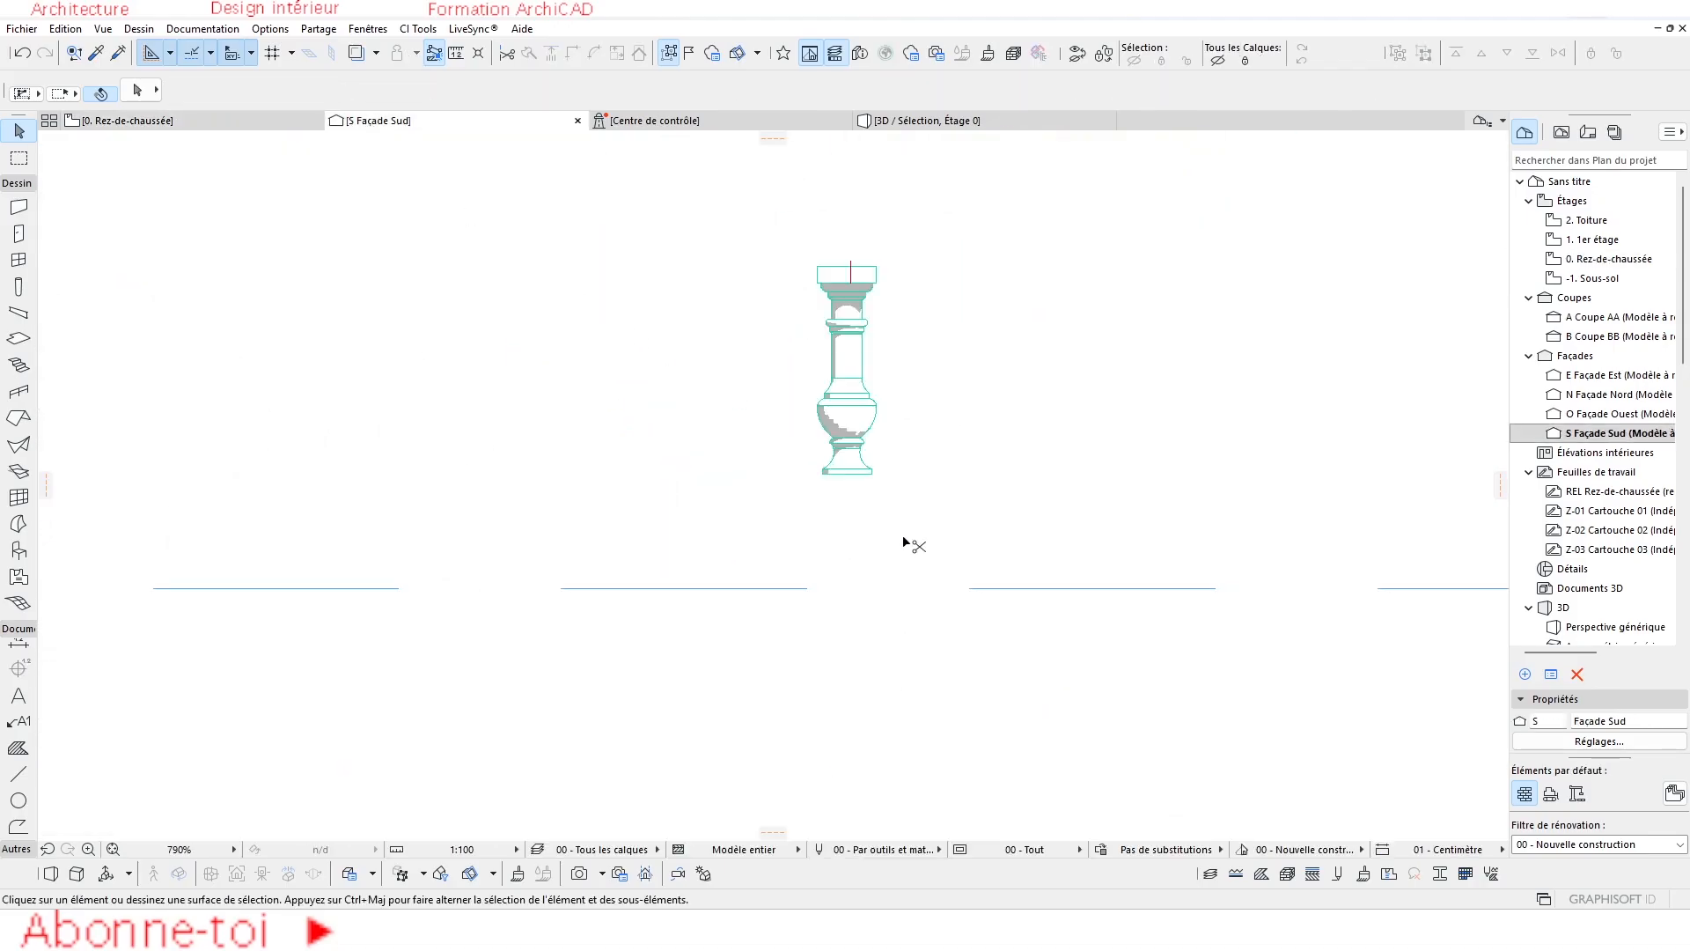
key("ctrl+v")
left_click(924, 444)
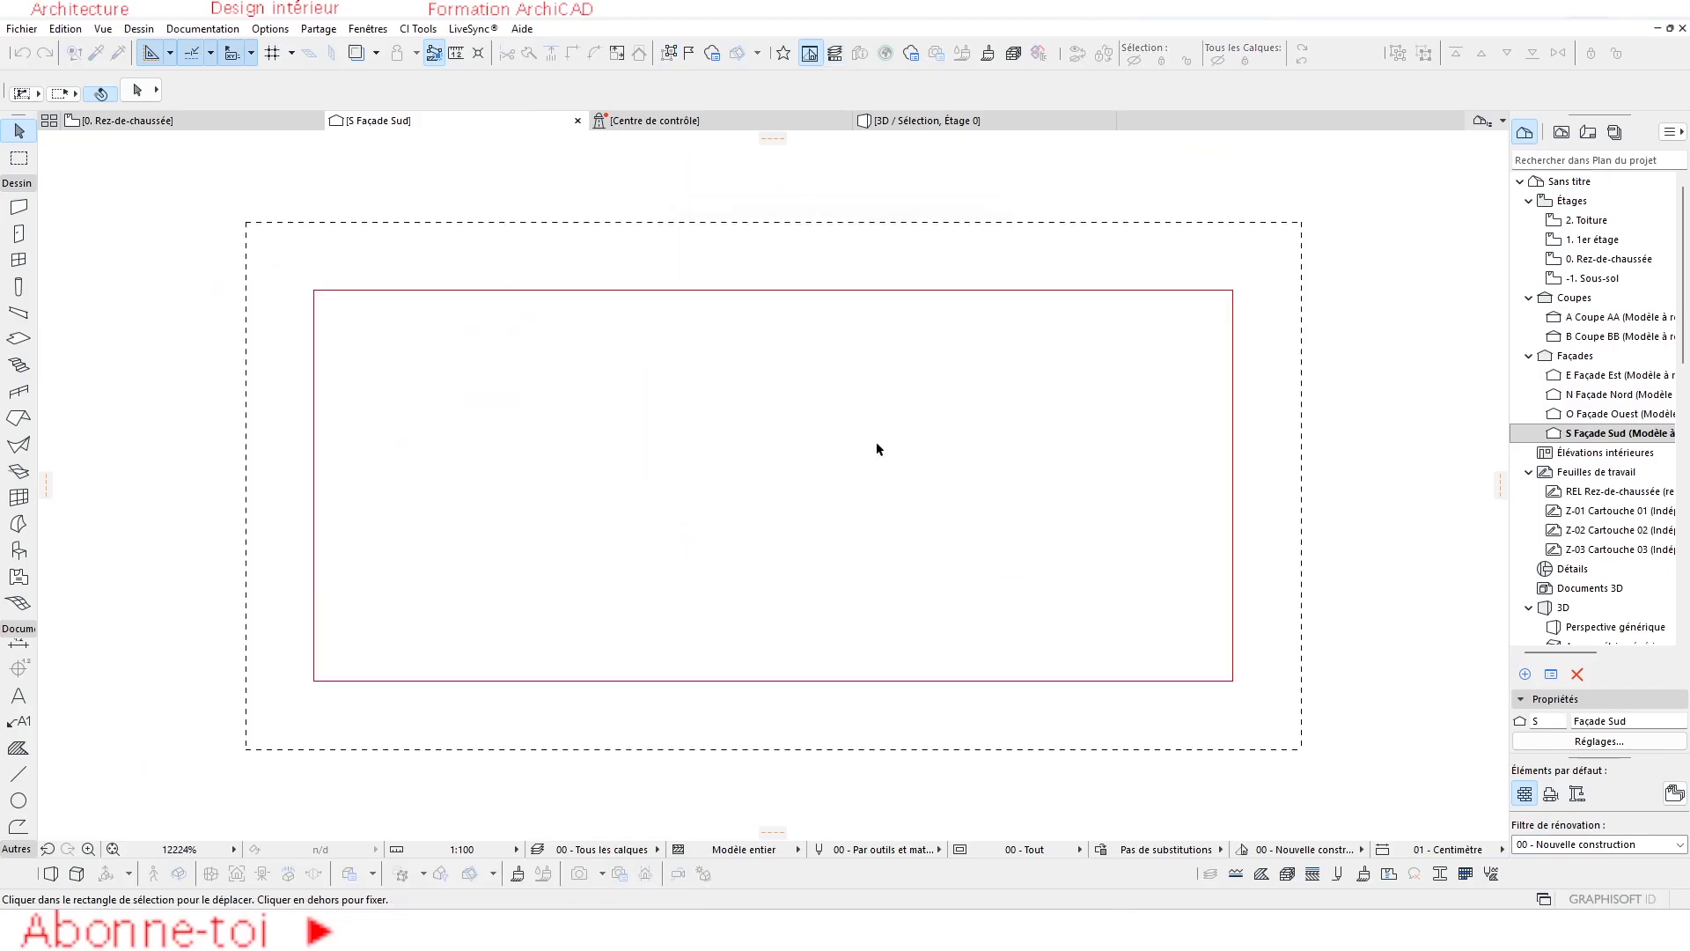
left_click(1111, 284)
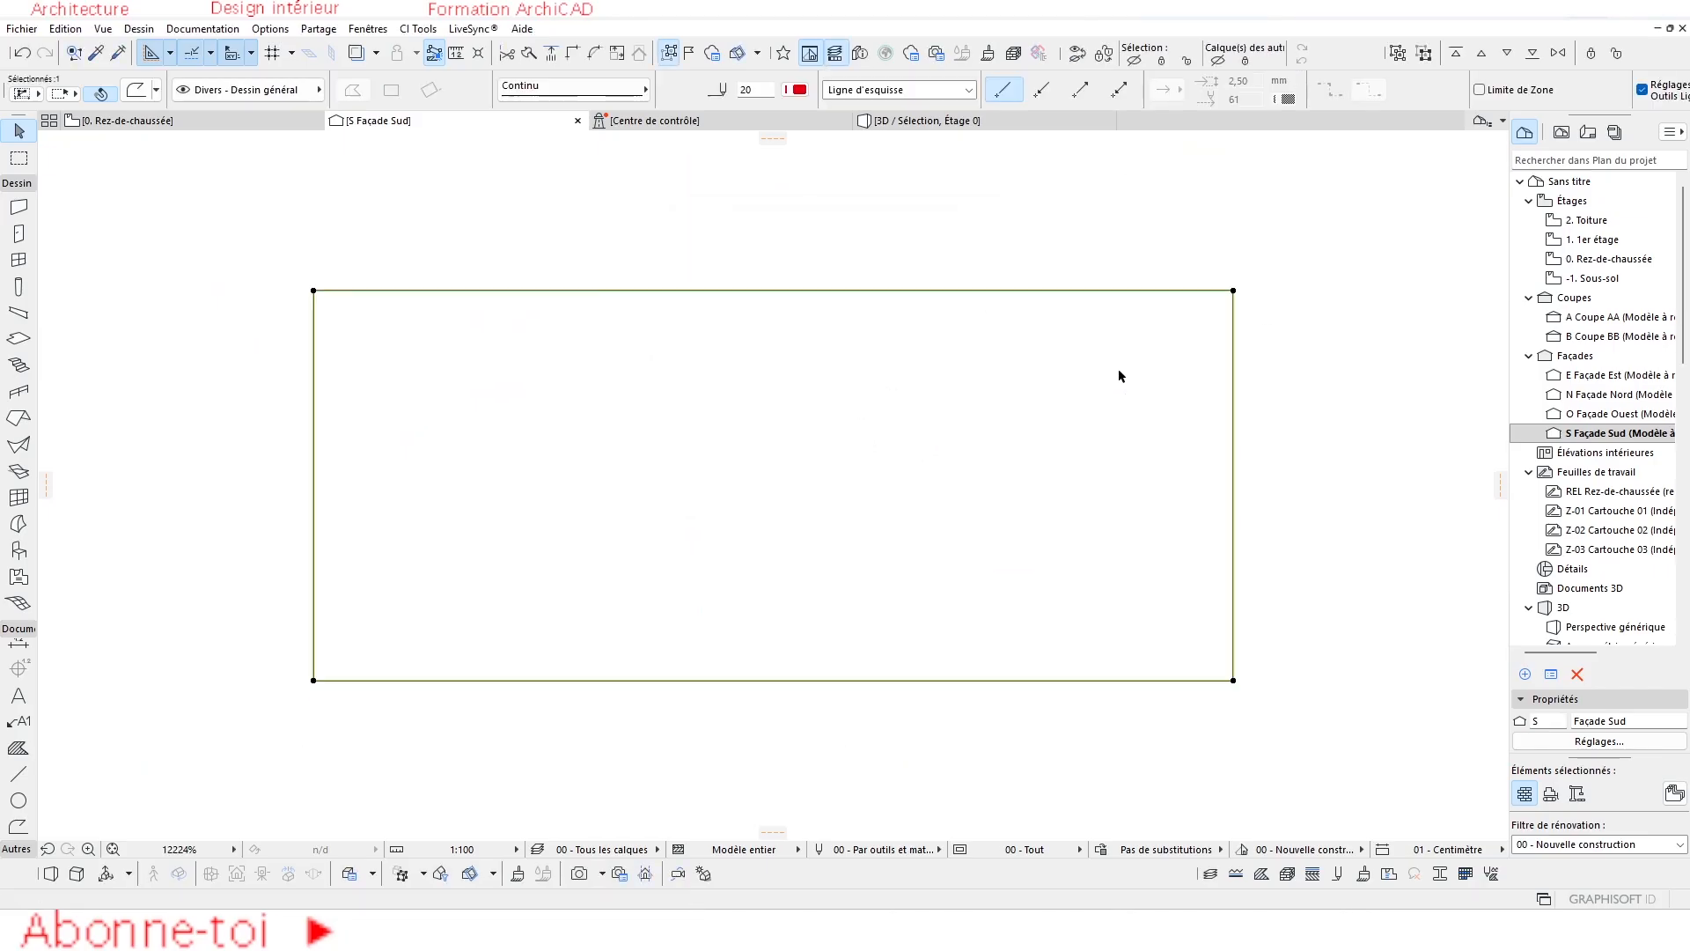
Move the pasted rectangle by its upper edge to just below the baluster's base in the Façade Sud elevation.
key("ctrl+d")
left_click(1146, 291)
scroll(839, 379, "down", 5)
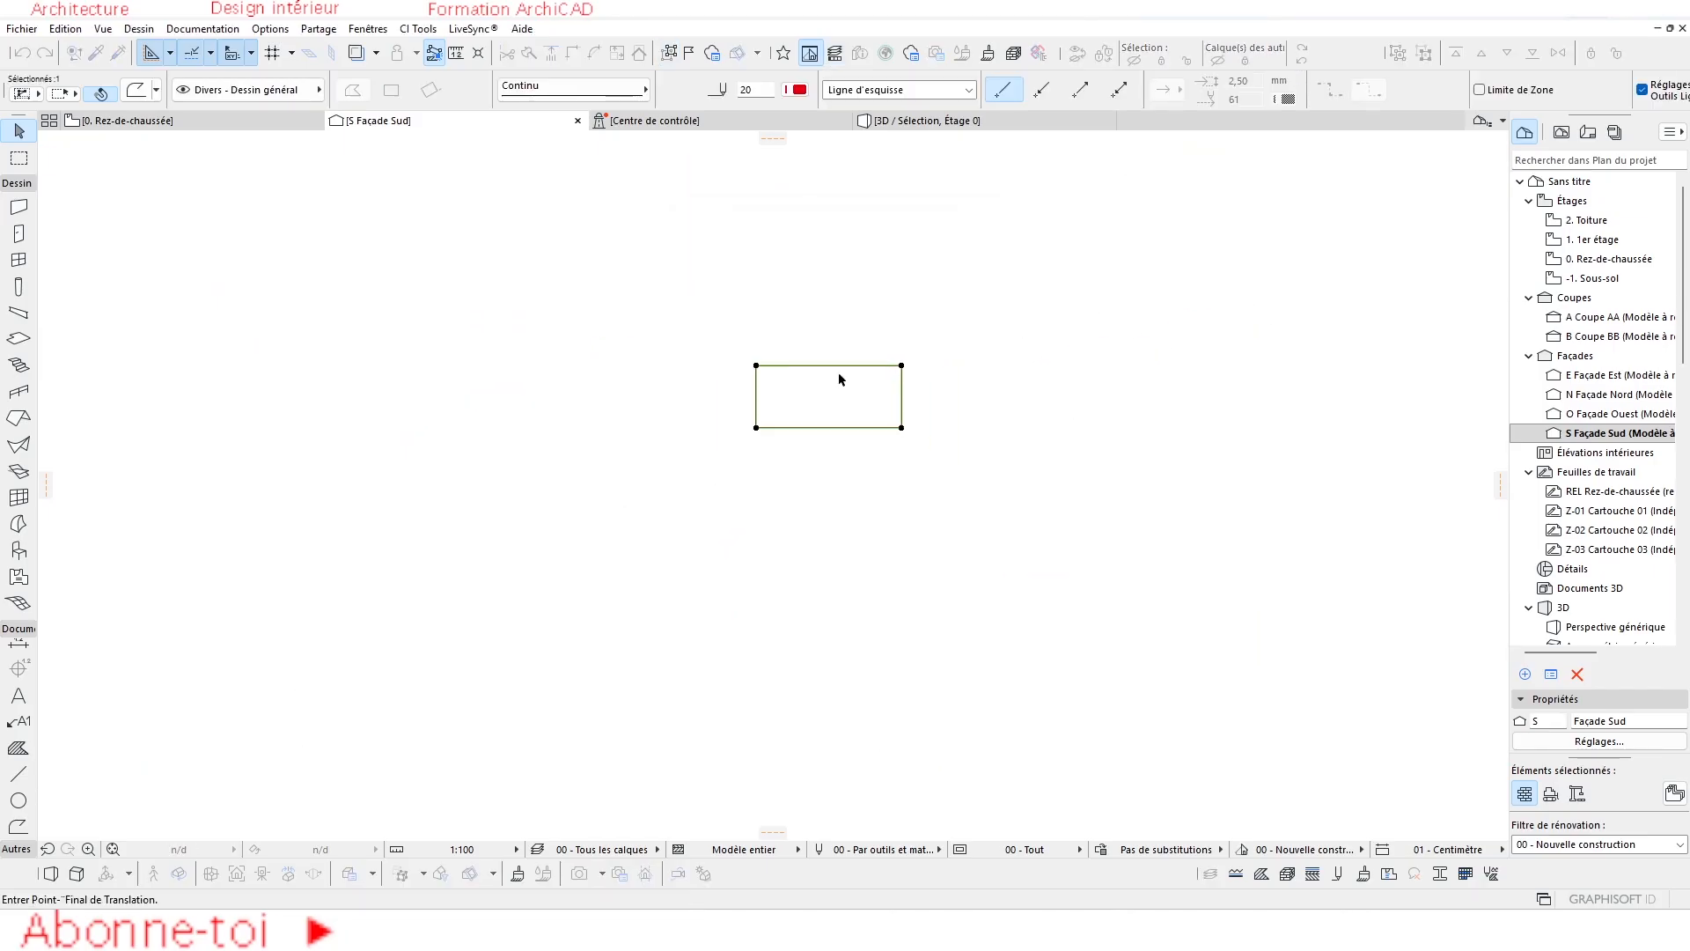
scroll(870, 401, "down", 3)
scroll(867, 400, "up", 3)
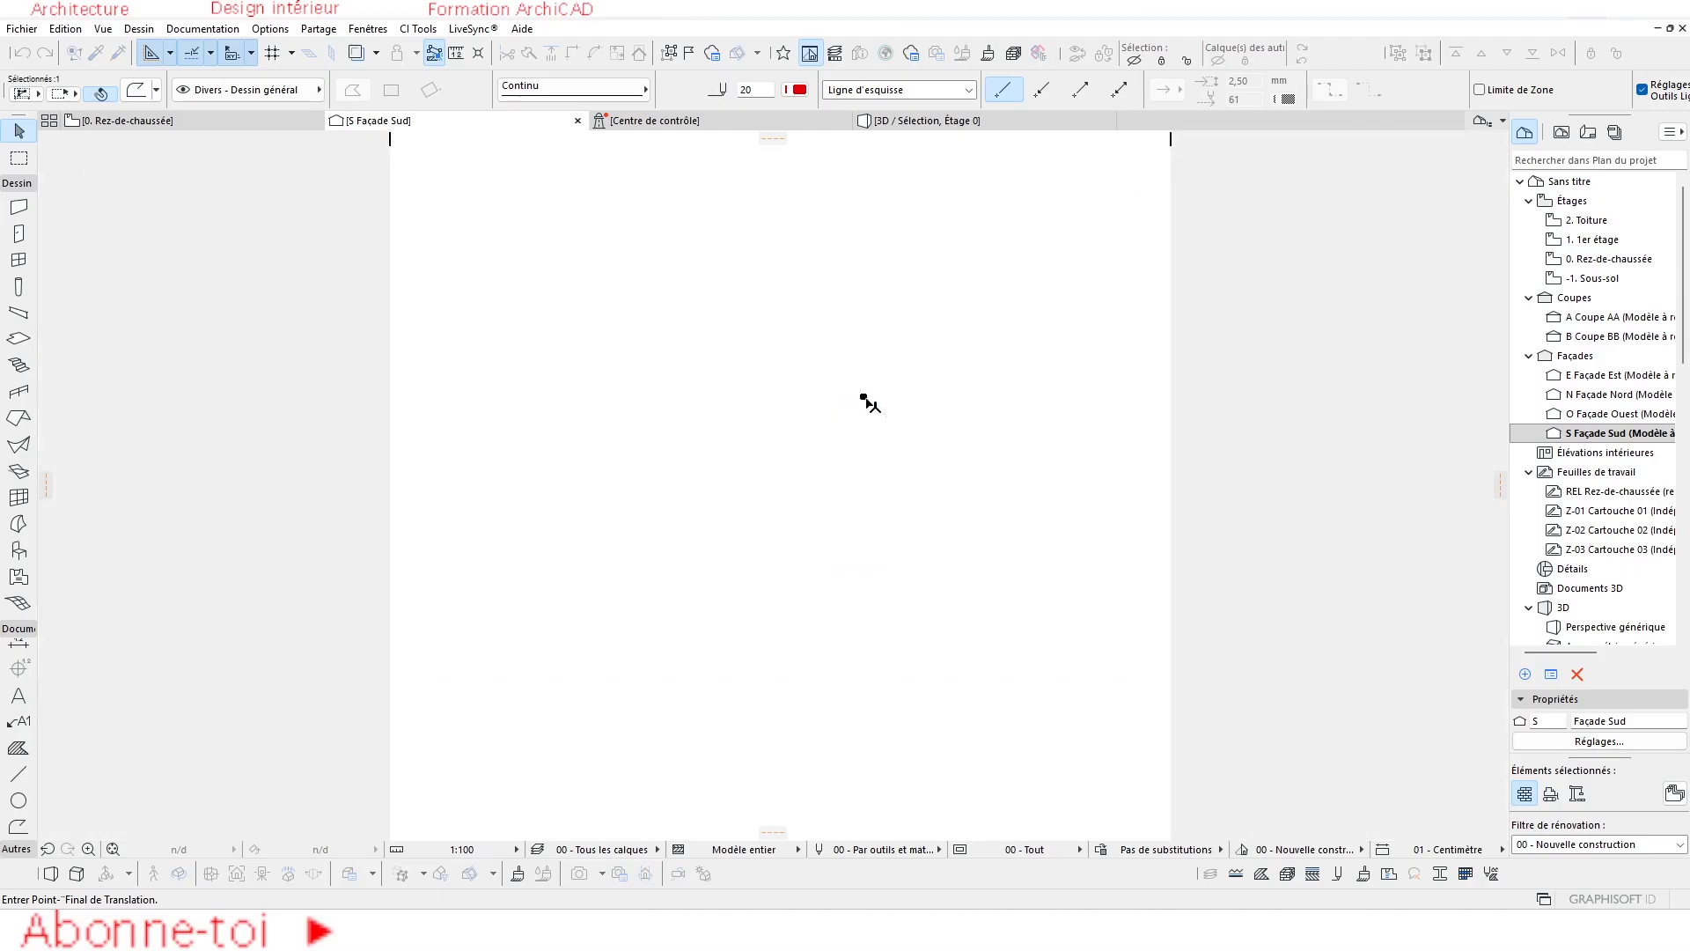
scroll(841, 669, "up", 4)
scroll(792, 537, "up", 5)
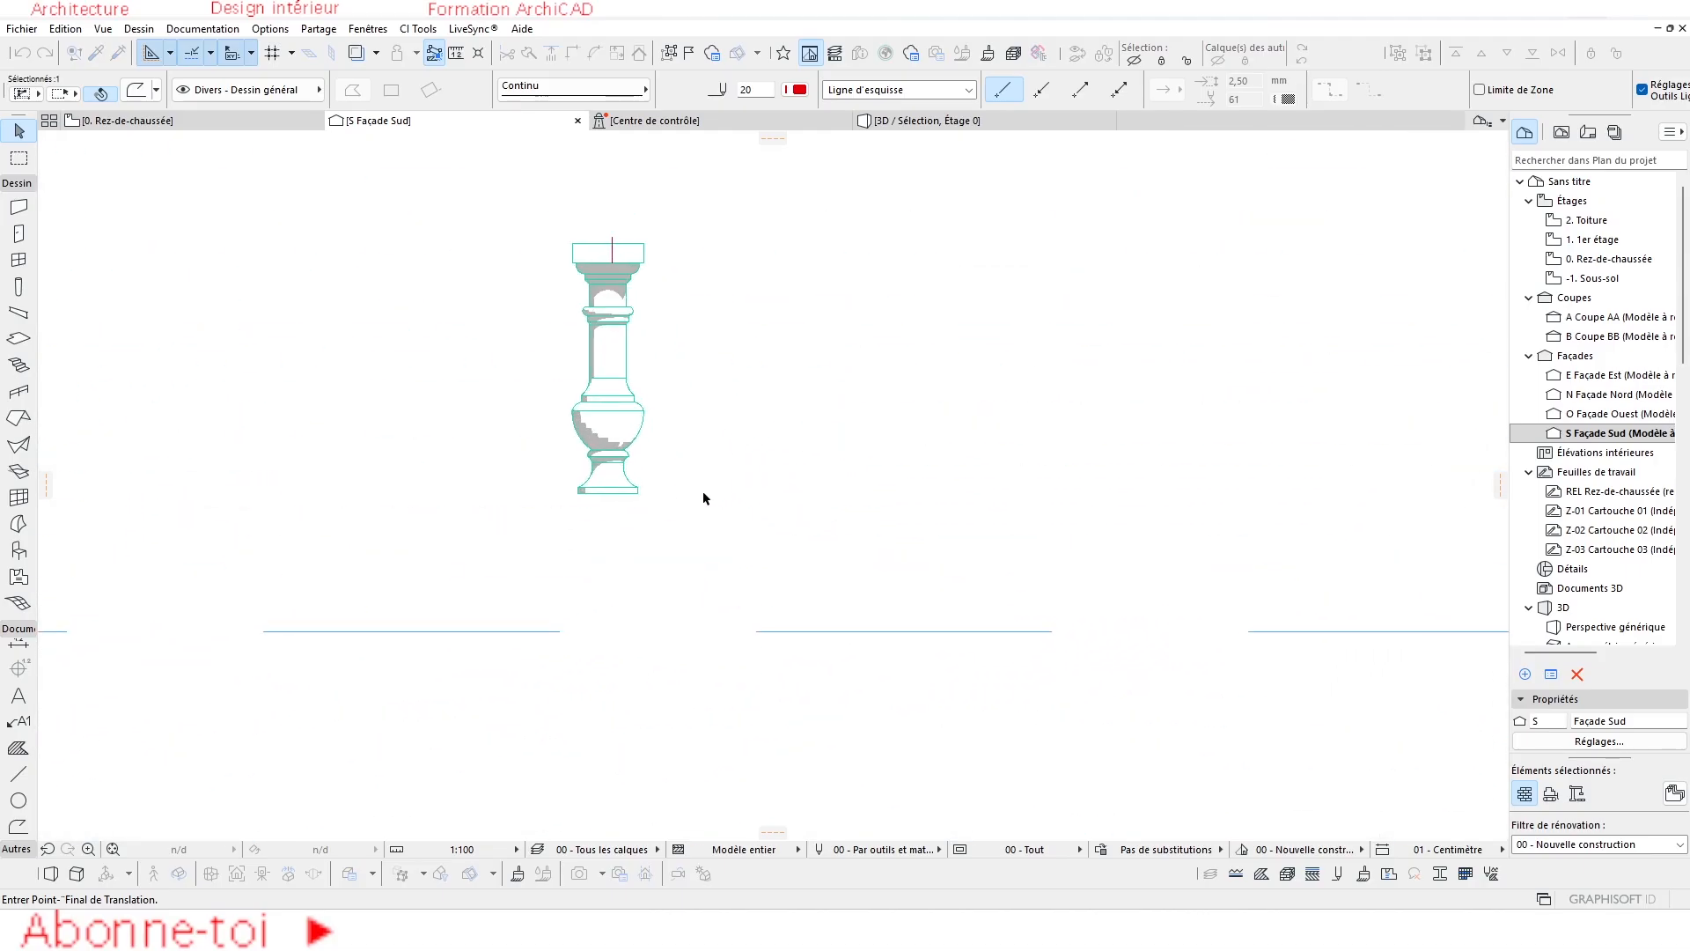
left_click(623, 507)
scroll(623, 506, "up", 3)
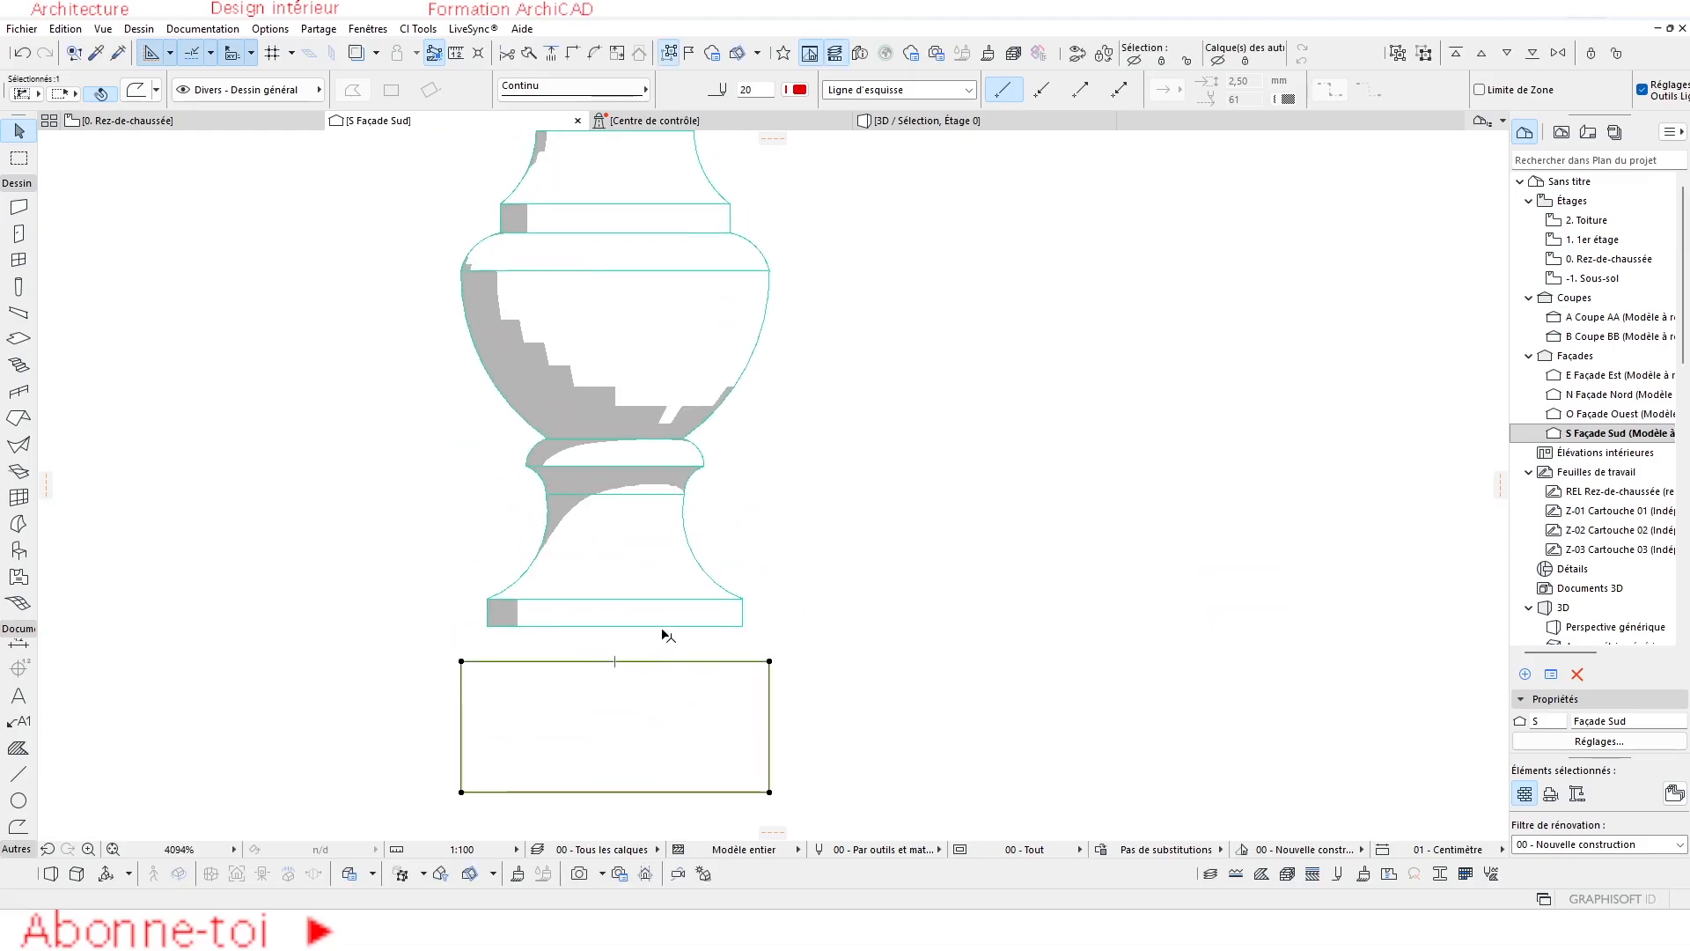
scroll(701, 551, "down", 5)
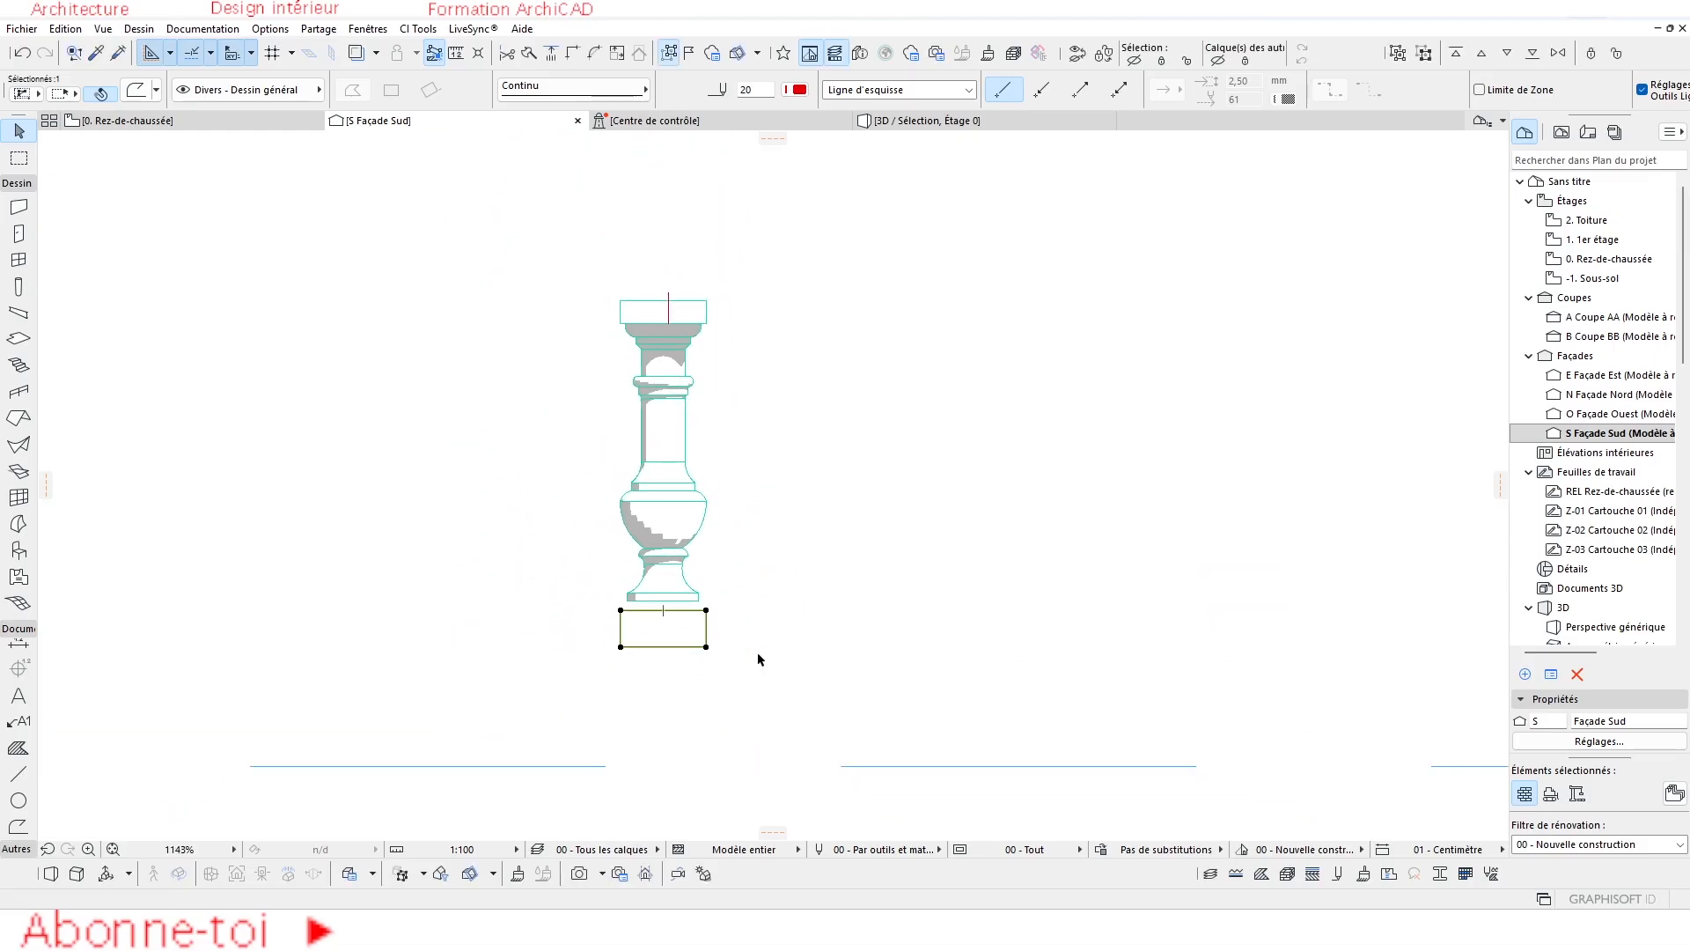
key("ctrl+d")
scroll(679, 323, "up", 5)
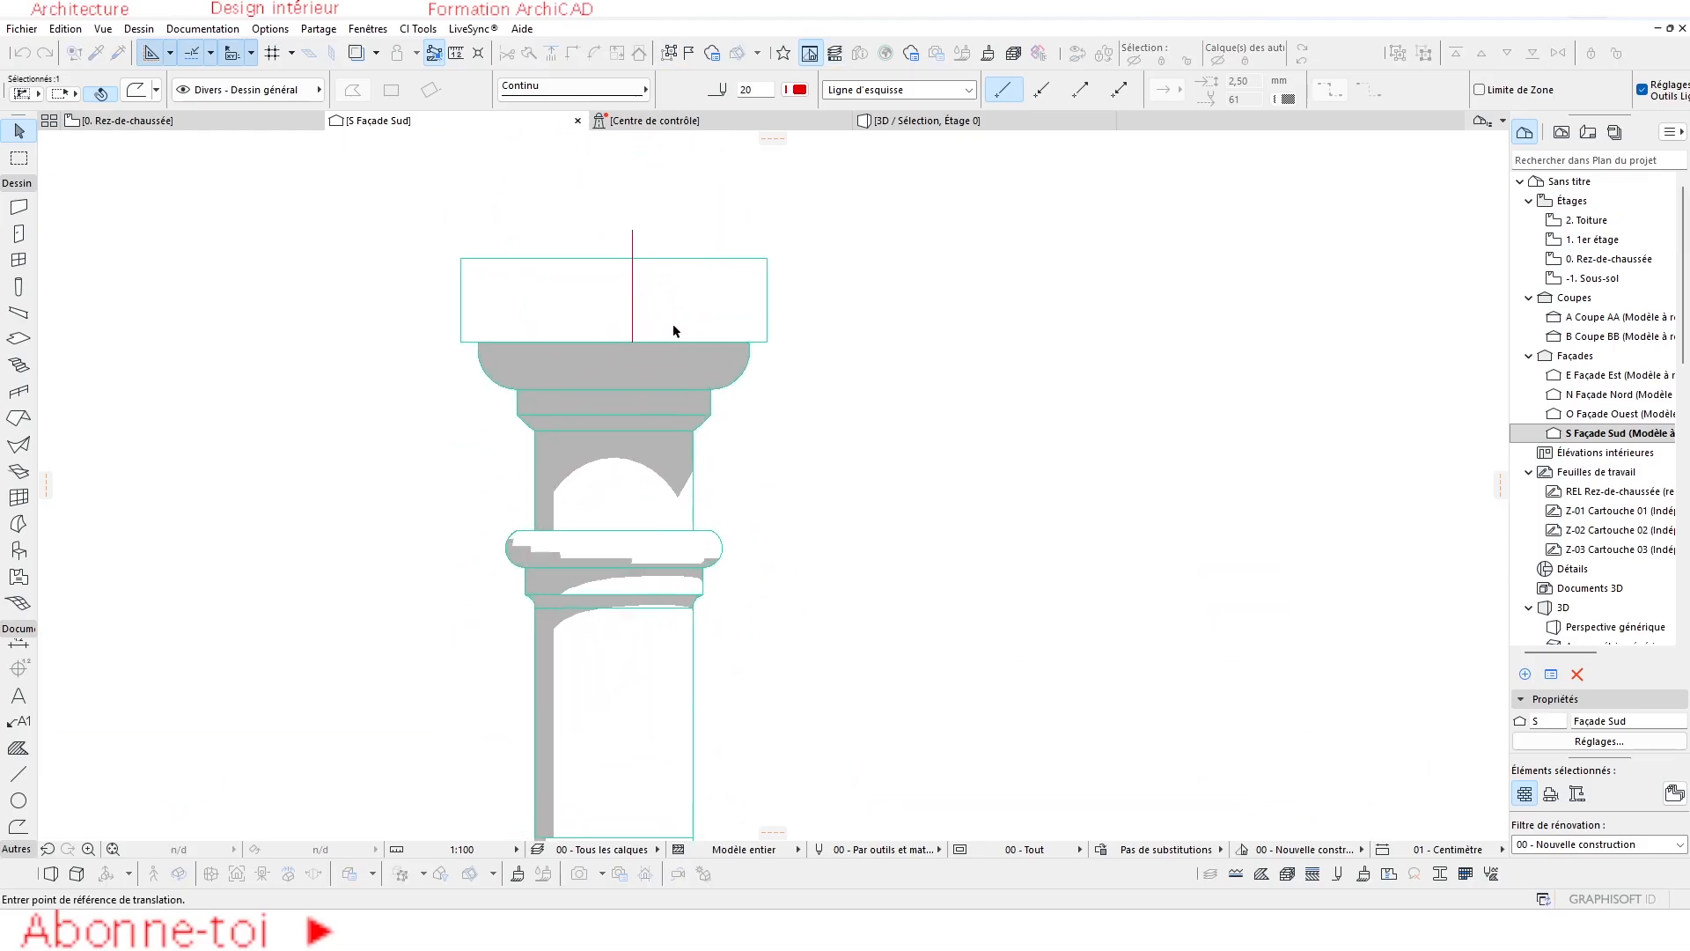
key("Escape")
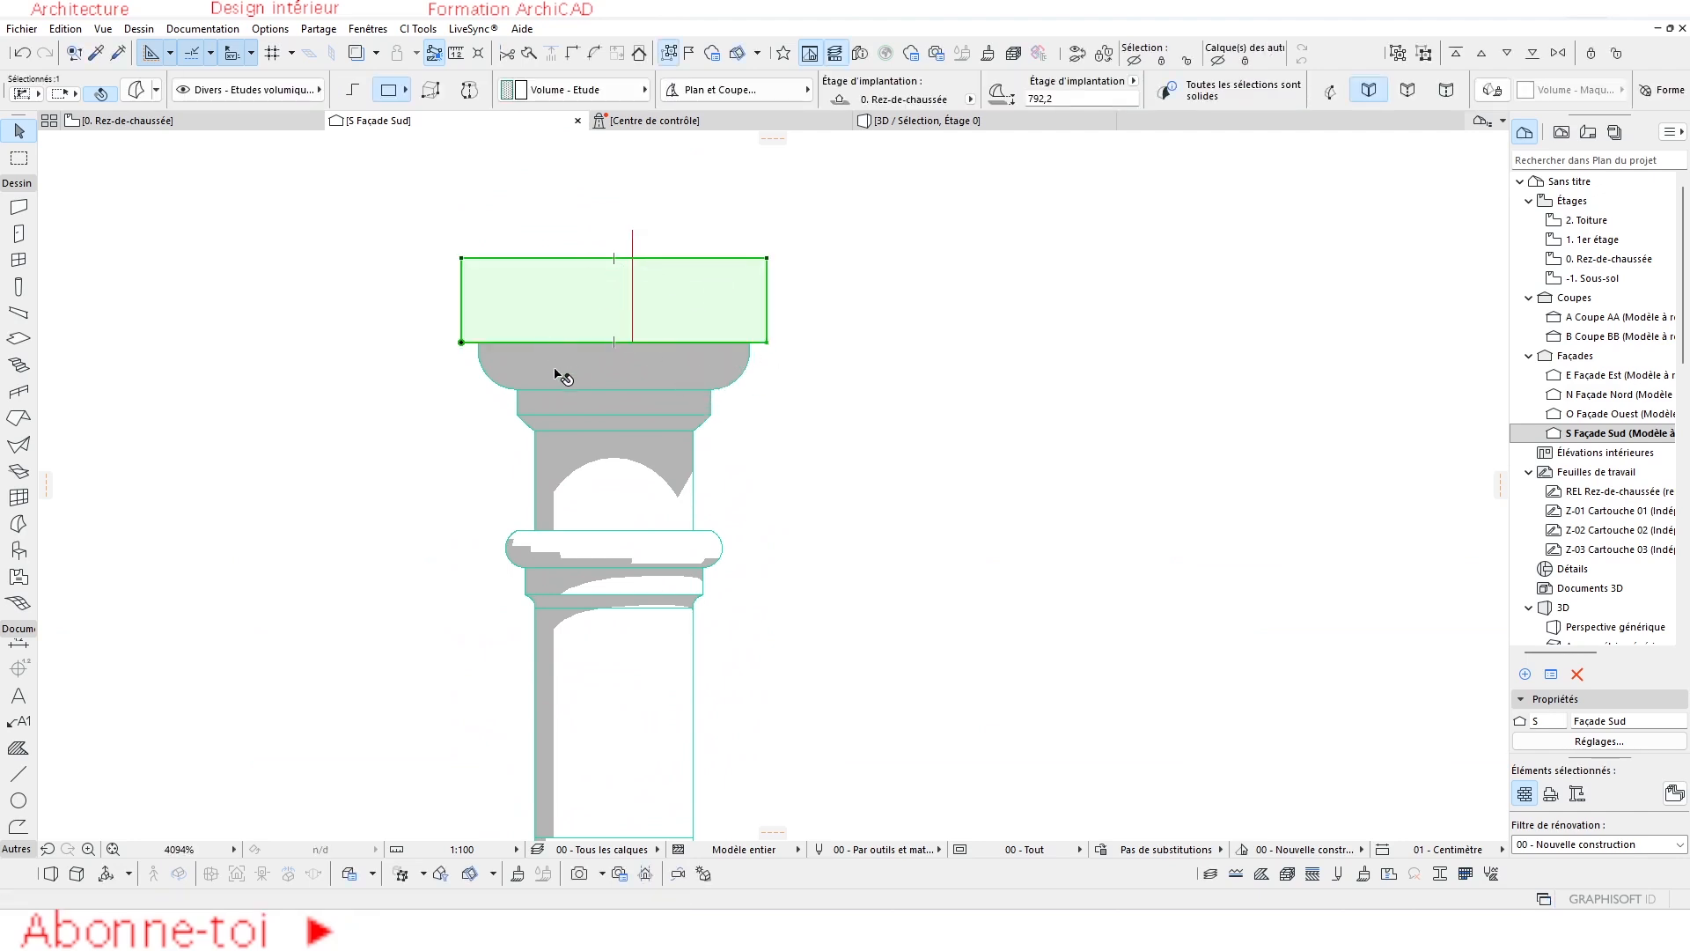
Delete the vertical line crossing the top block in the Façade Sud elevation, then undo the deletion.
left_click(637, 280)
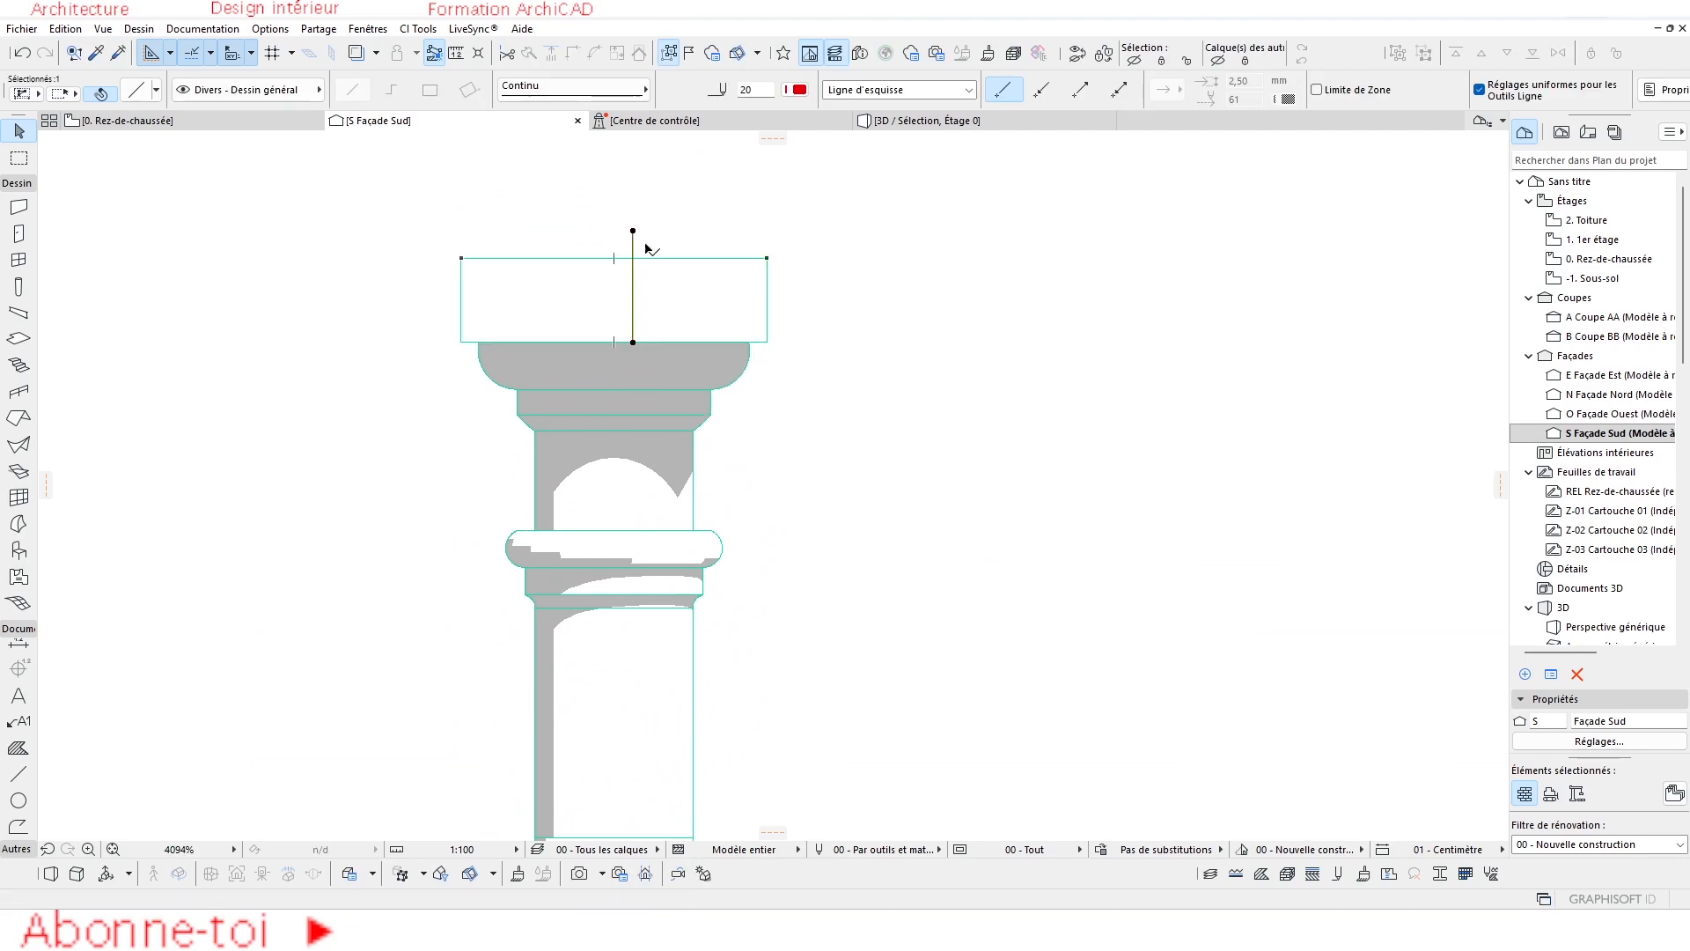
left_click(695, 373)
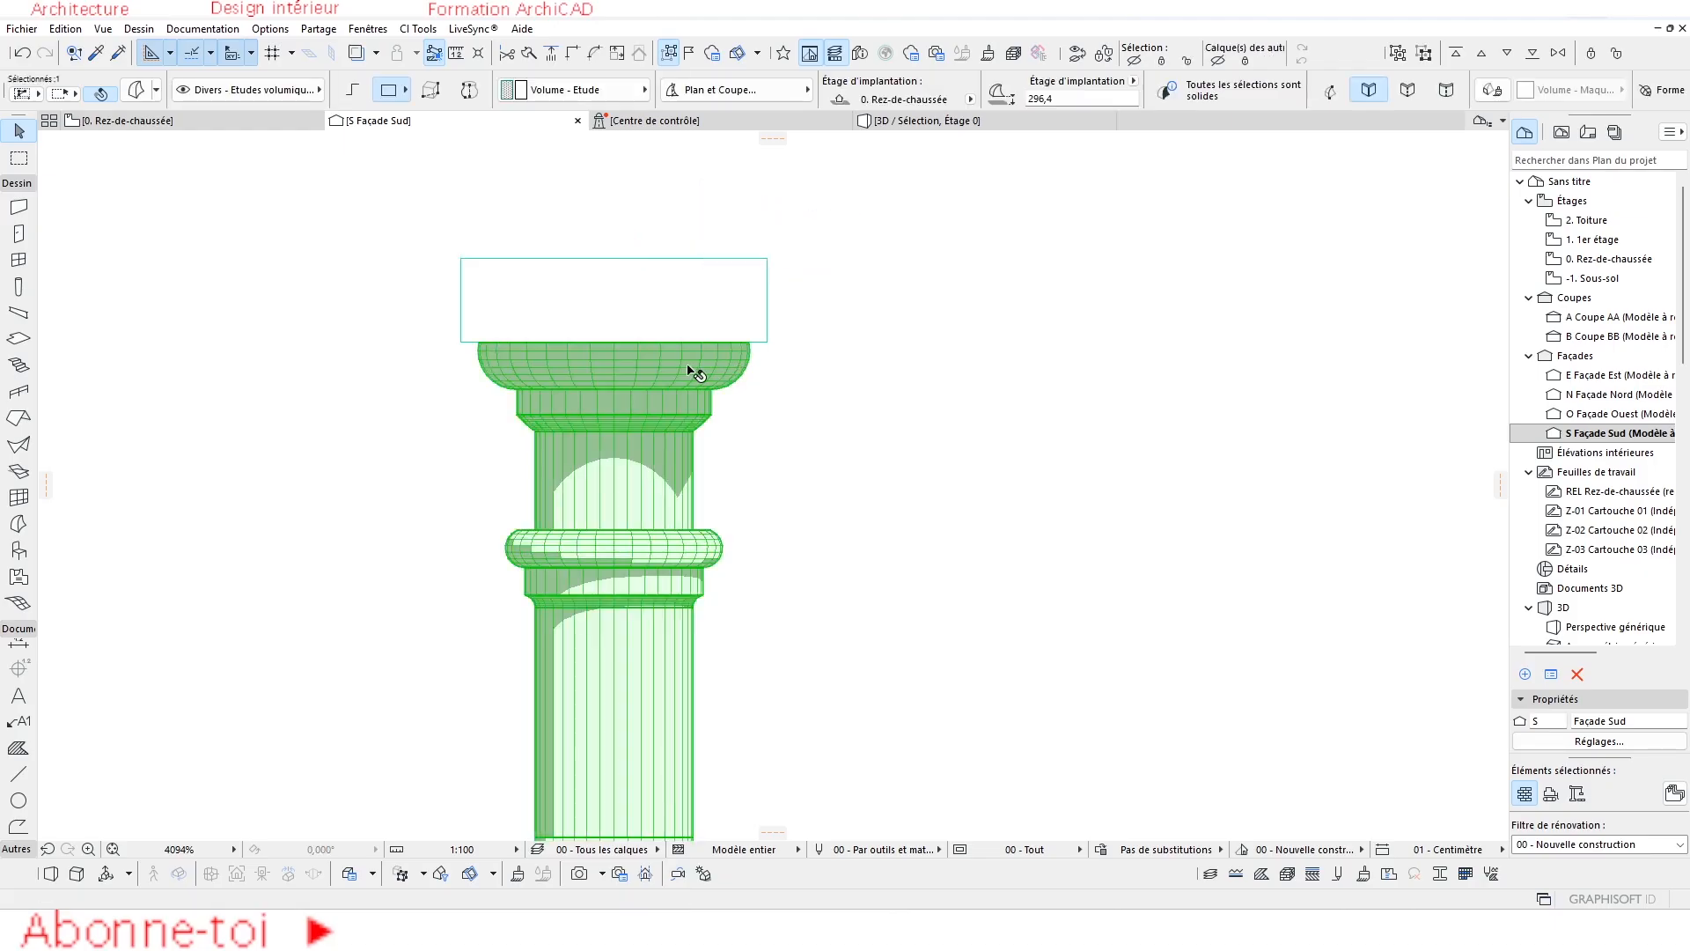
scroll(594, 362, "up", 2)
left_click(305, 361)
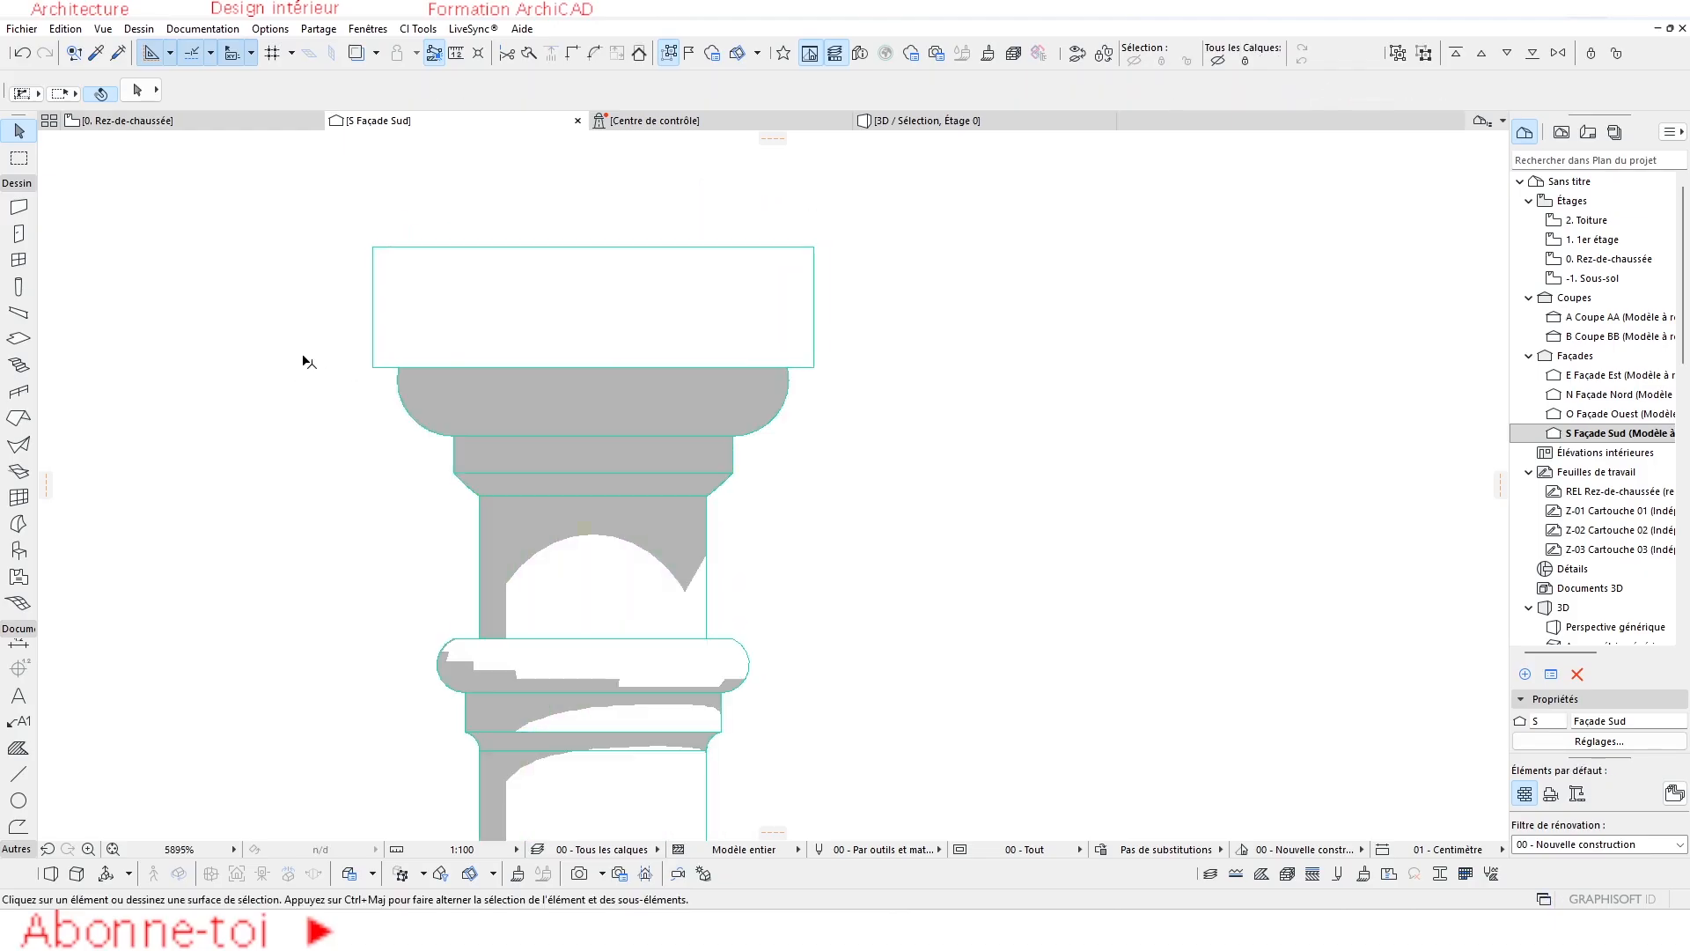
left_click(22, 53)
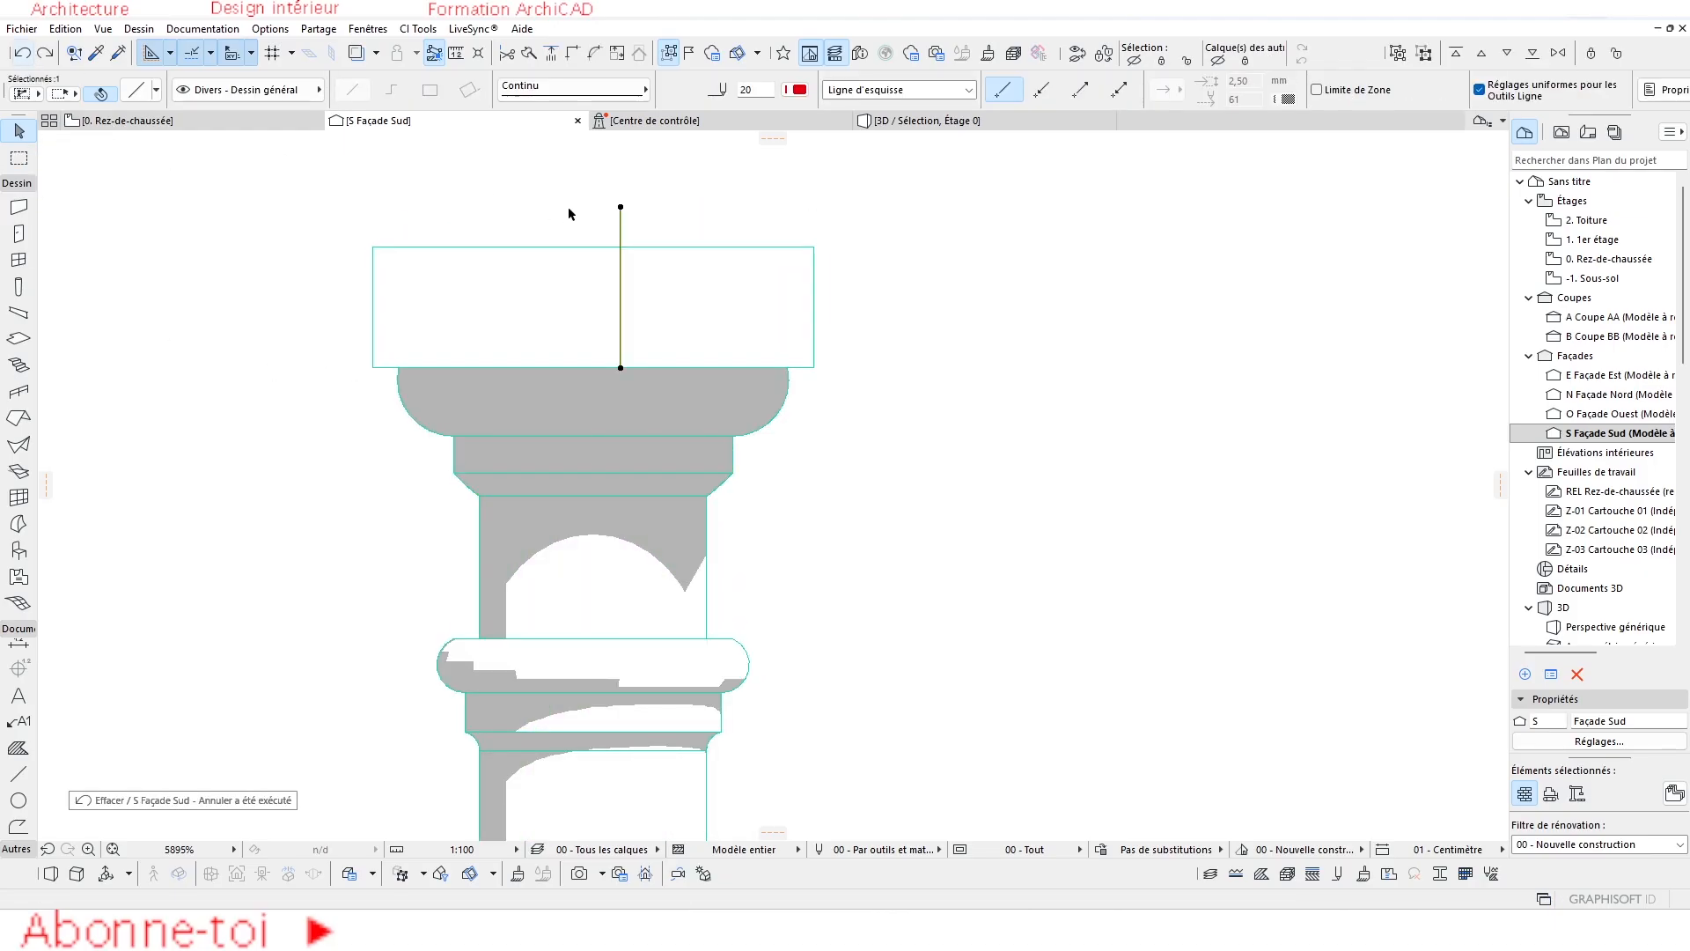
Draw two vertical construction lines up from the capital's outer ends and join them with a horizontal line above the top block.
key("super")
key("super")
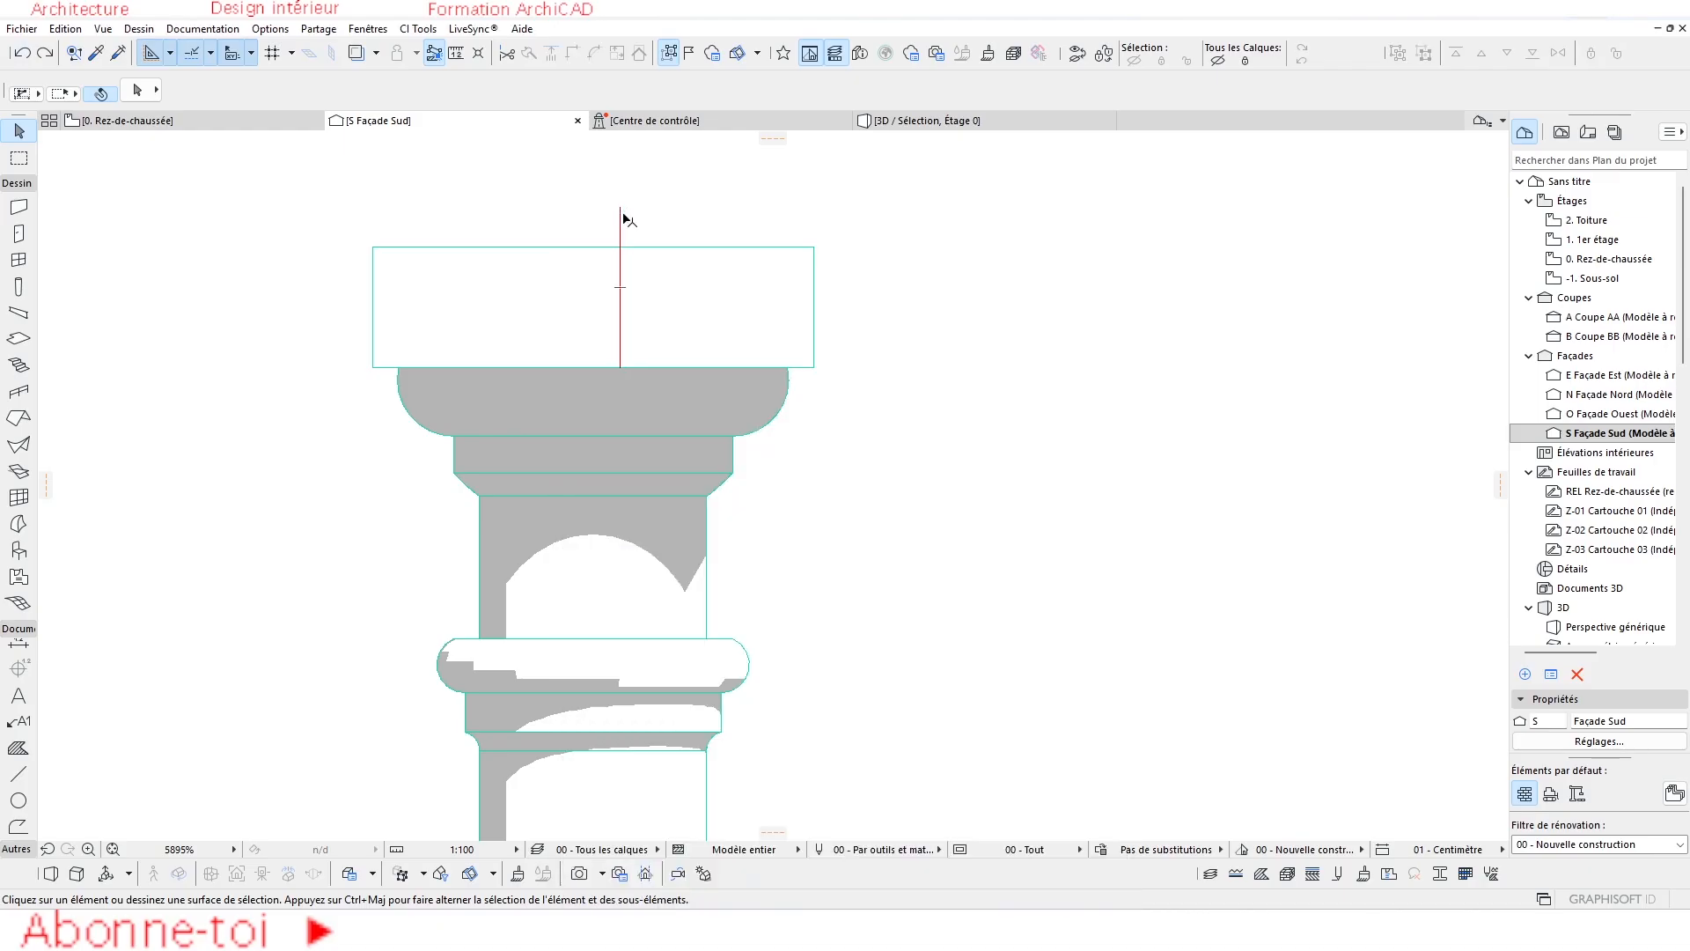
left_click(621, 212, "alt")
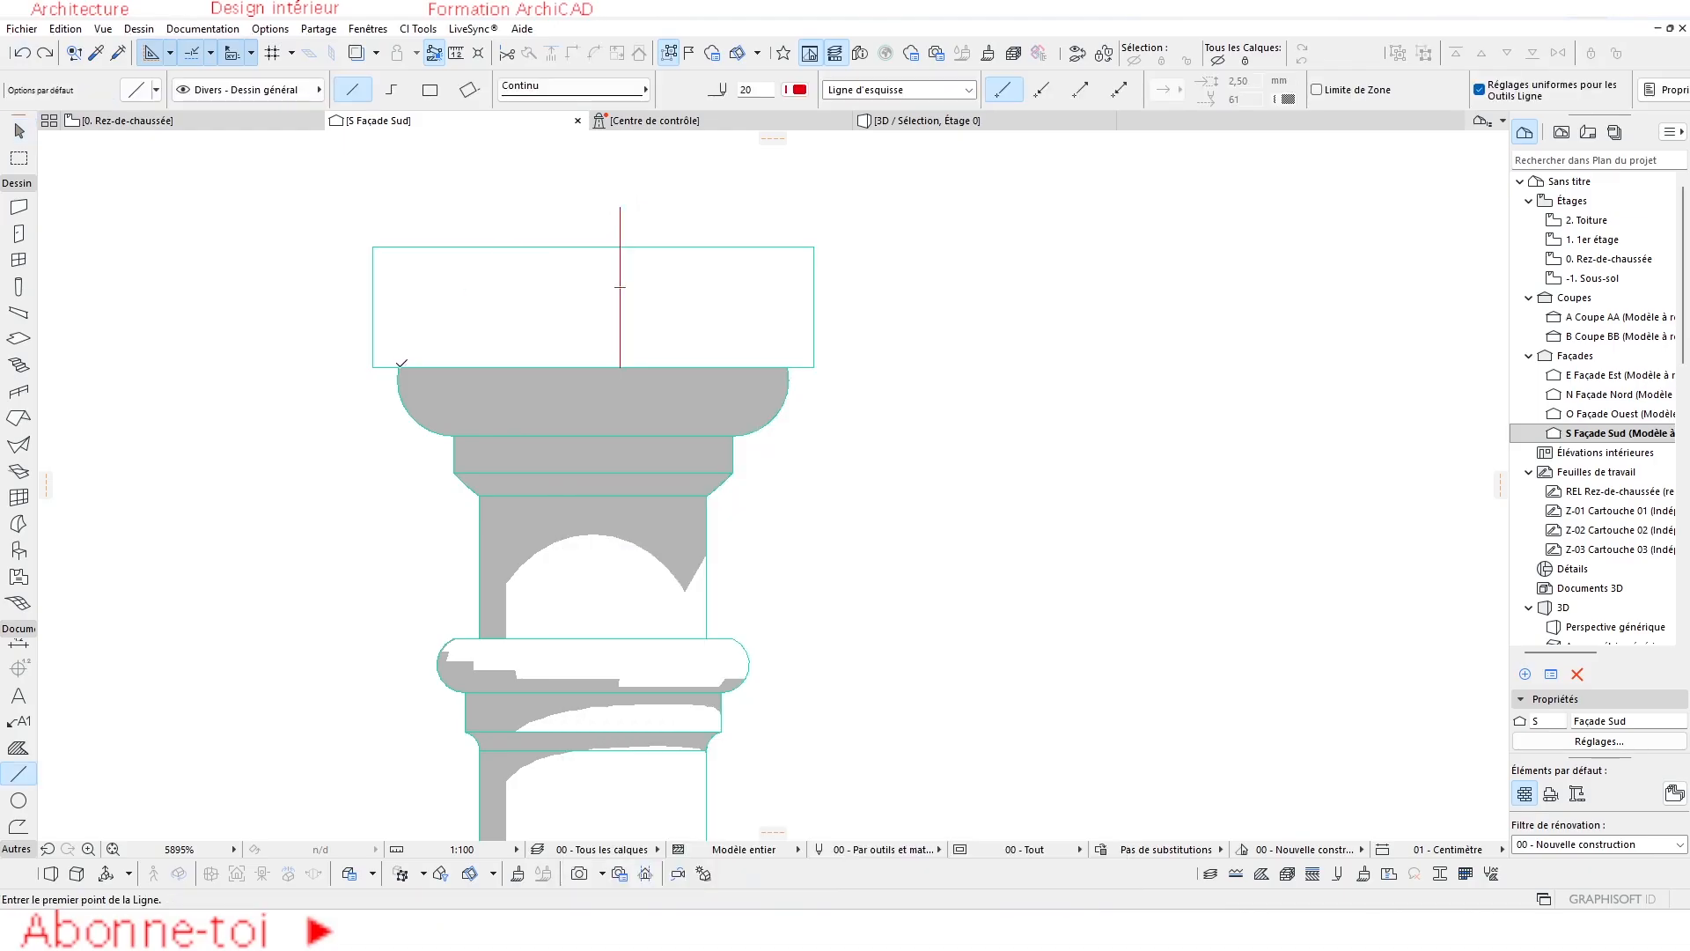
left_click(398, 367)
left_click(397, 145)
left_click(787, 367)
left_click(787, 165)
left_click(360, 165)
left_click(787, 165)
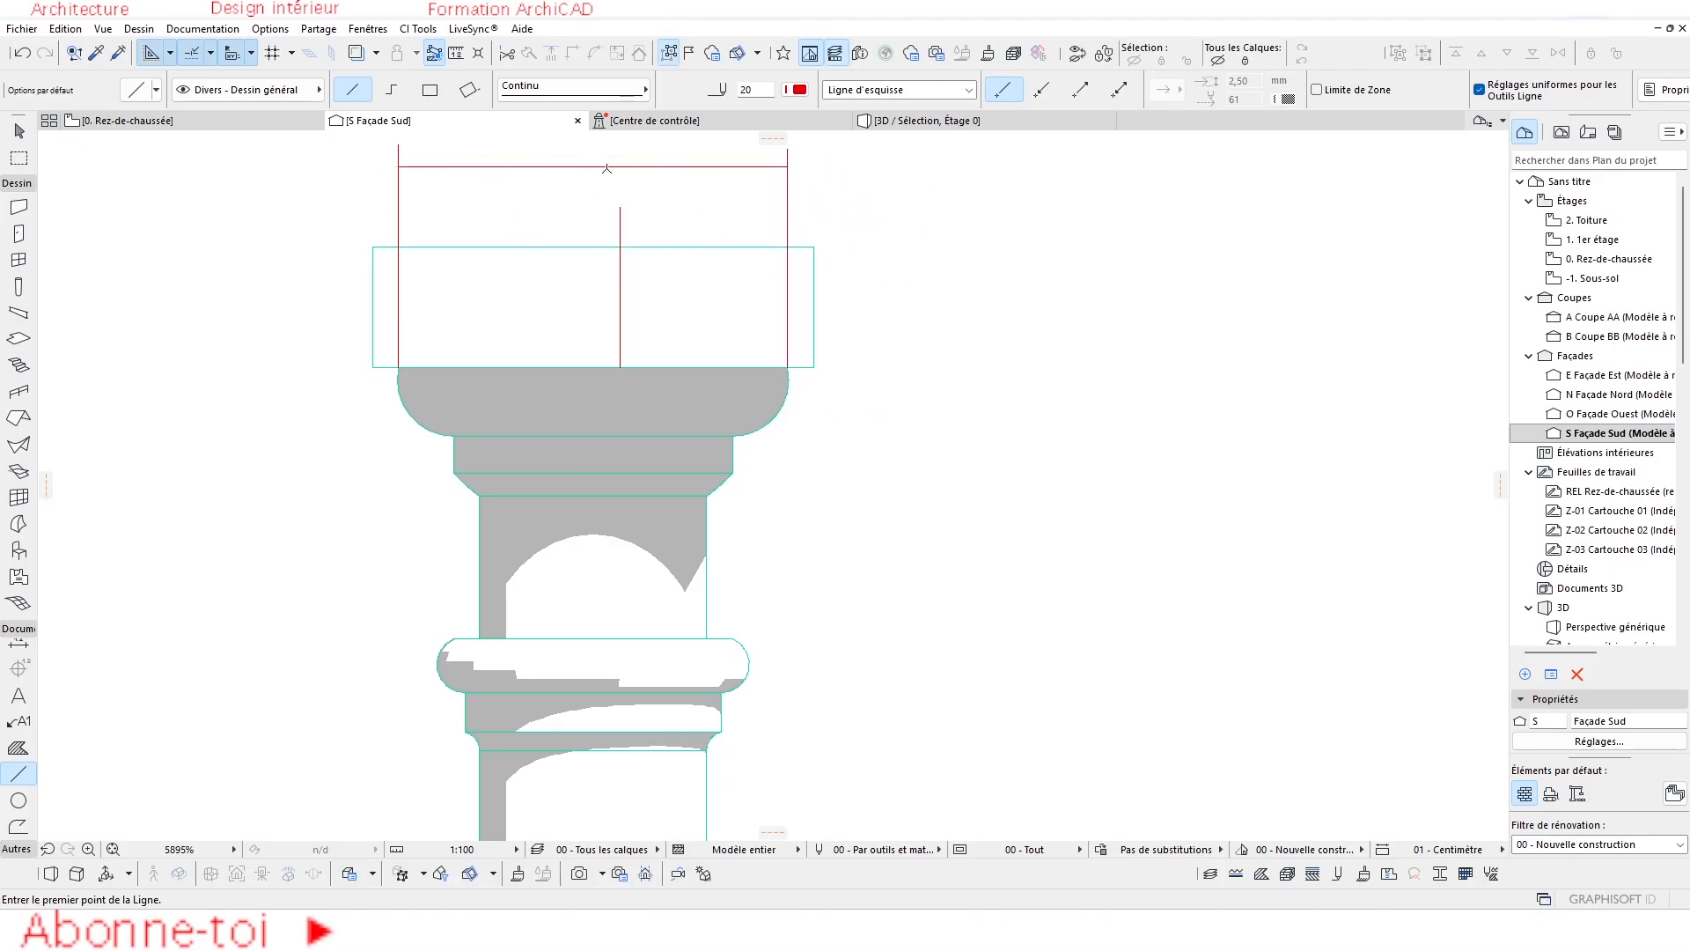
Draw a vertical axis line down from the horizontal line's midpoint into the shaft and delete the old off-centre vertical line.
left_click(593, 165)
left_click(660, 511)
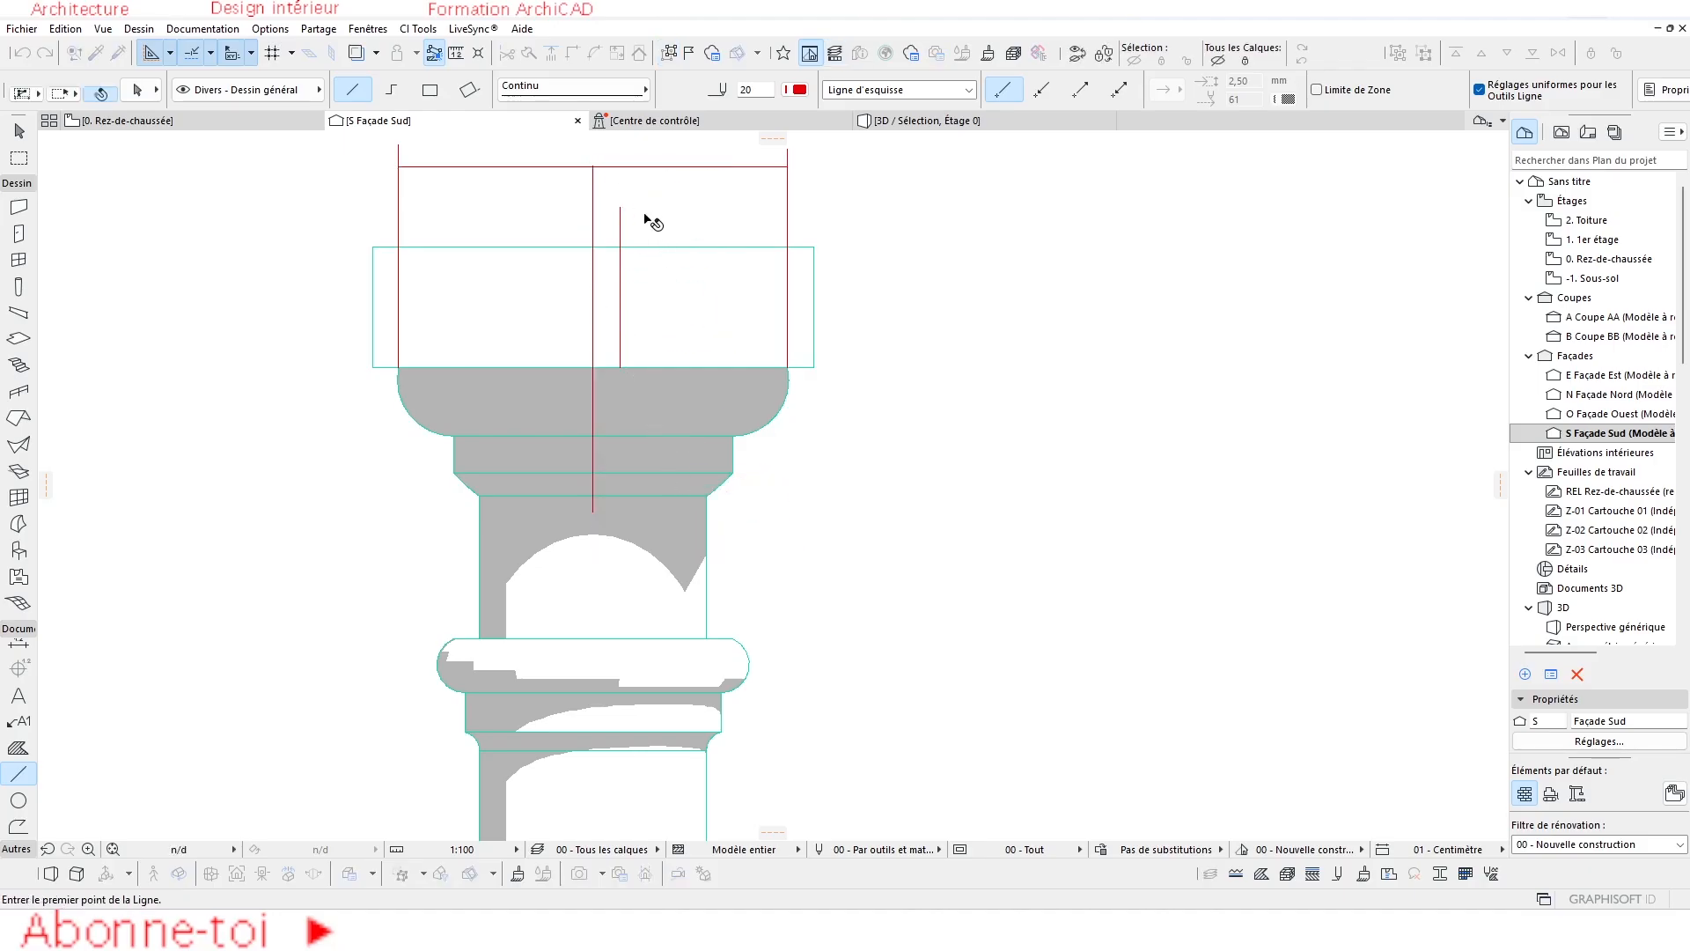
key("Escape")
left_click(621, 215)
key("Delete")
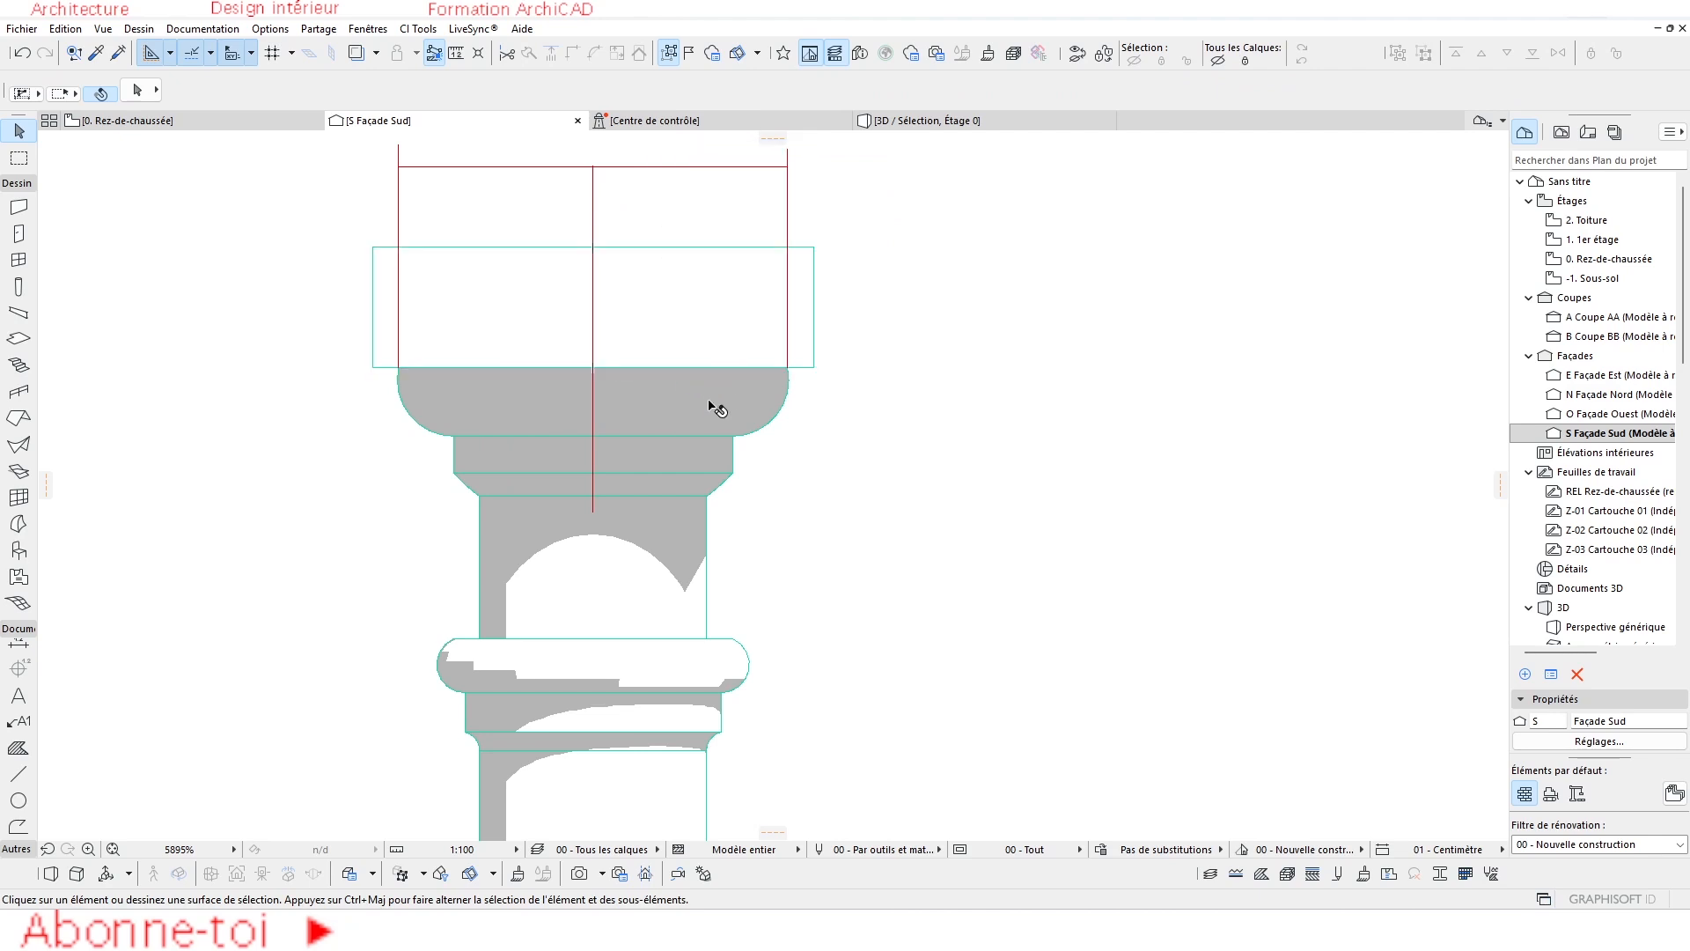
Delete the two vertical side lines and the horizontal construction line around the top block.
scroll(713, 407, "down", 3)
left_click_drag(791, 241, 509, 288)
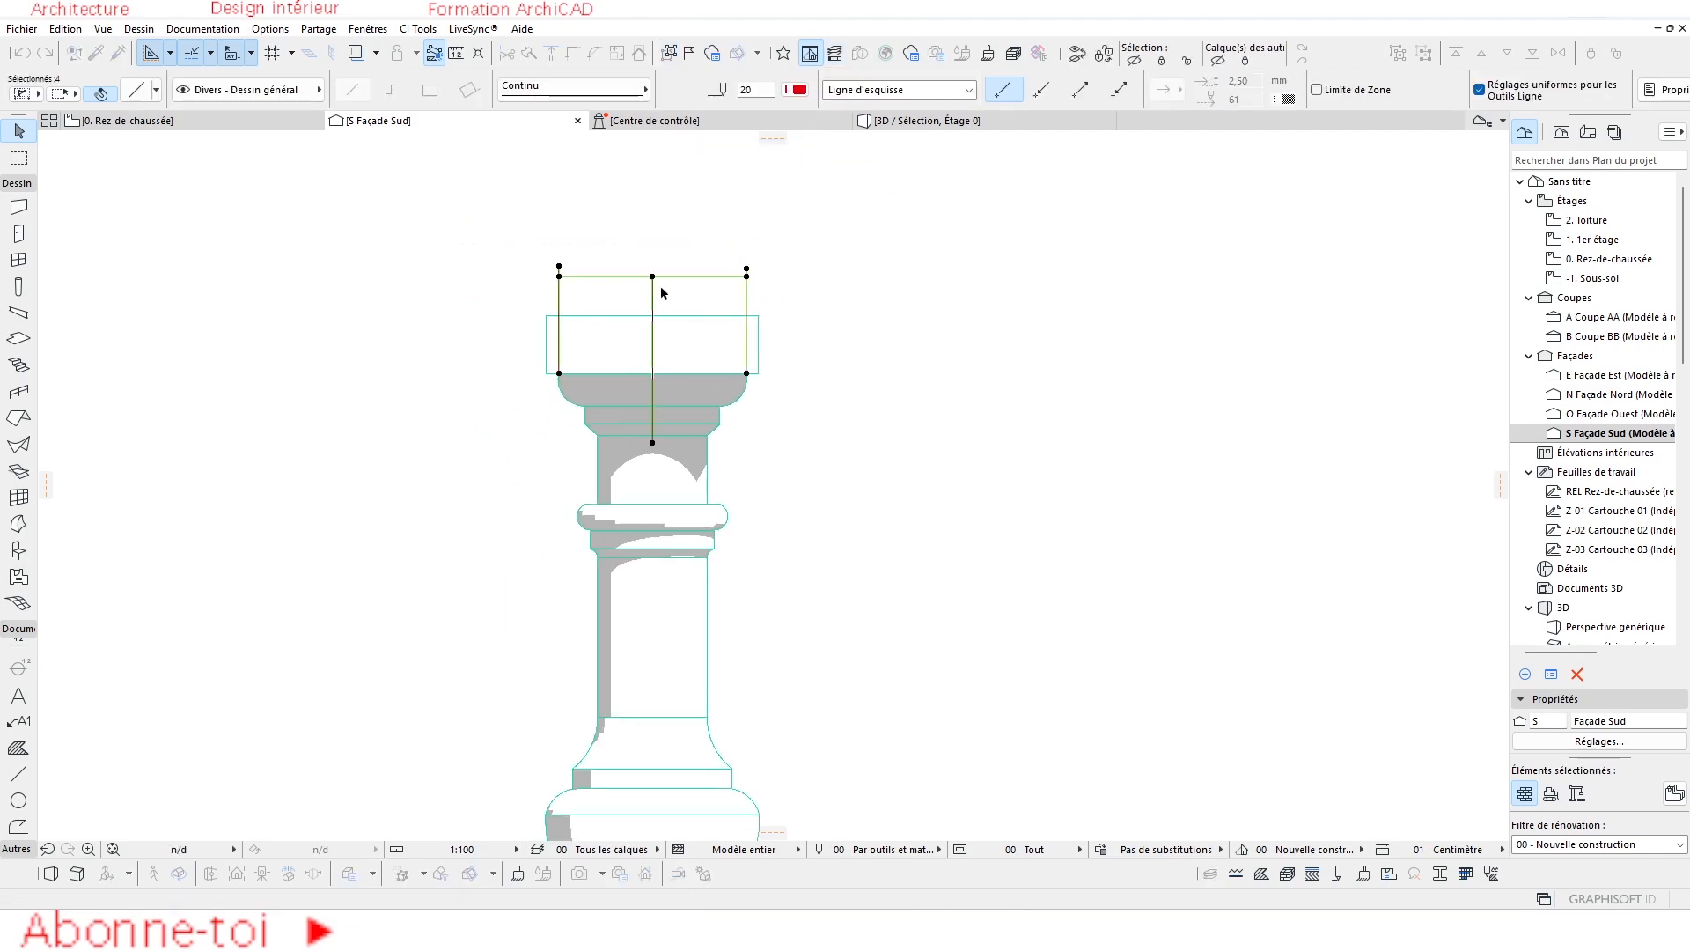
key("Delete")
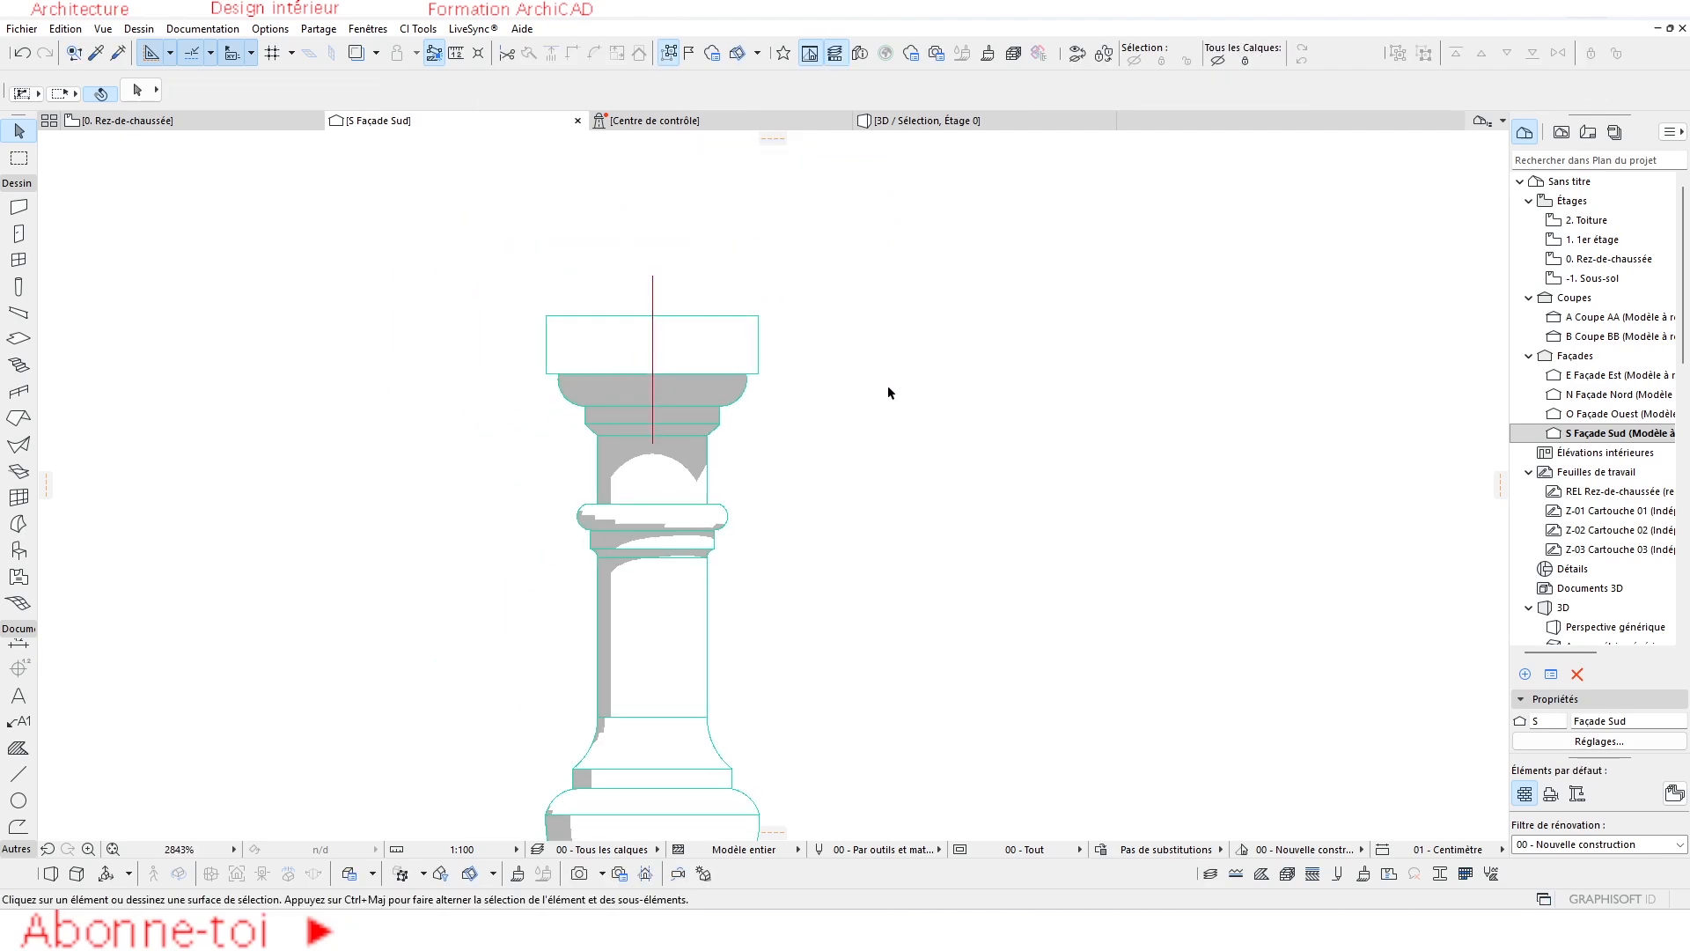
scroll(775, 425, "down", 2)
middle_click_drag(769, 427, 734, 318)
left_click(692, 704)
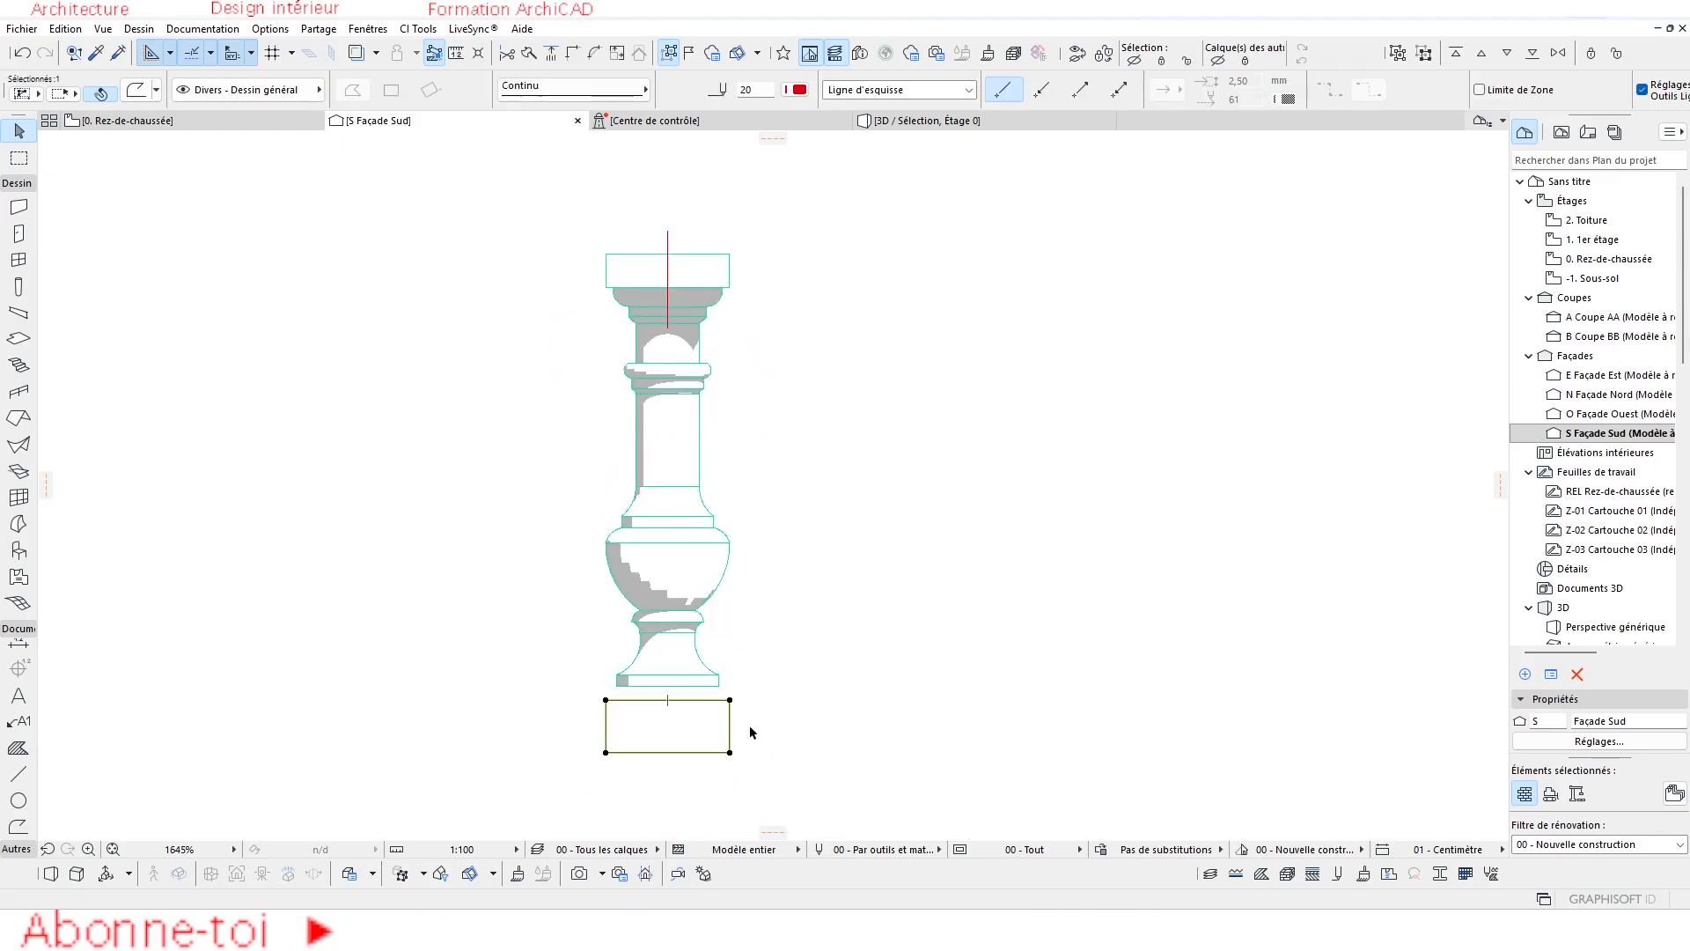
key("ctrl+d")
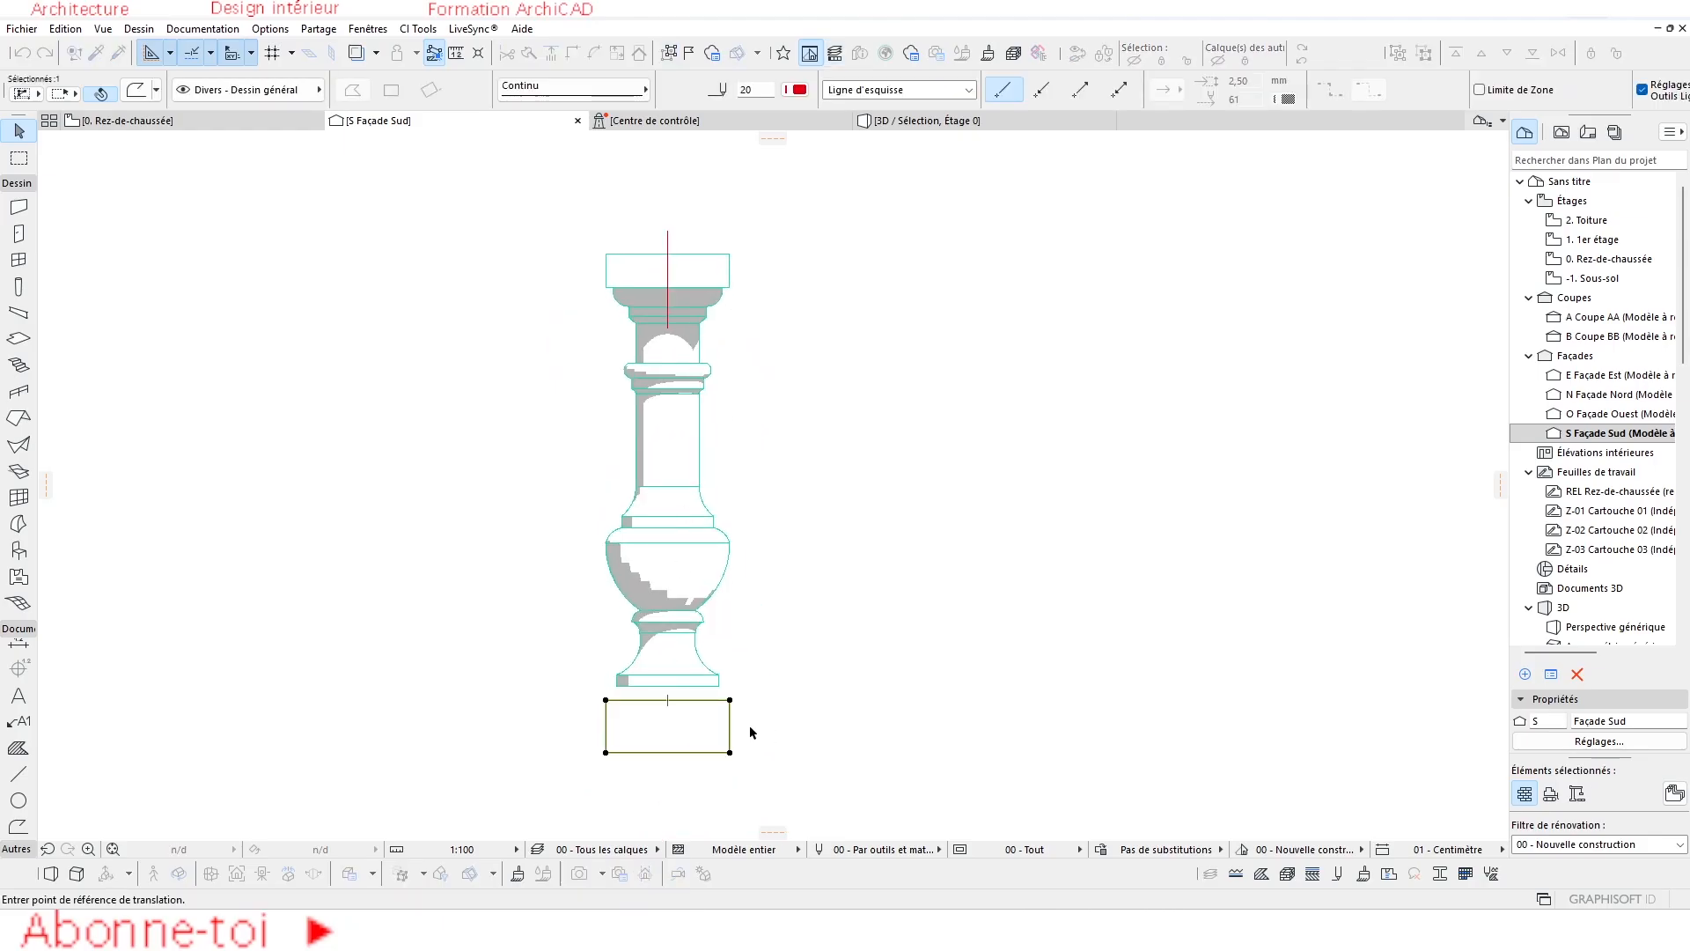
left_click(667, 699)
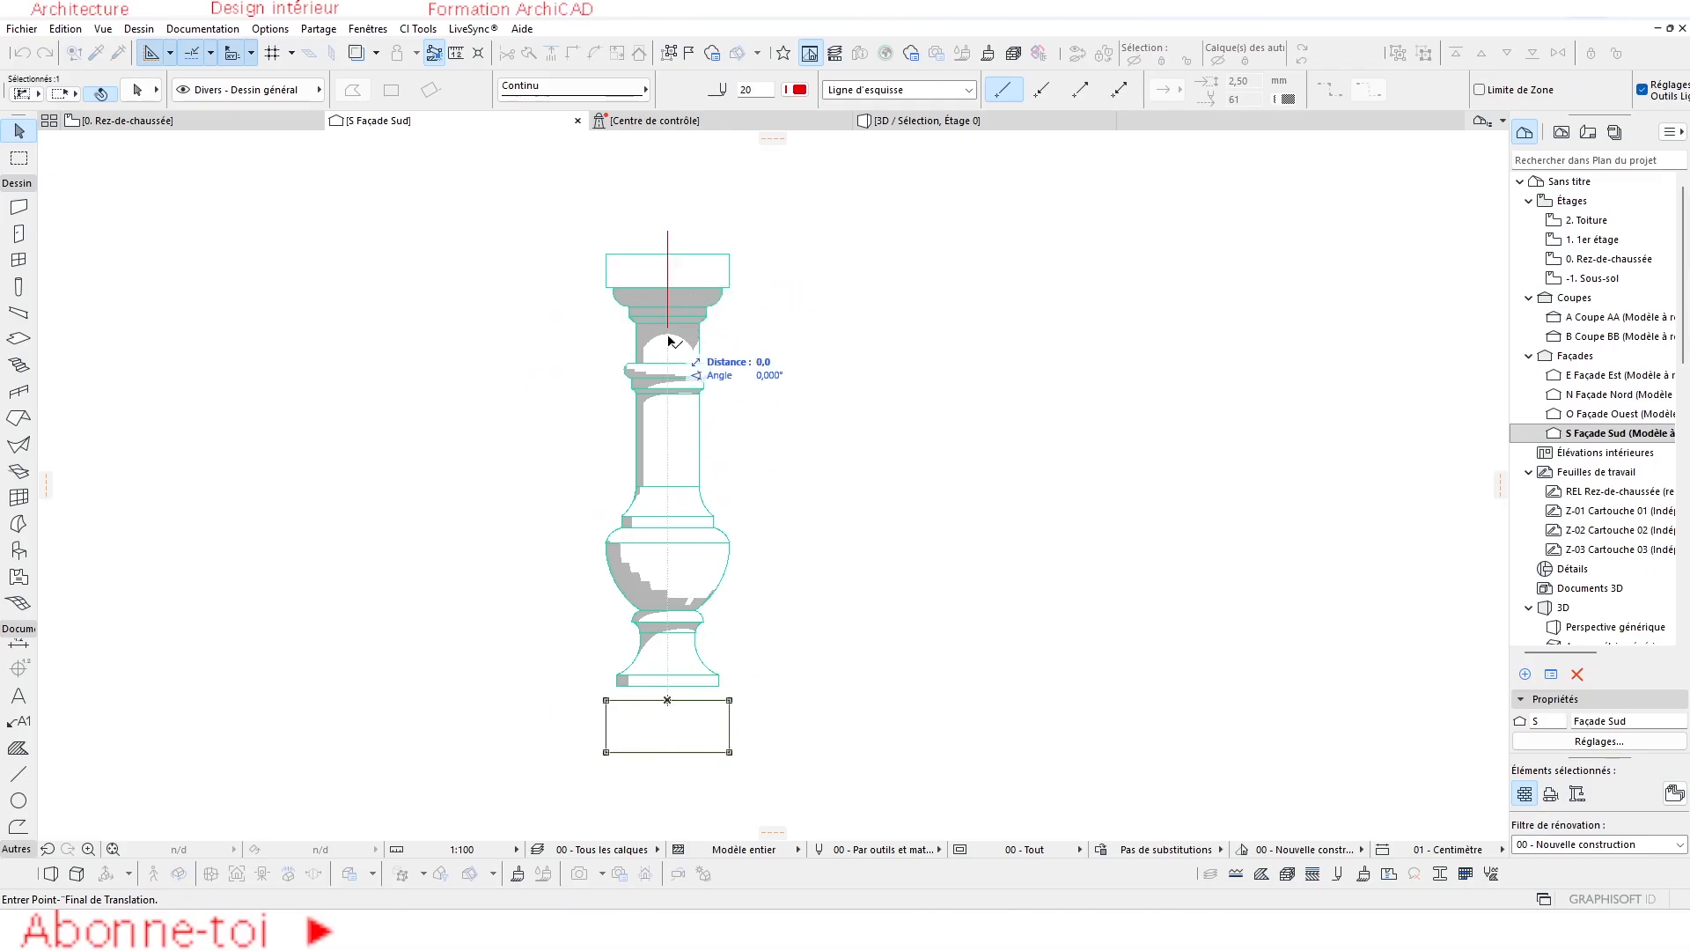
key("Escape")
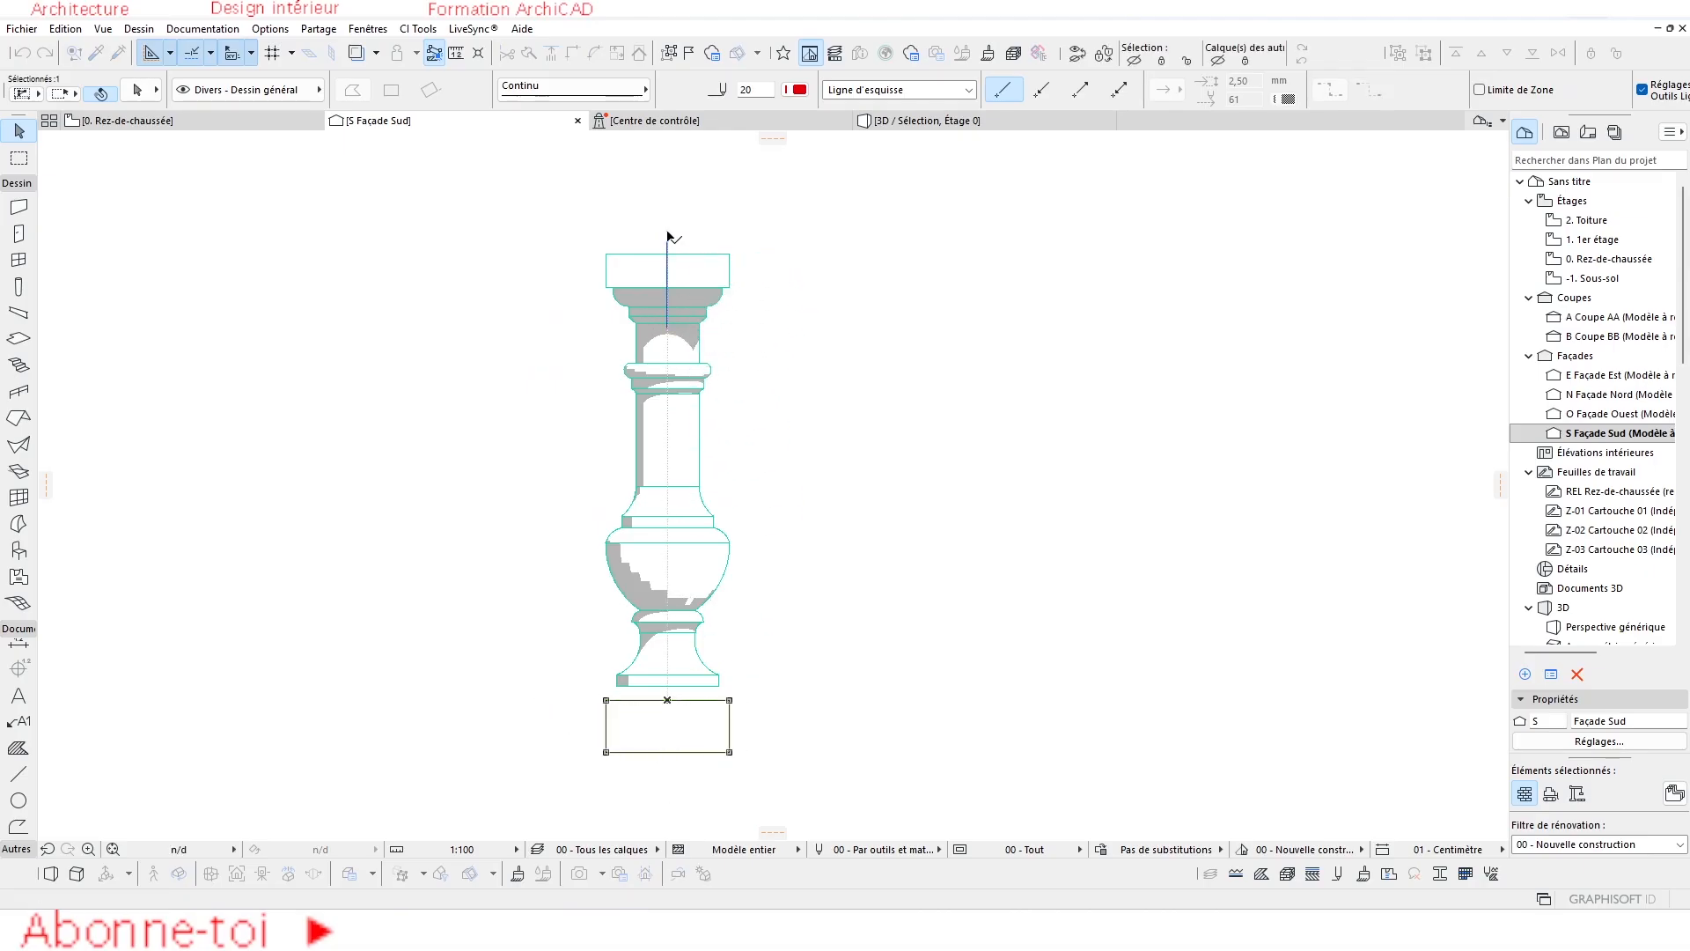
key("Escape")
Move the bottom block's rectangle vertically so its upper edge meets the underside of the baluster's base.
scroll(691, 705, "up", 2)
left_click(683, 694)
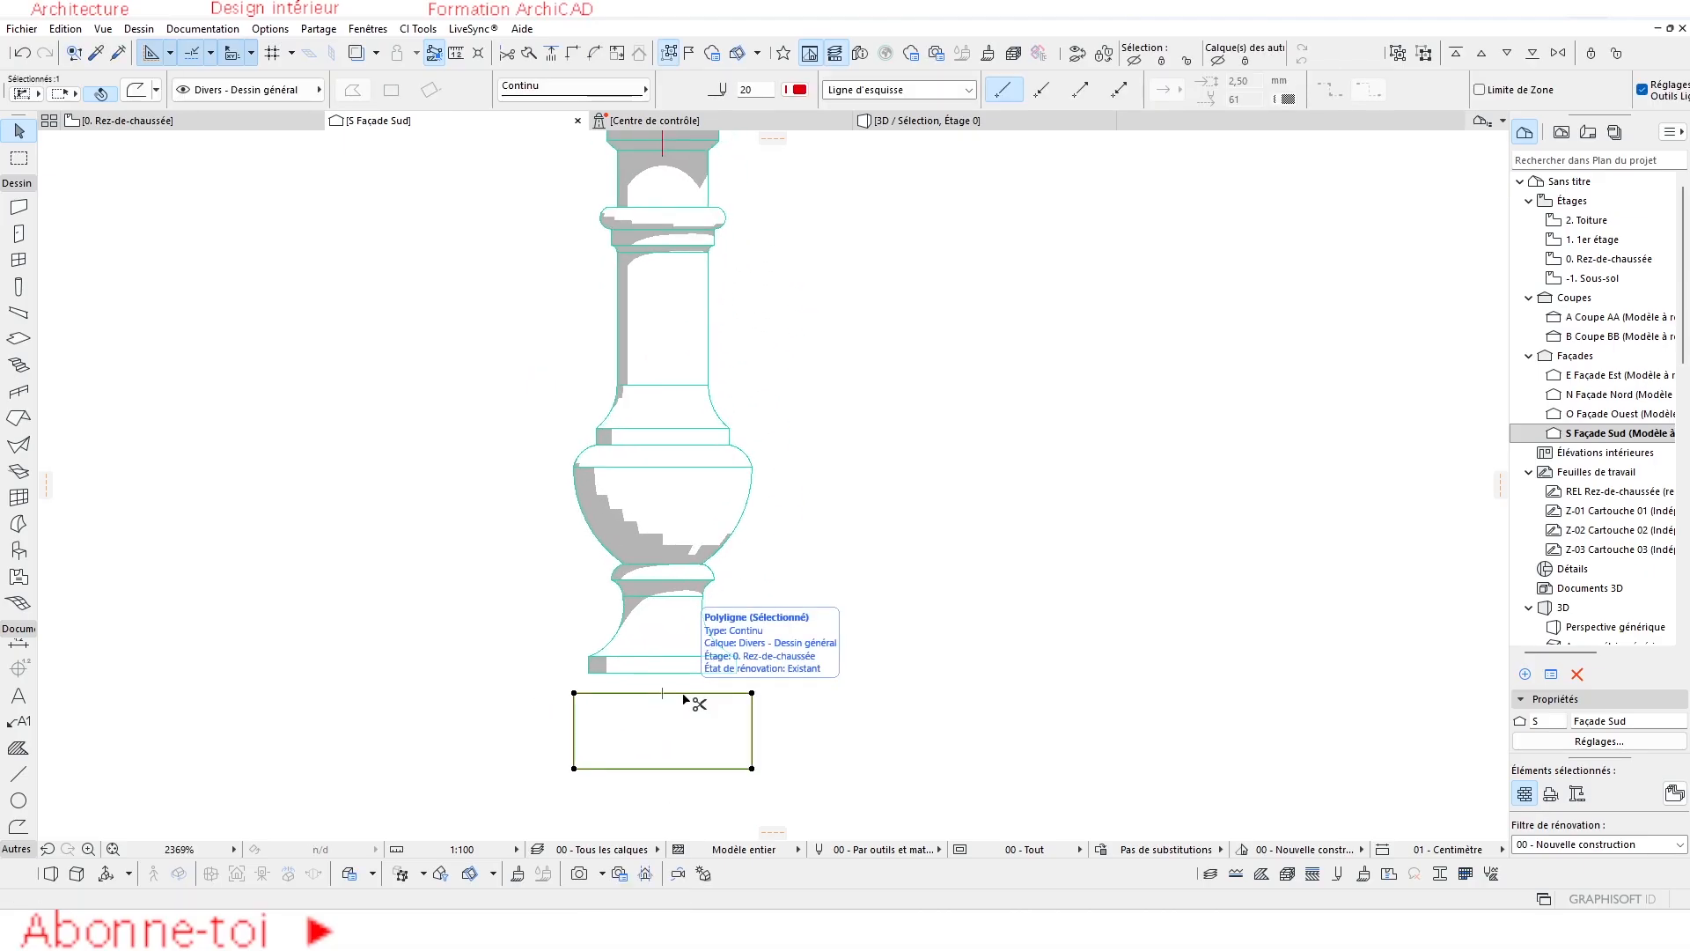
key("ctrl+d")
scroll(686, 700, "up", 2)
left_click(813, 715)
left_click(782, 674, "shift")
scroll(782, 673, "down", 3)
middle_click_drag(819, 593, 739, 602)
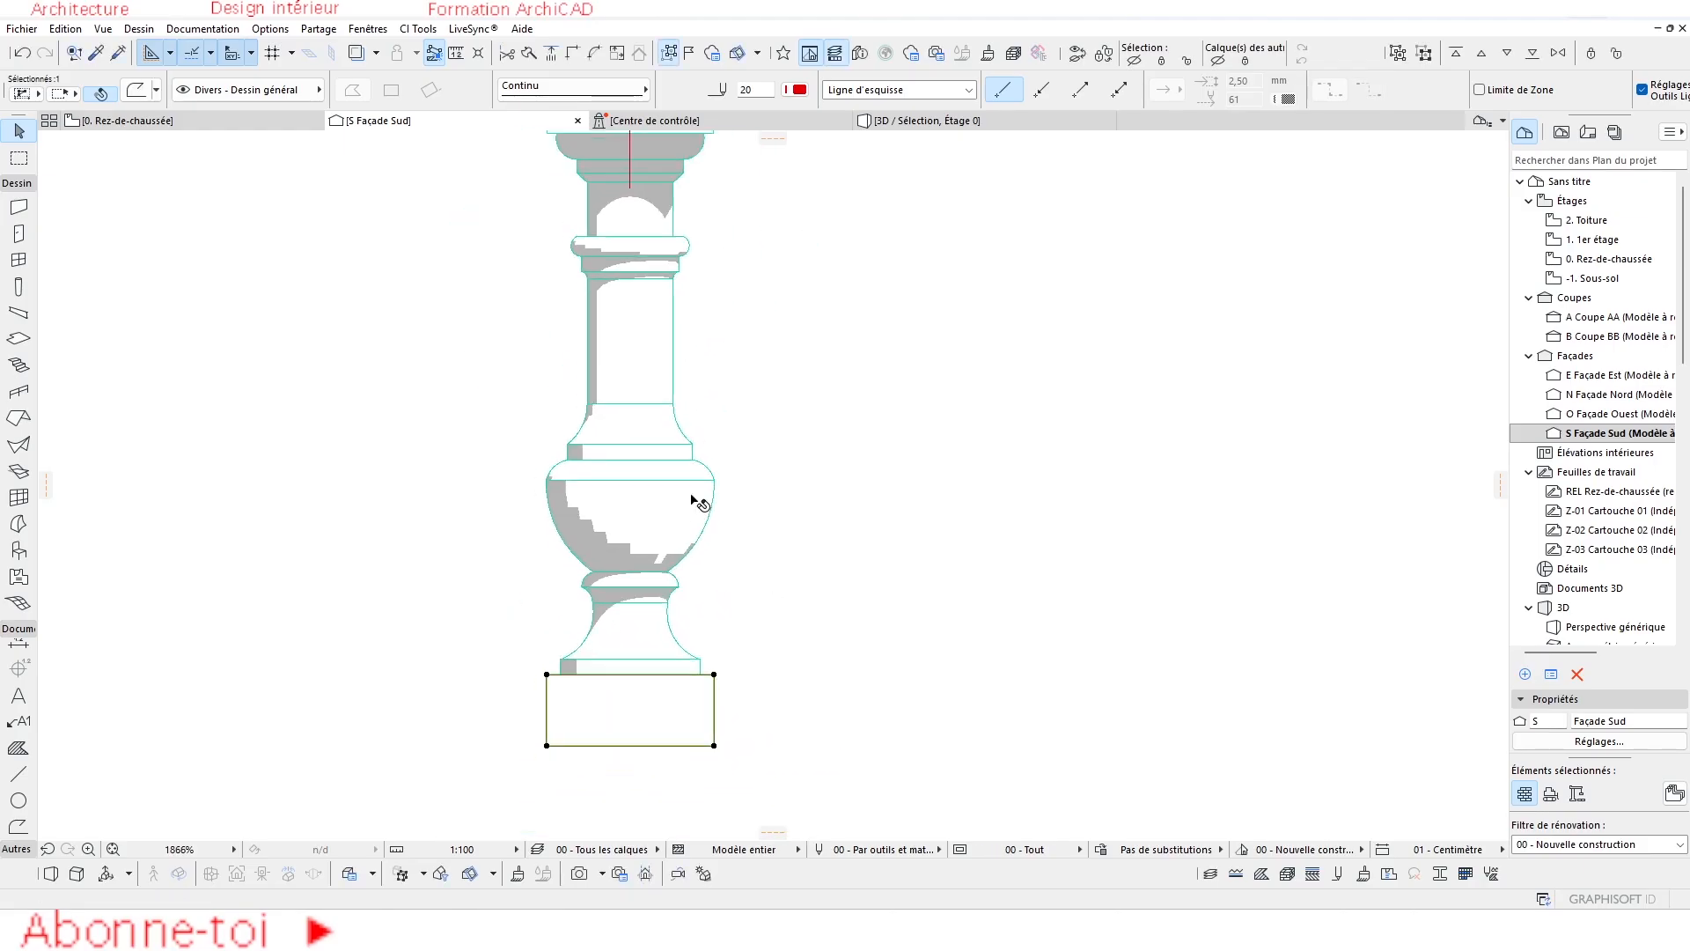
scroll(698, 502, "down", 1)
key("super")
key("Escape")
key("Escape")
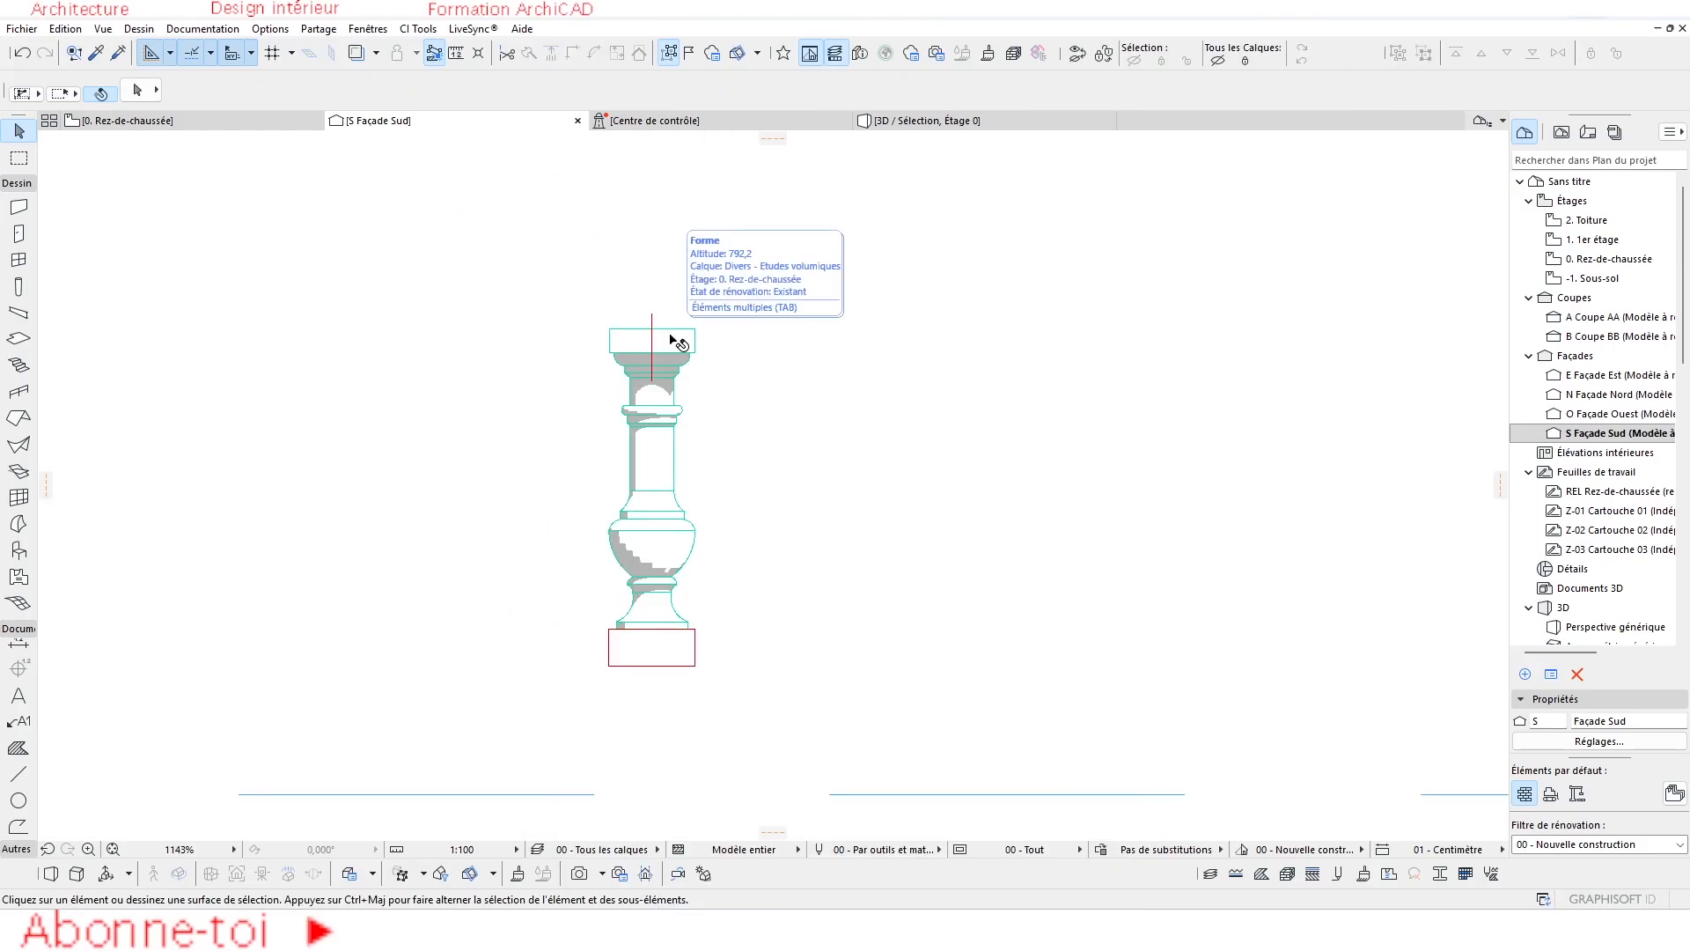
Try to generate a morph from the bottom block's rectangle with the top block's settings.
left_click(684, 333, "alt")
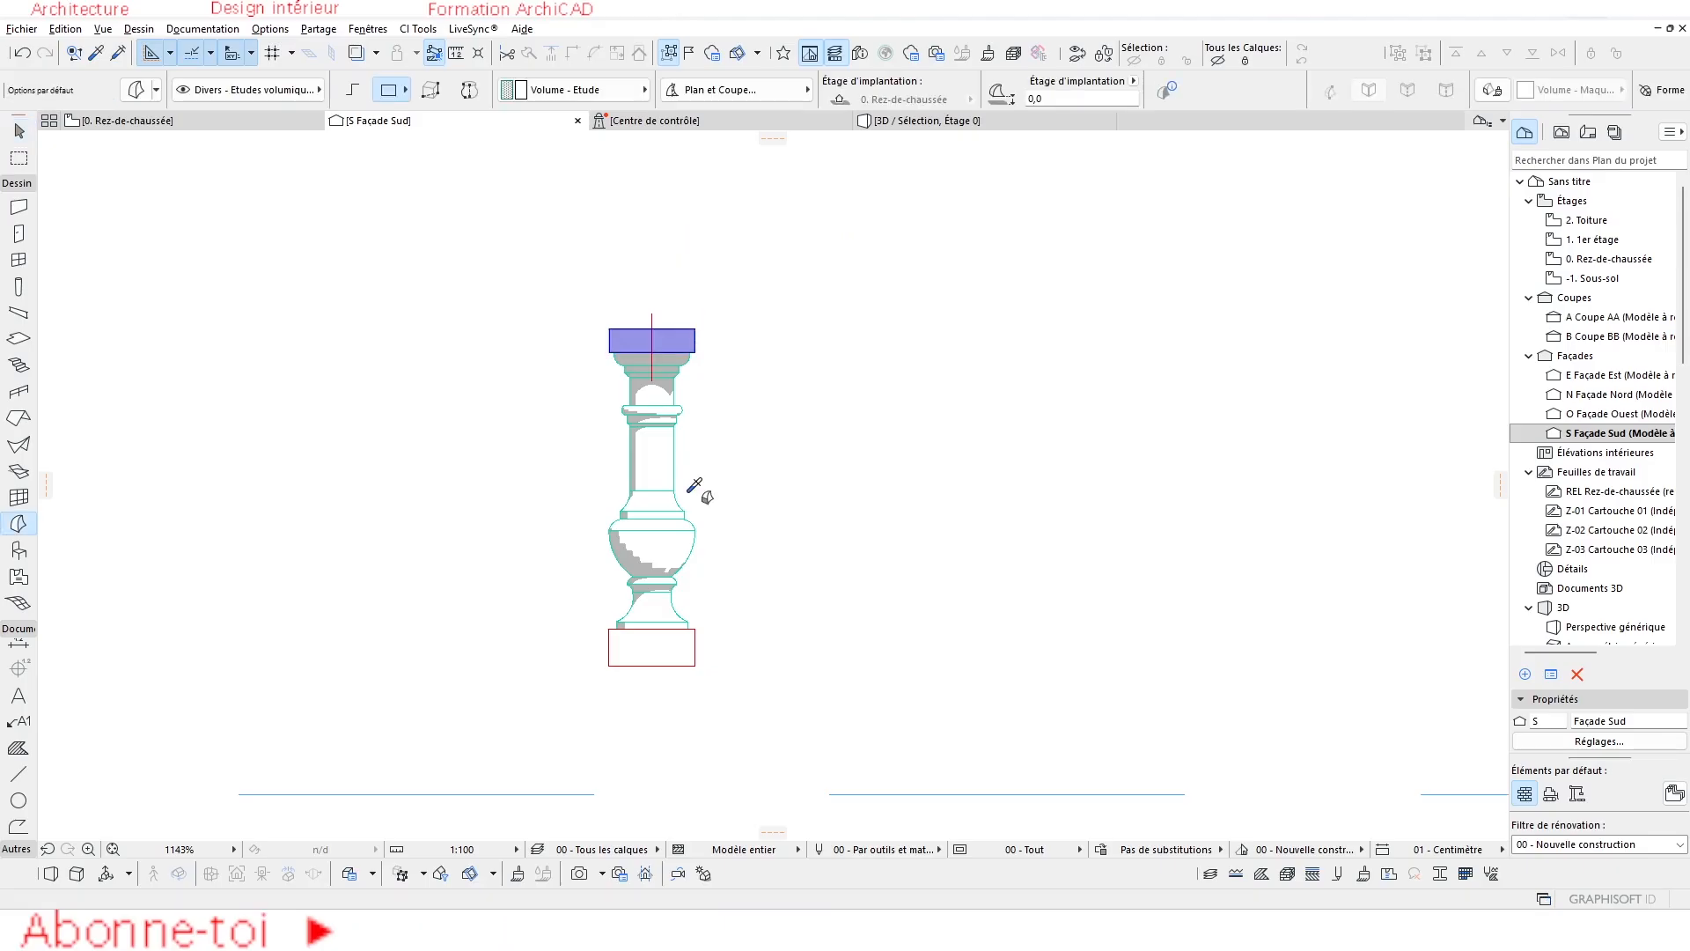
left_click(660, 642)
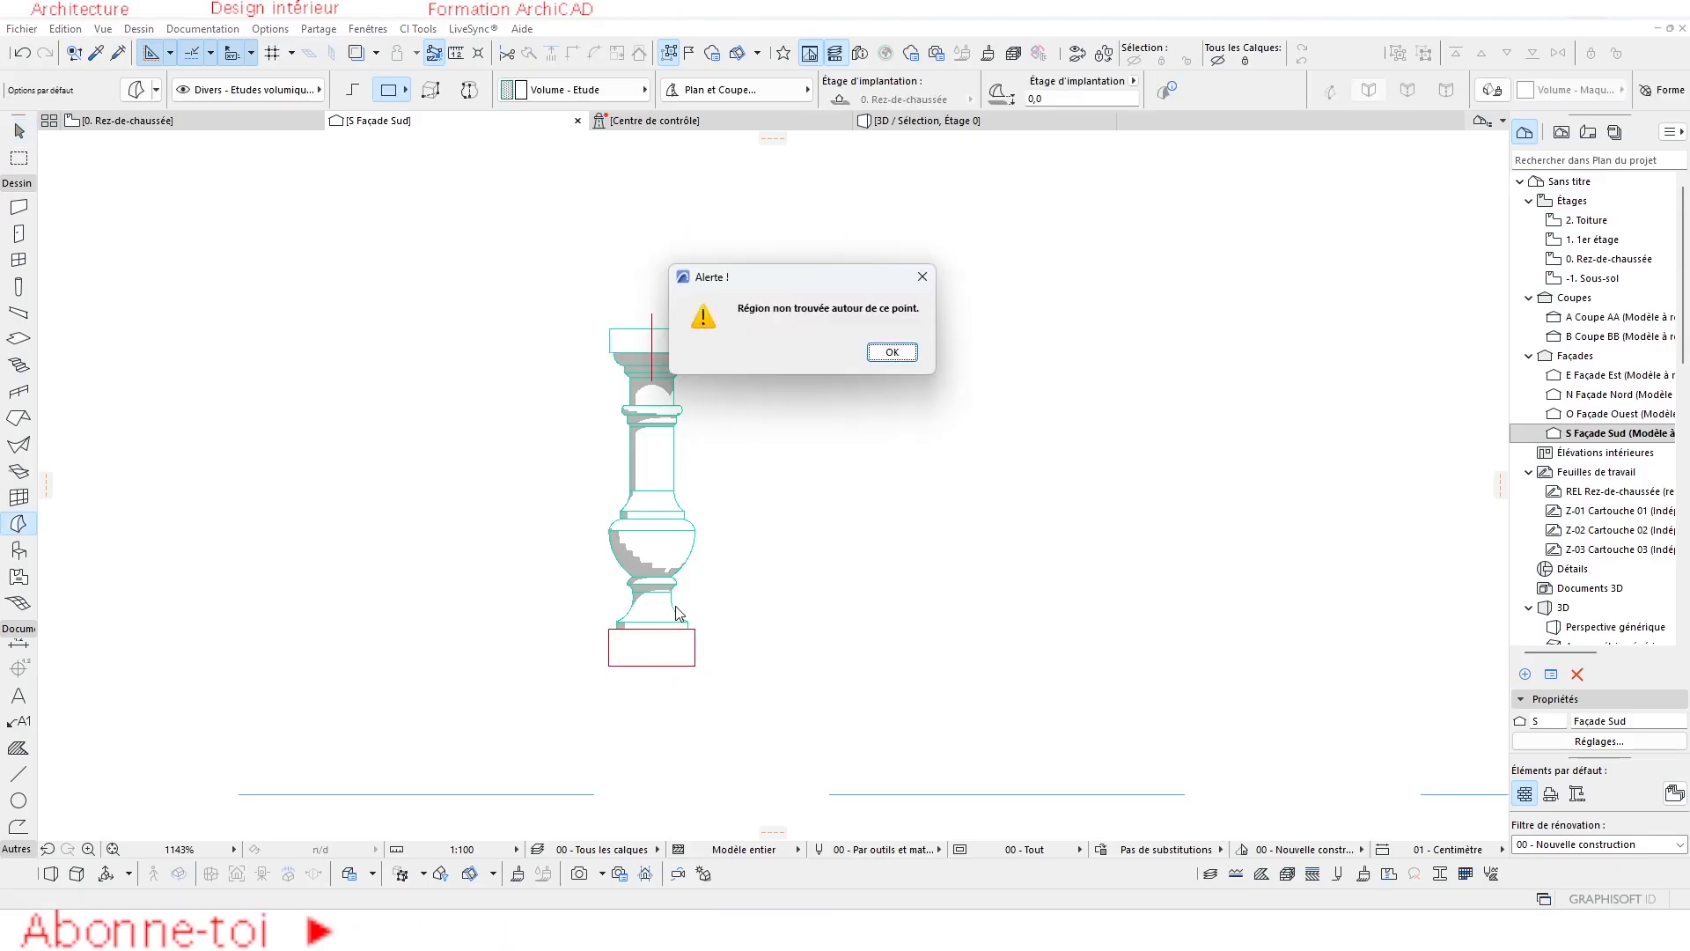
left_click(921, 279)
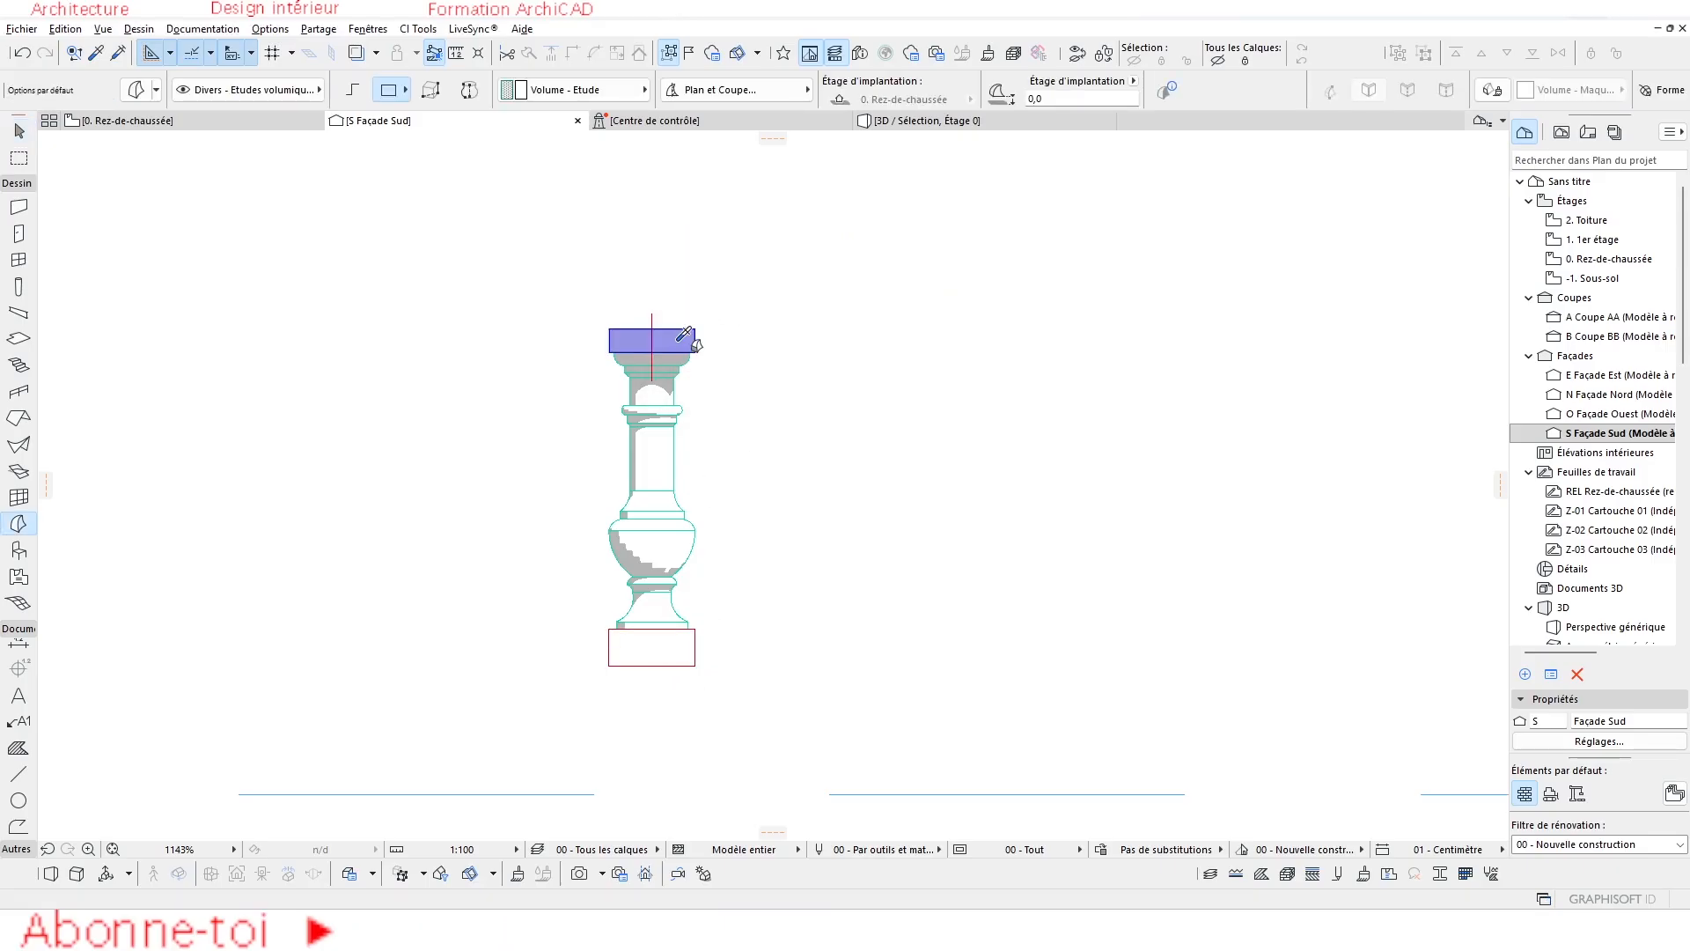
left_click(658, 642)
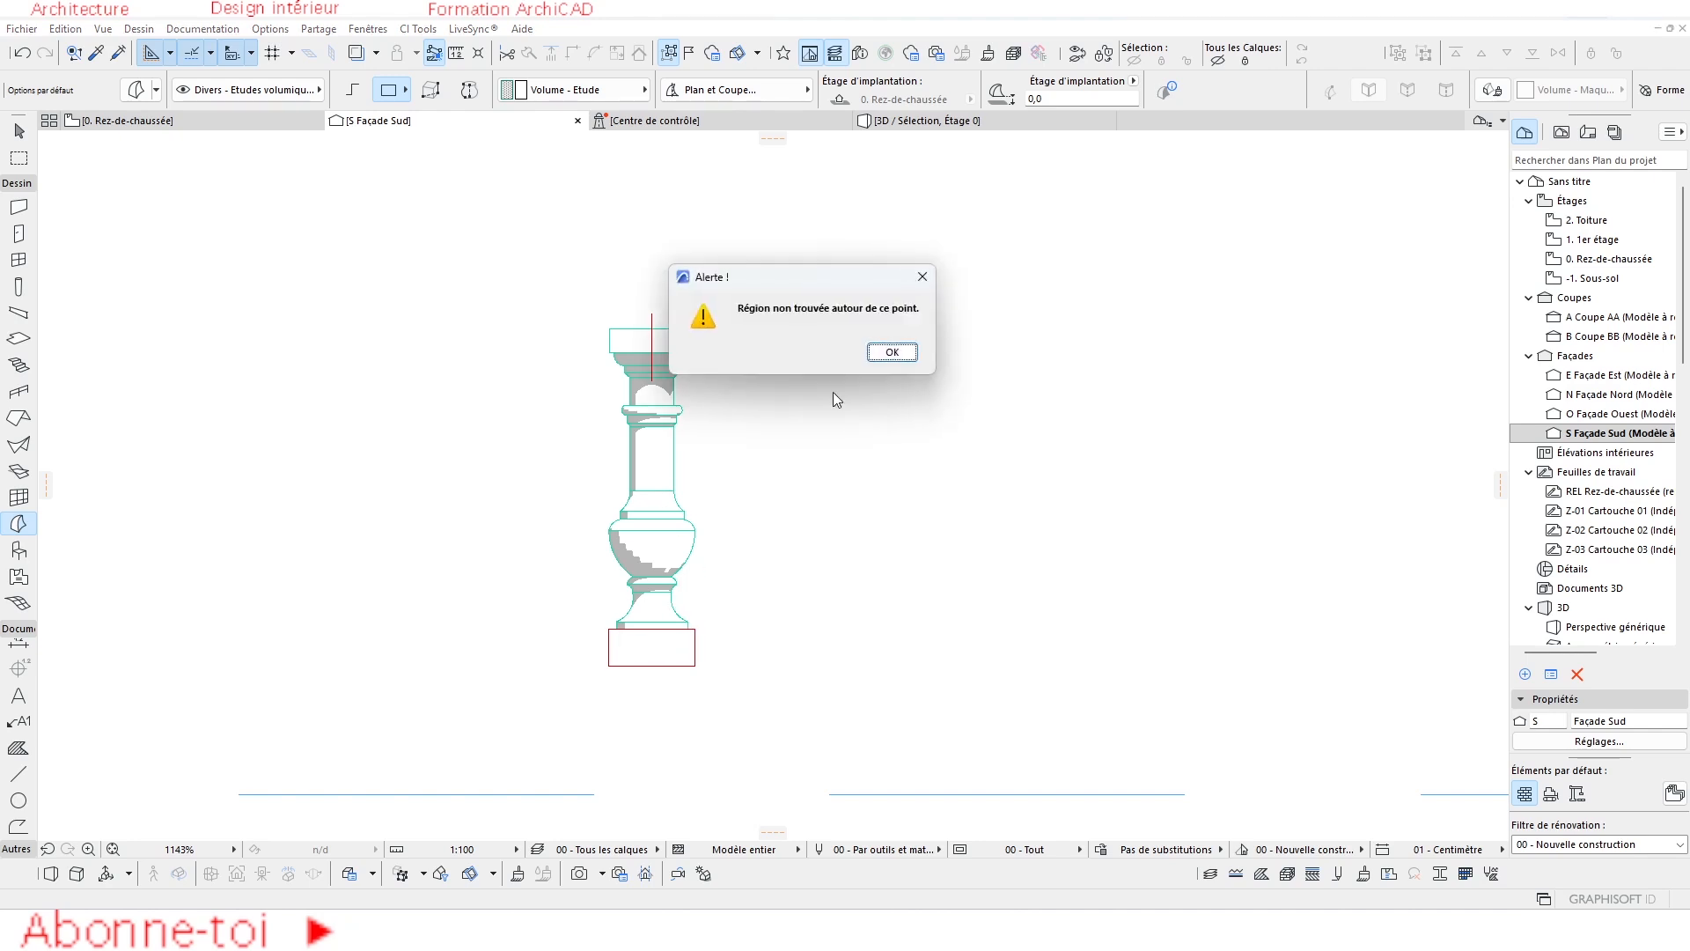
left_click(904, 345)
key("Escape")
left_click(658, 649)
left_click(662, 649)
left_click(662, 648)
Pick up the top block's morph settings, draw a rectangular morph over the bottom block's outline and select it.
scroll(668, 645, "up", 3)
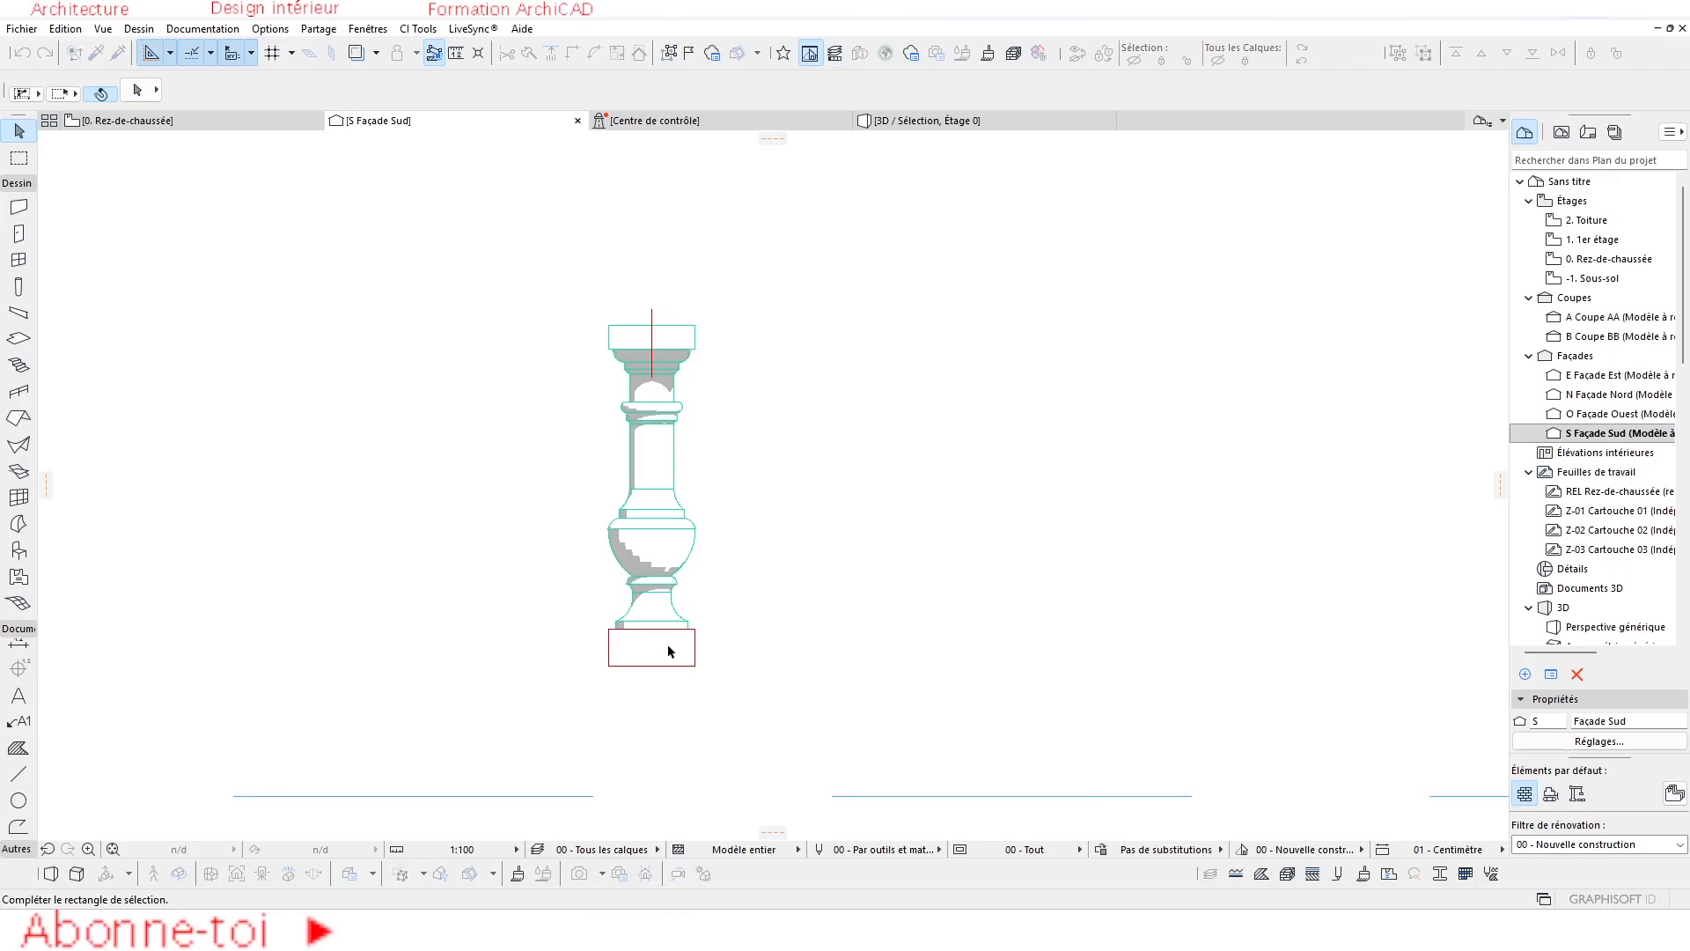
middle_click_drag(695, 275, 689, 435)
key("Escape")
key("space")
key("space")
left_click(707, 258, "alt")
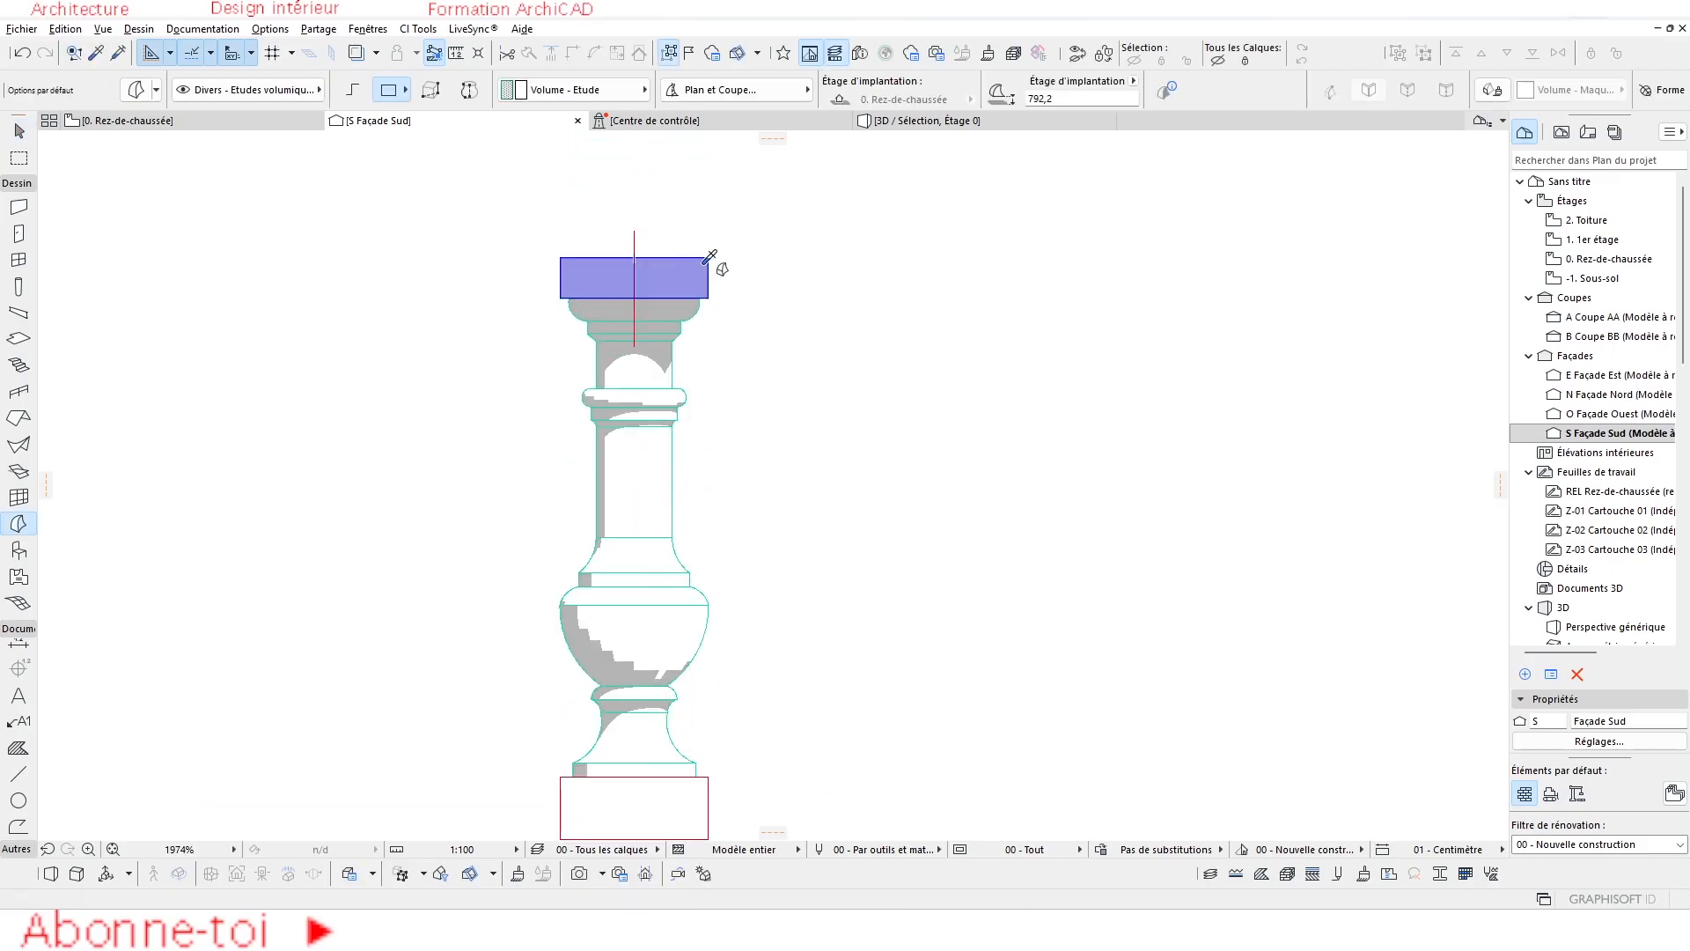
scroll(689, 350, "down", 4)
scroll(627, 557, "up", 5)
middle_click_drag(627, 556, 642, 476)
middle_click_drag(732, 410, 623, 533)
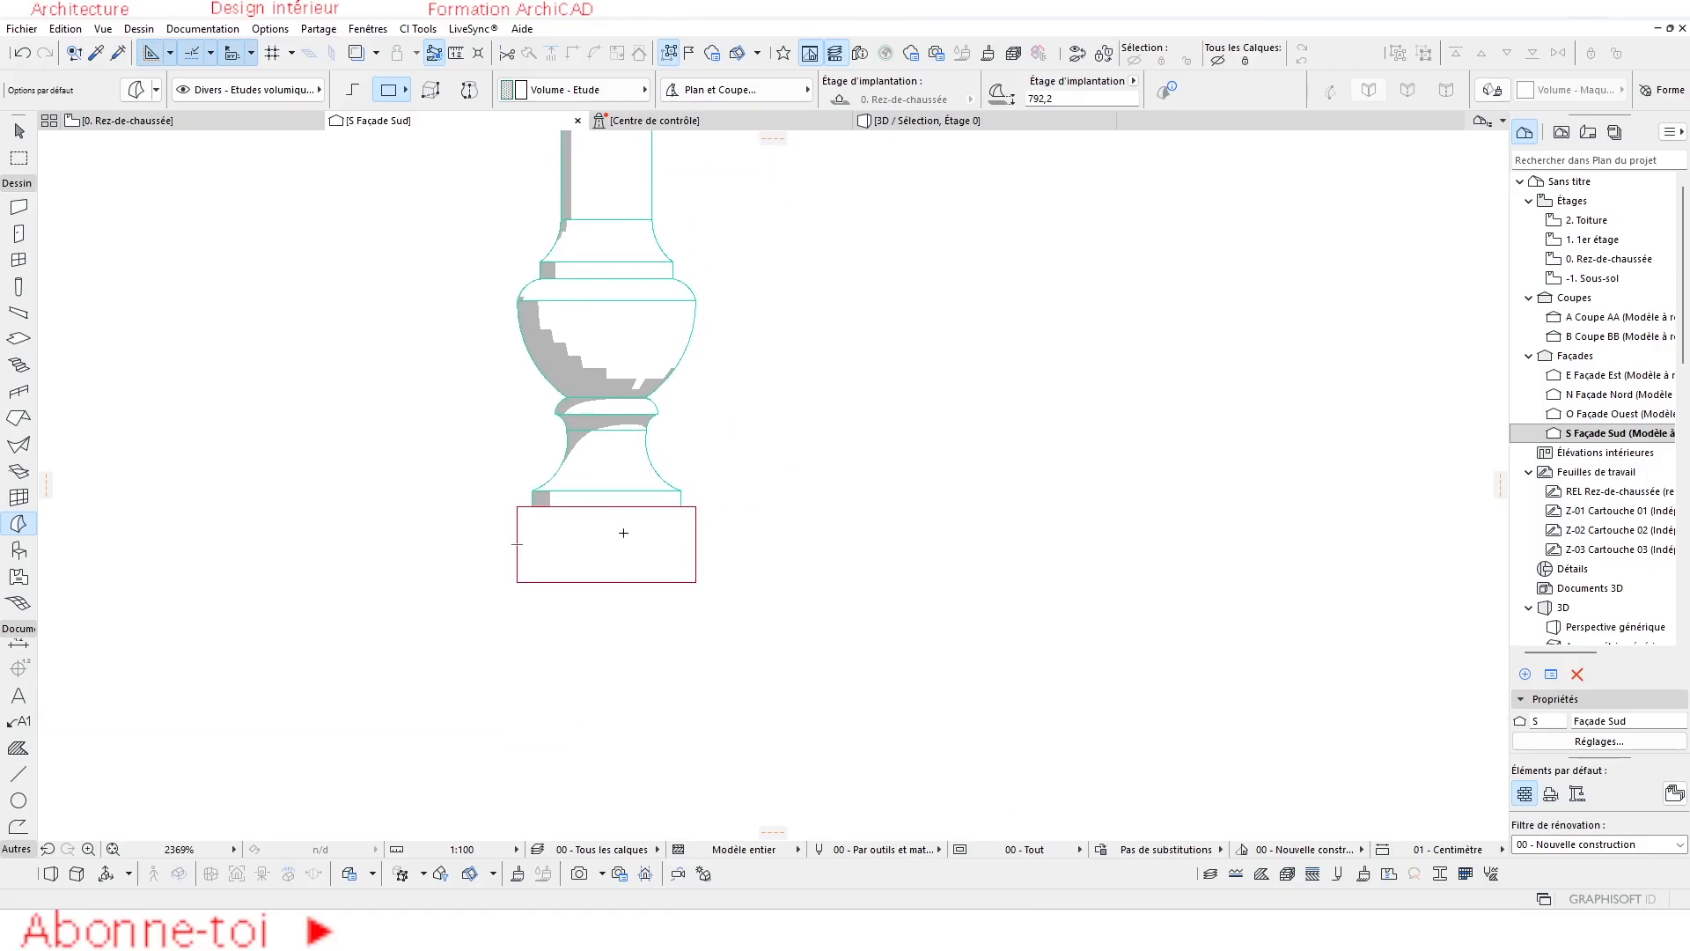
left_click(517, 581)
key("Escape")
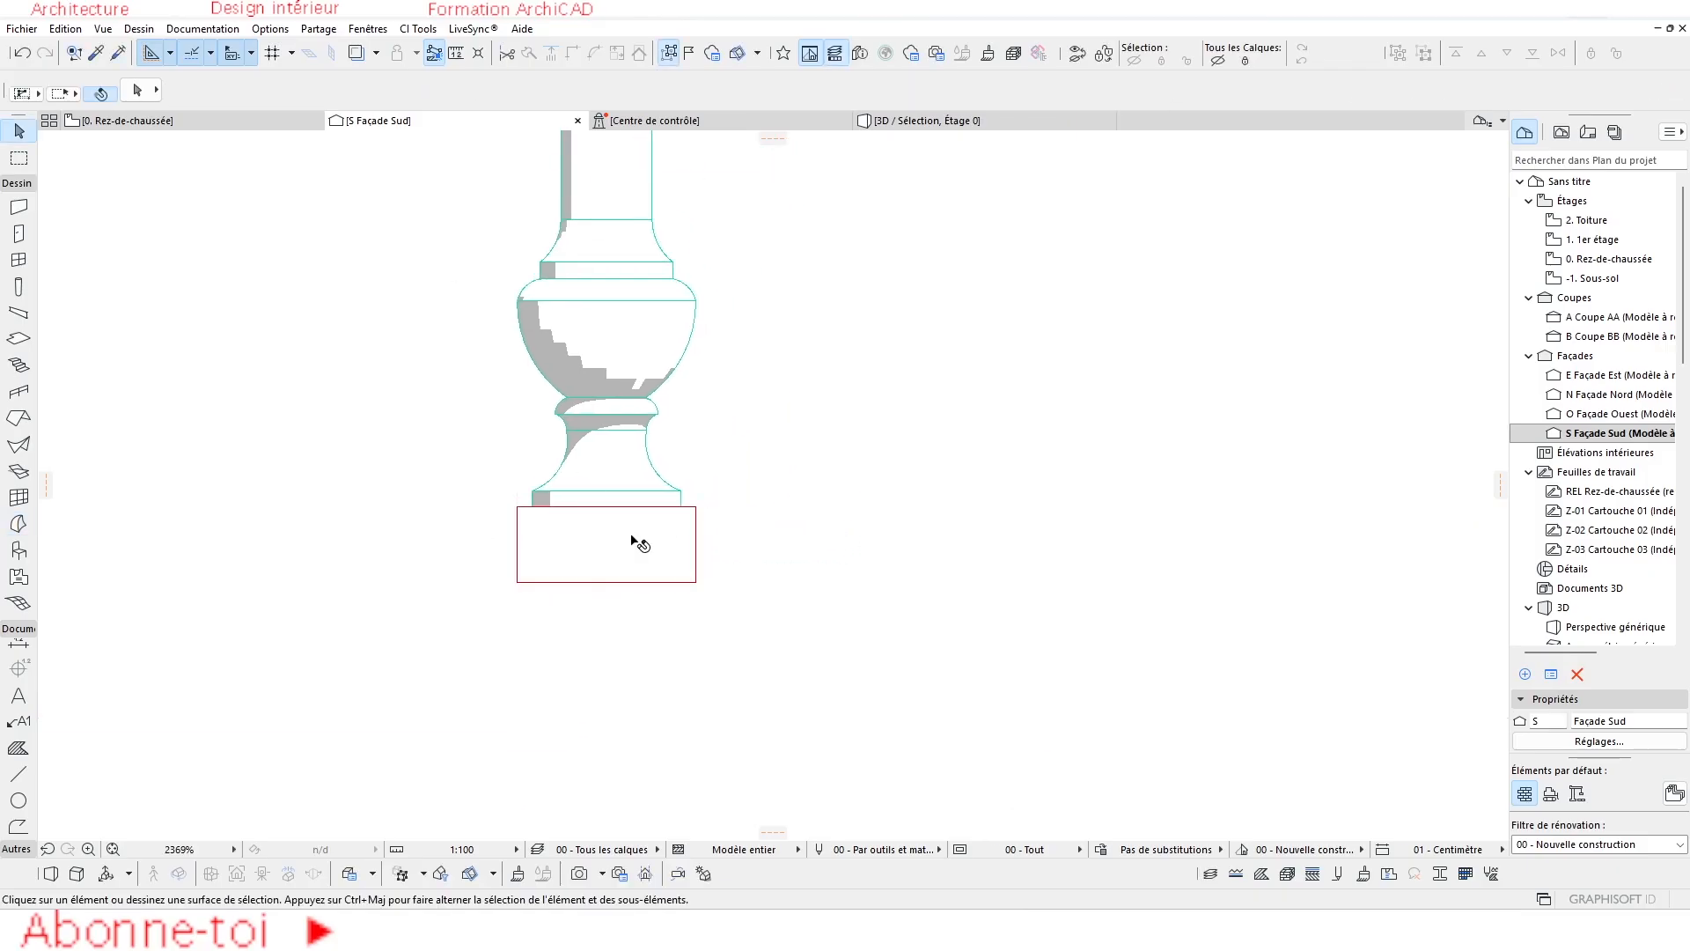
left_click(636, 539)
Move the bottom block's morph in the Rez-de-chaussée plan from the south façade line to the lower edge of the drawn baluster's bottom block.
middle_click_drag(759, 568, 774, 694)
scroll(774, 692, "down", 1)
scroll(771, 689, "down", 3)
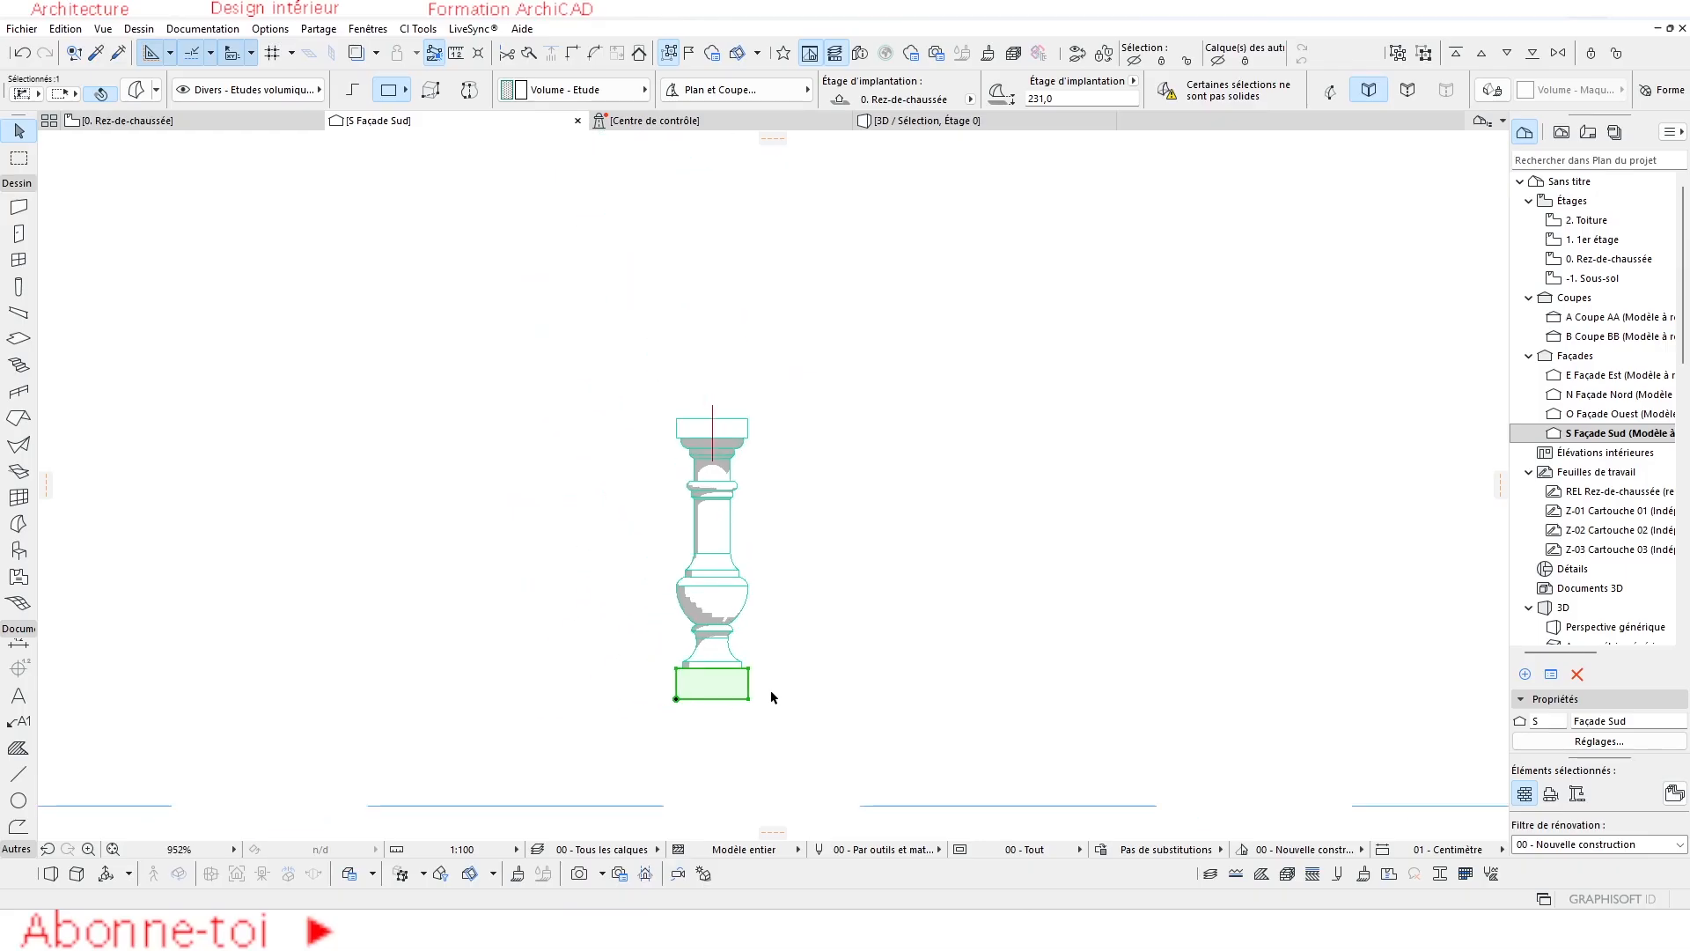
left_click(163, 121)
scroll(589, 506, "down", 7)
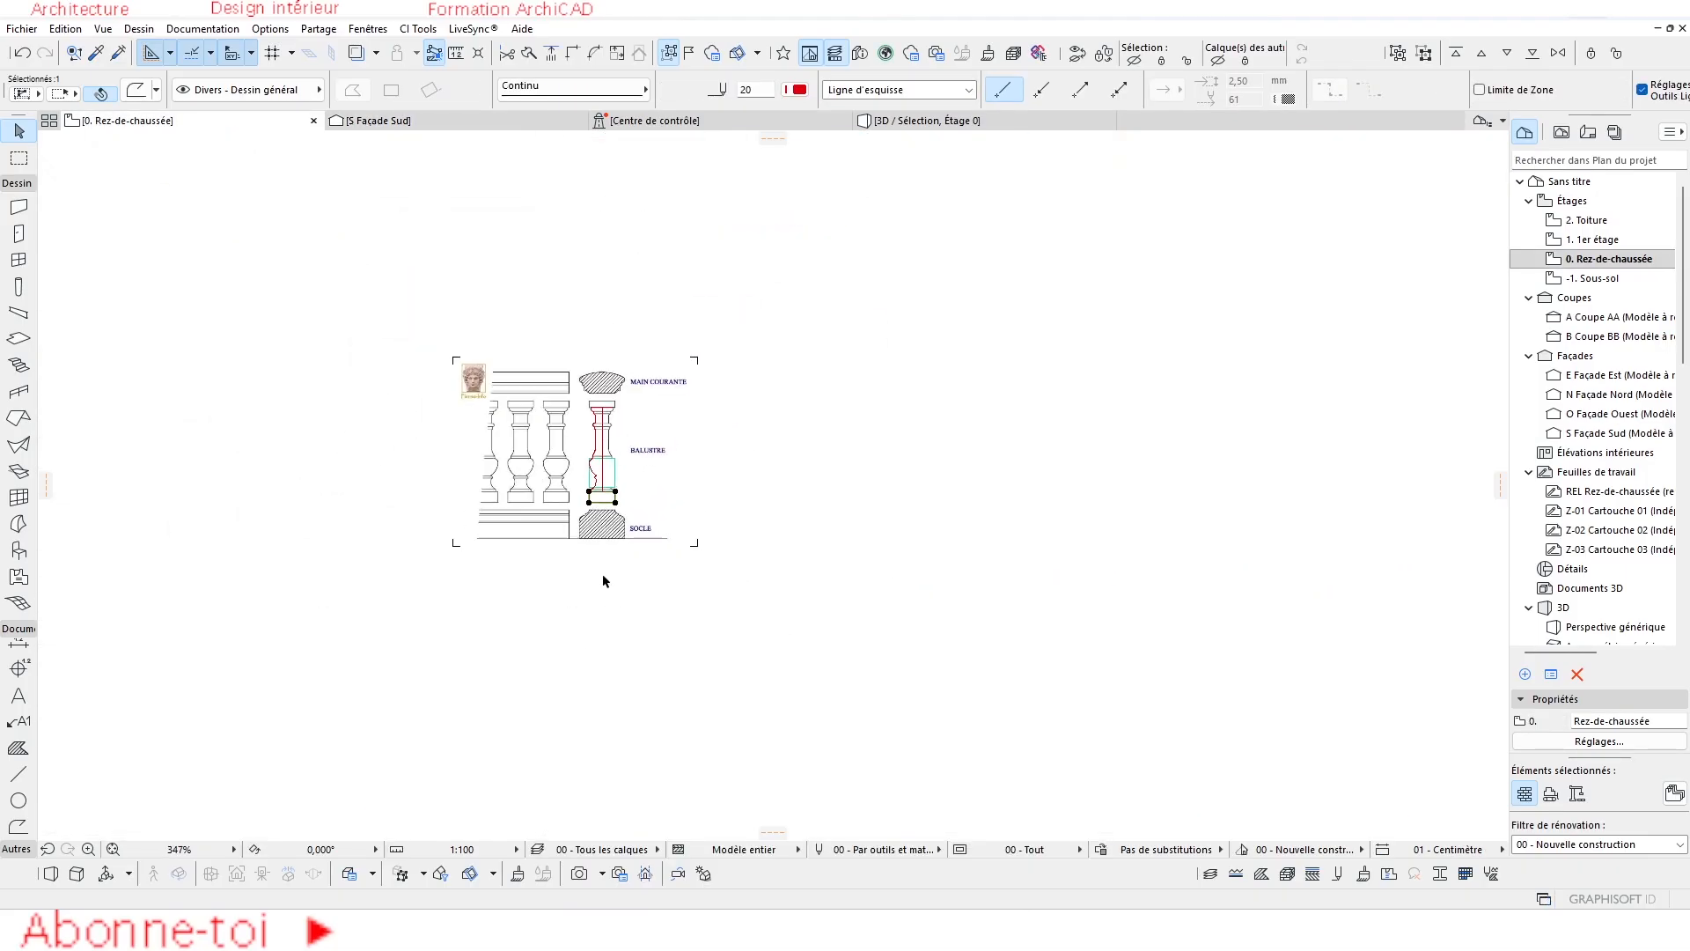
scroll(602, 573, "down", 8)
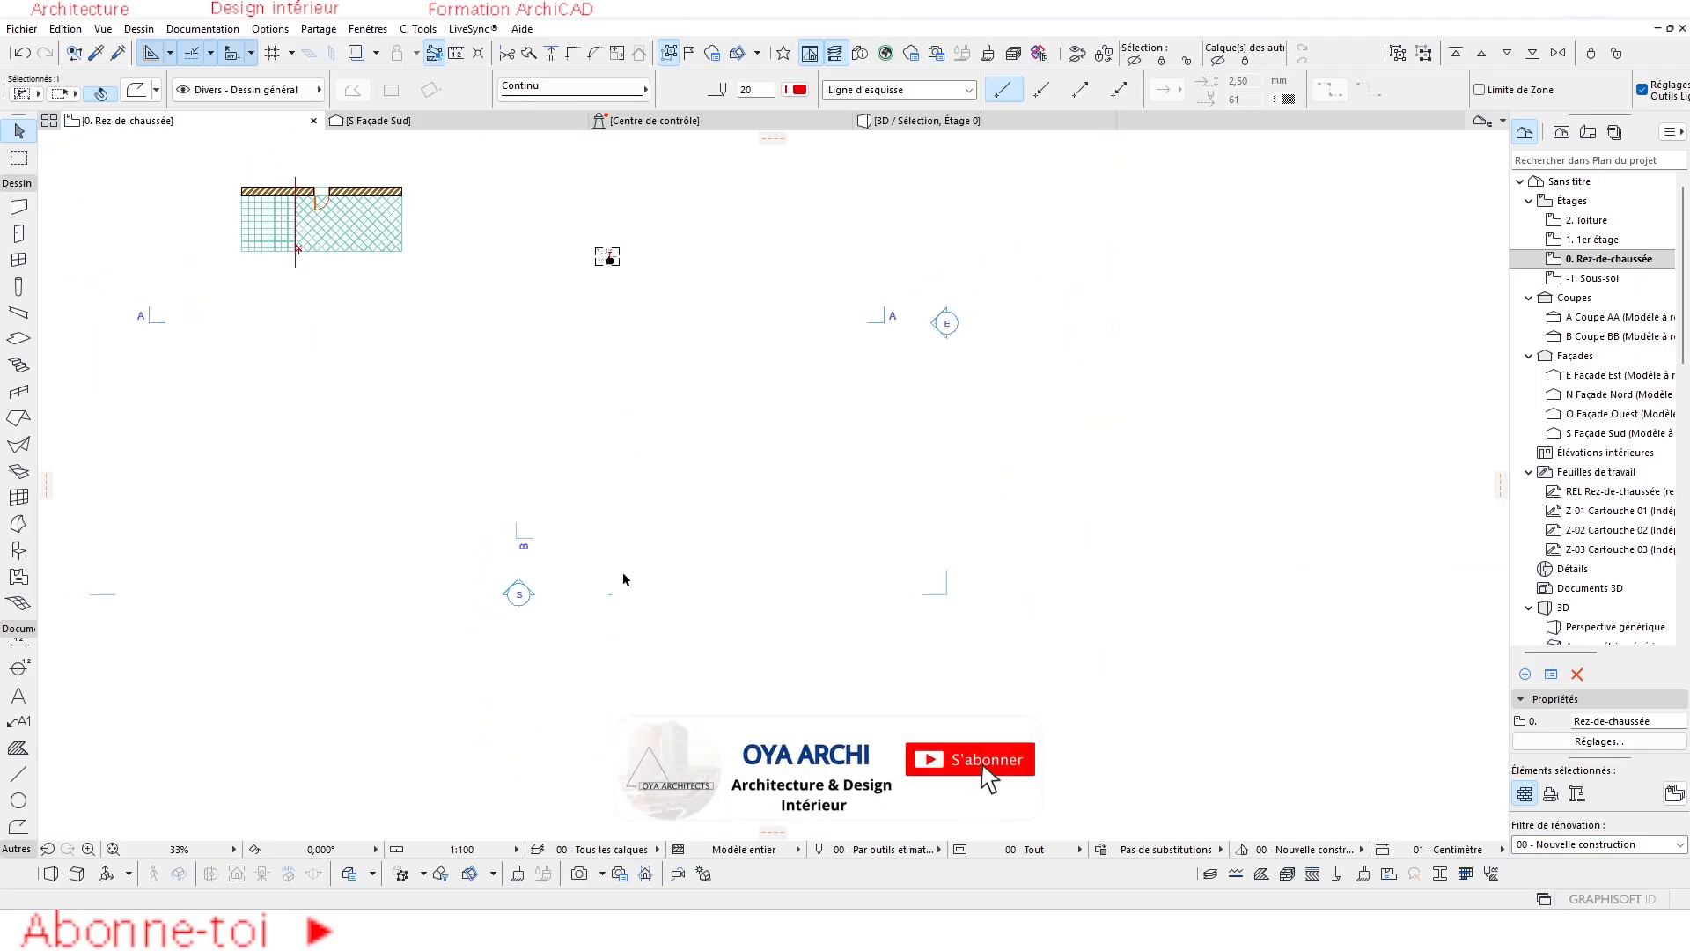
left_click(609, 593)
key("ctrl+d")
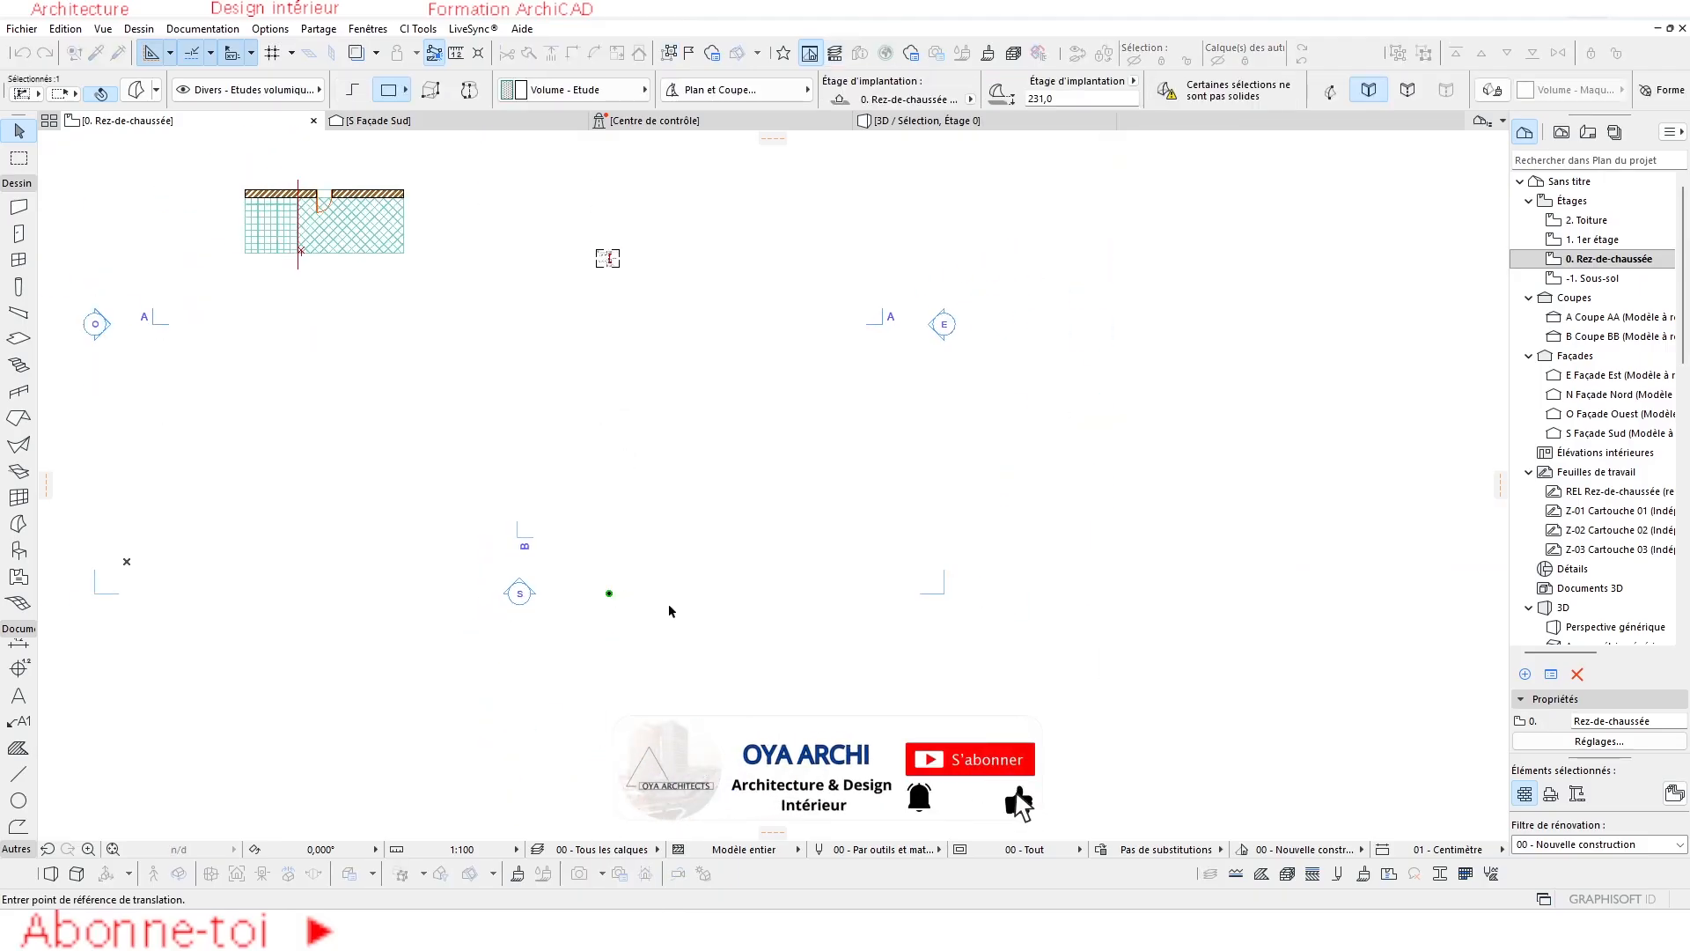
scroll(669, 610, "up", 2)
left_click(587, 584)
scroll(622, 408, "down", 3)
middle_click_drag(623, 408, 642, 464)
scroll(626, 363, "up", 10)
middle_click_drag(476, 440, 390, 544)
middle_click_drag(294, 615, 514, 513)
left_click(505, 521)
scroll(480, 520, "up", 3)
scroll(482, 521, "up", 1)
Deselect the morphs in the 3D view and display all elements of the model.
left_click(879, 124)
scroll(695, 487, "down", 6)
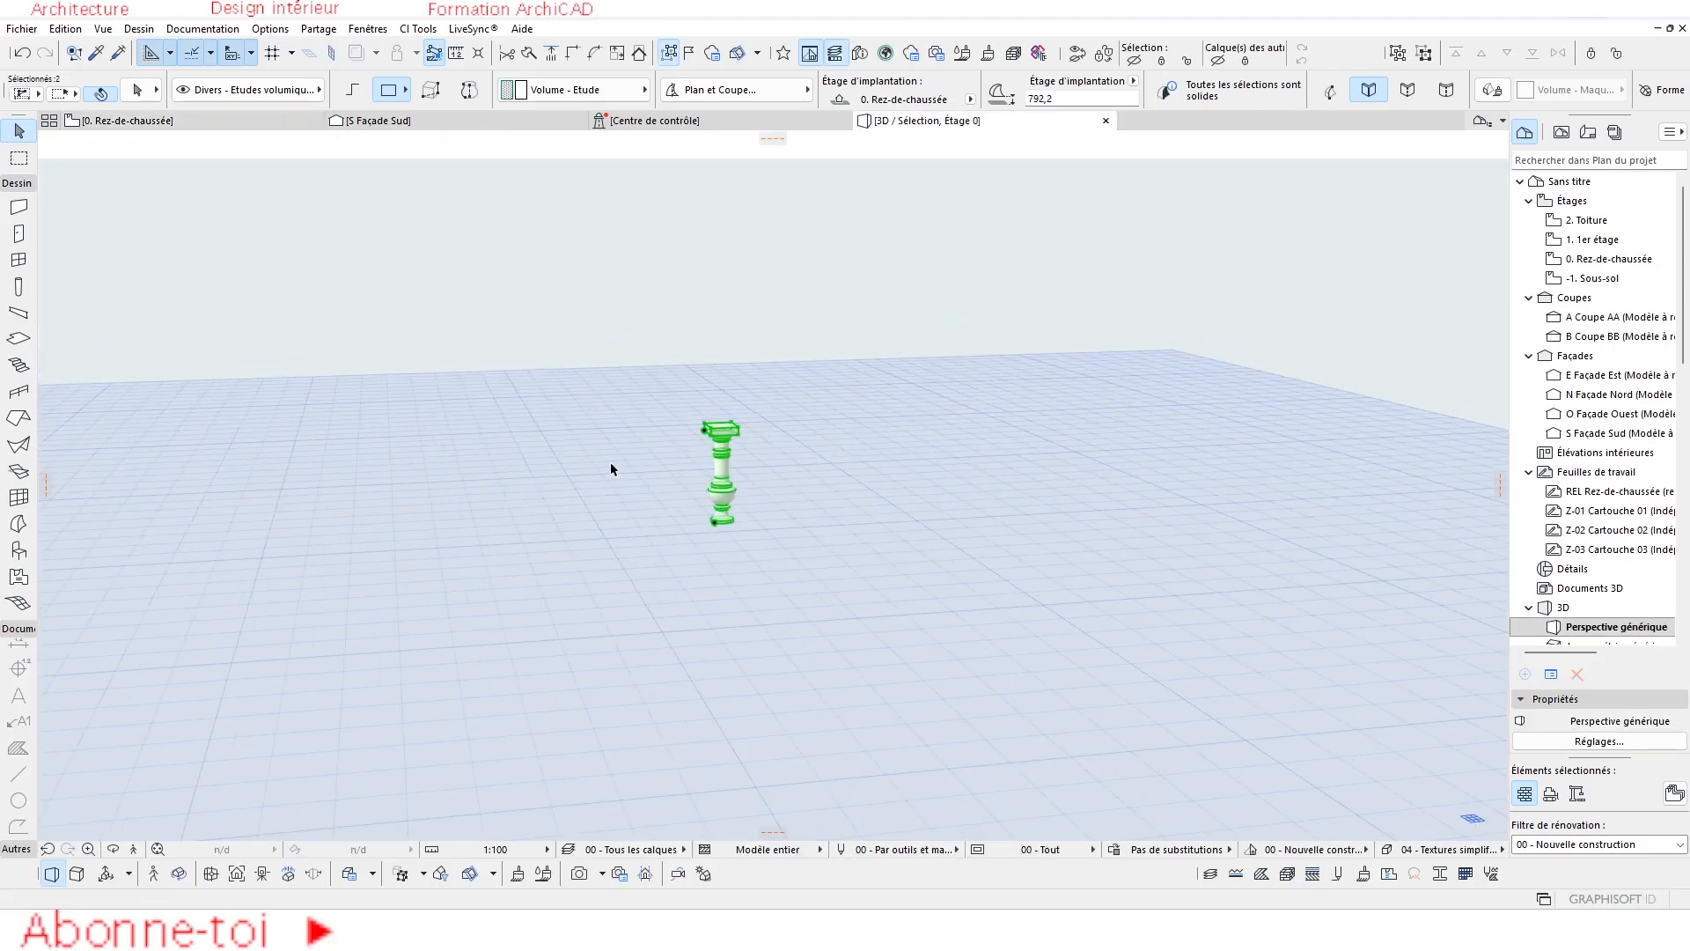
scroll(610, 464, "down", 4)
left_click(451, 597)
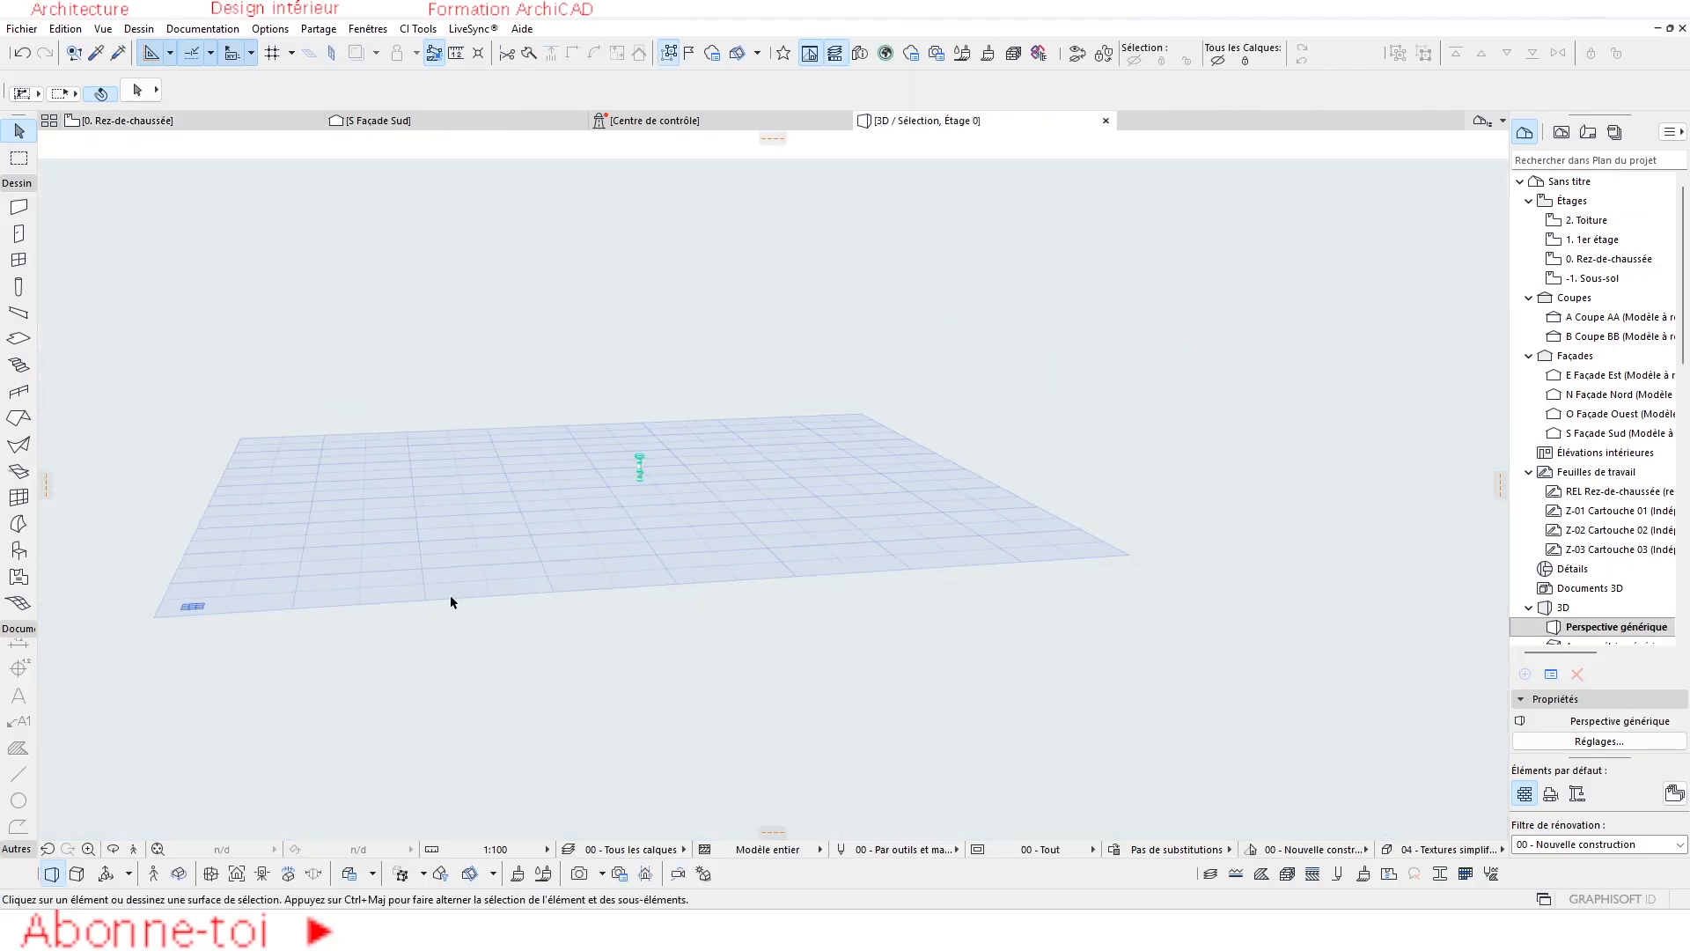
right_click(659, 350)
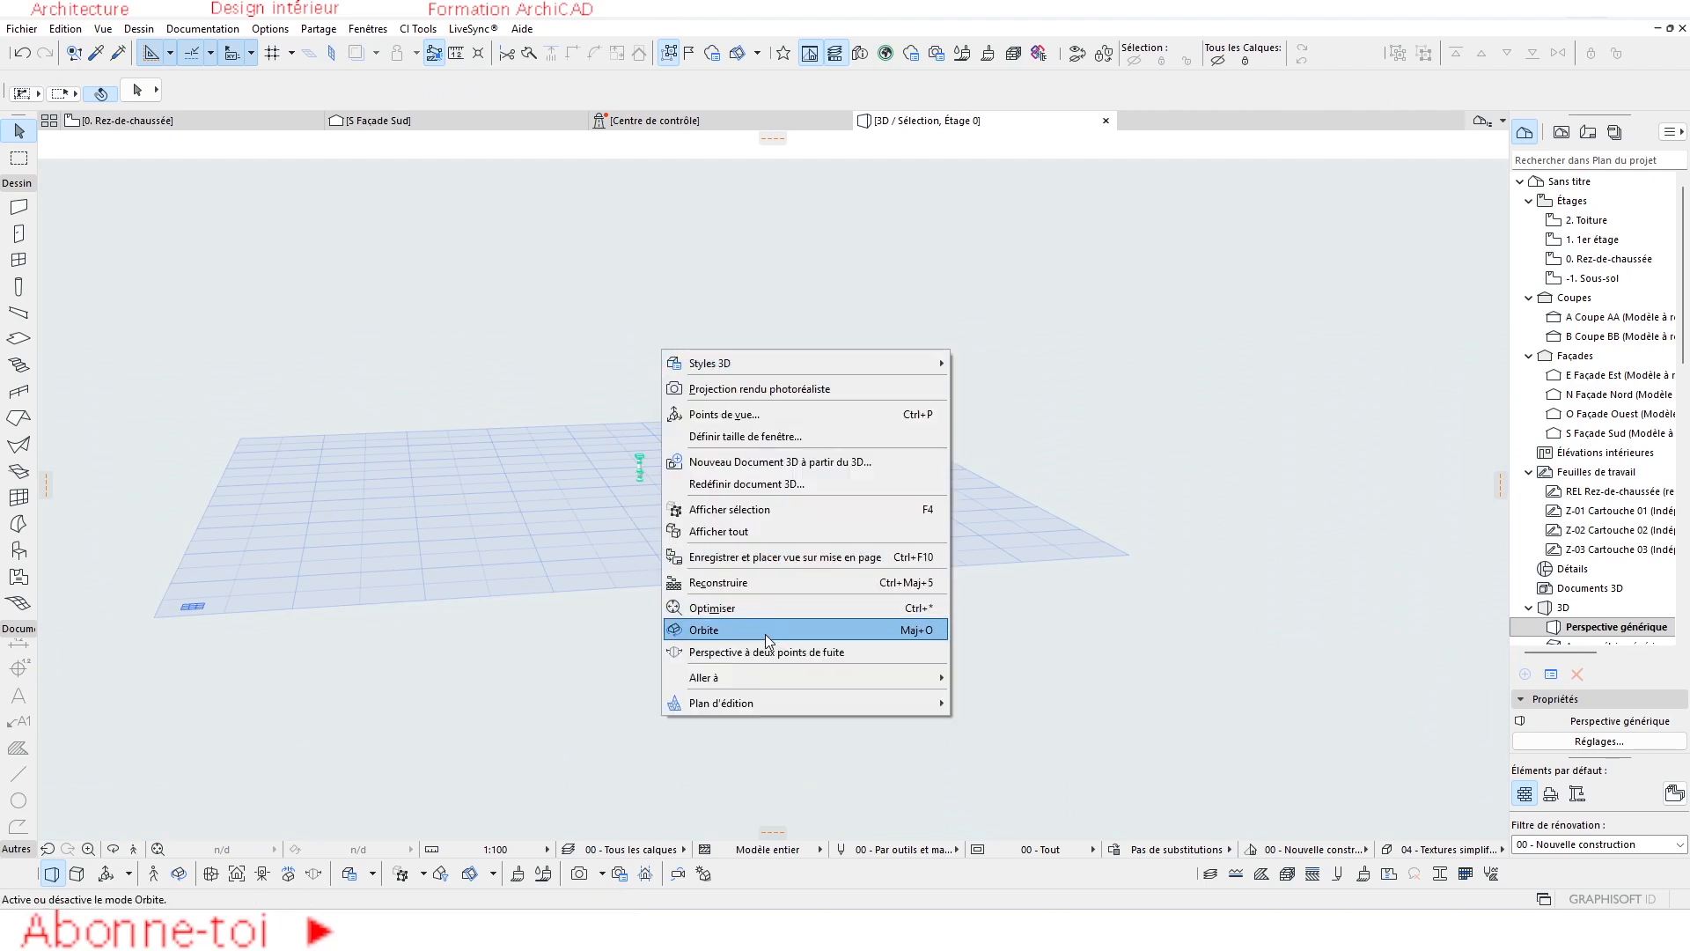
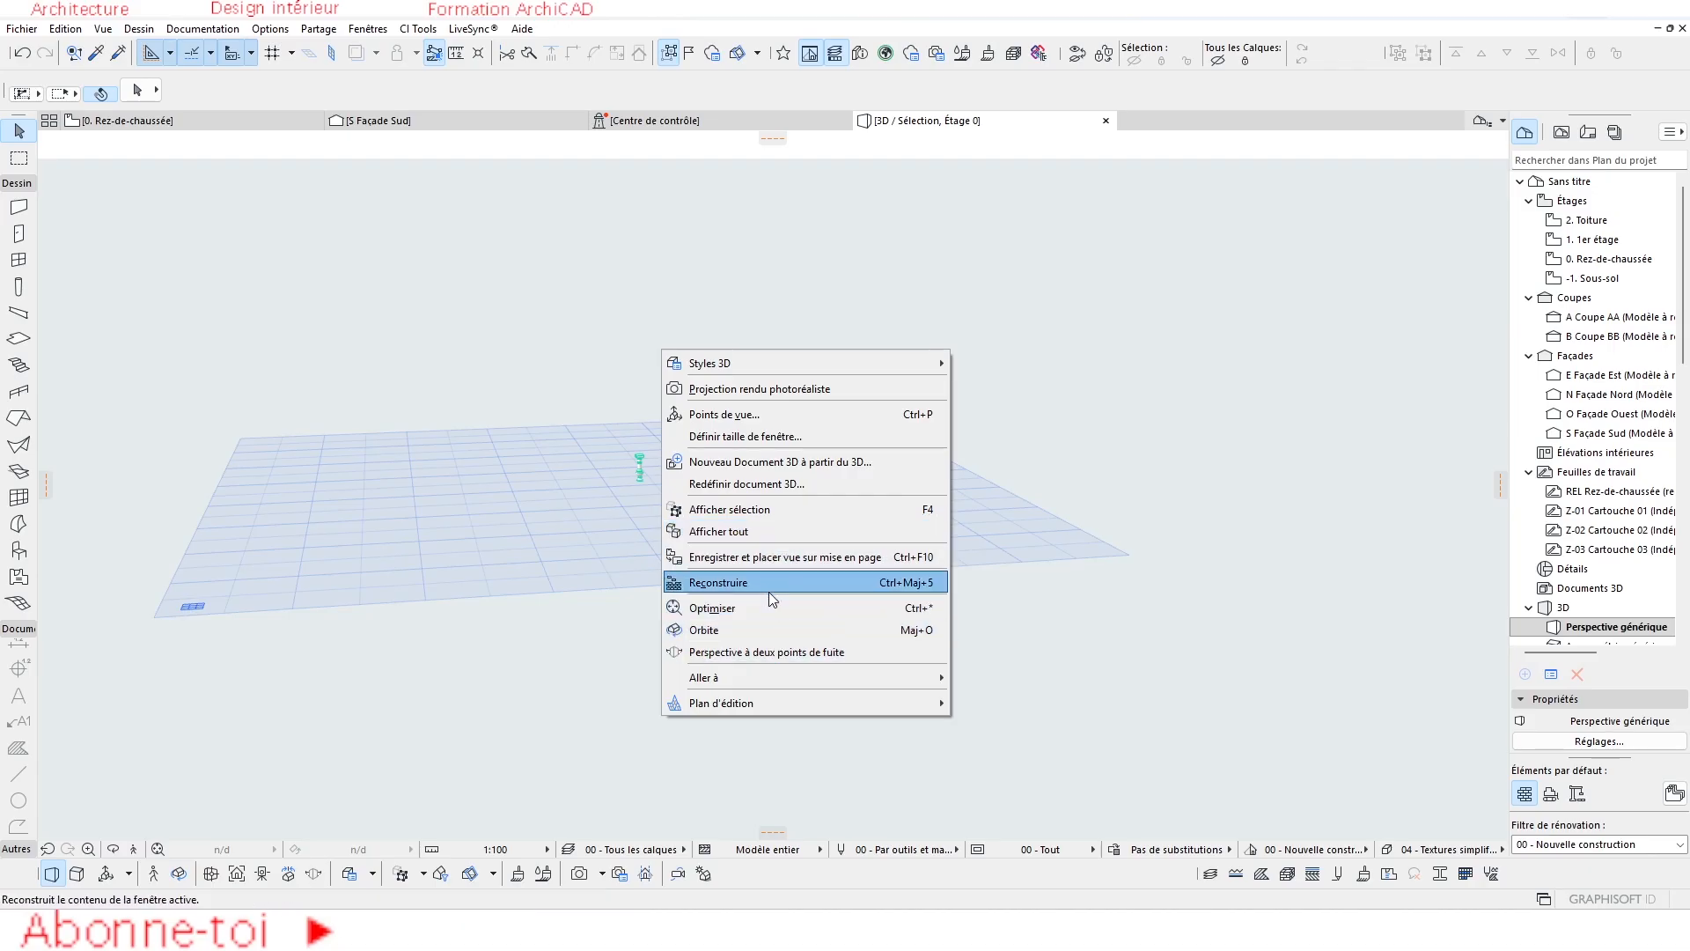
left_click(762, 519)
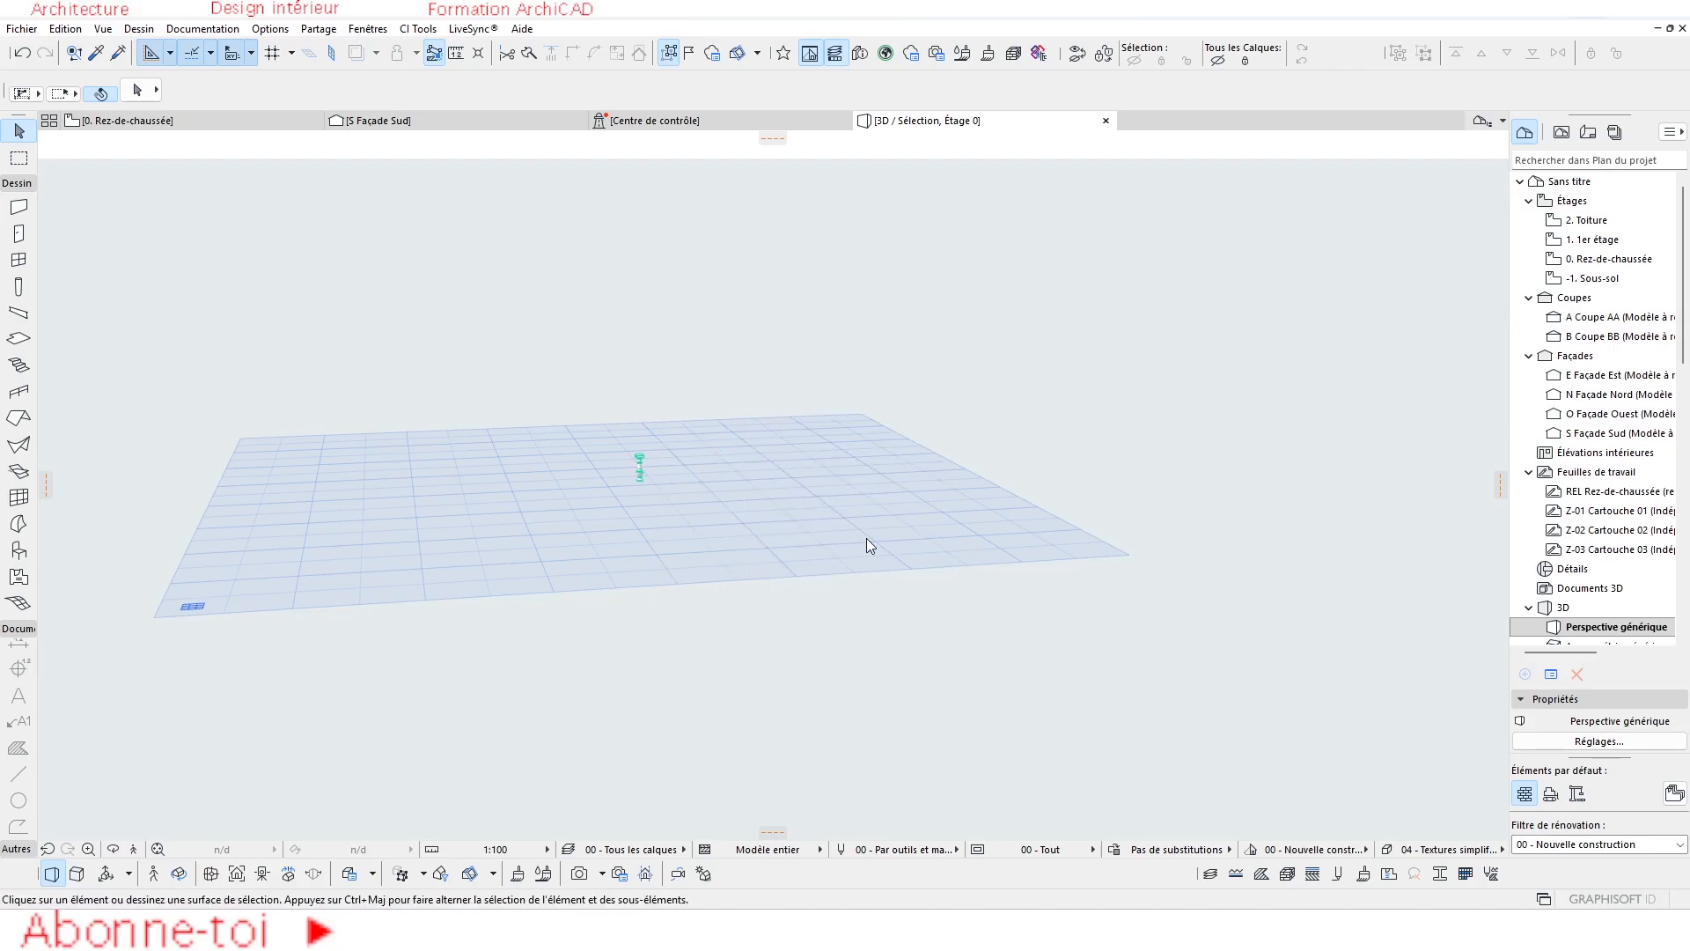
Examine the bottom block's face in 3D and its alignment with the baluster and the top block.
scroll(662, 489, "up", 10)
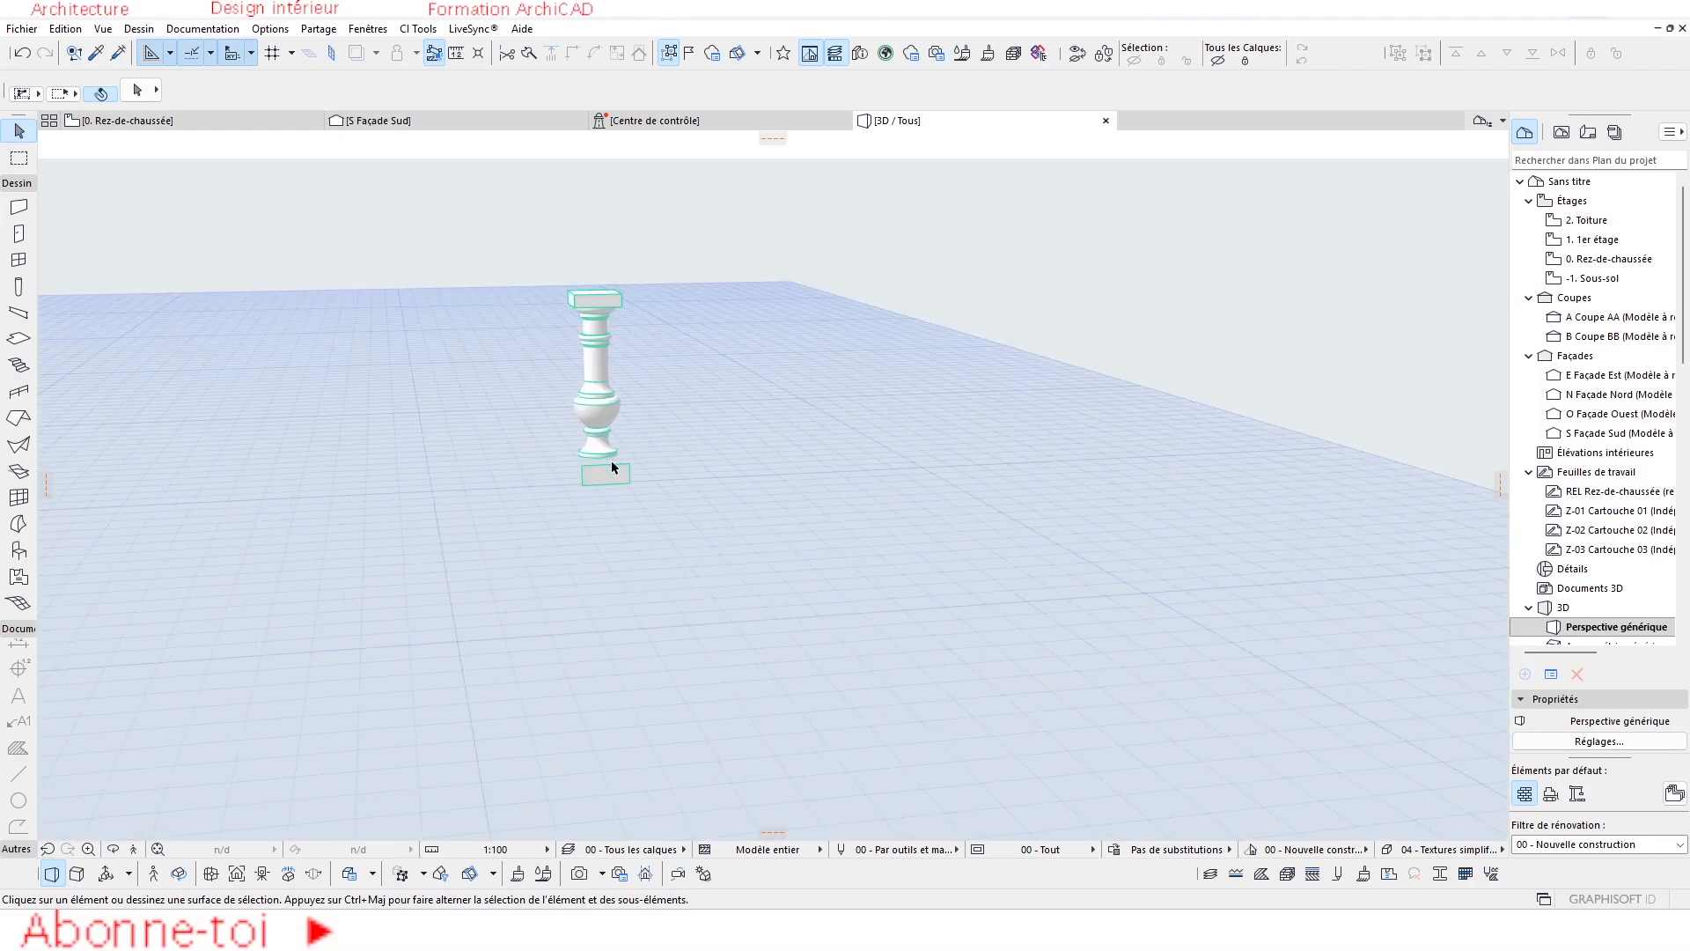
scroll(611, 461, "up", 5)
scroll(591, 464, "down", 5)
mouse_move(584, 465)
middle_mouse_down("shift")
mouse_move(524, 483)
mouse_move(574, 442)
middle_mouse_up("shift")
scroll(578, 315, "up", 1)
middle_click_drag(578, 315, 824, 551)
scroll(796, 498, "up", 3)
scroll(562, 410, "down", 2)
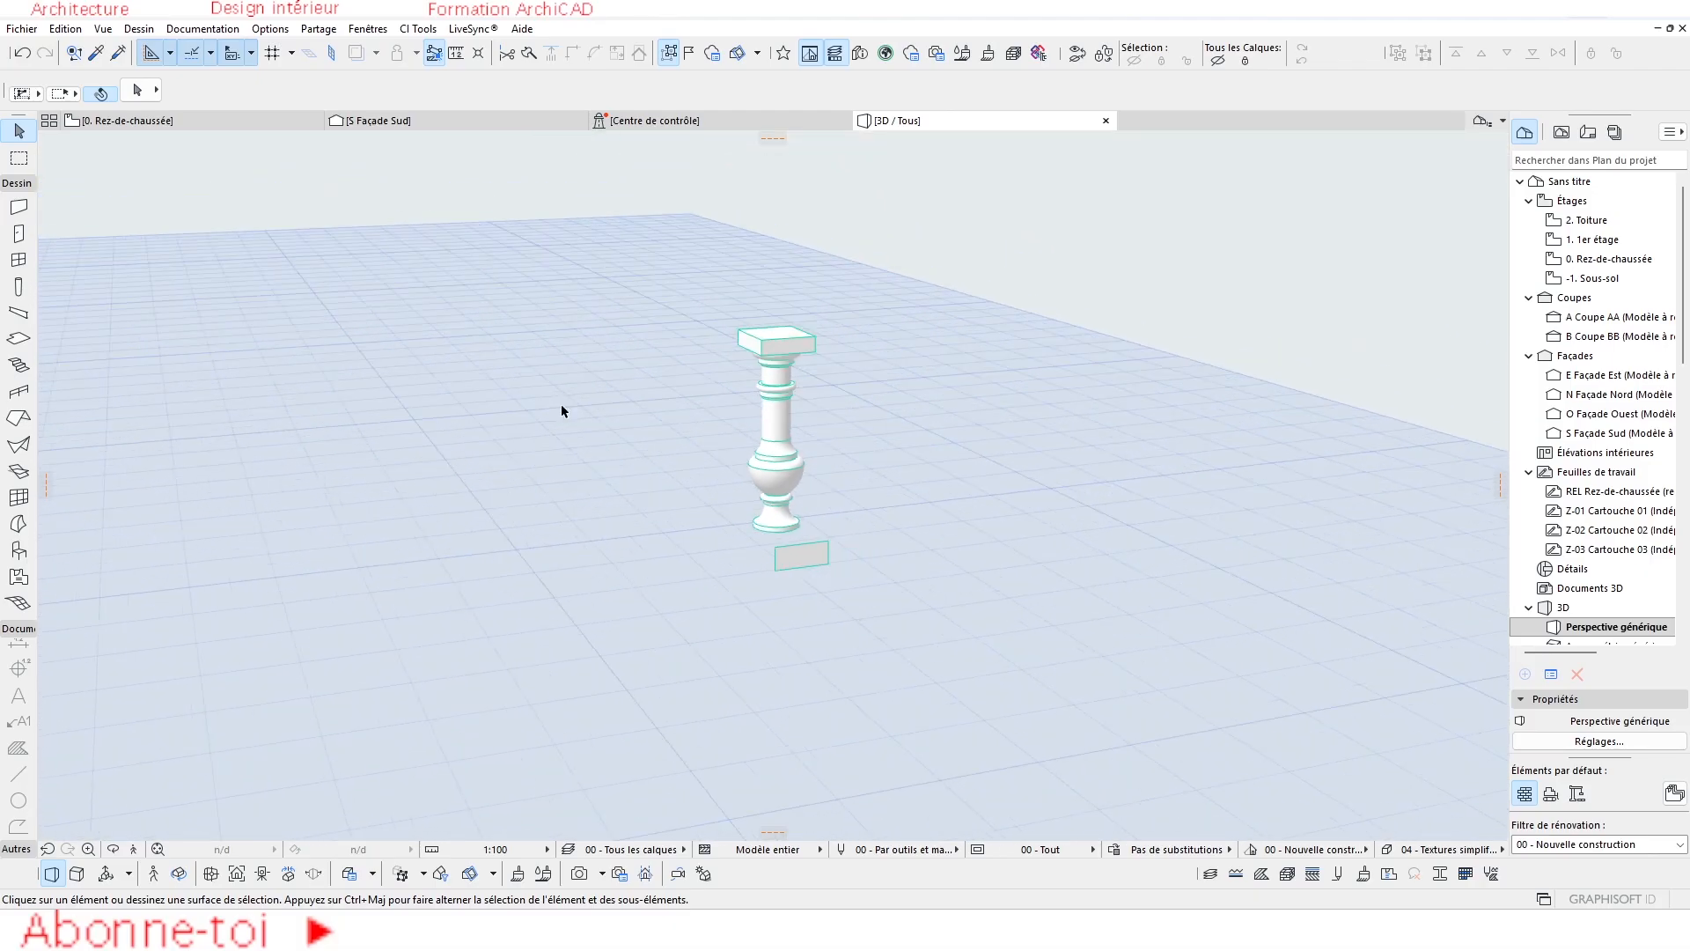
Examine the bottom block's morph in the Rez-de-chaussée plan and in the south façade view.
left_click(161, 121)
scroll(678, 361, "down", 4)
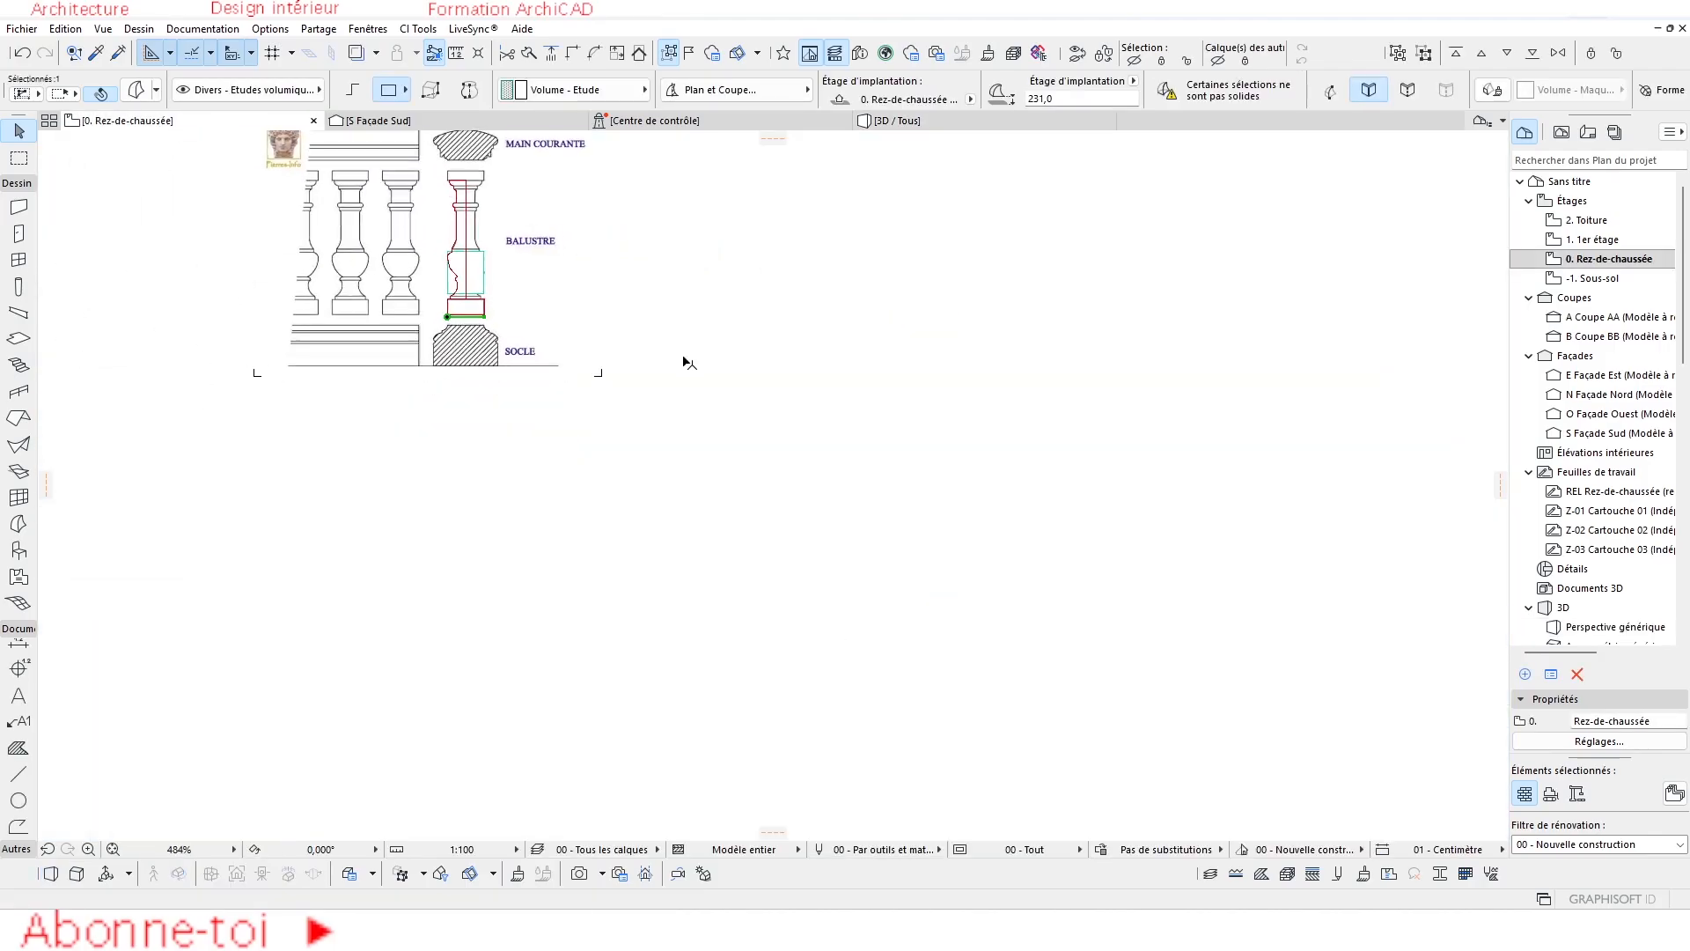
left_click(378, 121)
scroll(664, 525, "down", 5)
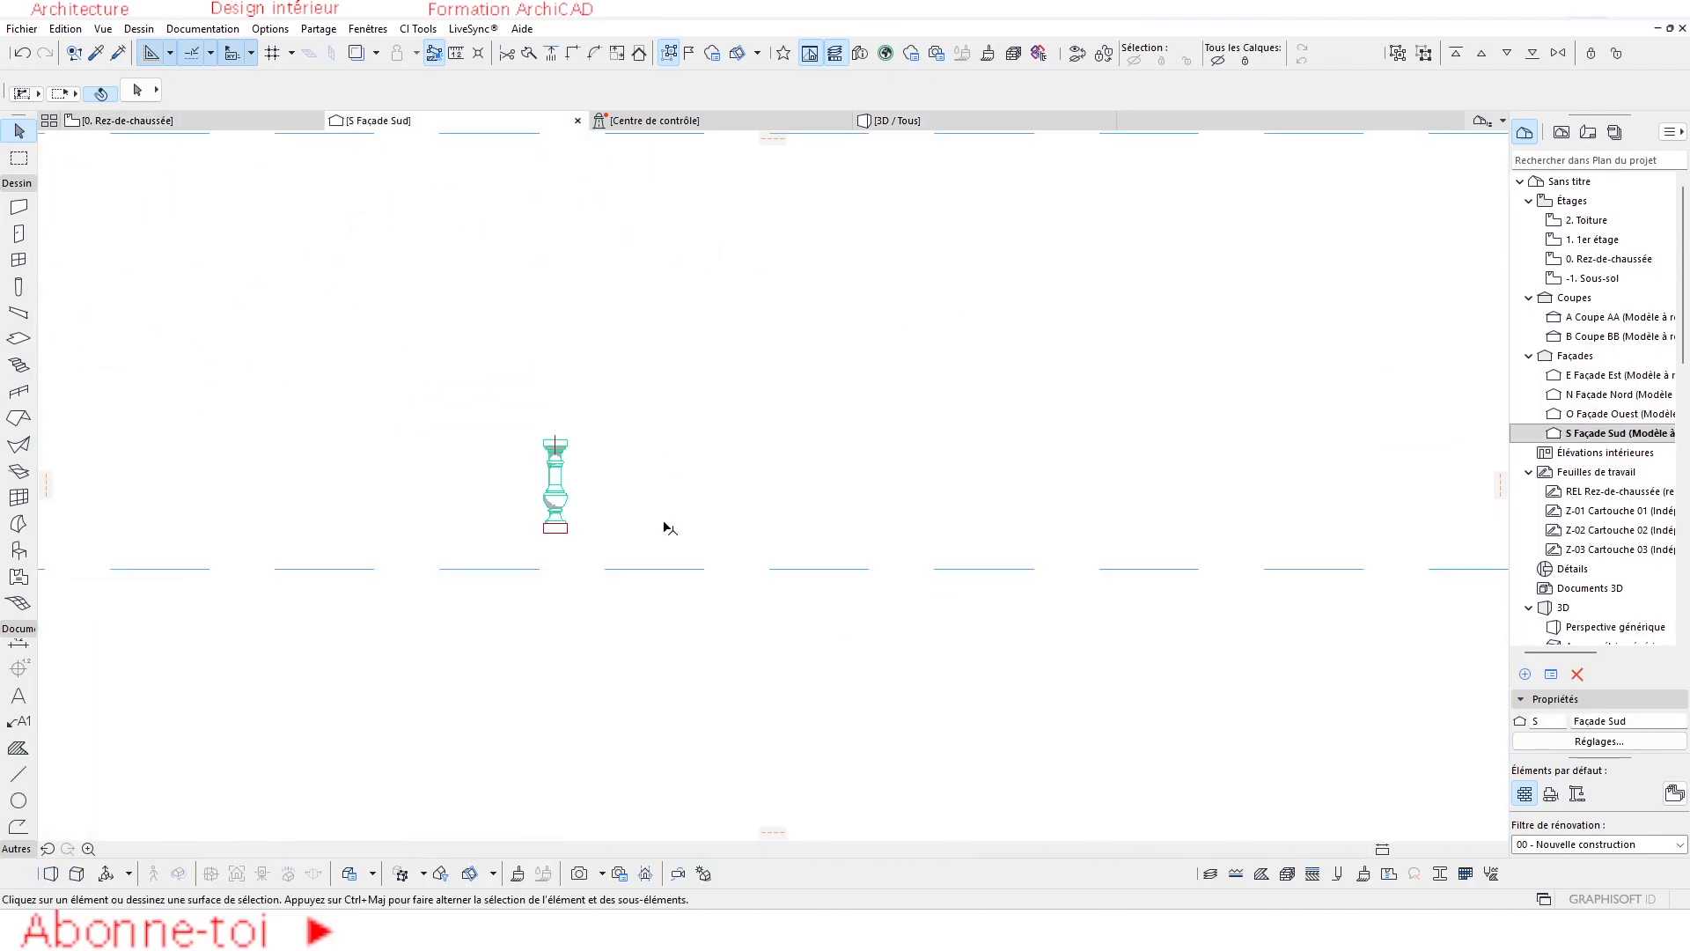
scroll(540, 533, "up", 5)
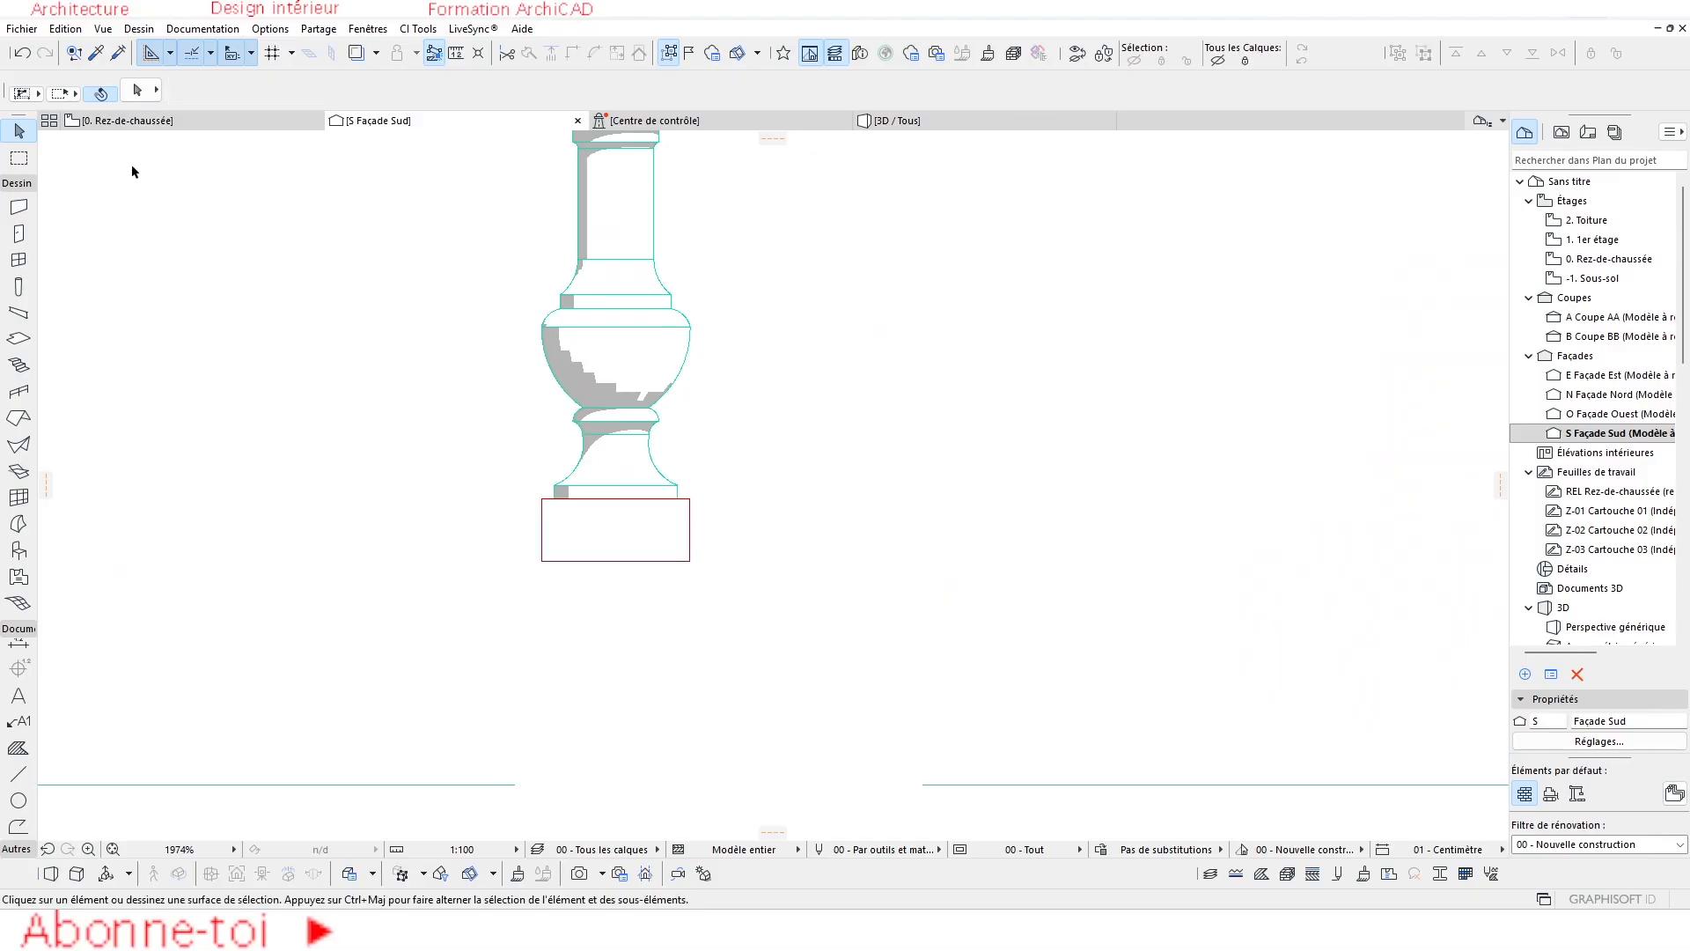
Open the east façade view from its marker on the Rez-de-chaussée plan, framing the baluster's base and the bottom block's morph.
left_click(155, 123)
scroll(610, 427, "down", 5)
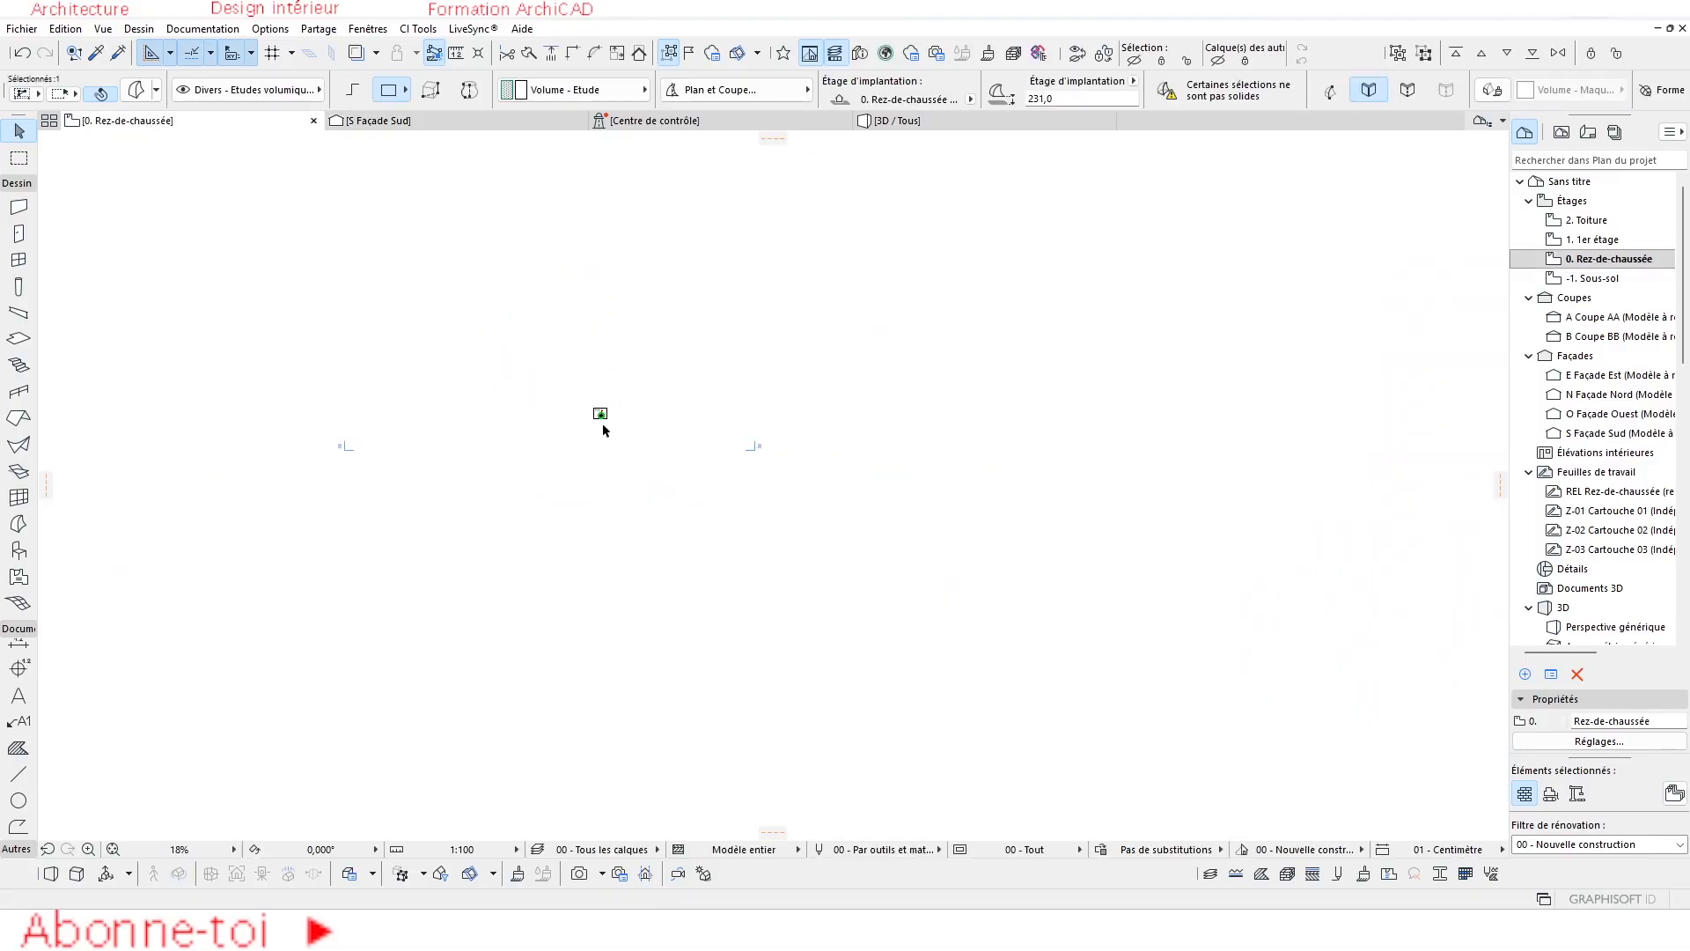
scroll(562, 594, "up", 4)
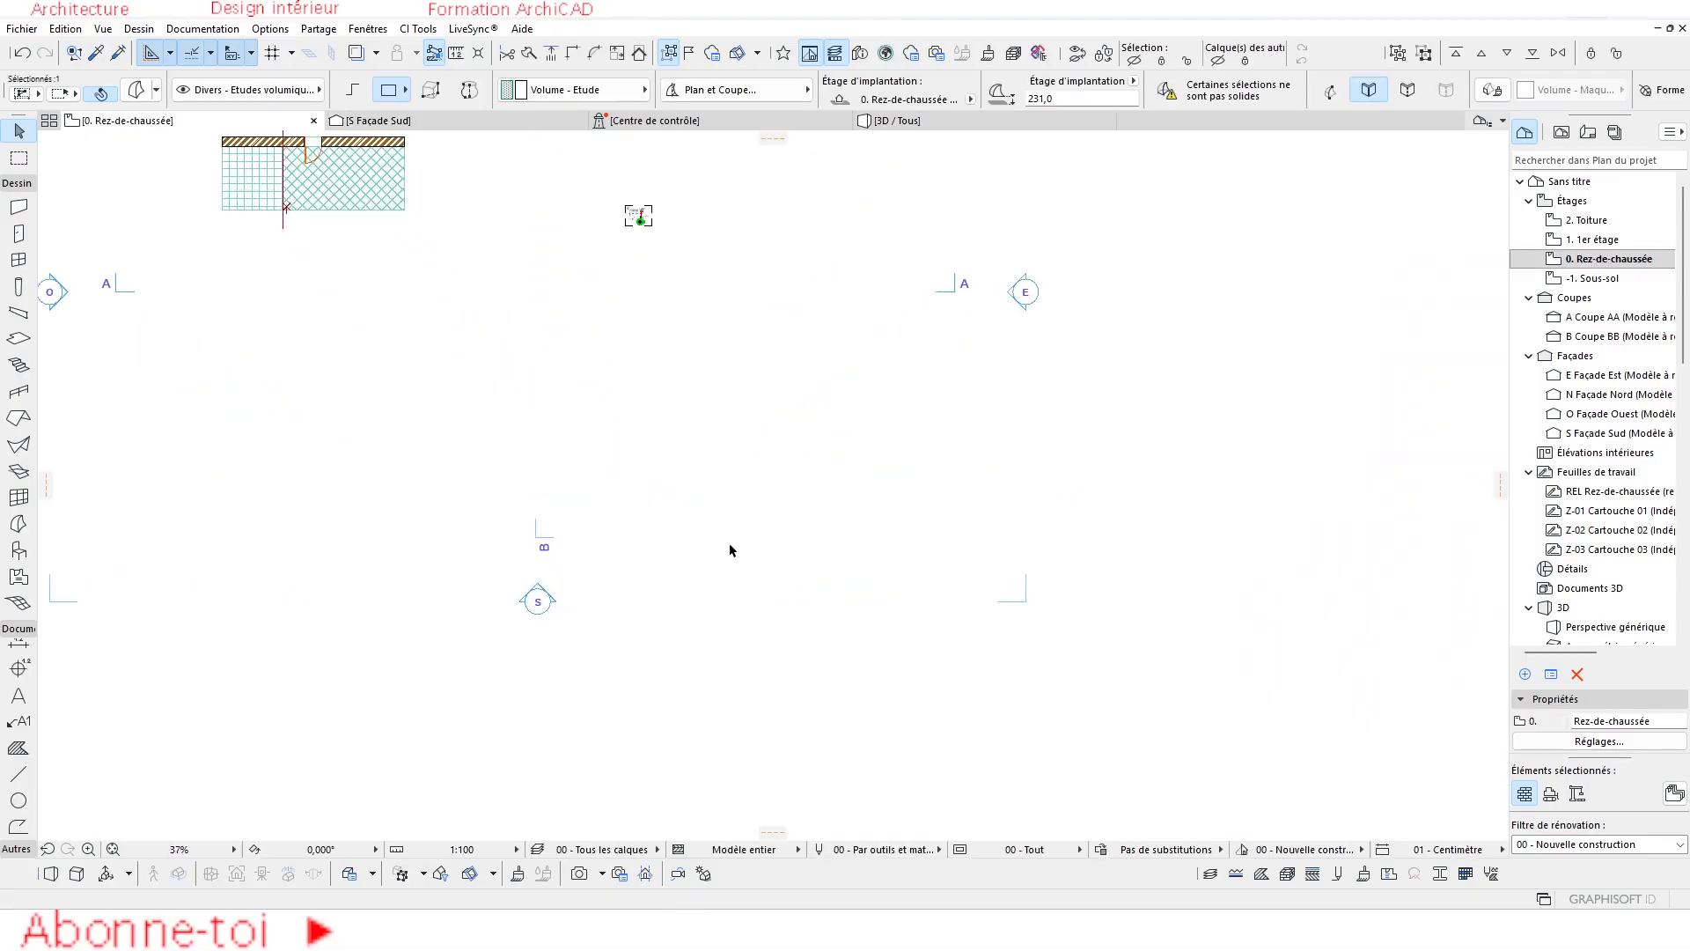
middle_click_drag(892, 434, 842, 513)
scroll(943, 368, "down", 2)
left_click(990, 354)
right_click(992, 354)
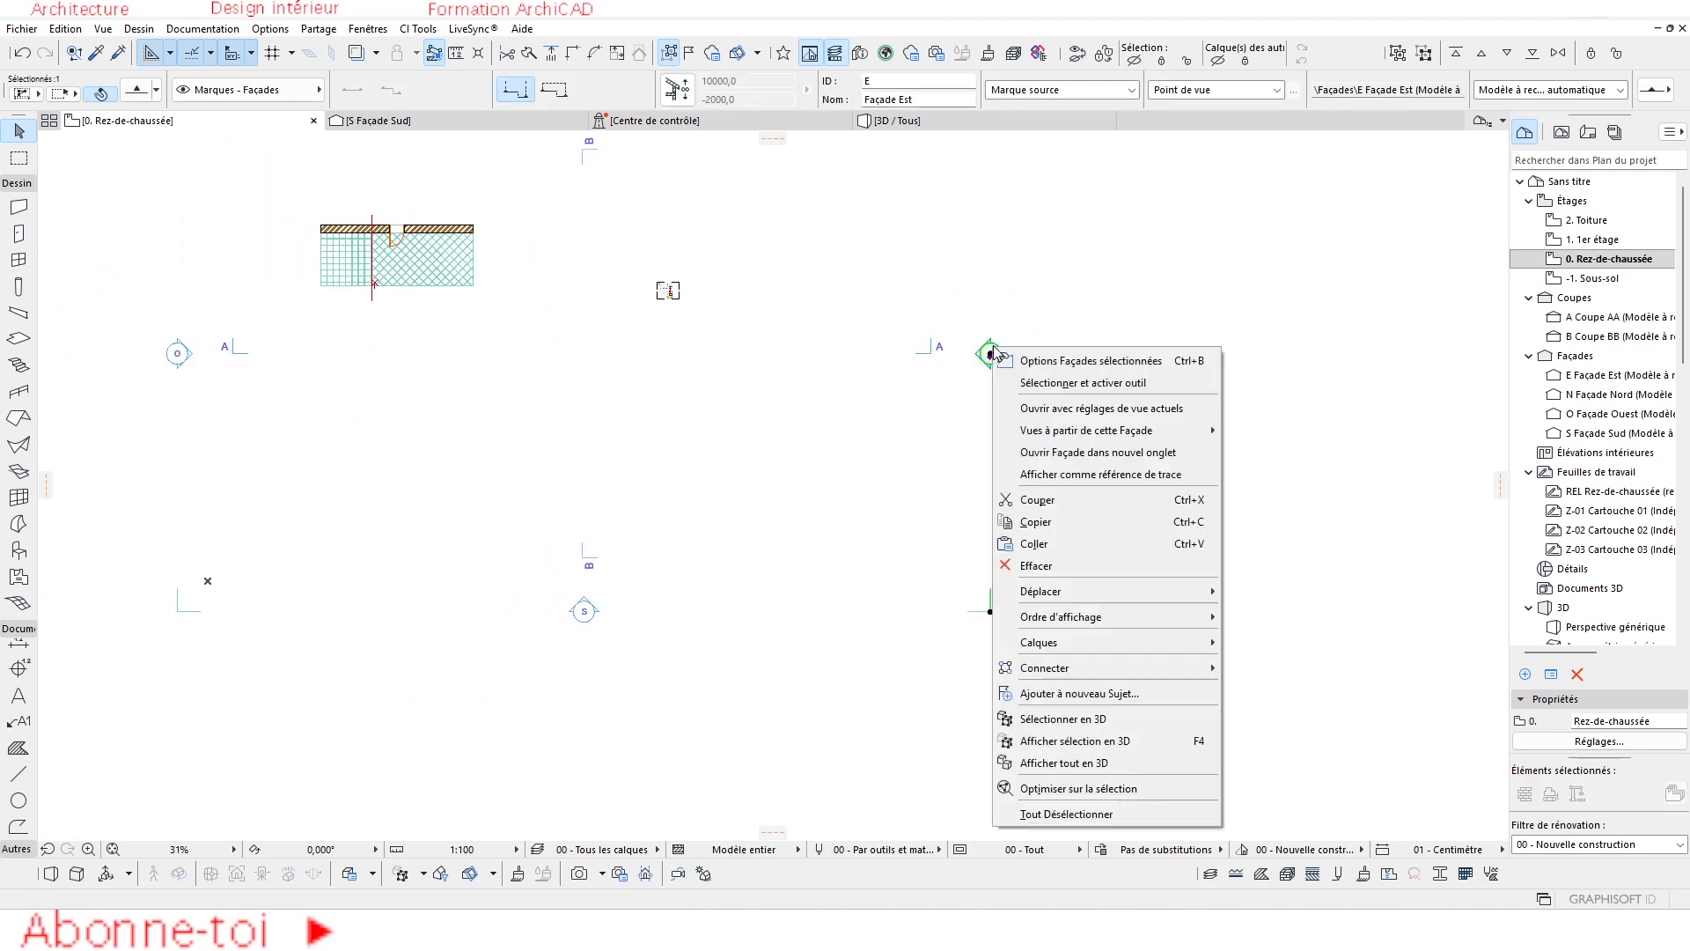
left_click(1057, 409)
scroll(616, 606, "up", 5)
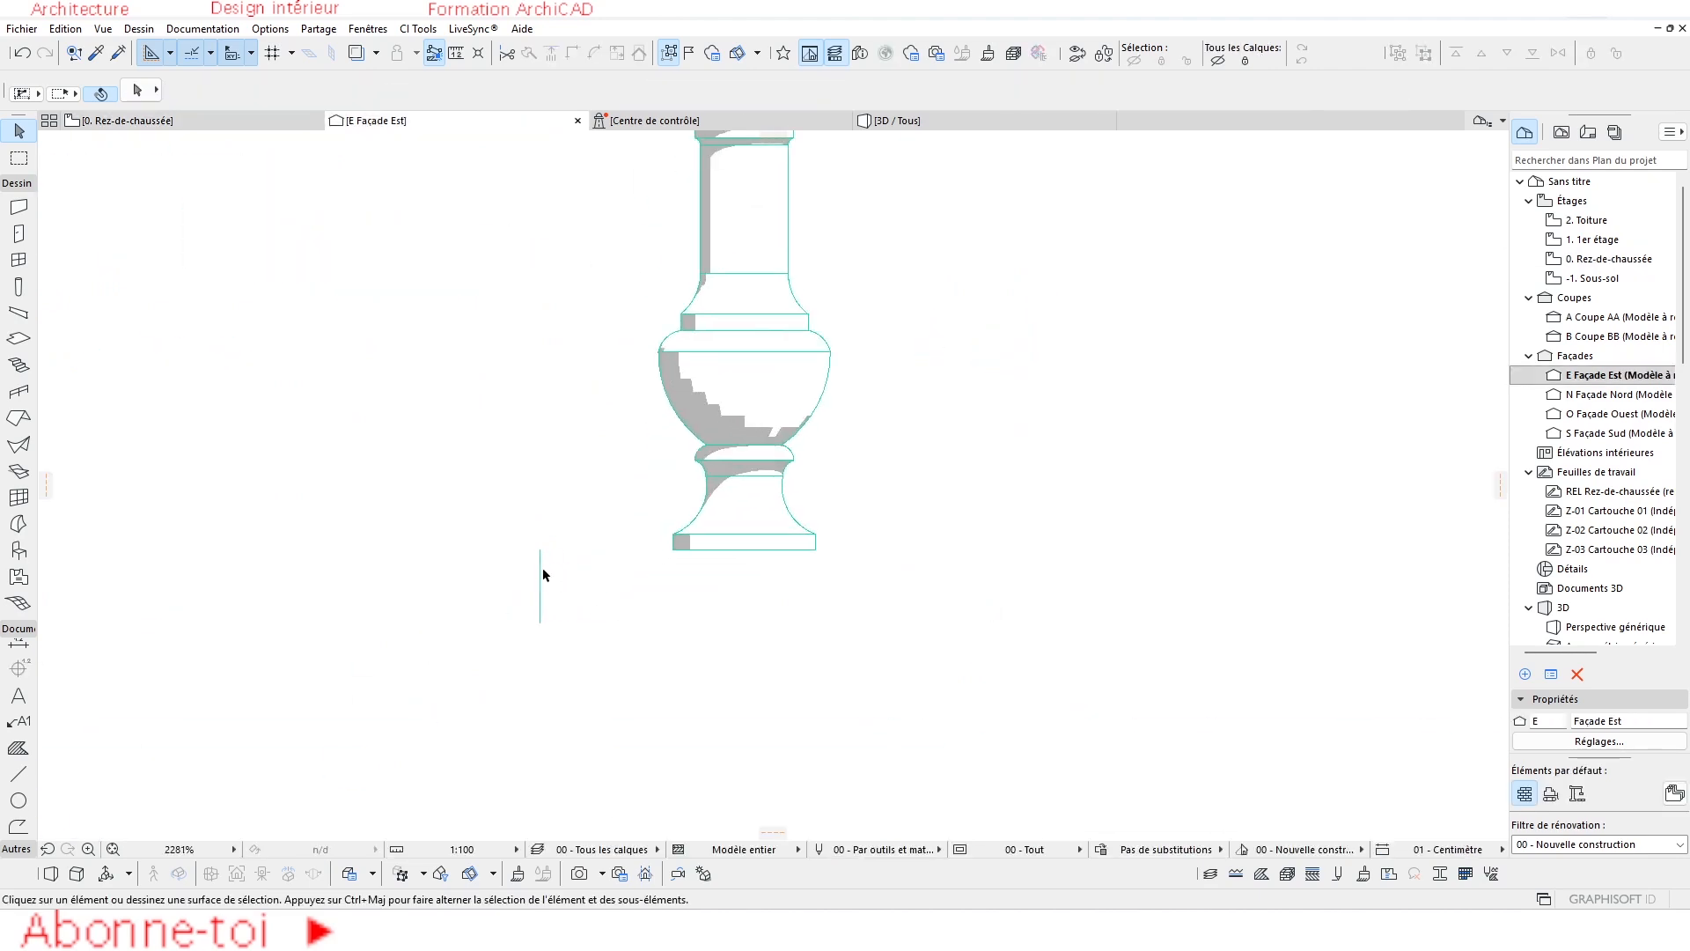
Select the bottom block's morph in the east façade and begin moving it.
left_click(613, 607)
key("ctrl+d")
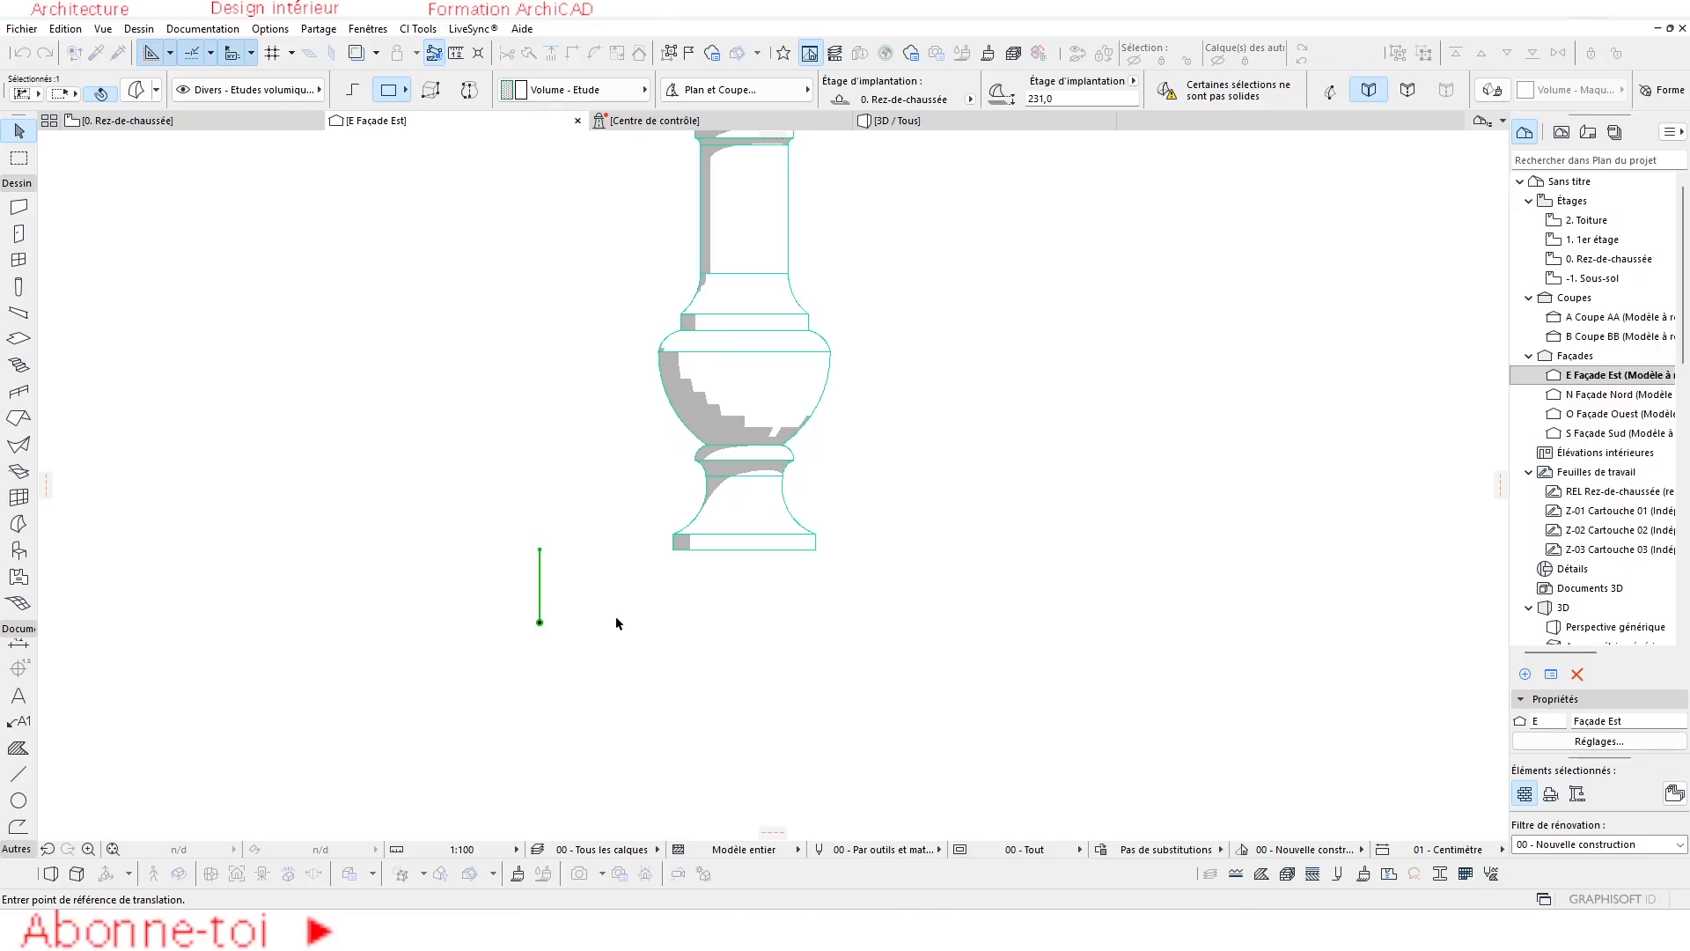
scroll(615, 615, "up", 4)
scroll(578, 535, "up", 2)
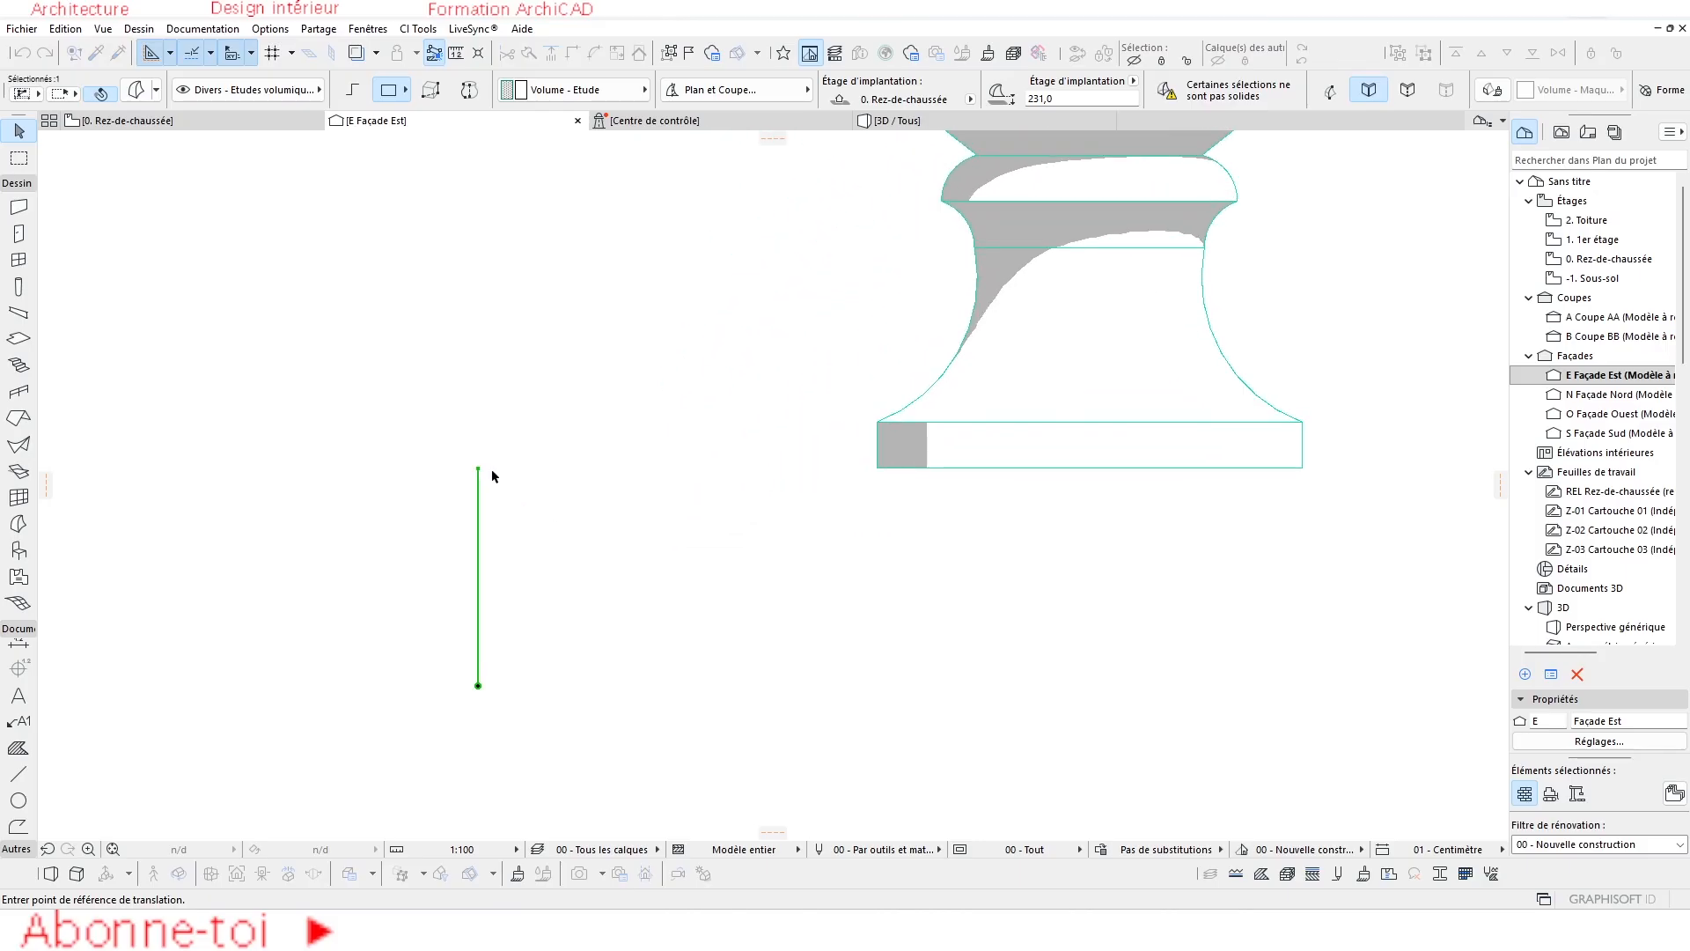
Move the vertical plinth plate horizontally in the East elevation so its upper end meets the lower outer corner of the baluster's base.
left_click(478, 469)
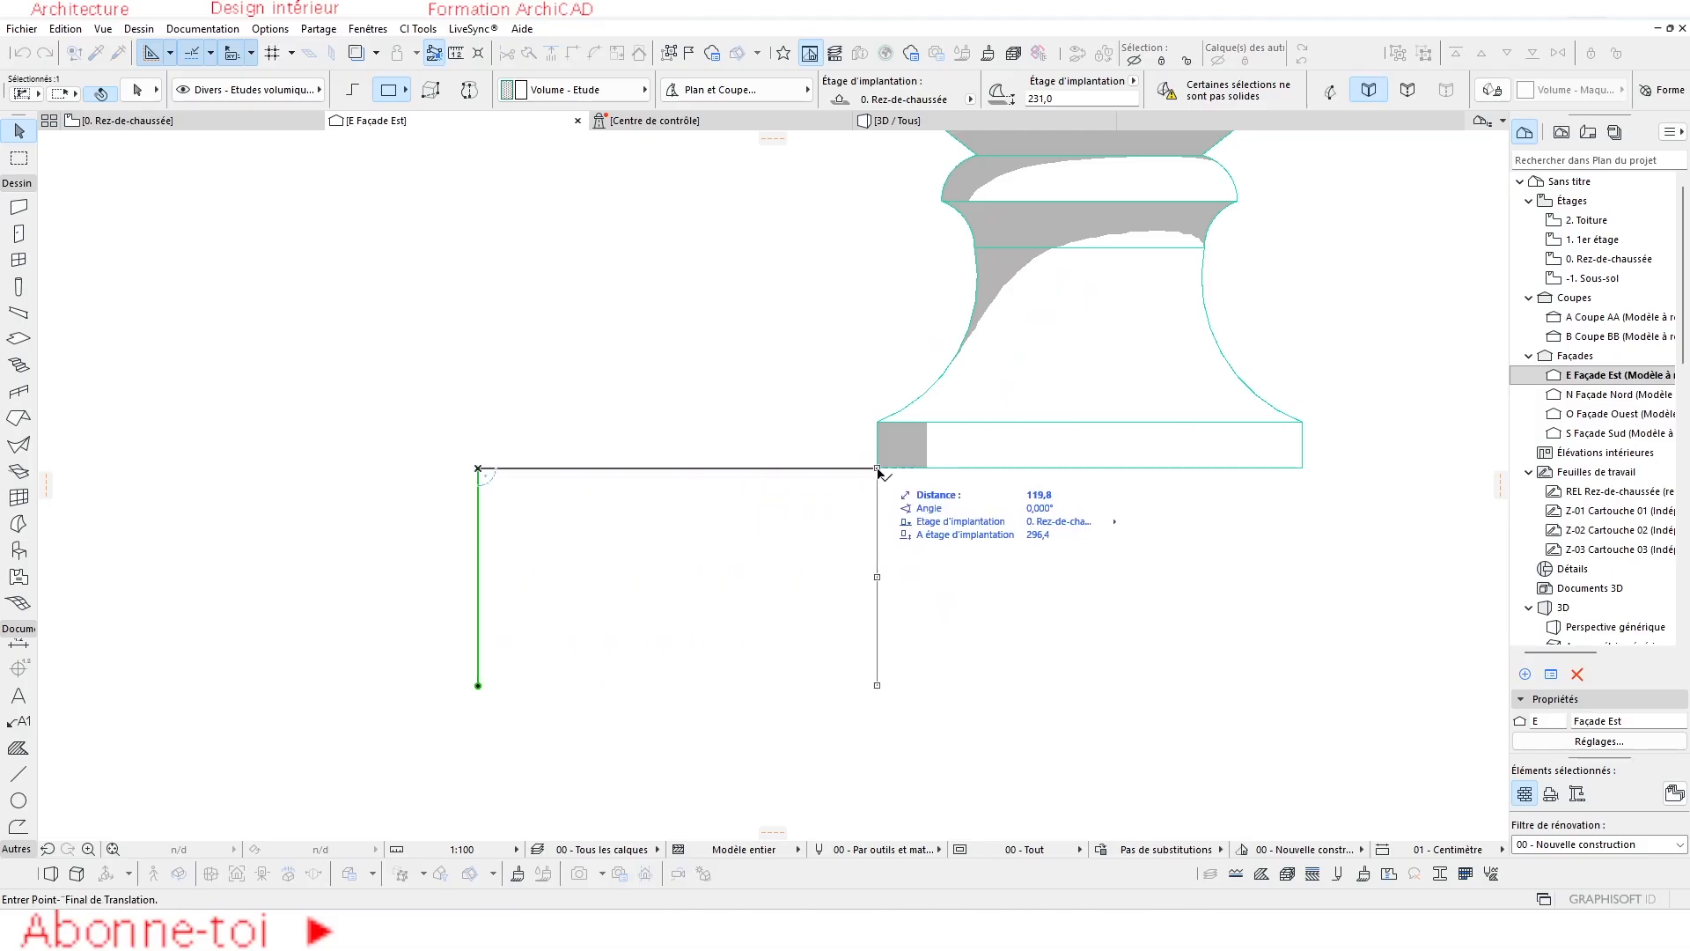
left_click(877, 469)
scroll(1028, 586, "down", 5)
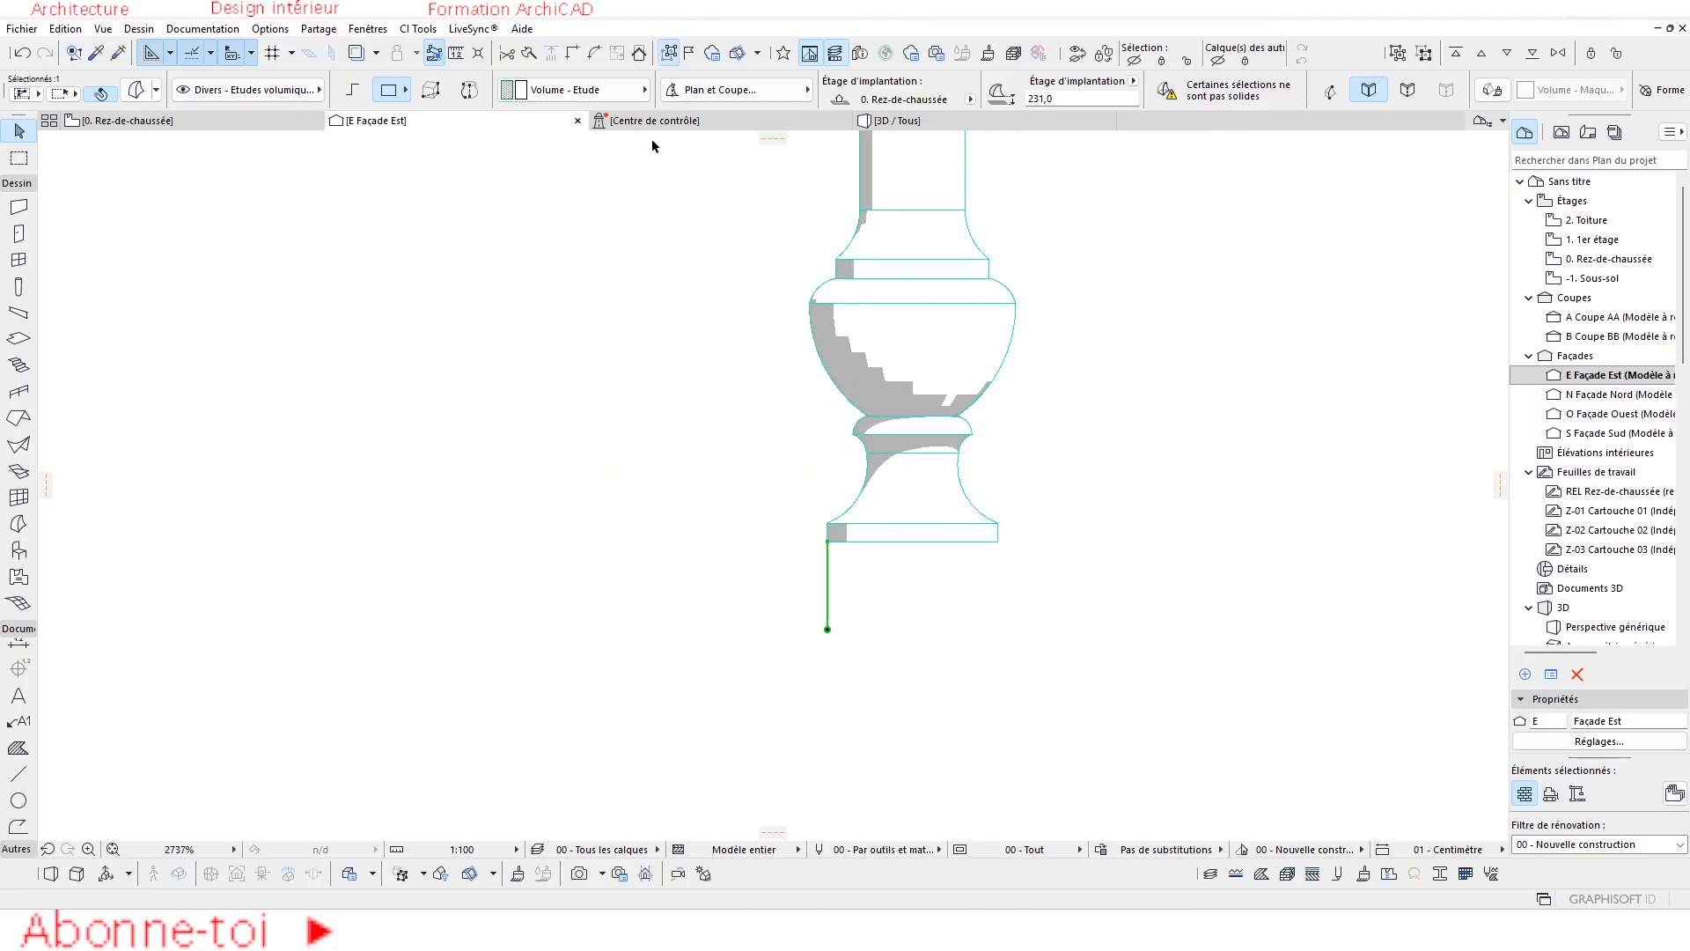
Open the South elevation (Façade Sud) from its marker on the ground-floor plan.
left_click(198, 124)
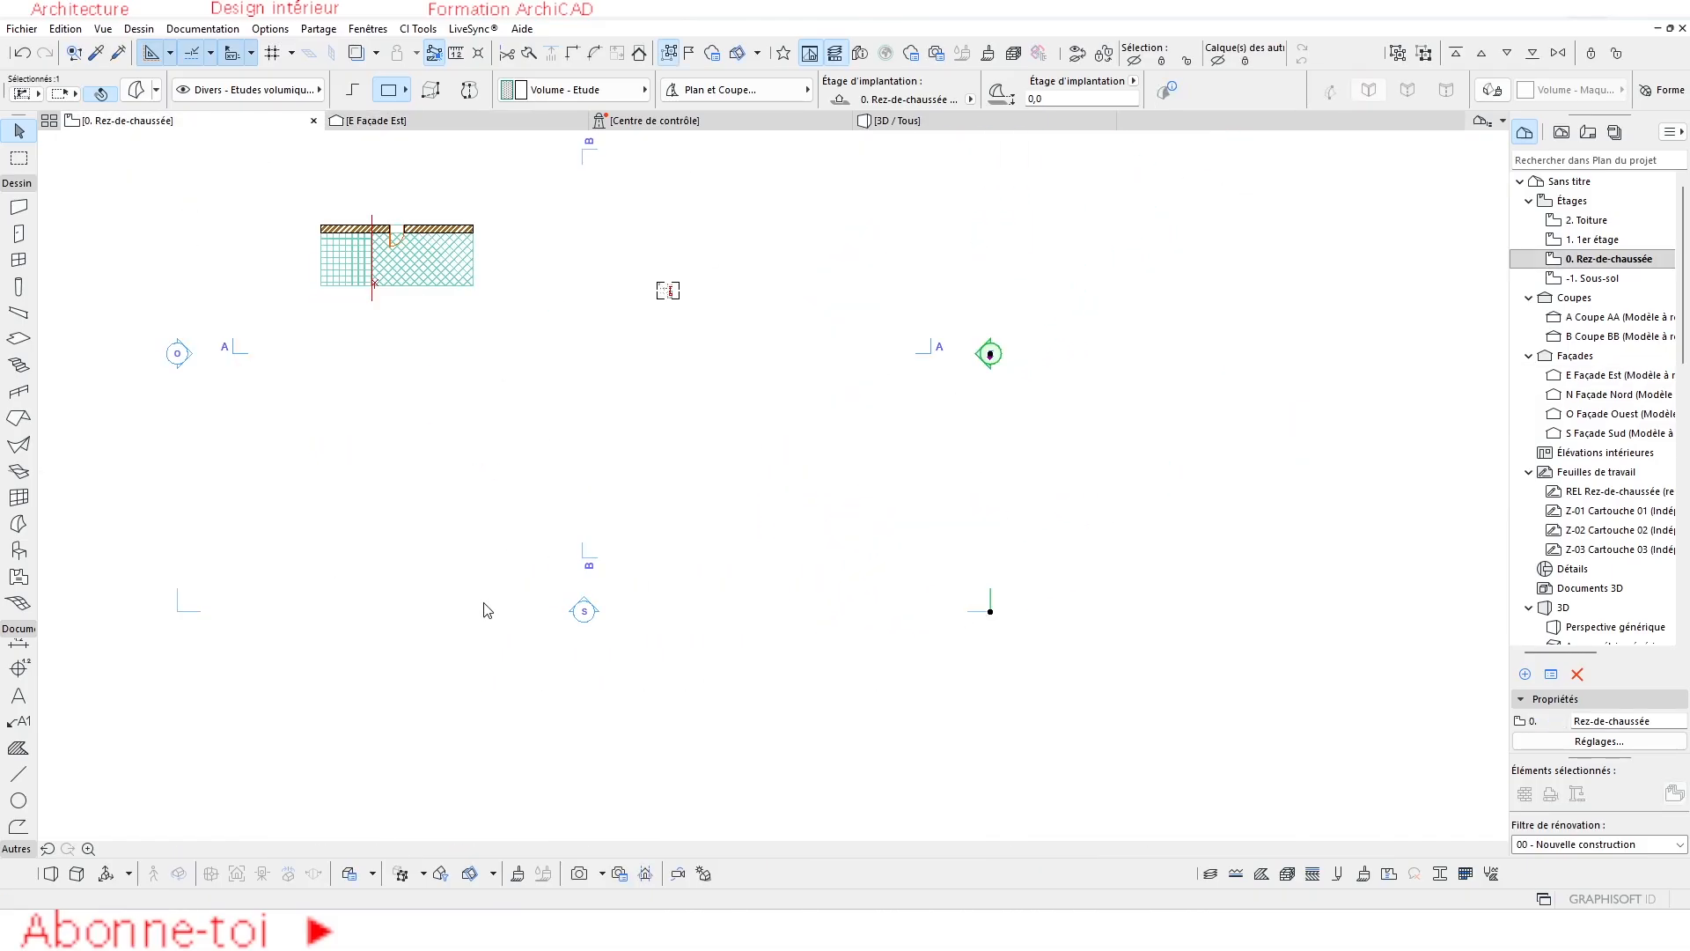
right_click(192, 614)
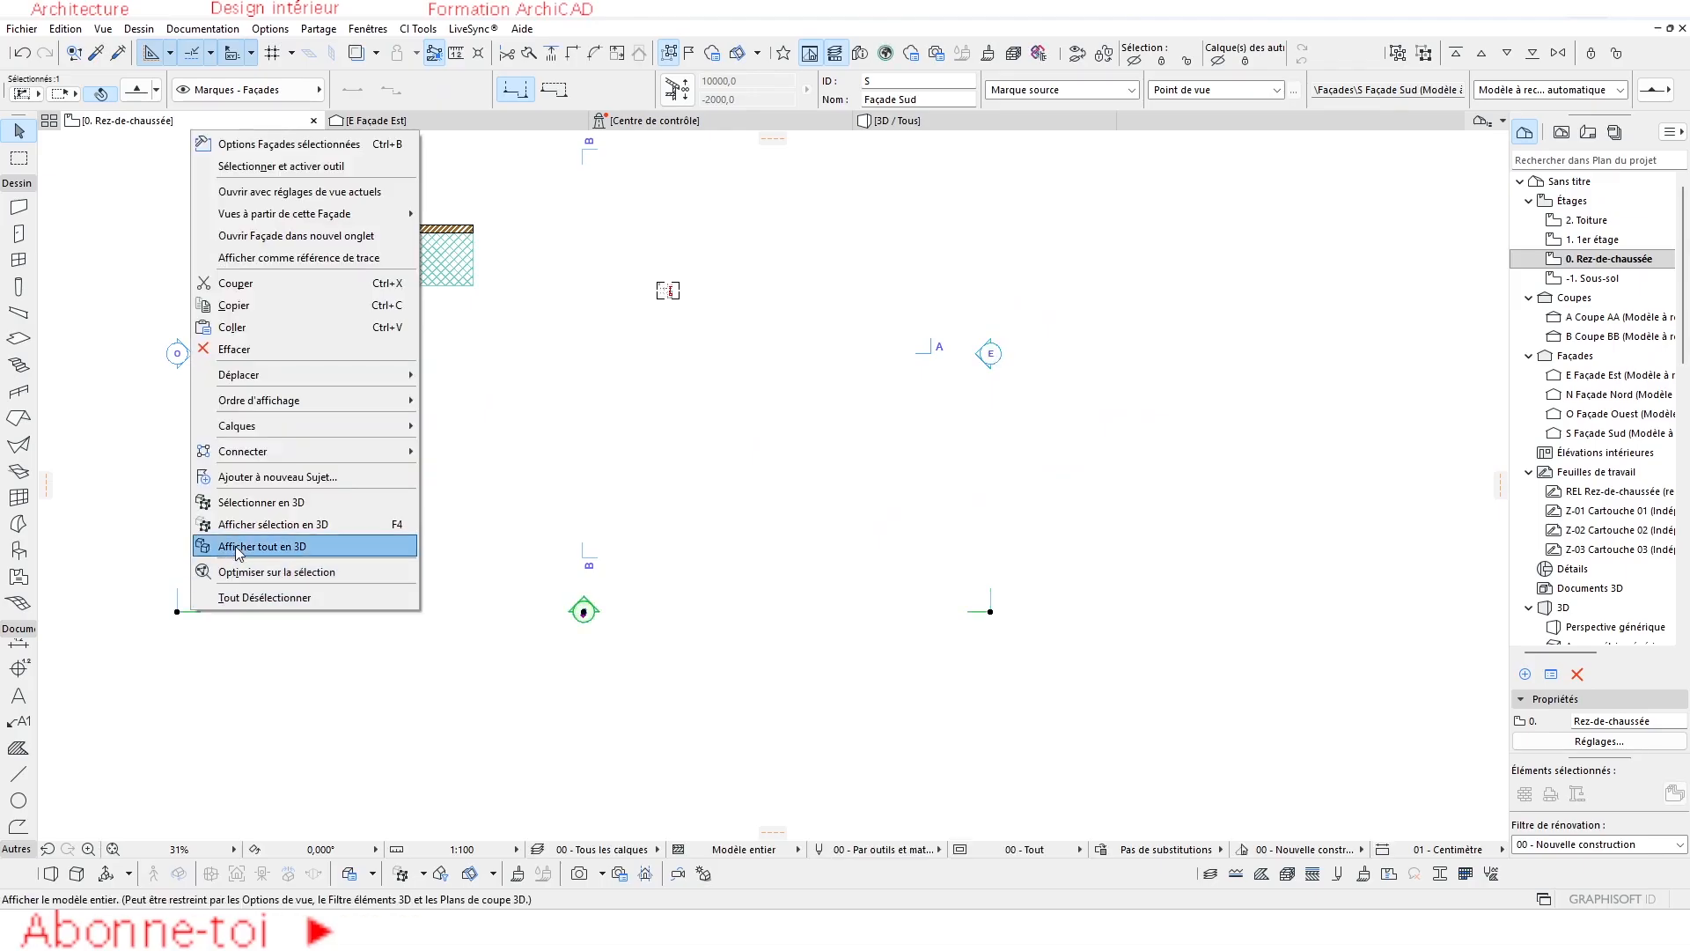
left_click(238, 193)
scroll(520, 490, "up", 5)
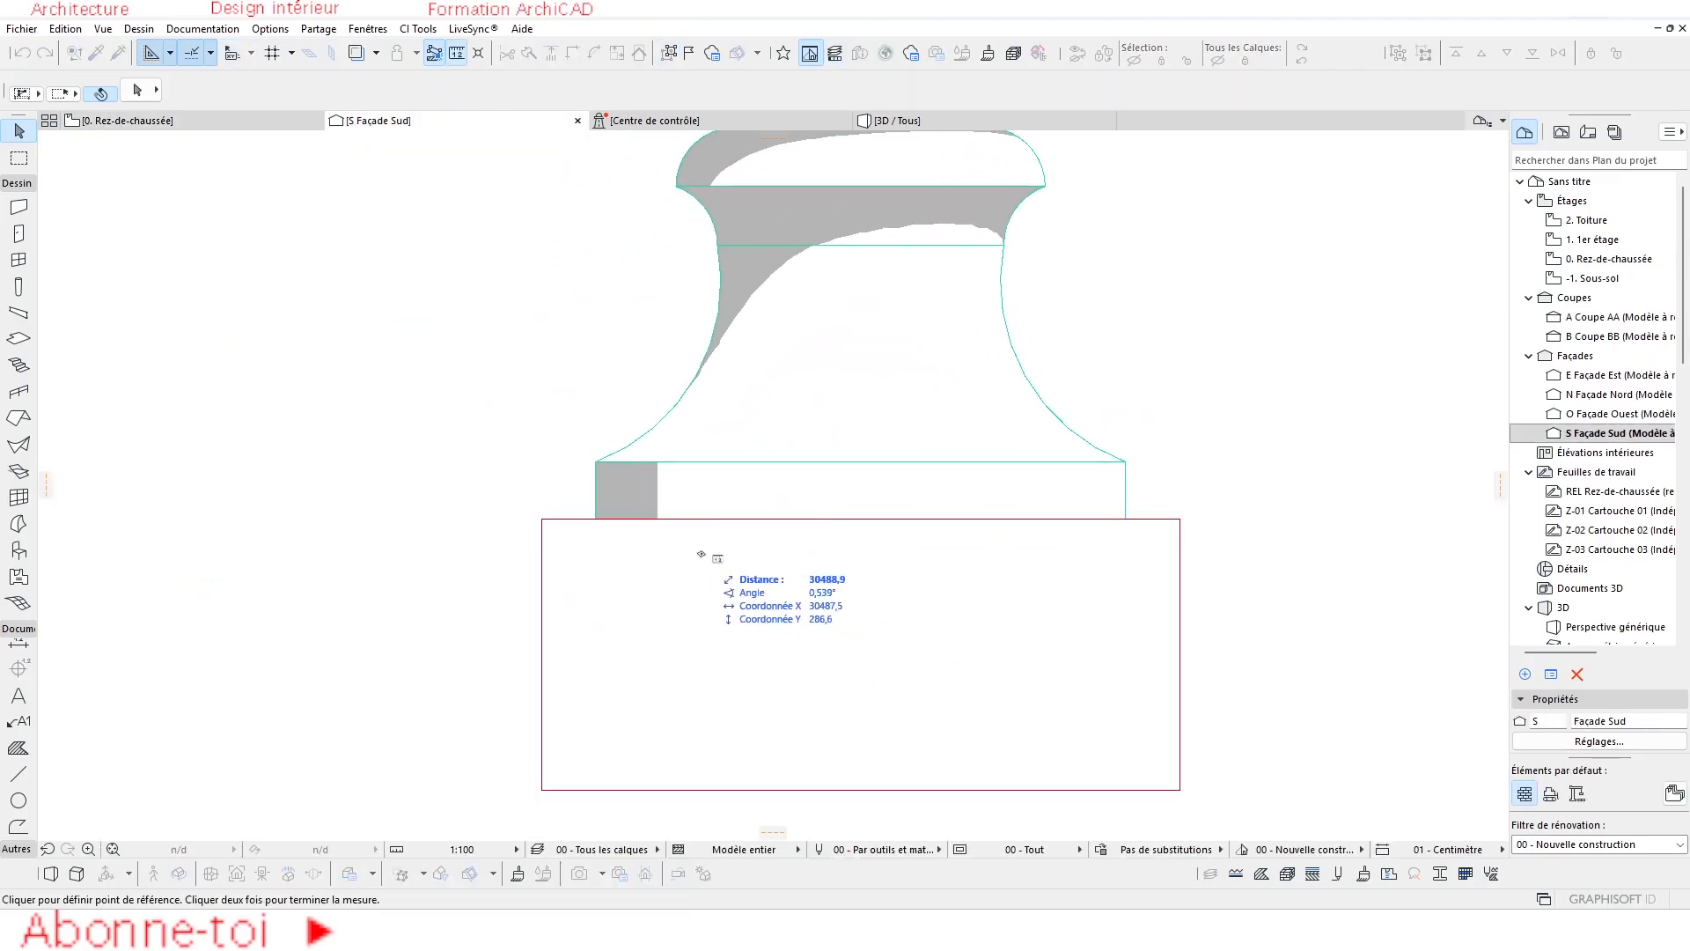
Measure with the Line tool how far the plinth rectangle projects beyond the lower corner of the baluster's base.
scroll(546, 541, "up", 2)
key("super")
left_click(20, 774)
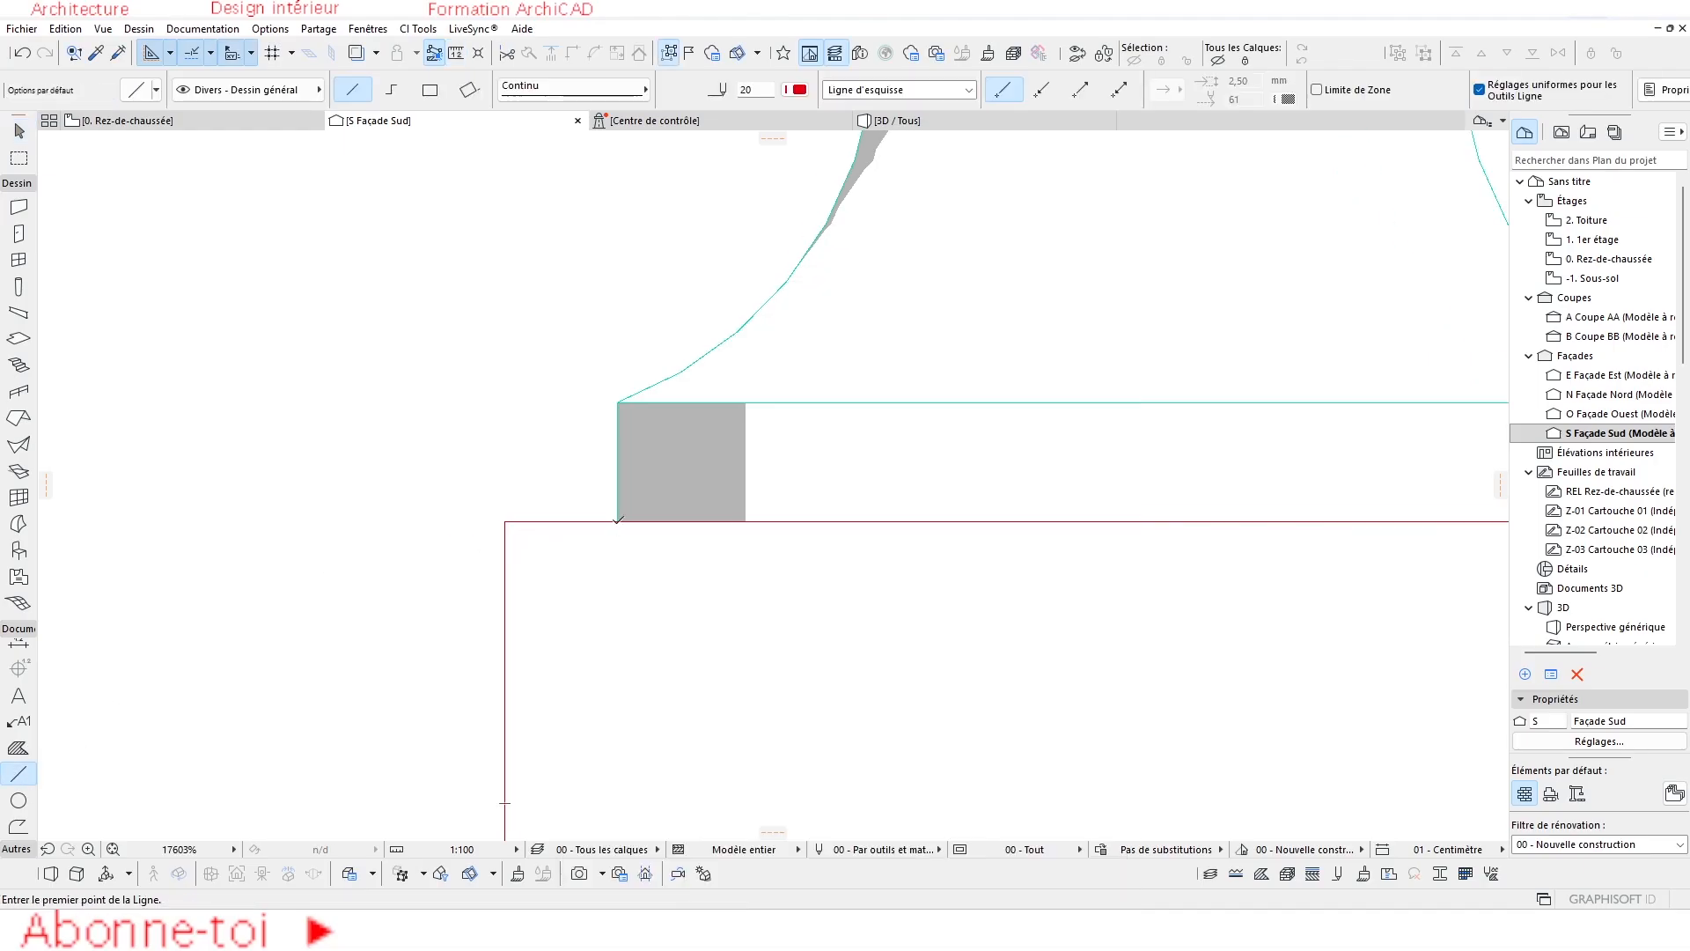
left_click(618, 521)
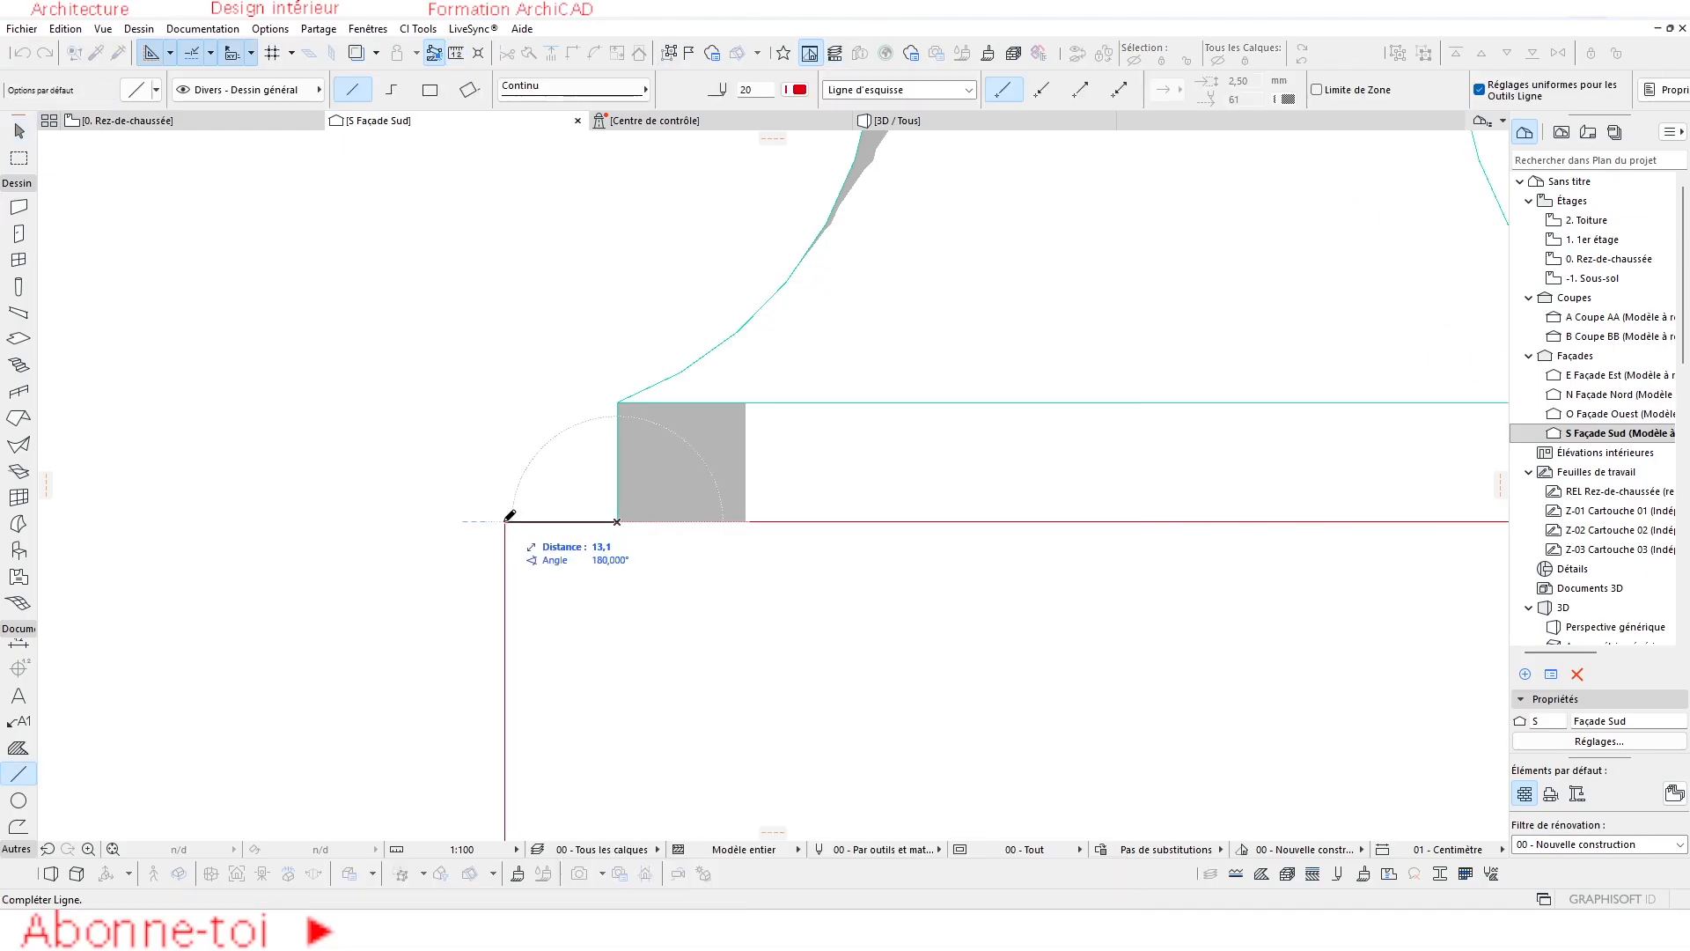
left_click(509, 520)
key("Escape")
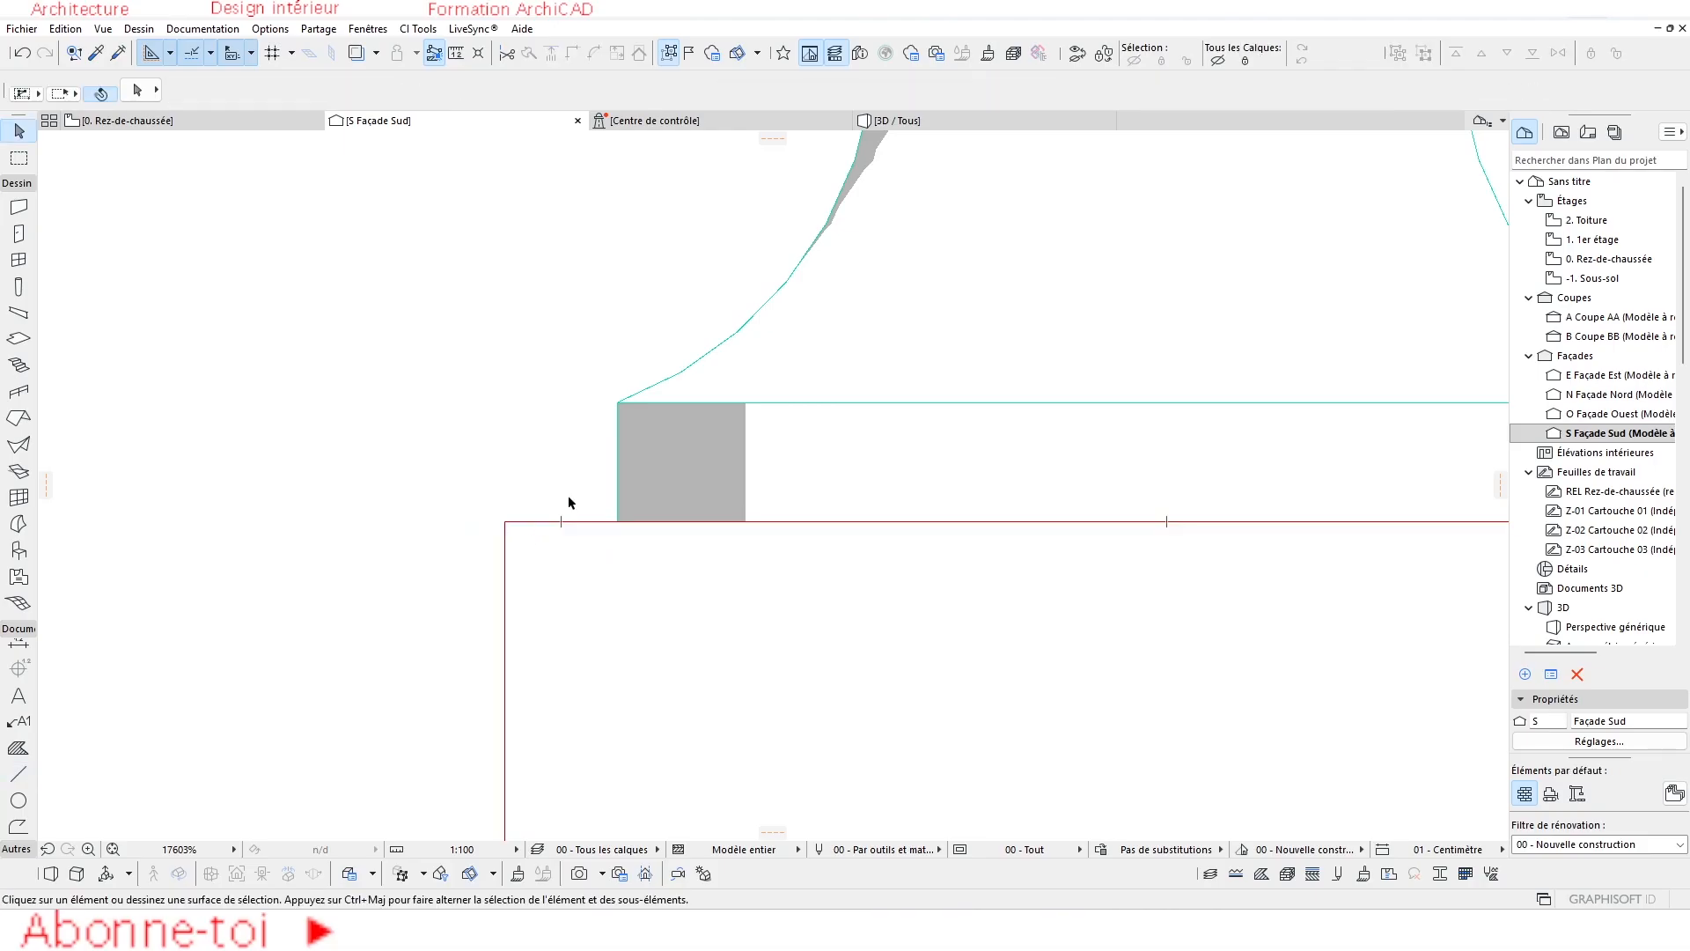
left_click_drag(568, 497, 497, 565)
left_click_drag(498, 494, 584, 563)
scroll(585, 526, "down", 8)
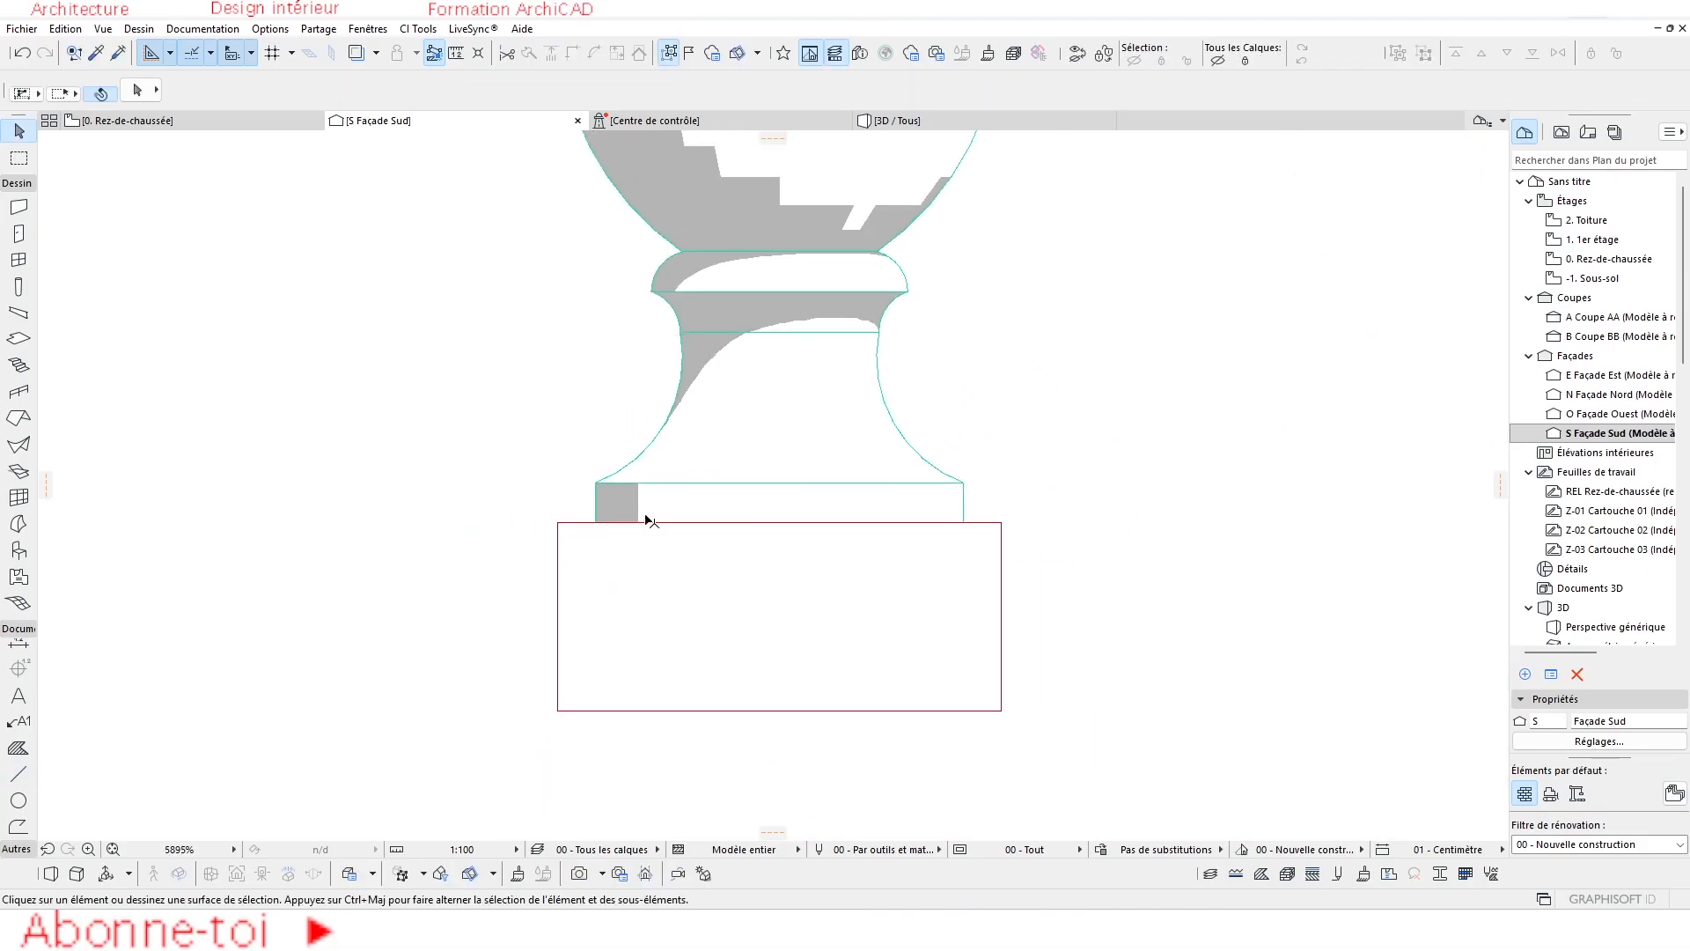
Isolate the cap, baluster and plinth plate in the 3D view and bring the thin plate under the baluster's base into view.
left_click(934, 123)
scroll(781, 549, "up", 4)
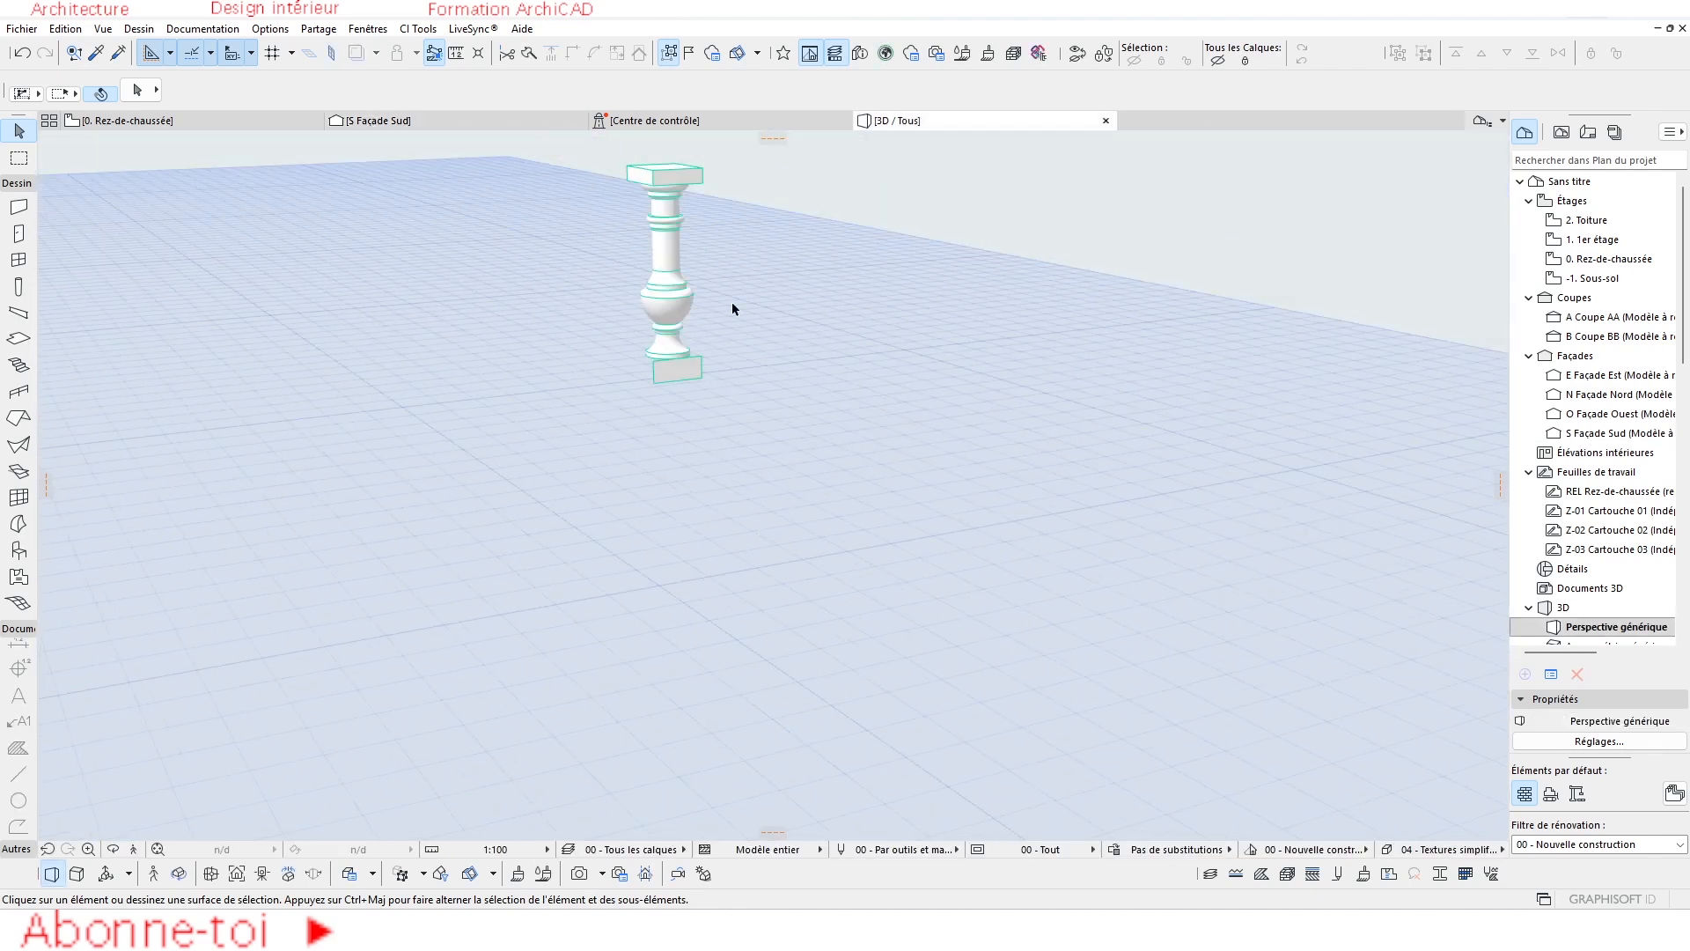
left_click_drag(752, 172, 557, 534)
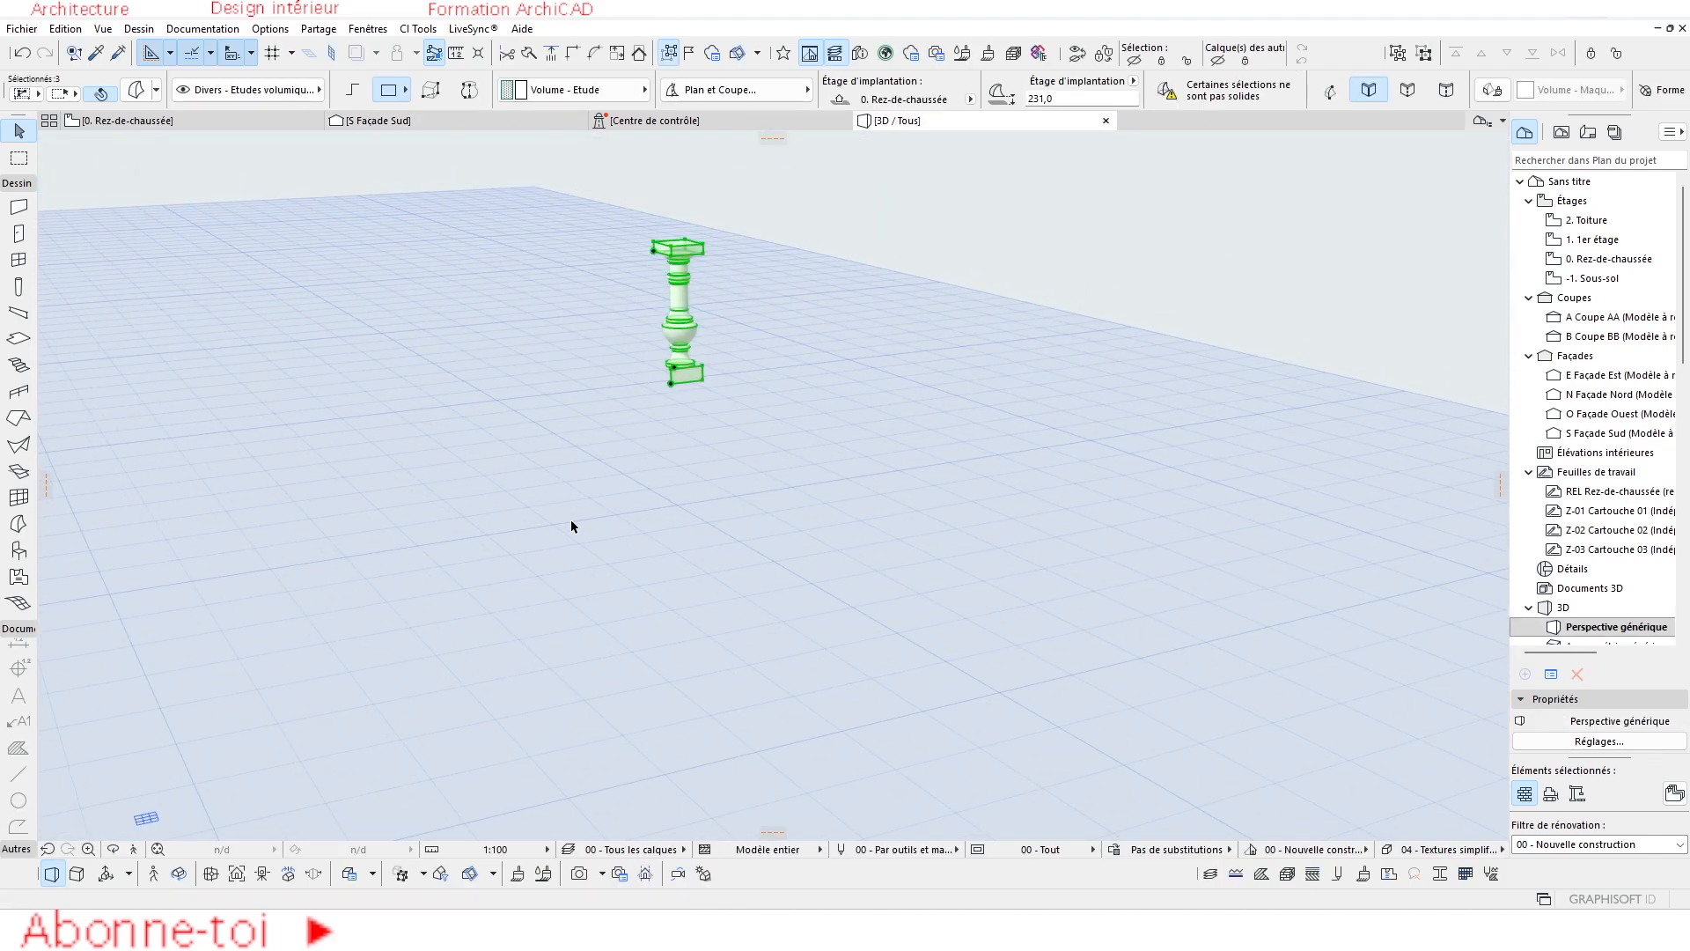
key("F5")
scroll(684, 368, "up", 10)
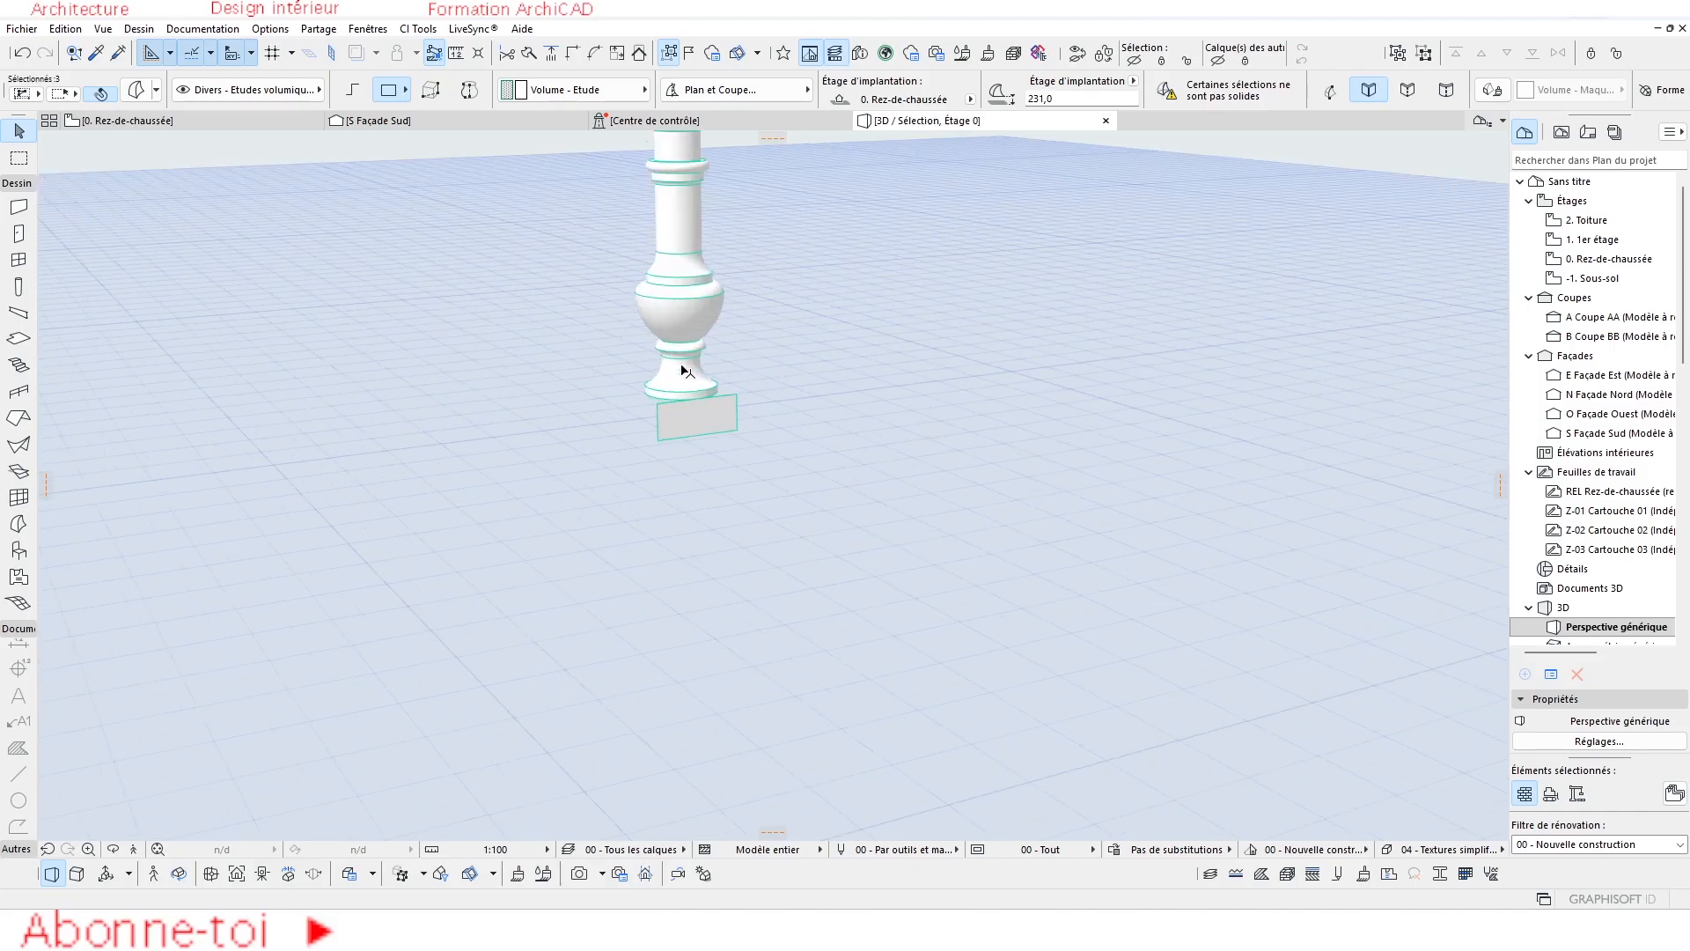
scroll(863, 394, "down", 10)
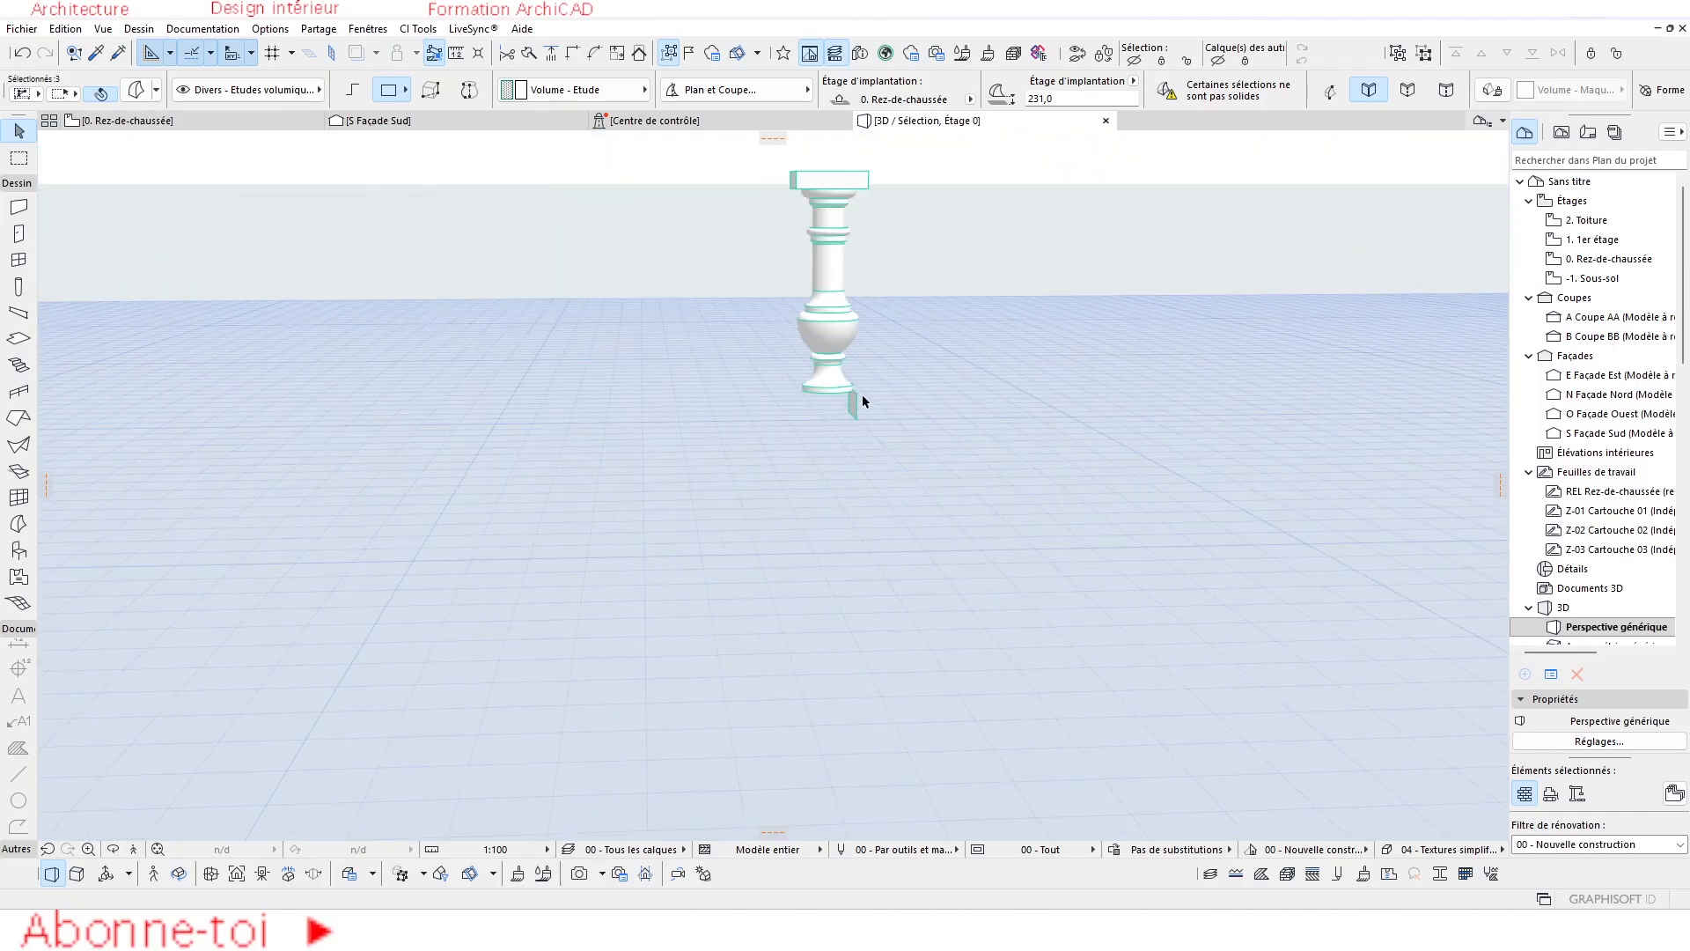
scroll(838, 400, "up", 8)
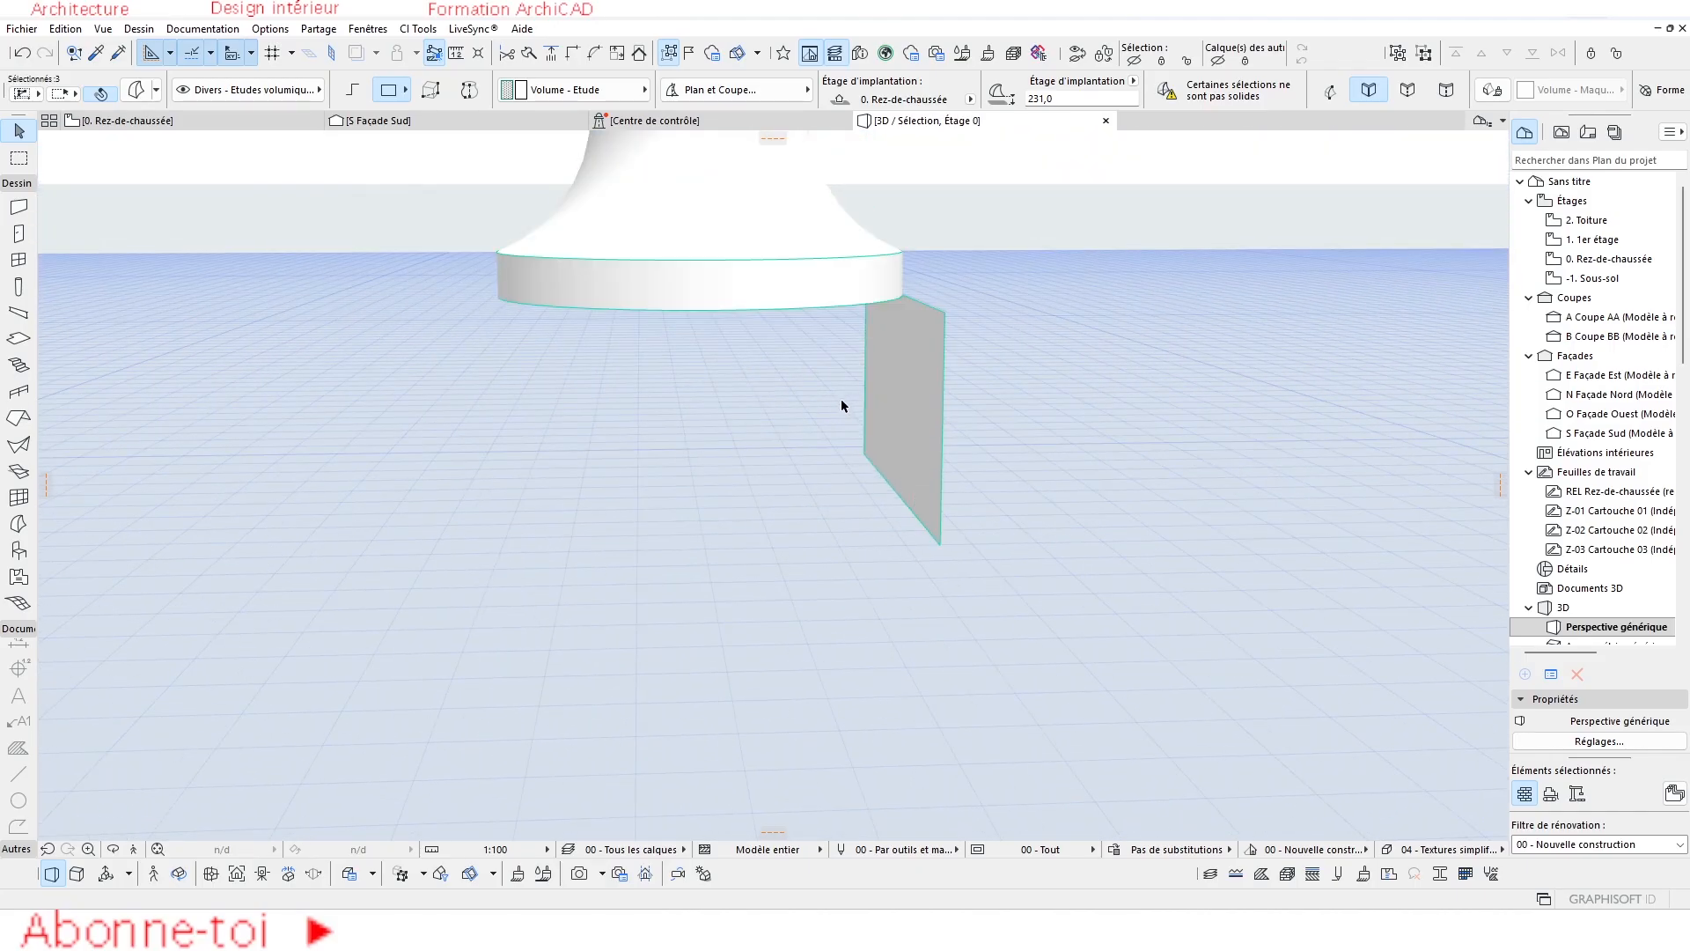
mouse_move(837, 397)
middle_mouse_down("shift")
mouse_move(818, 374)
mouse_move(834, 382)
middle_mouse_up("shift")
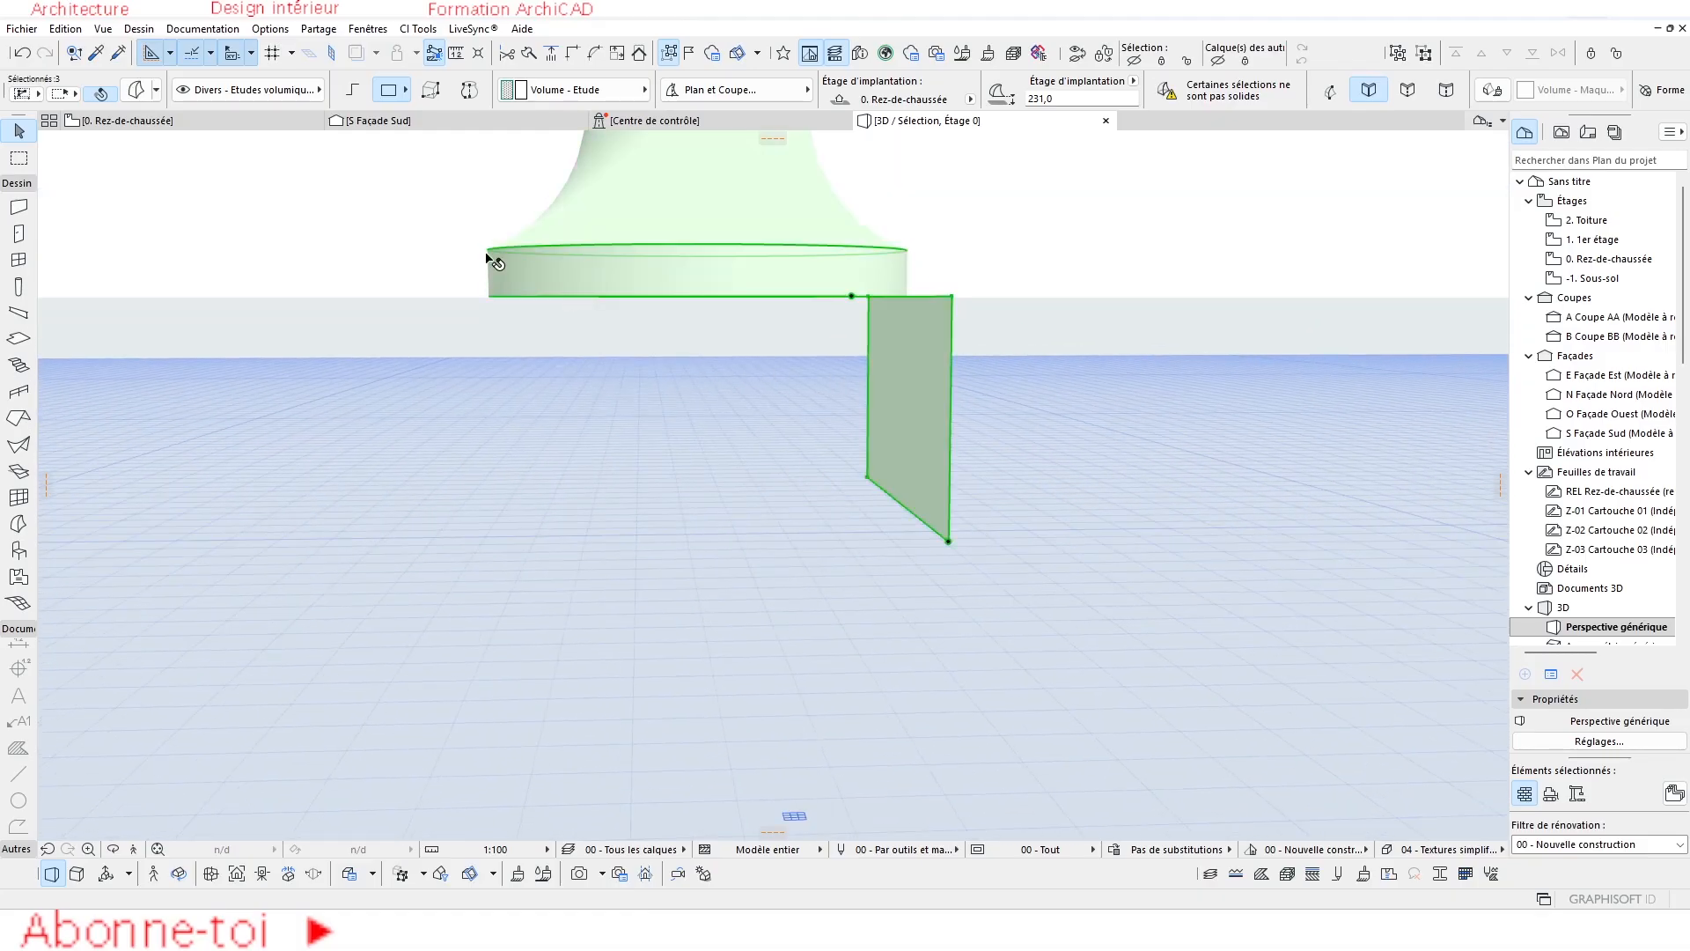
Extrude the vertical plinth plate's face horizontally beneath the baluster to form a solid block under its full base.
left_click(185, 123)
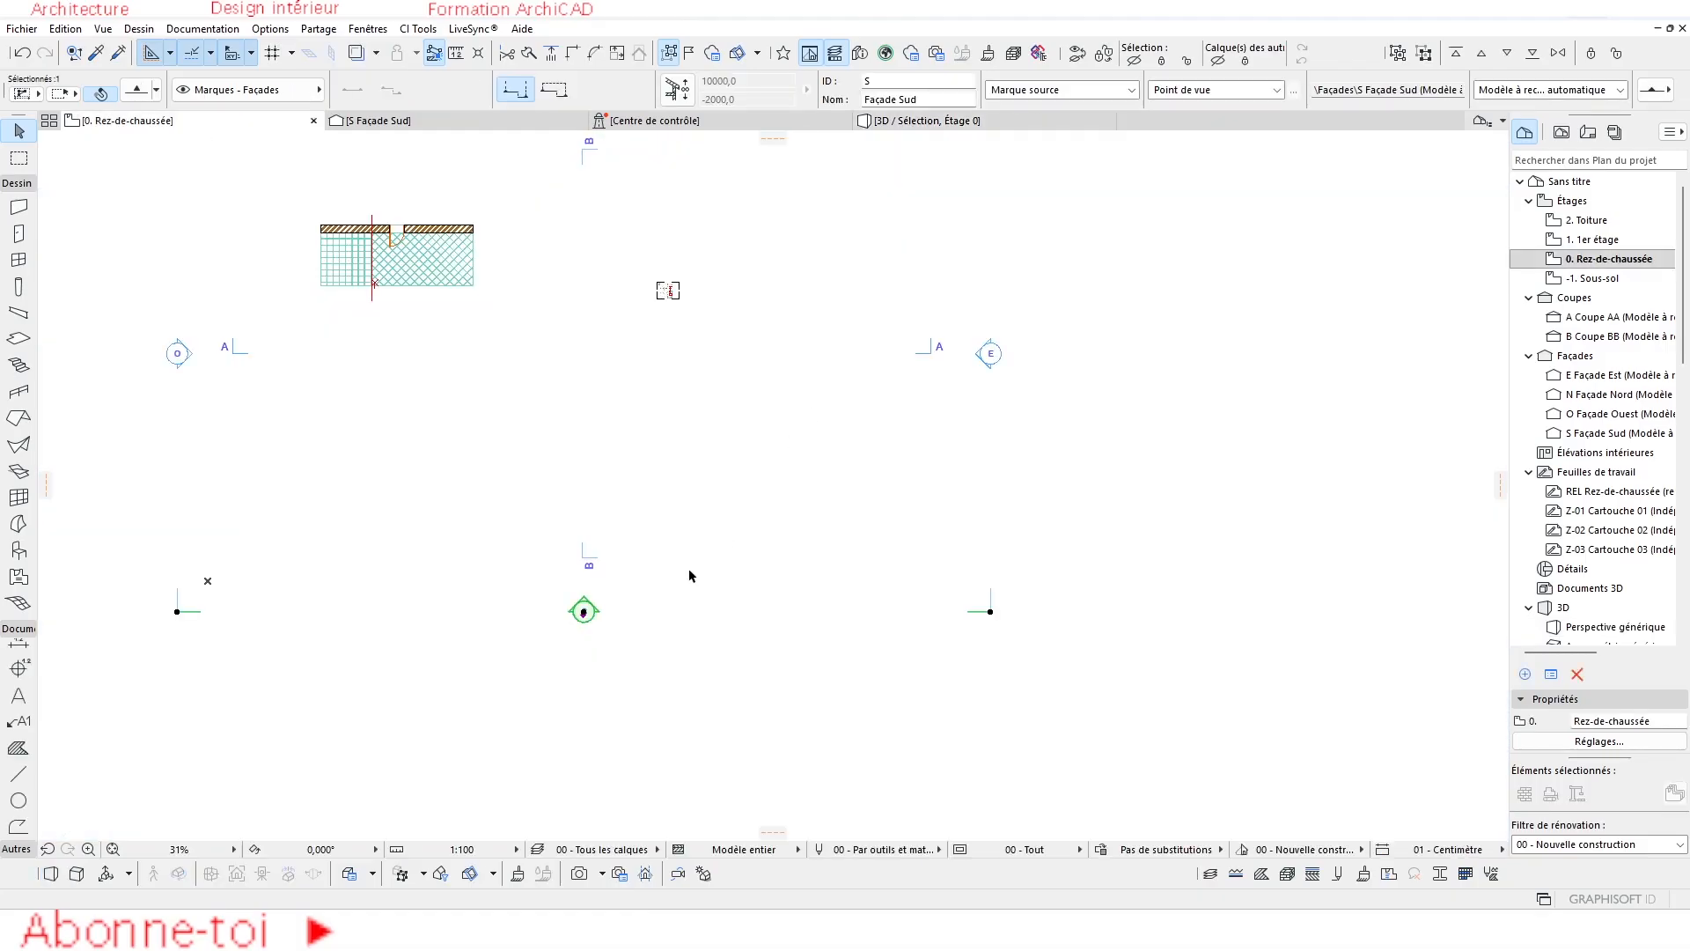
left_click(443, 126)
left_click(895, 128)
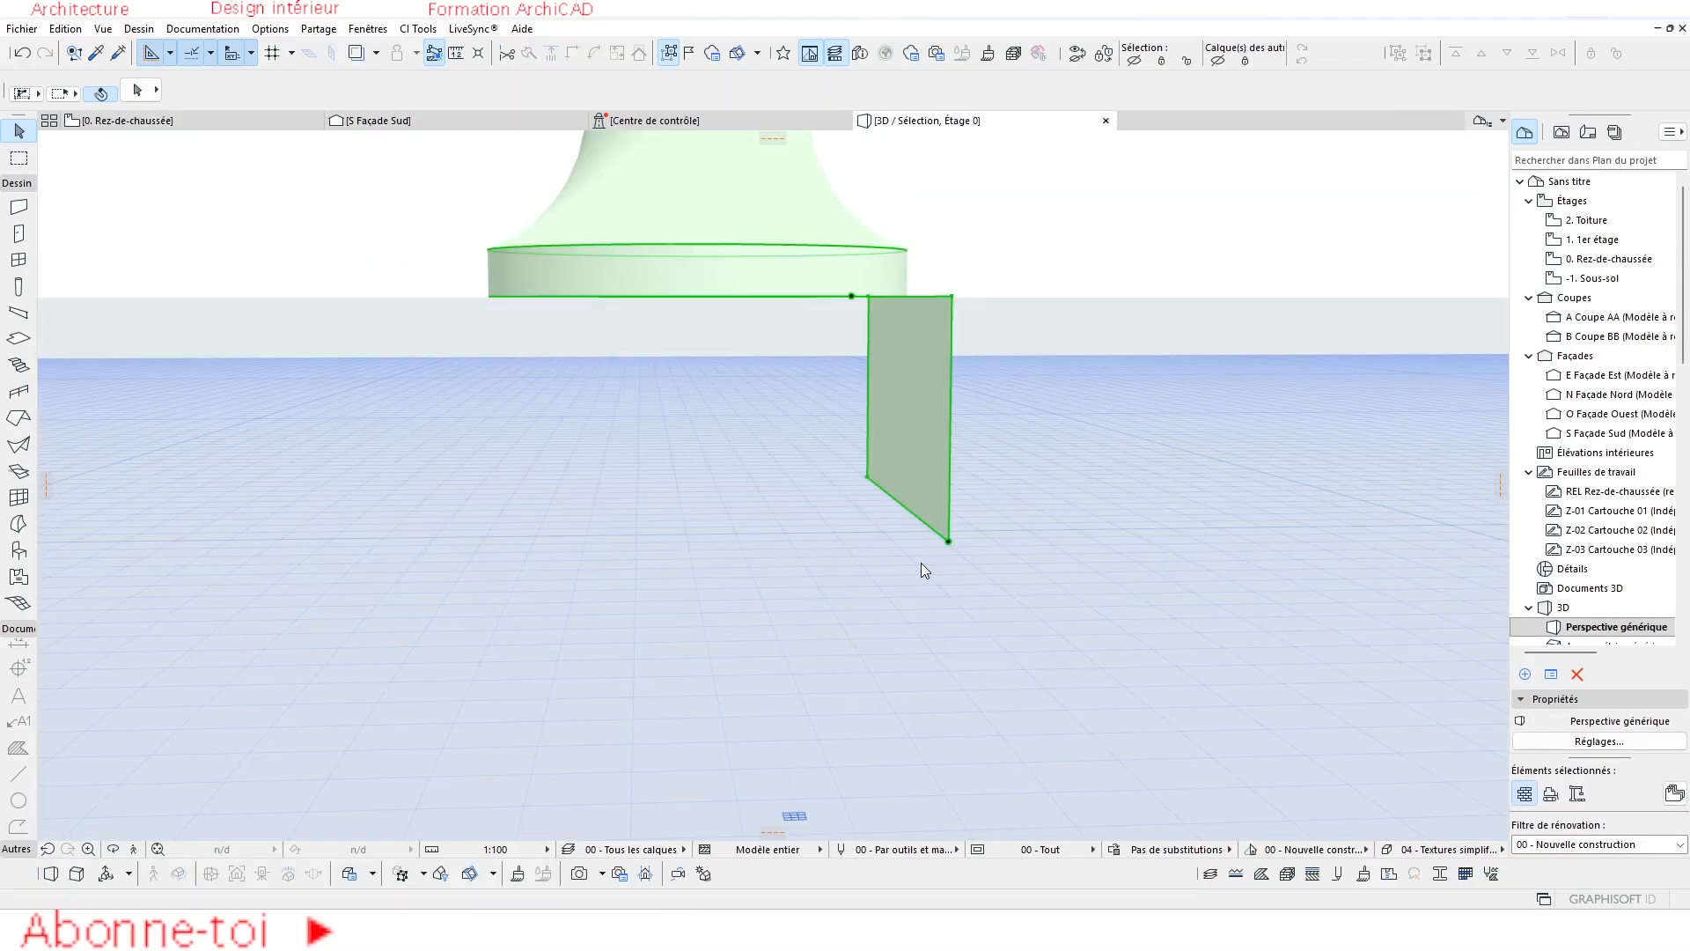
left_click(913, 348)
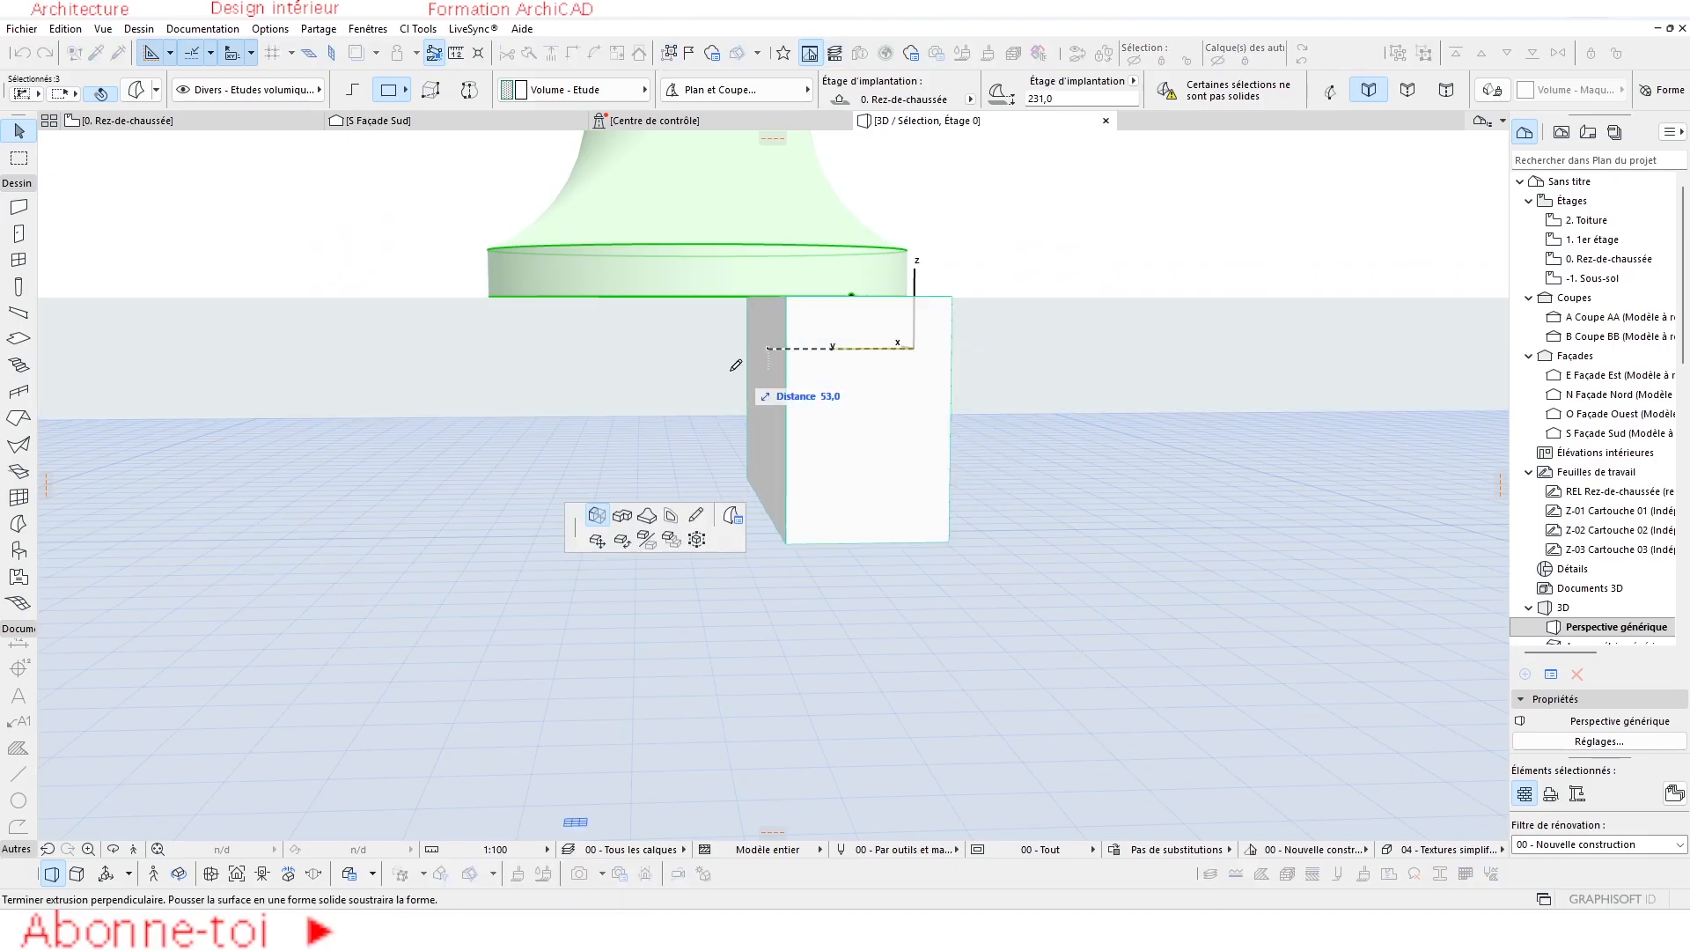
left_click(446, 355)
left_click_drag(872, 389, 894, 592)
middle_click_drag(893, 592, 965, 569, "shift")
scroll(964, 567, "down", 6)
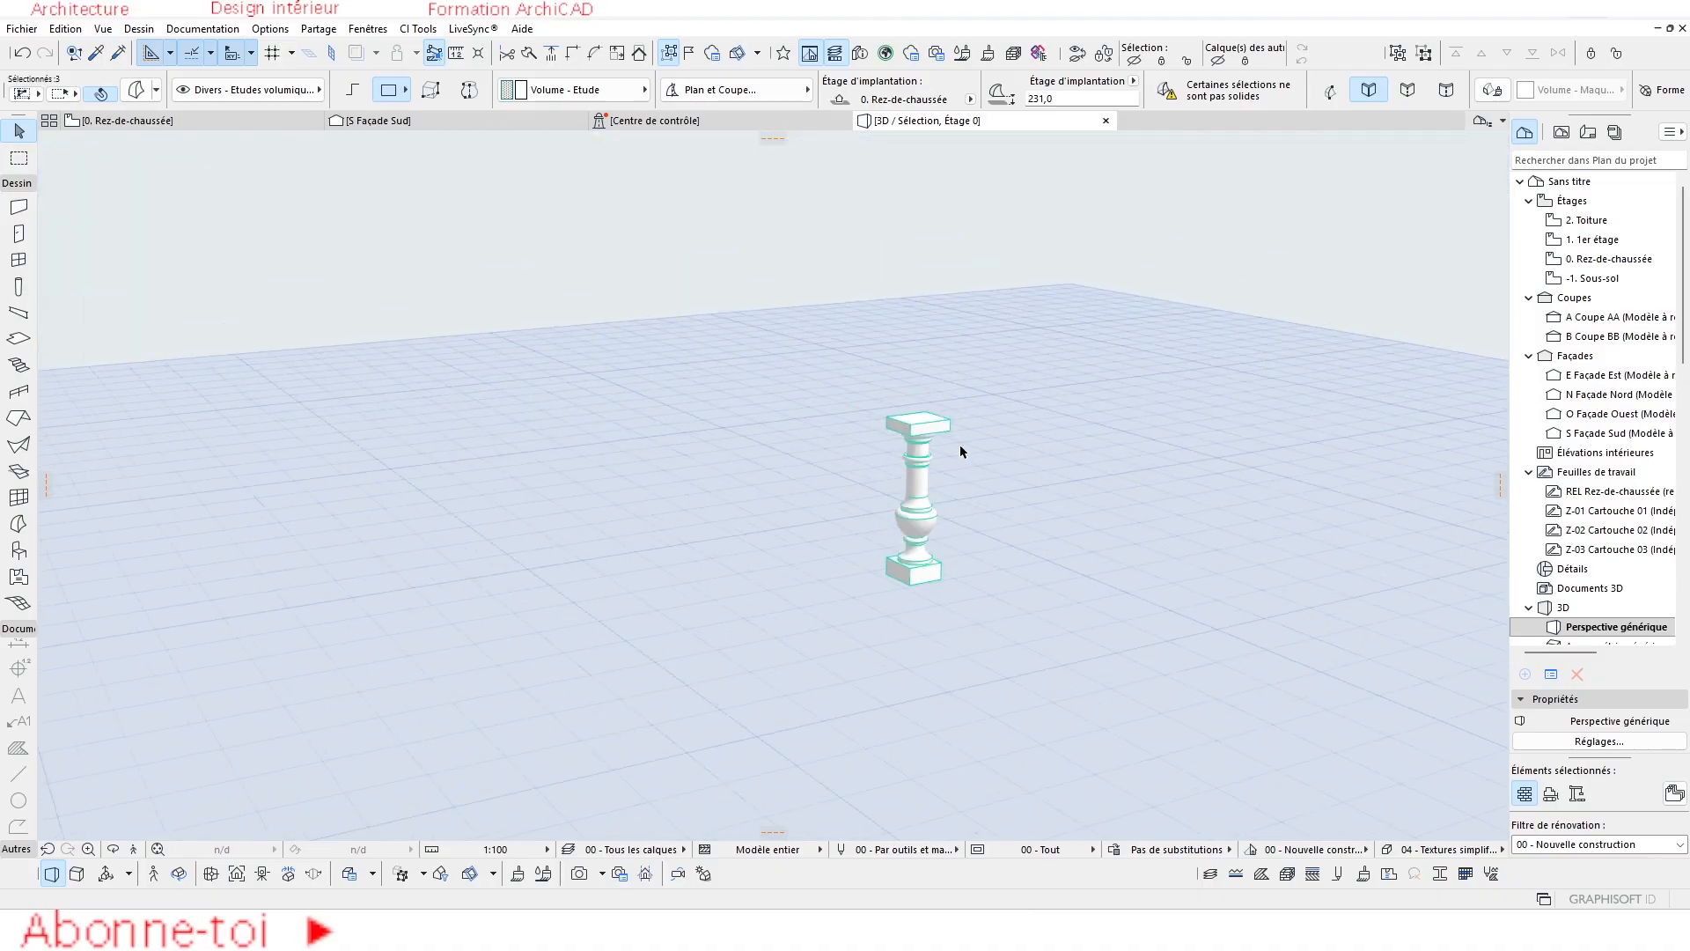
scroll(955, 440, "up", 5)
middle_click_drag(900, 435, 1088, 359, "shift")
Examine the reference drawing of the baluster and its plinth on the ground-floor plan.
left_click(266, 125)
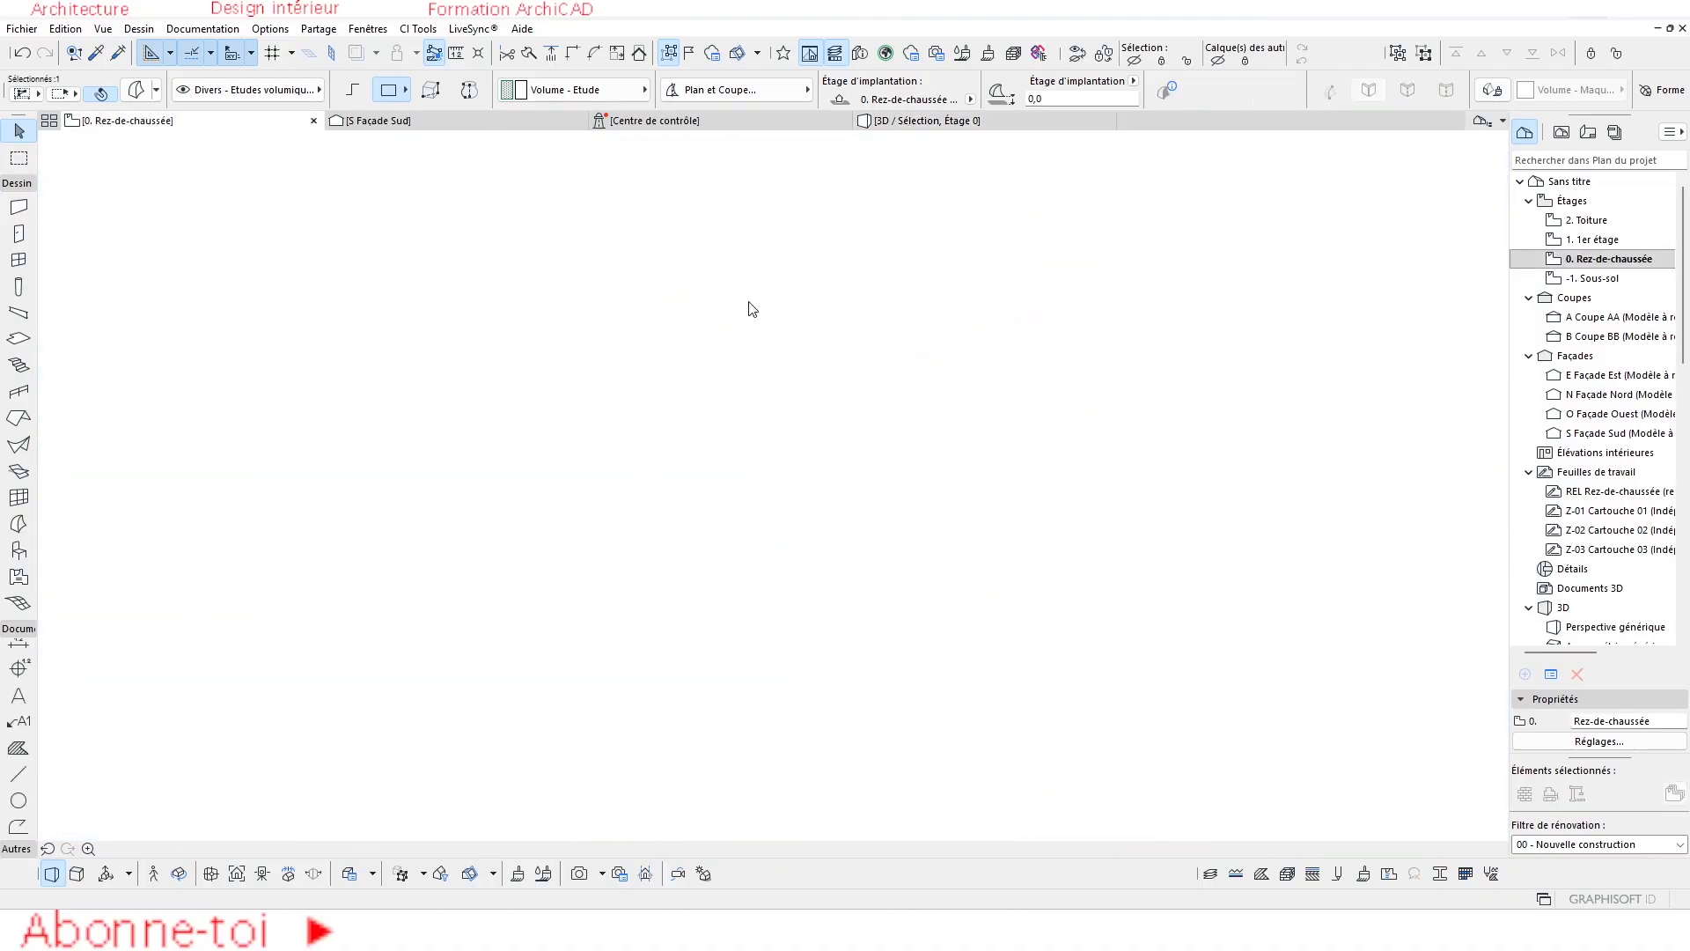
scroll(683, 352, "up", 4)
scroll(683, 352, "up", 6)
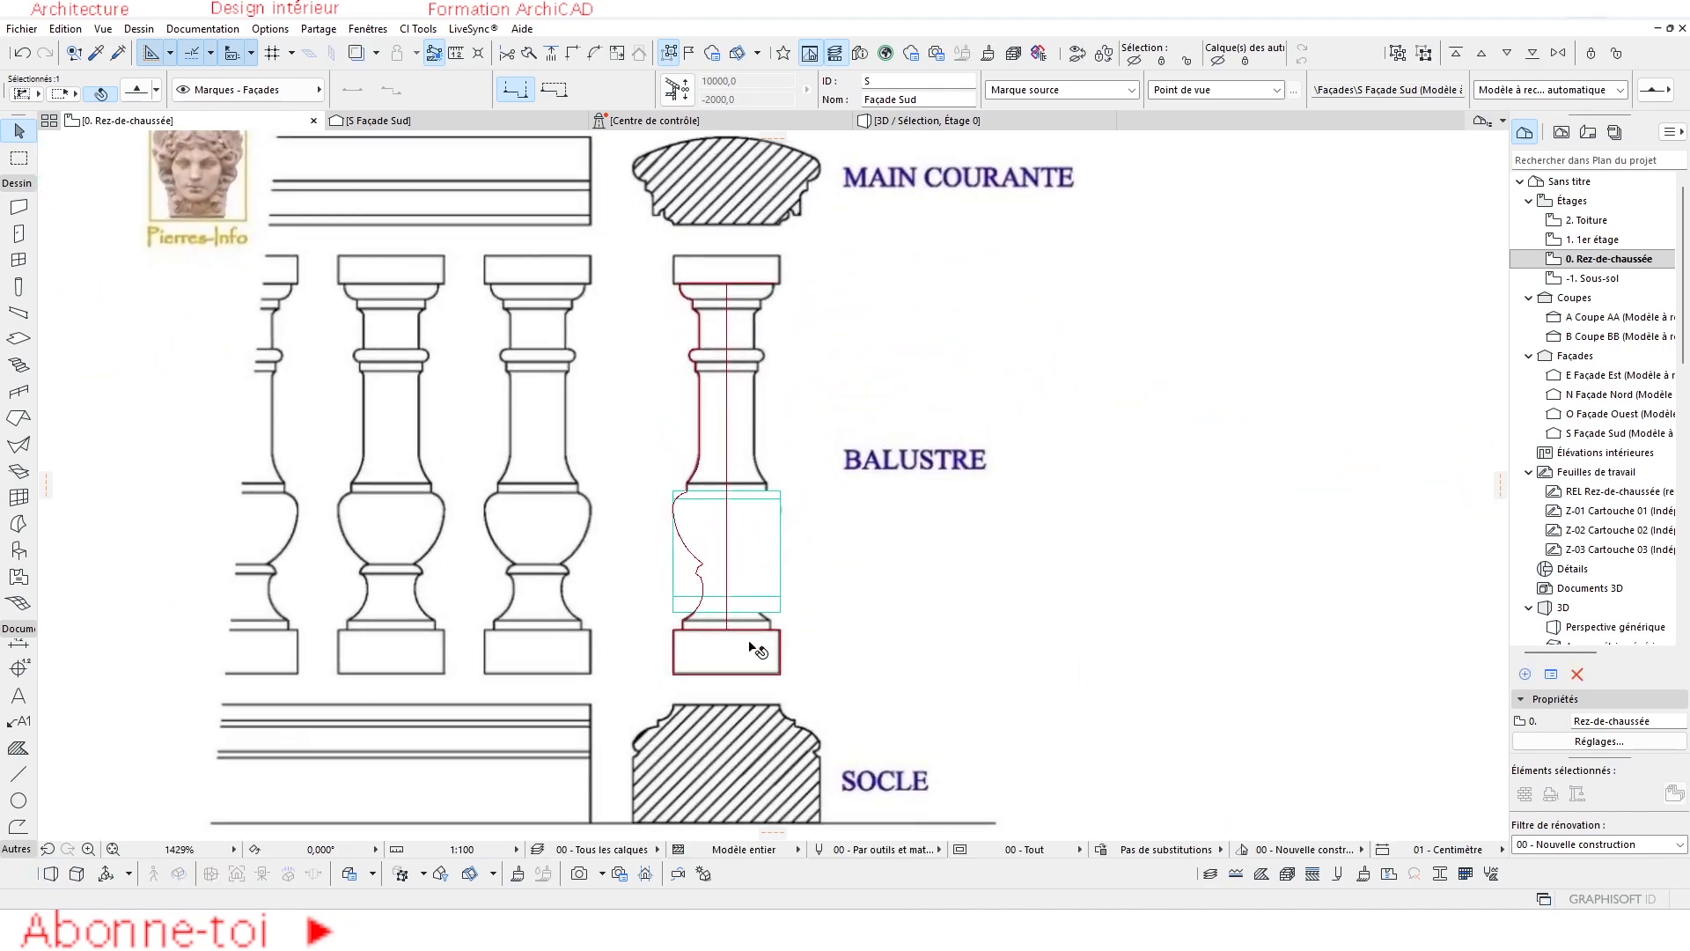
scroll(750, 374, "up", 2)
middle_click_drag(824, 542, 828, 477)
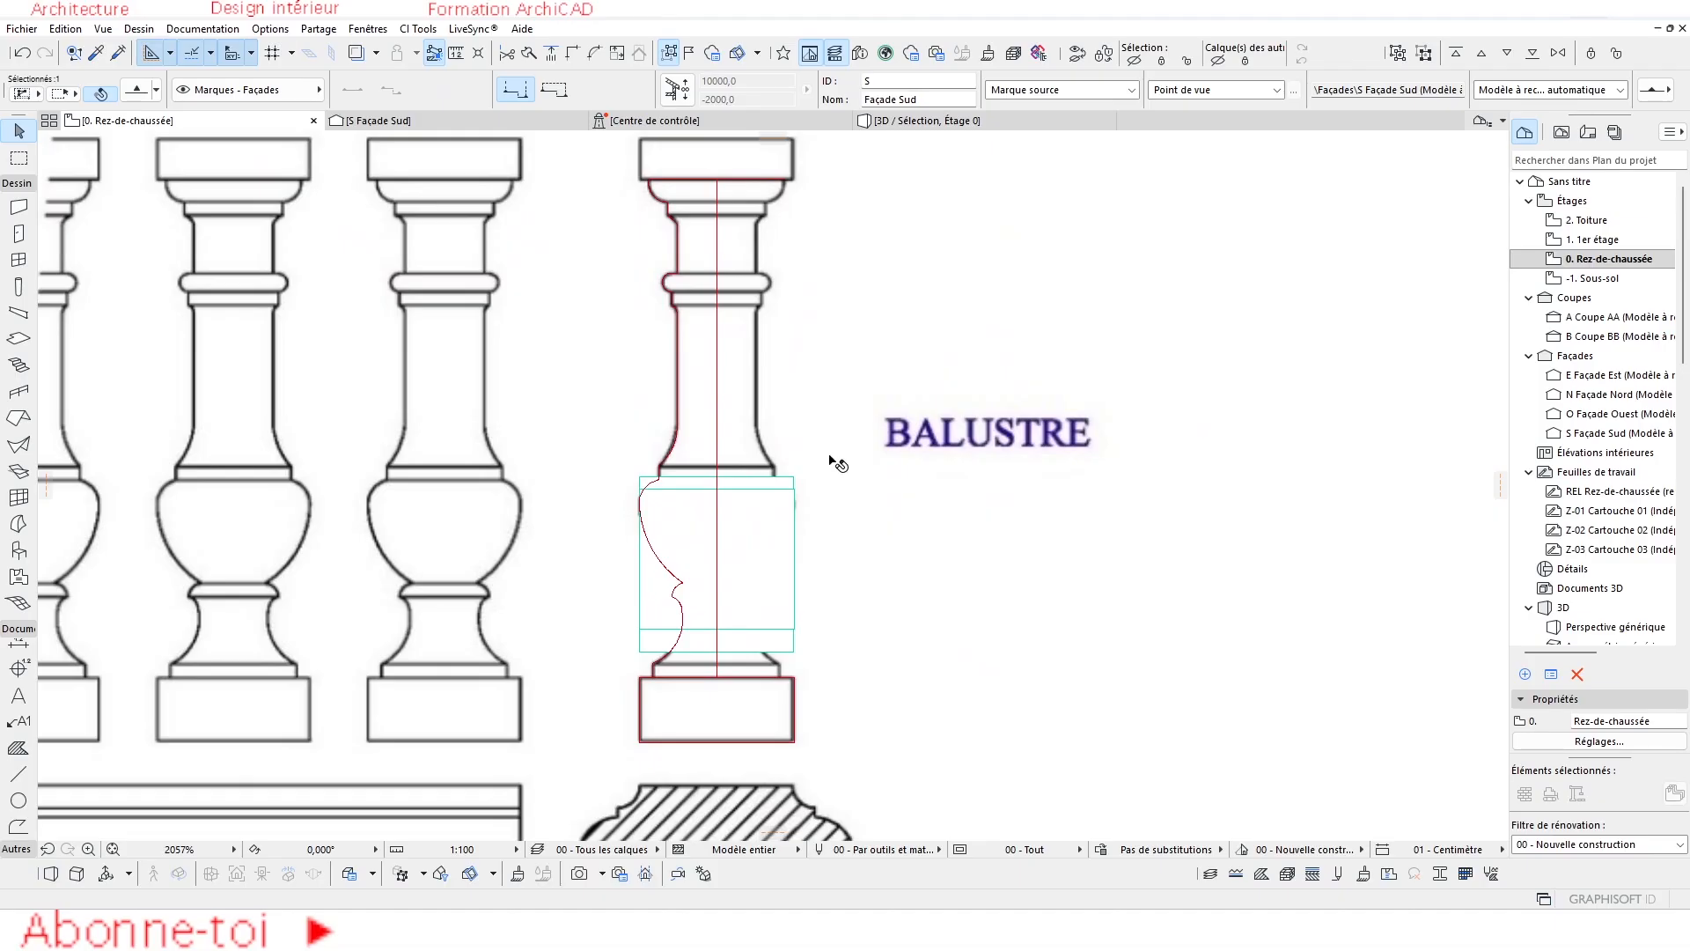
mouse_move(902, 123)
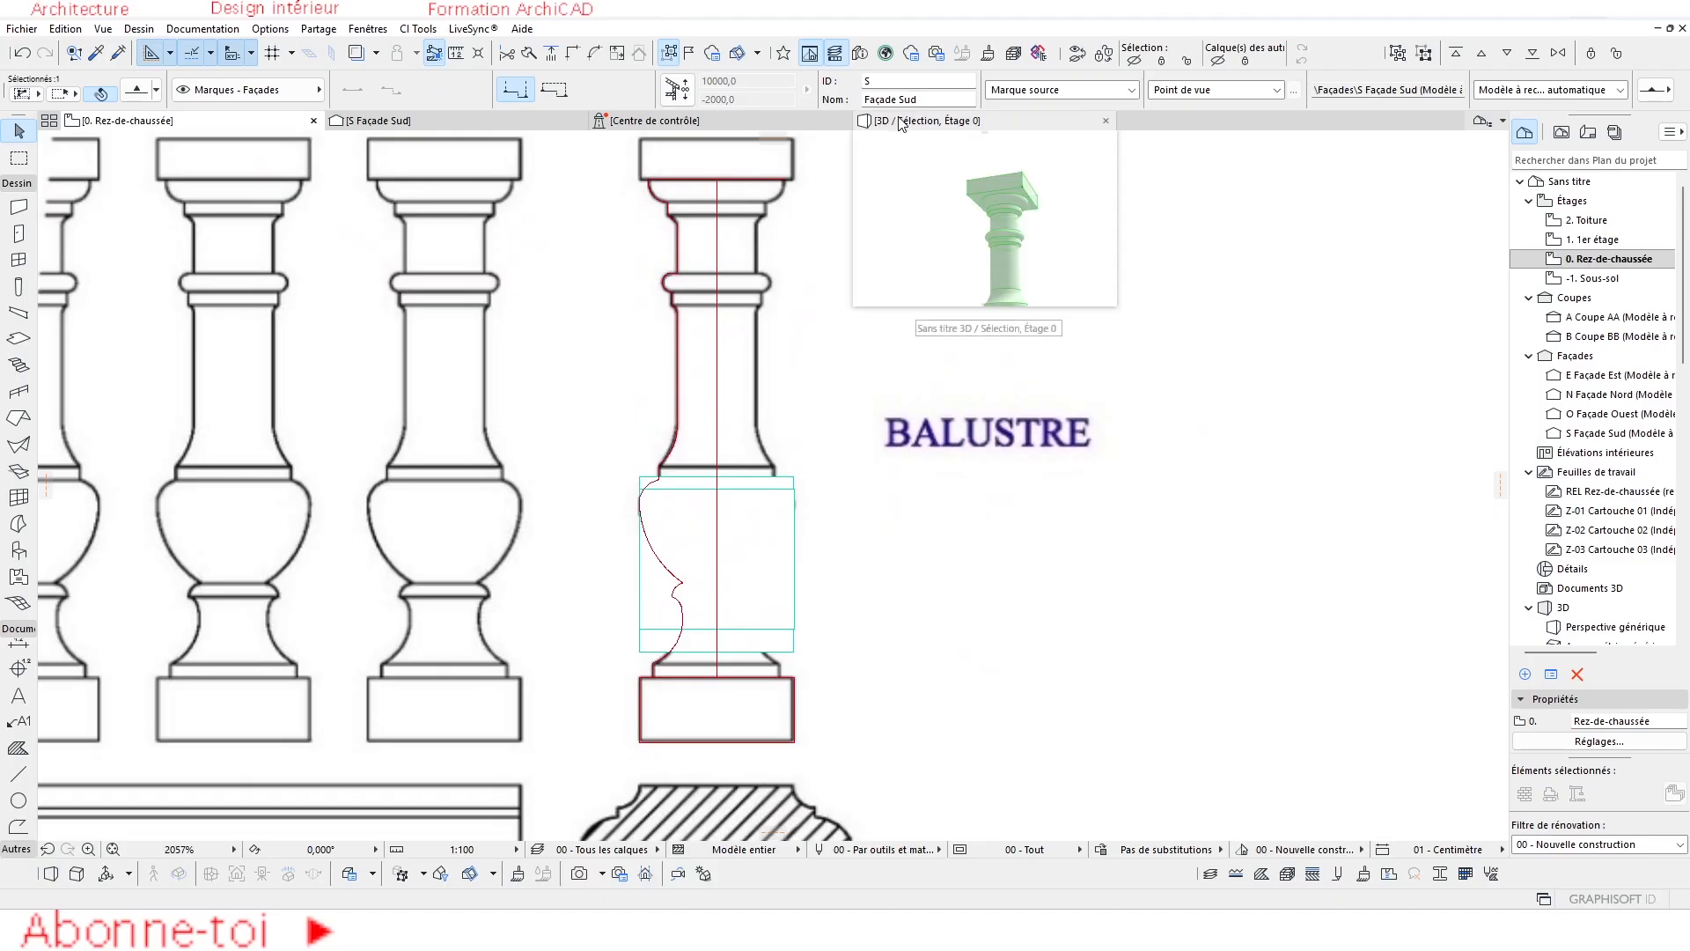
Select the plinth block in the South elevation and examine how it sits under the baluster in the 3D view.
left_click(404, 124)
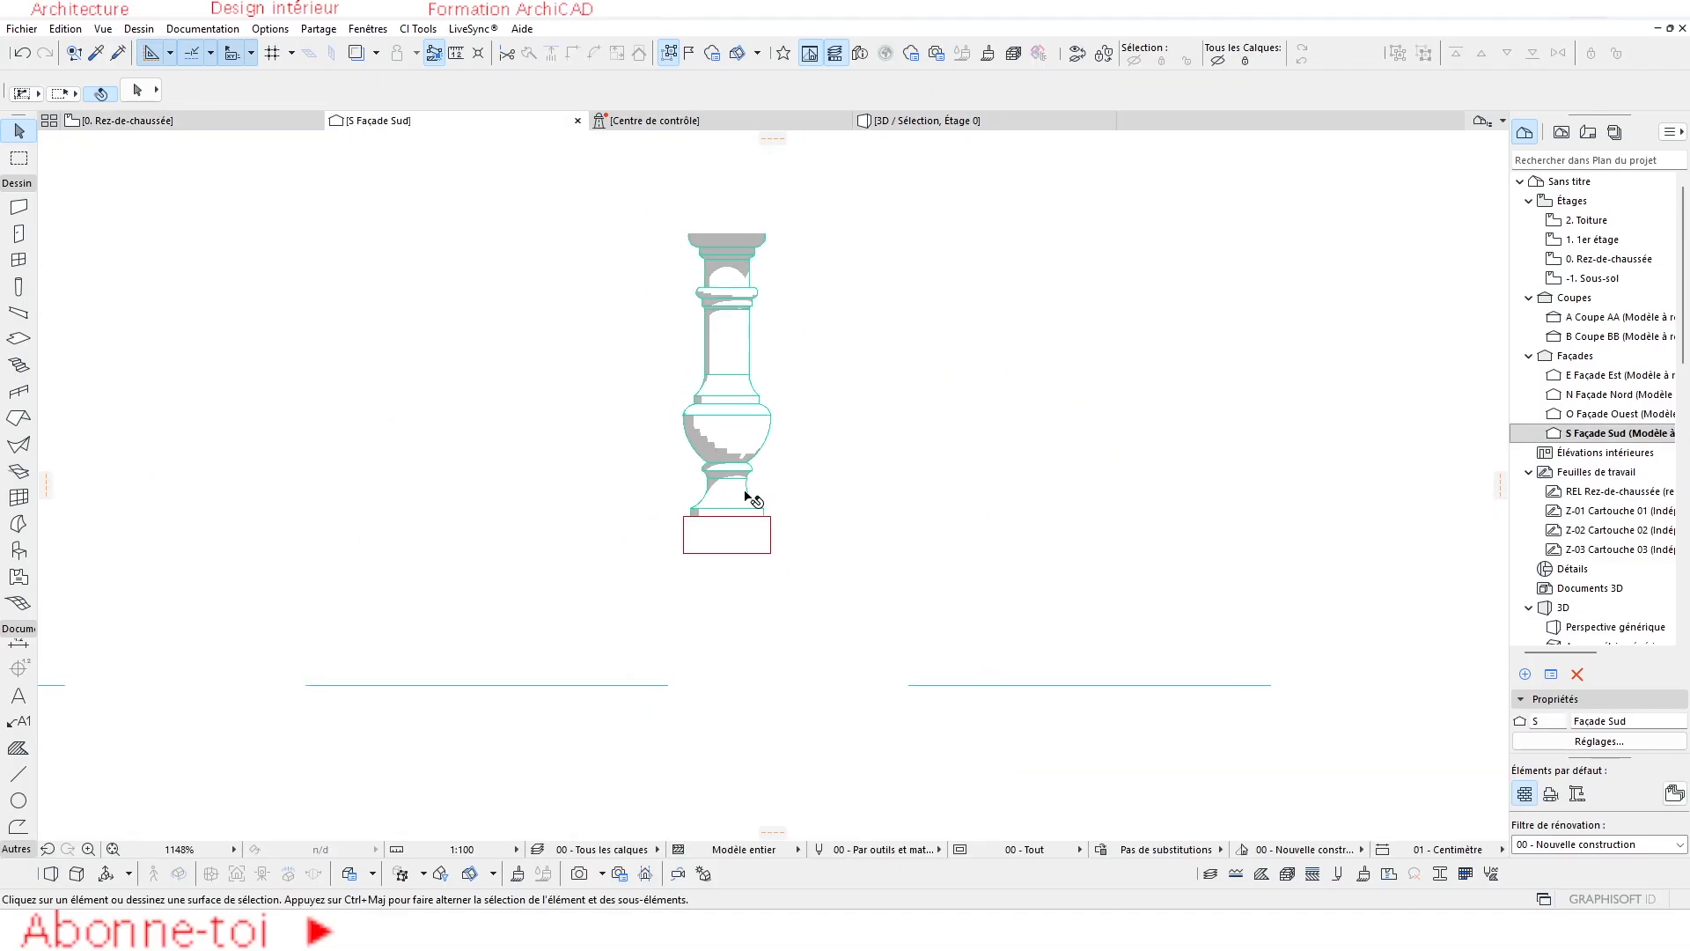
left_click(720, 537)
scroll(744, 506, "up", 6)
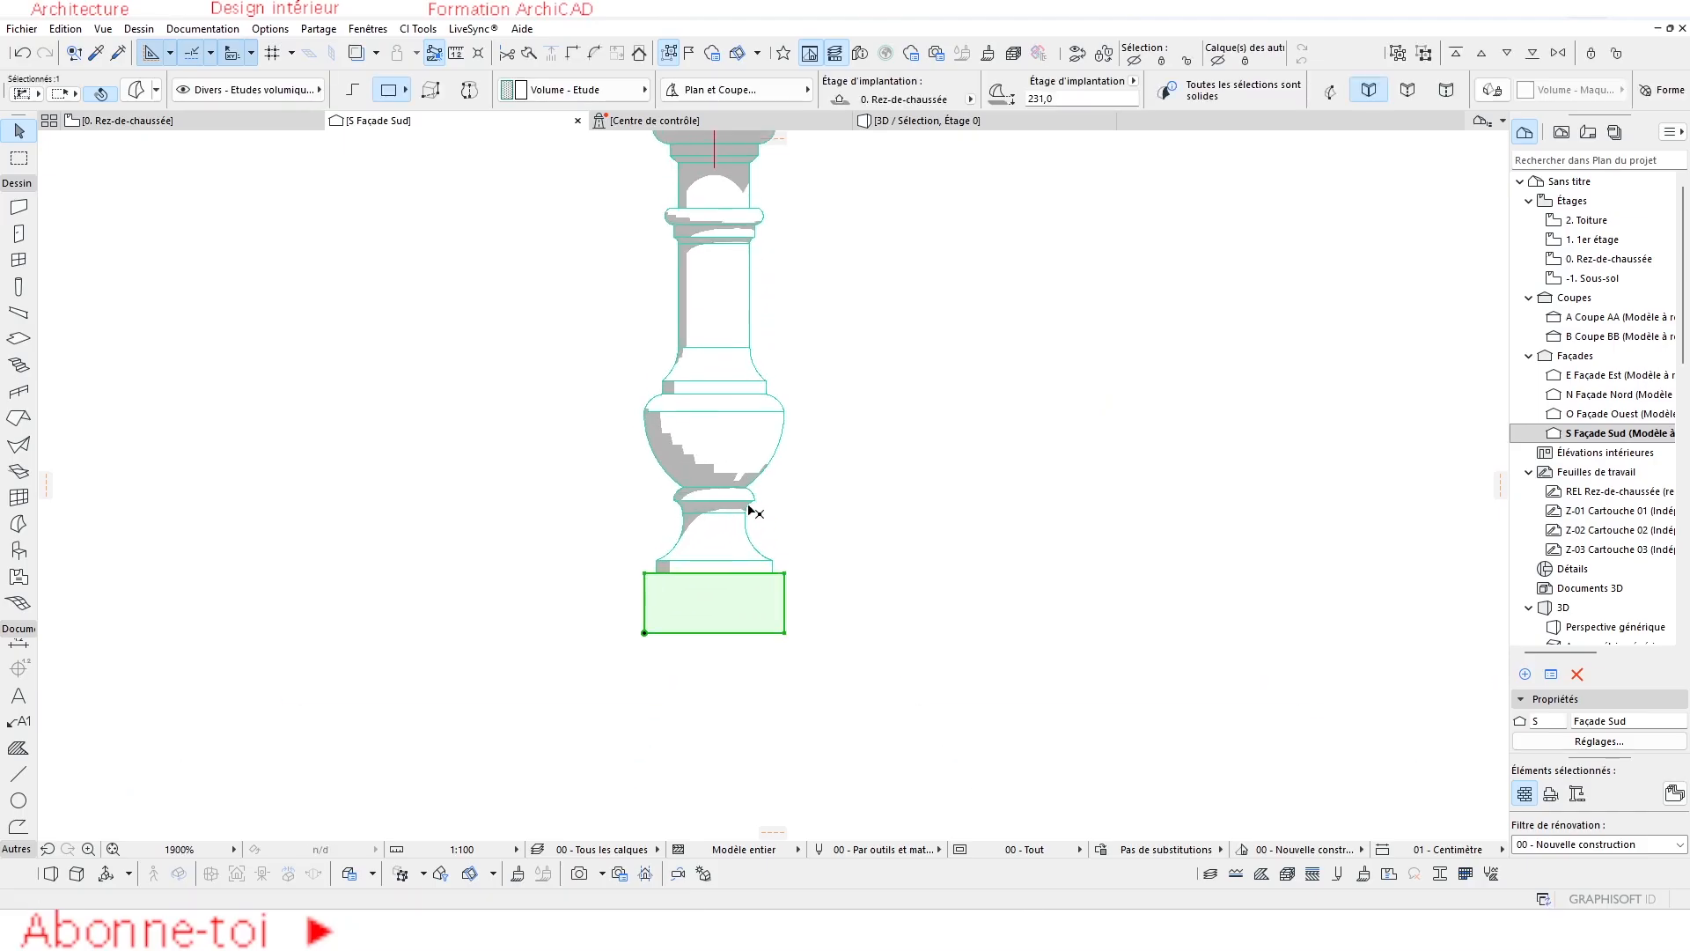
left_click(910, 129)
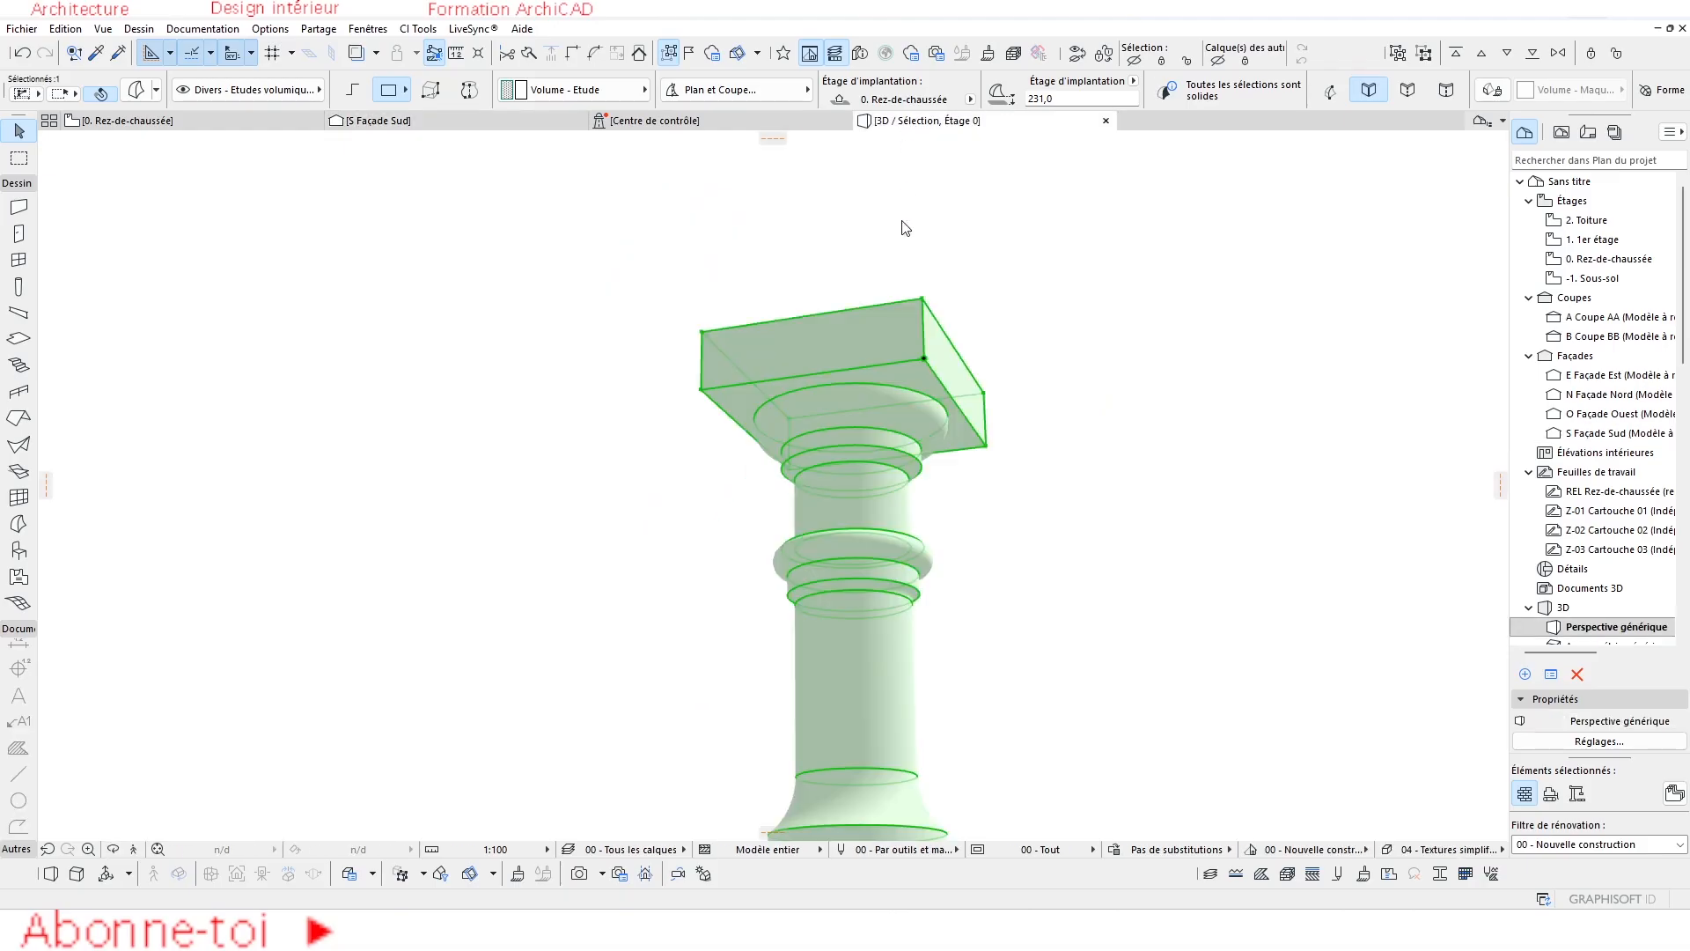
scroll(895, 535, "down", 6)
scroll(876, 687, "up", 5)
middle_click_drag(877, 687, 735, 621, "shift")
scroll(926, 646, "up", 2)
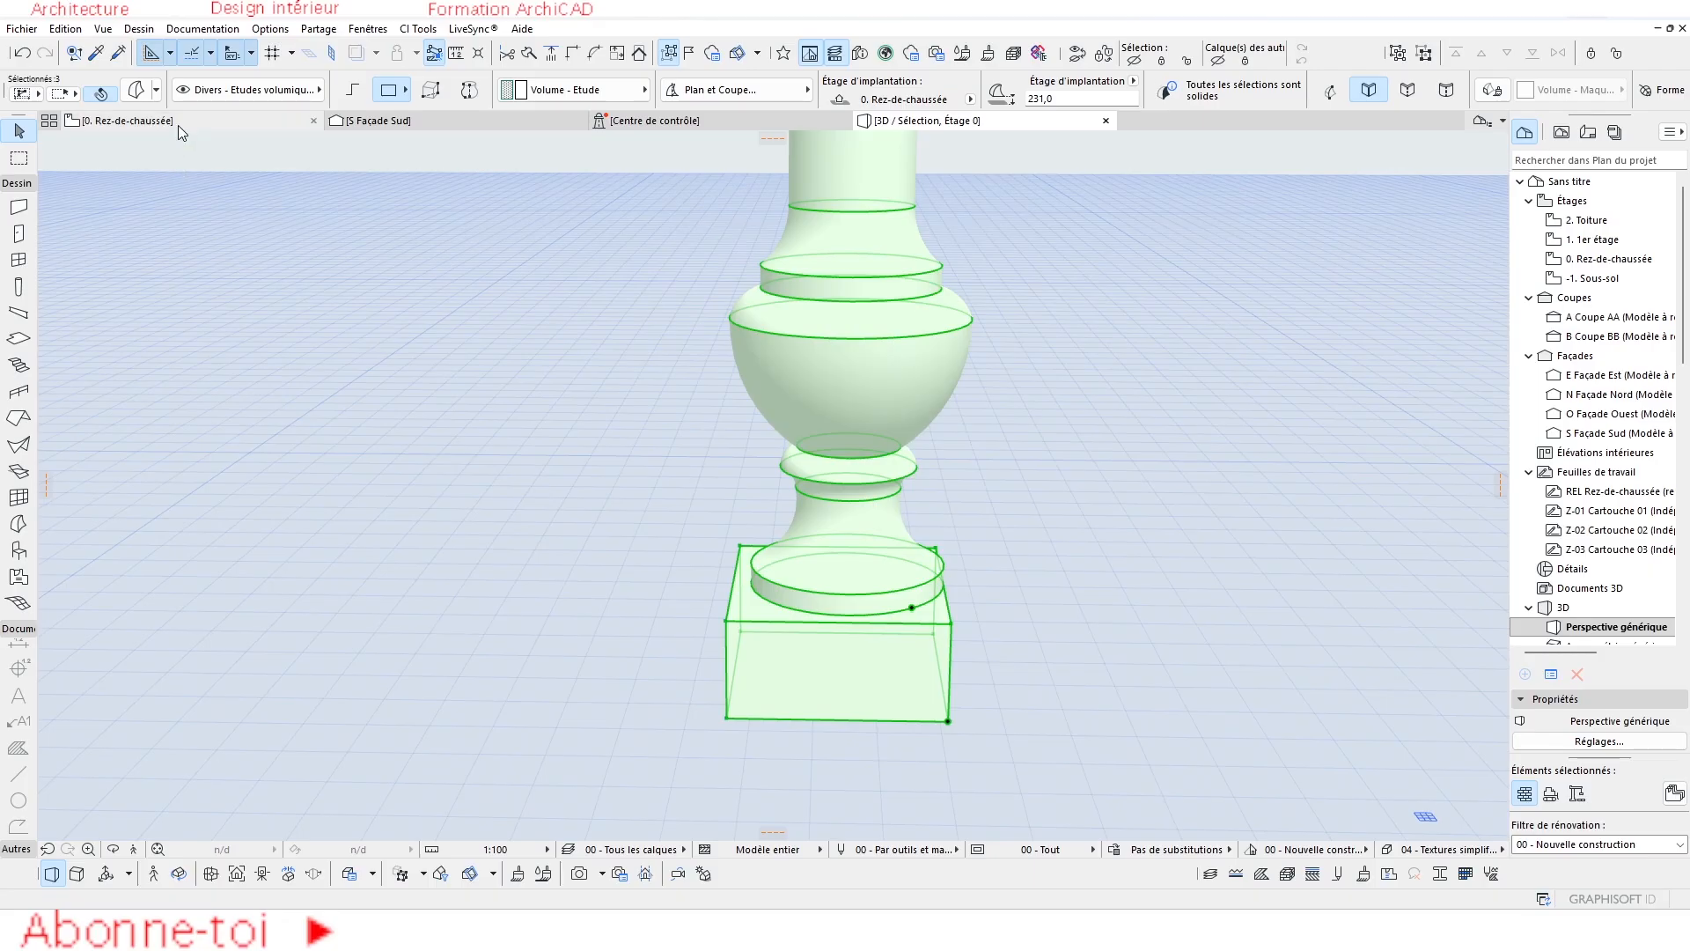
Measure with the Line tool the plinth's projection beyond the baluster's base on the ground-floor reference drawing.
left_click(178, 125)
scroll(743, 434, "down", 3)
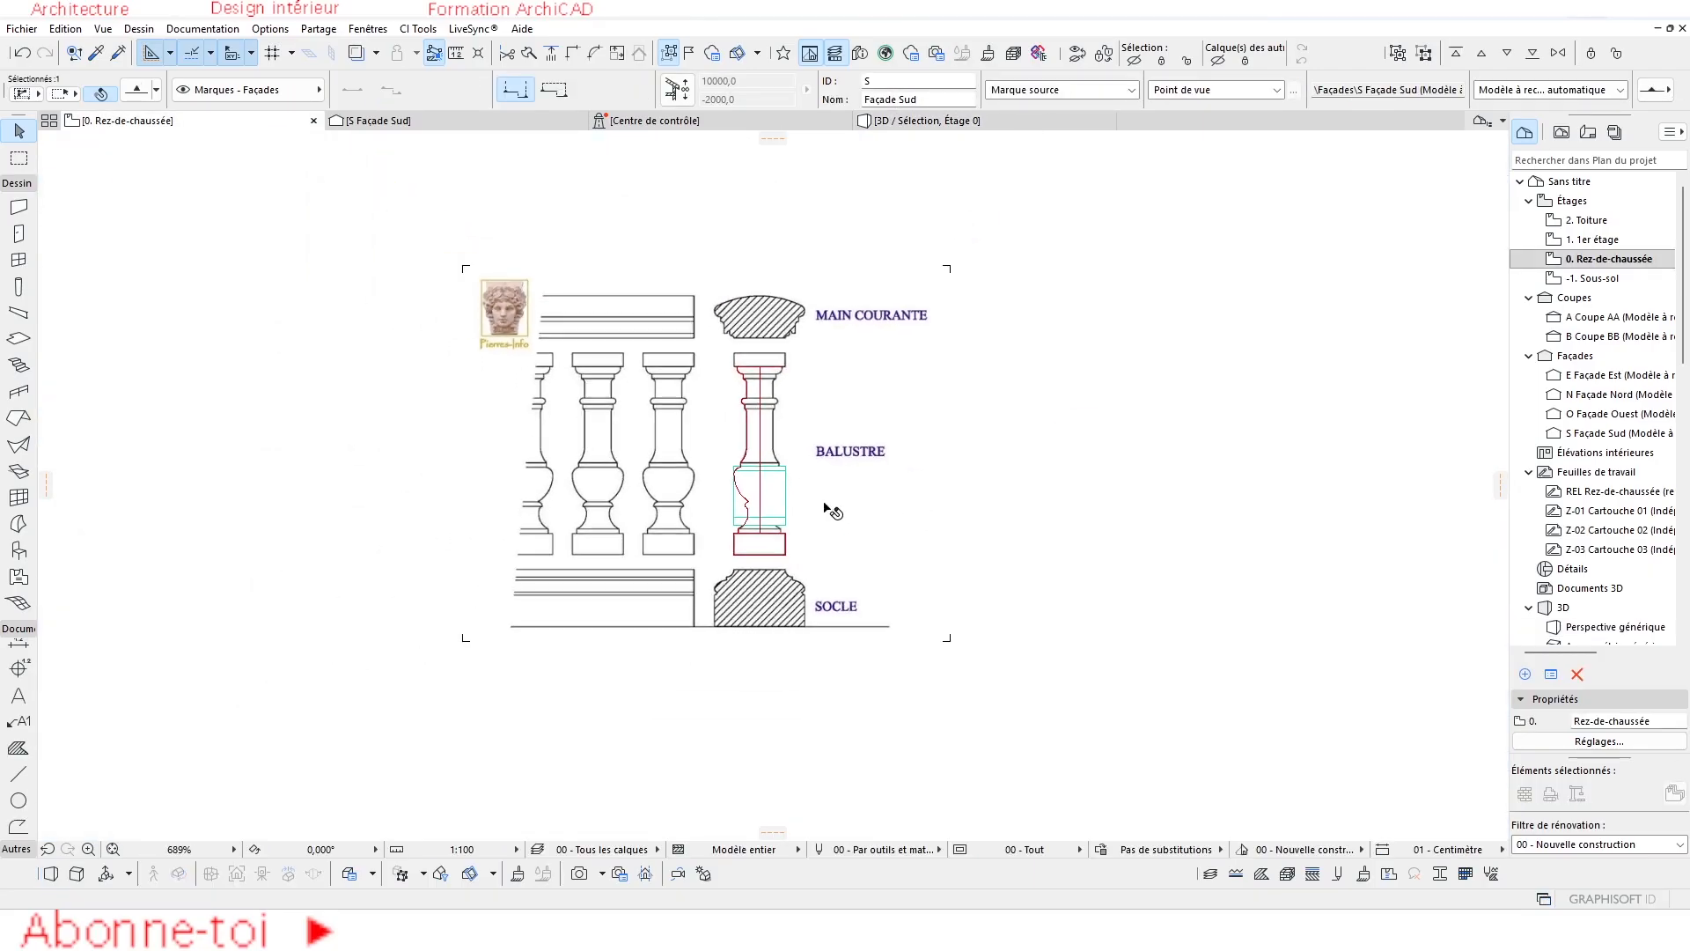
scroll(769, 498, "up", 6)
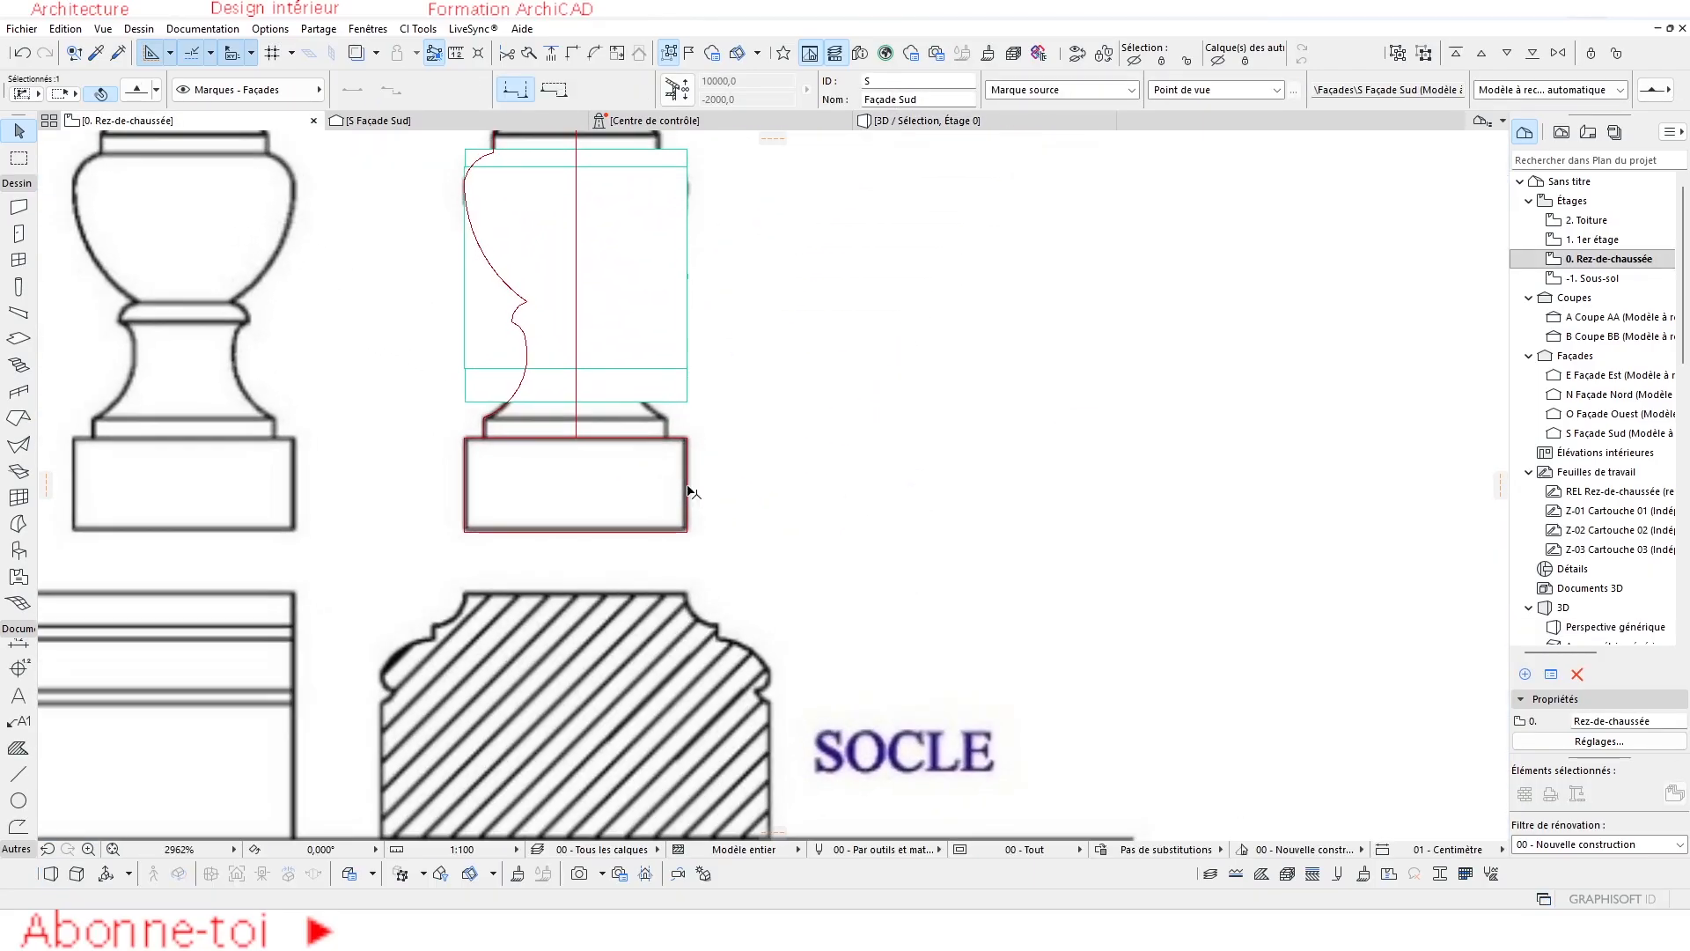
scroll(528, 432, "up", 3)
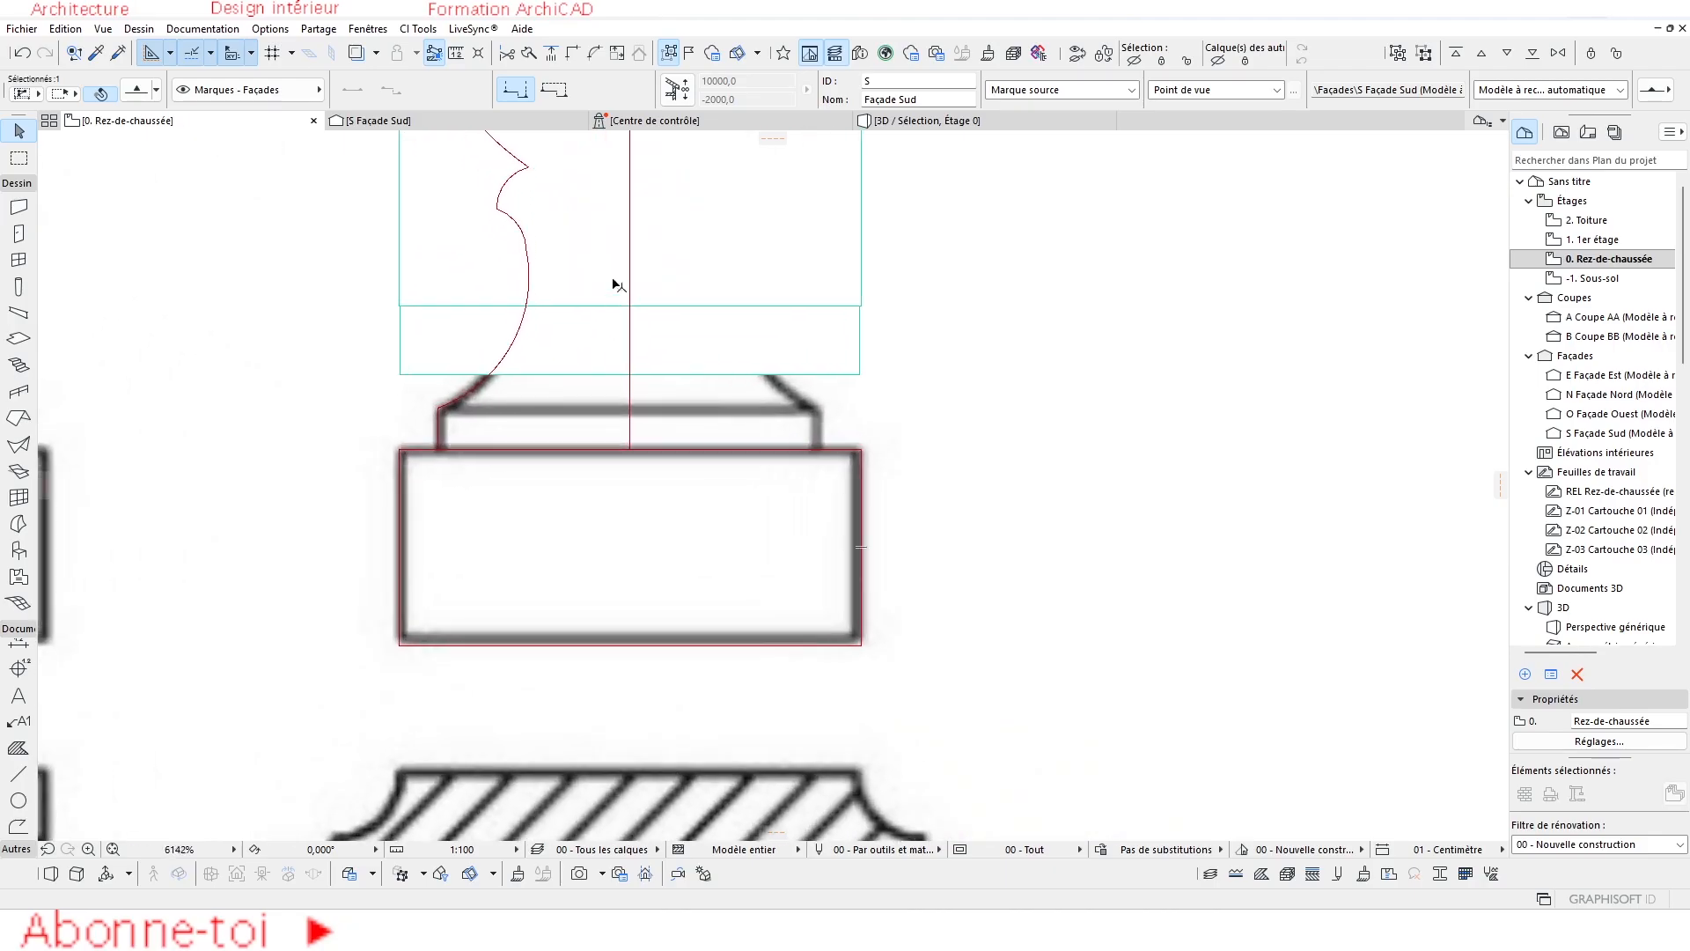
left_click(18, 771)
scroll(447, 468, "up", 3)
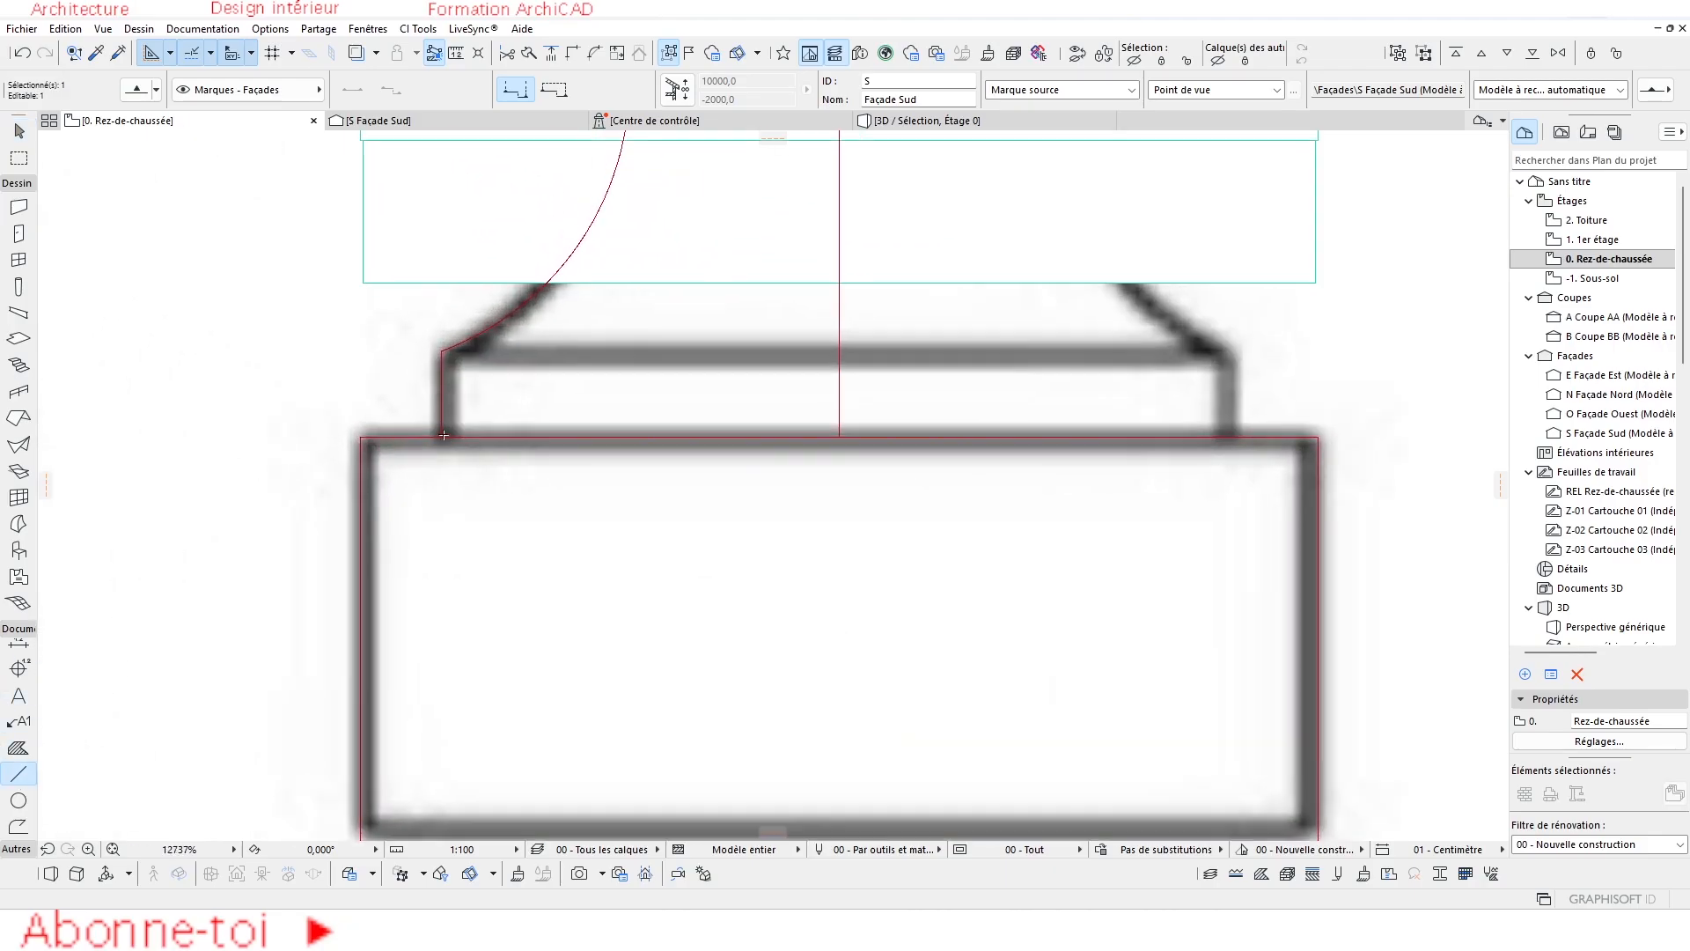
key("Escape")
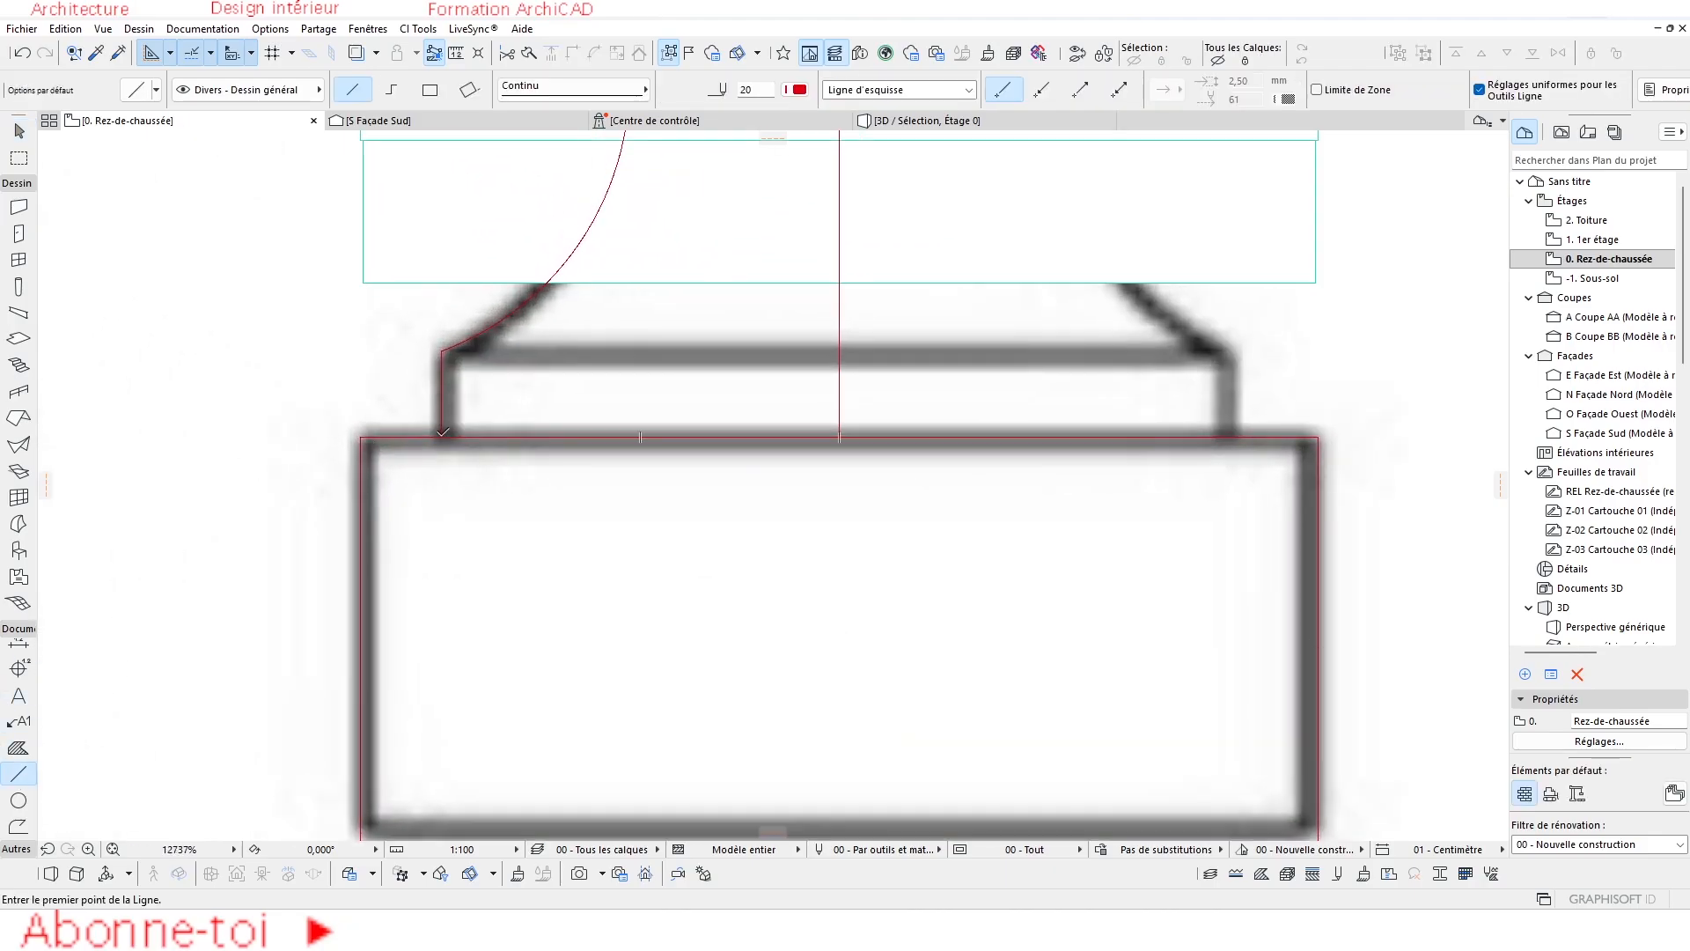
left_click(443, 434)
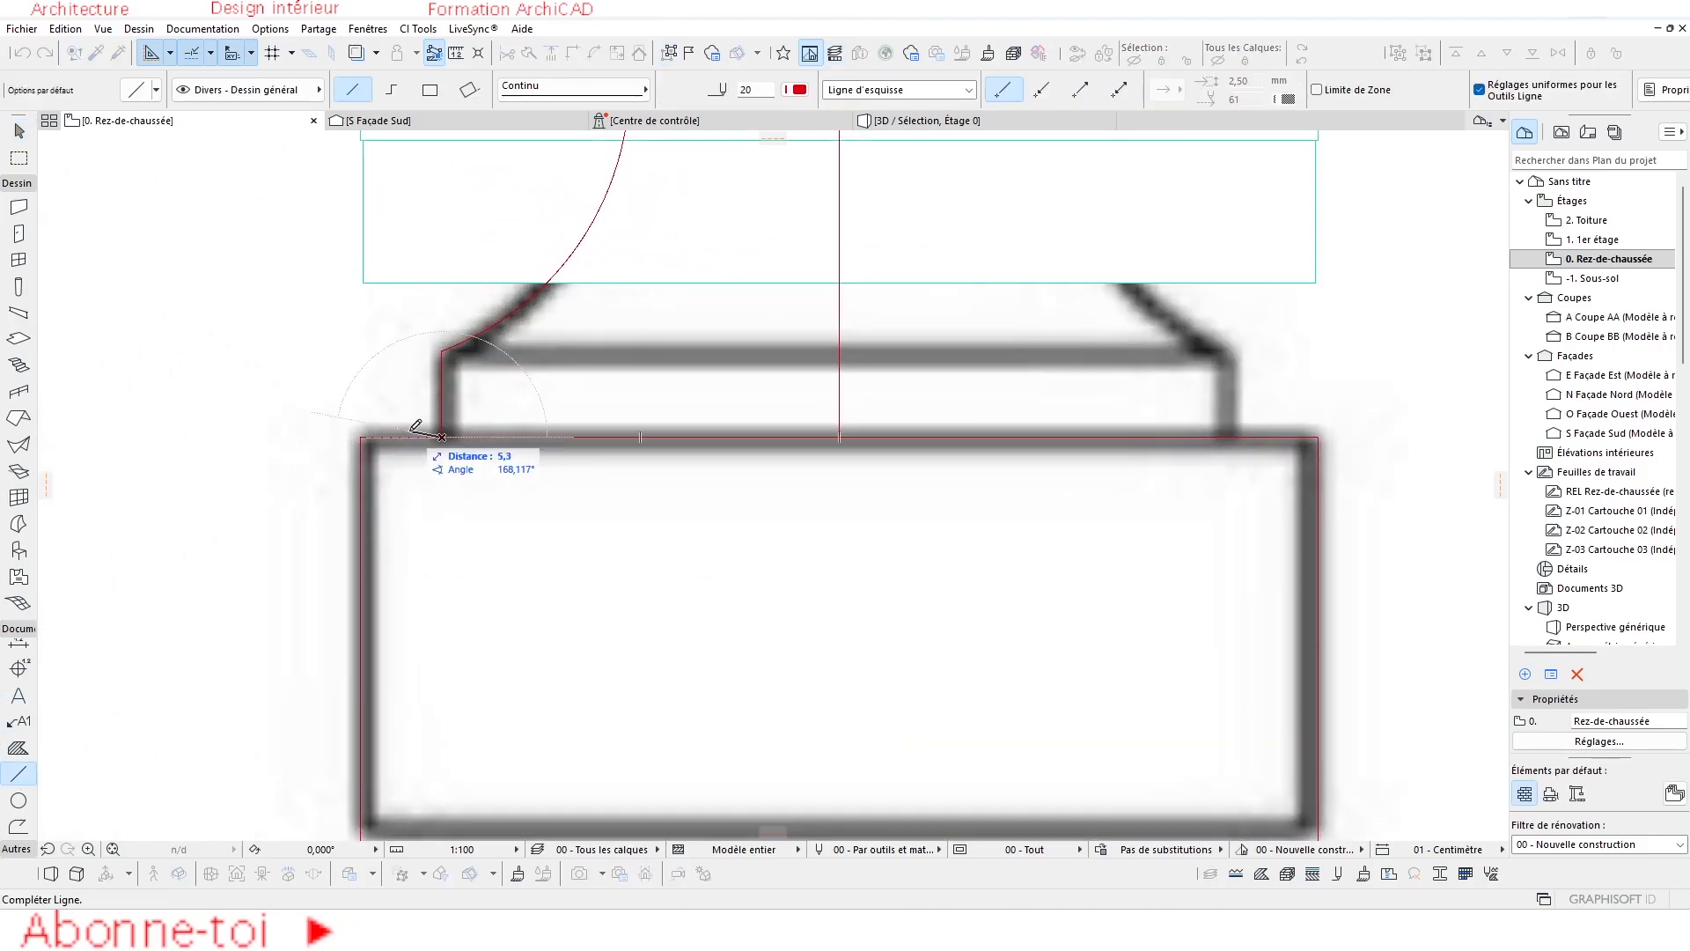
left_click(360, 437)
key("Escape")
left_click(457, 464)
key("Escape")
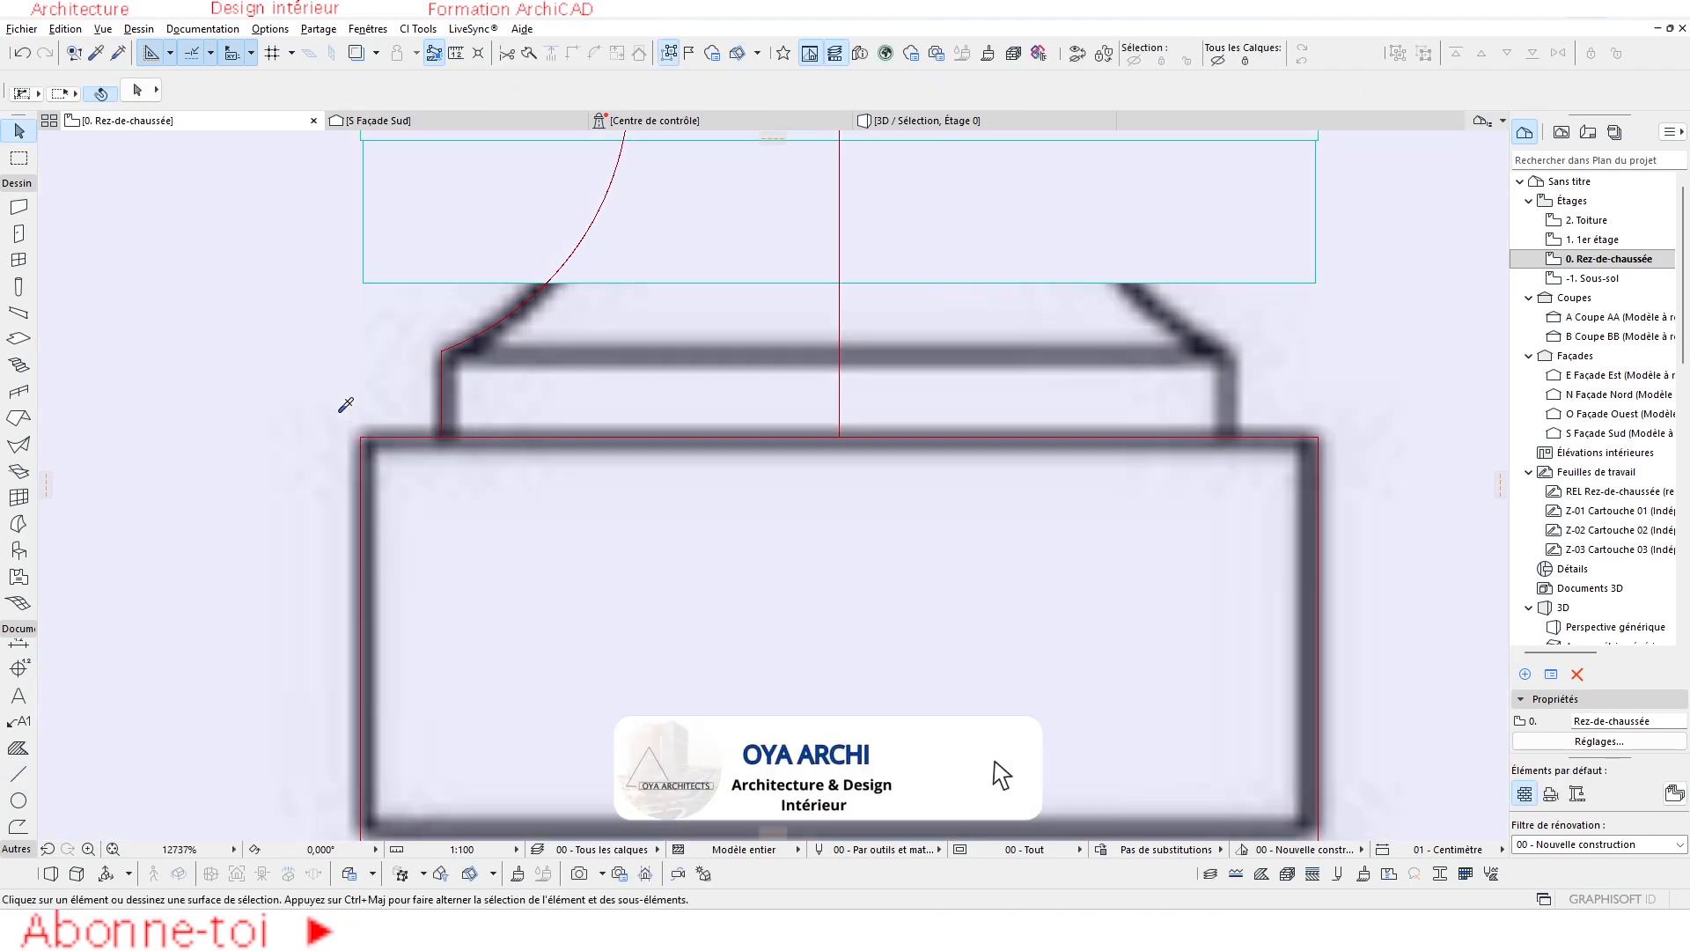
left_click(363, 436)
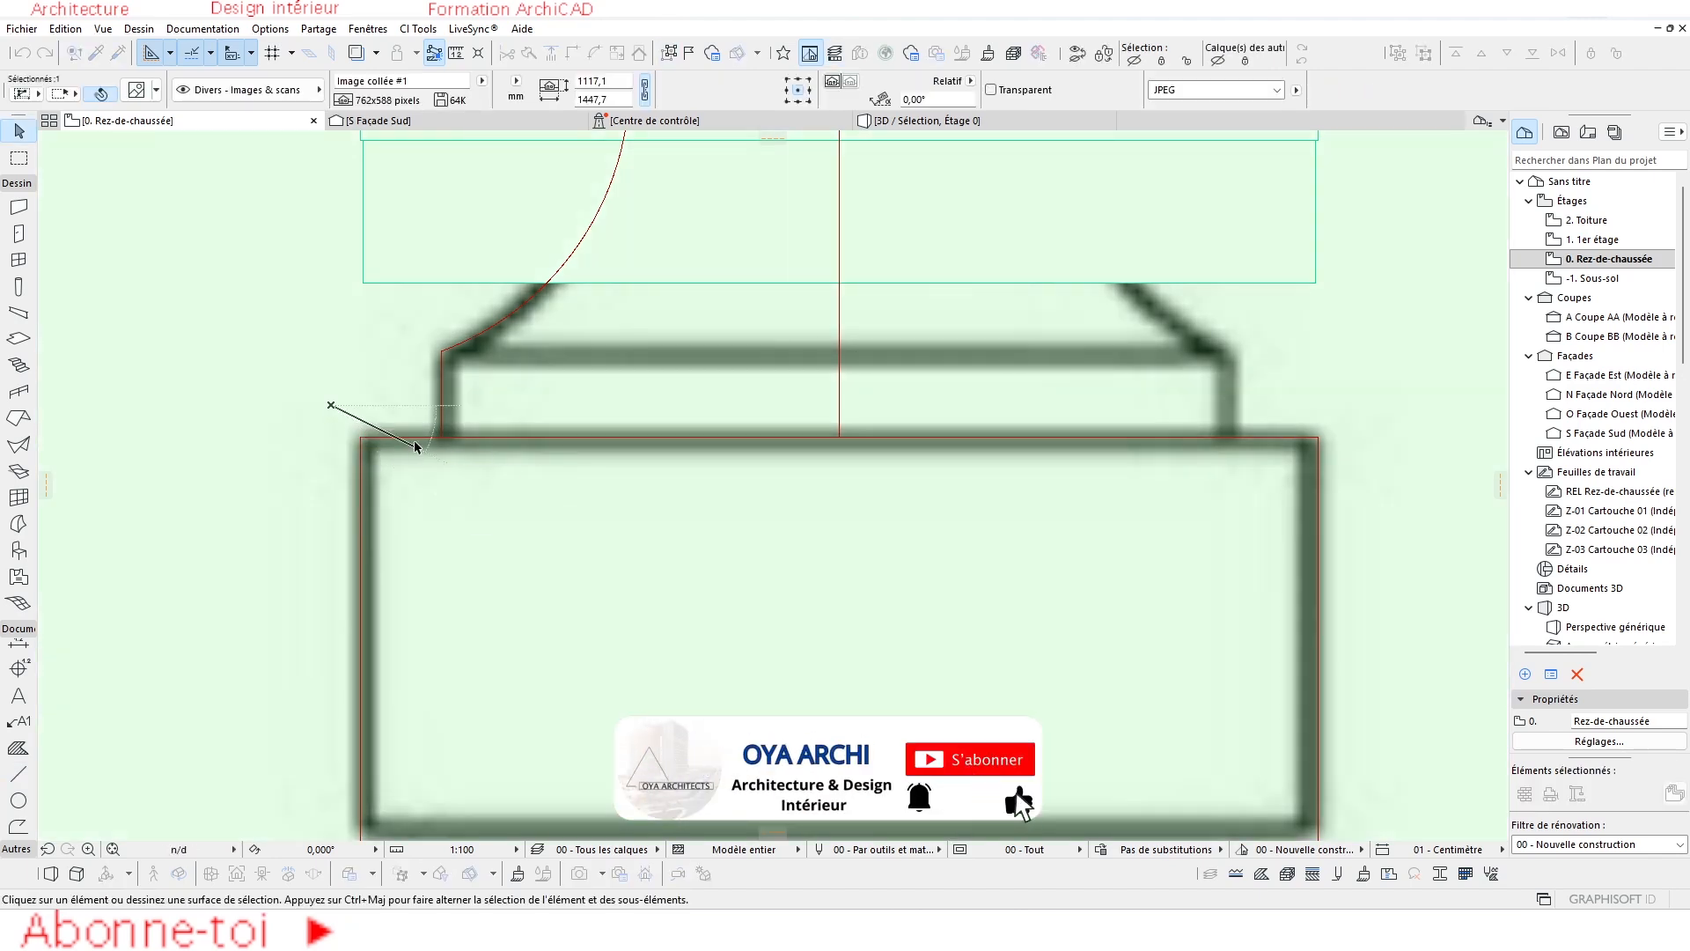
Cut the short line marking the plinth's projection beyond the baluster base from the ground-floor plan.
key("Escape")
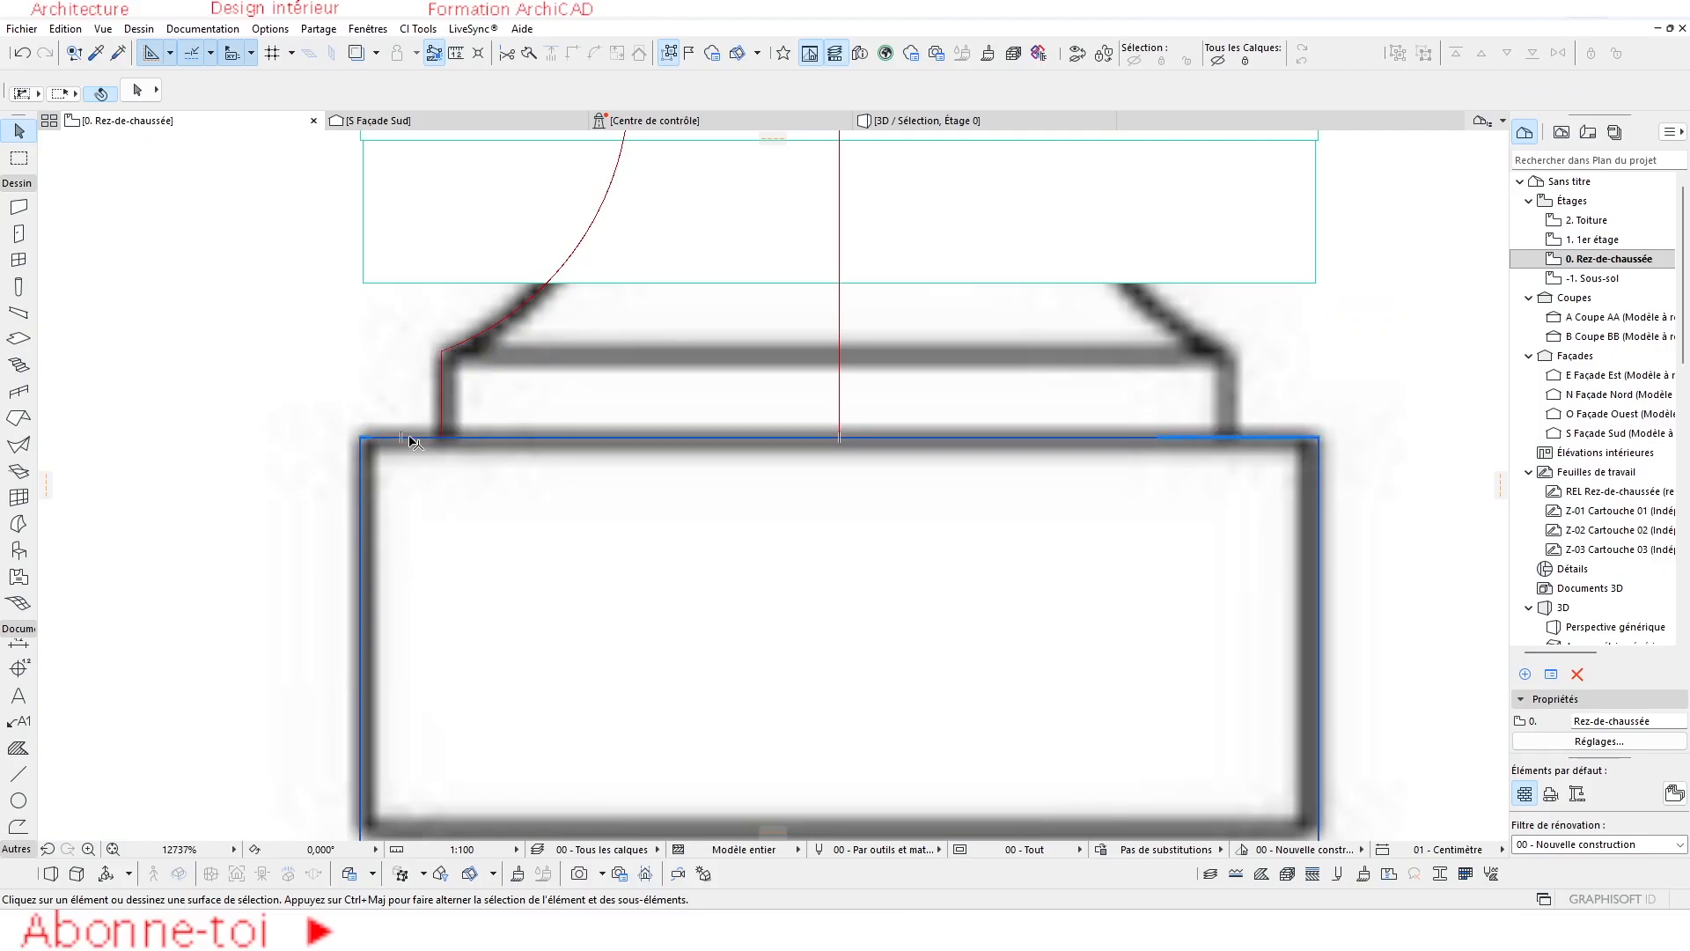
left_click(411, 440)
key("Escape")
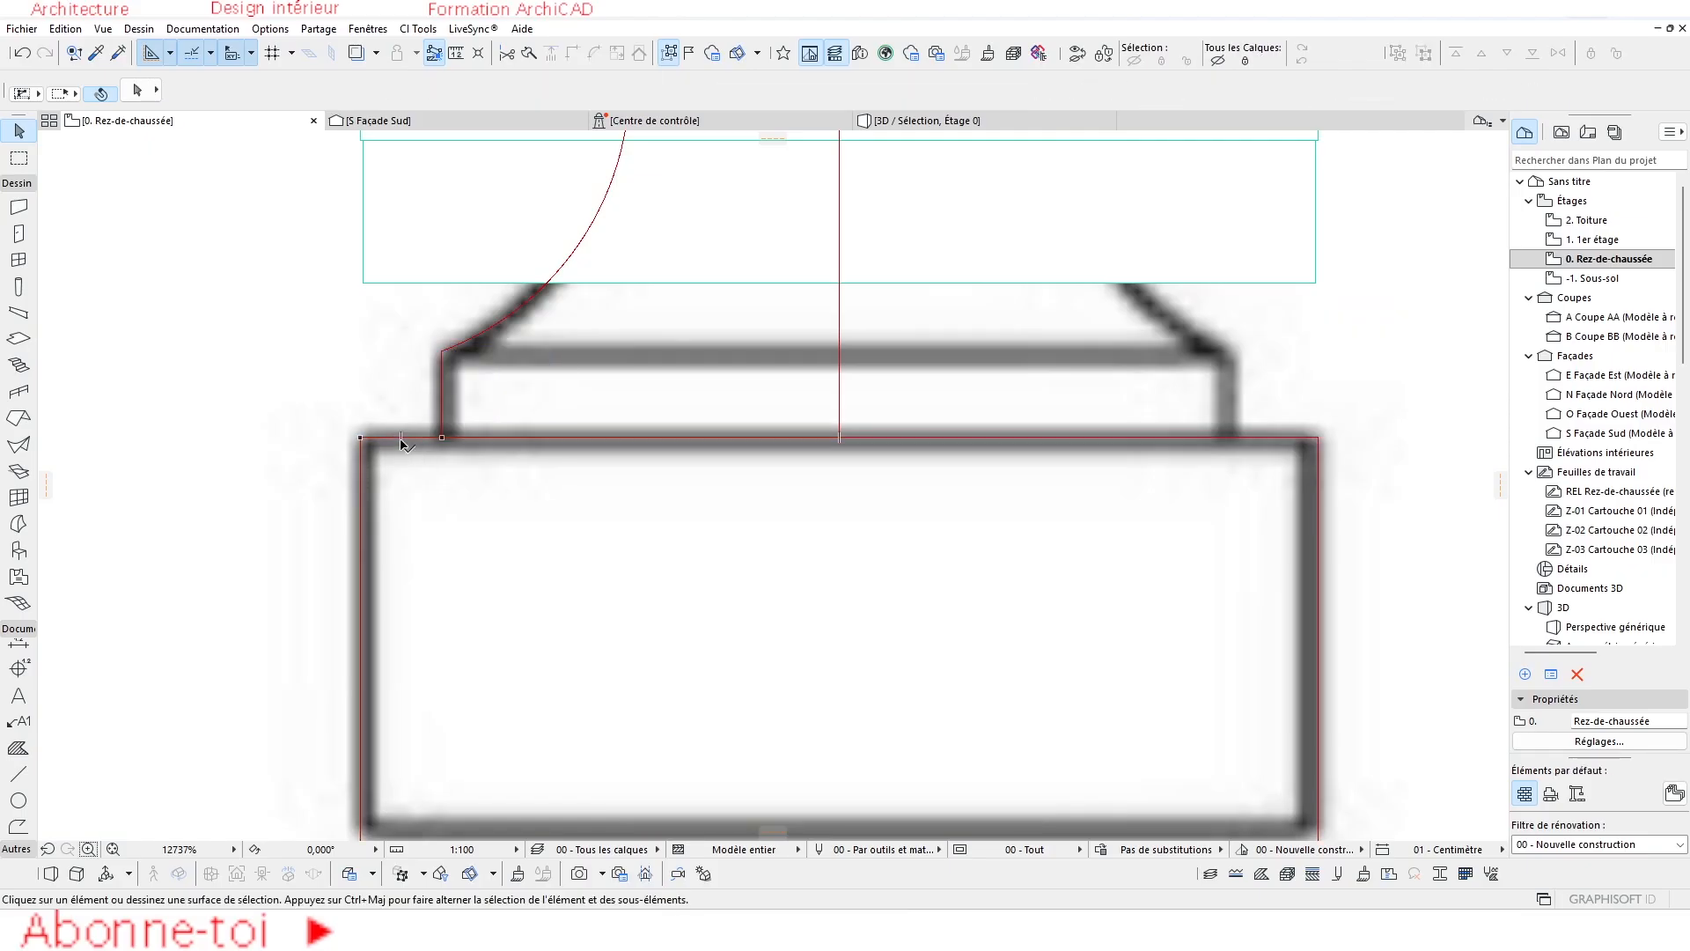
left_click(398, 440)
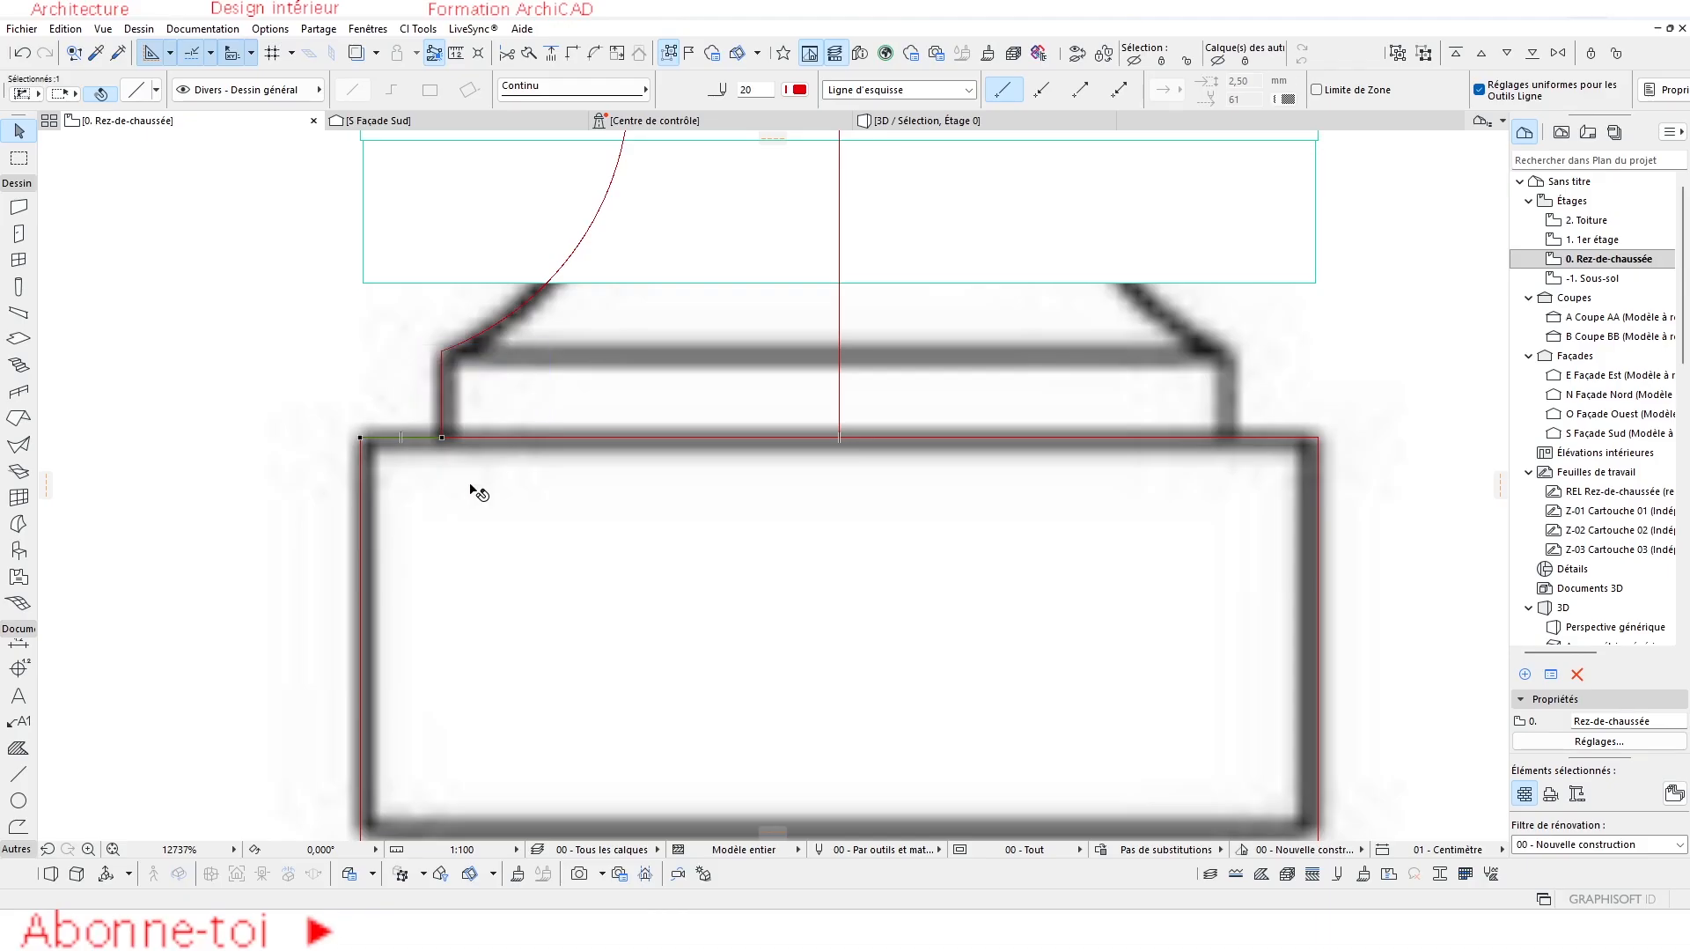
key("Delete")
scroll(477, 477, "down", 3)
Paste the projection line into the South elevation at its original location and confirm the placement.
left_click(396, 125)
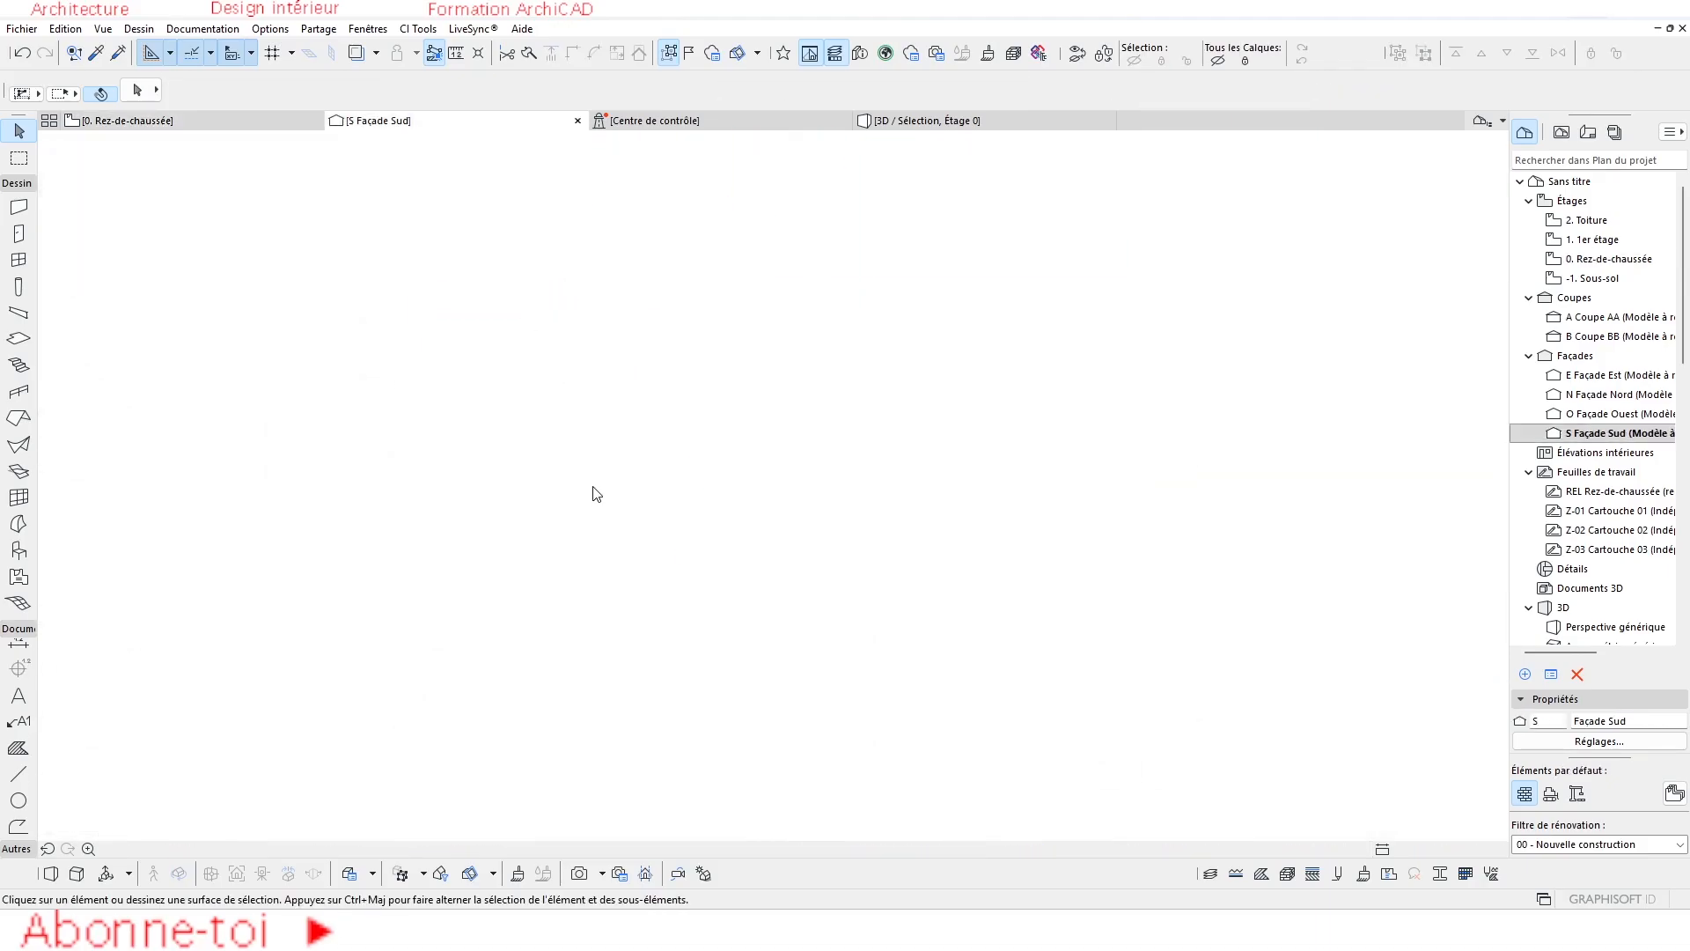
scroll(796, 545, "down", 3)
key("ctrl+v")
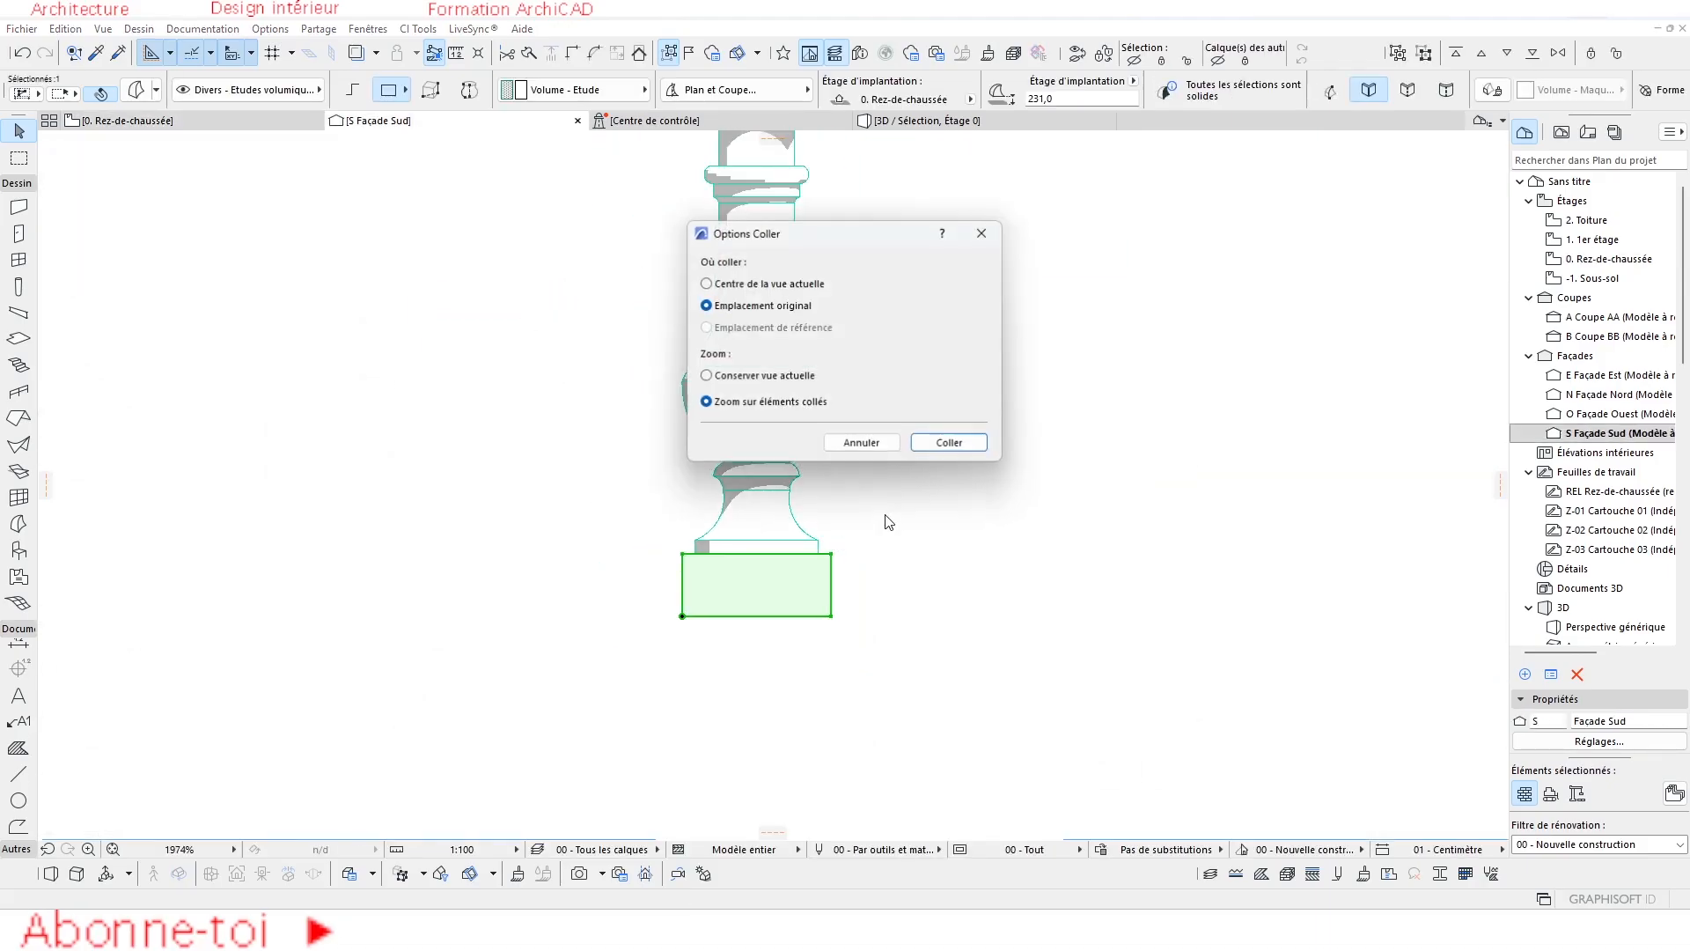
left_click(975, 439)
right_click(987, 384)
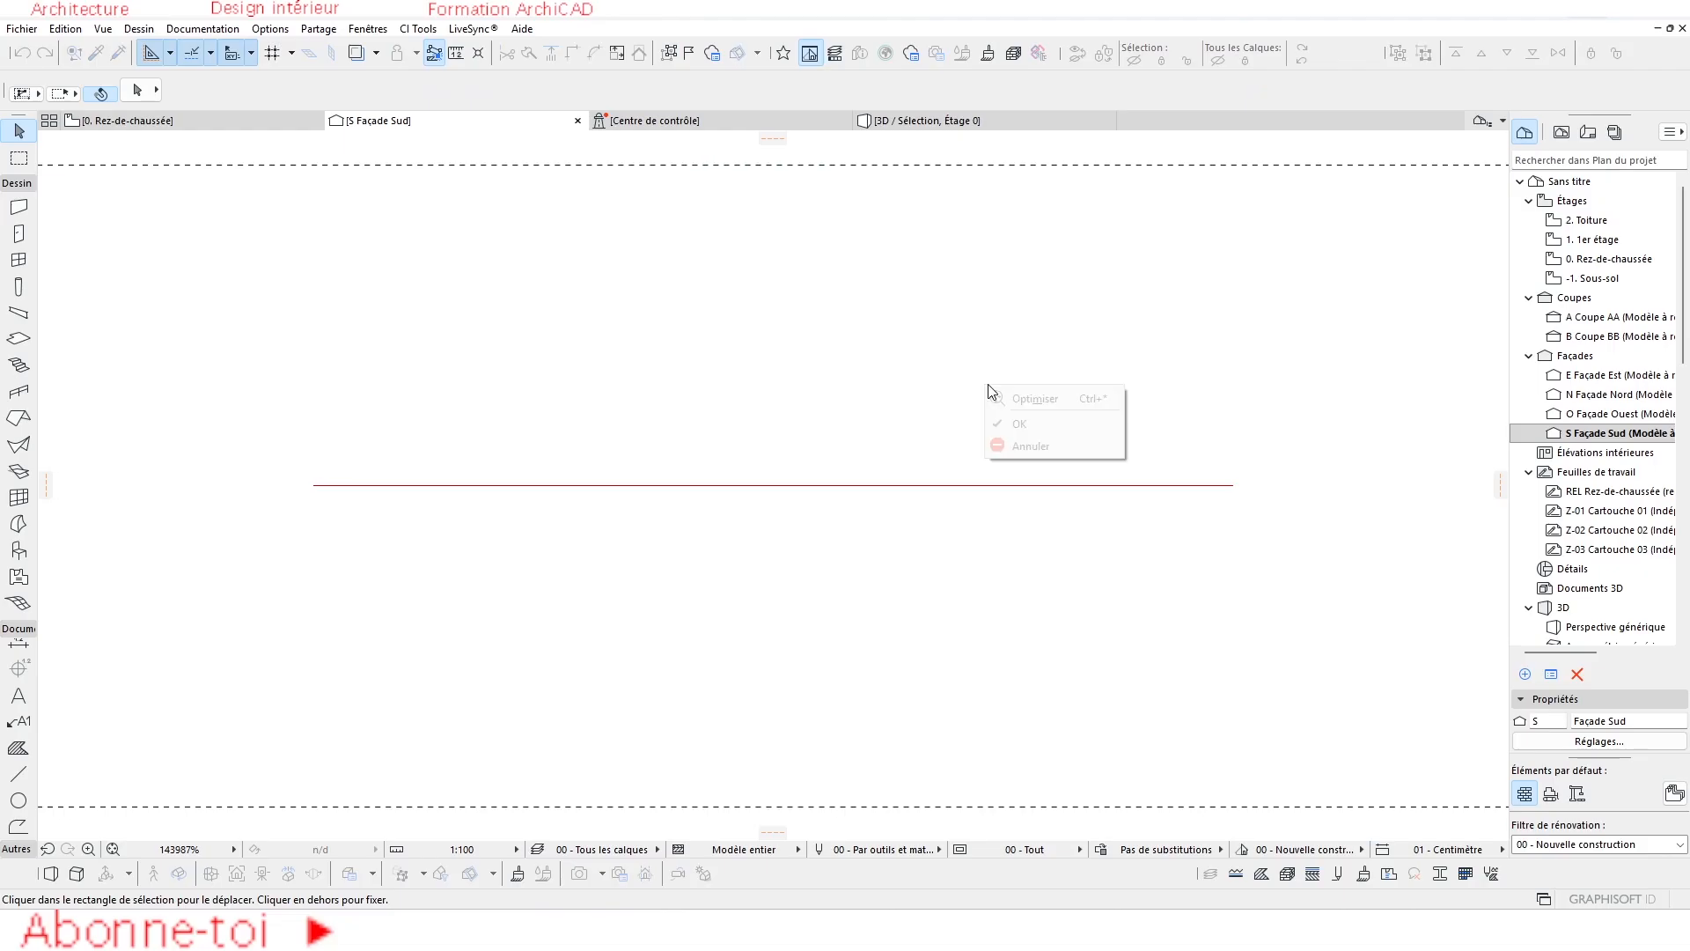
left_click(1042, 421)
Move the pasted line beside the baluster's lowest base ring in the South elevation to check the plinth's overhang.
left_click(997, 485)
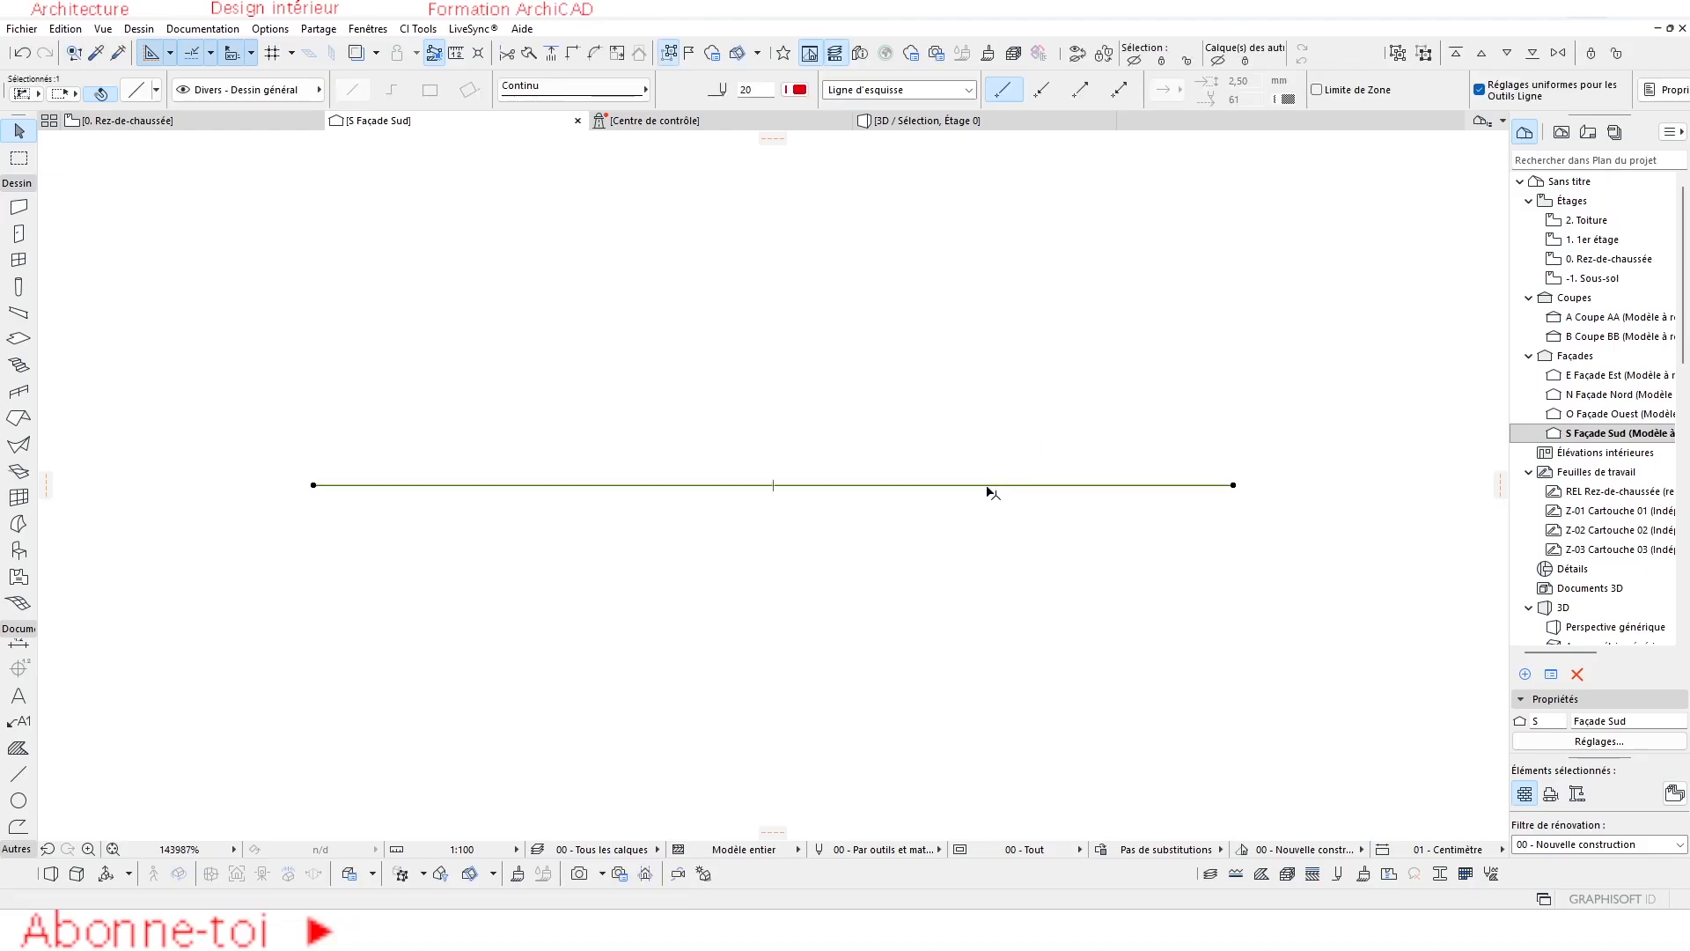
key("ctrl+Left")
left_click(922, 275)
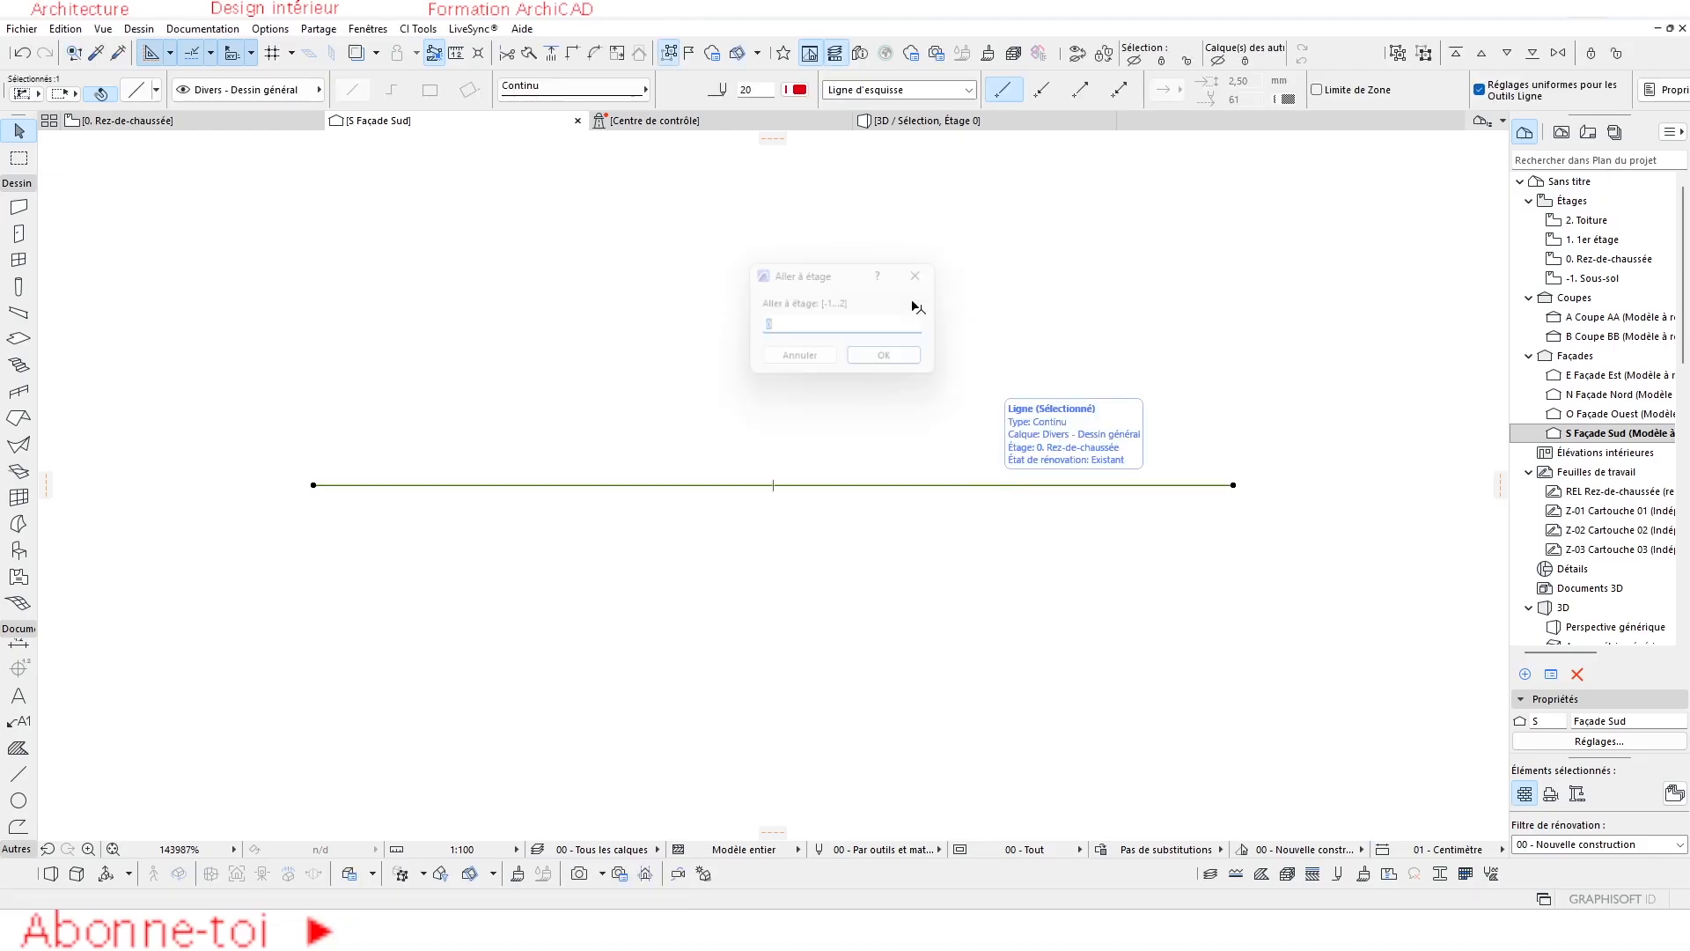
key("ctrl+d")
left_click(939, 486)
scroll(832, 495, "down", 3)
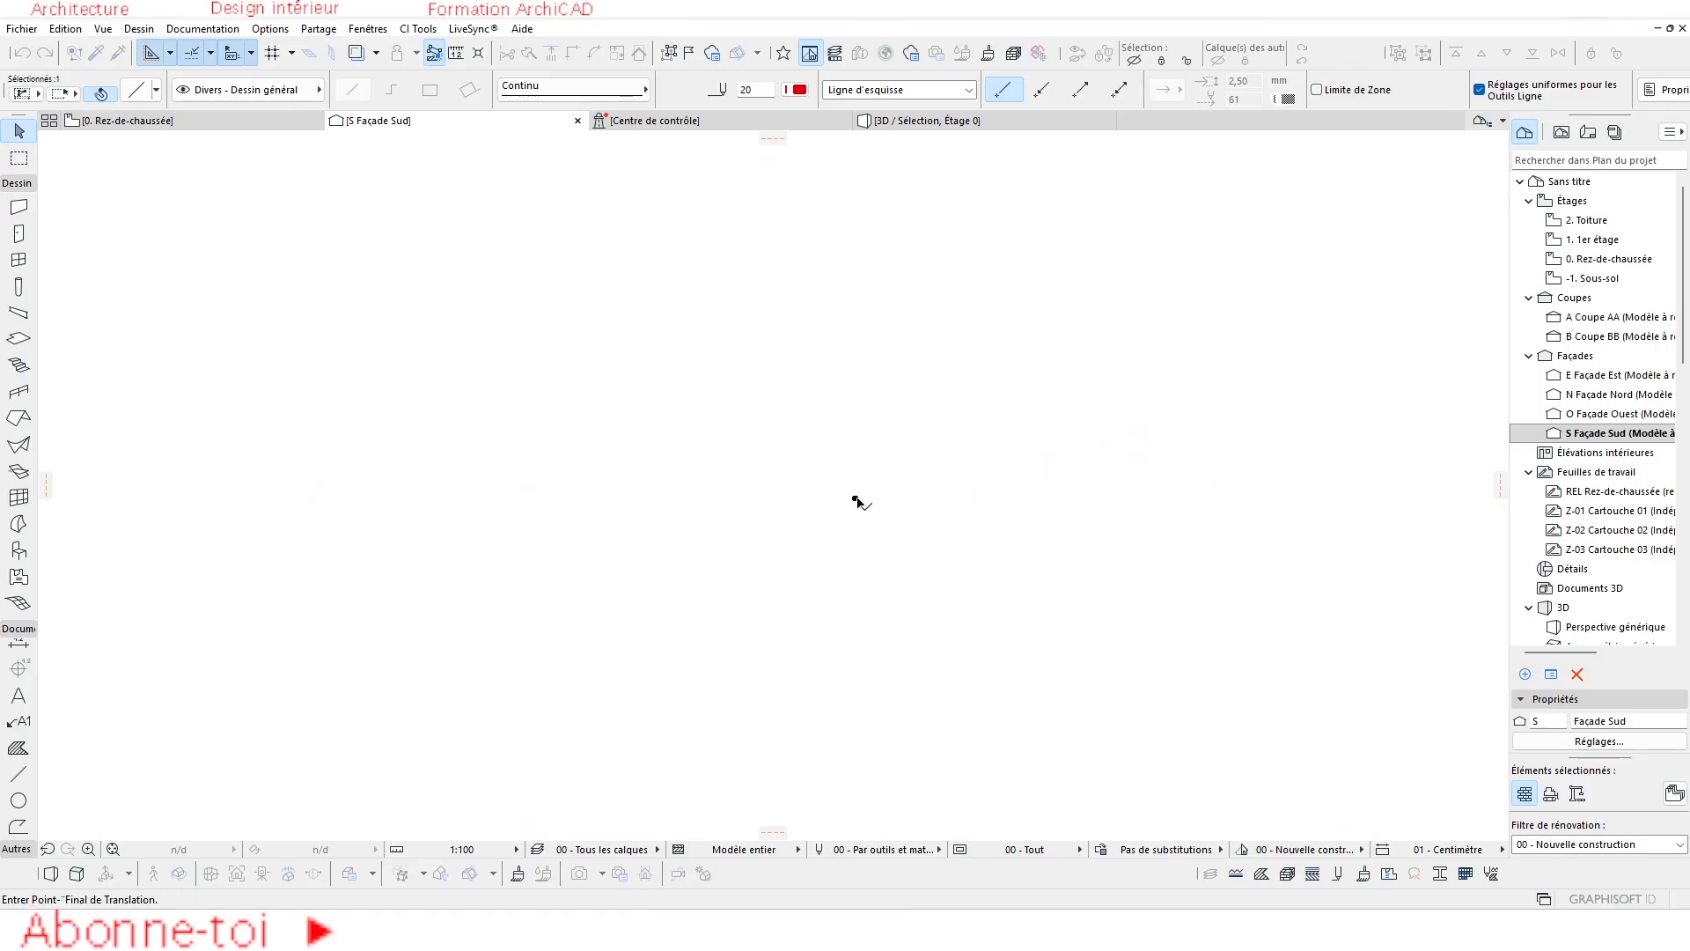
scroll(857, 503, "down", 5)
scroll(891, 572, "up", 10)
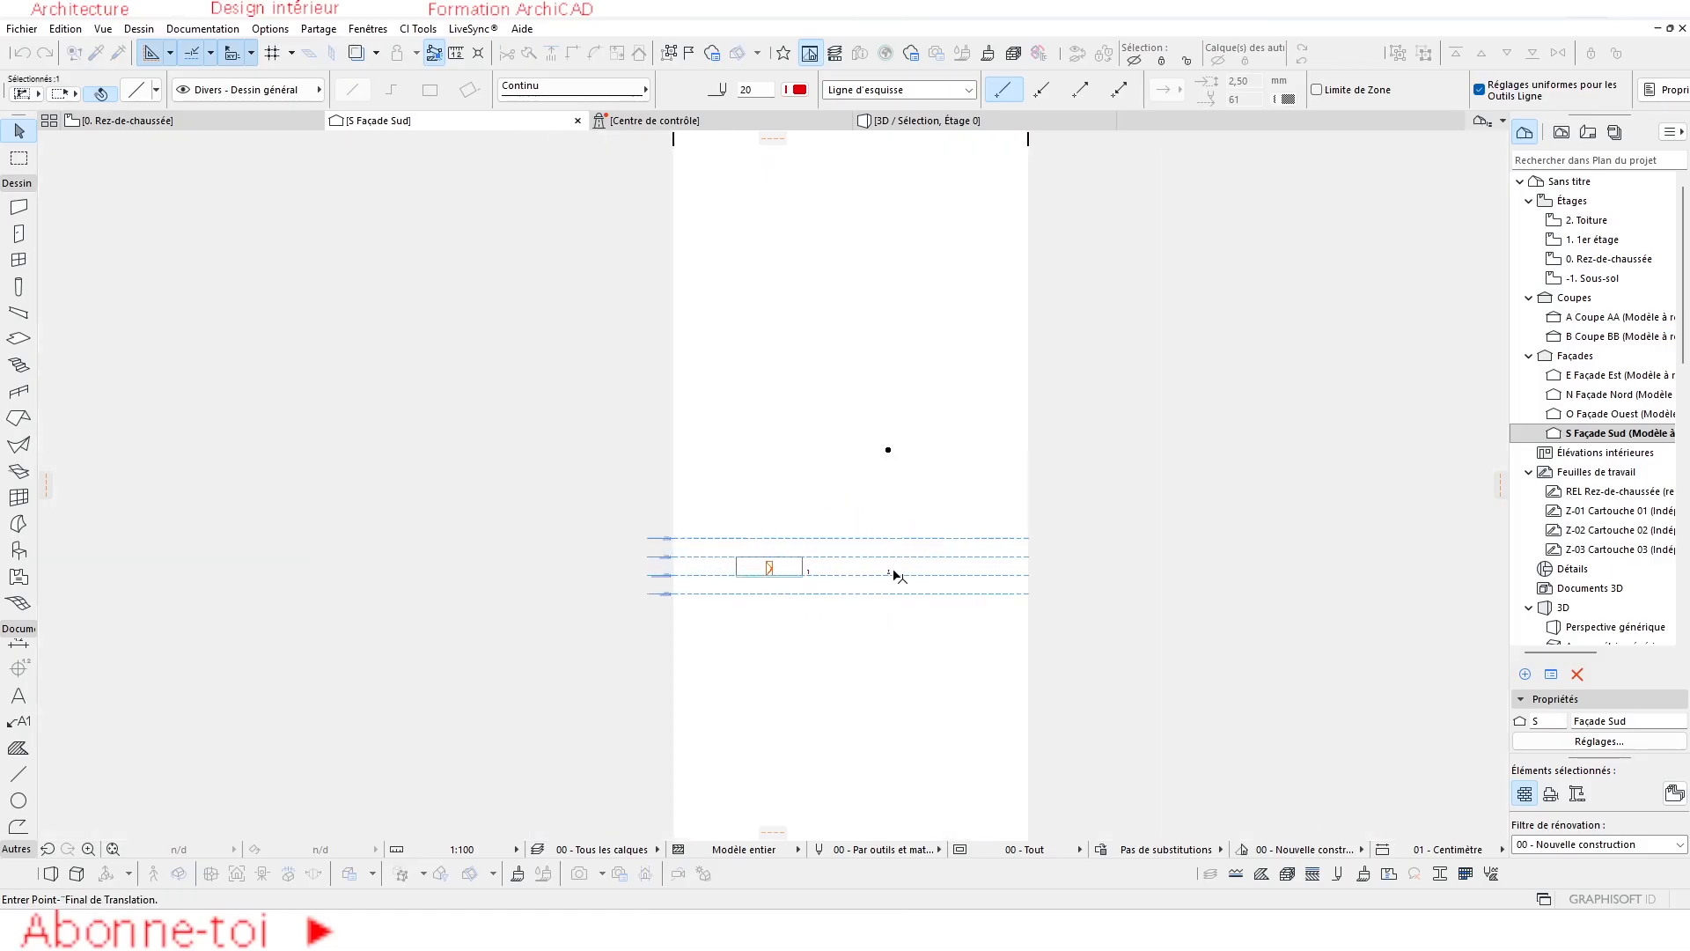
scroll(797, 647, "up", 5)
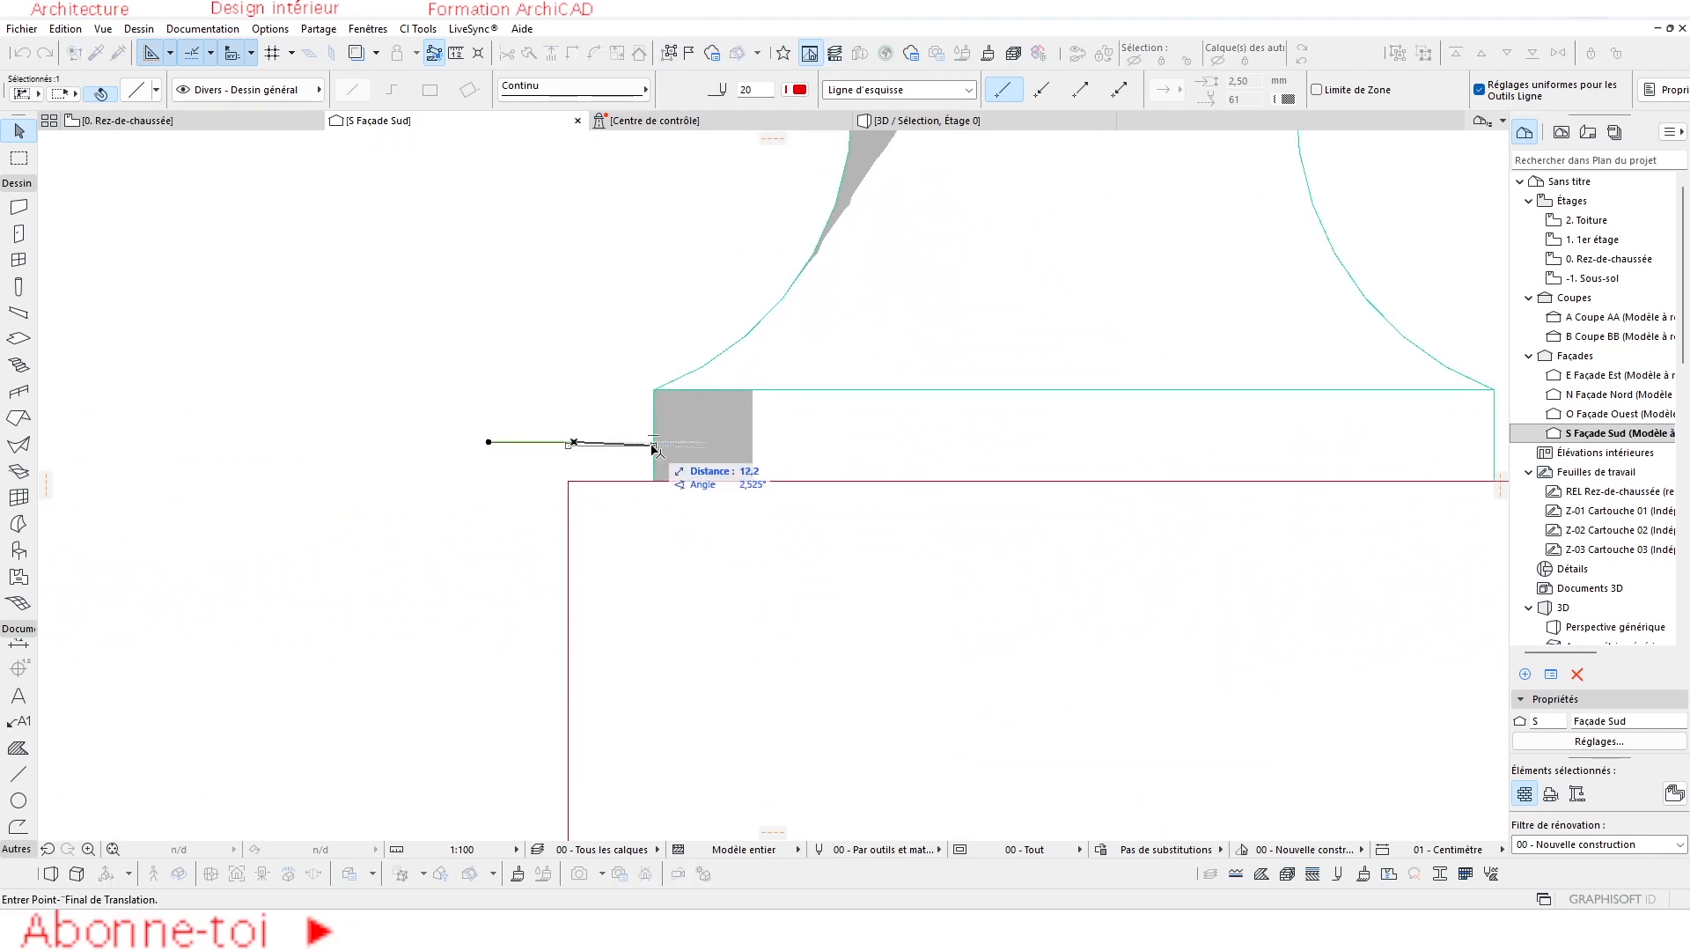
scroll(581, 500, "up", 3)
left_click(623, 502)
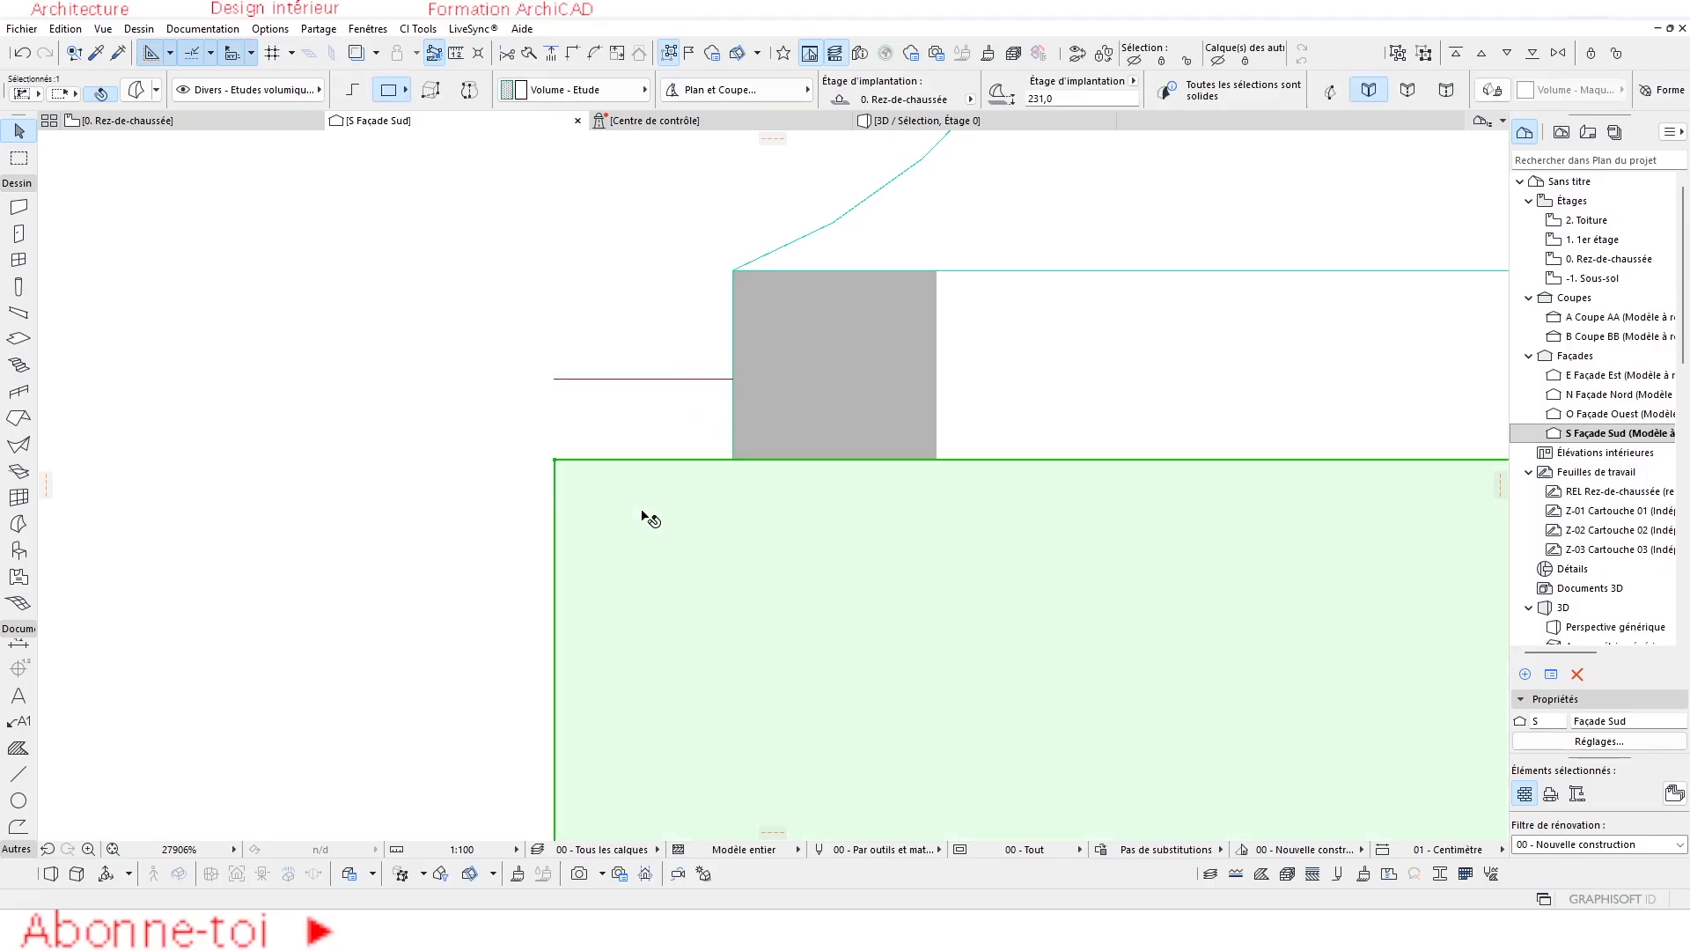
left_click(594, 436)
Cut the projection line from the South elevation.
scroll(594, 435, "down", 2)
scroll(602, 441, "down", 3)
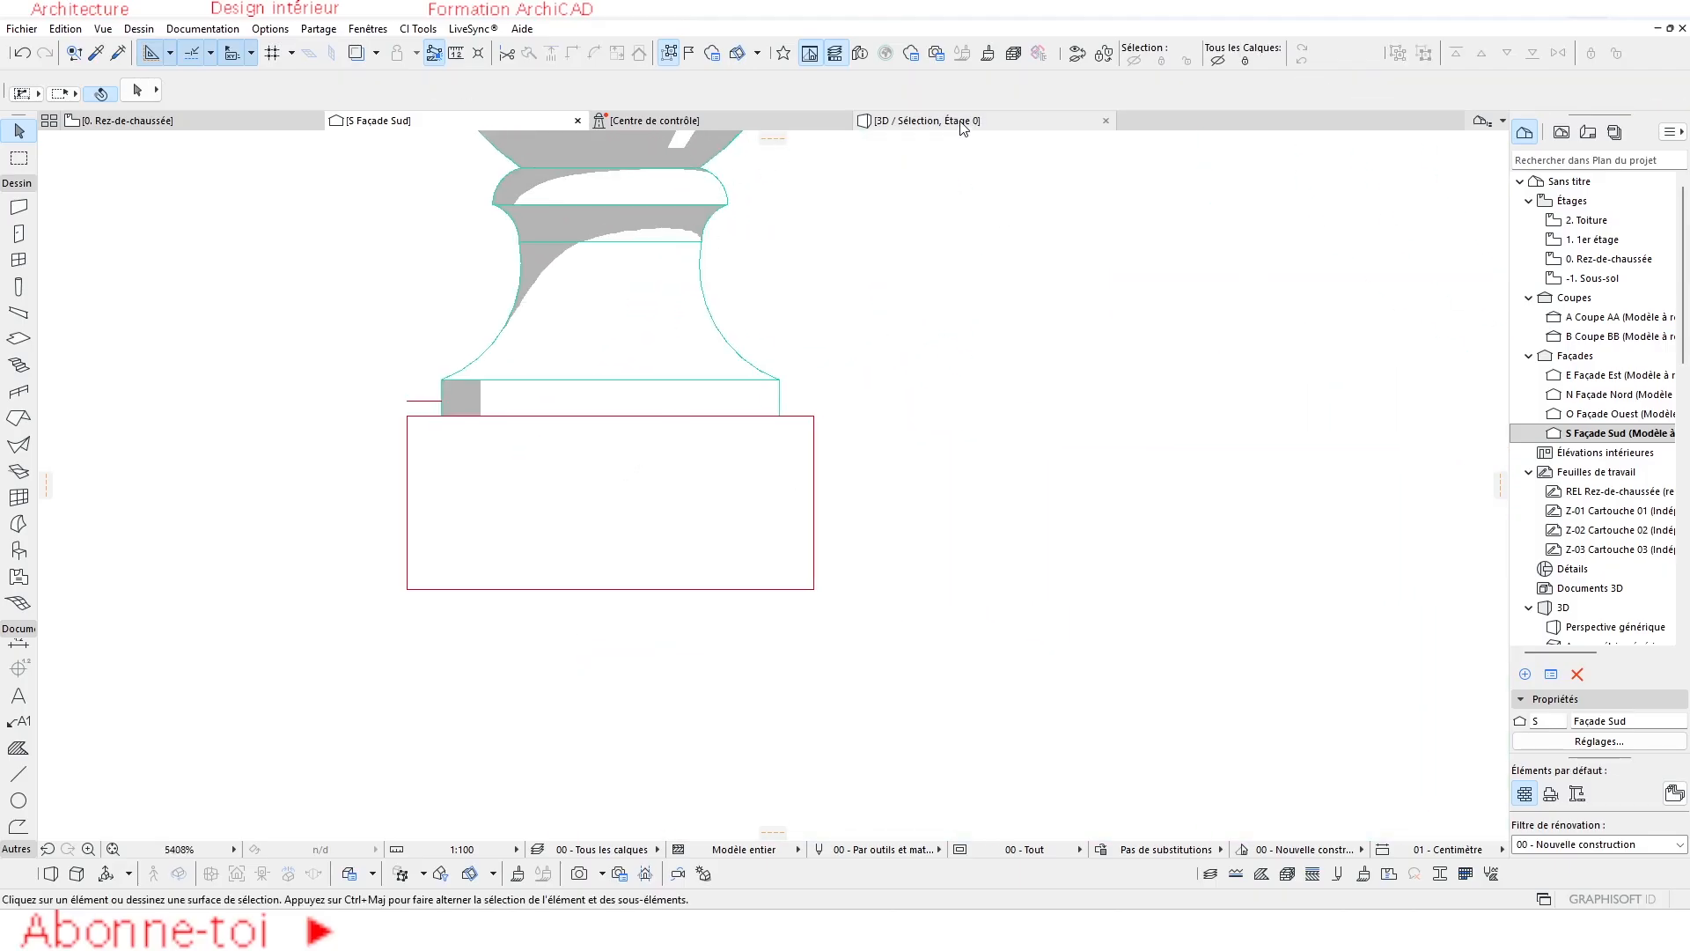
mouse_move(962, 128)
left_click(421, 402)
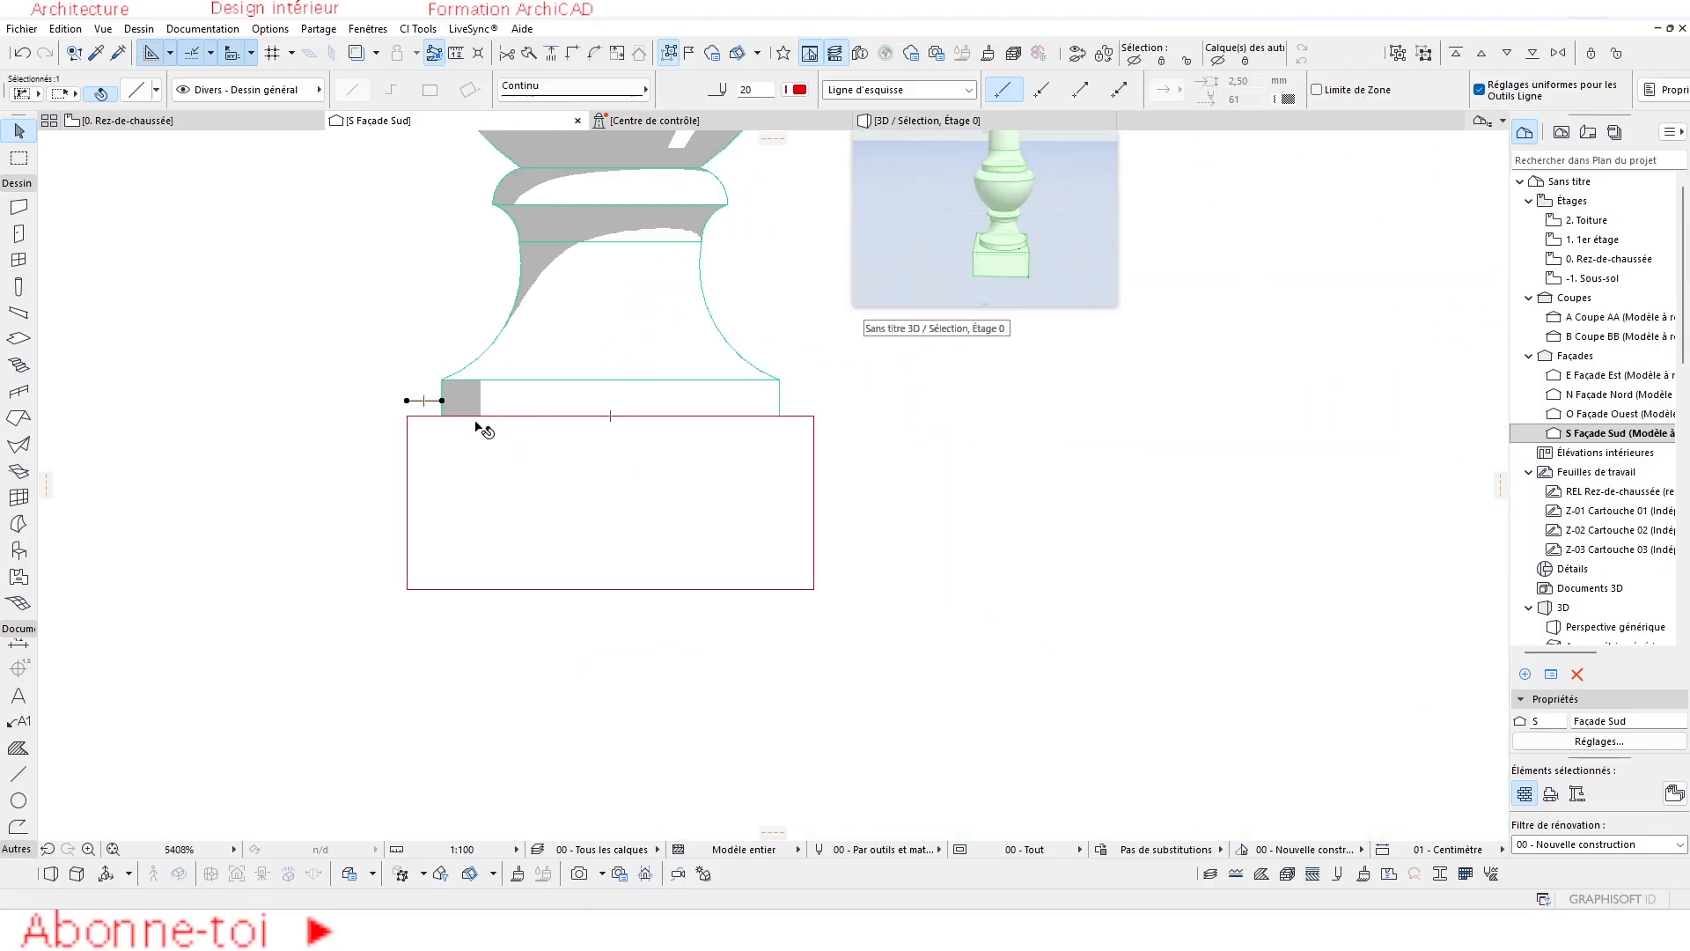
key("Delete")
Open the East elevation from its marker on the ground-floor plan, using the current view settings.
left_click(243, 126)
scroll(501, 476, "down", 8)
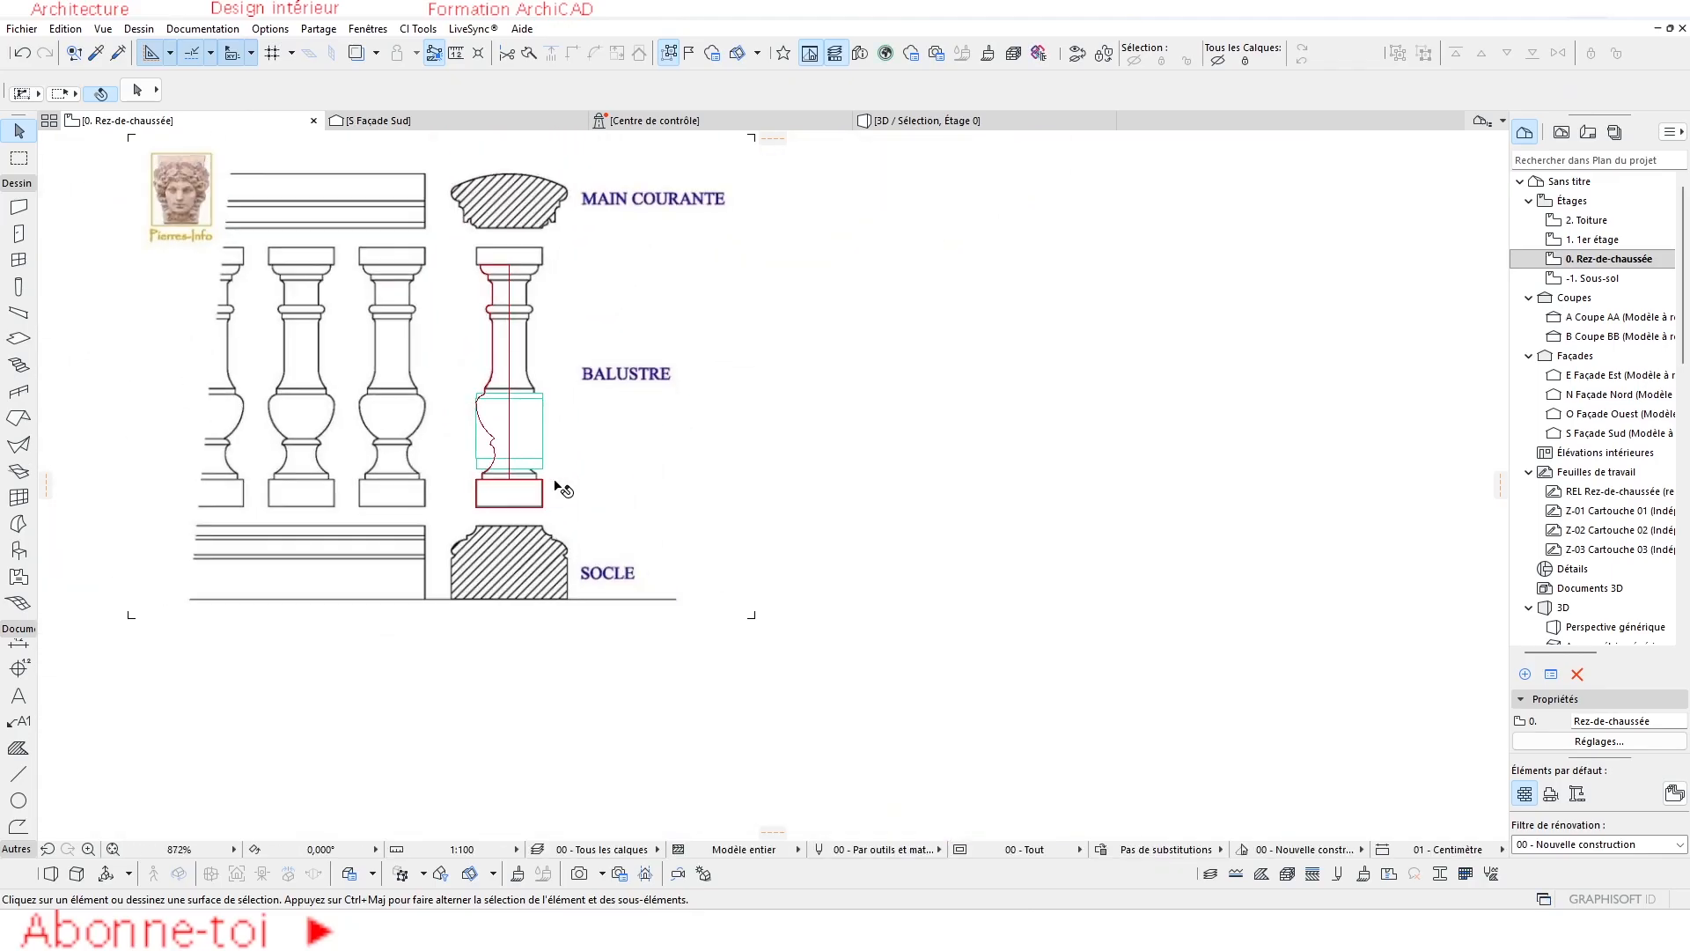
scroll(554, 484, "down", 5)
scroll(563, 437, "down", 6)
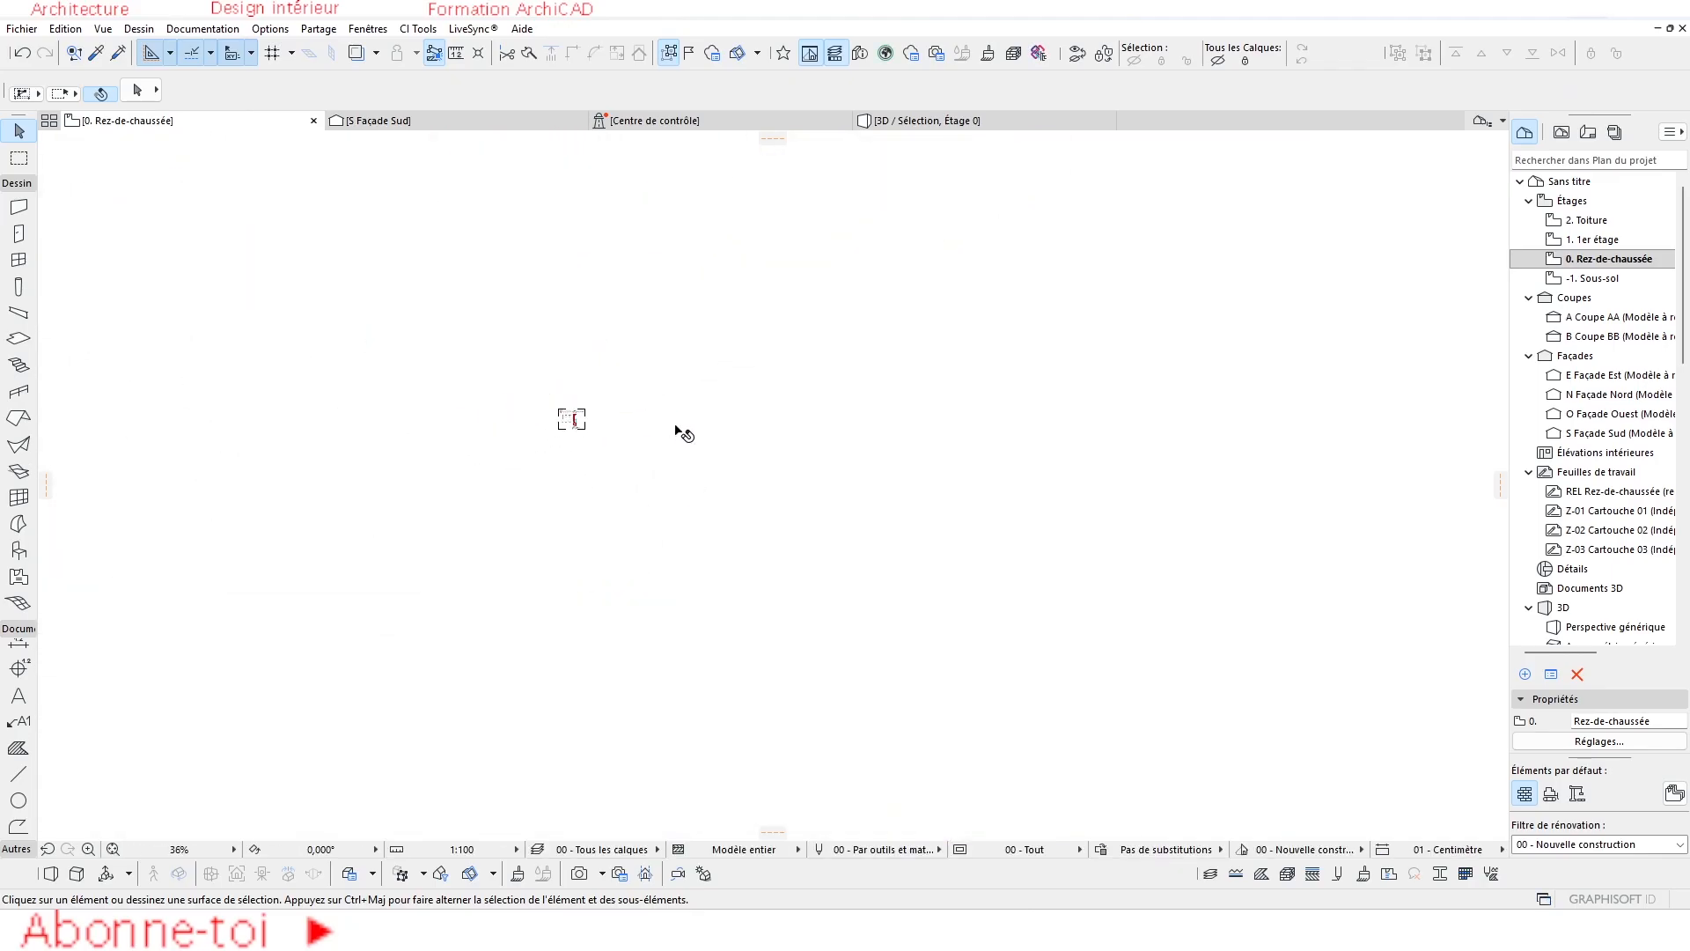
left_click(661, 345)
right_click(661, 345)
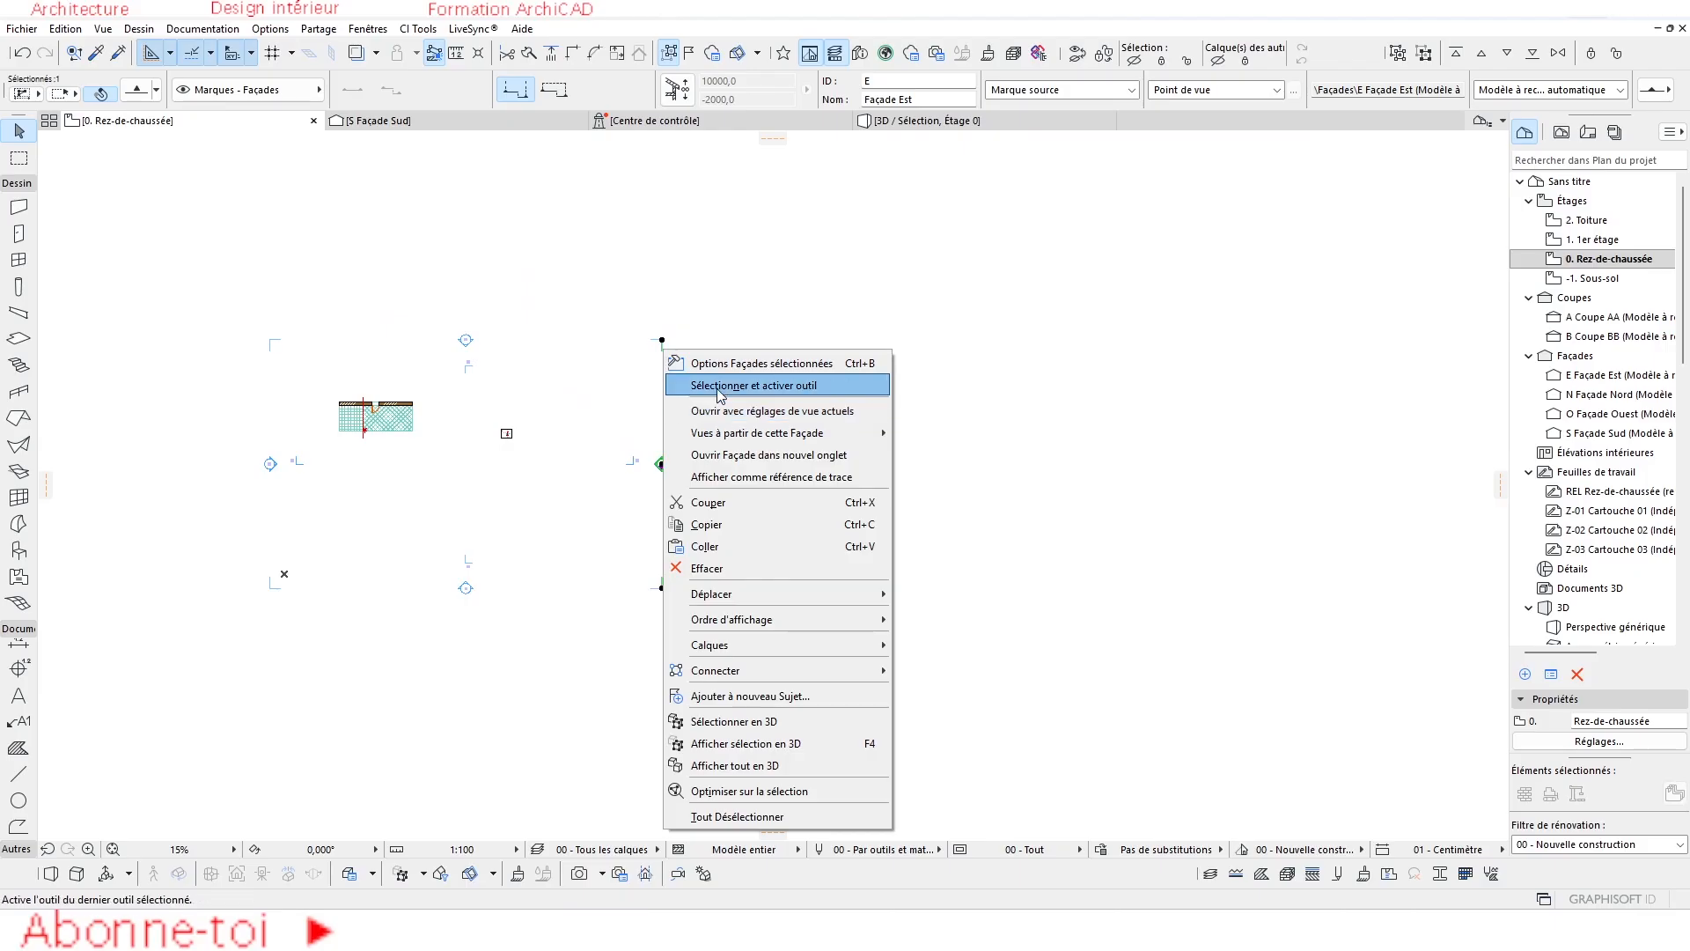
left_click(772, 411)
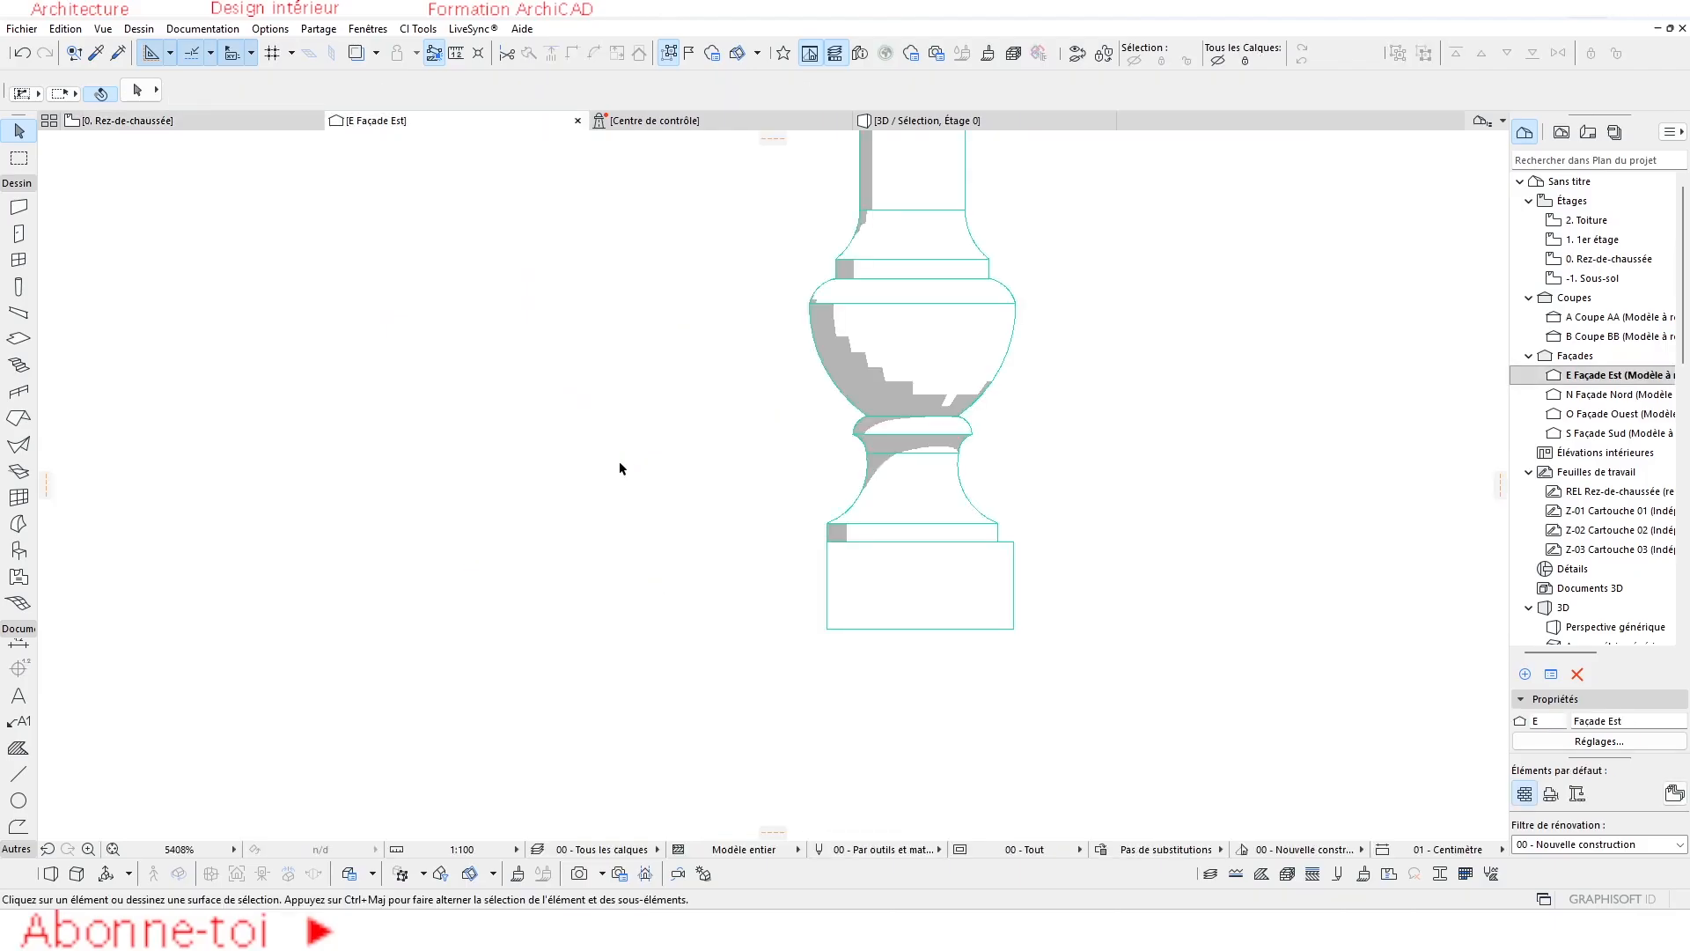
Paste the projection line into the East elevation at its original location and confirm the placement.
key("ctrl+v")
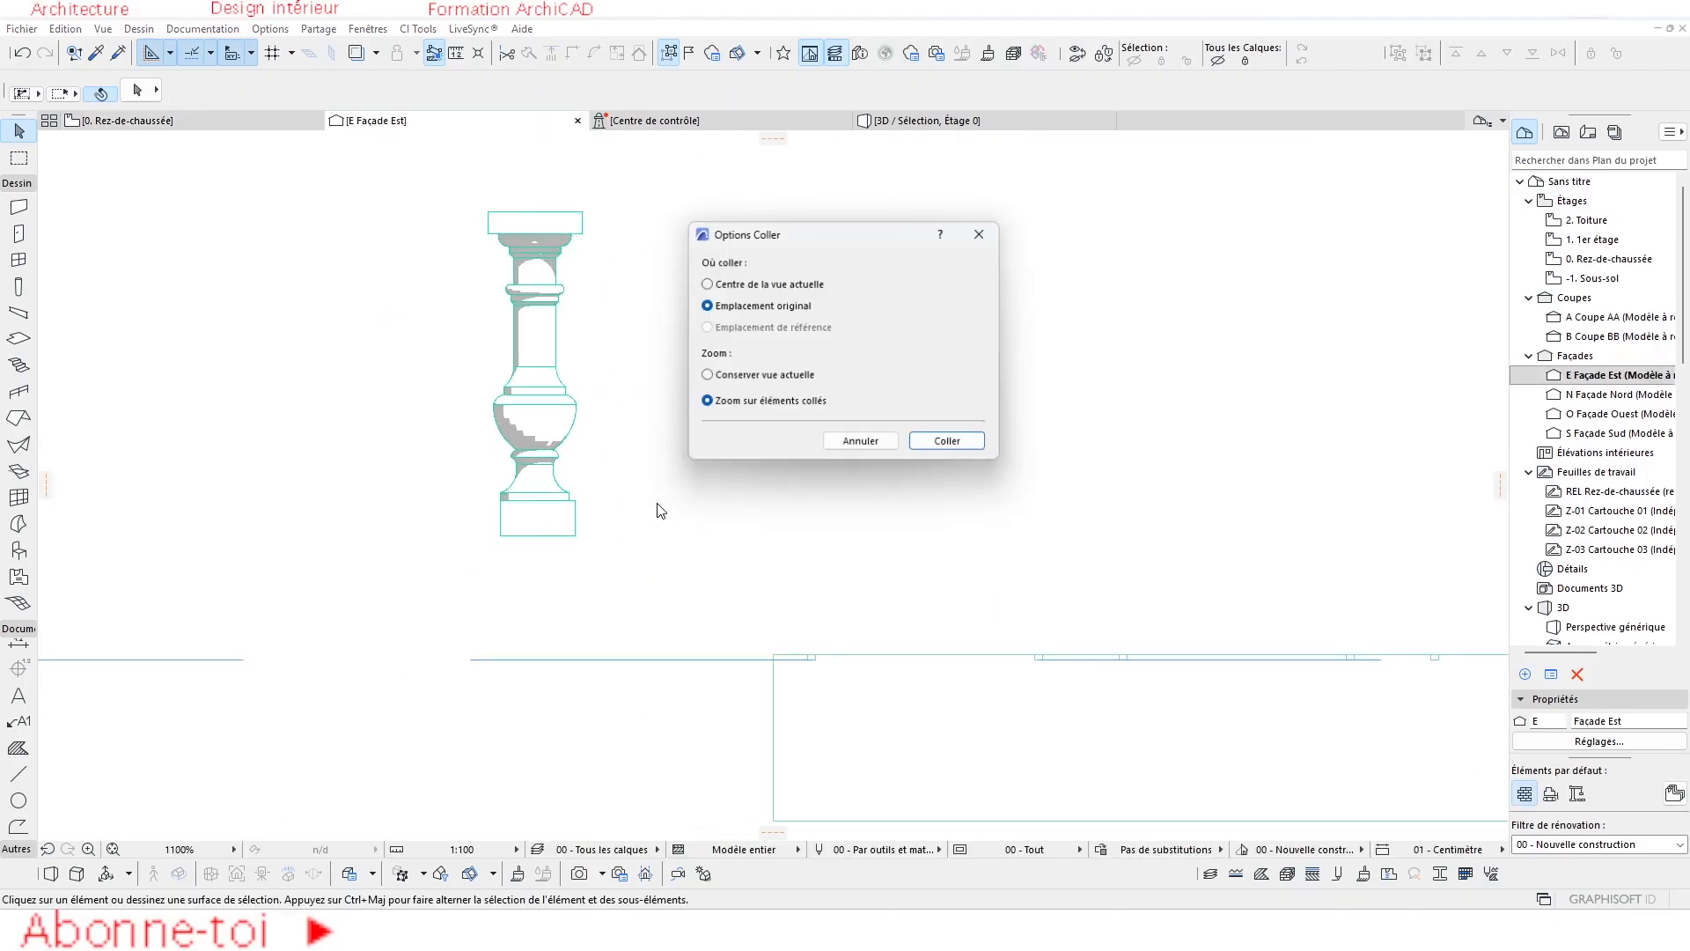
left_click(954, 442)
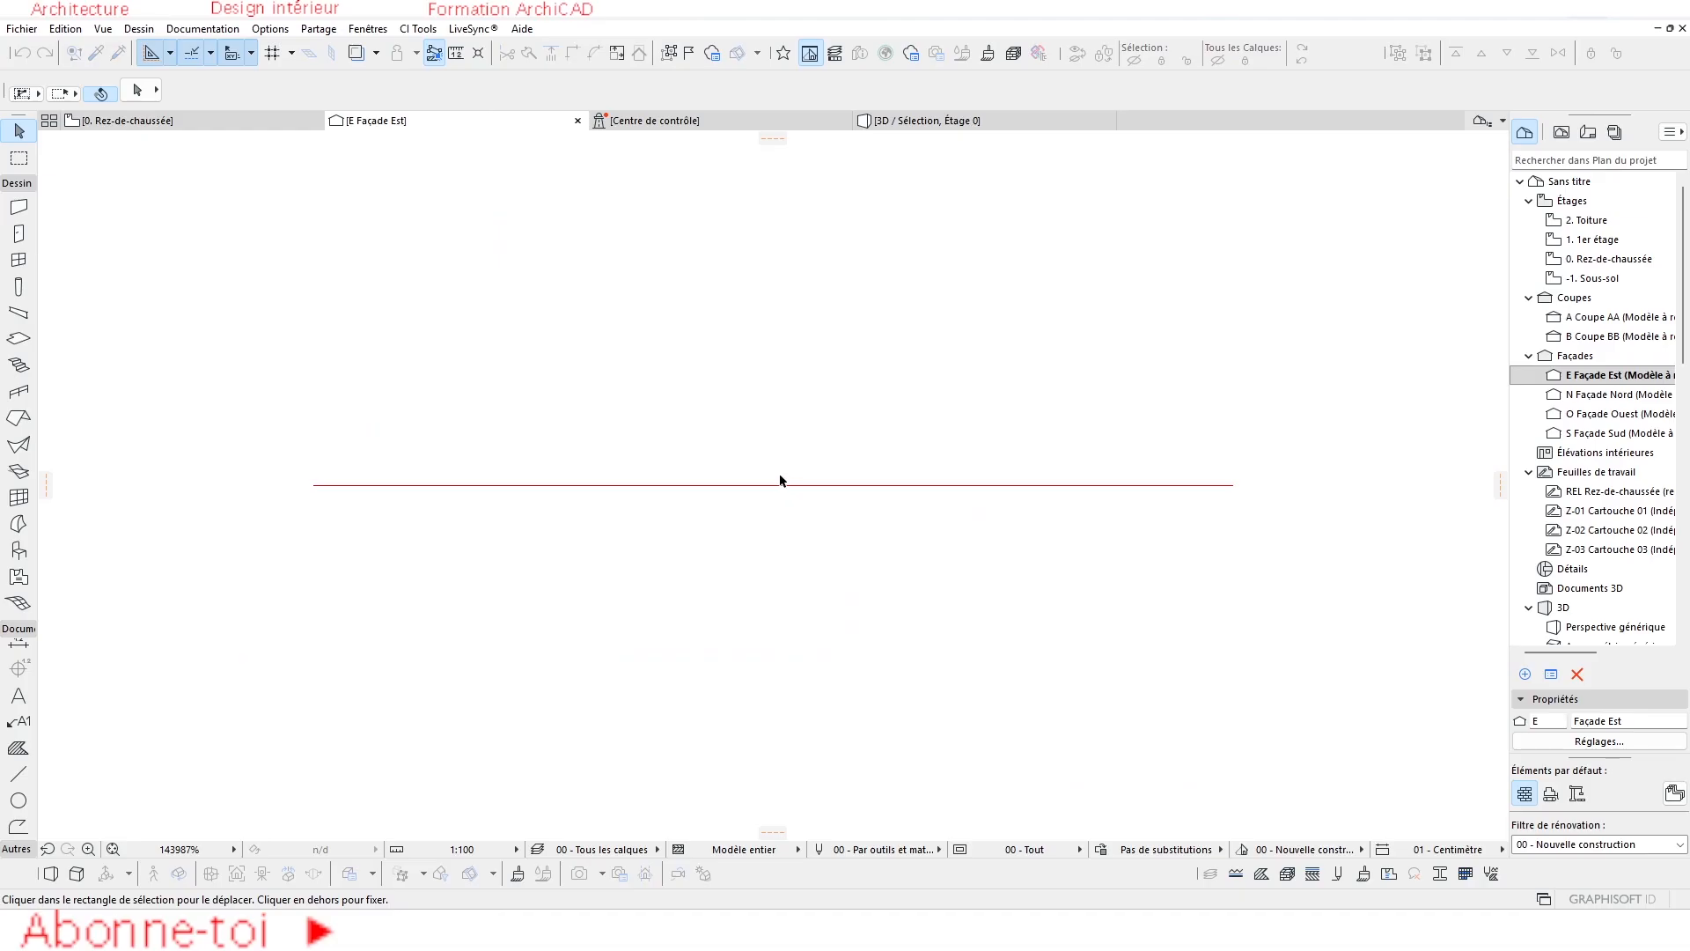
left_click(535, 563)
left_click(737, 498)
left_click(688, 544)
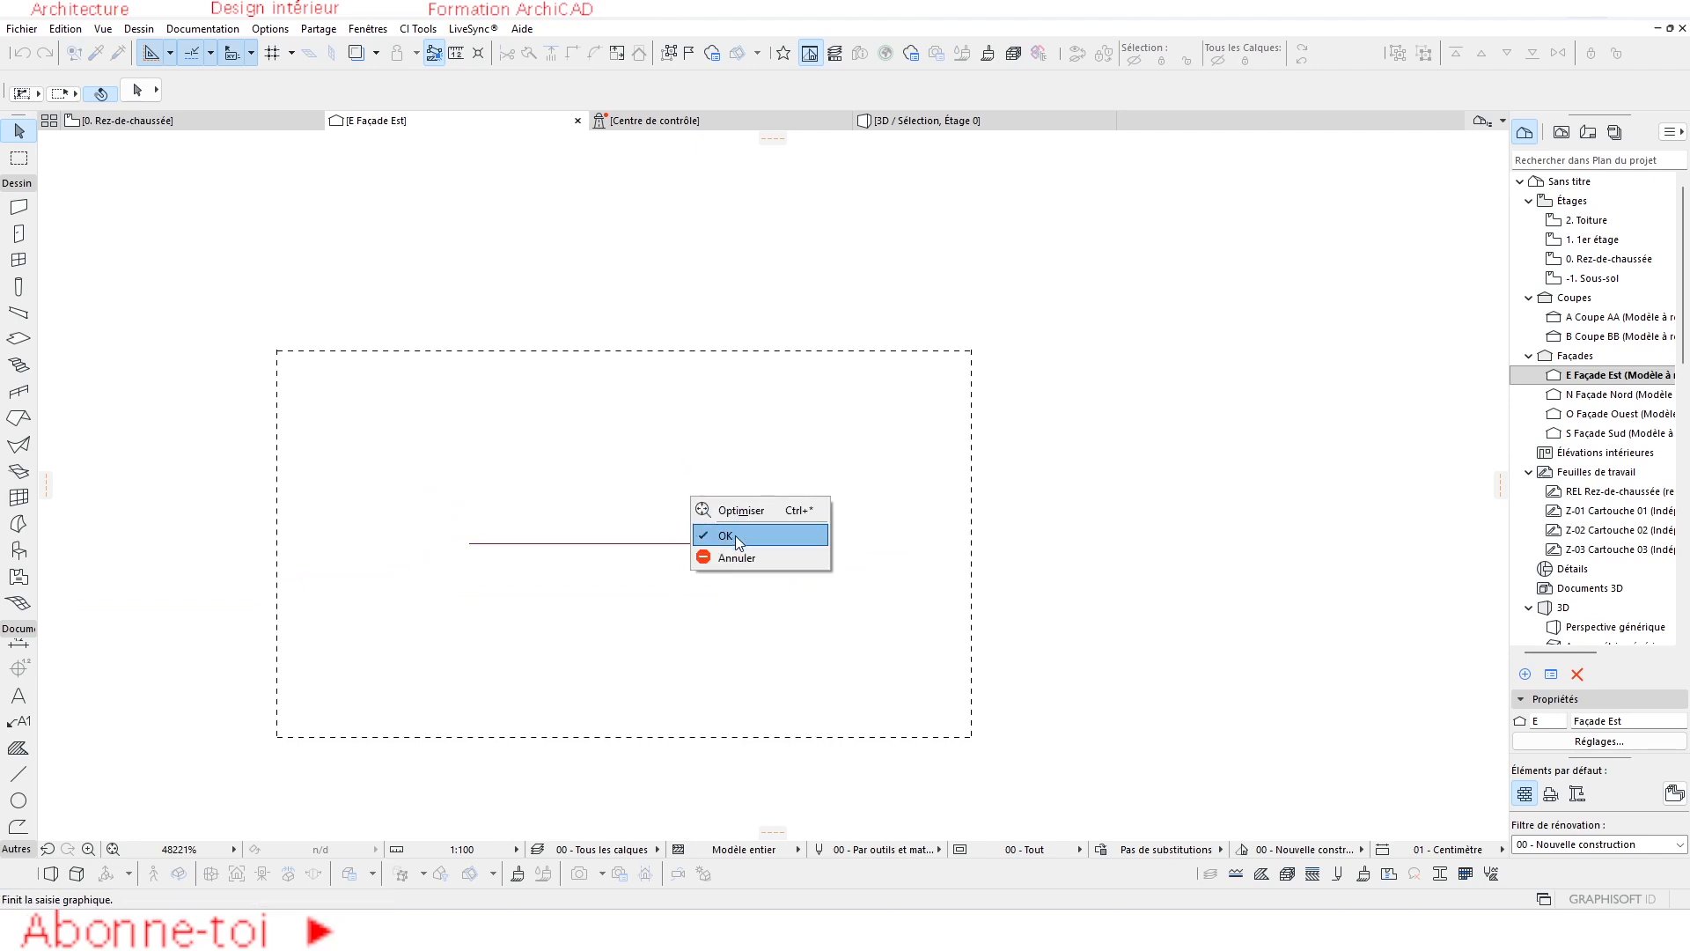
left_click(736, 535)
Move the pasted line to the lower right corner of the baluster's base, along the plinth's top edge.
key("ctrl+d")
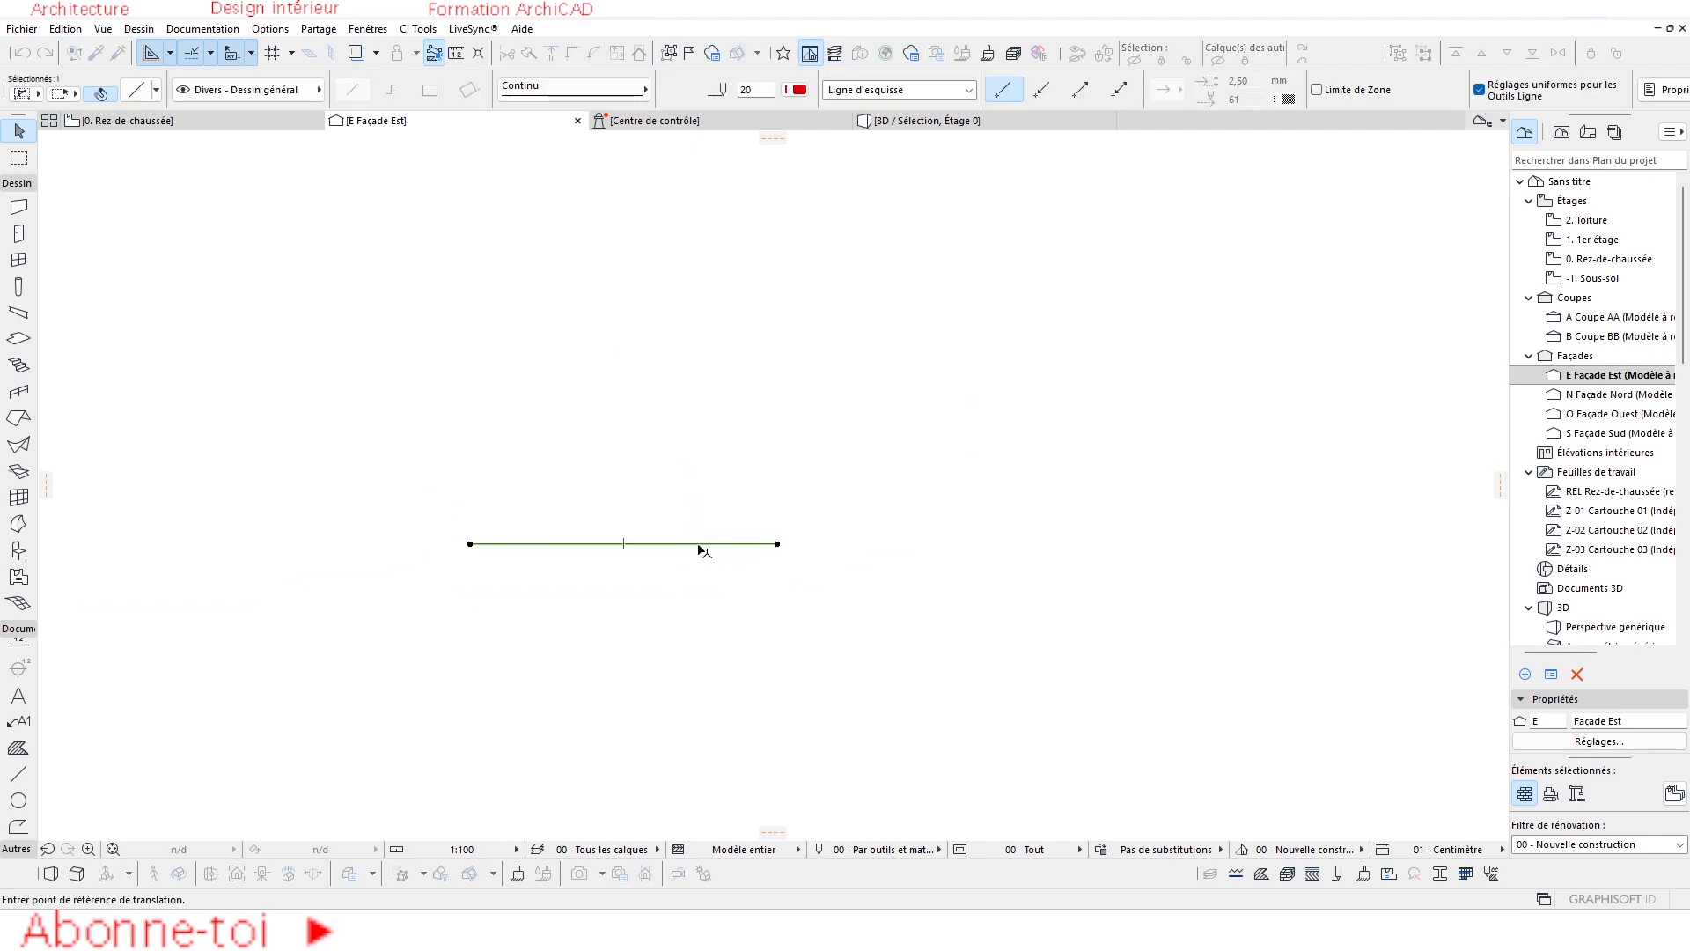
scroll(725, 532, "down", 5)
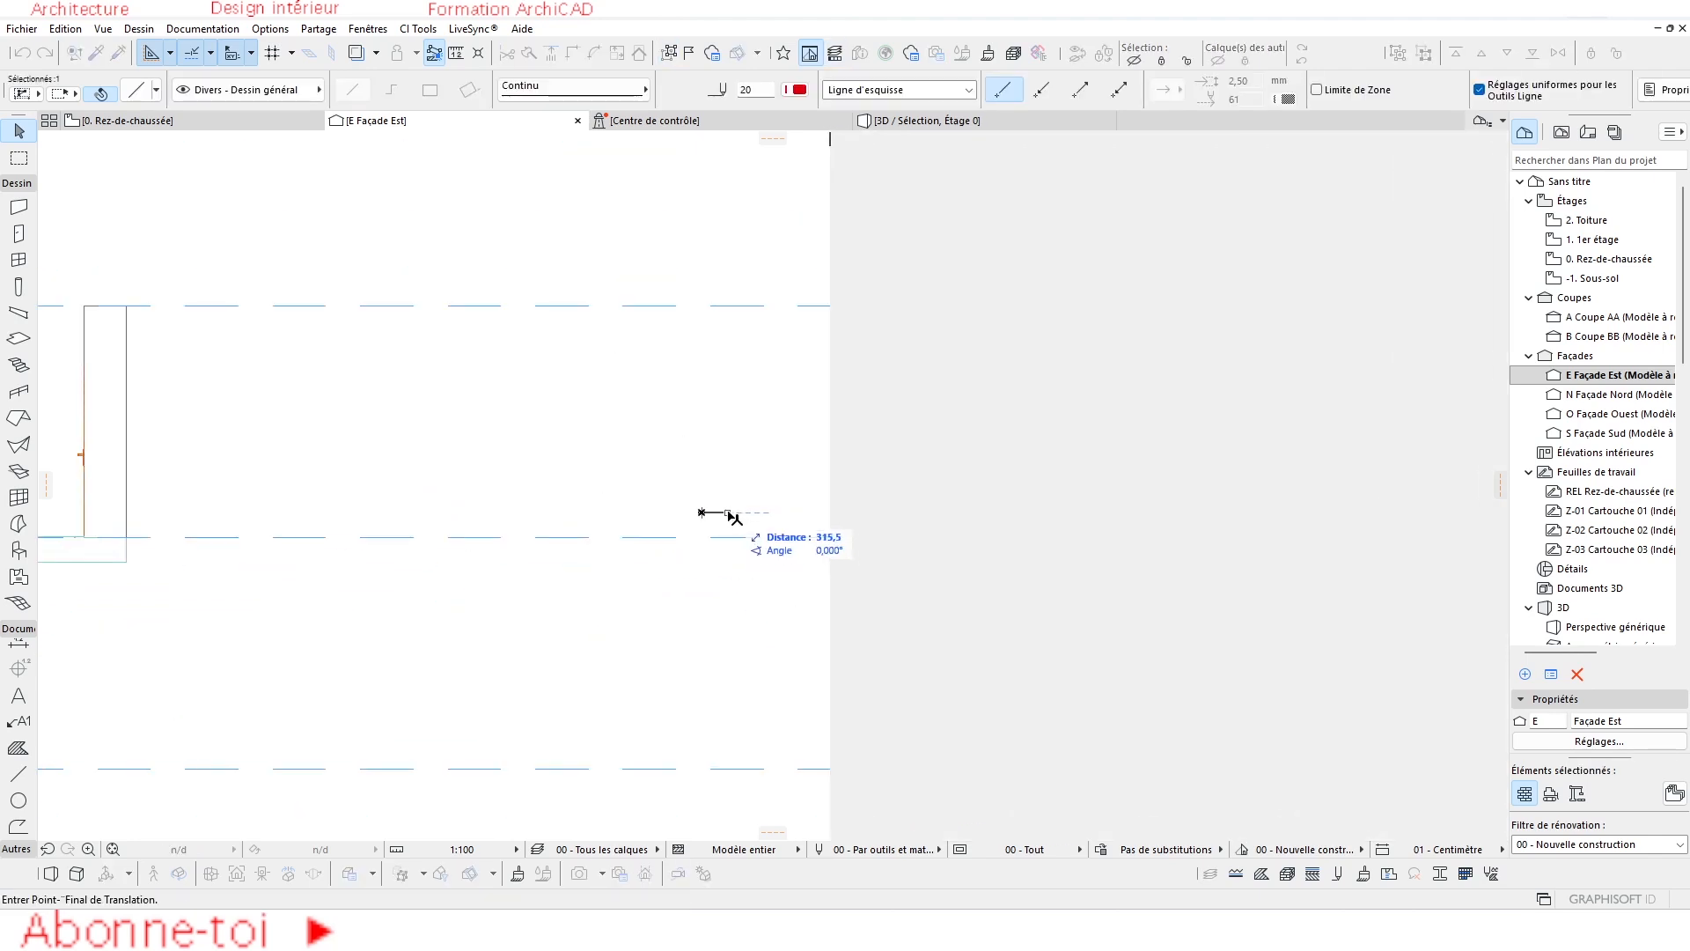
middle_click_drag(437, 526, 969, 543)
scroll(336, 533, "up", 6)
middle_click_drag(117, 515, 475, 536)
scroll(475, 536, "up", 3)
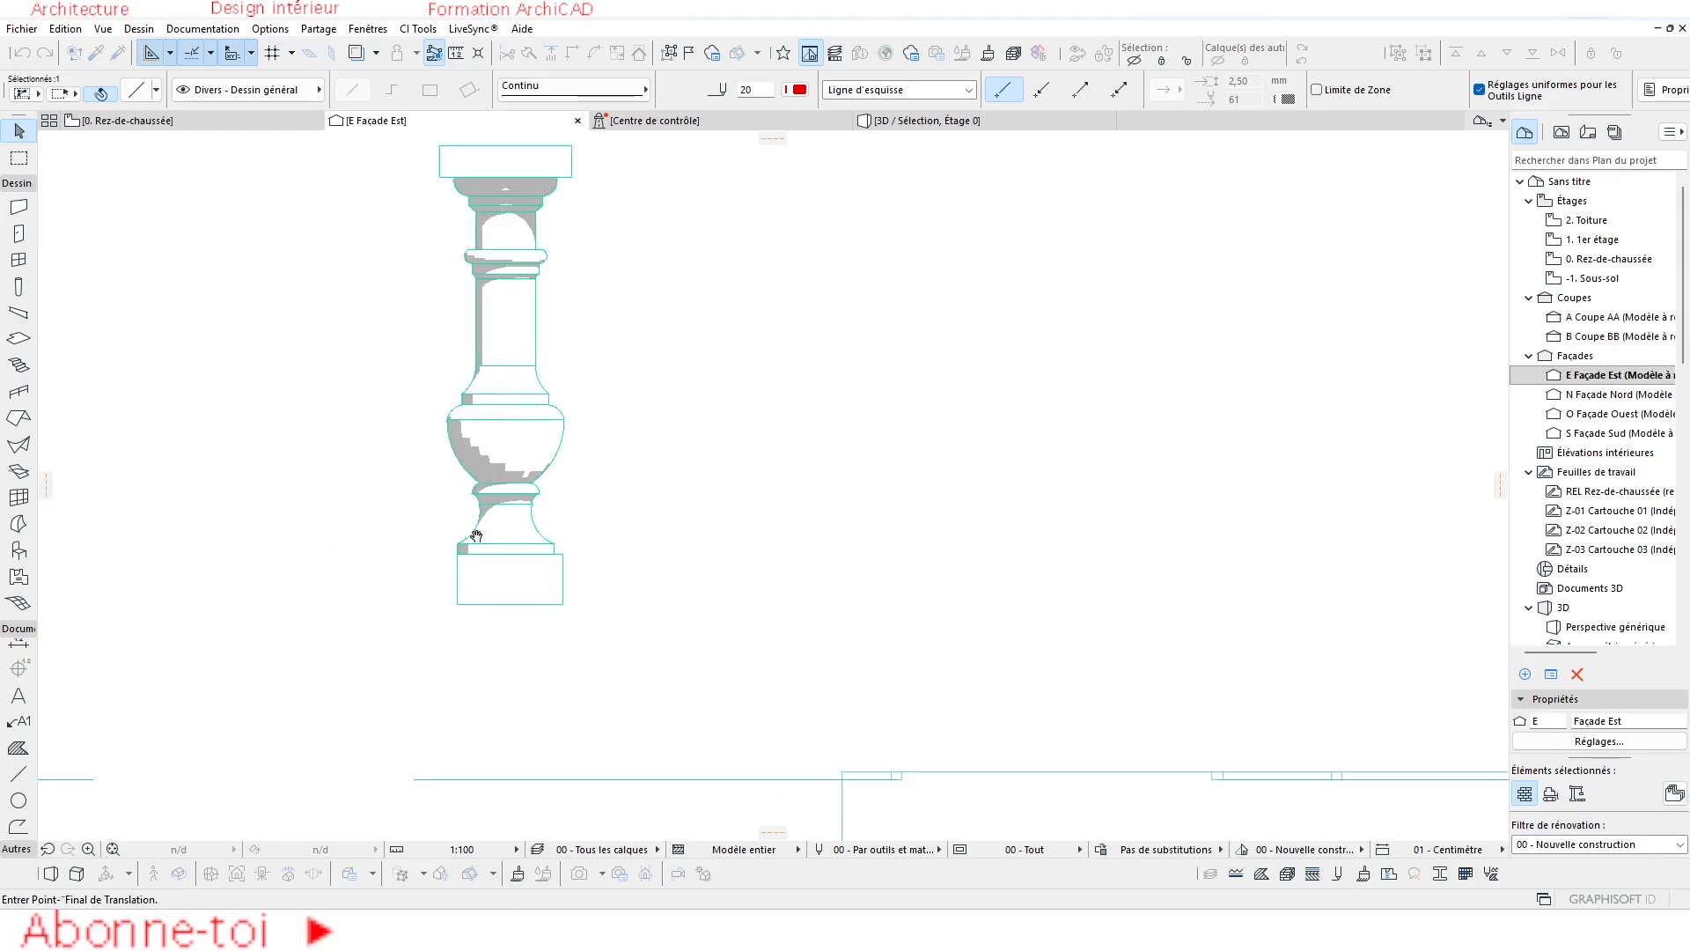
scroll(476, 535, "up", 3)
left_click(924, 565)
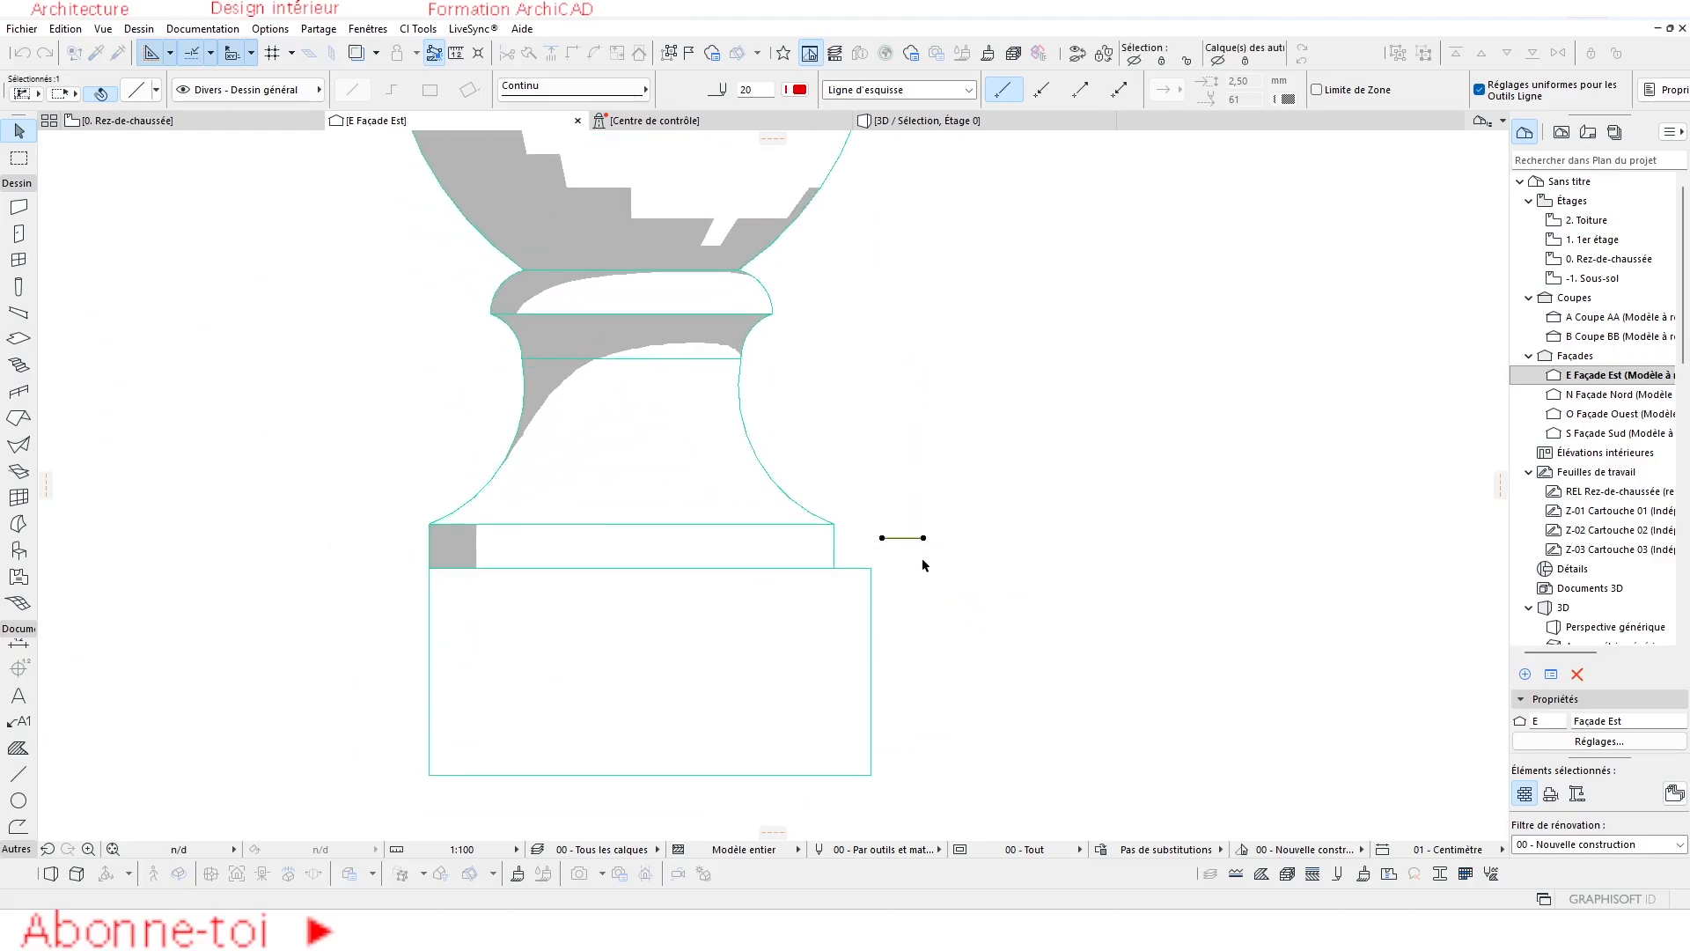
scroll(924, 565, "up", 4)
key("ctrl+d")
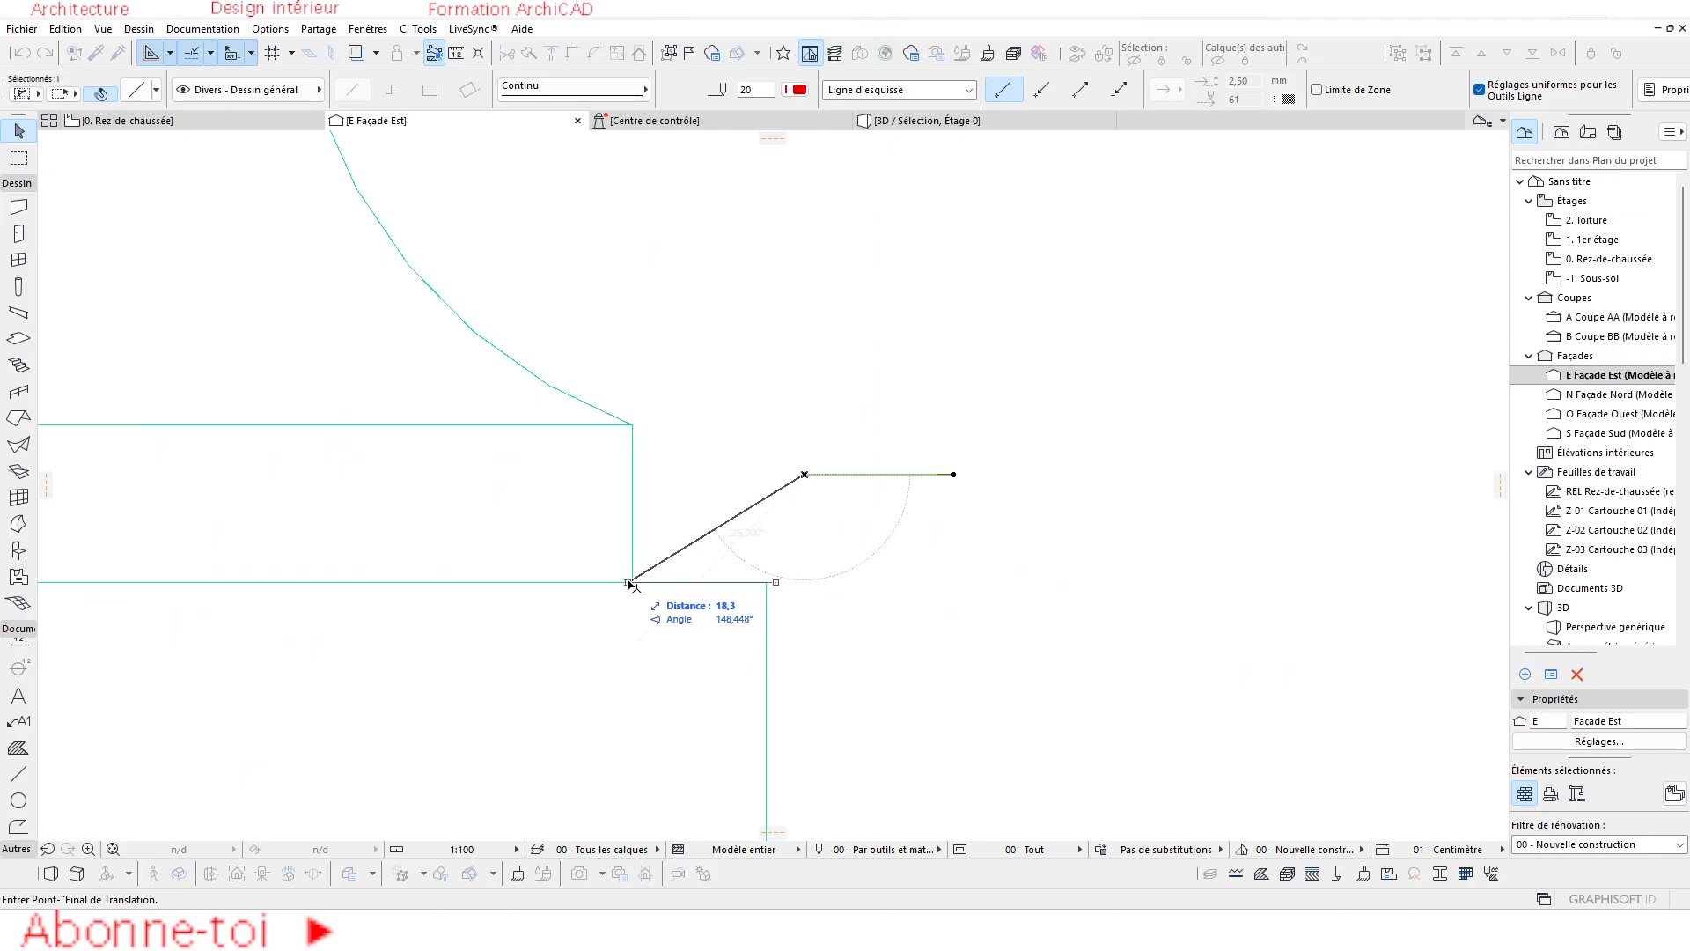
Move the plinth block horizontally so its right edge meets the outer end of the projection line.
left_click(736, 621)
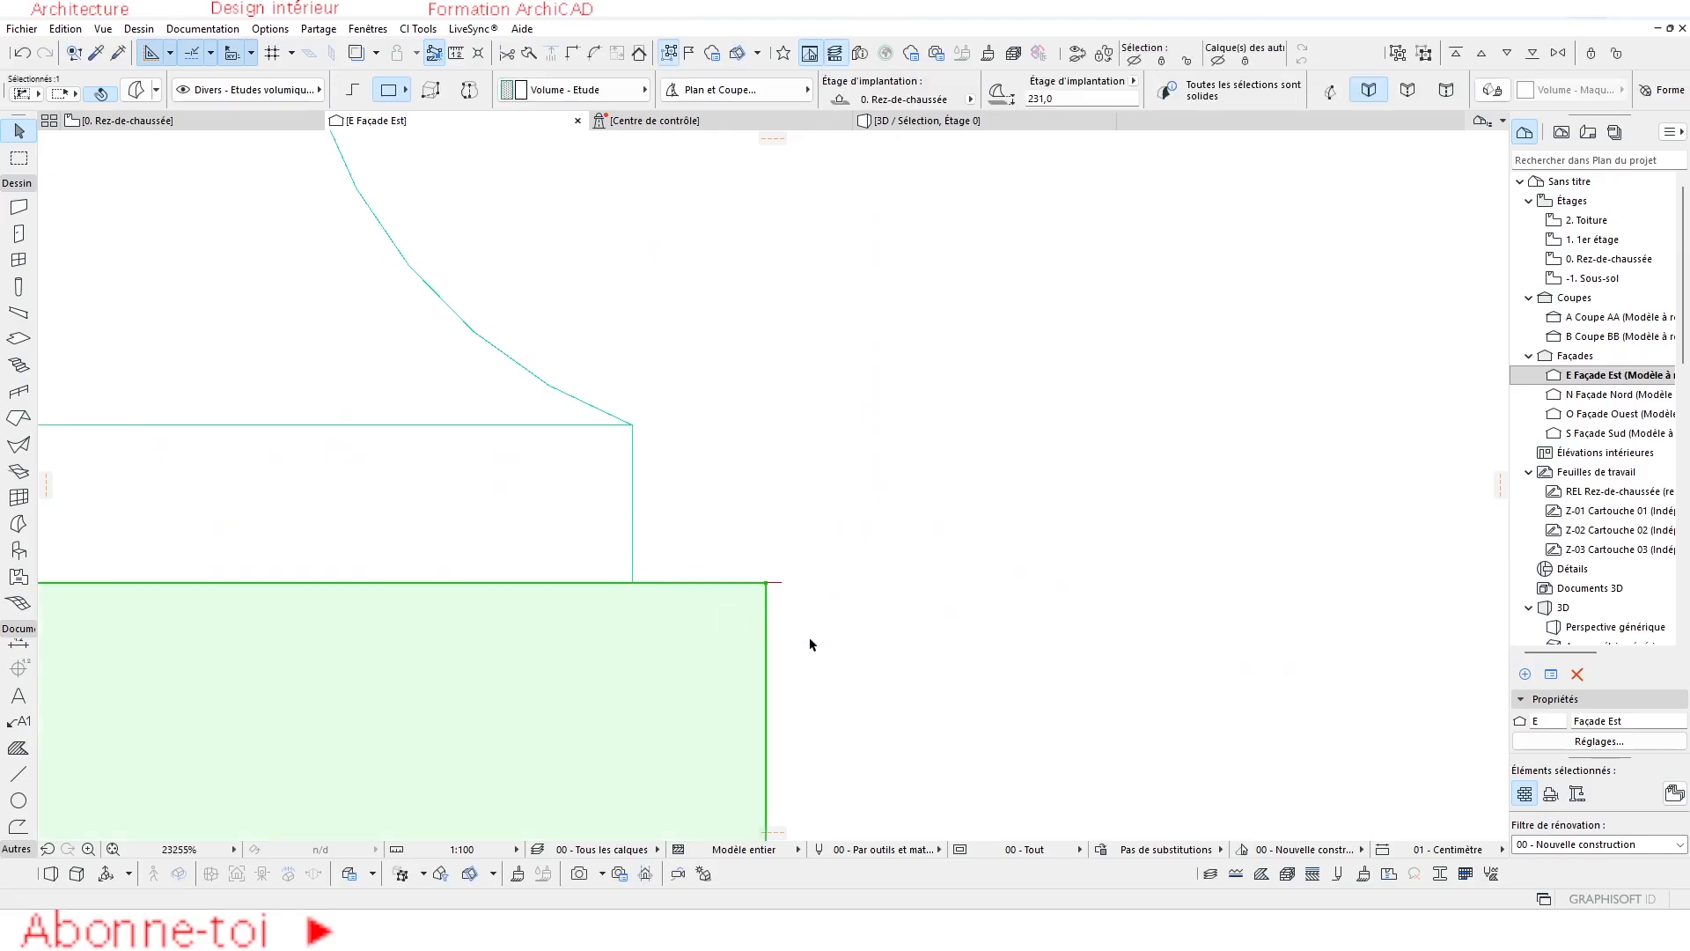
key("ctrl+d")
scroll(901, 641, "up", 3)
left_click(629, 521)
Move the projection line across to the lower left corner of the baluster's base, projecting outward.
left_click(659, 520)
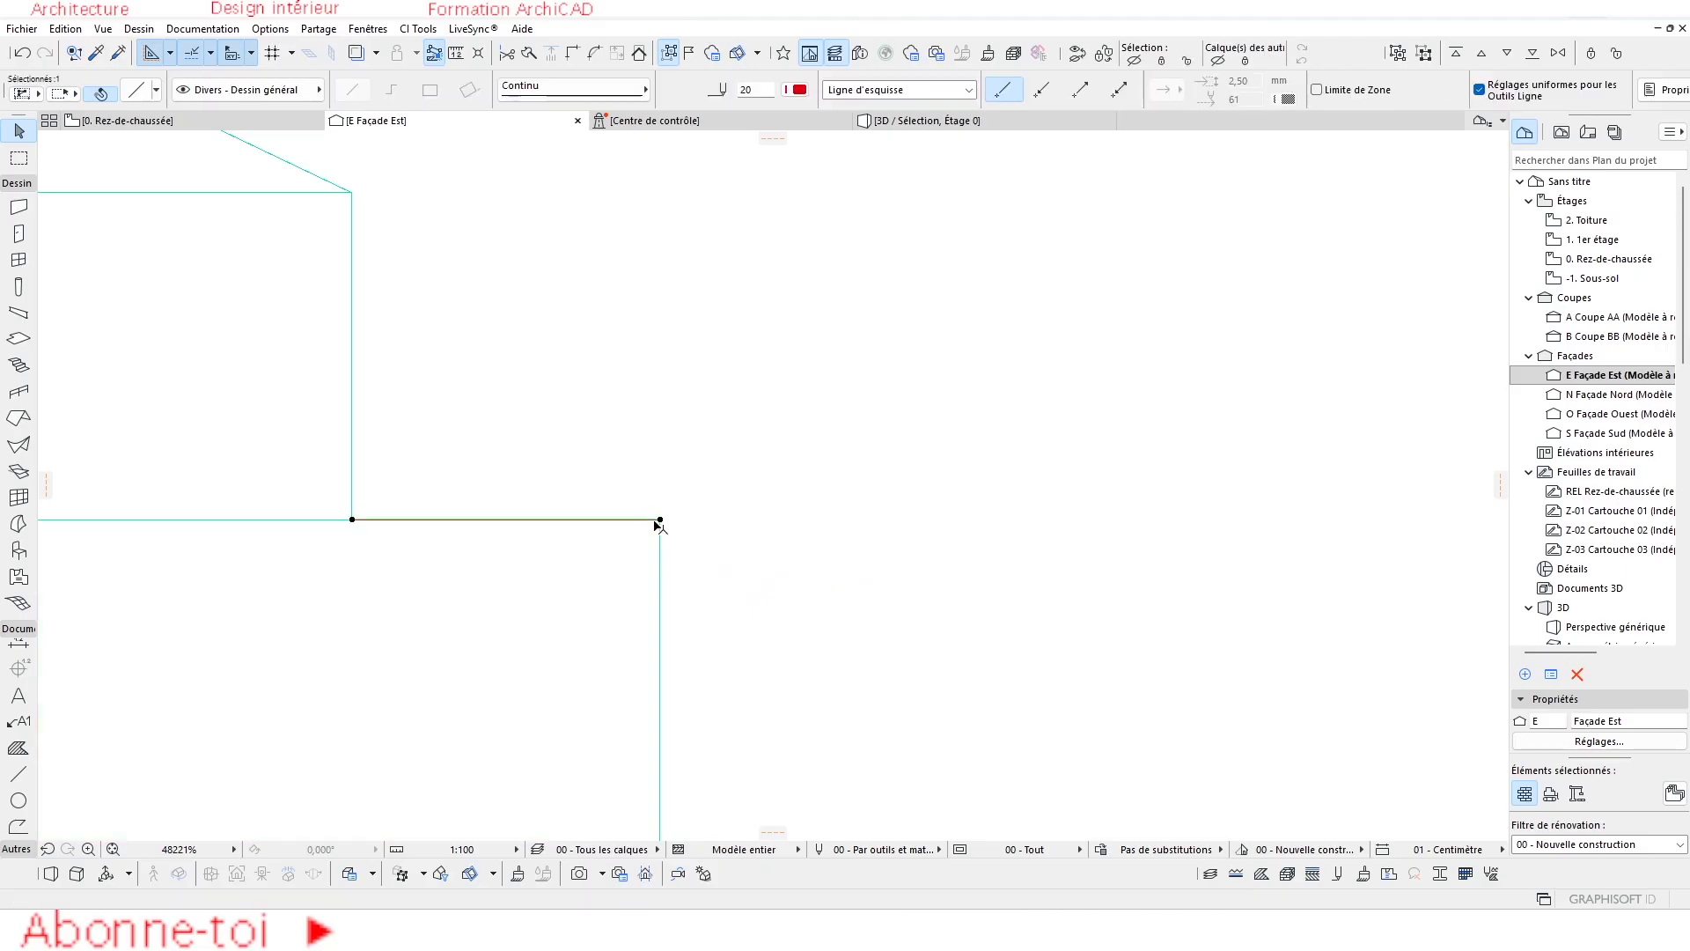
key("ctrl+d")
left_click(660, 521)
scroll(638, 527, "down", 3)
middle_click_drag(46, 514, 789, 548)
middle_click_drag(292, 599, 948, 598)
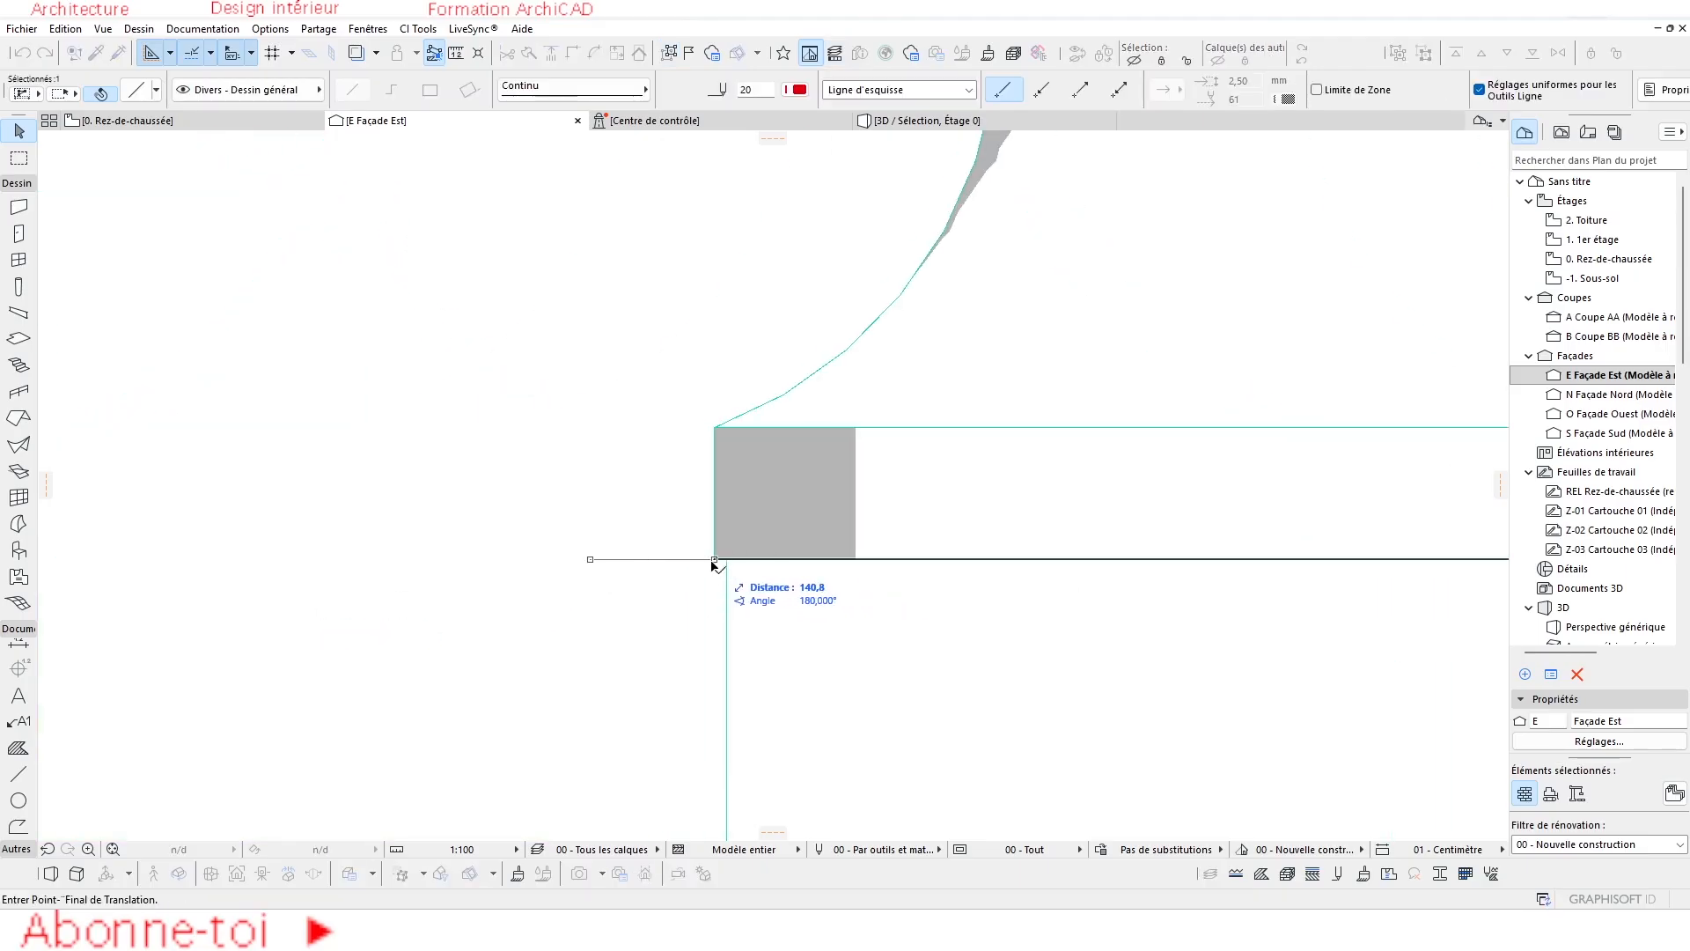
Offset the plinth block's left edge outward about 14.4 cm to the outer end of the projection line.
left_click(735, 580)
left_click(727, 587)
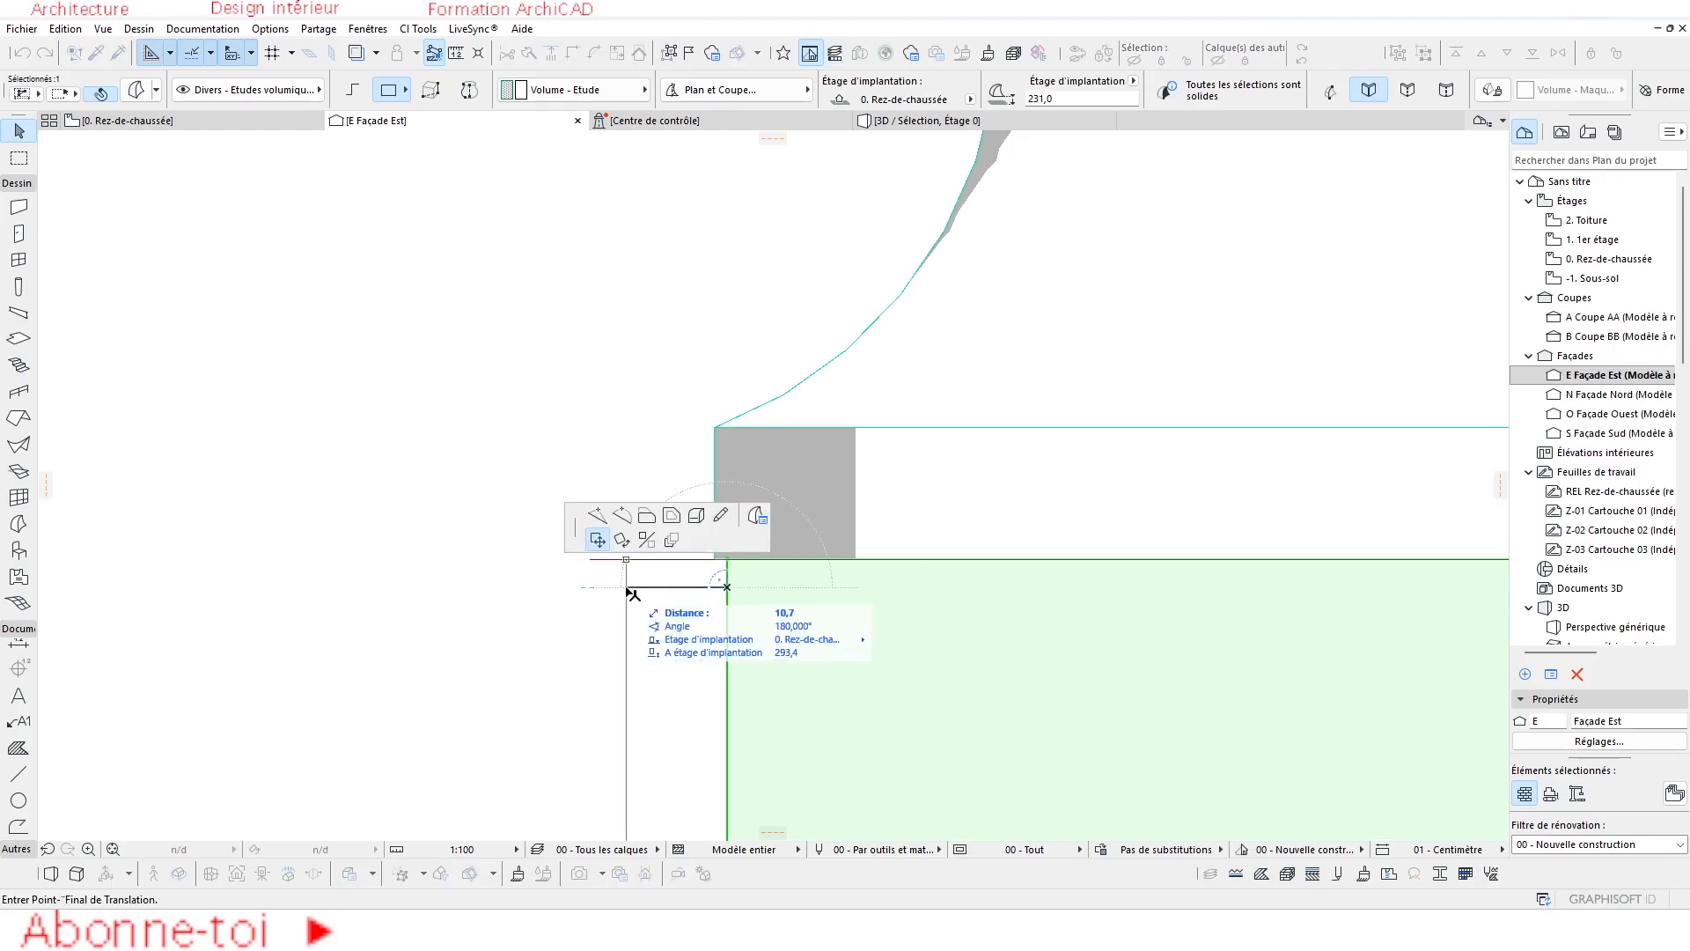
left_click(646, 515)
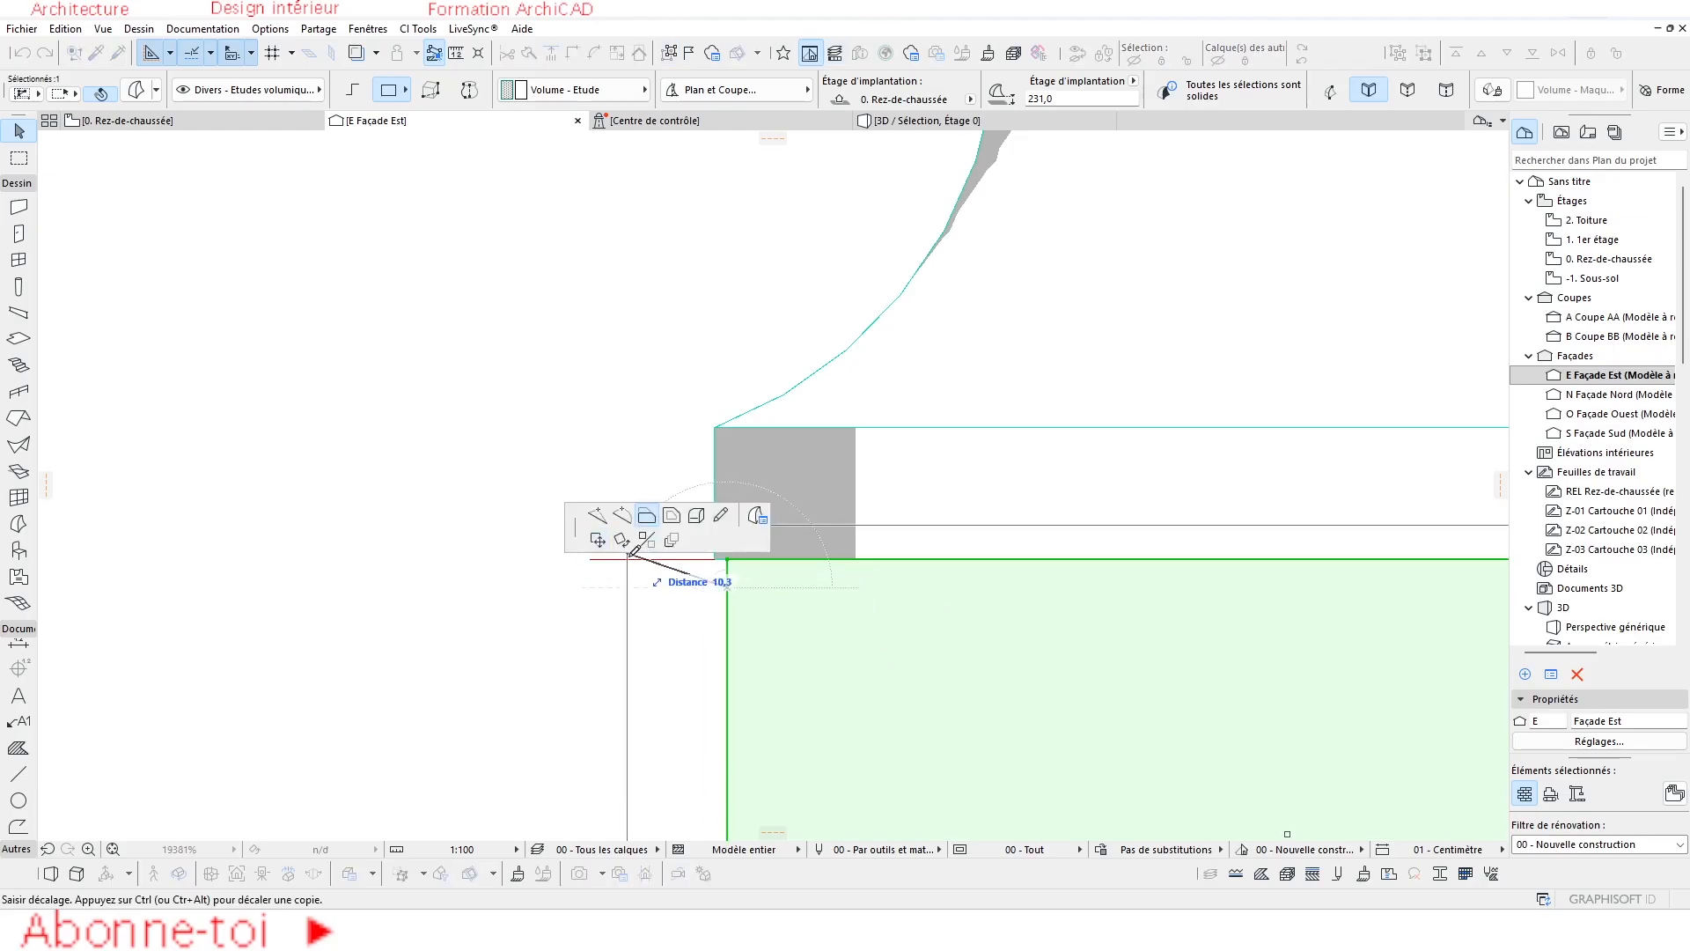
left_click(681, 598)
left_click(727, 596)
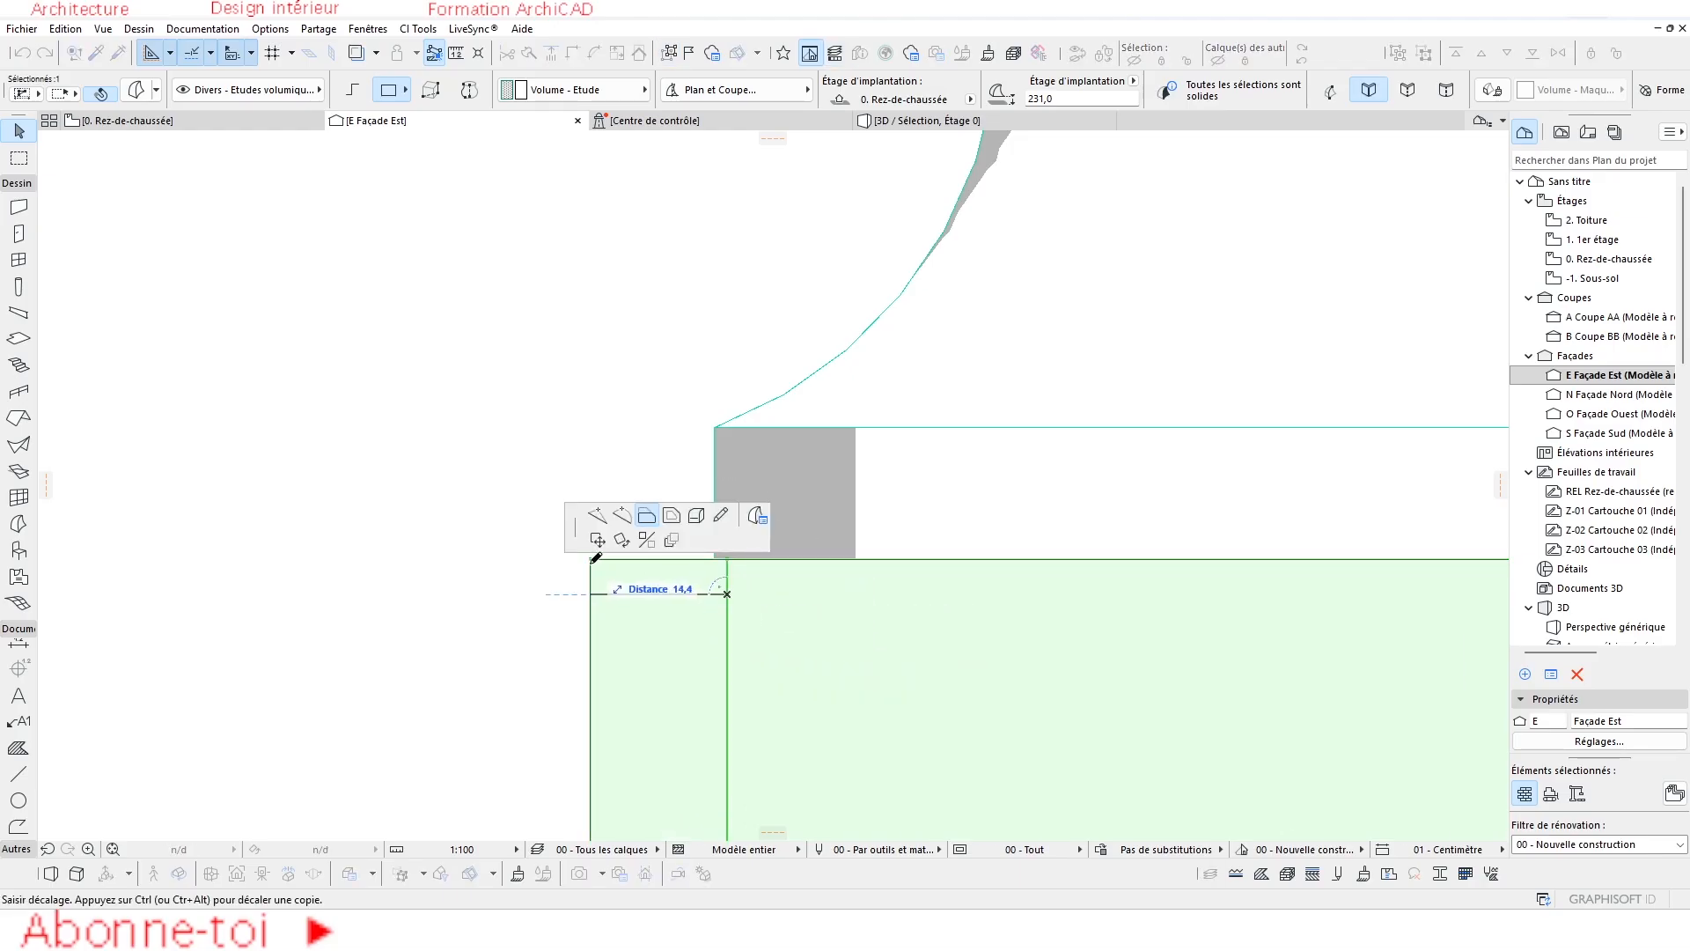
left_click(591, 562)
key("Escape")
Examine the widened plinth and the square cap of the baluster from several angles in the 3D view.
scroll(710, 561, "down", 4)
left_click(948, 120)
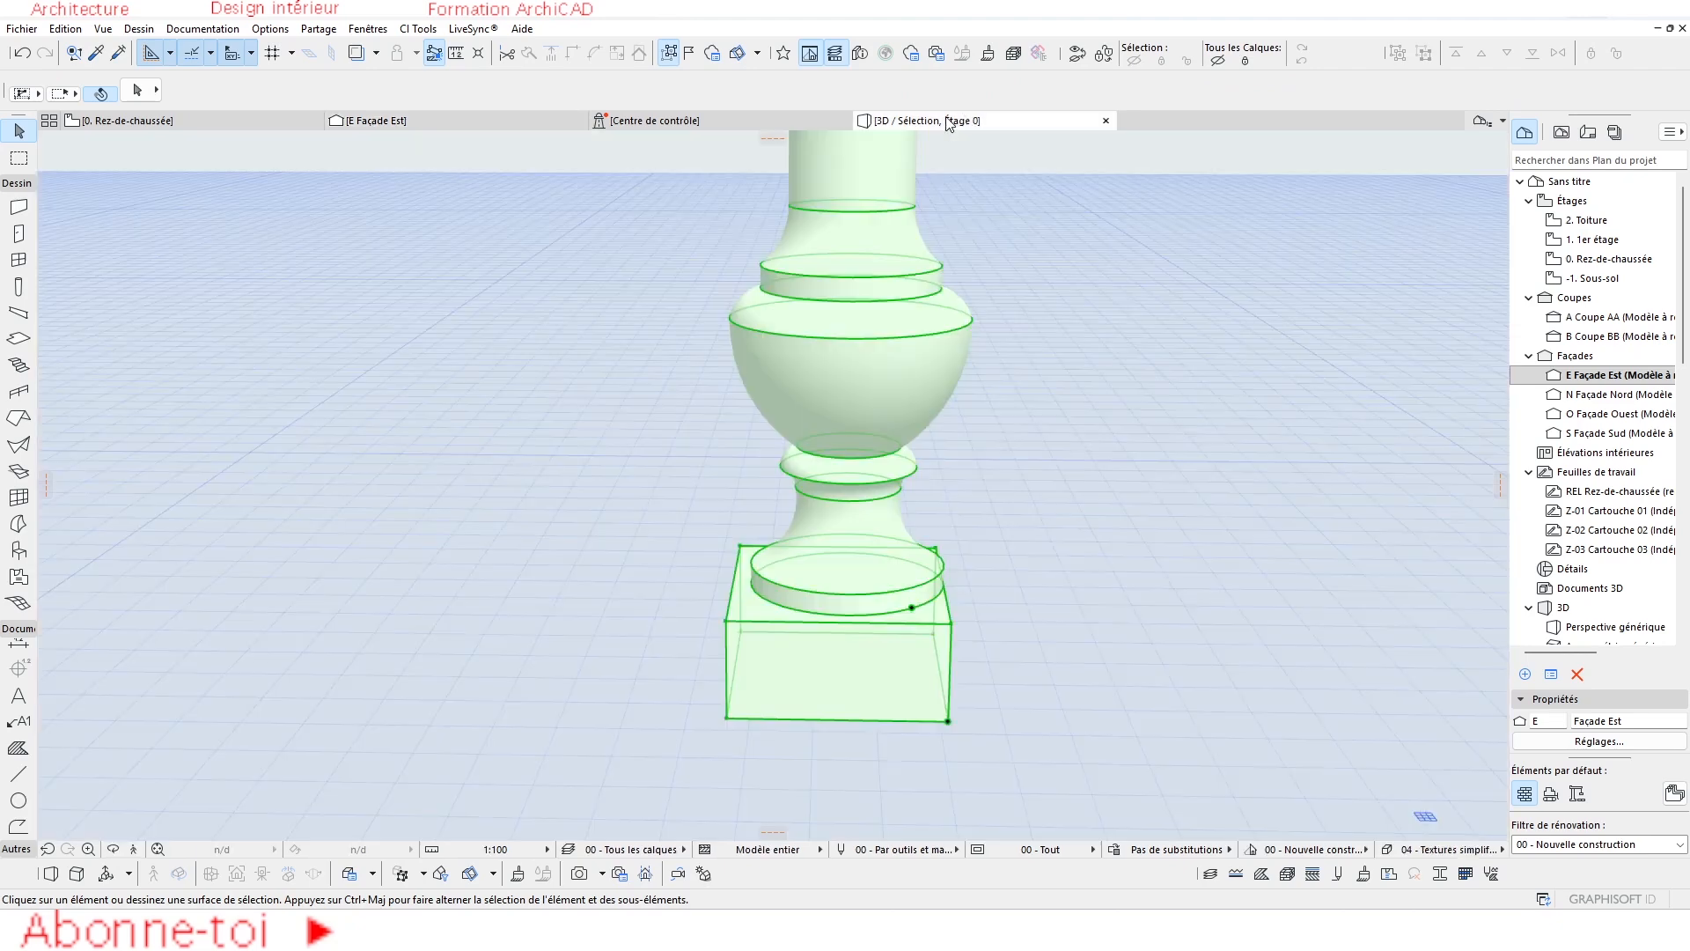
key("Escape")
middle_click_drag(815, 607, 939, 574, "shift")
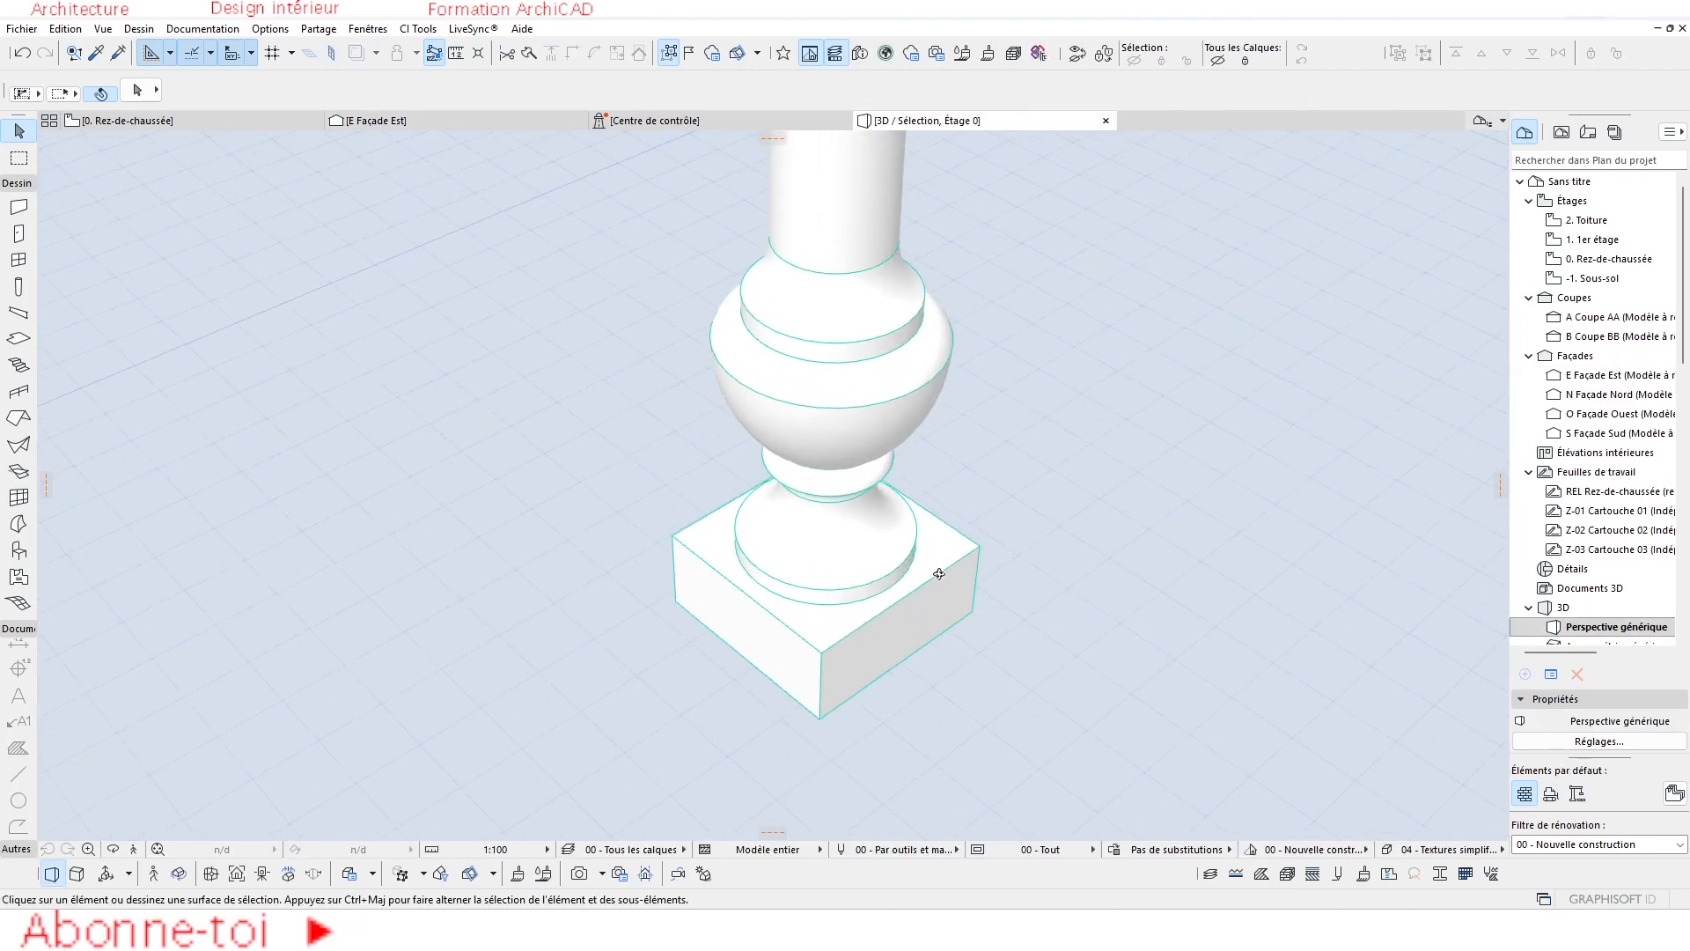
scroll(672, 586, "down", 6)
scroll(686, 556, "up", 5)
middle_click_drag(683, 497, 518, 324, "shift")
scroll(675, 369, "up", 5)
scroll(671, 367, "down", 2)
middle_click_drag(620, 405, 669, 361, "shift")
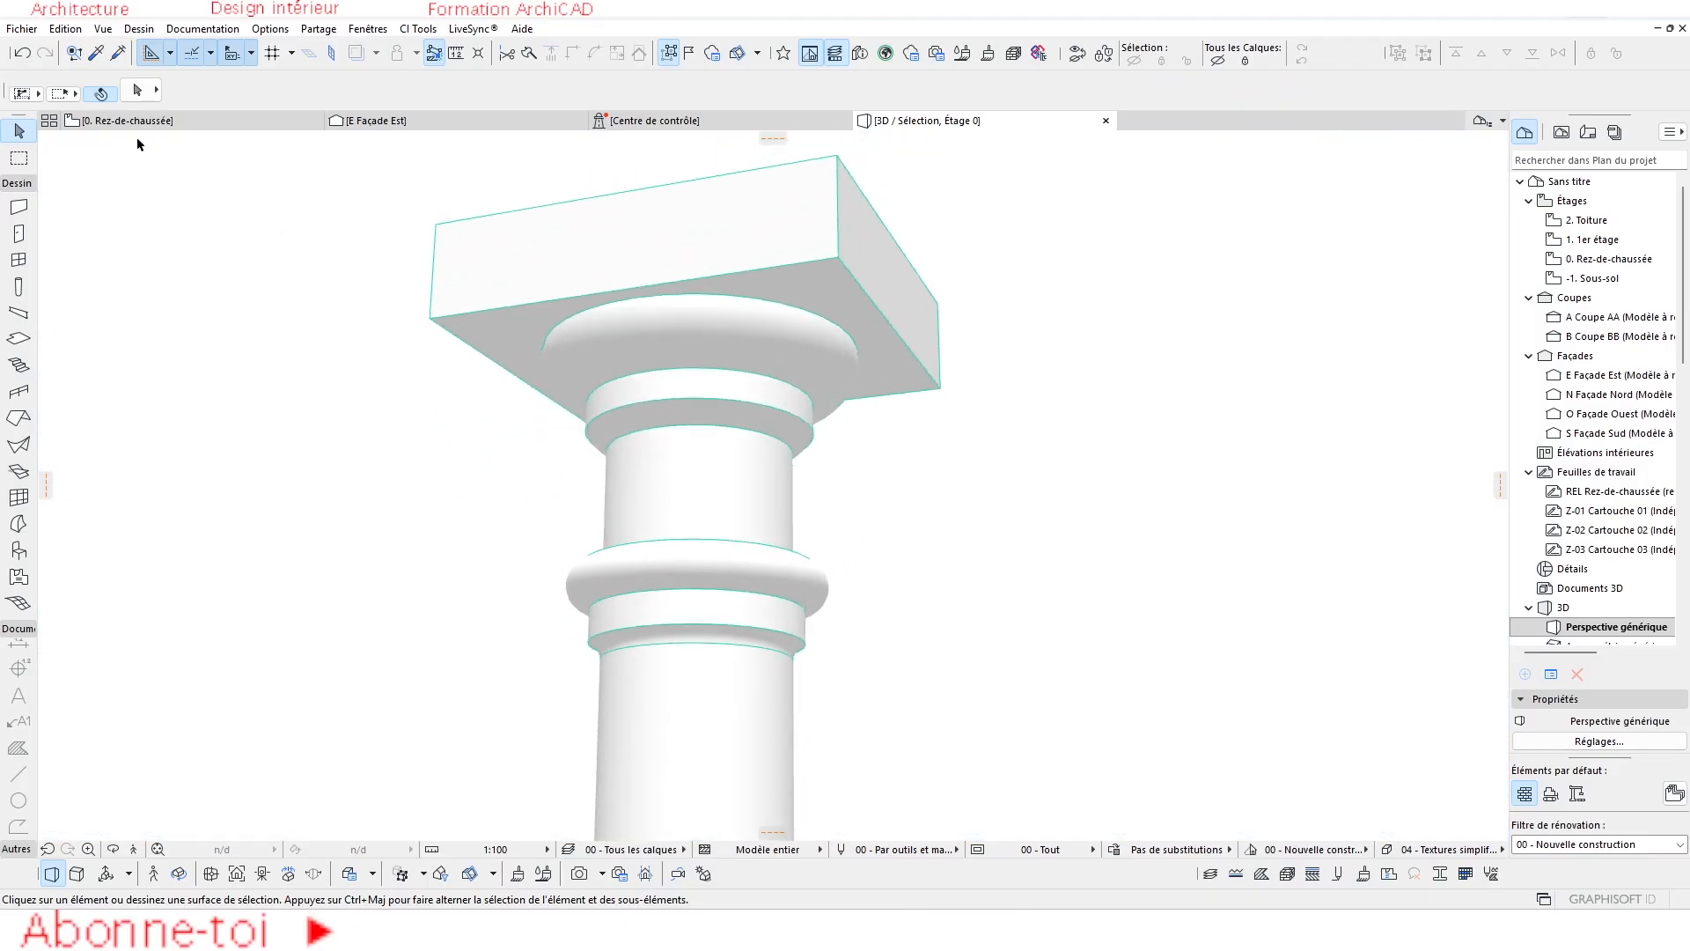
Group the baluster's shaft, square cap and plinth in the 3D view.
left_click(431, 120)
scroll(661, 491, "down", 5)
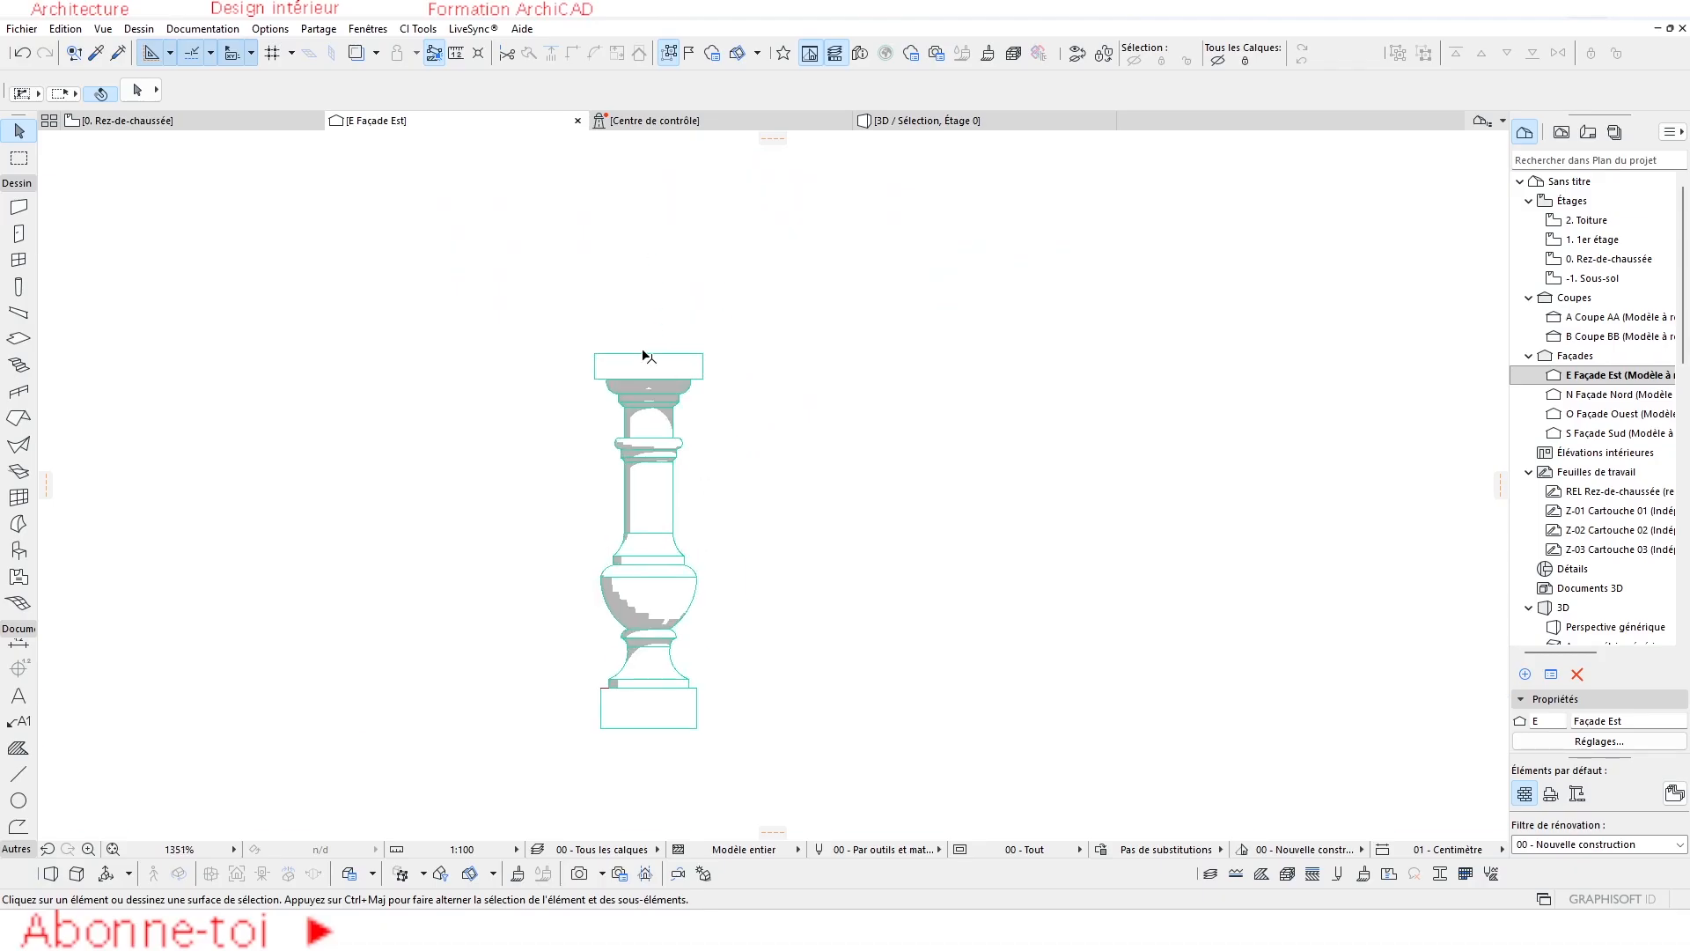
scroll(648, 411, "up", 6)
scroll(568, 390, "down", 5)
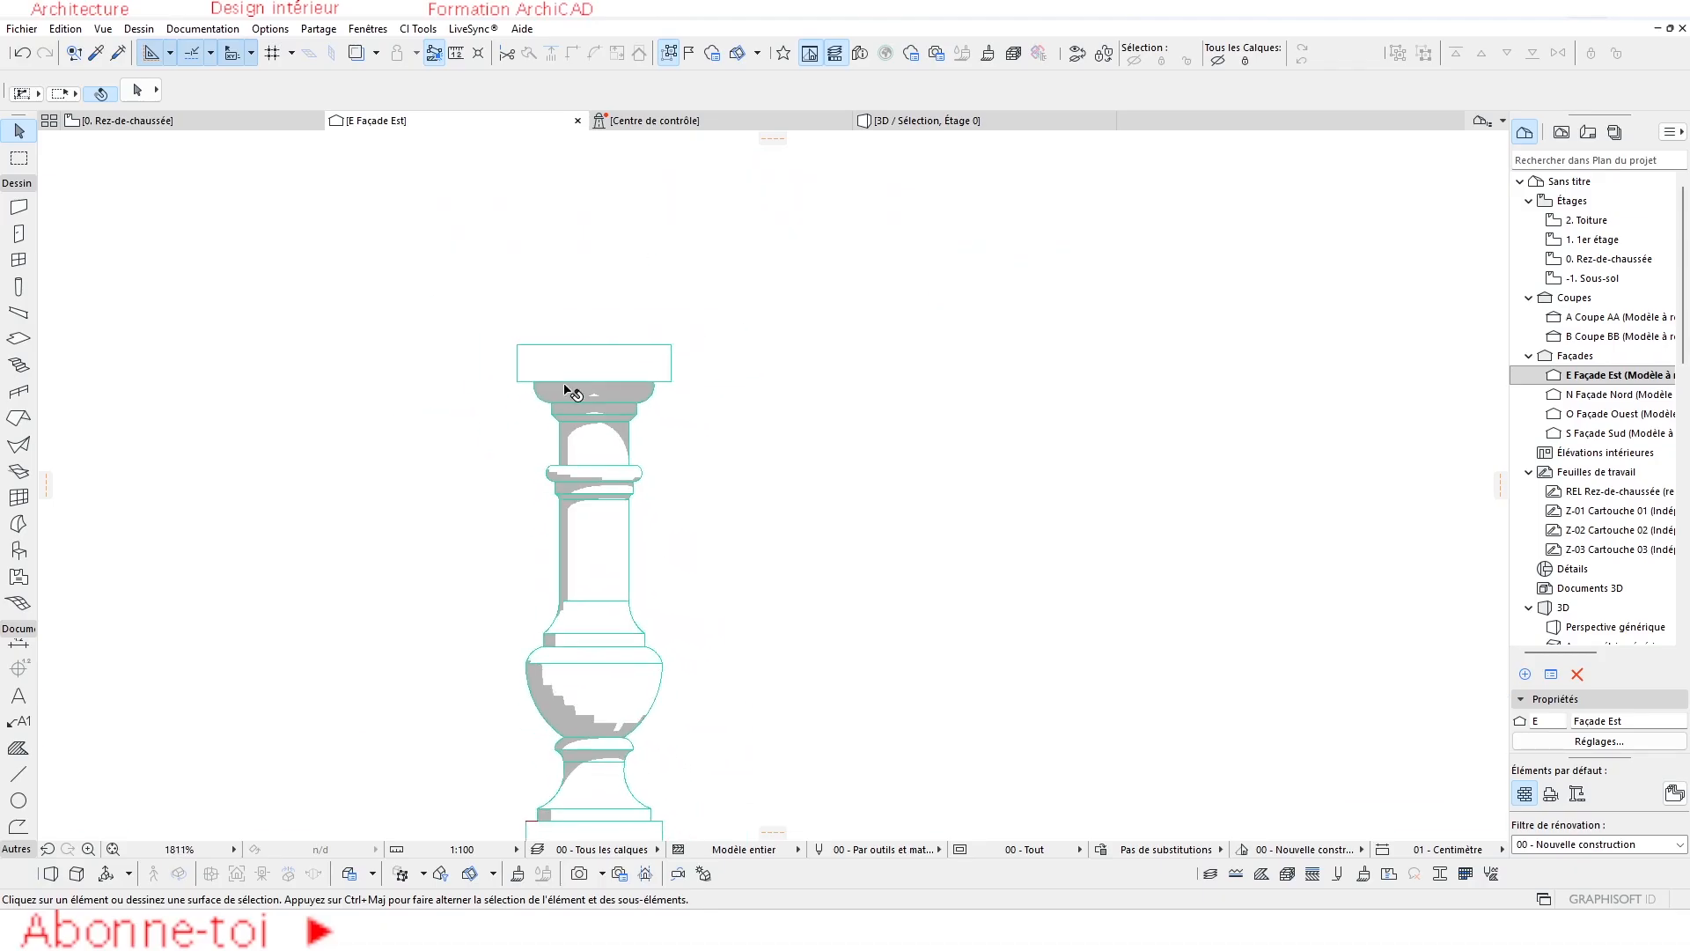
scroll(573, 392, "down", 3)
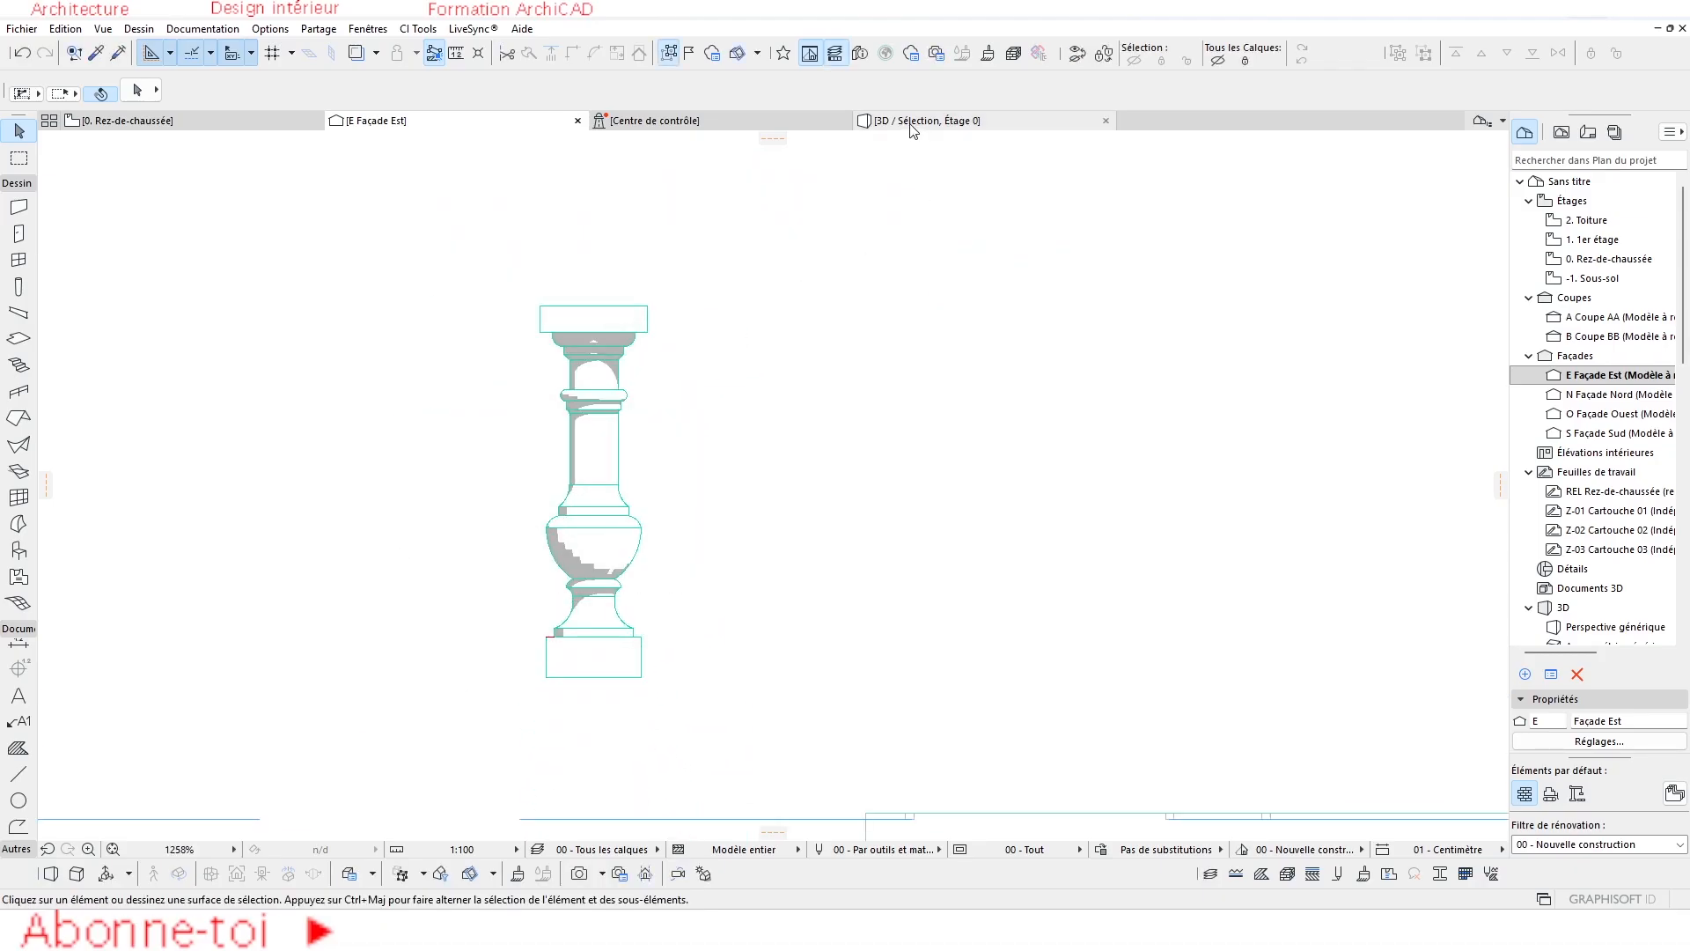
left_click(912, 123)
left_click(583, 609)
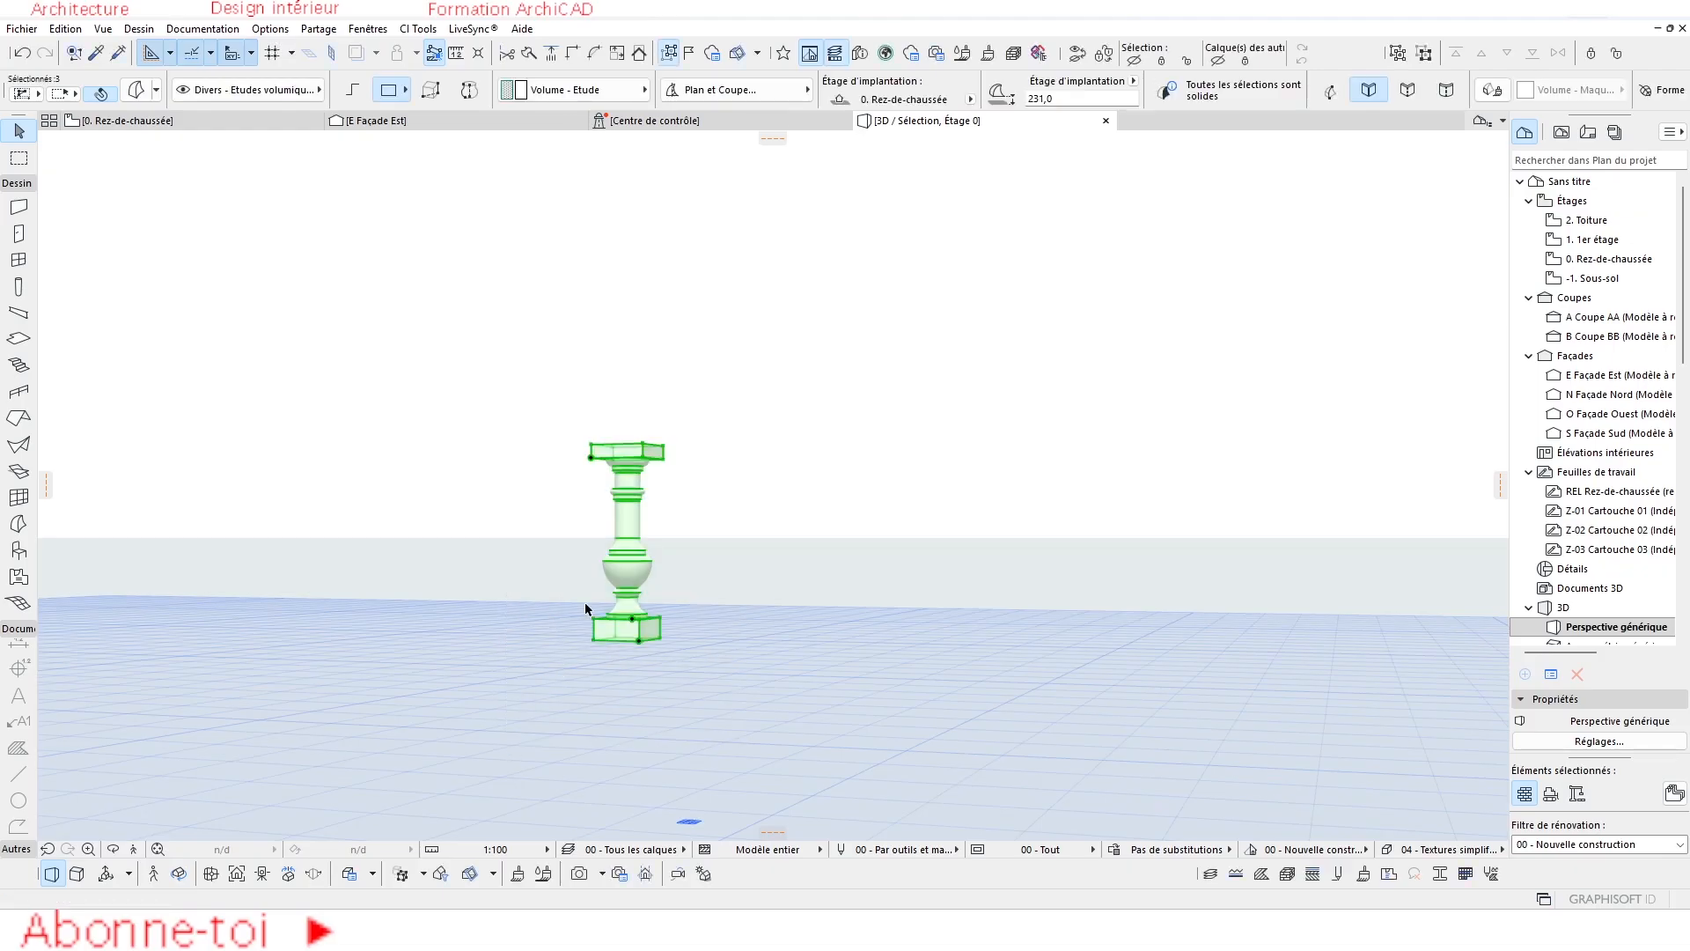
right_click(621, 474)
key("Escape")
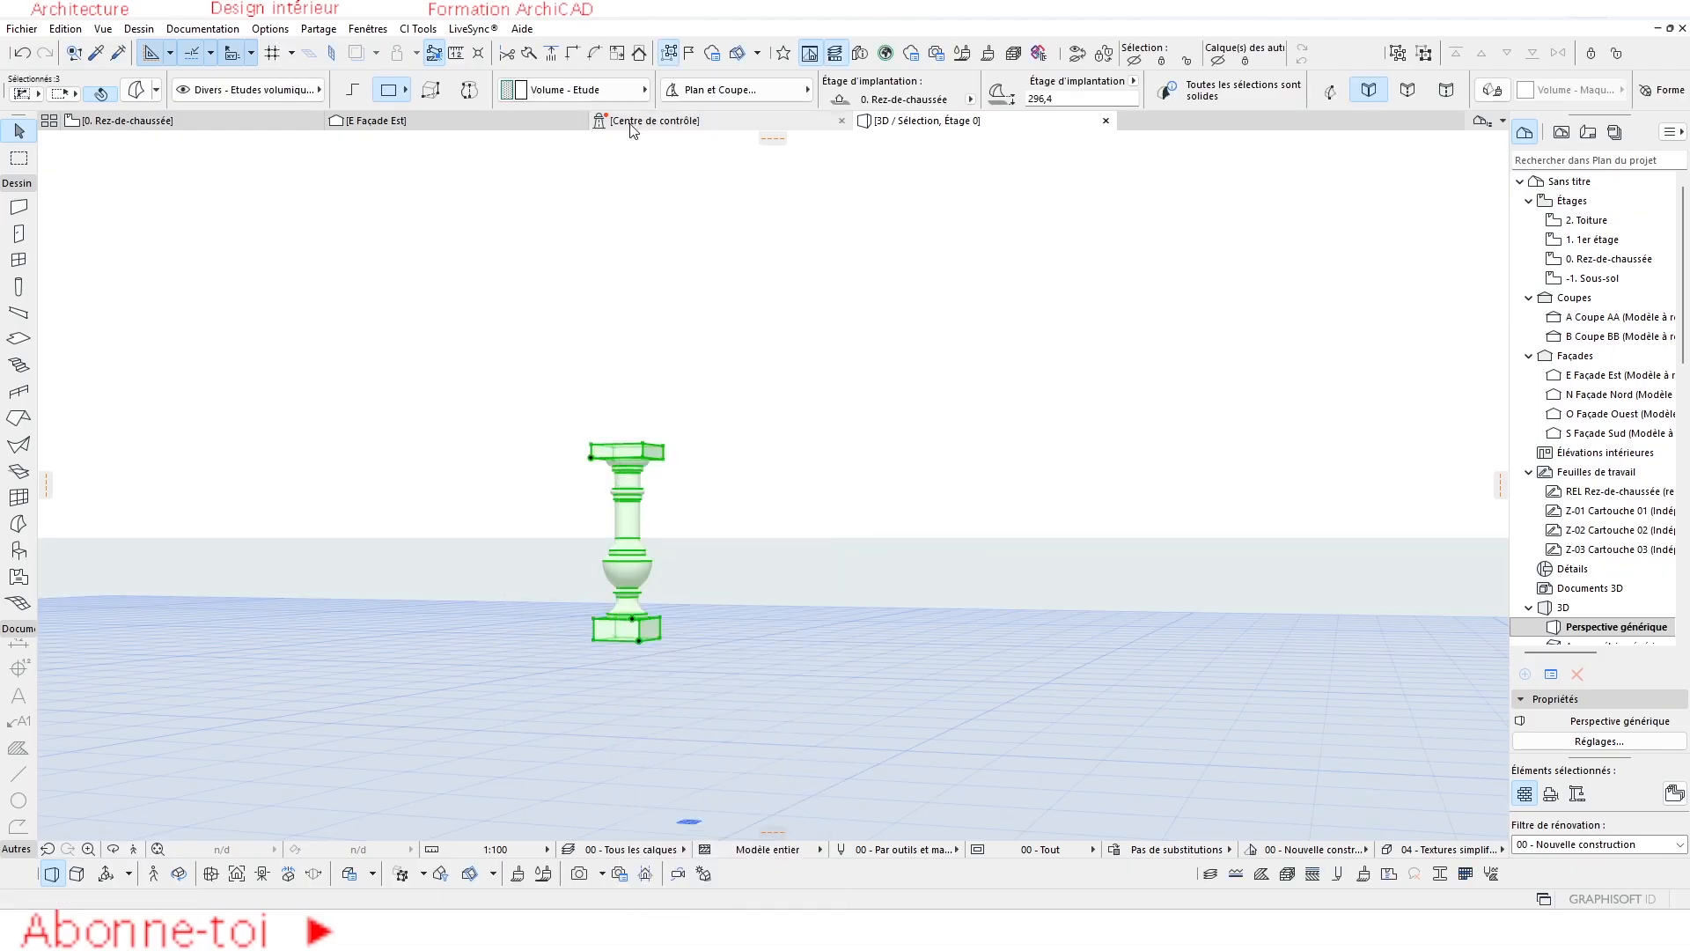
left_click(1398, 54)
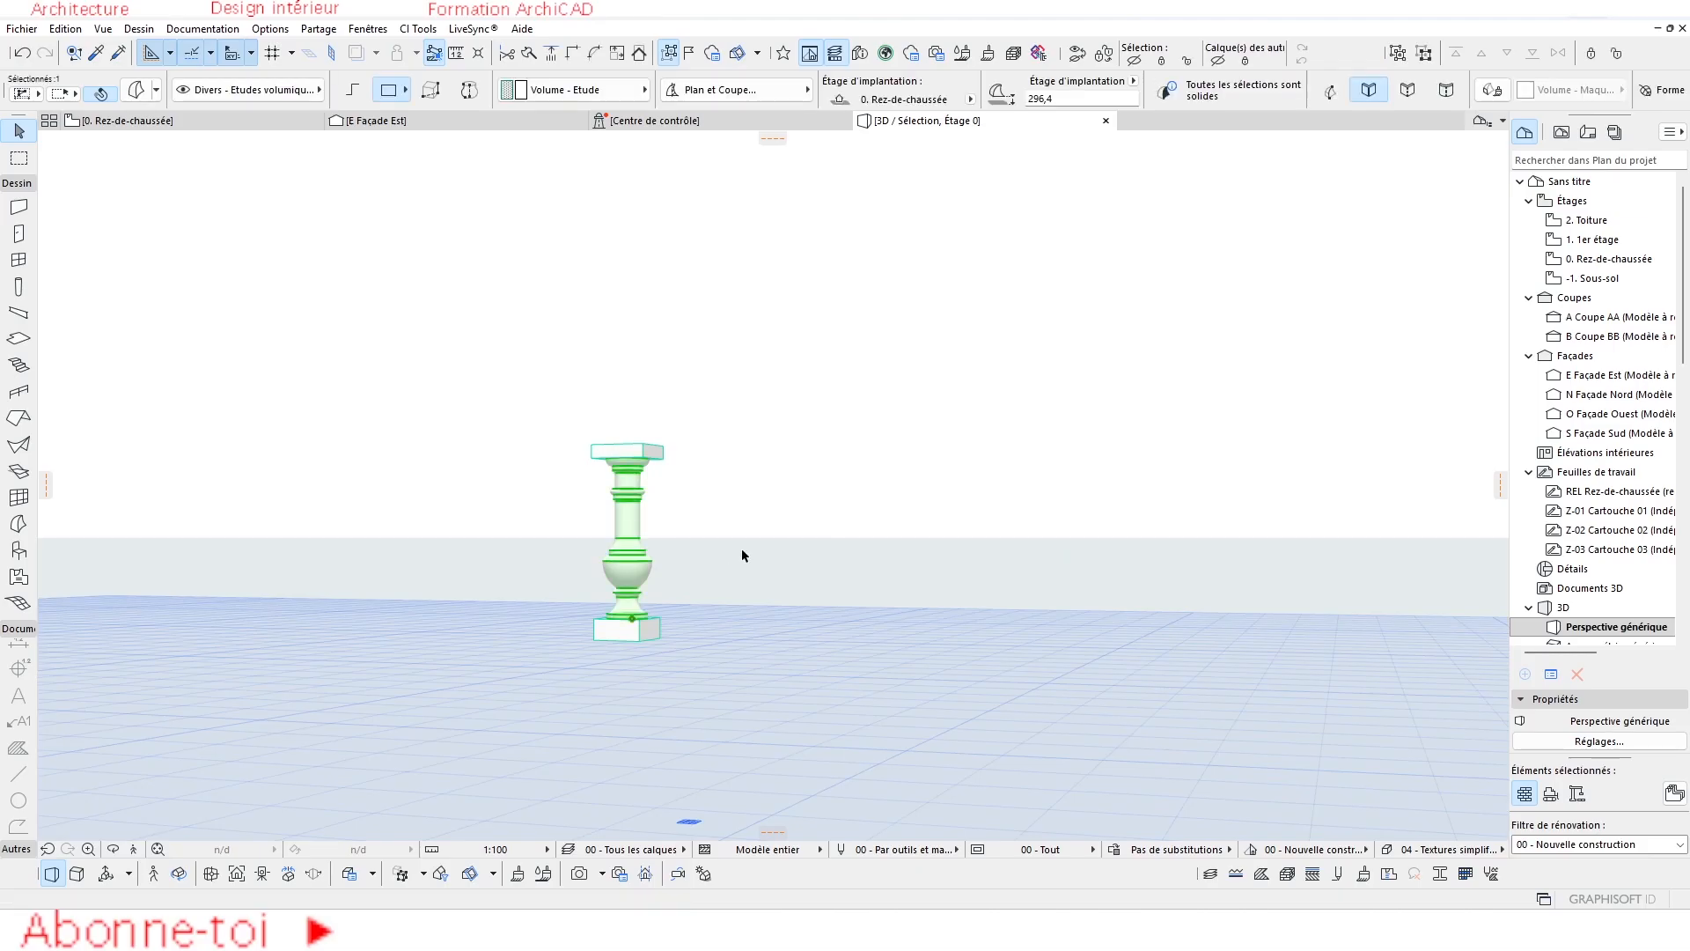
Turn off group suspension so that the baluster's parts select as one group.
scroll(651, 503, "up", 3)
left_click(673, 55)
scroll(763, 540, "down", 5)
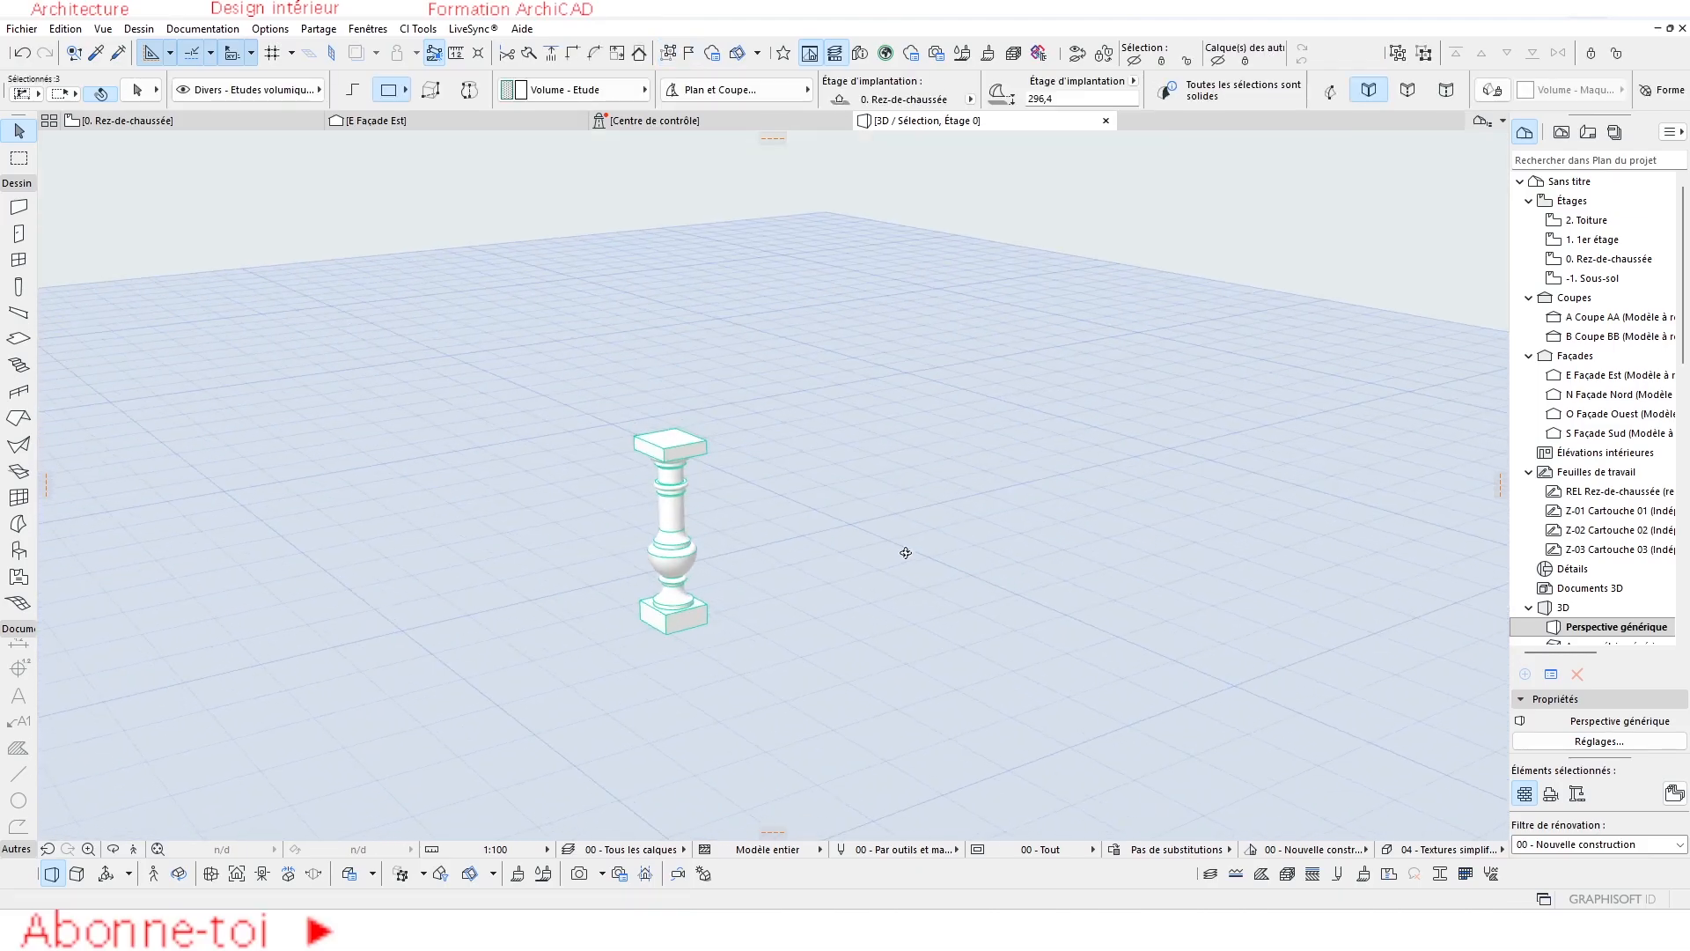
Move the grouped baluster in the ground-floor plan from the reference image to the lower left corner of the tiled slab.
left_click(206, 123)
scroll(507, 431, "up", 10)
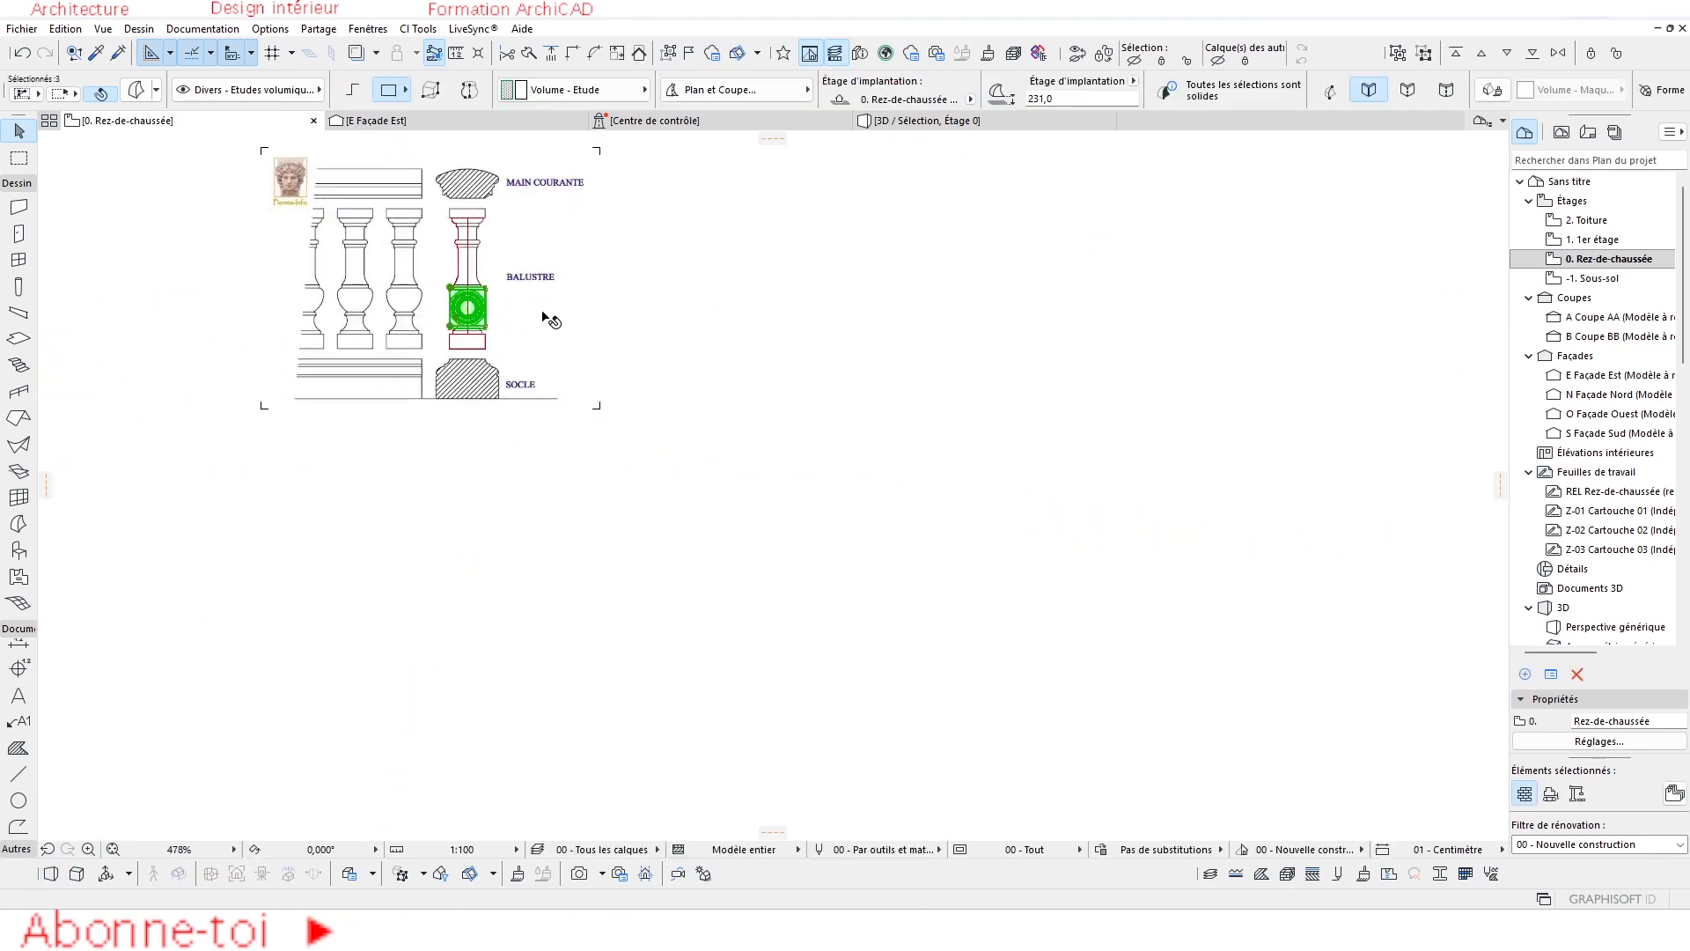
middle_click_drag(465, 317, 833, 407)
key("ctrl+d")
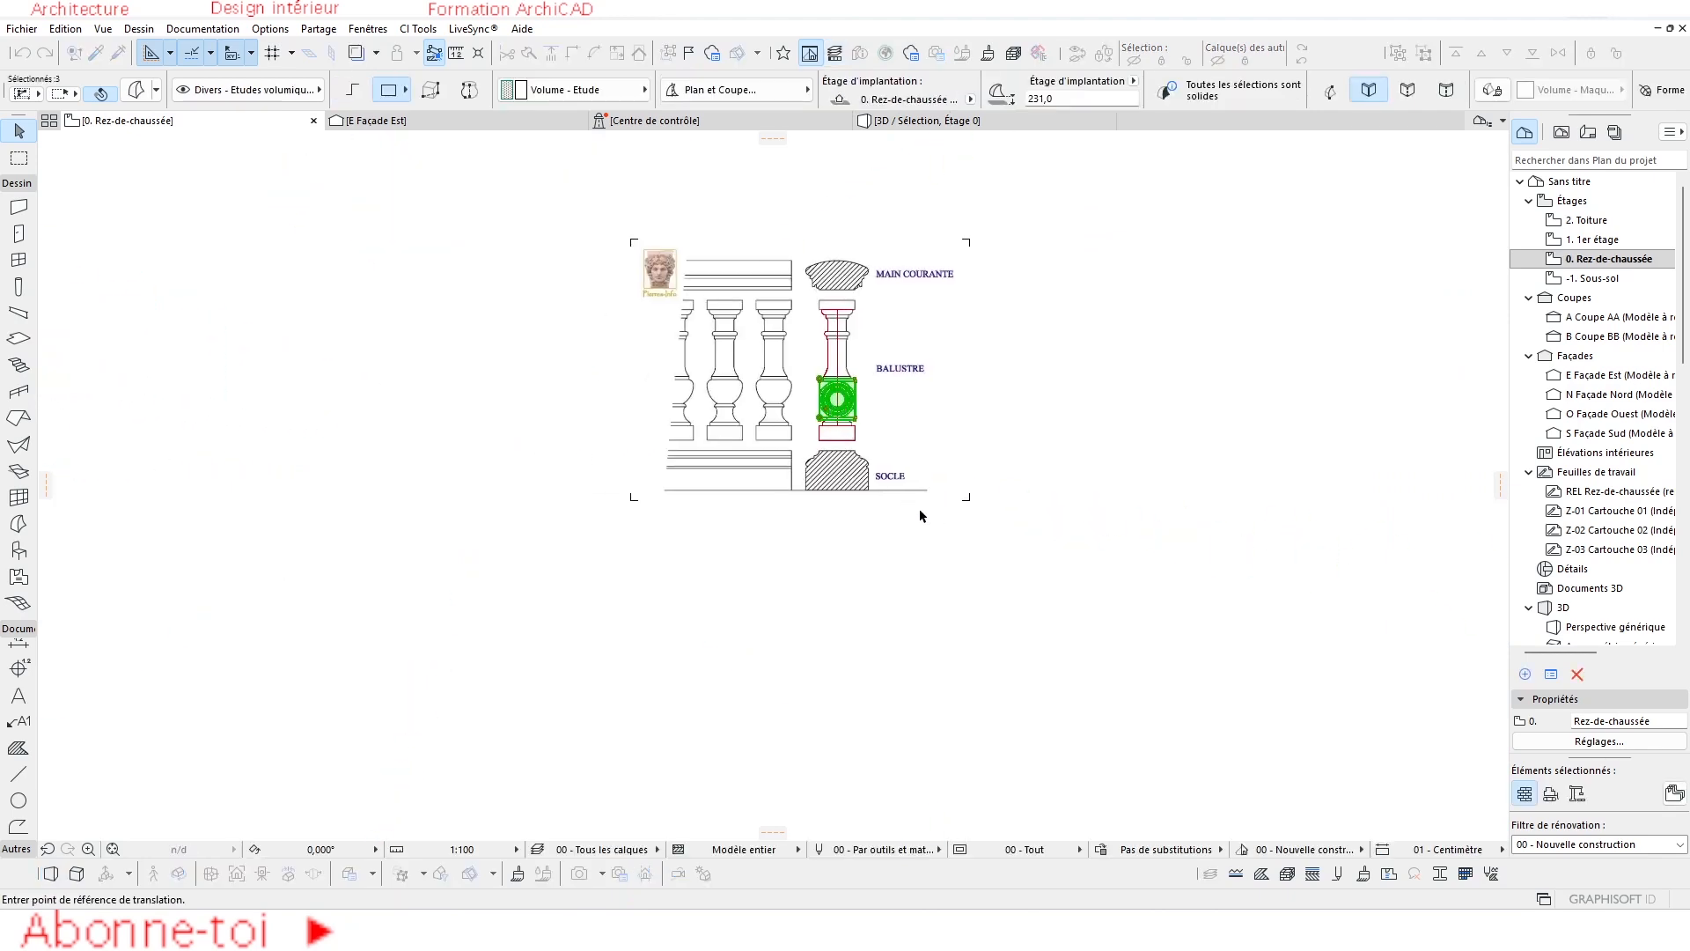
left_click(838, 400)
scroll(766, 447, "down", 3)
middle_click_drag(445, 407, 880, 385)
scroll(880, 386, "down", 3)
middle_click_drag(353, 388, 795, 427)
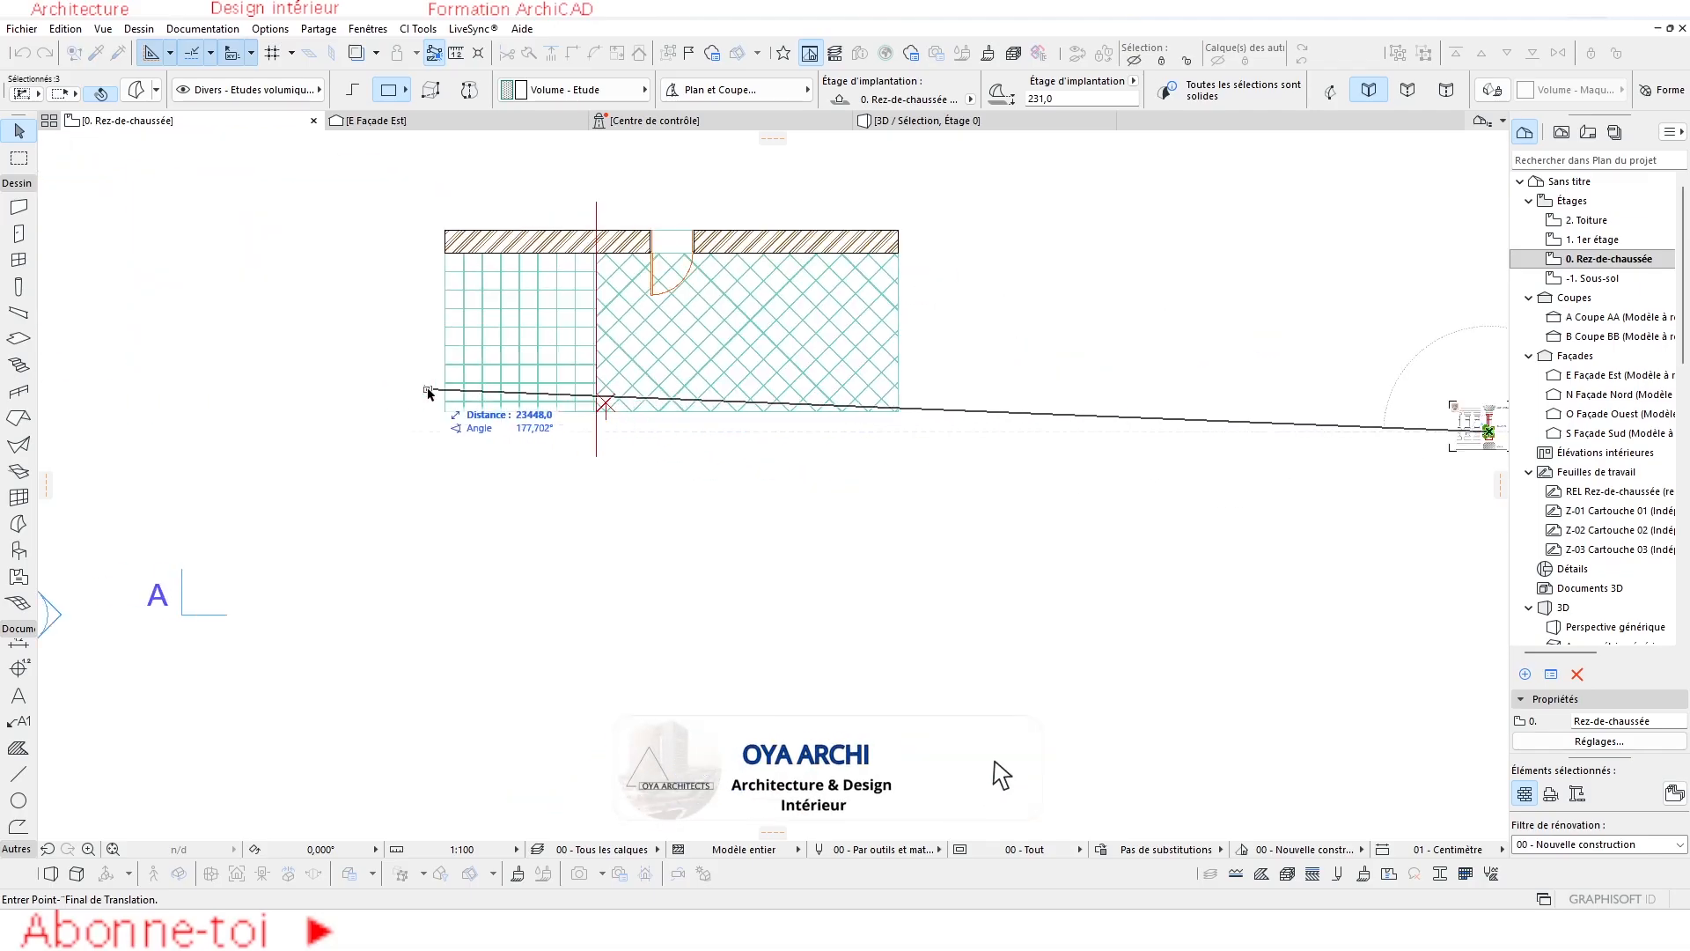
scroll(463, 411, "up", 3)
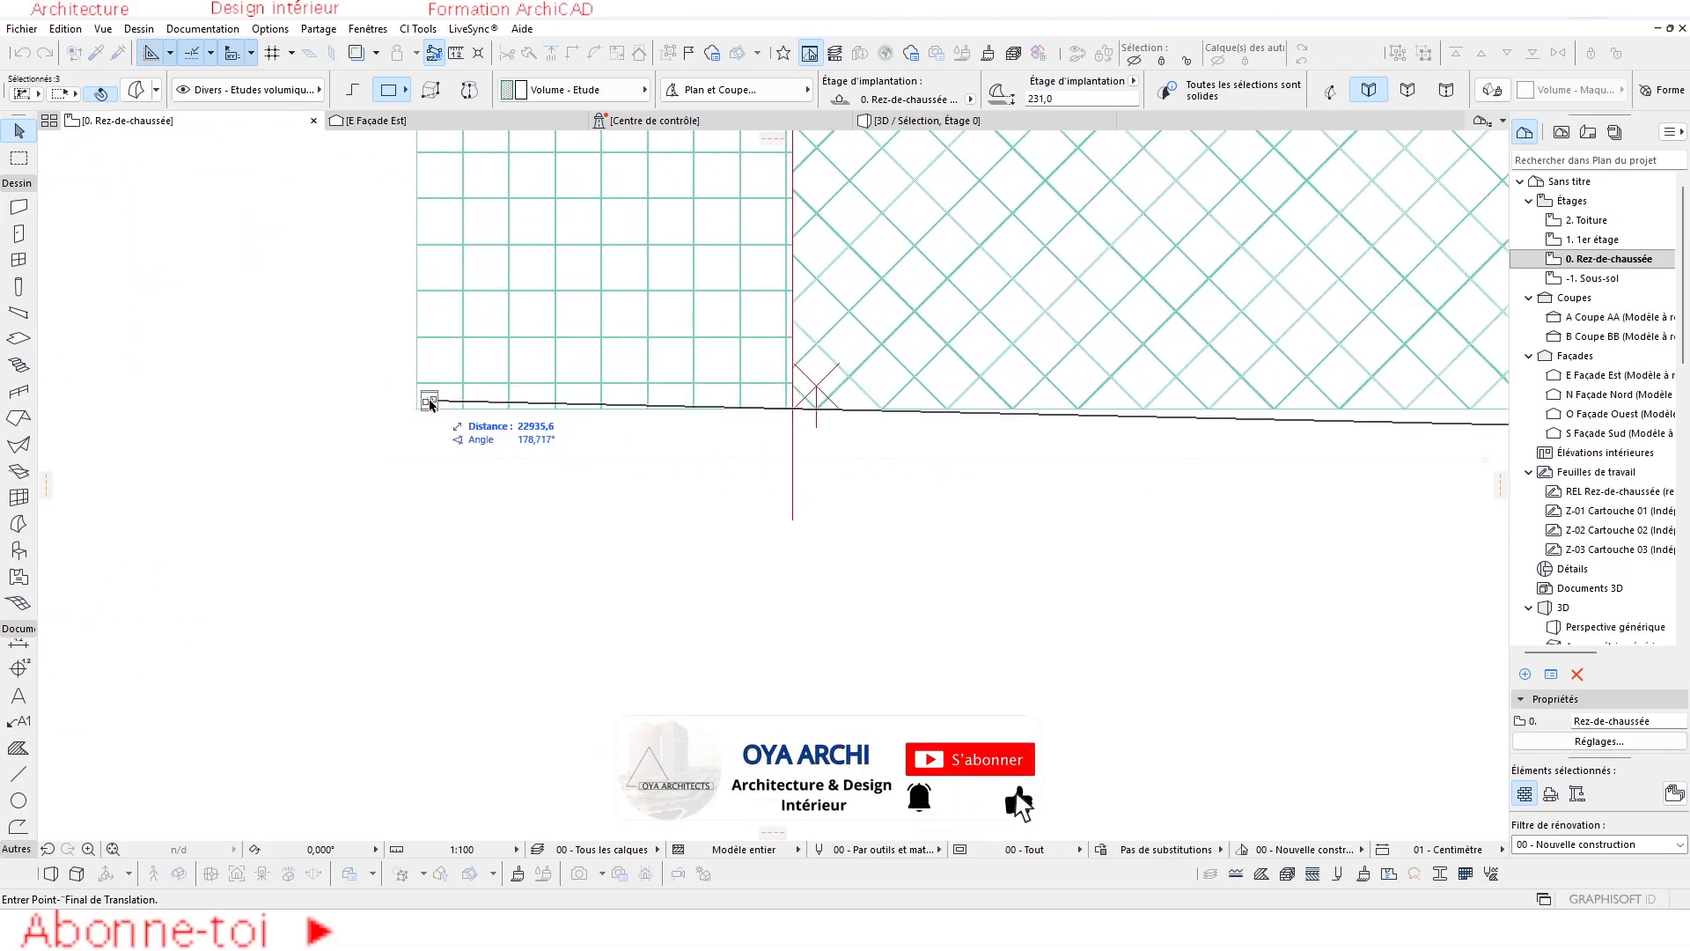
left_click(428, 401)
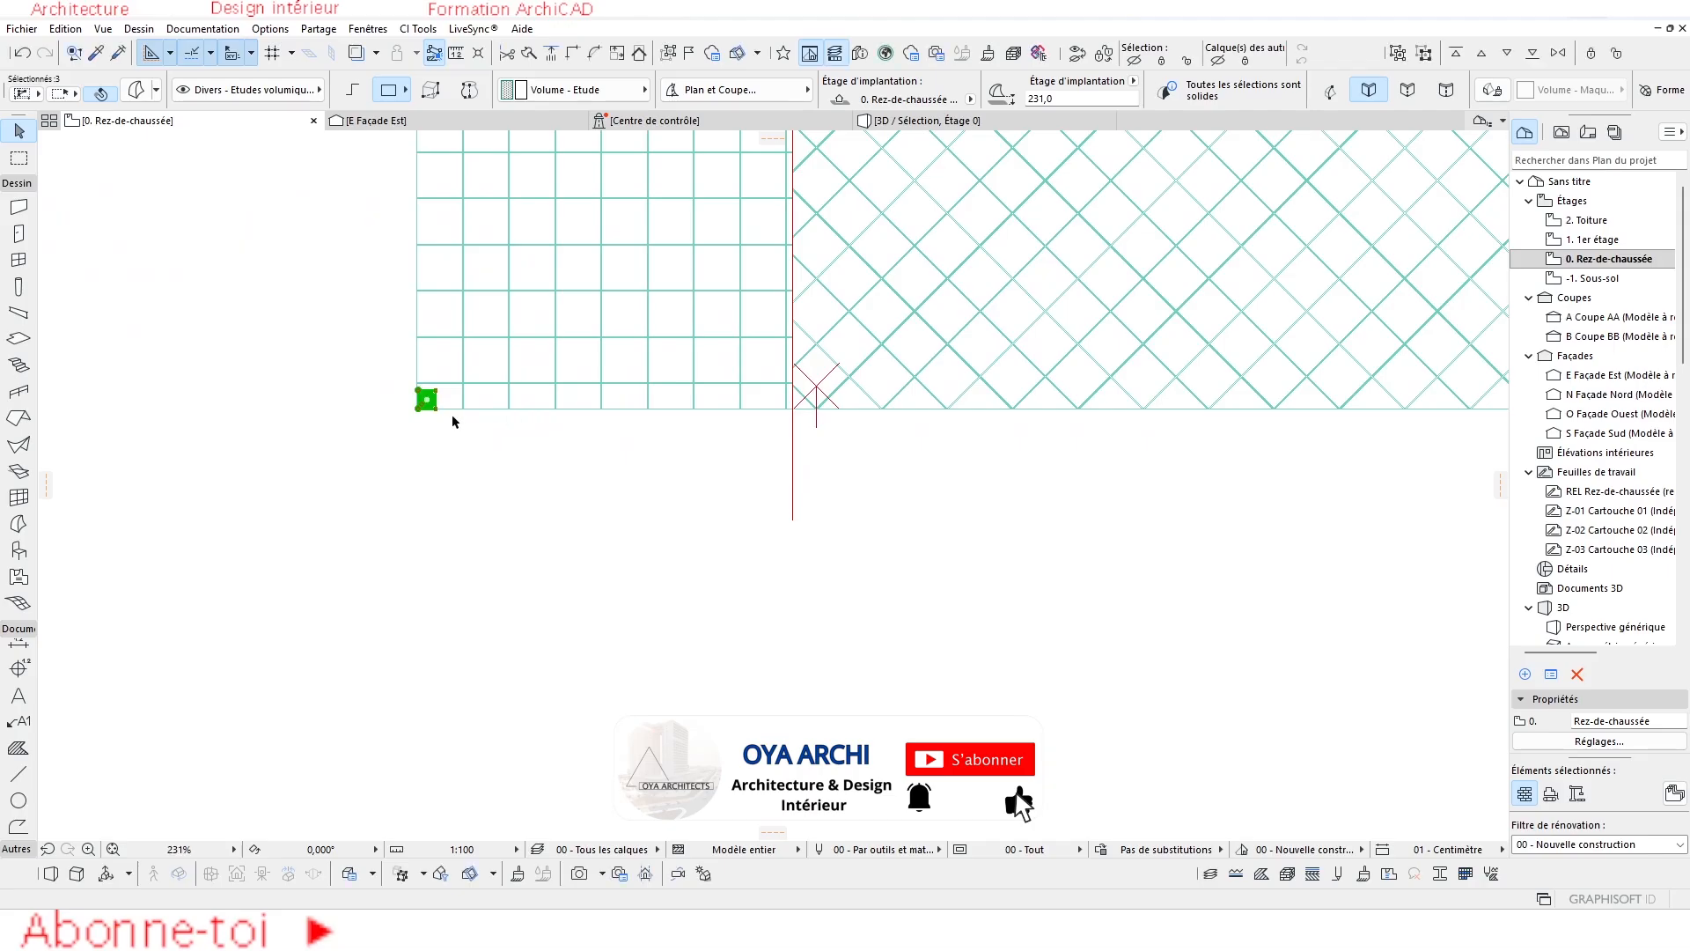
scroll(448, 414, "up", 3)
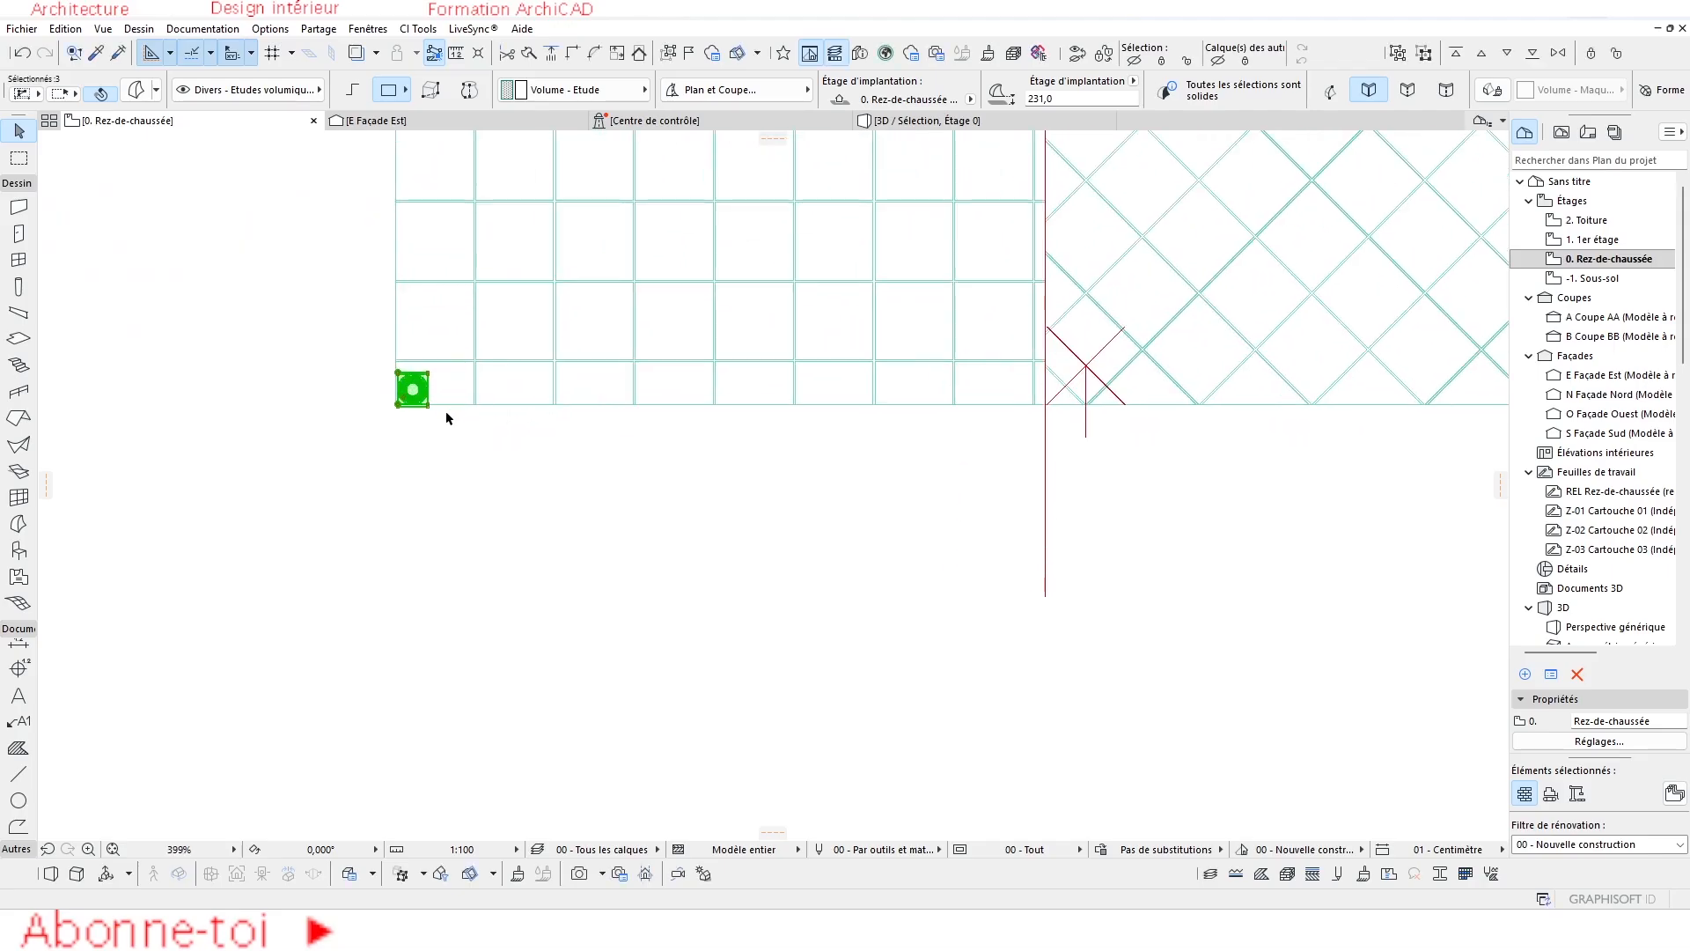
Display all model elements in the 3D view, including the wall and the tiled slab around the baluster.
left_click(1012, 129)
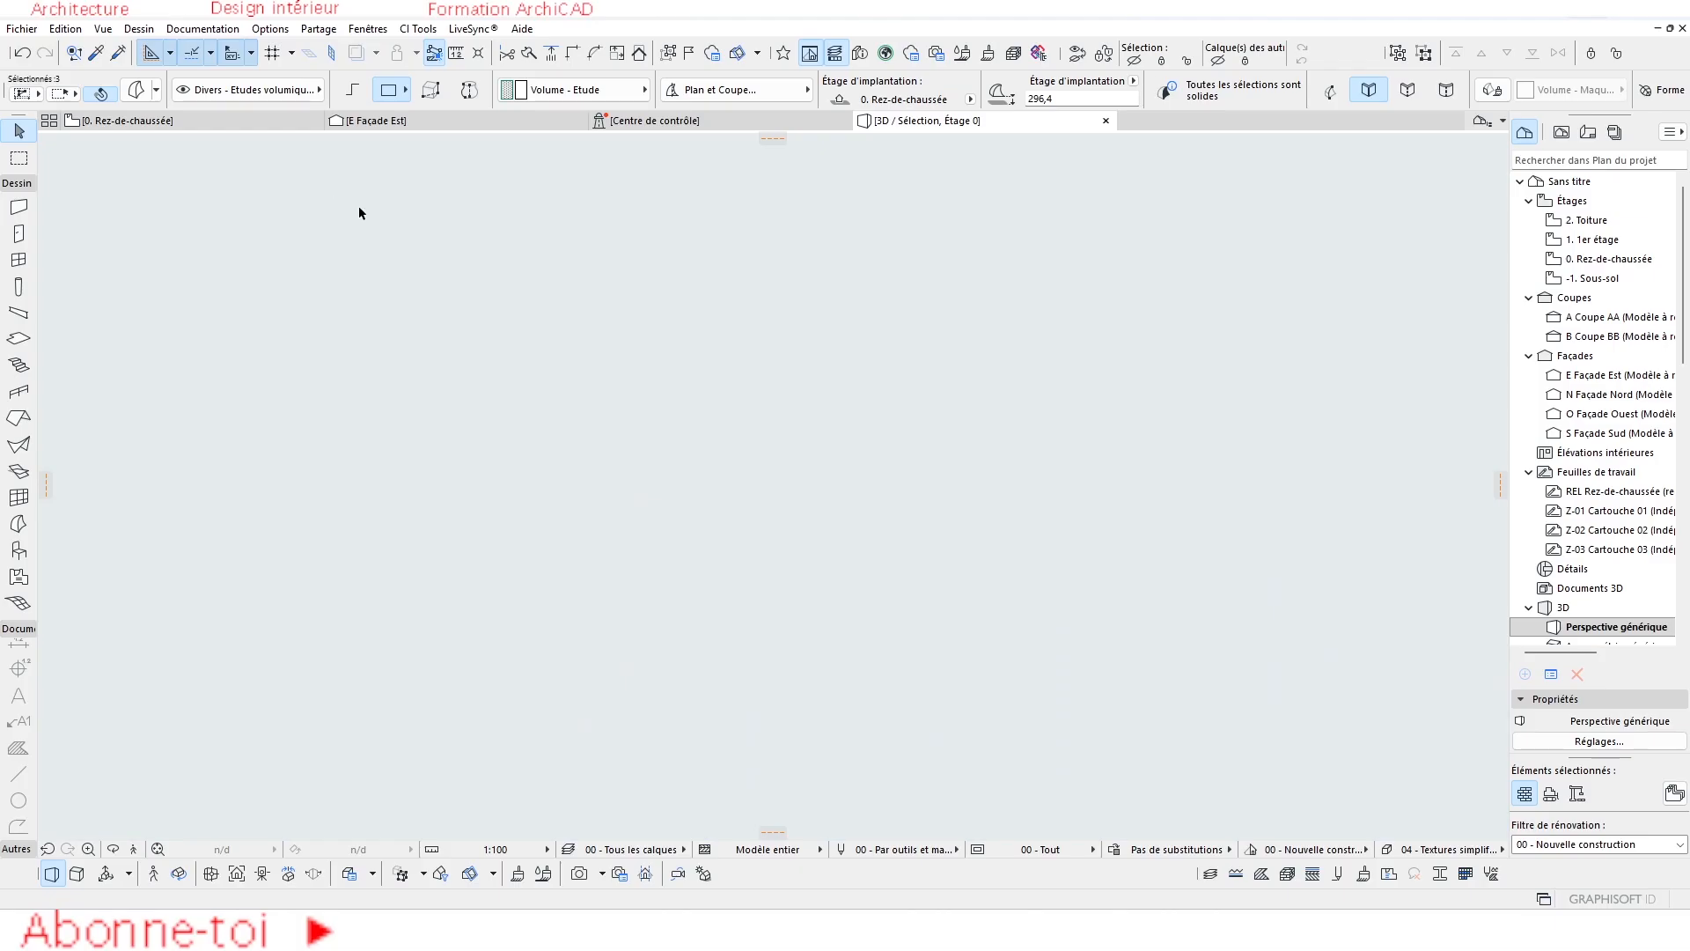
scroll(607, 501, "down", 4)
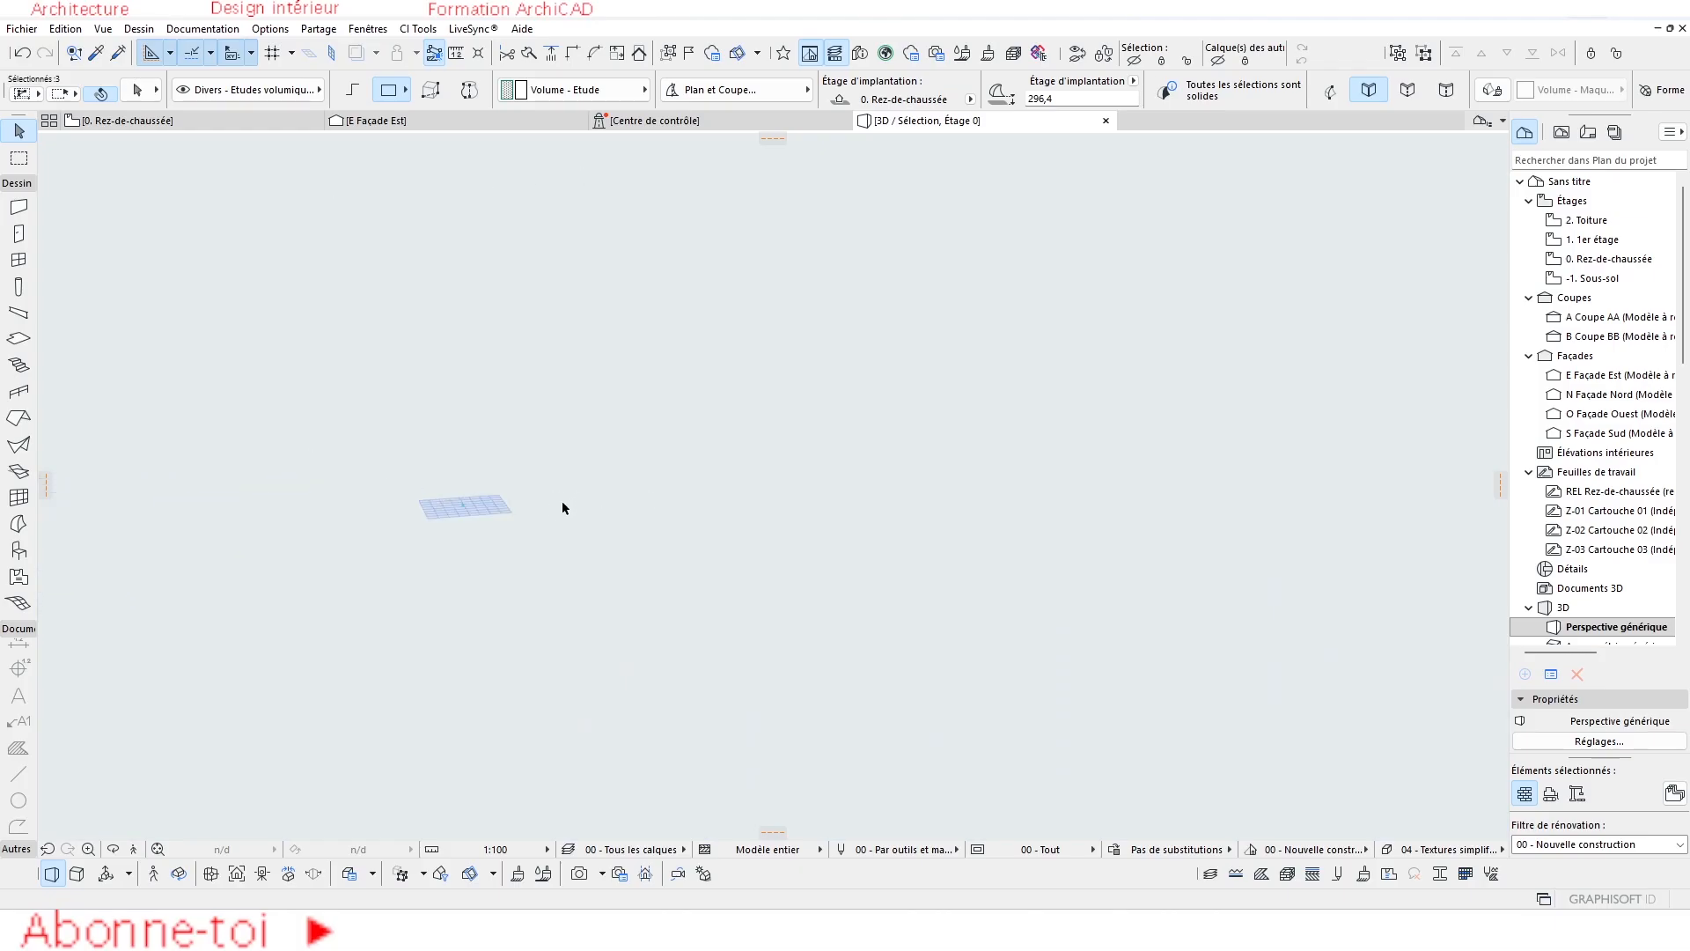
left_click(165, 848)
scroll(619, 590, "down", 6)
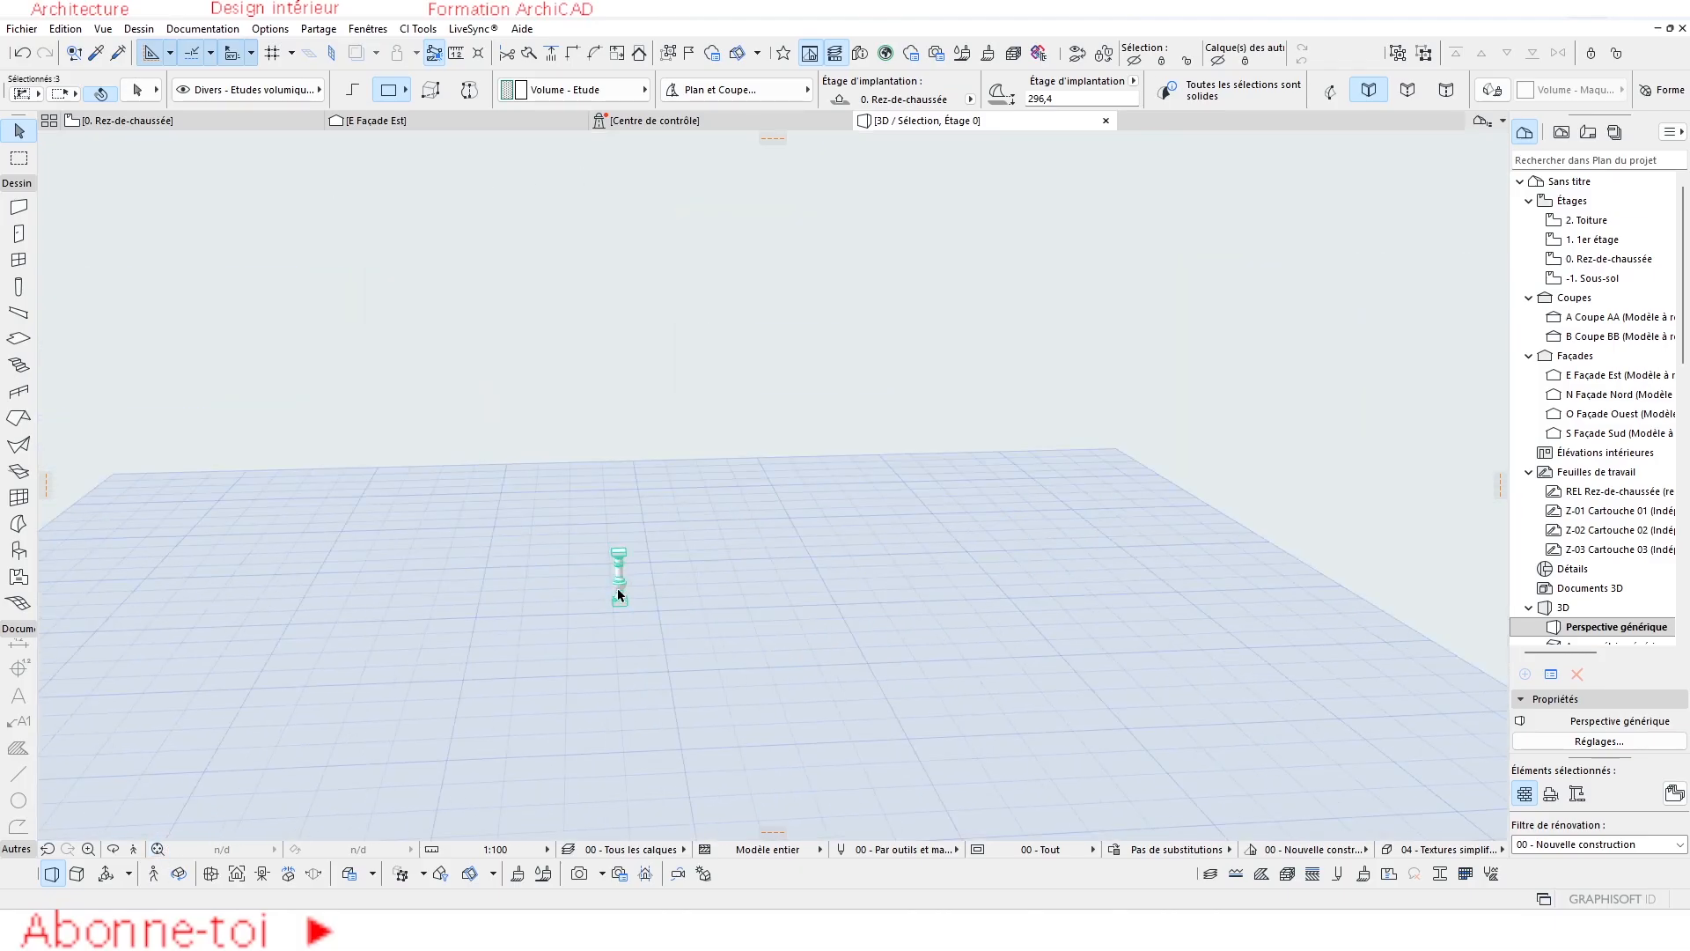
middle_click_drag(618, 590, 686, 583, "shift")
left_click(685, 582)
right_click(690, 507)
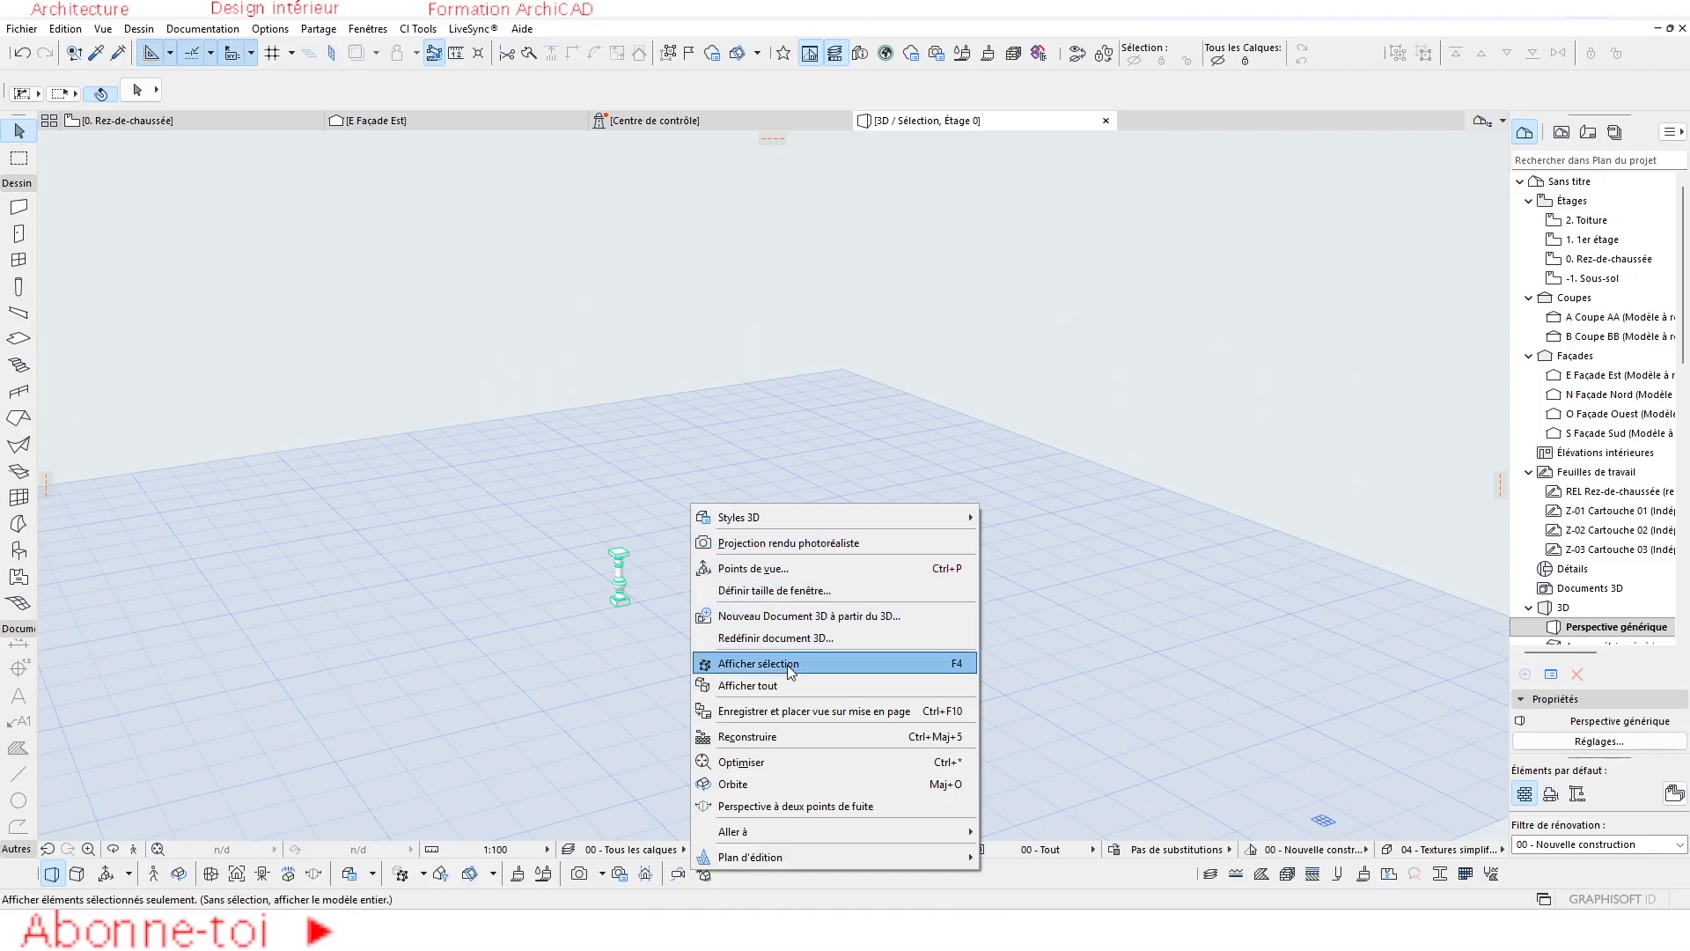
left_click(779, 683)
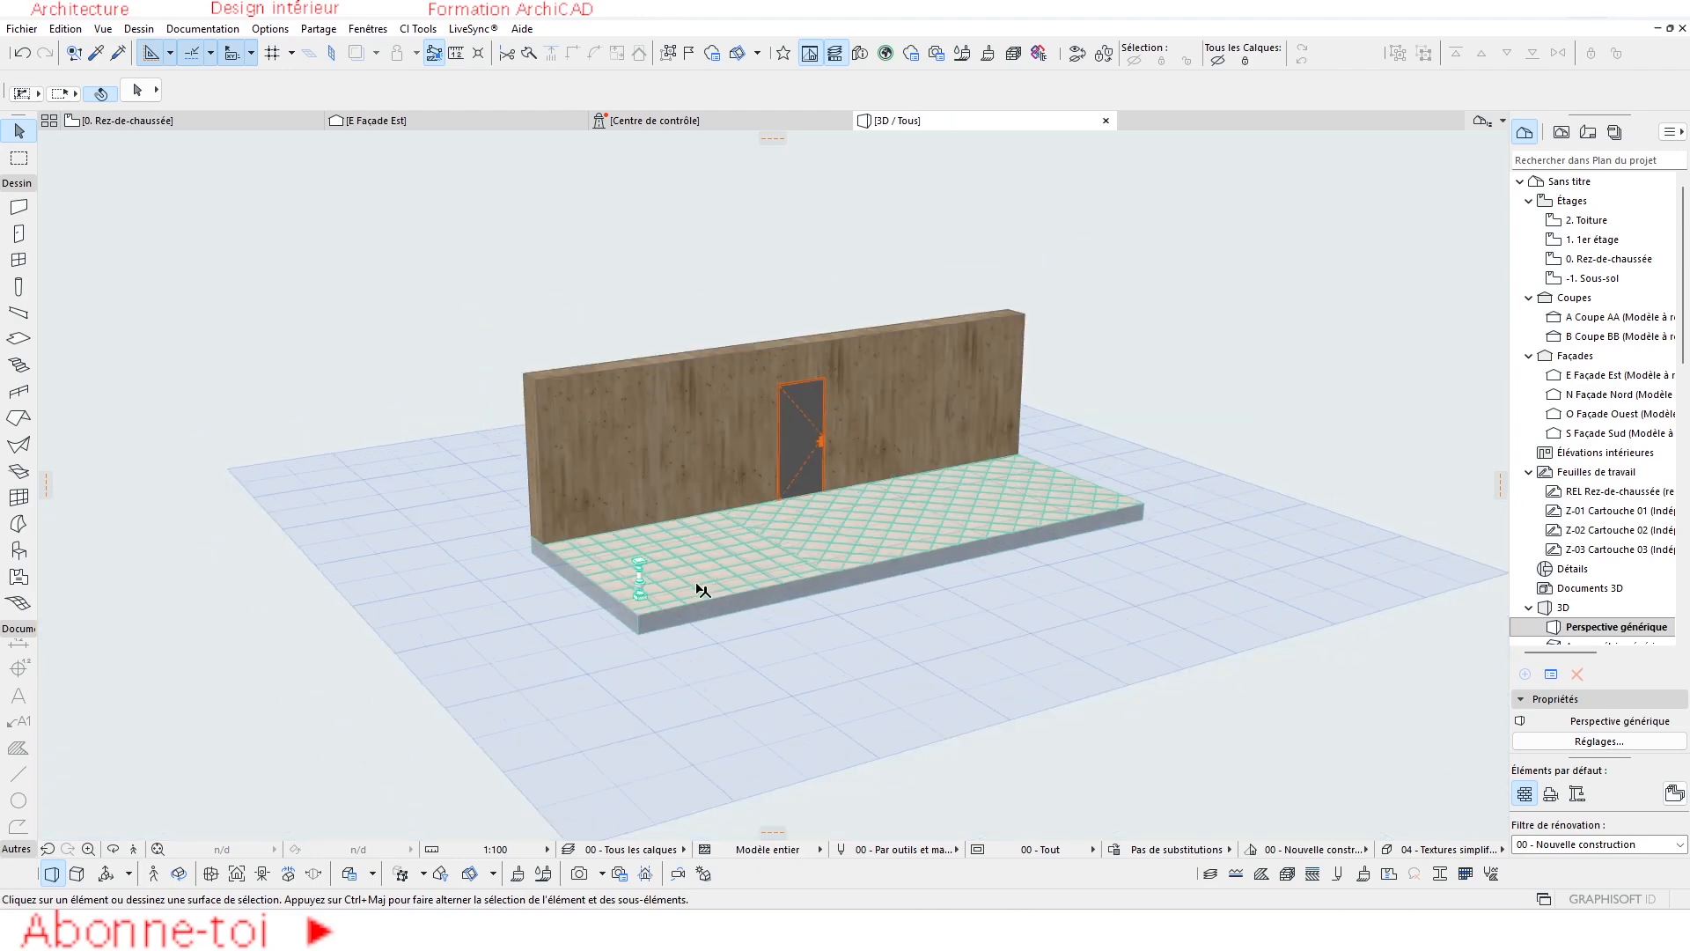
left_click_drag(660, 596, 582, 550)
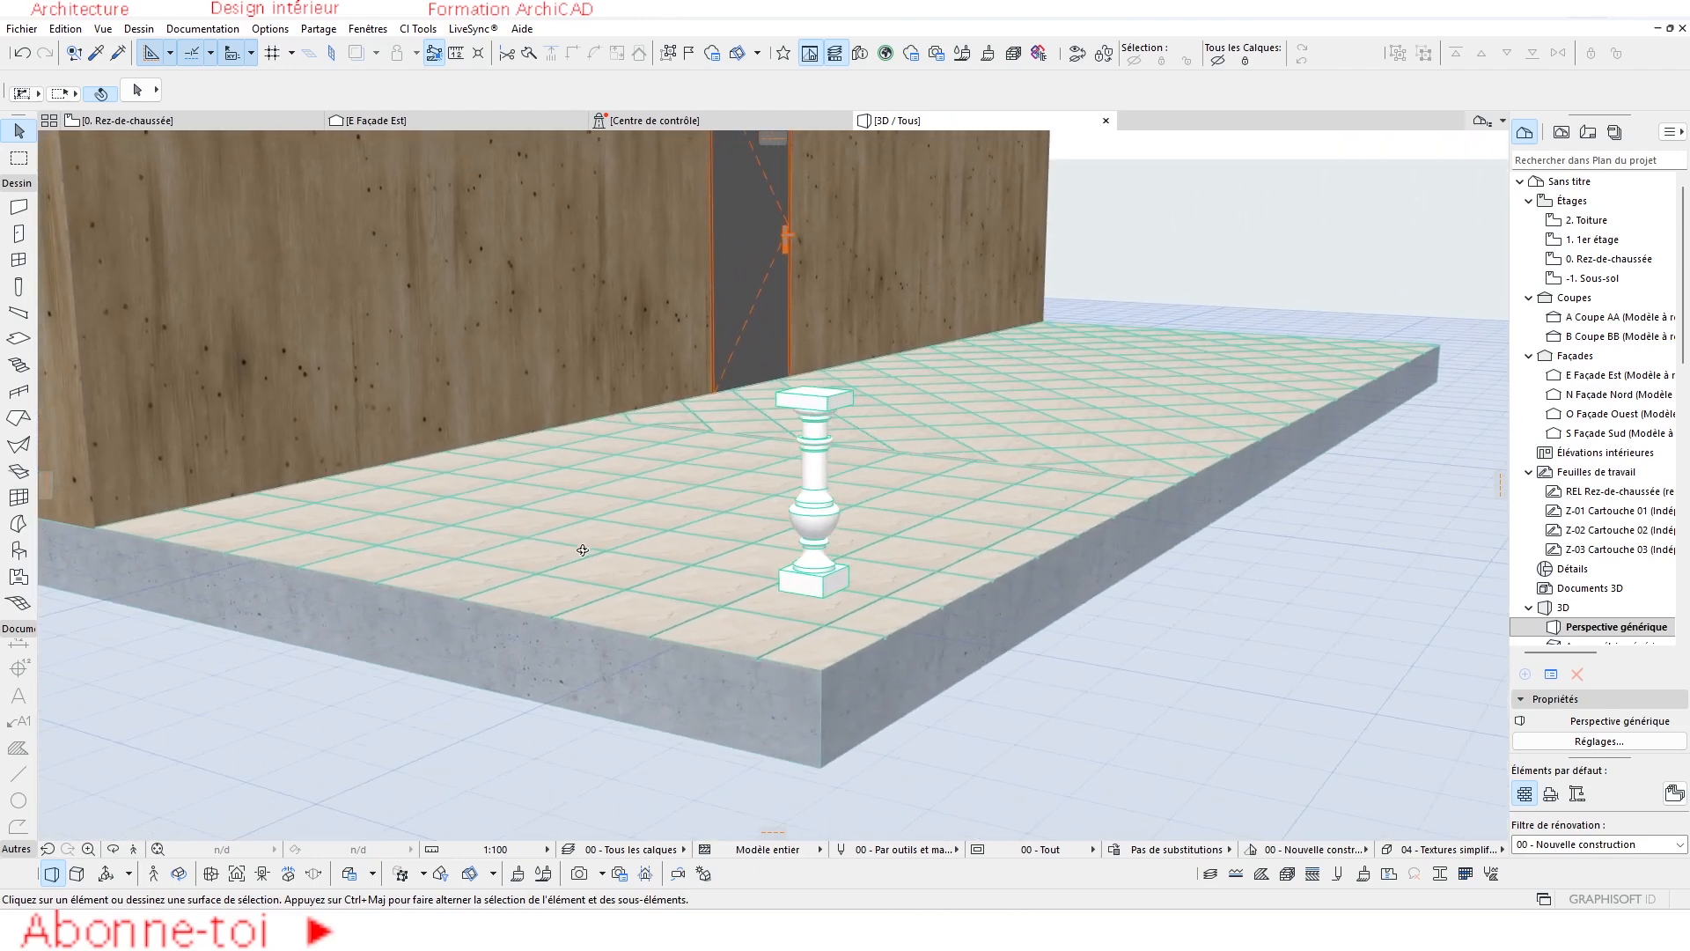
Lower the grouped baluster vertically from its plinth corner onto the top surface of the tiled slab.
left_click(820, 477)
left_click_drag(821, 480, 802, 632)
left_click(790, 594)
key("Escape")
scroll(786, 619, "up", 2)
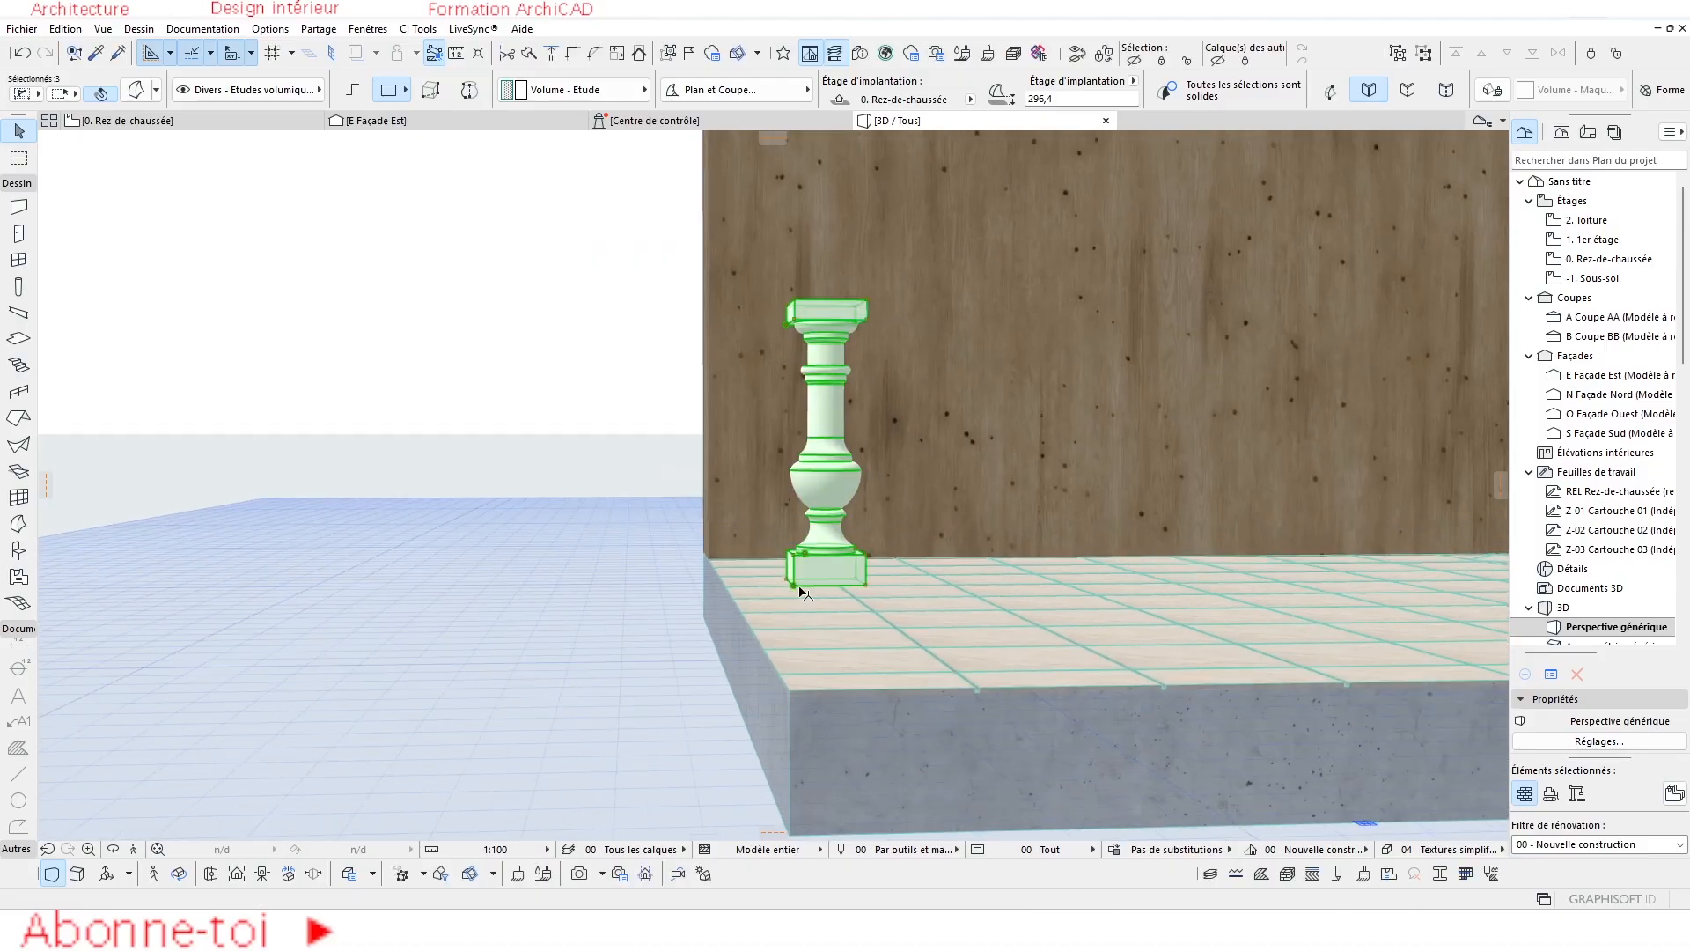
key("ctrl+d")
left_click(795, 587)
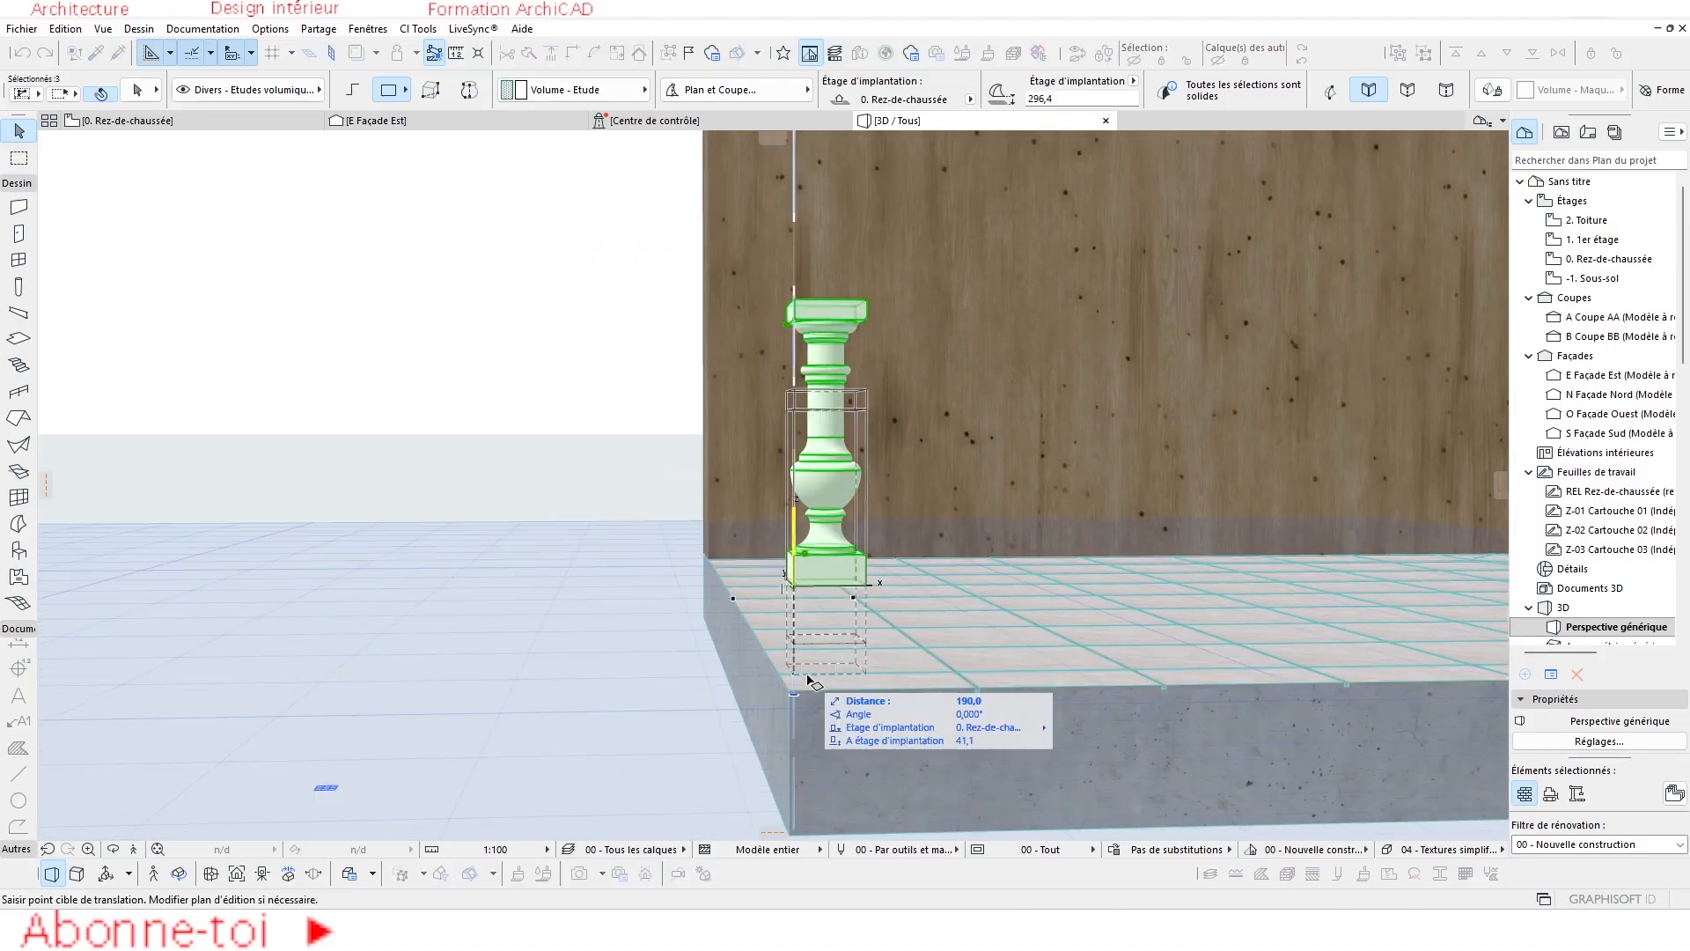
left_click(794, 690)
key("Escape")
Examine the baluster's position at the slab corner in the ground-floor plan and the 3D view.
scroll(850, 607, "down", 3)
middle_click_drag(857, 608, 748, 626, "shift")
left_click(185, 126)
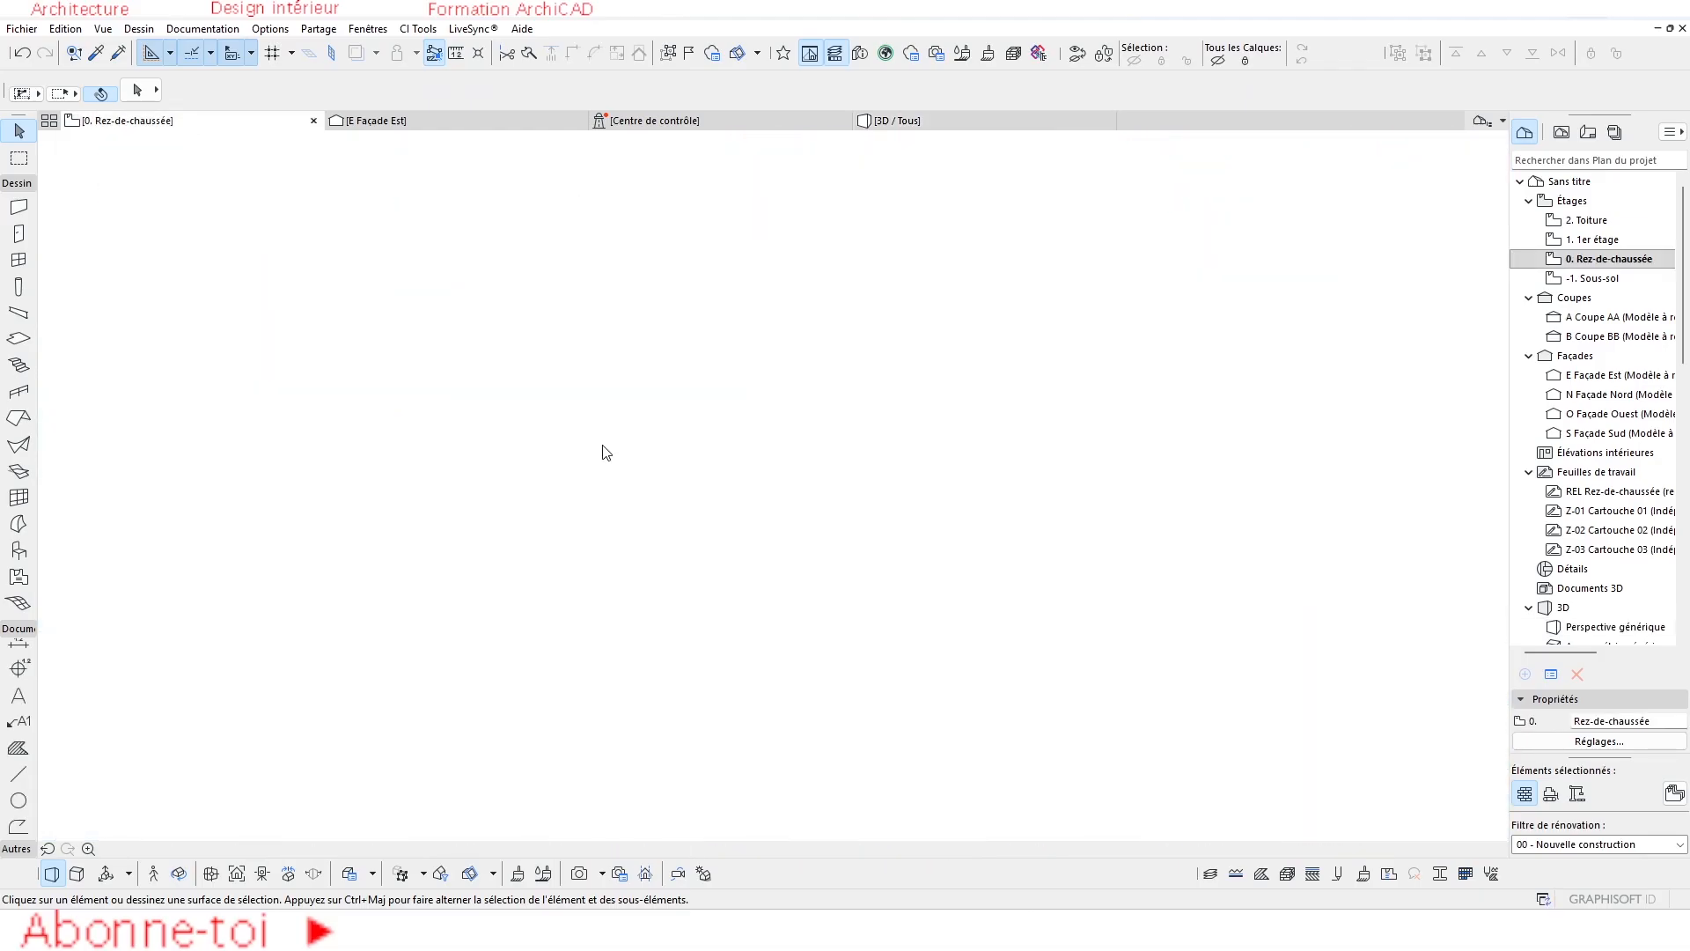
scroll(631, 435, "down", 3)
scroll(686, 388, "up", 2)
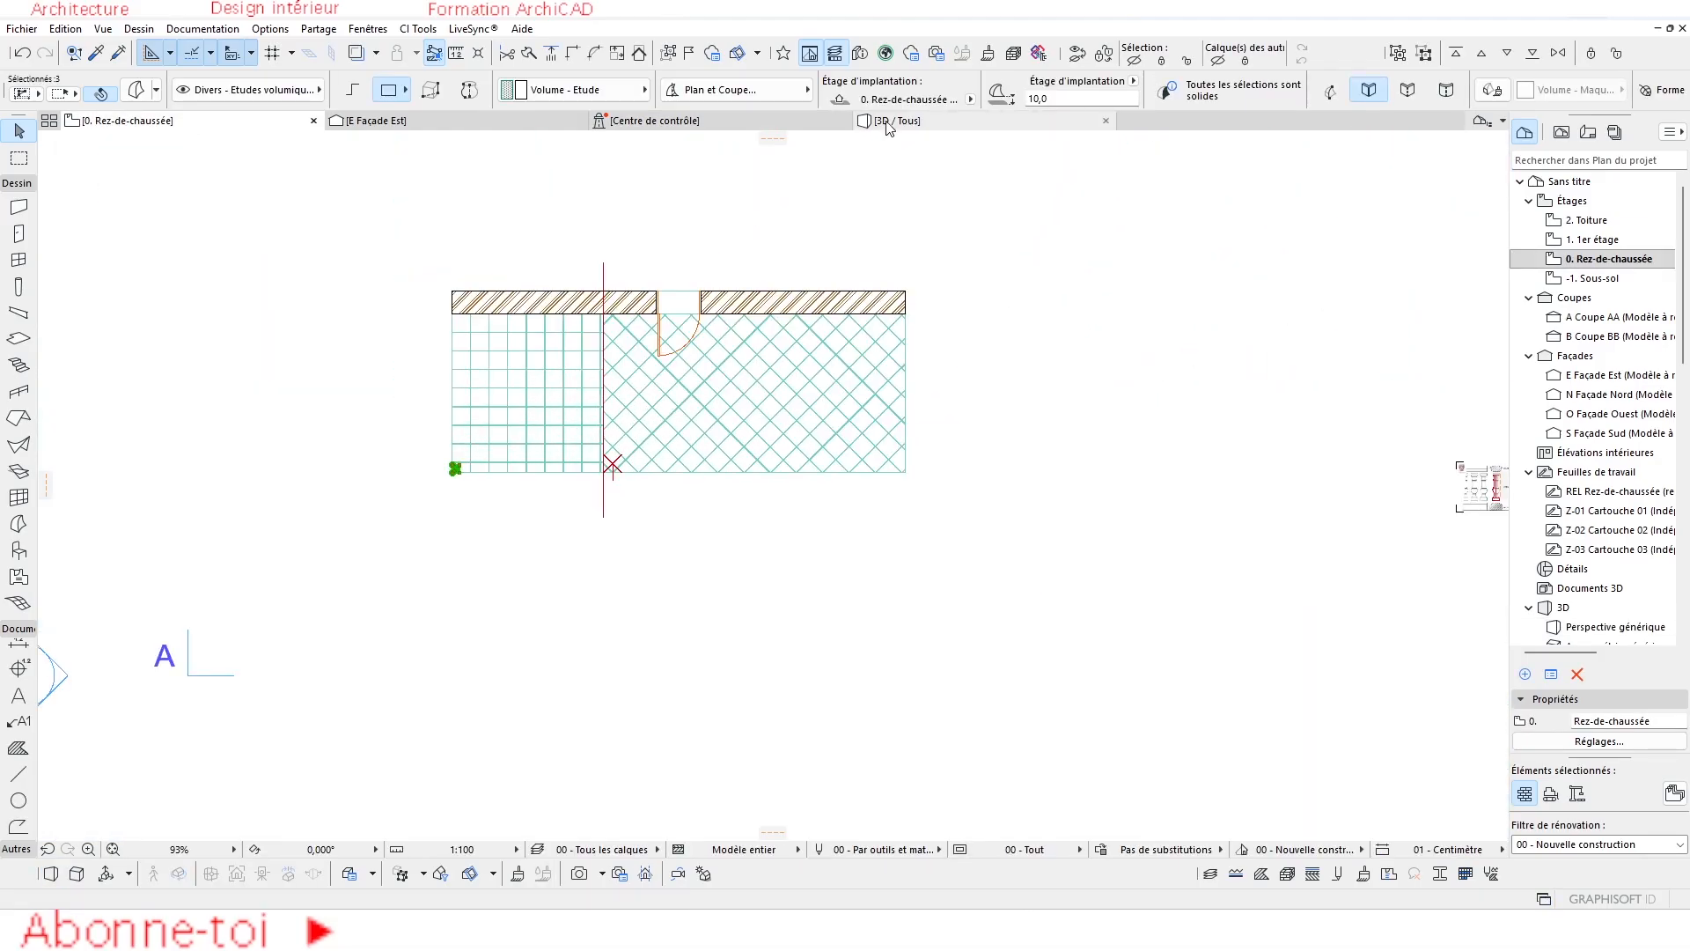
left_click(887, 123)
key("Escape")
scroll(592, 447, "down", 3)
middle_click_drag(592, 447, 778, 562, "shift")
scroll(807, 566, "up", 2)
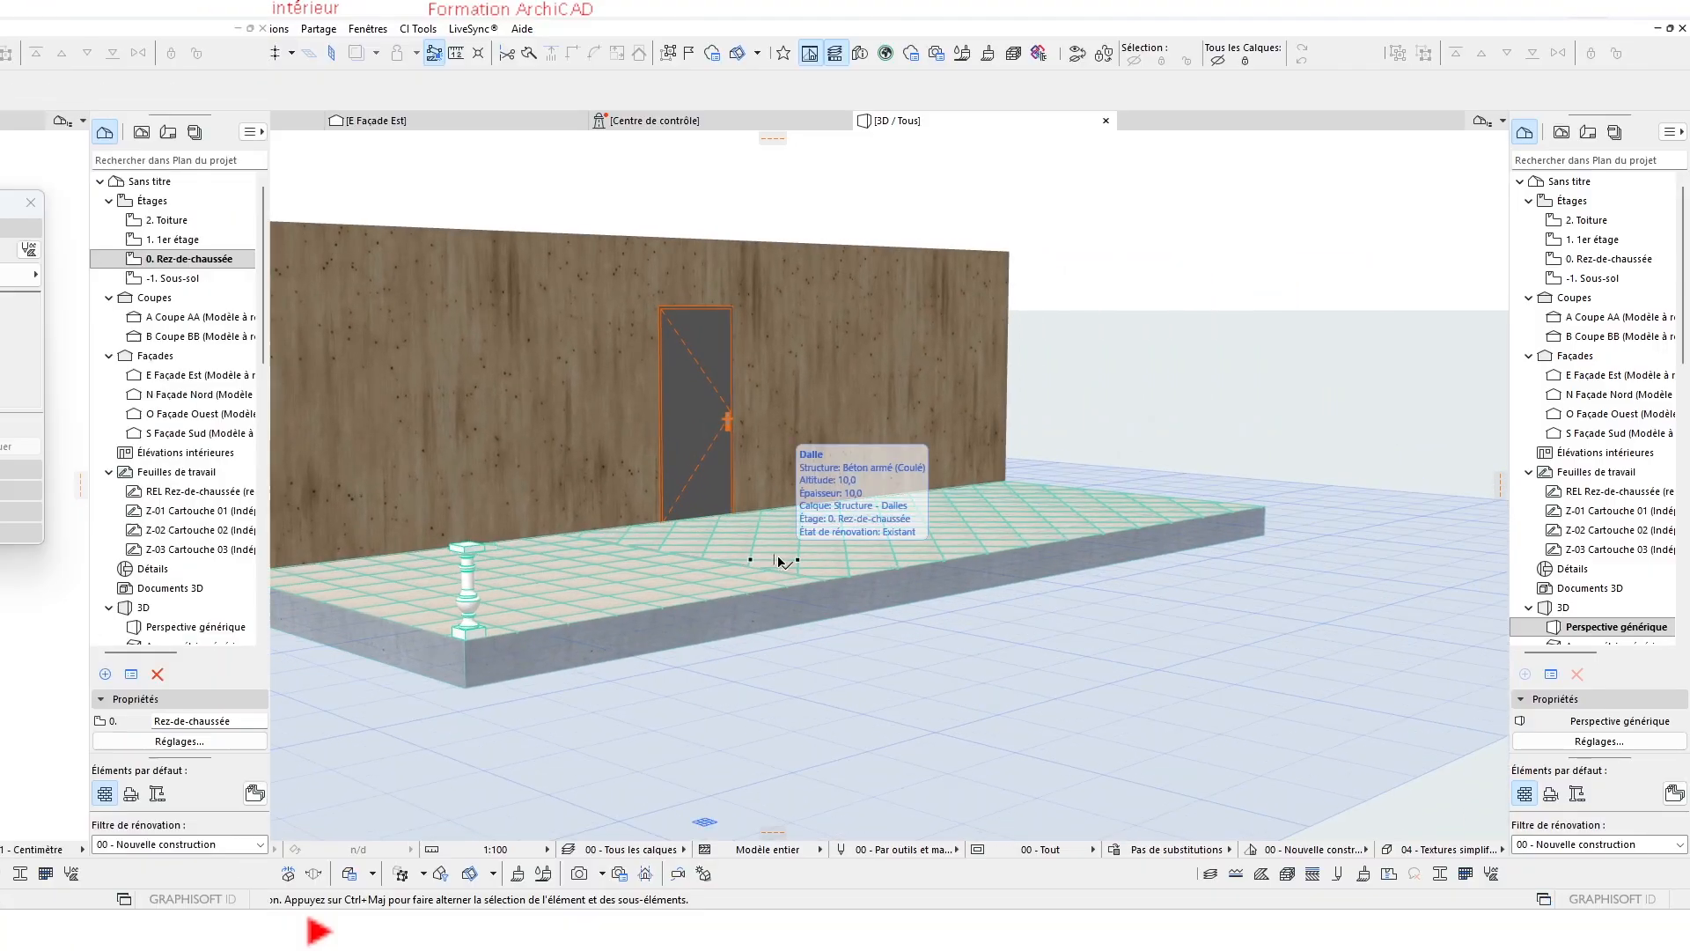
Copy the reference image together with the traced baluster lines from the ground-floor plan.
left_click(940, 211)
scroll(493, 476, "up", 8)
left_click(477, 466)
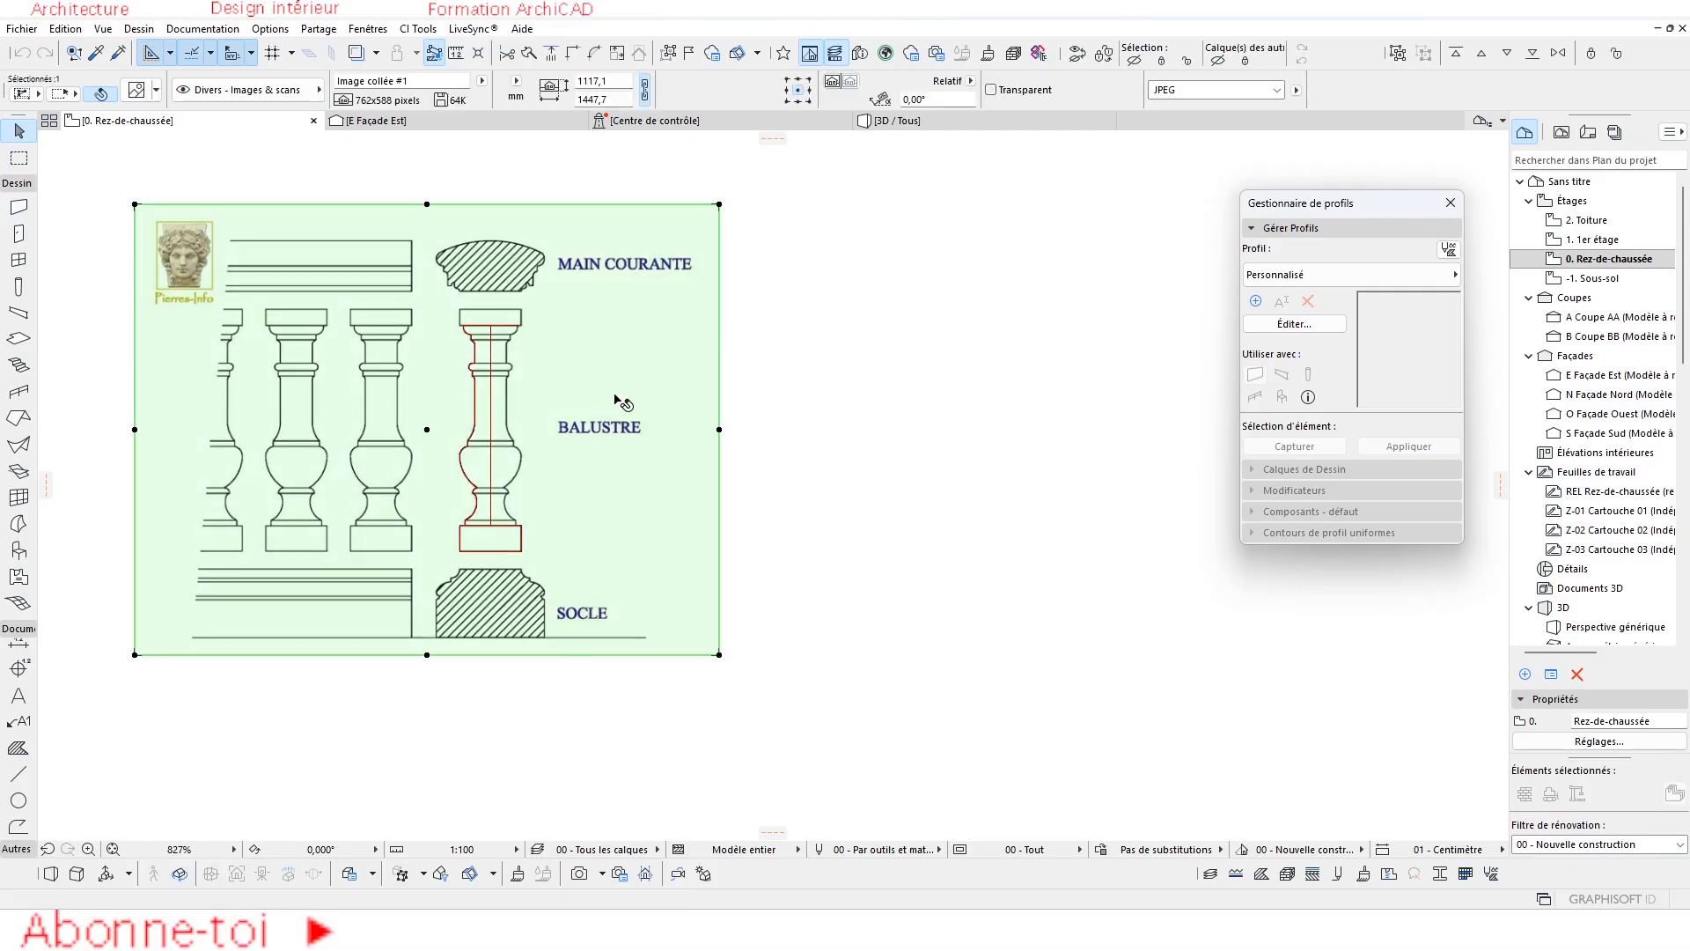
scroll(624, 403, "up", 1)
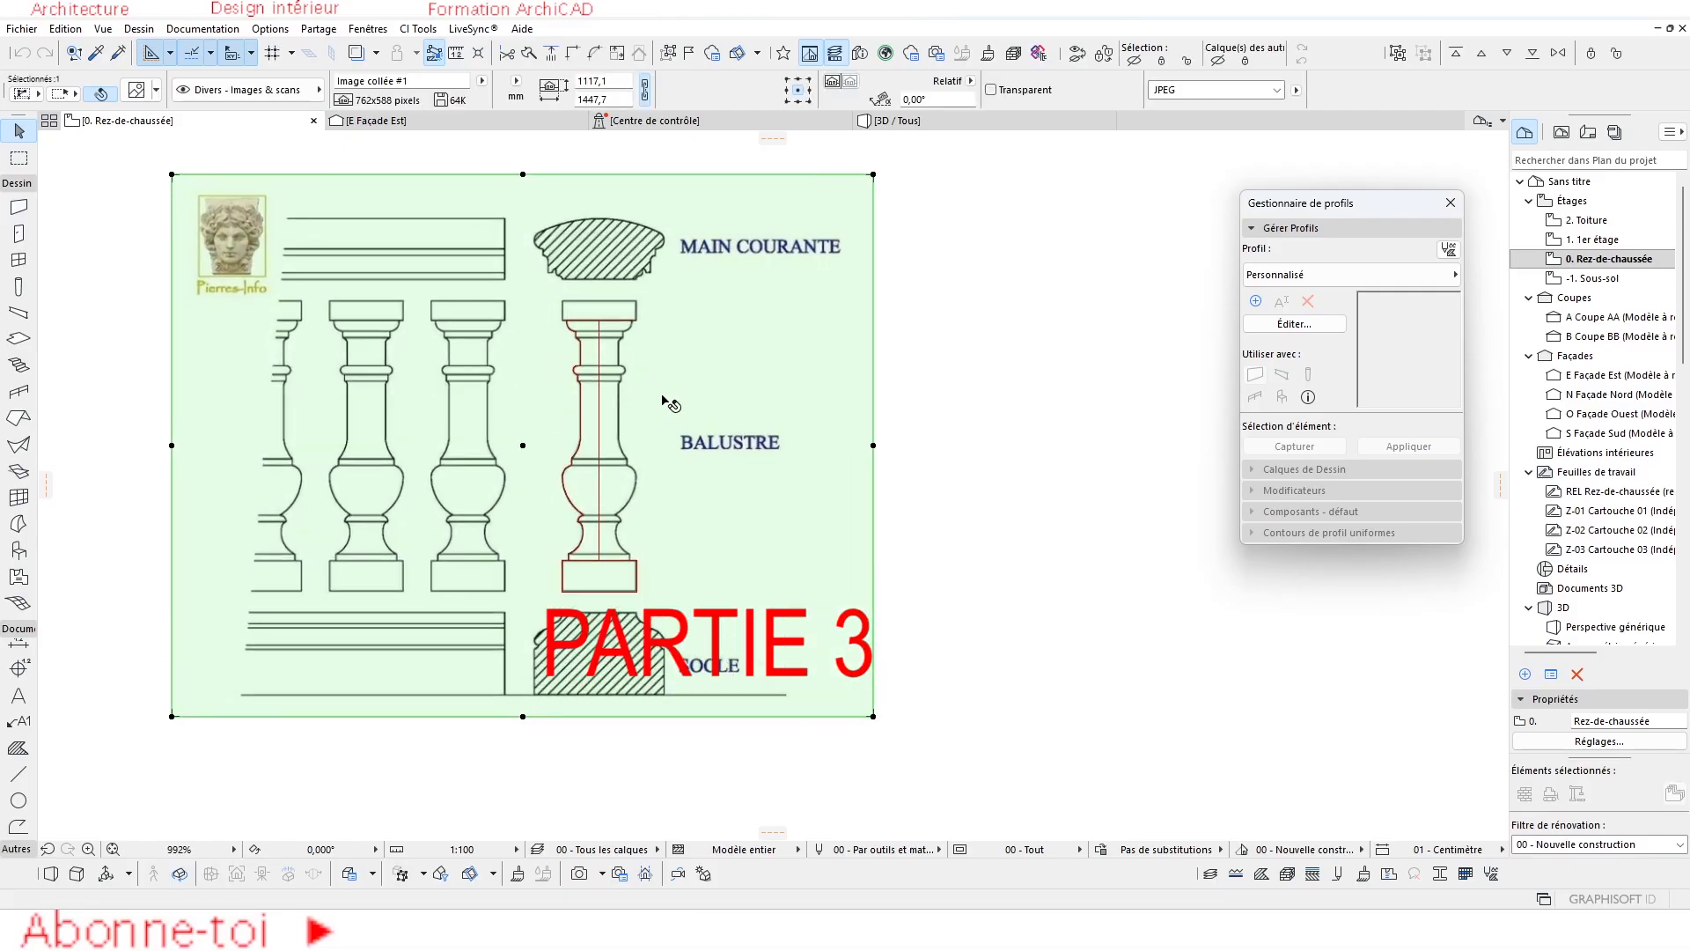
key("Escape")
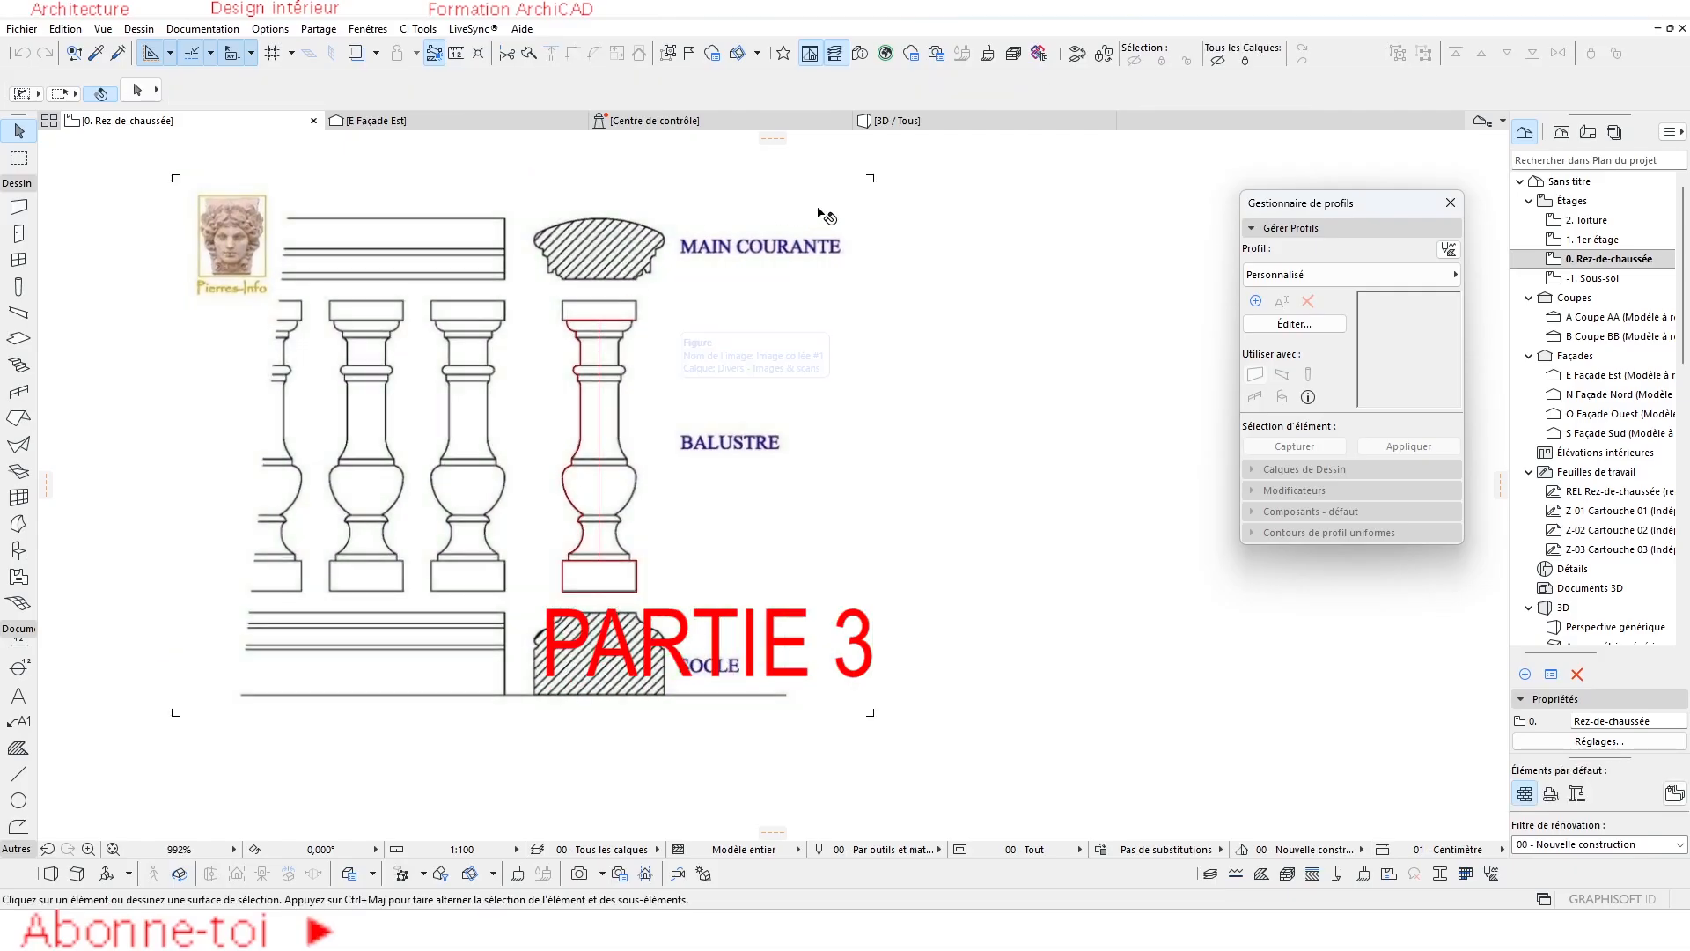
key("ctrl+a")
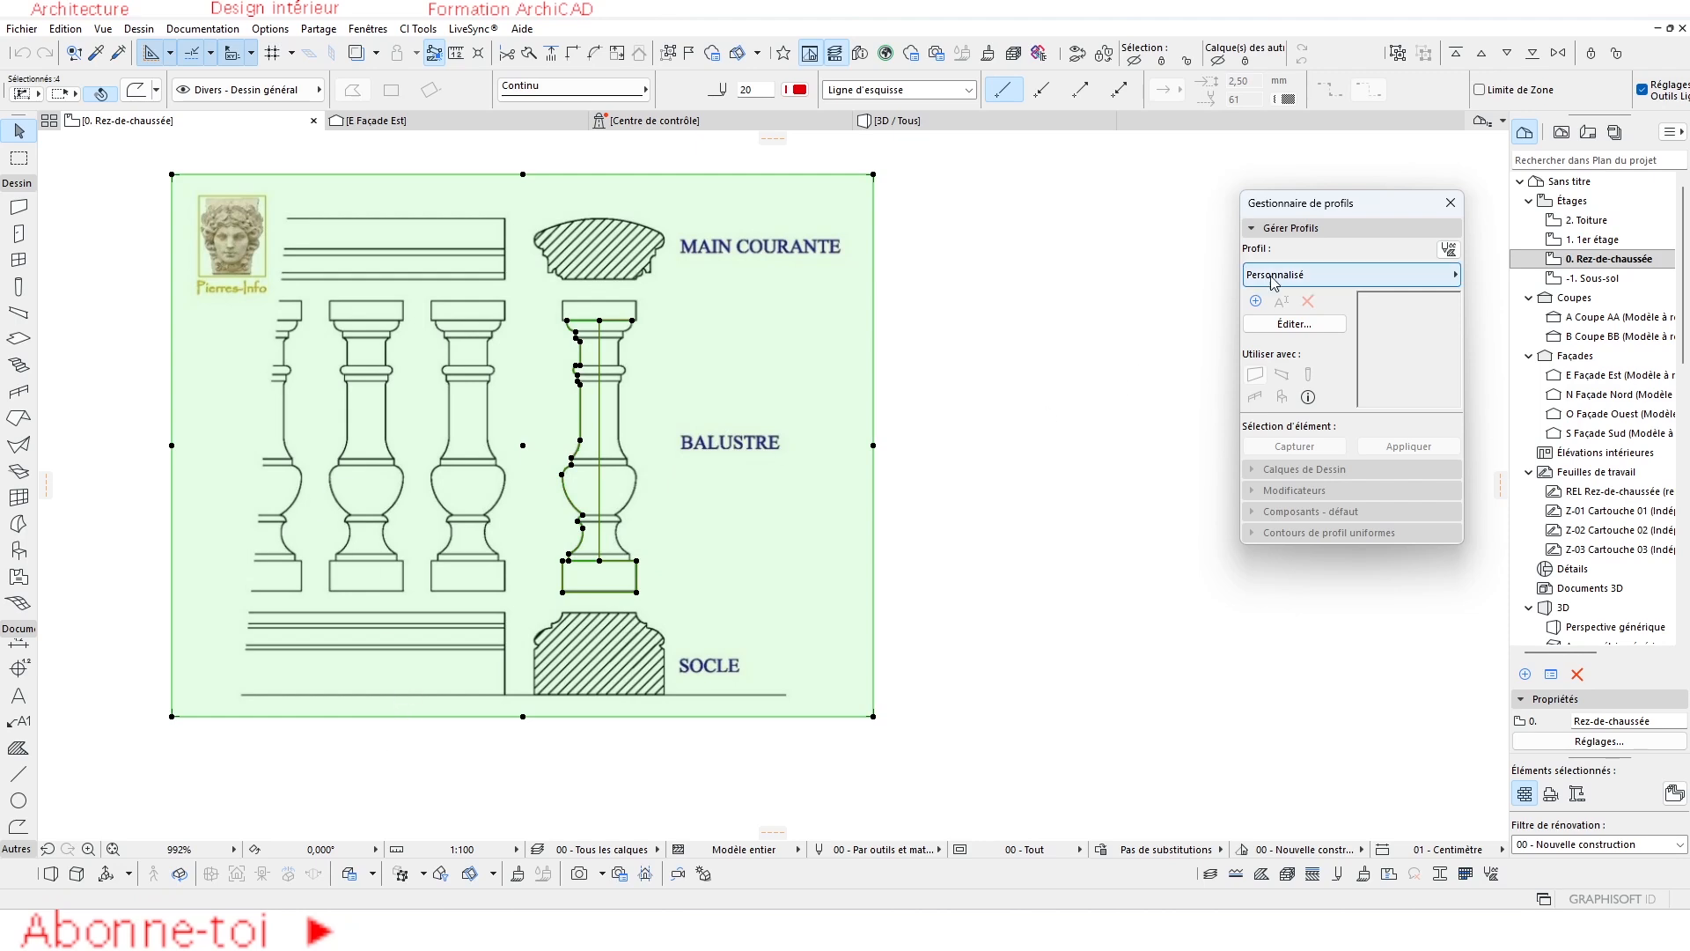
Open the profile manager and start editing a custom profile (Personnalisé).
left_click(1449, 204)
left_click(266, 28)
mouse_move(289, 54)
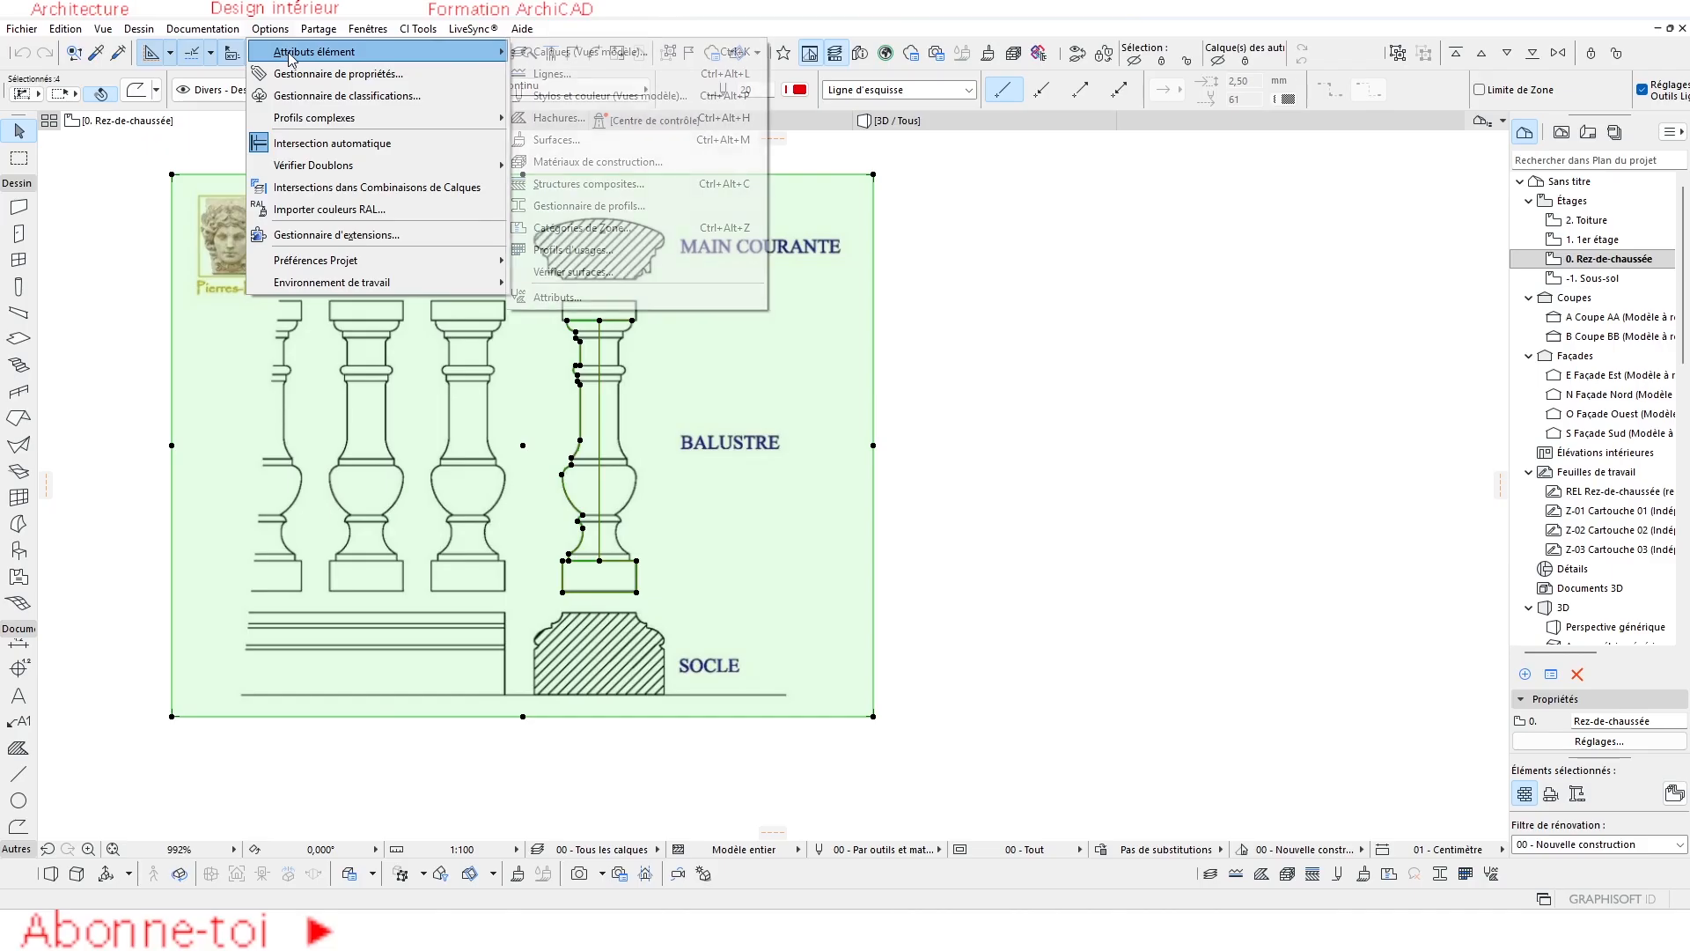
left_click(588, 206)
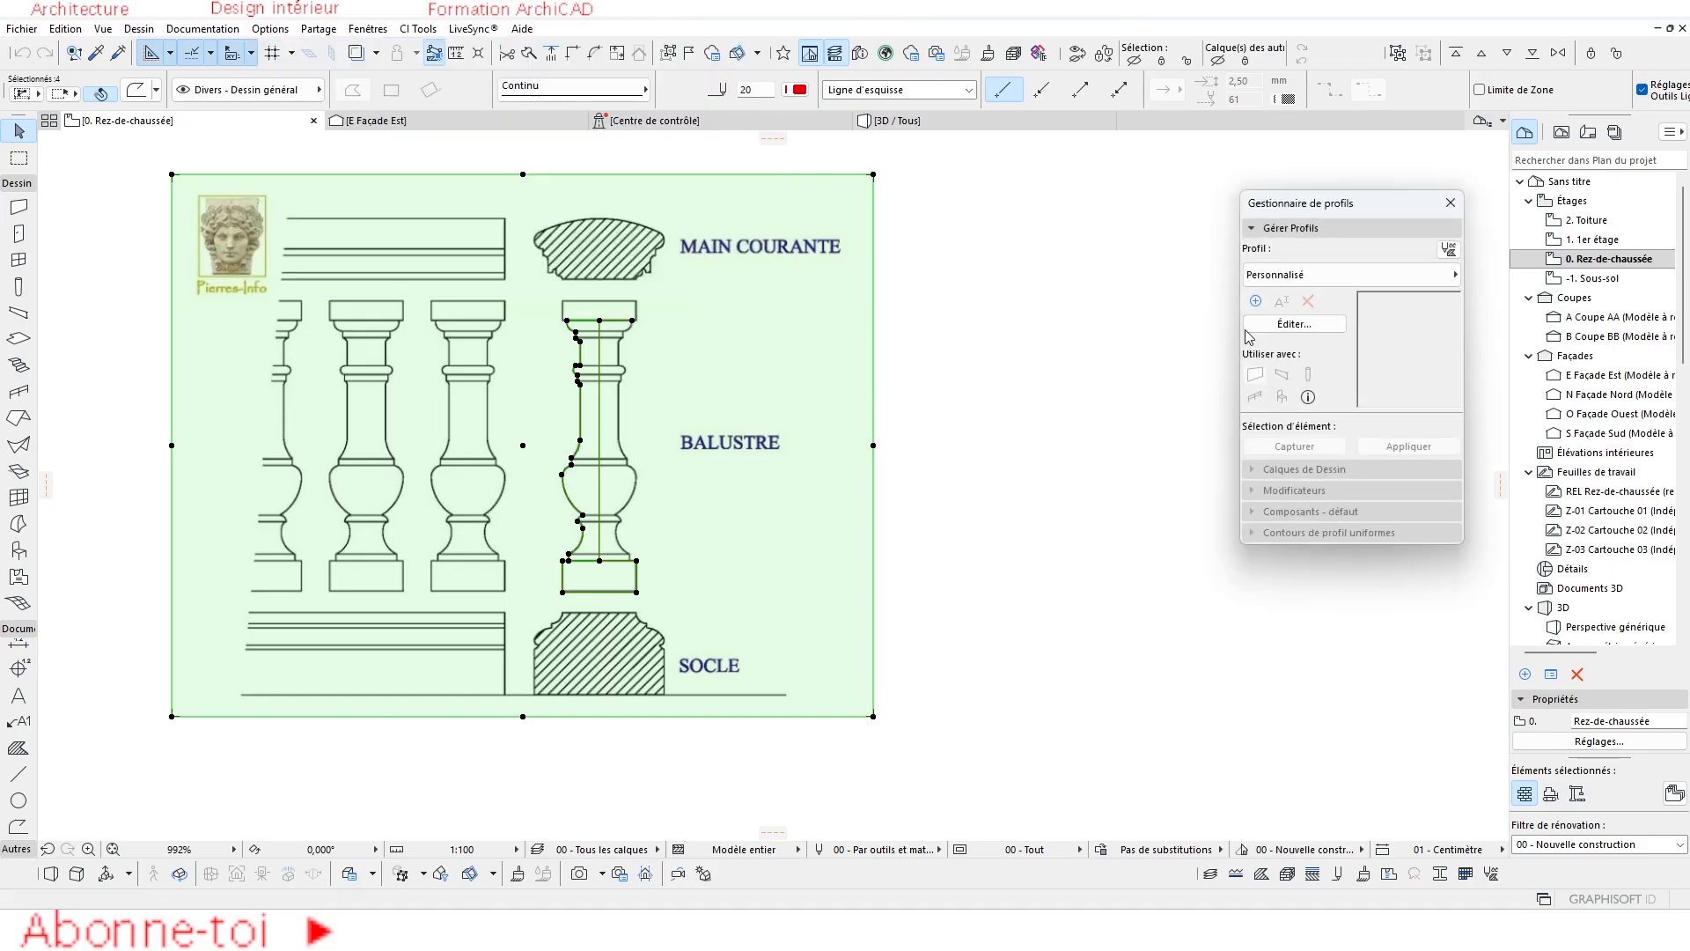
left_click(1285, 278)
left_click(1297, 320)
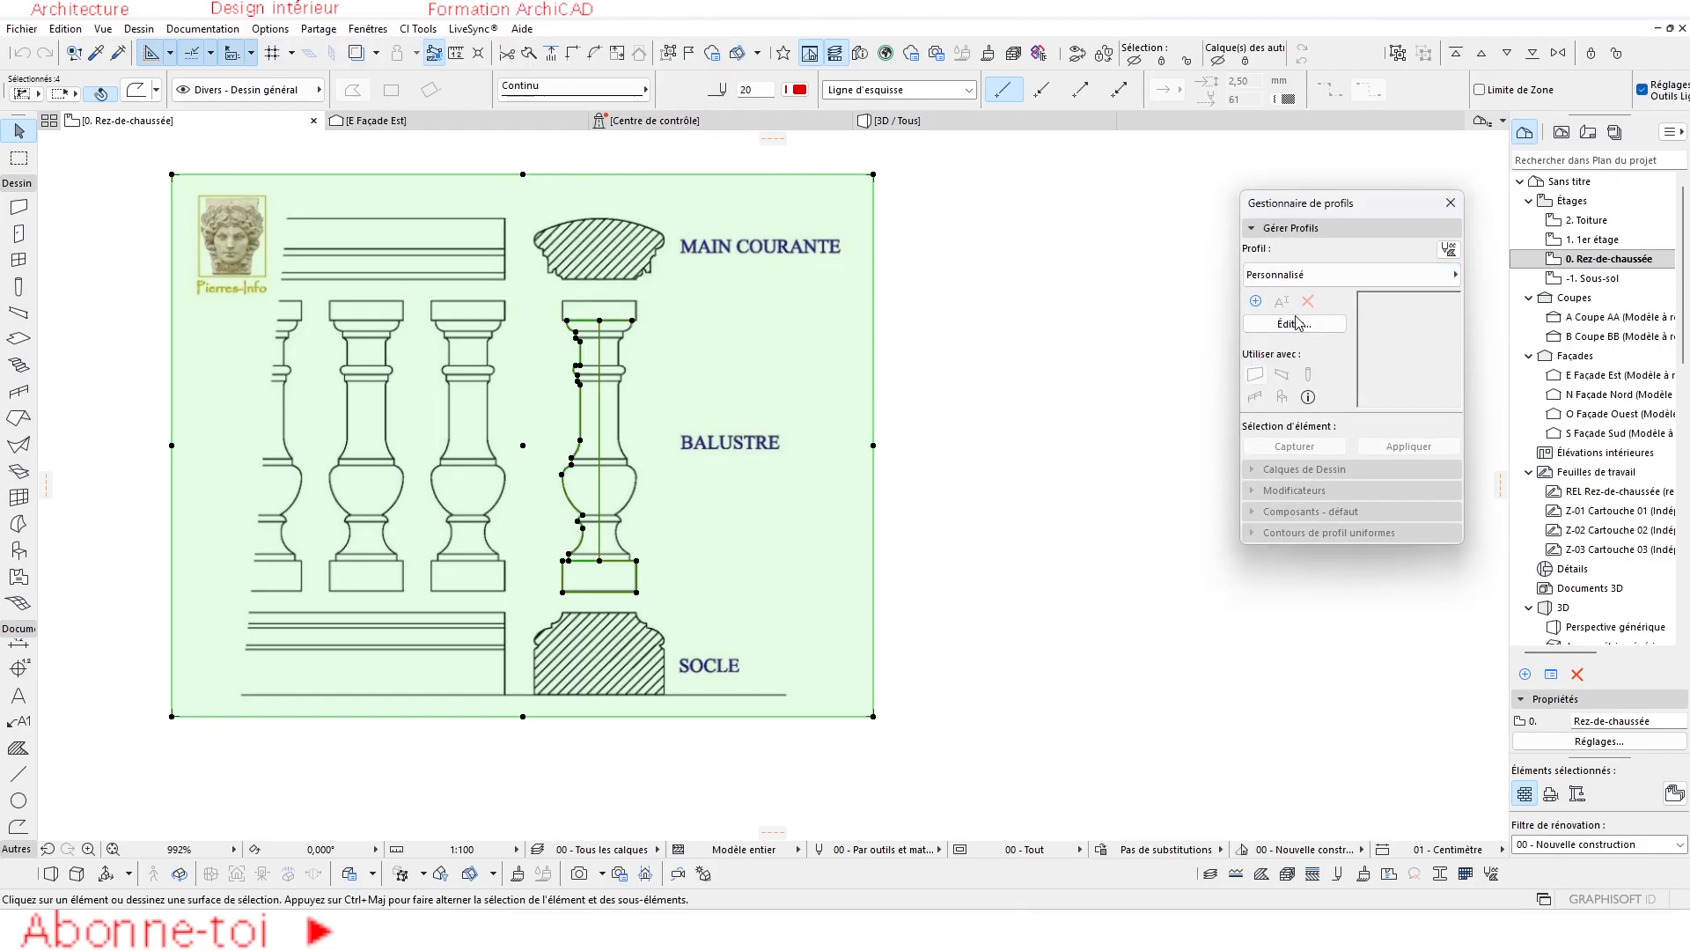
left_click(1291, 325)
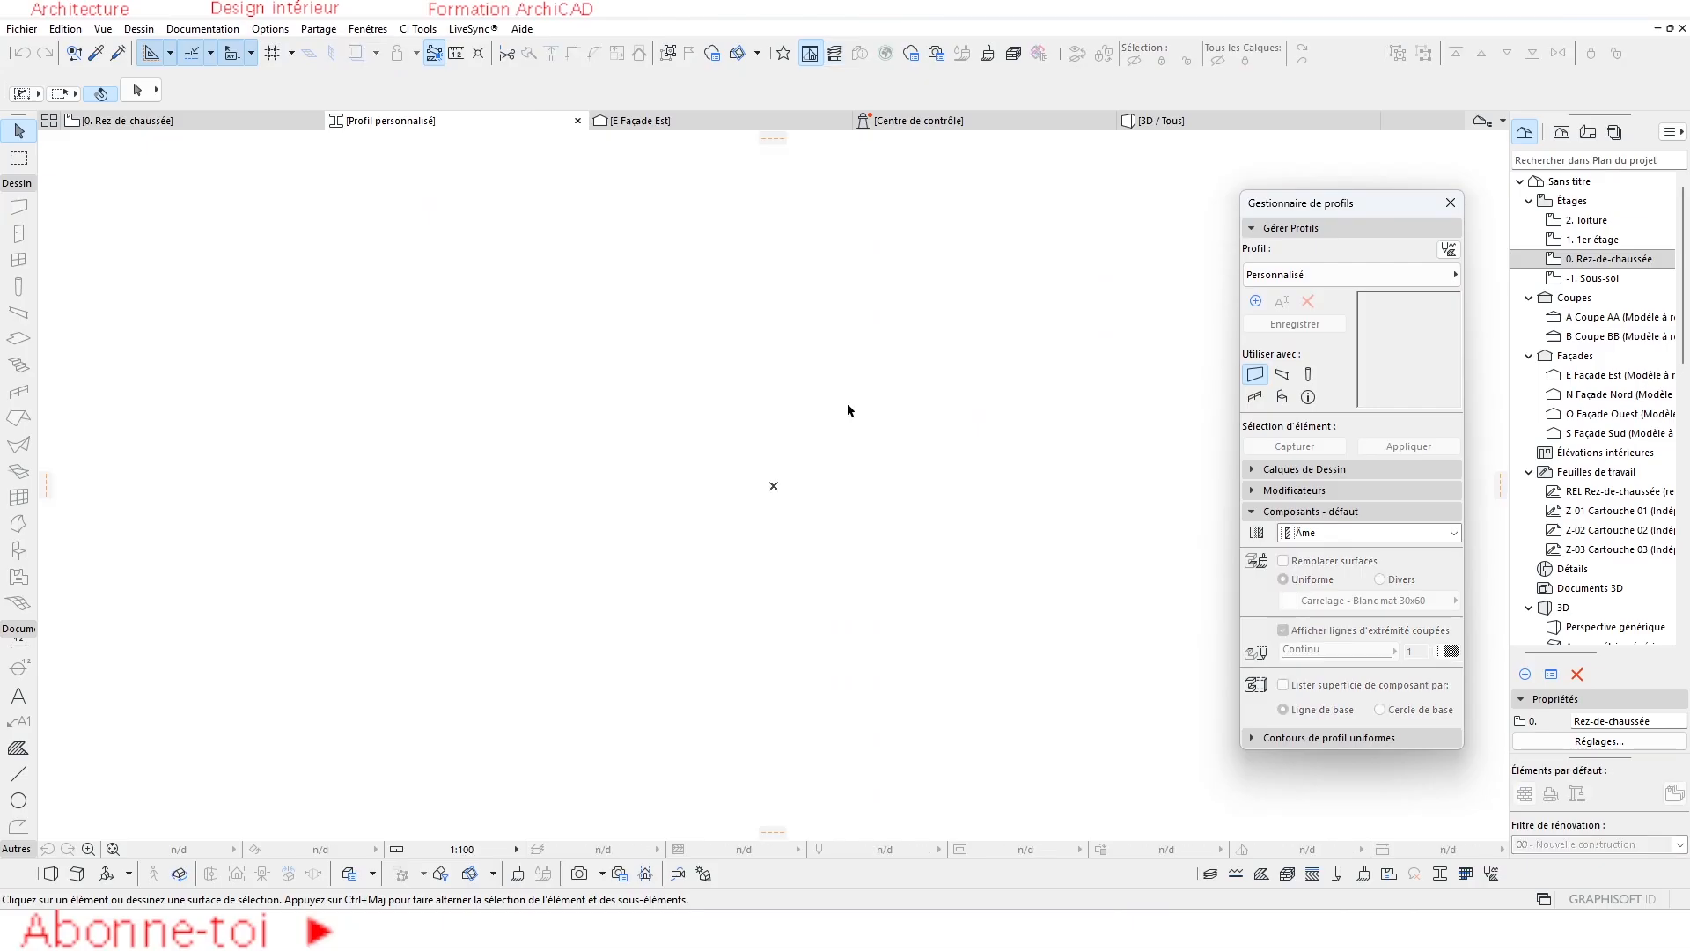
Paste the copied reference image and traced baluster lines into the profile at their original location, zooming to the pasted elements.
key("ctrl+v")
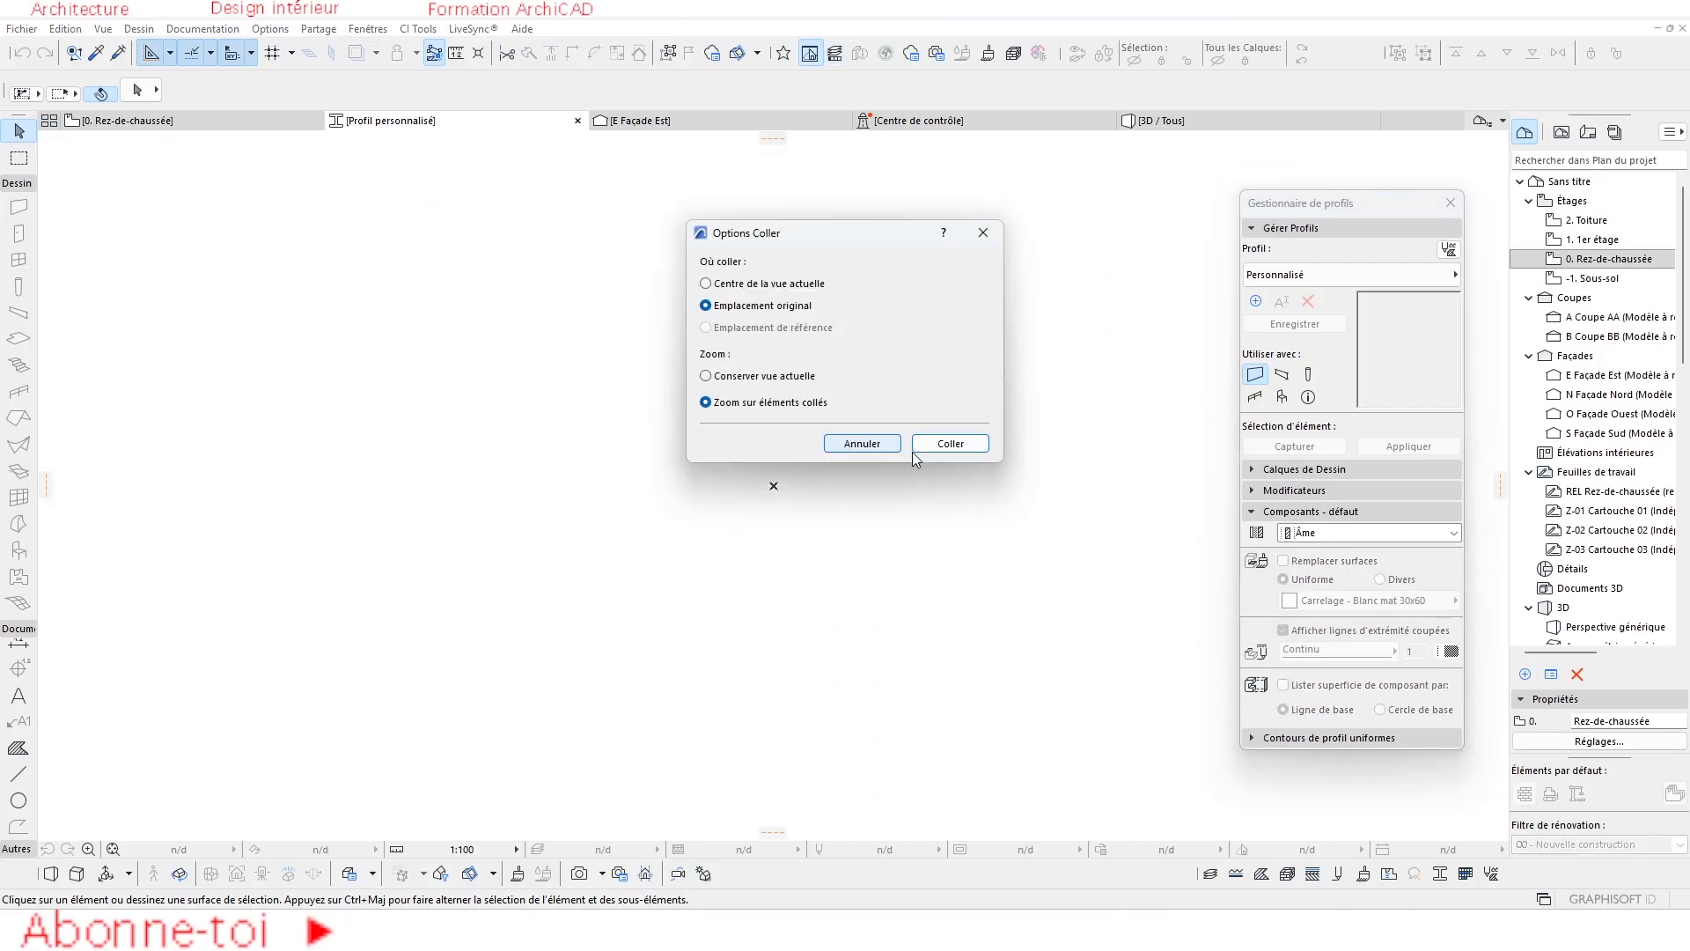
left_click(939, 449)
scroll(883, 462, "down", 2)
middle_click_drag(832, 452, 690, 429)
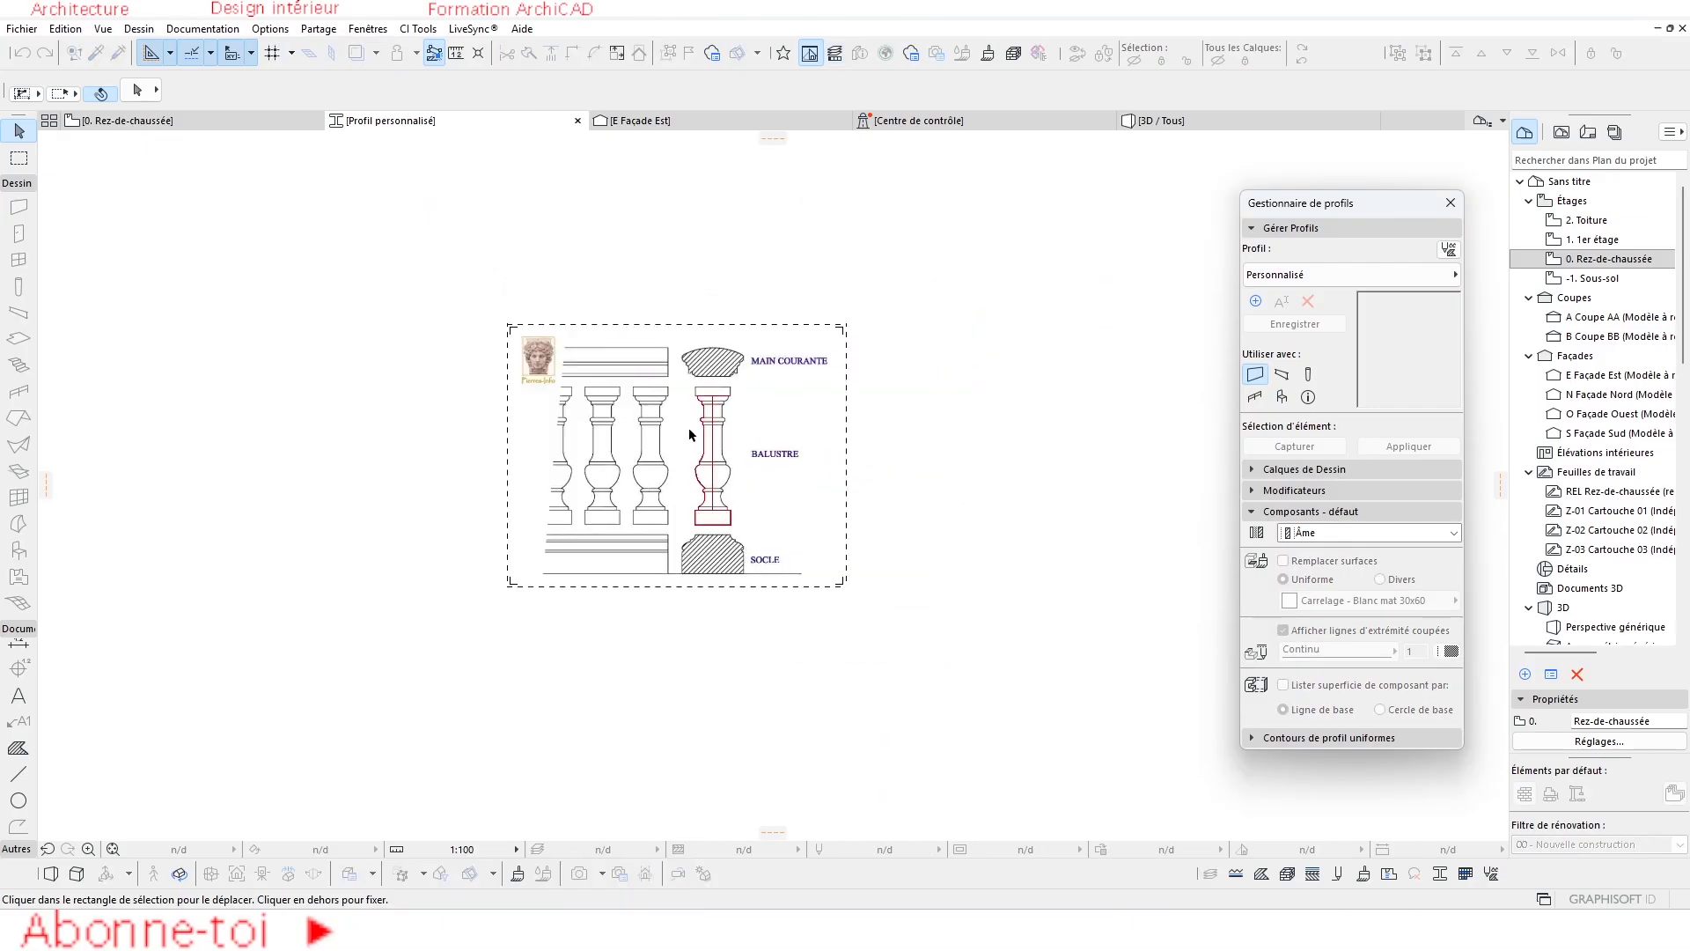
left_click(876, 410)
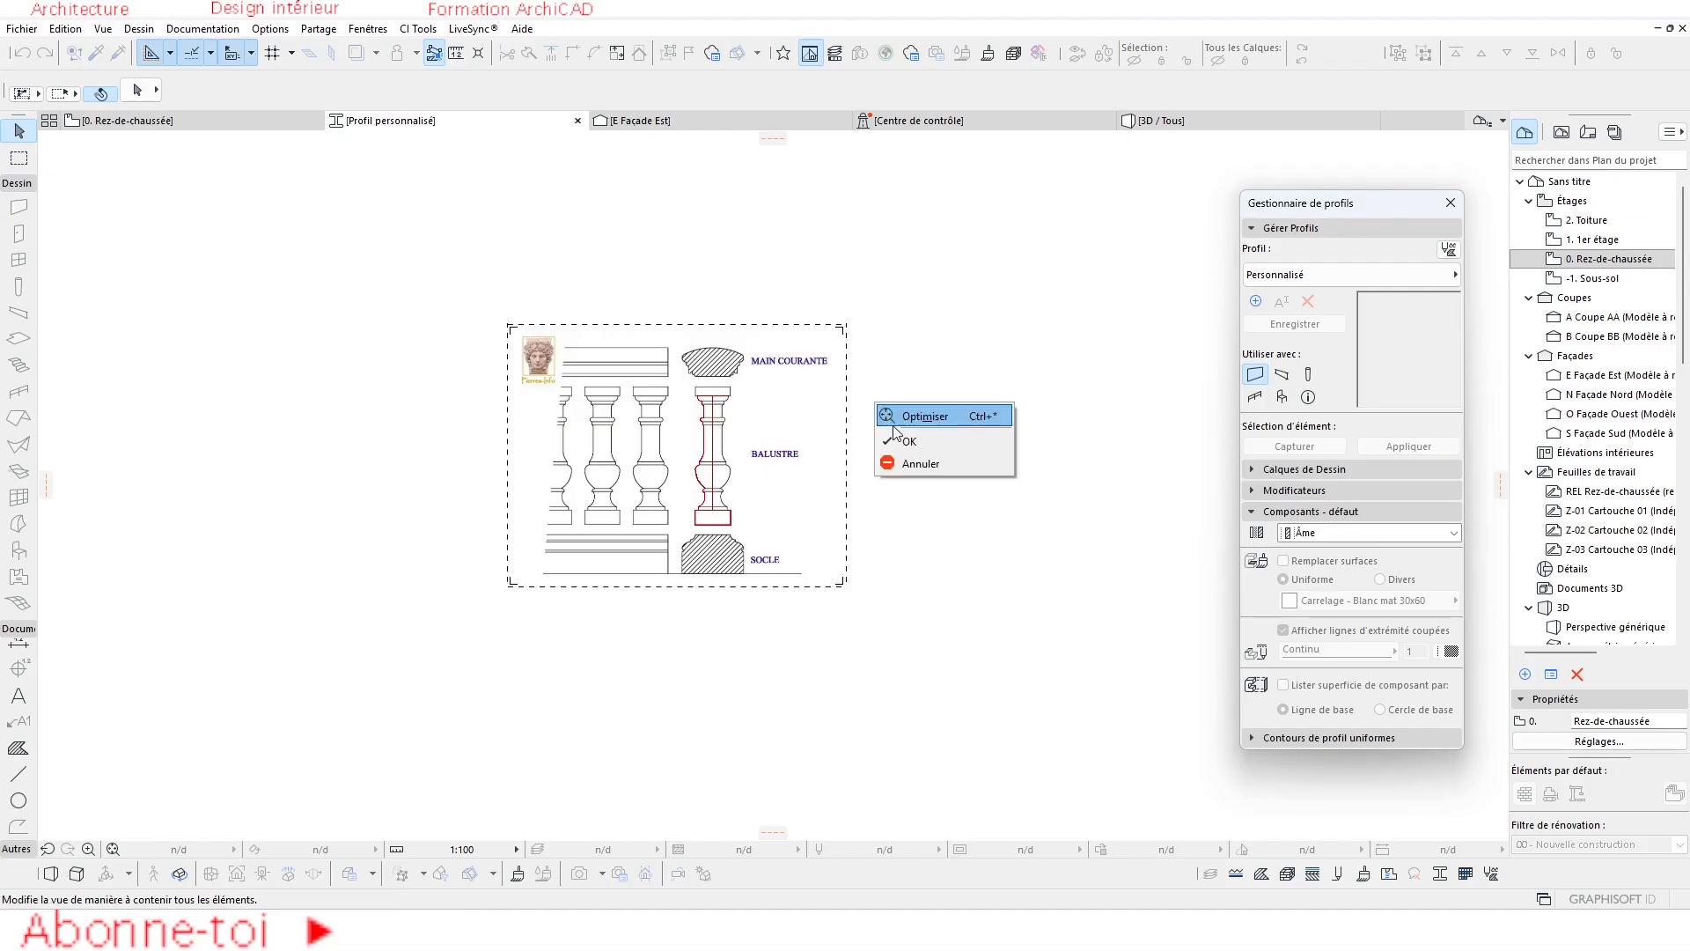
Move the pasted image and tracing lines from the baluster plinth's lower-left corner to the profile origin.
left_click_drag(967, 262, 414, 614)
key("ctrl+d")
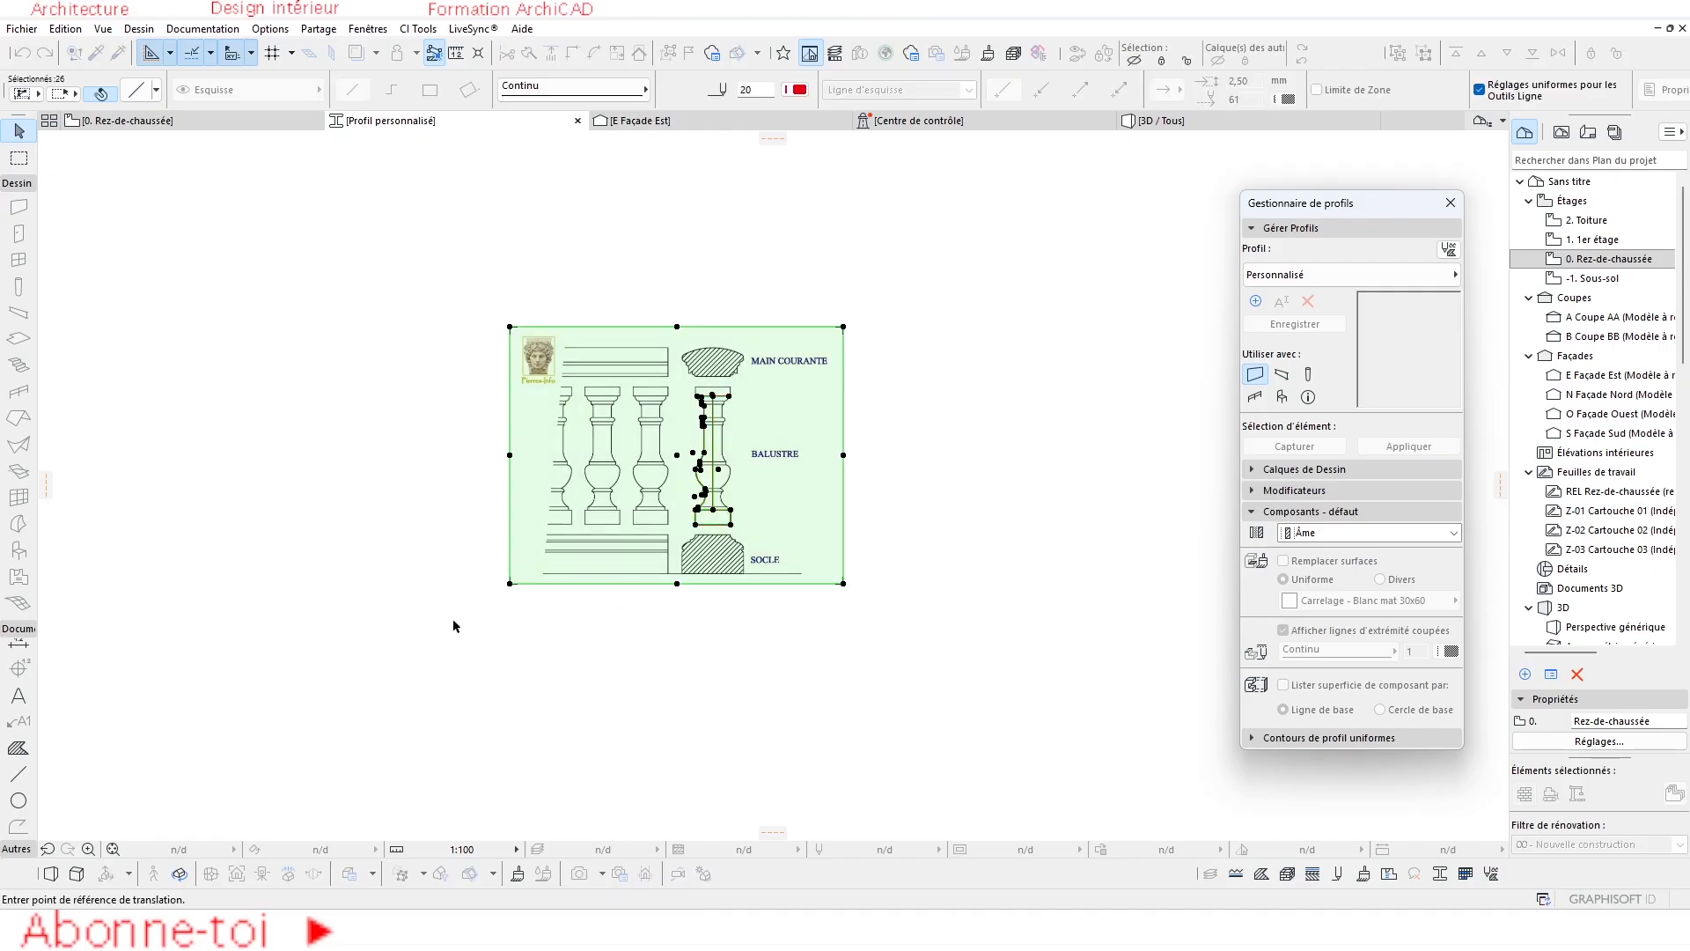
scroll(695, 539, "up", 5)
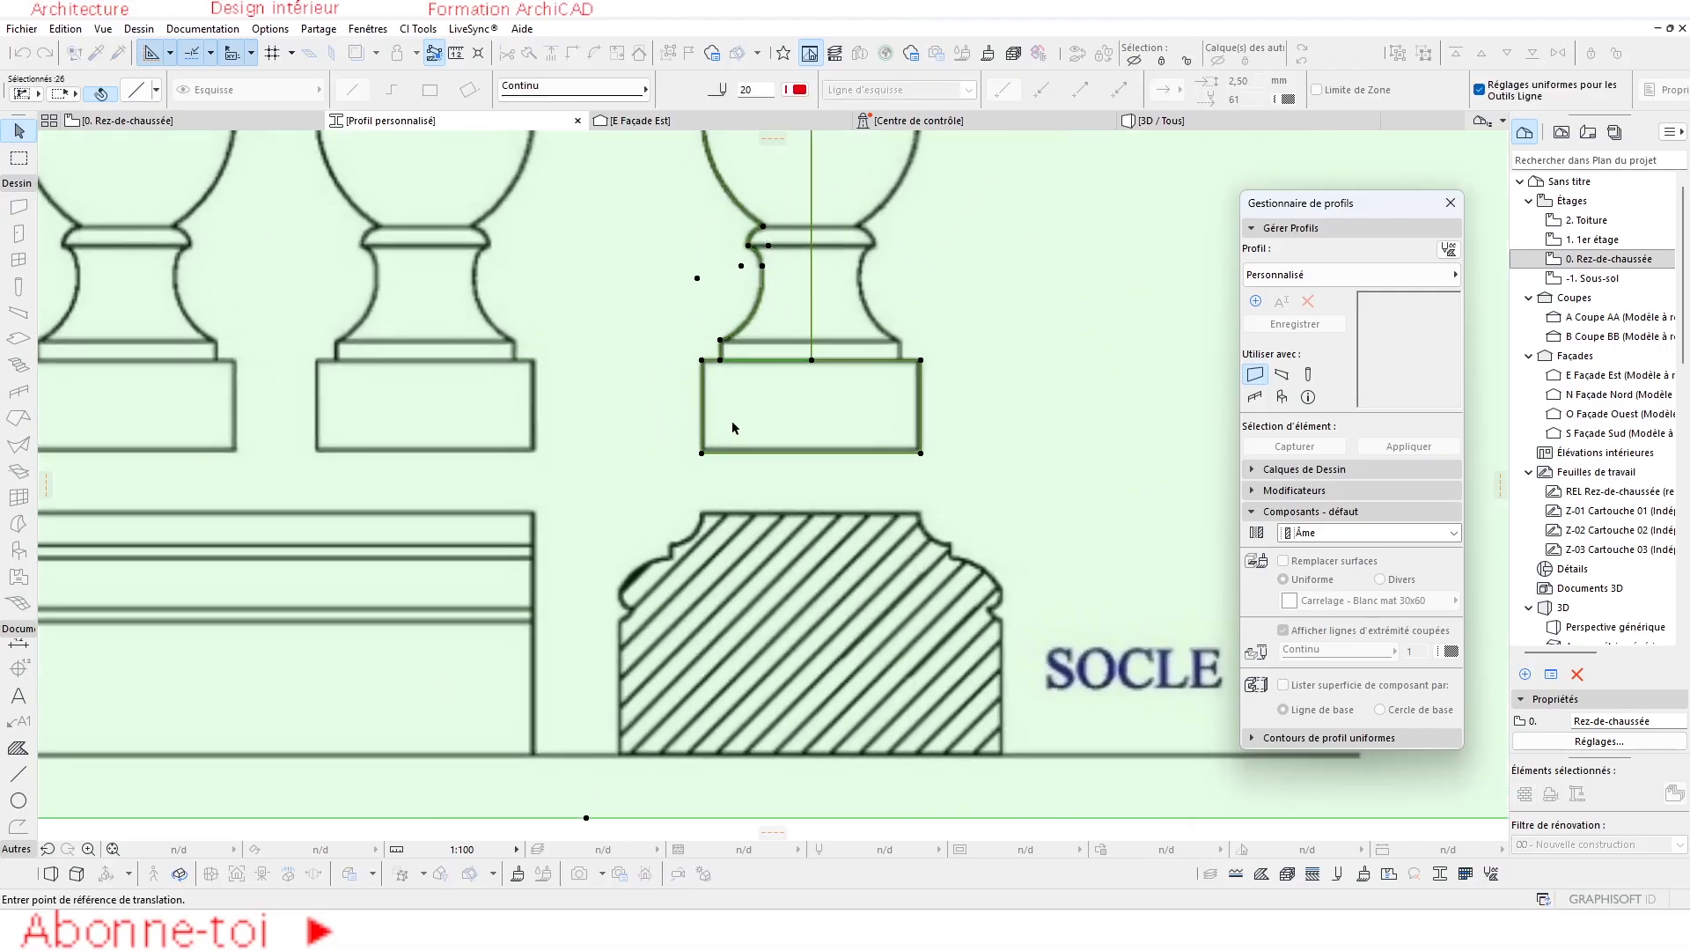
left_click(701, 453)
scroll(702, 453, "down", 5)
scroll(701, 452, "down", 3)
scroll(526, 531, "down", 3)
scroll(695, 517, "down", 3)
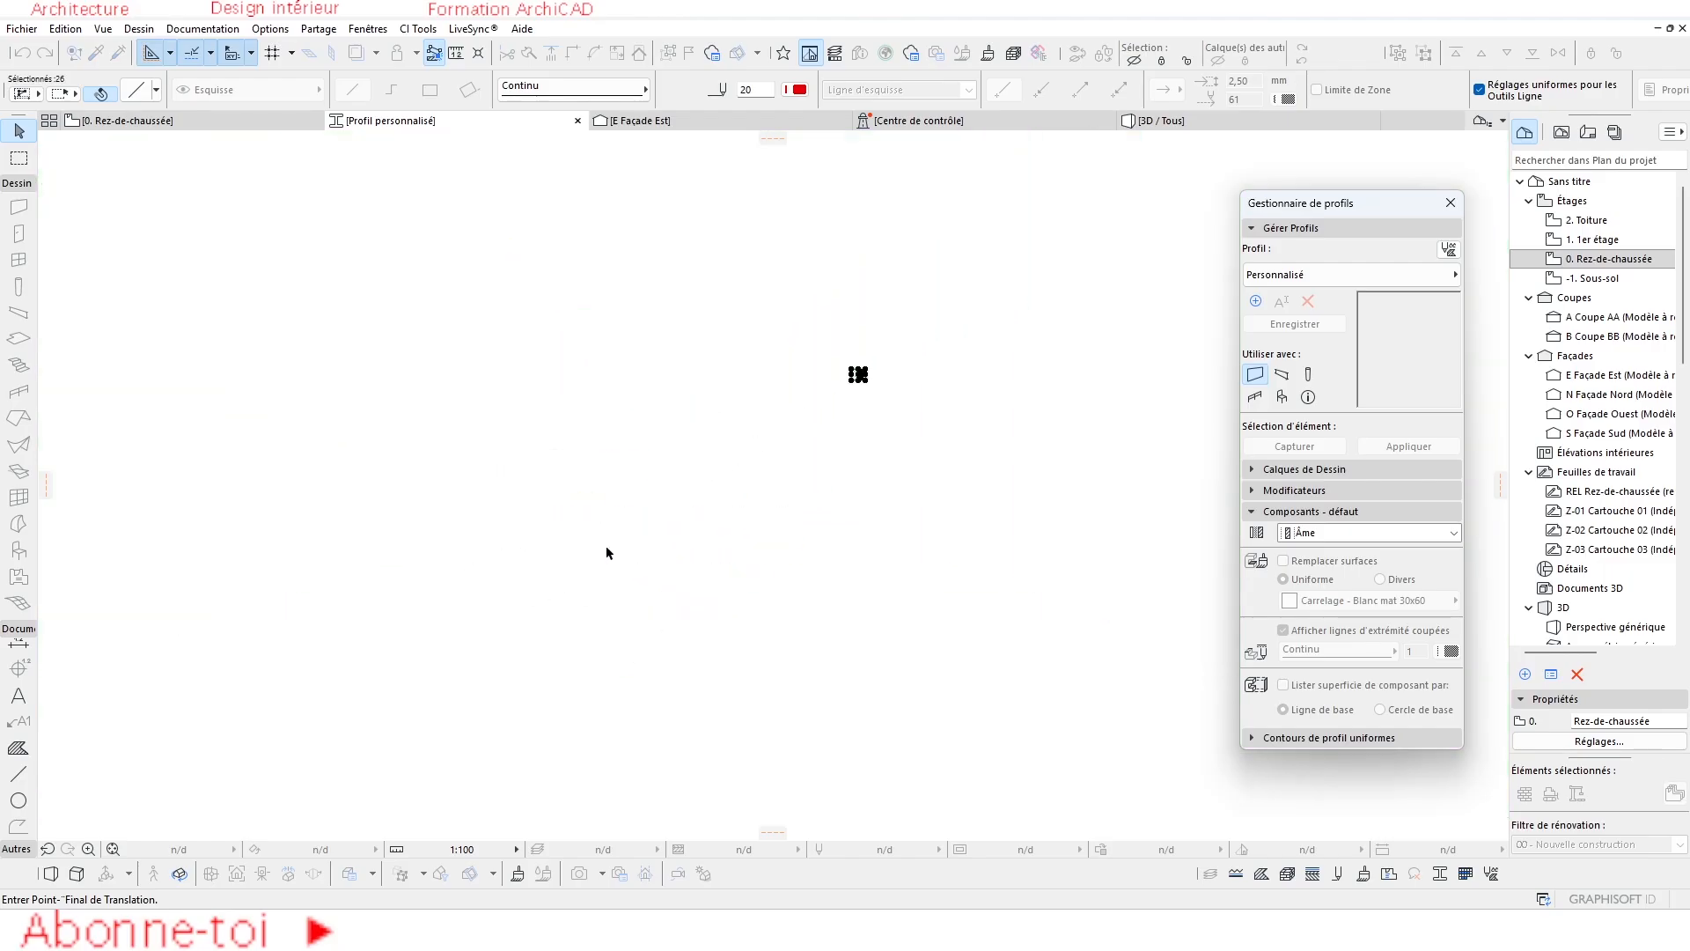
left_click(568, 567)
scroll(519, 531, "up", 5)
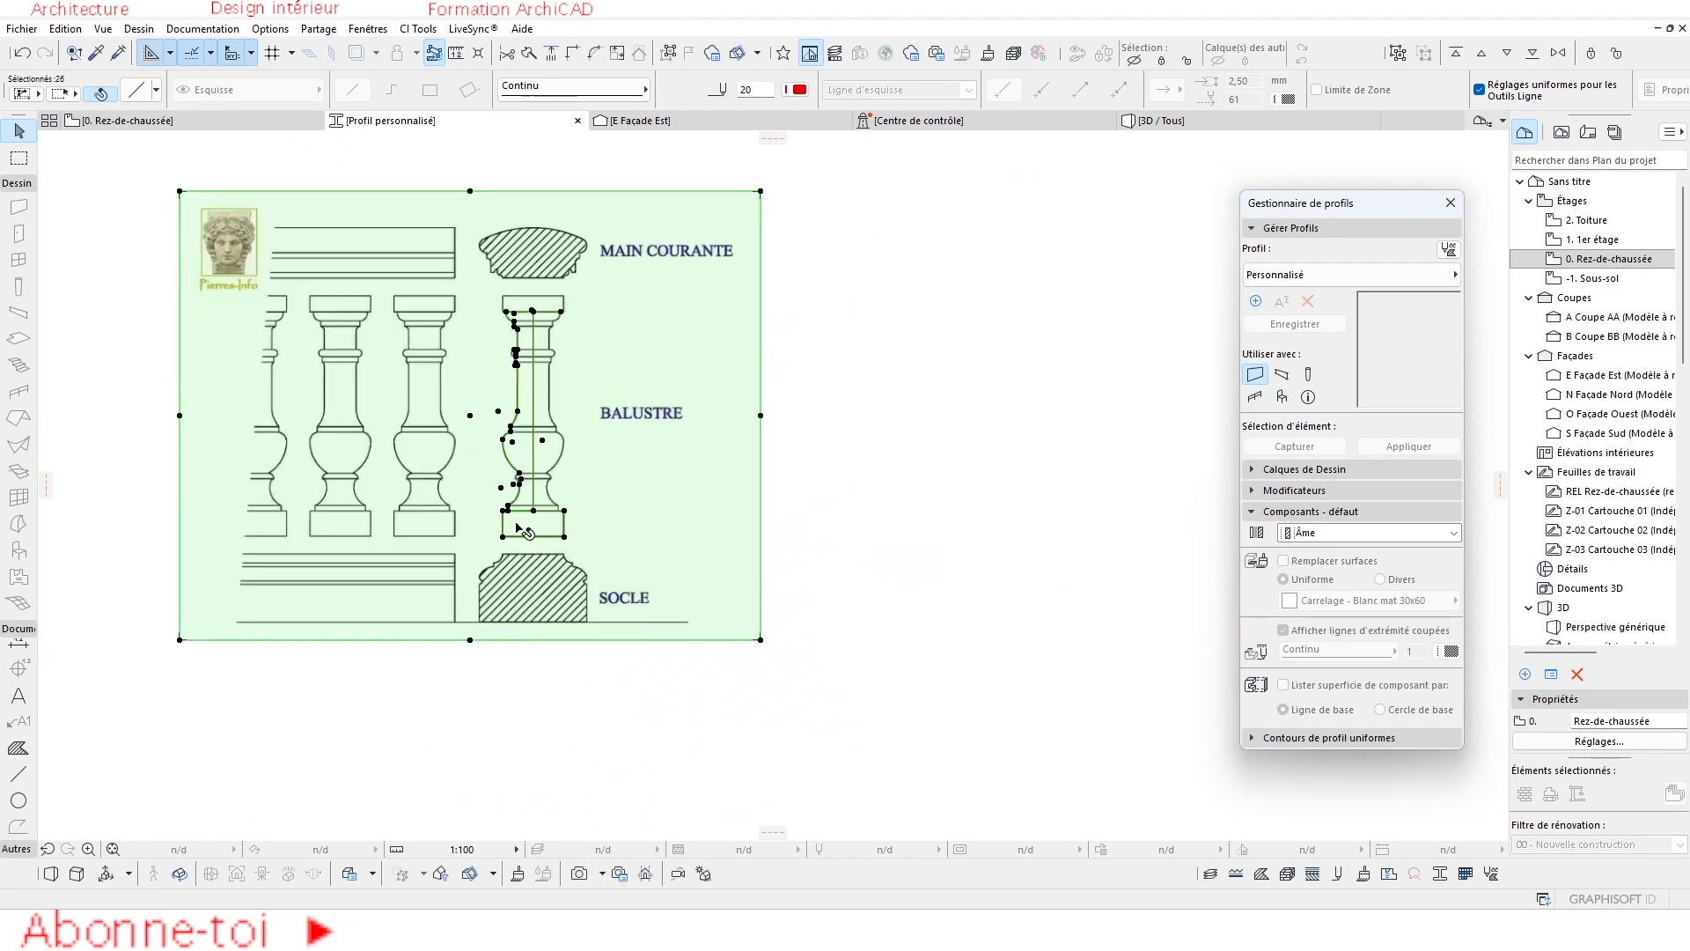
scroll(525, 531, "up", 3)
key("Escape")
scroll(500, 572, "down", 4)
scroll(490, 369, "up", 6)
scroll(490, 400, "down", 4)
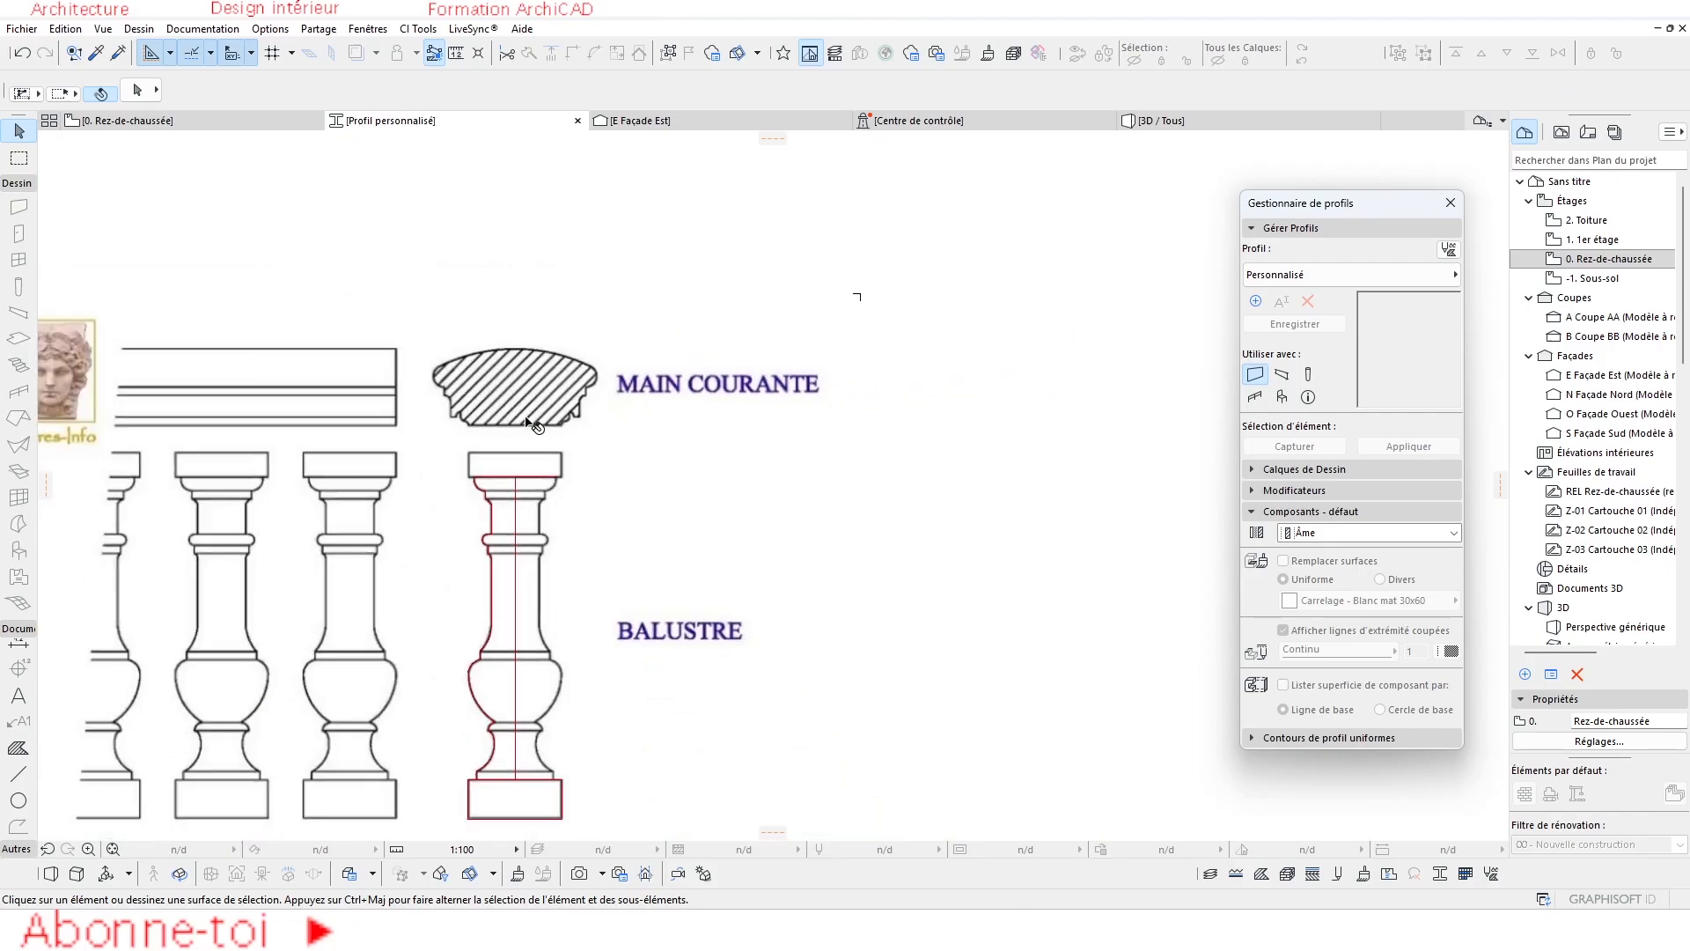
Stretch the baluster's vertical axis line up past the MAIN COURANTE section and down past the SOCLE section.
left_click(19, 775)
scroll(503, 427, "up", 3)
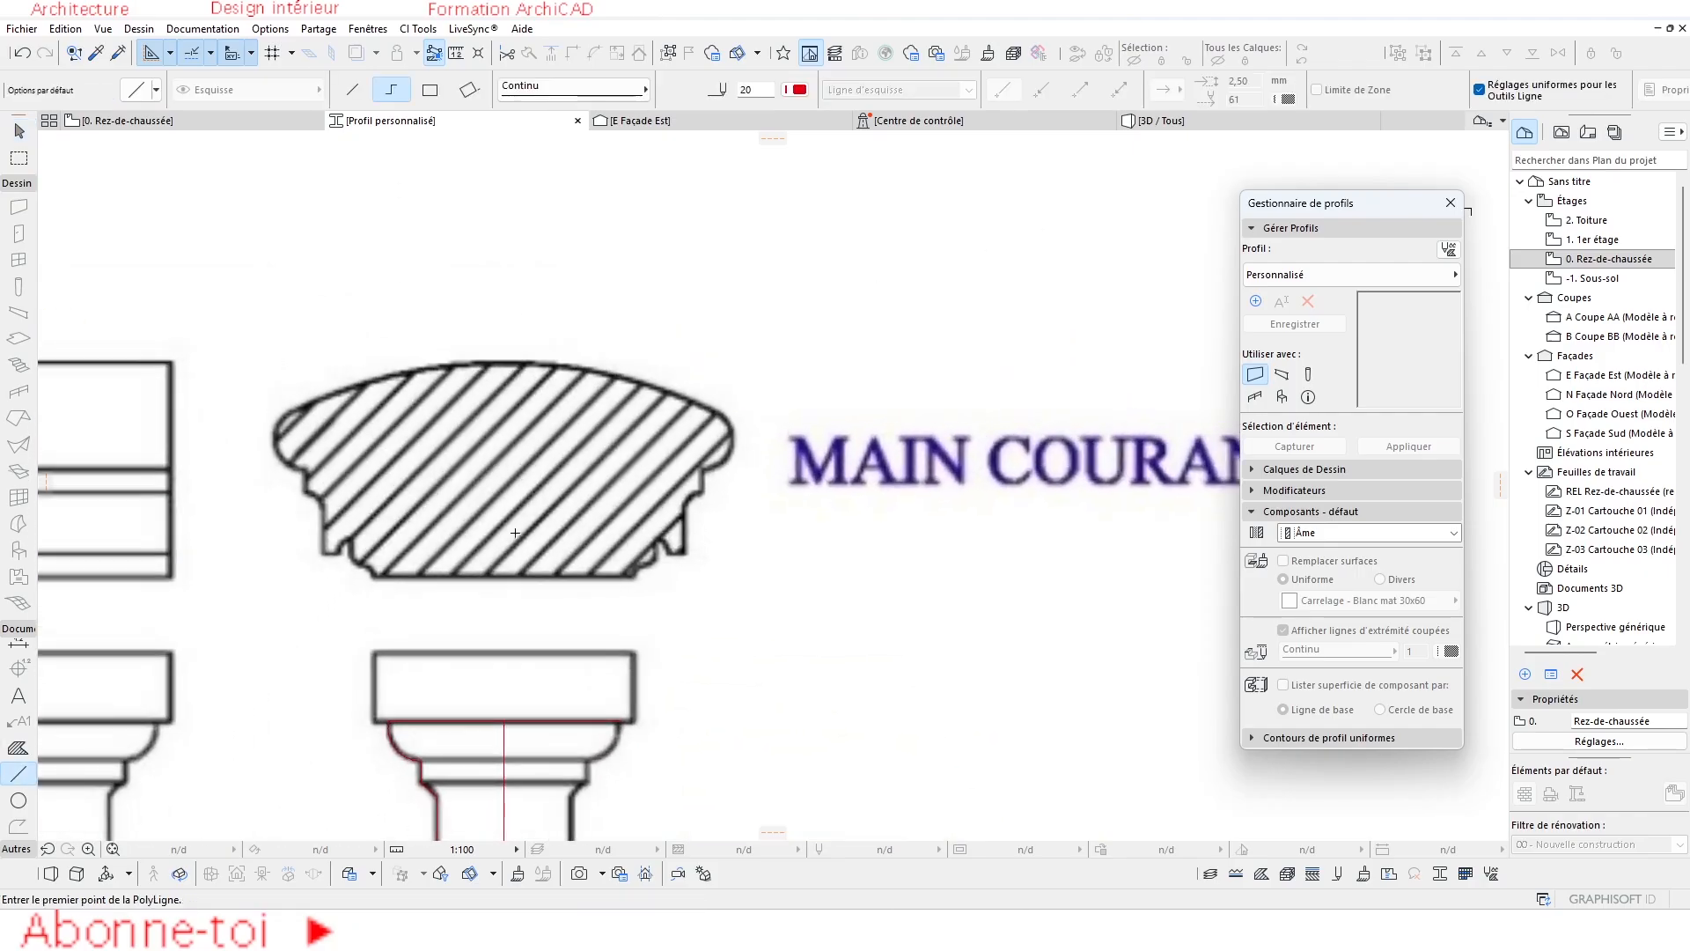
key("Escape")
left_click(503, 739)
left_click(507, 724)
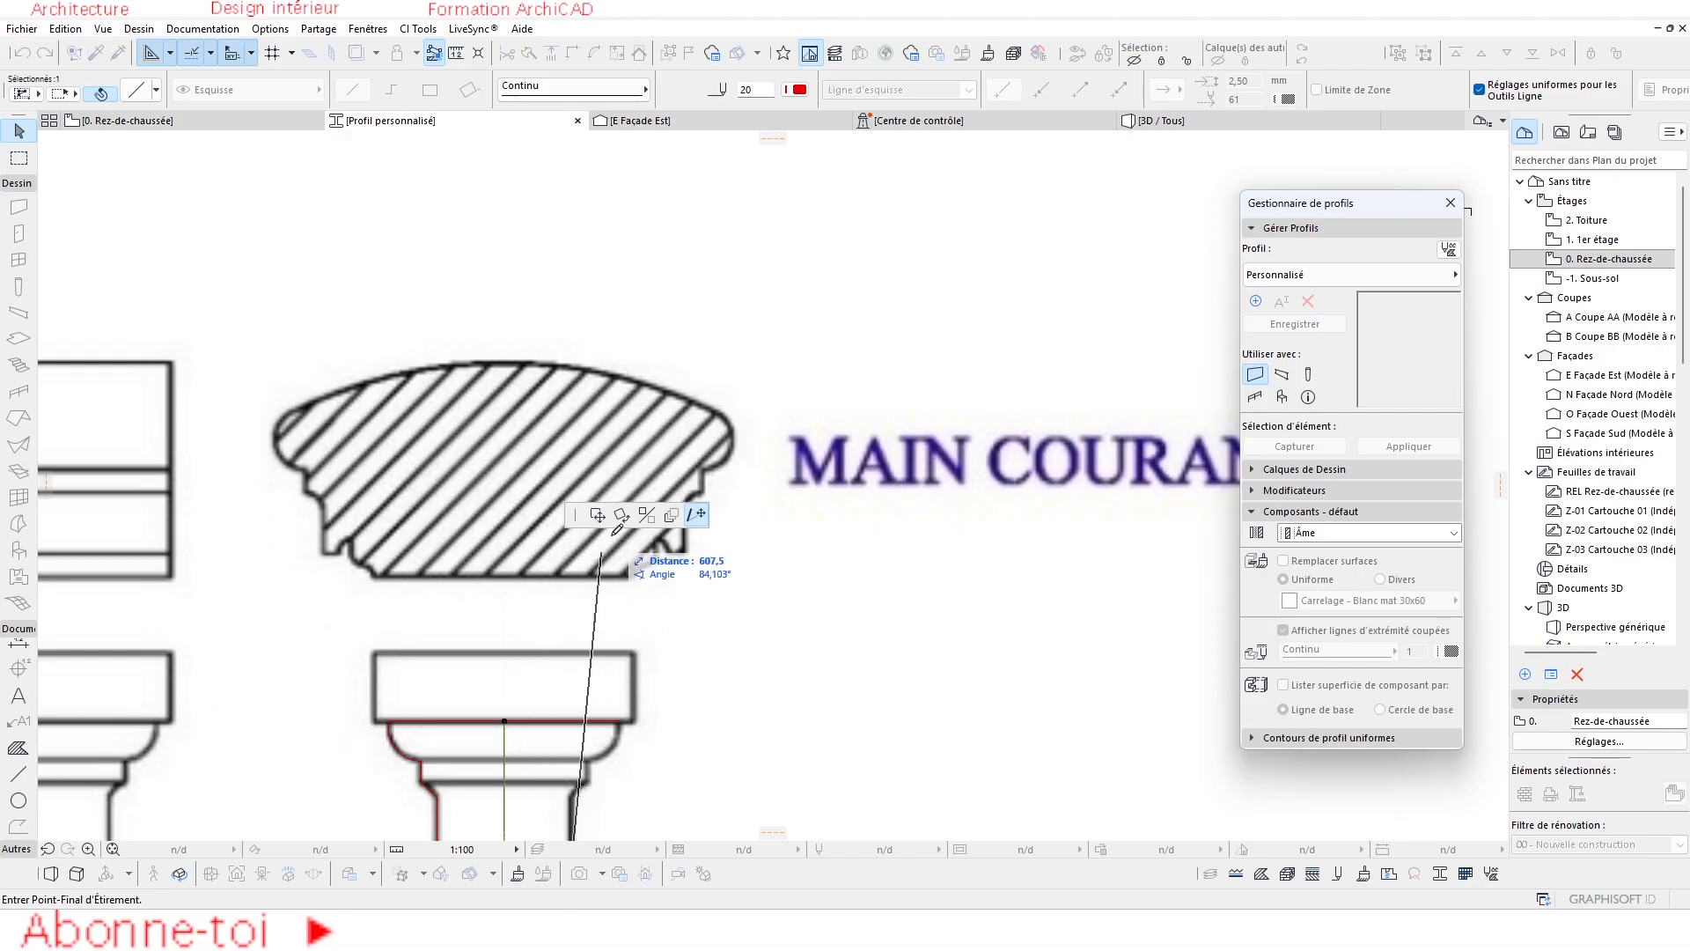
left_click(505, 251)
scroll(561, 290, "down", 4)
scroll(562, 291, "down", 1)
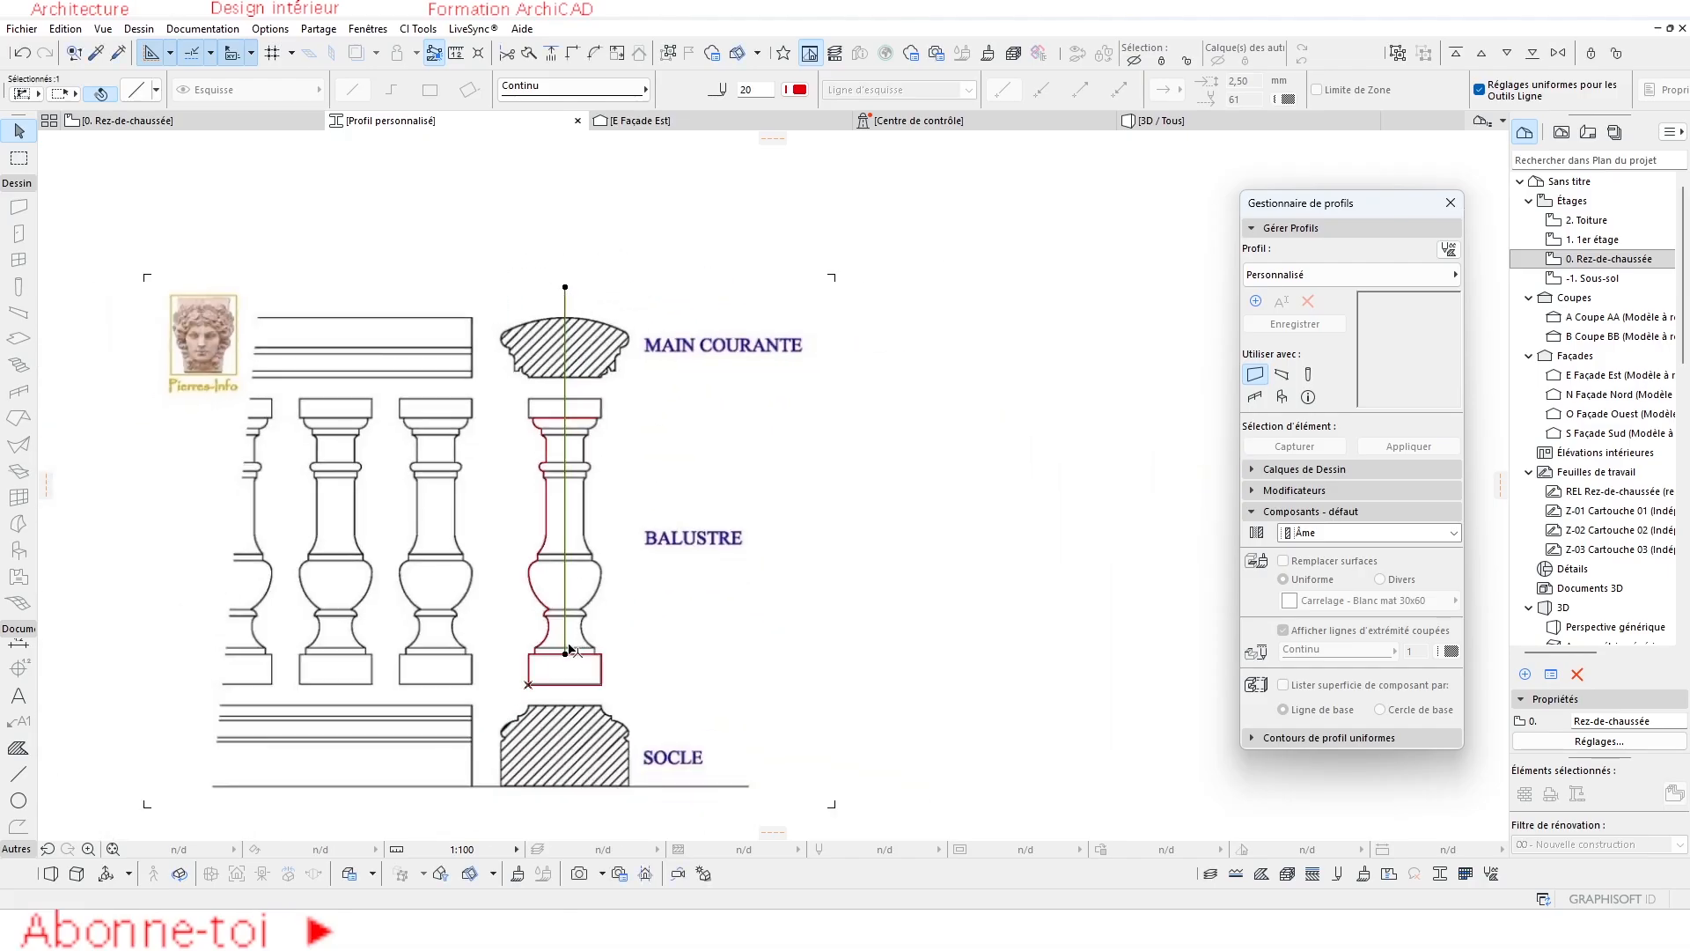
left_click(566, 655)
left_click(602, 803)
key("Escape")
Start a polyline at the axis on the handrail section's underside with a horizontal segment about 76.7 long to its lower-right corner.
scroll(592, 352, "up", 5)
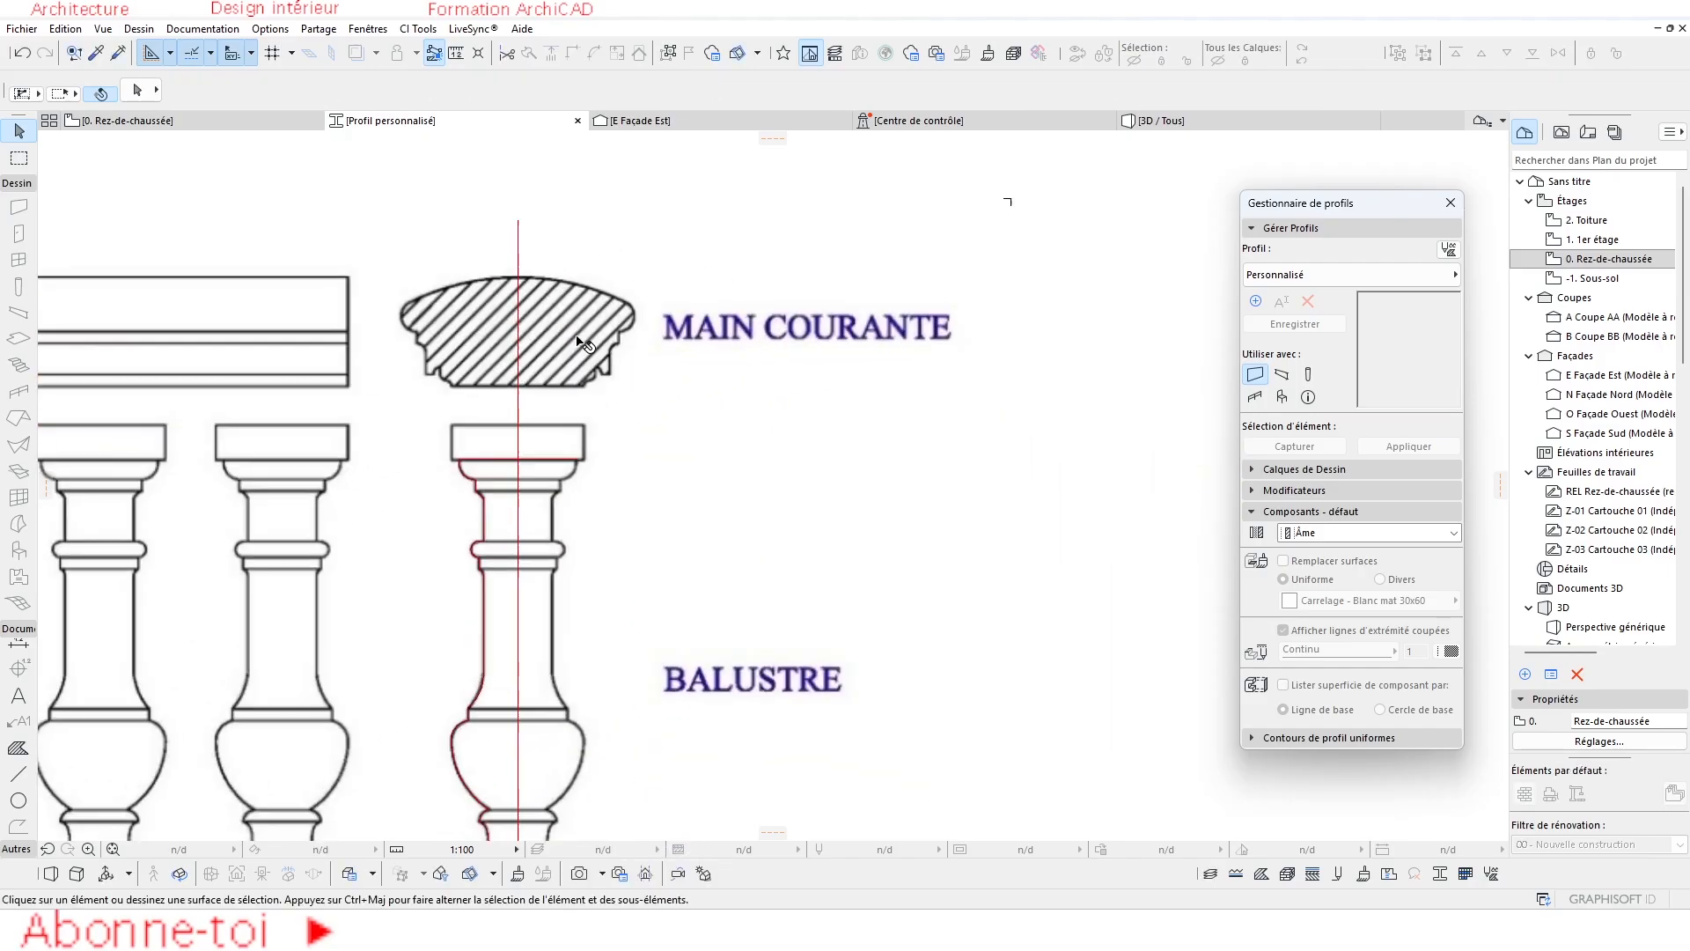
scroll(504, 310, "up", 1)
middle_click_drag(279, 570, 291, 699)
left_click(18, 773)
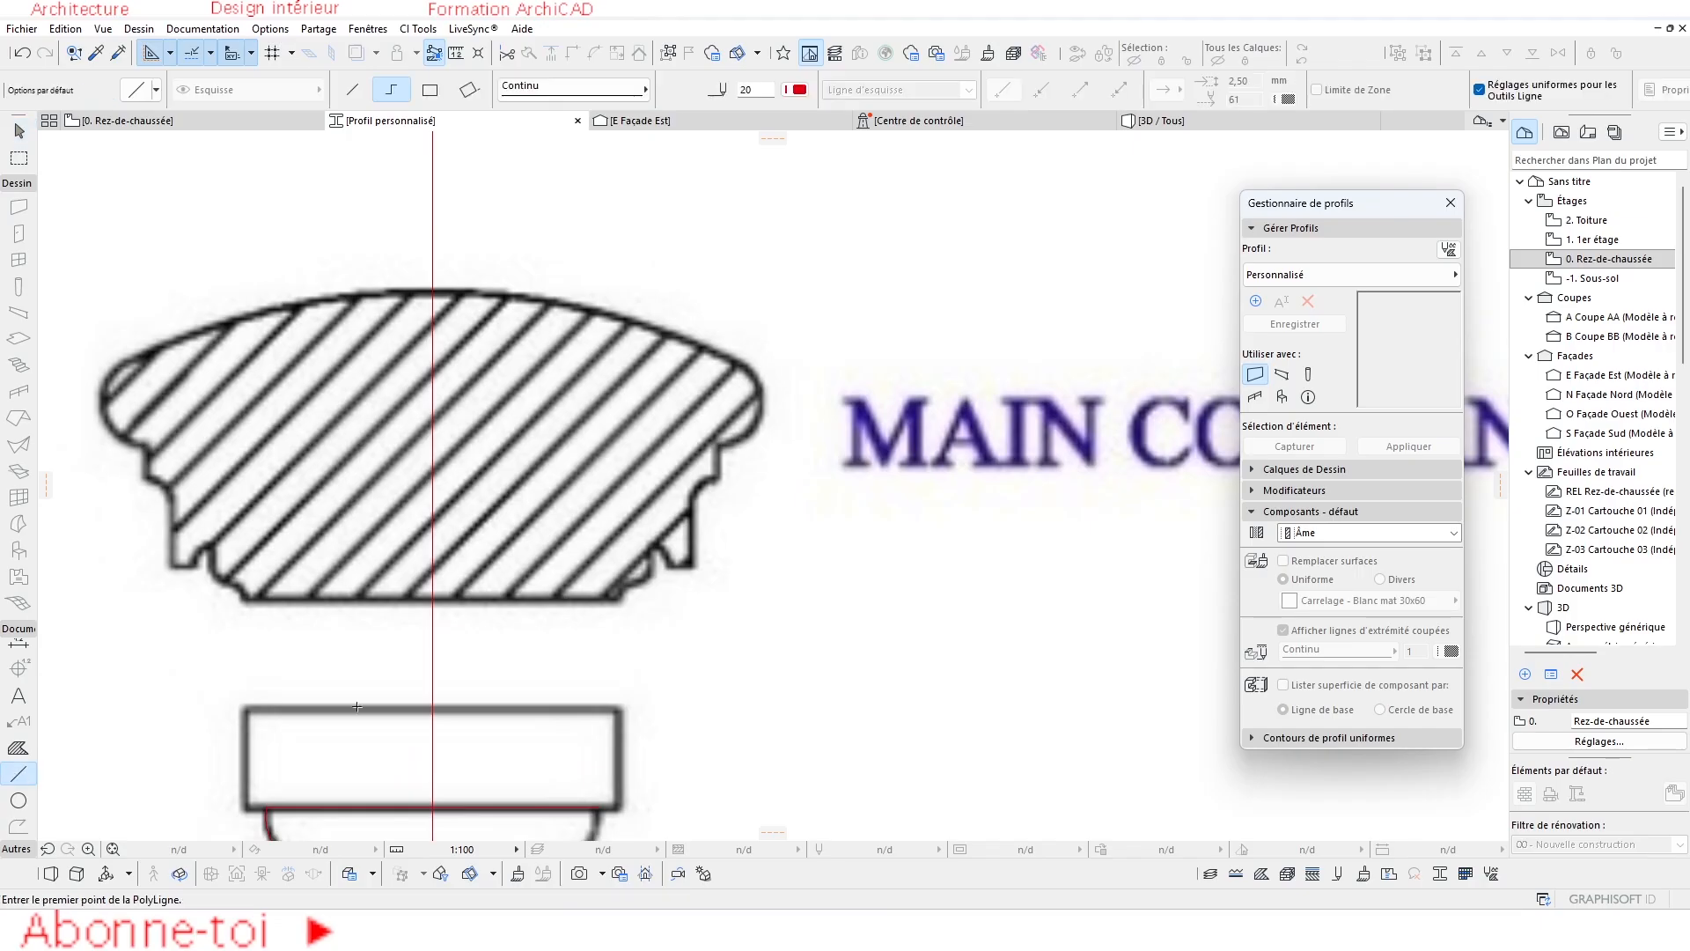
scroll(485, 563, "up", 3)
left_click(576, 547)
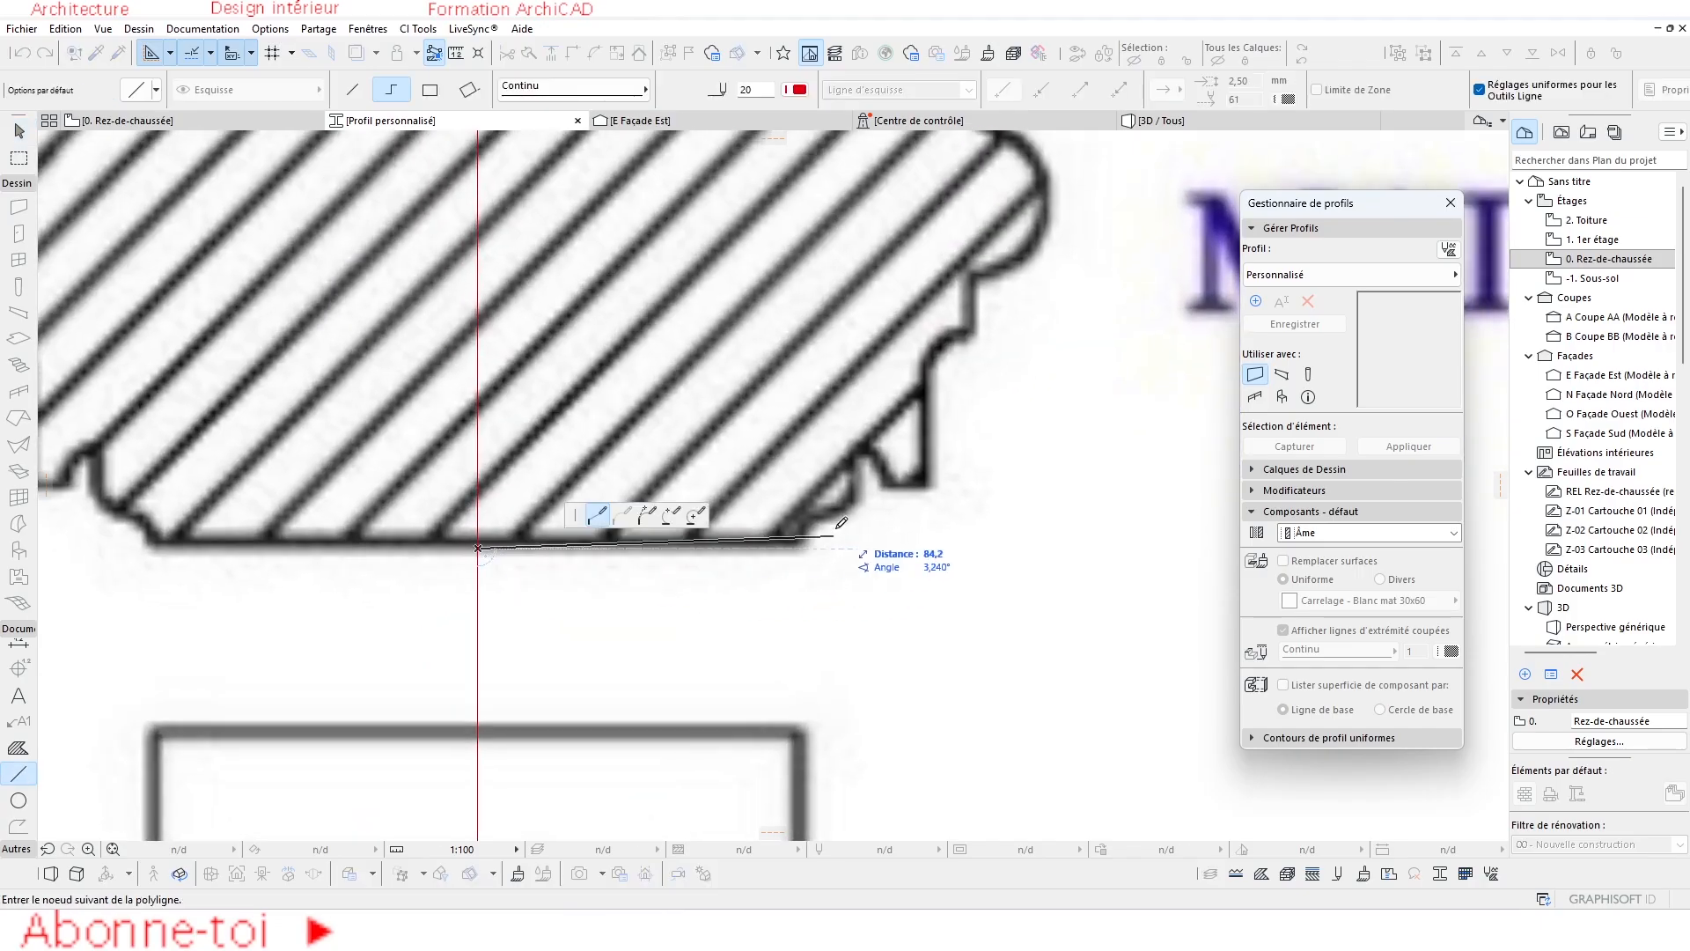
scroll(818, 520, "up", 4)
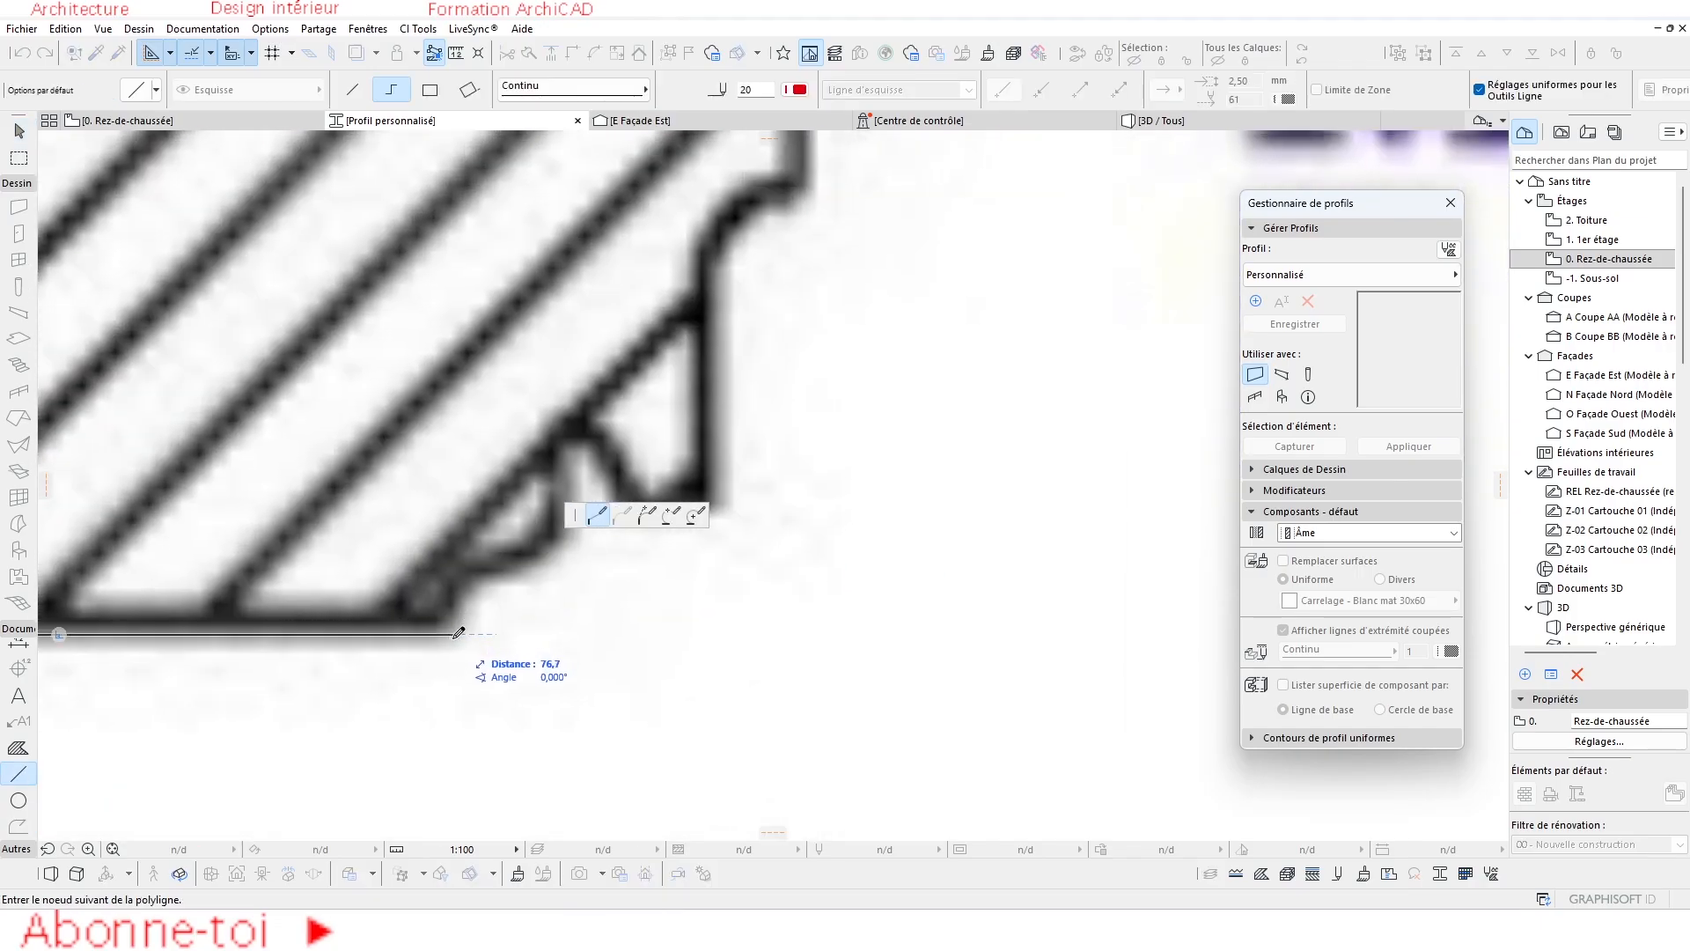
Continue the polyline with two three-point arcs tracing the concave and rounded mouldings above the handrail's lower-right corner.
left_click(672, 513)
left_click(458, 597)
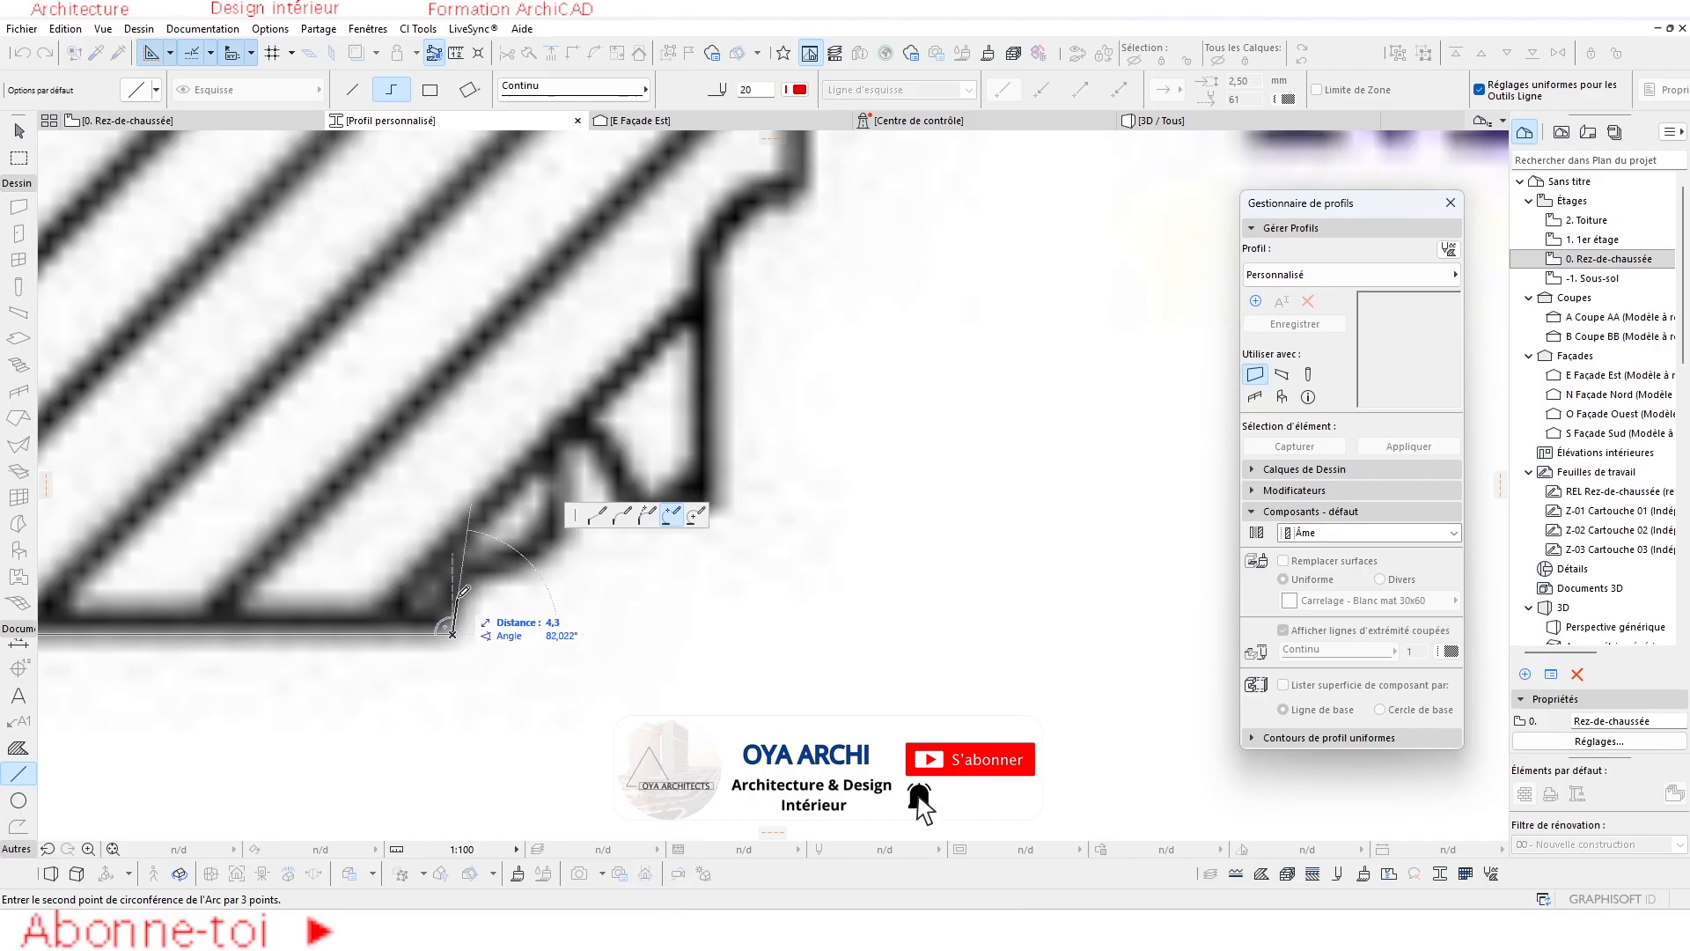
left_click(478, 564)
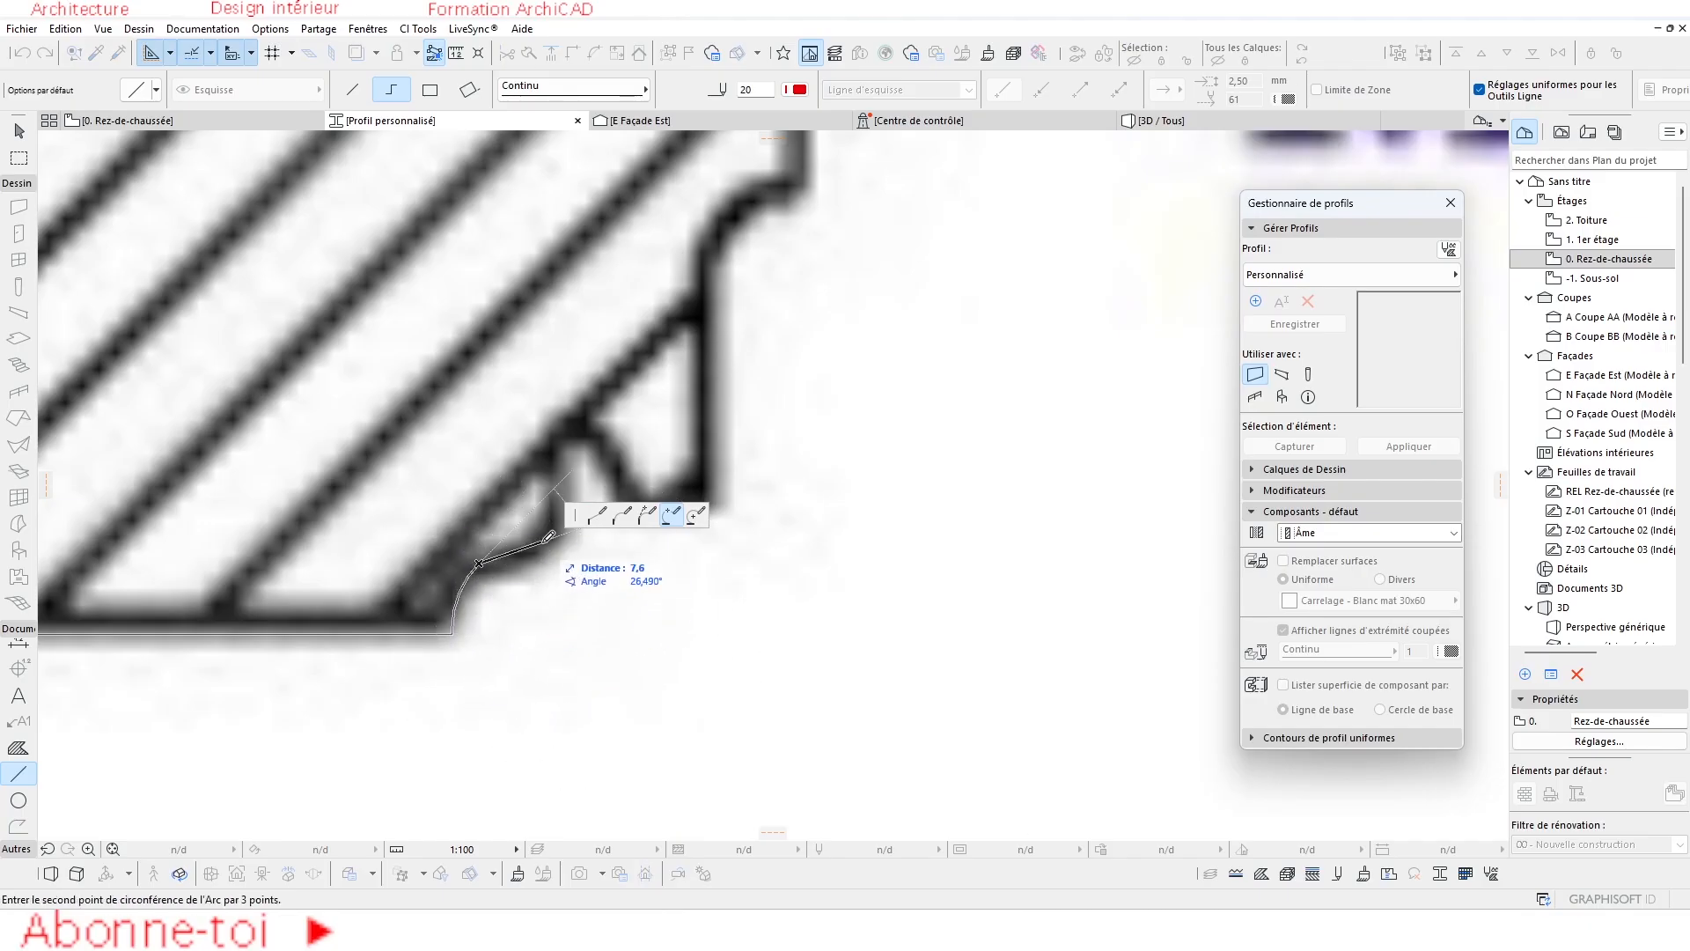
left_click(563, 482)
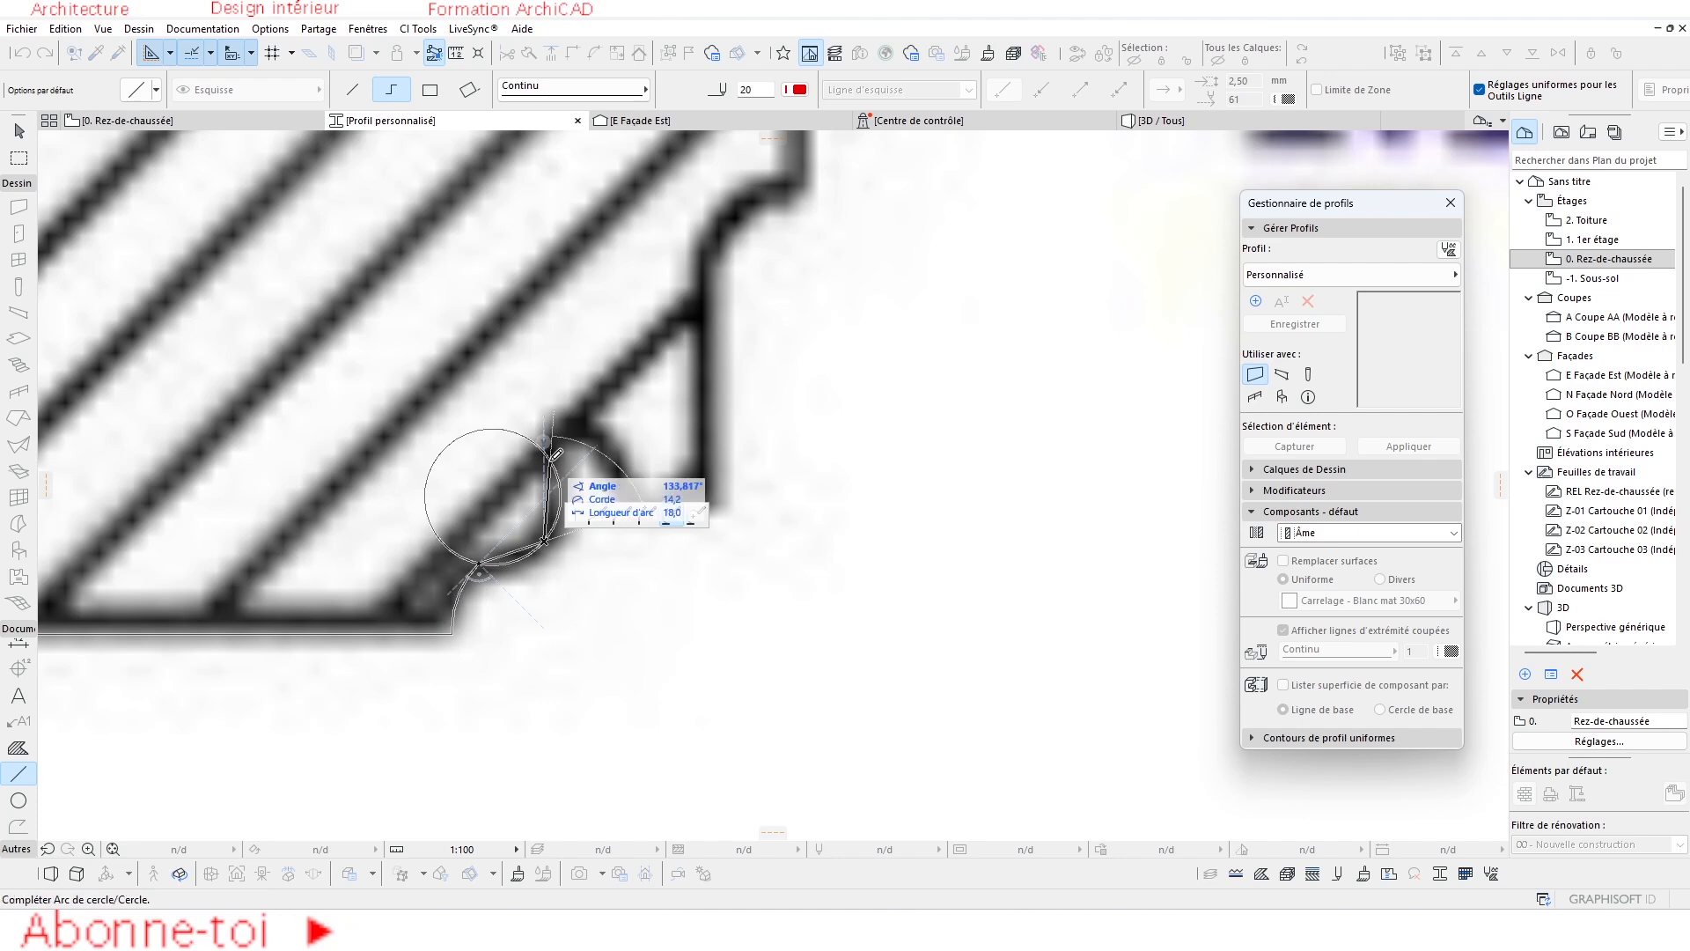
scroll(603, 457, "up", 3)
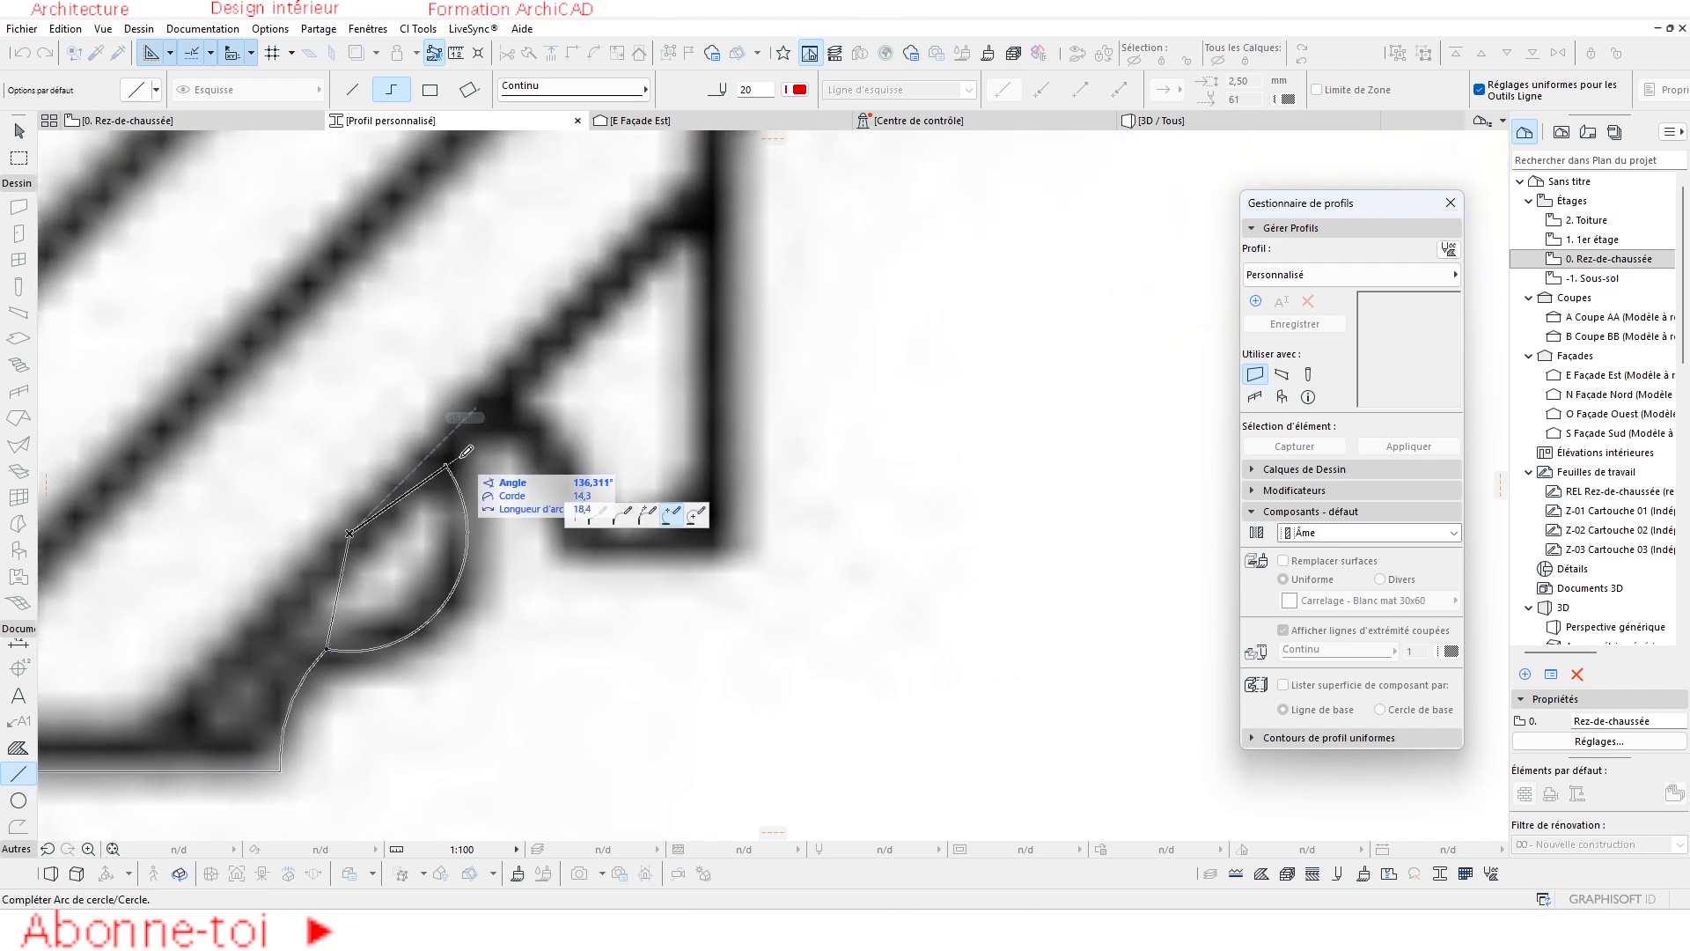
left_click(464, 459)
left_click(475, 421)
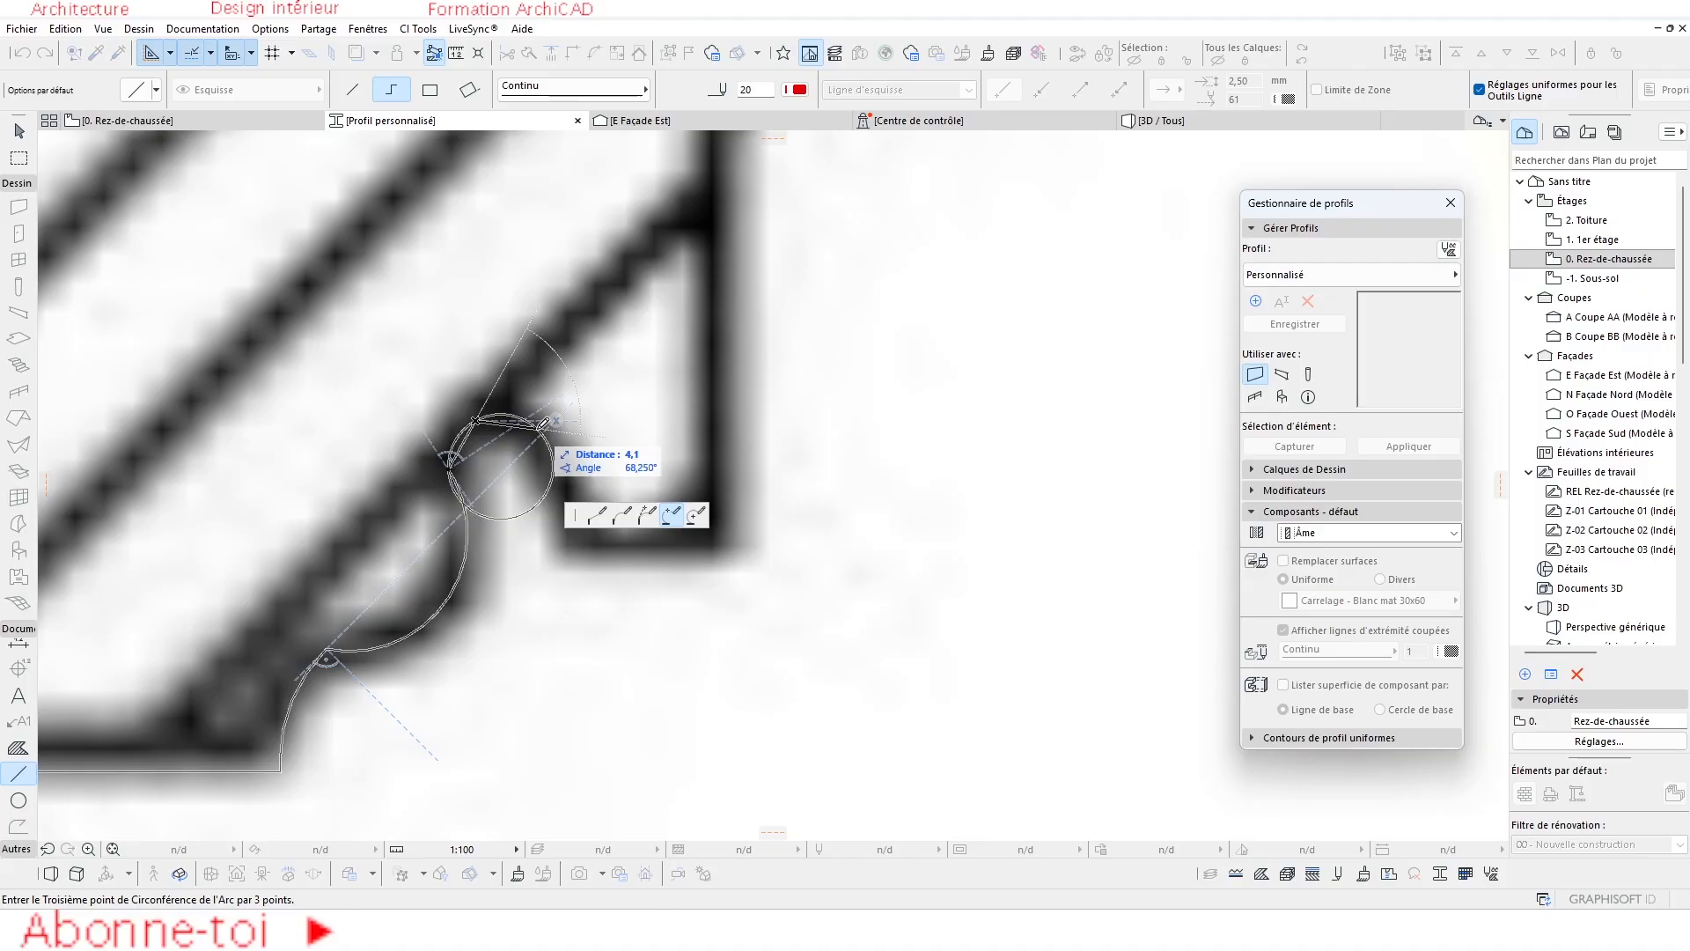
left_click(543, 423)
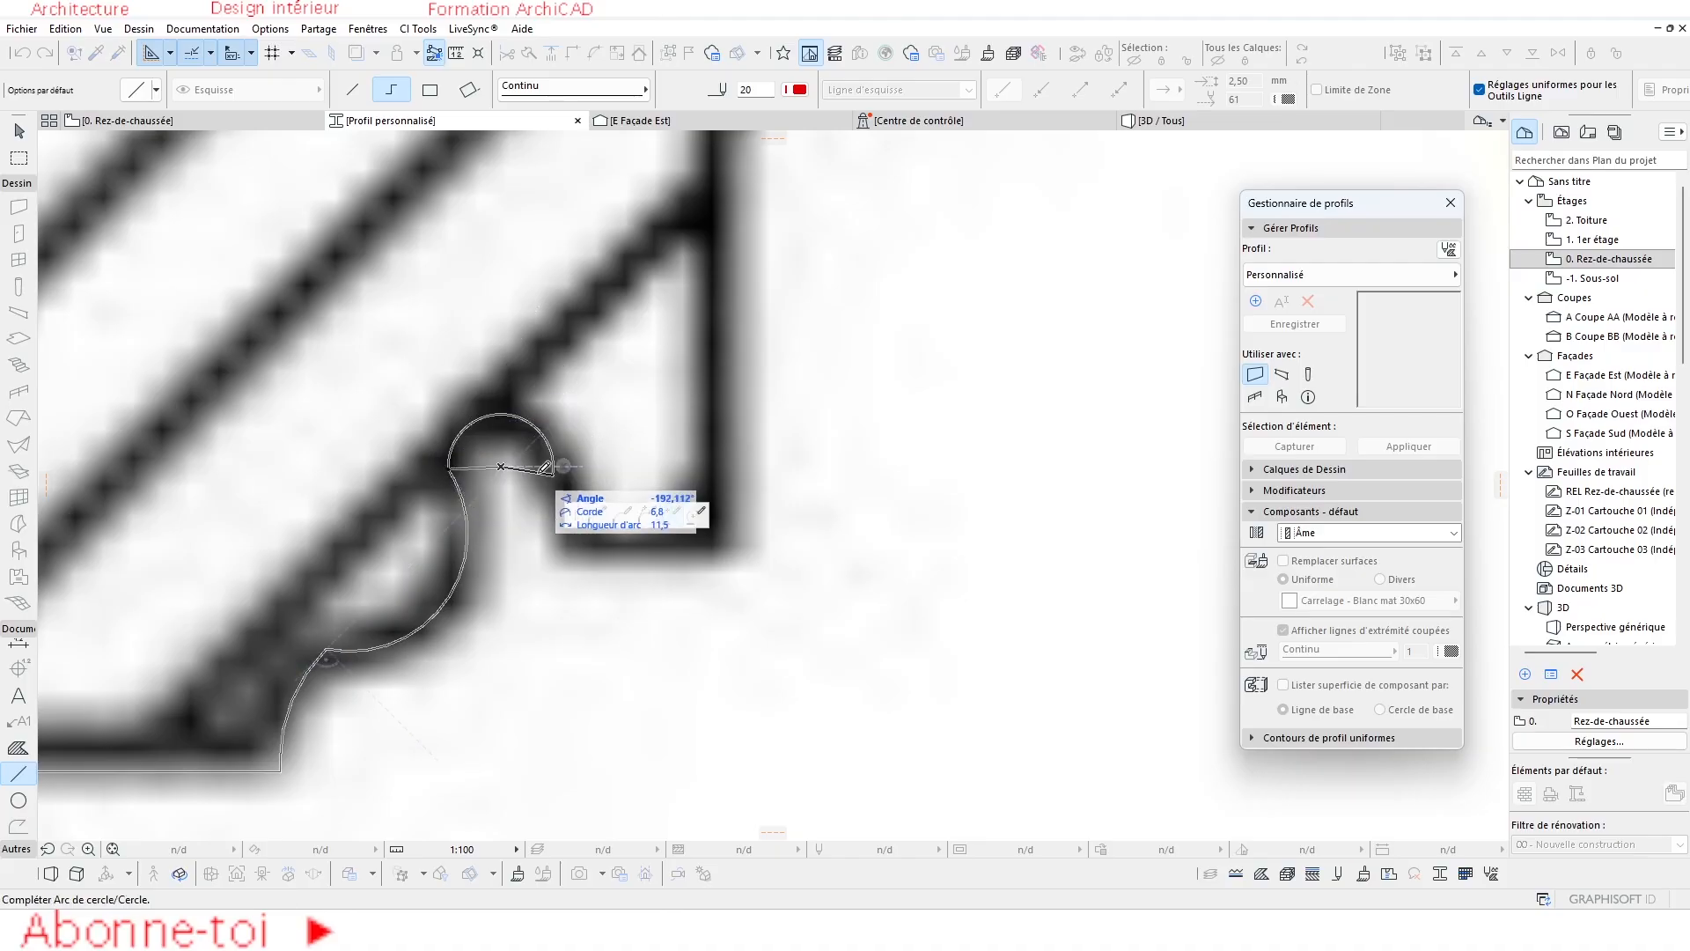
left_click(539, 428)
left_click(581, 472)
middle_click_drag(534, 526, 344, 527)
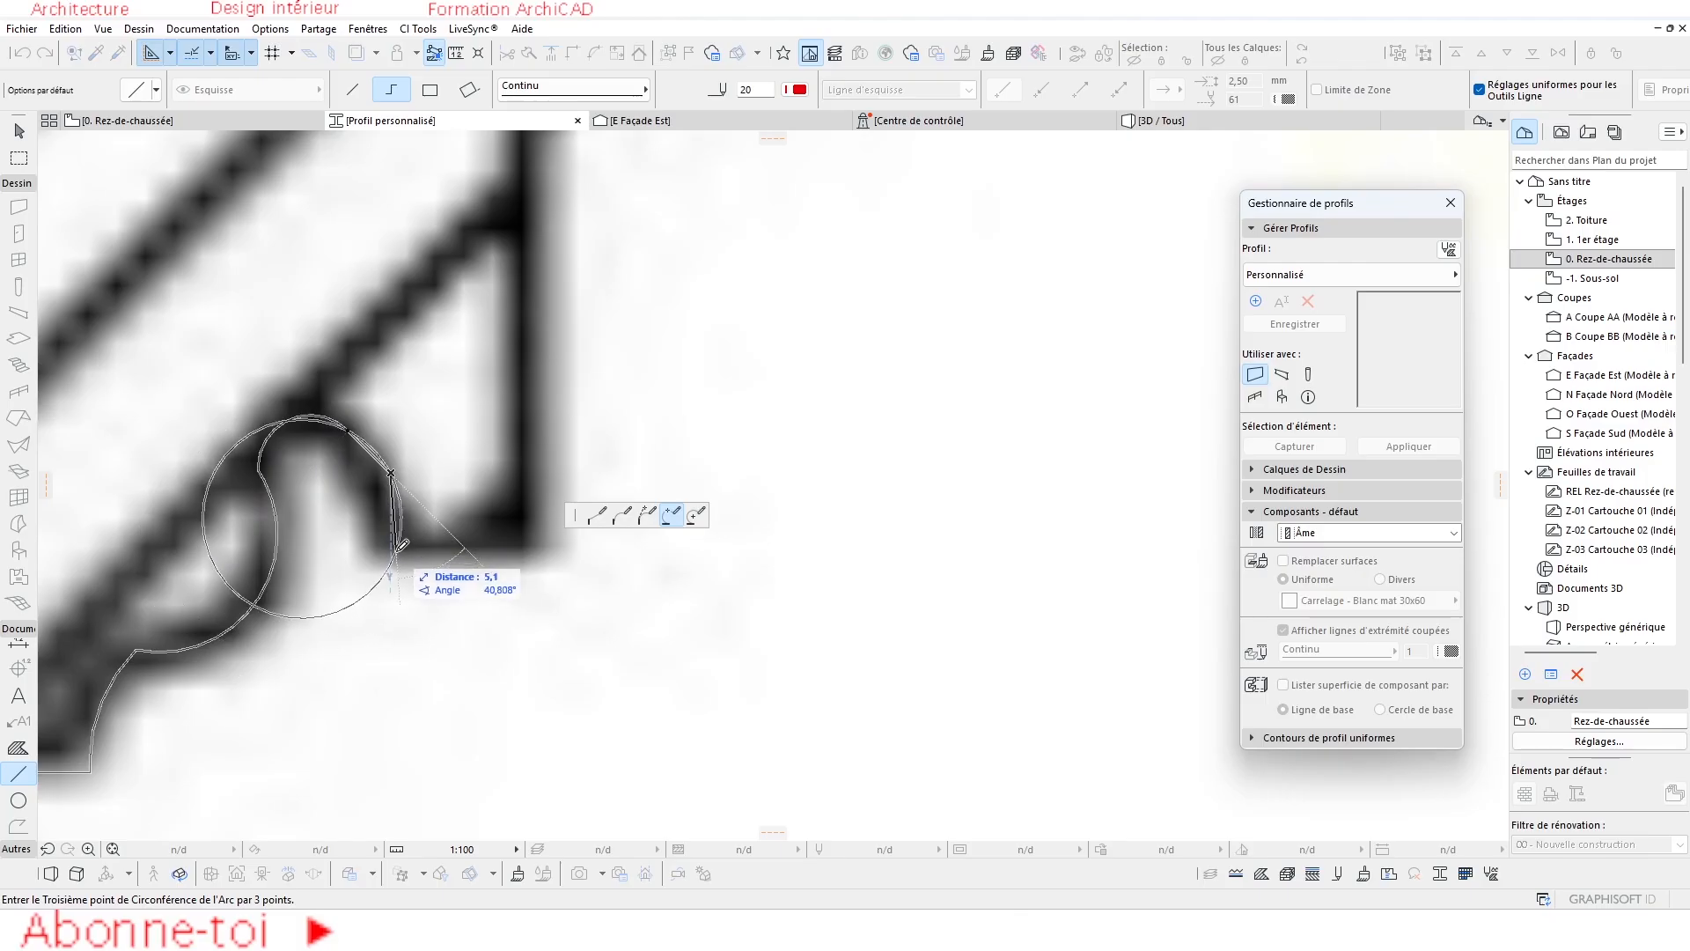
left_click(400, 552)
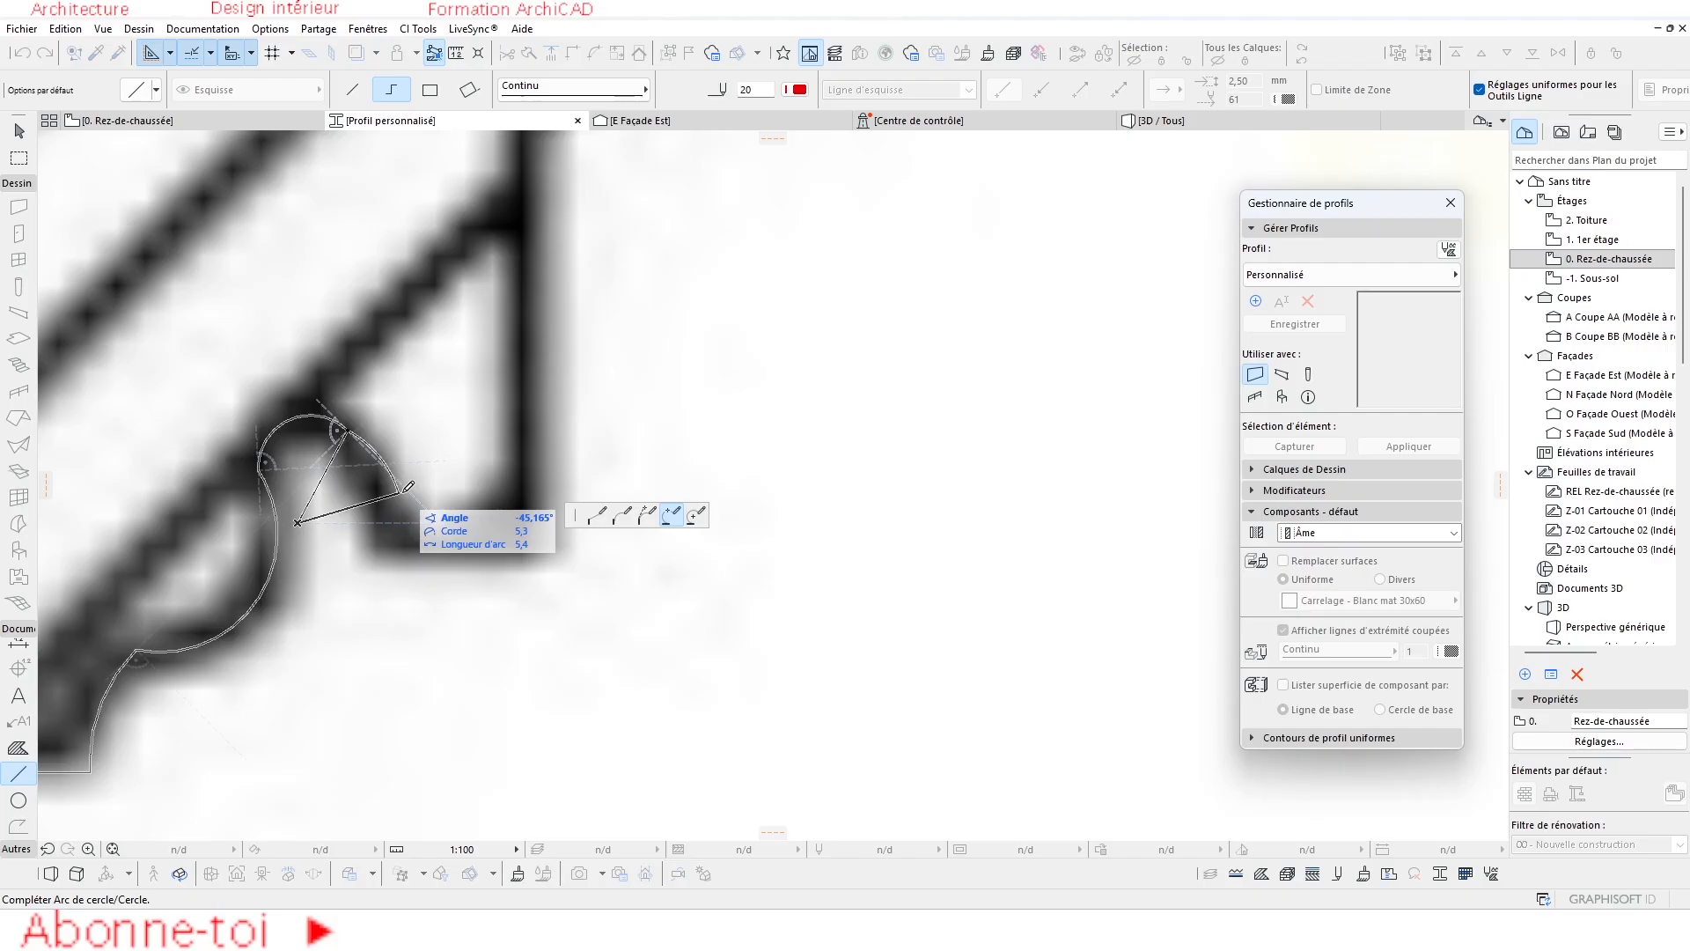
key("BackSpace")
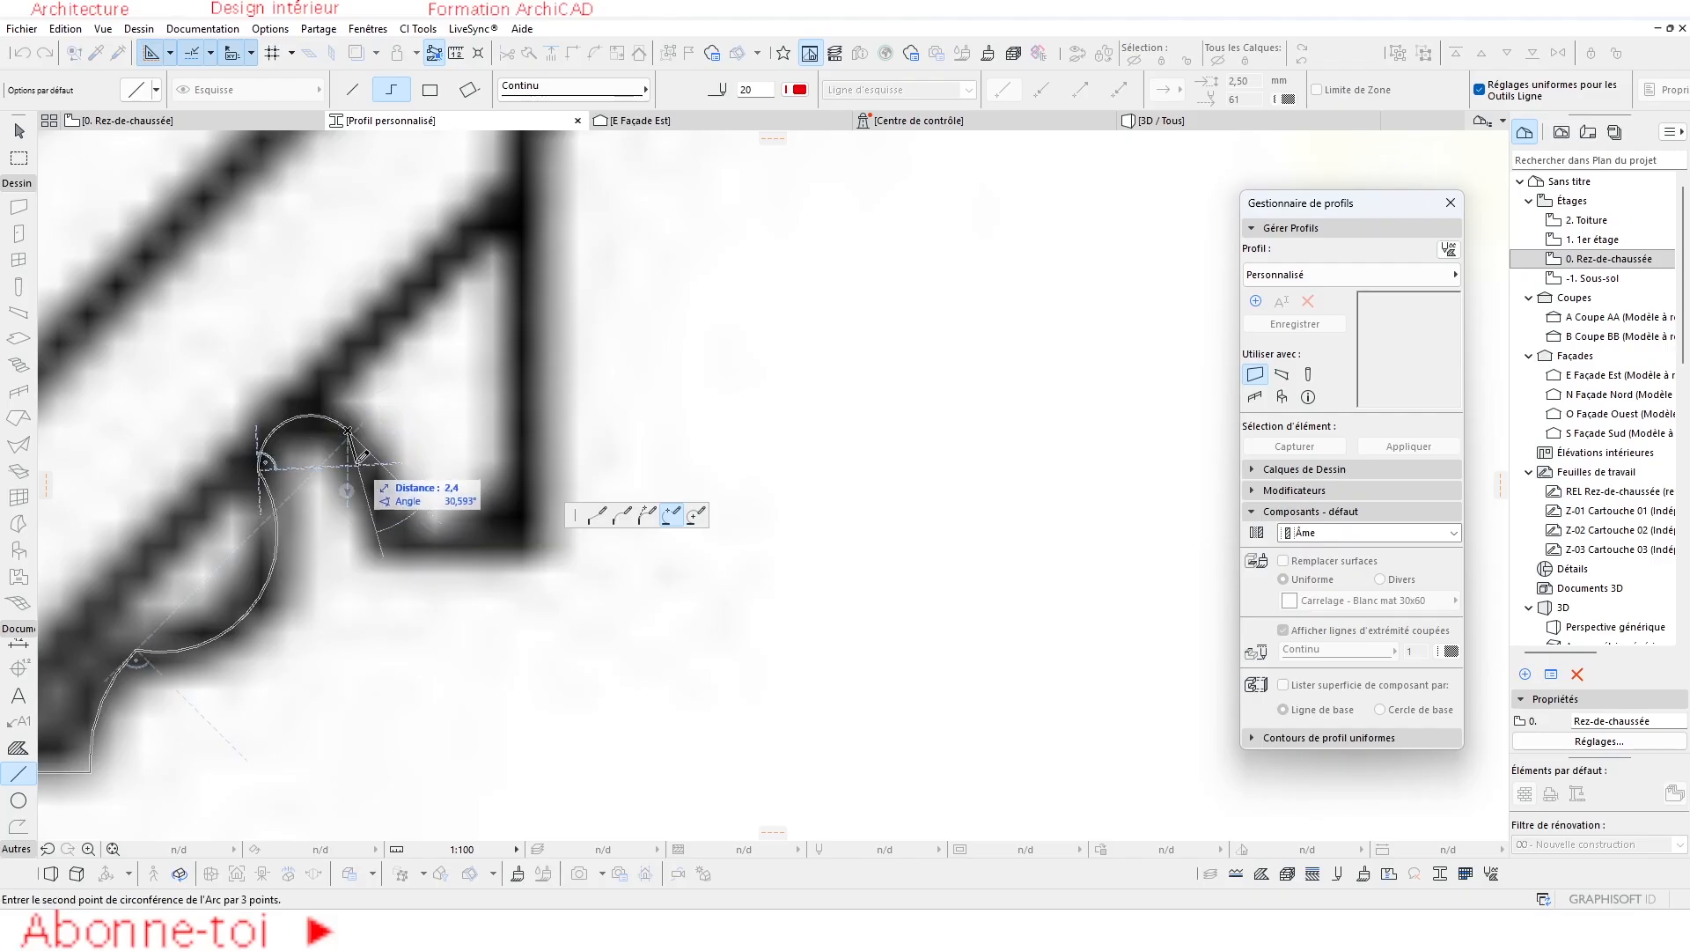
scroll(356, 459, "up", 1)
key("BackSpace")
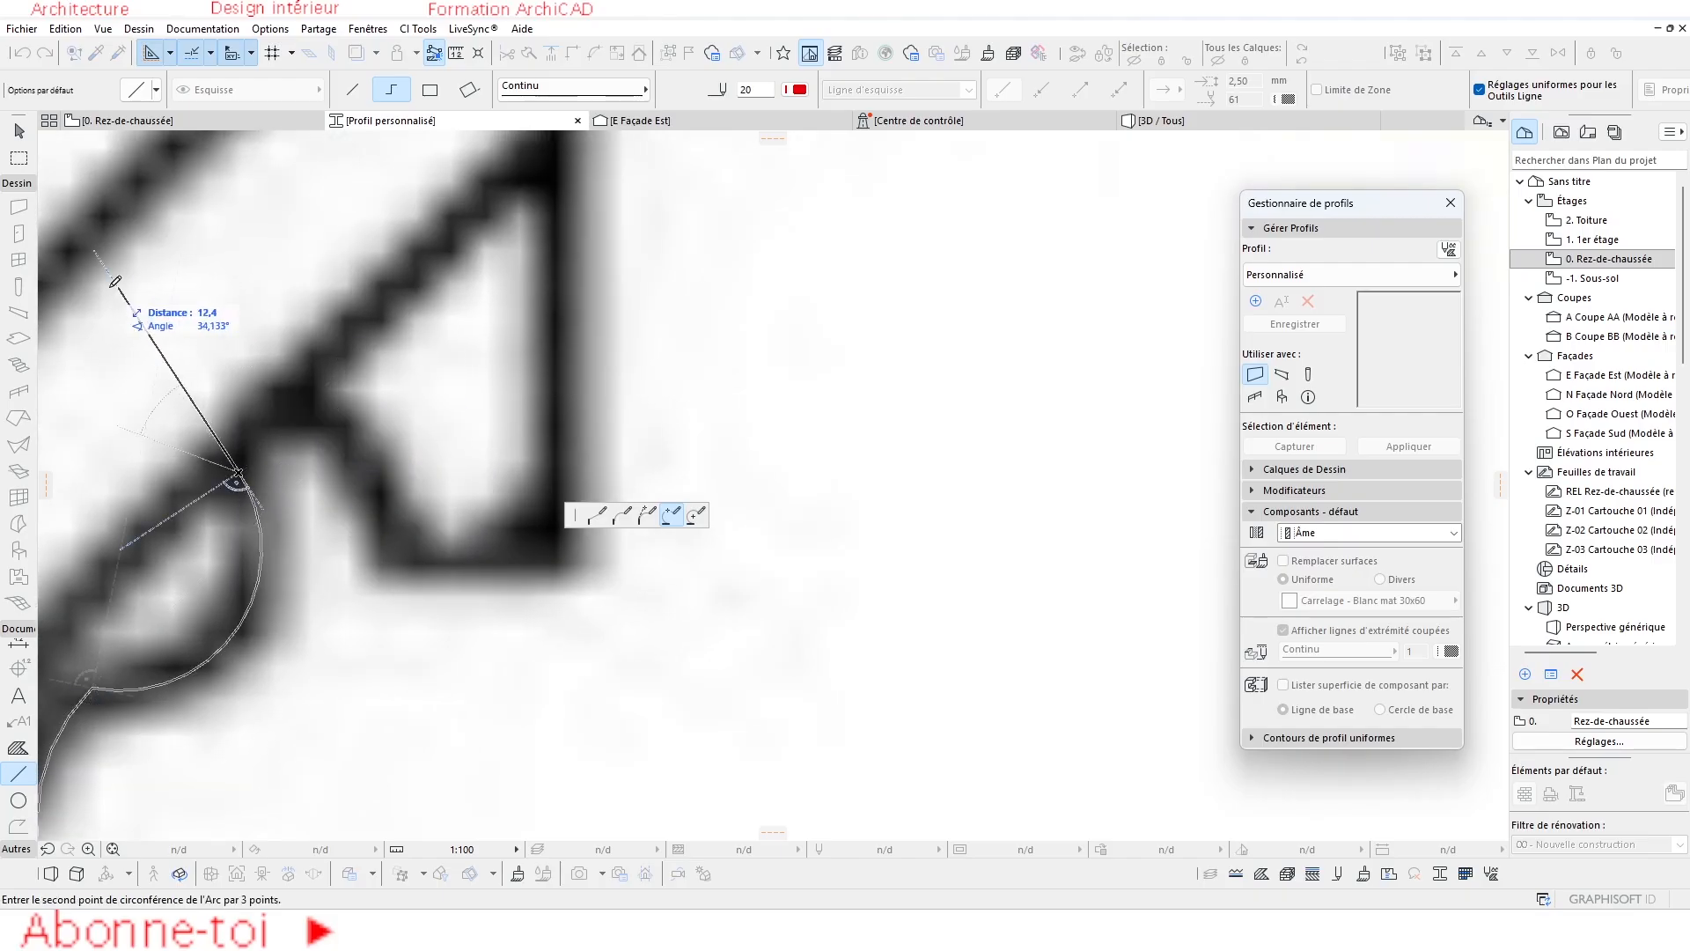
Trace the handrail's rounded underside notch with two three-point arcs, ending at the inner corner of the hanging lip.
scroll(435, 473, "down", 4)
scroll(434, 473, "down", 3)
scroll(352, 413, "up", 8)
left_click(313, 374)
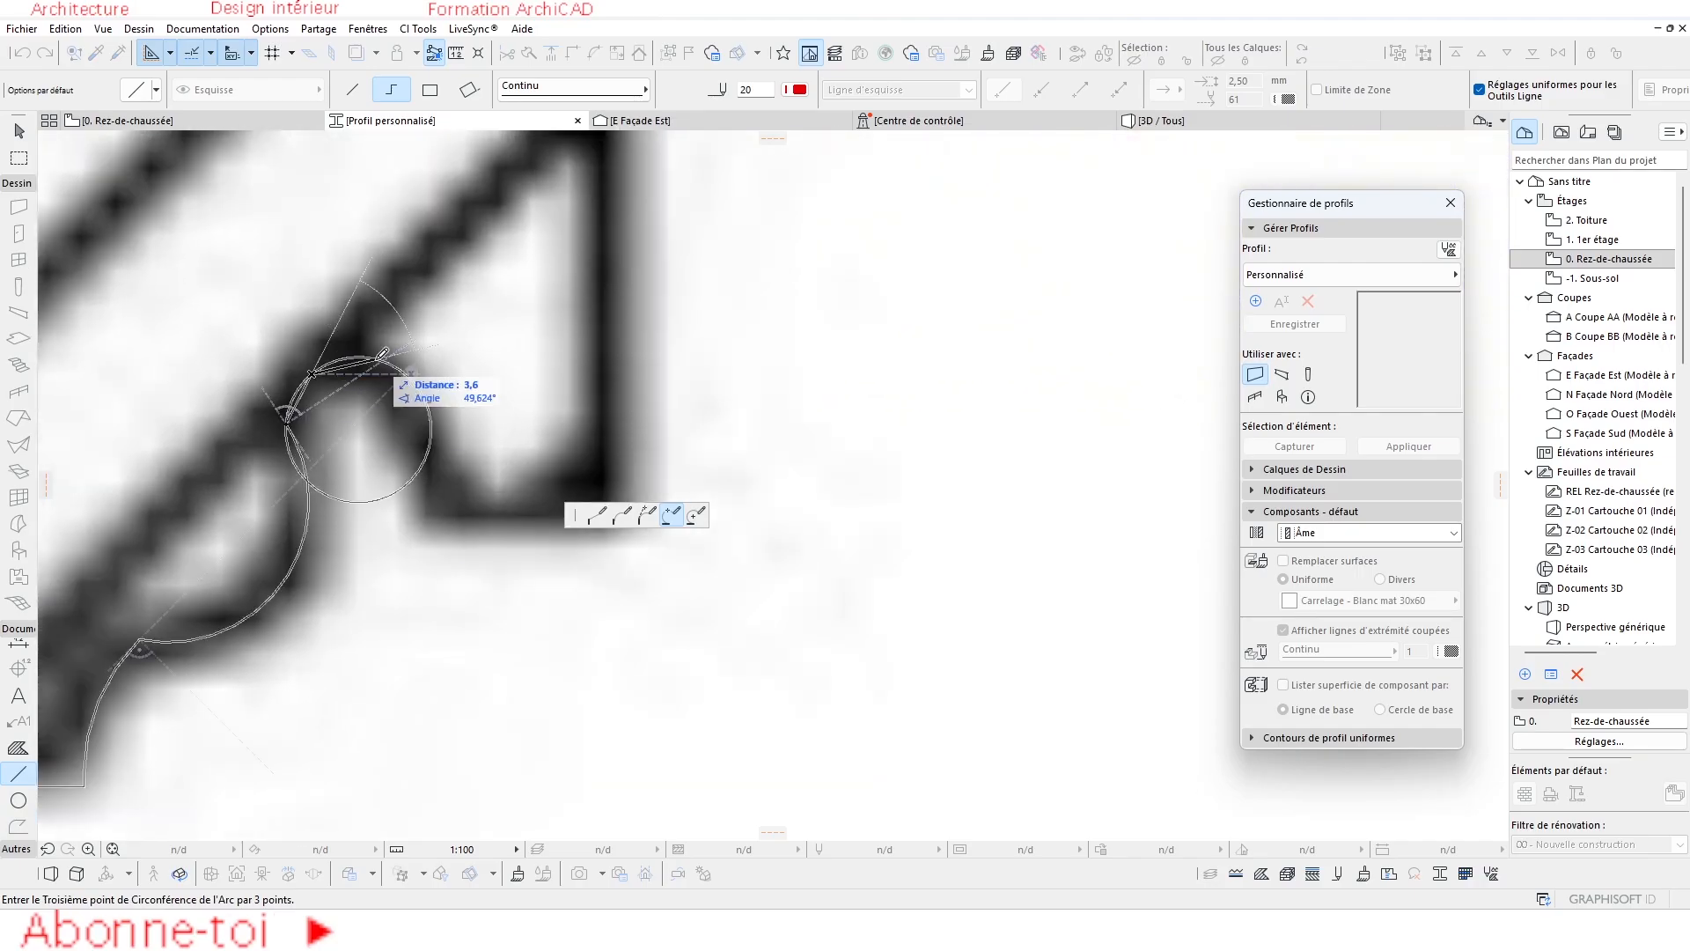
left_click(386, 354)
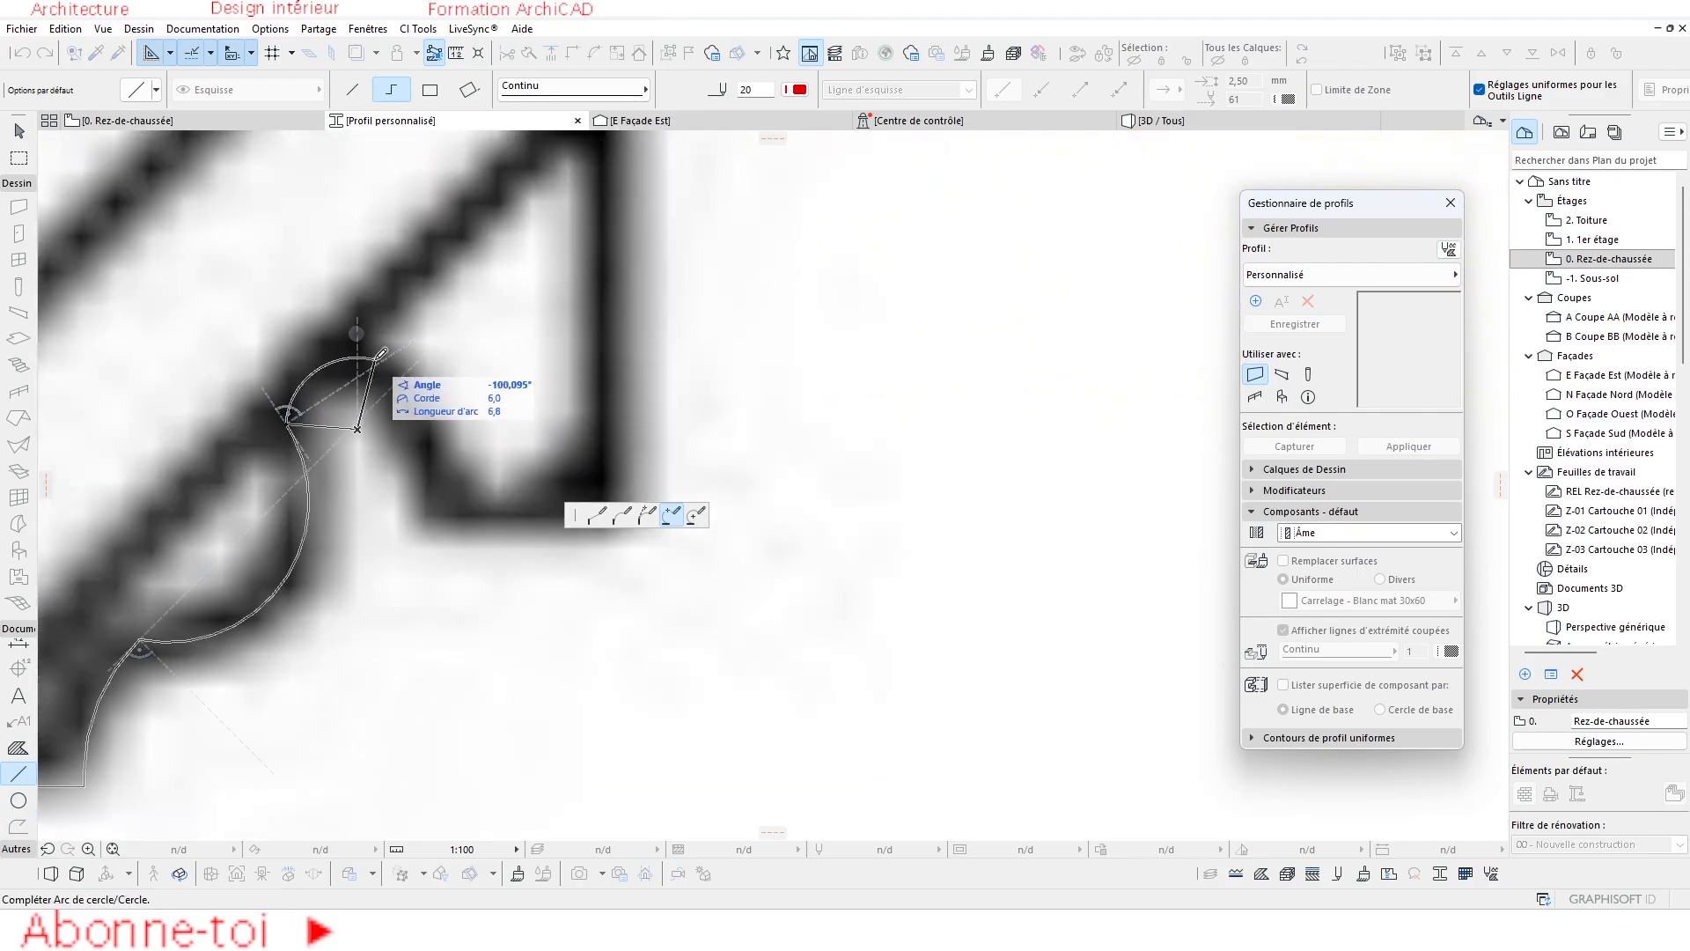
left_click(423, 403)
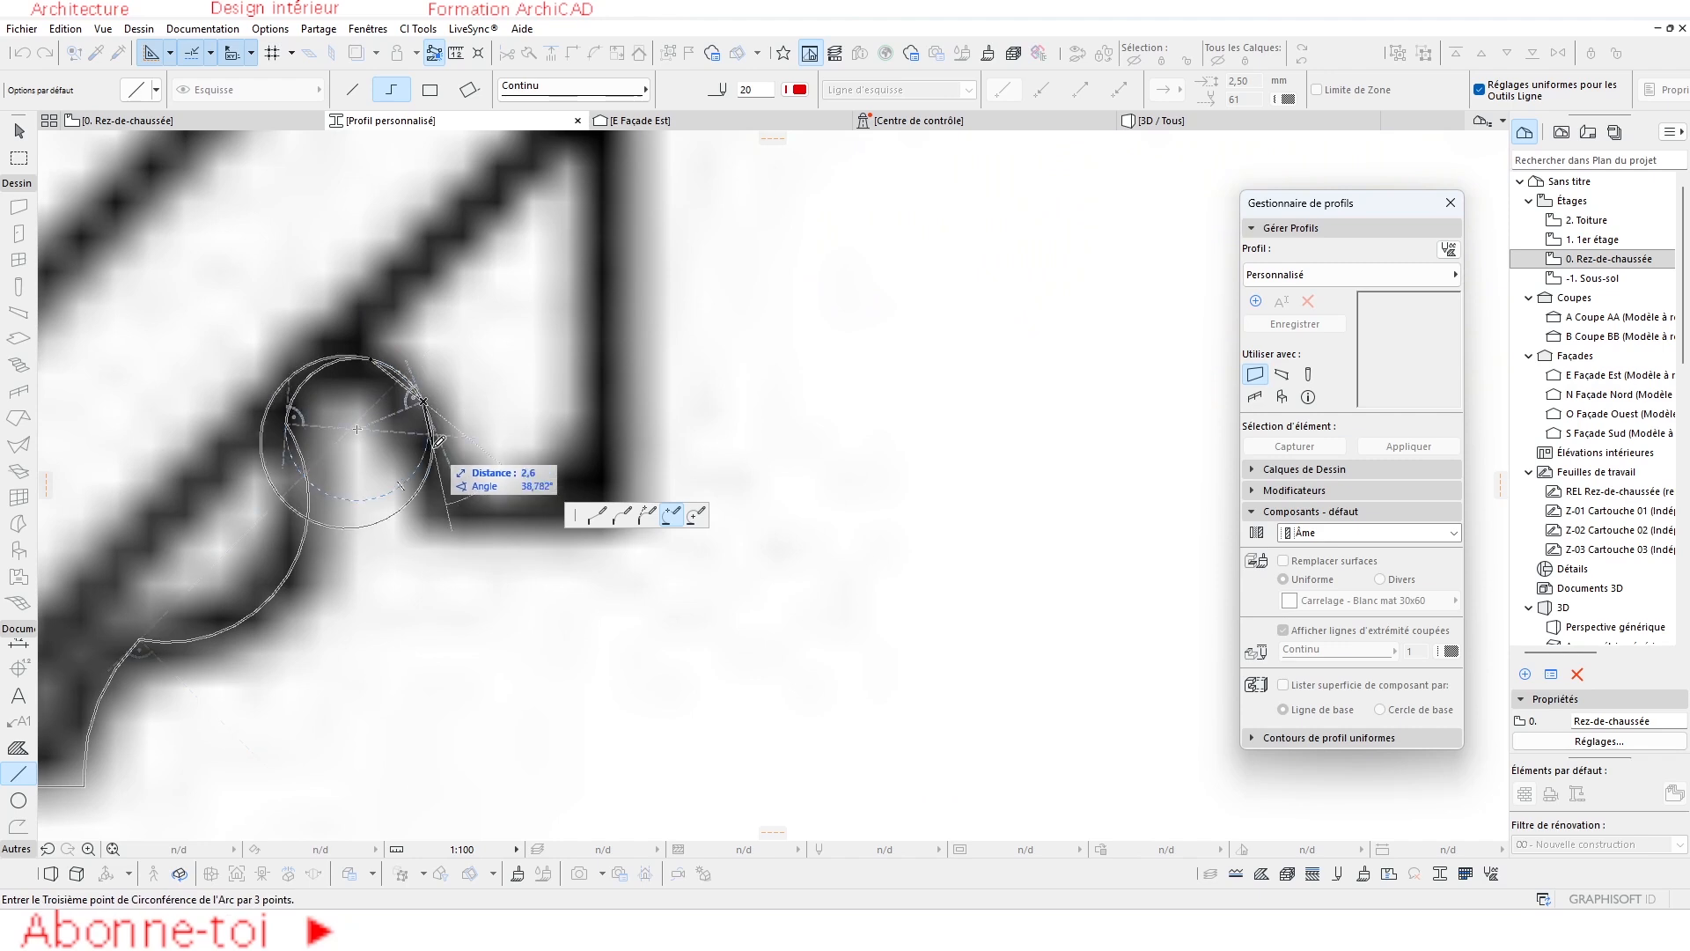
left_click(292, 511)
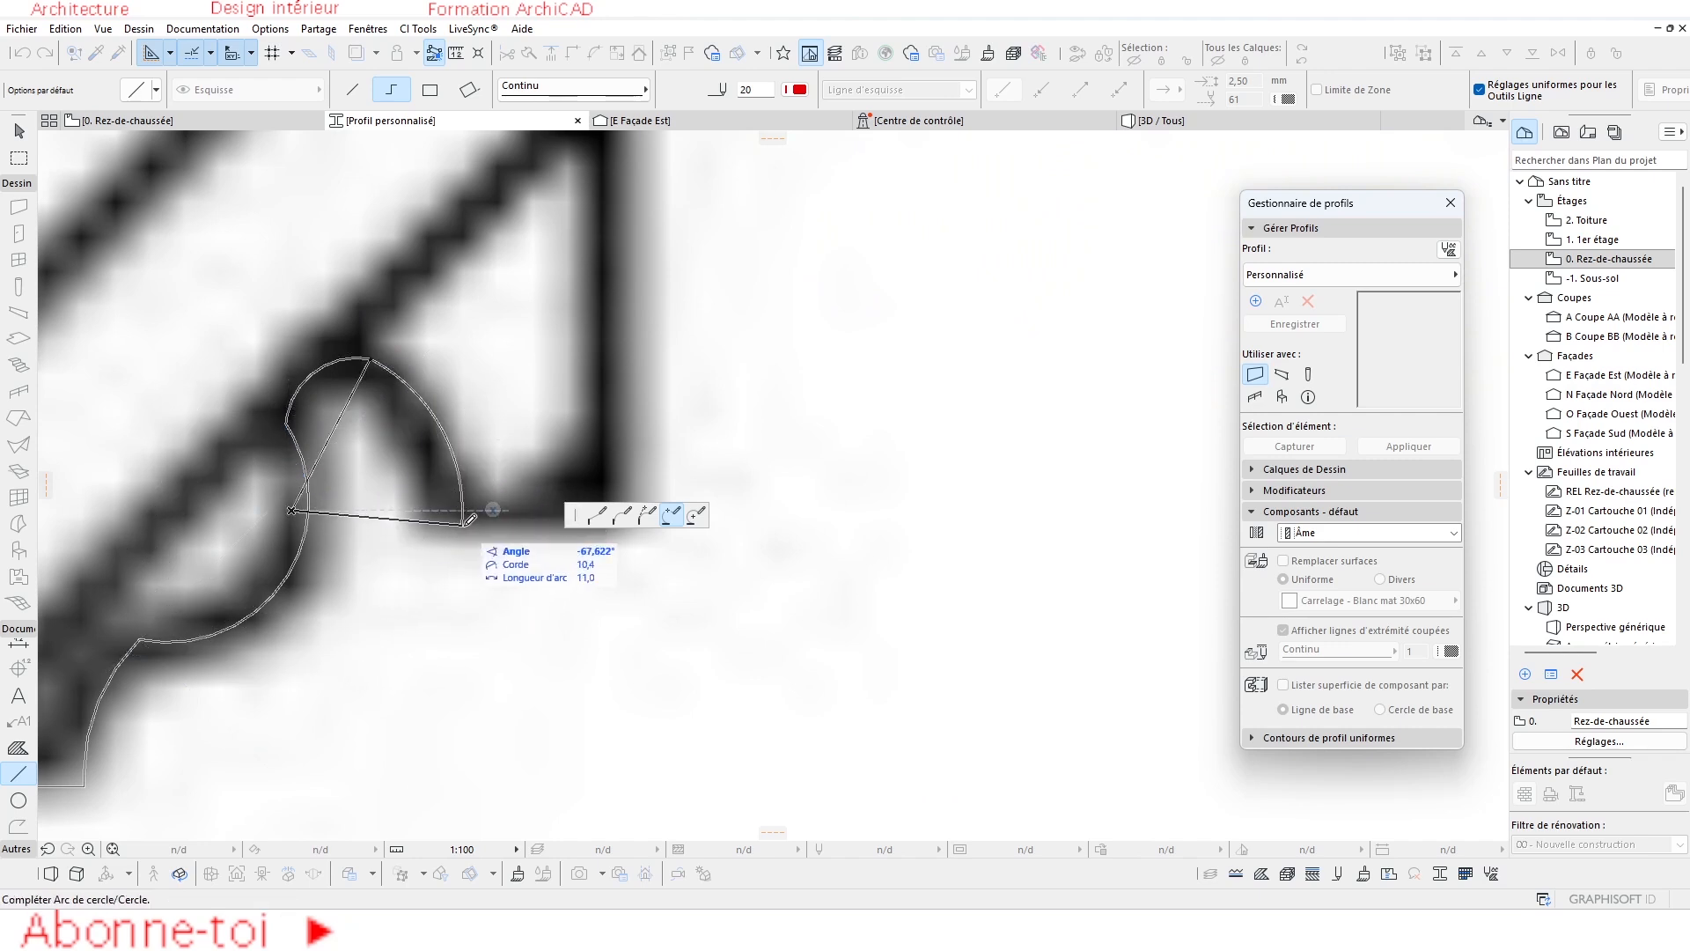
left_click(466, 523)
Add straight segments along the lip's flat bottom and vertically up its outer face to the start of the next curve.
left_click(600, 513)
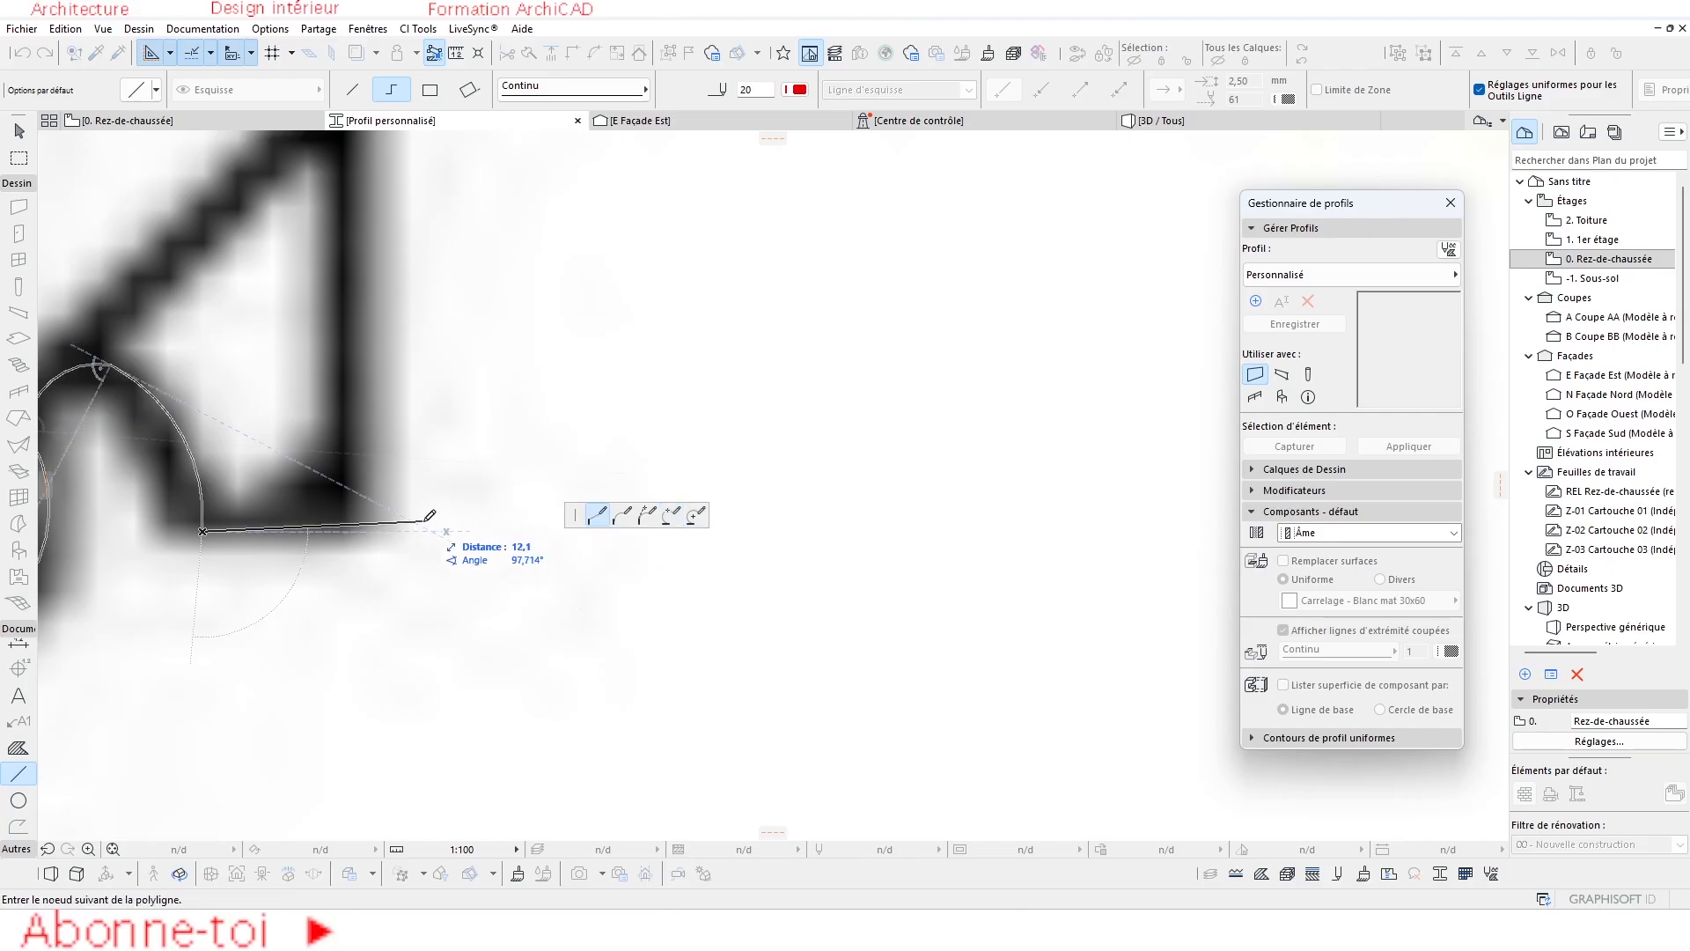
left_click(342, 531)
scroll(348, 405, "down", 6)
scroll(342, 346, "up", 5)
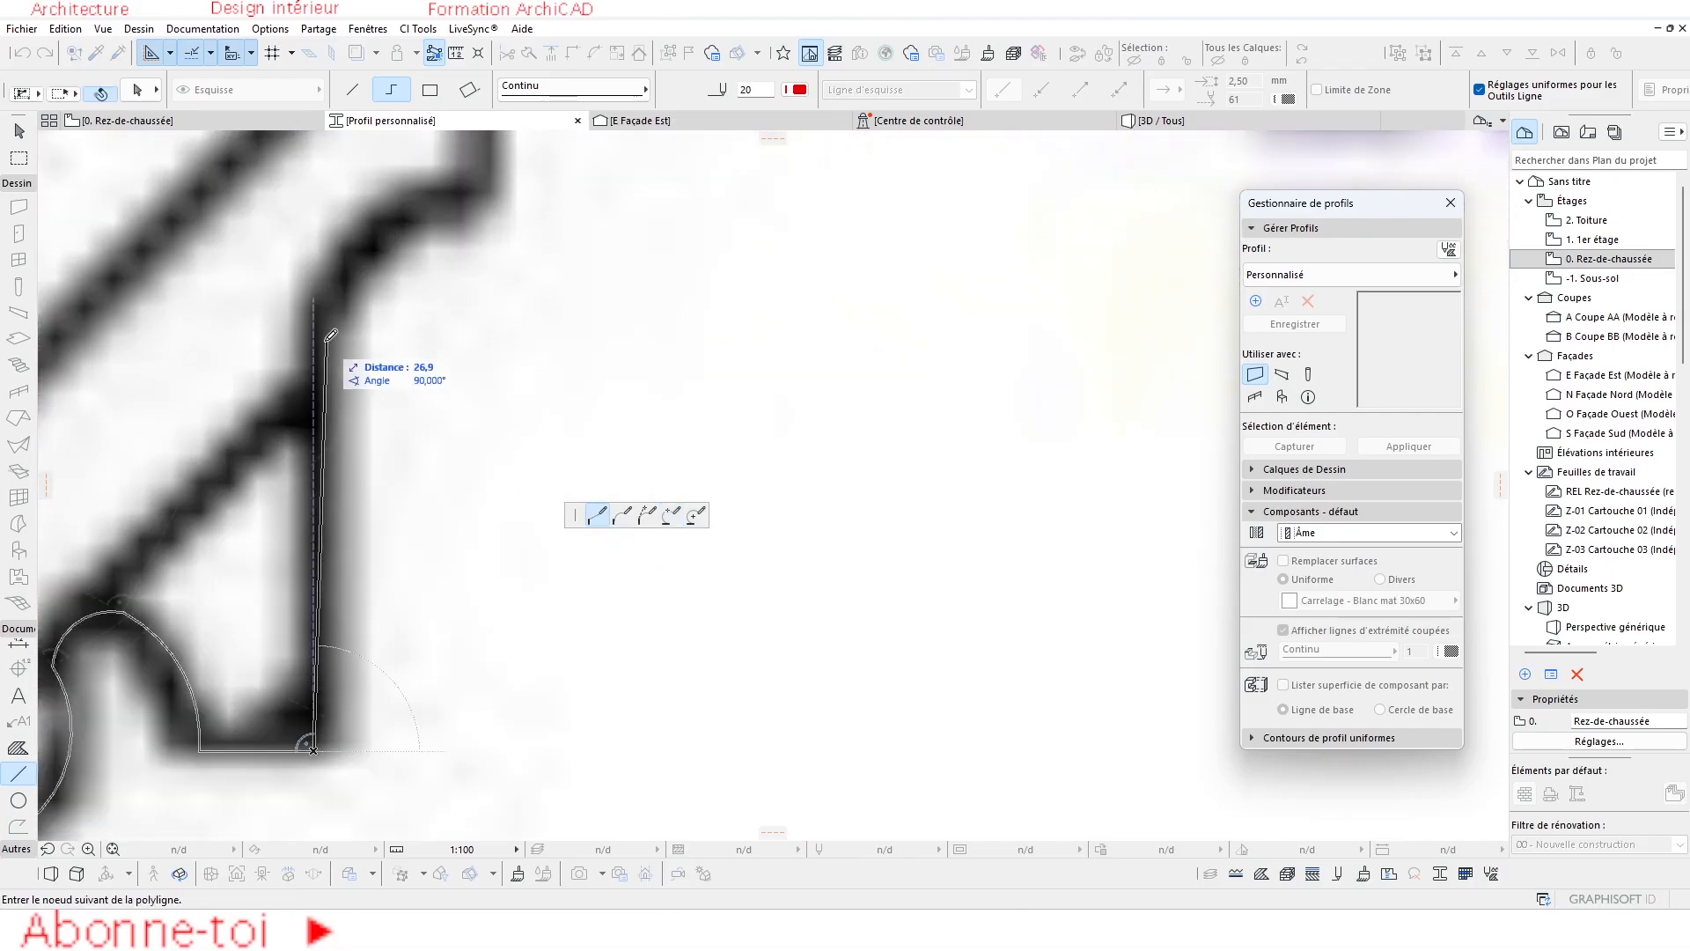
left_click(314, 327)
Trace the concave curve above the lip's outer face with a three-point arc of about 14.3 chord length.
left_click(672, 514)
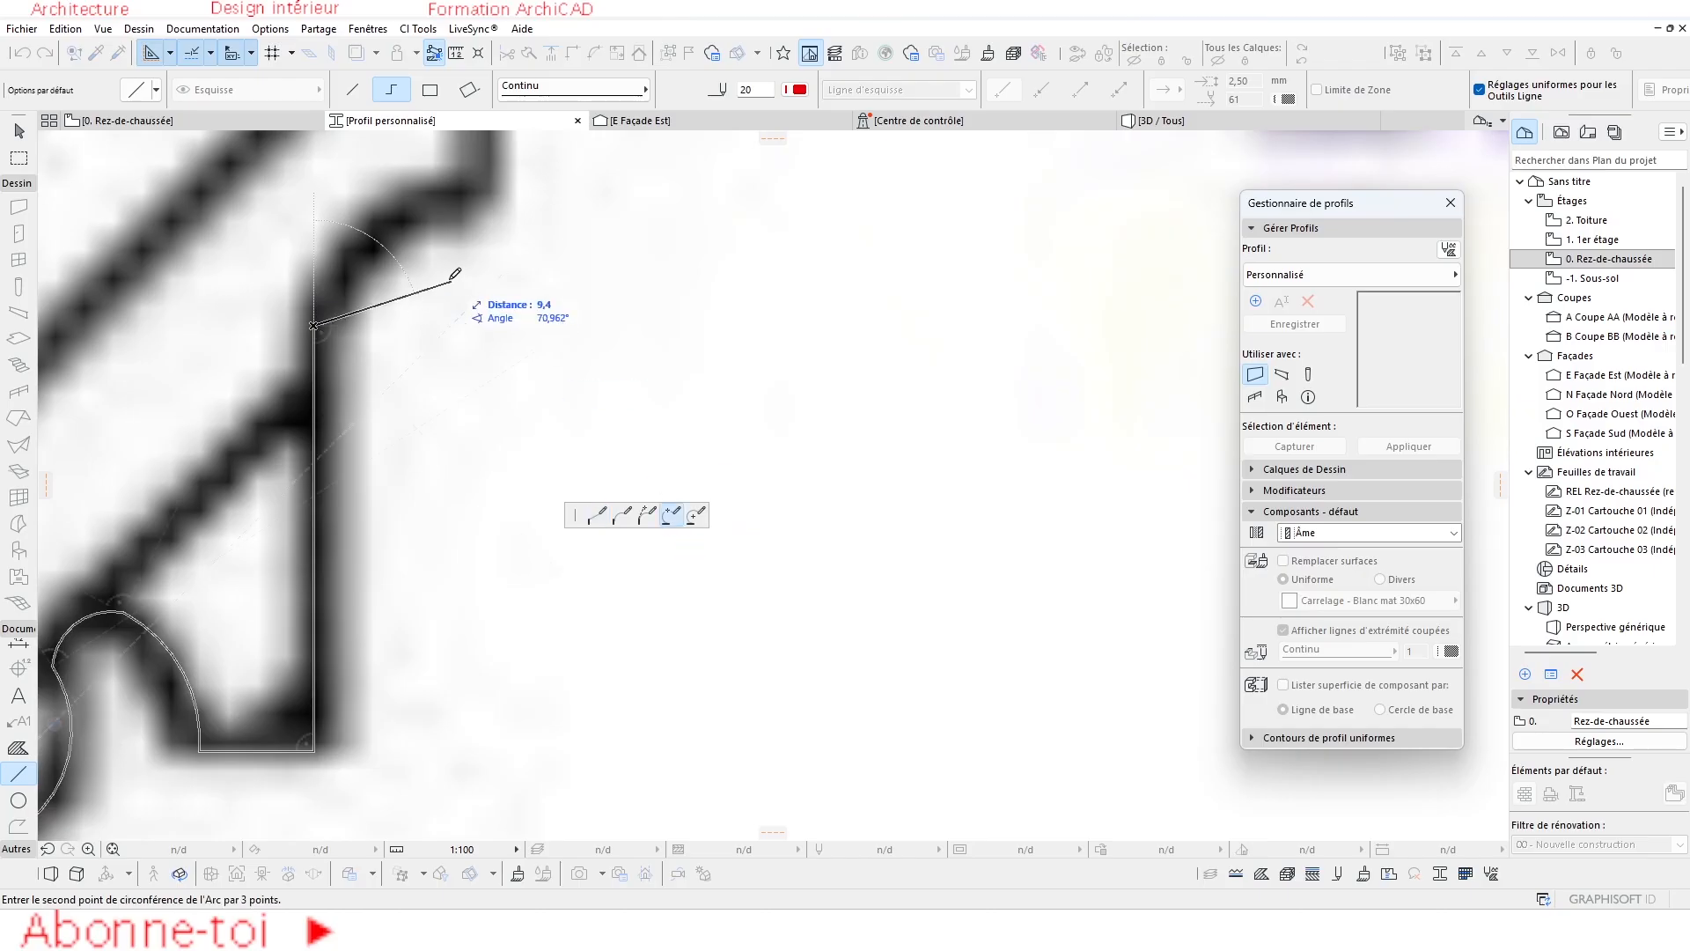
left_click(370, 221)
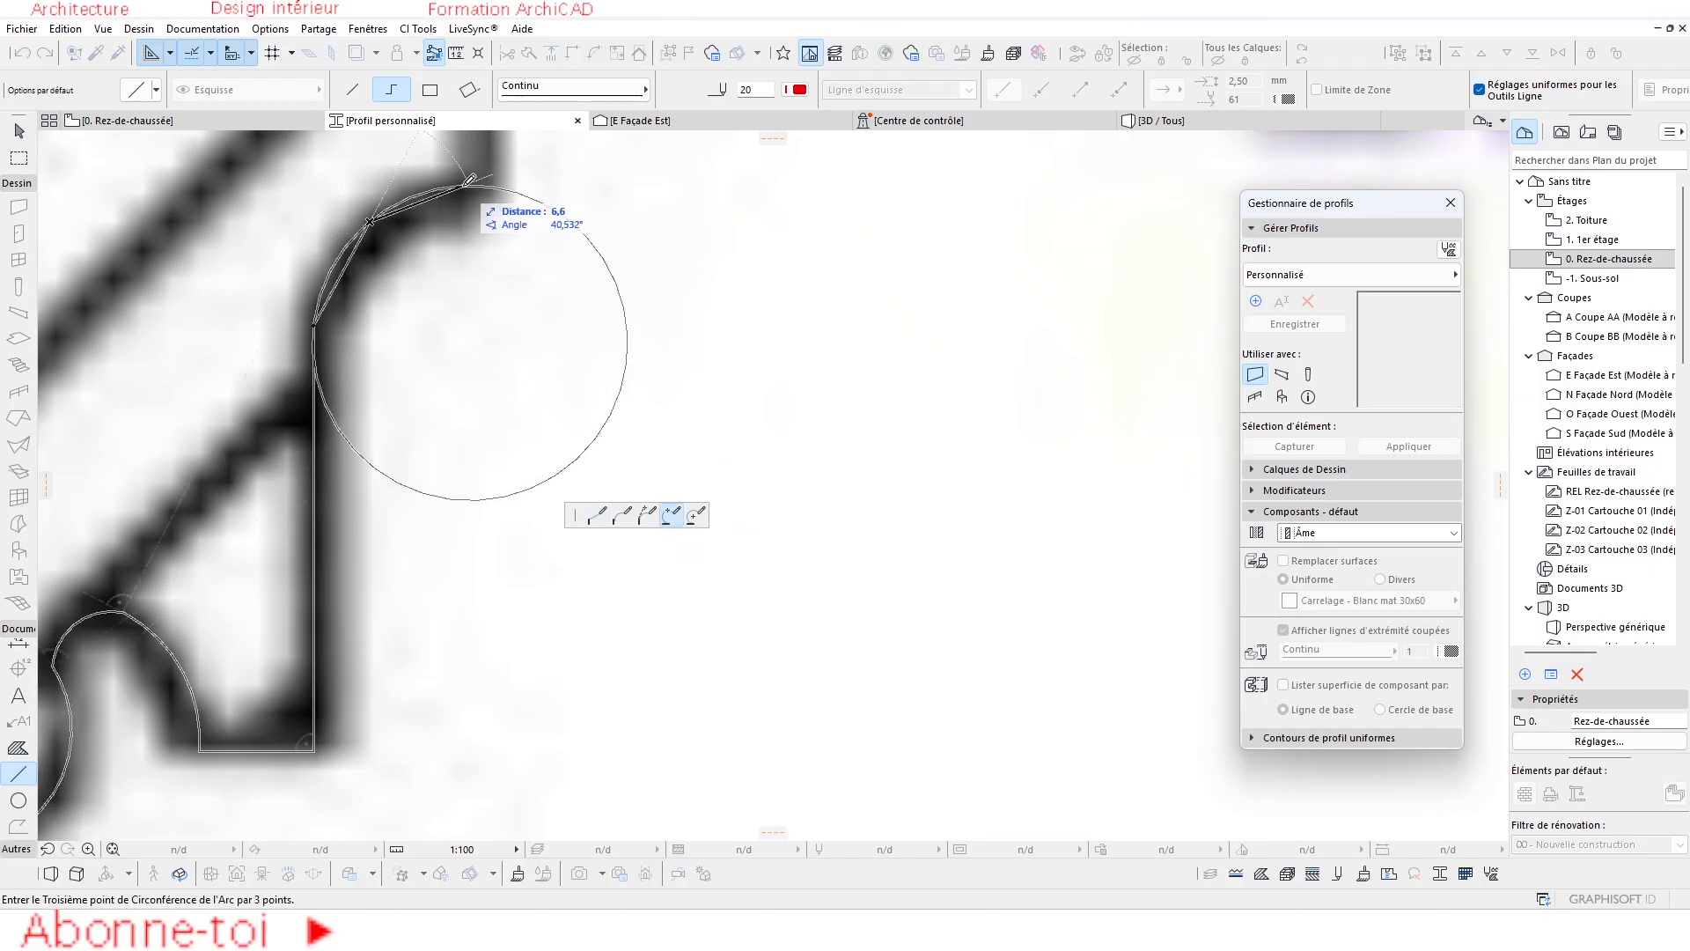
left_click(490, 183)
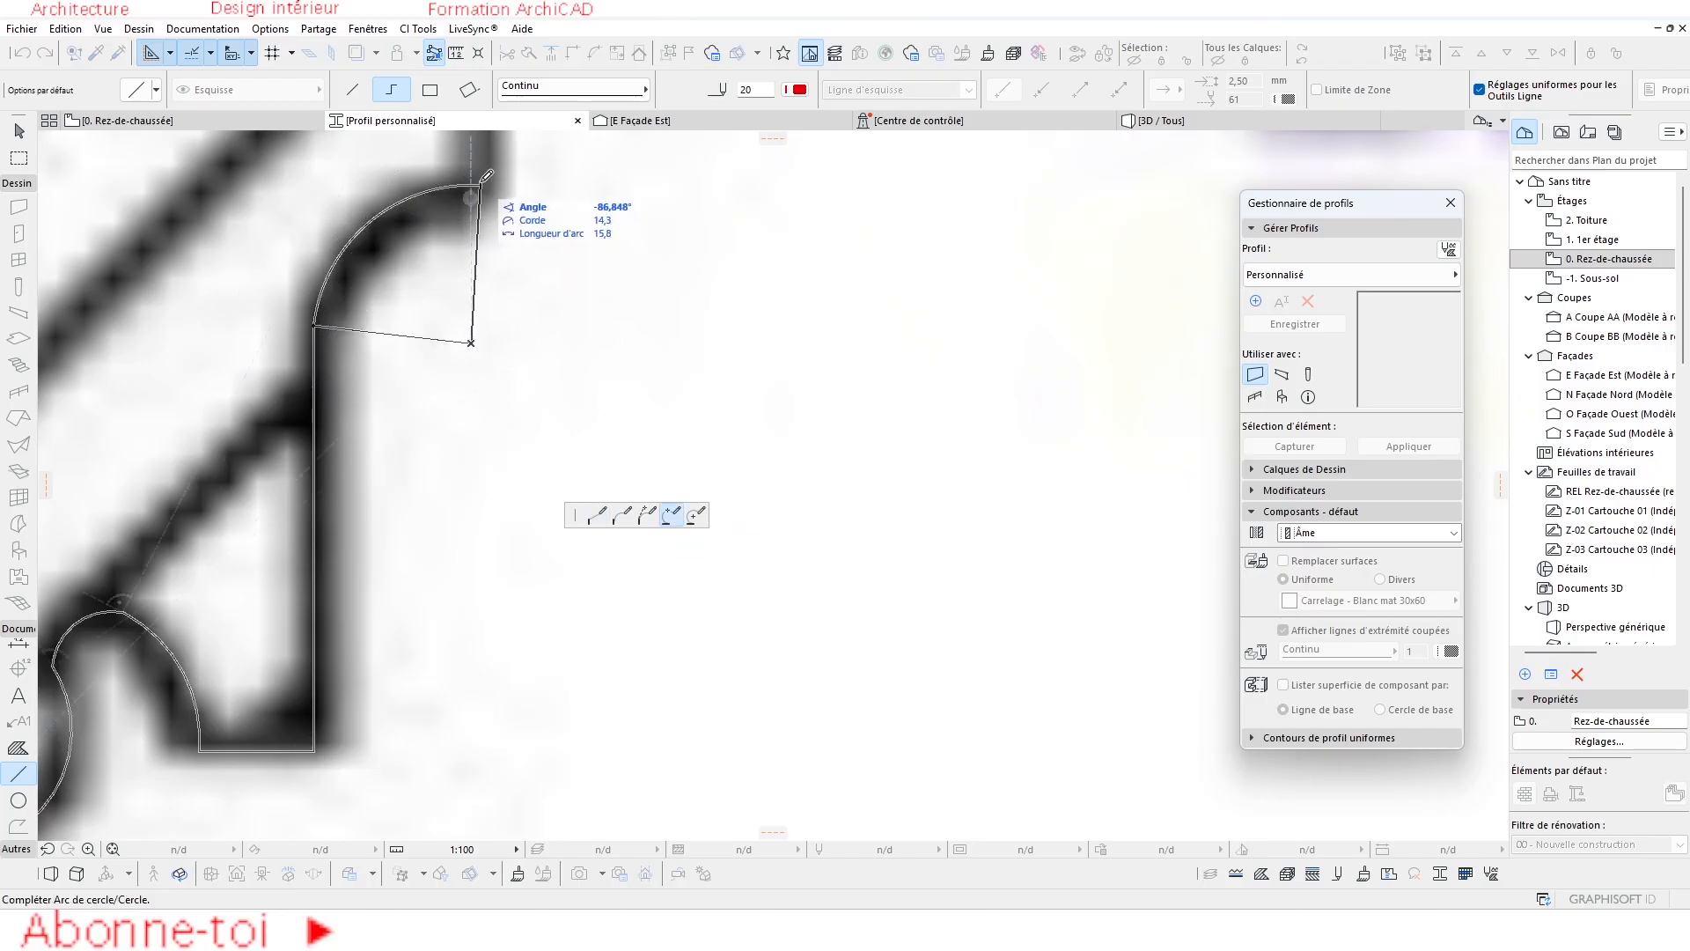
left_click(477, 184)
scroll(563, 444, "down", 3)
middle_click_drag(450, 277, 408, 506)
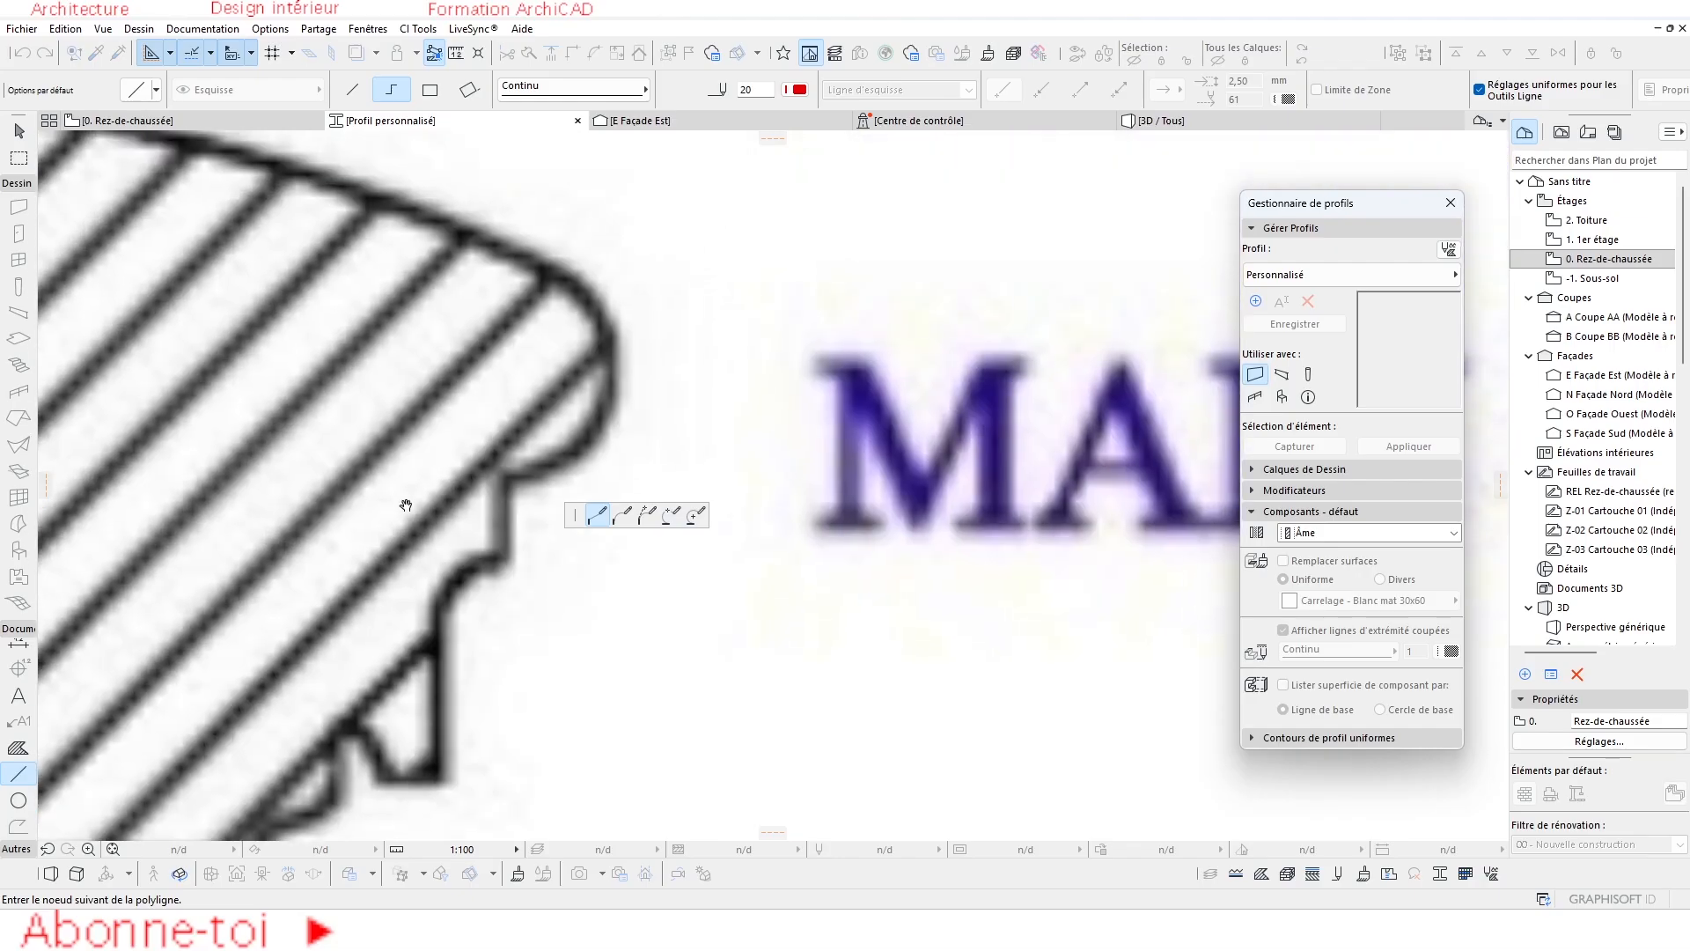
Add a vertical straight segment about 12.9 long up the short face beneath the handrail's rounded nose.
scroll(473, 502, "up", 3)
middle_click_drag(506, 483, 396, 489)
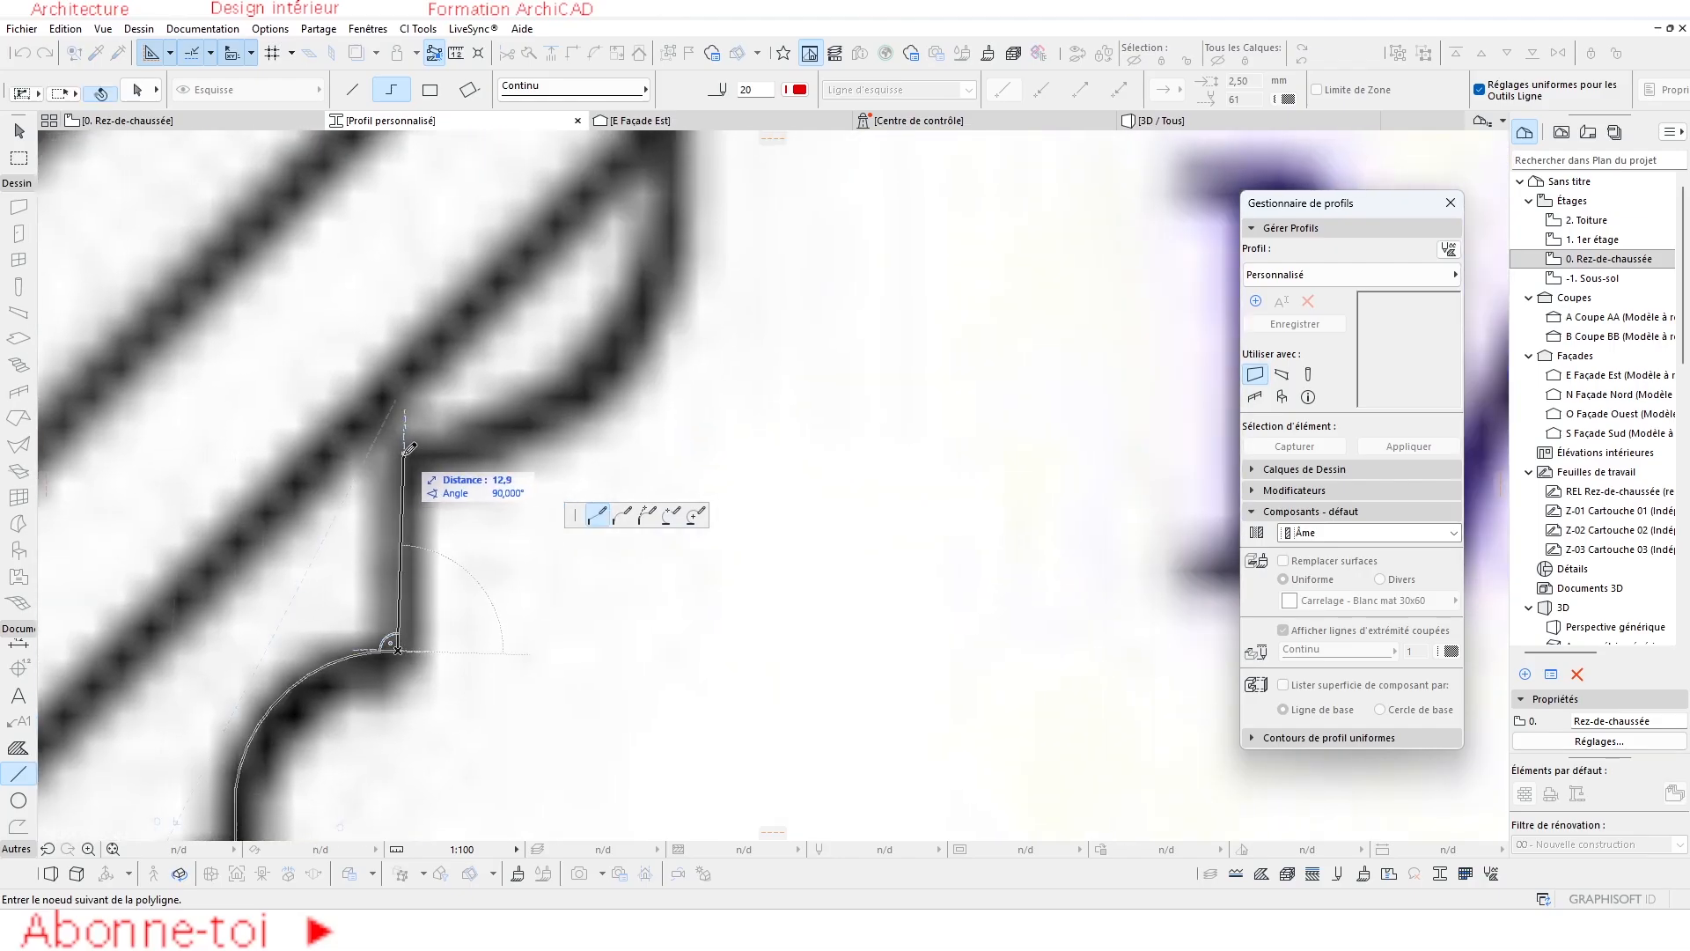
left_click(398, 462)
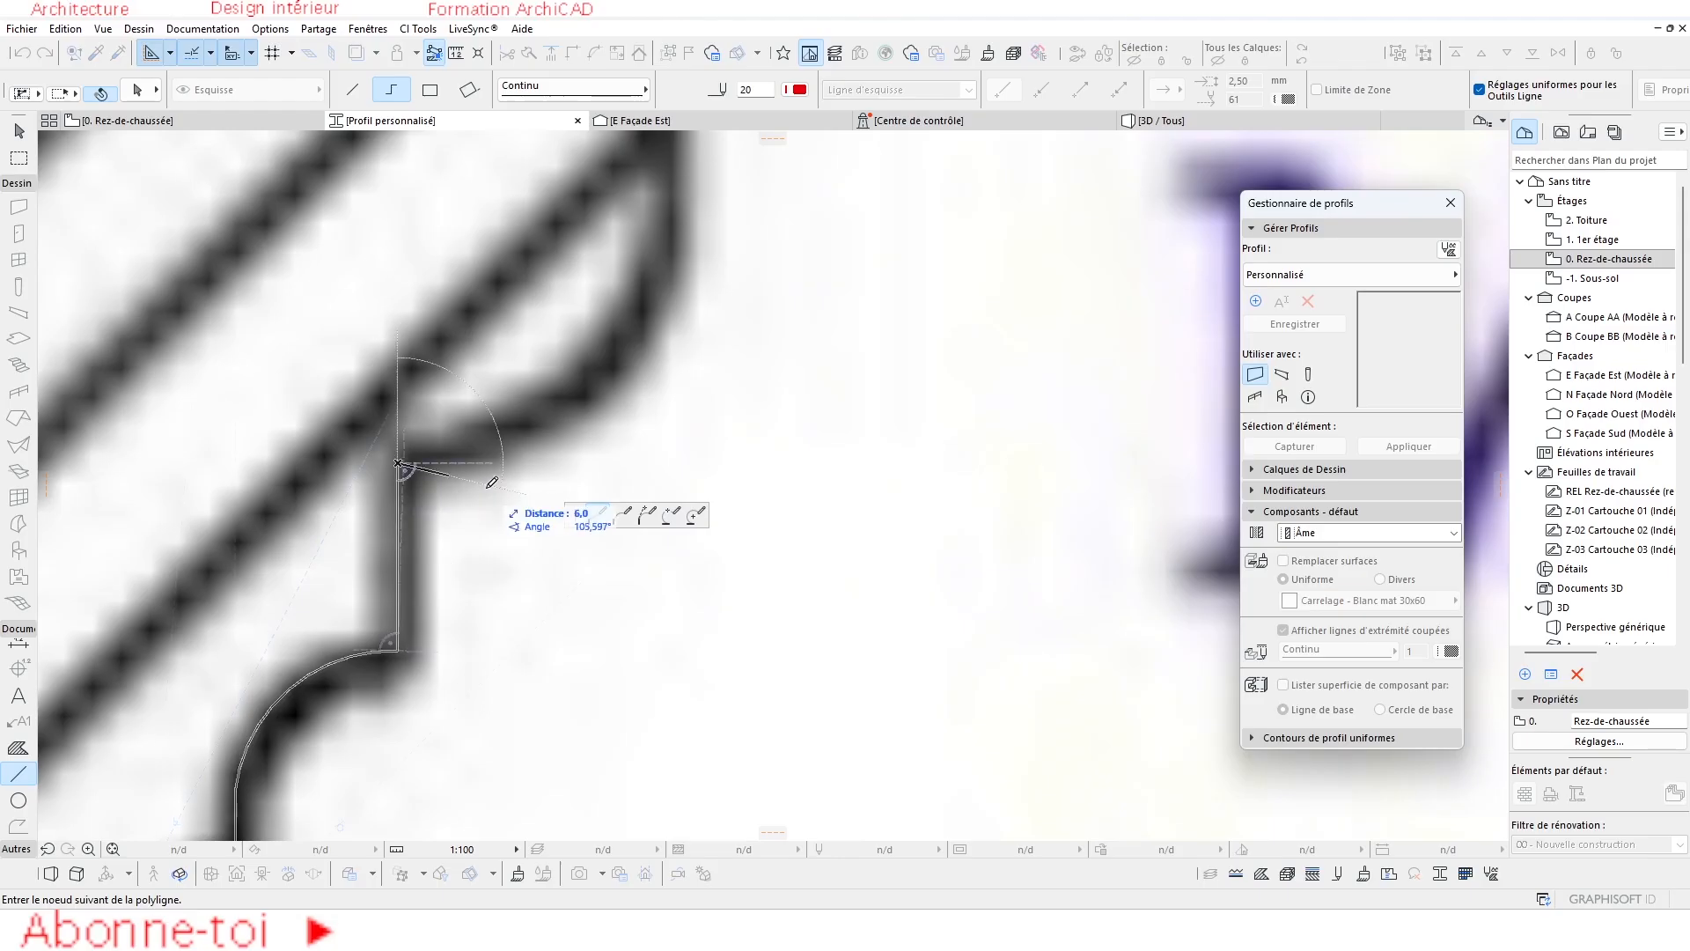
Trace the handrail's rounded outer nose with a three-point arc ending where the nose meets the top curve.
left_click(671, 513)
left_click(649, 307)
scroll(538, 480, "down", 4)
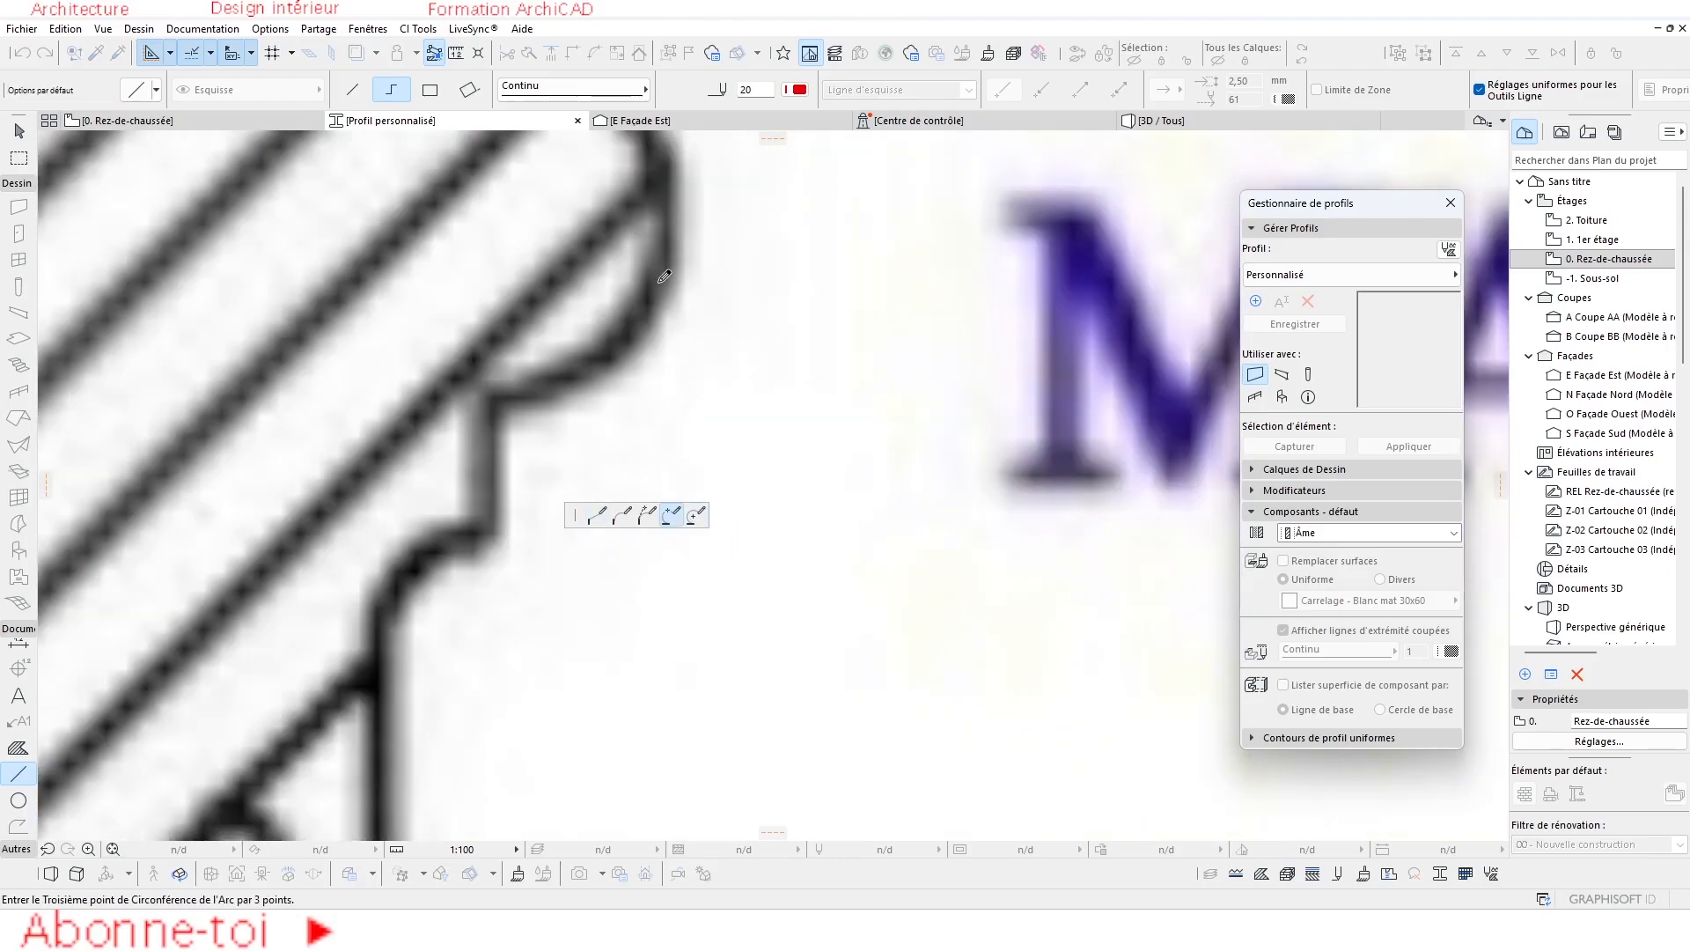
scroll(581, 297, "down", 4)
scroll(563, 290, "up", 3)
left_click(558, 289)
left_click(556, 283)
scroll(567, 313, "down", 5)
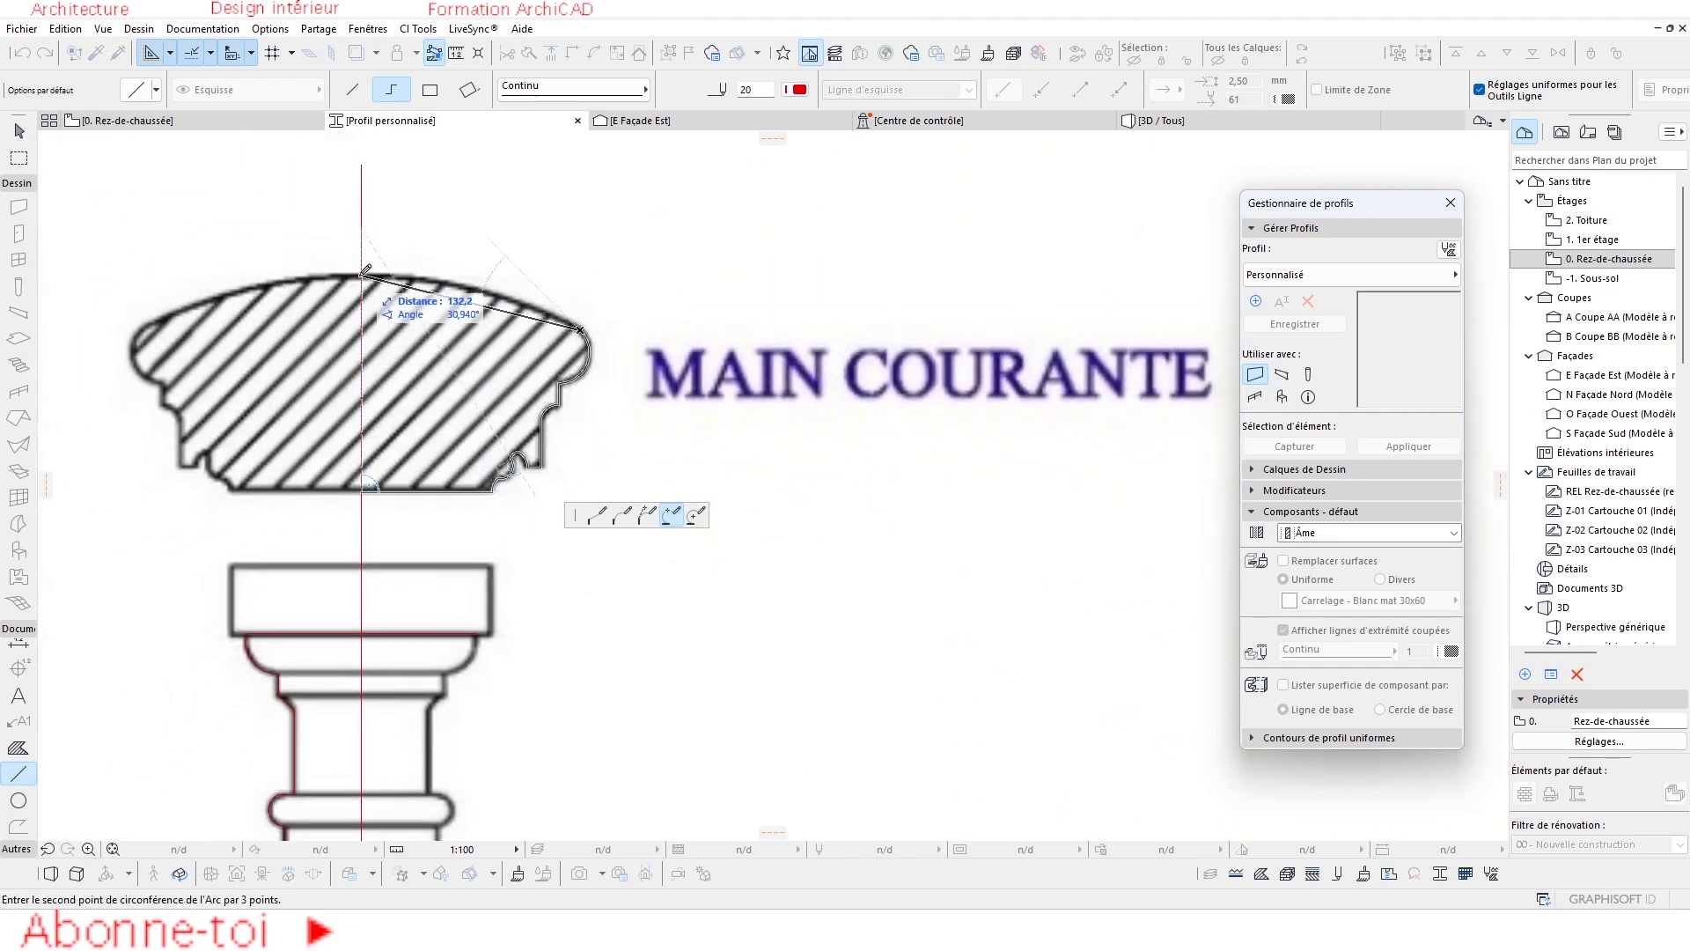
Trace the crown with a three-point arc guided by the opposite shoulder, ending at the apex on the centre axis.
left_click(361, 273)
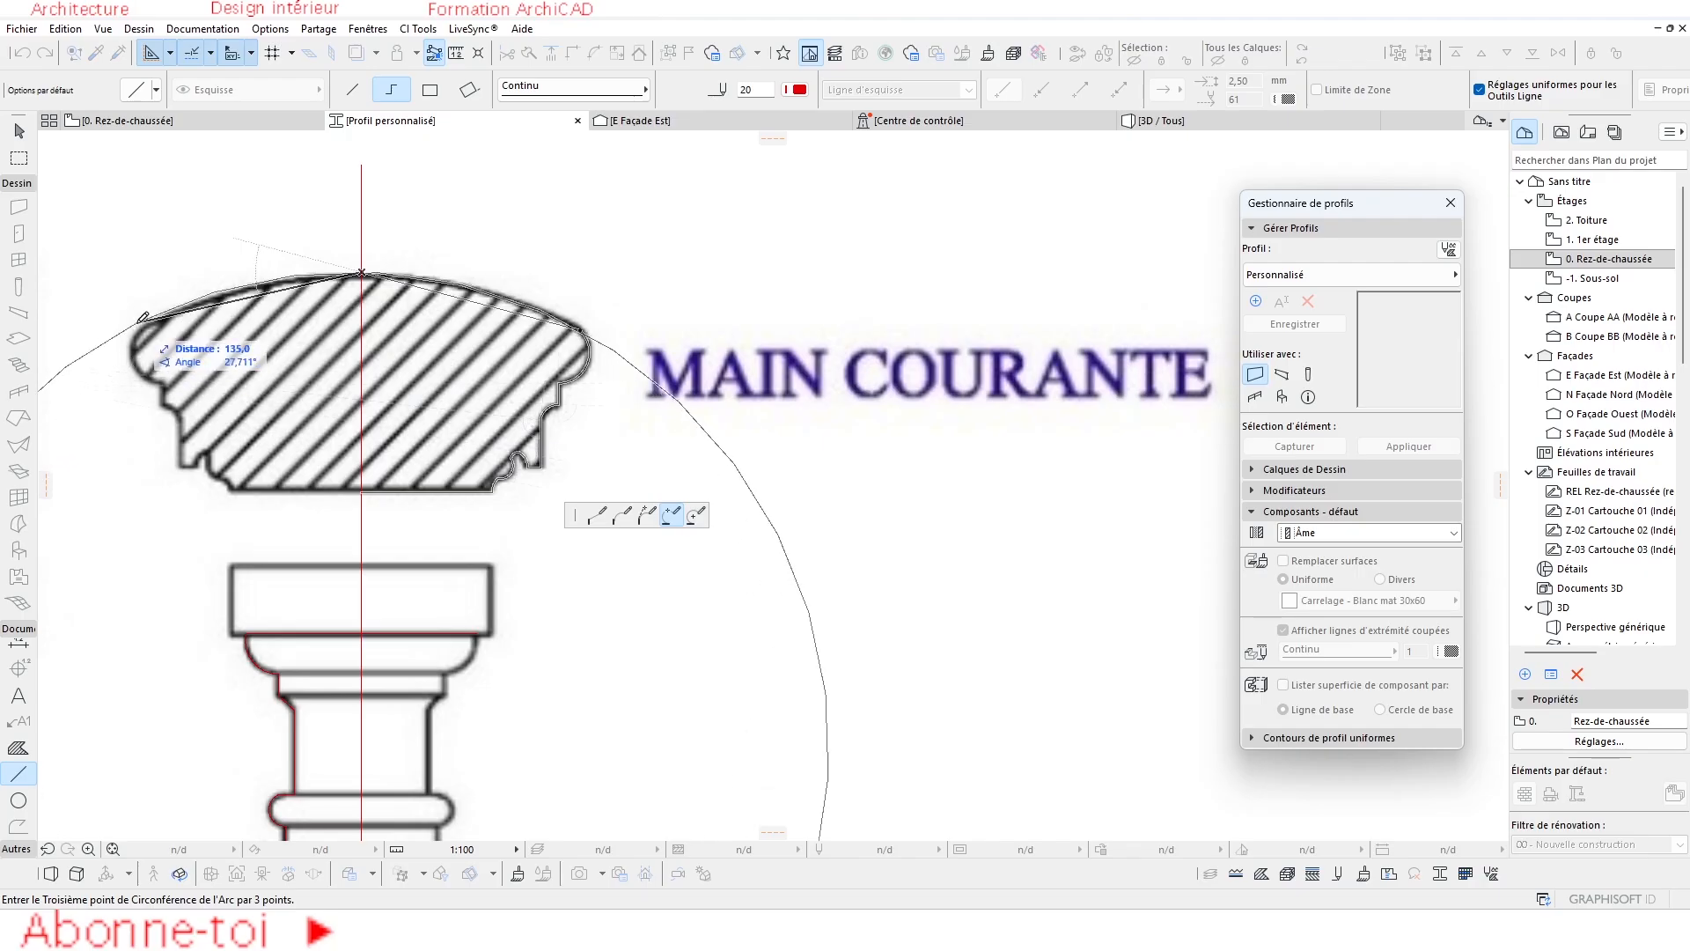
scroll(139, 326, "up", 3)
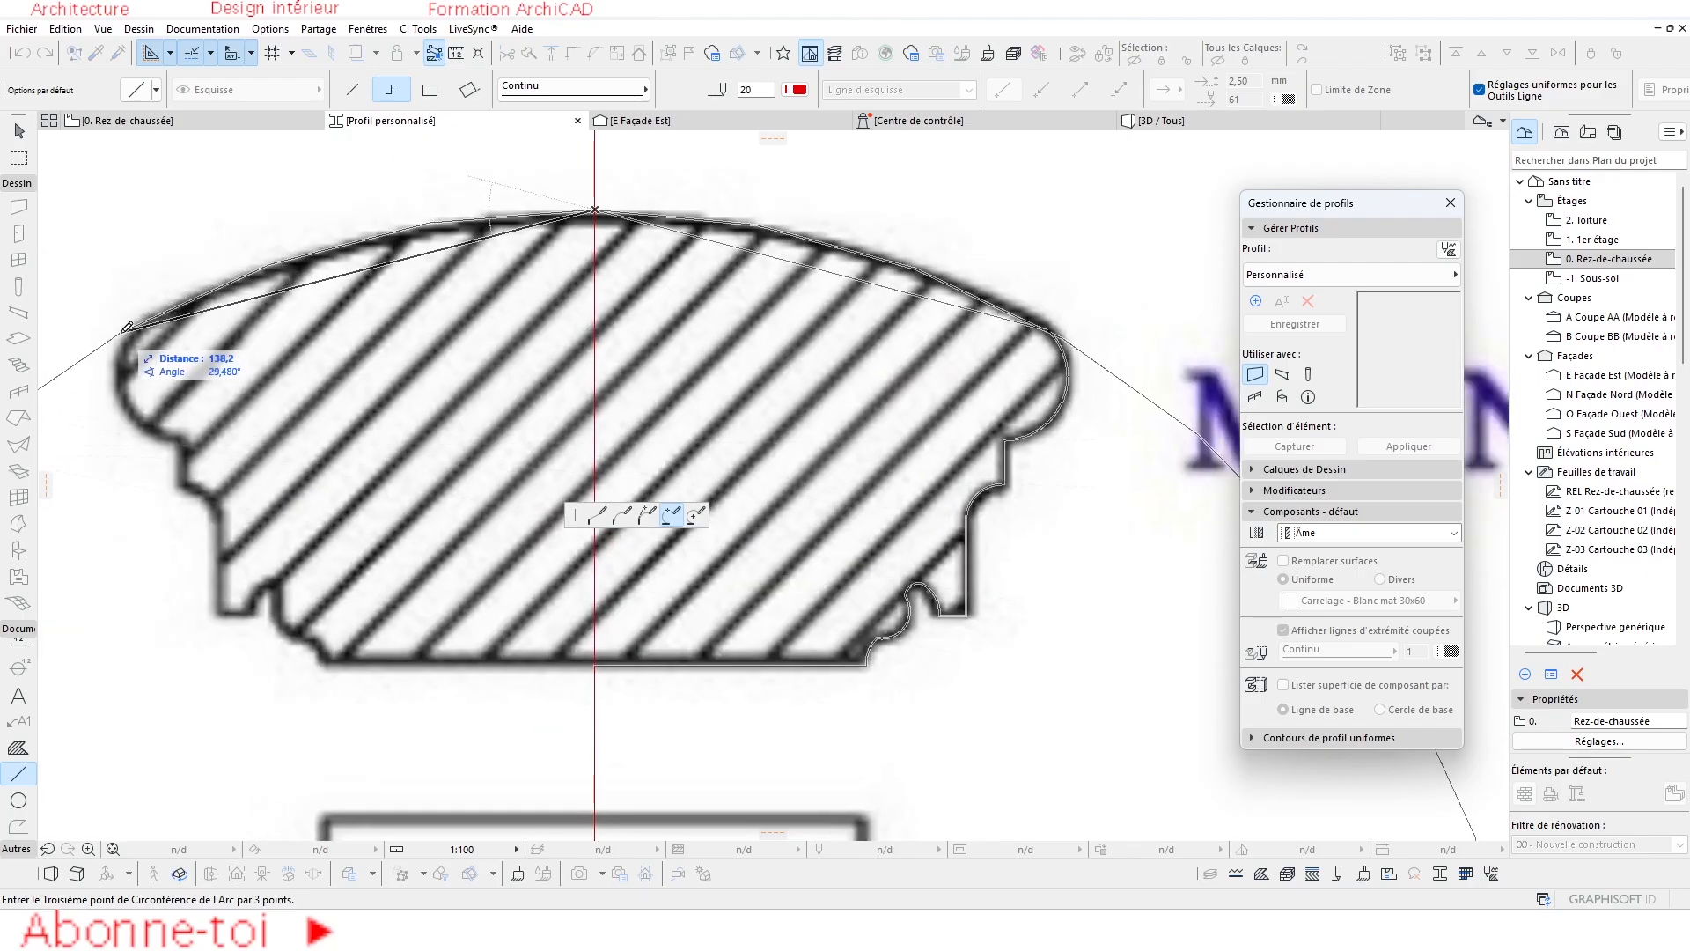
left_click(128, 328)
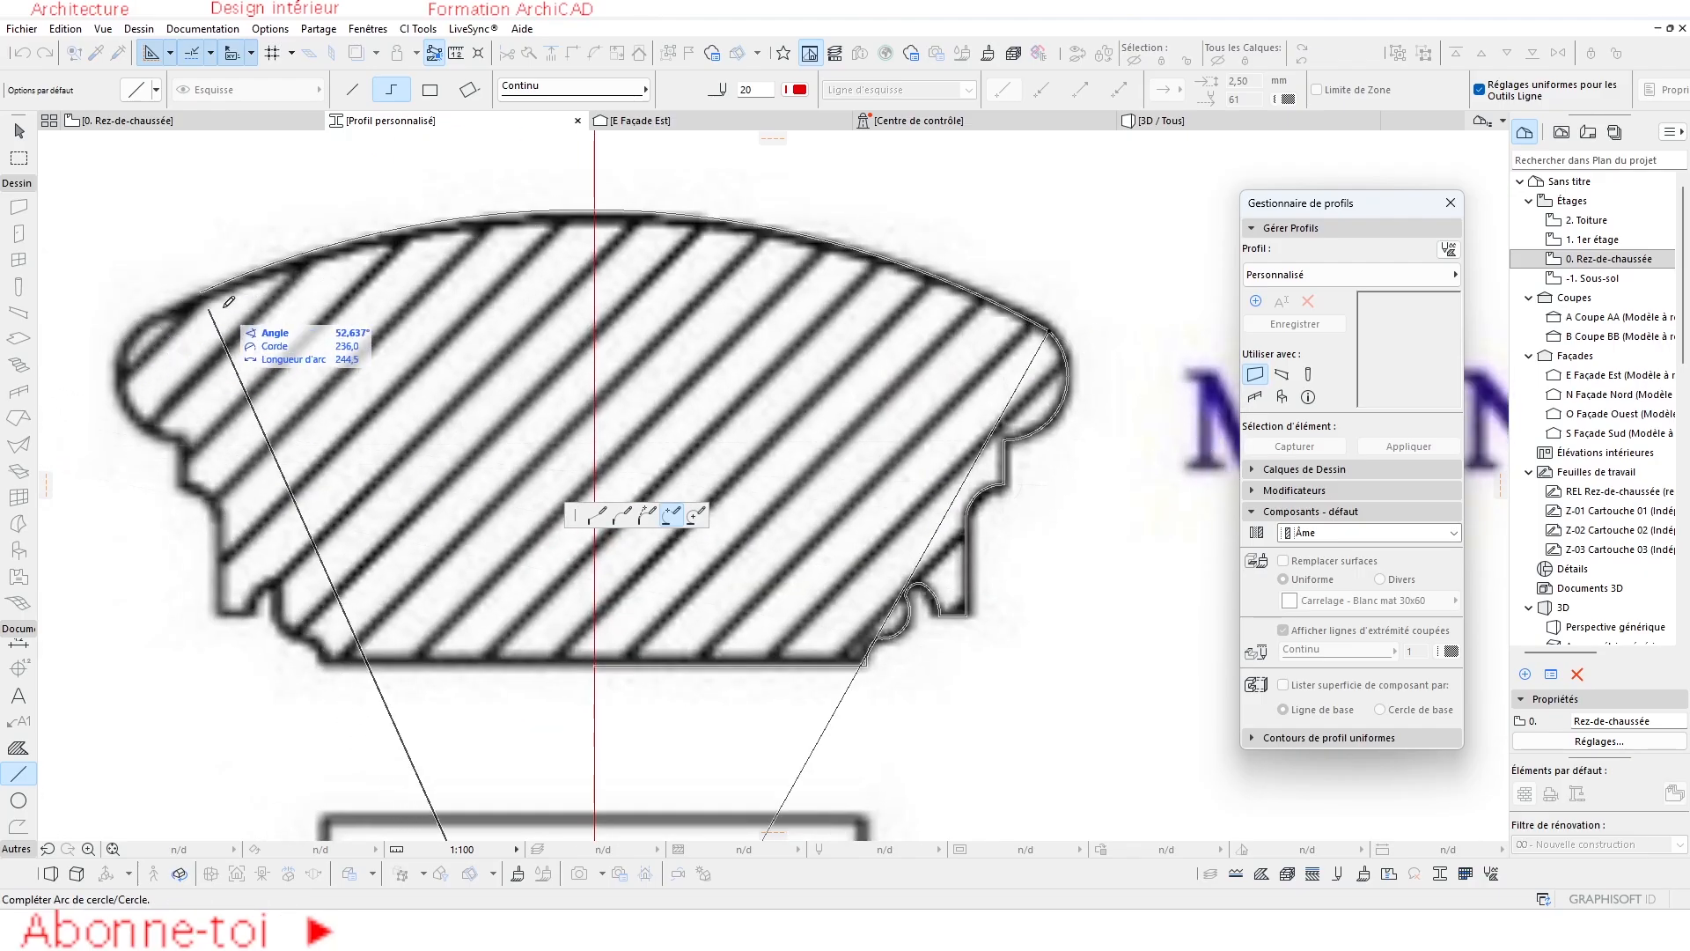
left_click(596, 209)
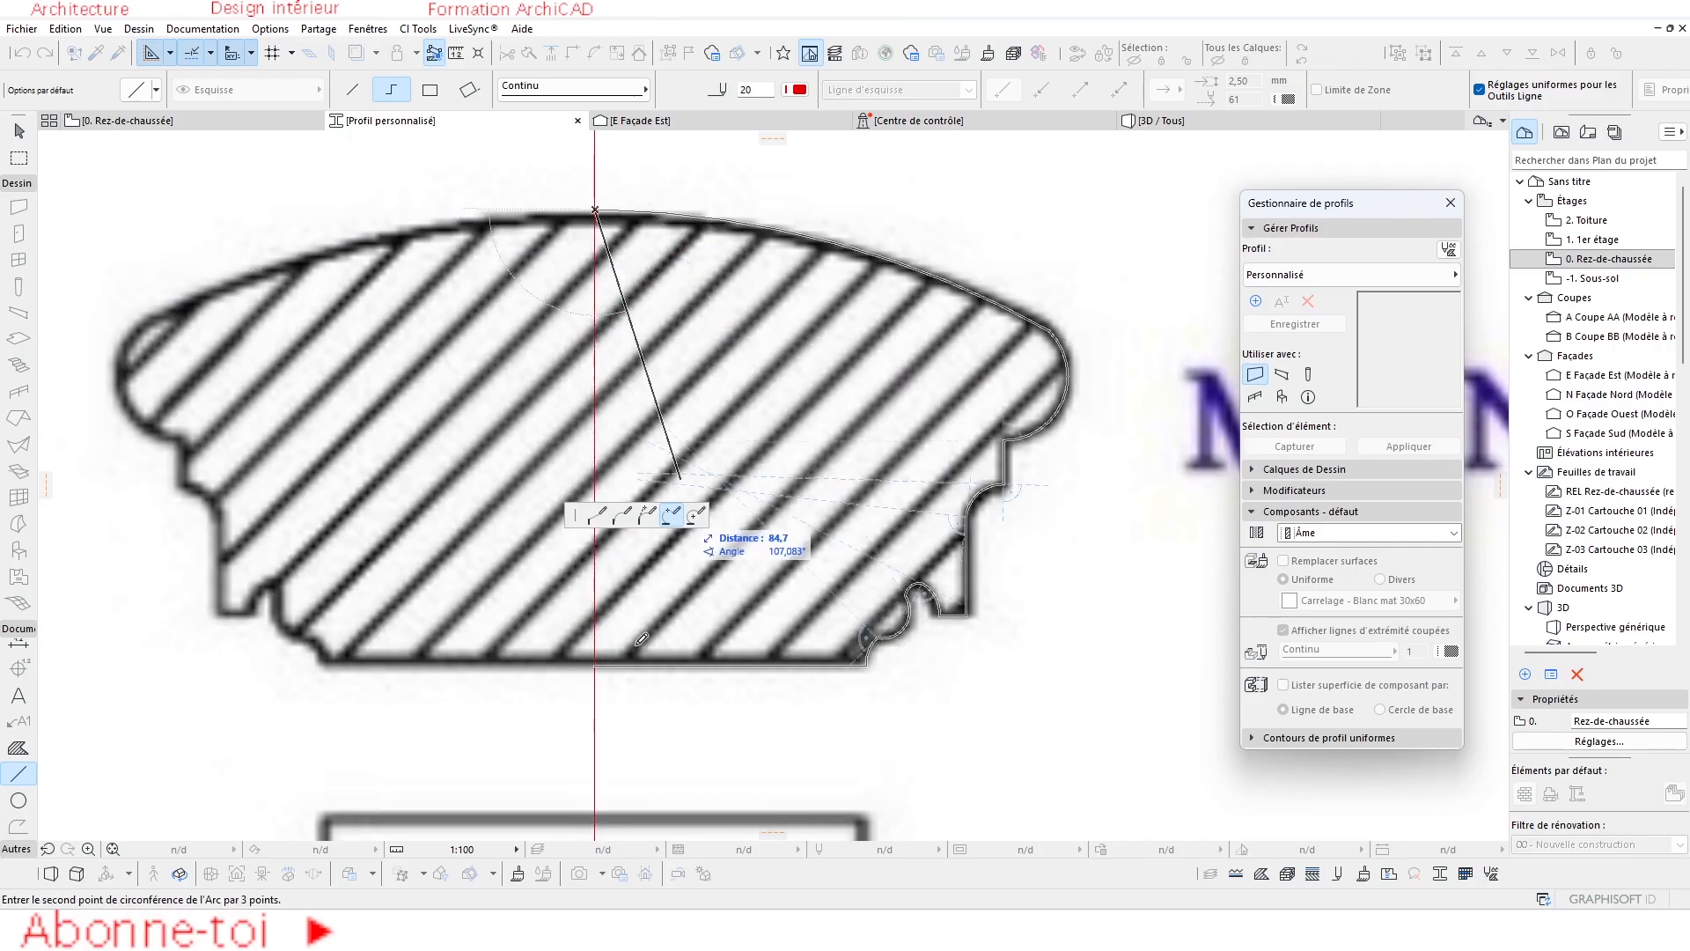
Close the half-section outline with a straight segment down the centre axis to the handrail's bottom edge.
left_click(598, 513)
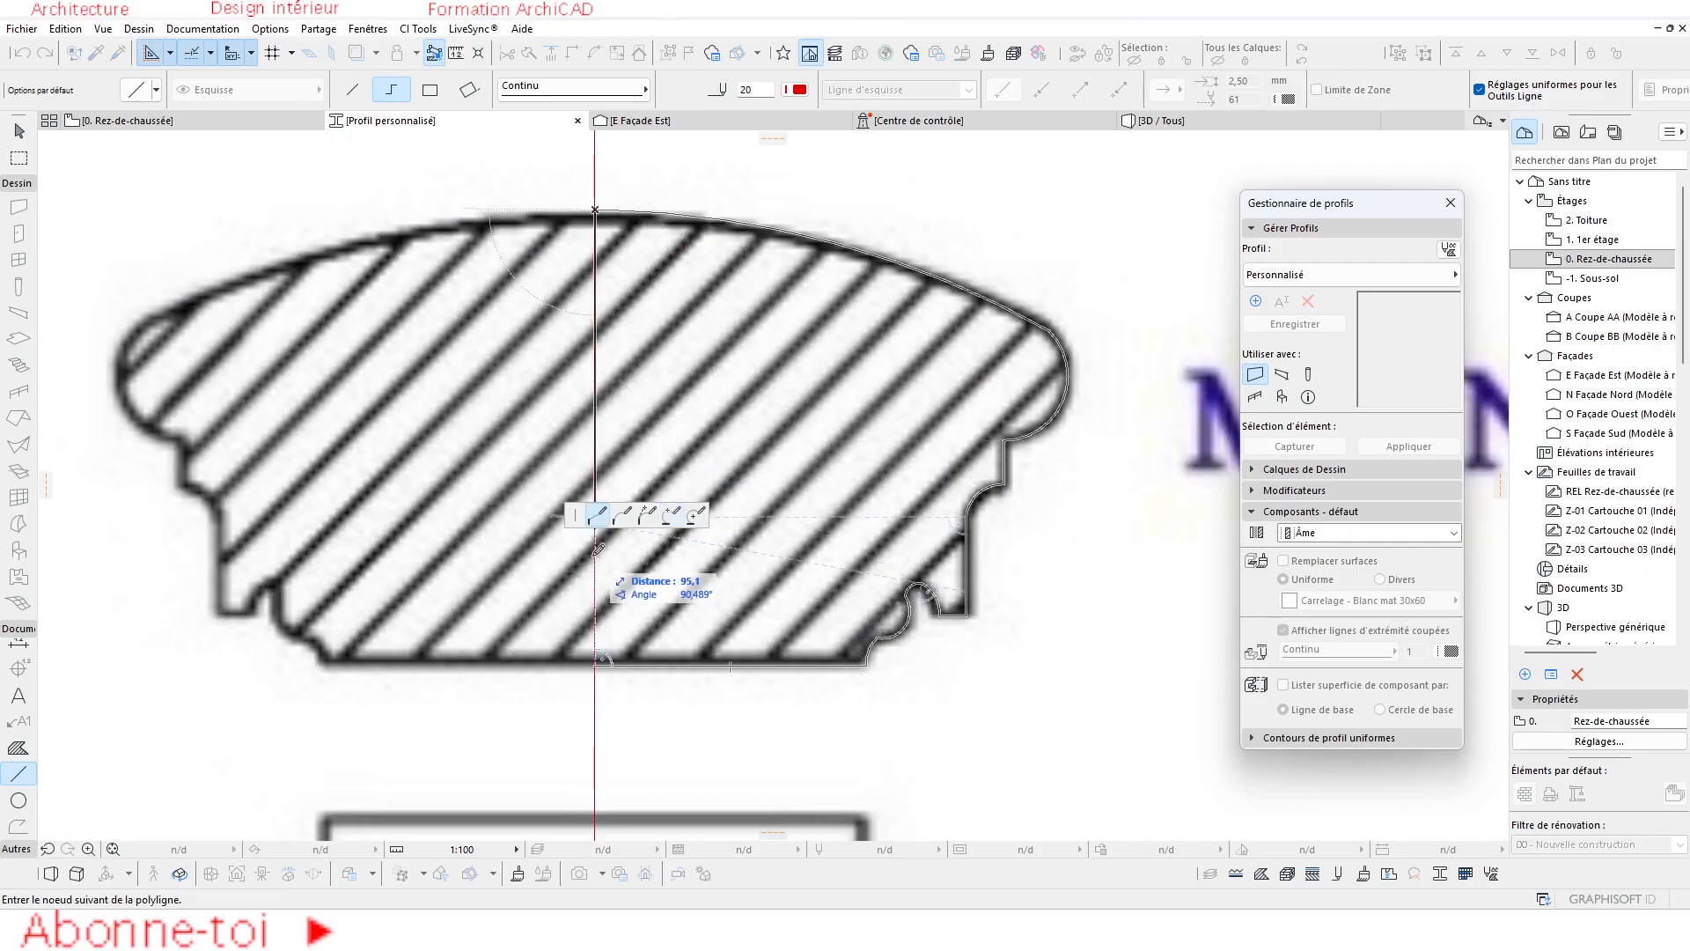
left_click(596, 664)
scroll(713, 573, "down", 3)
middle_click_drag(713, 573, 589, 548)
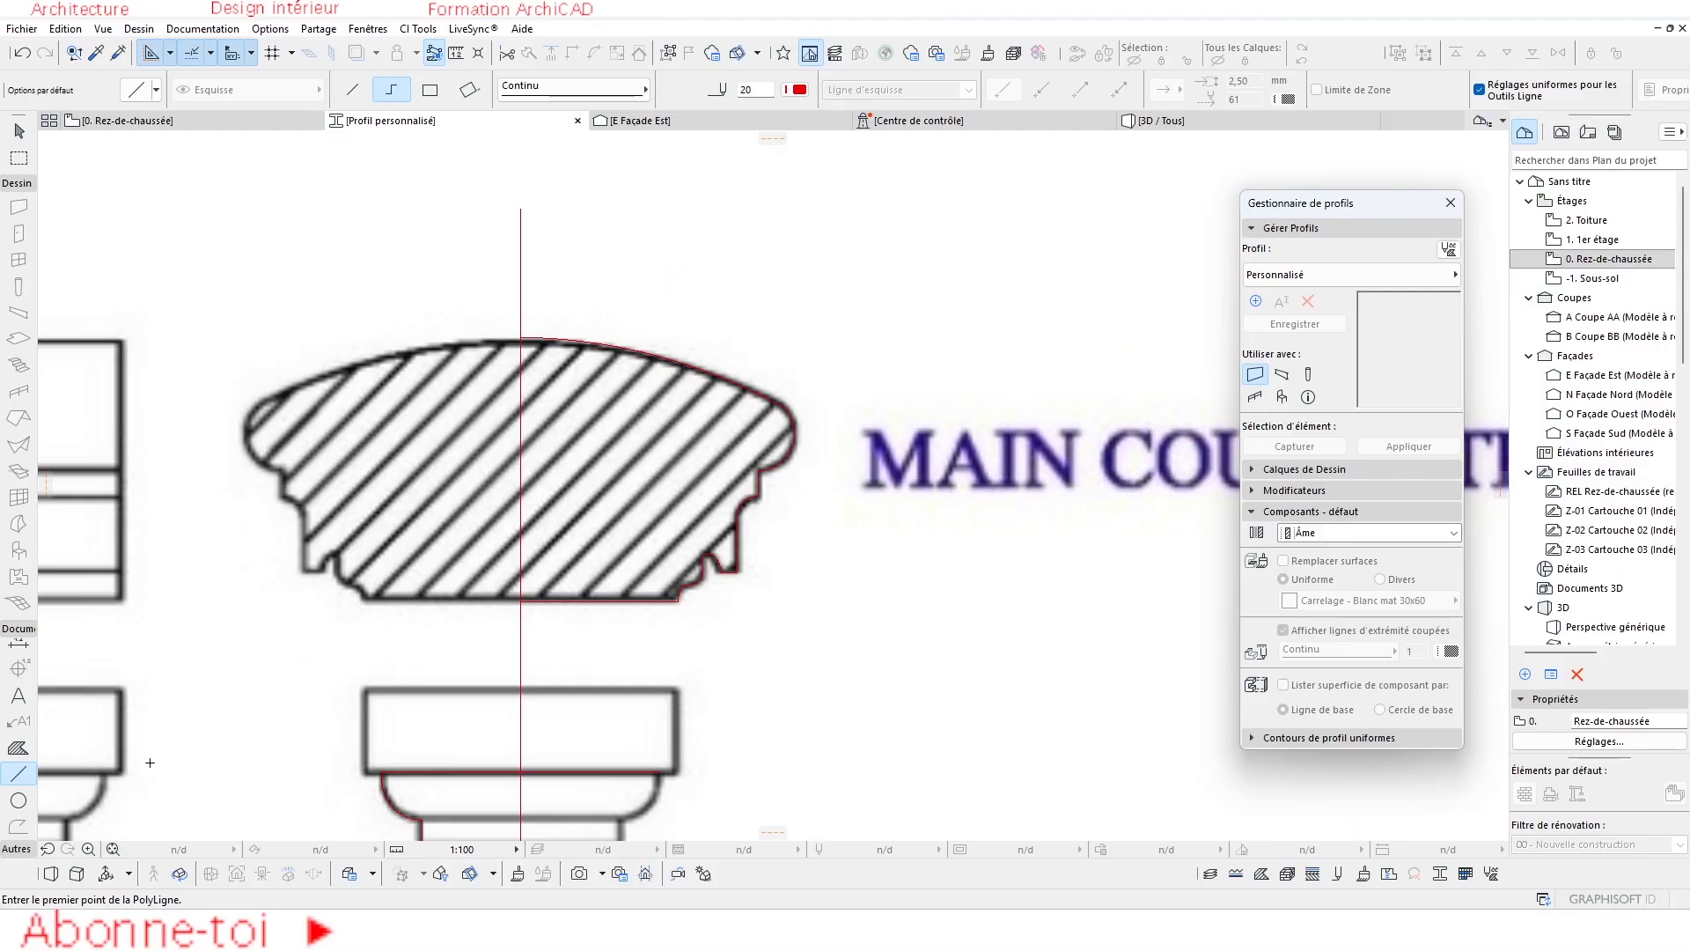
Fill the closed half-section outline and mirror a copy of the fill about the vertical centre axis, selecting both halves.
left_click(25, 750)
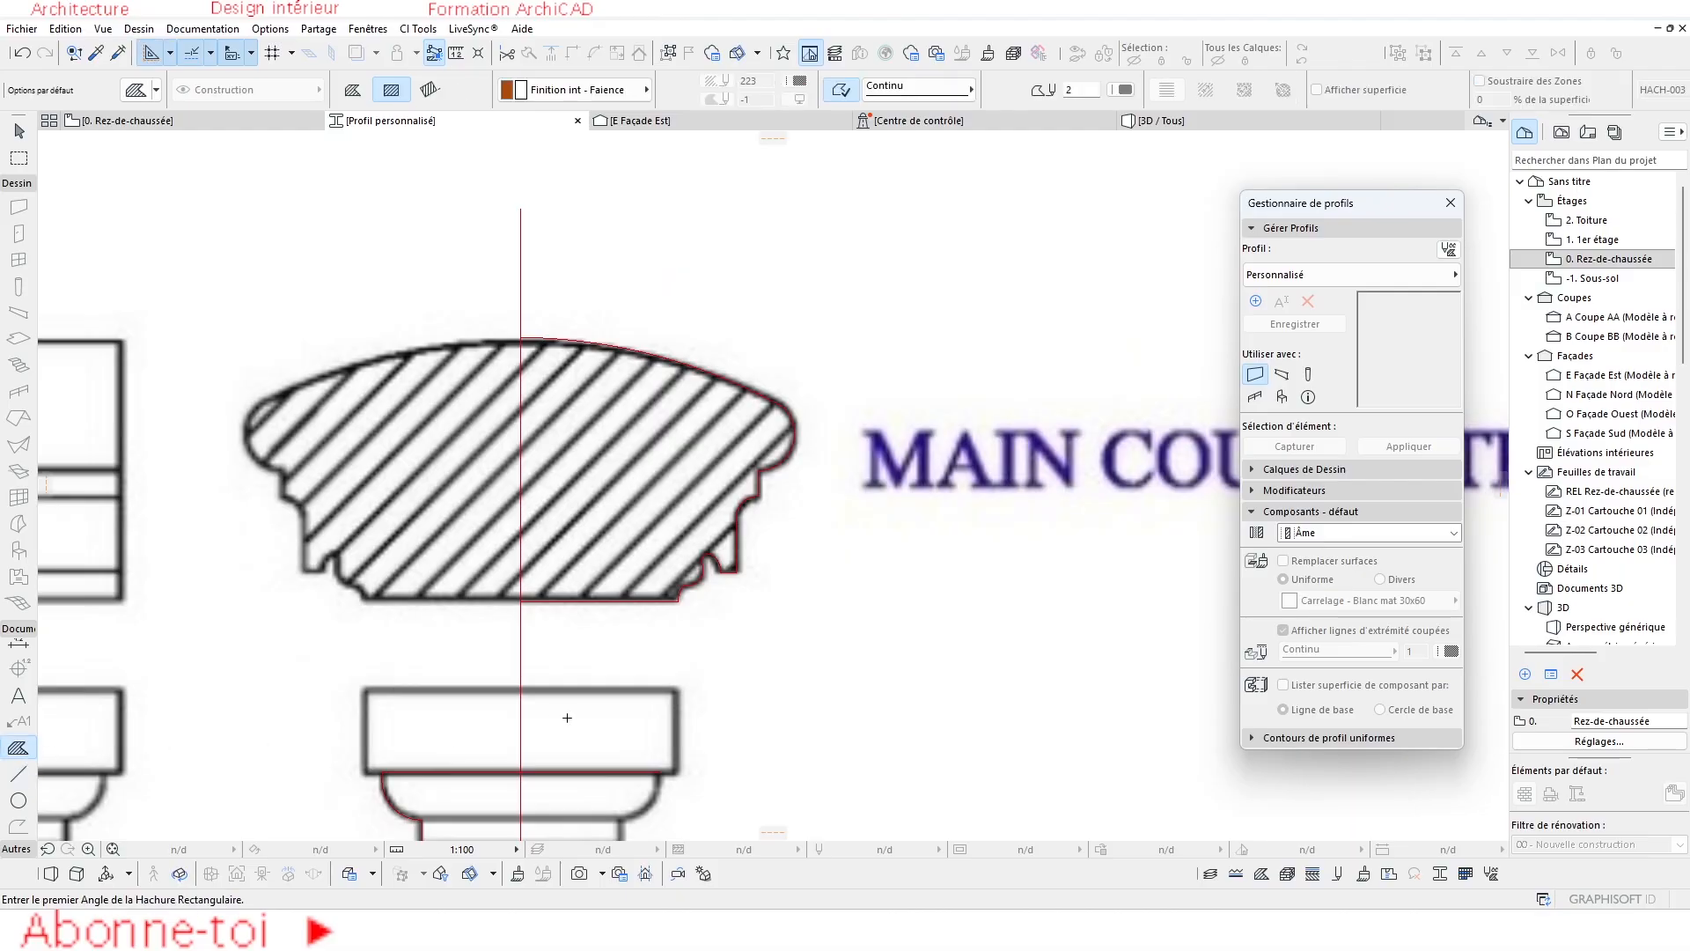
left_click(605, 454)
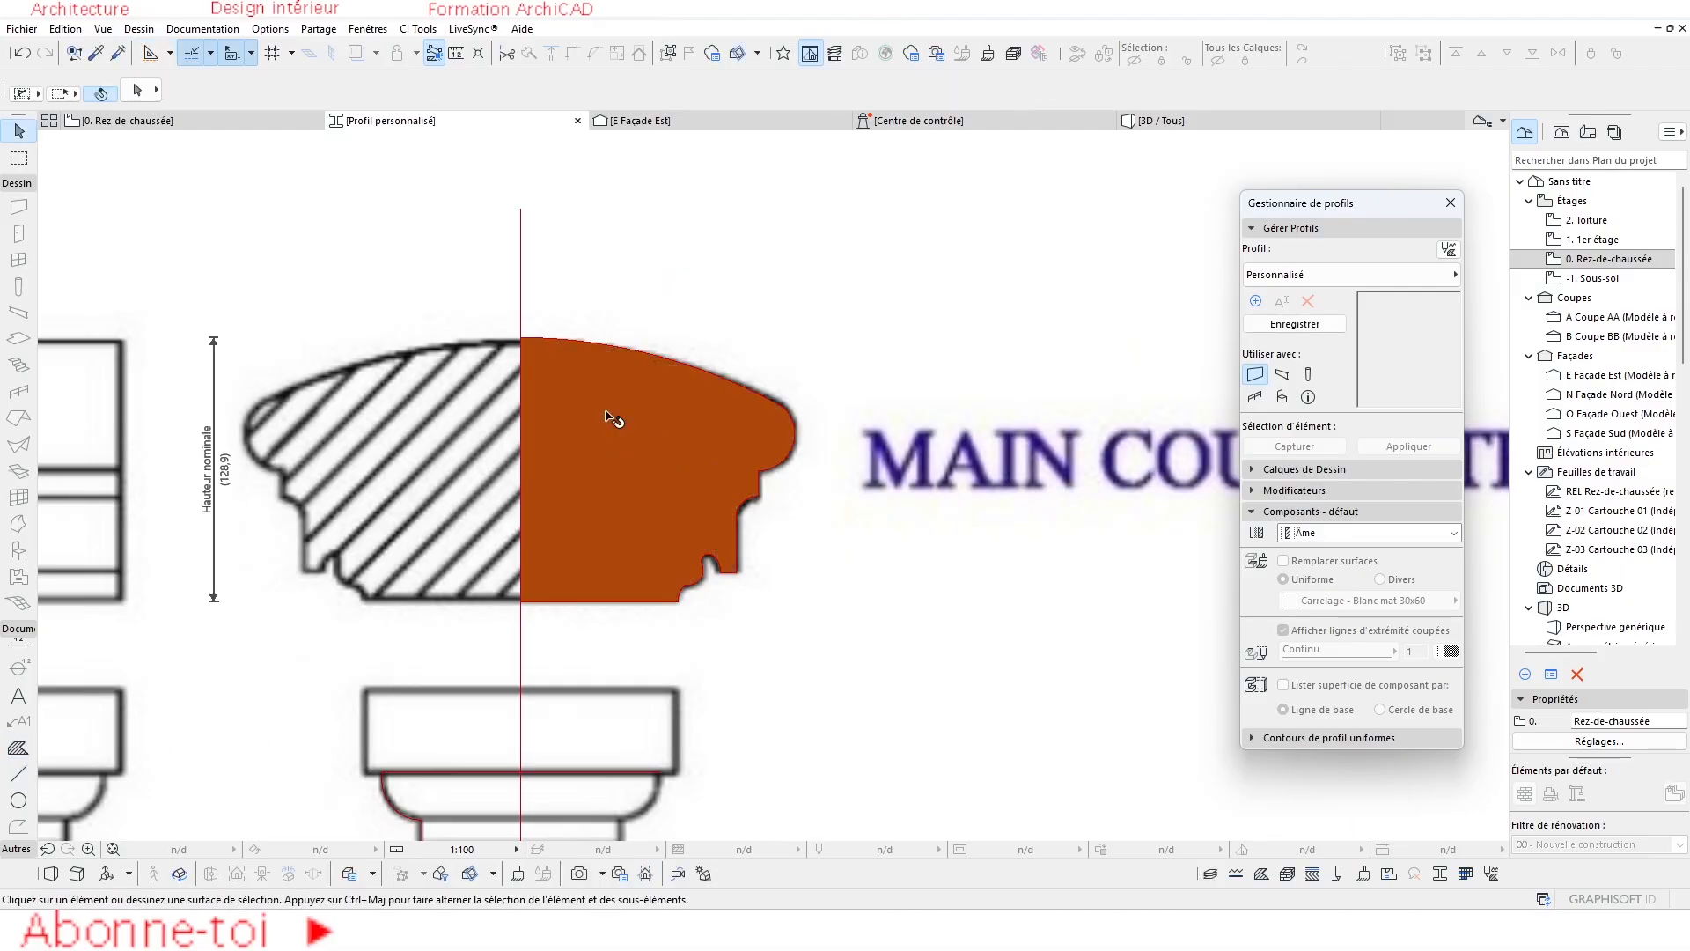
left_click(626, 425, "shift")
key("ctrl+m")
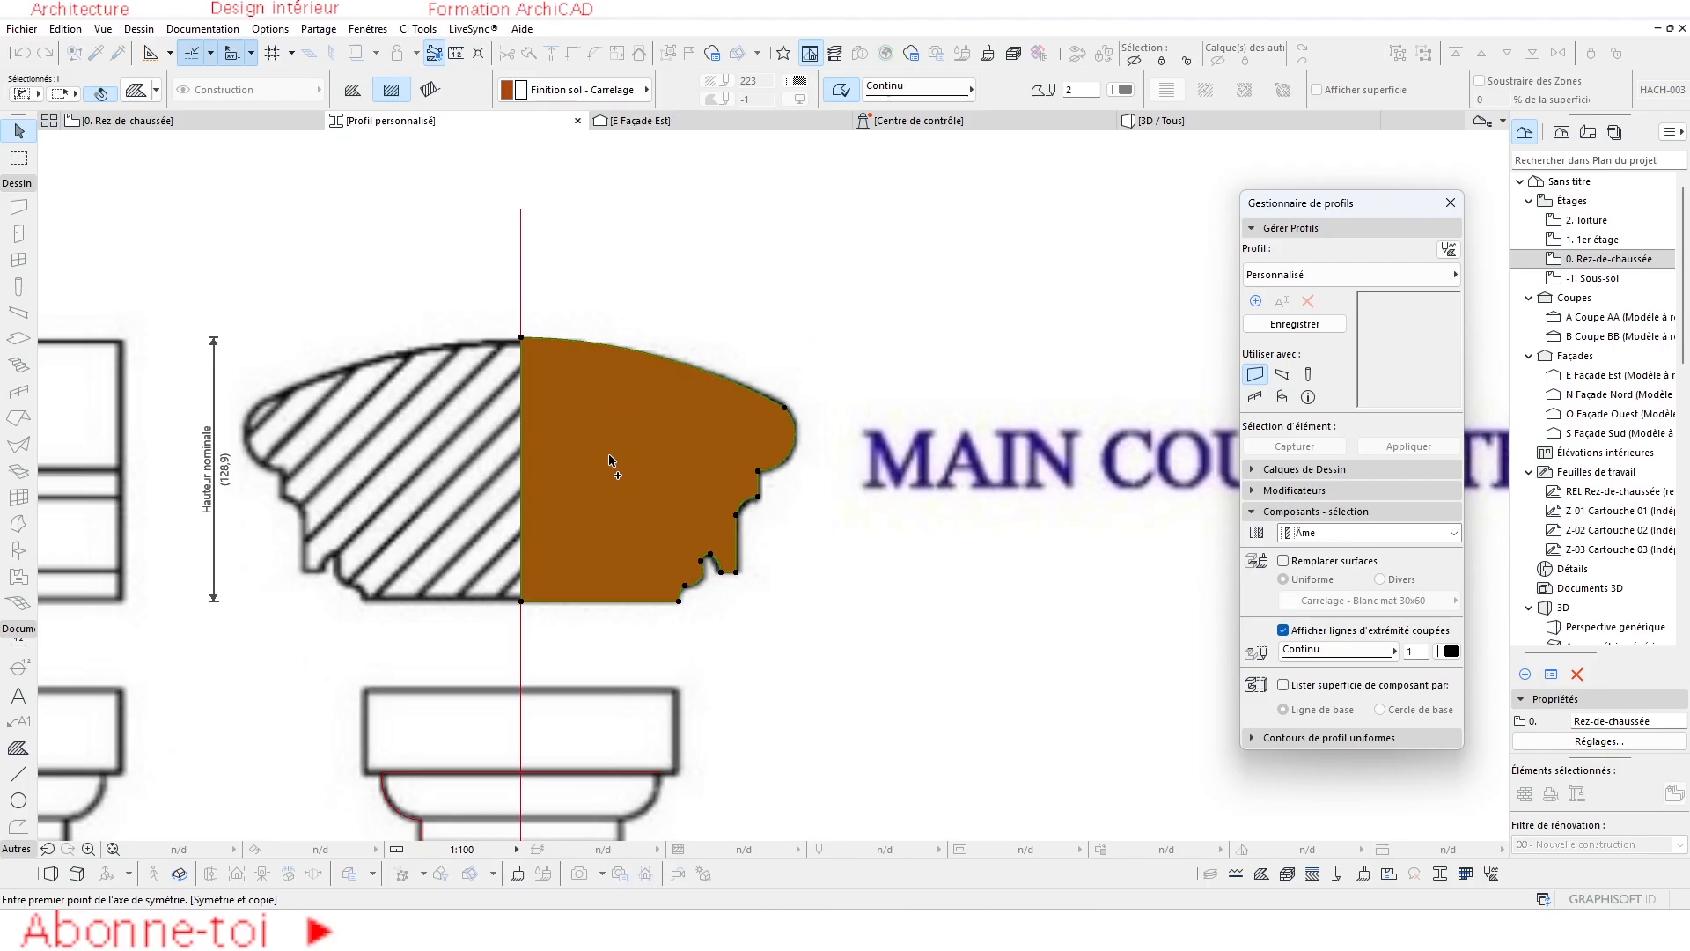
left_click(522, 602)
left_click(452, 433, "shift")
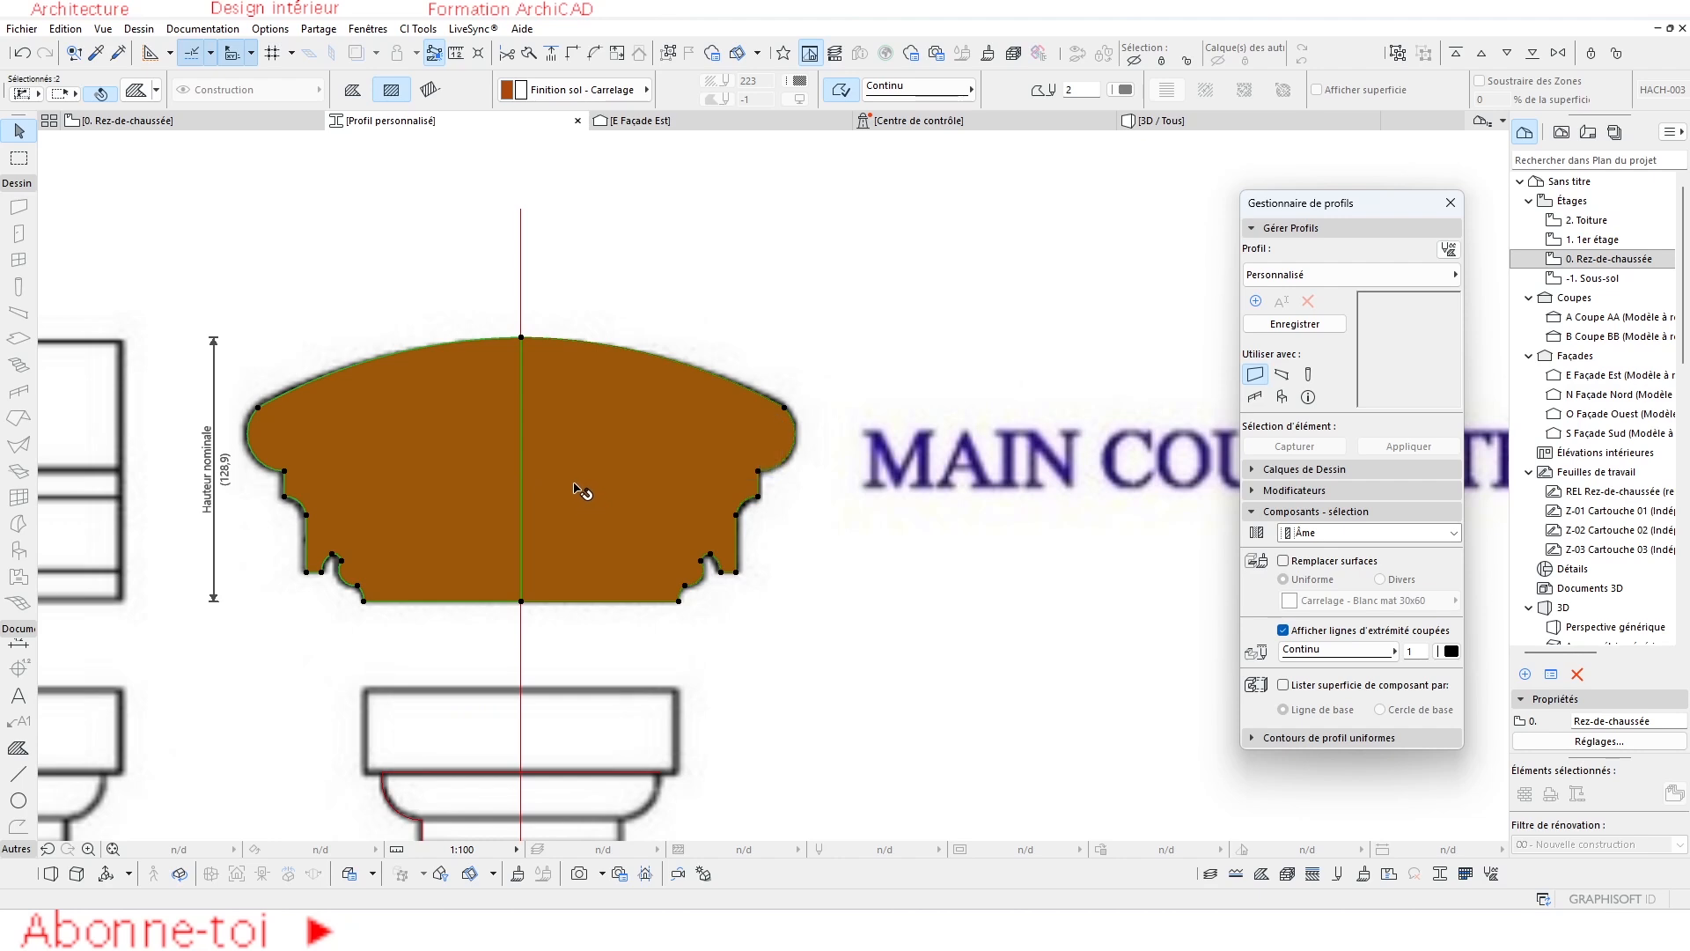
Save the completed handrail section as a new profile named "- Main courante".
scroll(582, 491, "down", 2)
scroll(553, 544, "up", 1)
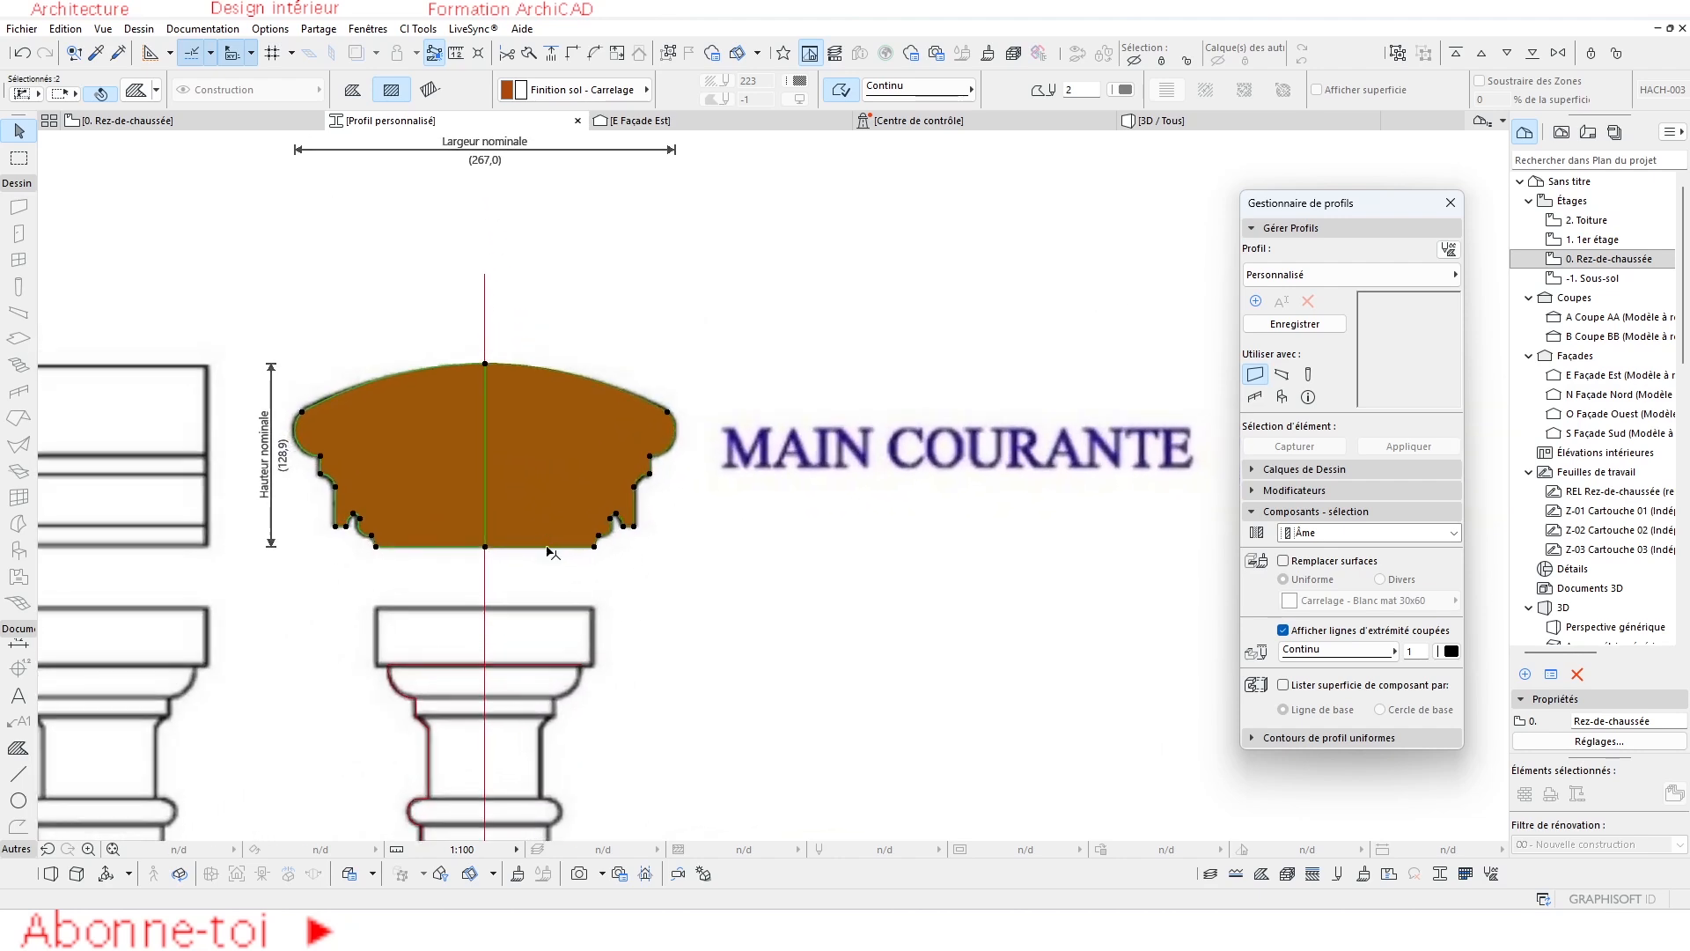
scroll(550, 530, "up", 2)
middle_click_drag(553, 530, 648, 485)
scroll(653, 487, "down", 4)
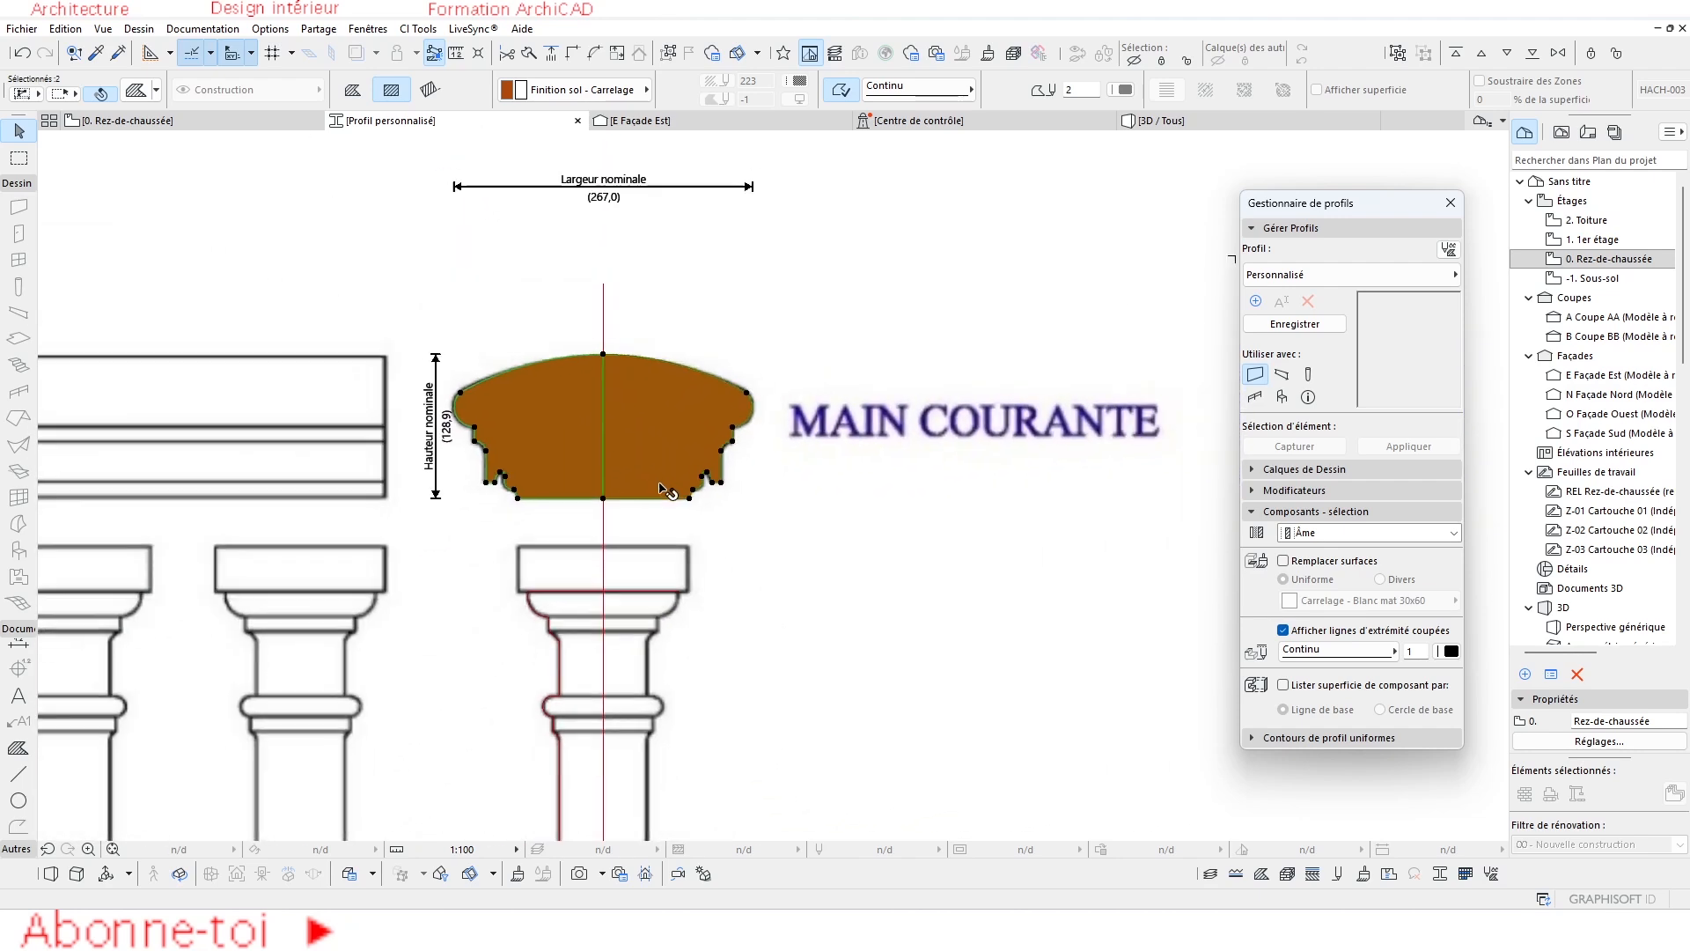
left_click(1296, 325)
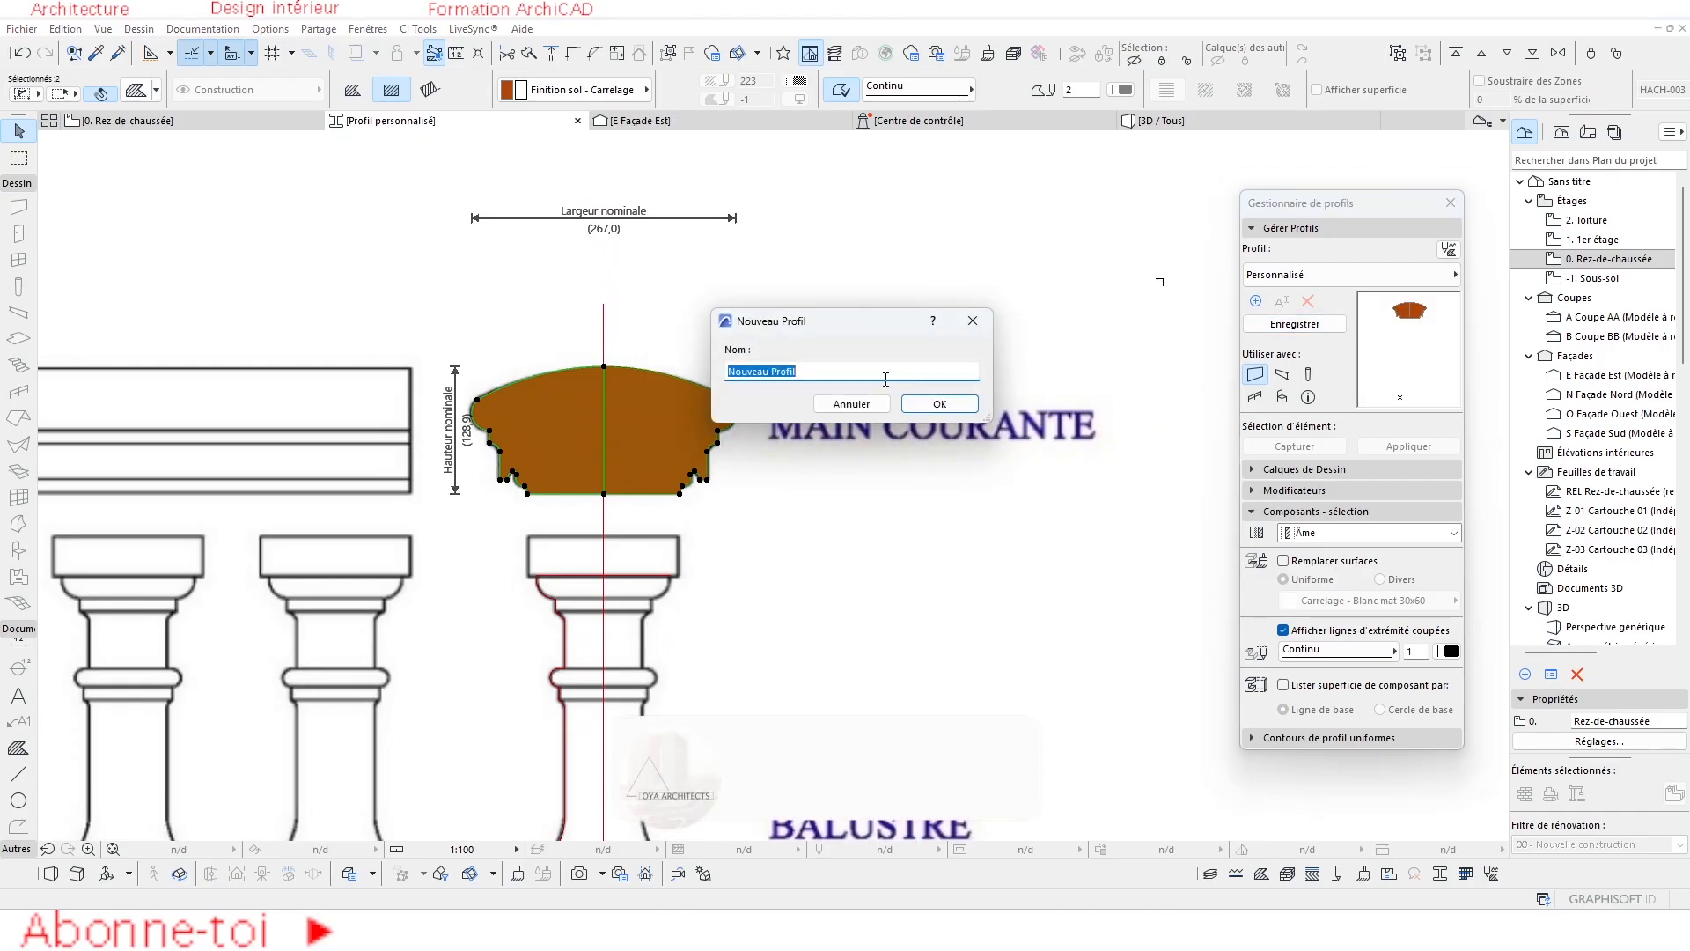
type("- Main cou")
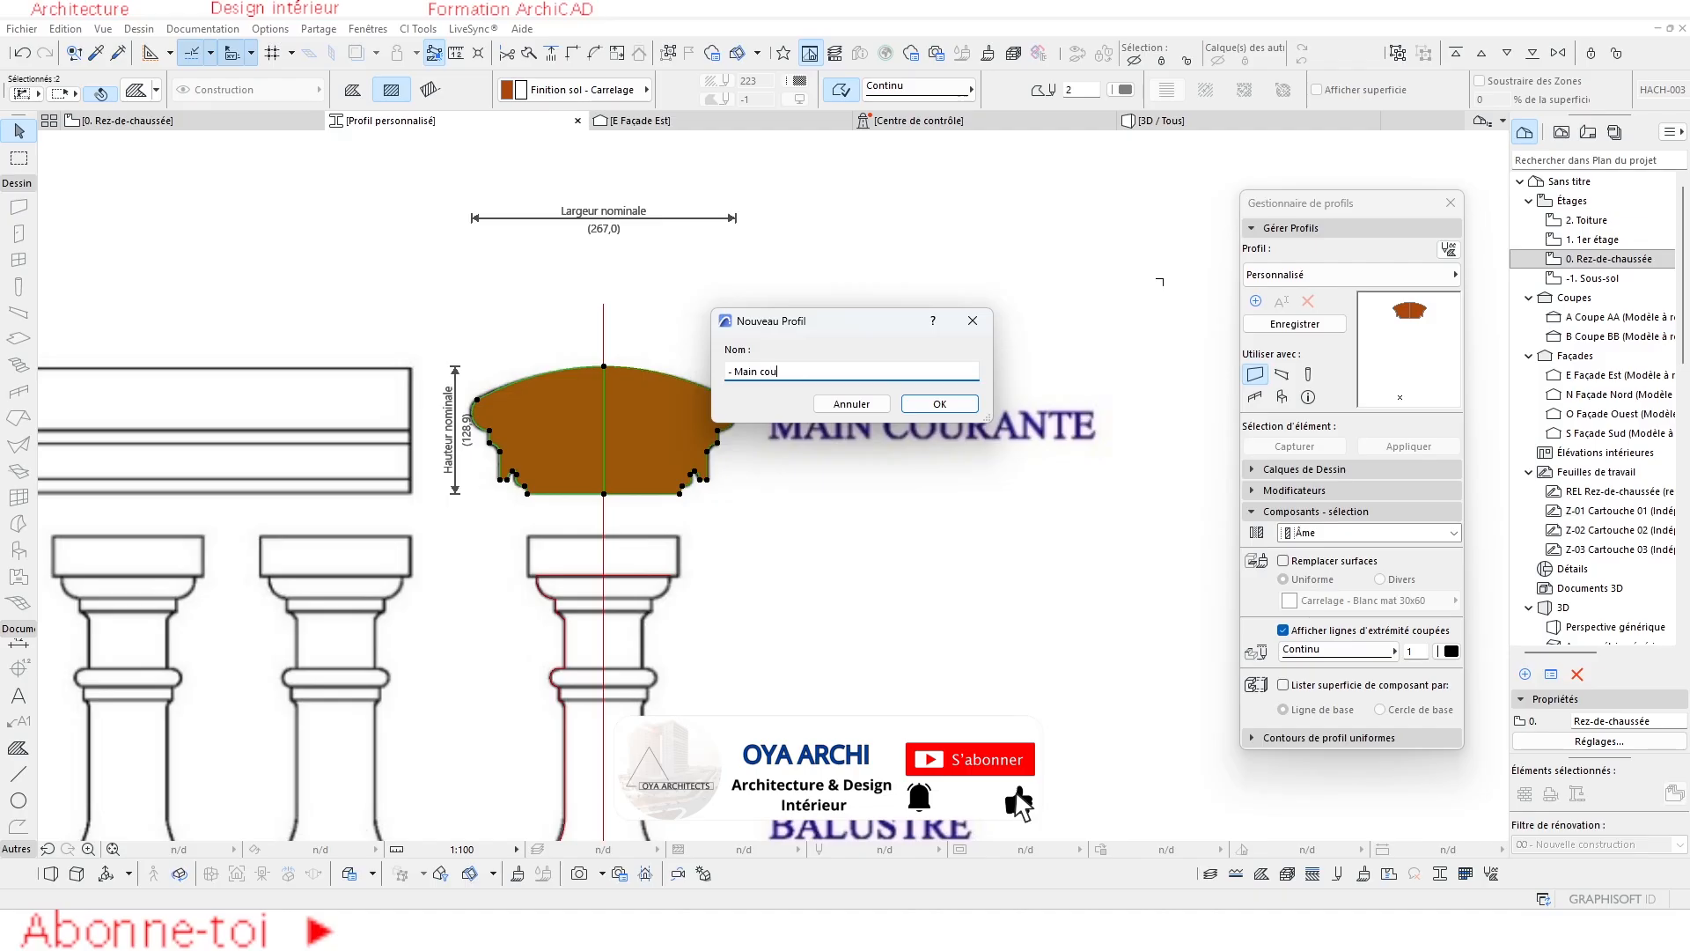
type("rante")
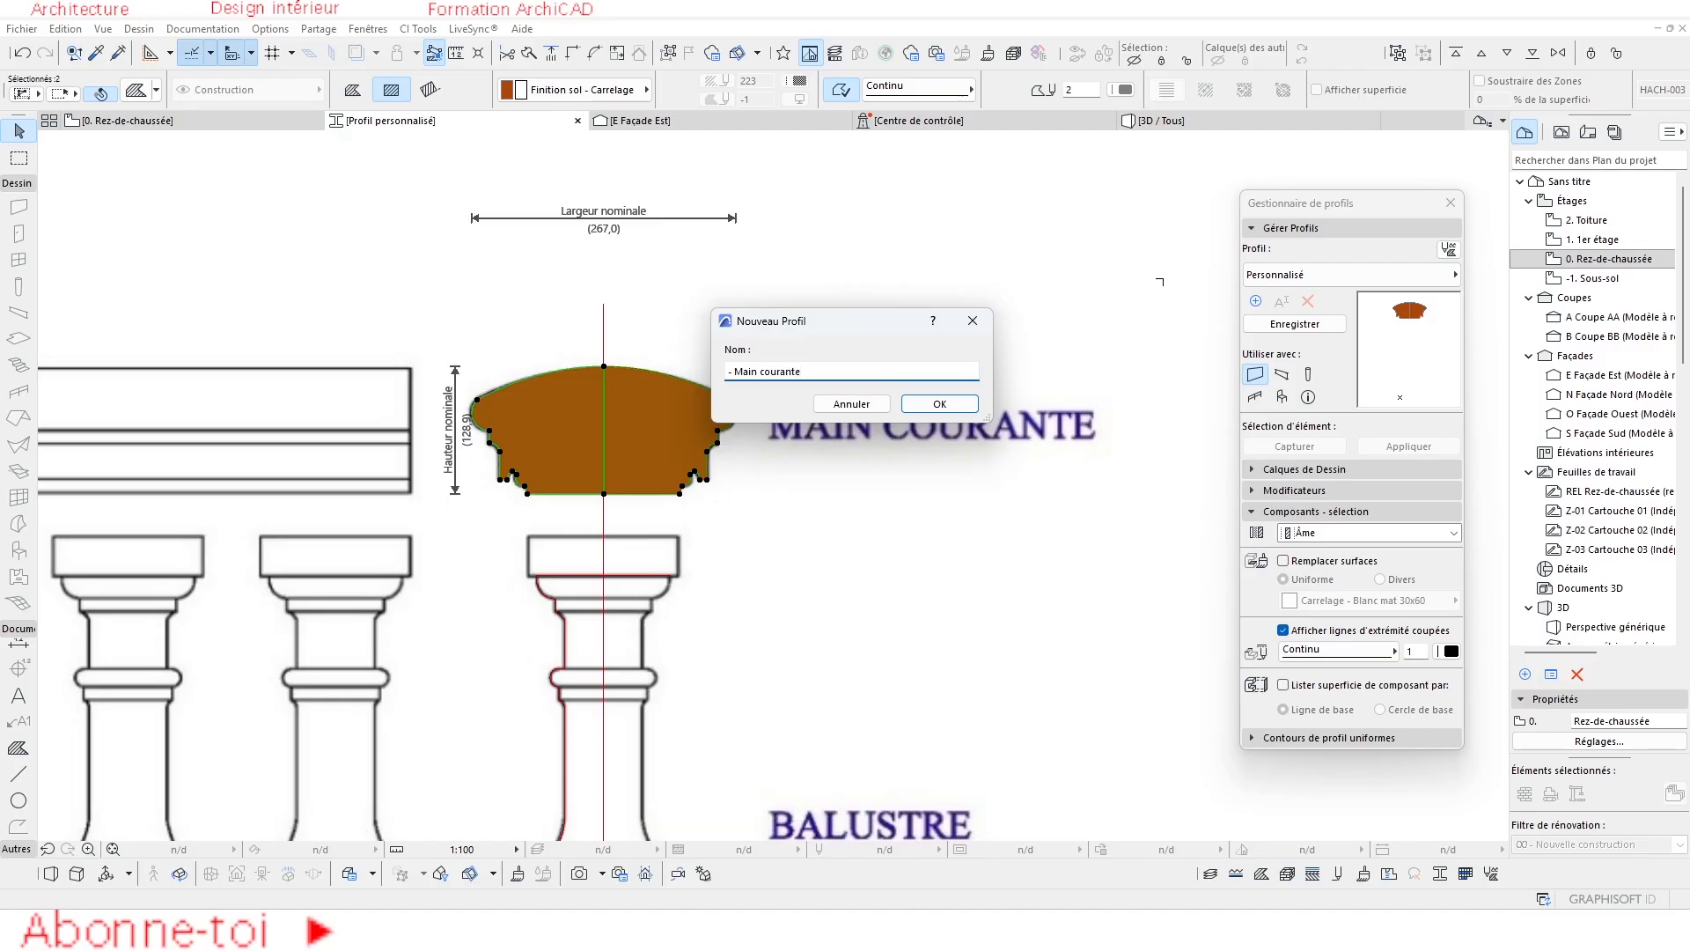
left_click(971, 407)
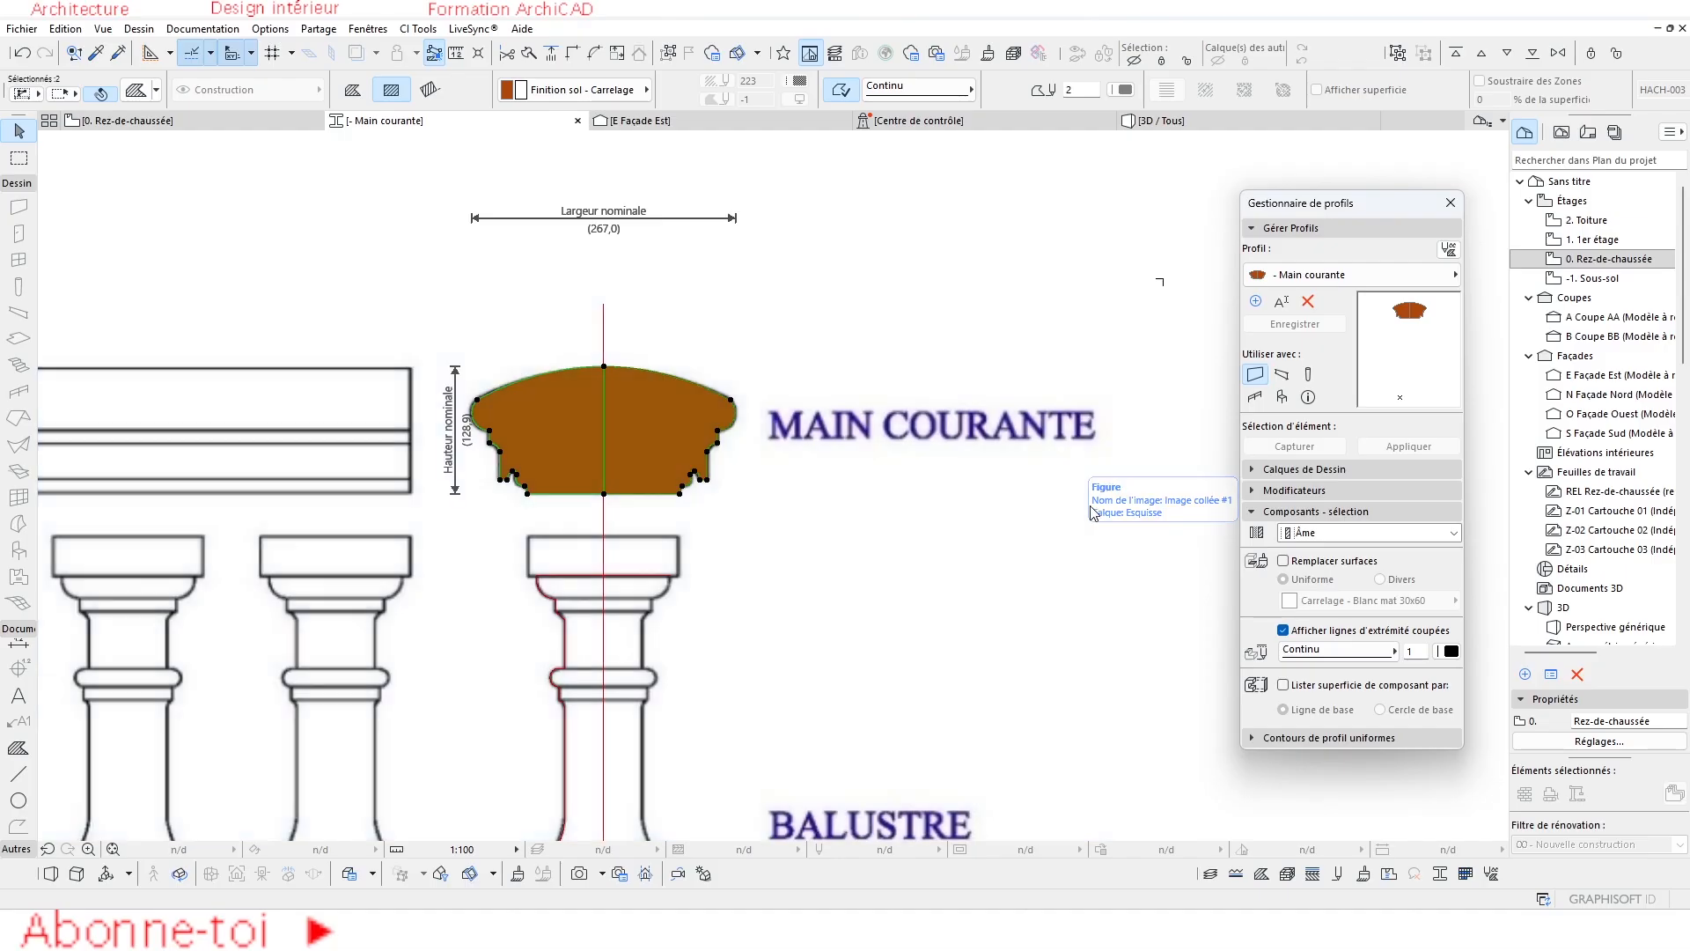
Create a new profile named "- Socle" by duplicating the "- Main courante" profile.
scroll(865, 339, "down", 4)
scroll(715, 401, "up", 3)
middle_click_drag(715, 402, 712, 402)
key("Escape")
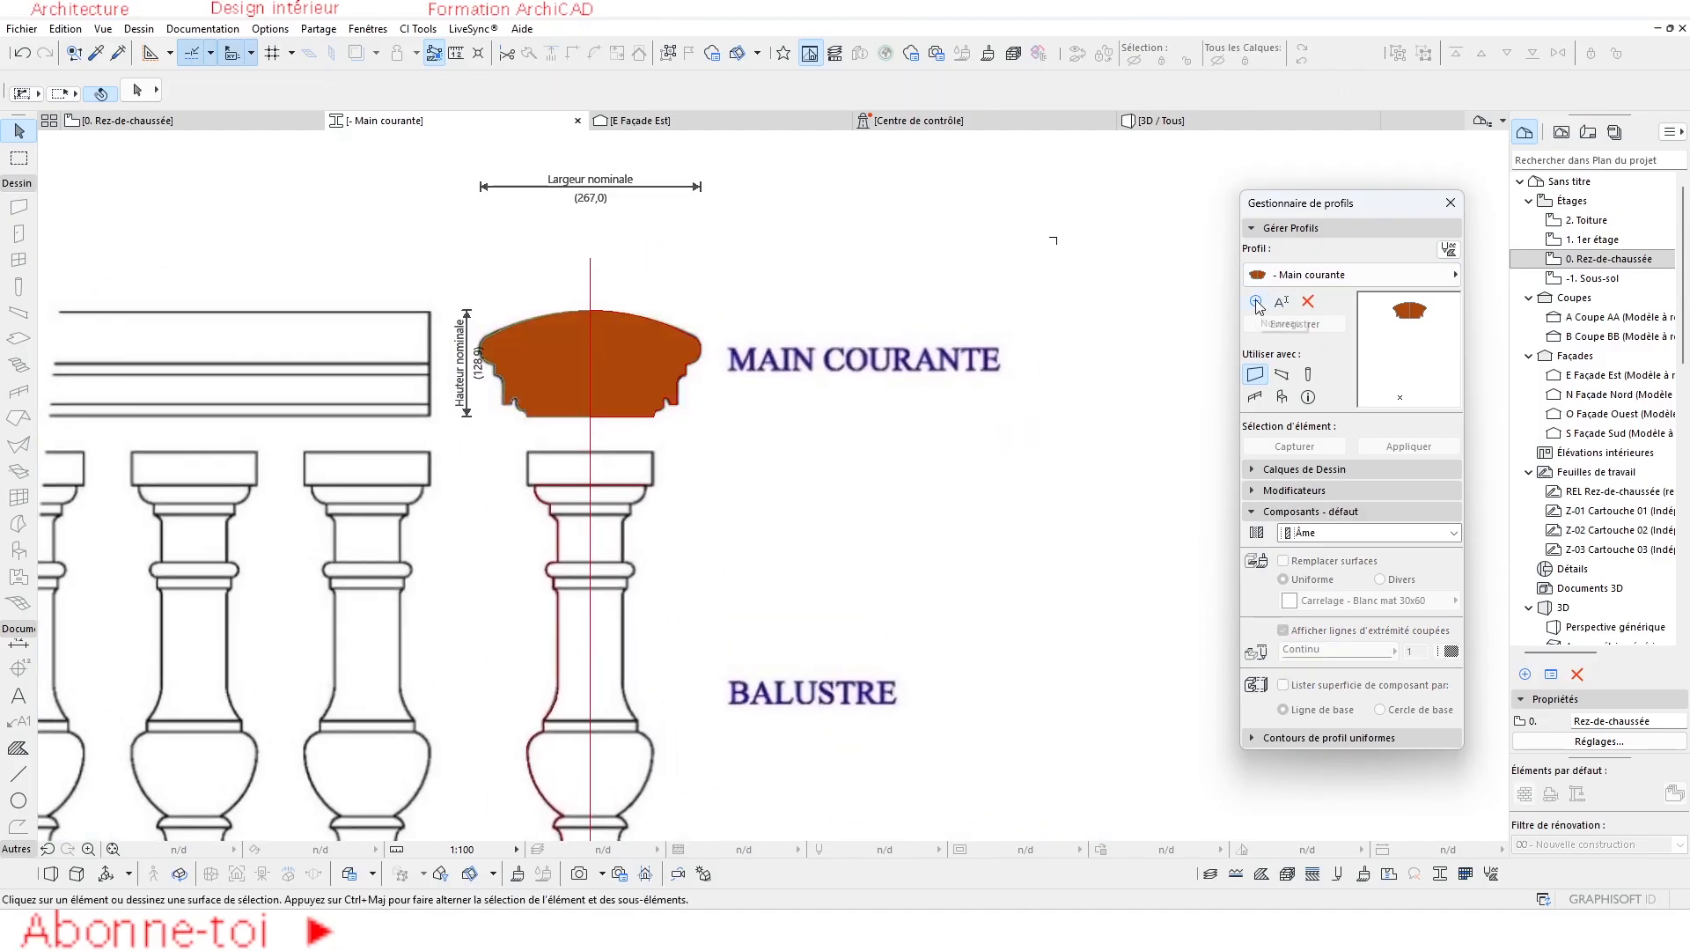
left_click(1256, 302)
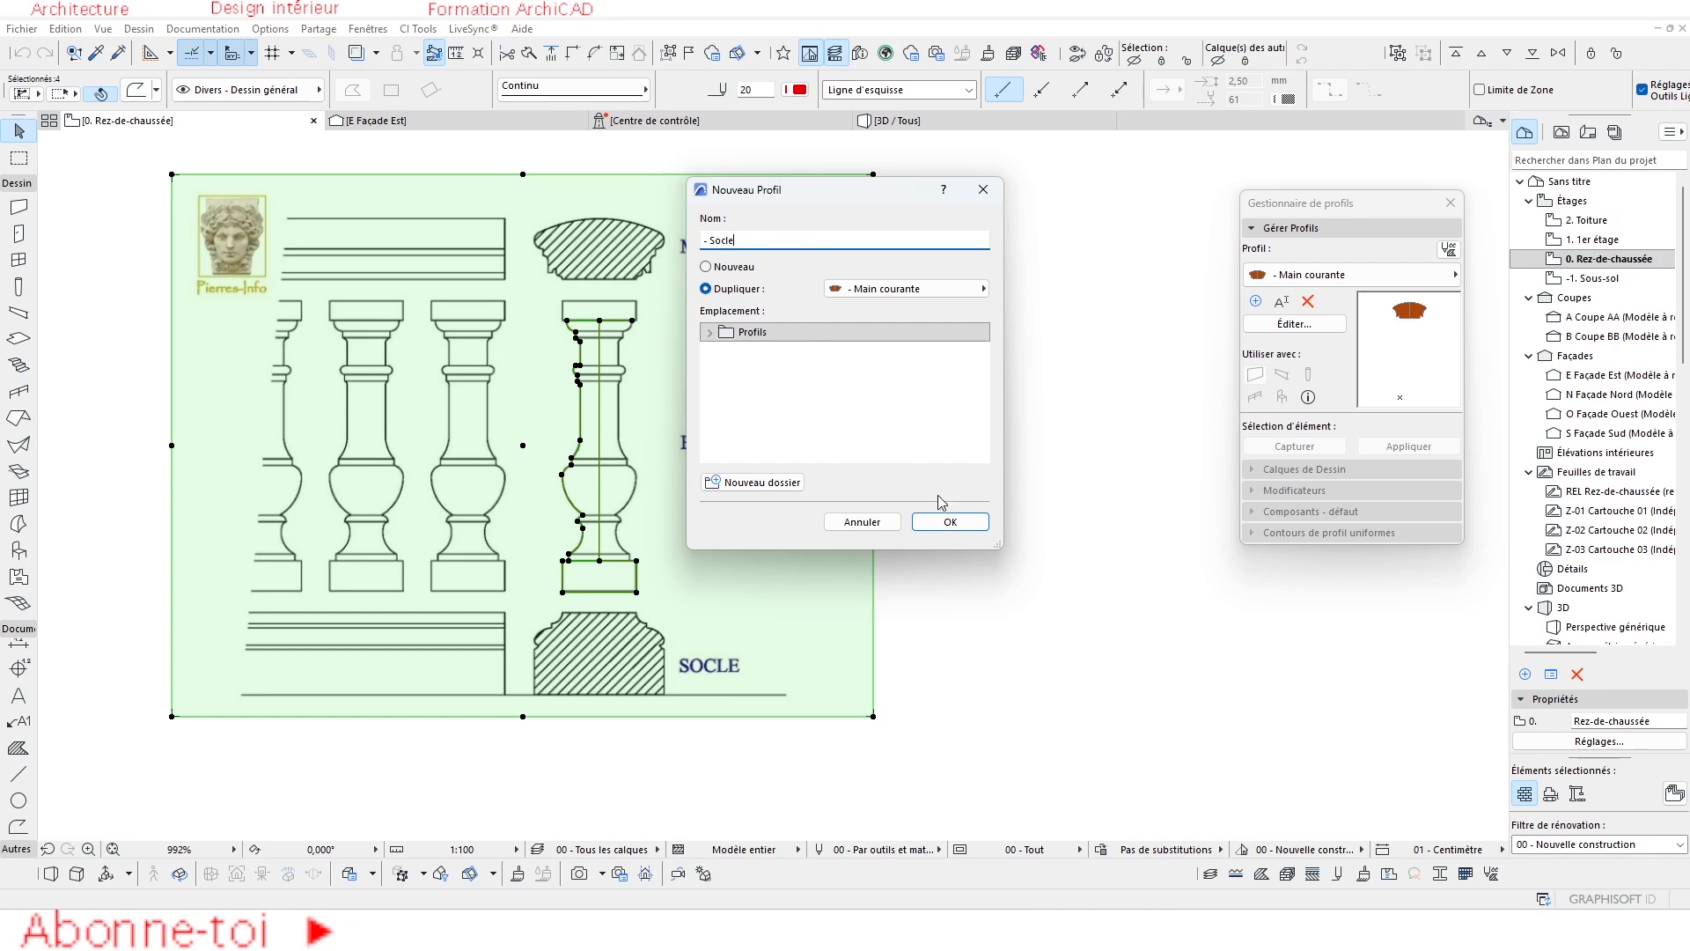
left_click(948, 523)
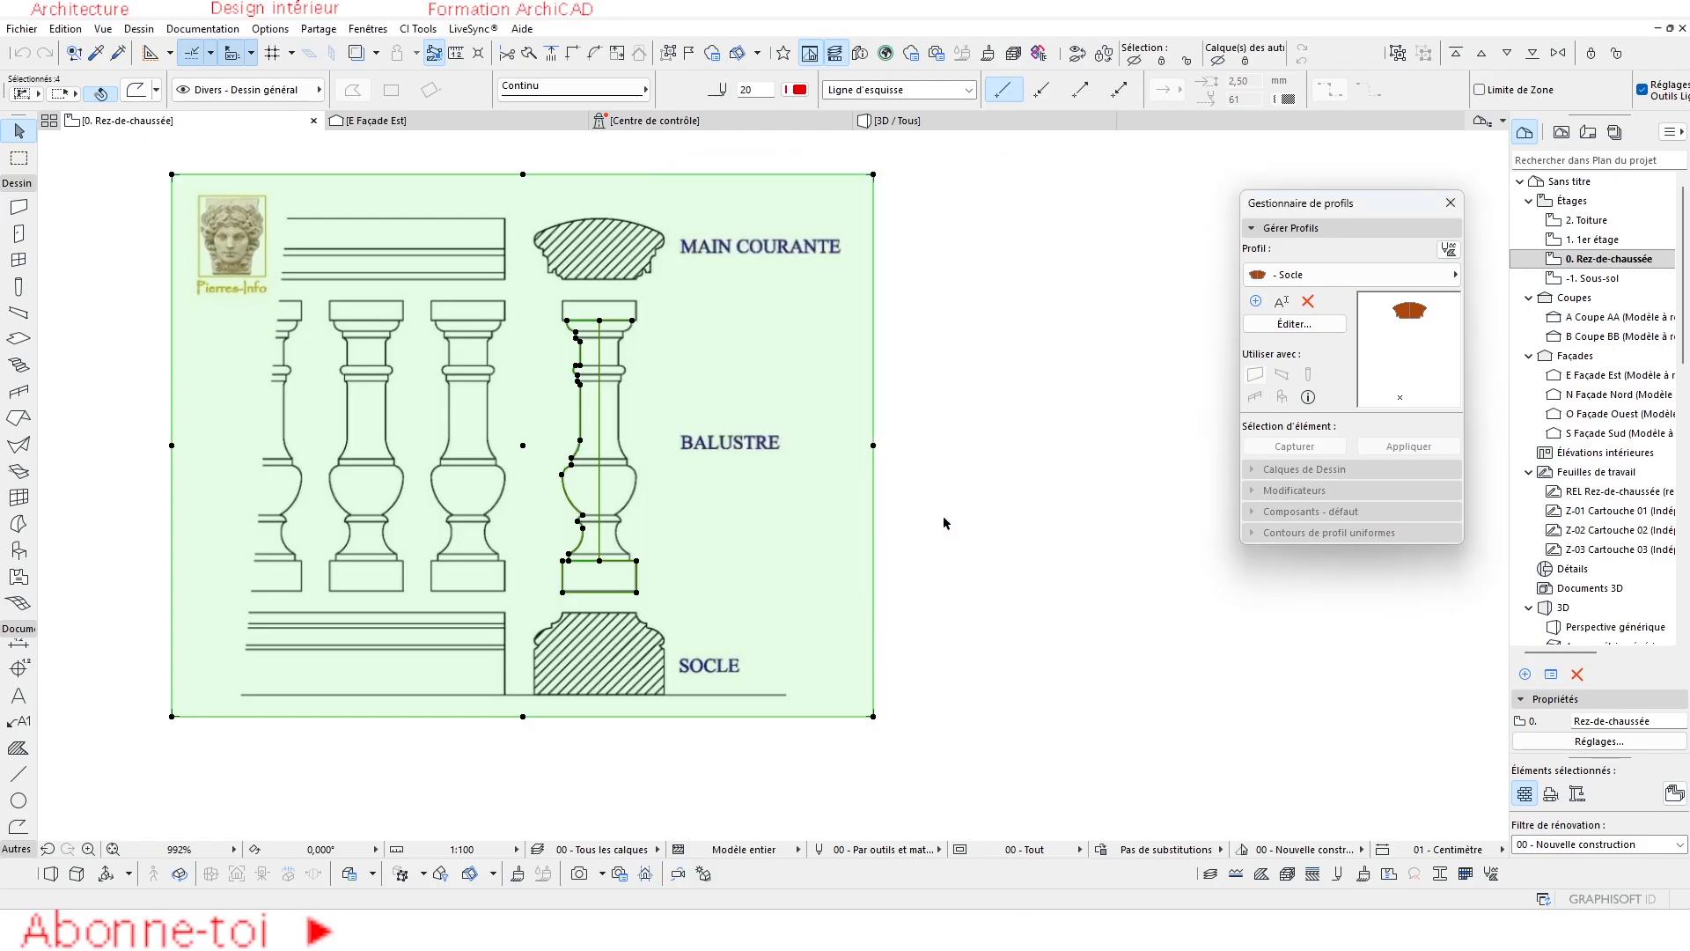
left_click(1312, 273)
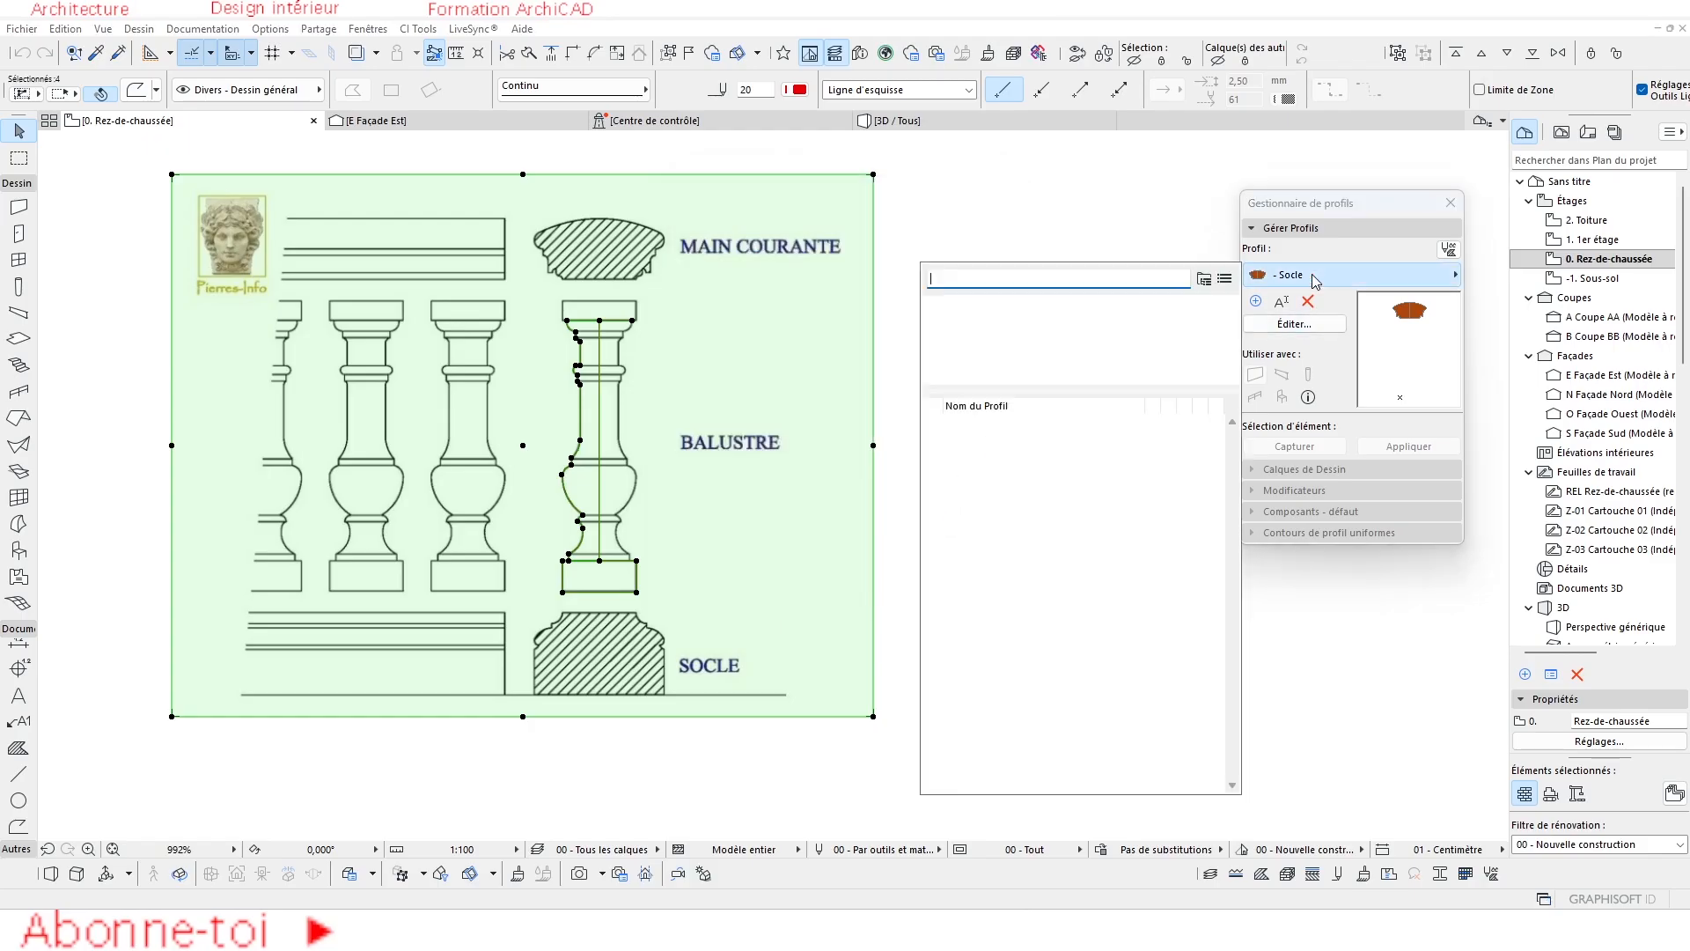
left_click(1312, 273)
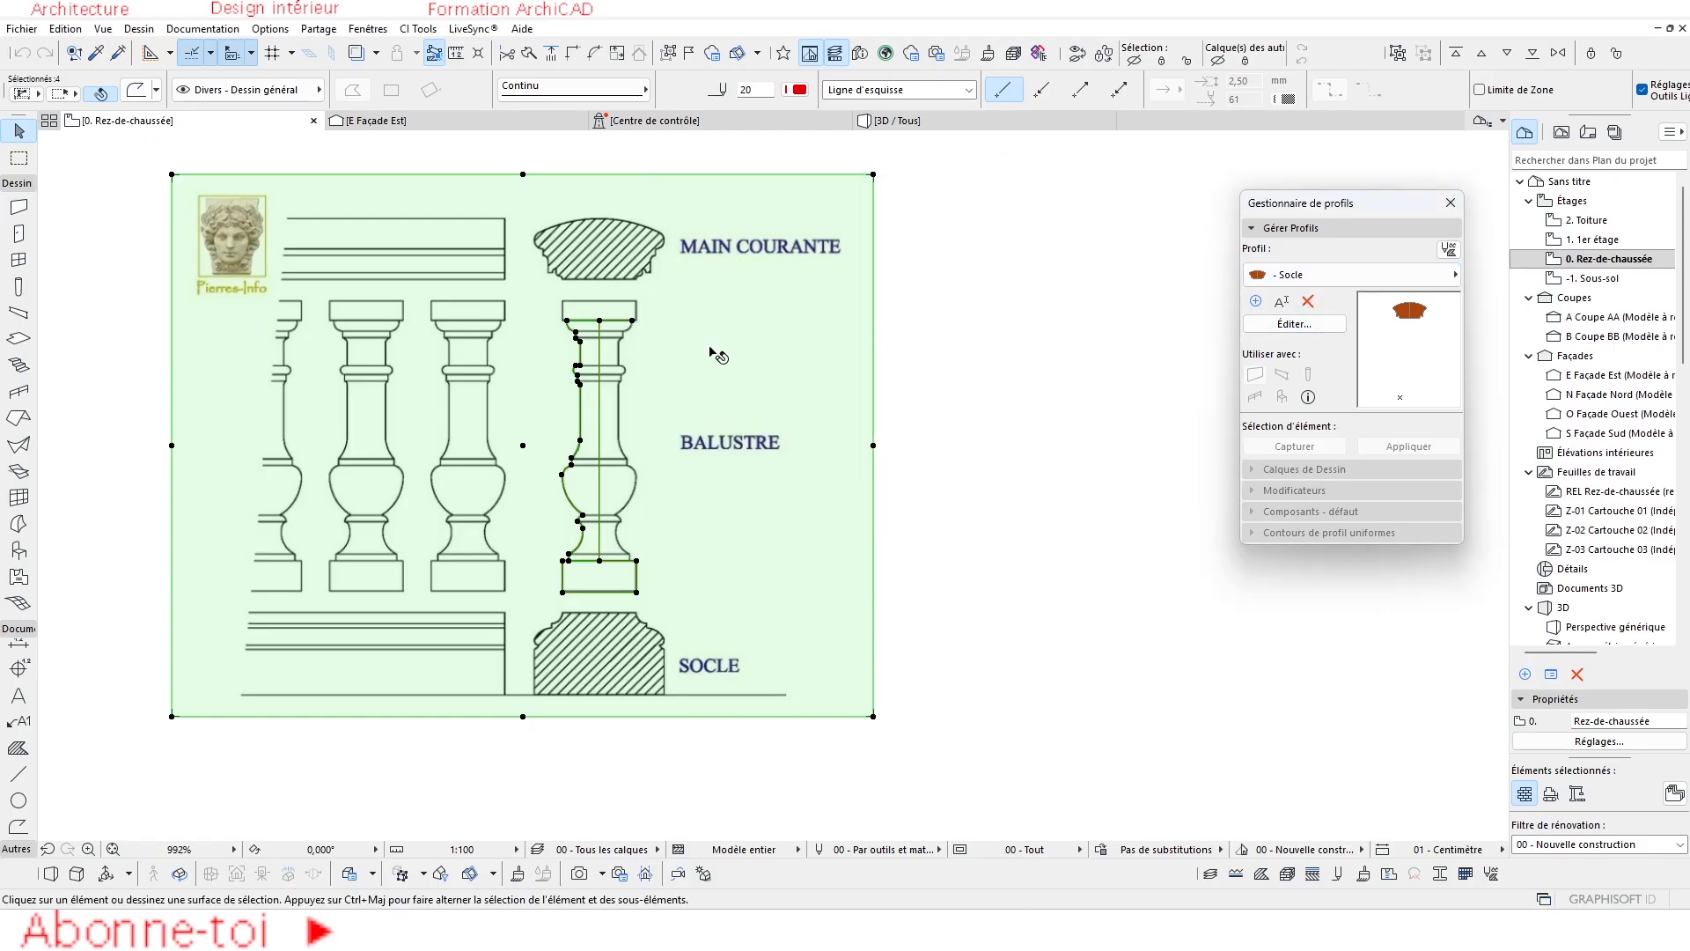
key("Escape")
left_click(602, 474)
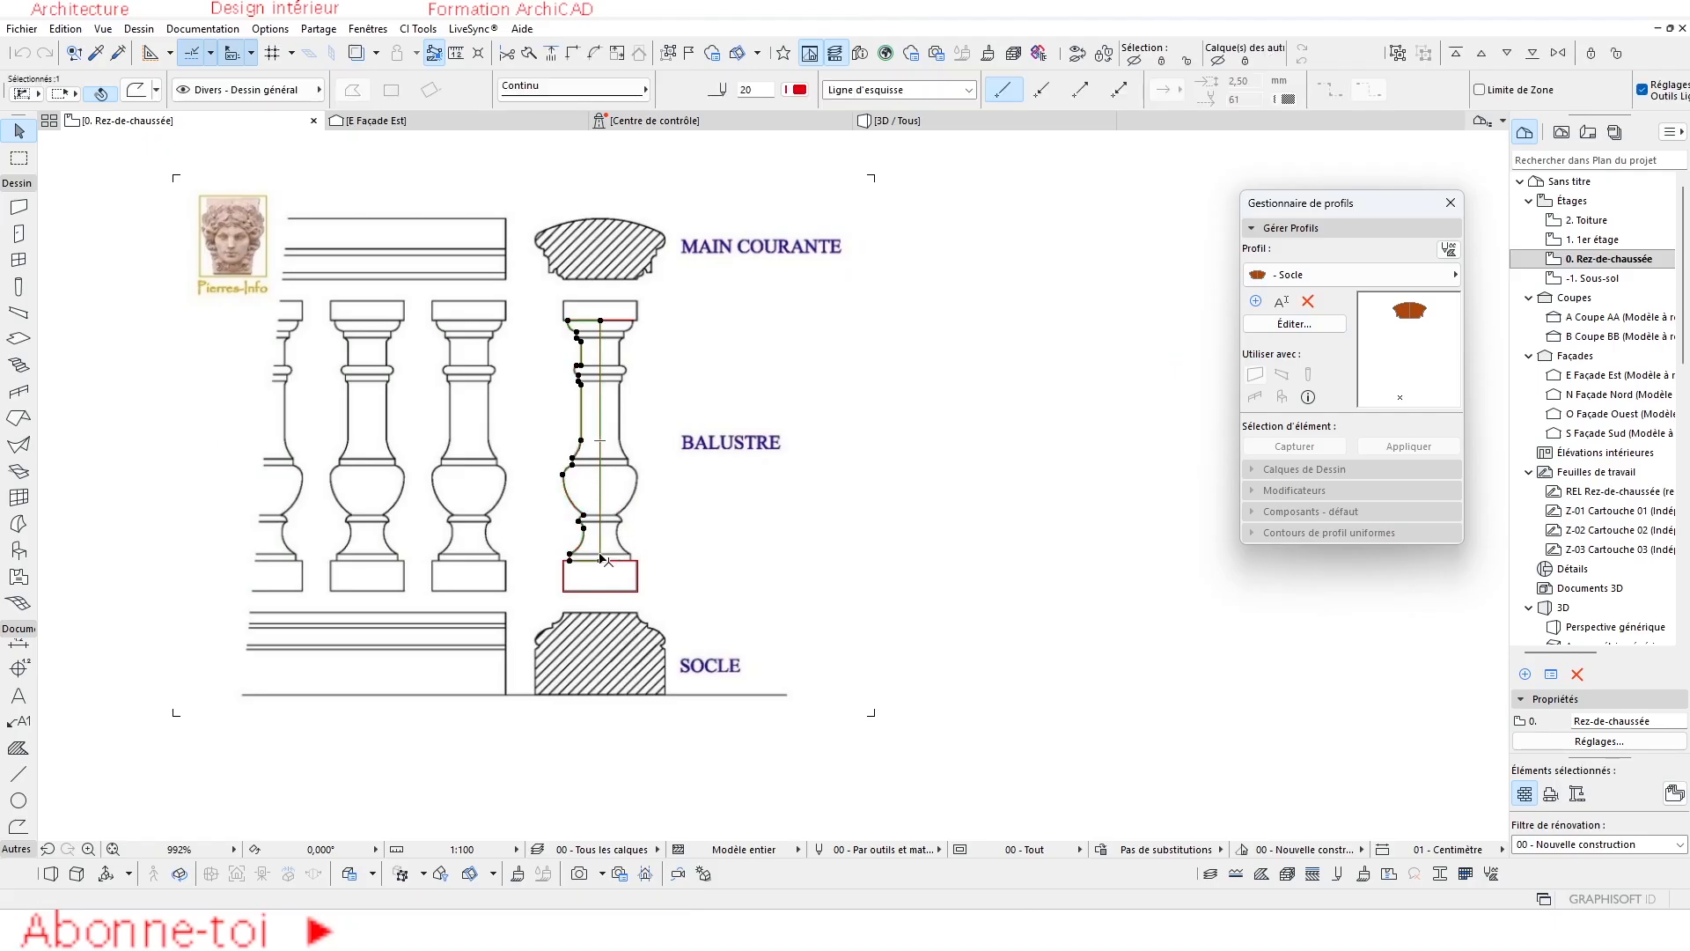
scroll(638, 369, "up", 4)
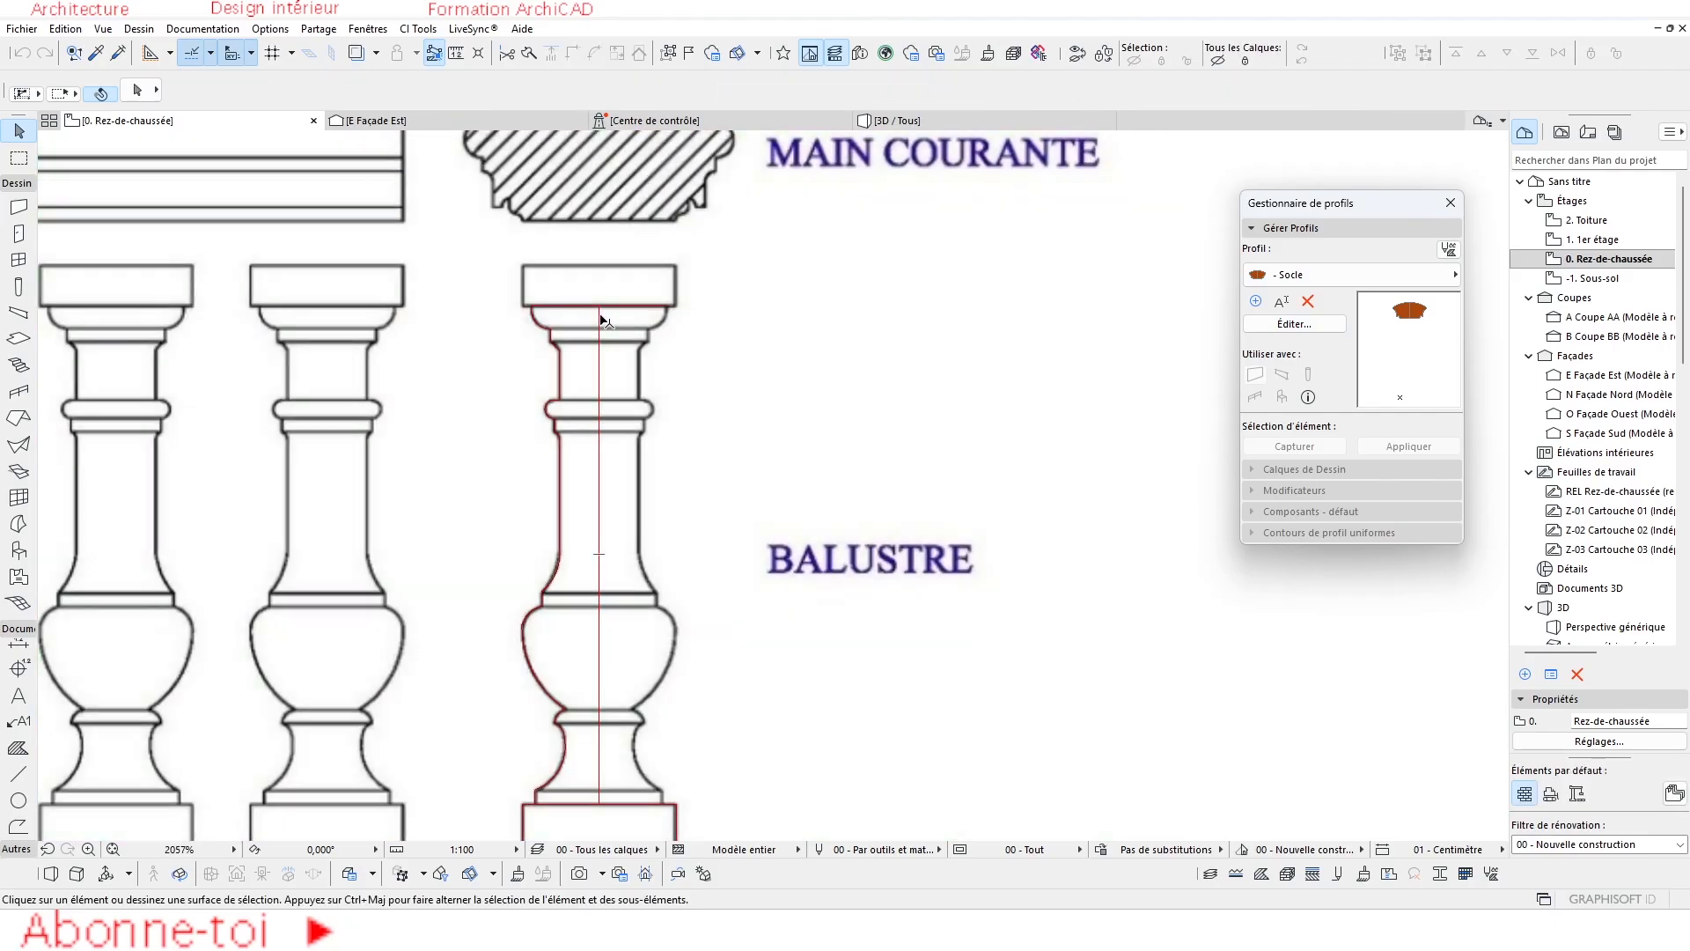
key("Escape")
Draw a vertical line extending the baluster's centre axis from the top of its base block to below the socle's ground line.
left_click(17, 773)
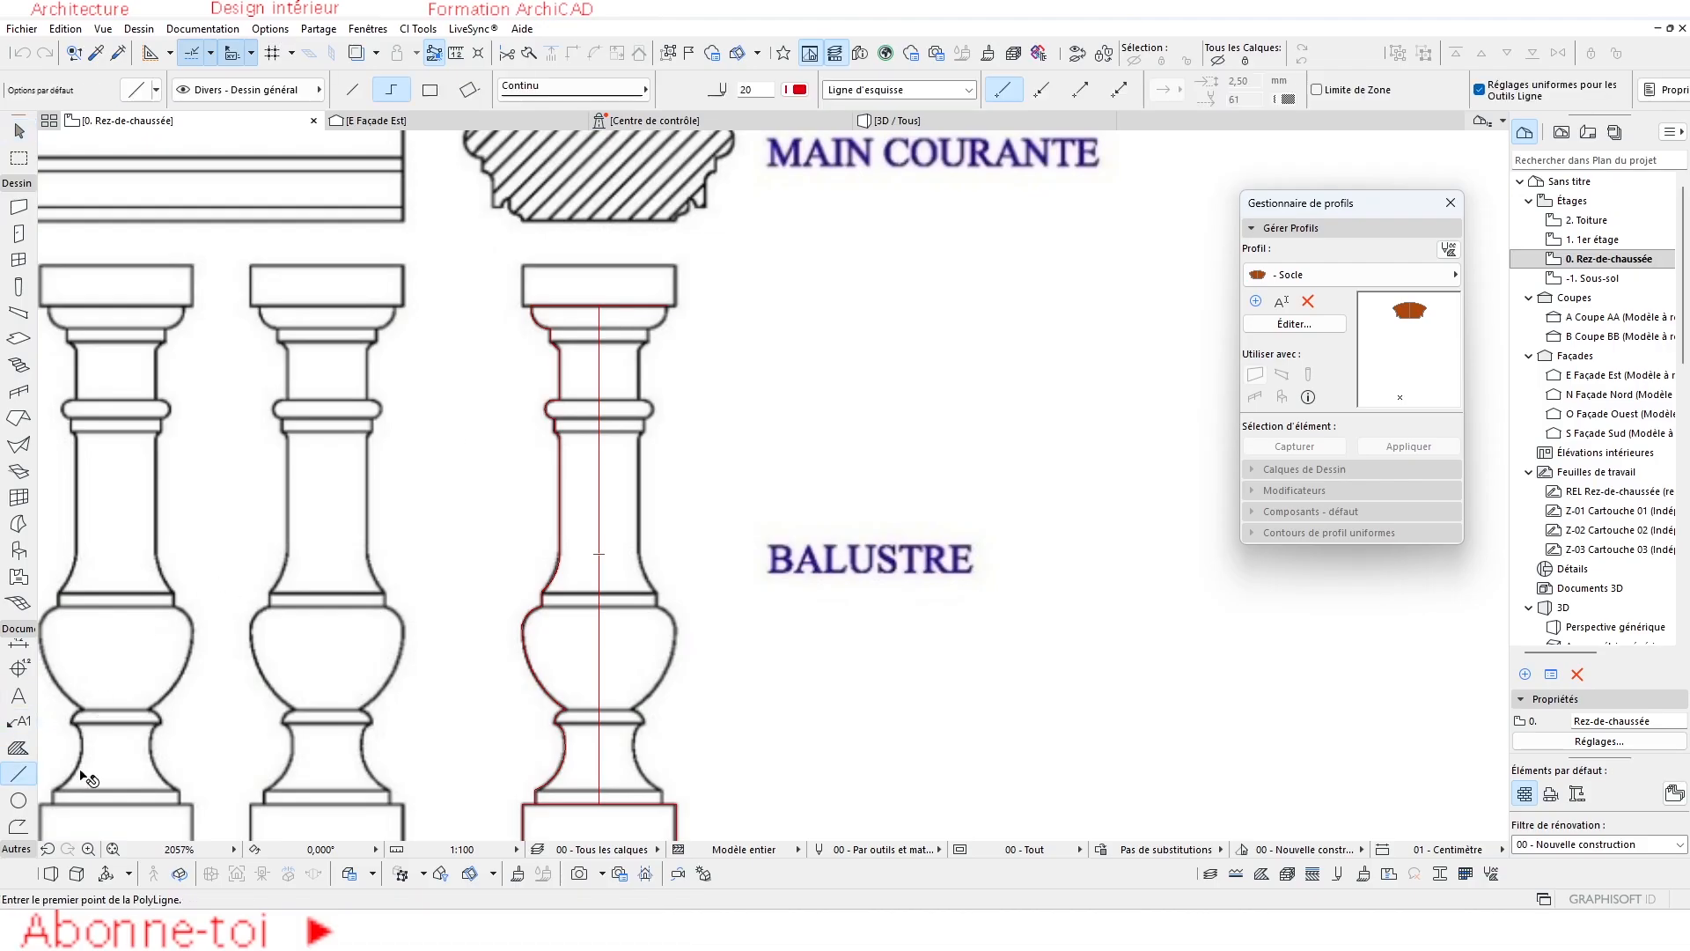
scroll(622, 501, "down", 3)
scroll(562, 552, "up", 2)
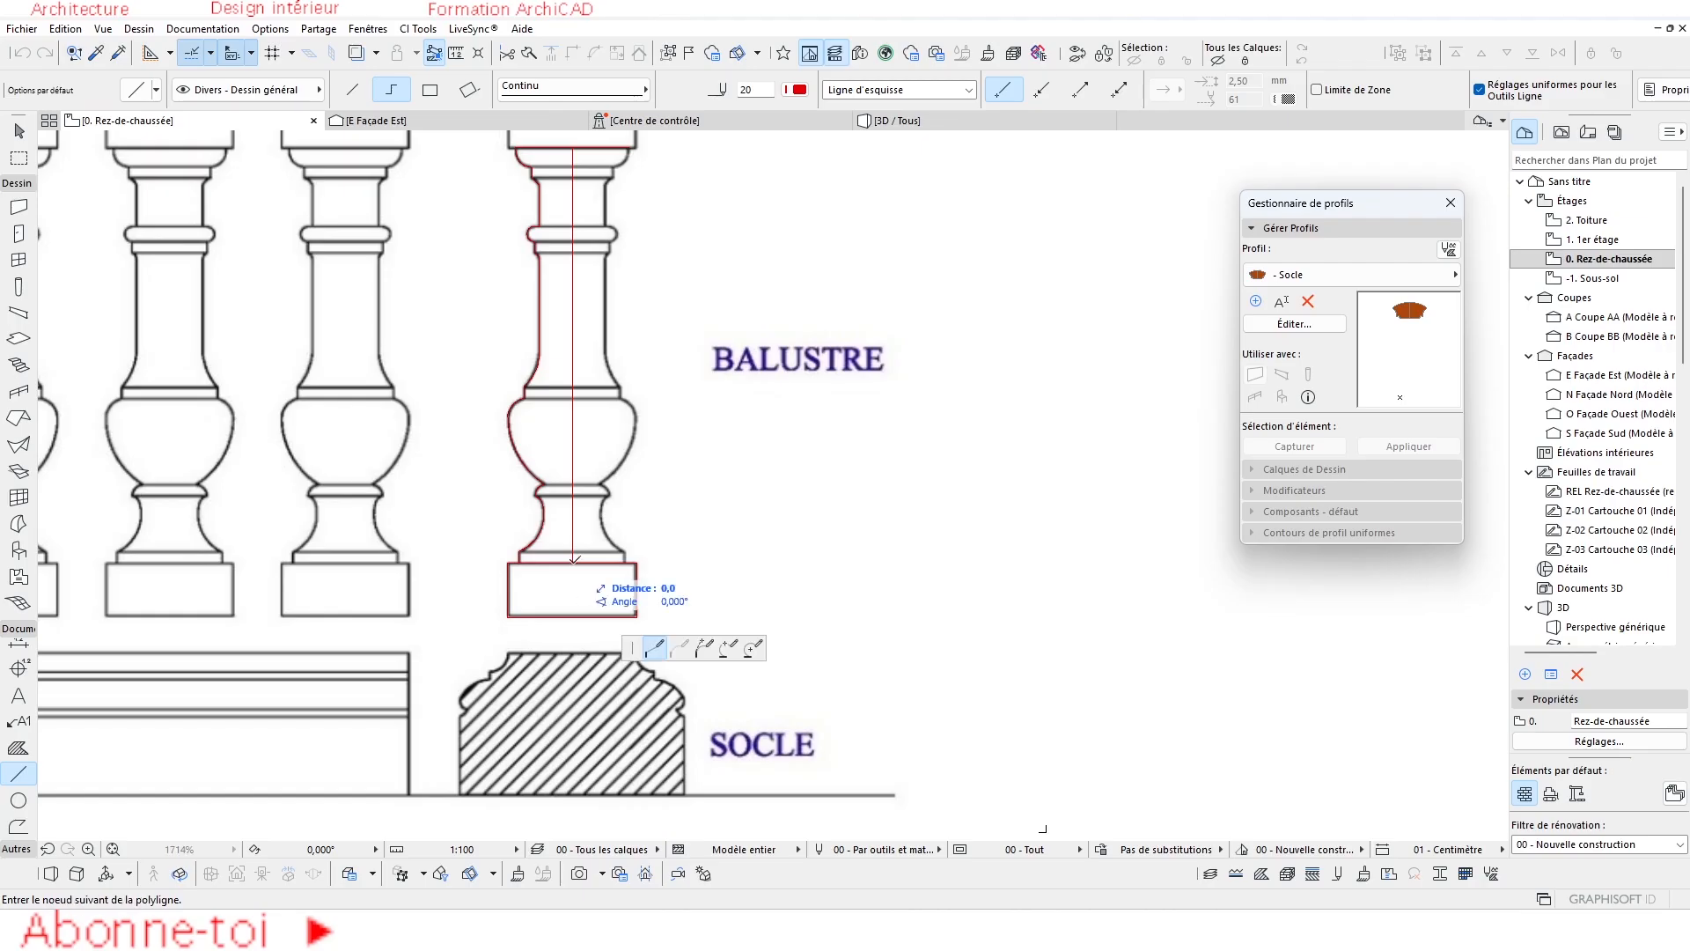
left_click(572, 560)
right_click(572, 826)
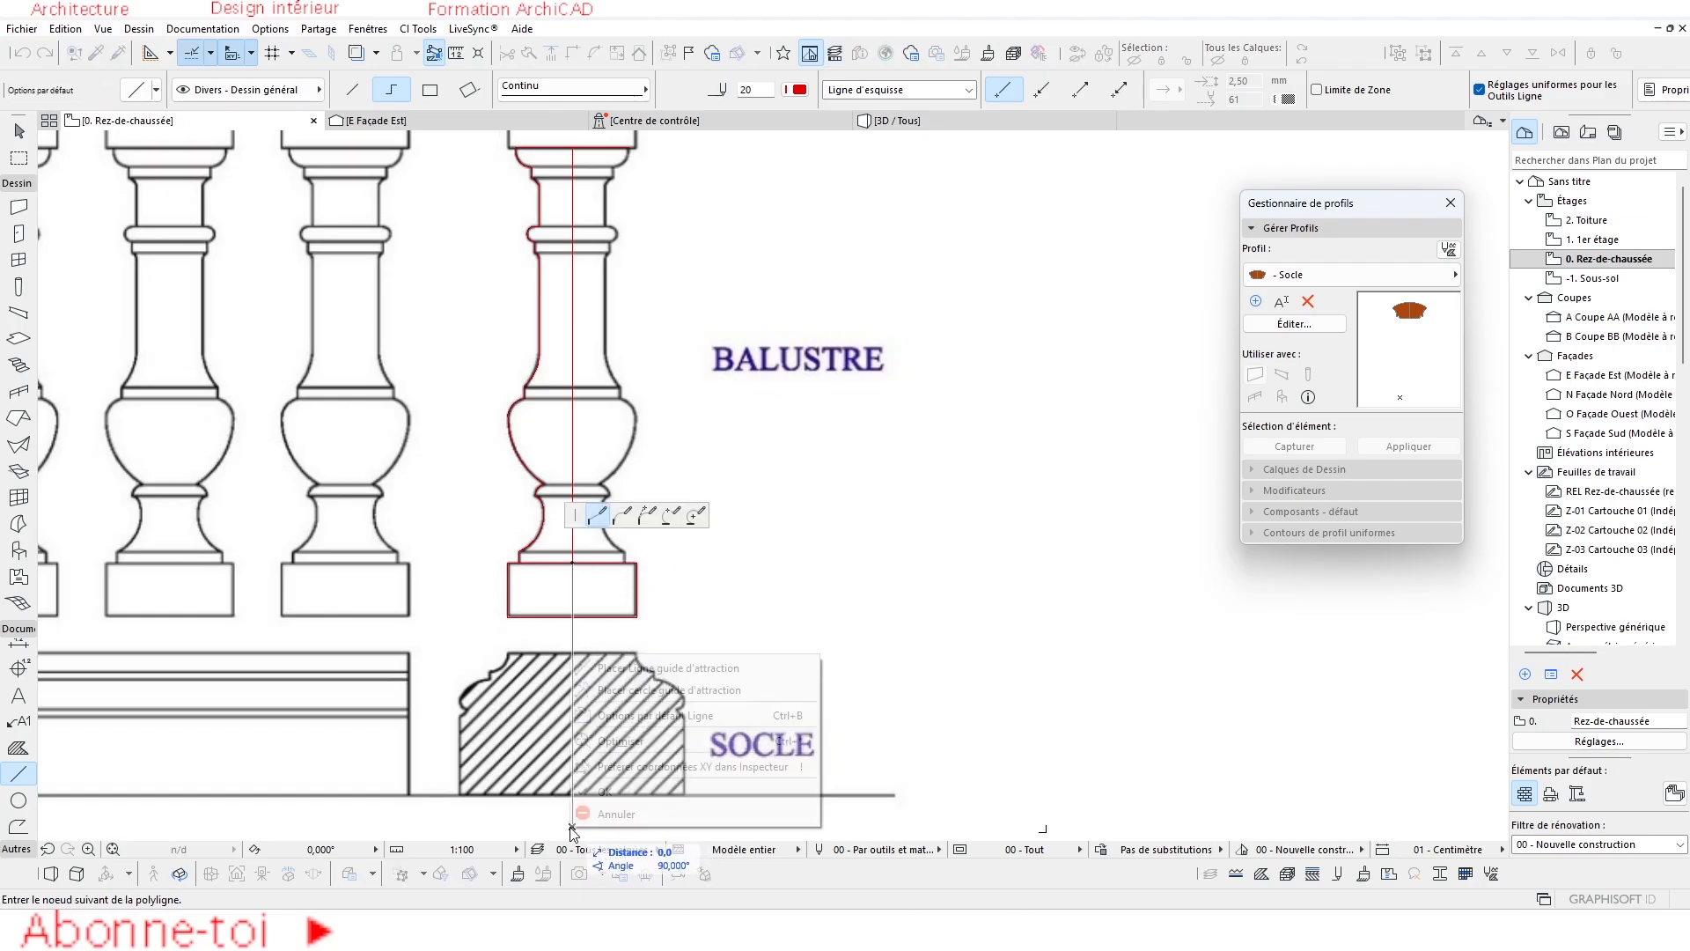
left_click(602, 791)
key("Escape")
Start the socle's outline as a polyline with a straight segment along its base from the centre axis to the lower-right corner.
middle_click_drag(625, 762, 615, 737)
scroll(620, 742, "down", 3)
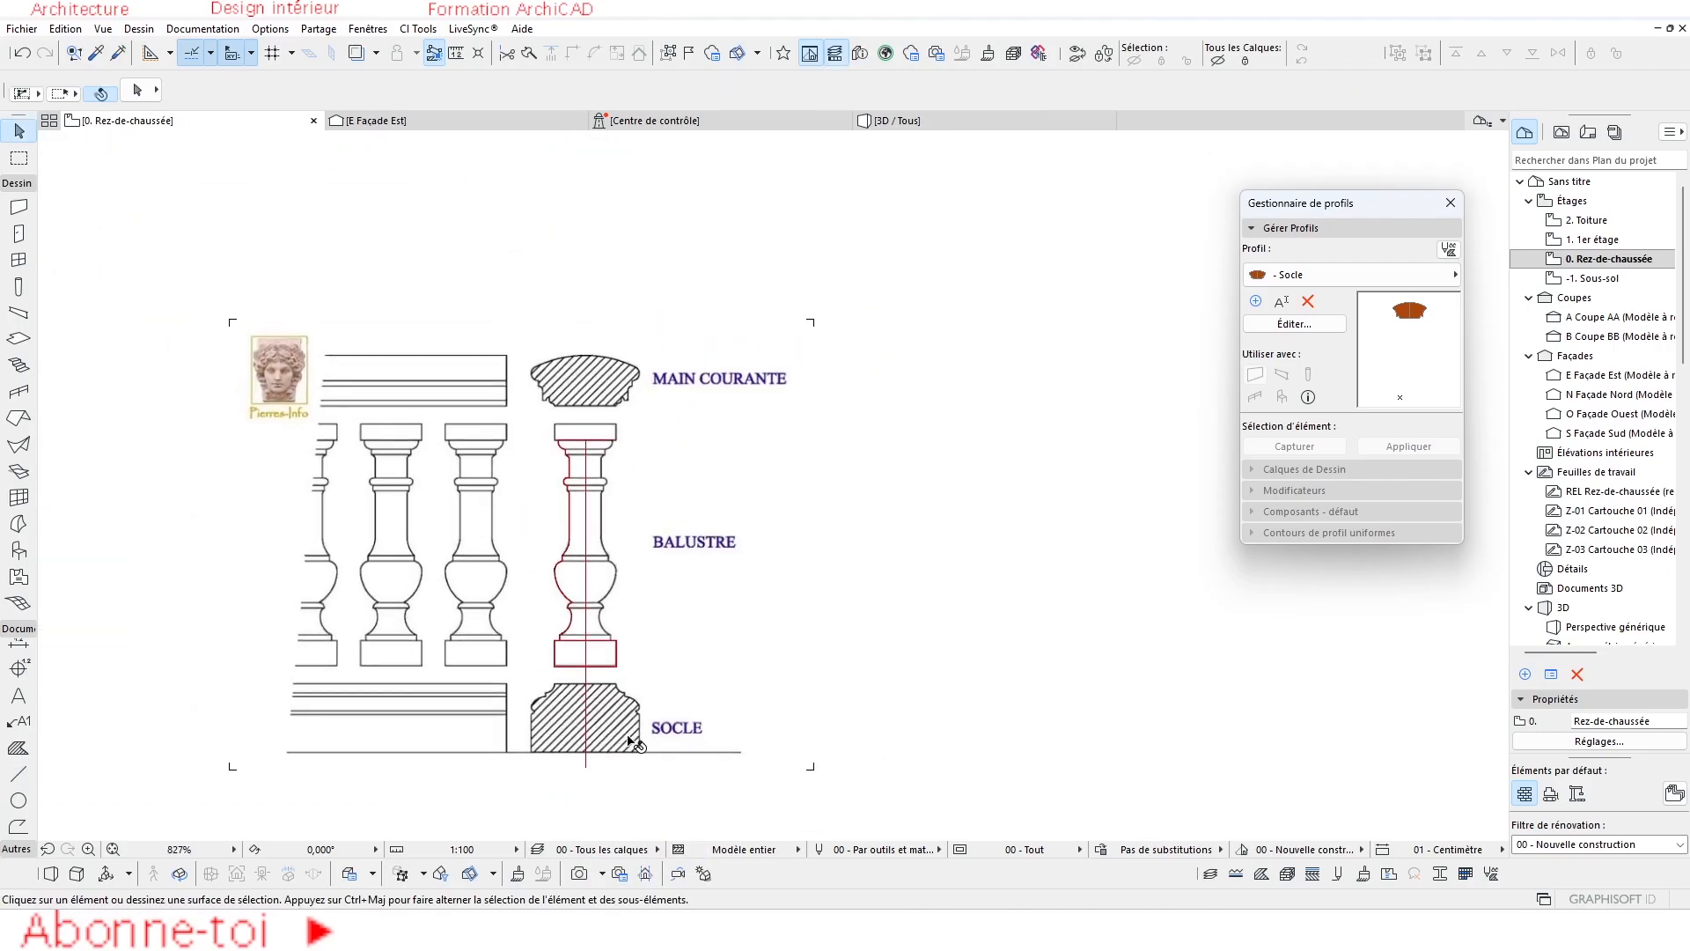
left_click(31, 778)
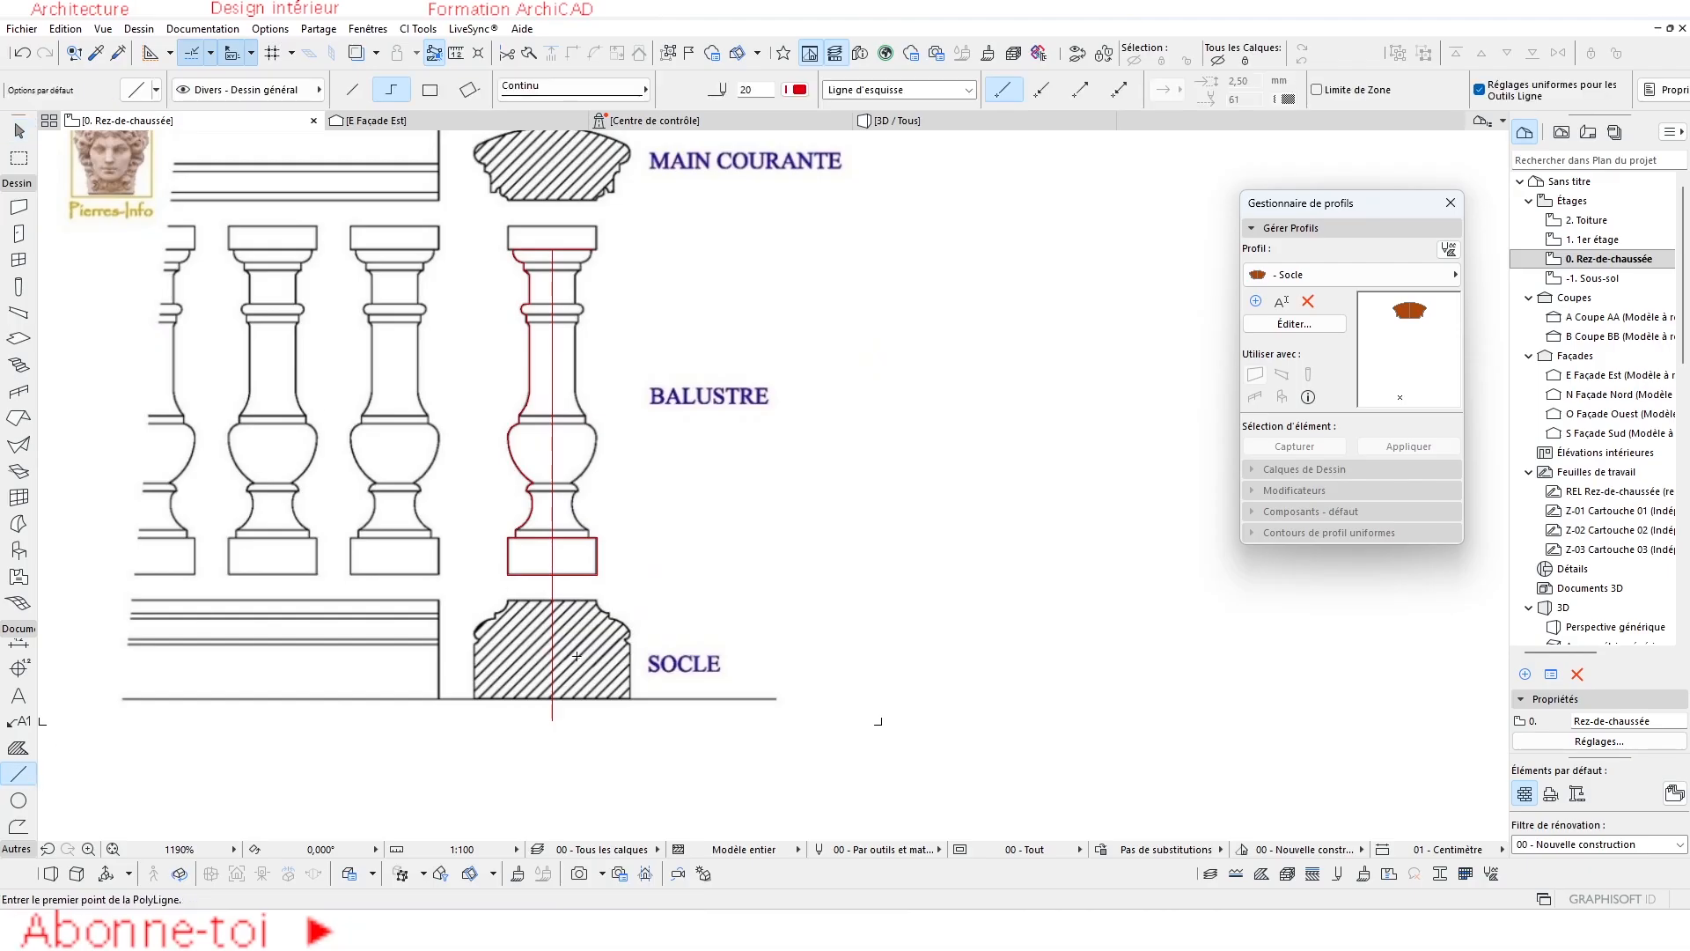
scroll(577, 655, "up", 10)
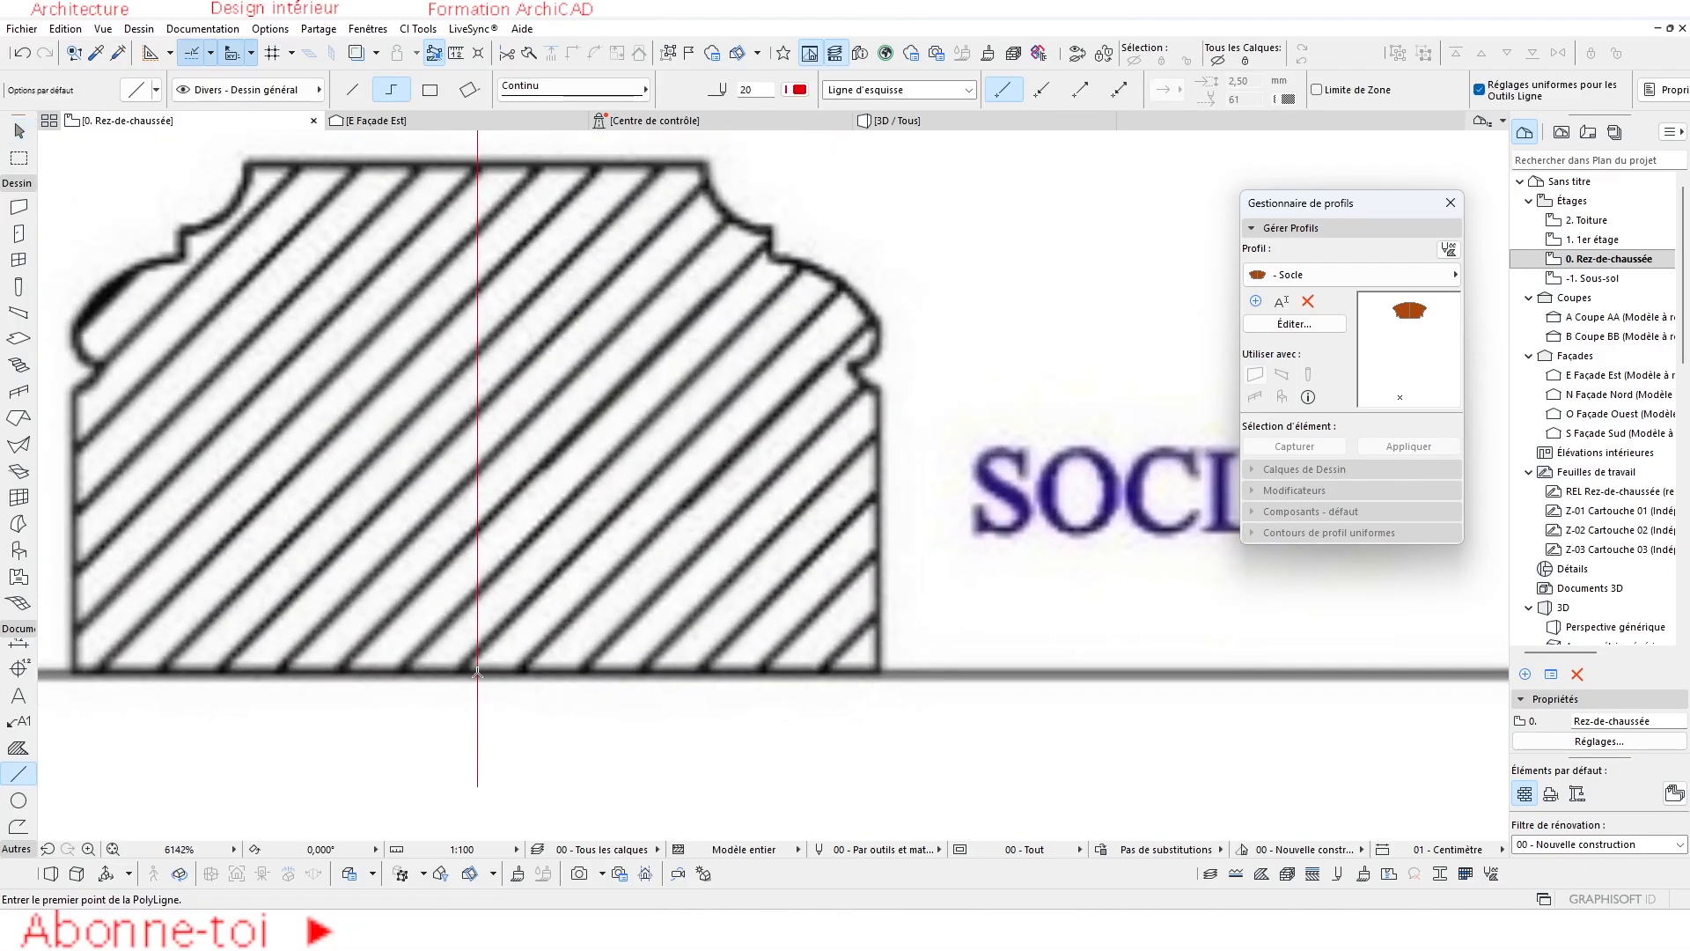
left_click(477, 674)
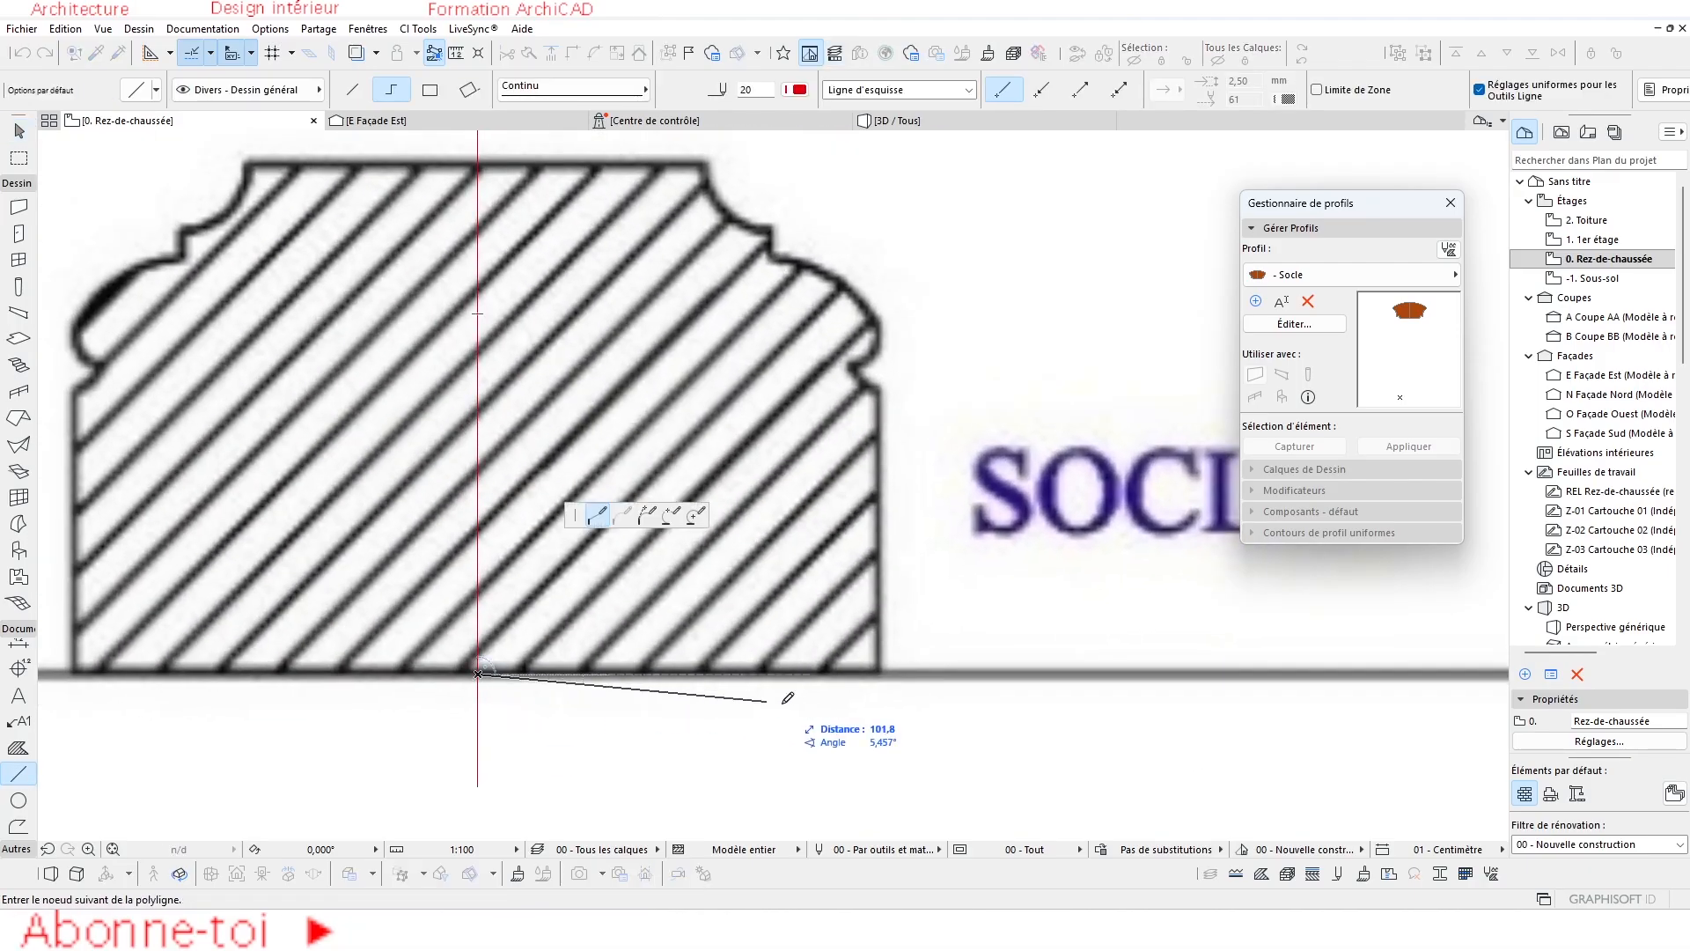
left_click(879, 674)
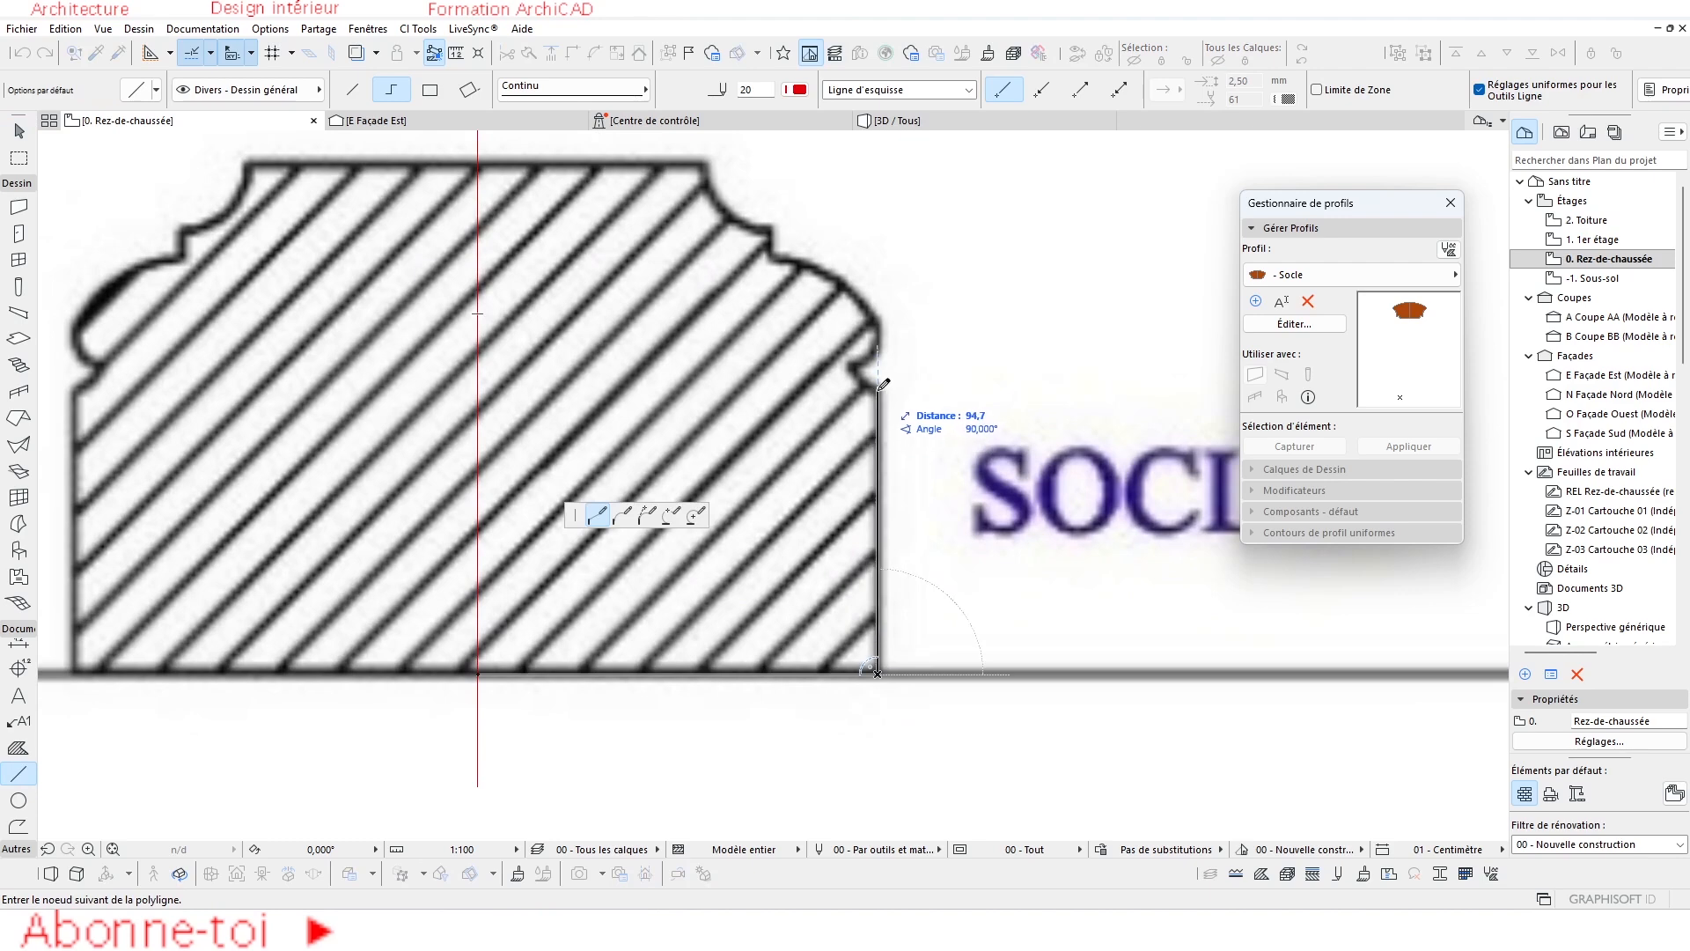
Continue the socle's polyline up its right side and trace the notch's lower edge with a three-point arc.
scroll(884, 384, "up", 2)
scroll(887, 379, "up", 2)
left_click(672, 515)
scroll(803, 445, "up", 2)
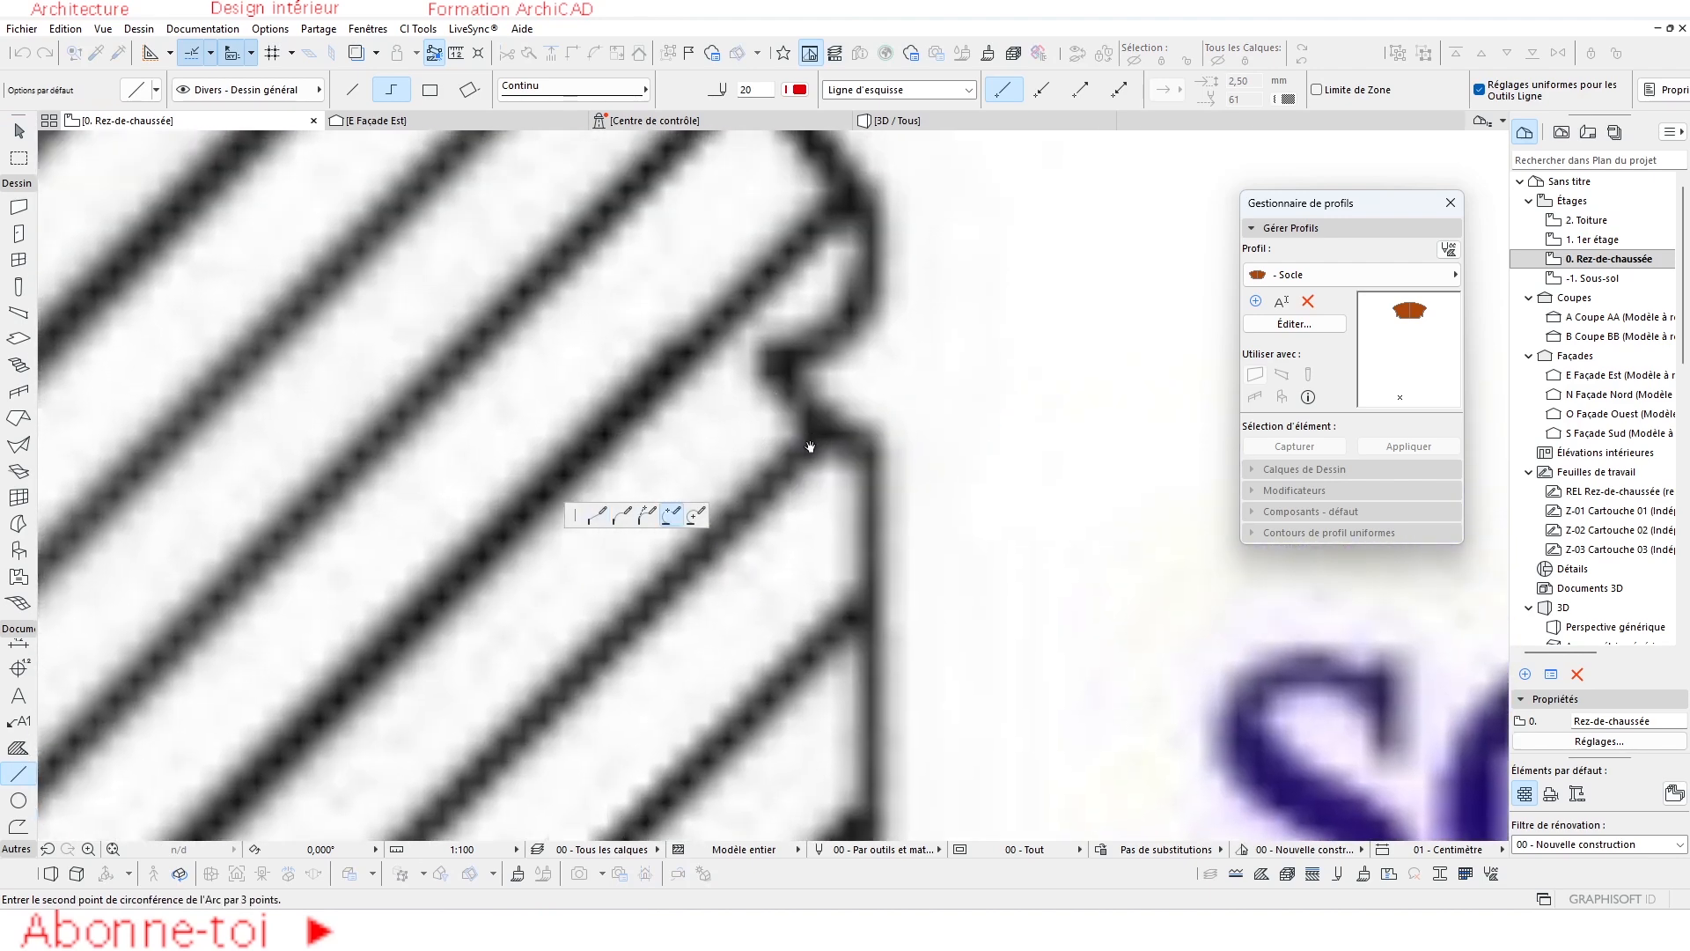
left_click(788, 444)
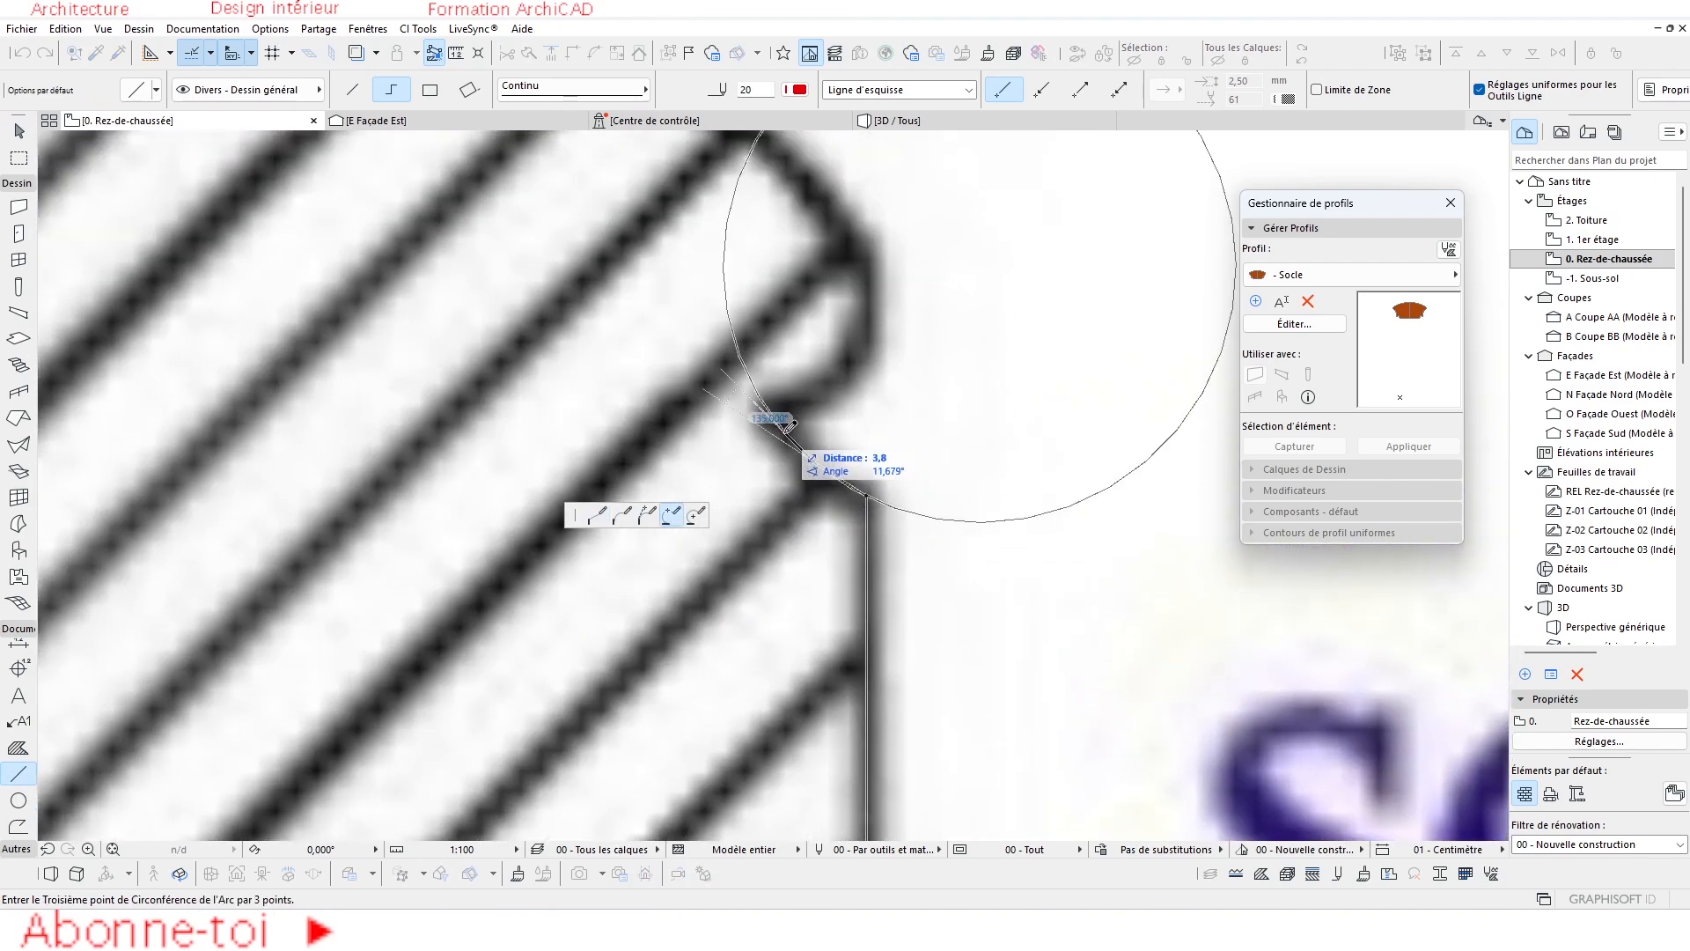
middle_click_drag(766, 445, 839, 590)
scroll(839, 590, "up", 3)
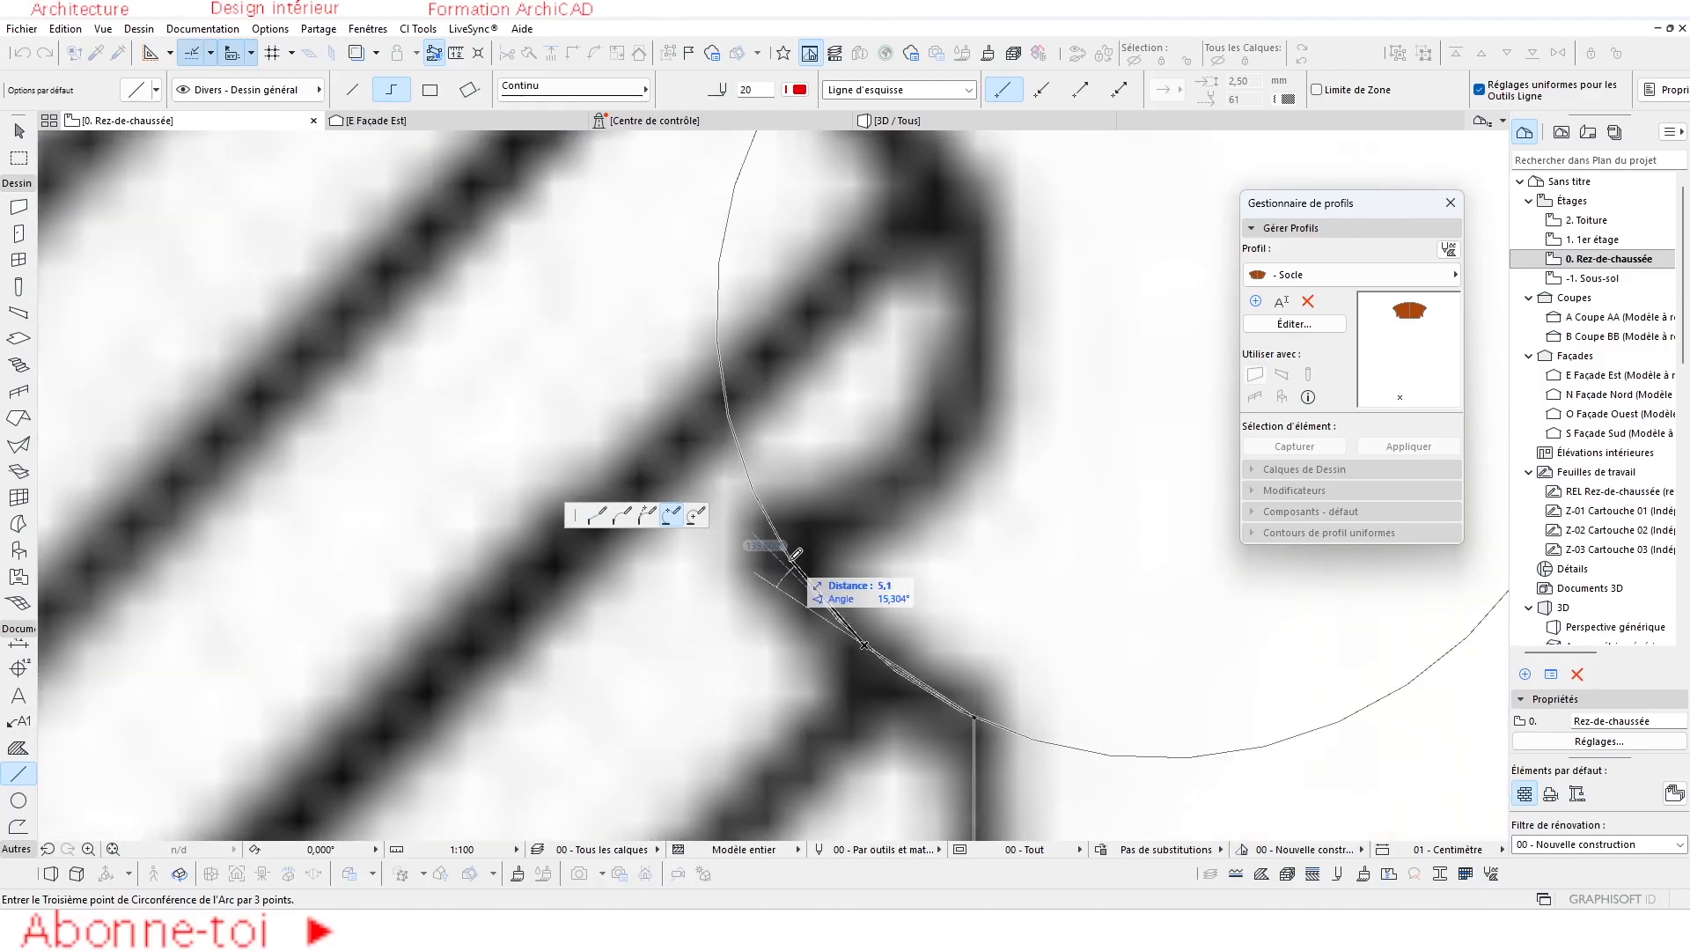
left_click(787, 564)
scroll(823, 617, "down", 2)
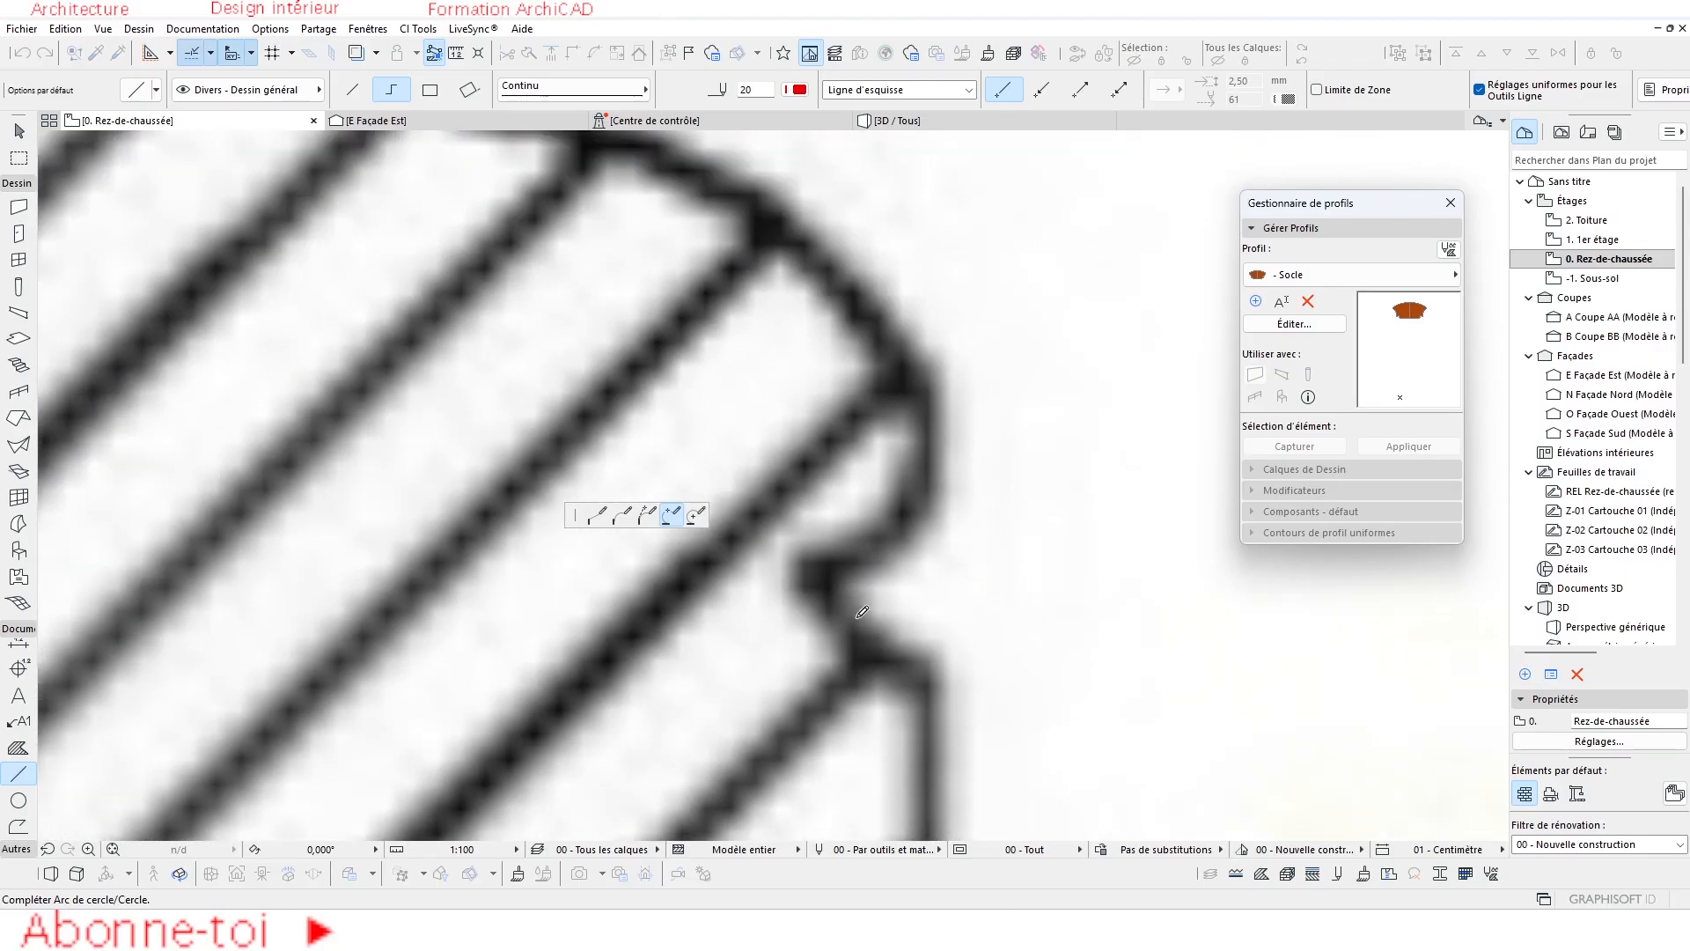
left_click(815, 585)
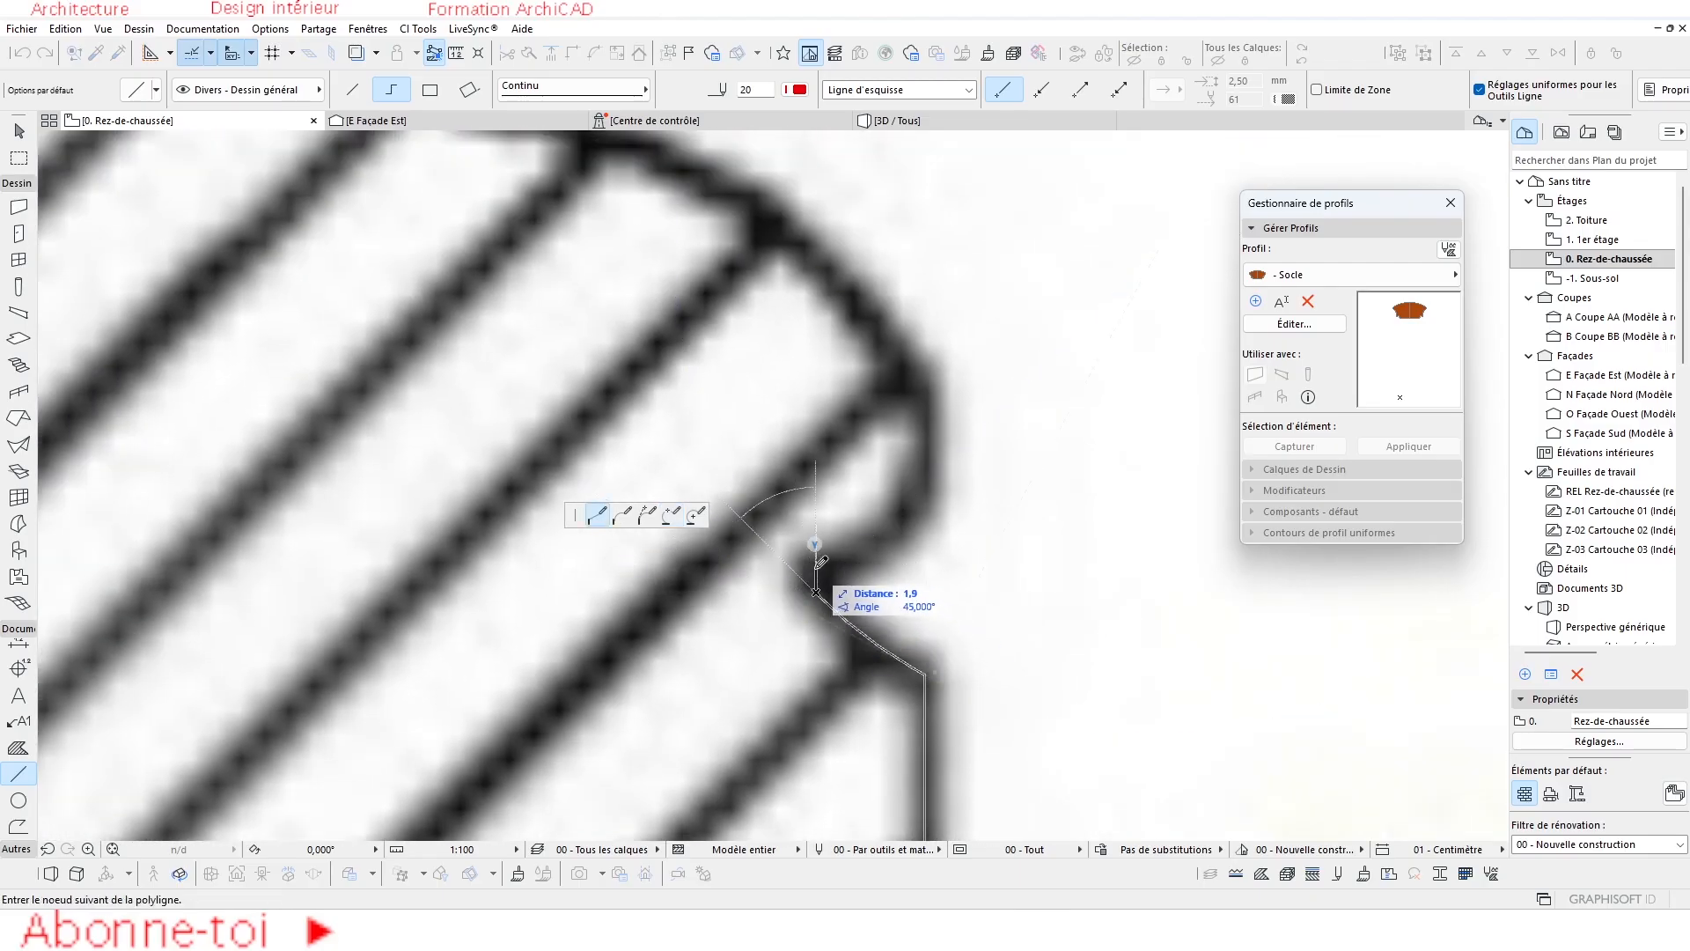
Add a short vertical segment inside the notch and trace the rounded bead above it with a three-point arc.
left_click(815, 566)
left_click(670, 514)
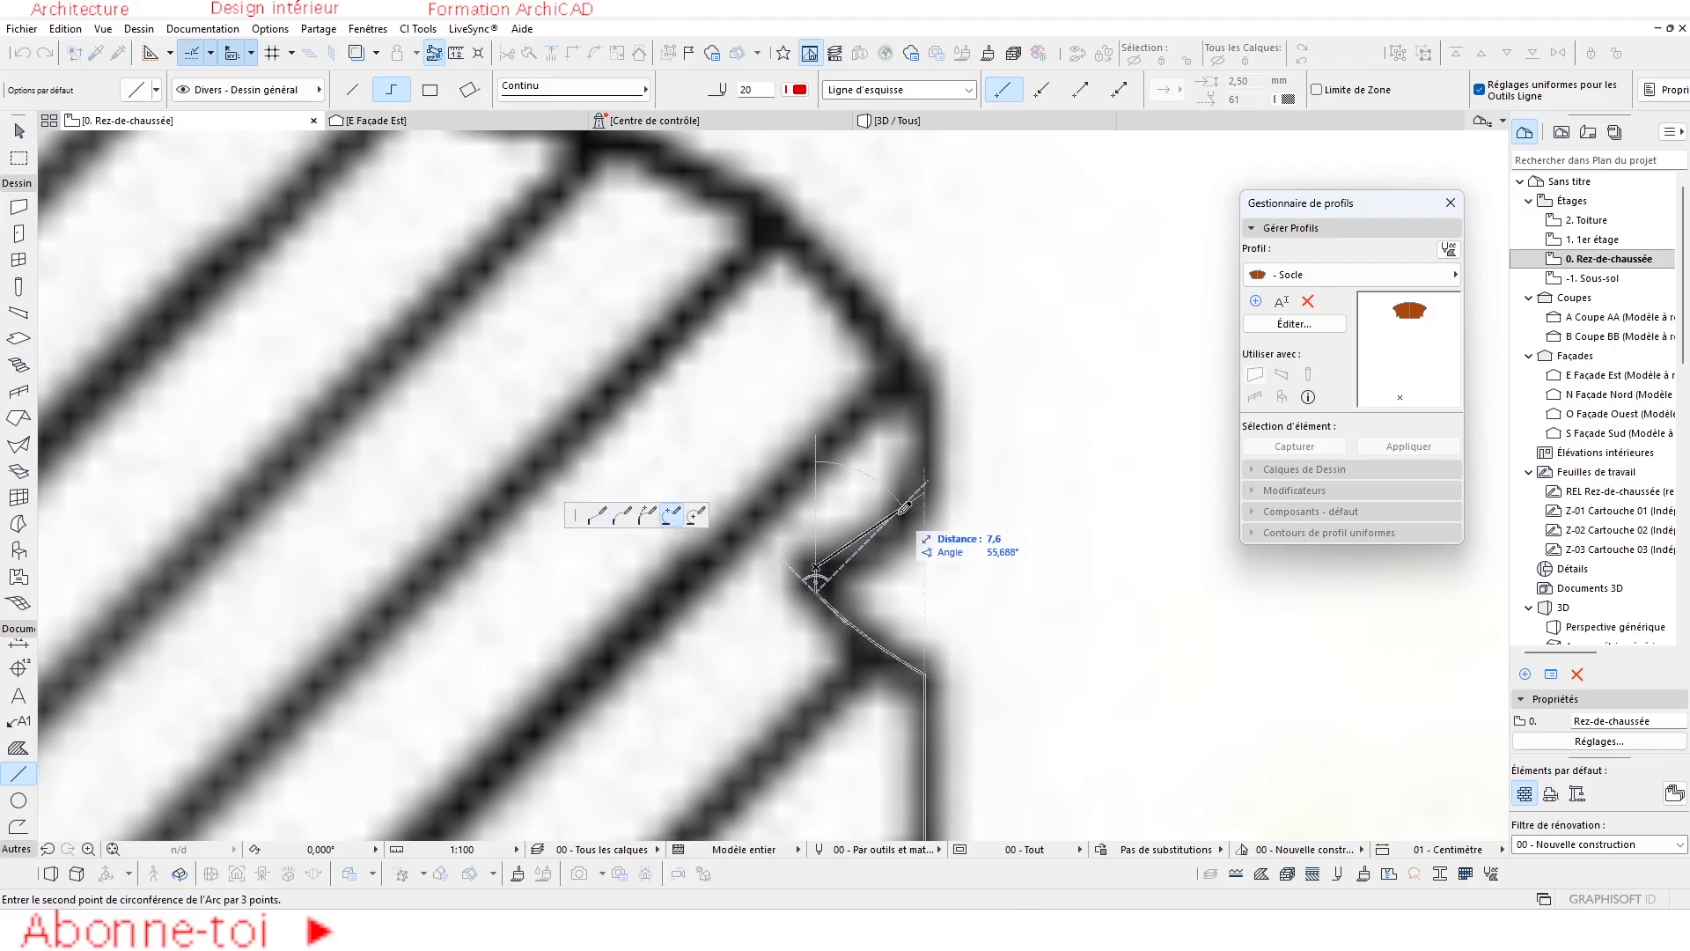
scroll(944, 394, "down", 5)
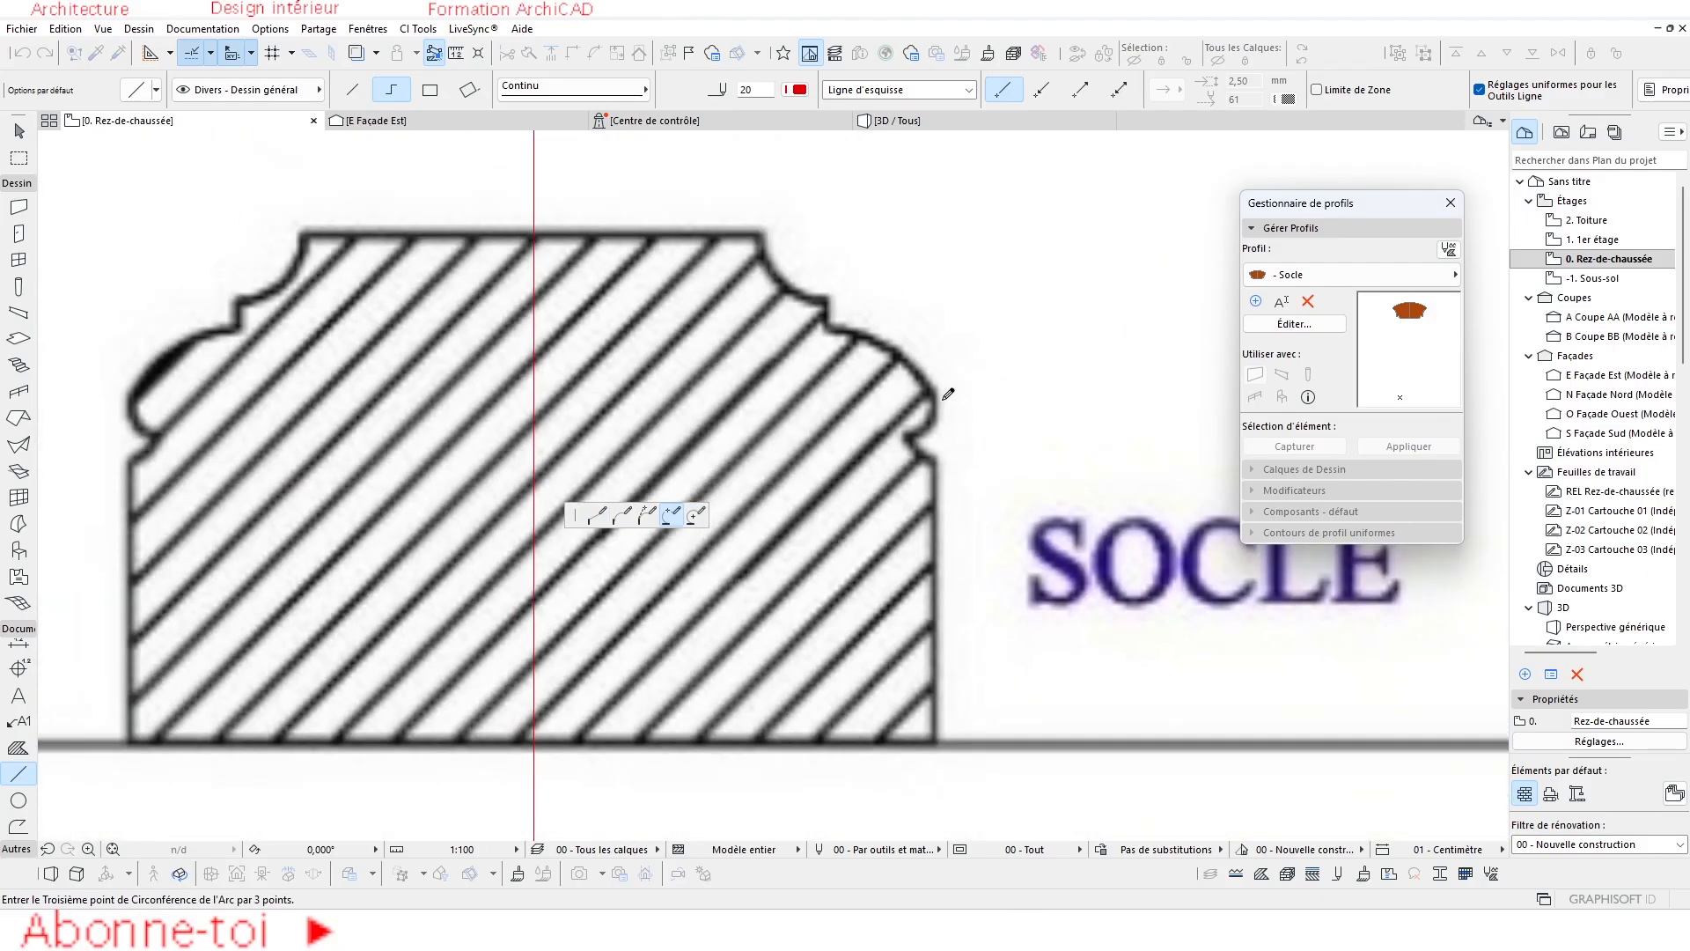
scroll(937, 385, "up", 4)
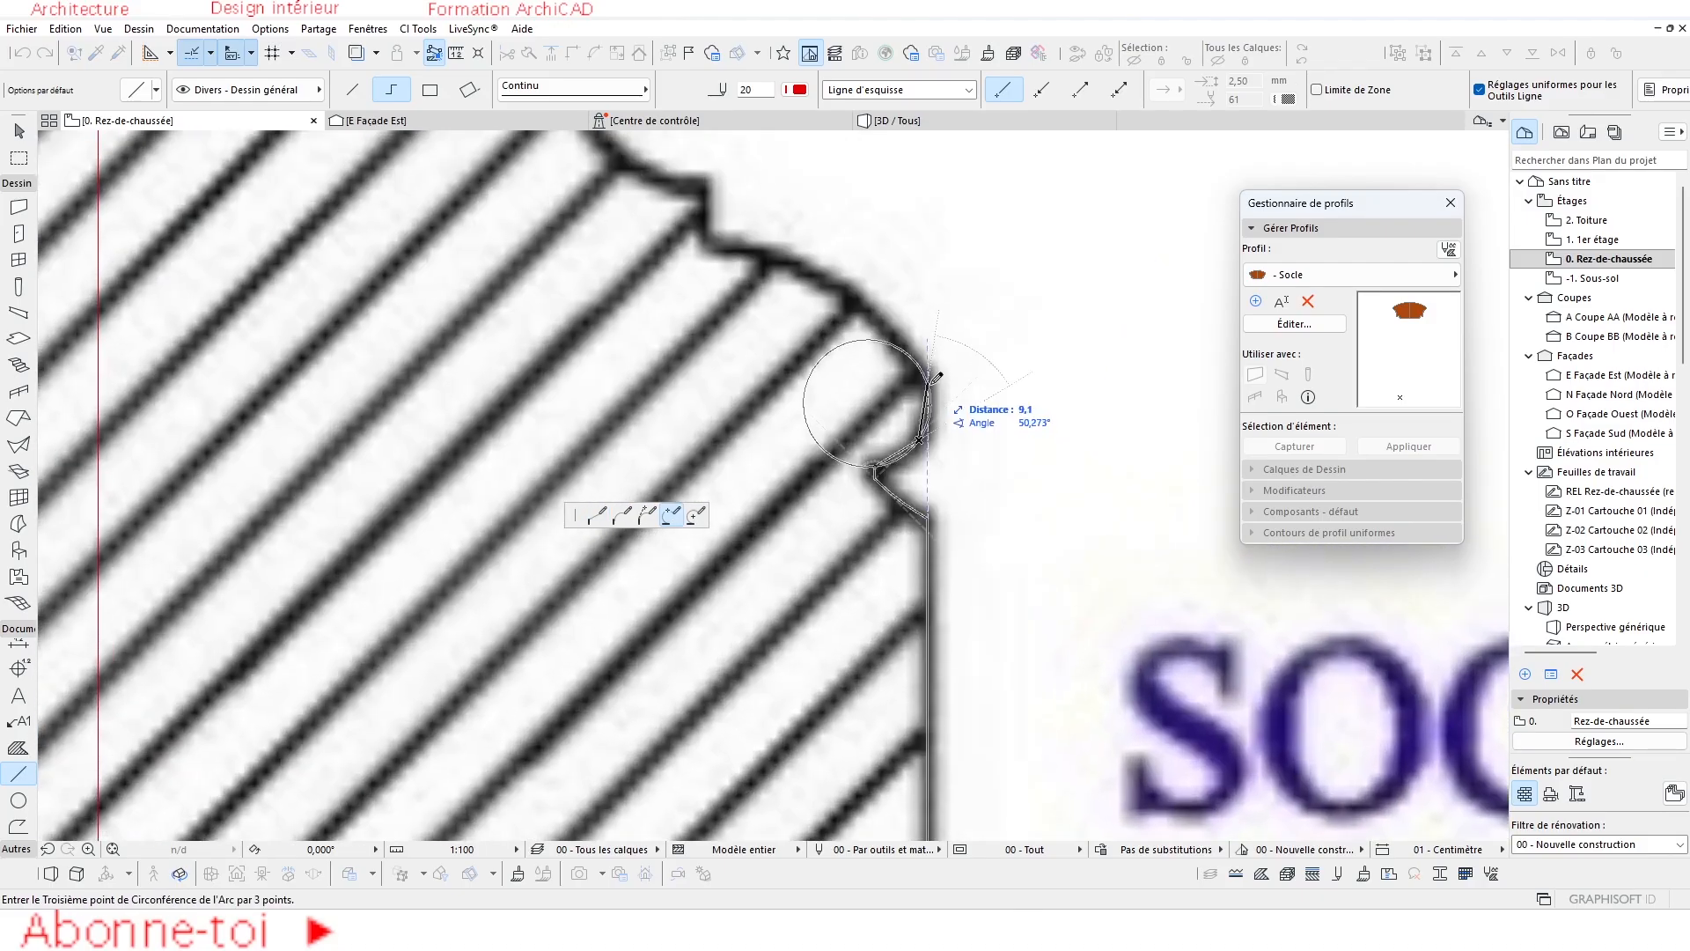
left_click(935, 375)
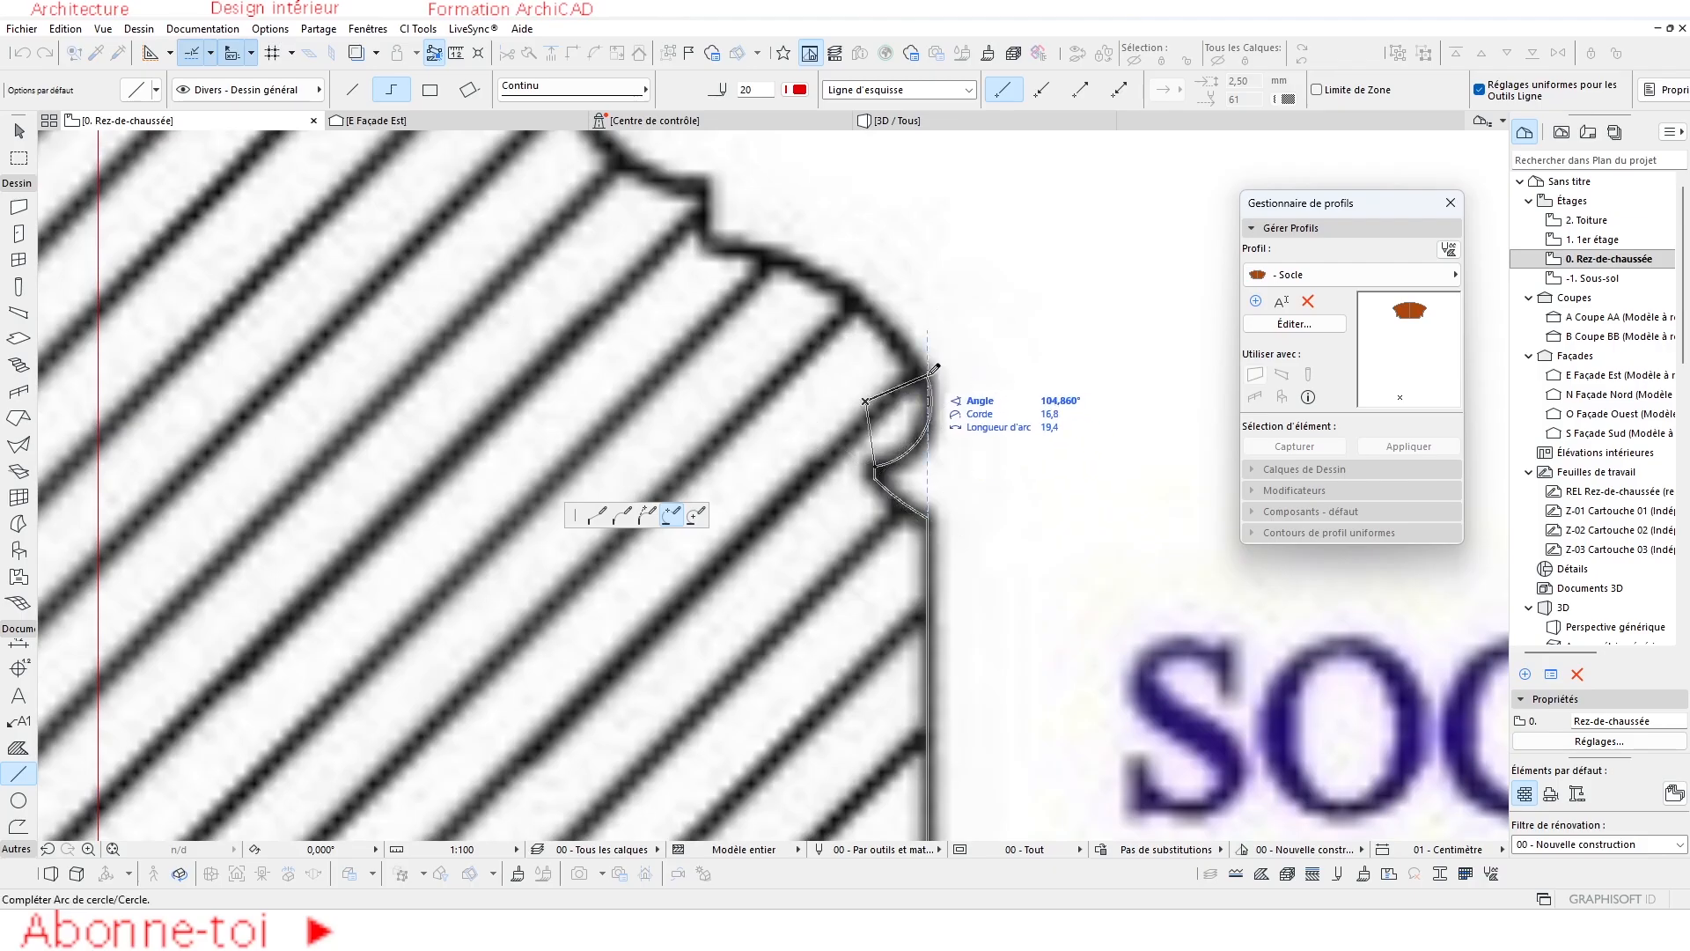
left_click(934, 373)
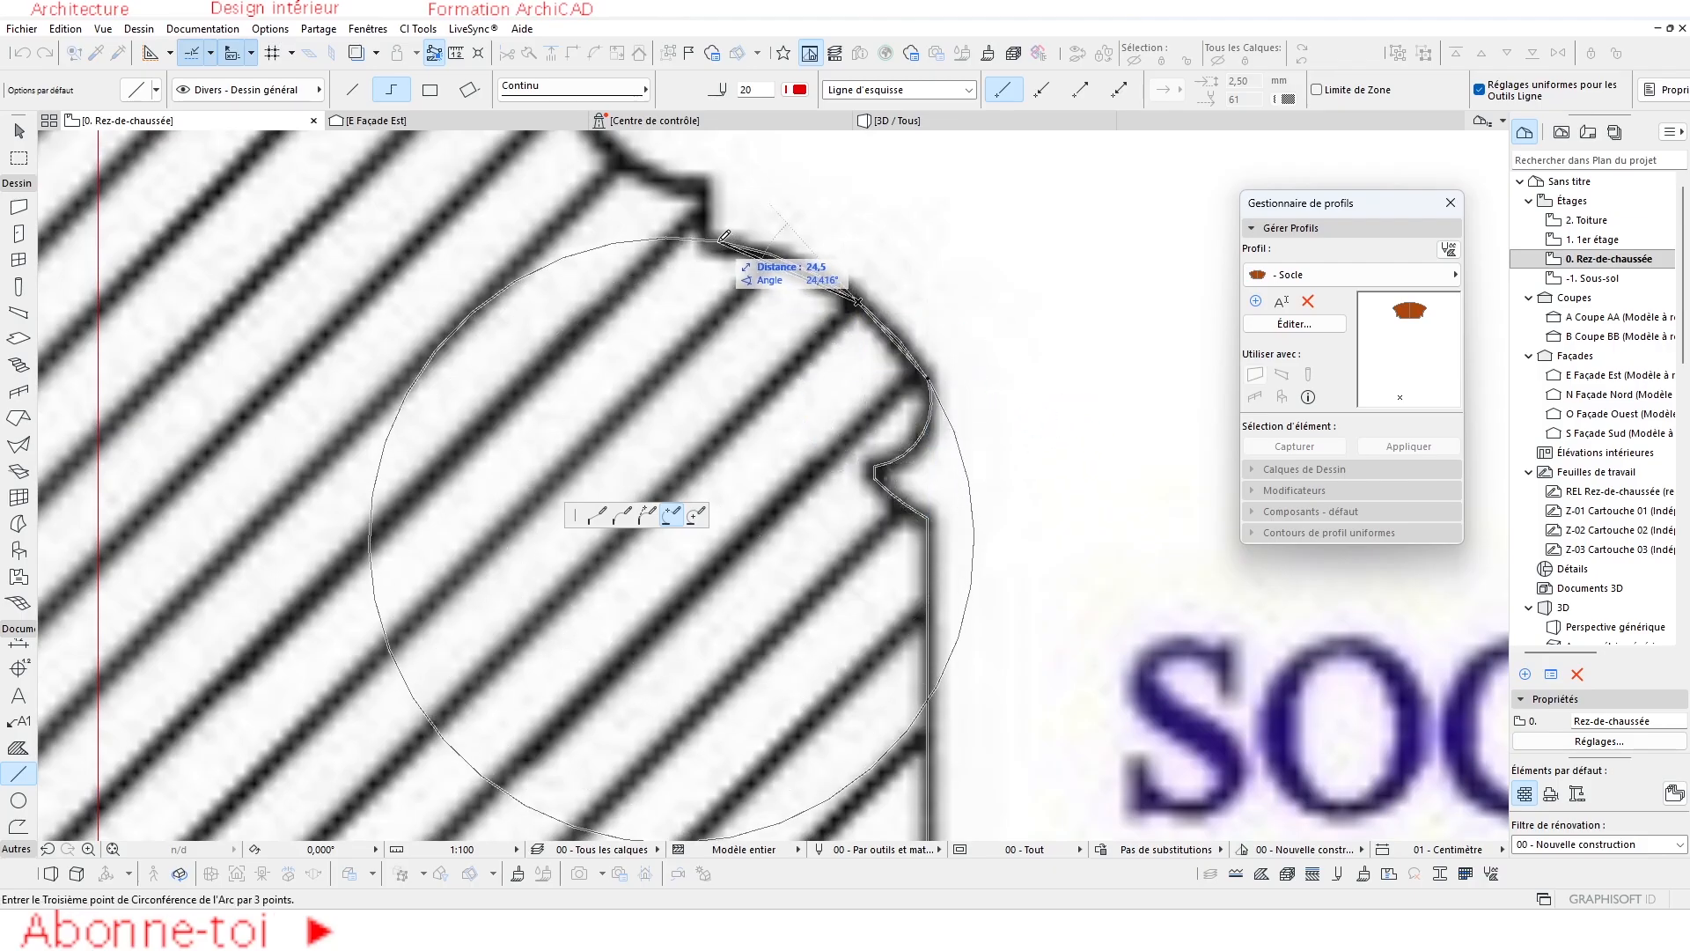
Trace the large convex moulding with a three-point arc and add the short vertical step above it.
left_click(858, 302)
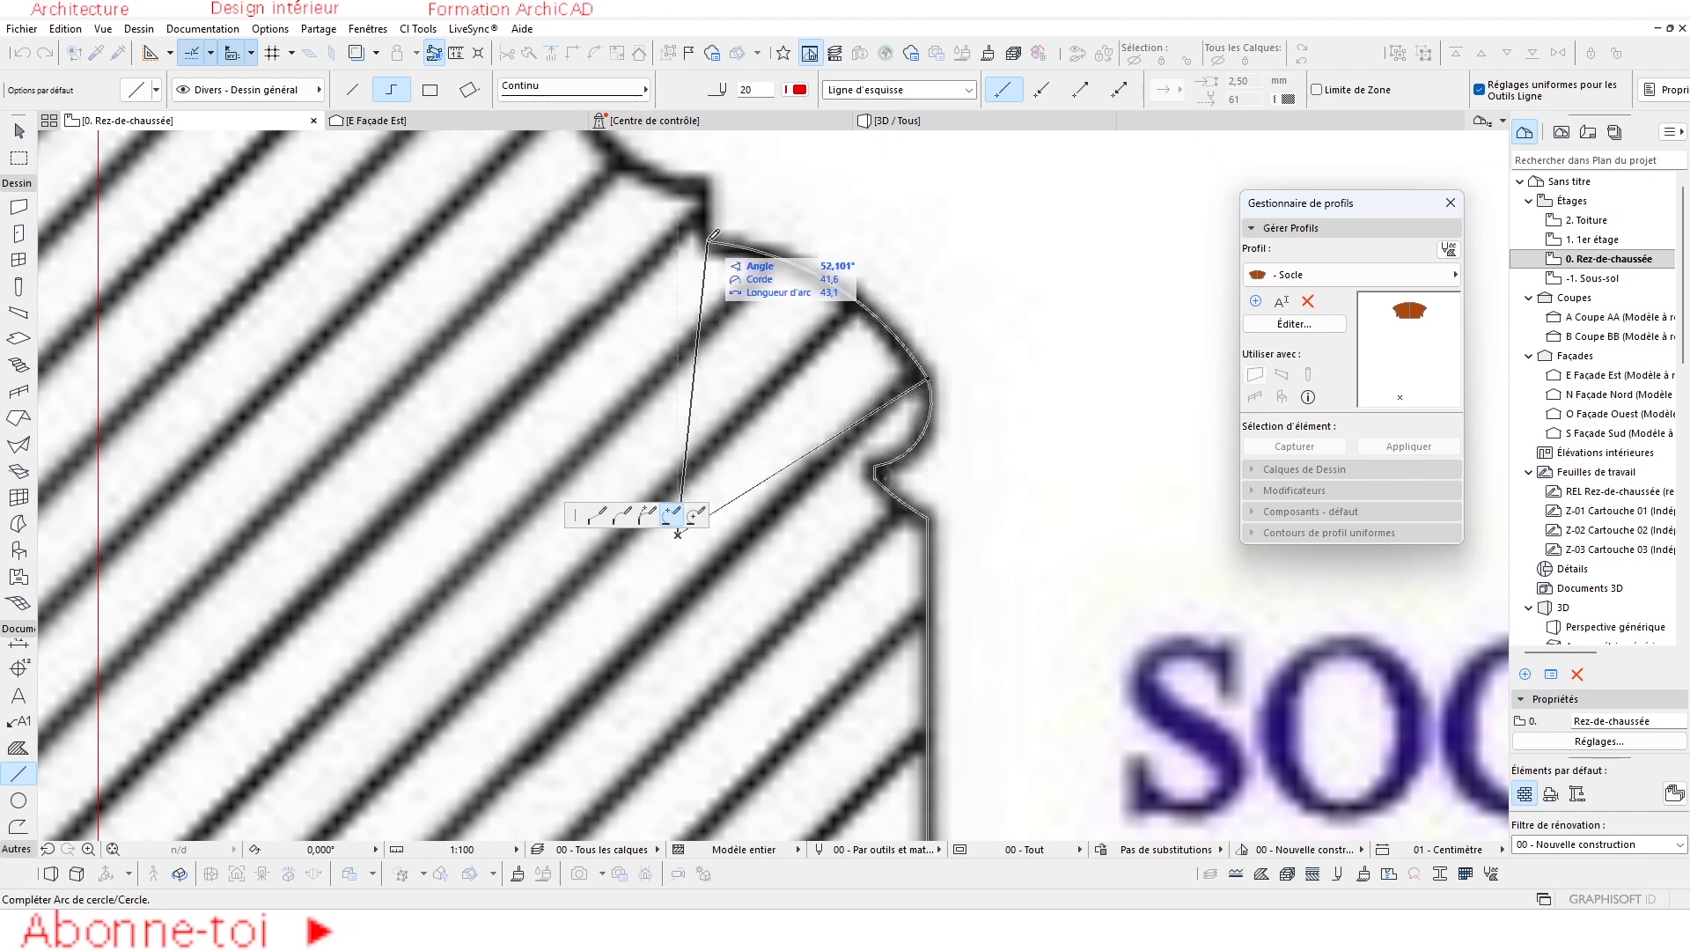
left_click(709, 236)
left_click(597, 513)
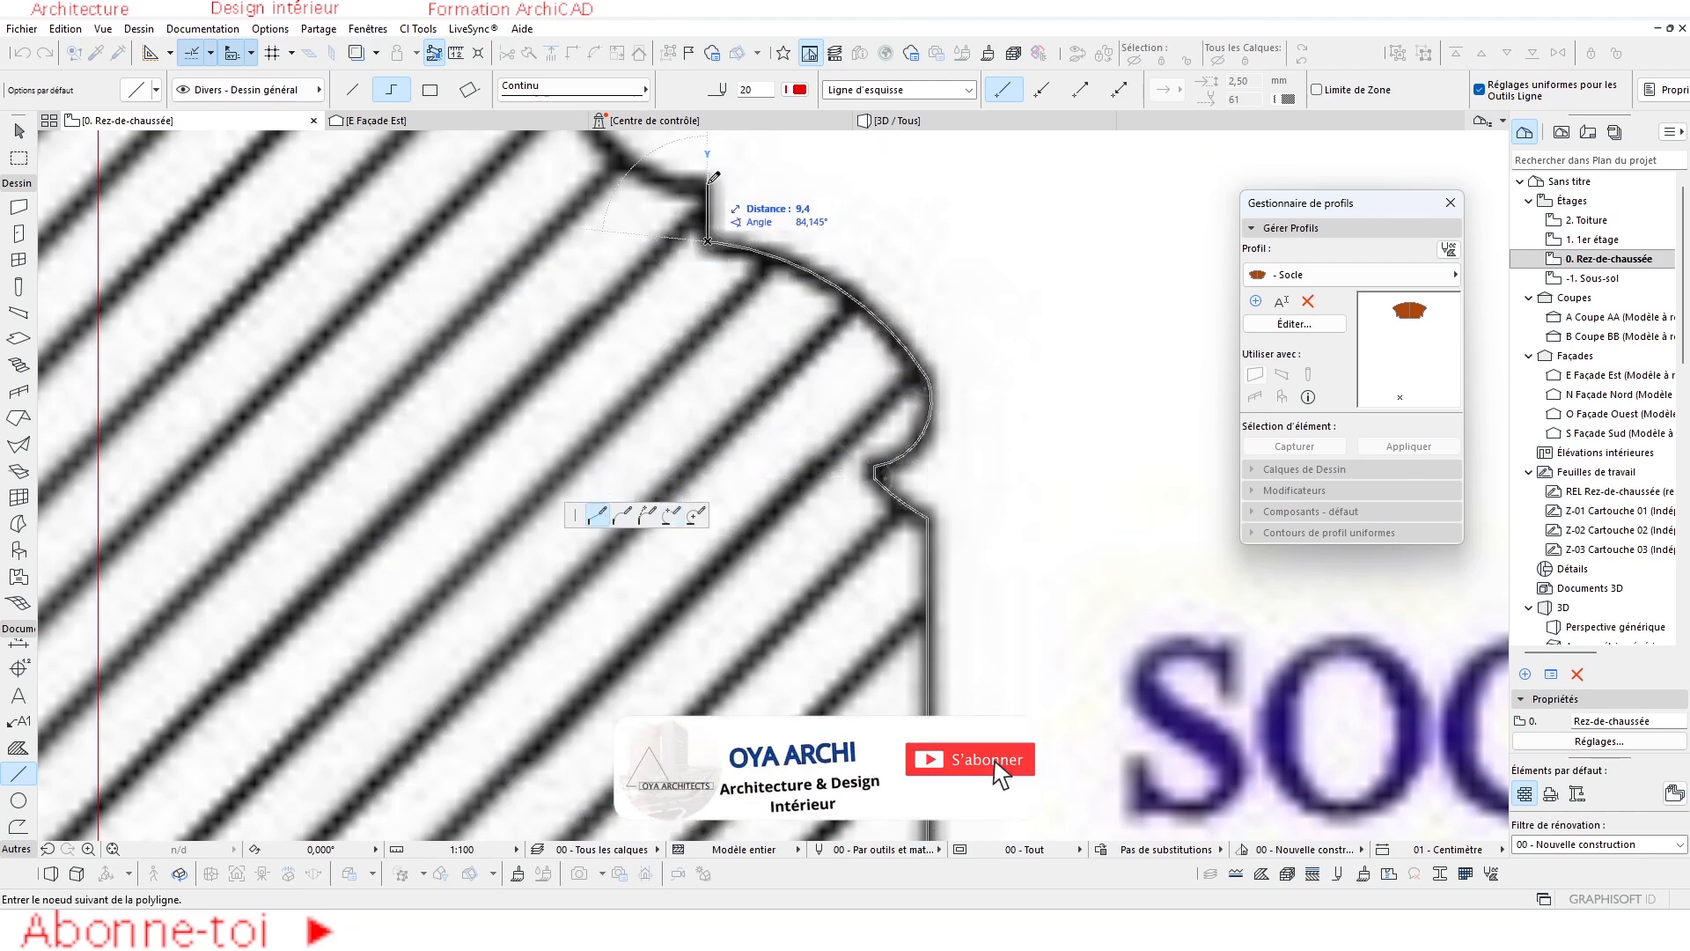
left_click(709, 182)
Trace the concave moulding below the socle's top edge with a three-point arc.
middle_click_drag(710, 182, 786, 407)
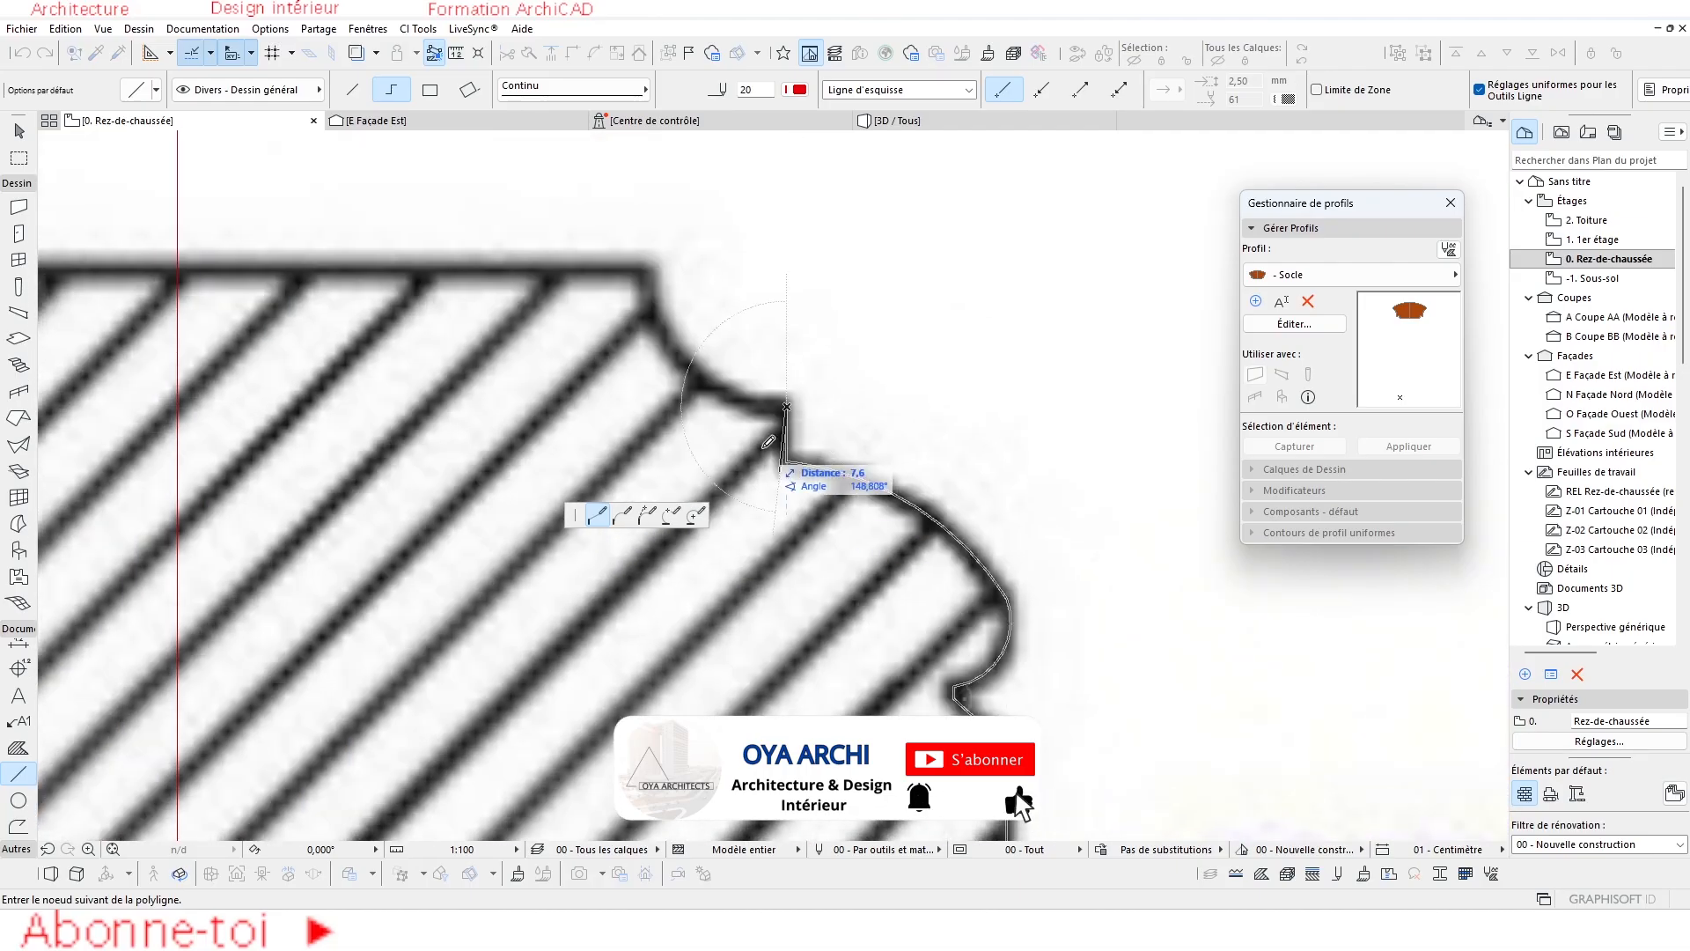
left_click(672, 513)
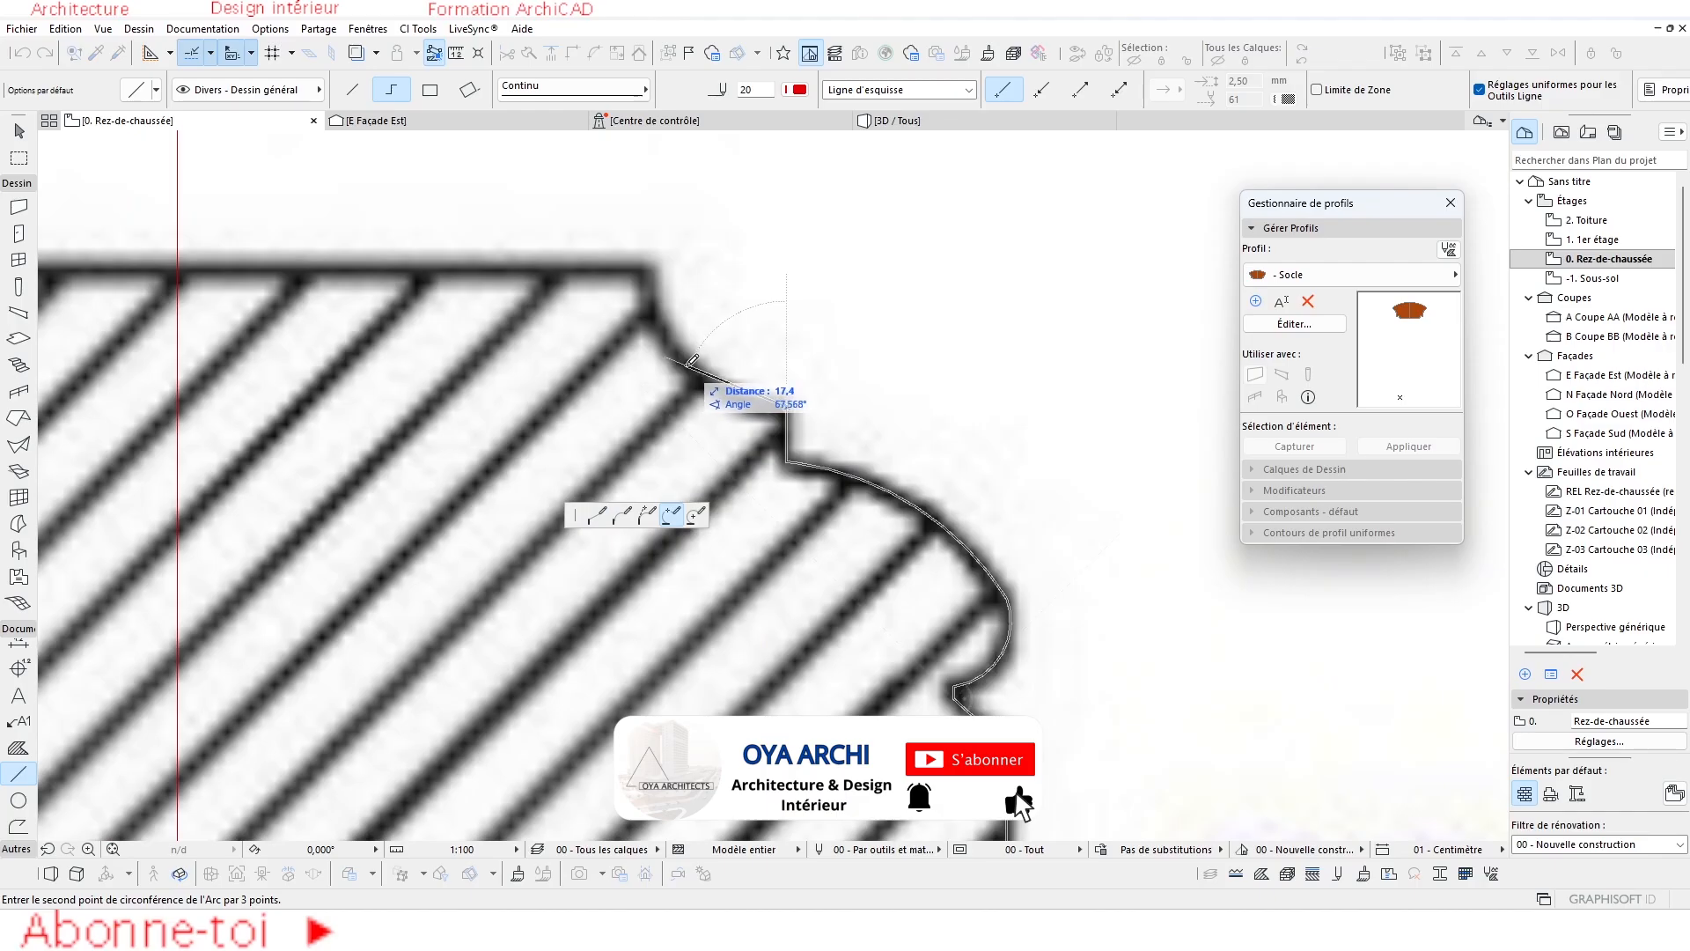
left_click(689, 364)
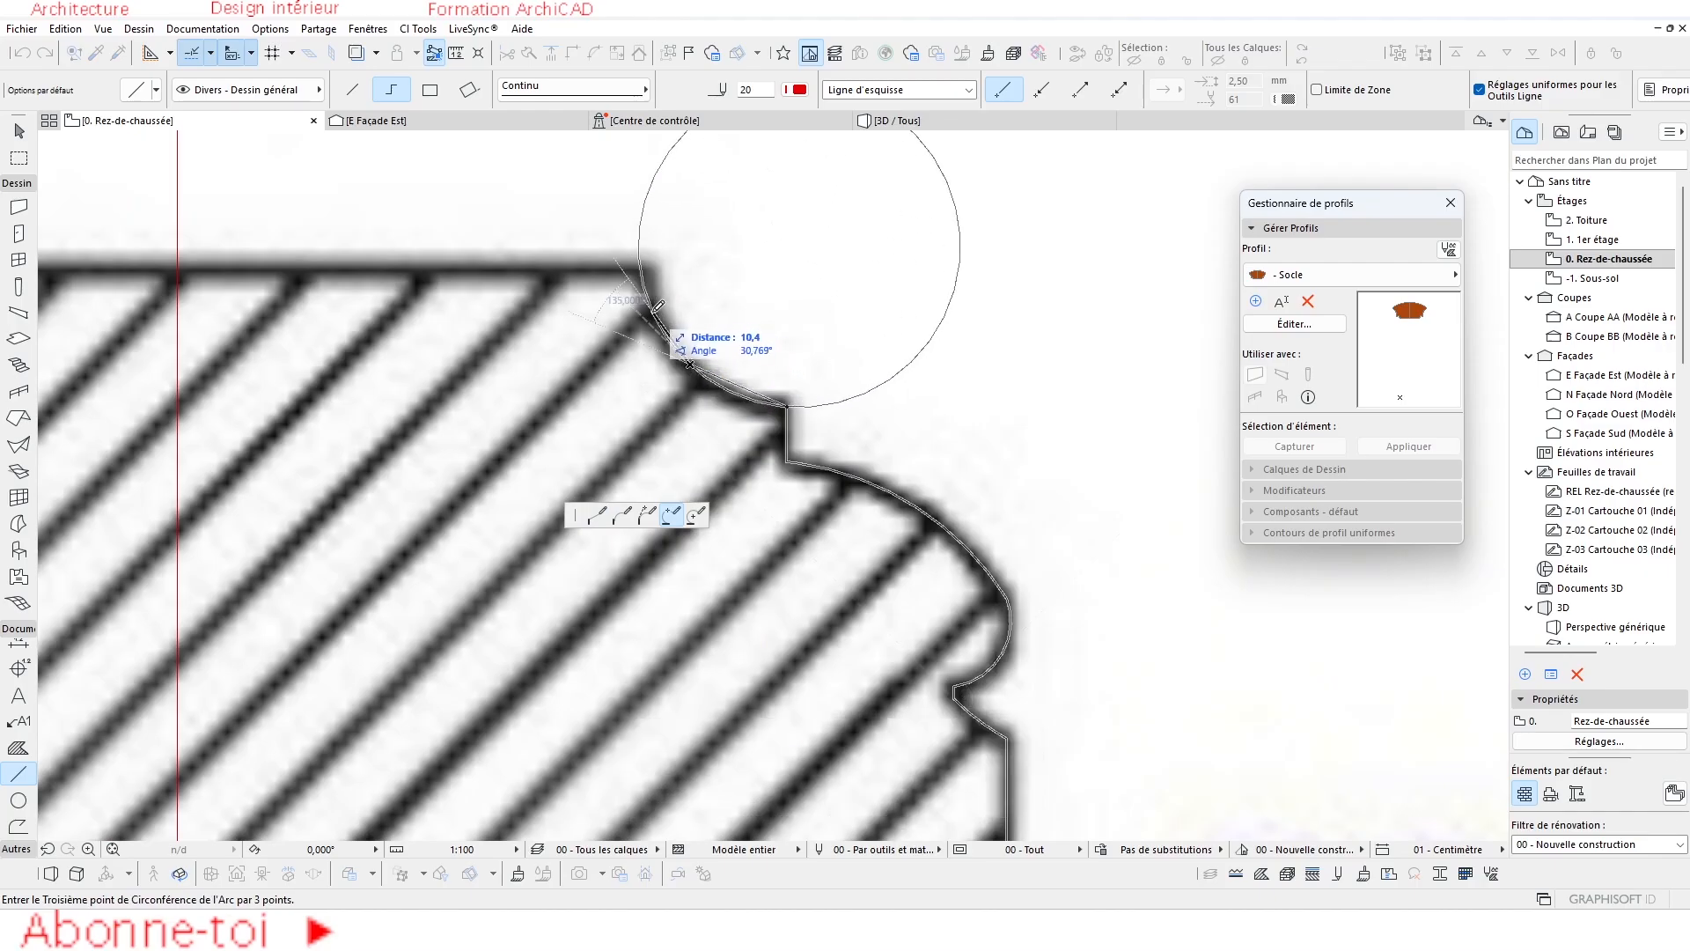
left_click(656, 306)
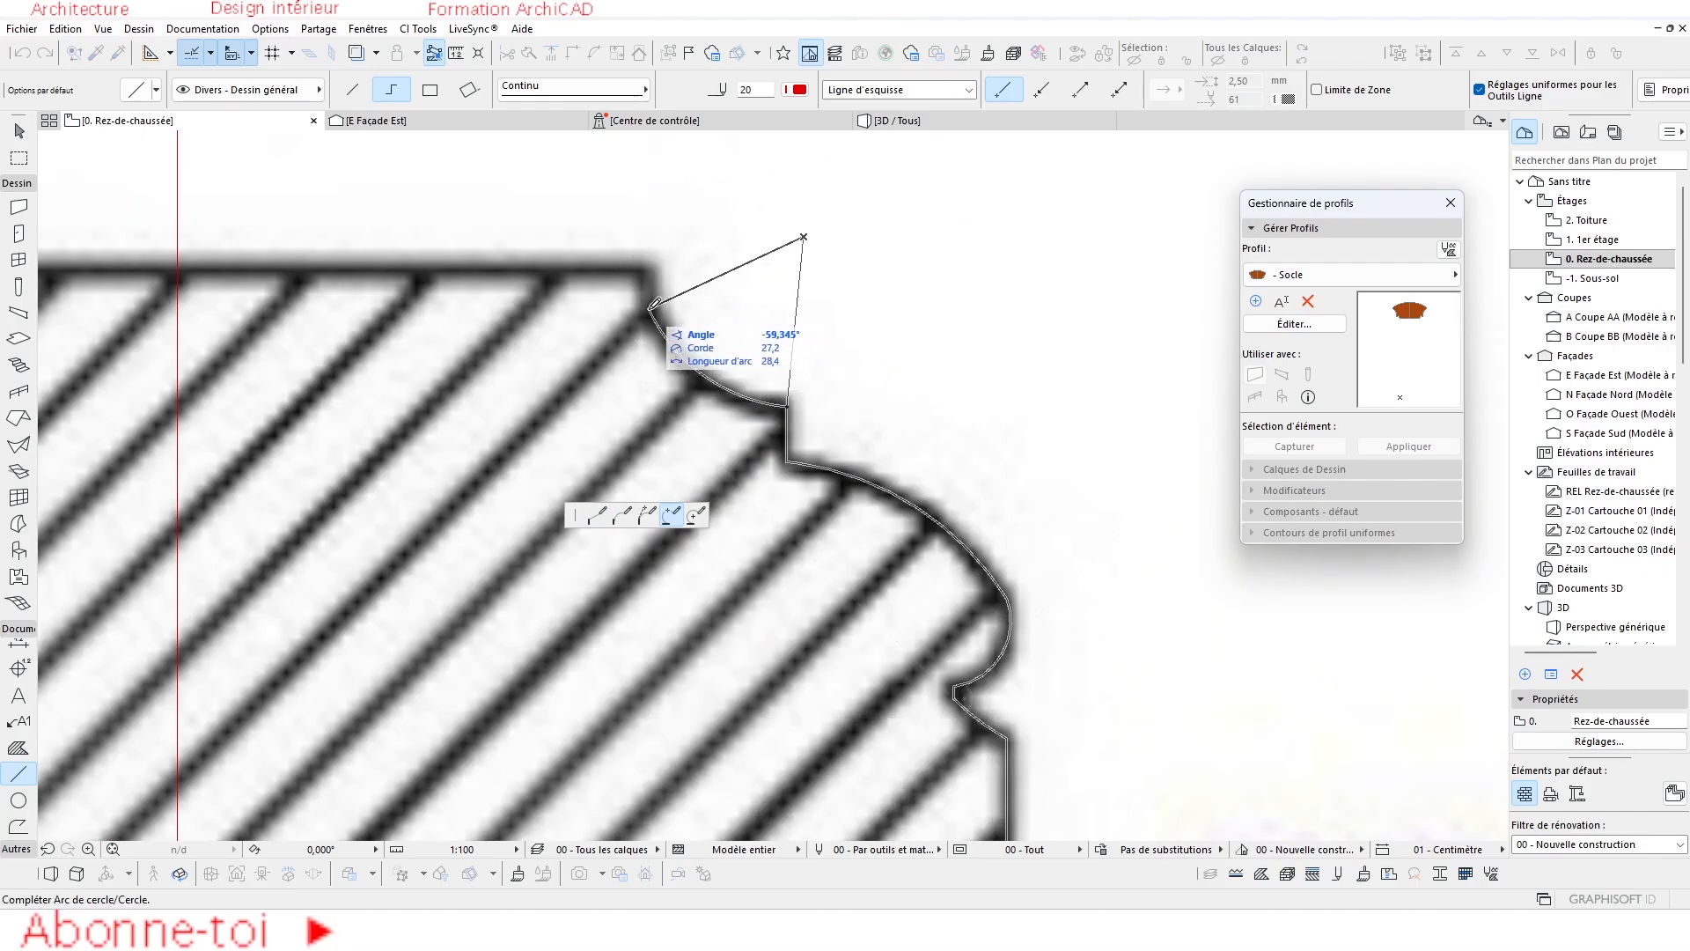
left_click(650, 307)
Close the half-socle outline with straight segments to its top corner, across the top to the centre axis, and down the axis.
left_click(598, 514)
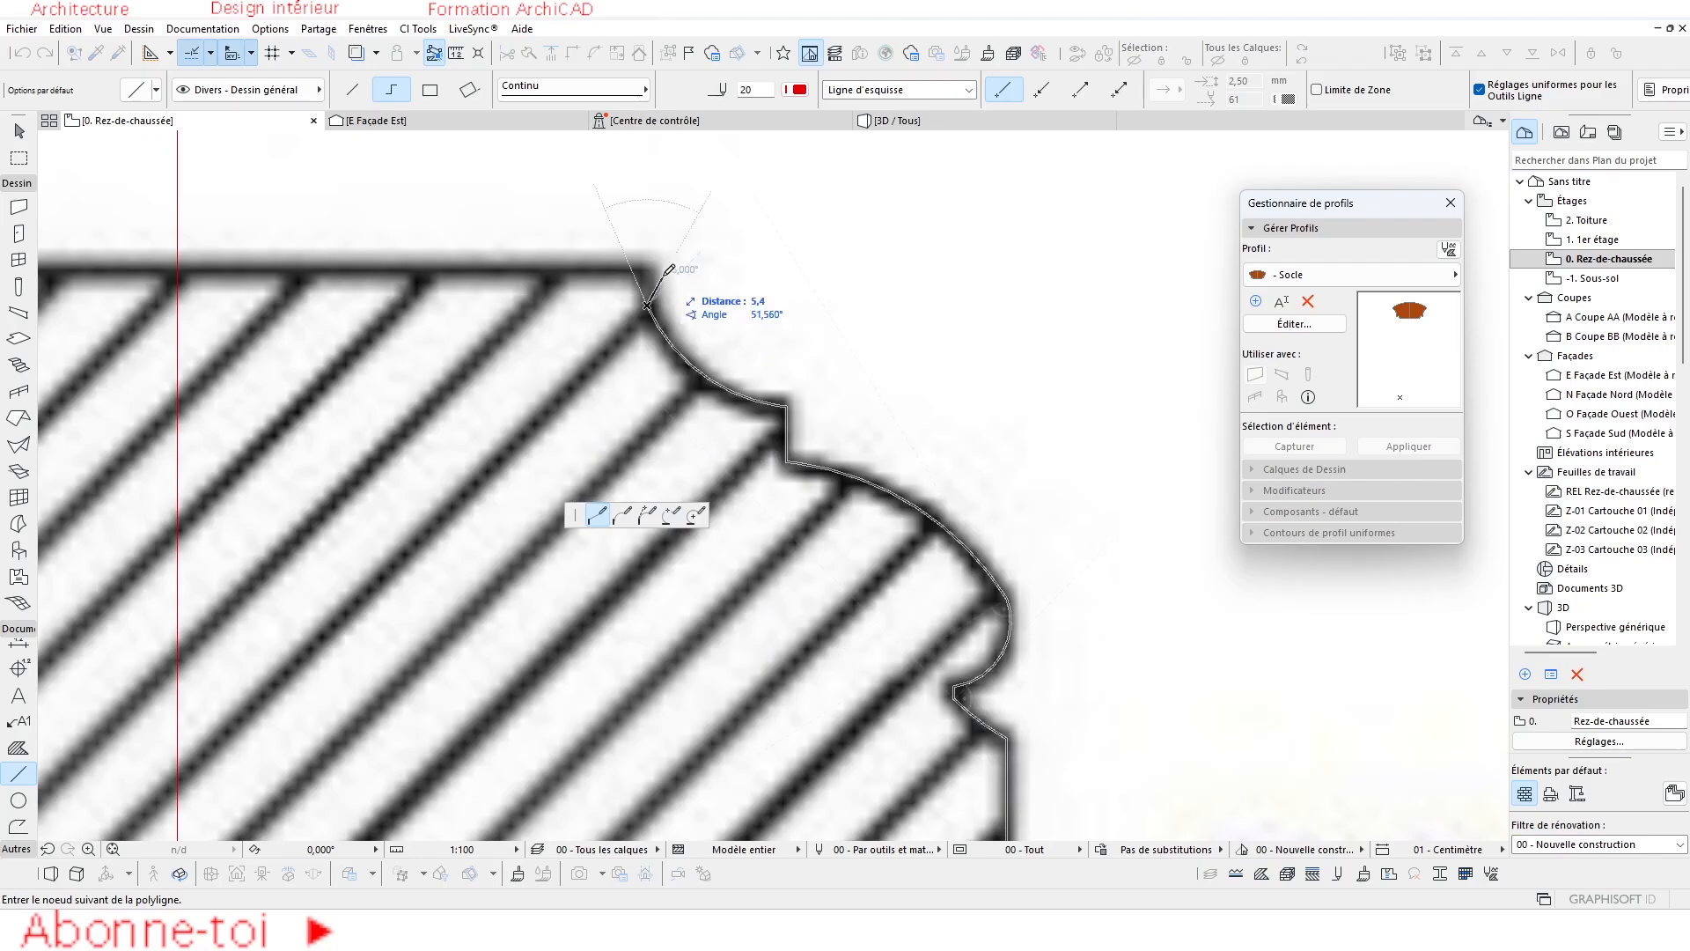
scroll(652, 262, "down", 3)
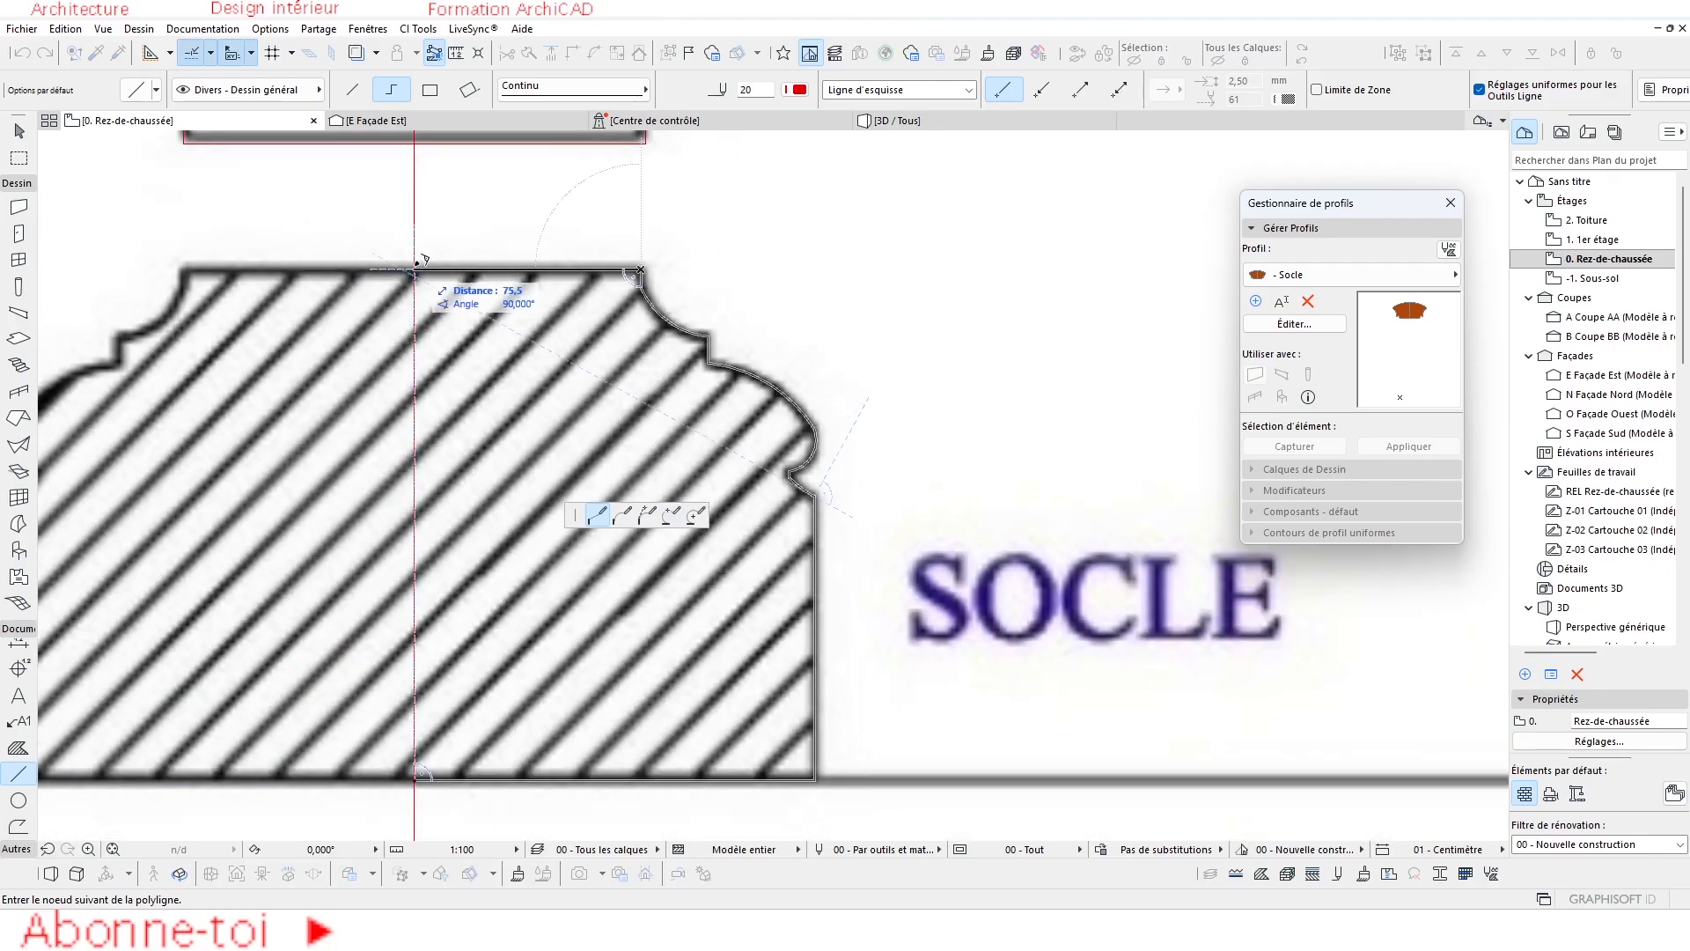
left_click(416, 264)
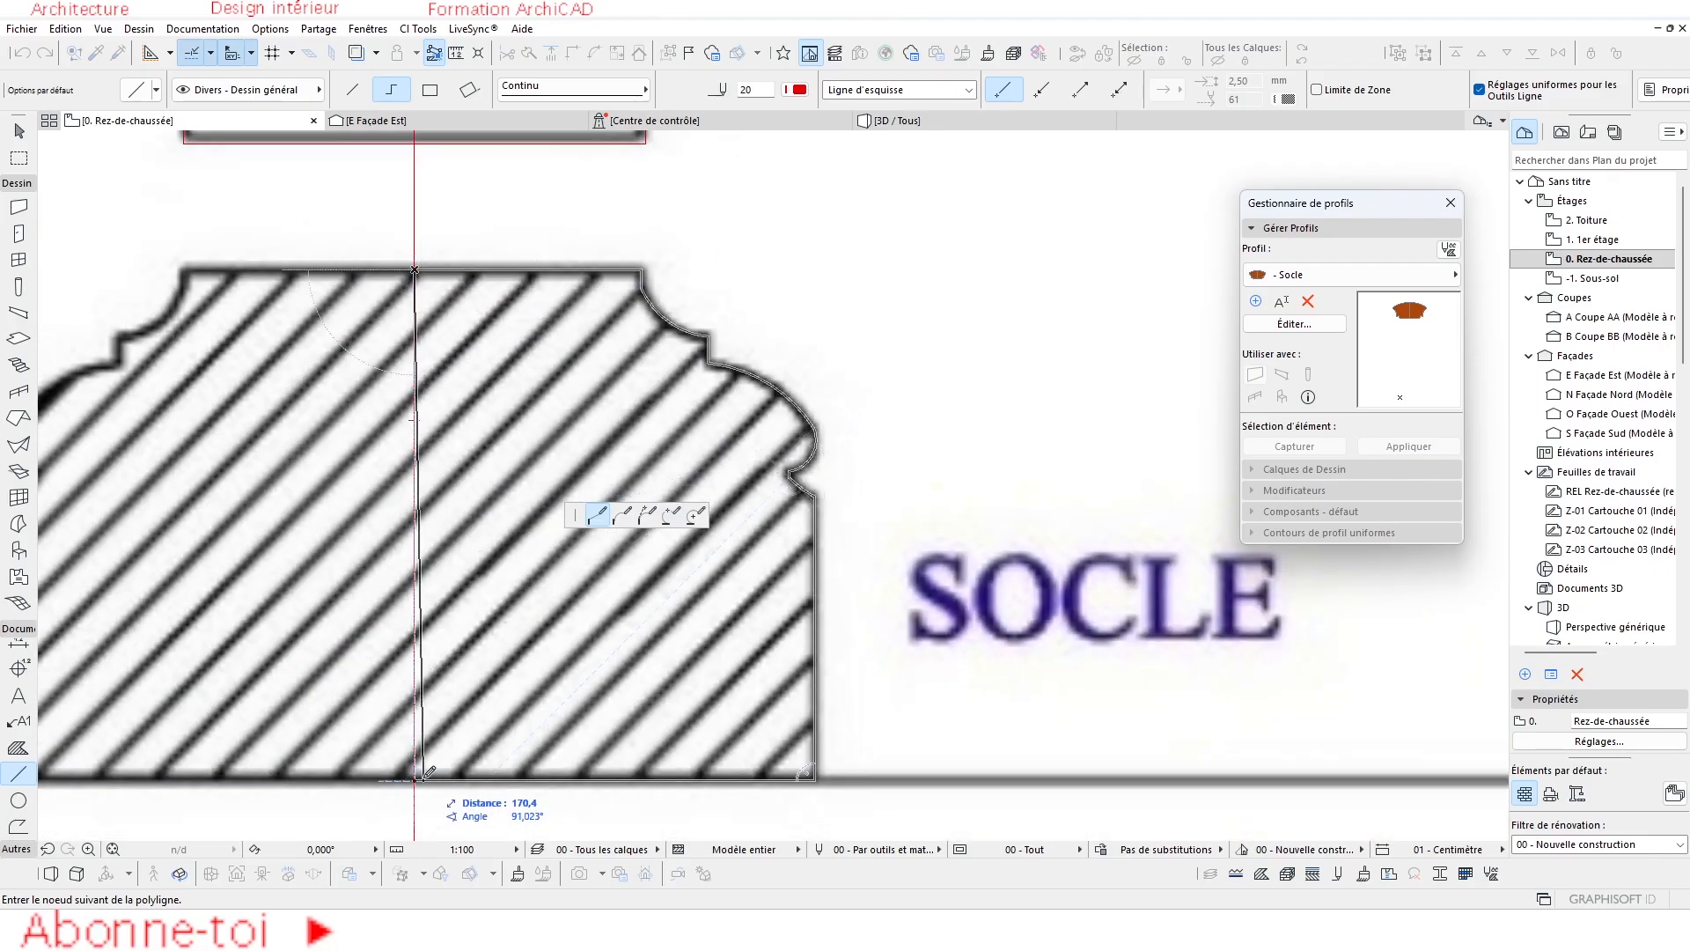
left_click(416, 778)
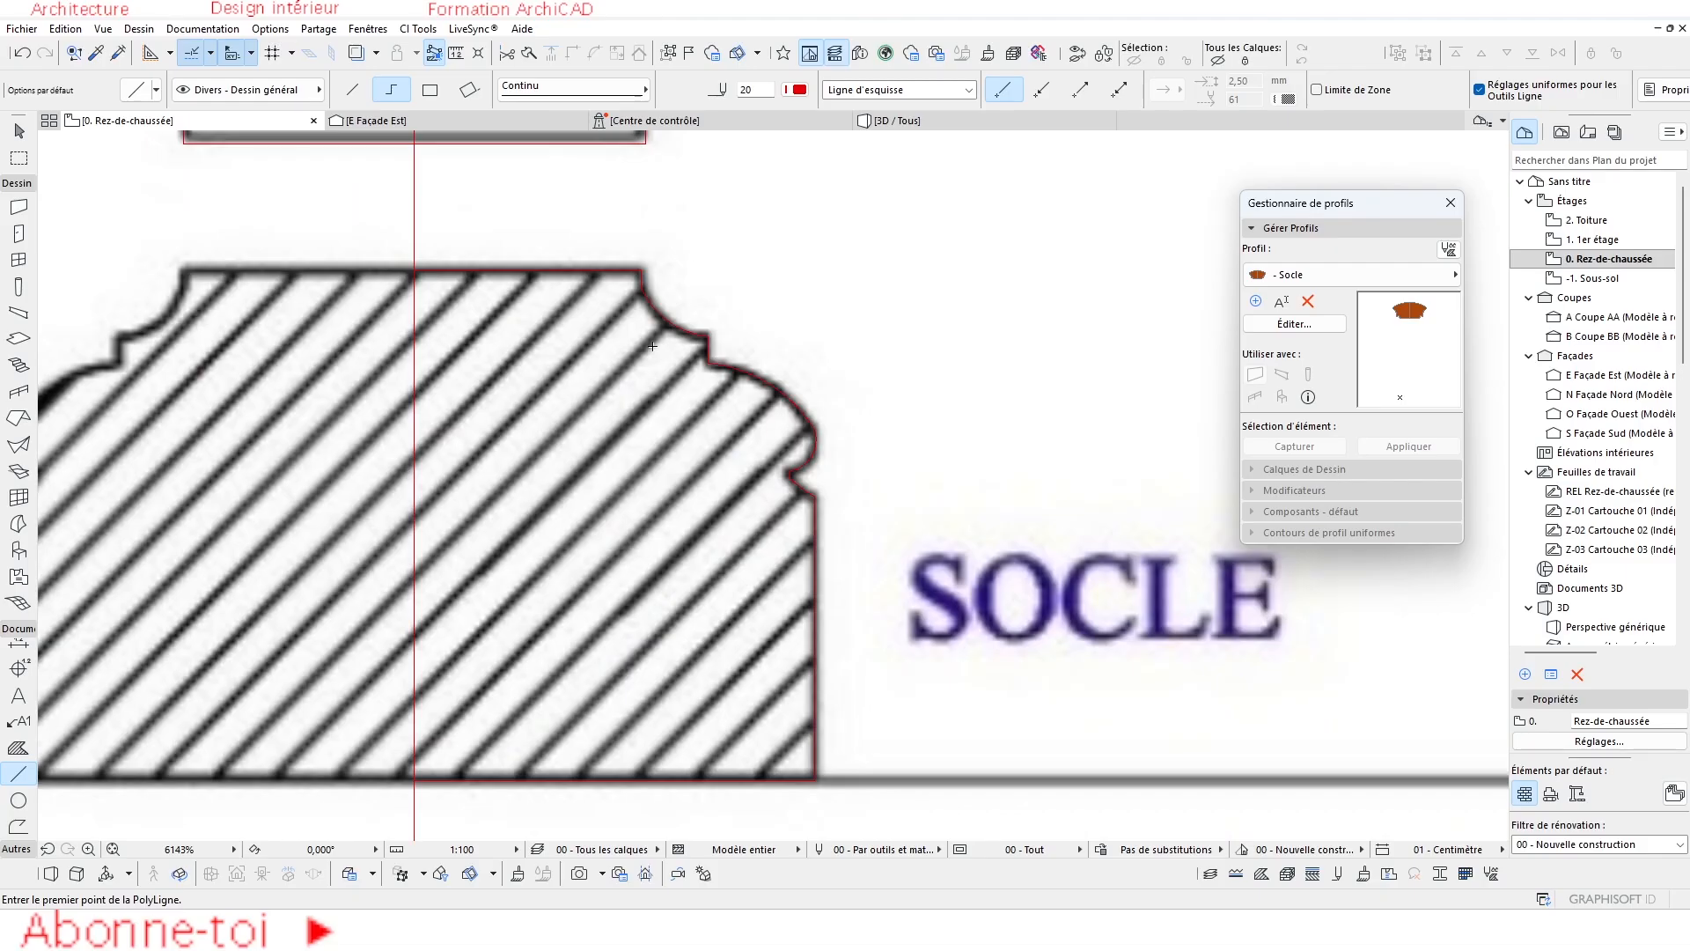
scroll(680, 424, "down", 2)
scroll(676, 382, "up", 2)
key("Escape")
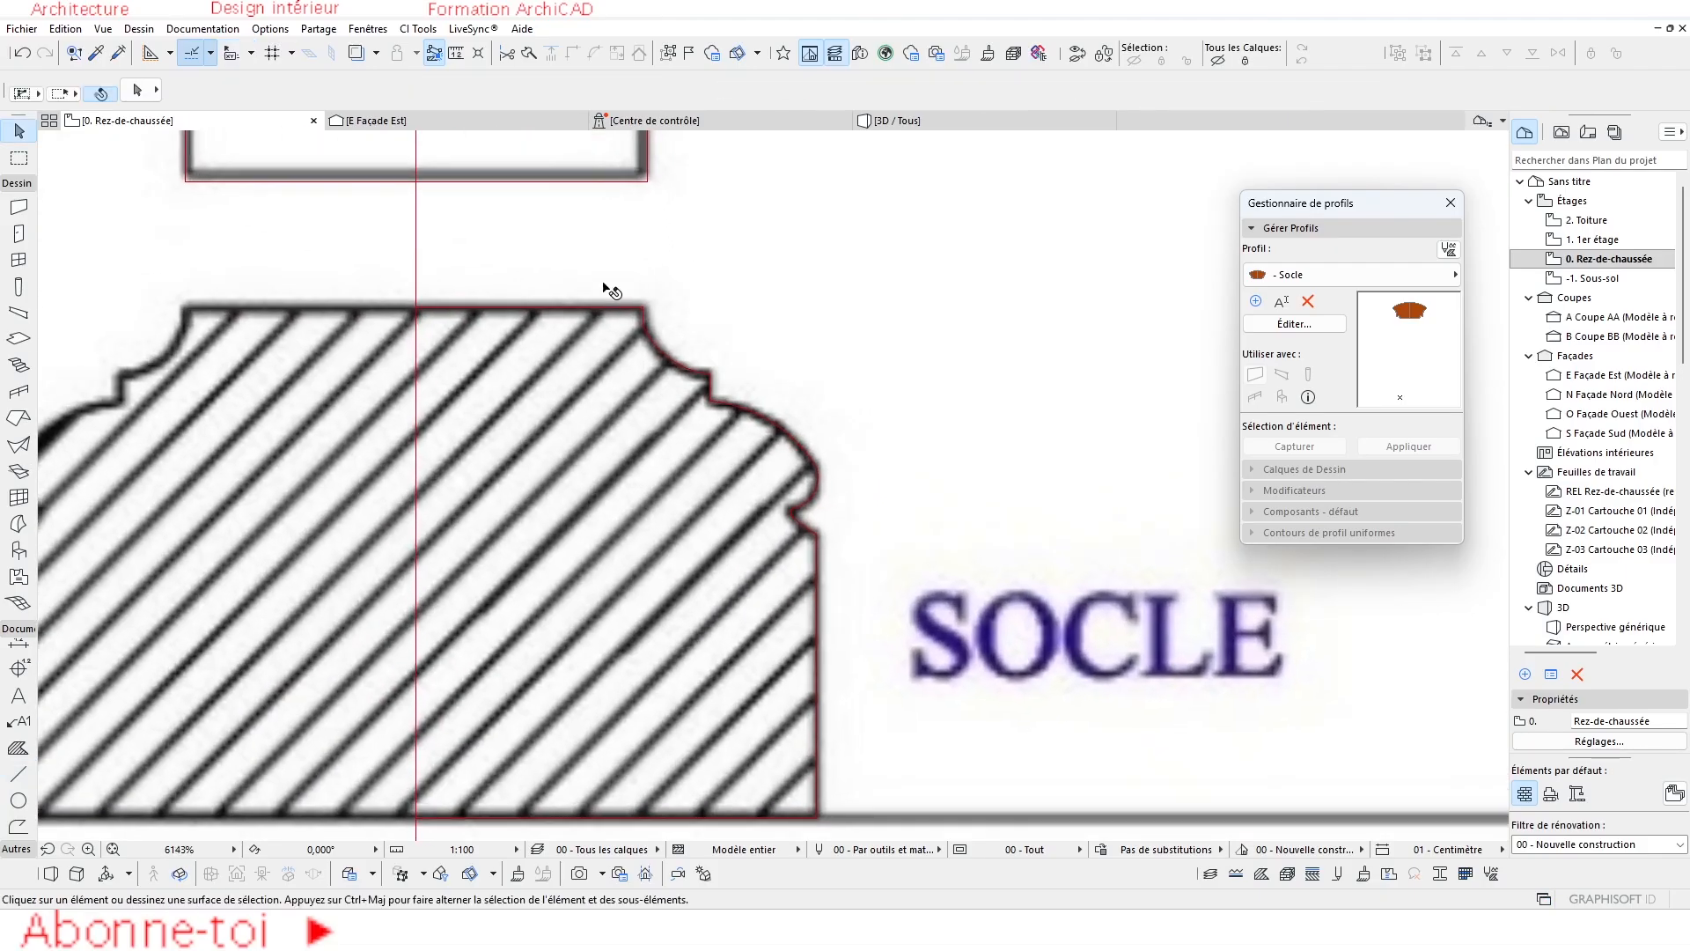
Fill the closed right half of the socle outline with the solid fill "Hachure solide".
scroll(651, 416, "down", 5)
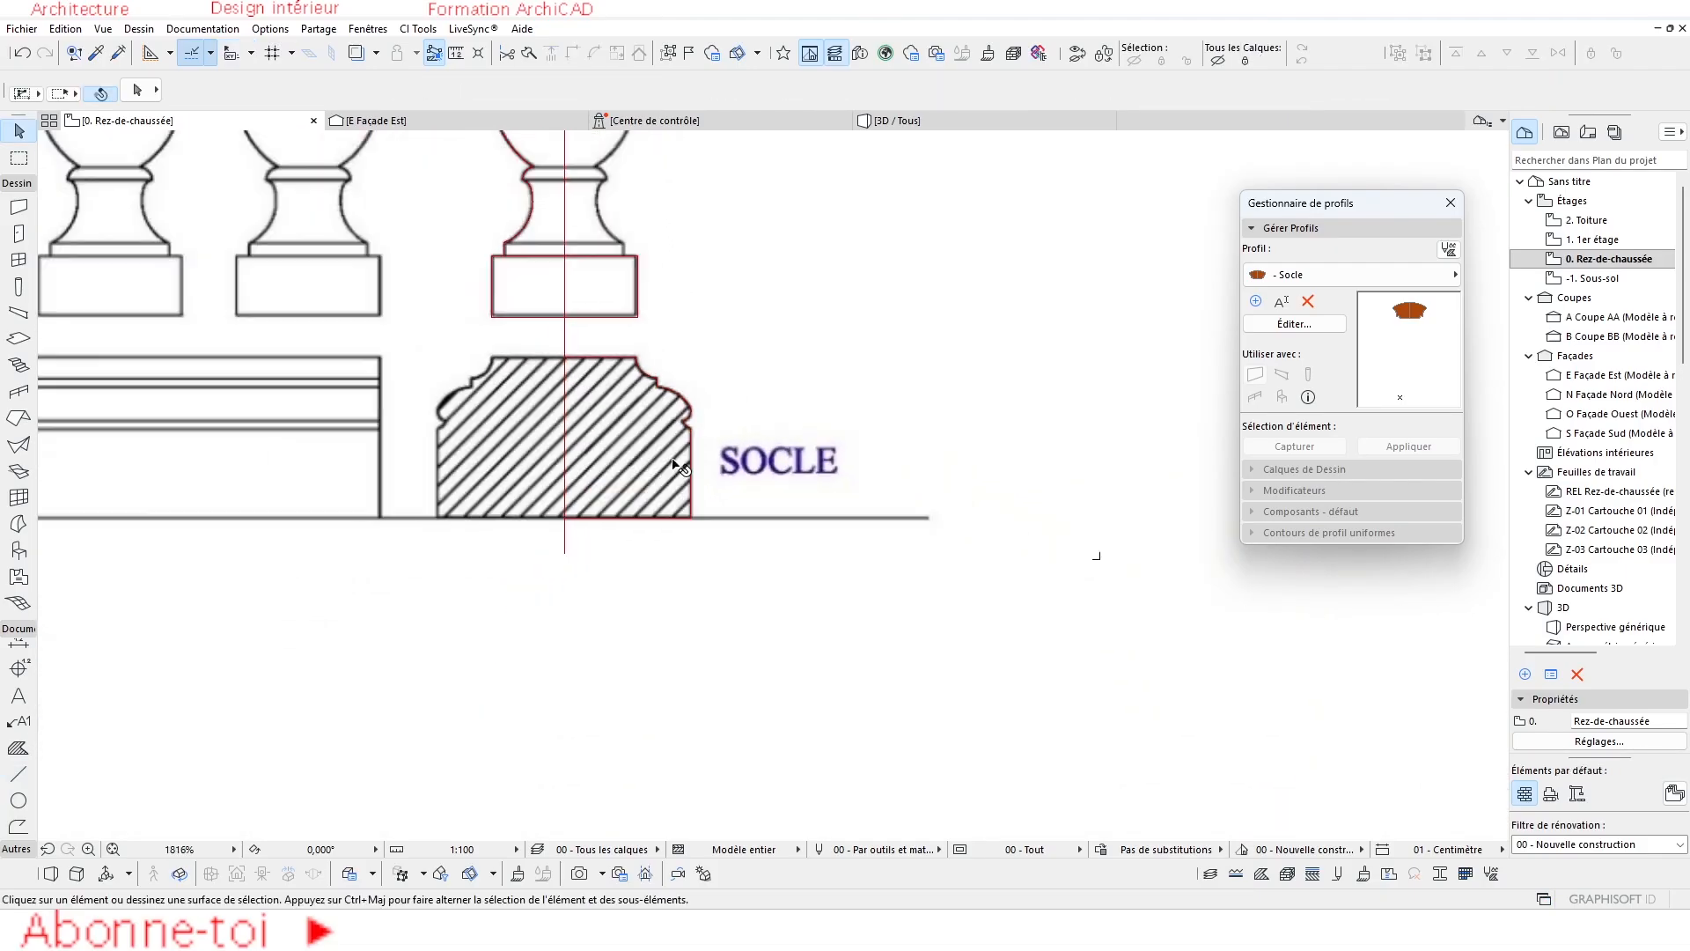
left_click(19, 748)
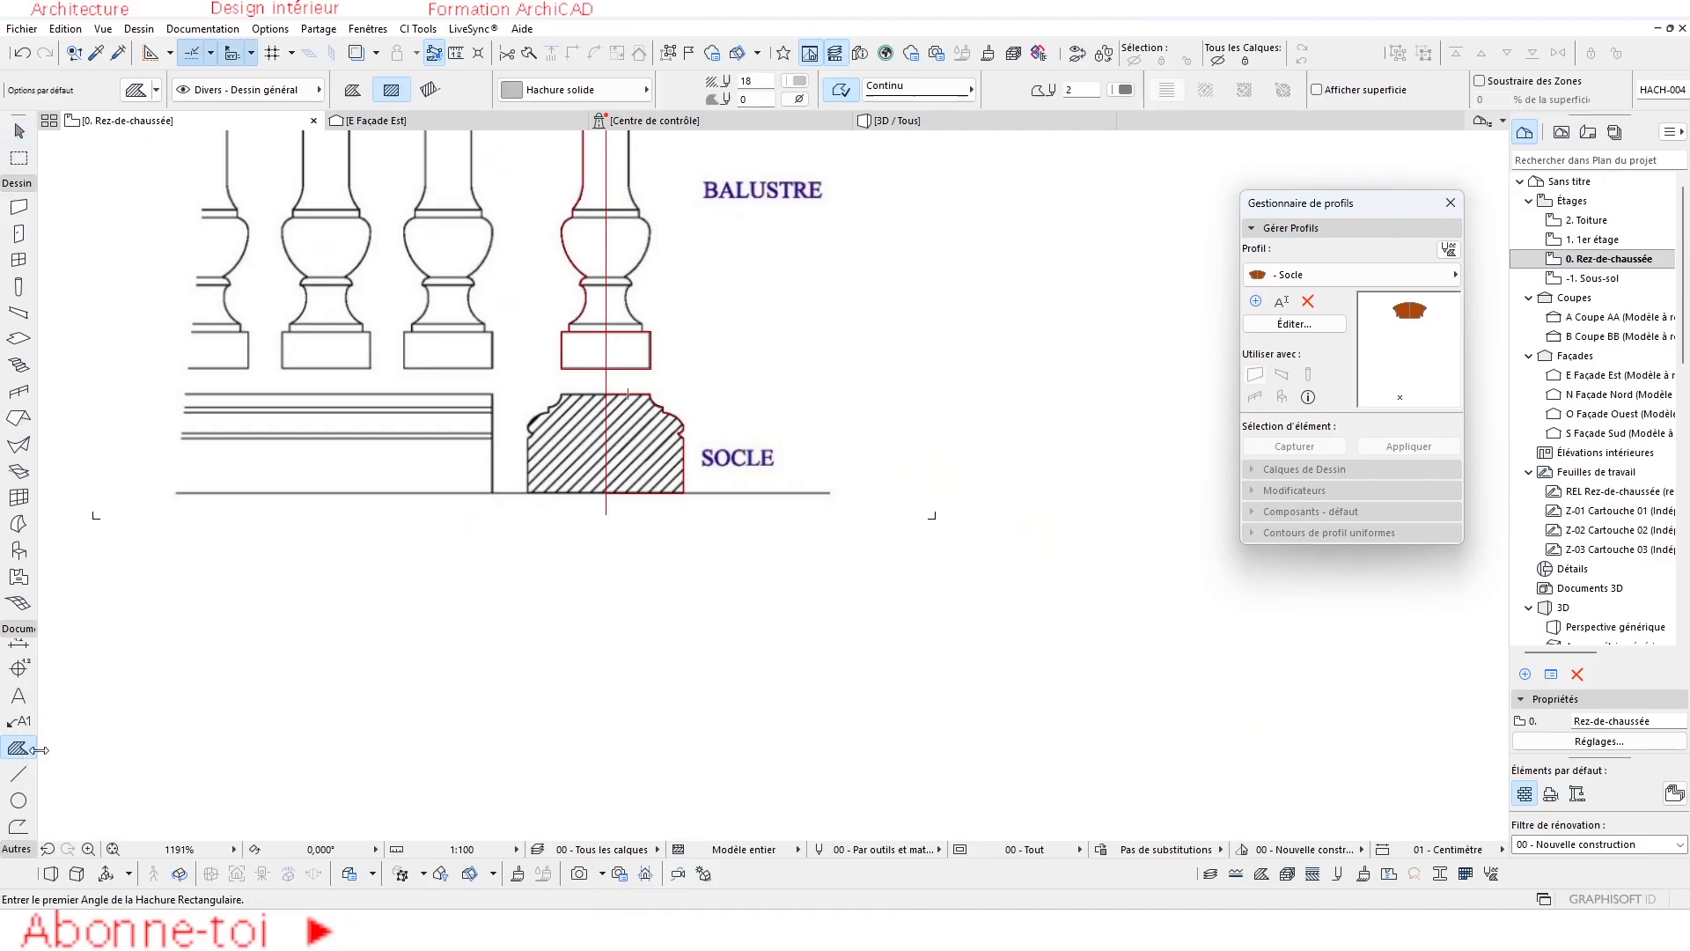
left_click(658, 437)
scroll(651, 441, "up", 3)
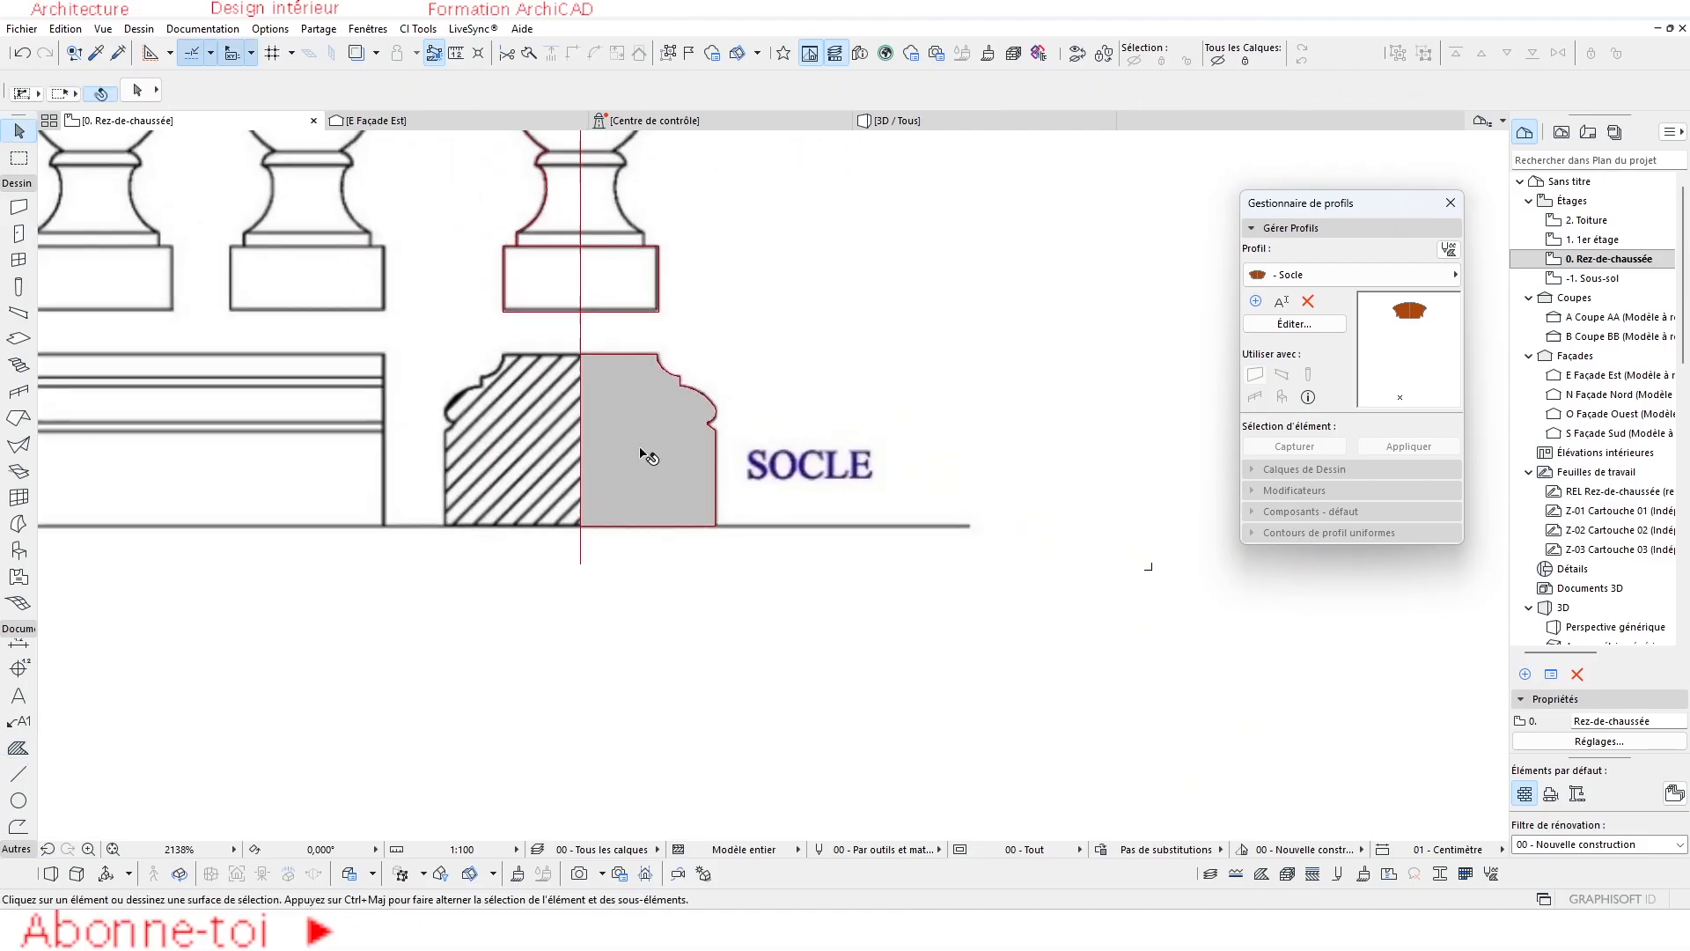
key("Escape")
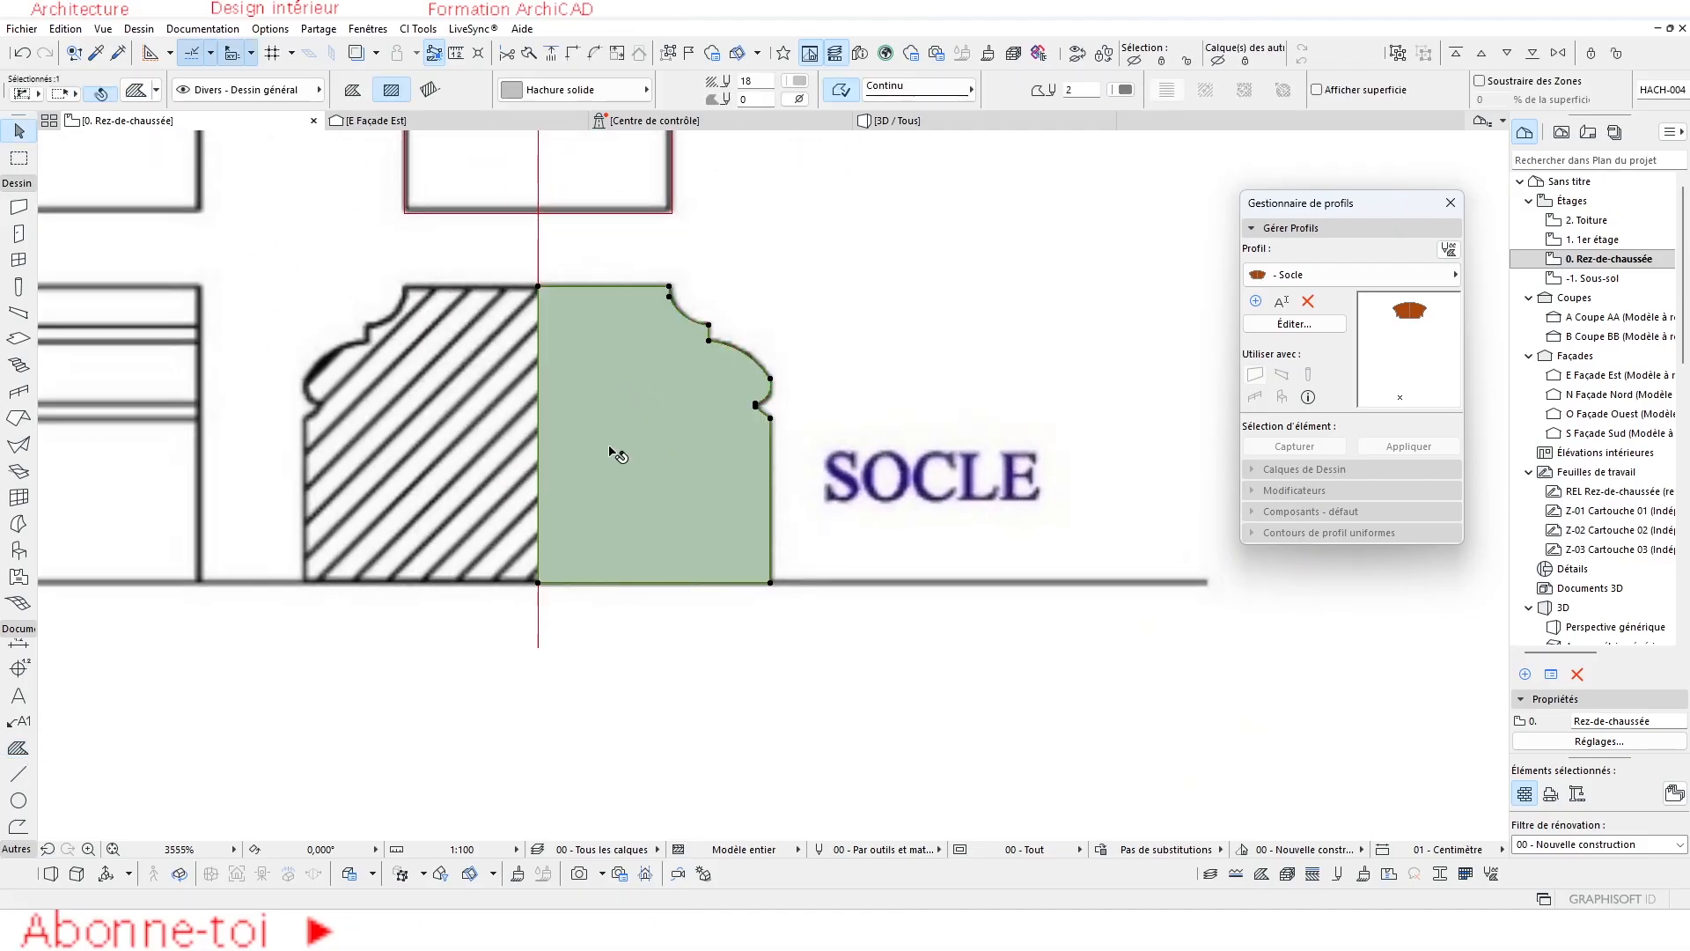
Mirror a copy of the half-socle fill about the vertical centre axis.
key("ctrl+alt+m")
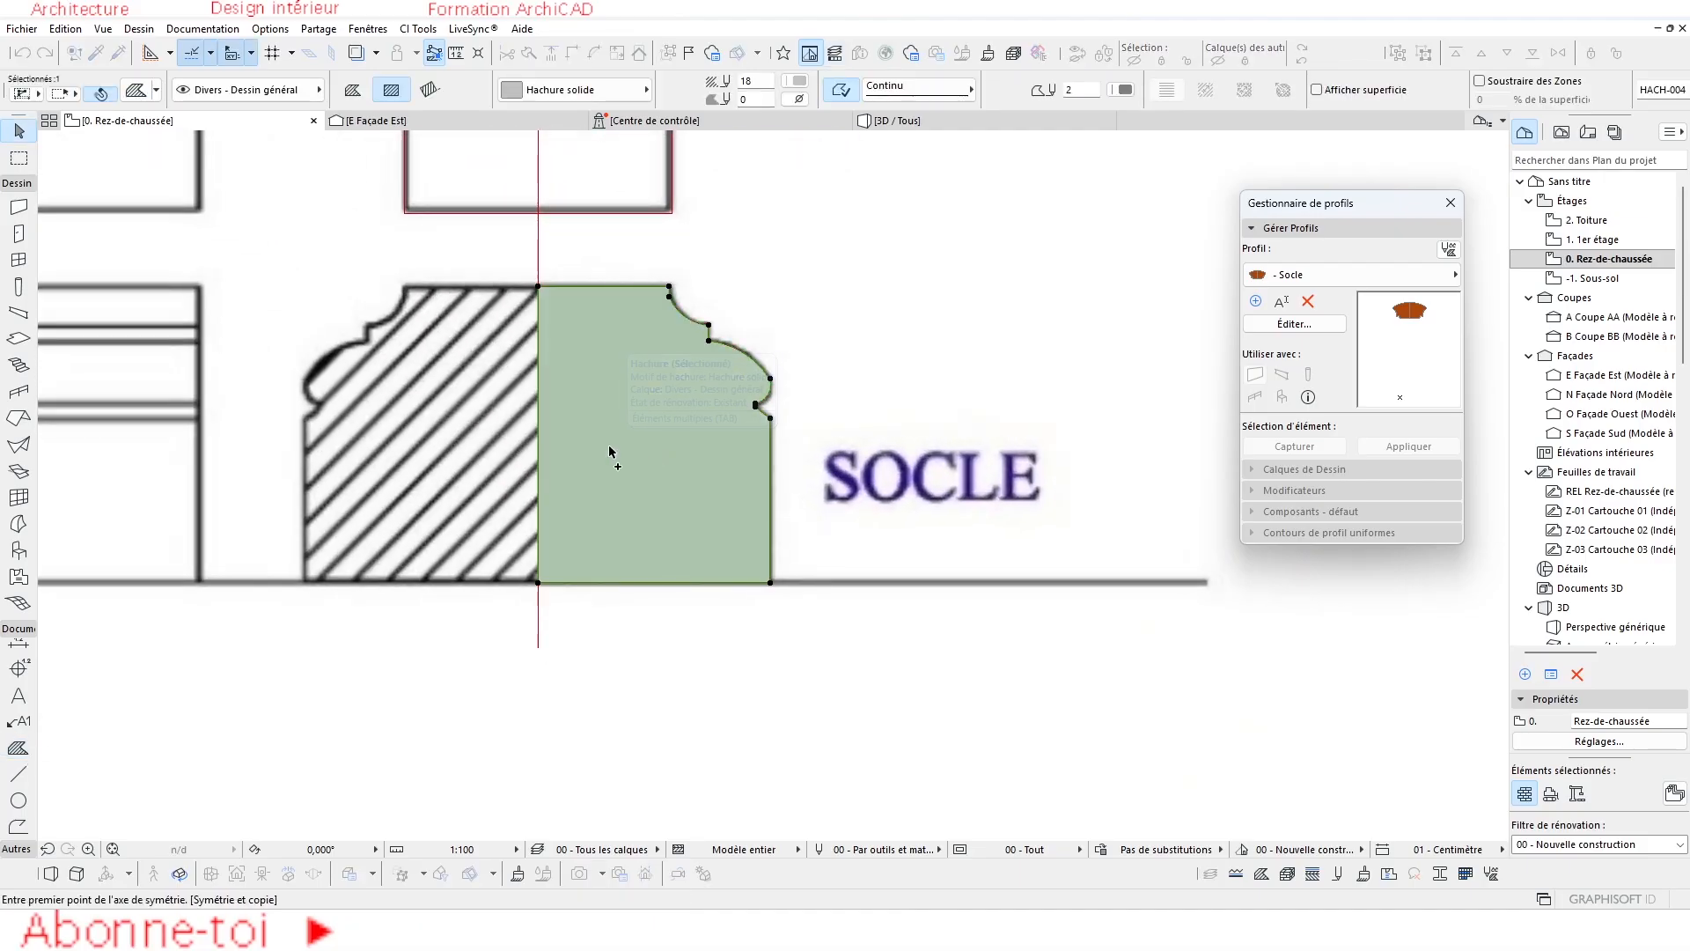
left_click(539, 582)
left_click(540, 448)
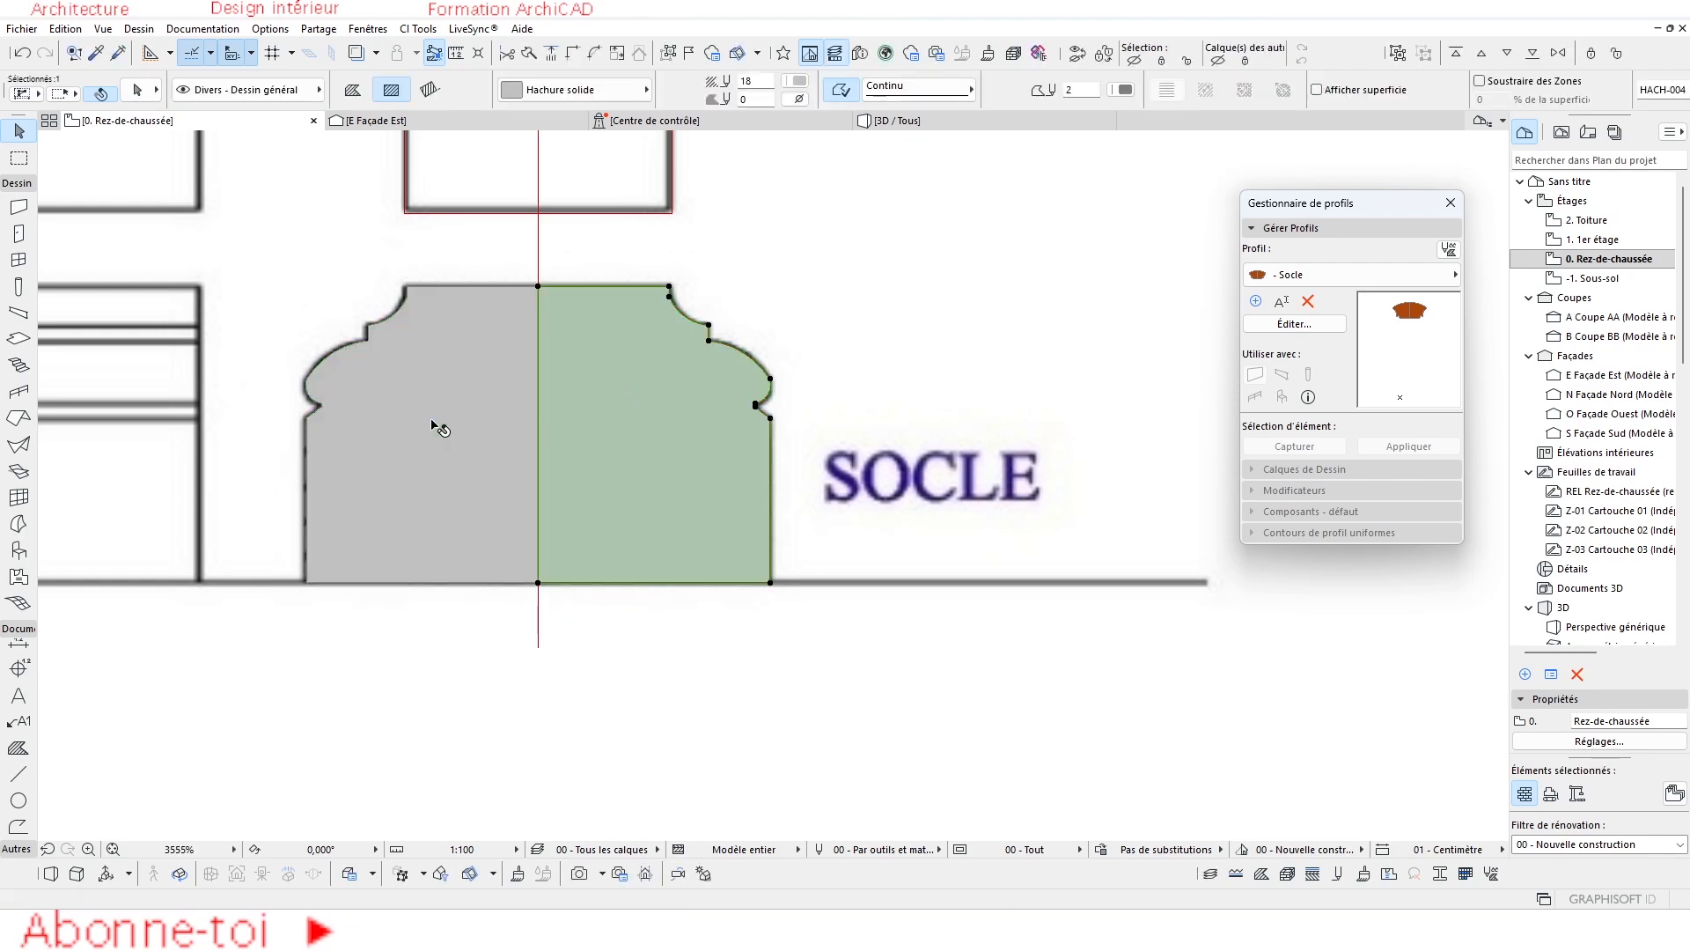
Select the reference image with all traced linework and both socle fills, and open the "- Socle" profile for editing.
scroll(482, 454, "down", 5)
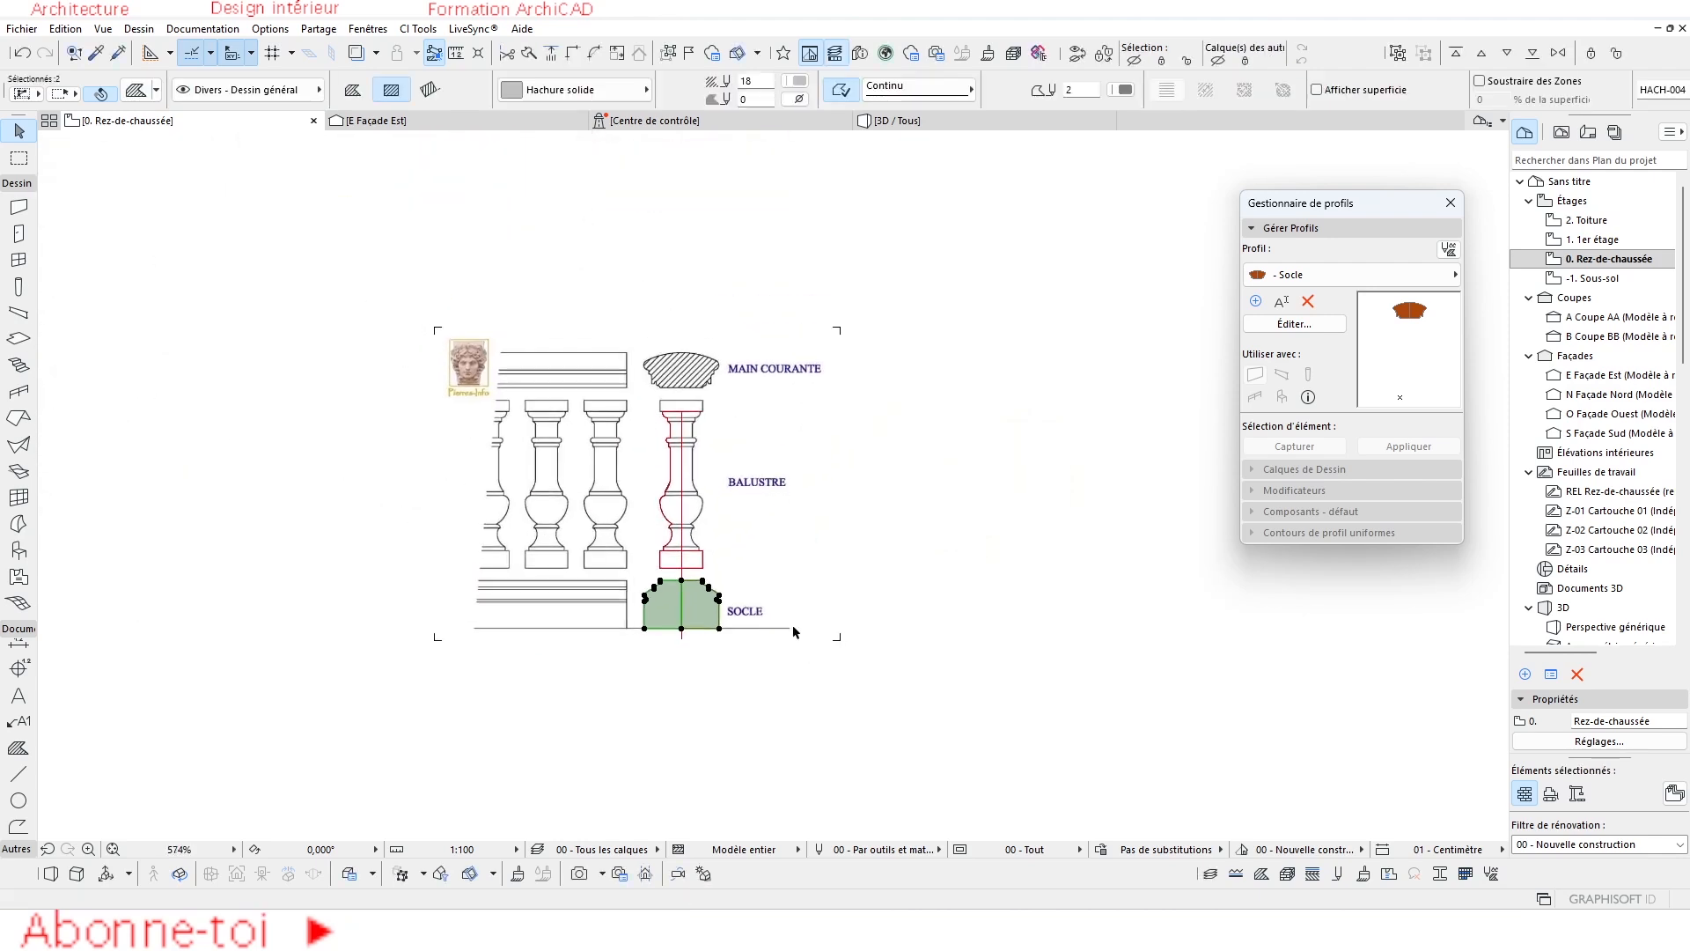
scroll(788, 688, "up", 1)
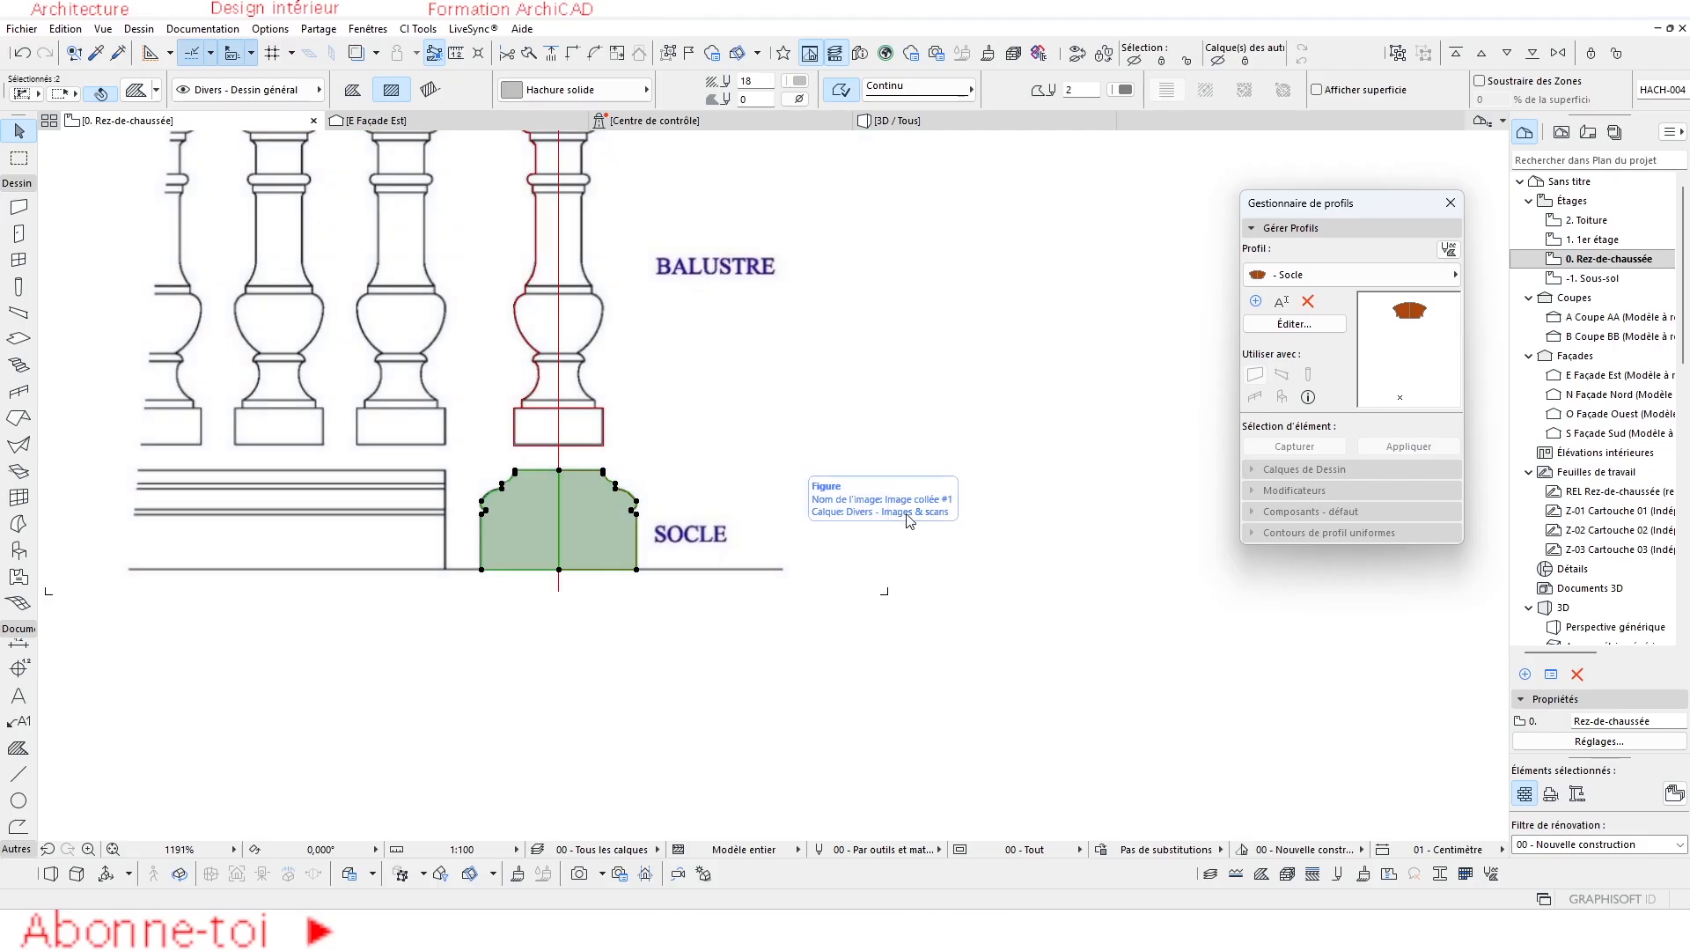
scroll(928, 512, "down", 1)
middle_click_drag(906, 516, 704, 493)
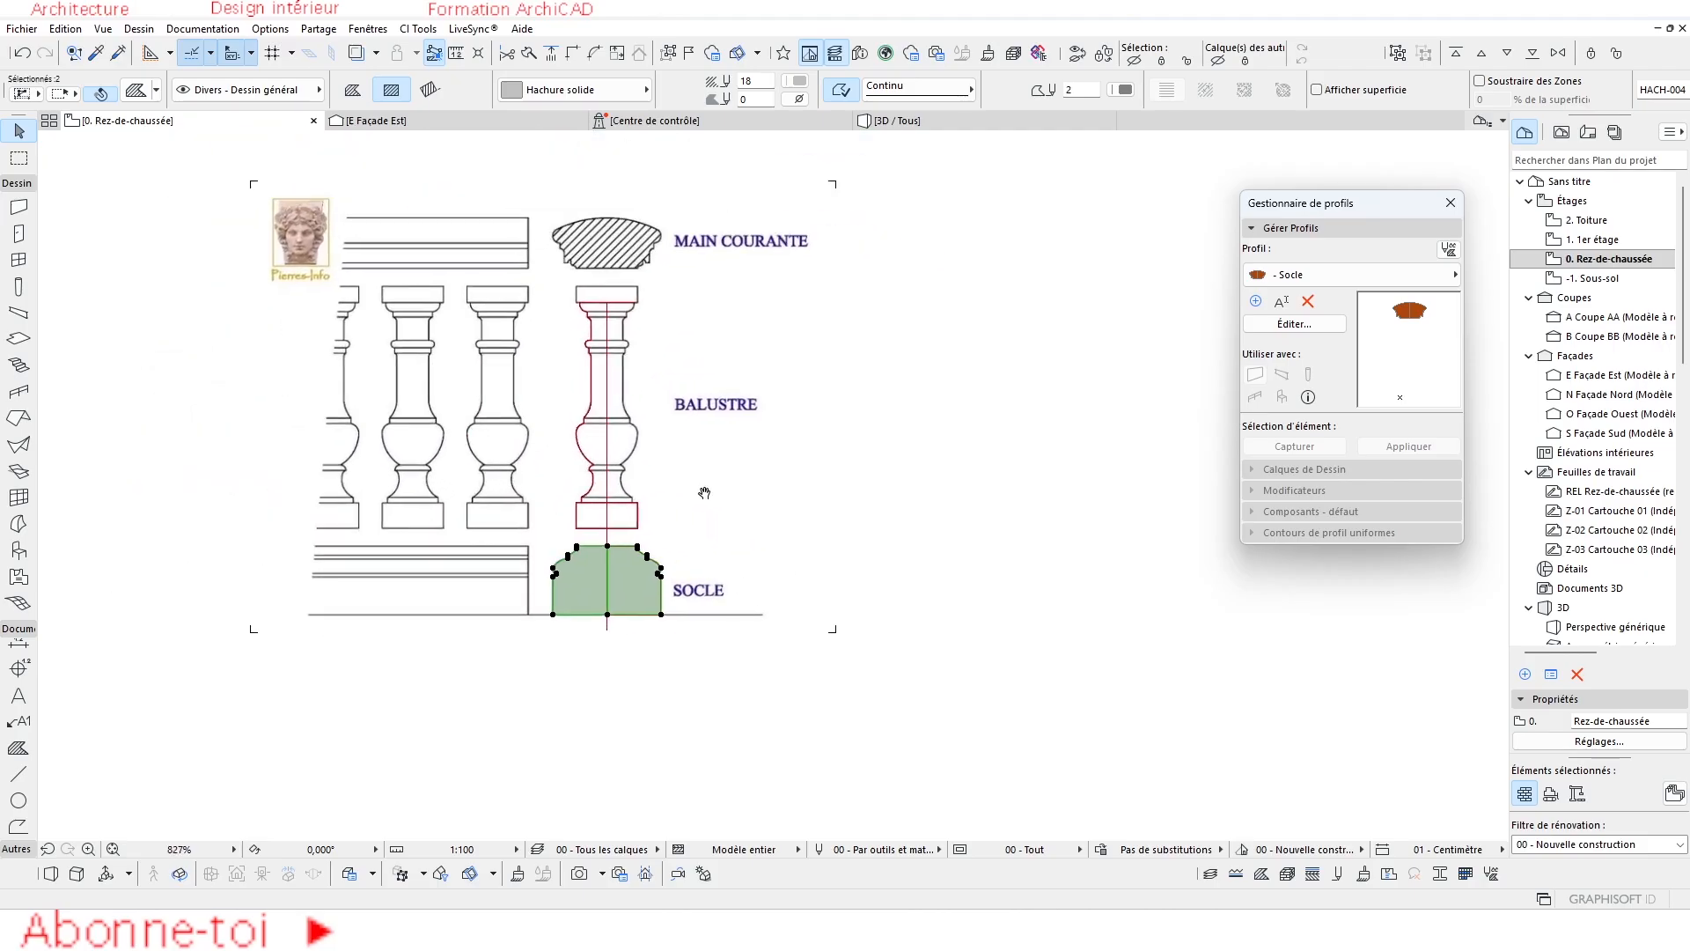
left_click(966, 375)
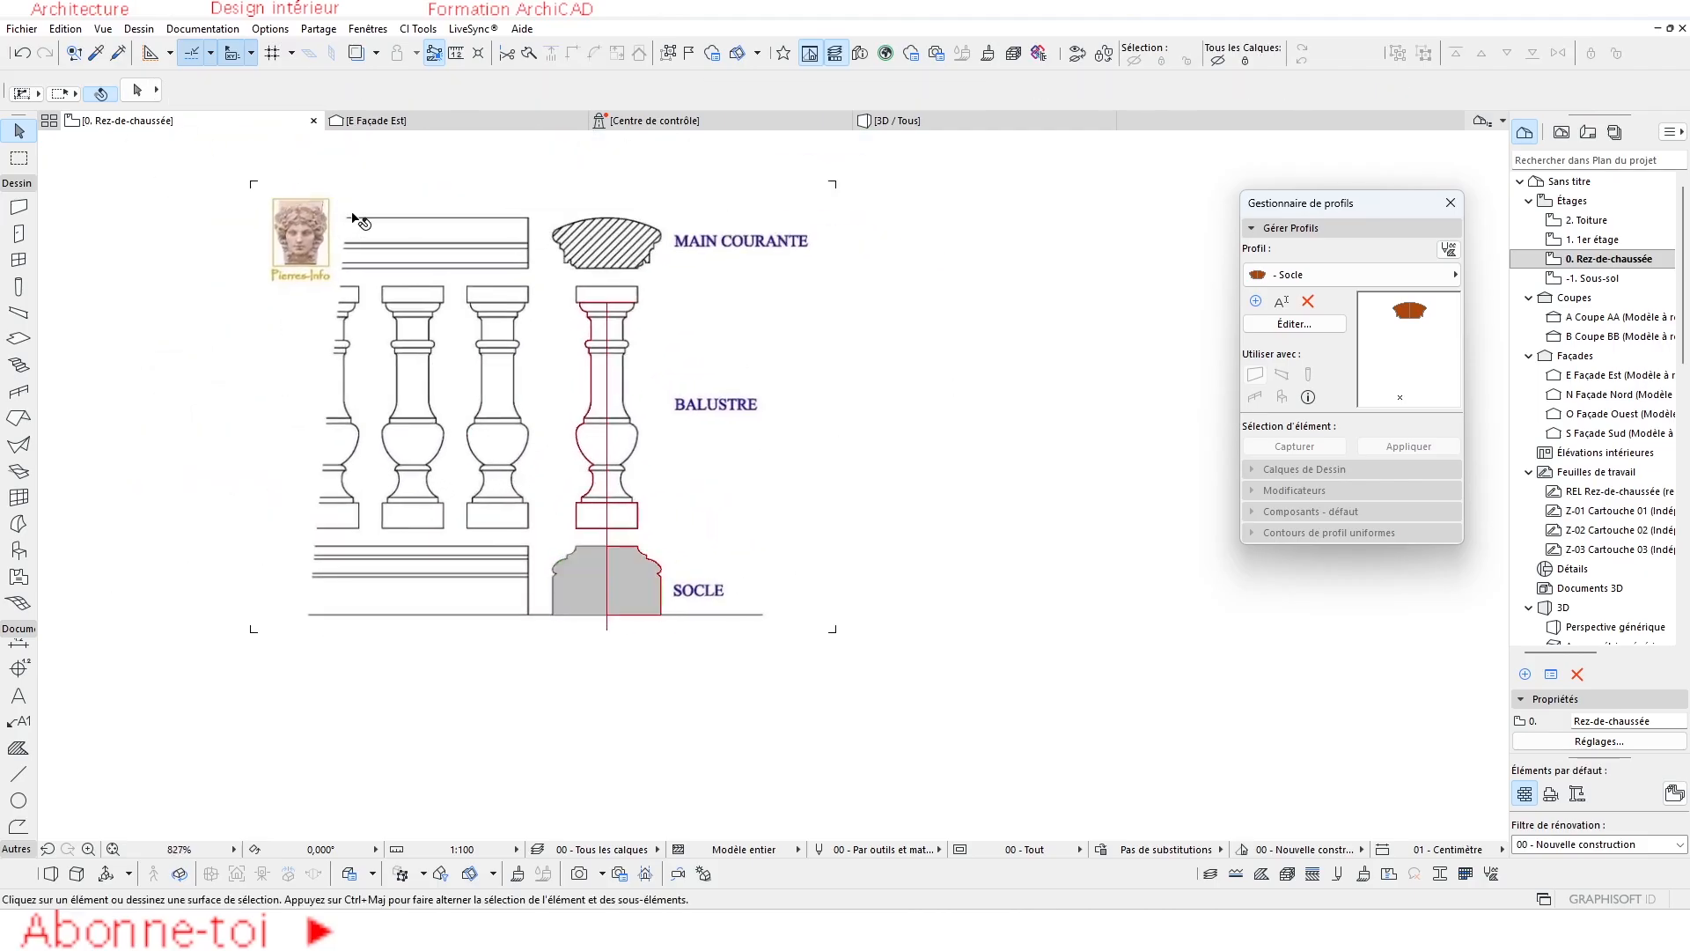
left_click(646, 603)
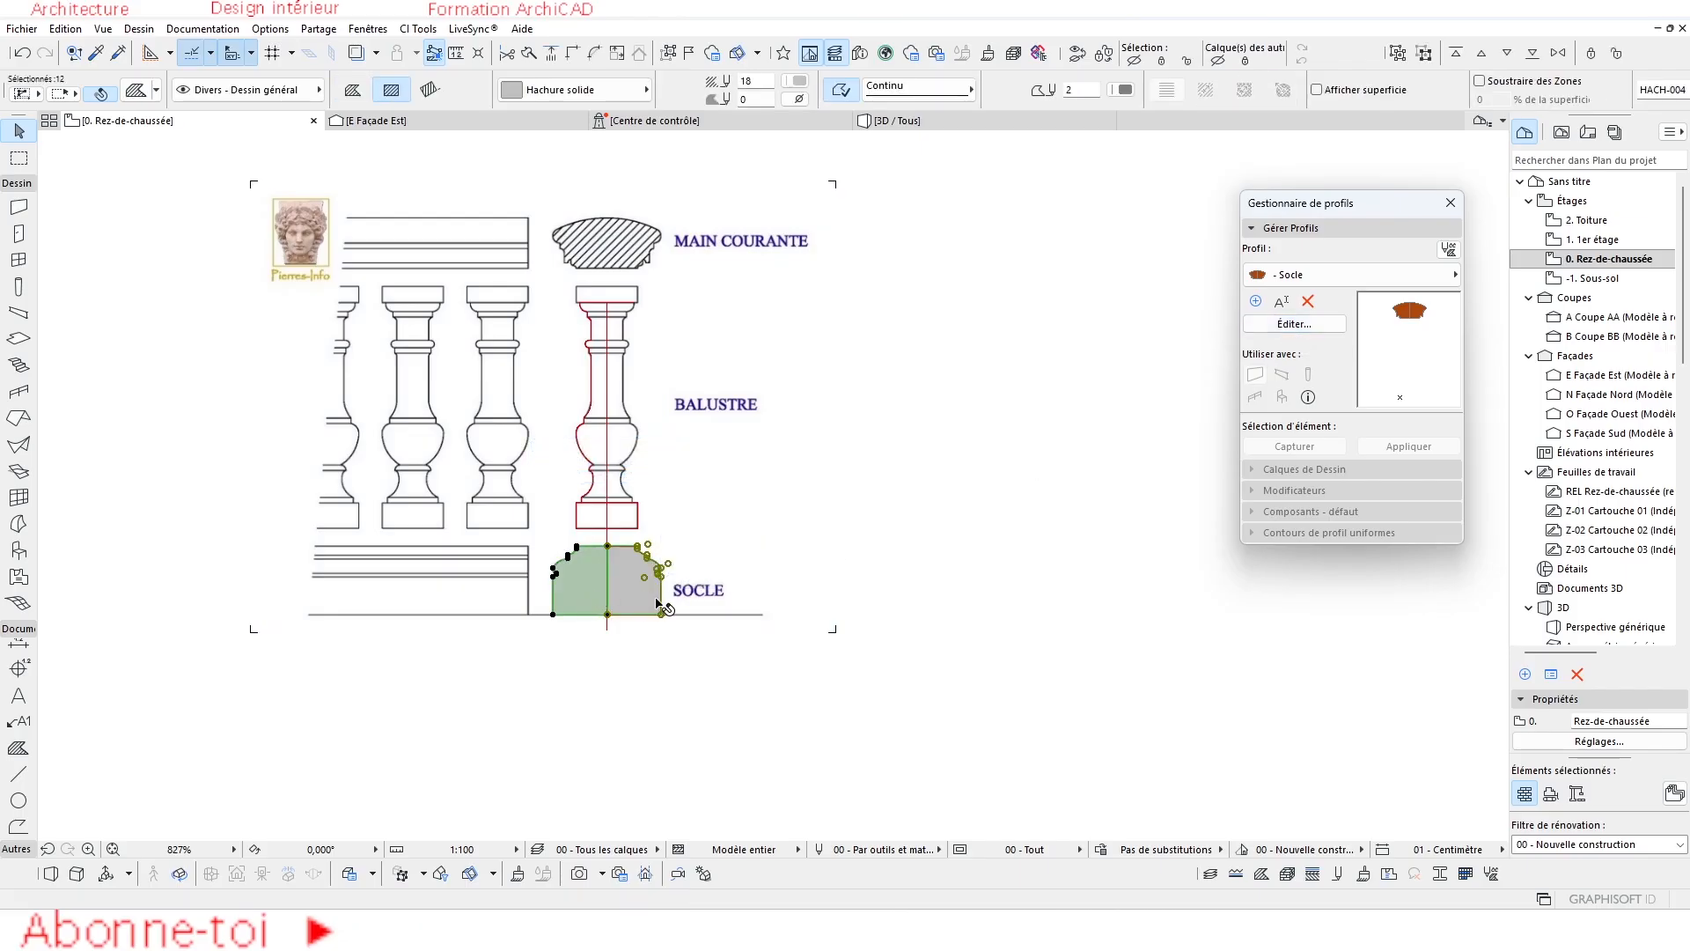
key("Escape")
left_click_drag(916, 161, 167, 722)
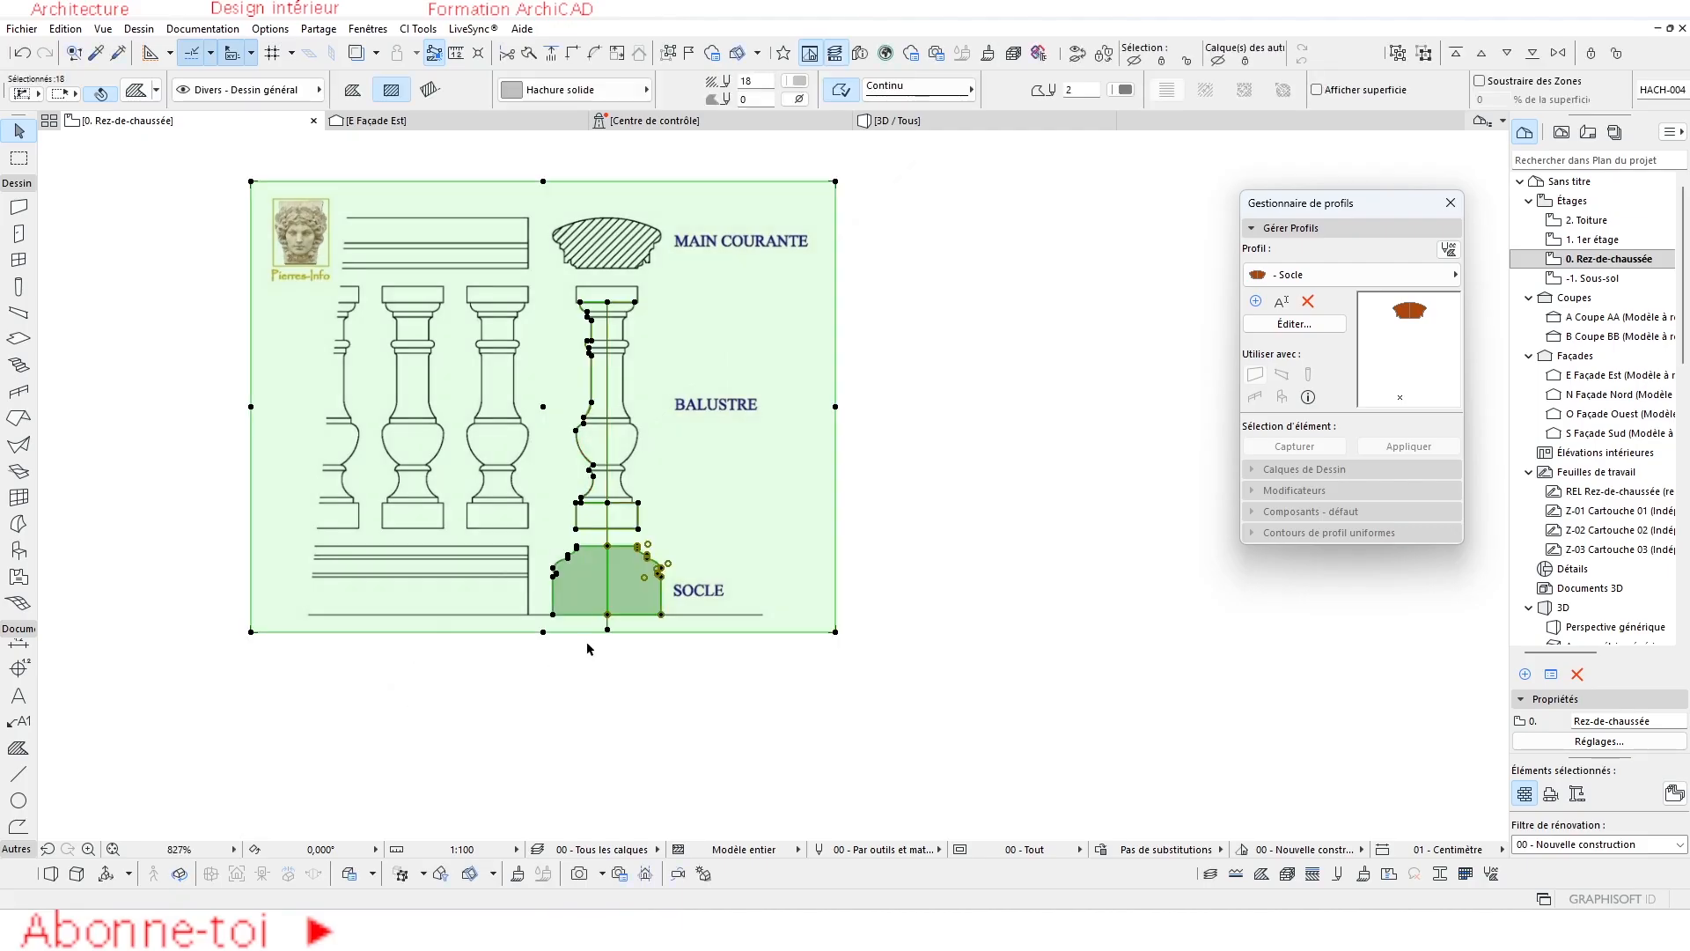
left_click(1293, 324)
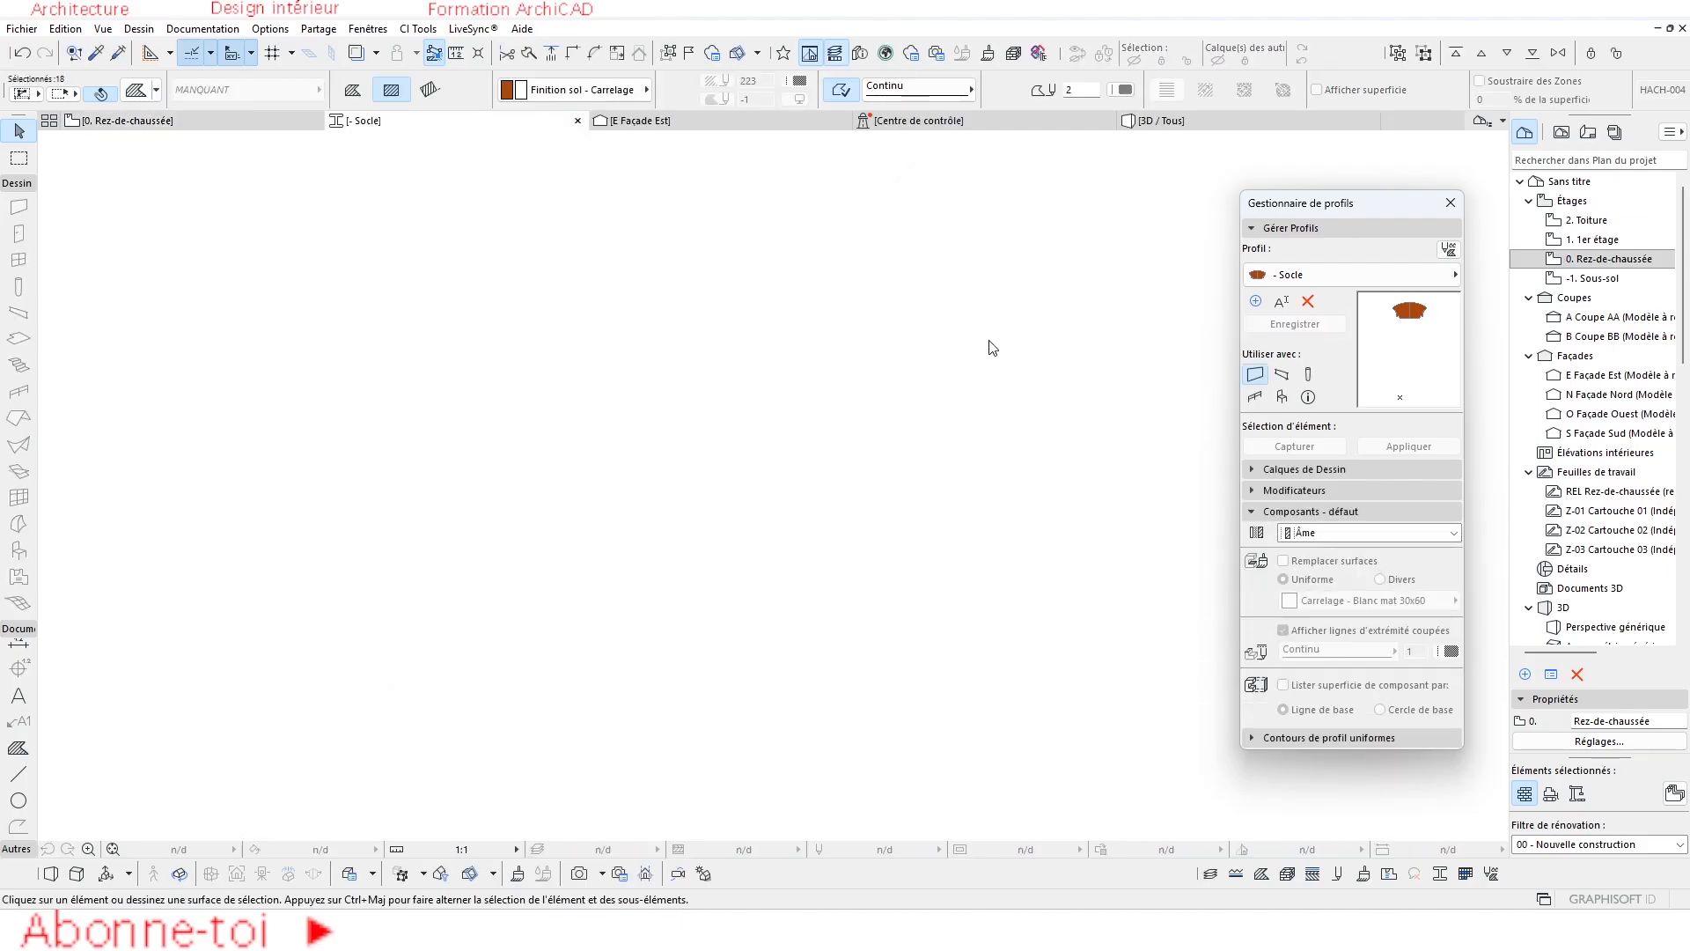
scroll(397, 532, "down", 3)
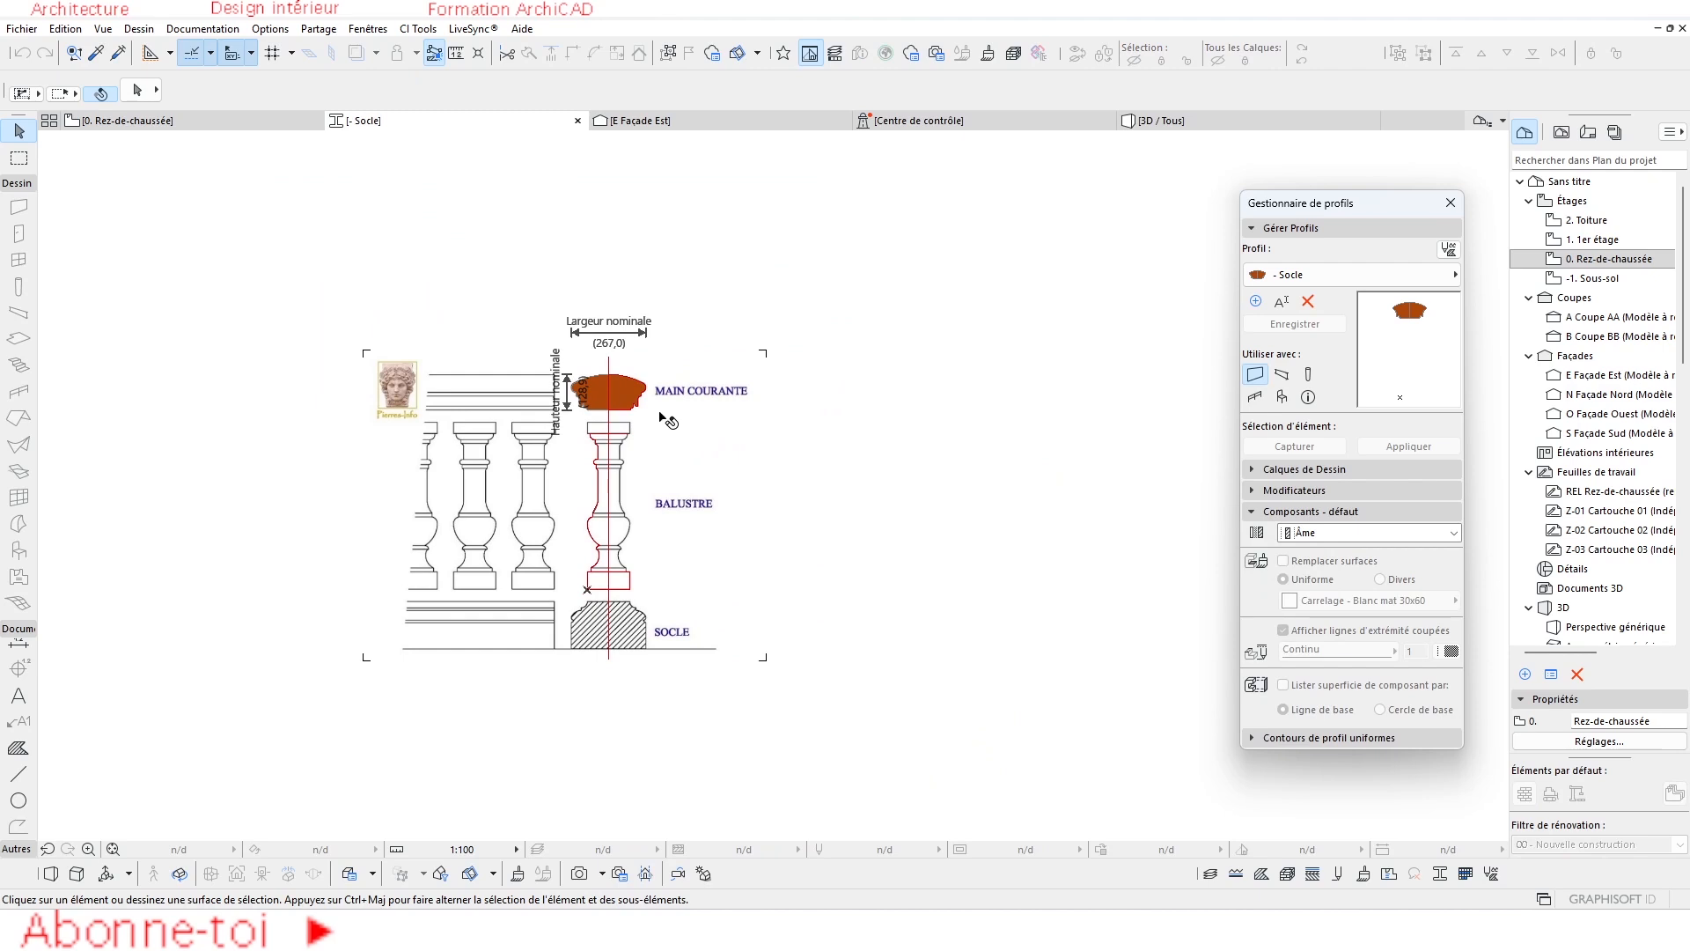
Copy both halves of the socle fill from the ground-floor plan and paste them into the "- Socle" profile.
left_click(634, 401)
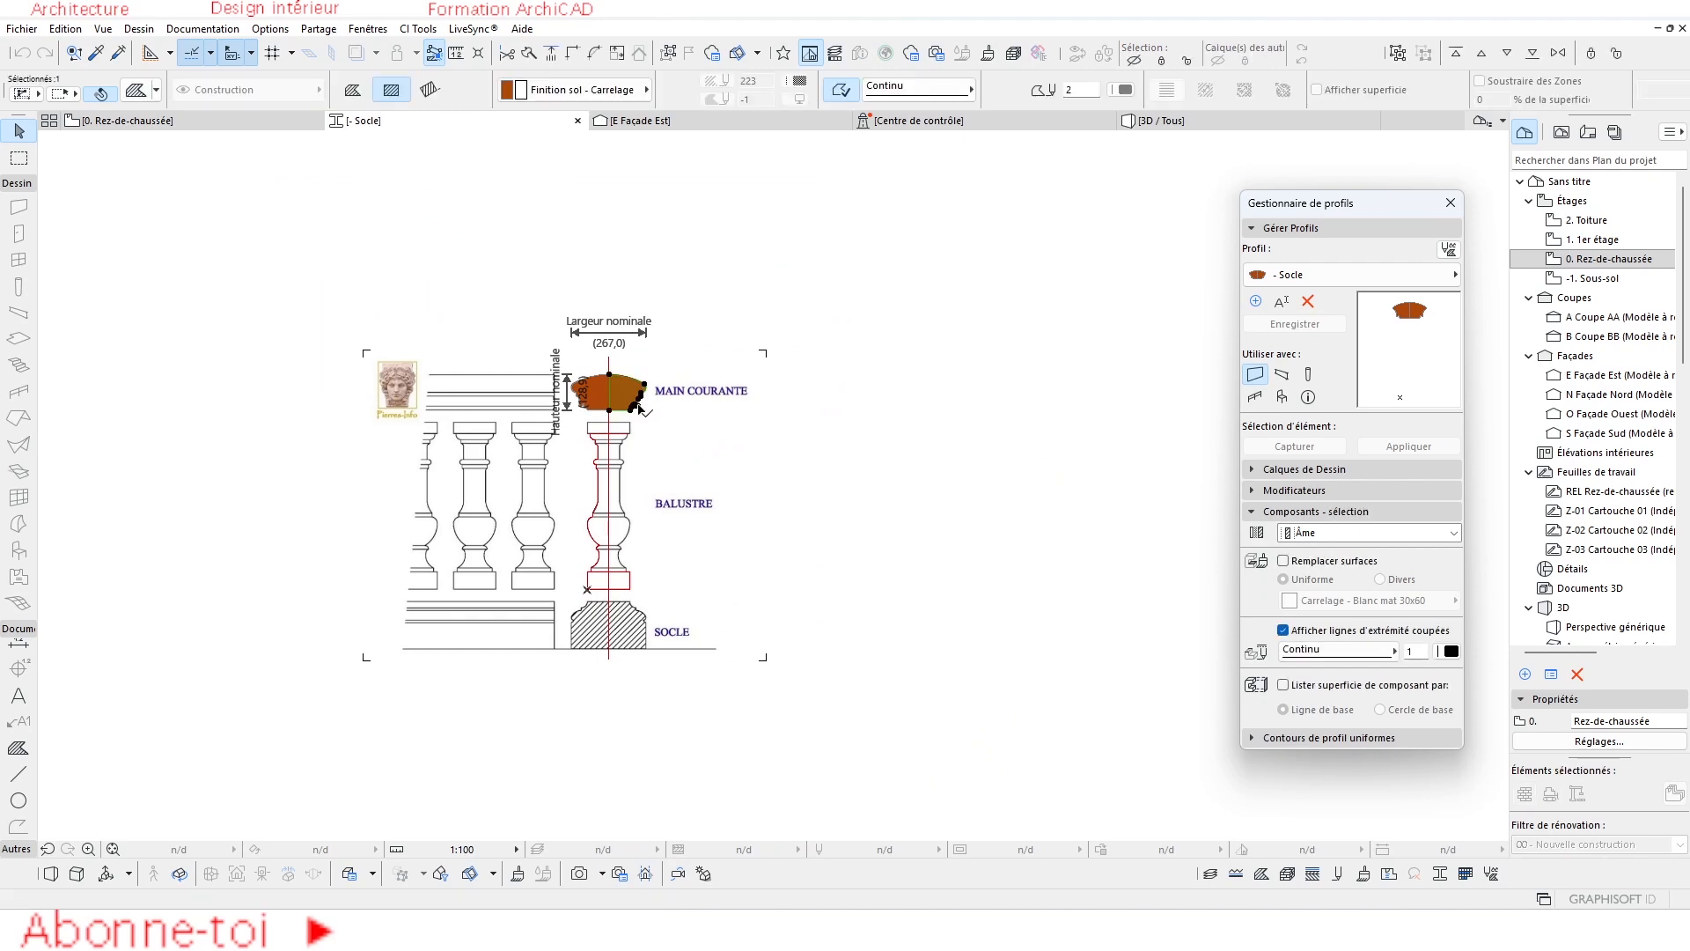
left_click(764, 345)
left_click(146, 125)
key("ctrl+a")
left_click(639, 583)
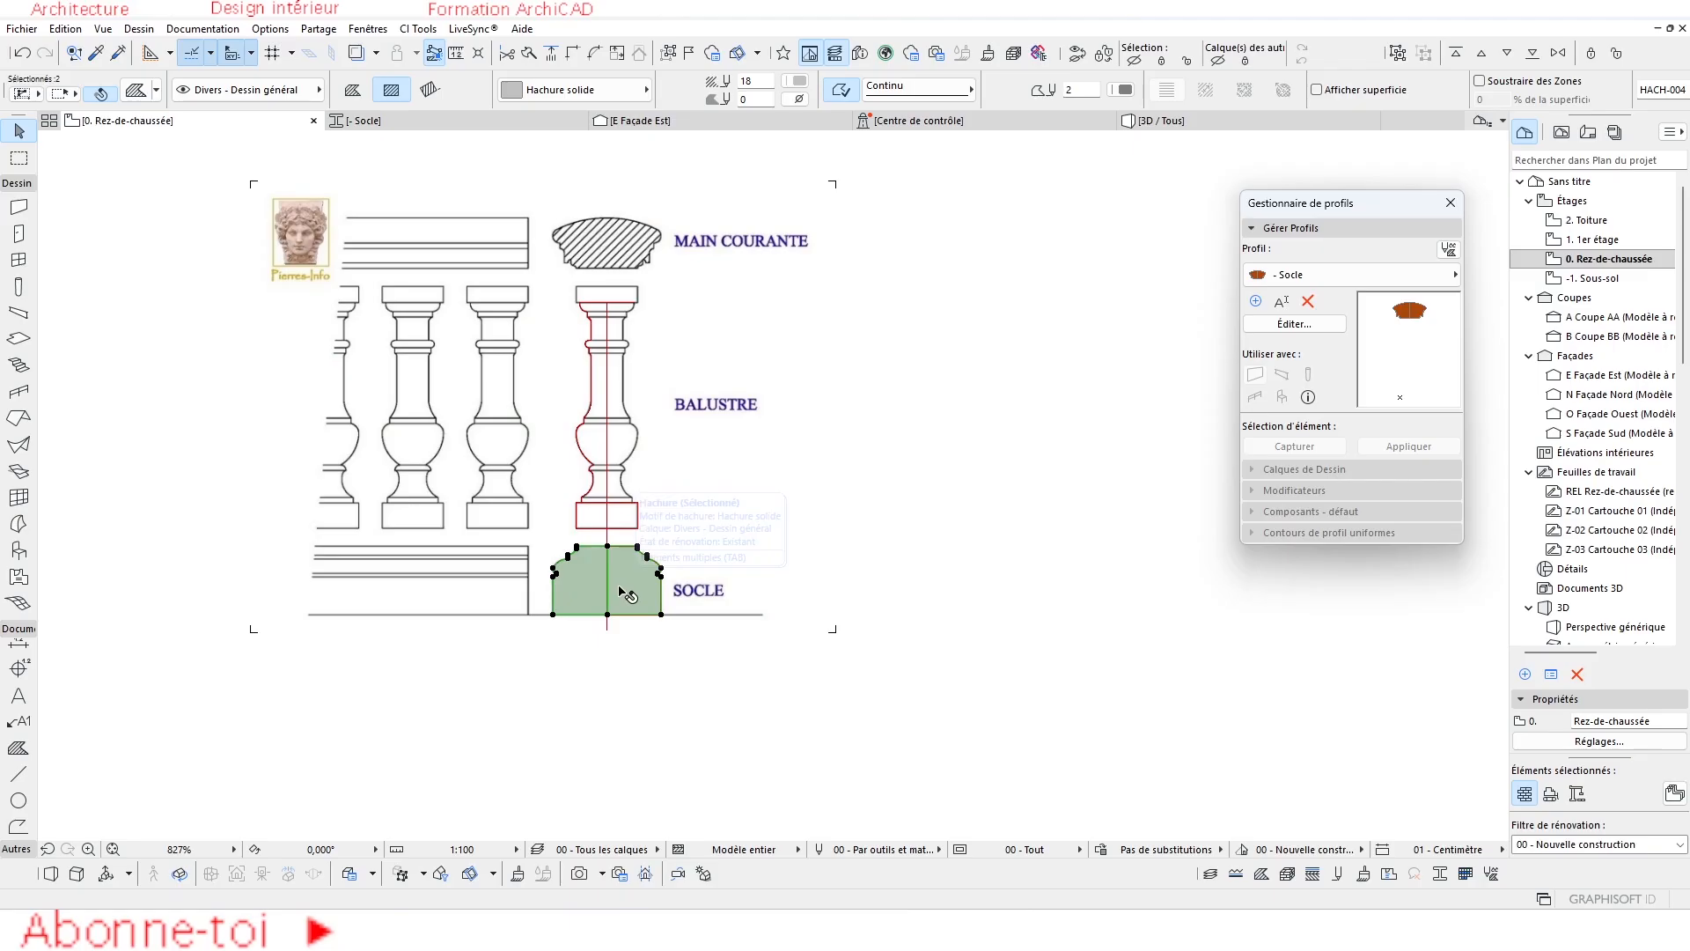
left_click(422, 120)
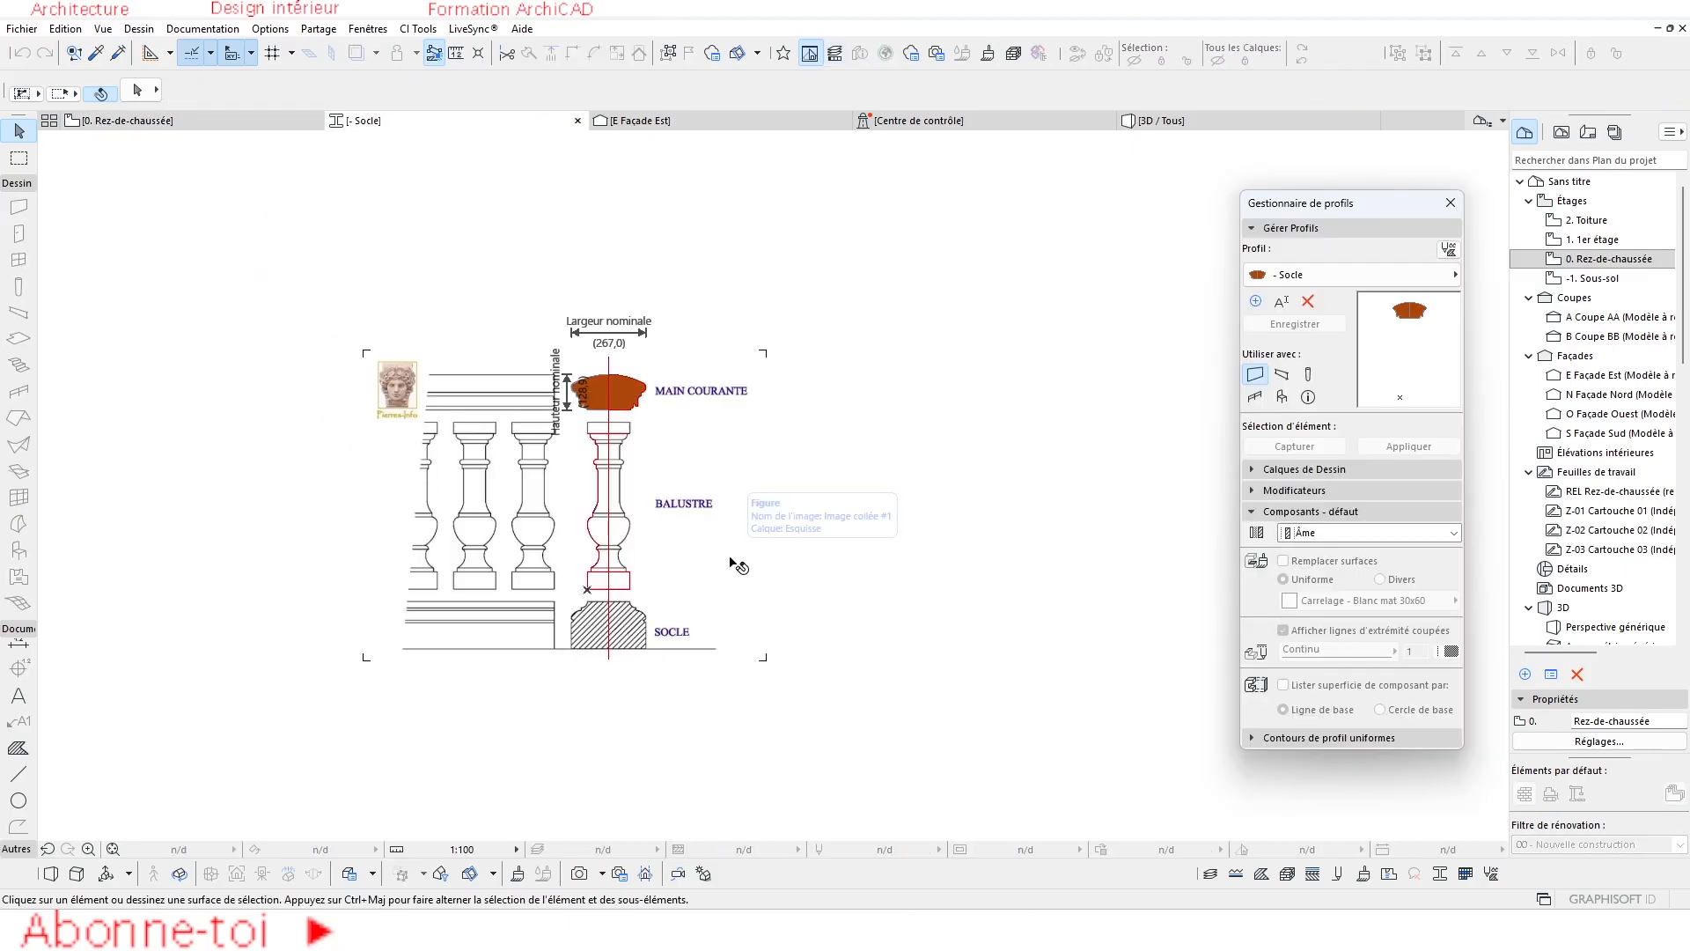
key("ctrl+v")
left_click(955, 443)
right_click(787, 194)
left_click(824, 233)
Select both pasted socle components and move them from their bottom corner to beside the reference image's socle drawing.
left_click(833, 324)
left_click(702, 427, "shift")
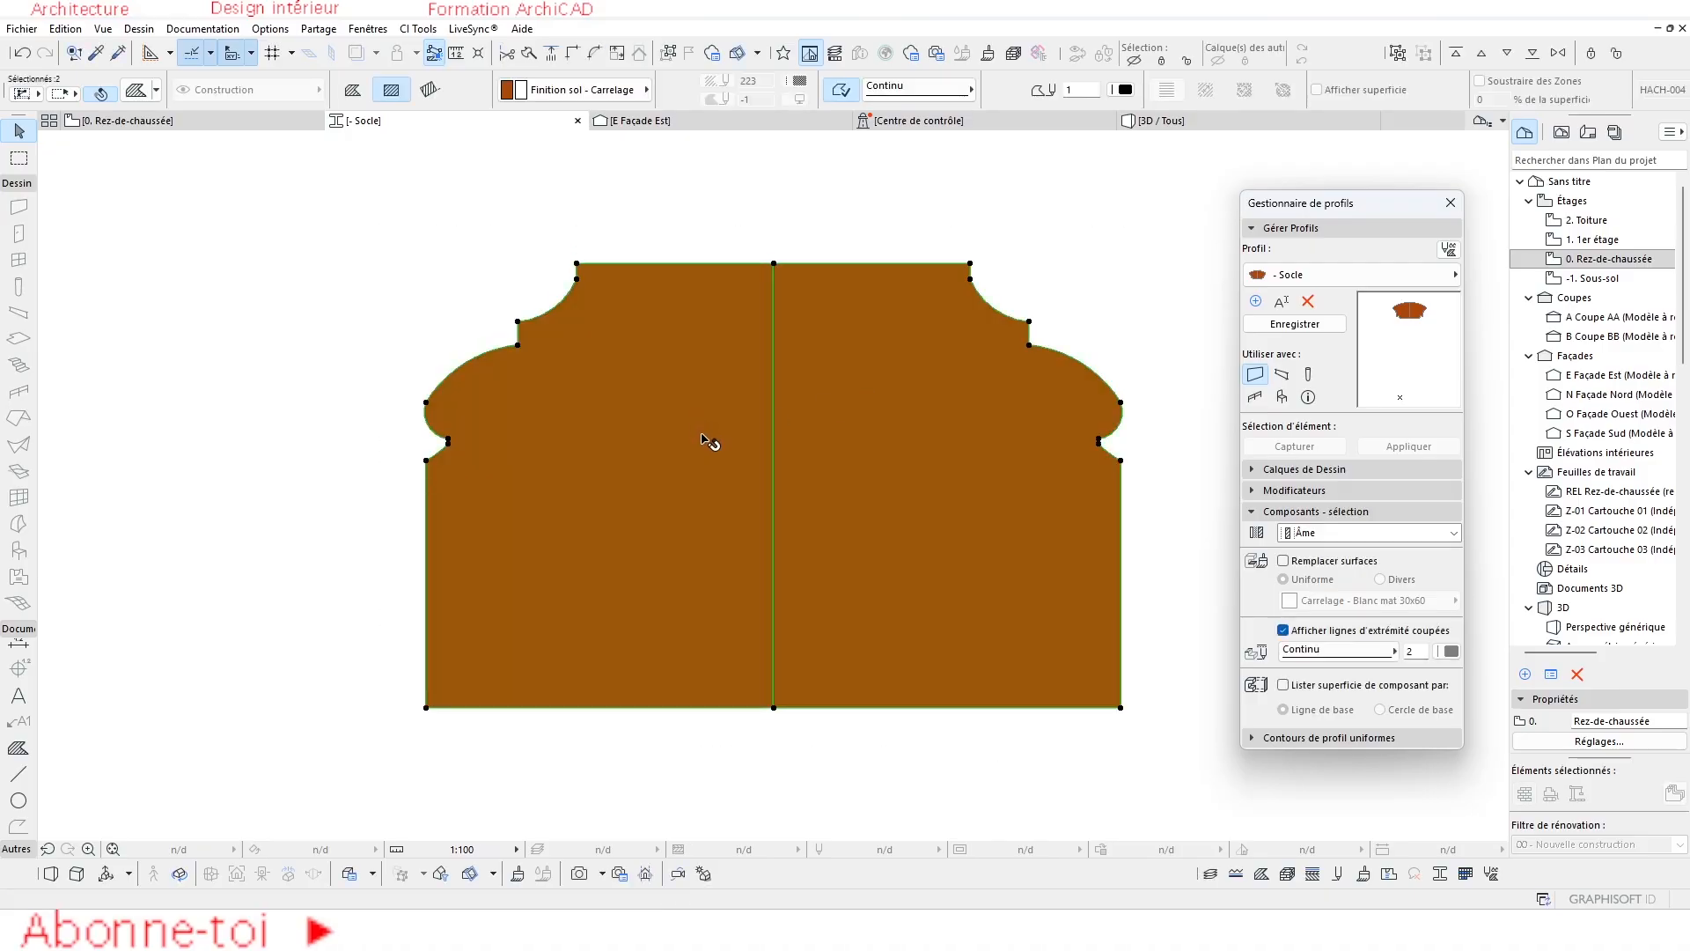
key("ctrl+d")
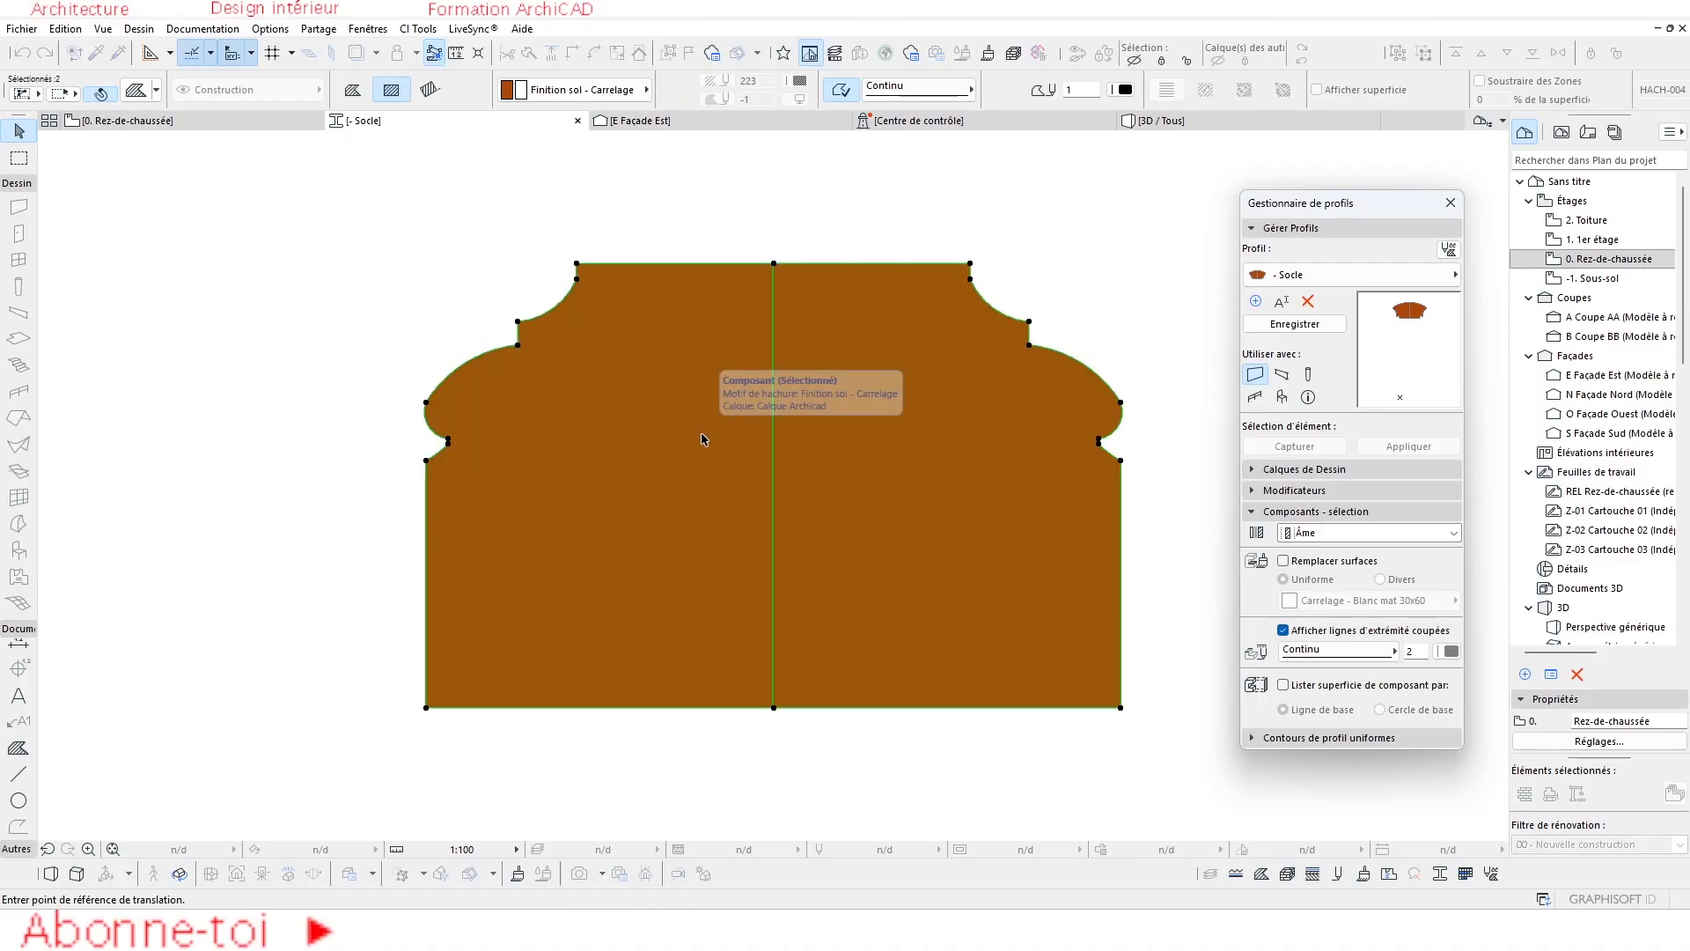
left_click(429, 708)
scroll(522, 561, "down", 5)
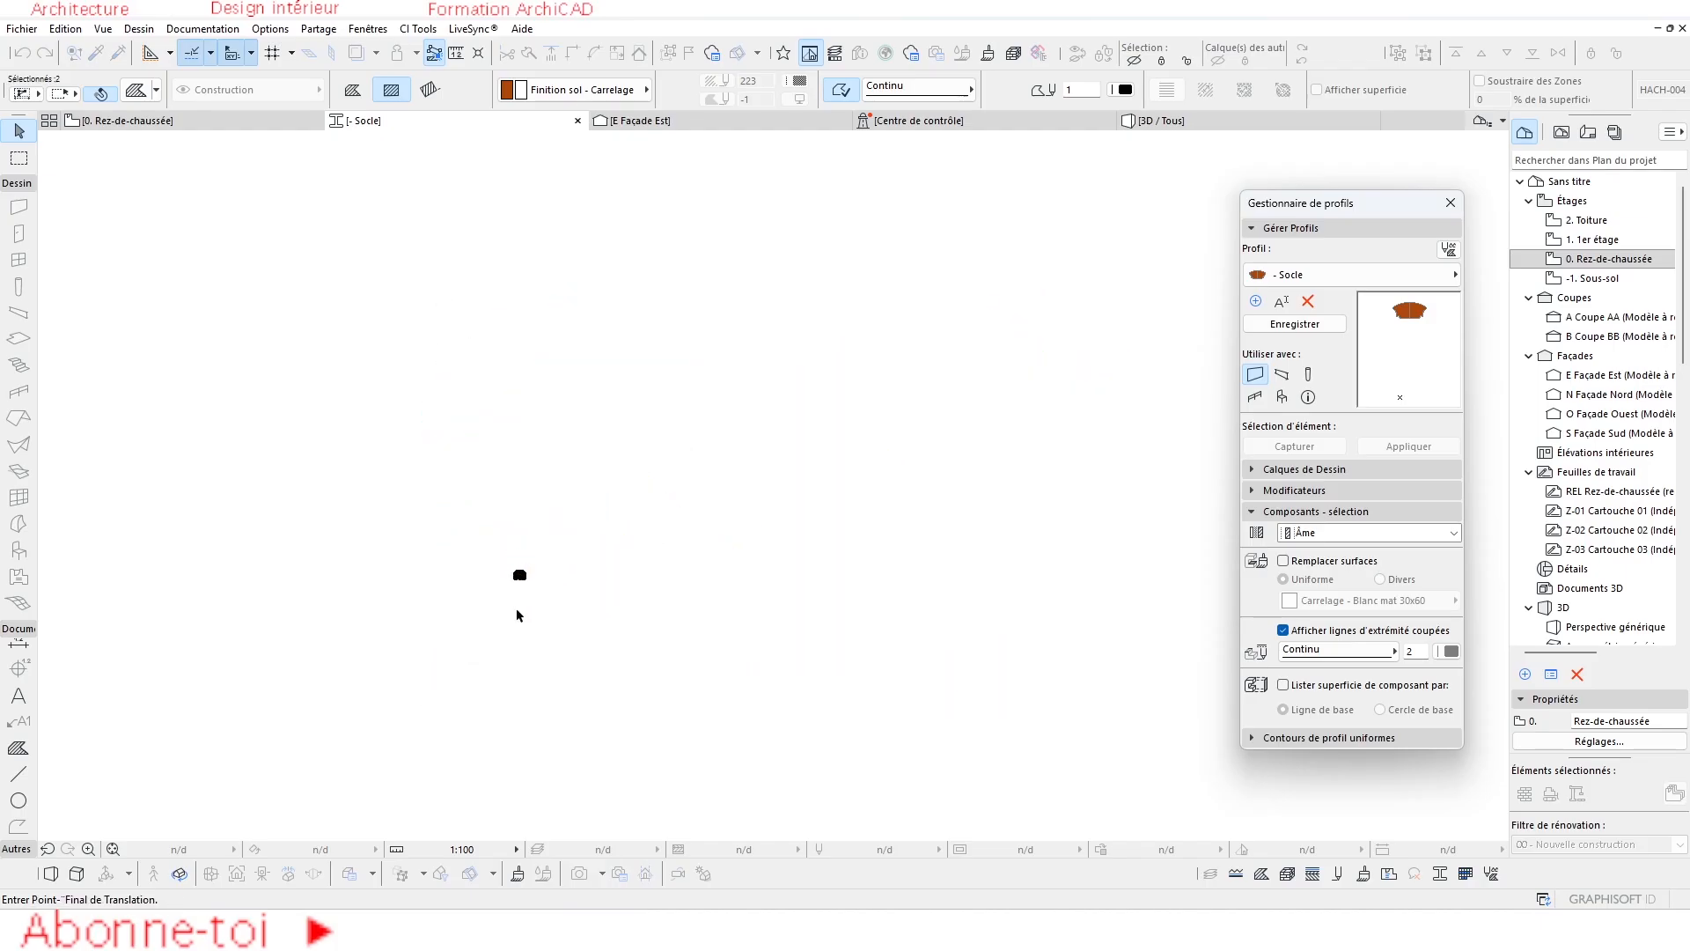
scroll(361, 730, "up", 5)
scroll(227, 765, "up", 8)
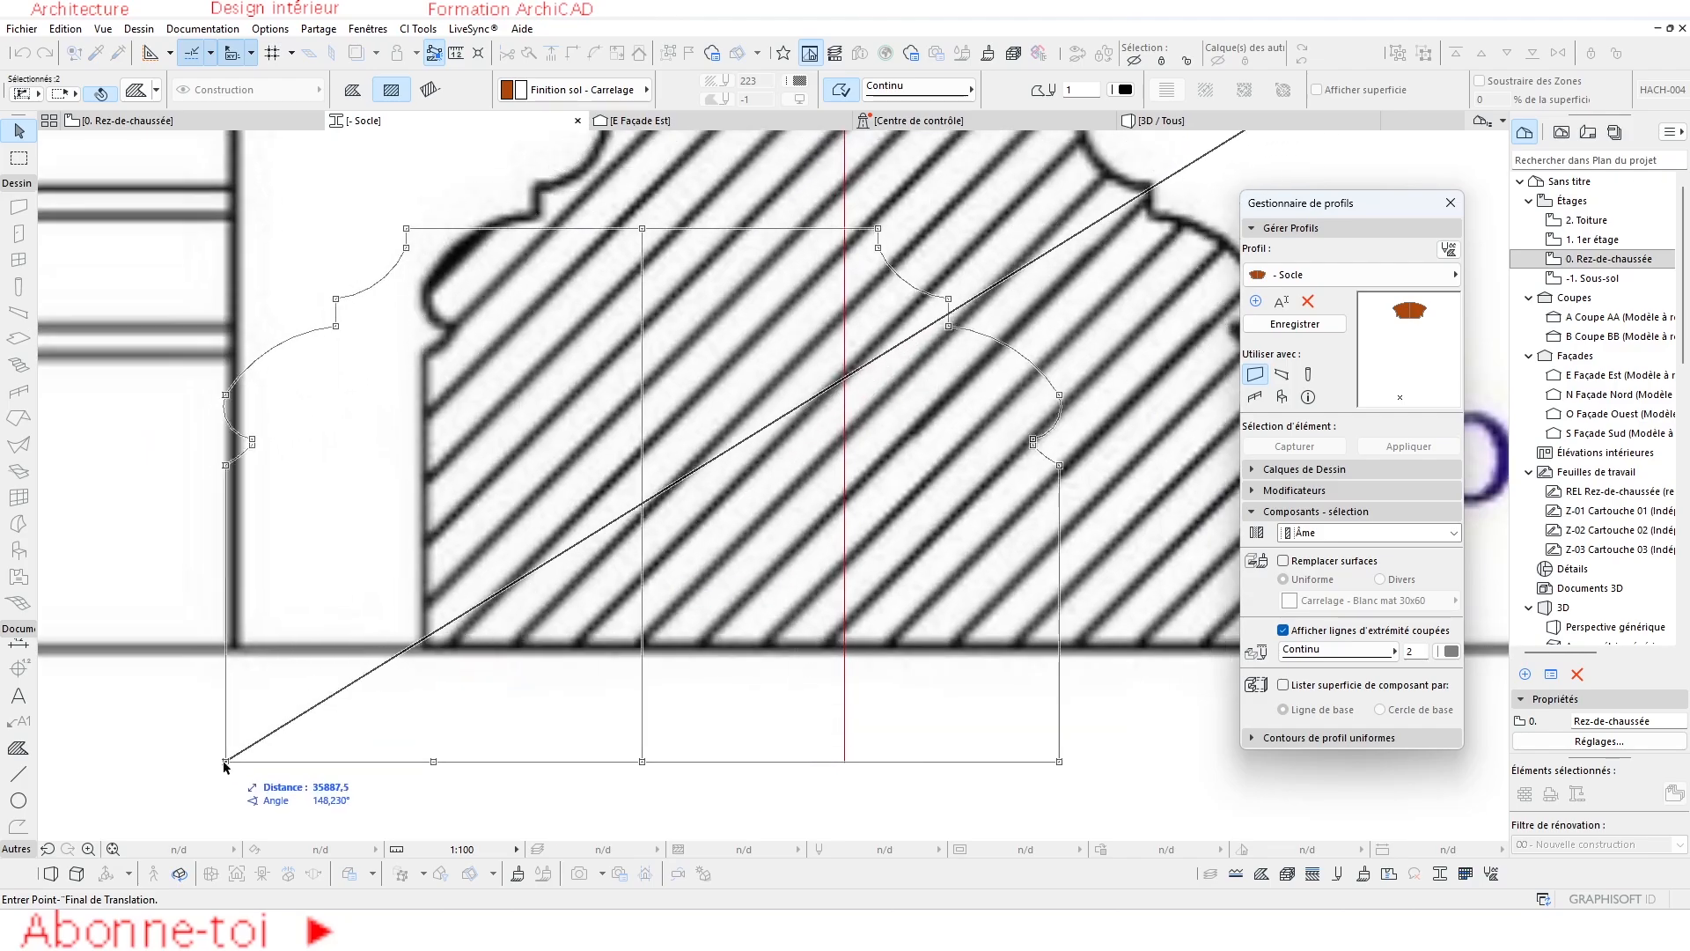
left_click(226, 762)
Move the socle components from their top midpoint onto the vertical axis at the top edge of the drawn socle.
key("ctrl+d")
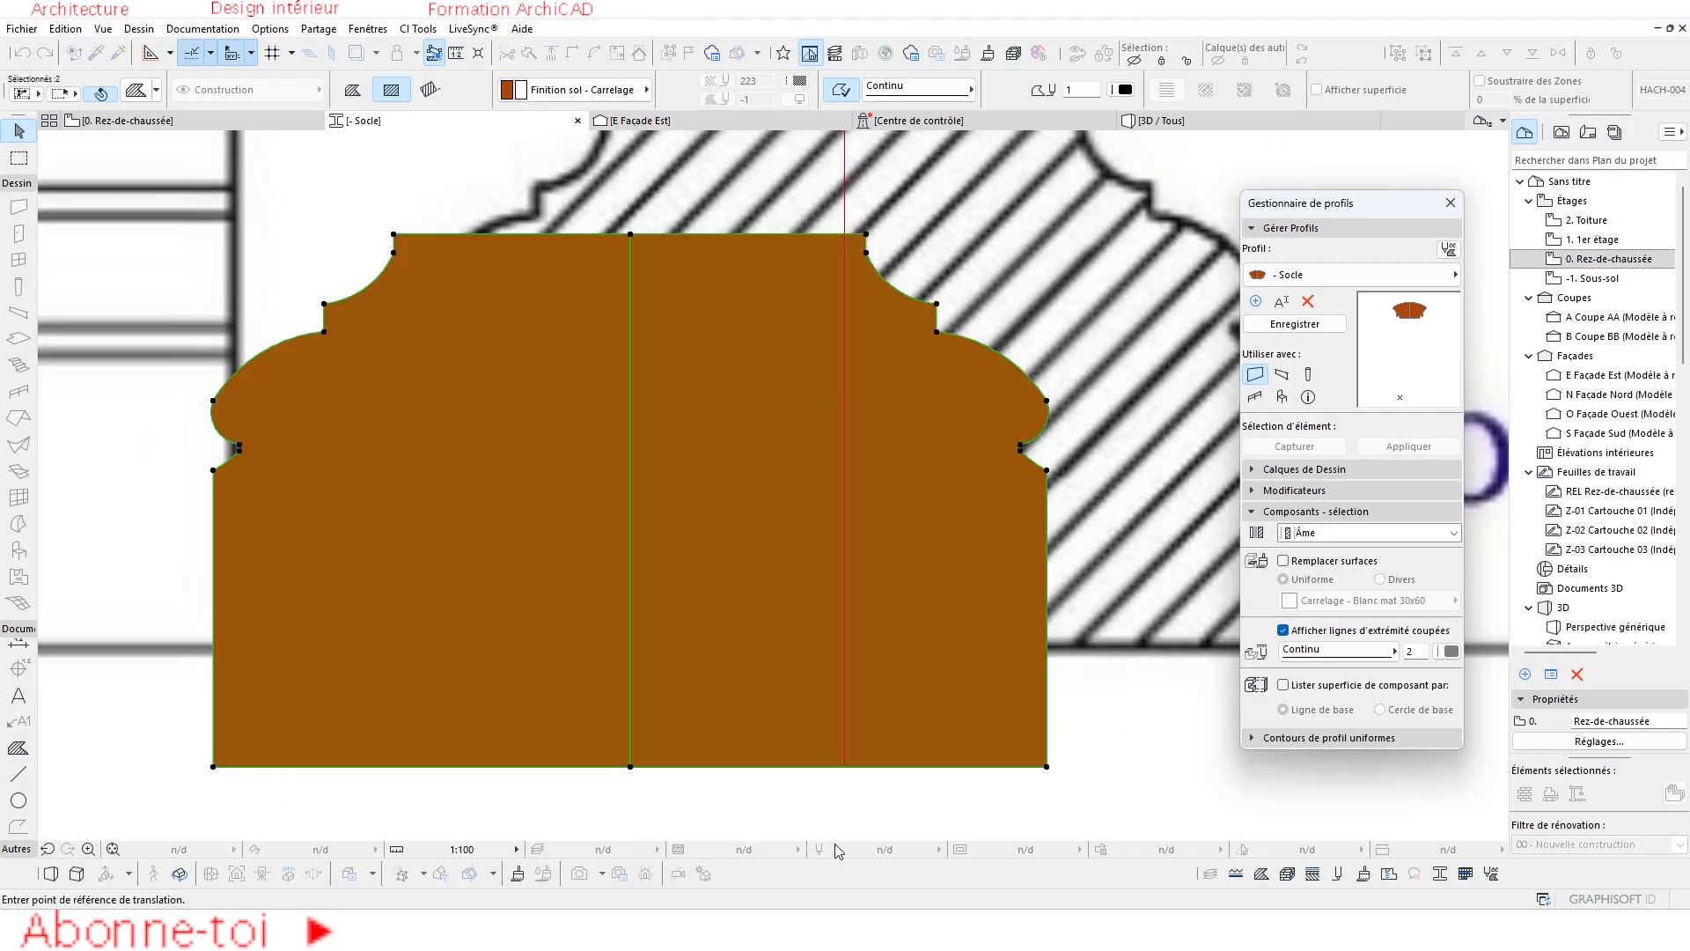
scroll(740, 737, "down", 5)
scroll(748, 572, "up", 2)
scroll(747, 572, "up", 2)
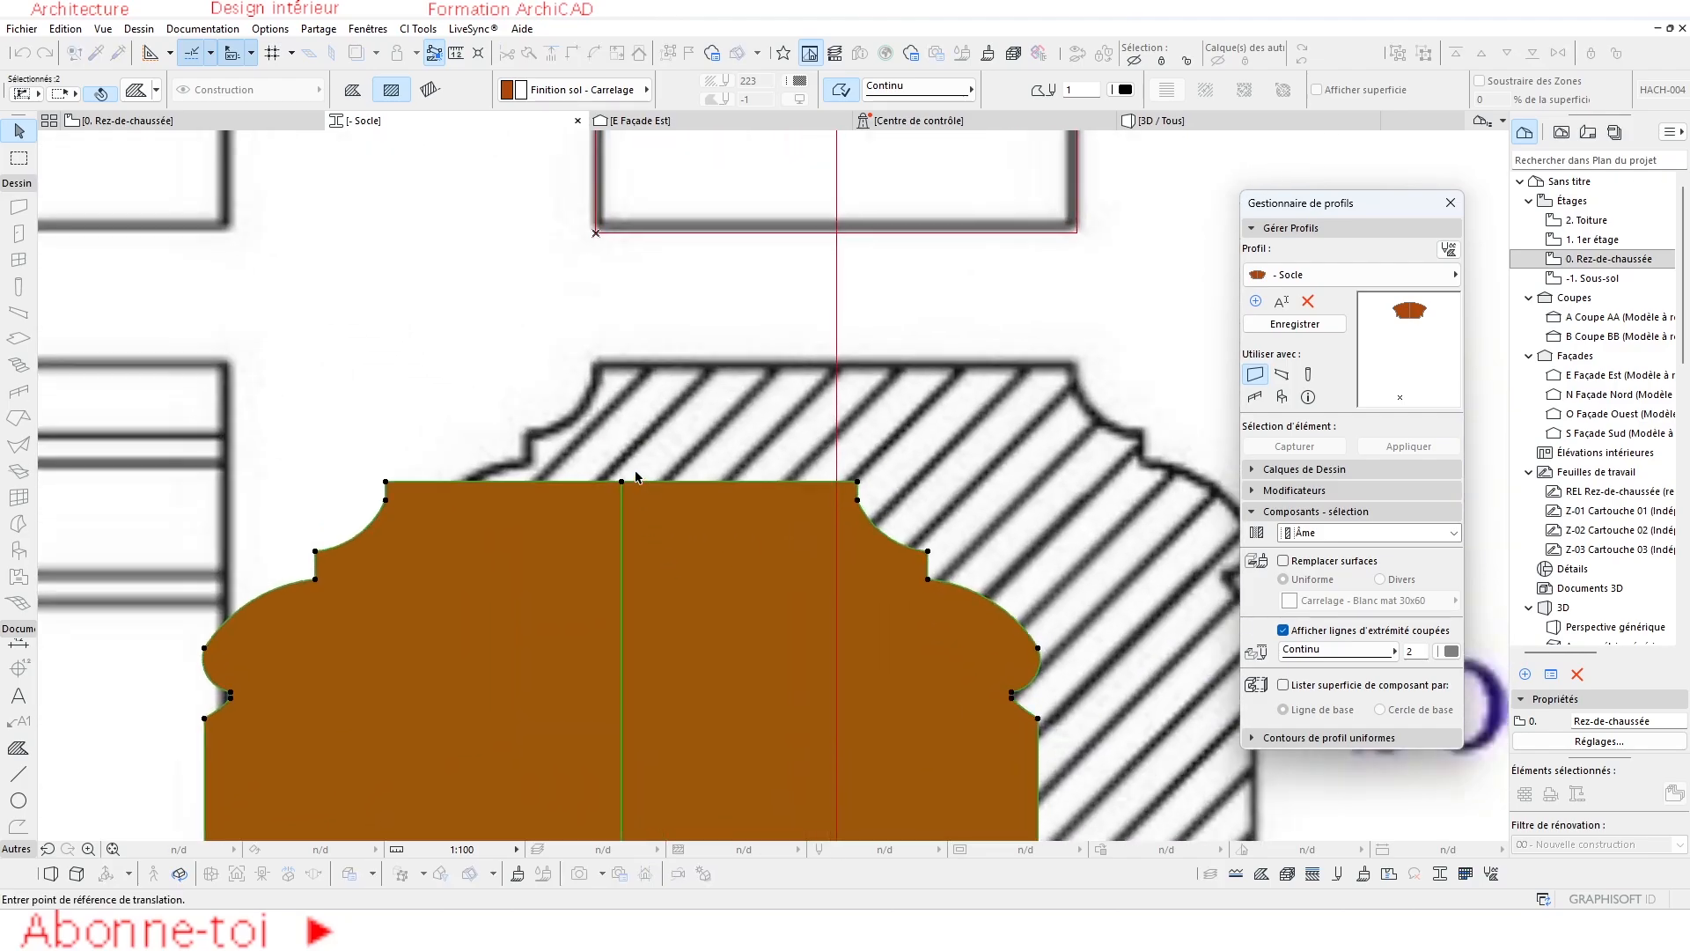
left_click(623, 481)
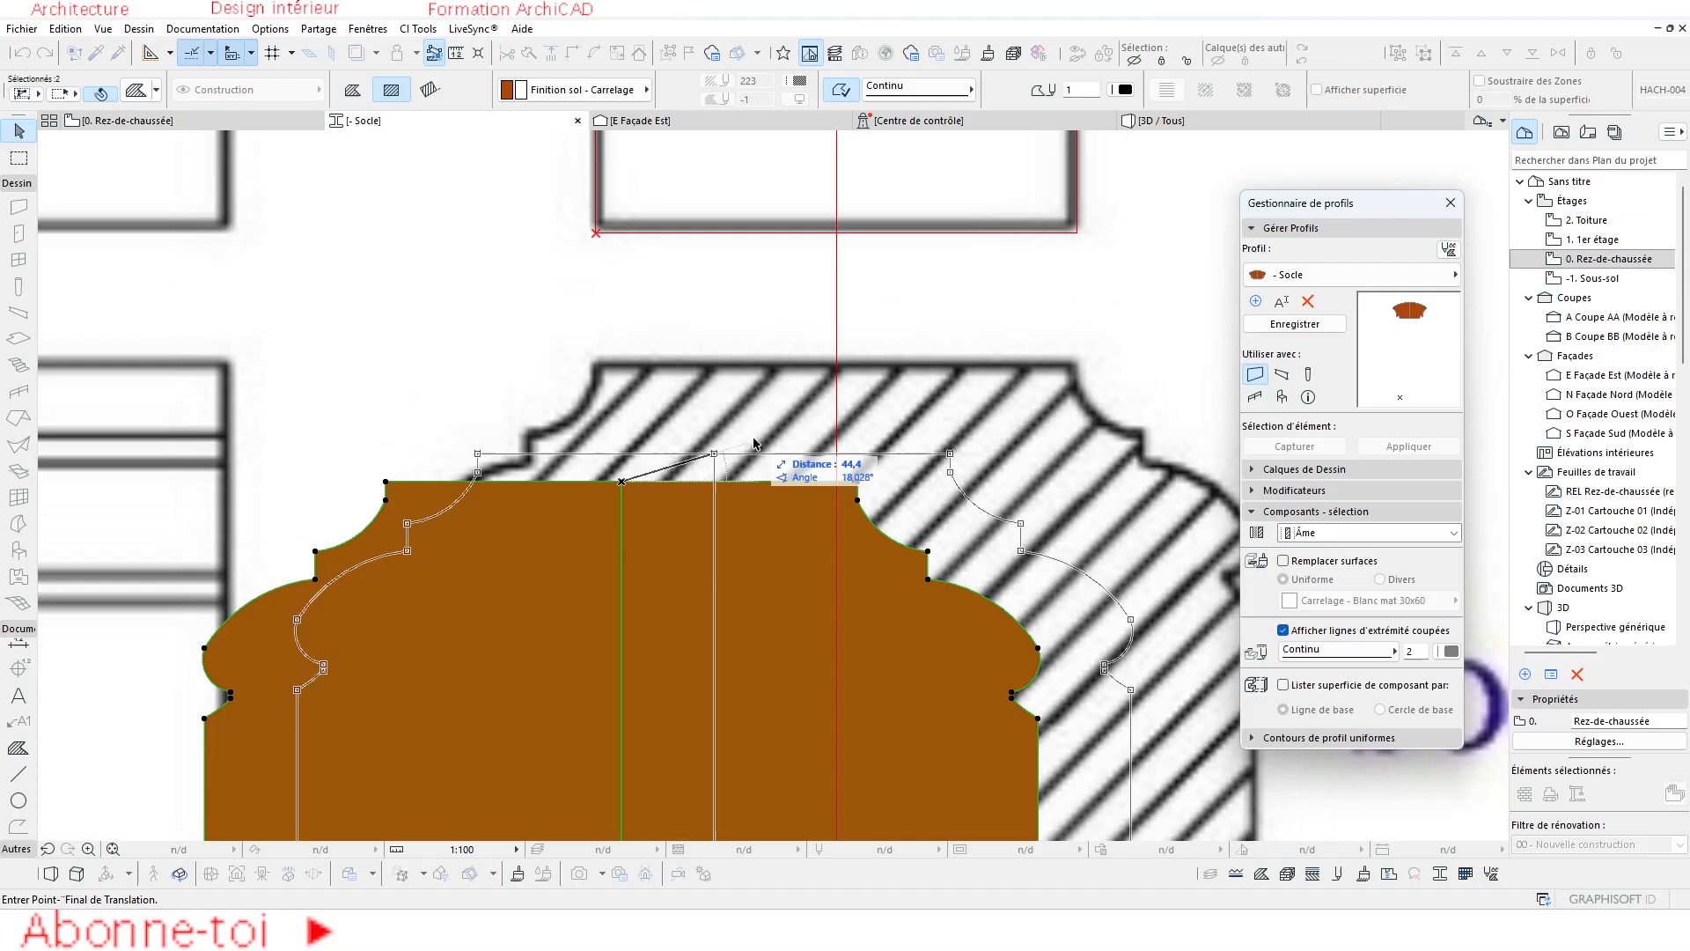
left_click(837, 361)
scroll(751, 392, "down", 3)
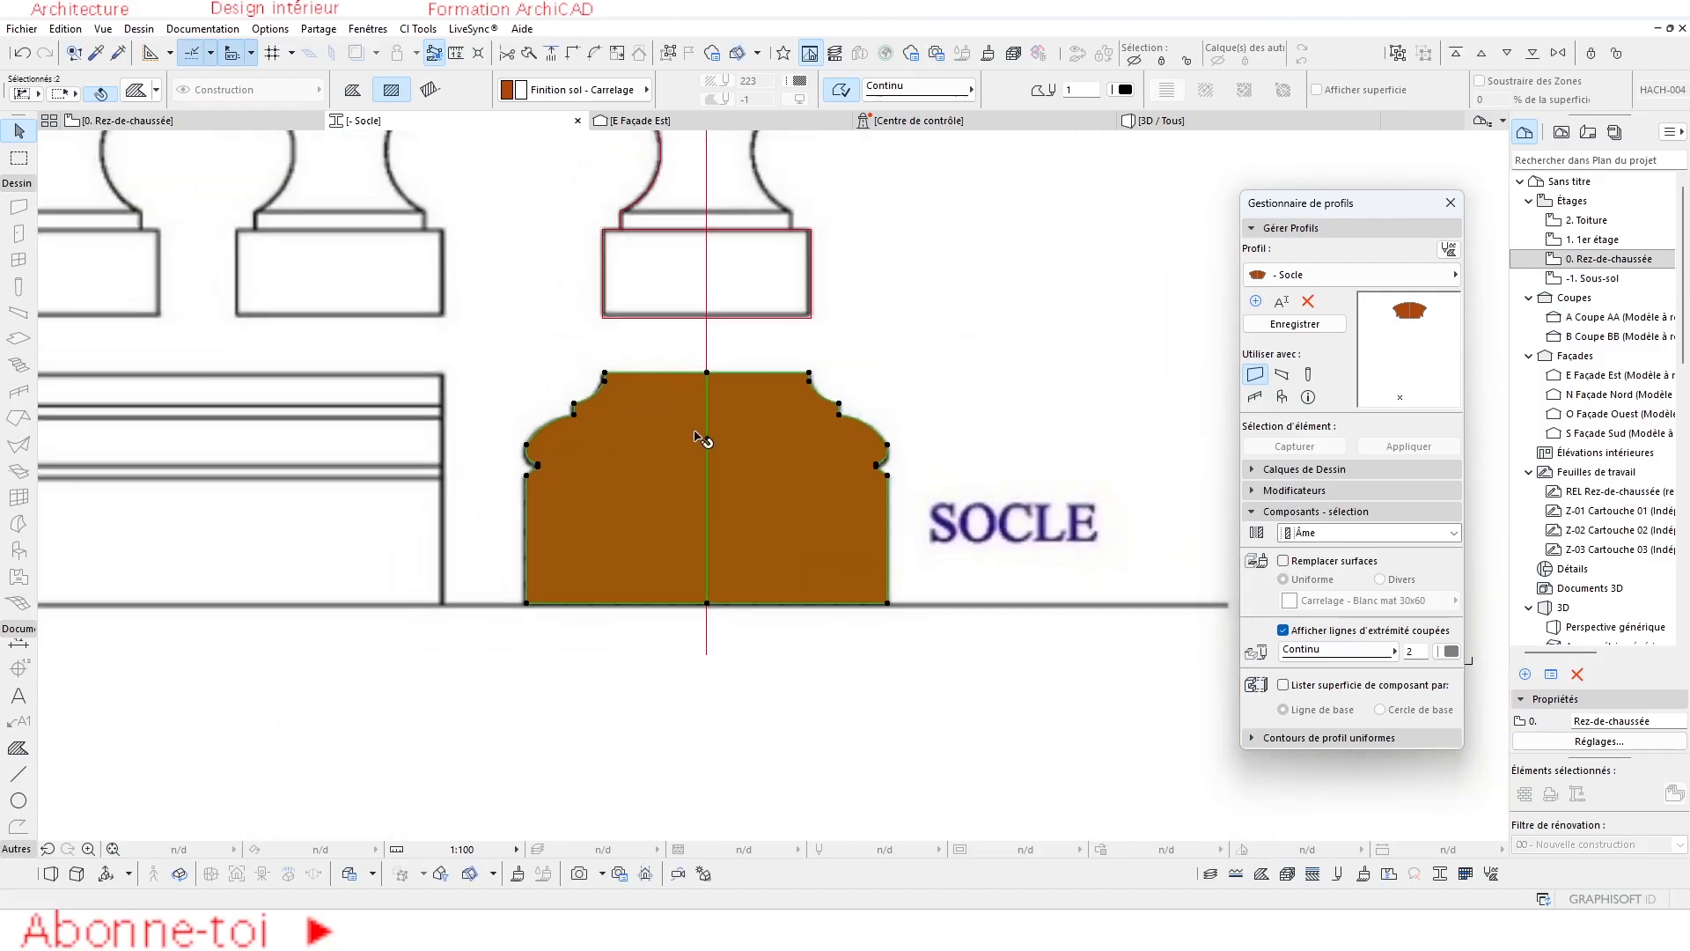
Fine-tune the position of the socle components over the drawn outline, using their top midpoint on the axis as reference.
scroll(764, 579, "up", 3)
scroll(705, 592, "down", 3)
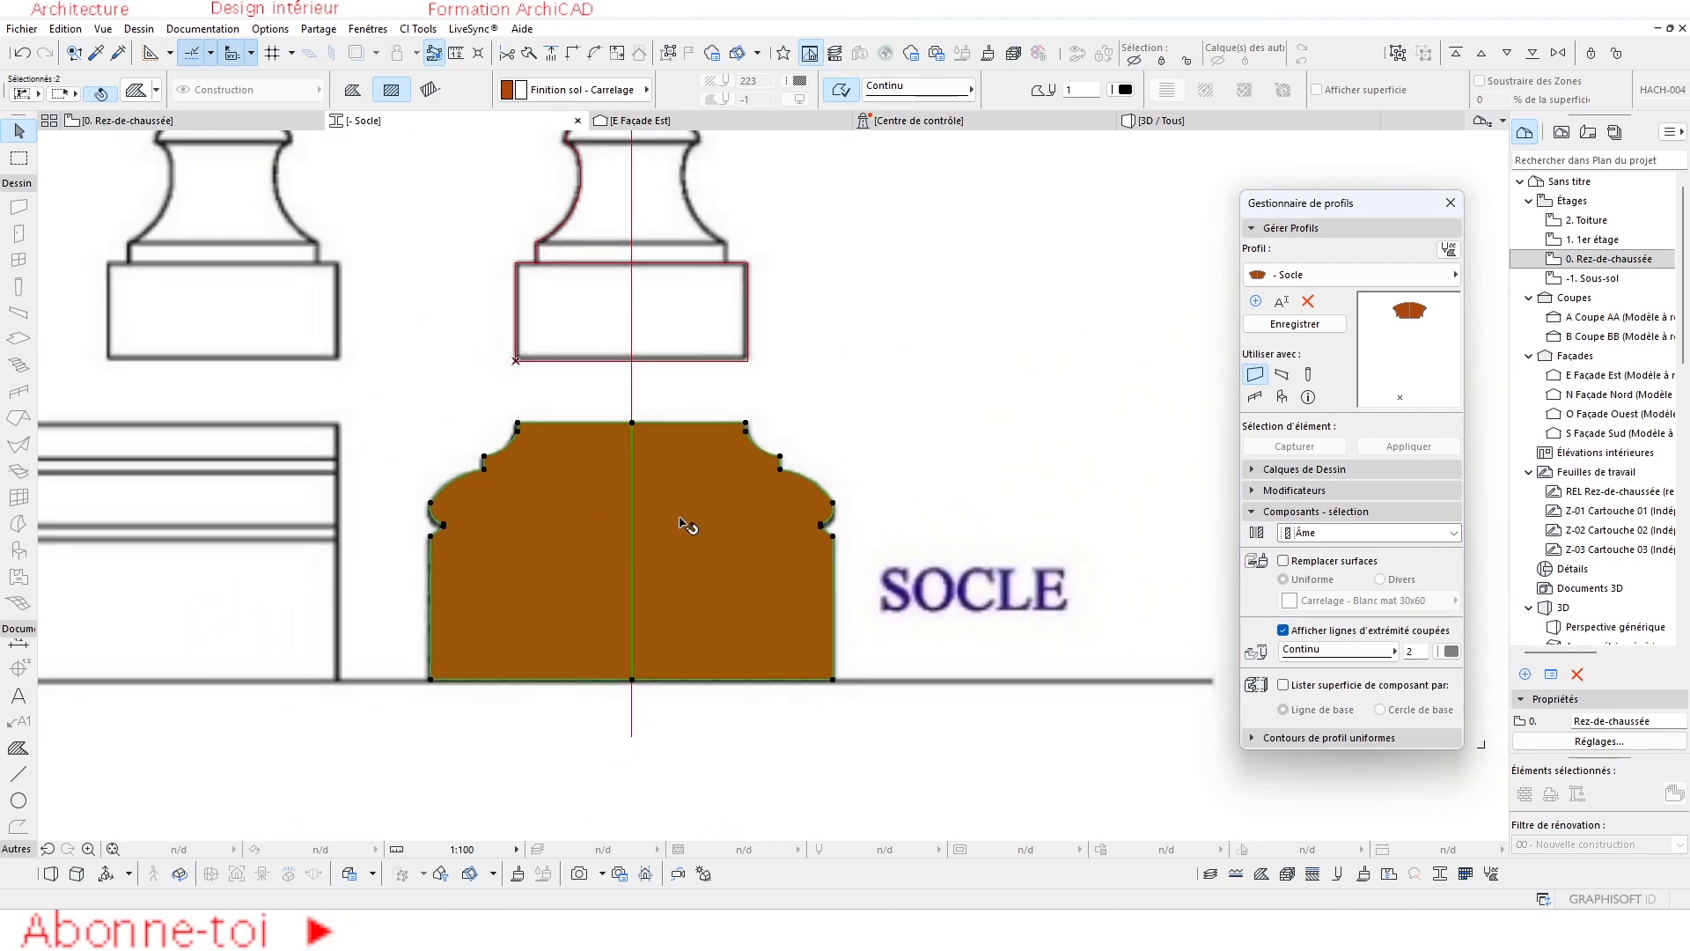
key("ctrl+d")
scroll(618, 442, "up", 3)
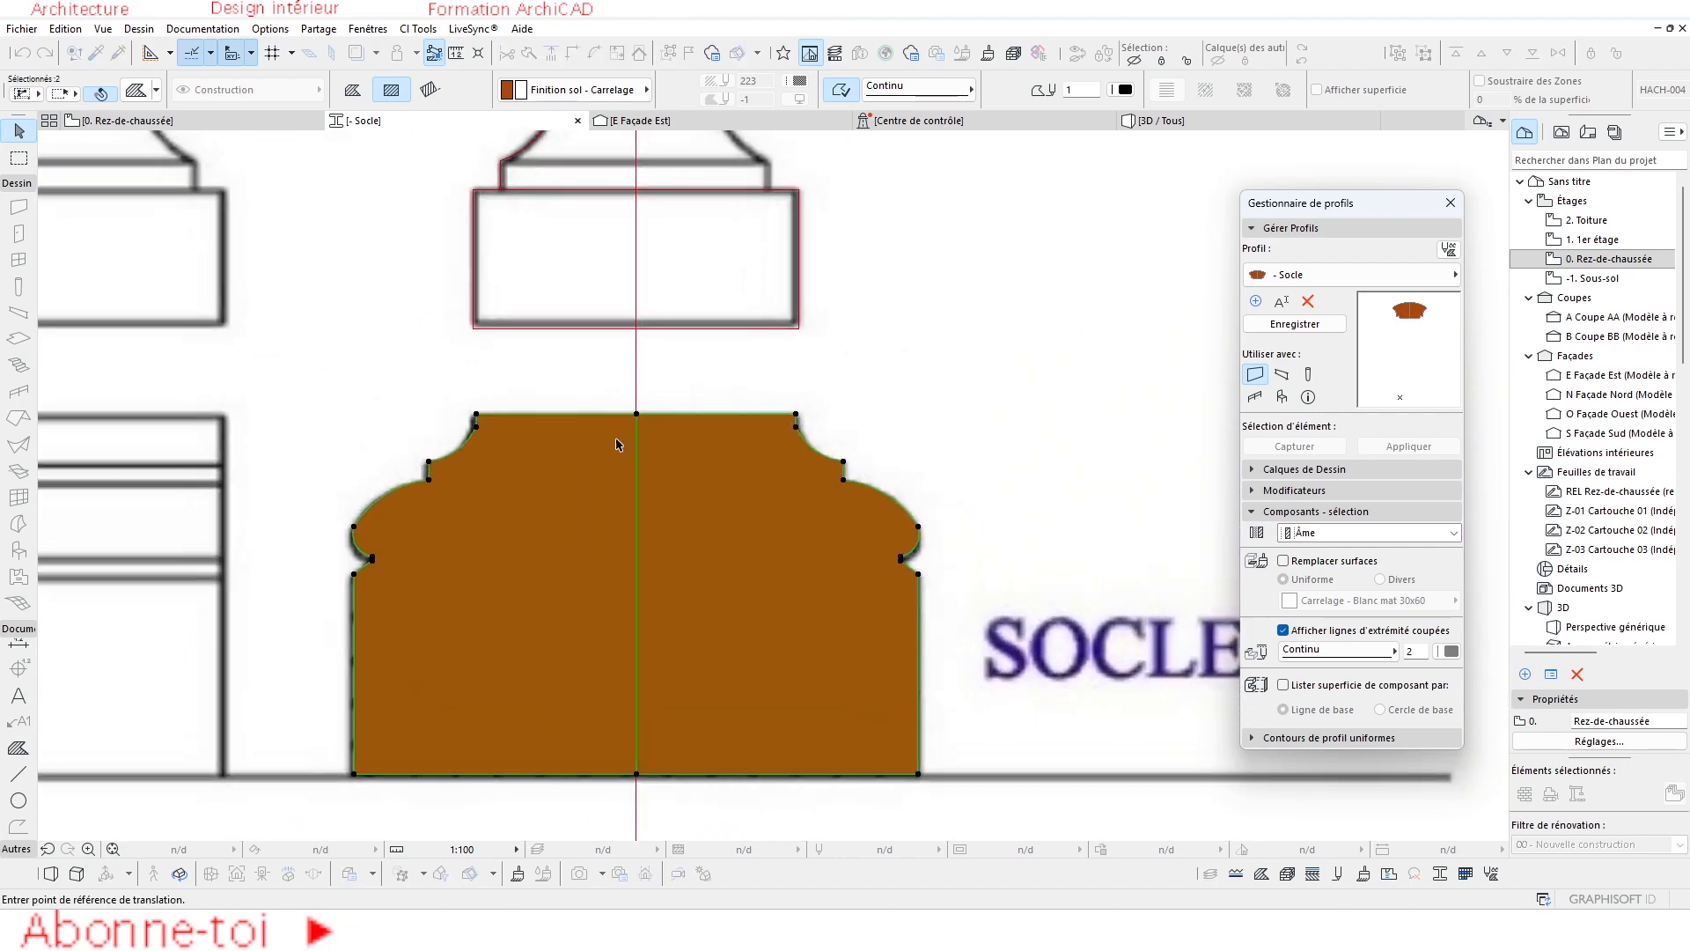
scroll(642, 404, "up", 2)
left_click(640, 402)
left_click(641, 407)
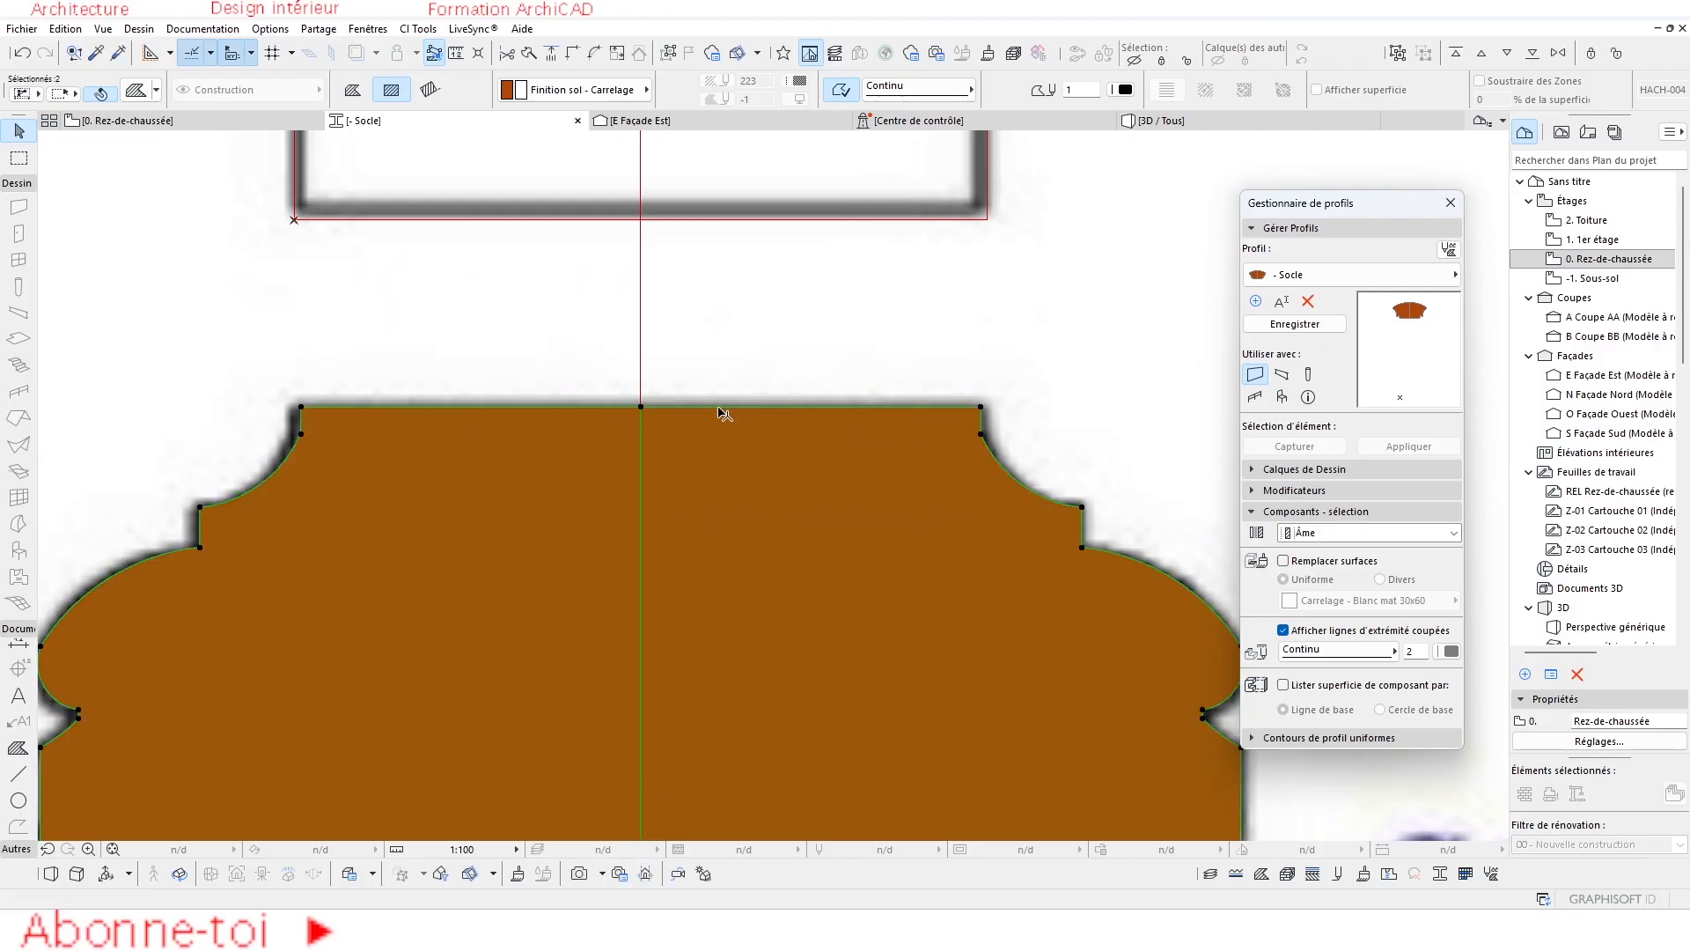
key("ctrl+d")
left_click(641, 407)
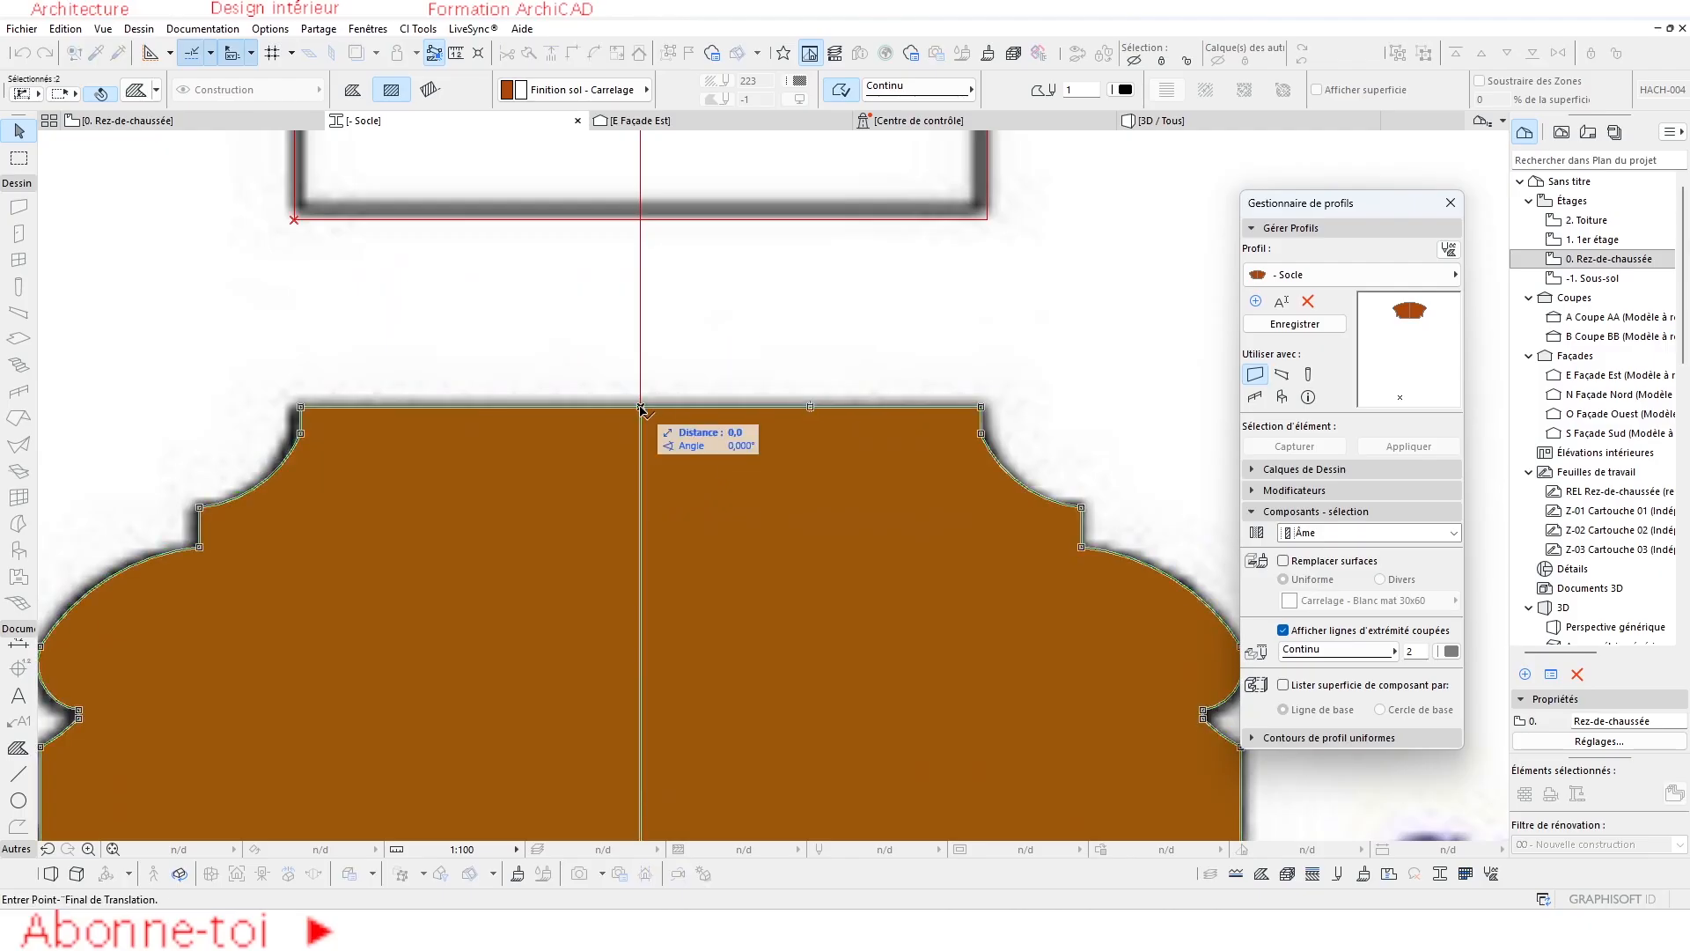
left_click(644, 413)
scroll(696, 396, "down", 4)
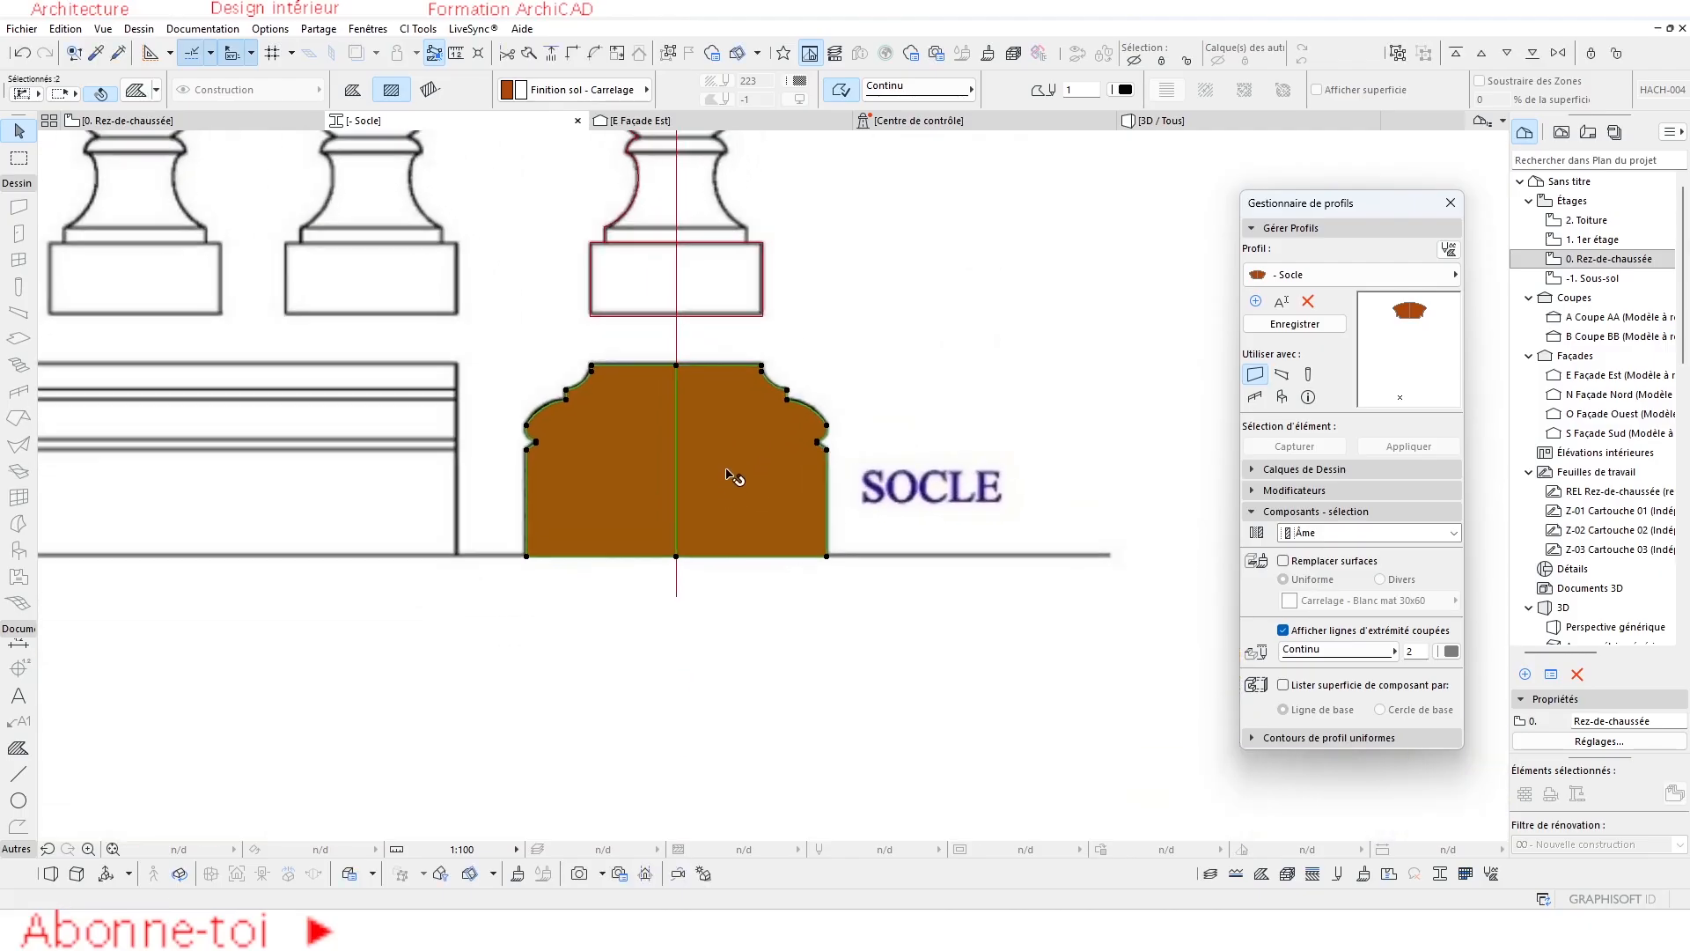
Delete the old handrail components from the "- Socle" profile, and save the profile before closing the profile manager.
scroll(881, 501, "down", 3)
left_click(667, 260)
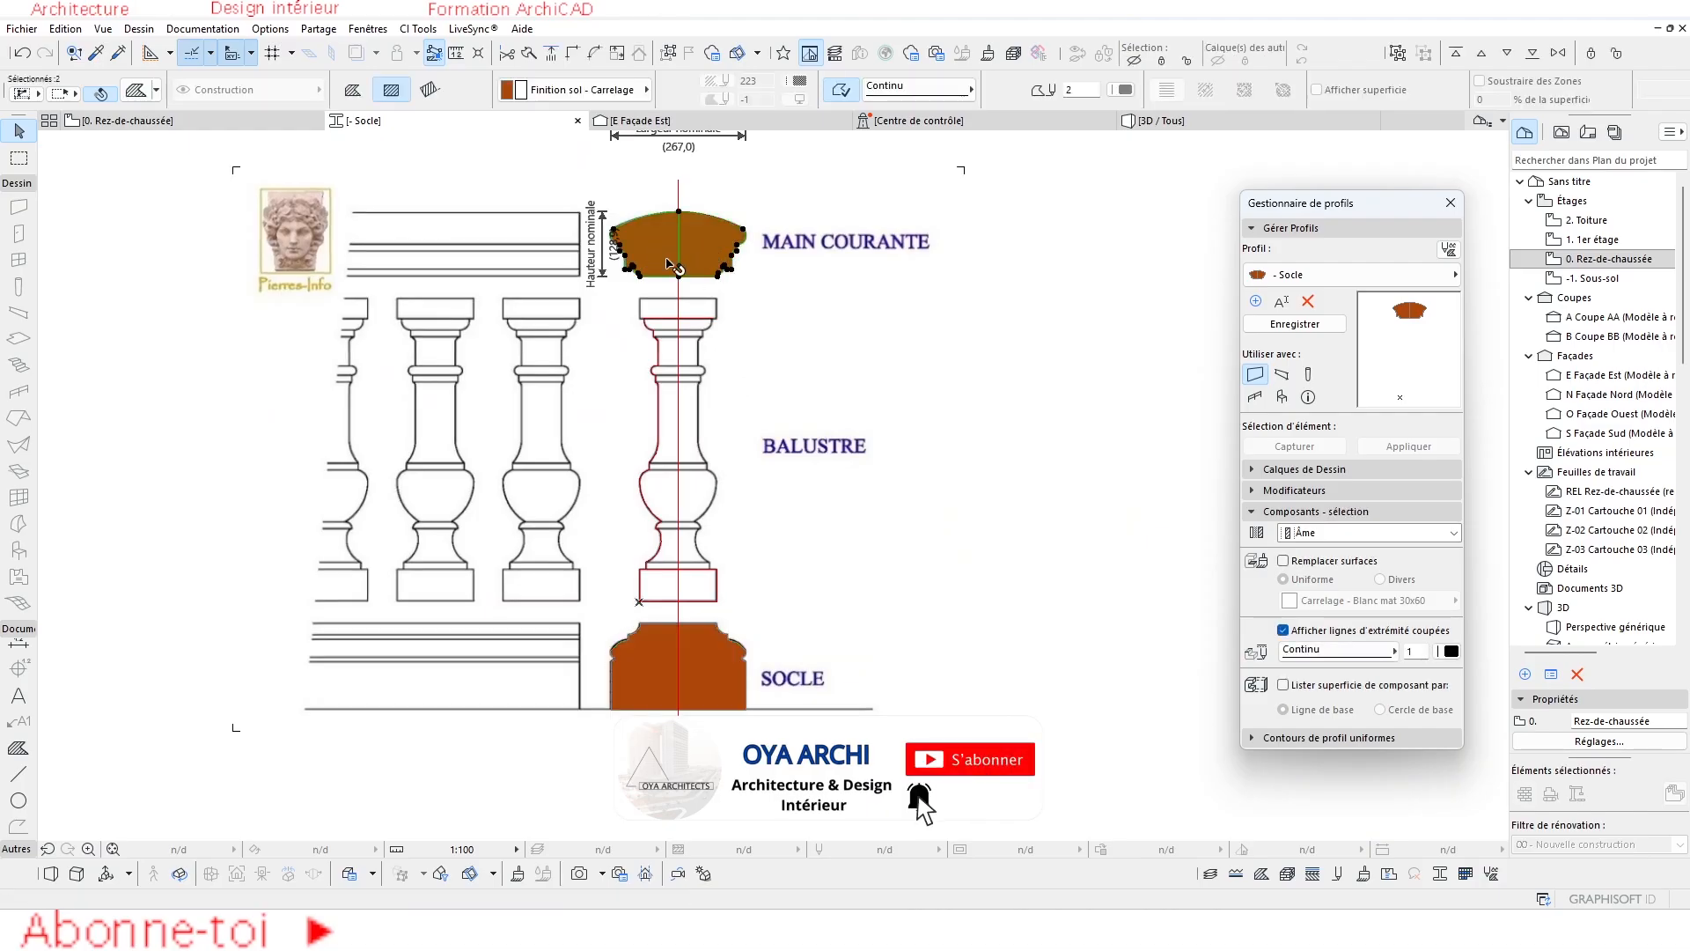
key("Escape")
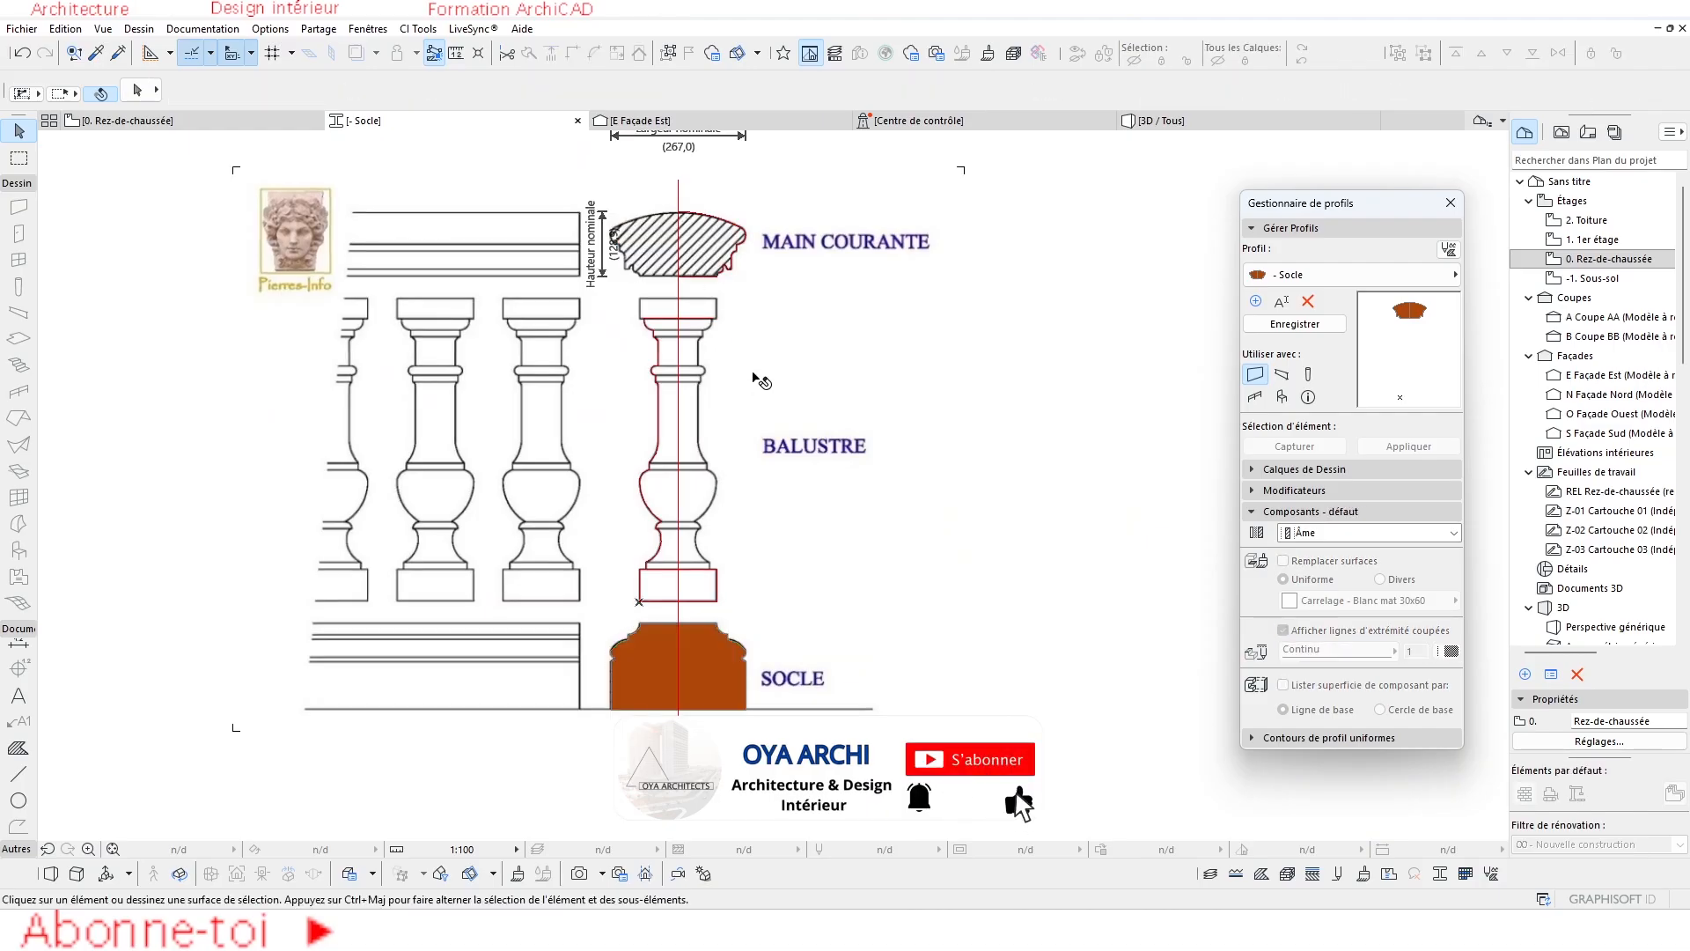
left_click(1293, 325)
left_click(977, 286)
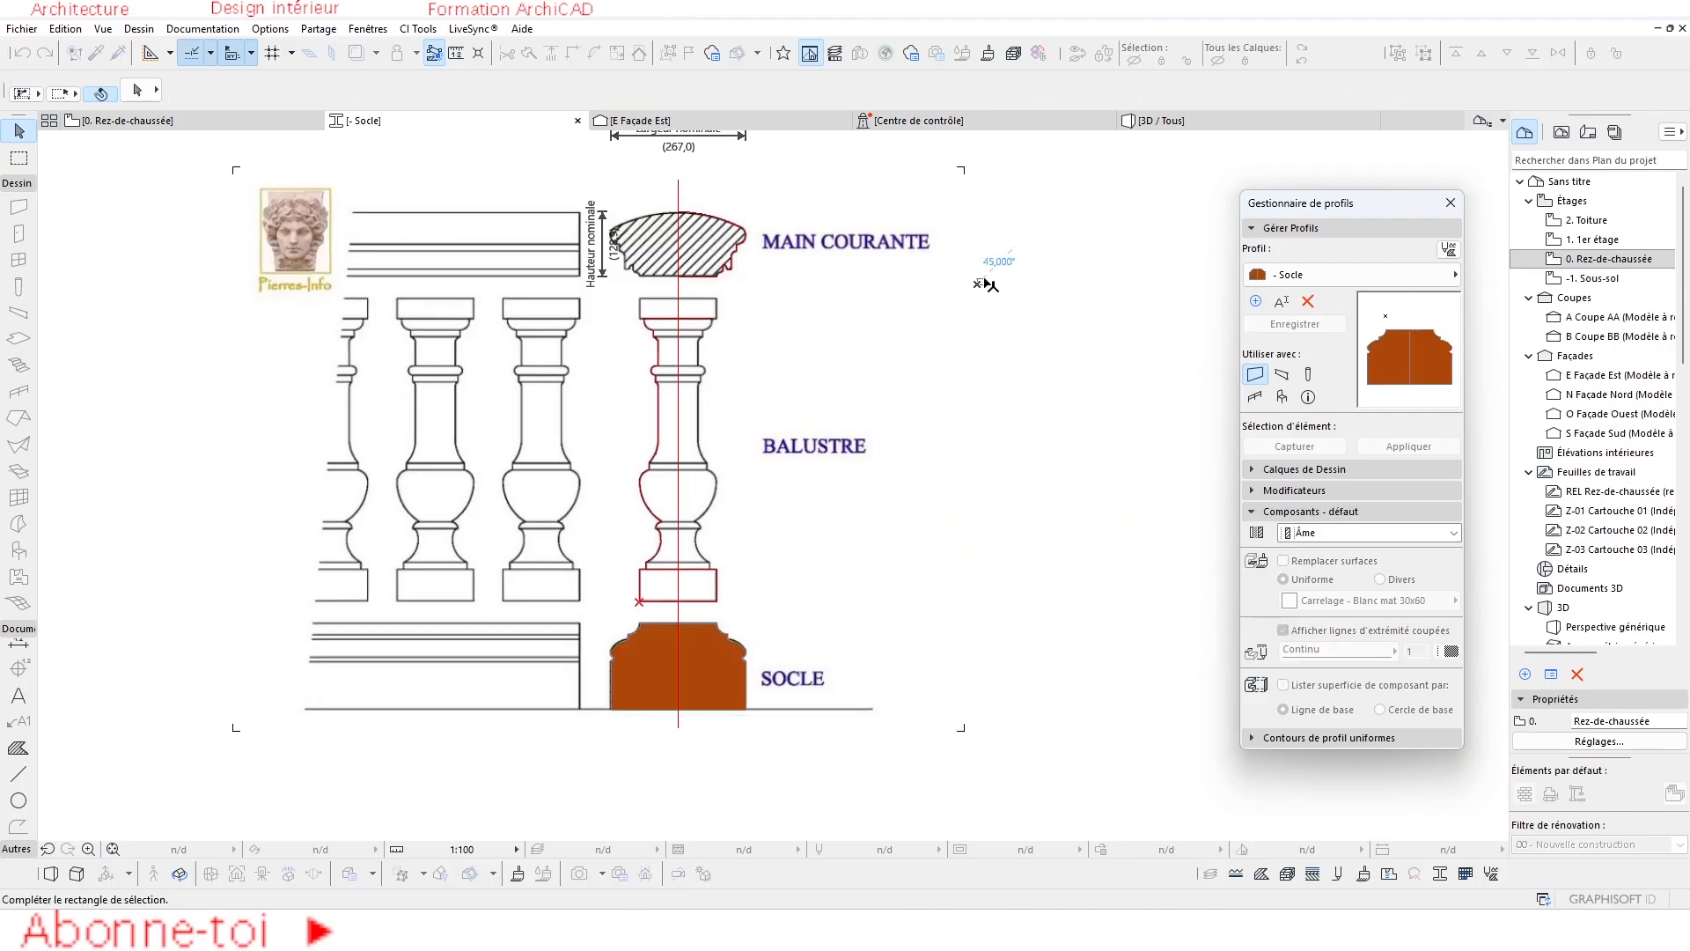
left_click(988, 281)
left_click(1450, 202)
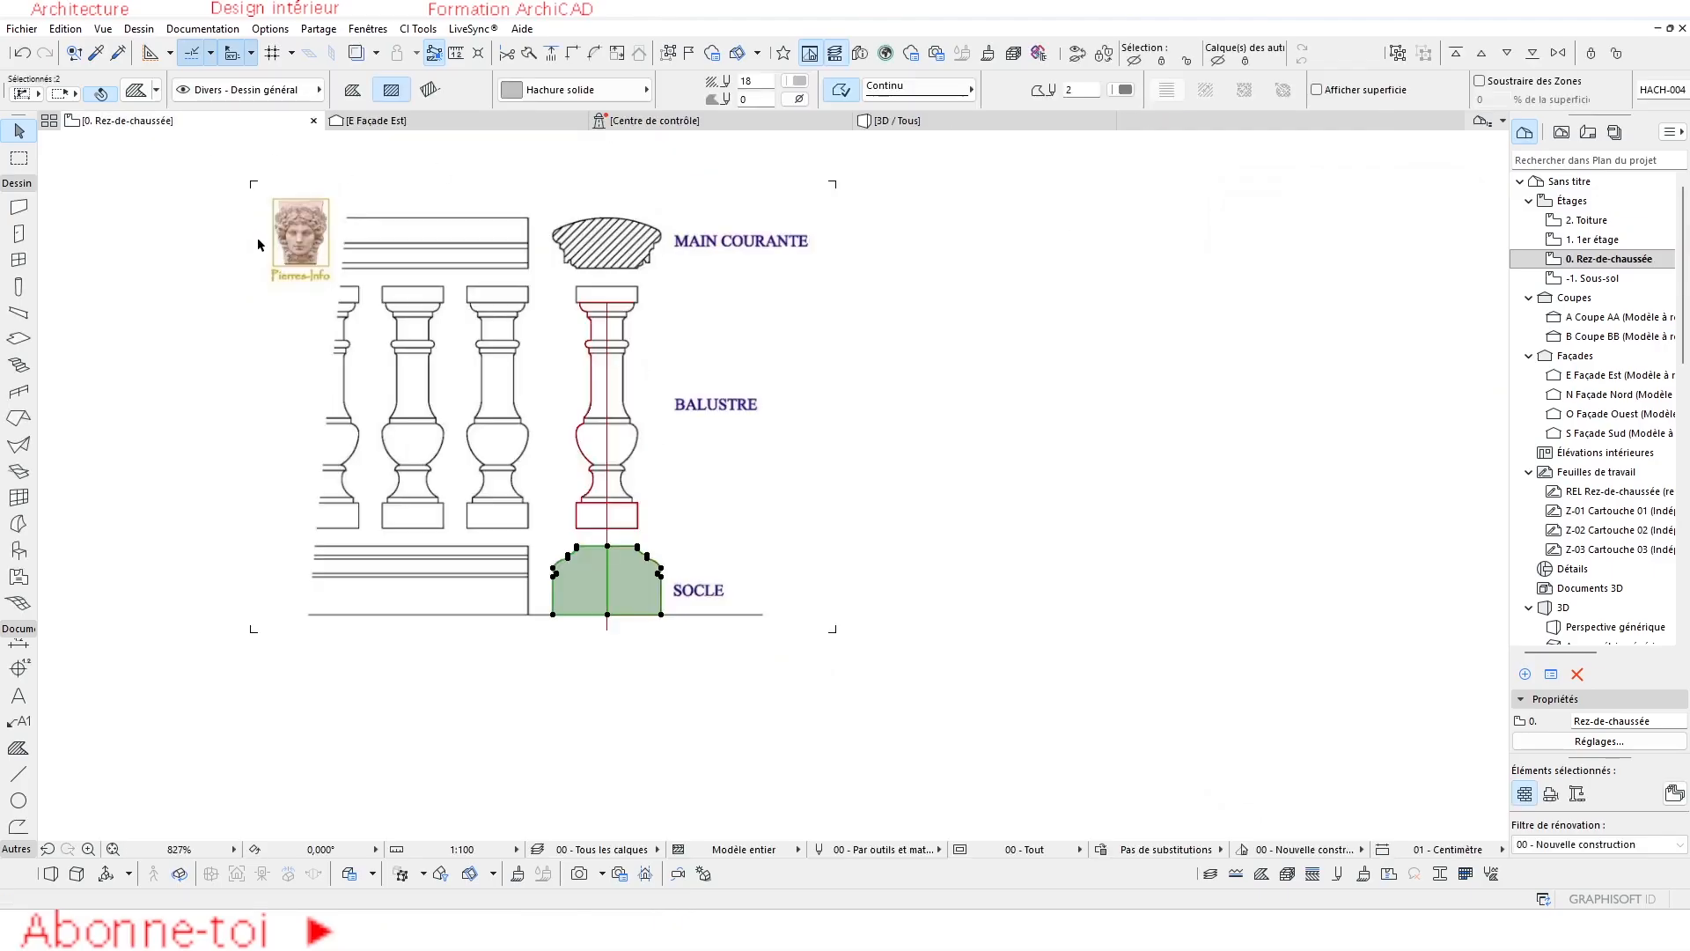
Examine the tiled terrace in the ground-floor plan, from the small square at its corner up to the door wall.
key("Escape")
scroll(581, 527, "down", 4)
middle_click_drag(797, 520, 786, 520)
scroll(132, 461, "down", 2)
middle_click_drag(115, 463, 432, 461)
scroll(379, 473, "up", 5)
scroll(368, 485, "up", 4)
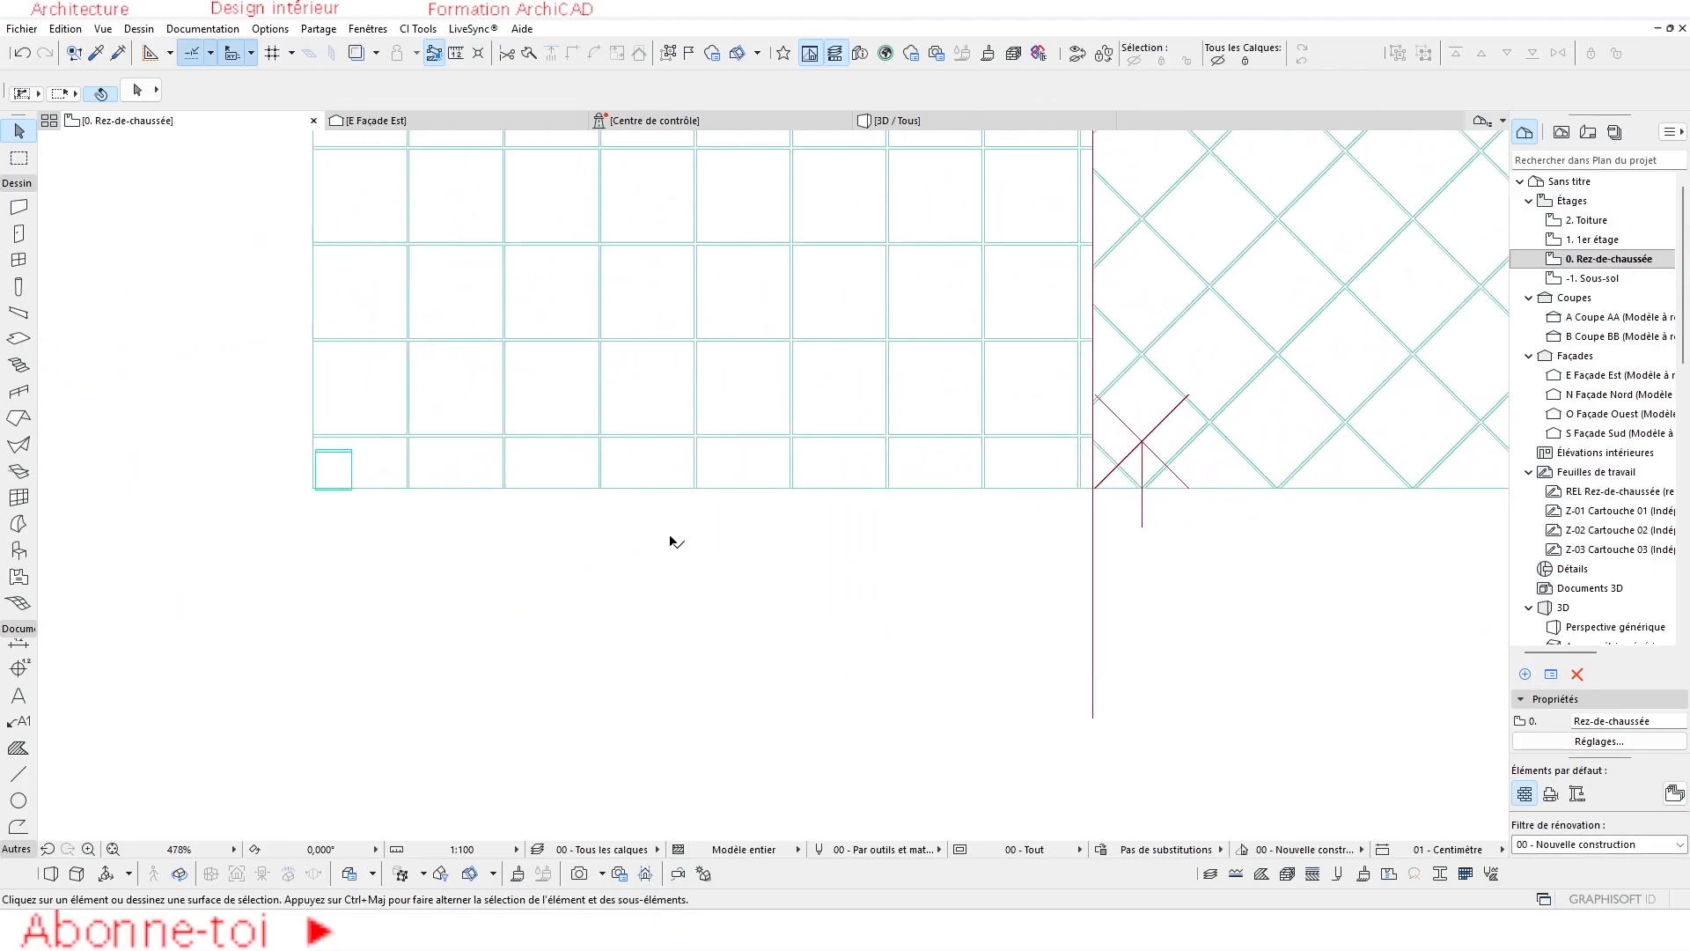
scroll(484, 558, "down", 6)
scroll(563, 572, "up", 2)
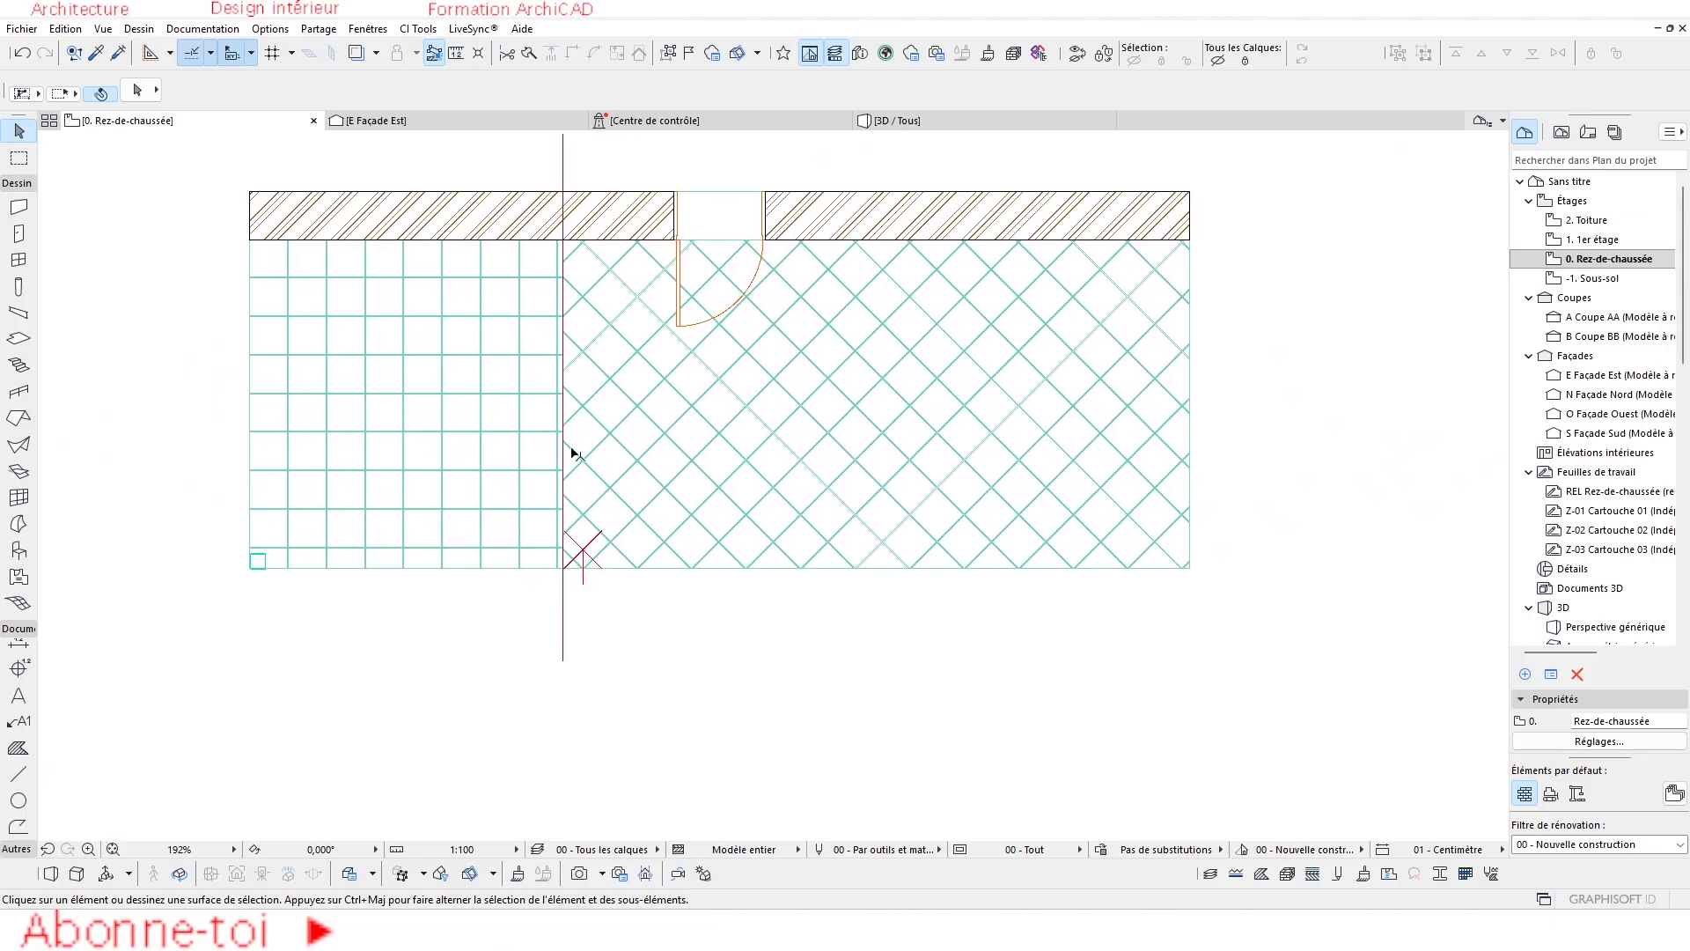
Draw a vertical sketch line from the midpoint of the door opening down past the terrace's outer edge.
left_click(762, 229)
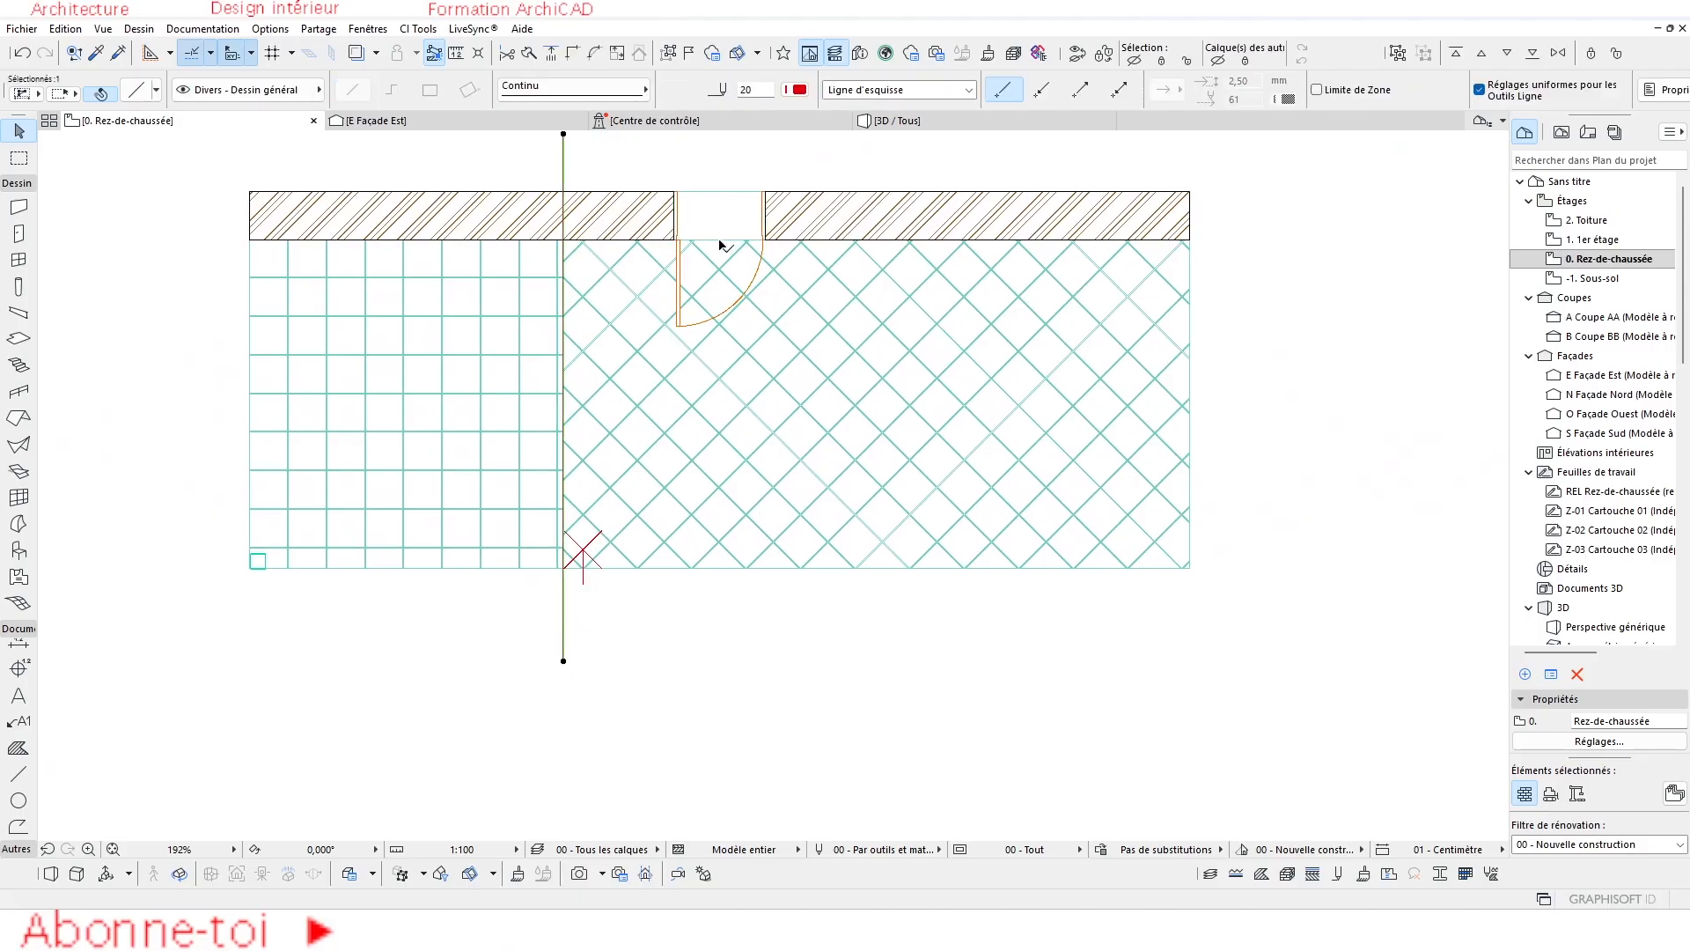
left_click(718, 237)
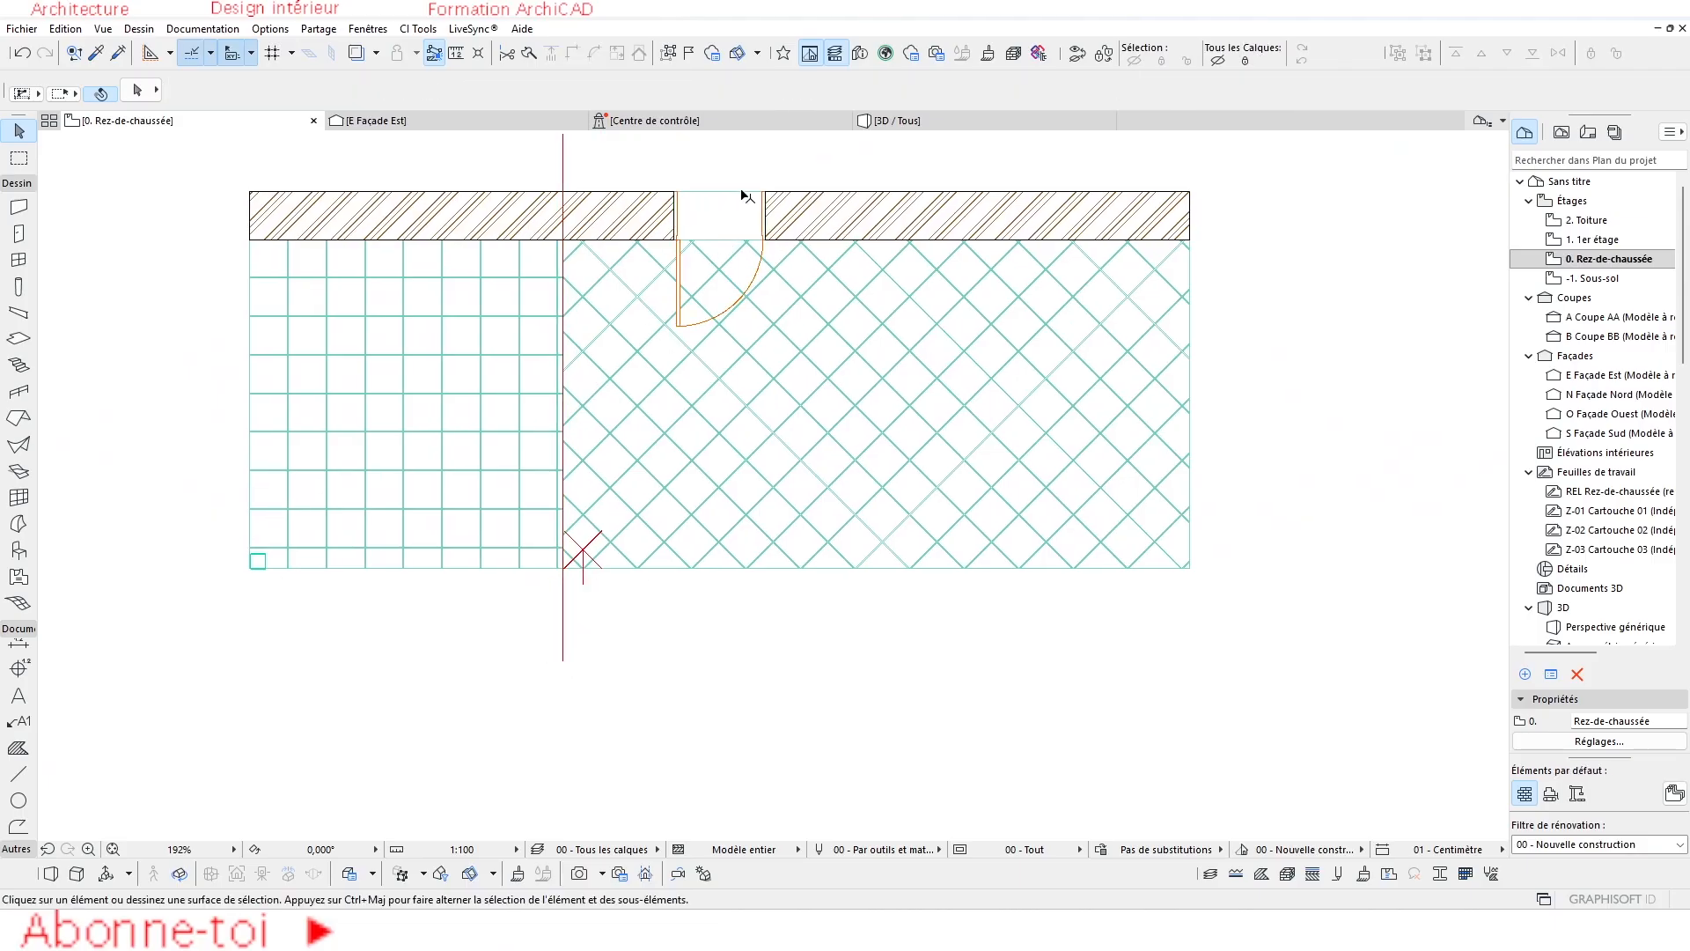
left_click(18, 775)
key("Escape")
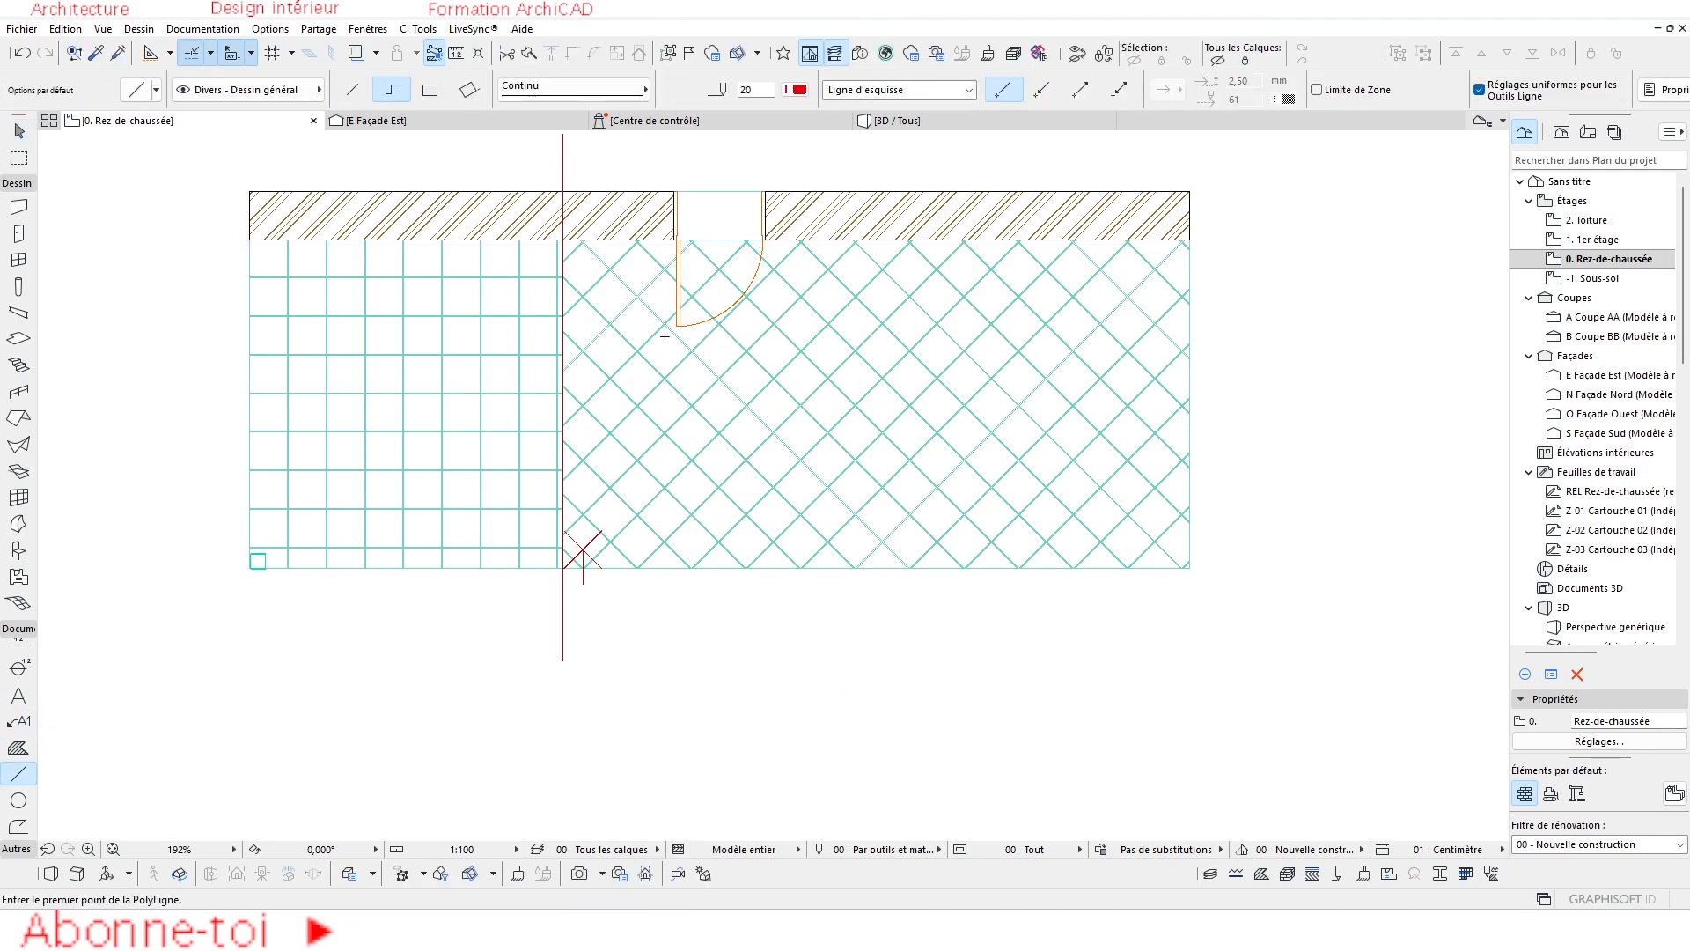
key("Escape")
left_click(680, 195)
left_click(19, 771)
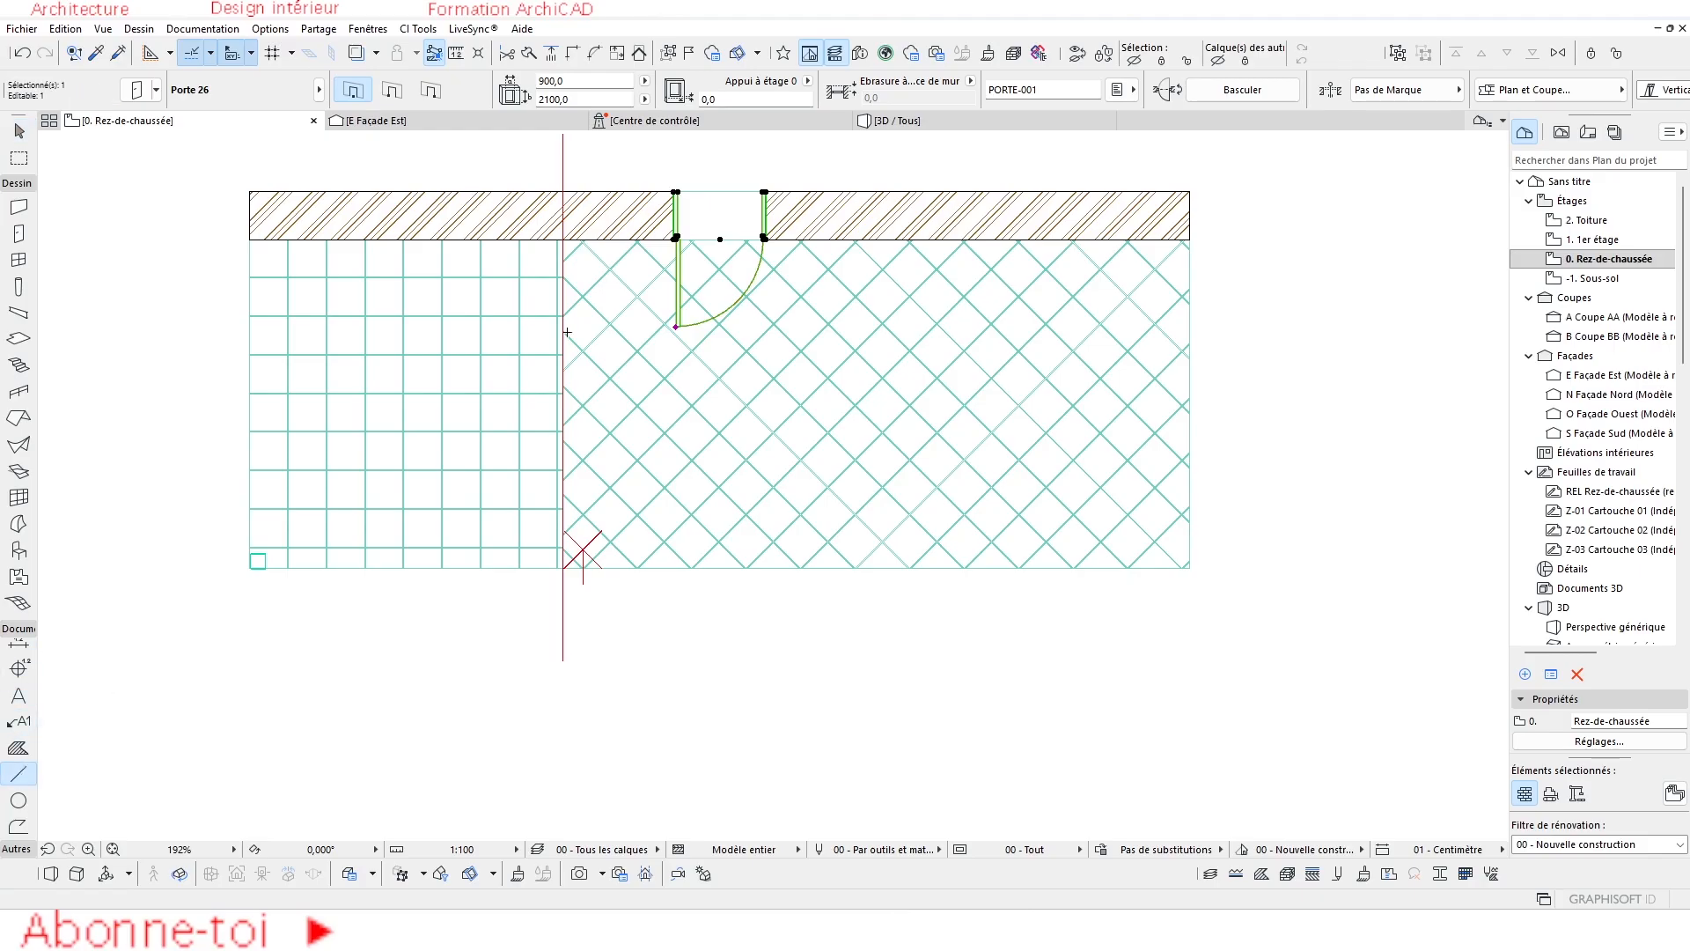
left_click(720, 238)
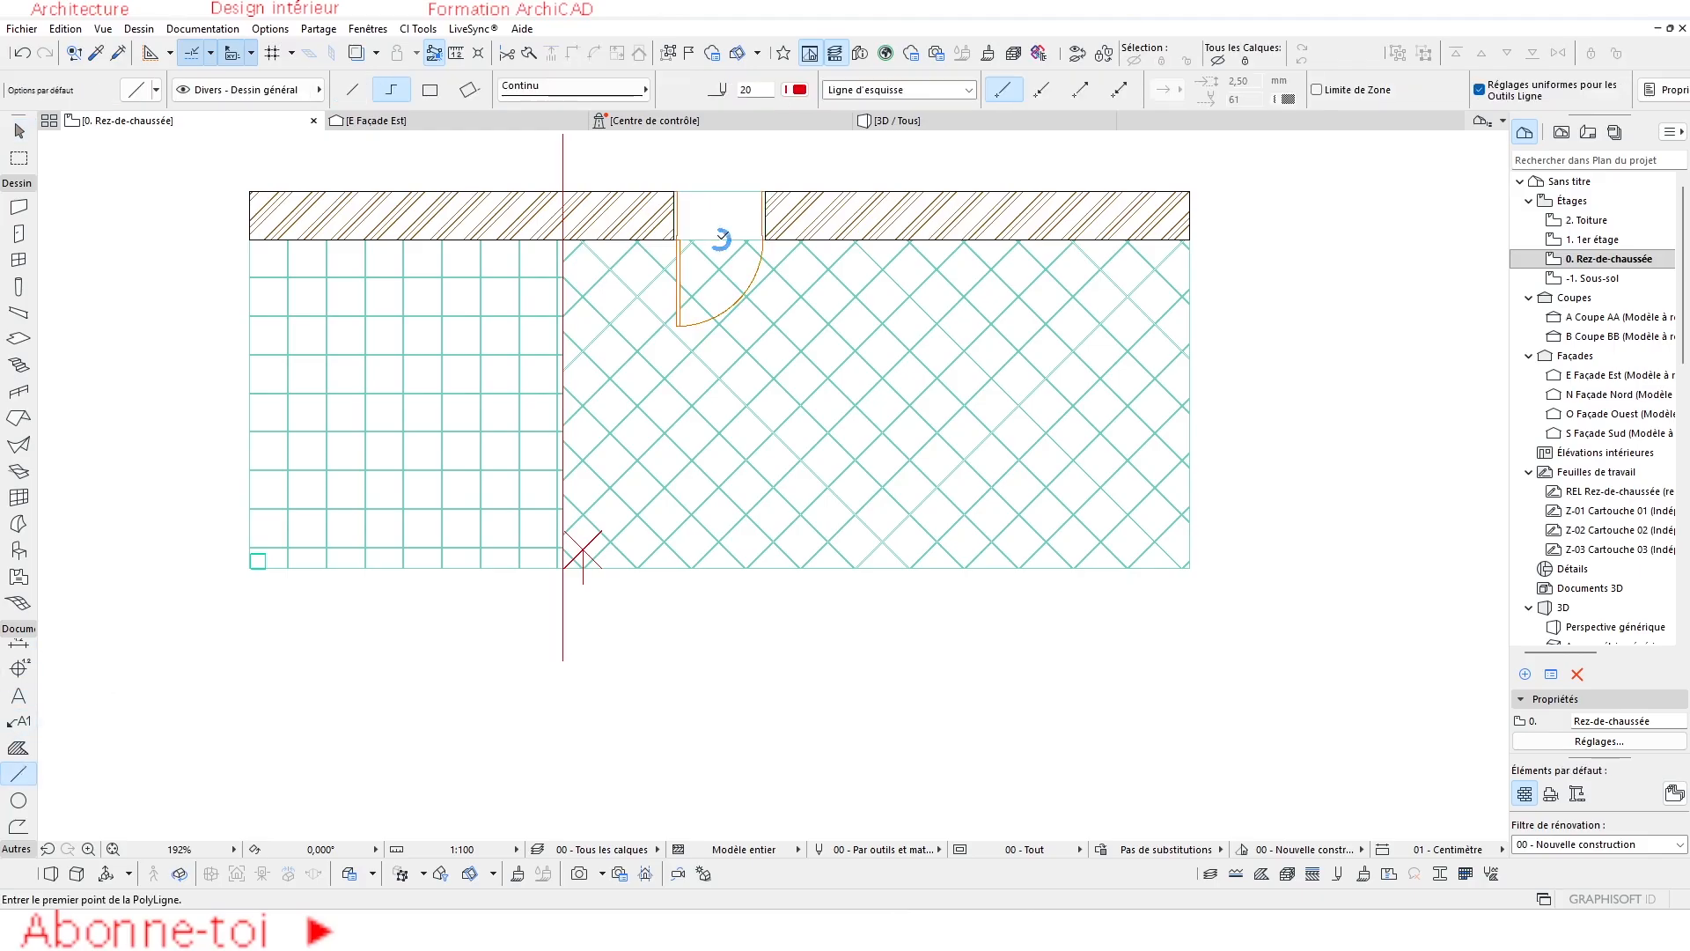
left_click(758, 755)
key("Escape")
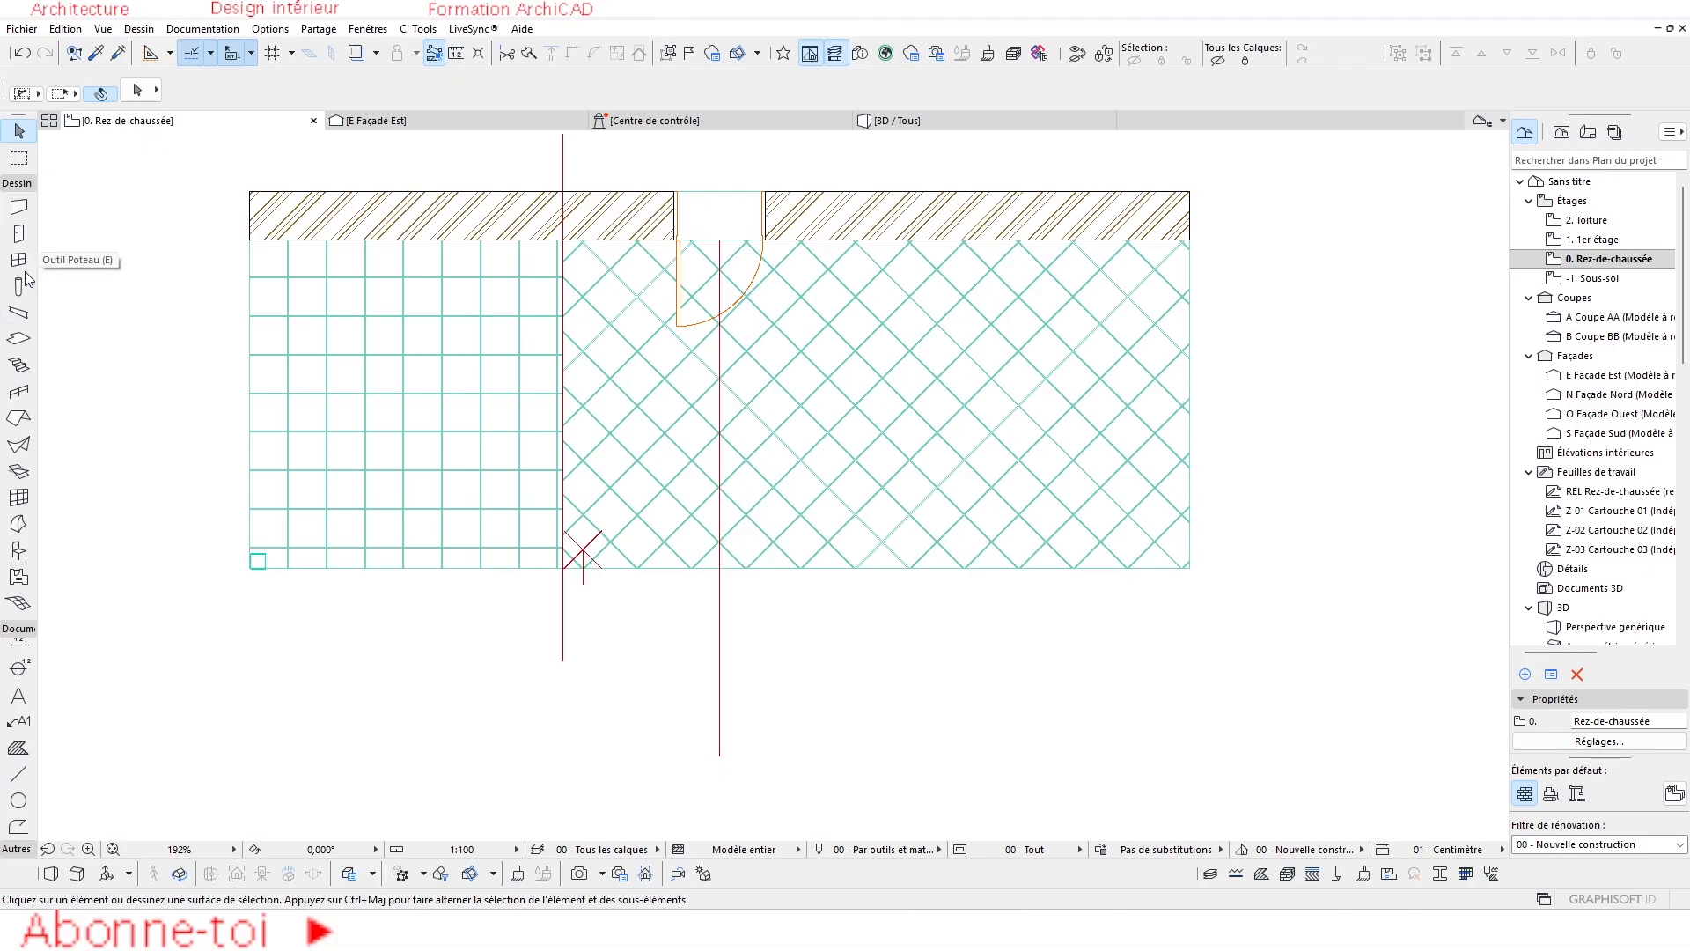
Set the Wall tool's default structure to a complex profile using "- Main courante".
left_click(21, 211)
key("ctrl+t")
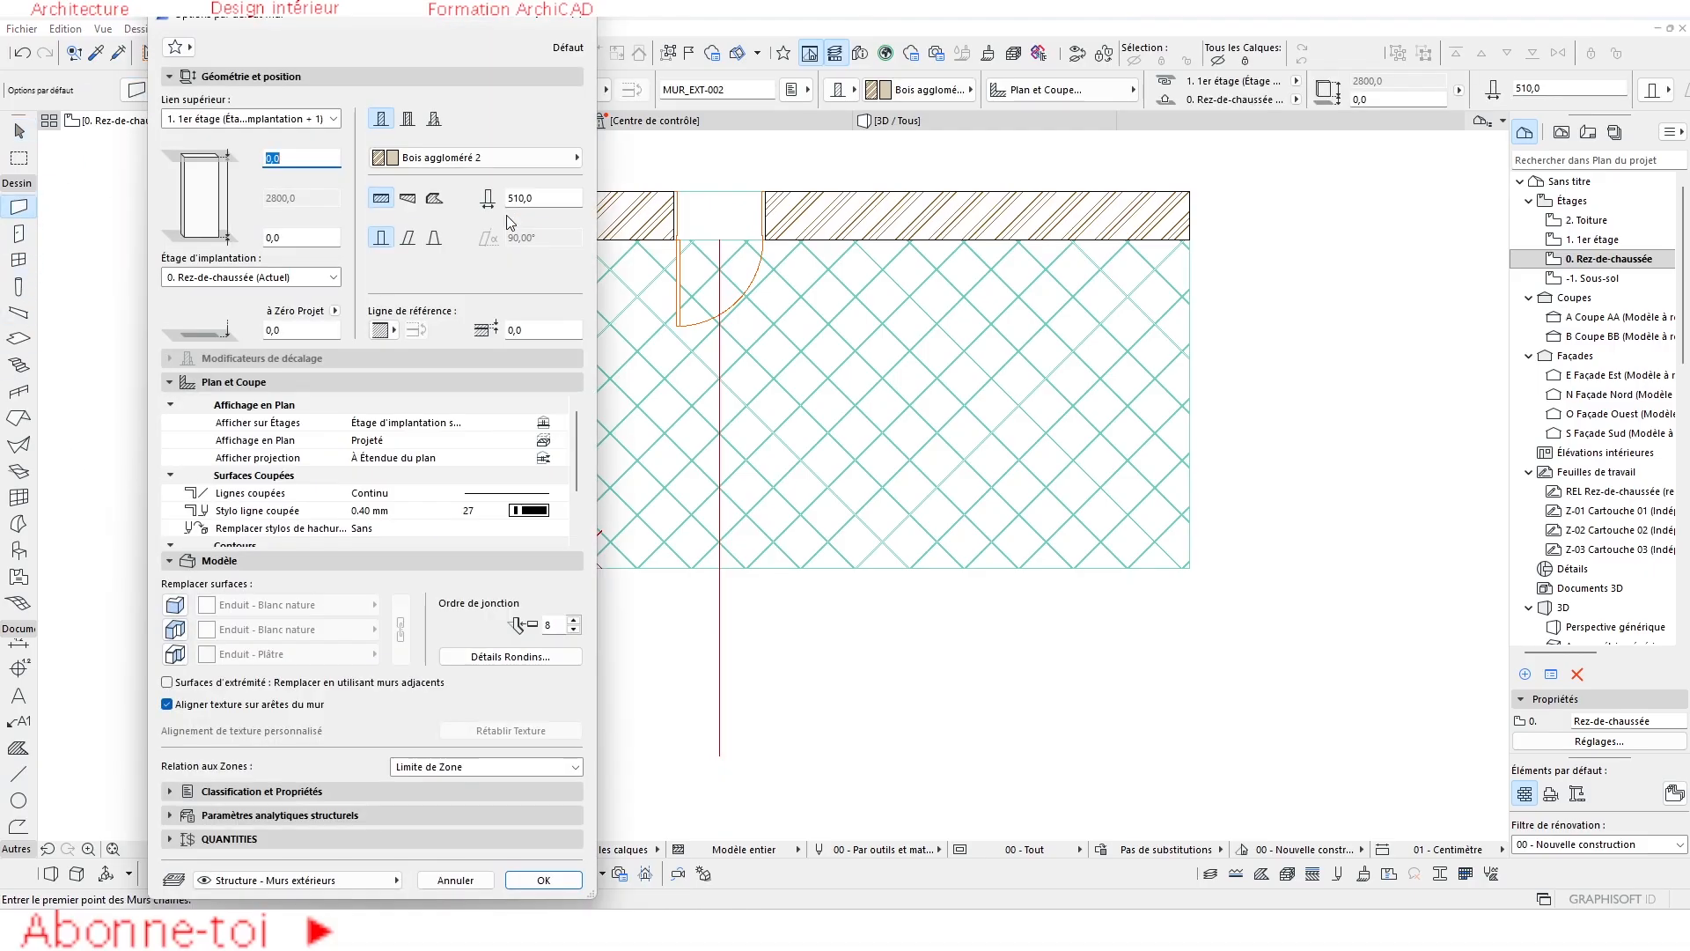
left_click(459, 157)
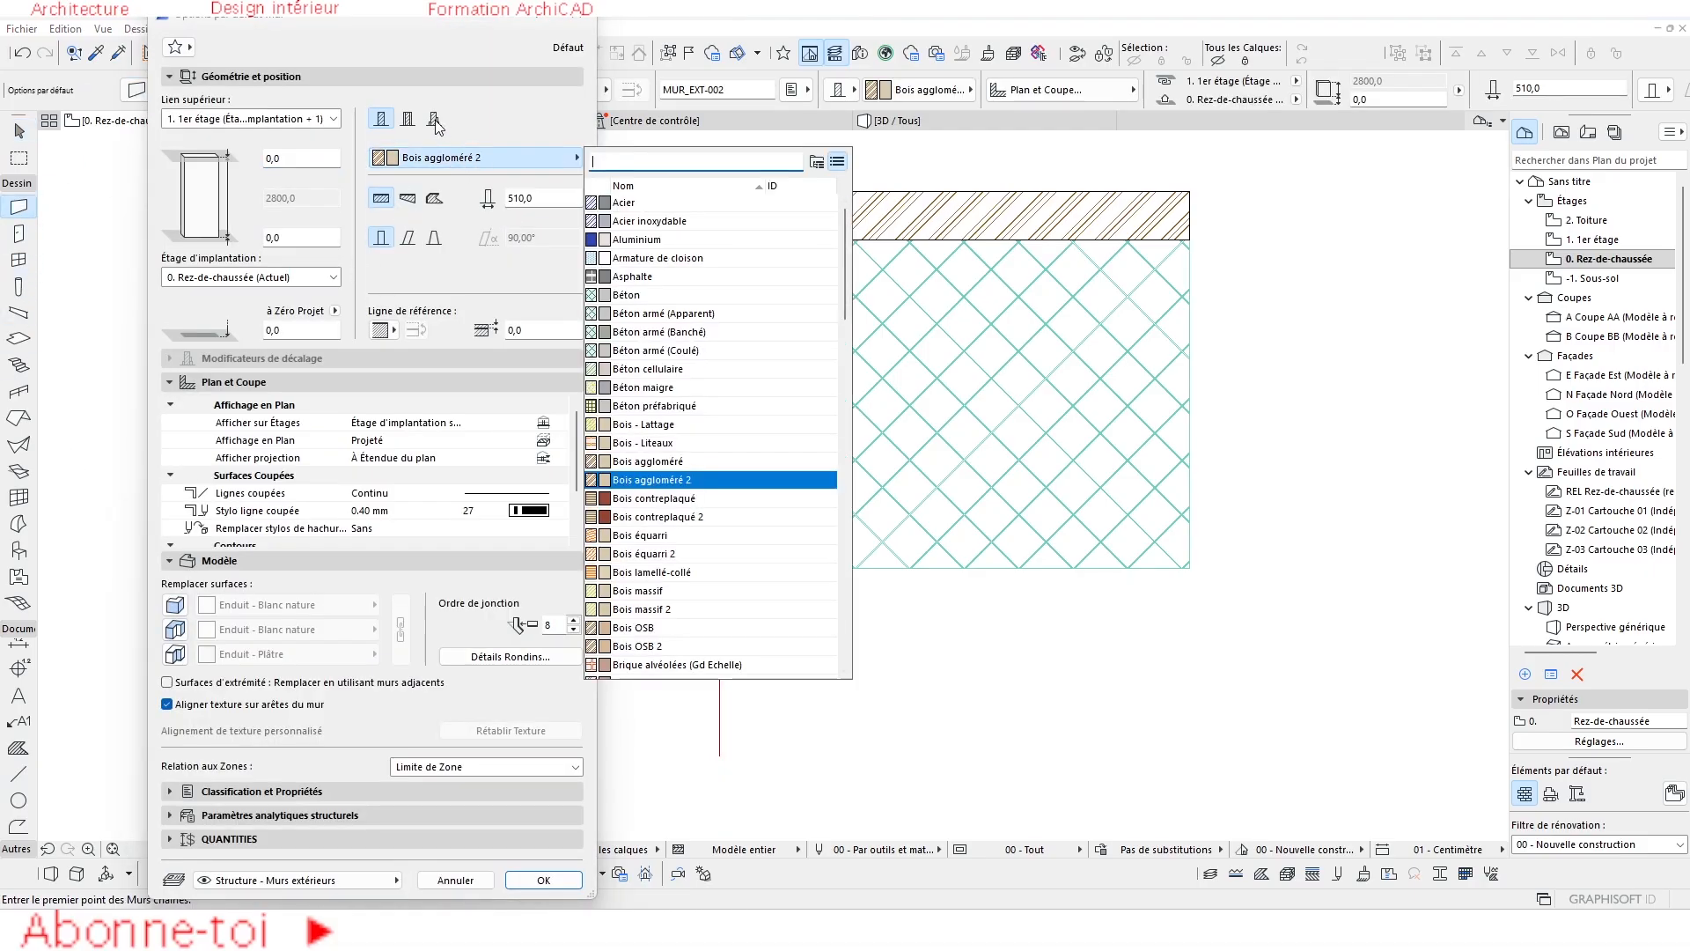
left_click(434, 120)
left_click(482, 158)
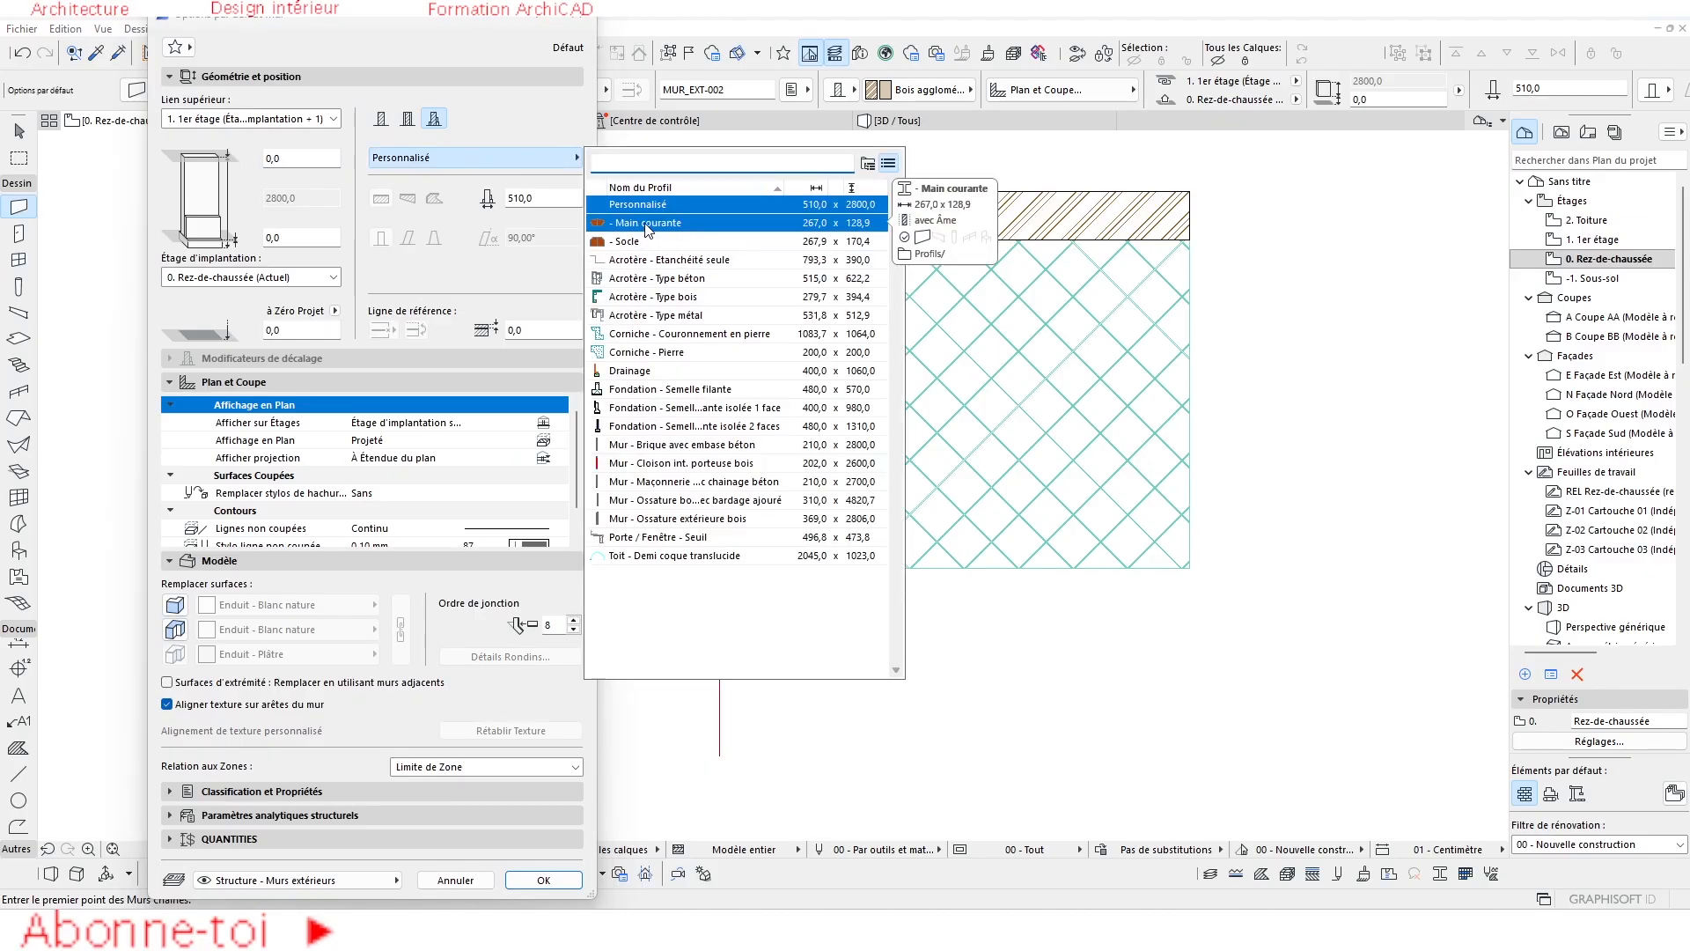
left_click(647, 222)
left_click(544, 880)
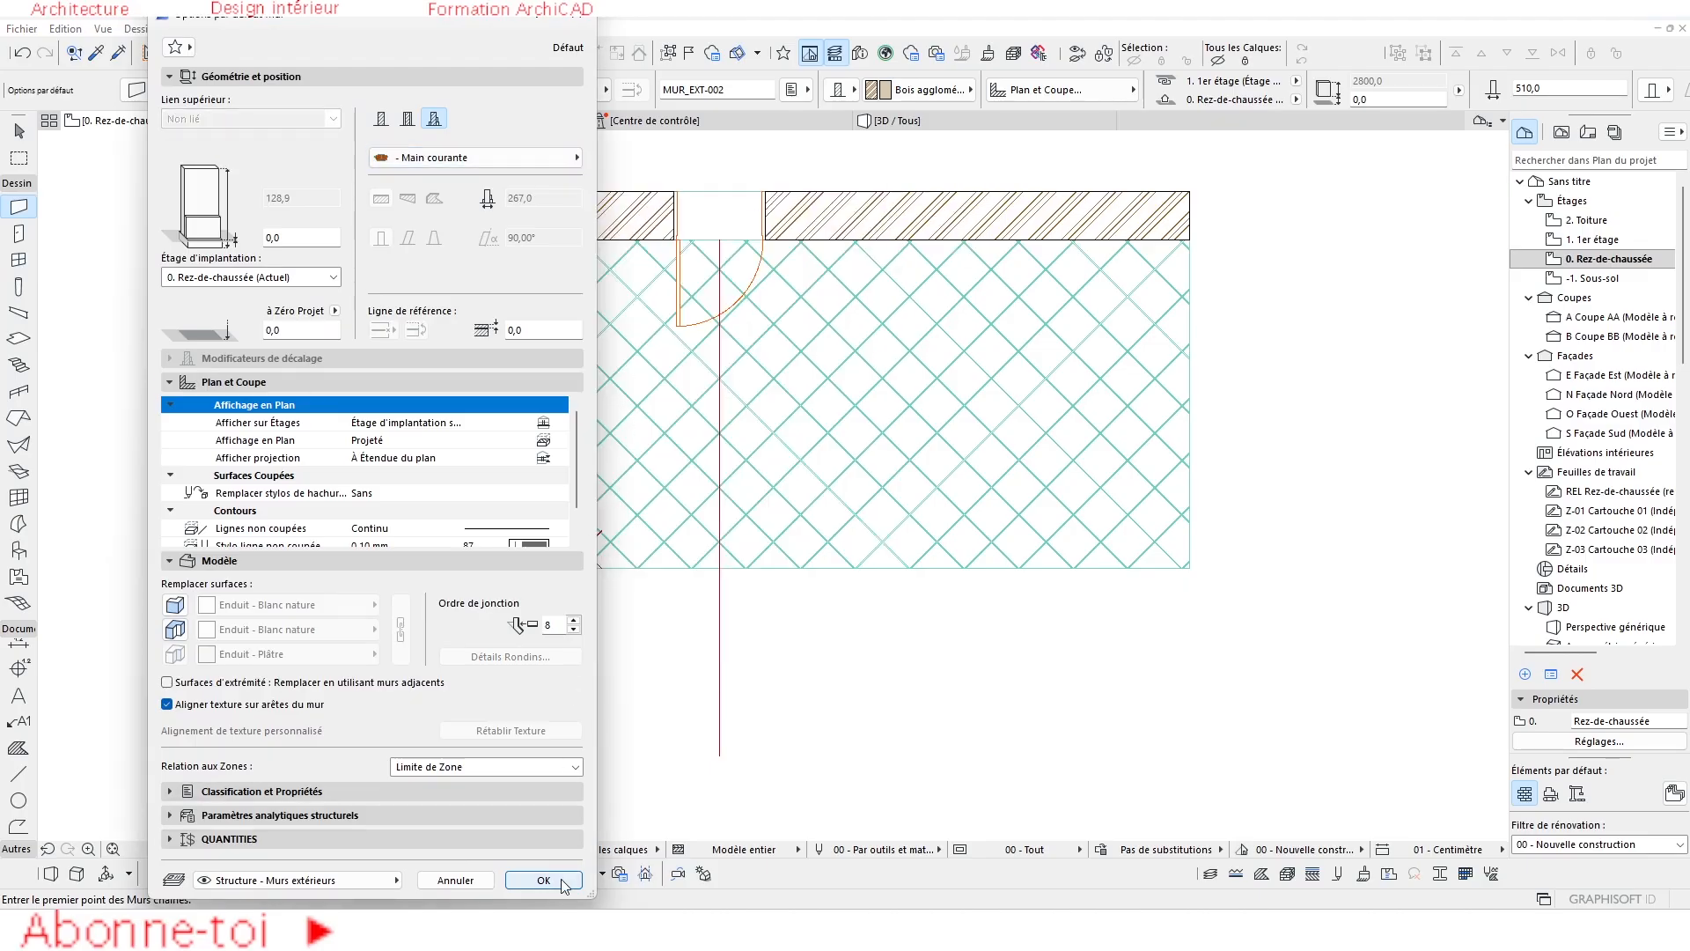
Draw the "- Main courante" wall from the terrace's small-square corner along its outer edge, ending 750 mm short of the door axis.
scroll(350, 588, "up", 5)
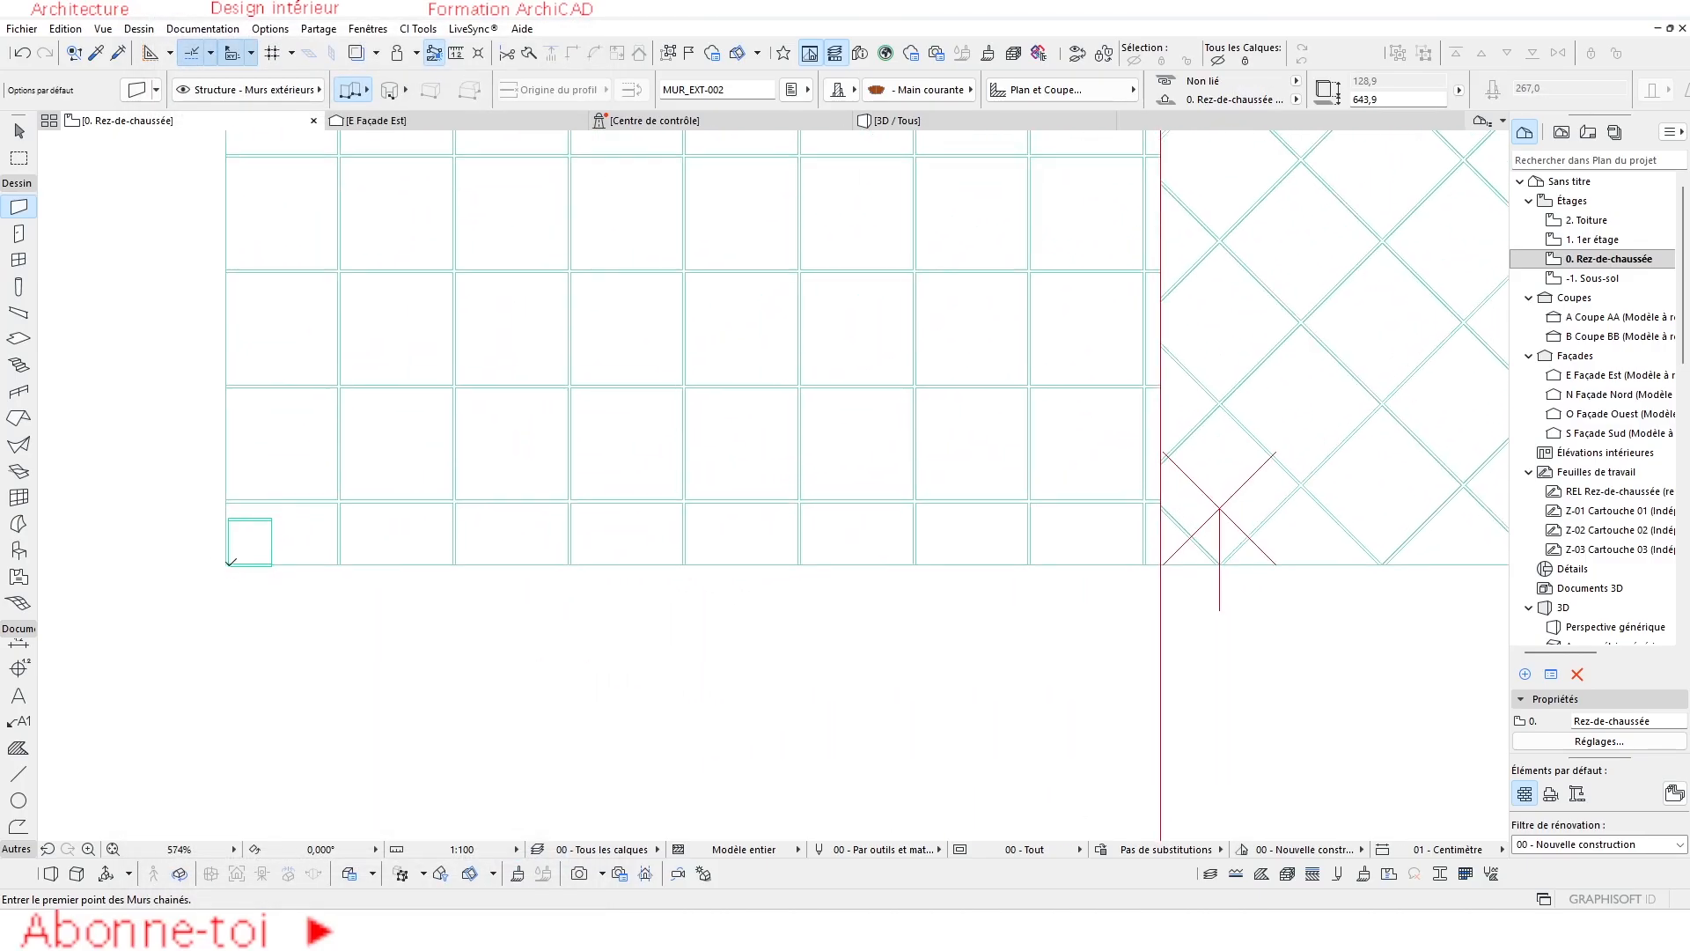
left_click(230, 563)
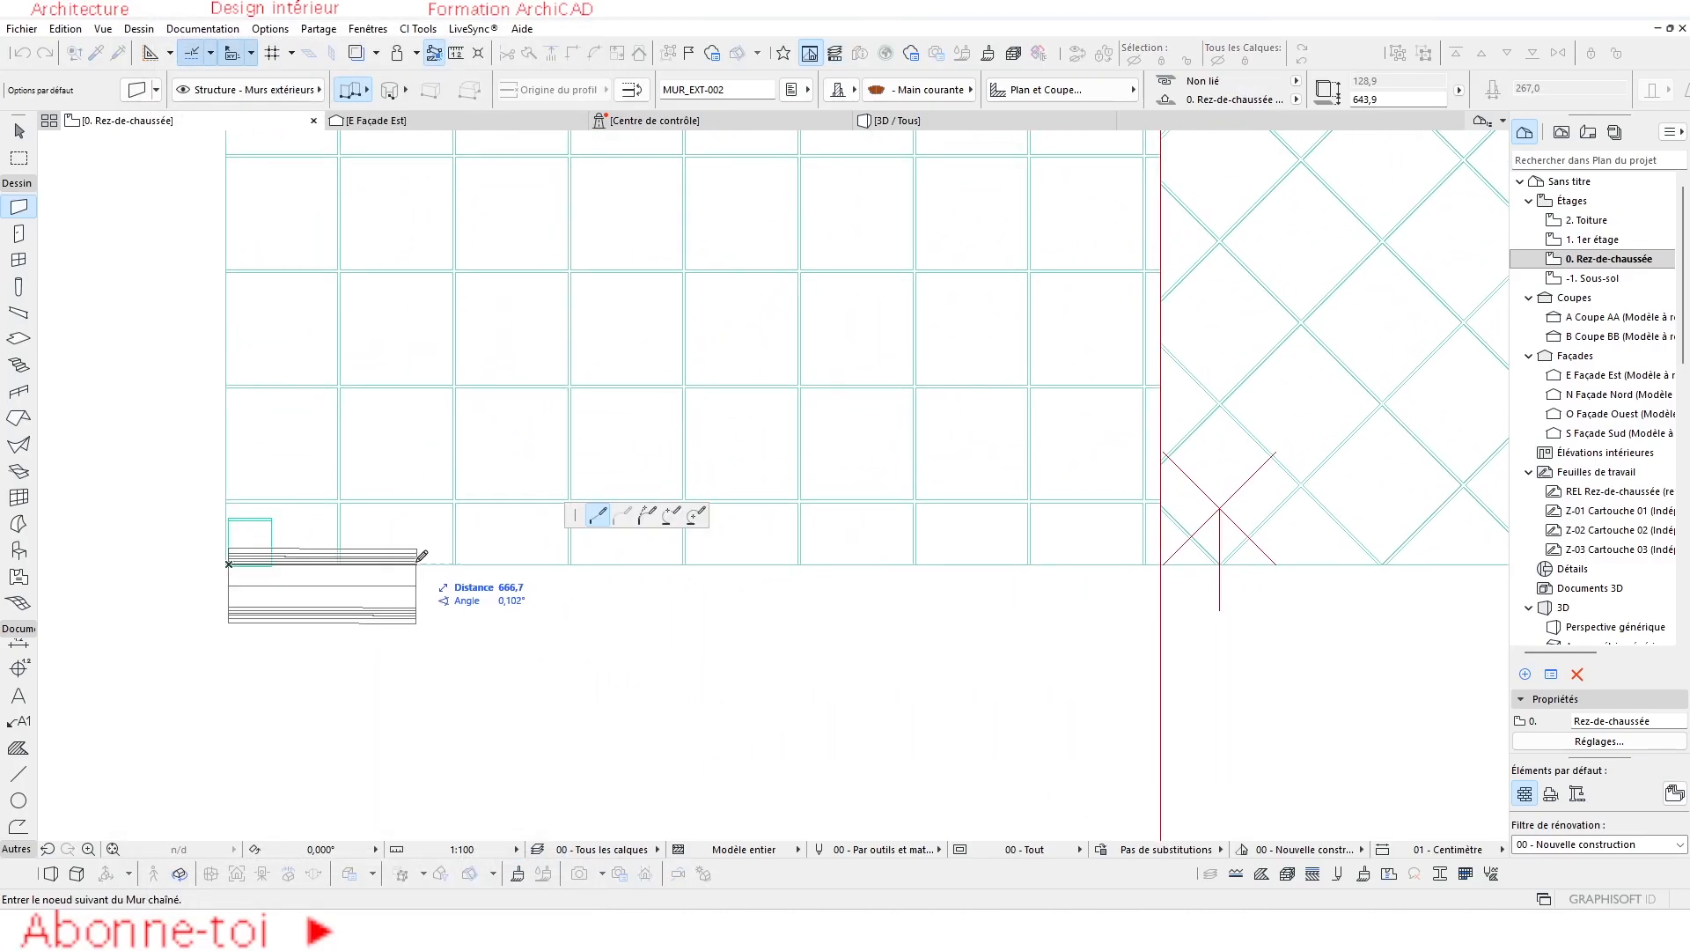
scroll(264, 558, "up", 6)
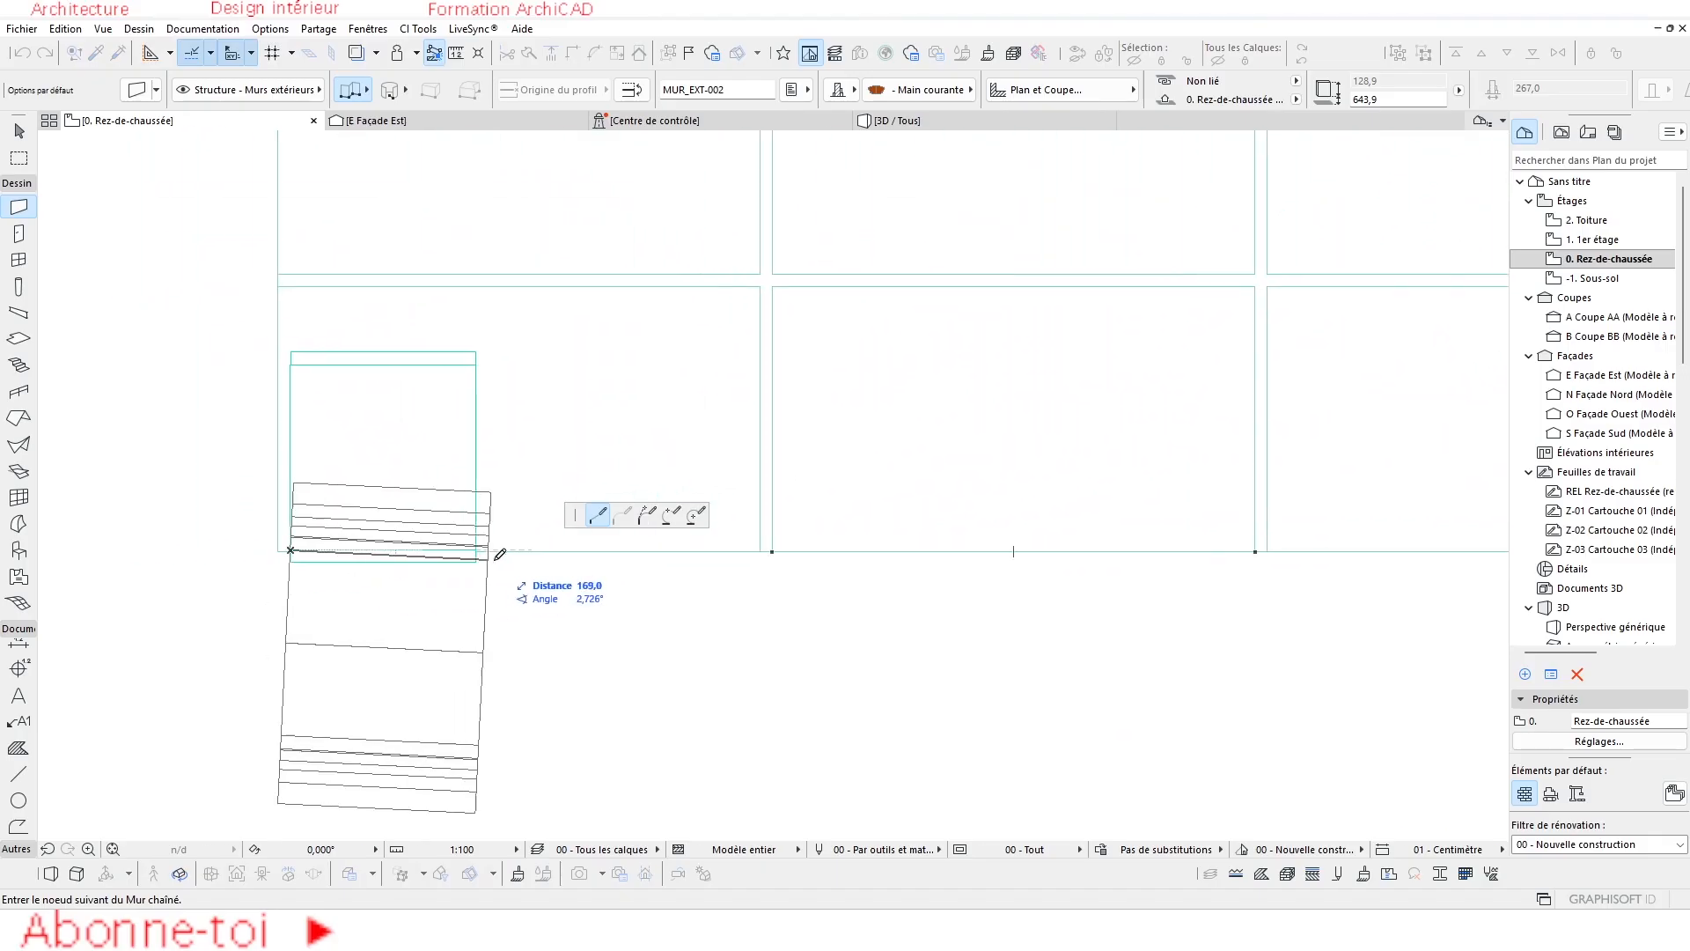
scroll(359, 503, "up", 4)
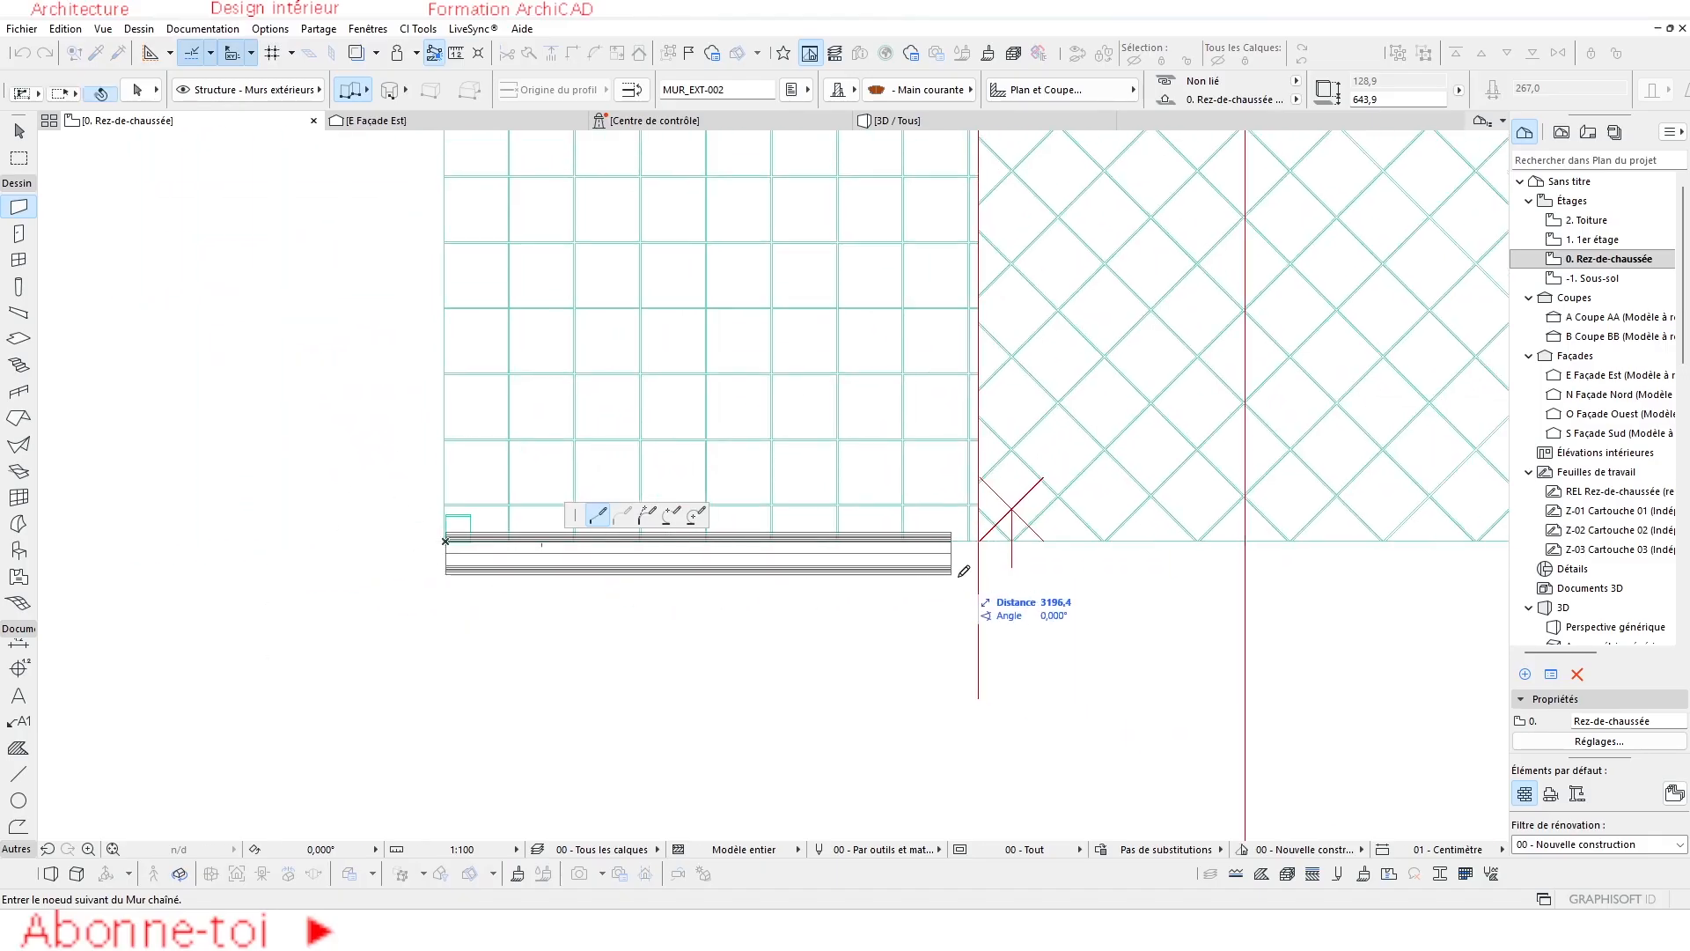
middle_click_drag(1013, 588, 534, 597)
scroll(534, 597, "down", 3)
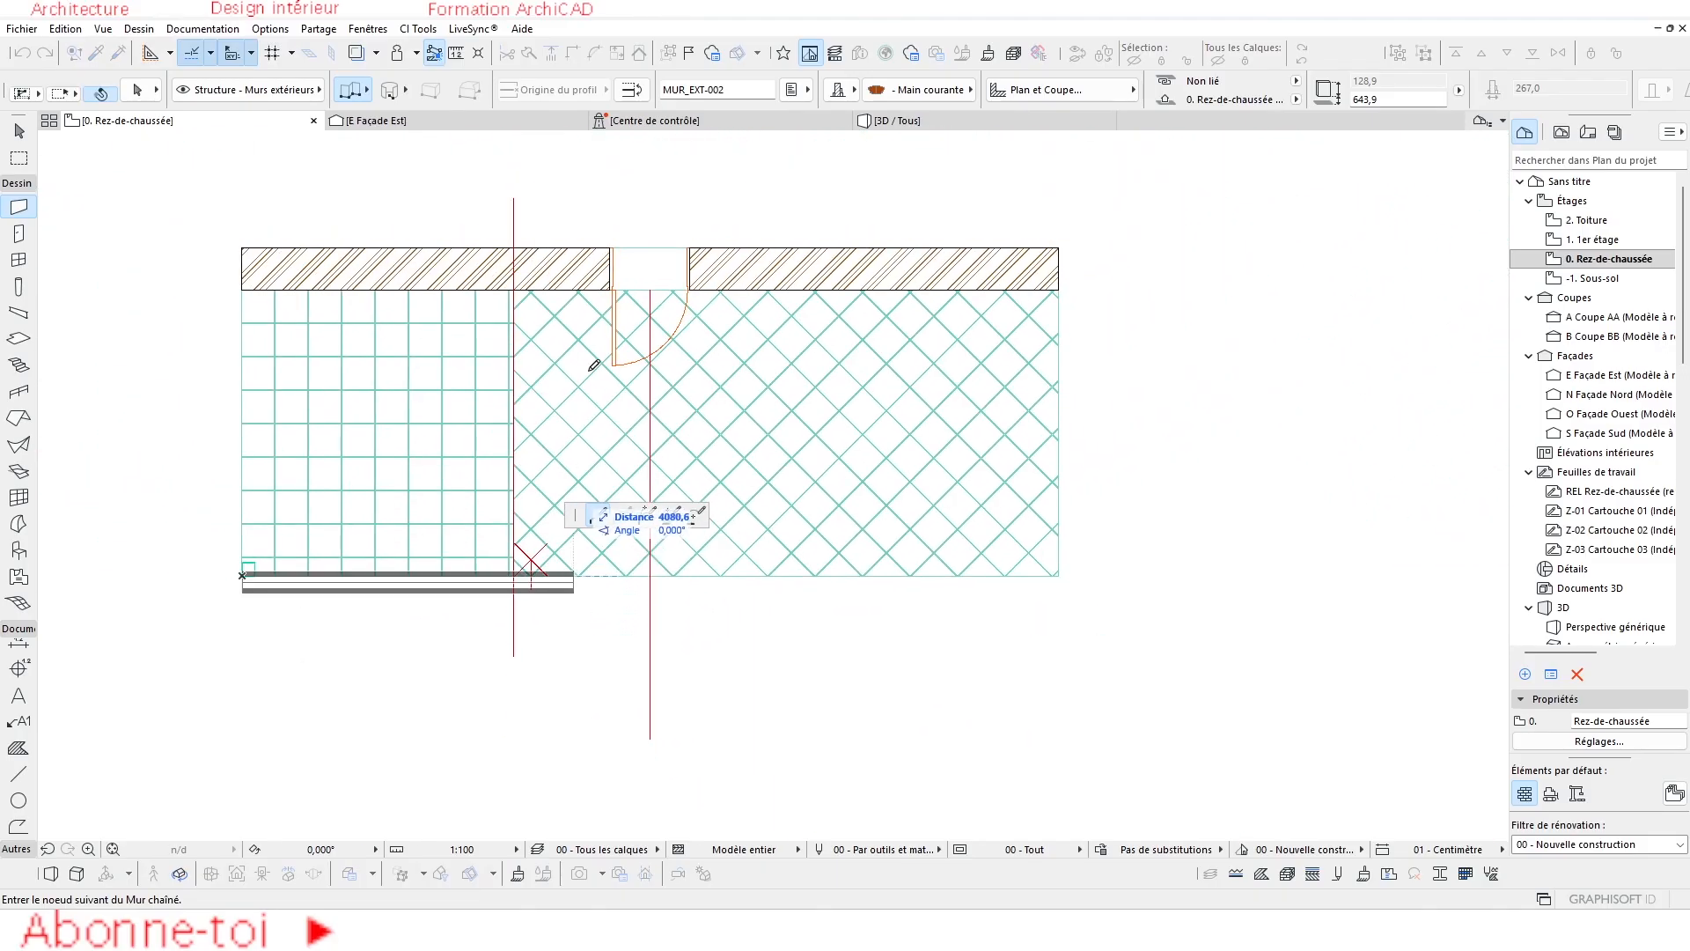
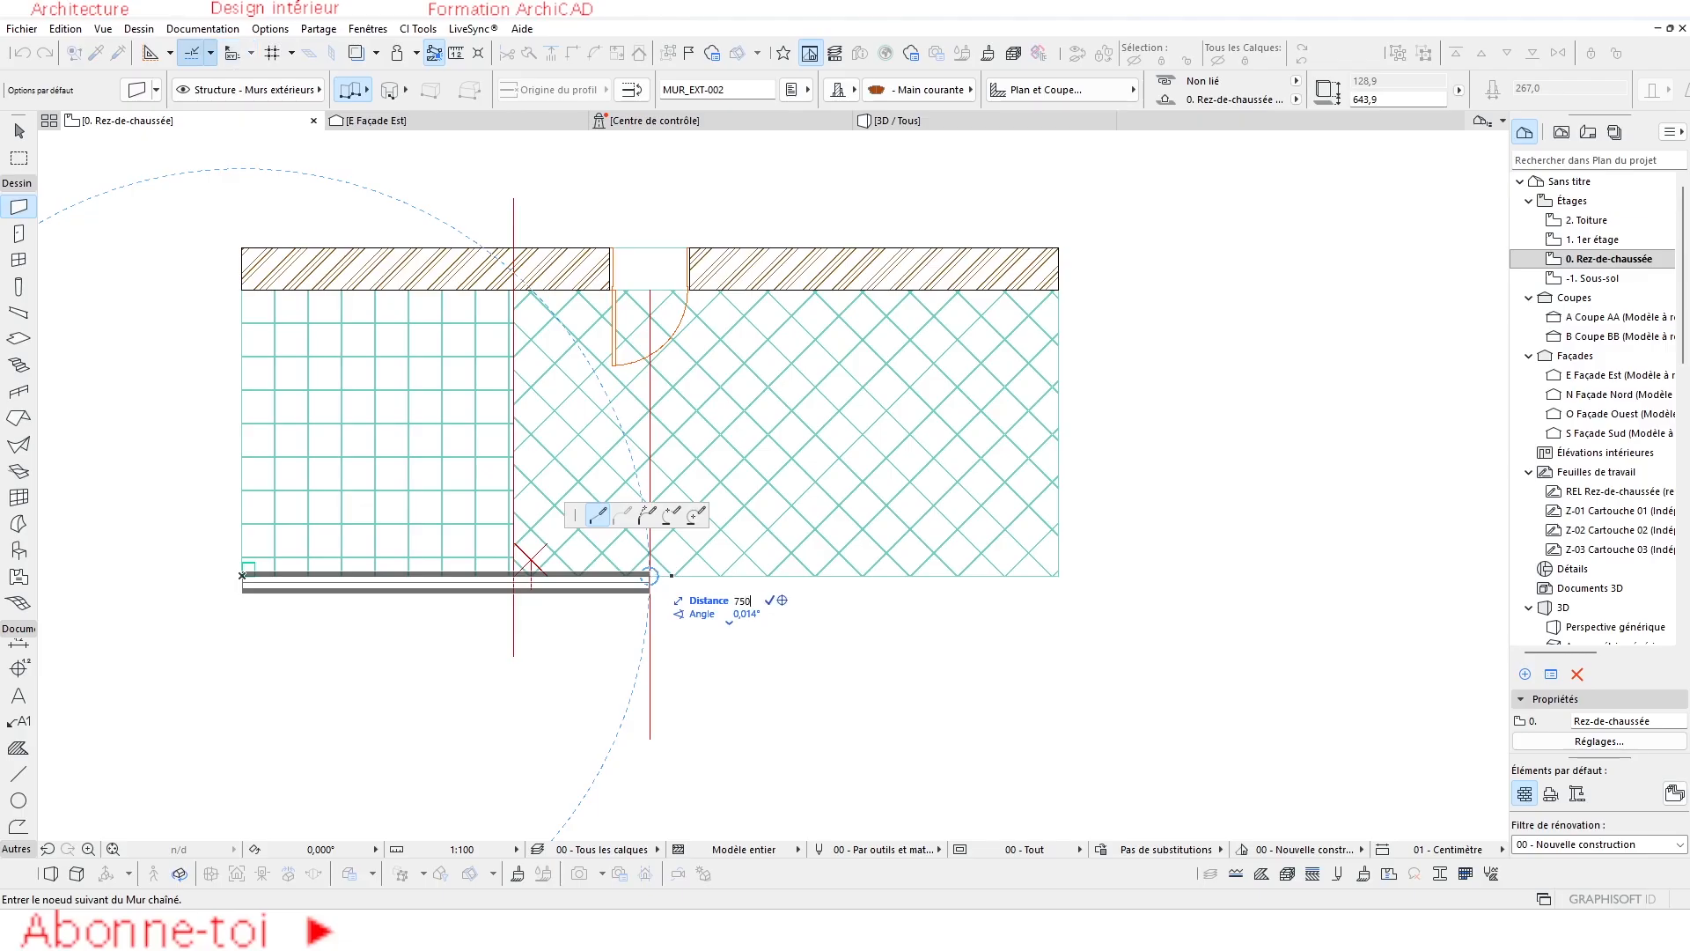
right_click(588, 574)
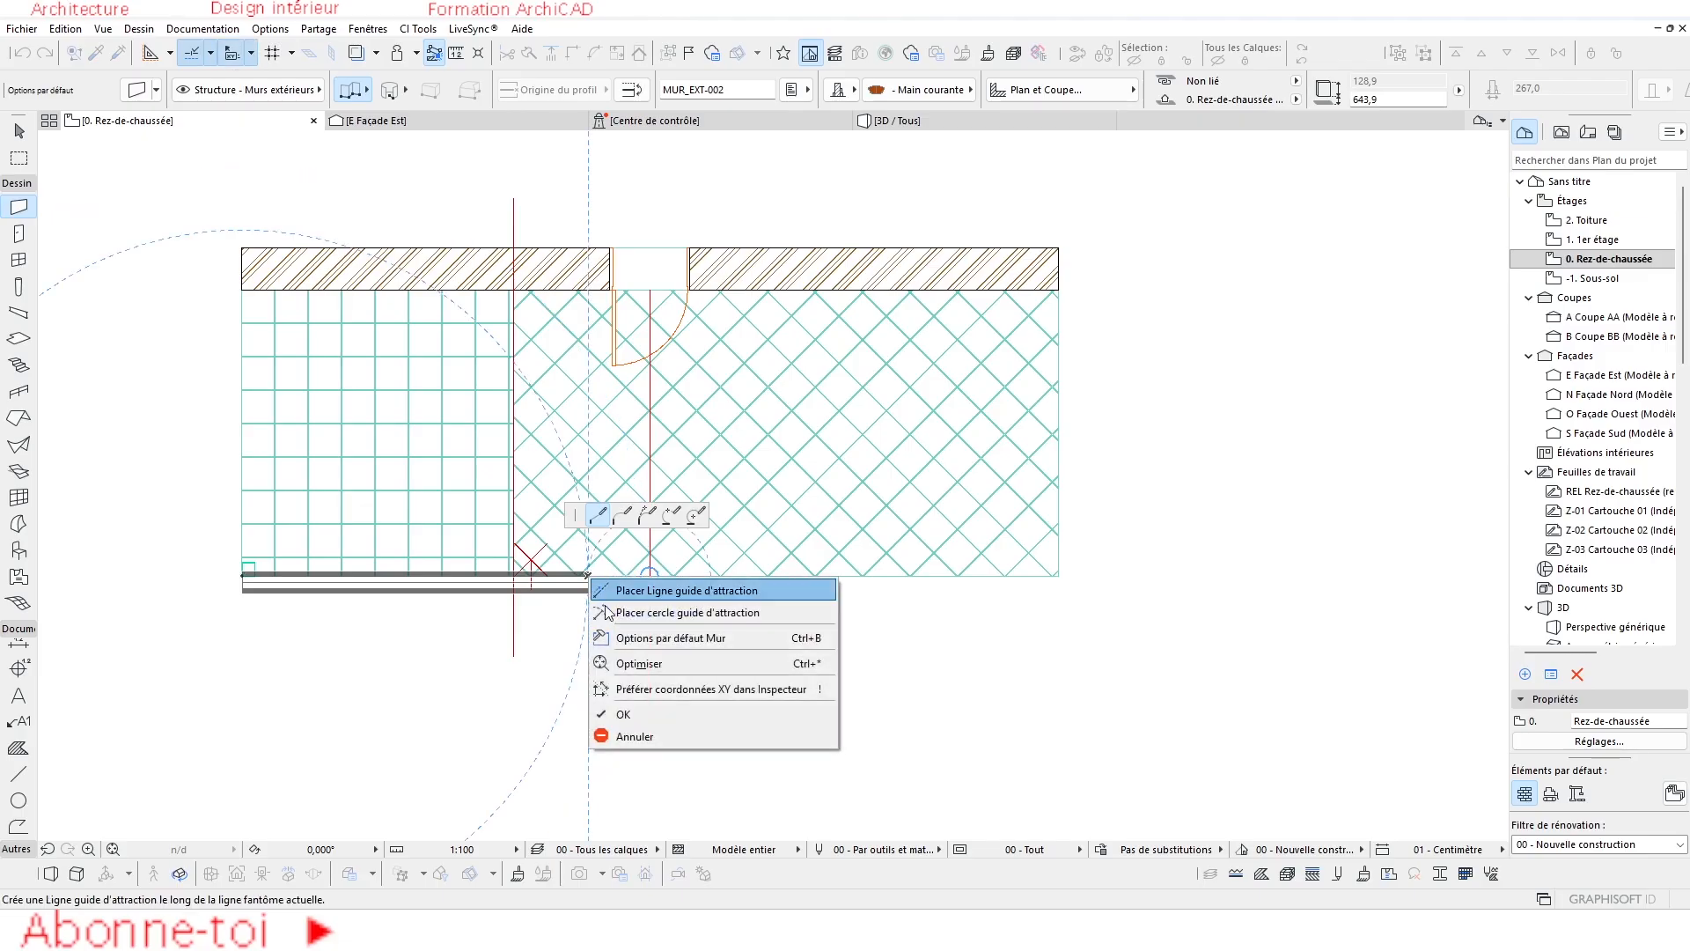
left_click(635, 683)
scroll(294, 572, "up", 3)
key("Escape")
Move the handrail wall inward so its outer edge lines up with the terrace's outer edge, and check it in 3D.
left_click(269, 595)
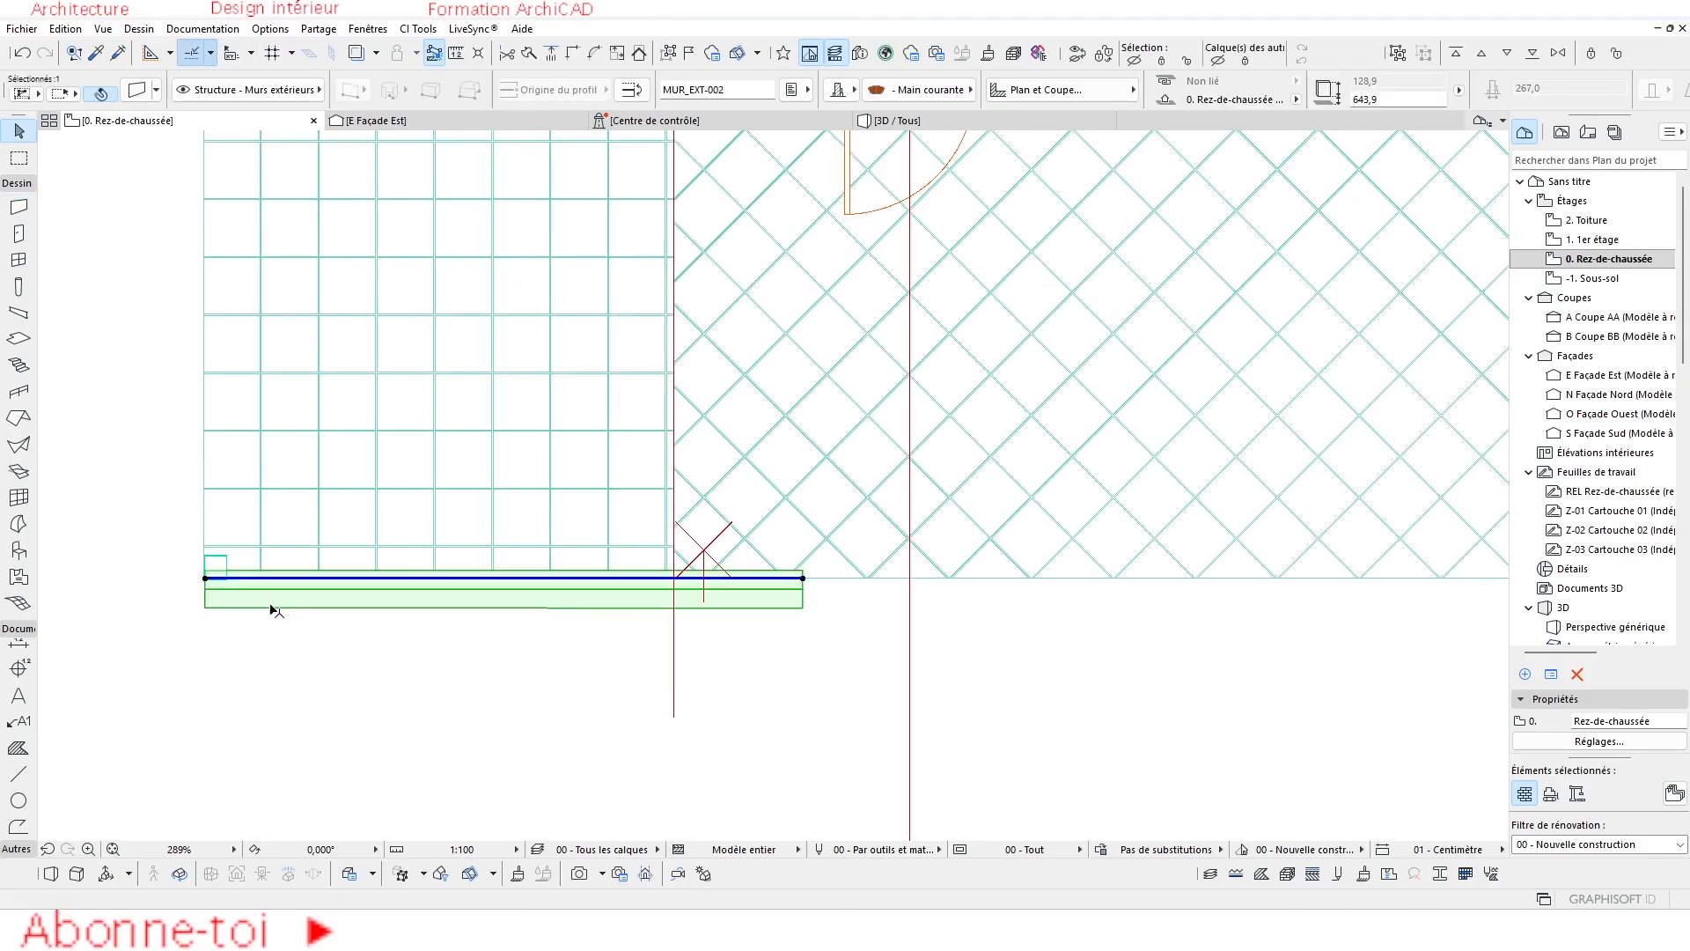
key("ctrl+d")
scroll(216, 579, "up", 3)
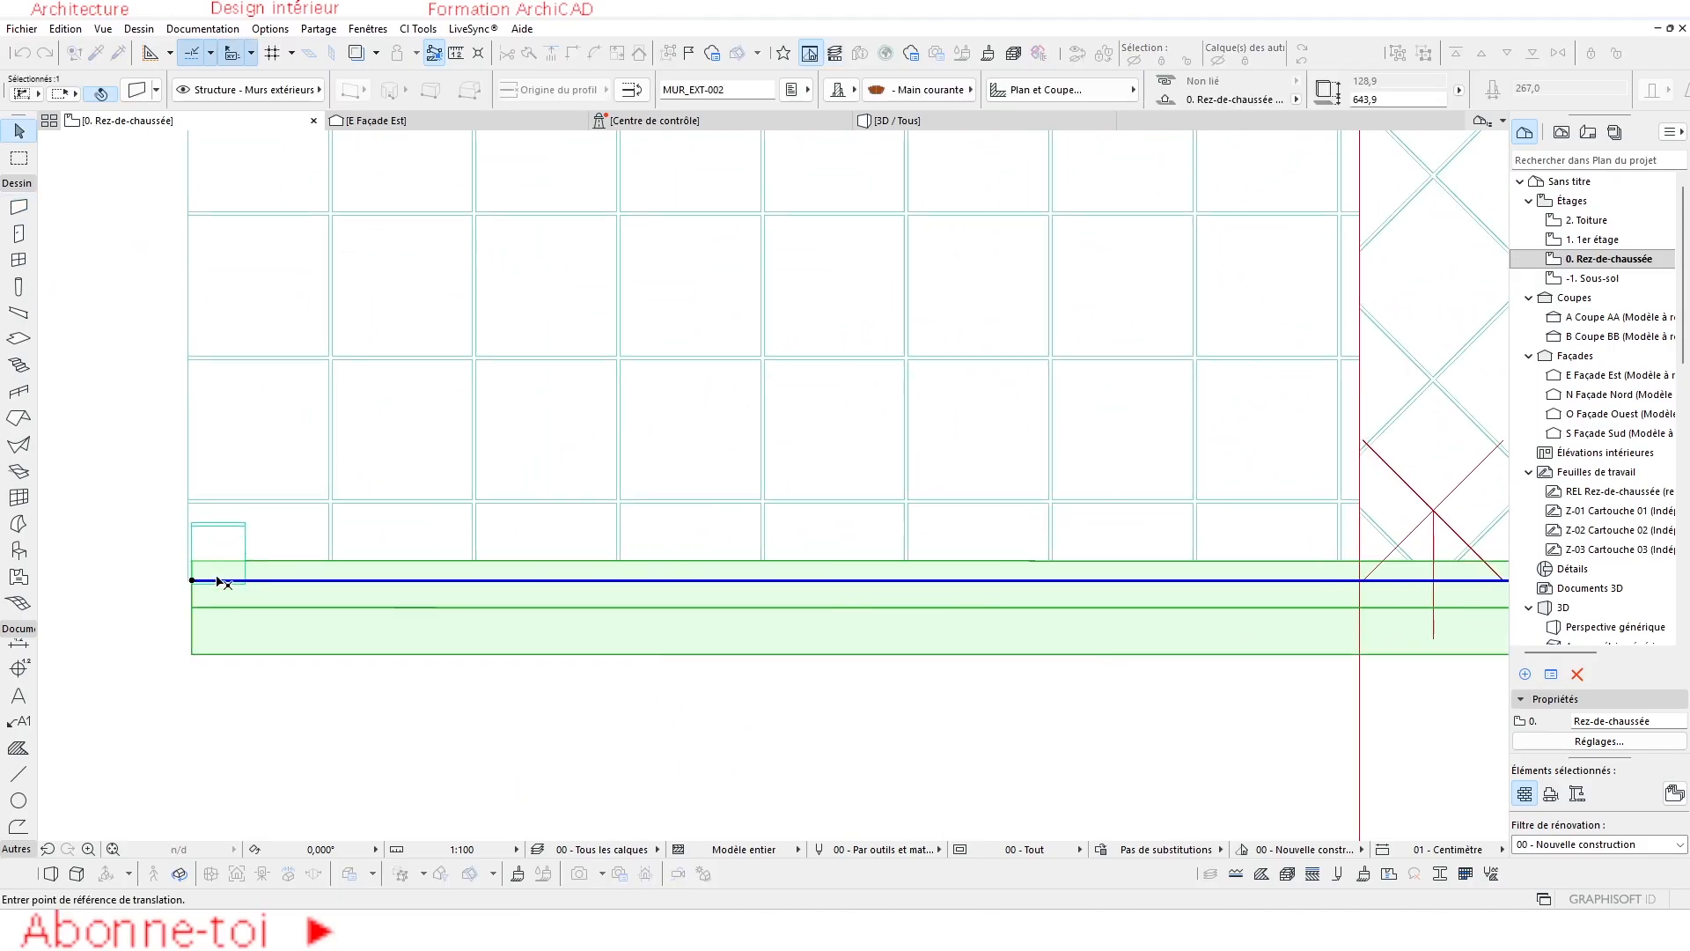
left_click(191, 655)
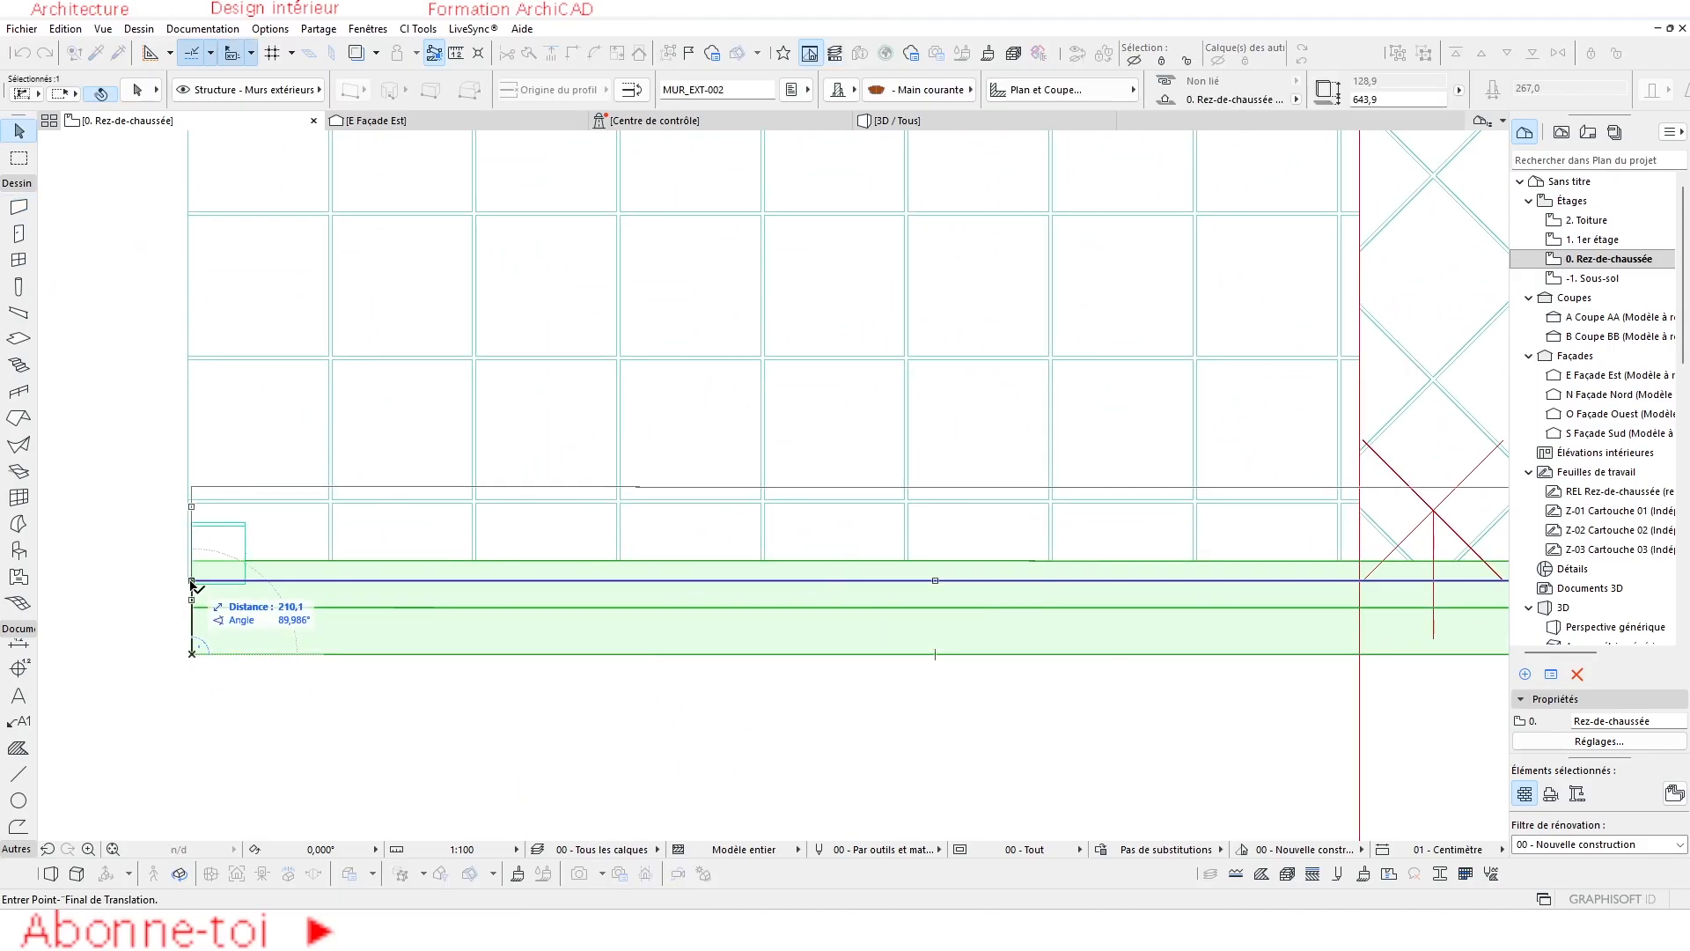
left_click(192, 582)
scroll(272, 549, "down", 4)
scroll(281, 554, "down", 3)
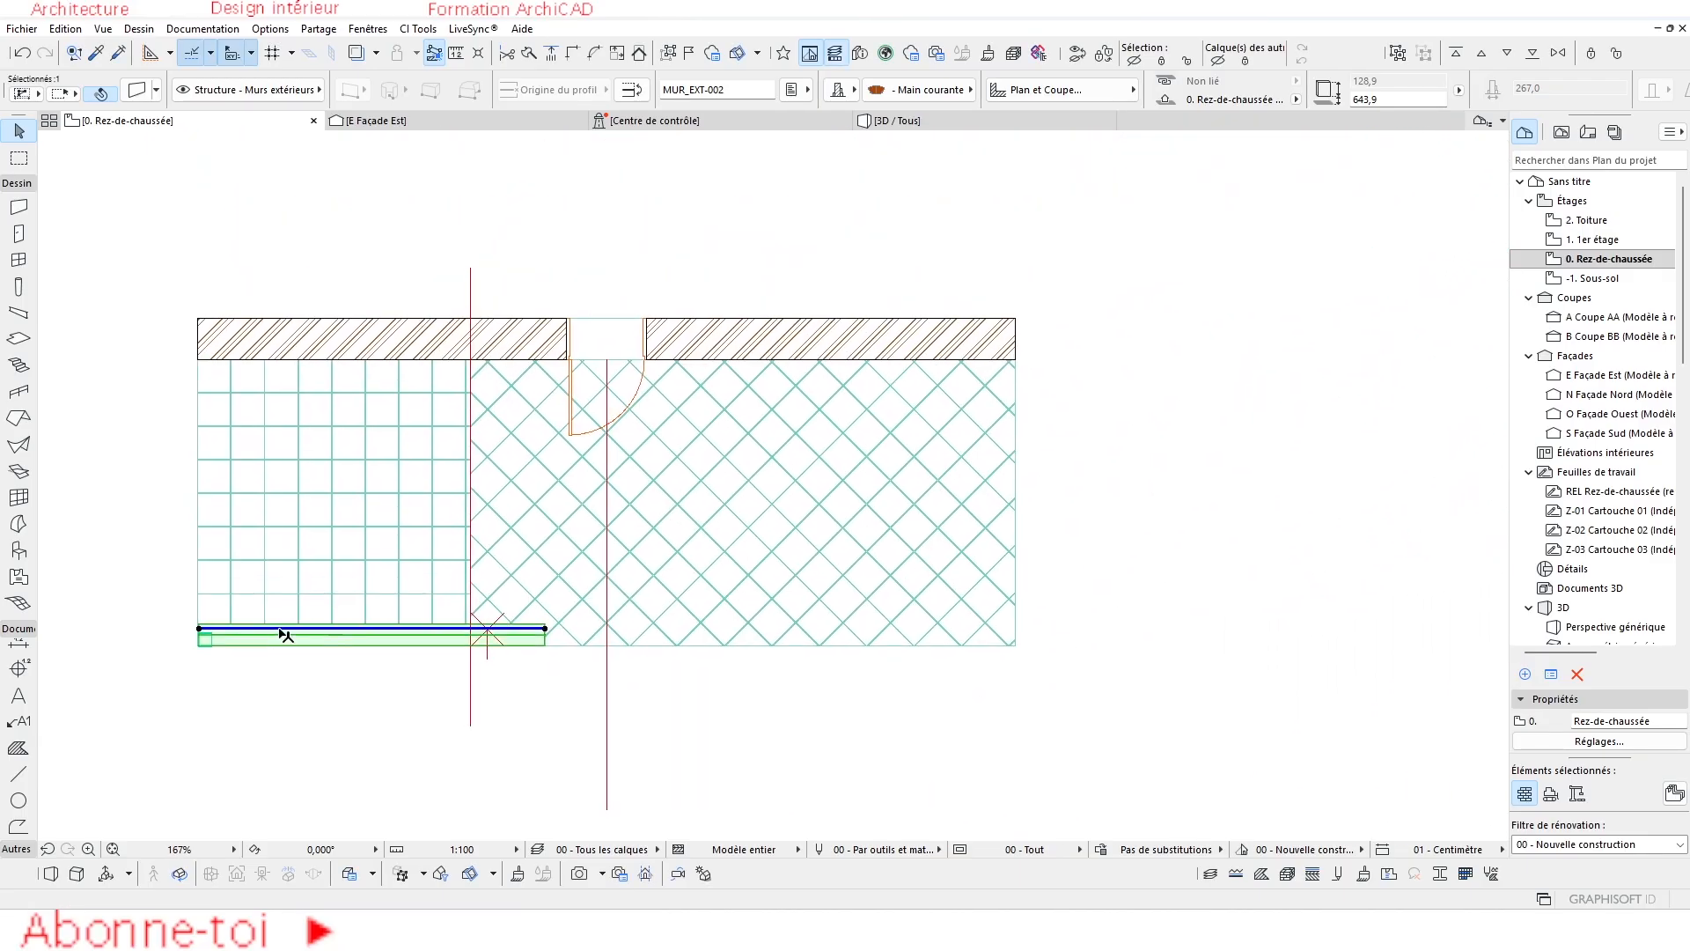
key("F3")
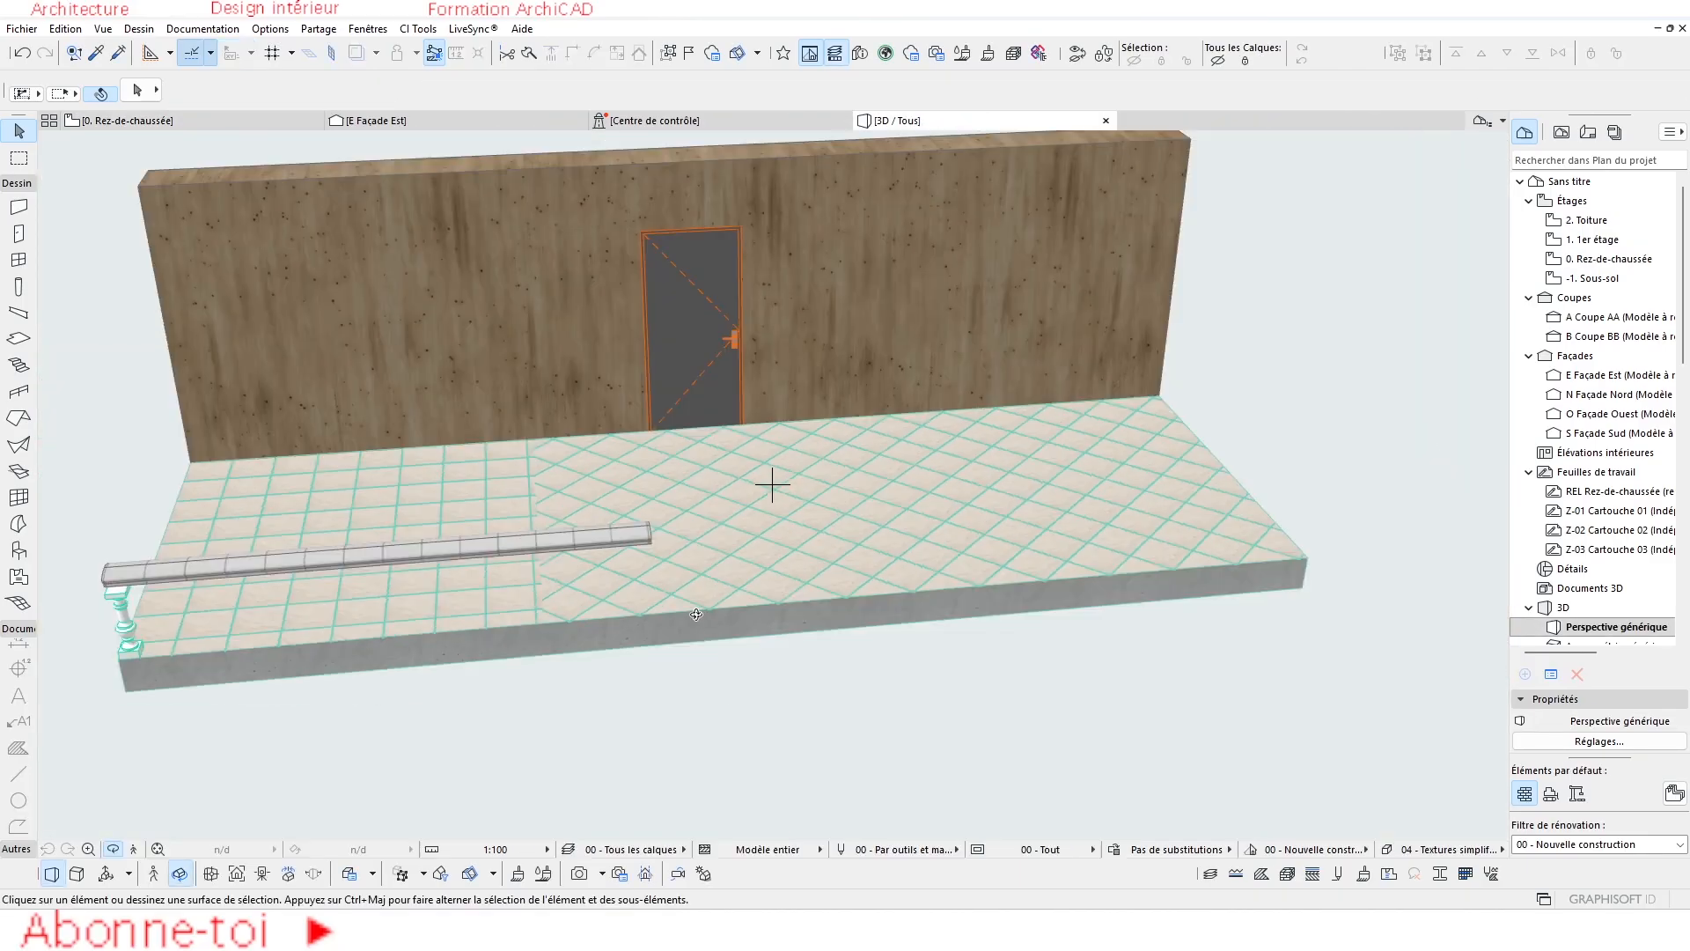
scroll(360, 572, "up", 8)
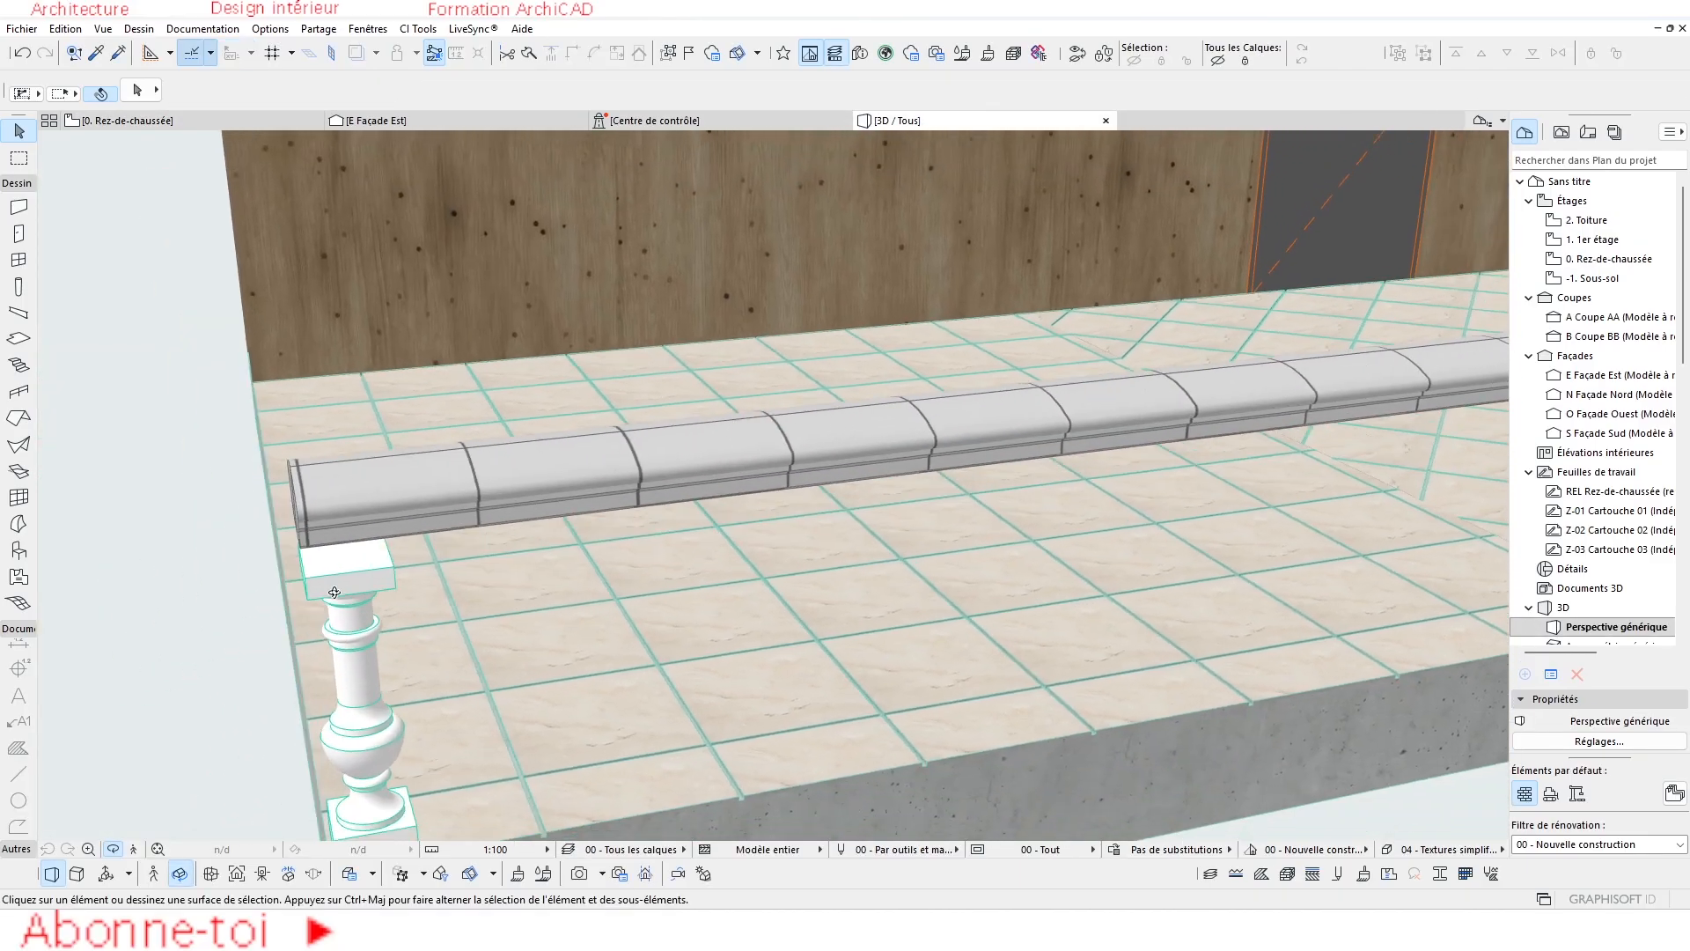
middle_click_drag(335, 573, 597, 551, "shift")
scroll(774, 484, "up", 1)
mouse_move(774, 484)
middle_mouse_down()
mouse_move(697, 459)
mouse_move(772, 484)
middle_mouse_up()
In the ground-floor plan, draw a horizontal sketch line through the middle of the baluster, extending beyond its outer side.
left_click(142, 124)
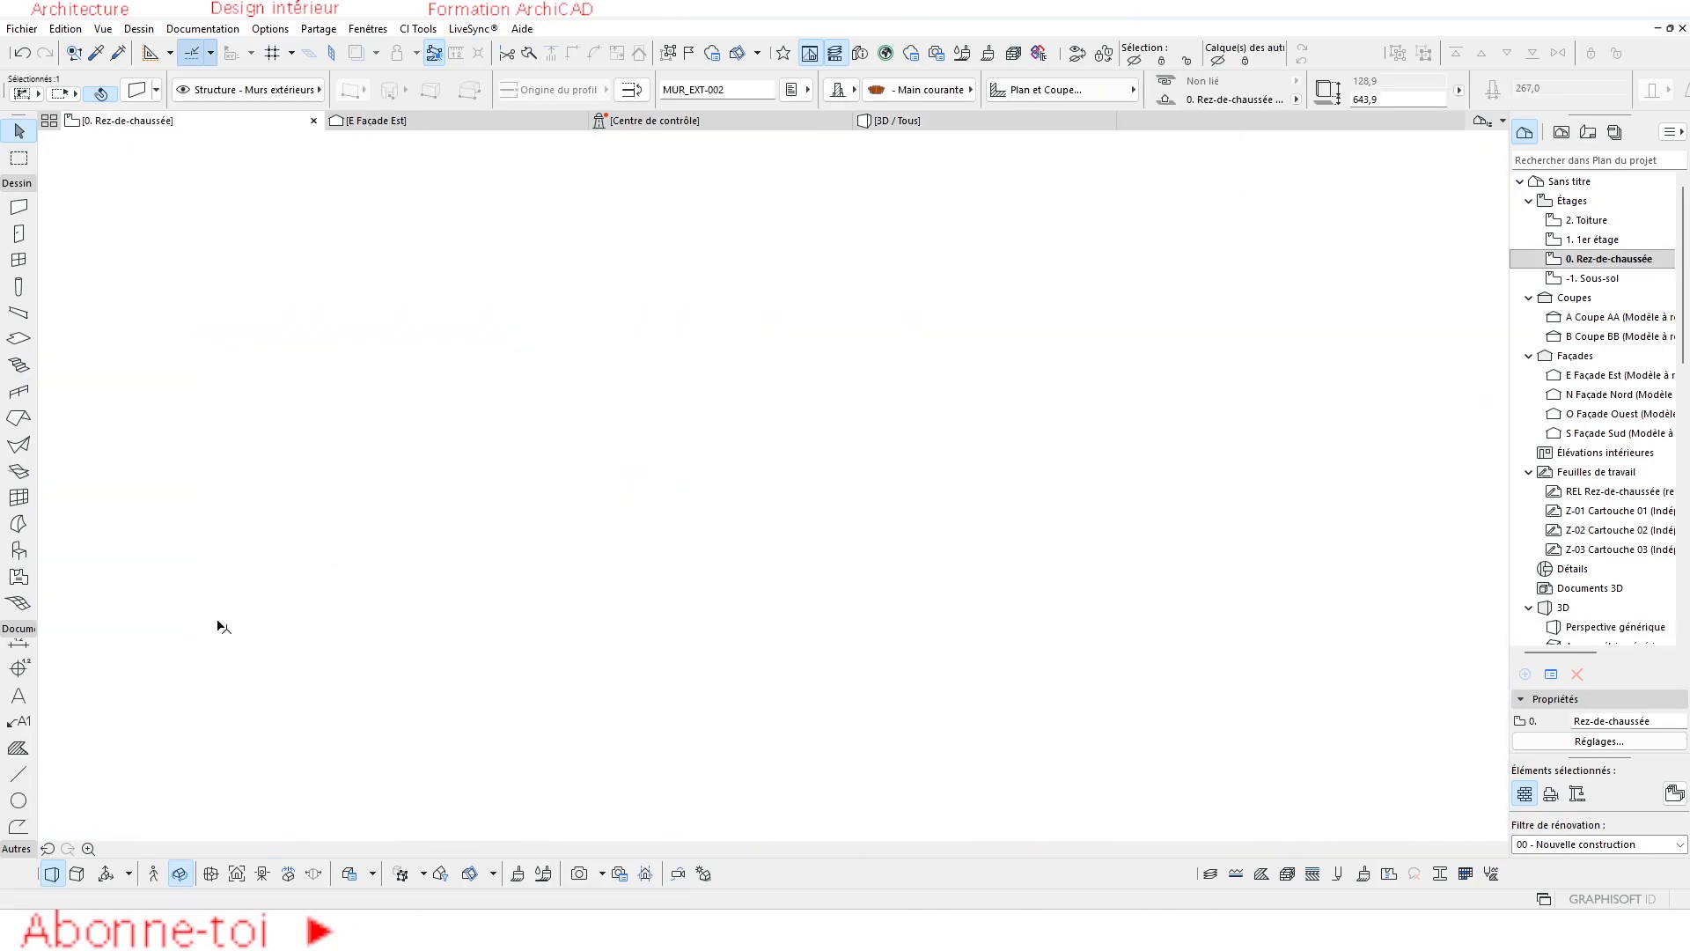
scroll(199, 650, "up", 4)
scroll(199, 648, "up", 3)
left_click(256, 606)
scroll(227, 640, "up", 1)
scroll(227, 640, "up", 2)
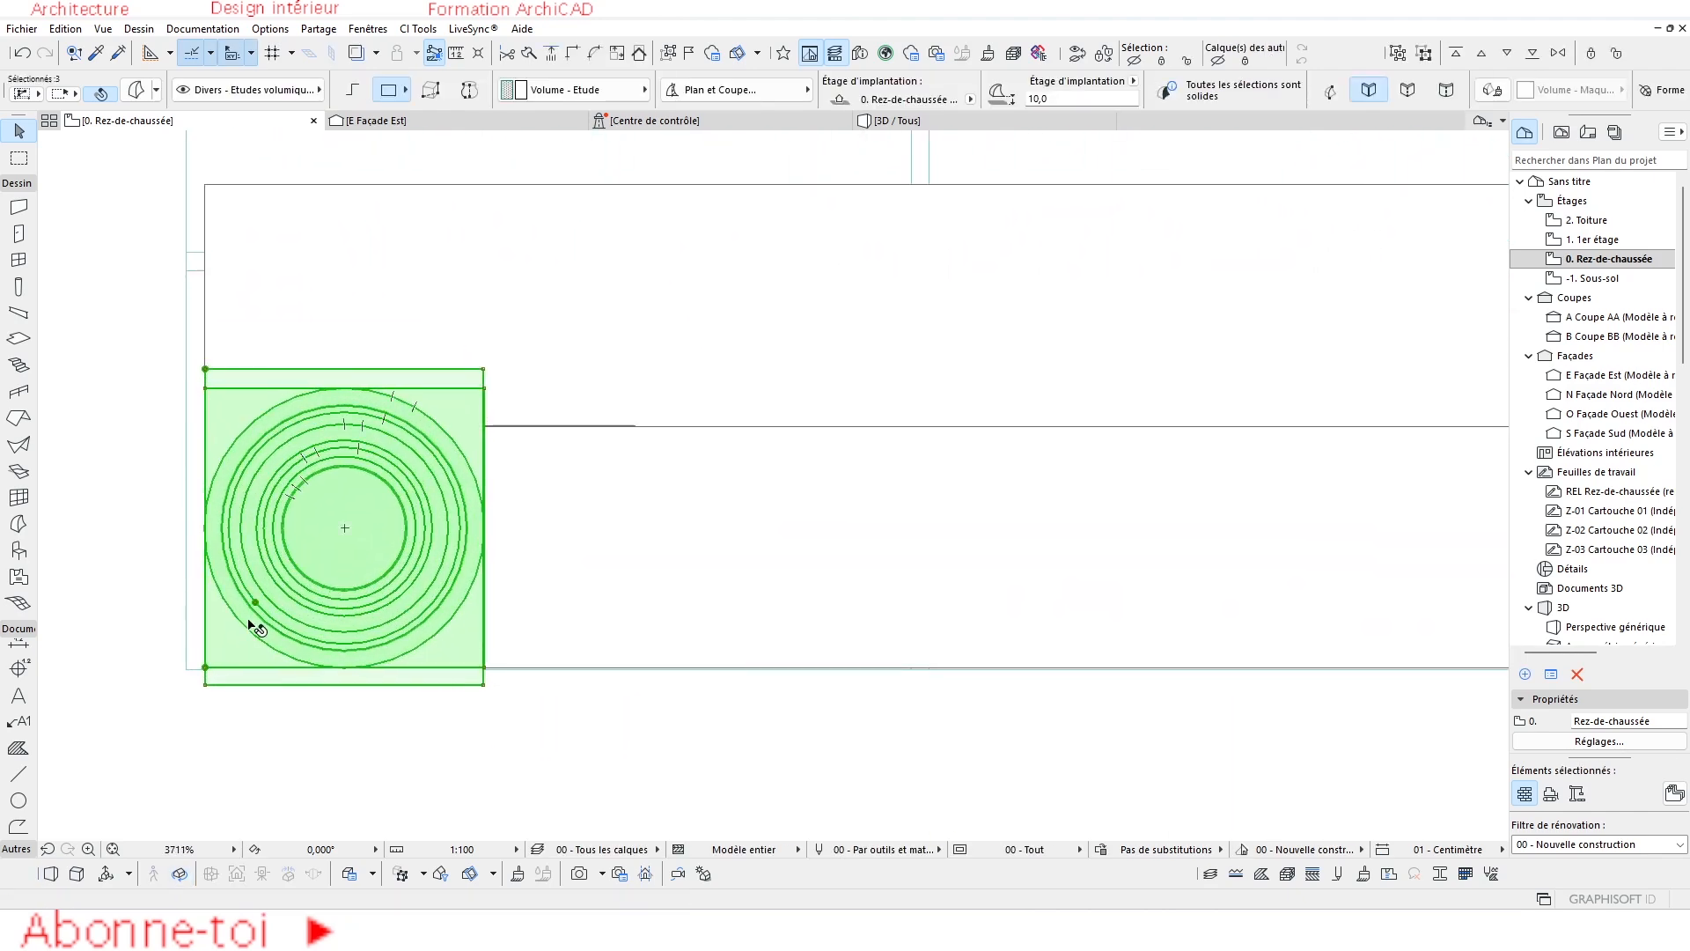
left_click(25, 776)
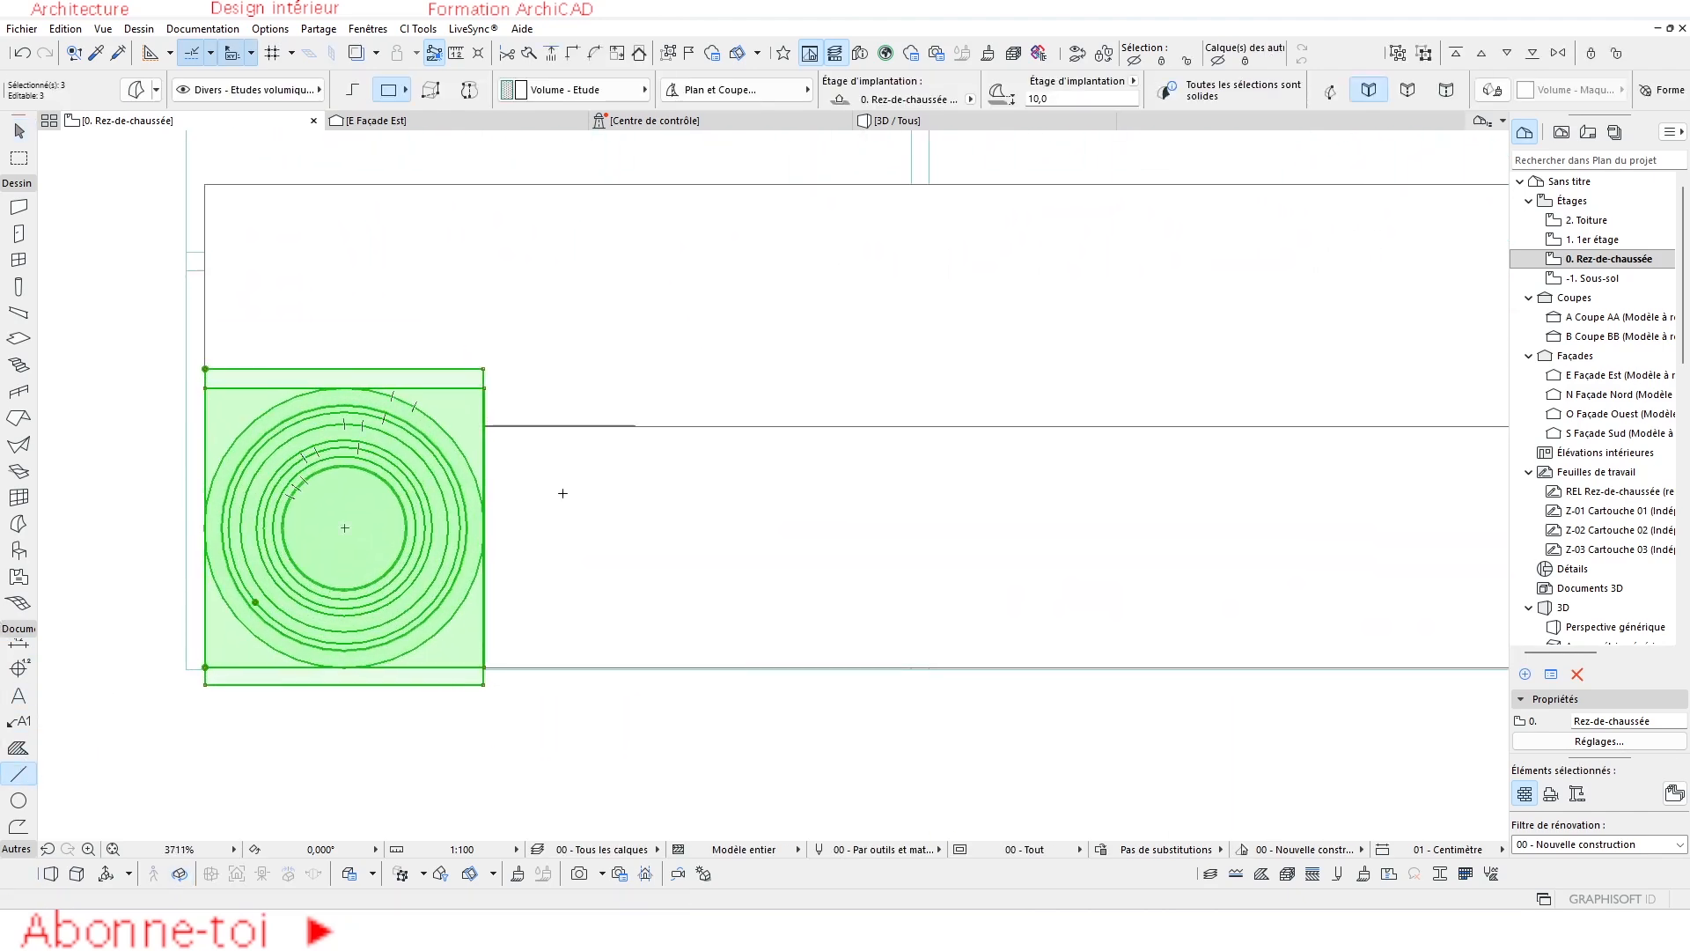
left_click(484, 526)
key("Escape")
key("Escape")
left_click(484, 527)
left_click(76, 527)
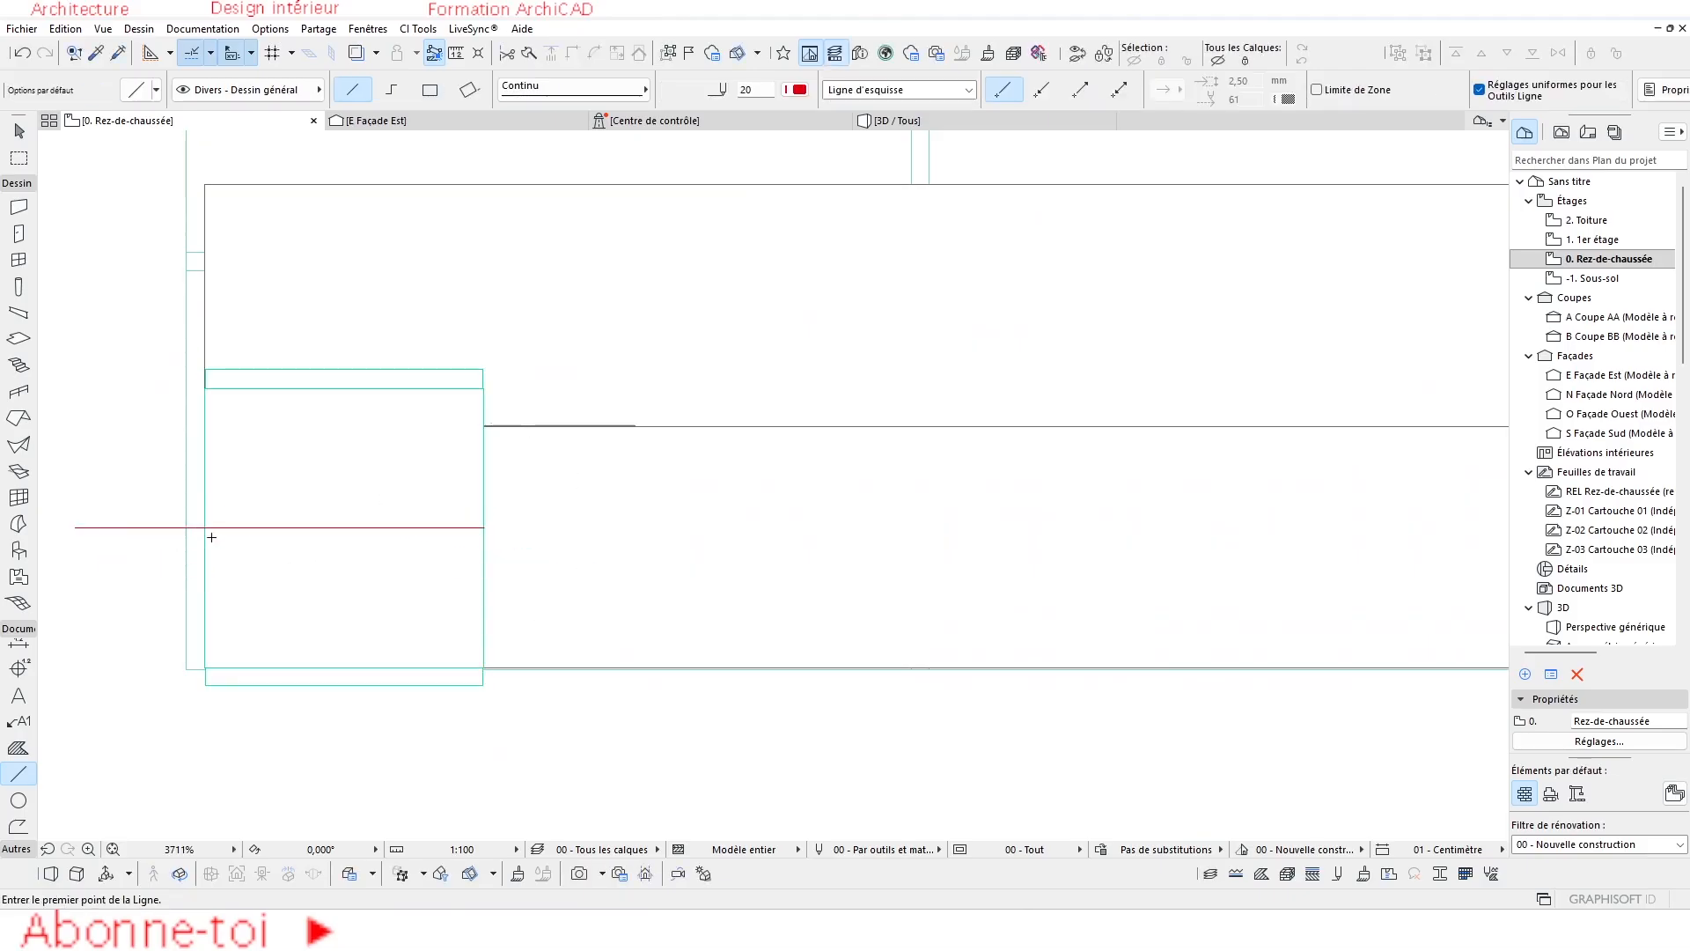
key("Escape")
Move the handrail wall so its centre line coincides with the baluster's sketched axis, and check the alignment in 3D.
left_click(495, 295)
key("ctrl+d")
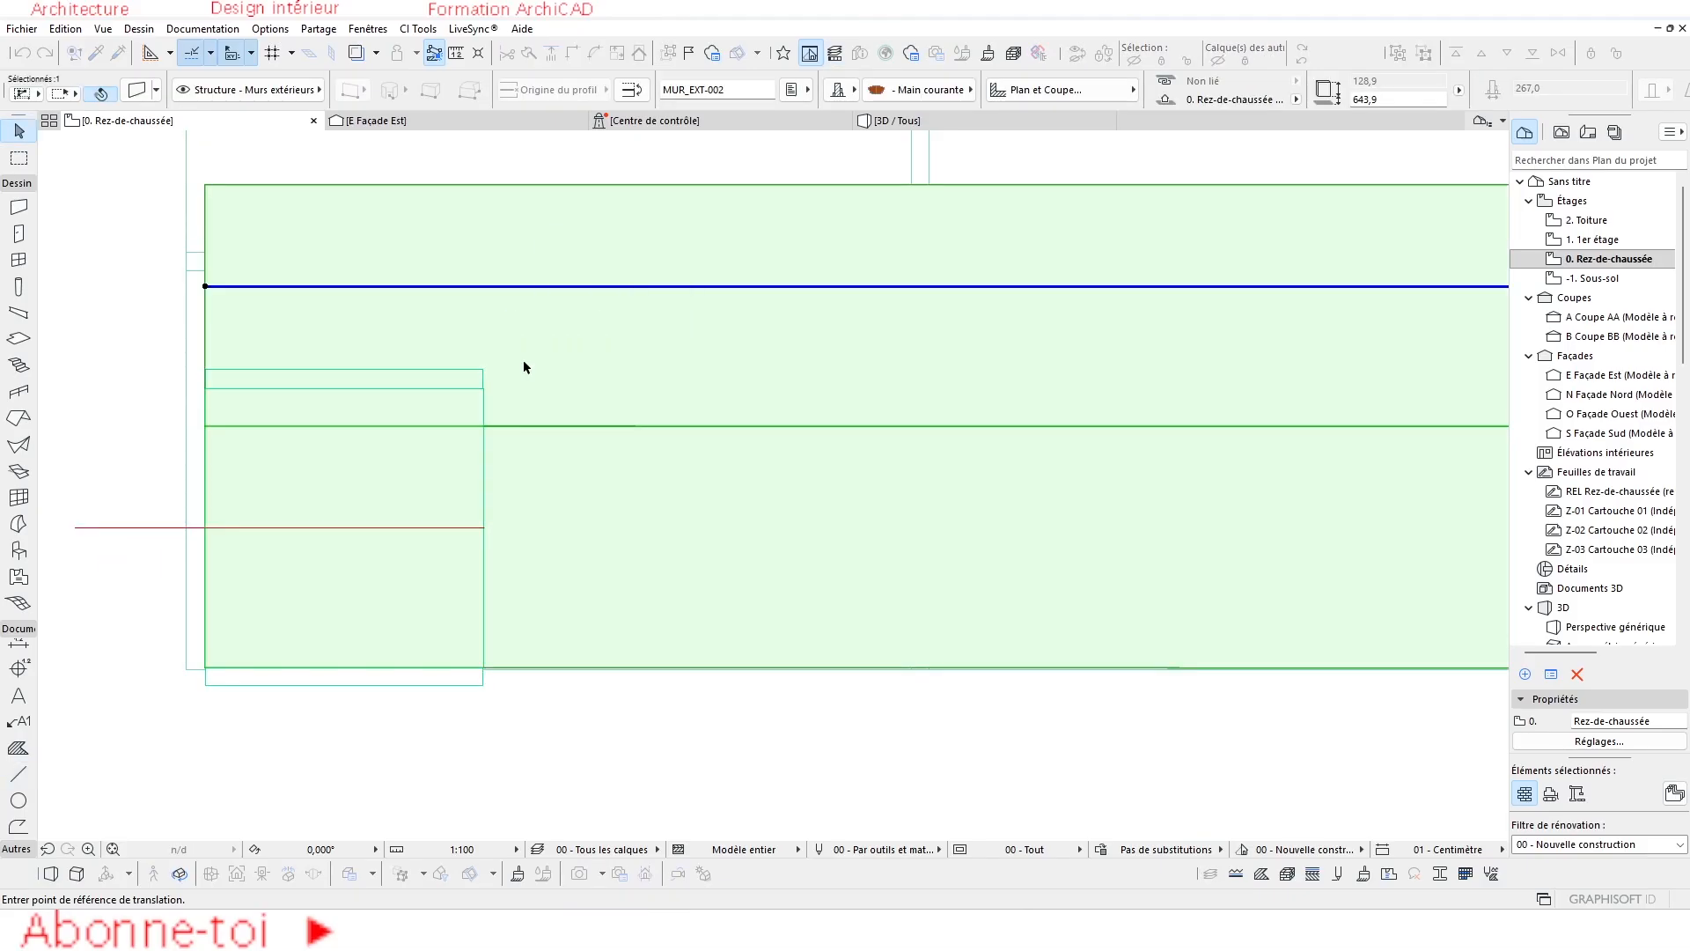
scroll(301, 456, "down", 1)
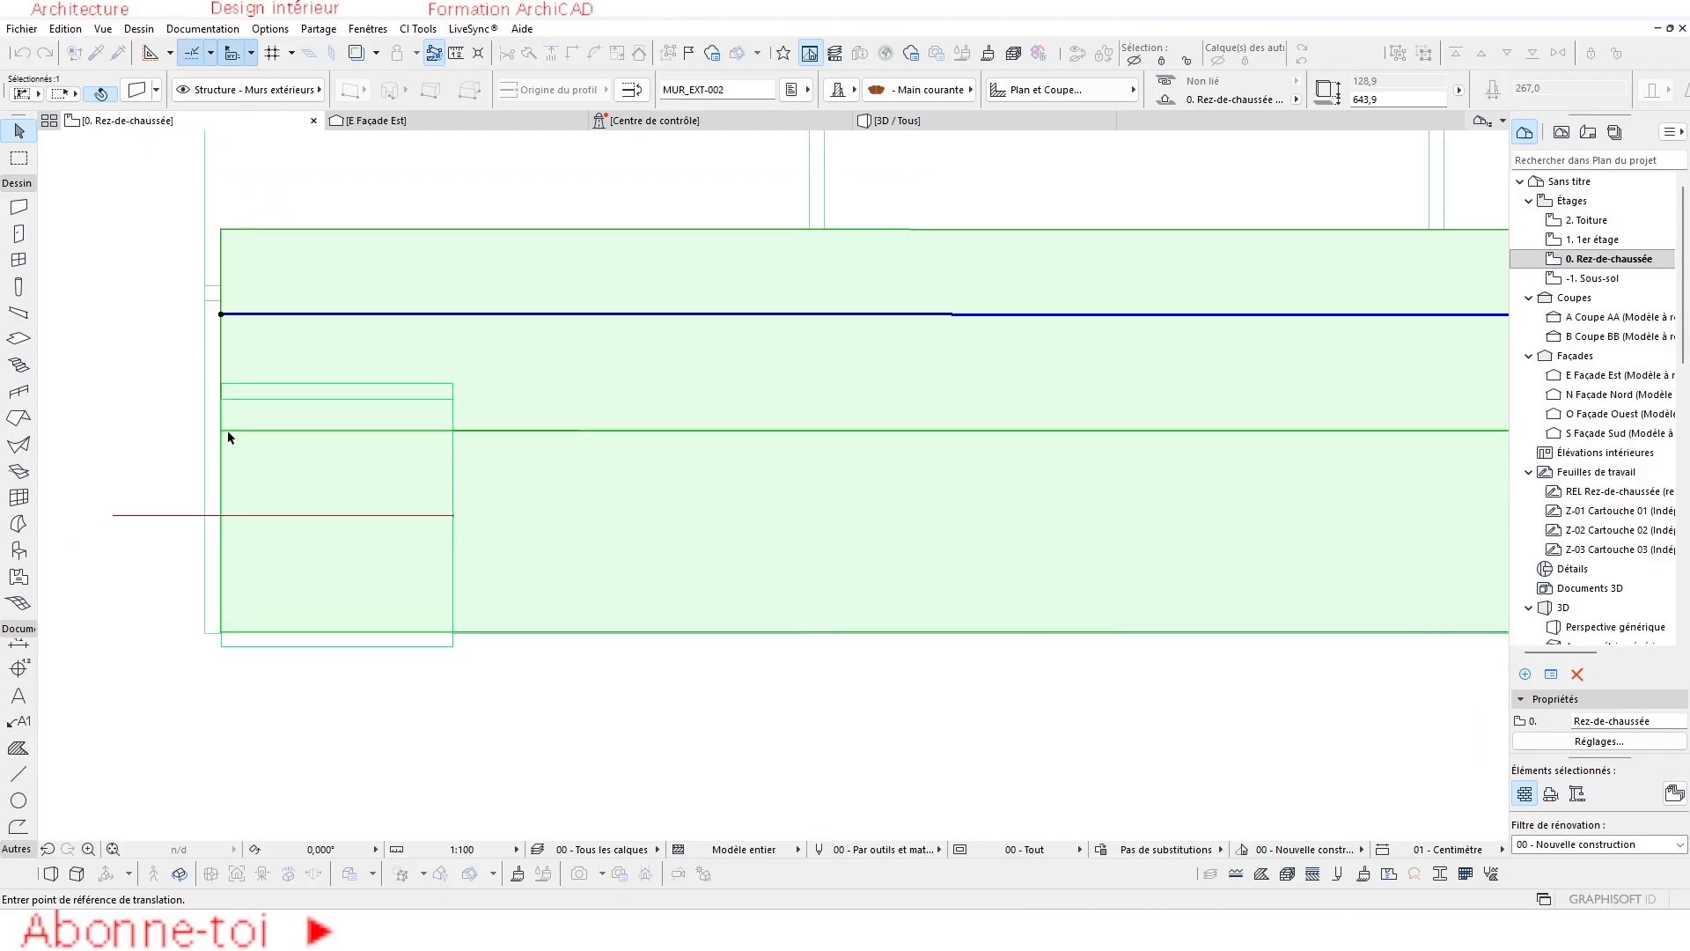
left_click(222, 432)
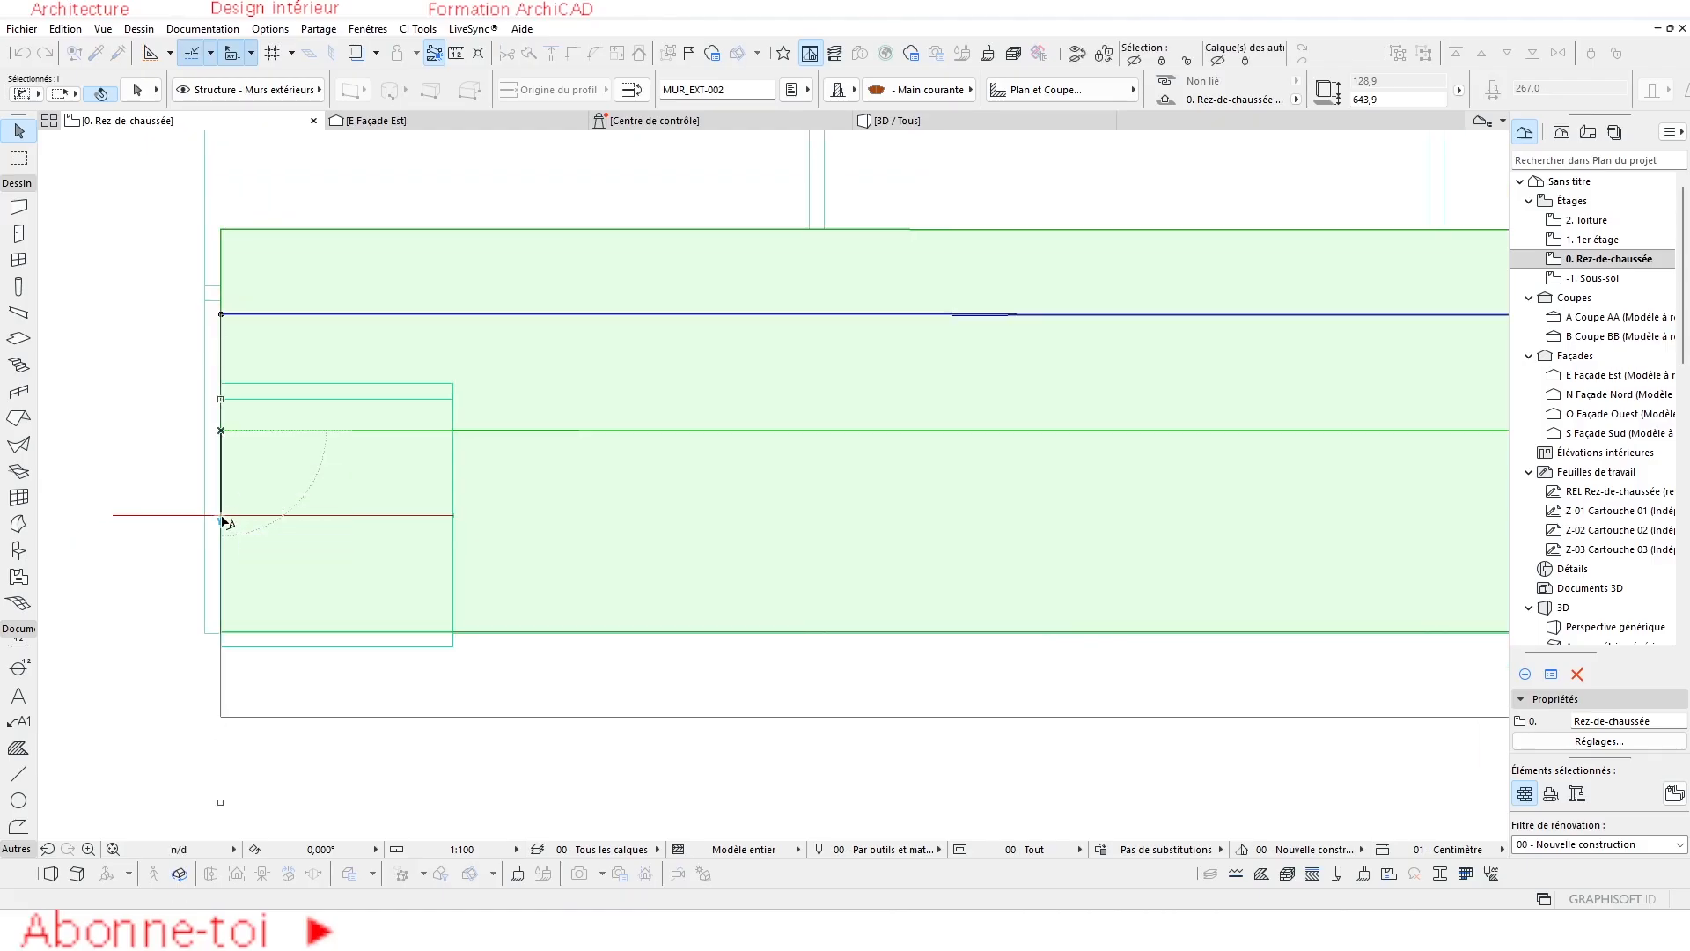
left_click(224, 521)
key("Escape")
key("F3")
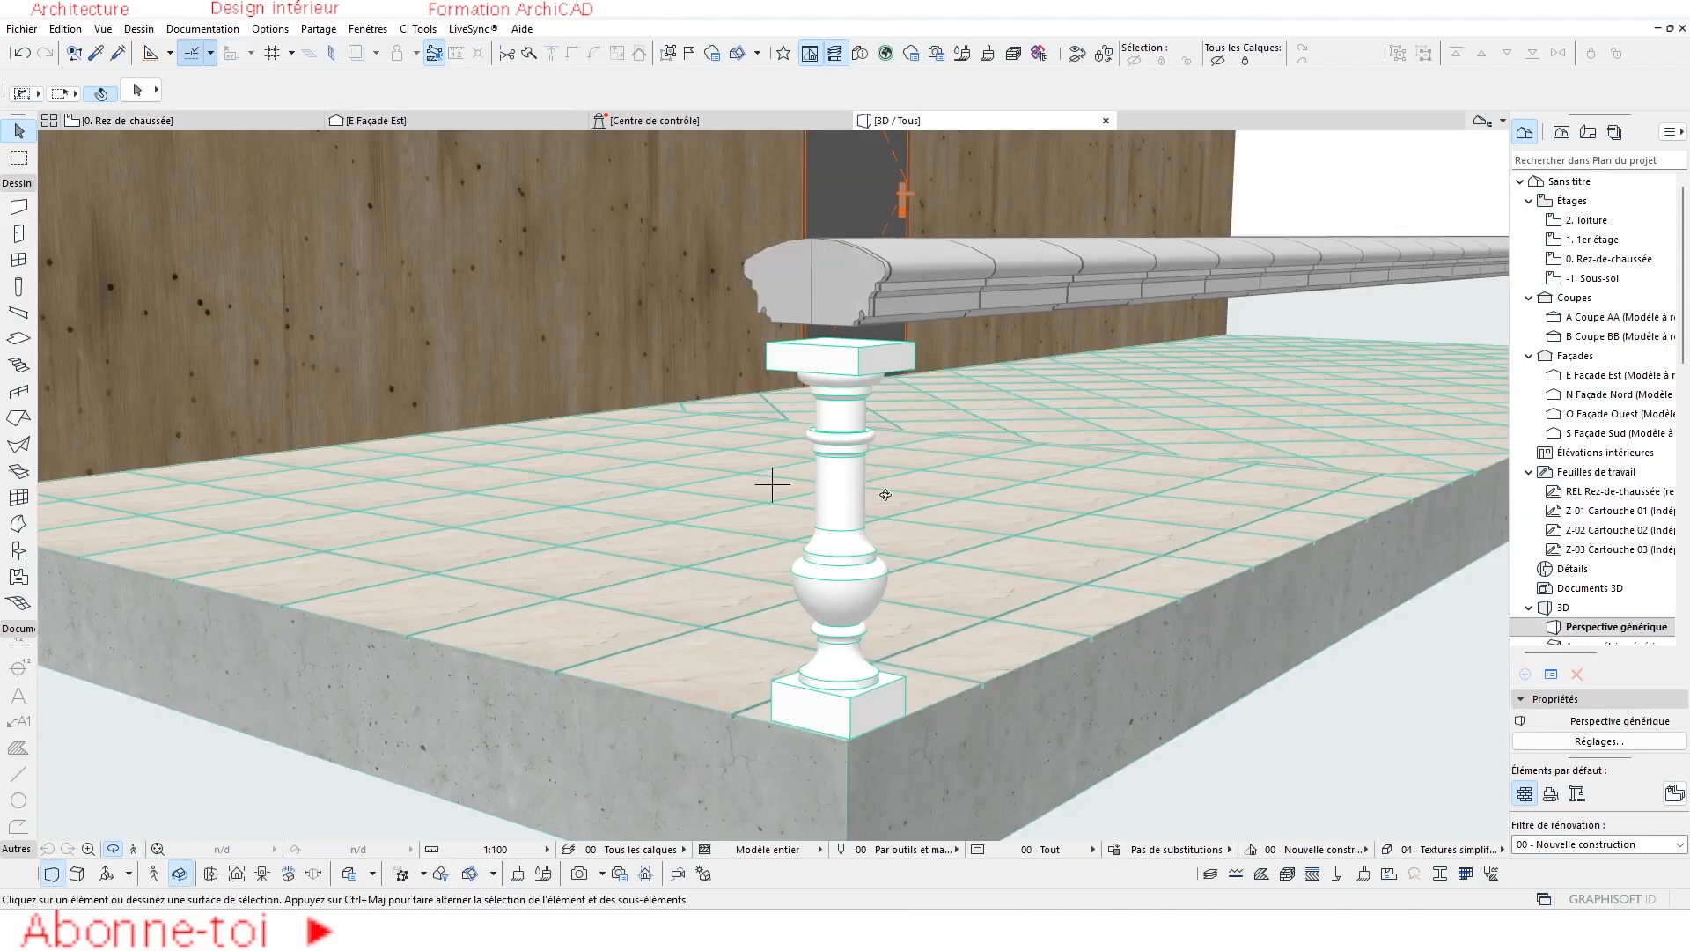
scroll(832, 405, "up", 3)
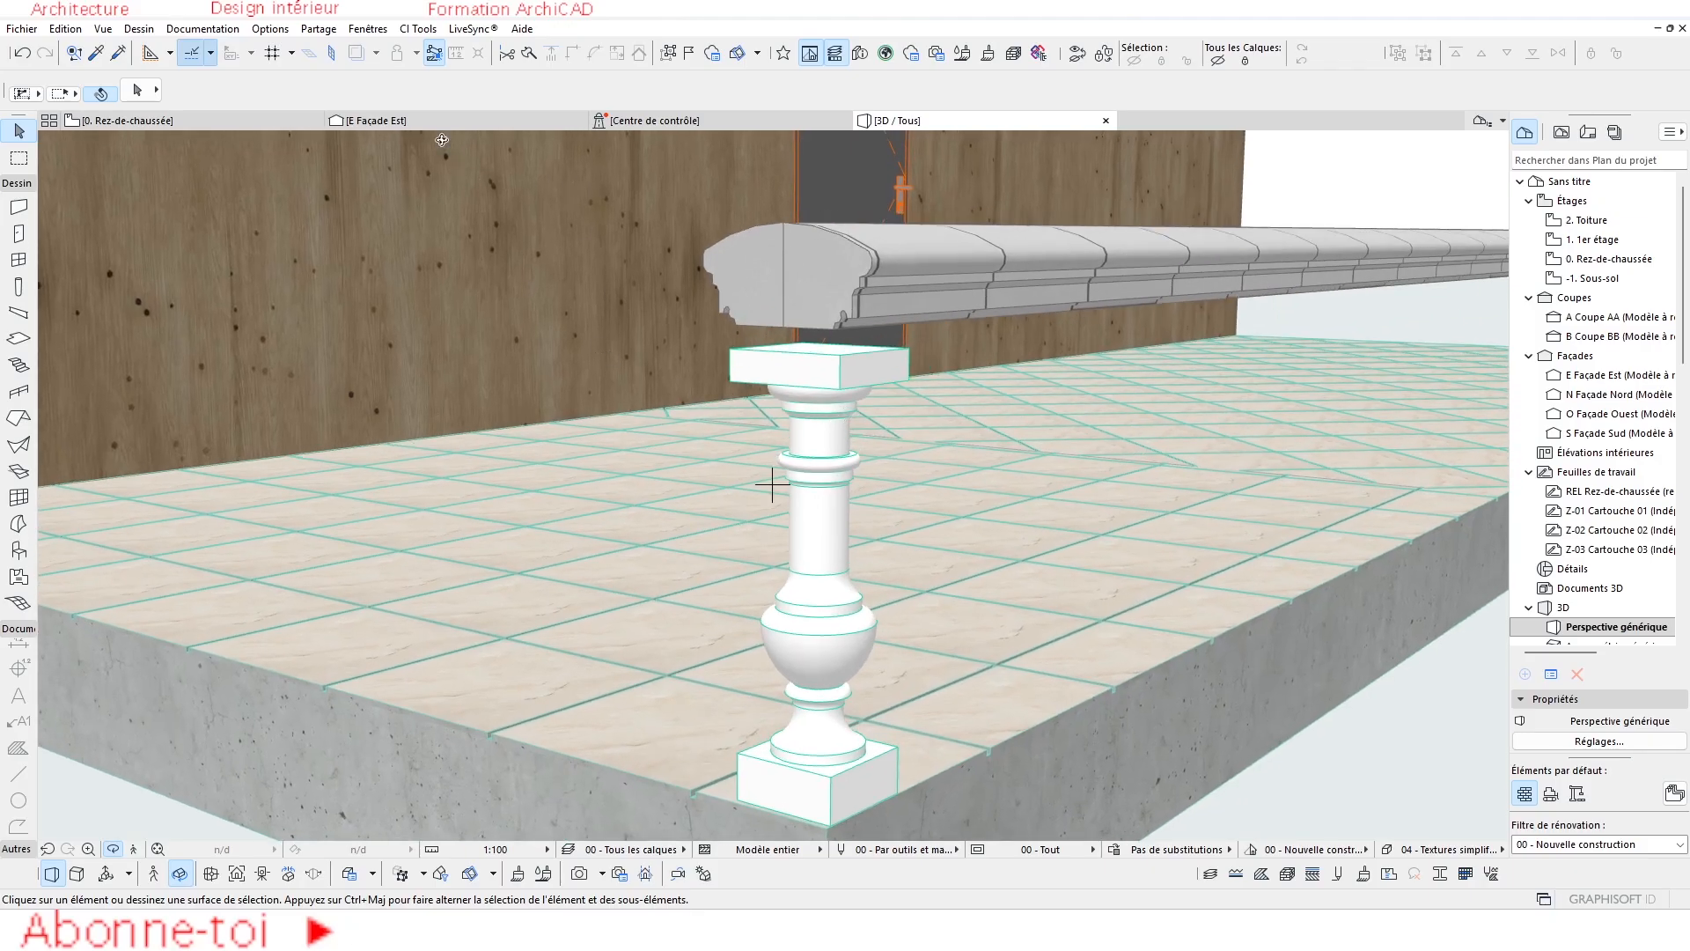
In the east elevation, lower the handrail so its underside rests on top of the baluster's cap.
left_click(428, 123)
scroll(764, 454, "down", 3)
scroll(870, 445, "up", 5)
left_click(866, 438)
scroll(908, 452, "up", 3)
key("ctrl+d")
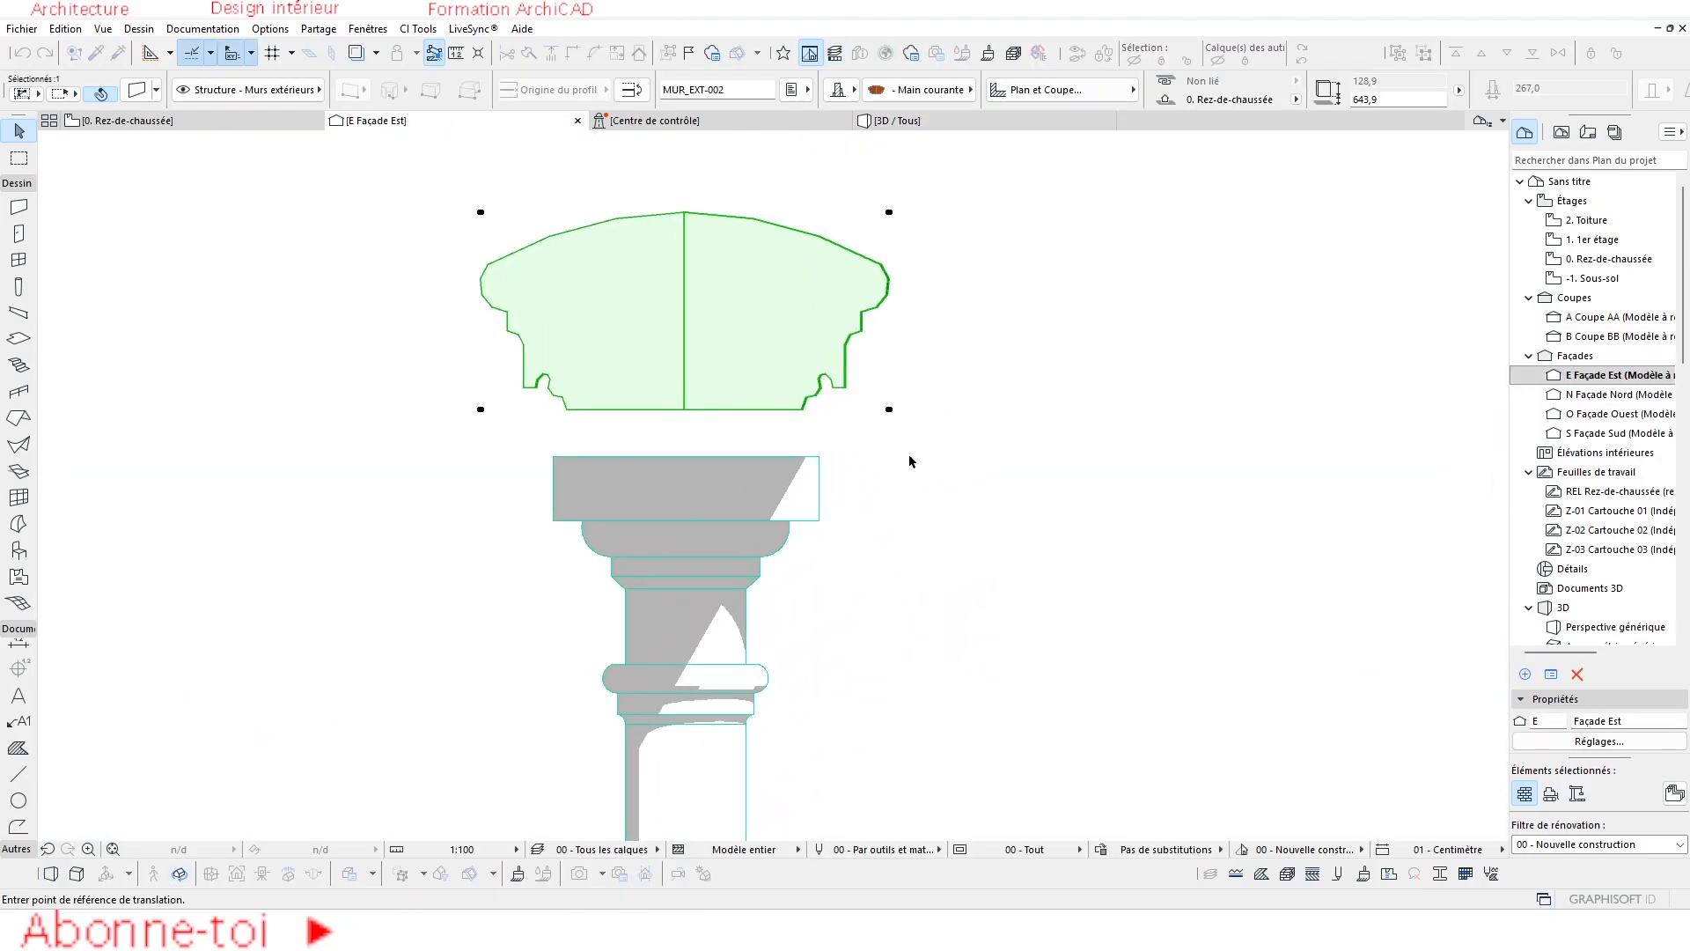
scroll(911, 460, "up", 2)
scroll(732, 395, "up", 3)
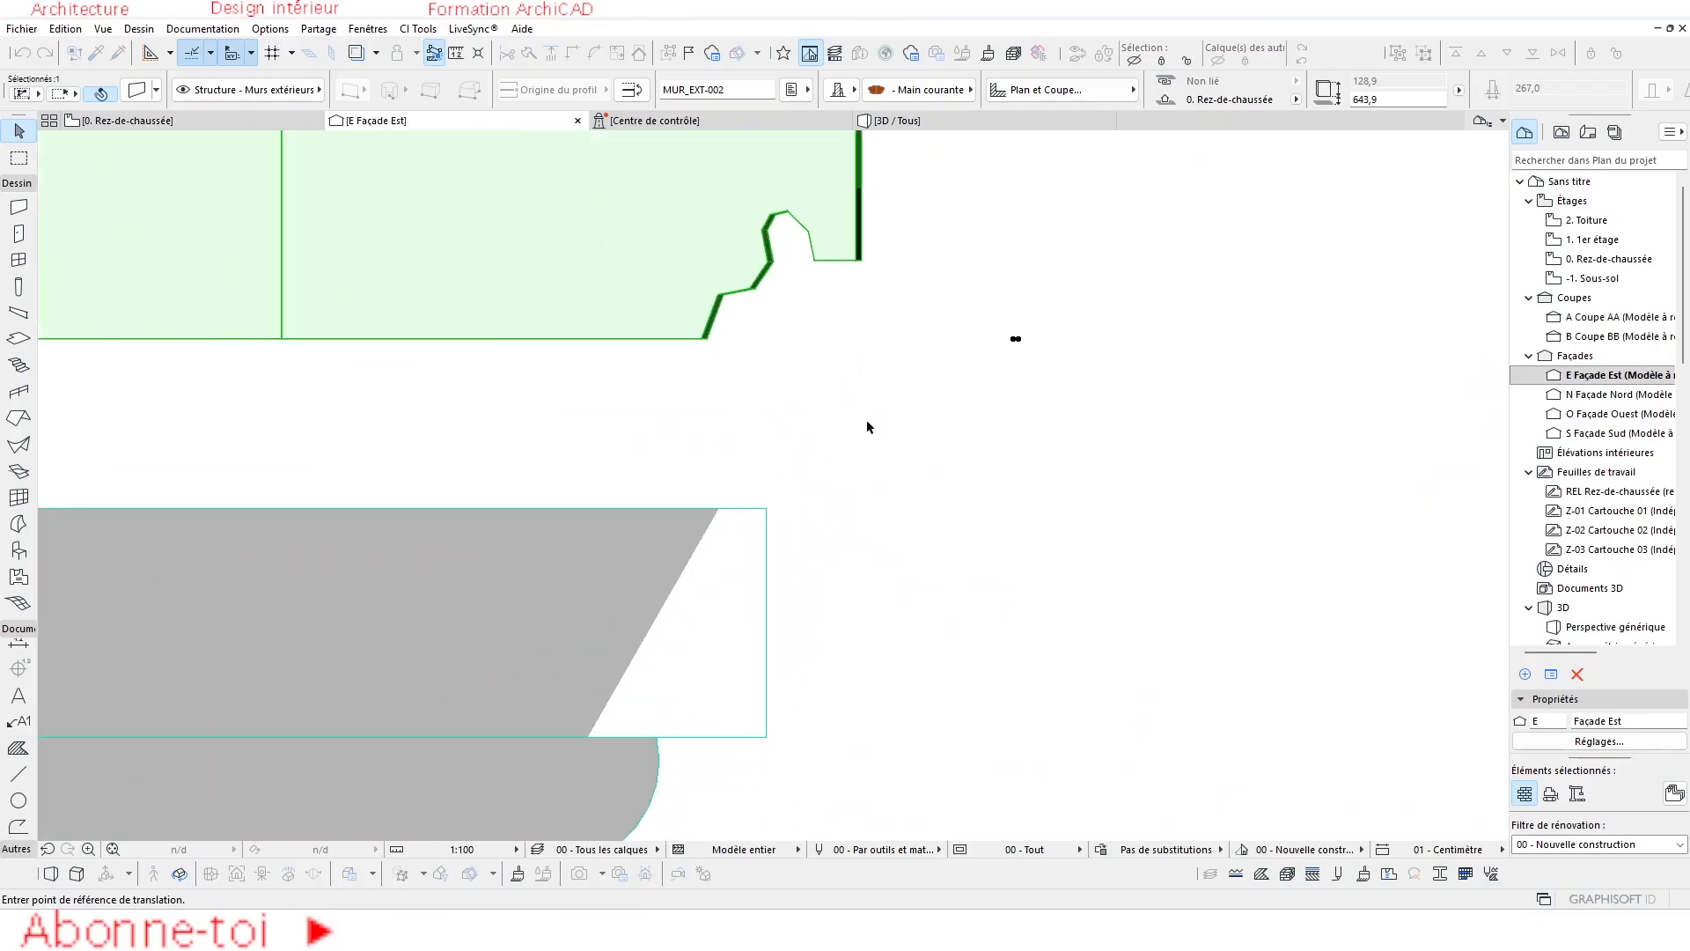
left_click(1016, 339)
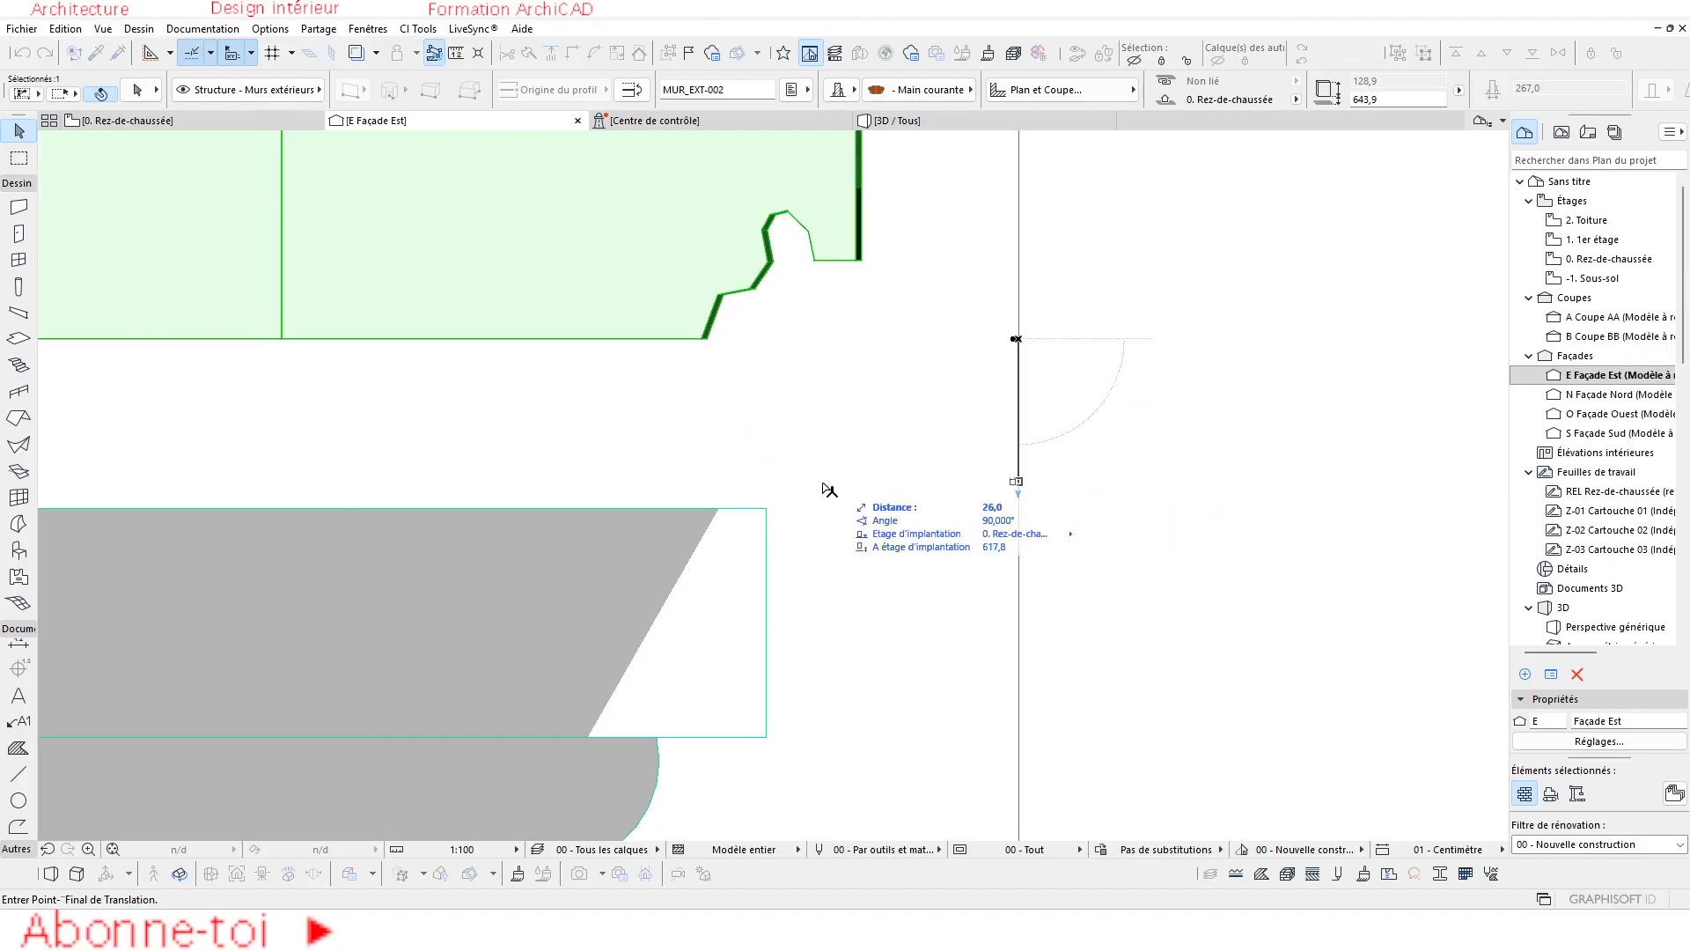
left_click(771, 515)
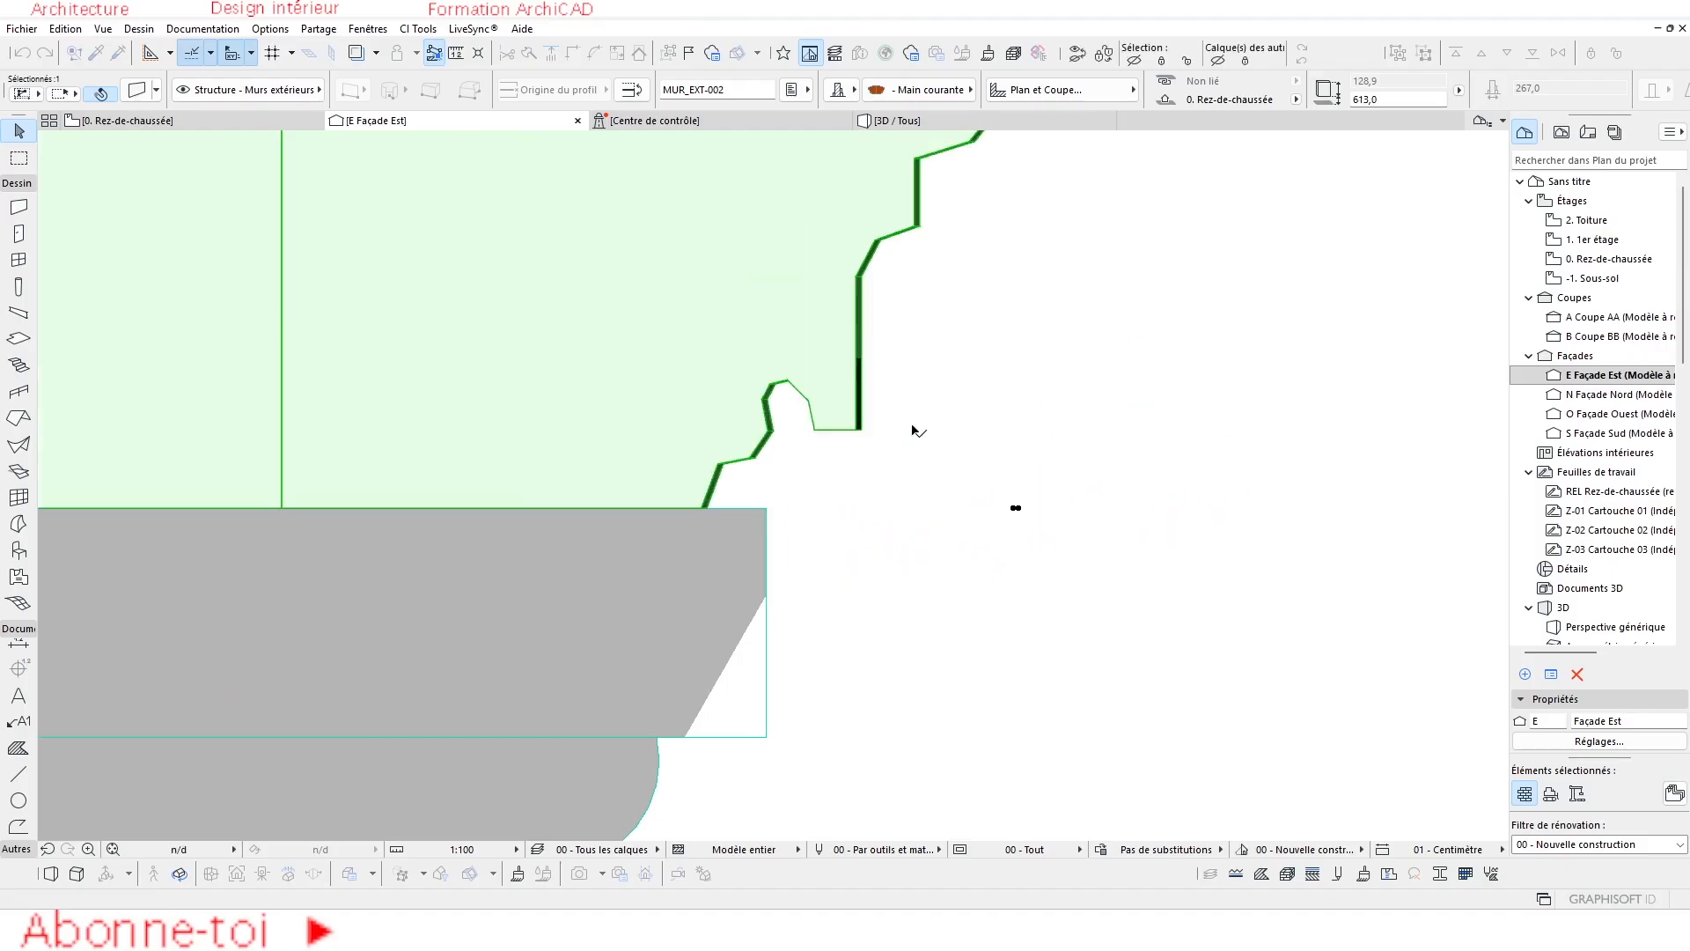
scroll(916, 431, "down", 3)
In 3D, override the handrail's face and end surfaces with "Enduit - Blanc nature" and inspect it on the baluster.
left_click(897, 120)
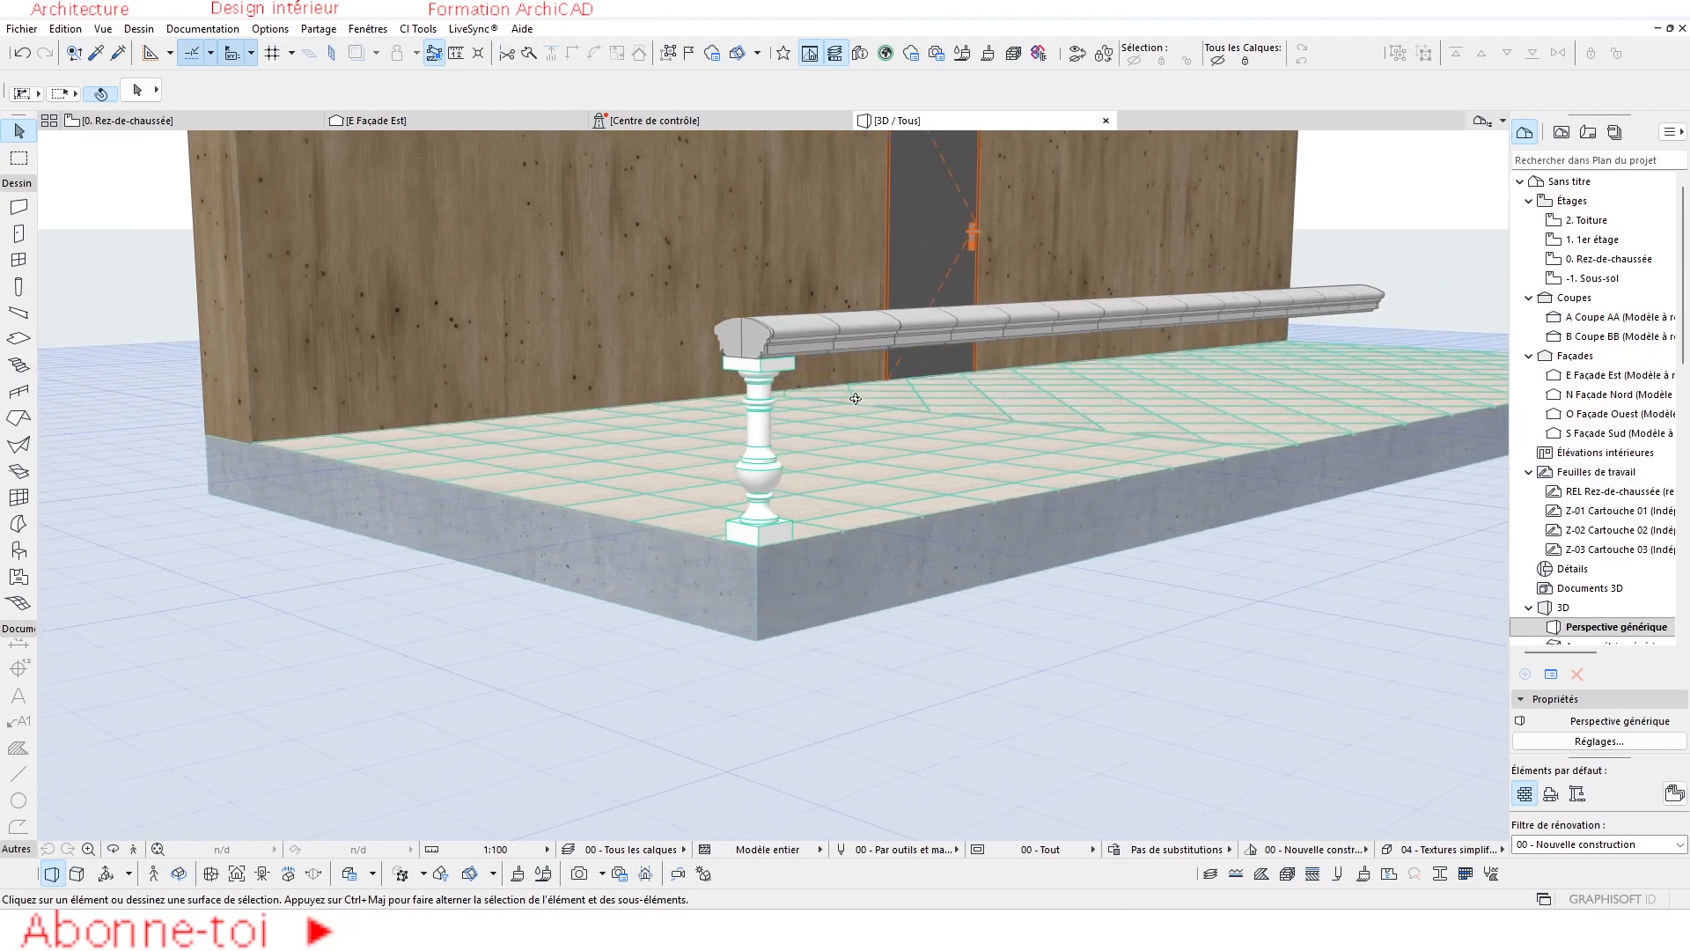
mouse_move(856, 398)
middle_mouse_down("shift")
mouse_move(739, 411)
mouse_move(739, 366)
mouse_move(542, 370)
mouse_move(788, 374)
mouse_move(1132, 426)
mouse_move(851, 394)
middle_mouse_up("shift")
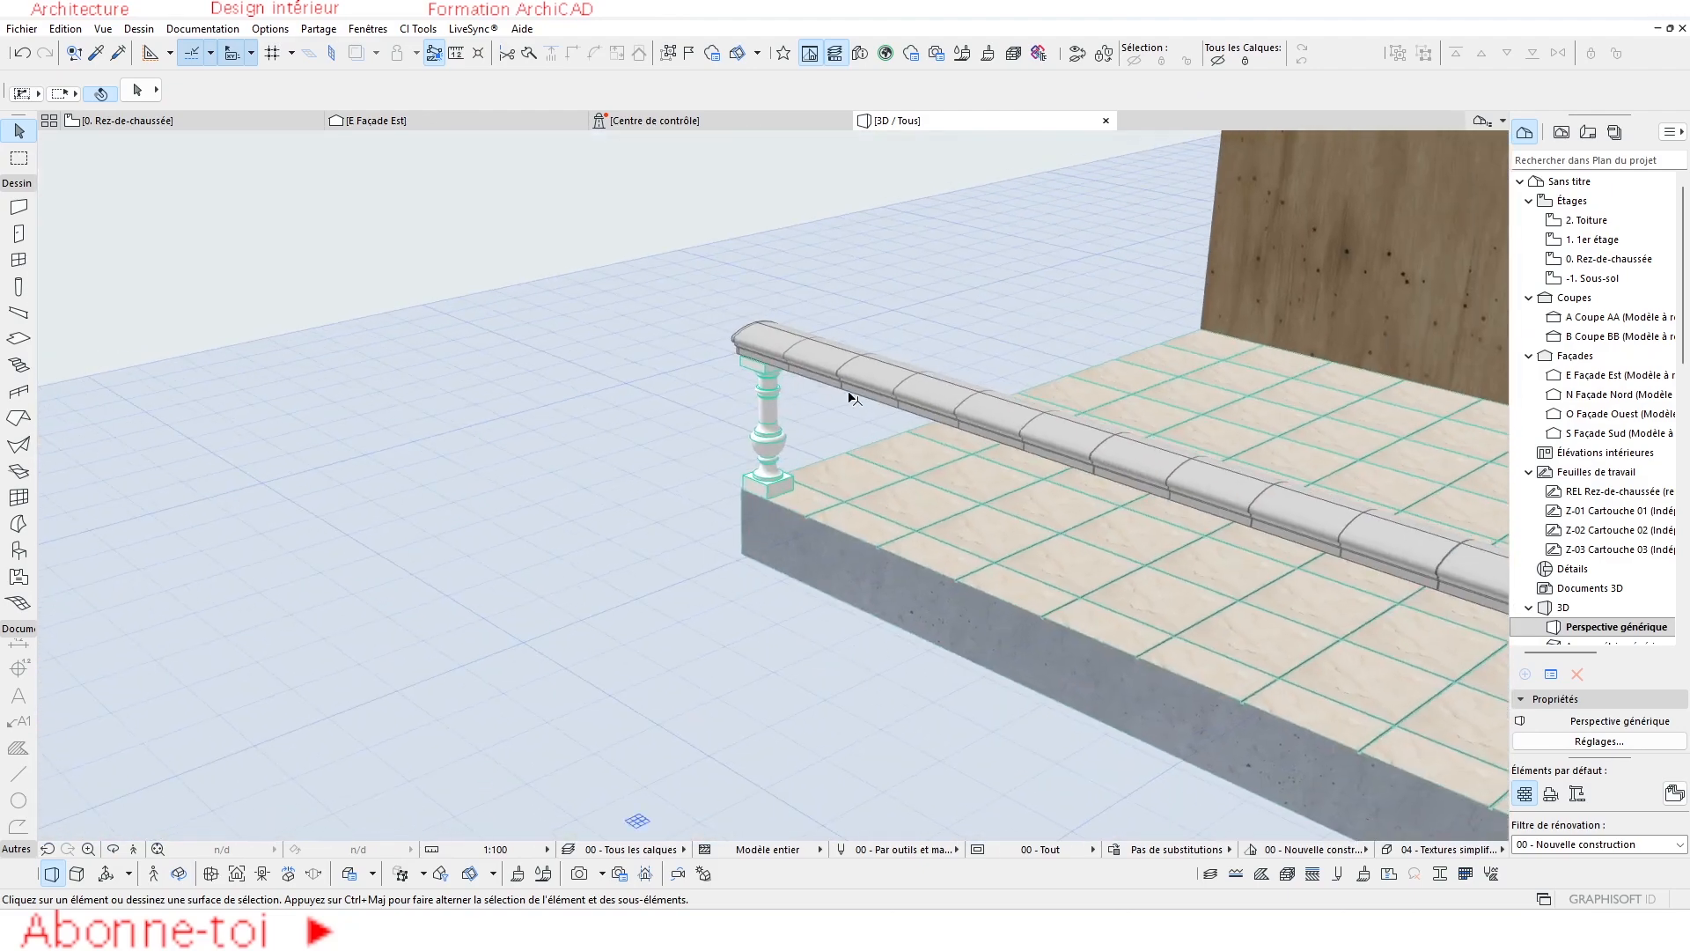
left_click(824, 357)
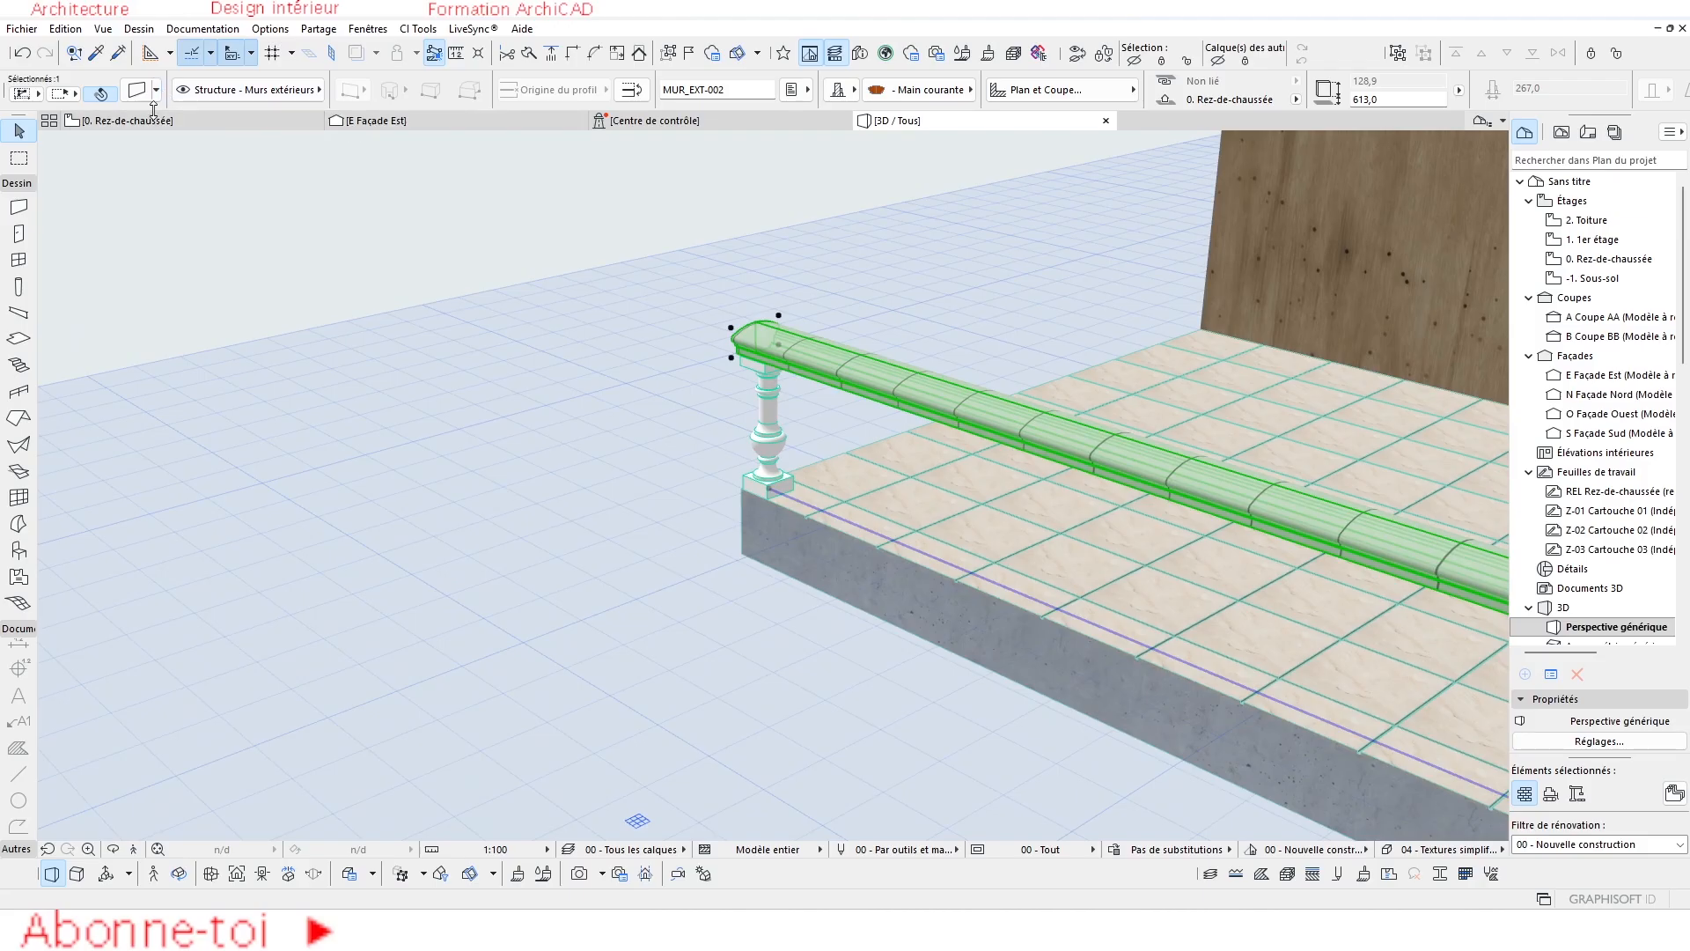
key("ctrl+t")
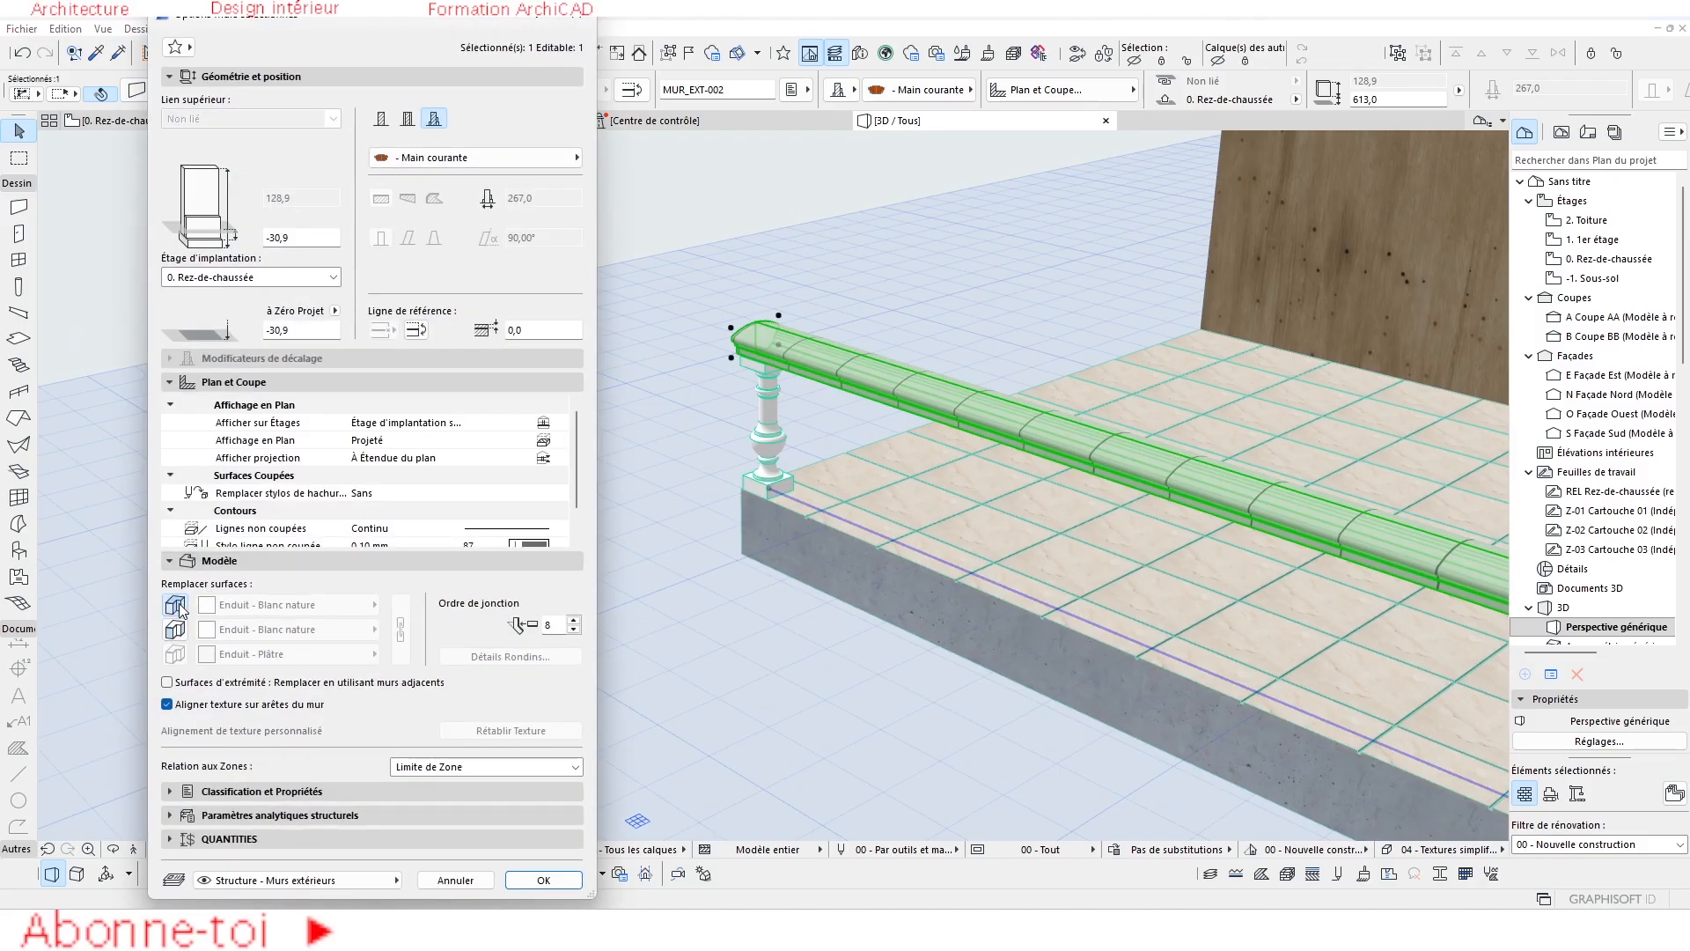
left_click(175, 630)
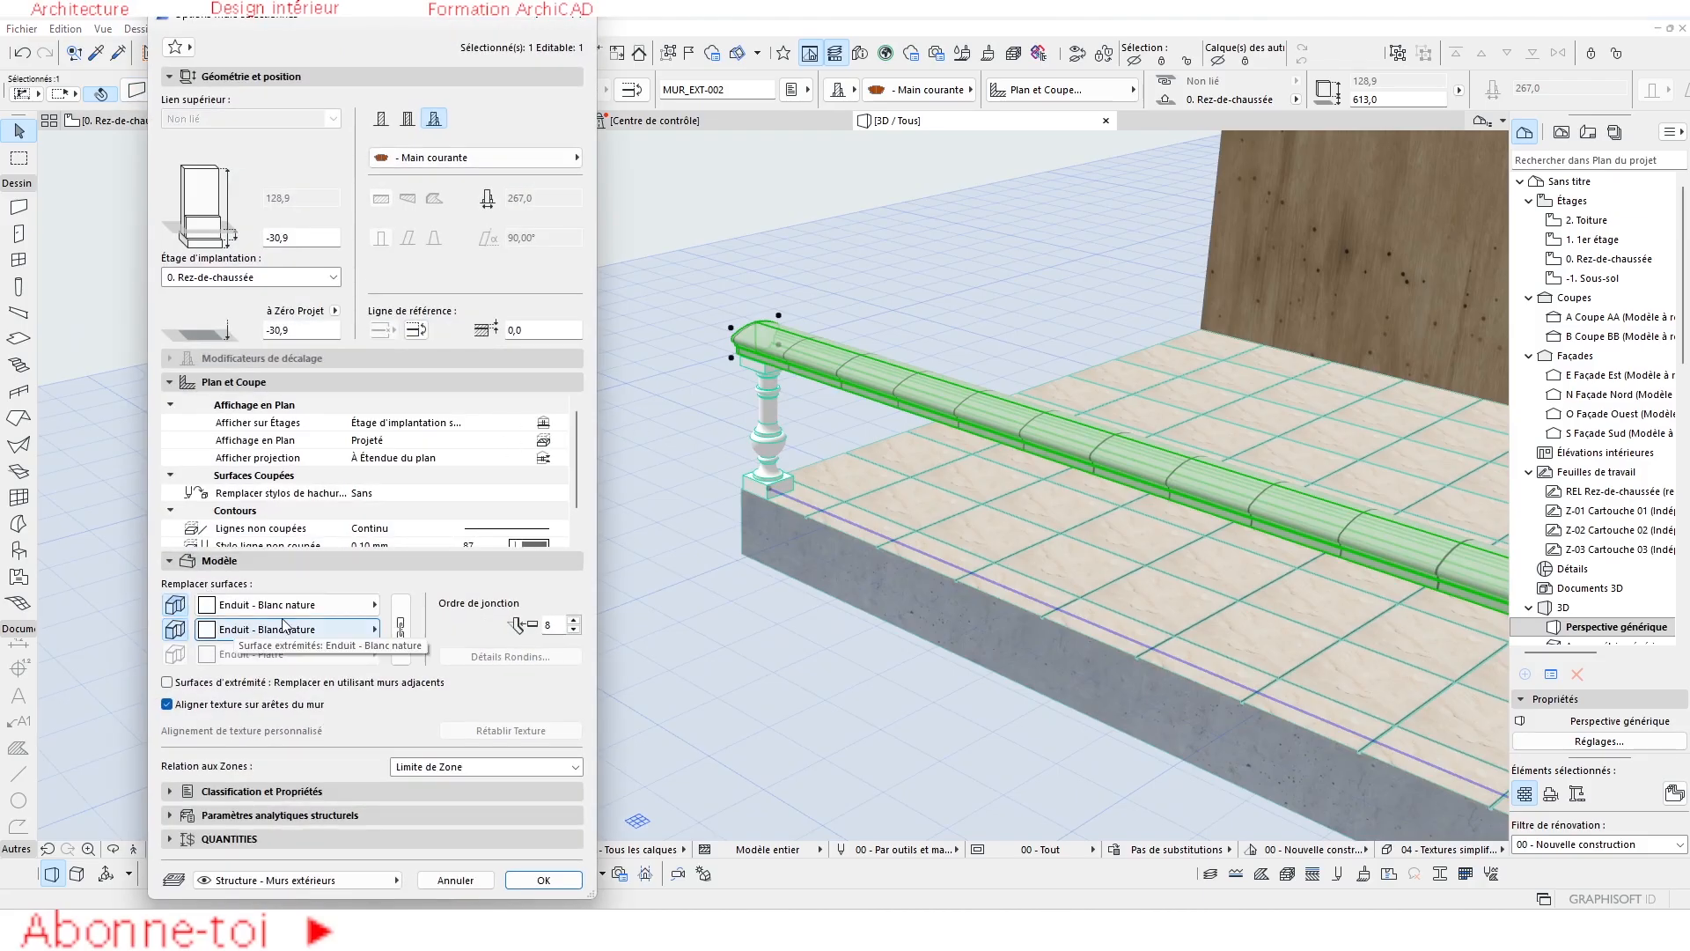
left_click(540, 882)
scroll(749, 367, "up", 6)
middle_click_drag(747, 361, 840, 340, "shift")
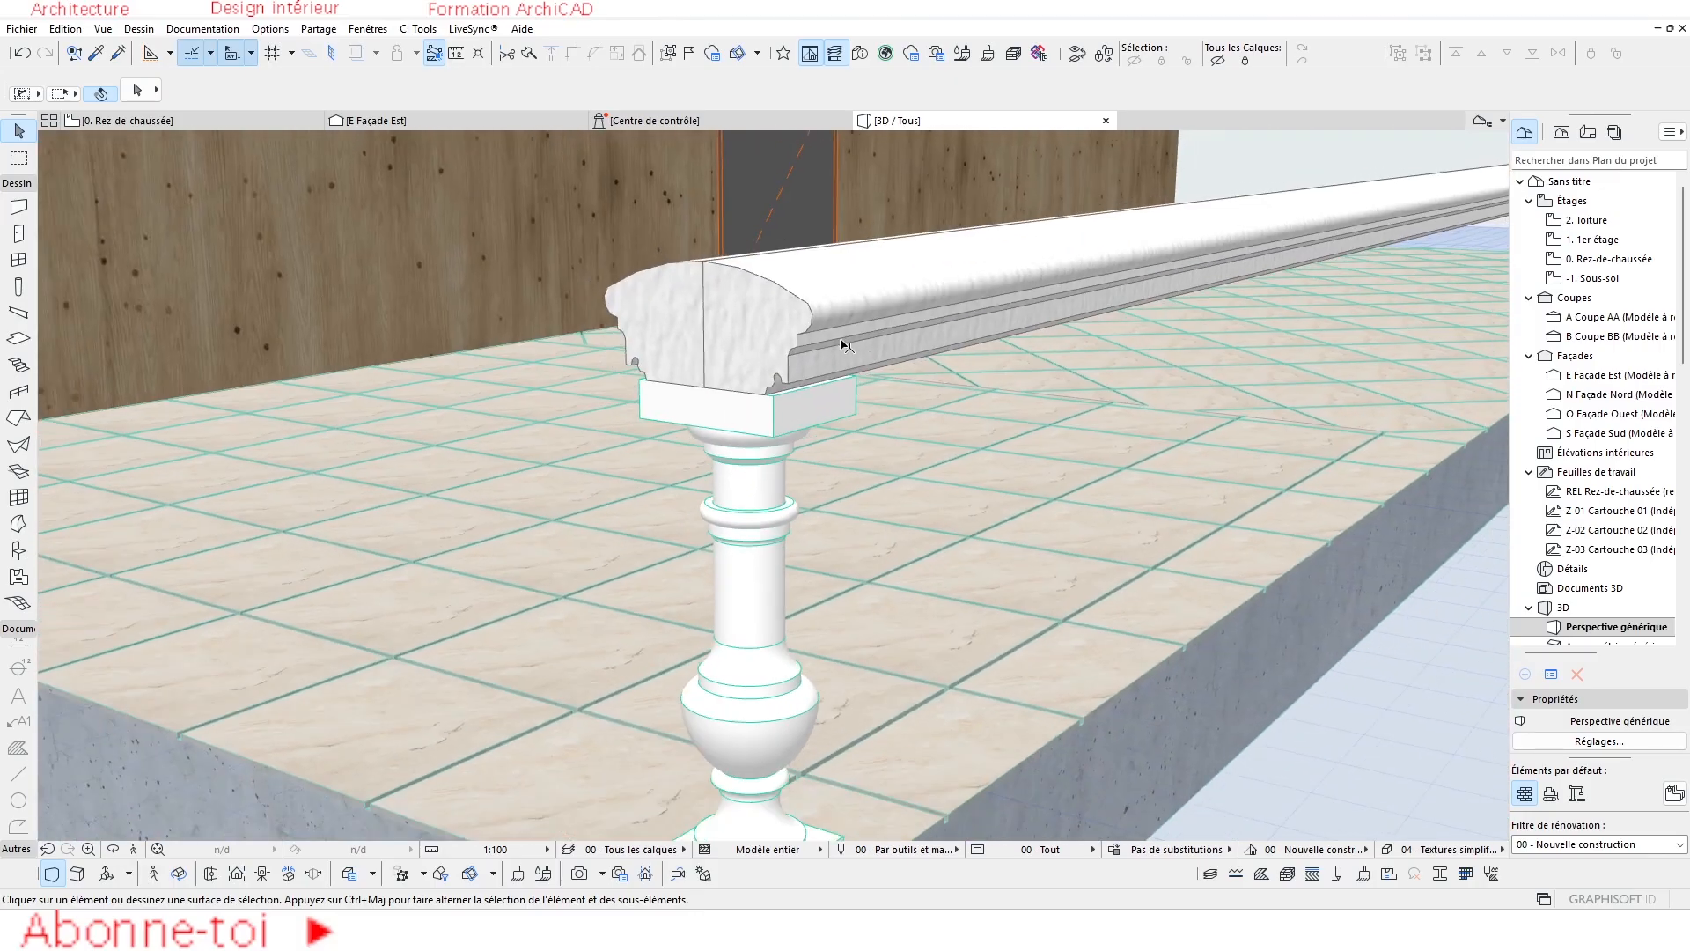
scroll(840, 340, "down", 4)
scroll(773, 490, "down", 2)
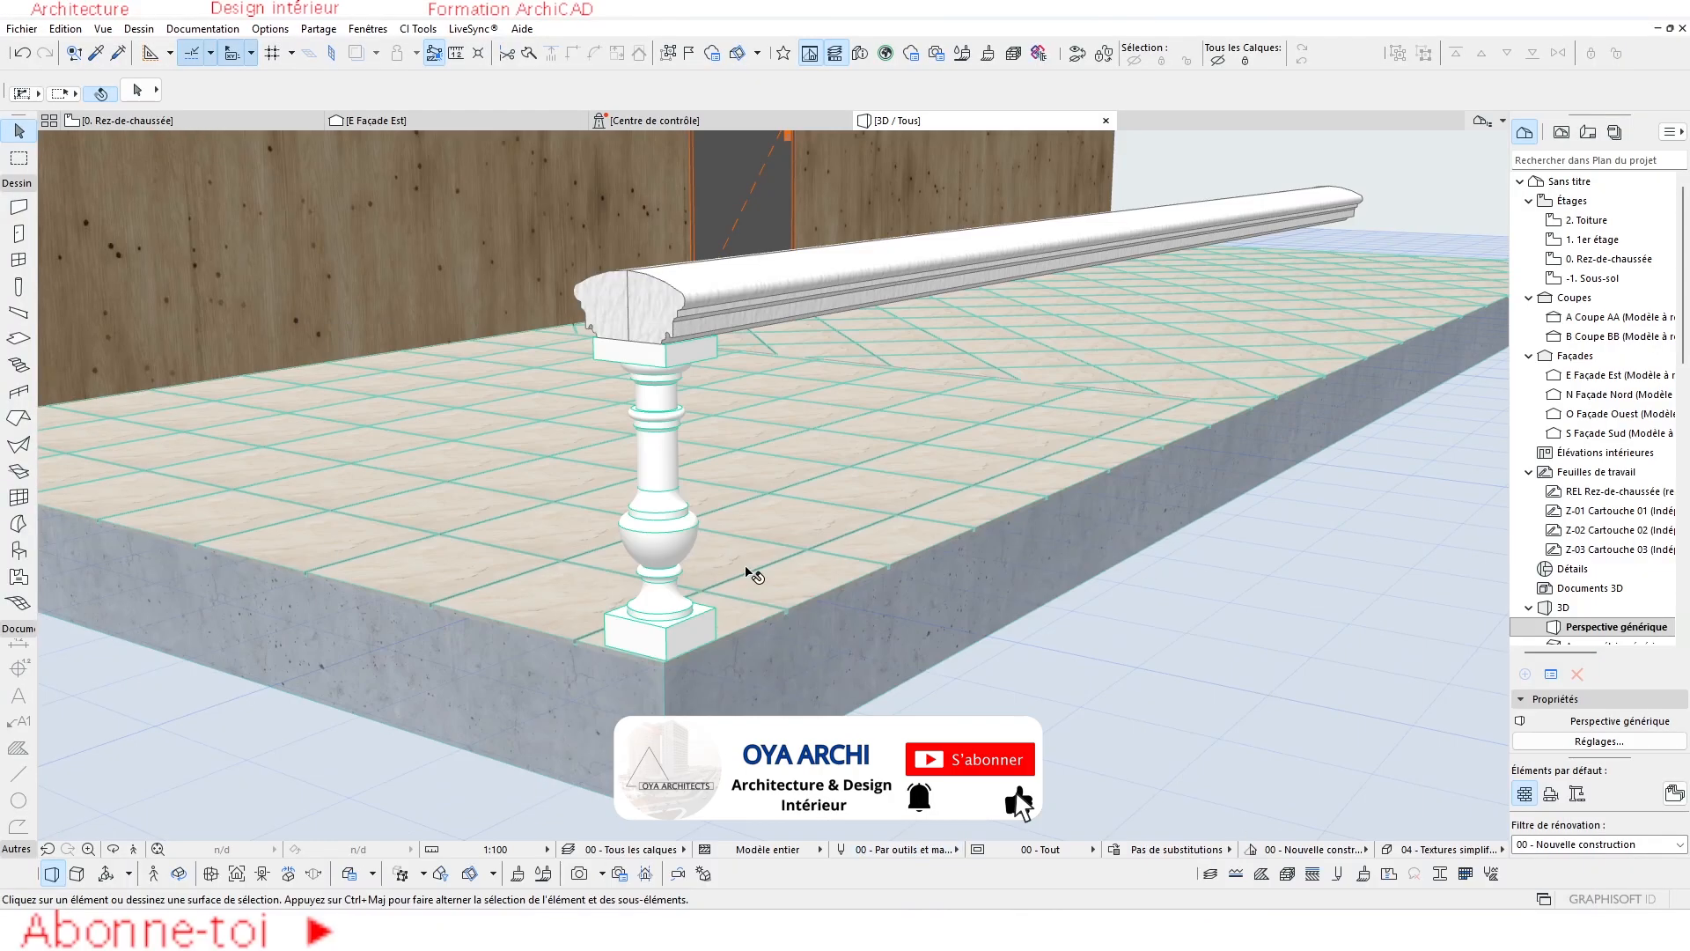
middle_click_drag(754, 572, 675, 500, "shift")
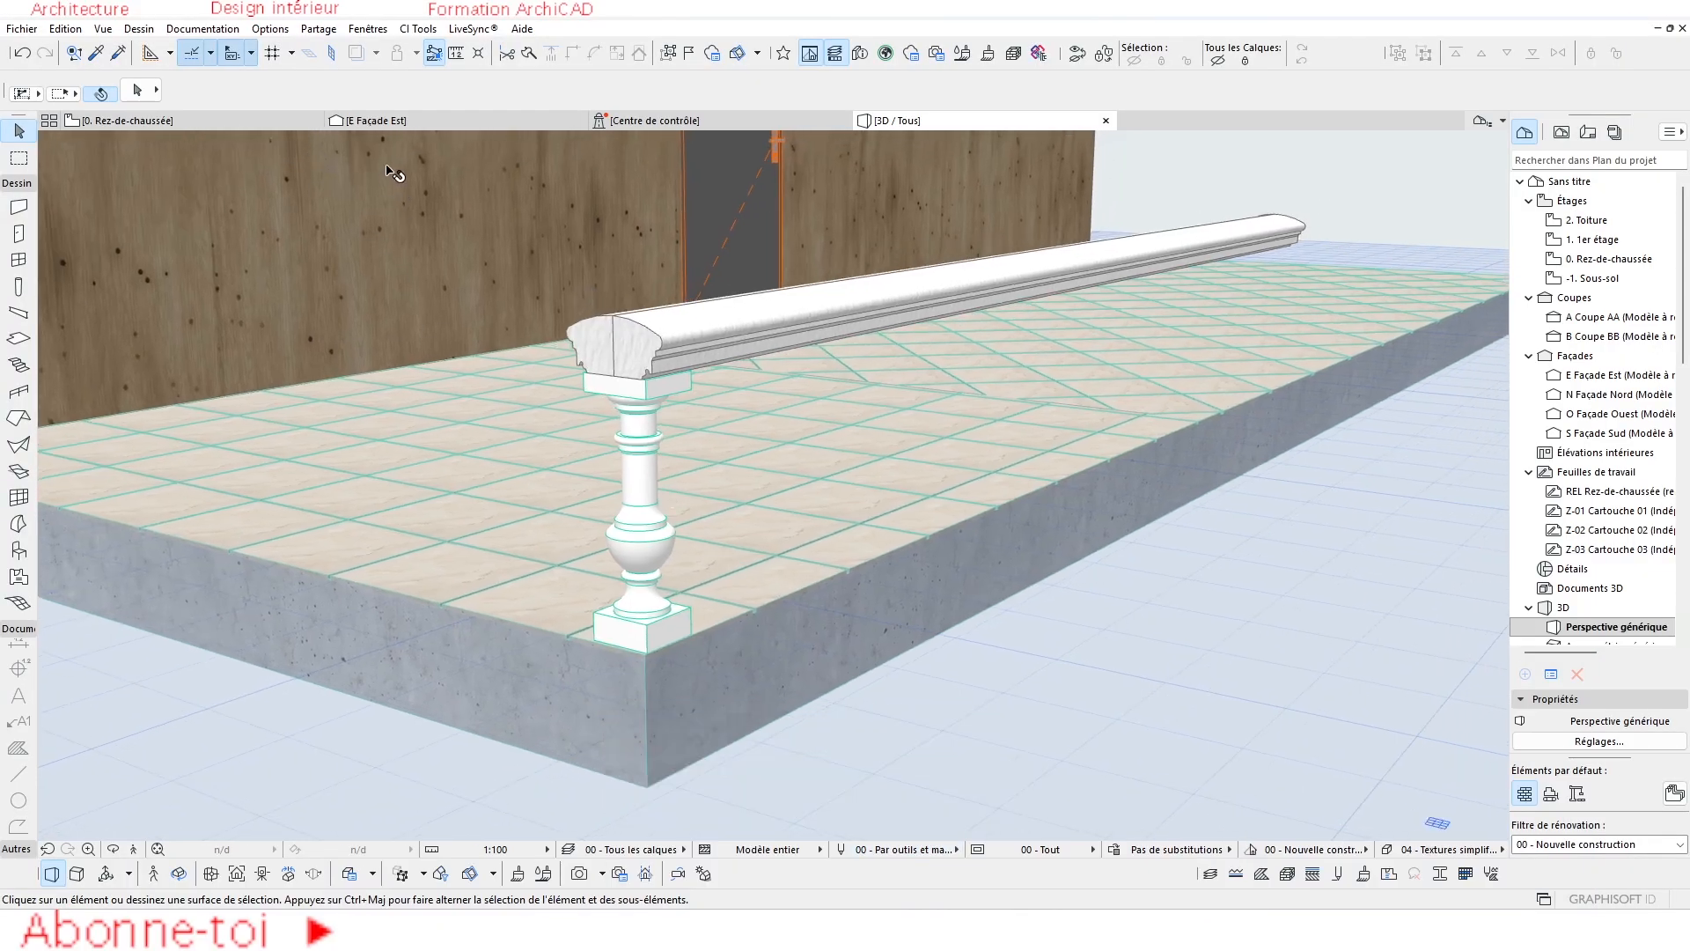
In the ground-floor plan, set the handrail wall's element ID to ML.
left_click(170, 121)
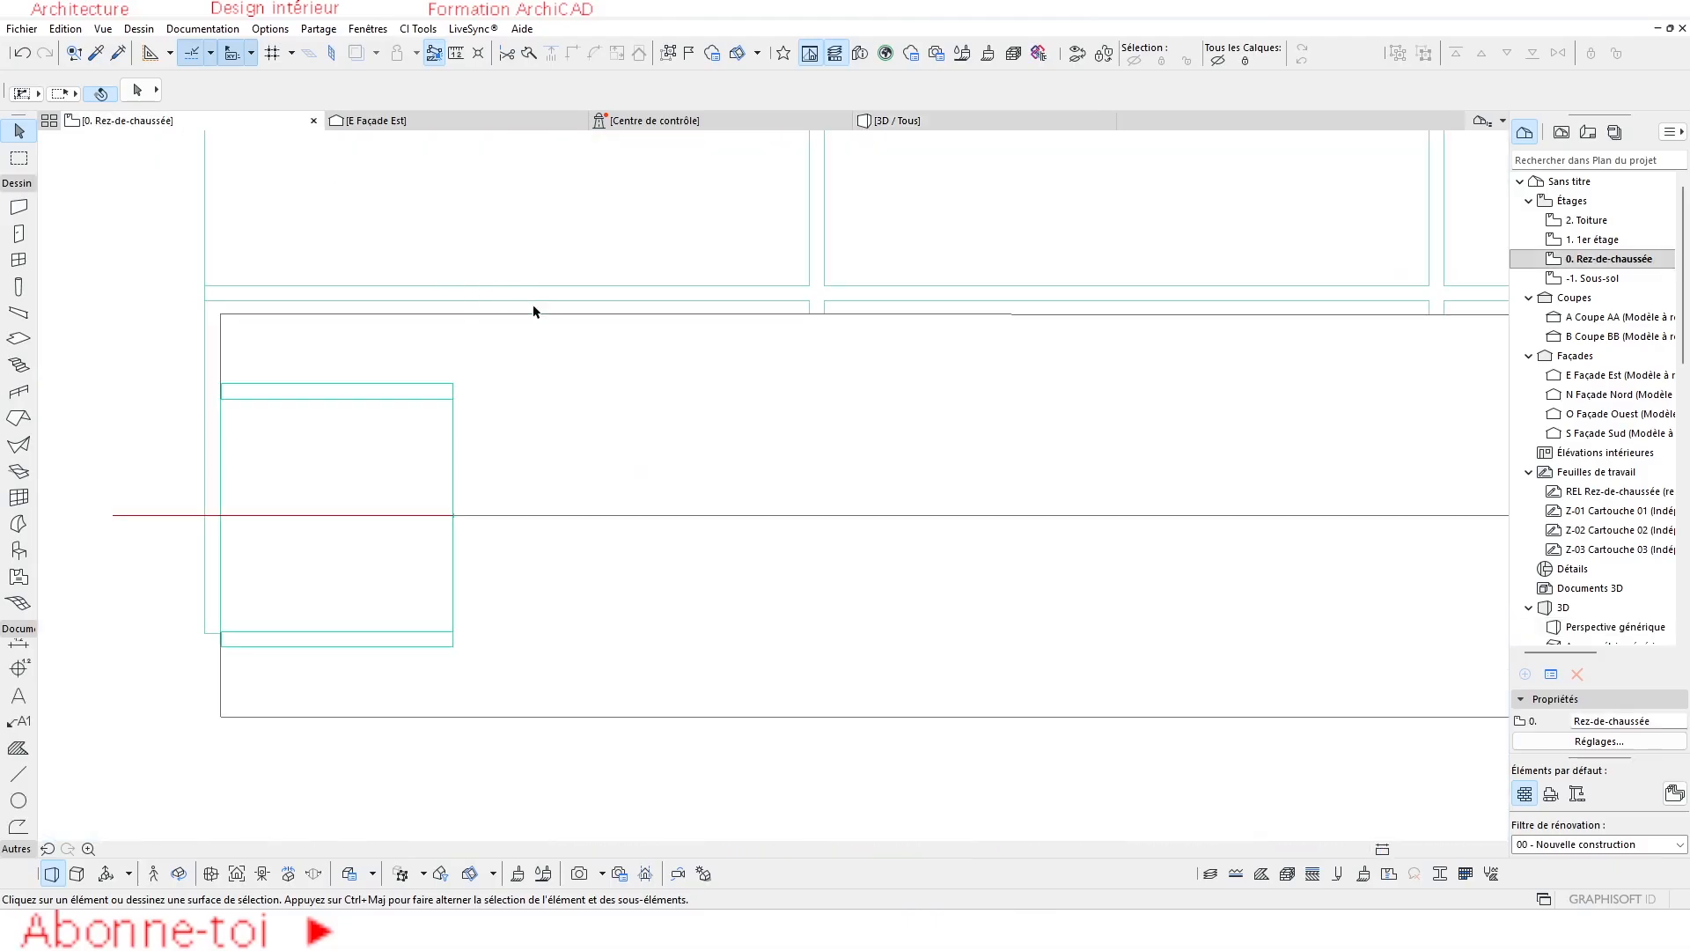
scroll(539, 309, "up", 4)
middle_click_drag(653, 372, 570, 424)
left_click(451, 373)
scroll(1012, 97, "down", 5)
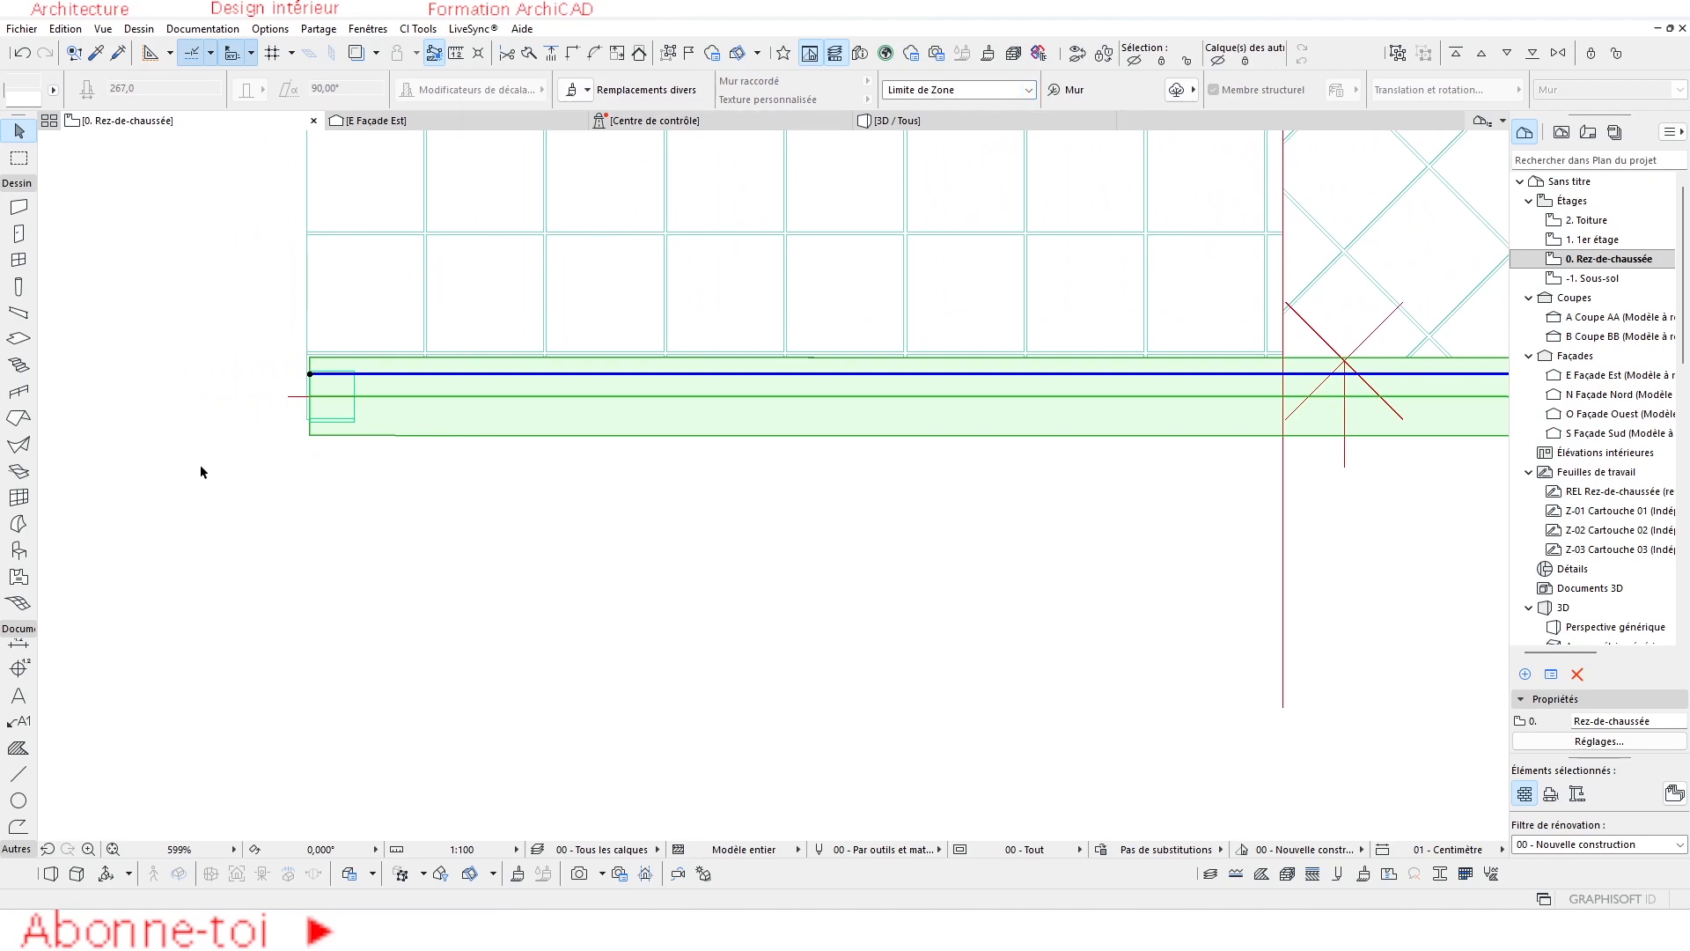
scroll(717, 92, "up", 5)
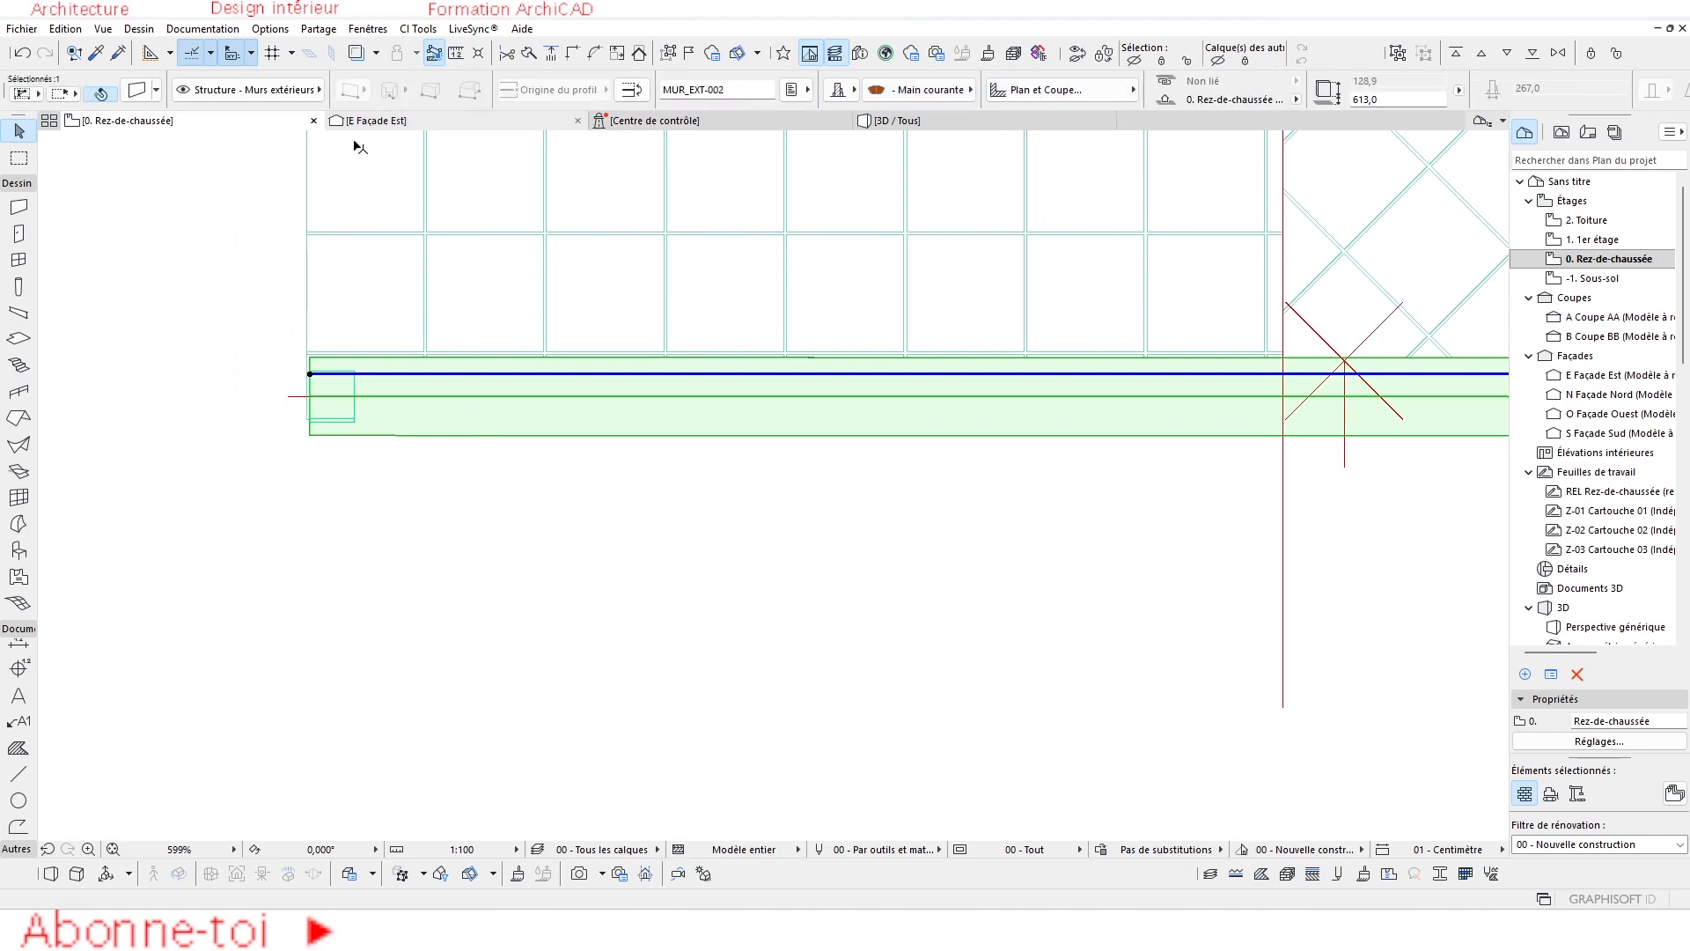
left_click(170, 793)
left_click(393, 679)
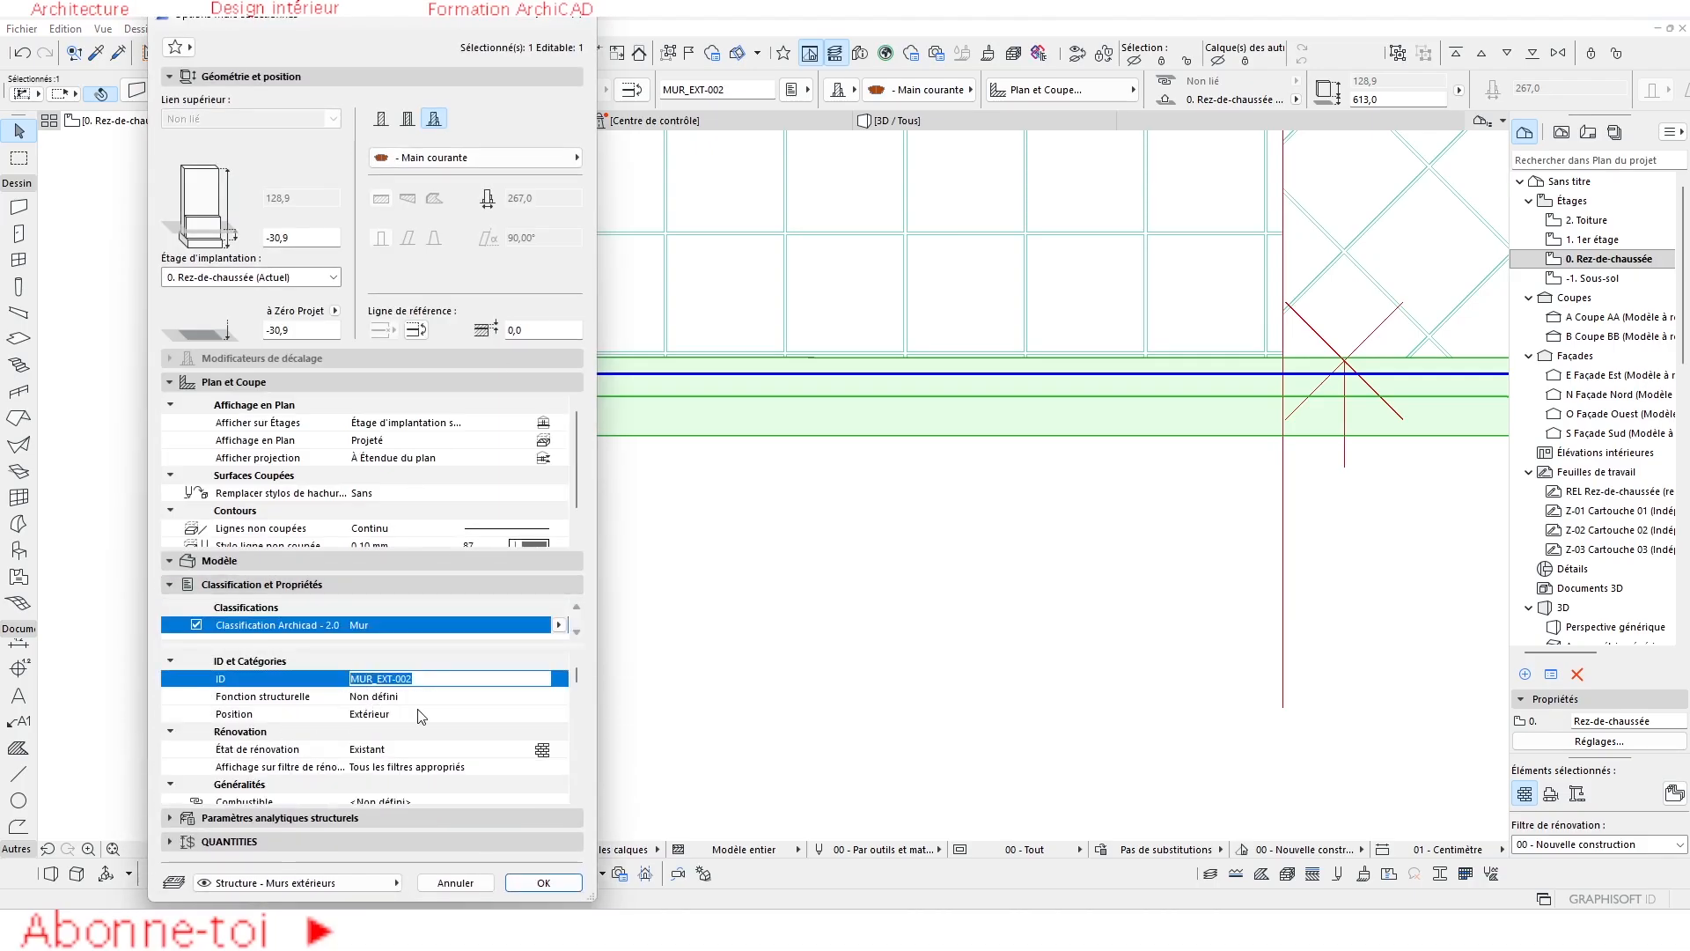
left_click(543, 883)
Draw a profiled wall with the "Socle" profile, about 4232 mm long, along the handrail's outer edge from end to end.
scroll(528, 438, "down", 3)
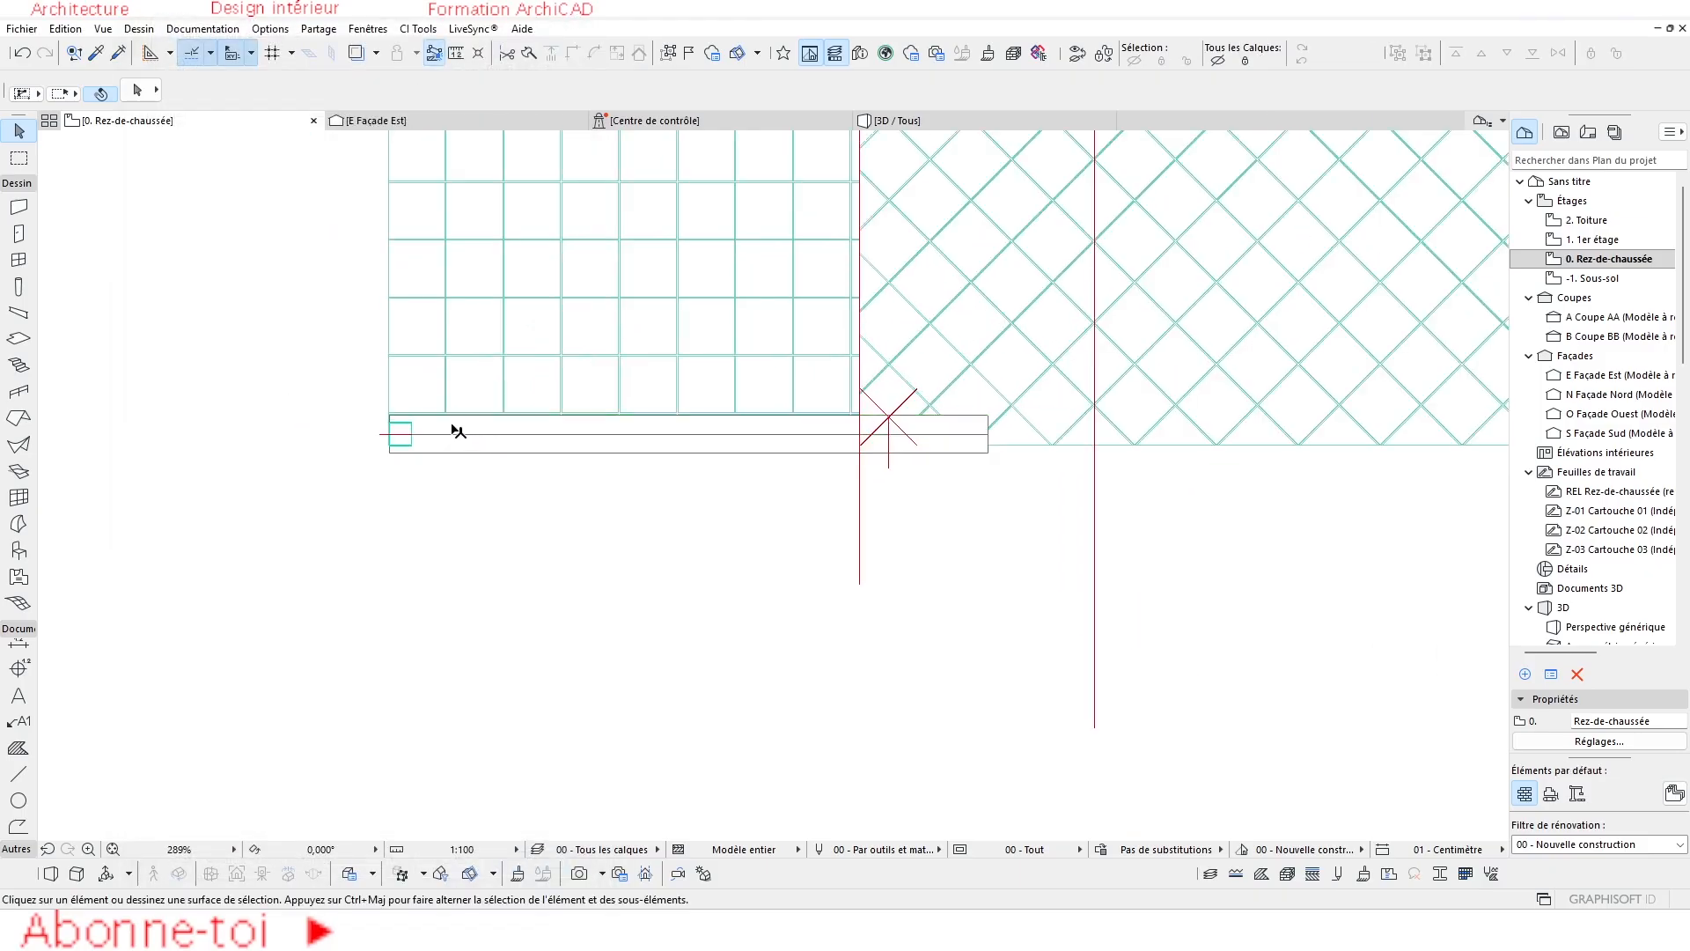
left_click(18, 208)
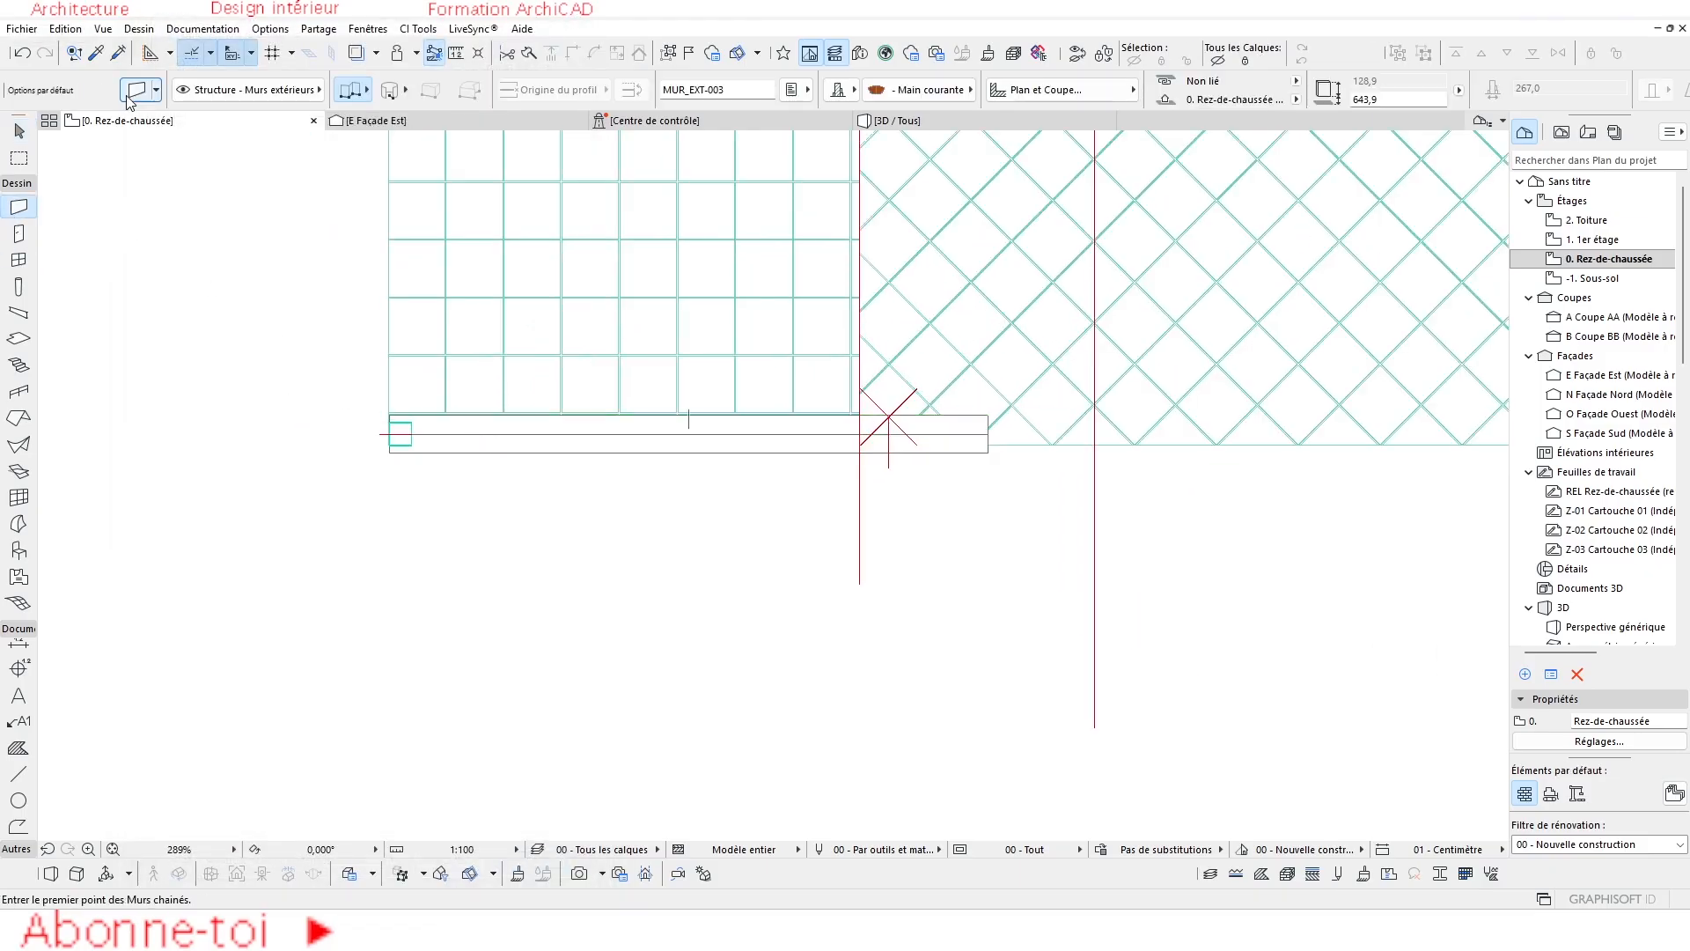
left_click(449, 160)
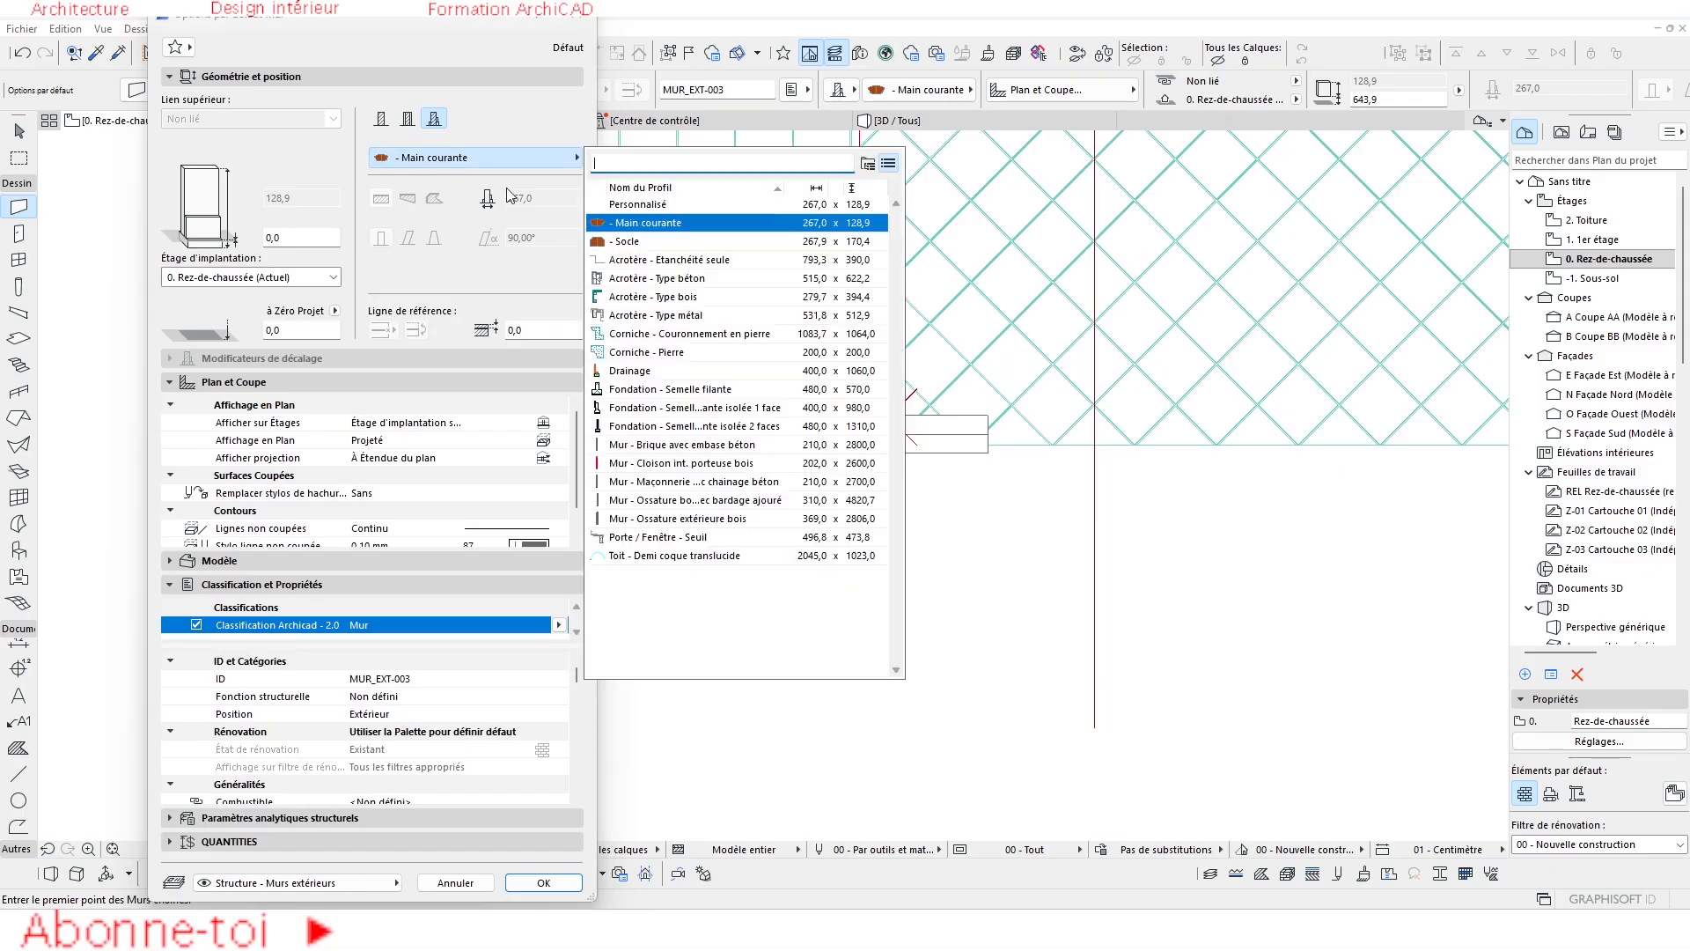
left_click(639, 243)
left_click(543, 883)
scroll(300, 552, "up", 5)
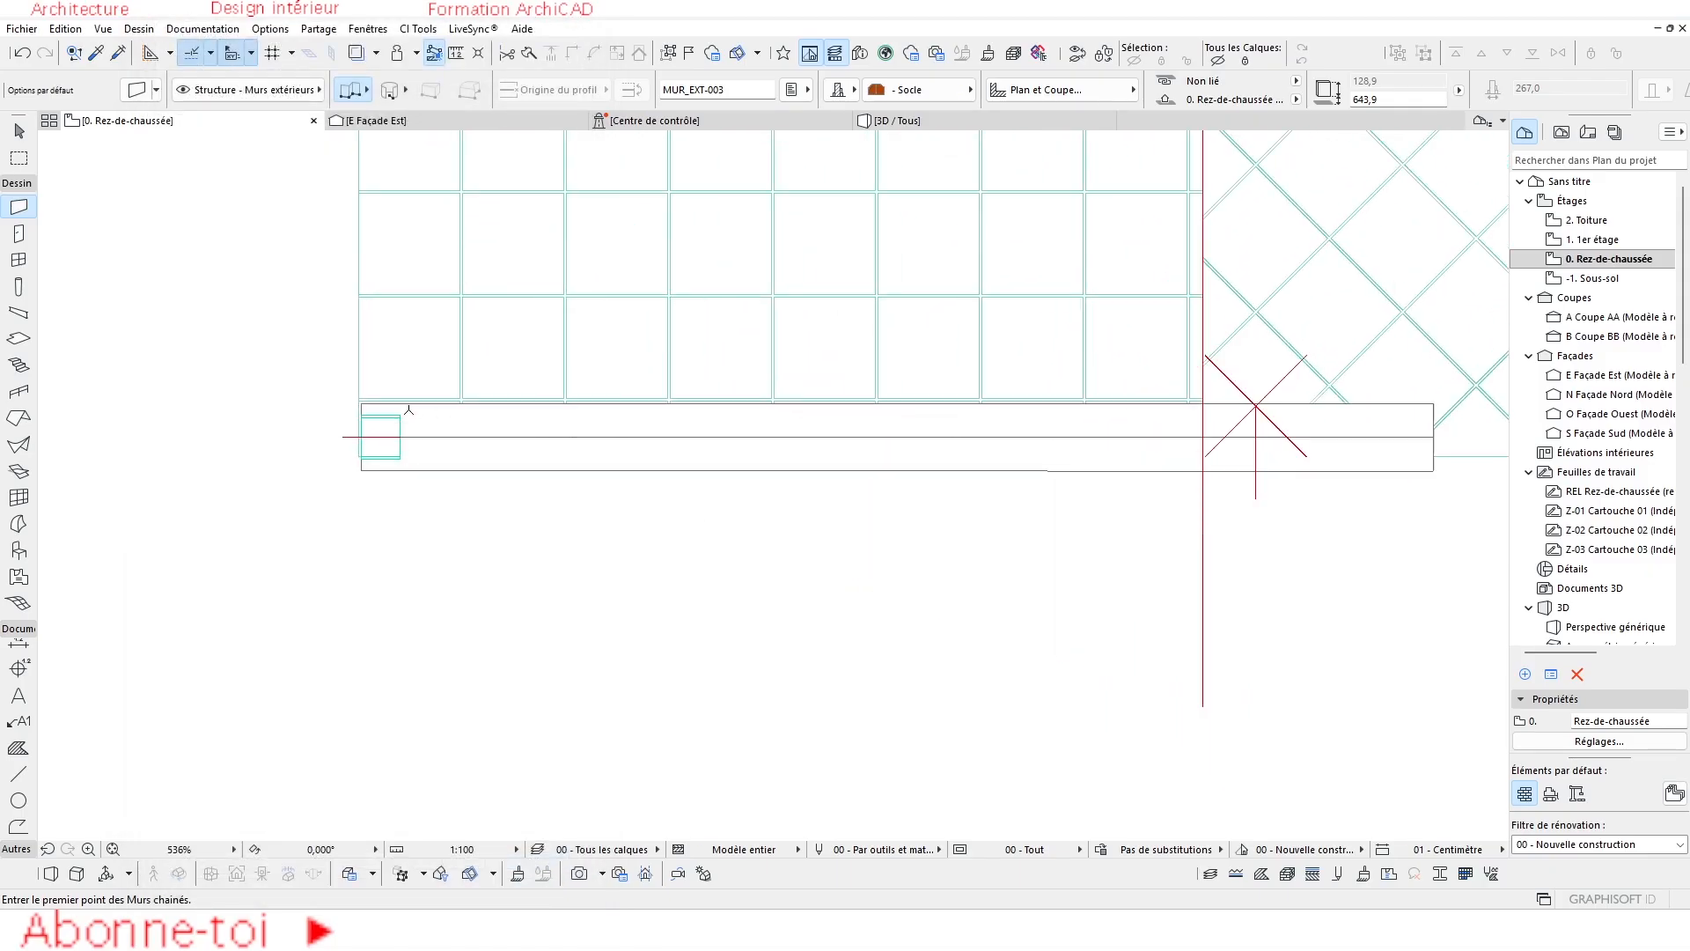
left_click(294, 548)
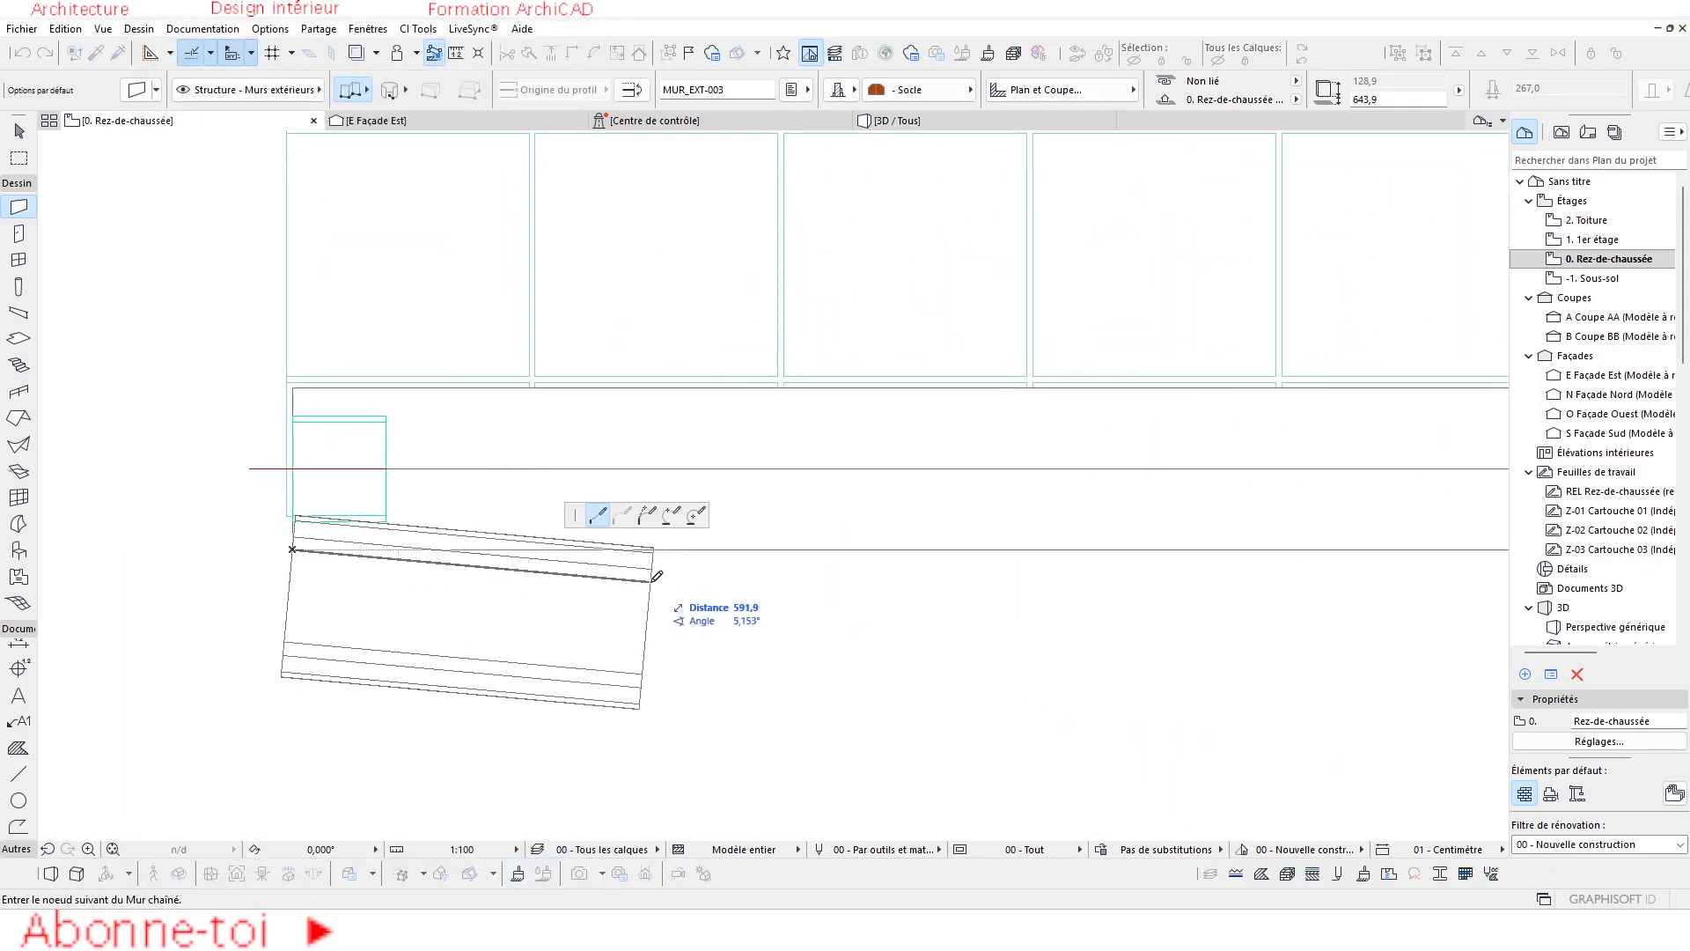
scroll(584, 584, "down", 3)
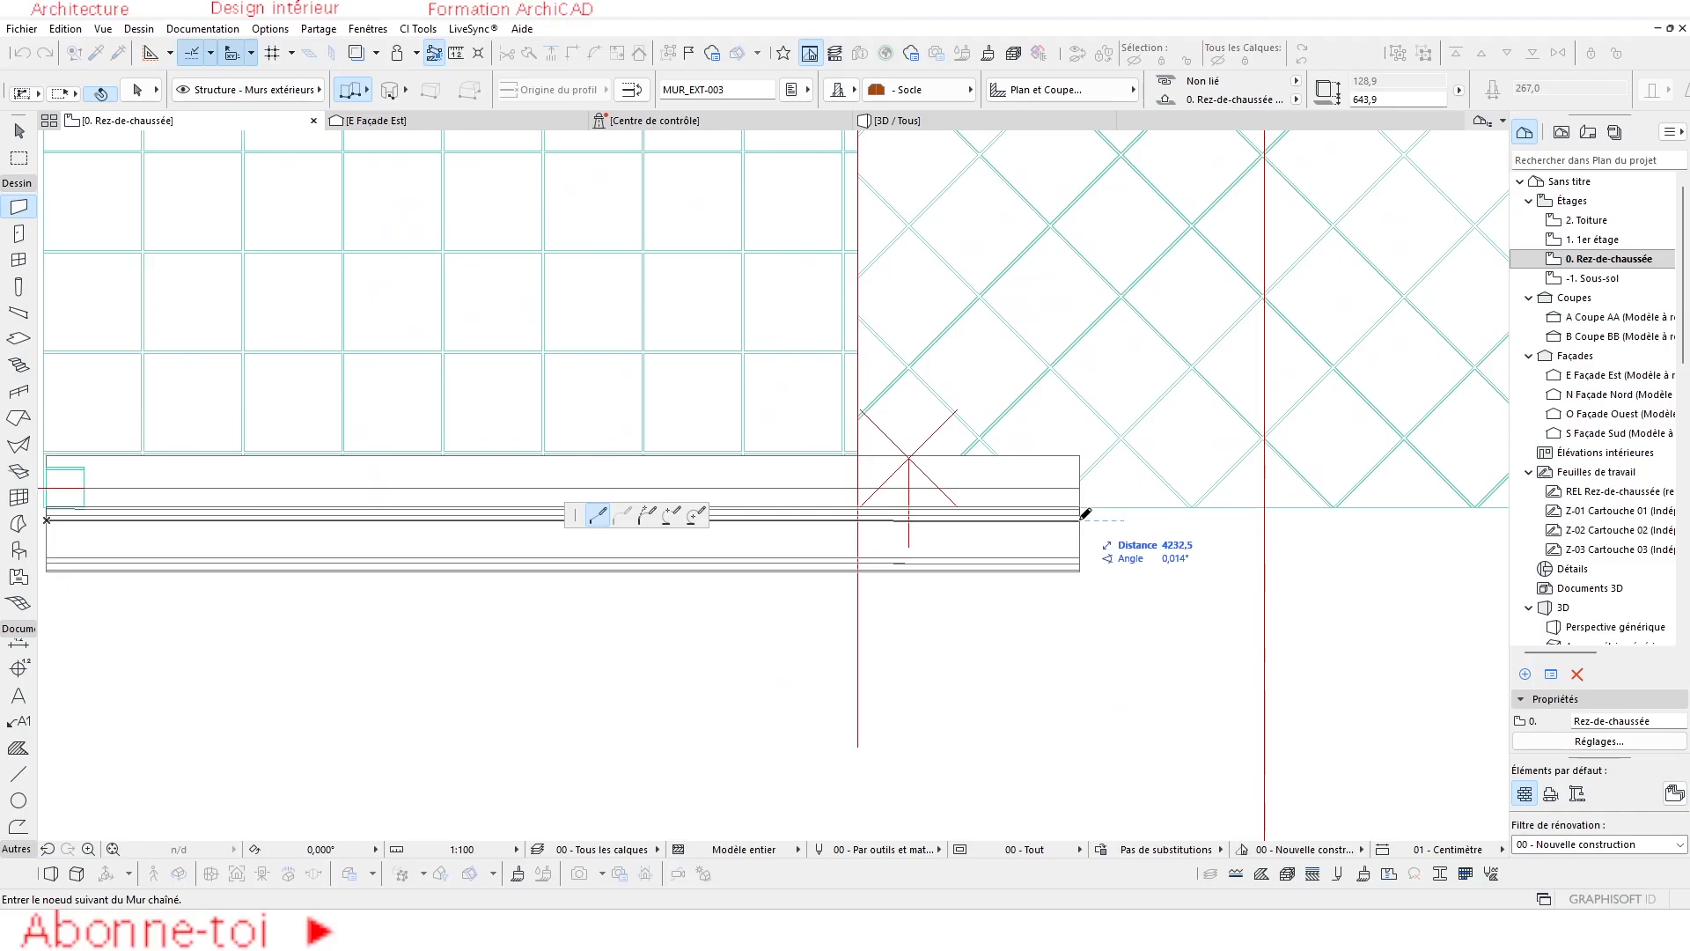
right_click(1080, 520)
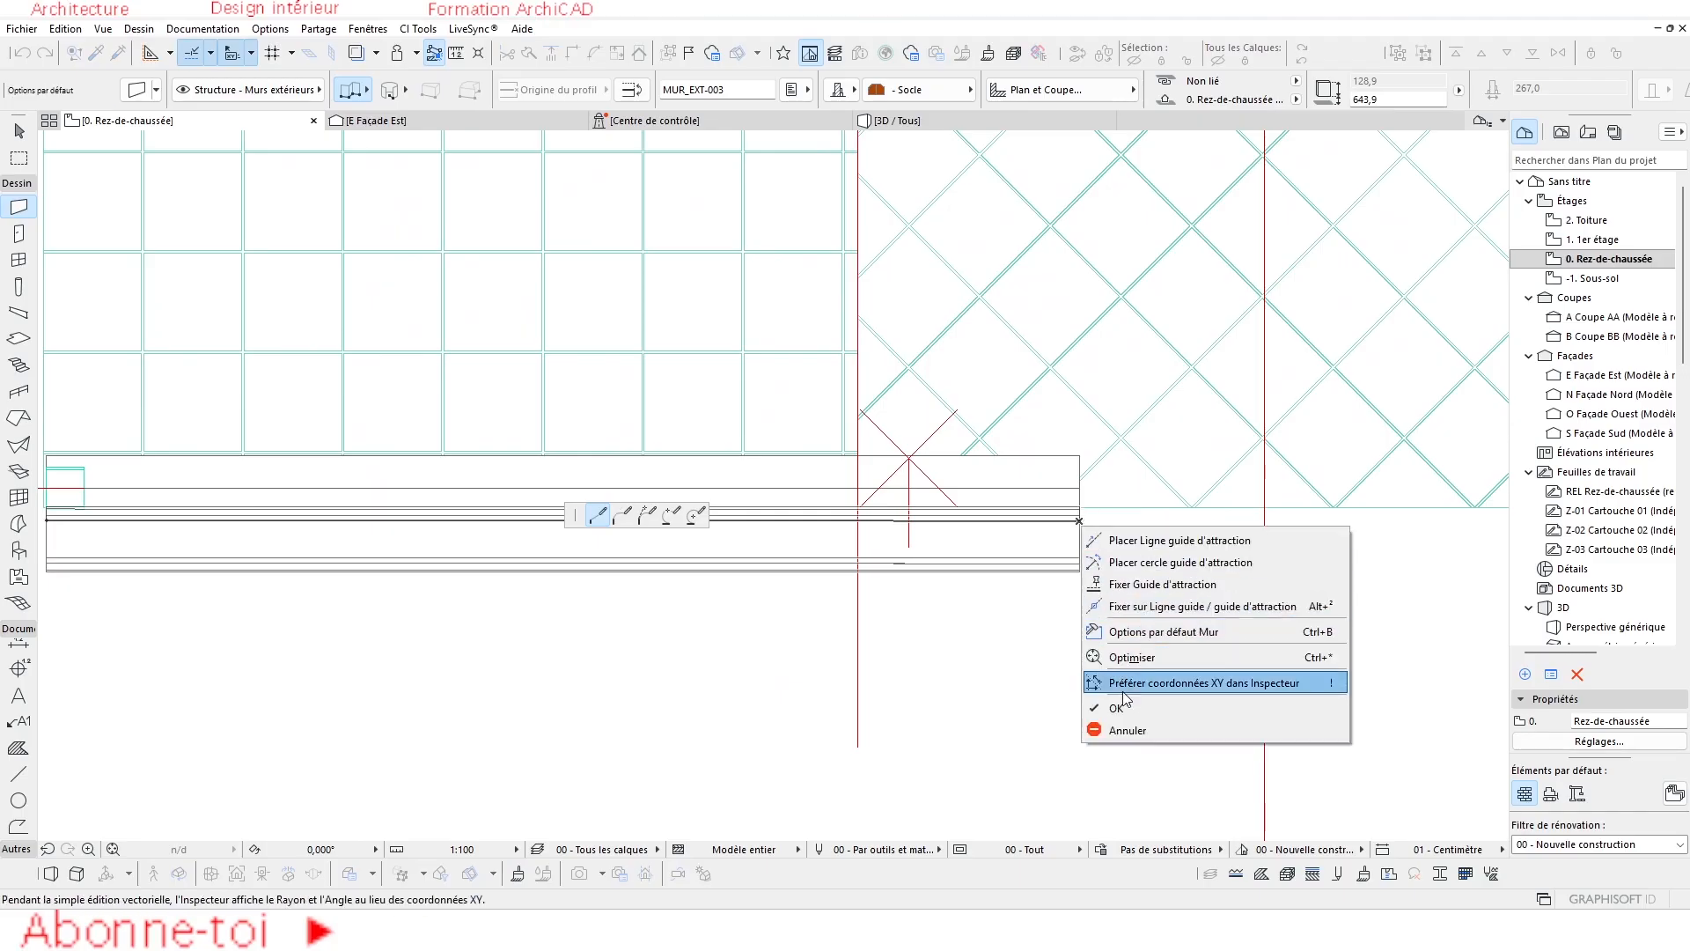
left_click(1126, 729)
key("Escape")
Delete the handrail wall in the plan and undo that deletion.
left_click(1043, 520)
scroll(1046, 523, "down", 2)
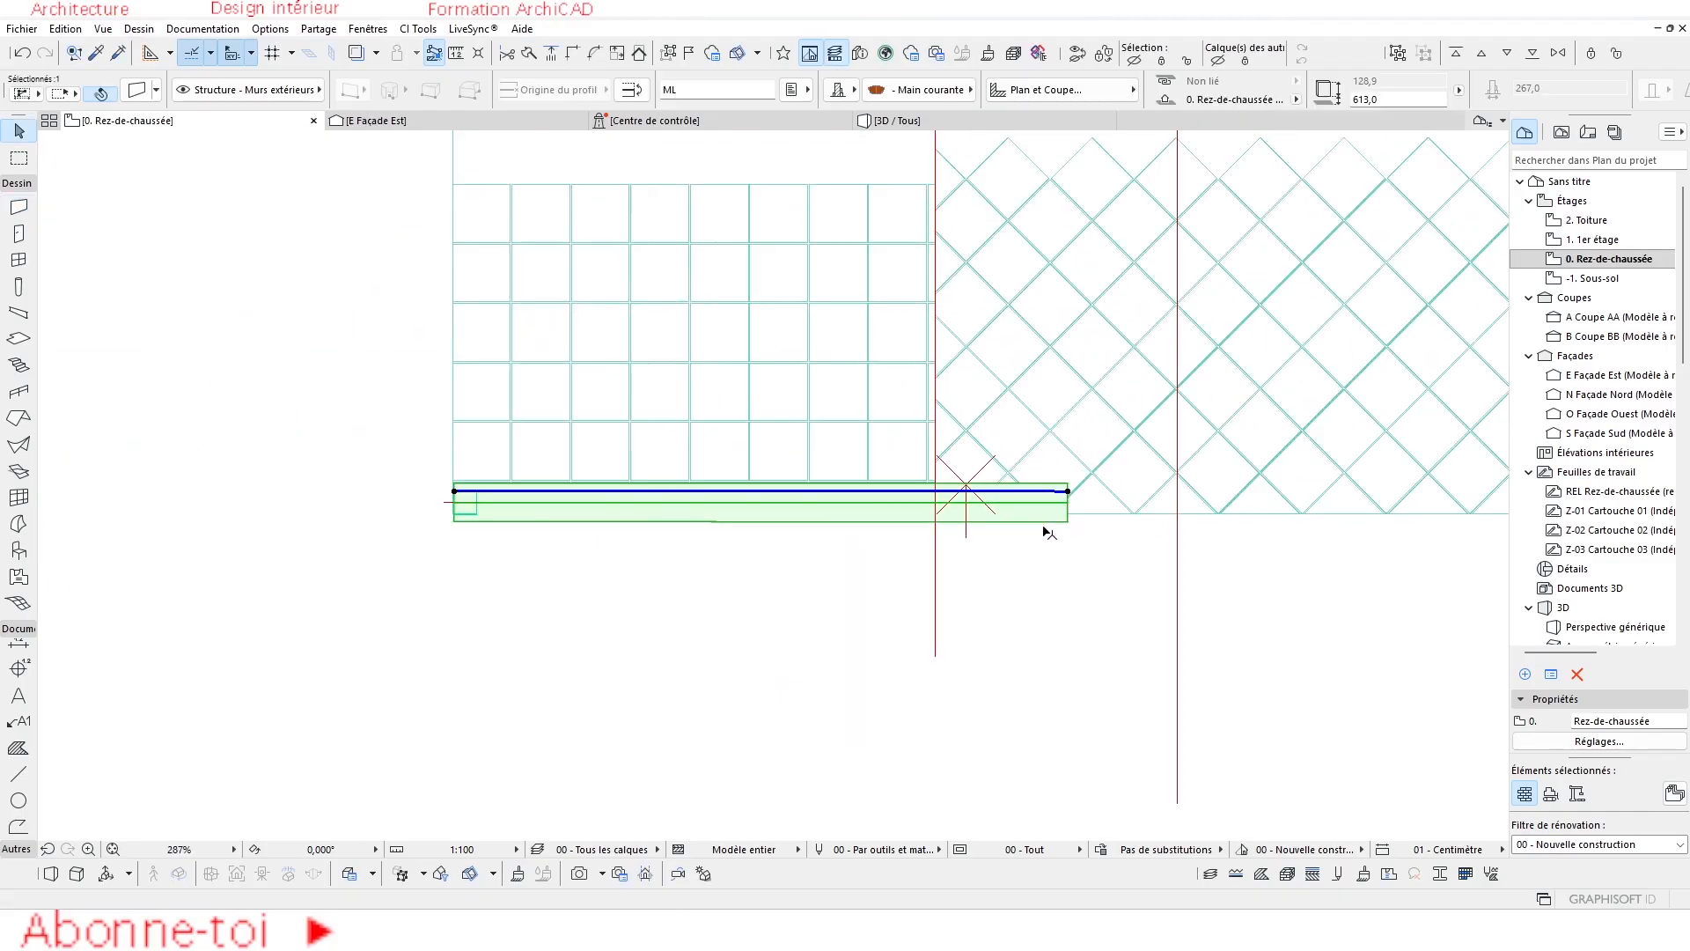
scroll(1047, 532, "down", 1)
key("Delete")
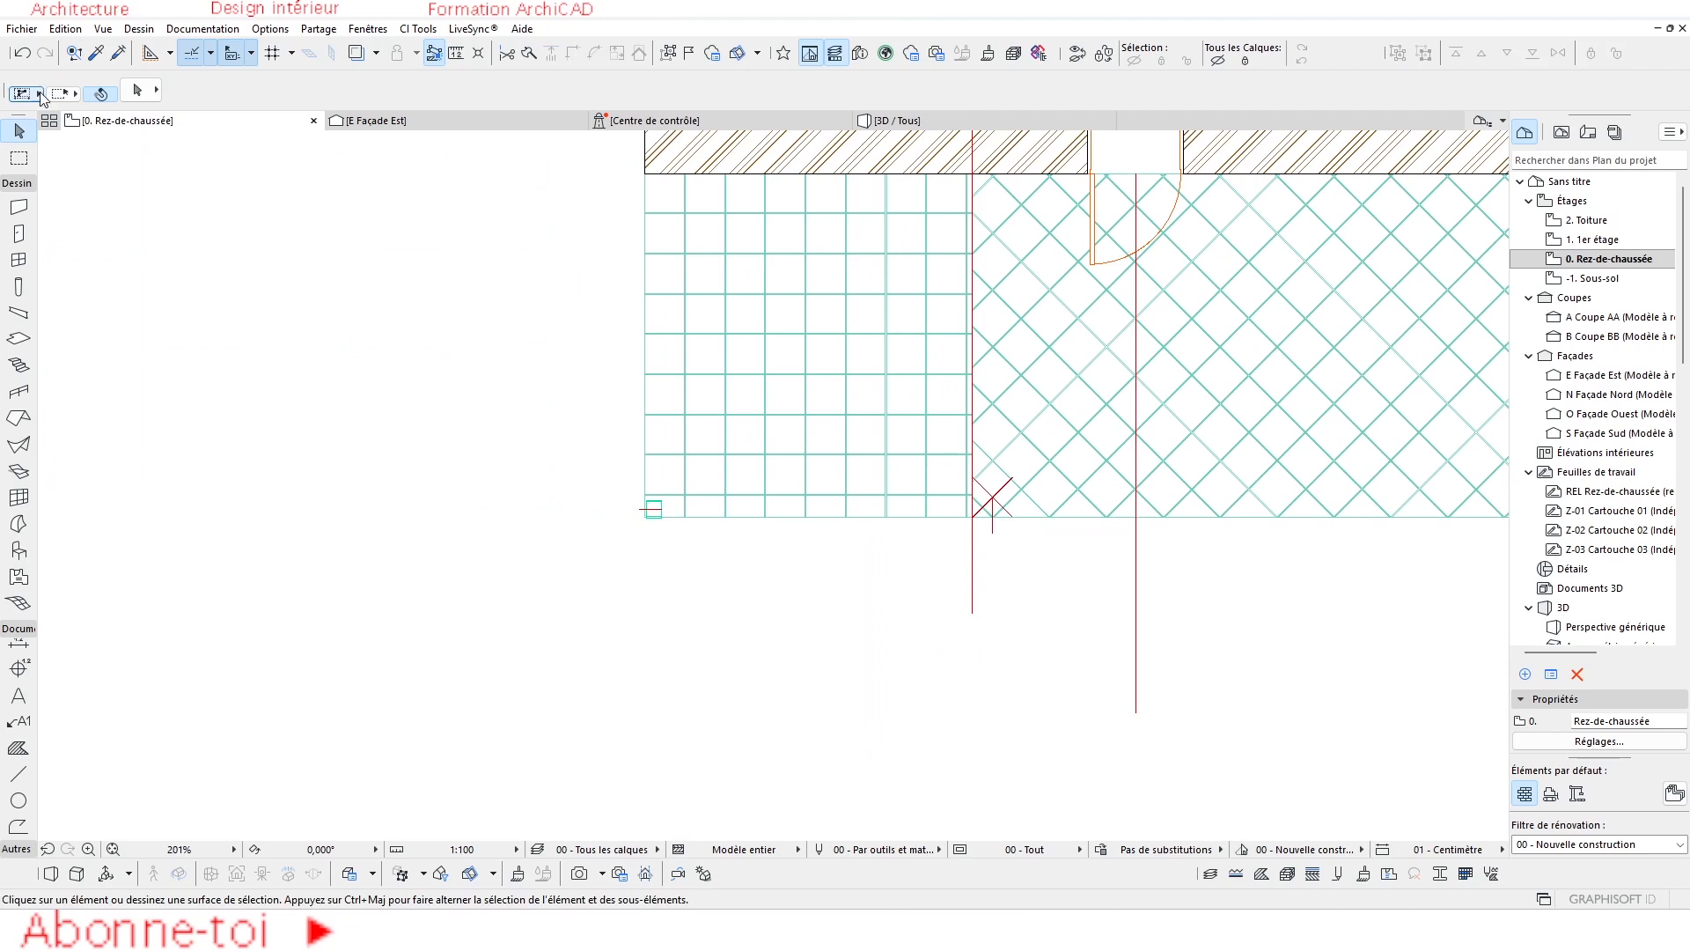
left_click(22, 52)
Draw the "Socle" profile wall again along the full length of the handrail's outer edge.
left_click(19, 206)
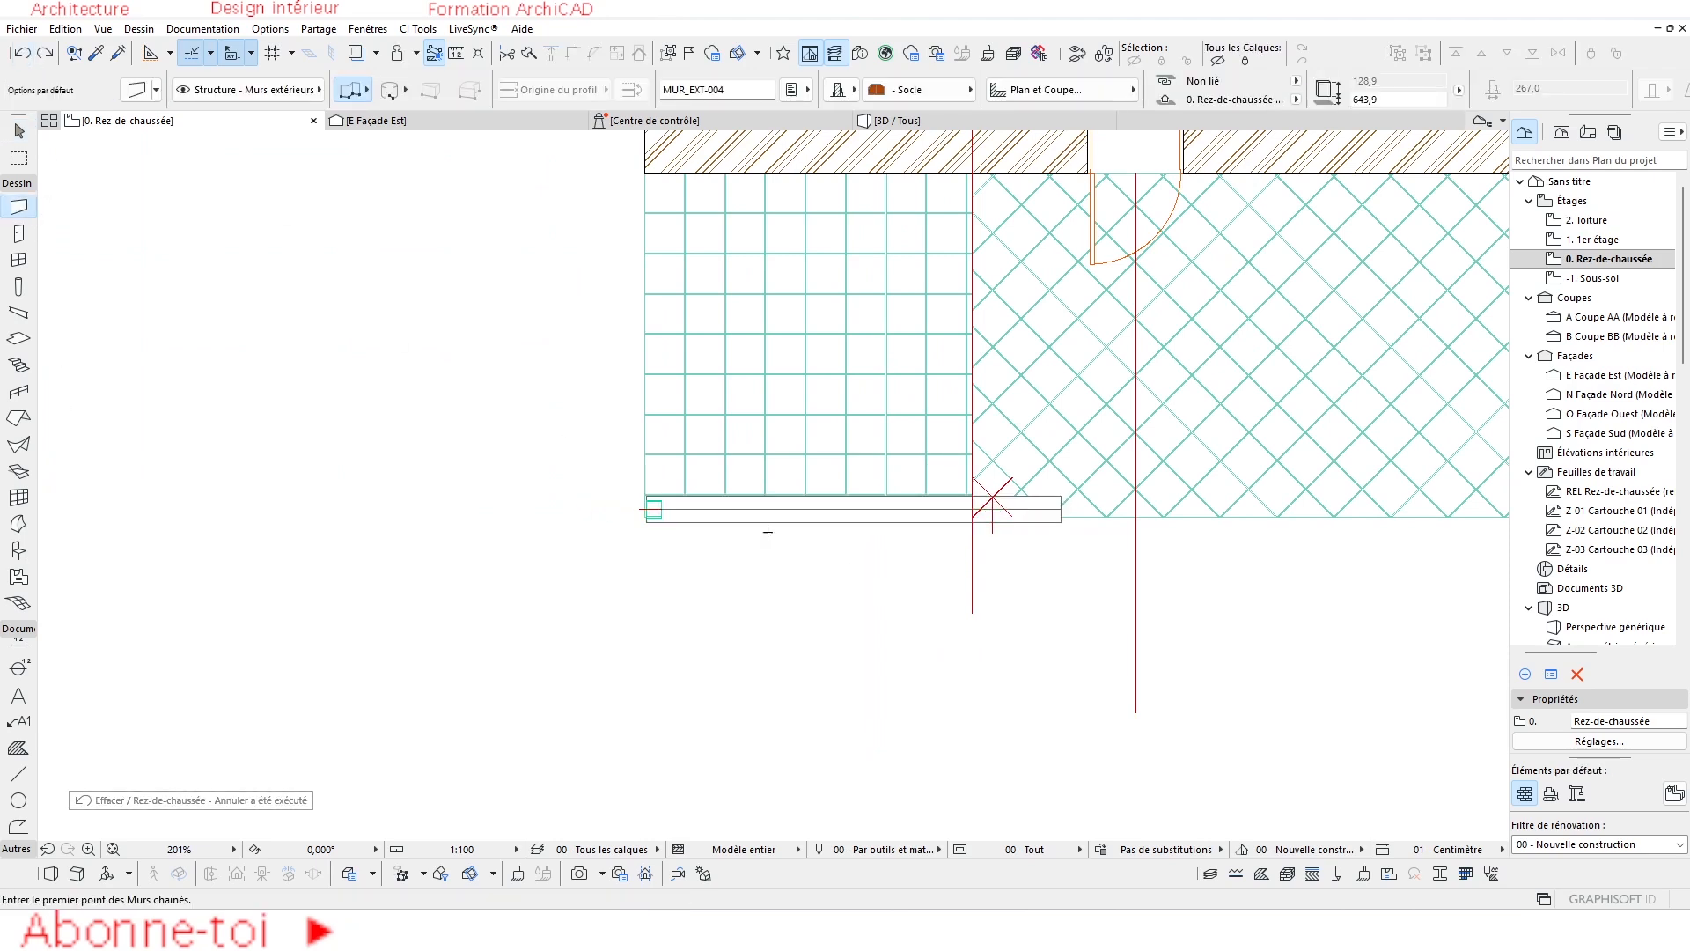
scroll(767, 532, "up", 3)
left_click(406, 463)
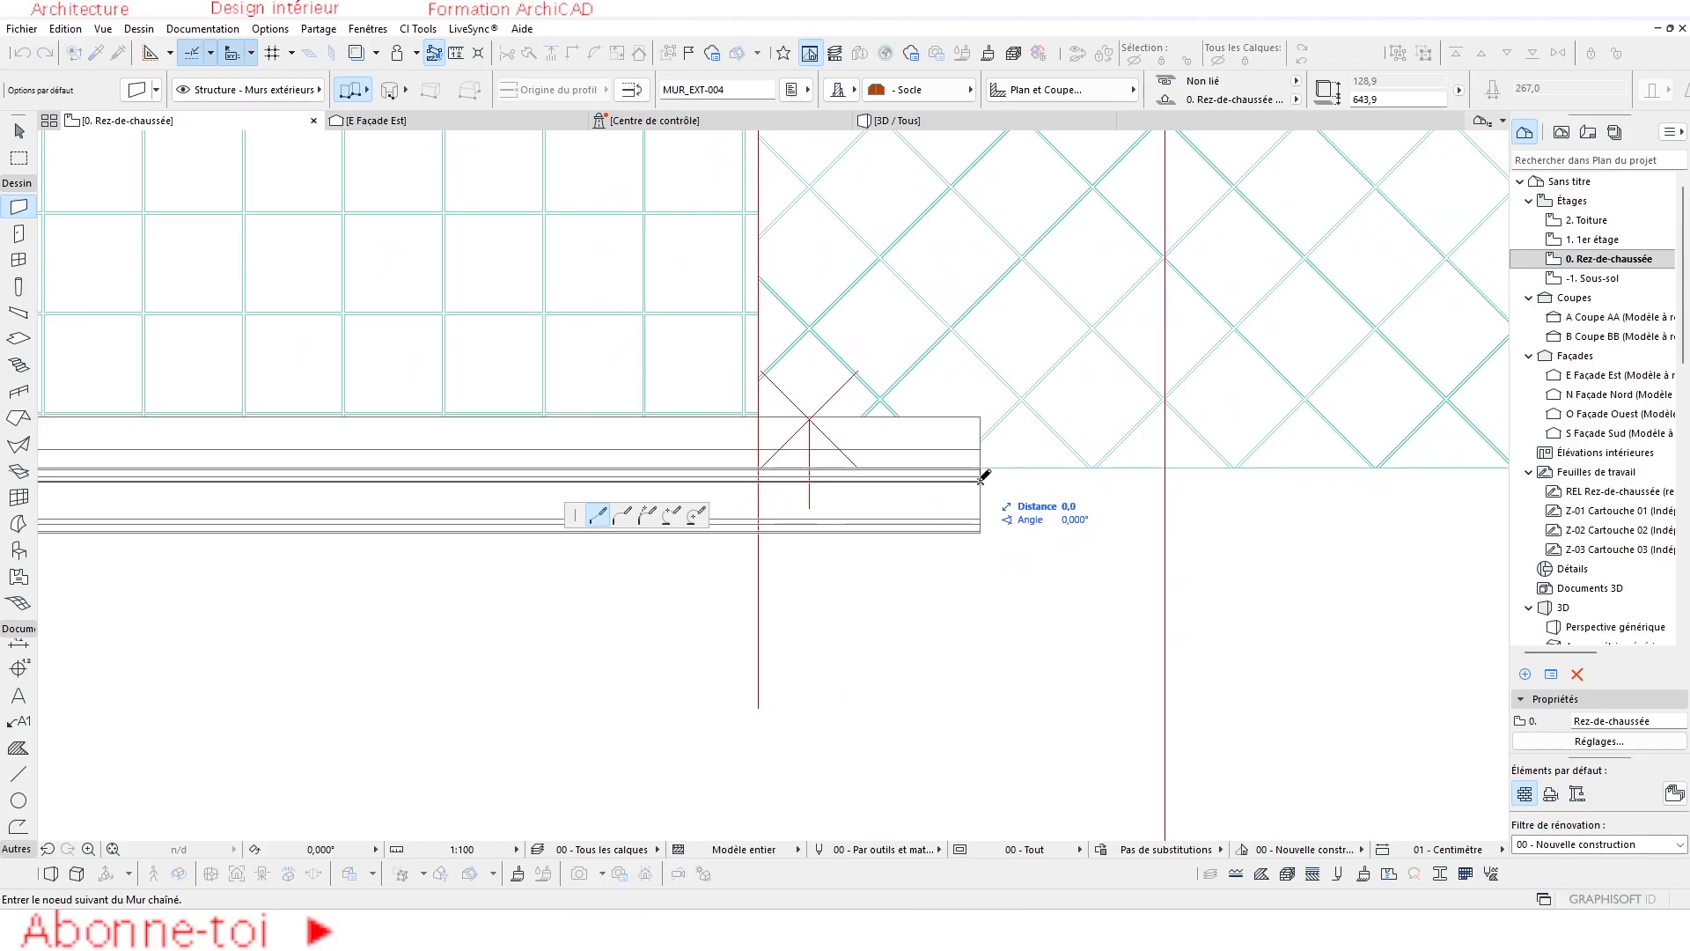
right_click(980, 480)
left_click(1013, 619)
key("Escape")
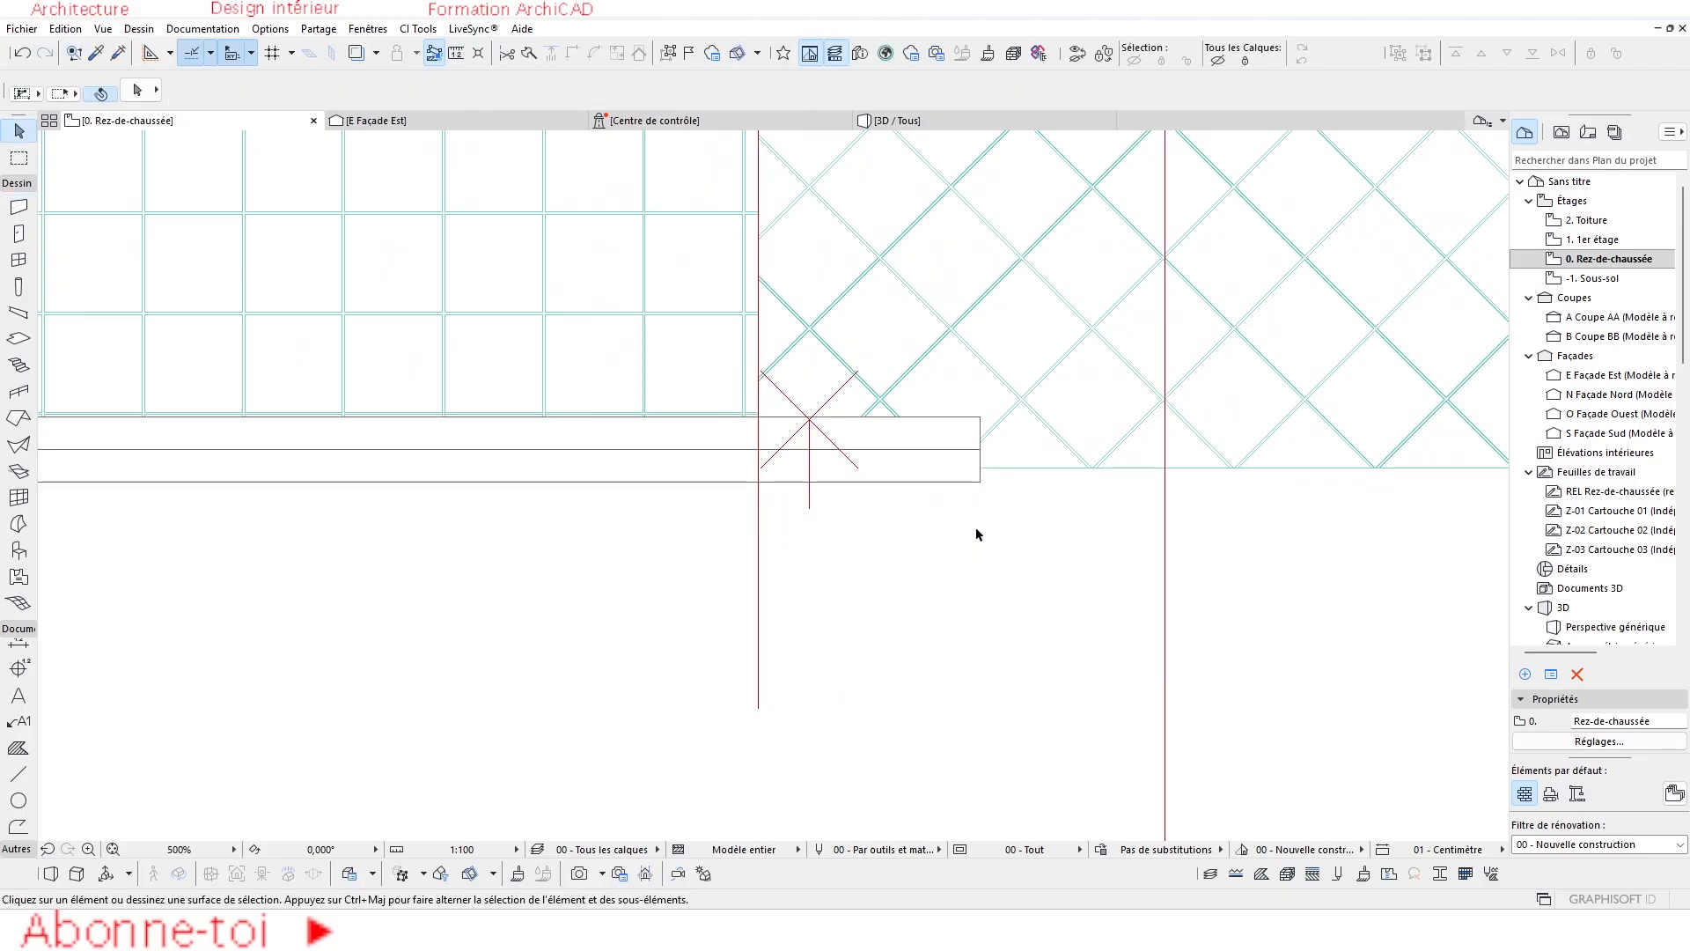
scroll(964, 520, "down", 3)
In 3D, delete the duplicate socle wall beside the terrace and undo the last deletion to keep a single socle.
left_click(933, 124)
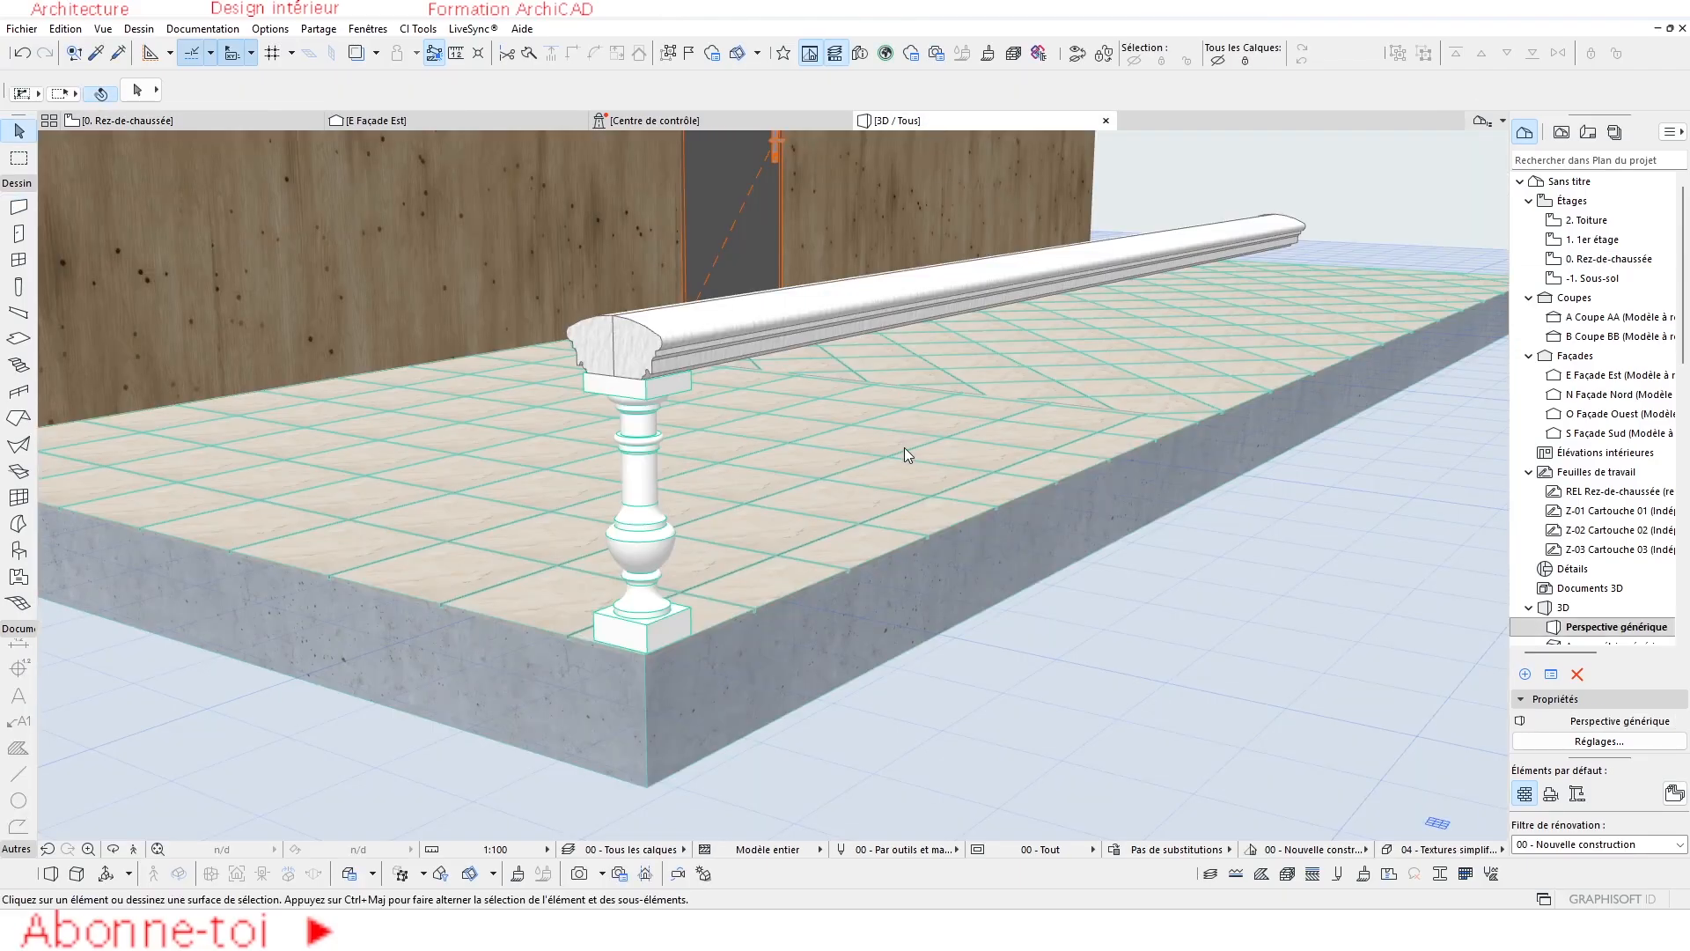
scroll(828, 520, "down", 3)
middle_click_drag(819, 543, 811, 600, "shift")
left_click(810, 602)
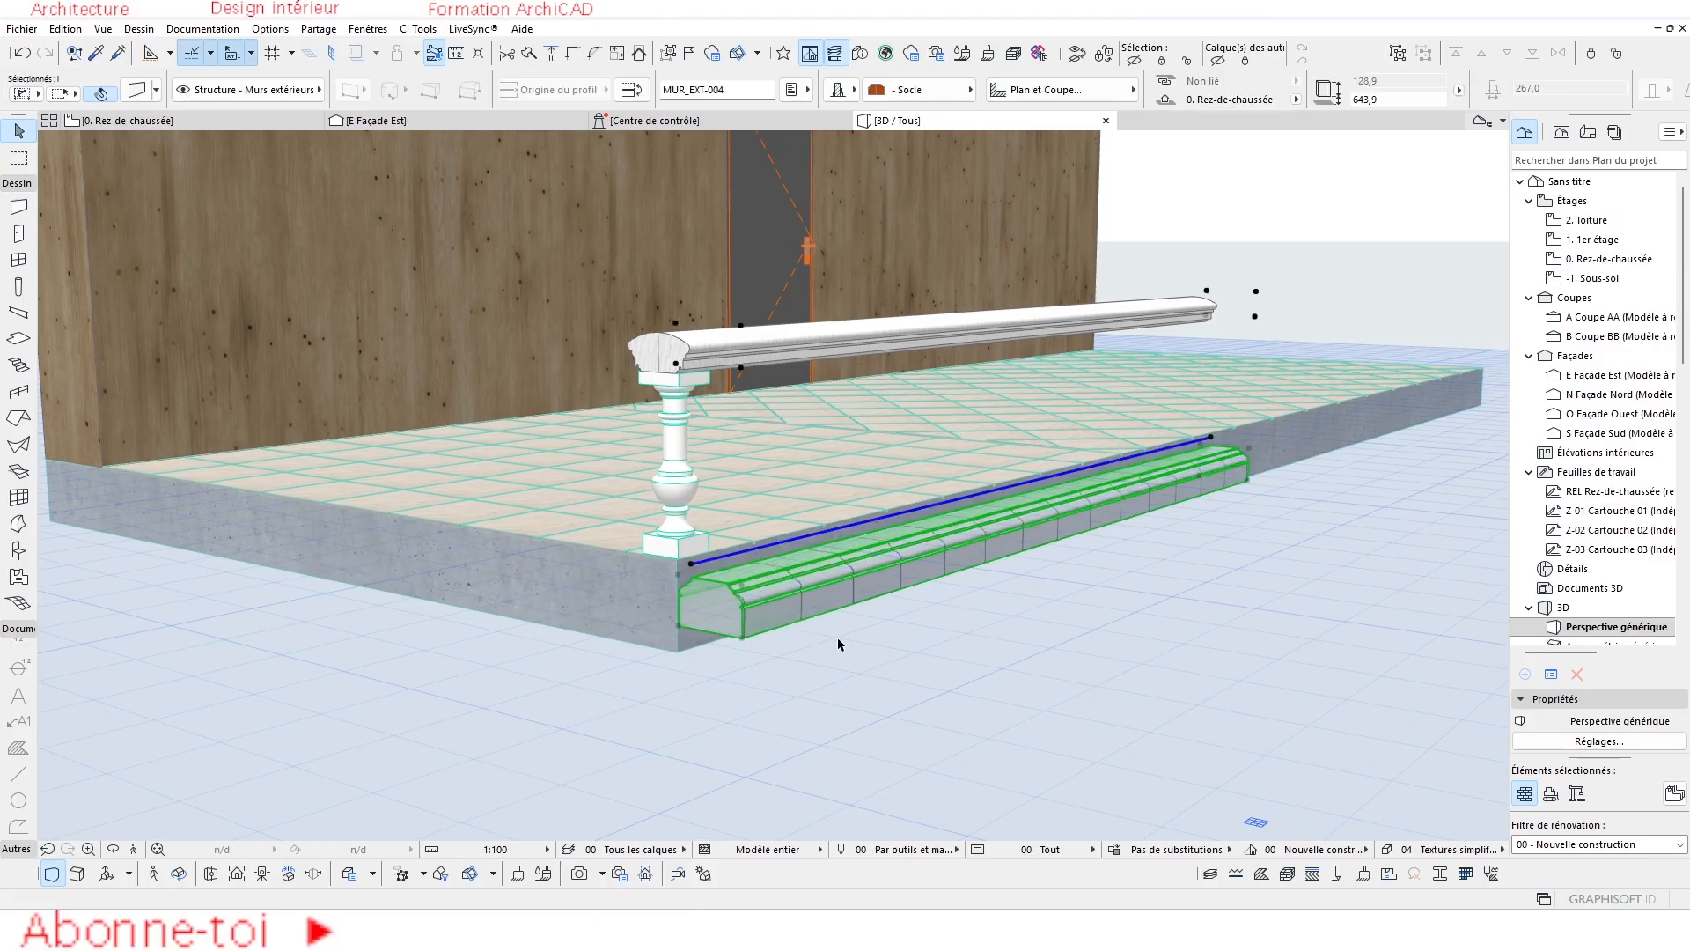
key("Delete")
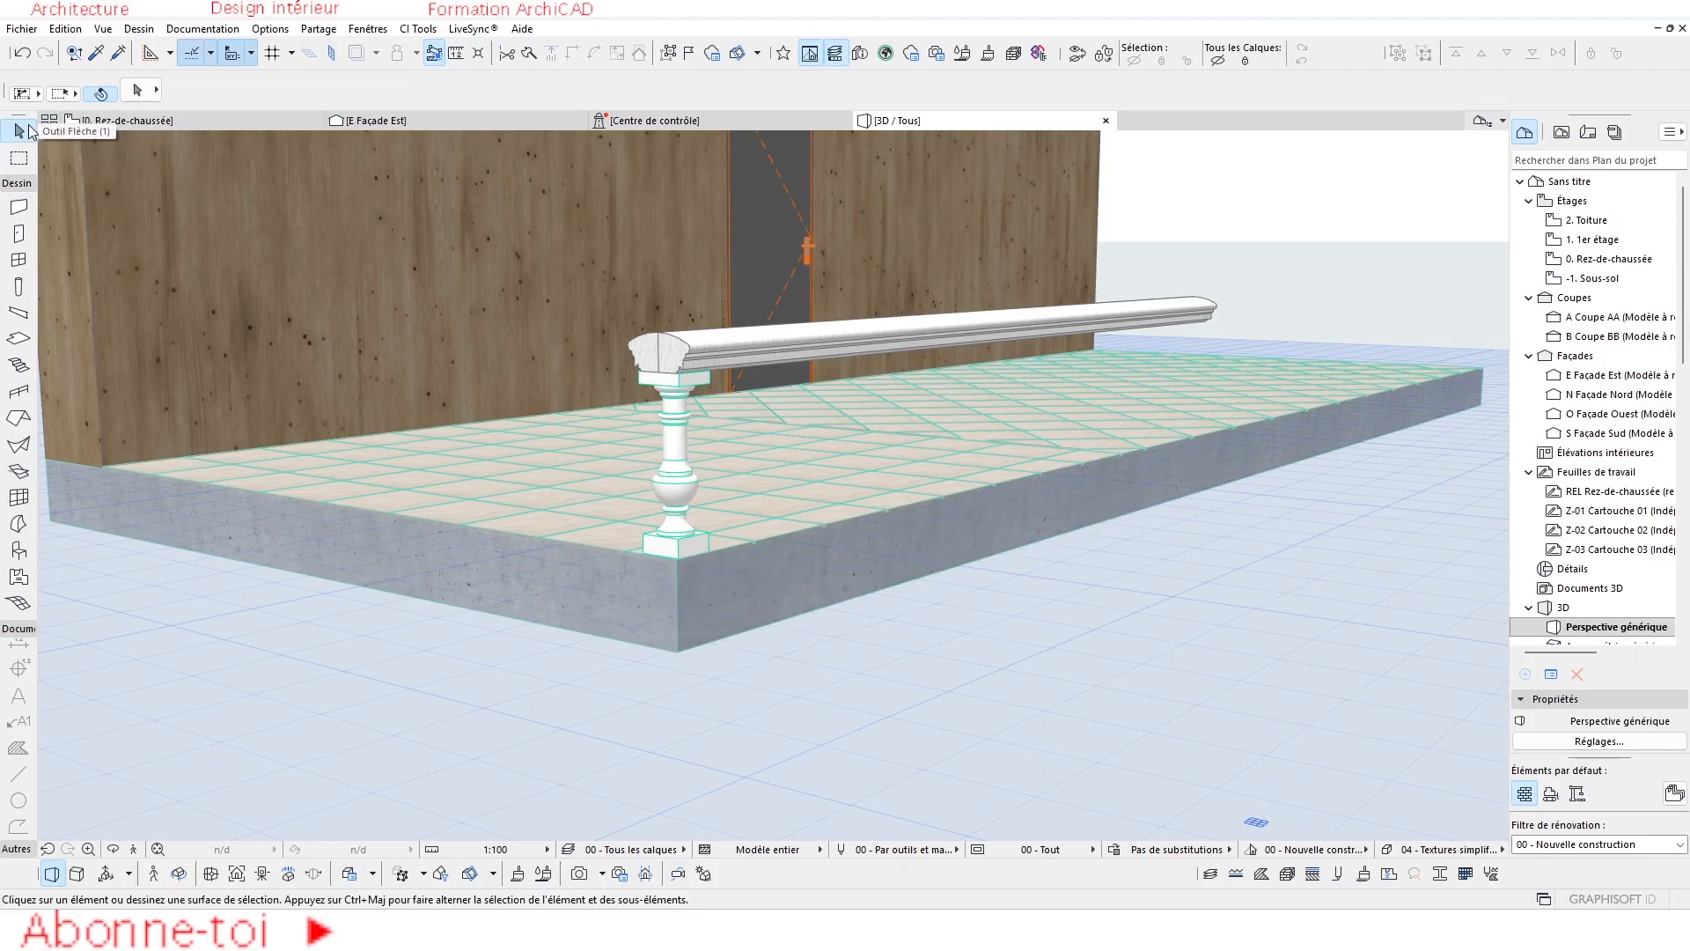
left_click(21, 52)
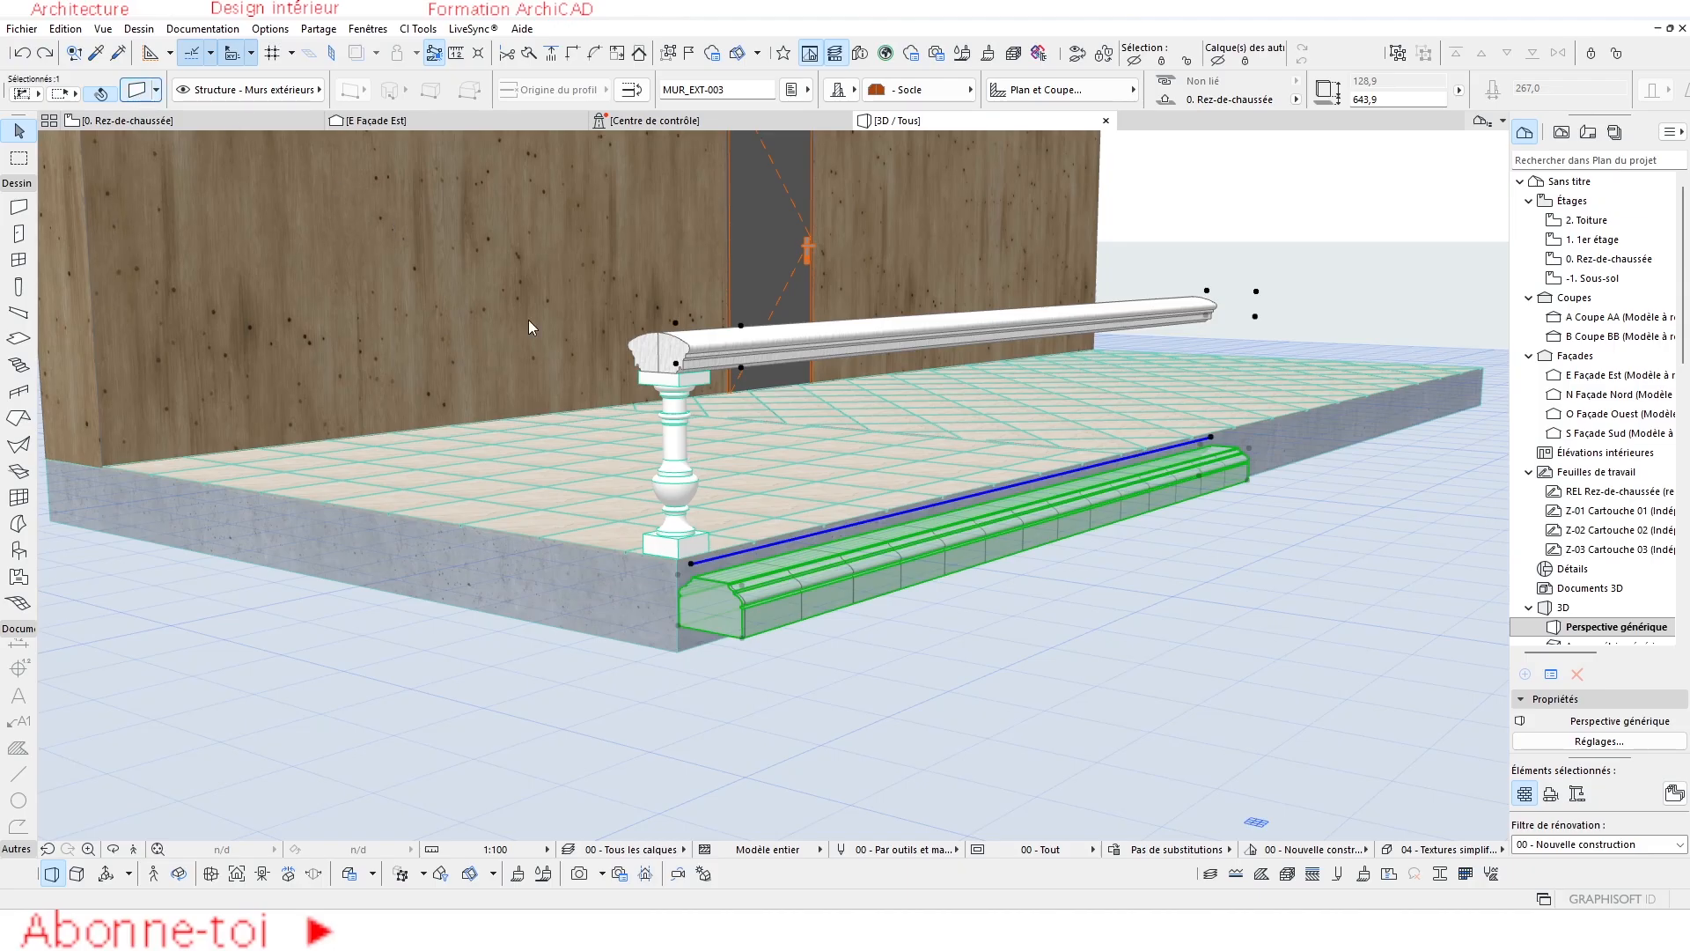
key("ctrl+t")
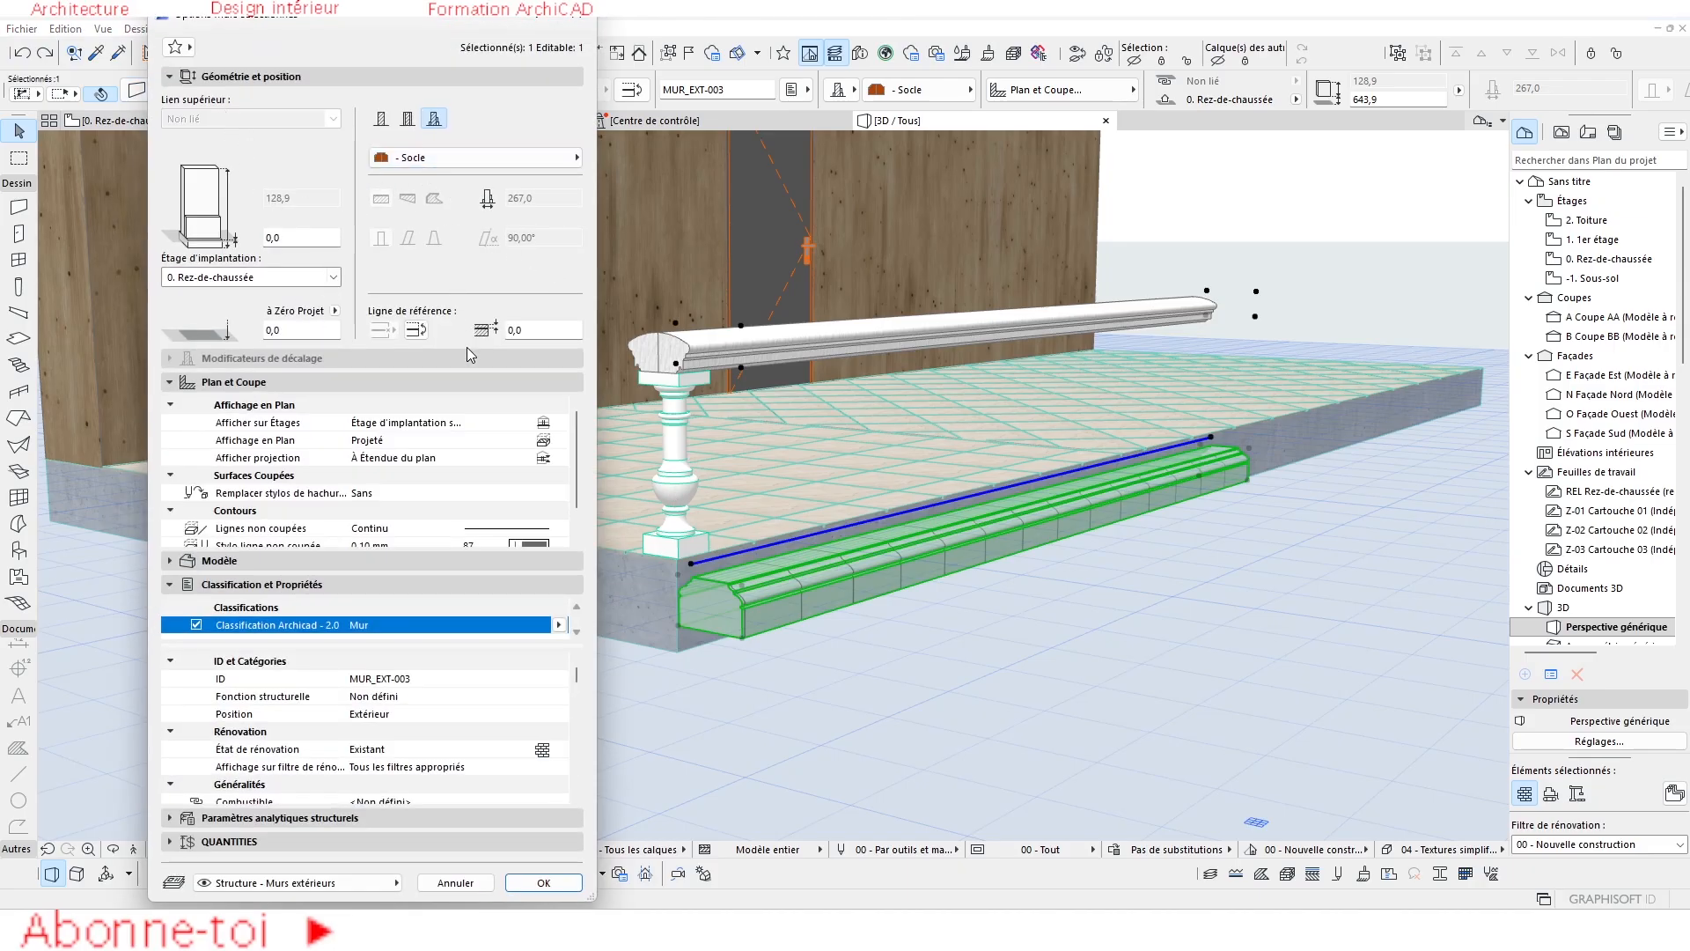
key("Escape")
scroll(748, 597, "up", 2)
middle_click_drag(767, 607, 822, 635)
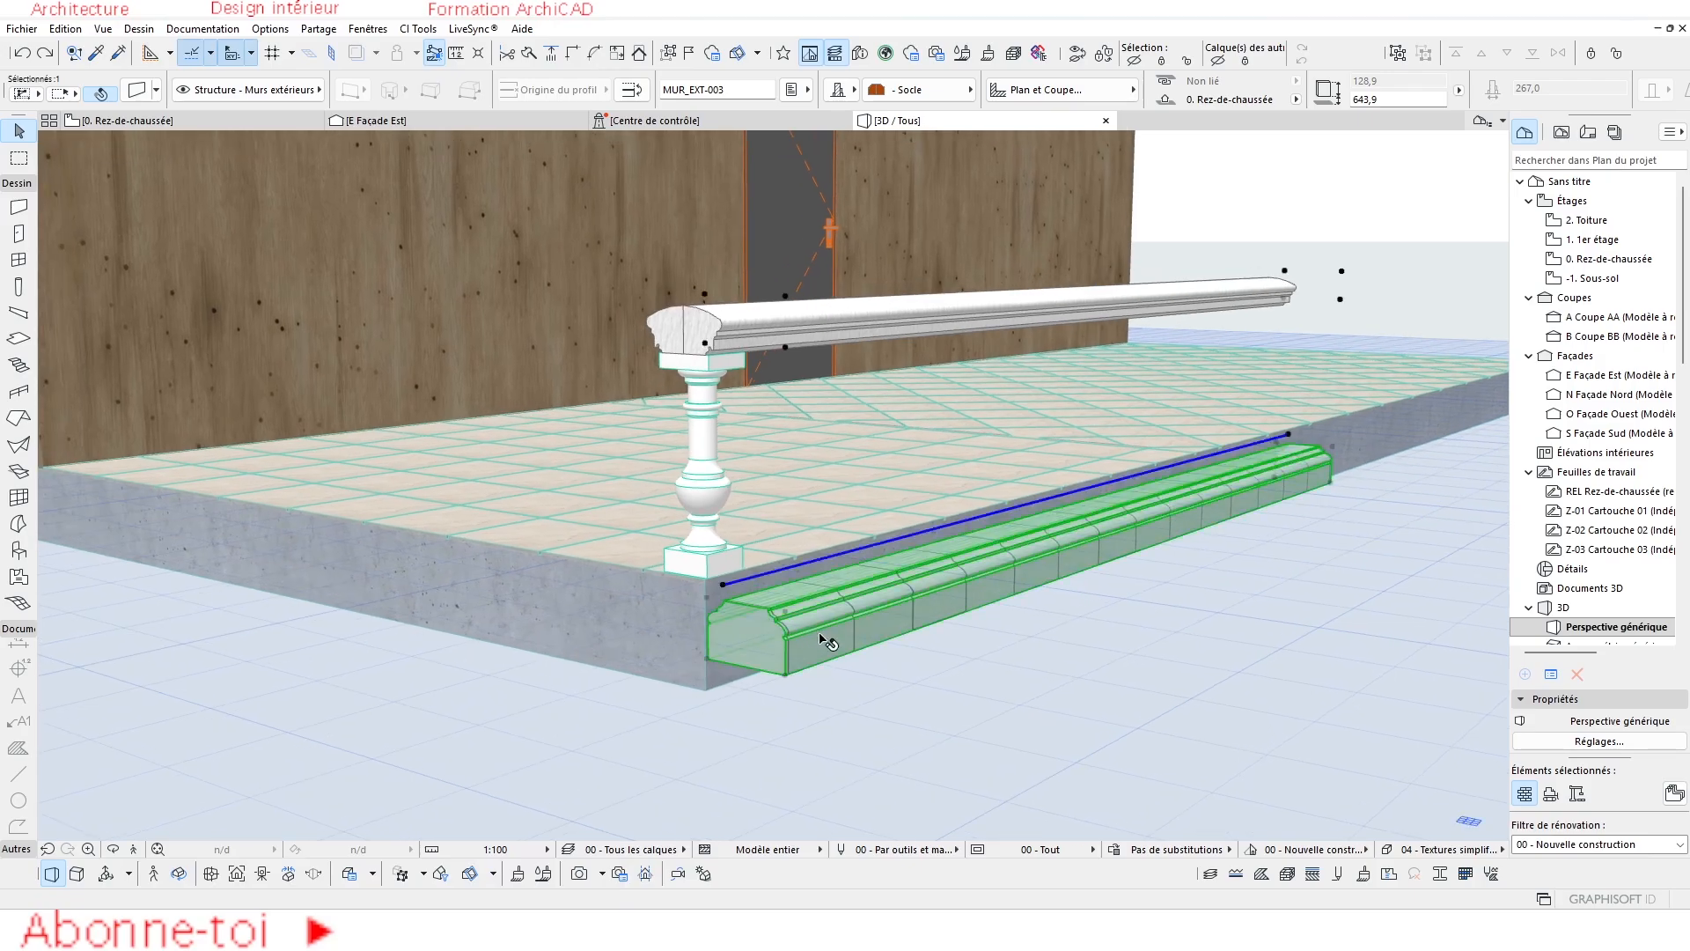
scroll(742, 601, "up", 4)
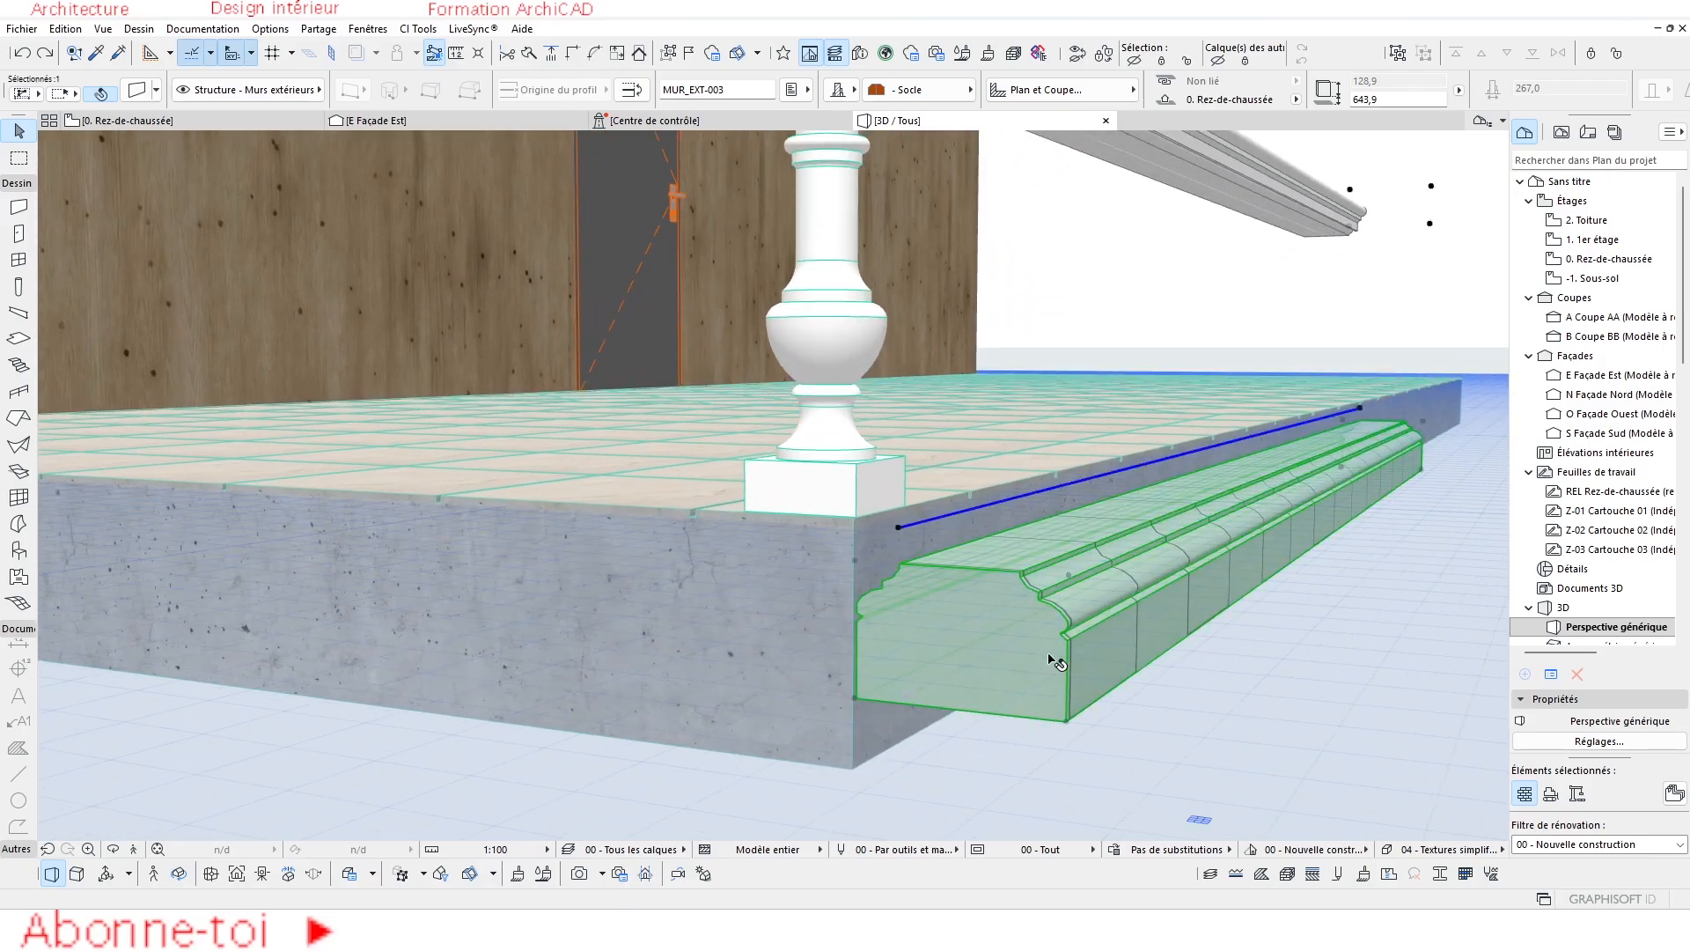
In the east elevation, move the socle wall so the midpoint of its top meets the middle of the baluster base's underside.
key("ctrl+d")
scroll(1005, 591, "up", 3)
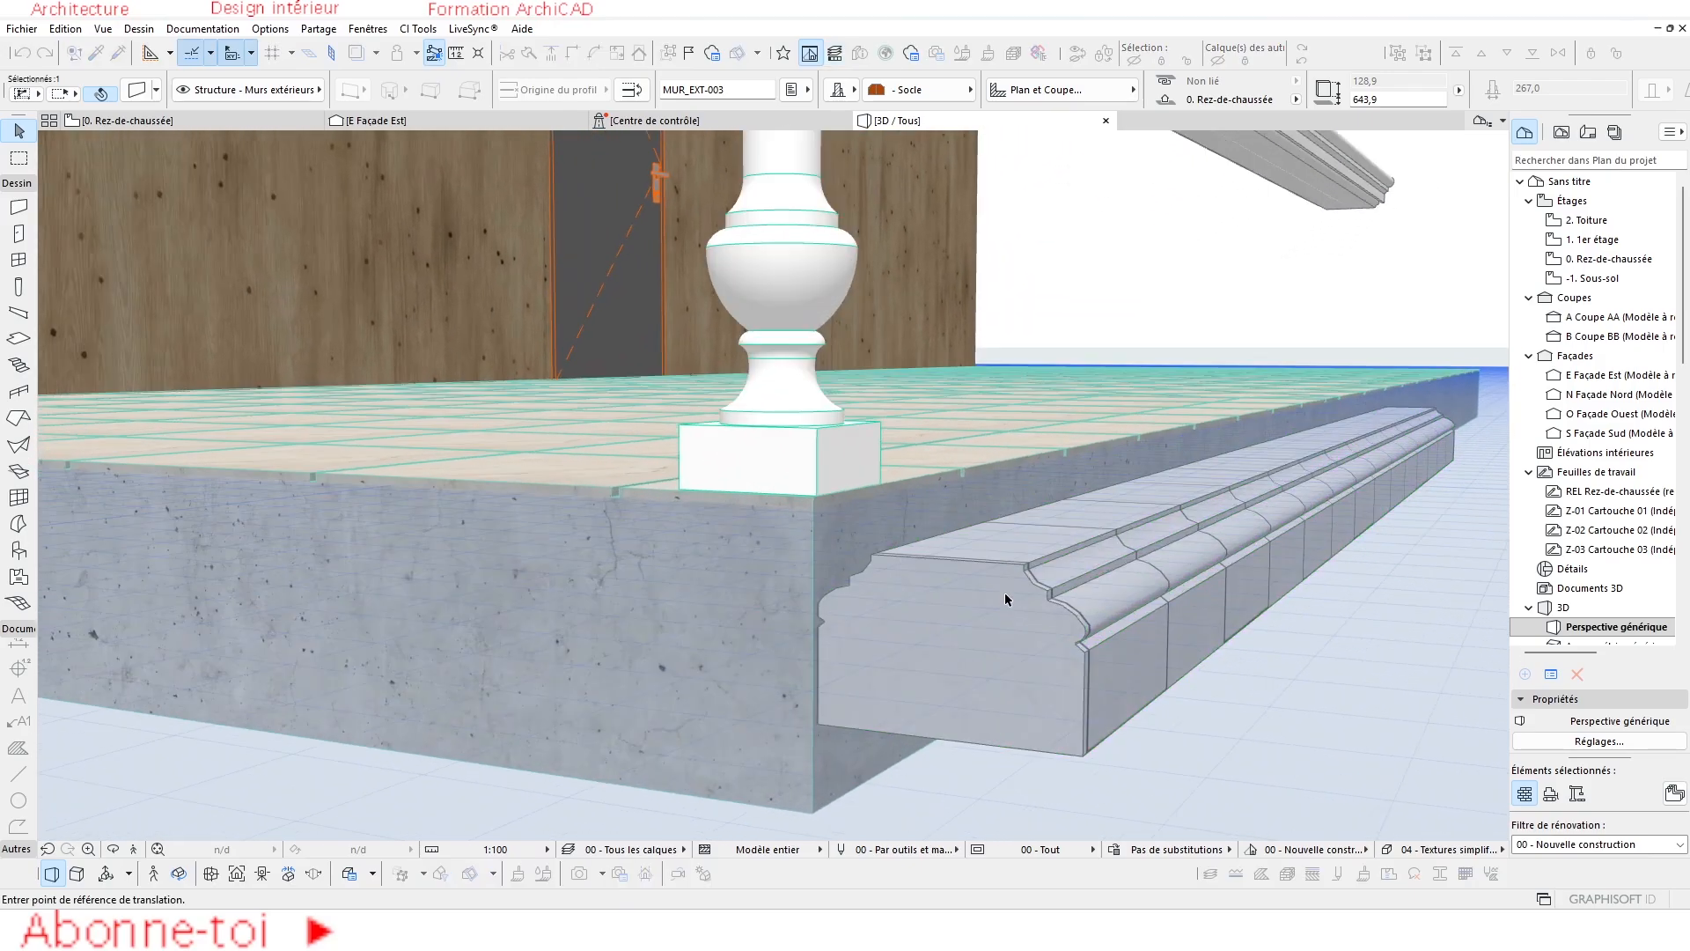
left_click(465, 119)
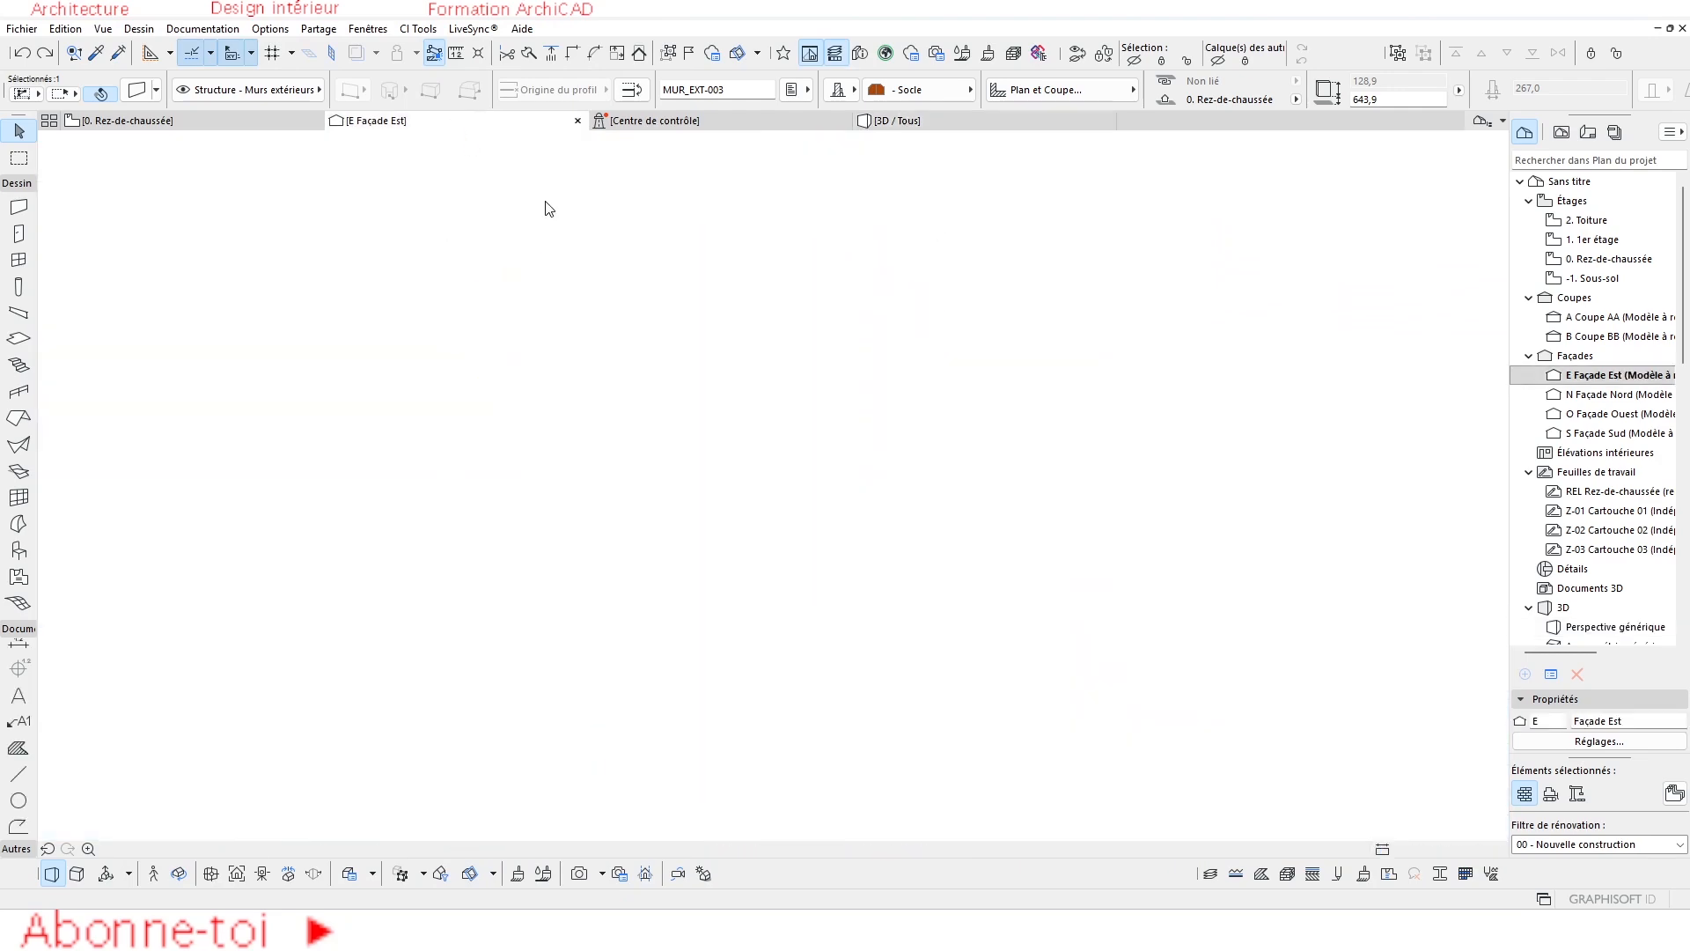
scroll(762, 362, "down", 3)
scroll(716, 483, "up", 3)
left_click(717, 483)
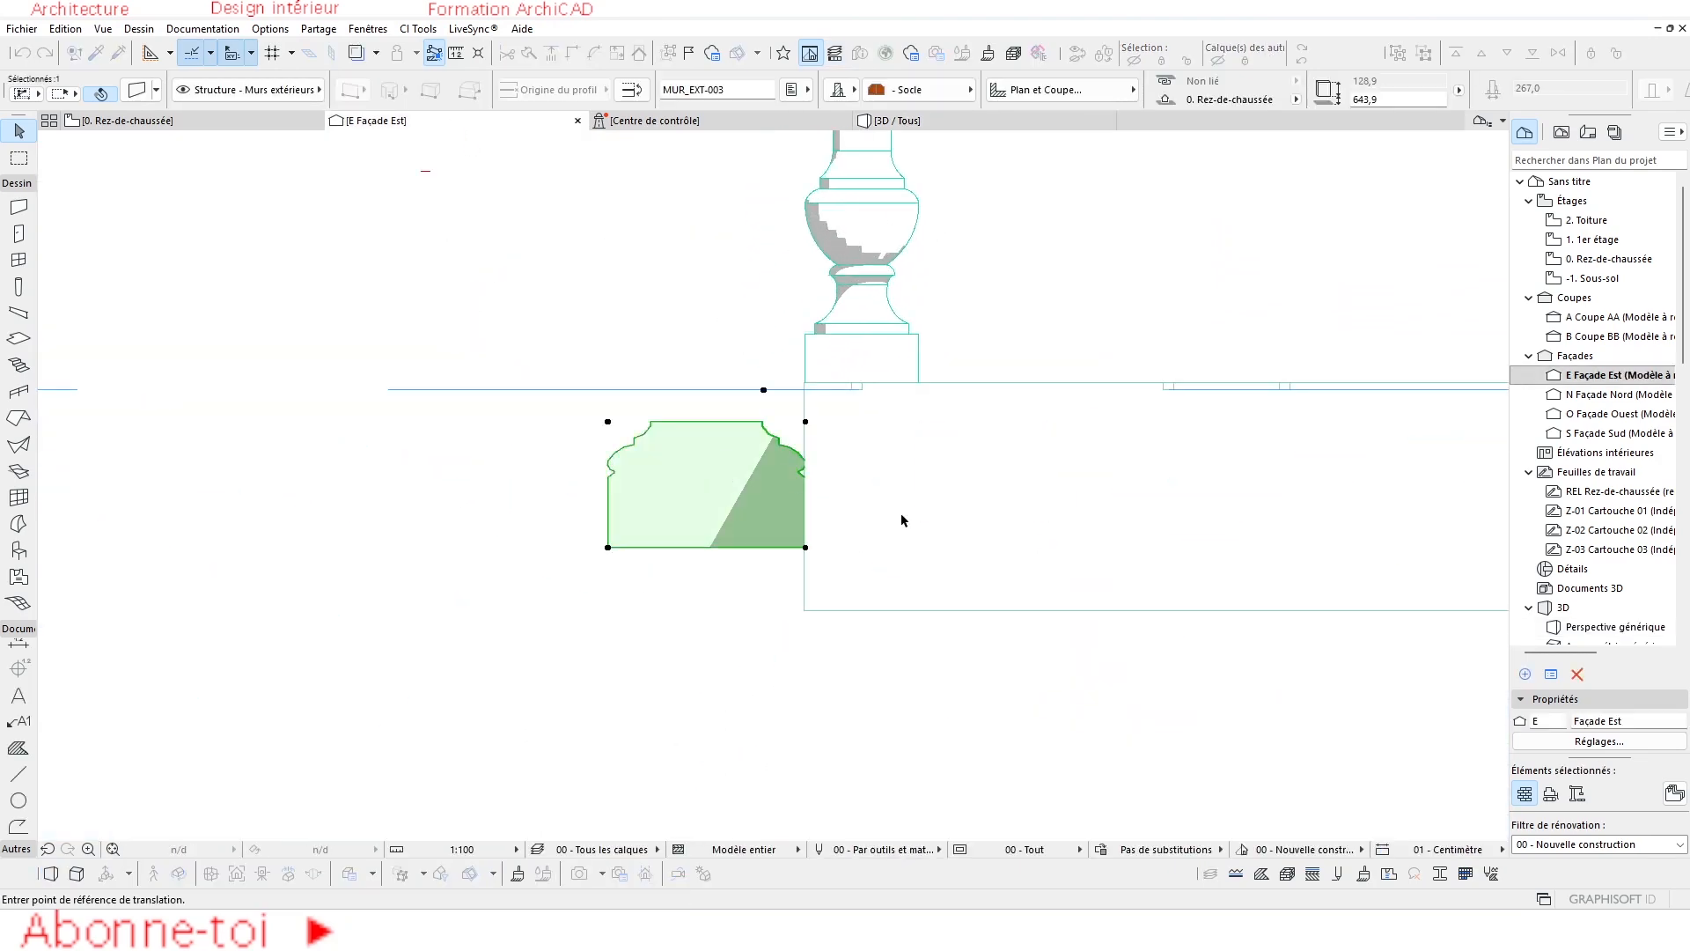
middle_click_drag(1041, 564, 532, 646)
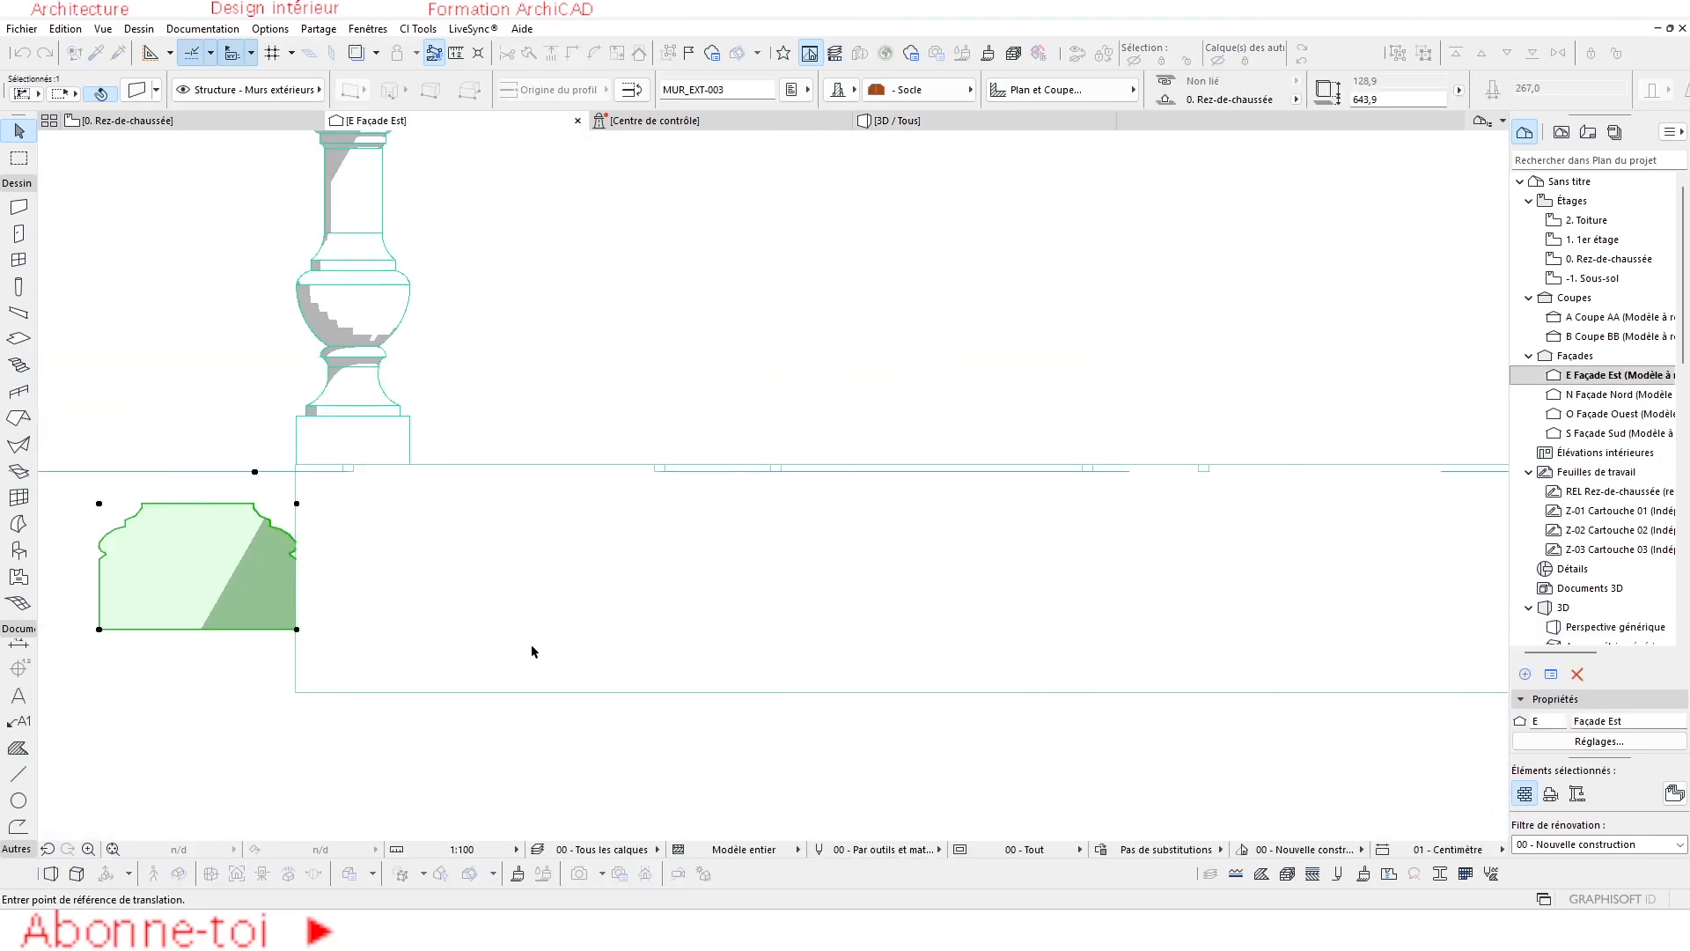
left_click(197, 503)
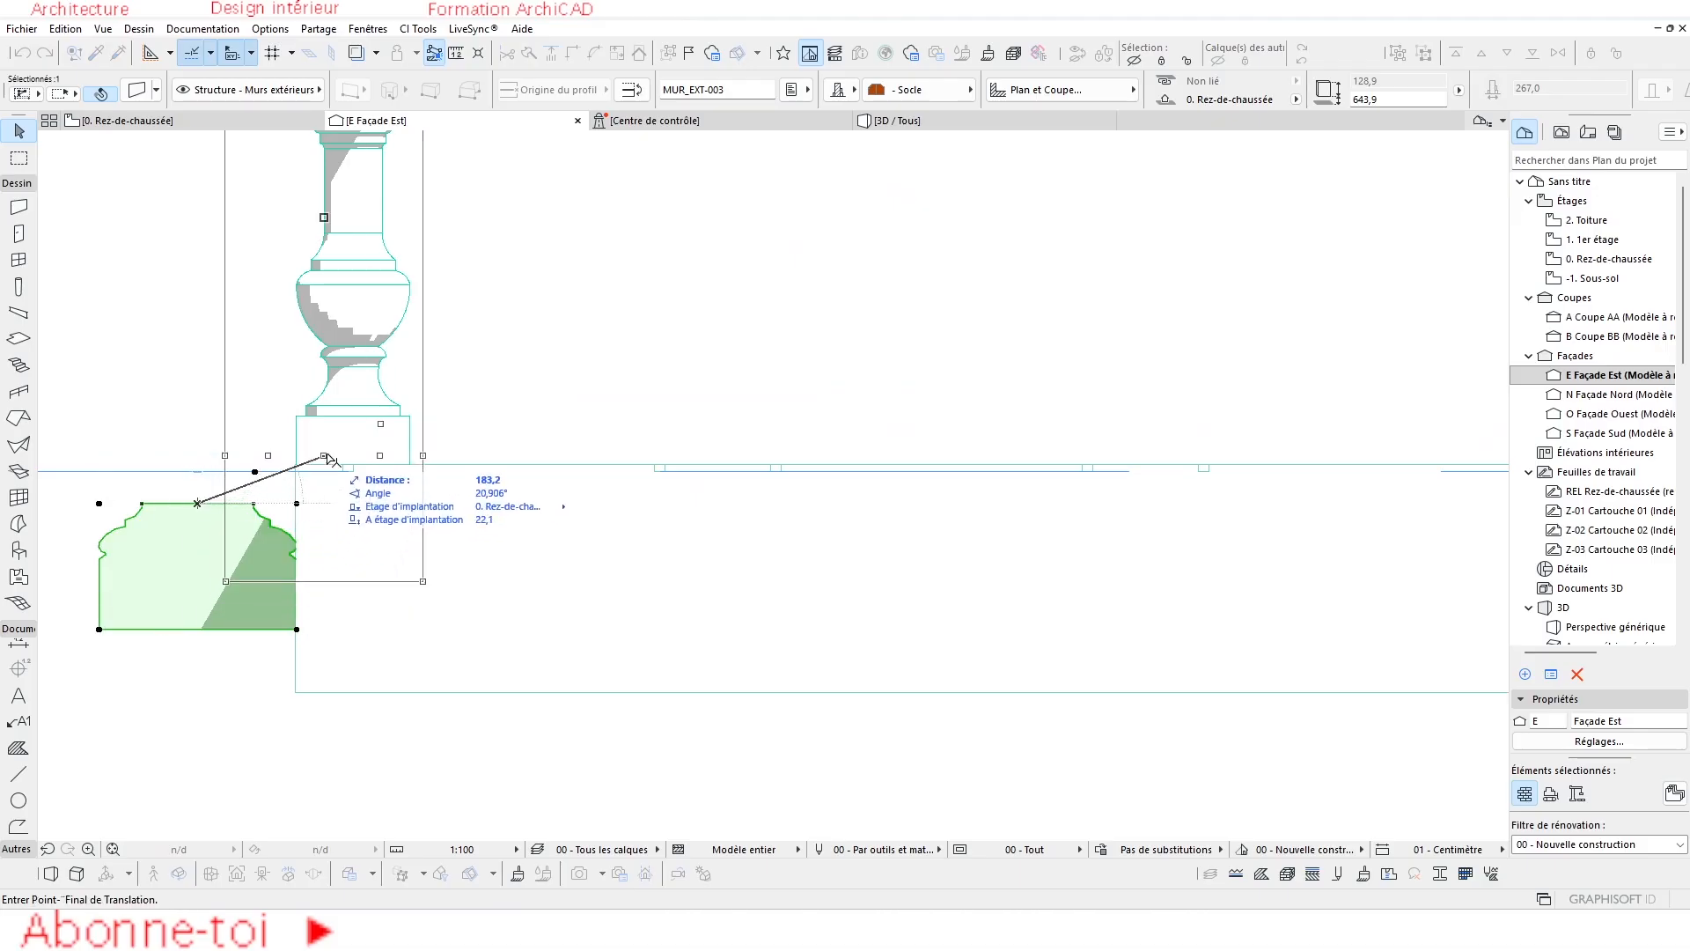
left_click(353, 466)
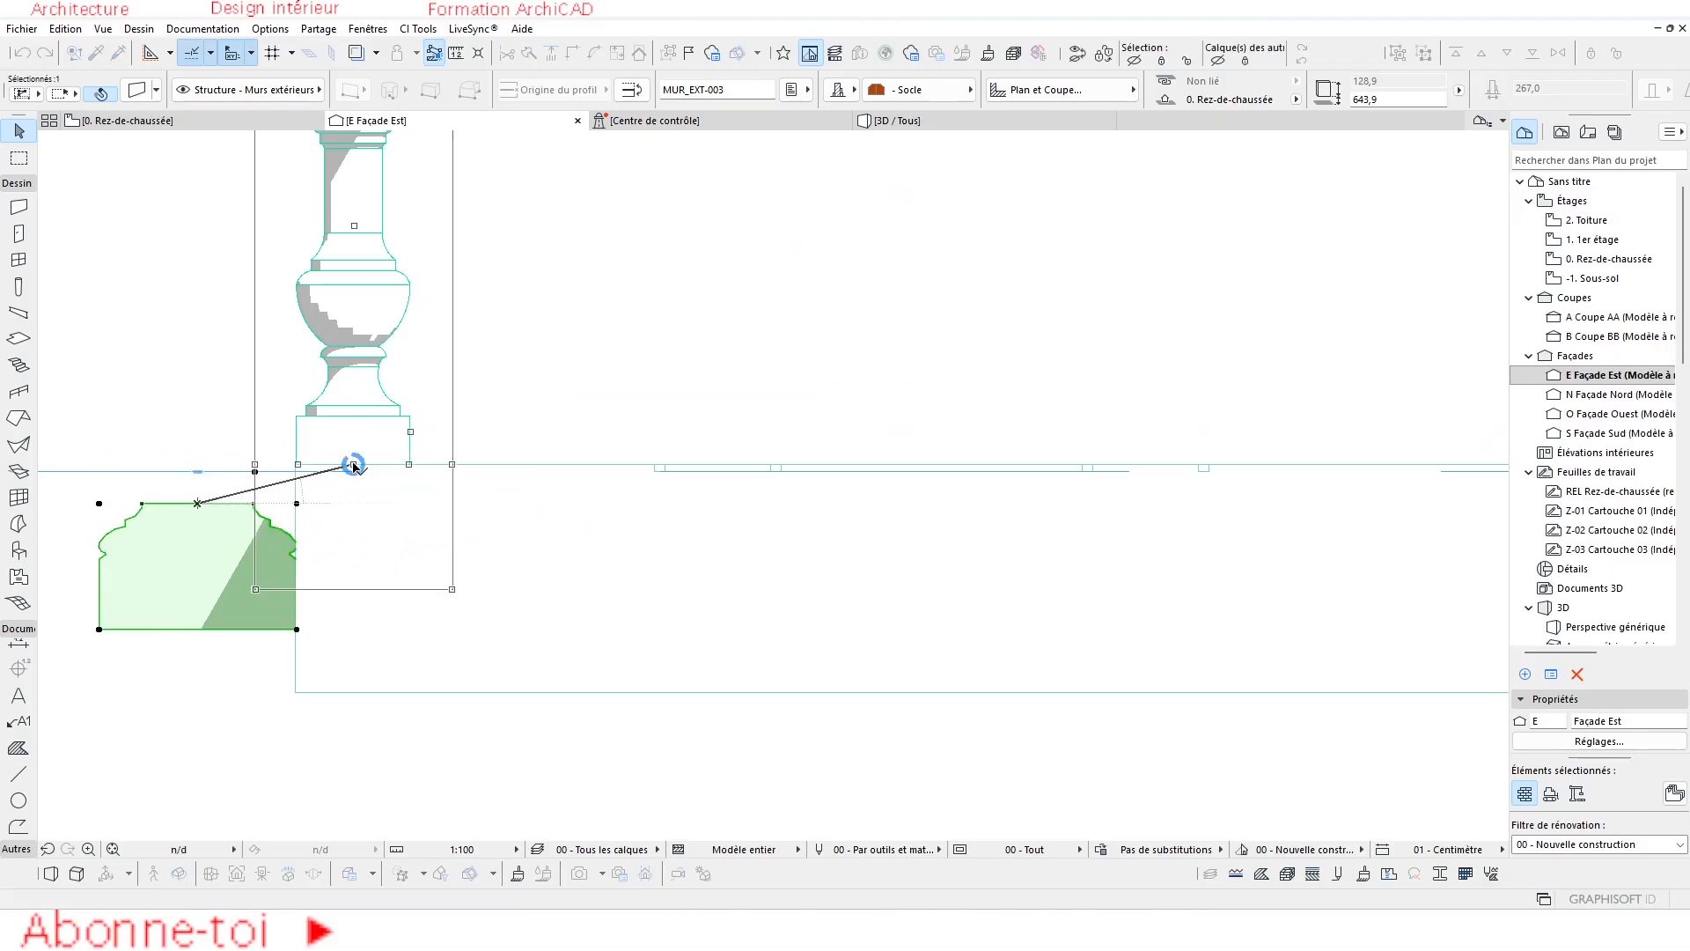
Draw a vertical line from the middle of the baluster base's underside down past the bottom of the slab.
left_click(389, 441)
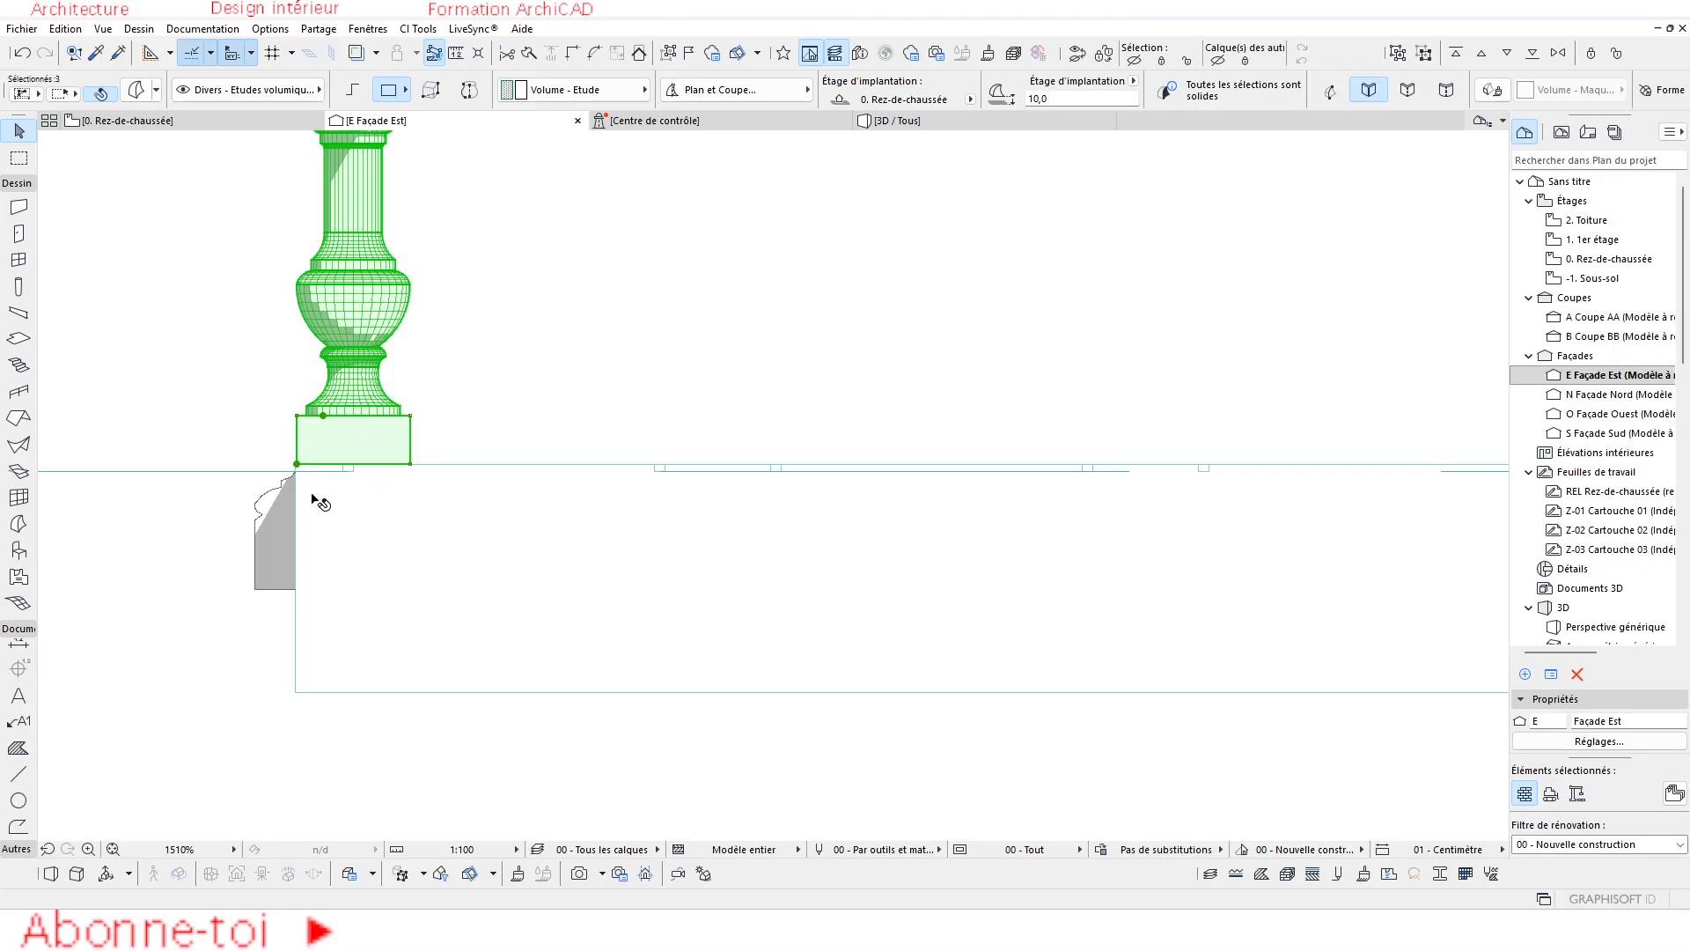
left_click(22, 777)
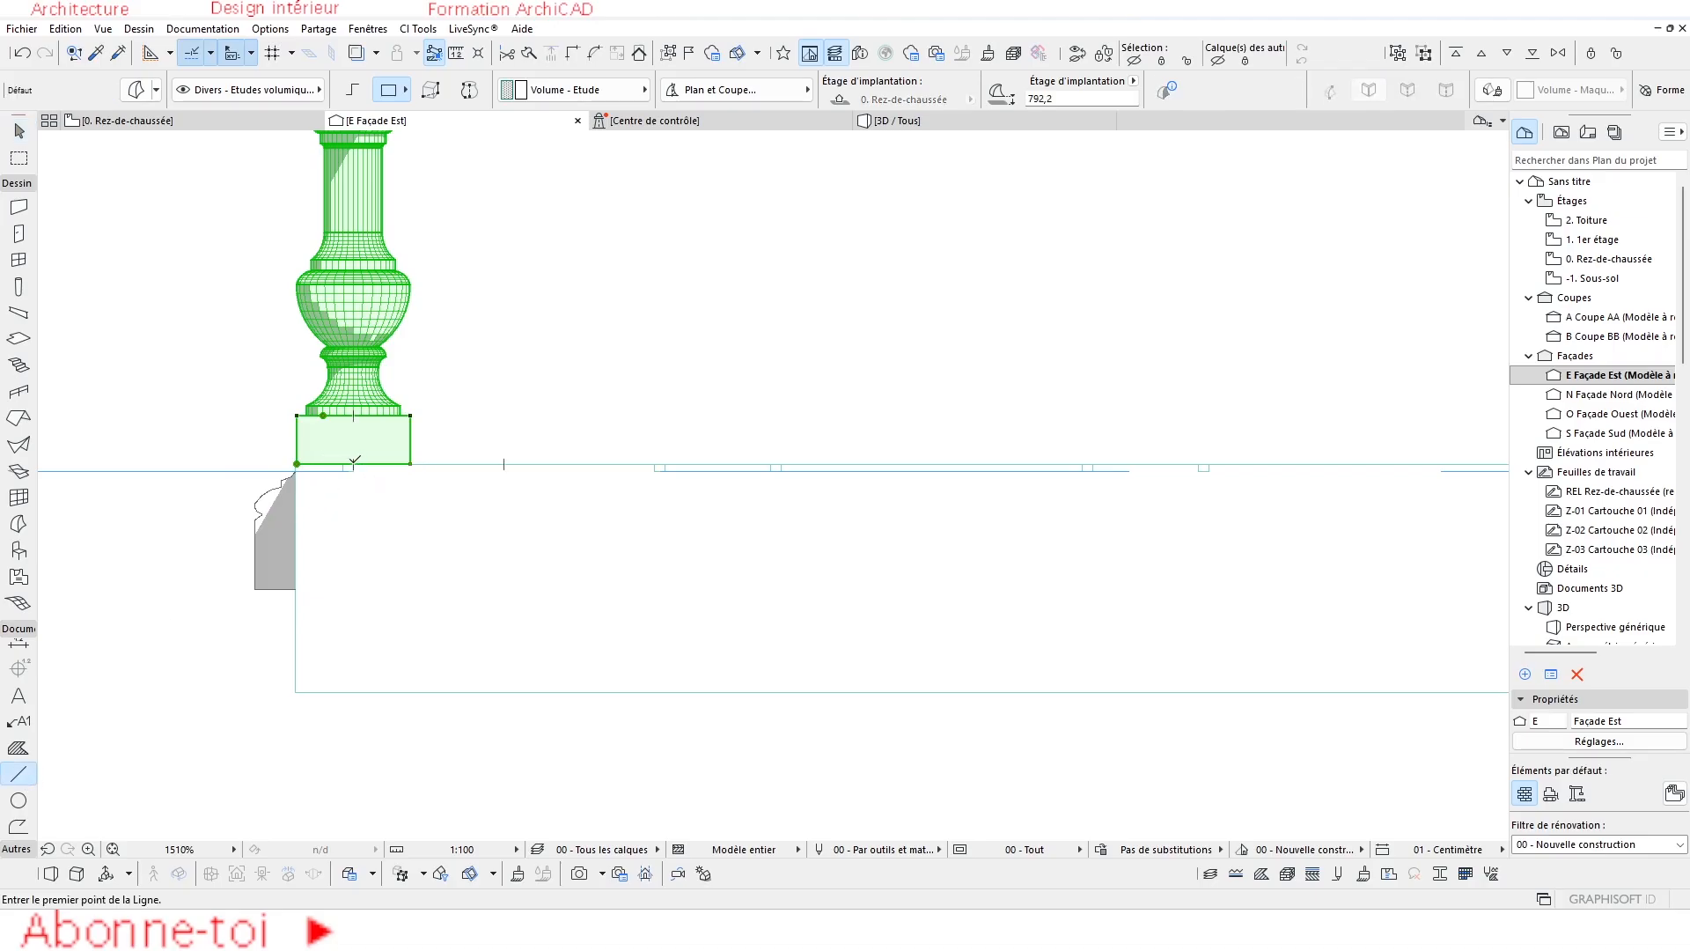
left_click(353, 463)
left_click(353, 752)
Move the socle wall out of the slab, outward and down from the terrace edge.
left_click(274, 525)
left_click(275, 524)
left_click(276, 521)
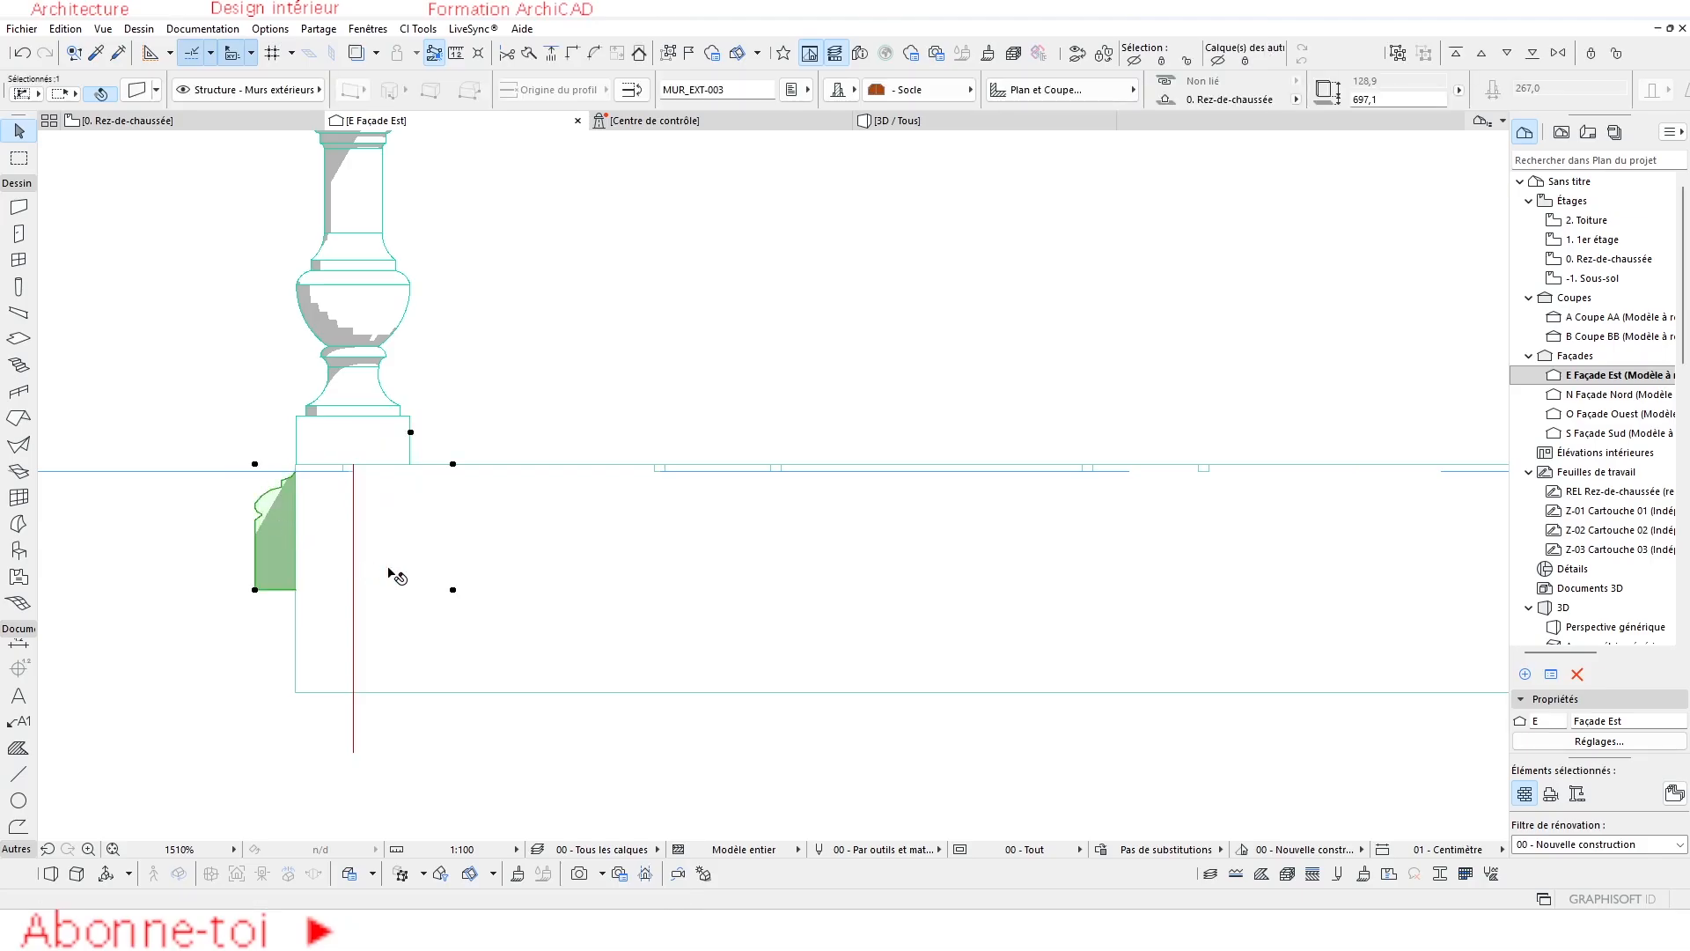
left_click(271, 508)
left_click(139, 620)
left_click_drag(238, 632, 174, 639)
Move the socle wall so the midpoint of its top meets the vertical line's upper end, and check it in 3D.
key("ctrl+d")
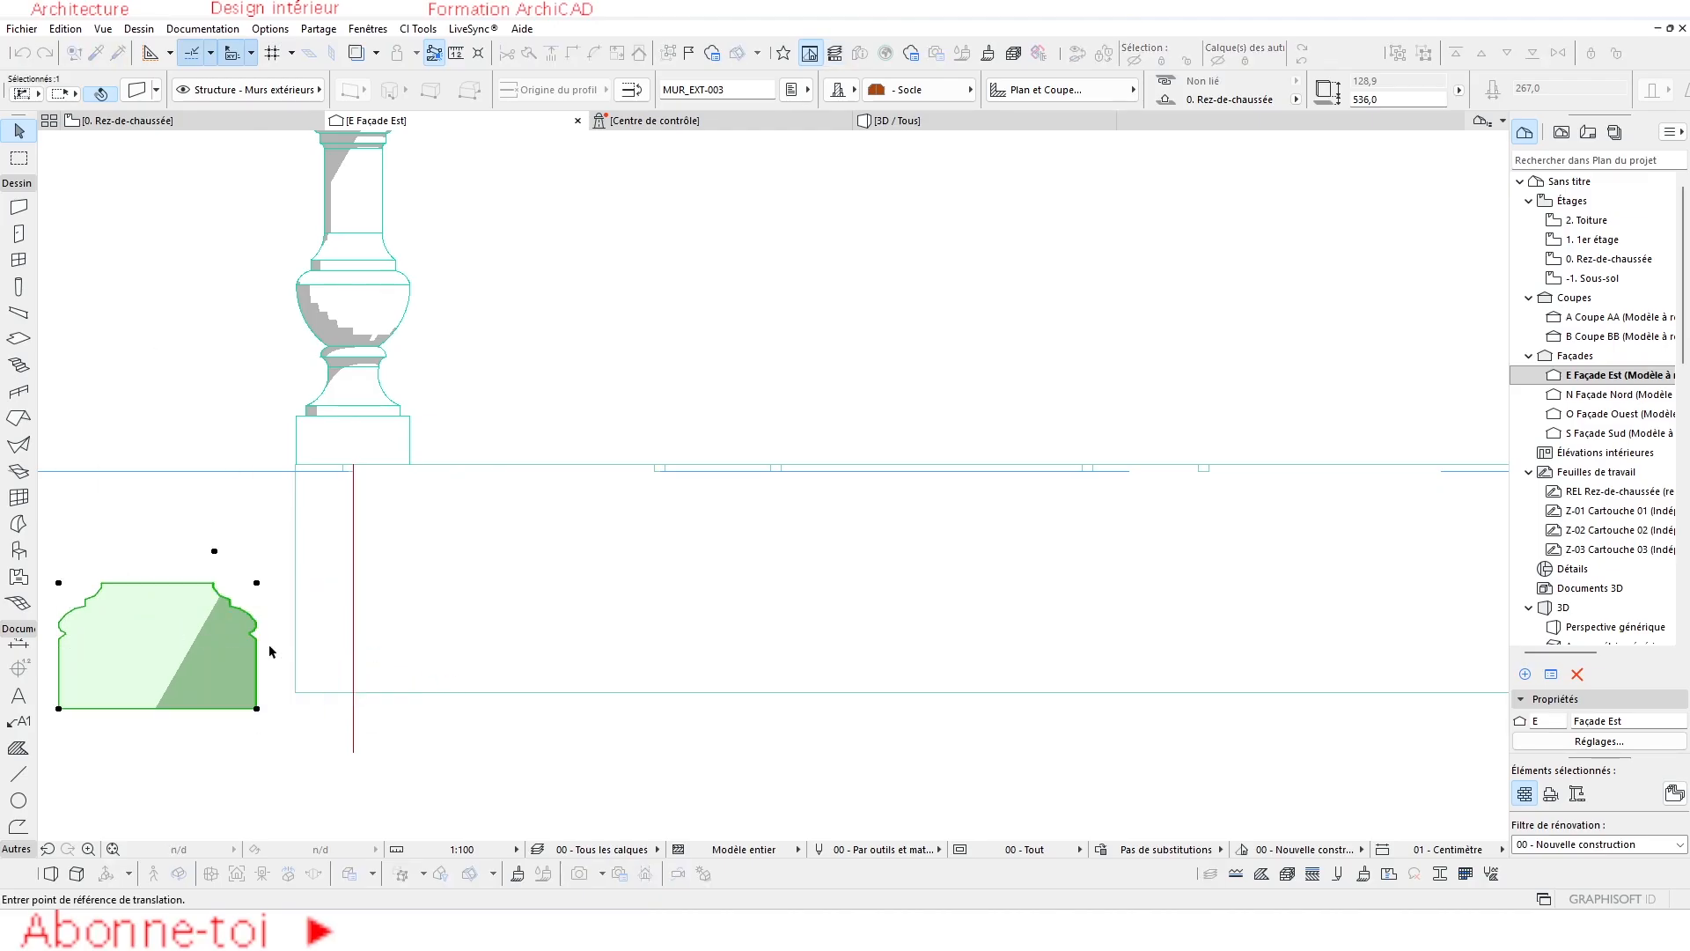
left_click(159, 587)
left_click(355, 468)
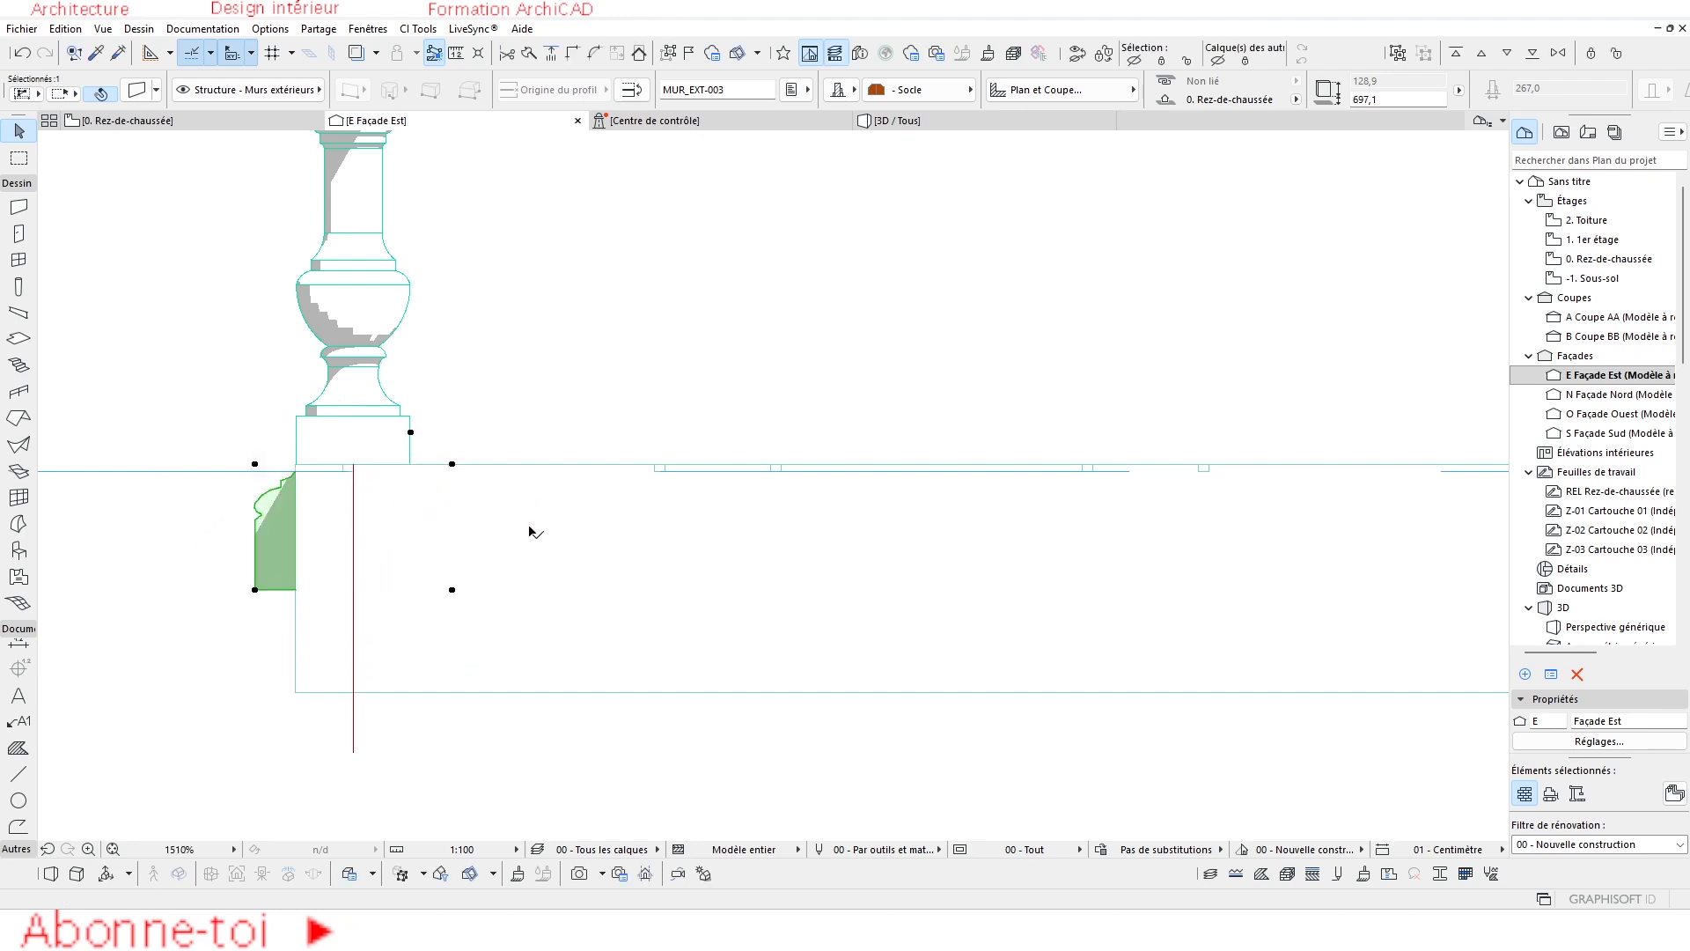
scroll(532, 502, "down", 2)
middle_click_drag(546, 475, 547, 523)
left_click(894, 124)
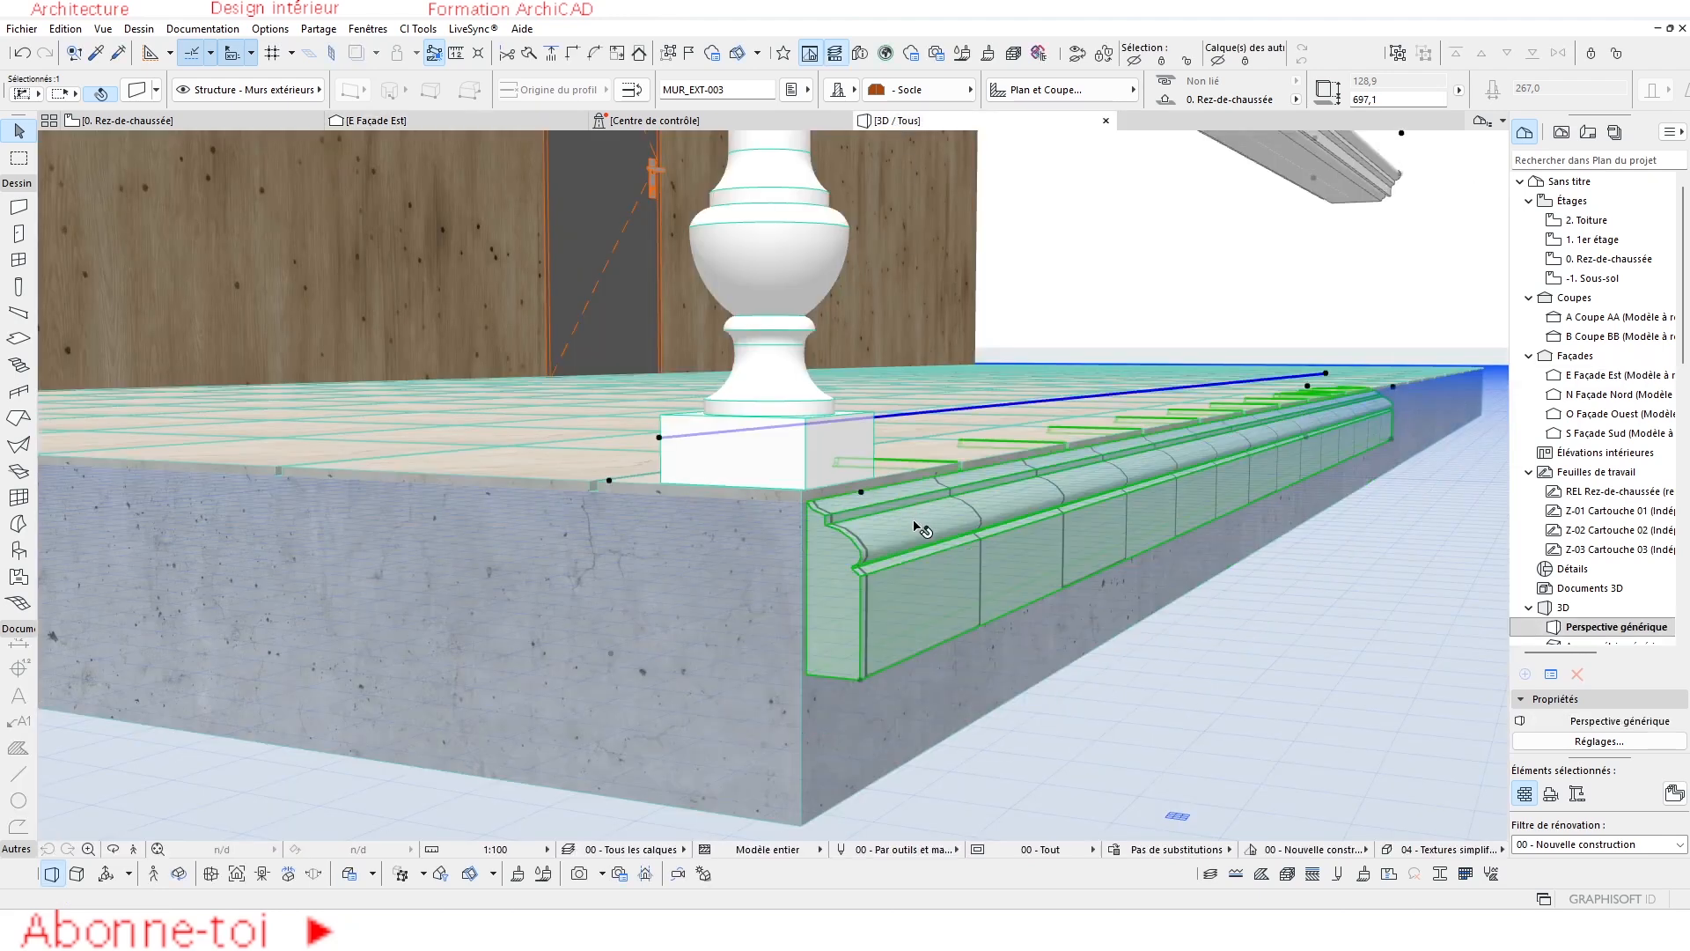
Raise the socle wall, baluster and handrail together so the socle's bottom edge sits at the top of the terrace.
scroll(912, 526, "down", 2)
middle_click_drag(952, 571, 649, 647)
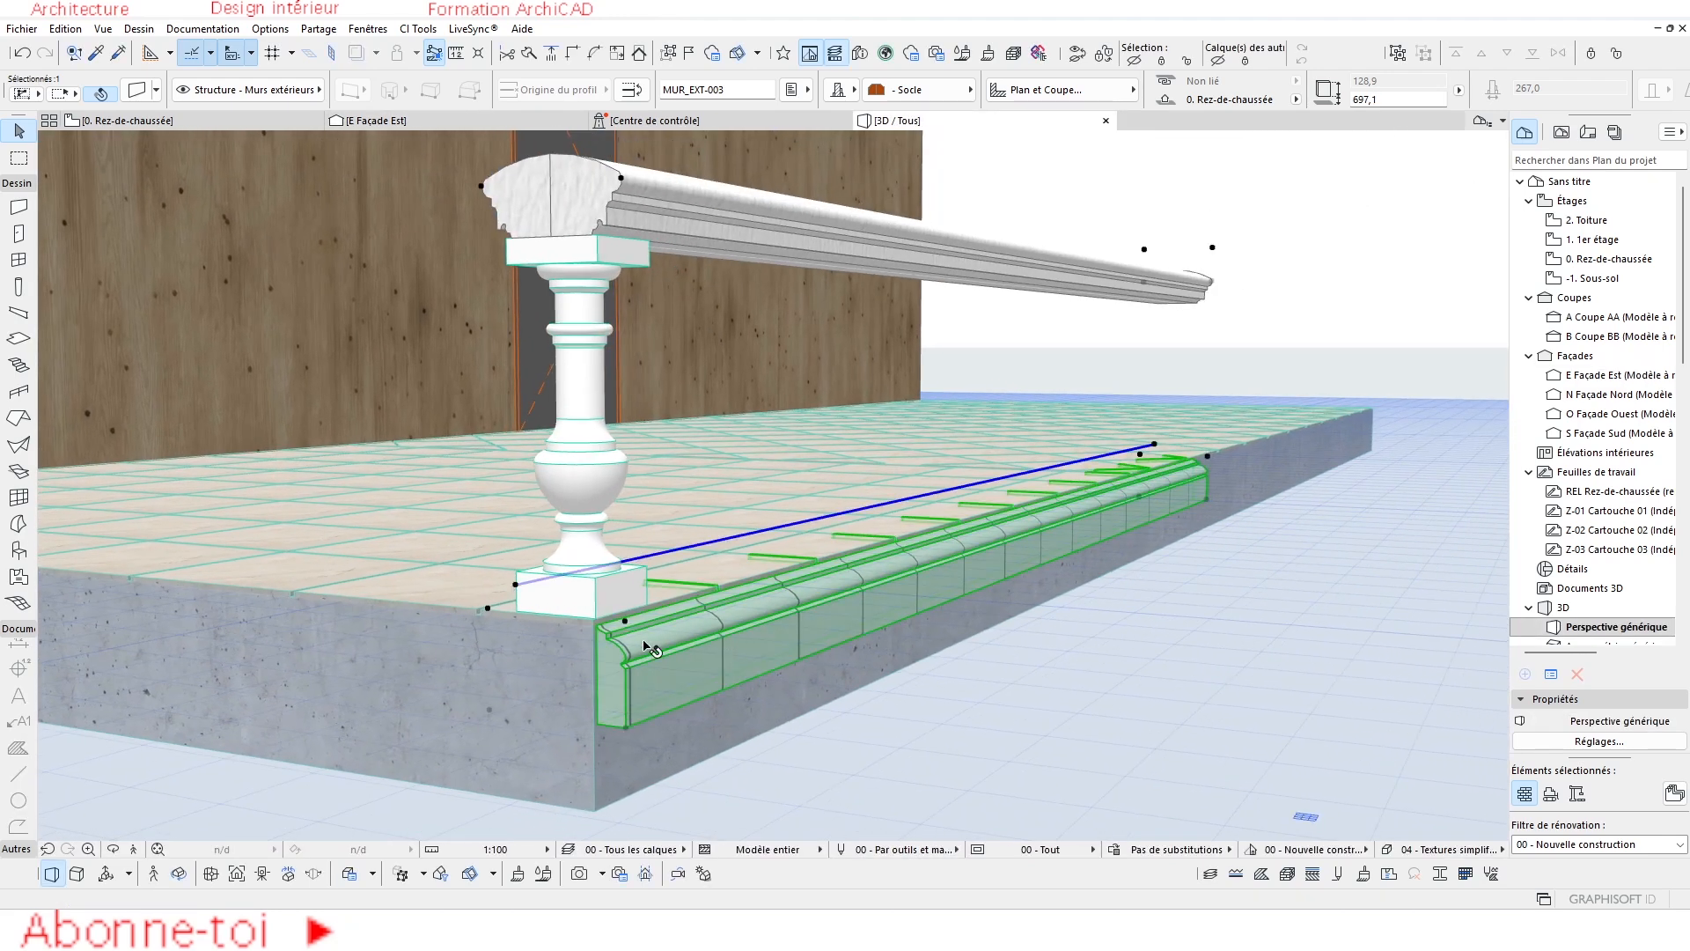
left_click(604, 359, "shift")
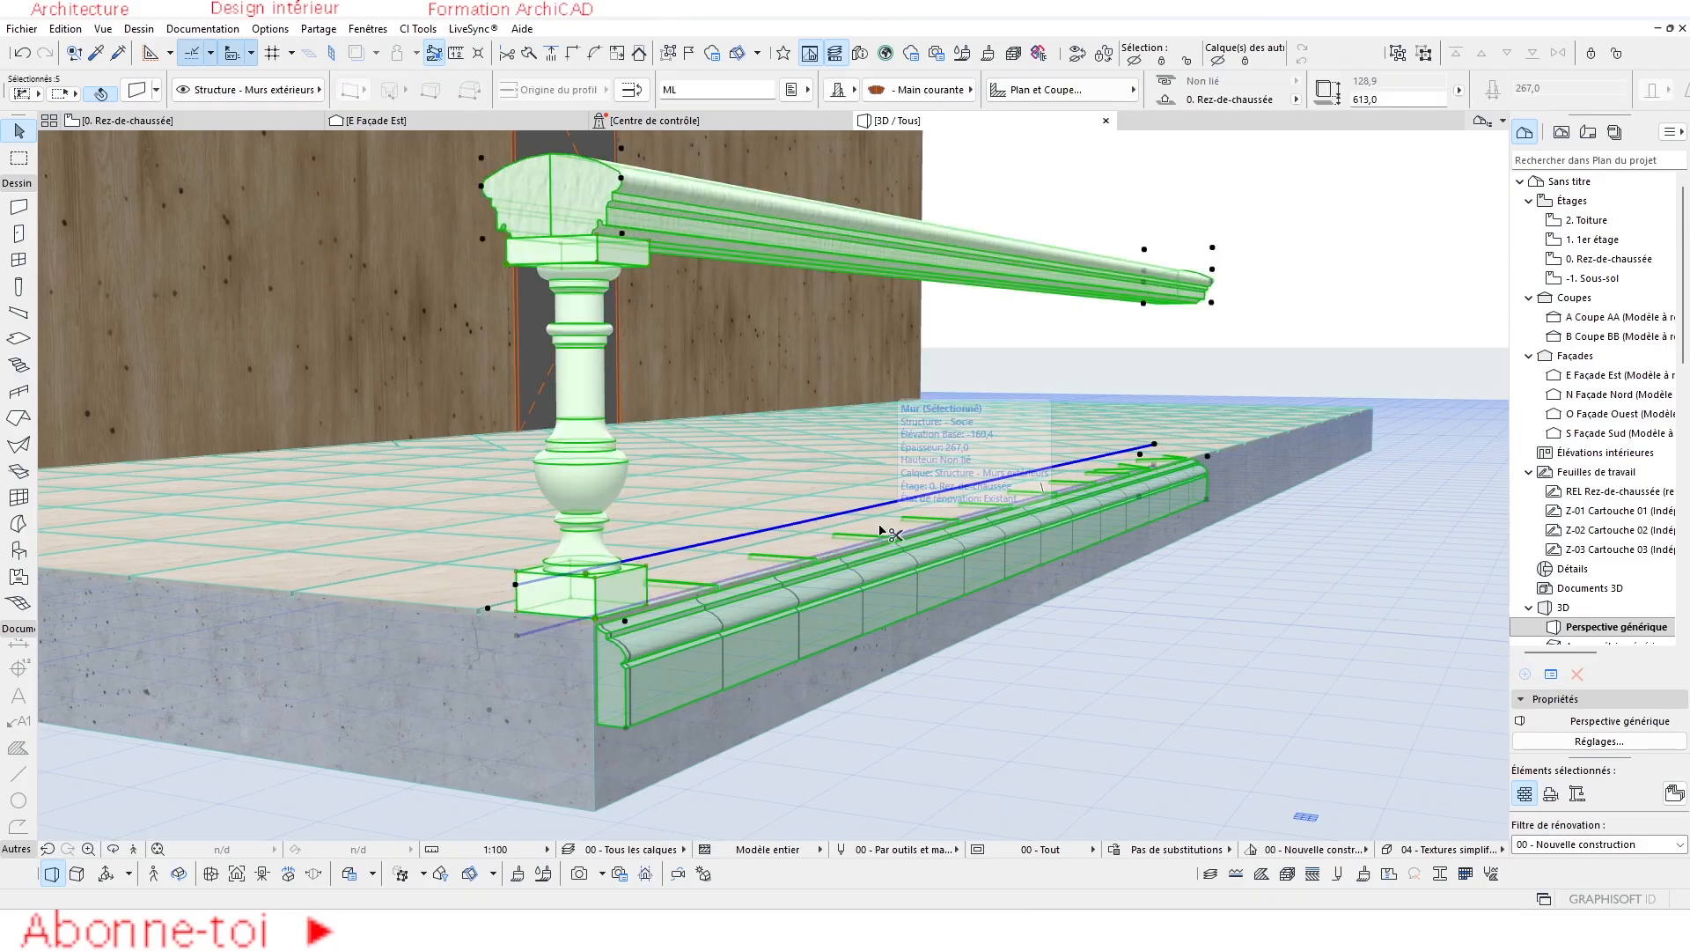
key("ctrl+d")
scroll(641, 718, "up", 2)
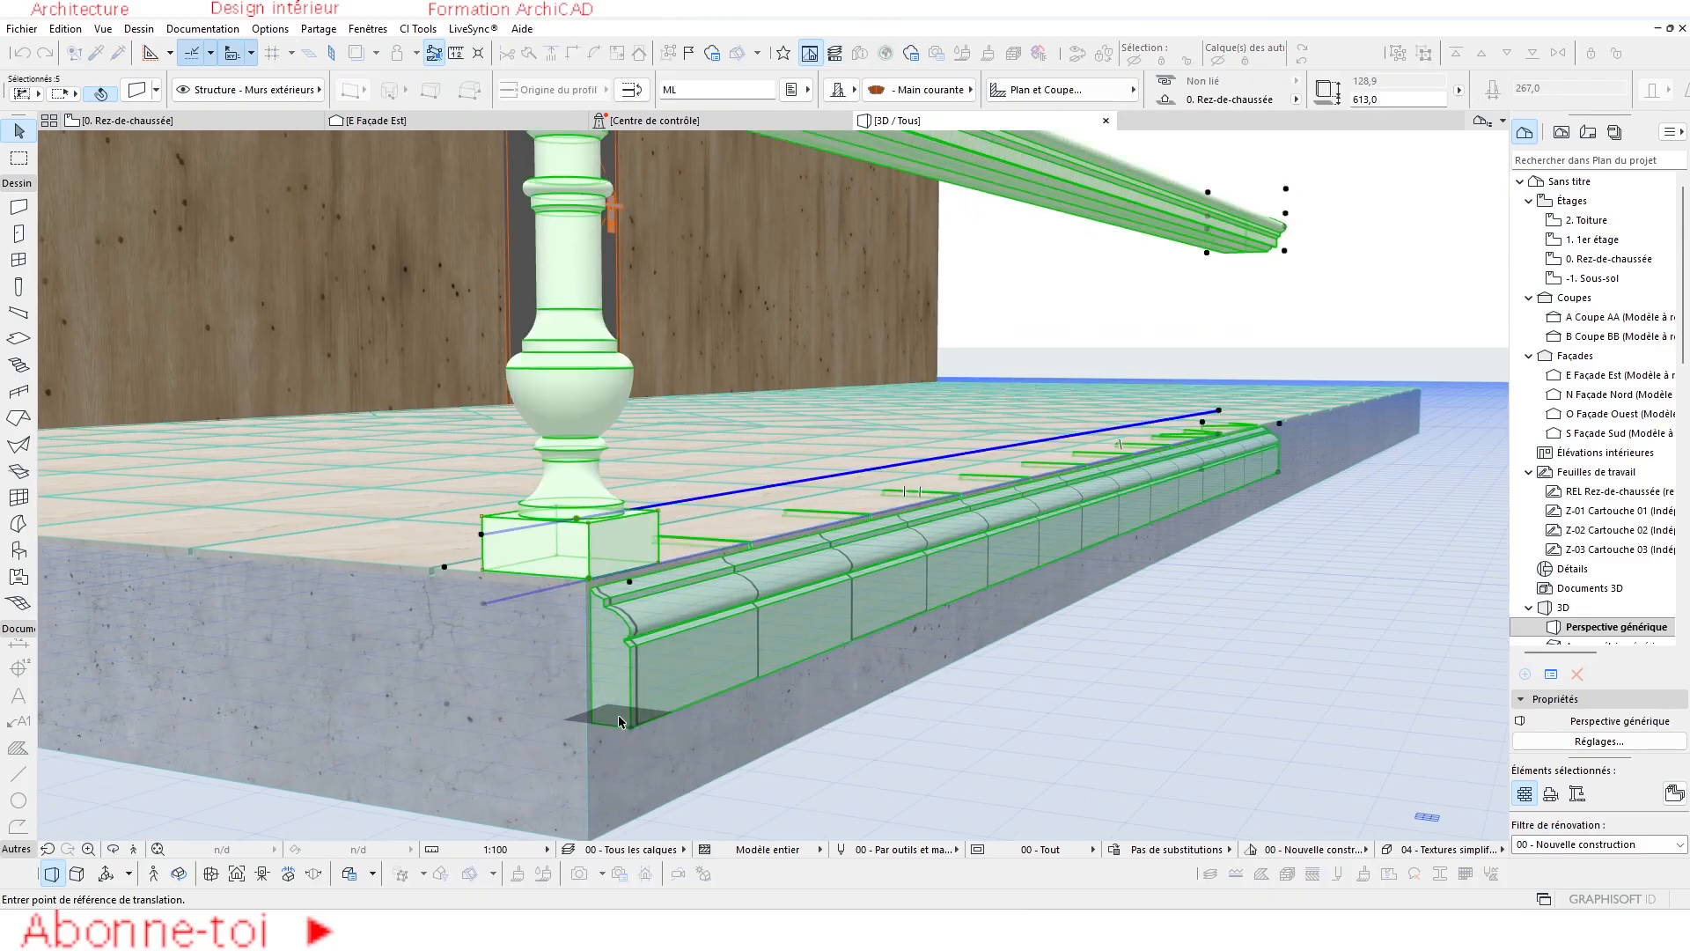
left_click(632, 729)
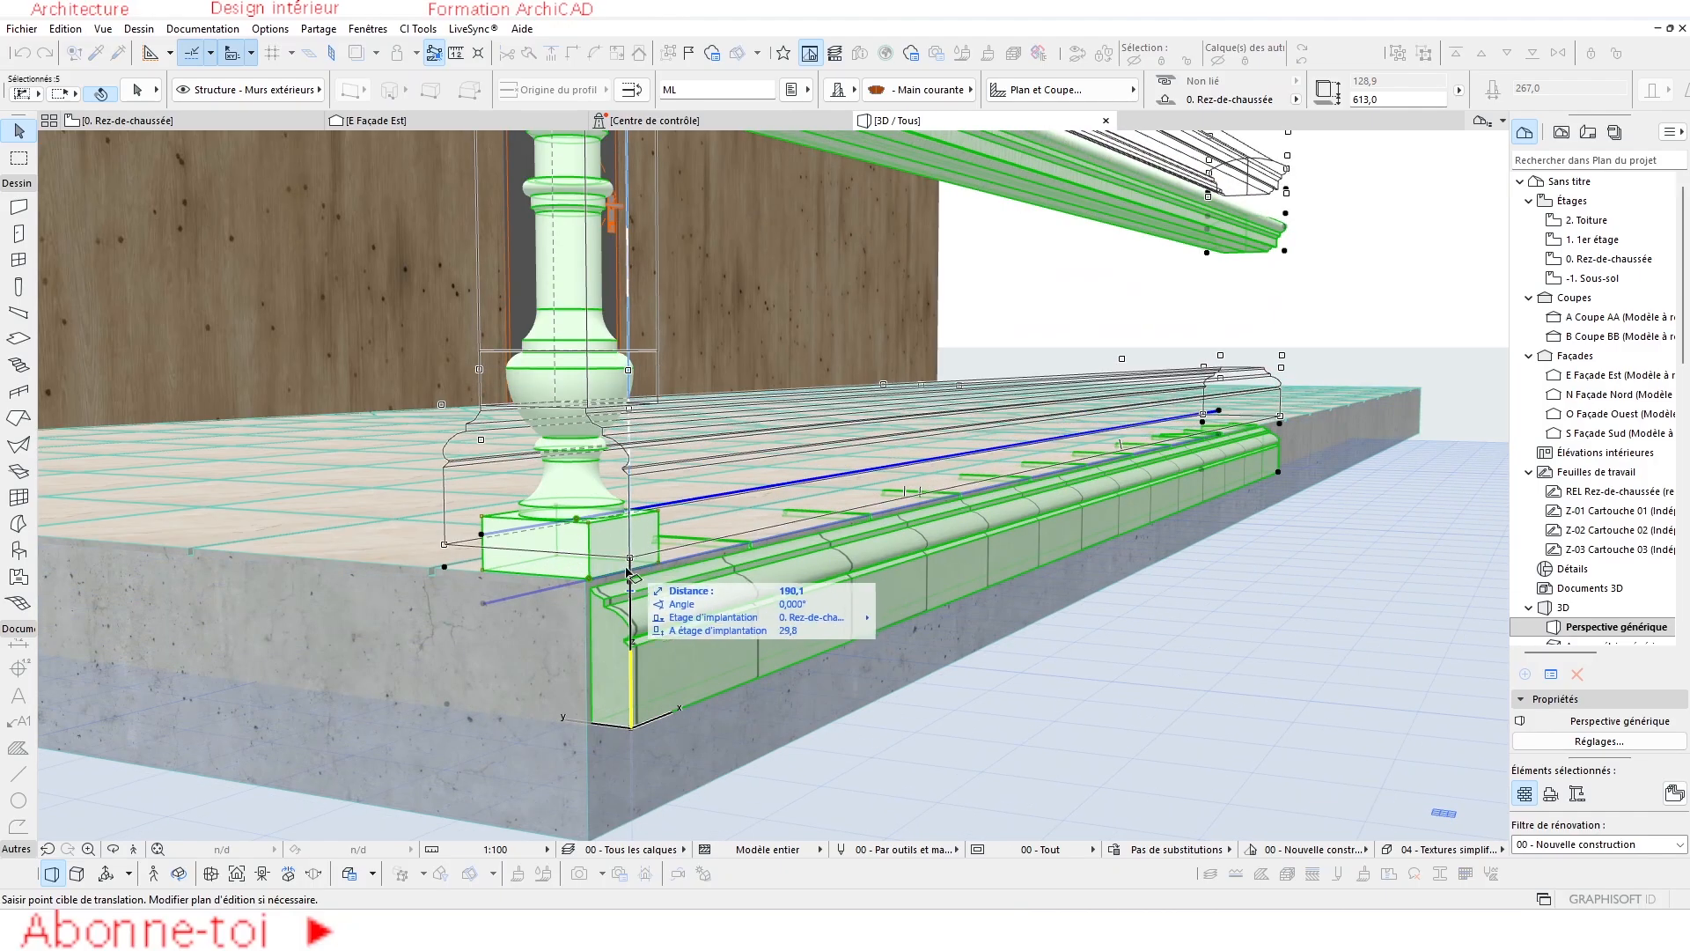
left_click(691, 592)
scroll(746, 591, "down", 2)
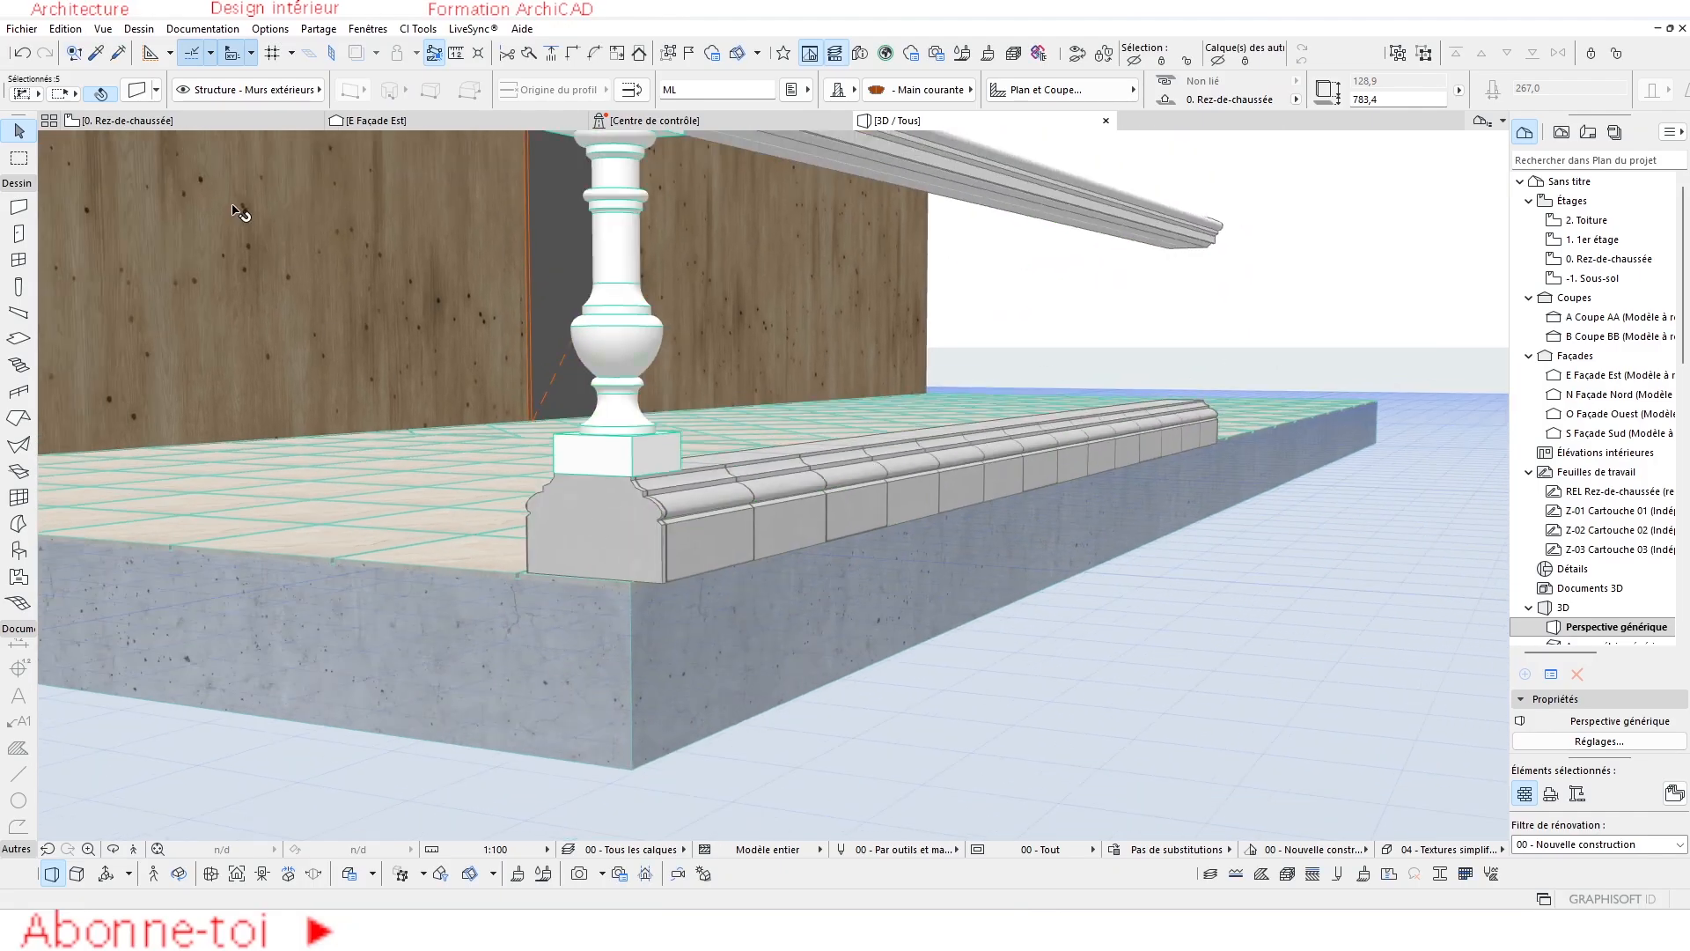
Move the socle, baluster and handrail together inward so the socle's outer bottom corner lines up with the slab's outer edge.
left_click(172, 121)
scroll(652, 501, "up", 5)
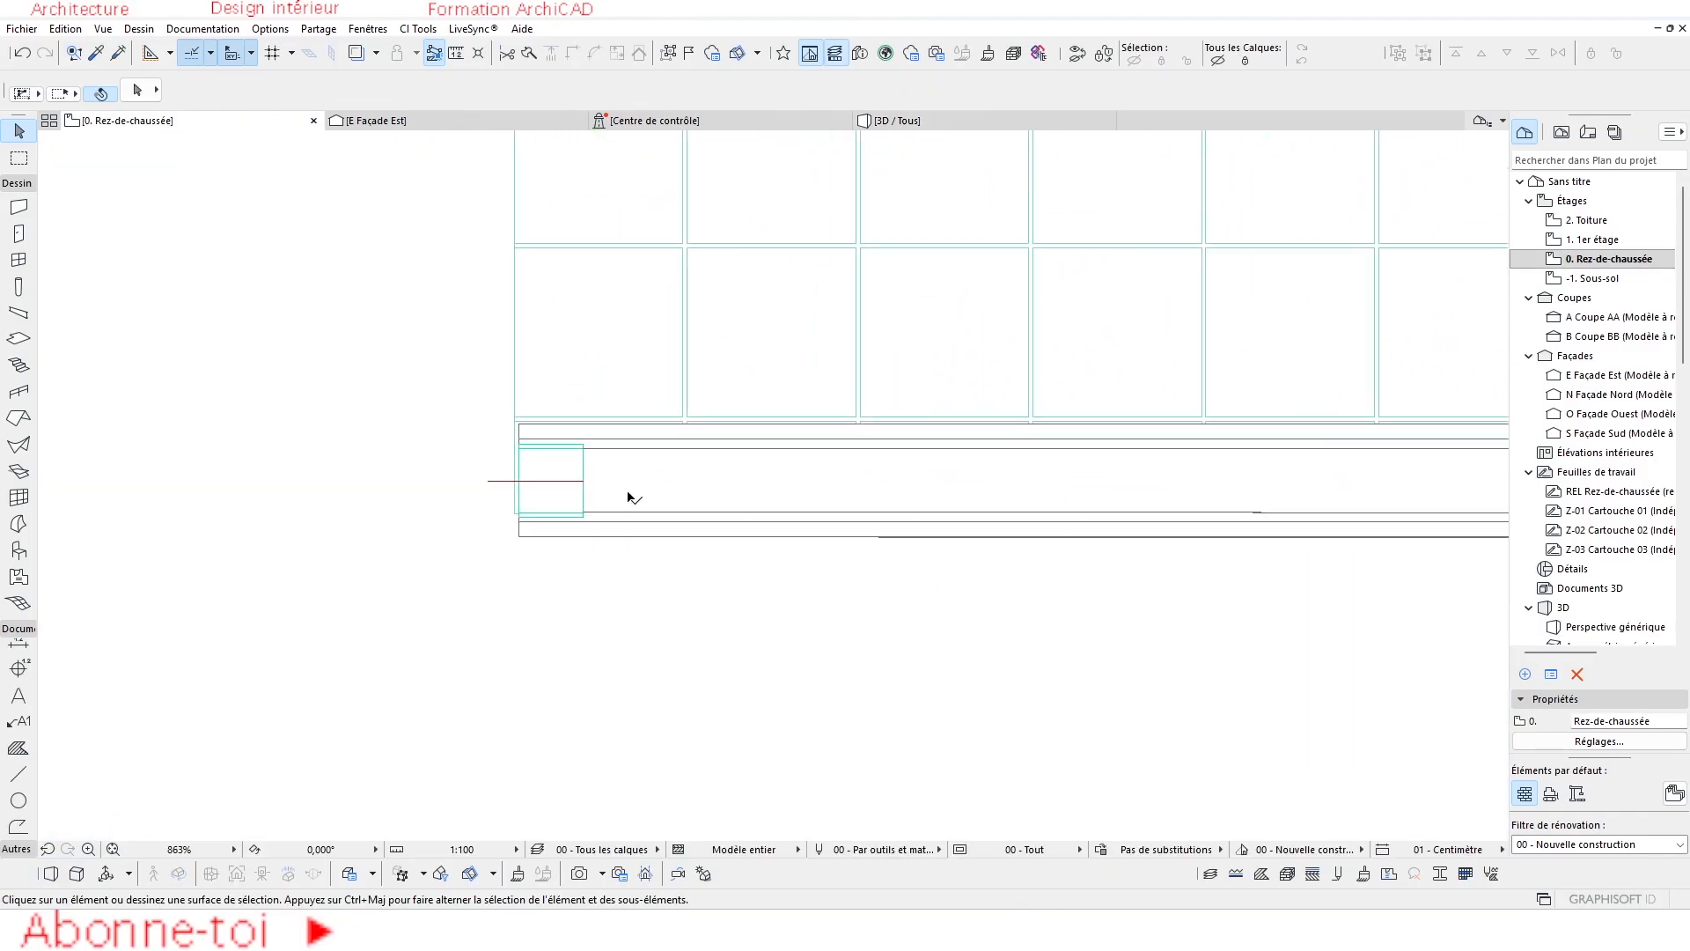
left_click(644, 461)
key("Escape")
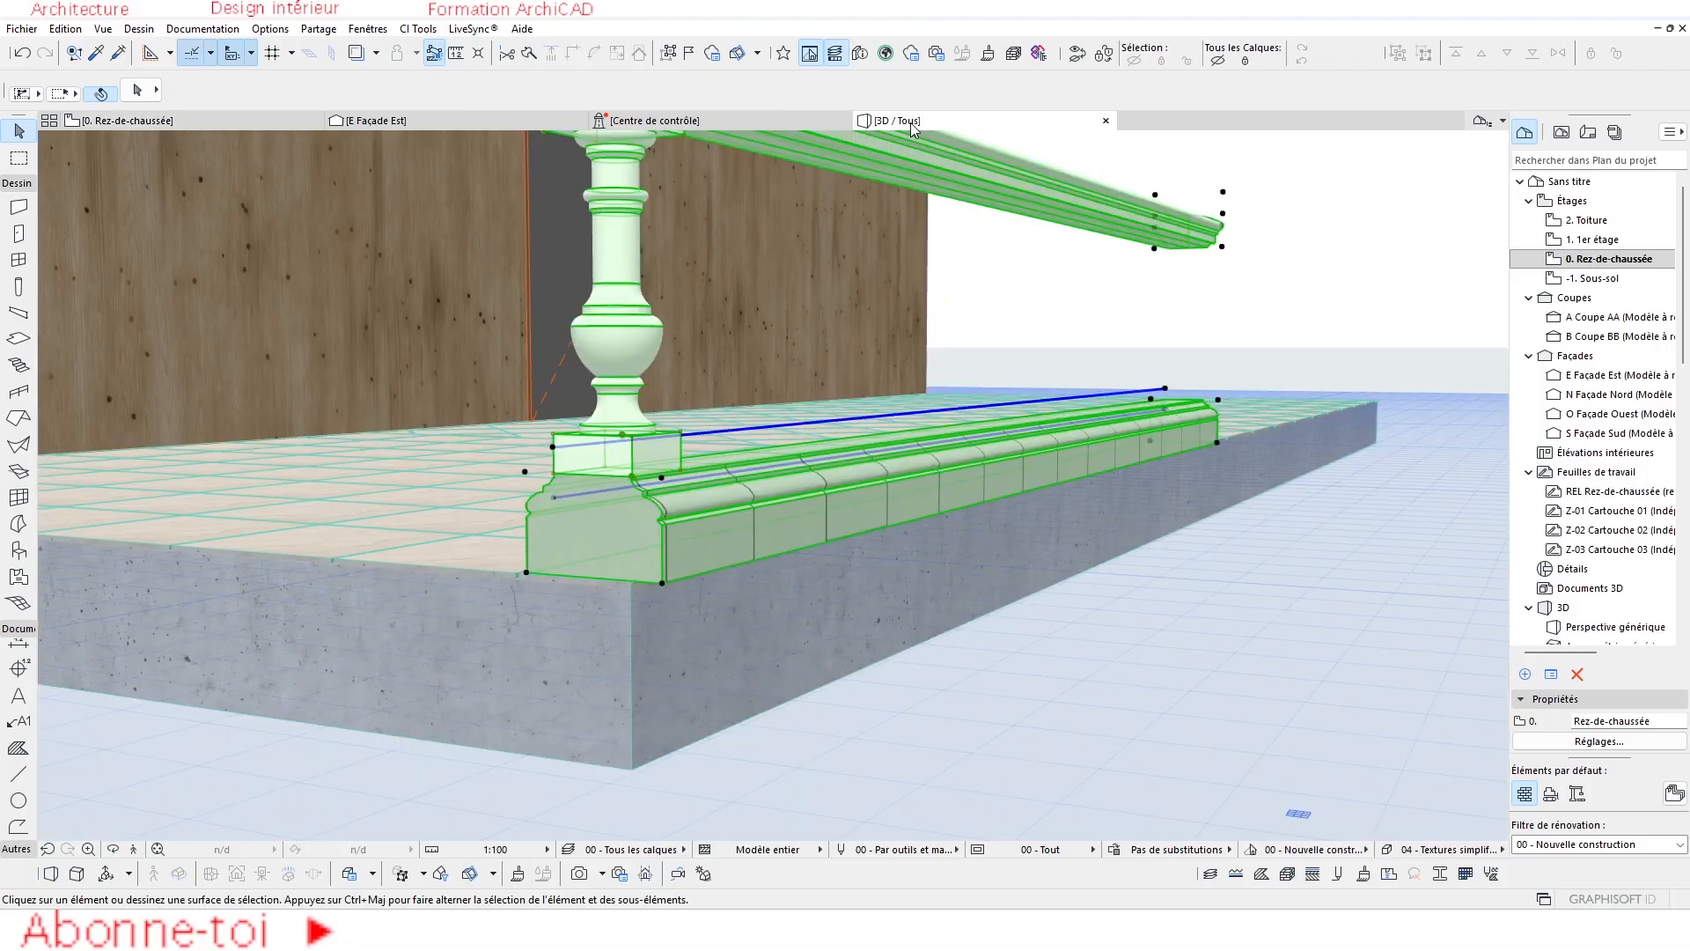
key("F3")
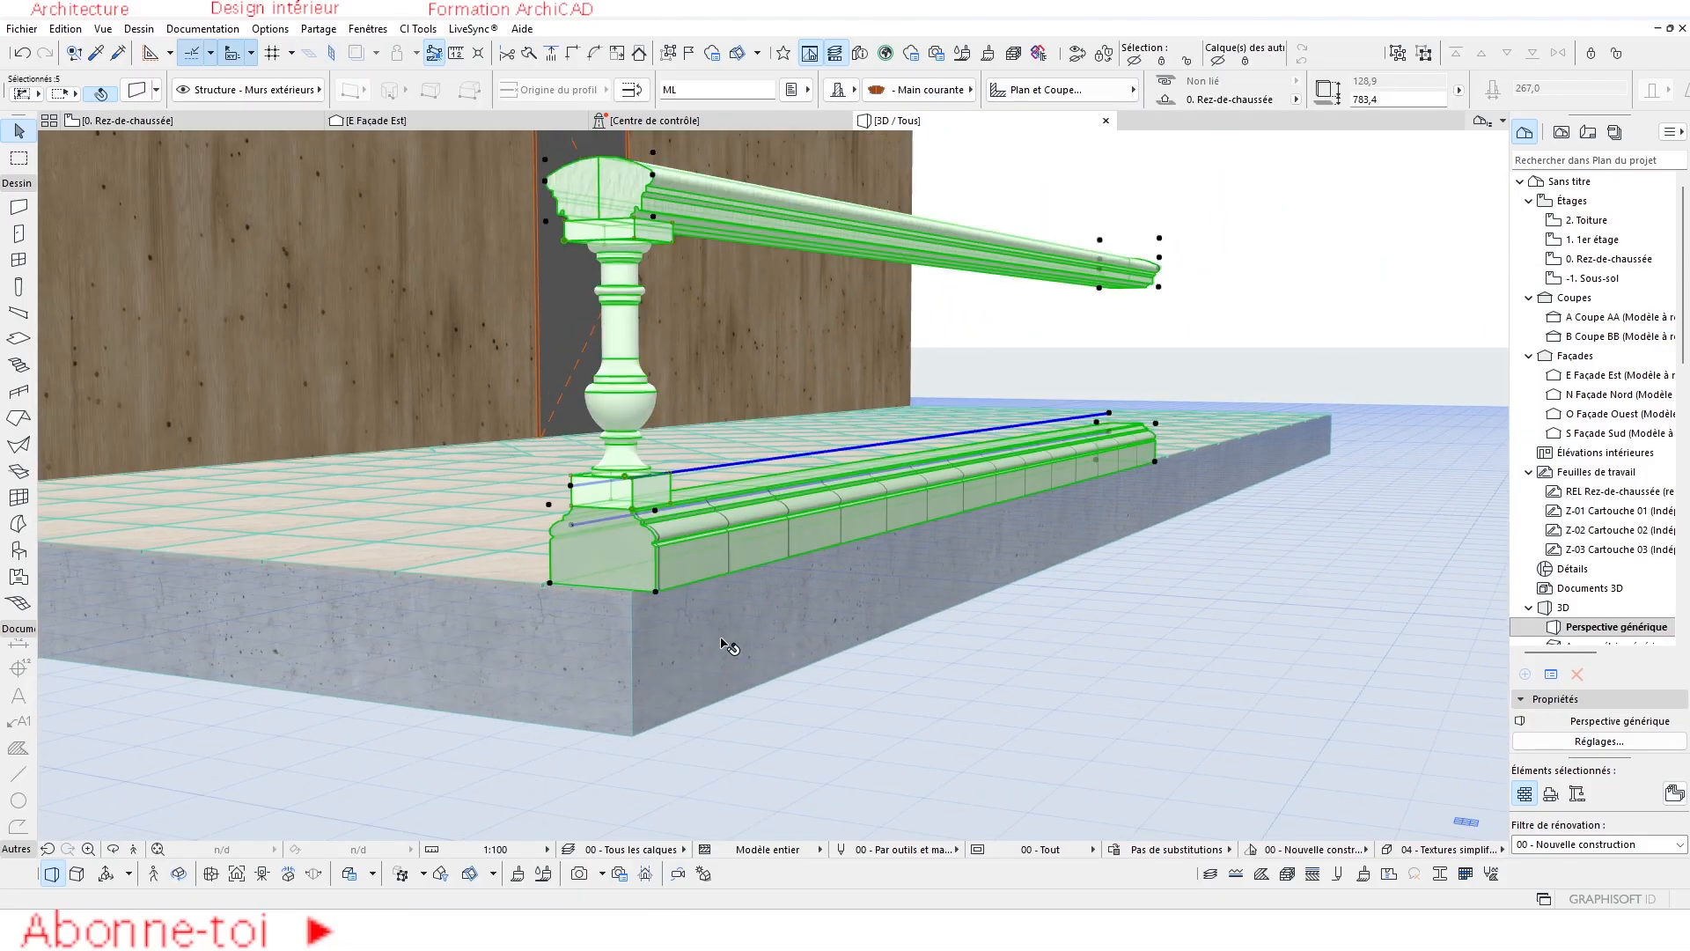
key("ctrl+d")
middle_click_drag(650, 574, 1030, 515, "shift")
left_click(1019, 519)
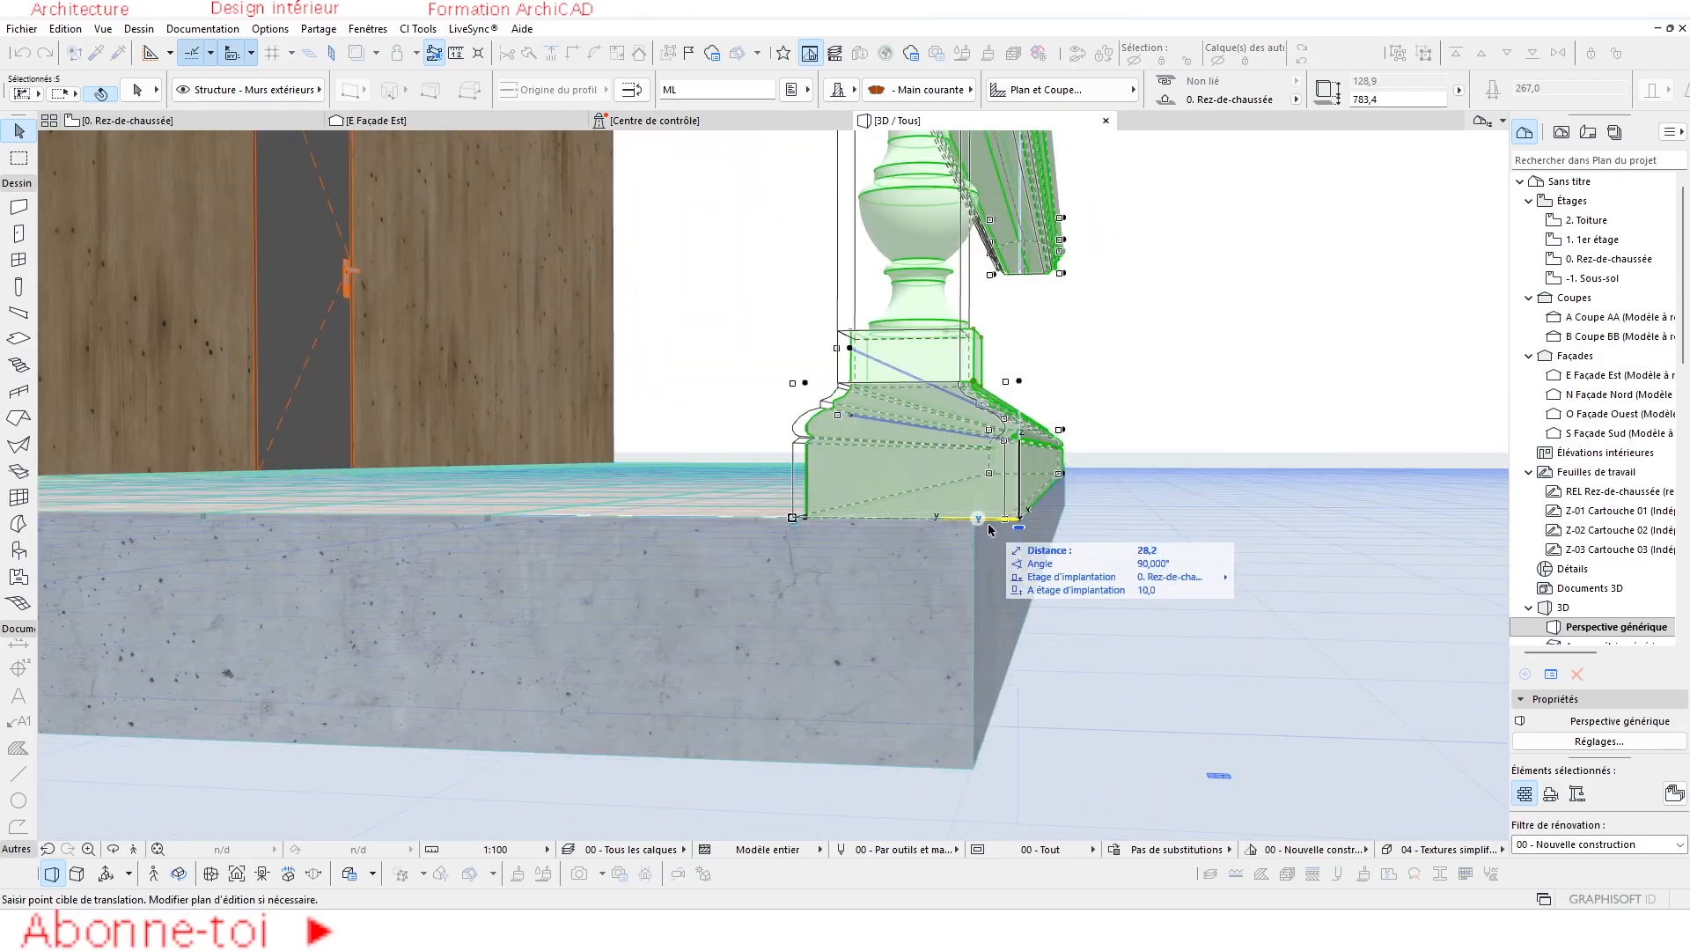
left_click(974, 519)
Change the surface override of the socle wall in its model settings.
middle_click_drag(910, 601, 347, 536, "shift")
left_click(377, 503)
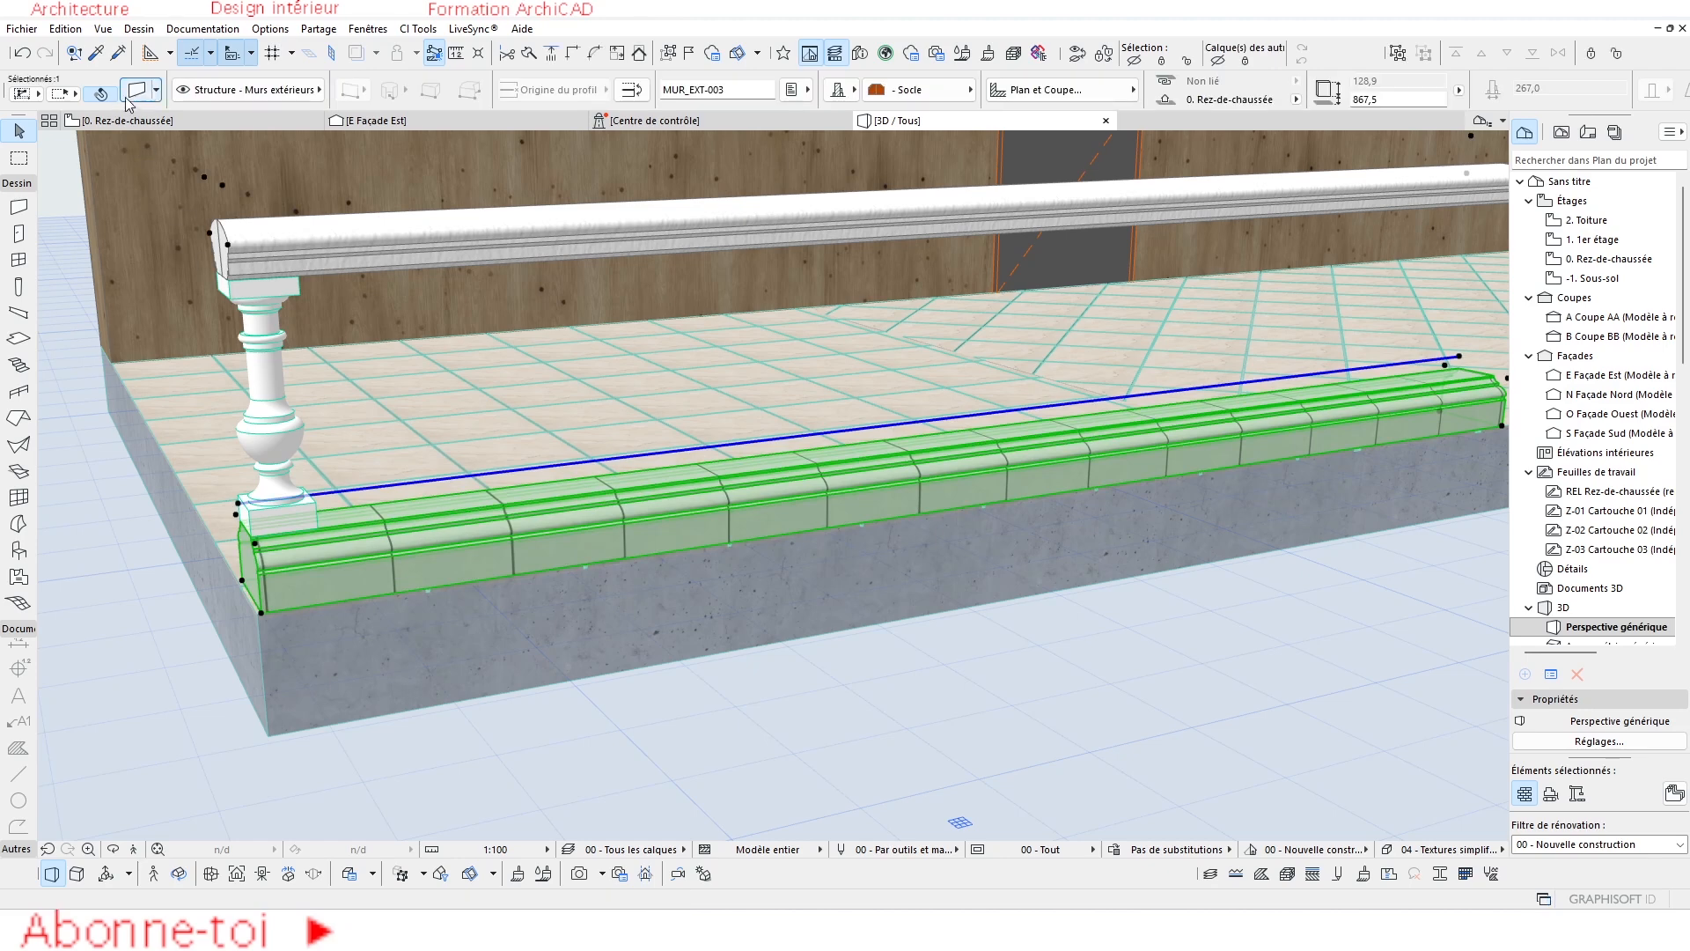
key("ctrl+t")
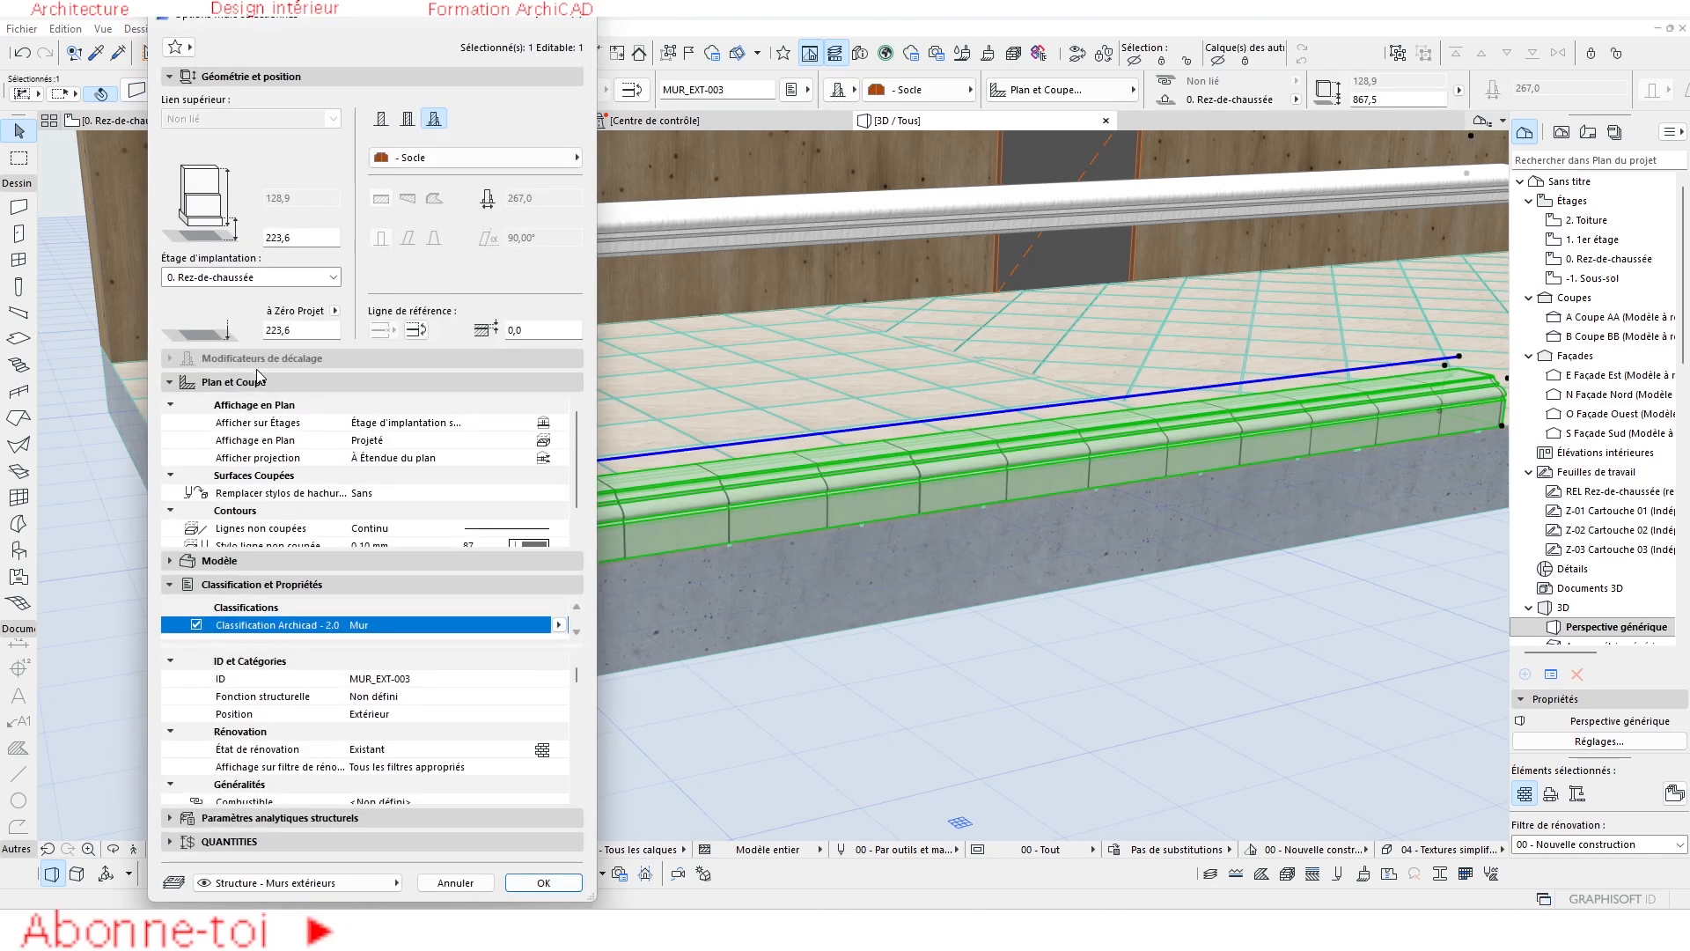
left_click(235, 382)
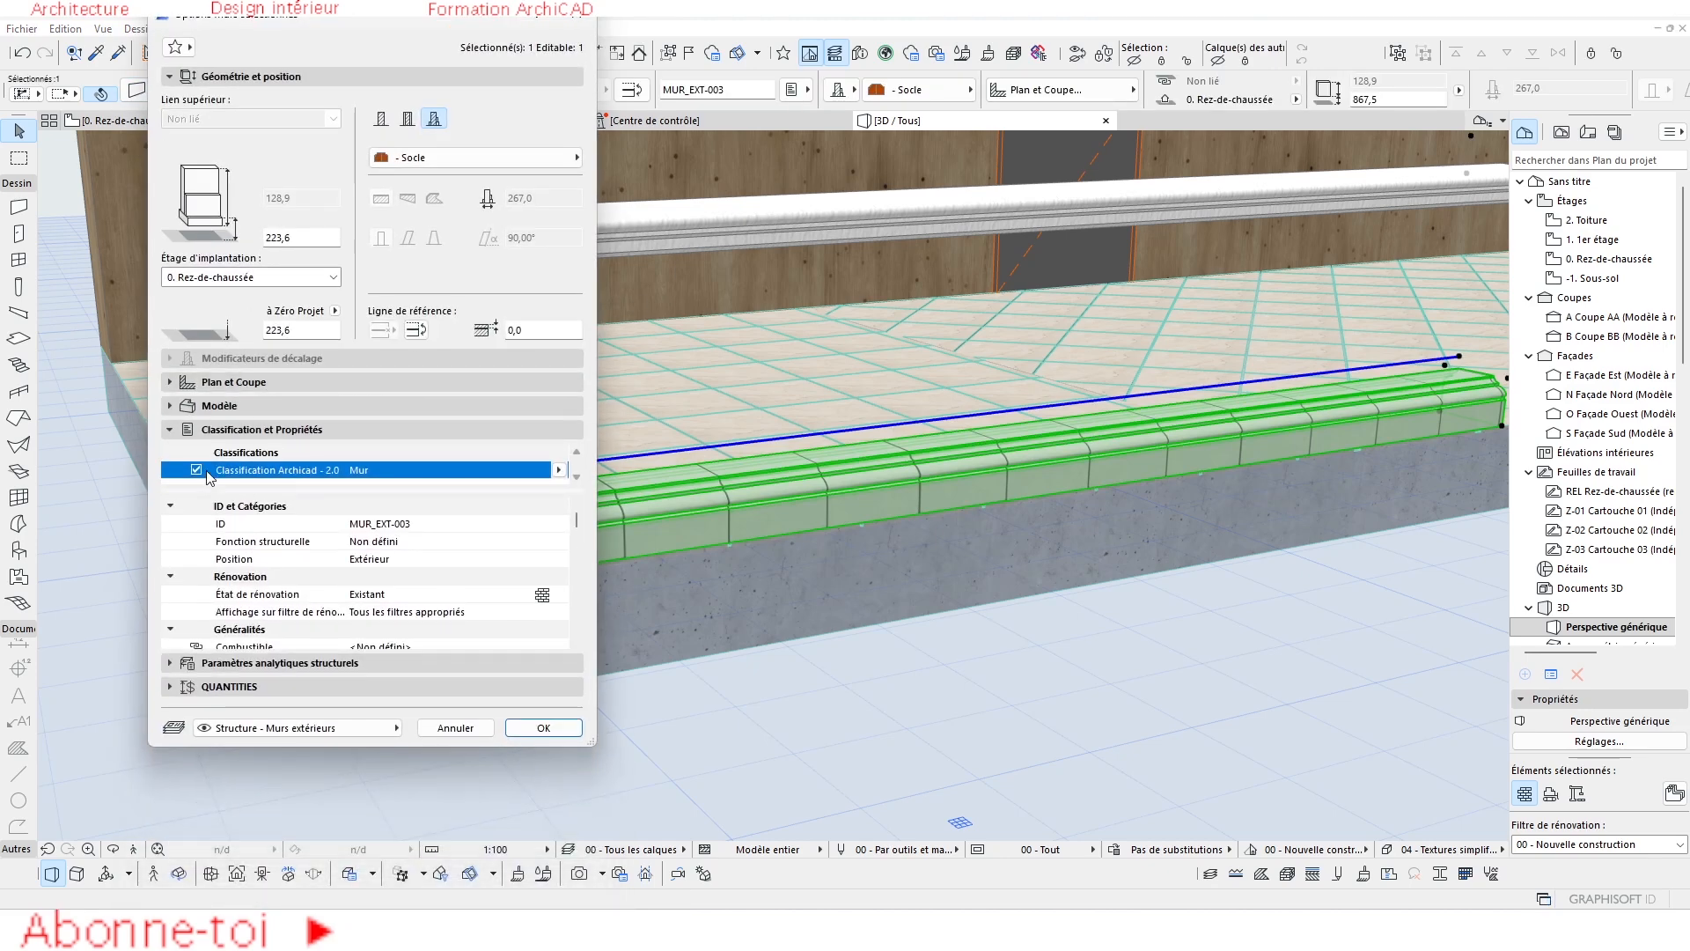
left_click(220, 405)
left_click(177, 475)
left_click(550, 729)
key("Escape")
left_click_drag(429, 546, 335, 519)
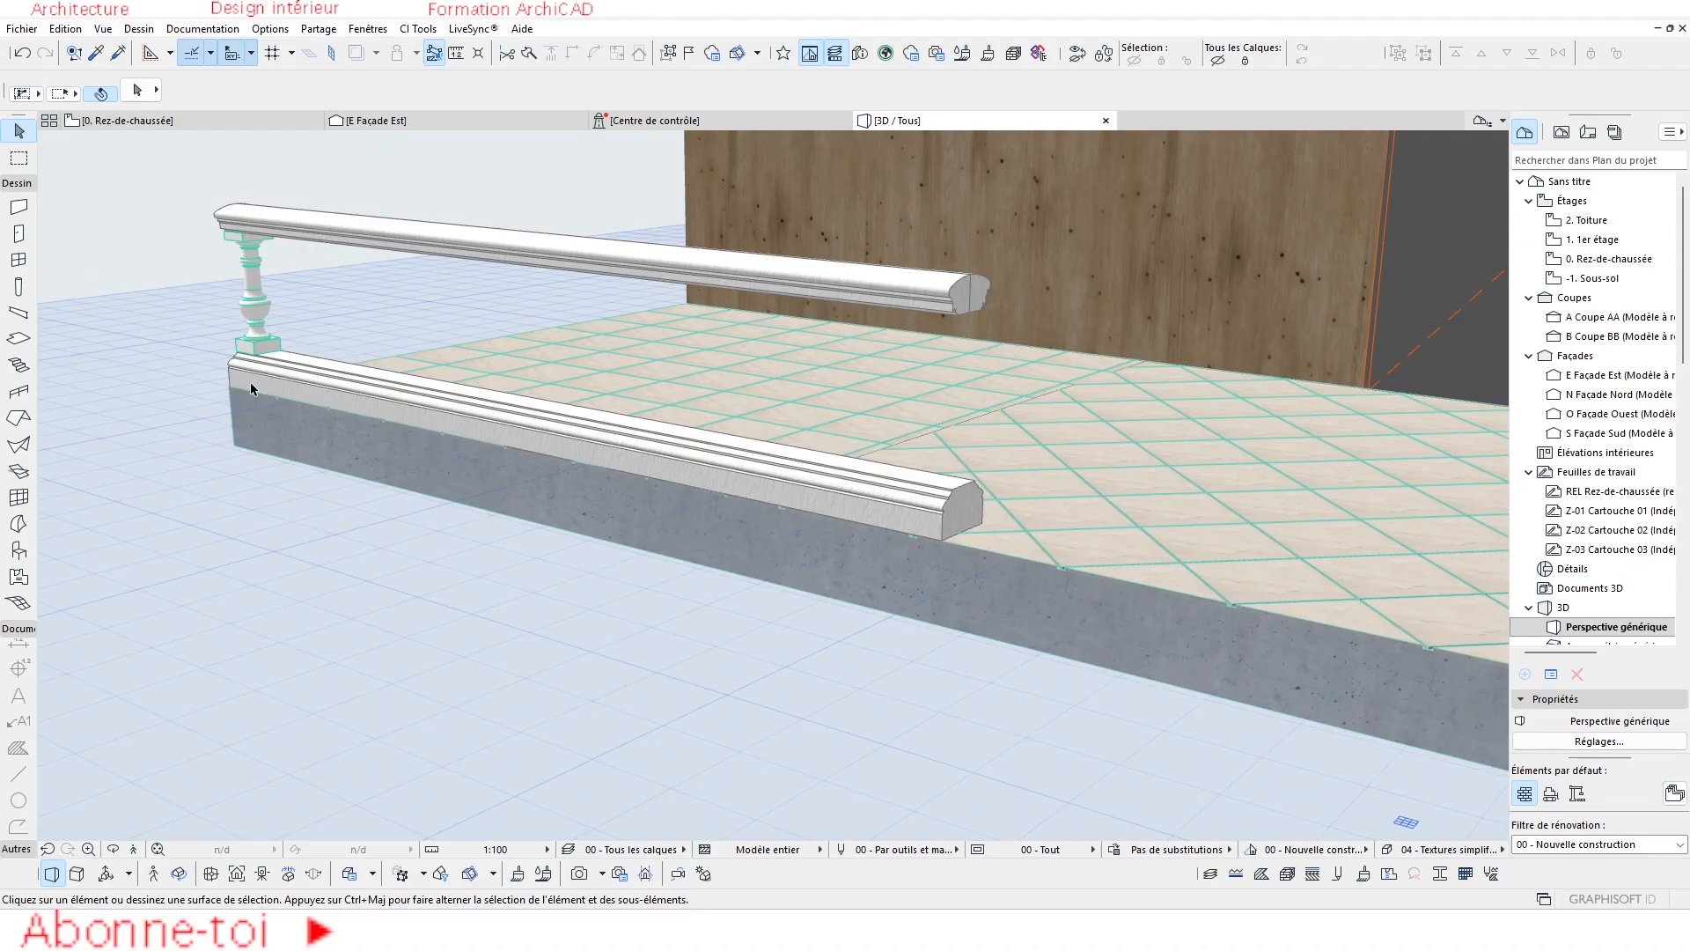
From the ground floor plan, switch to the image viewer and compare the baluster spacing in the terrace photo and balustrade diagram.
left_click(161, 127)
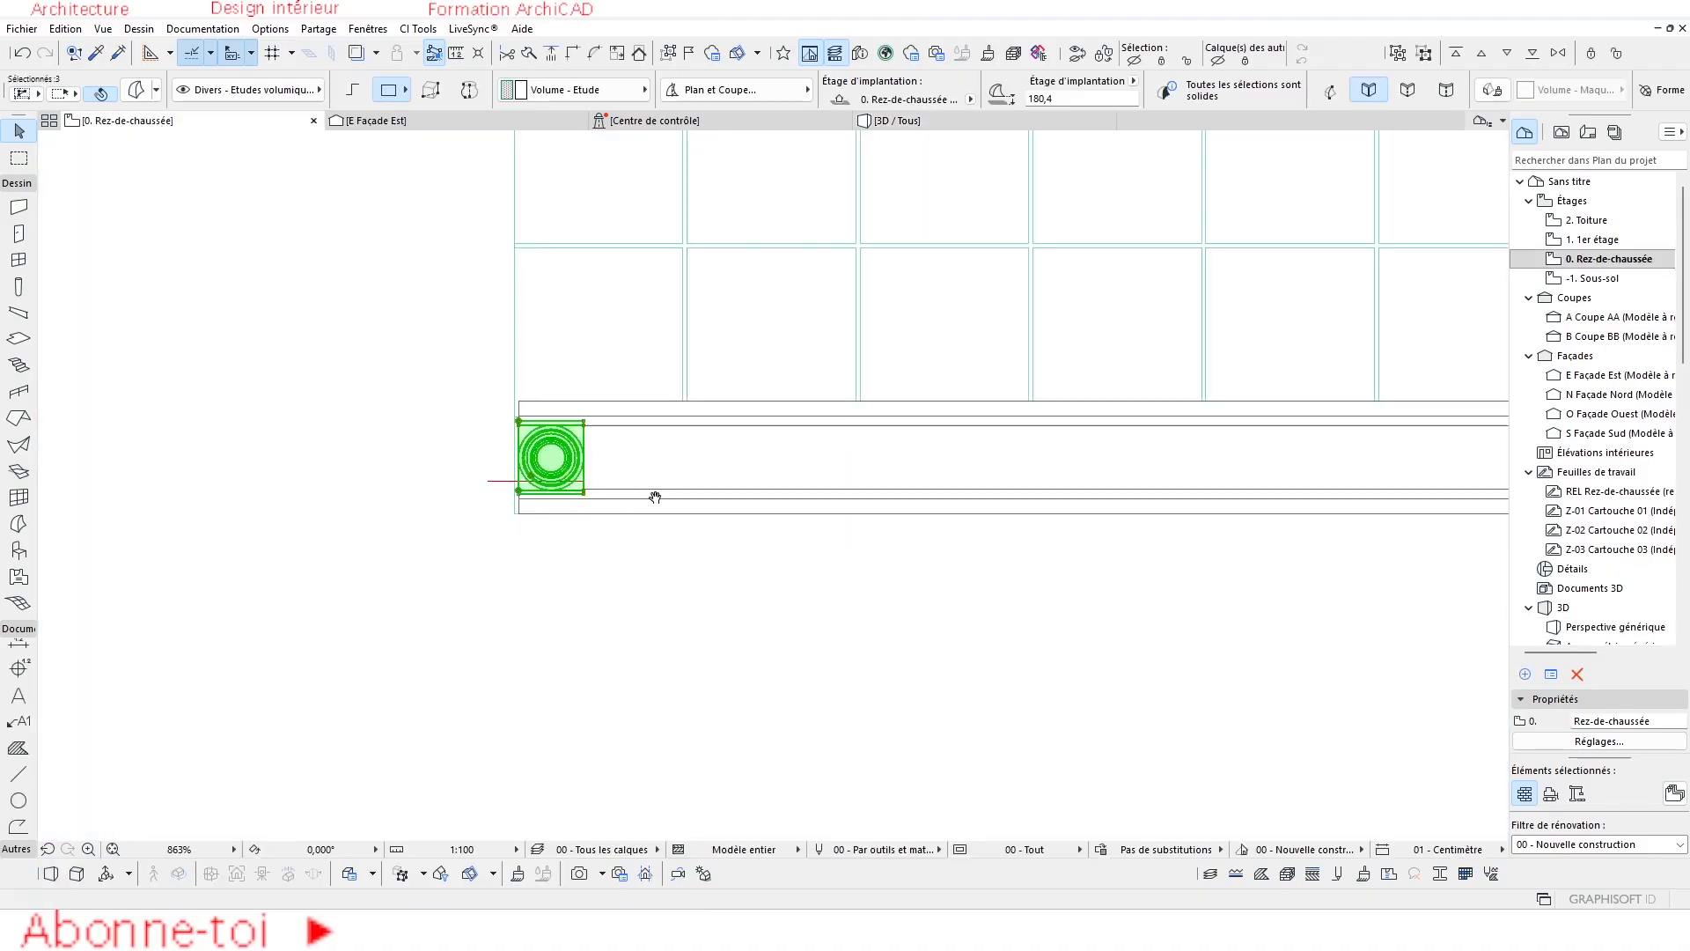
middle_click_drag(656, 498, 518, 496)
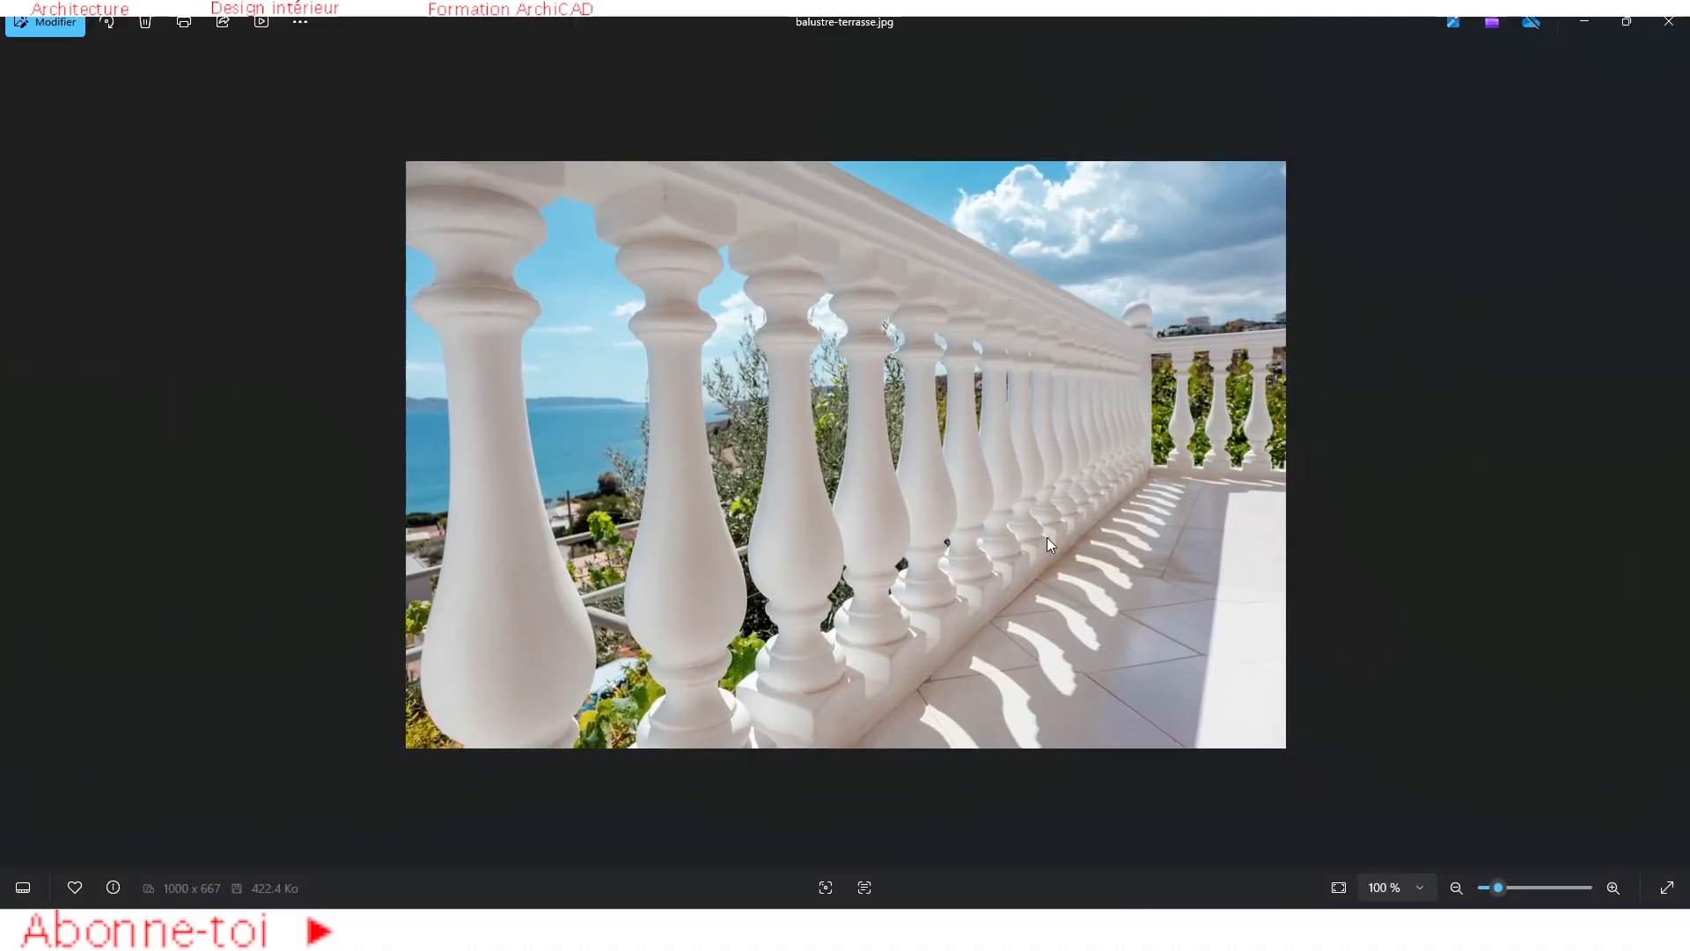
left_click(1672, 454)
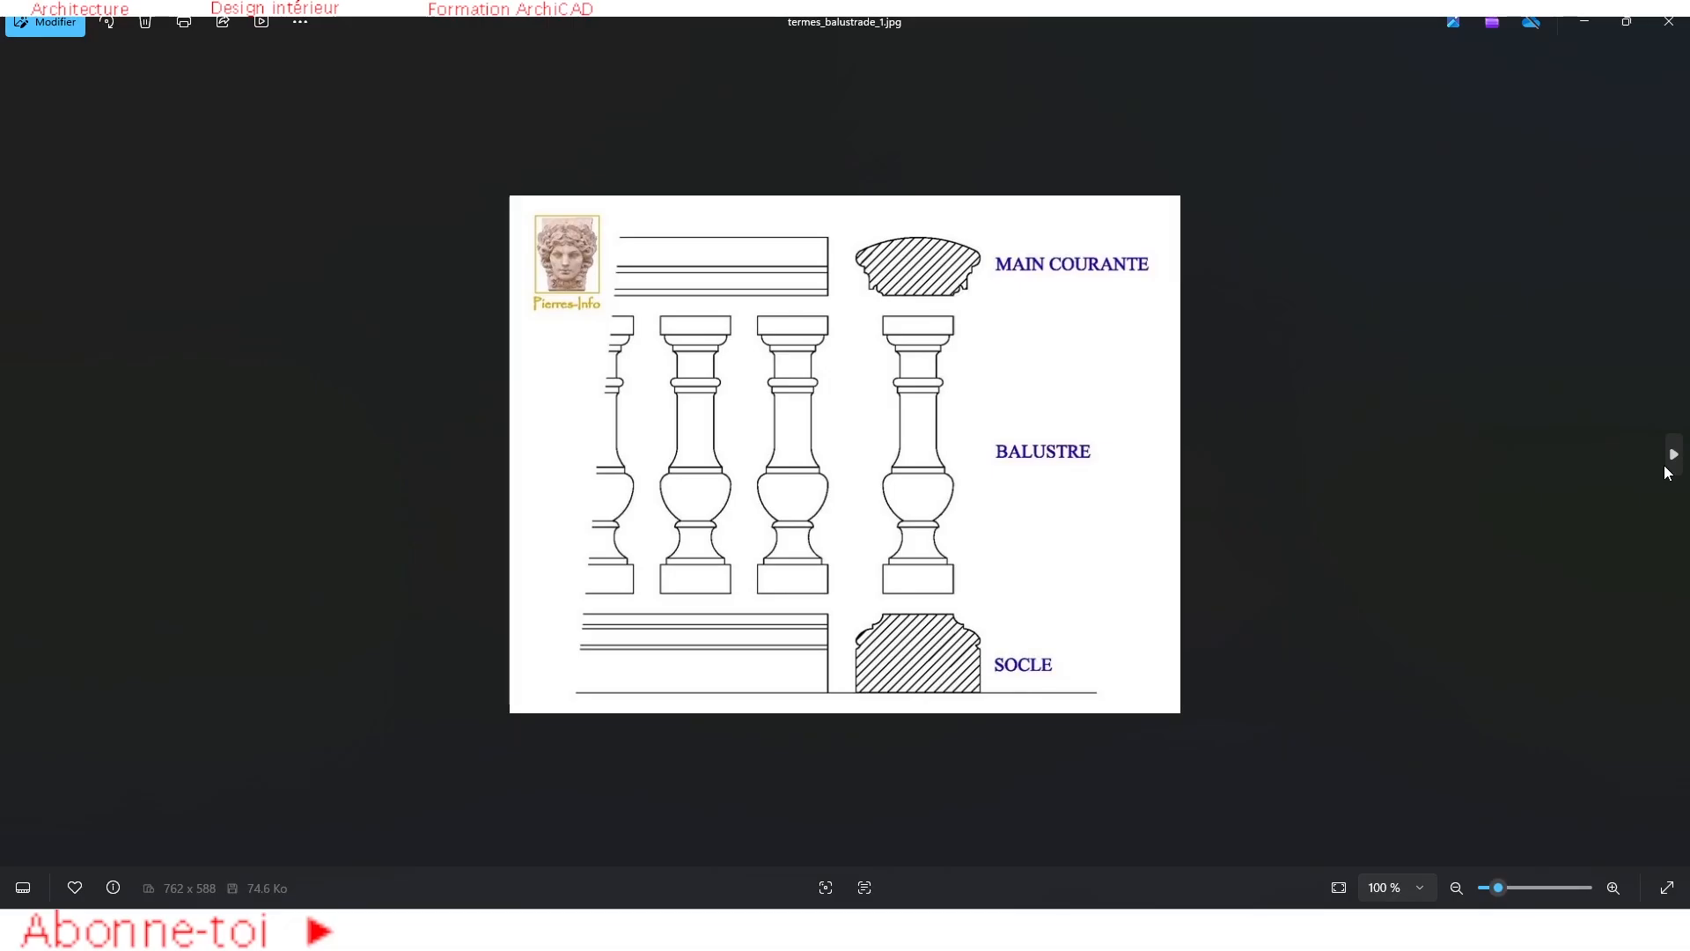
left_click(1666, 472)
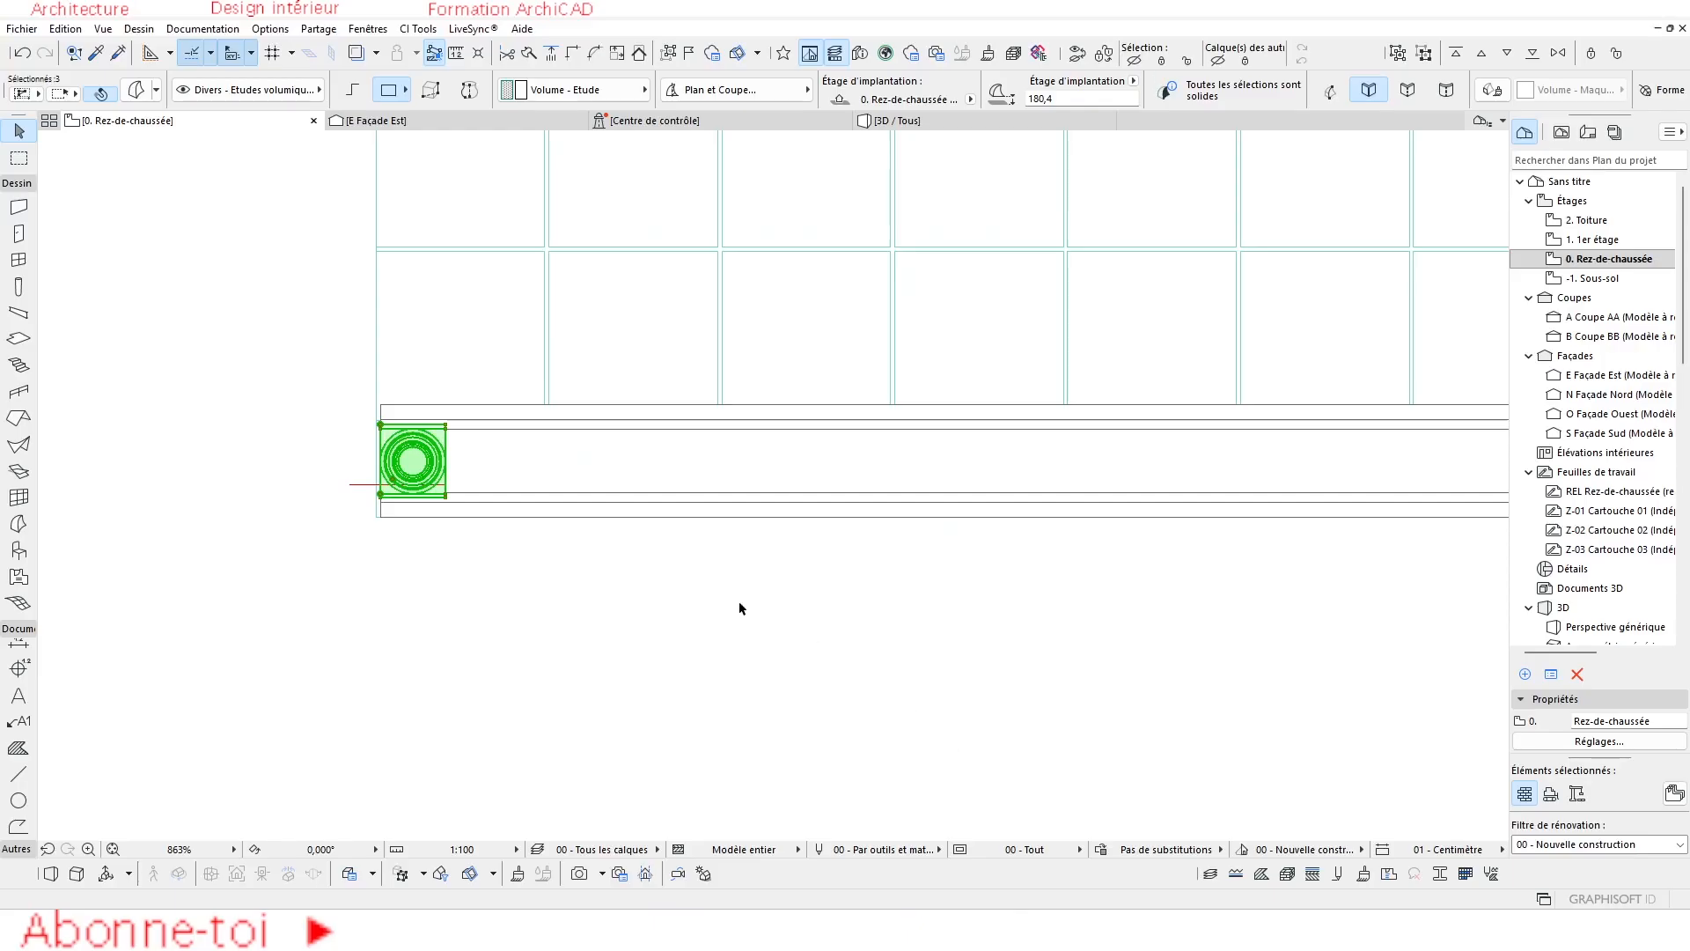
Set up a translation duplication of the selected baluster in the floor plan, using Distribution with eight copies and no rotation.
scroll(438, 509, "up", 3)
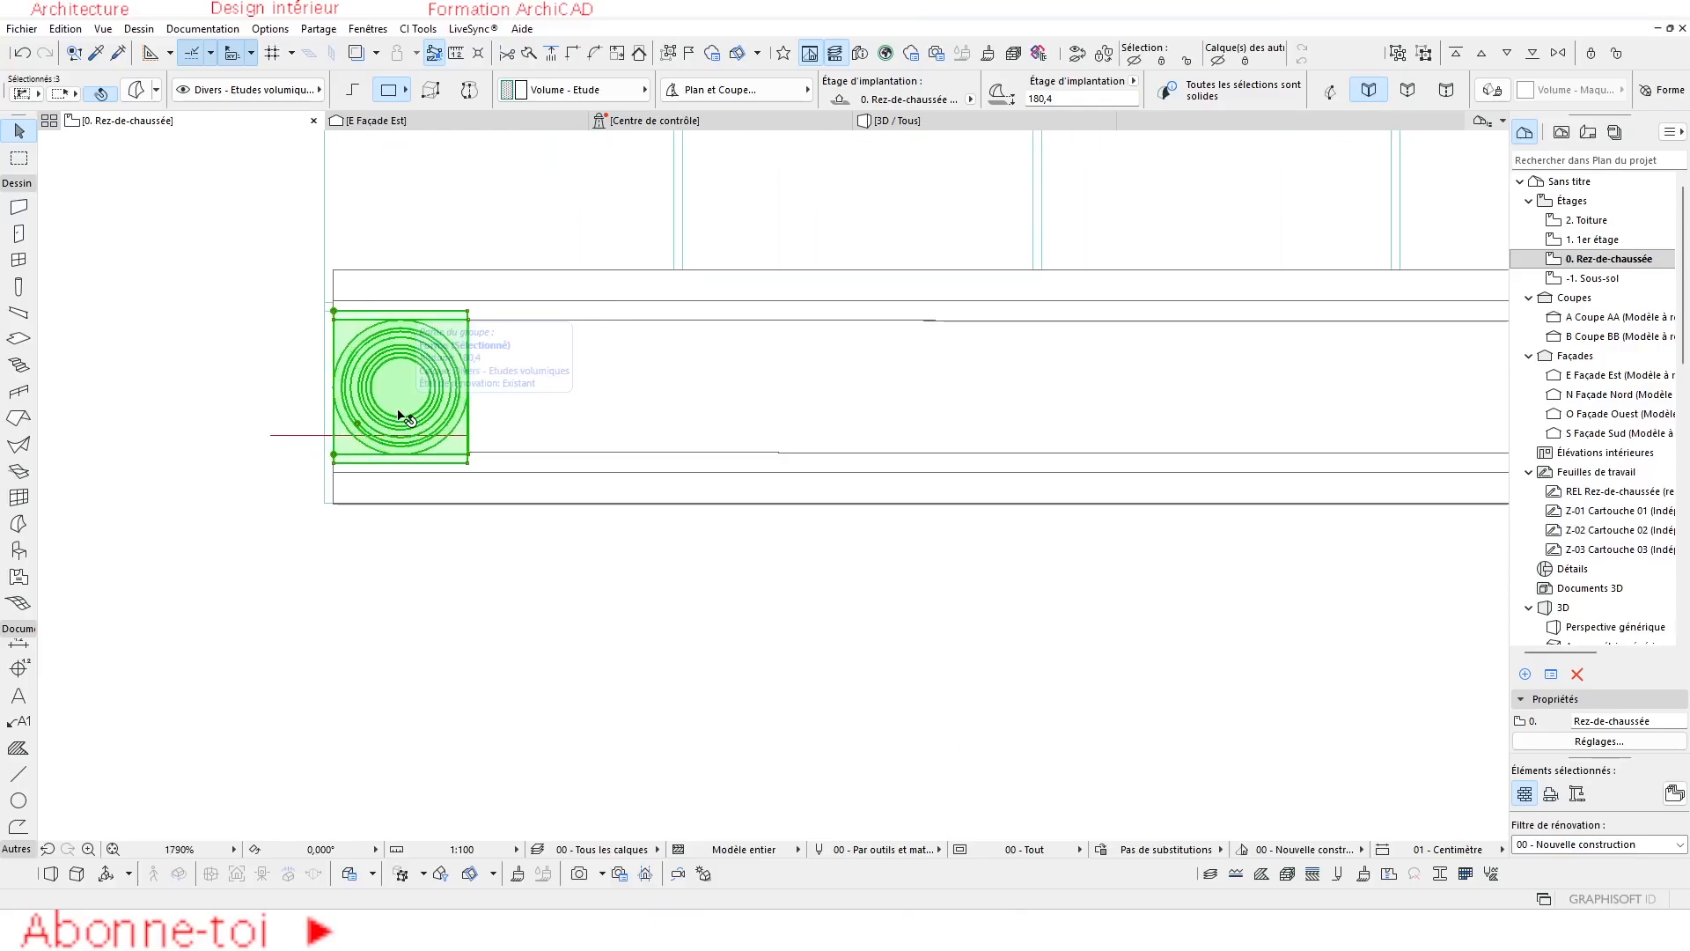
scroll(404, 417, "up", 2)
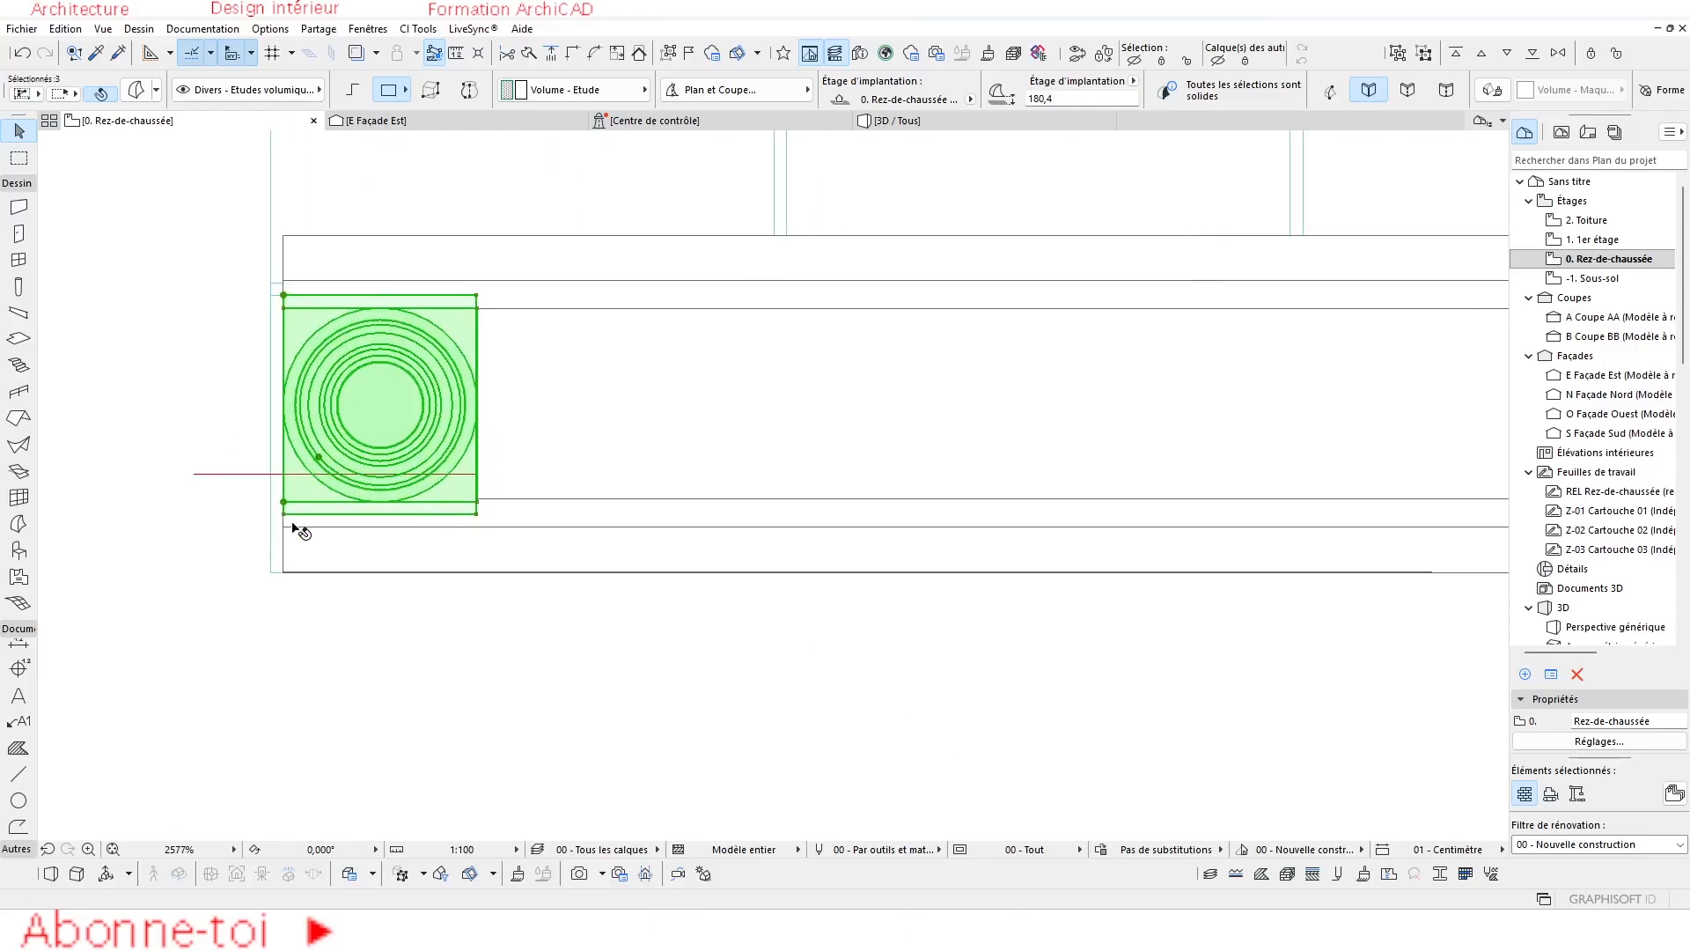
left_click(284, 502)
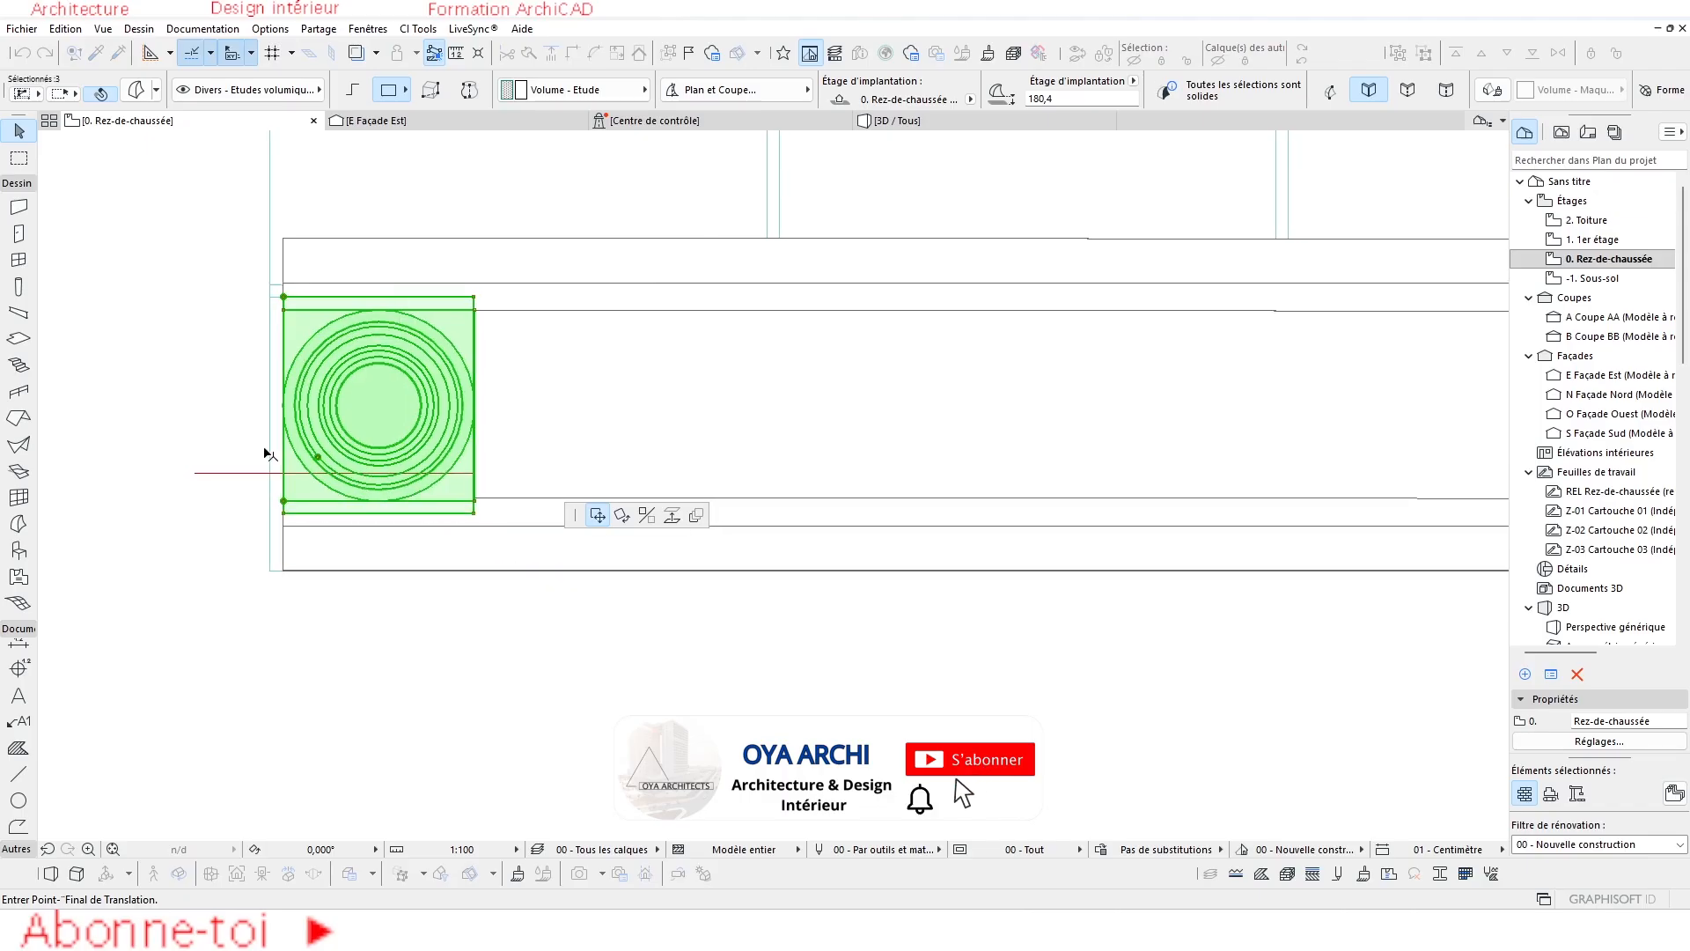
scroll(269, 454, "down", 5)
scroll(400, 466, "down", 3)
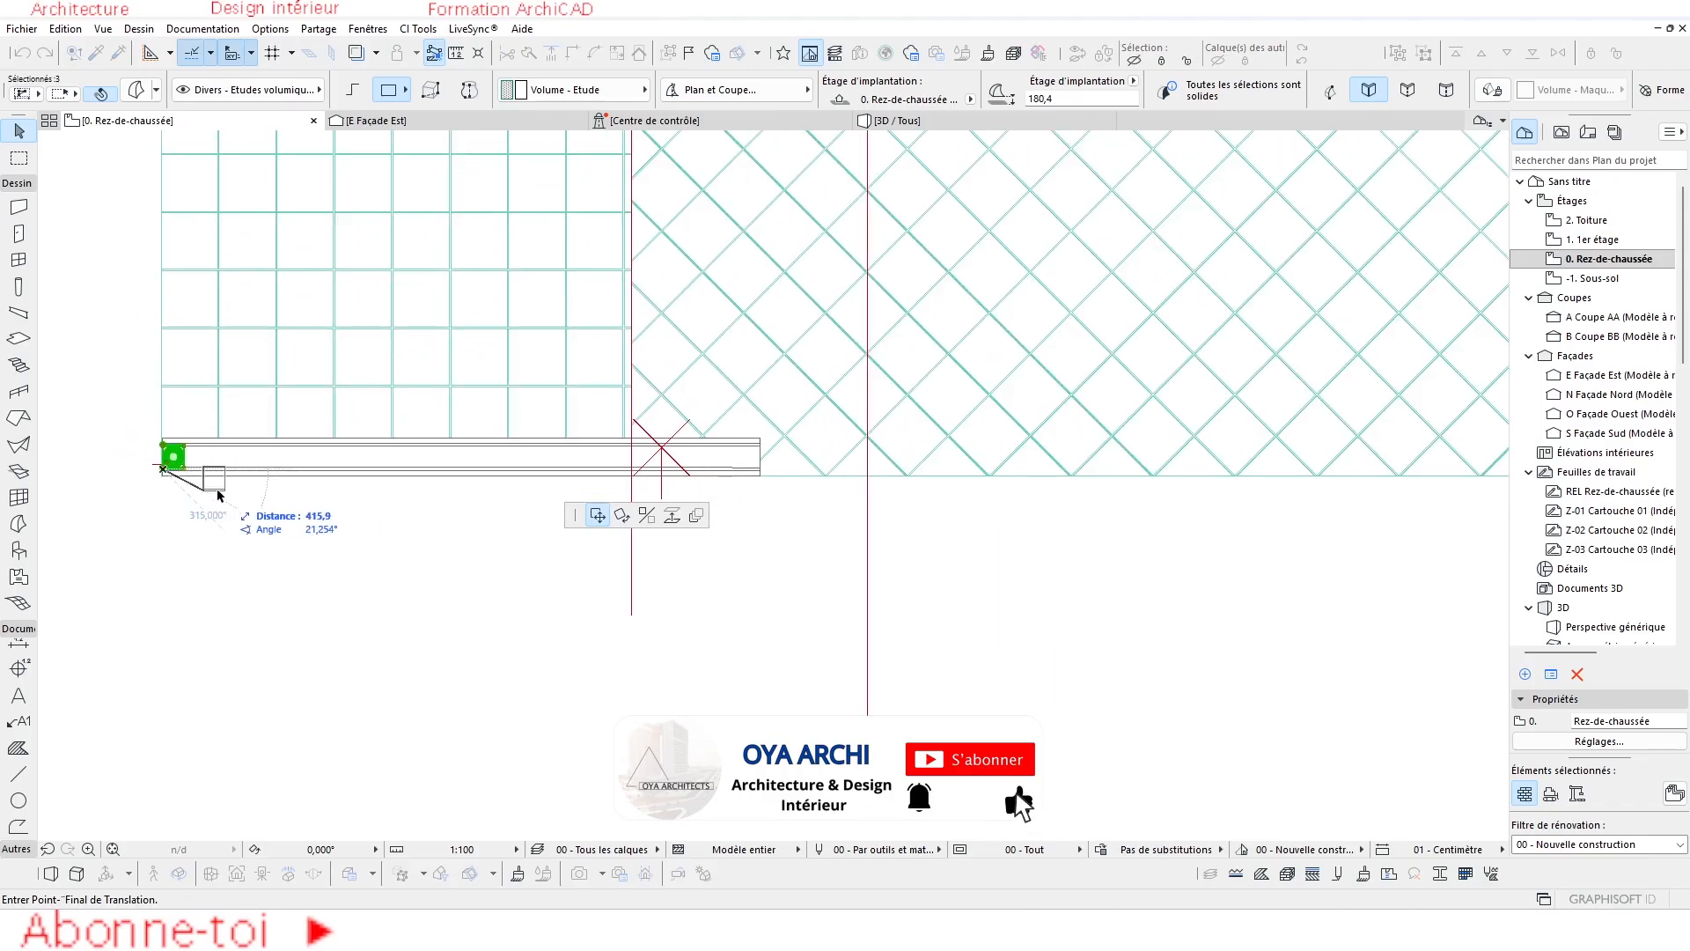
left_click(697, 515)
left_click(1453, 355)
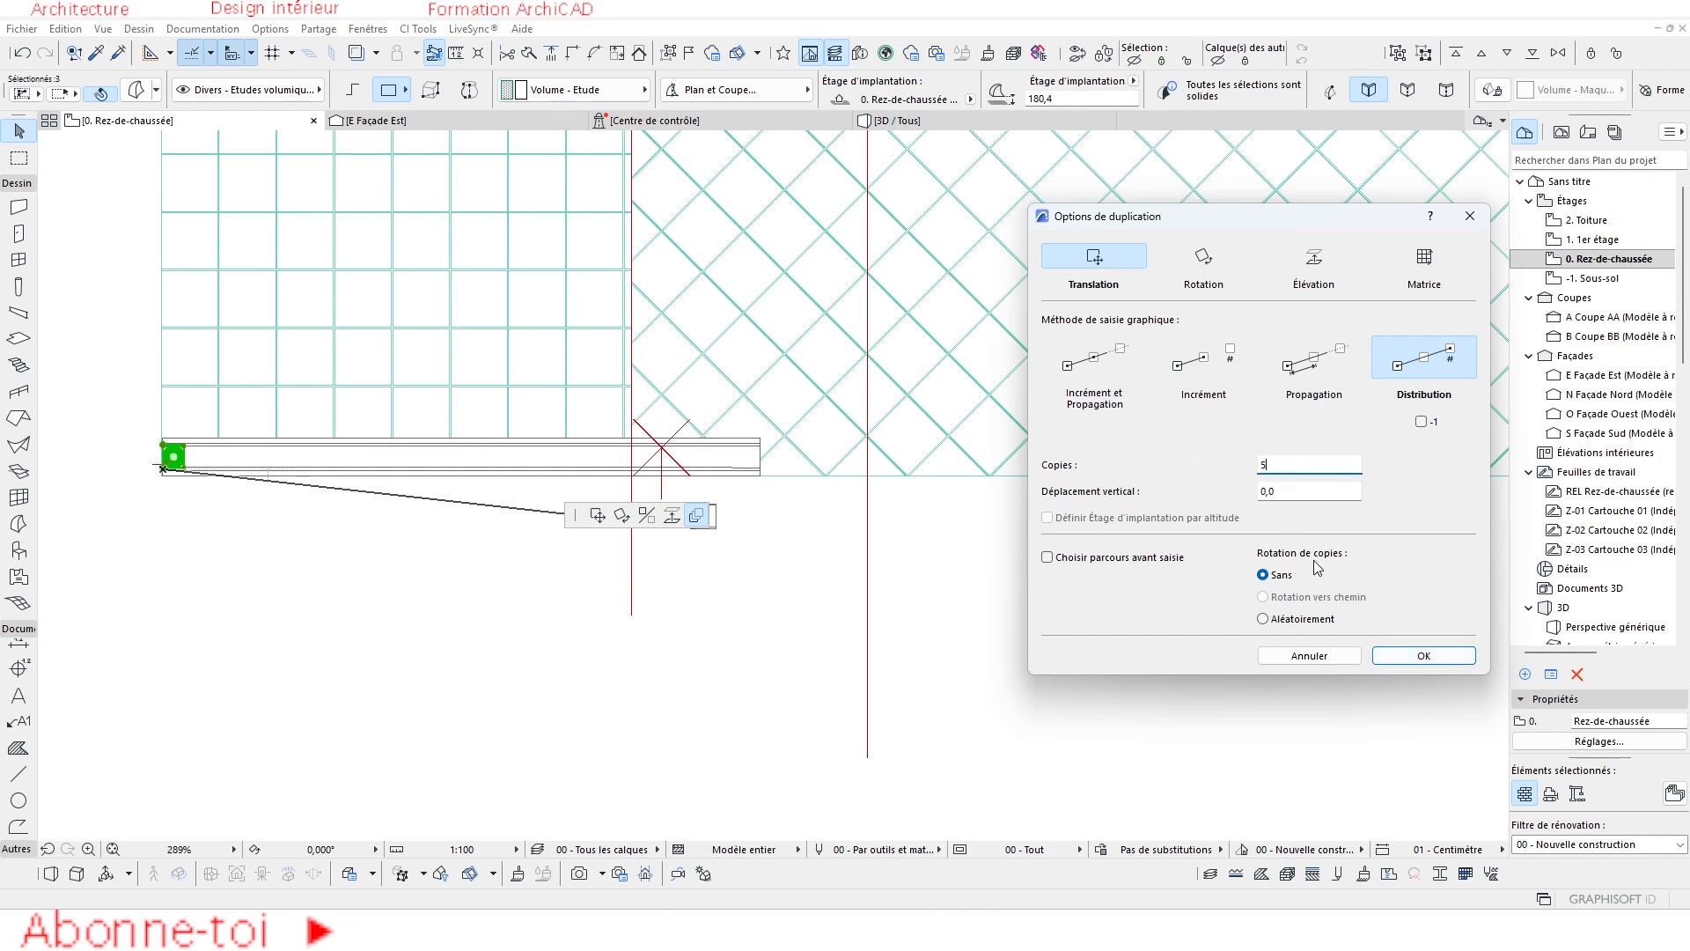
left_click(1423, 656)
Distribute the baluster copies along the socle, from the first baluster's lower corner to the far end of the wall.
scroll(195, 476, "up", 3)
left_click(187, 470)
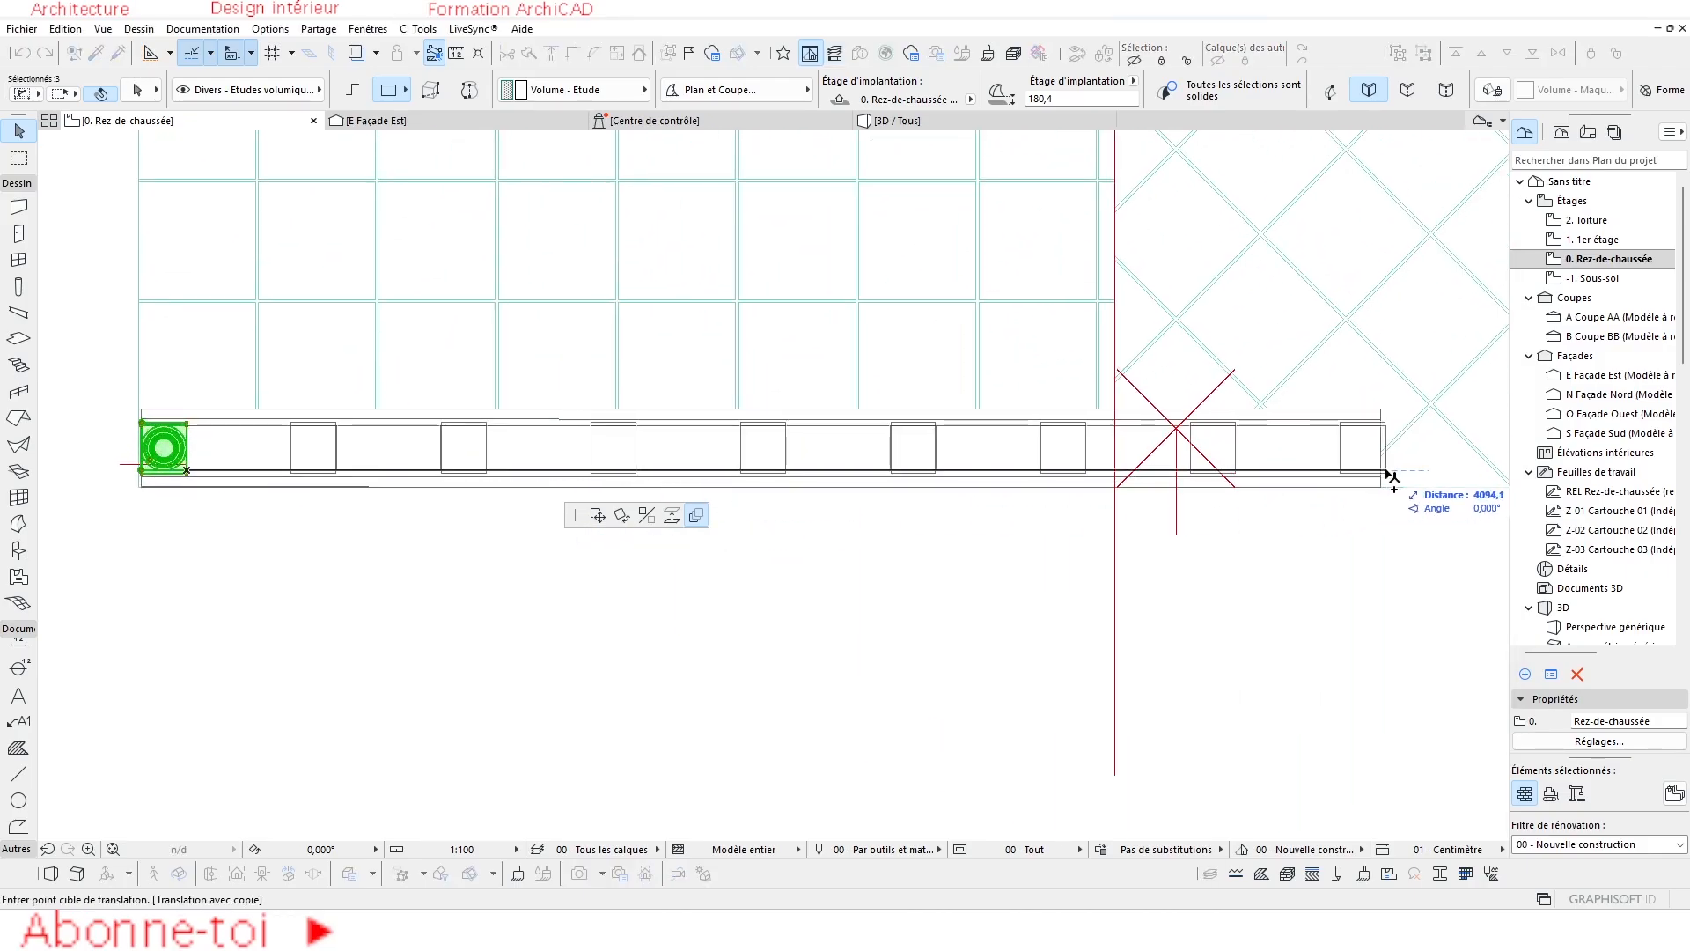
scroll(1391, 476, "up", 4)
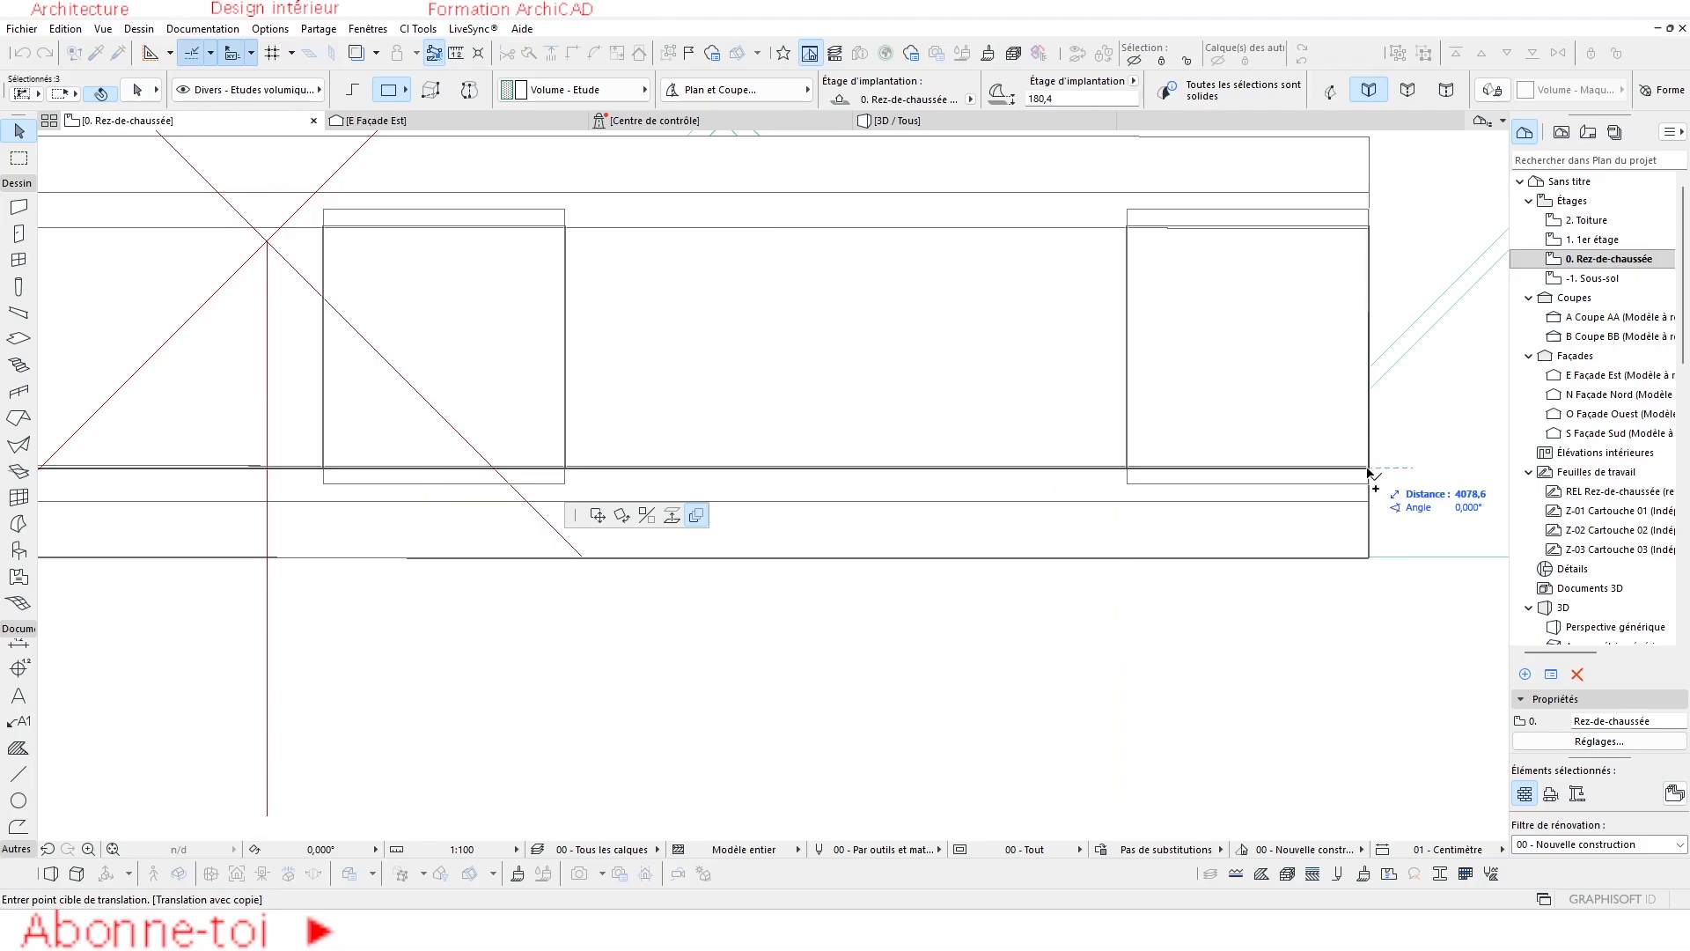
left_click(1369, 561)
scroll(755, 434, "down", 5)
Examine the row of balusters between handrail and socle in 3D, including the end of the run.
left_click(883, 130)
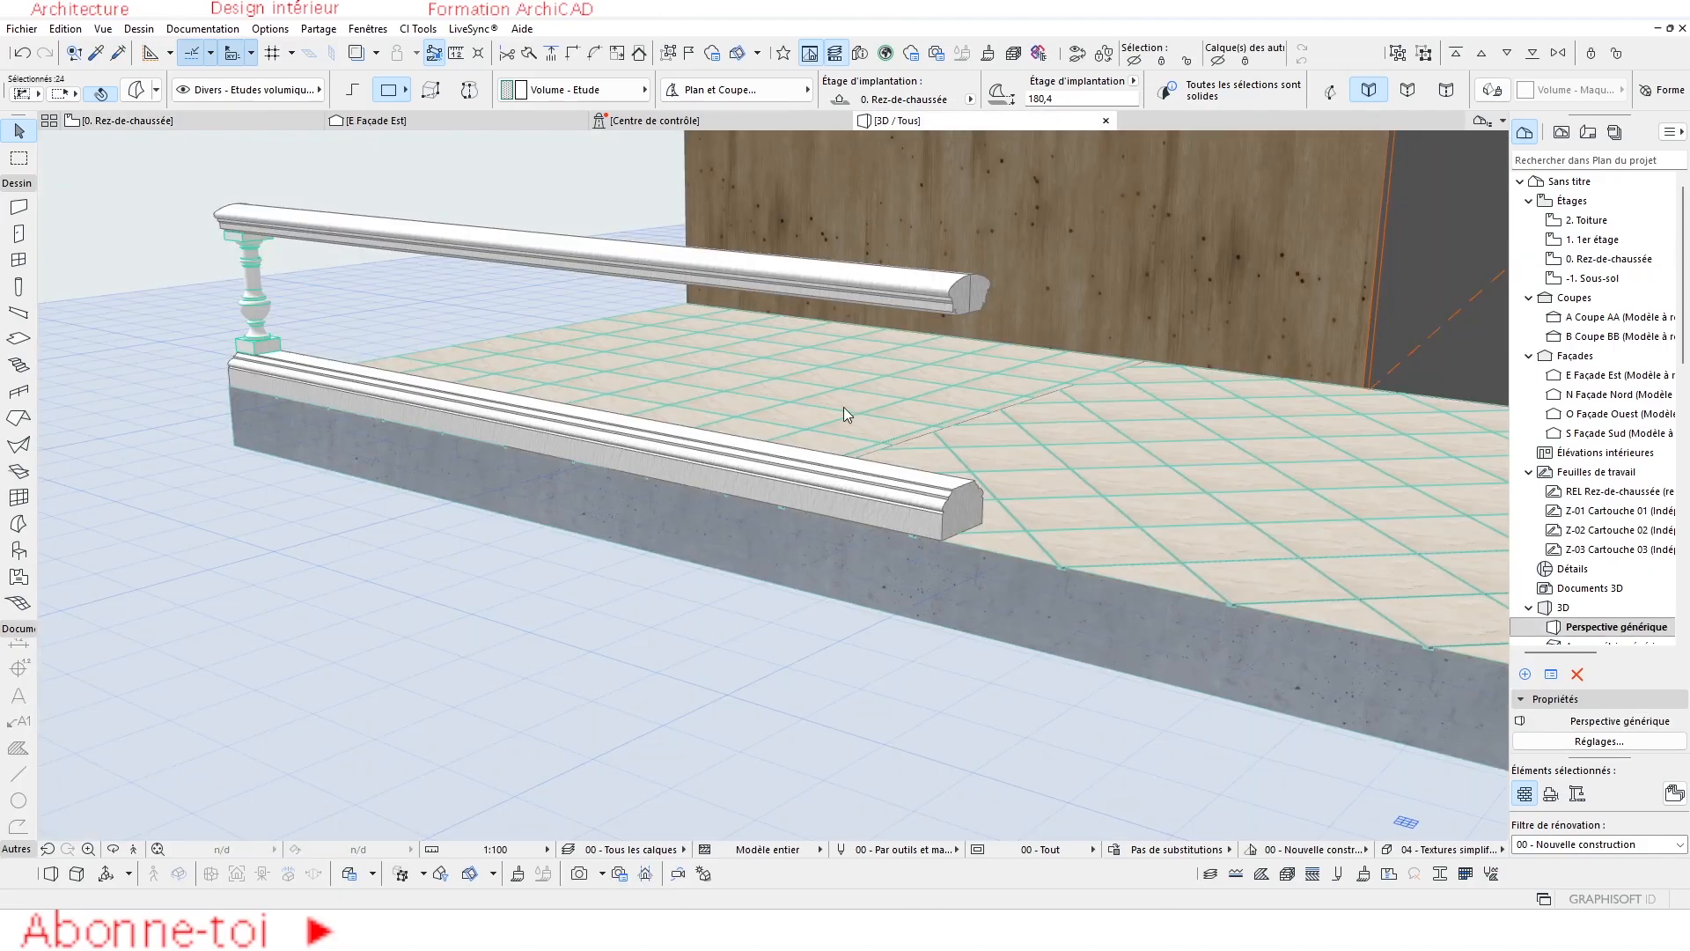
middle_click_drag(711, 319, 555, 439, "shift")
left_click(116, 851)
left_click_drag(774, 374, 900, 469)
scroll(720, 301, "up", 4)
scroll(720, 301, "up", 3)
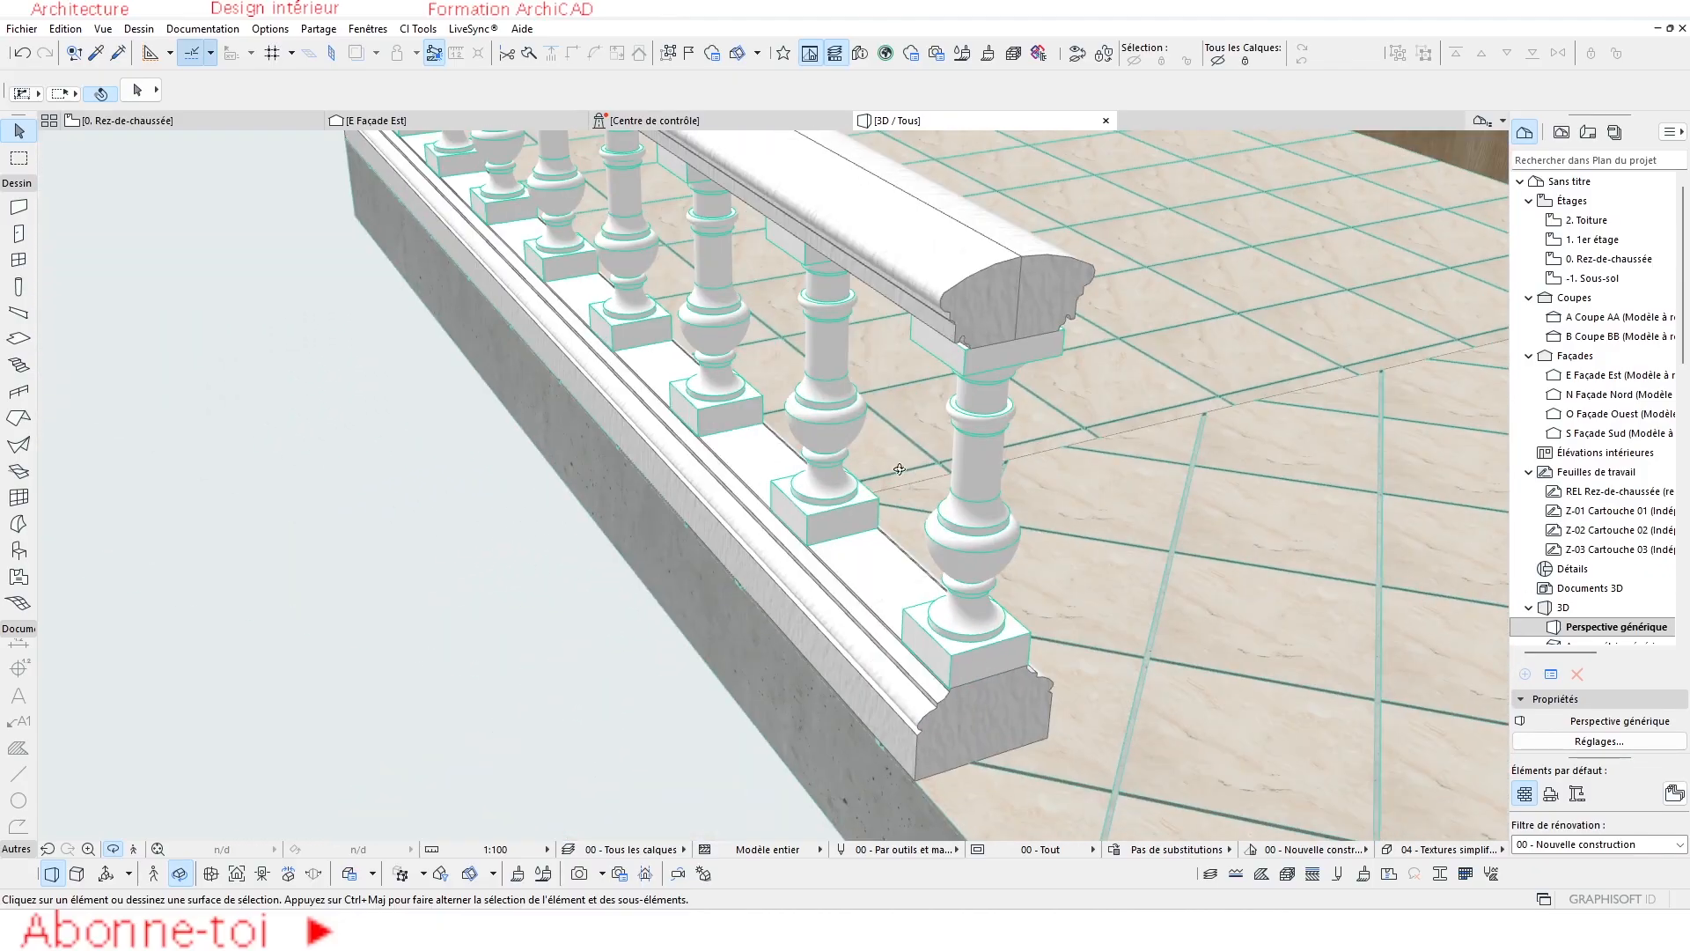
scroll(900, 469, "down", 10)
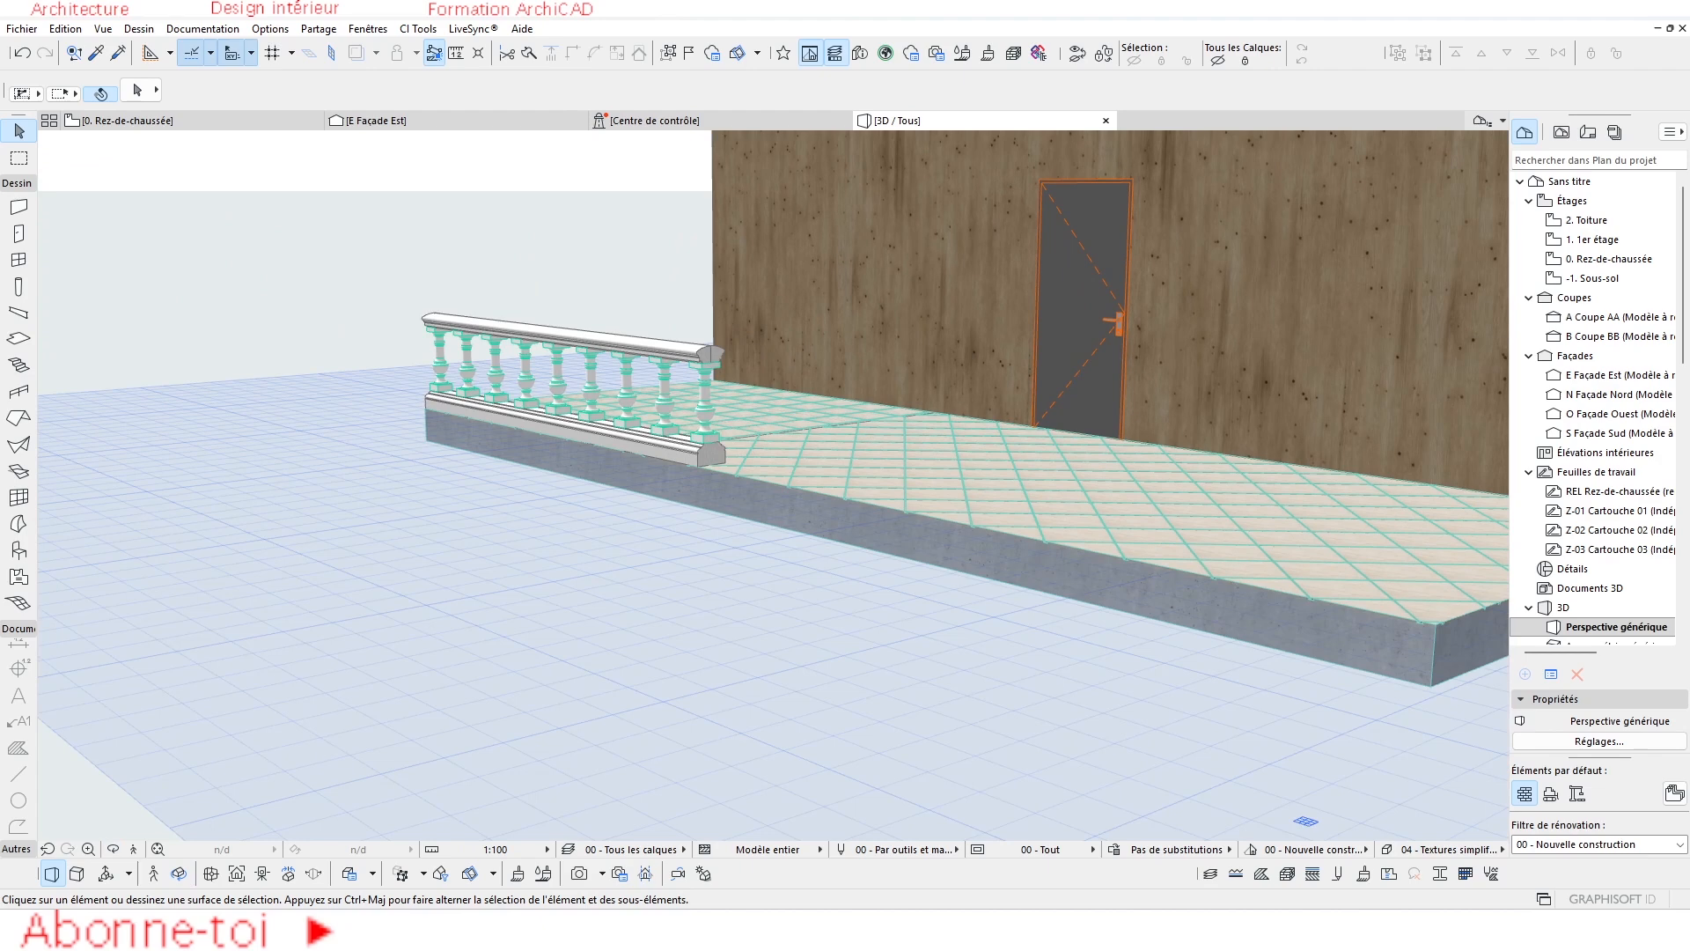
Create a graphic override combination named "- Tout noir" and add a new rule named "- Ligne: noire" to it.
left_click(1114, 850)
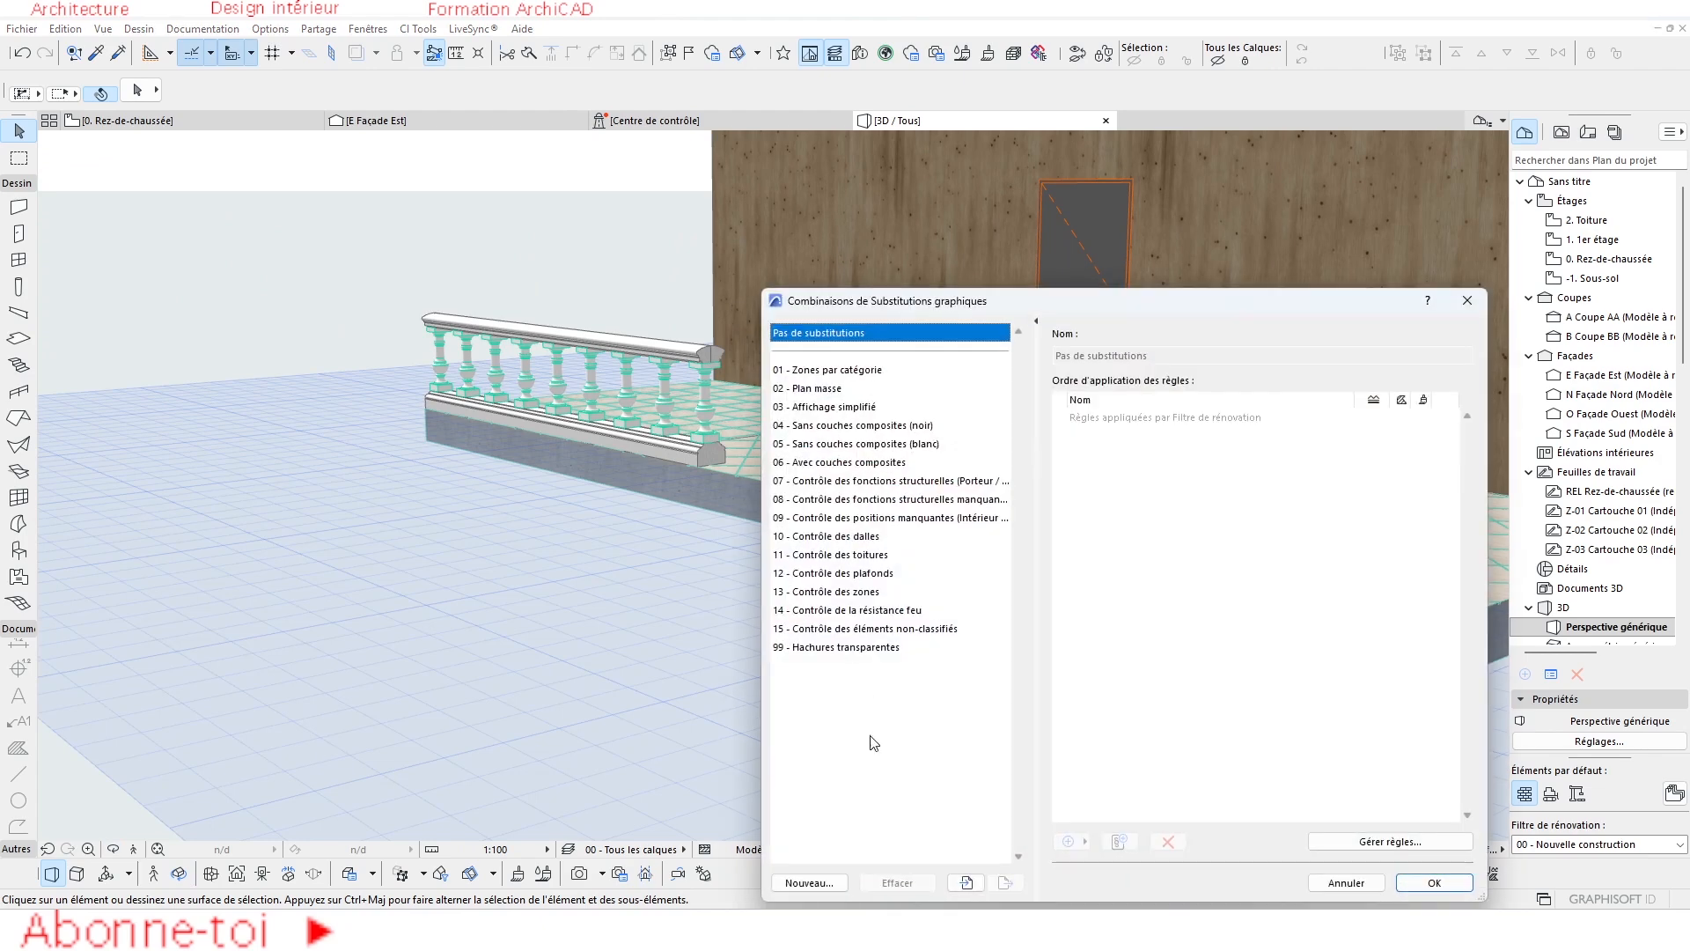
left_click(809, 882)
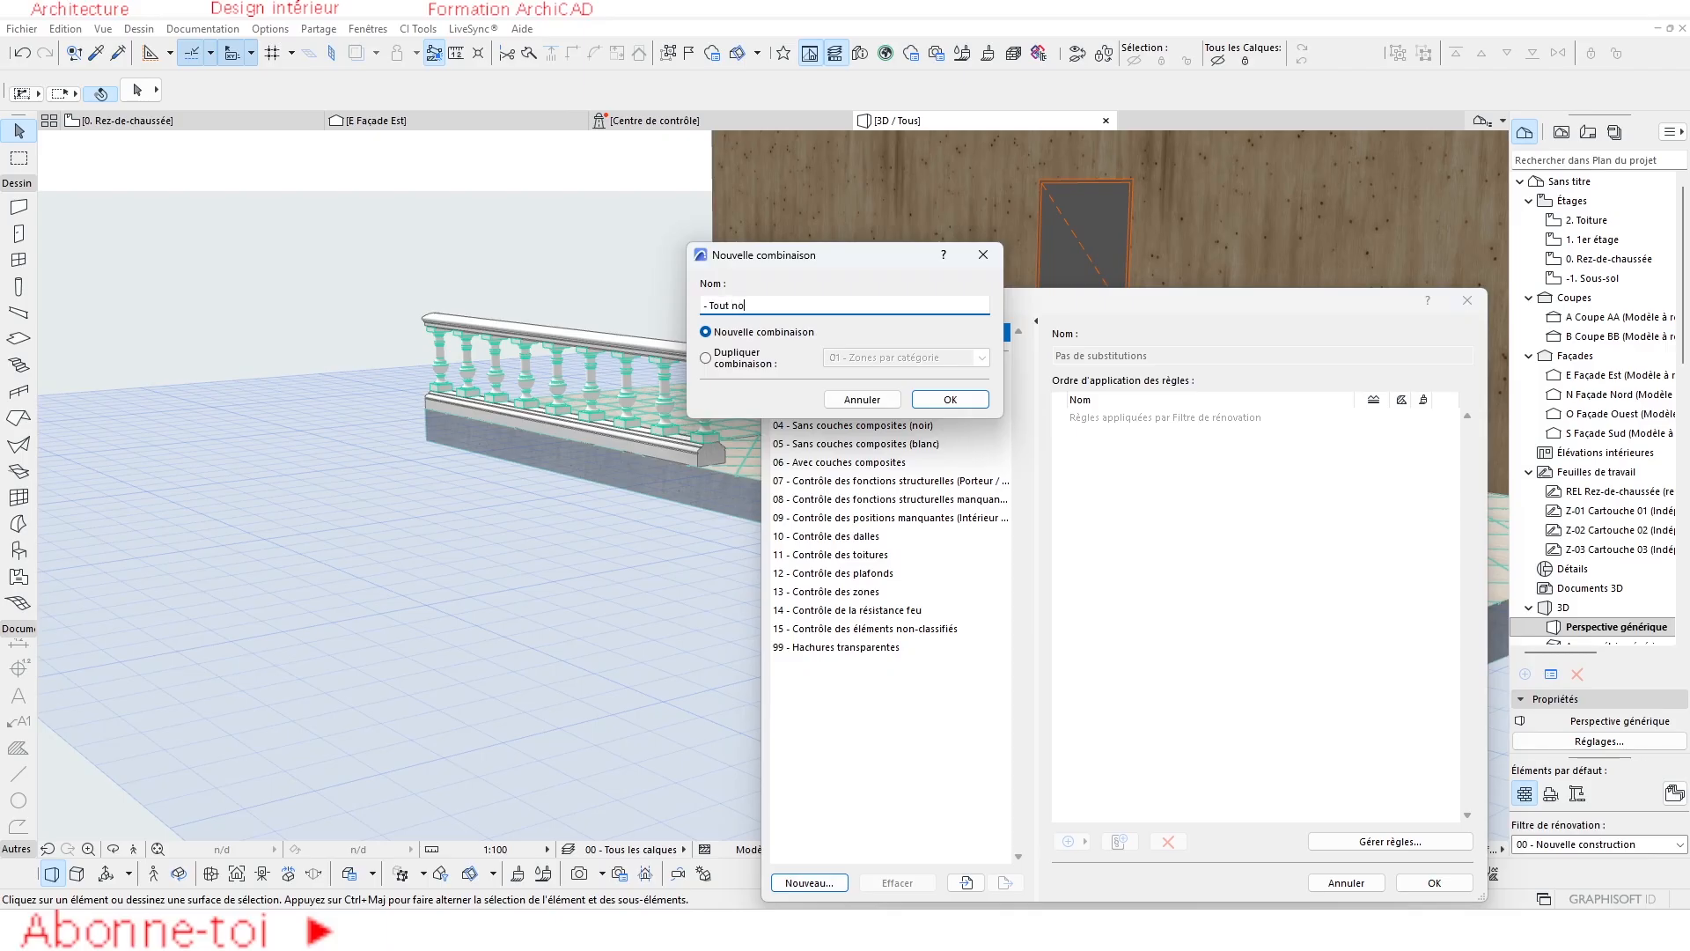
left_click(952, 398)
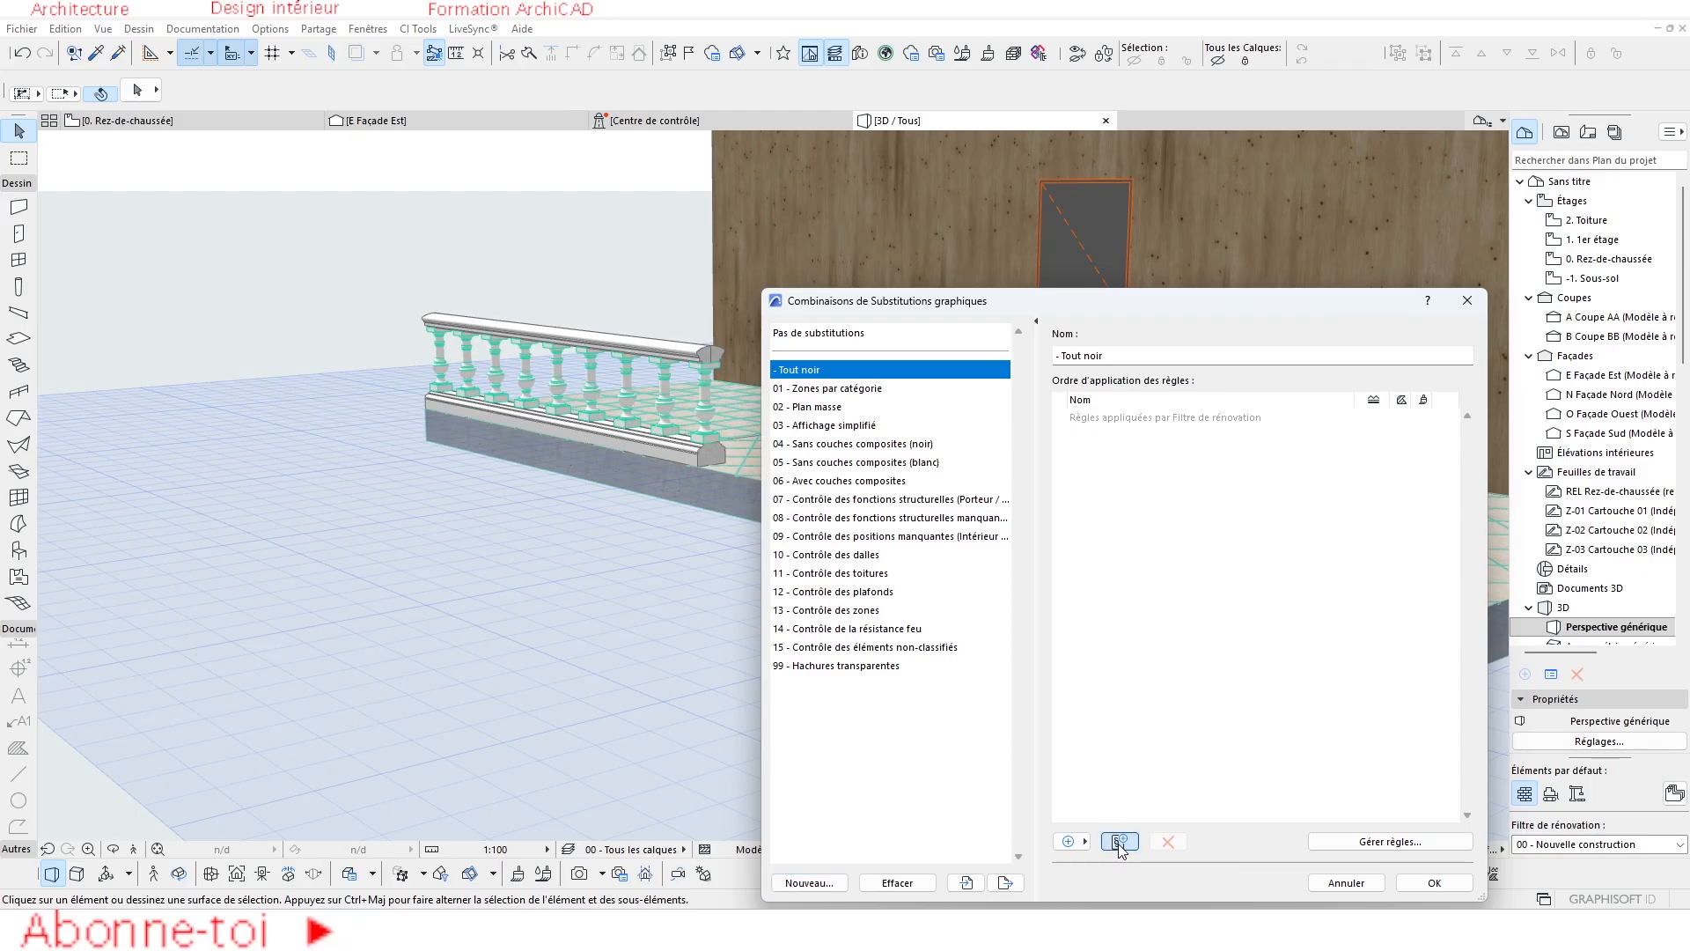
left_click(1119, 843)
type("- Ligne: noire")
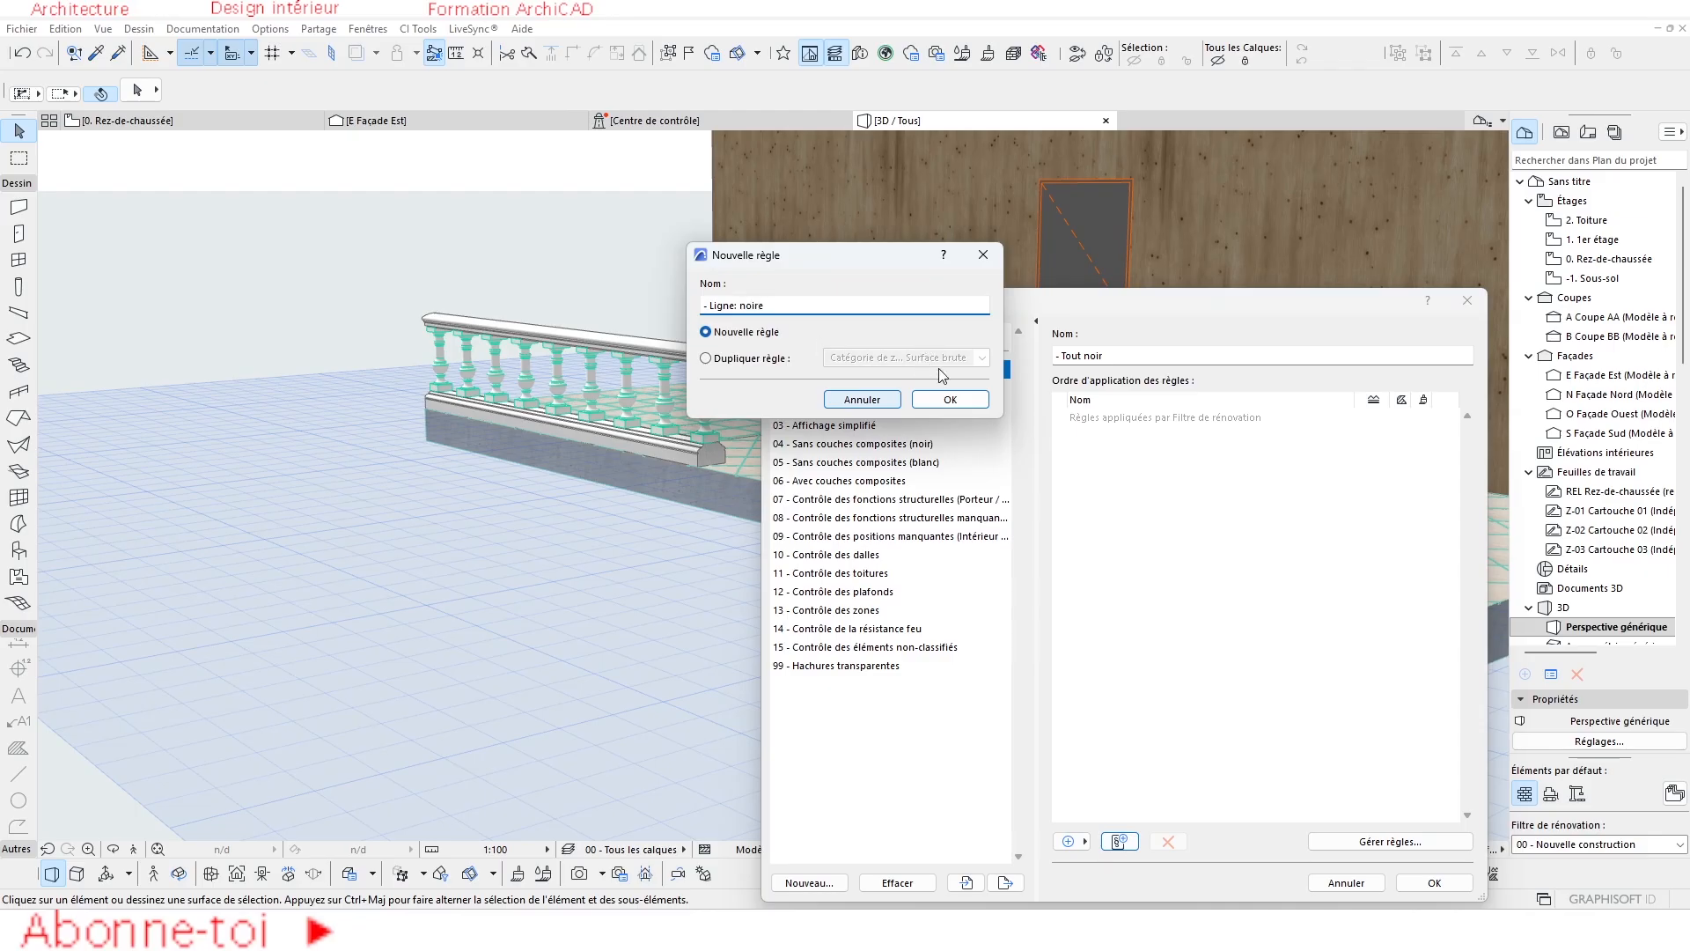
left_click(950, 399)
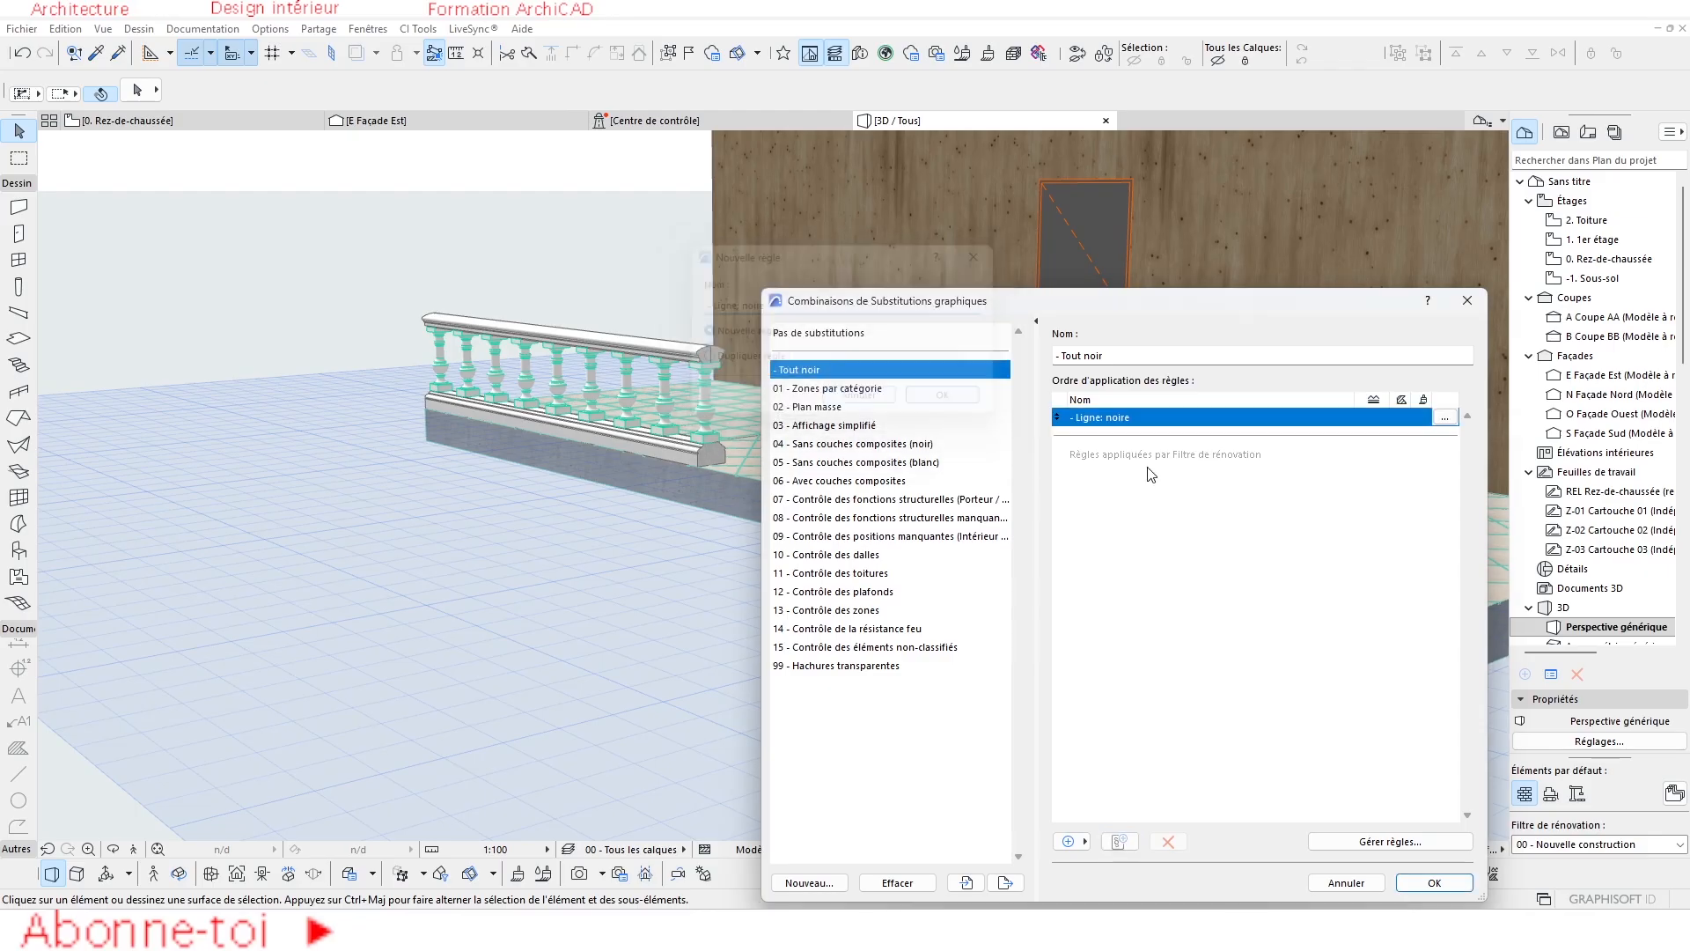
Set the rule to override line type with Continu and line colour with pen 1 for all element types, and apply the combination.
left_click(603, 572)
left_click(603, 603)
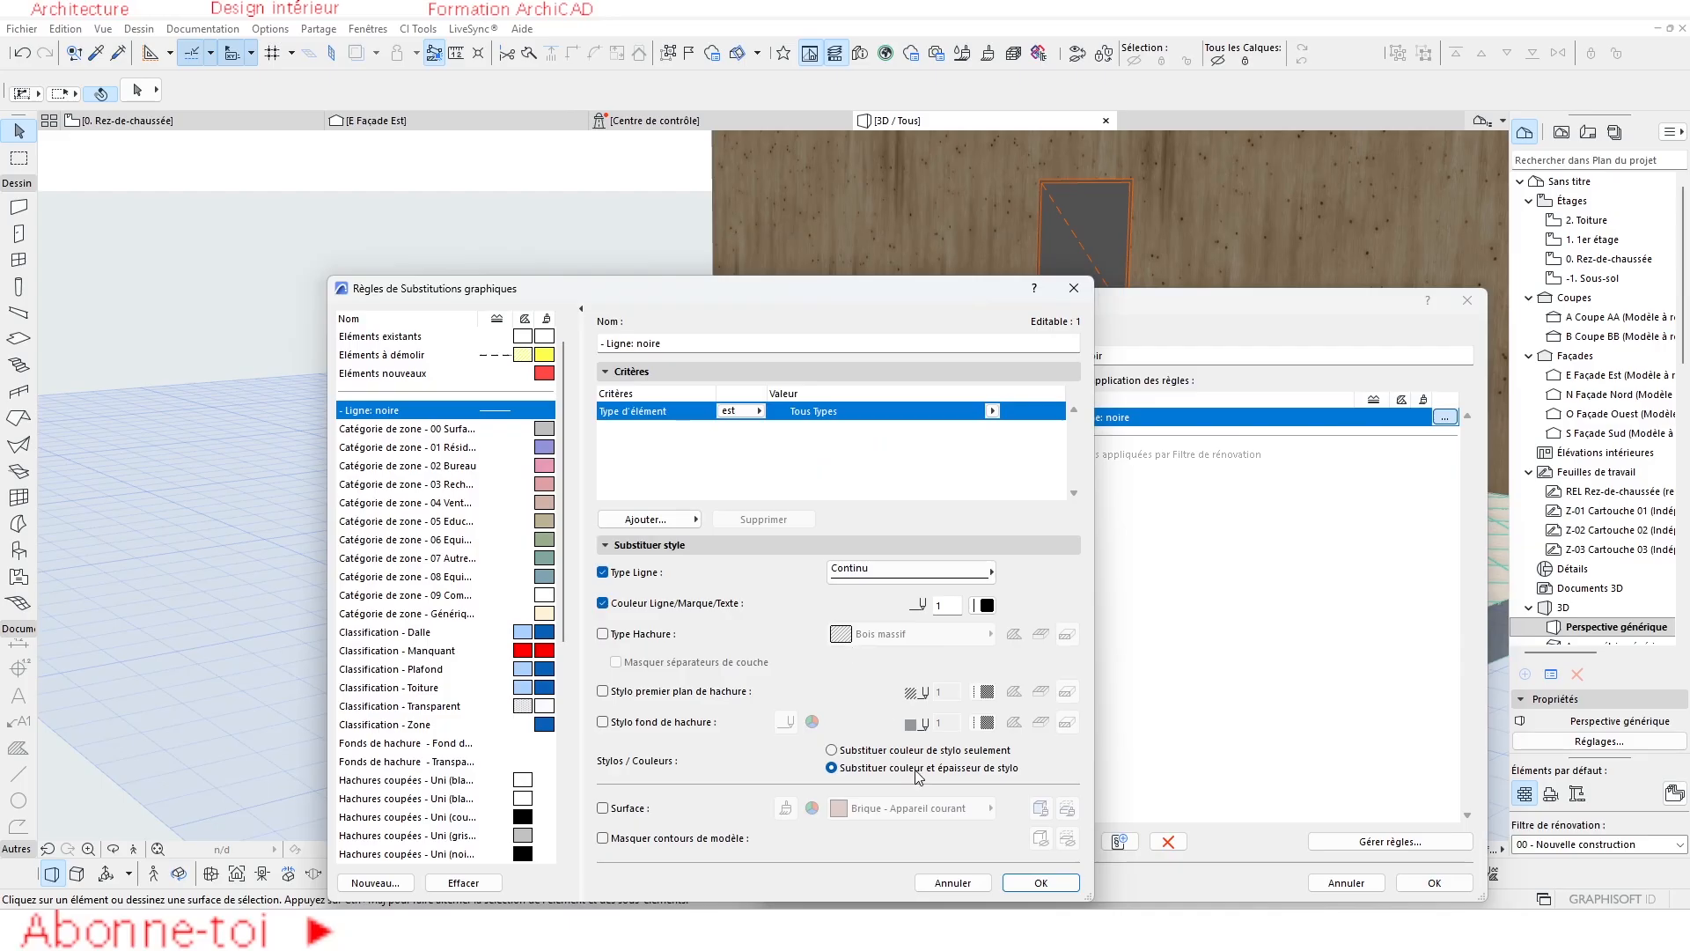
left_click(1041, 882)
key("Return")
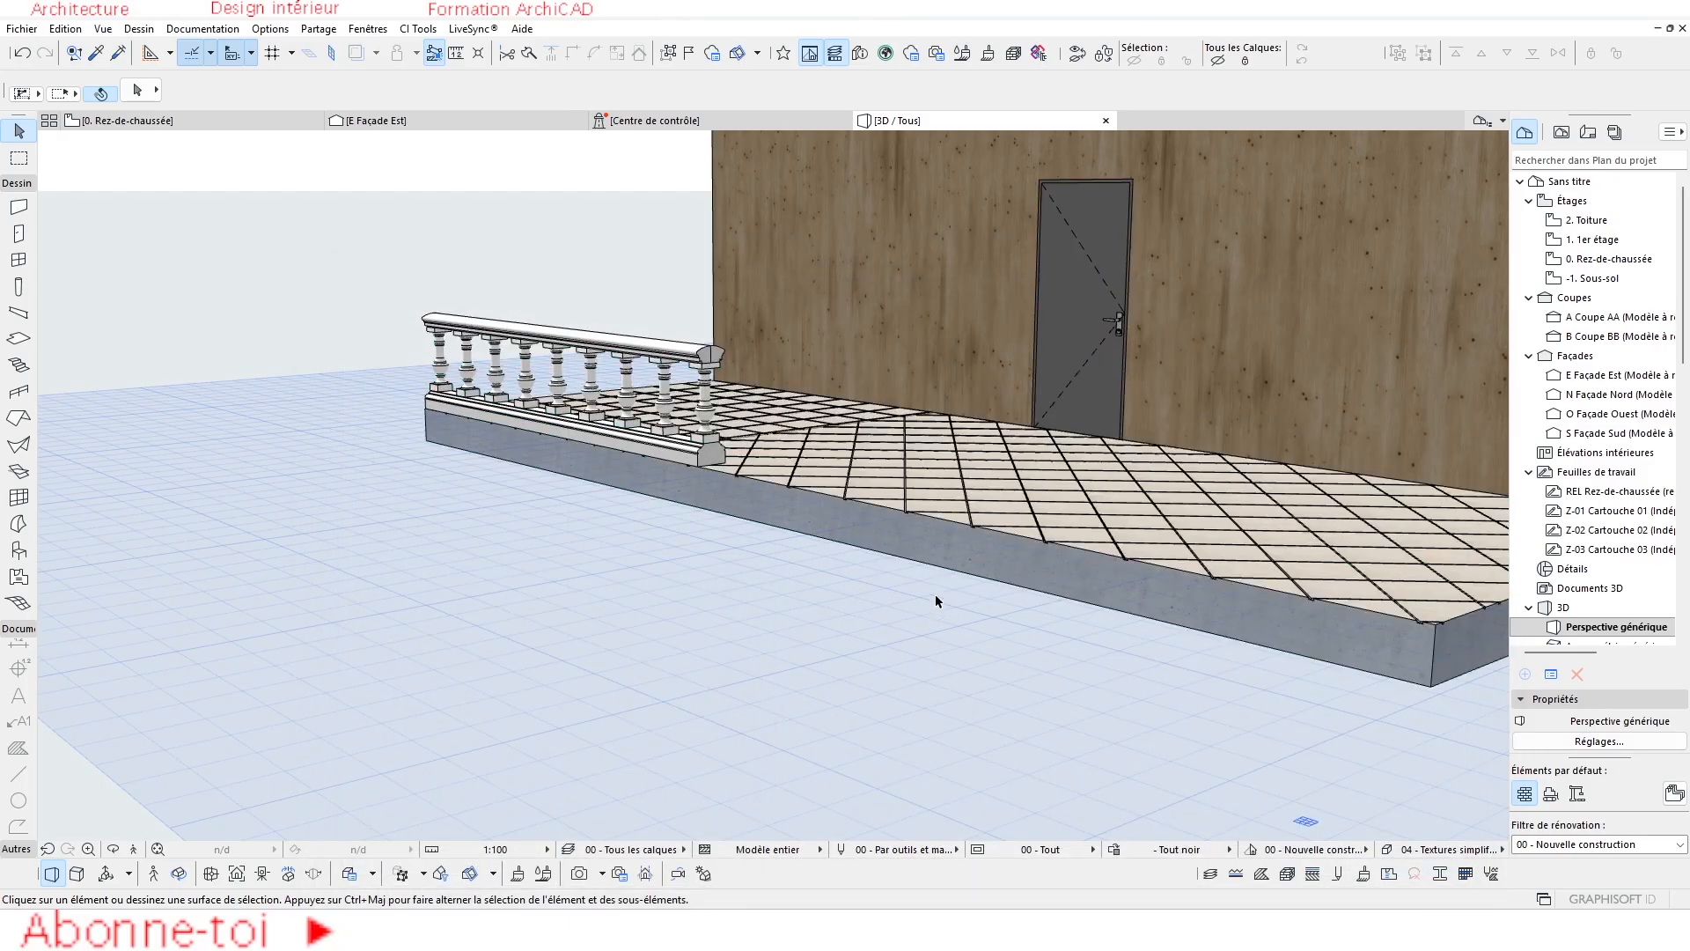
Examine the balustrade, terrace and facade in 3D with the black line override, up close and from the front.
left_click(116, 850)
scroll(396, 672, "down", 4)
left_click_drag(634, 554, 835, 494)
scroll(917, 580, "up", 5)
scroll(862, 603, "down", 5)
scroll(810, 508, "up", 4)
left_click_drag(791, 568, 529, 574)
scroll(529, 574, "down", 6)
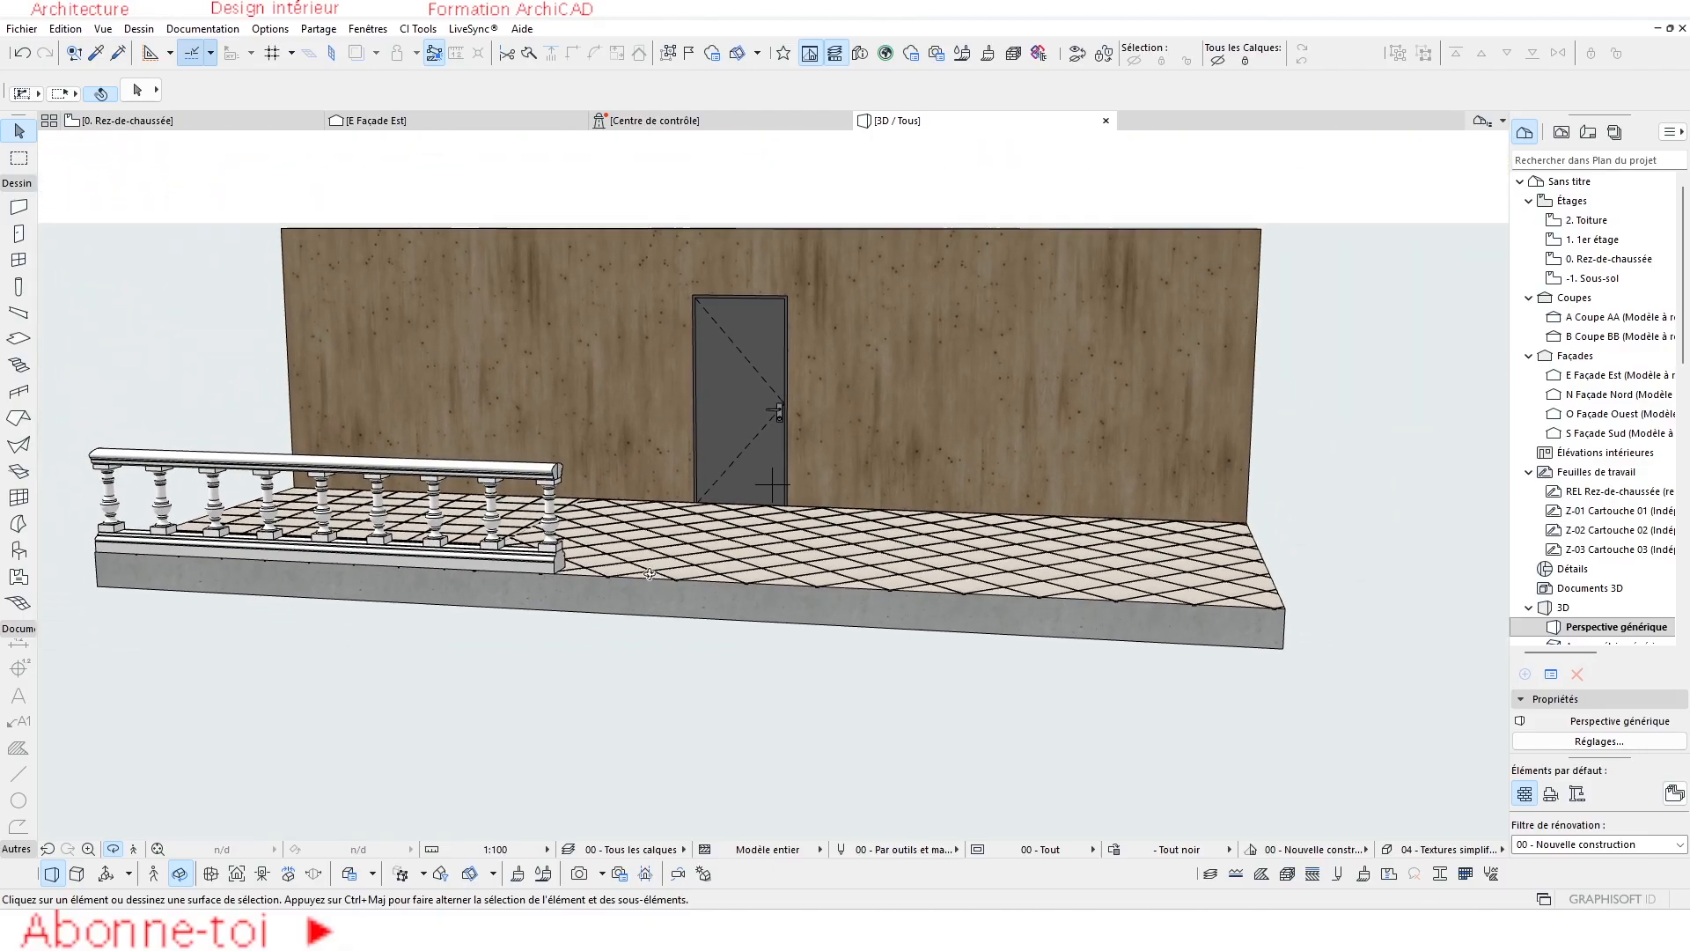
middle_click_drag(420, 558, 425, 555)
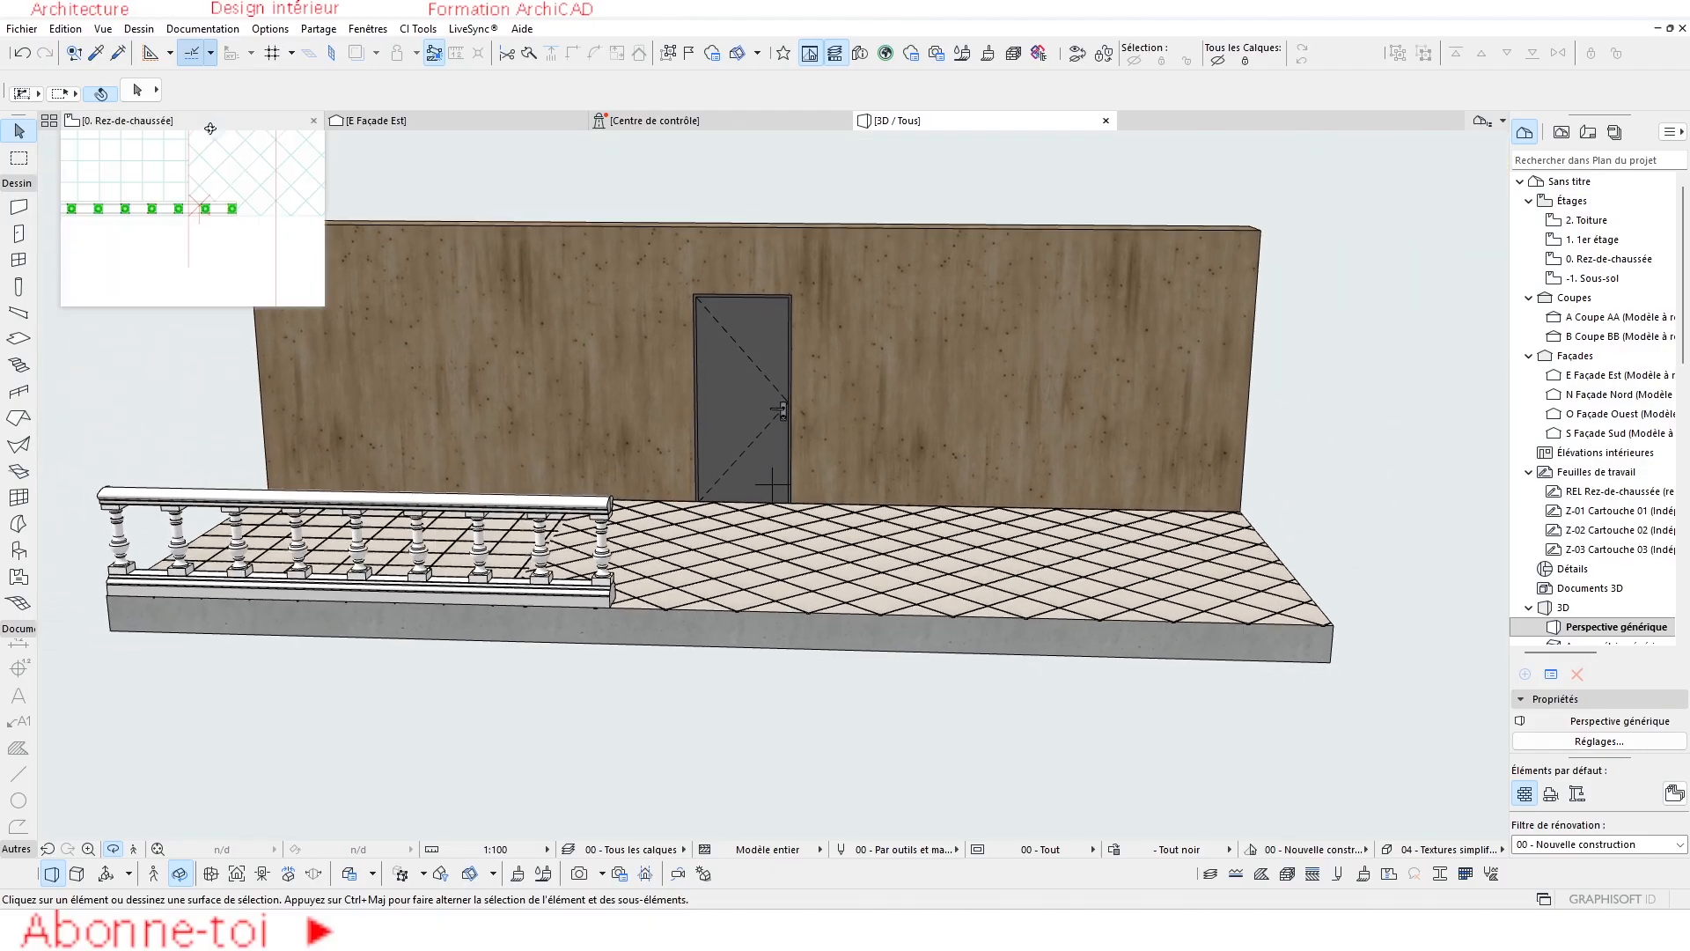
key("Escape")
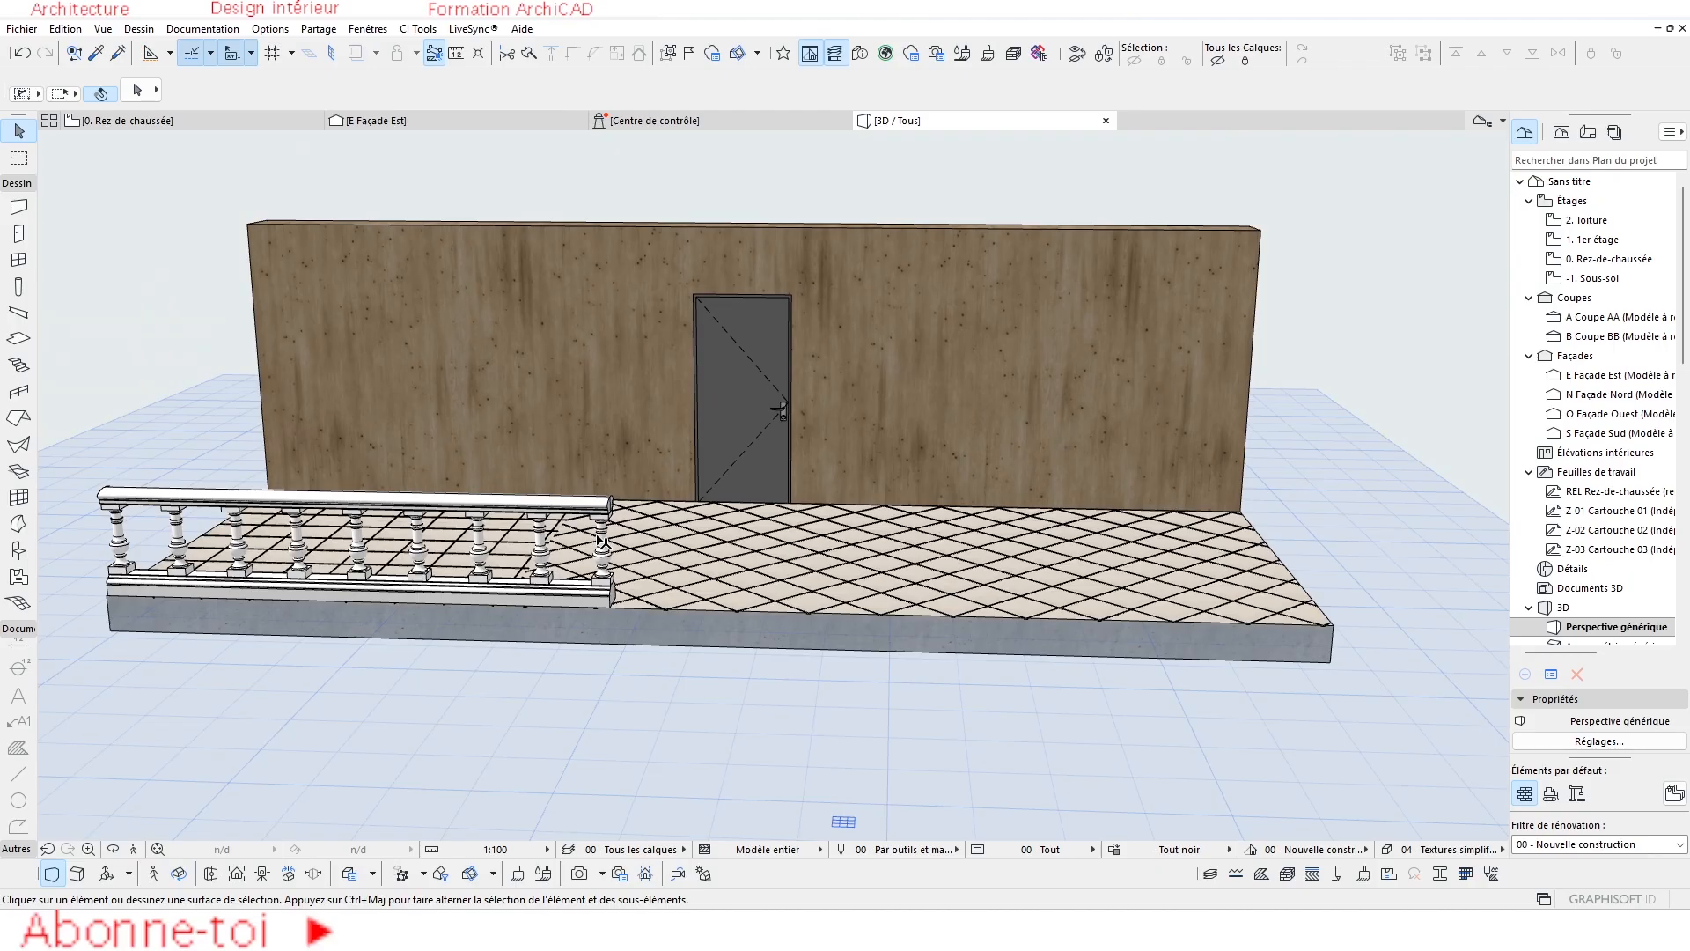
scroll(617, 548, "up", 2)
middle_click_drag(619, 547, 814, 497)
left_click(815, 497)
left_click(725, 492, "shift")
left_click(642, 495, "shift")
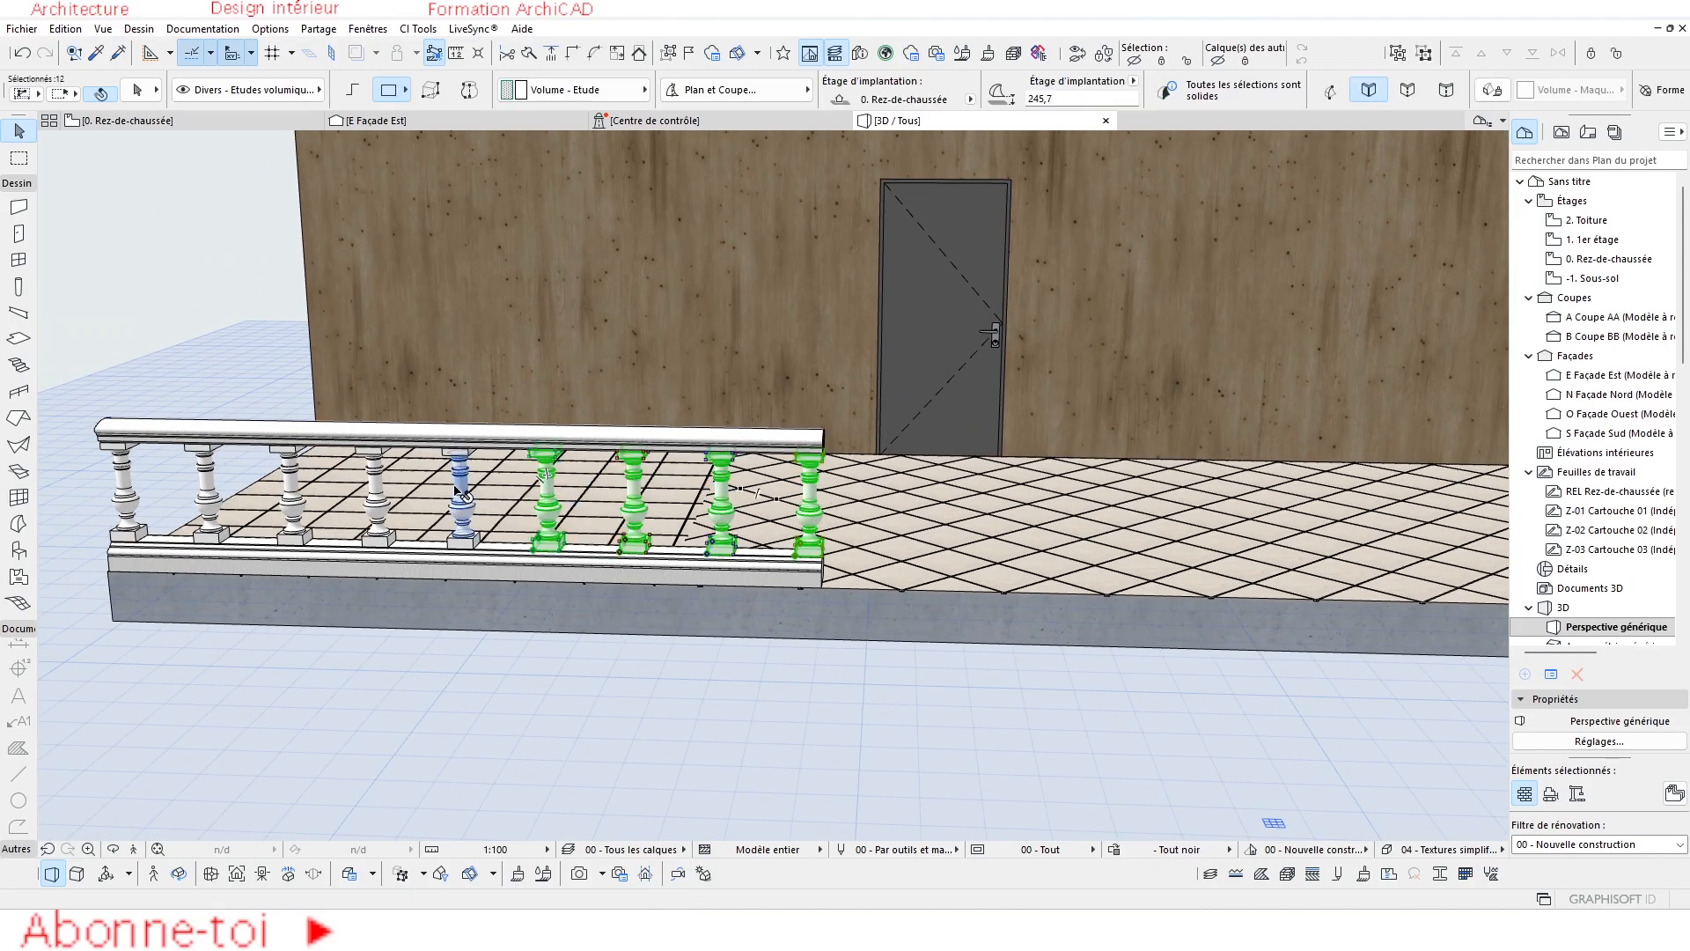
left_click(425, 490, "shift")
key("Escape")
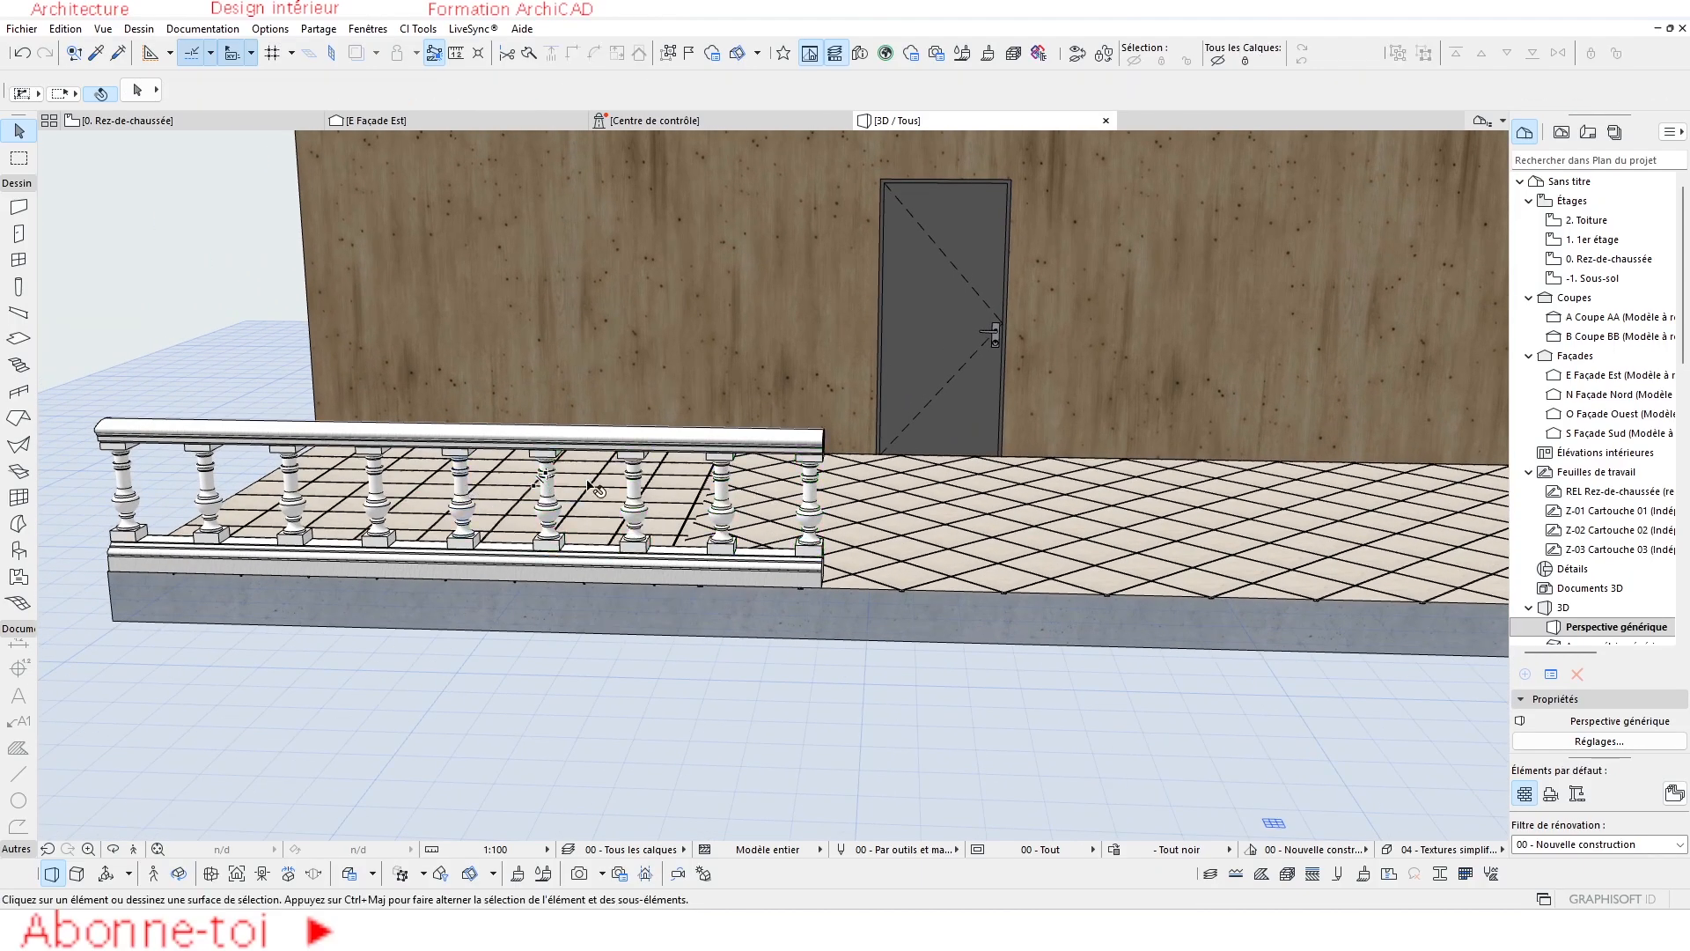
Select all balusters of the run together with the handrail and socle, and group them.
left_click(797, 482)
left_click(720, 495, "shift")
left_click(644, 493, "shift")
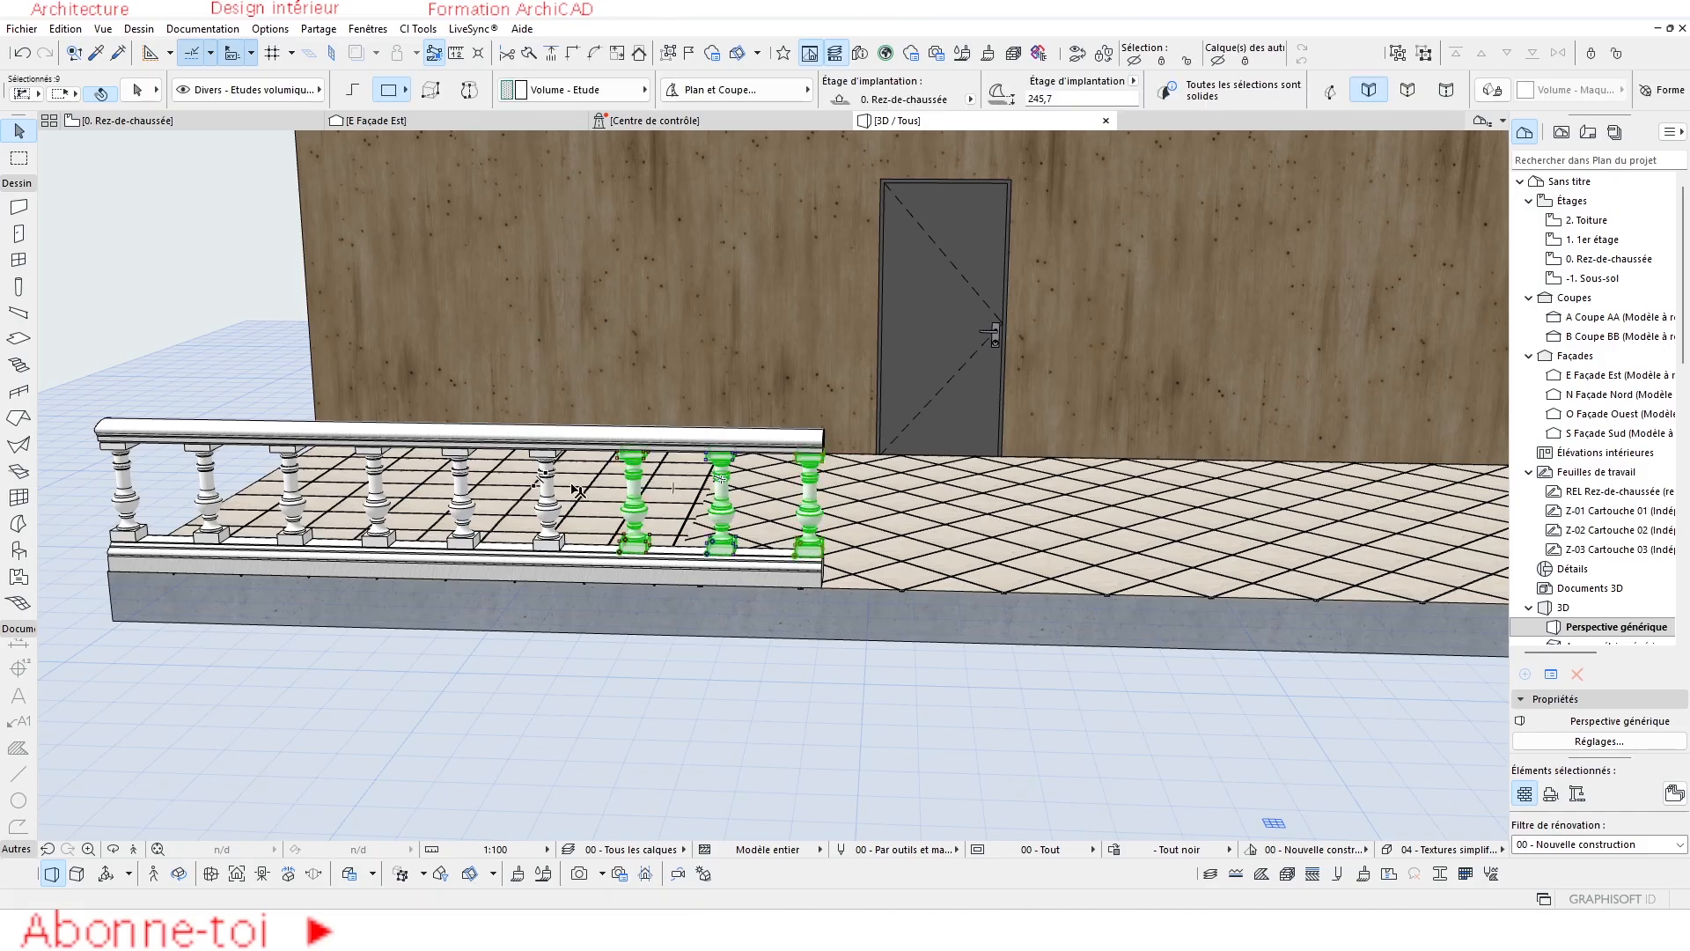
left_click(461, 482, "shift")
left_click(376, 480, "shift")
left_click(297, 493, "shift")
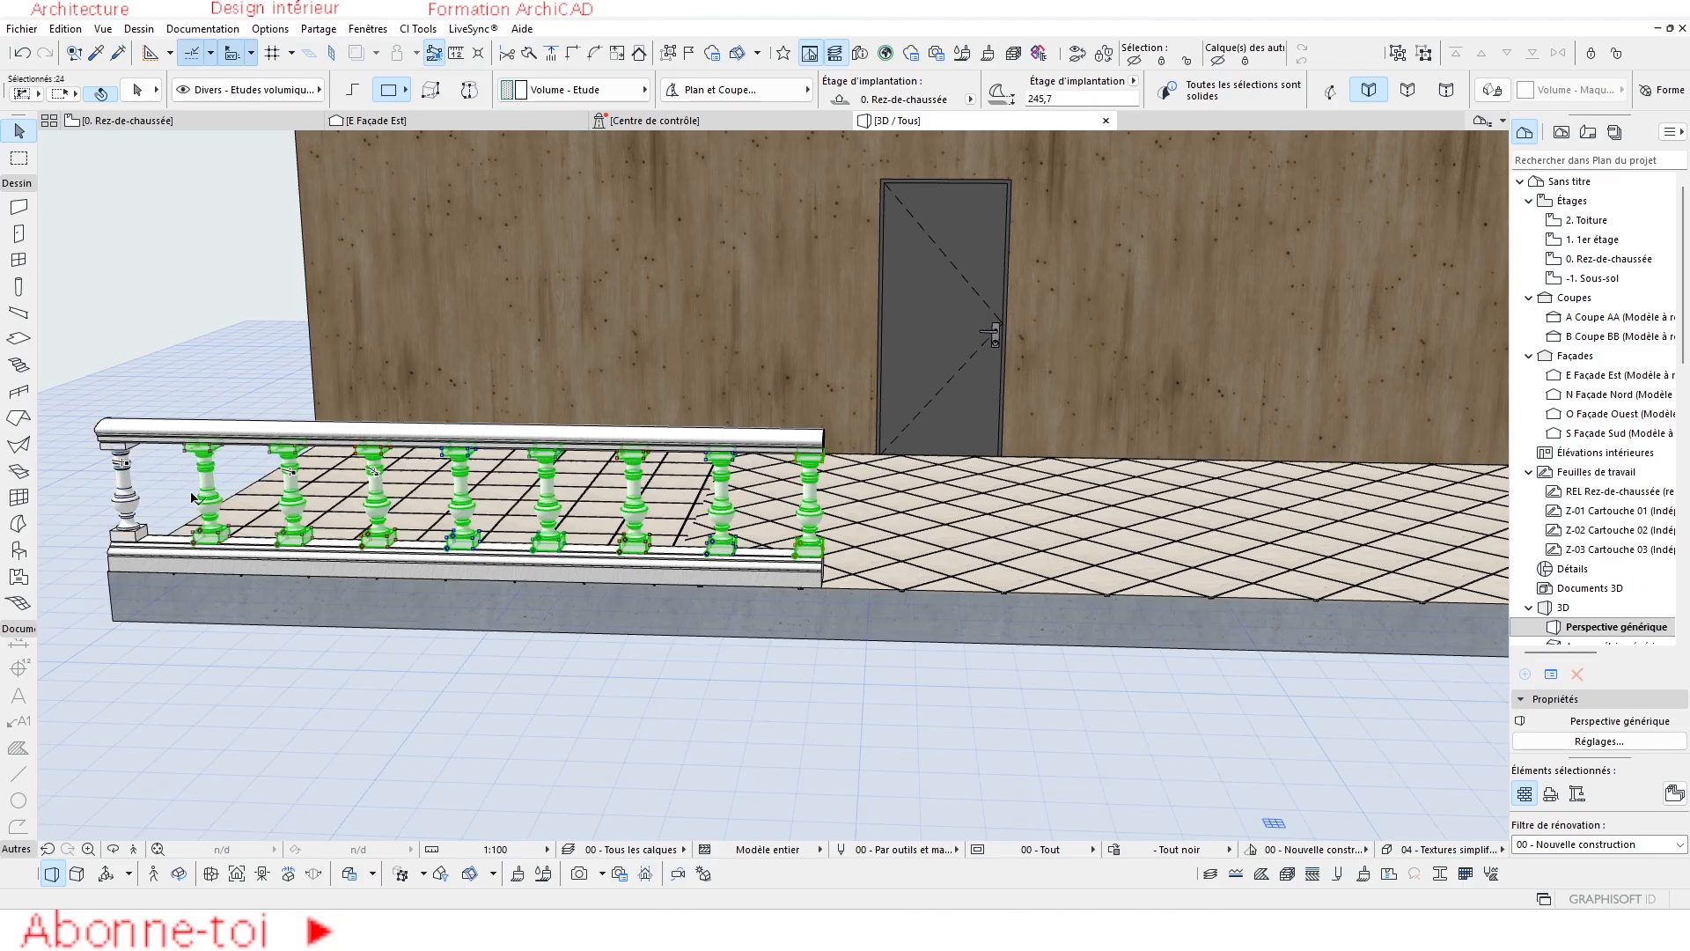
left_click(236, 447, "shift")
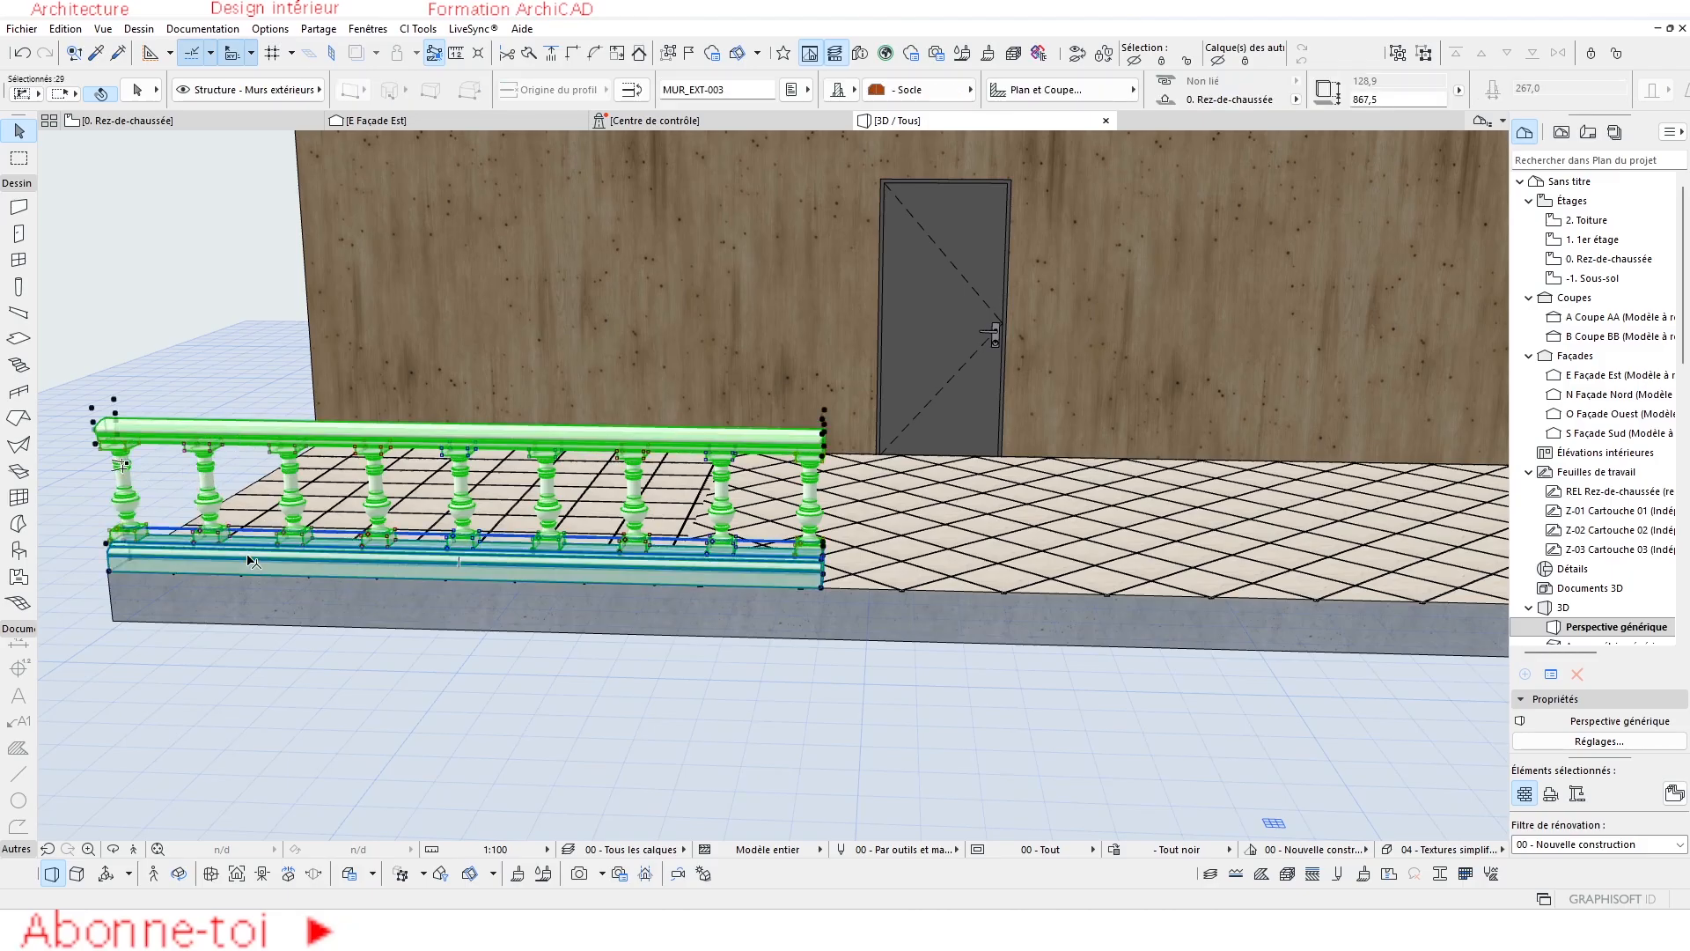
right_click(273, 445)
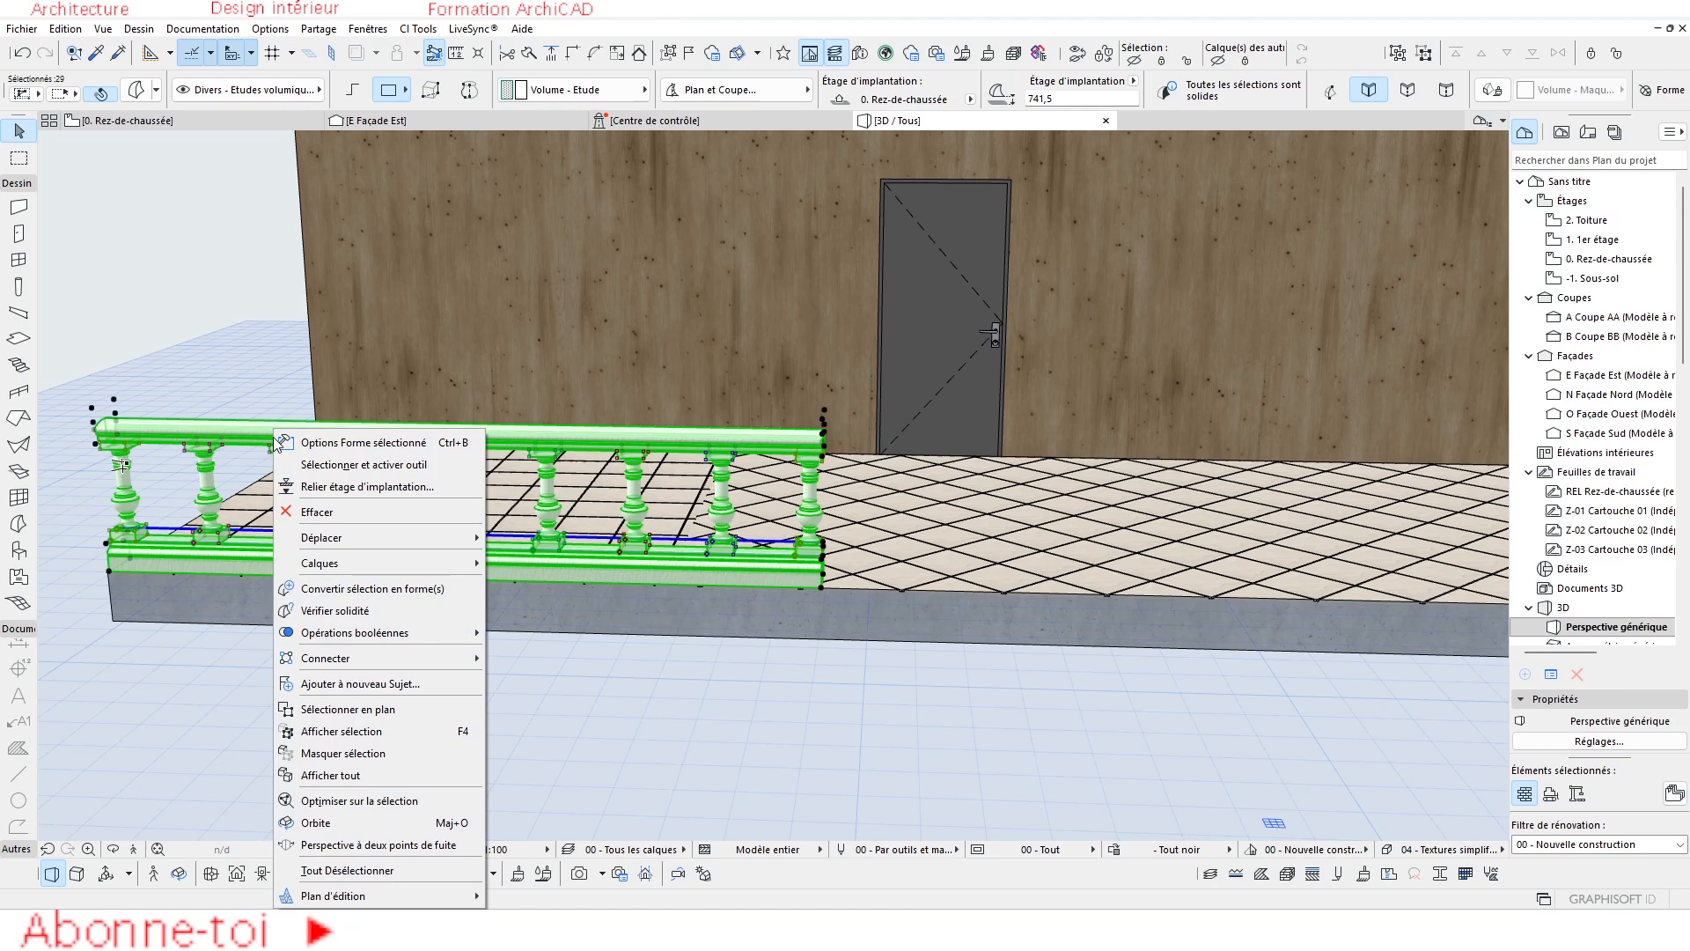
left_click(294, 437)
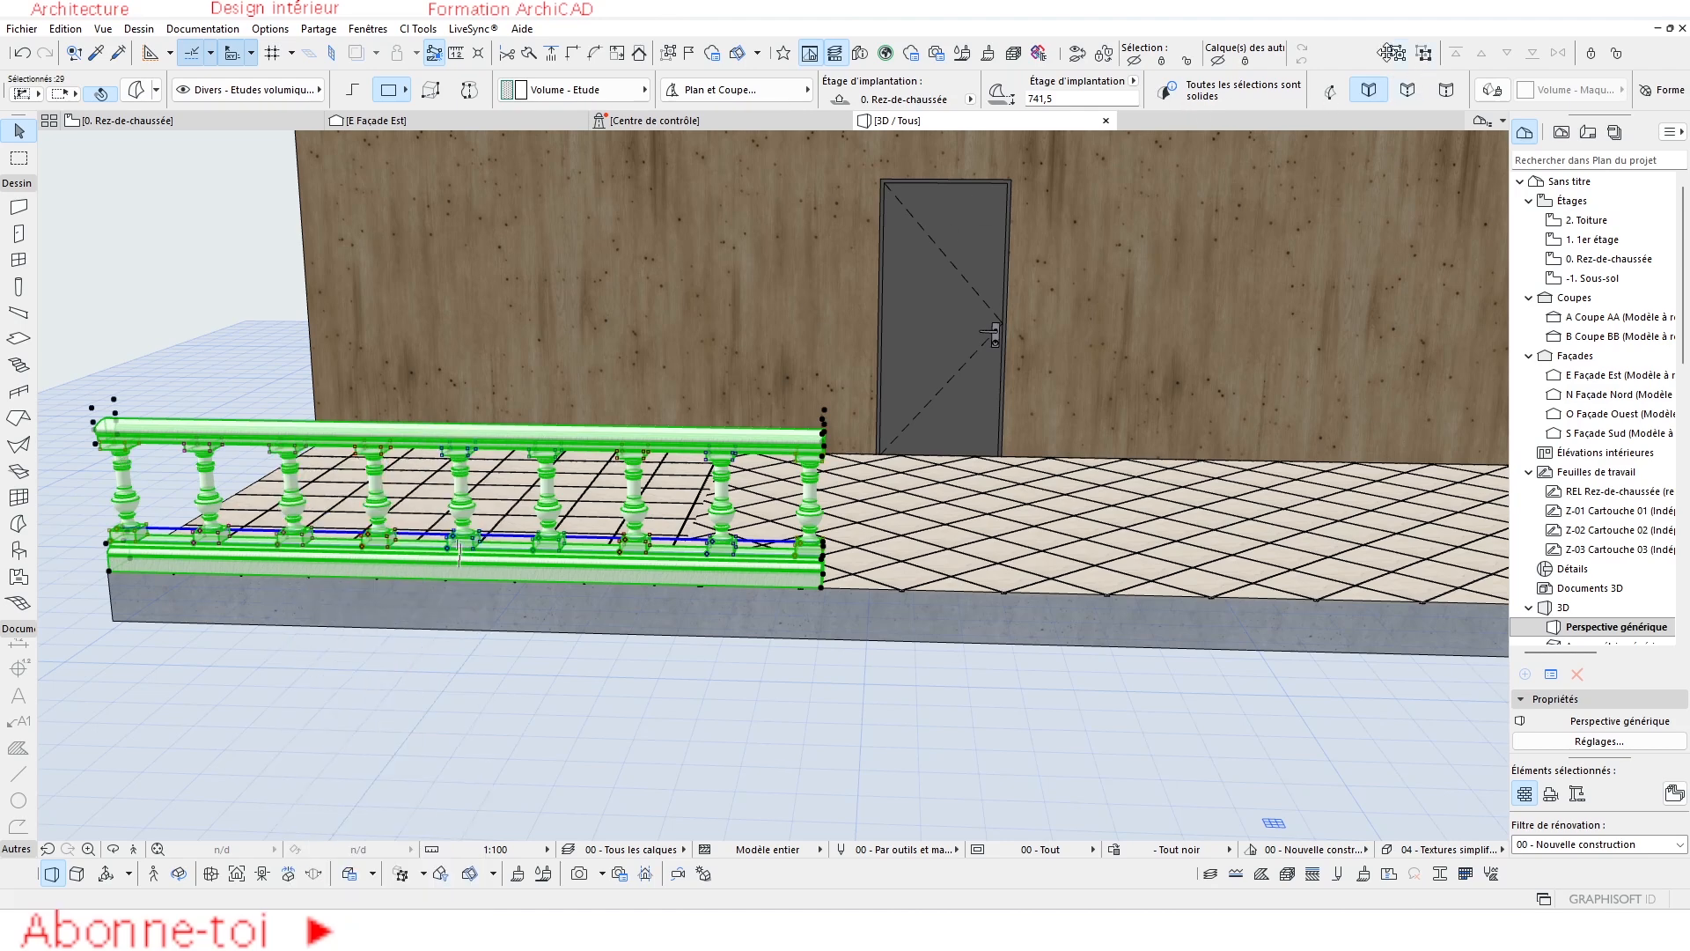
Mirror a copy of the selected balustrade about the vertical centre axis of the door in the ground floor plan.
key("F2")
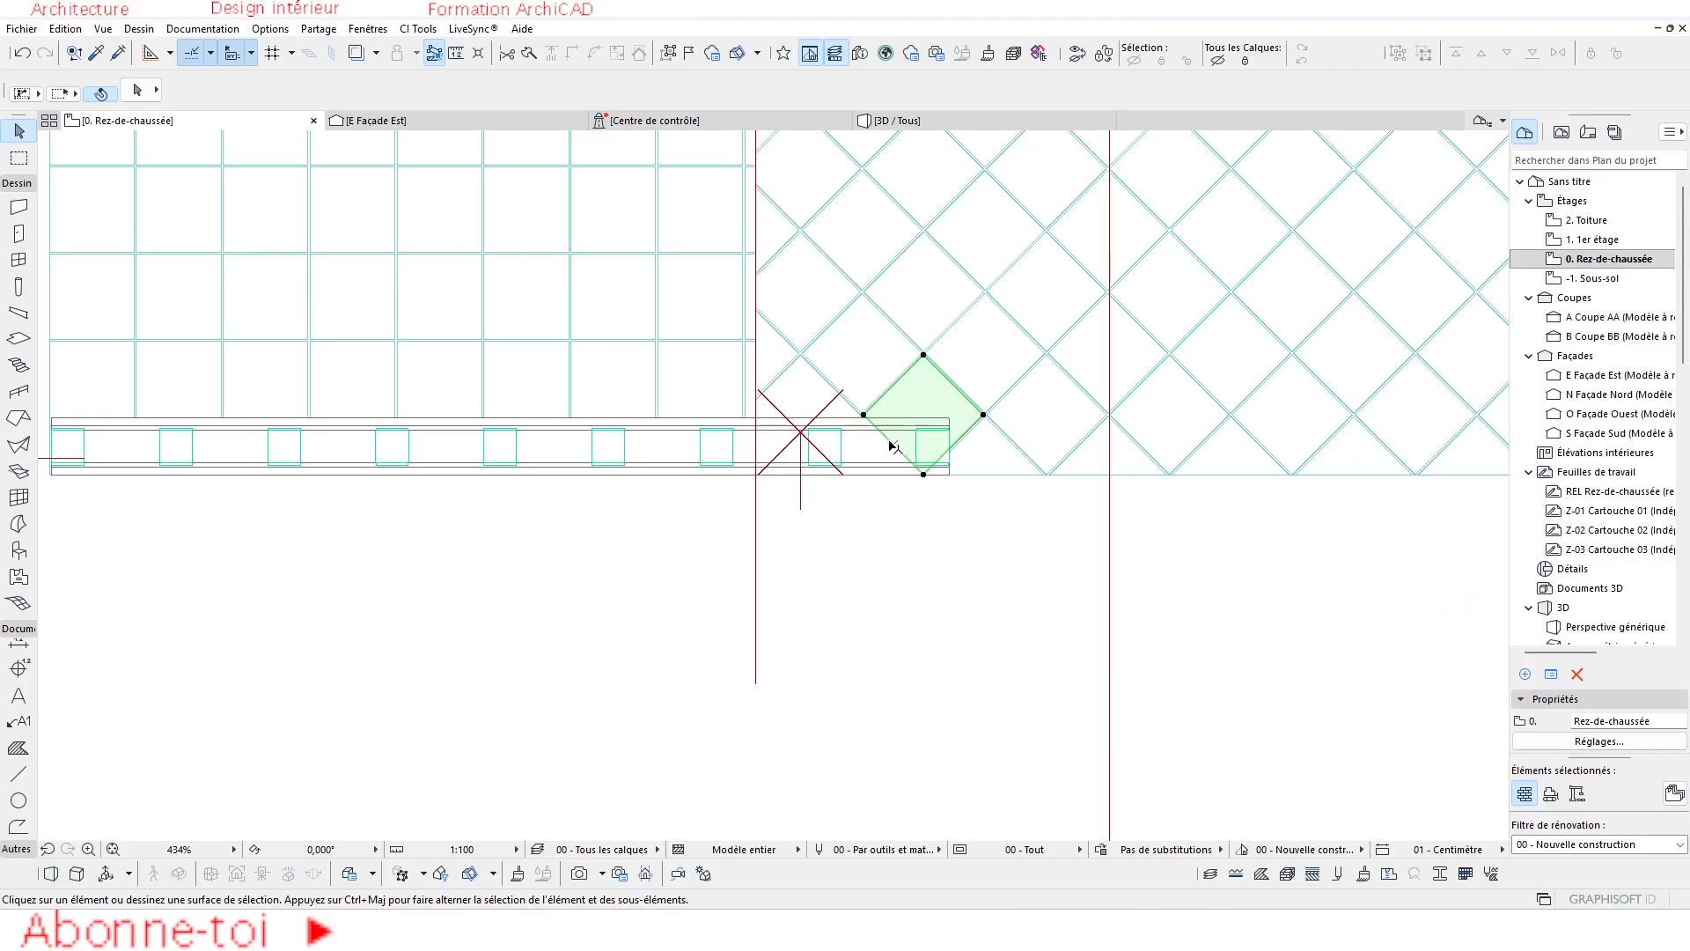
scroll(867, 592, "down", 2)
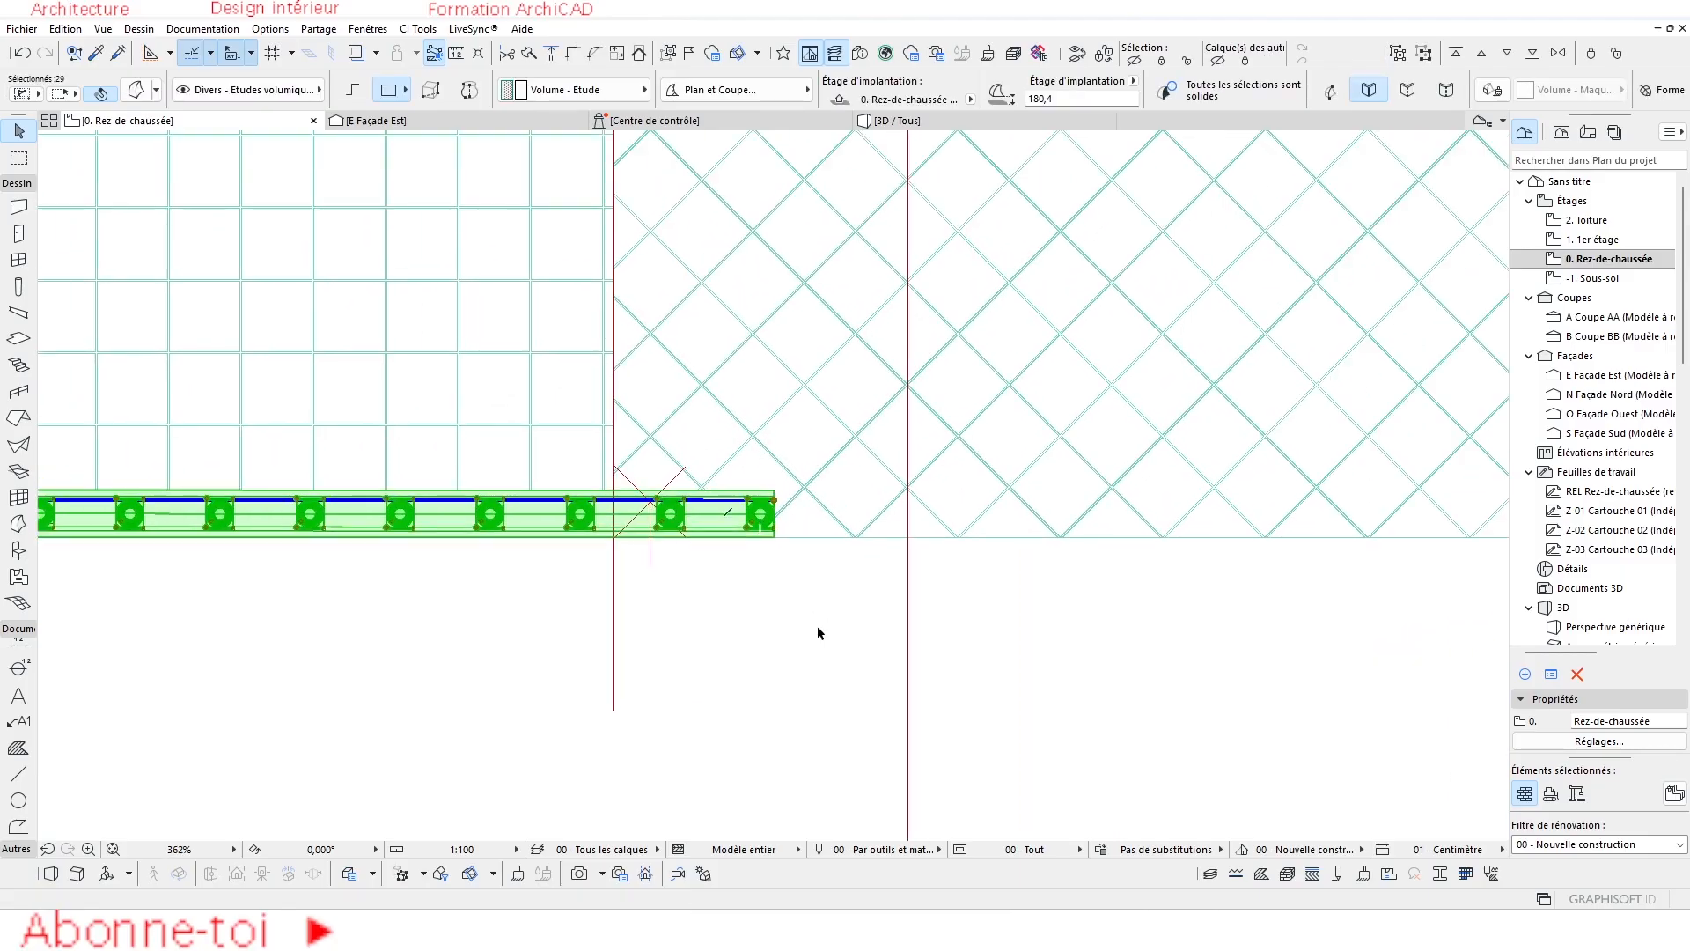
key("ctrl+alt+m")
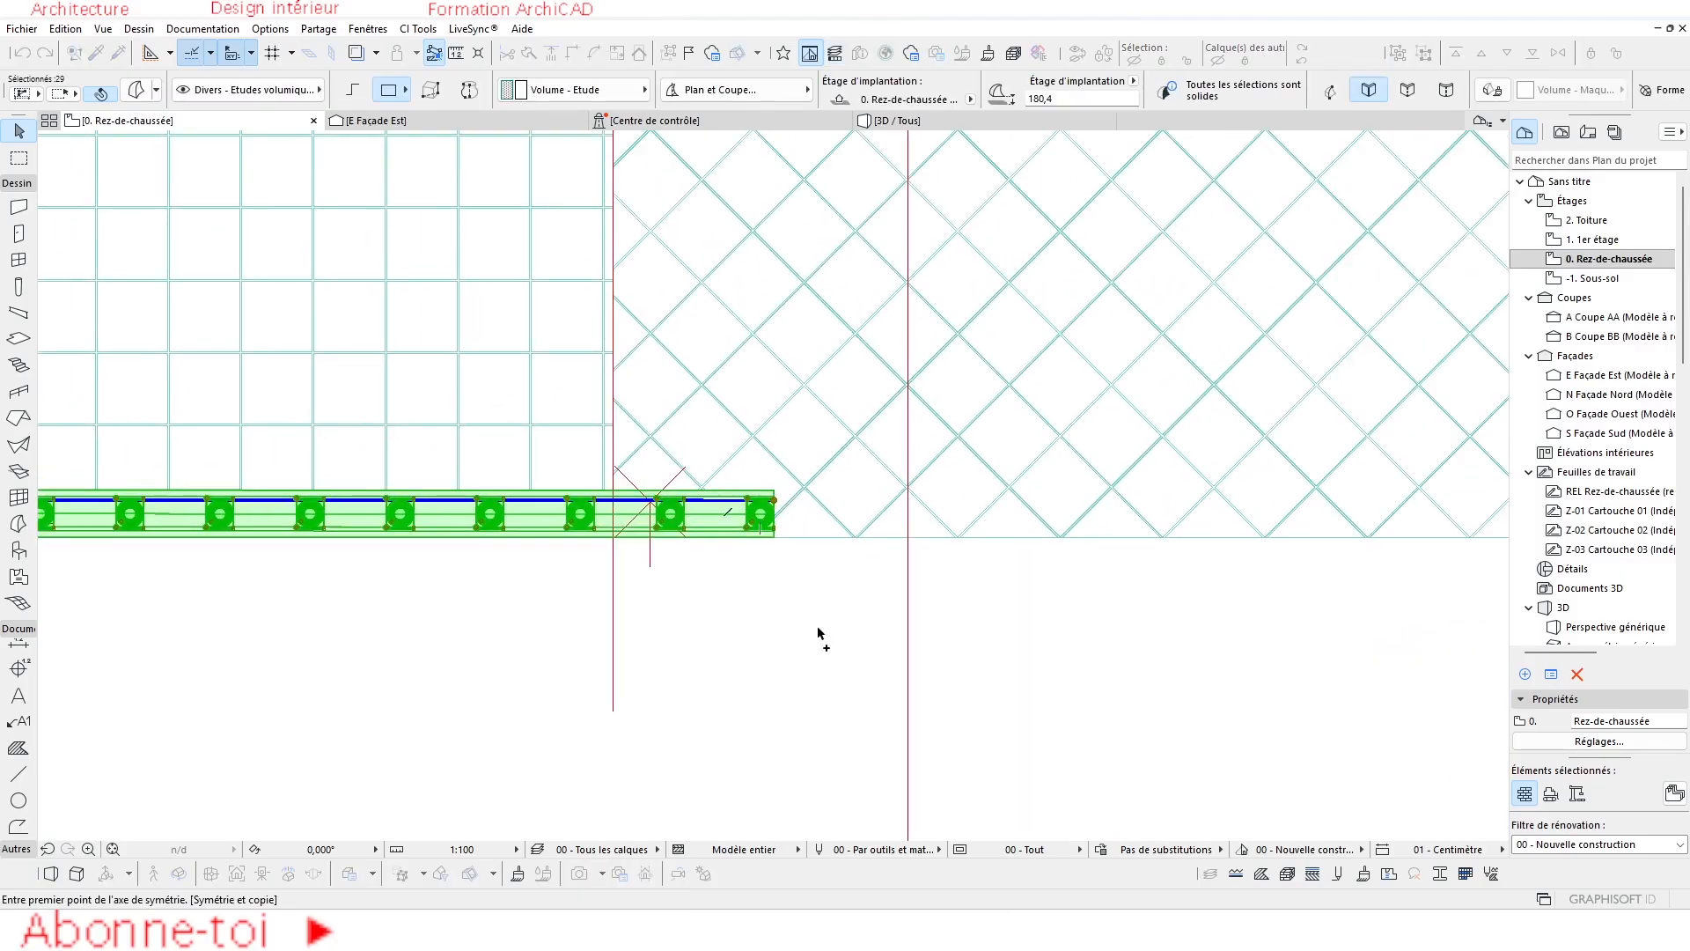
left_click(908, 588)
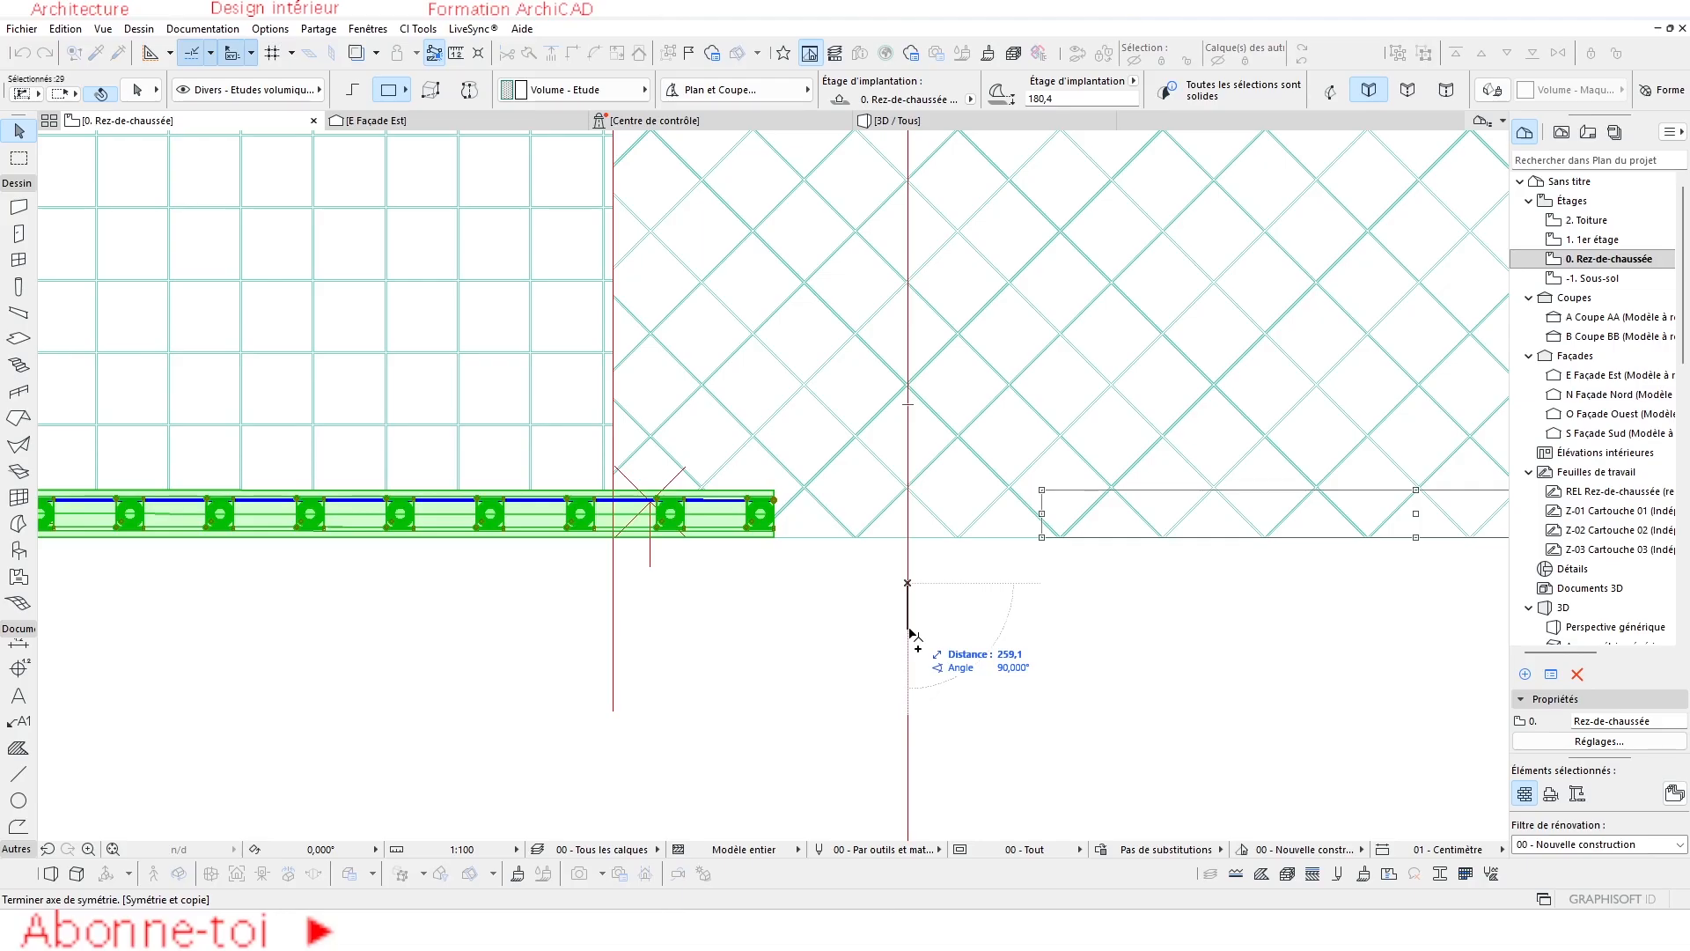
left_click(910, 671)
scroll(849, 647, "down", 5)
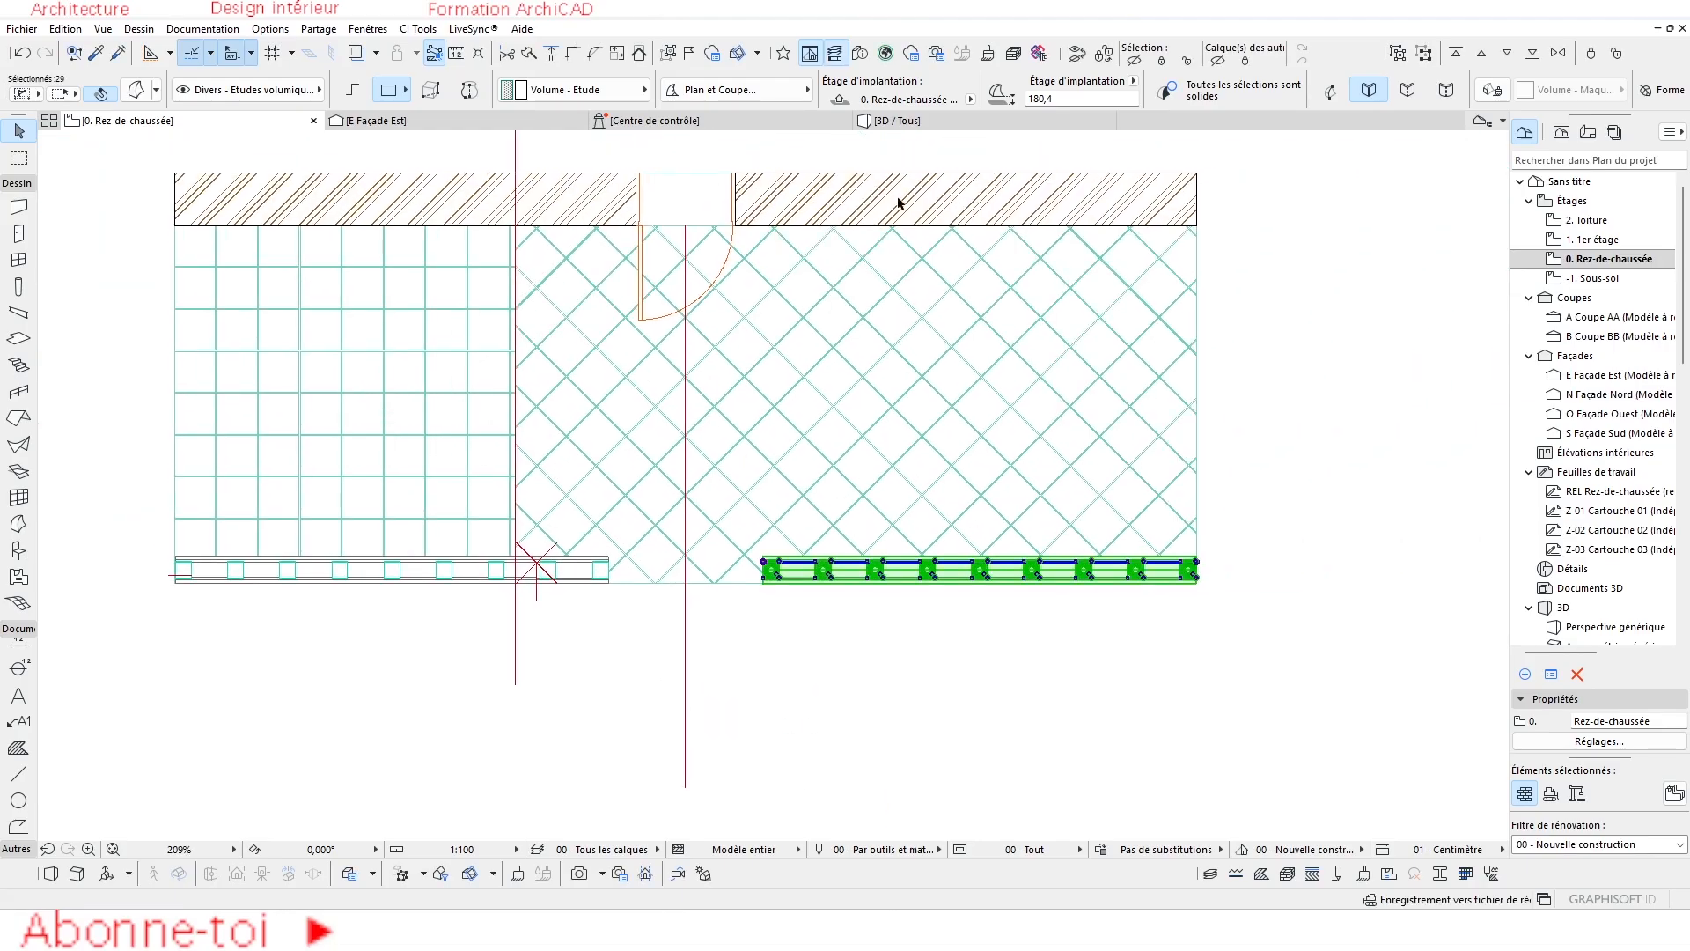
Examine both balustrade runs, the terrace tiling and the joint between the two tile patterns in 3D.
left_click(891, 121)
left_click(589, 753)
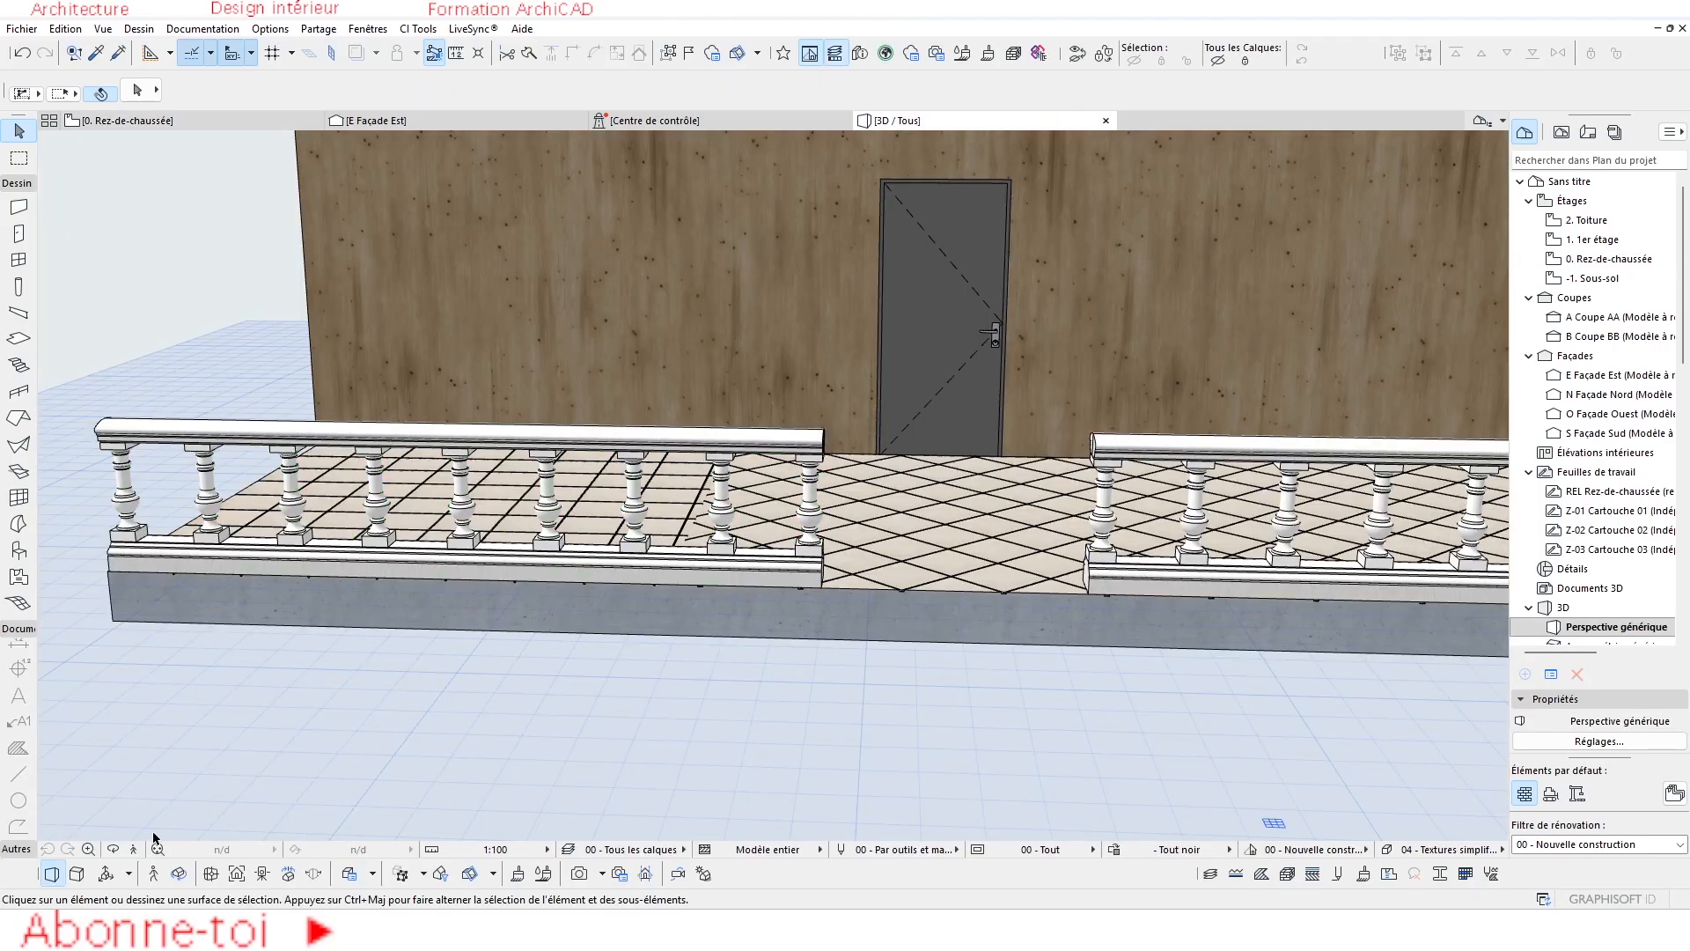
left_click(115, 850)
left_click_drag(718, 687, 565, 646)
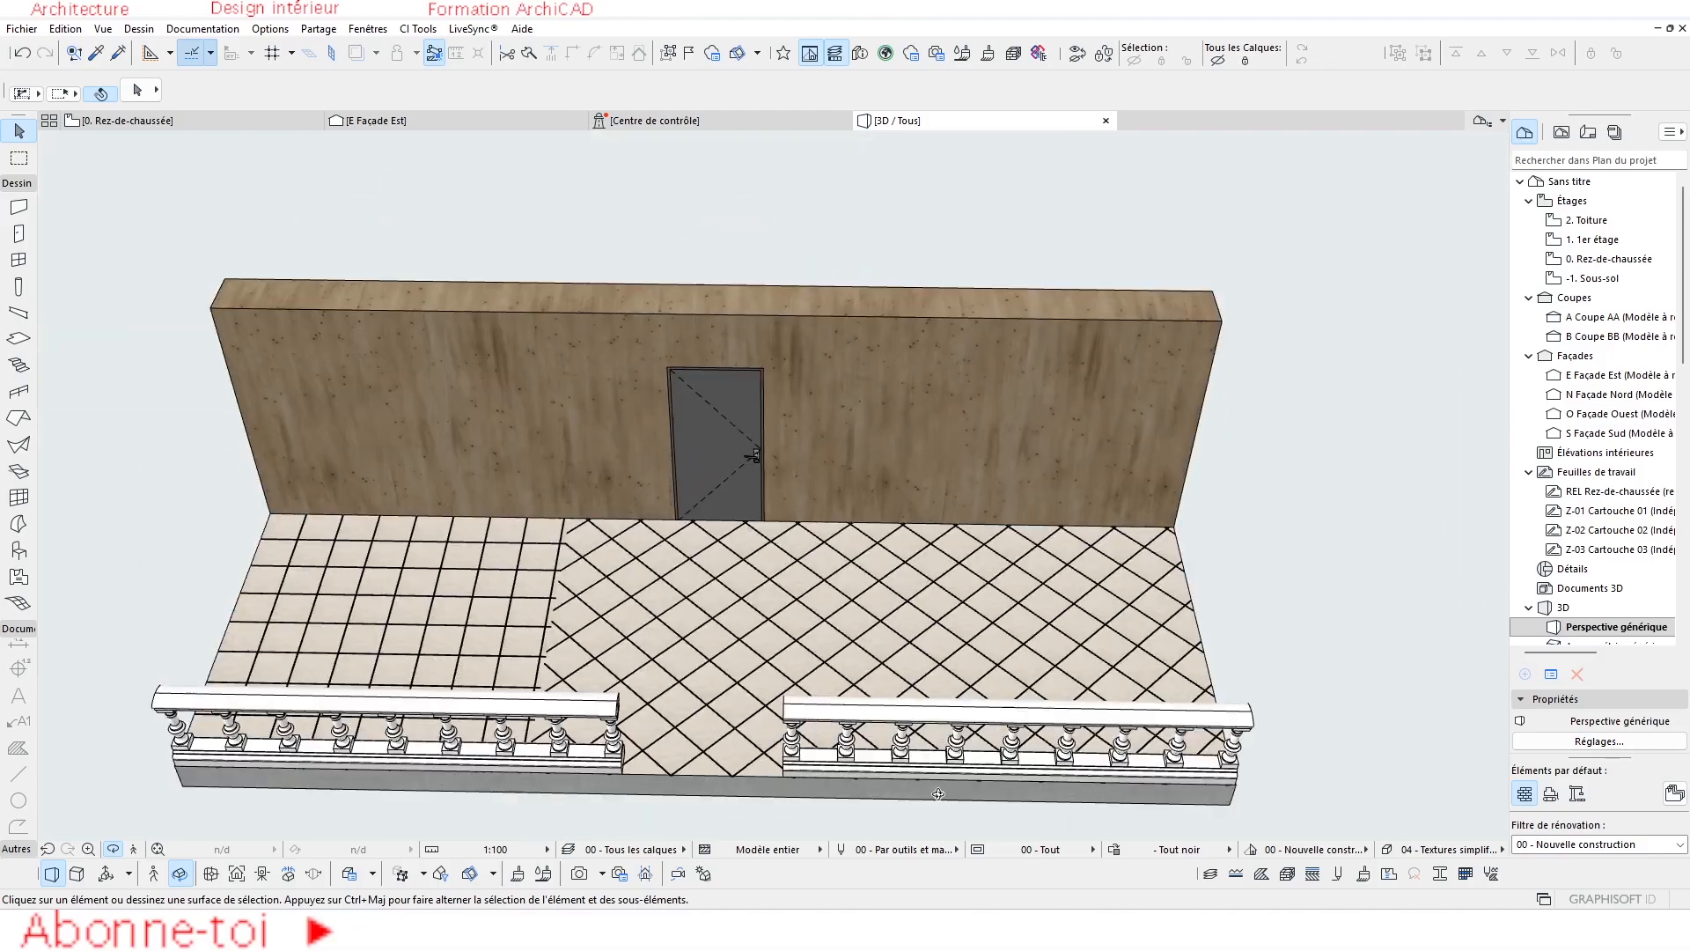
scroll(750, 681, "up", 10)
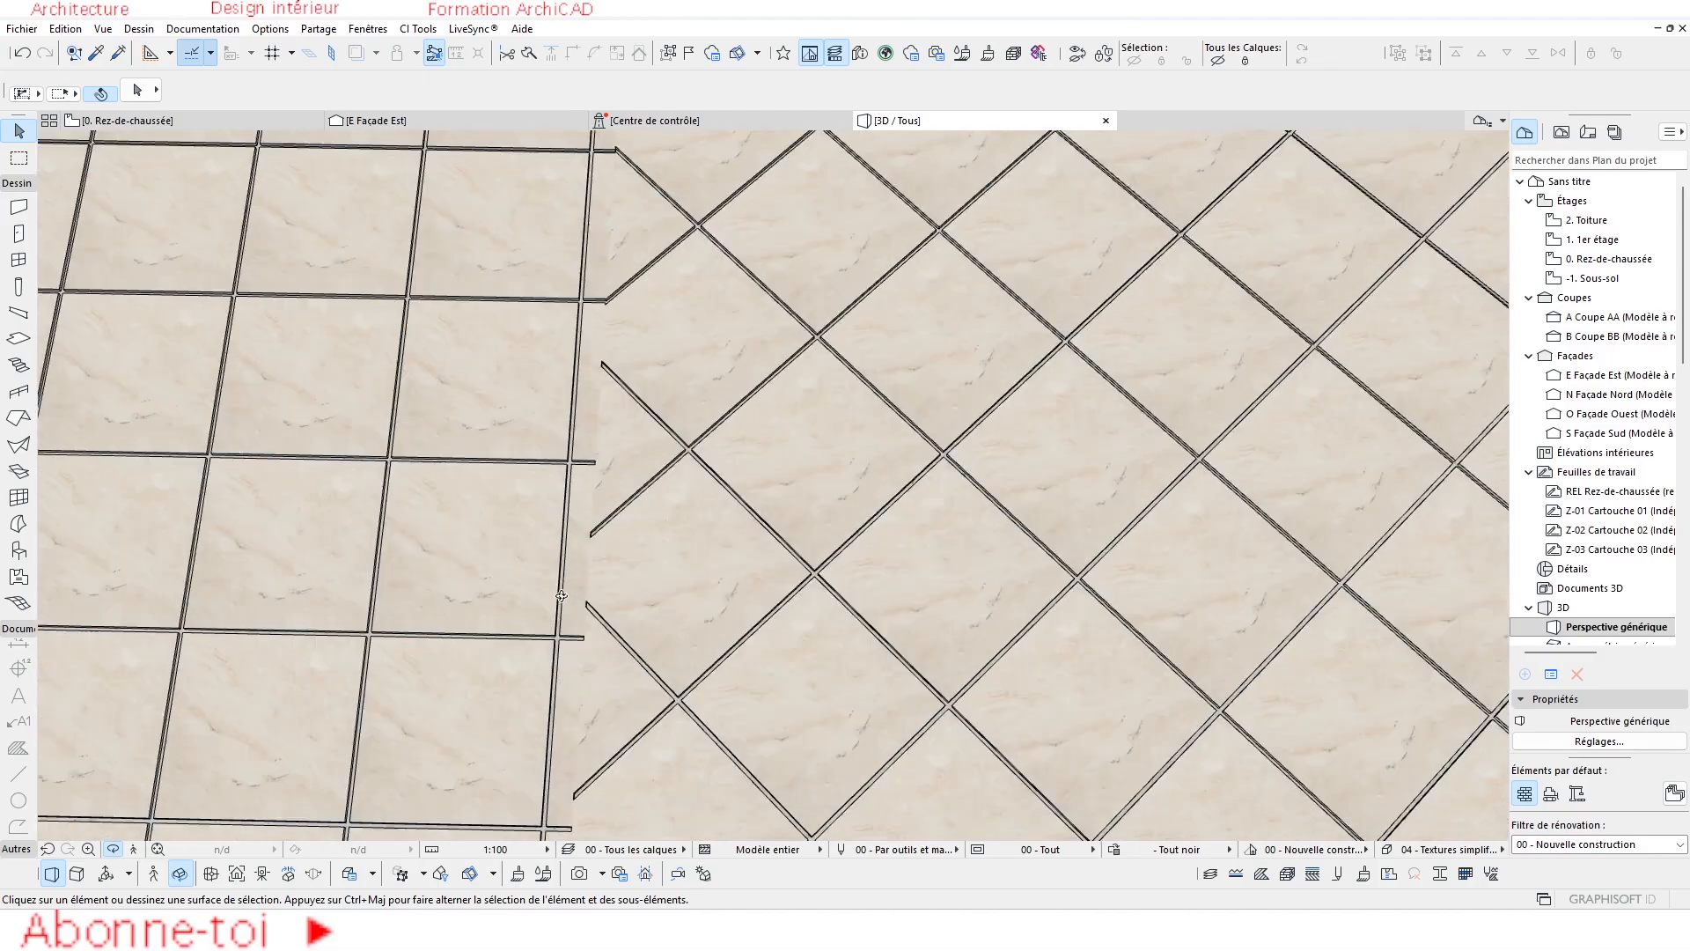
left_click_drag(575, 598, 833, 451)
scroll(609, 501, "down", 10)
Suspend the element groups and select the mirrored balustrade's handrail on its own in 3D.
left_click(917, 360)
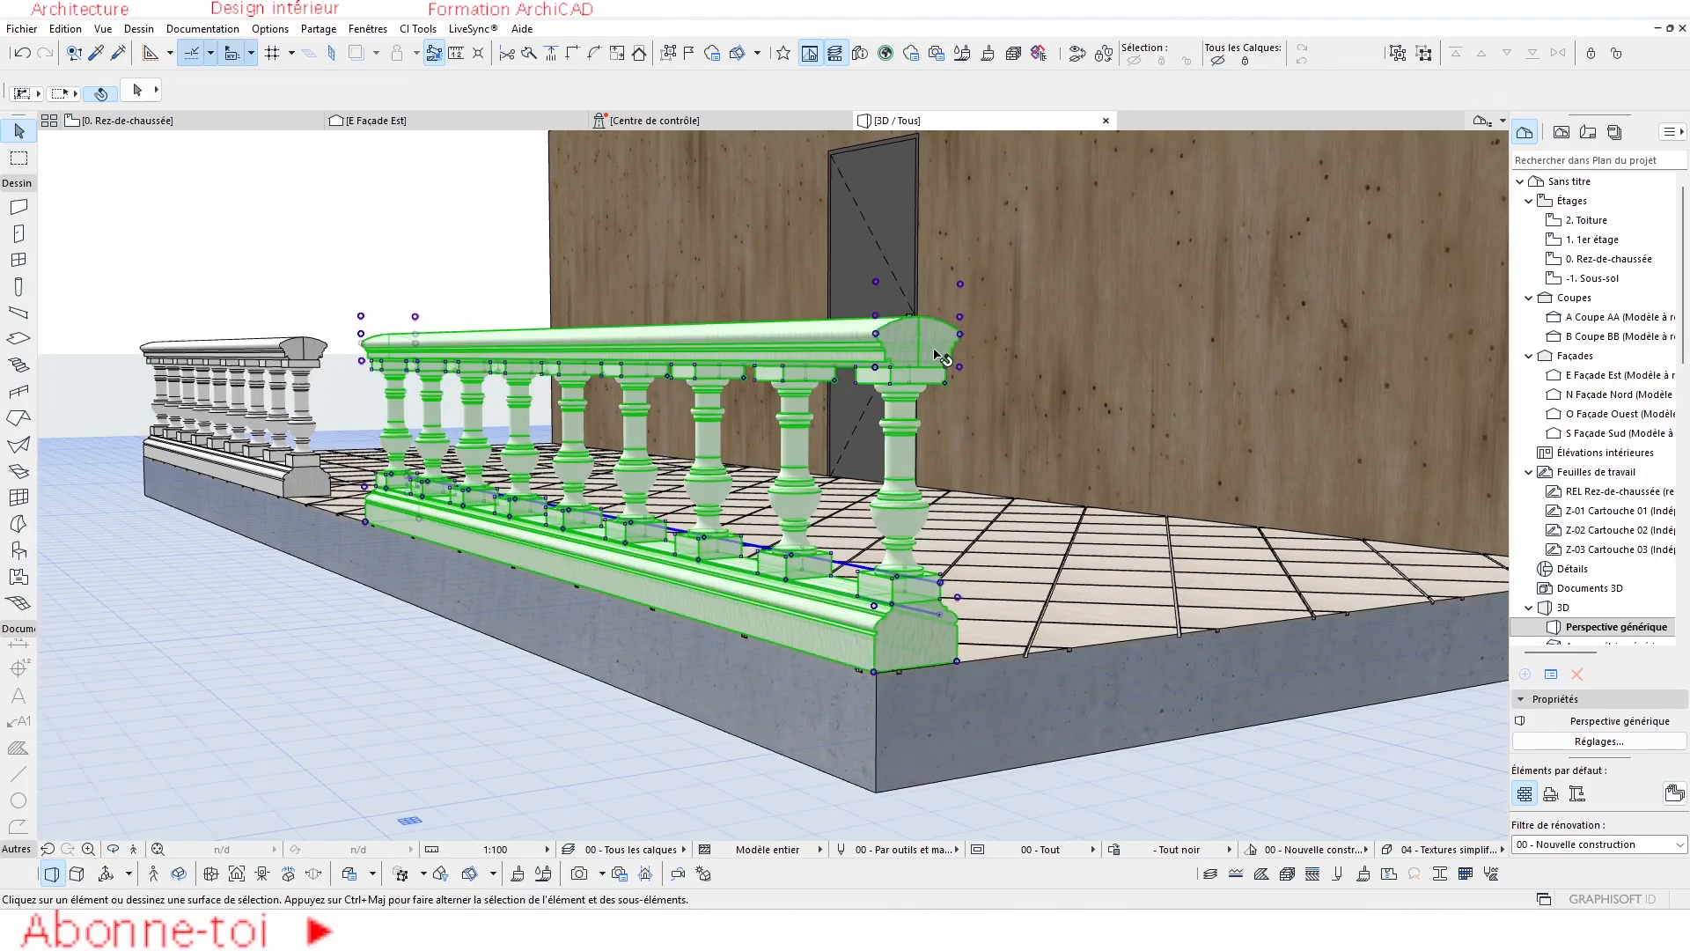
key("Escape")
scroll(916, 363, "up", 3)
left_click(910, 351)
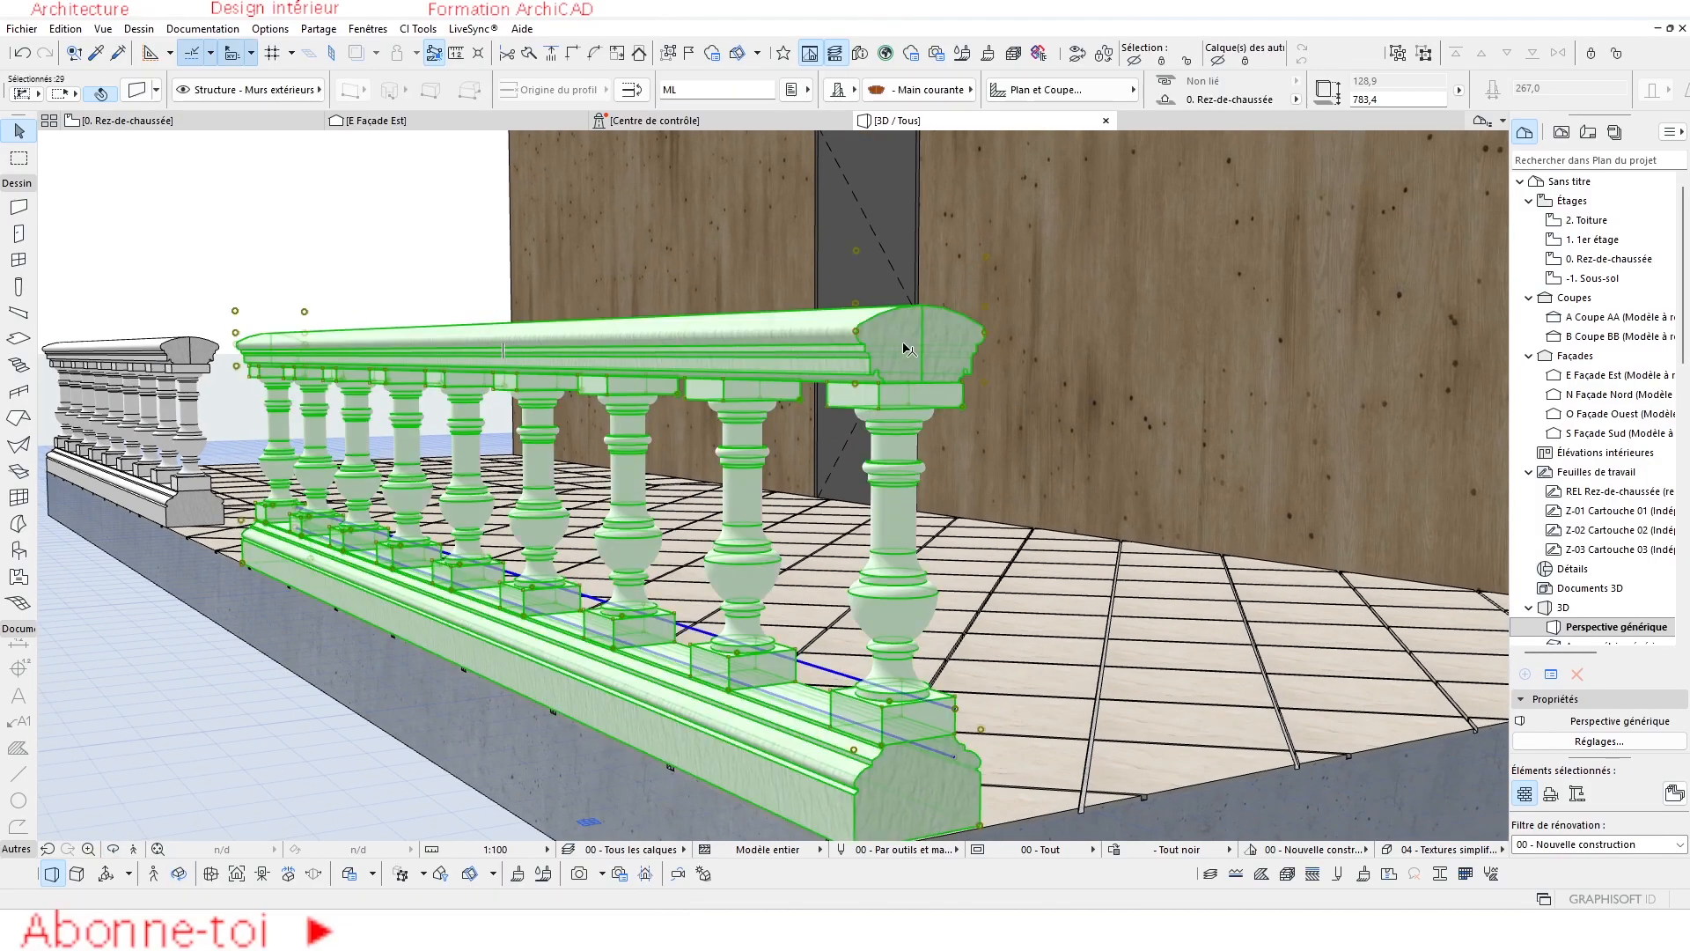
key("Escape")
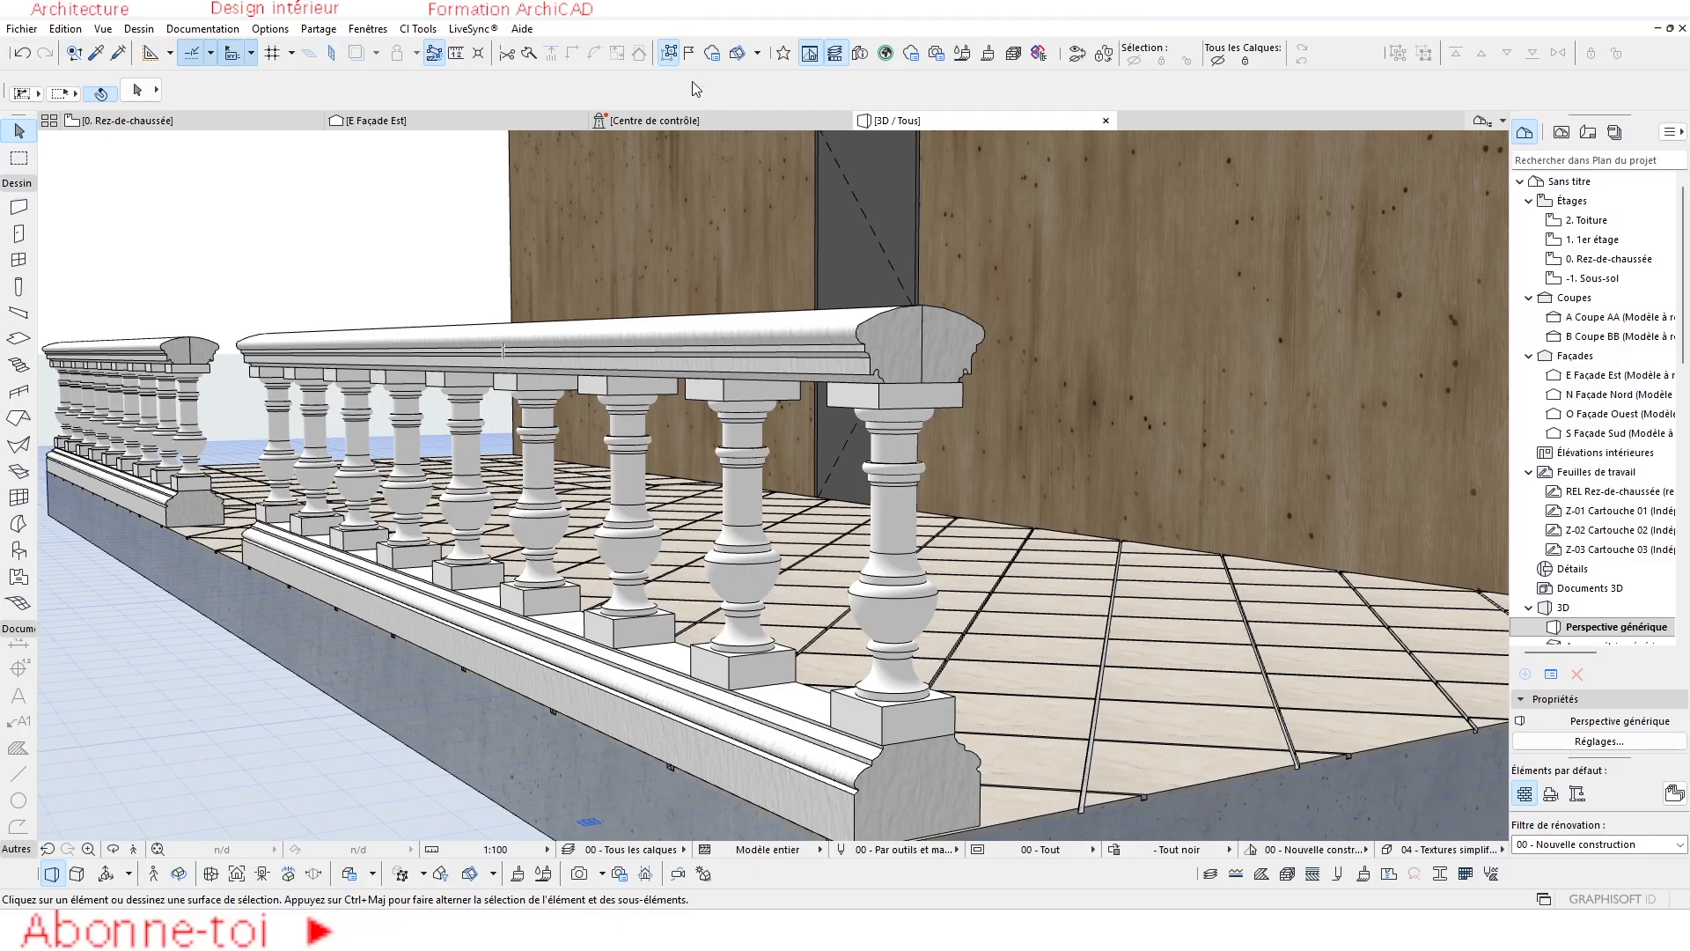
left_click(904, 343)
right_click(910, 338)
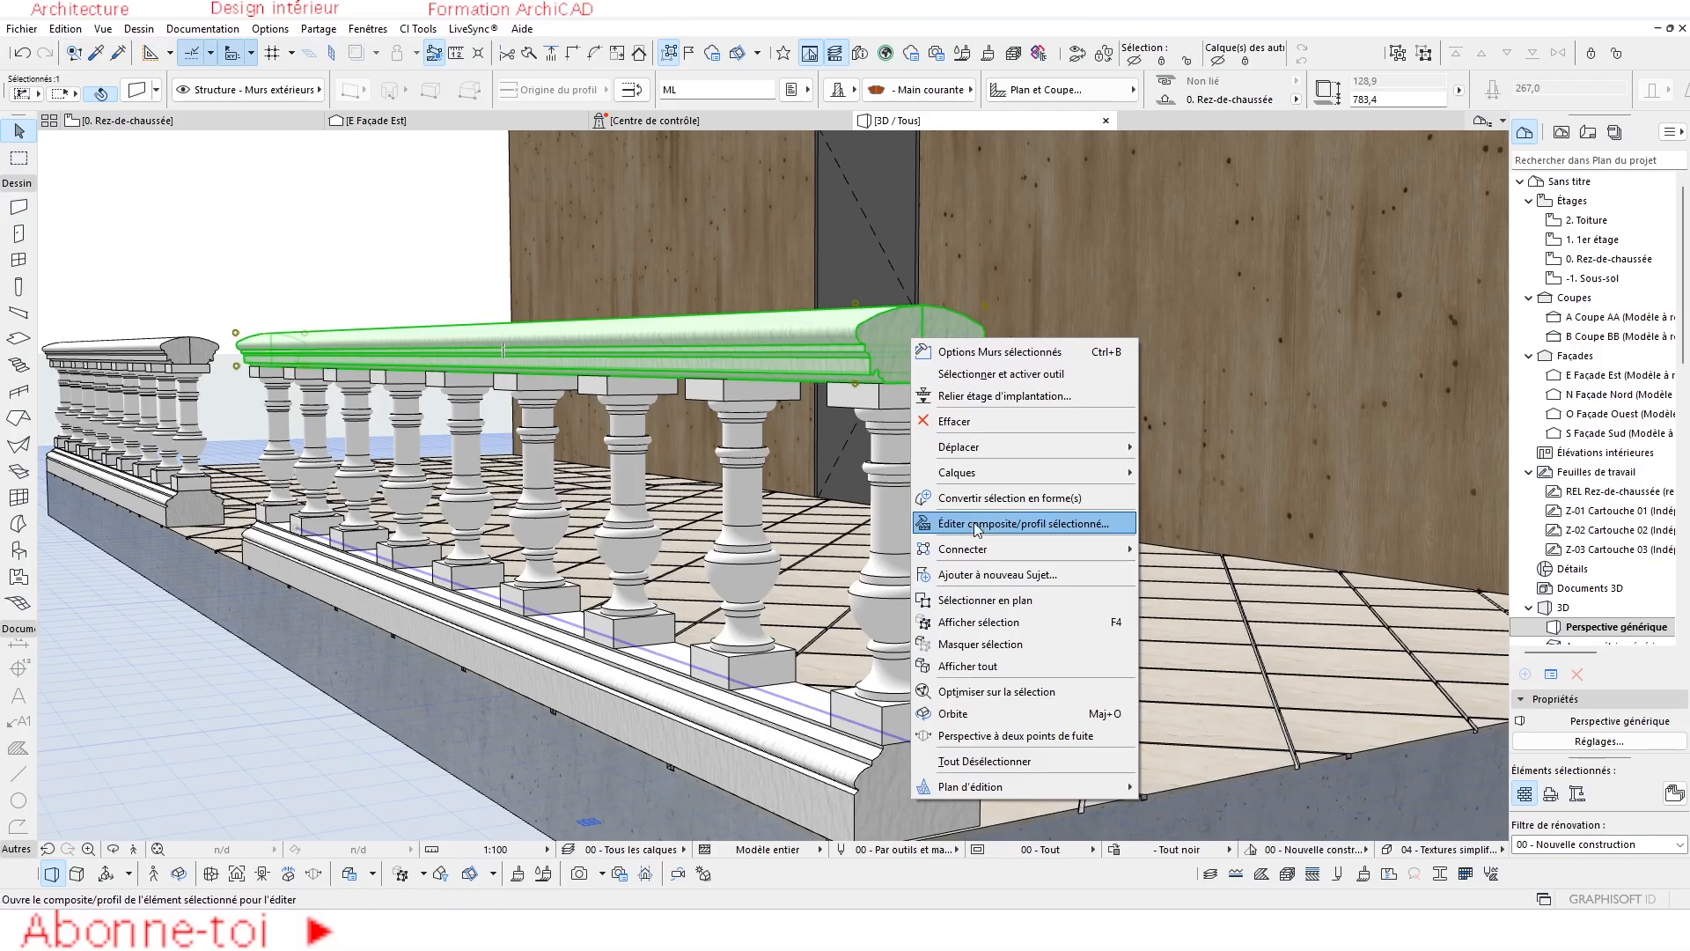
left_click(436, 238)
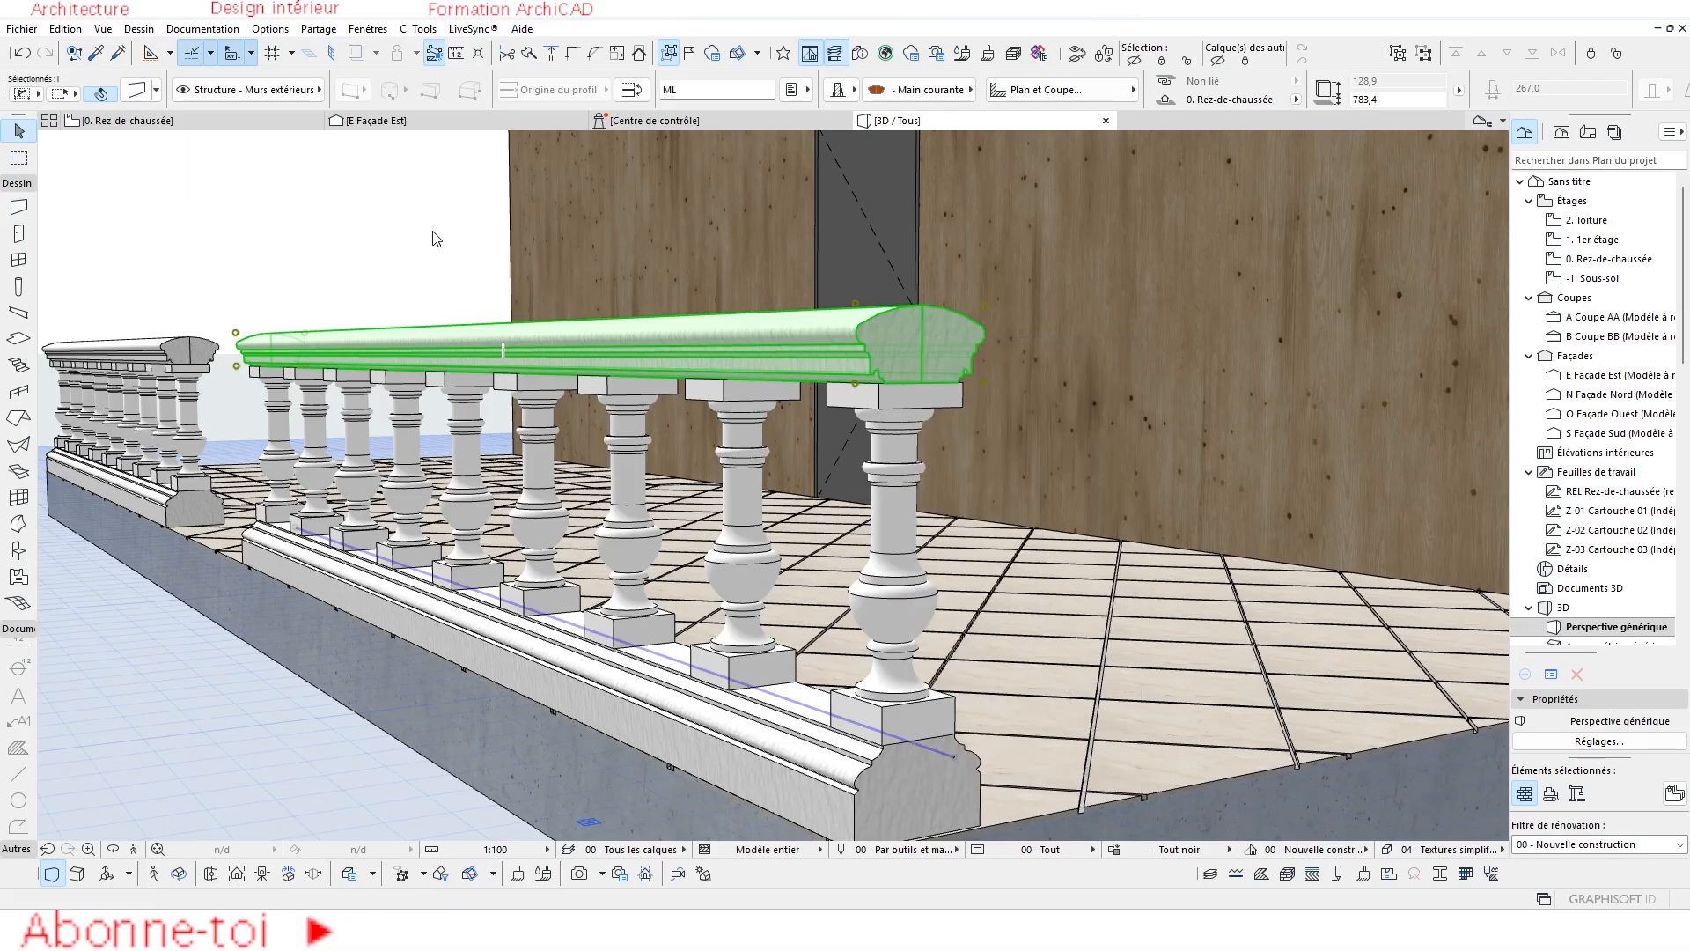
left_click(389, 204)
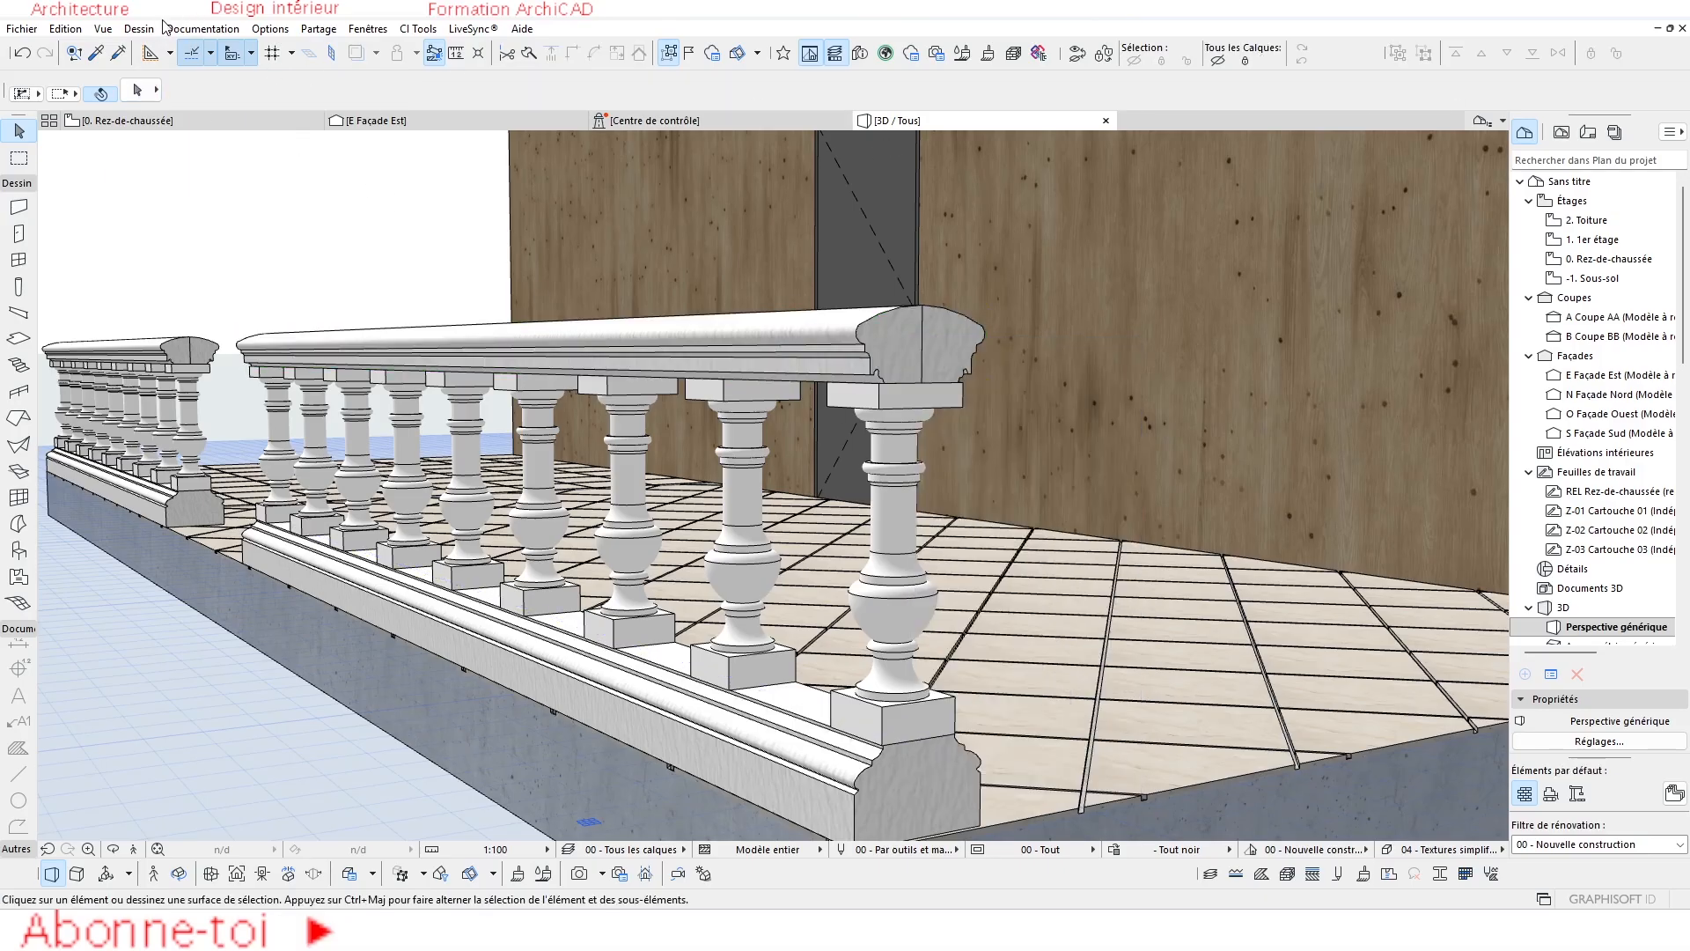
Open the "- Main courante" profile for editing from the profile manager.
left_click(265, 30)
mouse_move(370, 52)
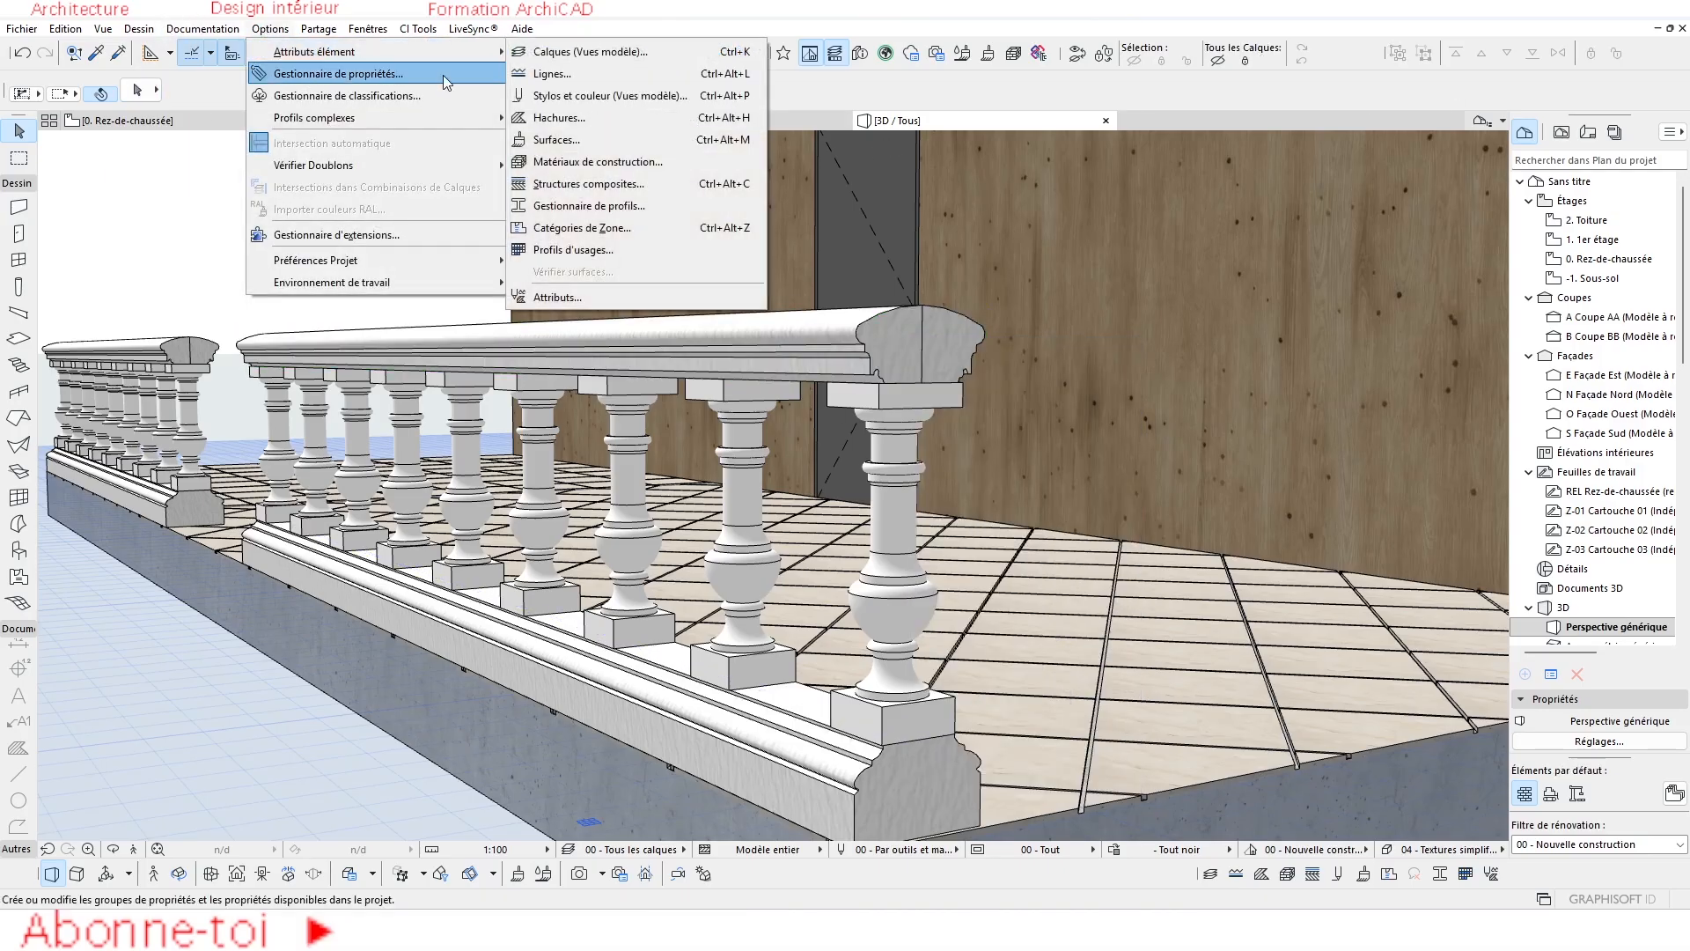
left_click(564, 205)
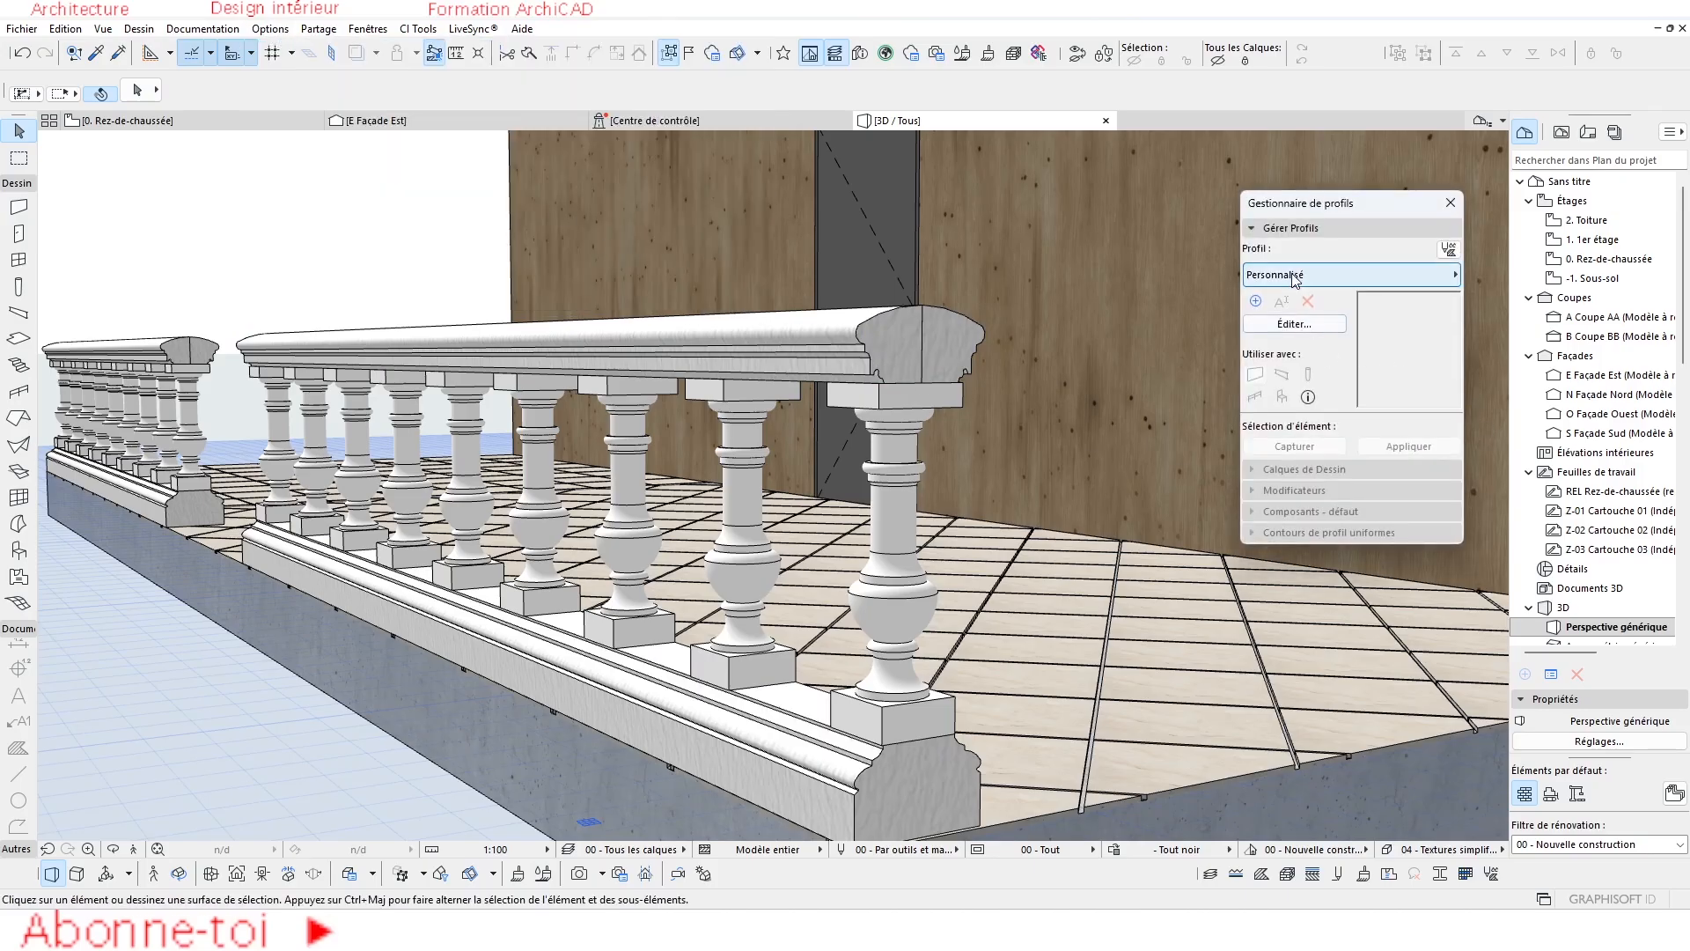
left_click(1294, 276)
left_click(1012, 341)
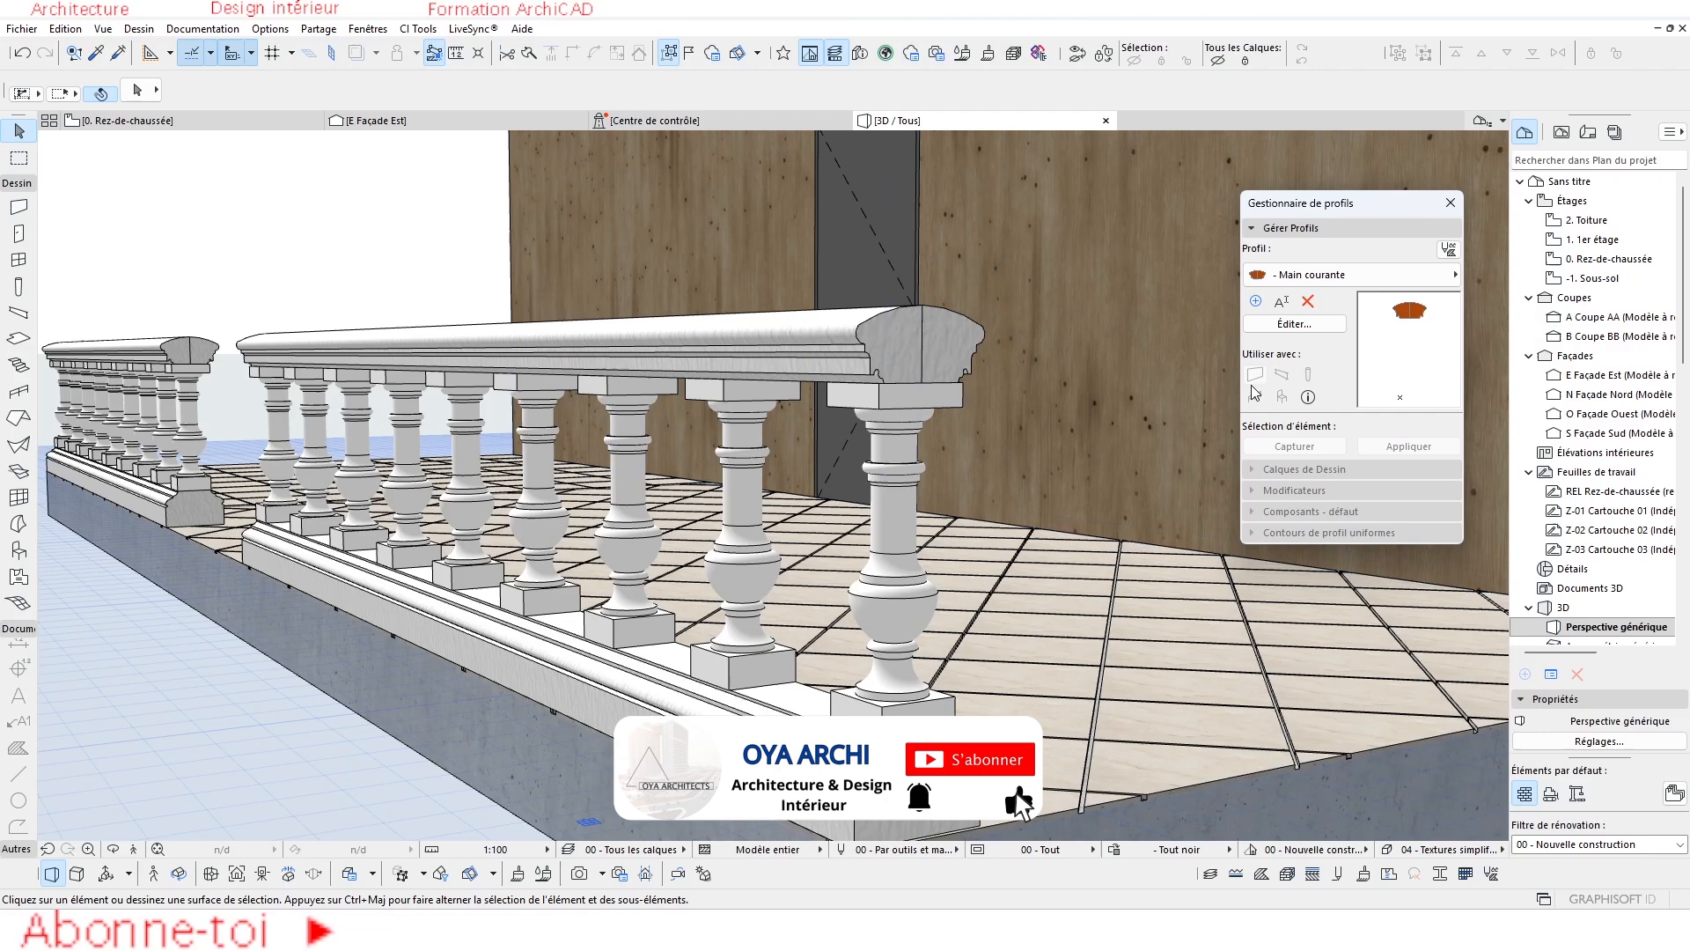
left_click(1294, 324)
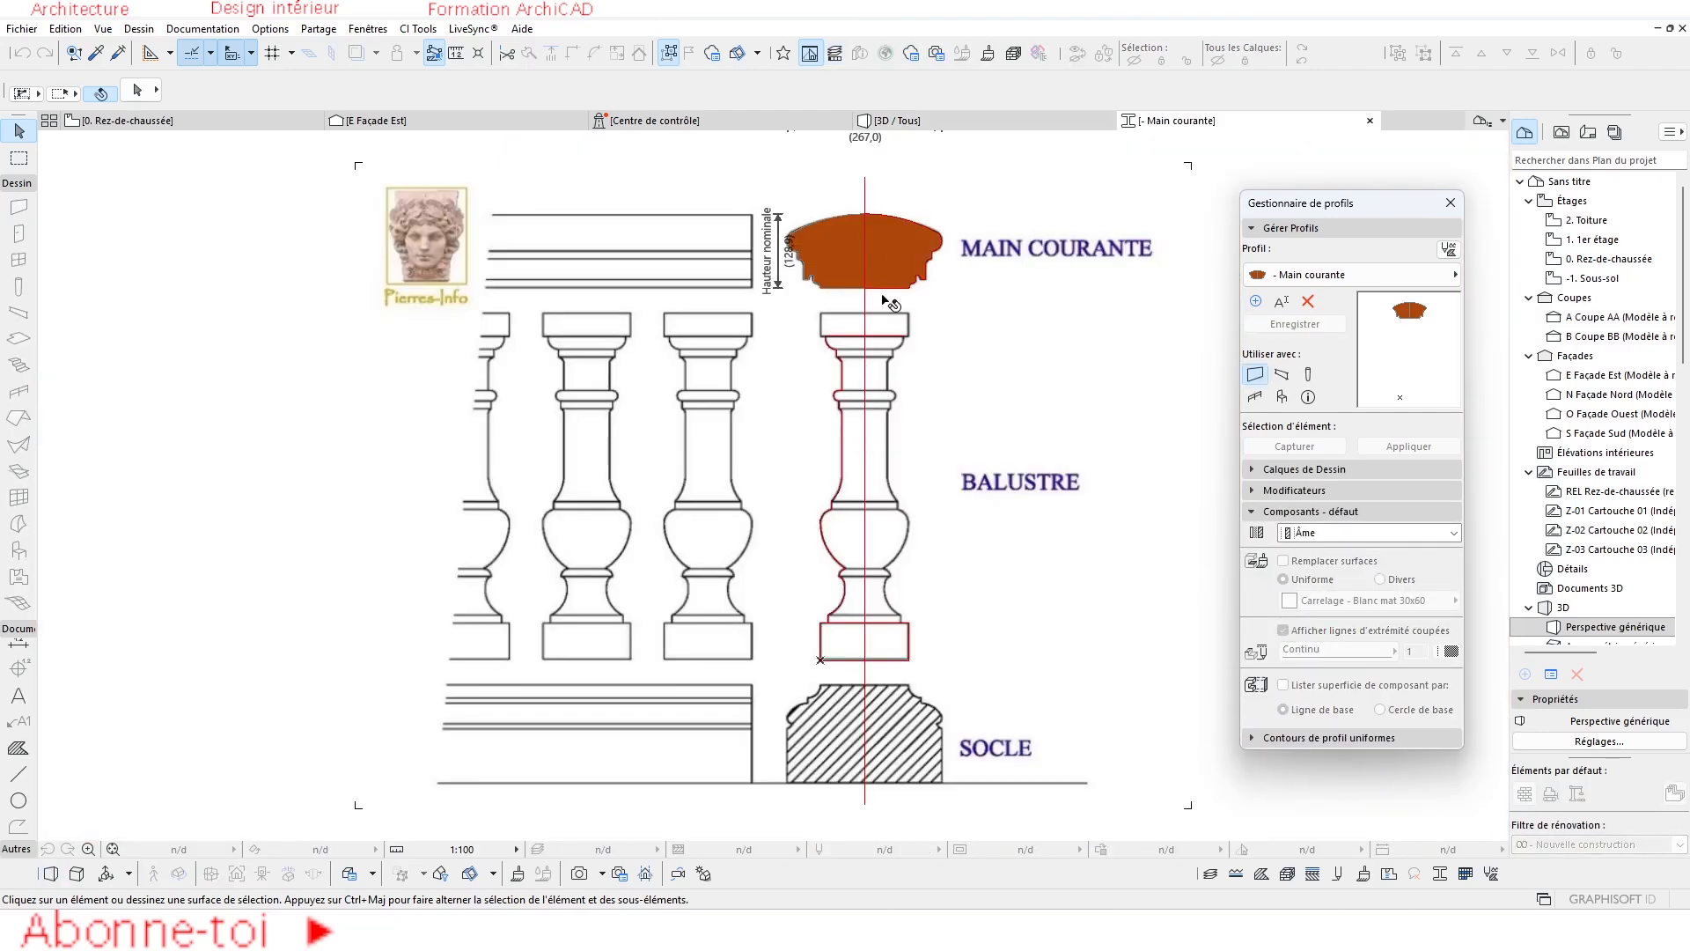
Examine the handrail profile's fill, its two halves and the centre line against the reference image.
scroll(883, 244, "up", 2)
scroll(883, 244, "up", 2)
left_click(787, 188)
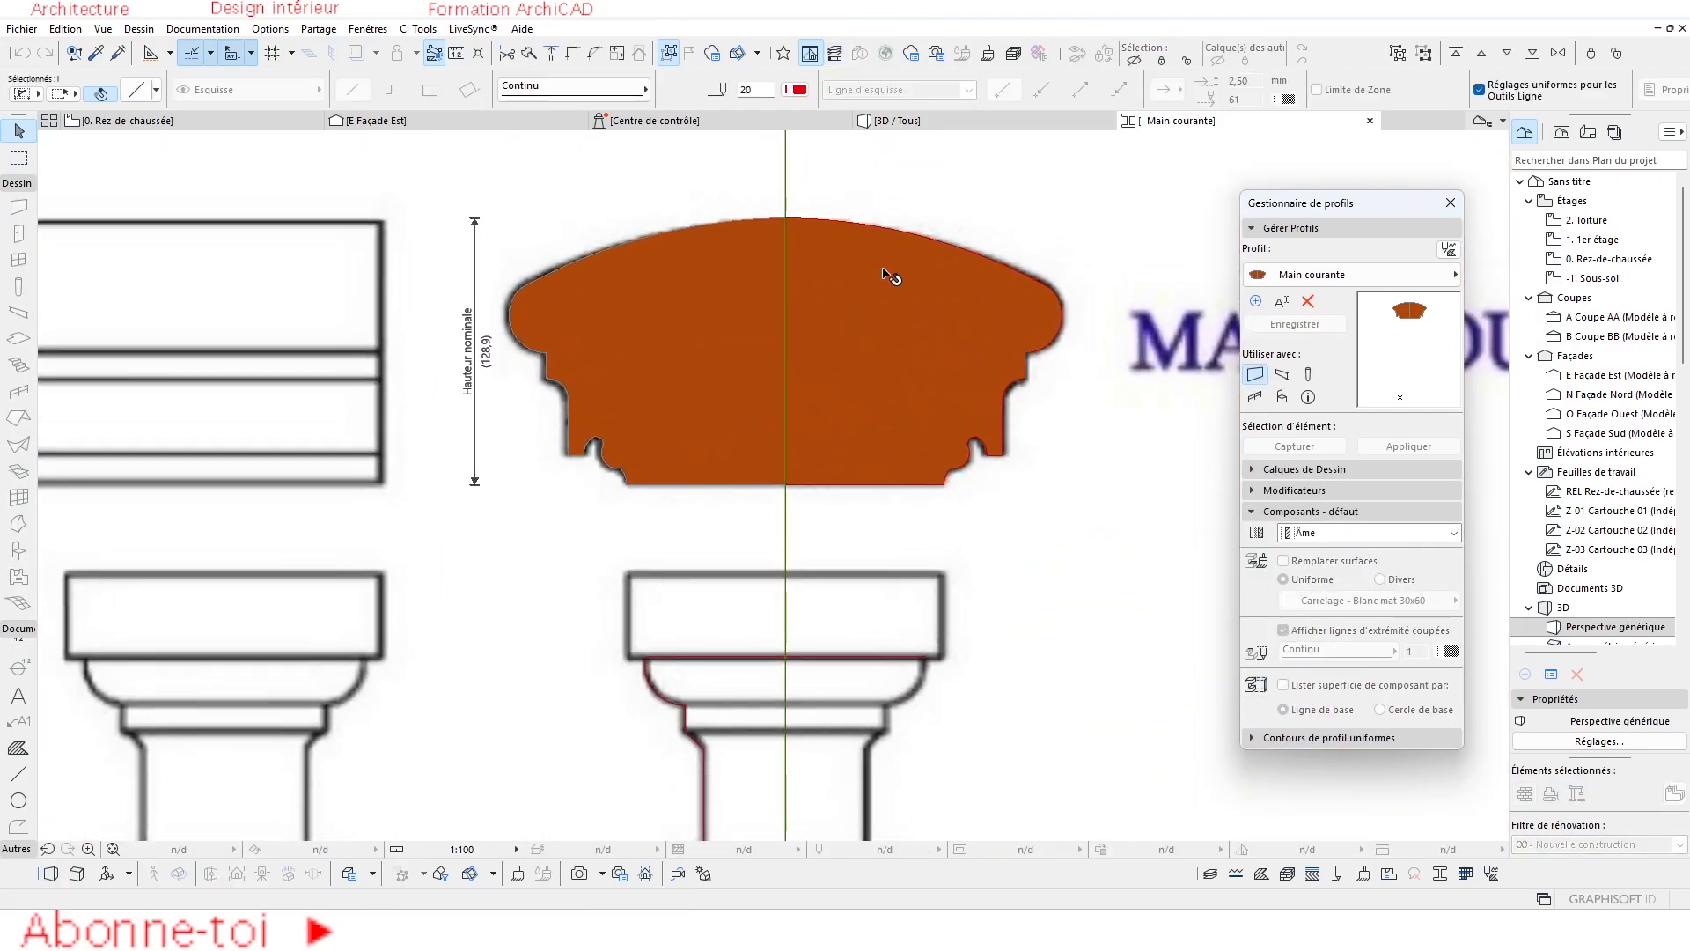
scroll(883, 274, "down", 5)
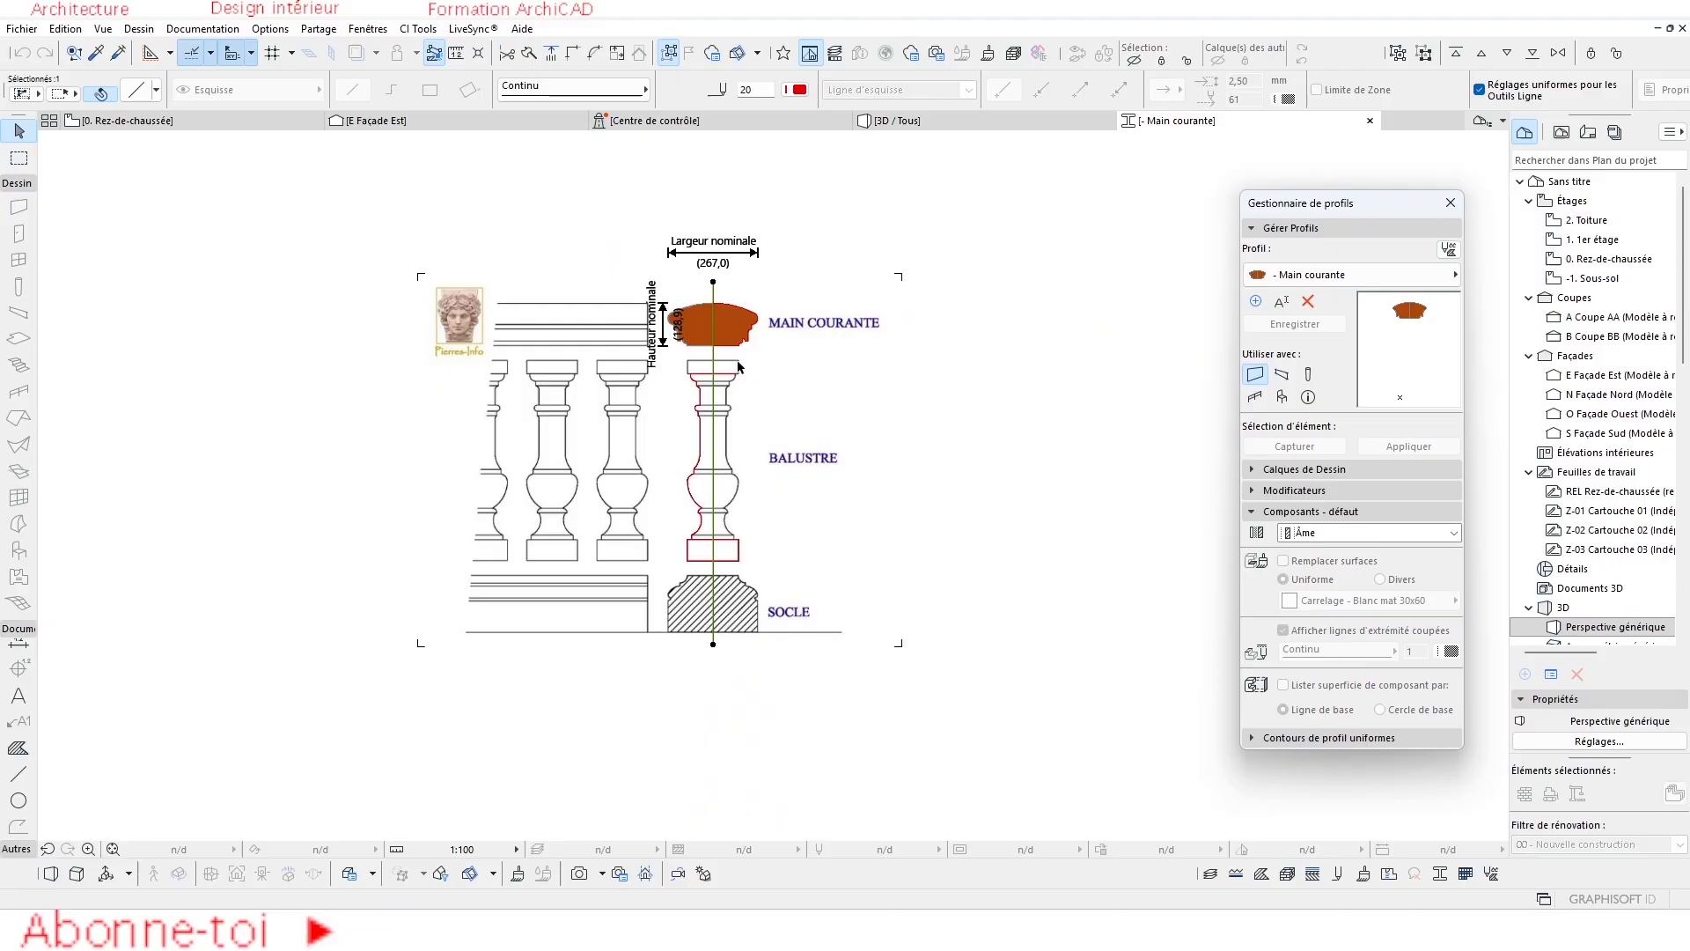
scroll(755, 478, "up", 3)
left_click(757, 482)
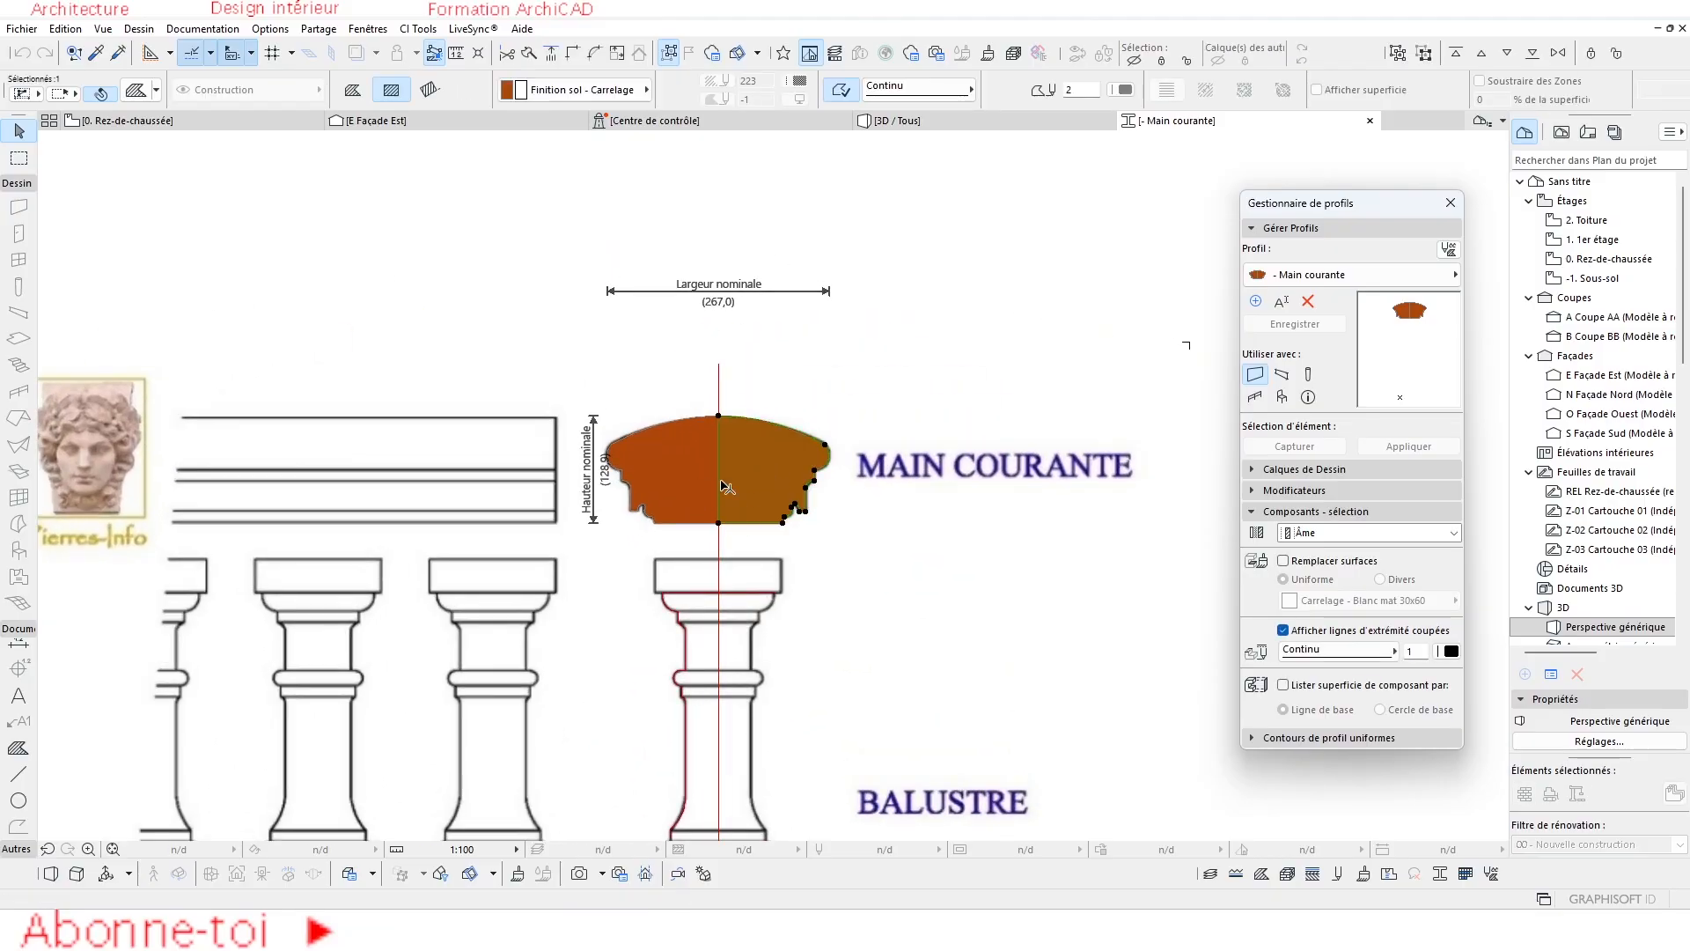
scroll(723, 486, "up", 4)
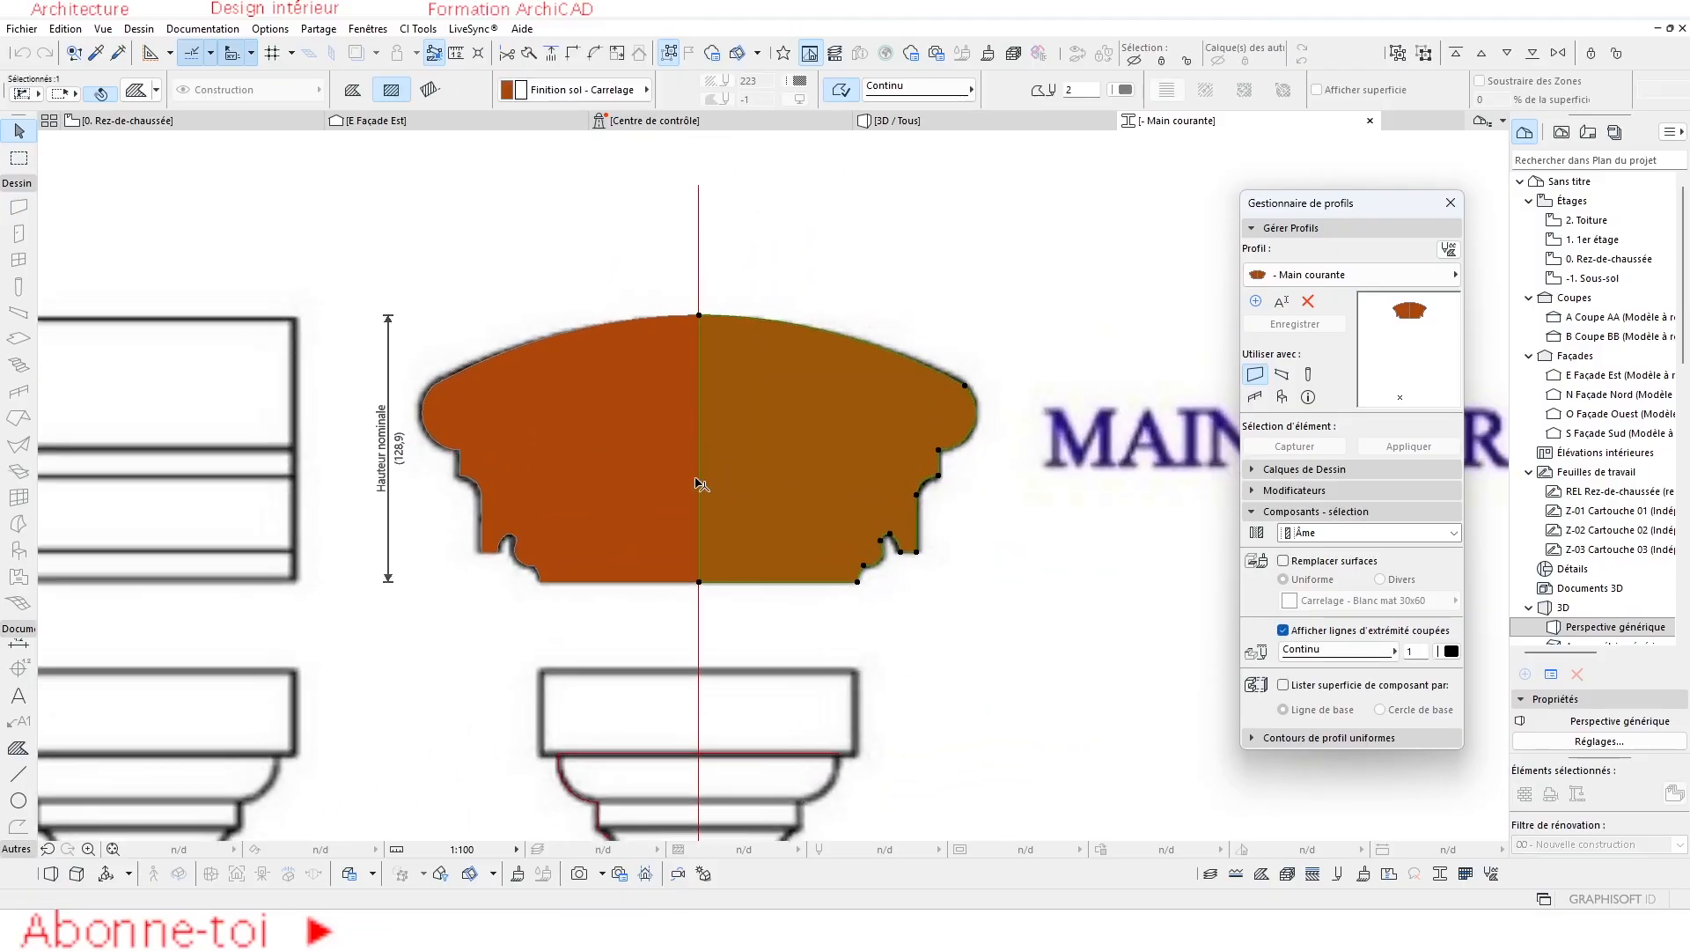
key("Escape")
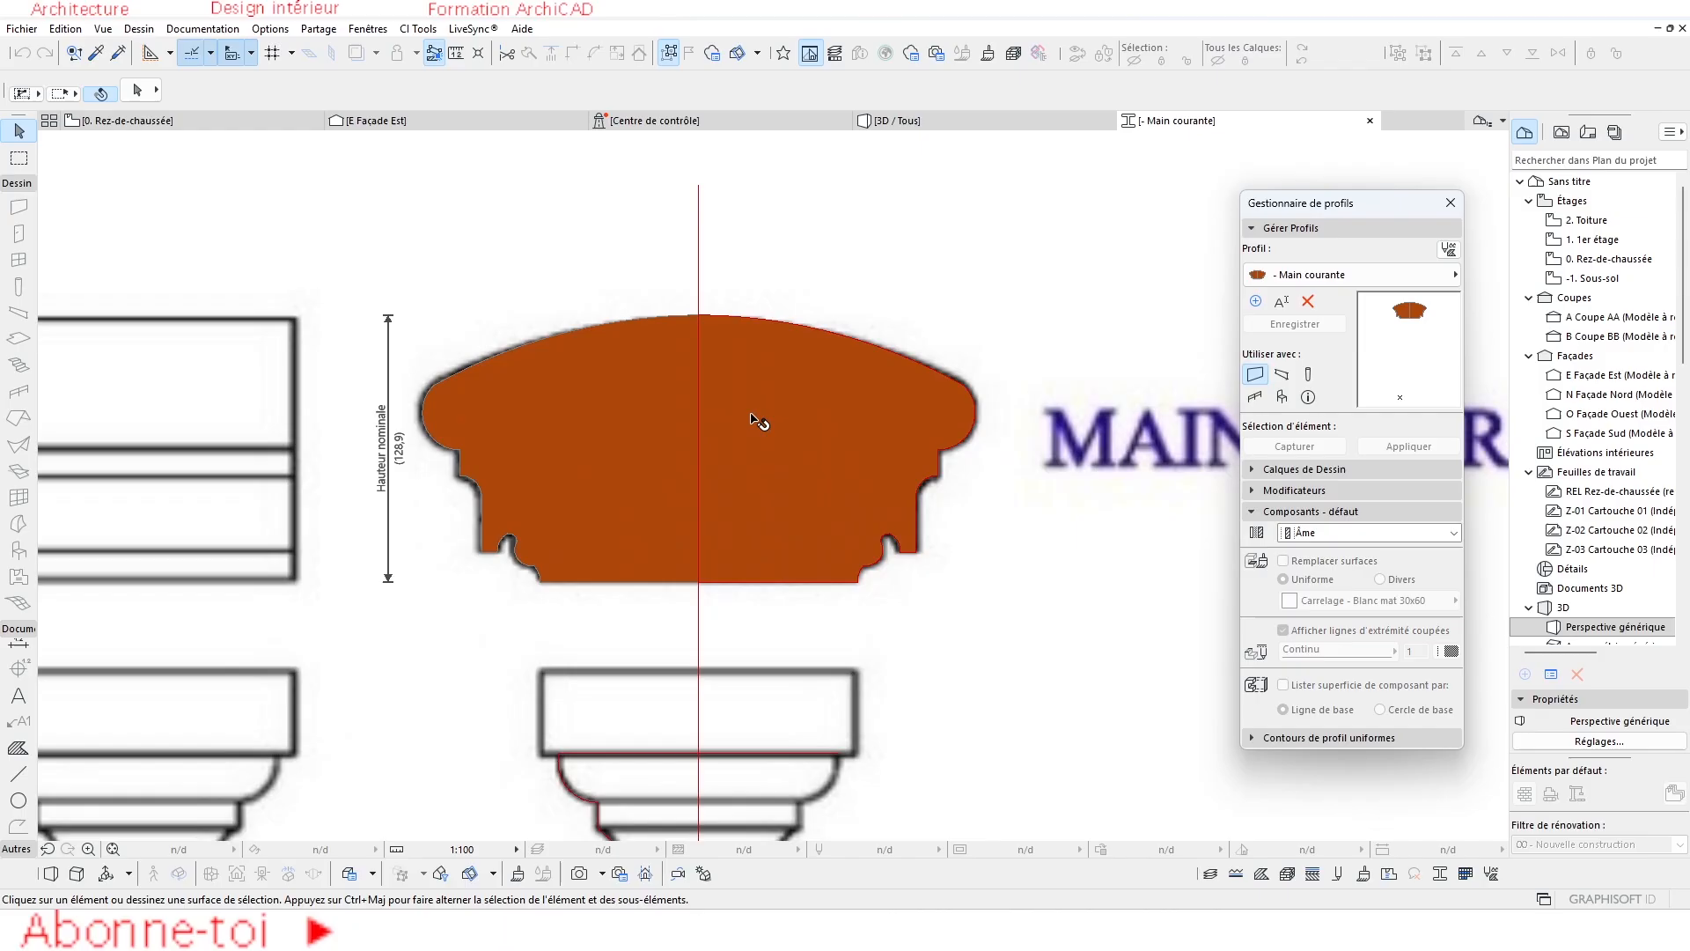
Select the right half of the handrail profile and examine its joint with the left half at the upper and lower ends.
left_click(754, 390, "alt")
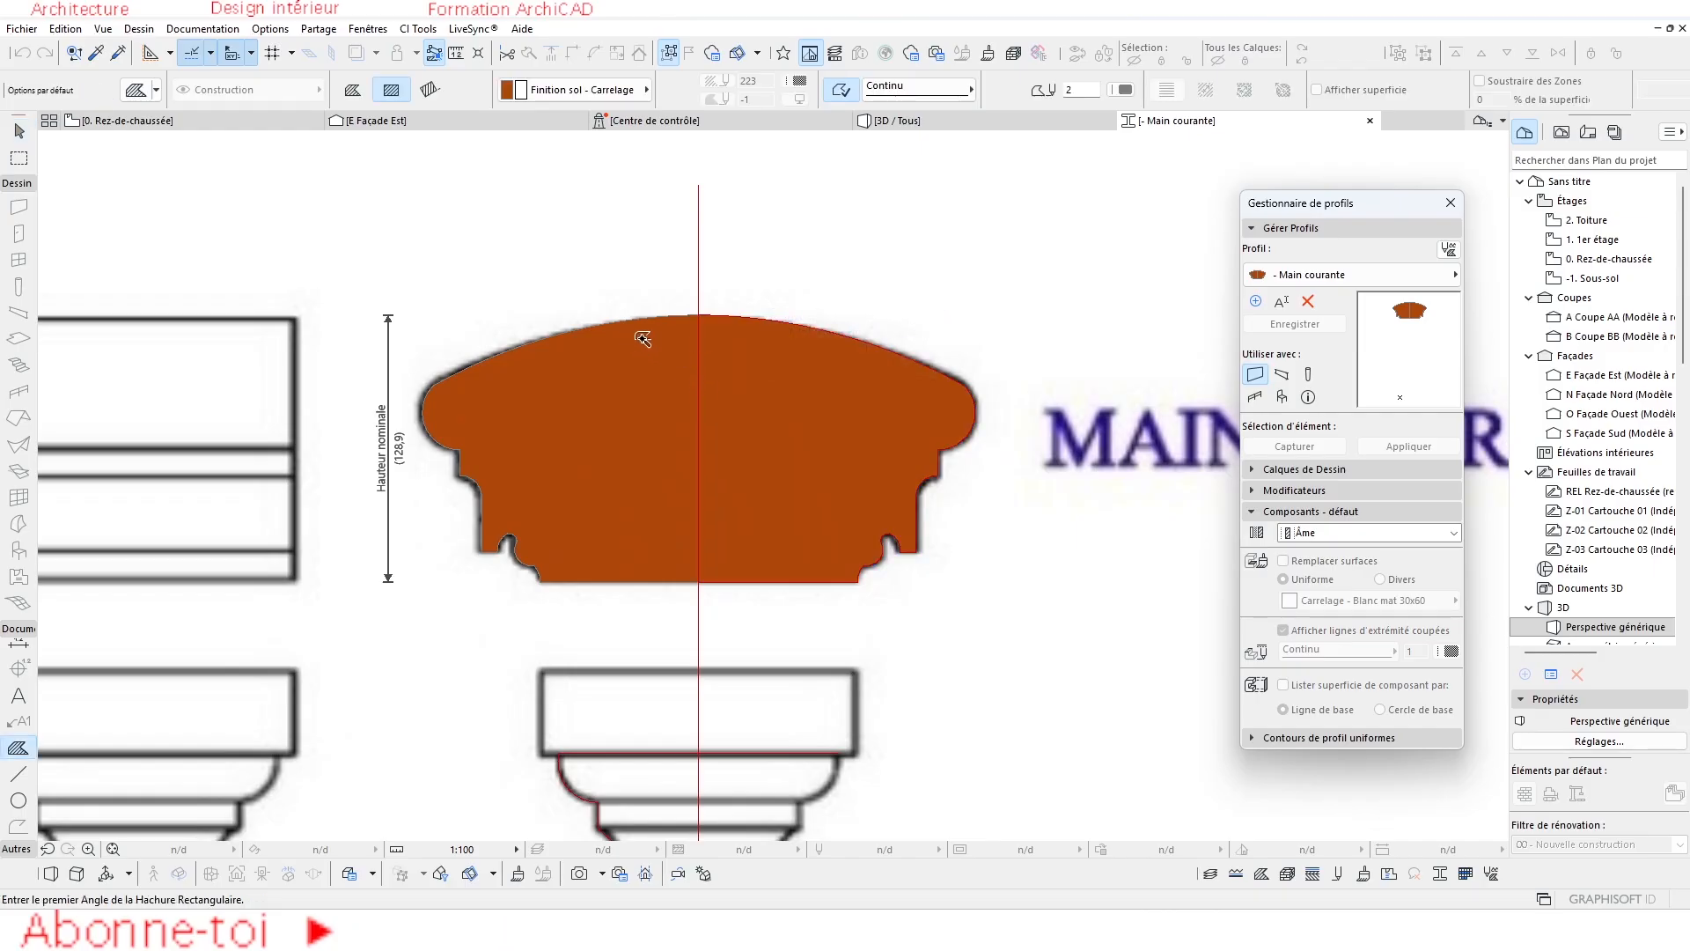
left_click(729, 400, "ctrl+alt")
scroll(708, 292, "up", 5)
middle_click_drag(727, 139, 716, 242)
scroll(718, 248, "up", 5)
scroll(743, 269, "up", 2)
scroll(746, 275, "up", 1)
scroll(696, 274, "down", 1)
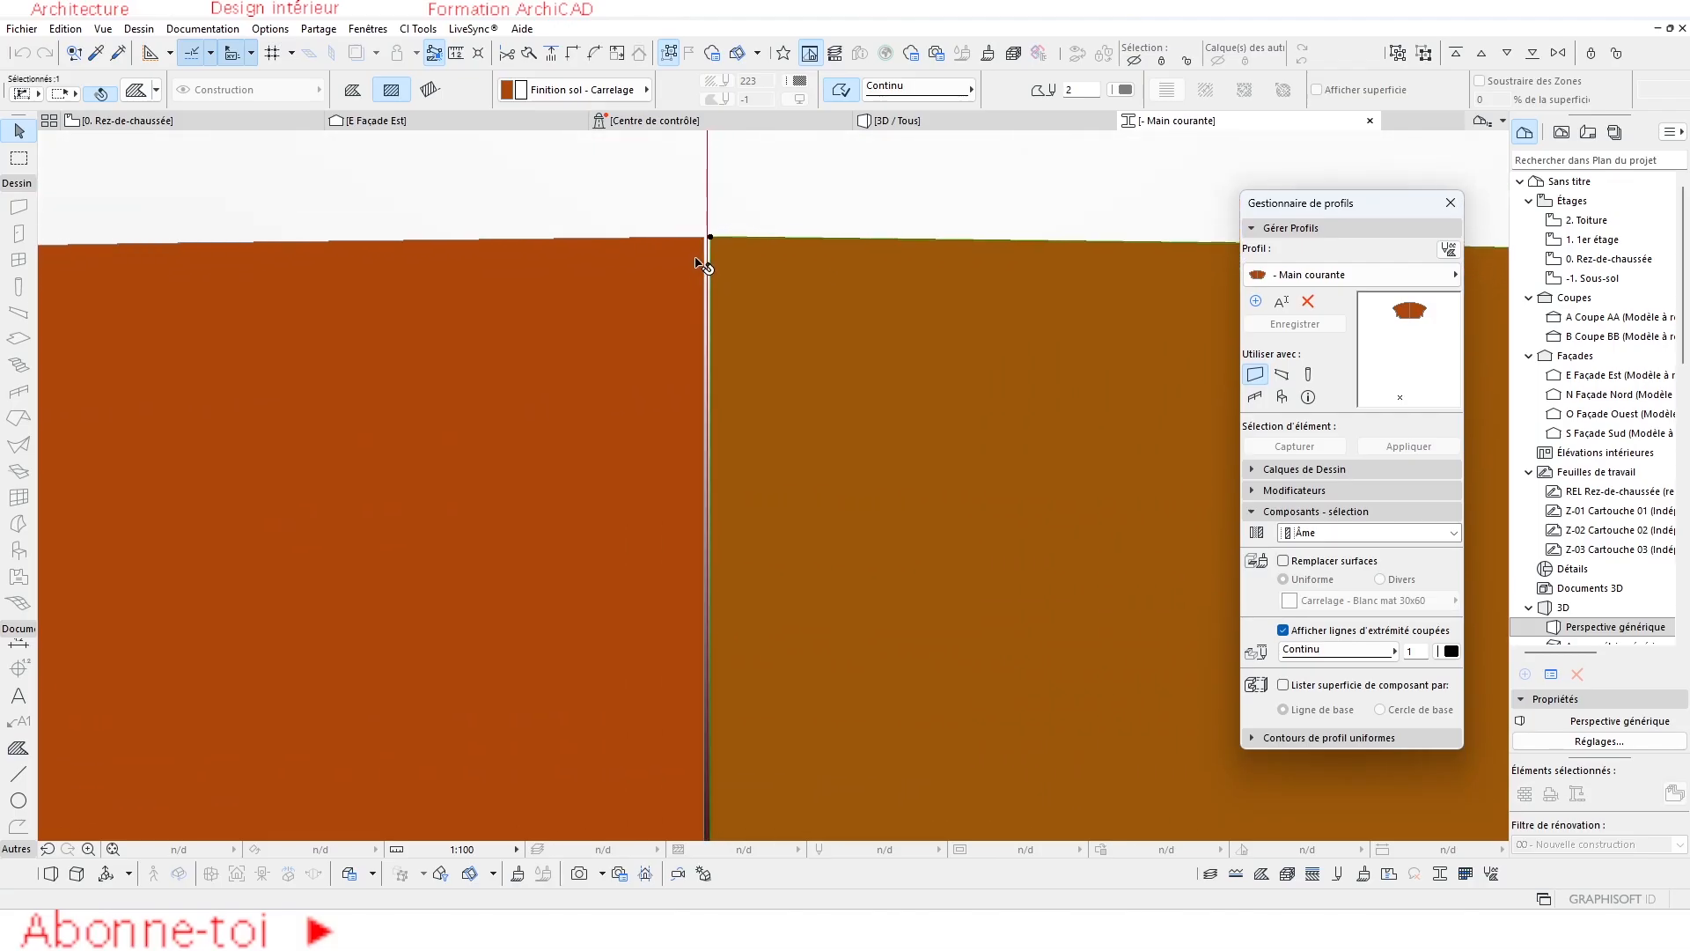
scroll(707, 264, "down", 6)
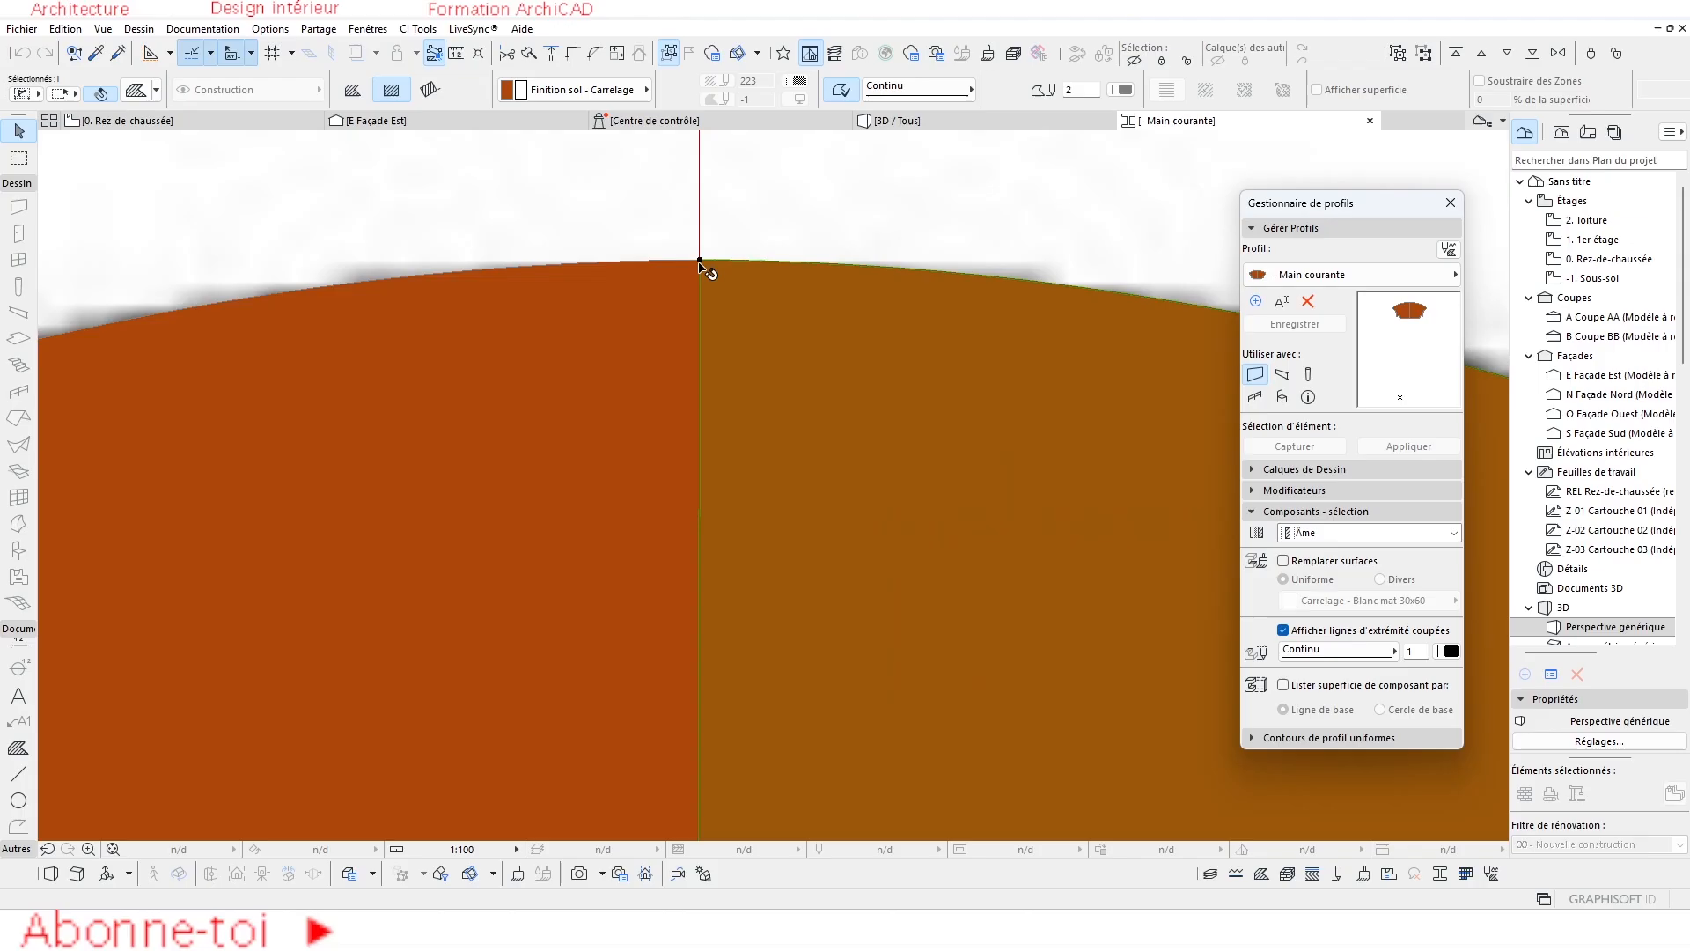
scroll(740, 526, "up", 2)
scroll(739, 526, "up", 5)
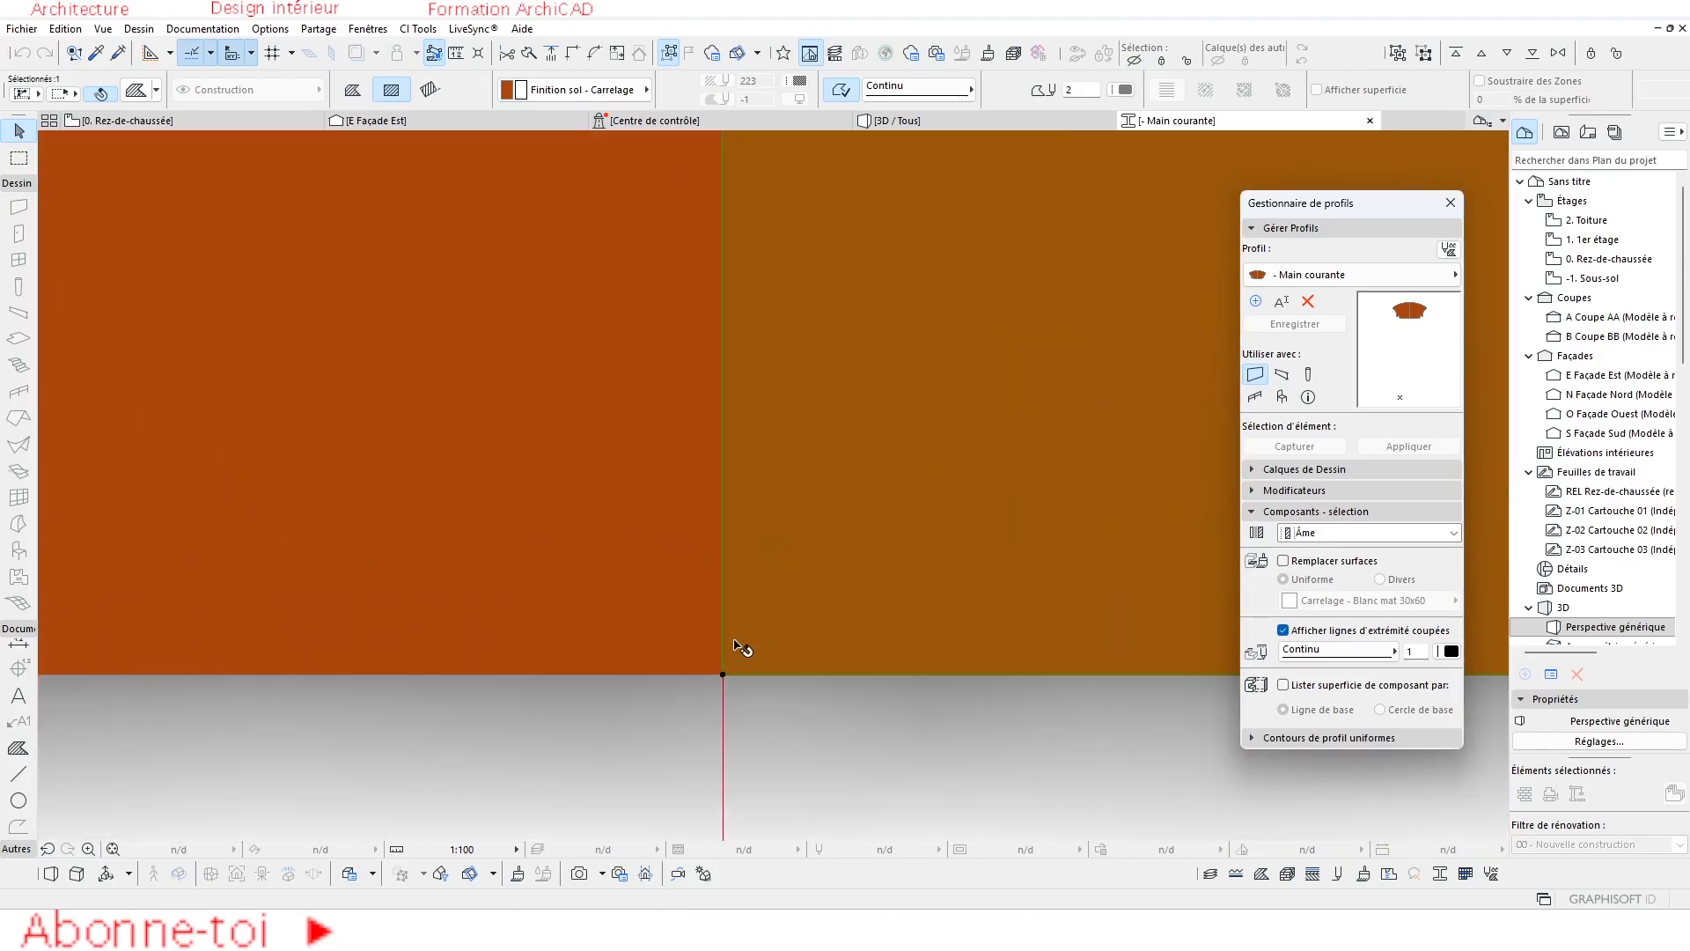
scroll(669, 552, "down", 5)
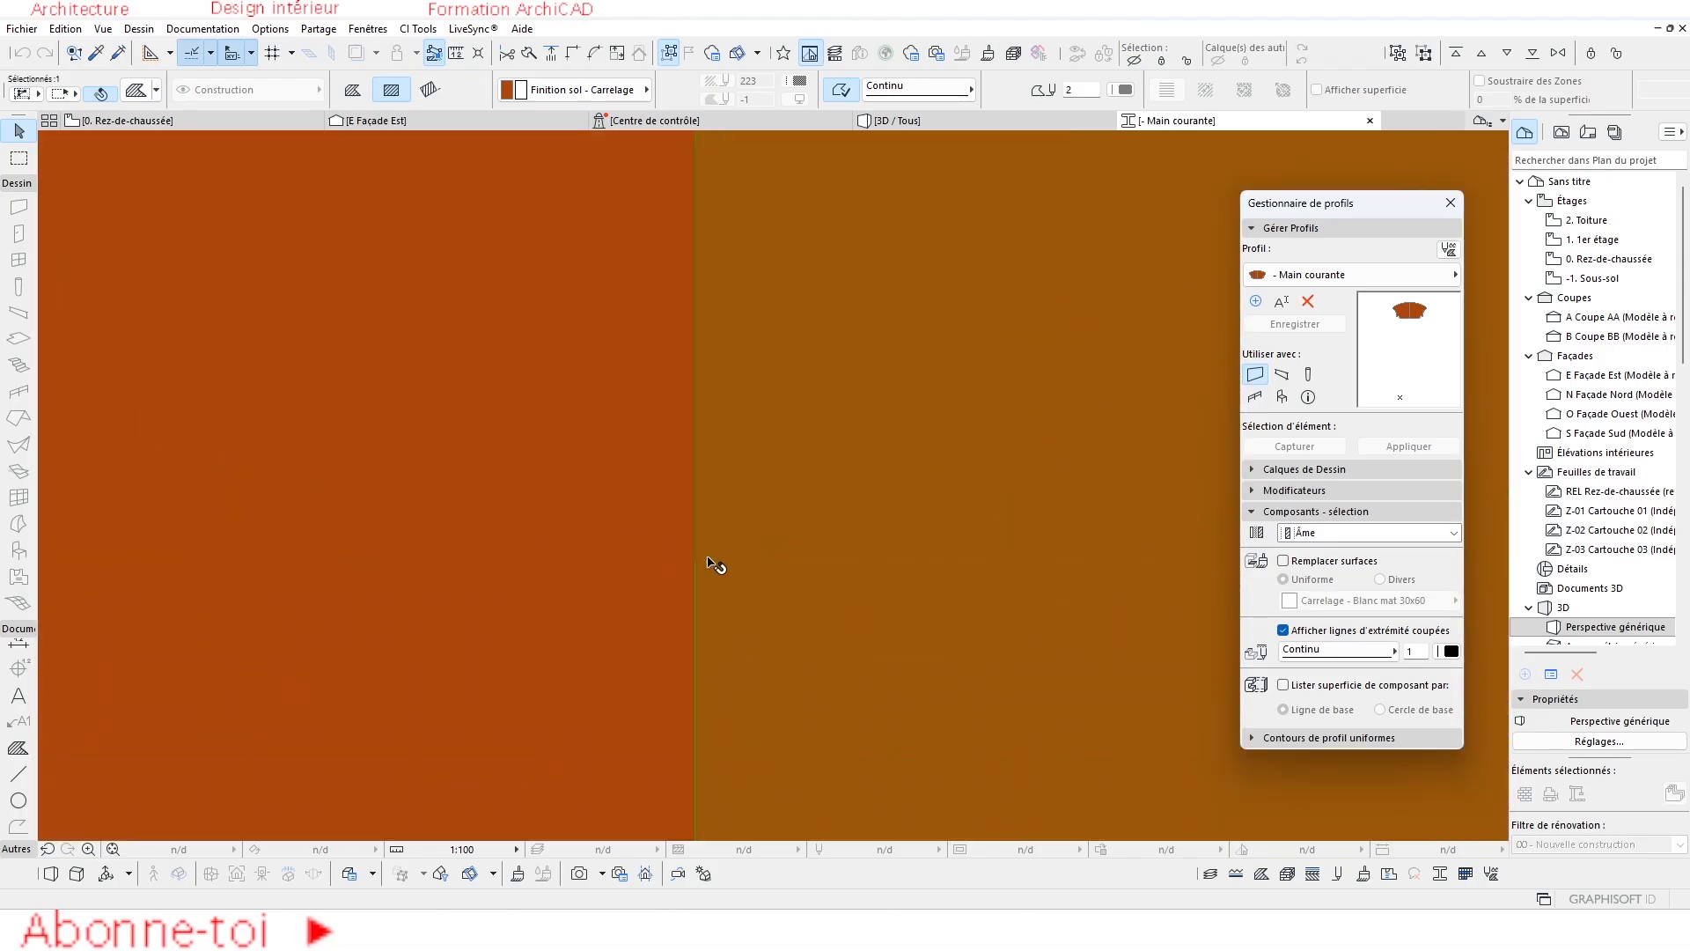
scroll(742, 327, "down", 4)
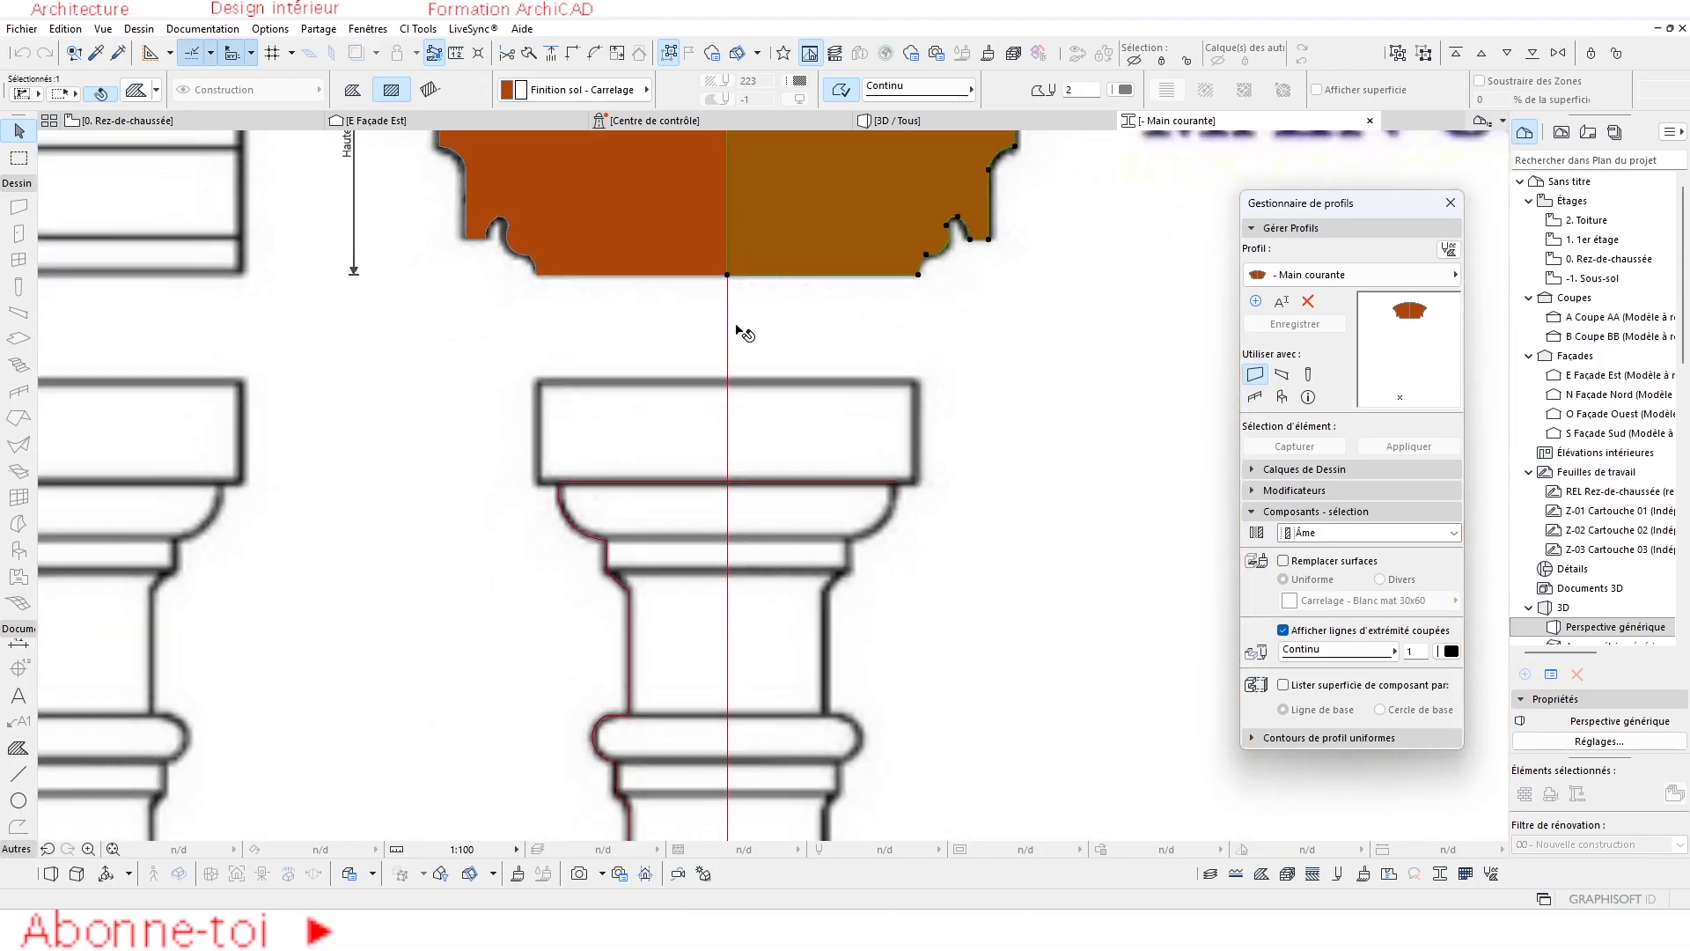
scroll(730, 352, "up", 6)
scroll(739, 378, "up", 3)
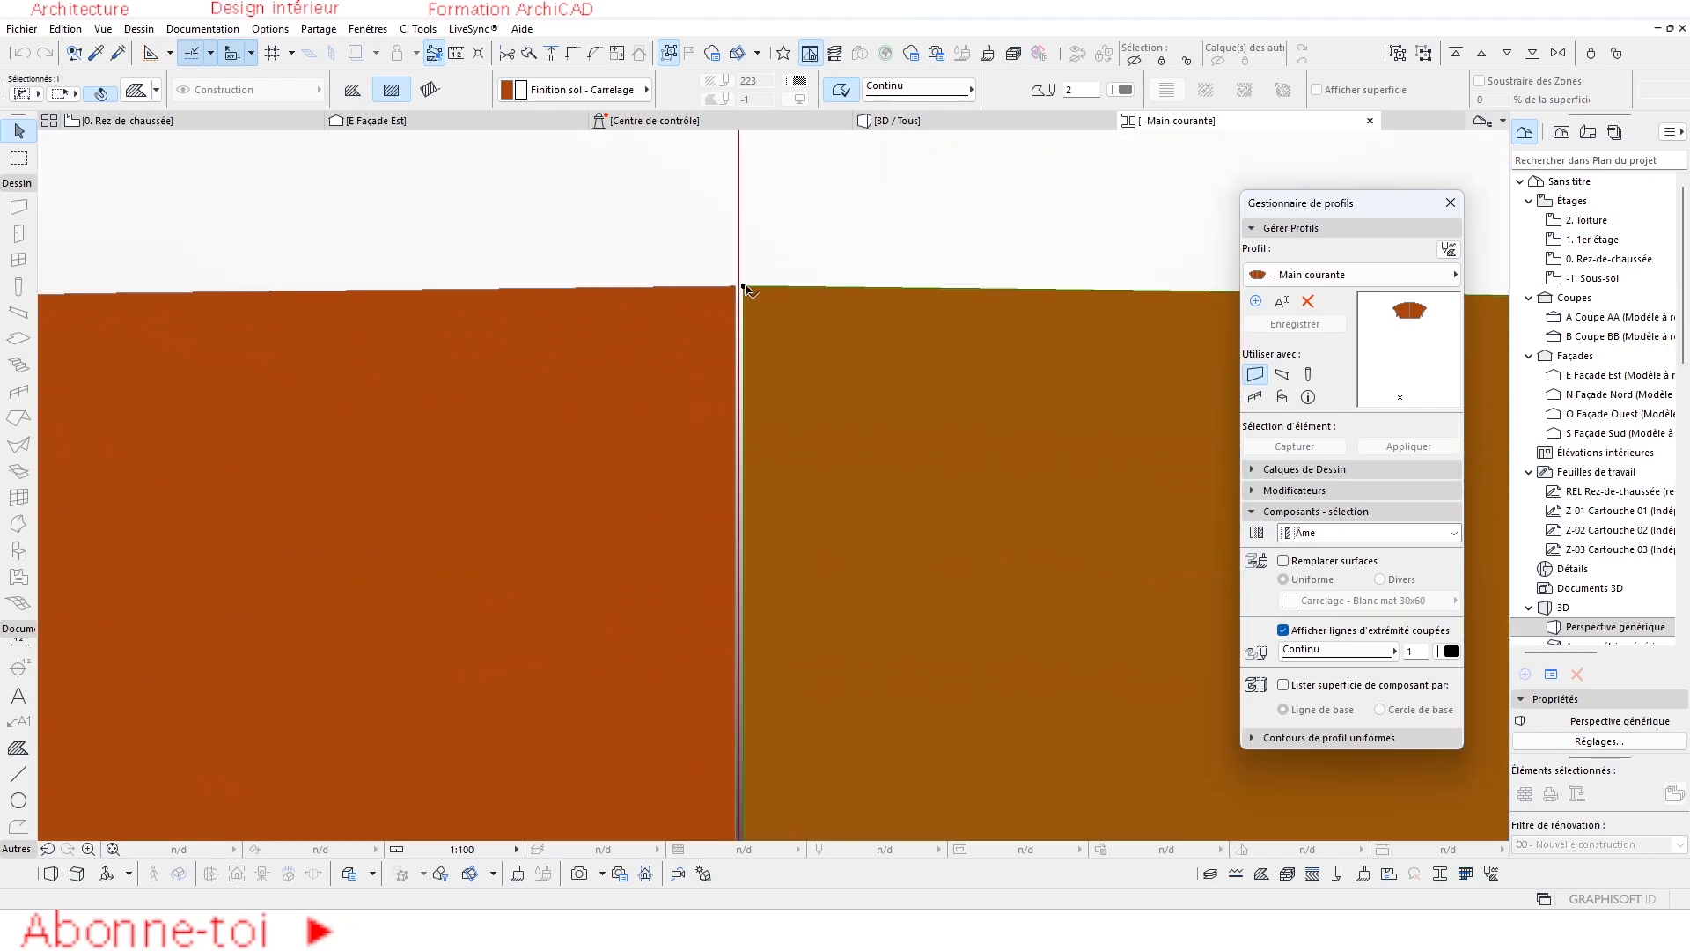
middle_click_drag(744, 287, 766, 326)
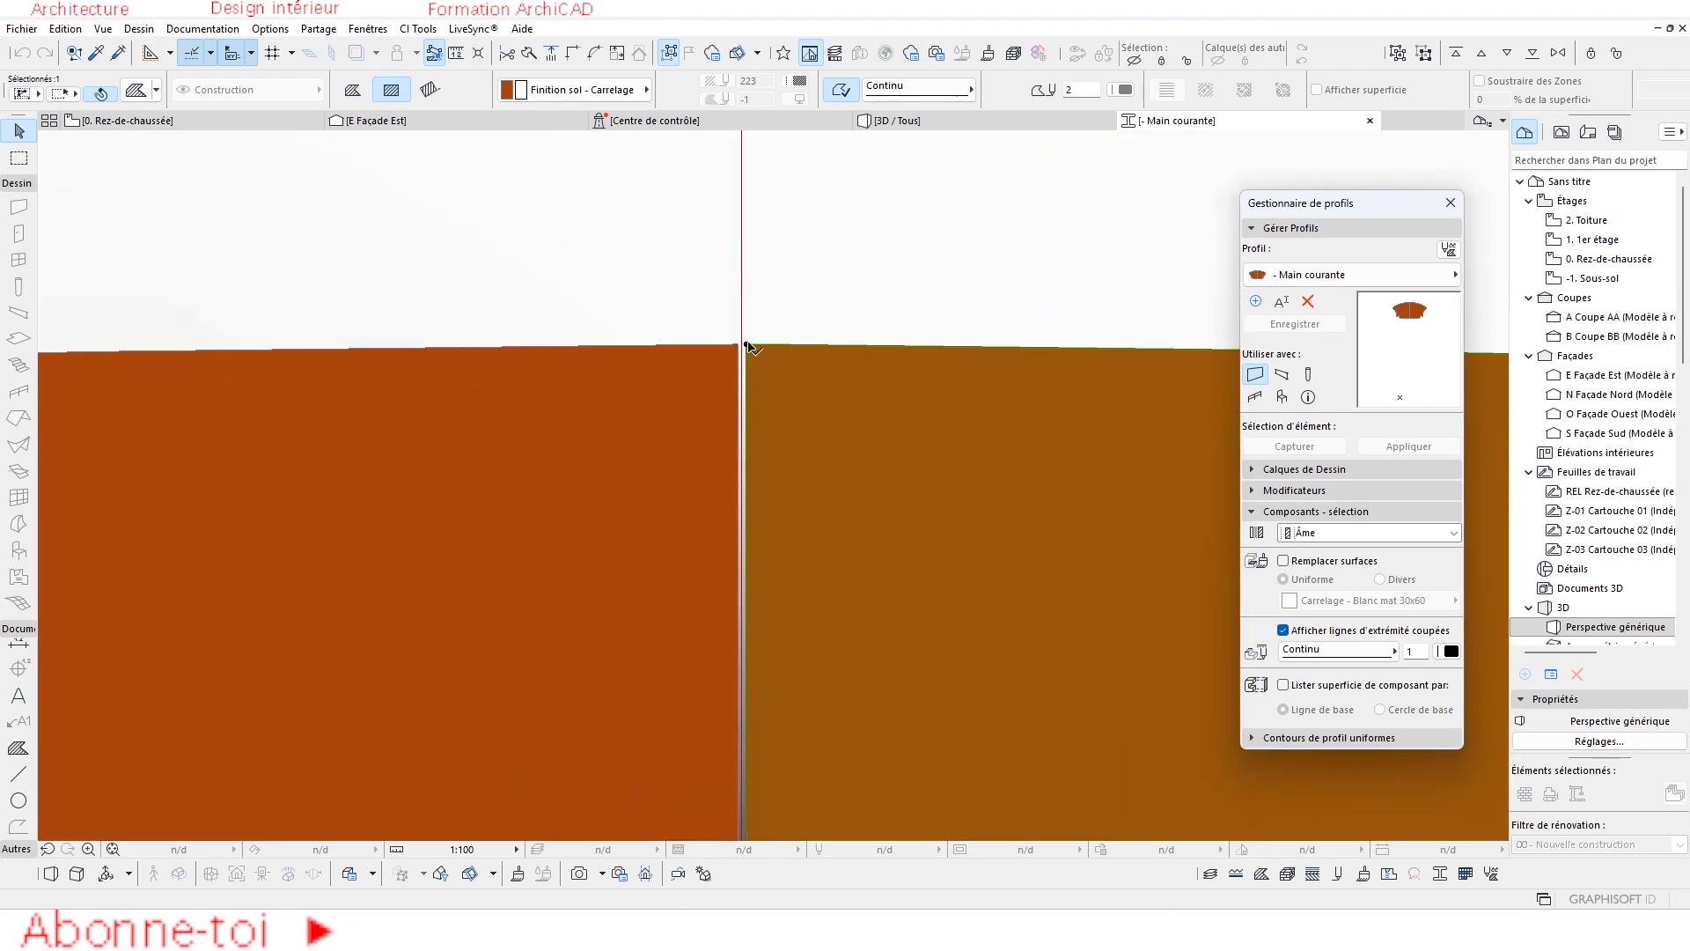
Reposition the upper inner corner nodes of the profile's right and left halves at the centre line to close the gap between them.
left_click(746, 345)
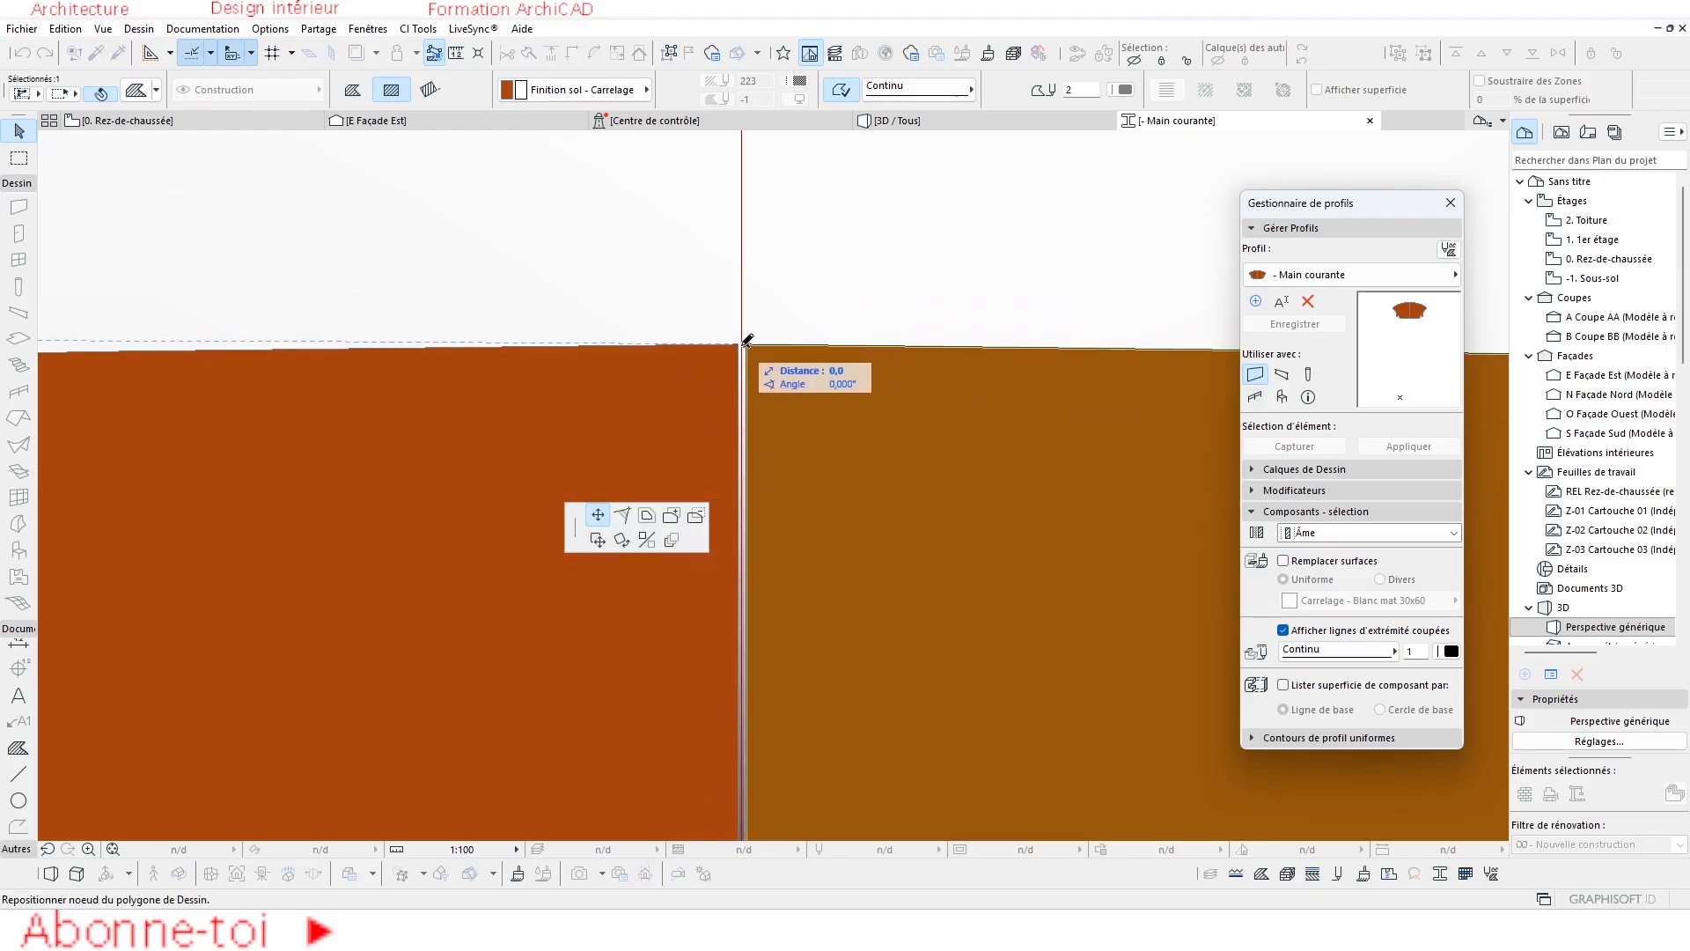
left_click(747, 342)
left_click(748, 345)
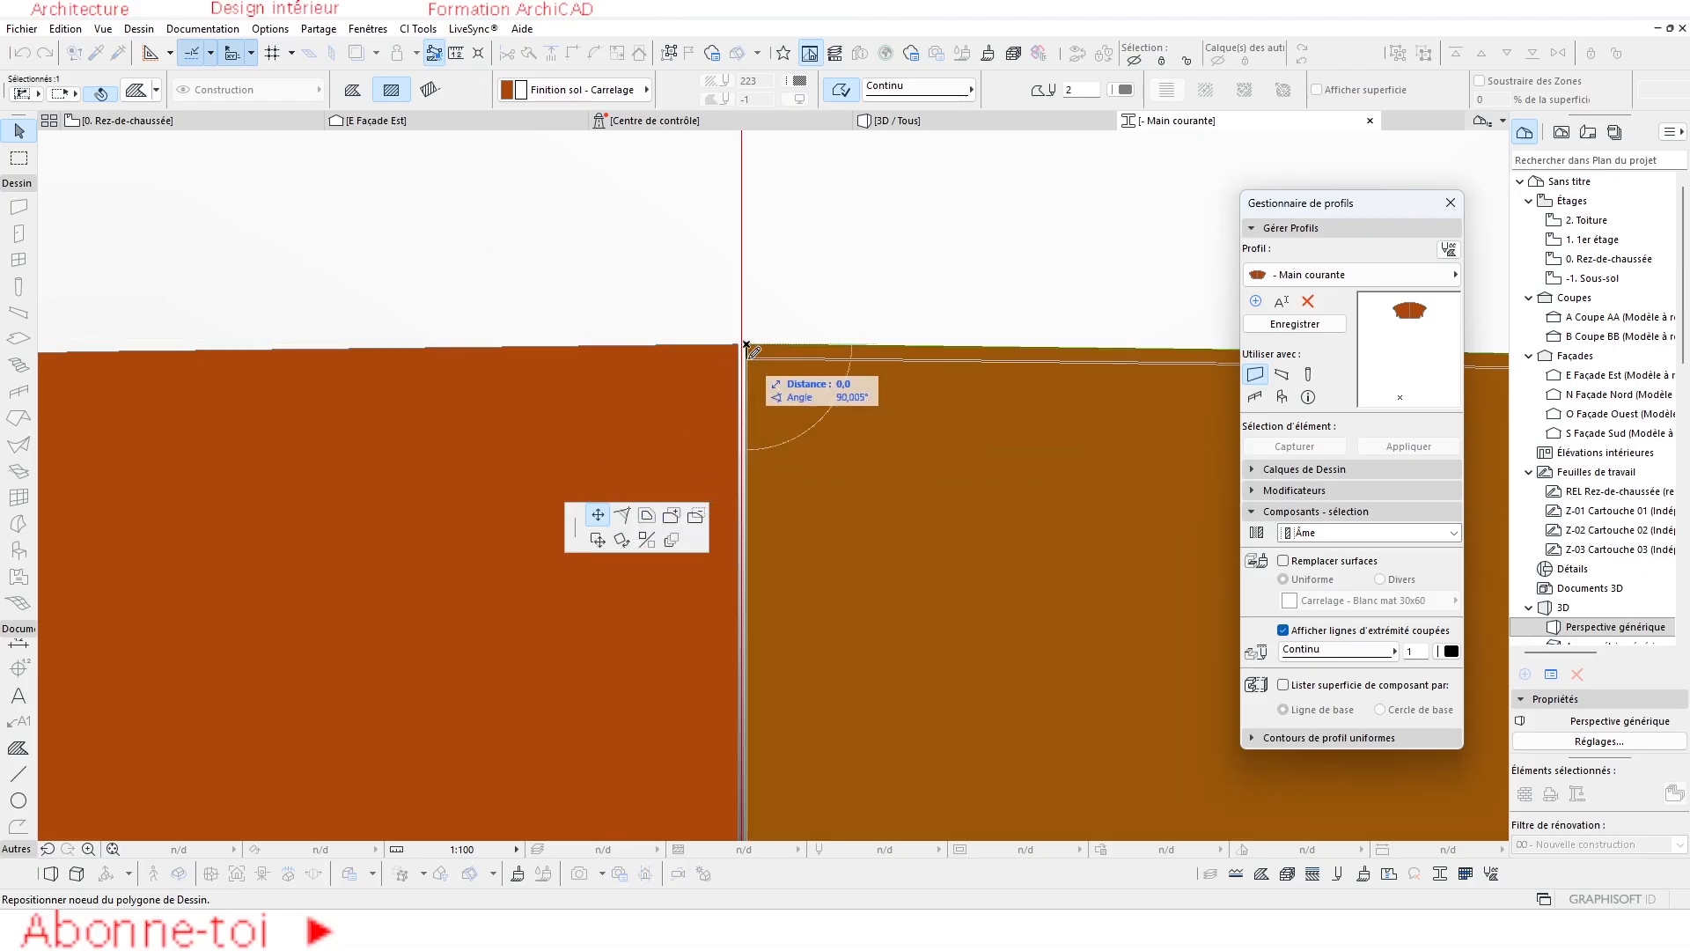
left_click(748, 341)
left_click(739, 348)
left_click(739, 344)
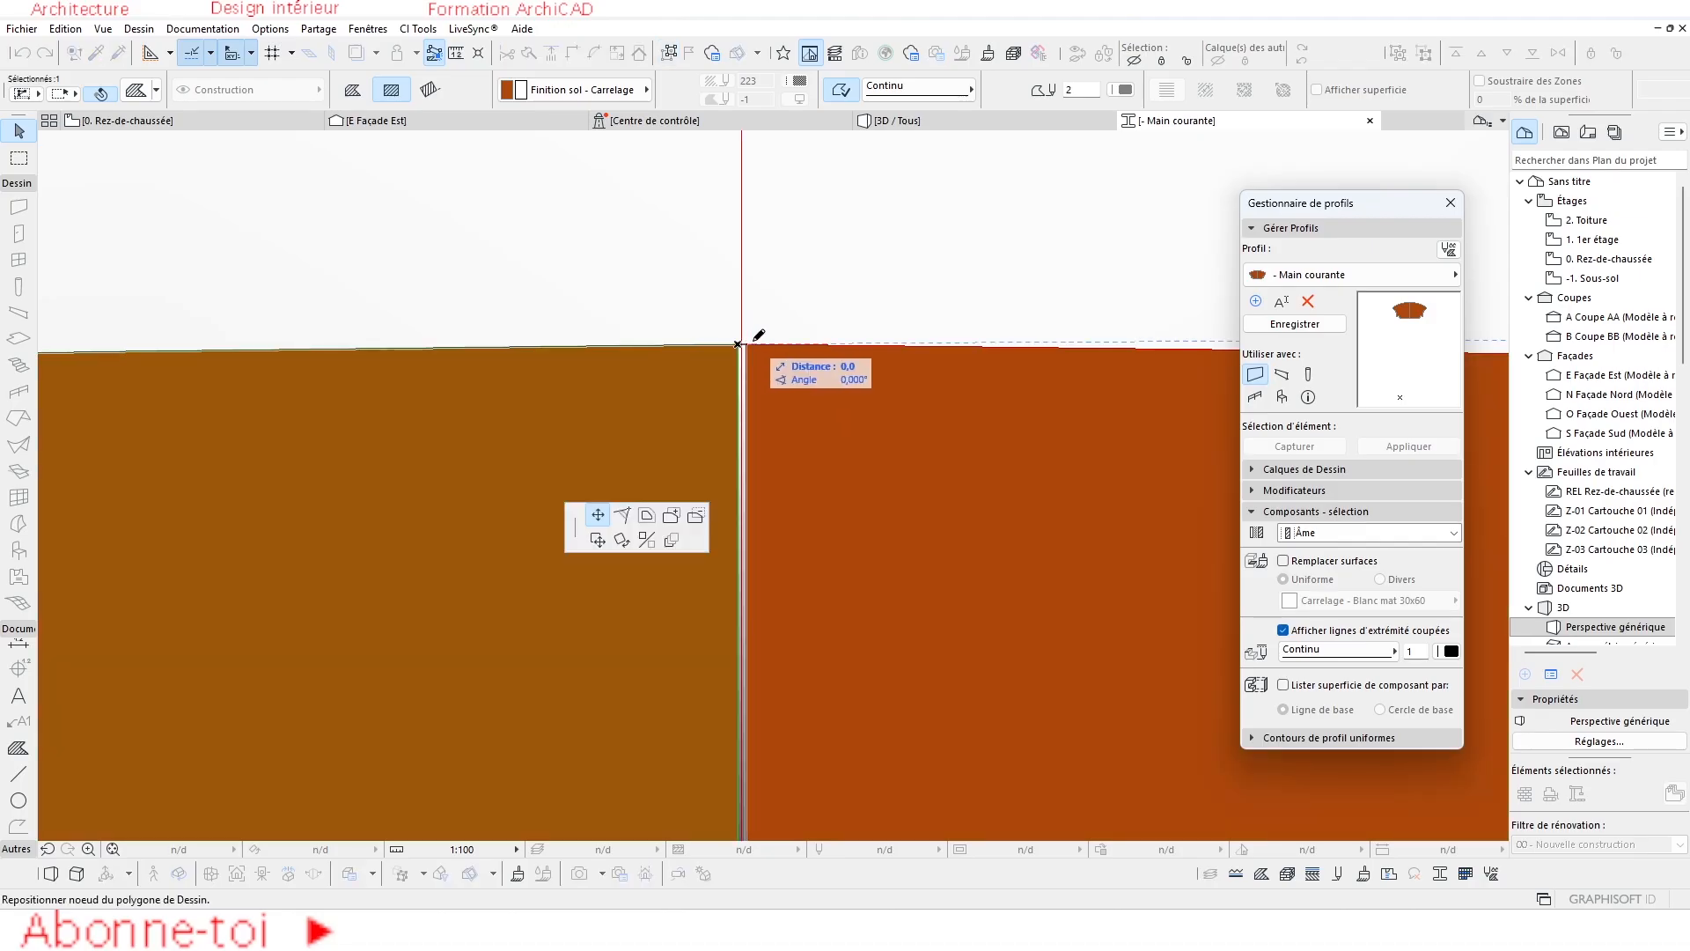
left_click(749, 342)
key("Escape")
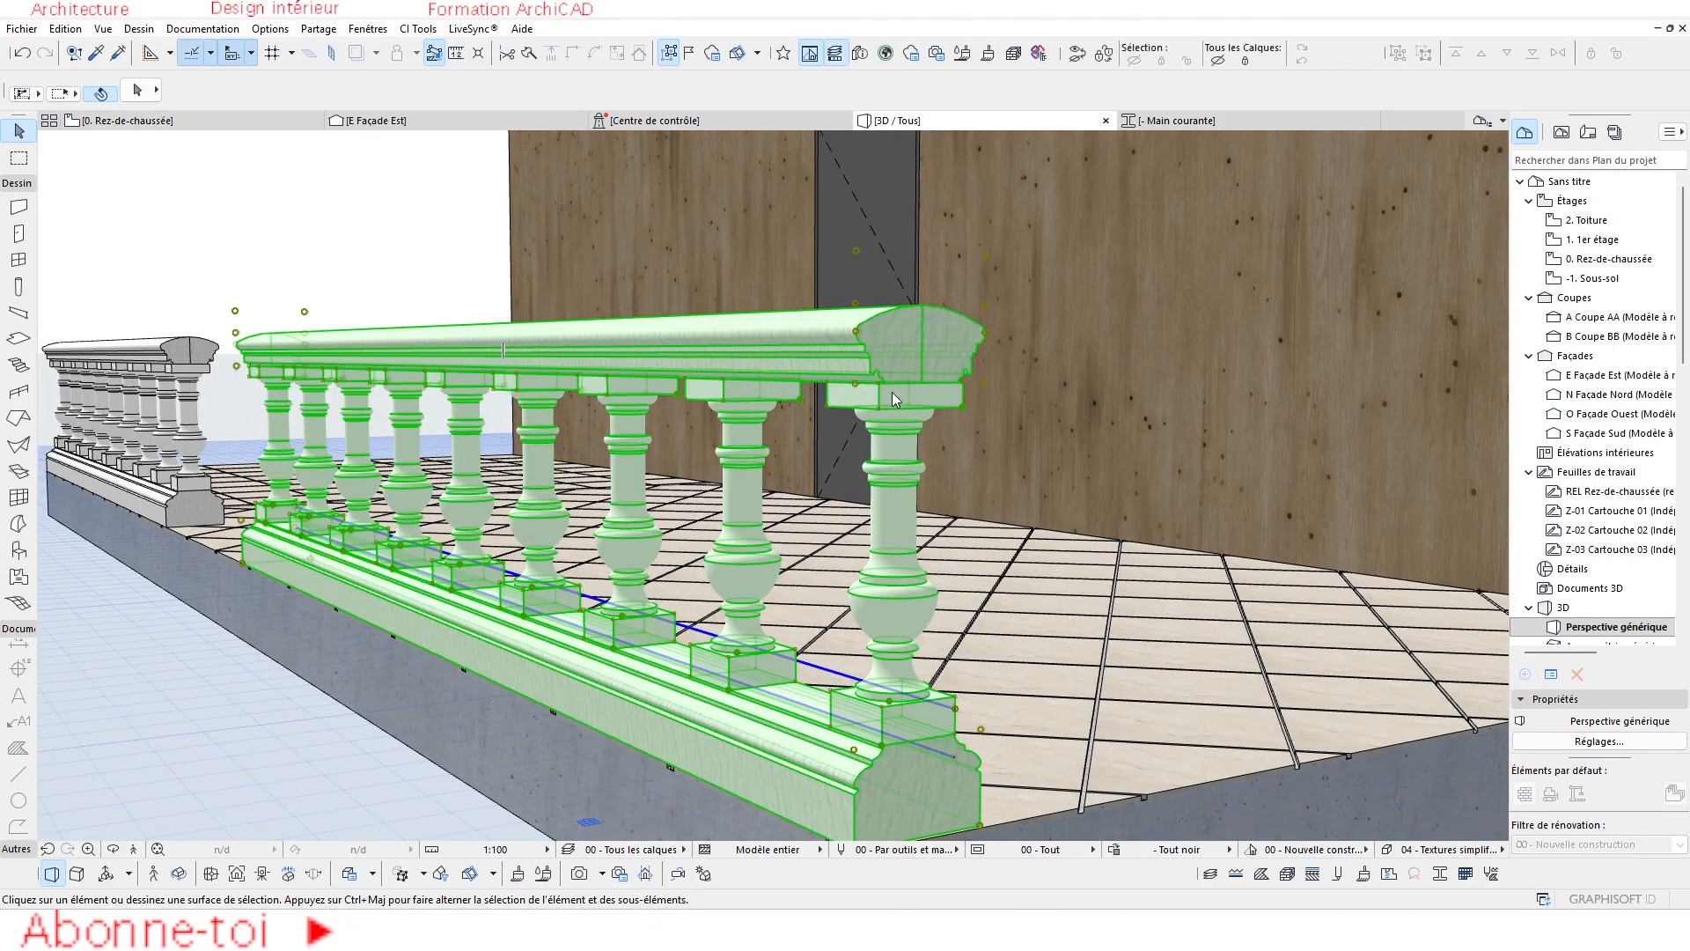
Deselect the balustrade in the 3D view and examine both runs along the terrace edge from the opposite end.
key("Escape")
middle_click_drag(892, 393, 459, 529, "shift")
scroll(823, 357, "down", 5)
scroll(693, 388, "up", 3)
scroll(601, 476, "up", 5)
scroll(597, 482, "up", 3)
scroll(673, 515, "down", 6)
scroll(550, 526, "up", 3)
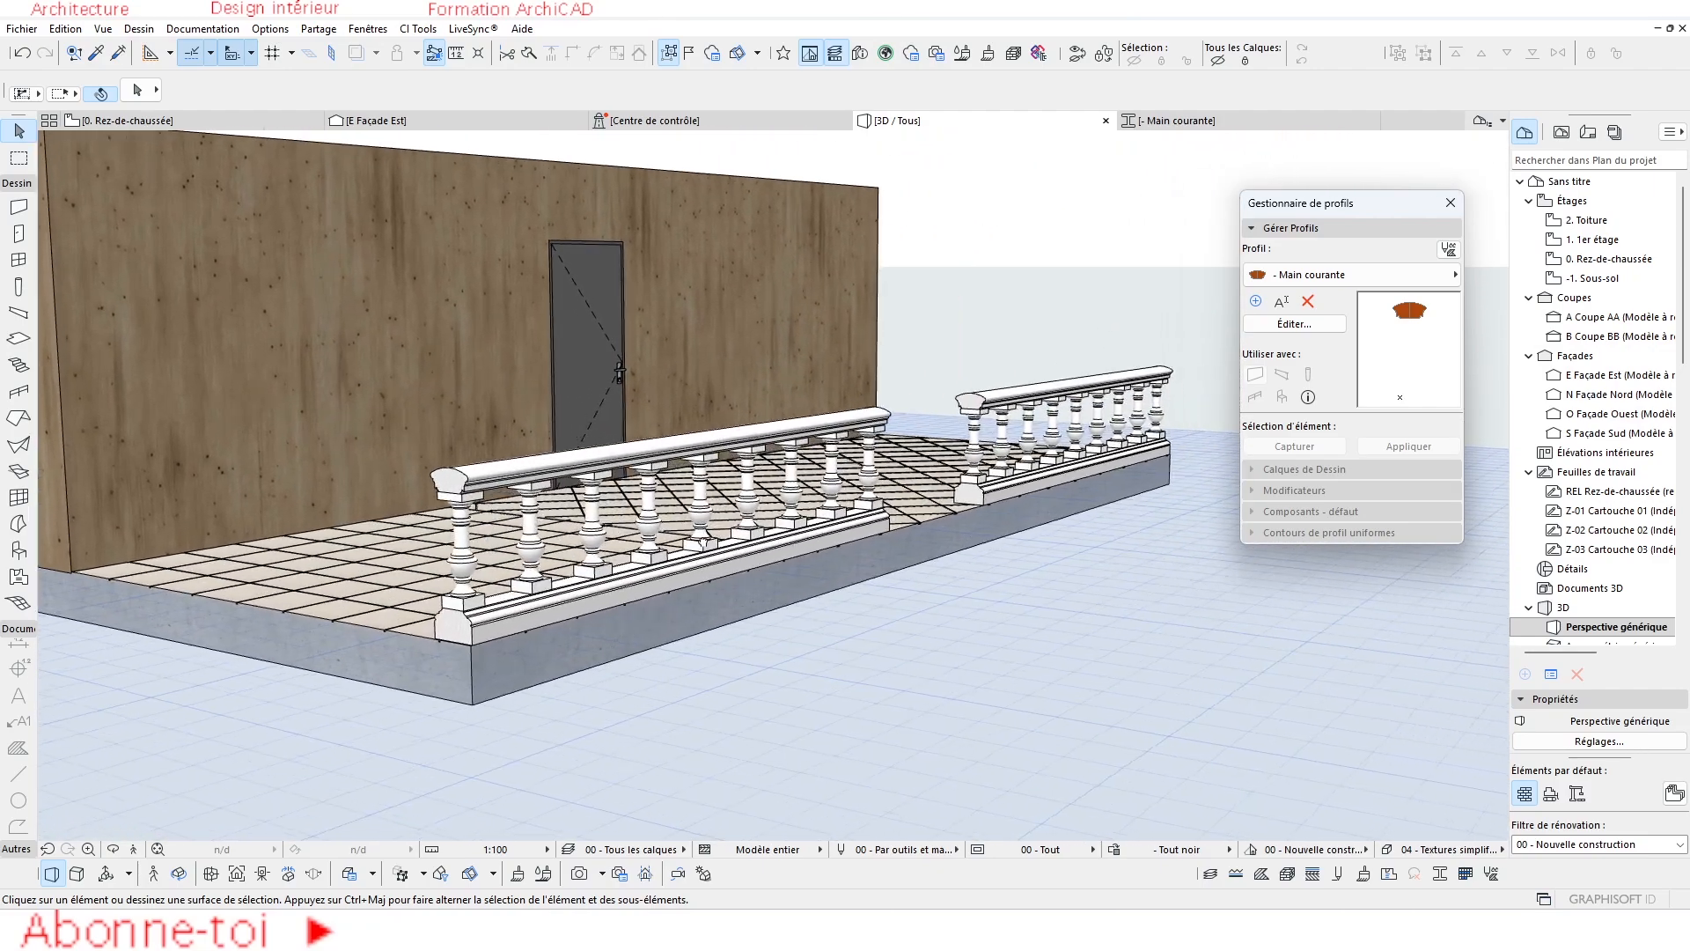